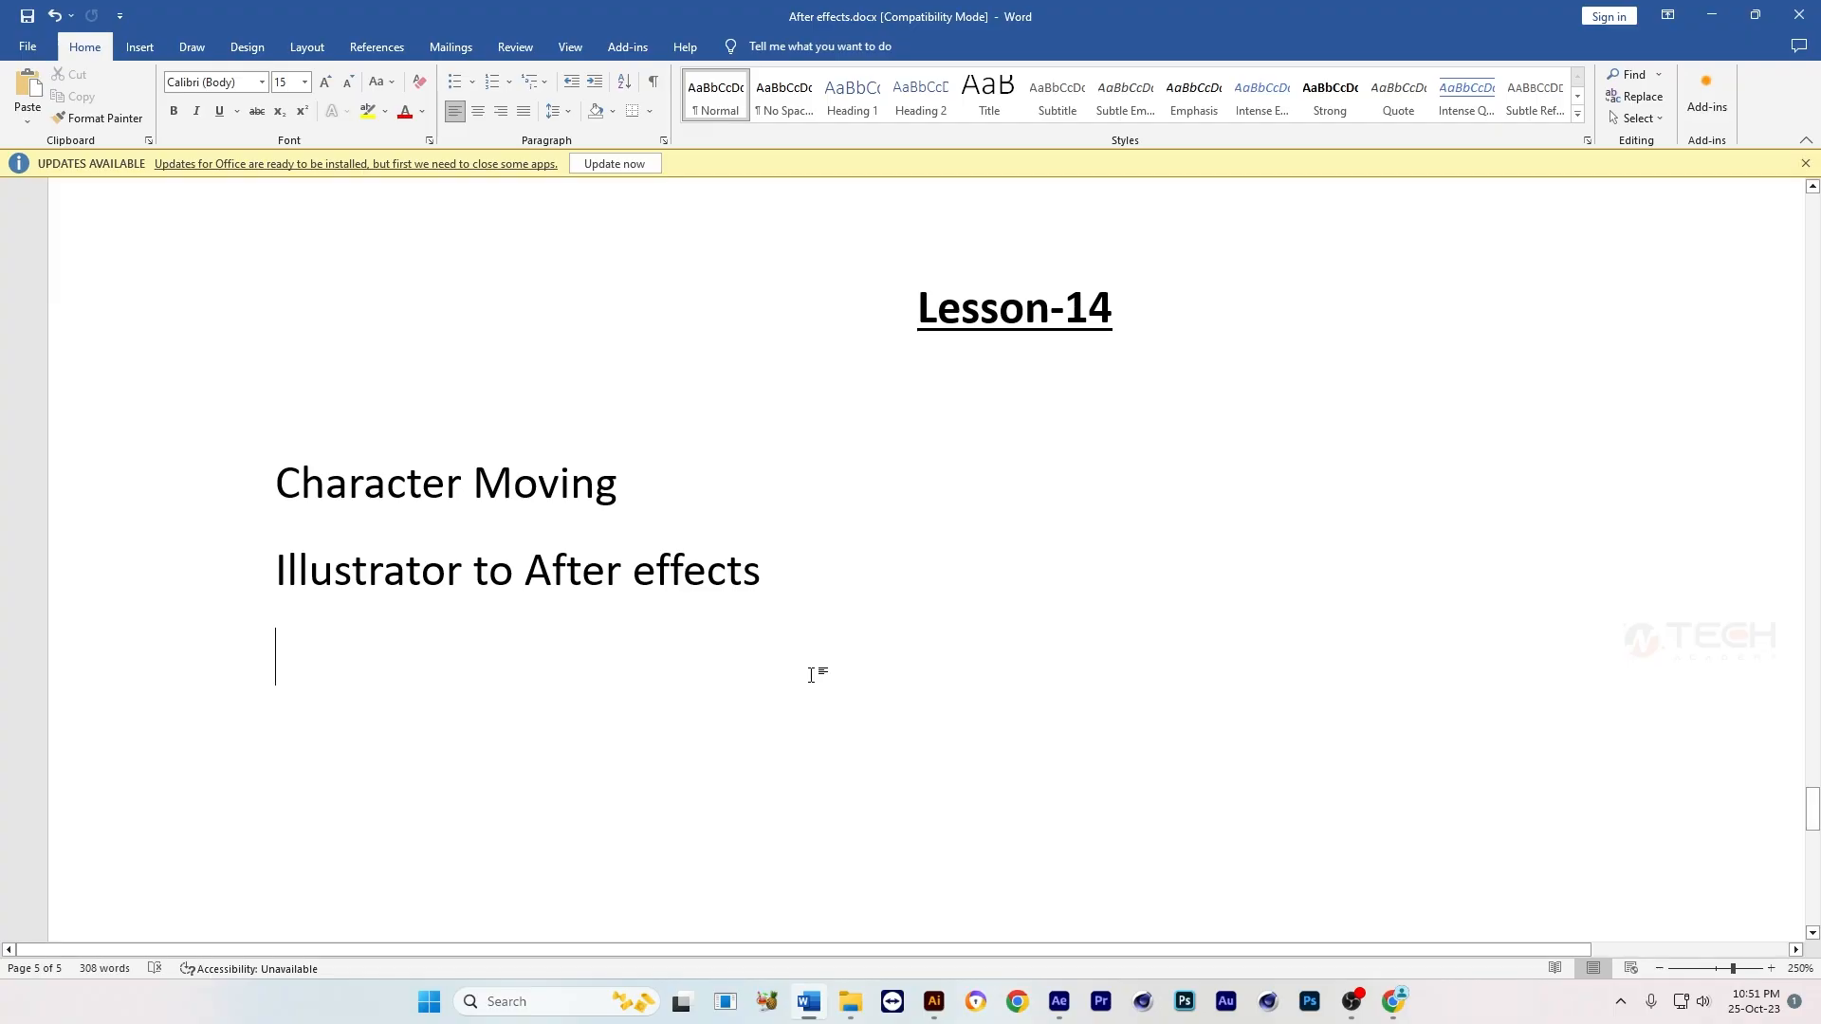
Step: Switch to Illustrator and look over the NFT illustration of the man at his desk
click(934, 1002)
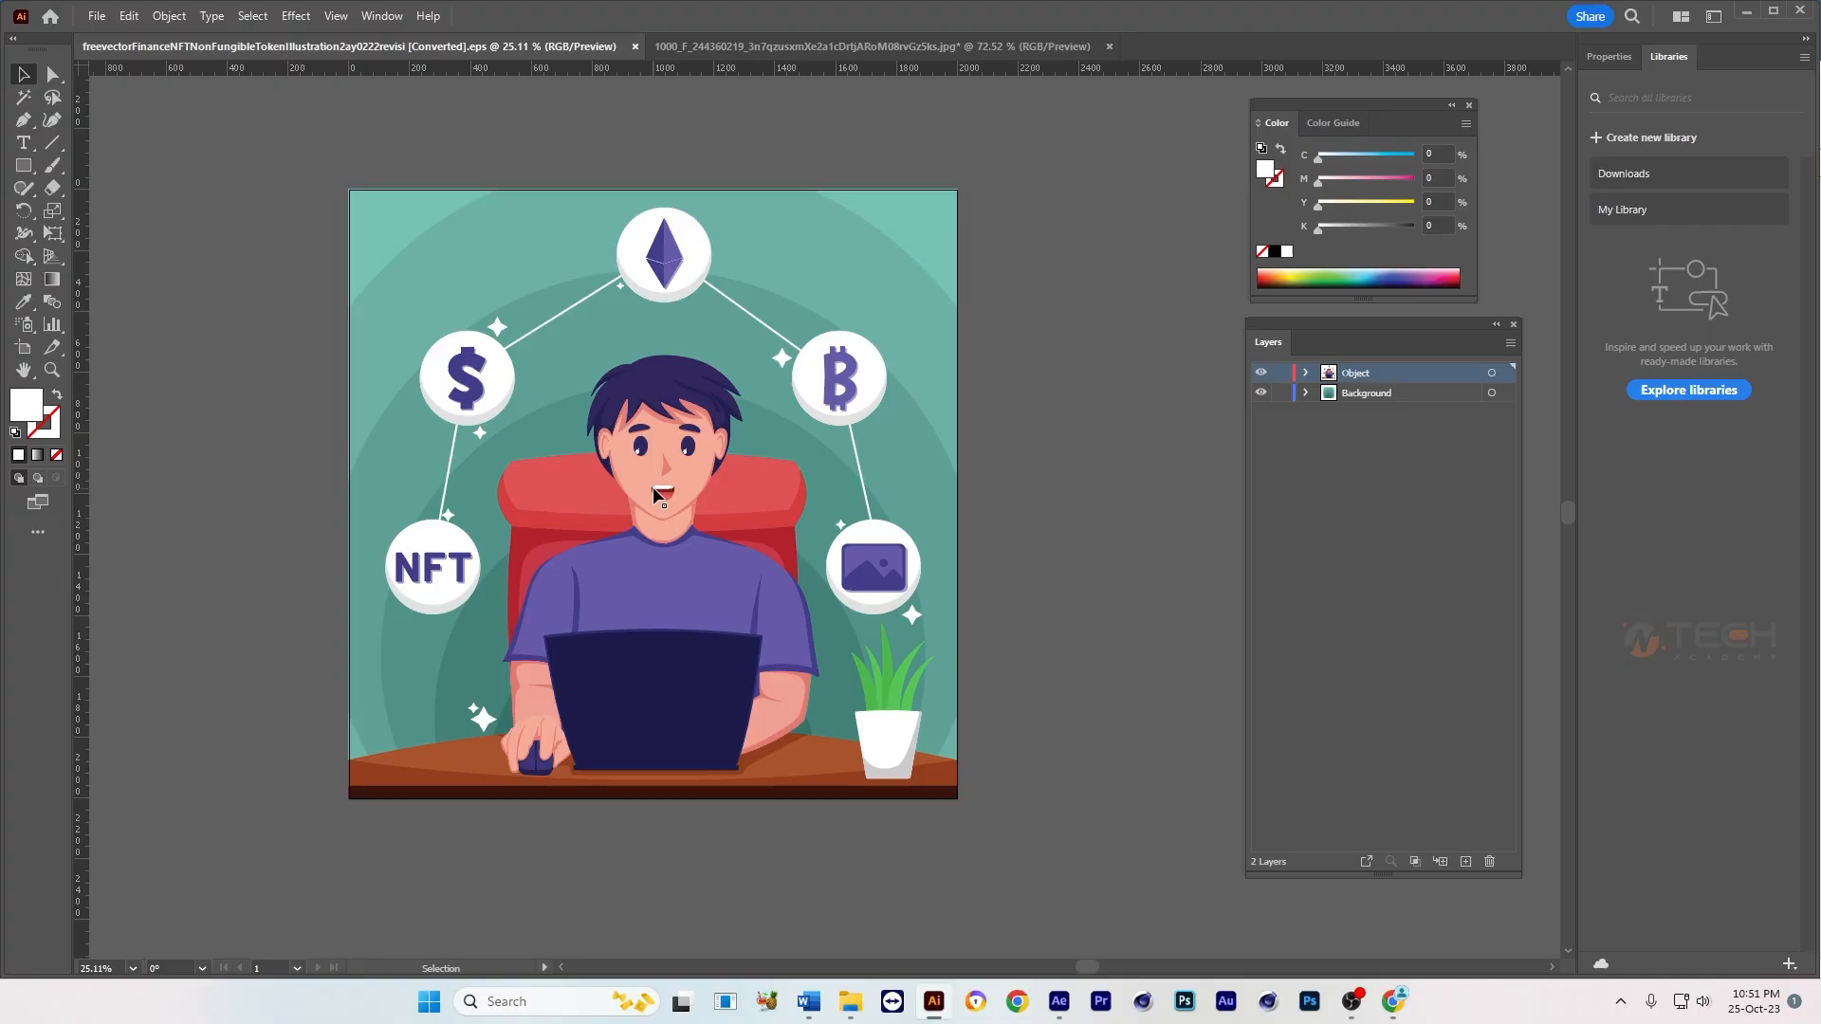
drag(1024, 512, 1029, 585)
scroll(738, 536, up, 1)
scroll(738, 536, down, 1)
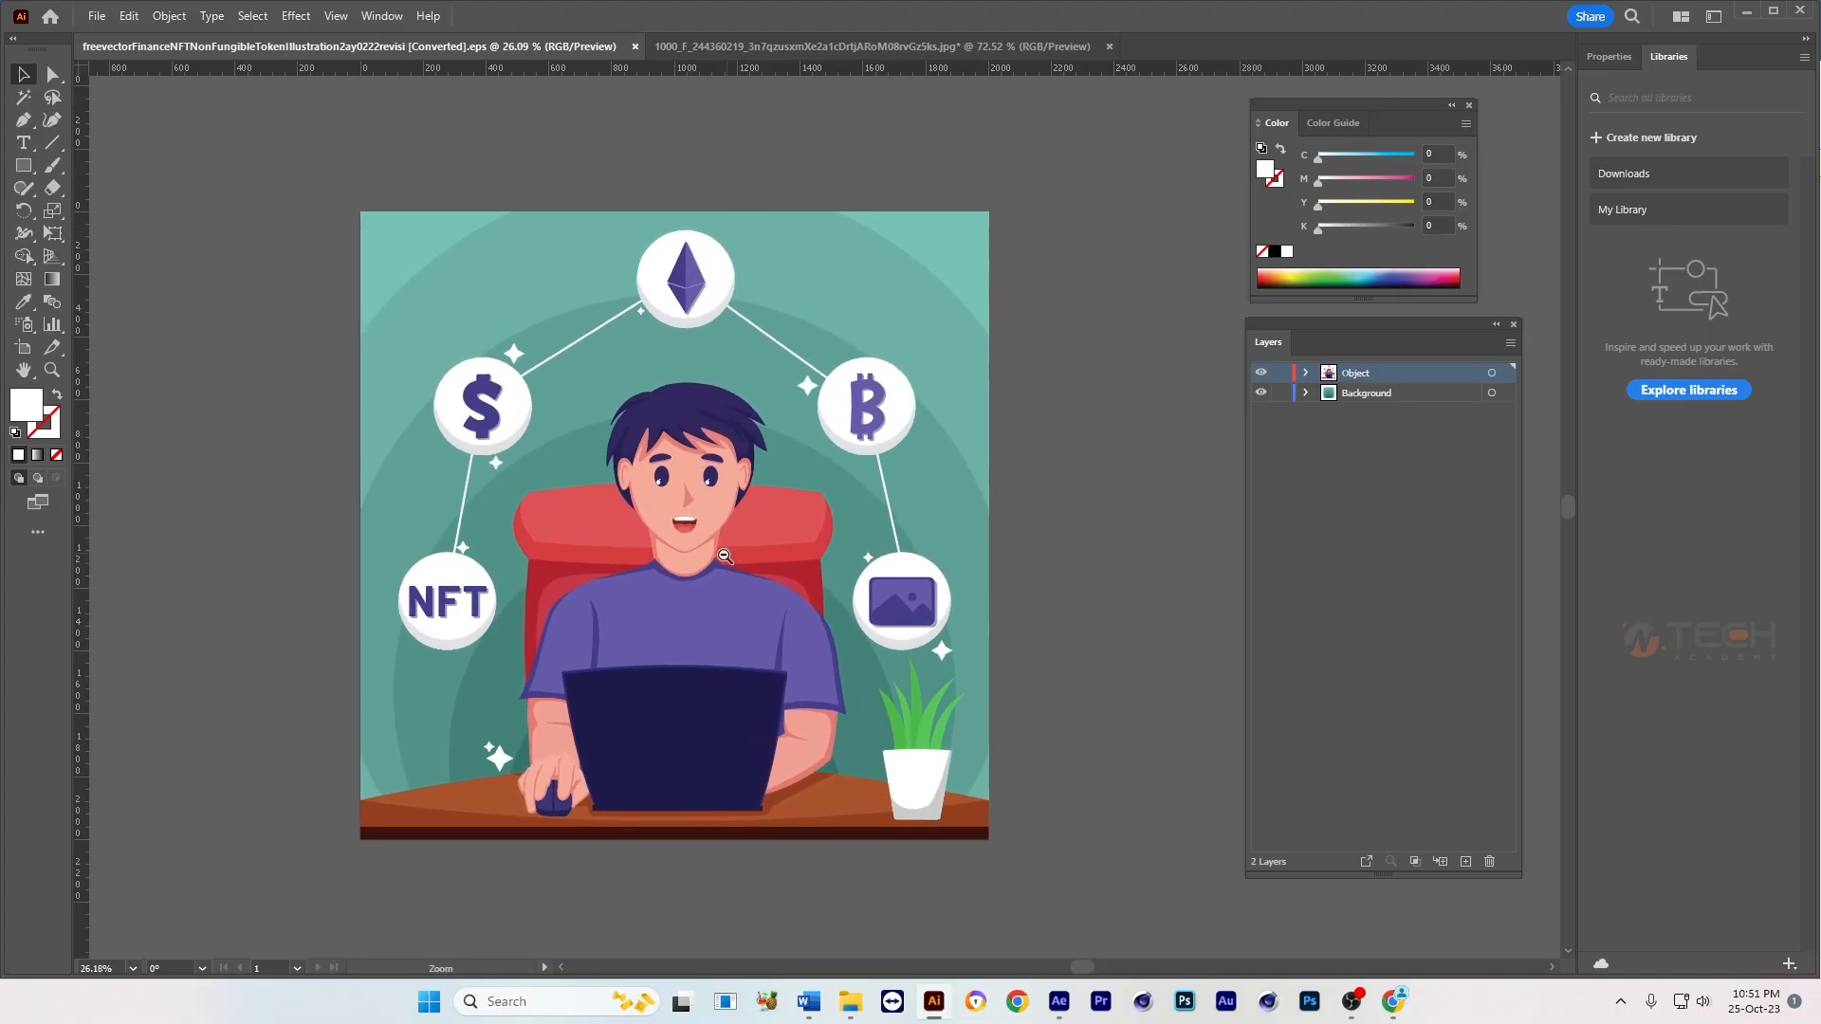
drag(671, 377, 651, 374)
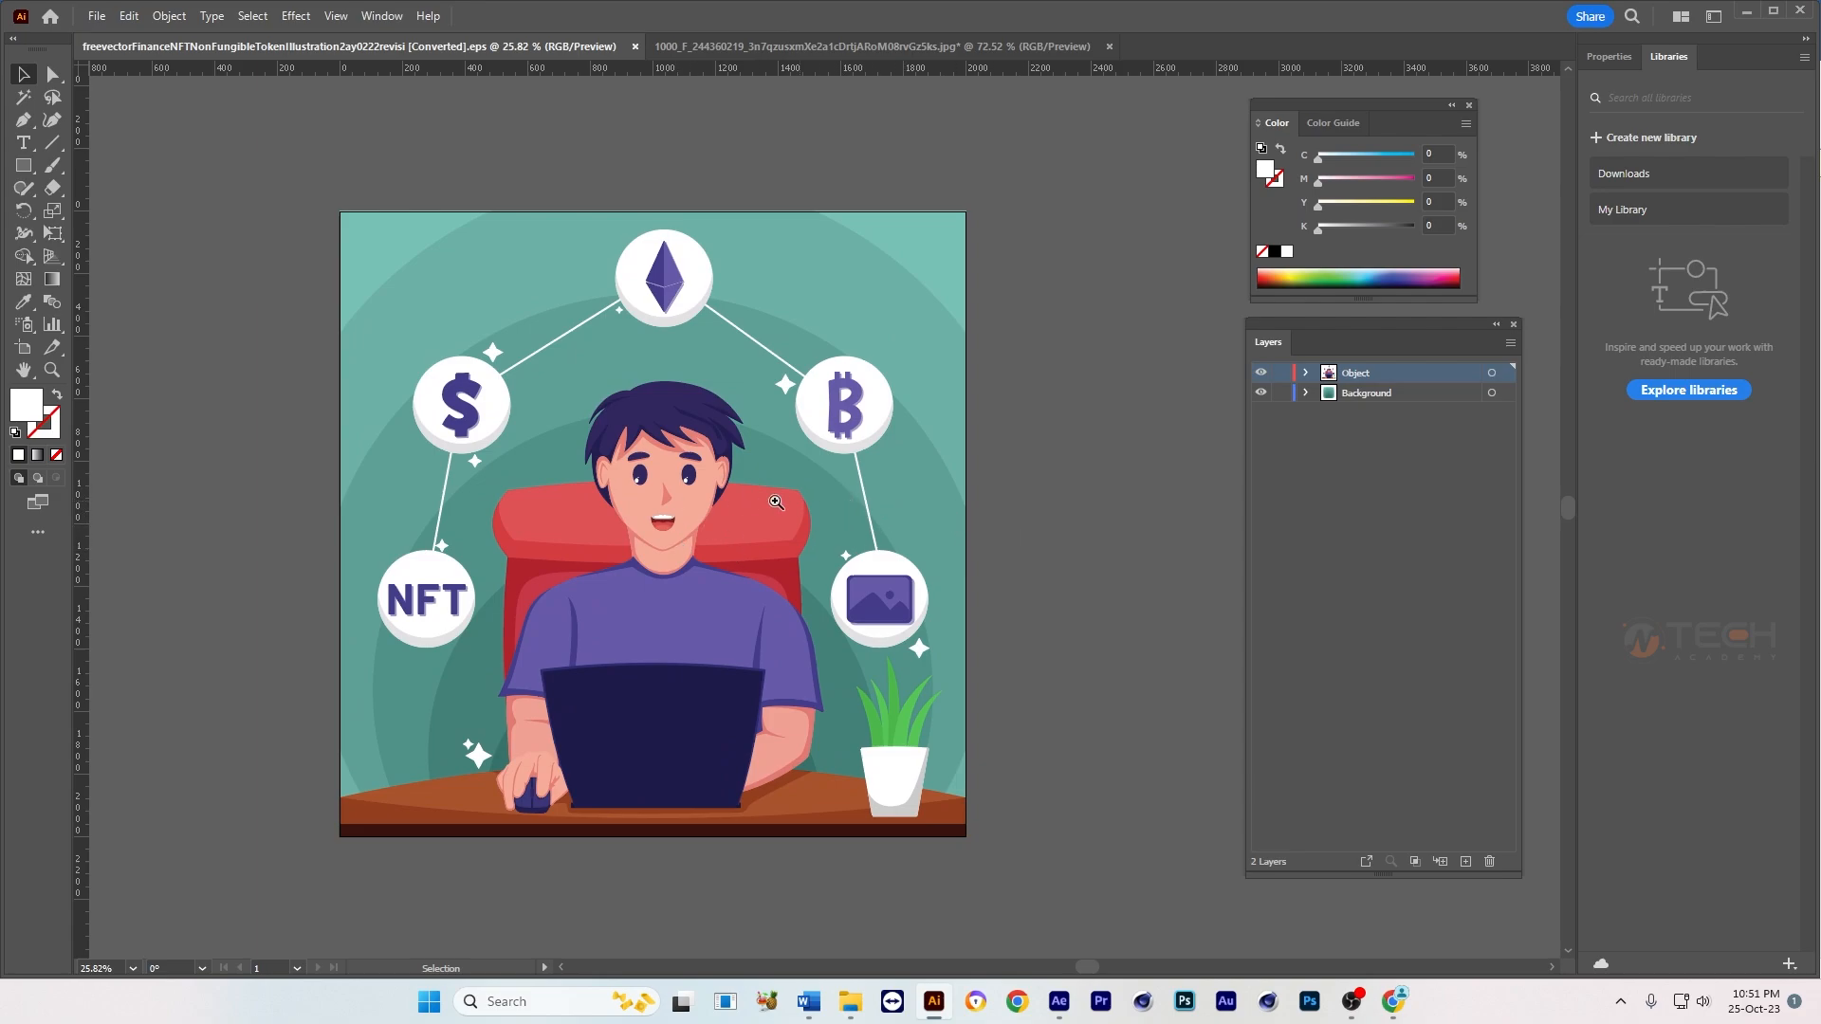
scroll(776, 502, down, 2)
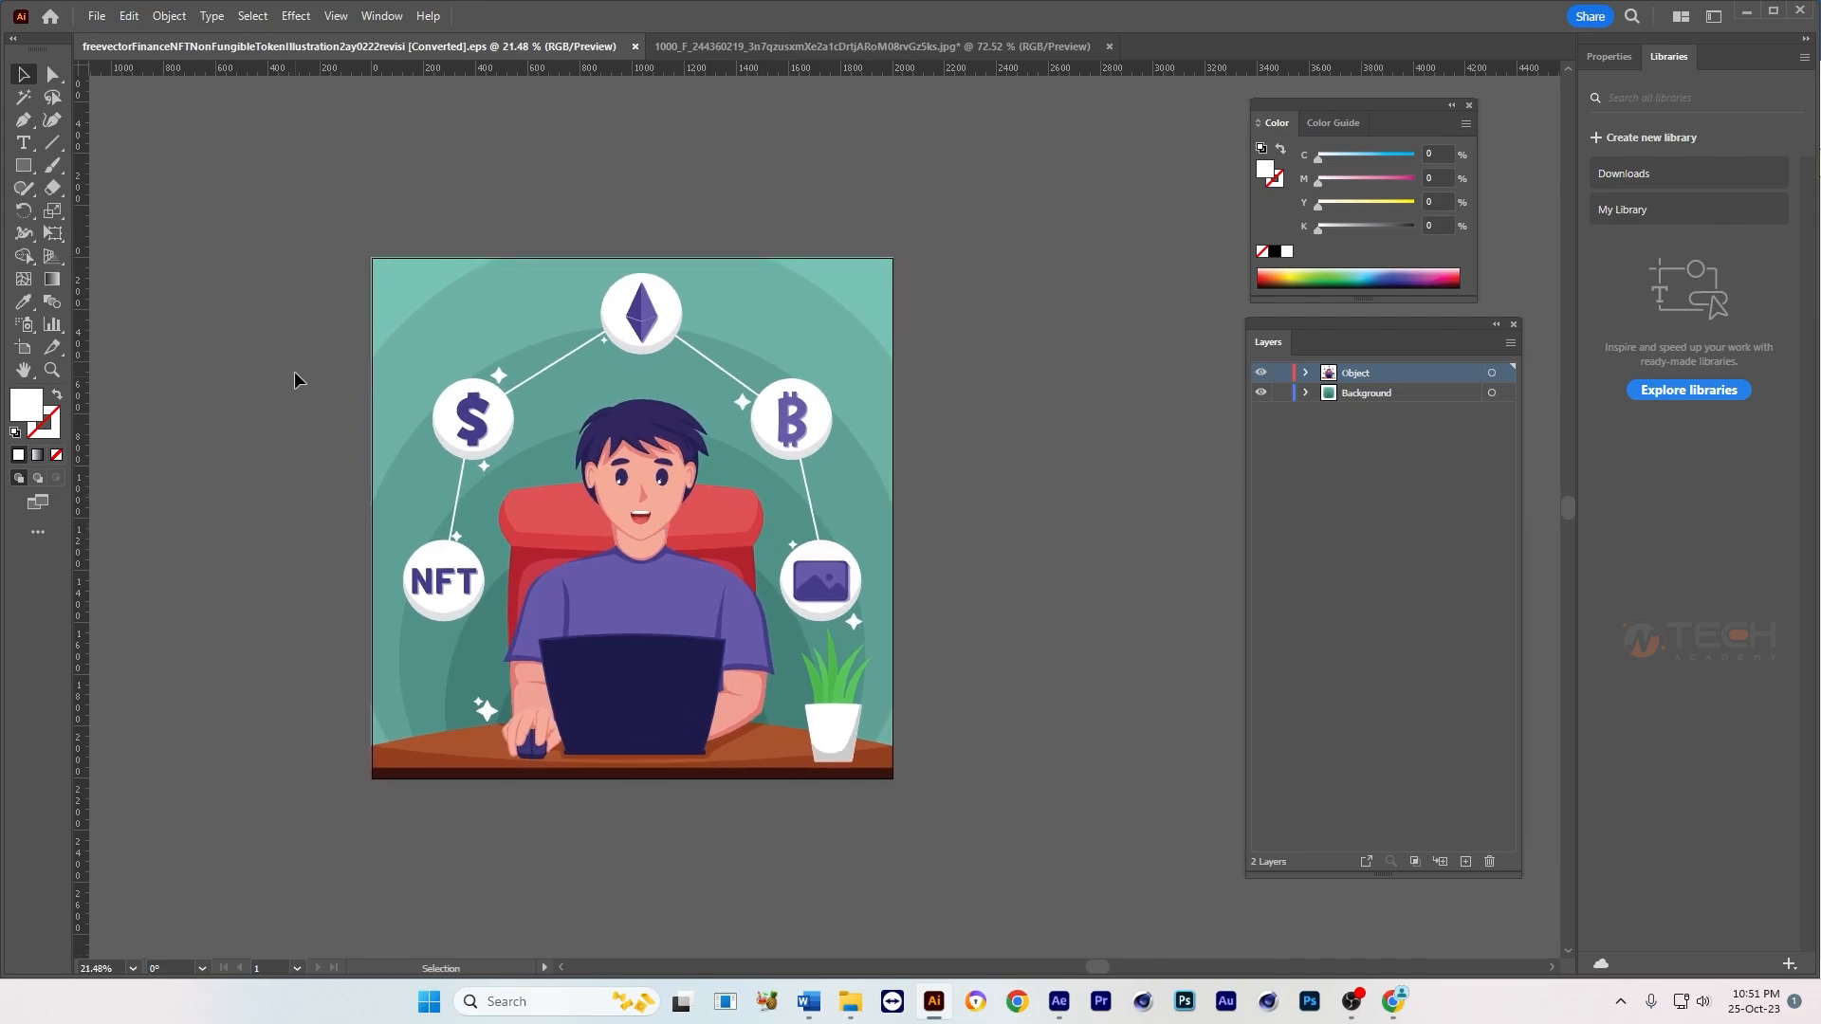
Step: Resize the artboard with the DVCPRO HD 1080 preset in landscape orientation, 1920 x 1080 px
click(25, 351)
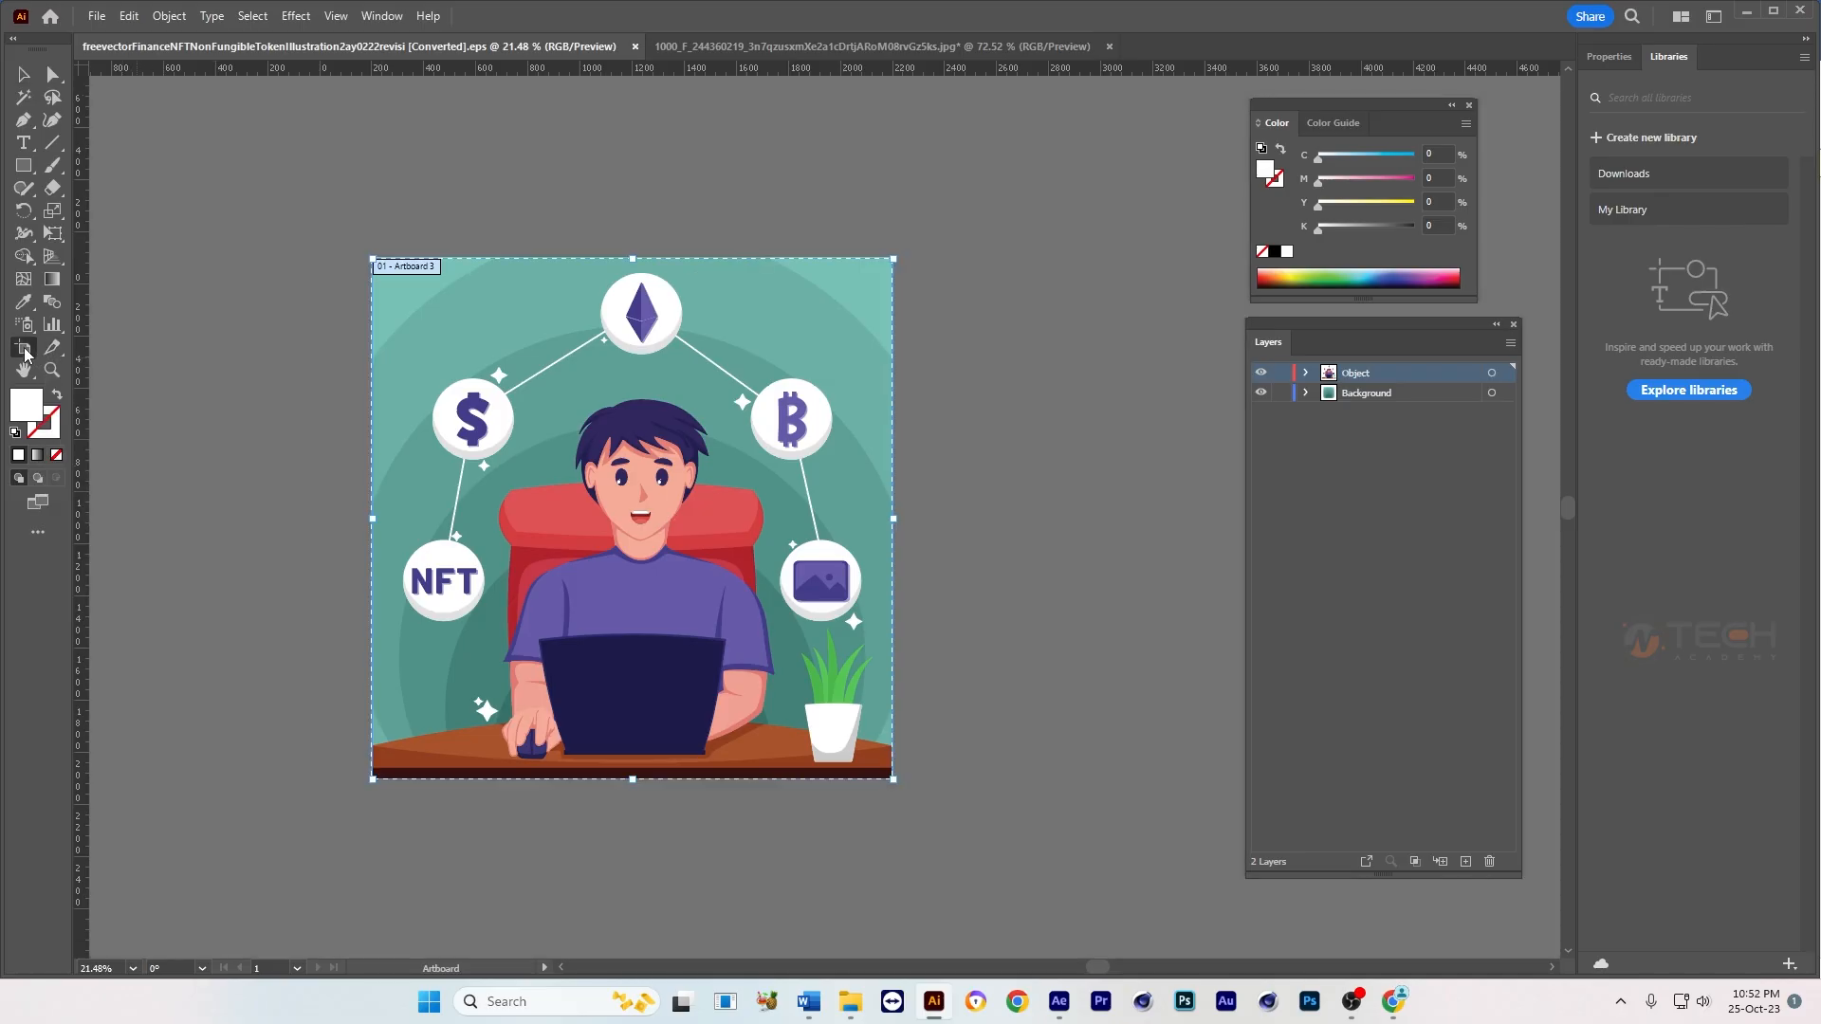
double_click(425, 313)
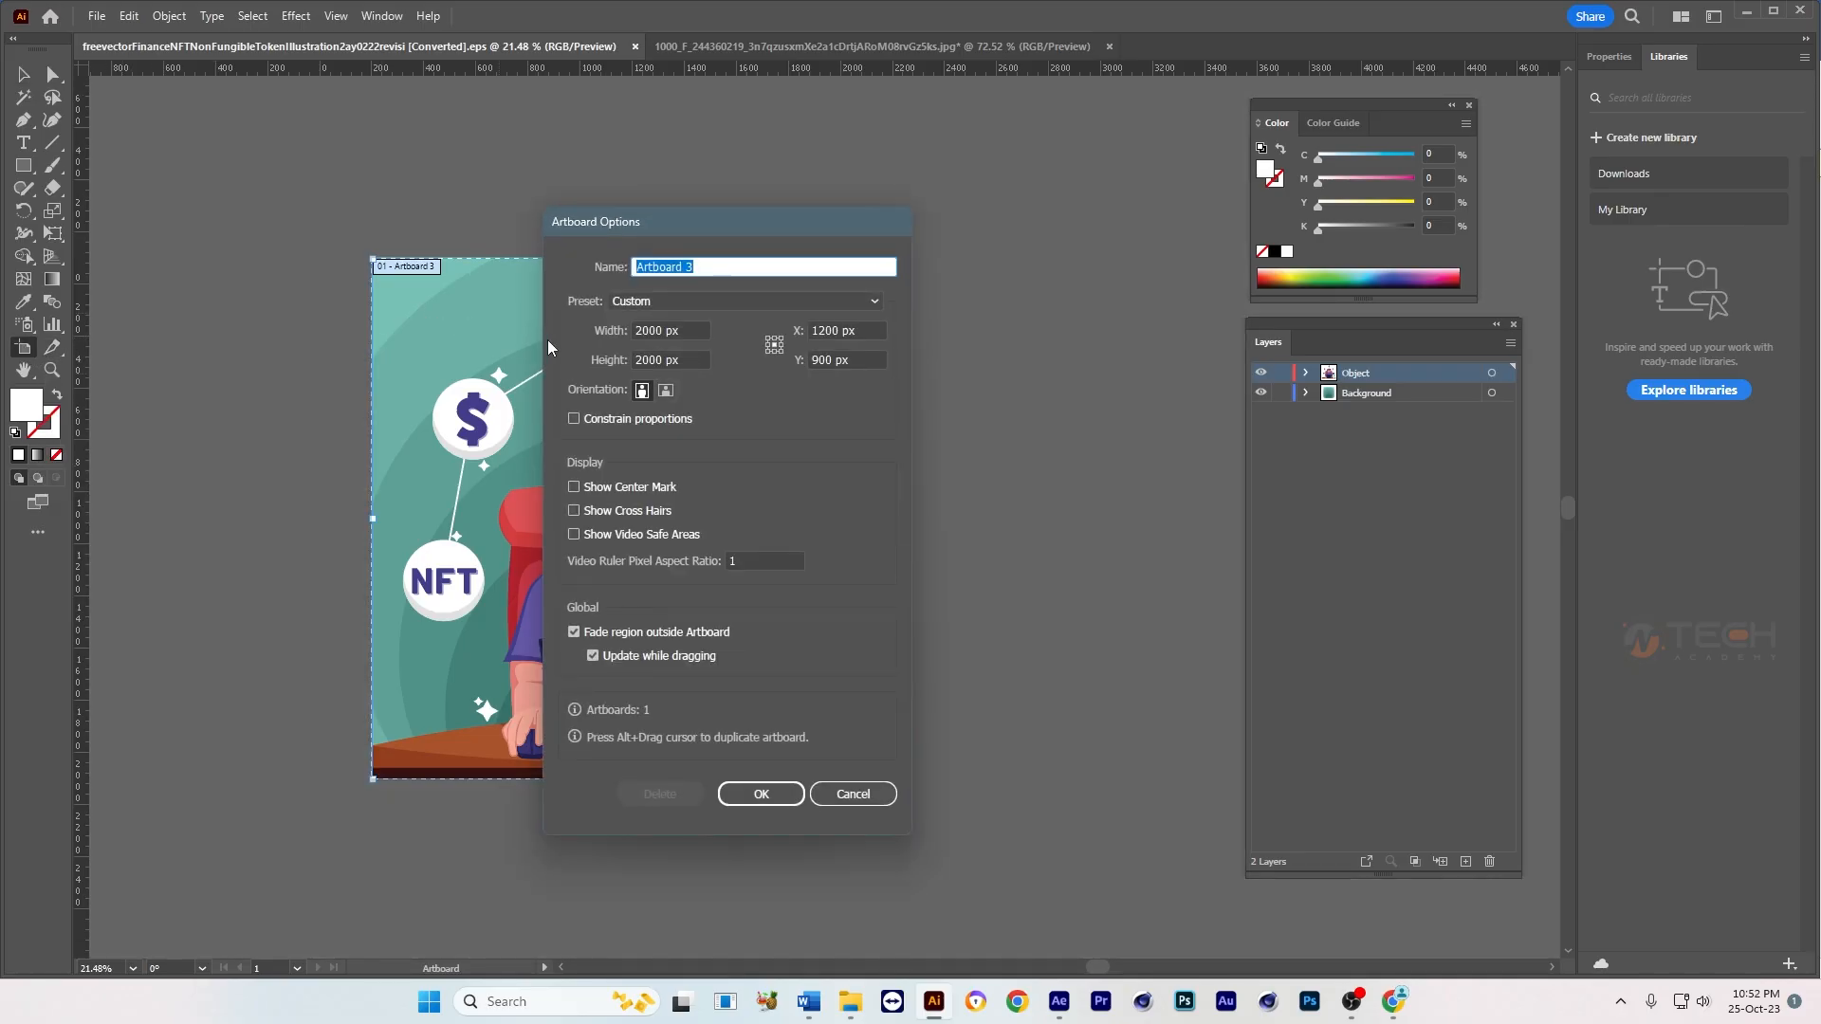
click(734, 300)
scroll(731, 781, down, 3)
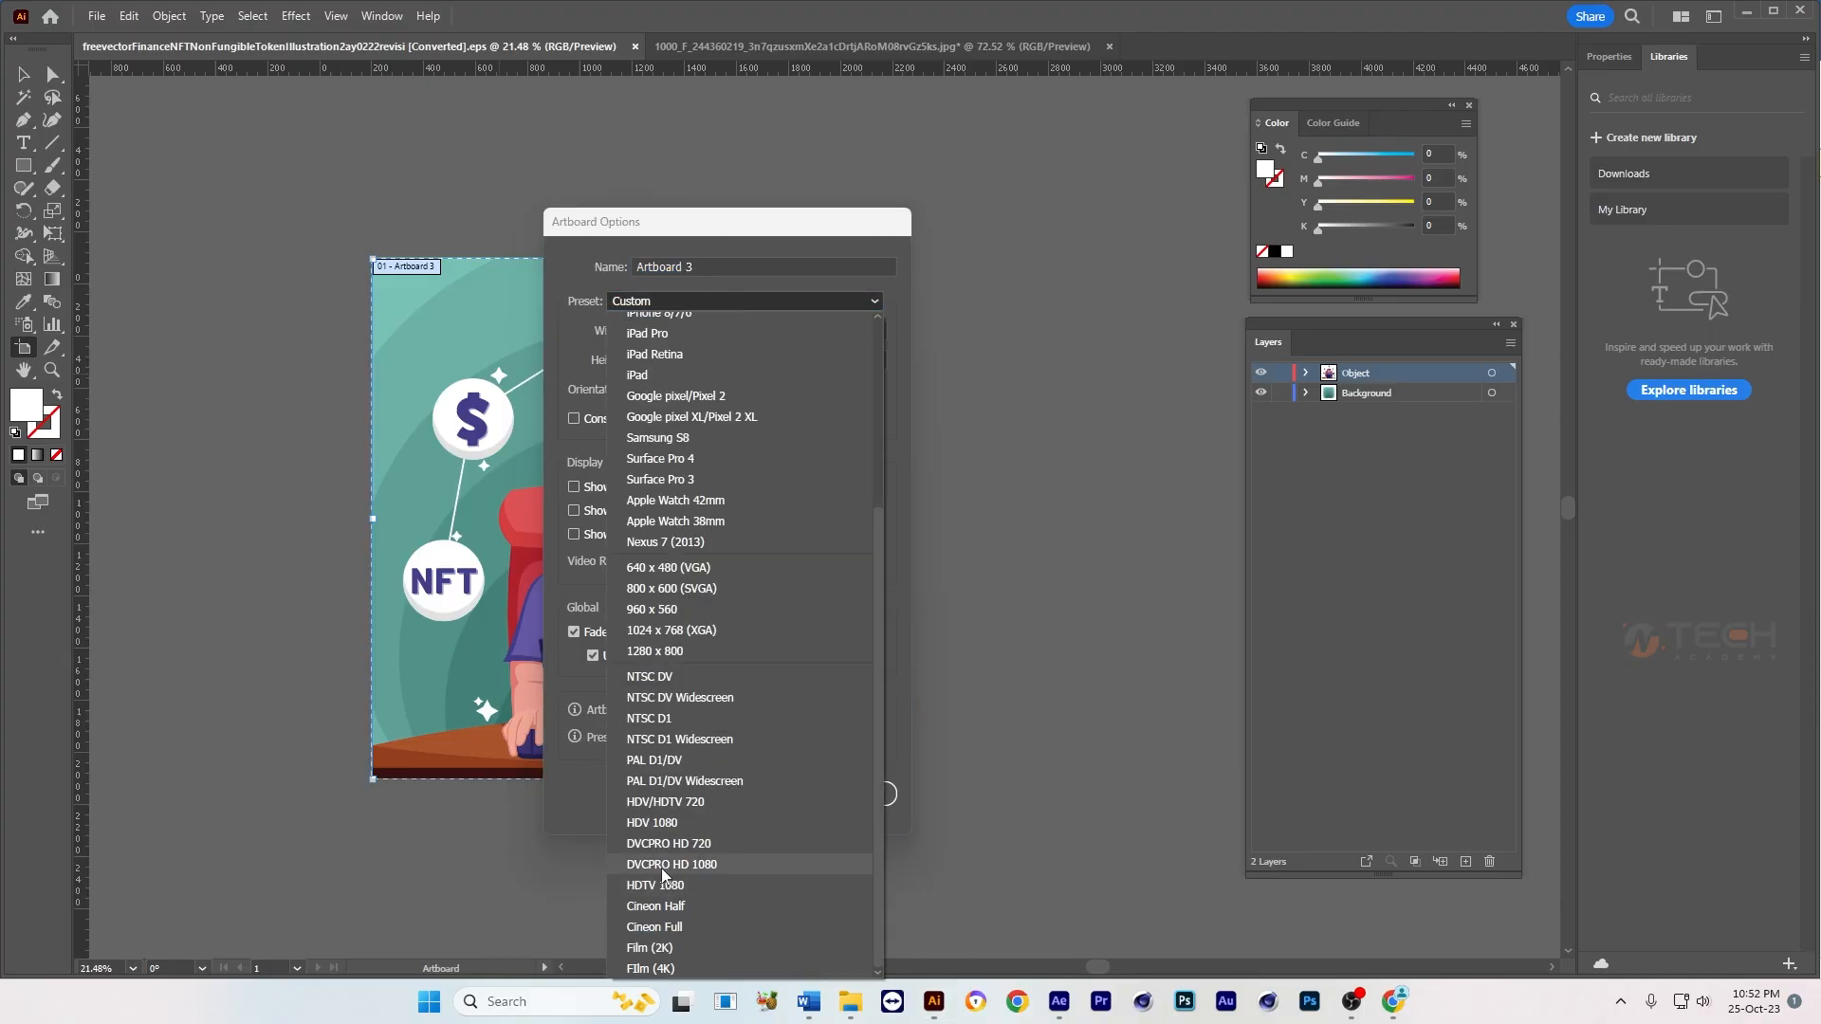
click(686, 865)
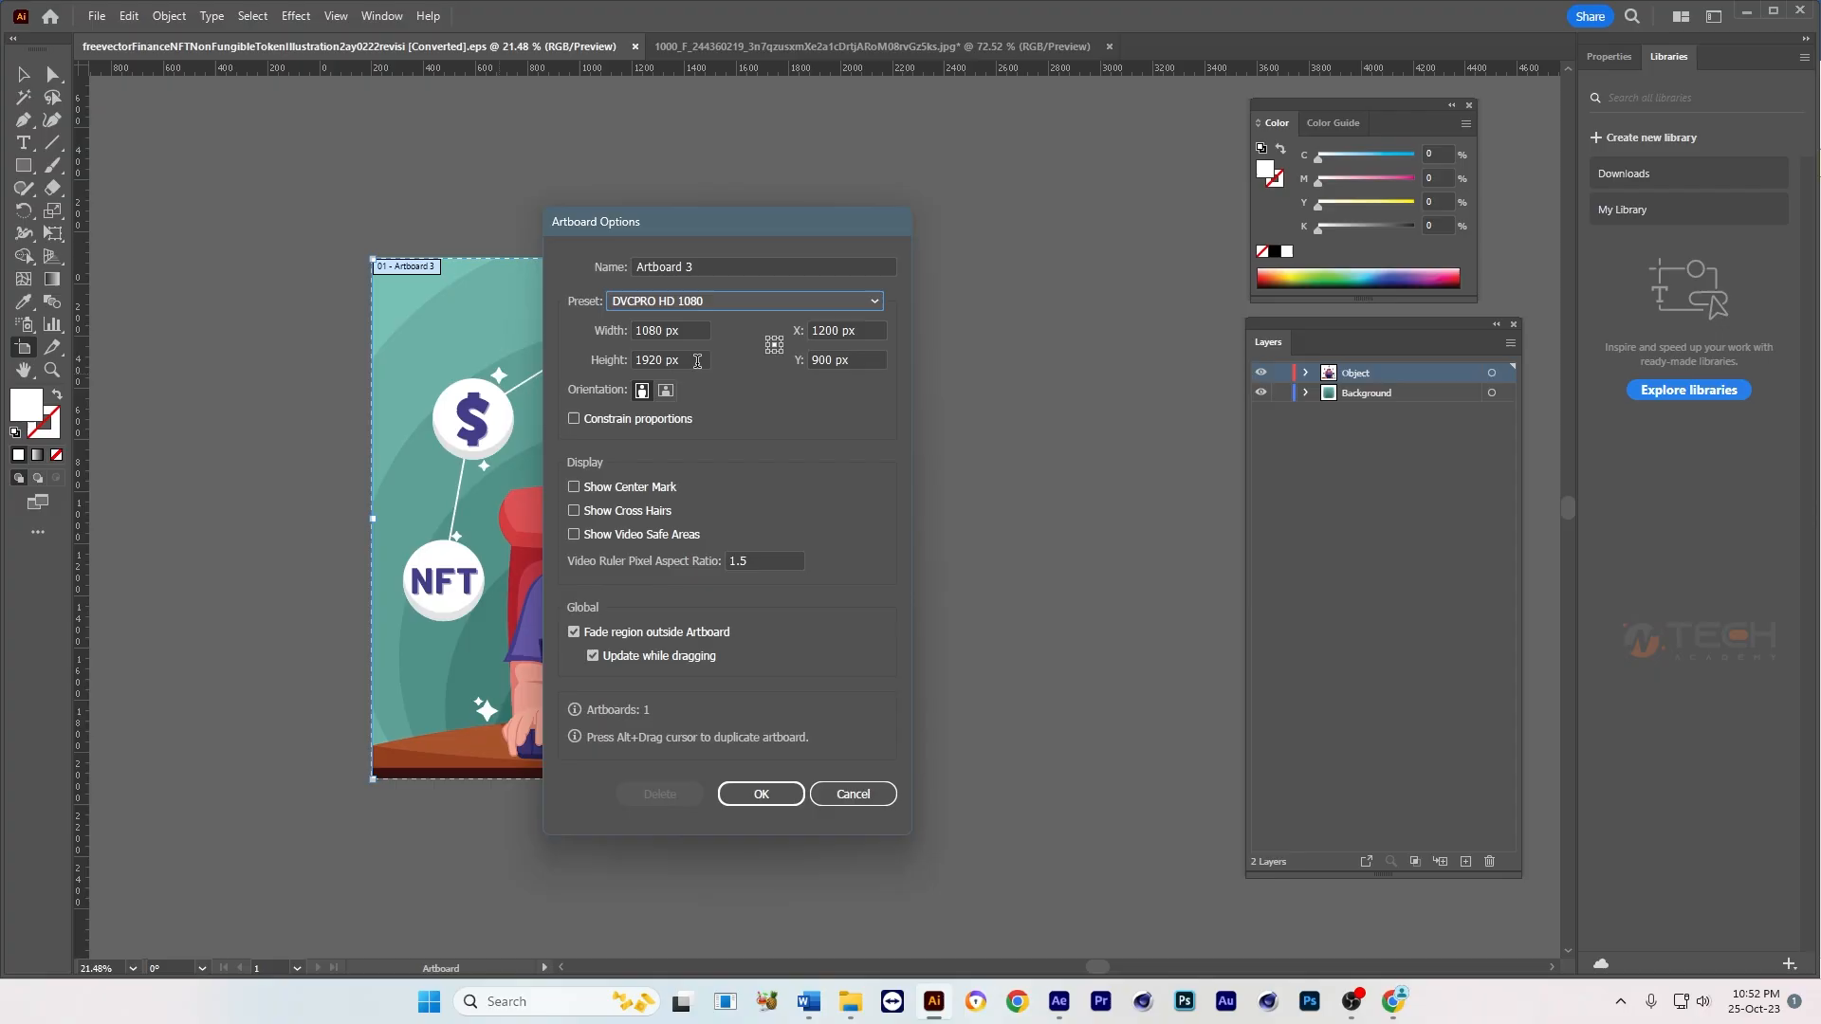
click(666, 391)
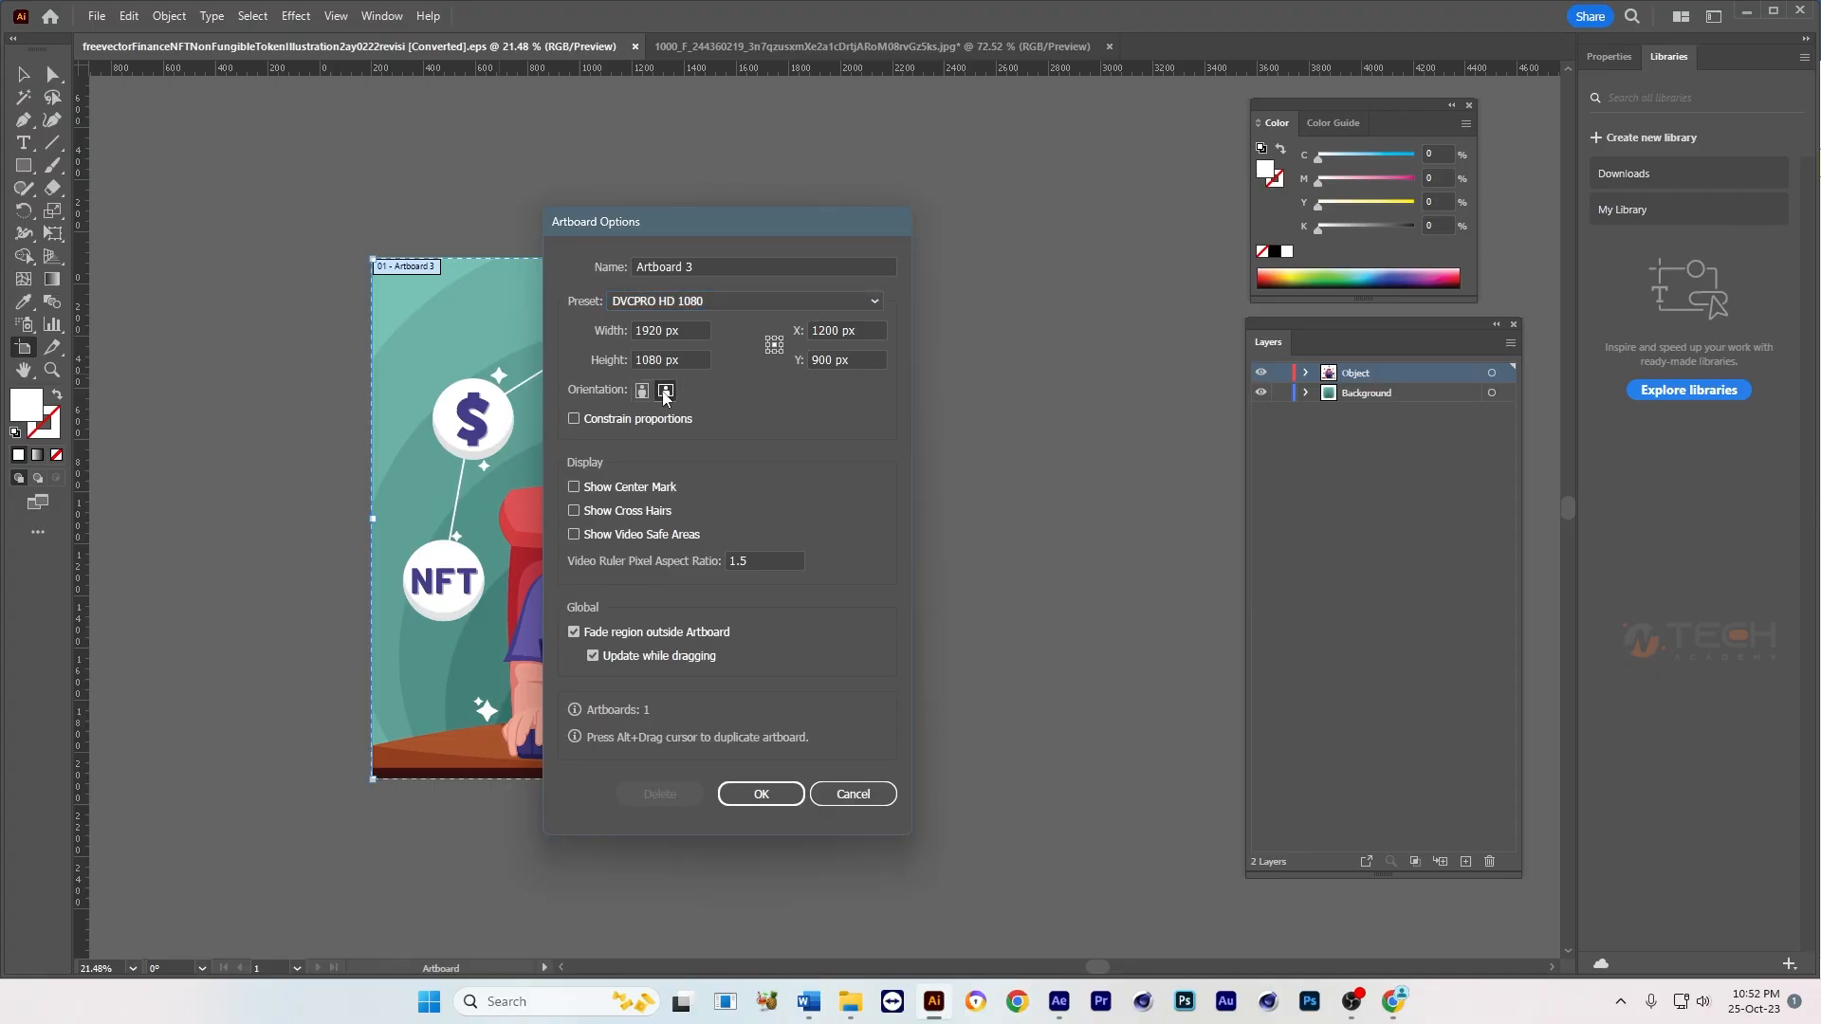
click(760, 798)
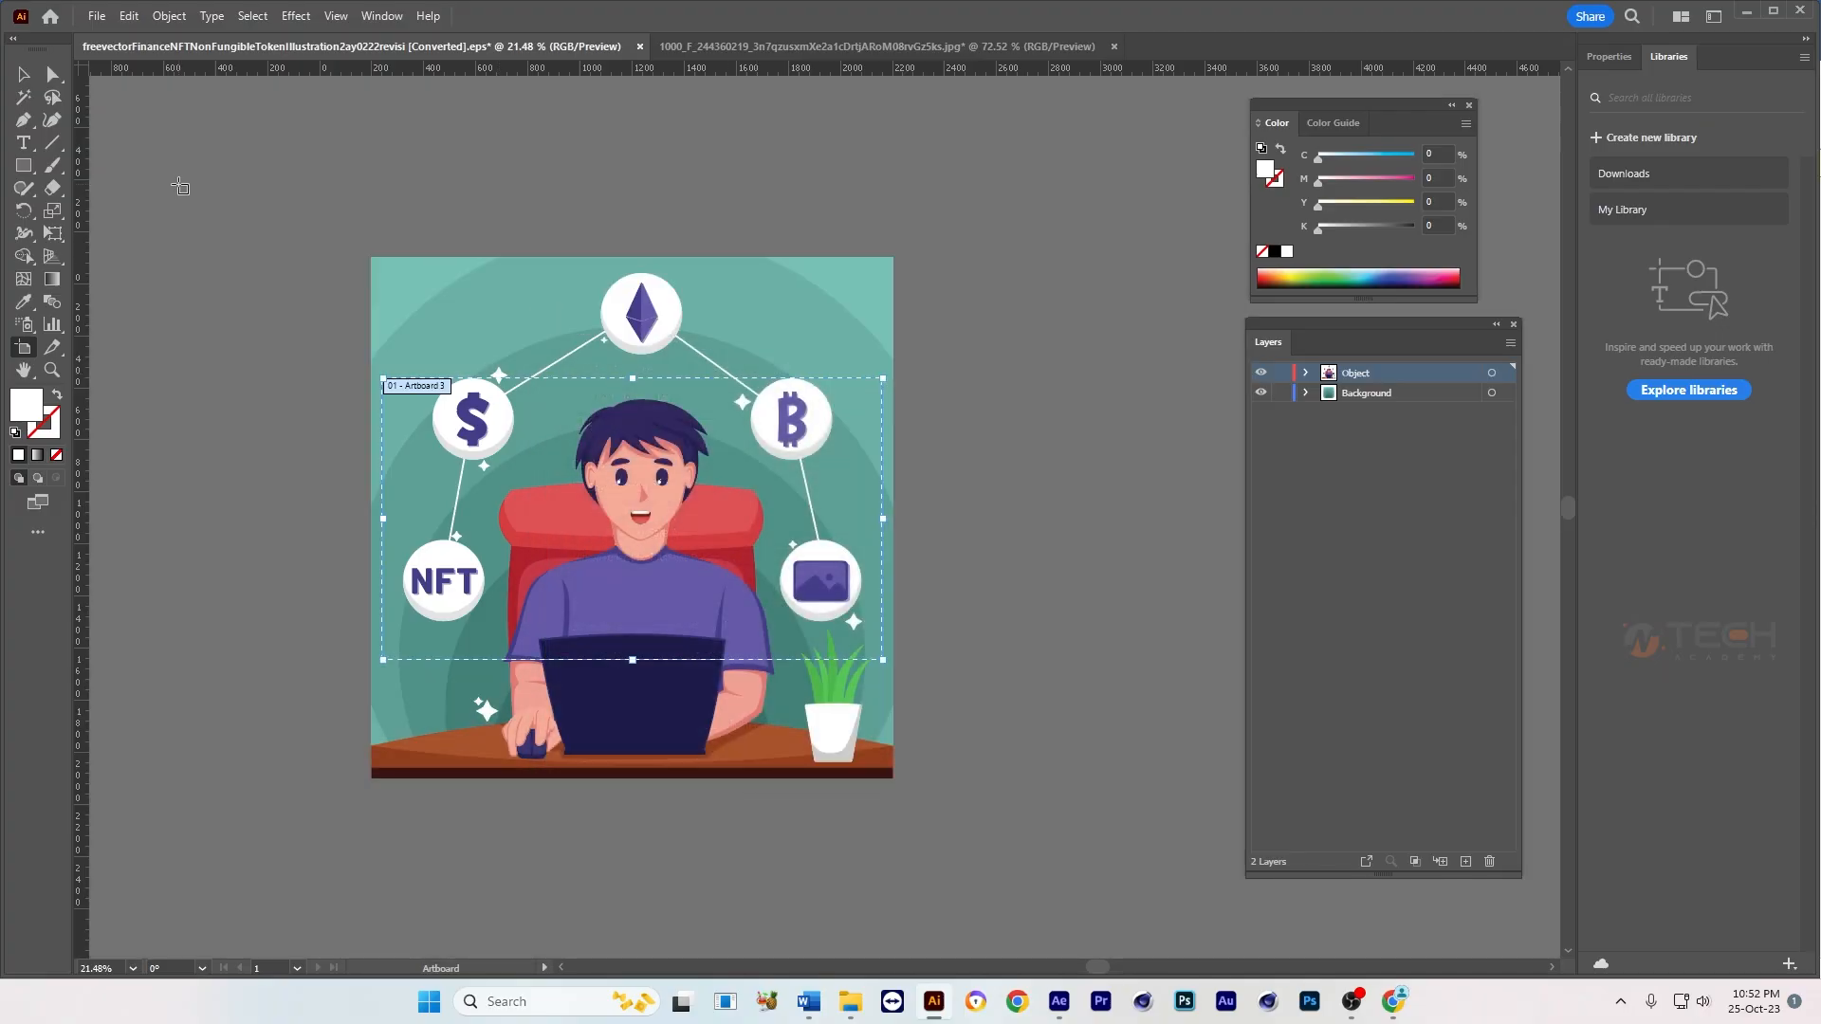
Step: Delete the teal background behind the character illustration
click(24, 75)
key(ctrl+space)
drag(744, 540, 762, 580)
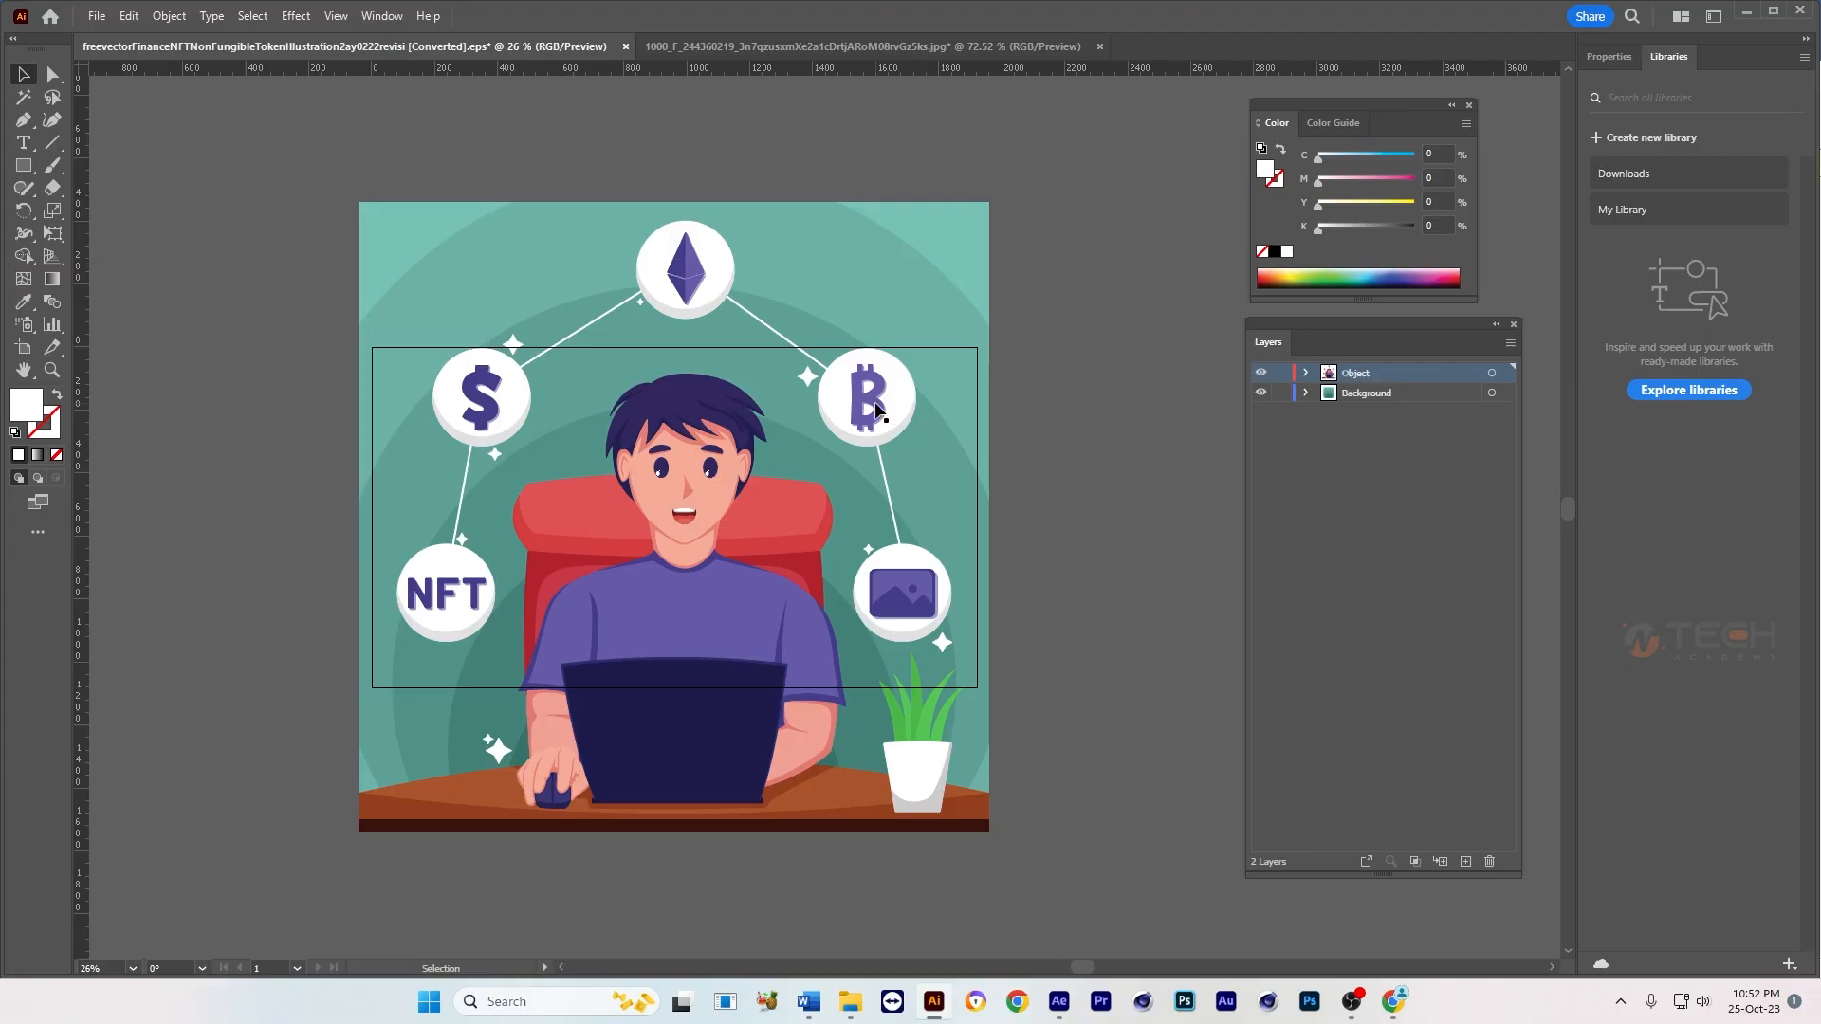
drag(960, 443, 940, 458)
click(937, 453)
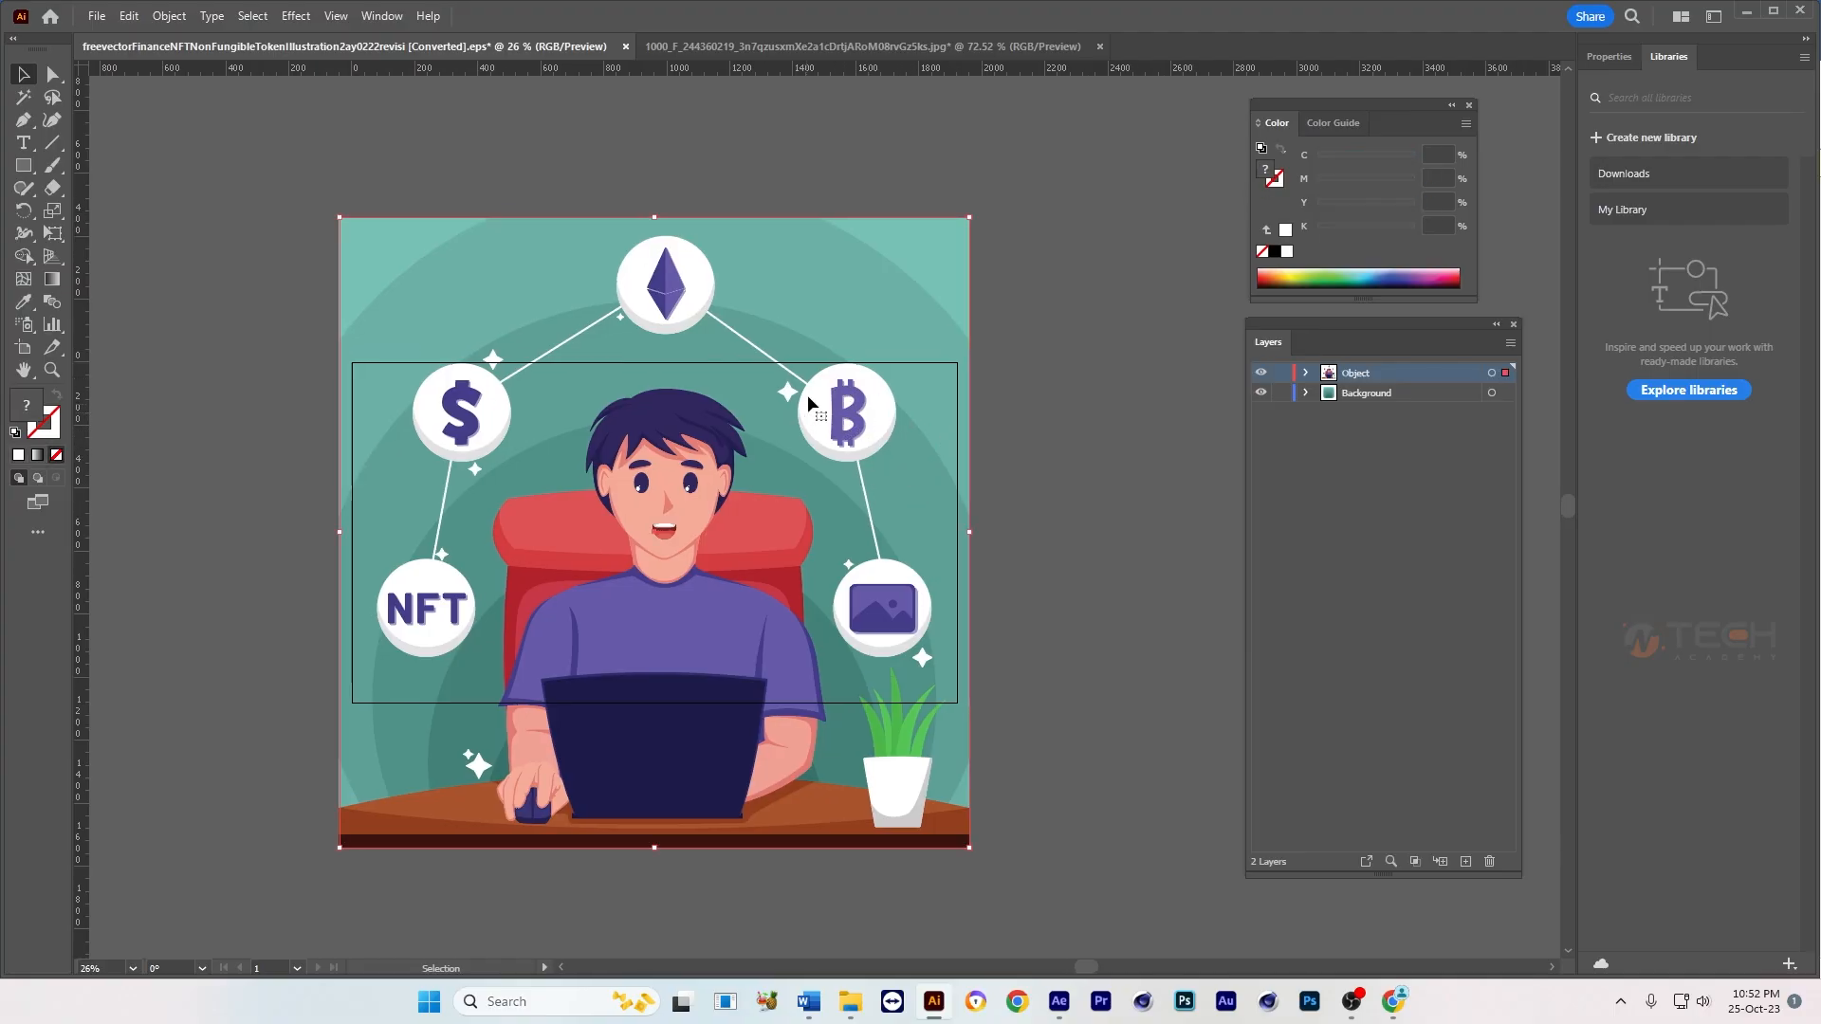
drag(805, 295, 1025, 289)
key(ctrl+z)
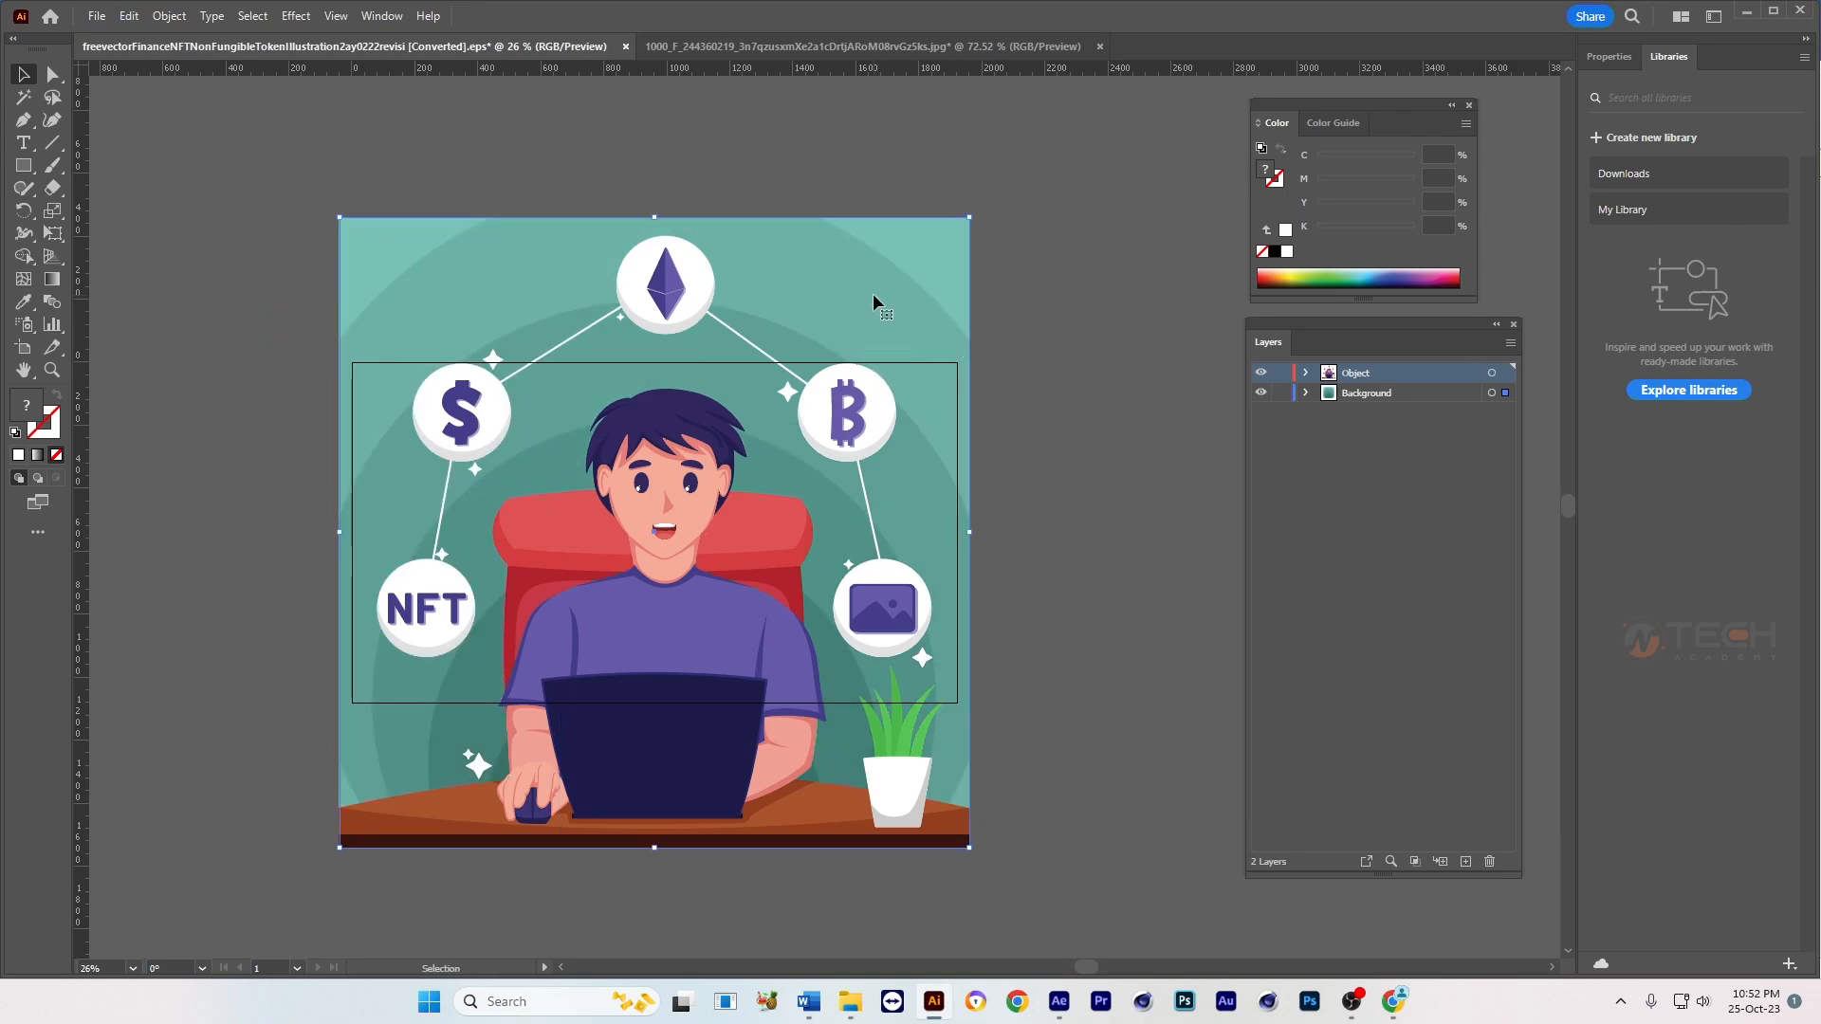
key(Delete)
Step: Move the remaining illustration off the artboard onto the empty canvas beside it
click(857, 420)
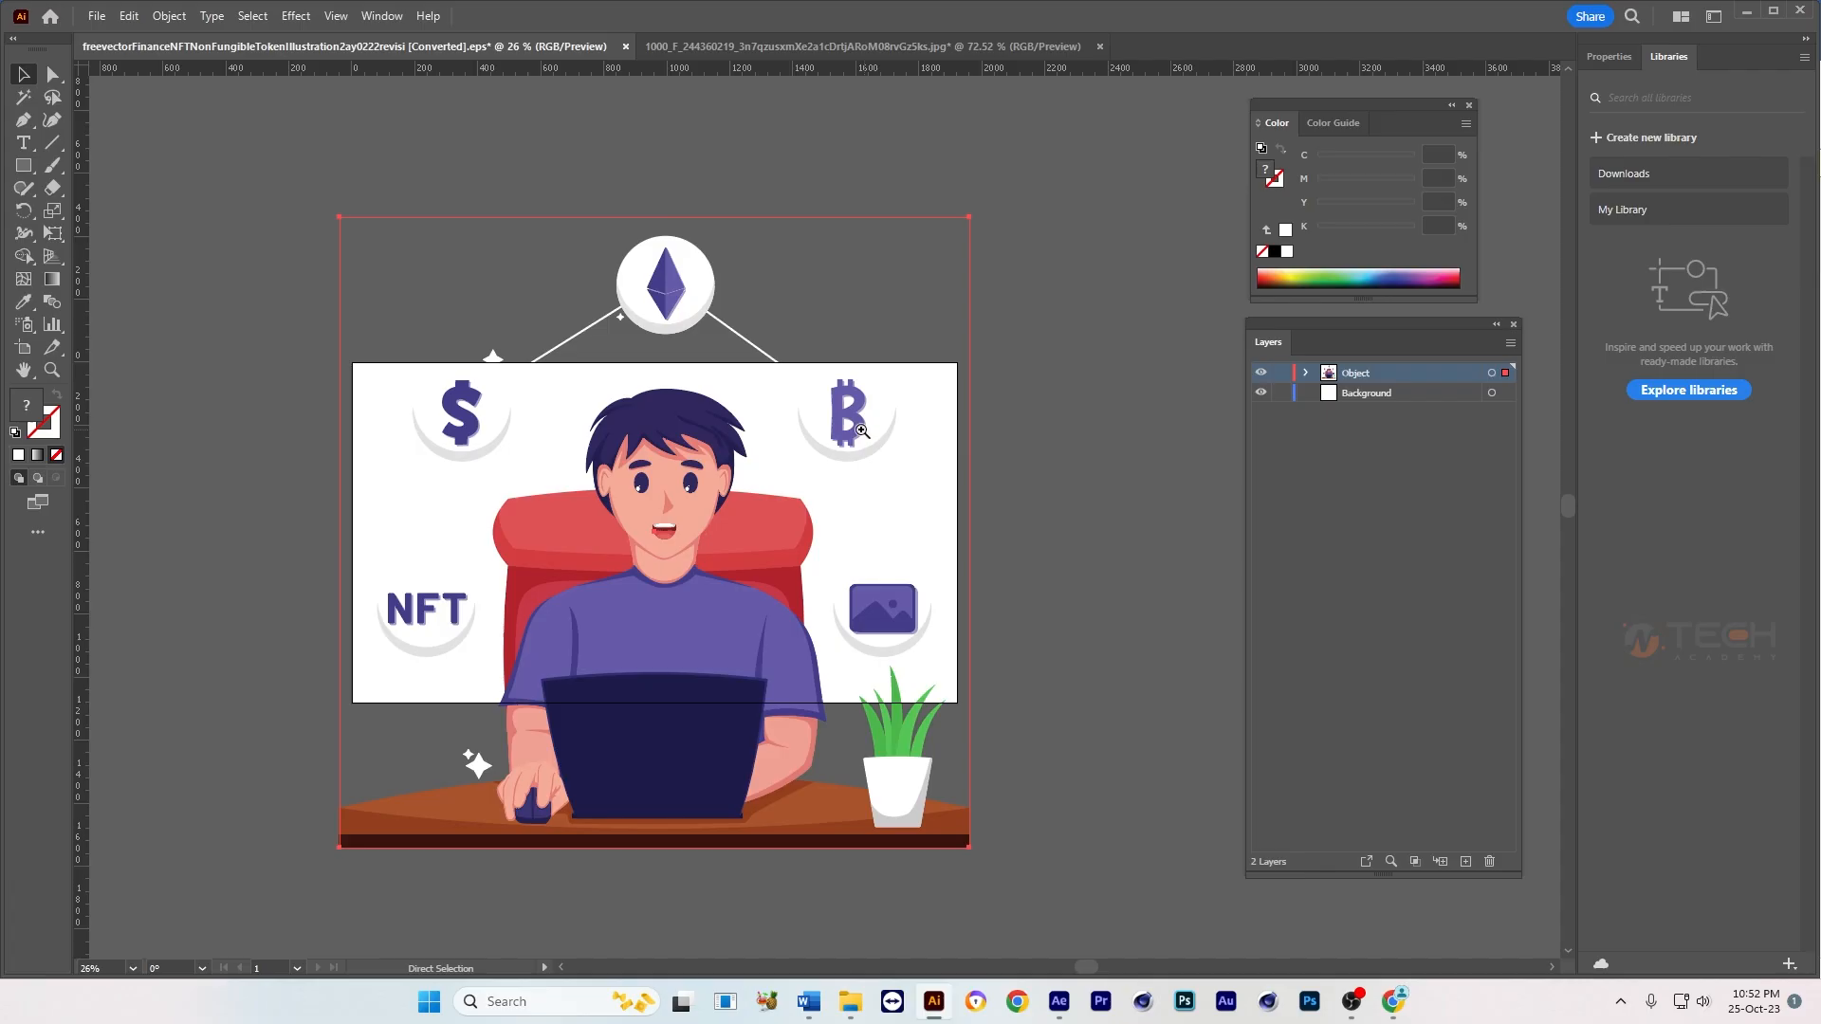
drag(861, 431, 434, 451)
scroll(669, 498, left, 5)
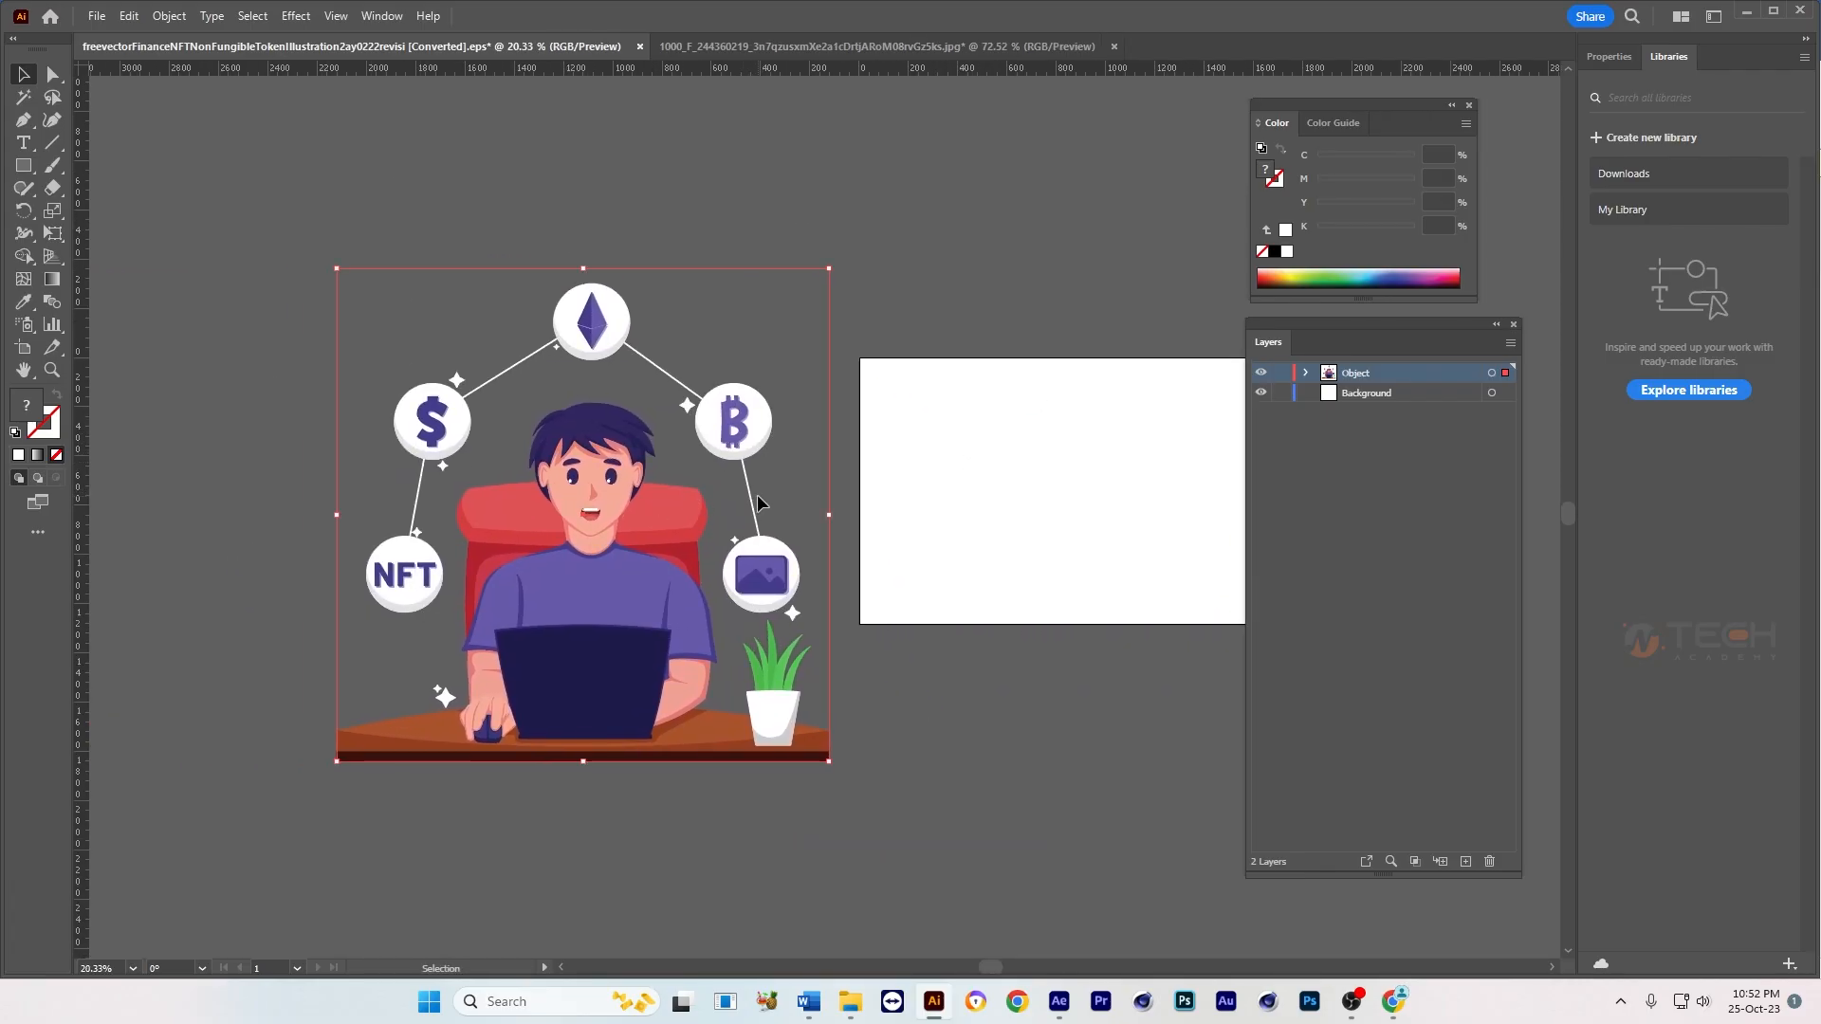
scroll(778, 522, right, 1)
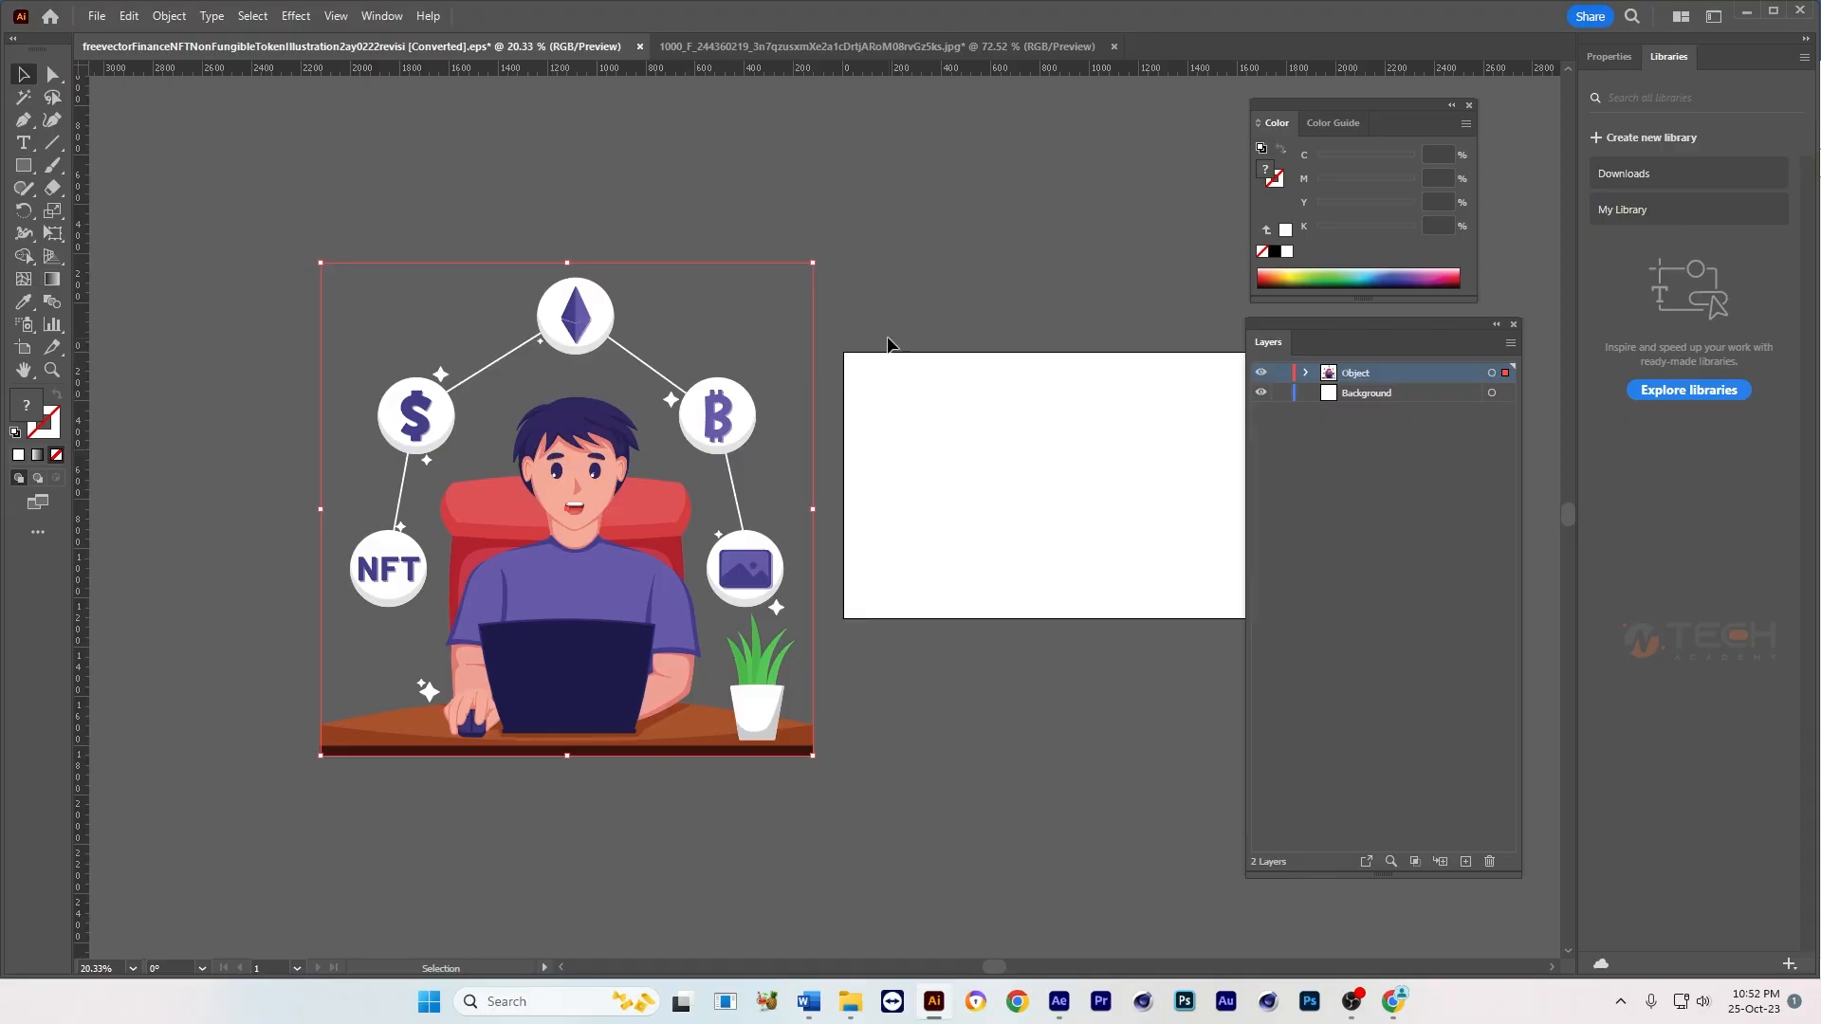
Step: Release the clipping mask on the illustration
click(890, 343)
click(704, 434)
right_click(707, 412)
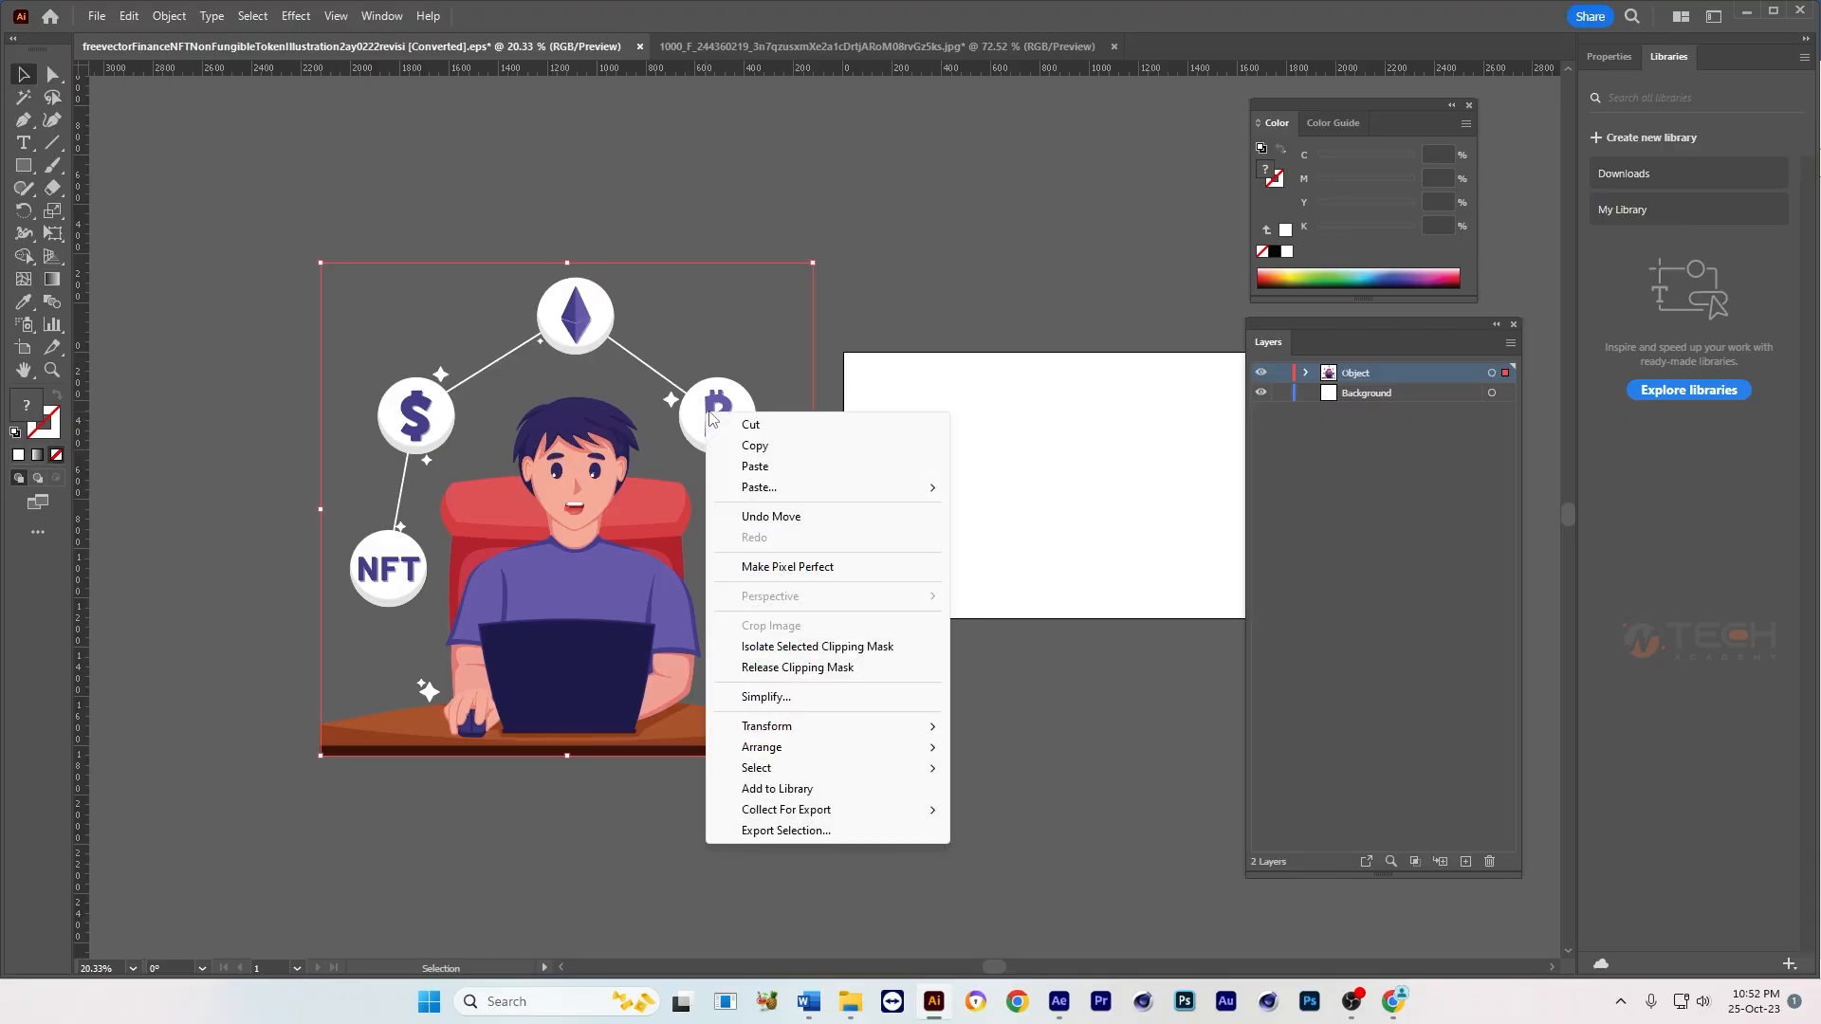
click(827, 668)
click(931, 659)
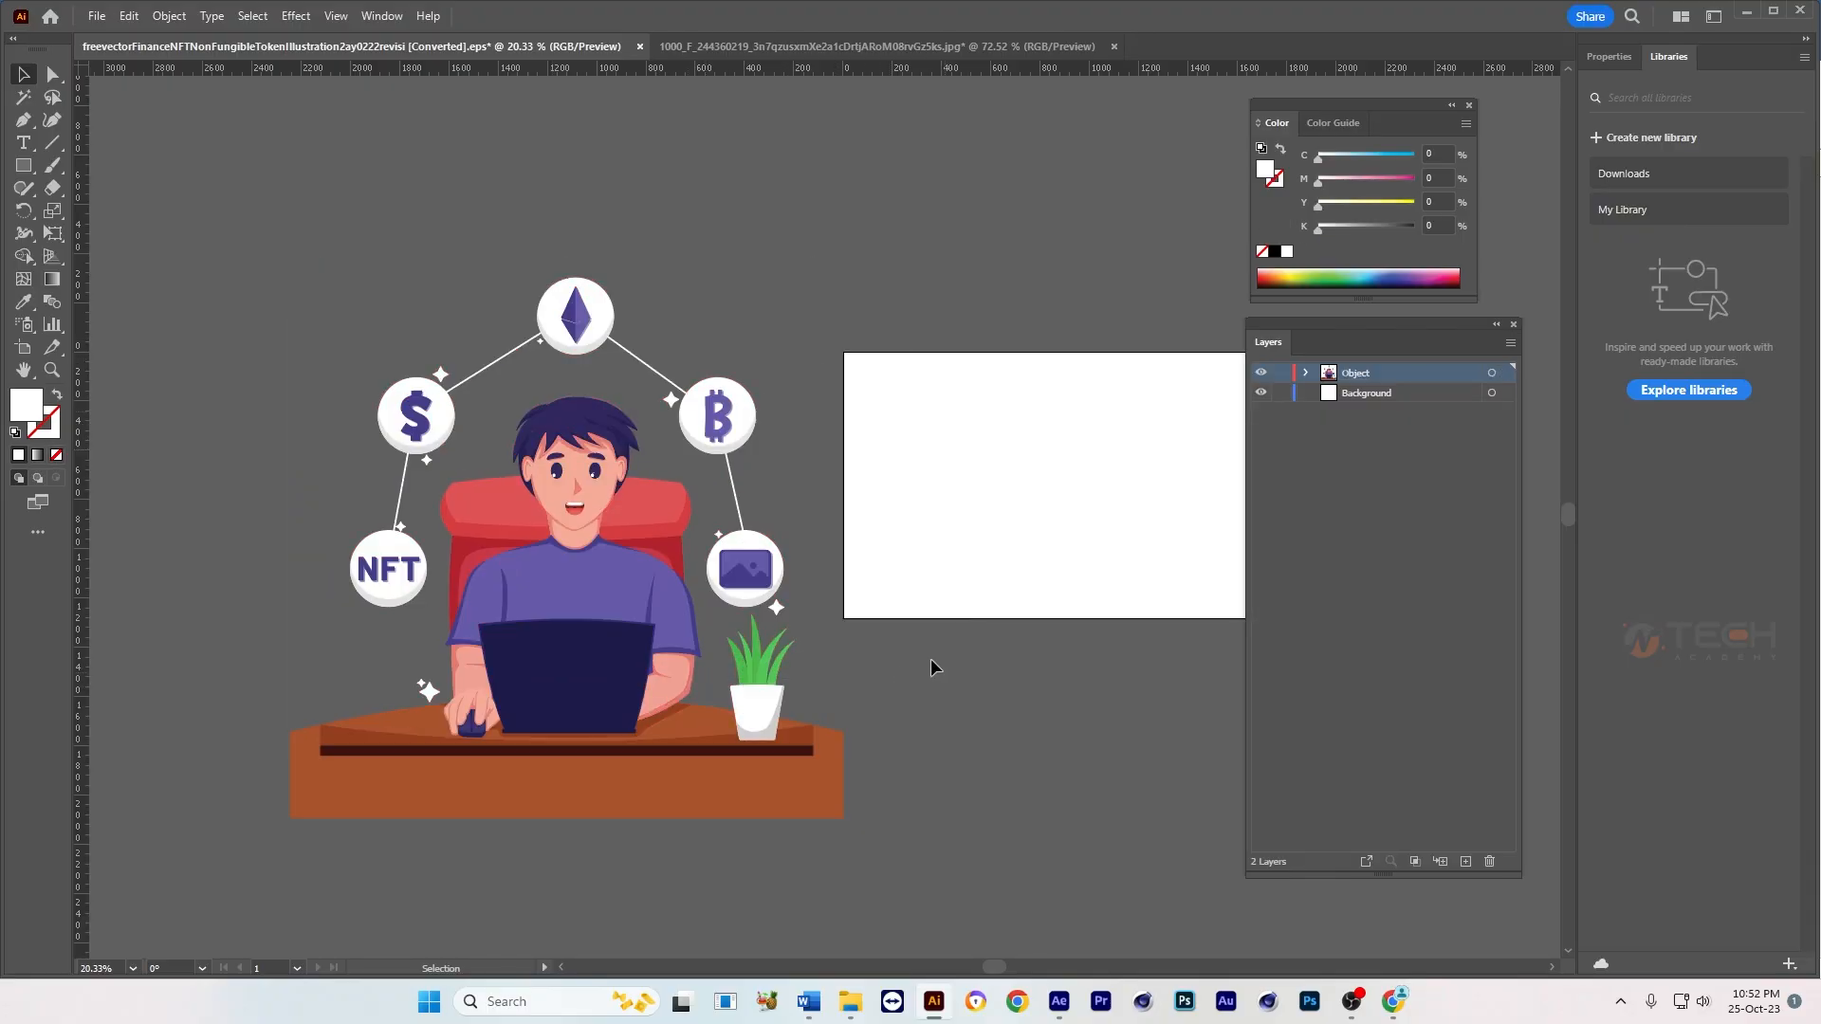
Step: Hide the character, chair, plant and desk to isolate the network of circular icons
click(743, 418)
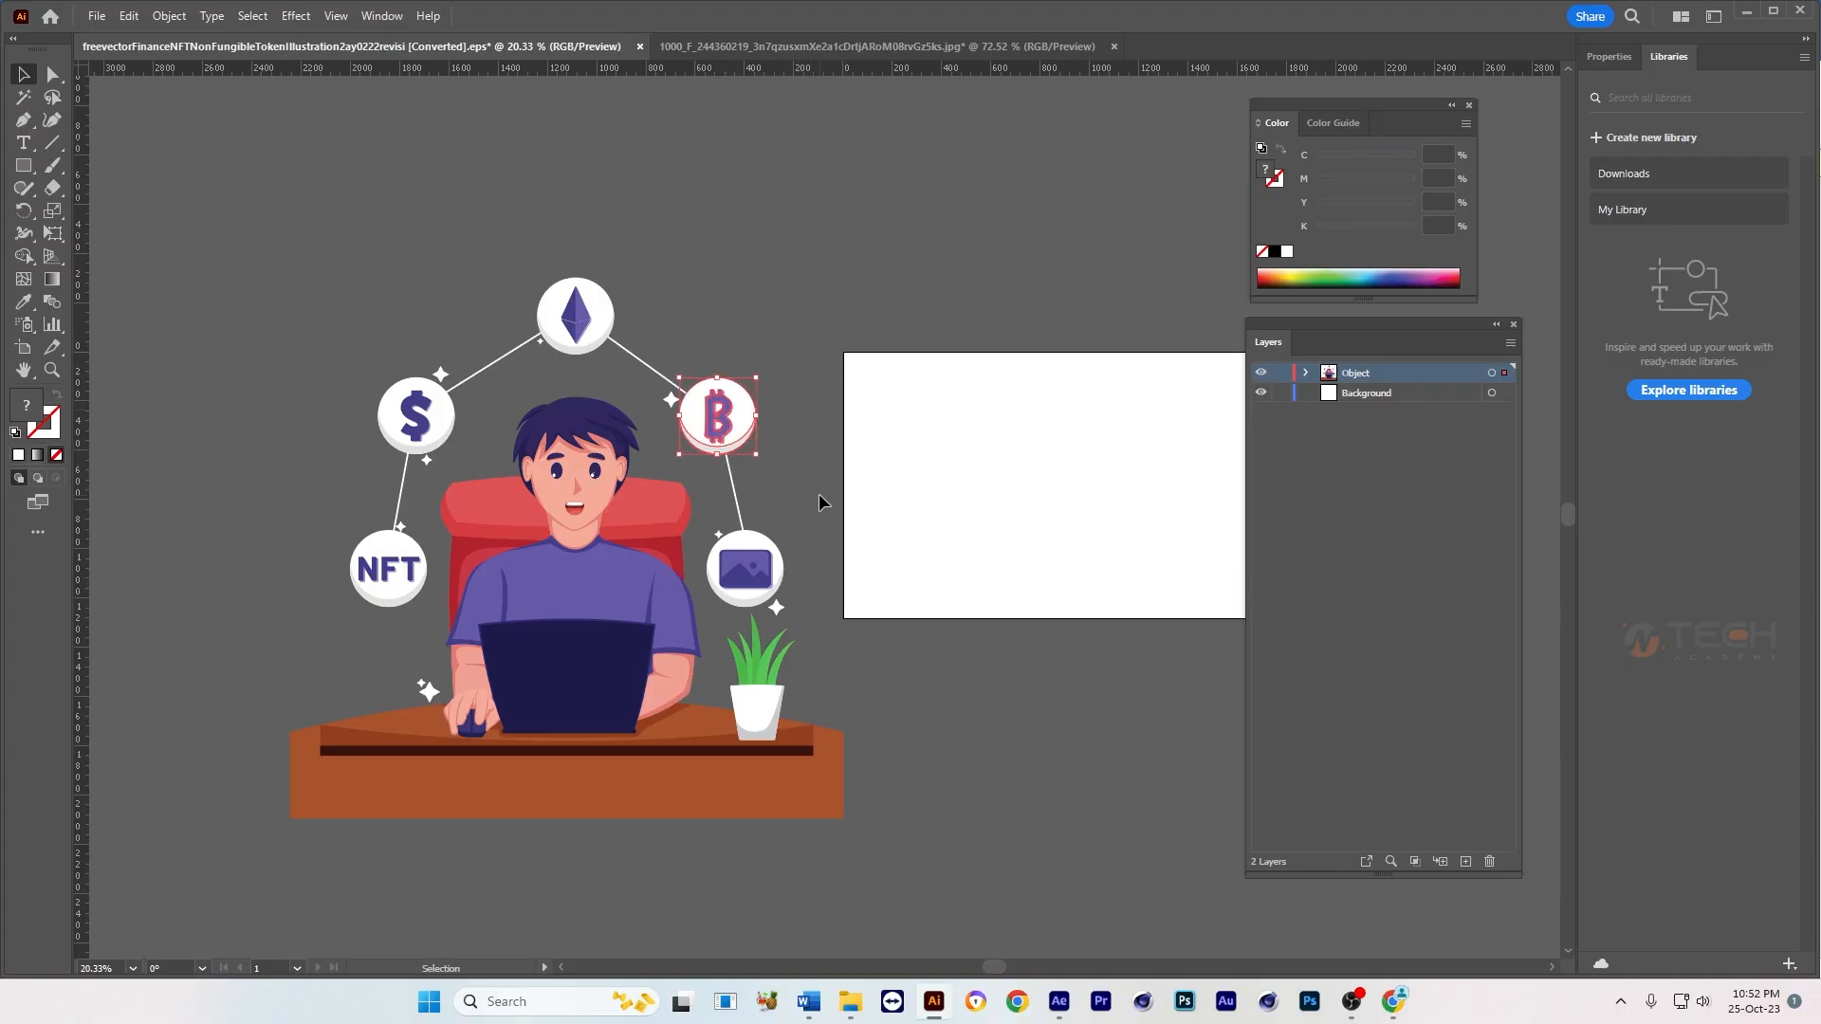
scroll(622, 570, up, 1)
click(561, 447)
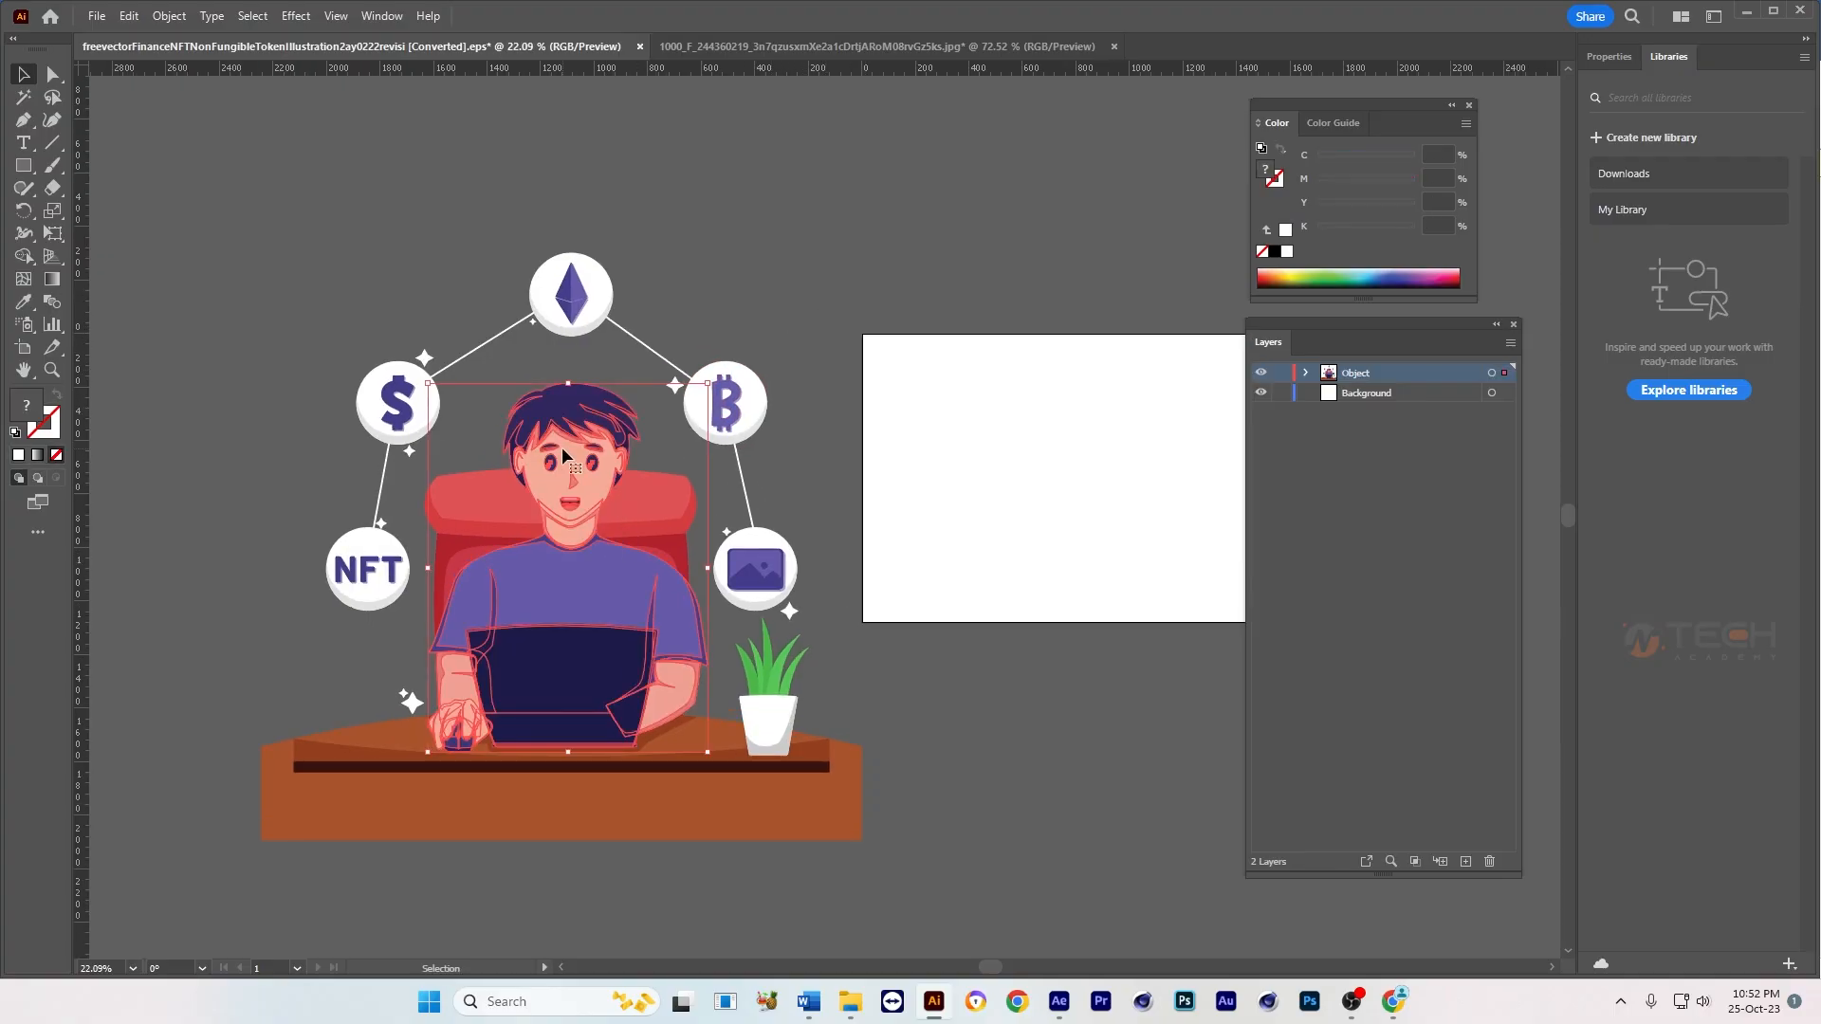
key(a)
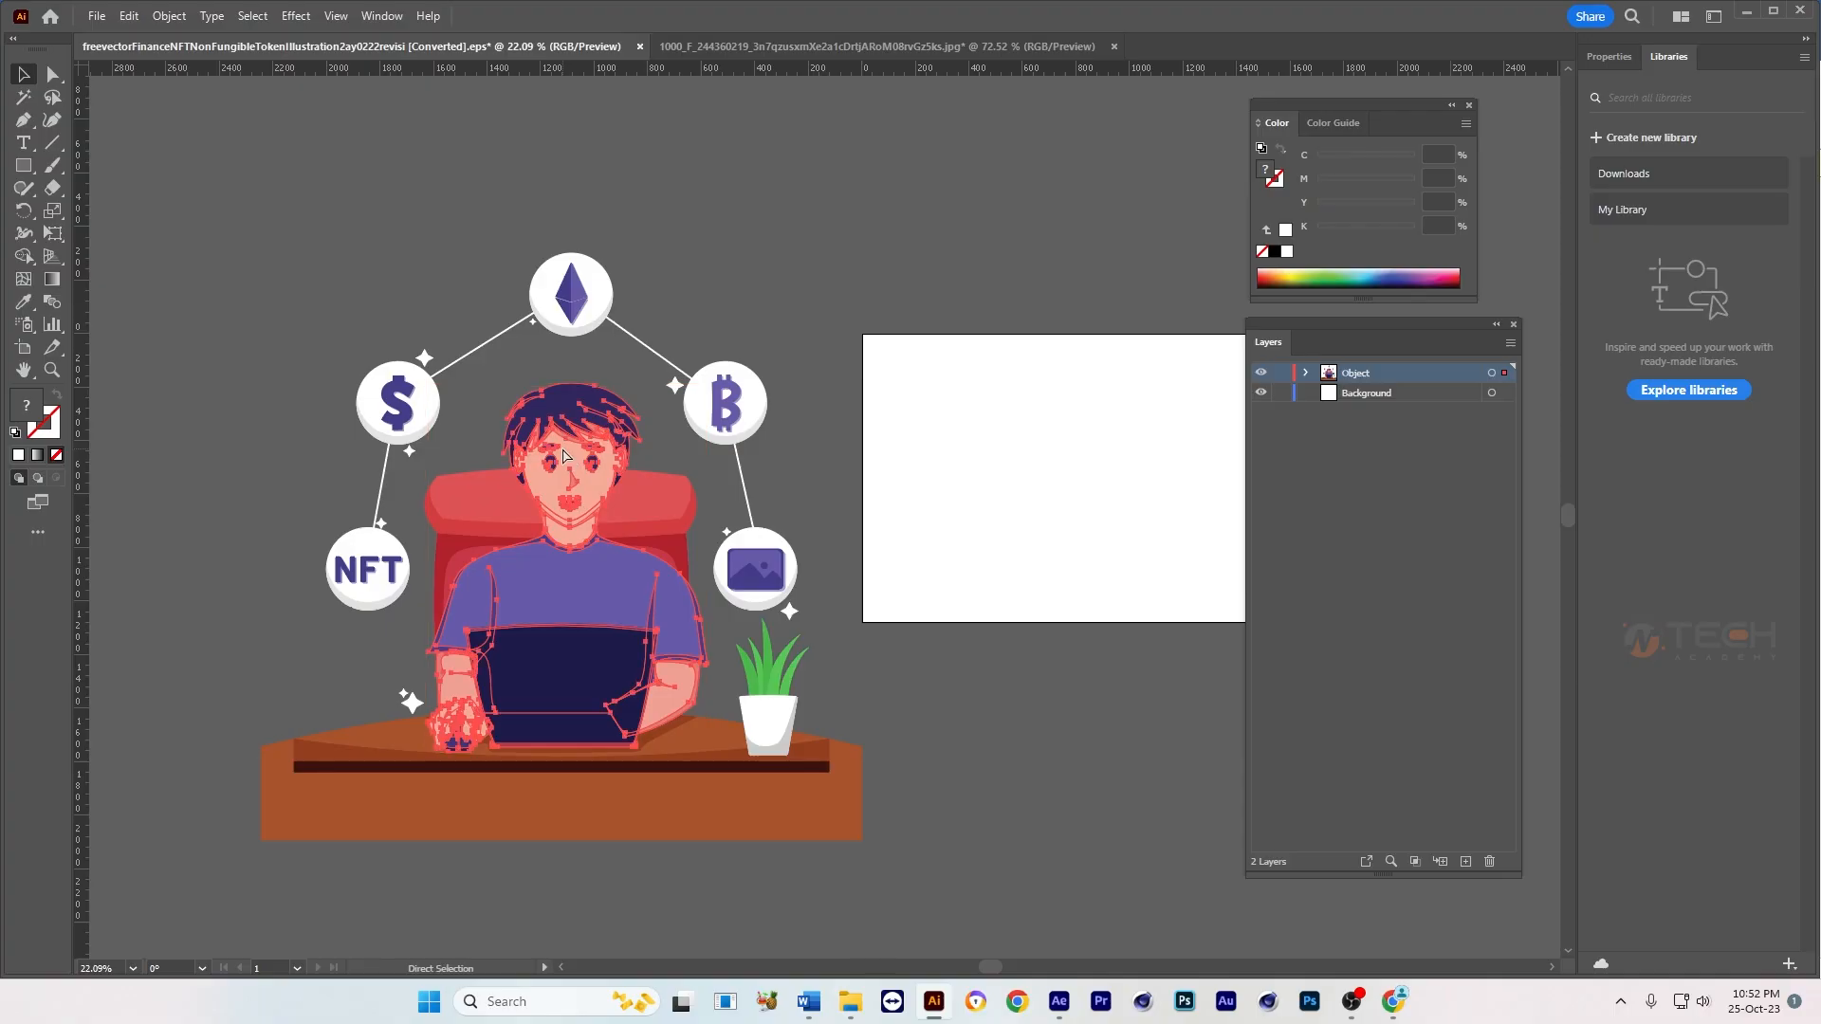
key(Delete)
key(v)
click(566, 683)
key(Delete)
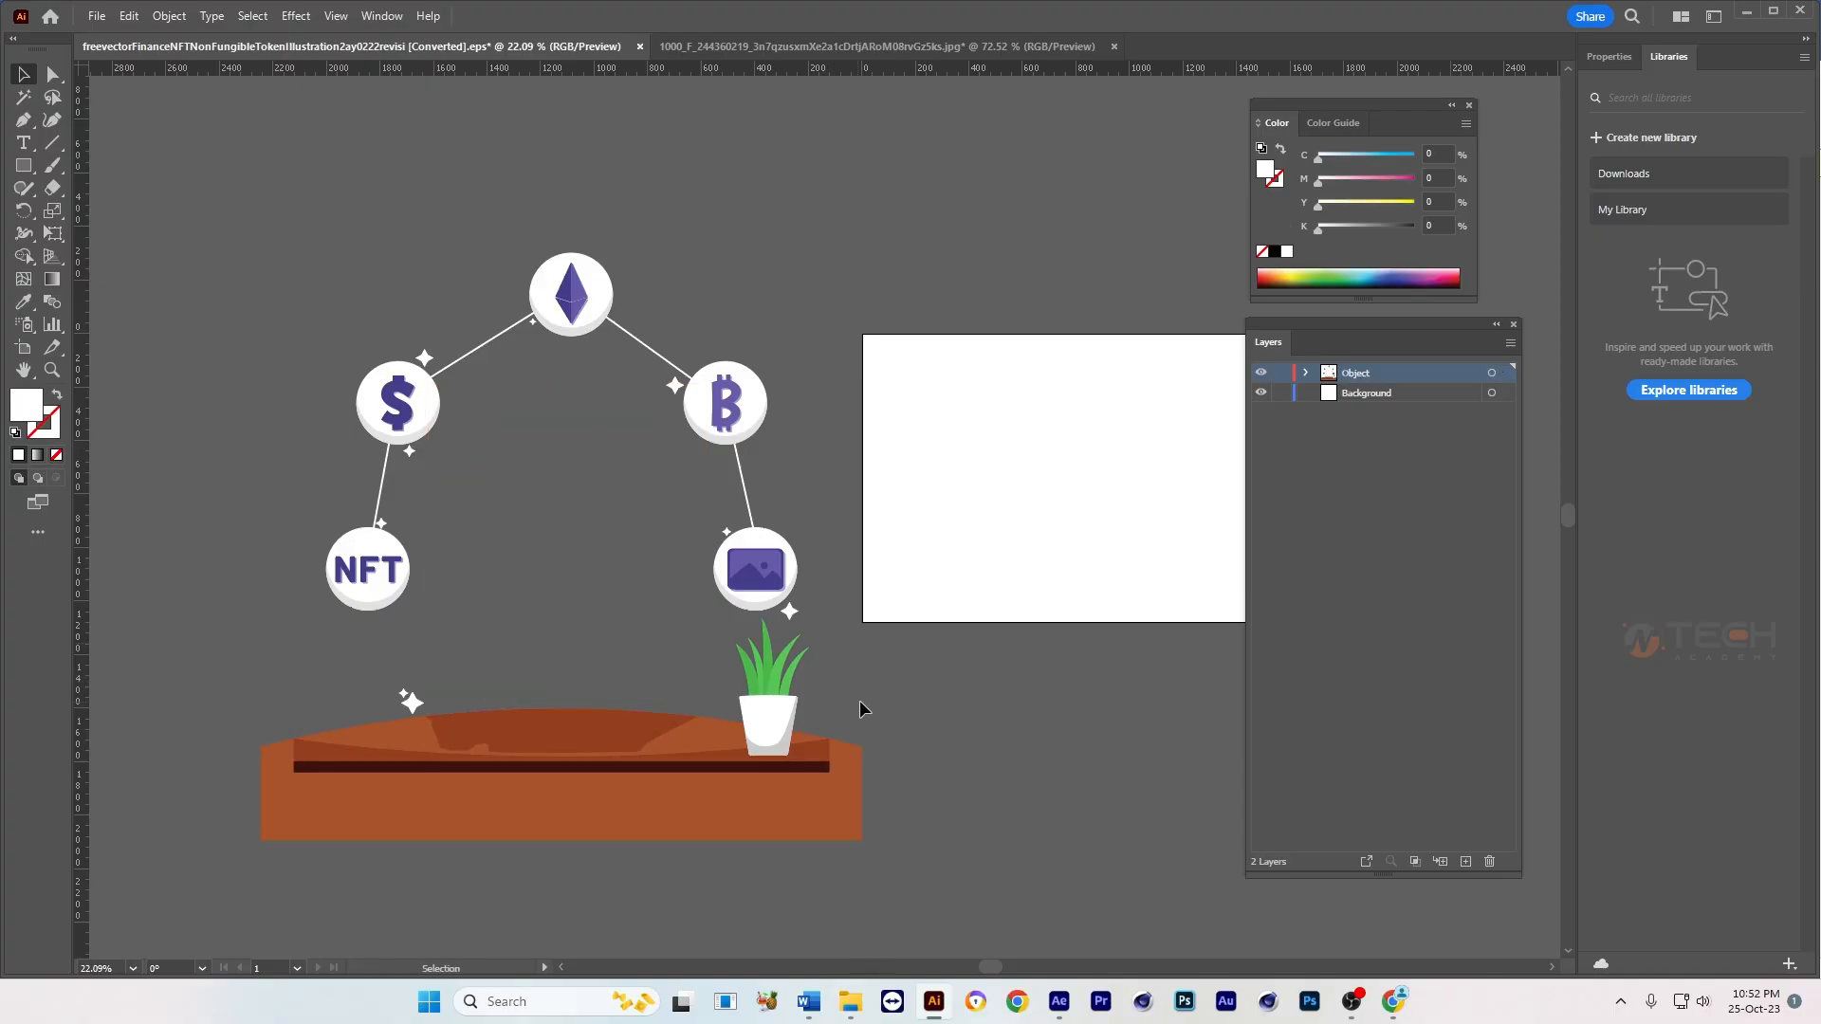
click(595, 820)
key(Delete)
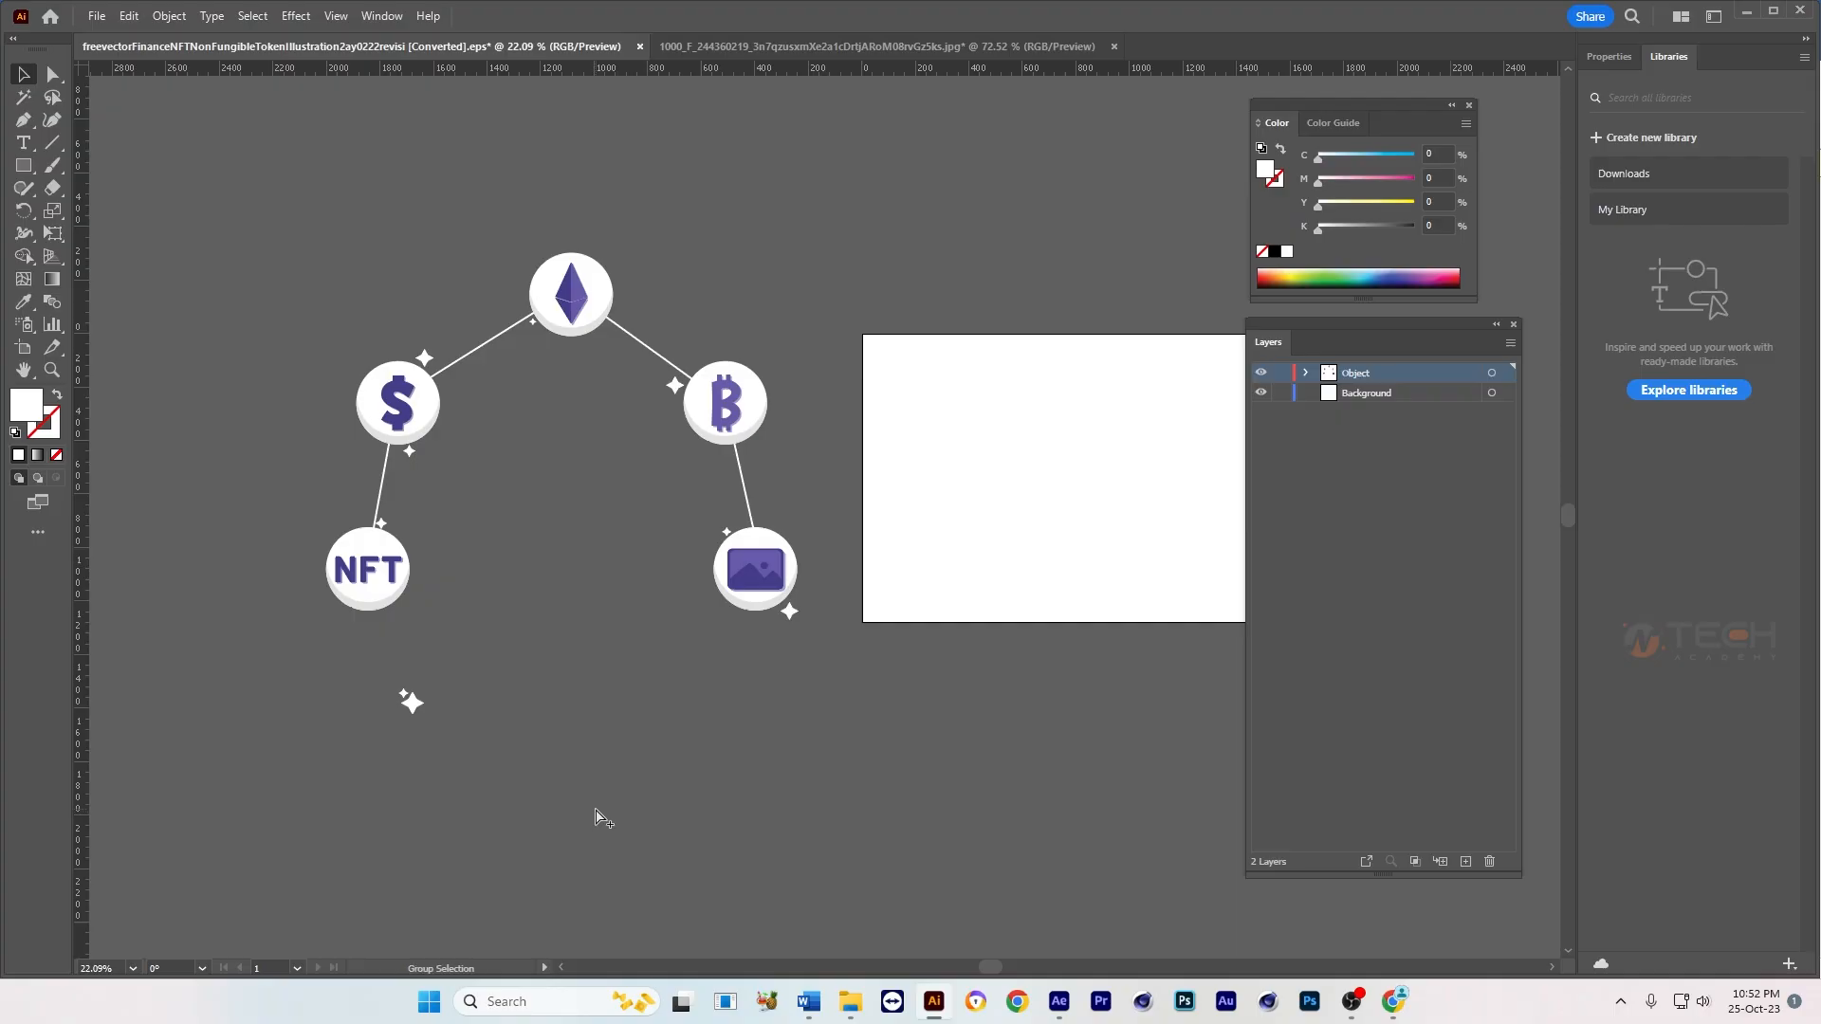
Step: Delete all circular icons, connecting lines and sparkles, and bring back the character, chair, plant and desk
key(v)
drag(221, 886, 221, 886)
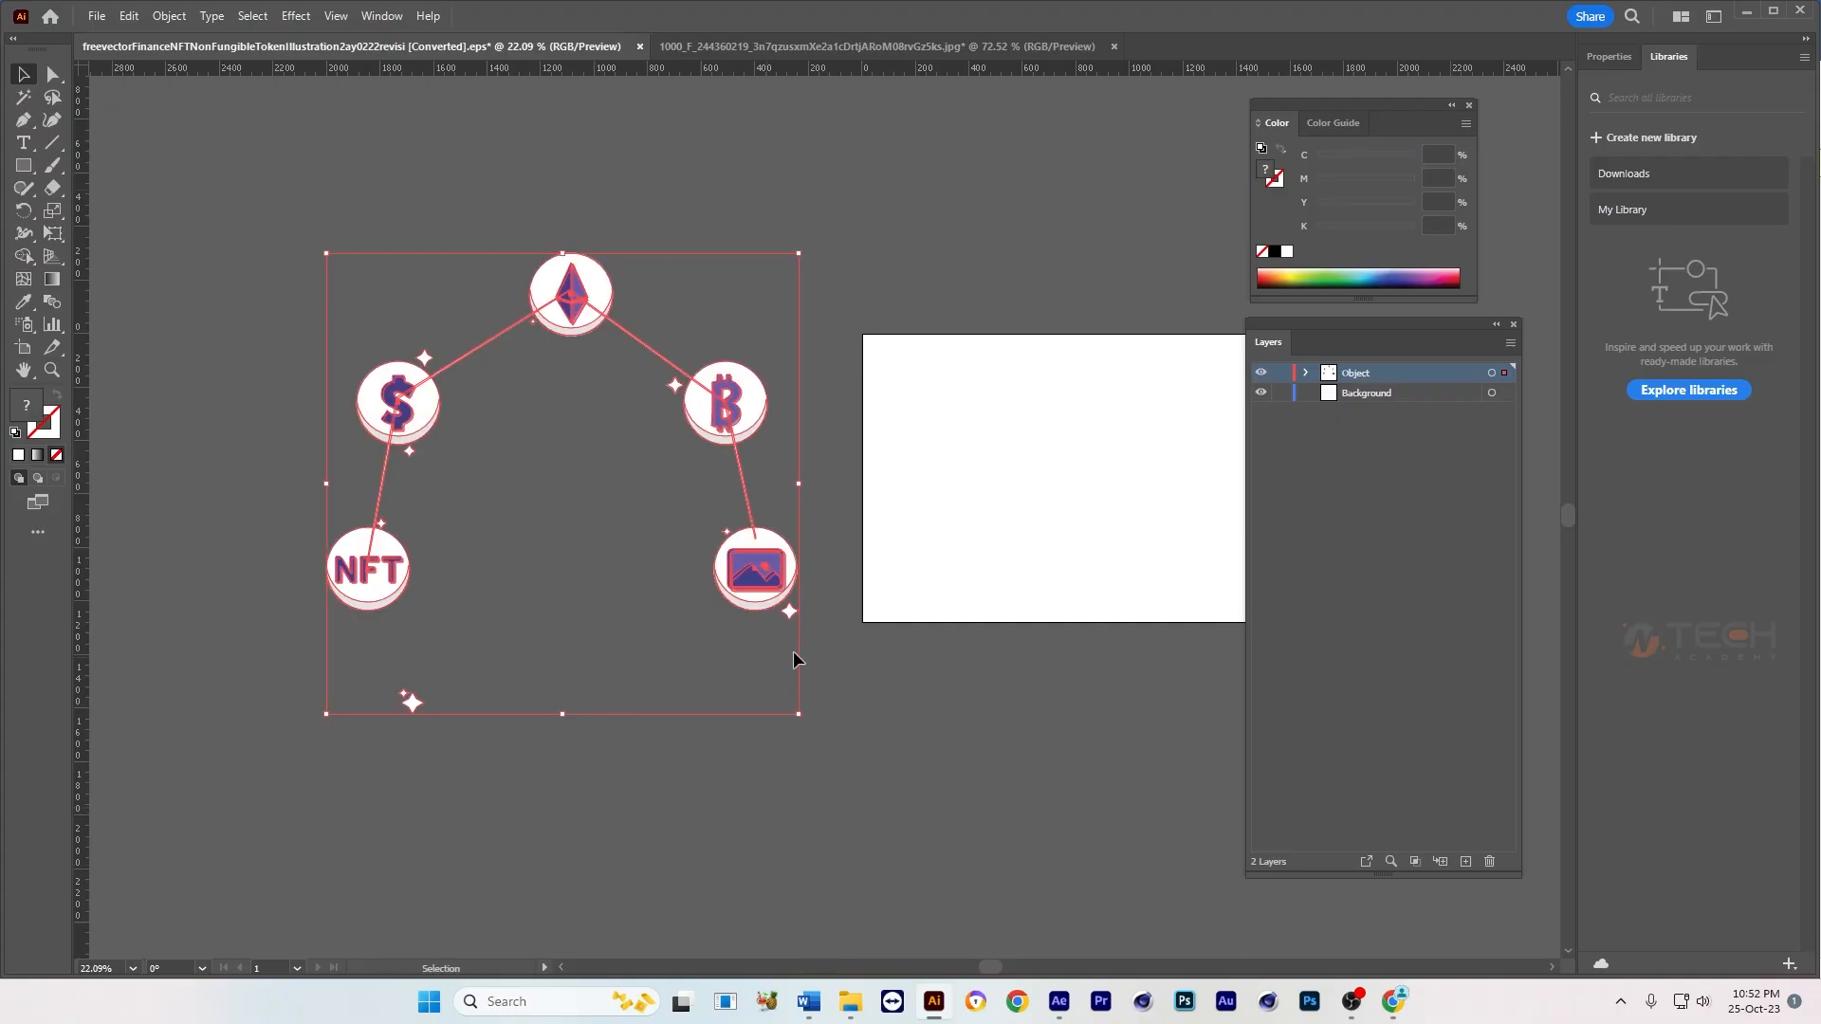
key(Delete)
key(ctrl+f)
click(901, 641)
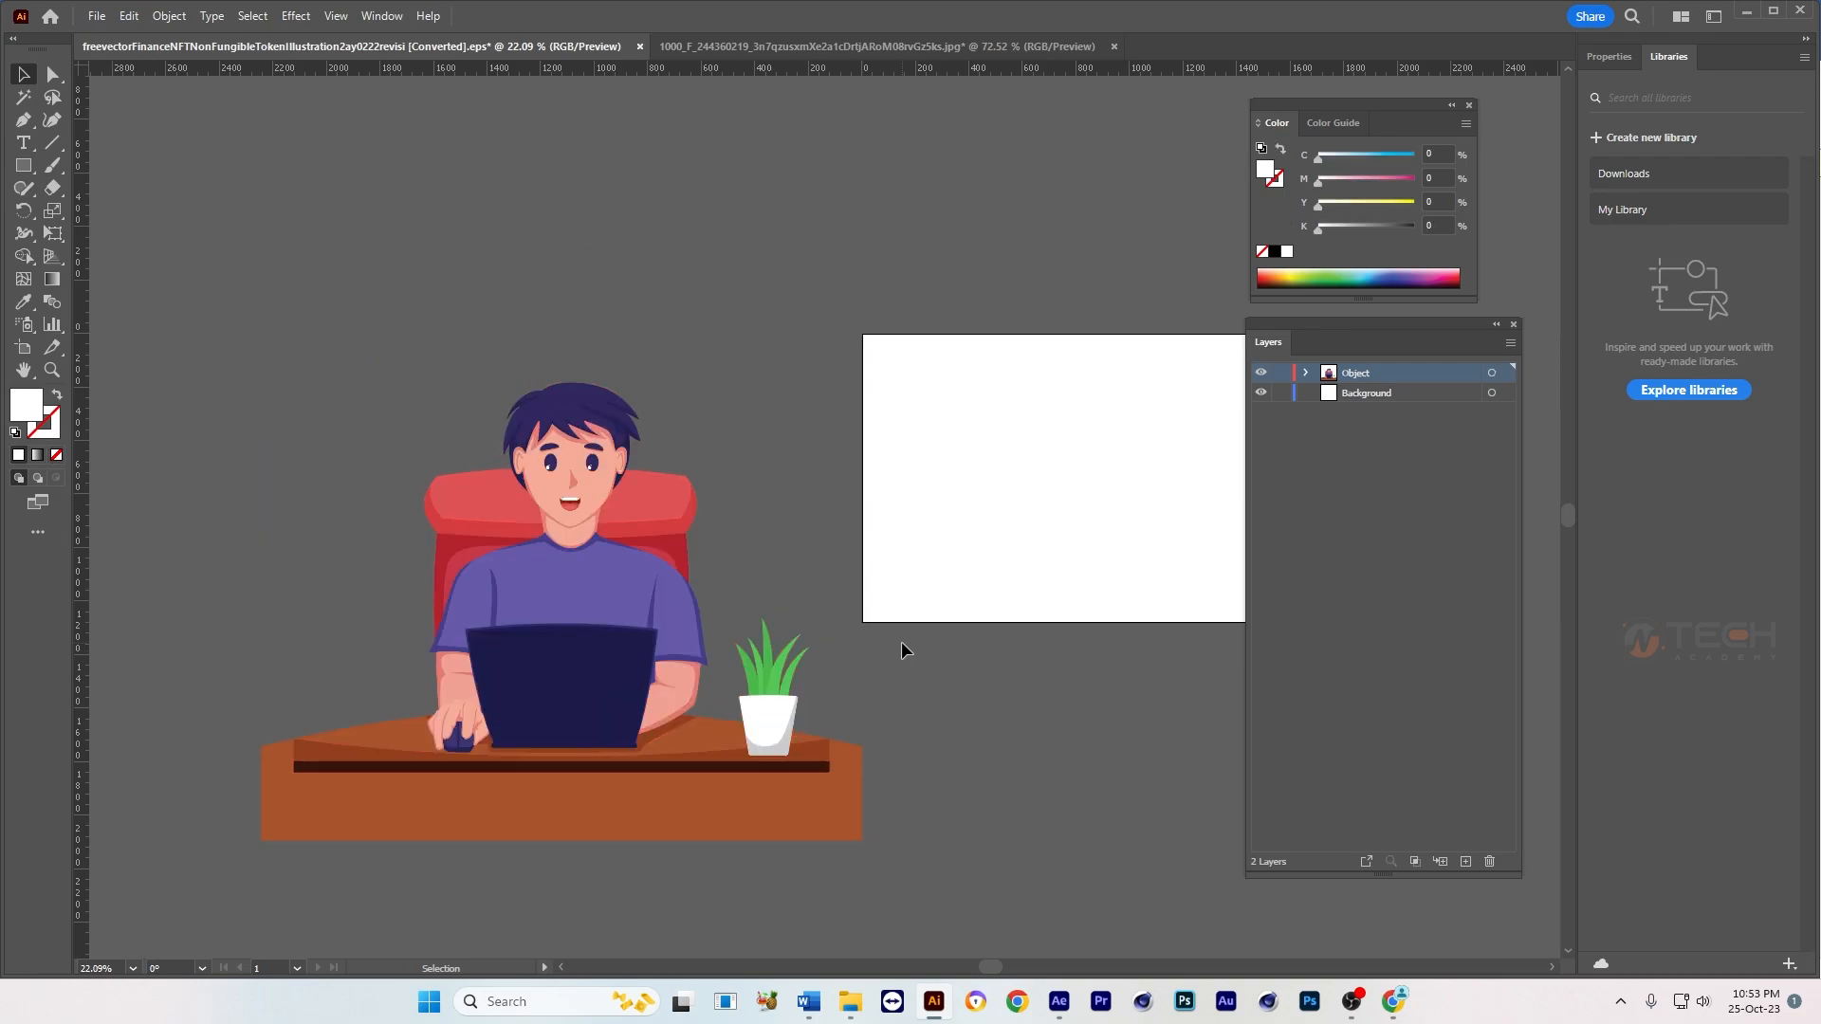
Step: Move the whole character and desk artwork onto the artboard and scale it down slightly to fit the character inside
scroll(768, 688, down, 1)
drag(812, 688, 669, 666)
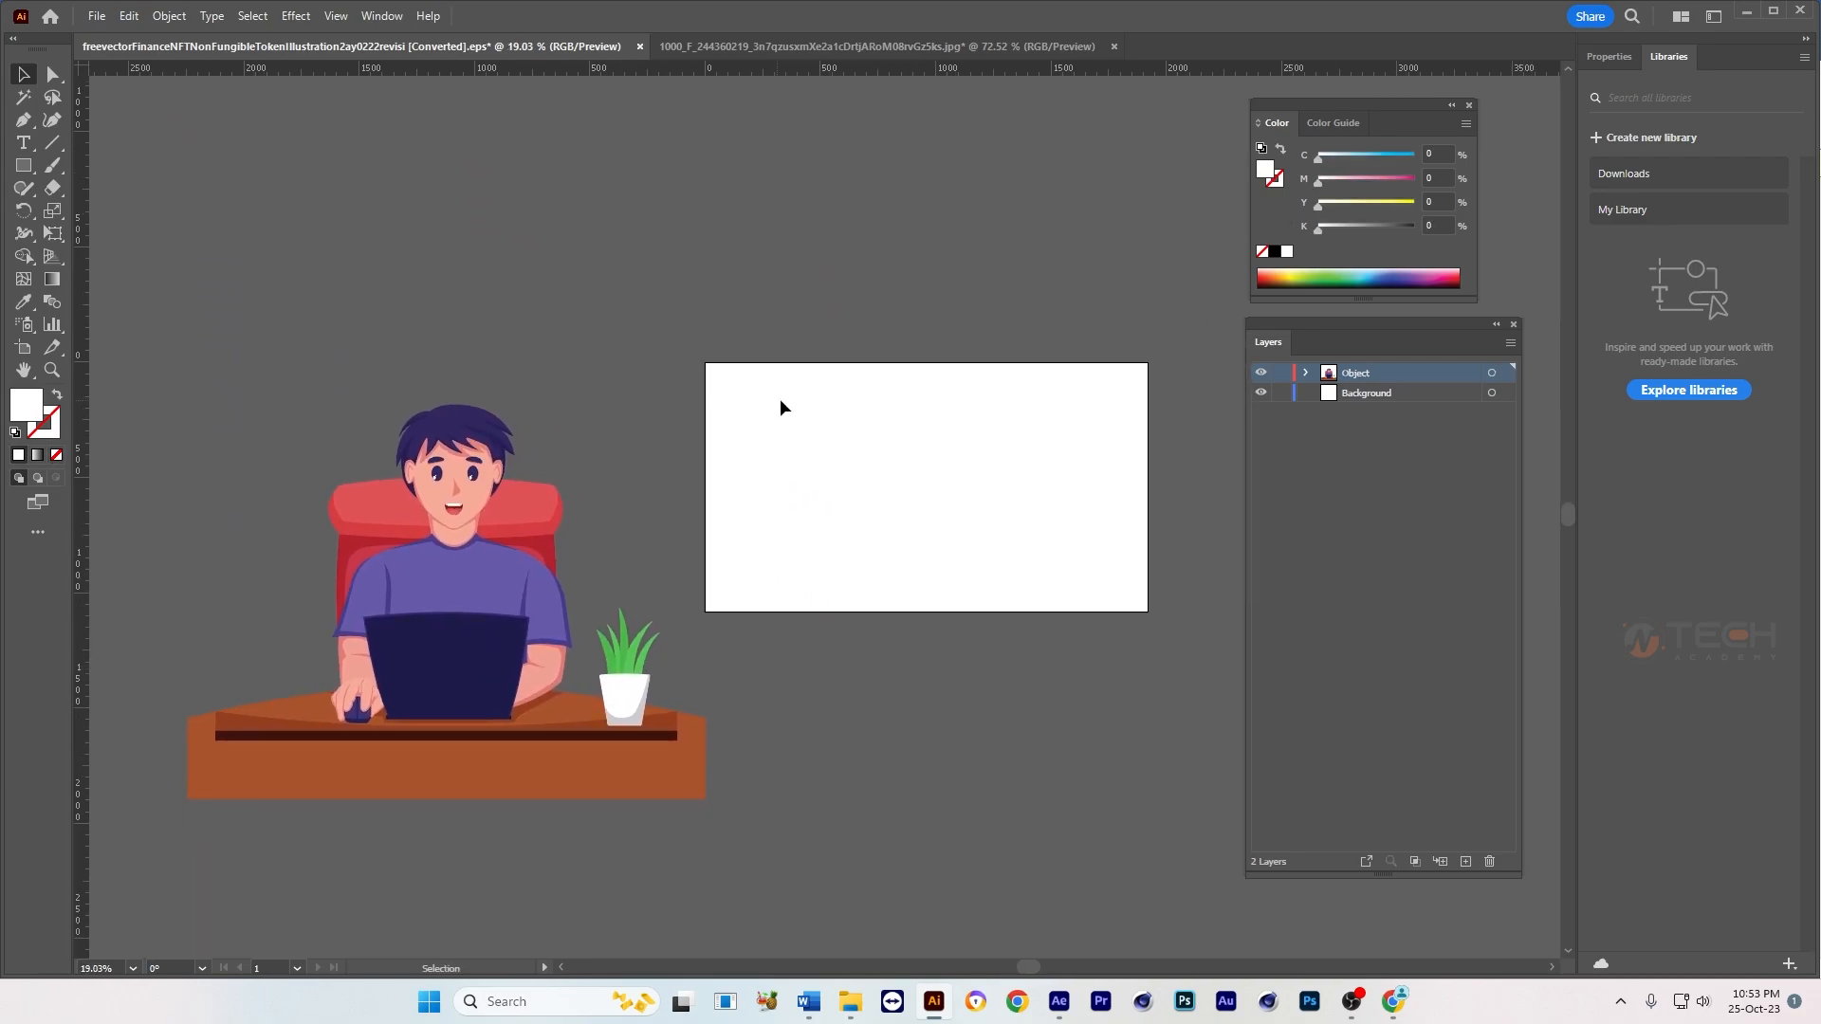
drag(760, 455, 264, 799)
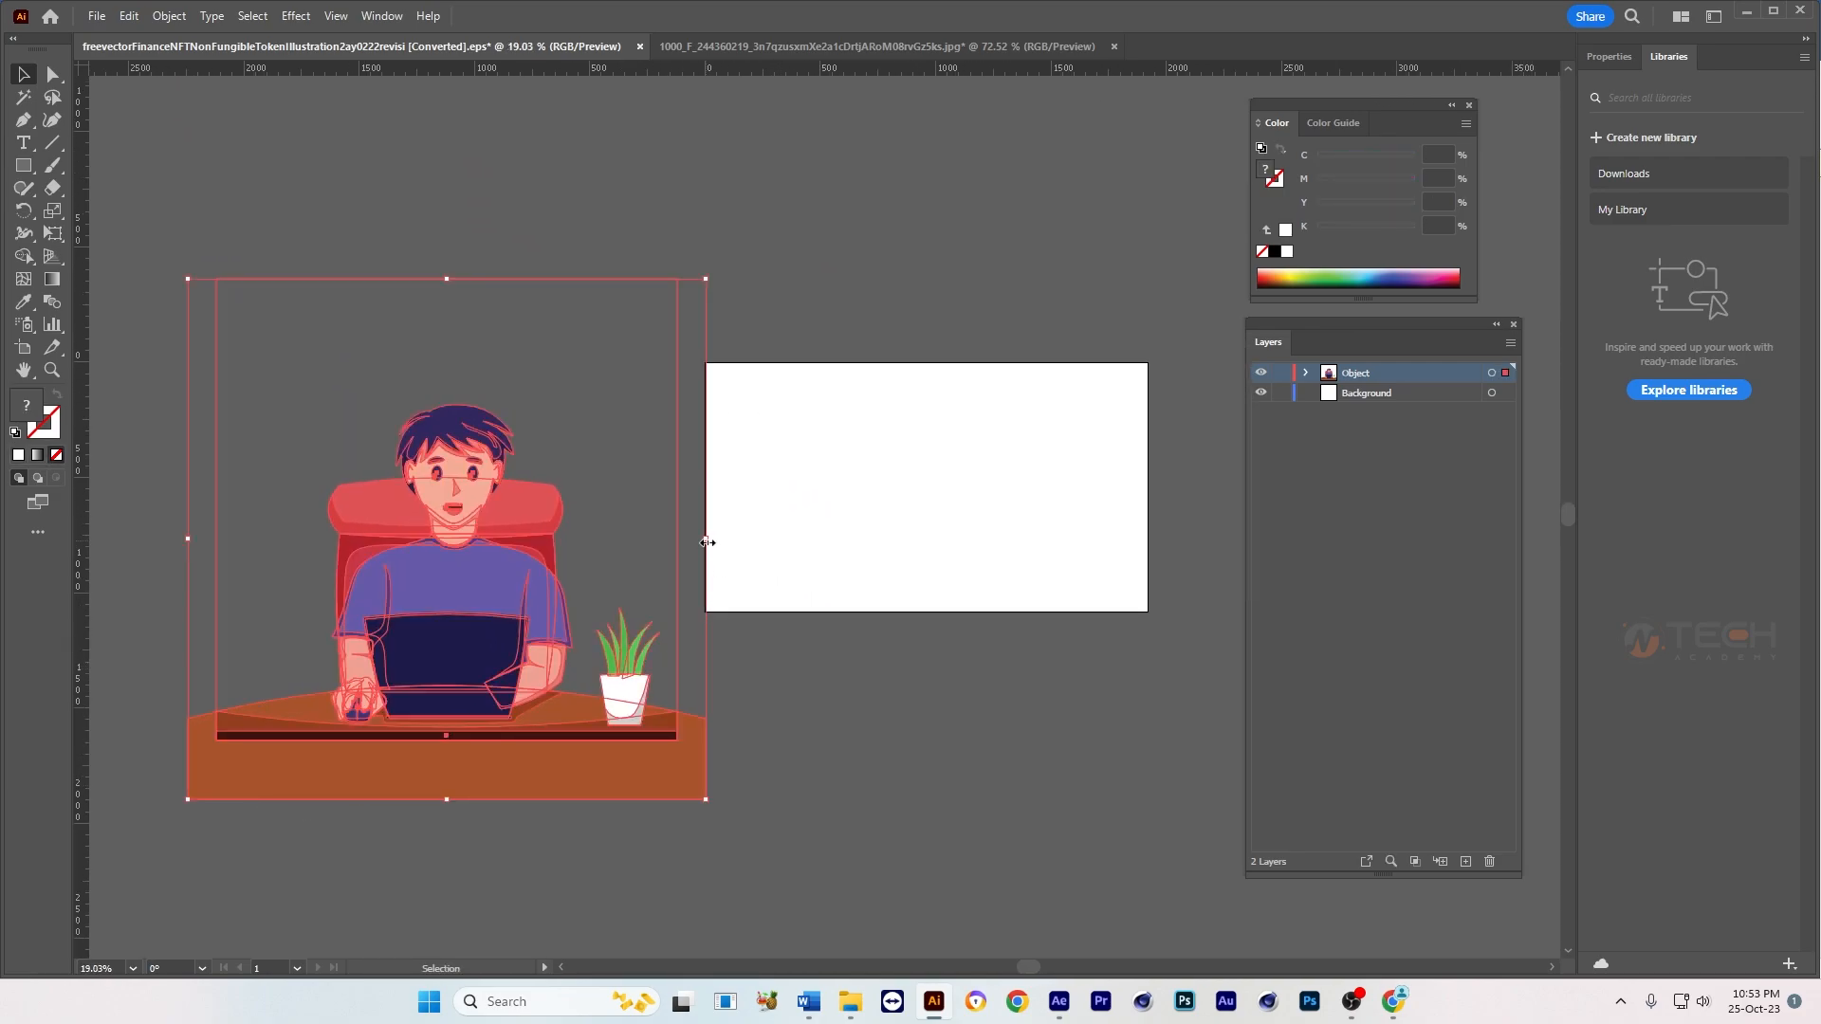
drag(484, 569, 977, 489)
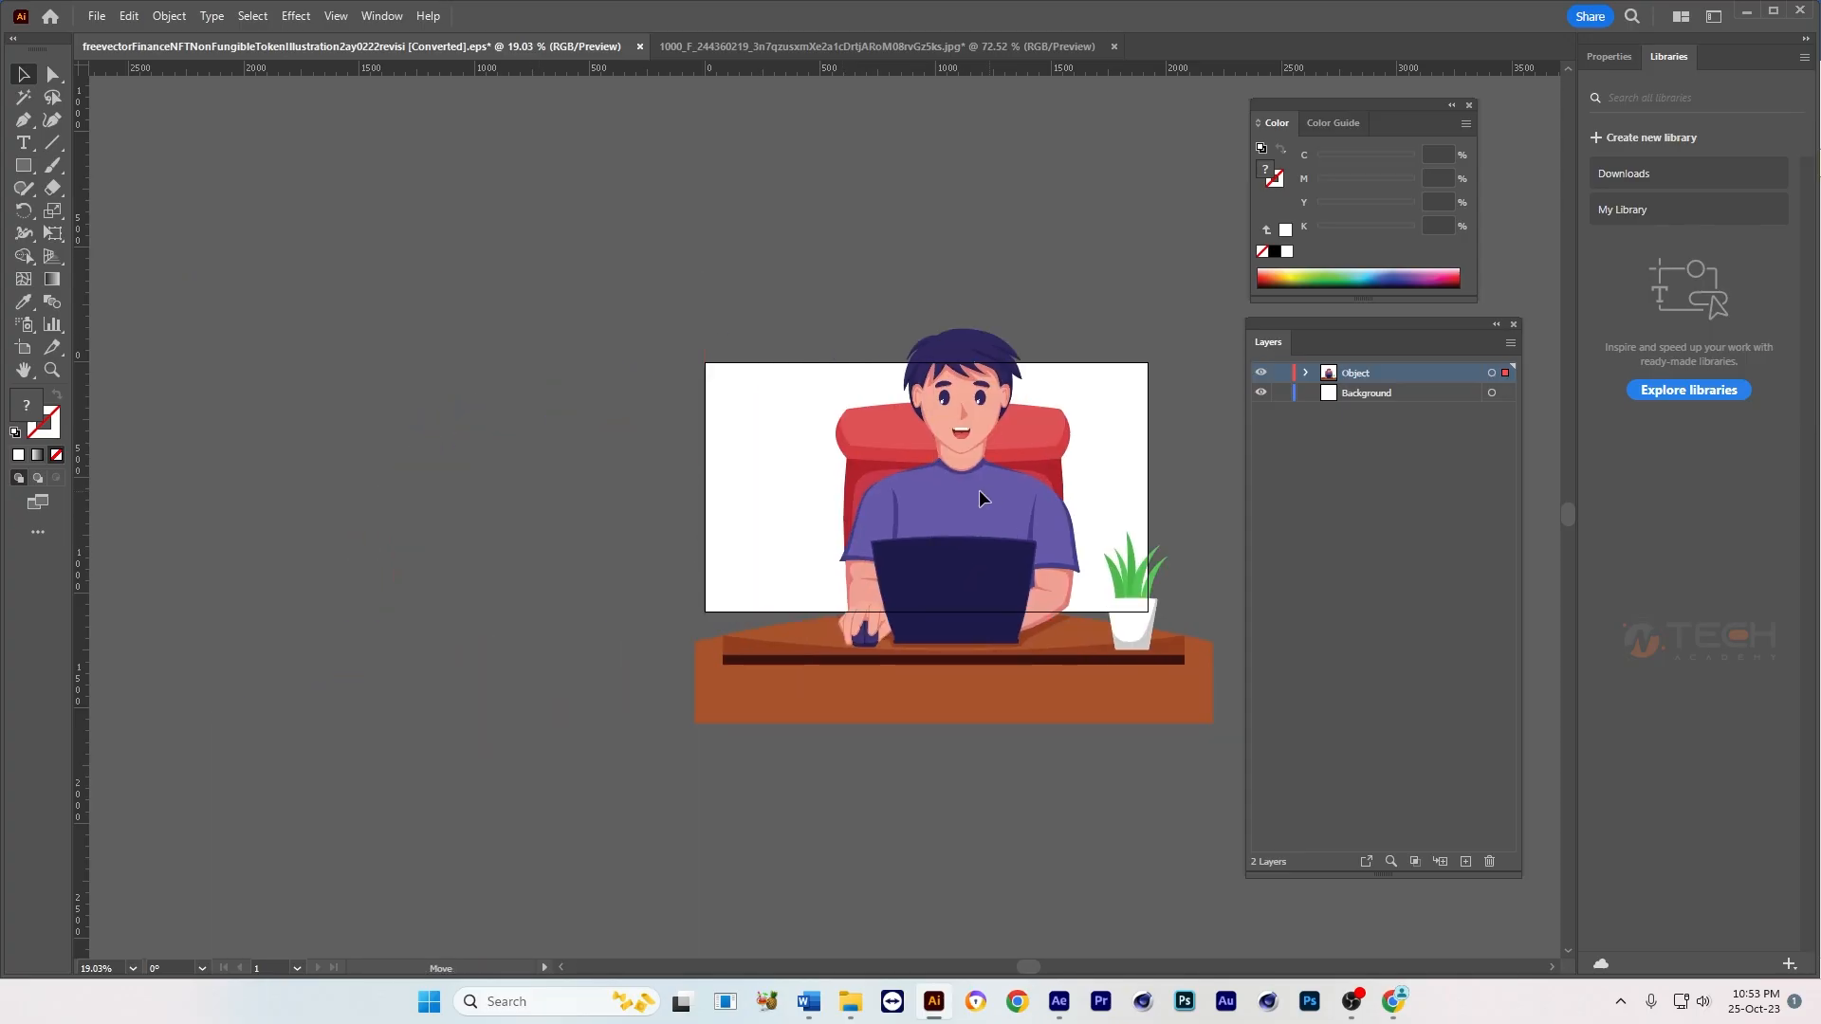
drag(1173, 465, 834, 615)
drag(627, 629, 702, 631)
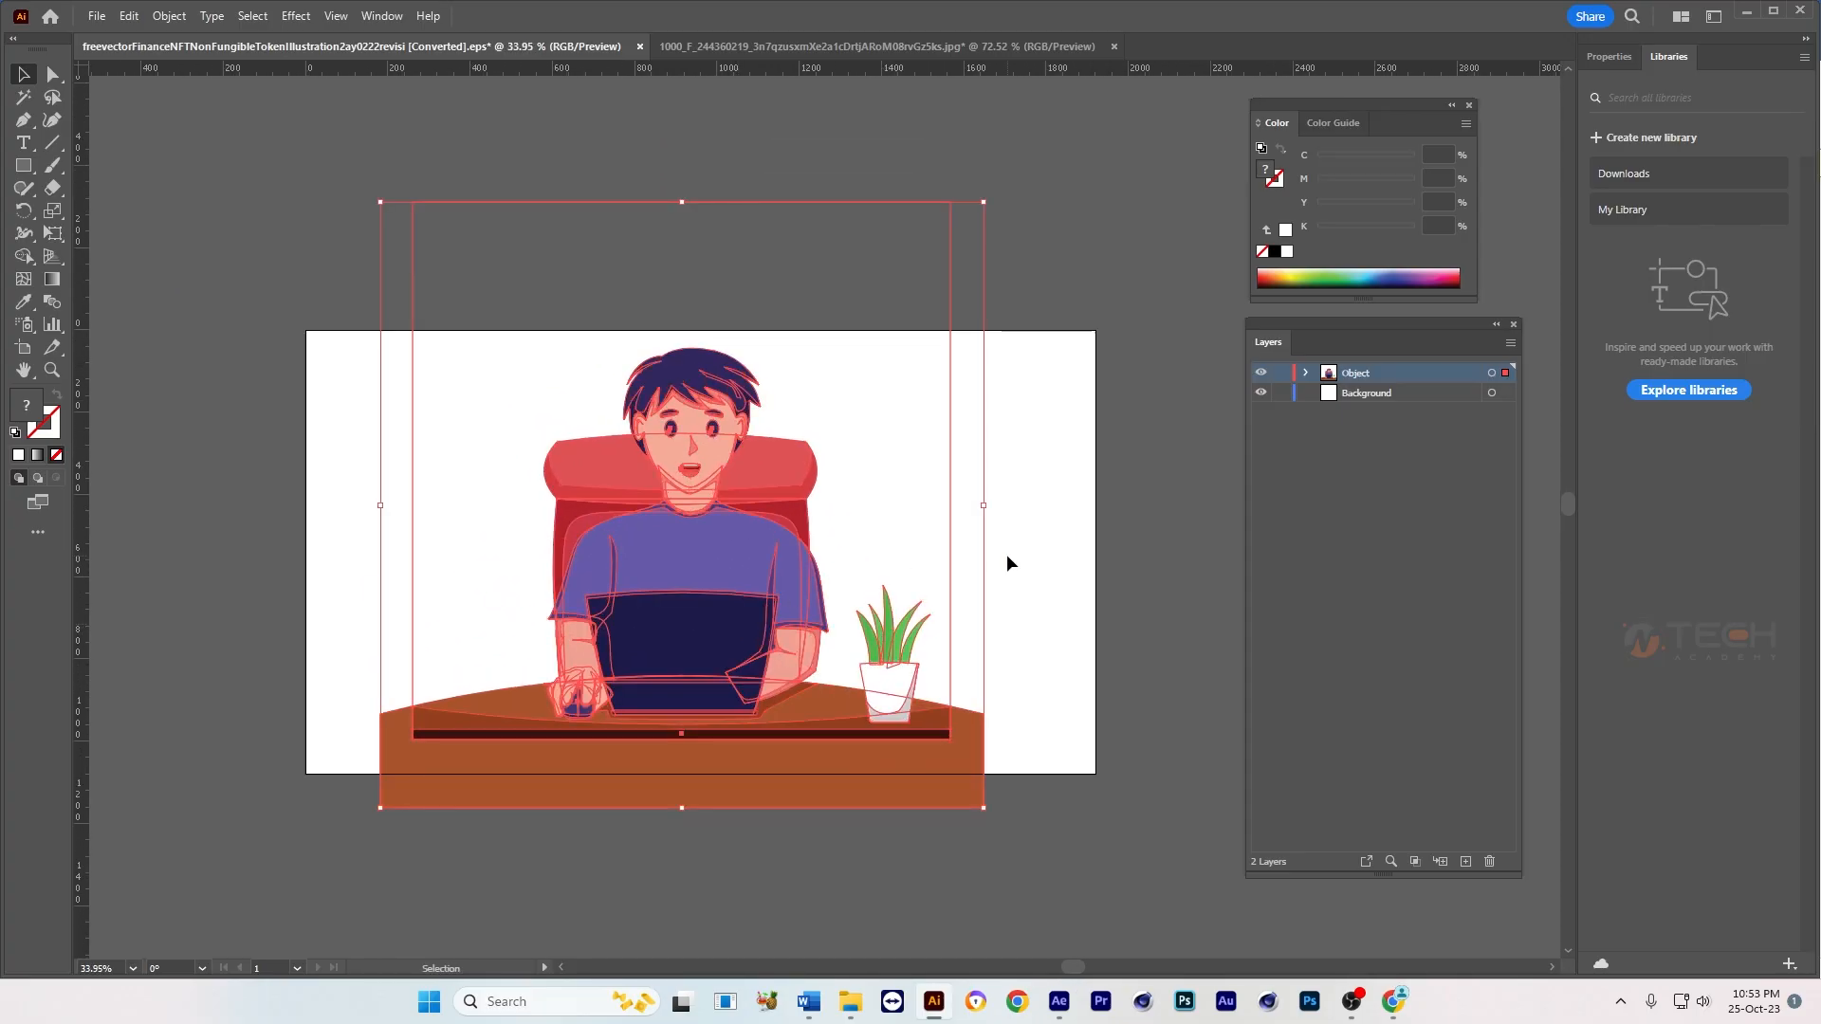
drag(983, 509, 967, 509)
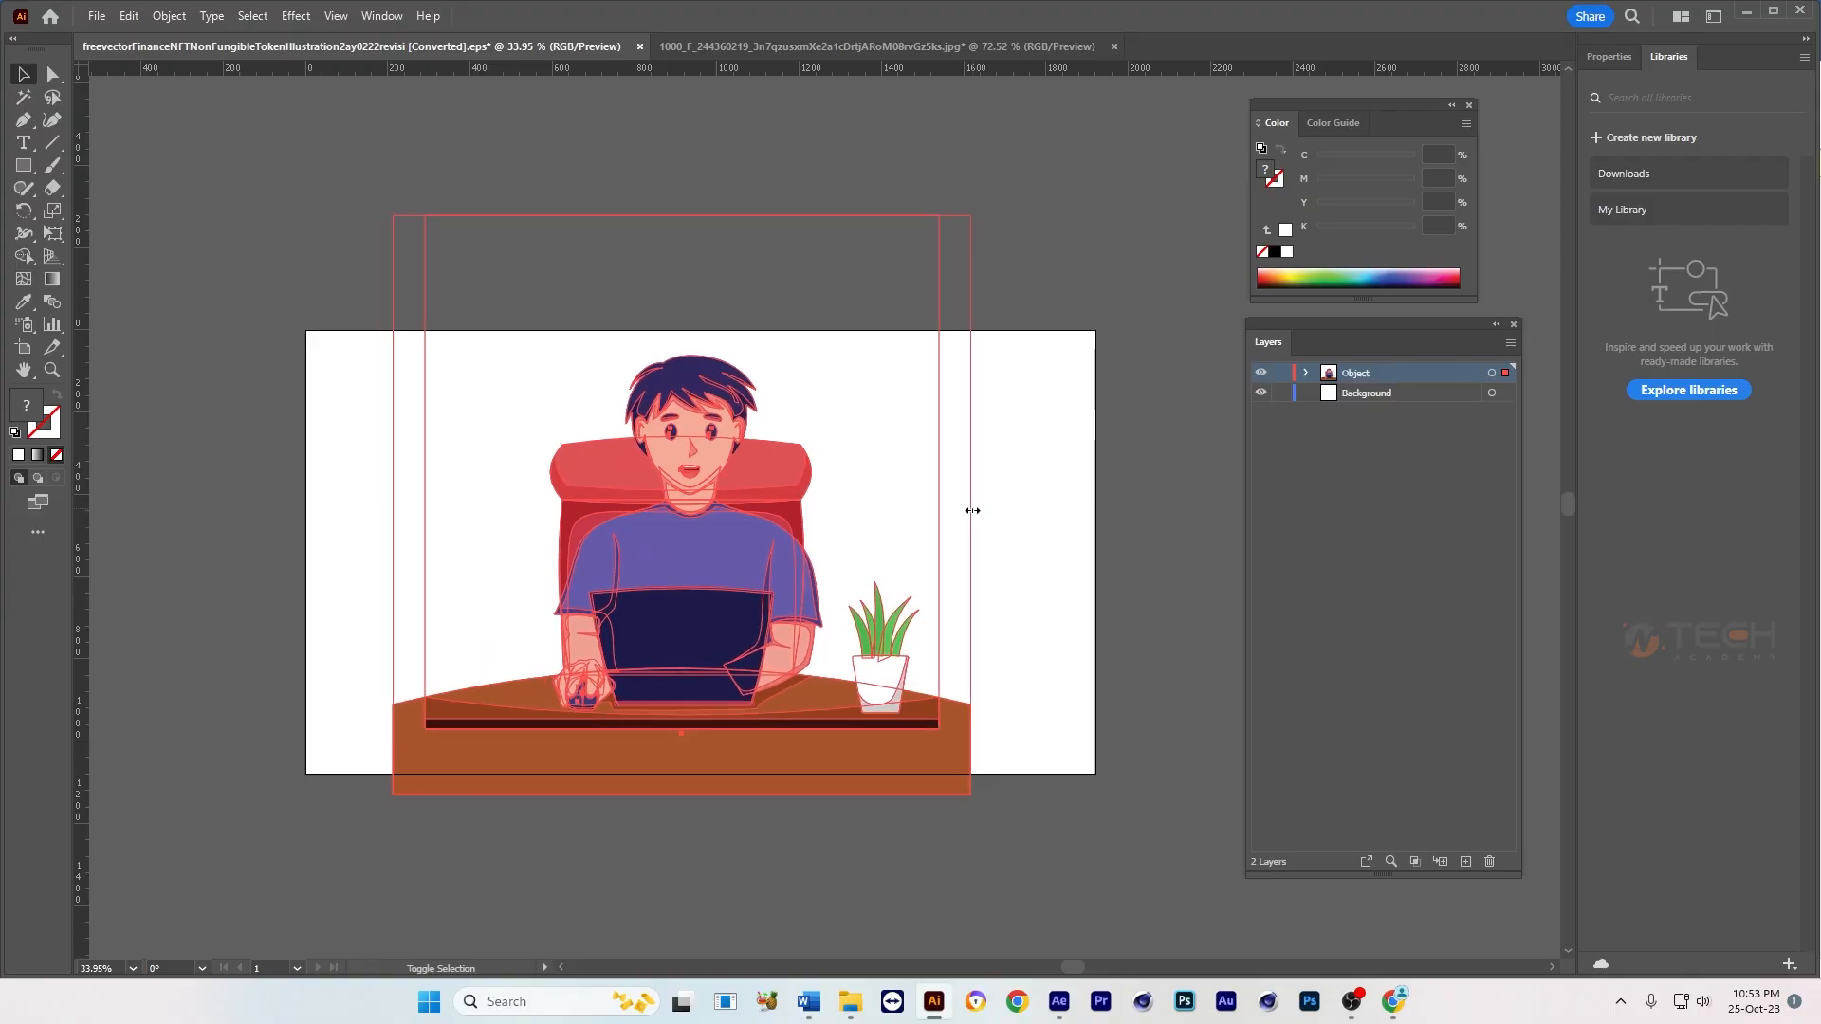
click(1049, 487)
Step: Check how the character and potted plant are grouped, try moving the plant along the desk, and undo the move
key(Tab)
key(ctrl+space)
drag(722, 611, 754, 611)
key(Tab)
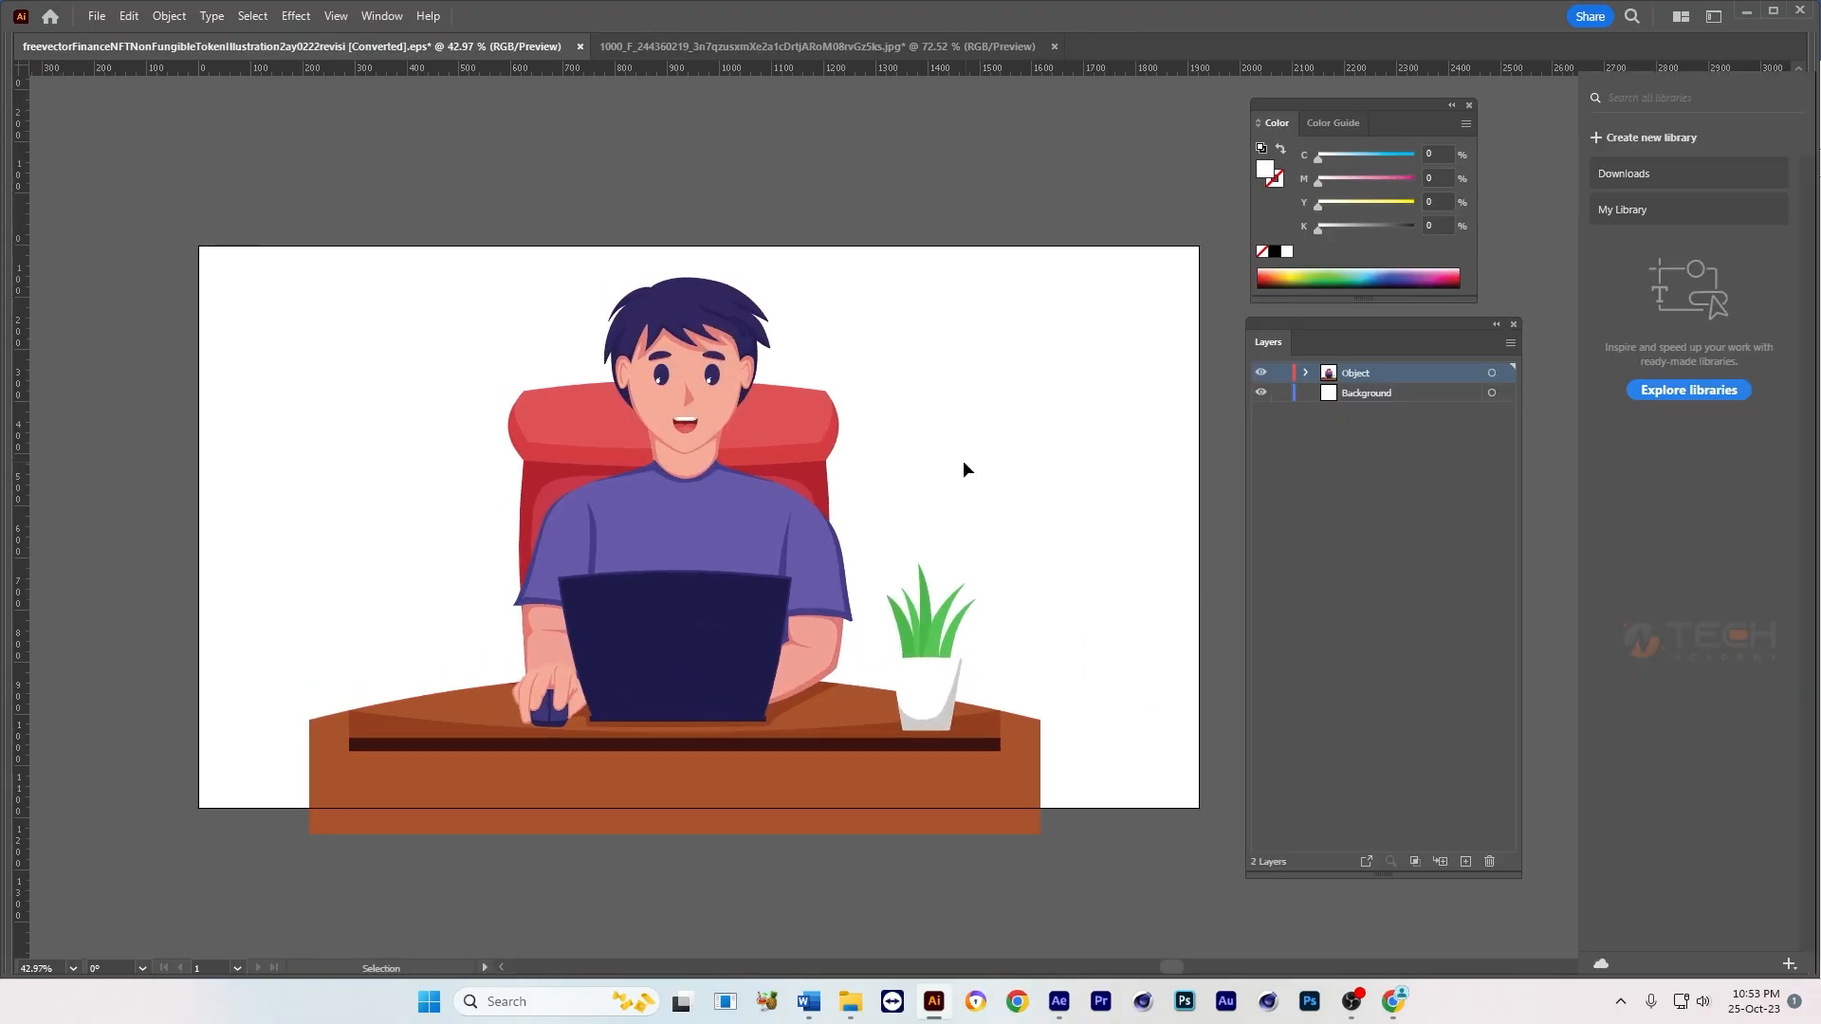
click(758, 389)
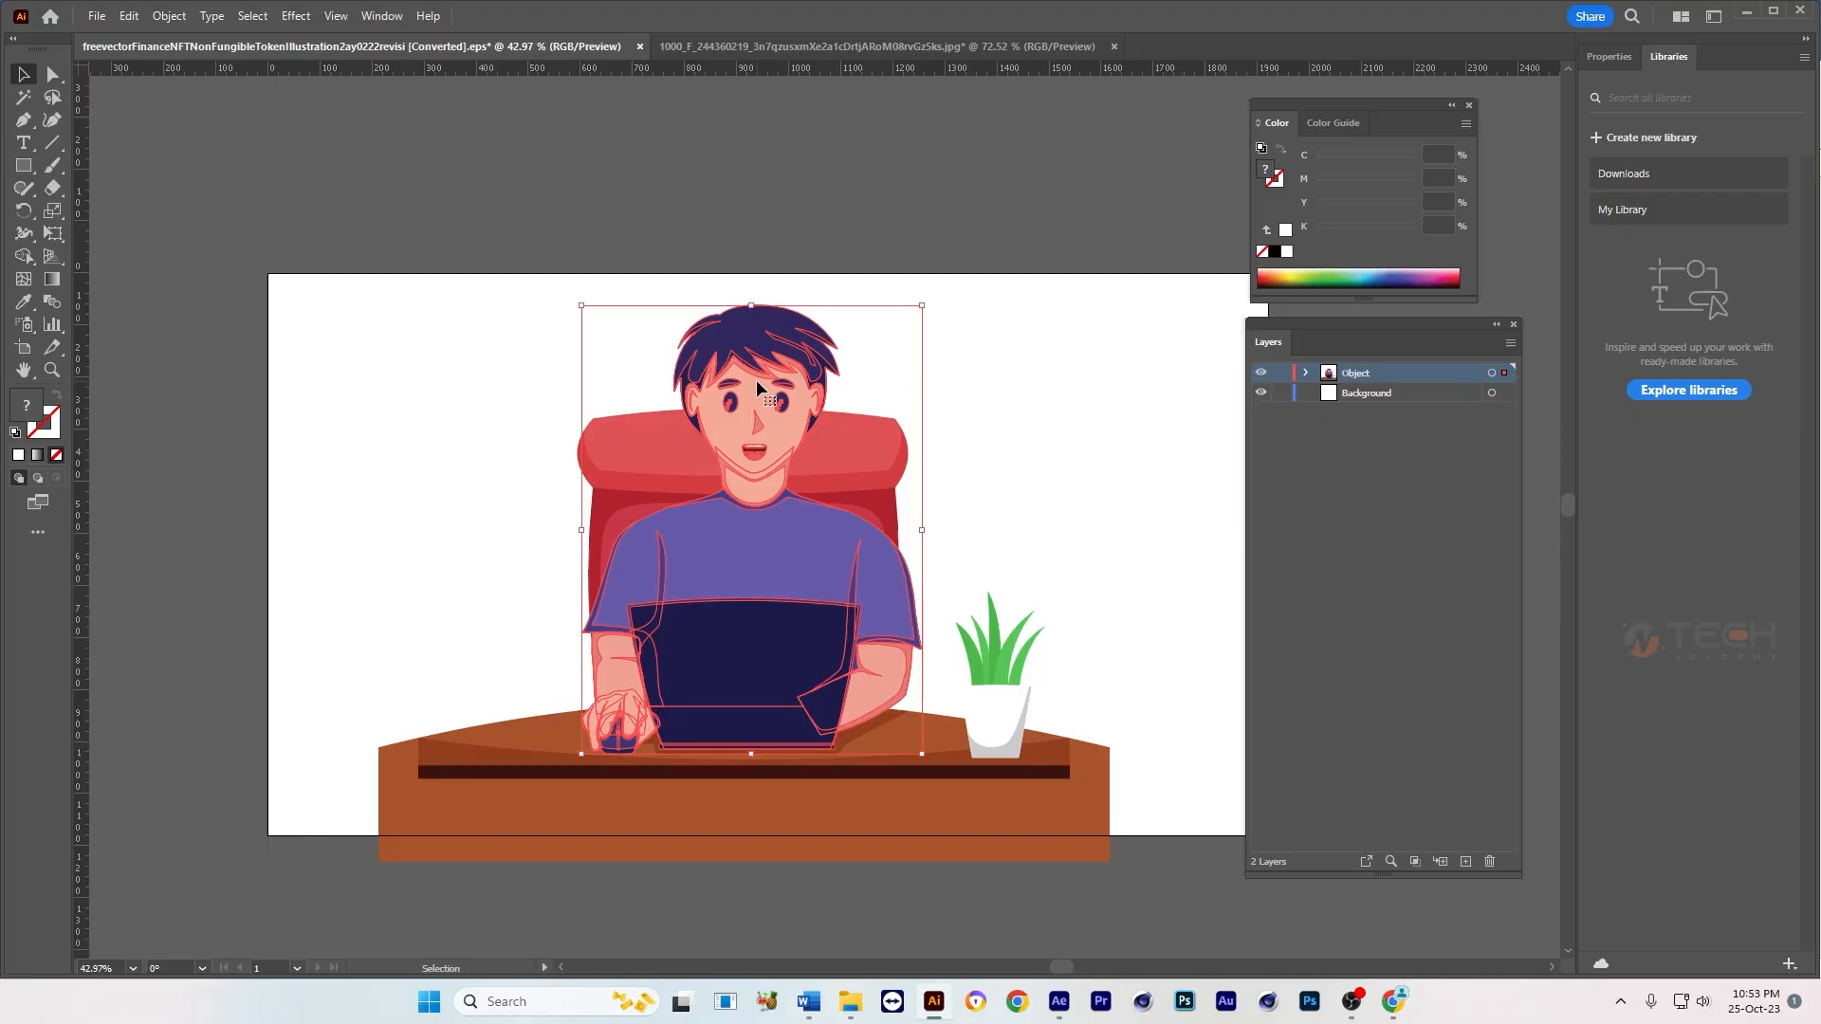
click(998, 723)
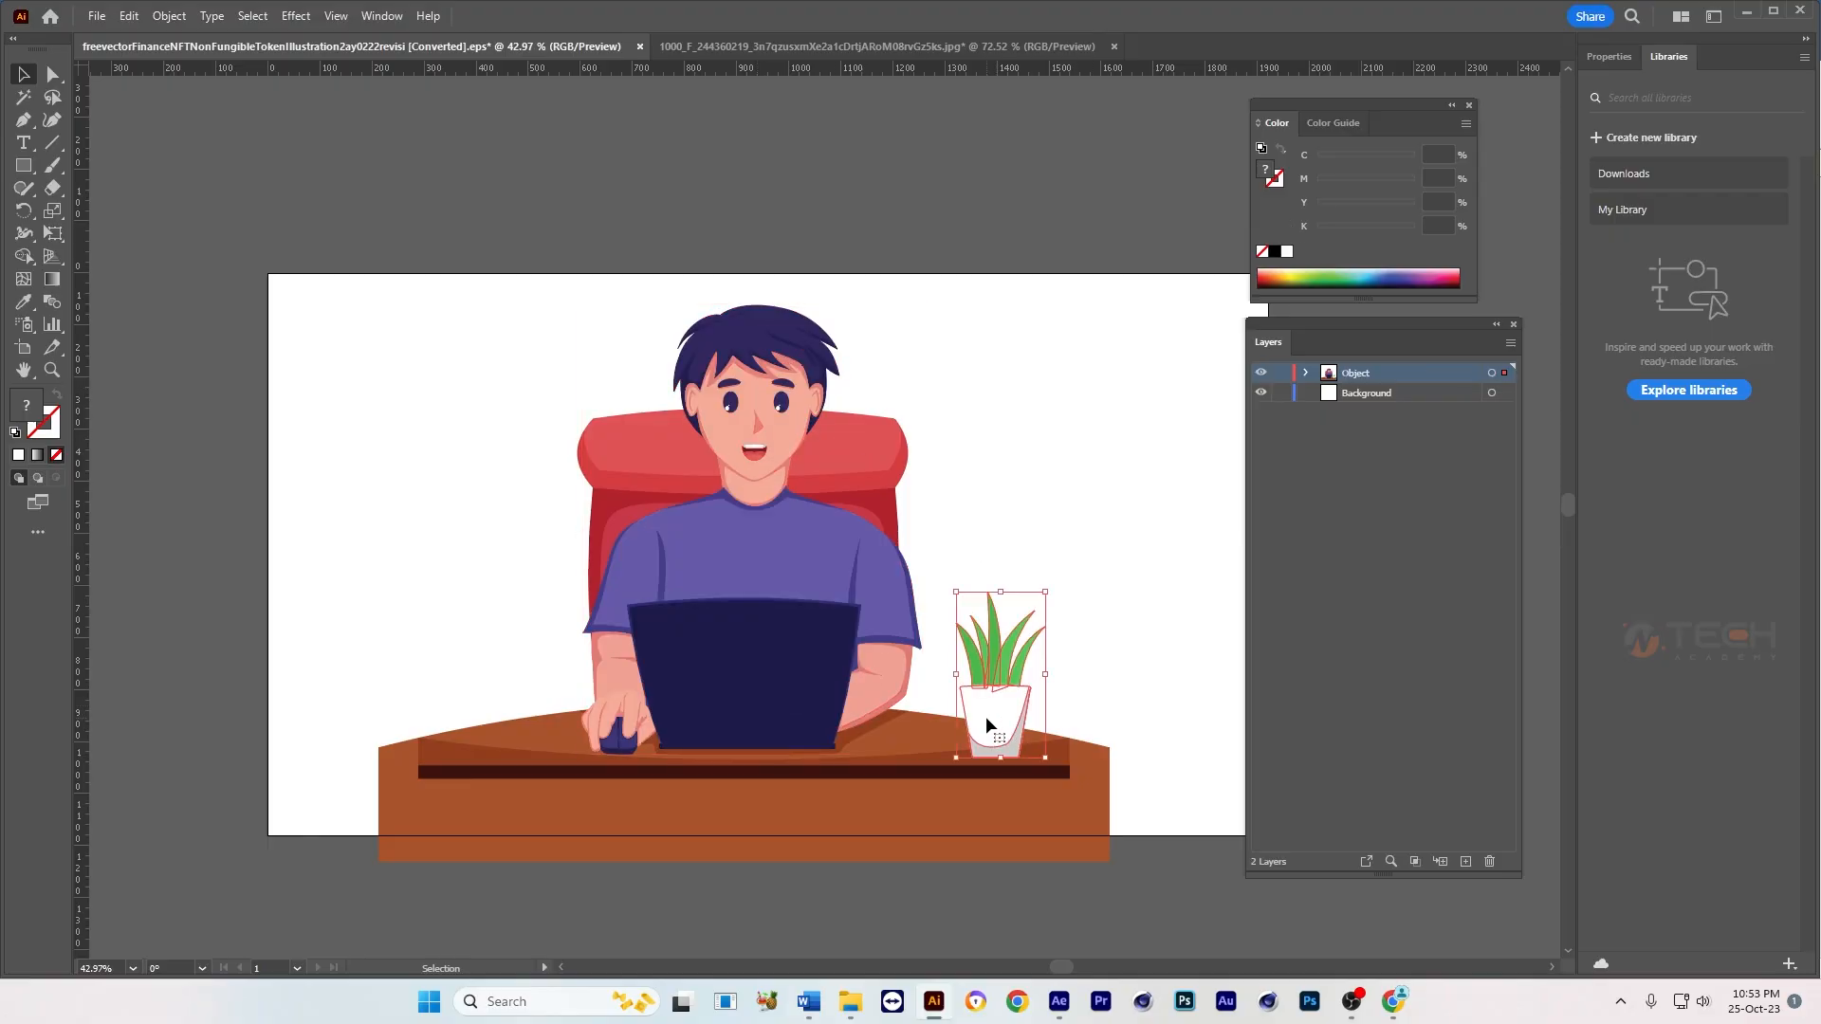
drag(986, 717, 1049, 718)
key(ctrl+z)
click(1177, 685)
Step: Group the desk shapes together and send the desk group to the back, behind the character and plant
click(930, 765)
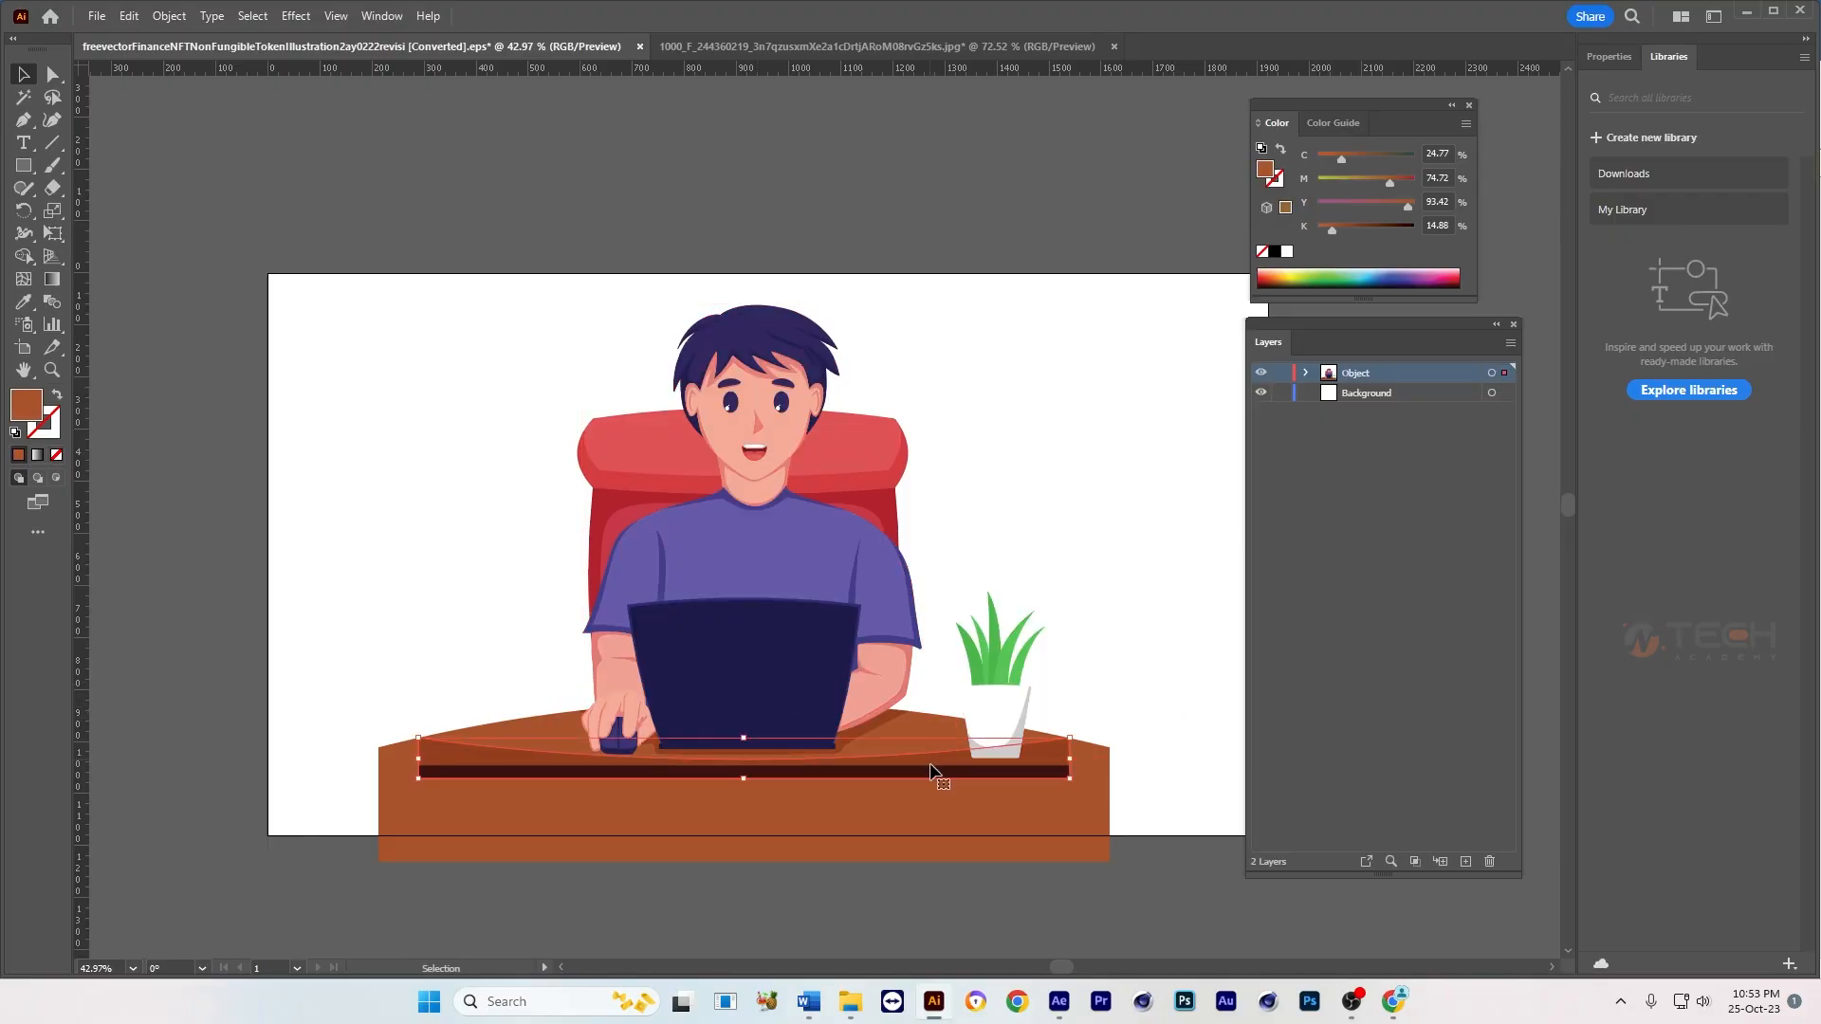
drag(425, 677, 326, 805)
mouse_move(466, 759)
mouse_down()
mouse_move(475, 828)
mouse_move(480, 770)
mouse_up()
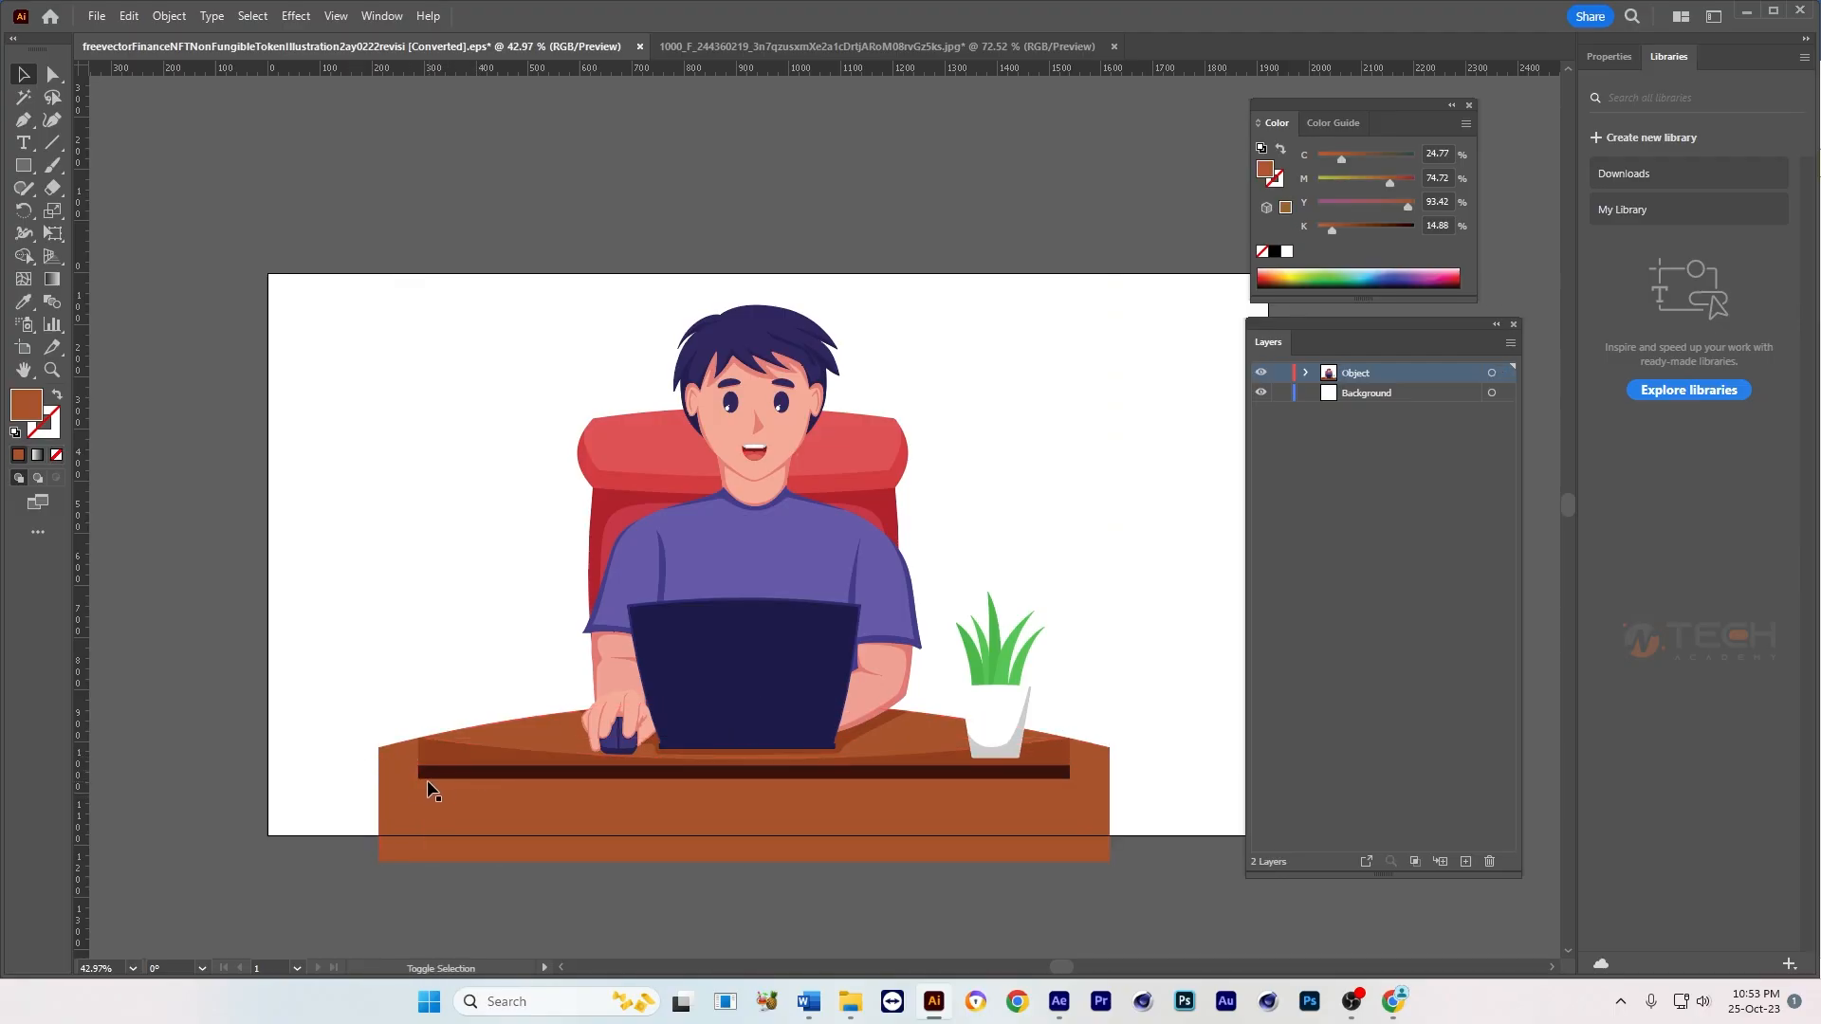
drag(342, 683, 470, 801)
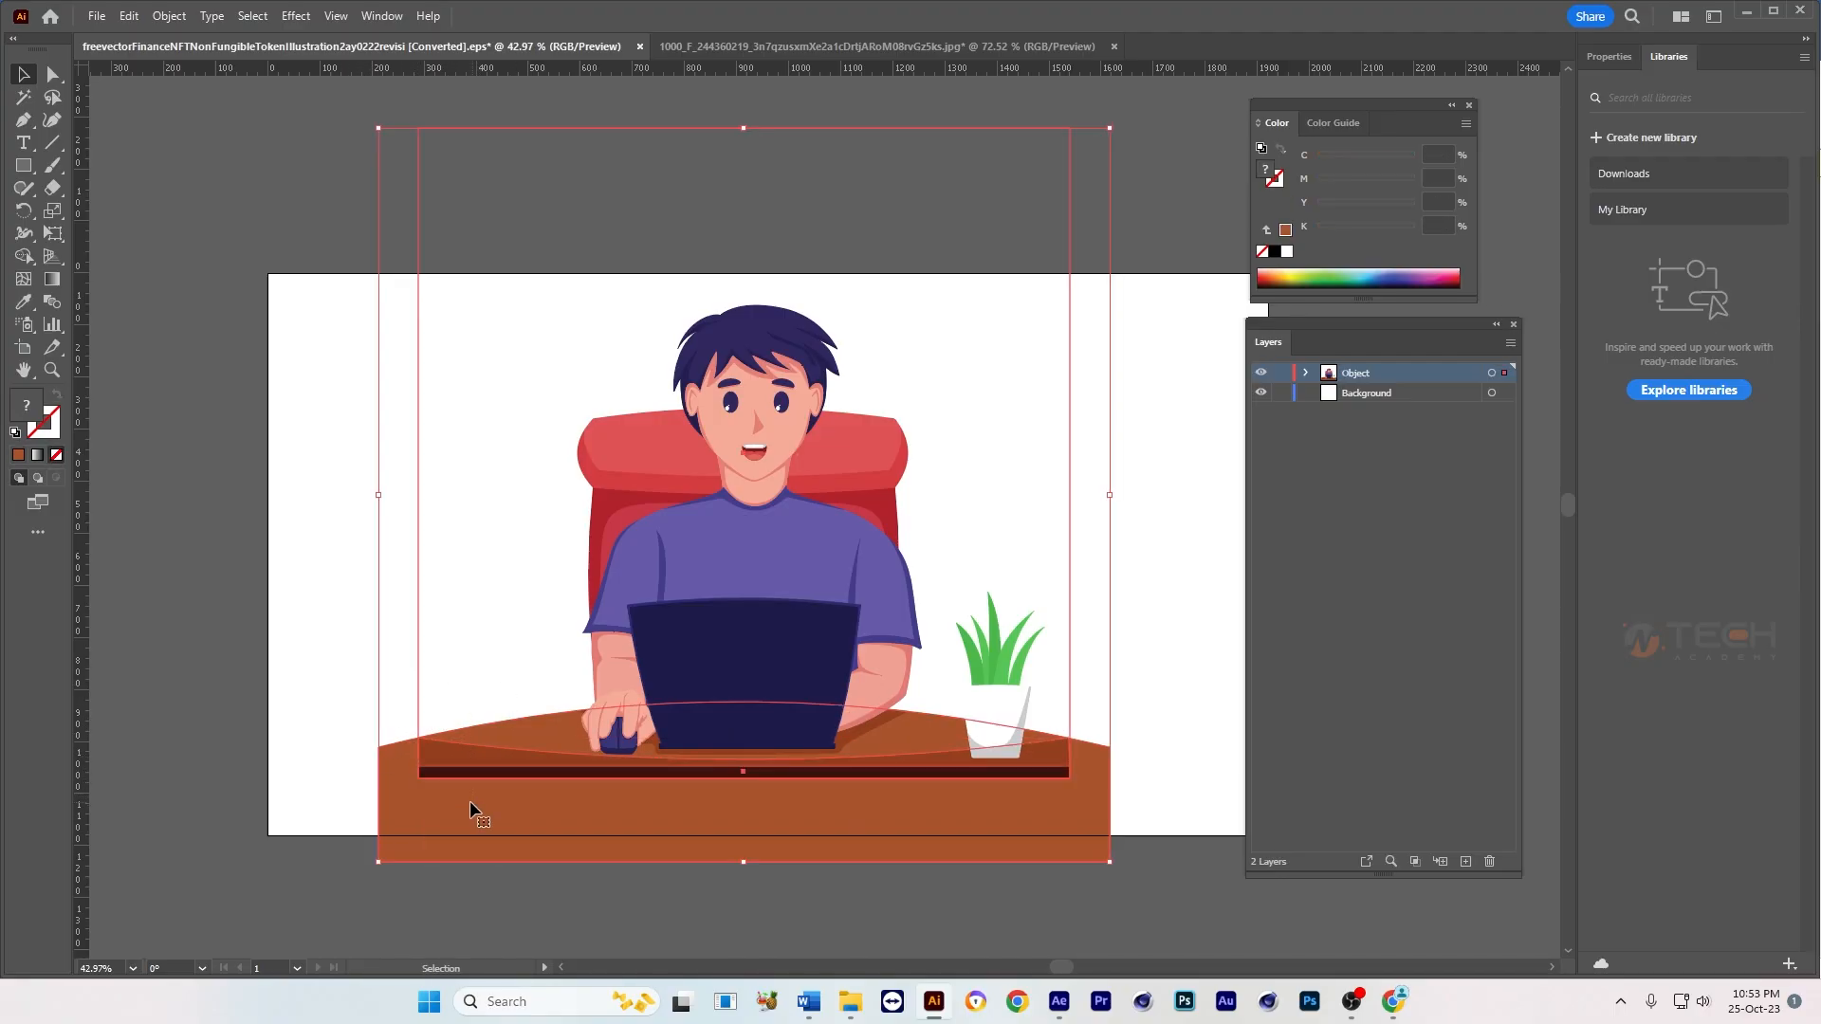
key(ctrl+shift+bracketright)
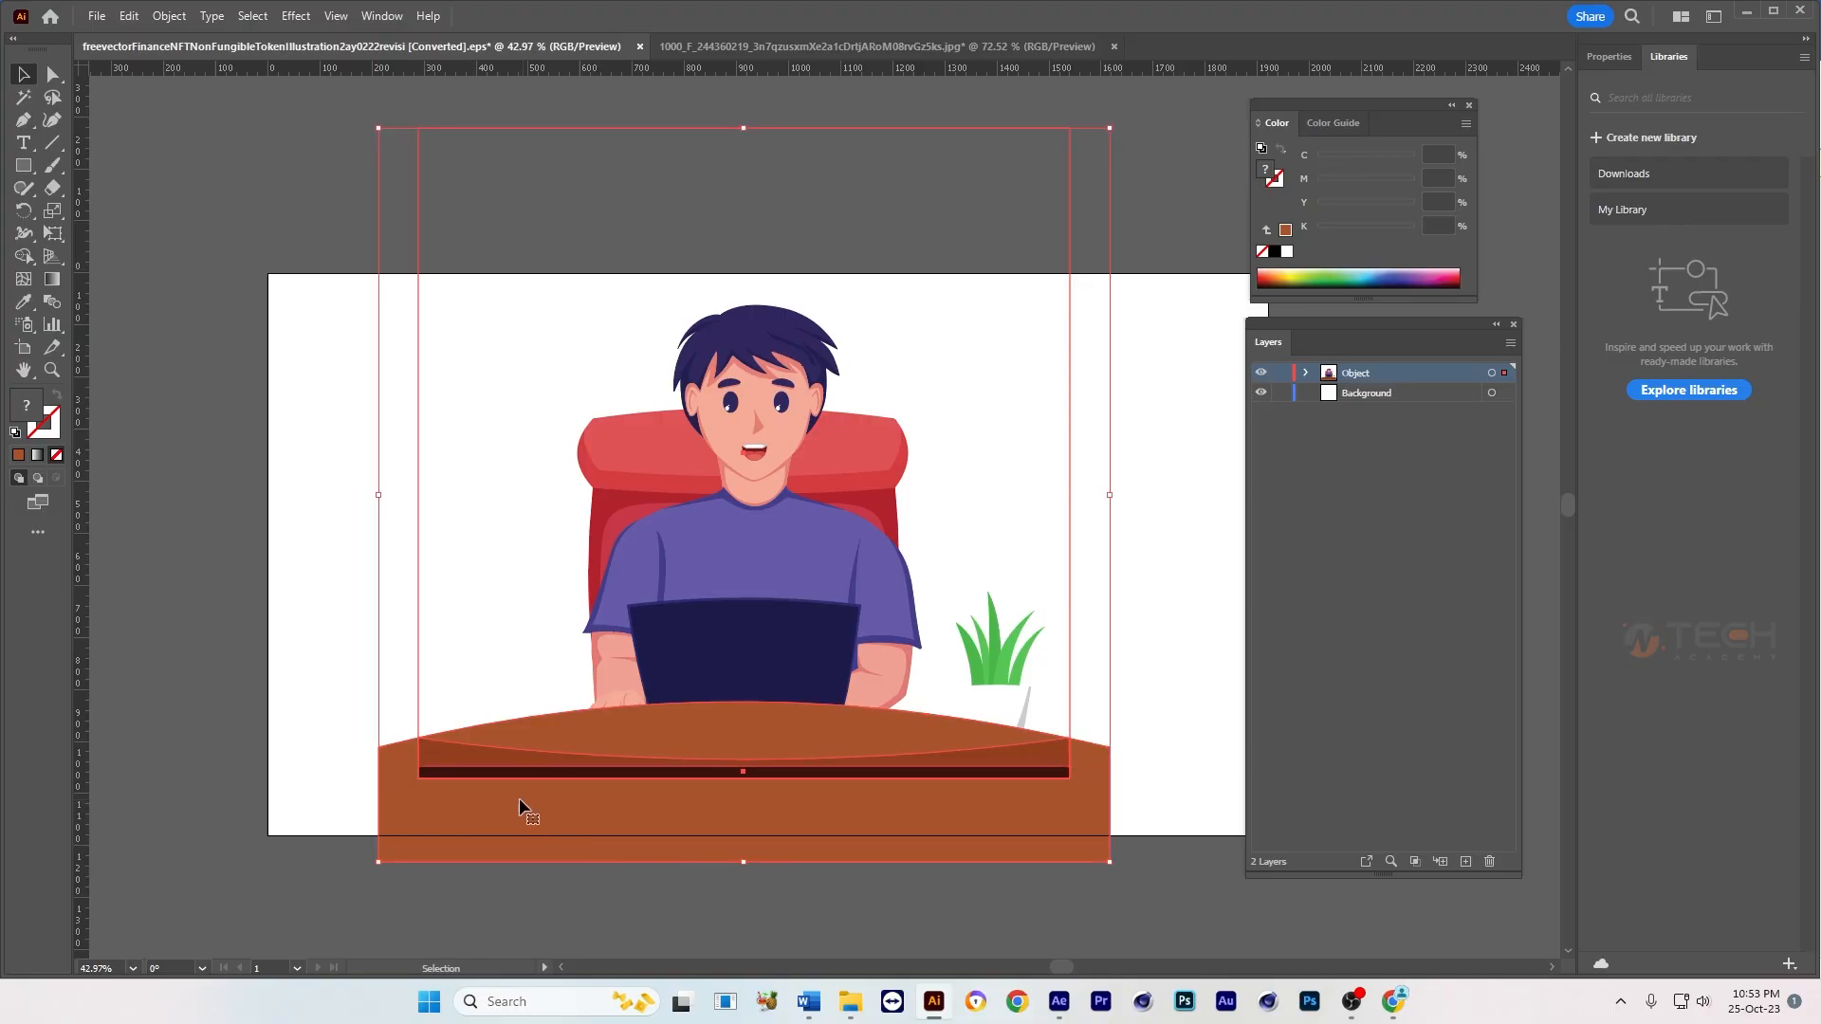
right_click(528, 755)
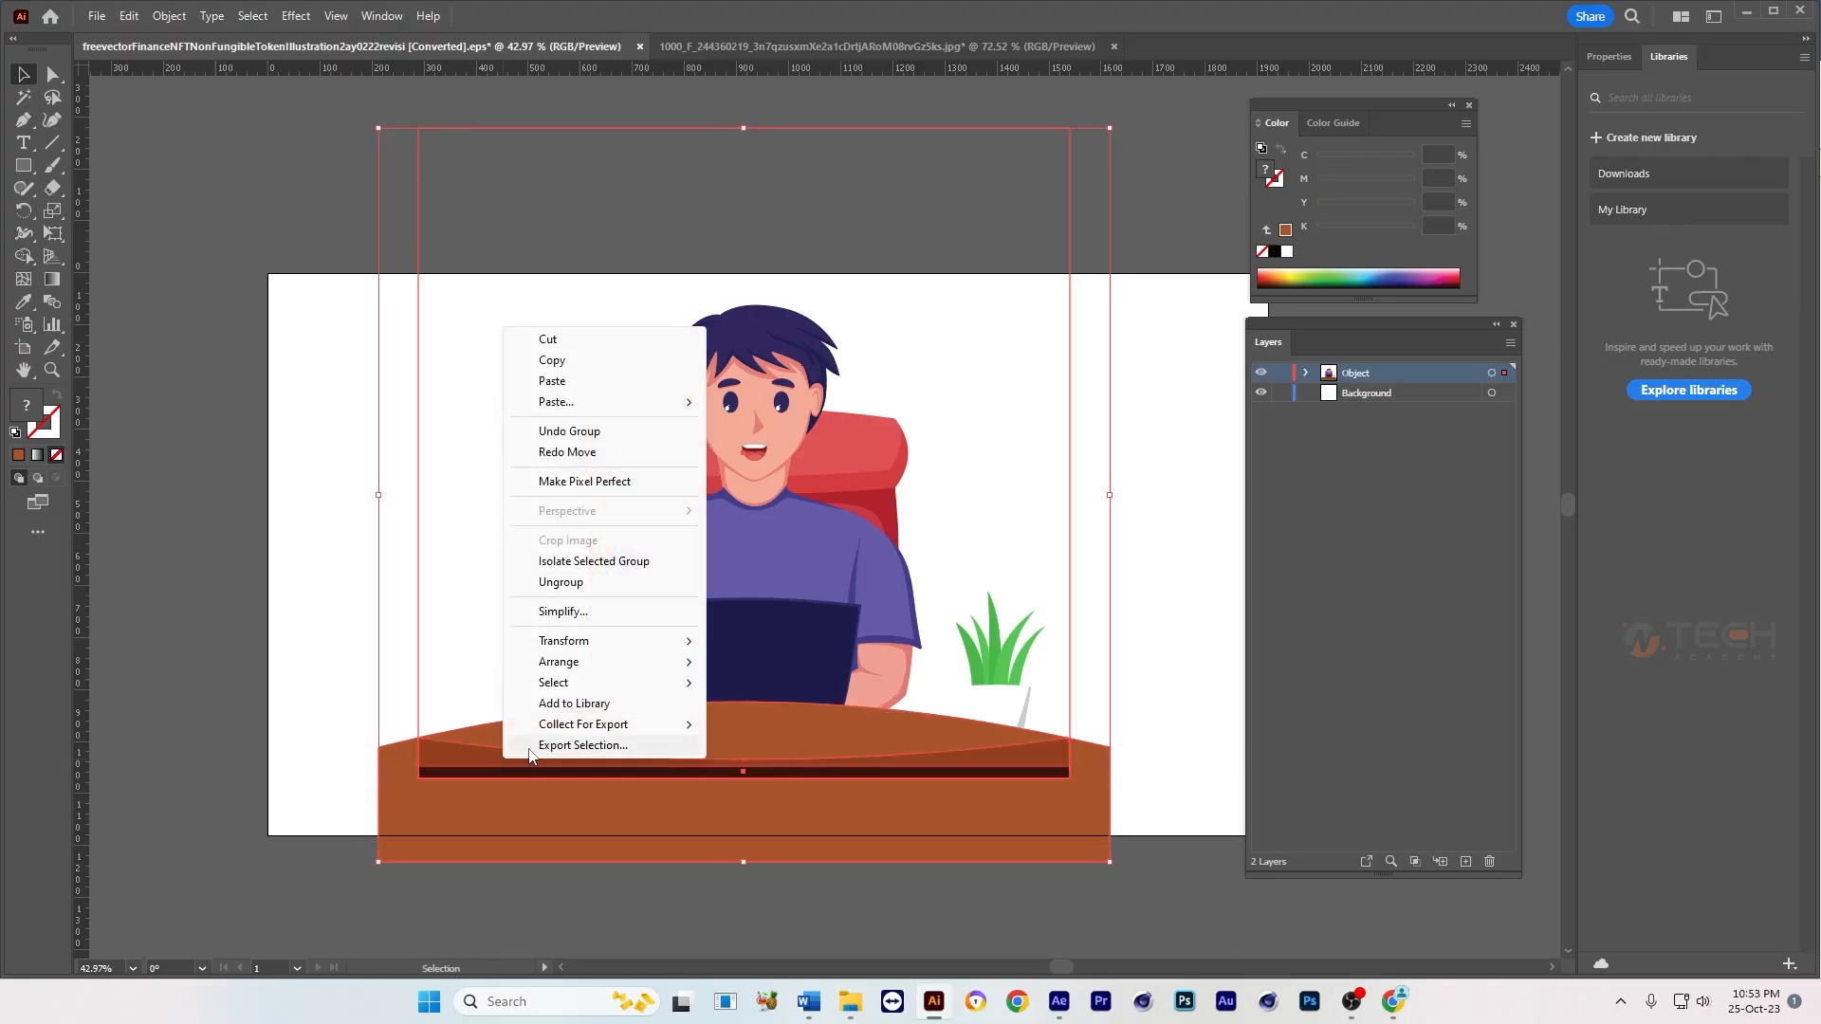
mouse_move(616, 662)
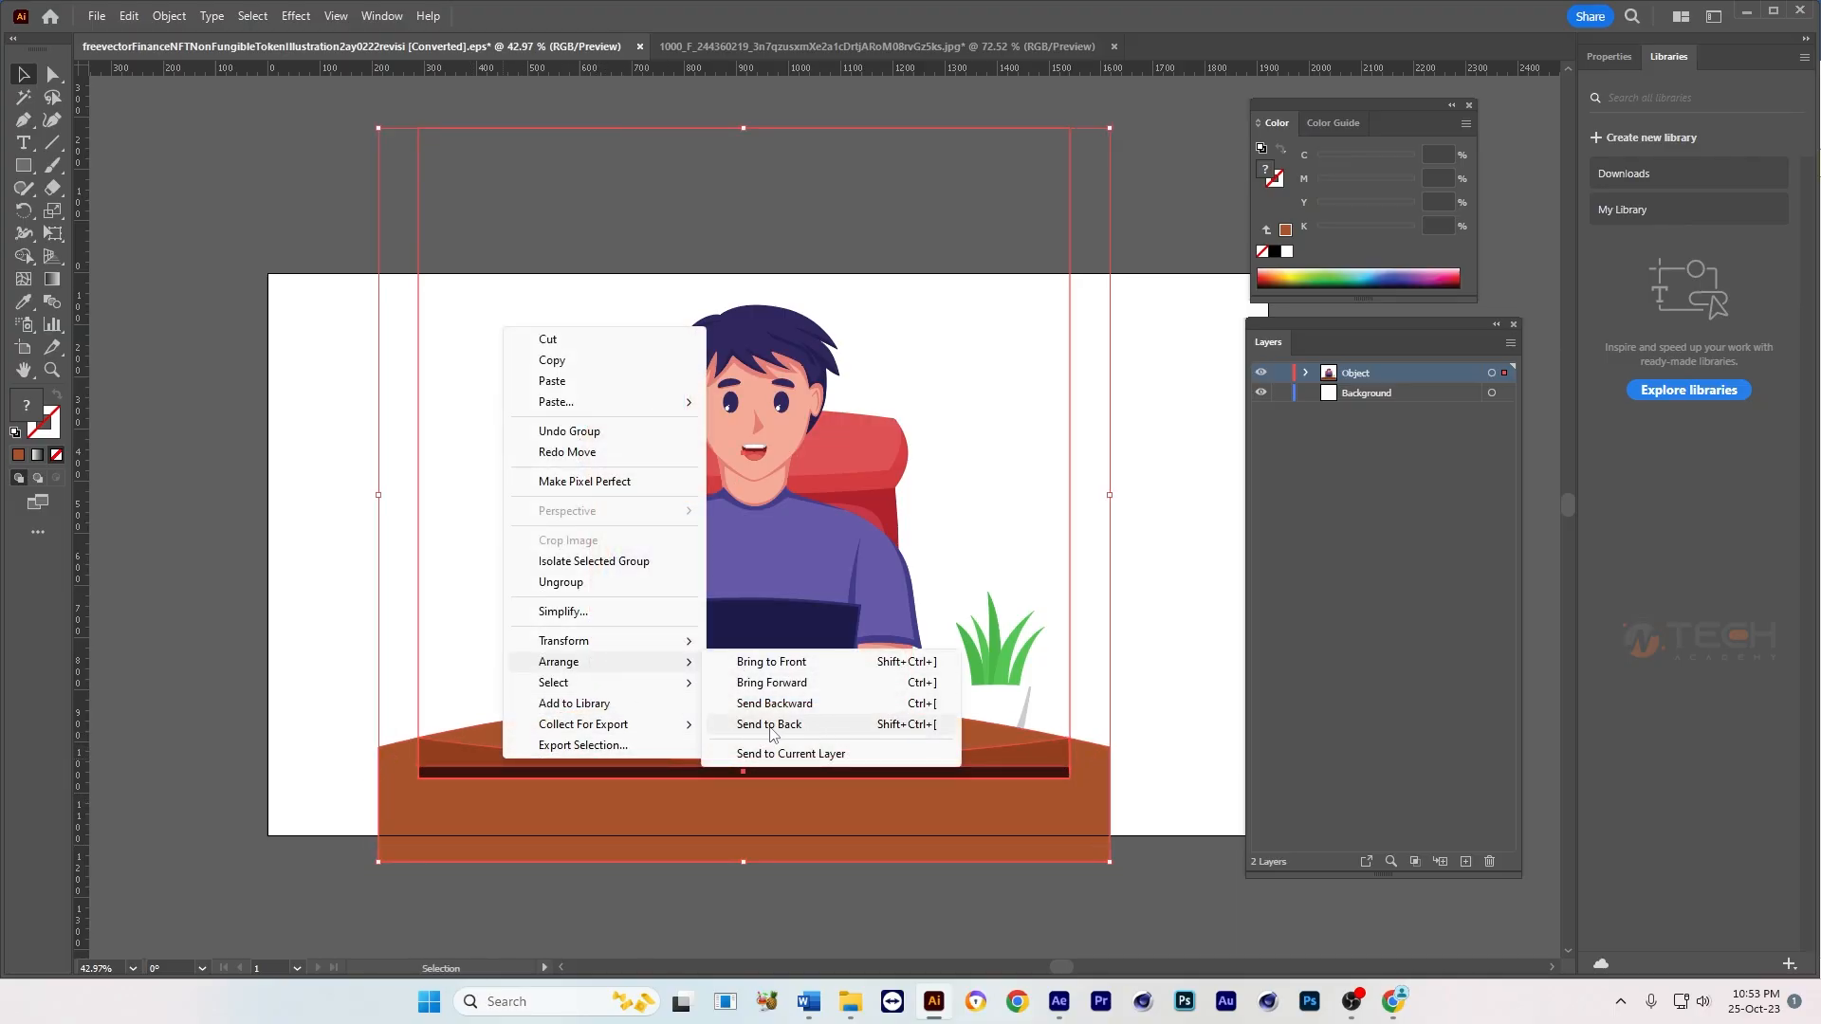
click(770, 725)
click(846, 891)
Step: Check the character group, try moving the red chair away from the character, and undo the move
click(670, 695)
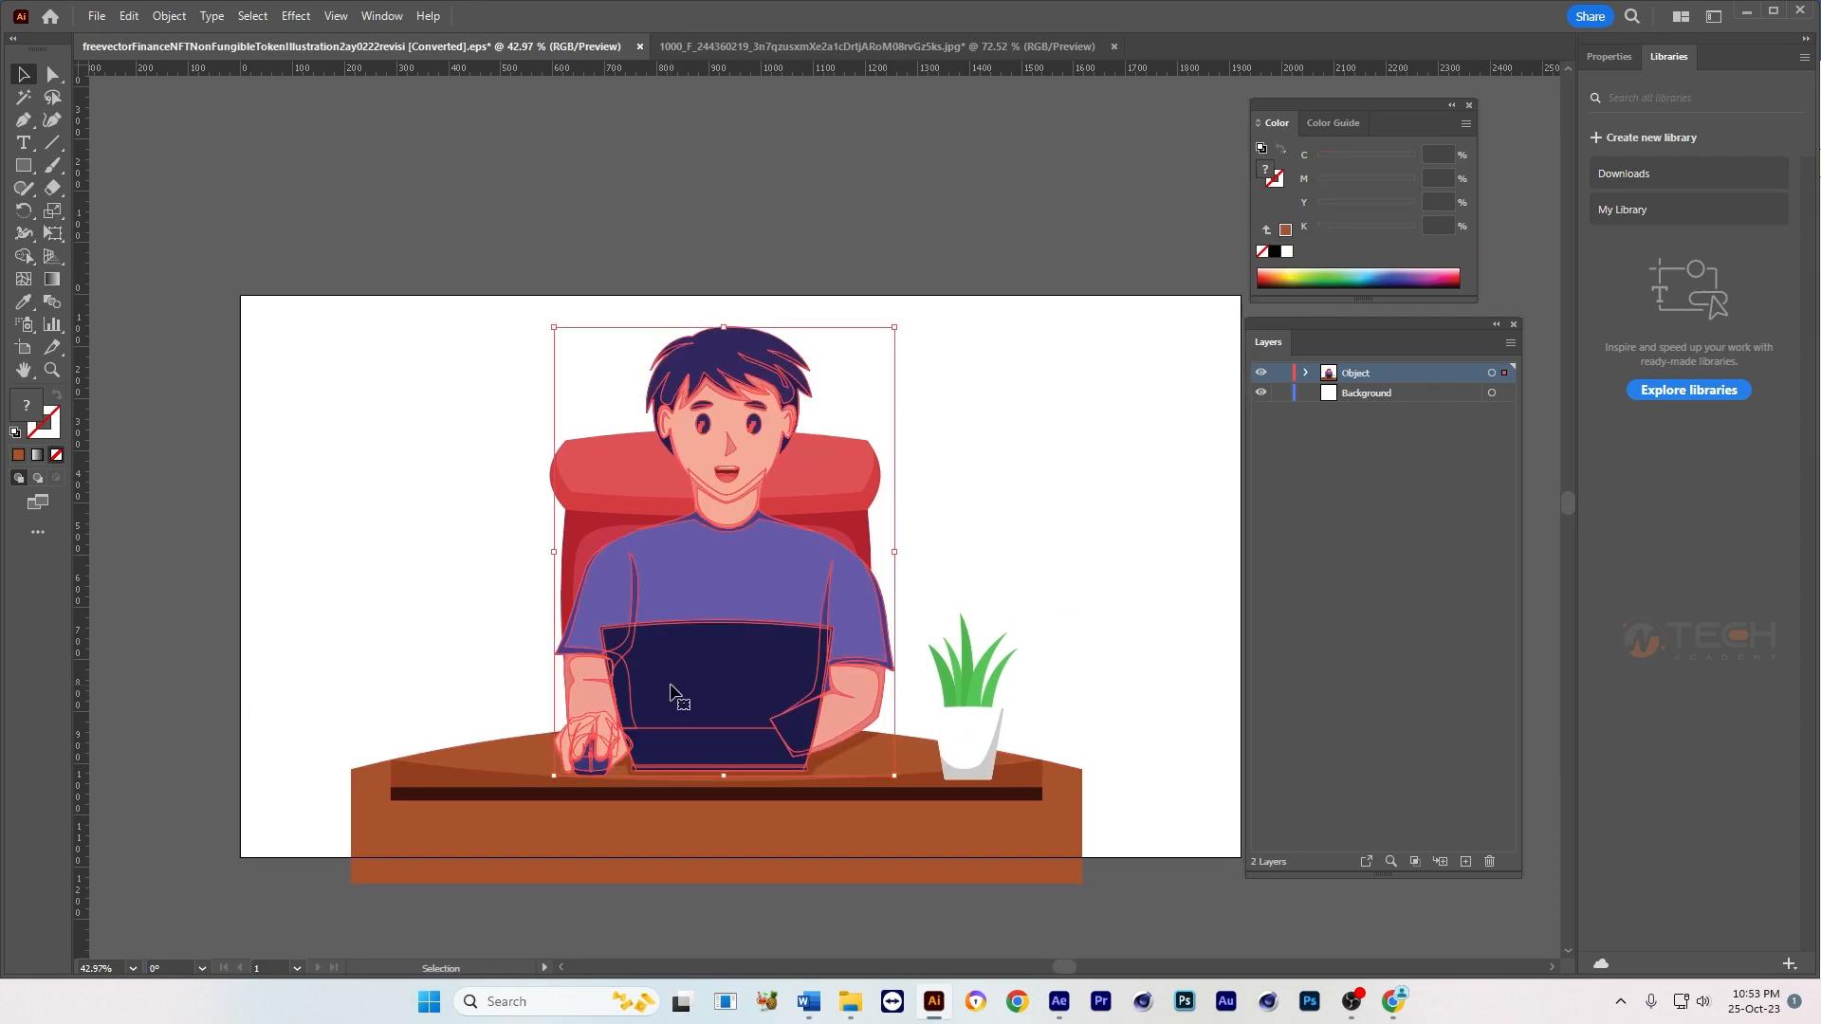
click(1000, 537)
scroll(910, 549, up, 1)
click(839, 456)
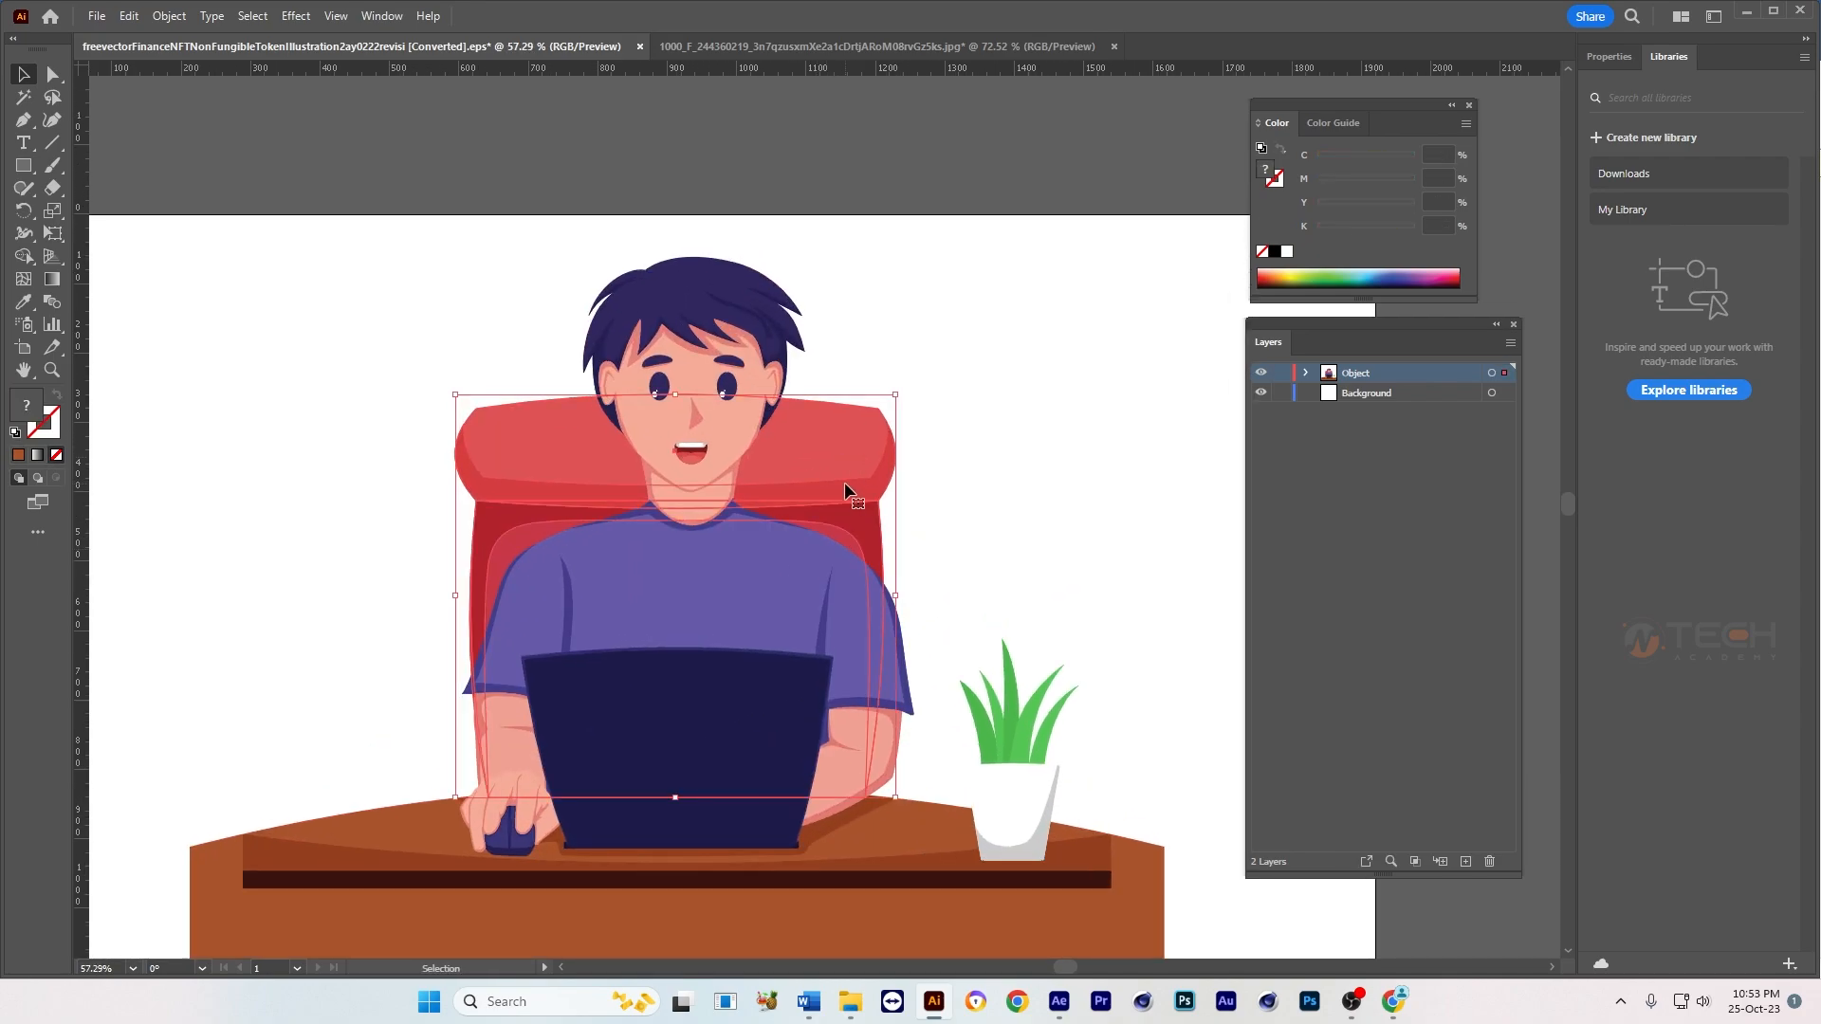
drag(844, 481, 1099, 483)
key(ctrl+z)
drag(1041, 695, 958, 590)
scroll(949, 578, down, 1)
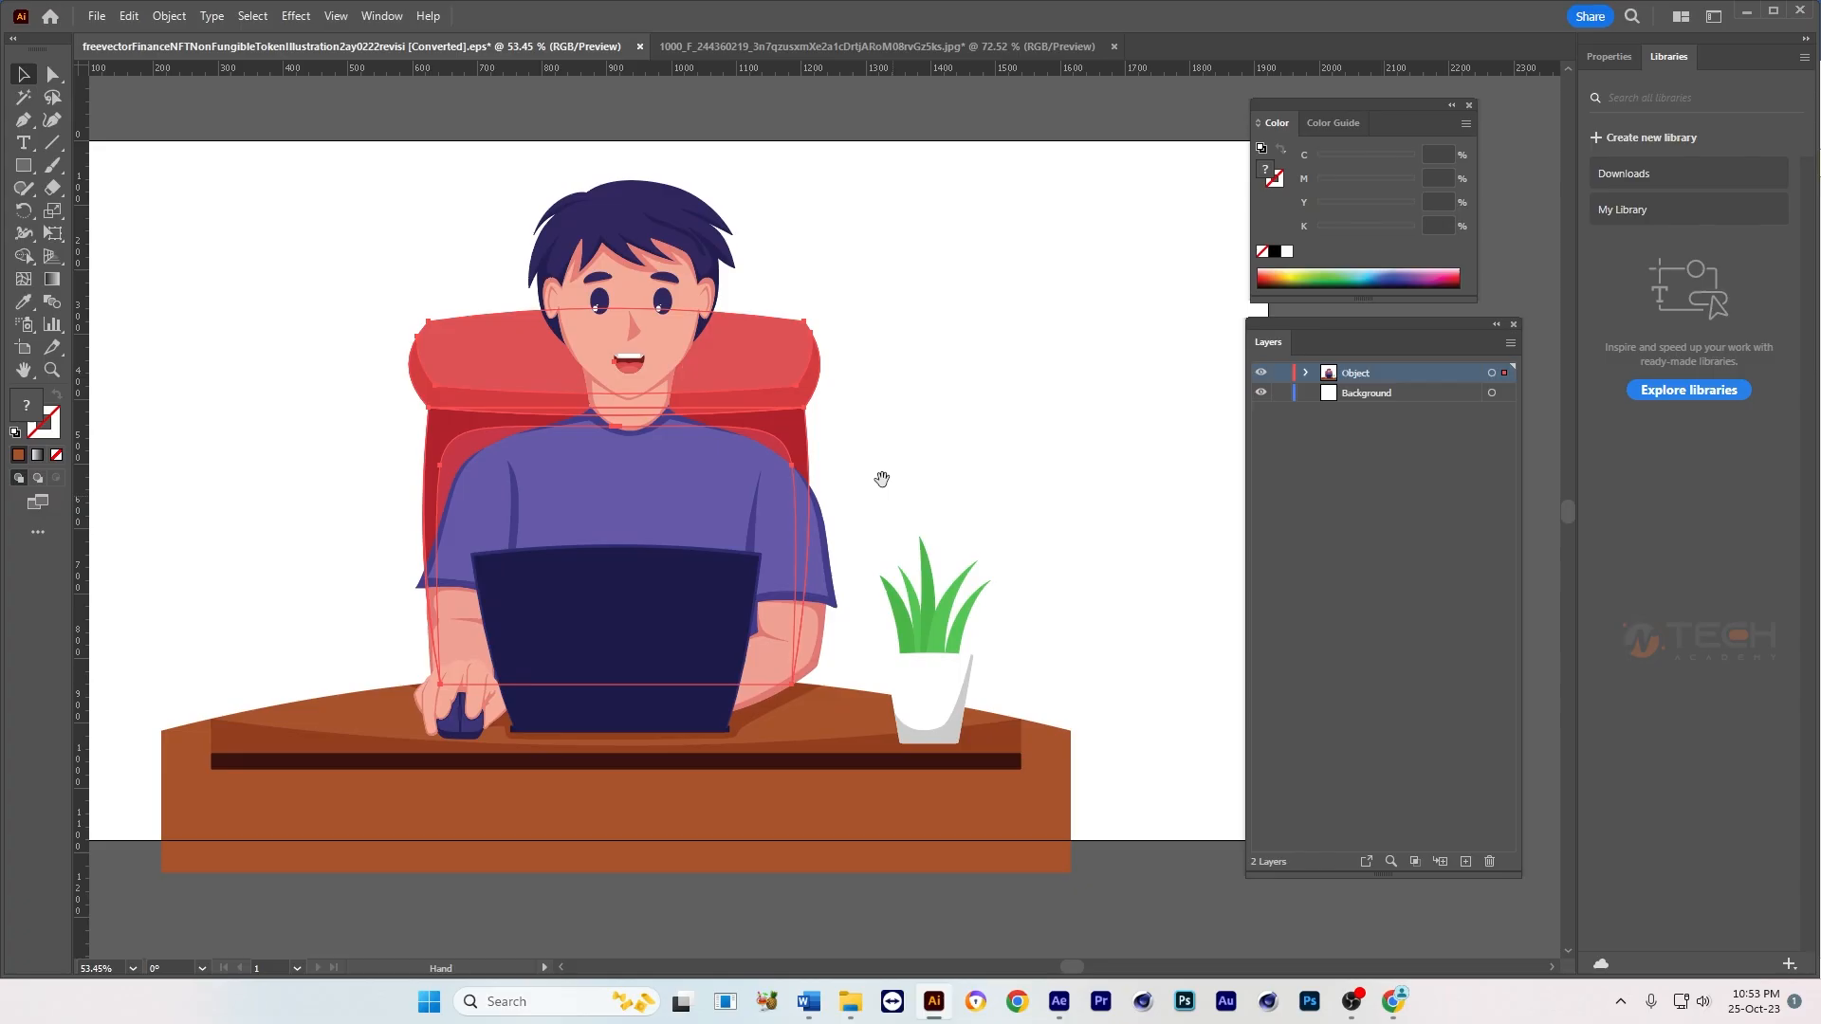
drag(882, 479, 976, 532)
Step: Ungroup the character artwork
click(598, 681)
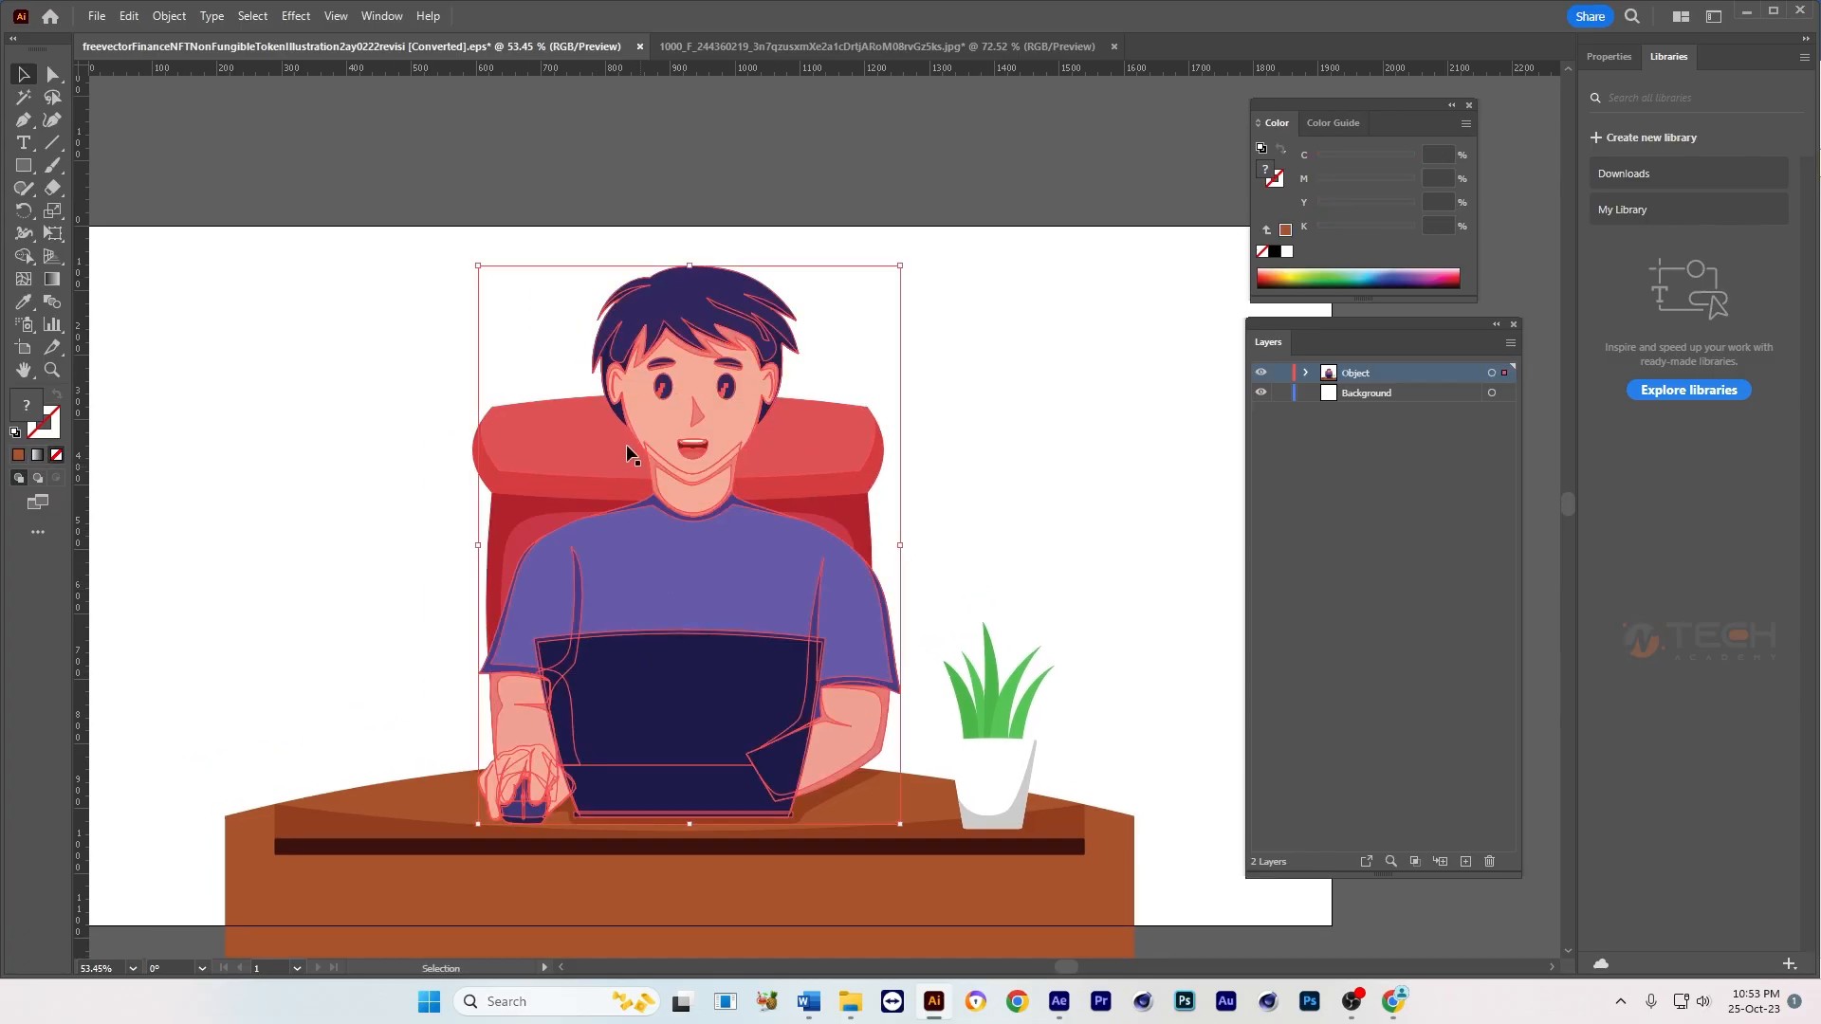
scroll(720, 545, up, 1)
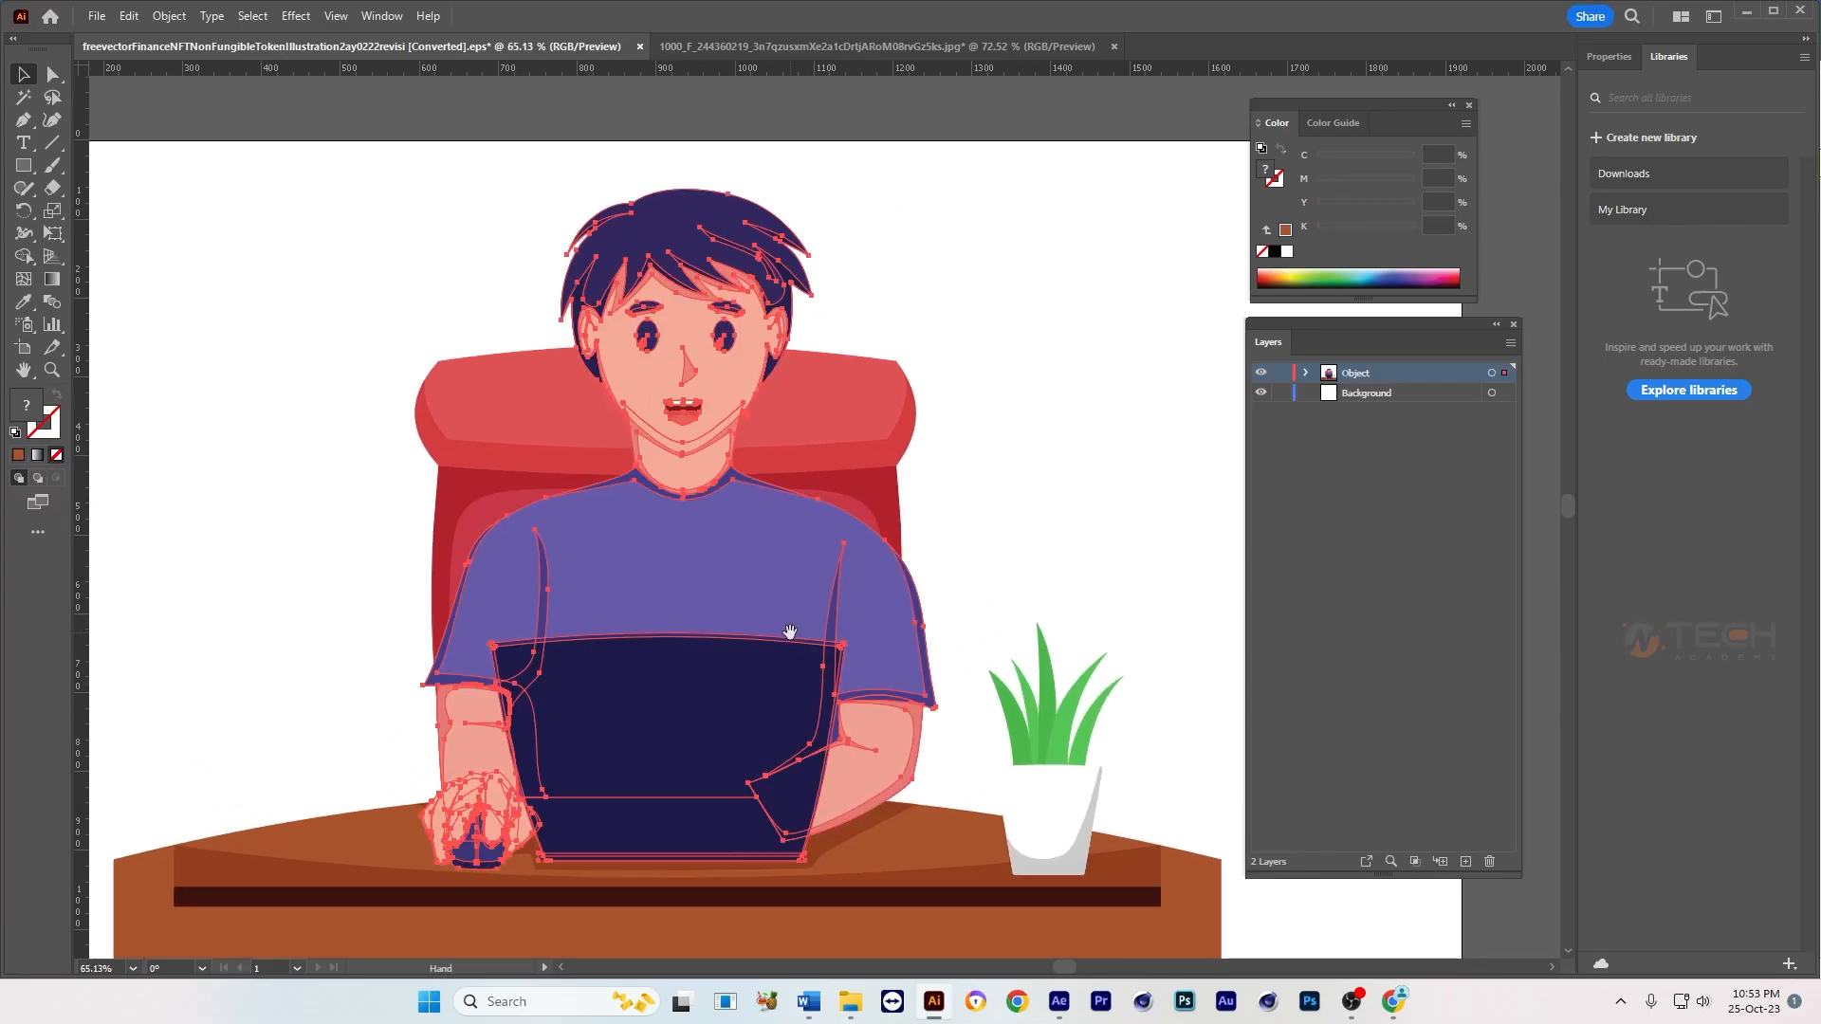
right_click(692, 562)
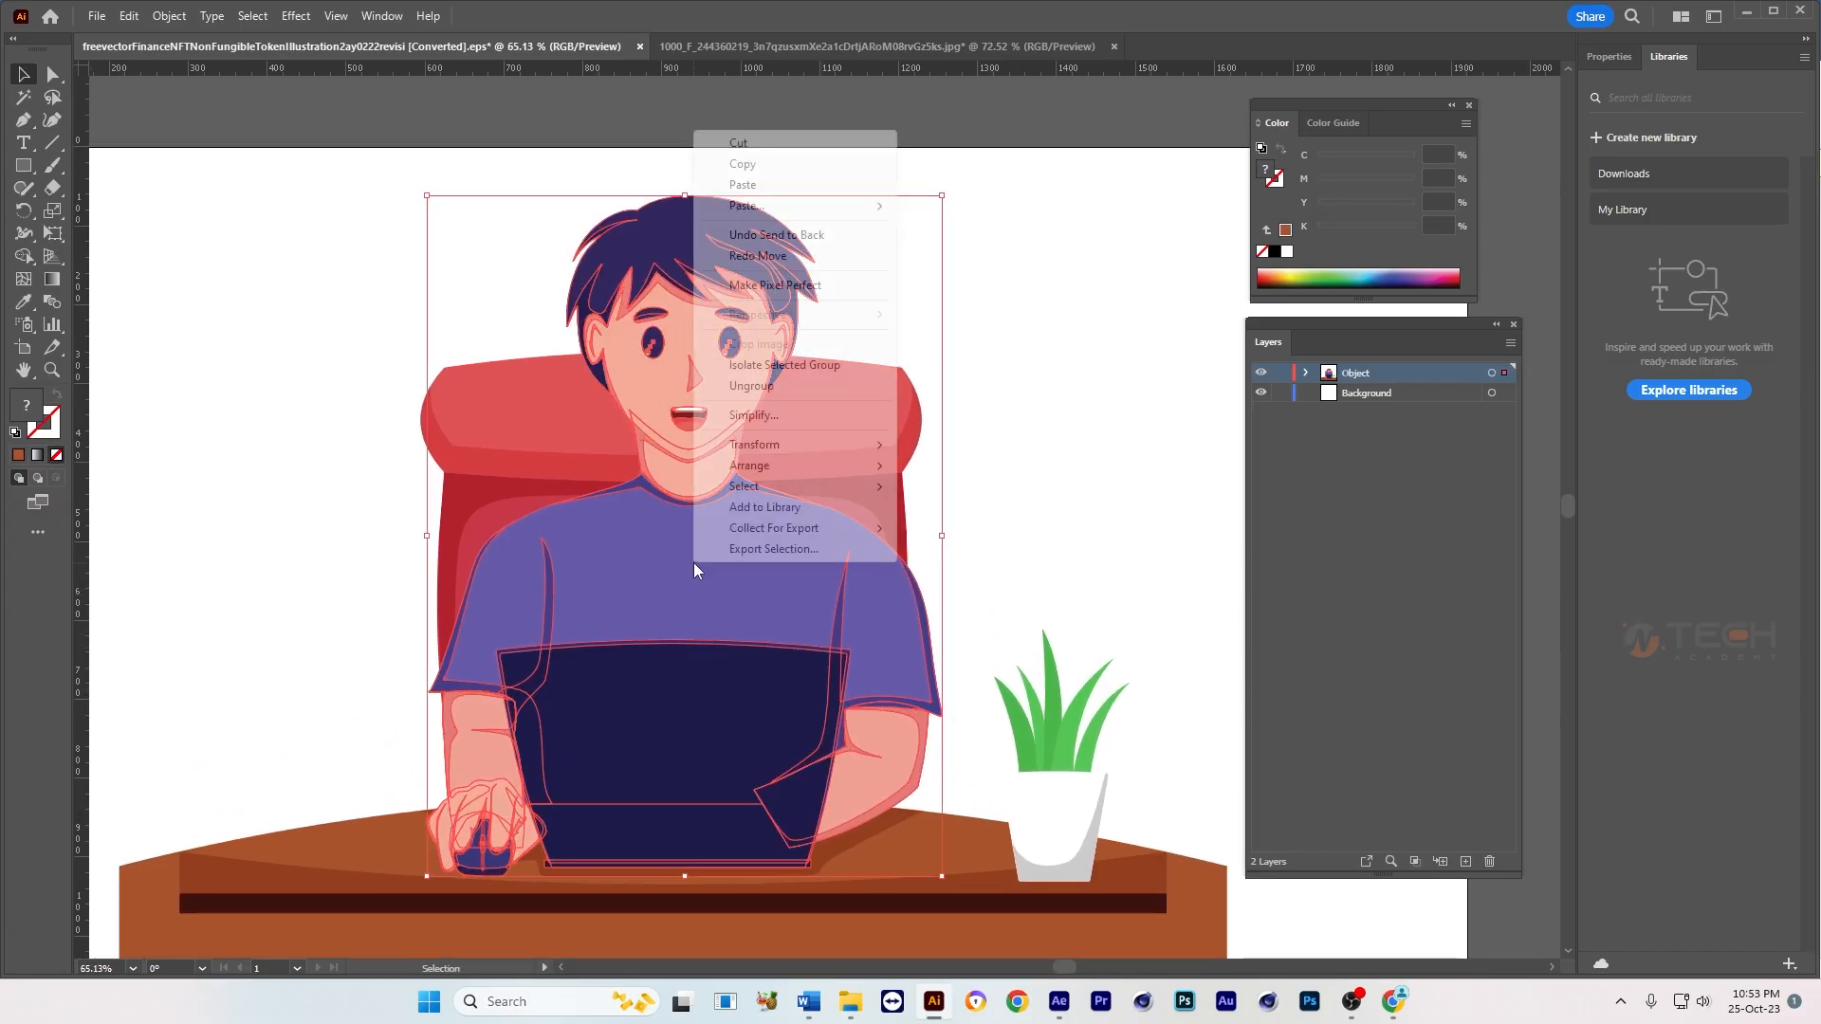
click(758, 387)
click(1056, 497)
scroll(992, 598, down, 1)
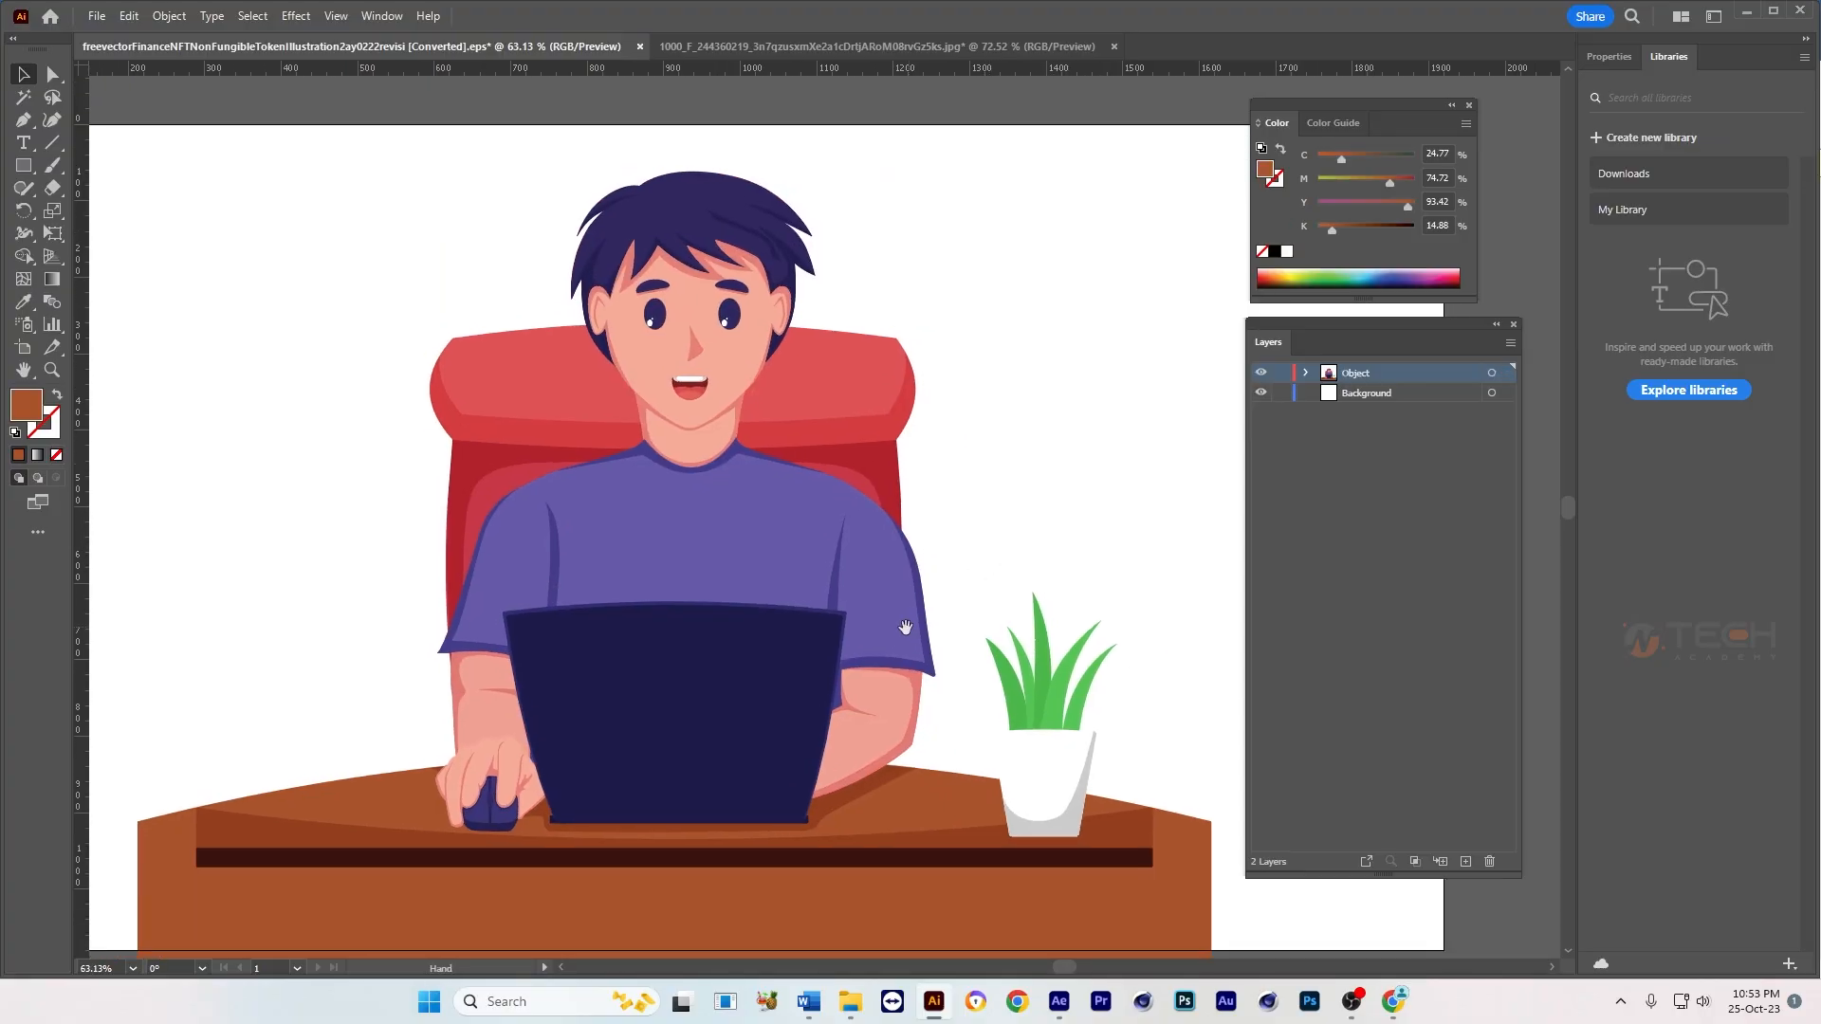
Step: Try moving the group of torso, arms and laptop aside, and undo the move
click(683, 726)
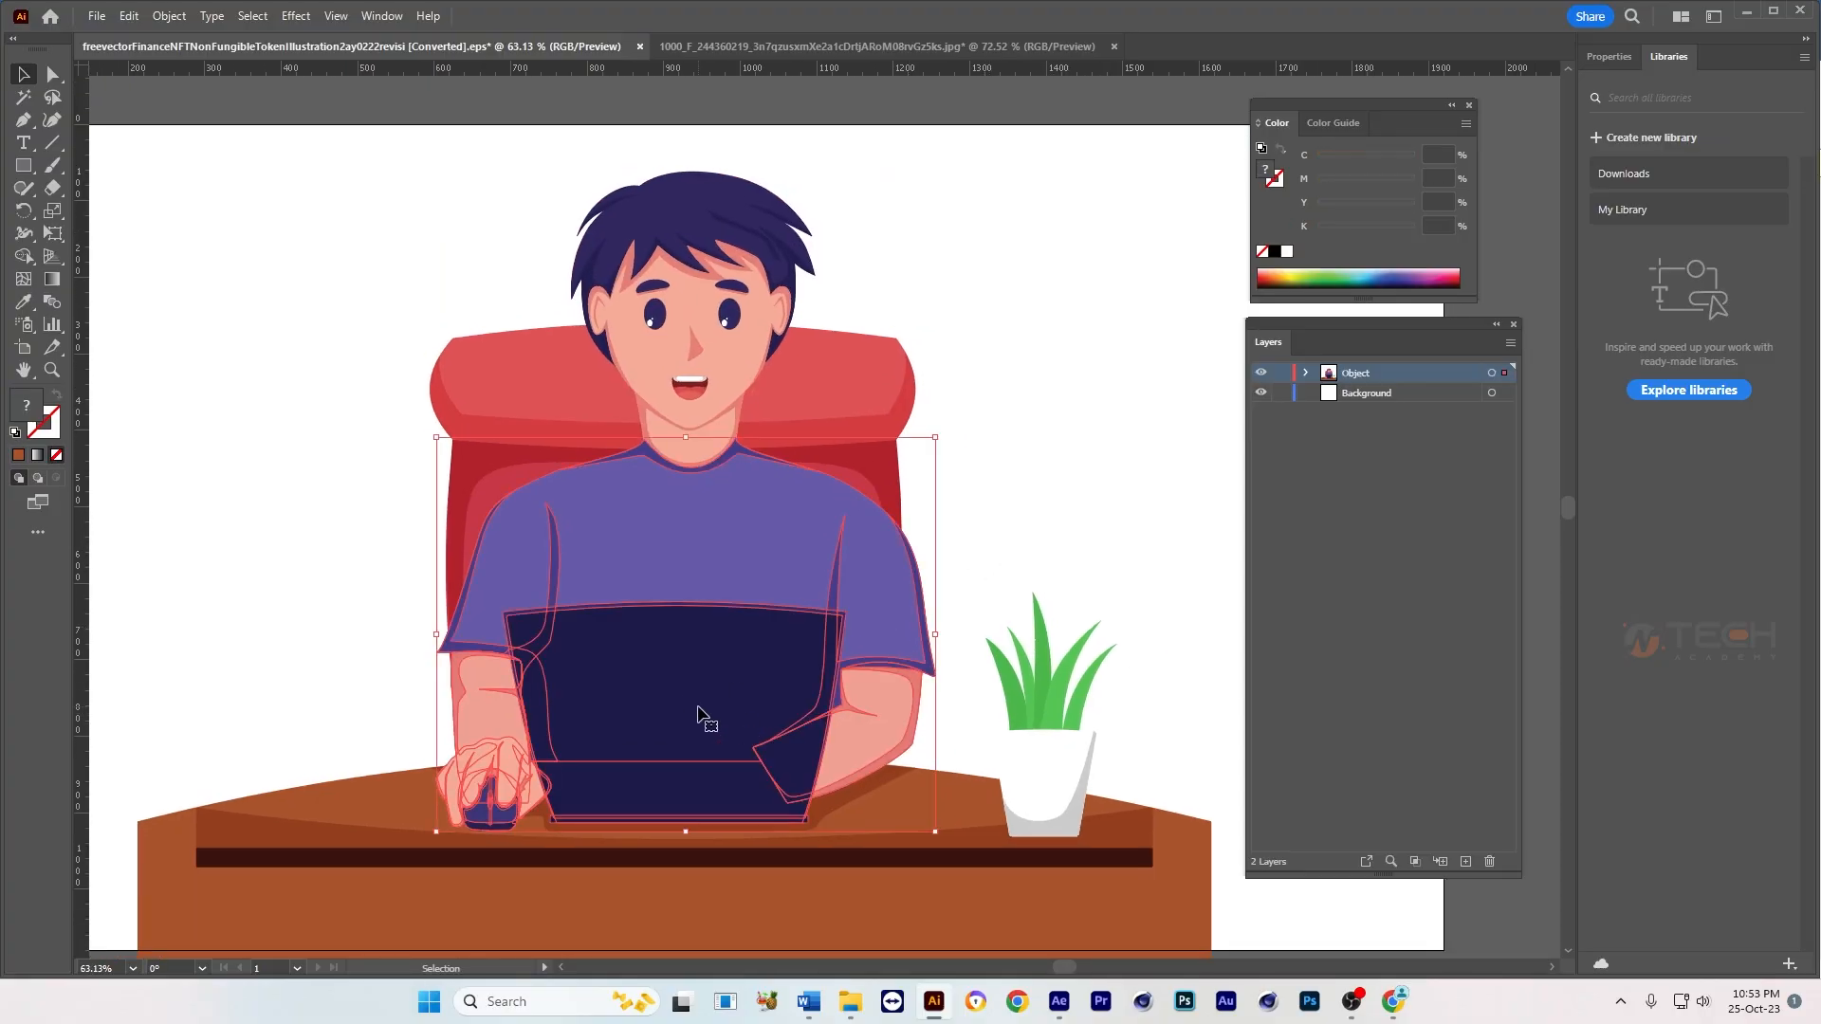
drag(708, 721, 926, 704)
key(ctrl+z)
click(1011, 500)
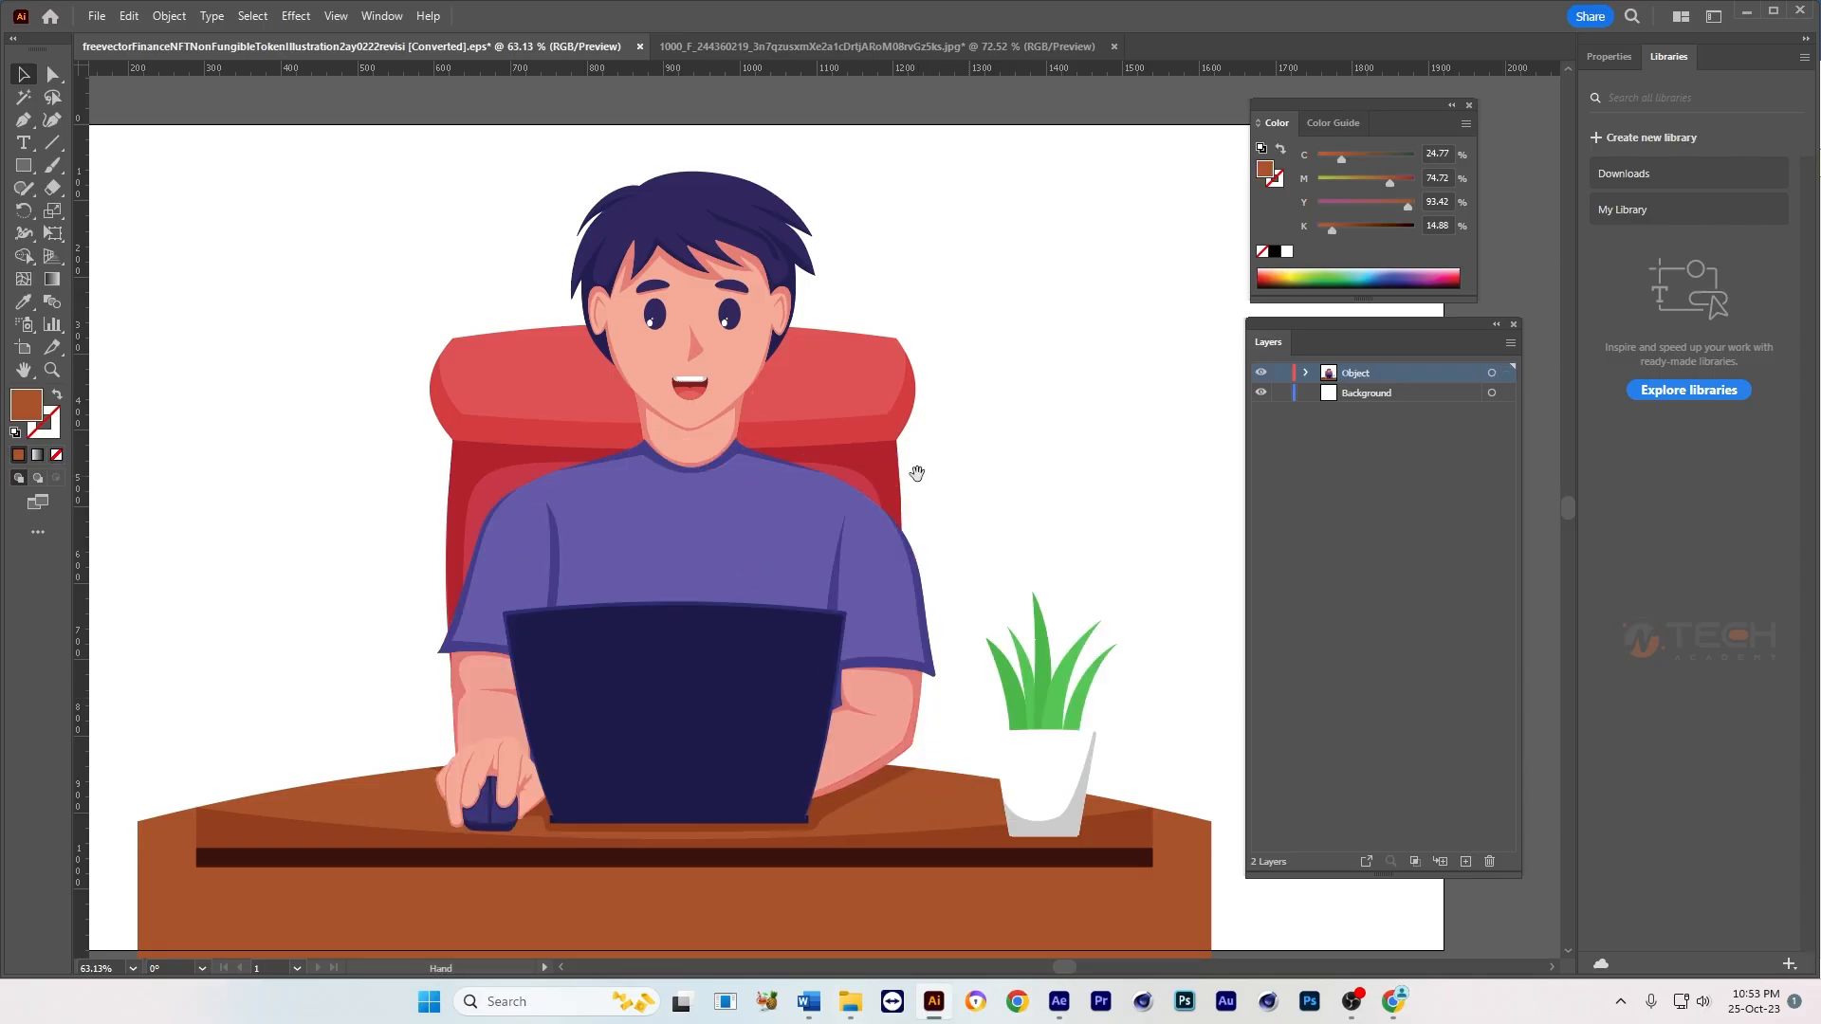
Step: Ungroup the face group containing the skin, ears, eyebrows, eyes, nose and mouth
drag(840, 494, 1073, 518)
drag(690, 370, 739, 381)
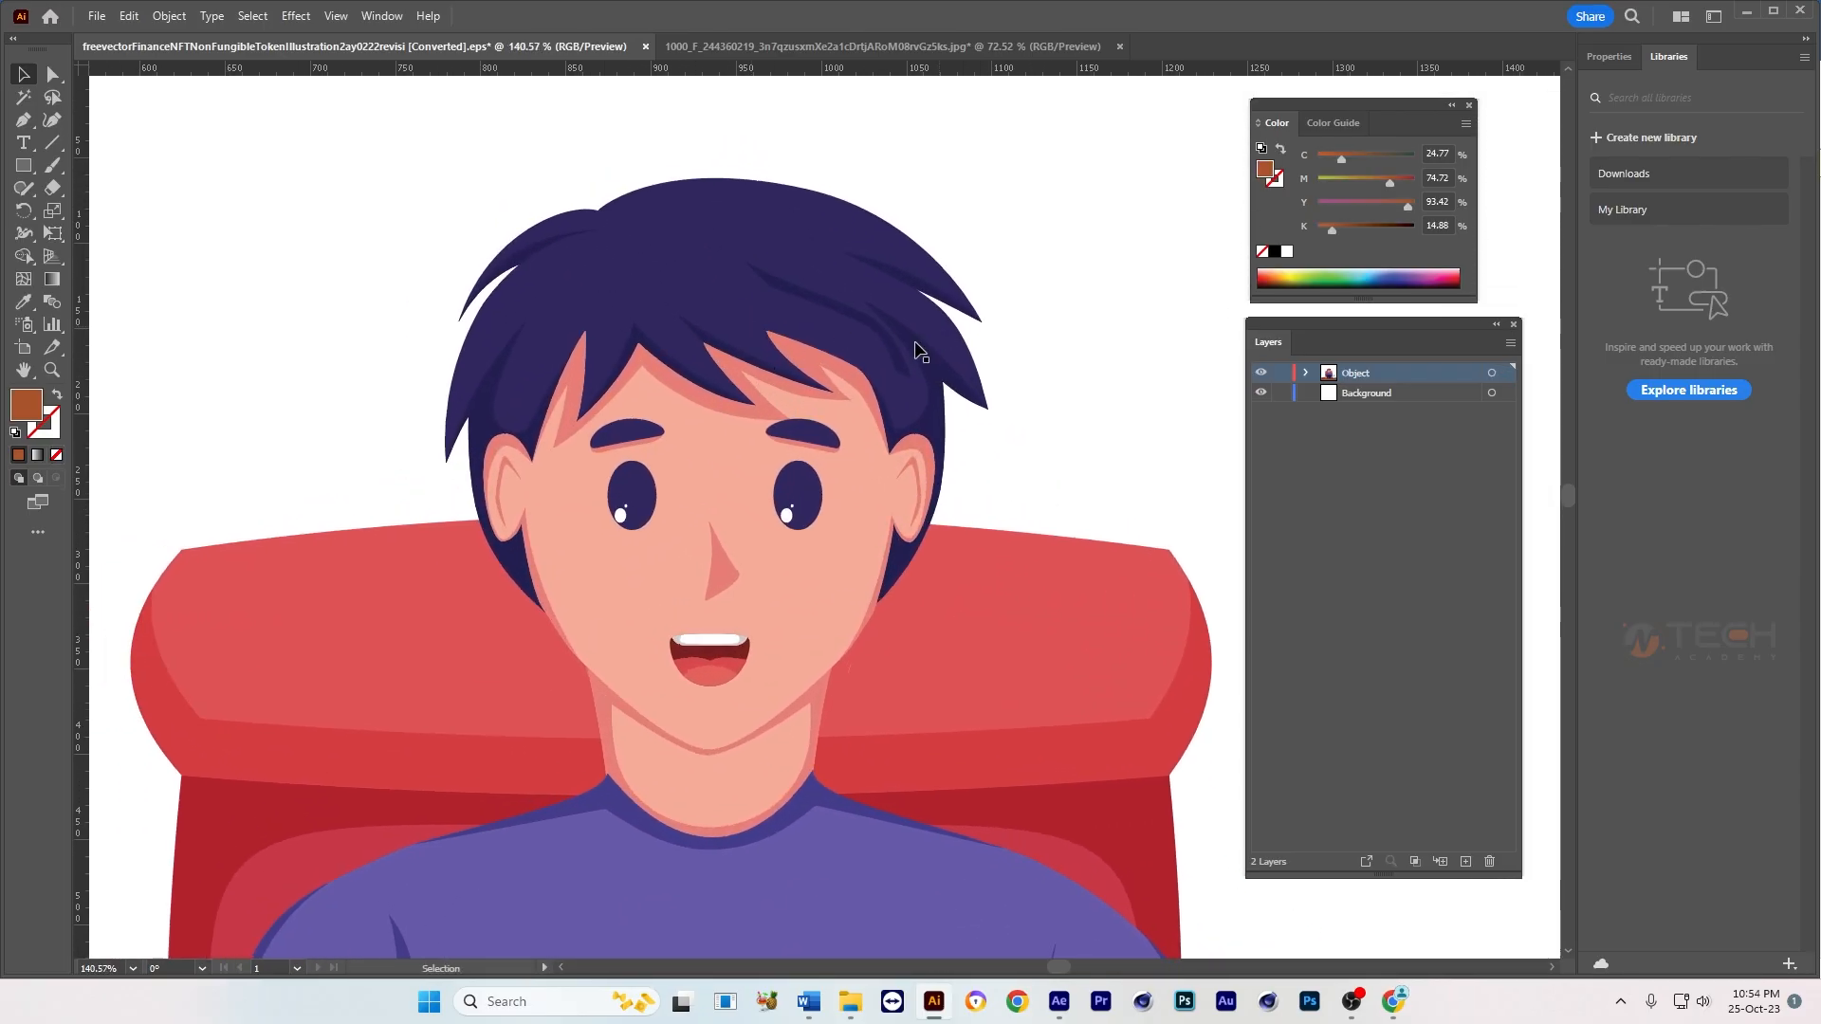
click(798, 431)
click(1073, 434)
drag(859, 506, 894, 512)
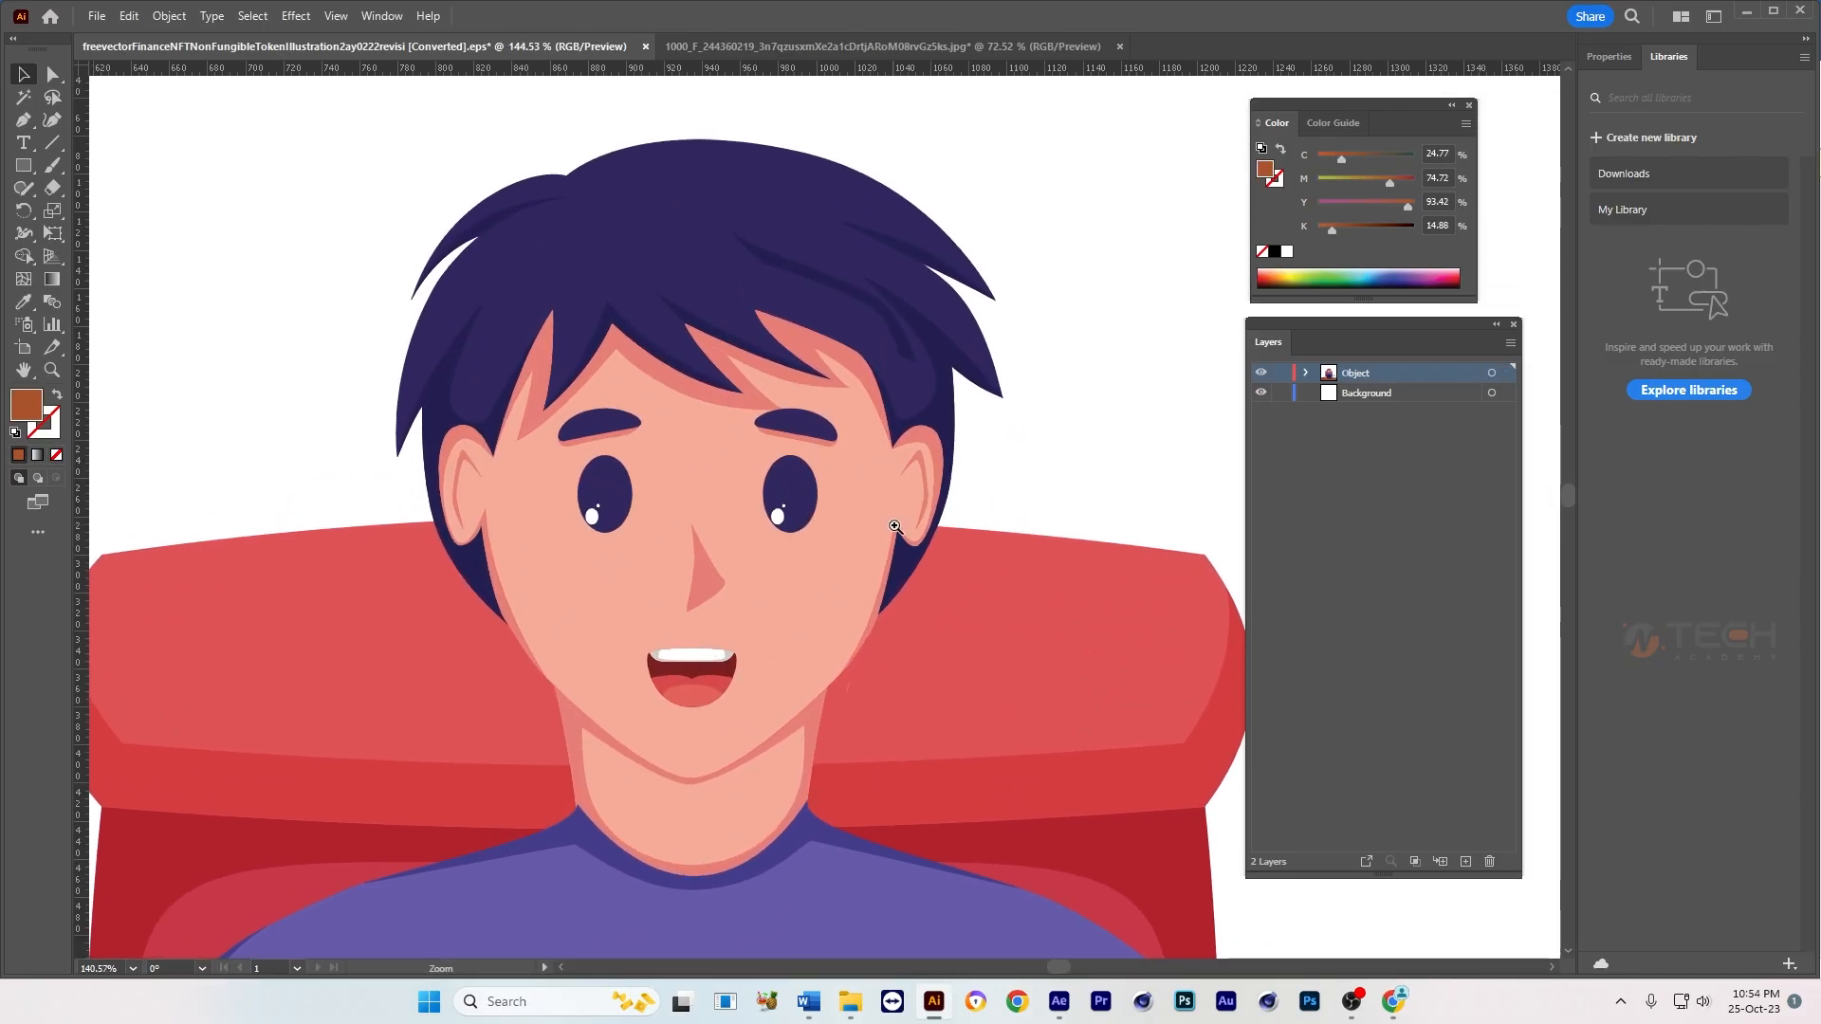
click(796, 426)
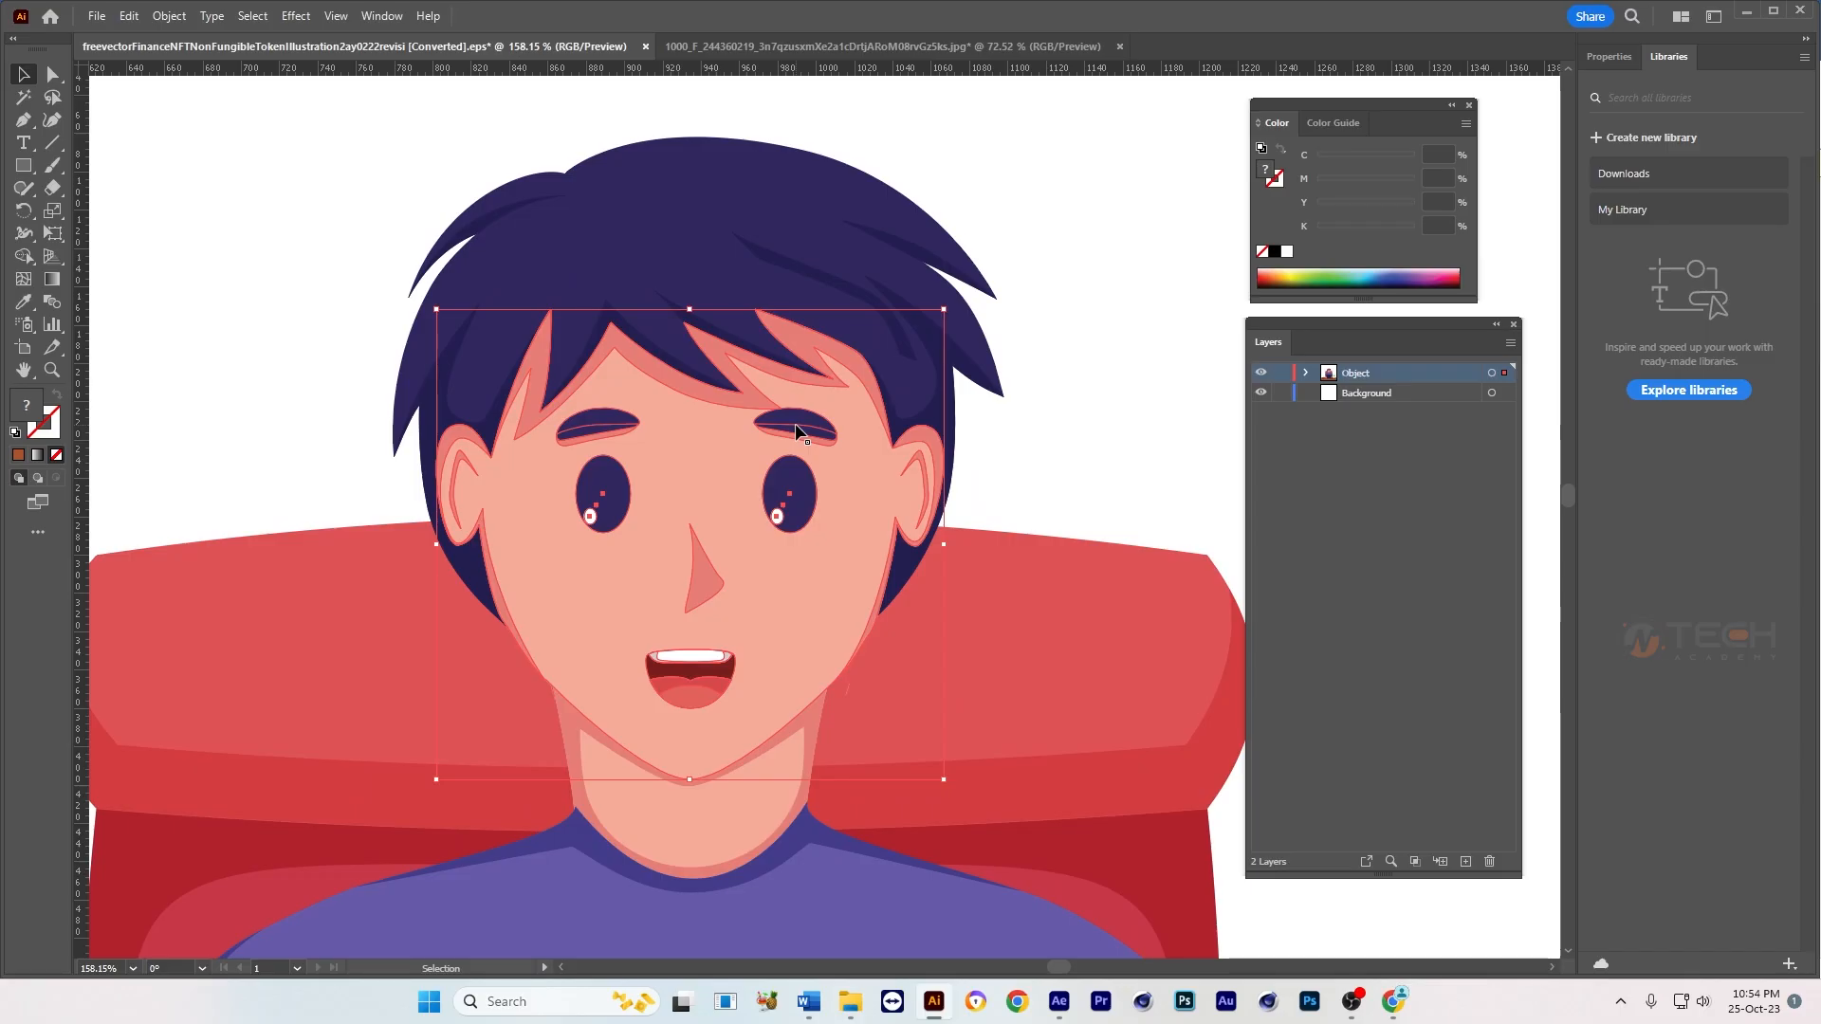
right_click(795, 423)
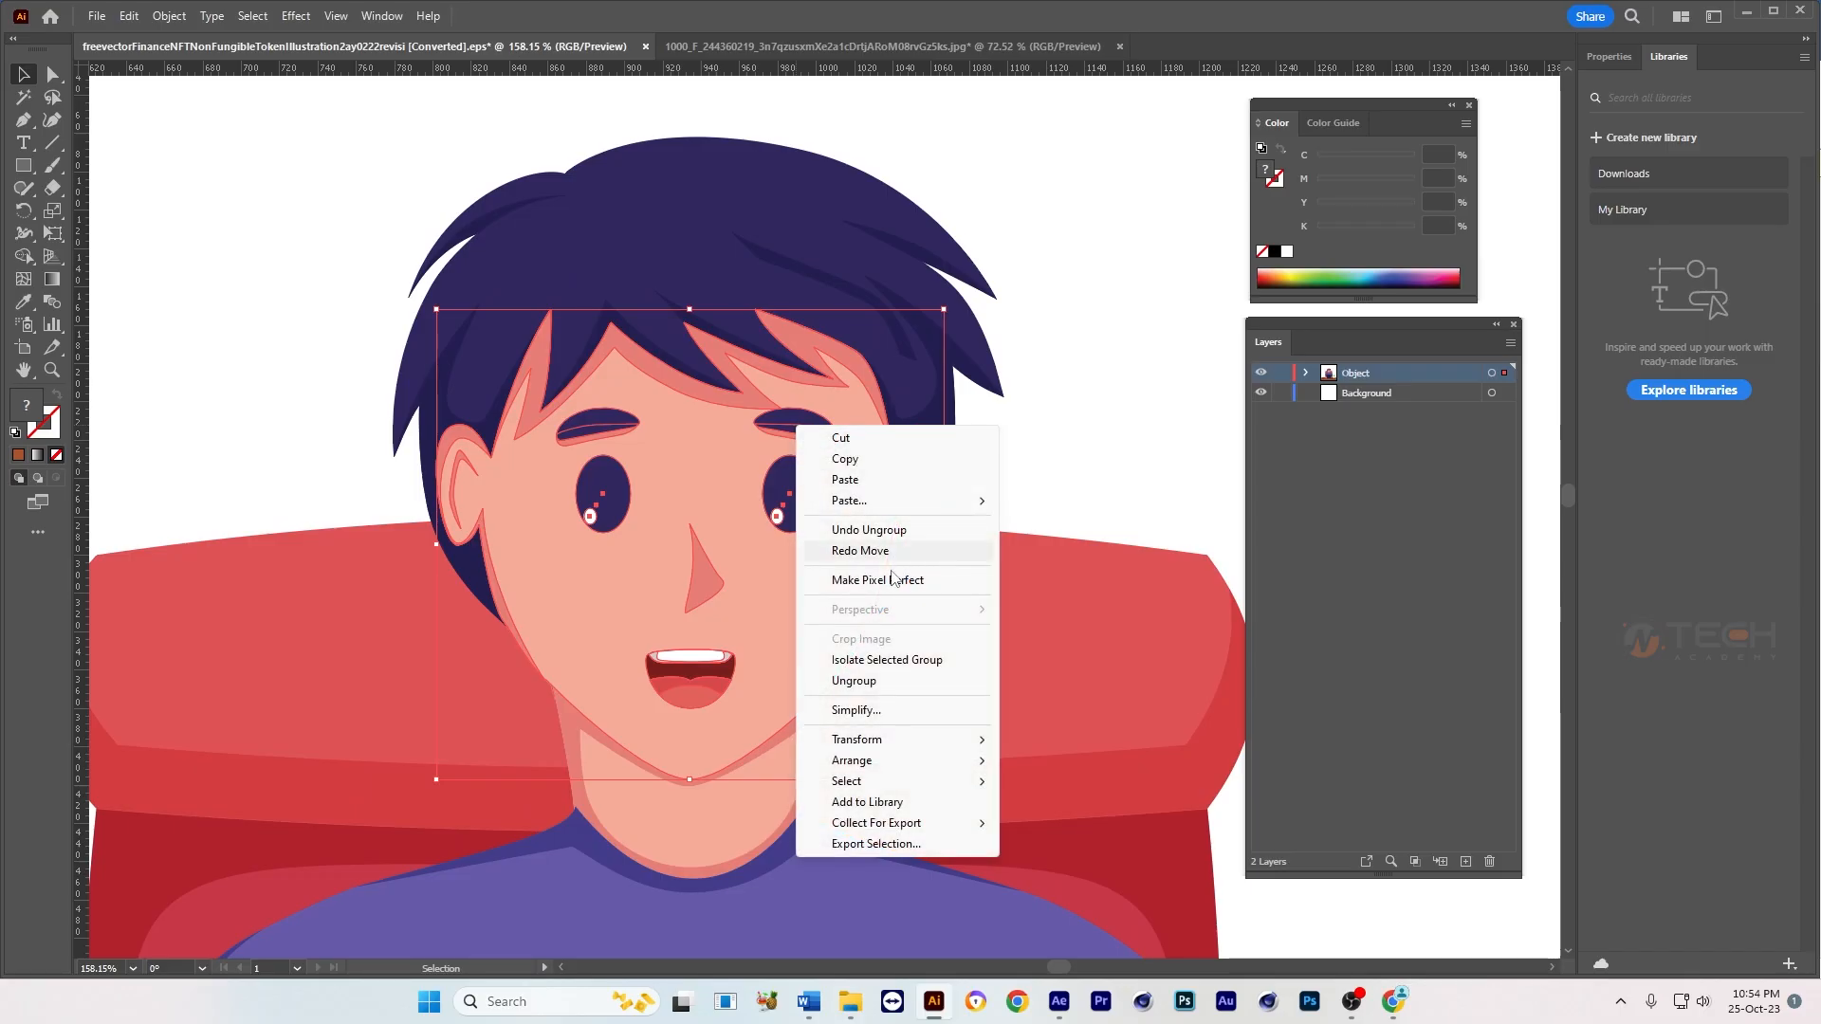
click(854, 681)
click(1102, 455)
scroll(947, 493, right, 3)
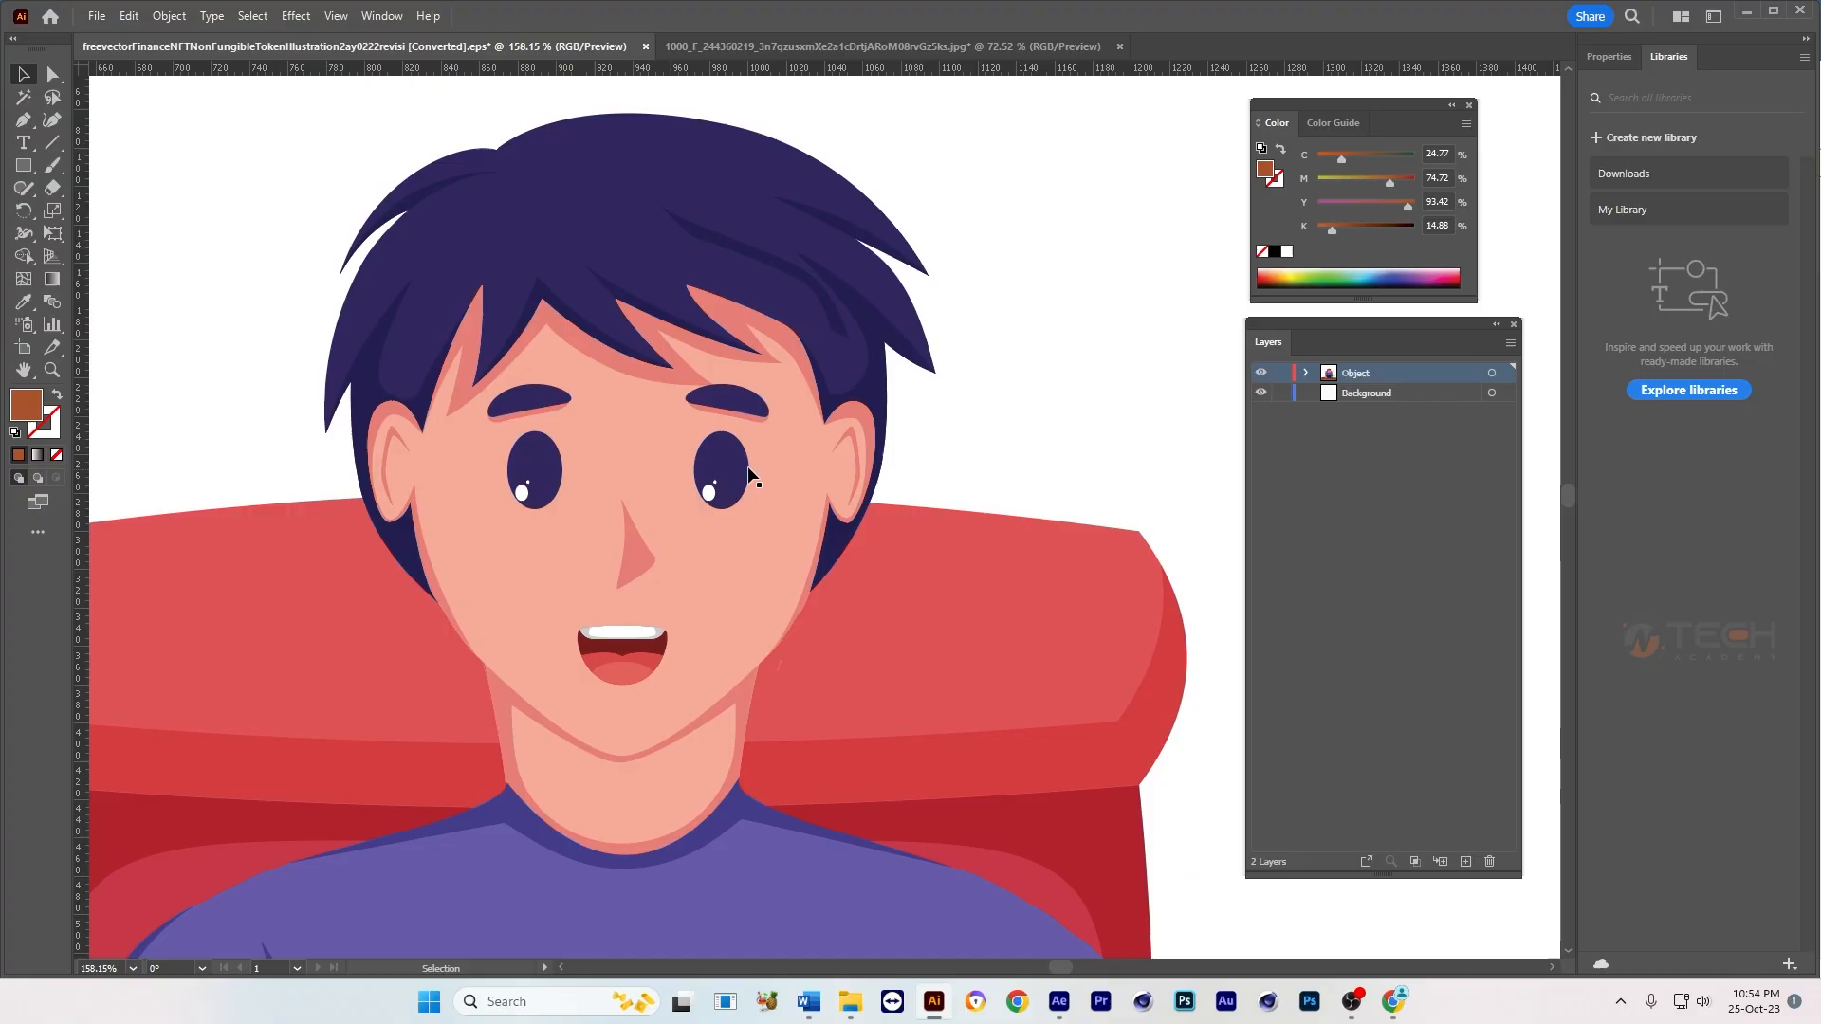
Step: Ungroup the eyes and nose so that each can be selected separately
click(719, 467)
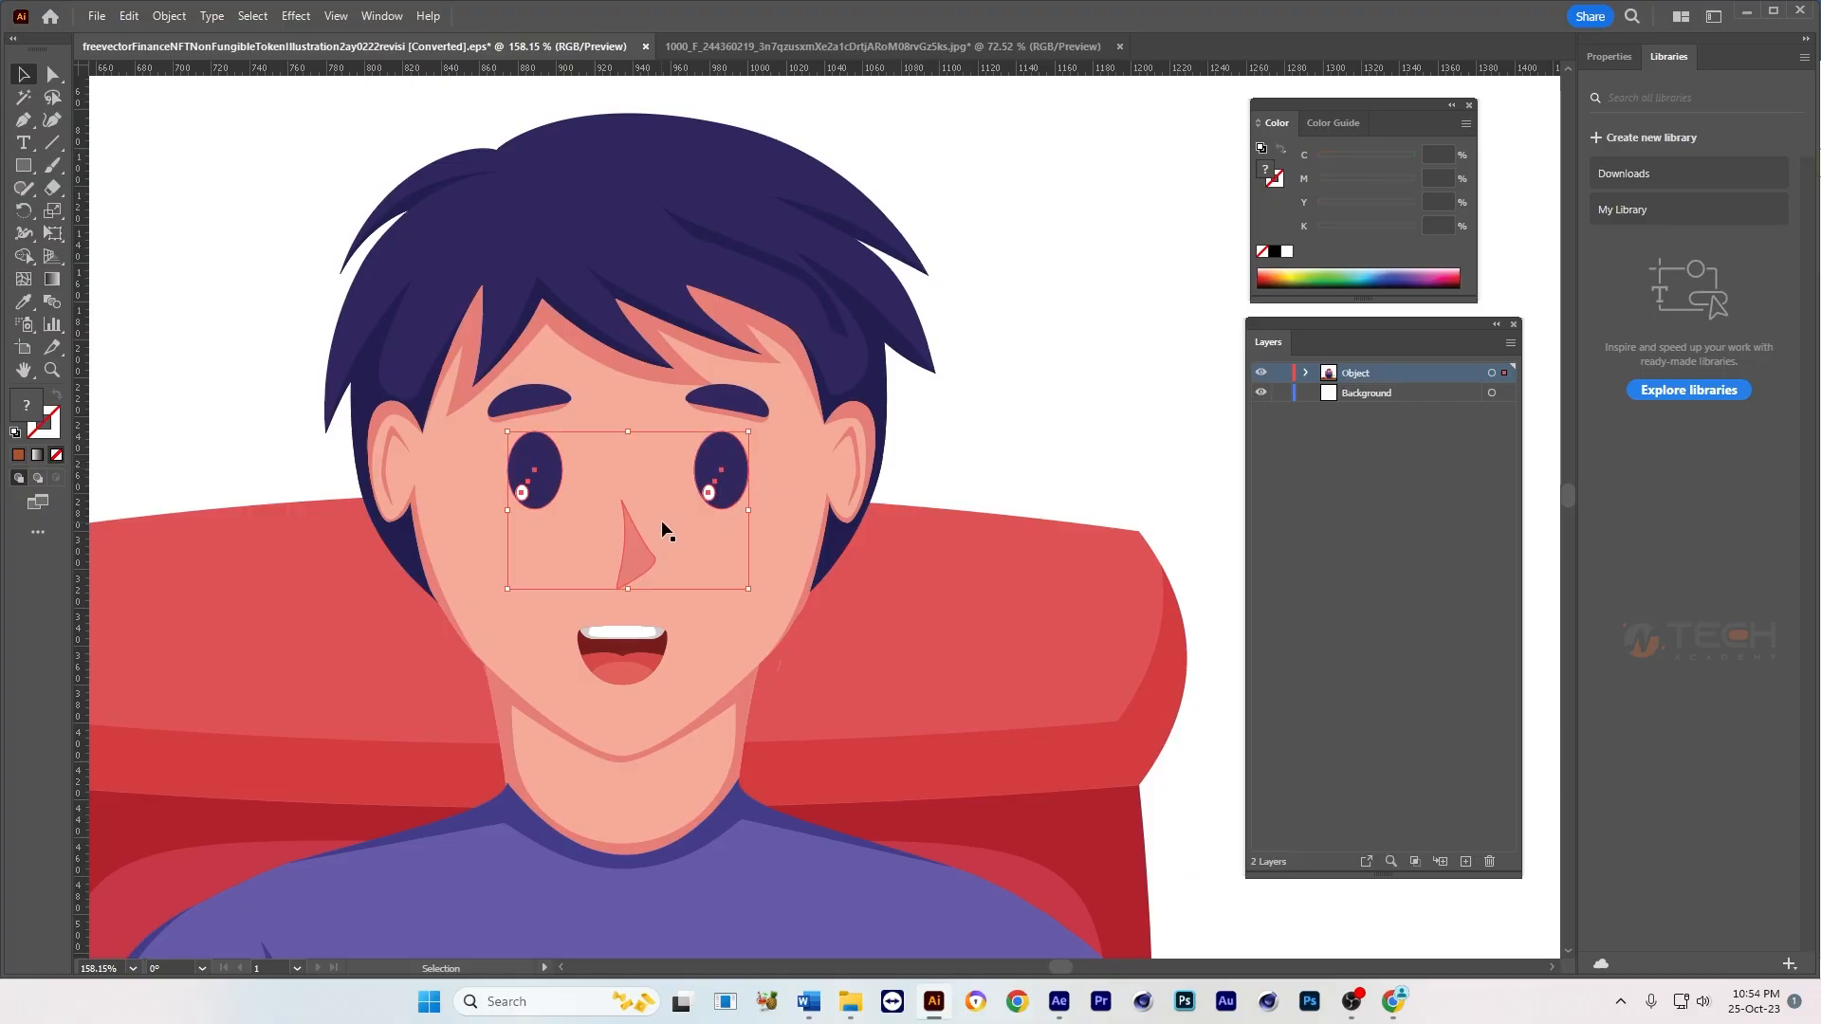
right_click(722, 474)
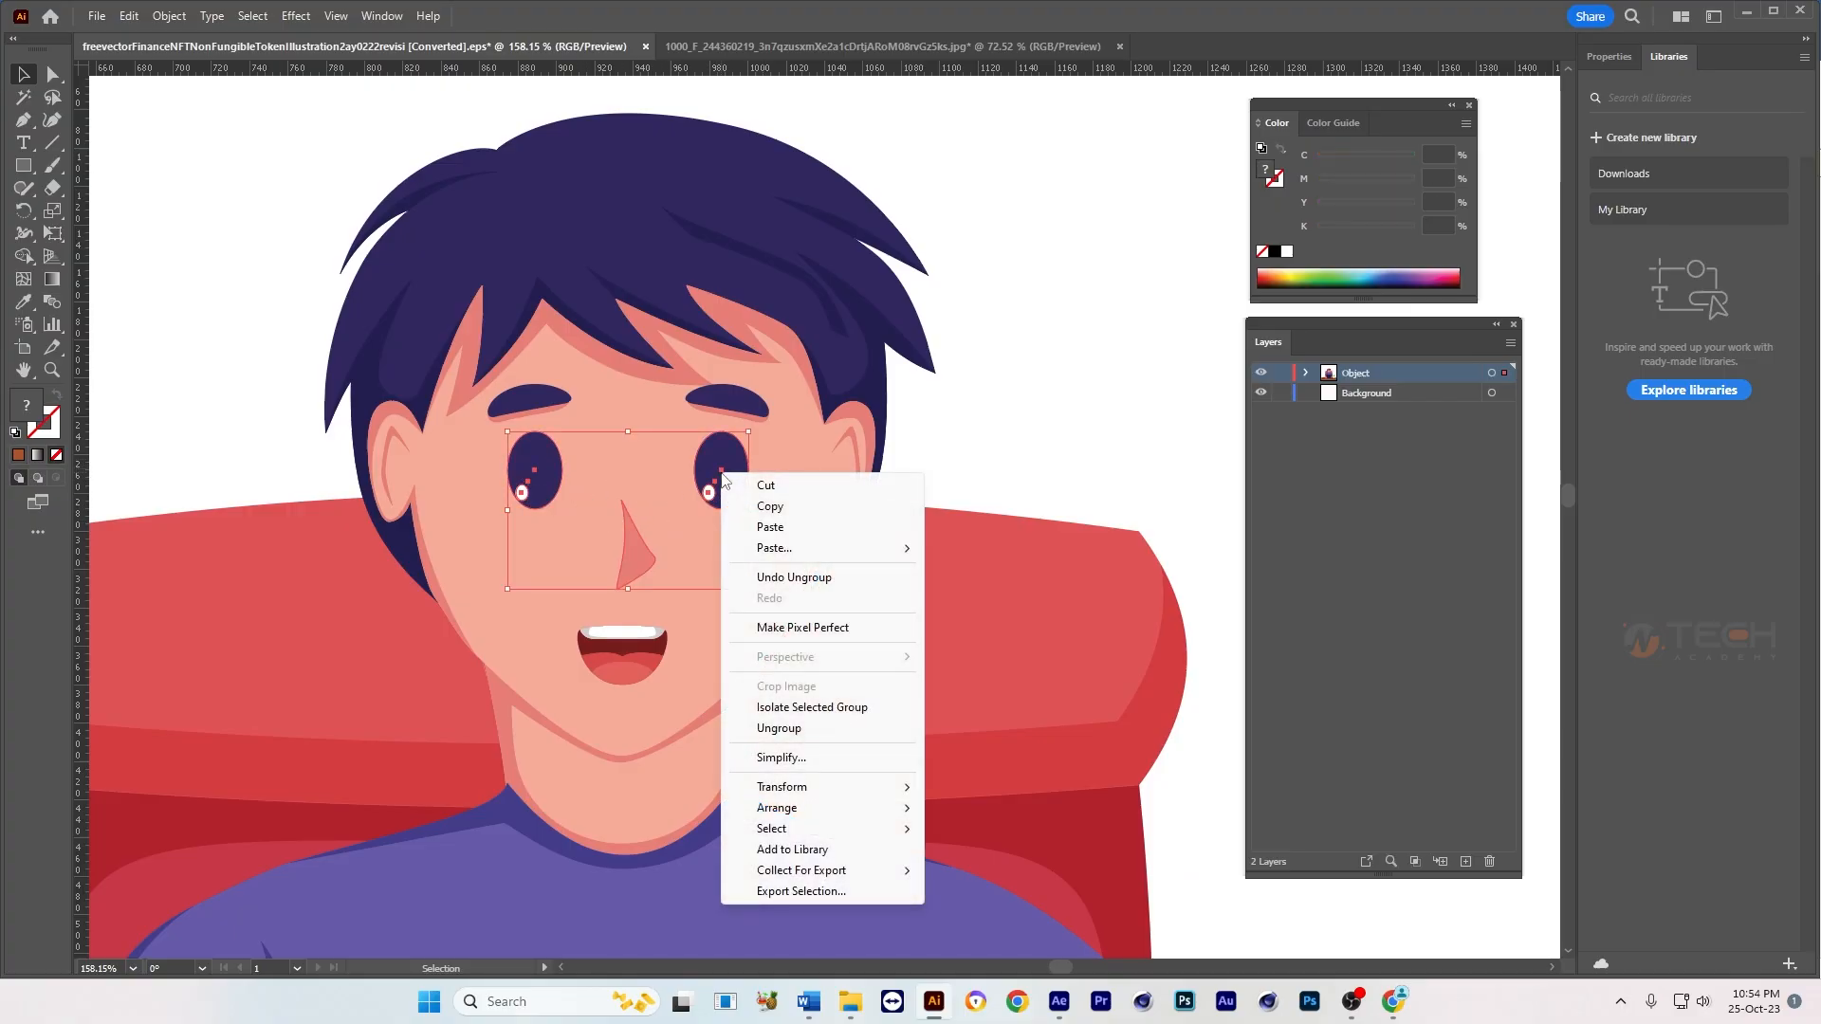
click(787, 729)
Step: Try moving each eye outward on its own, and undo both moves
click(733, 474)
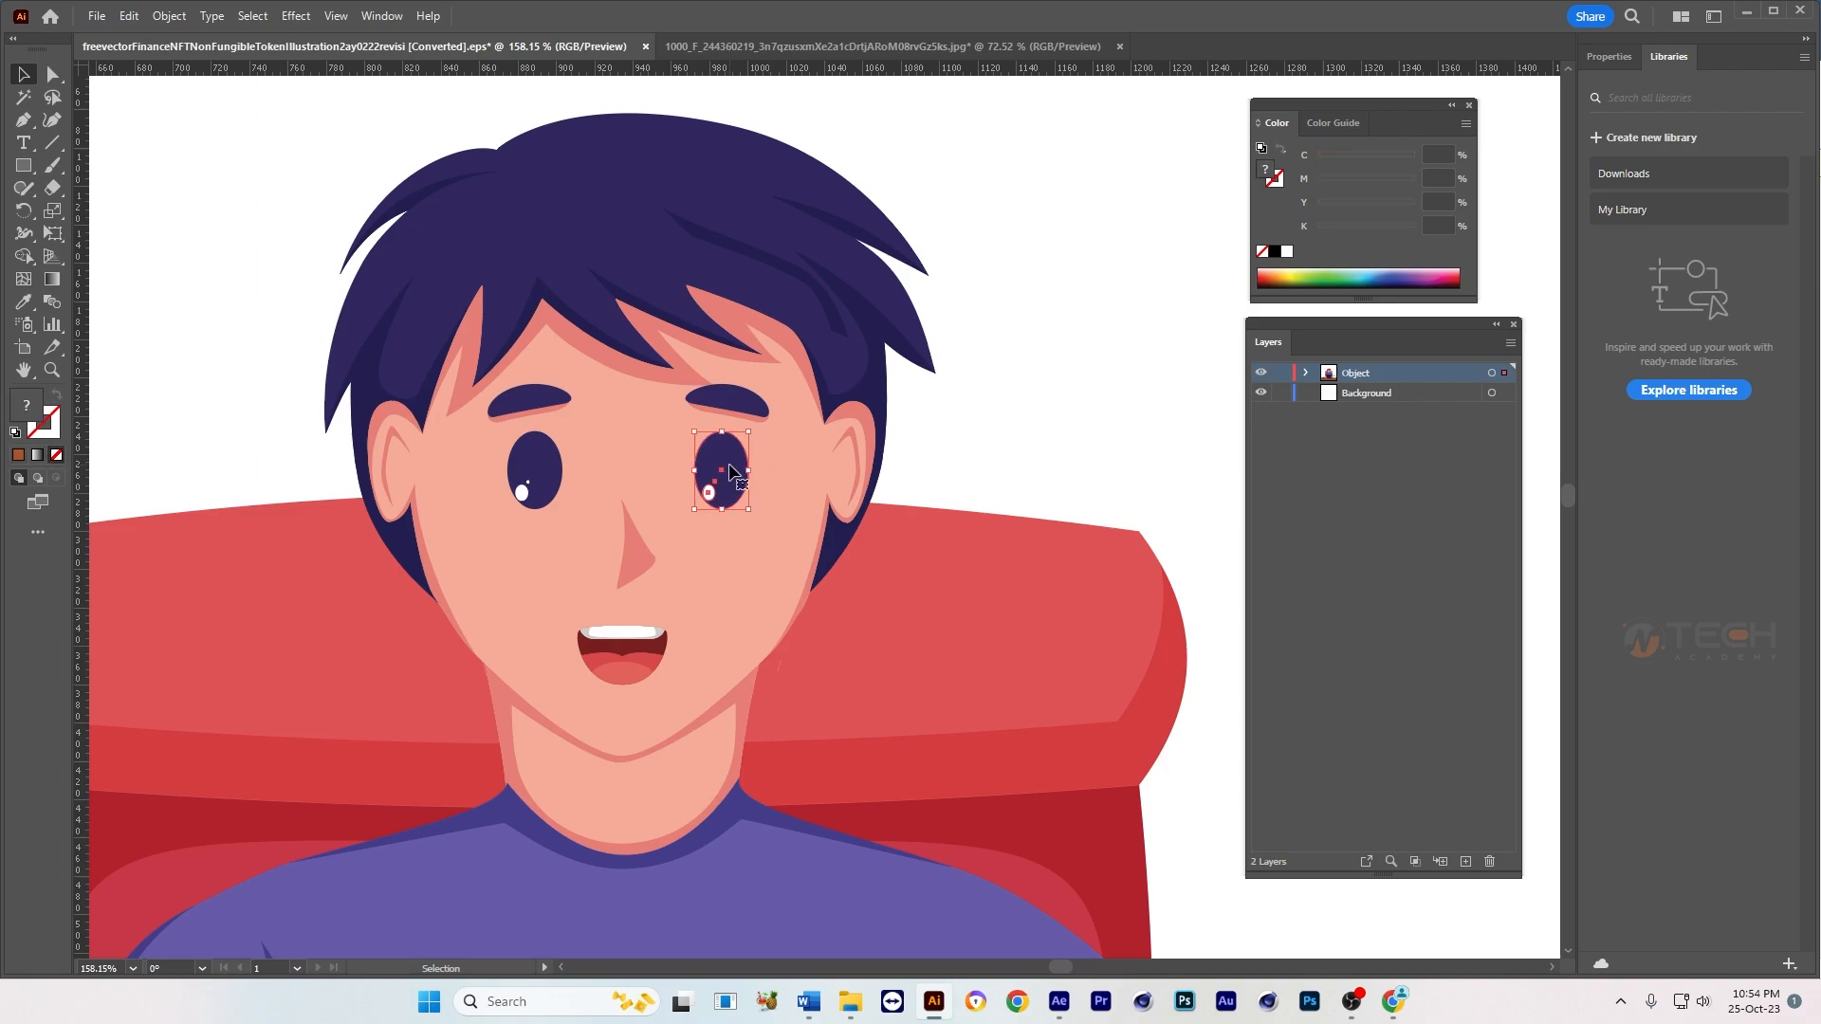
drag(724, 473, 760, 472)
key(ctrl+z)
drag(533, 474, 488, 476)
key(ctrl+z)
click(1026, 464)
Step: Try moving the mouth, undo the move, and check how the two eyebrows are grouped
drag(699, 521, 723, 479)
click(662, 605)
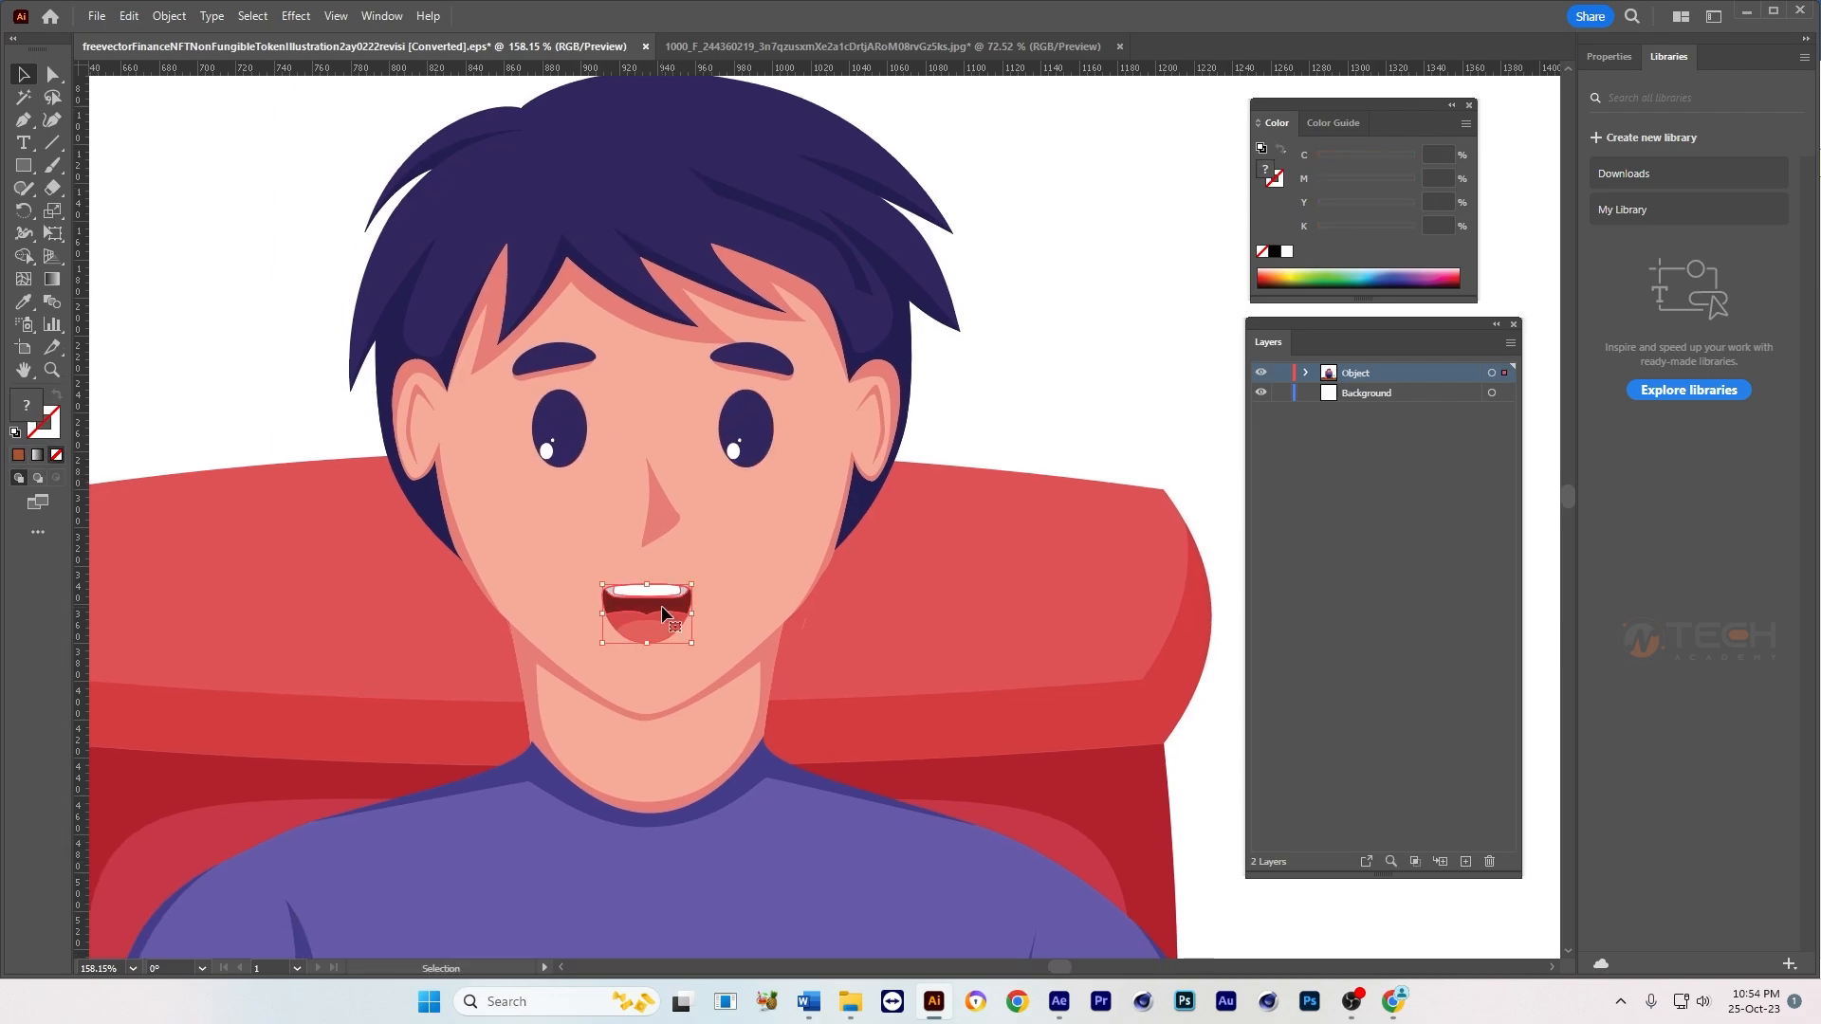
drag(650, 621, 613, 674)
key(ctrl+z)
click(1012, 422)
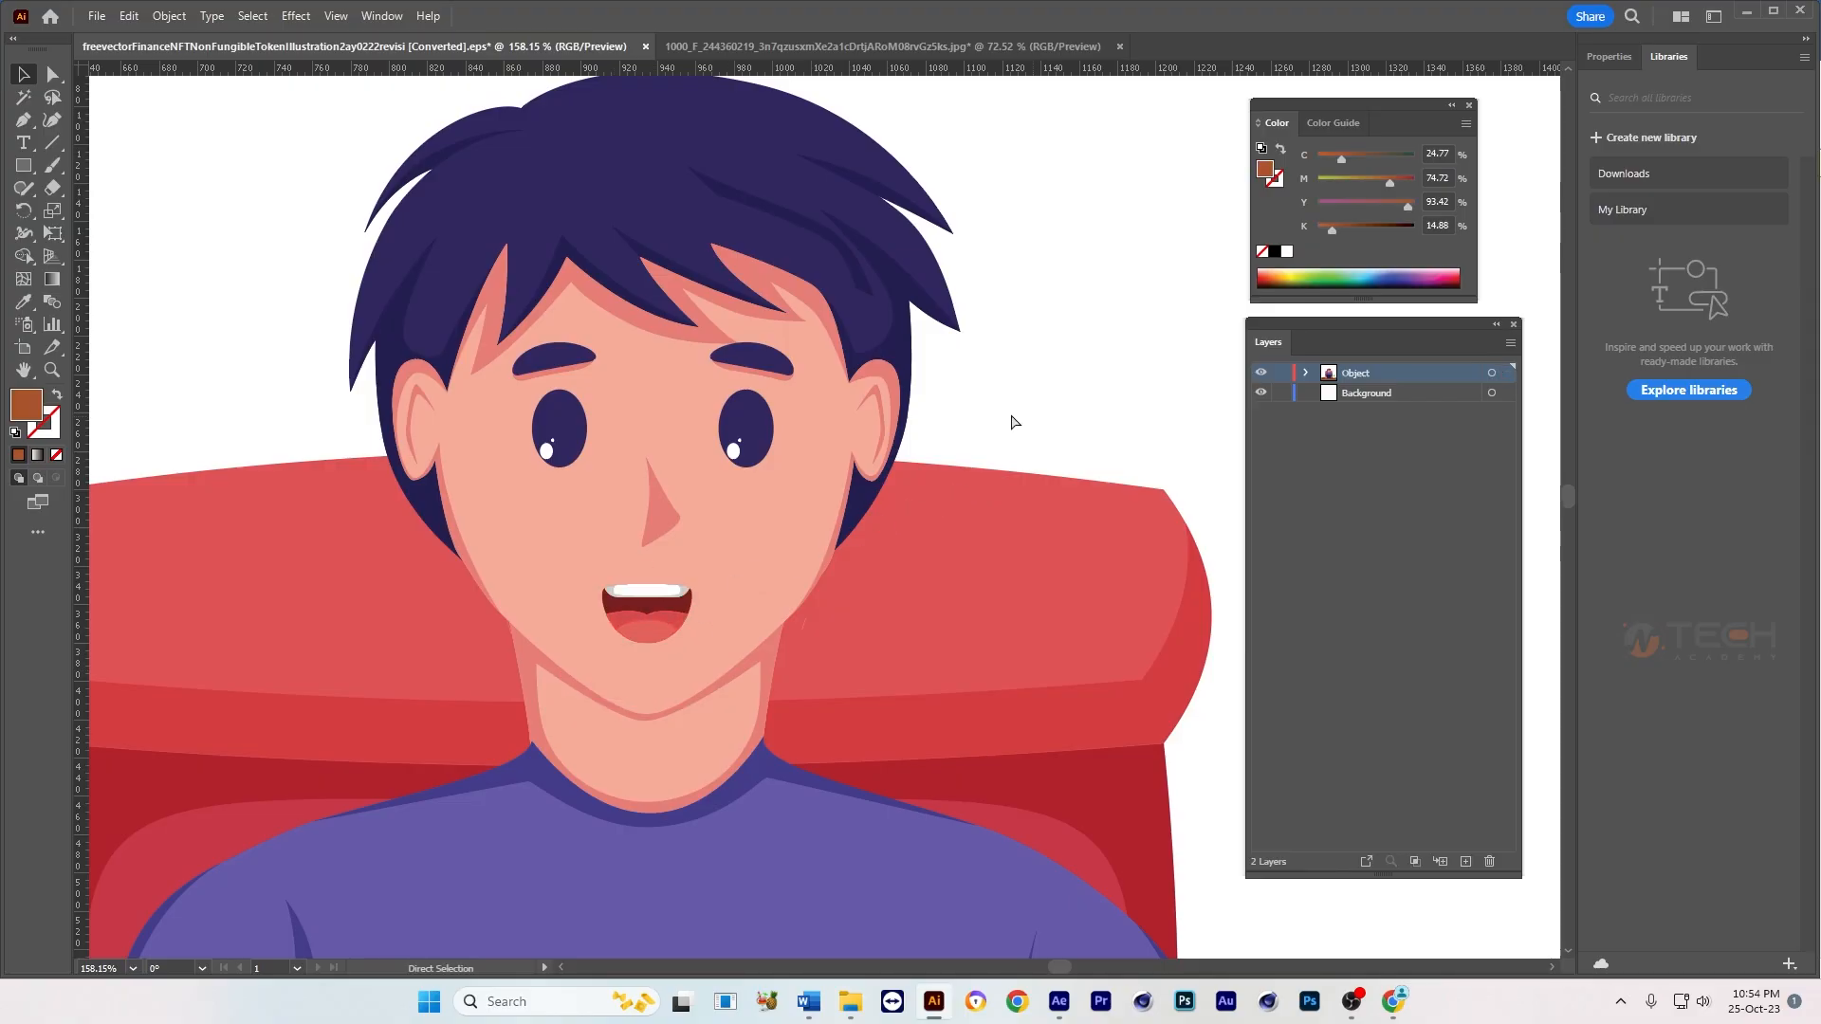
drag(794, 535, 811, 577)
drag(788, 424, 786, 413)
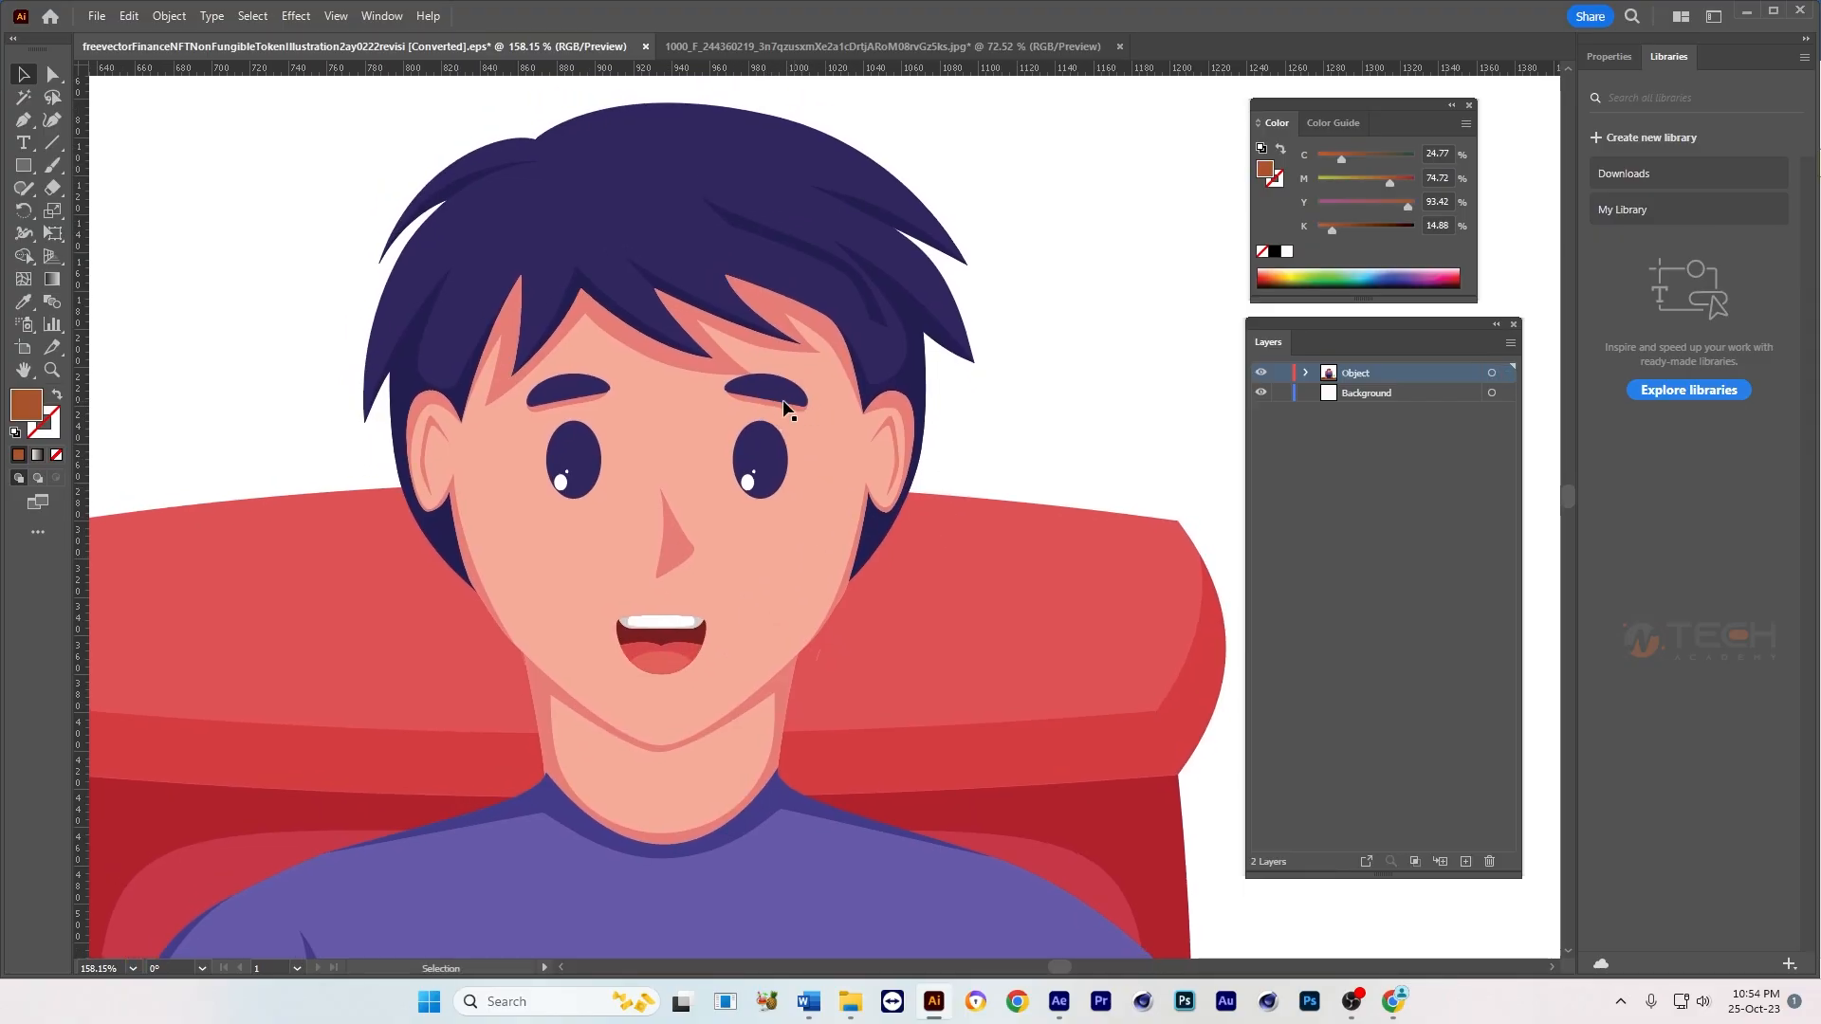
click(766, 399)
shift+click(569, 396)
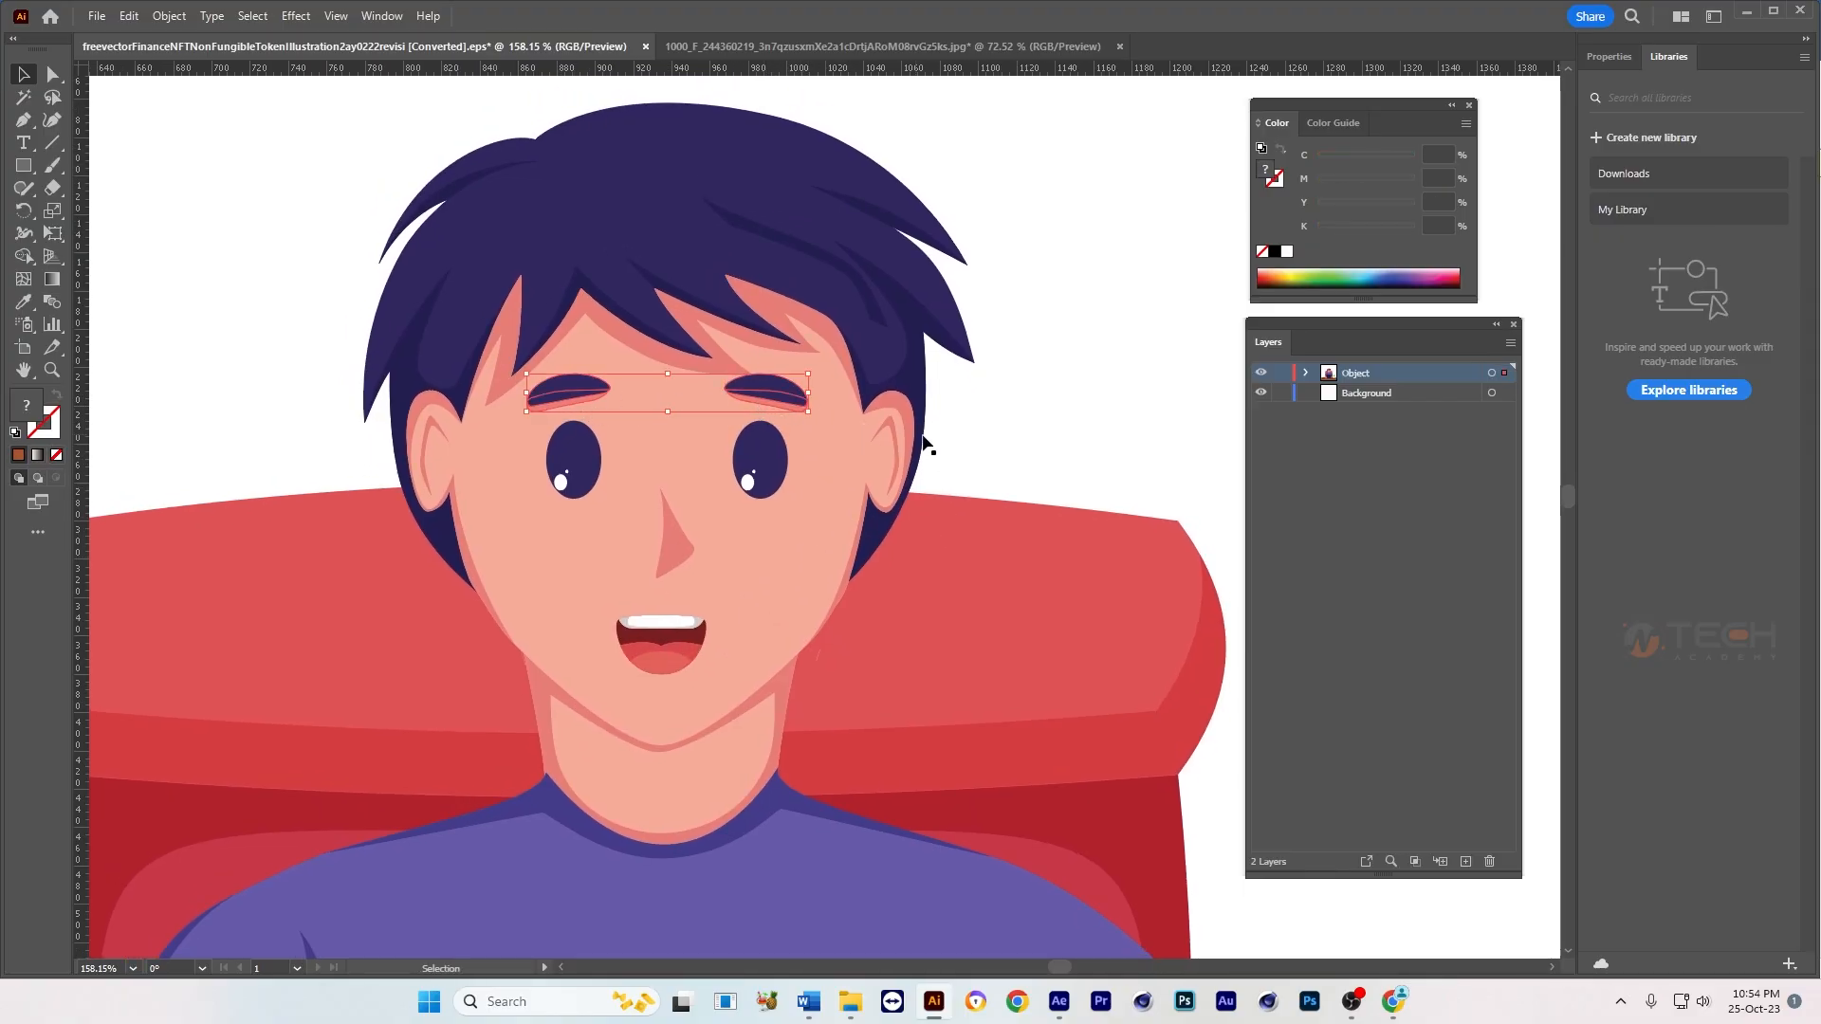
click(1058, 417)
Step: Try moving the face skin shape sideways, and undo the move
click(822, 497)
drag(769, 547, 915, 554)
key(ctrl+z)
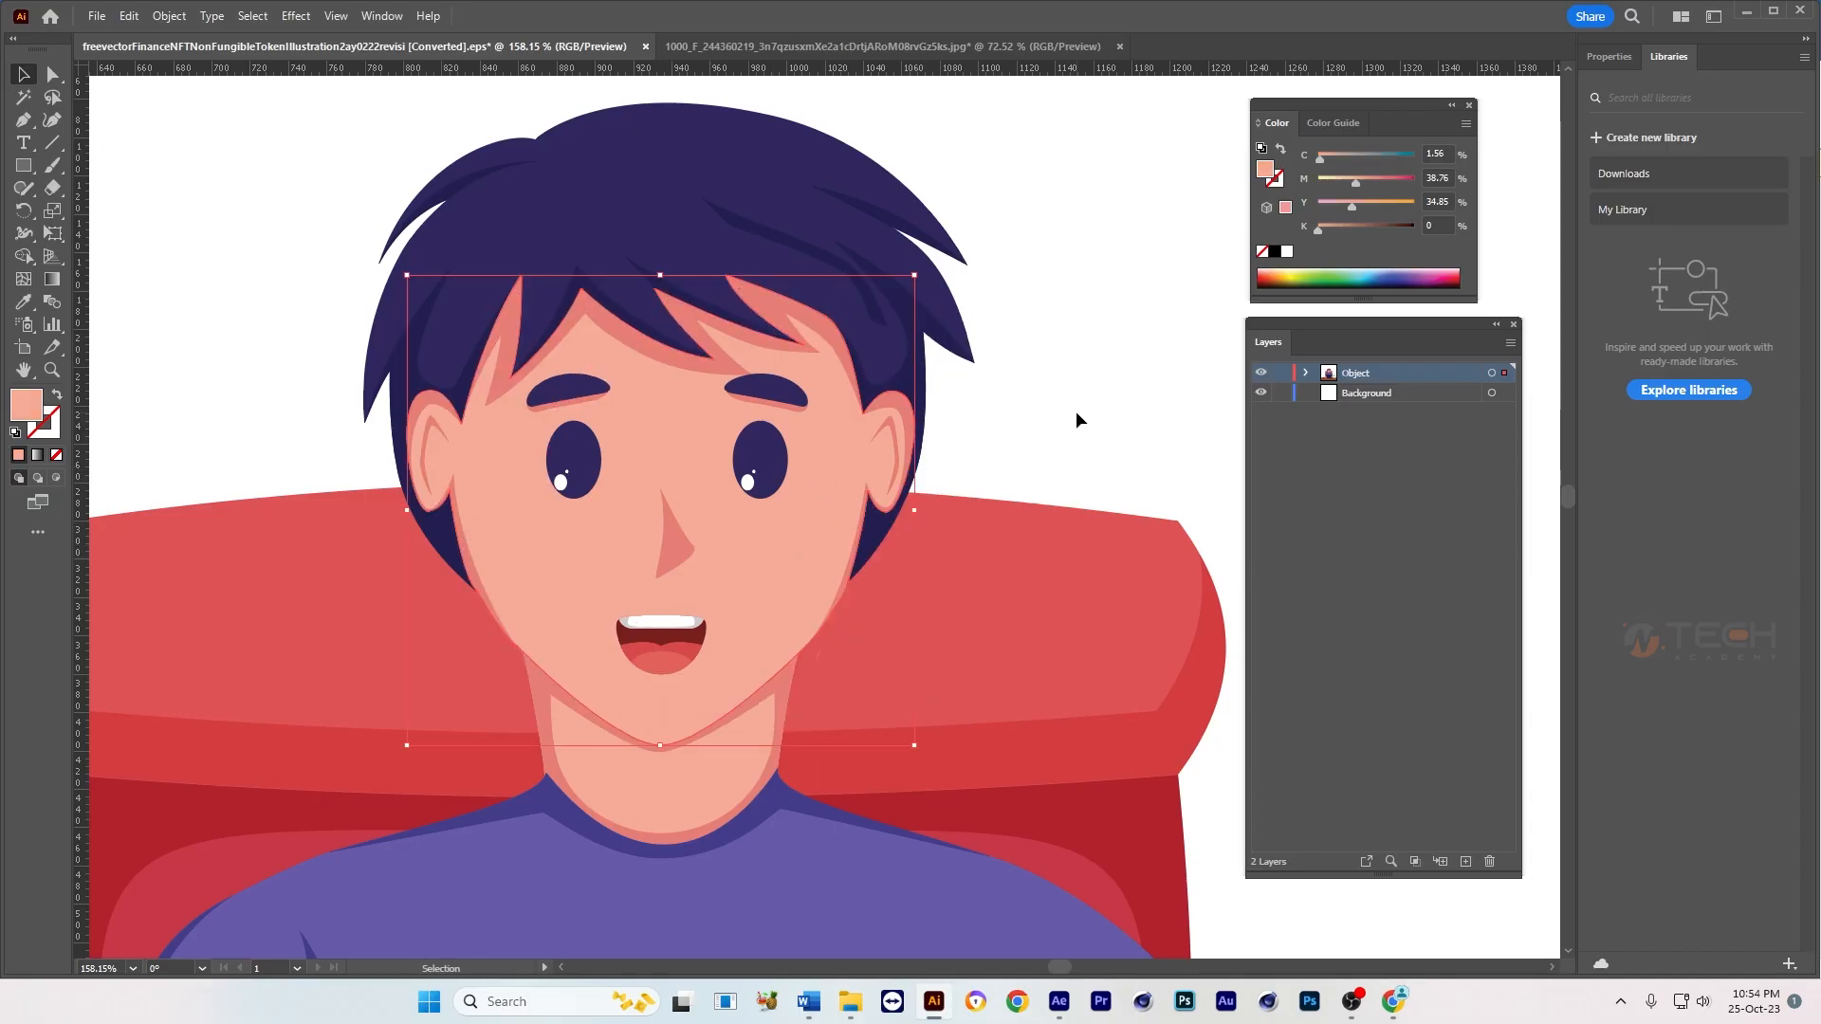
click(1077, 411)
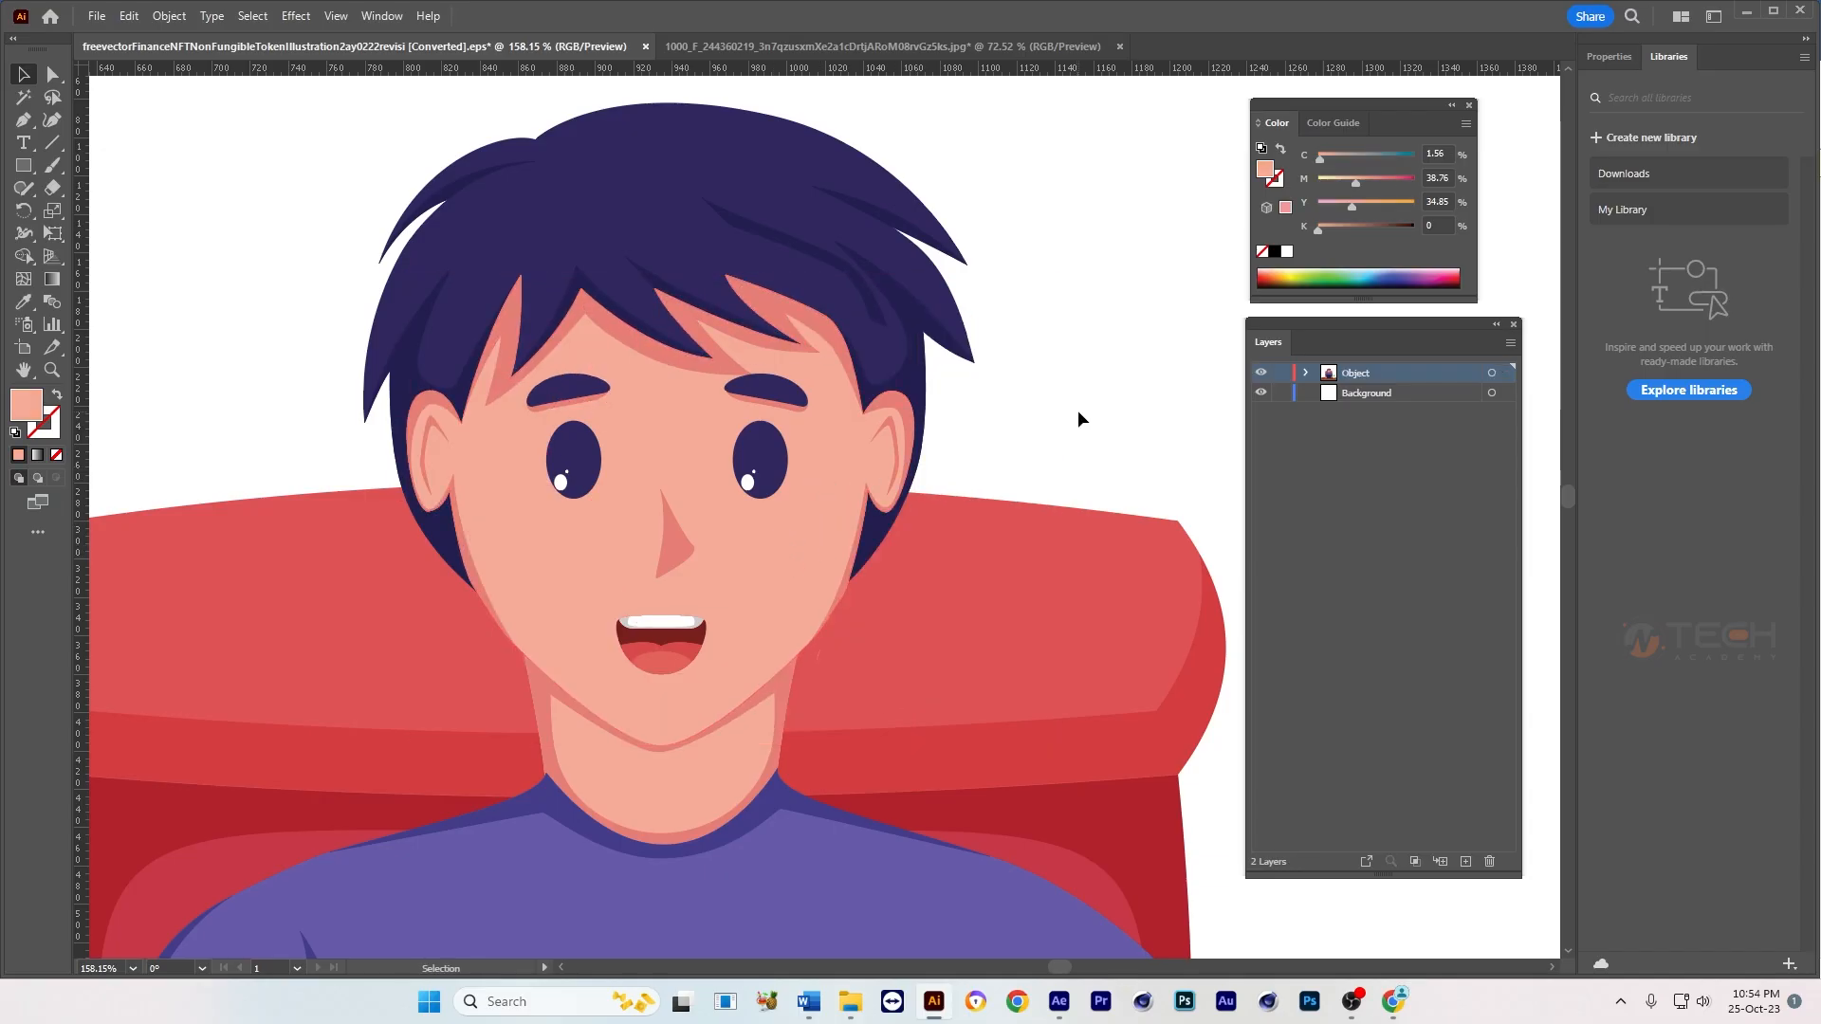
Step: Hide the face skin, nose and skin shadows around the hair, cheeks and ears, and show them all again as one selection
click(804, 539)
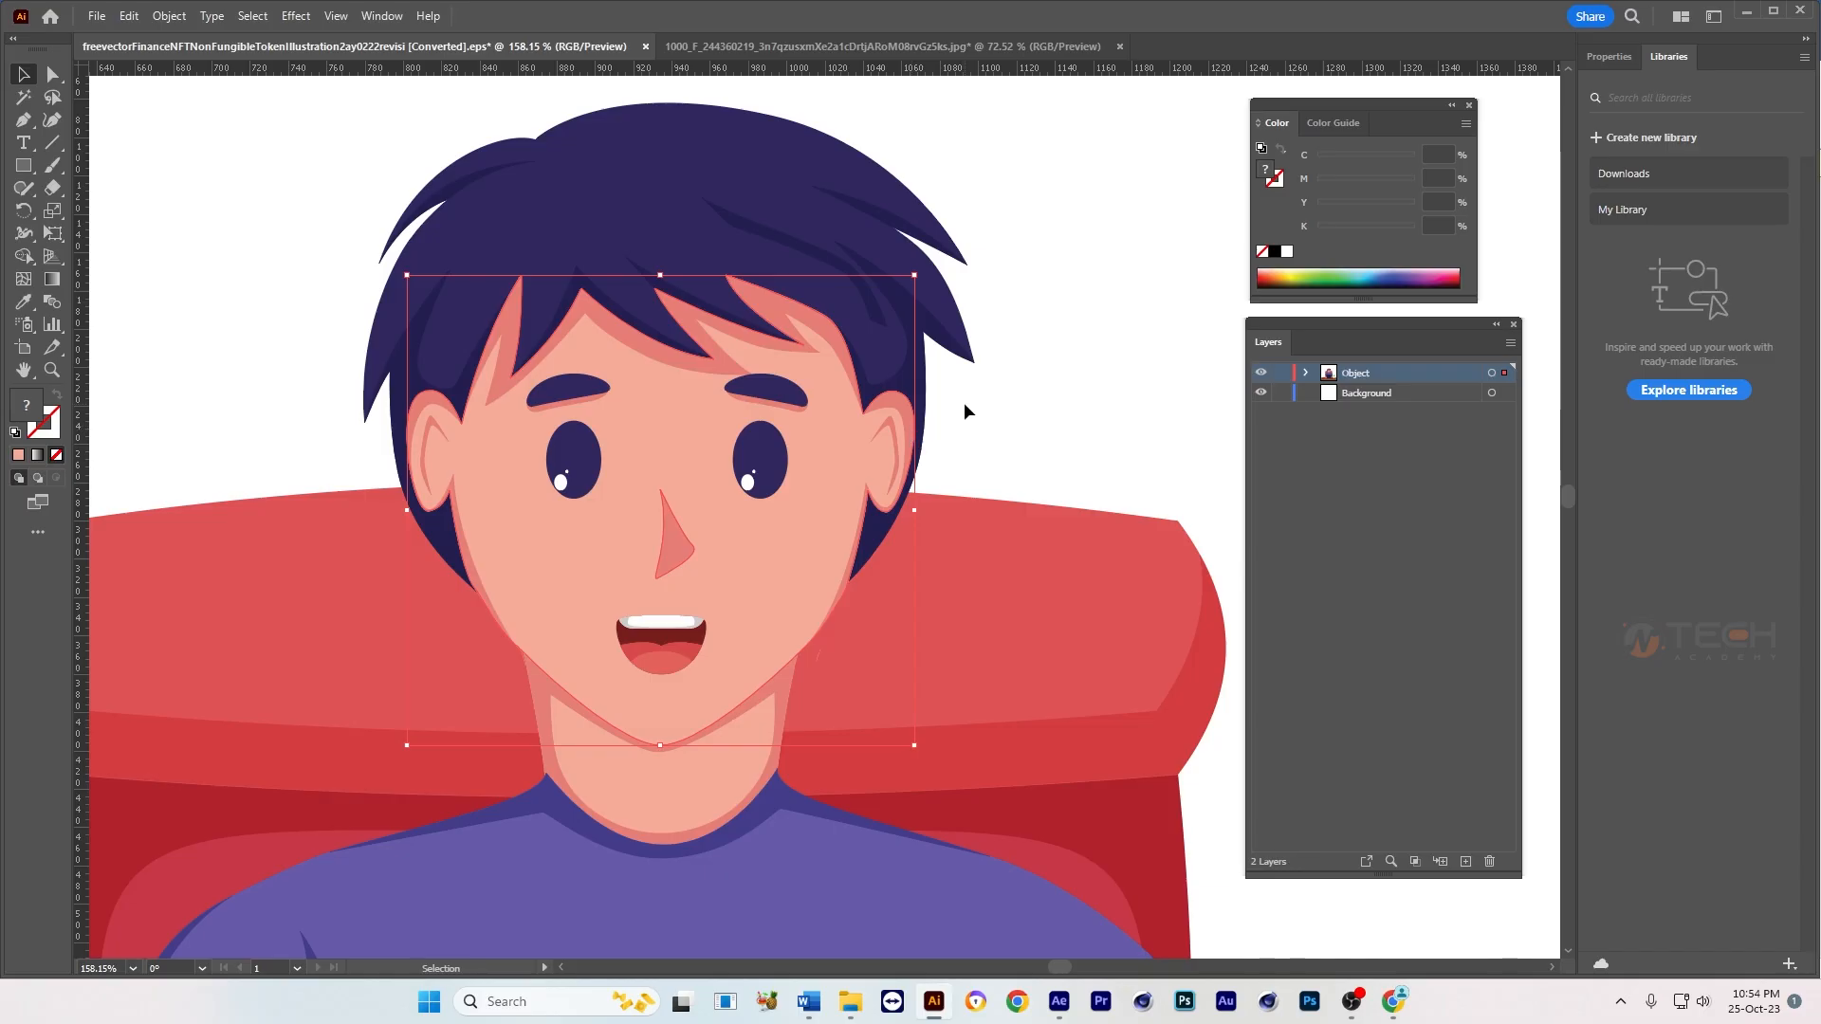
key(ctrl+x)
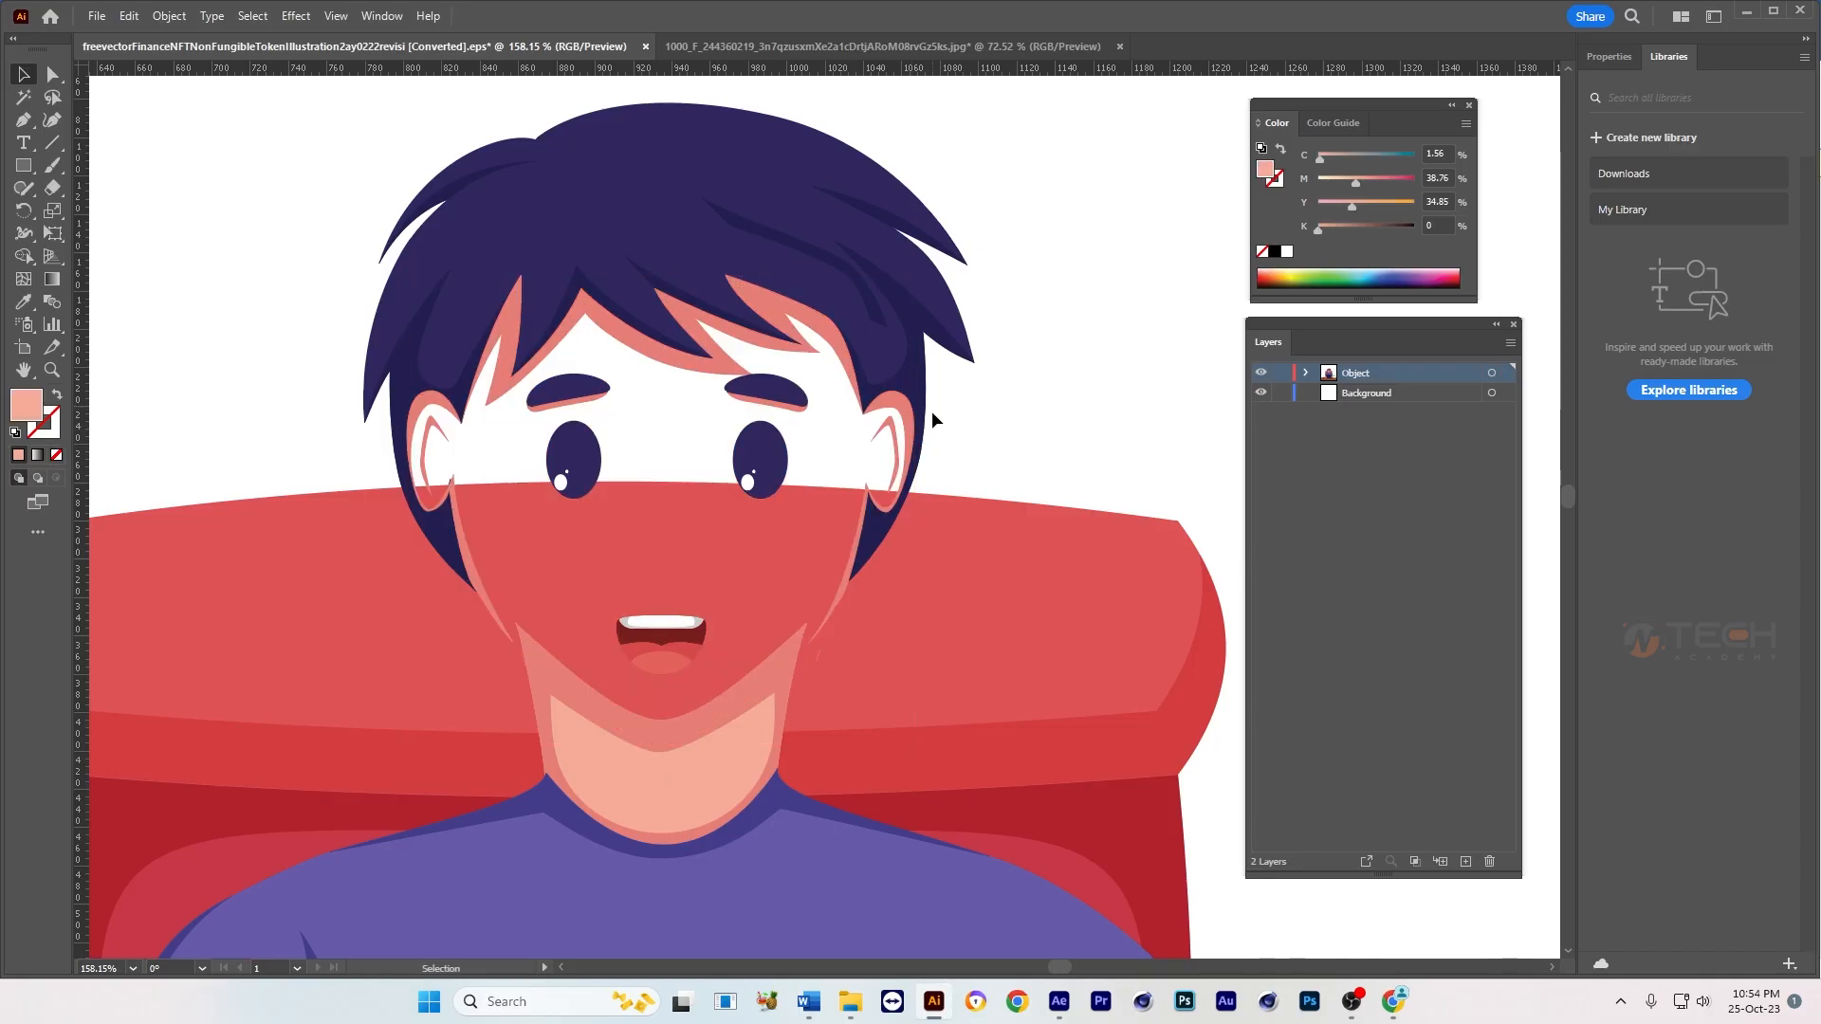
click(905, 417)
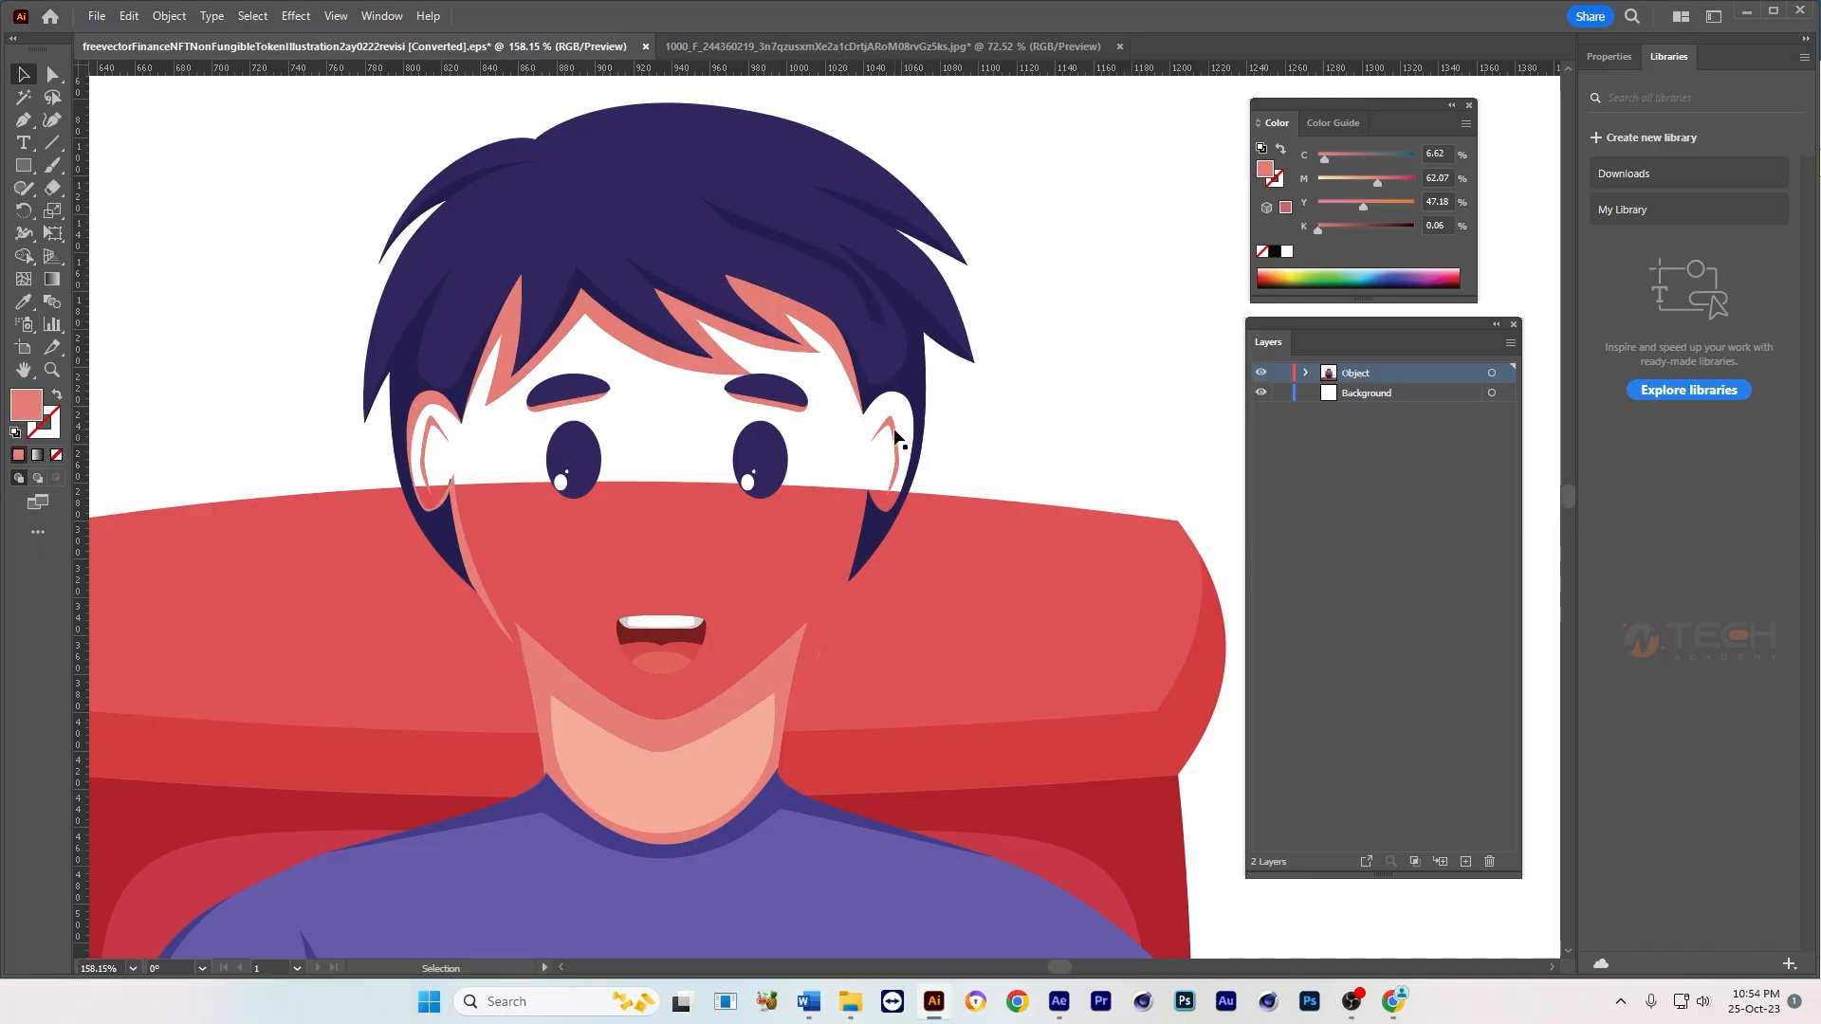
key(ctrl+x)
click(834, 345)
key(ctrl+x)
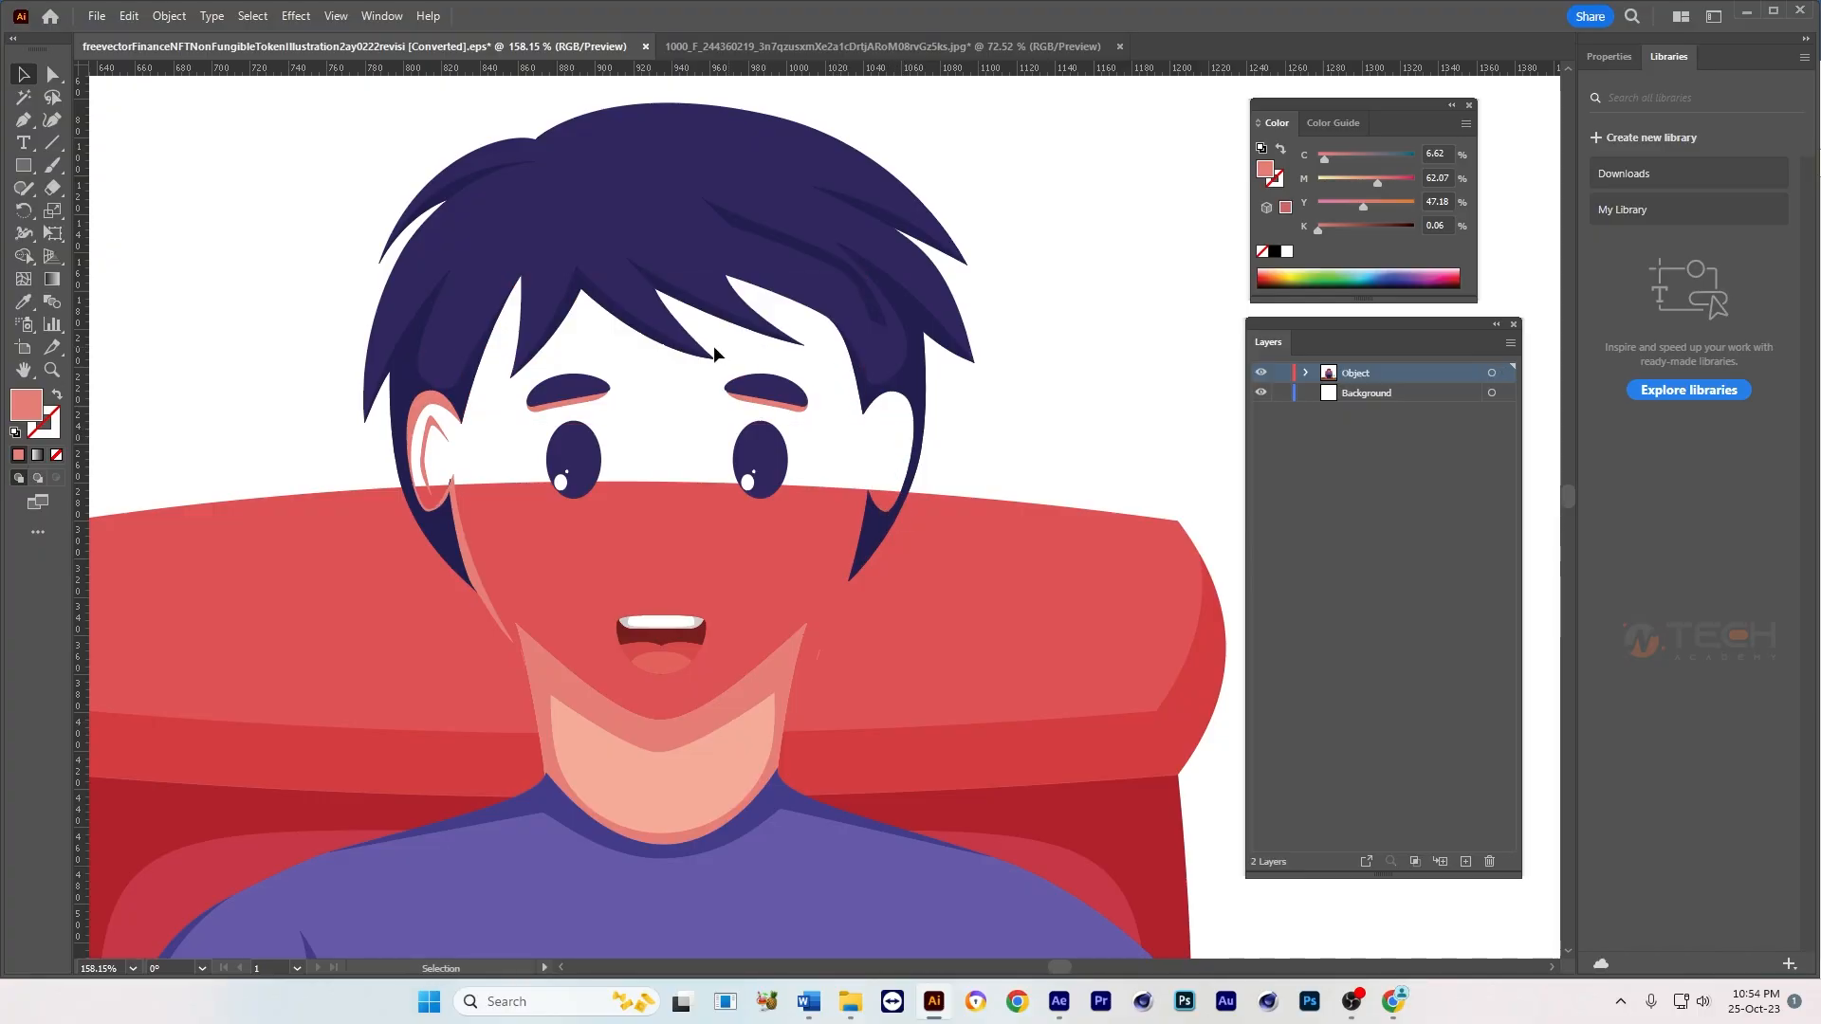
click(442, 414)
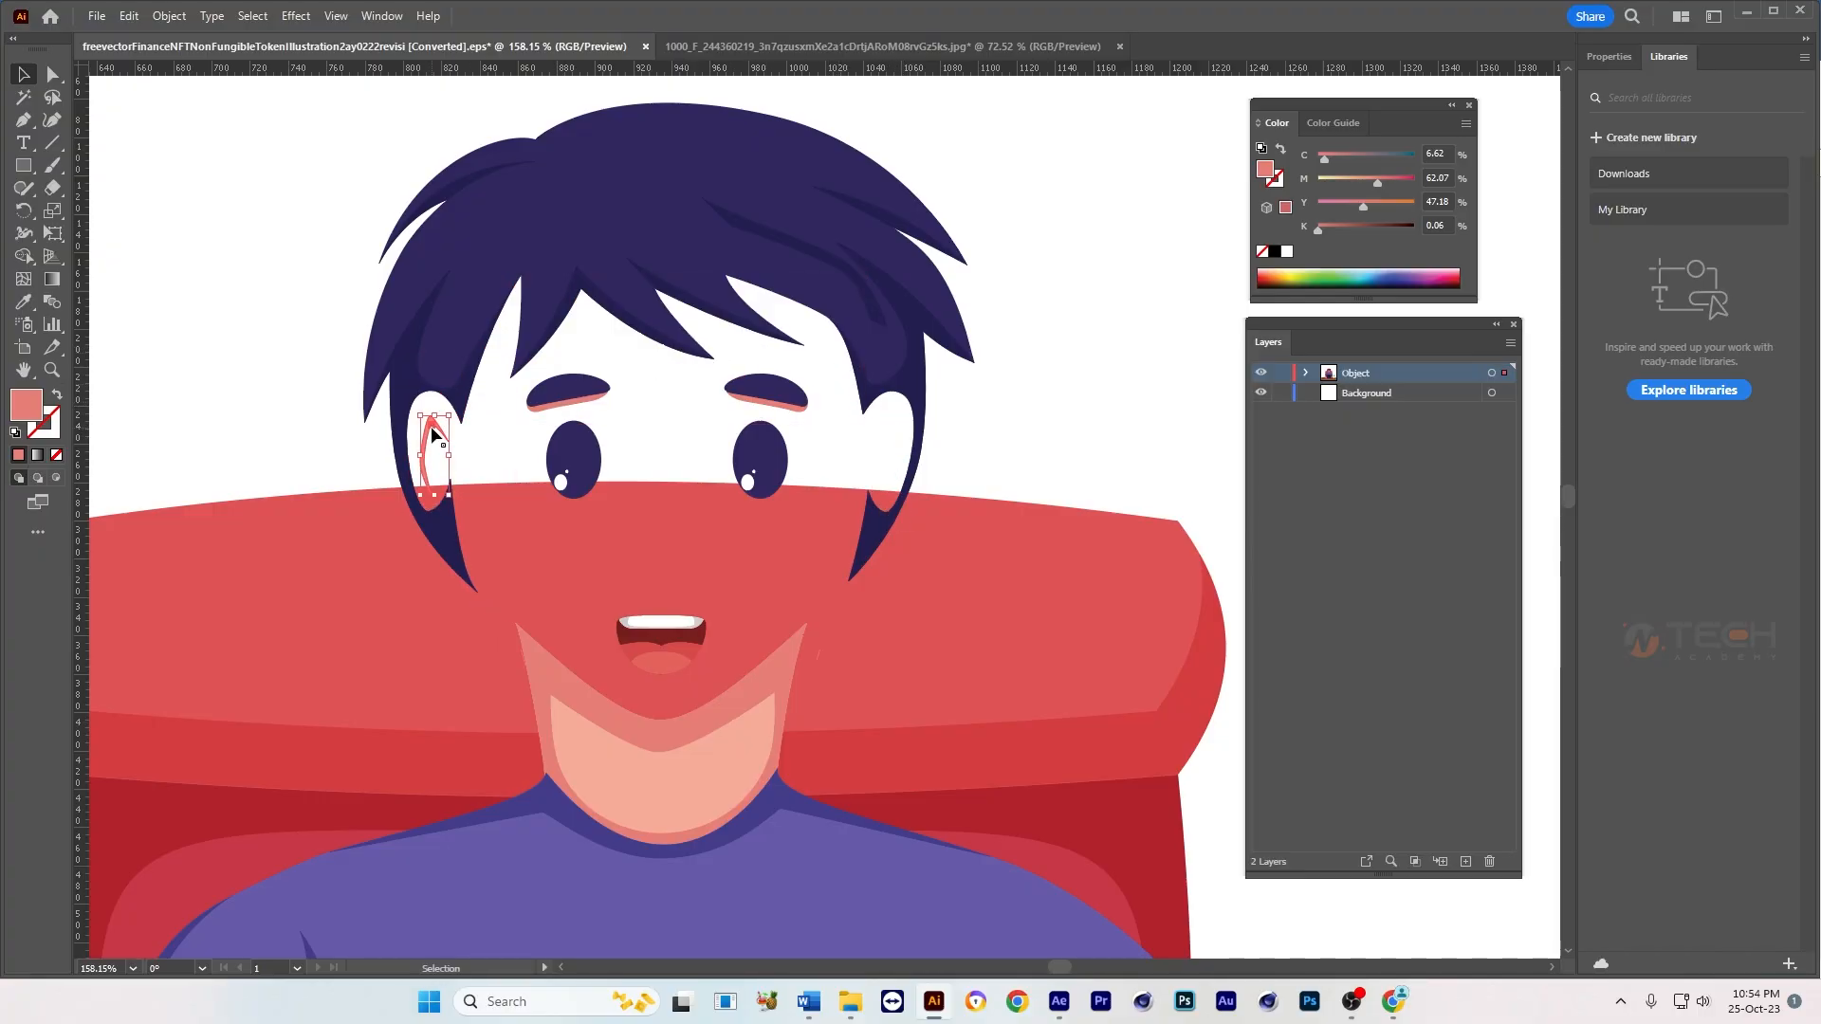
key(ctrl+x)
key(ctrl+f)
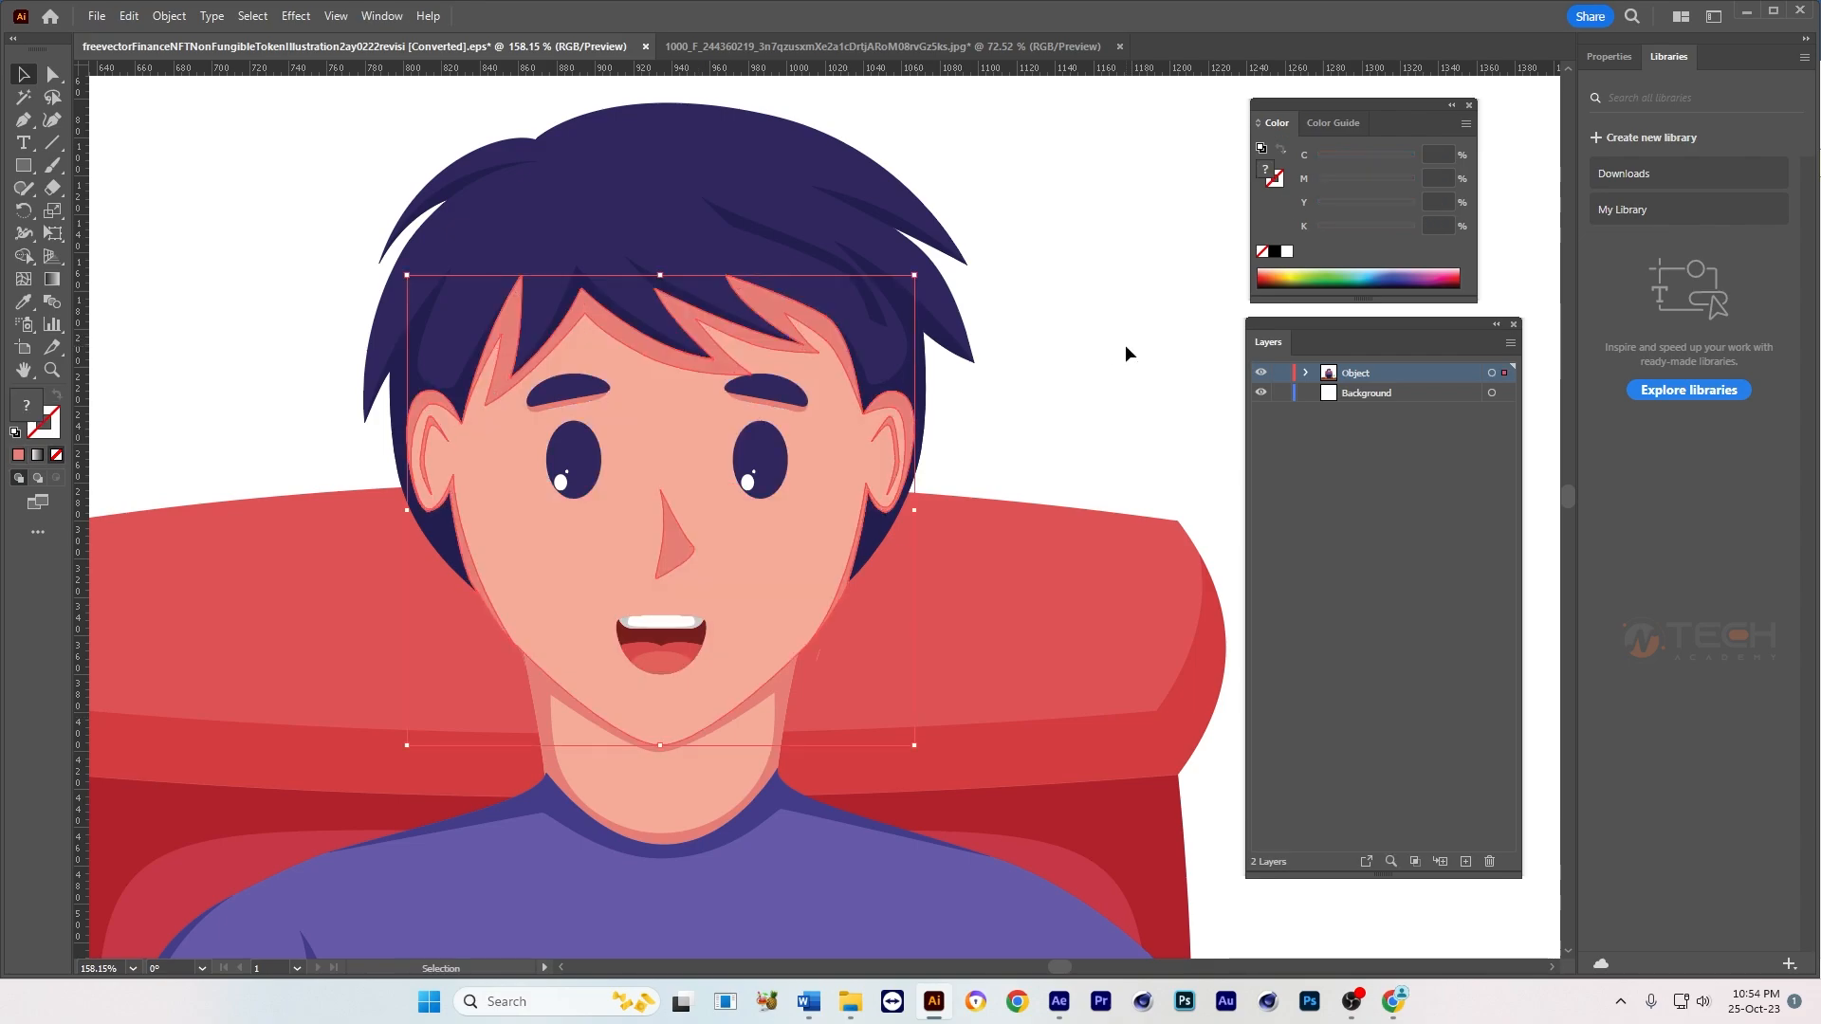
Step: Bring the selected face skin, nose, ear and shadow shapes to the front, and hide the face together with the hair
key(ctrl+shift+])
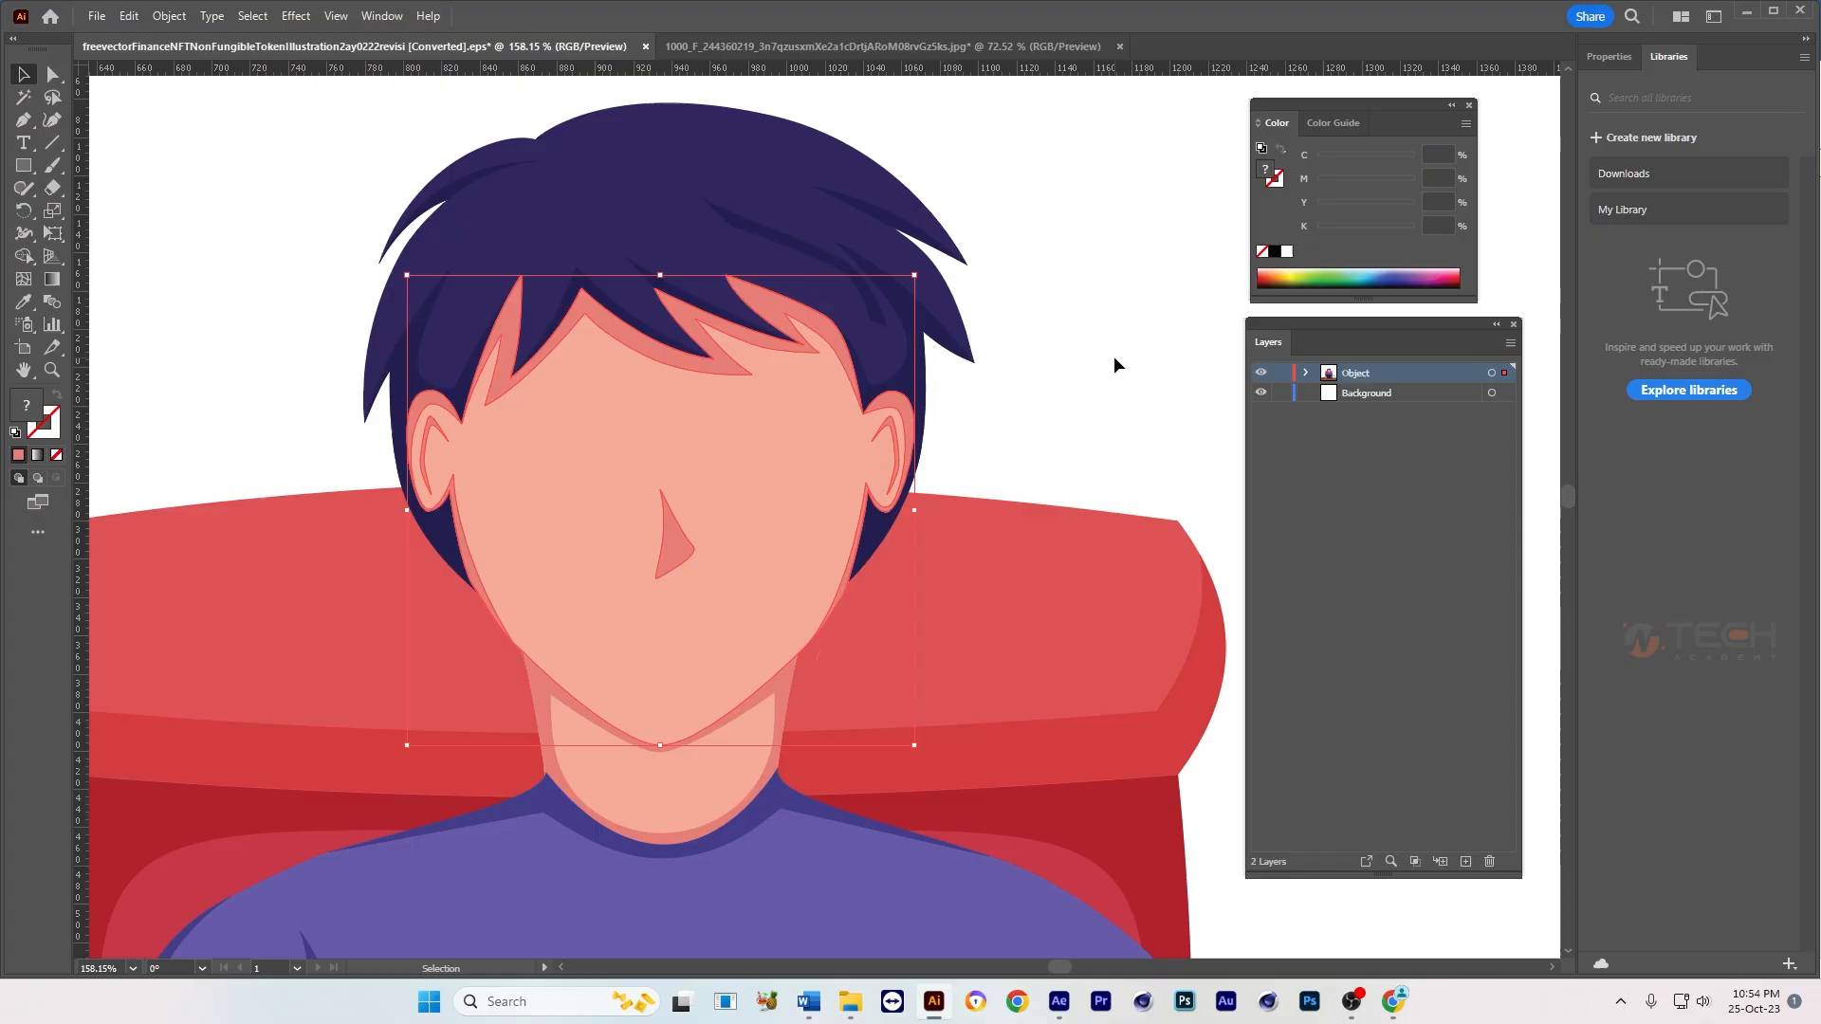
click(1115, 358)
click(741, 491)
key(a)
key(v)
shift+click(652, 180)
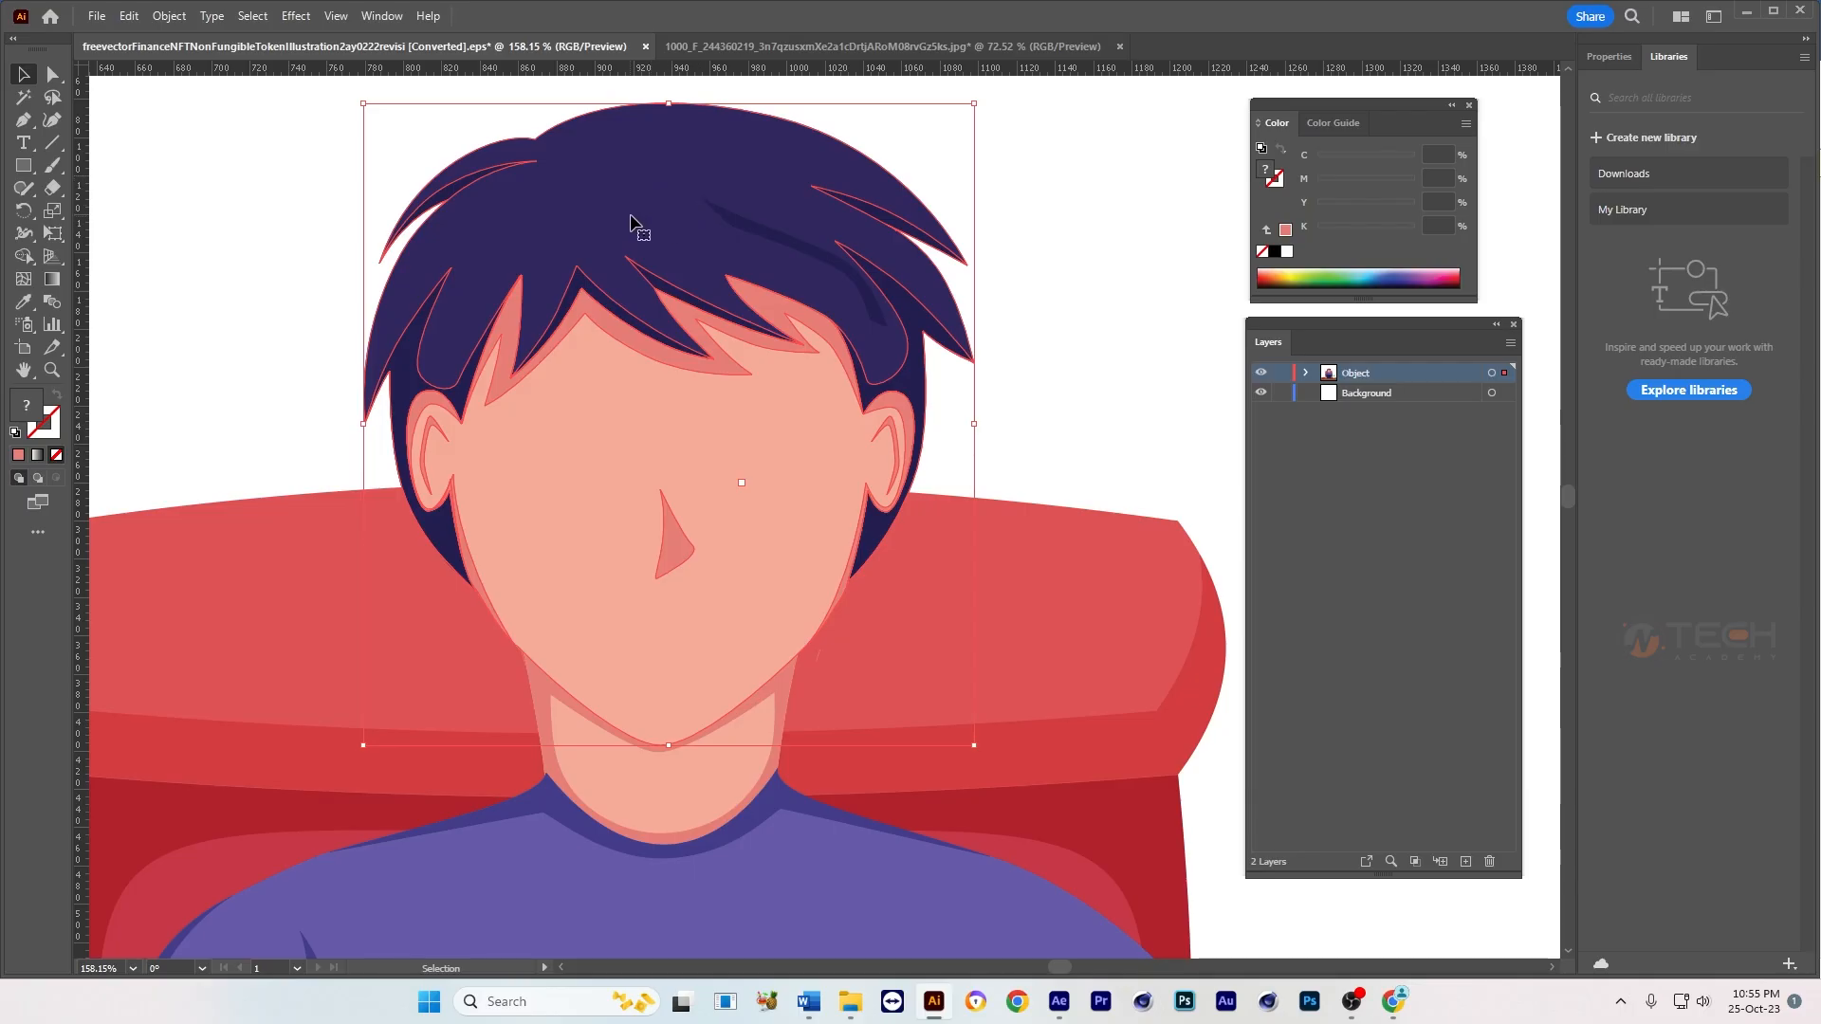
key(a)
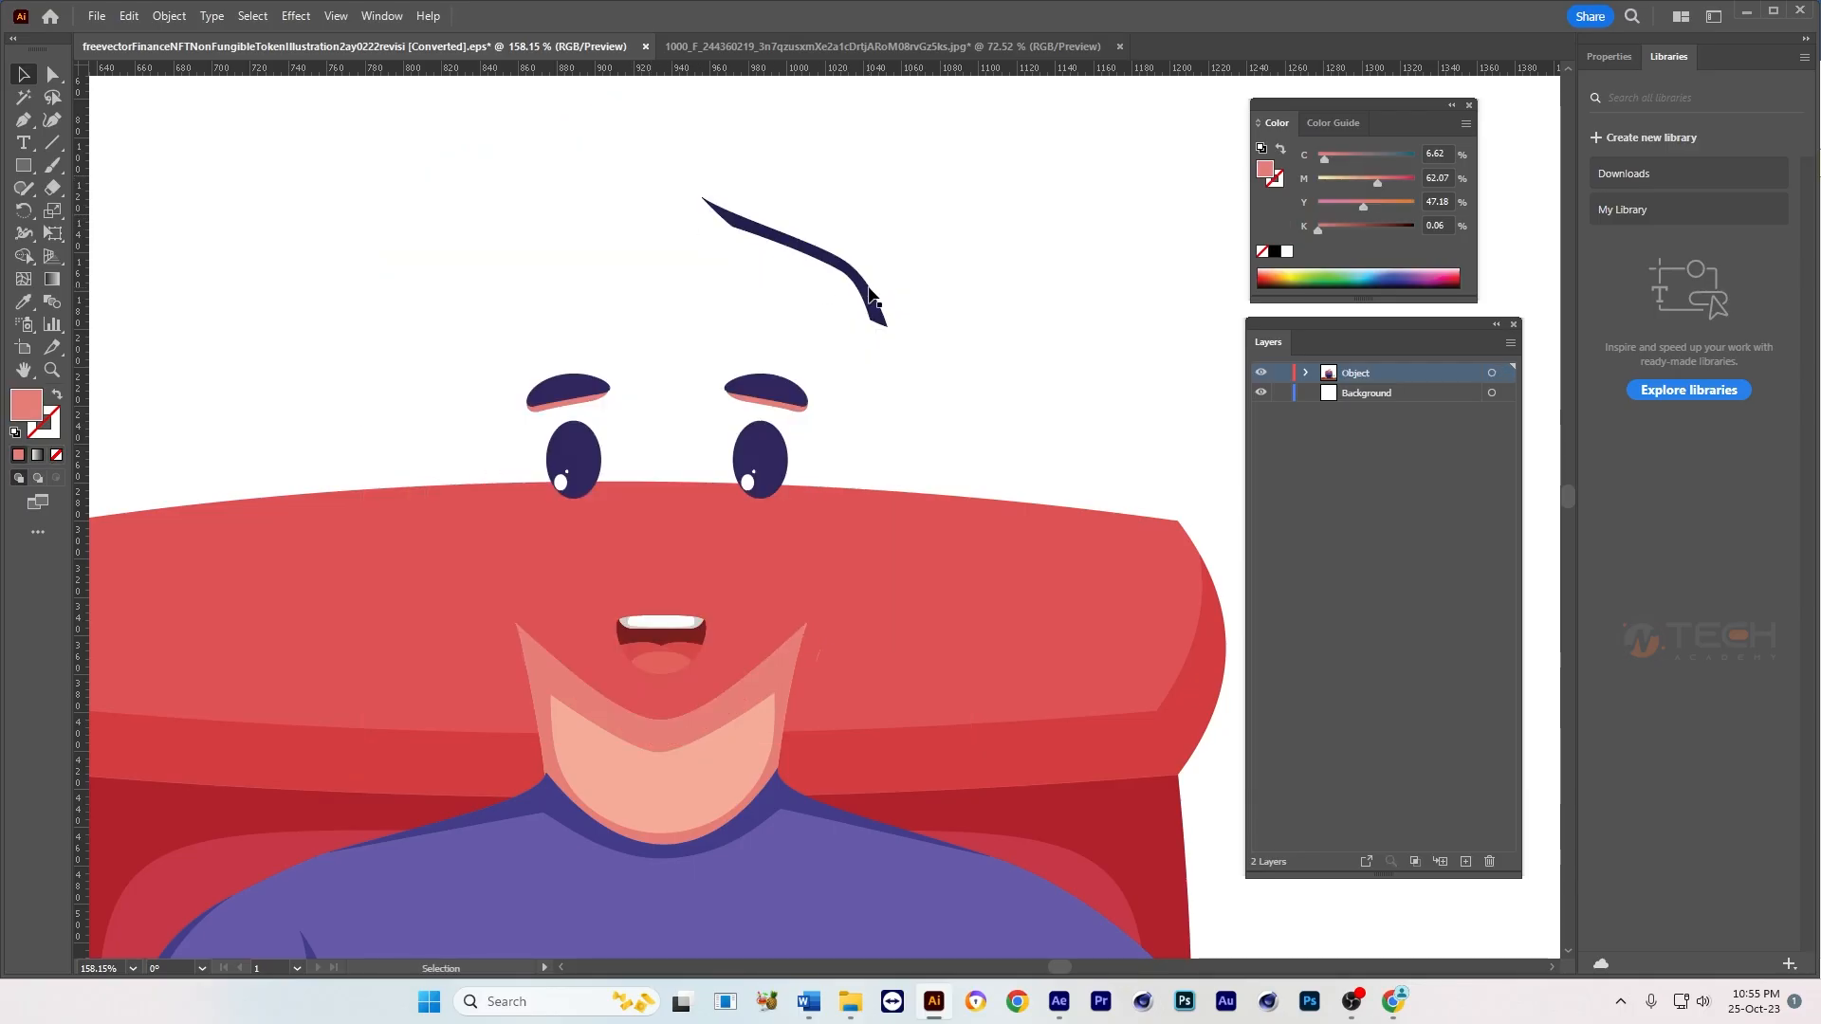
Step: Bring the hair shadow strand, eyebrows, eyes and mouth to the front, and show the hidden face and hair again
drag(885, 221, 543, 446)
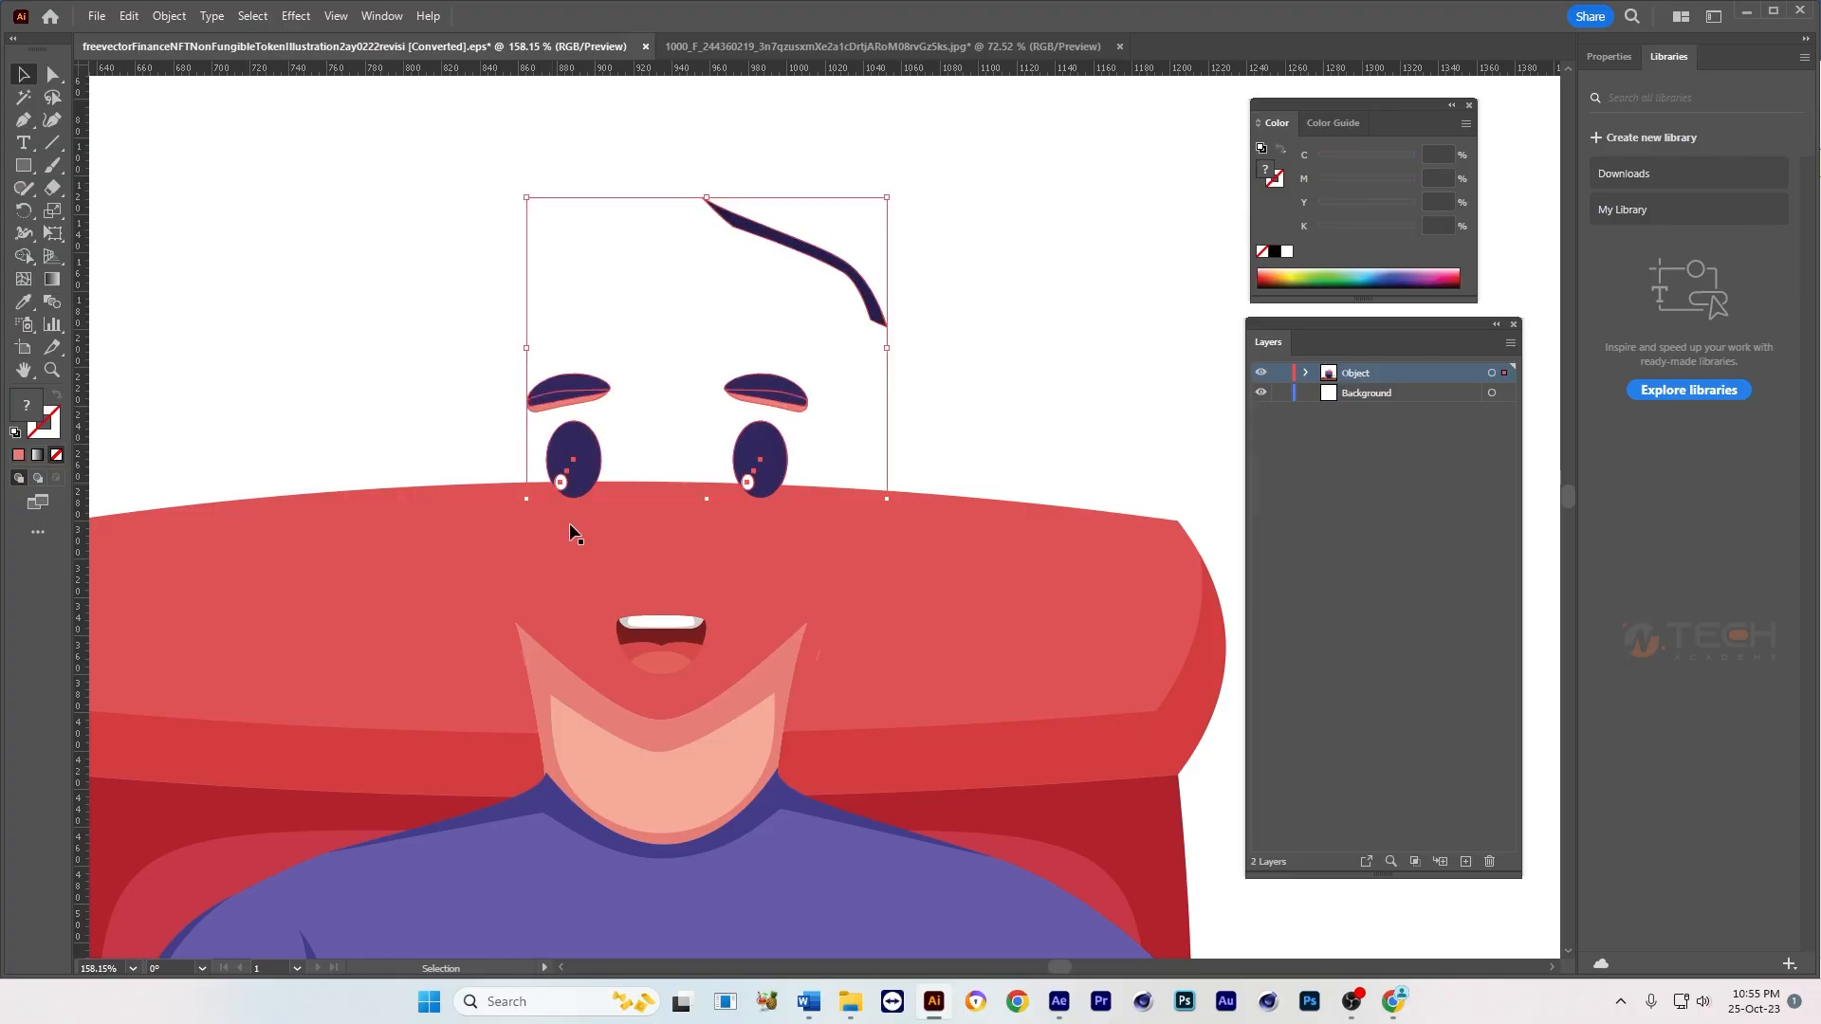
shift+click(651, 647)
right_click(652, 645)
mouse_move(758, 548)
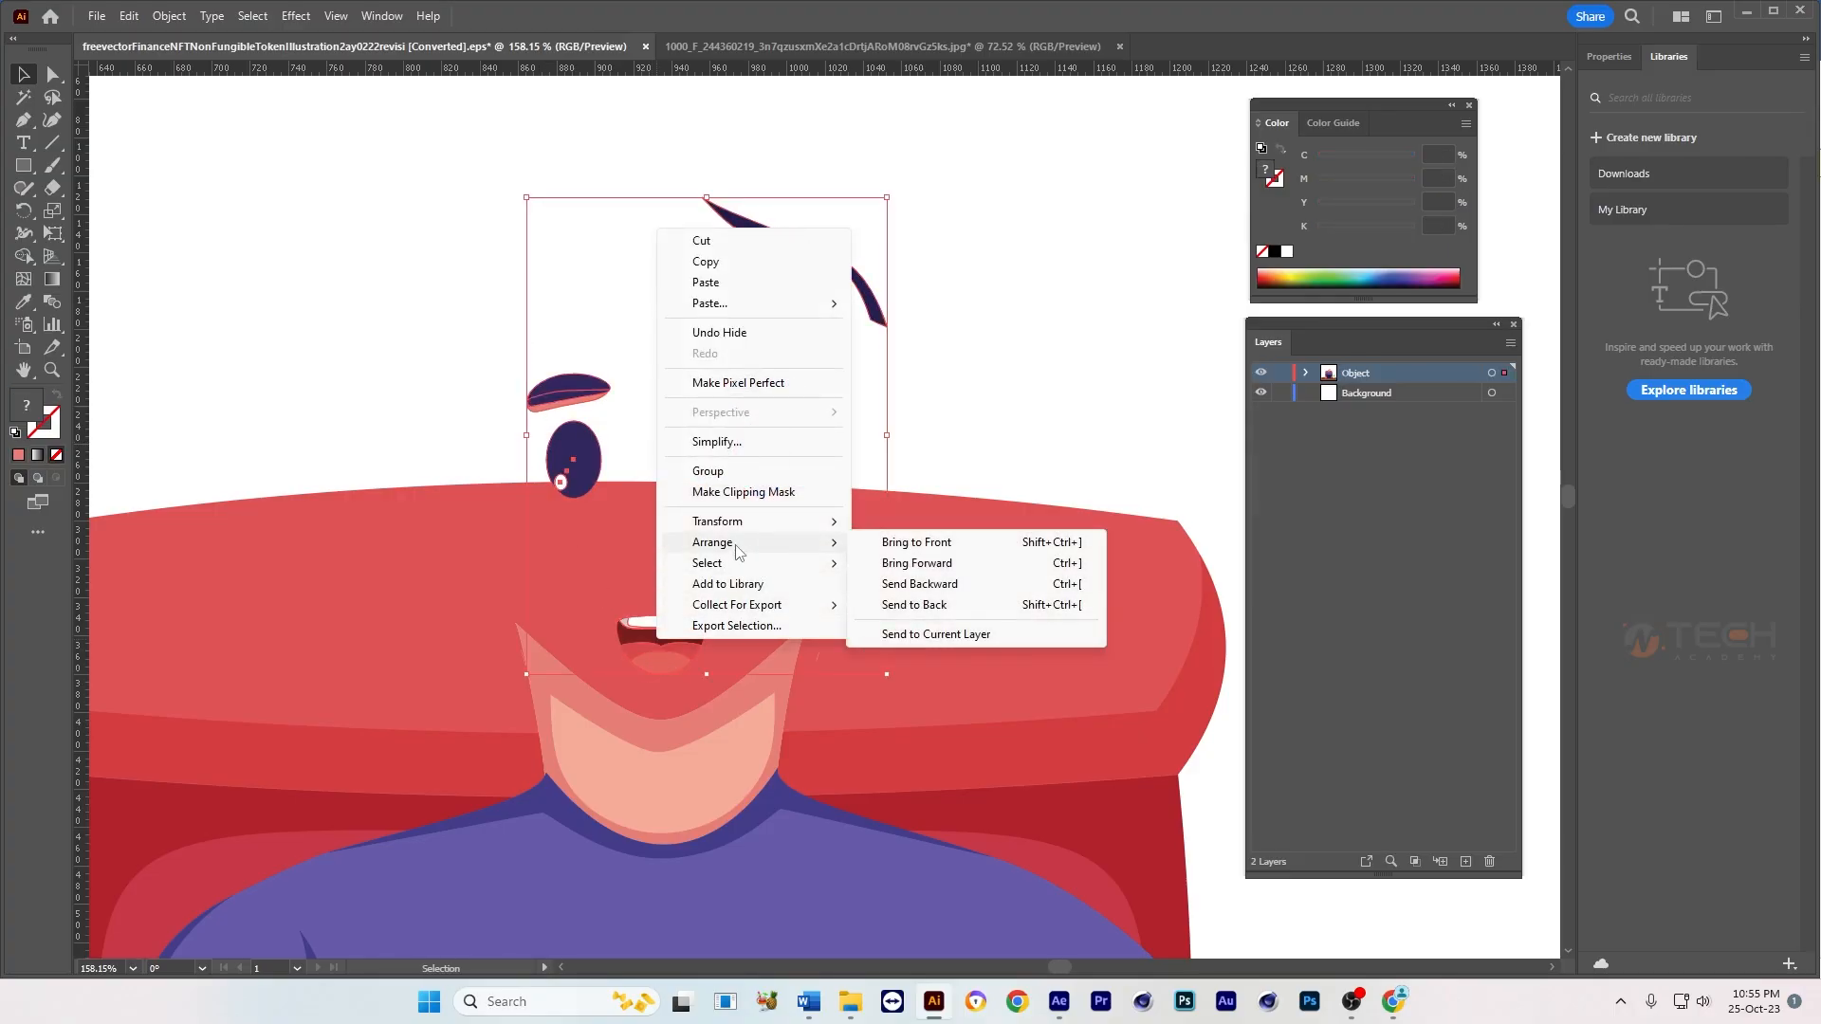
click(928, 550)
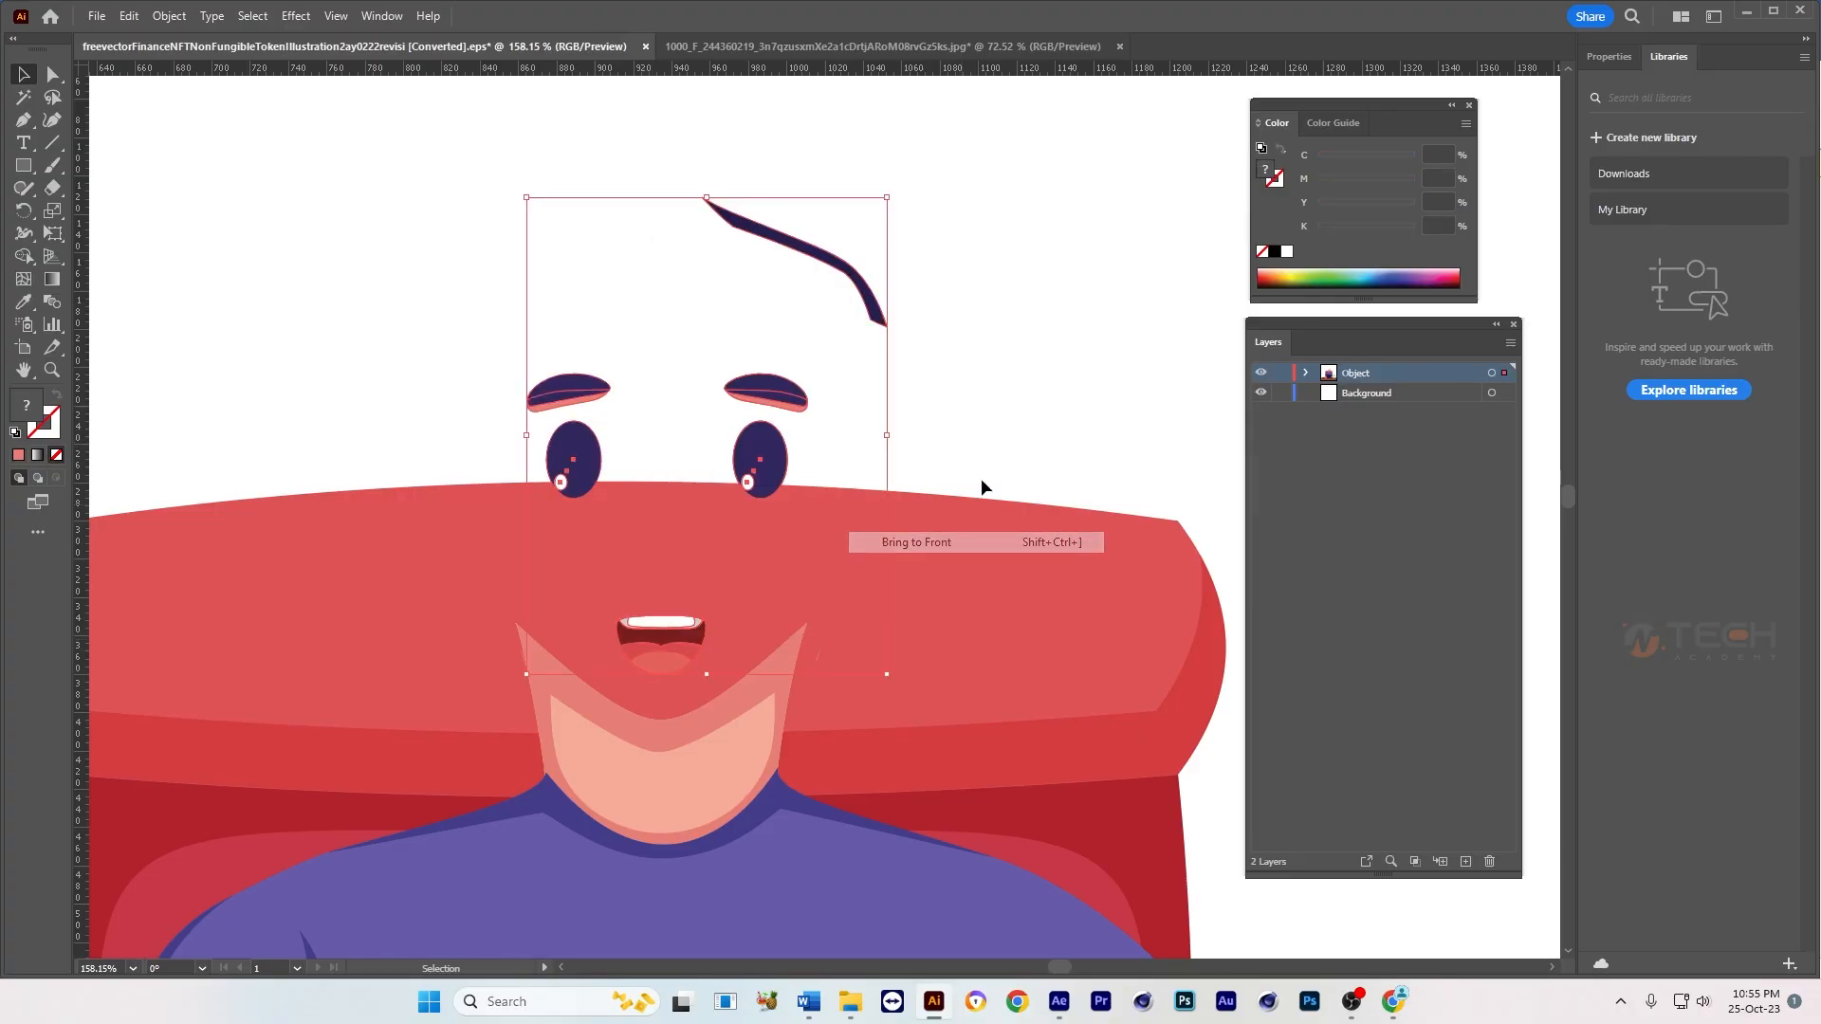
key(ctrl+shift+a)
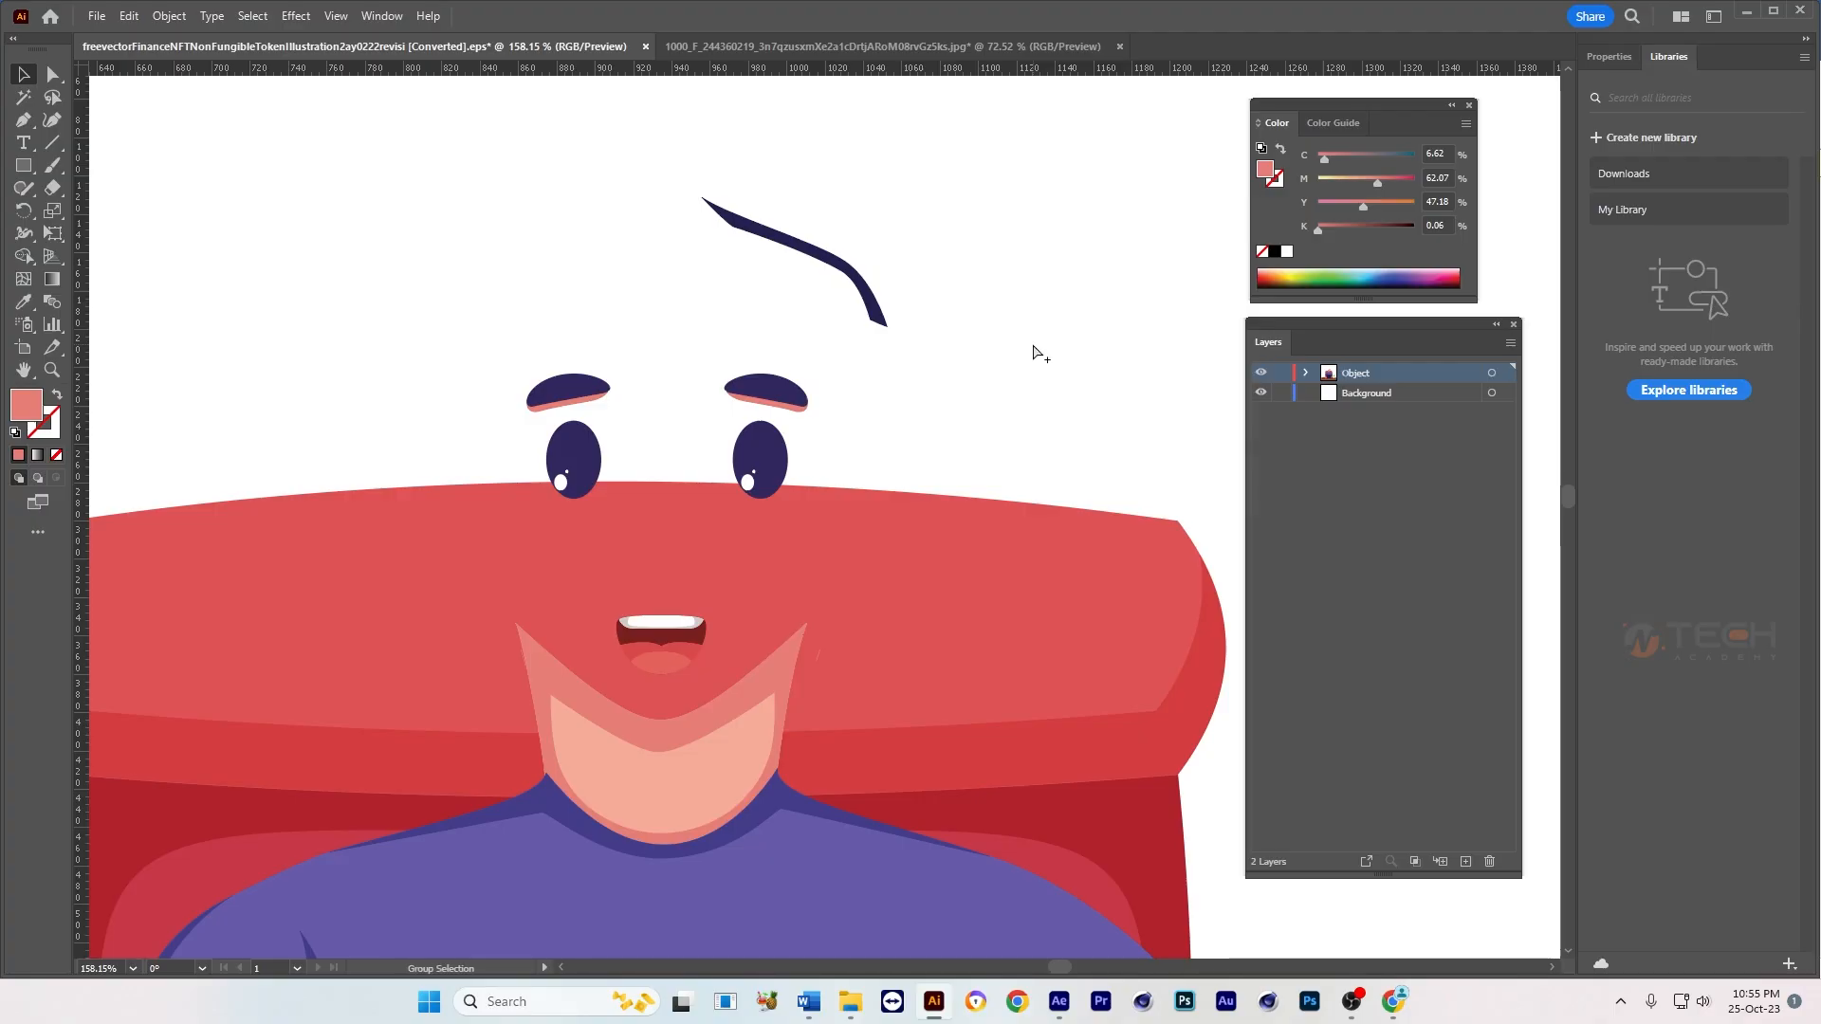
Step: Group the dark shadow strand with the hair shapes, and check that they select as one object
click(806, 261)
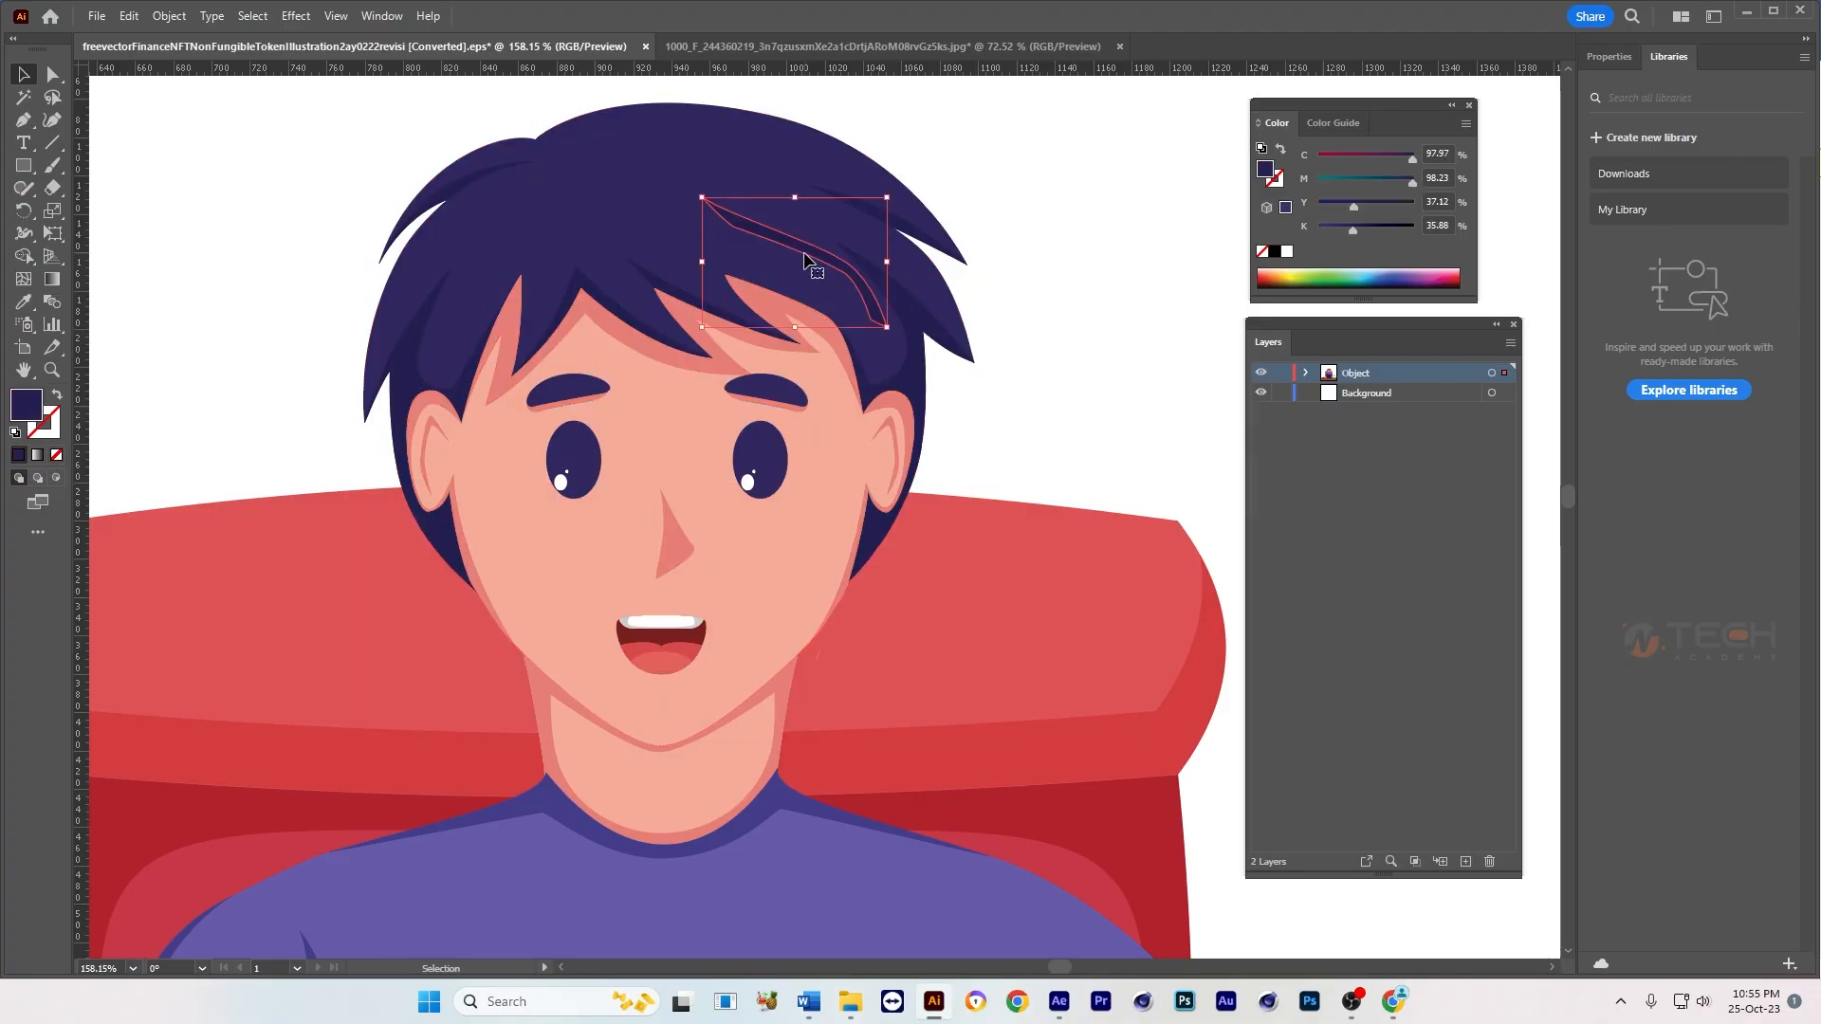
click(637, 200)
click(769, 237)
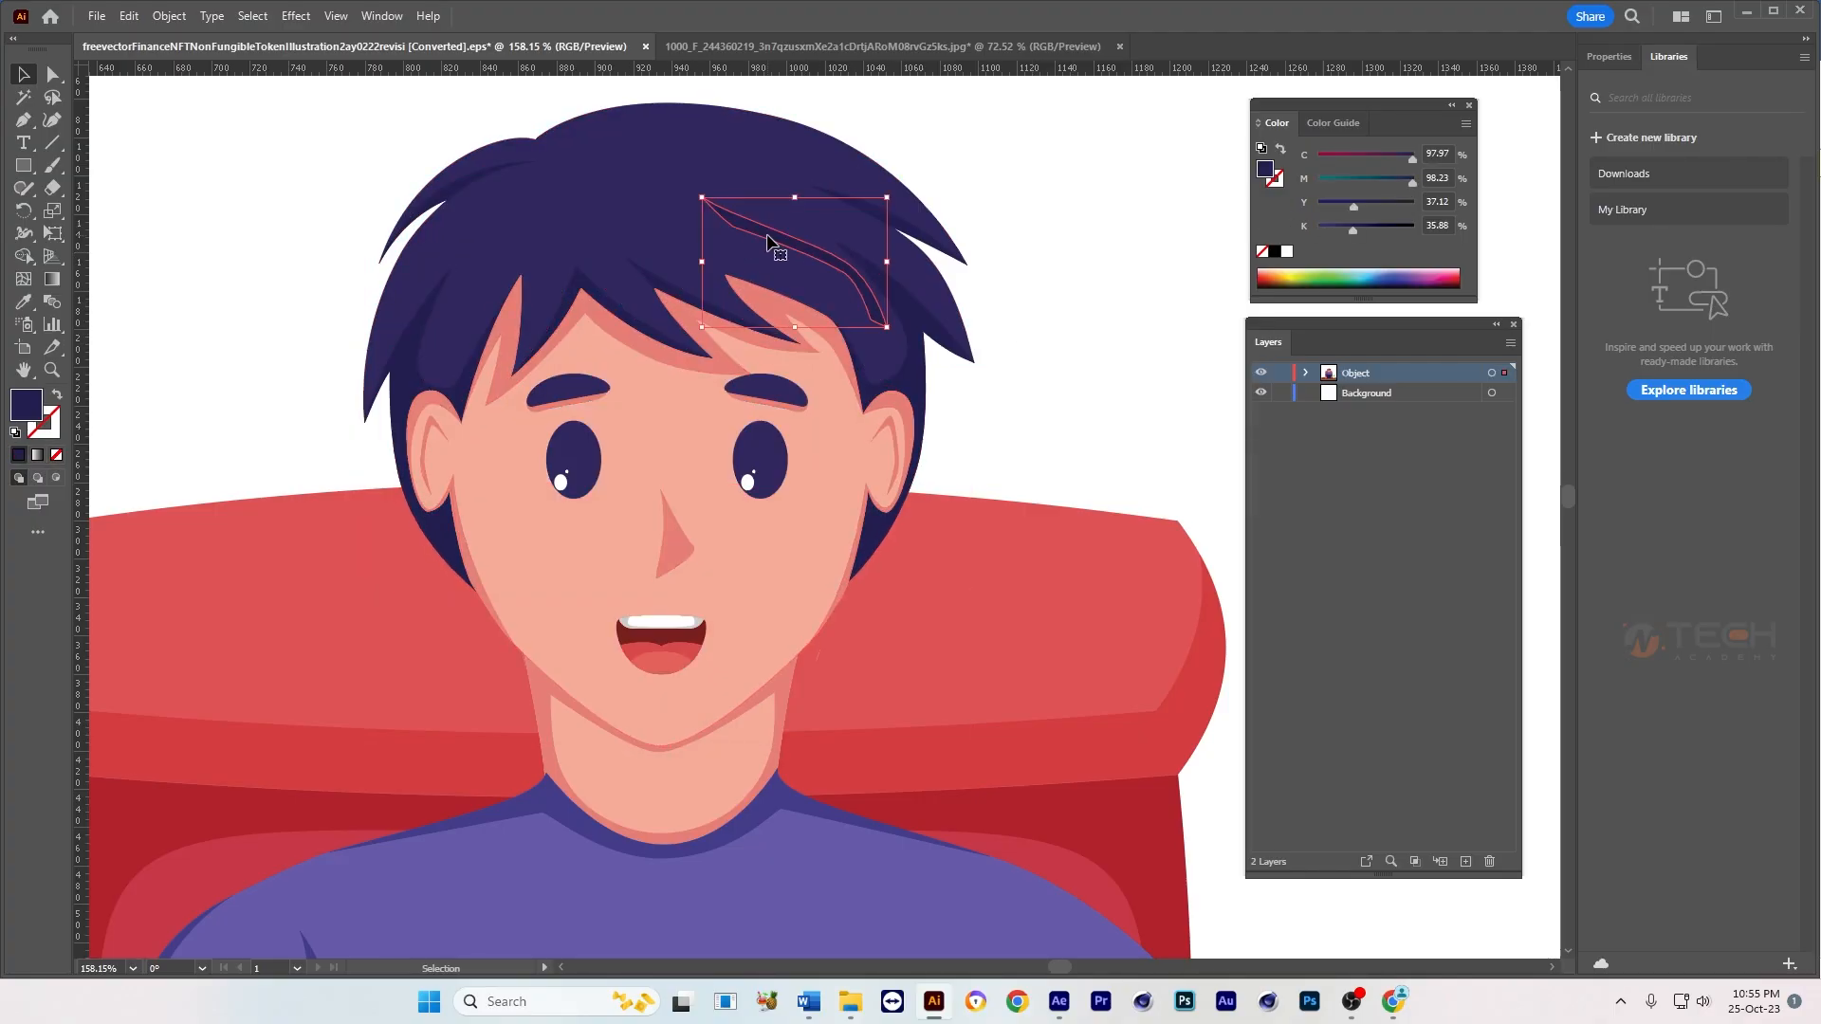
click(600, 186)
key(a)
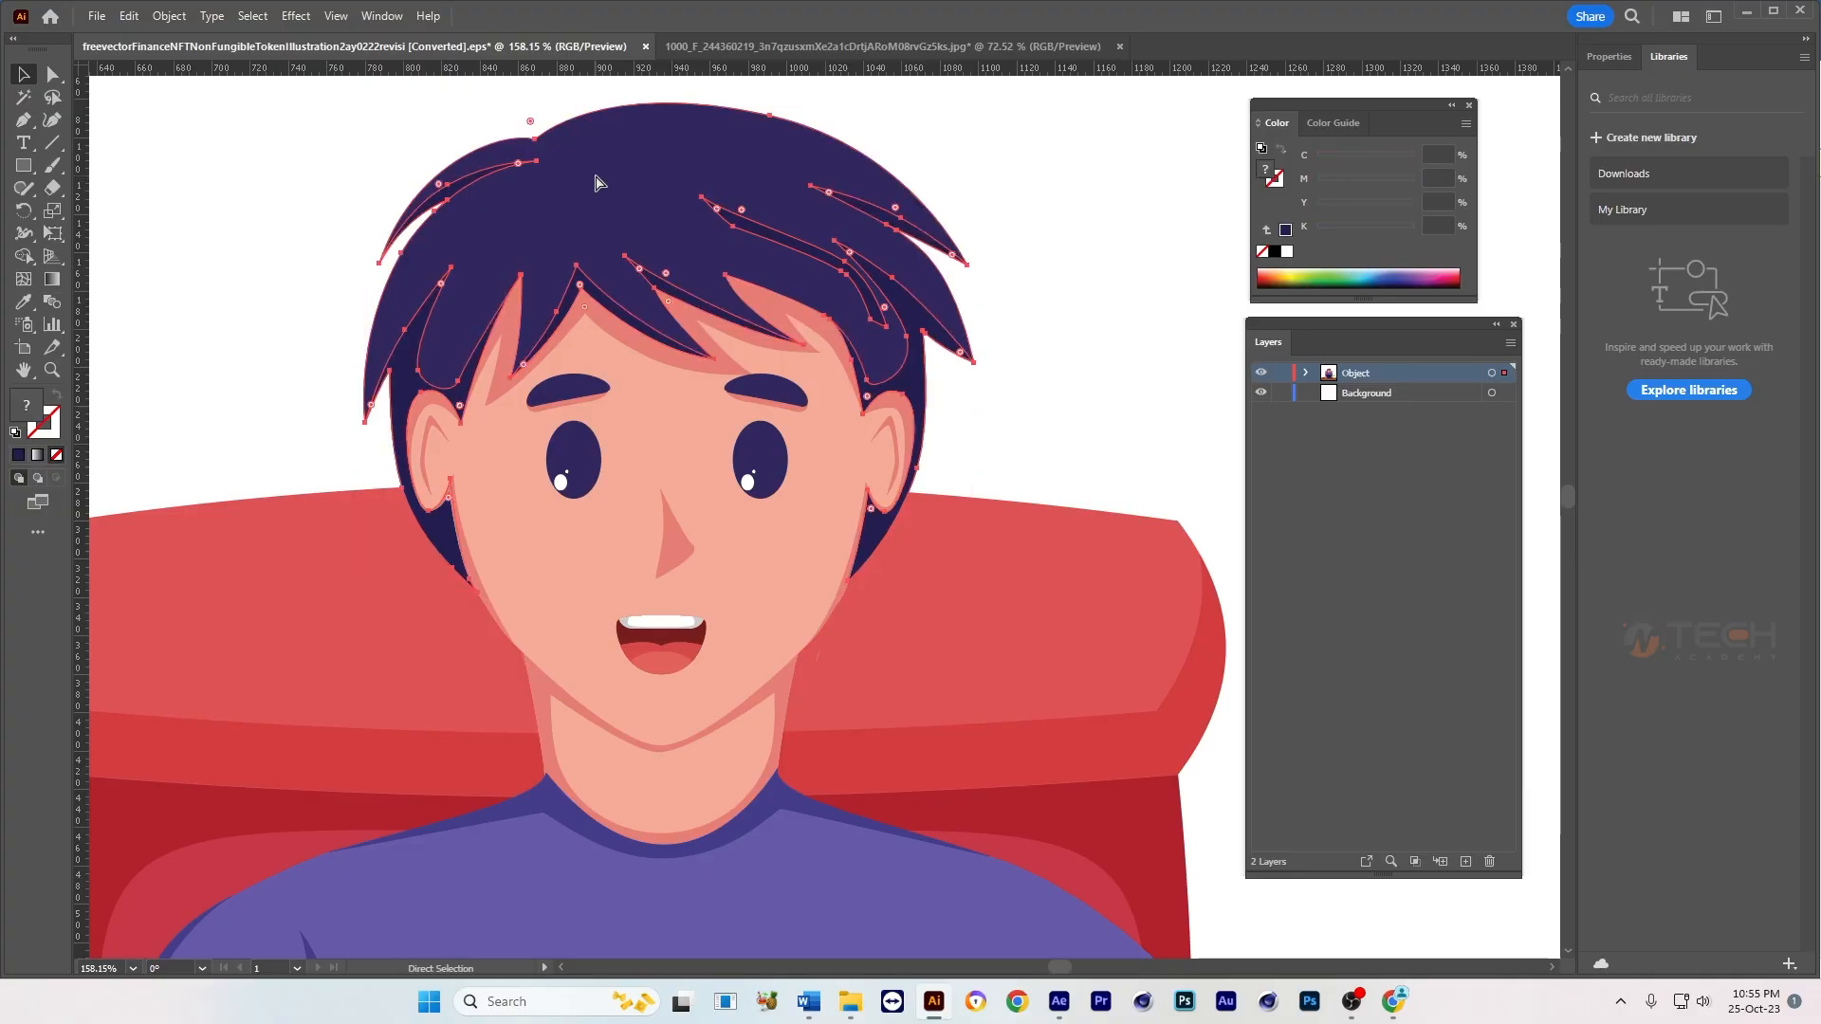
key(ctrl+g)
click(1040, 224)
click(752, 243)
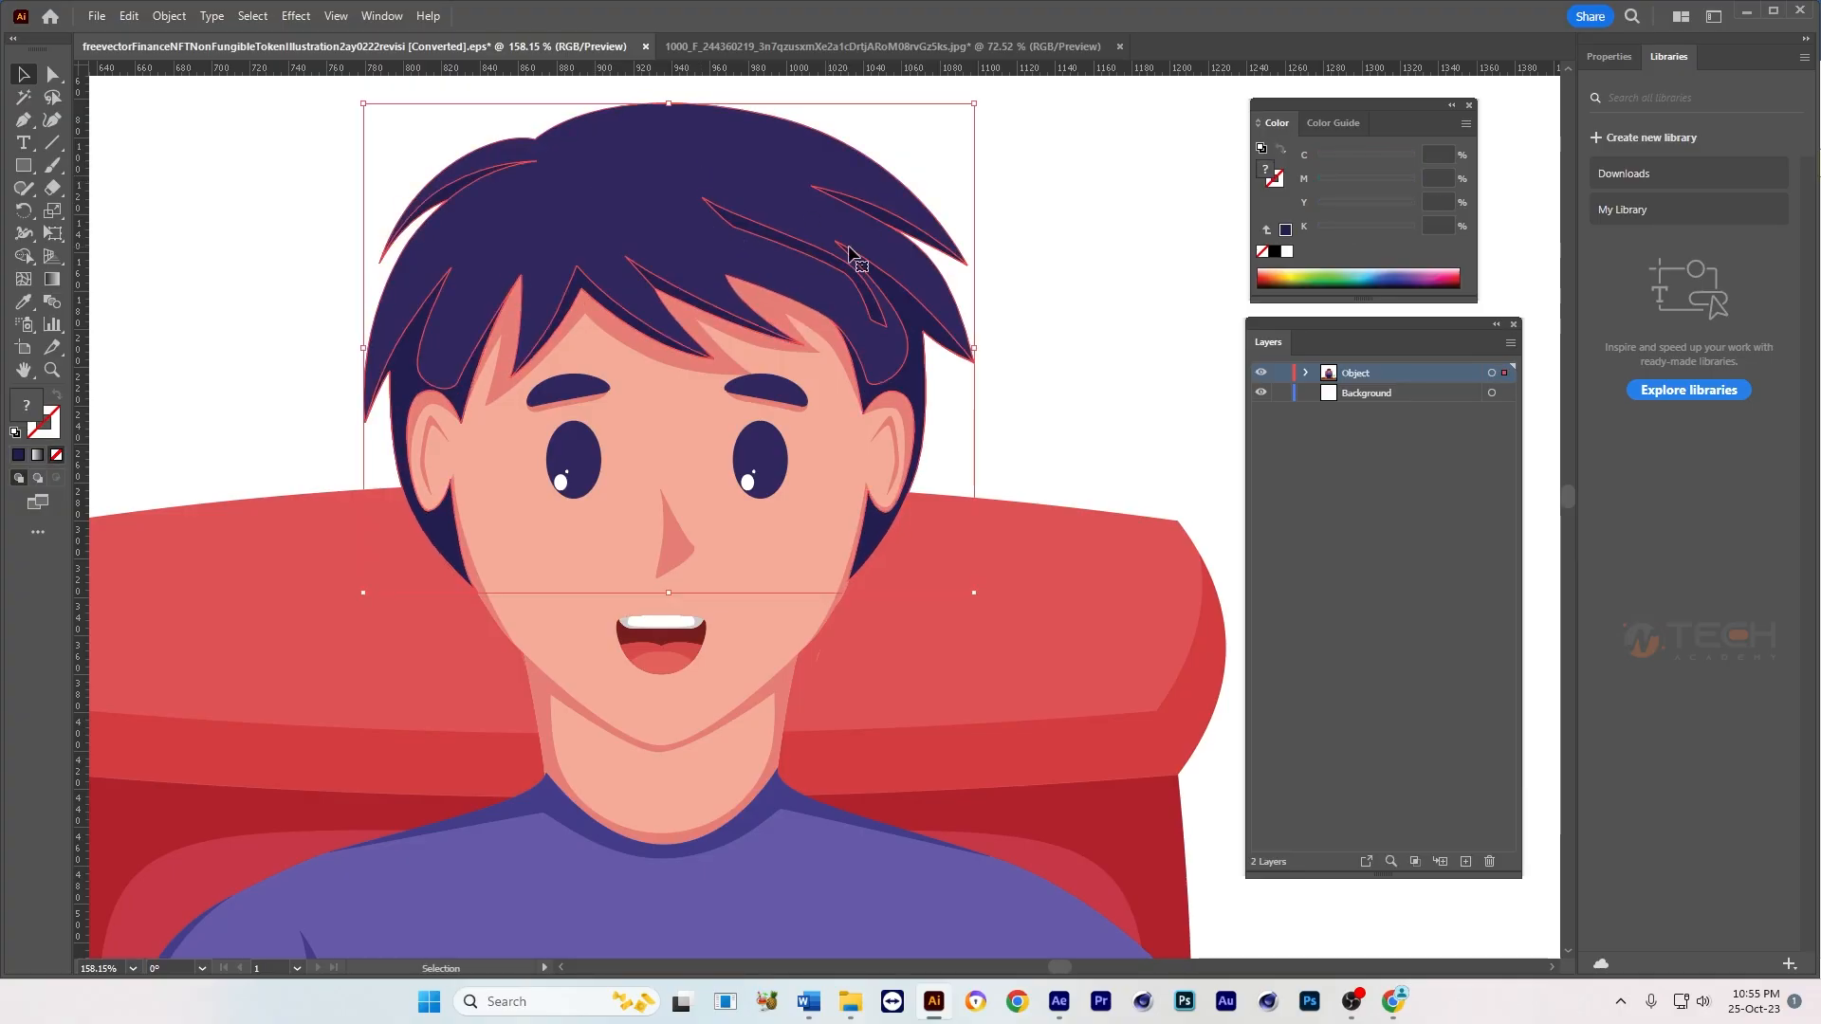
click(1032, 199)
click(753, 203)
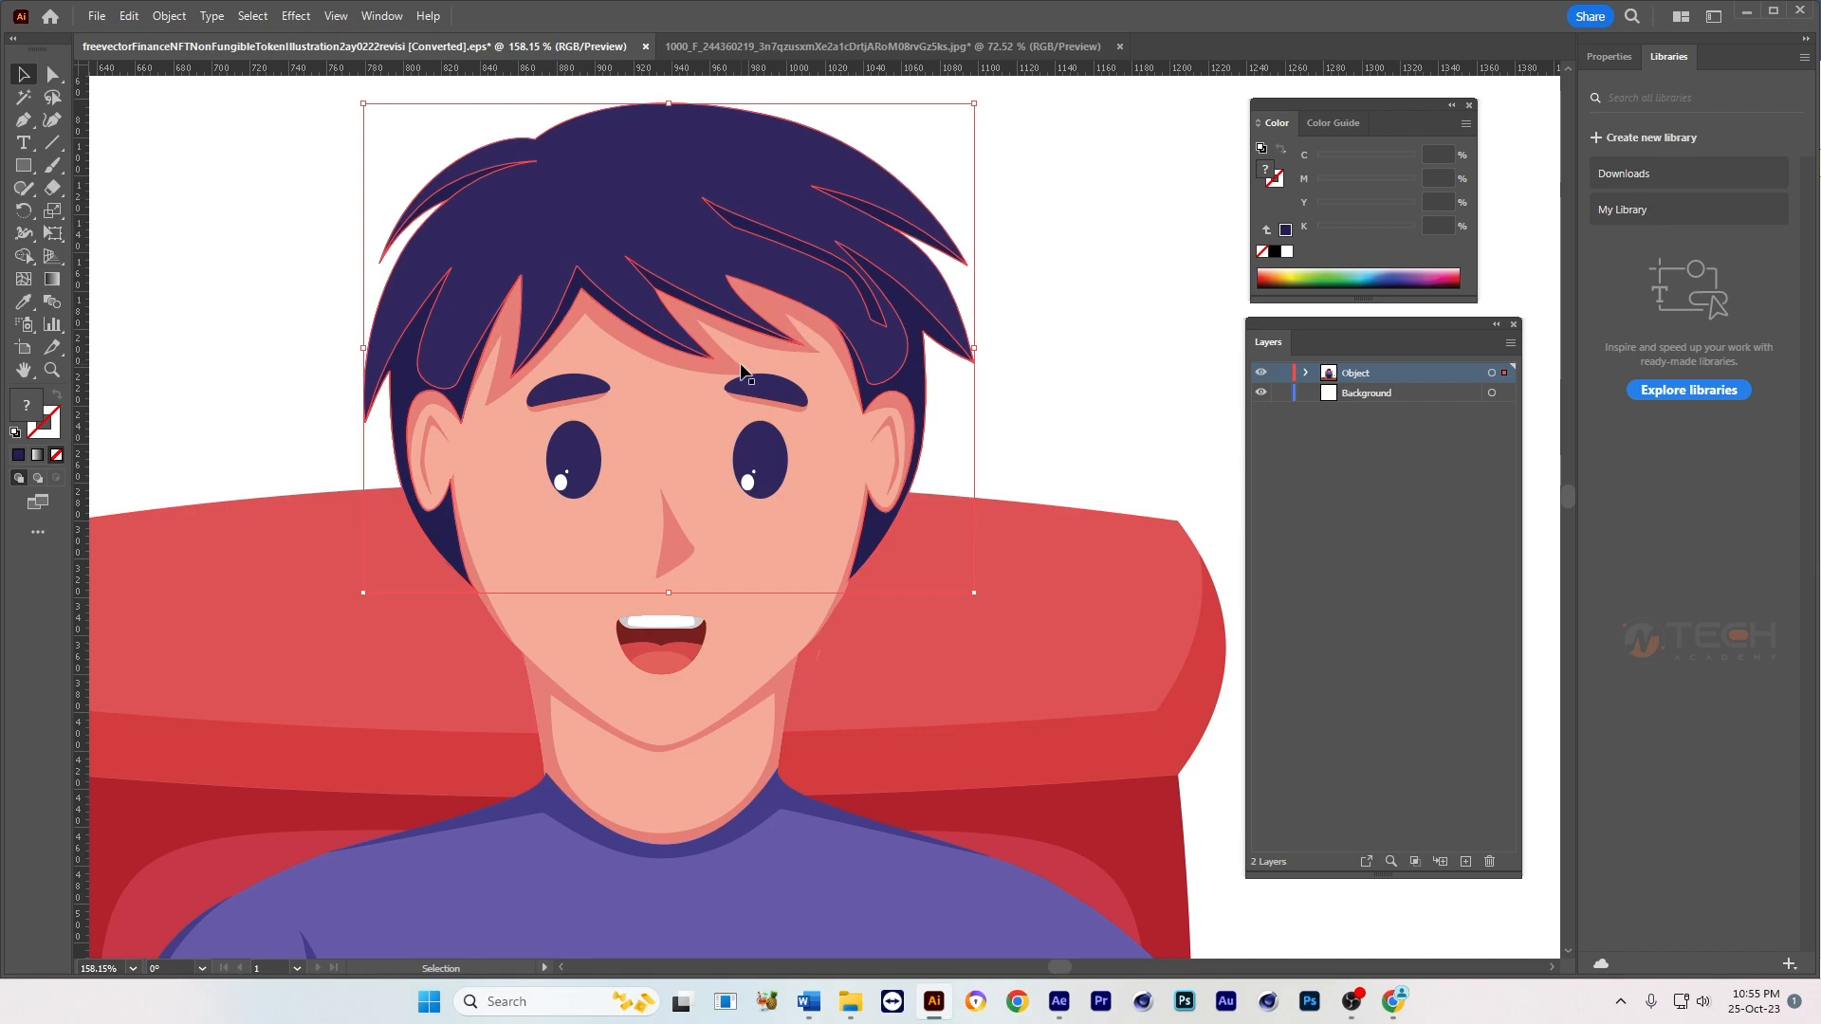
Step: Try moving the face and the neck sideways, and undo both moves
click(679, 430)
drag(679, 430, 901, 512)
key(ctrl+z)
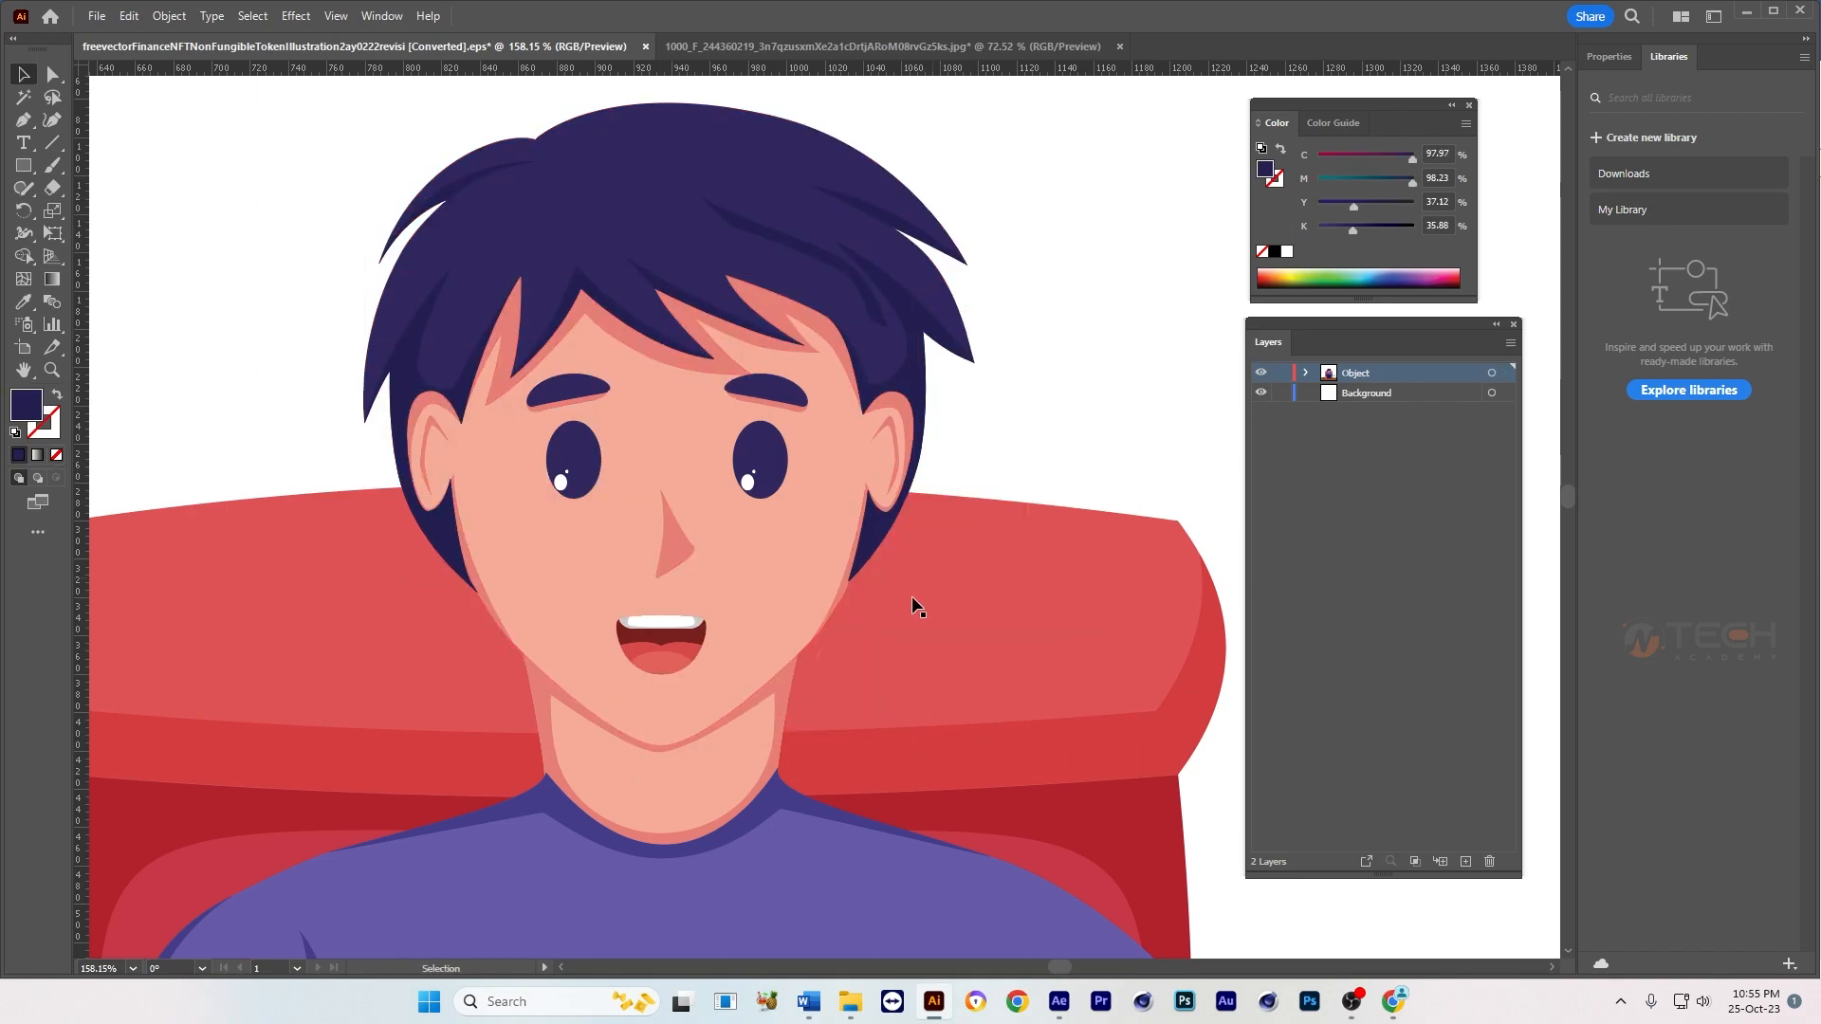
click(719, 766)
scroll(719, 766, down, 3)
drag(759, 622, 943, 630)
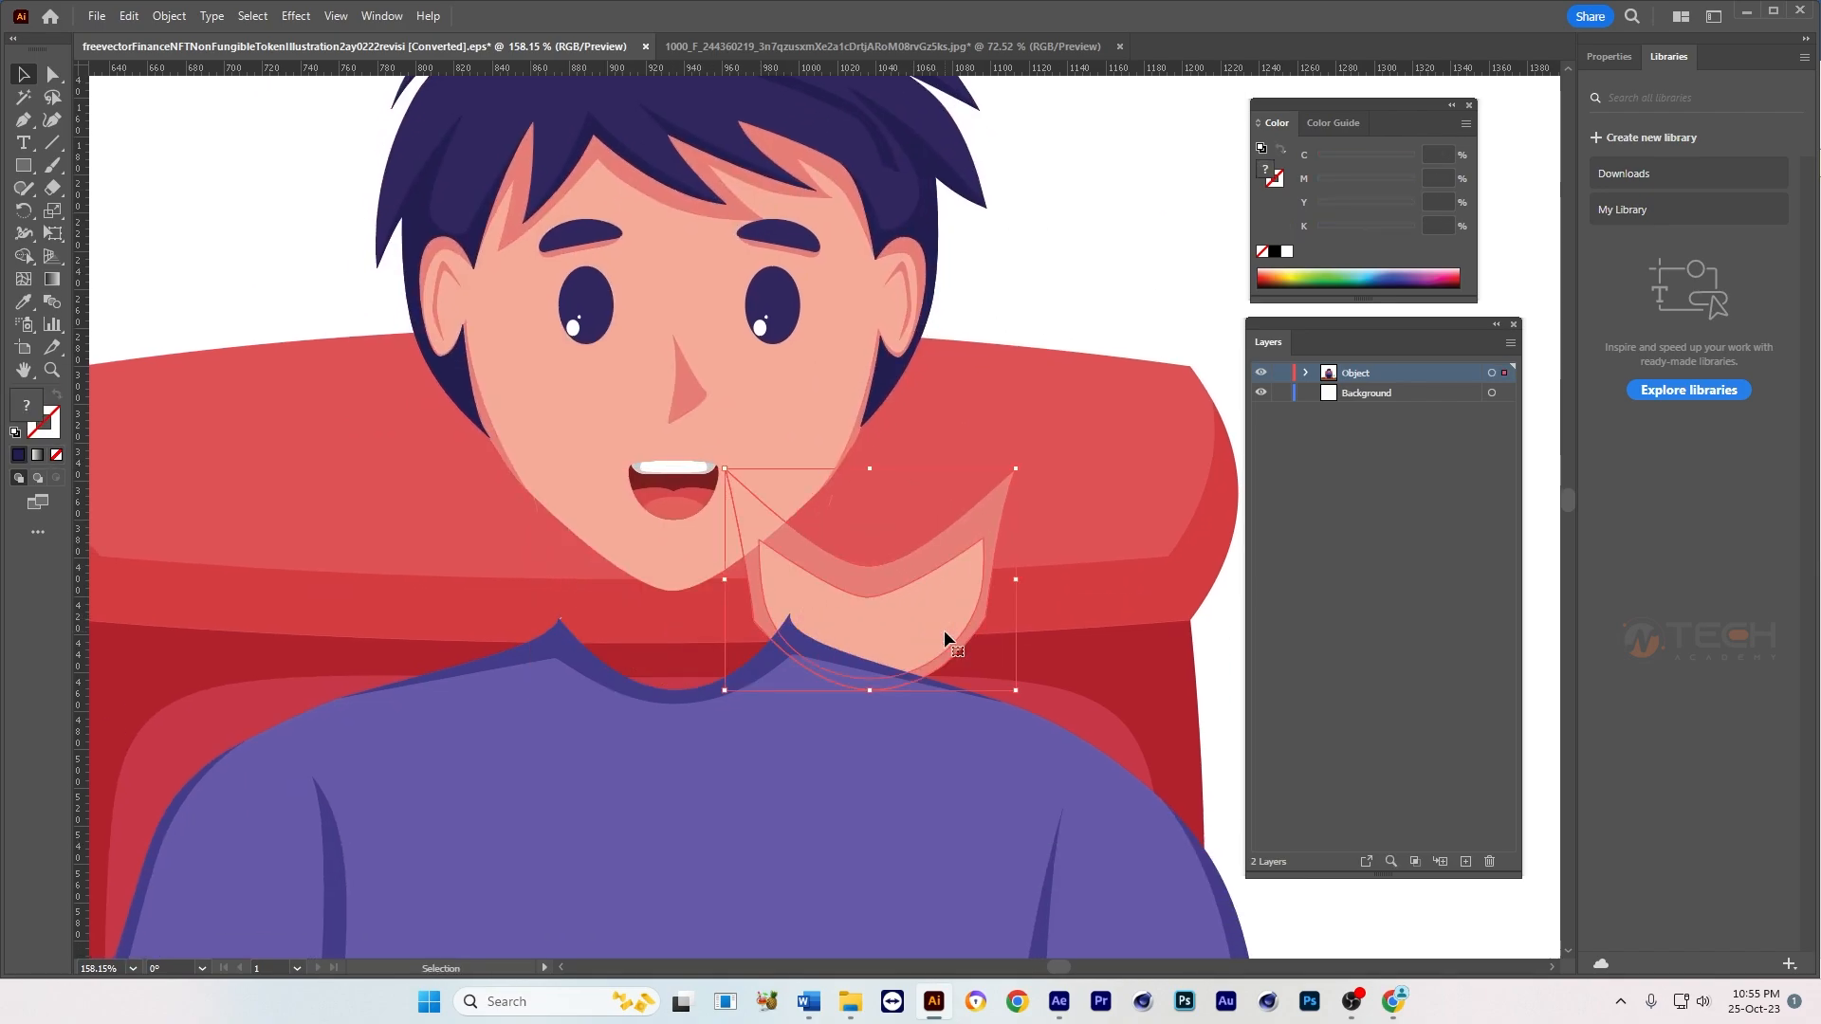
key(ctrl+z)
click(1076, 302)
Step: Ungroup the body group that contains the shirt, arms, laptop and computer mouse
scroll(824, 575, down, 2)
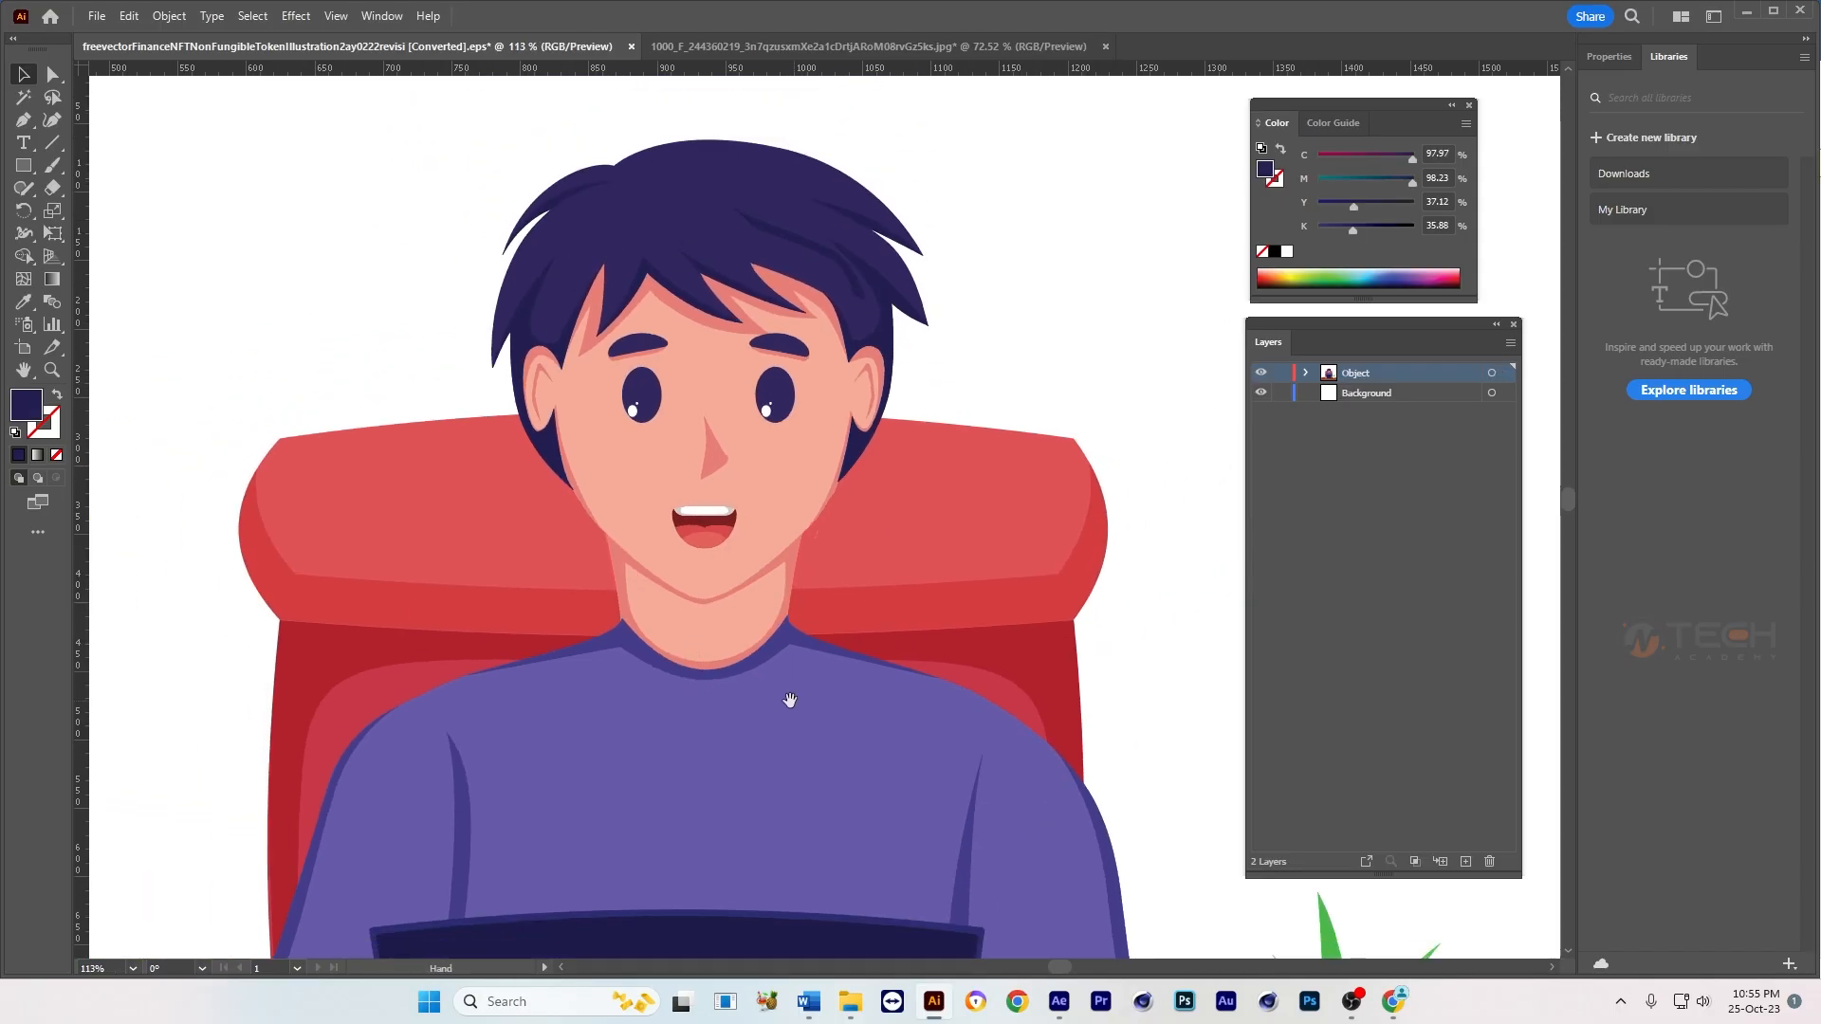
mouse_move(788, 697)
mouse_down()
mouse_move(769, 463)
mouse_move(773, 668)
mouse_up()
drag(858, 745, 825, 453)
drag(742, 676, 714, 556)
drag(669, 618, 614, 634)
drag(630, 699, 611, 736)
drag(656, 729, 670, 700)
click(434, 692)
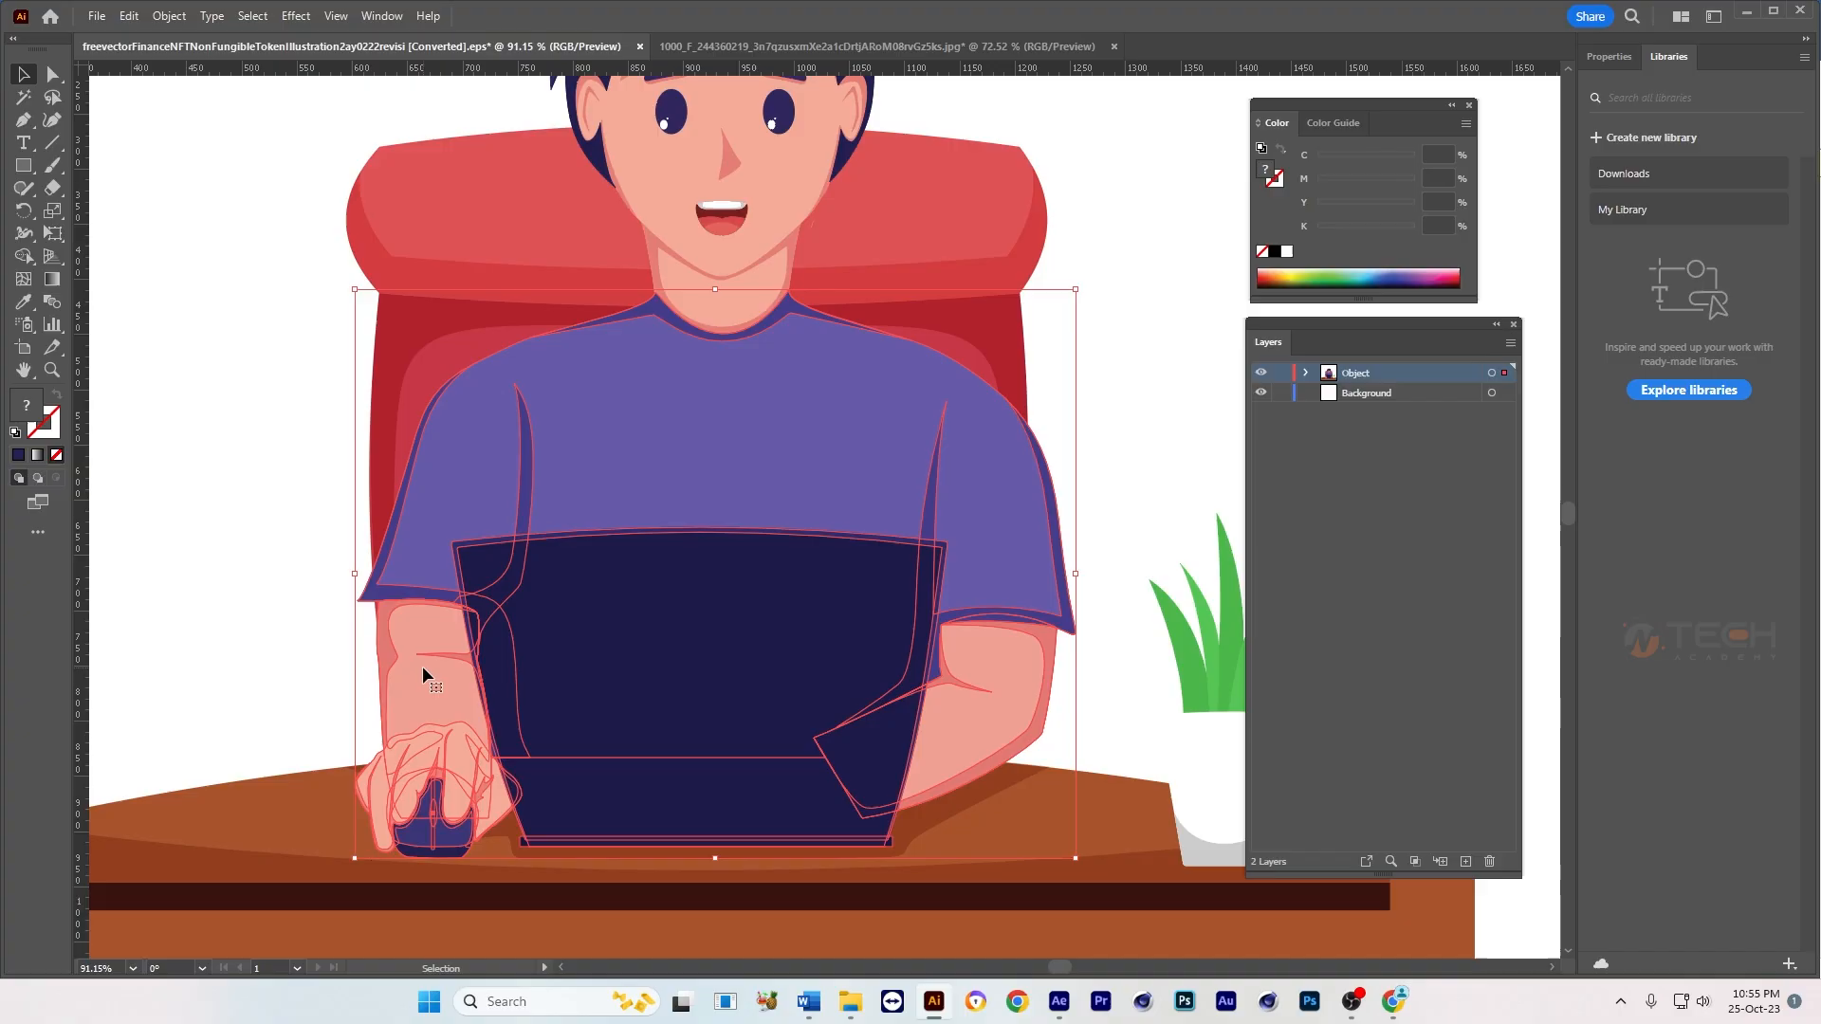
click(1120, 503)
key(space)
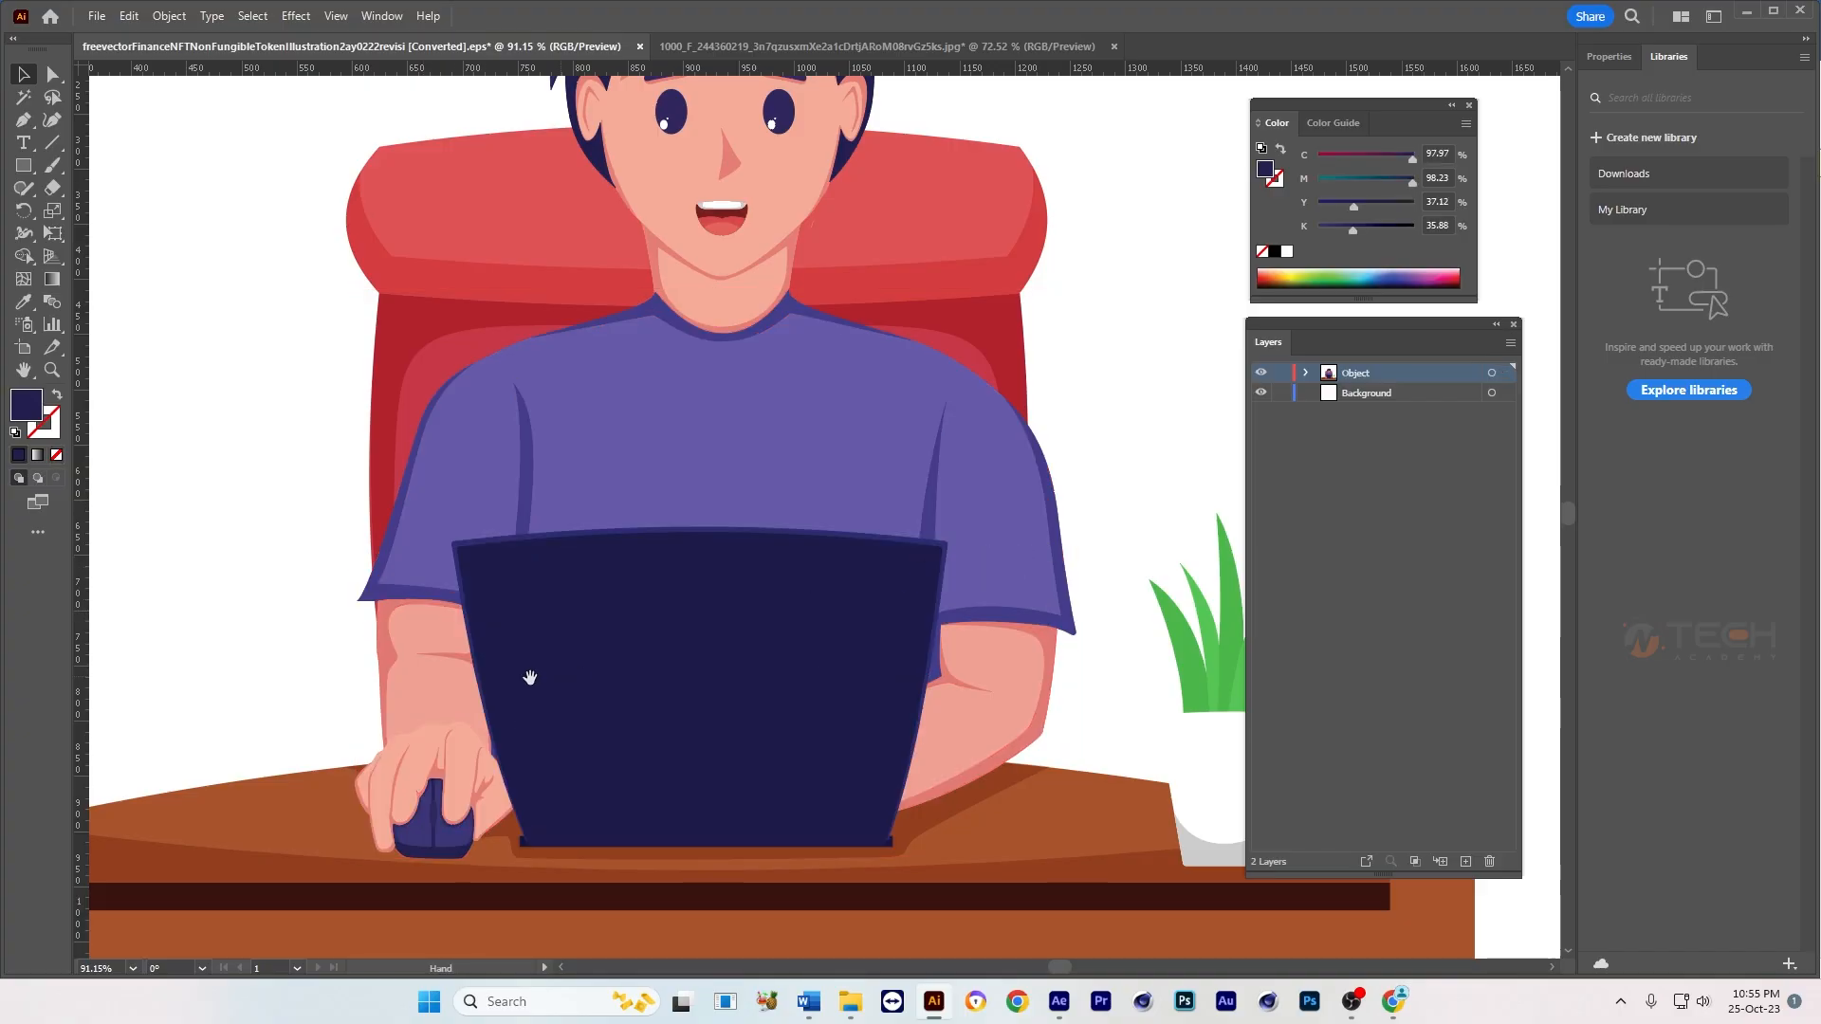
drag(529, 674, 567, 655)
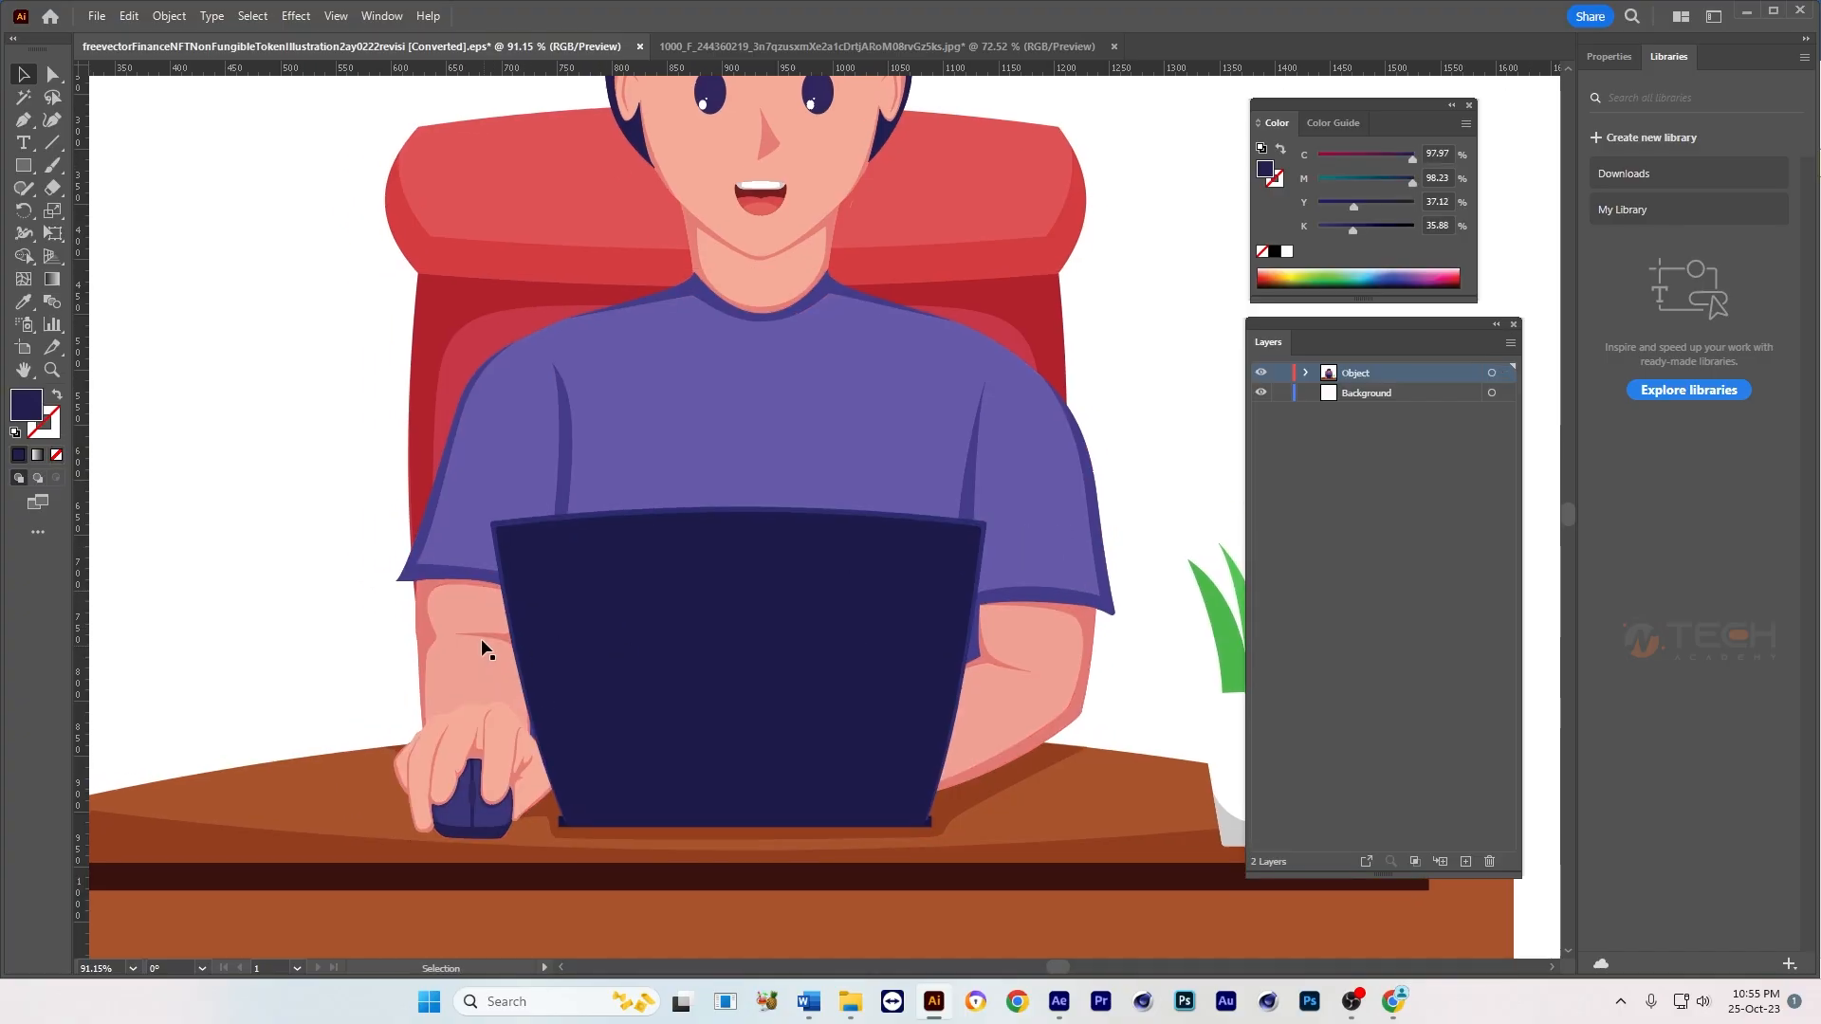
click(465, 731)
right_click(469, 700)
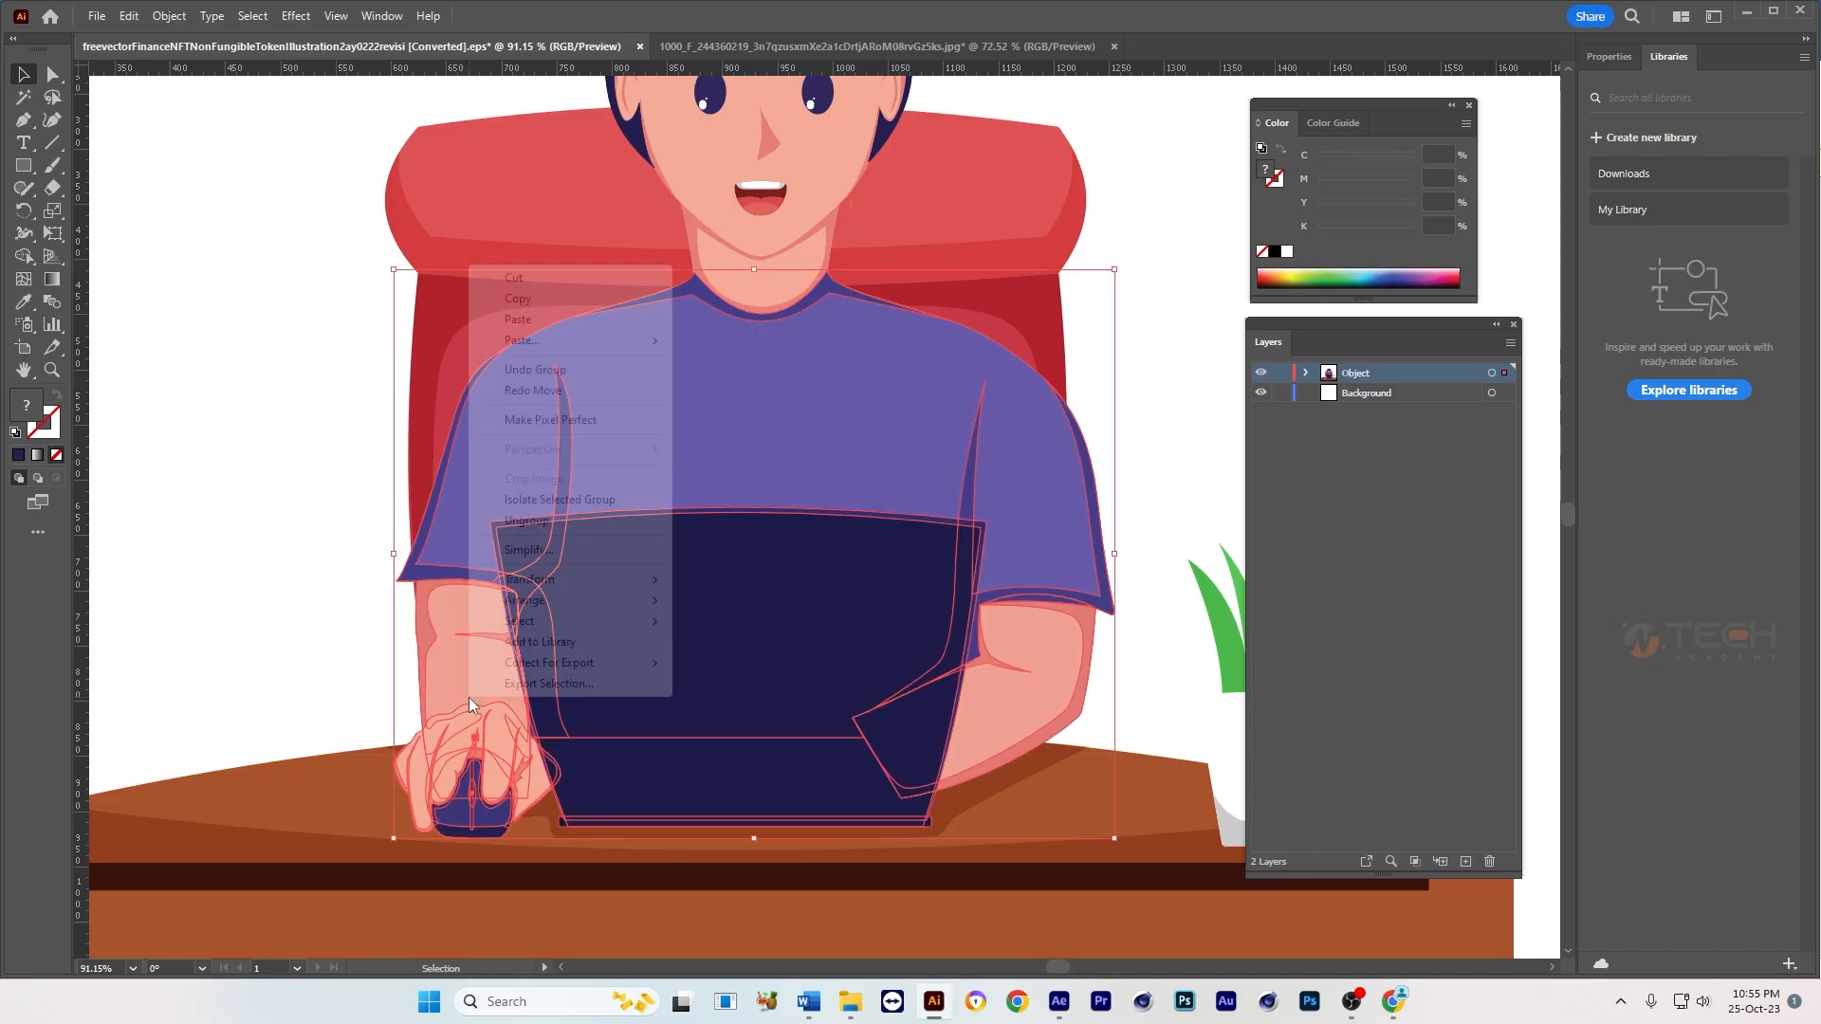
click(526, 520)
Step: Try moving the arm and hand on the computer mouse away from the body, and undo the move
click(517, 712)
click(518, 711)
drag(487, 732, 358, 730)
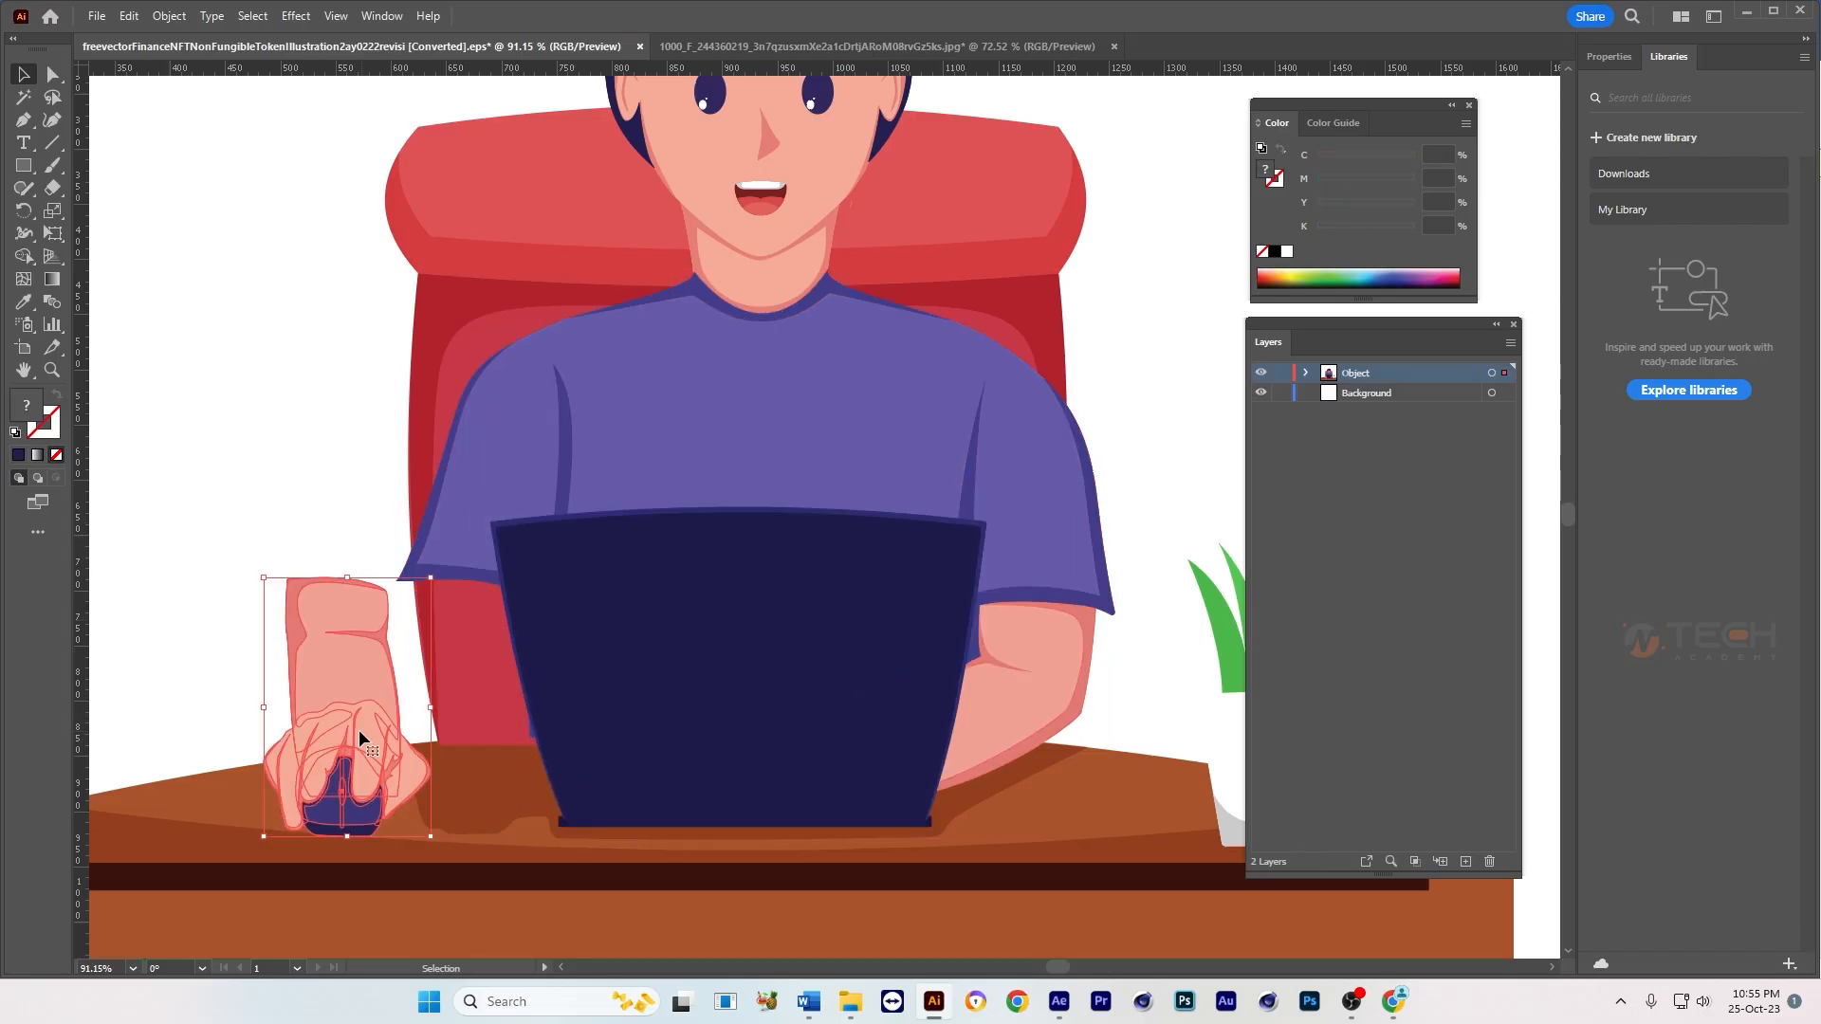
key(ctrl+z)
Step: Check how the laptop and the arm beside the plant are separated, try moving part of that arm, and undo the move
drag(977, 712, 887, 720)
click(688, 684)
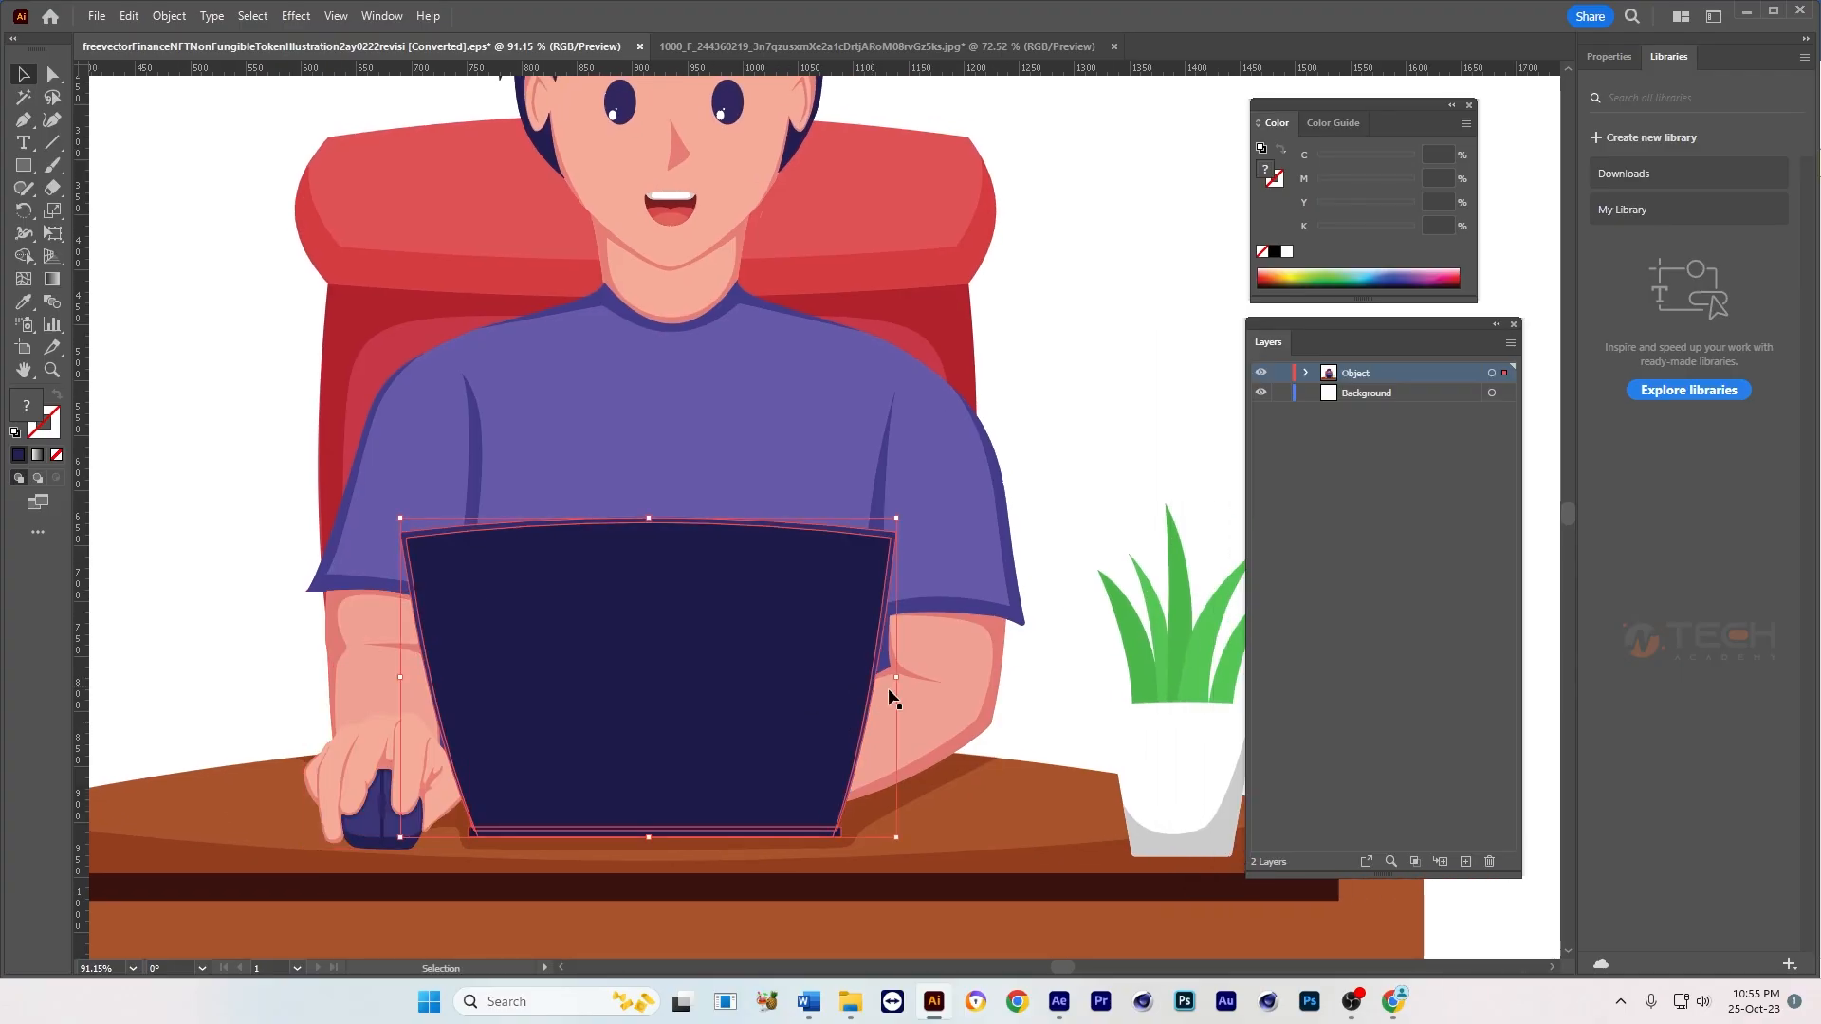
click(931, 684)
click(697, 687)
click(939, 691)
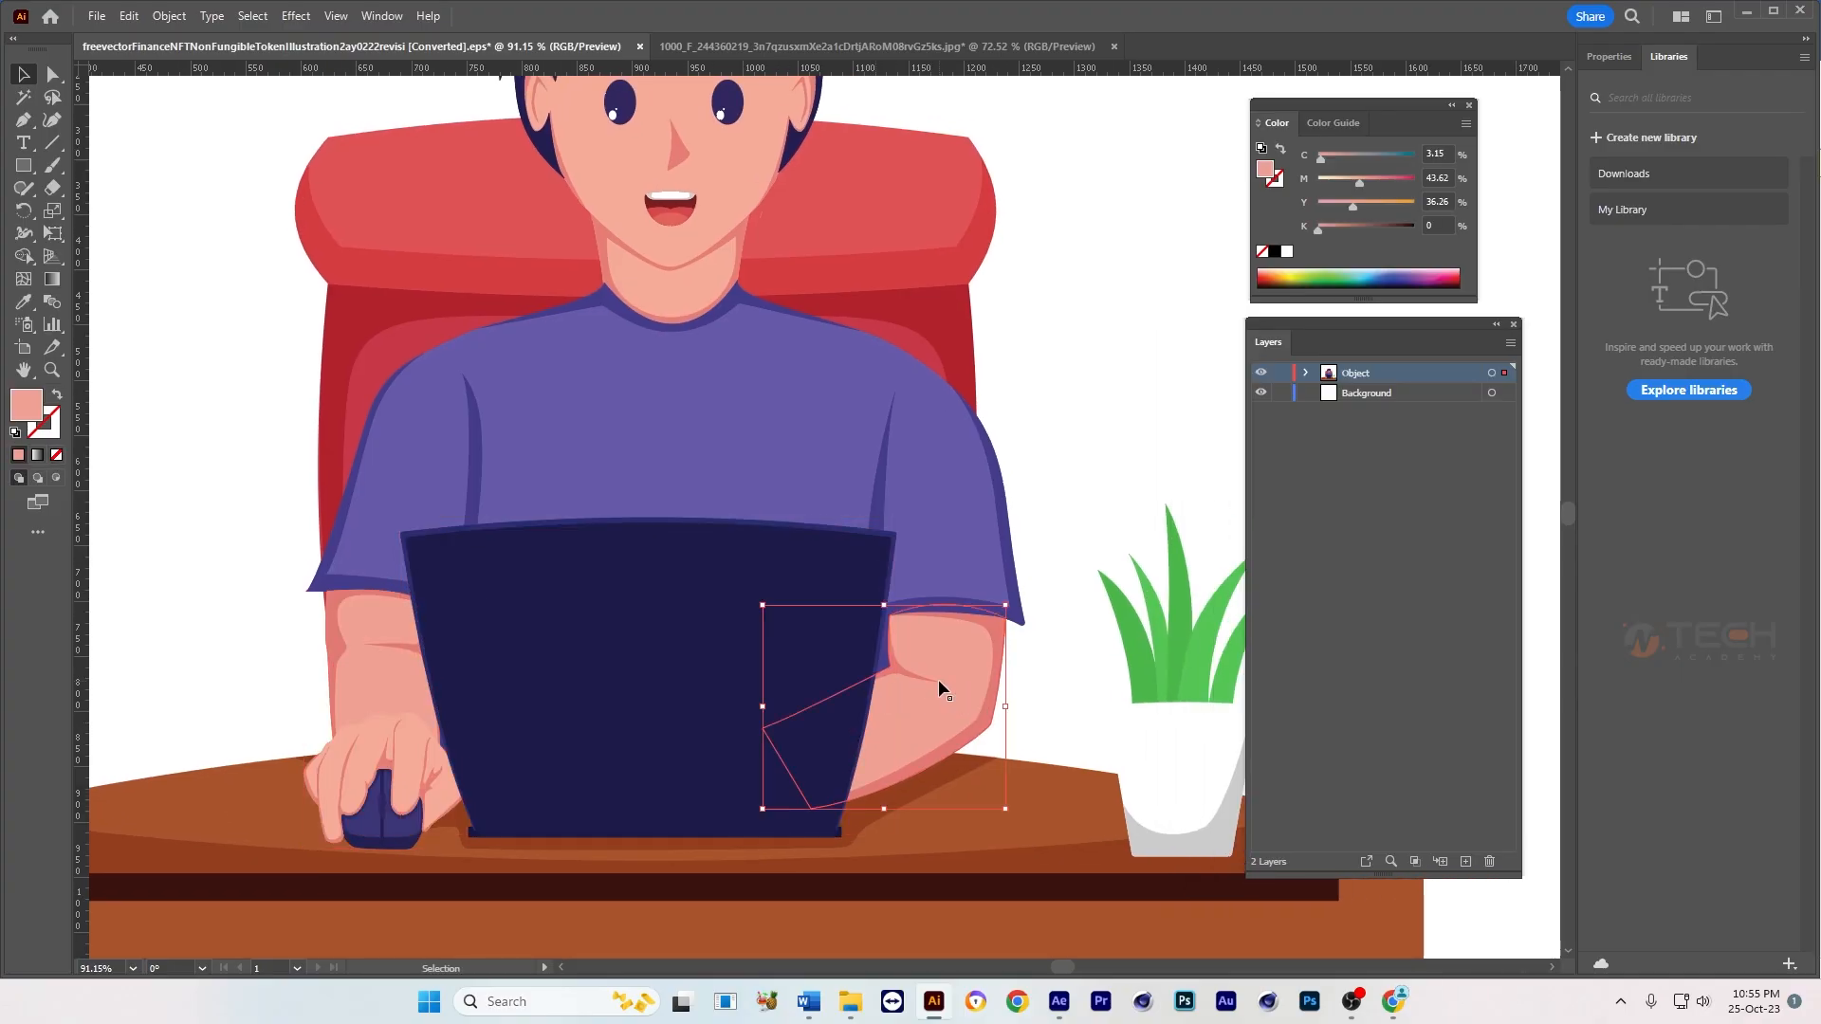
click(1040, 678)
click(978, 648)
drag(1000, 636, 1055, 673)
key(ctrl+z)
click(1055, 673)
Step: Group the skin, shadow and elbow fold shapes of the arm beside the plant after a test move that is undone
click(910, 664)
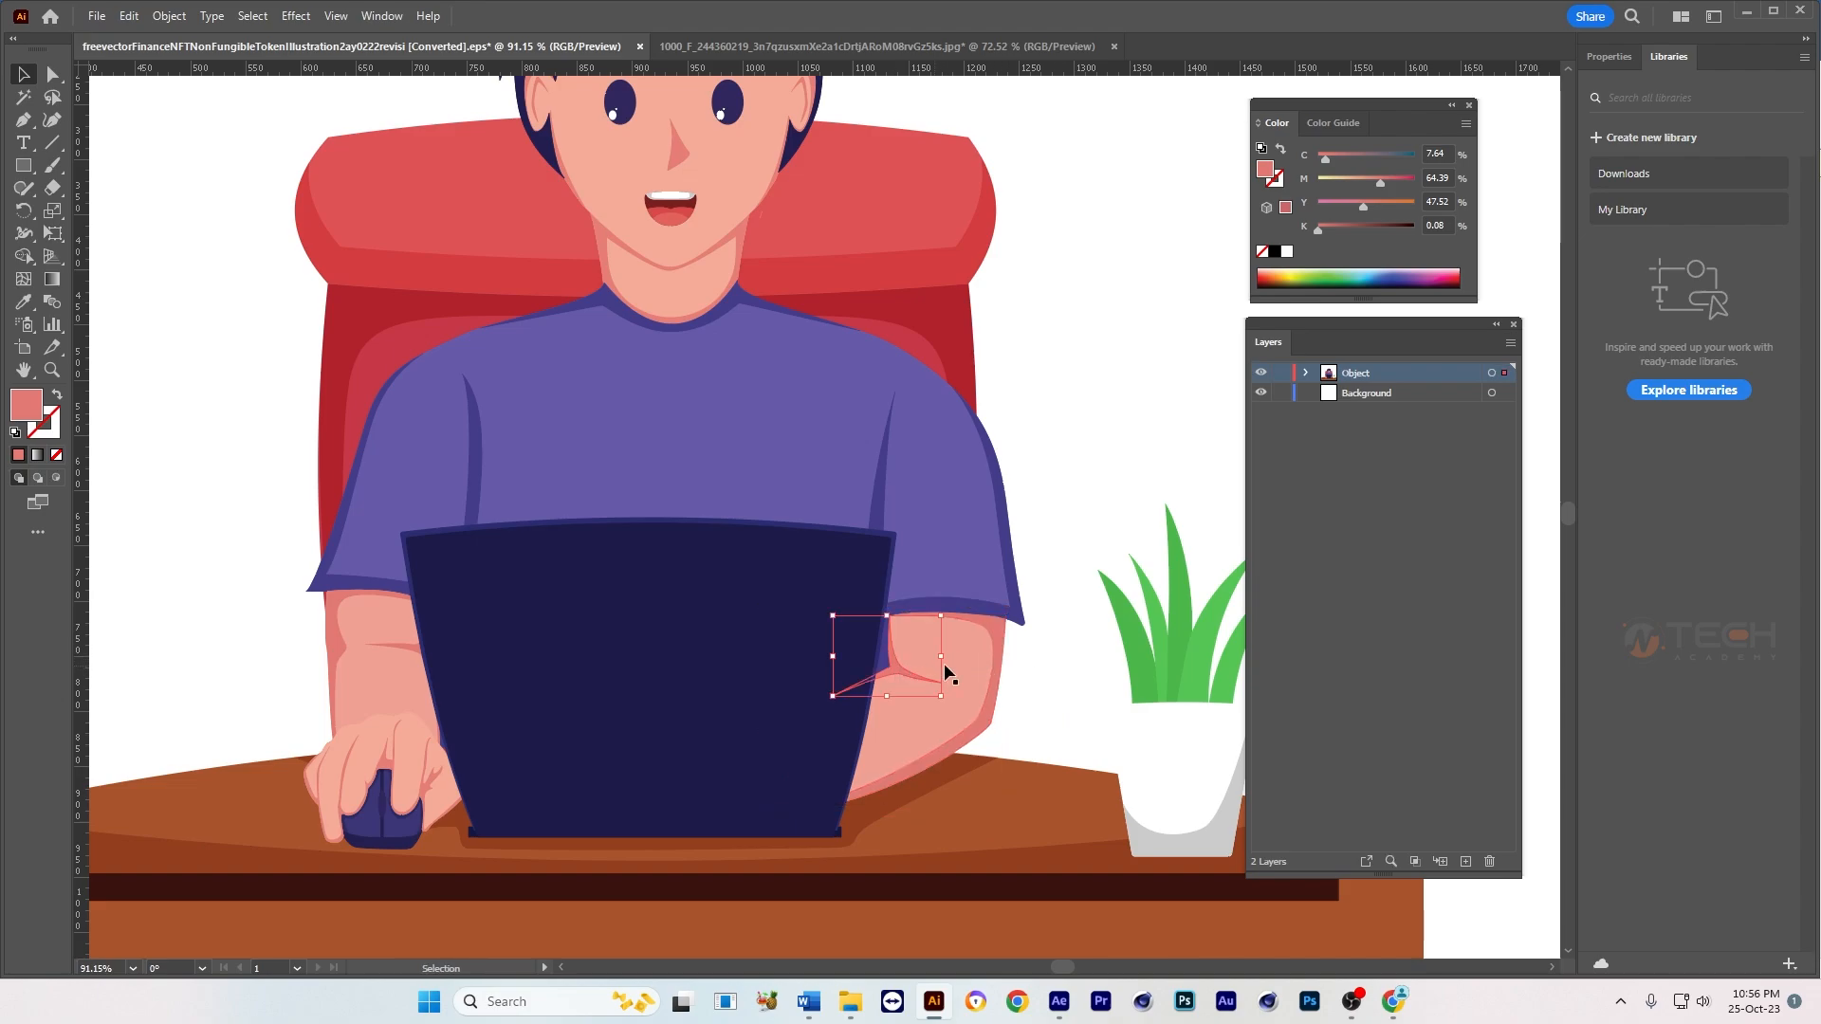
shift+click(989, 641)
drag(987, 639, 1048, 651)
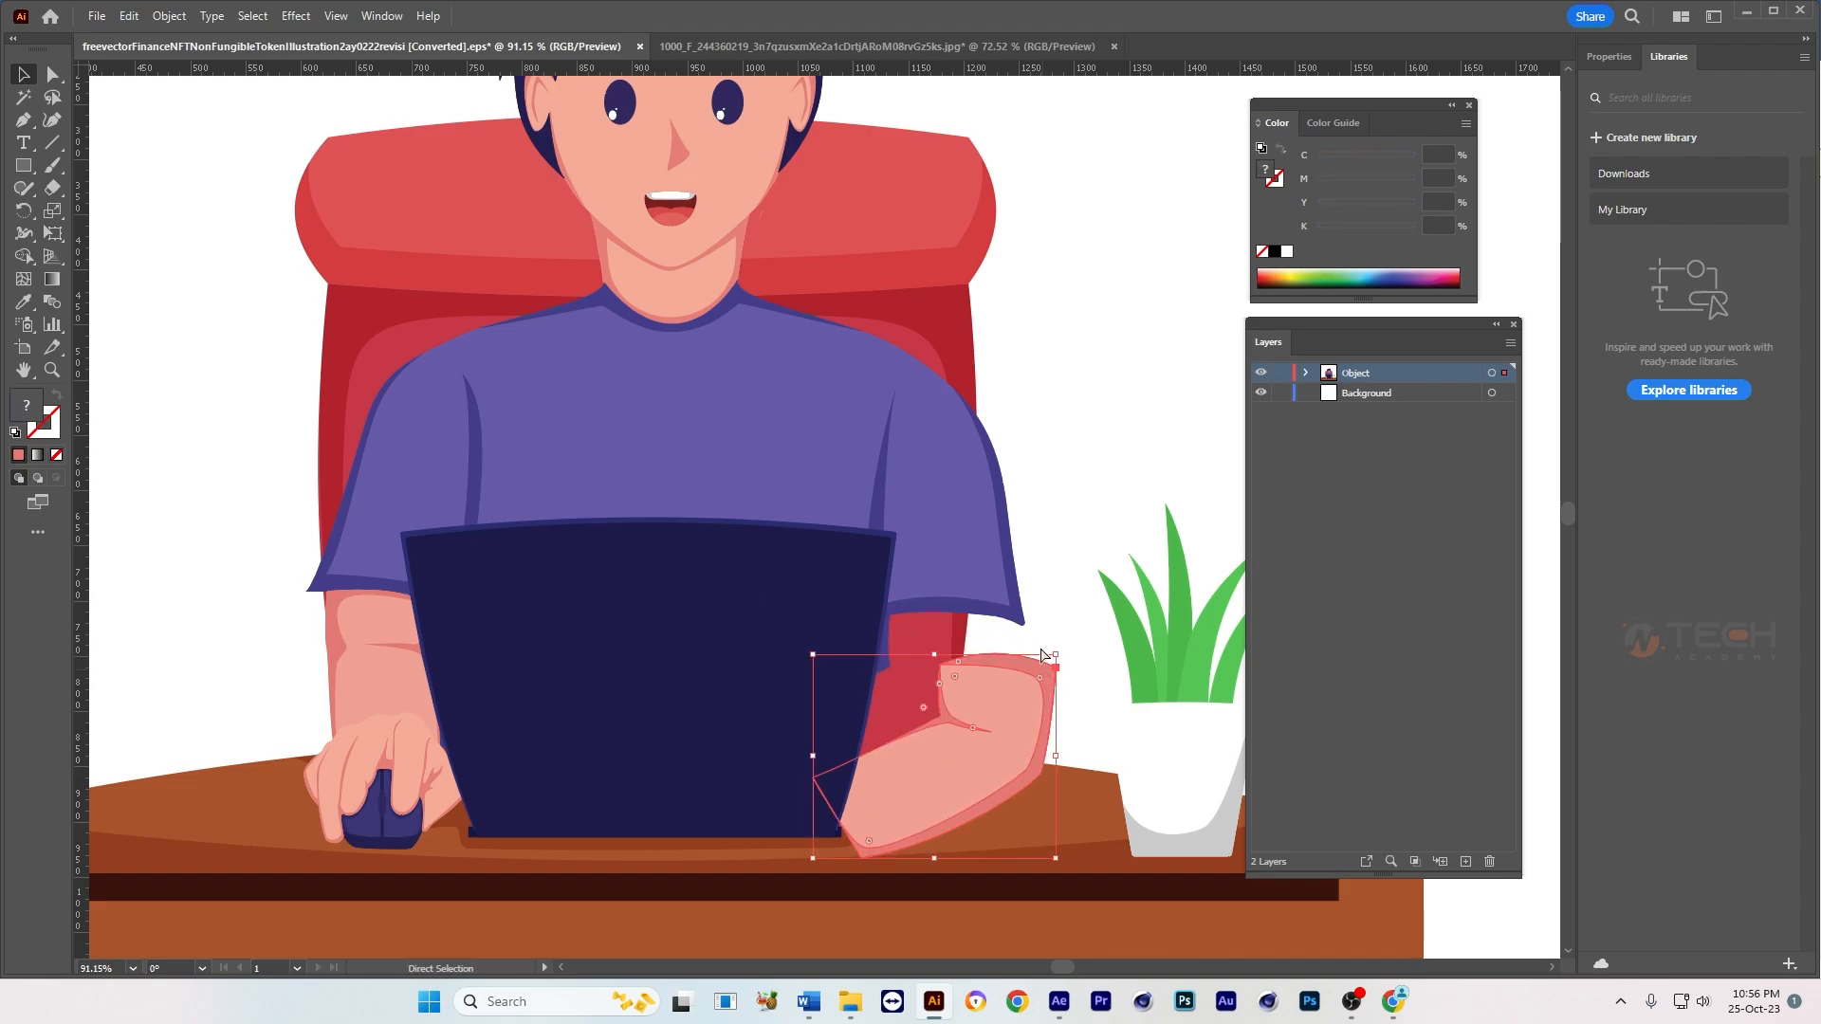
key(ctrl+z)
key(a)
key(v)
click(902, 677)
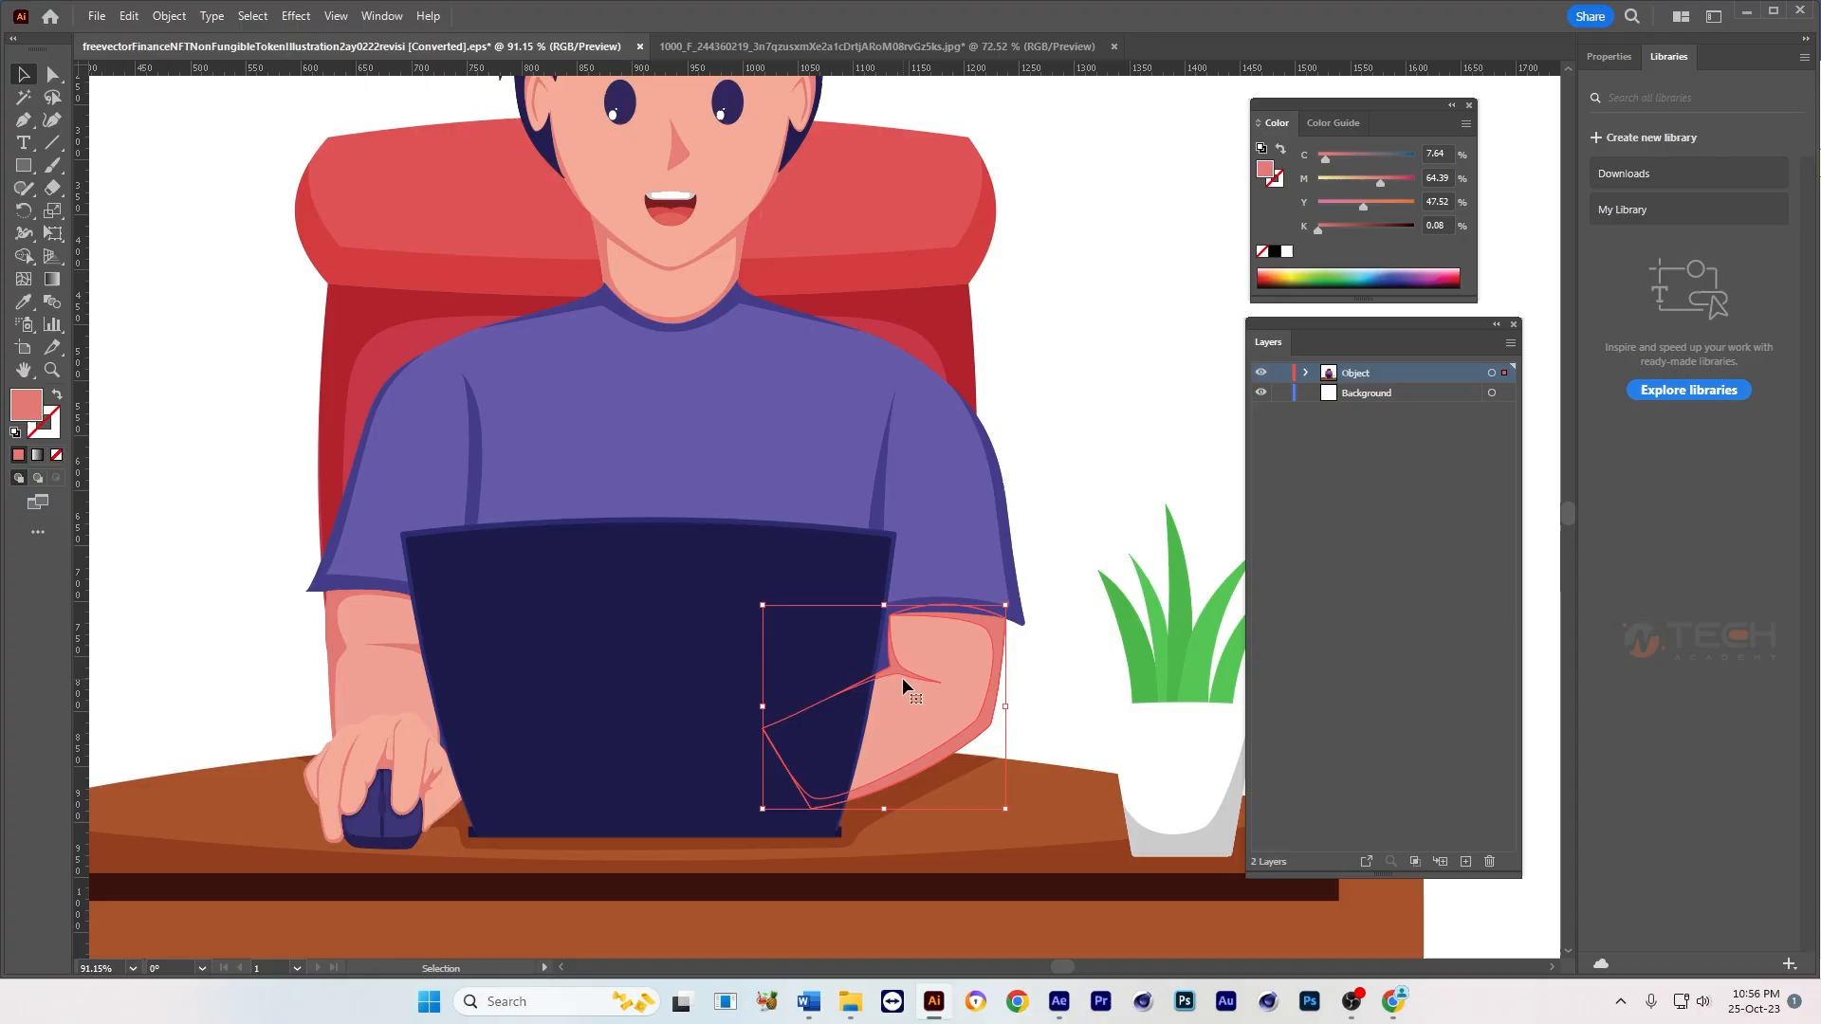
Step: Try moving the shirt's main purple shape sideways without its shadows, and undo the move
click(914, 446)
drag(979, 493, 1152, 463)
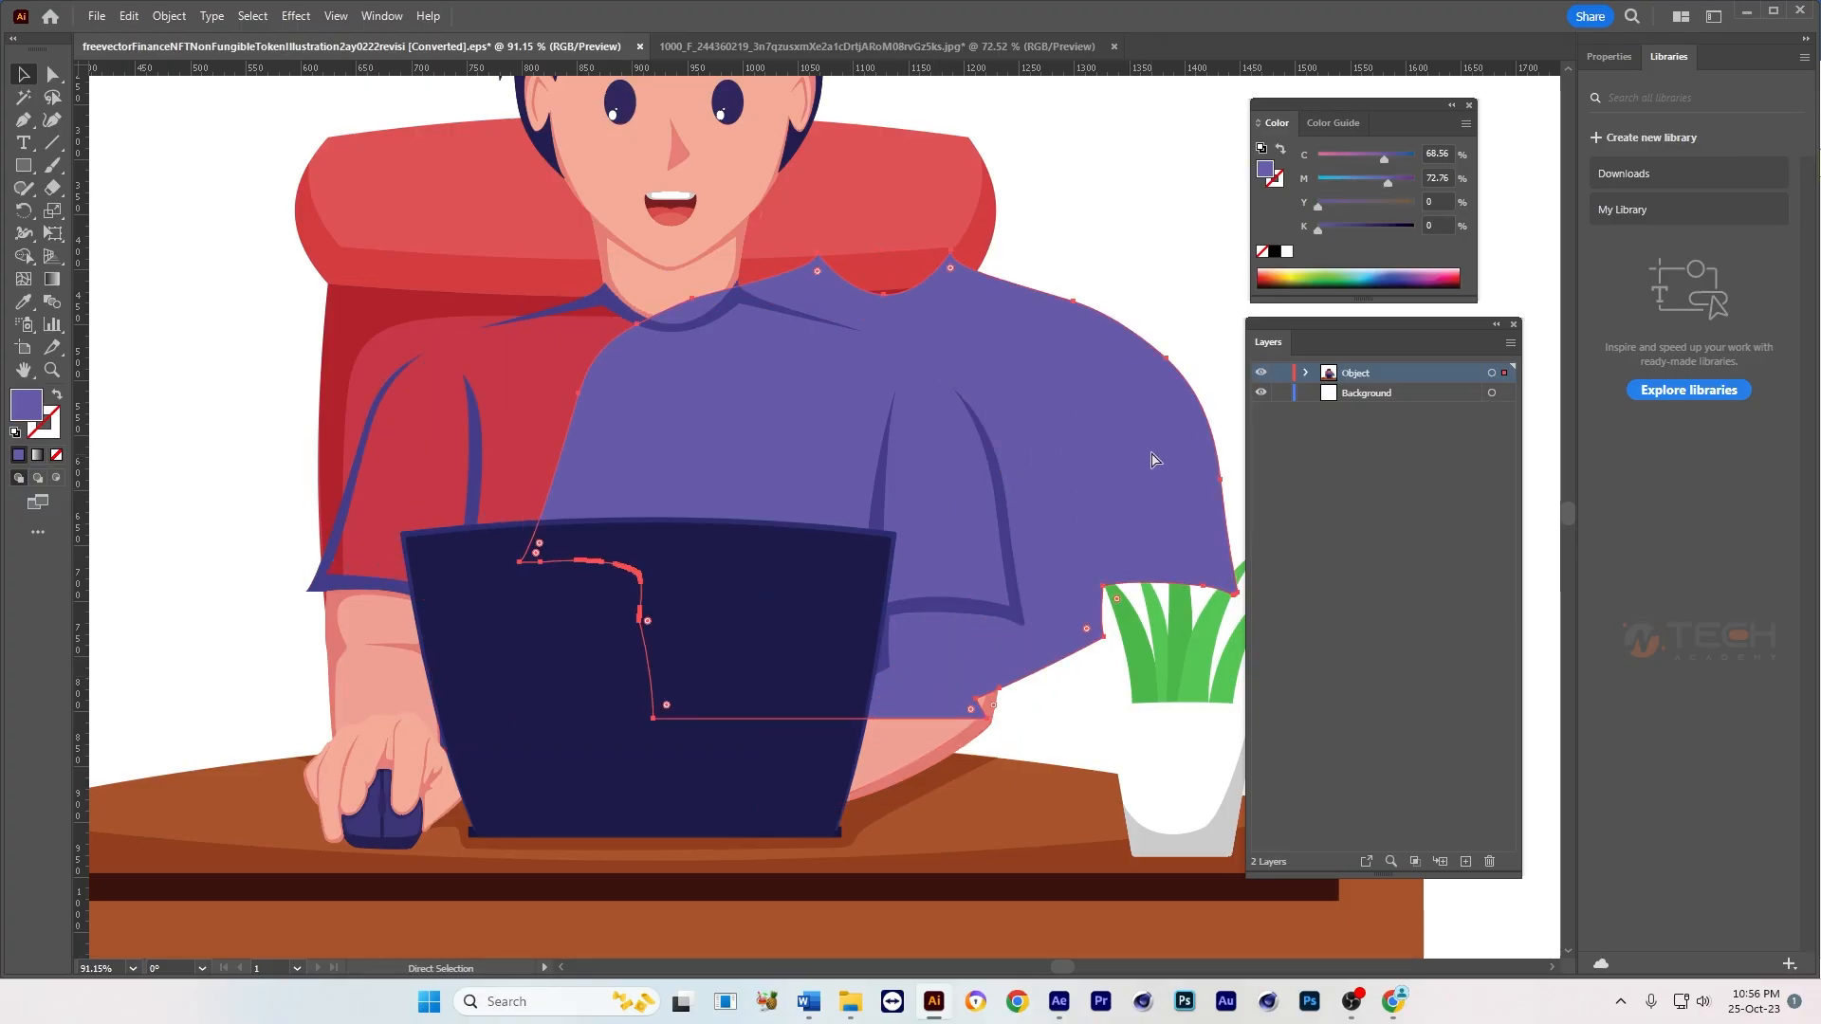
key(ctrl+z)
key(space)
drag(980, 494, 1005, 522)
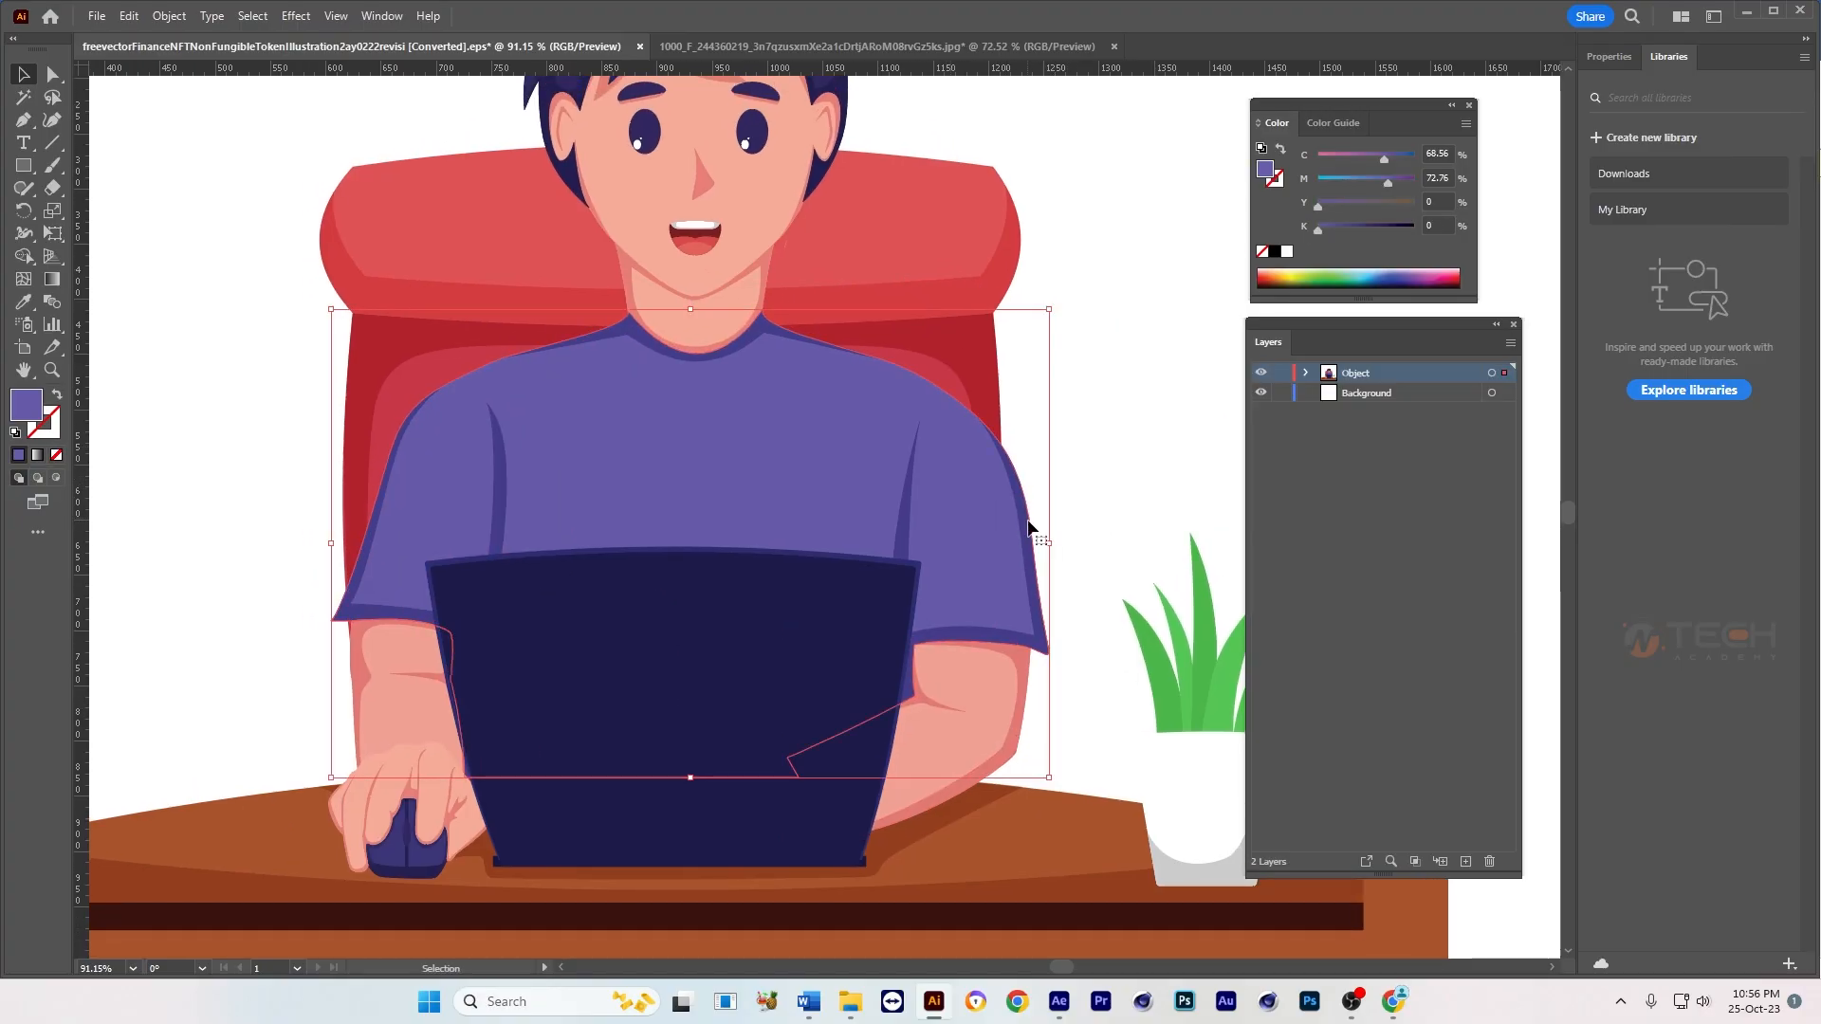
Step: Select the shirt with all its sleeve, collar and fold shadows, try moving them together, and undo the move
shift+click(936, 513)
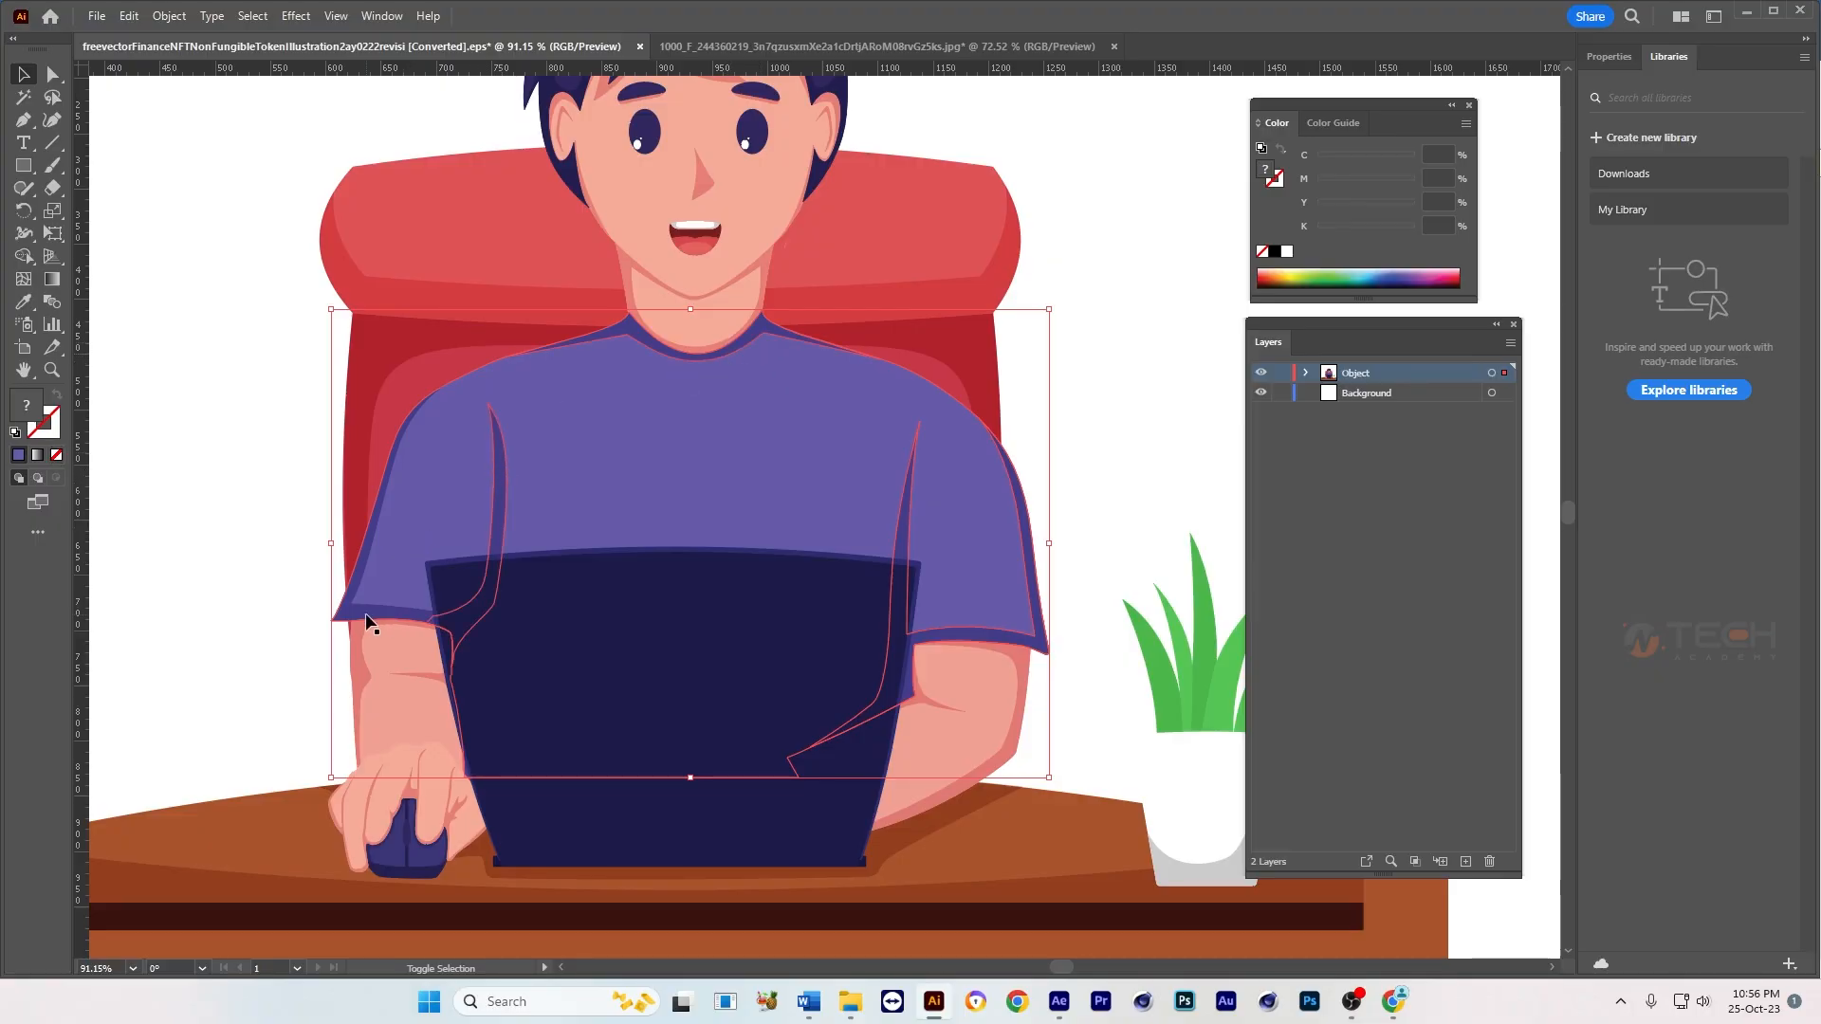
drag(685, 493, 1013, 493)
key(ctrl+z)
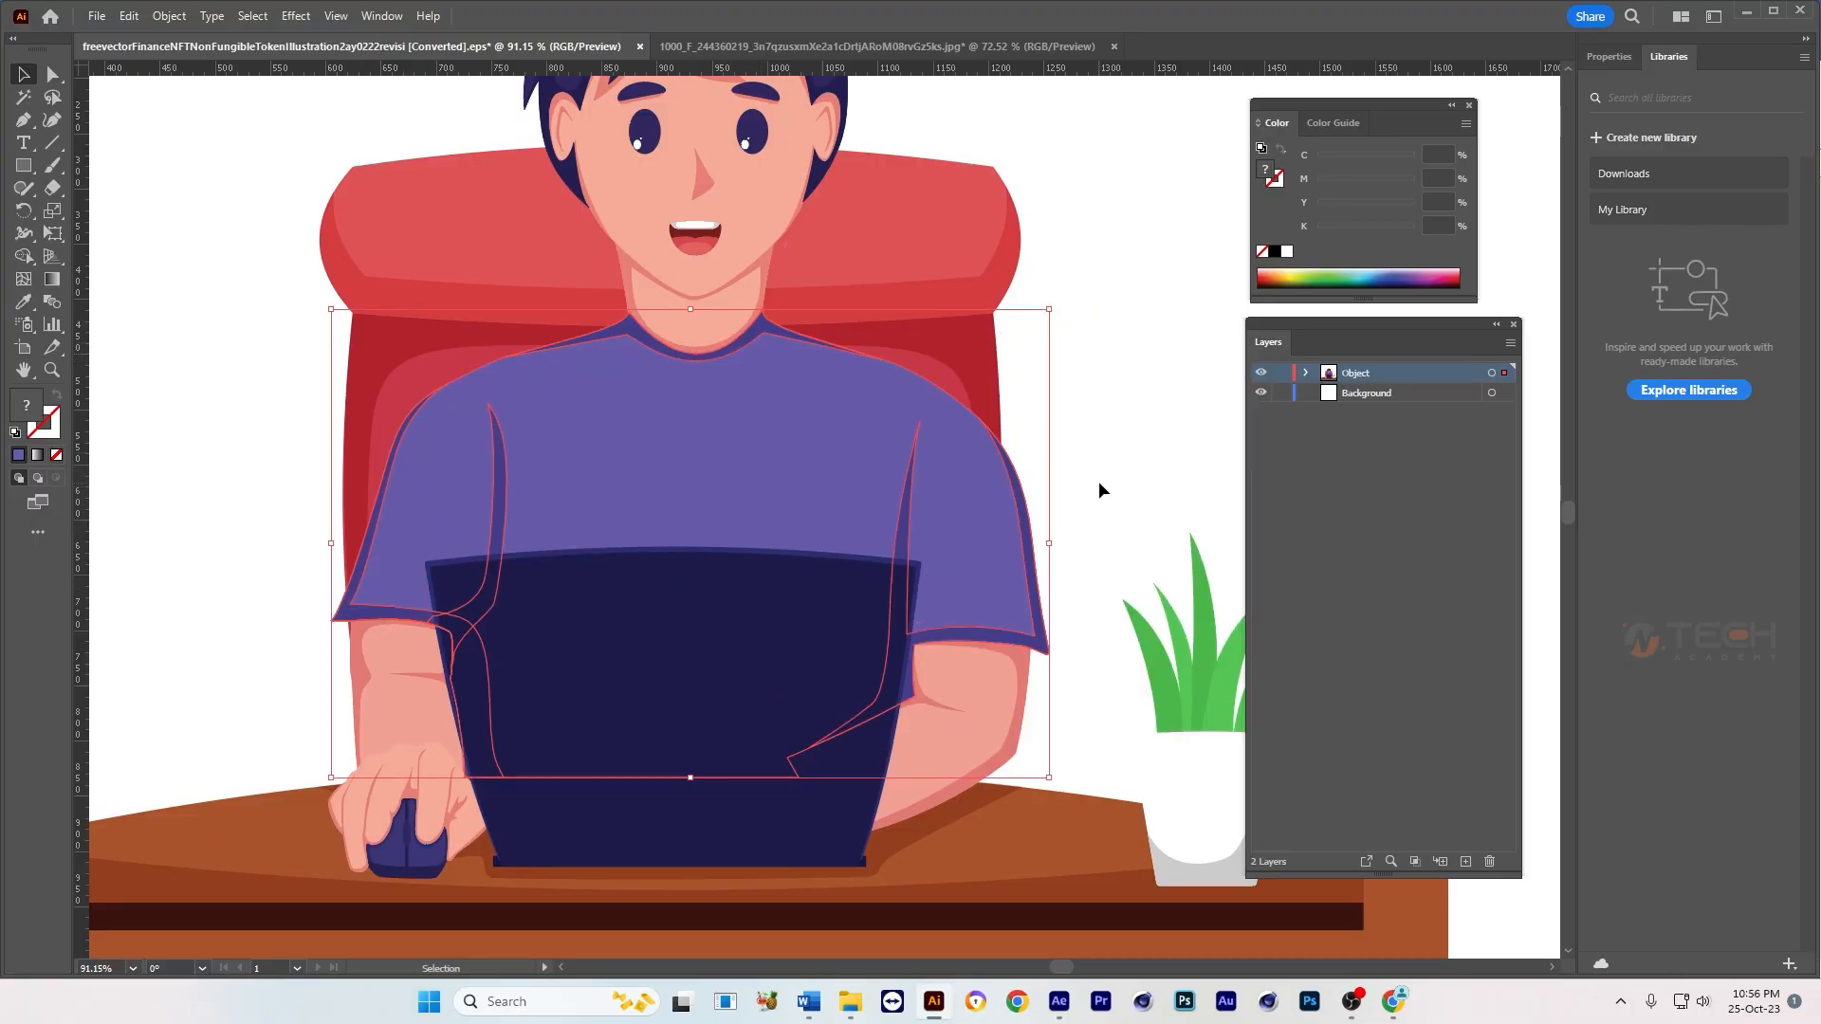
key(ctrl+shift+b)
drag(740, 479, 1031, 479)
key(ctrl+shift+b)
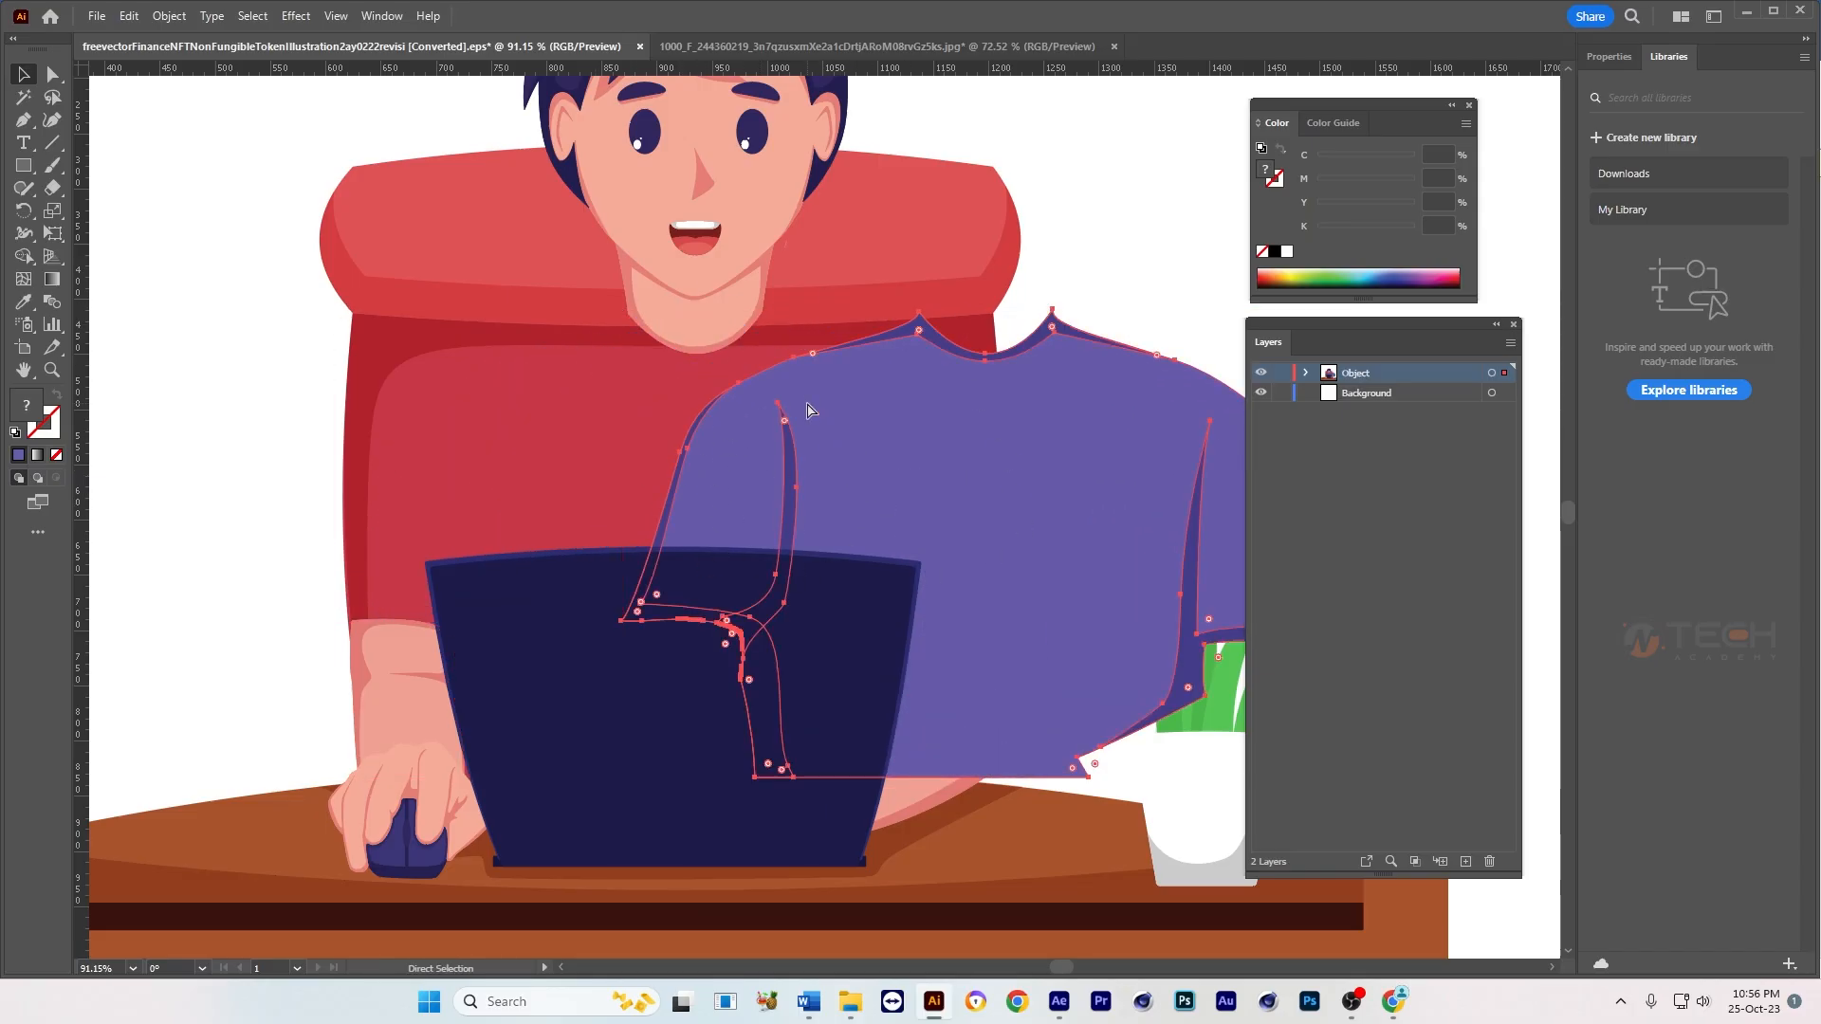
key(ctrl+z)
scroll(949, 474, right, 1)
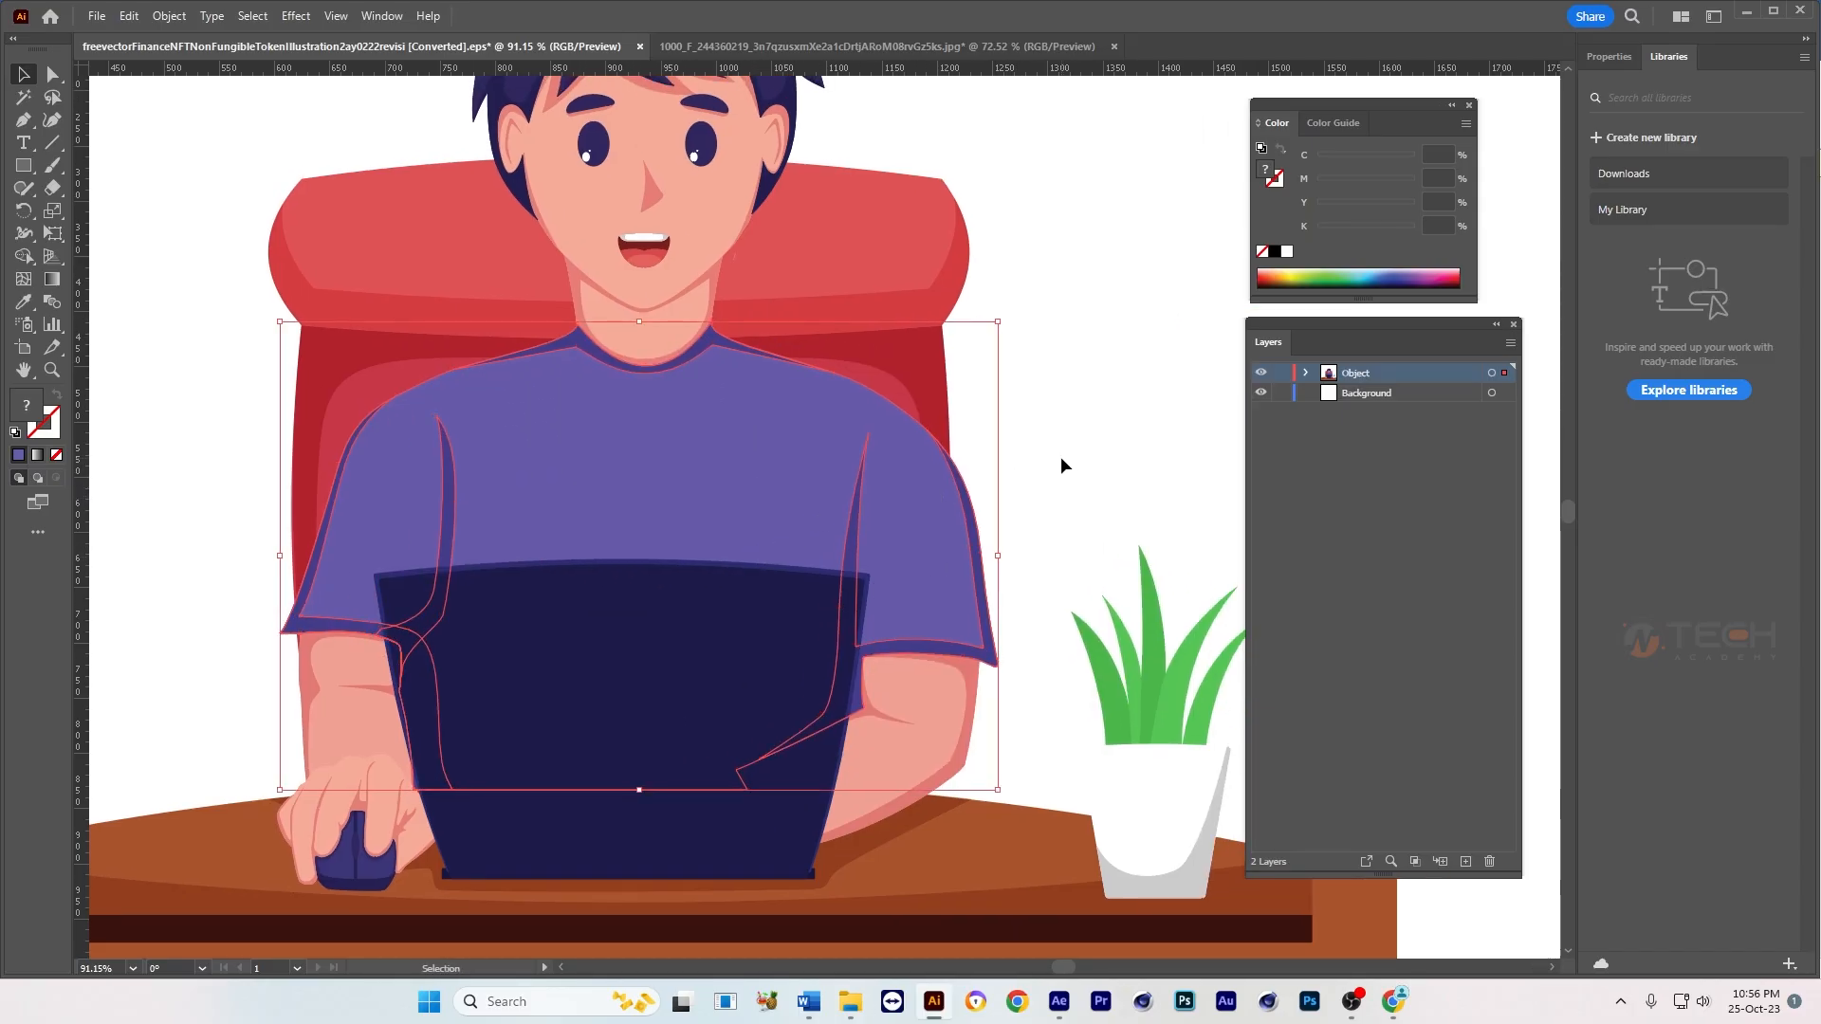
Step: Bring the selected shirt shapes to the front and group them
key(ctrl+shift+b)
key(ctrl+shift+bracketright)
key(ctrl+shift+b)
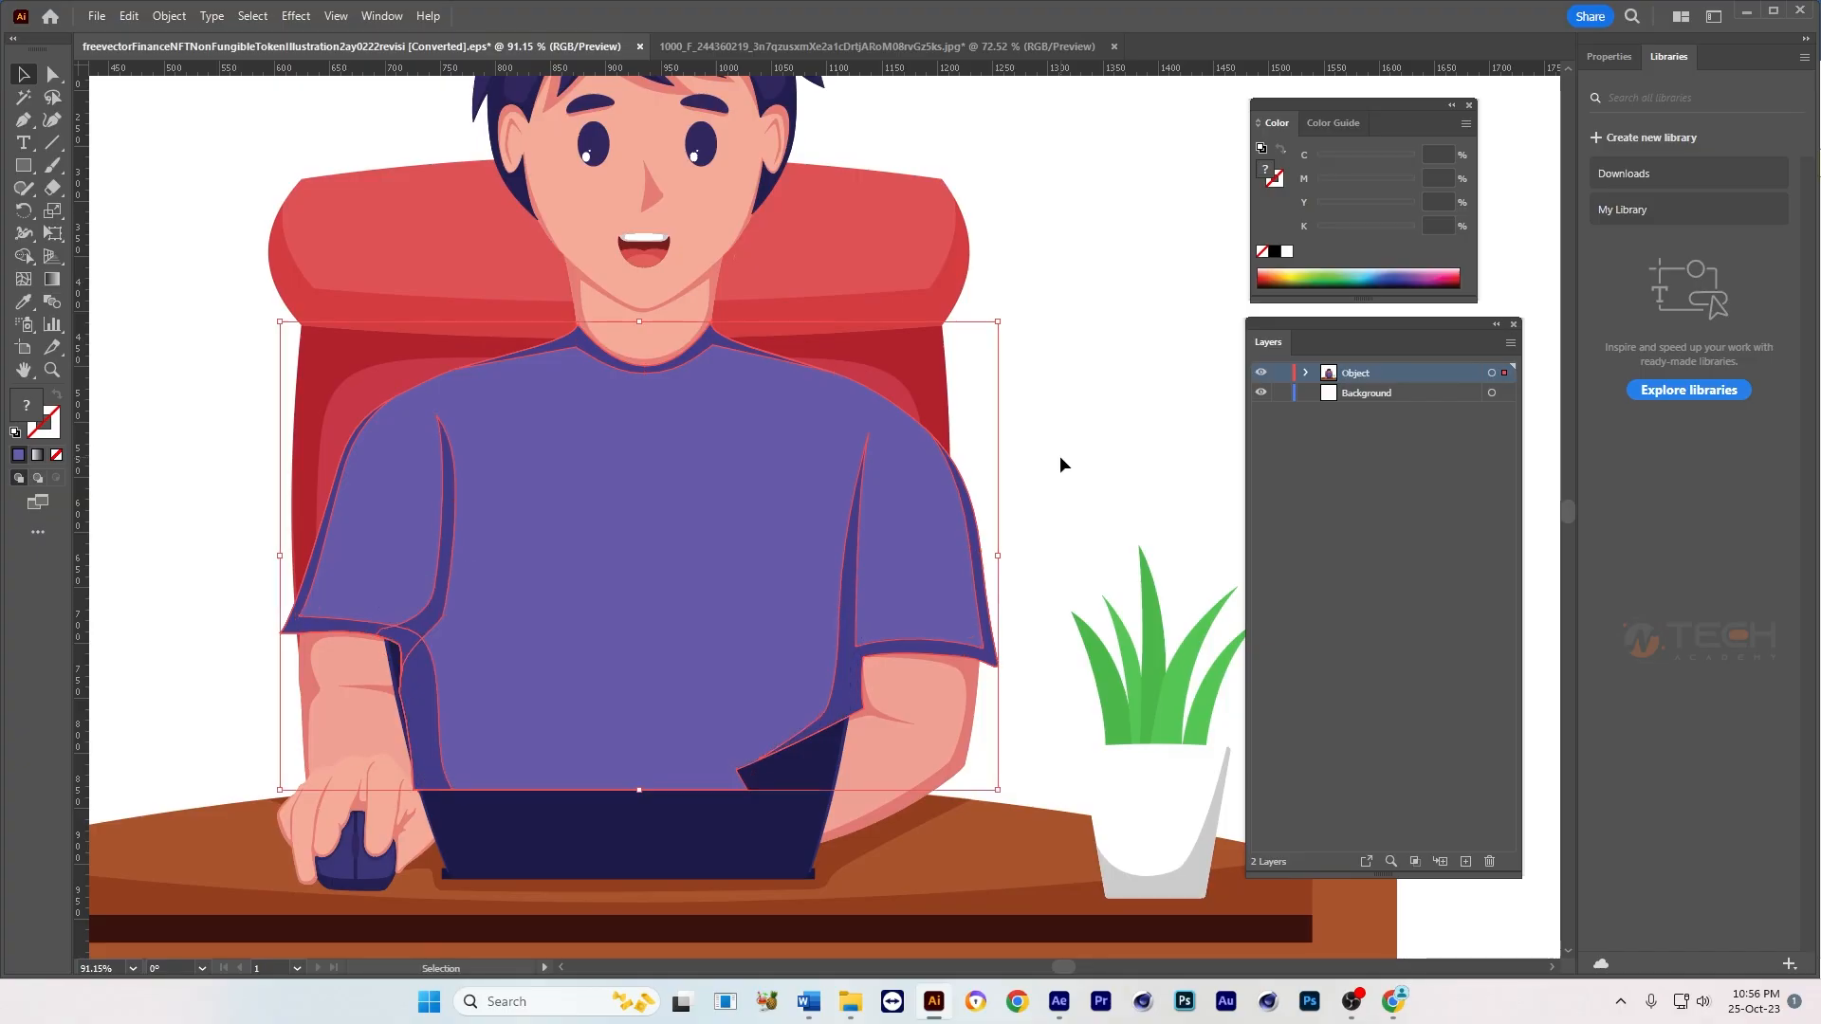
Step: Bring the laptop to the front so it sits over the shirt
click(1060, 456)
click(669, 707)
click(569, 853)
right_click(569, 854)
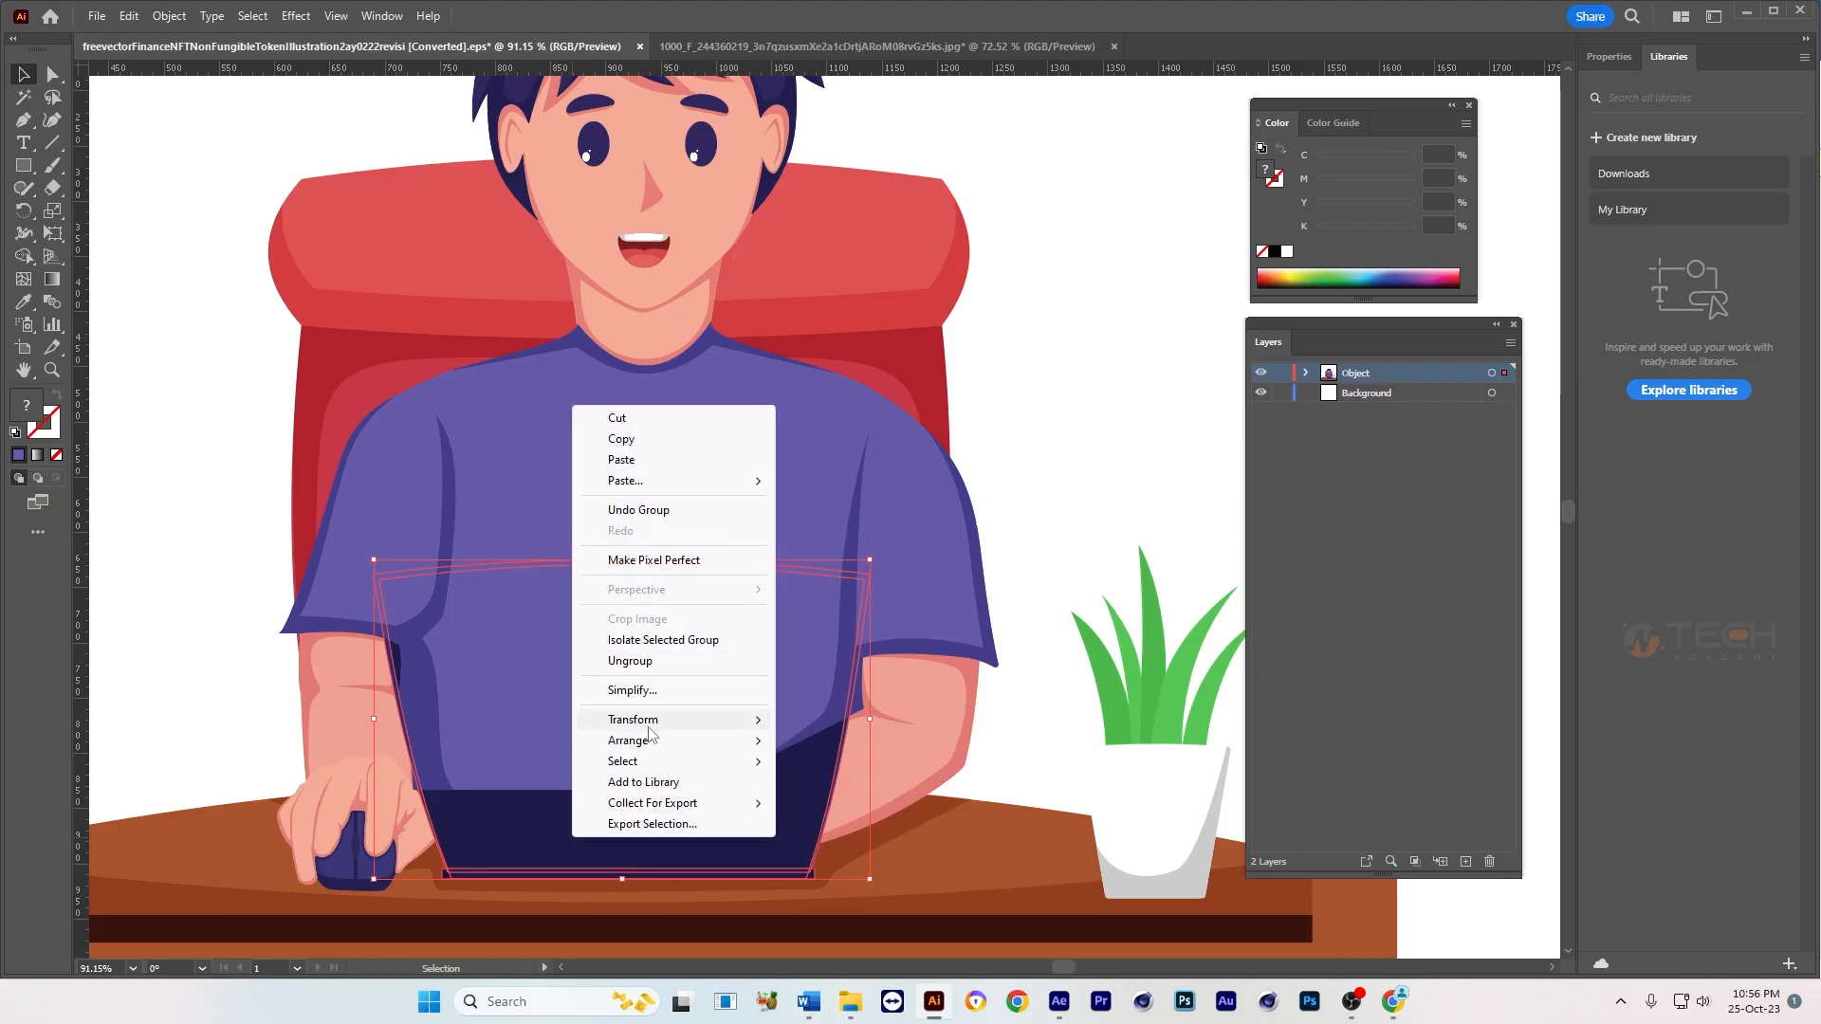
mouse_move(711, 742)
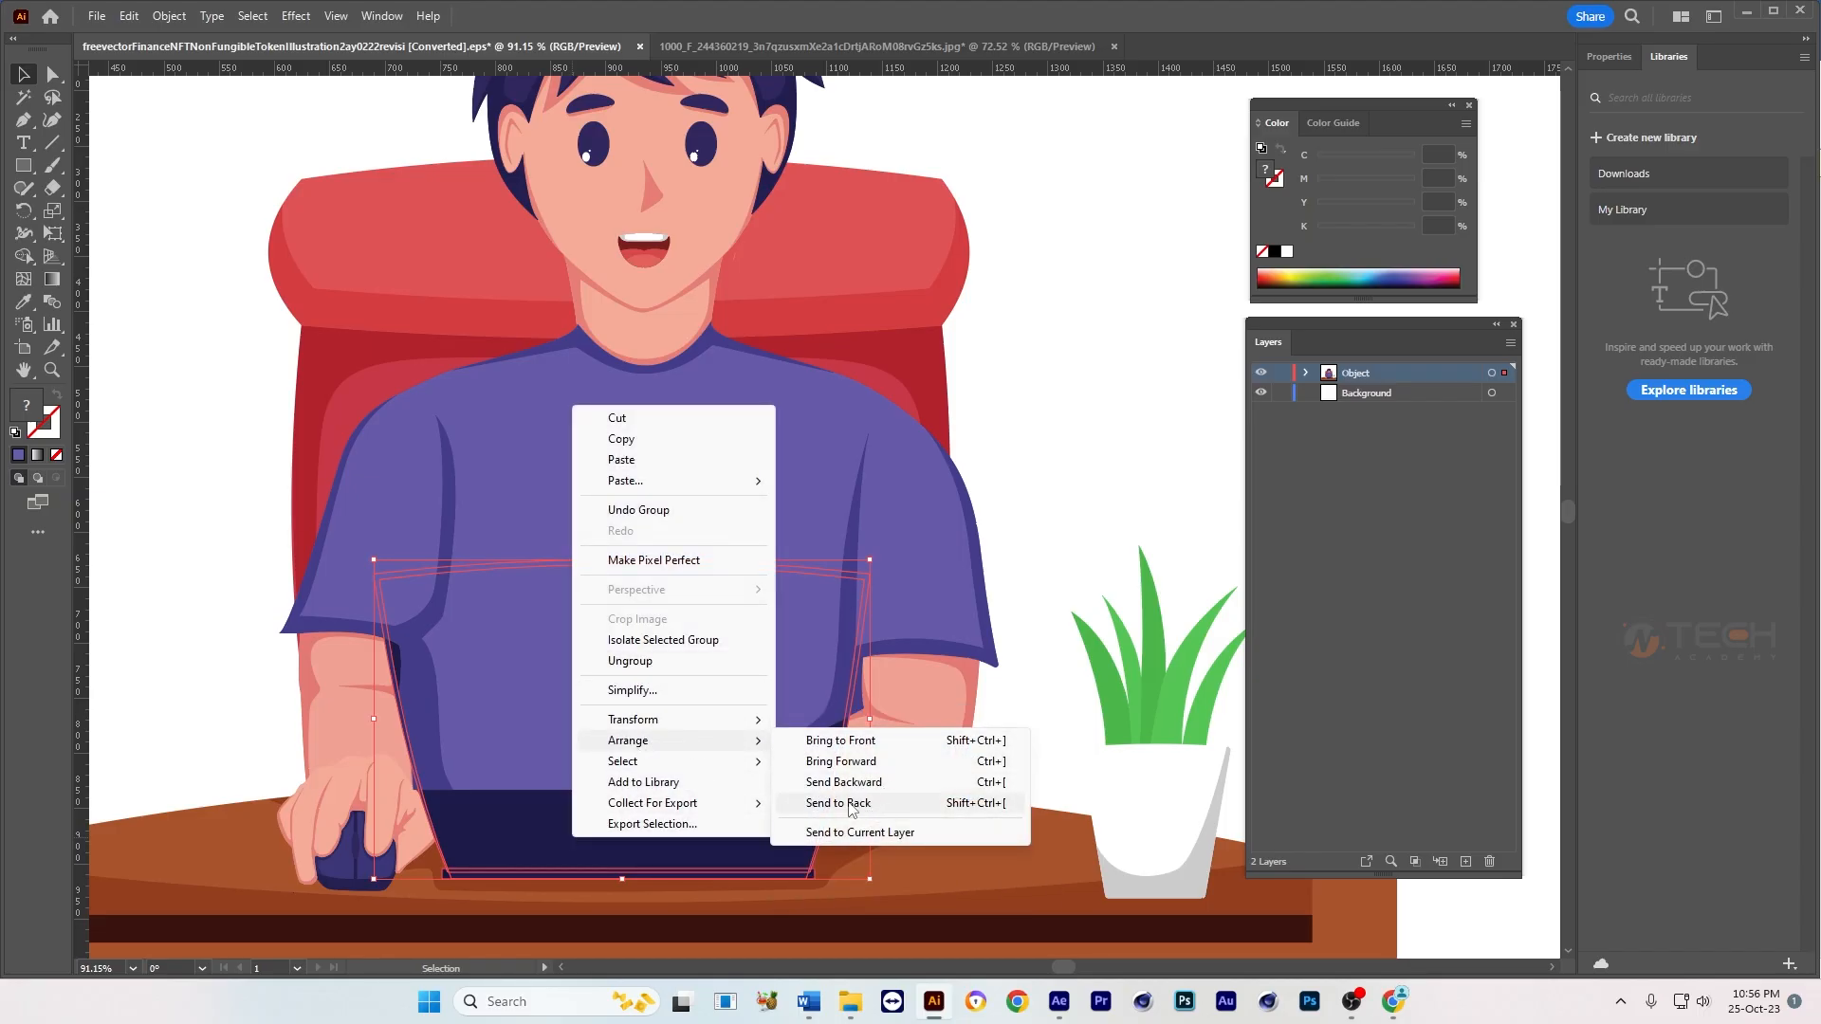
click(860, 741)
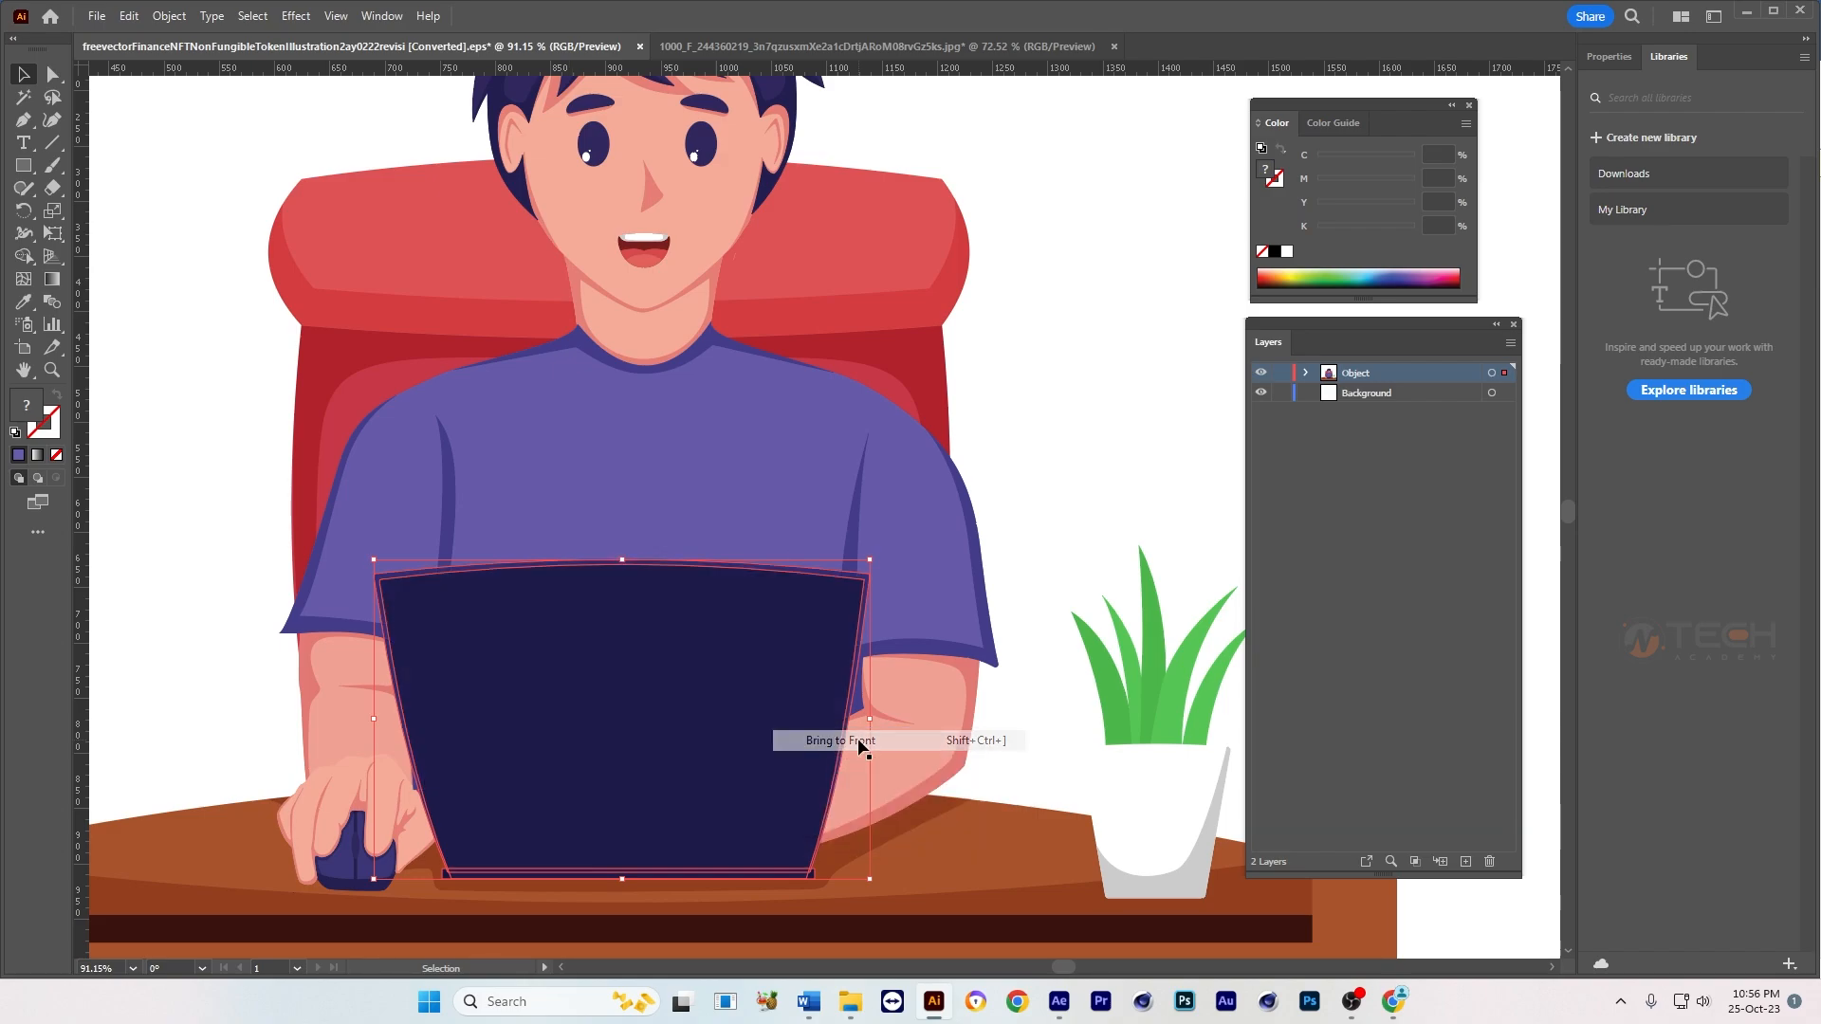
Step: Check how the chair, arm and face are grouped by selecting each of them in the artwork
click(1066, 497)
key(z)
drag(917, 650, 761, 662)
click(786, 538)
click(687, 424)
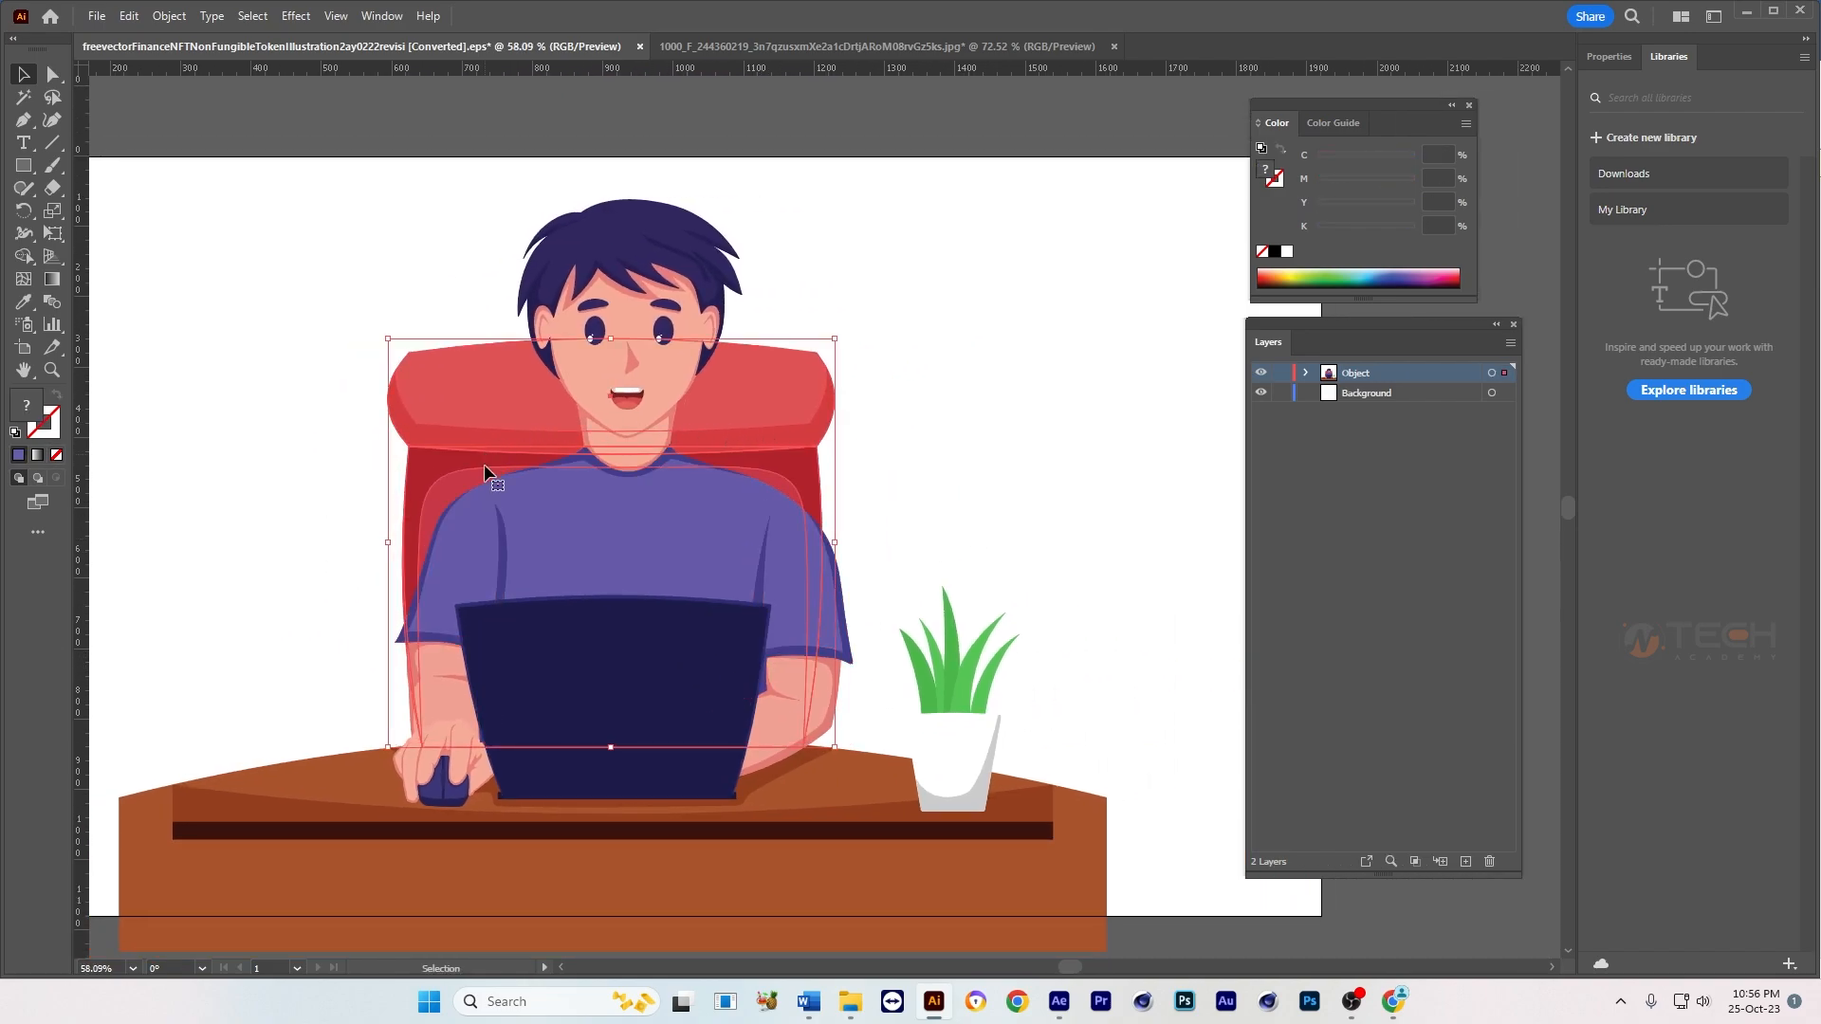
click(451, 698)
click(1039, 533)
click(650, 367)
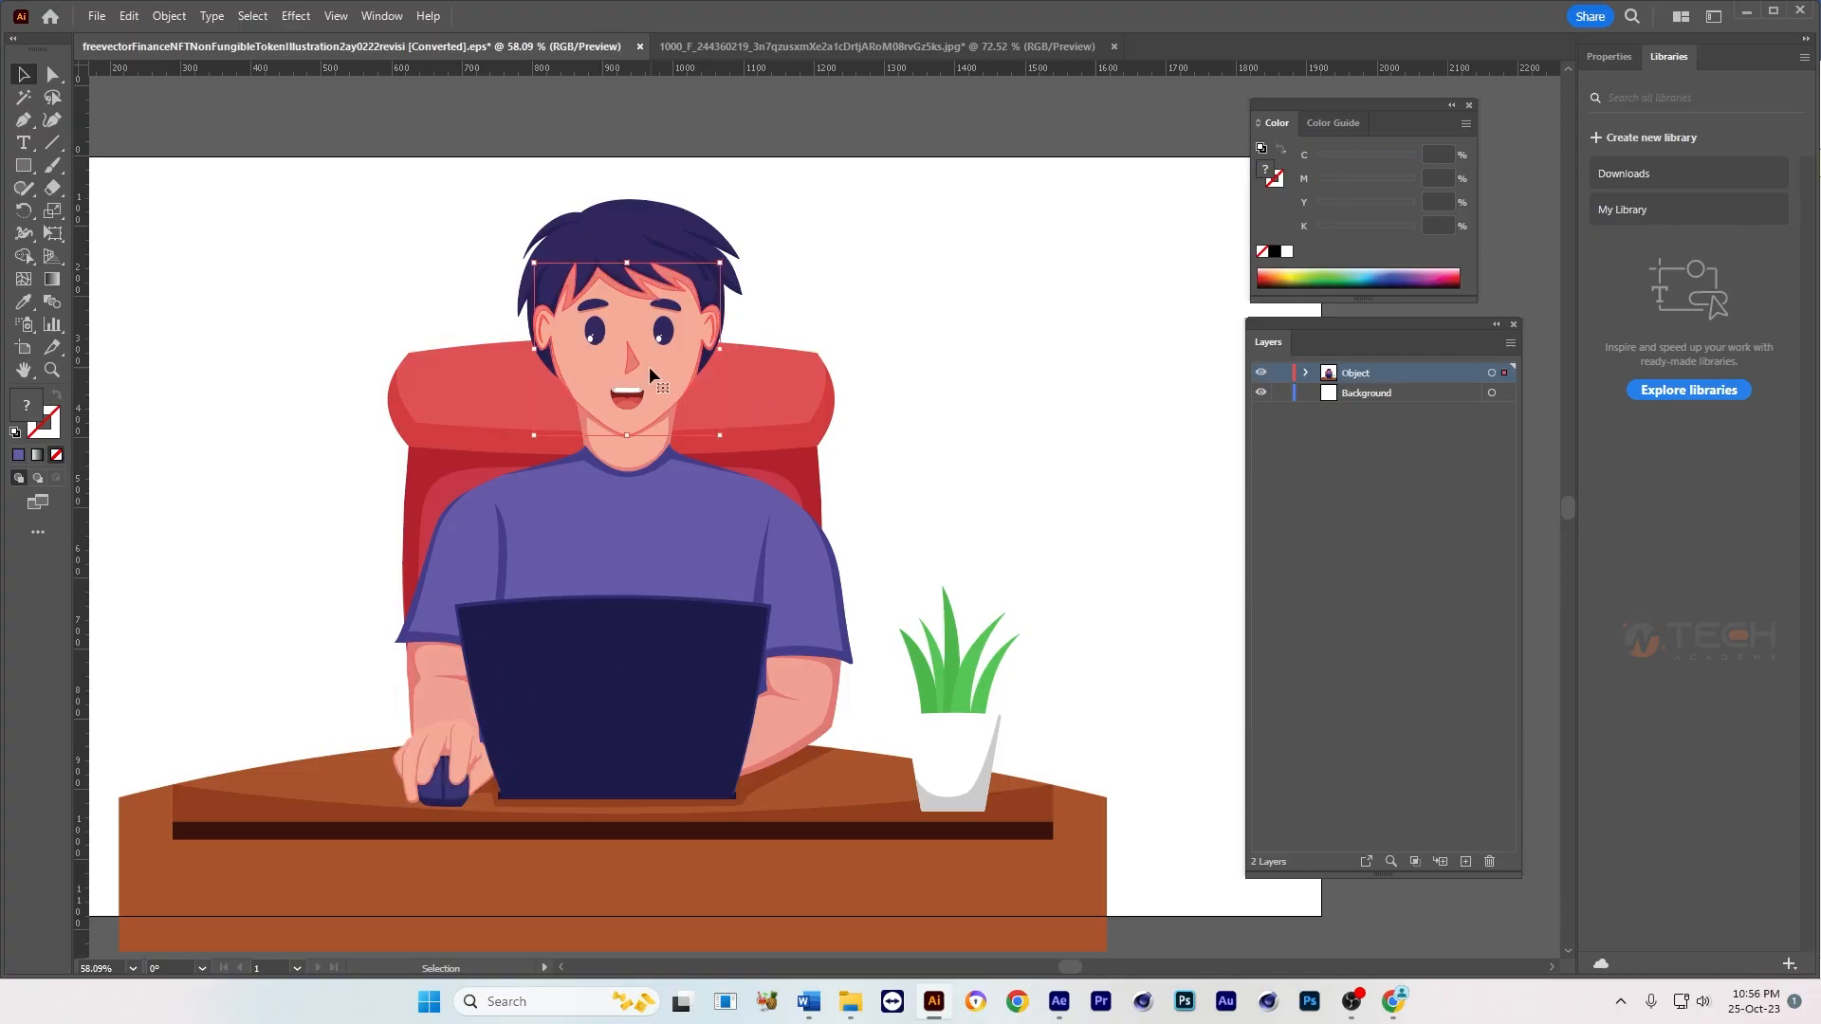
click(870, 332)
scroll(871, 332, down, 3)
Step: Delete the Background layer and release the Object layer's contents into separate layers, one per group
click(1351, 395)
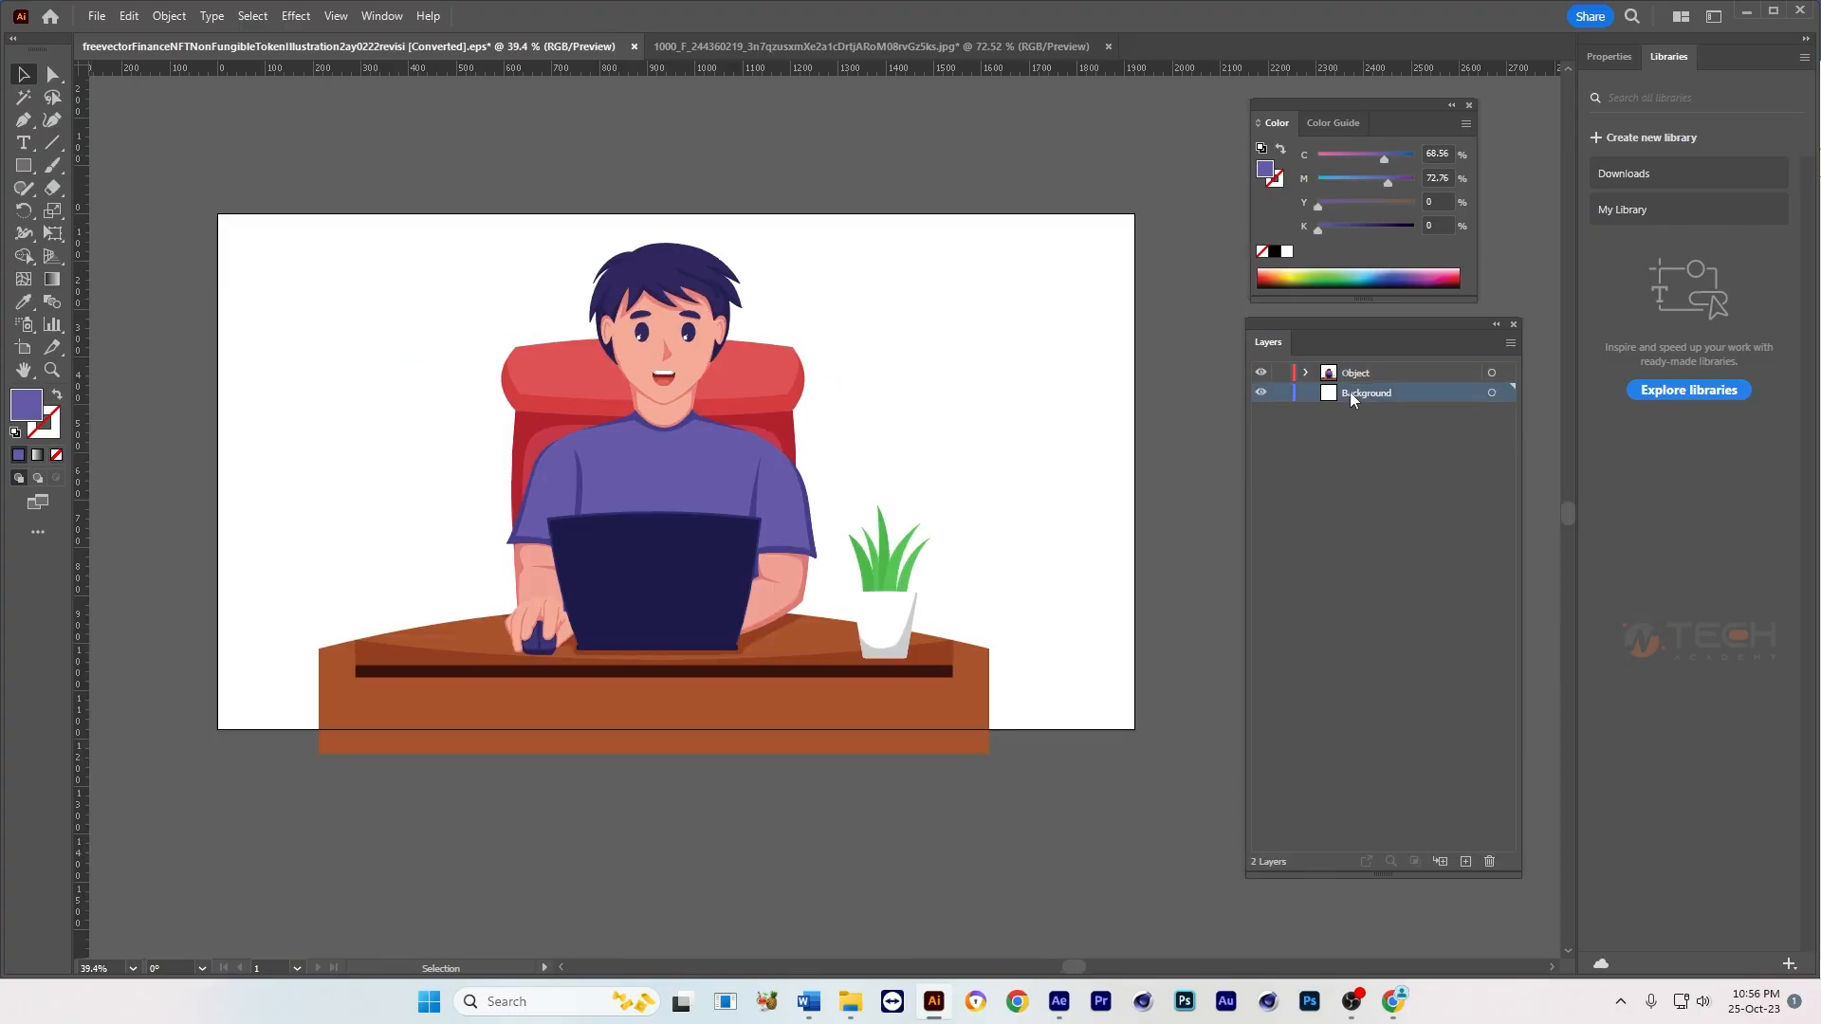
drag(1337, 331, 1051, 313)
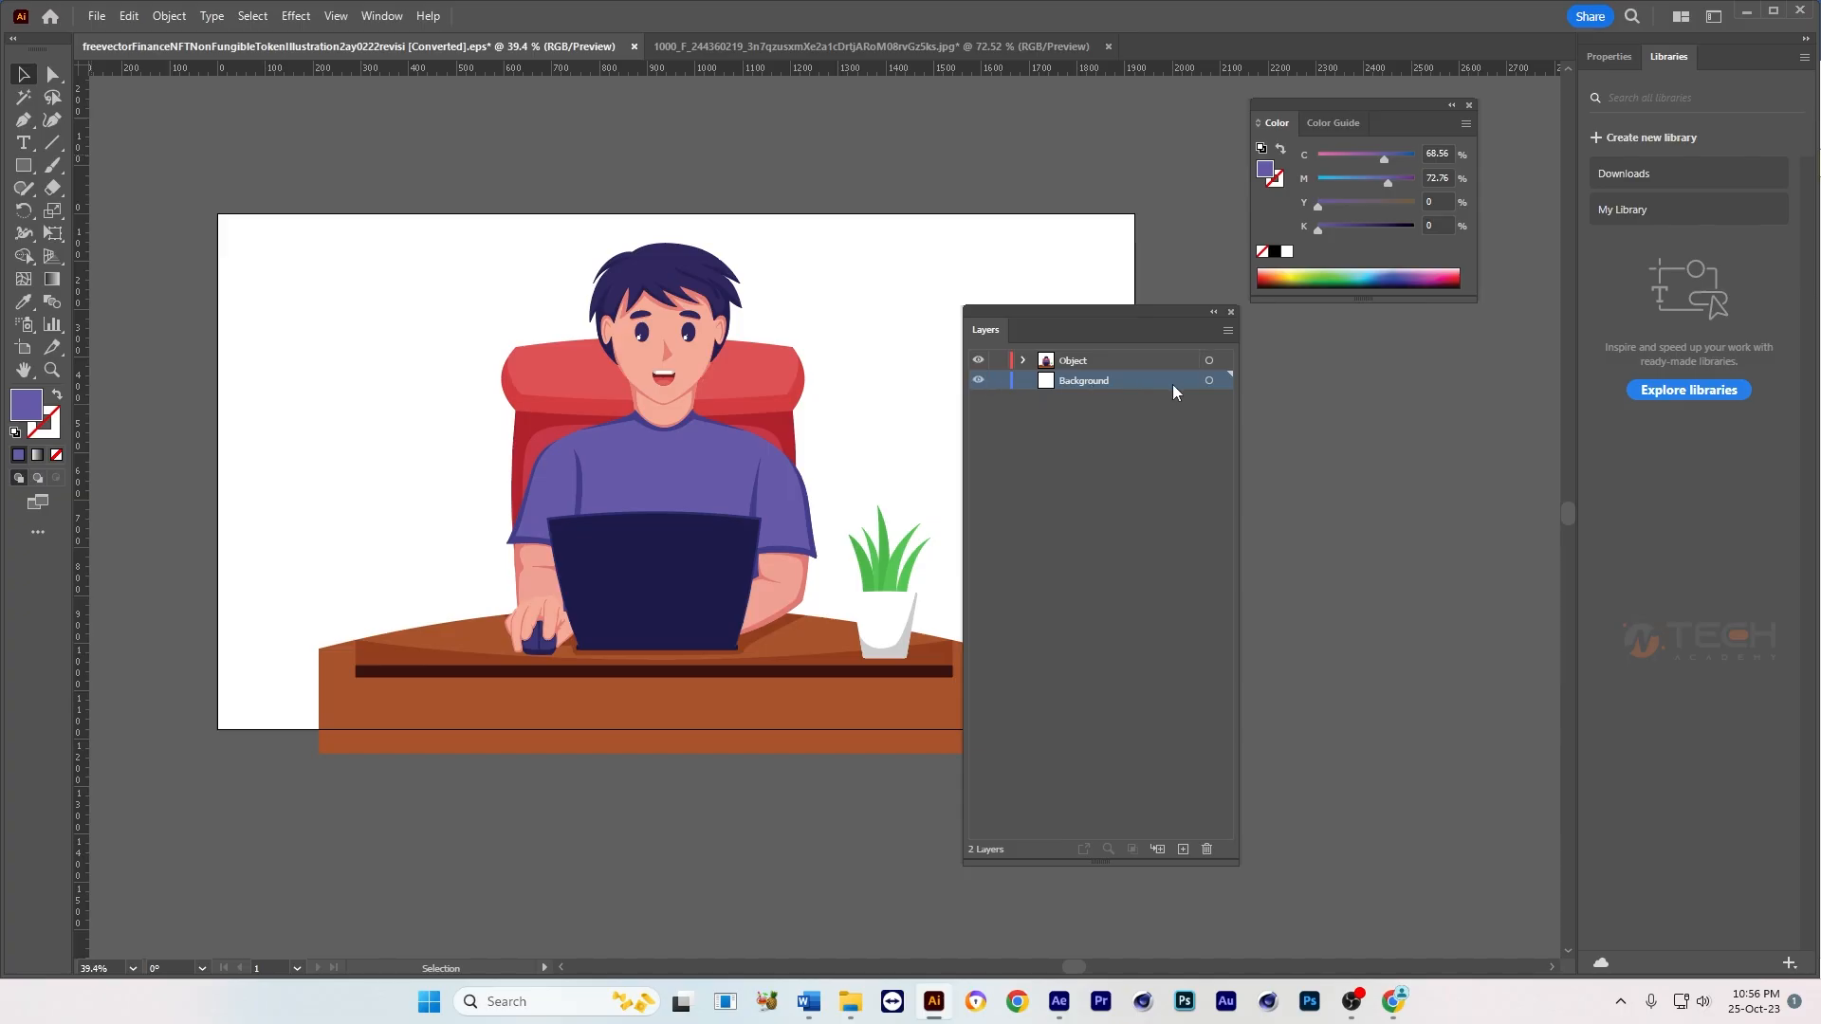
click(1207, 849)
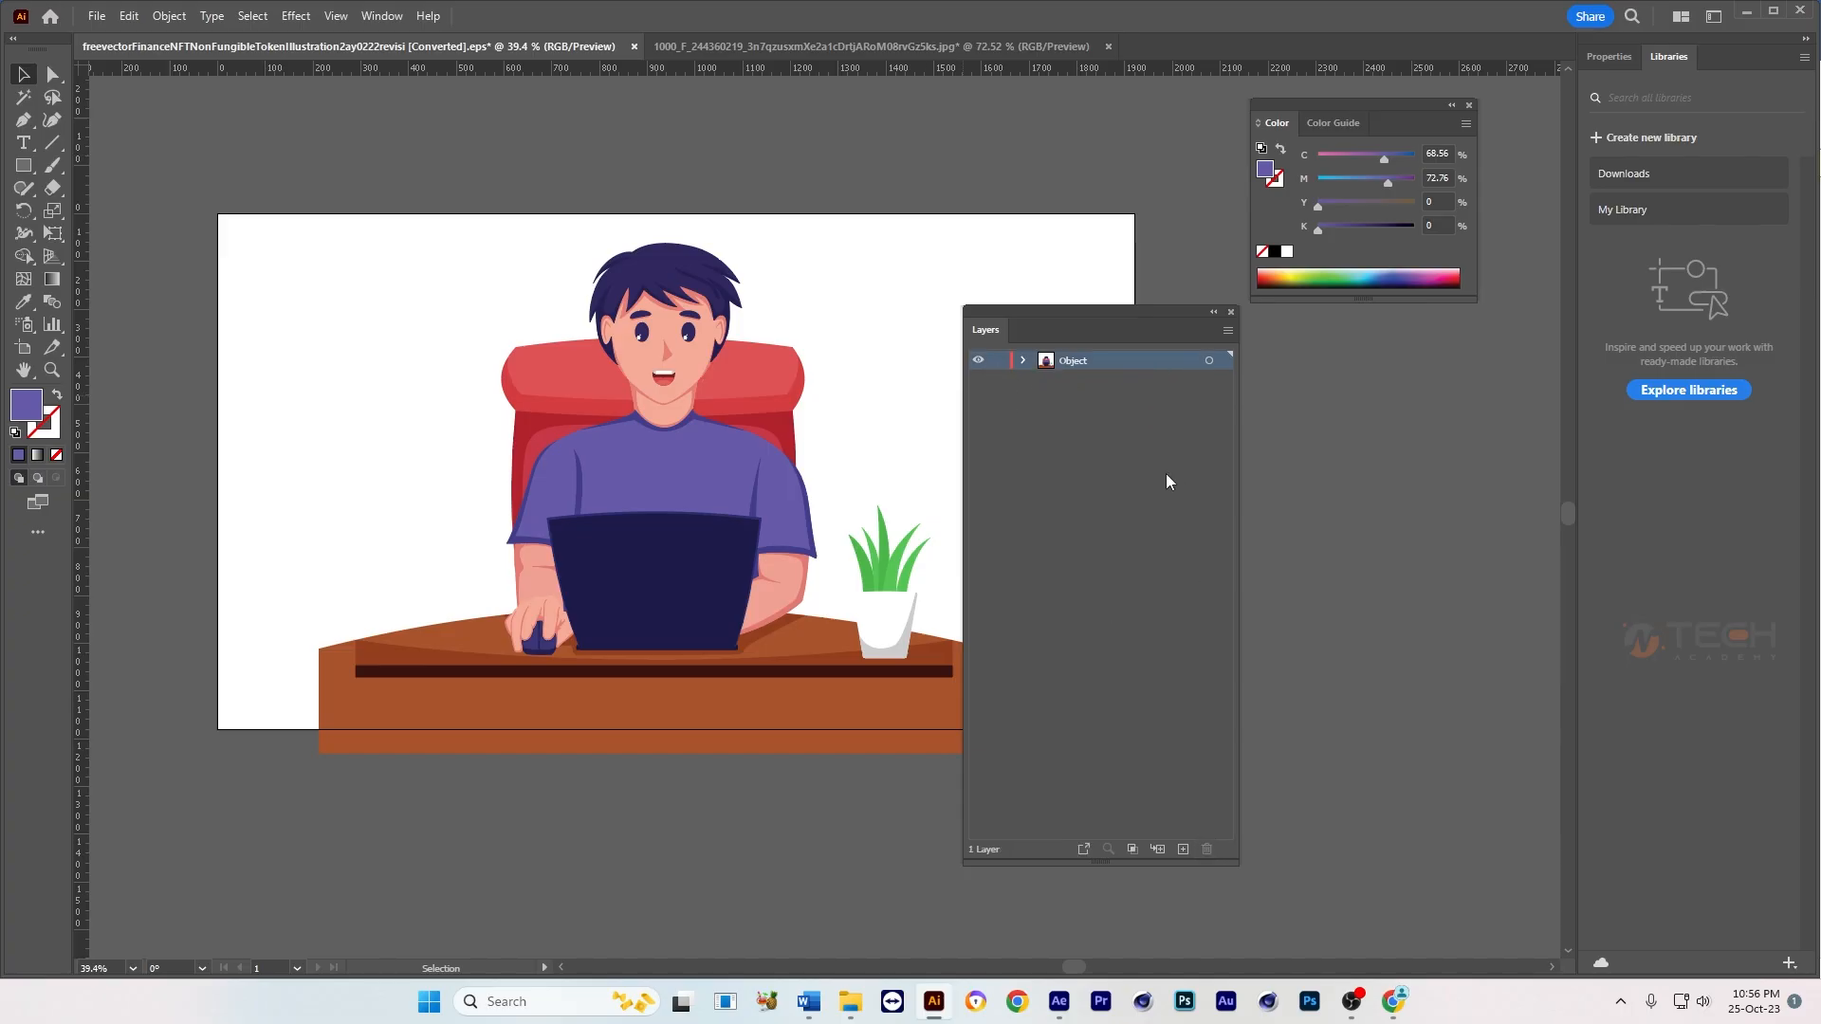
click(1230, 331)
click(1324, 654)
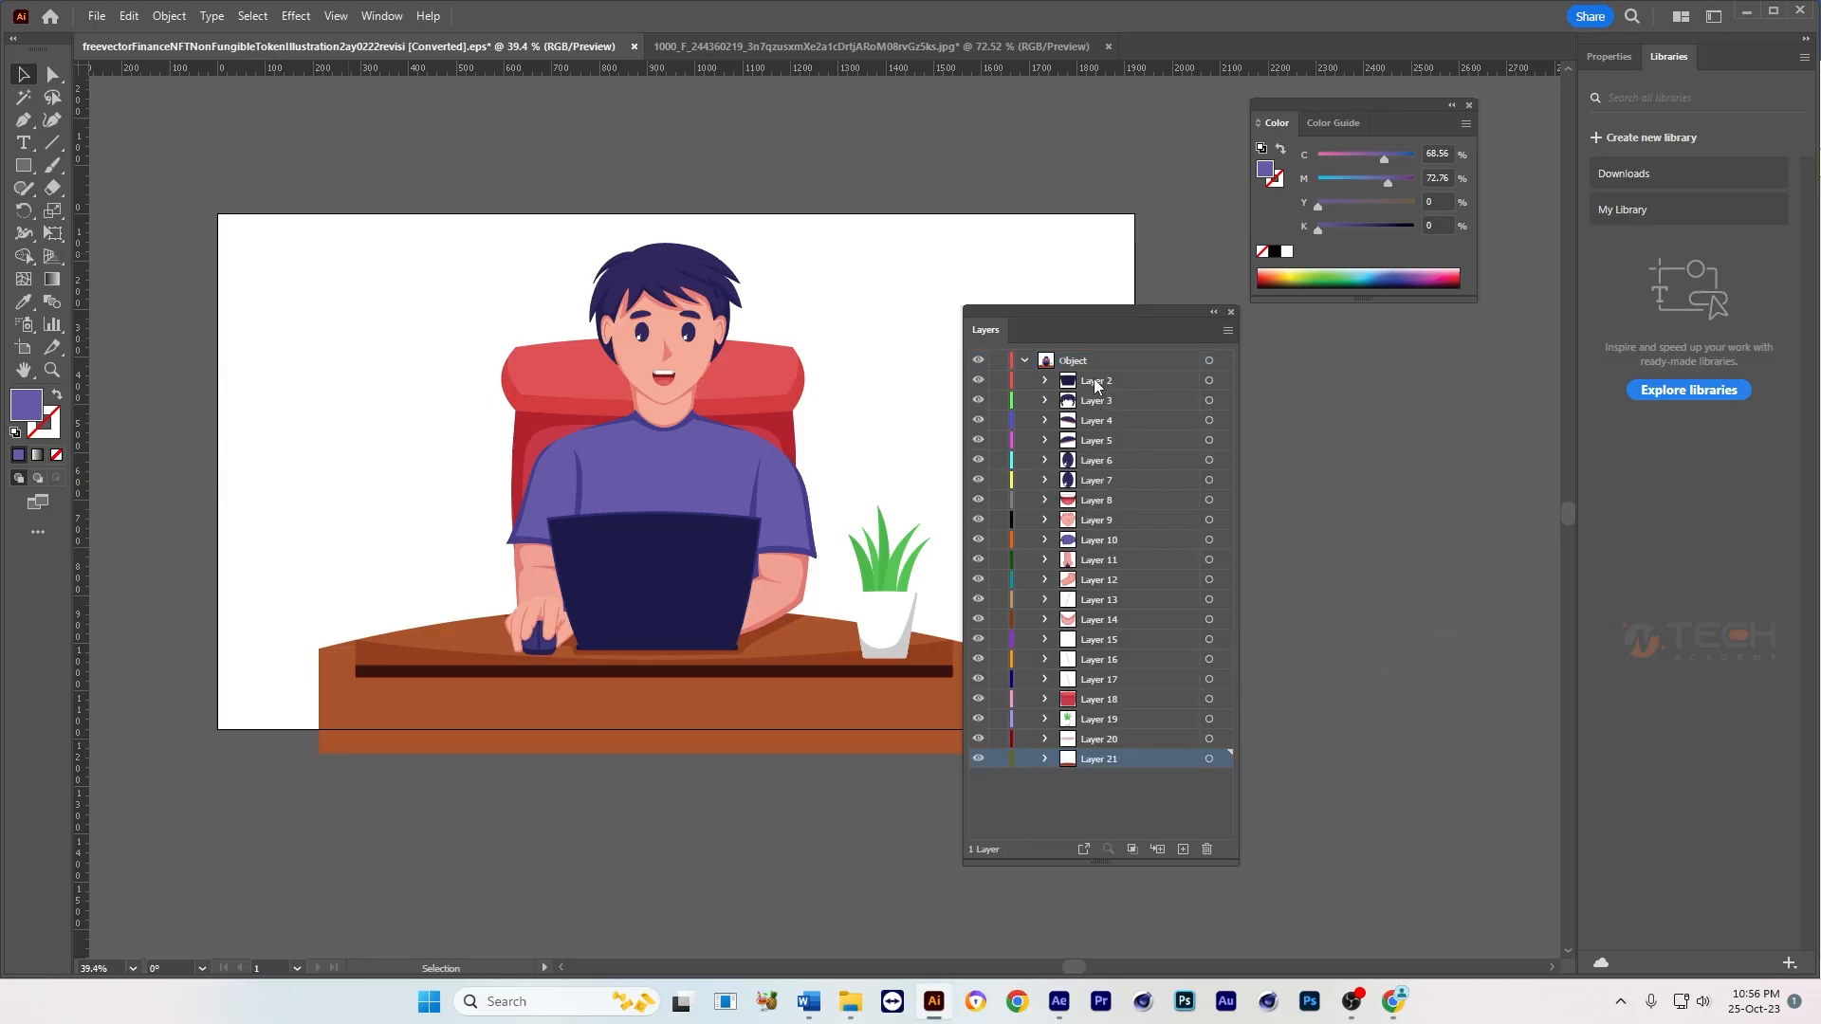
Step: Move Layer 2 through Layer 21 out of the Object layer to the top level and delete the emptied Object layer
shift+click(1096, 382)
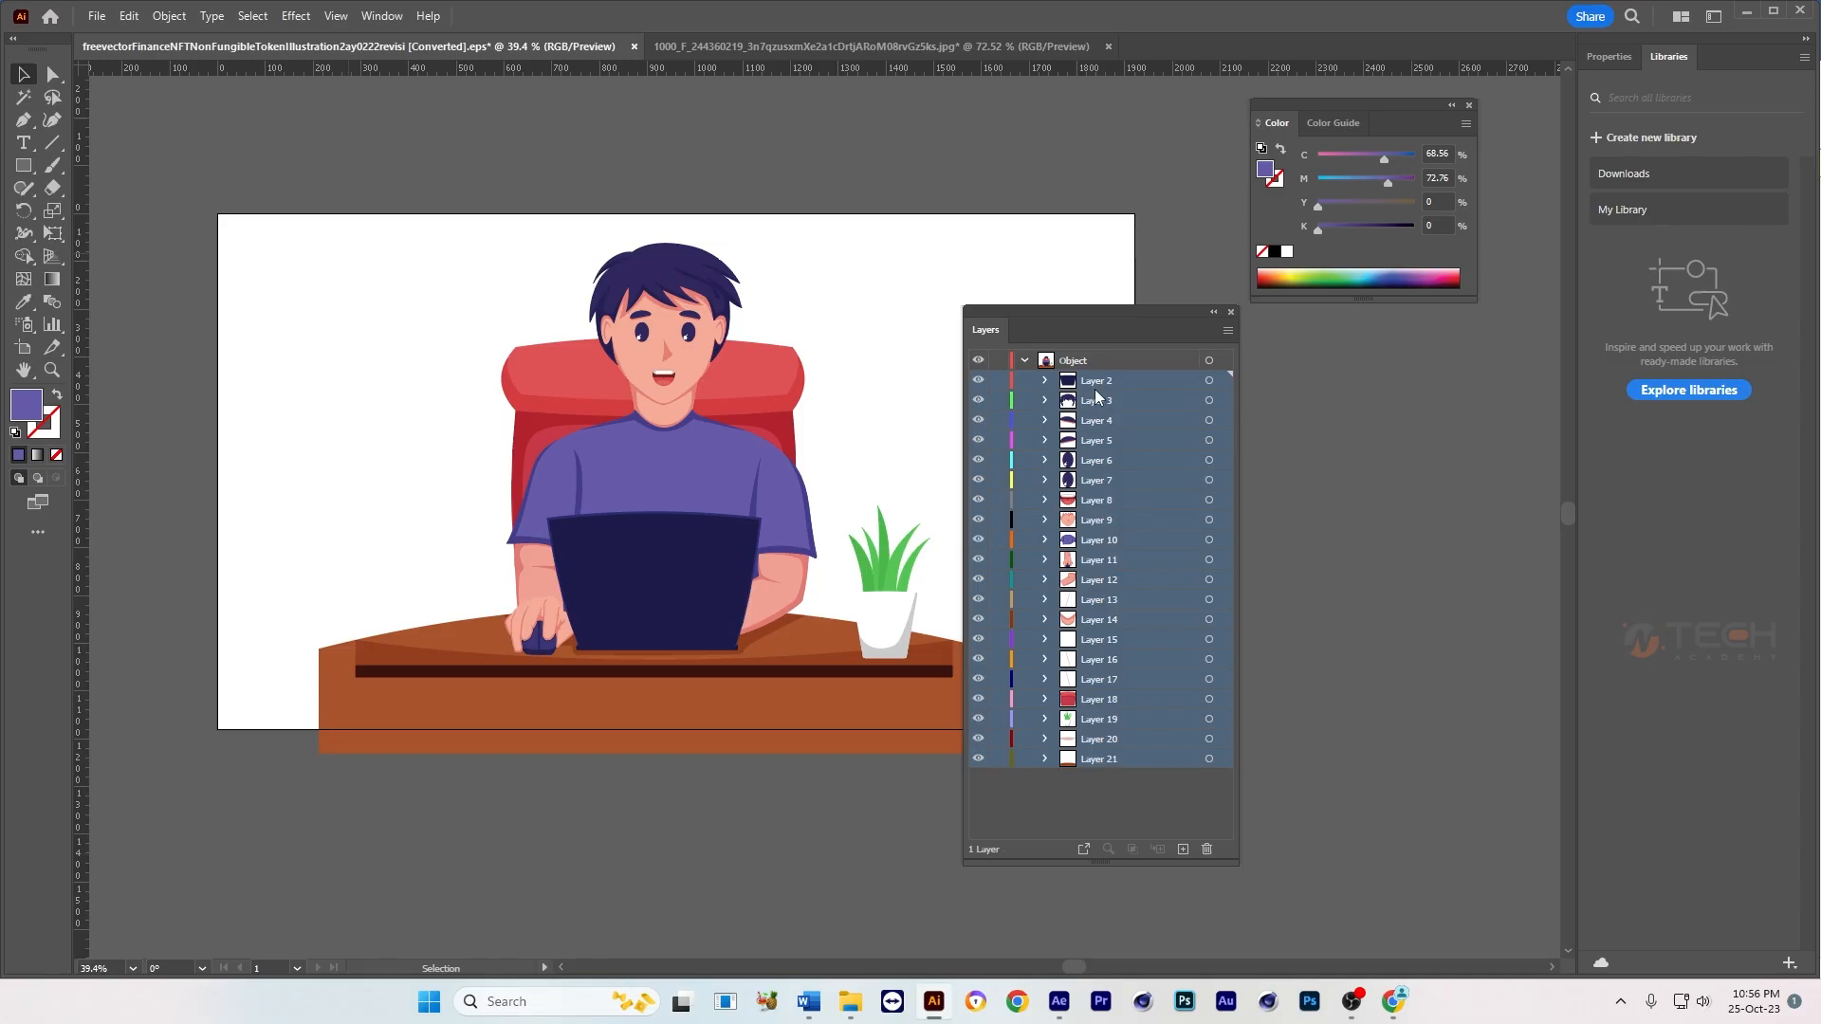
drag(1102, 383, 1117, 353)
click(1100, 755)
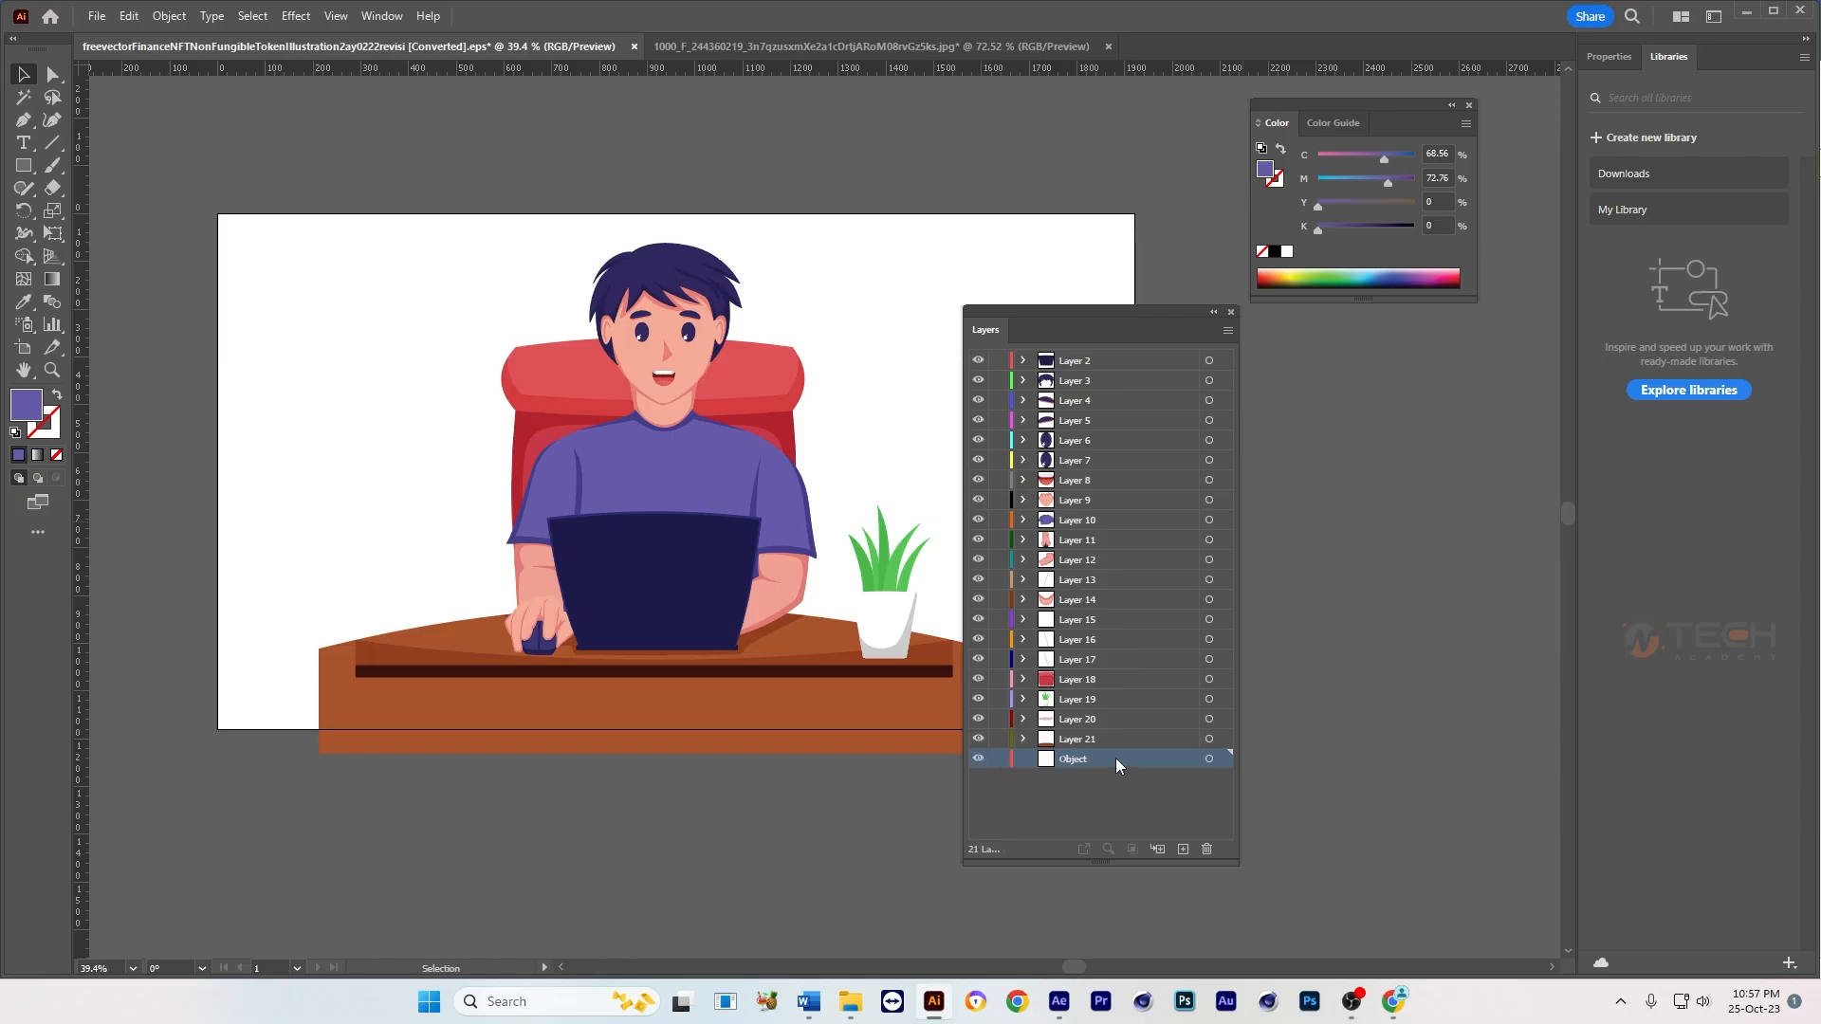
click(1204, 853)
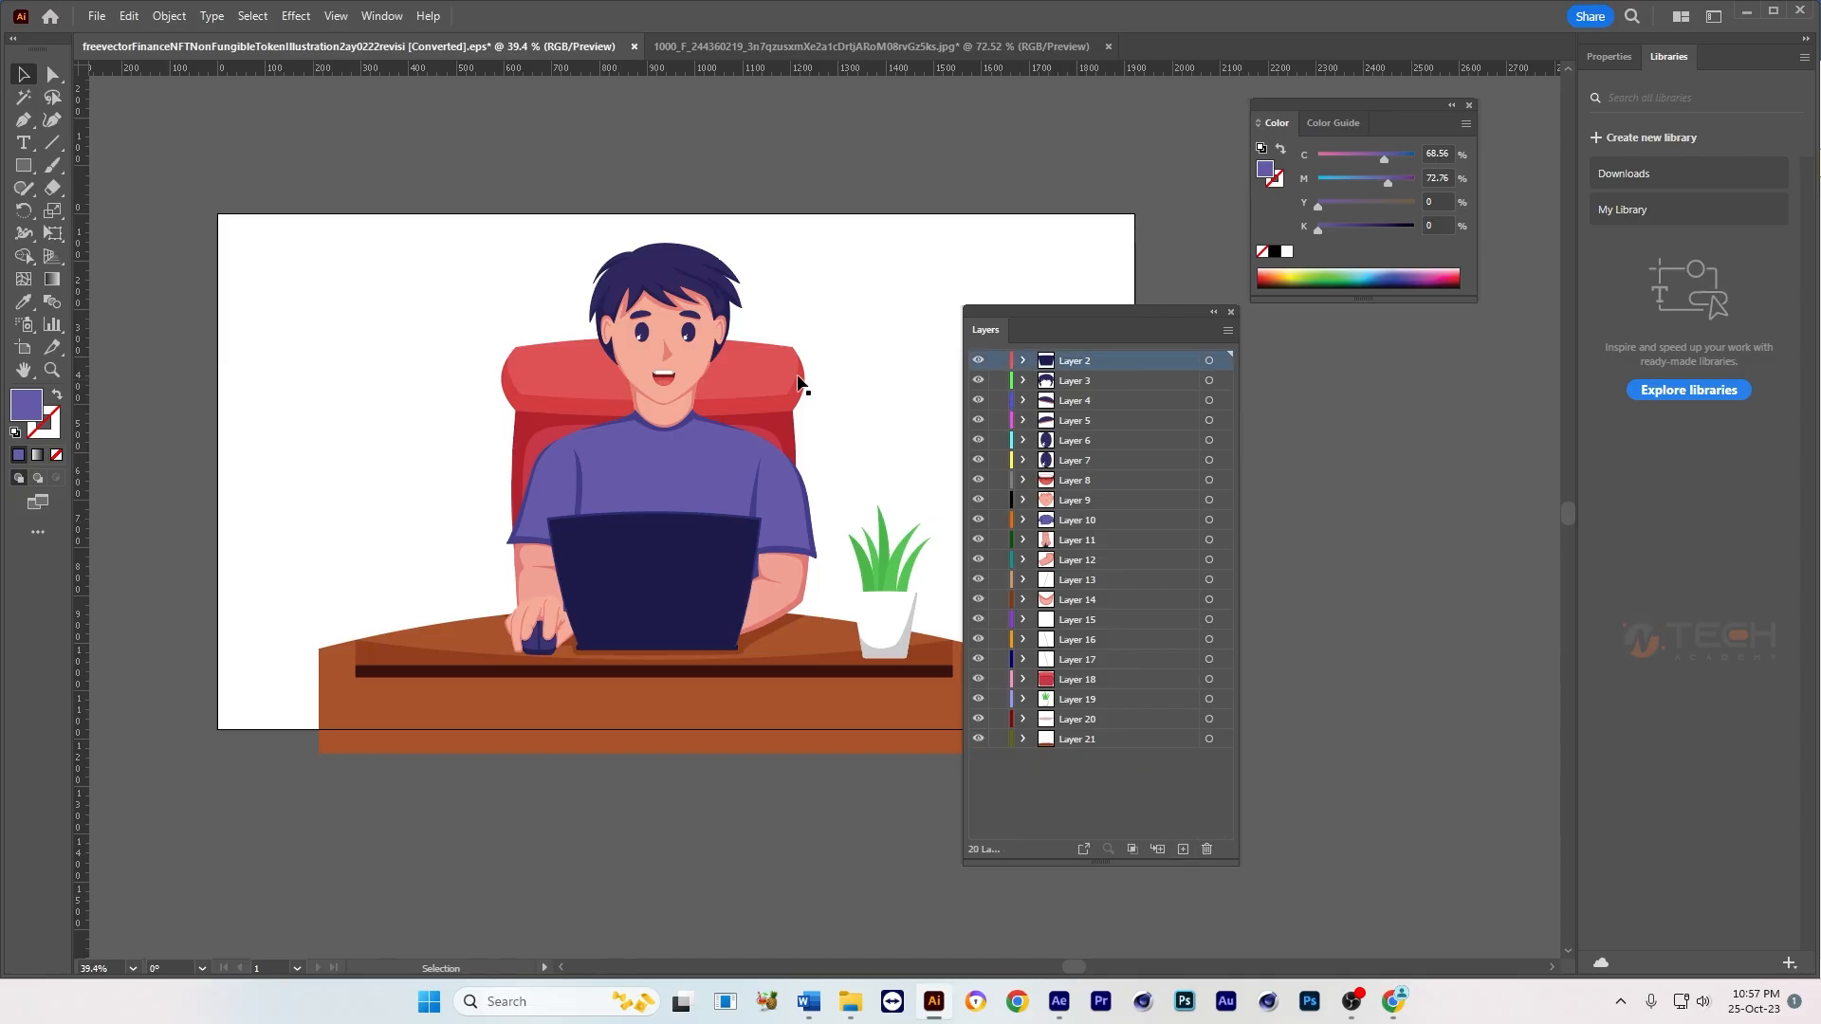
Step: Identify the layers holding the two eyes and rename Layer 6 as Eye_left
key(ctrl+space)
drag(847, 454, 906, 479)
drag(718, 377, 786, 375)
drag(750, 383, 737, 435)
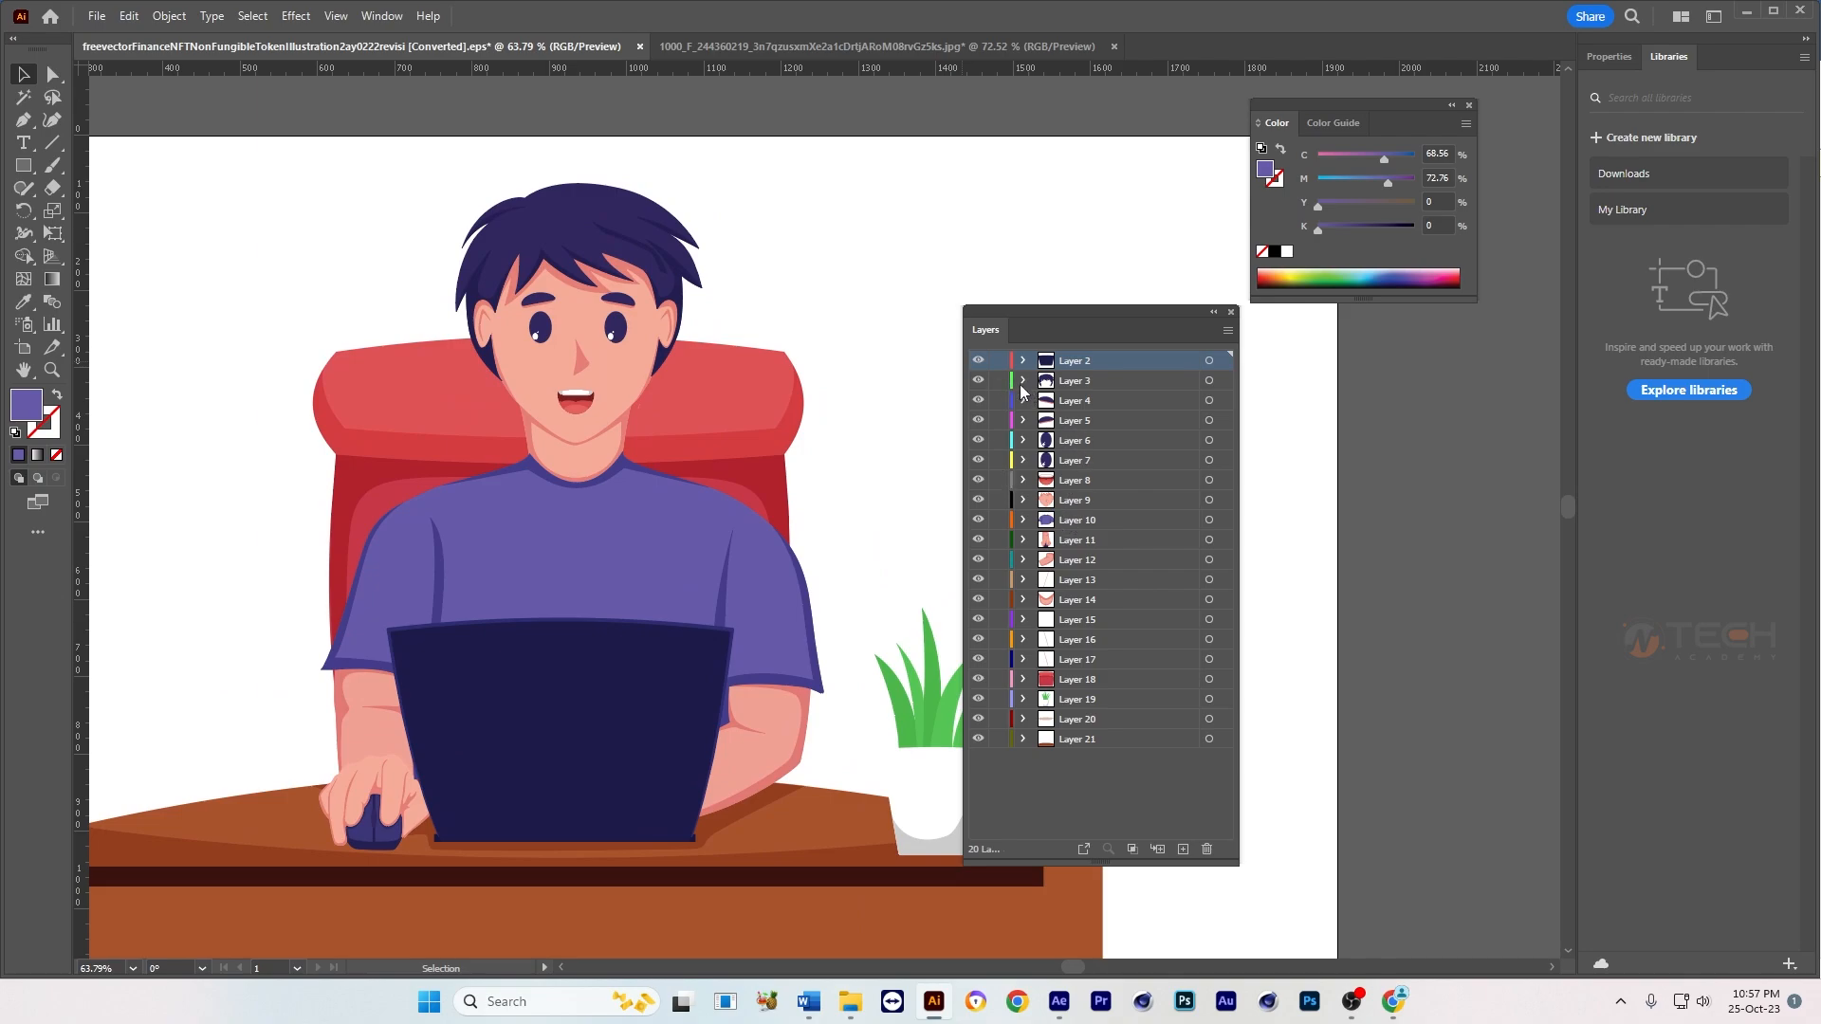
click(977, 360)
click(978, 361)
click(616, 332)
click(540, 332)
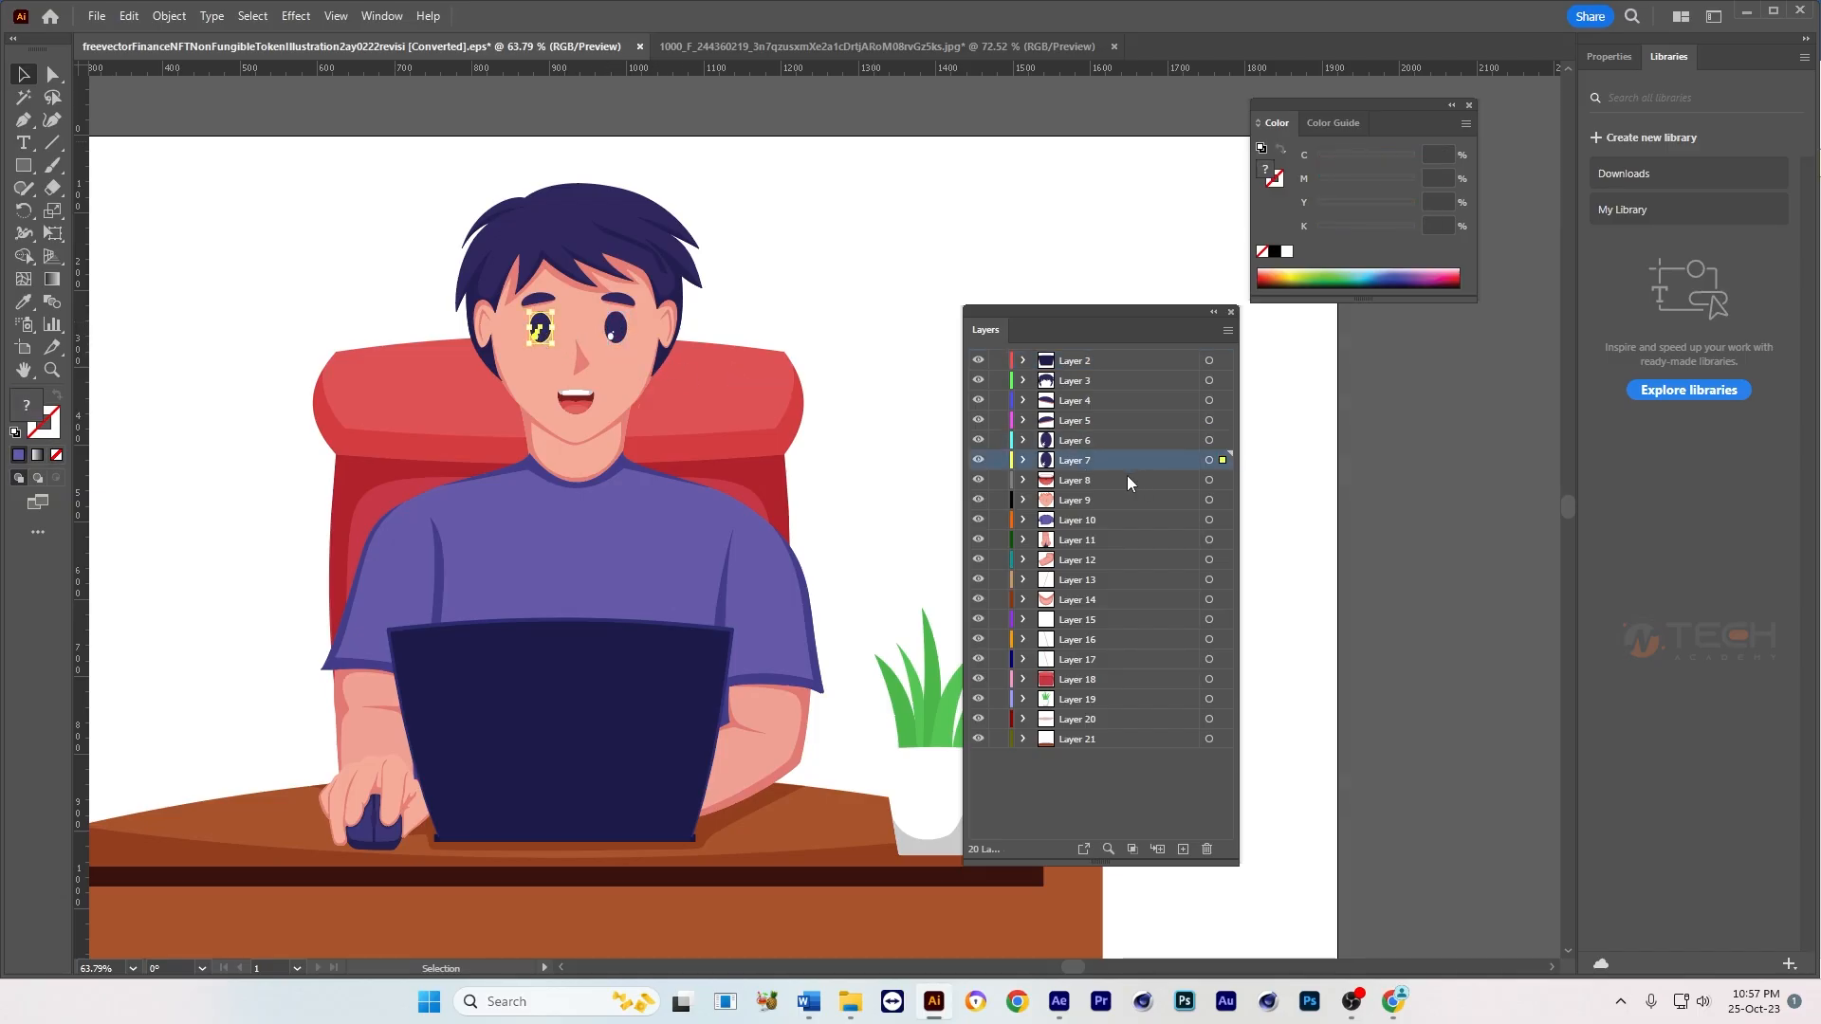
double_click(1075, 439)
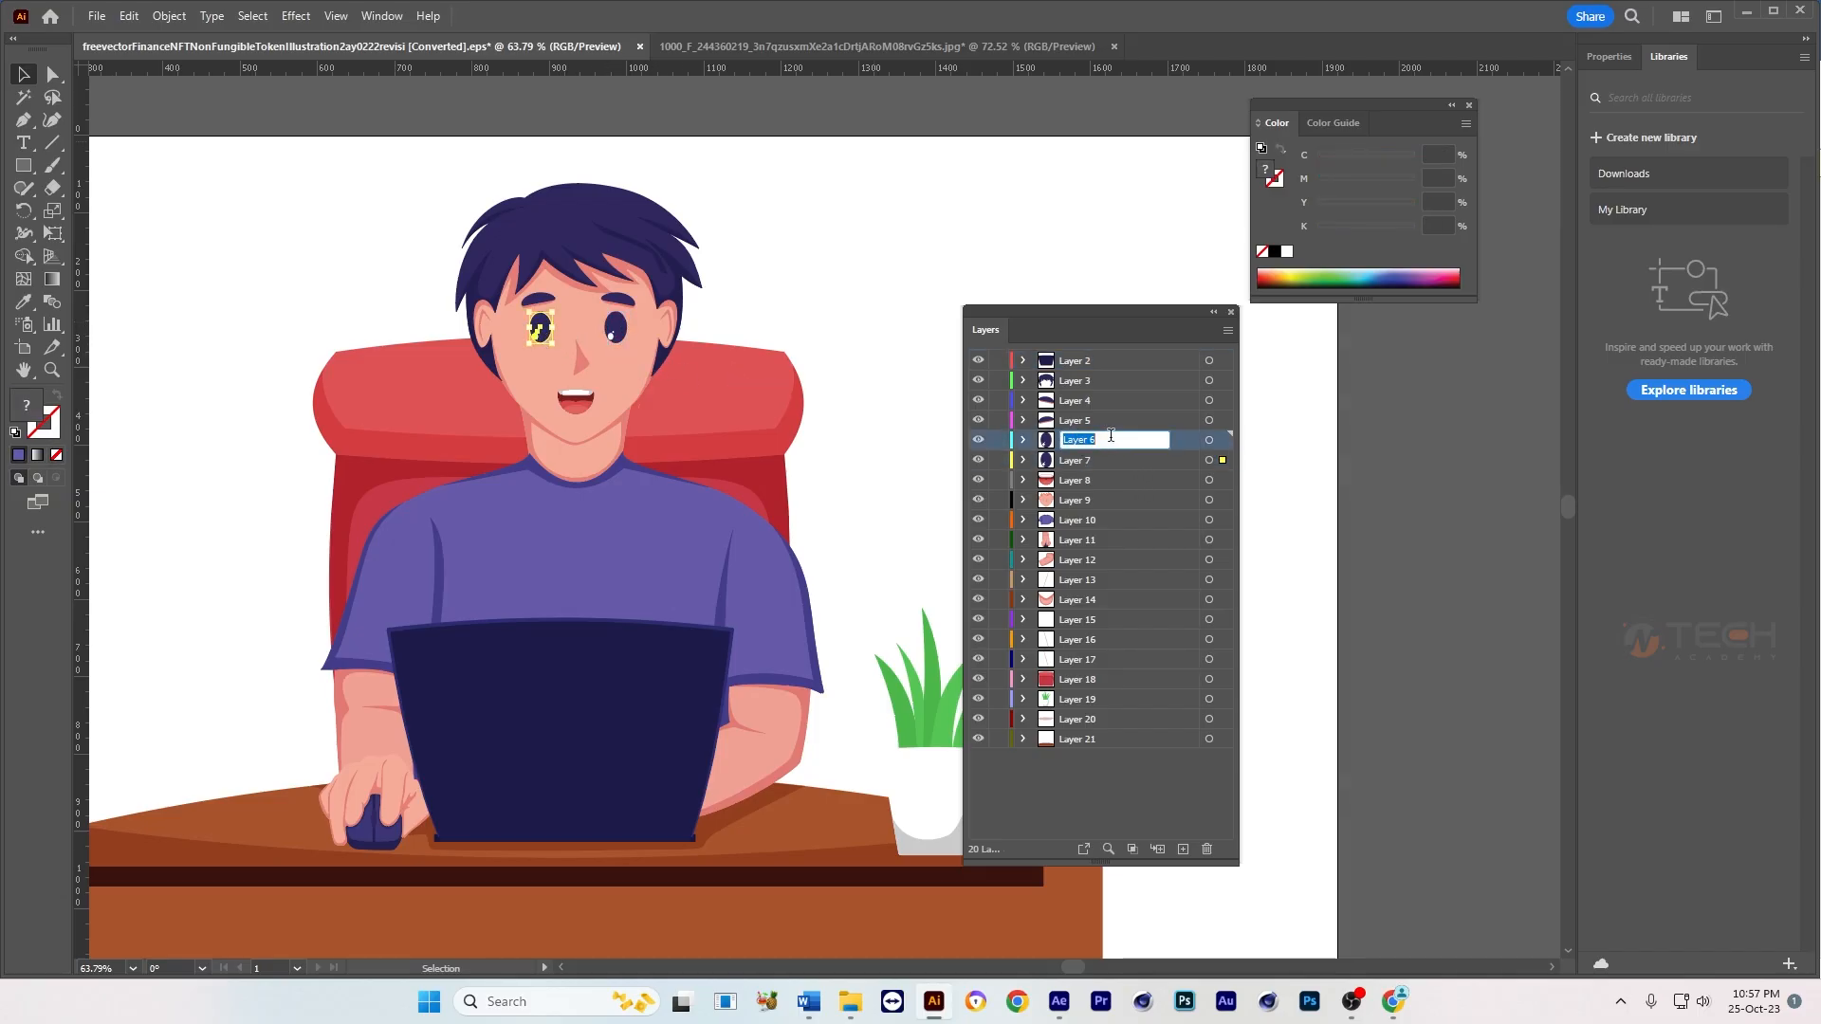
text(Eye_left)
Step: Rename the other eye's layer, Layer 7, as Eye_Right, reusing the copied name
double_click(1117, 434)
key(ctrl+c)
double_click(1081, 461)
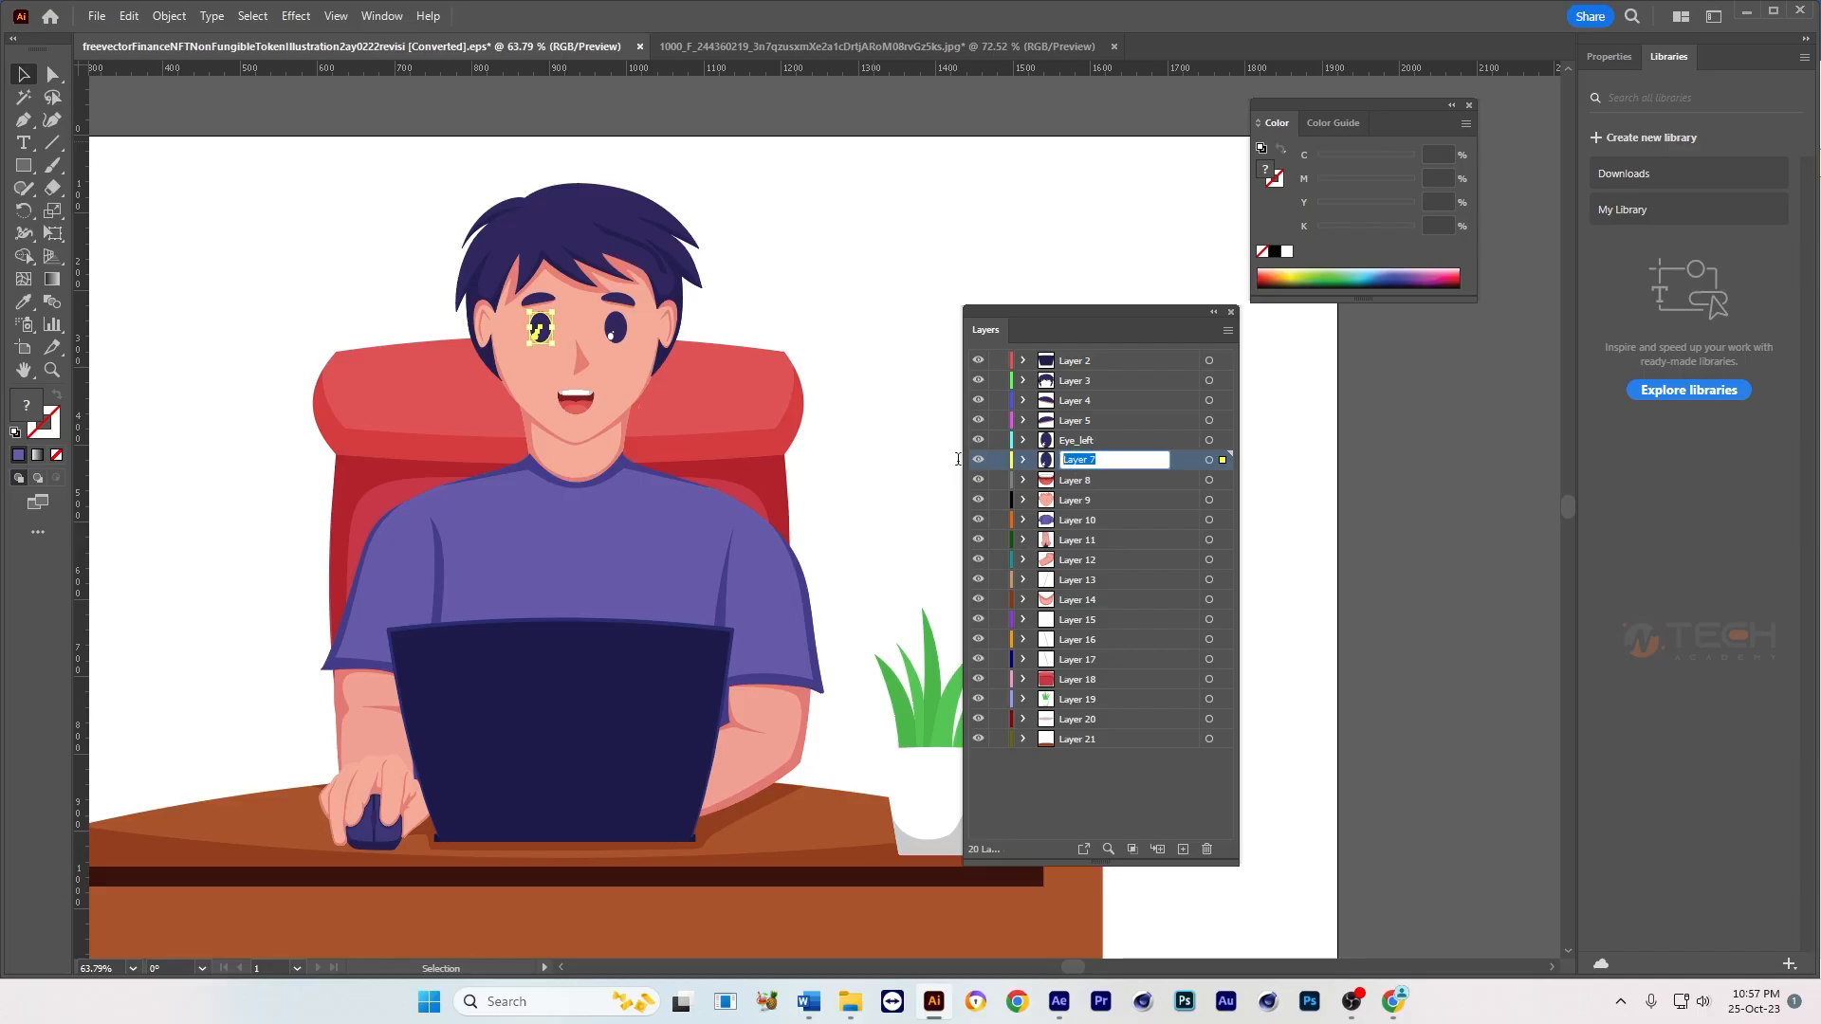
key(ctrl+v)
text(Righ)
key(Return)
click(829, 262)
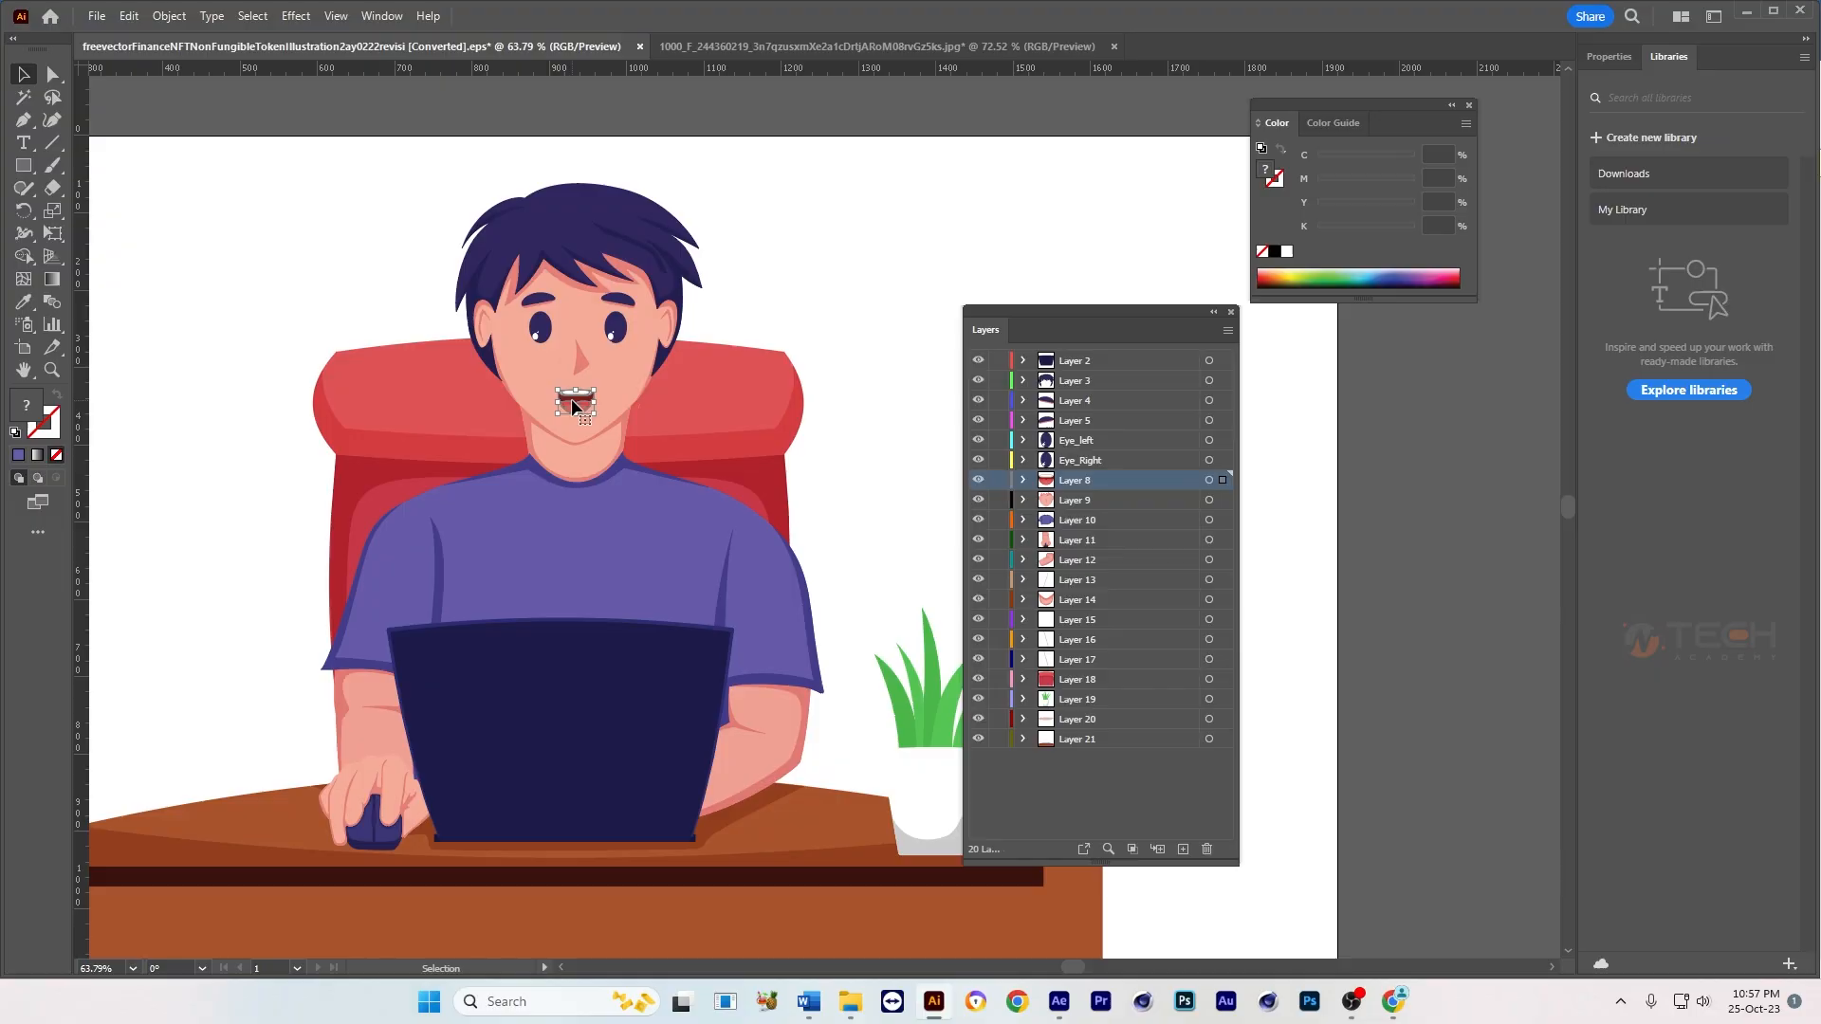
Step: Find the hair's layer, Layer 3, and rename it as Hair
click(621, 222)
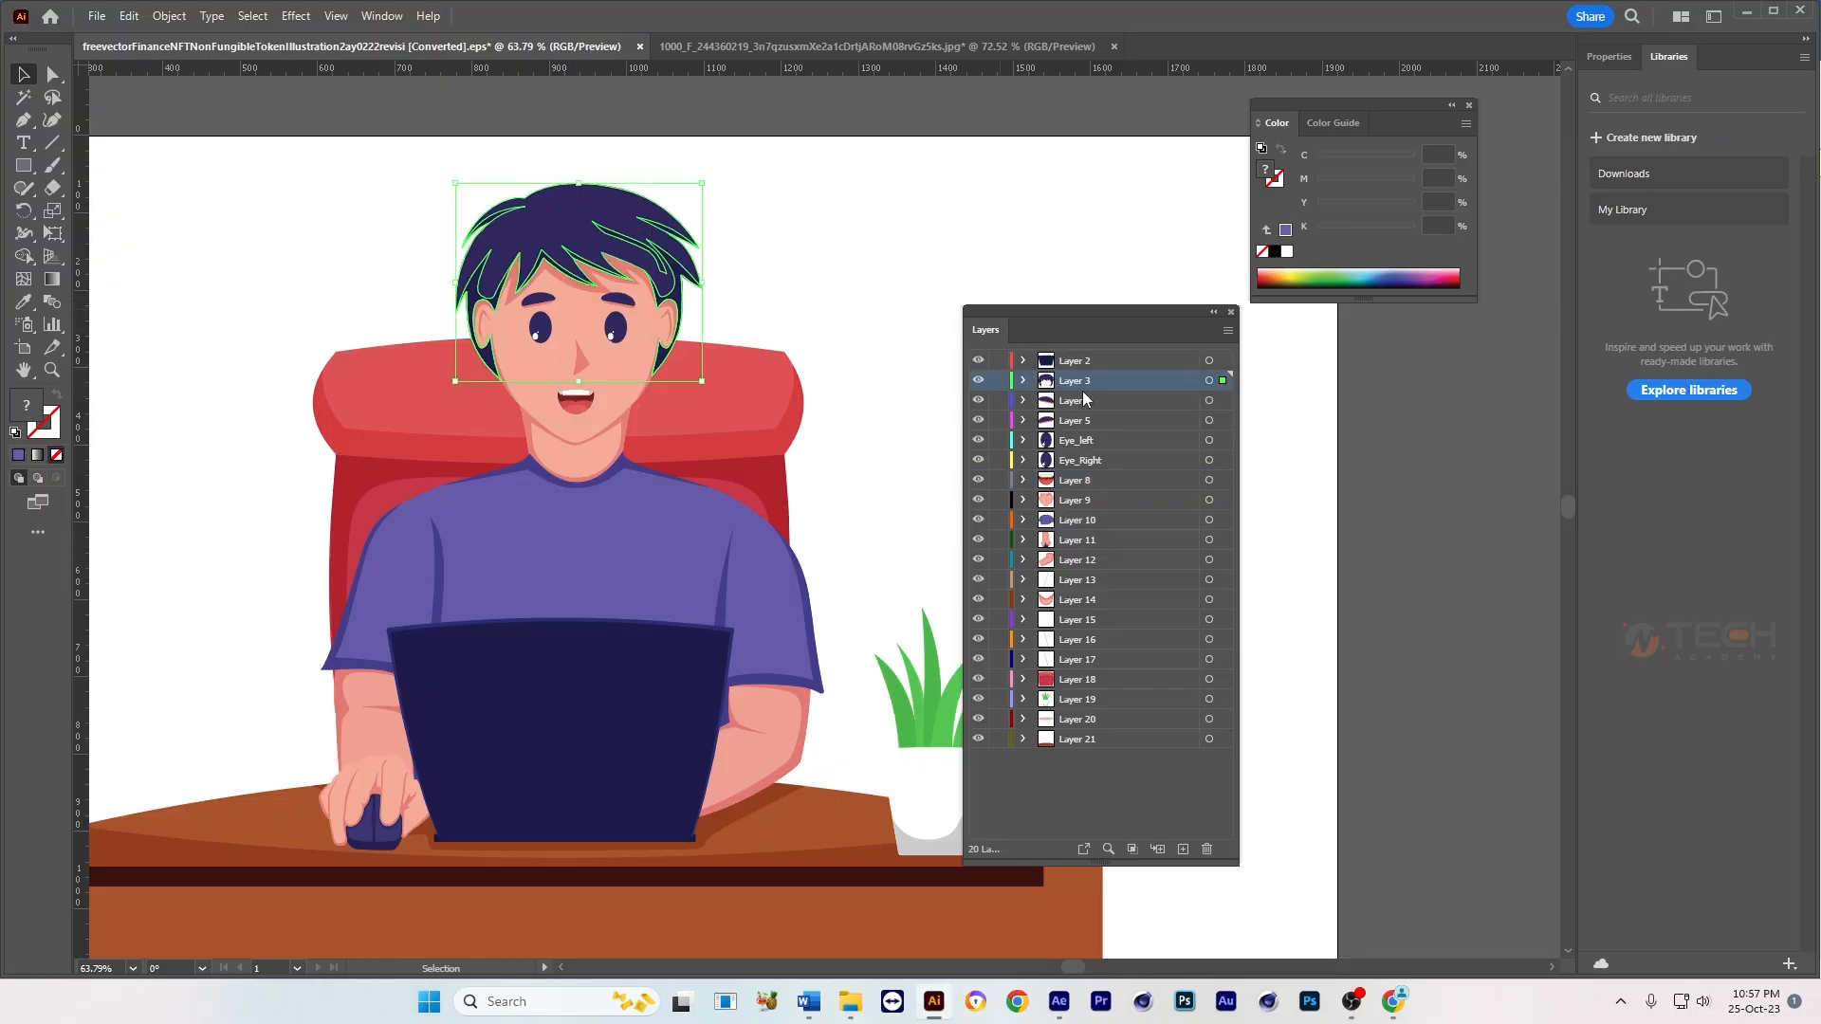
double_click(1071, 382)
text(Hair)
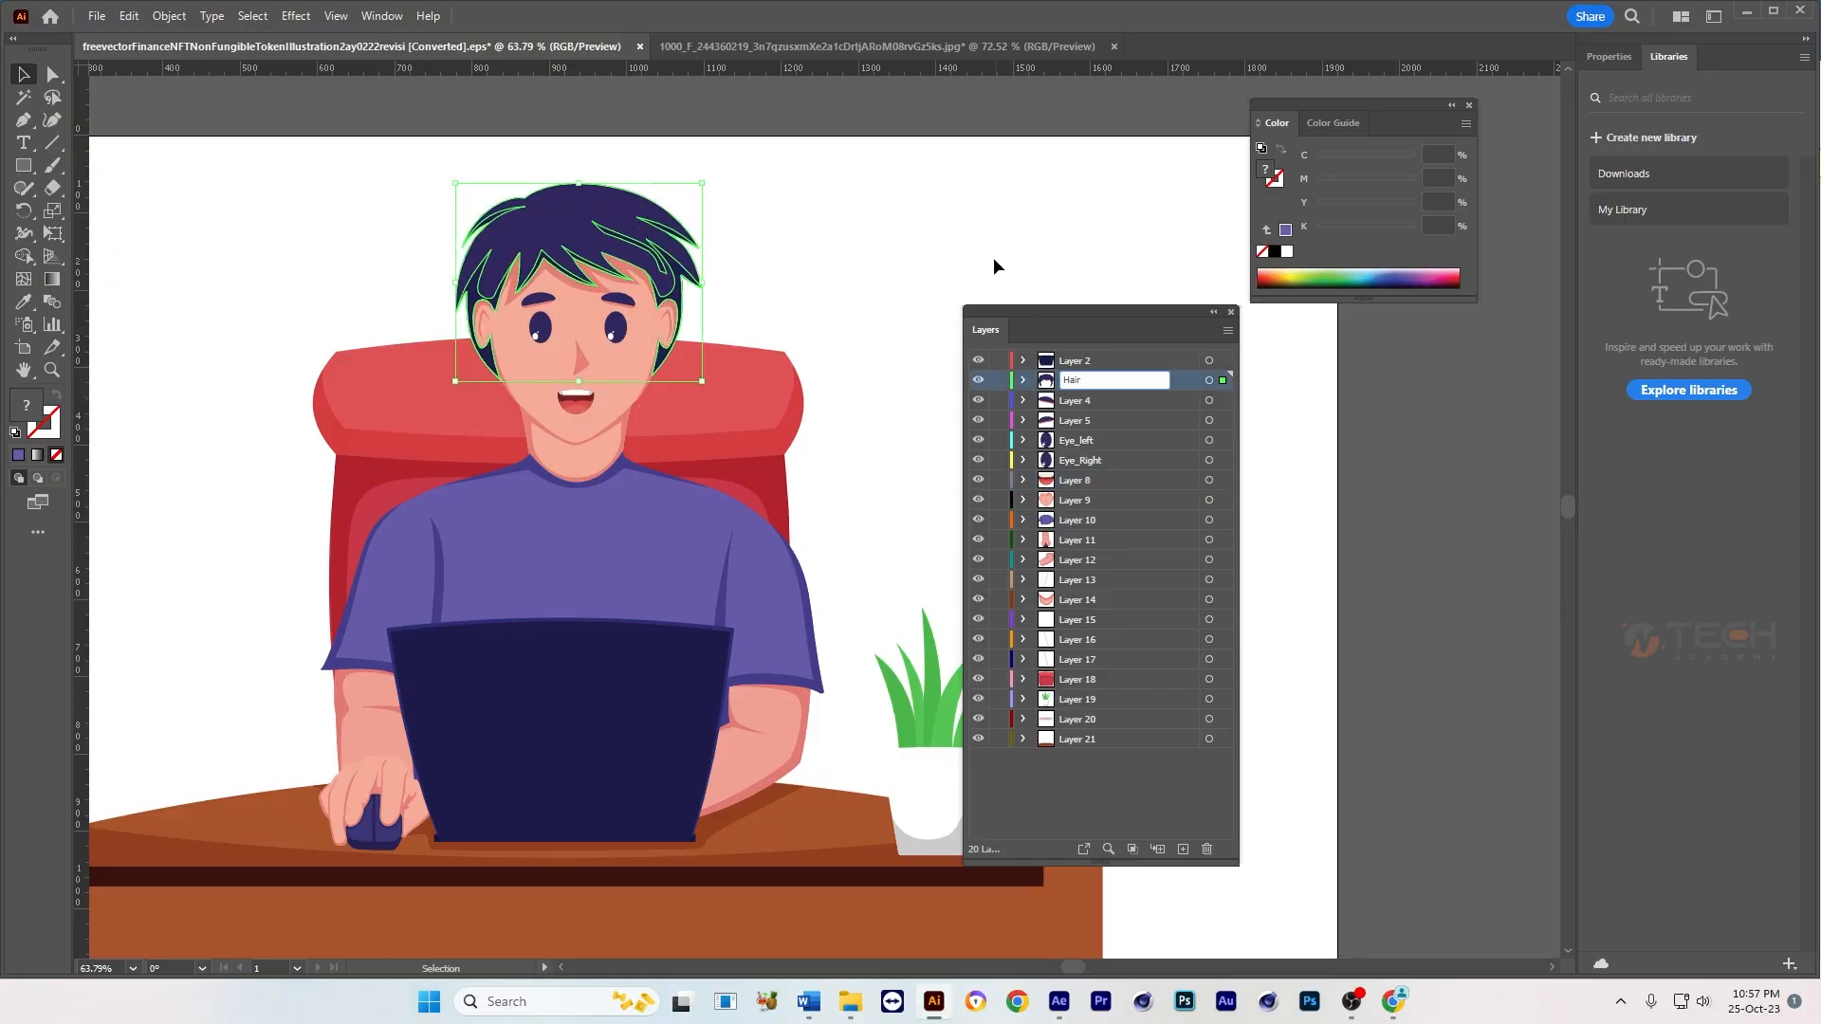
click(993, 258)
Step: Identify the two eyebrow layers, Layer 4 and Layer 5, and rename both as Brow
click(624, 299)
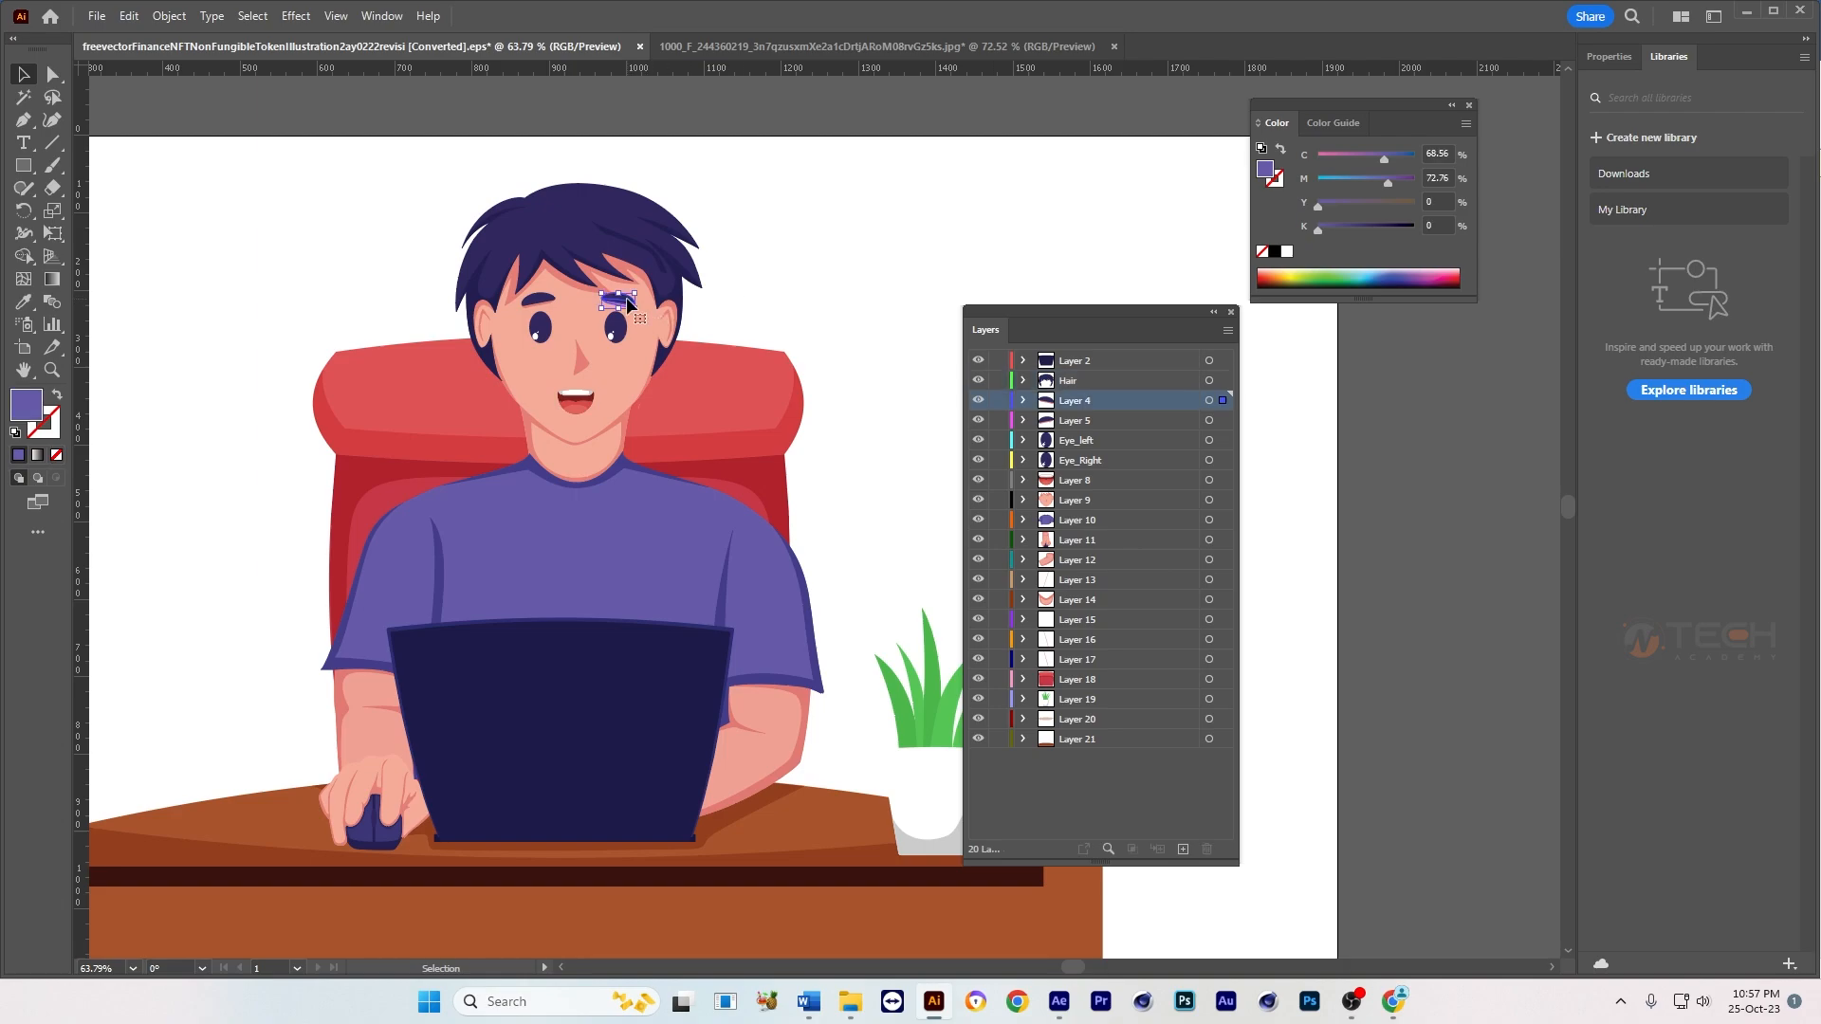
shift+click(543, 304)
click(835, 211)
double_click(1070, 403)
text(Brow)
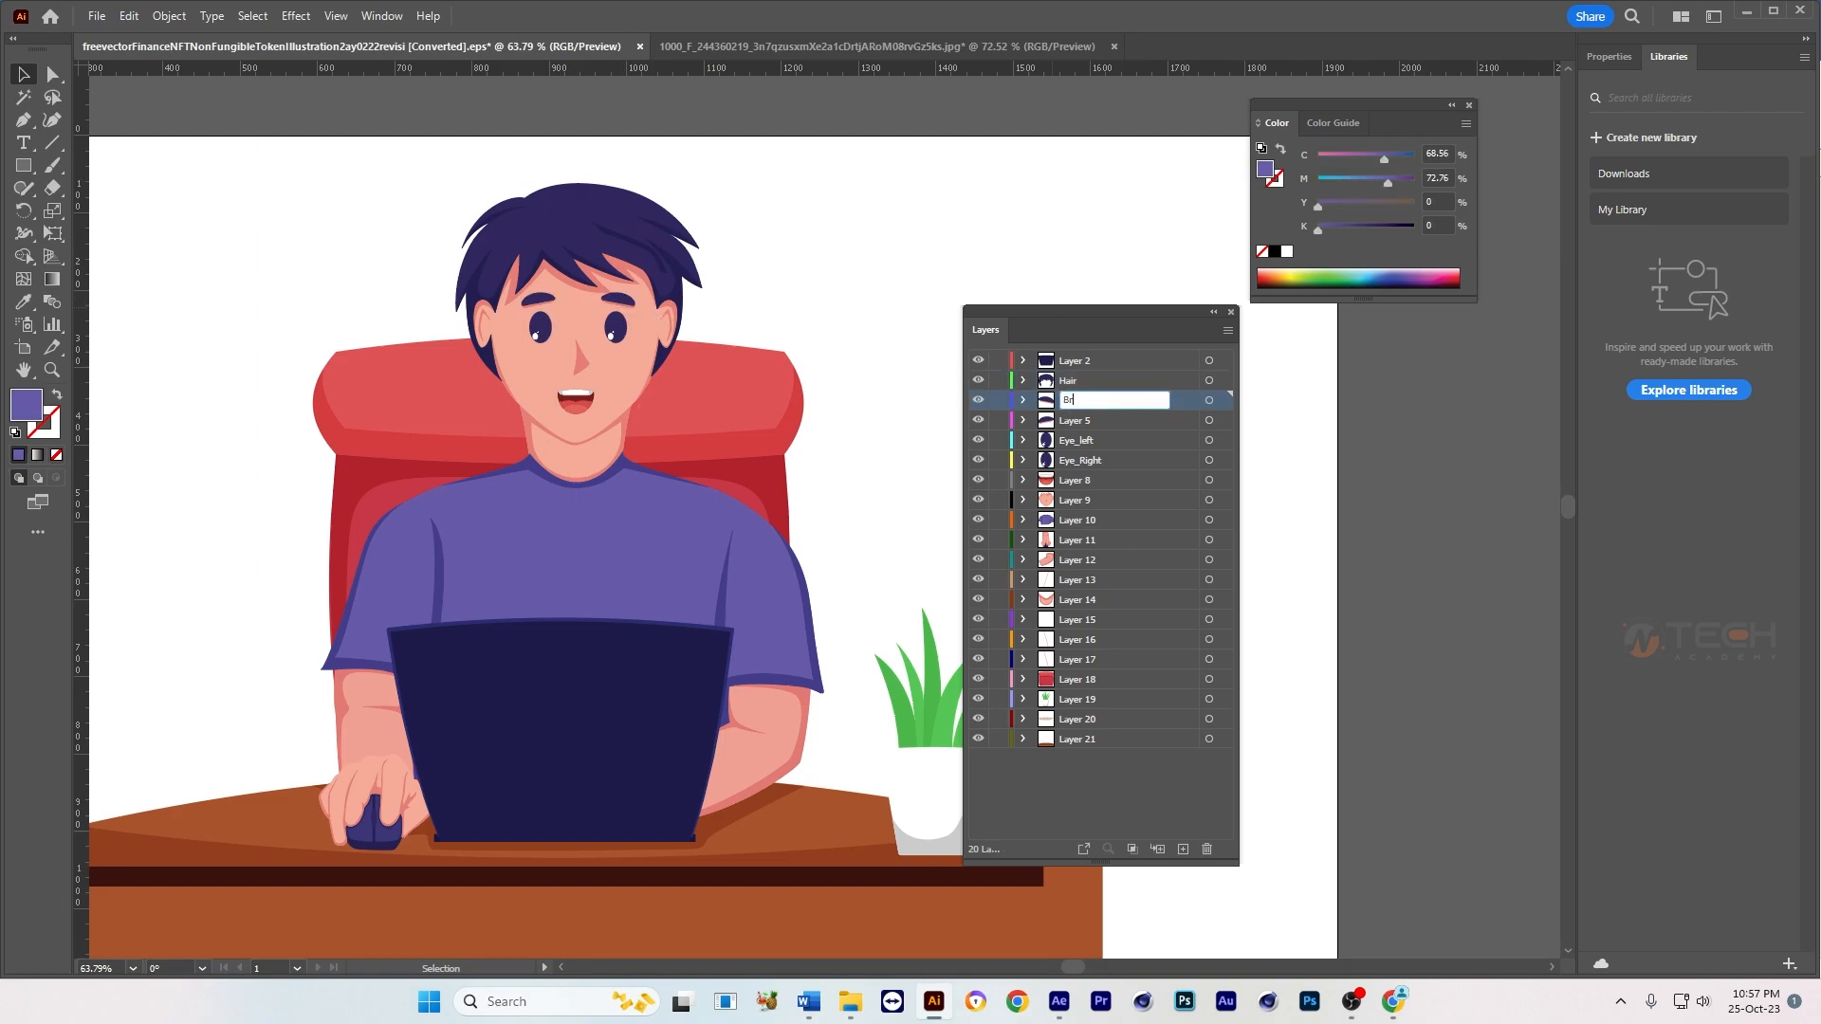
double_click(1078, 423)
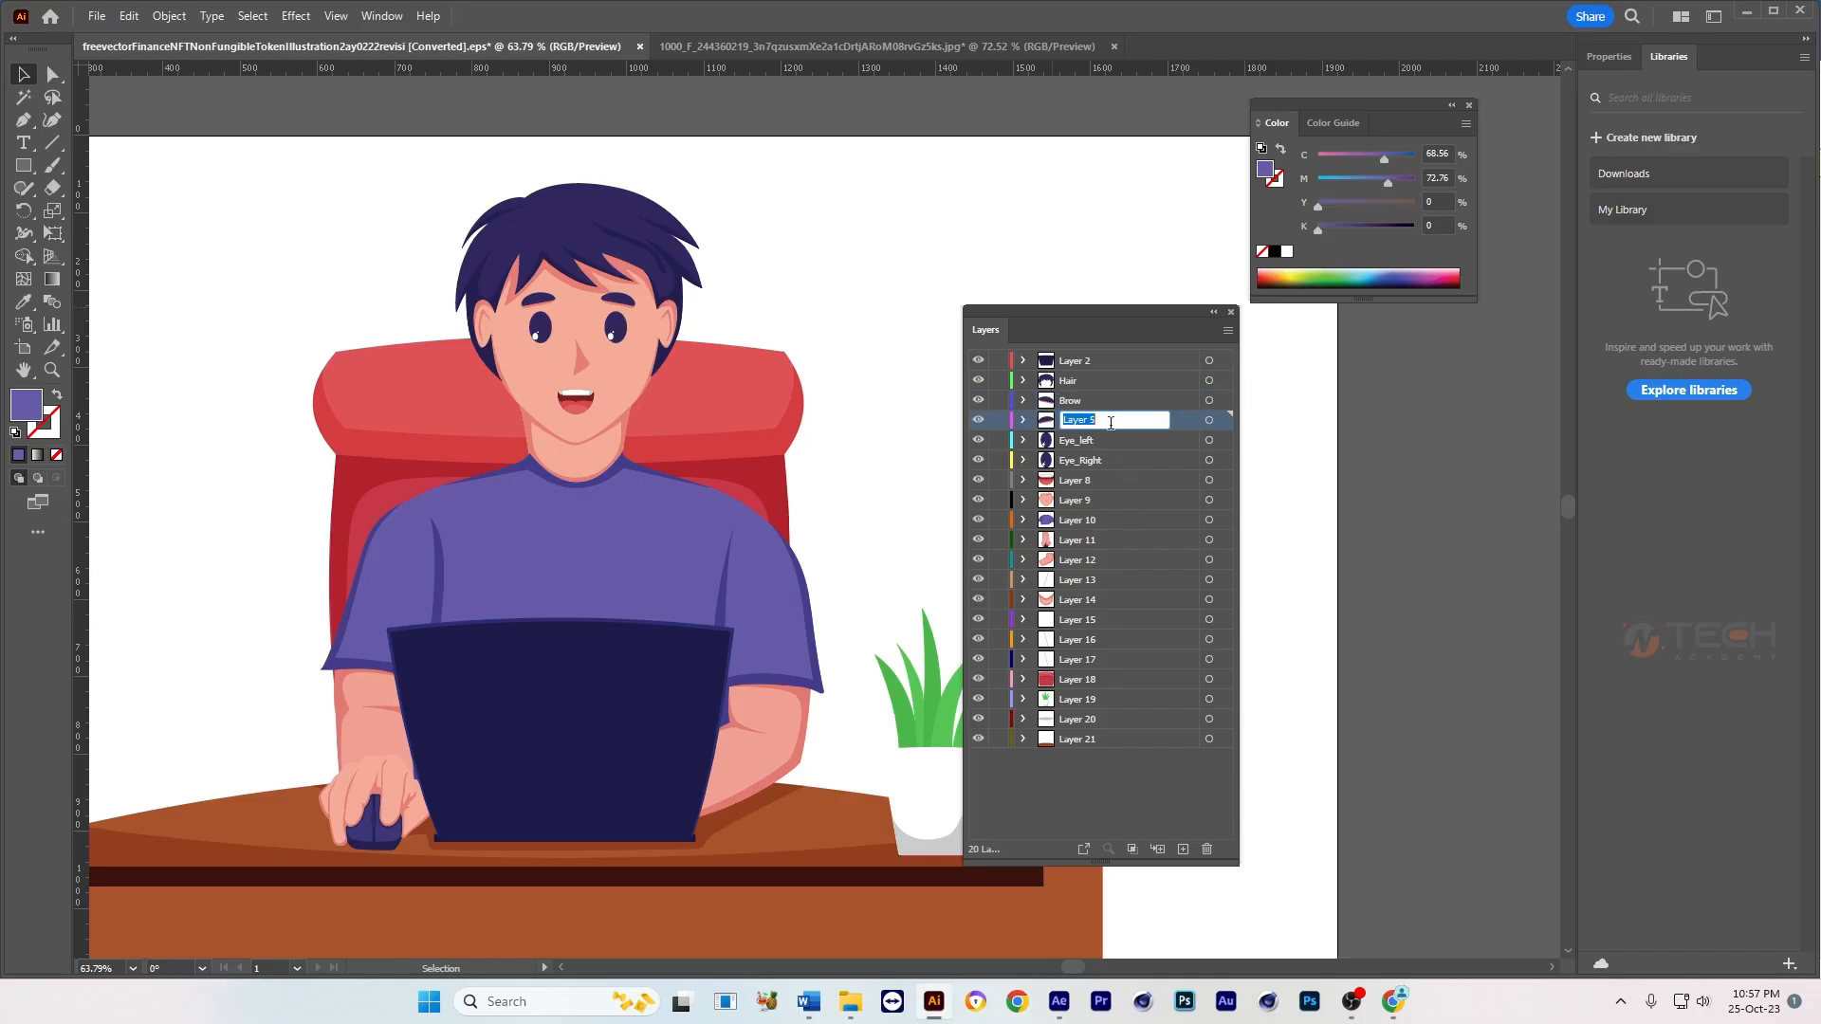
text(Brow)
click(1086, 439)
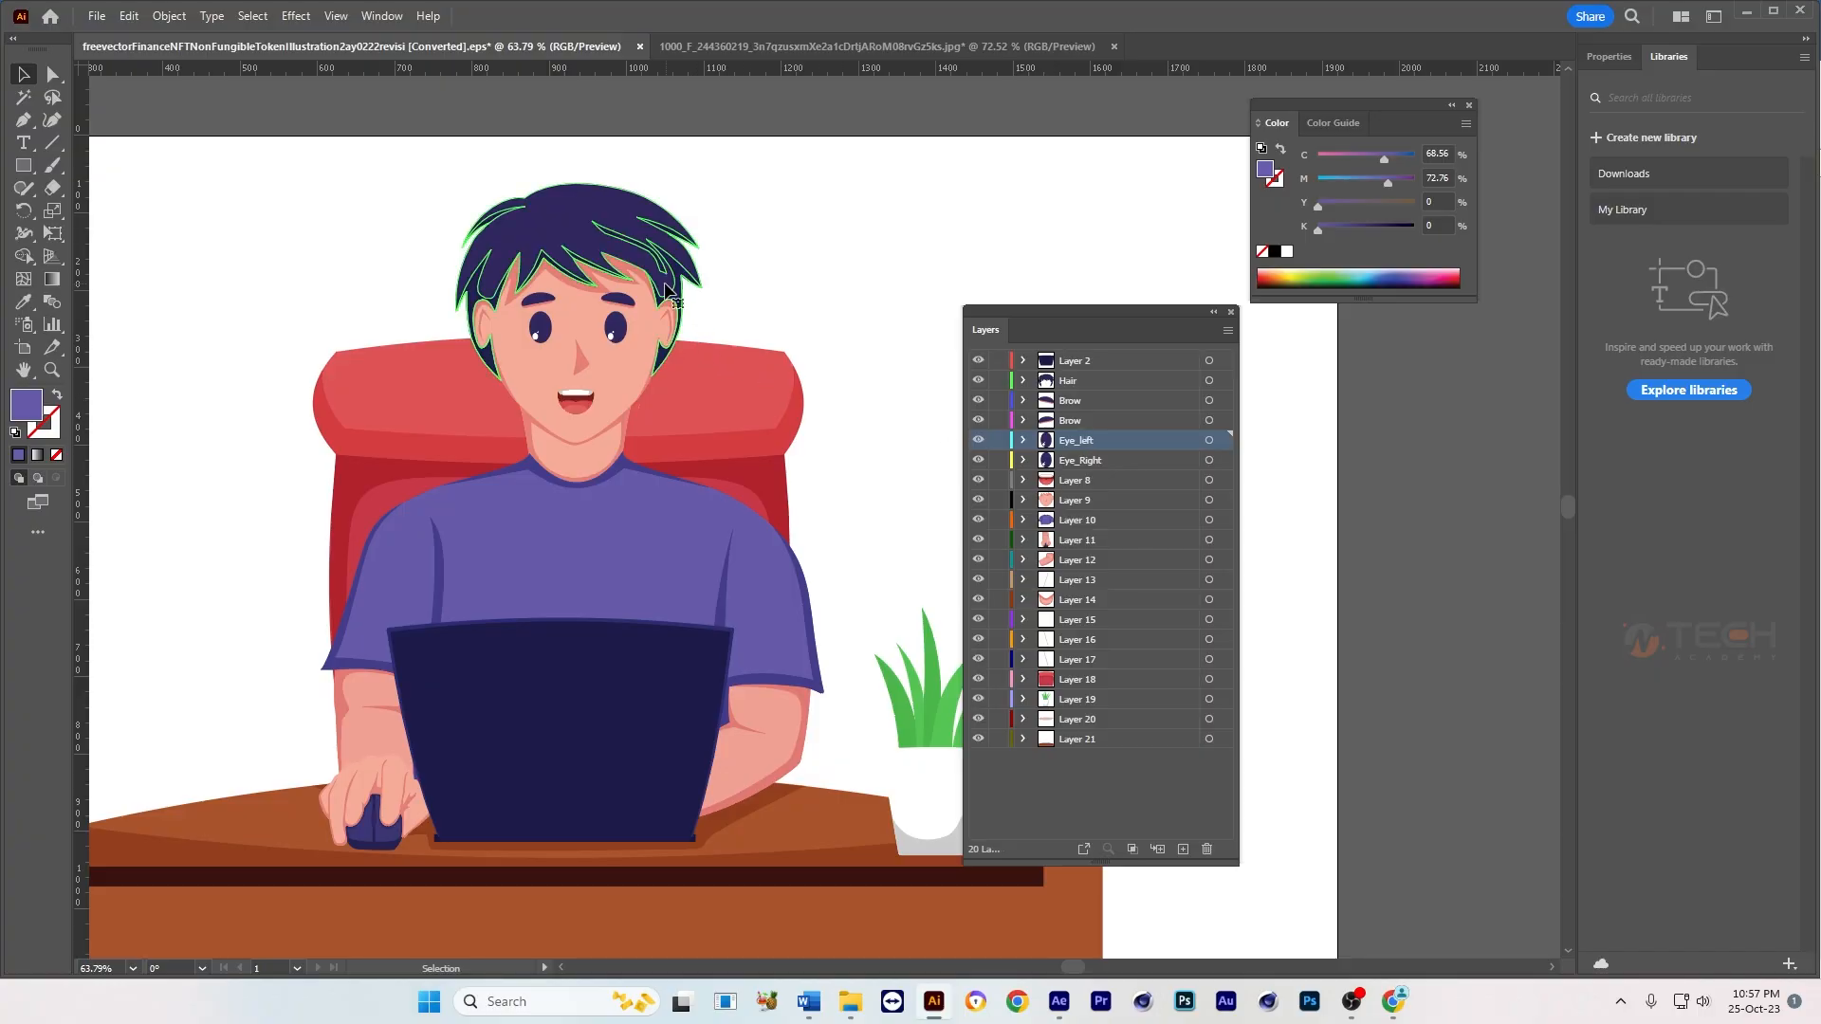
Step: Try moving the face sideways to see which parts belong to it, and undo the move
click(683, 303)
click(616, 370)
drag(618, 366, 680, 358)
key(ctrl+z)
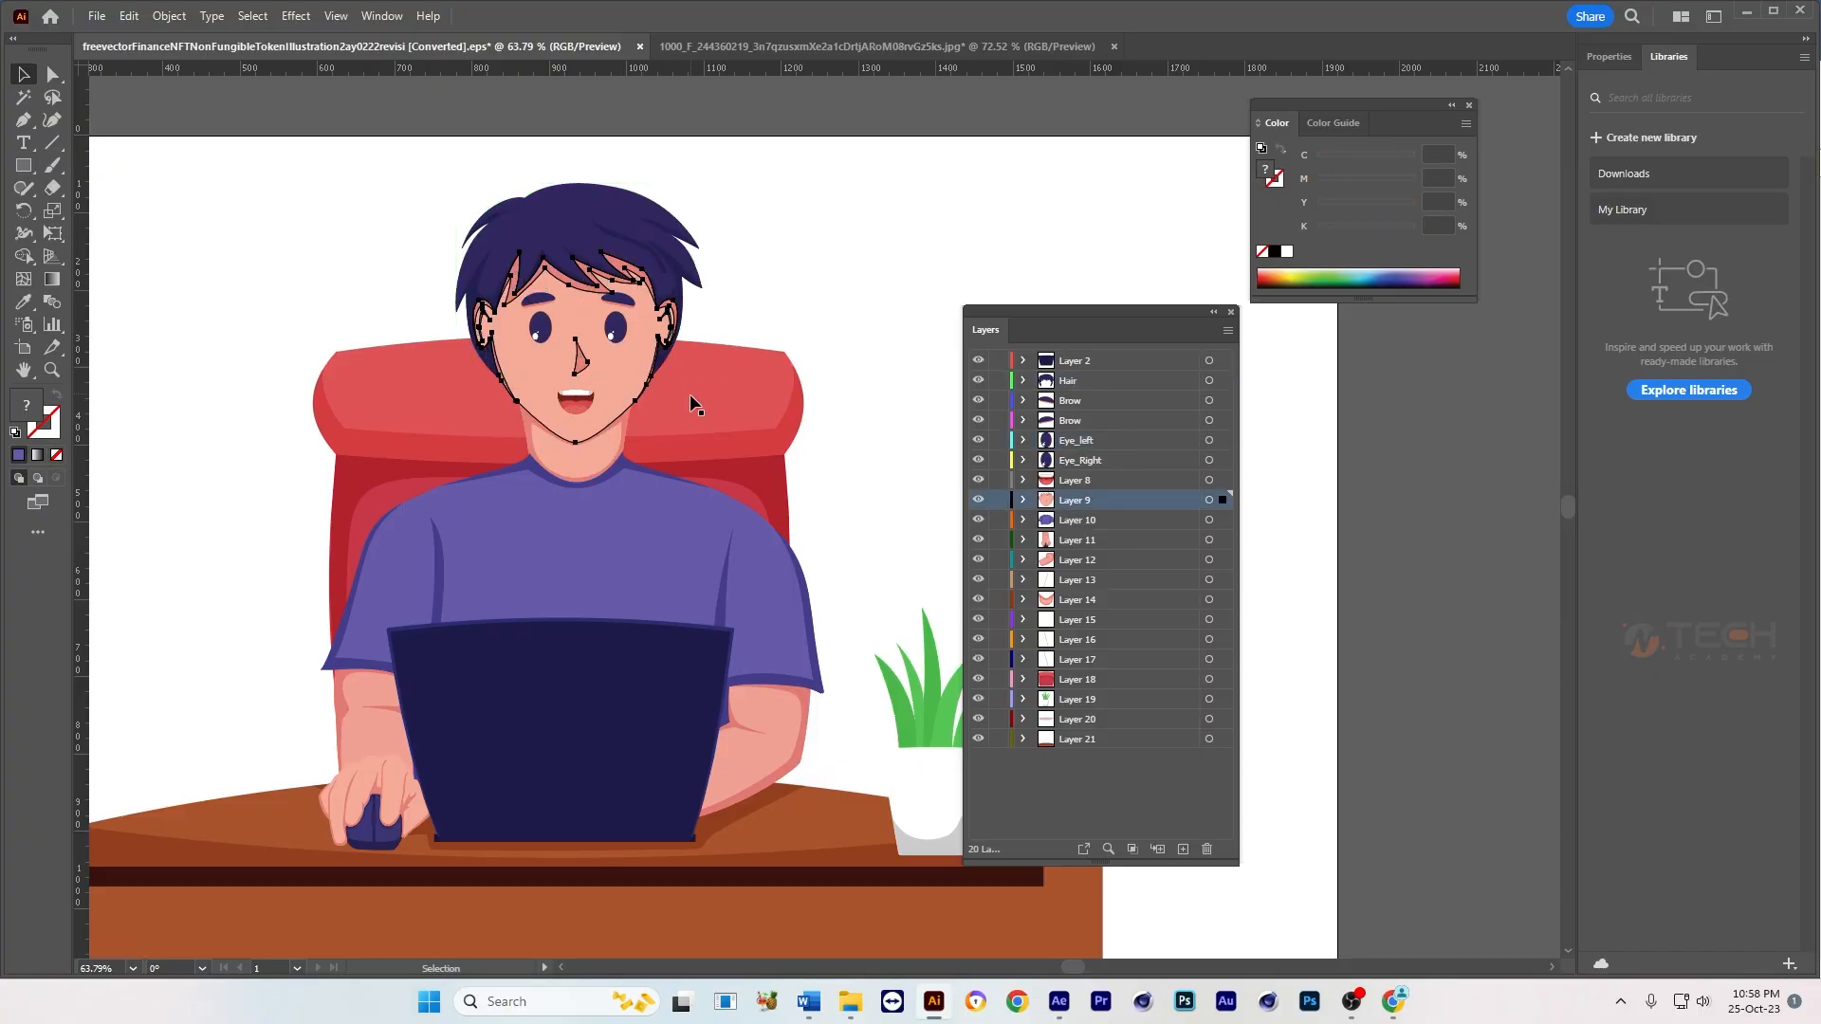
Step: Select the neck in the artwork and rename its layer, Layer 14, as Neck
click(603, 458)
double_click(1074, 601)
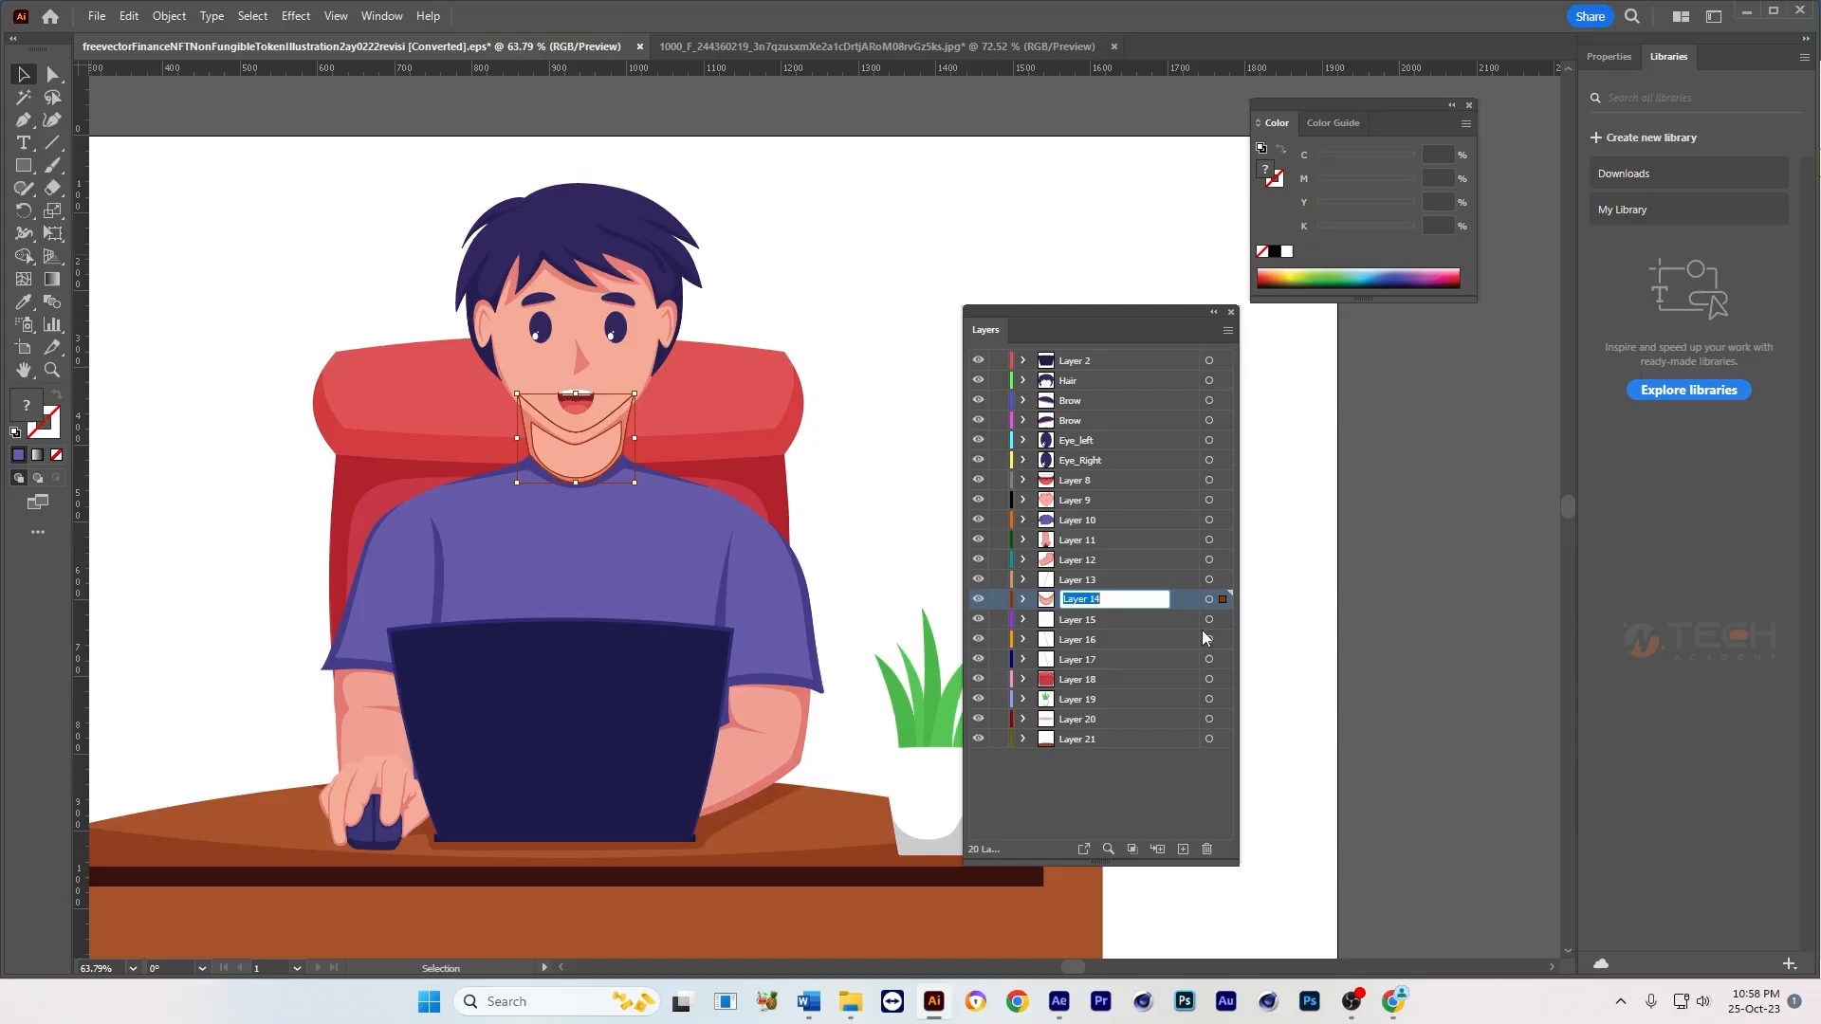
text(Neck)
click(943, 238)
Step: Select the face in the artwork and rename its layer, Layer 9, as Face
click(636, 375)
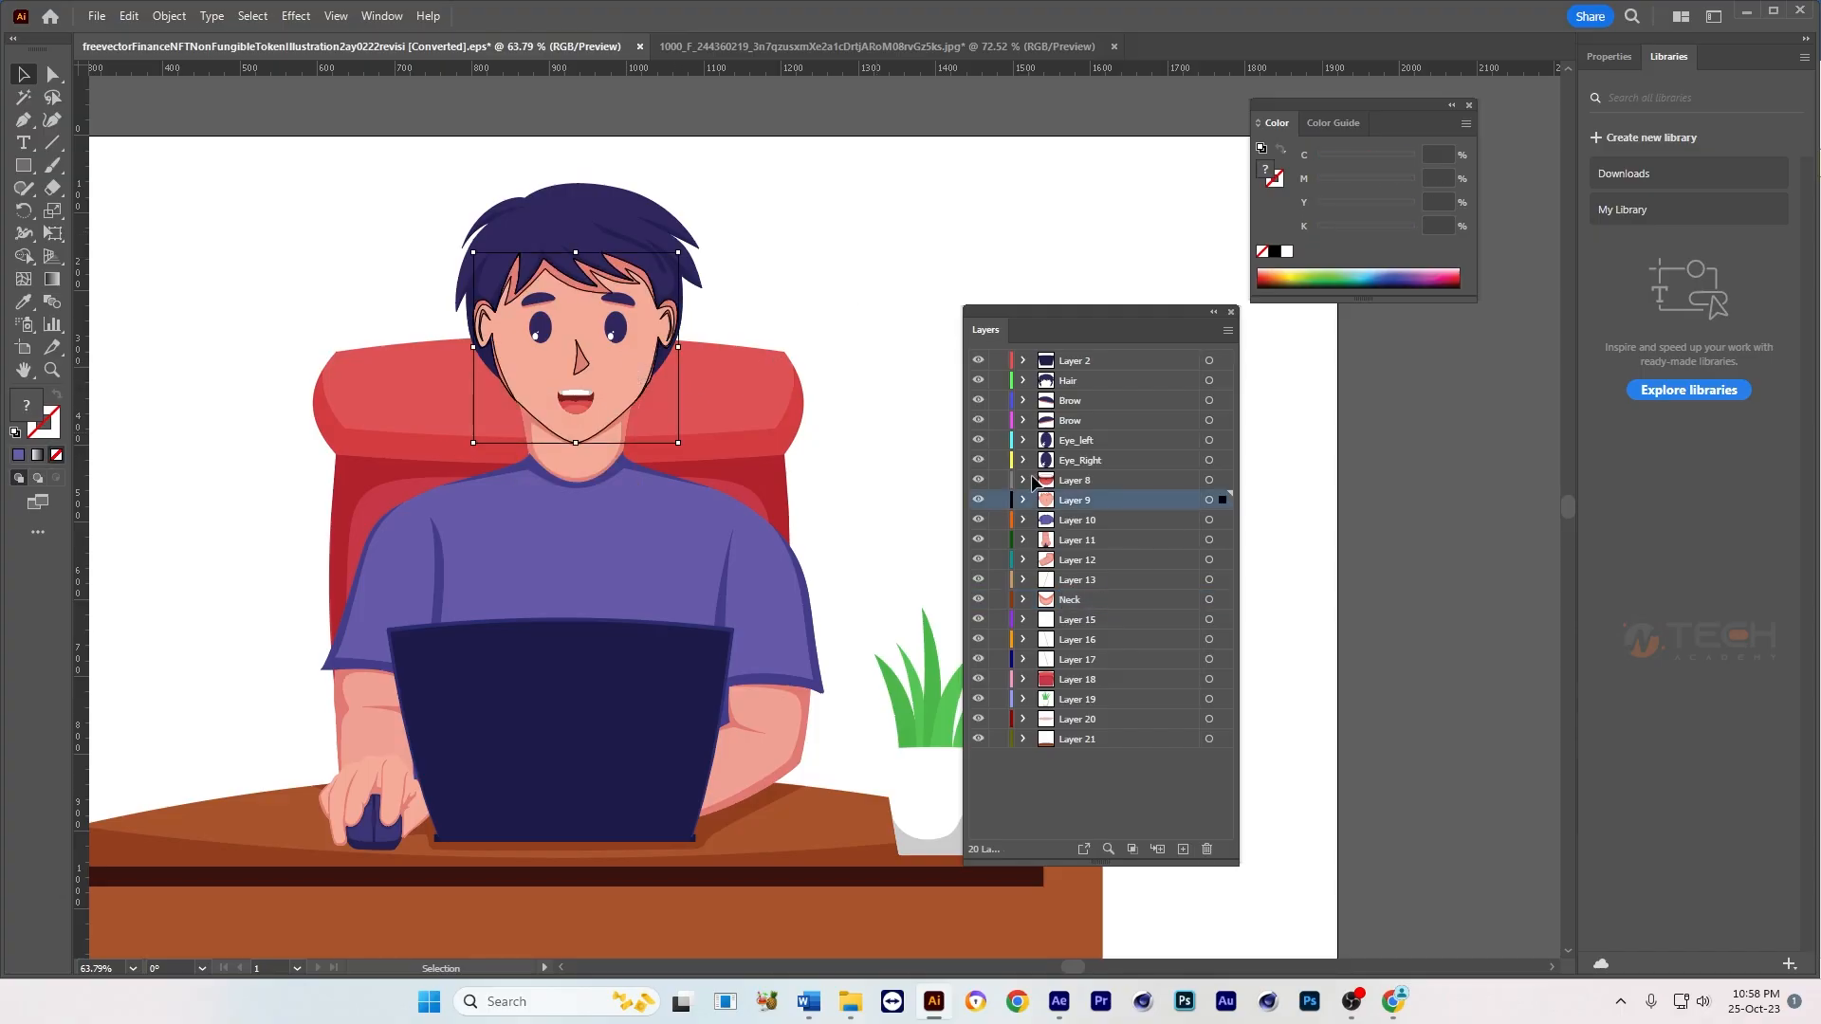
double_click(1075, 500)
text(F)
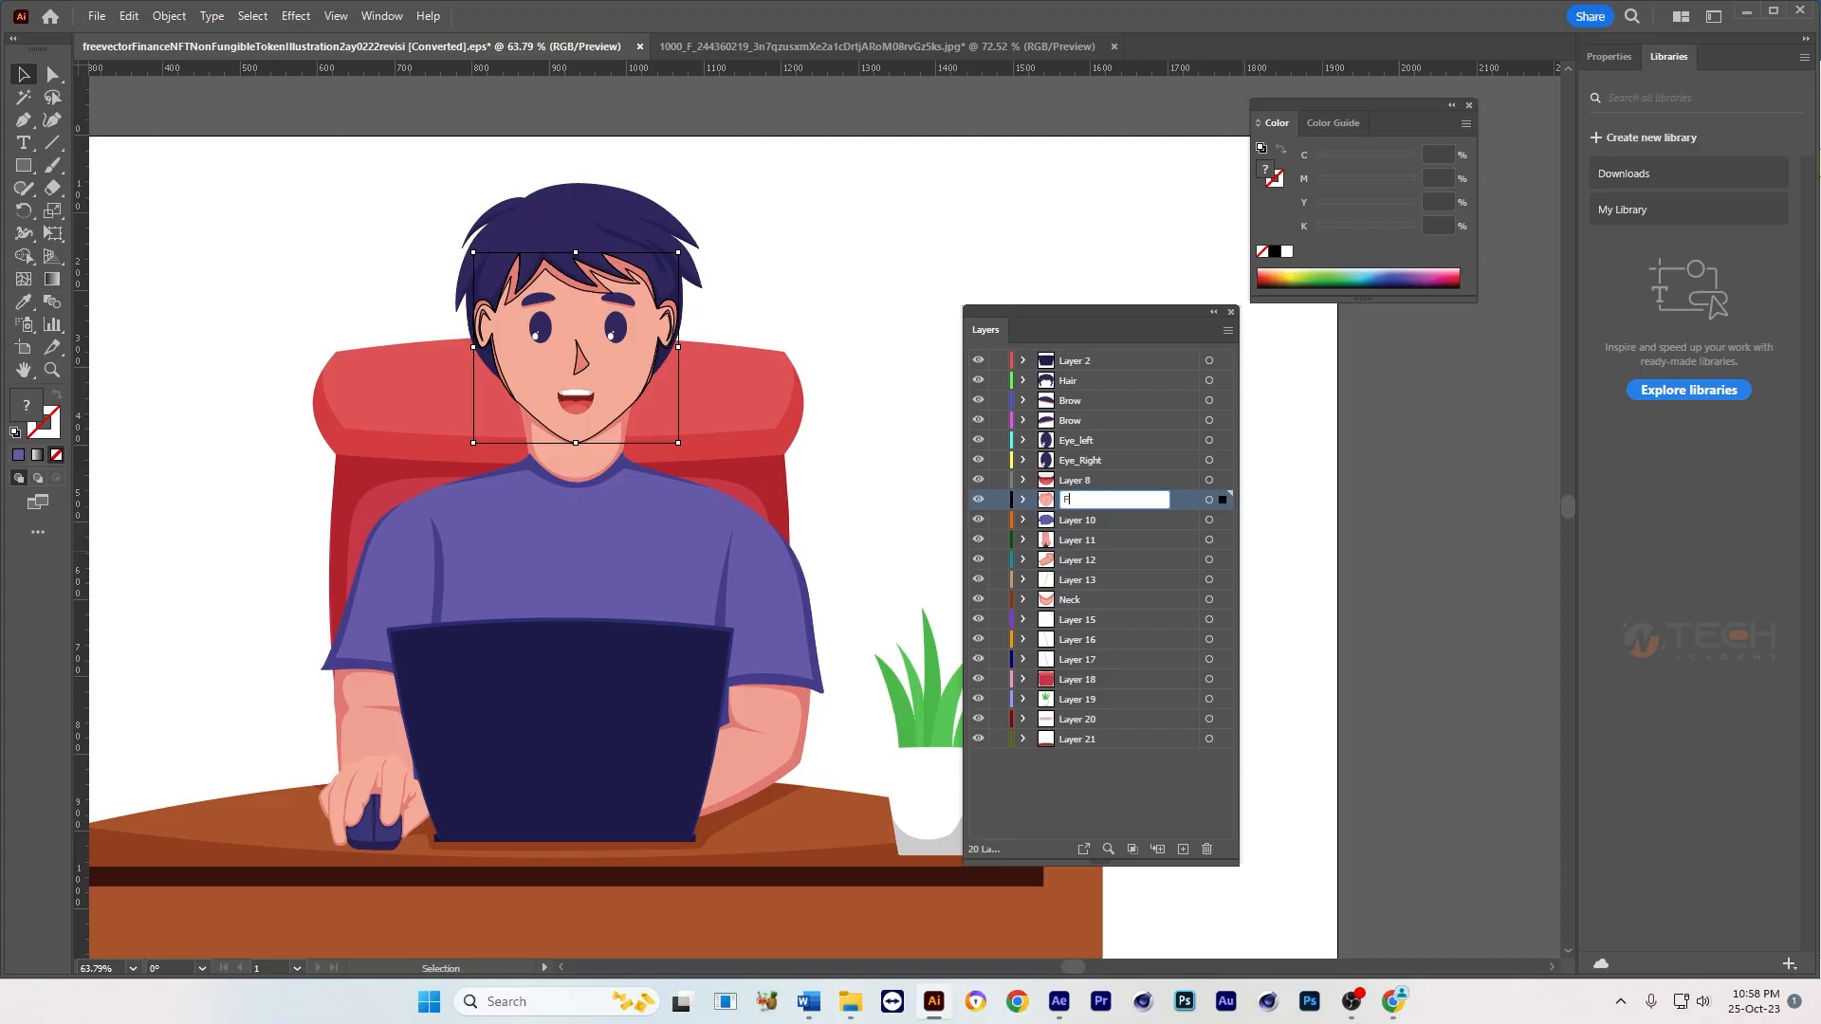
text(ace)
key(Return)
click(794, 288)
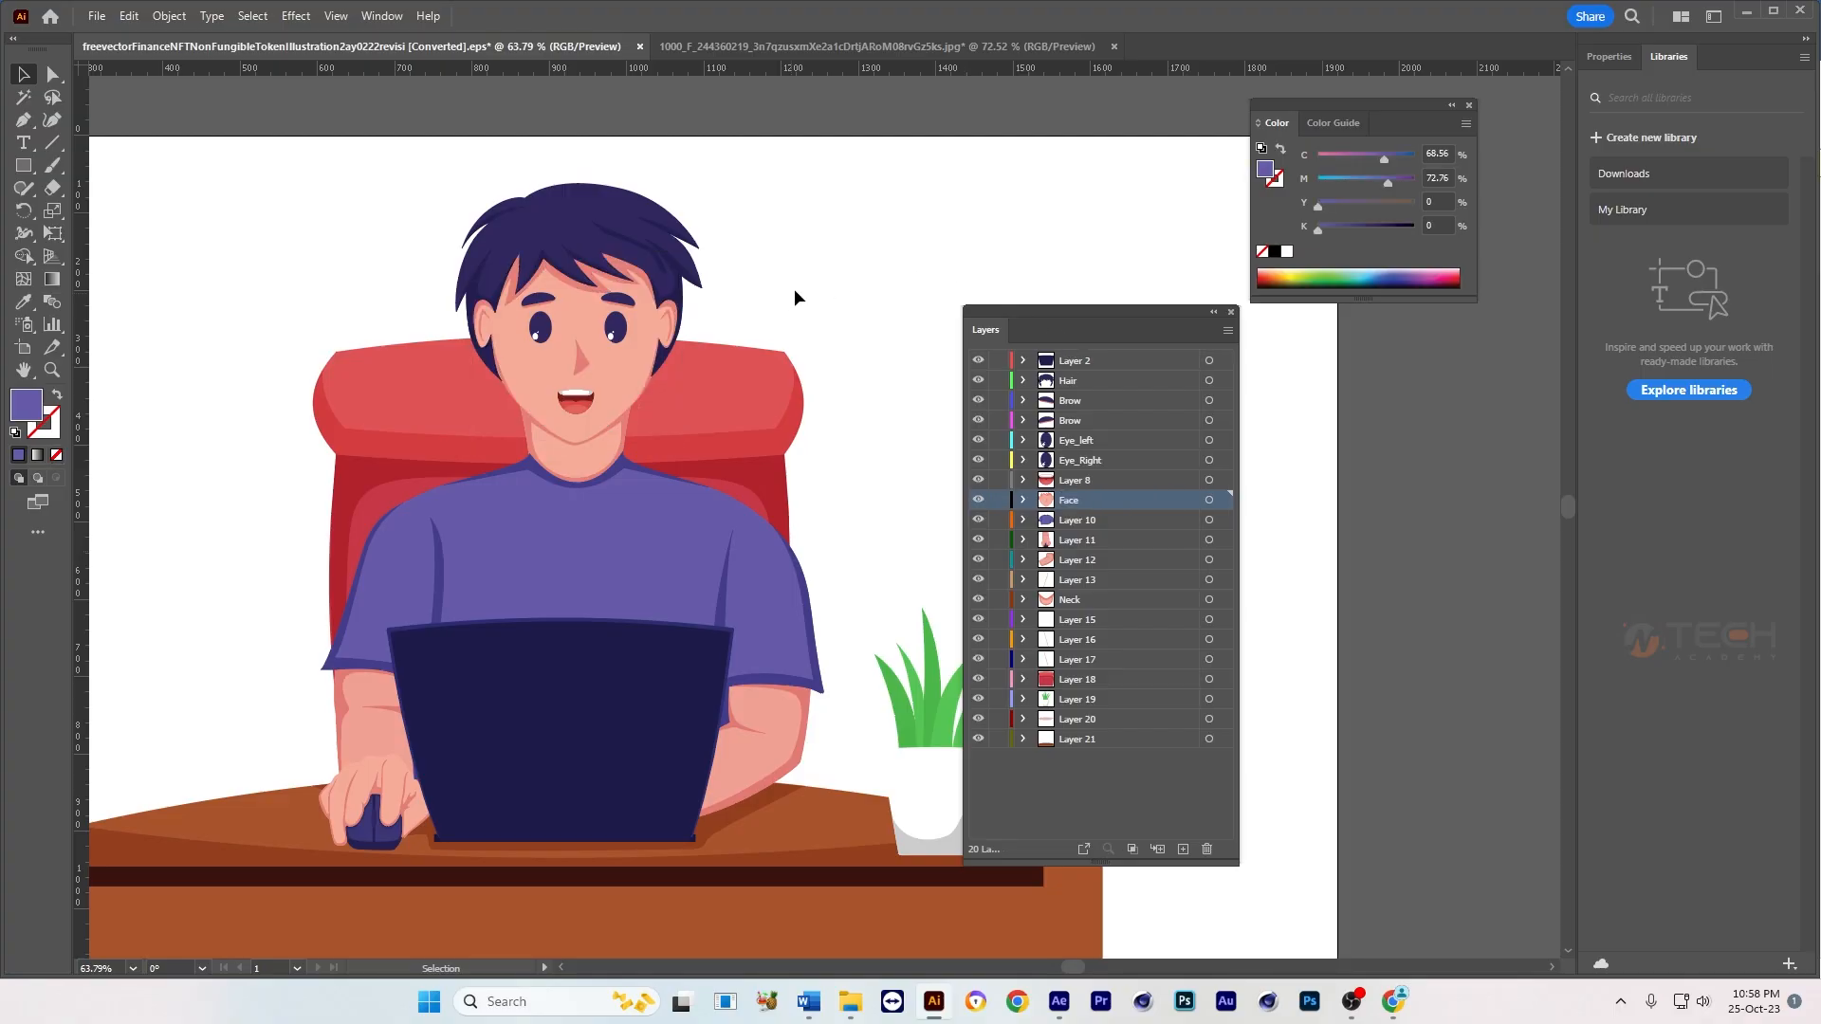
click(592, 398)
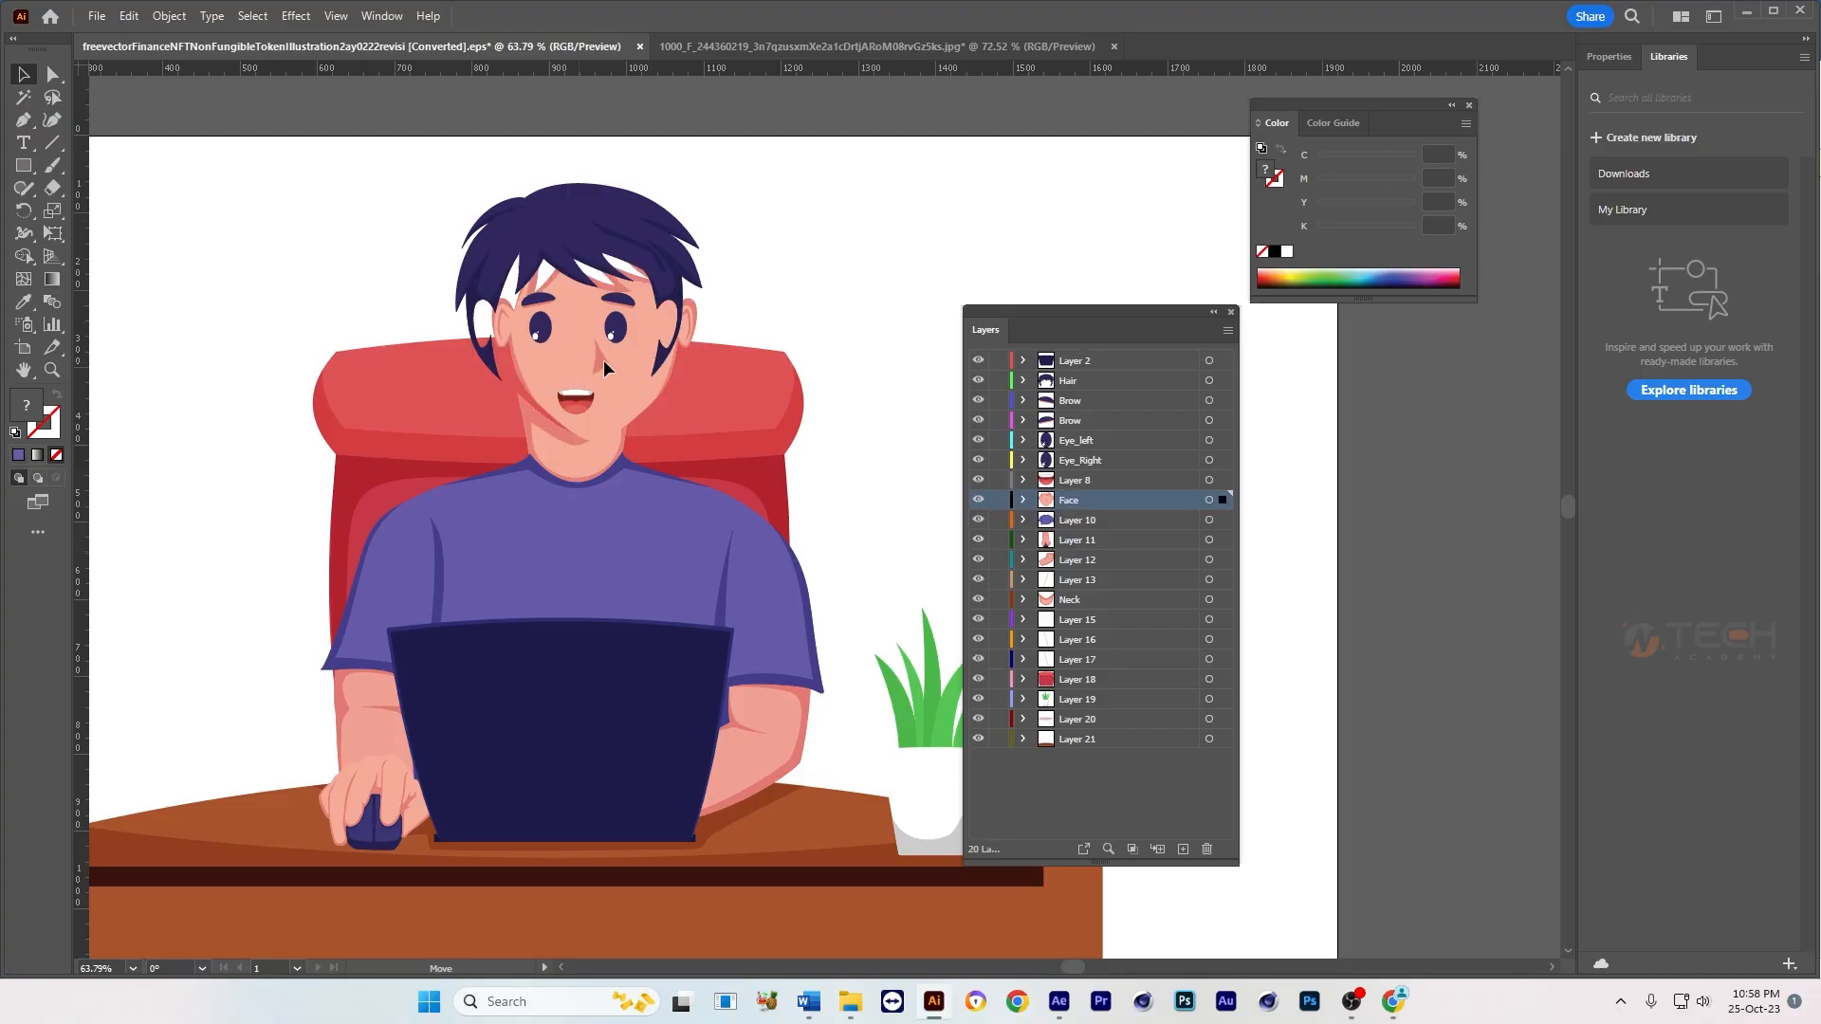
click(592, 400)
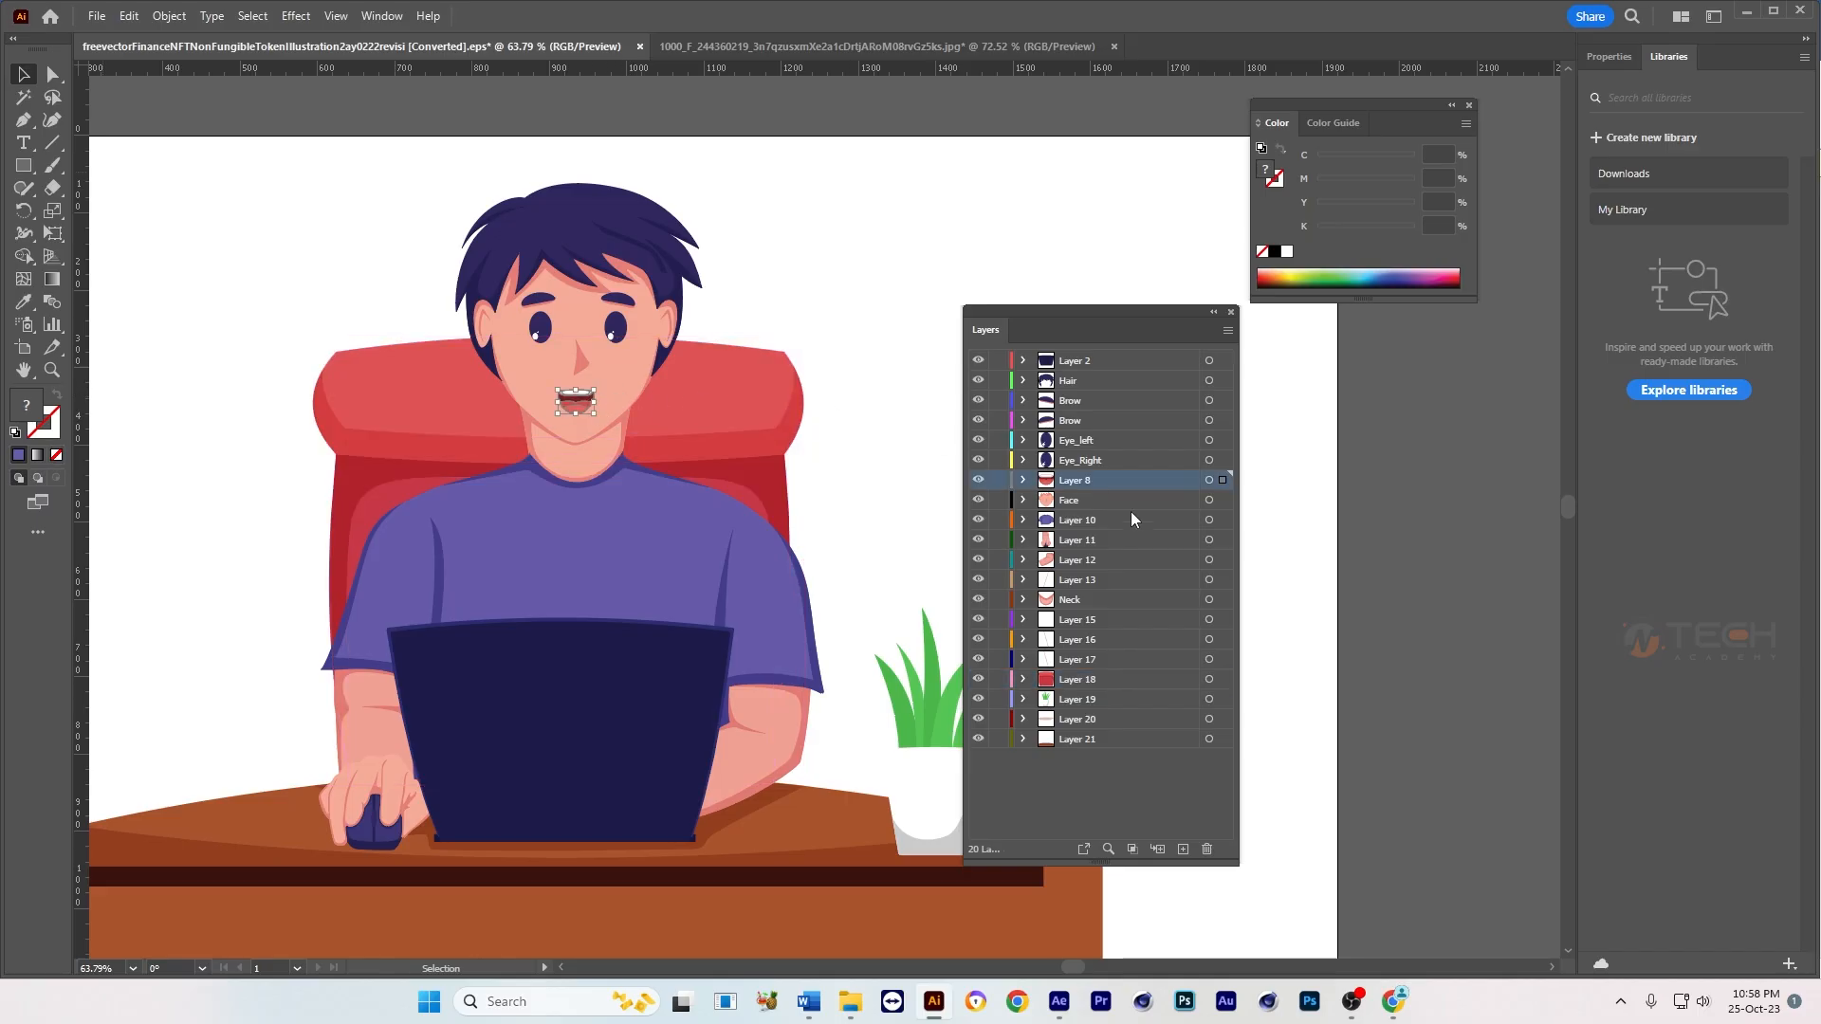
double_click(1075, 481)
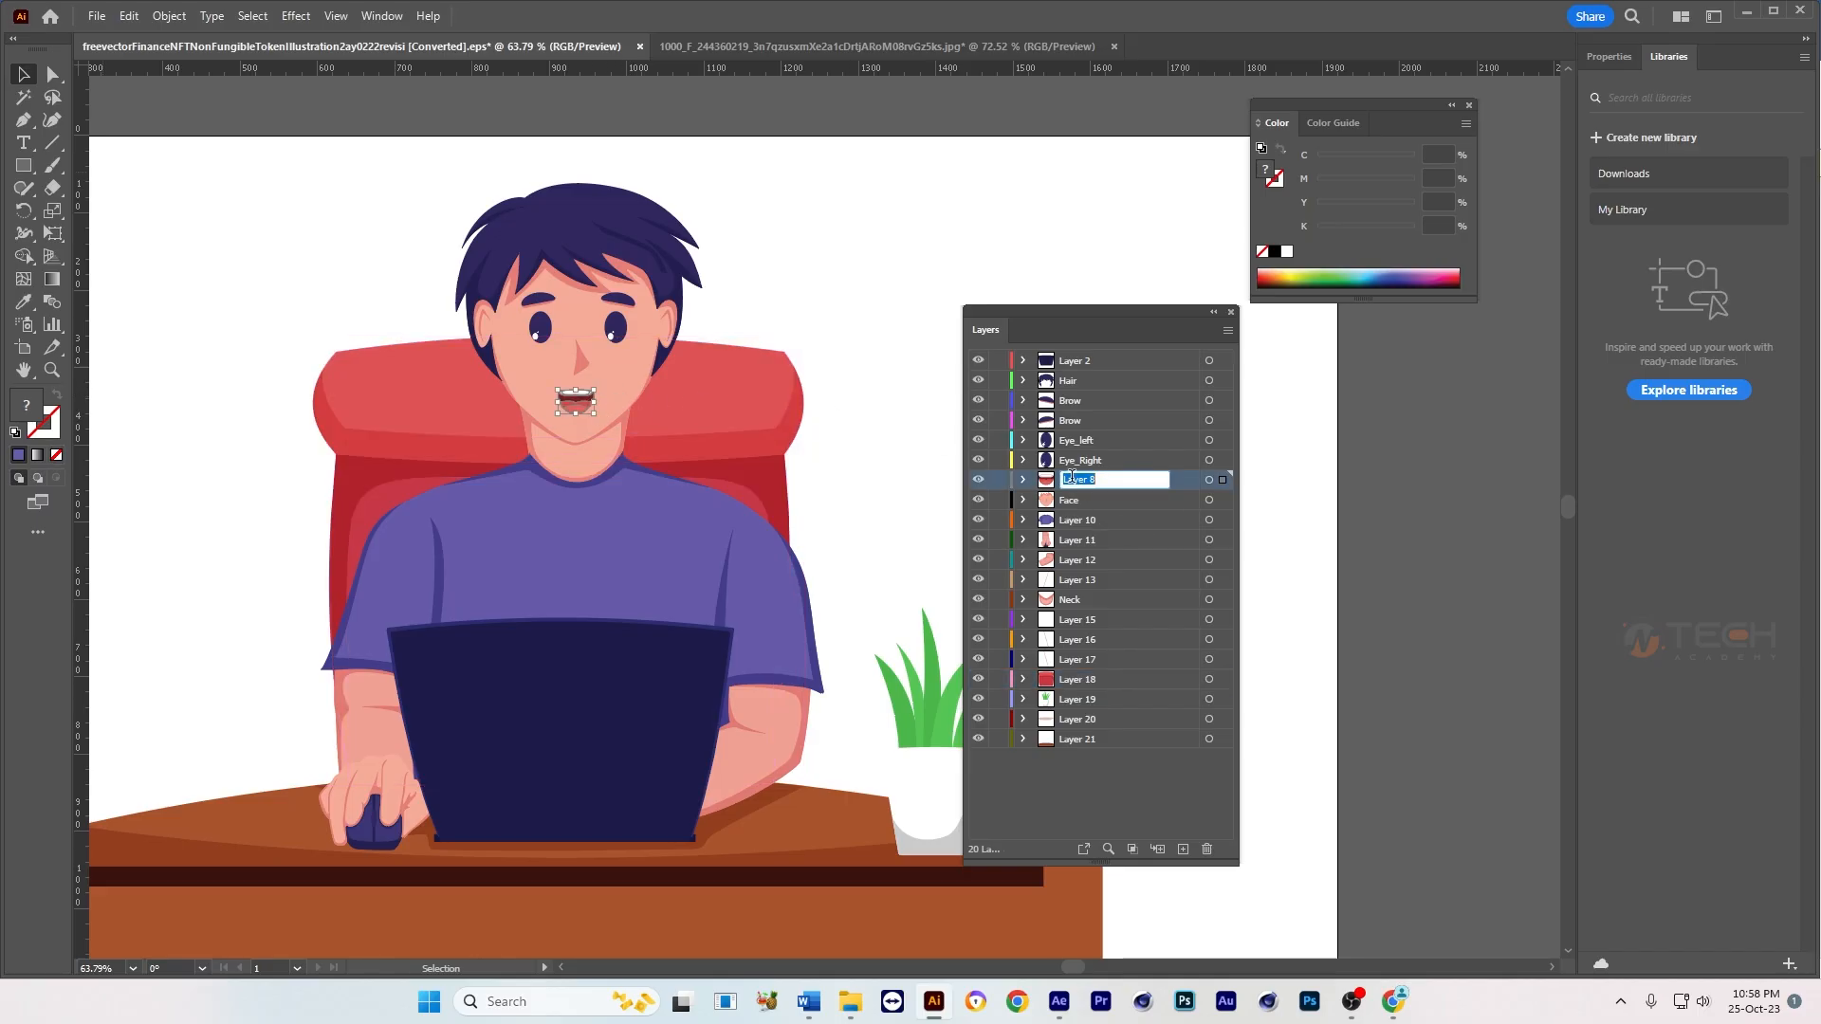
click(874, 203)
click(569, 235)
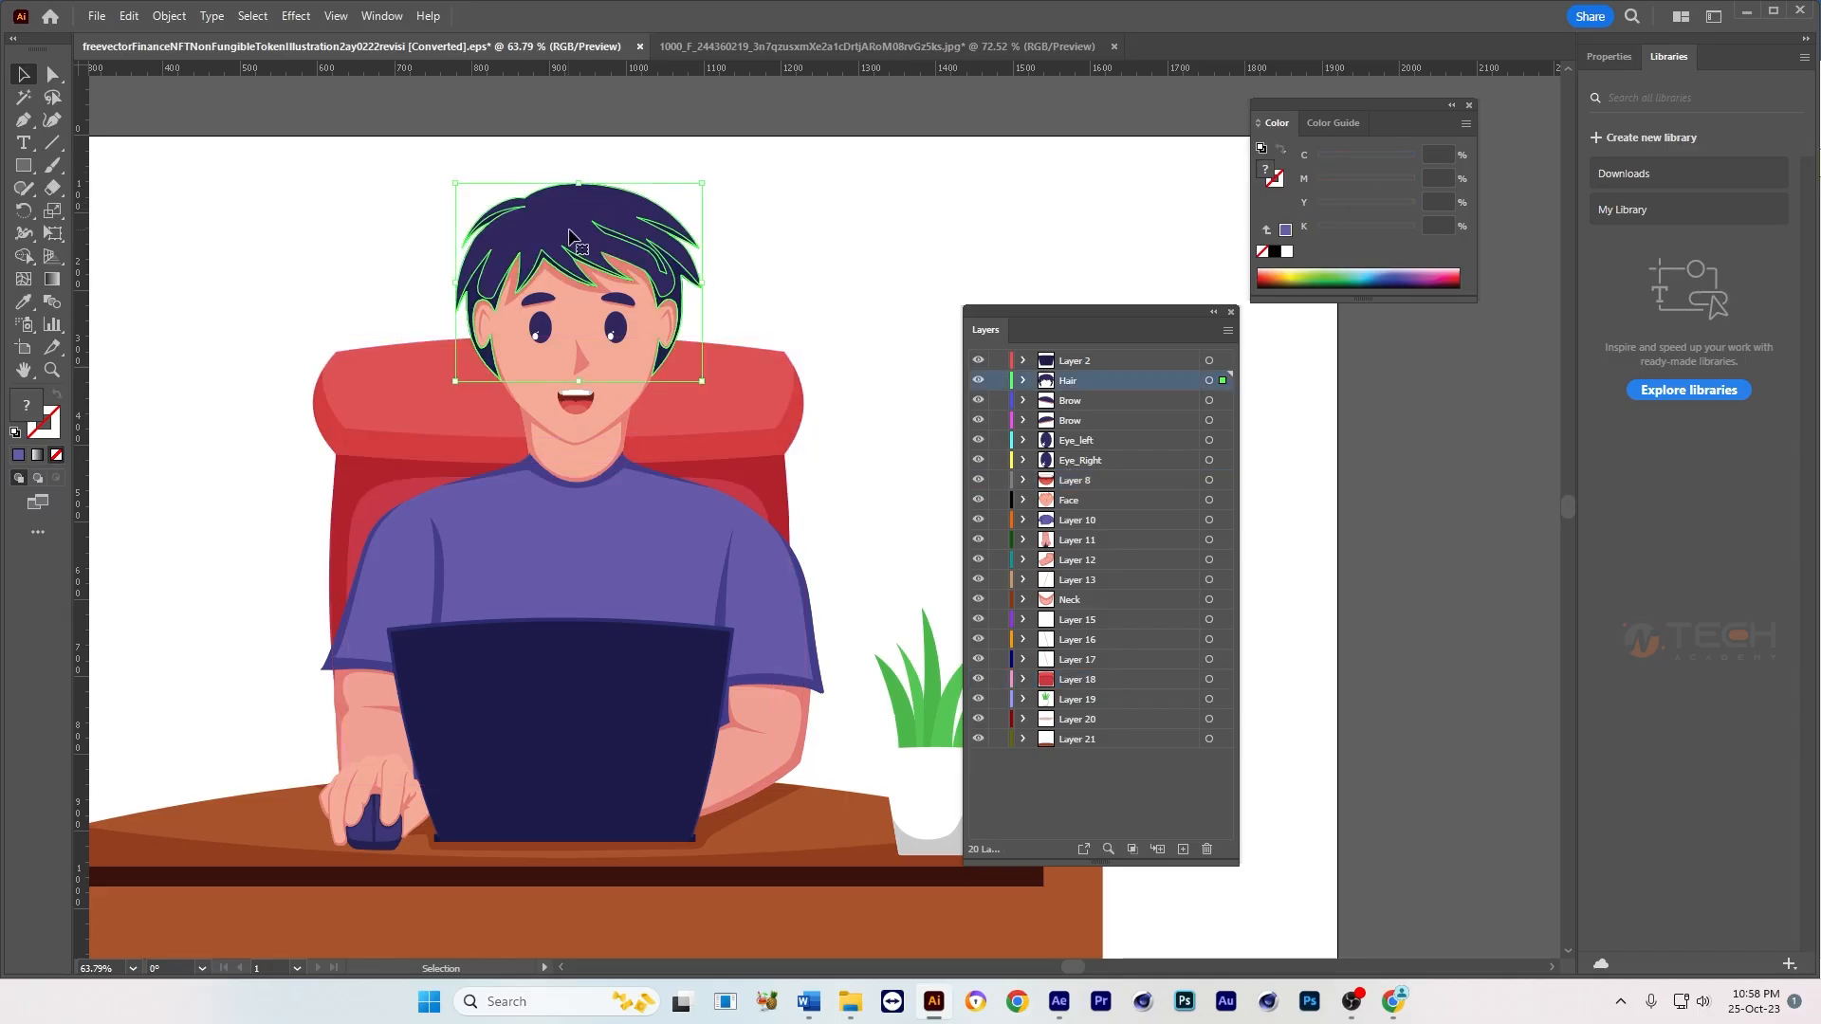
click(525, 633)
click(679, 568)
Step: Select the arm holding the mouse and rename its layer, Layer 11, as Hand
click(399, 726)
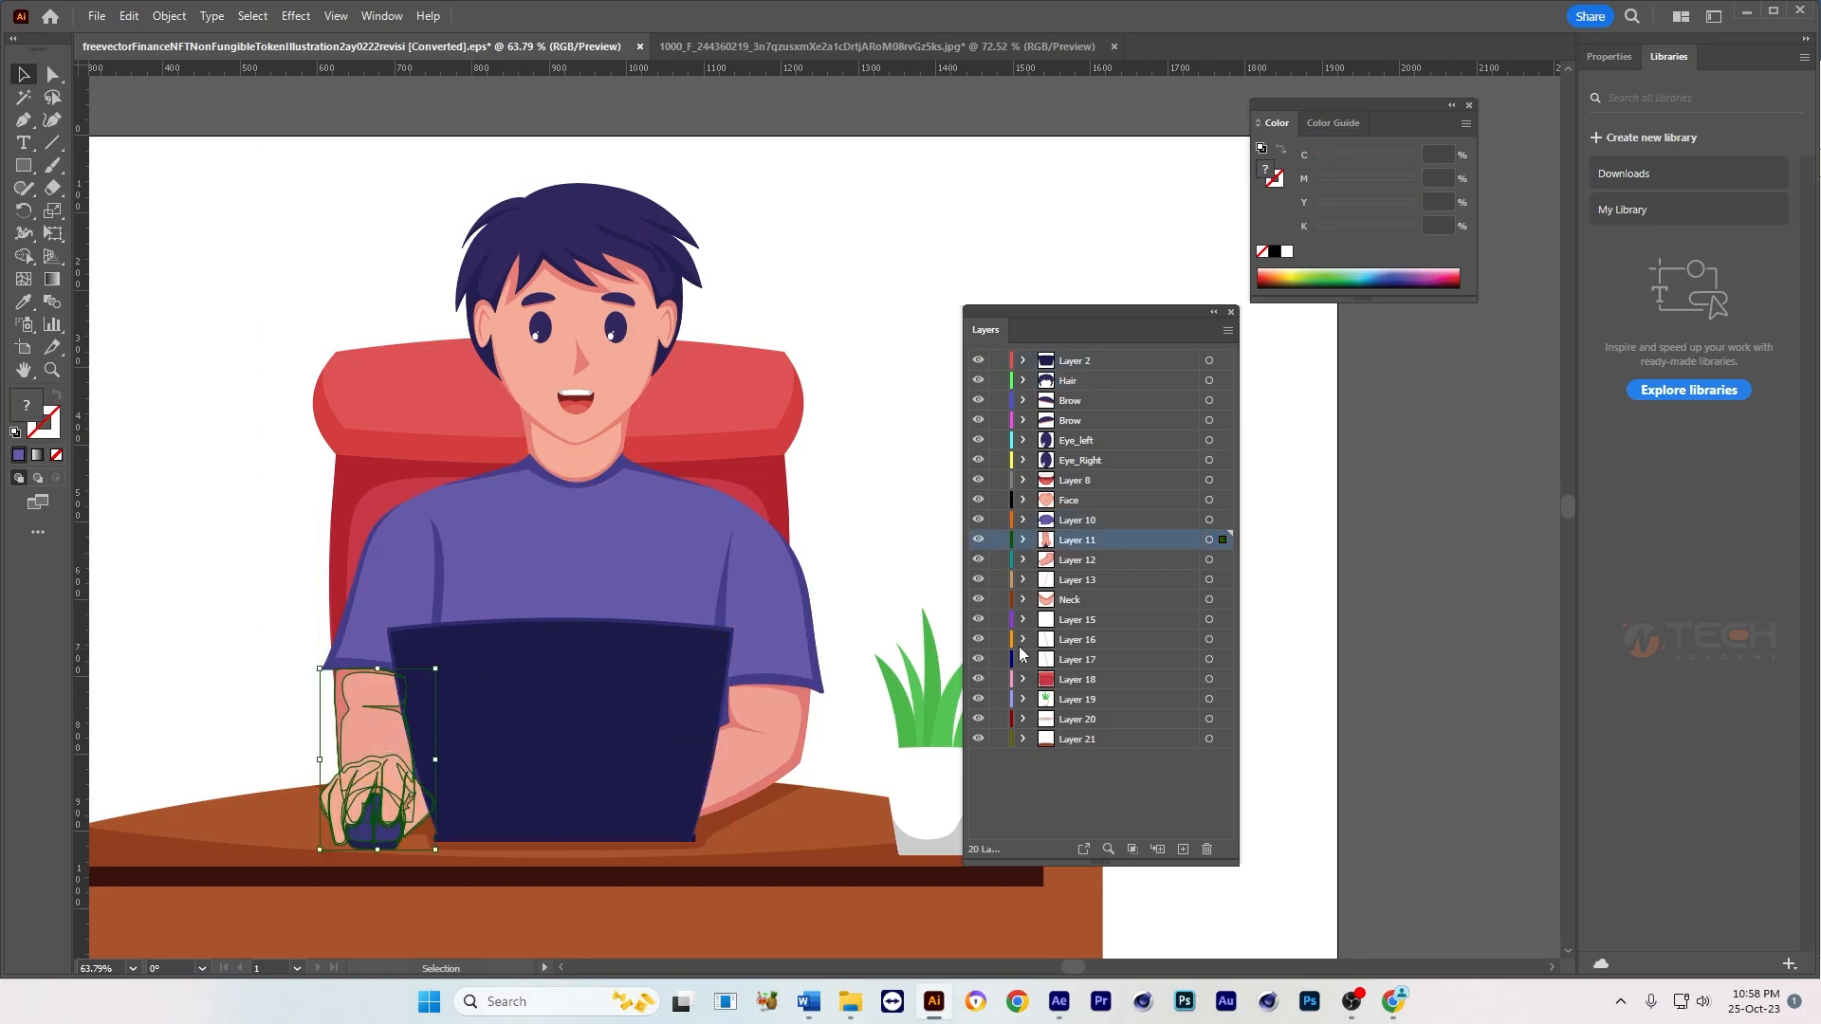
double_click(1080, 541)
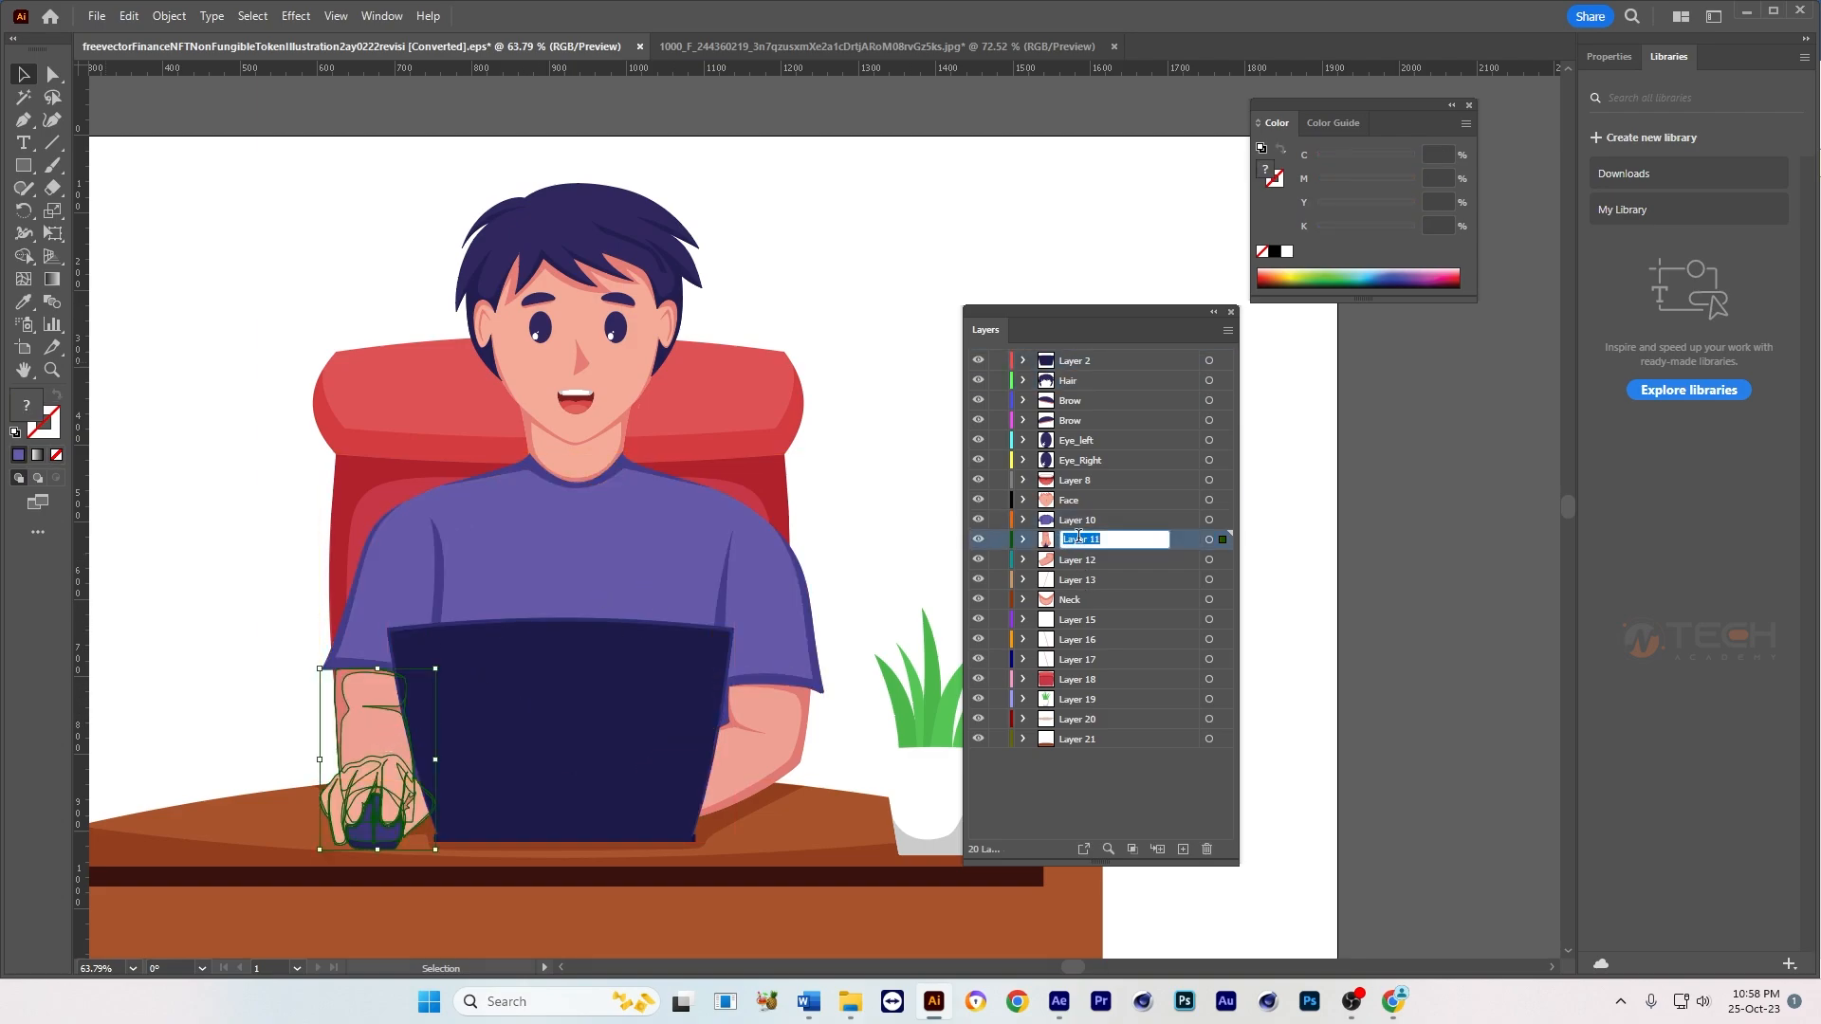
text(Hand)
click(857, 225)
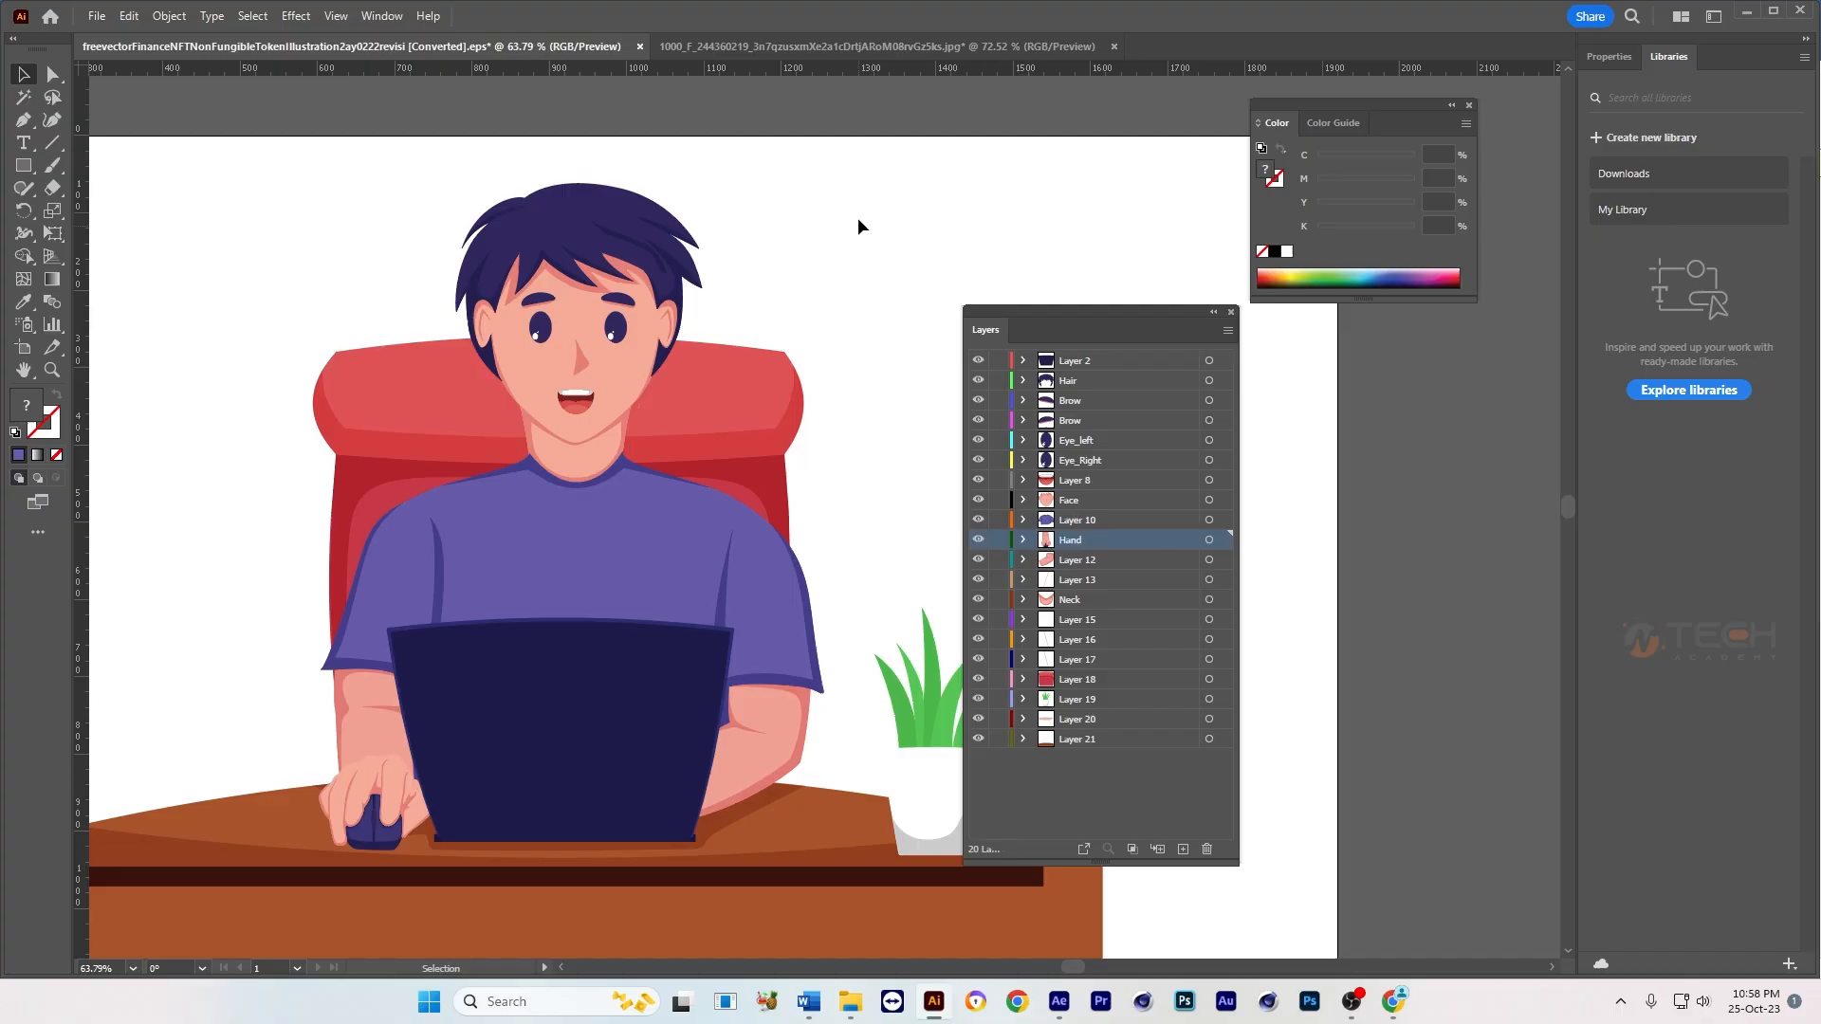
Step: Select the laptop in the artwork and rename its layer, Layer 2, as Laptop
click(564, 664)
double_click(1078, 363)
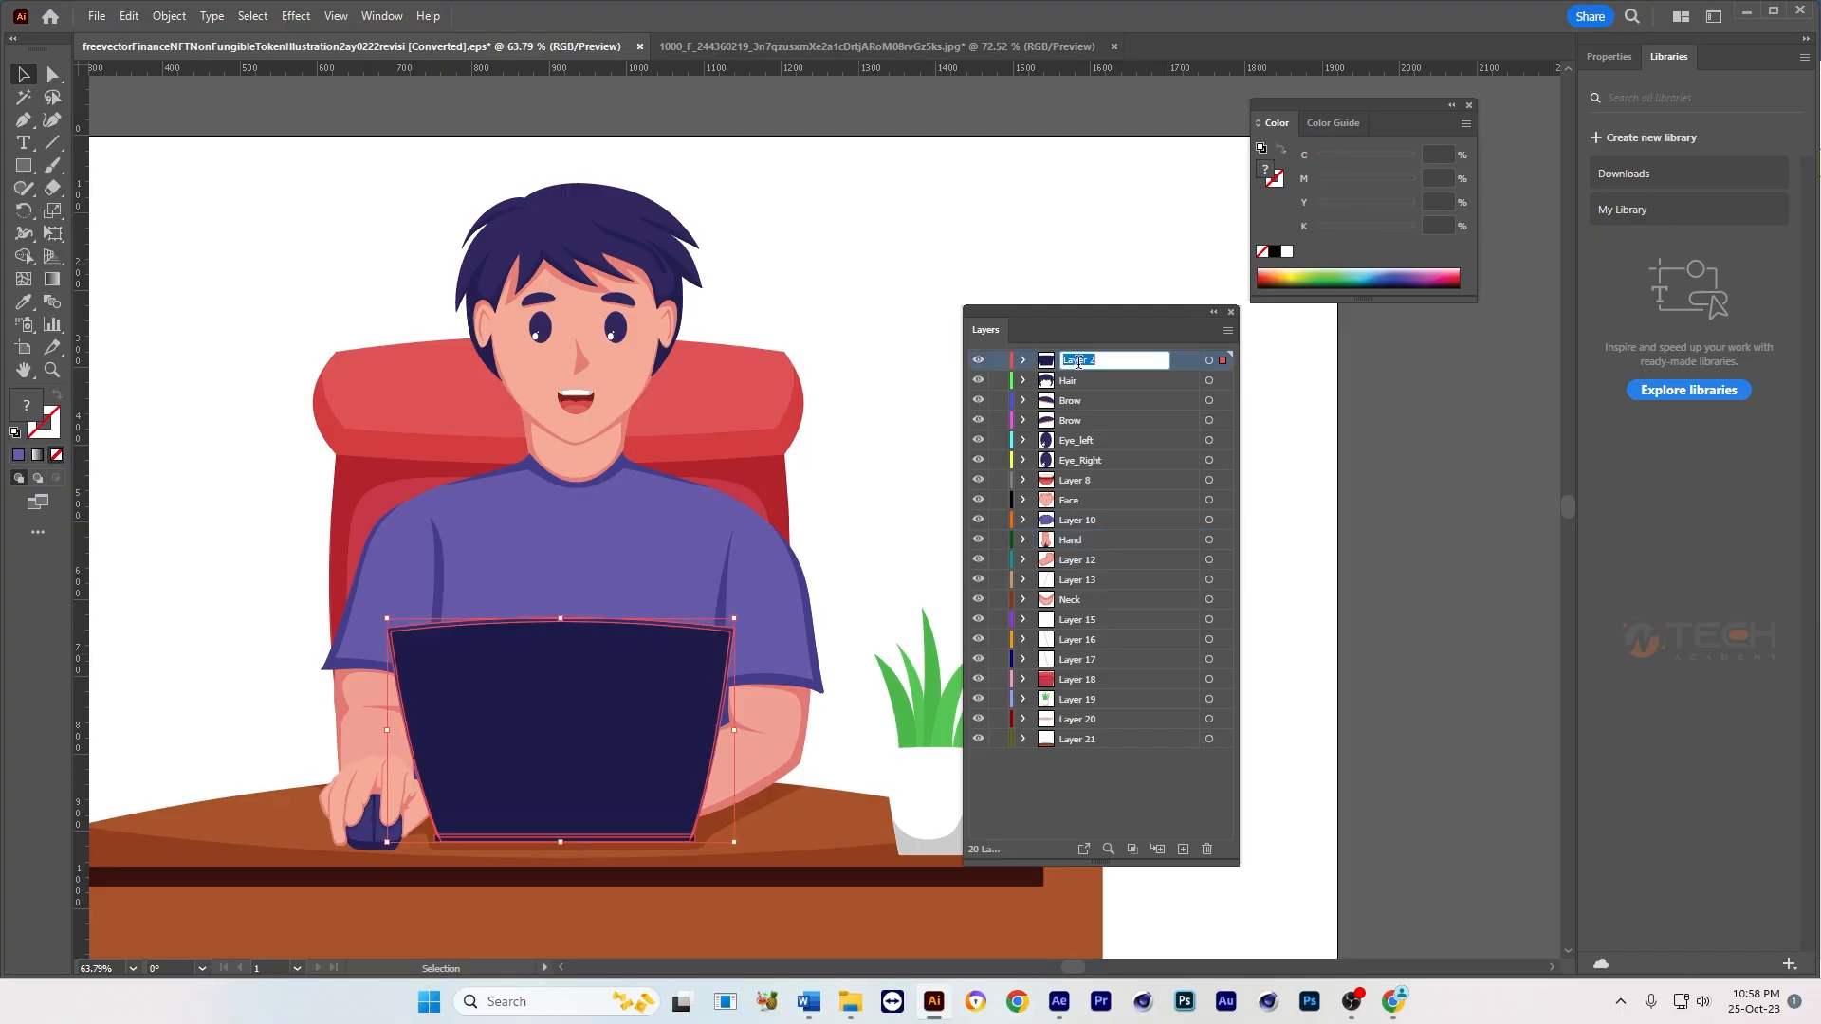
text(Laptop)
click(899, 249)
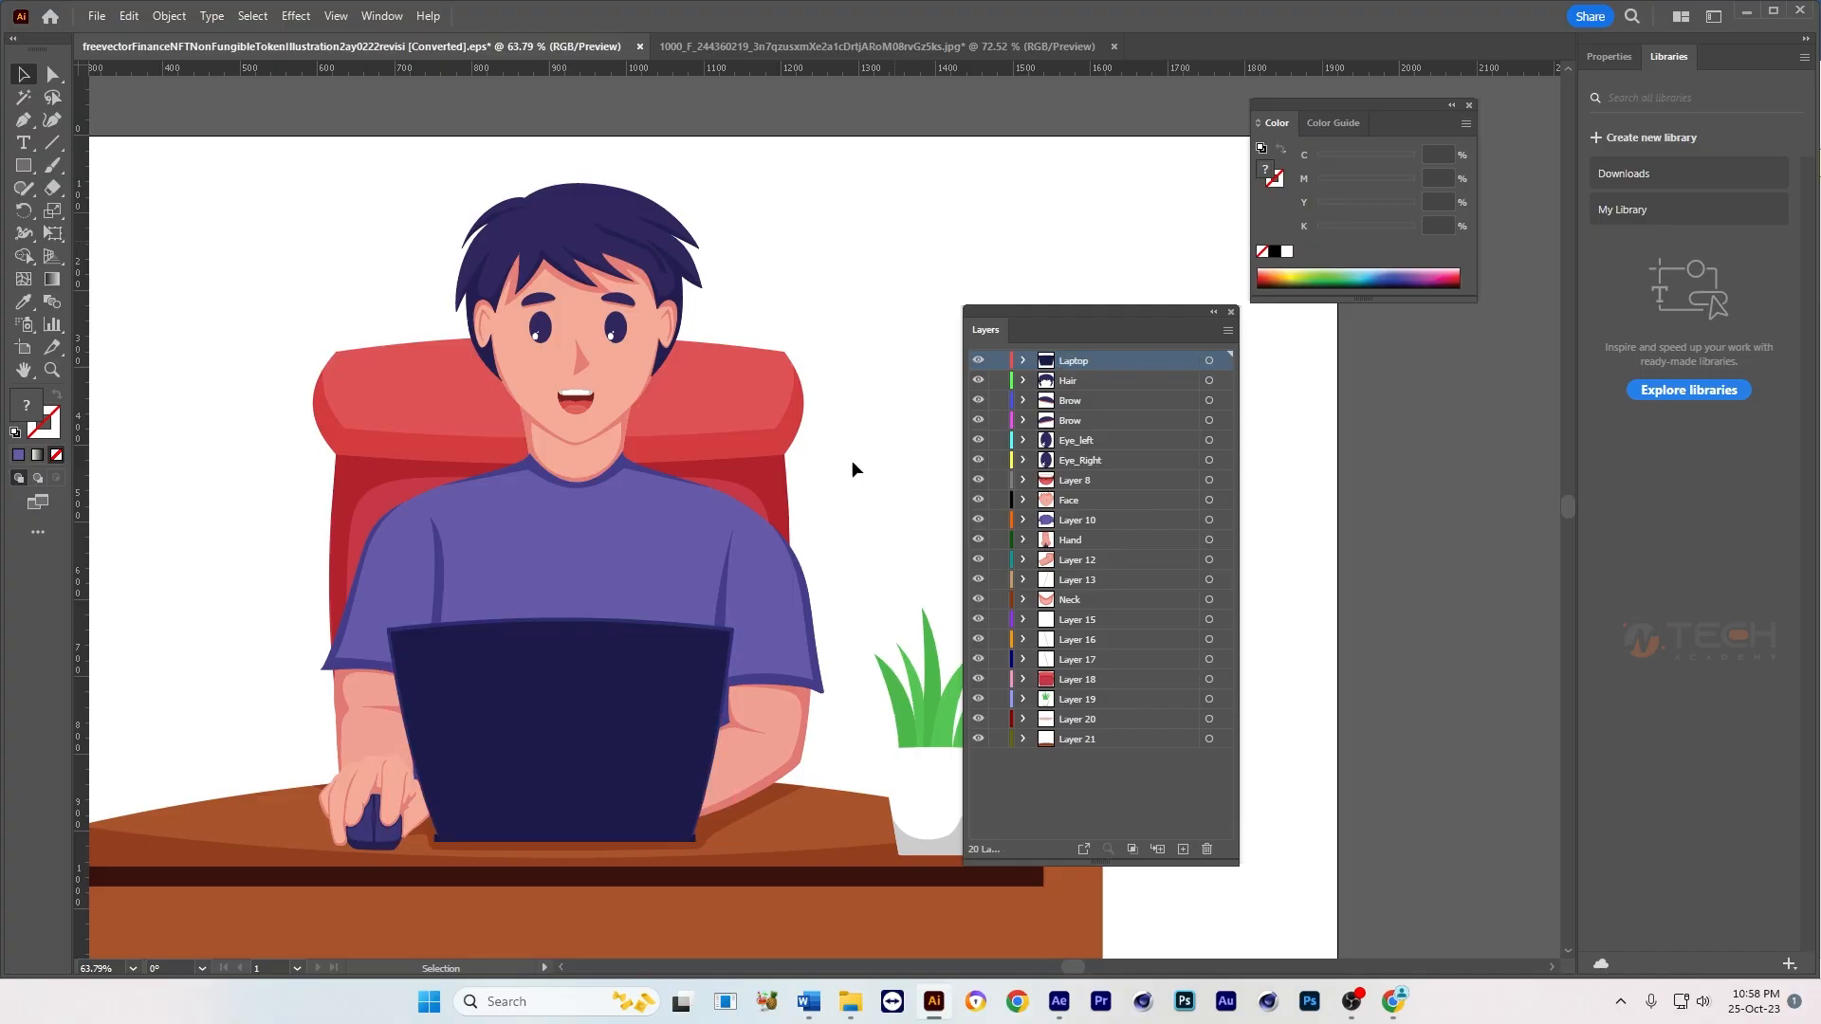
Step: Select the shirt in the artwork and rename its layer, Layer 10, as Body
click(652, 615)
double_click(1072, 520)
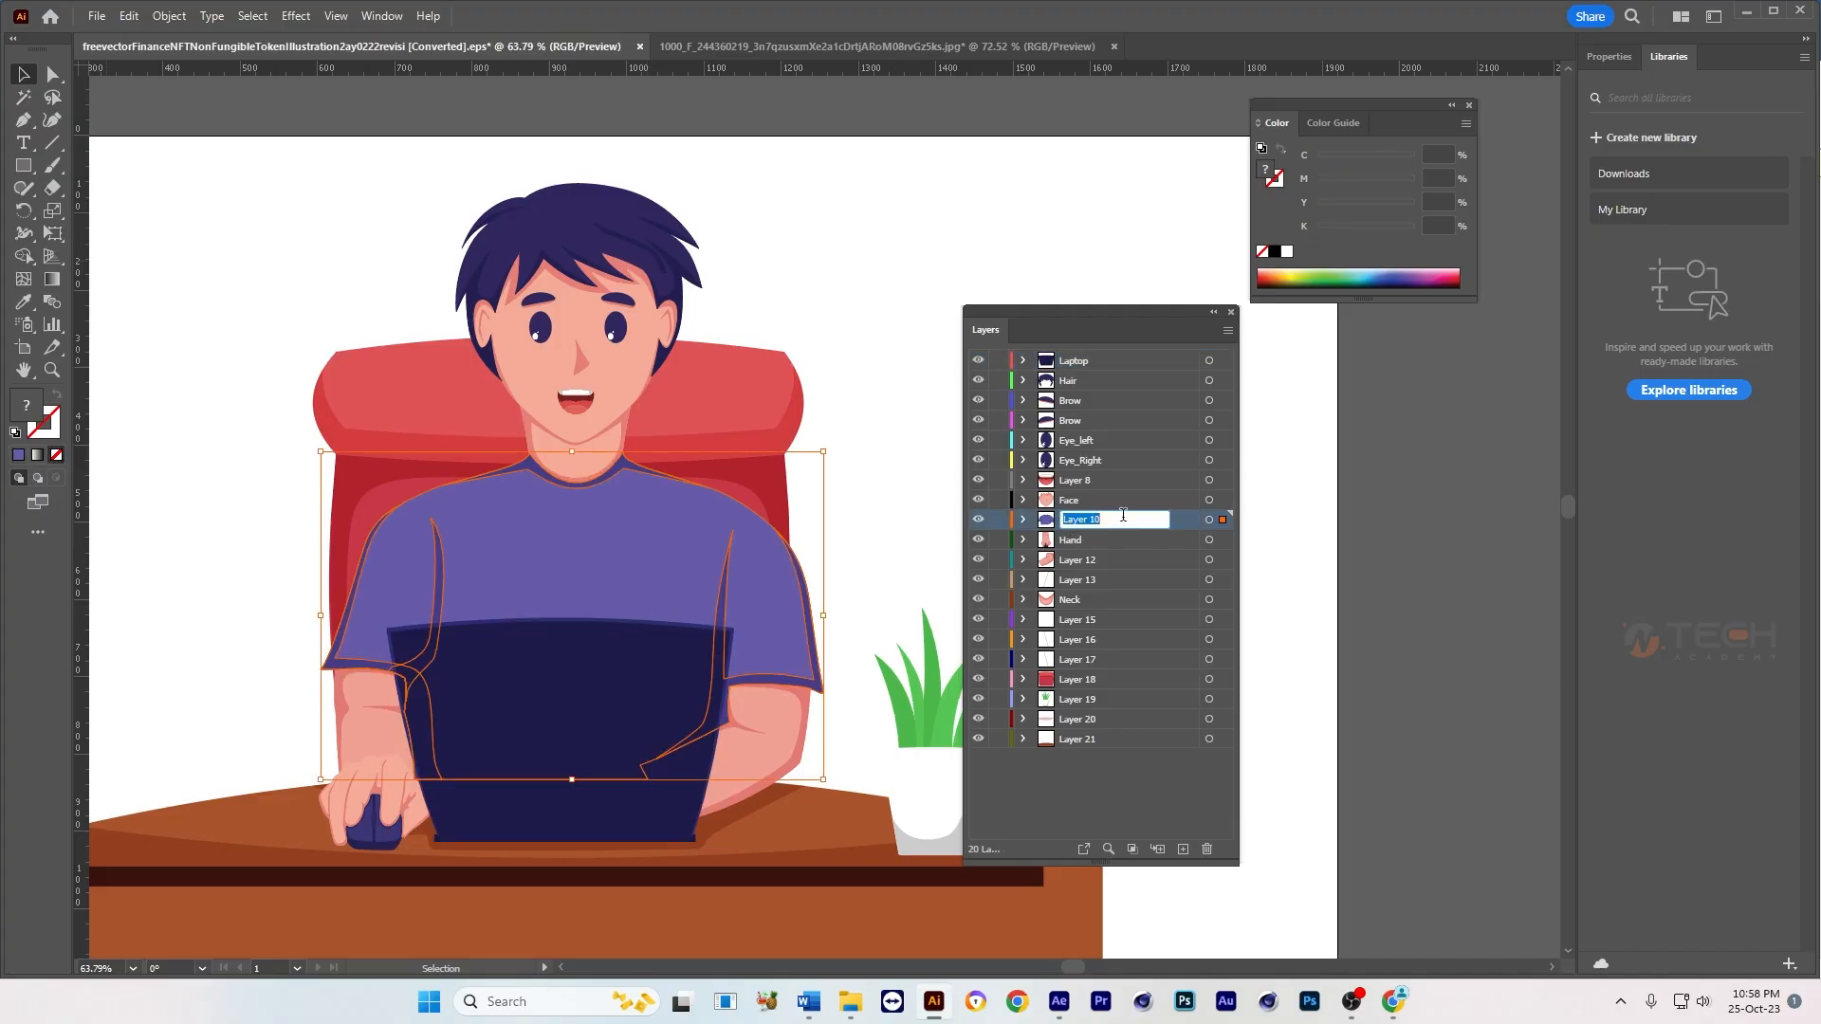
text(Body)
key(Return)
Step: Compare the layers of the two arms and rename the layer of the arm holding the mouse as Hand_Left
click(773, 712)
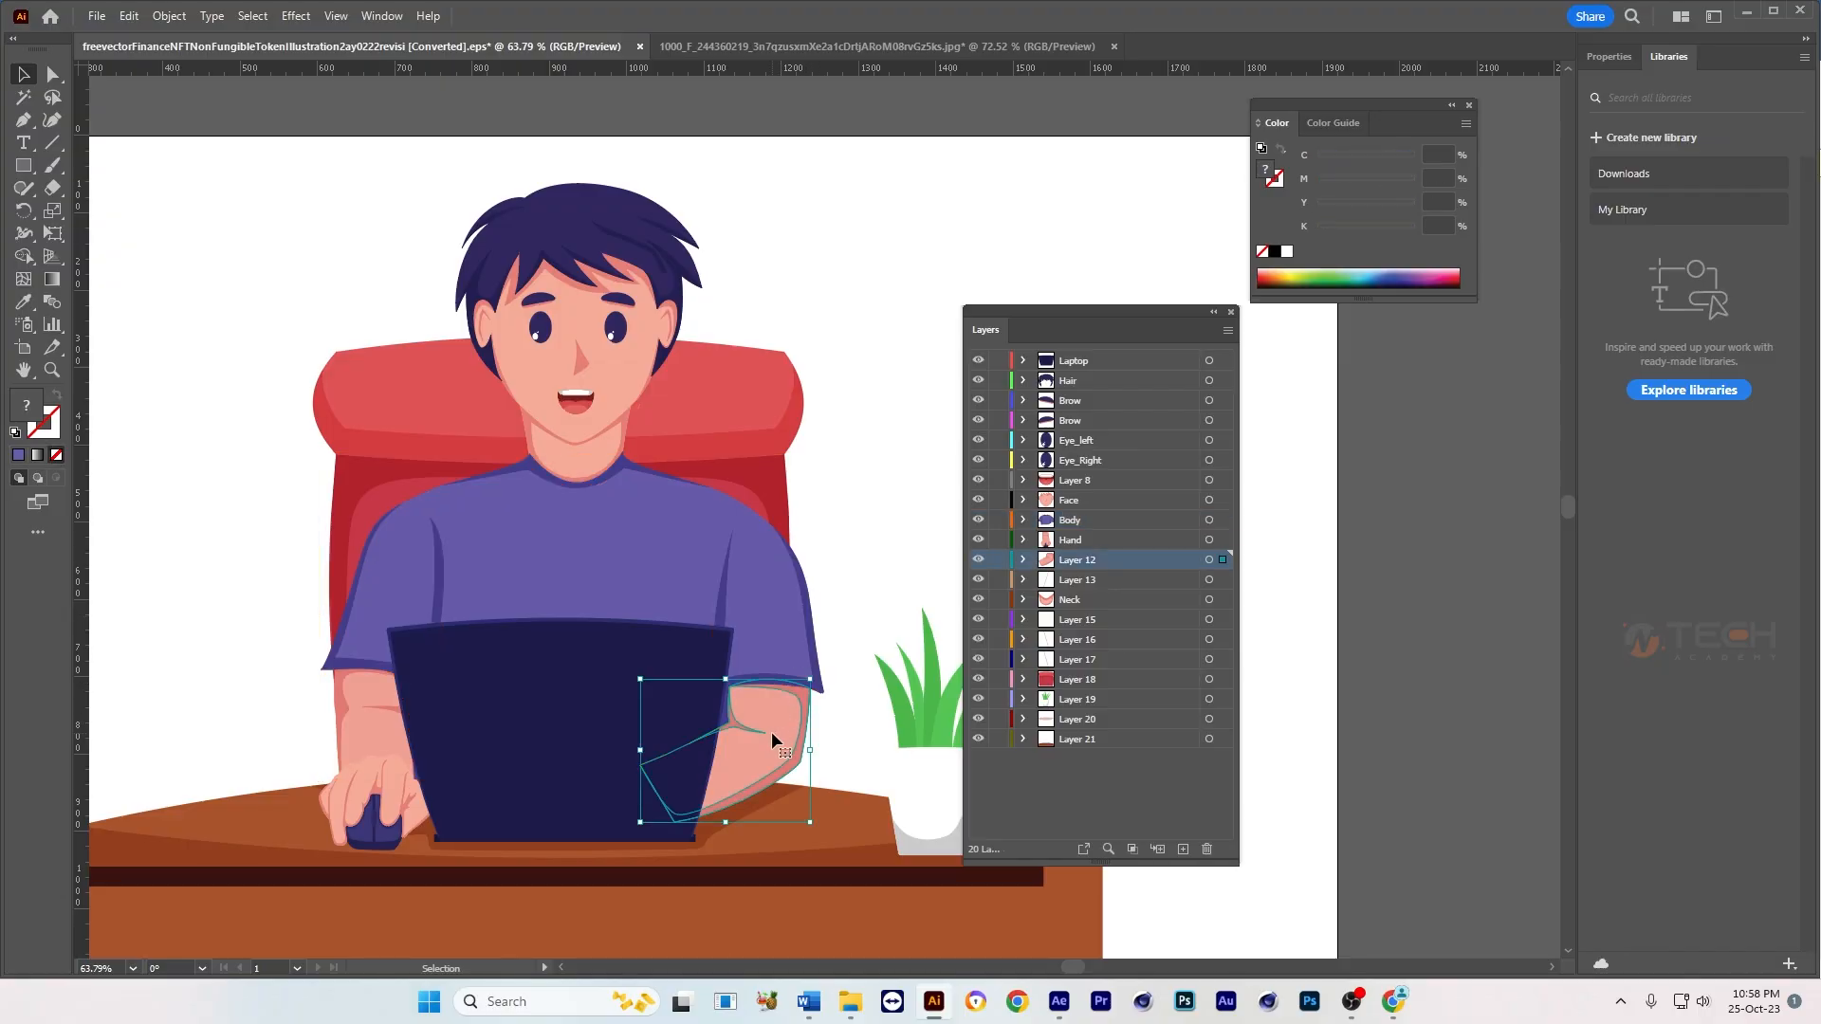
click(366, 776)
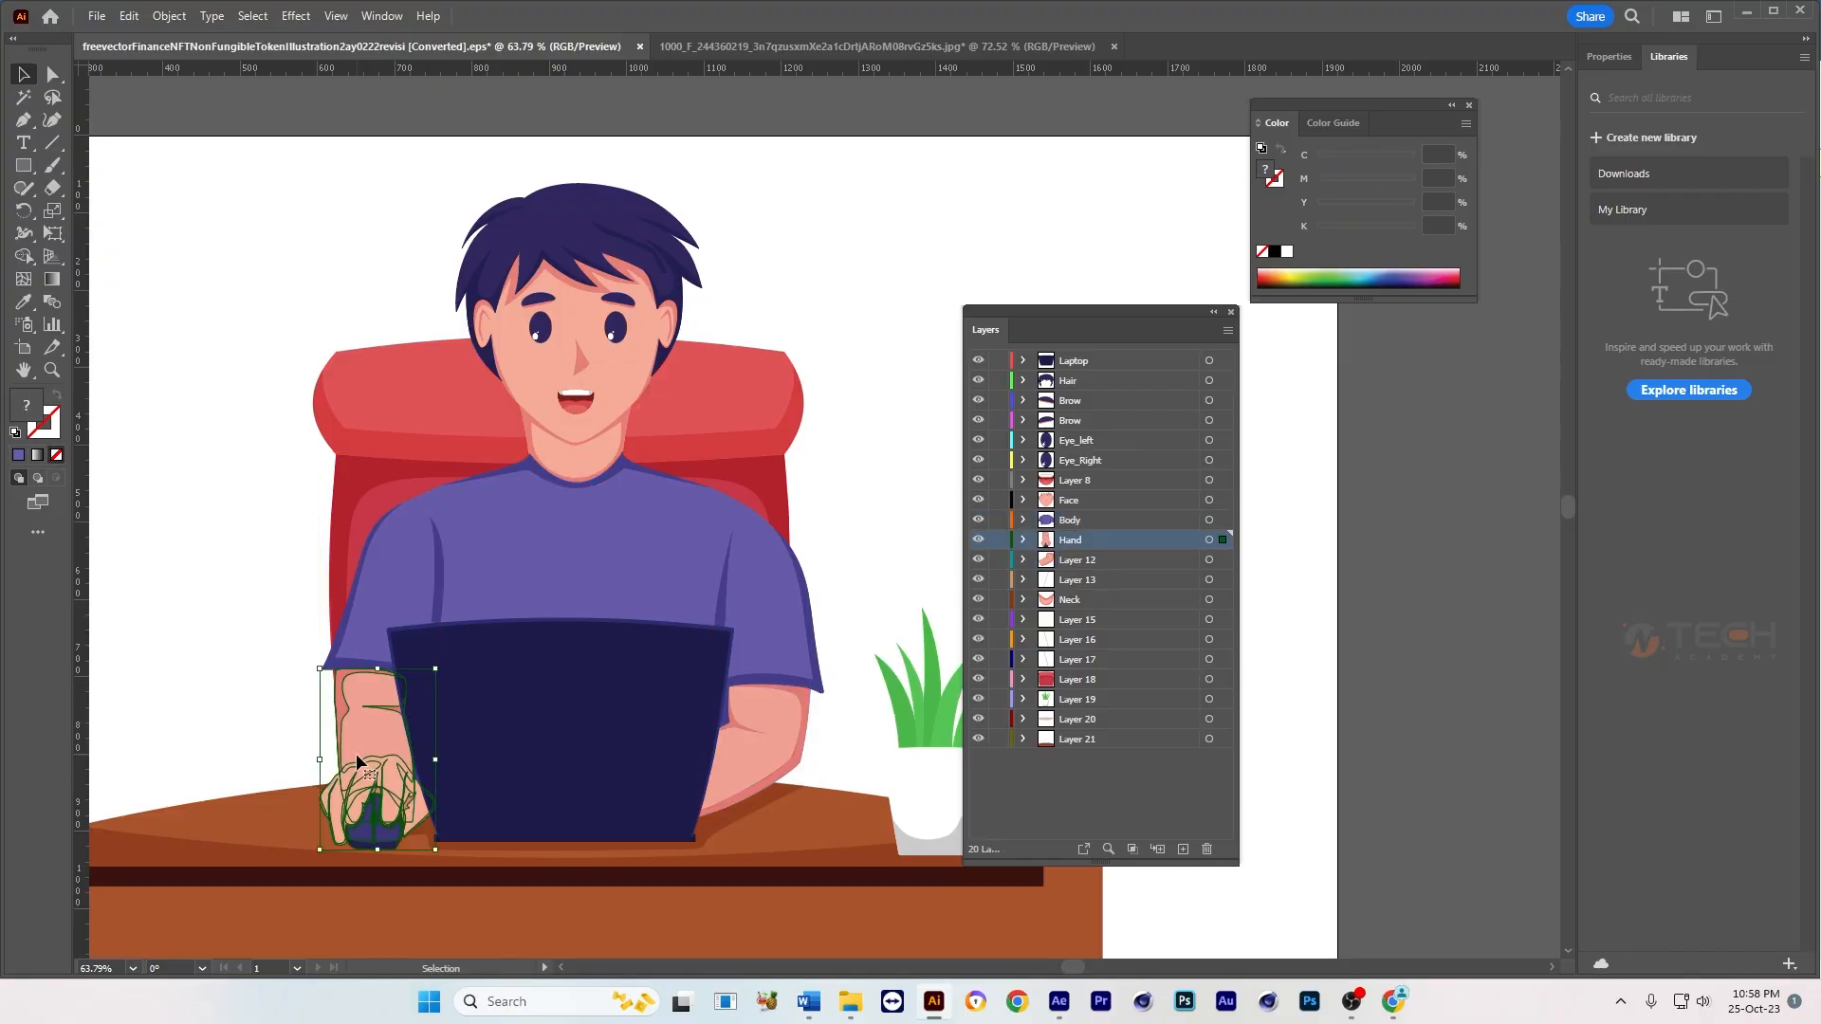
click(776, 756)
click(376, 723)
double_click(1073, 541)
click(1098, 539)
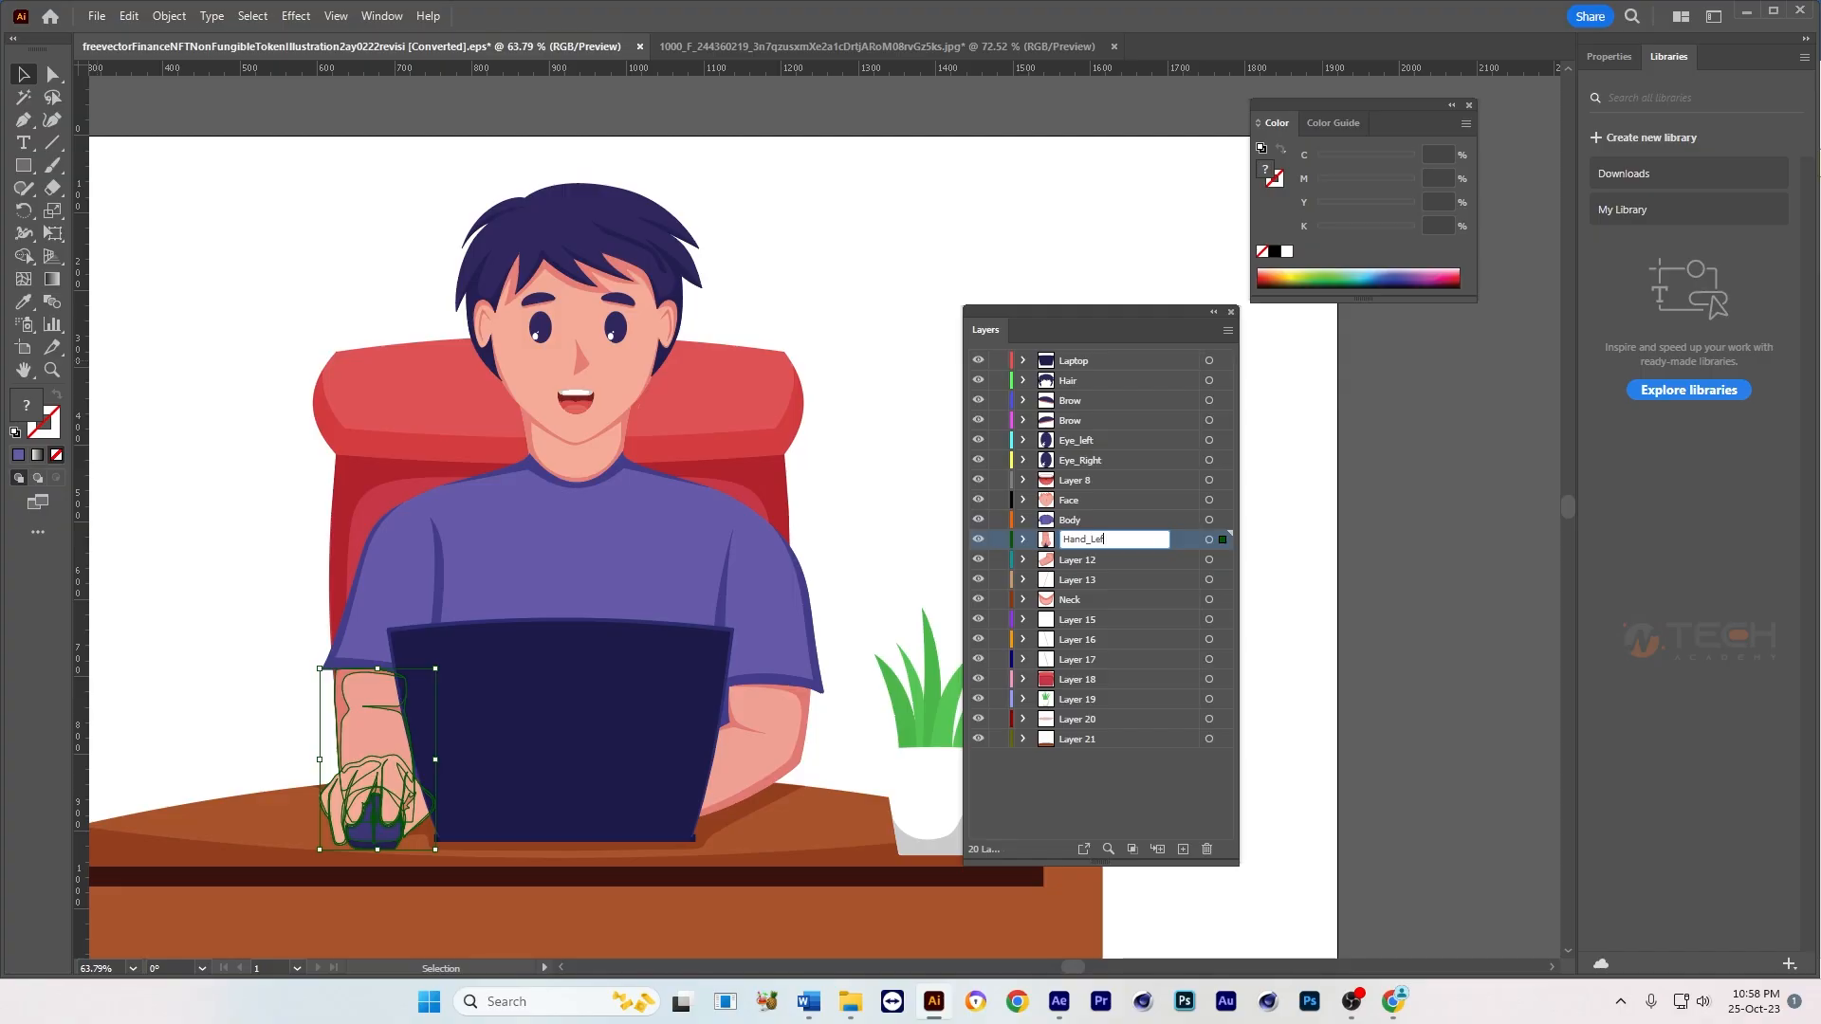
Step: Copy the Hand_Left name and use it to rename Layer 12, which holds the arm beside the plant
click(797, 733)
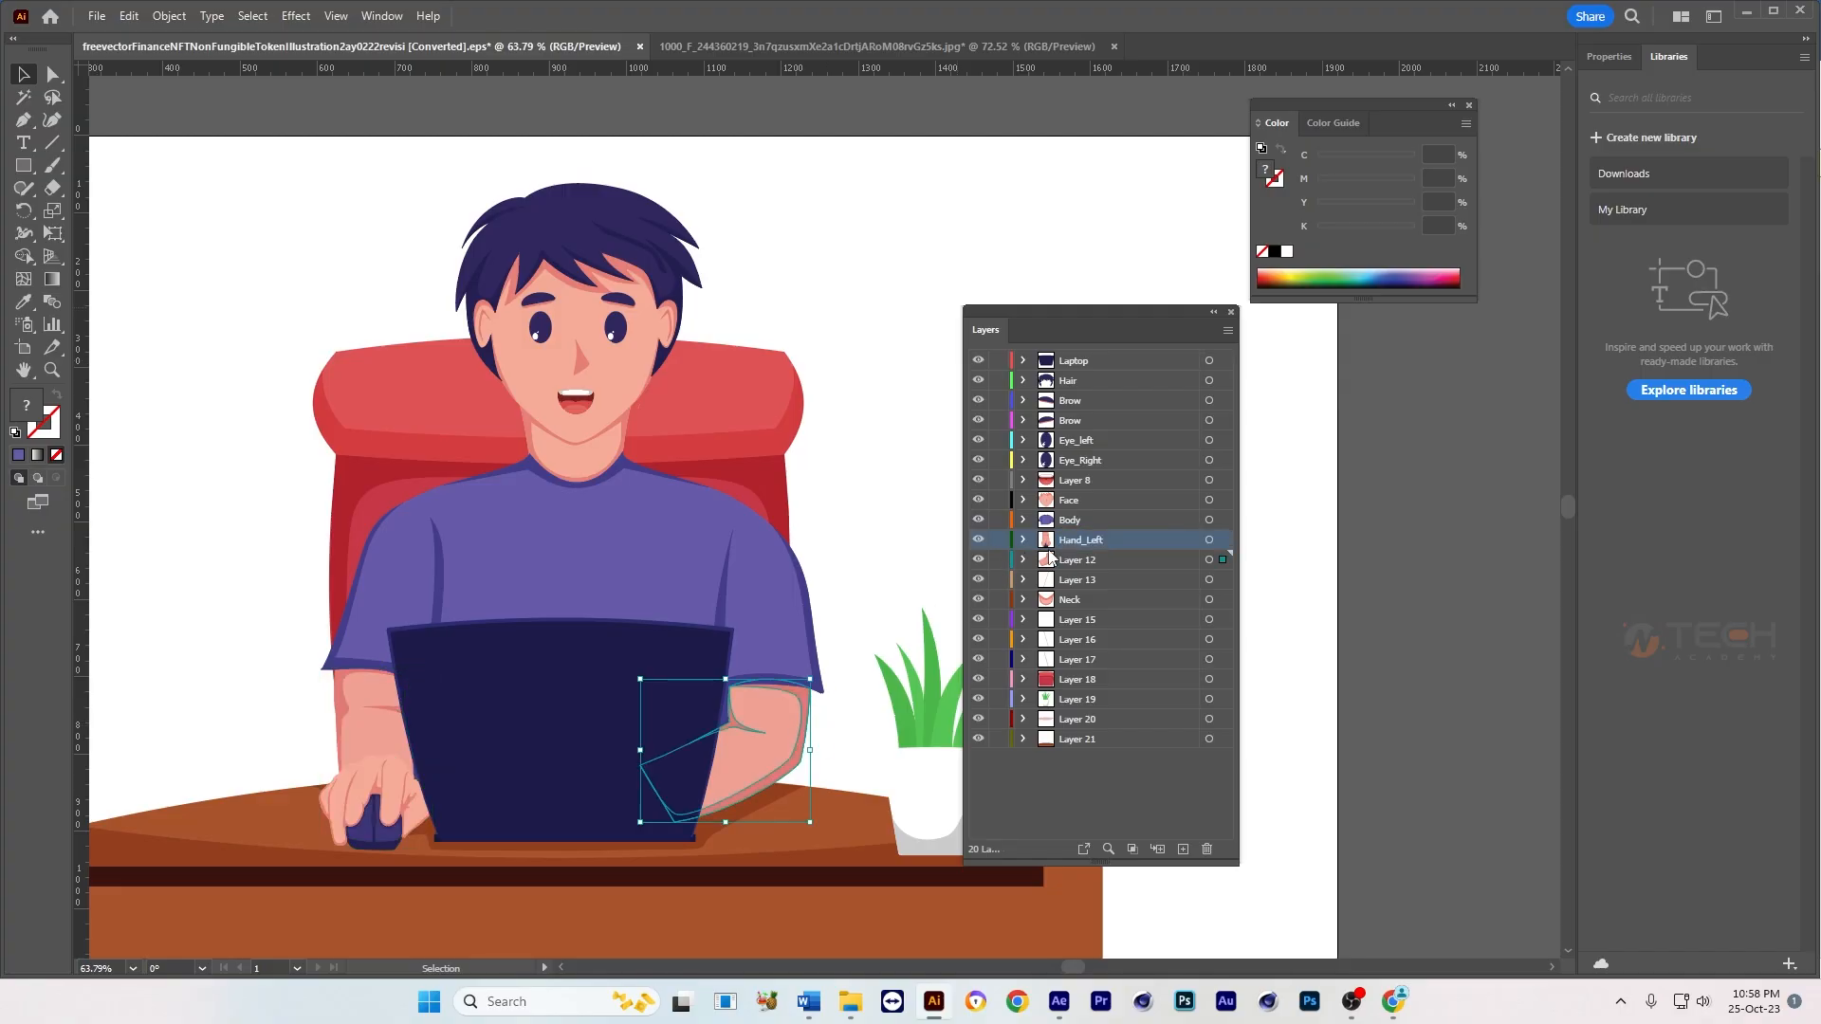
double_click(1074, 538)
key(ctrl+c)
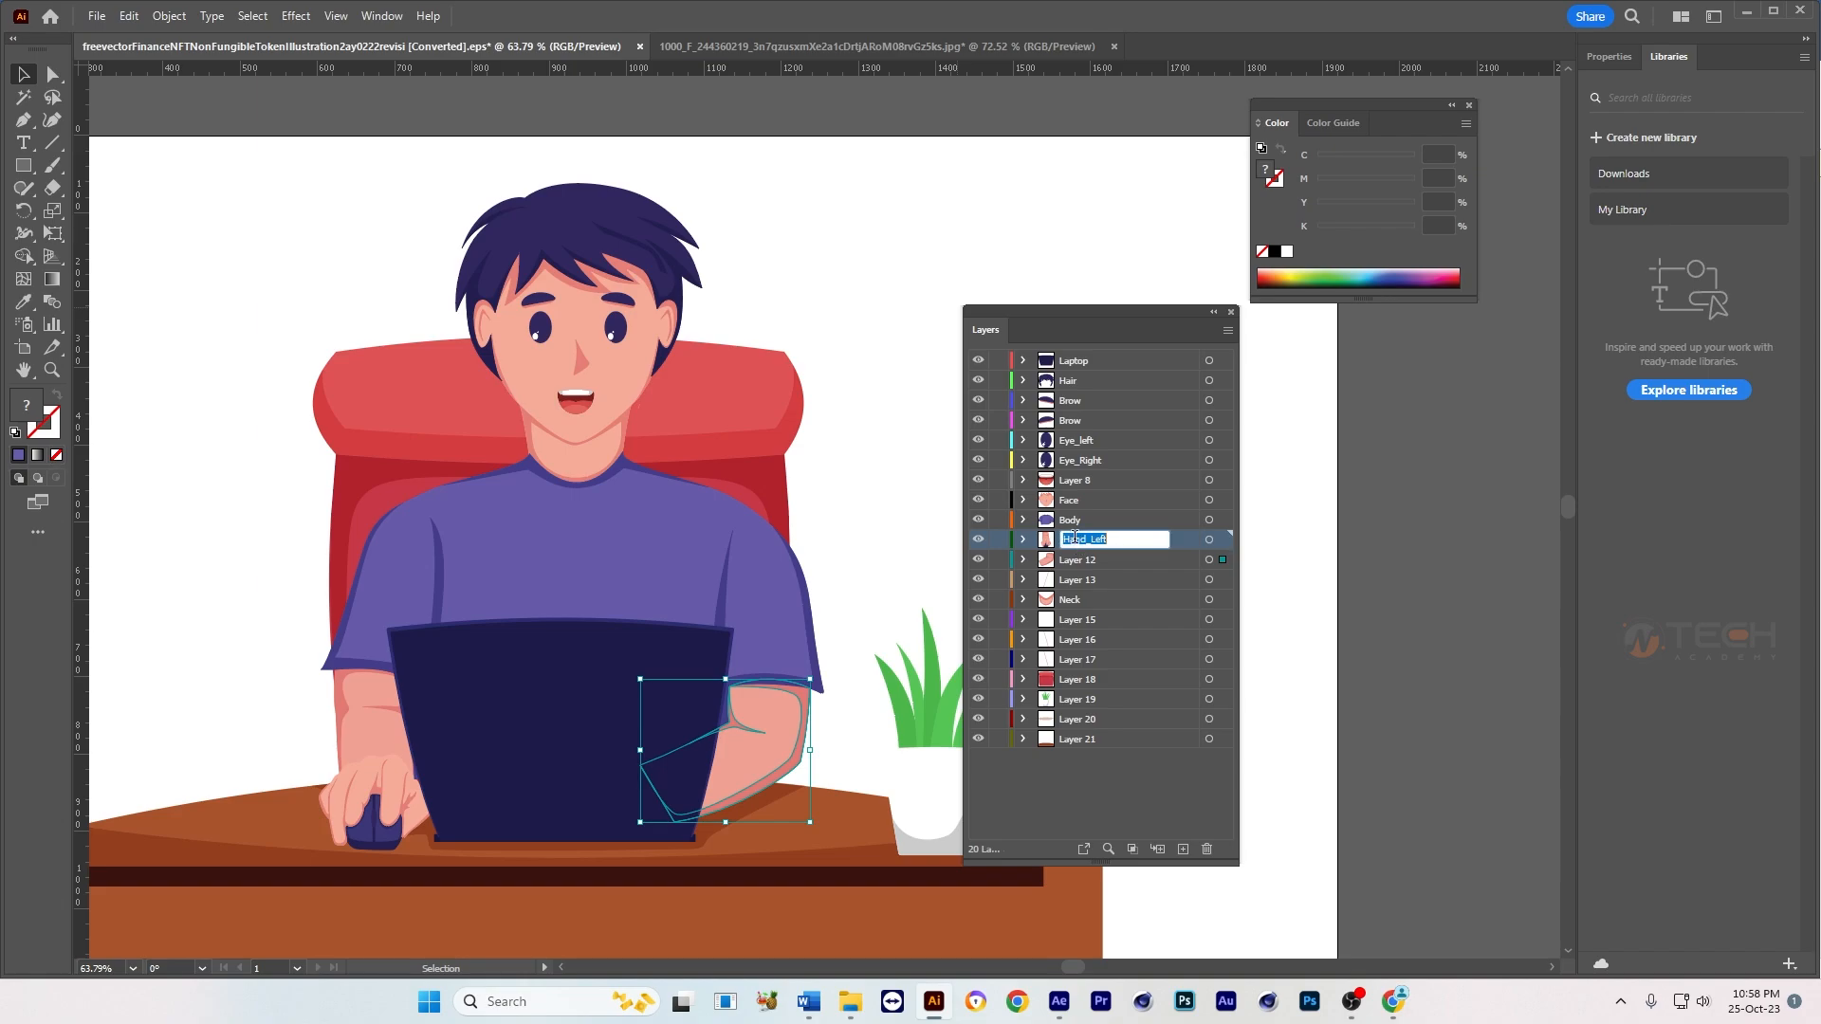
click(1091, 521)
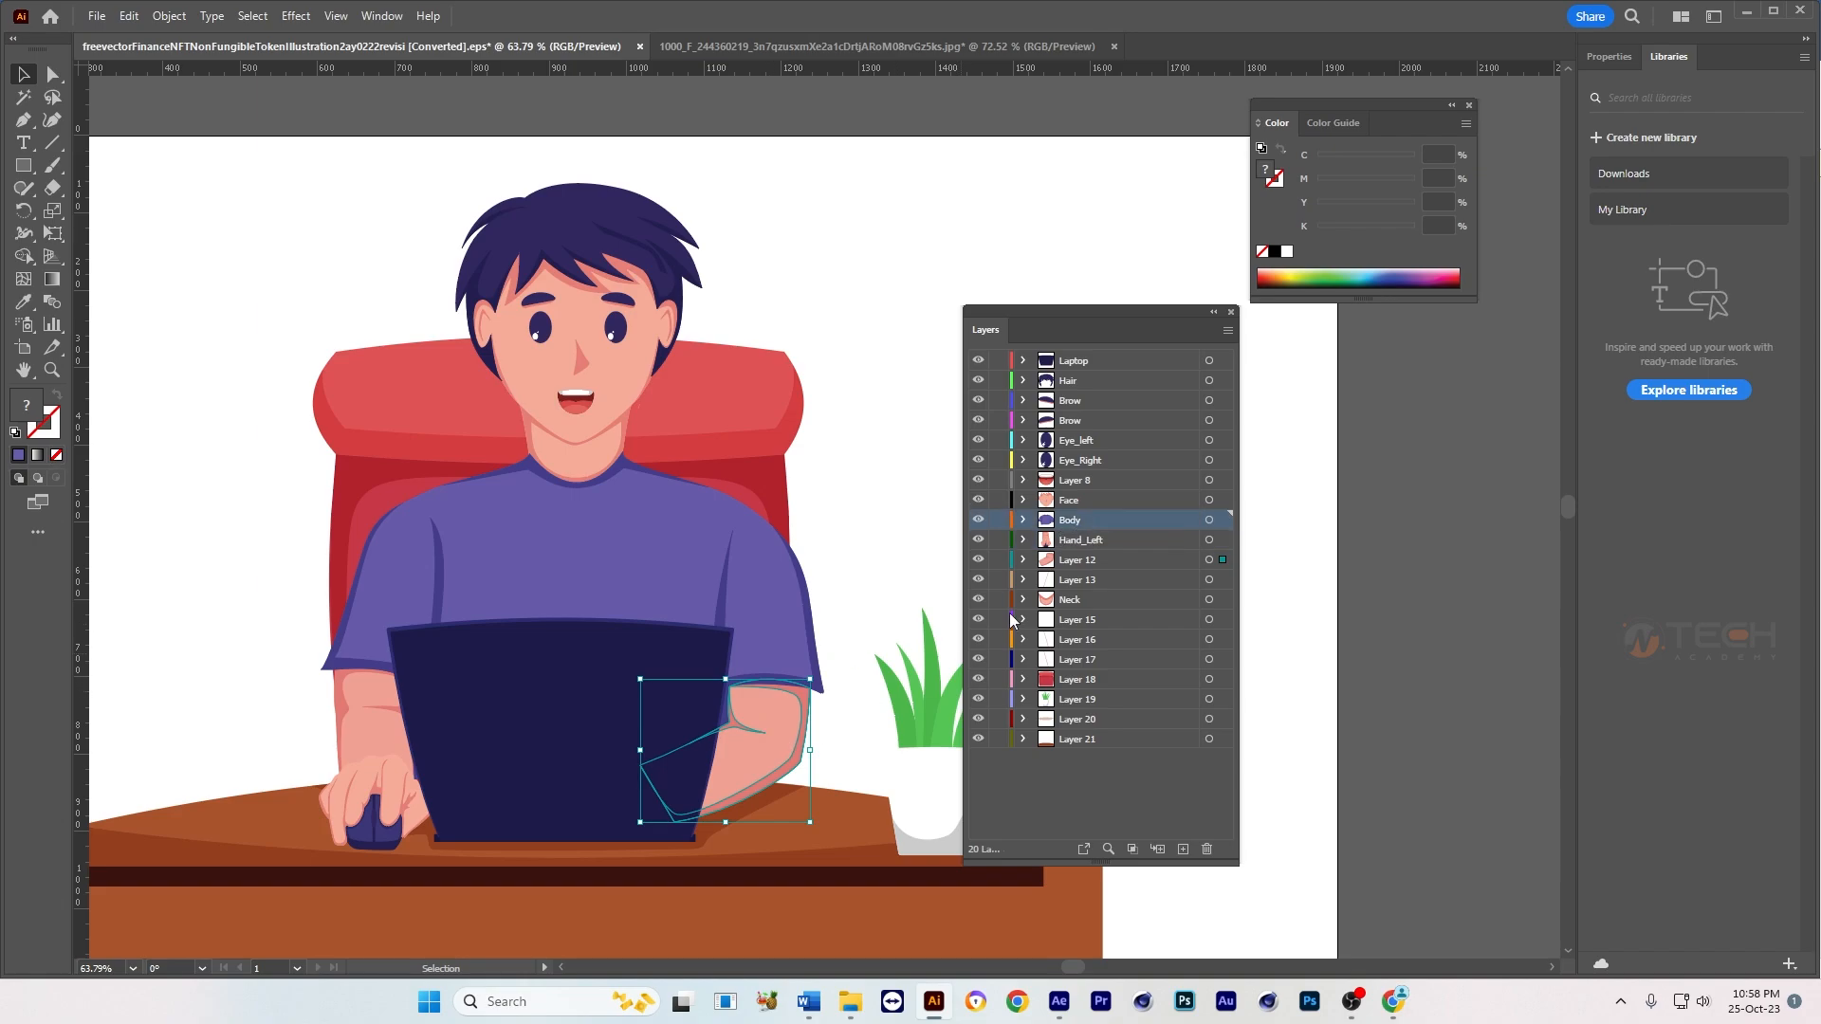
click(874, 573)
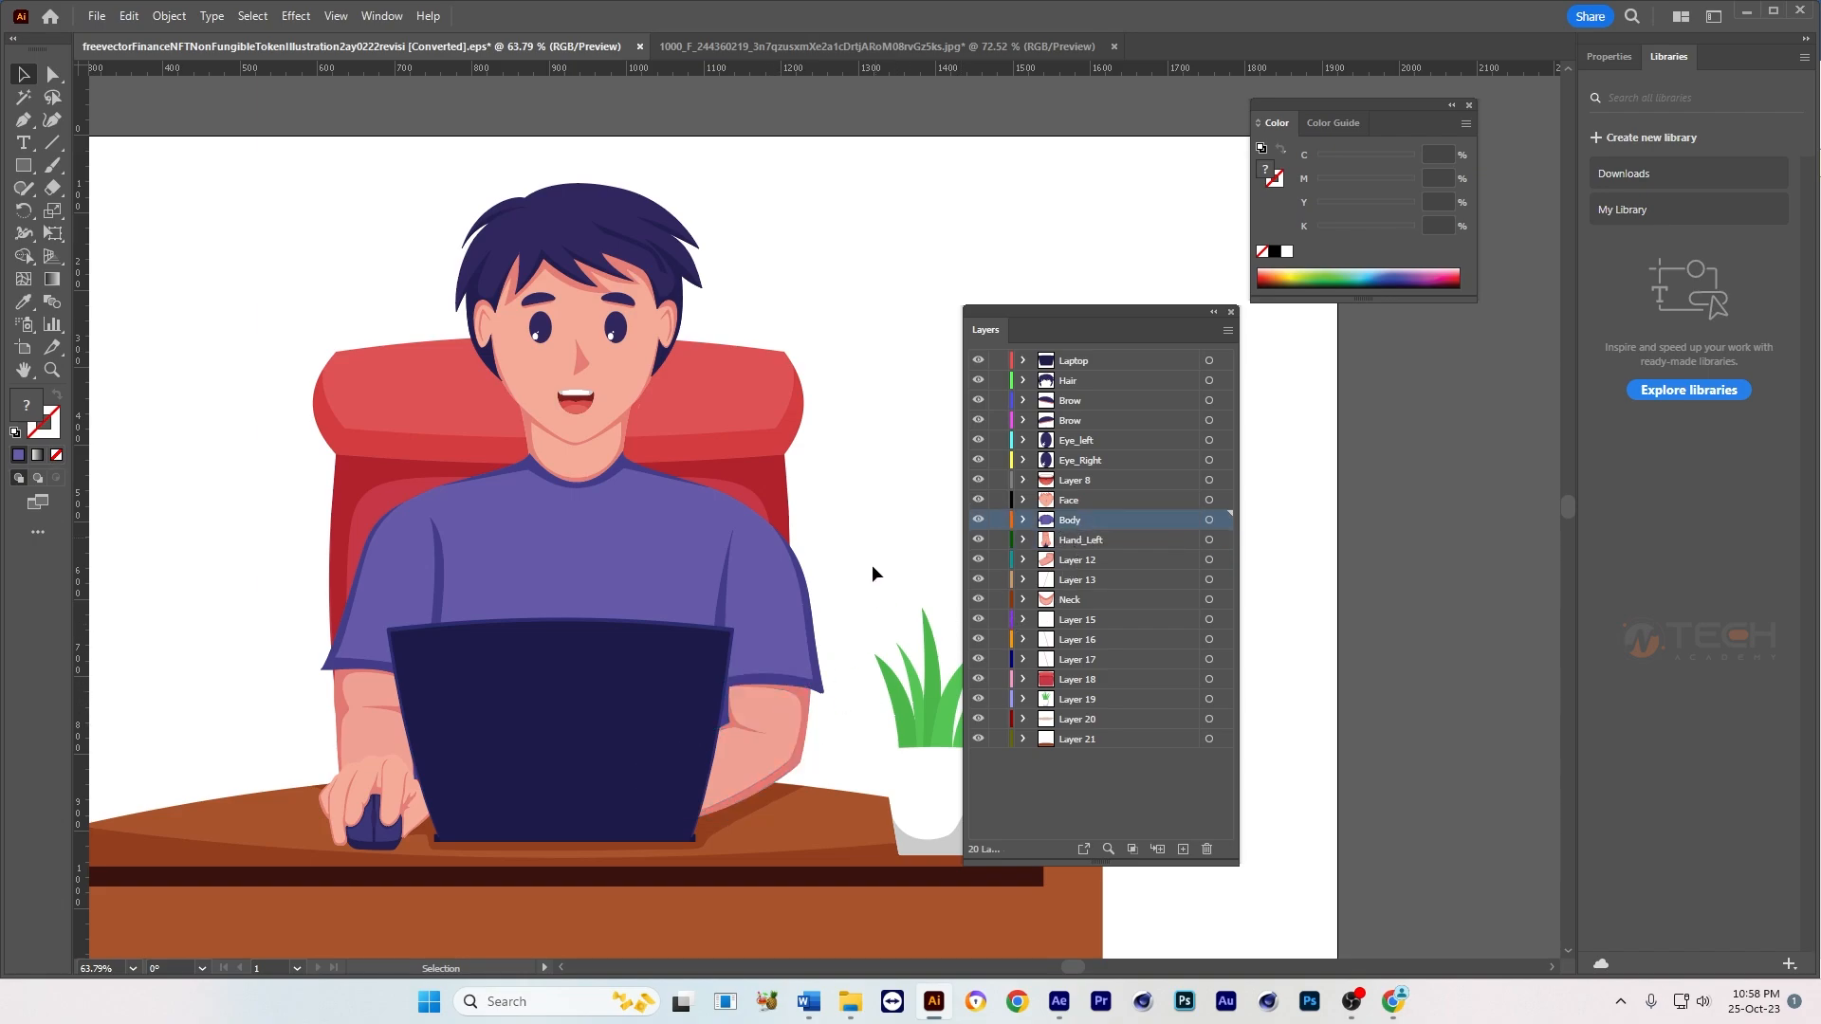
click(756, 720)
double_click(1068, 557)
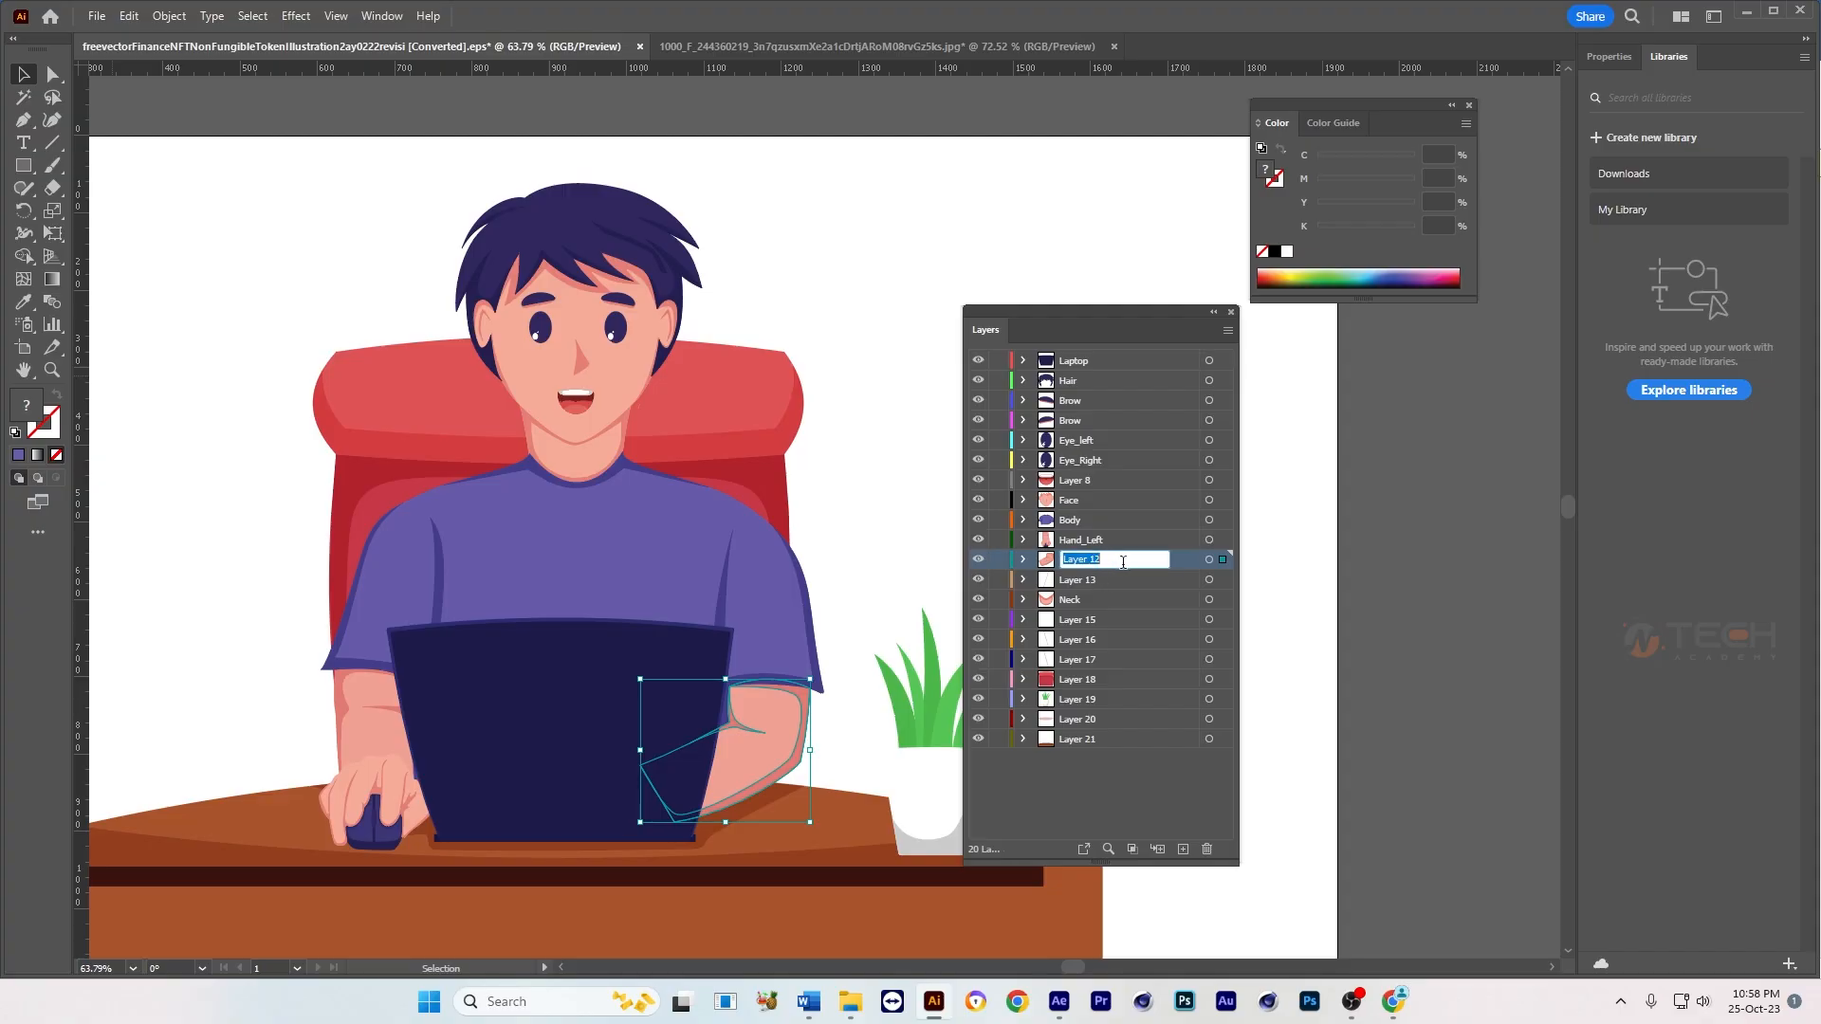
key(ctrl+v)
drag(1123, 561, 1088, 556)
Step: Select the arm holding the mouse and rename its layer as Hand_Right
click(371, 725)
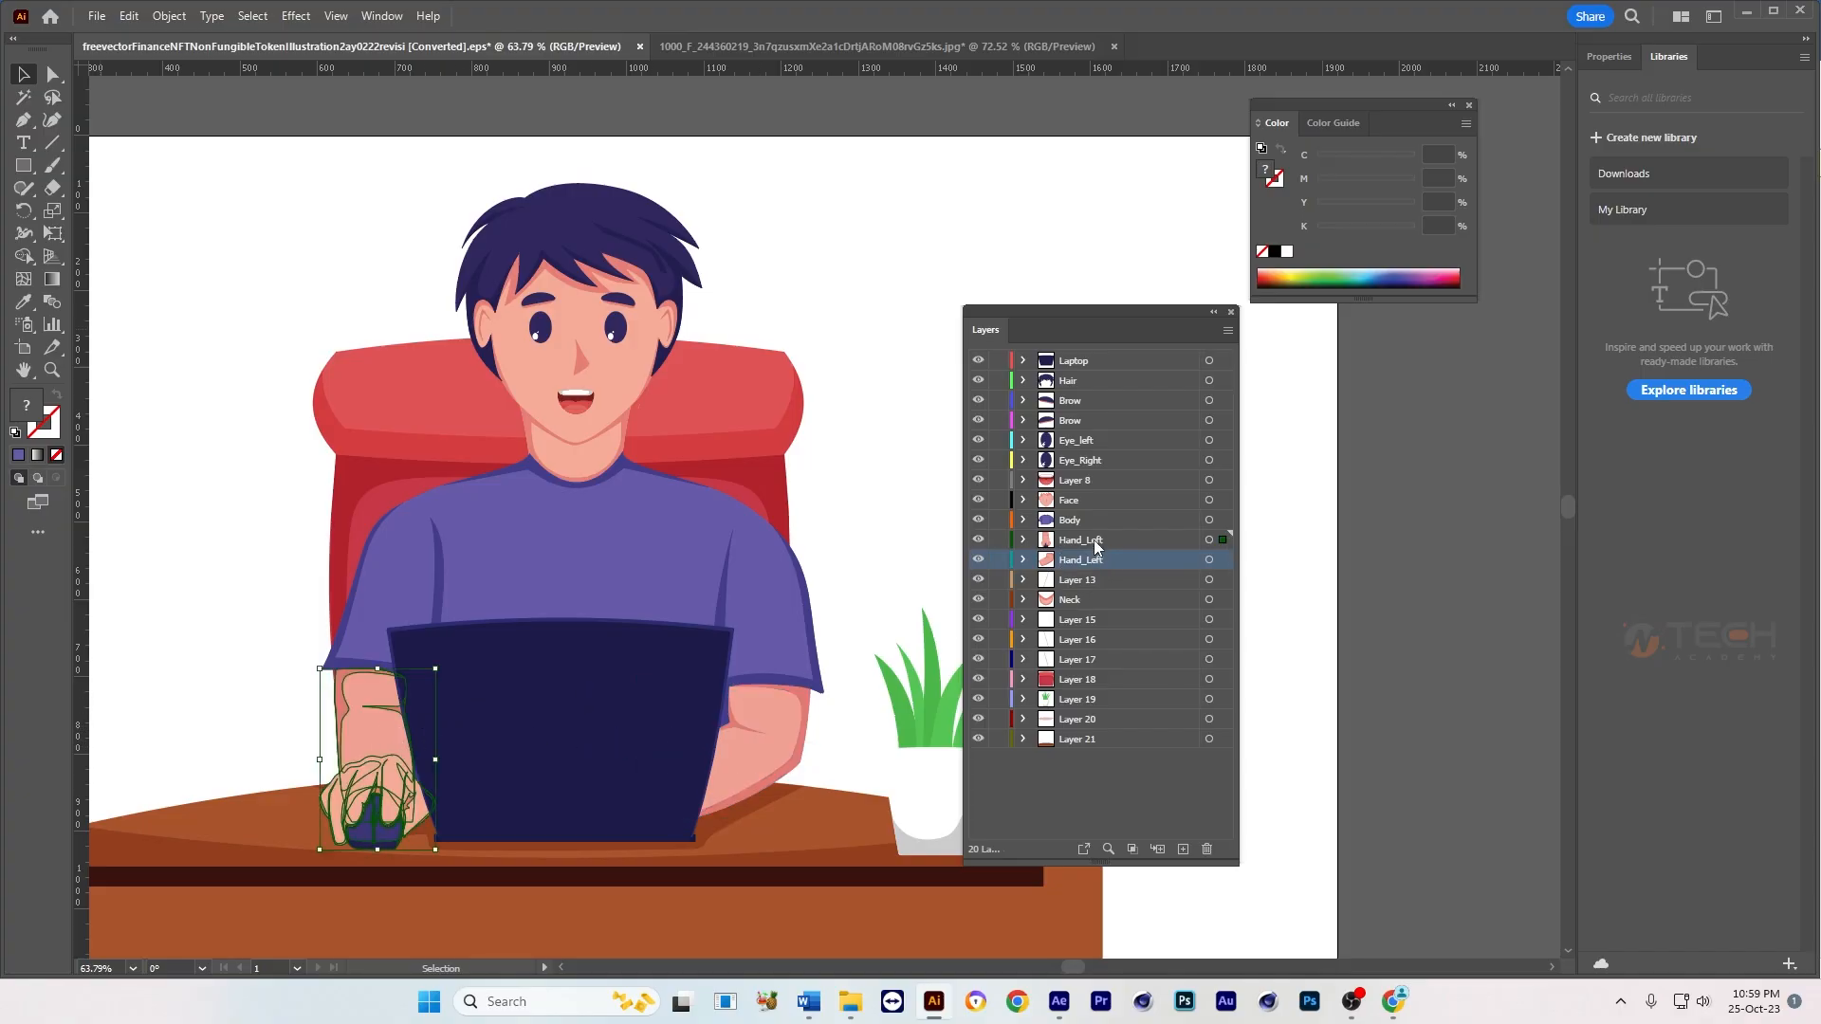
double_click(1091, 540)
drag(1089, 539, 1128, 535)
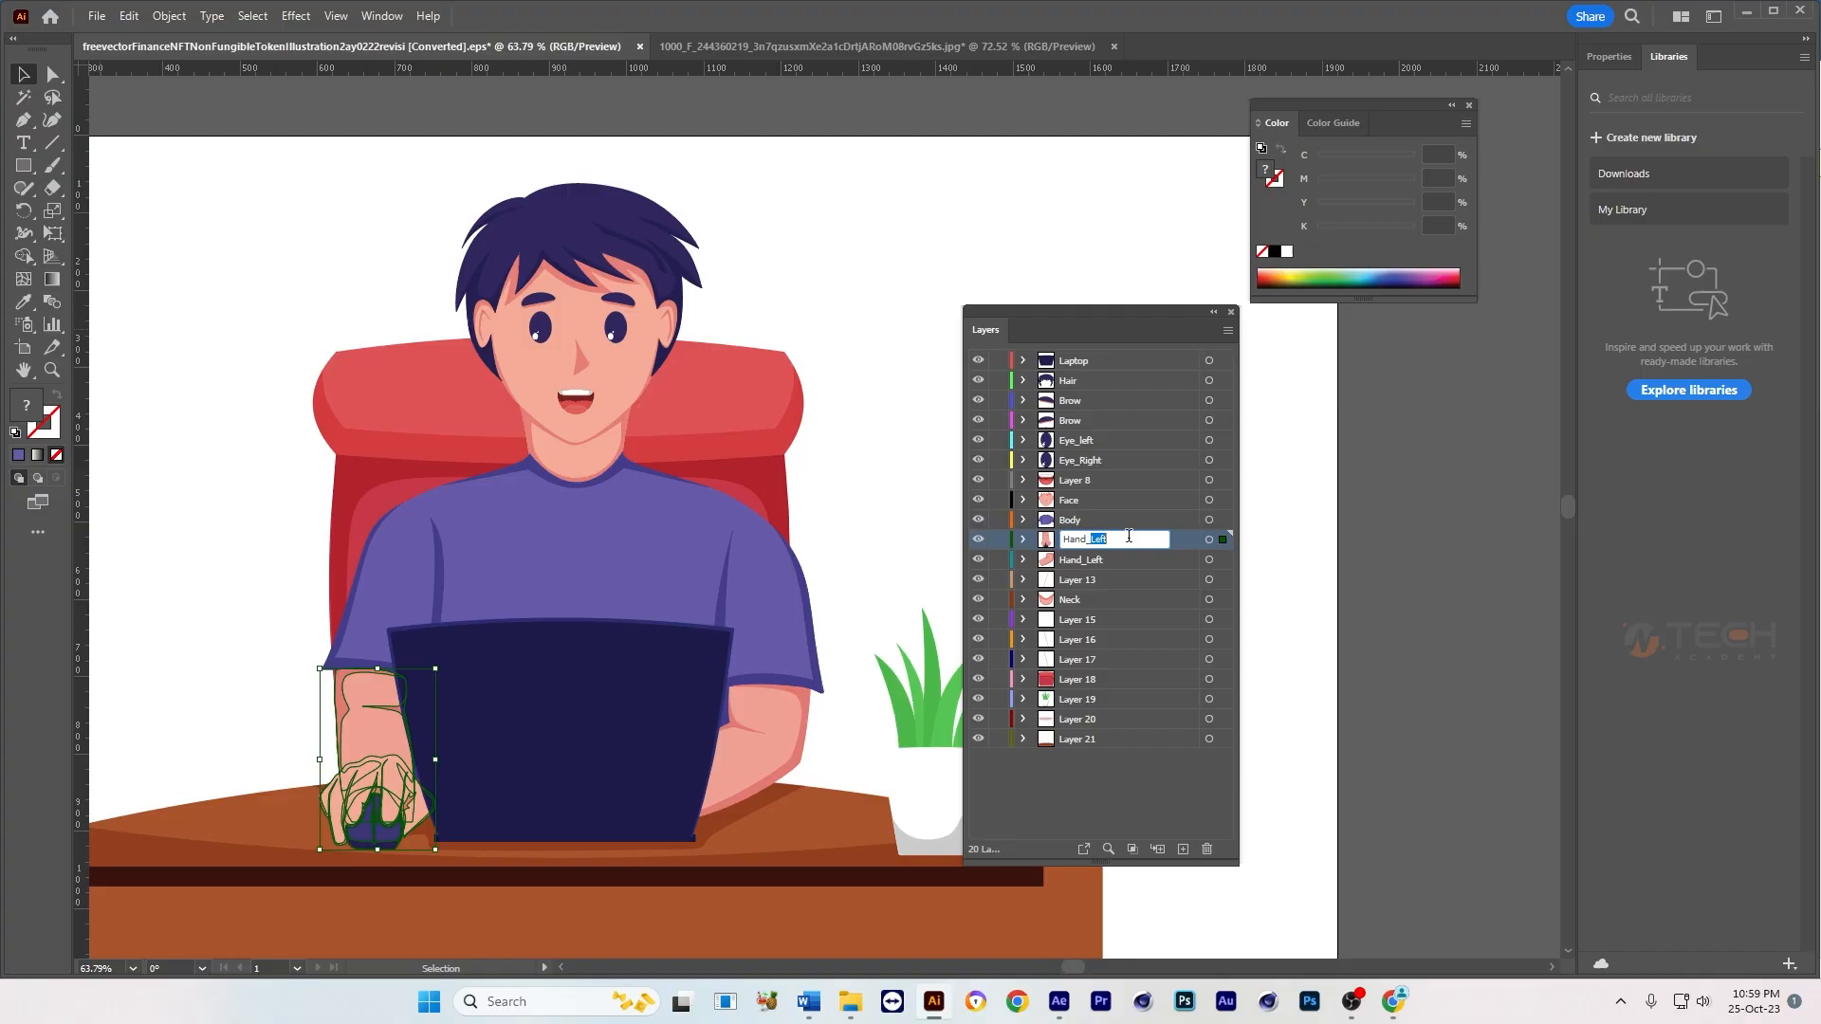
text(Righ)
key(Return)
Step: Select each eye in turn to check its left or right layer name, leaving nothing selected
click(539, 327)
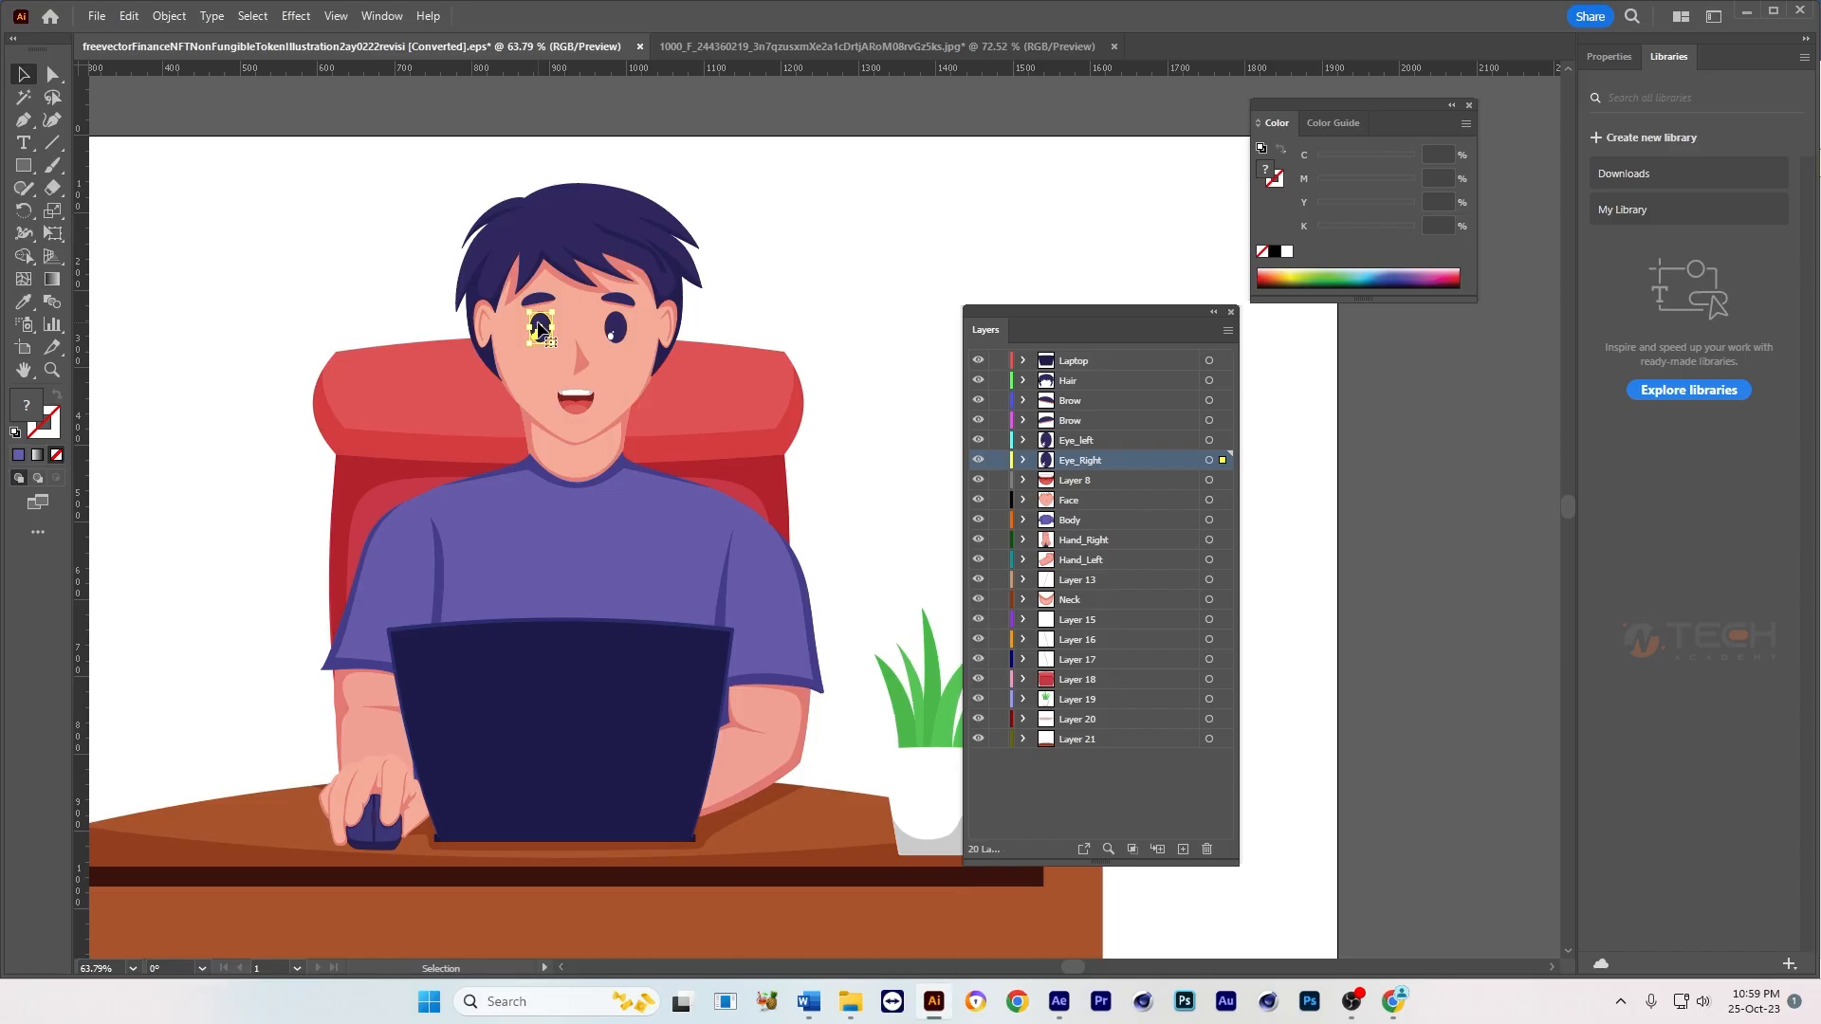
click(623, 328)
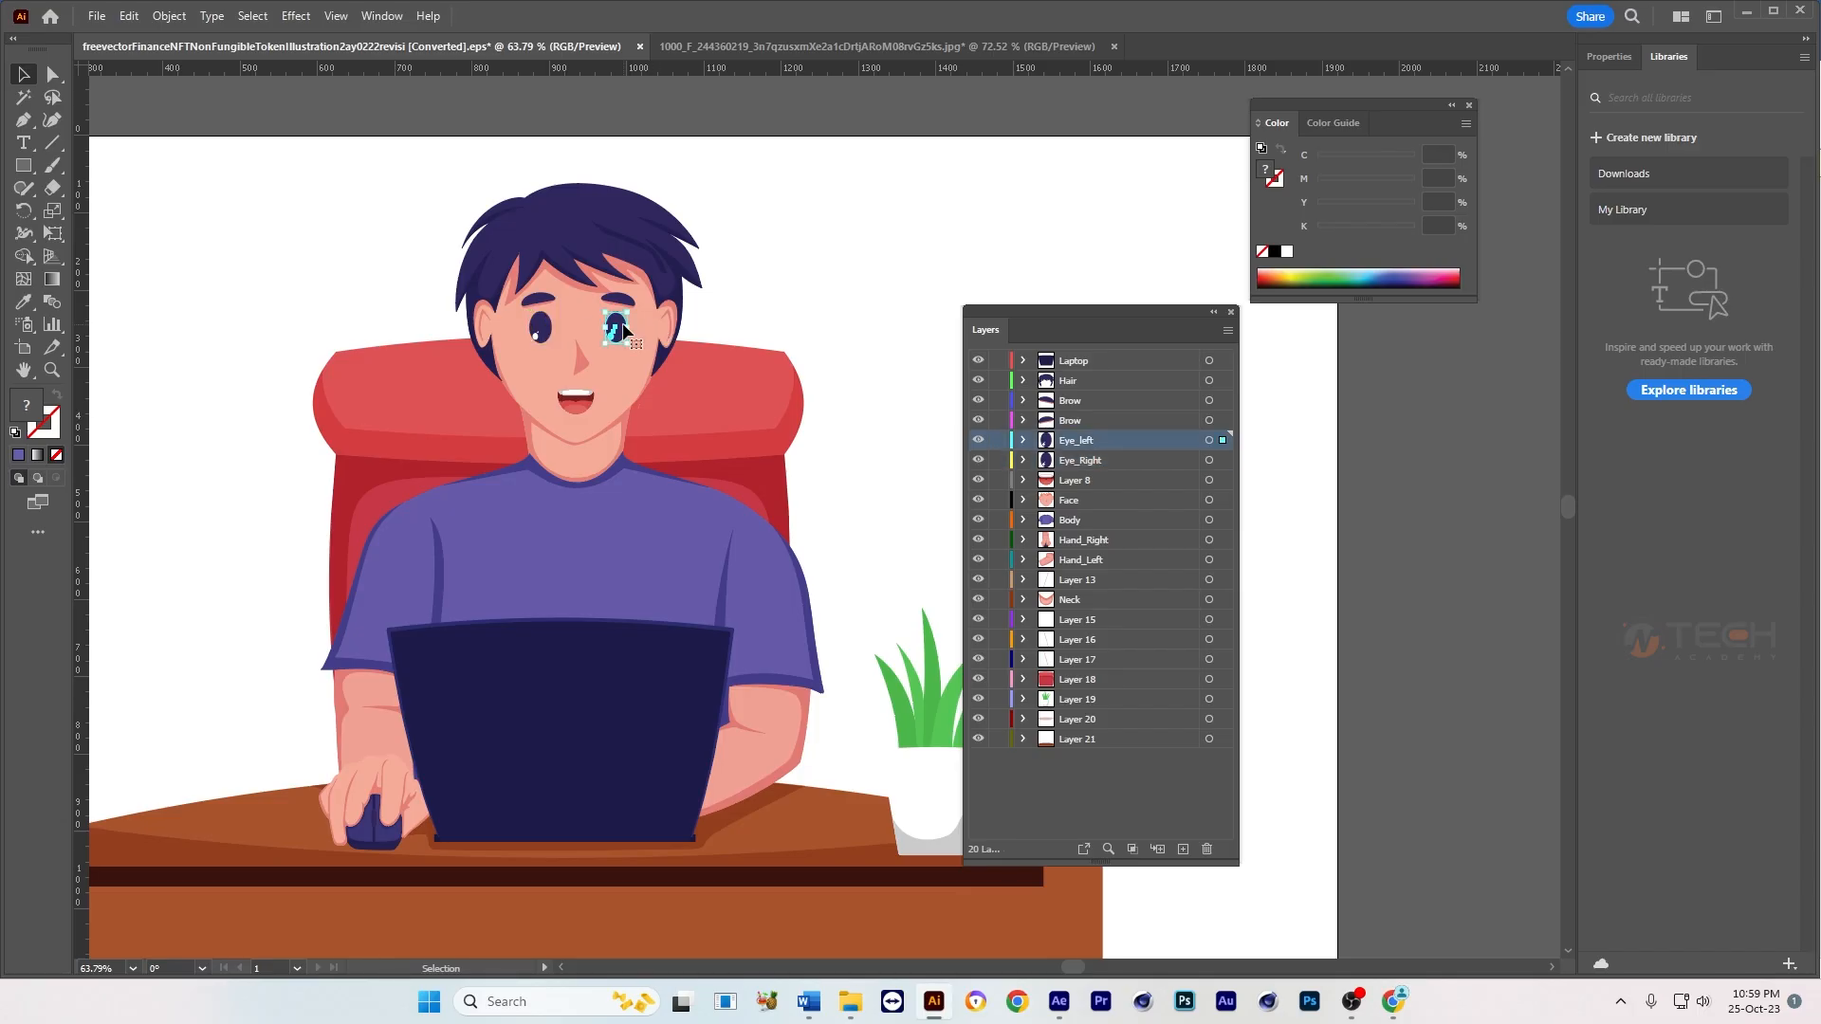
click(815, 286)
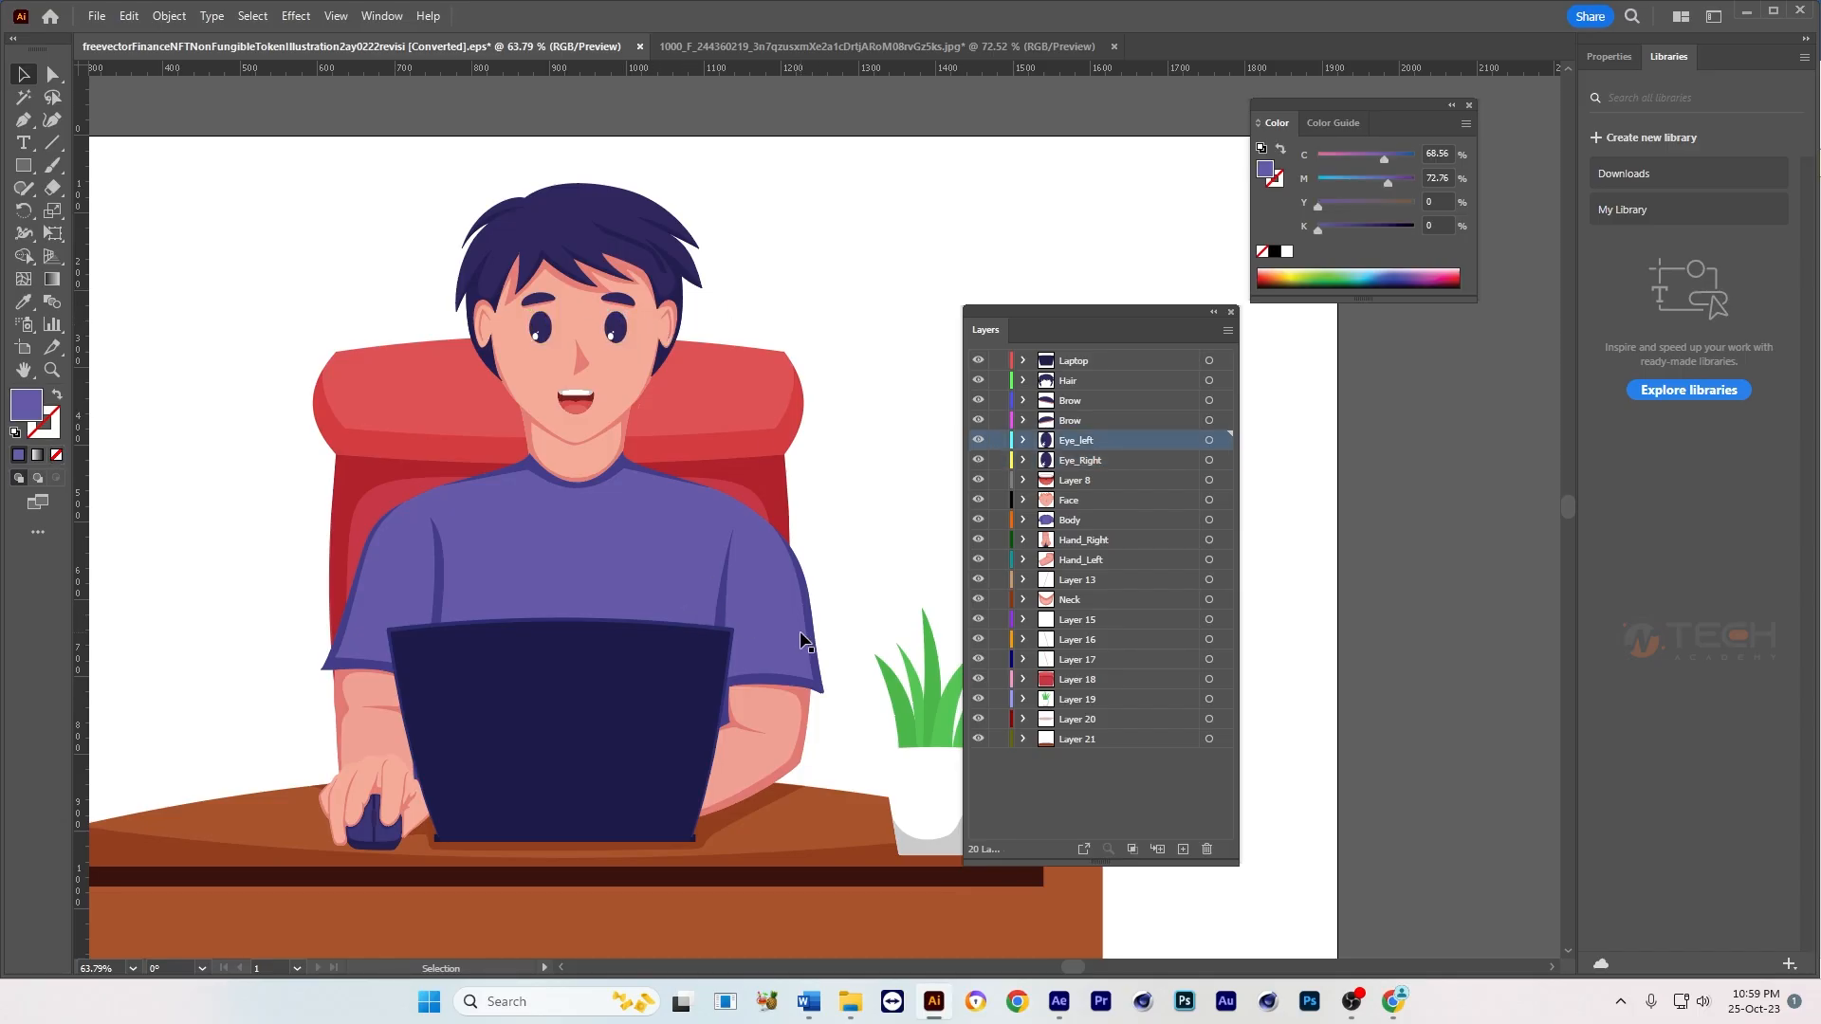
Step: Select the red chair in the artwork and rename its layer, Layer 18, as Chair
drag(812, 648, 813, 512)
click(768, 284)
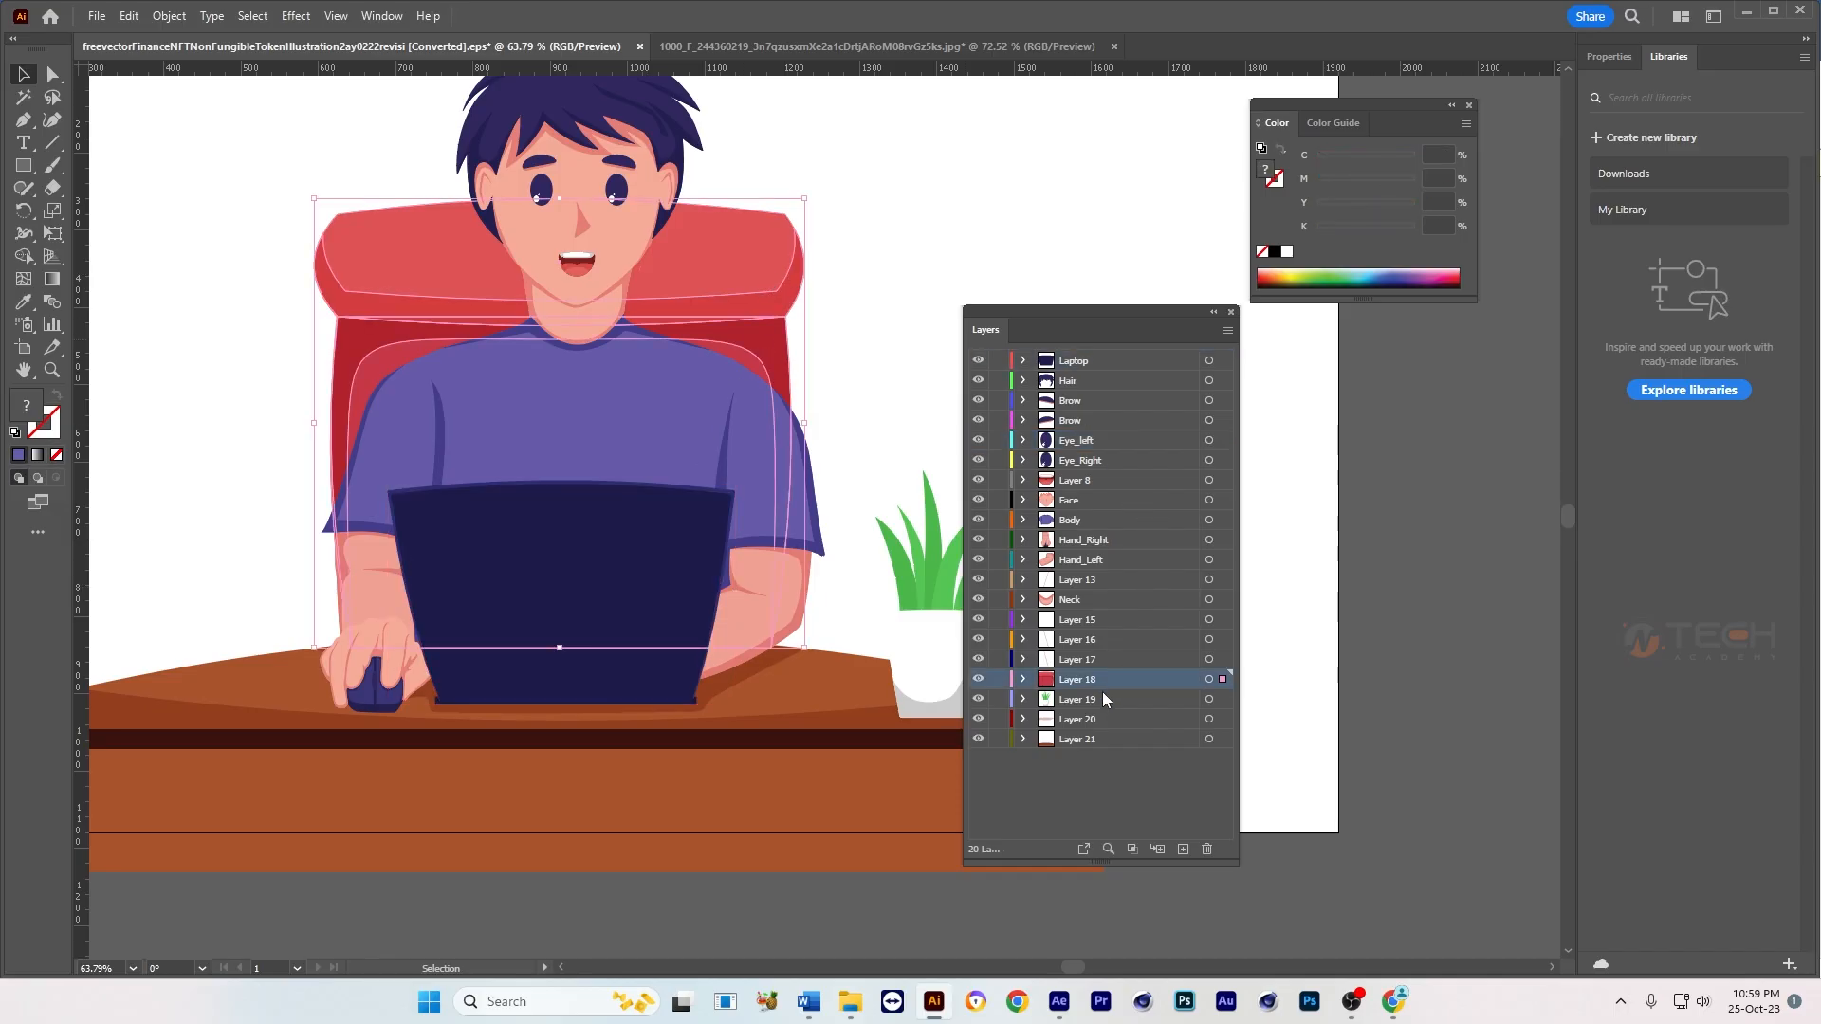
double_click(1078, 680)
text(Chair)
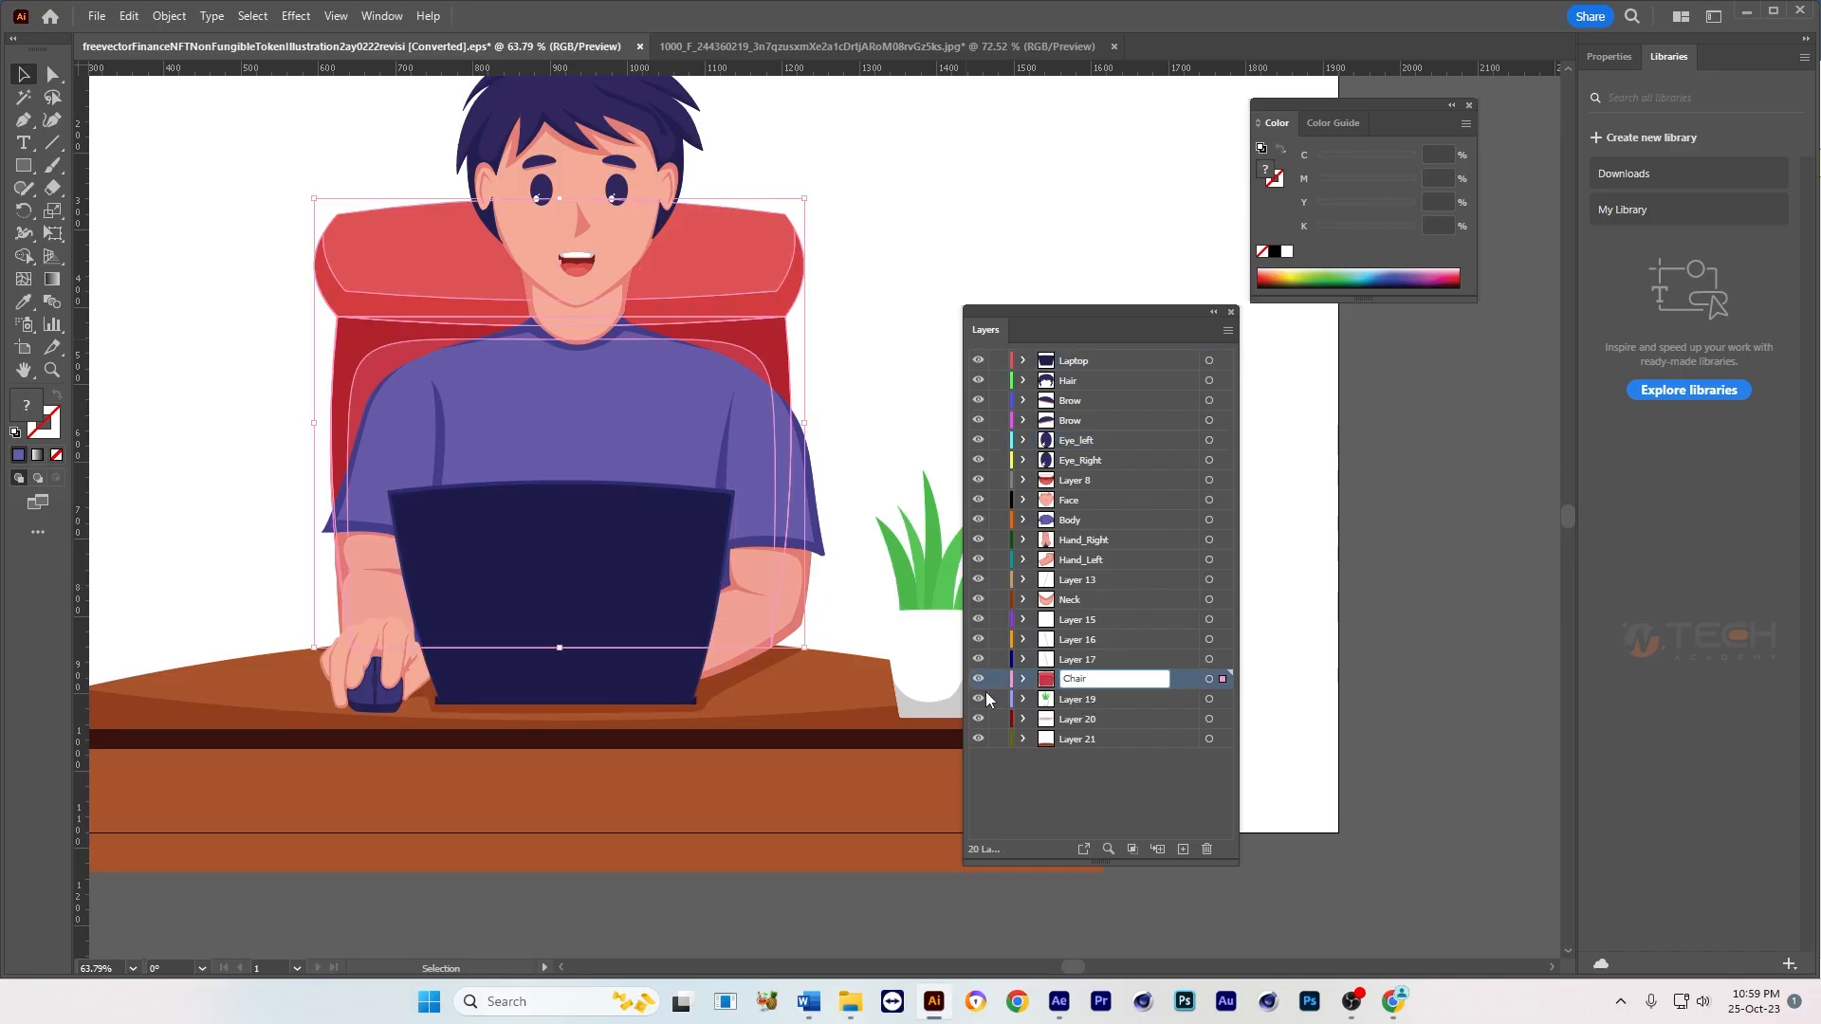
key(Return)
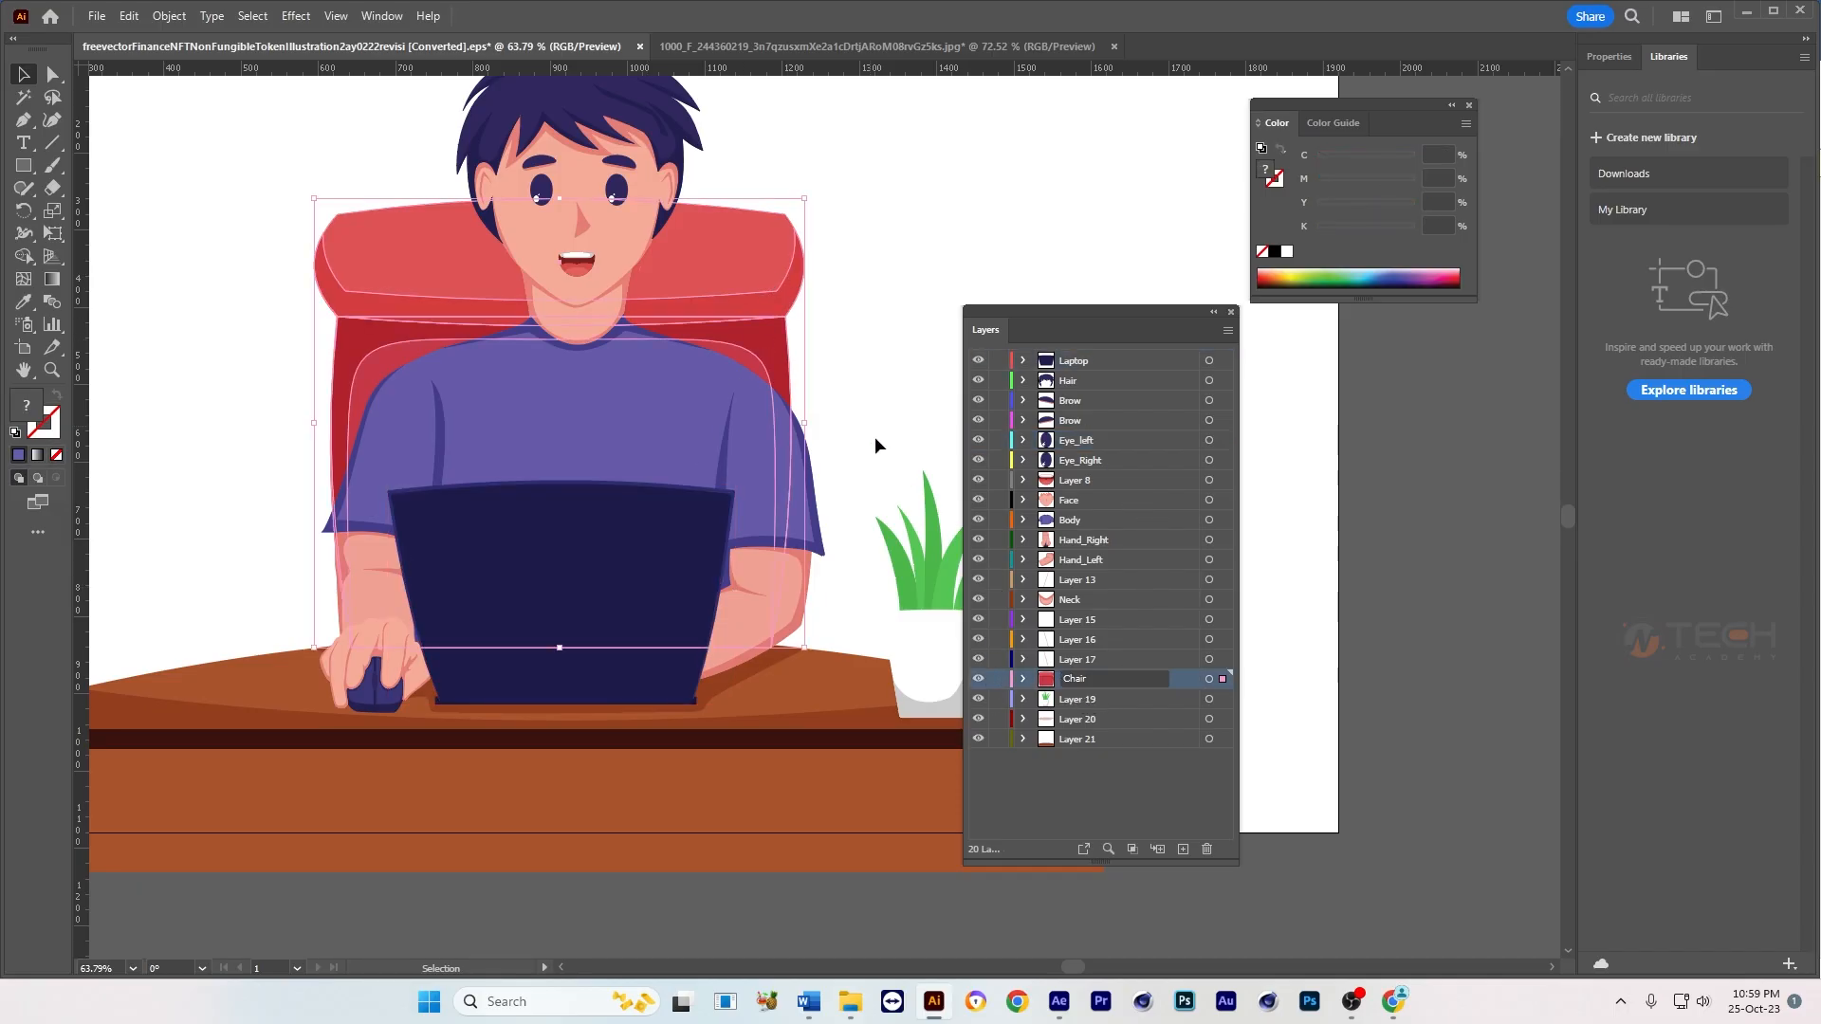
Step: Select the desk in the artwork and rename its layer, Layer 21, as Table
click(833, 711)
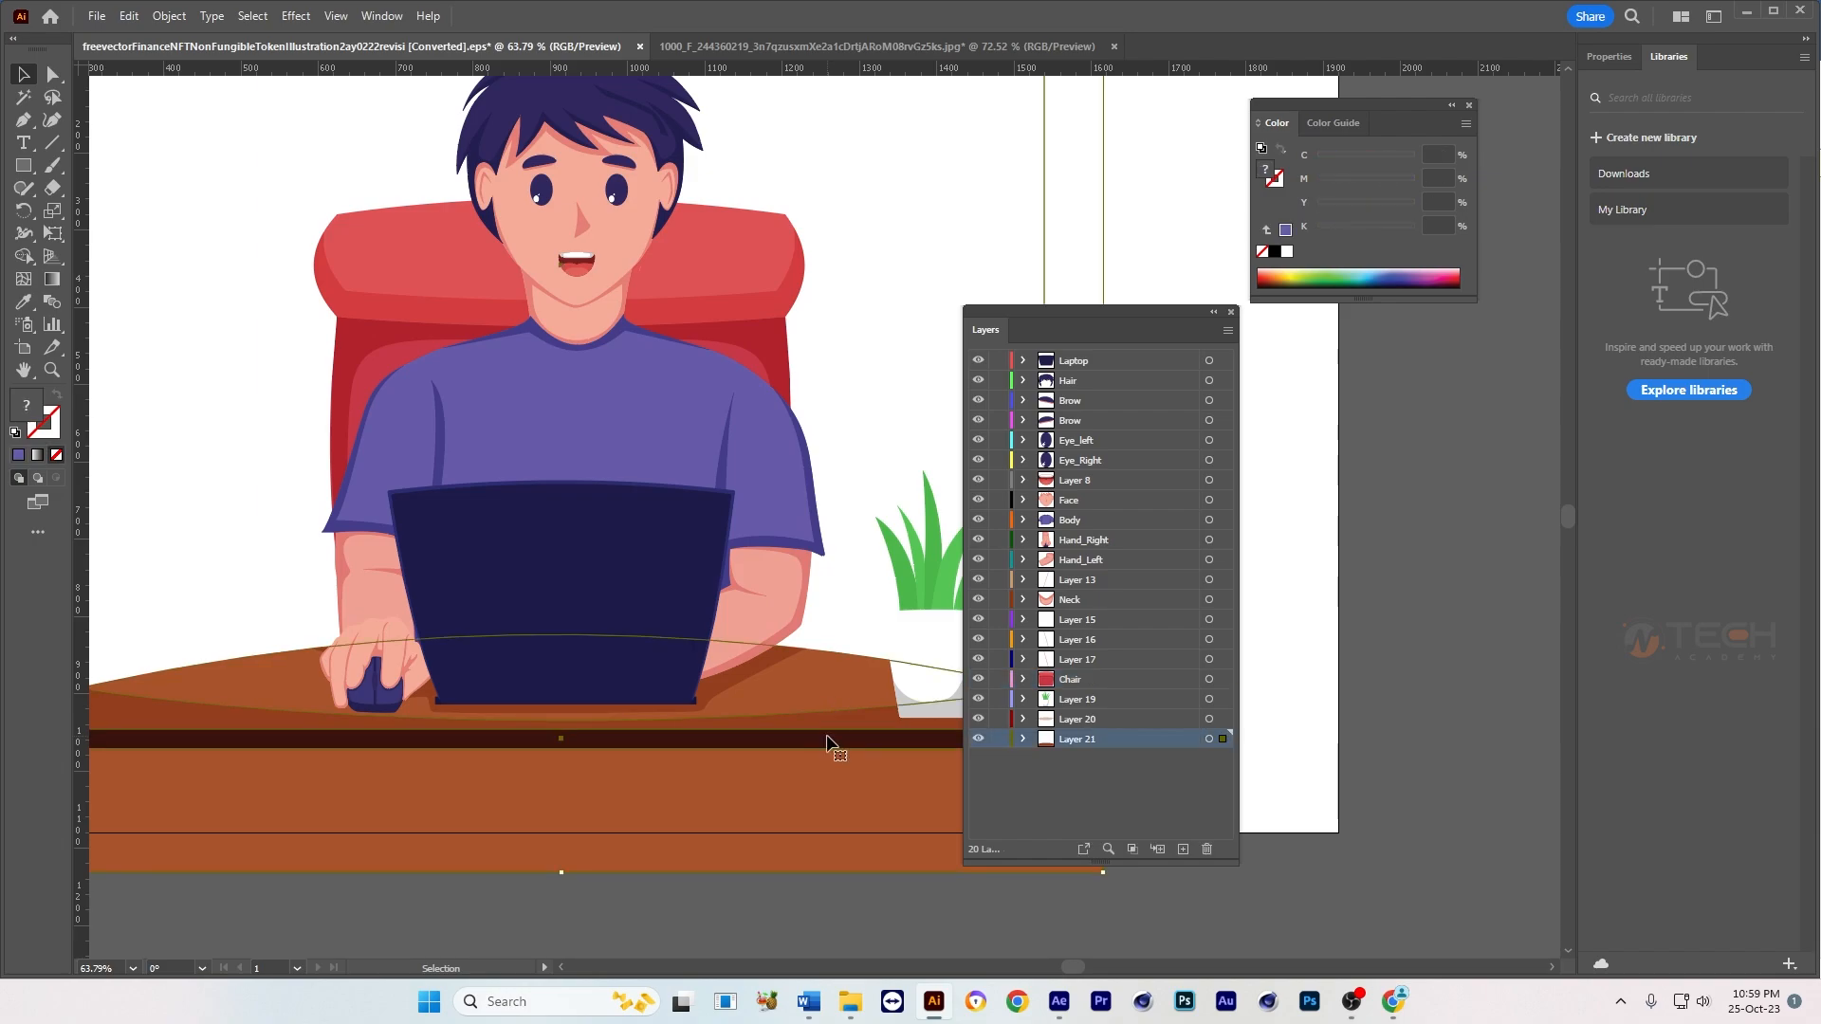
double_click(1087, 738)
text(Table)
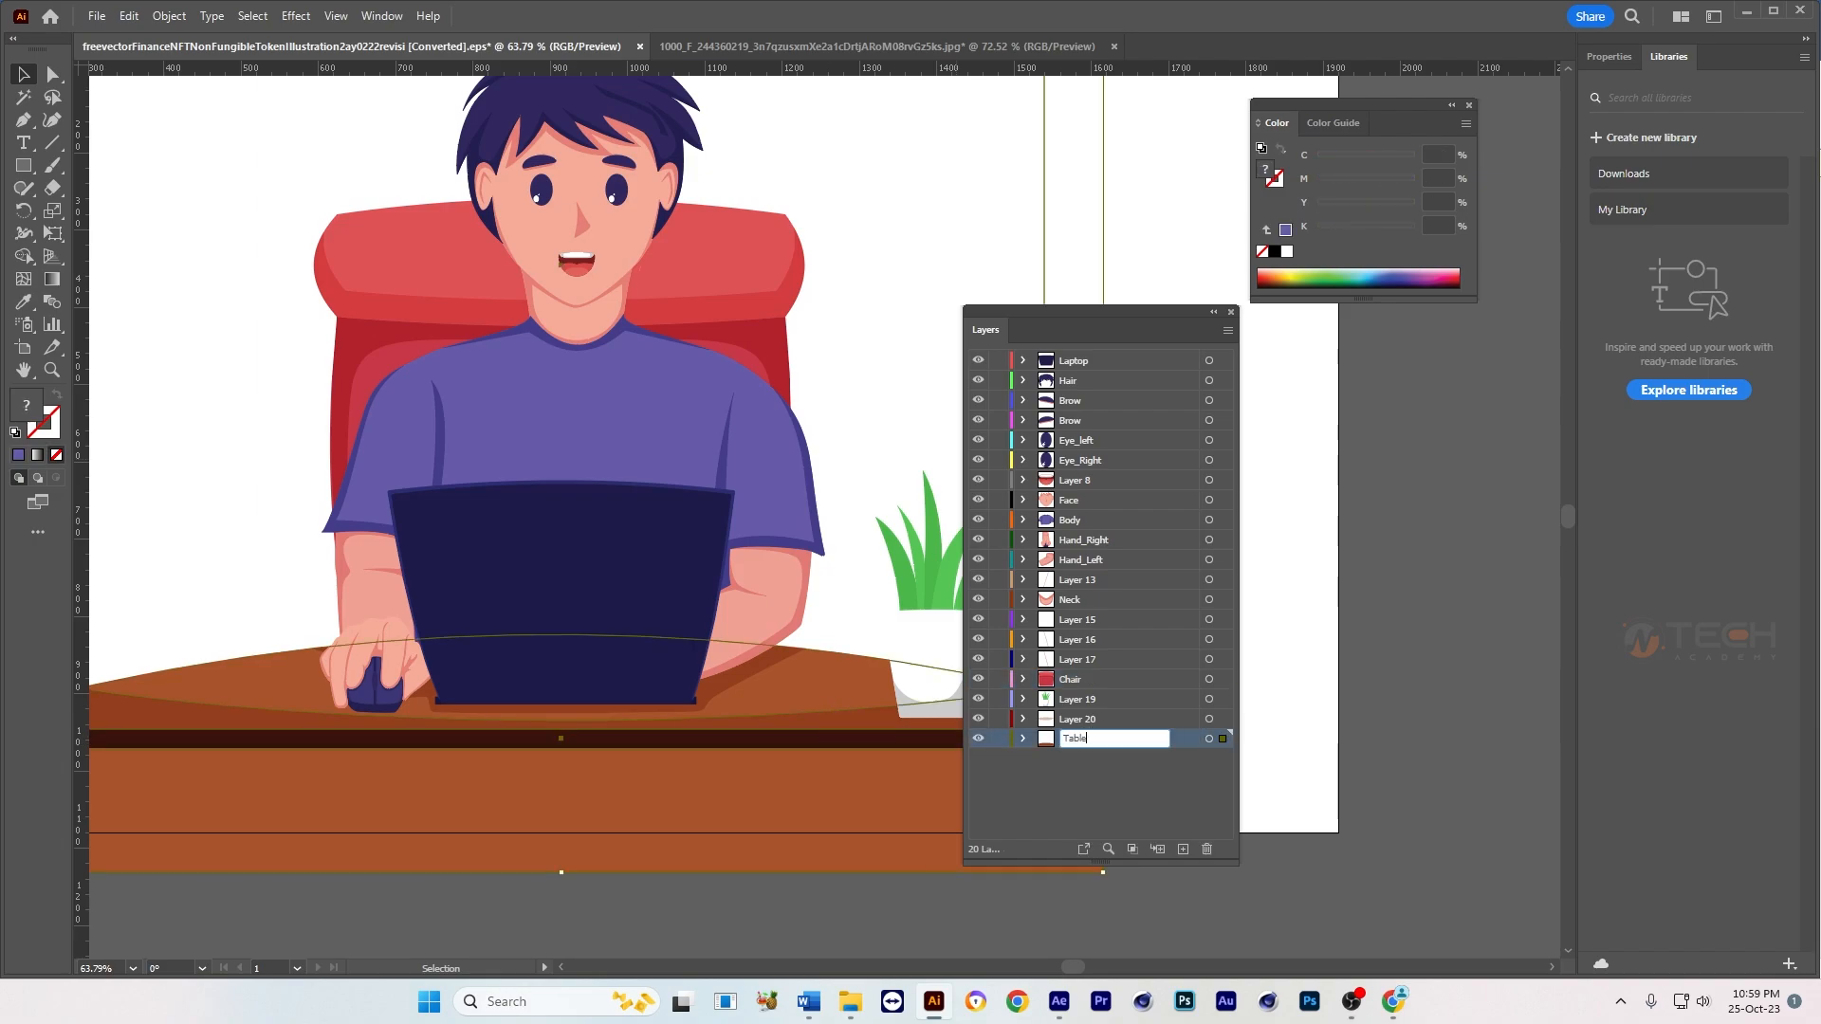
click(866, 448)
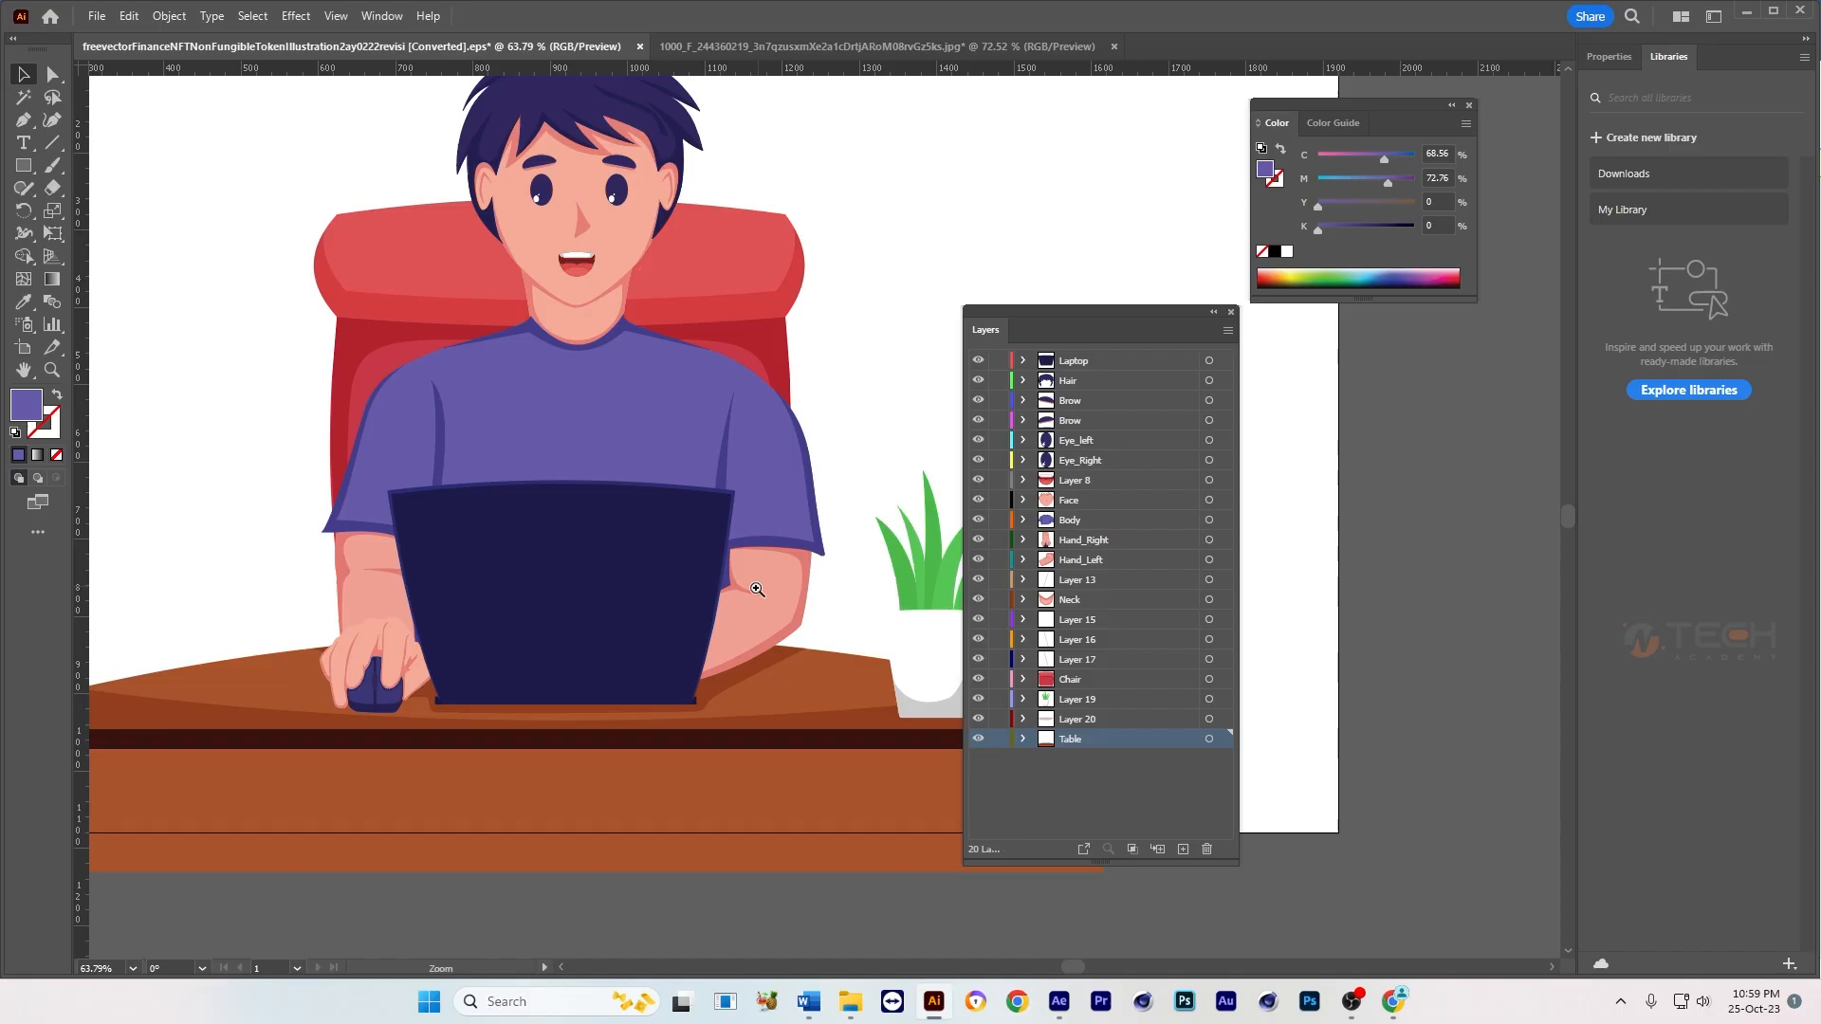
Step: Select the potted plant in the artwork and rename its layer, Layer 19, as Vase
scroll(758, 590, down, 3)
drag(765, 589, 690, 603)
click(793, 623)
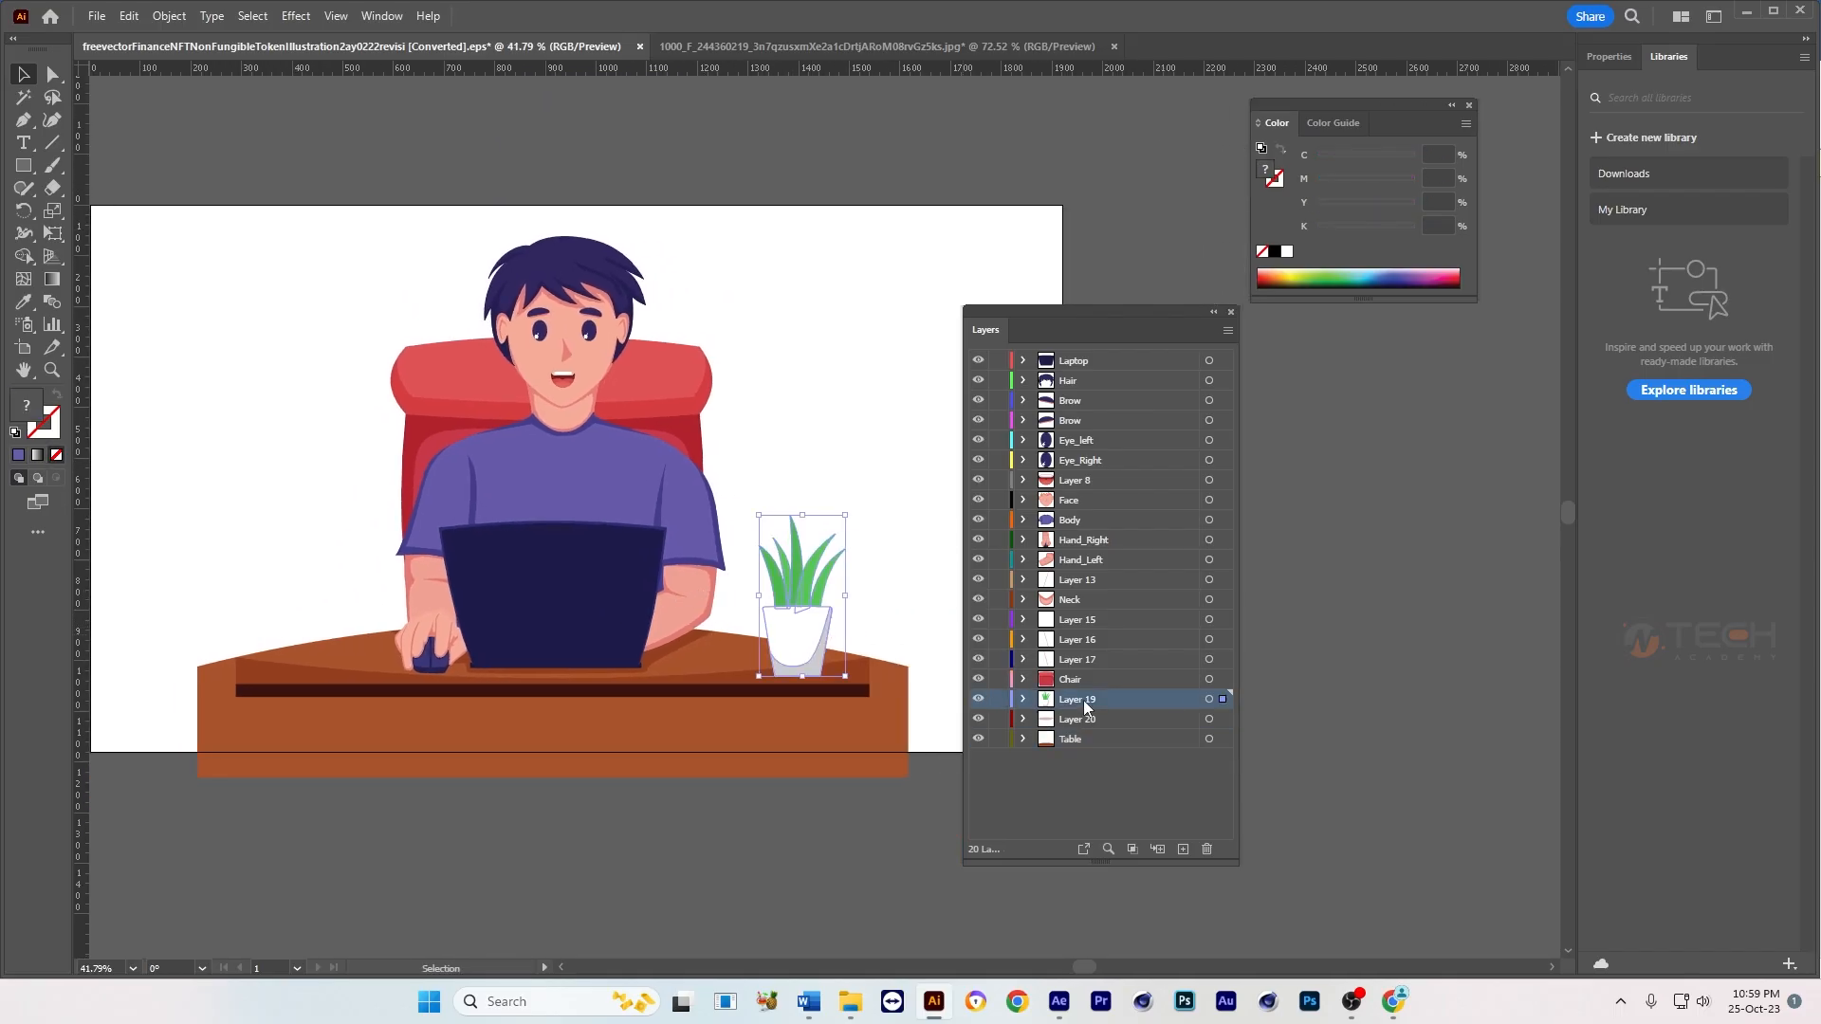
double_click(1082, 700)
text(Vase)
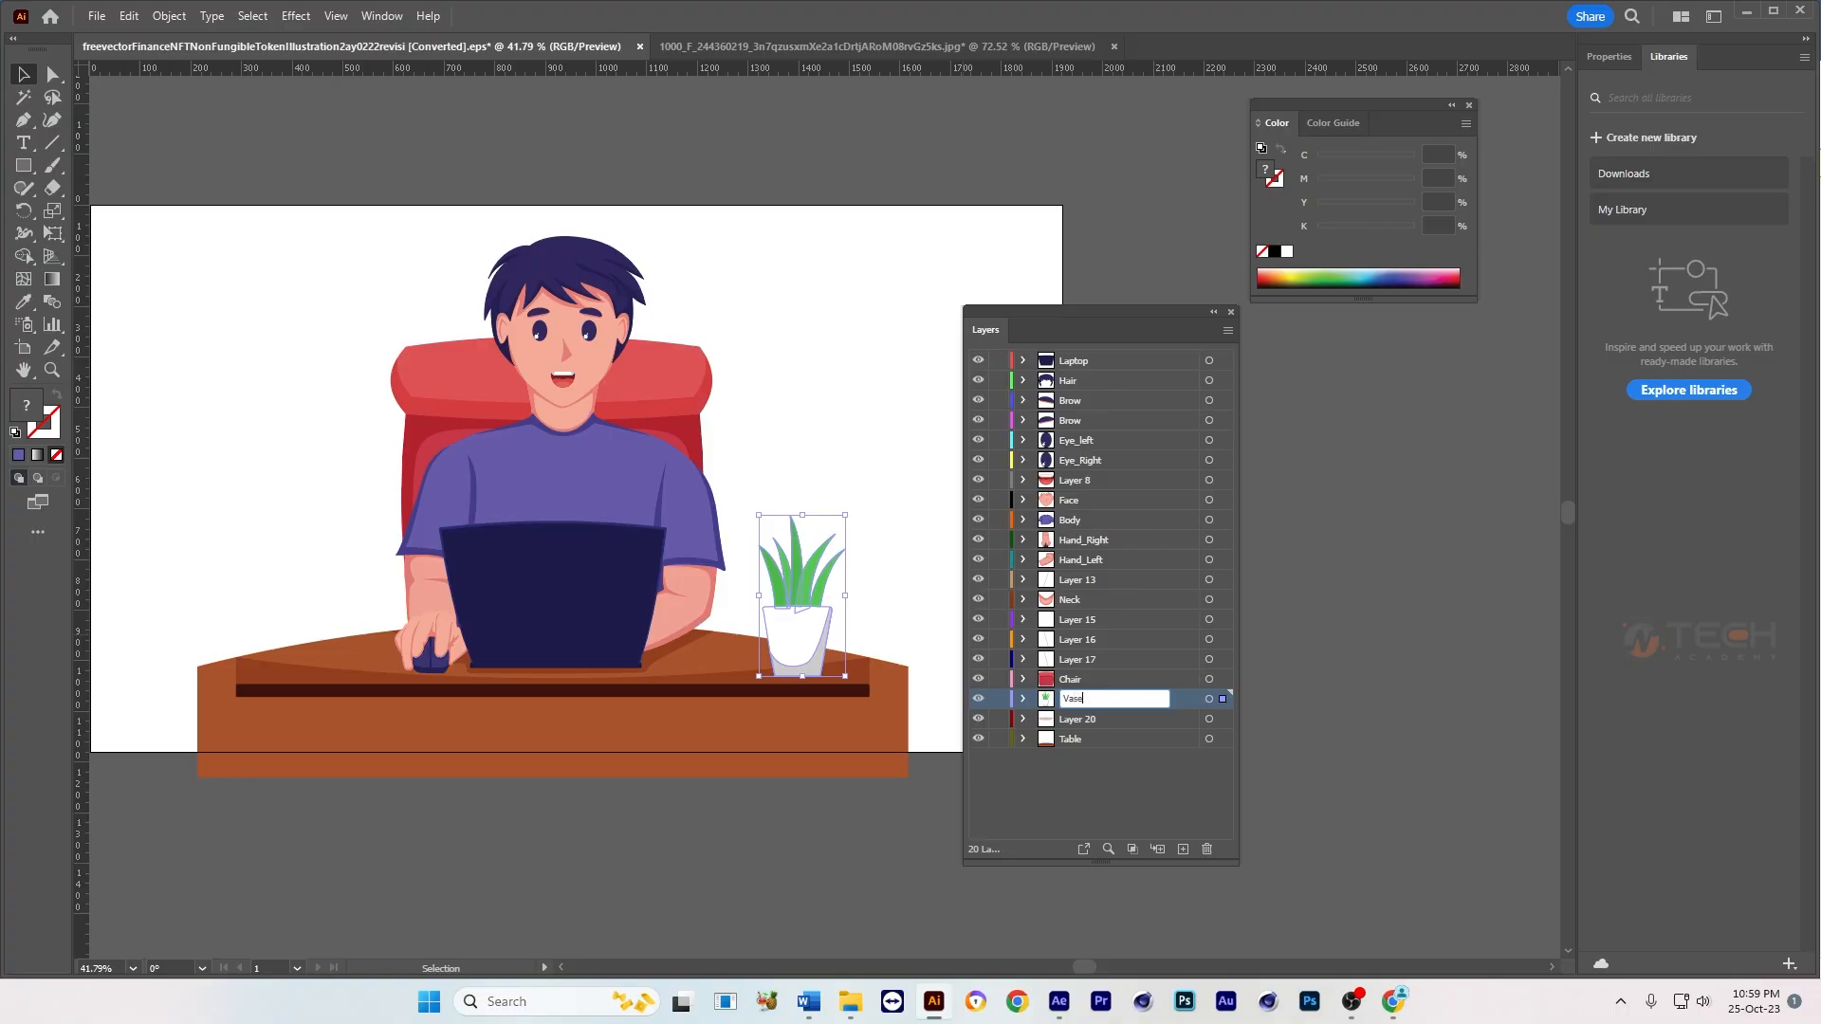
key(ctrl+s)
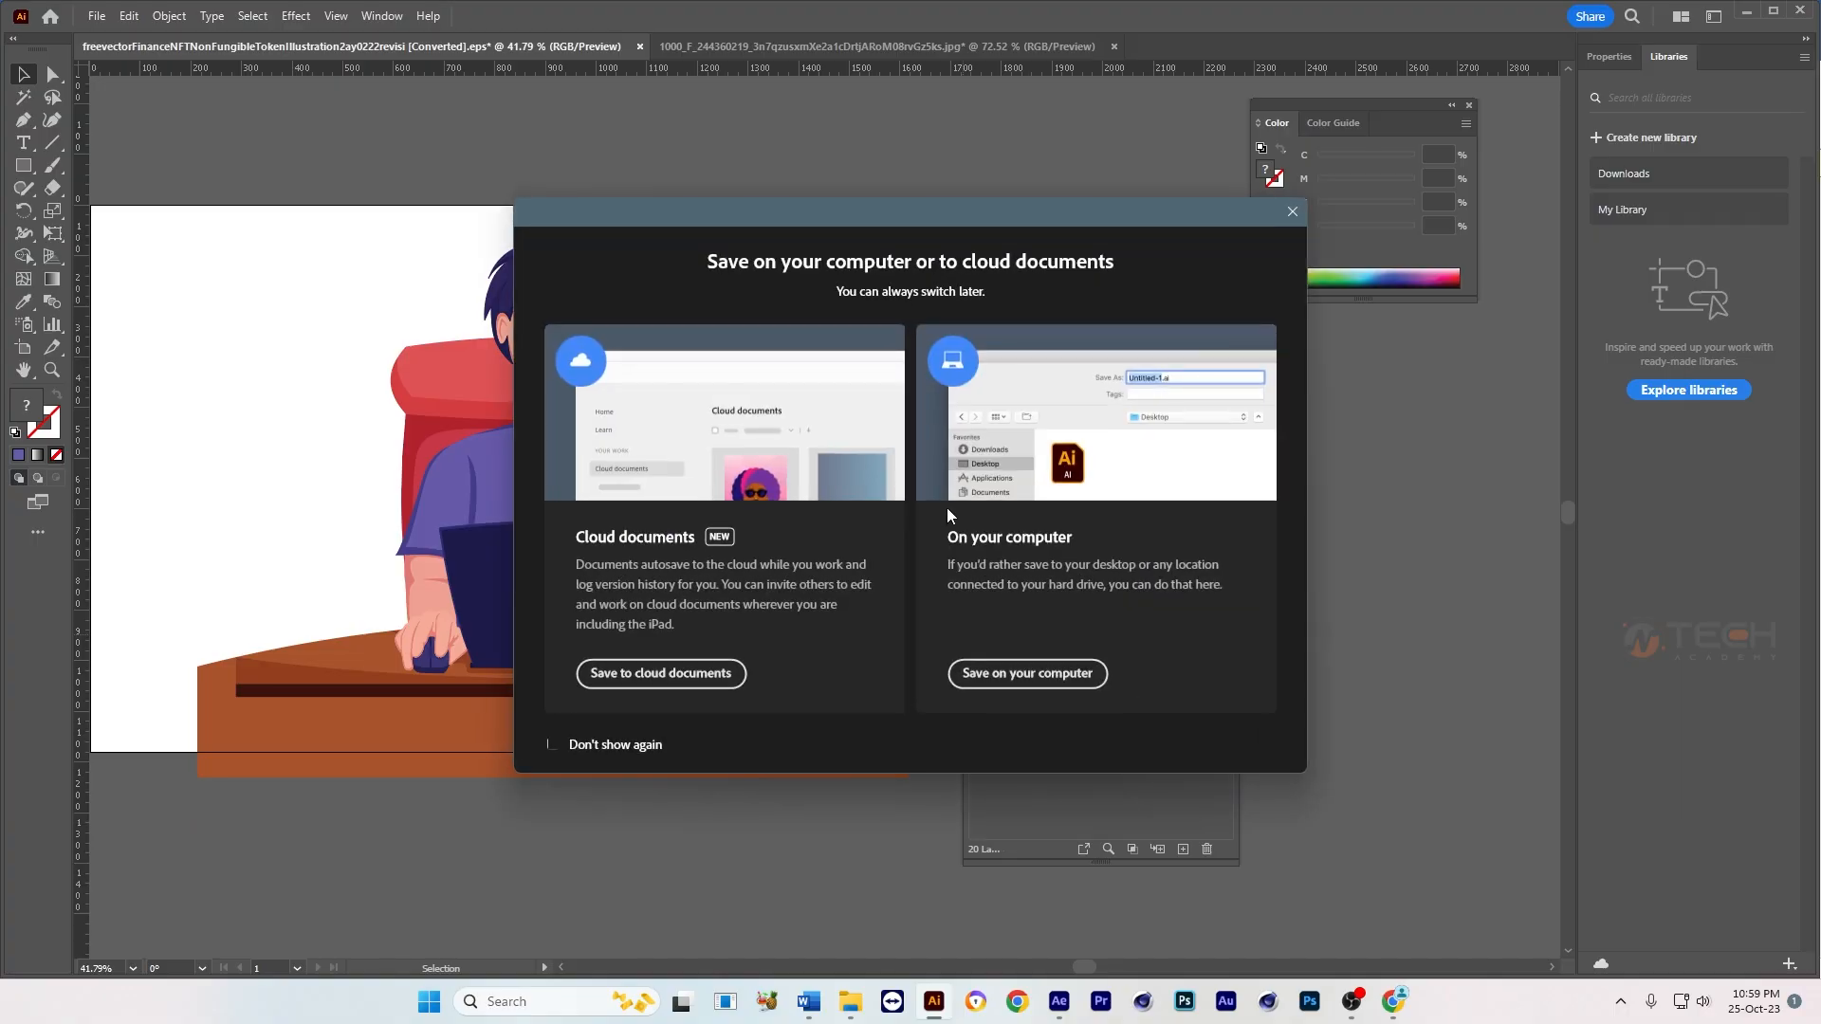
key(Escape)
click(878, 415)
Step: Select Layer 15, Layer 16 and Layer 17 together and delete them
scroll(554, 482, up, 1)
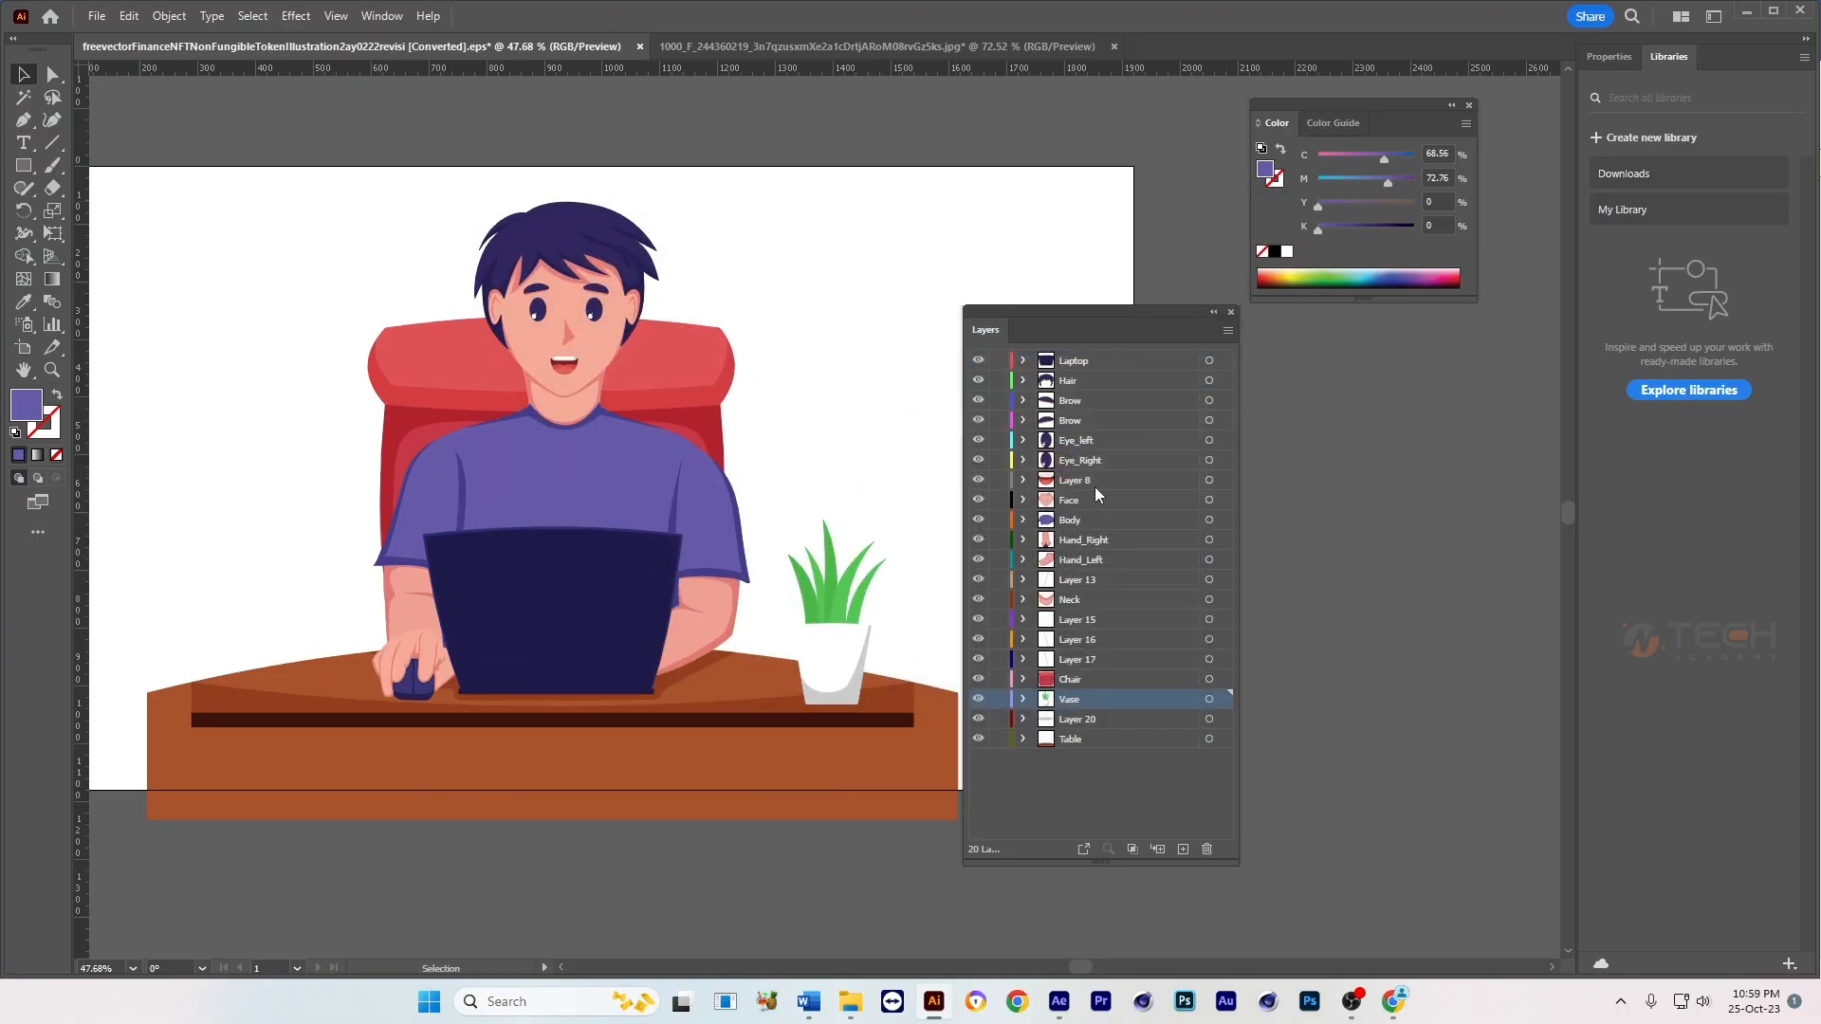
click(1078, 564)
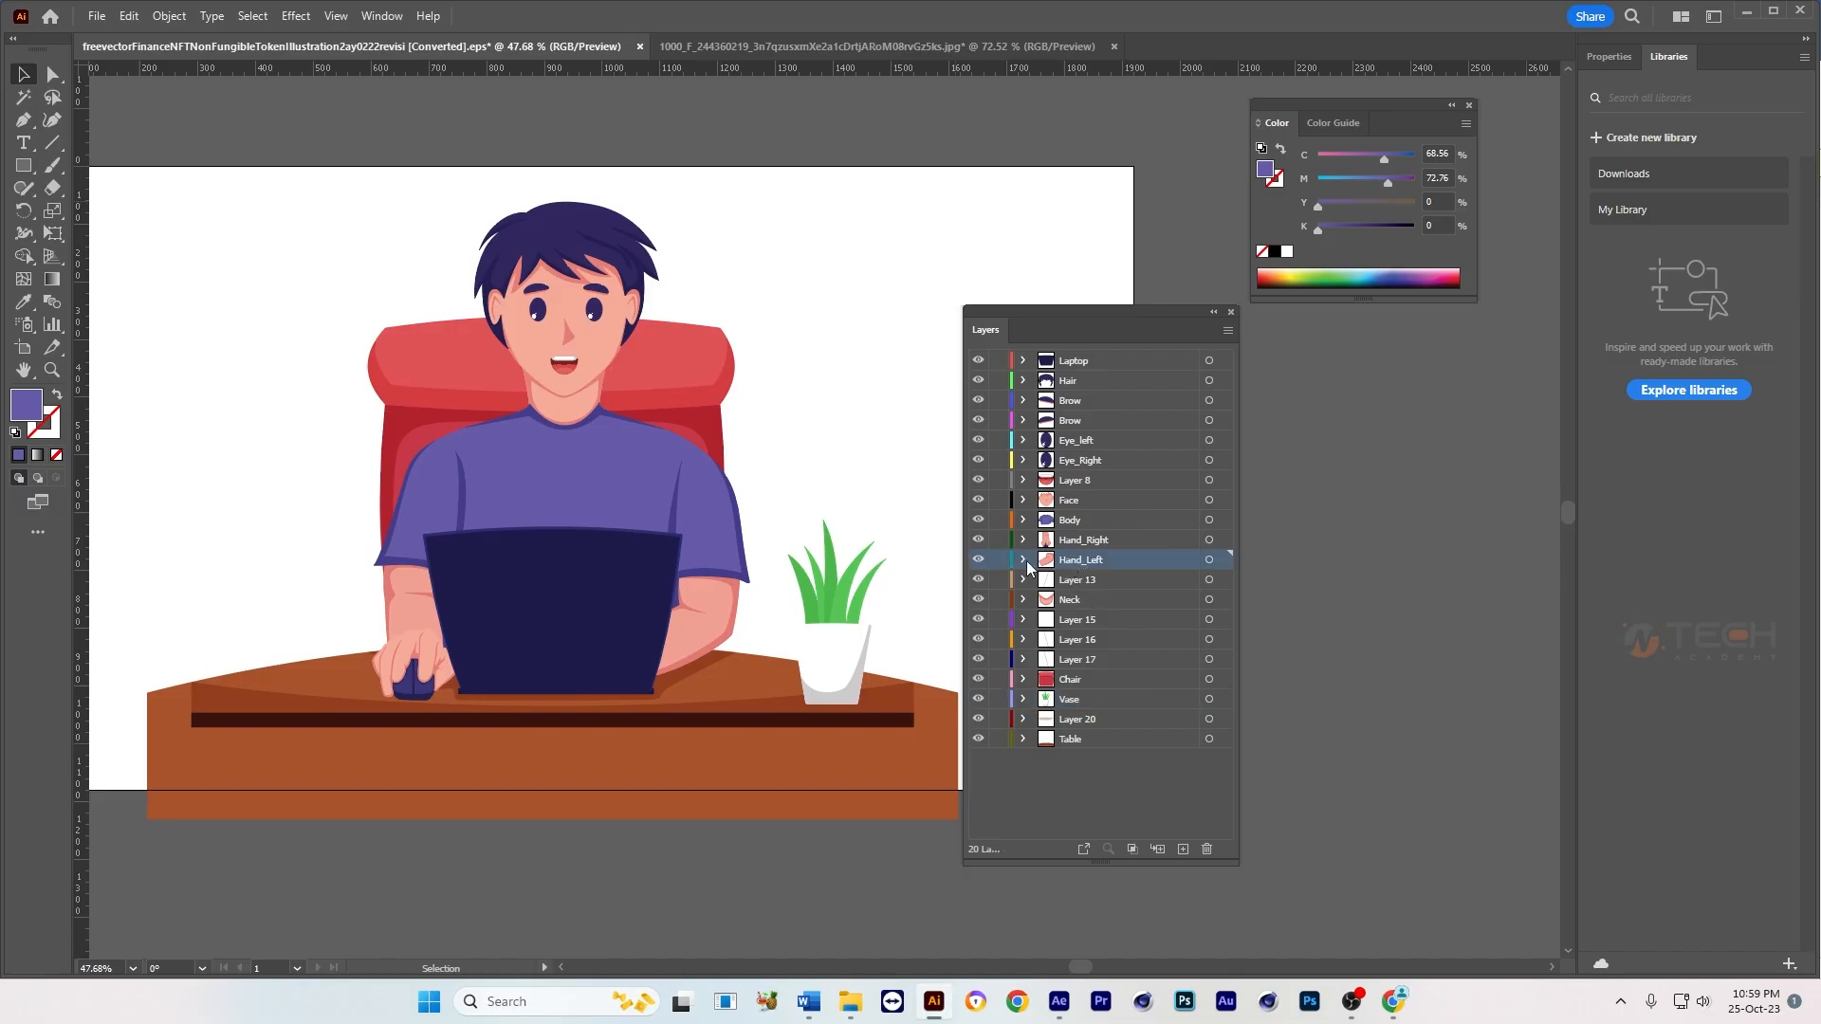
click(1075, 621)
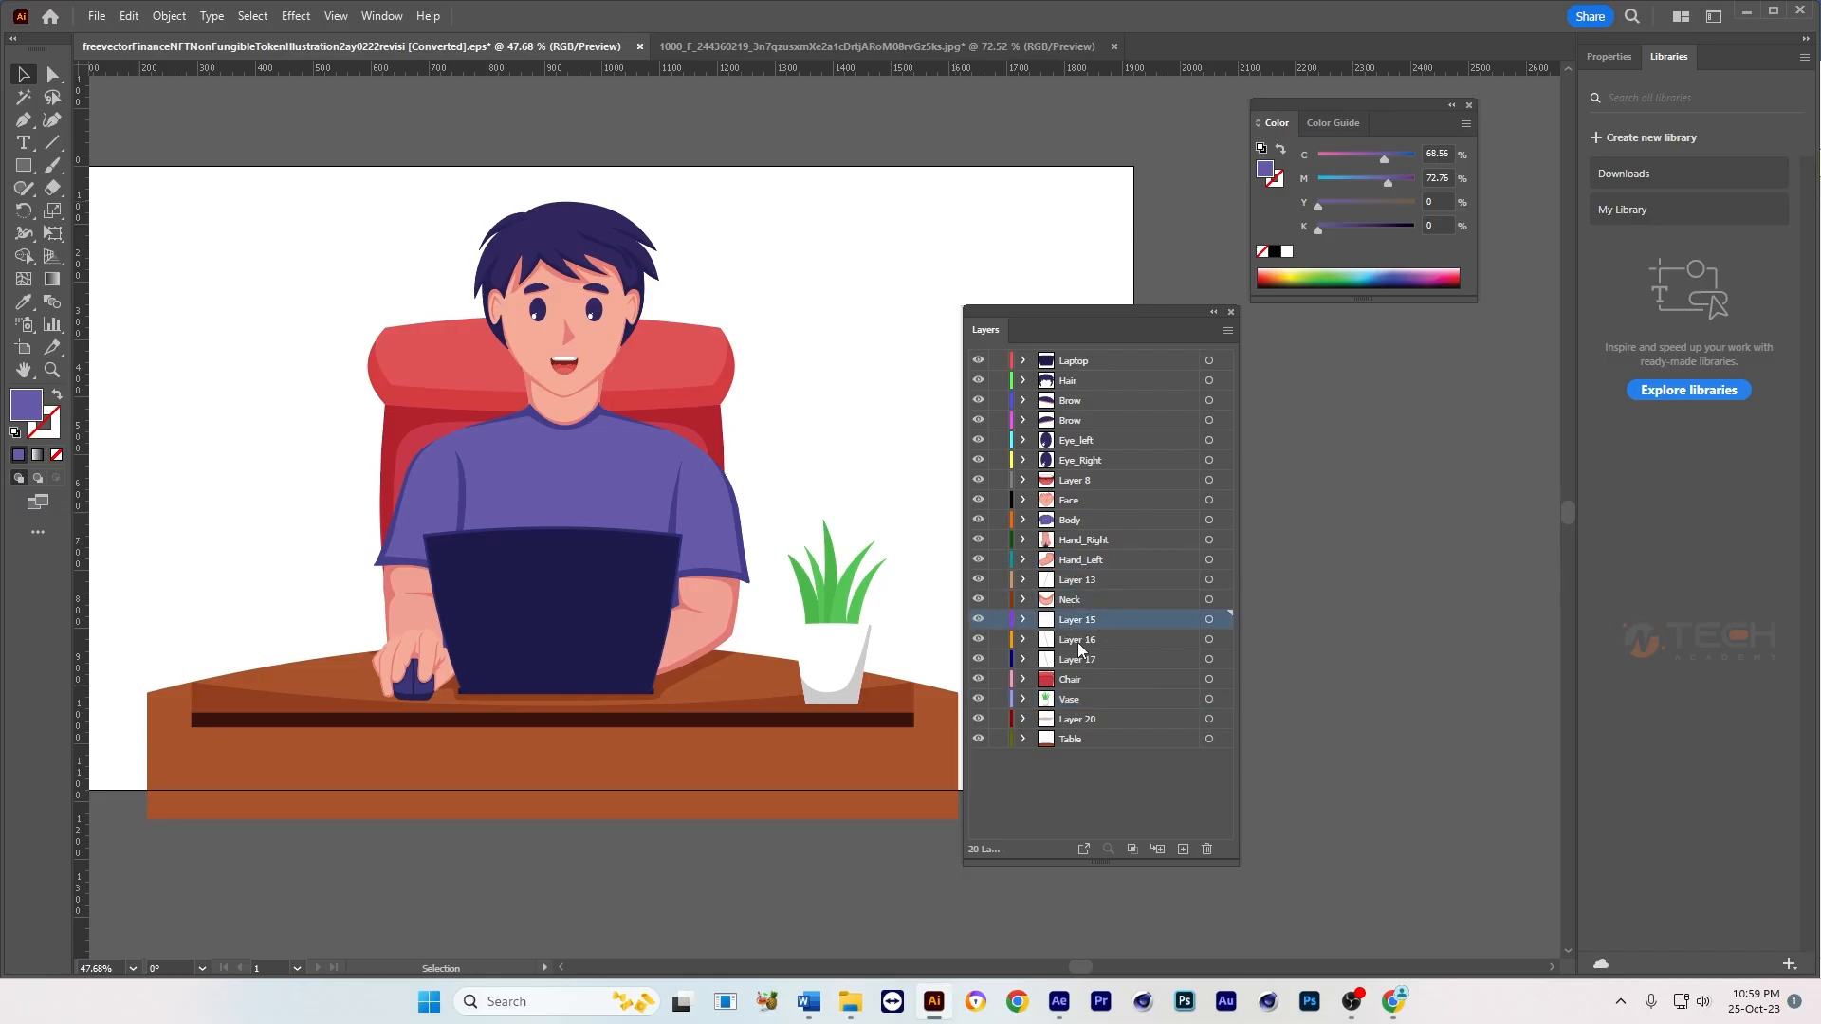
click(1077, 642)
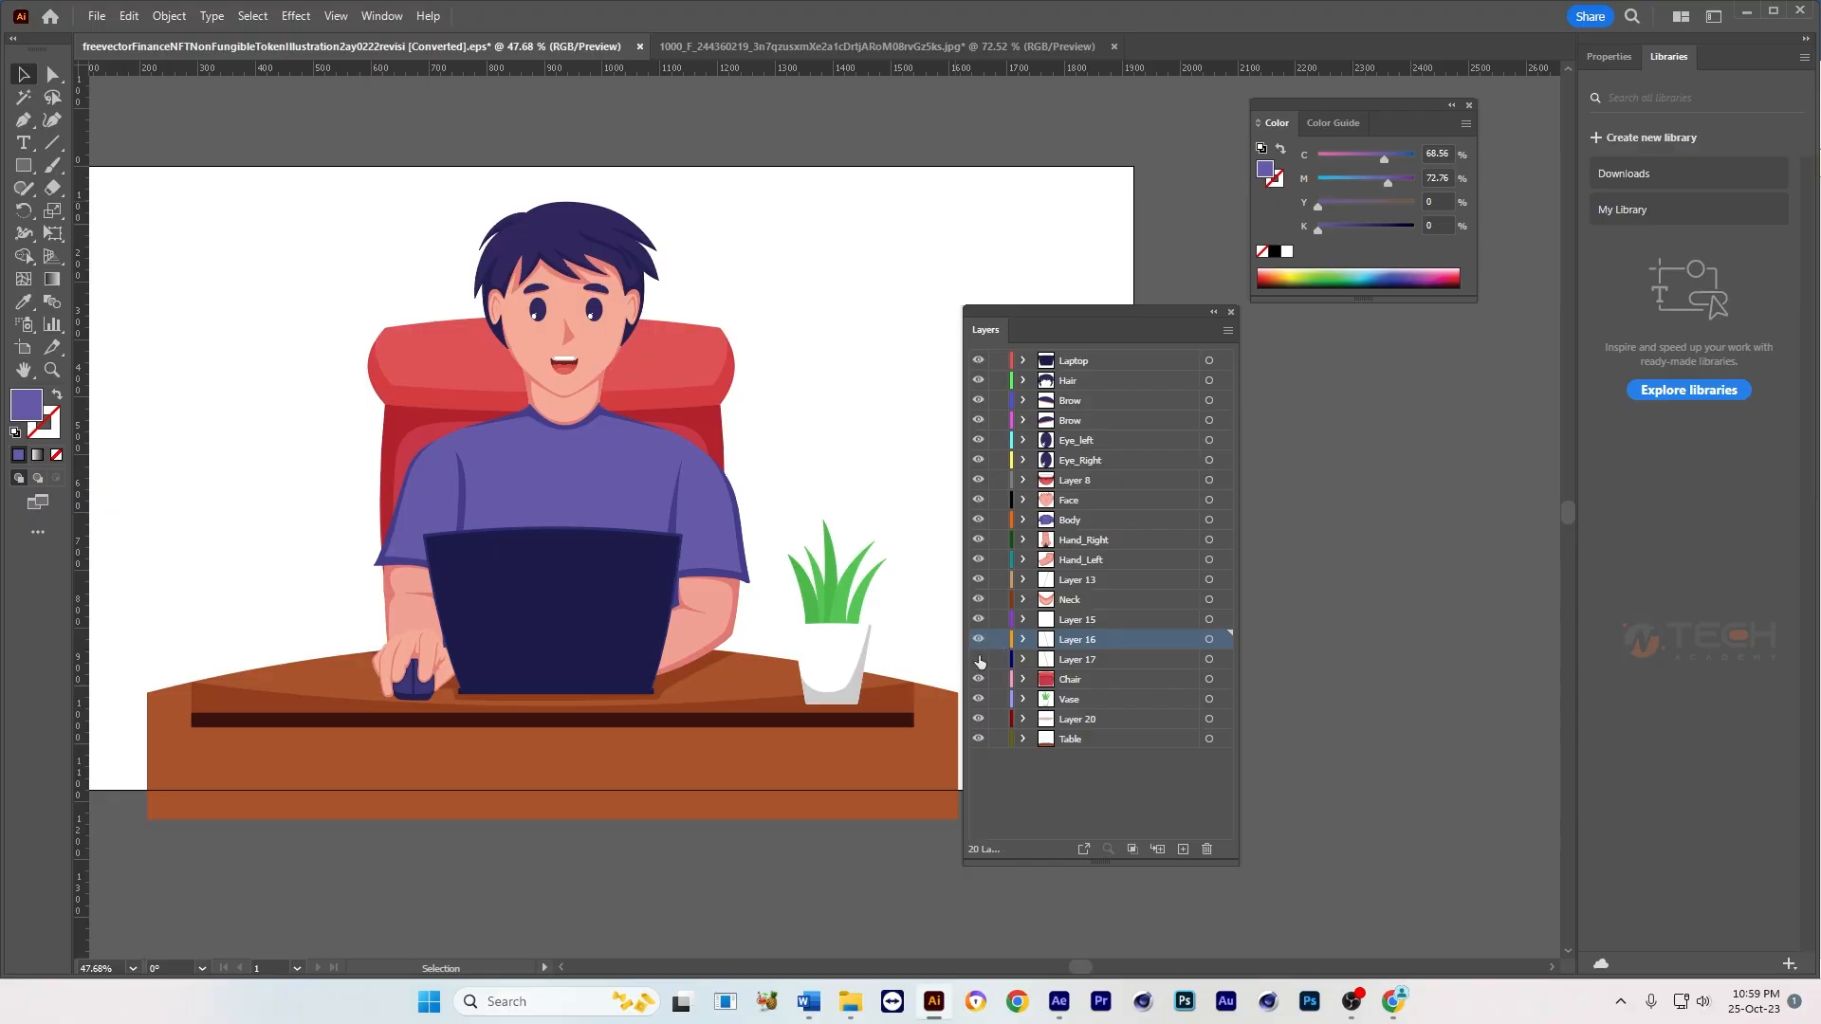
click(1089, 626)
shift+click(1086, 664)
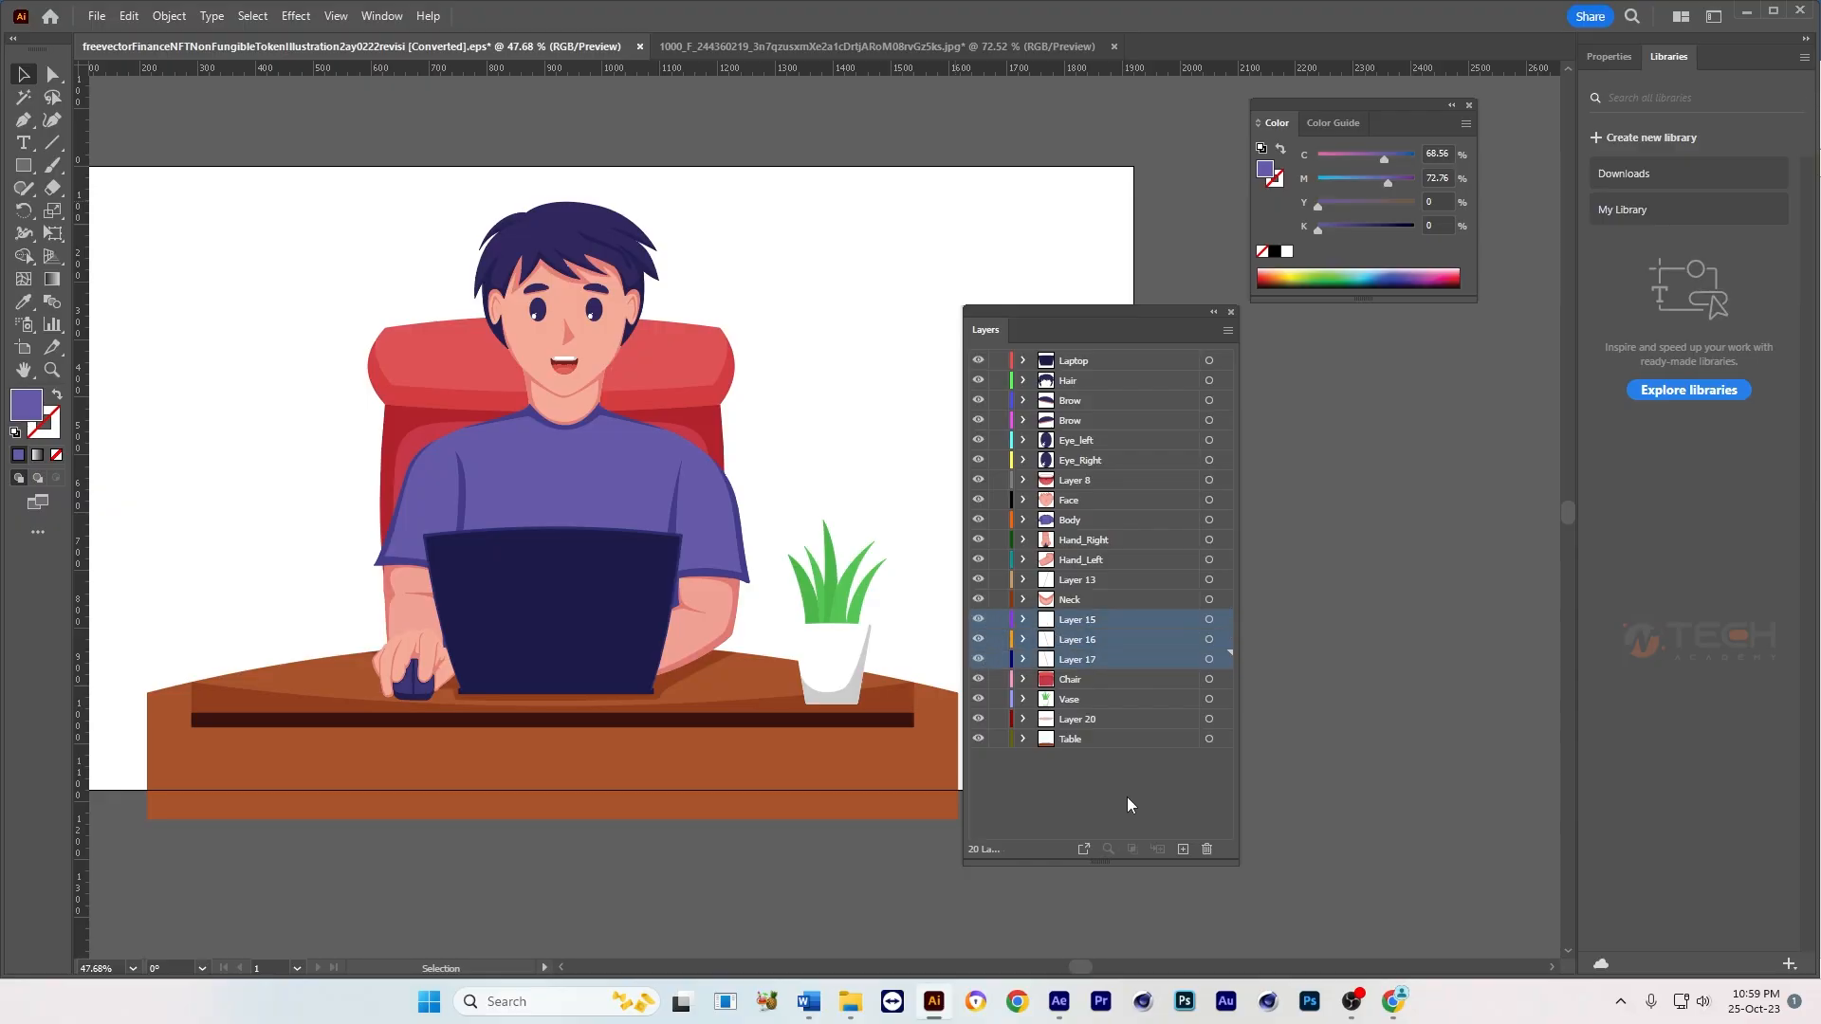
click(1204, 848)
Step: Move the floating Layers panel away from the desk artwork and fit the whole illustration beside it
click(965, 522)
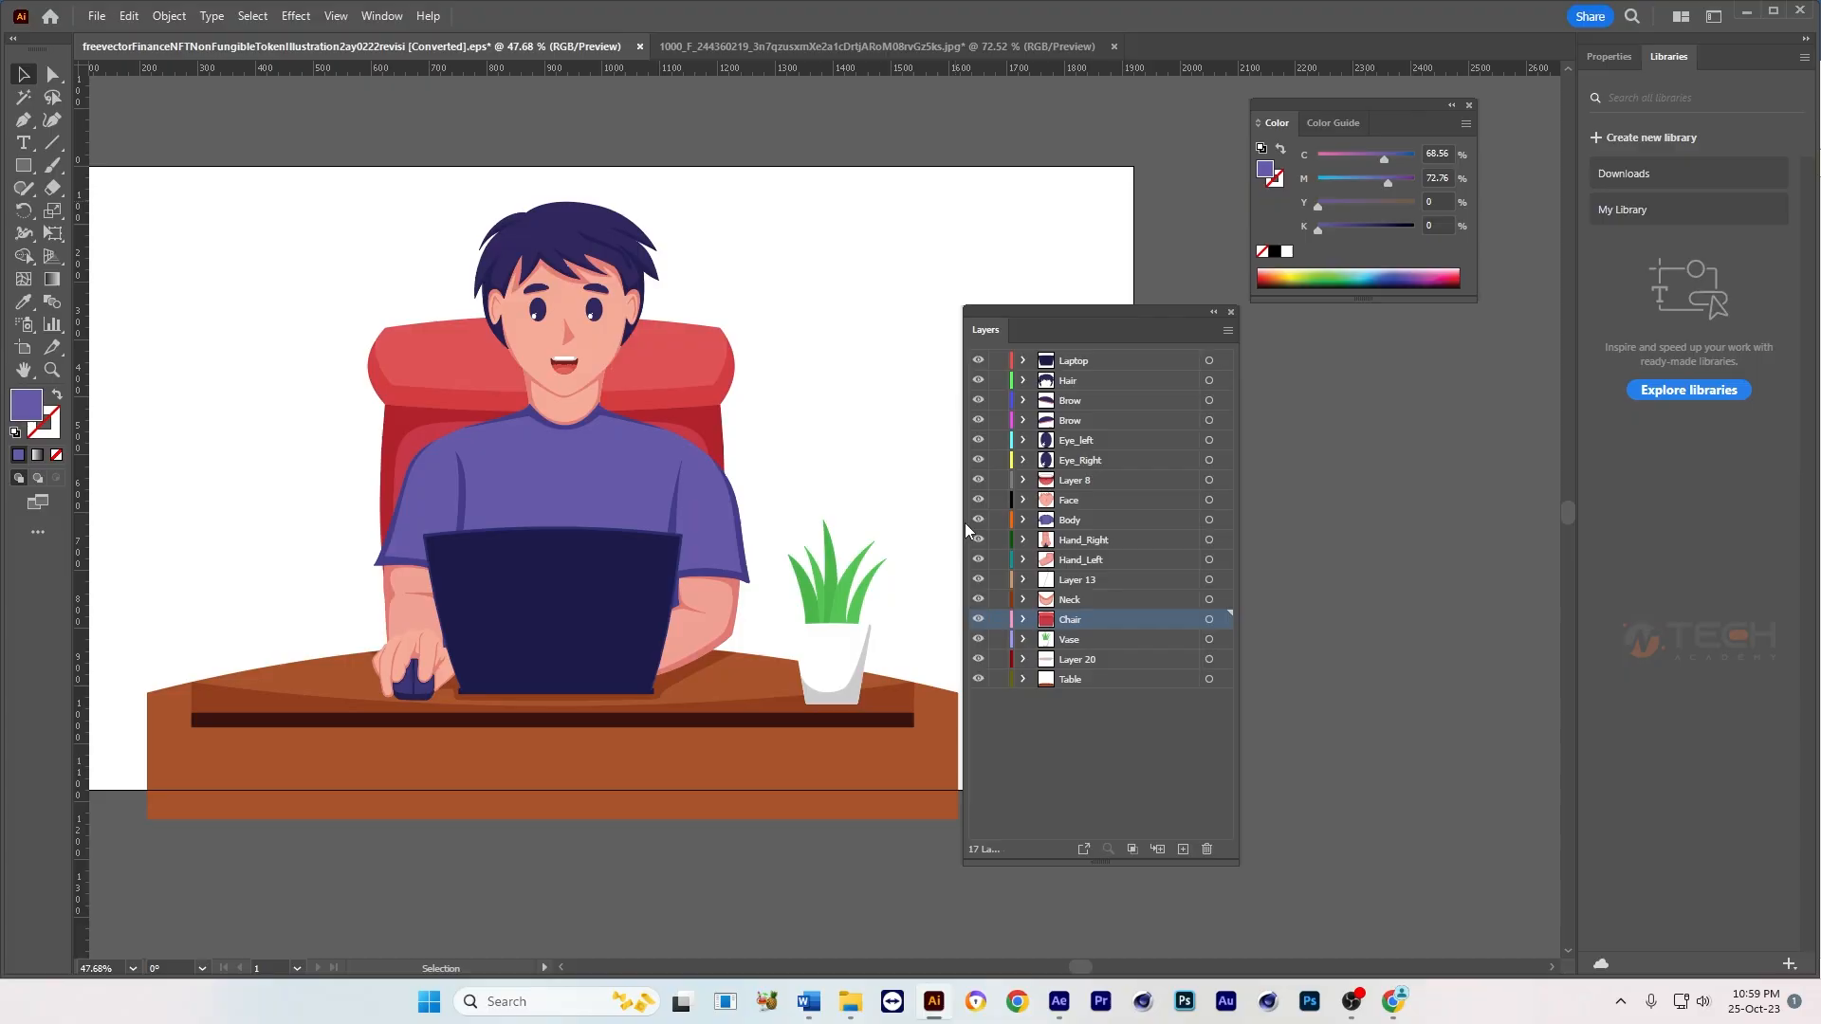
drag(1038, 317, 1099, 329)
drag(615, 456, 956, 505)
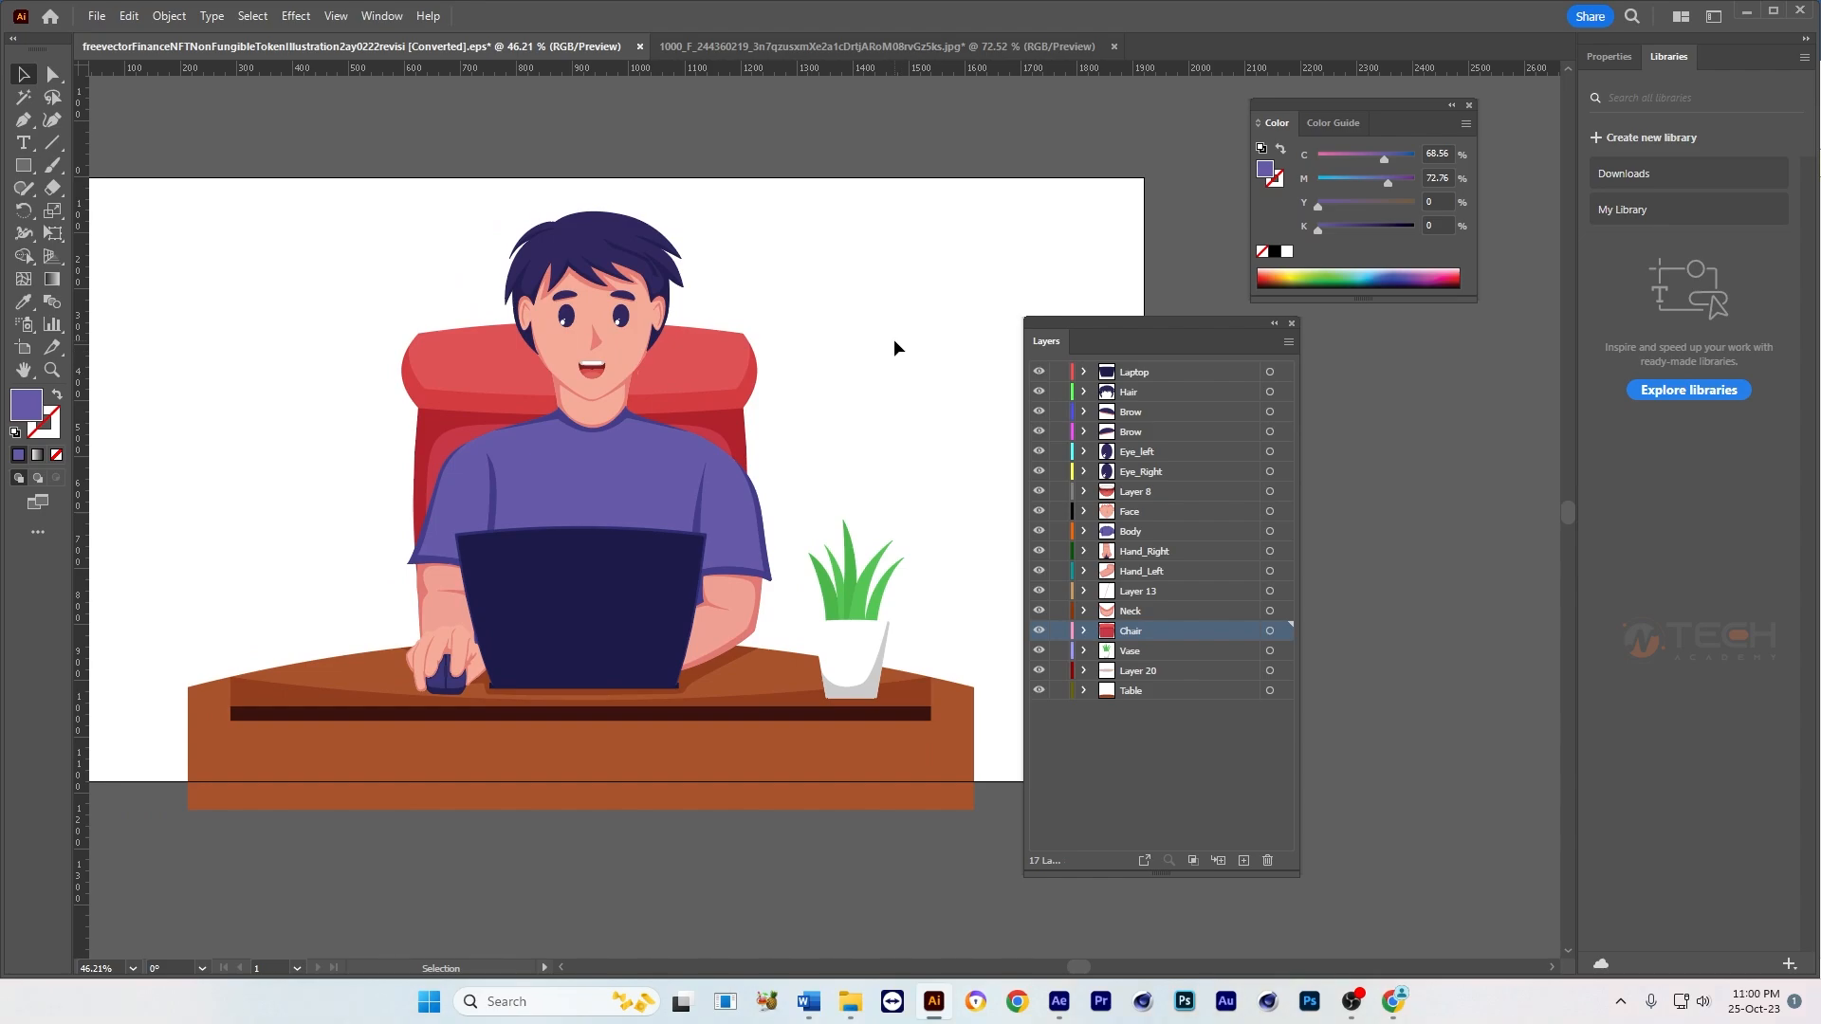
drag(634, 364, 743, 389)
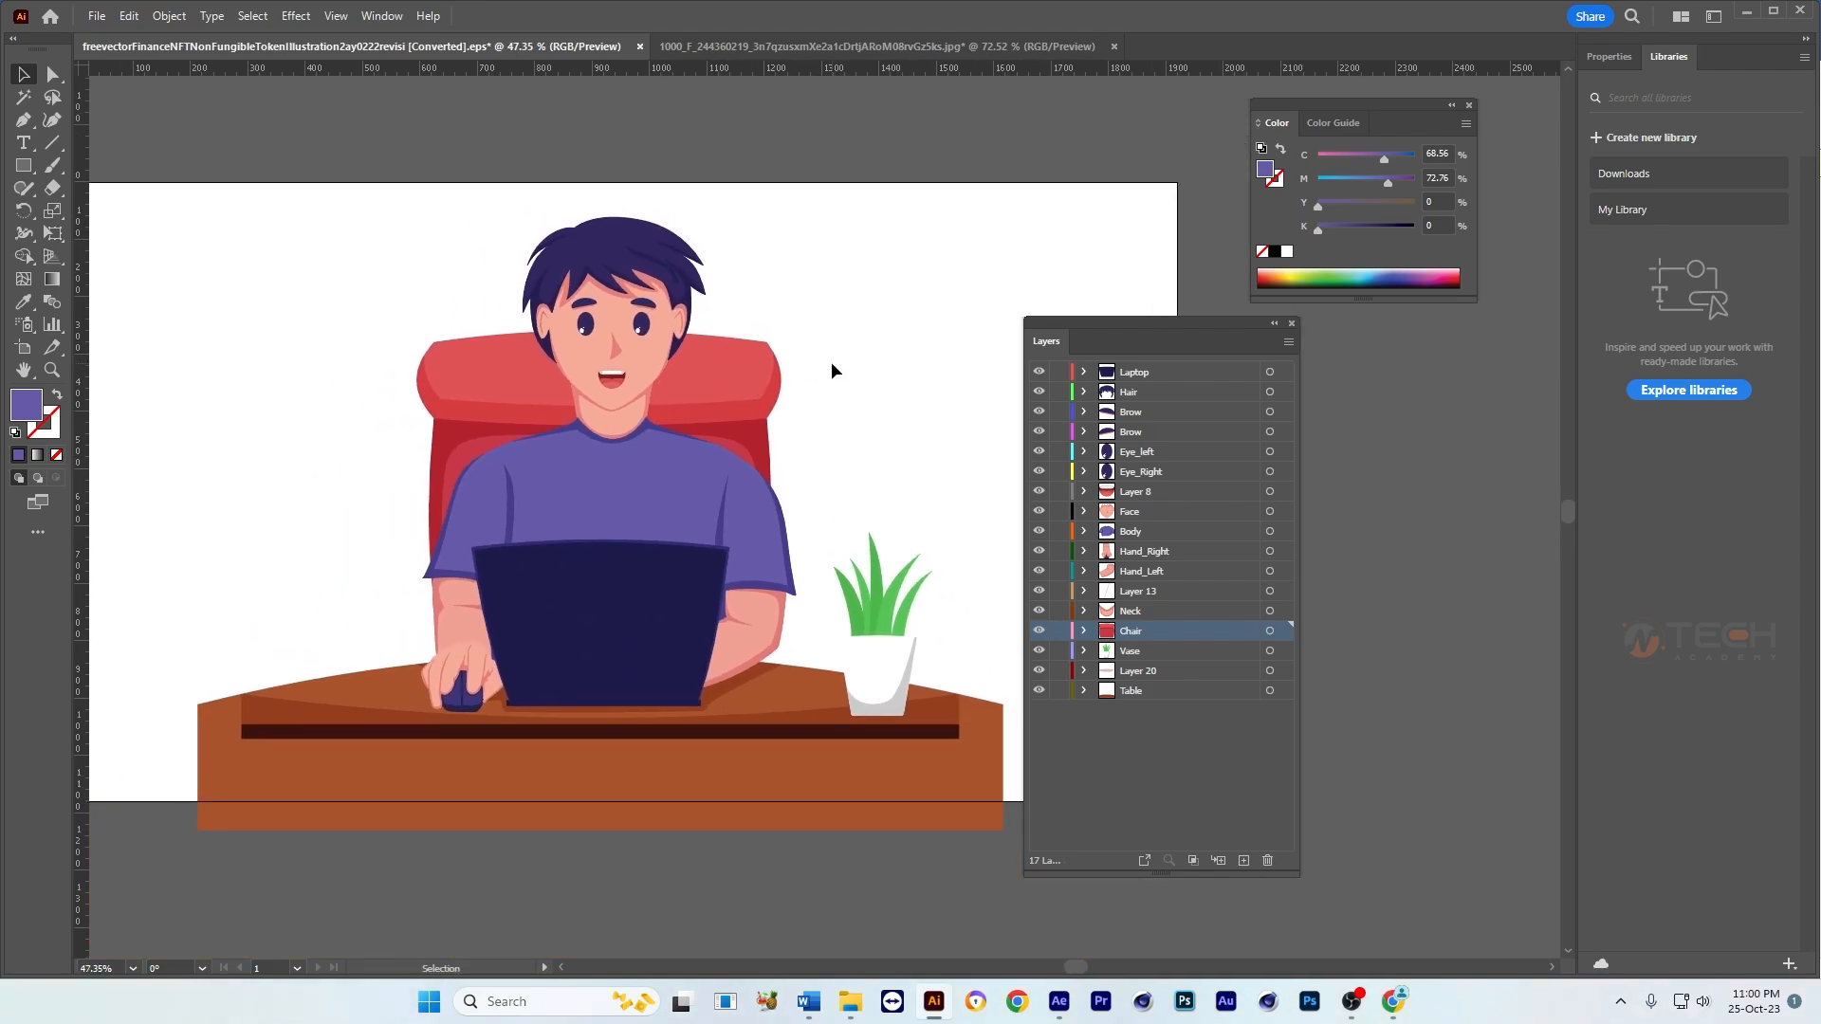
drag(687, 447, 658, 449)
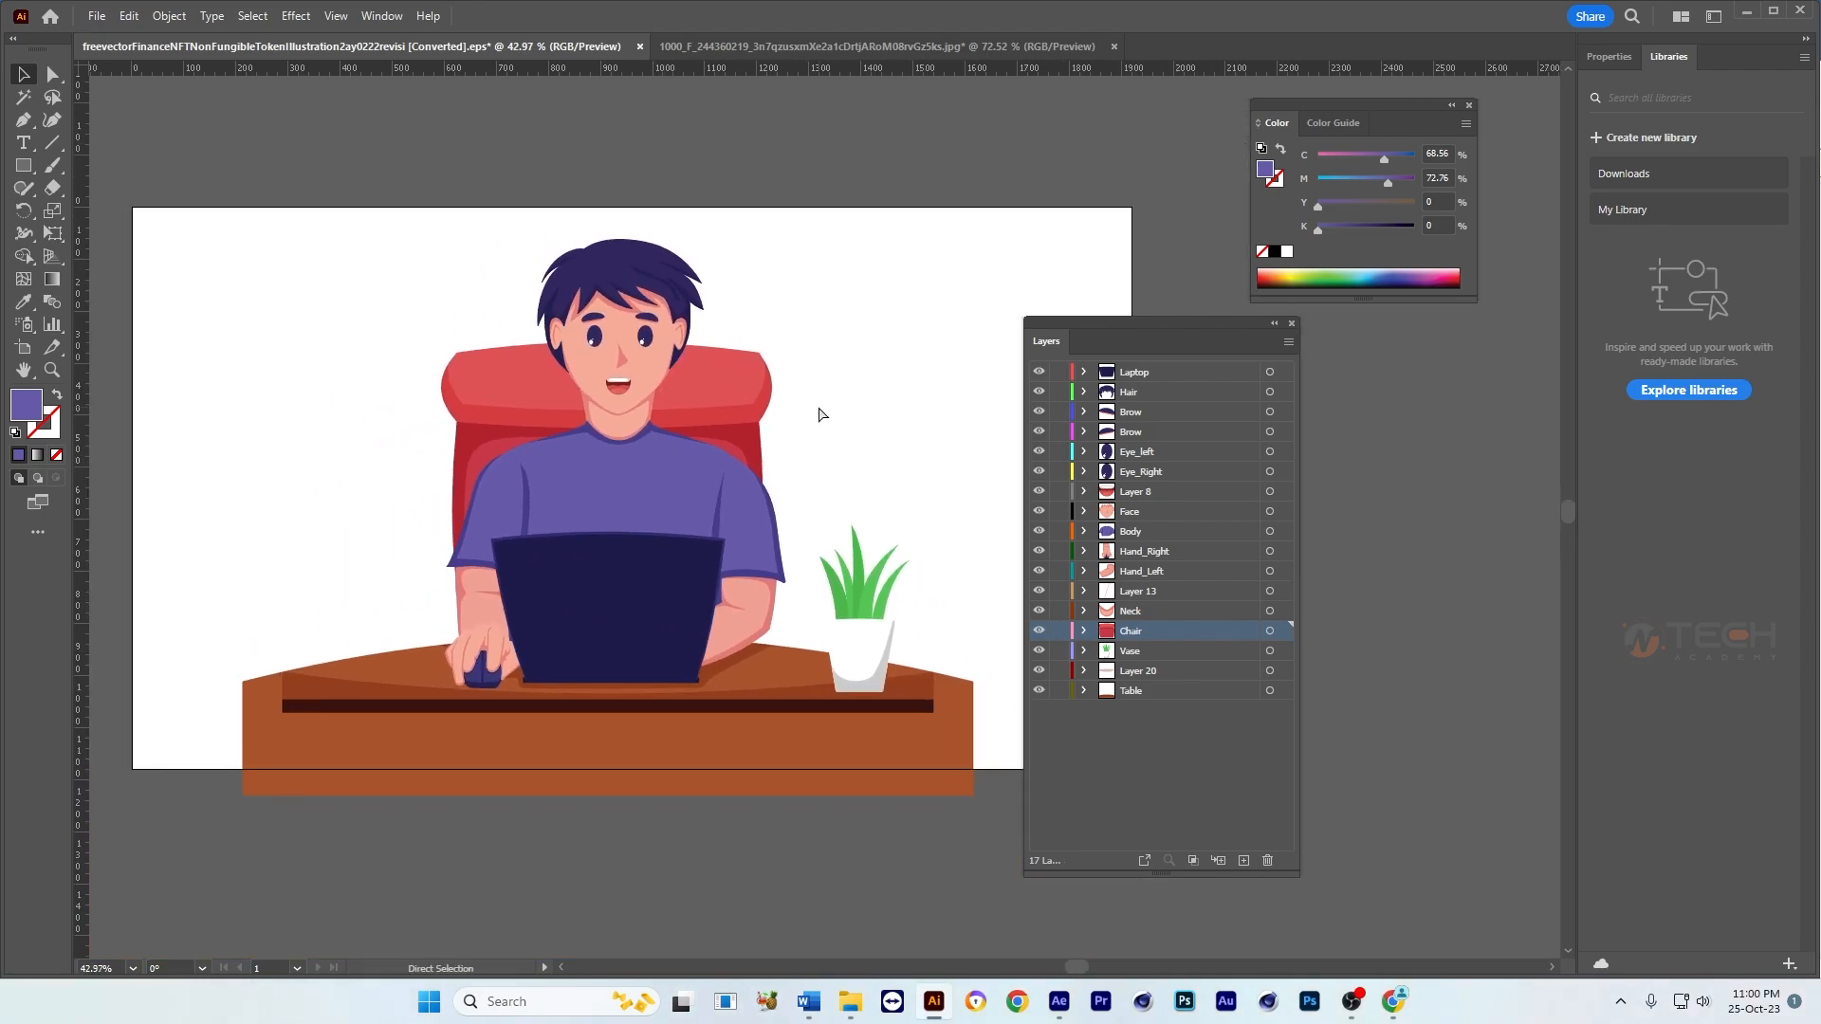
Step: Save the document on the computer in the Class-14 folder as an Adobe Illustrator file named characer
key(ctrl+s)
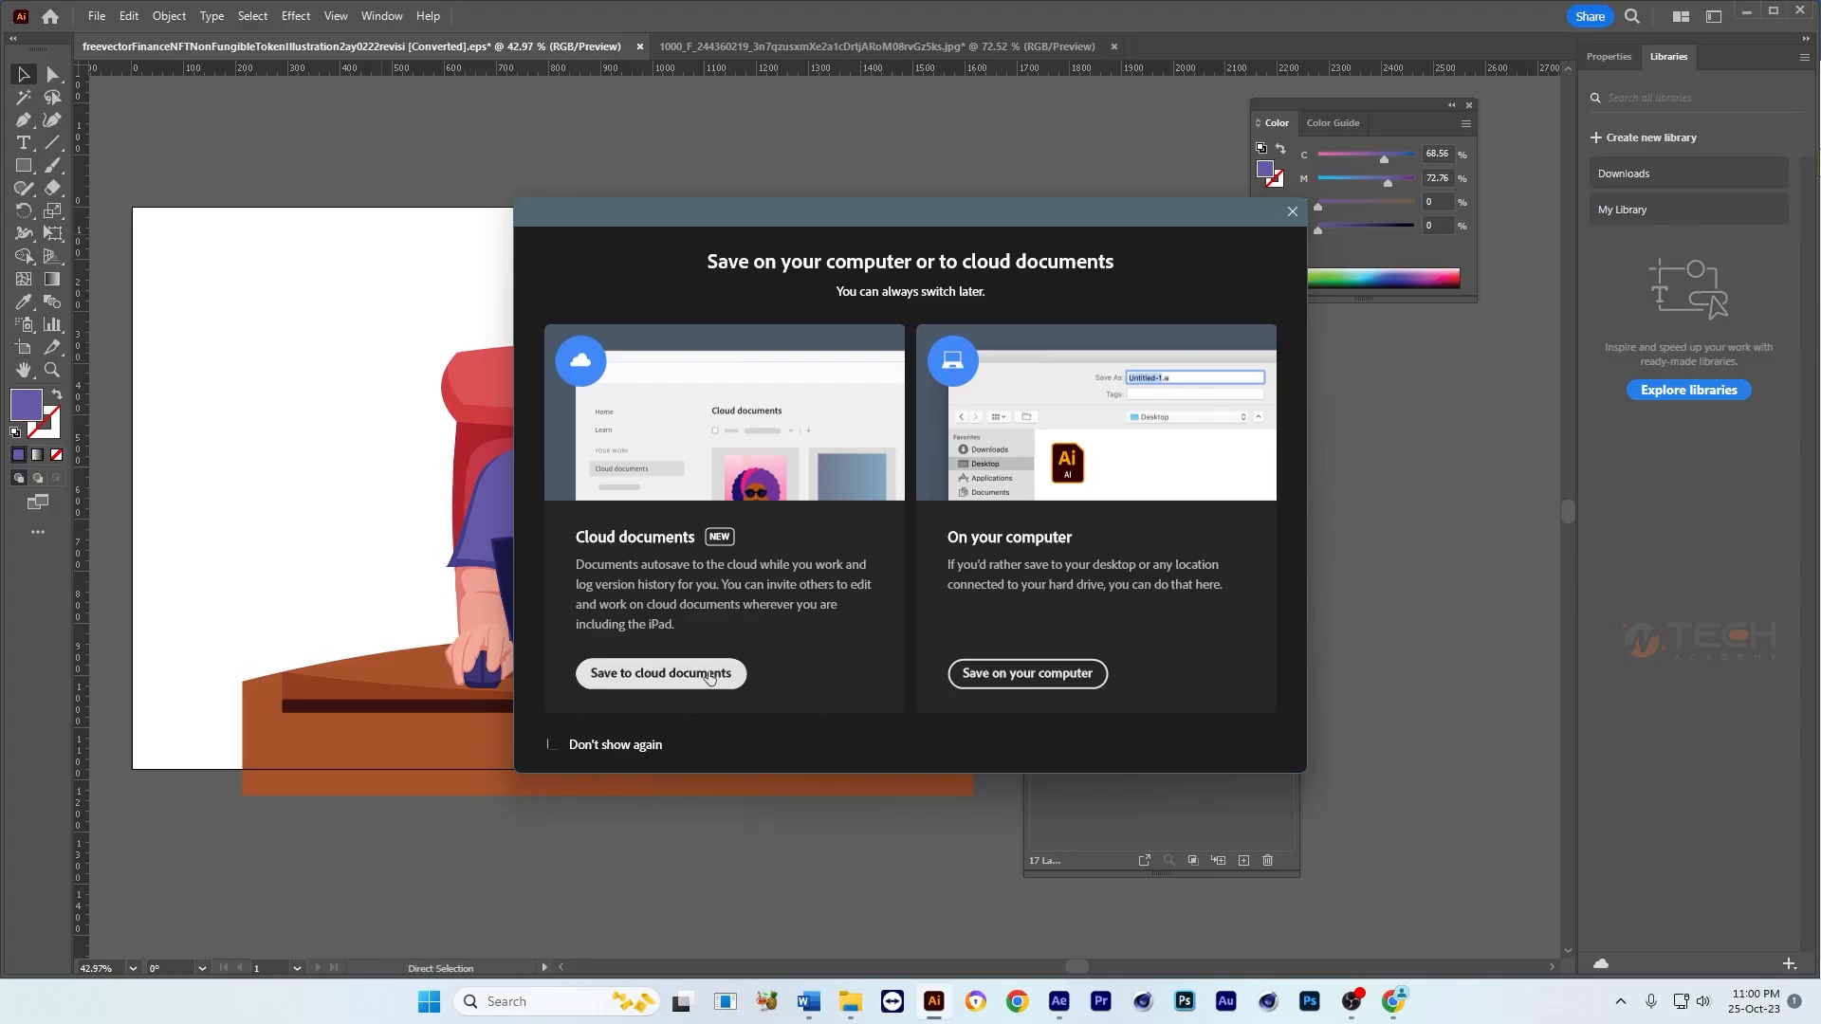
click(661, 673)
click(601, 743)
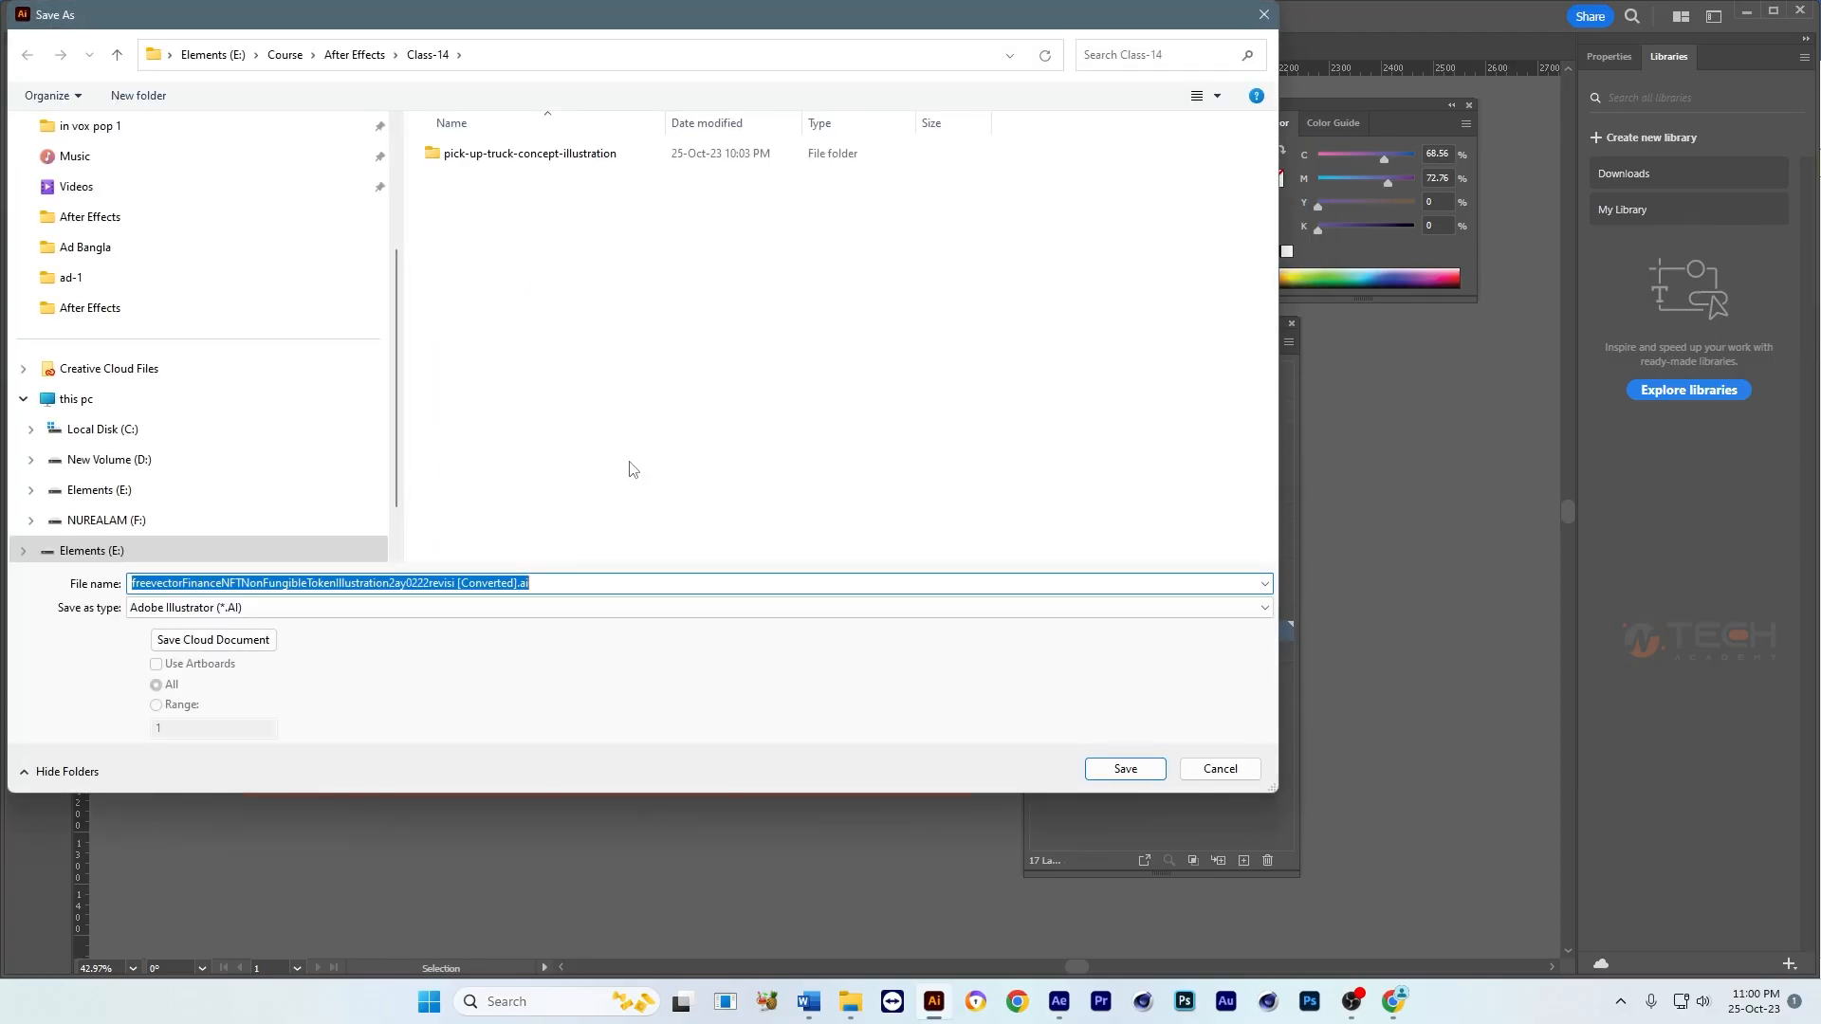
text(c)
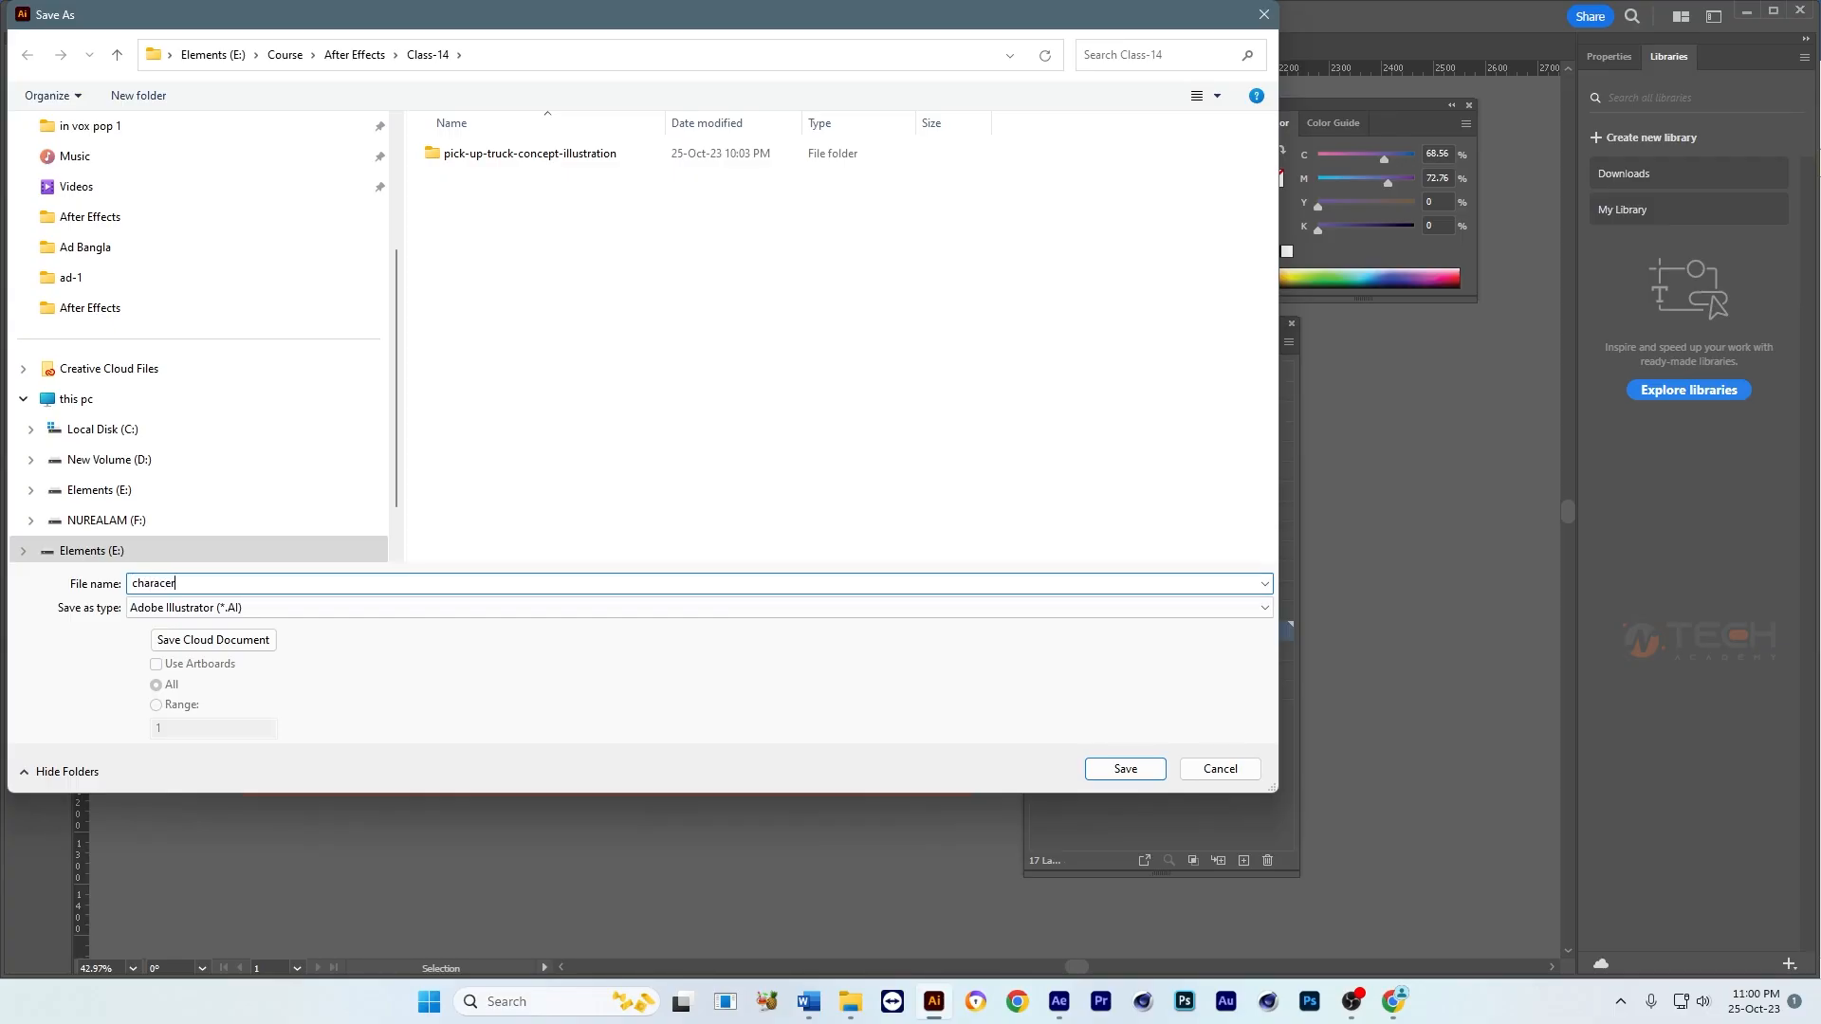
text(haracer)
click(1119, 770)
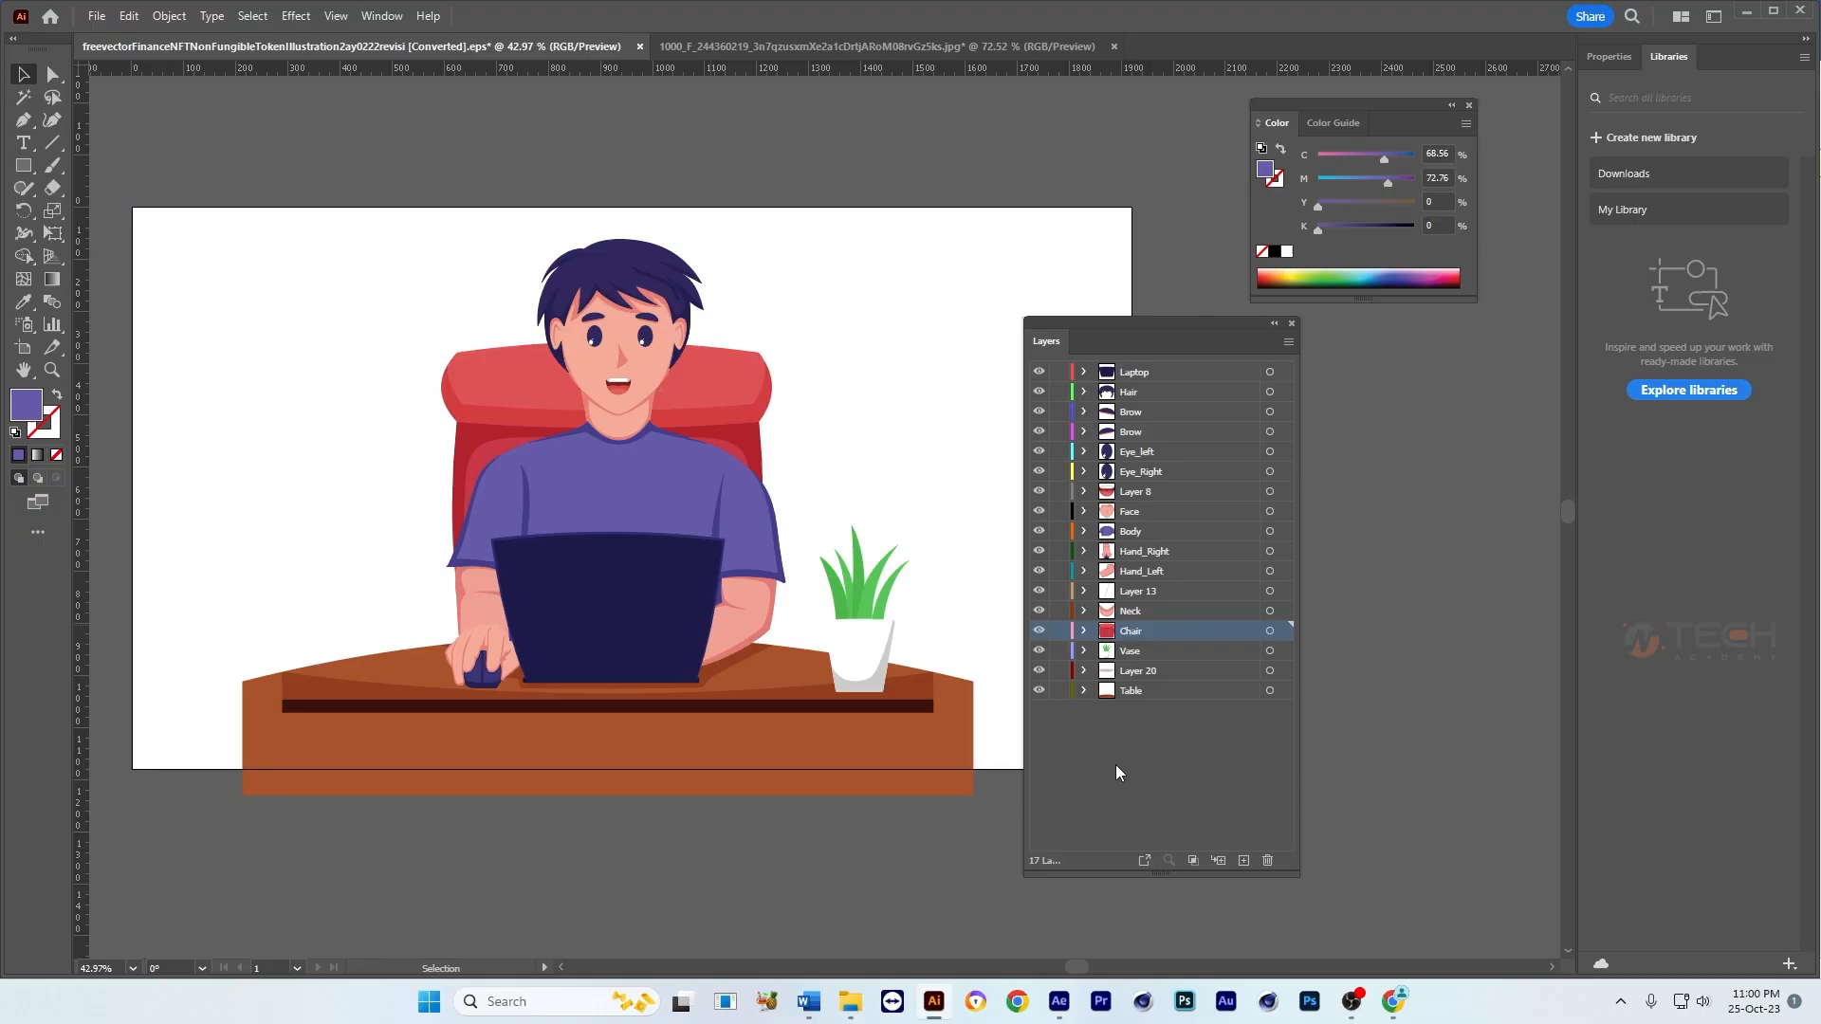
Step: Finish saving the illustration as character.ai and switch to the document with the mouth-shape chart, clearing the Layers panel off the artwork
click(936, 681)
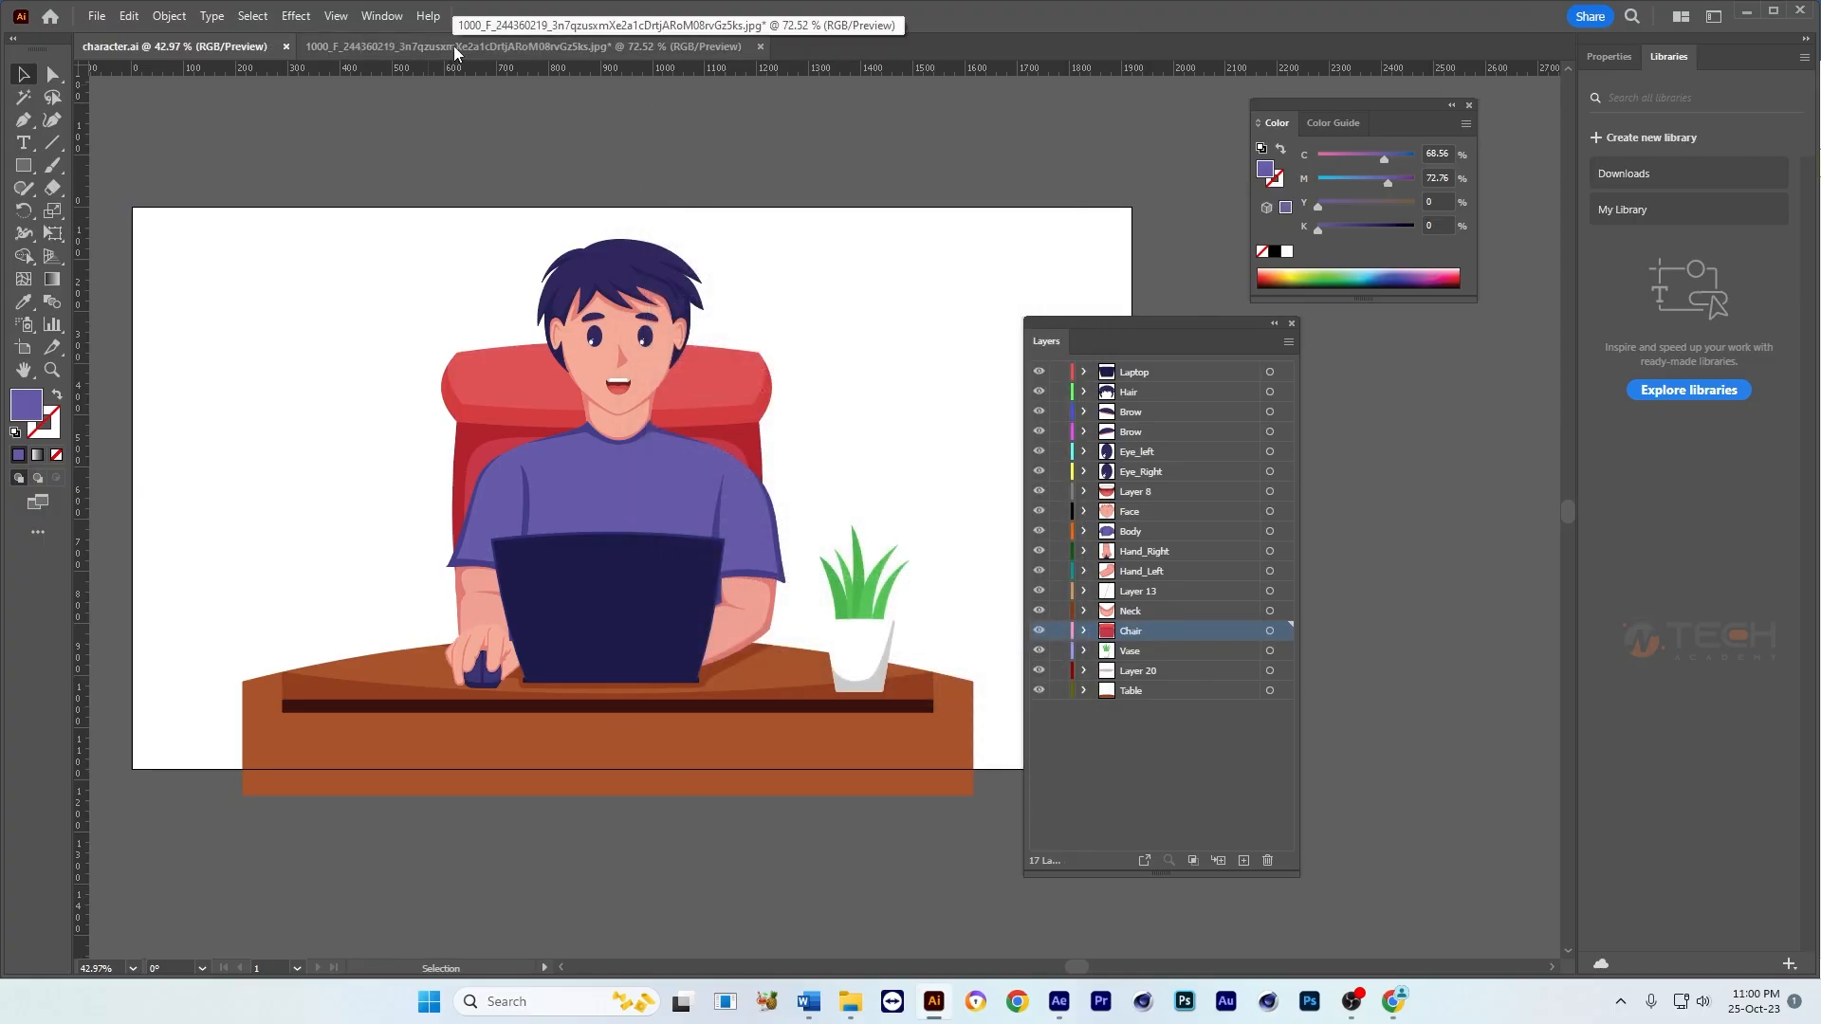
click(453, 45)
drag(1124, 326, 1228, 328)
key(ctrl+space)
drag(743, 511, 742, 557)
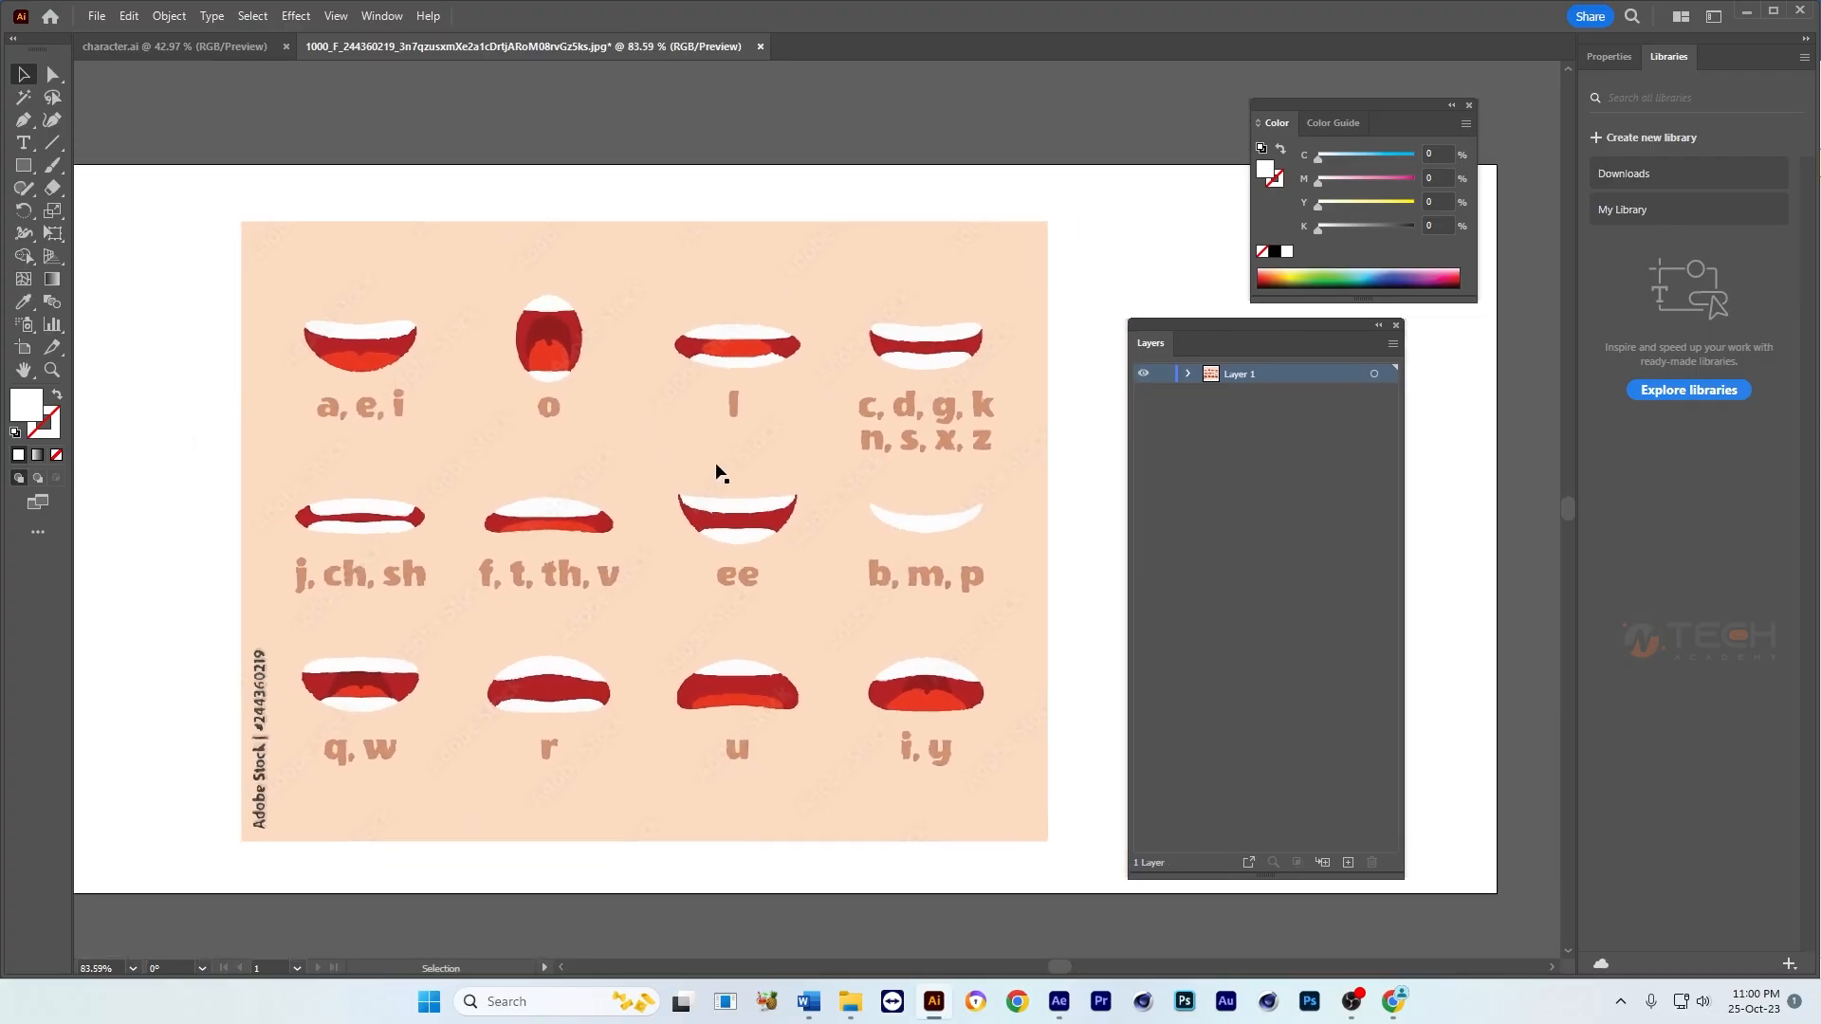
Step: Open the Image Trace settings for the mouth-shape chart image and apply the High Fidelity Photo preset
click(792, 423)
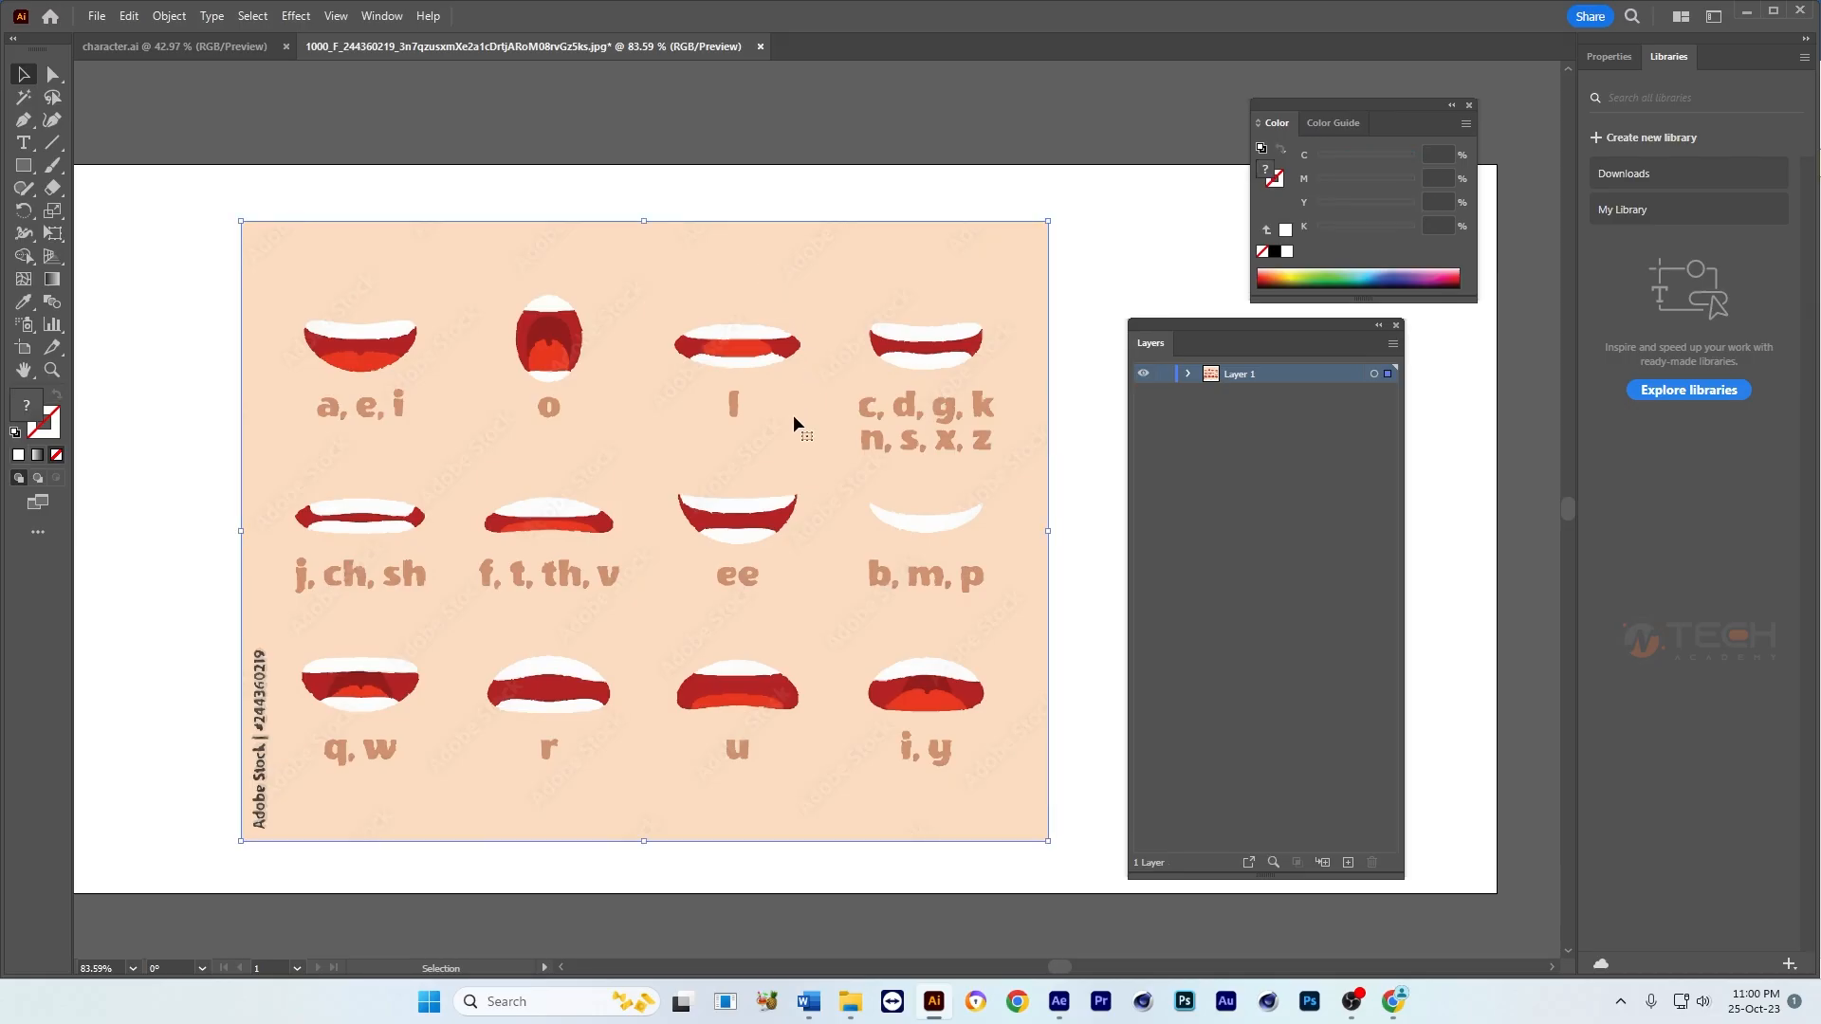
drag(776, 276, 826, 293)
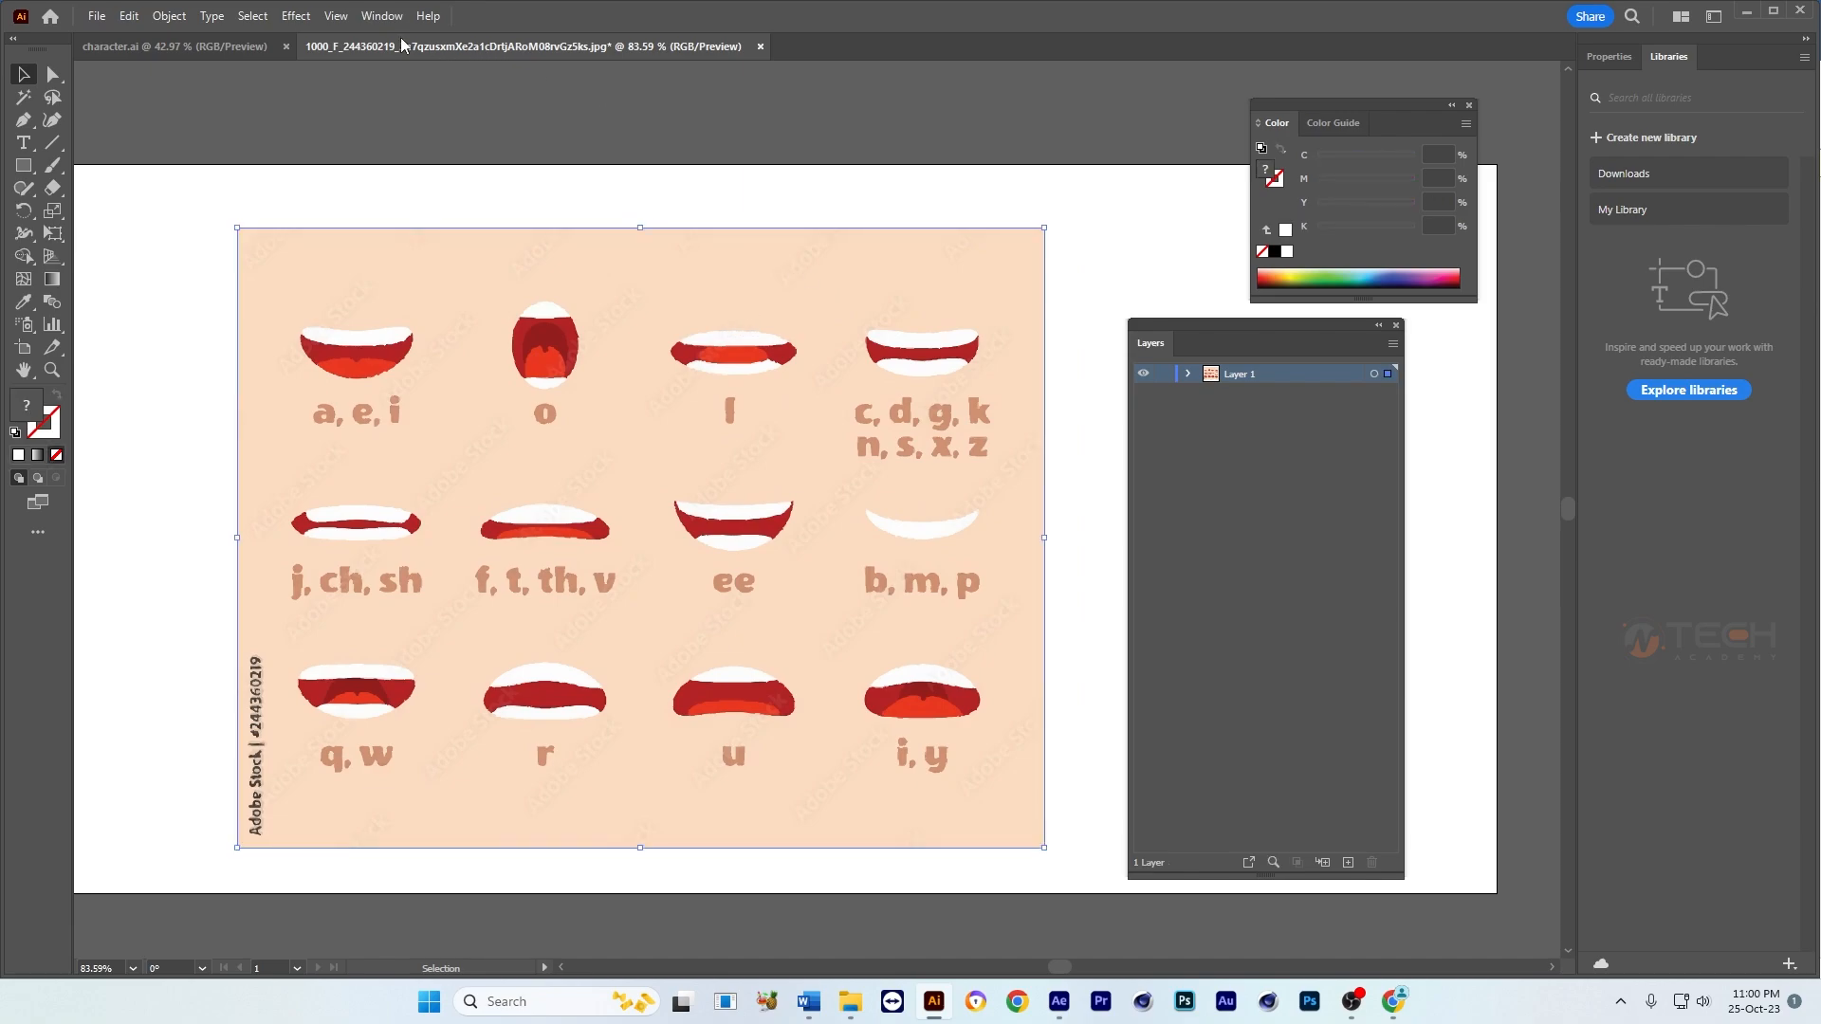
click(382, 16)
click(517, 566)
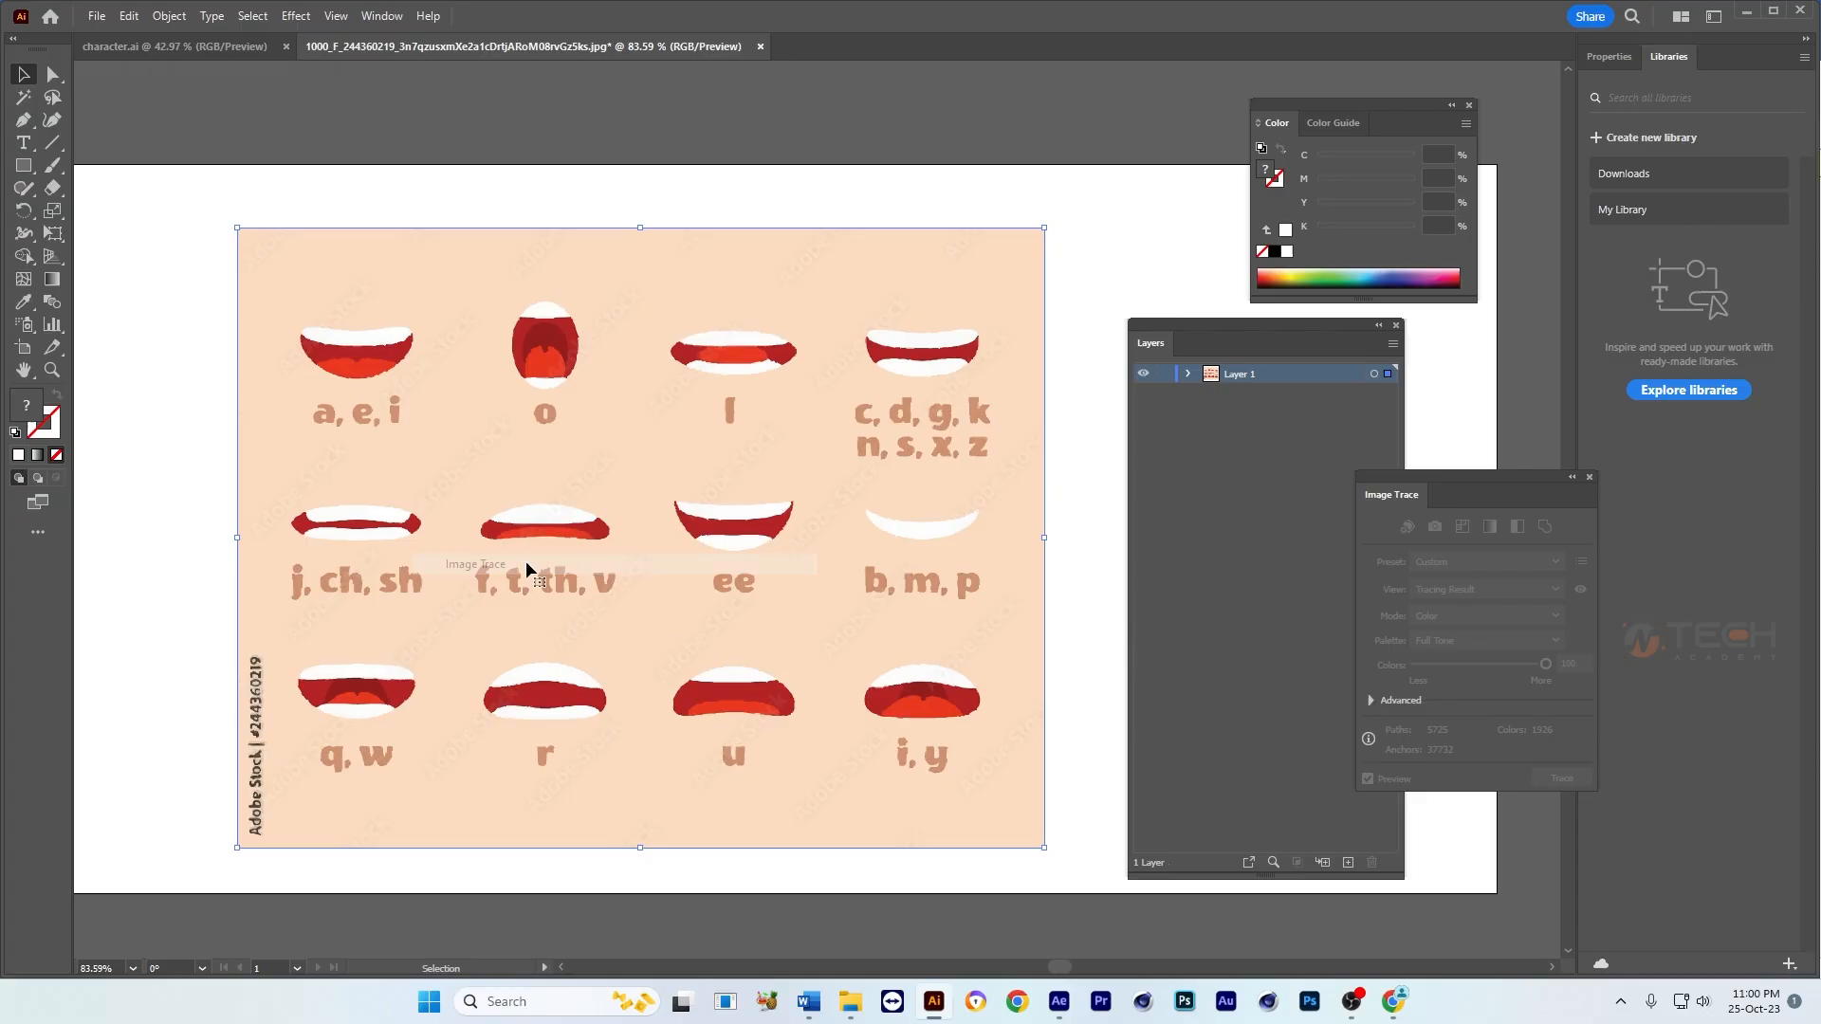
drag(1447, 483, 1050, 475)
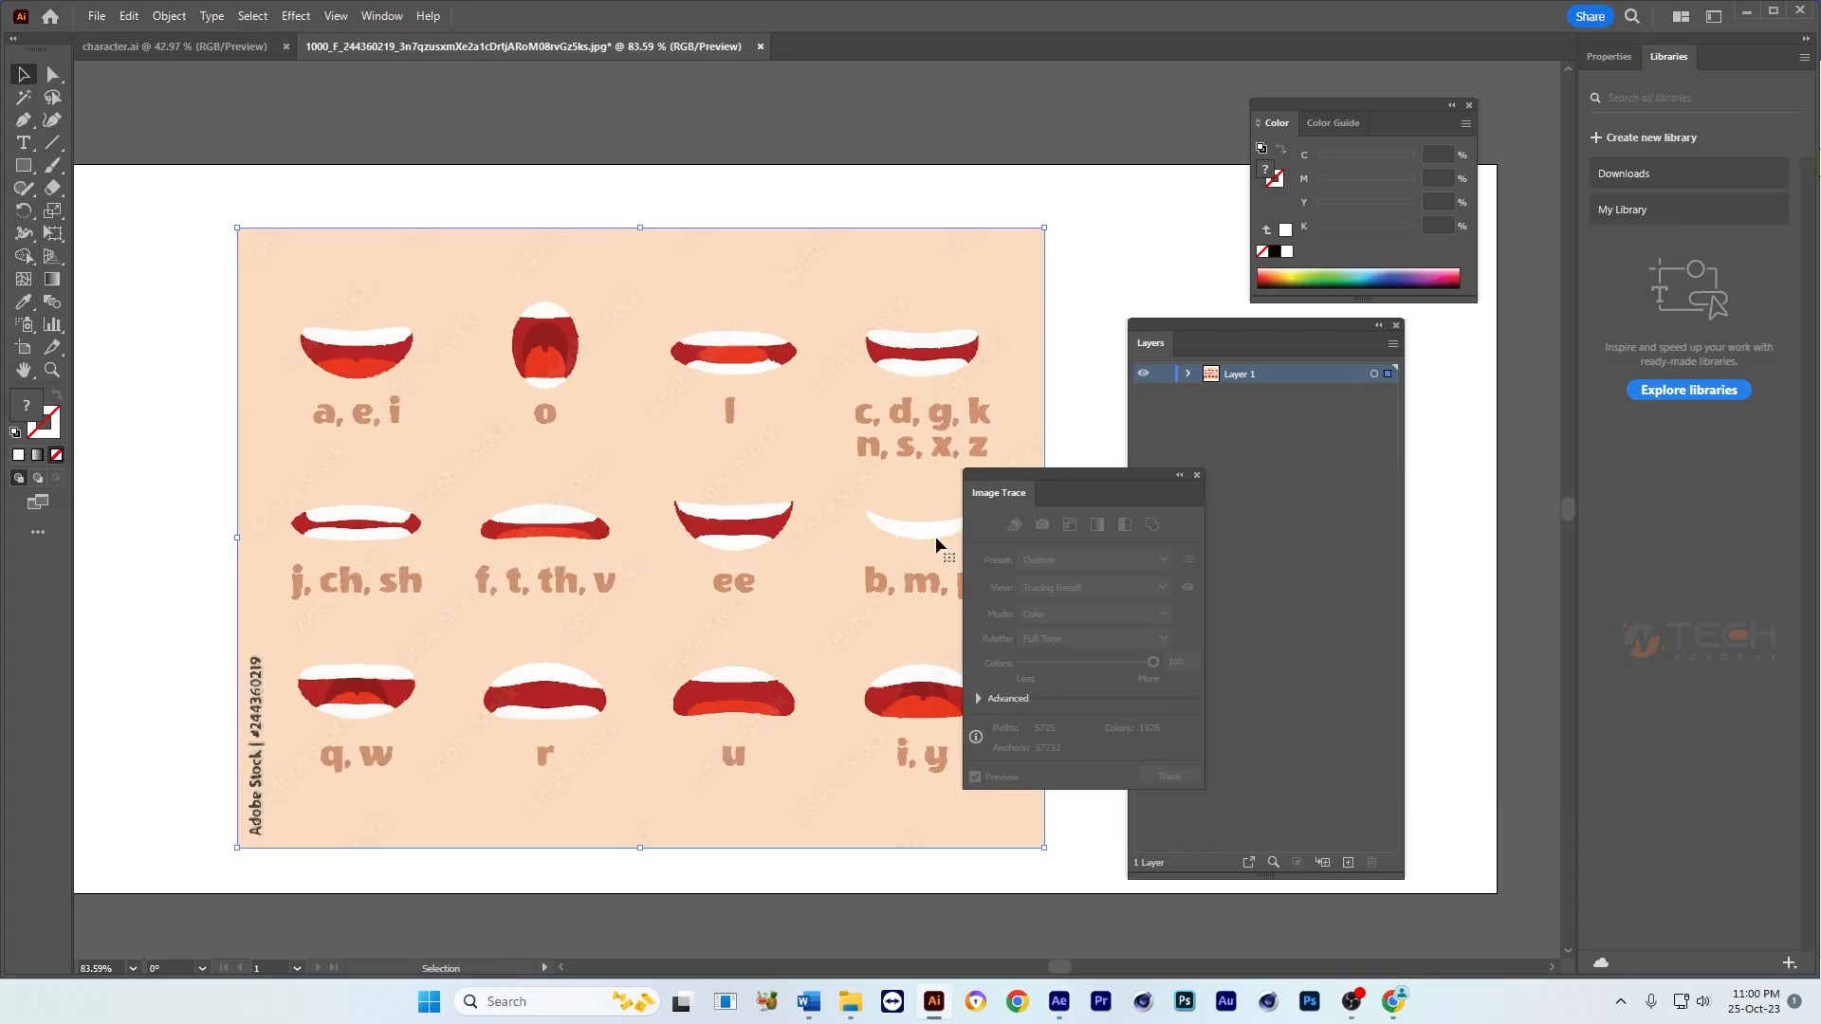
drag(786, 457, 790, 448)
click(828, 166)
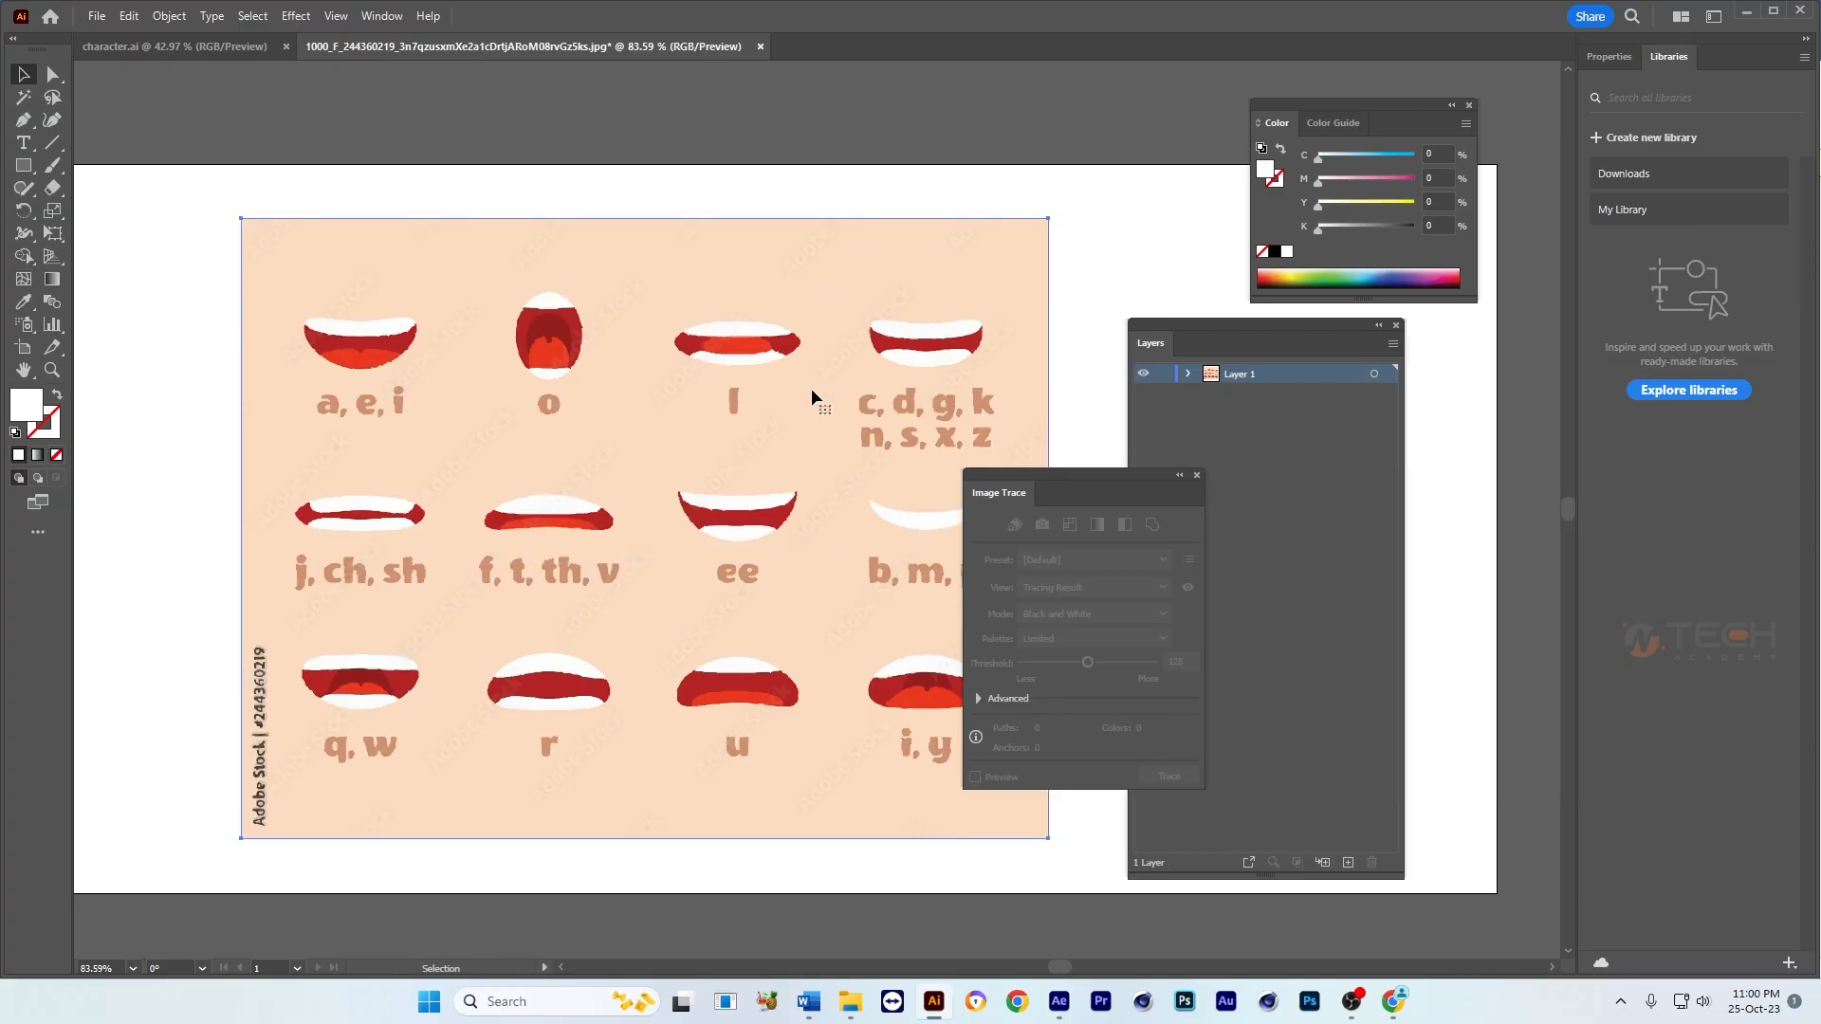
click(812, 391)
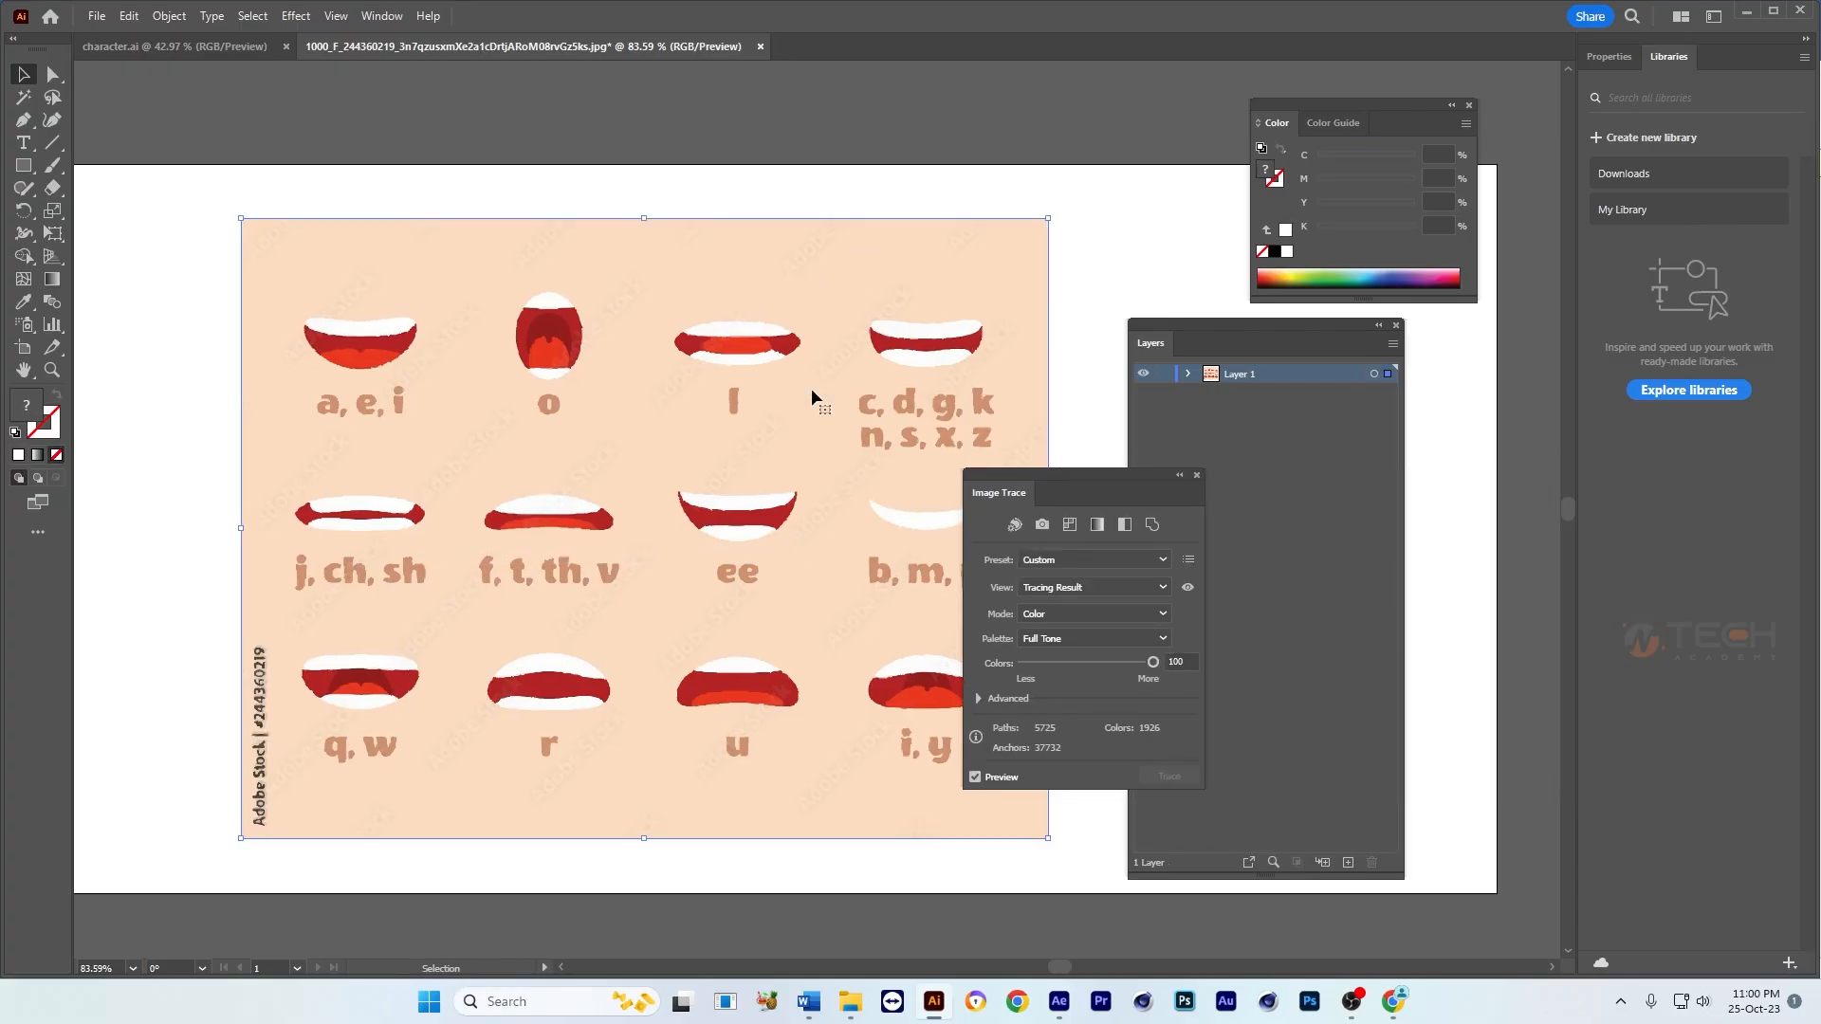
click(1074, 563)
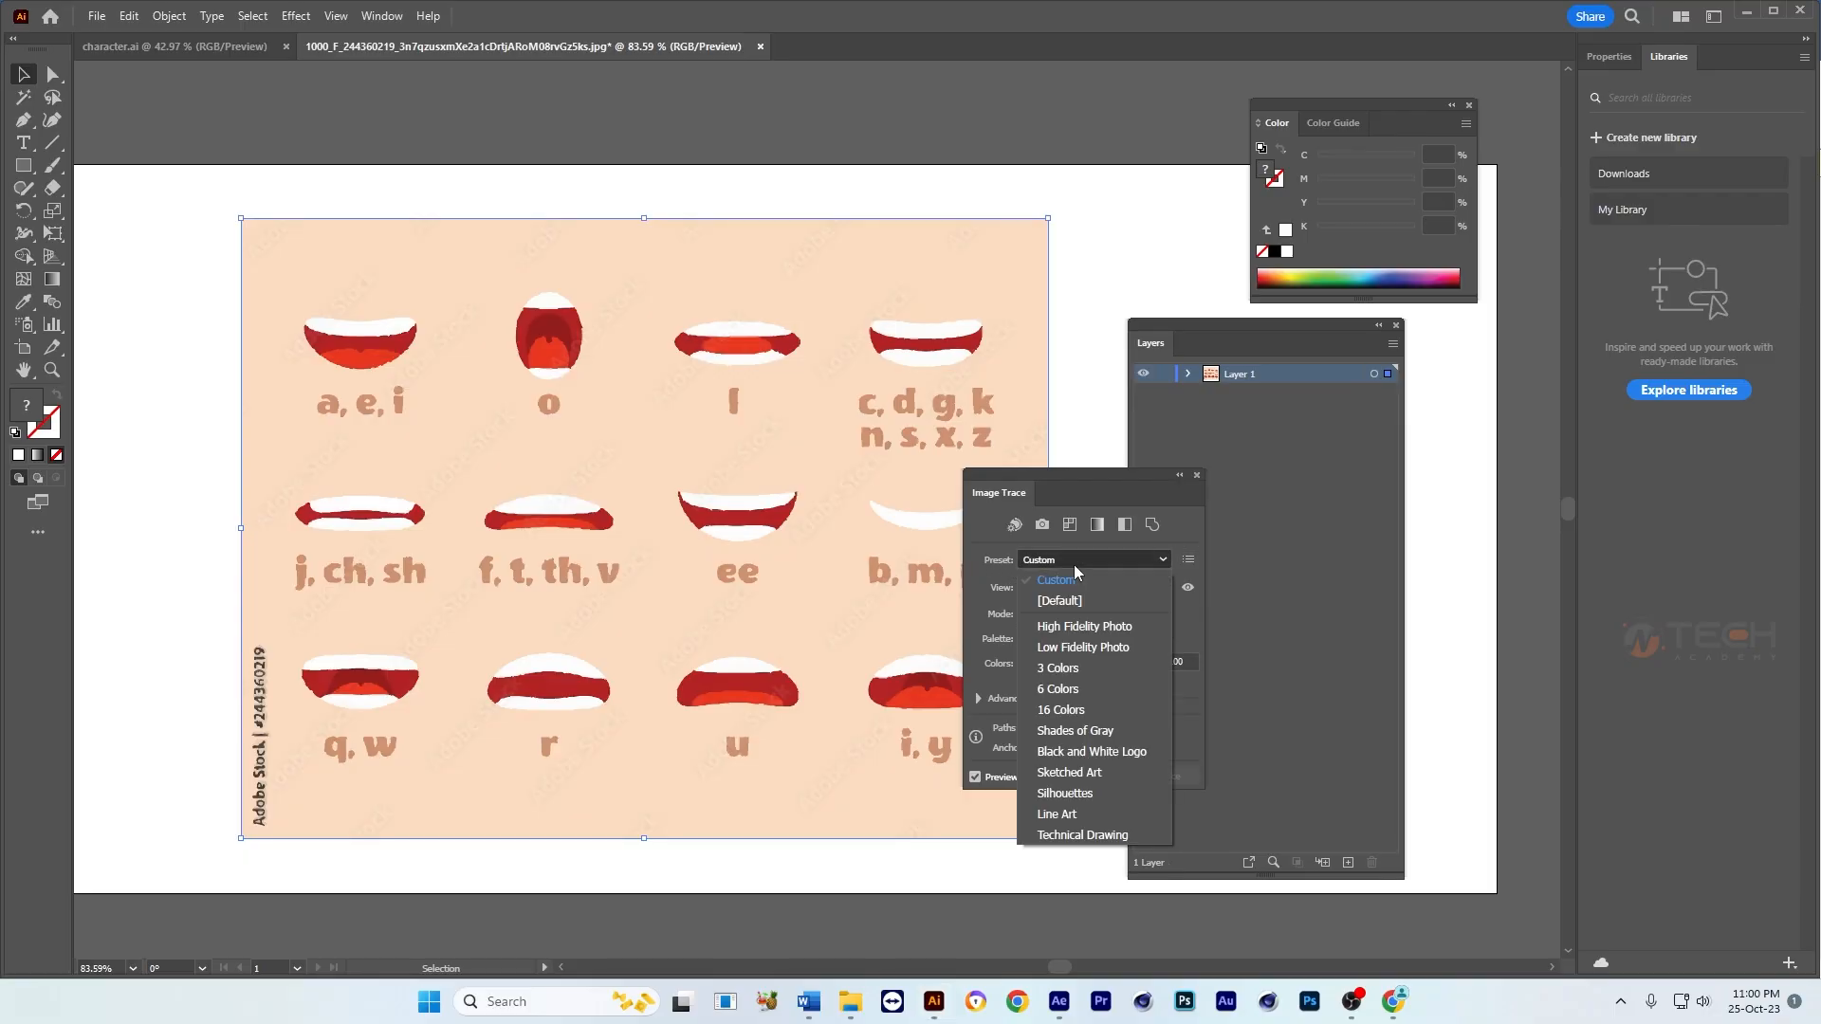
click(1091, 629)
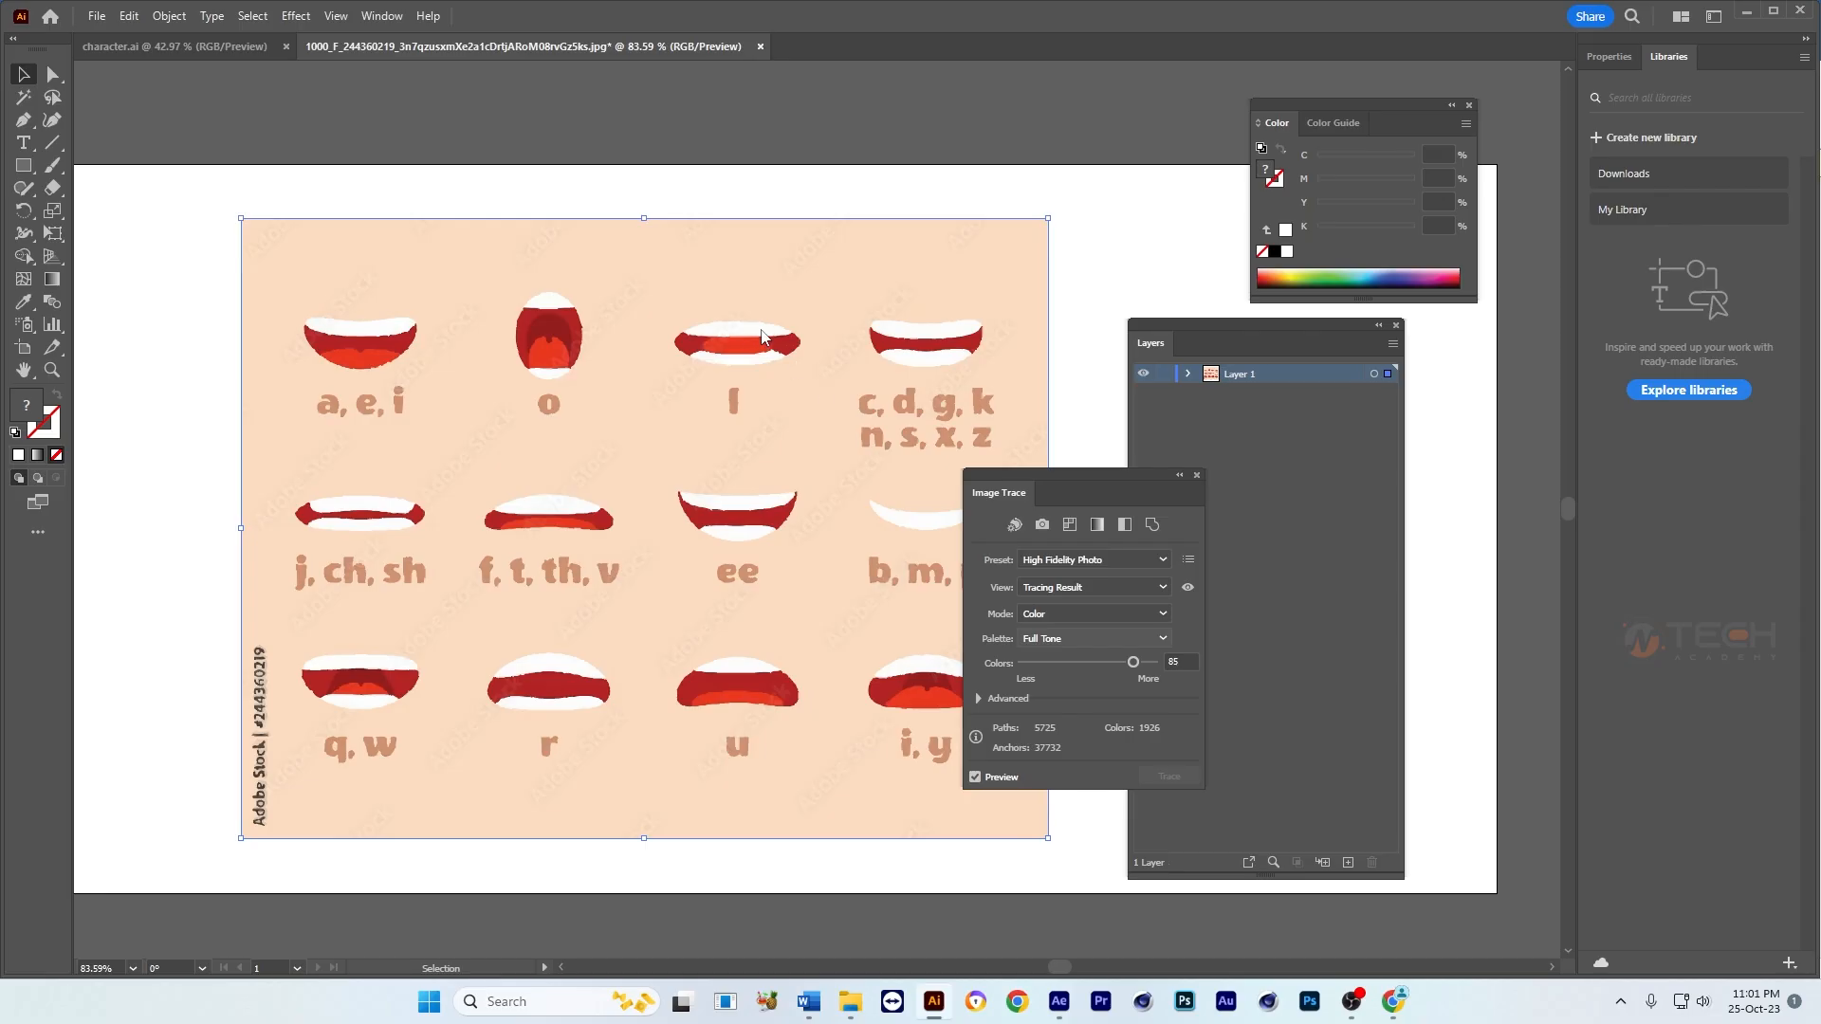
Step: Reduce the Colors value of the mouth chart's image trace to 5
scroll(802, 334, up, 5)
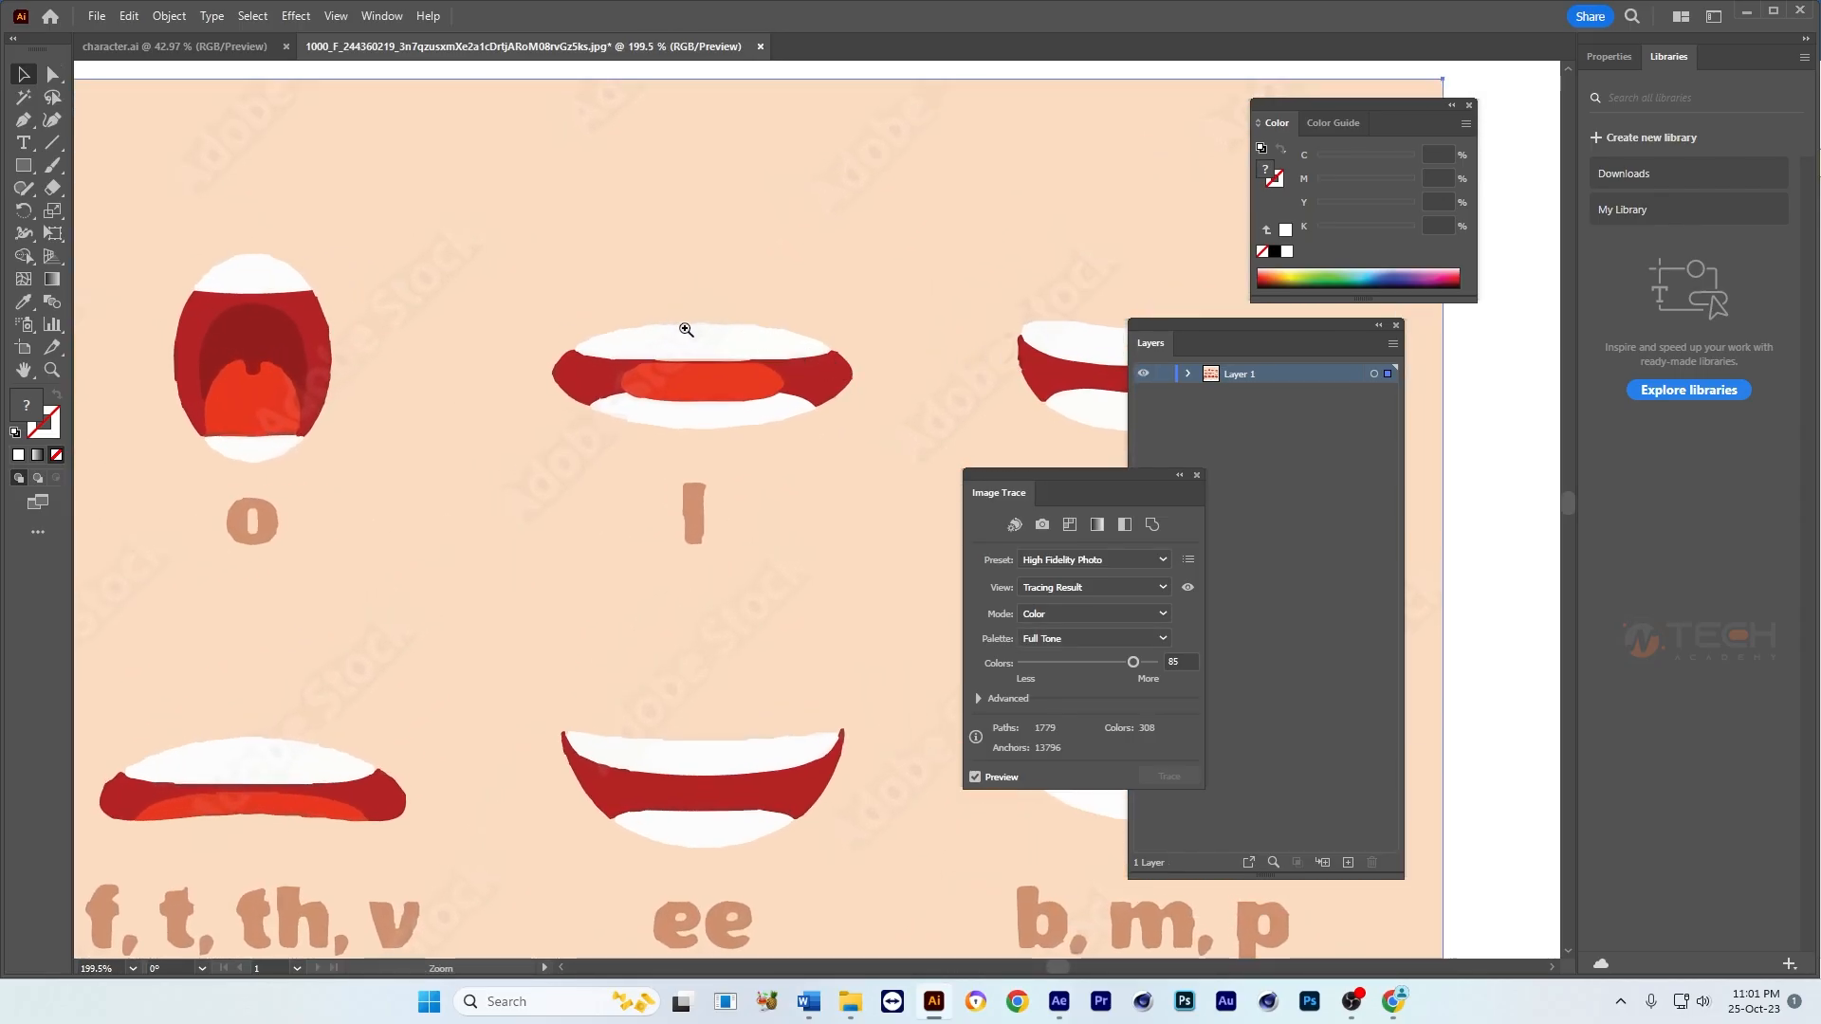
scroll(684, 355, down, 1)
drag(685, 363, 756, 361)
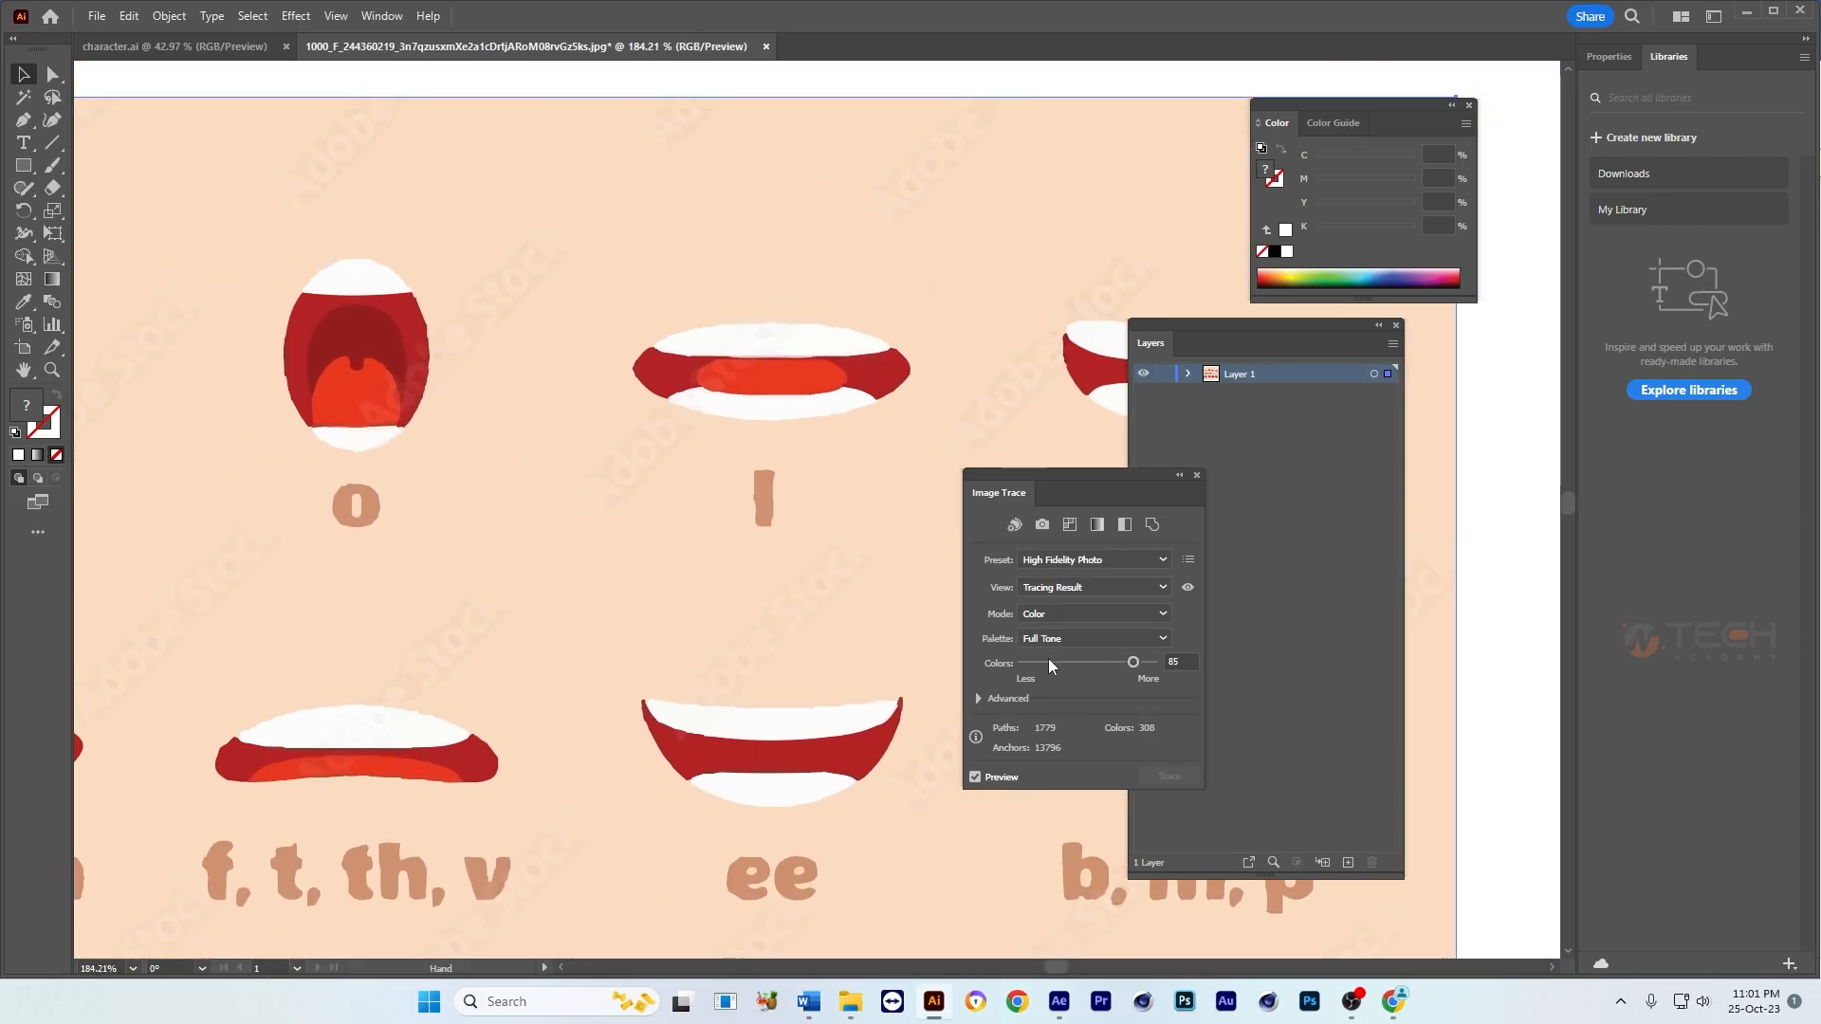
drag(1130, 661, 1001, 663)
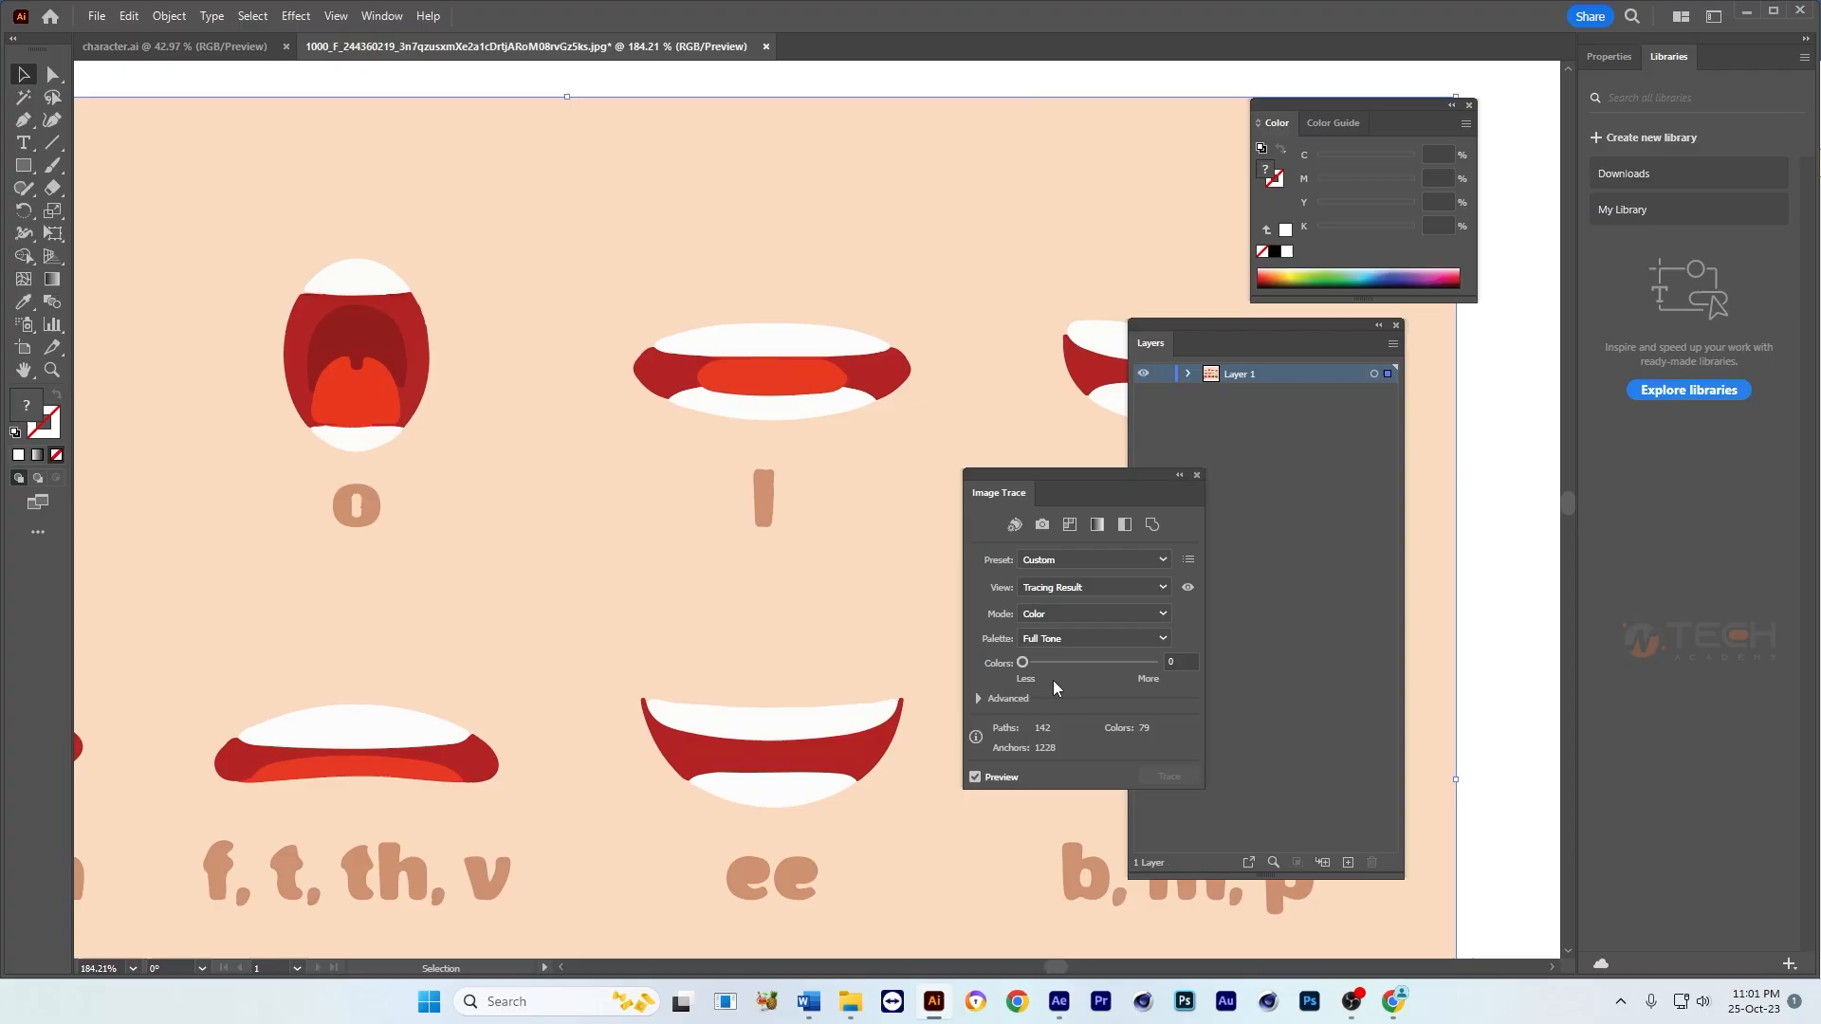
drag(1023, 662, 1029, 662)
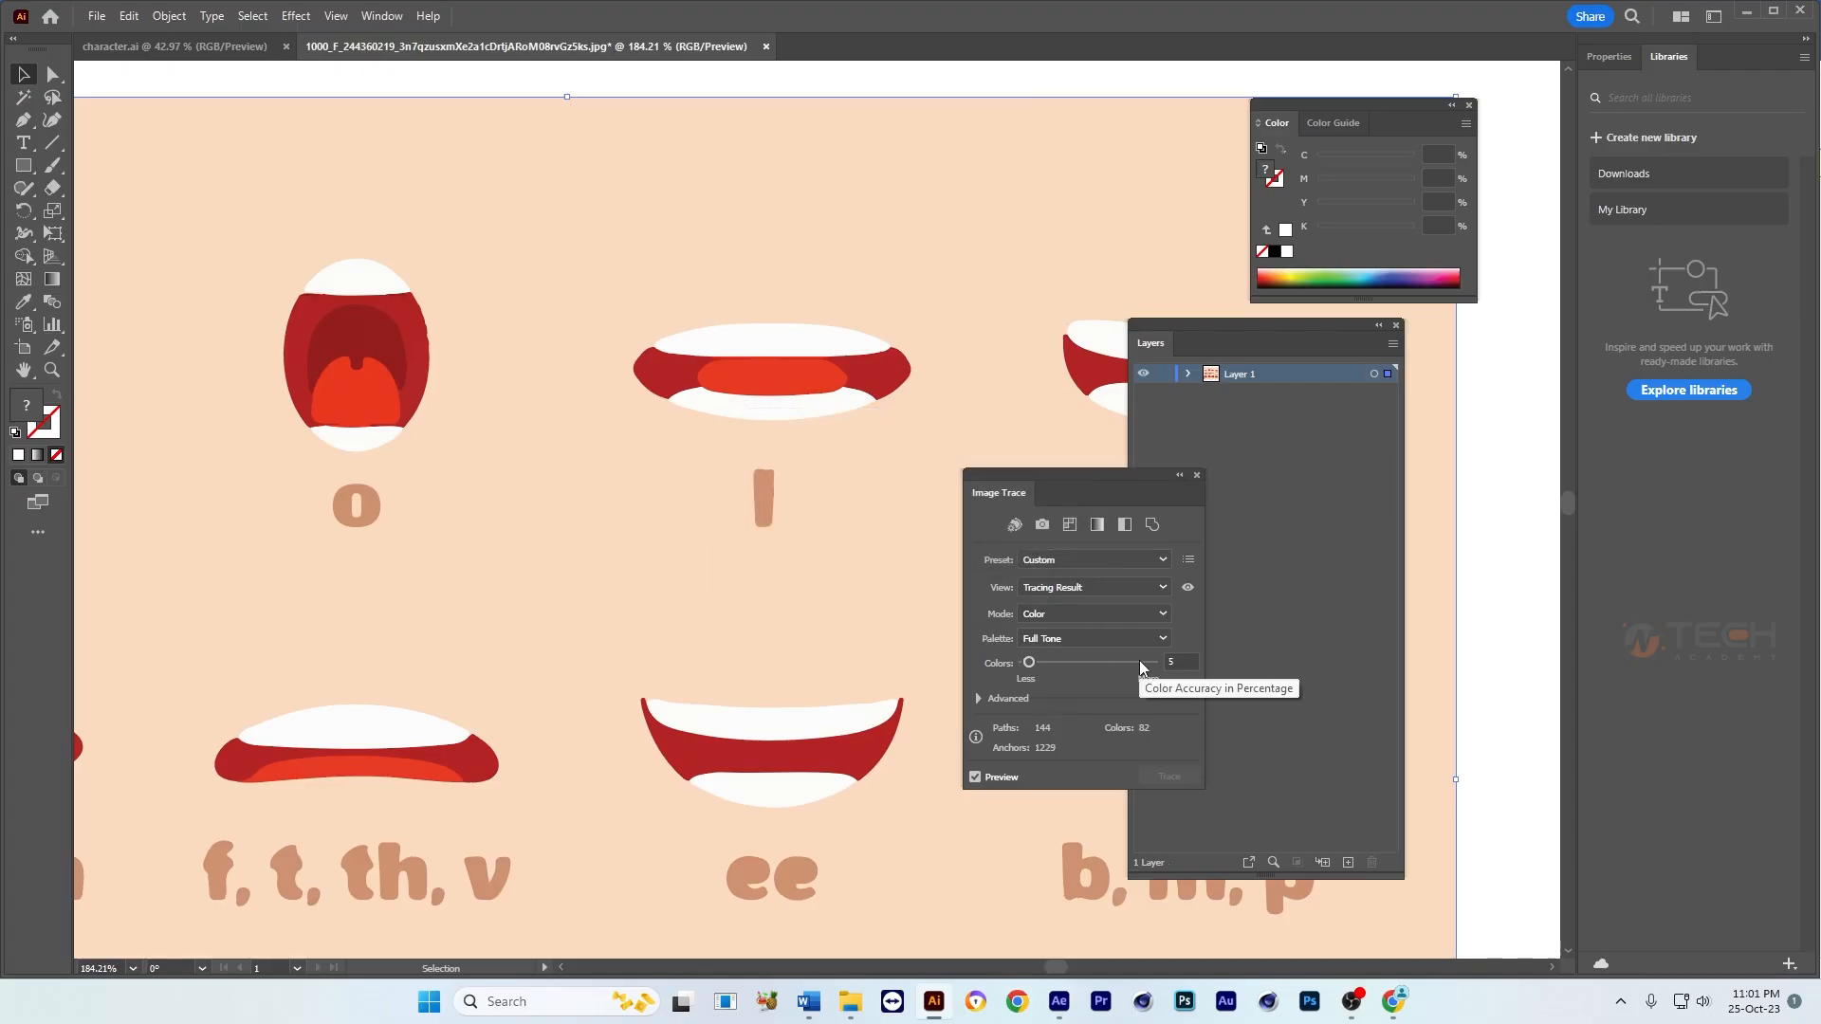
key(ctrl+space)
mouse_move(797, 484)
mouse_down()
mouse_move(691, 500)
mouse_move(721, 415)
mouse_move(700, 455)
mouse_move(669, 448)
mouse_move(665, 415)
mouse_up()
drag(671, 437, 652, 455)
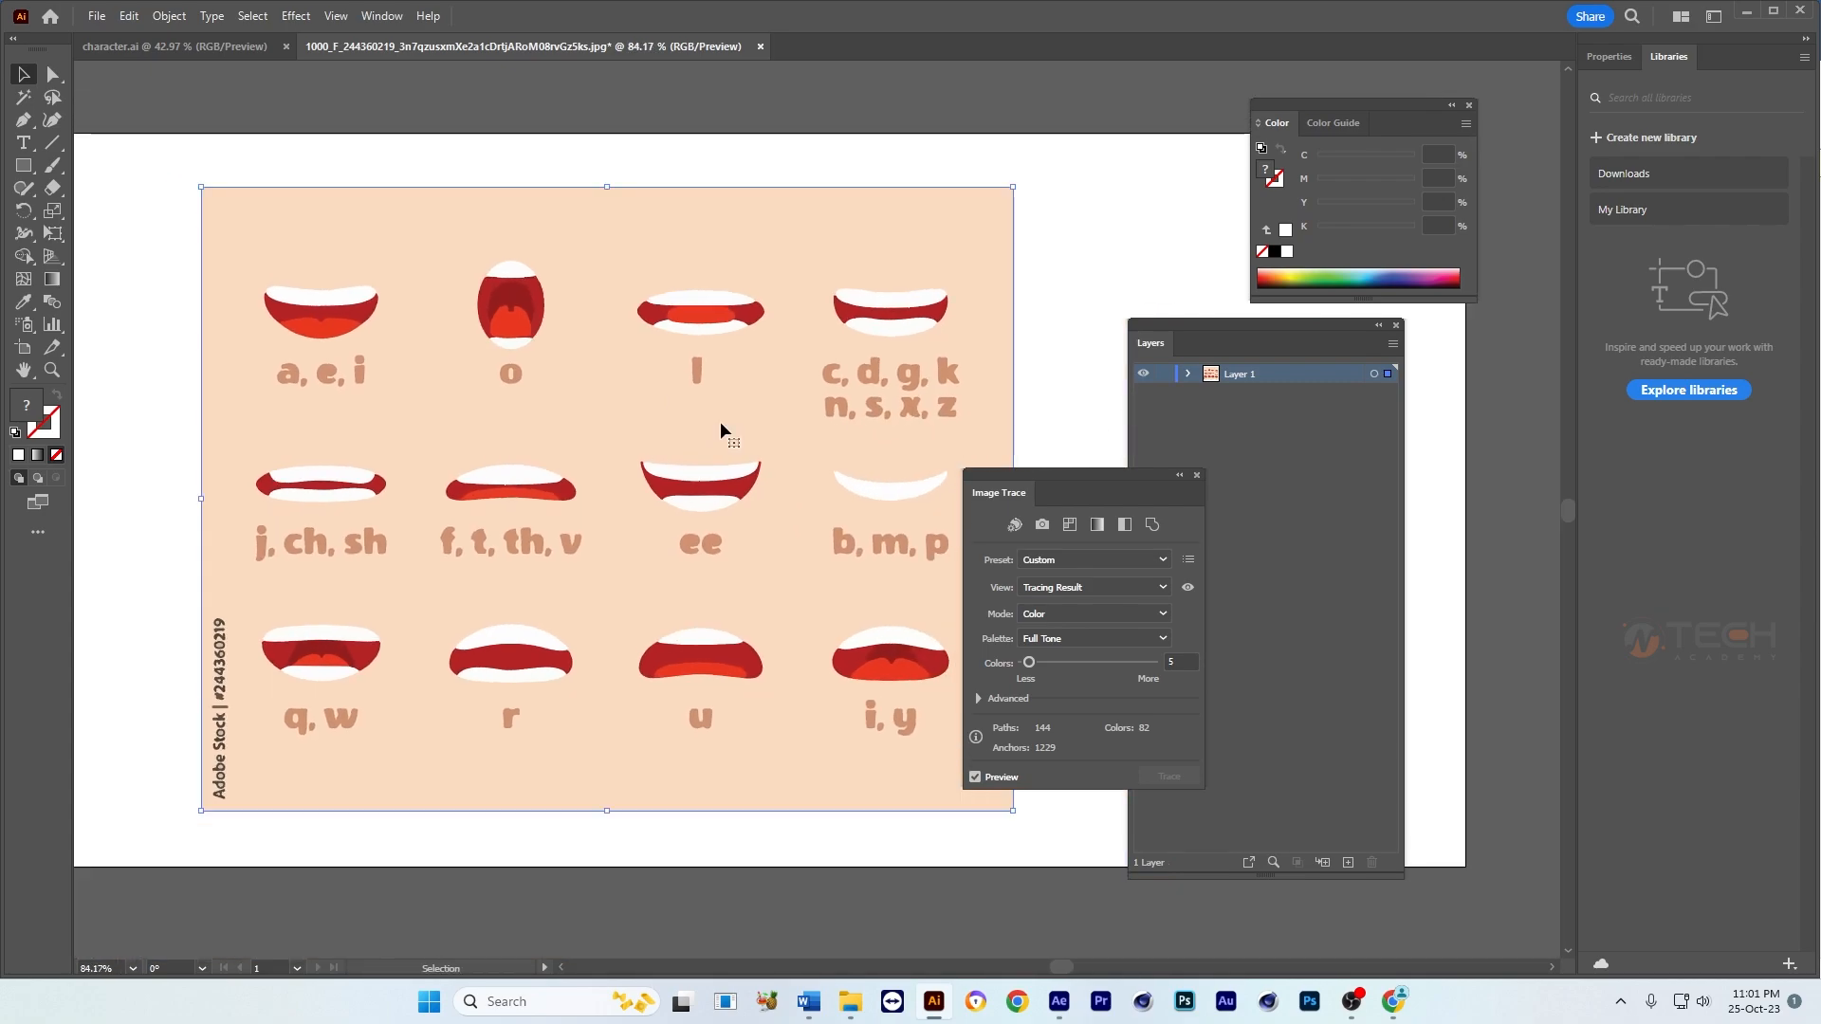
Step: Reselect the traced mouth chart and expand it into editable vector paths
click(970, 112)
click(809, 334)
click(1615, 57)
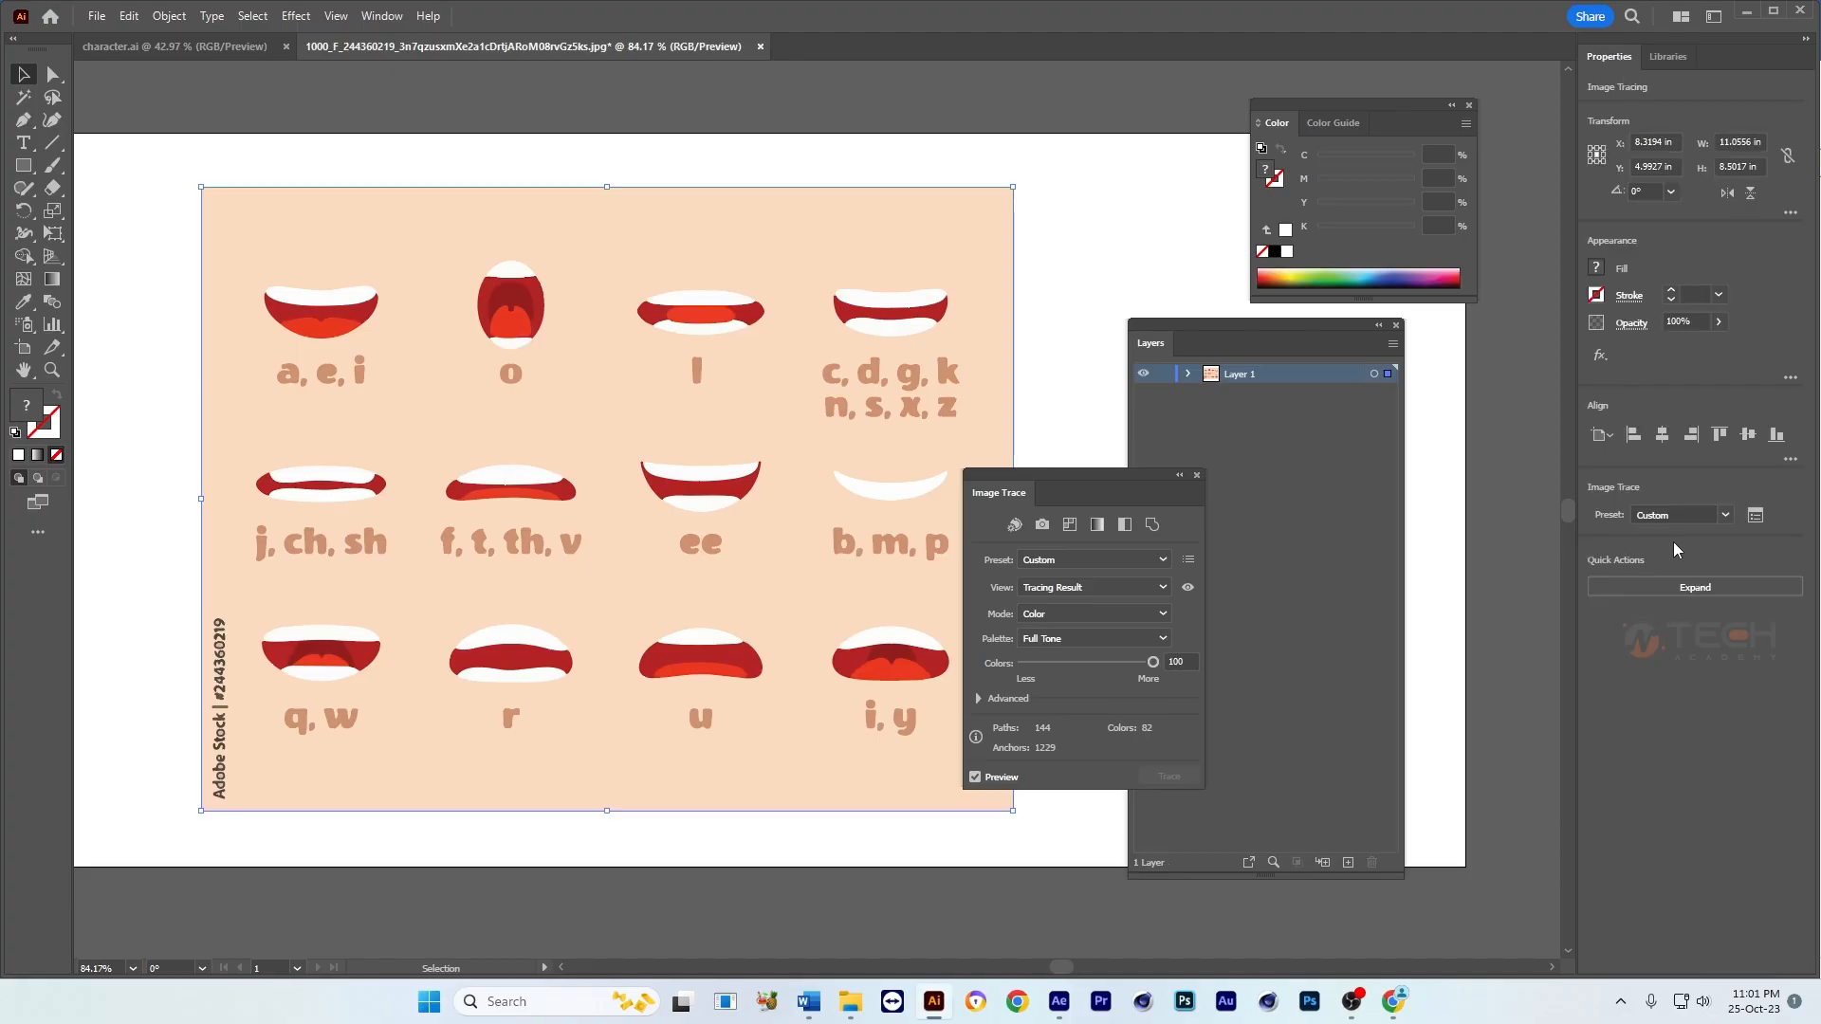
click(1693, 588)
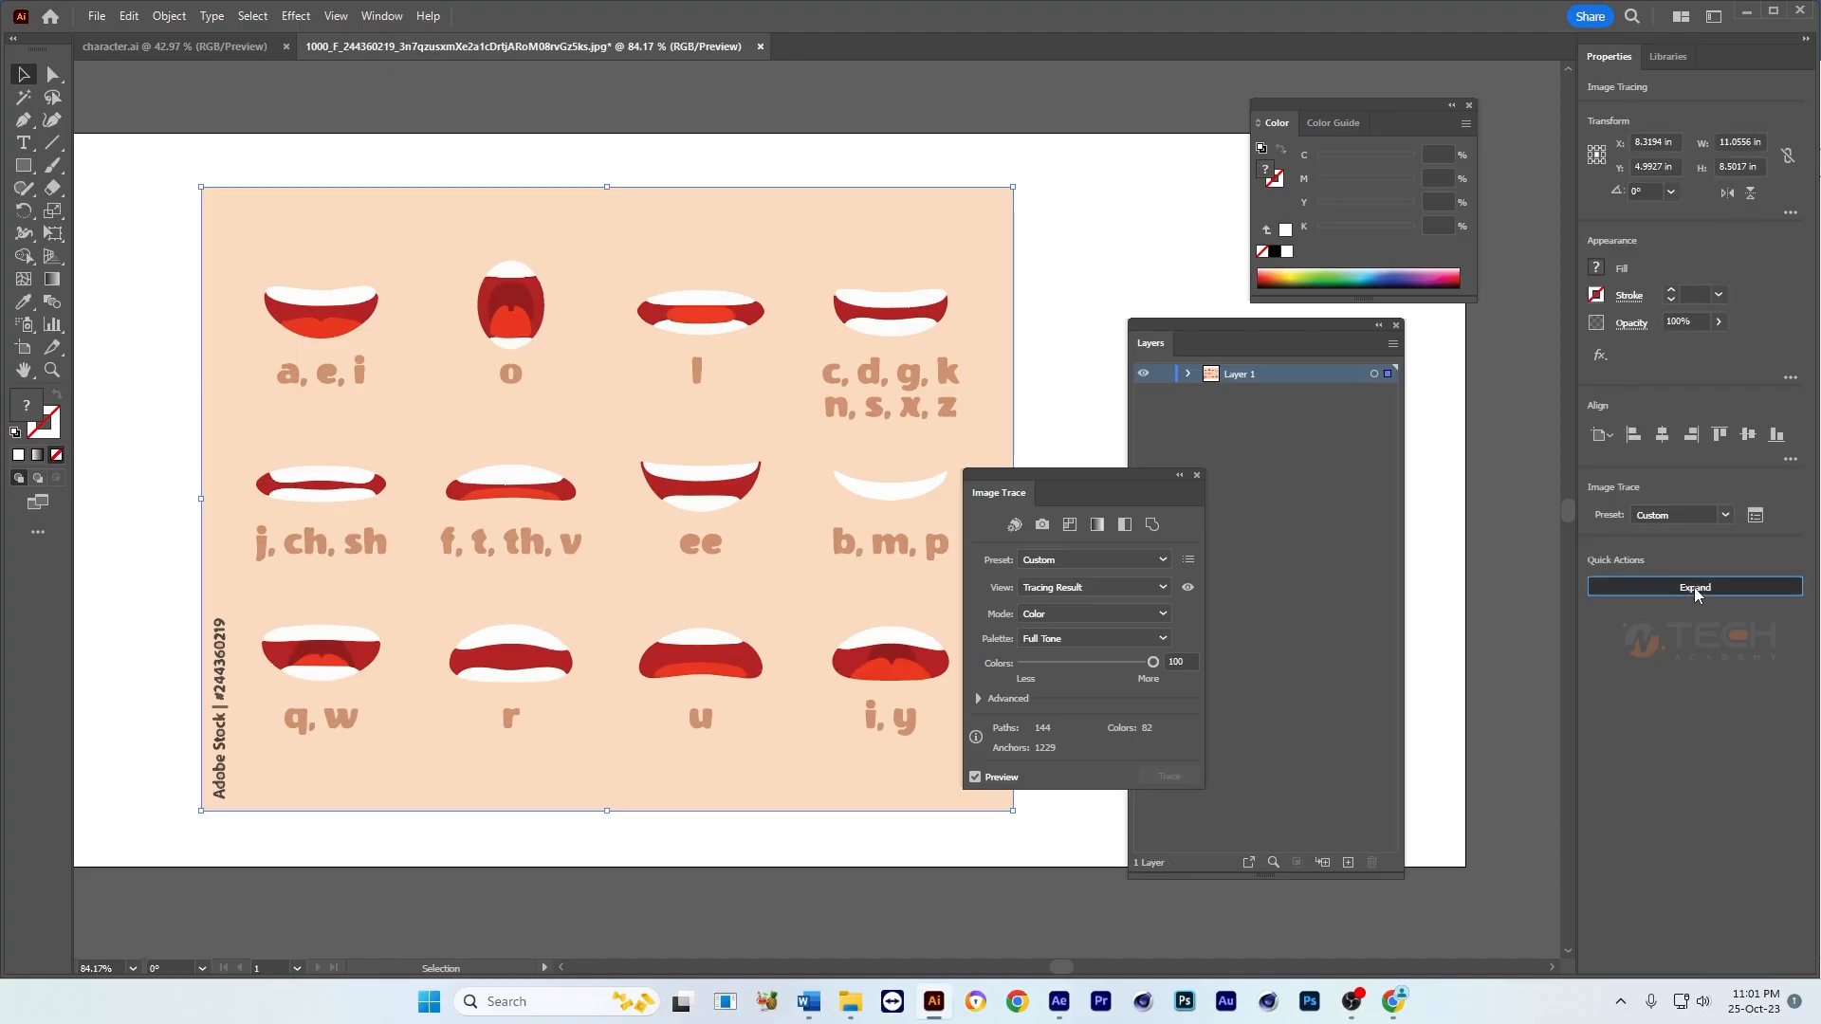
Step: Move the Image Trace panel away from the artwork and delete the beige background shape behind the mouths
click(1079, 325)
drag(1060, 480, 1258, 502)
drag(1013, 499, 962, 517)
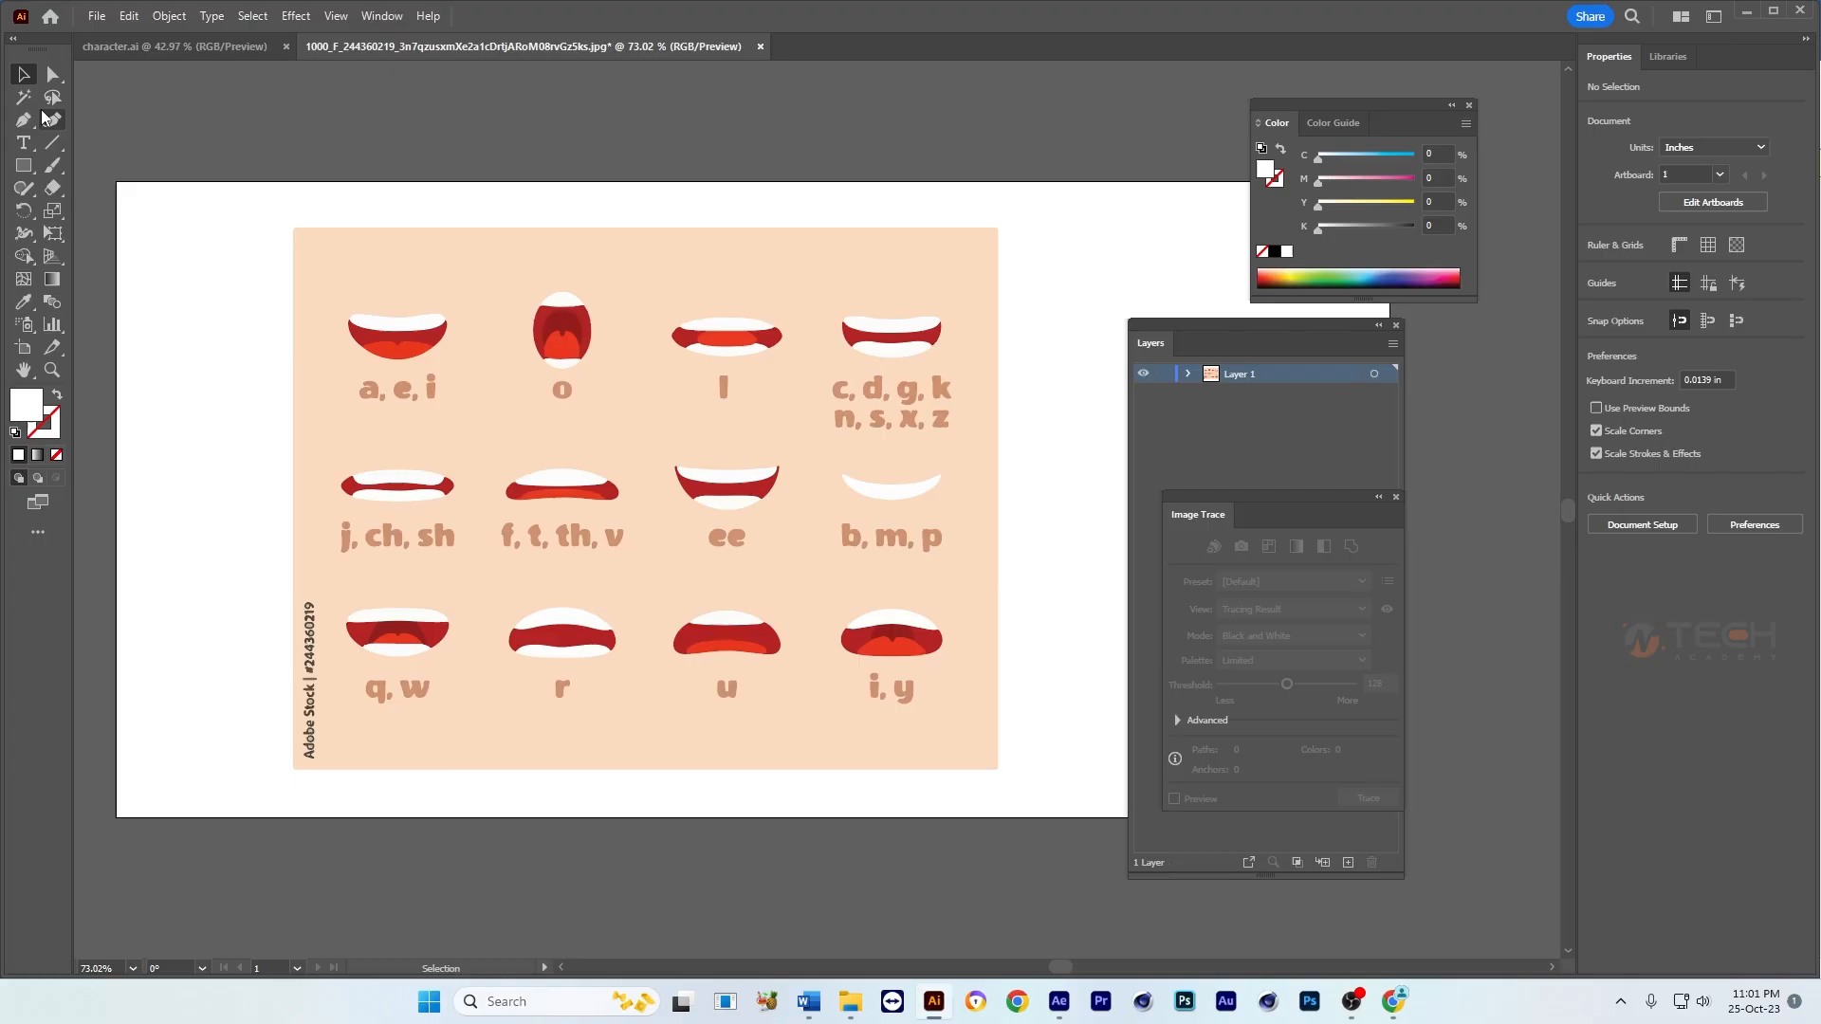
click(52, 75)
click(429, 273)
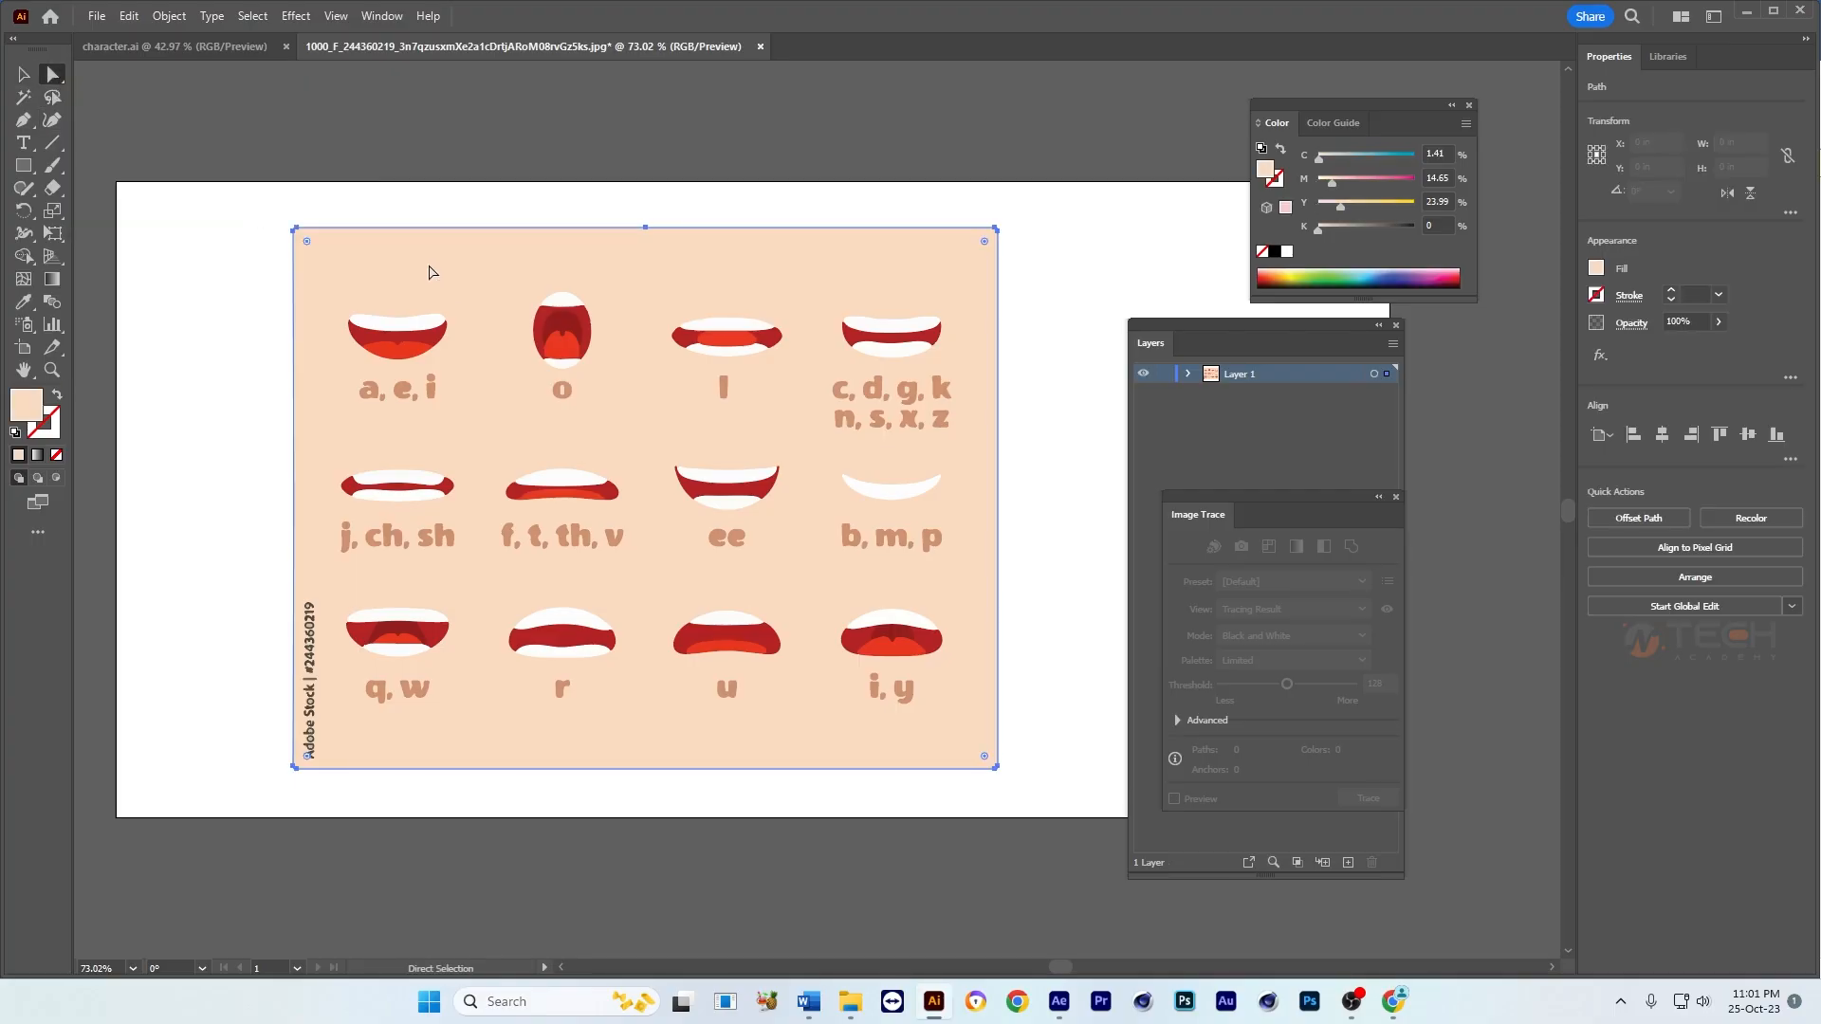
key(Delete)
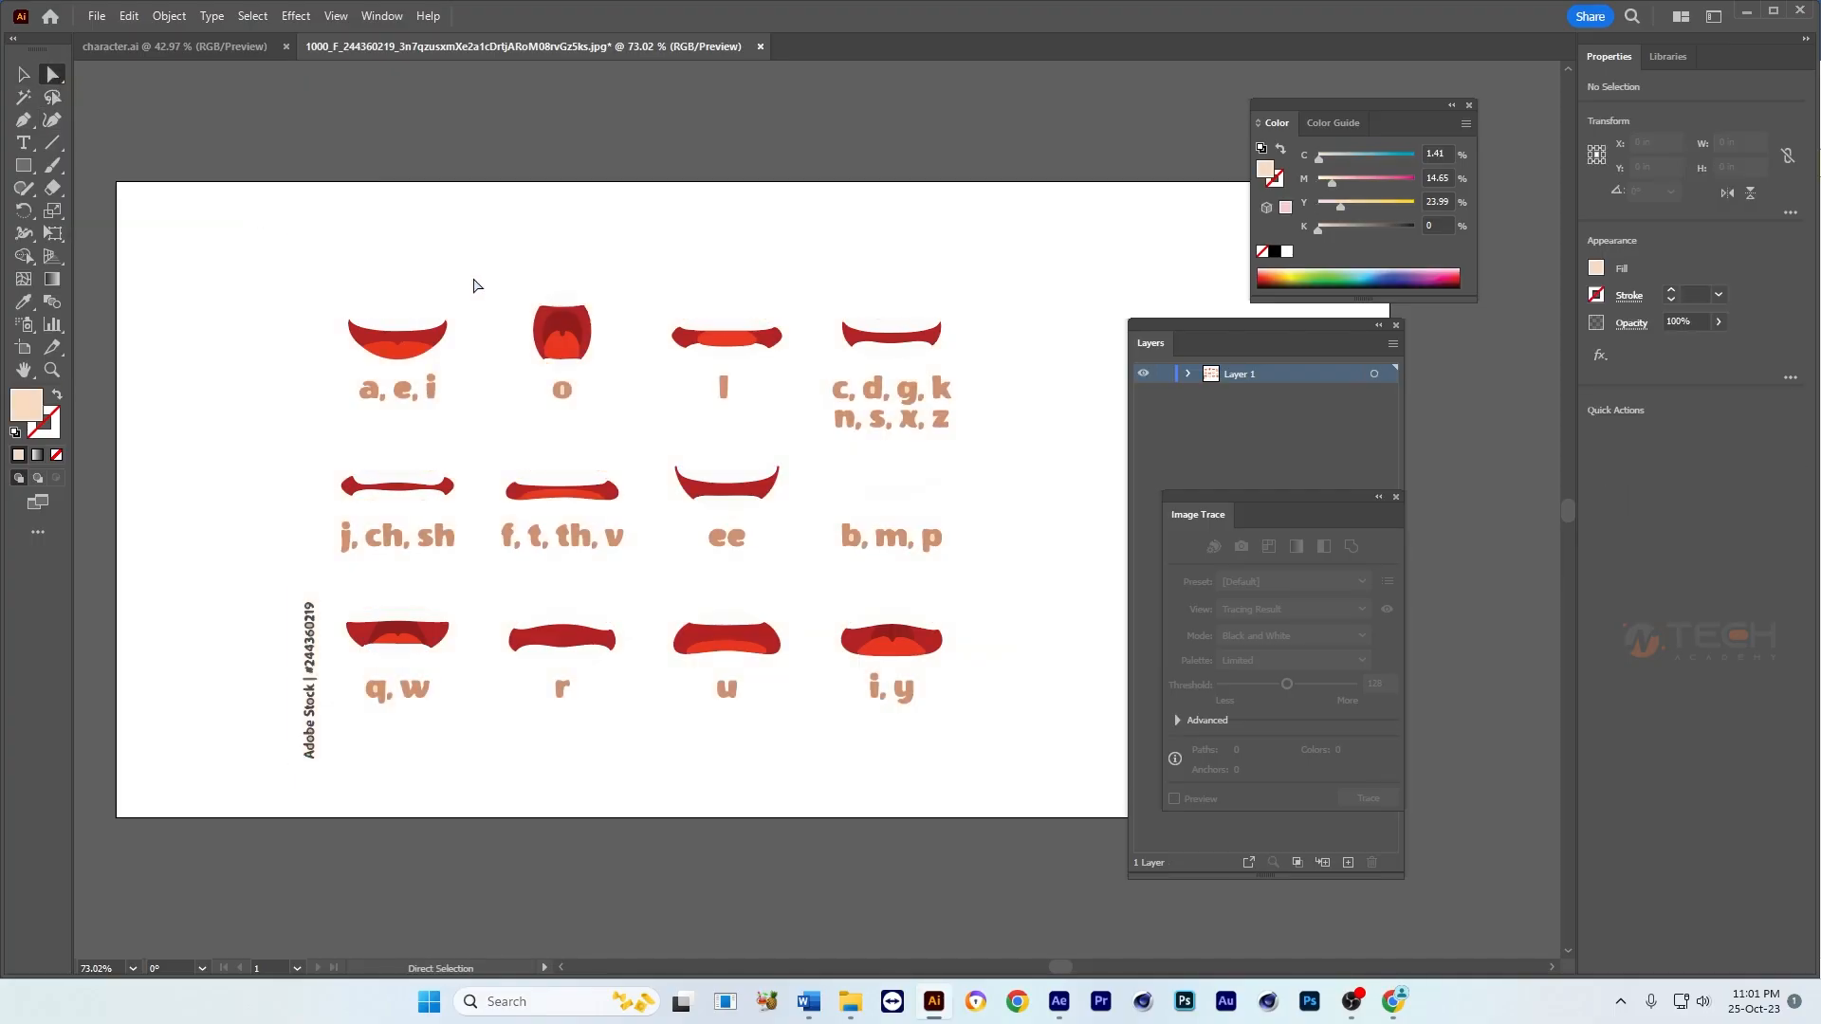
Step: Move the whole group of mouths and labels off the artboard onto the empty canvas to its left
key(v)
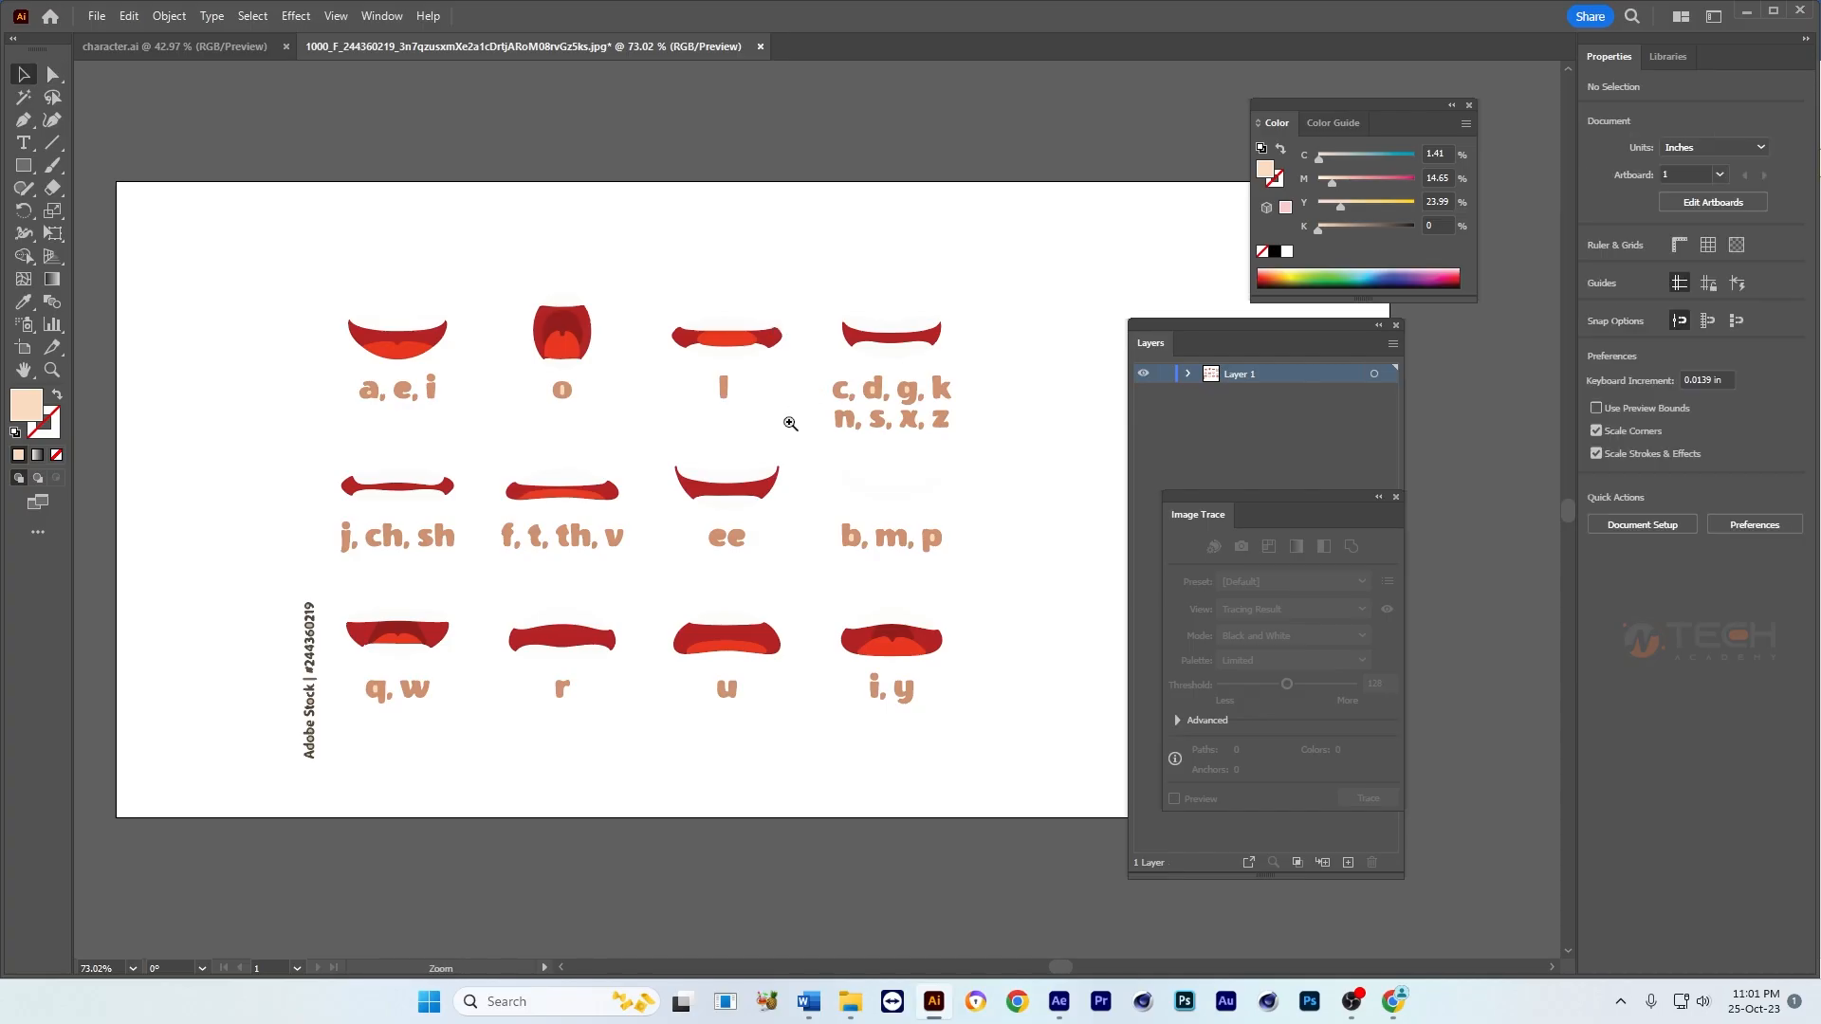
mouse_move(746, 489)
mouse_down()
mouse_move(630, 491)
mouse_move(830, 491)
mouse_up()
drag(825, 399, 248, 456)
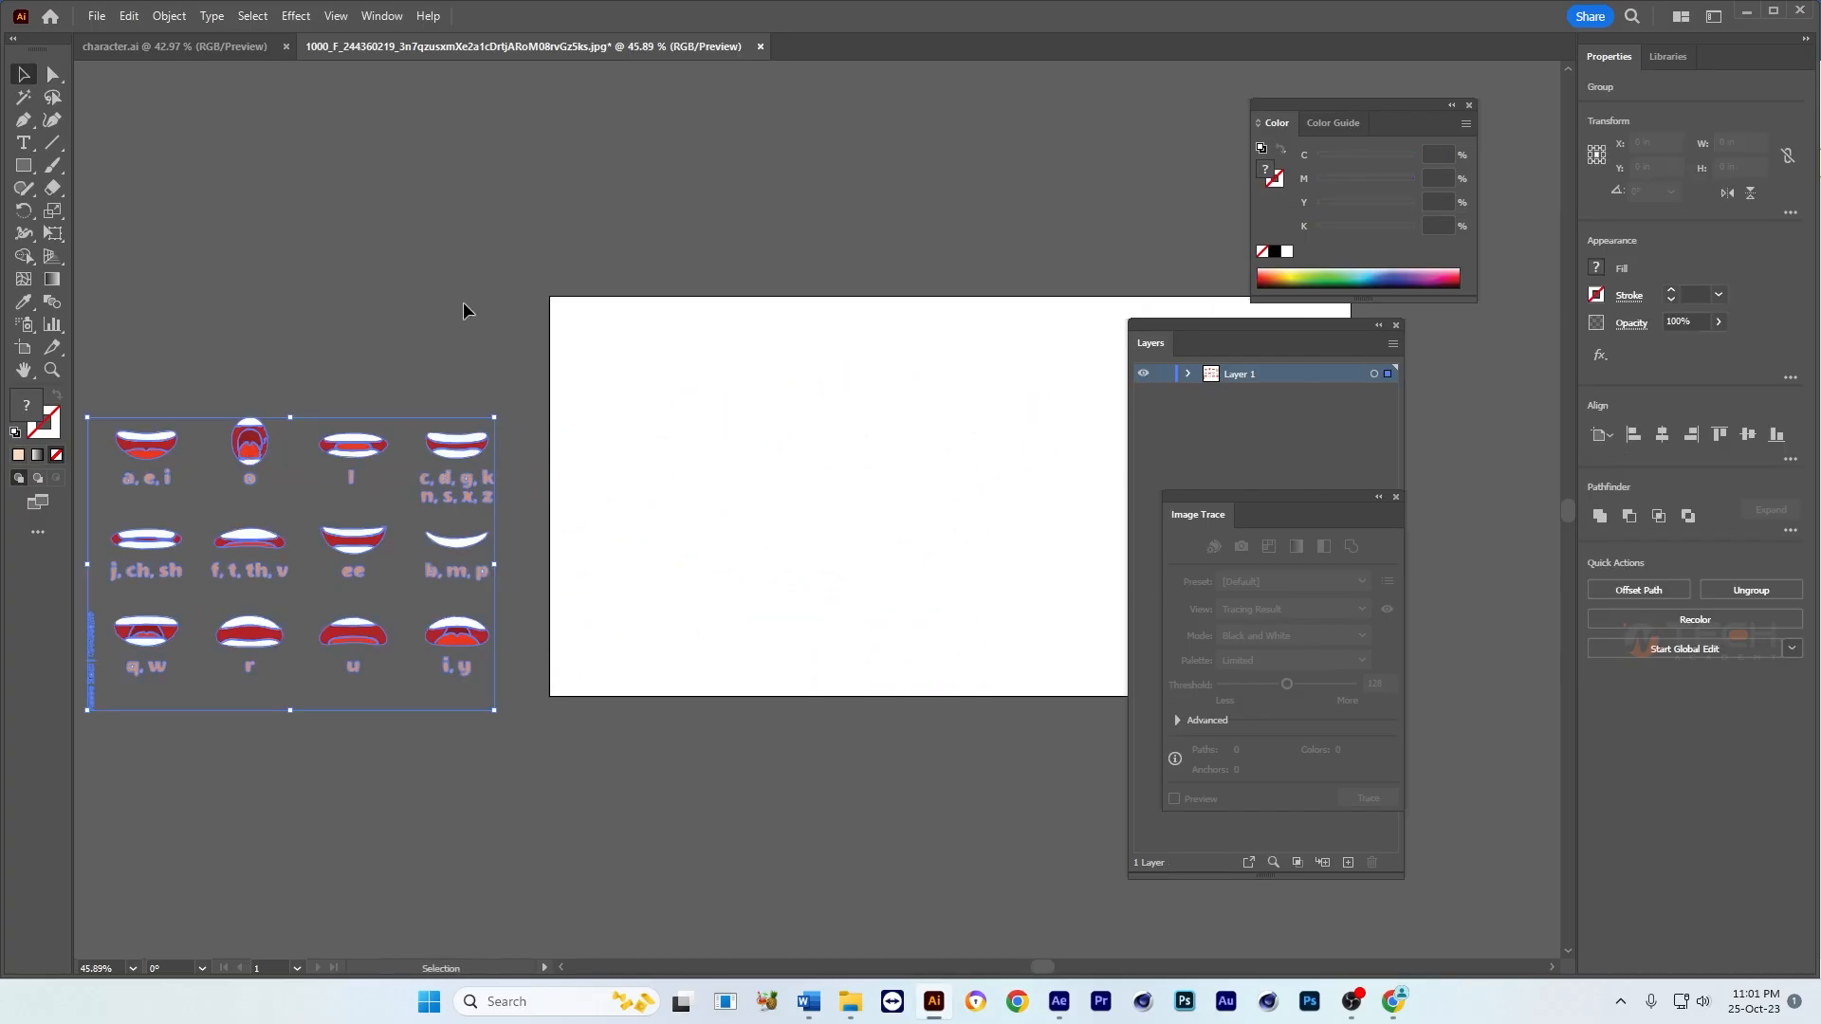
click(463, 302)
drag(418, 464, 716, 451)
scroll(671, 453, up, 3)
drag(752, 521, 720, 459)
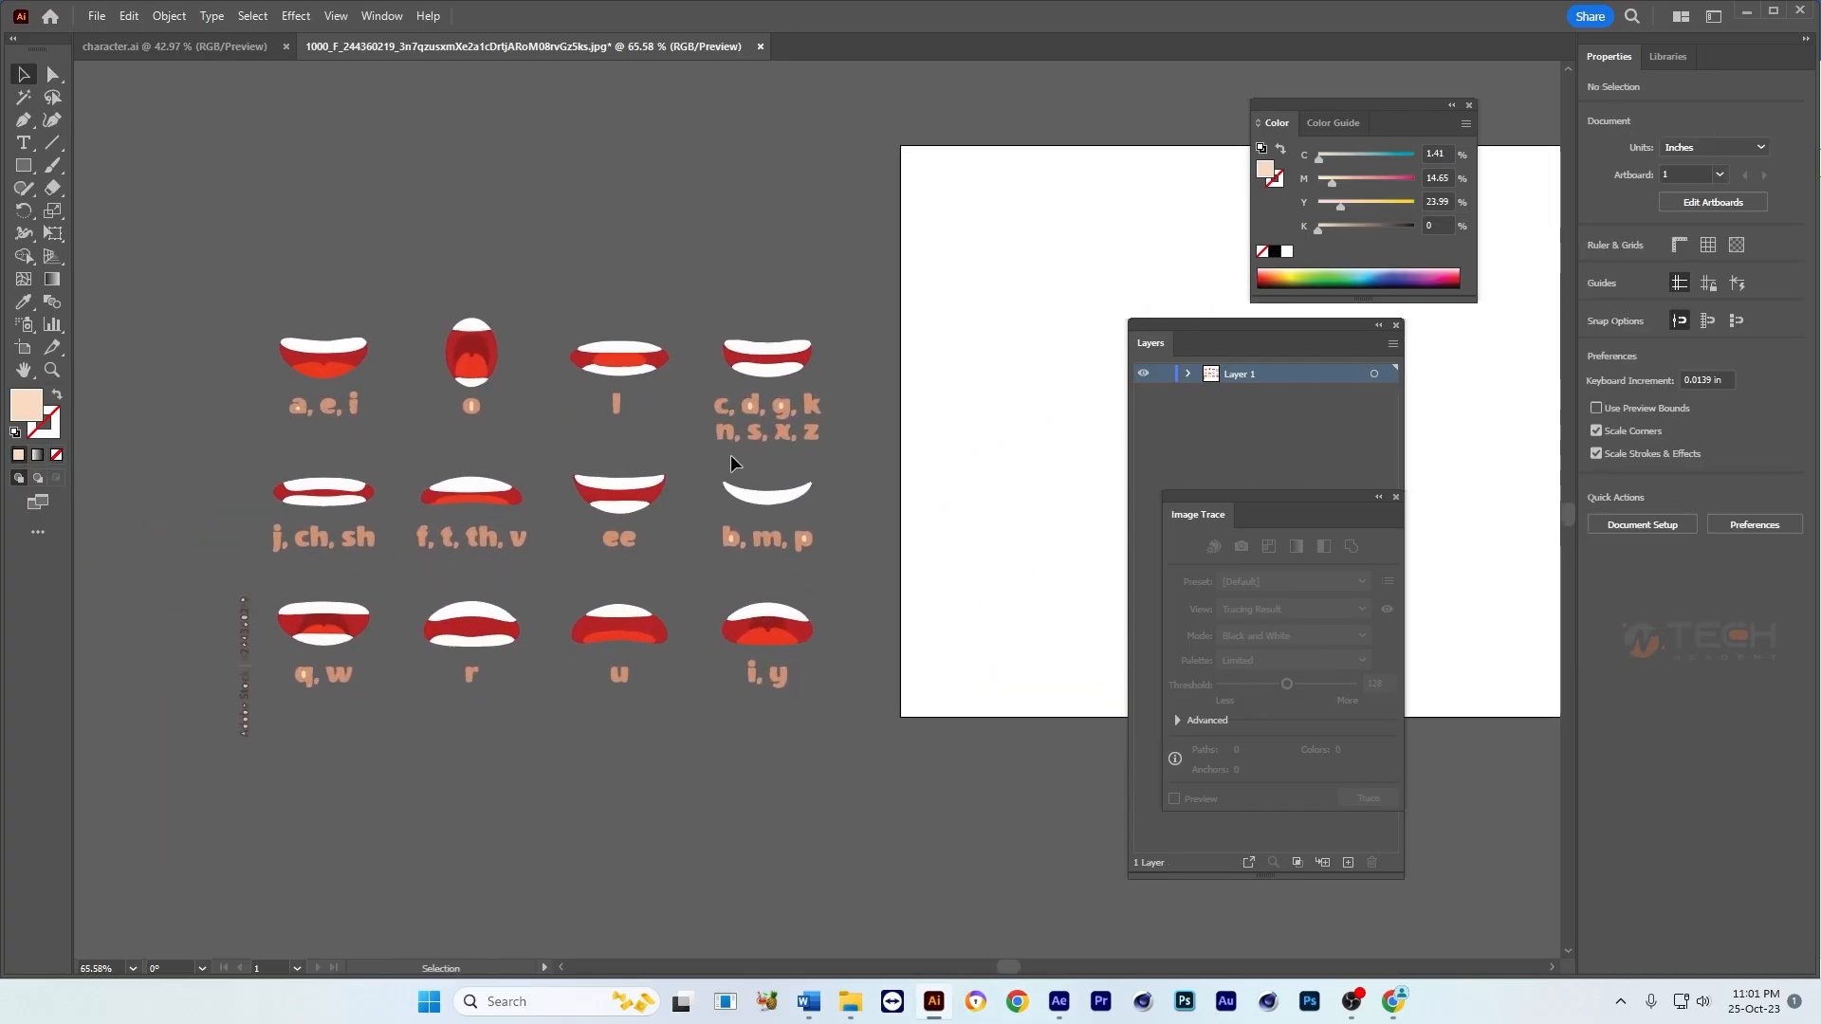
Step: Delete the letter labels beneath the top row of mouths
key(a)
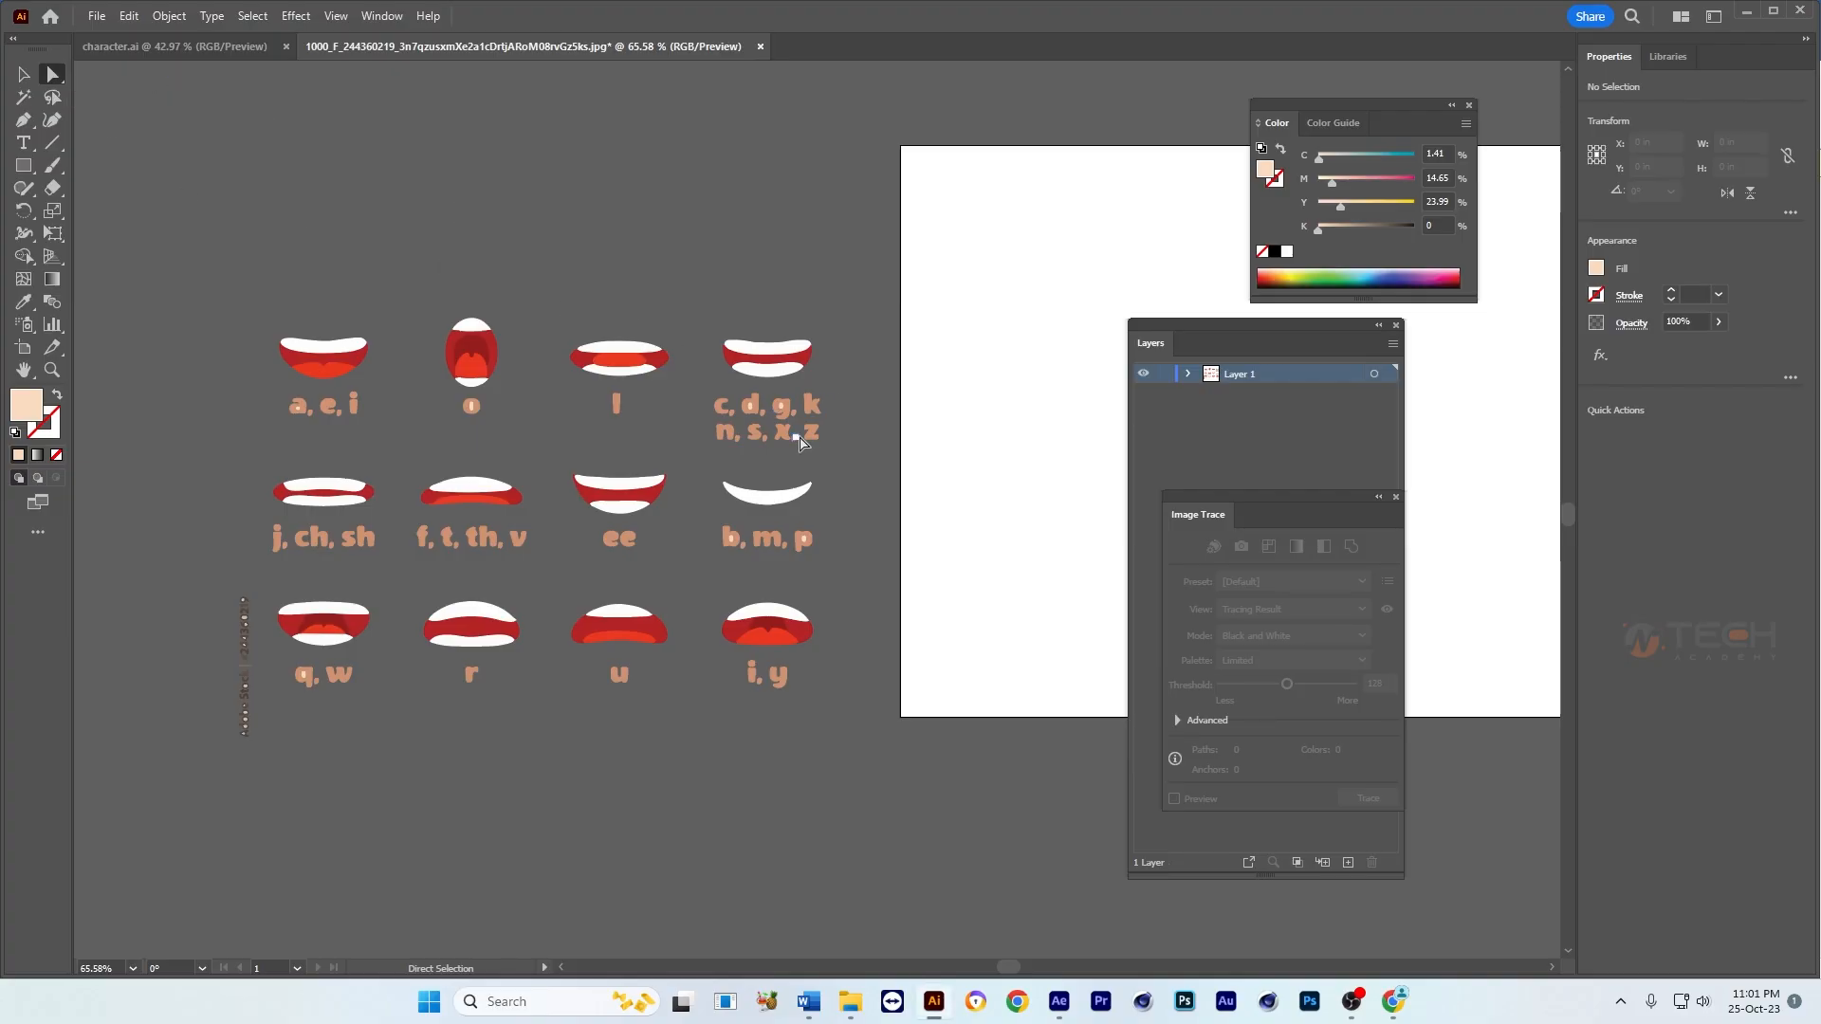
drag(839, 395, 695, 452)
key(Delete)
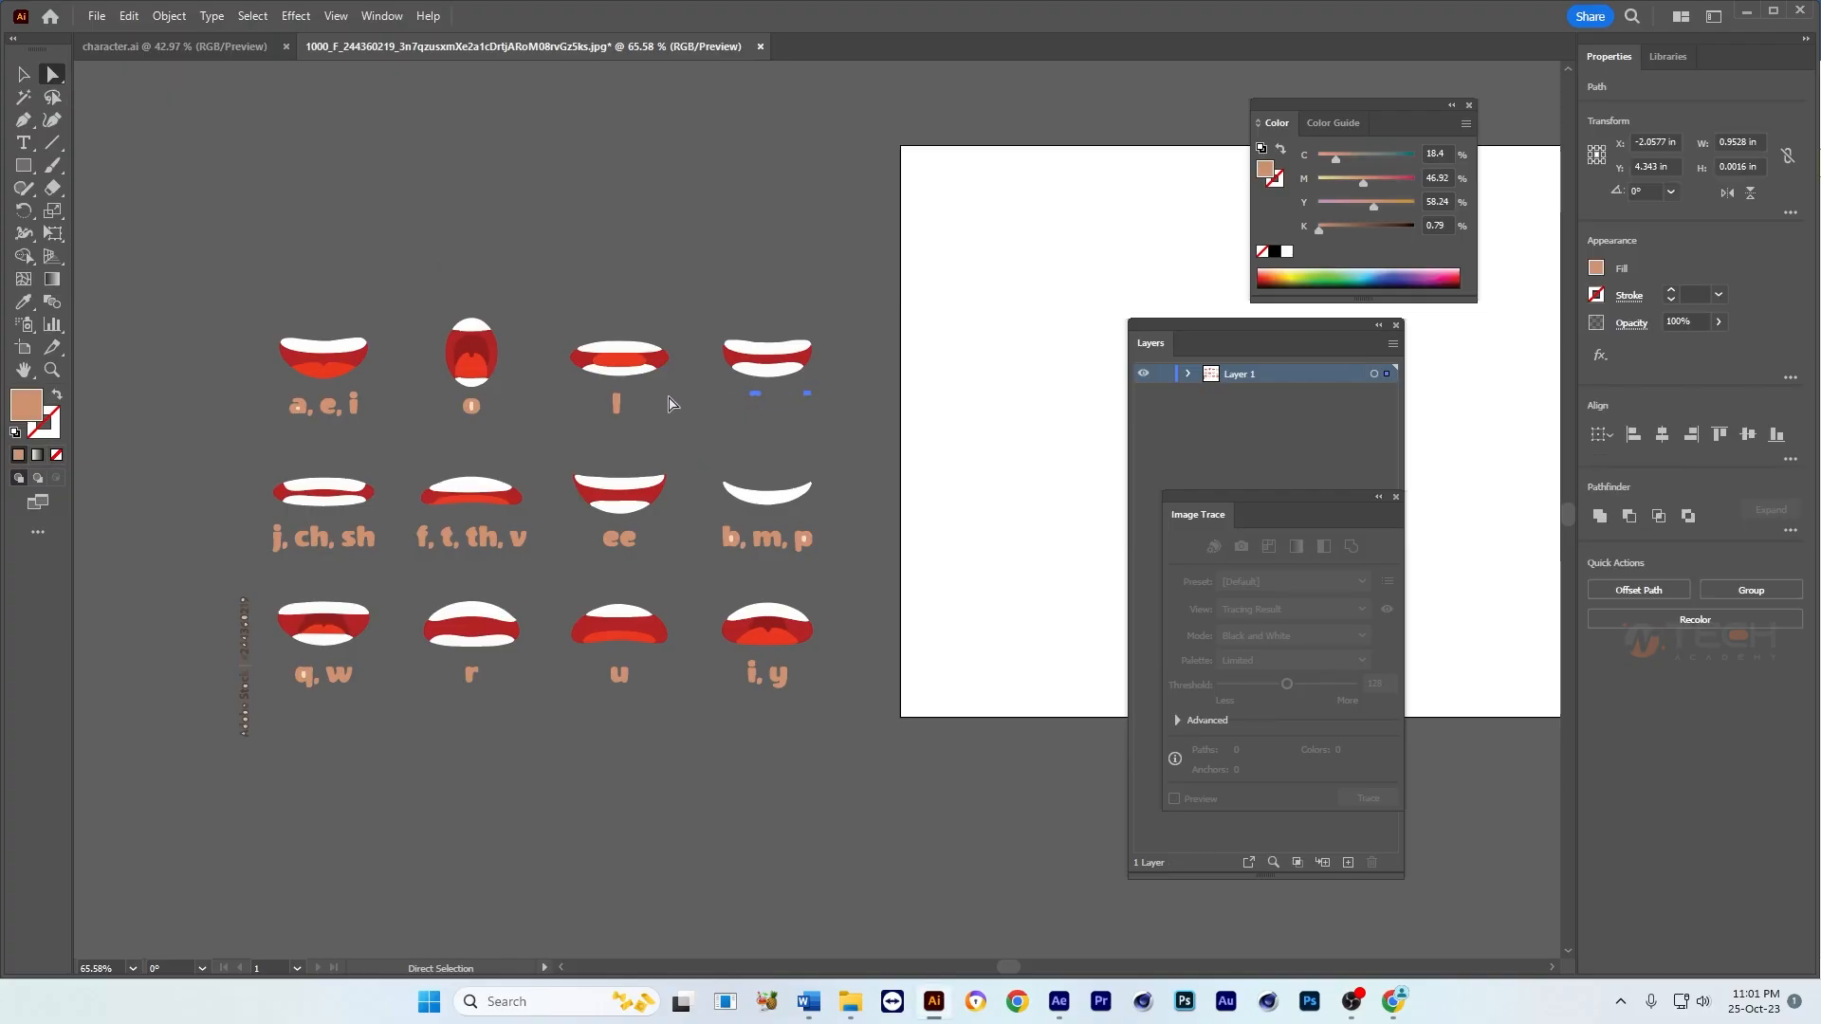
key(Delete)
drag(643, 392, 256, 436)
key(Delete)
Step: Delete the letter labels beneath the middle and bottom rows of mouths and the vertical Adobe Stock watermark text
drag(826, 522, 266, 567)
key(Delete)
drag(177, 812, 886, 666)
key(Delete)
key(Delete)
drag(273, 579, 198, 670)
key(Delete)
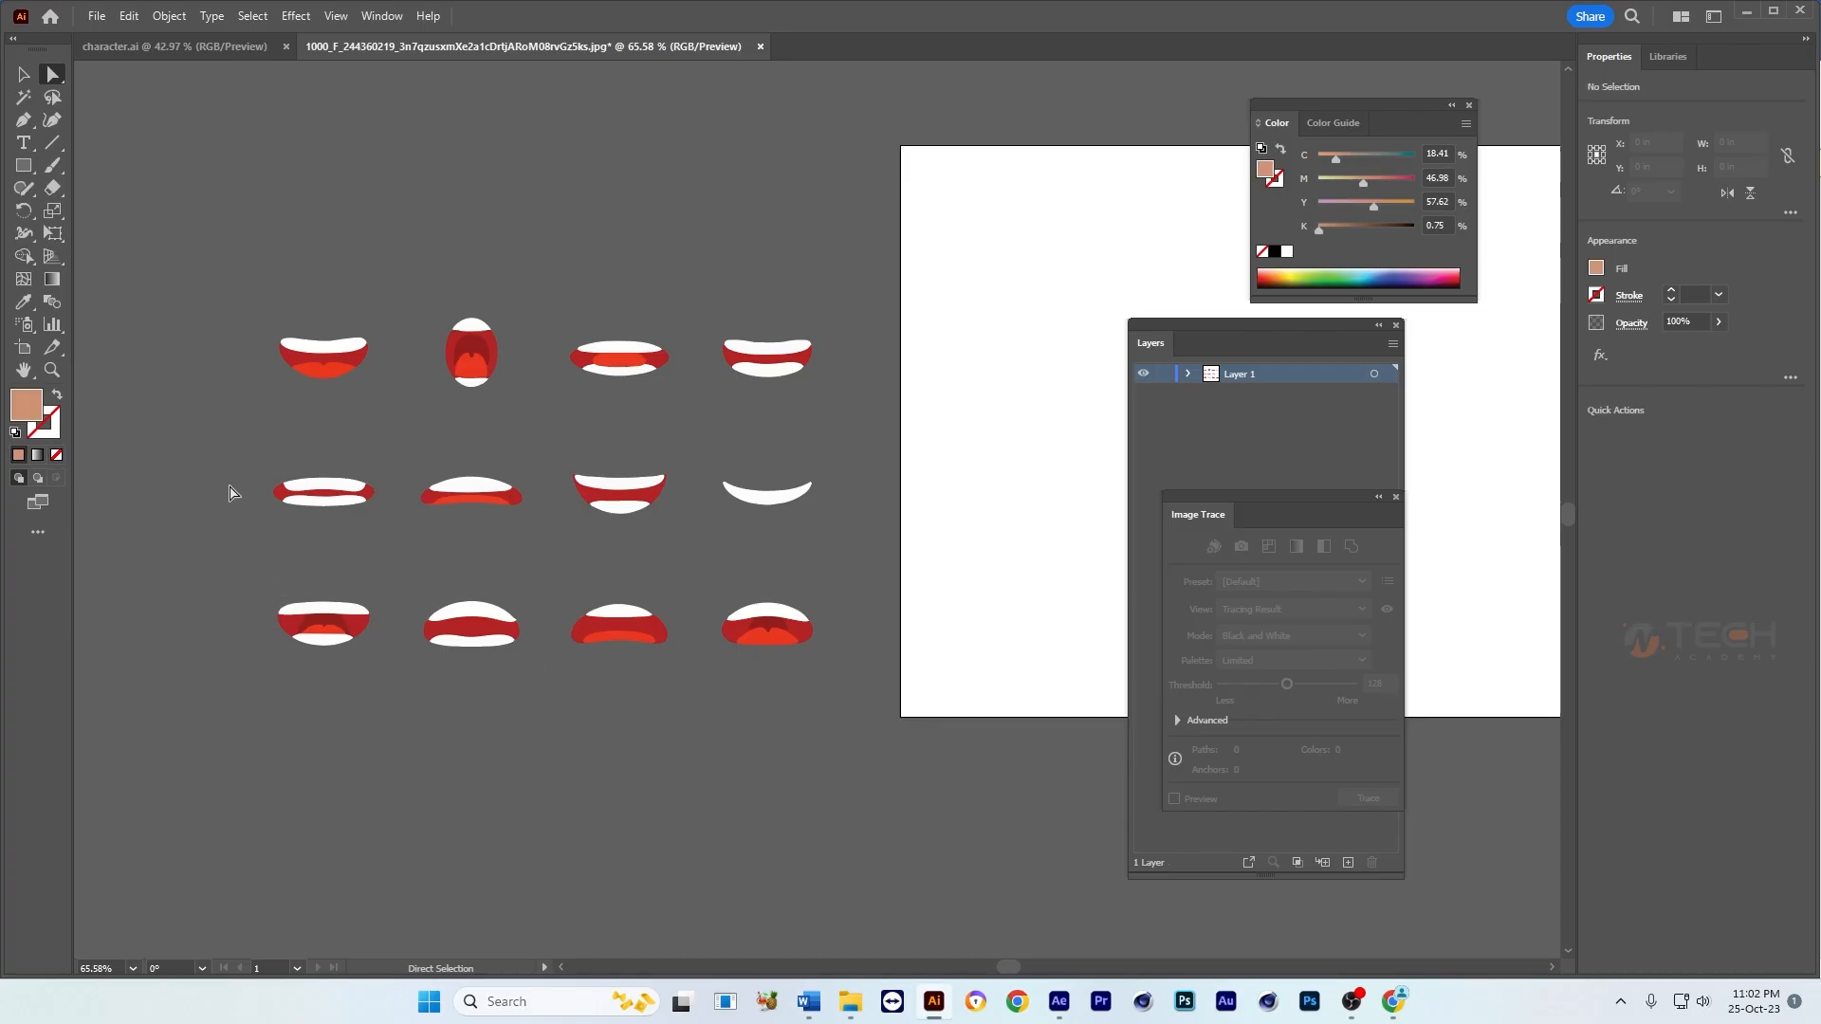
Step: Shift the group of twelve mouths slightly down and ungroup it into separate shapes
click(24, 74)
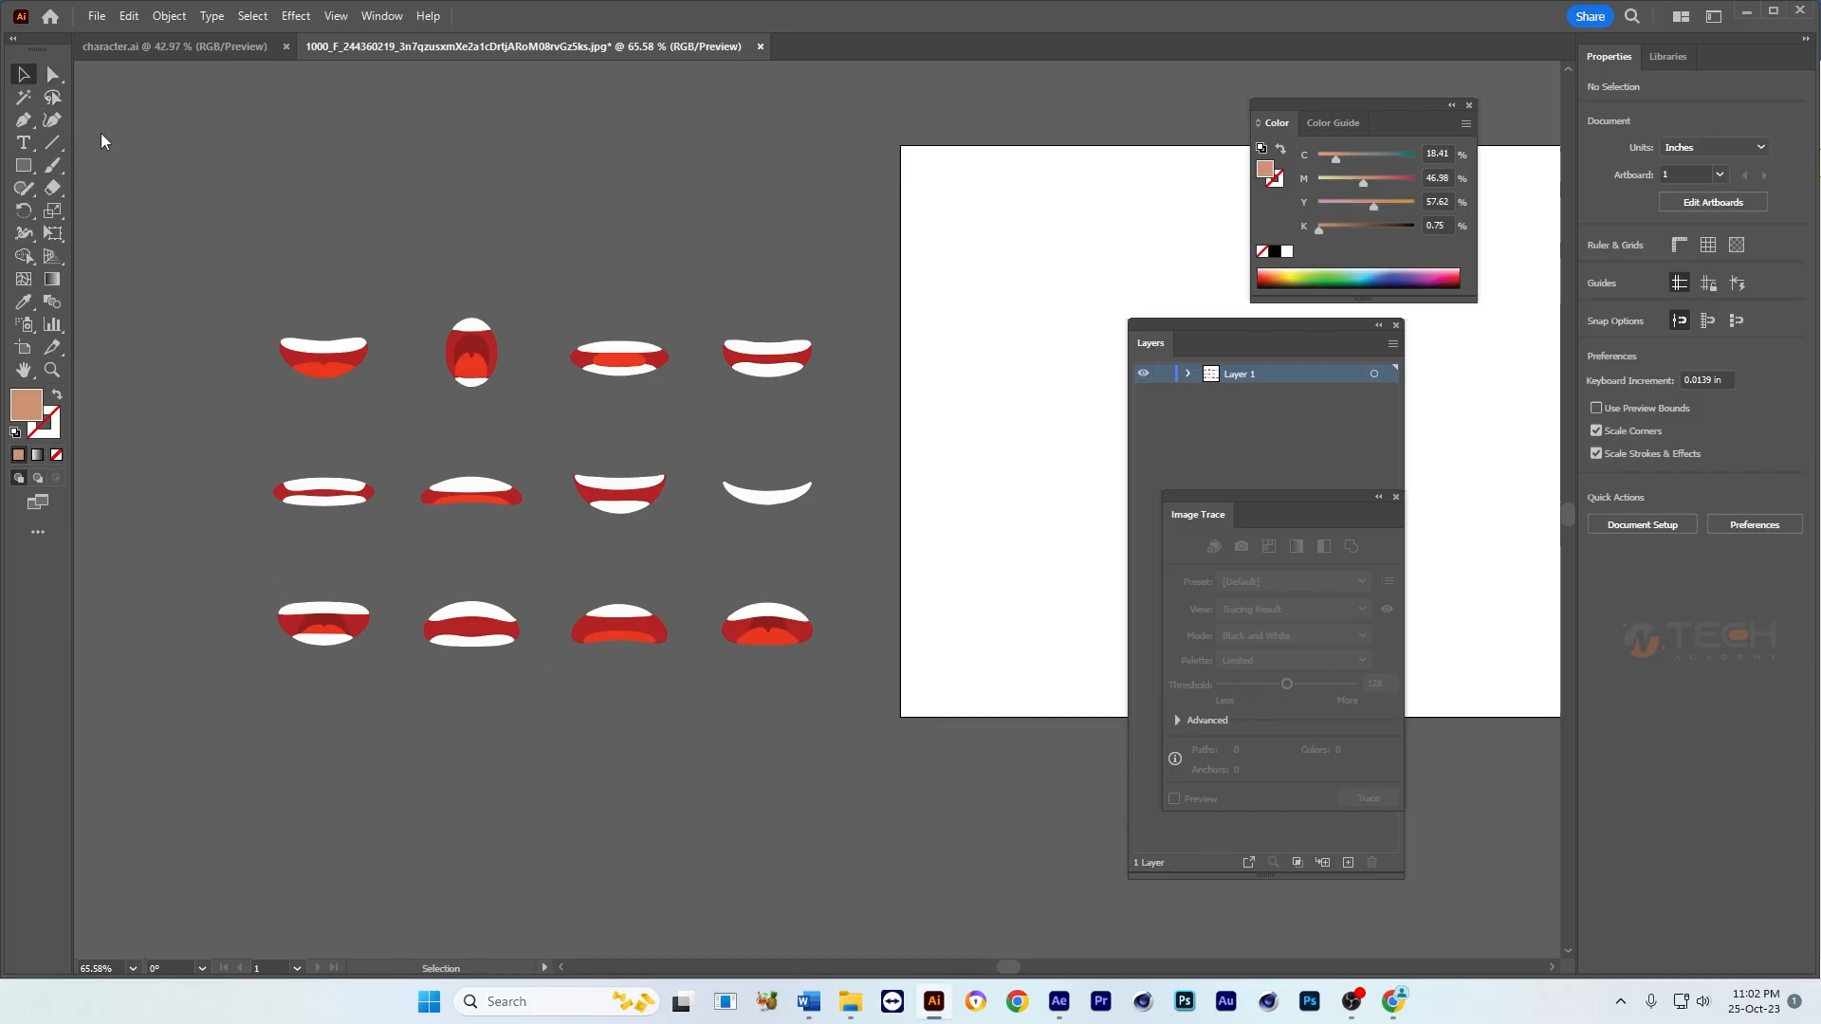
click(337, 356)
drag(469, 349, 443, 360)
right_click(450, 360)
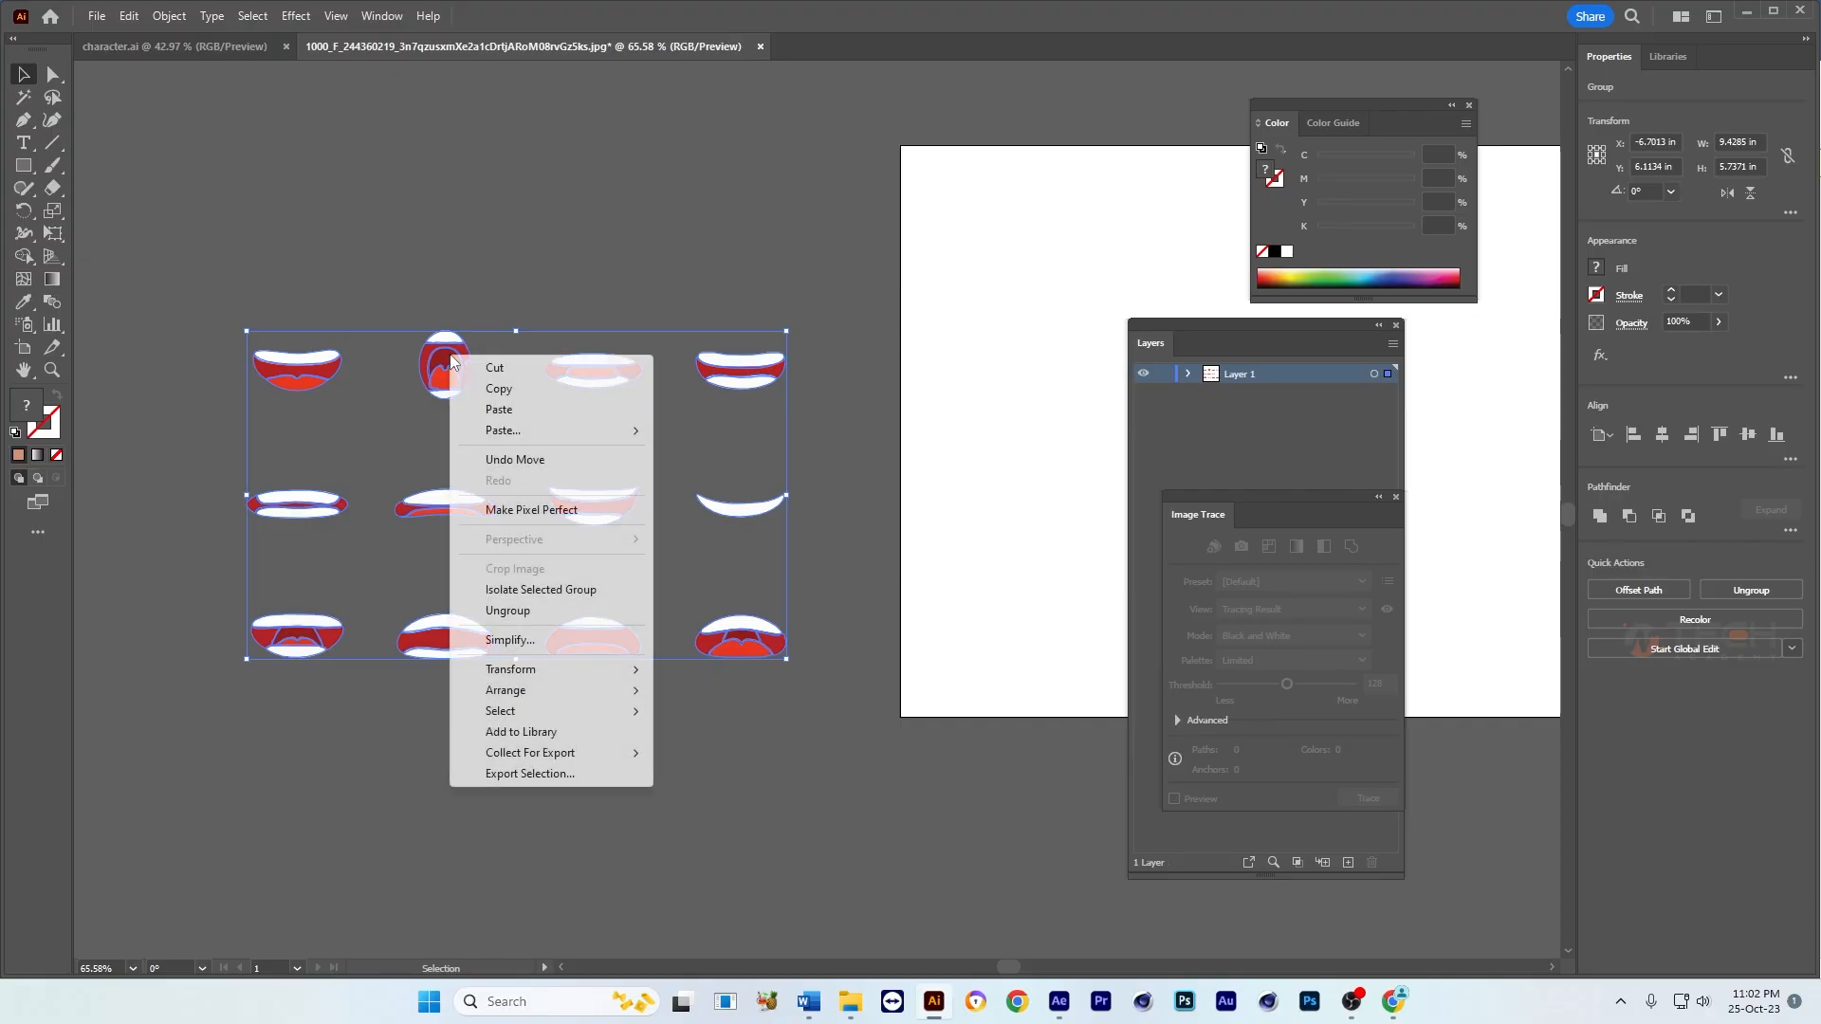
click(507, 610)
click(441, 364)
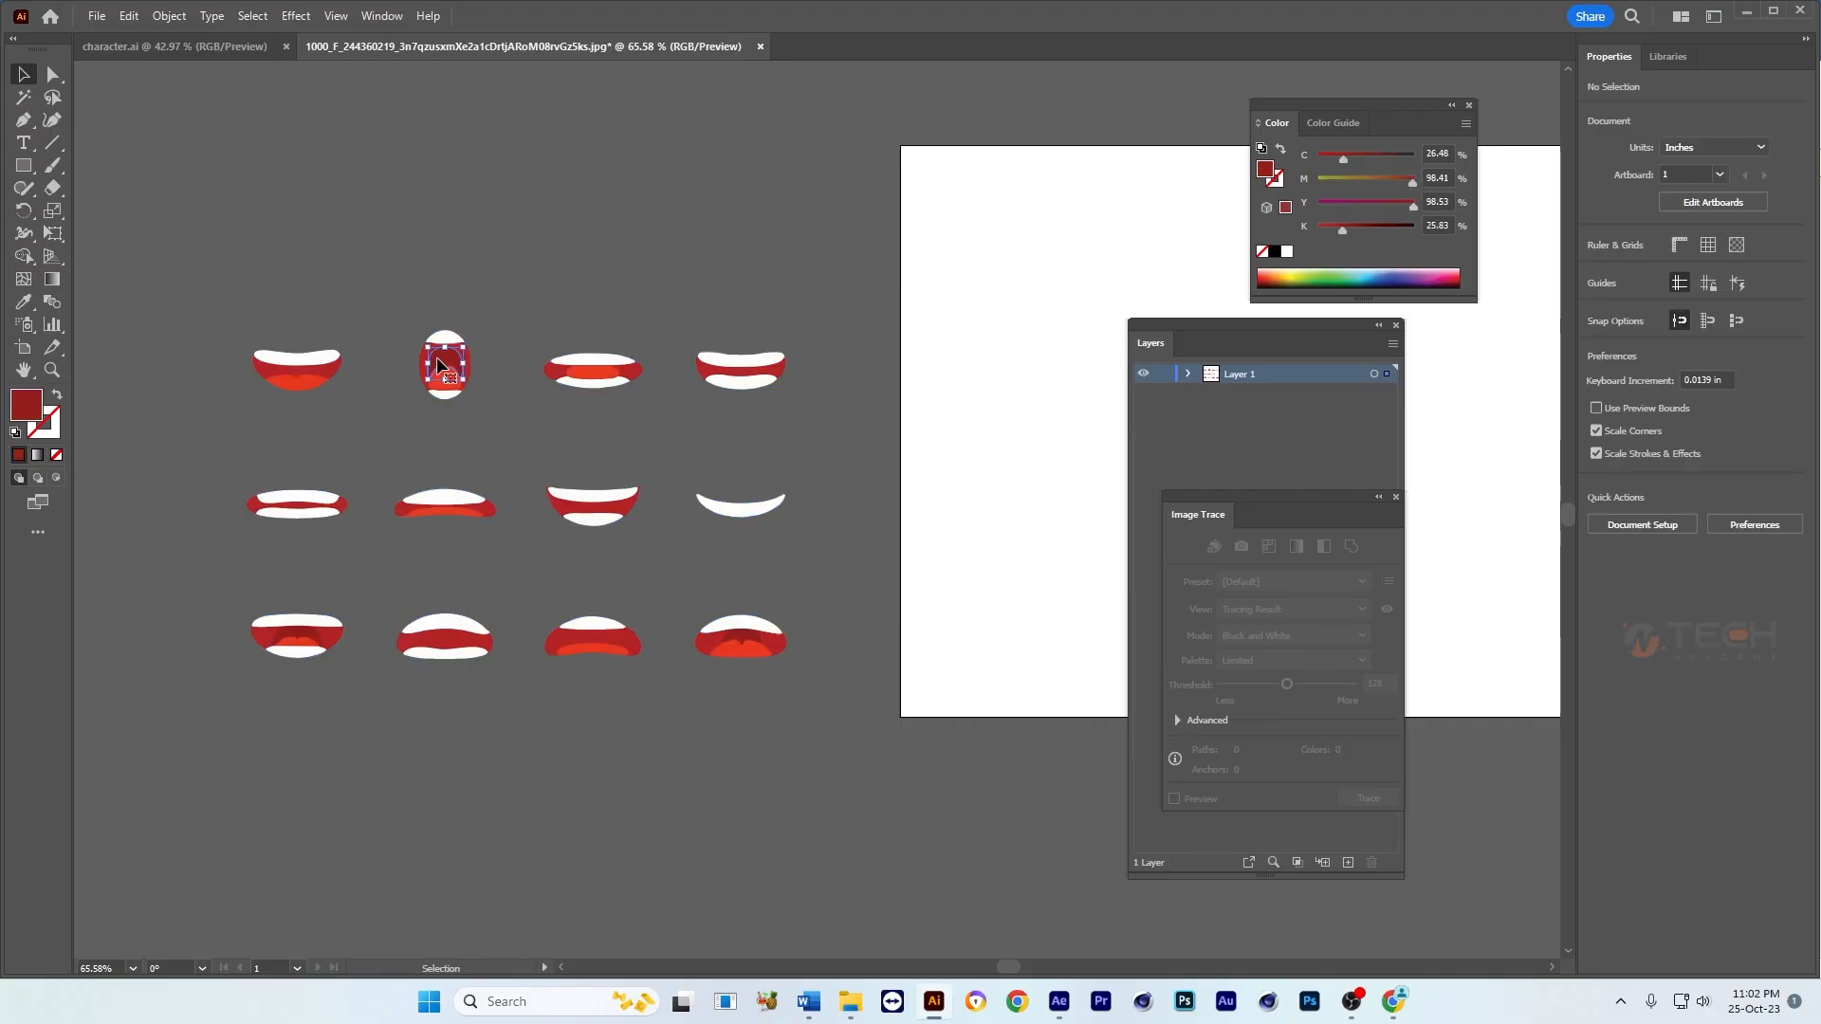
click(347, 329)
drag(230, 423, 229, 423)
click(478, 262)
drag(319, 359, 319, 333)
key(z)
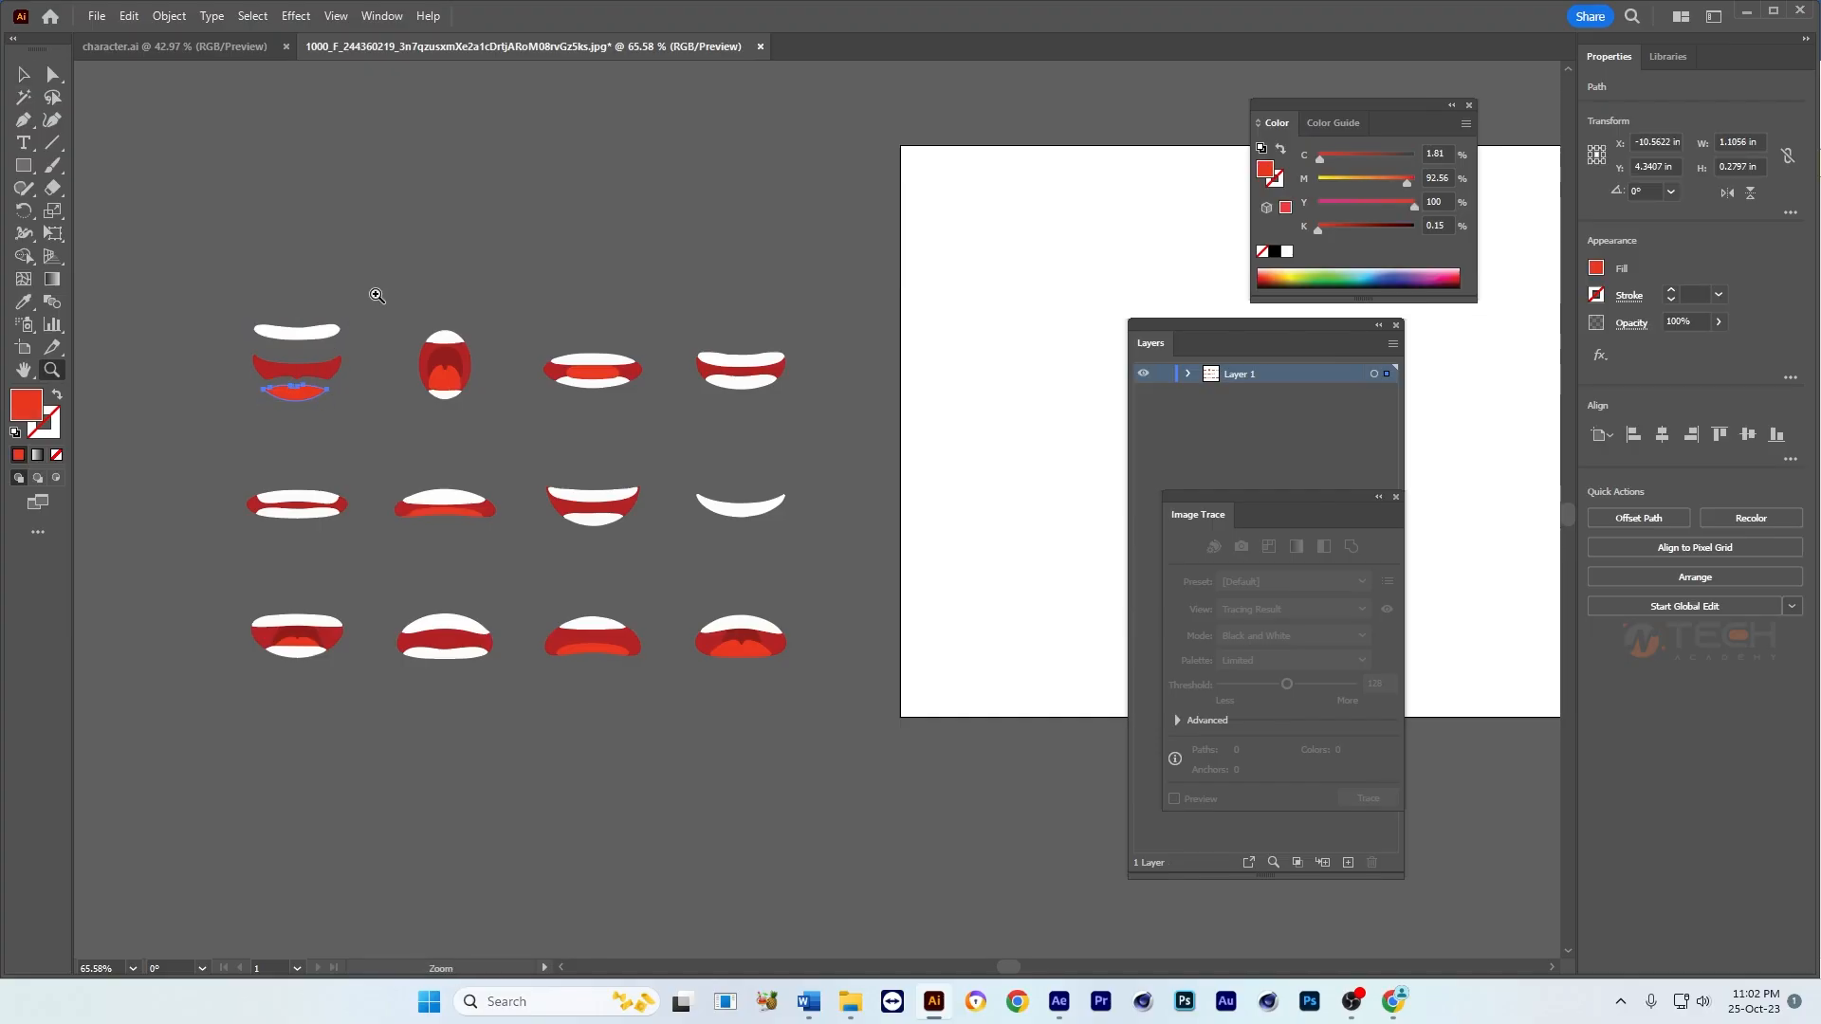
key(ctrl+z)
key(ctrl+z)
key(ctrl+z)
key(v)
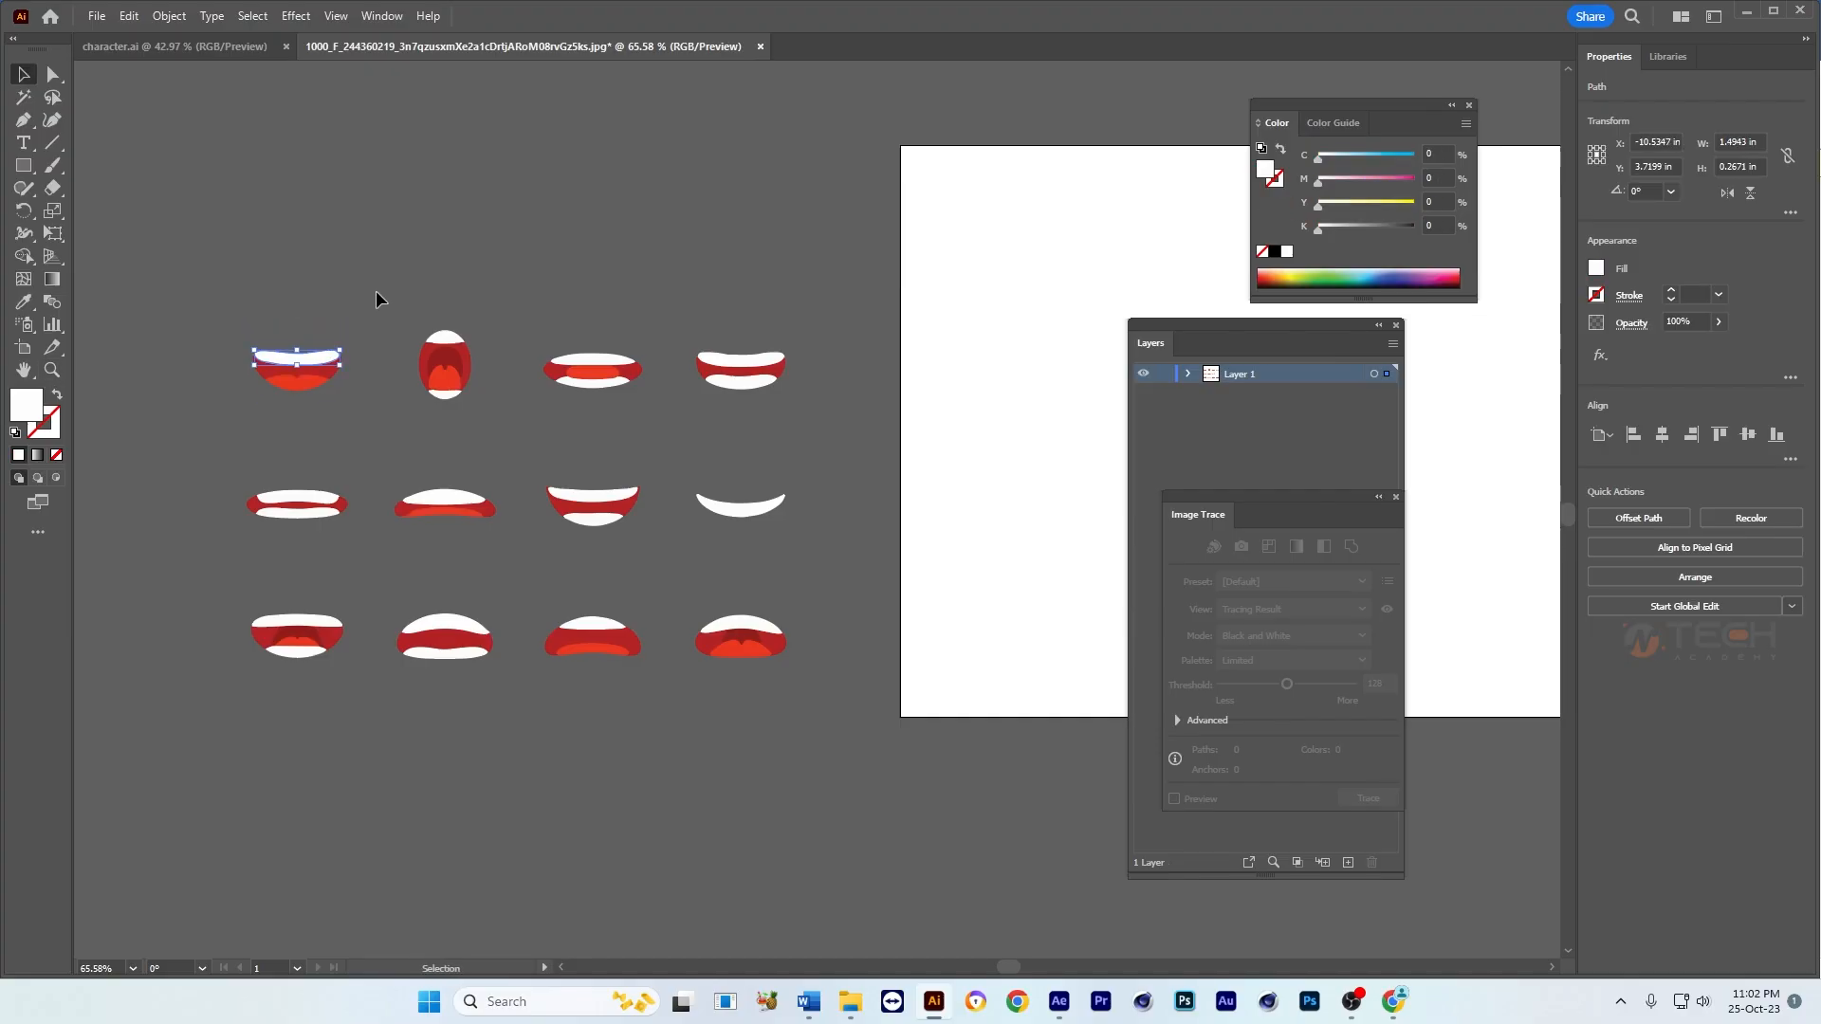
Step: Group the shapes of each of the first three mouths in the top row as a separate object
drag(208, 426, 210, 426)
key(a)
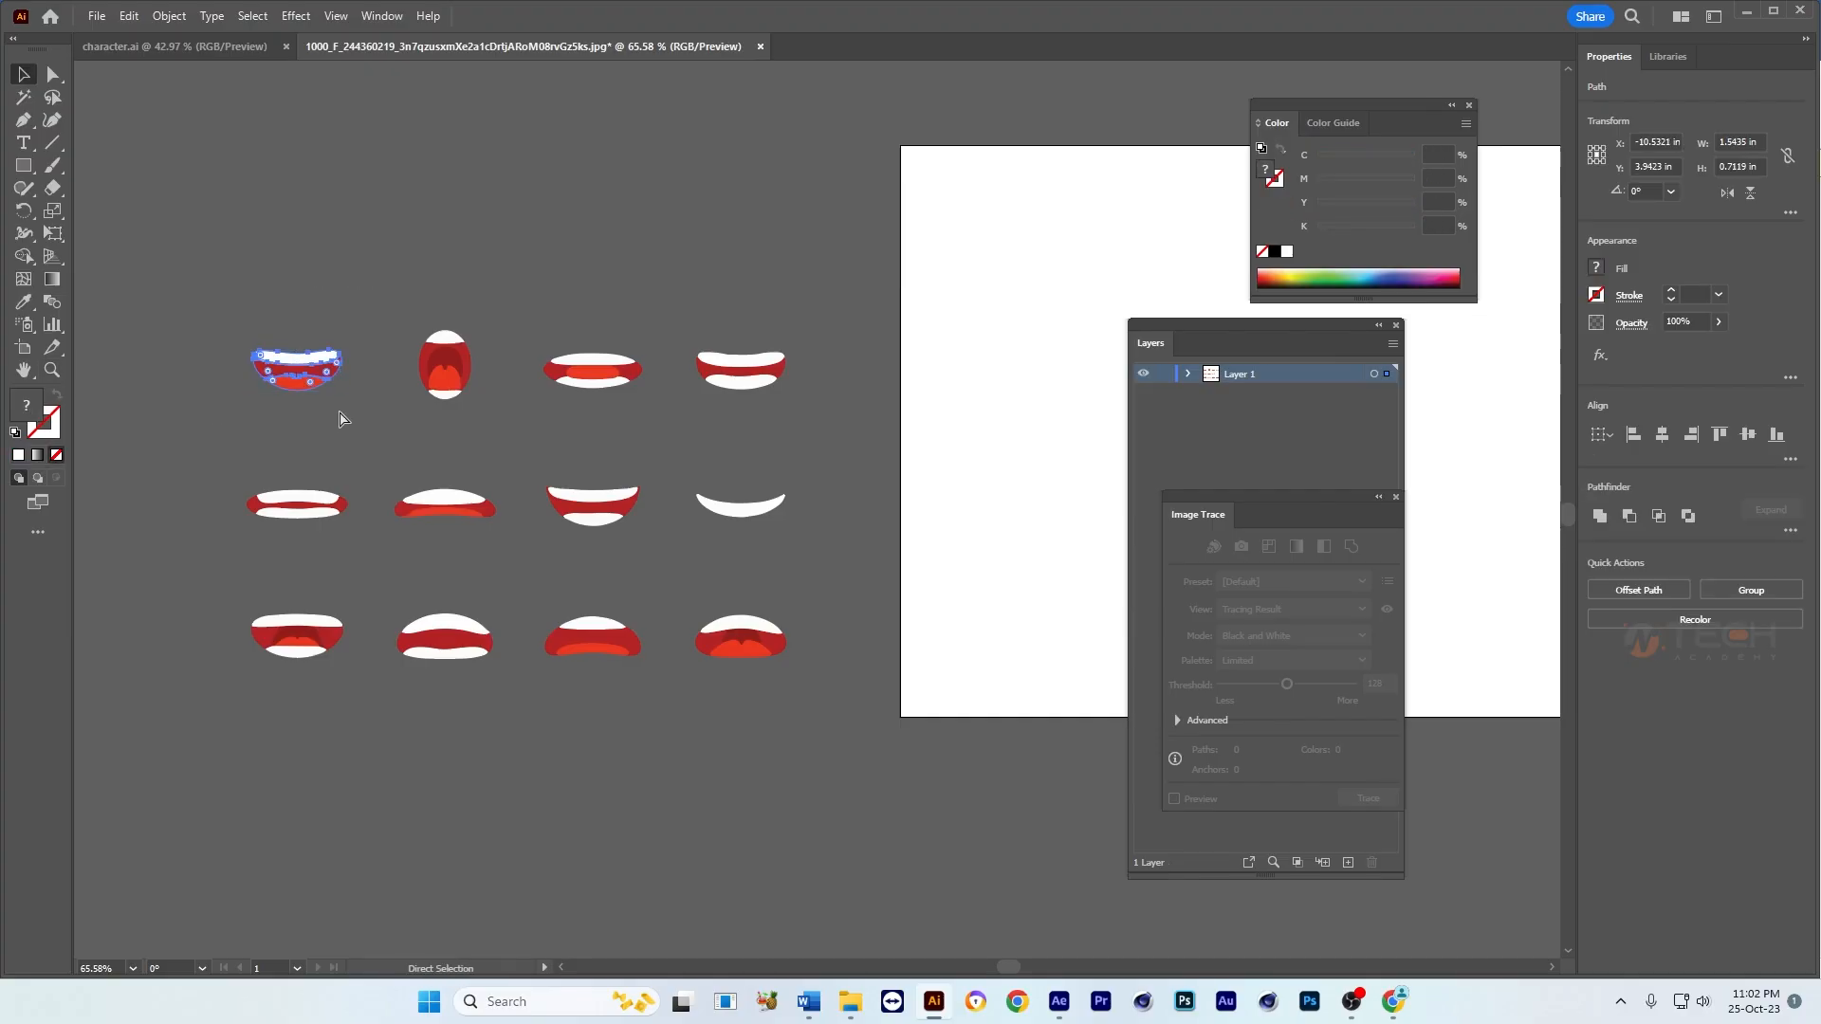
drag(491, 309, 387, 428)
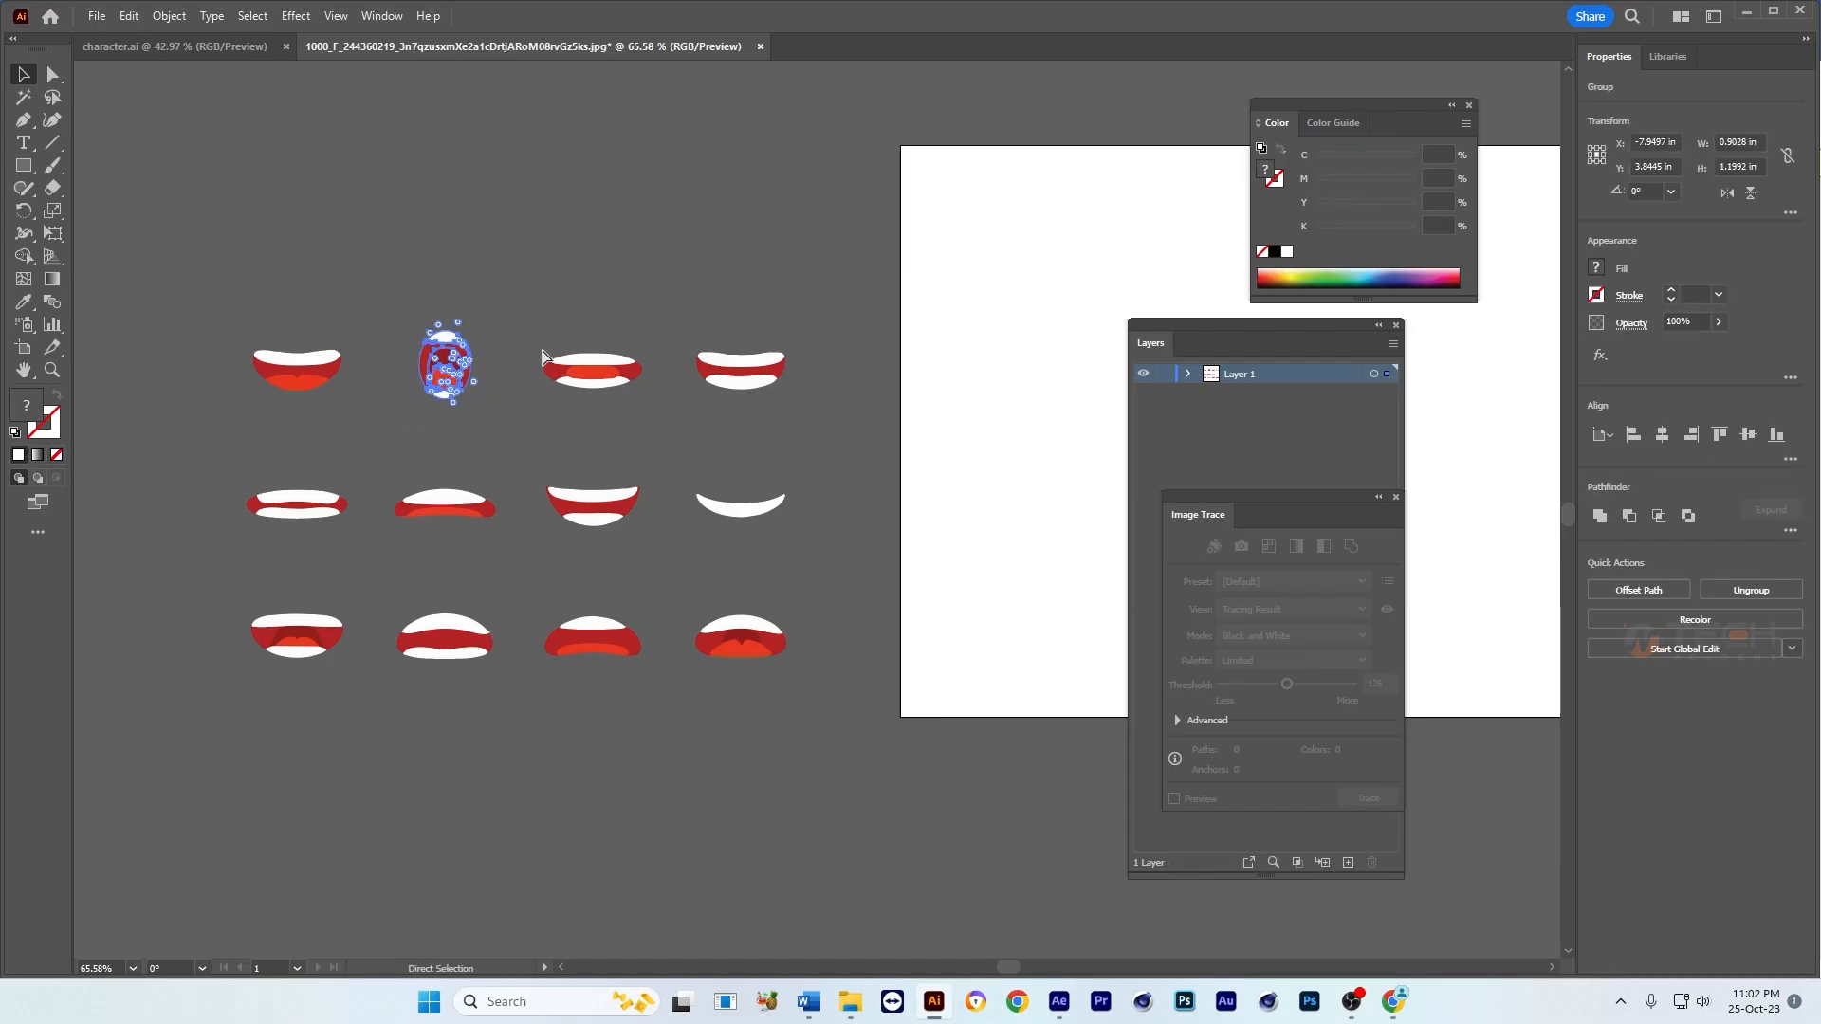
drag(669, 326, 517, 415)
key(ctrl+g)
Step: Group the fourth mouth of the top row and each of the first three middle-row mouths as separate objects
drag(833, 320, 527, 539)
key(ctrl+g)
key(ctrl+g)
drag(506, 454, 376, 561)
key(ctrl+g)
drag(368, 478, 238, 559)
Step: Group the shapes of each of the four mouths in the bottom row as a separate object and clear the selection
key(ctrl+g)
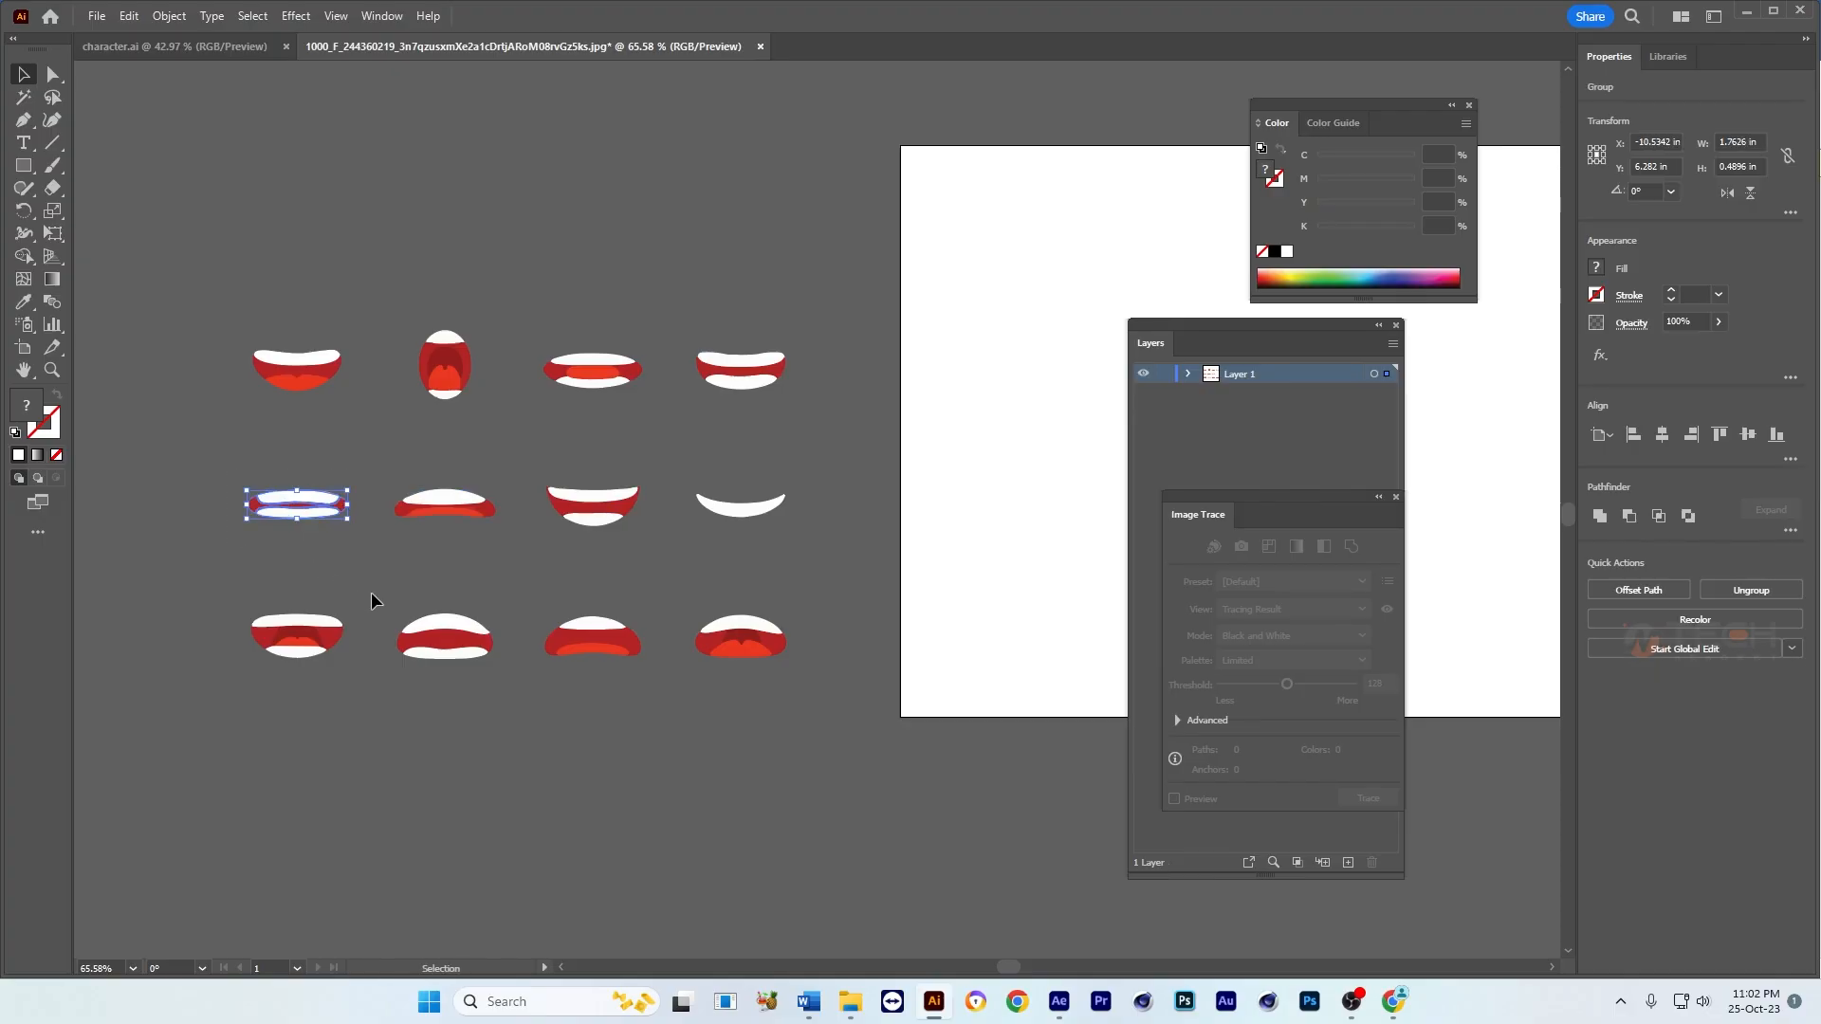
drag(371, 600, 248, 691)
key(ctrl+g)
drag(503, 608, 389, 668)
key(ctrl+g)
drag(661, 595, 495, 695)
key(ctrl+g)
drag(664, 679, 804, 603)
key(ctrl+g)
click(793, 573)
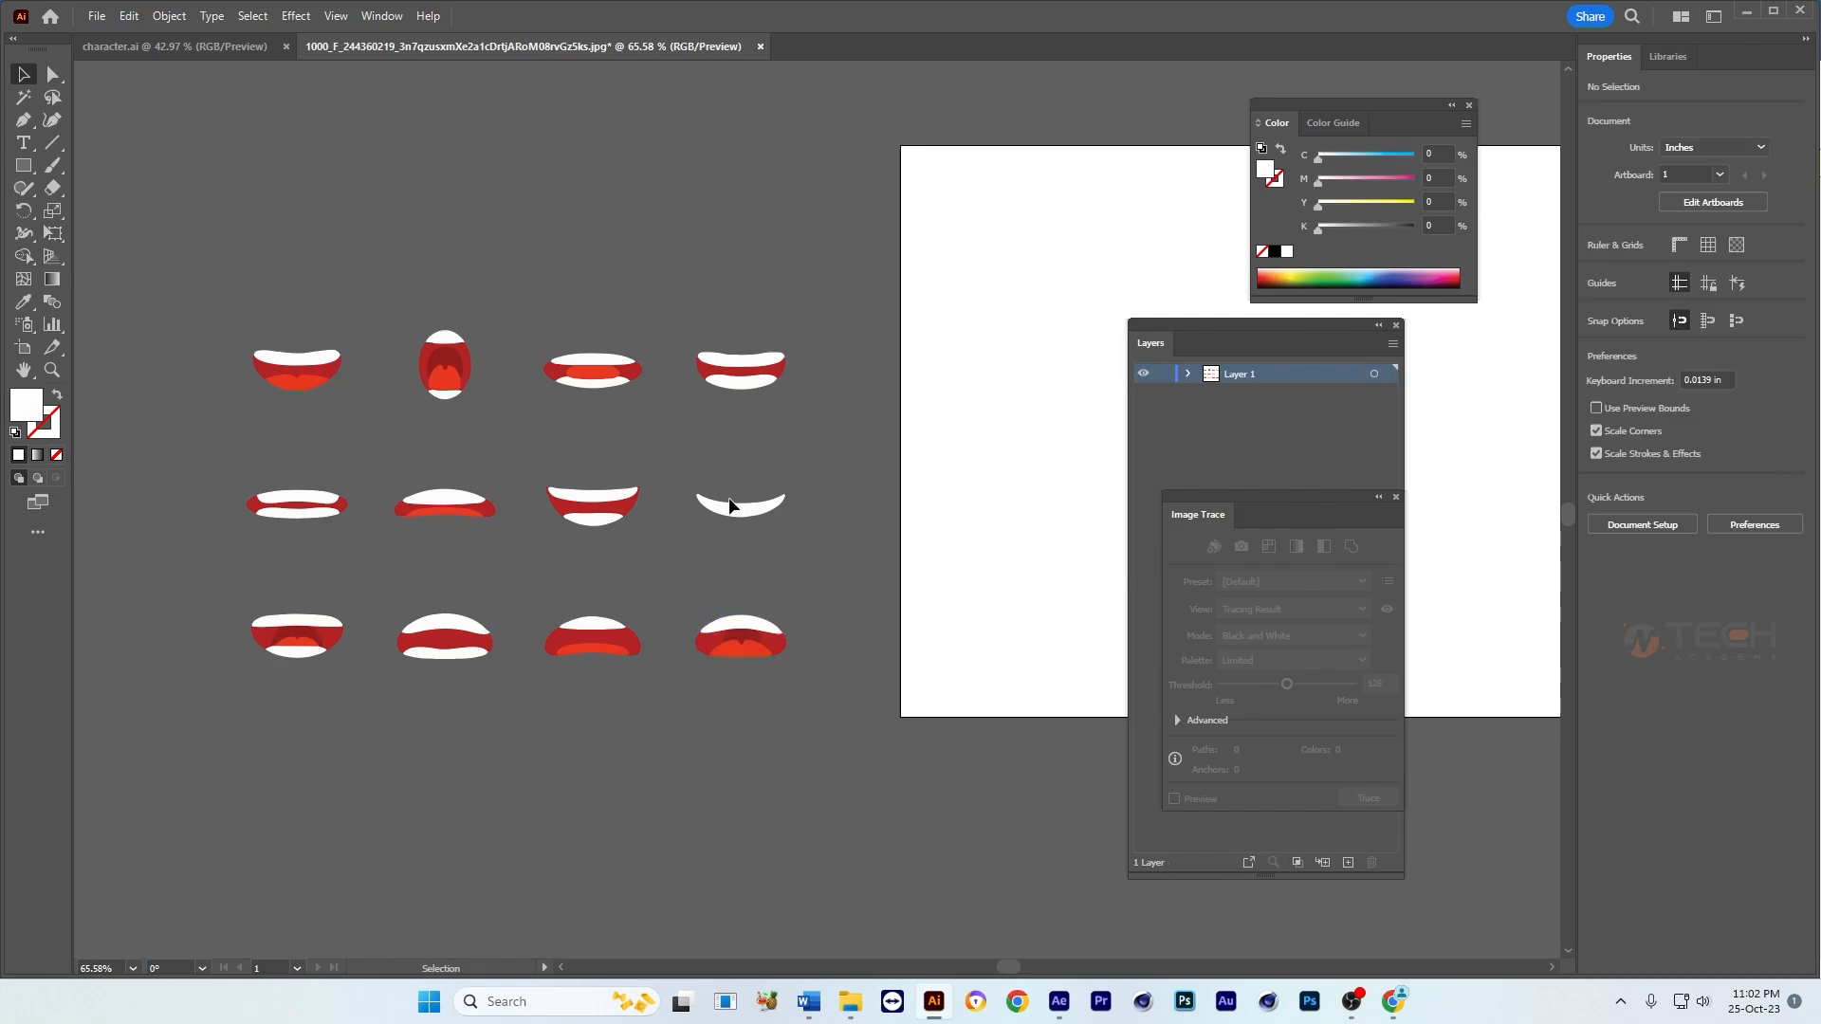
Step: Try to move the fourth mouth of the middle row sideways and undo the move
drag(767, 510, 840, 513)
key(ctrl+z)
click(839, 451)
drag(744, 448, 703, 475)
drag(704, 476, 495, 489)
drag(169, 655, 169, 656)
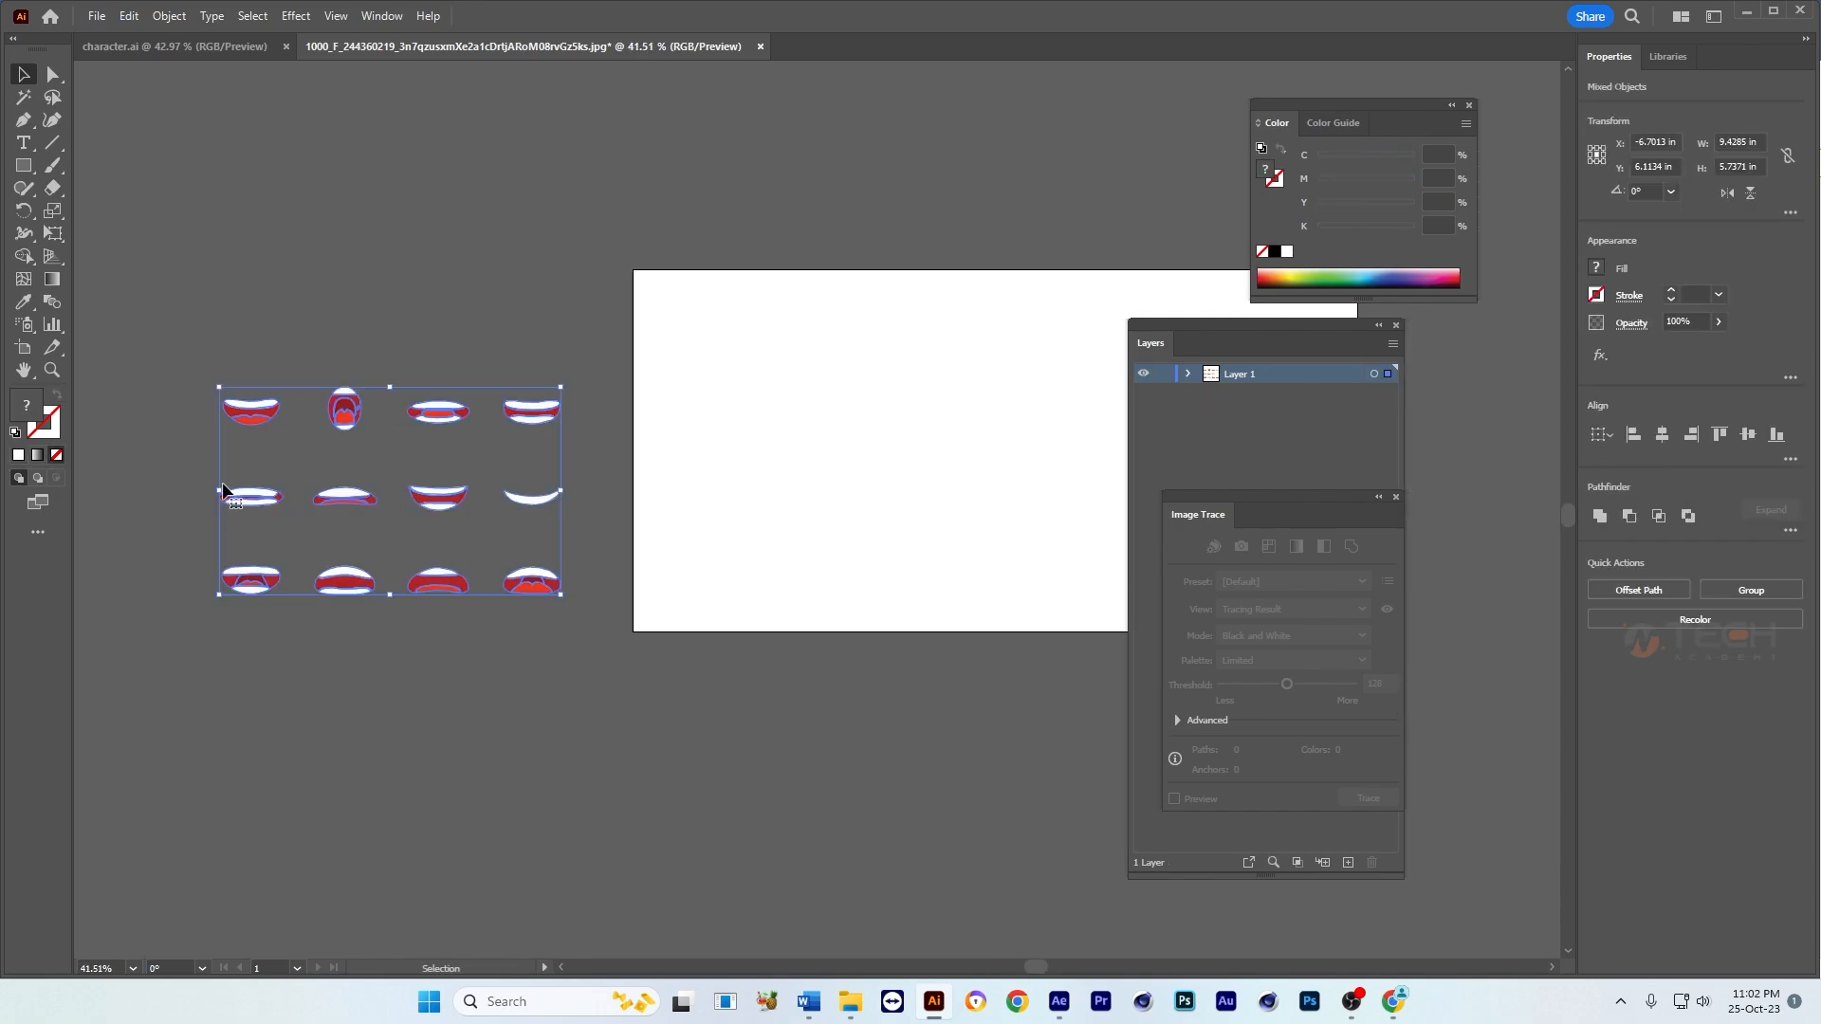
click(870, 368)
drag(273, 390, 318, 412)
Step: Change the artboard to the DVCPRO HD 1080 preset in its options
key(shift+o)
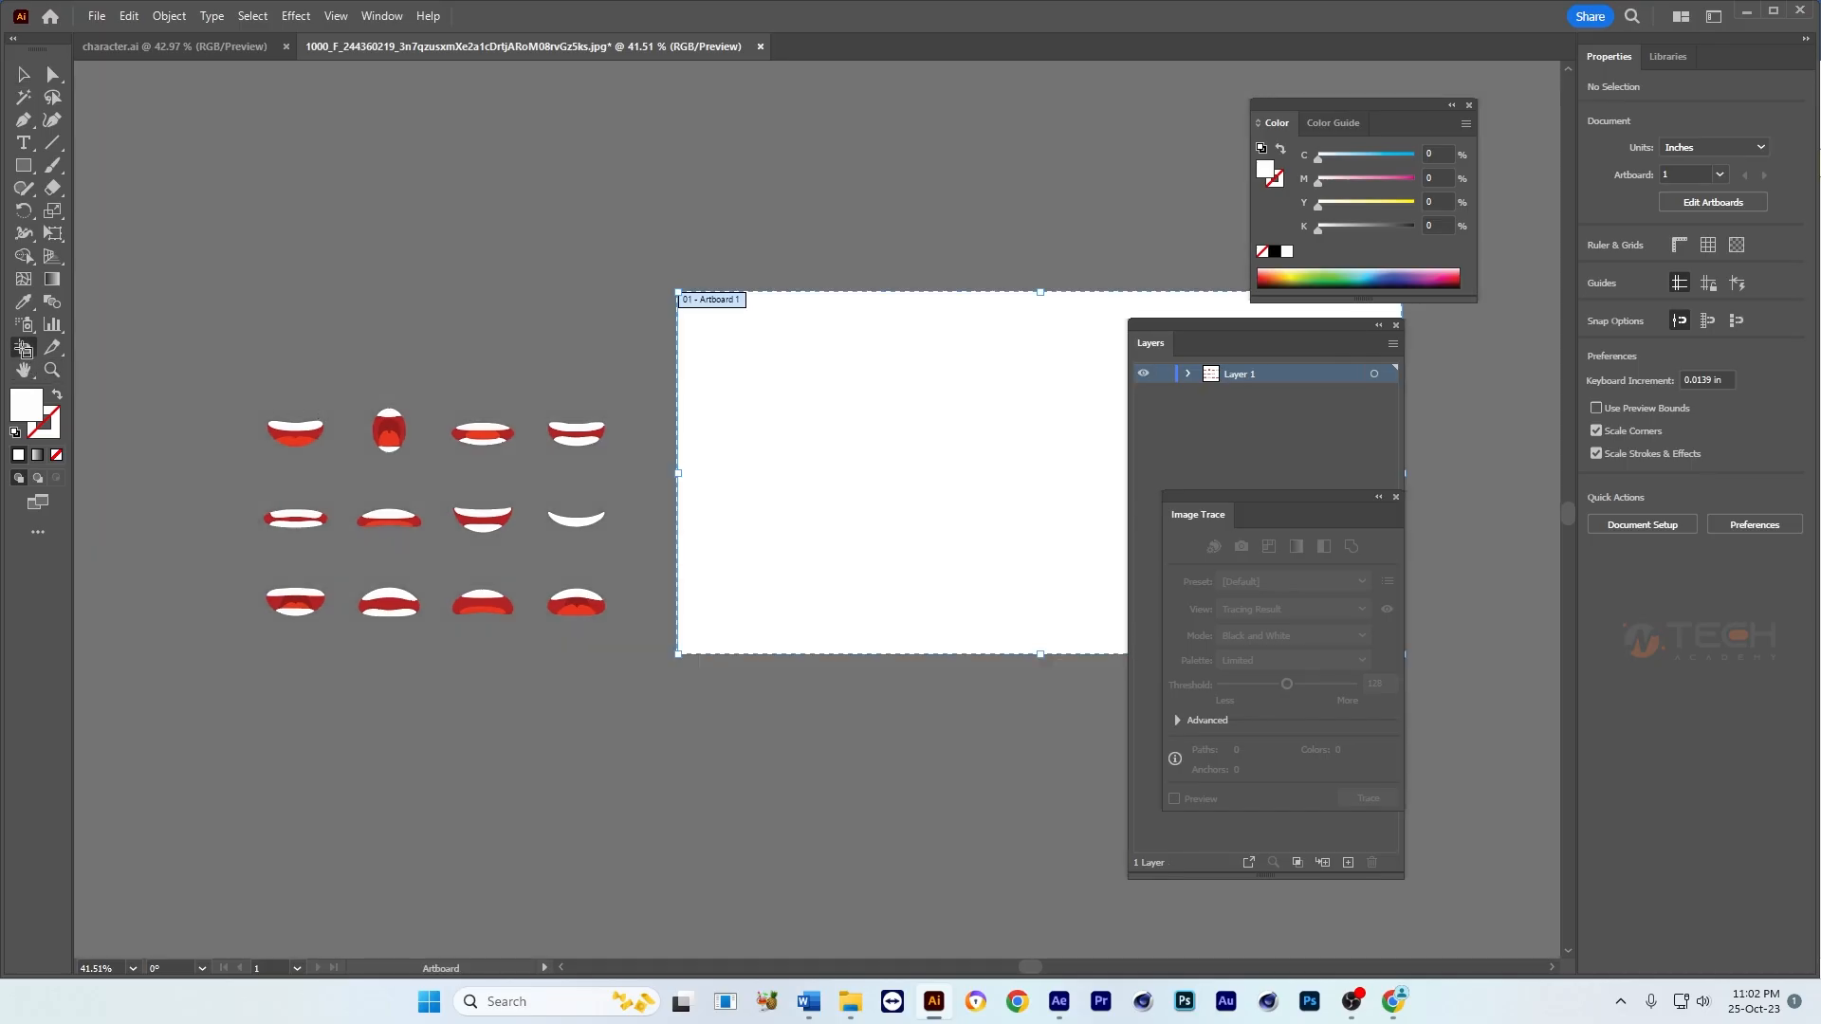
key(Return)
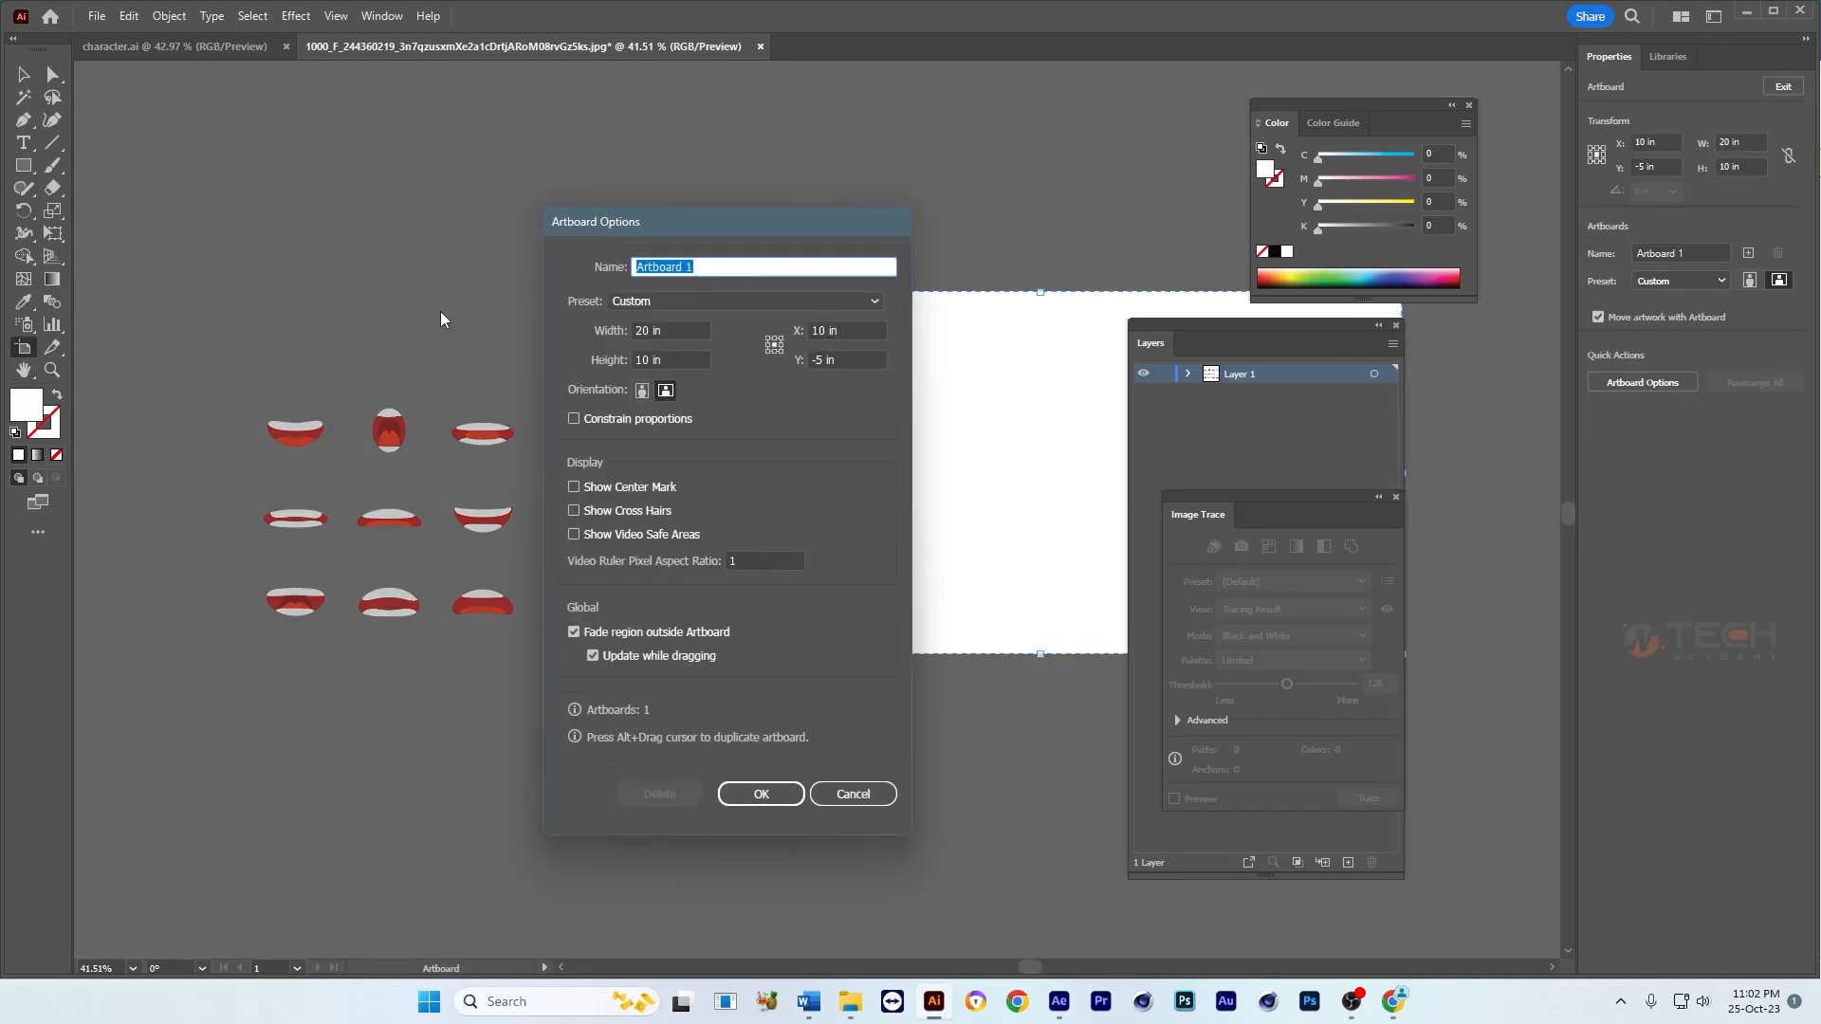
click(731, 303)
scroll(785, 858, down, 5)
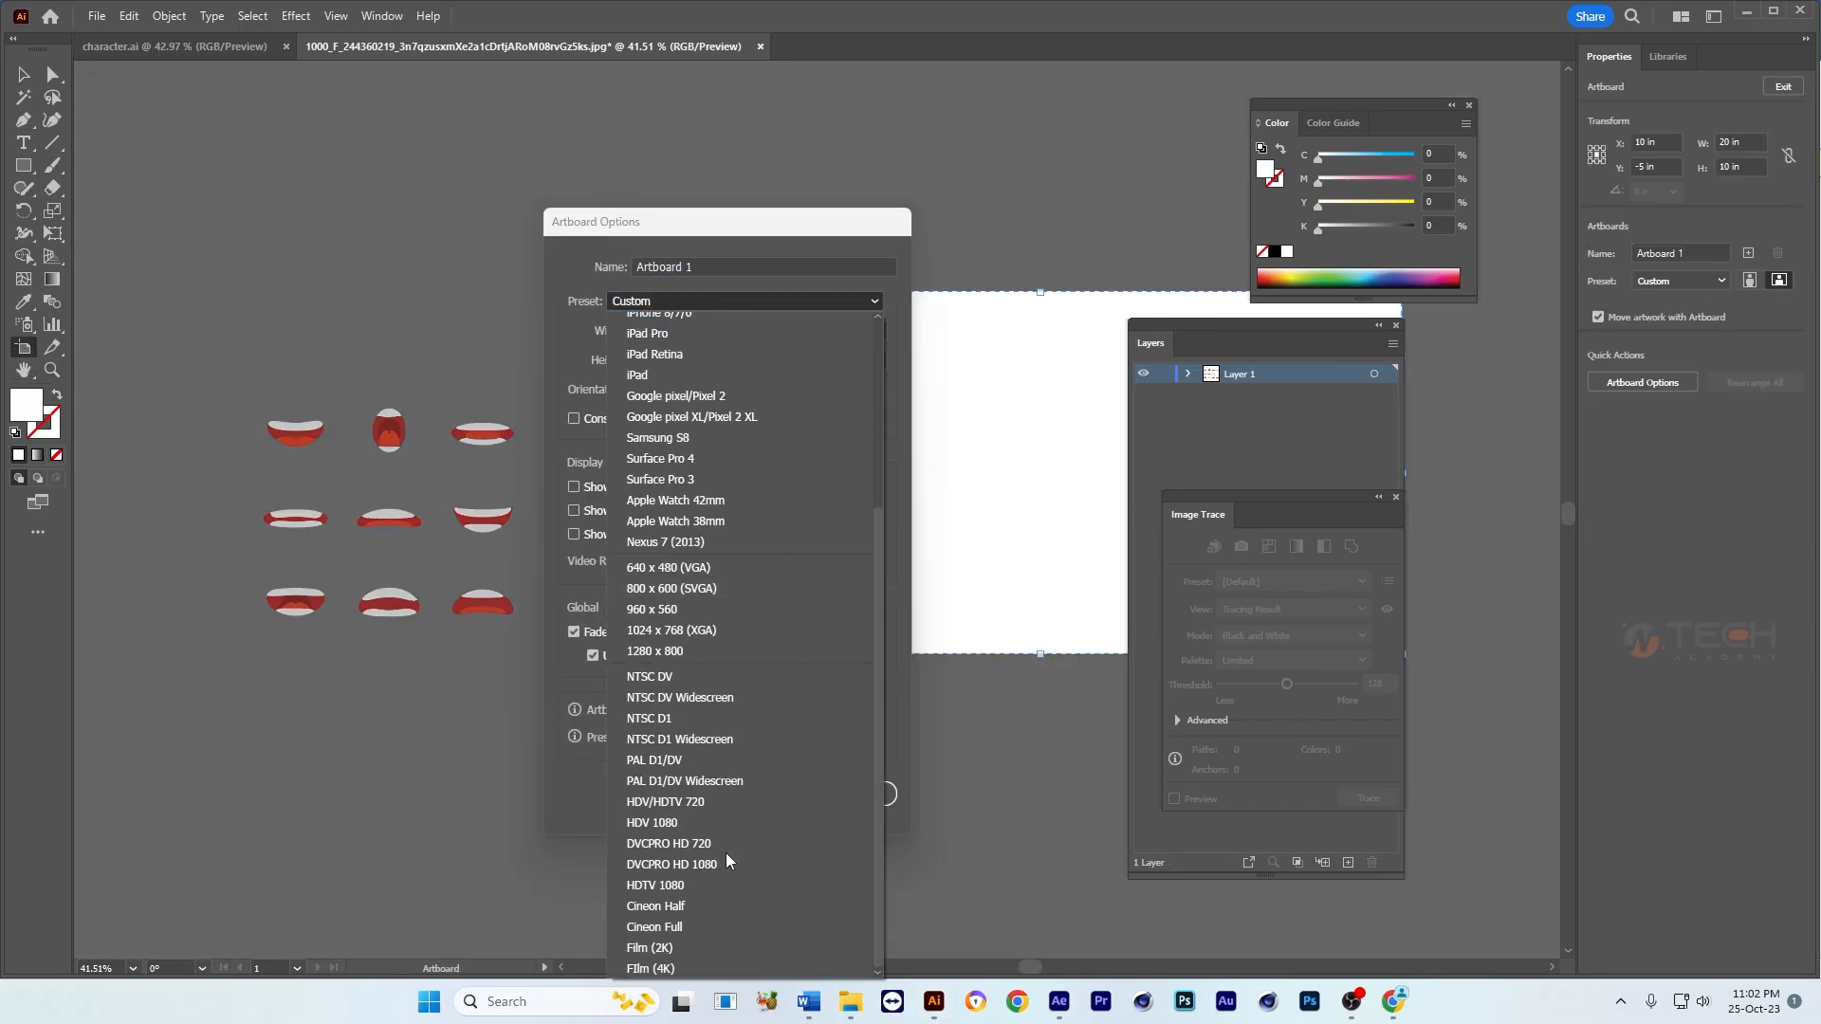
click(721, 864)
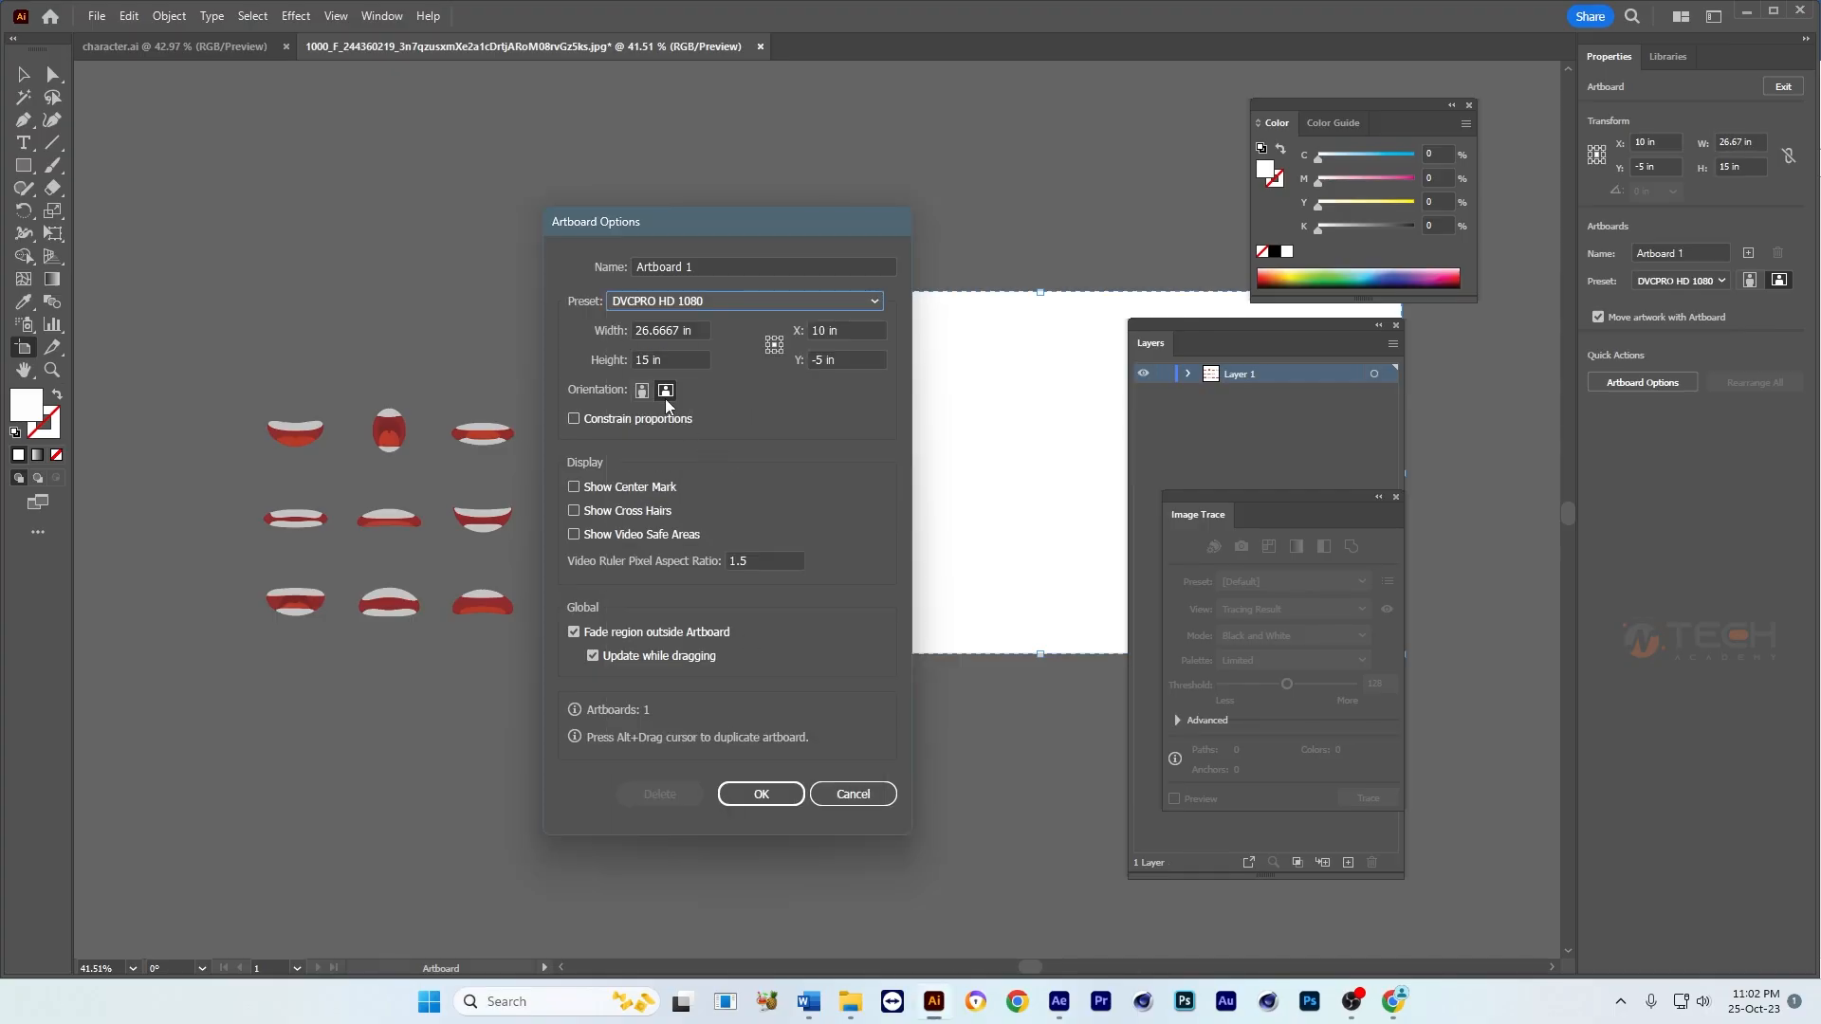
click(764, 796)
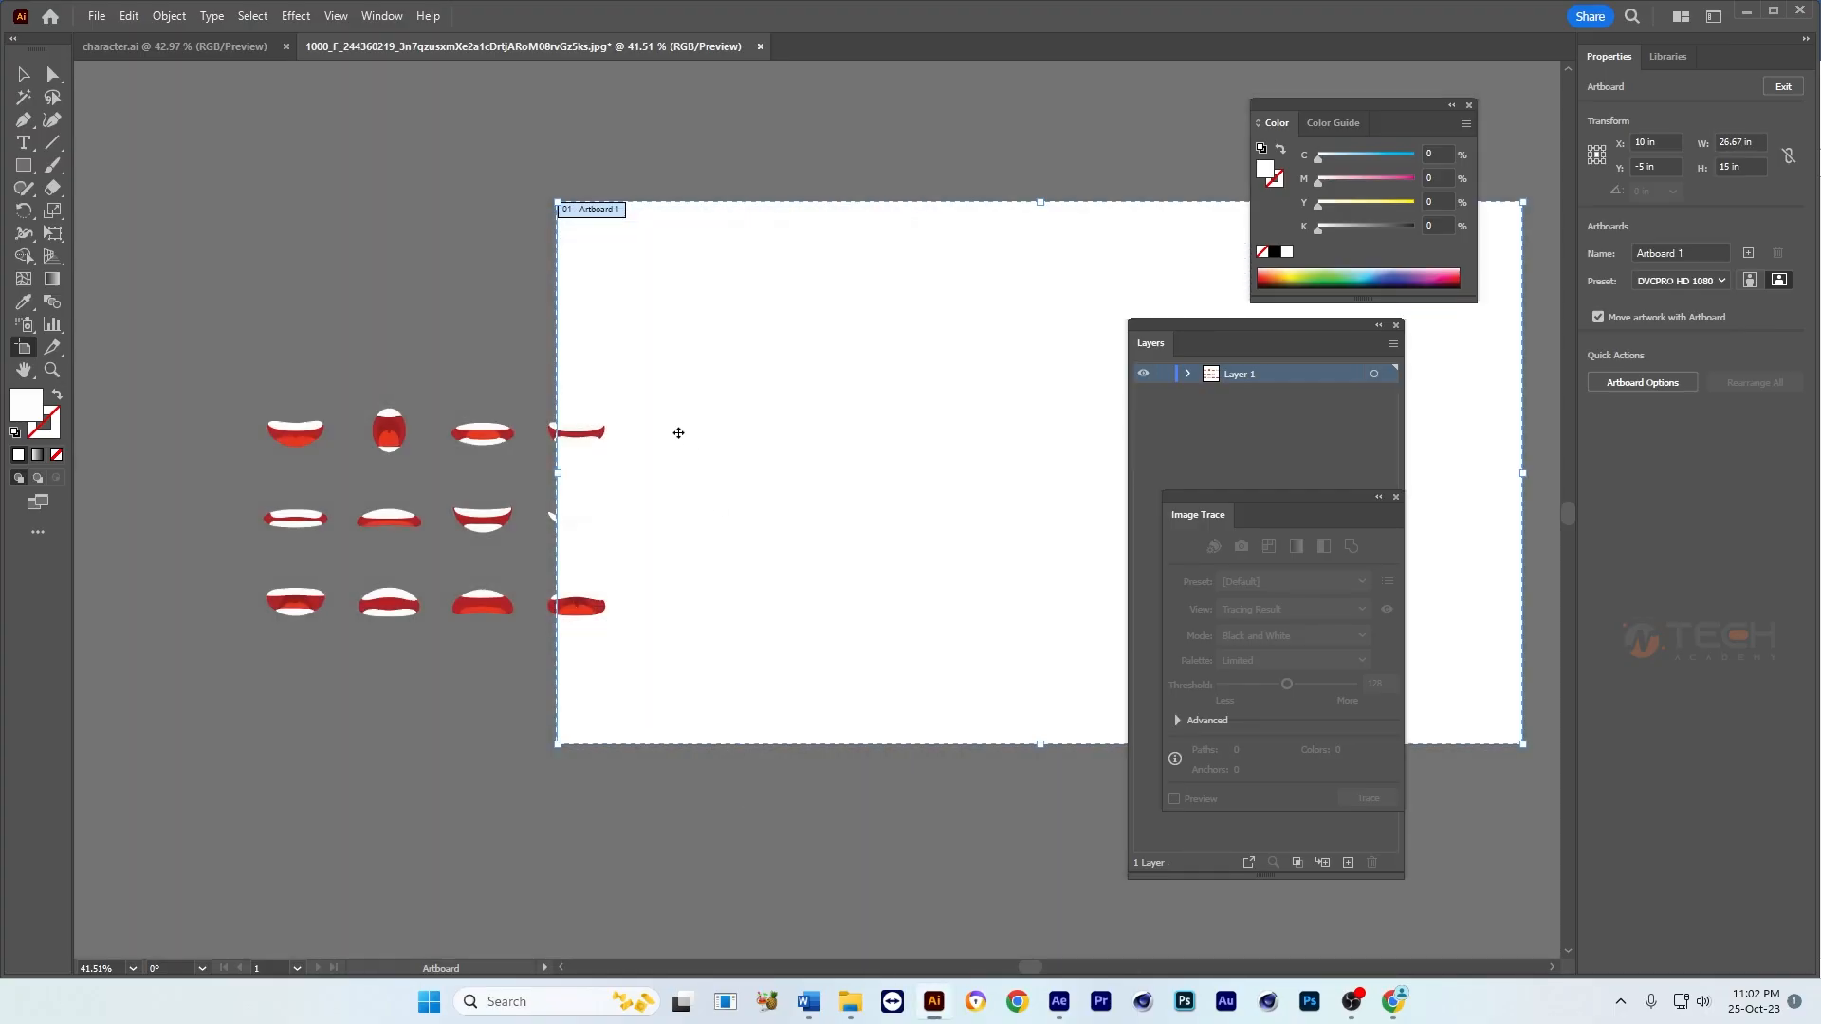
Step: Enlarge all twelve mouths together to about 28 in wide
key(v)
drag(679, 535, 604, 555)
drag(742, 405, 365, 673)
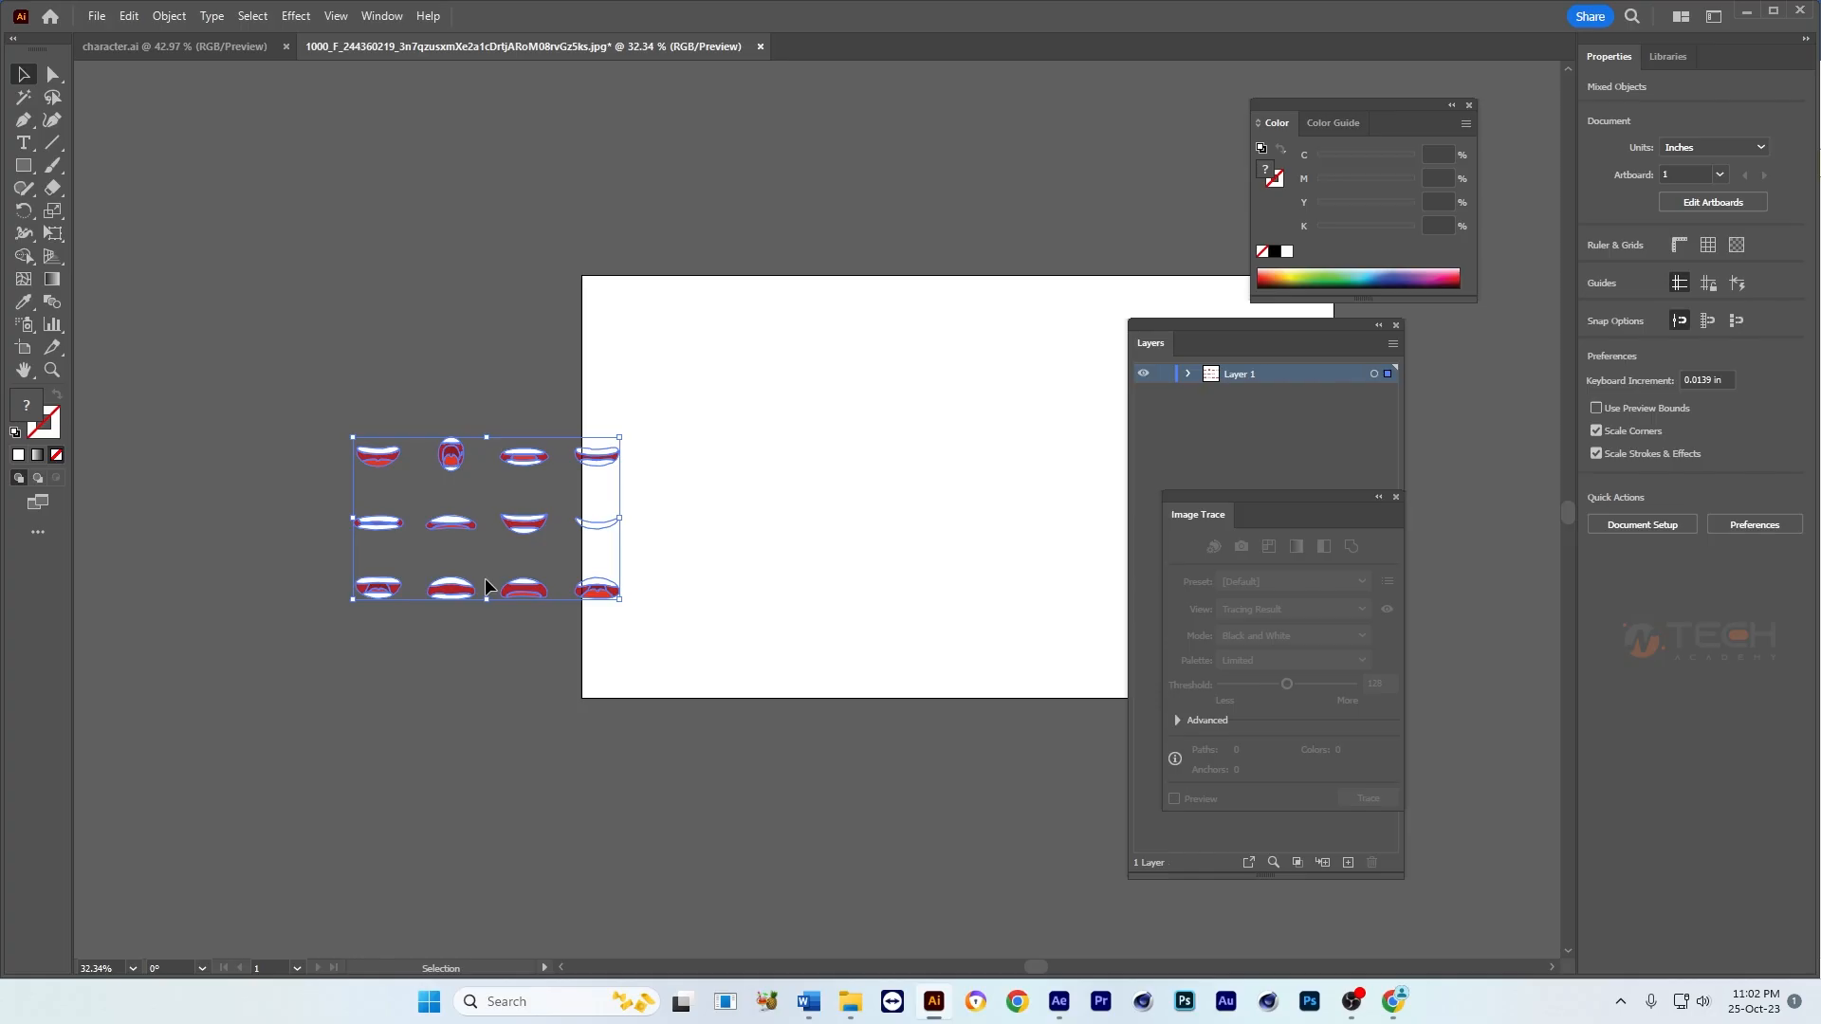
drag(525, 589, 406, 543)
drag(501, 470, 813, 474)
drag(996, 465, 1069, 465)
click(866, 378)
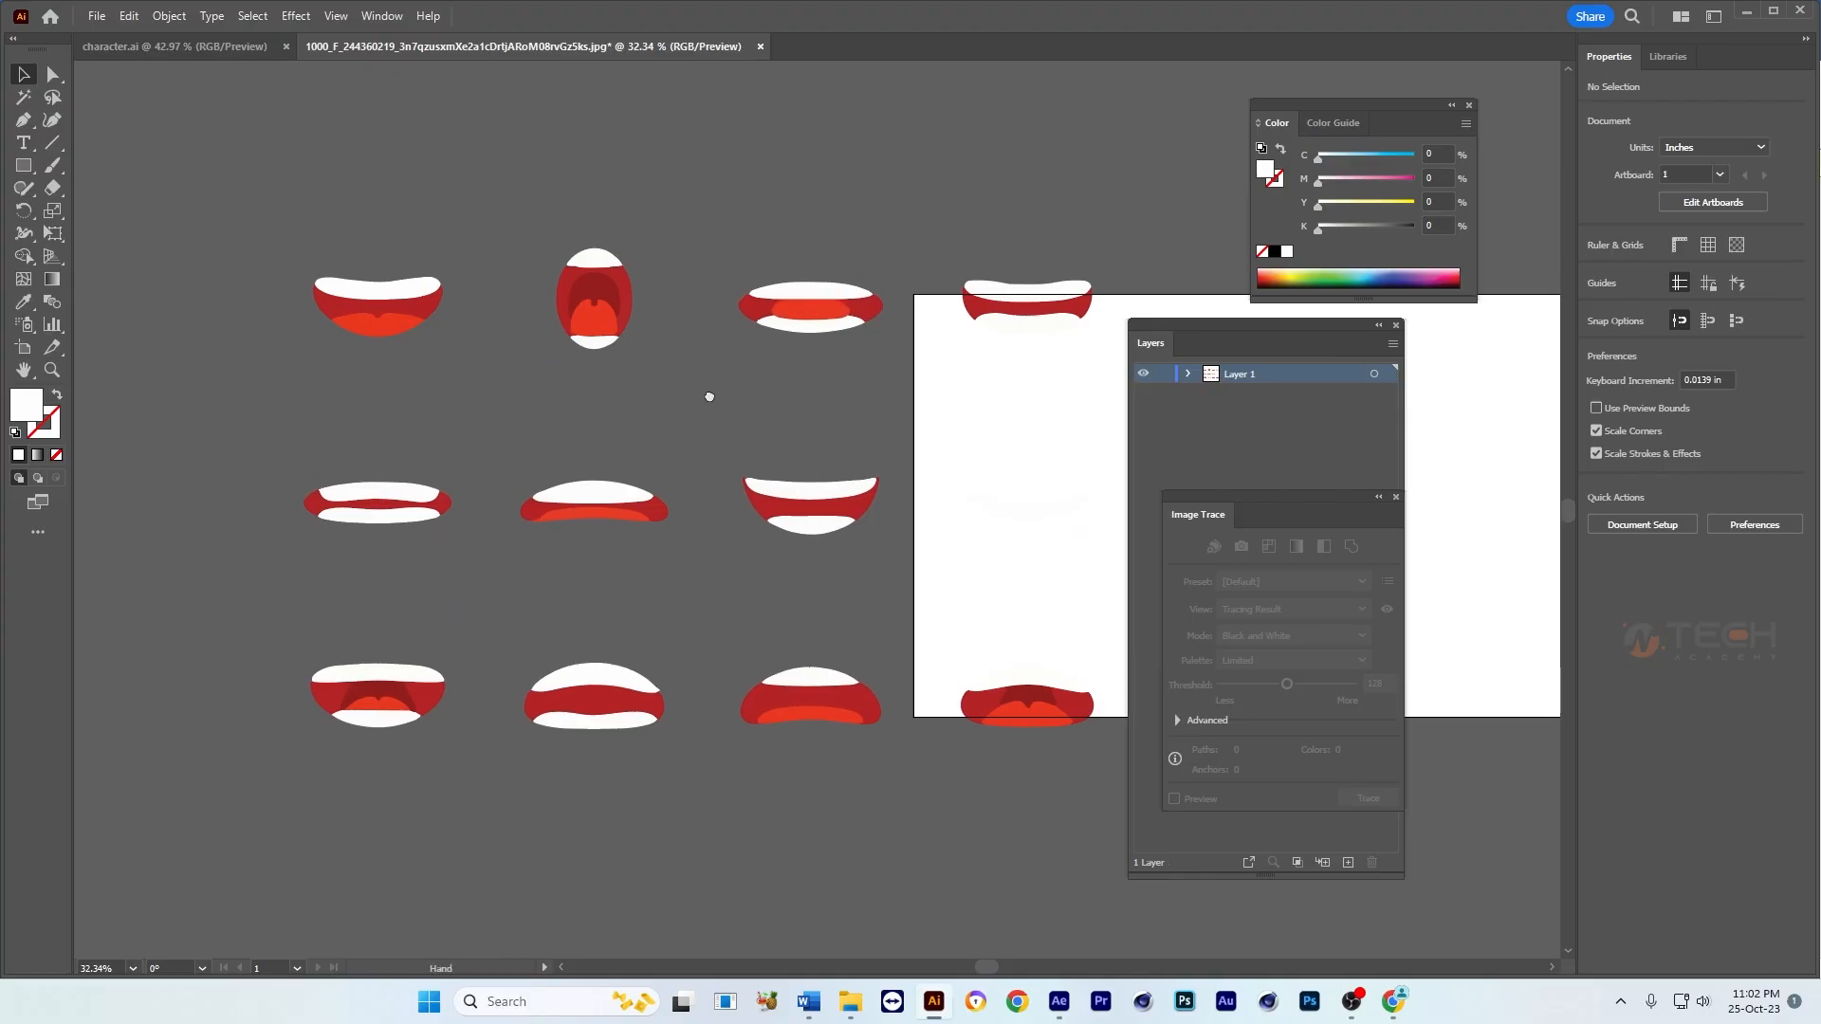
Step: Move the enlarged mouths farther left until they are completely clear of the artboard
key(Tab)
drag(501, 713, 1134, 764)
drag(933, 716, 756, 723)
key(space)
key(Tab)
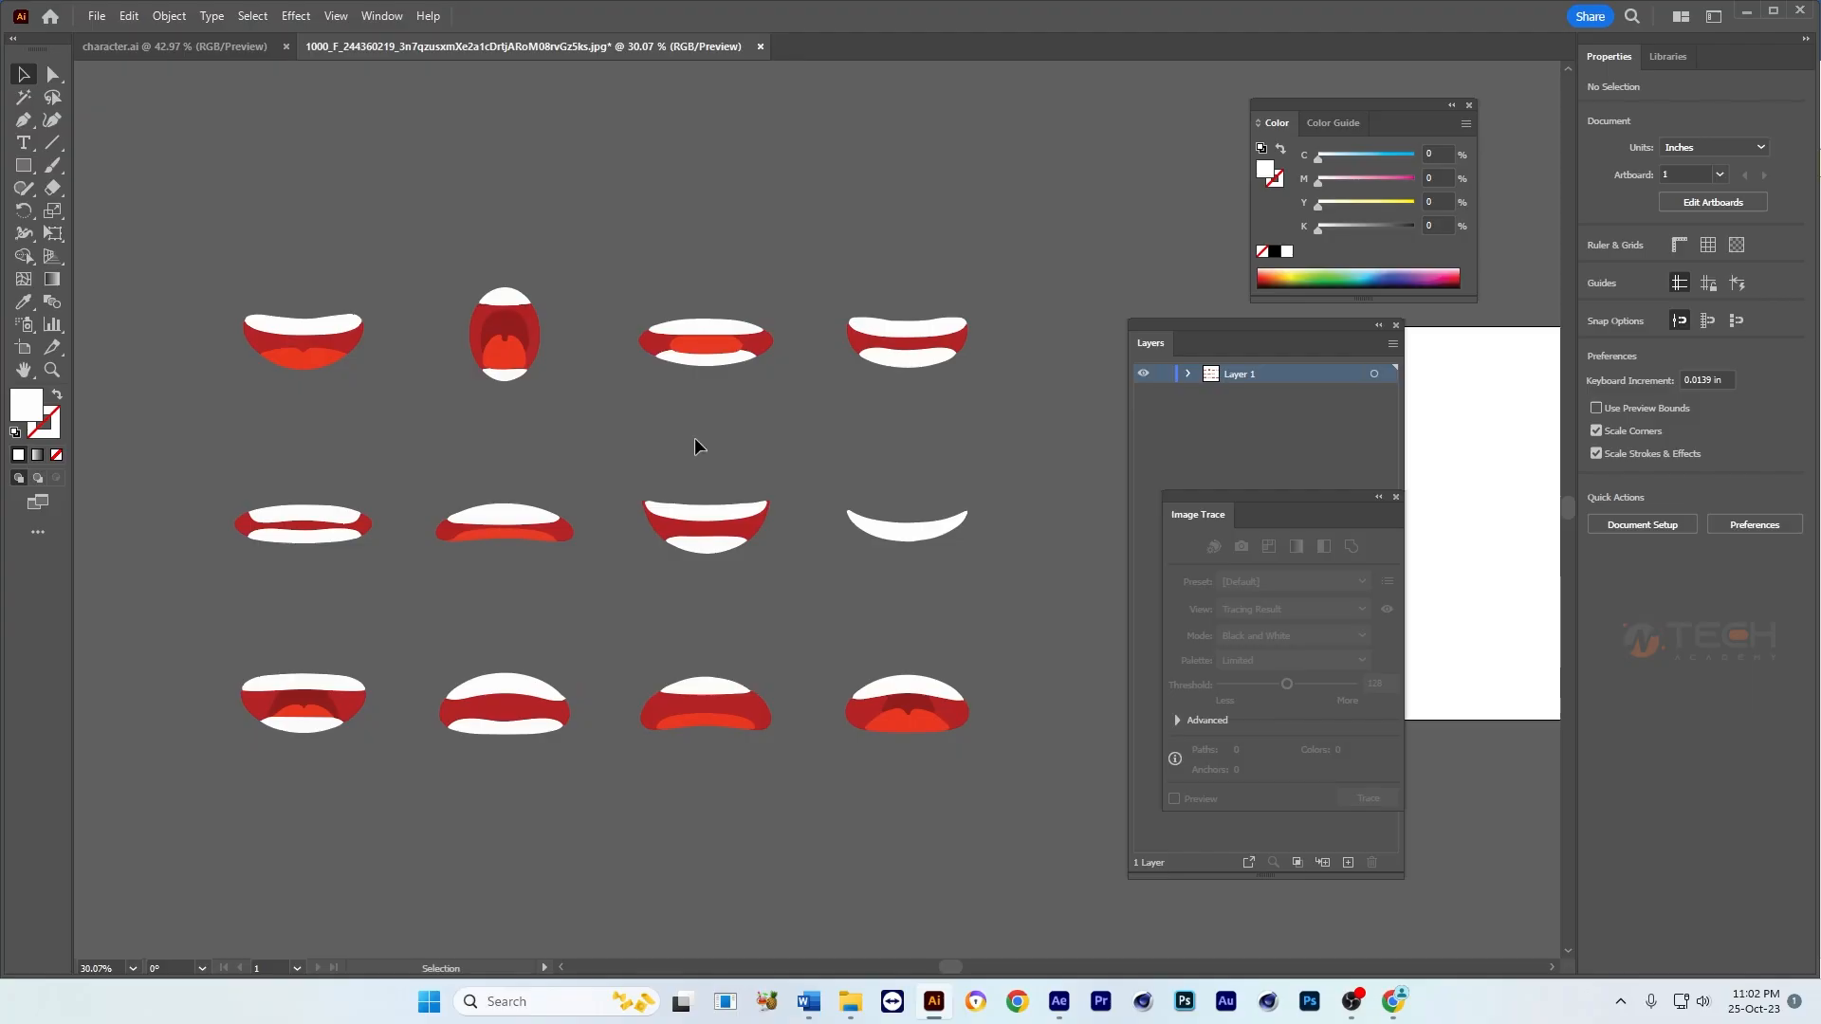
Step: Stack all twelve mouths on one another by aligning their horizontal centres and their top edges
key(ctrl+a)
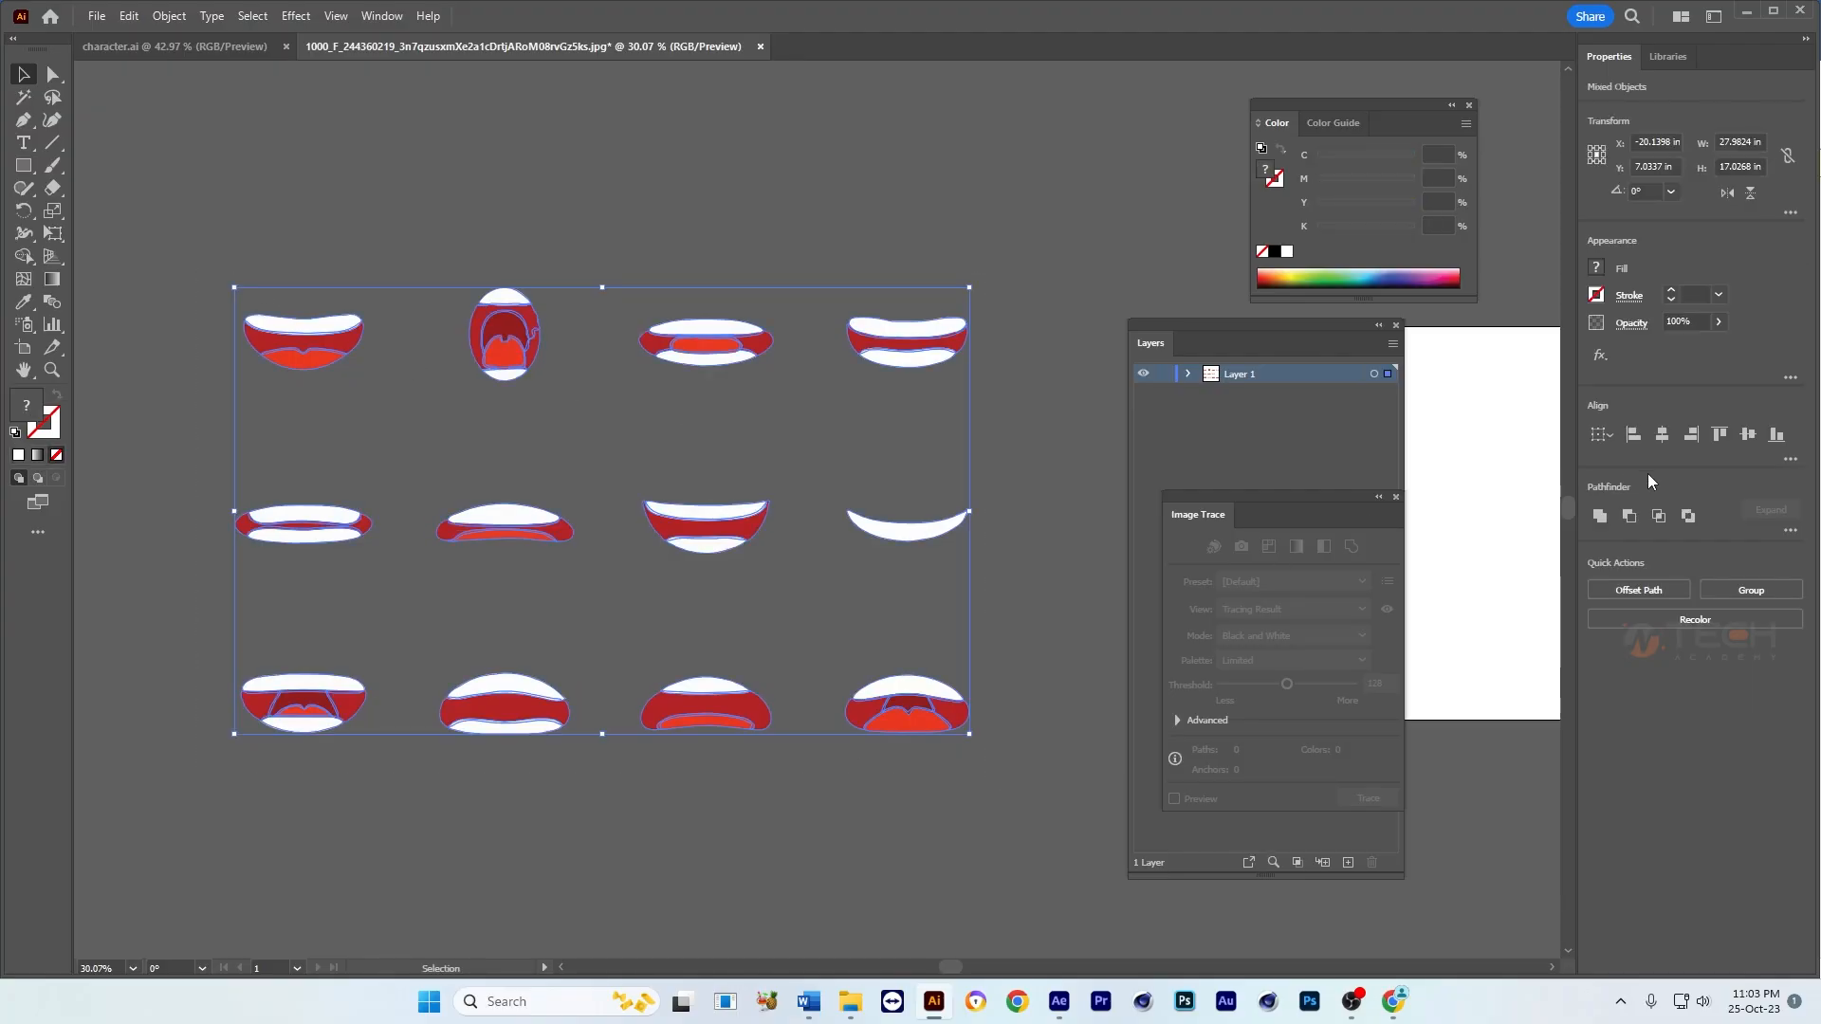
click(1633, 435)
click(1662, 436)
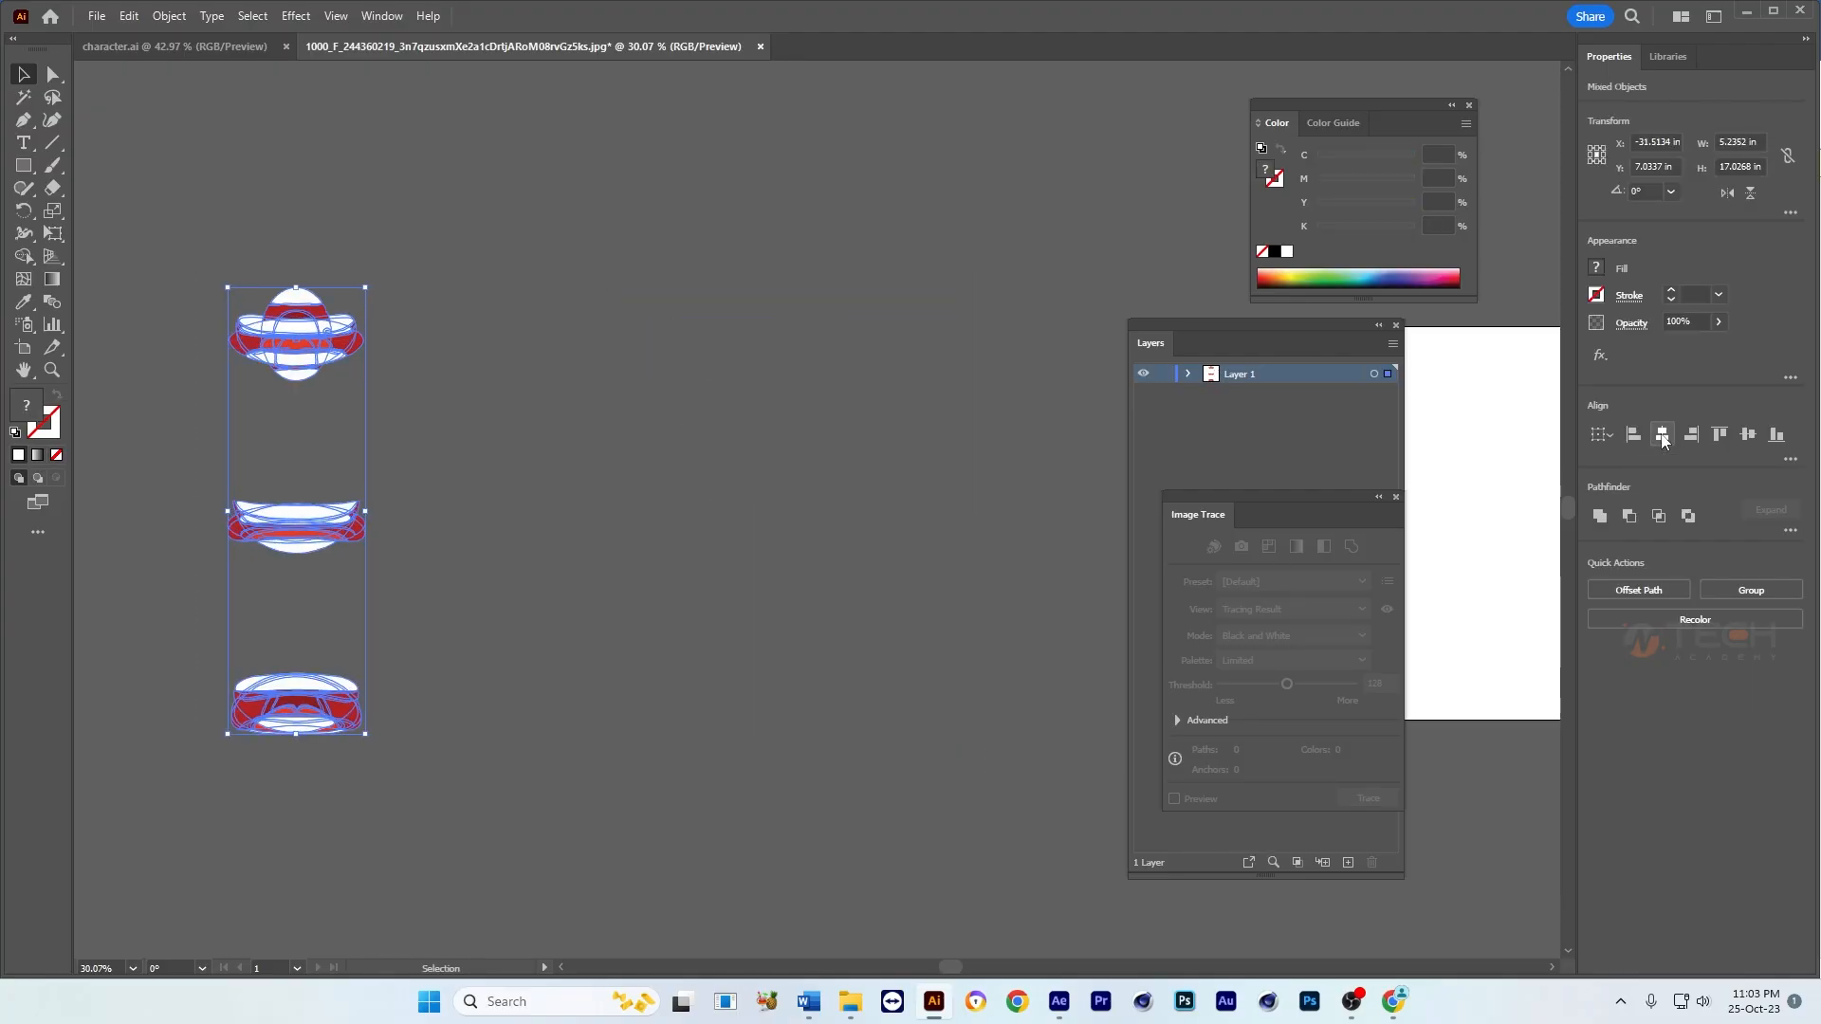
click(1720, 436)
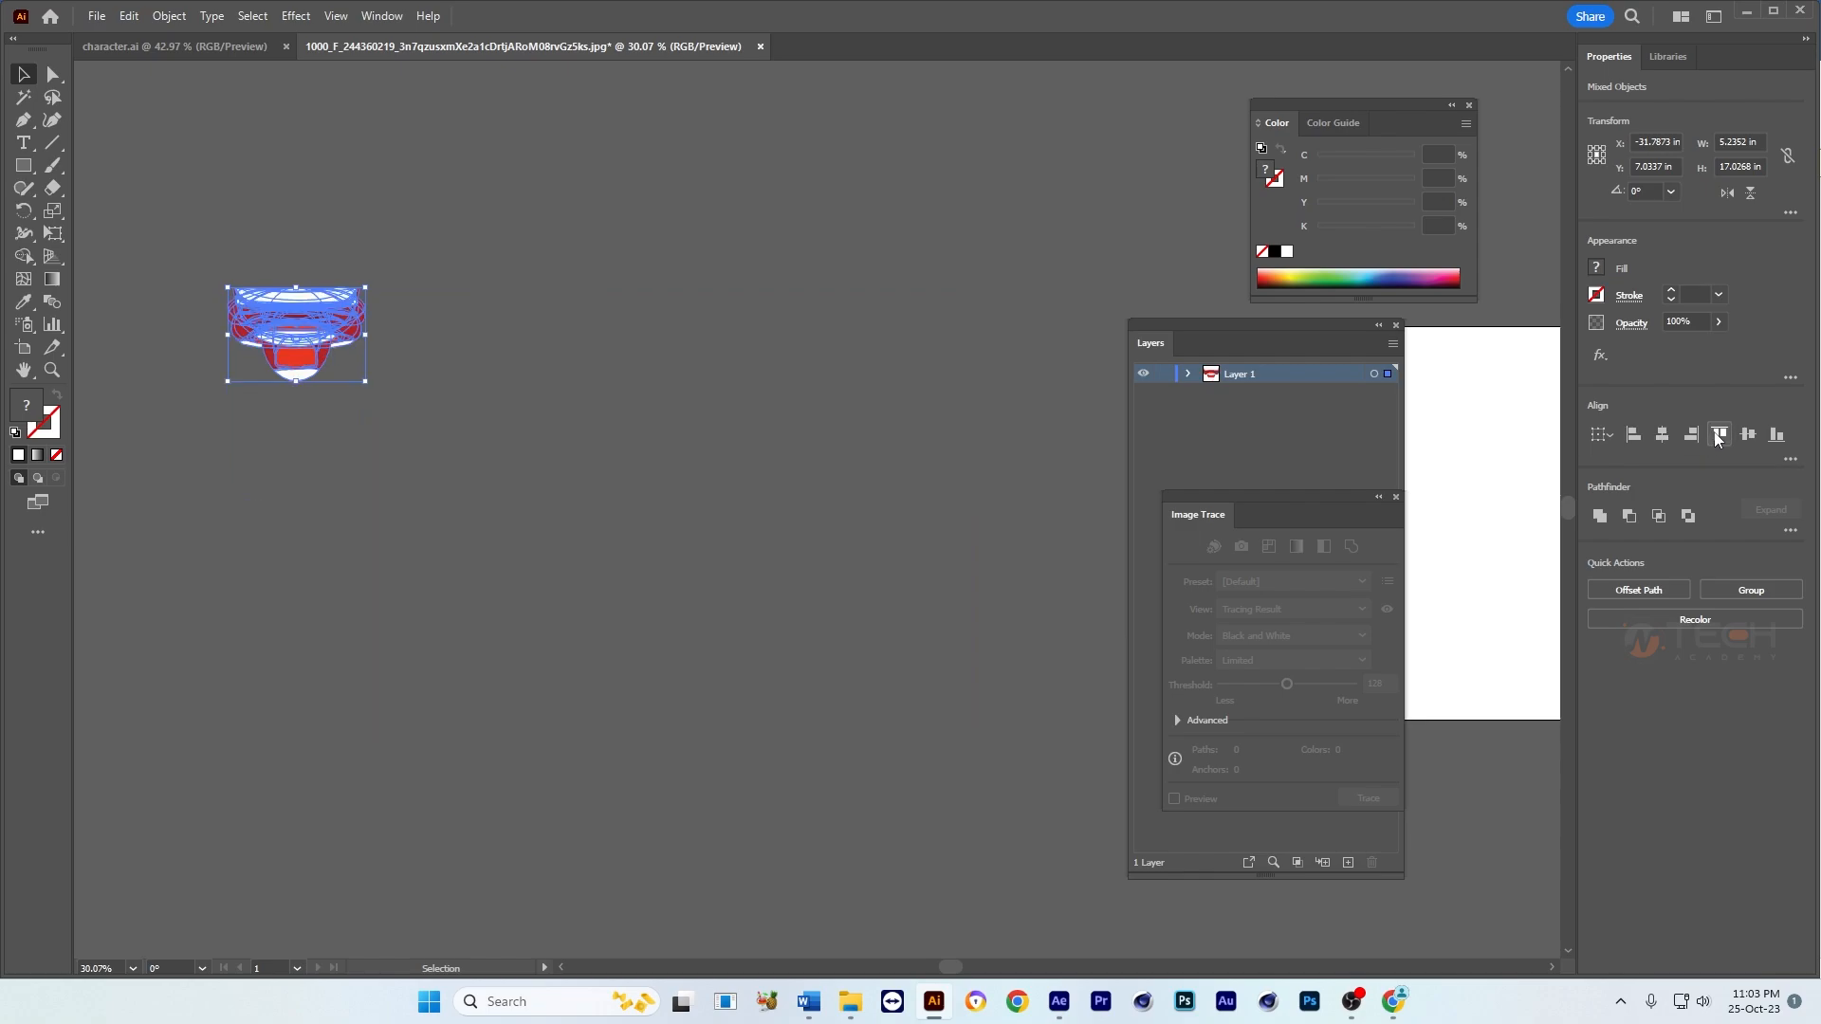
click(821, 431)
Step: Move the stacked mouths to the middle of the artboard and enlarge them to about 15.9 in wide
key(Tab)
click(237, 342)
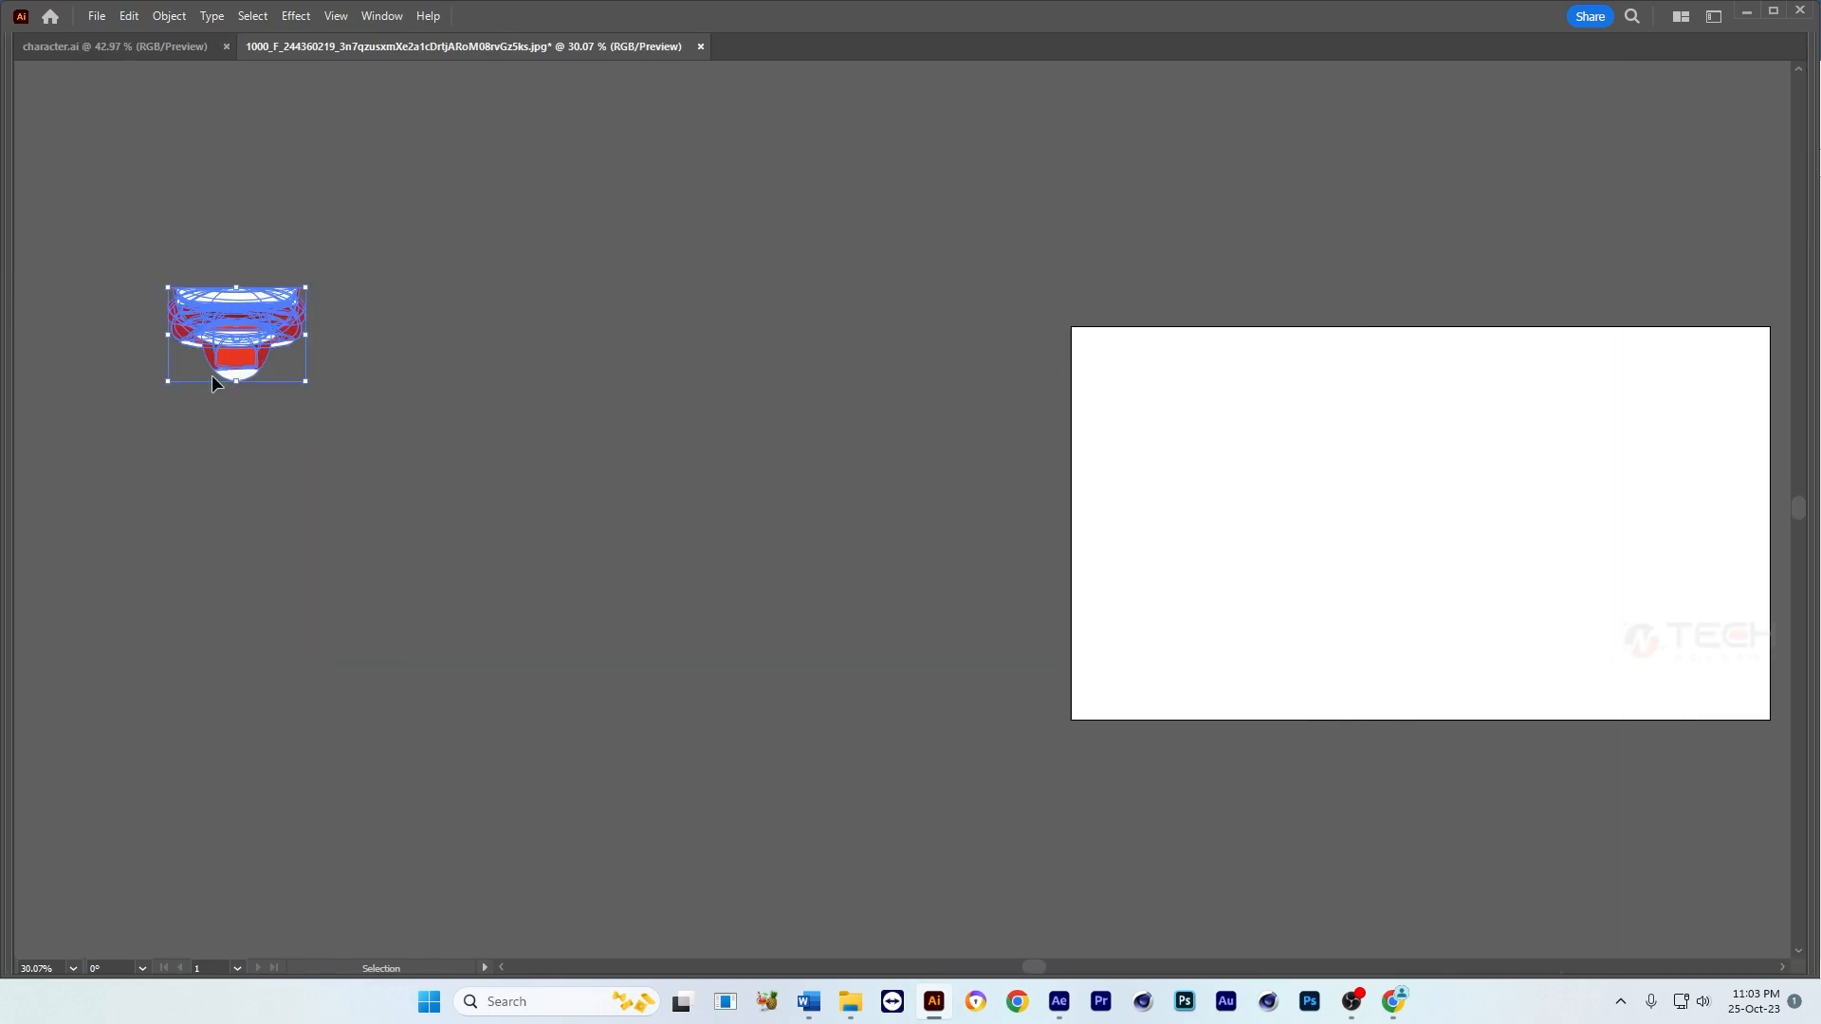
drag(237, 341, 998, 480)
drag(823, 457, 811, 486)
key(Tab)
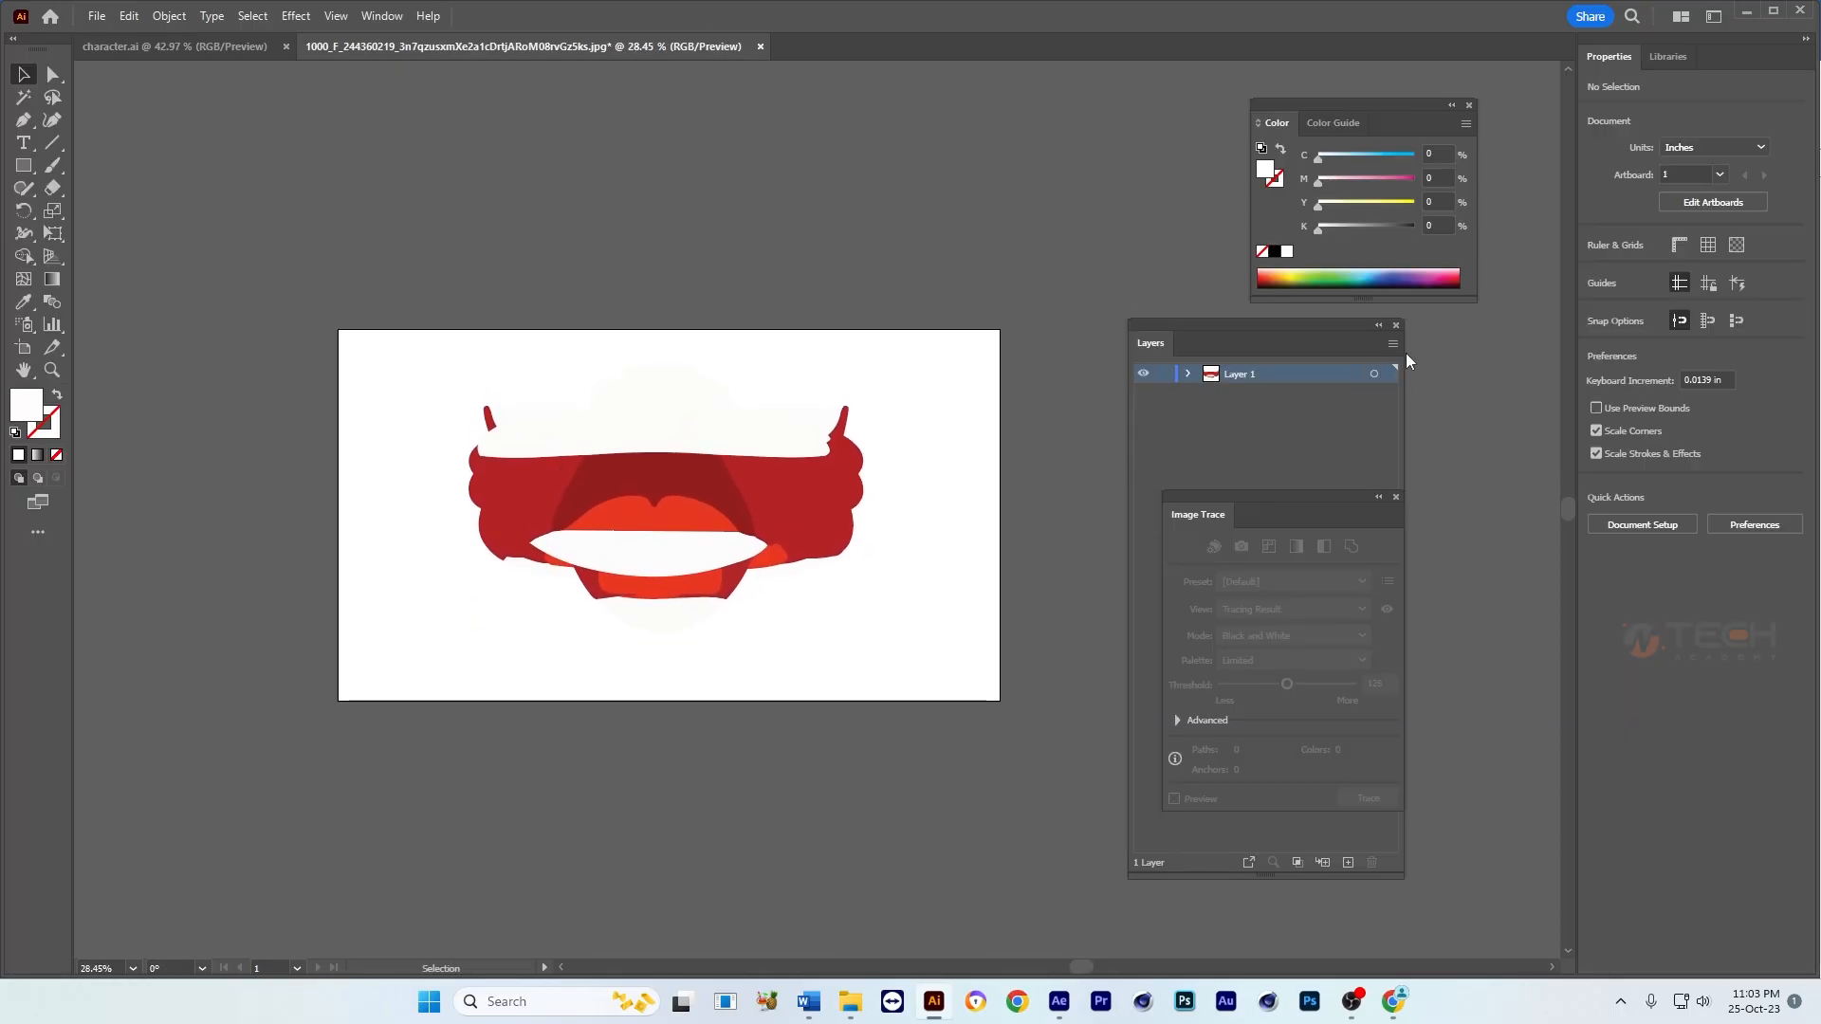
Step: Release the mouths to separate layers as a sequence and move these layers out of Layer 1
click(1394, 345)
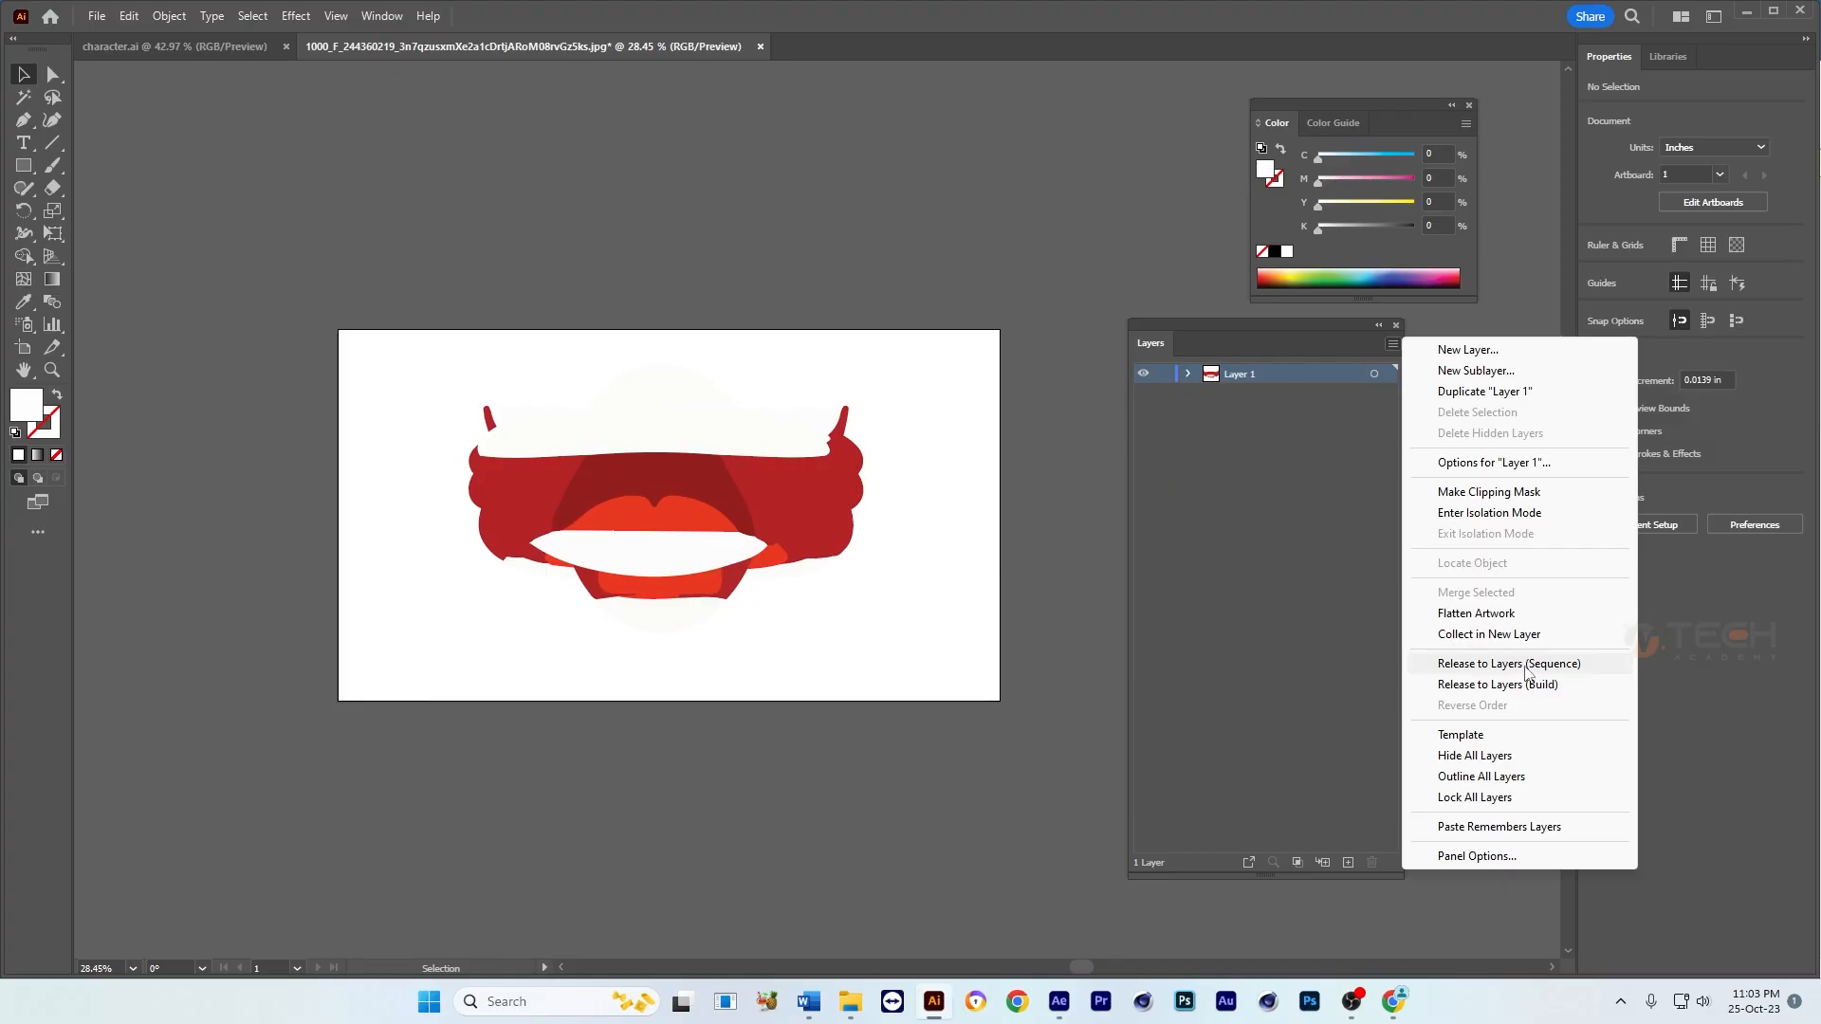
click(1529, 666)
shift+click(1269, 395)
drag(1269, 395, 1294, 370)
Step: Delete the empty Layer 1 and make Layer 13 the active layer
click(1261, 613)
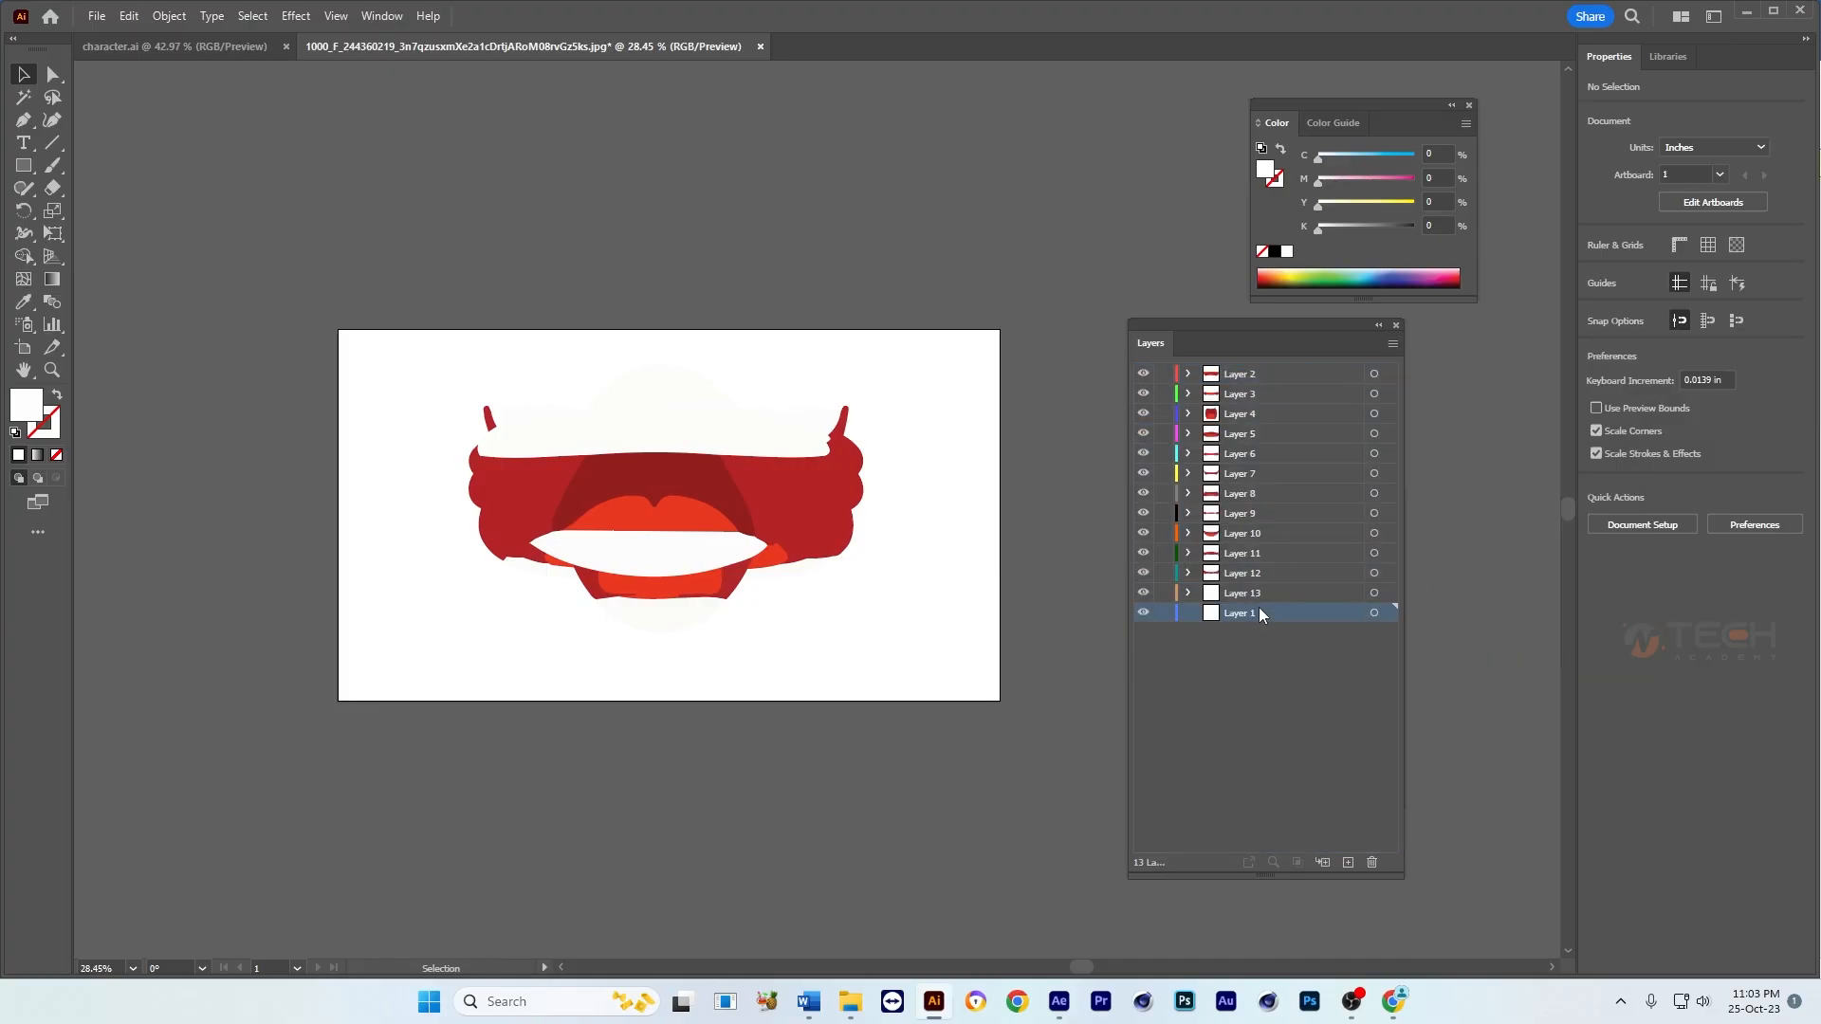
click(1373, 859)
click(1242, 596)
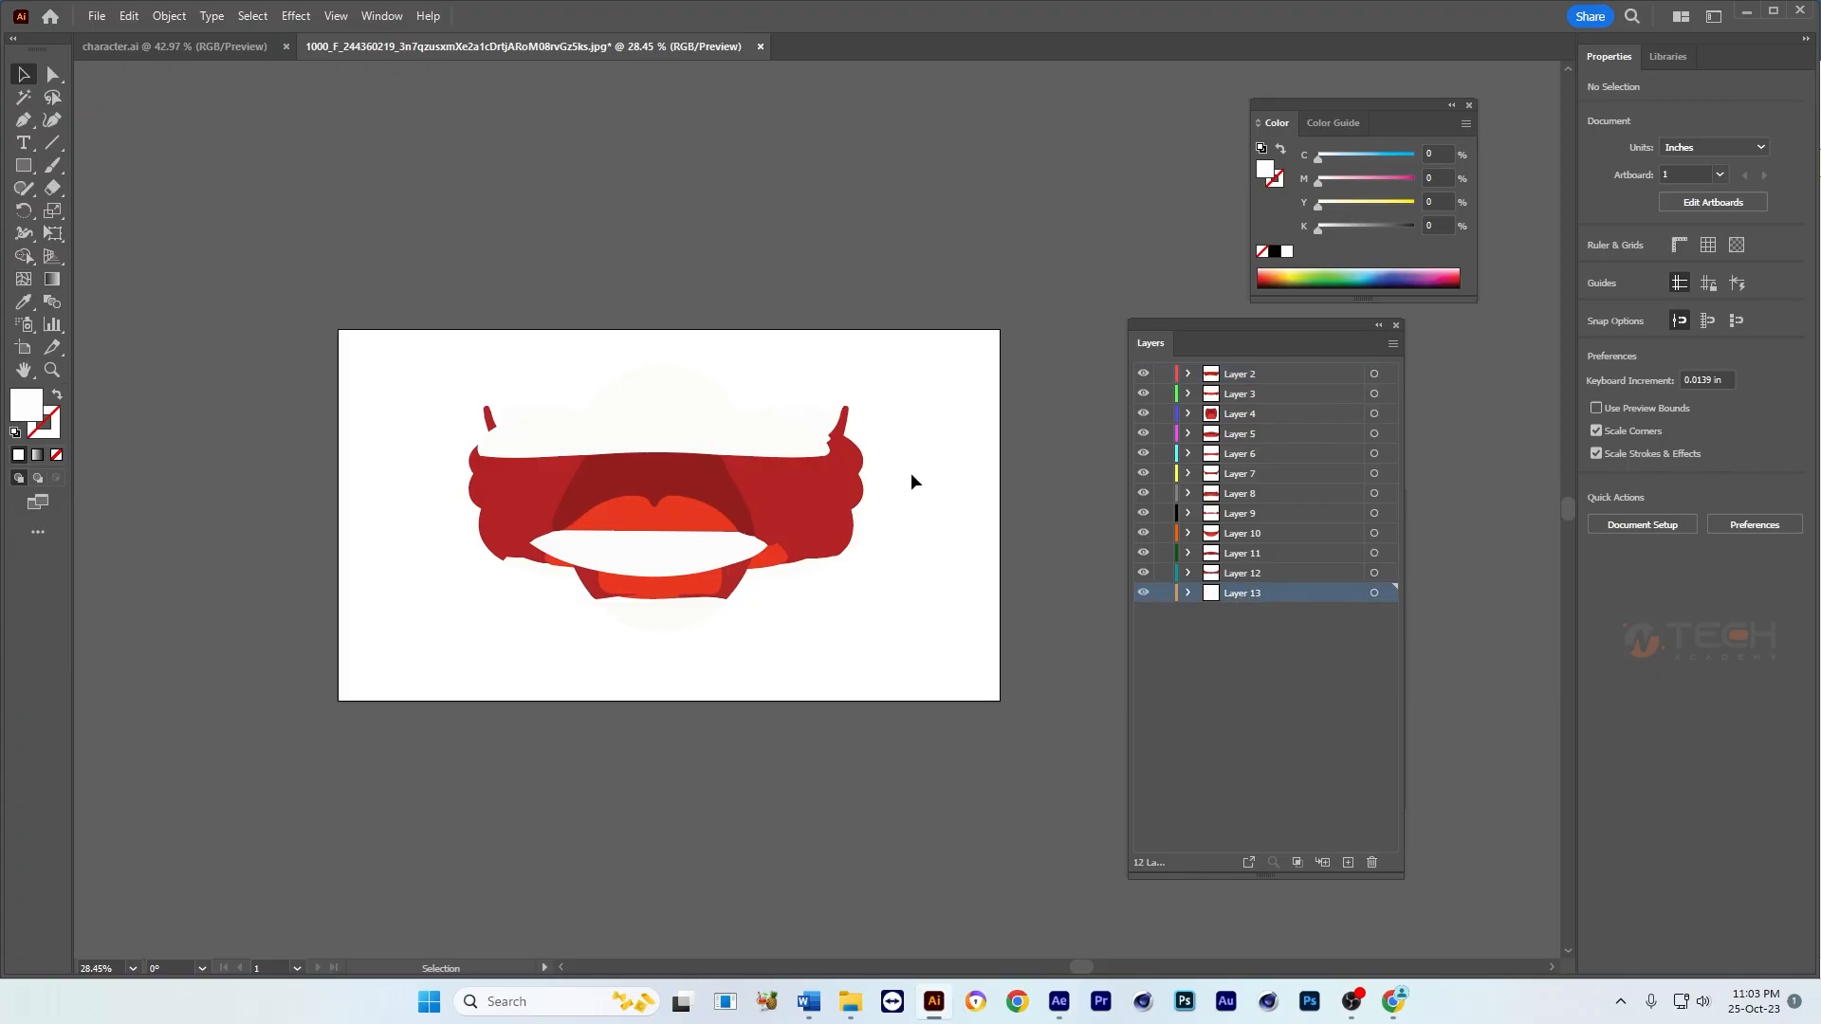
Step: Try moving the whole stack of mouths above the artboard and undo the move
drag(921, 361, 562, 607)
drag(730, 497, 703, 289)
drag(815, 243, 841, 133)
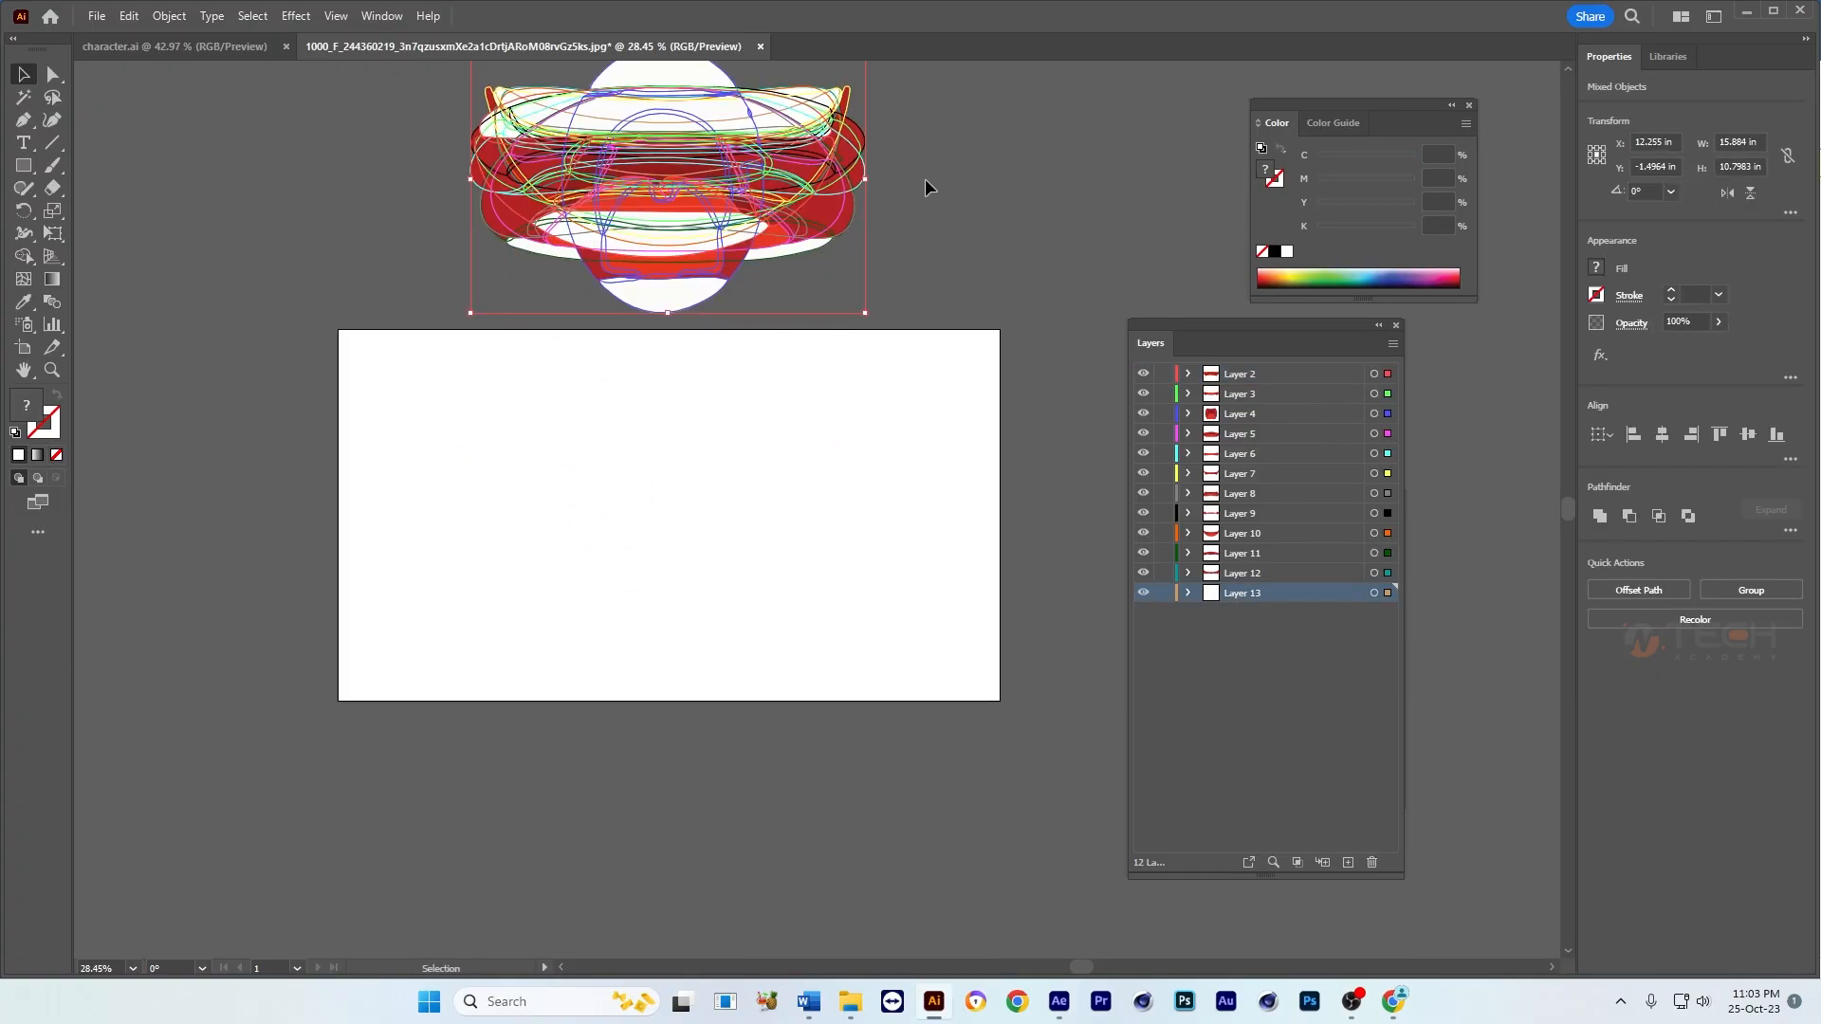
click(928, 186)
drag(1033, 386, 1097, 686)
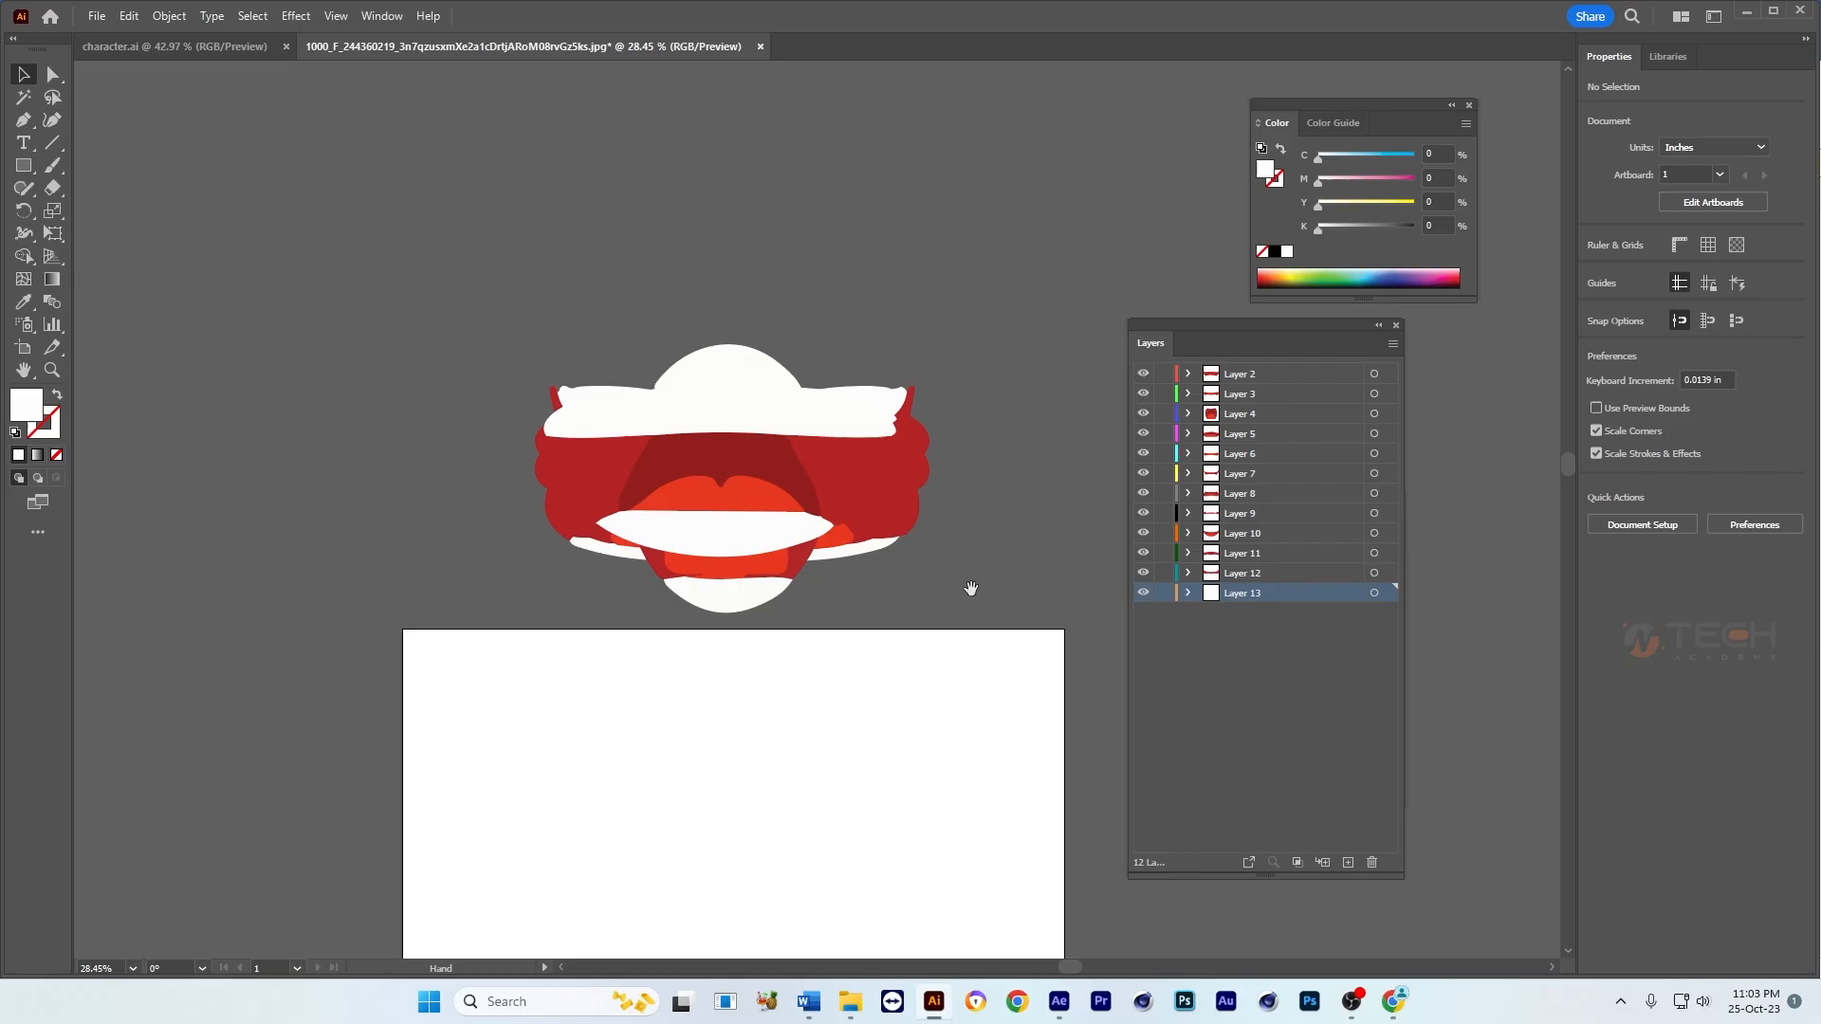
scroll(861, 500, down, 3)
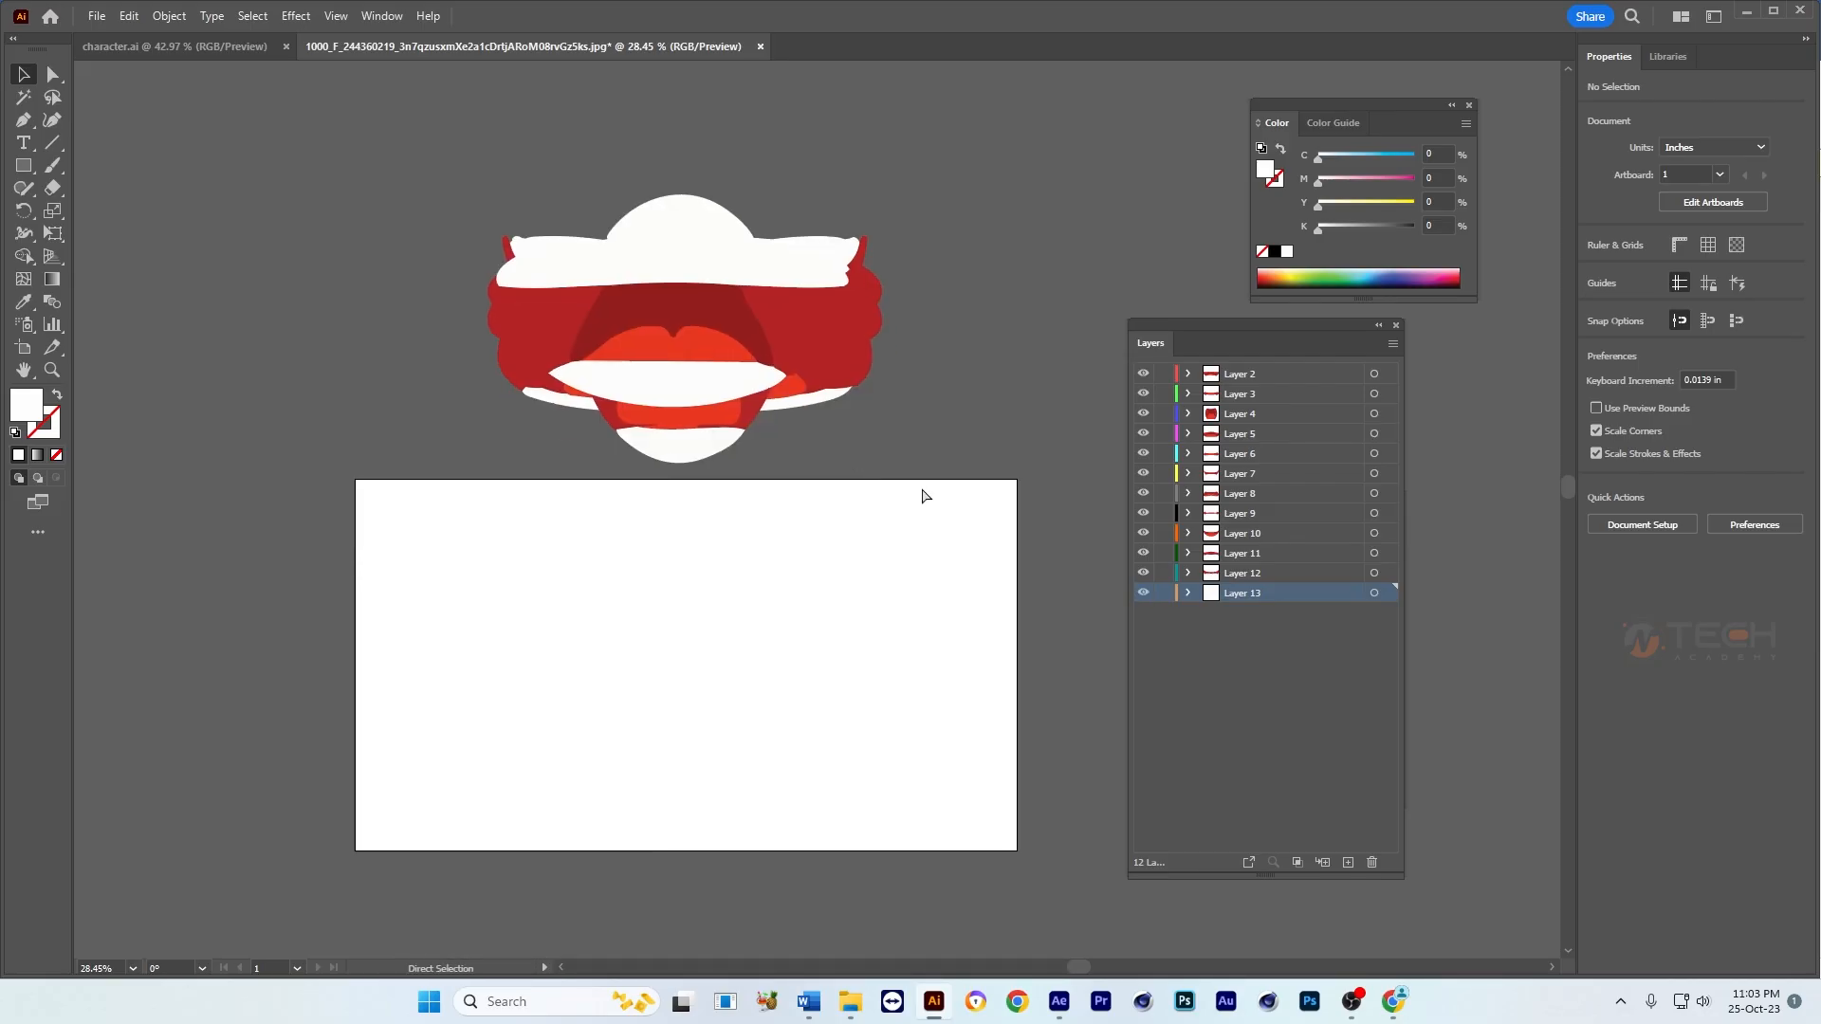
key(ctrl+z)
key(ctrl+z)
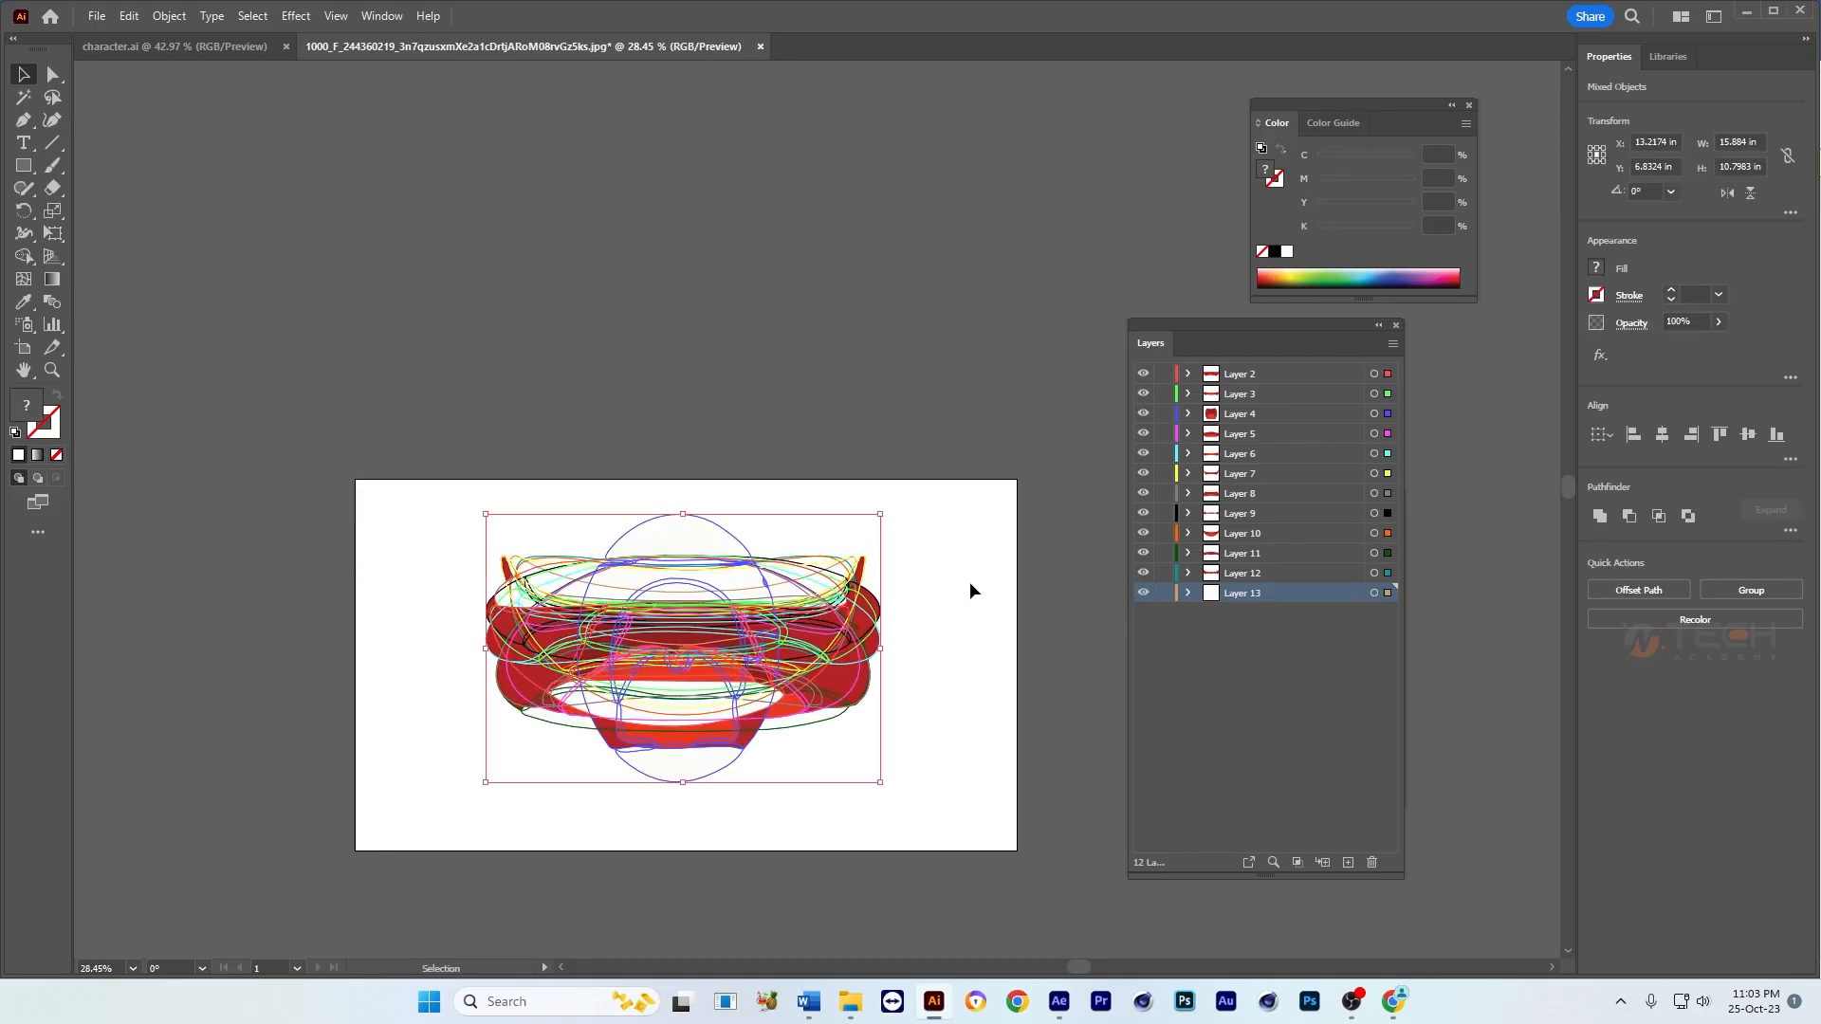
click(972, 587)
drag(941, 640, 950, 463)
scroll(950, 462, up, 1)
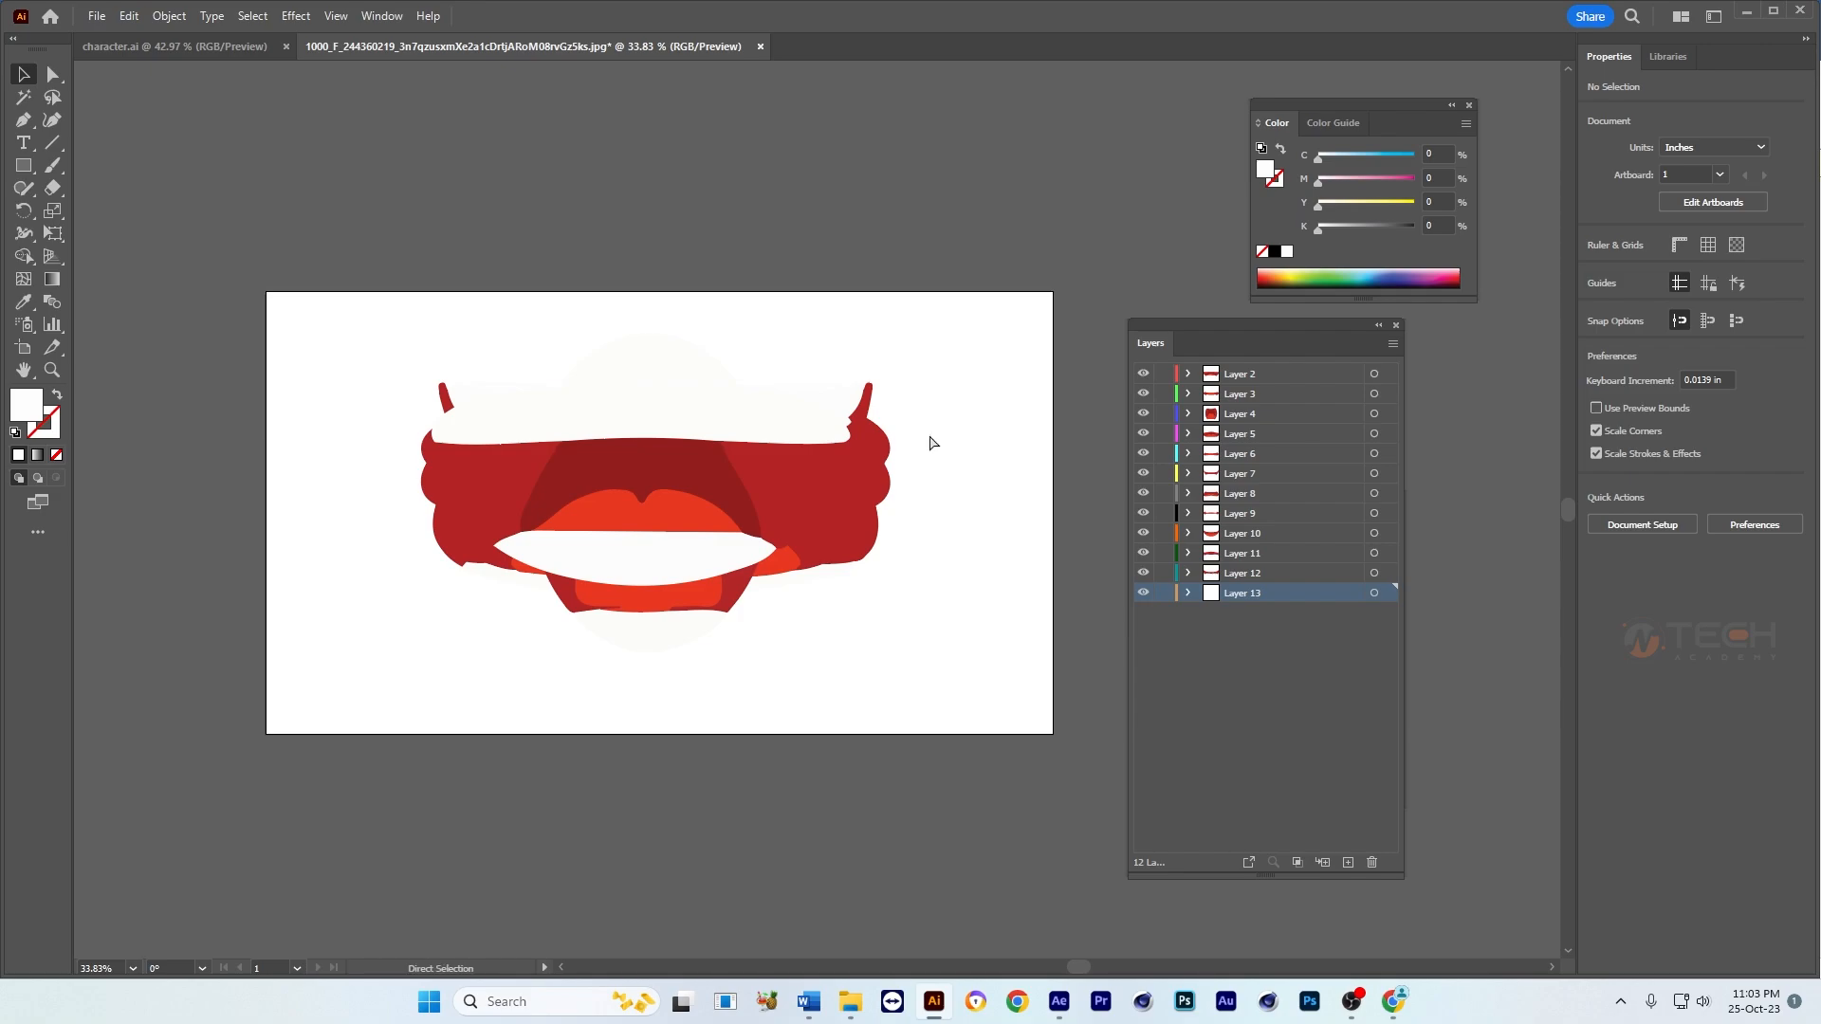
Step: Save the document on the computer as "lip sync" in the Class-14 folder, in Illustrator 2020 format
key(ctrl+s)
click(660, 674)
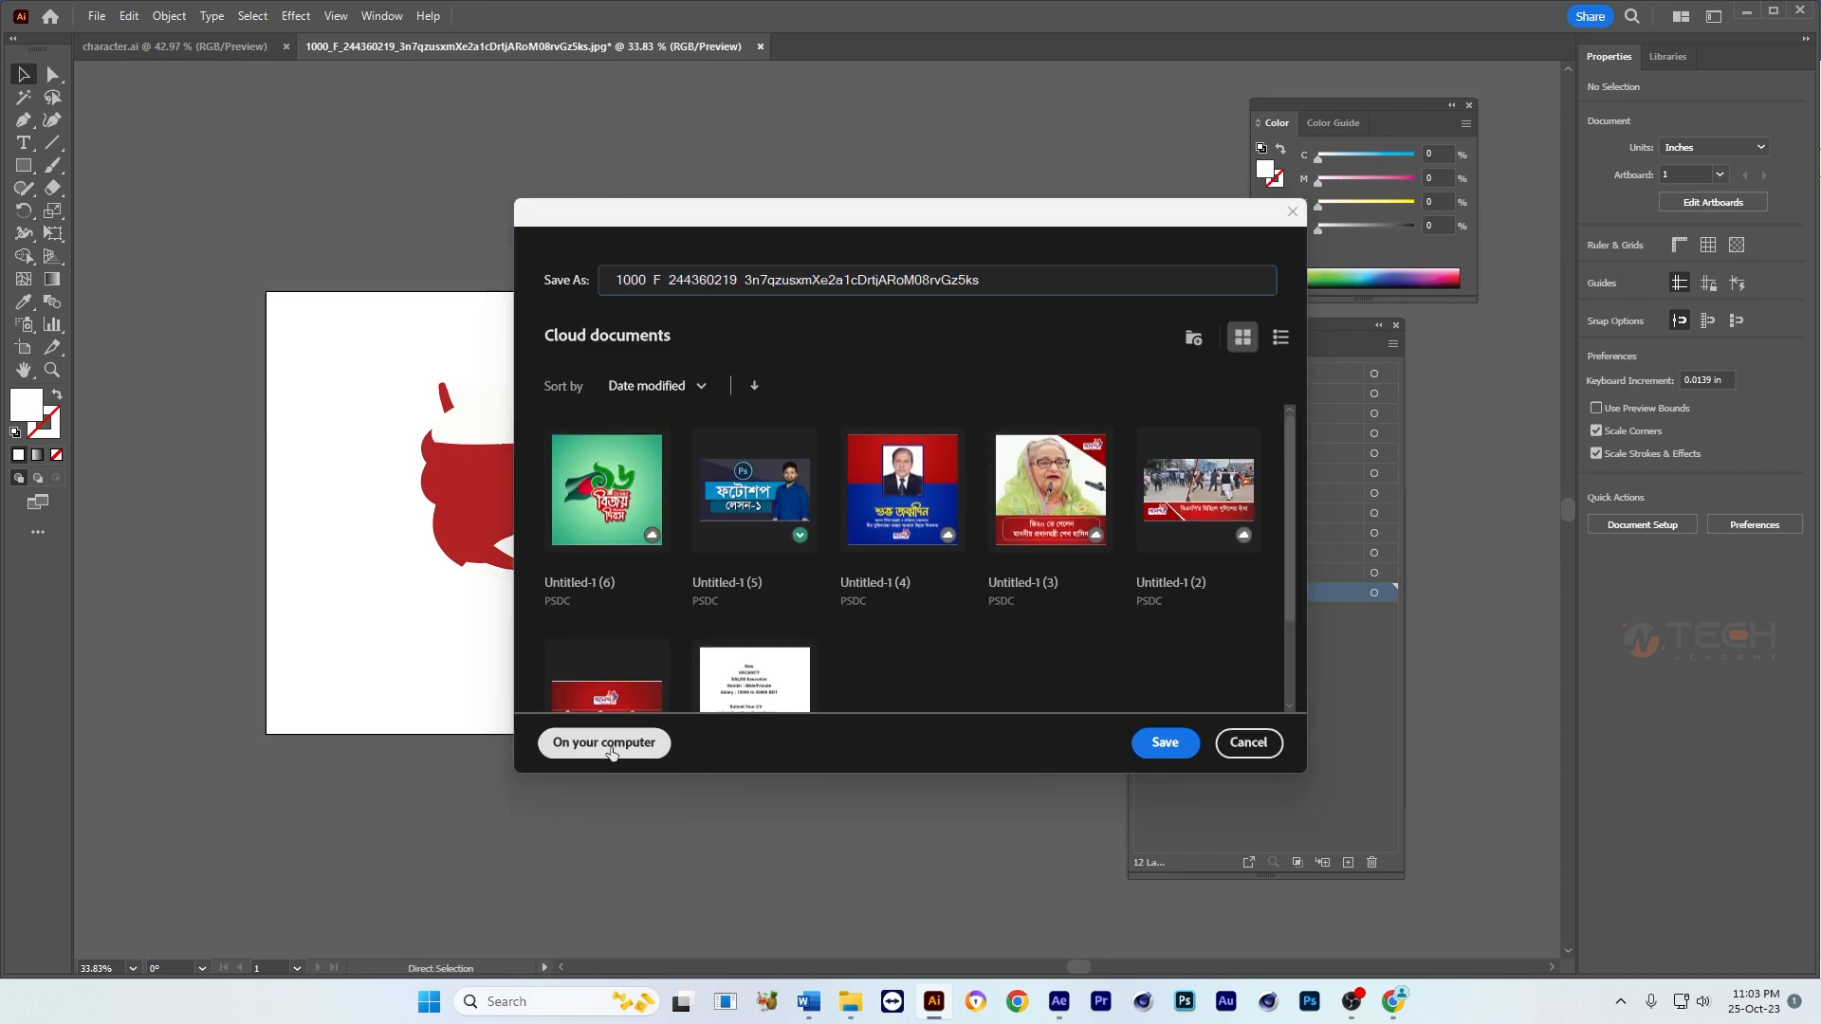
click(609, 744)
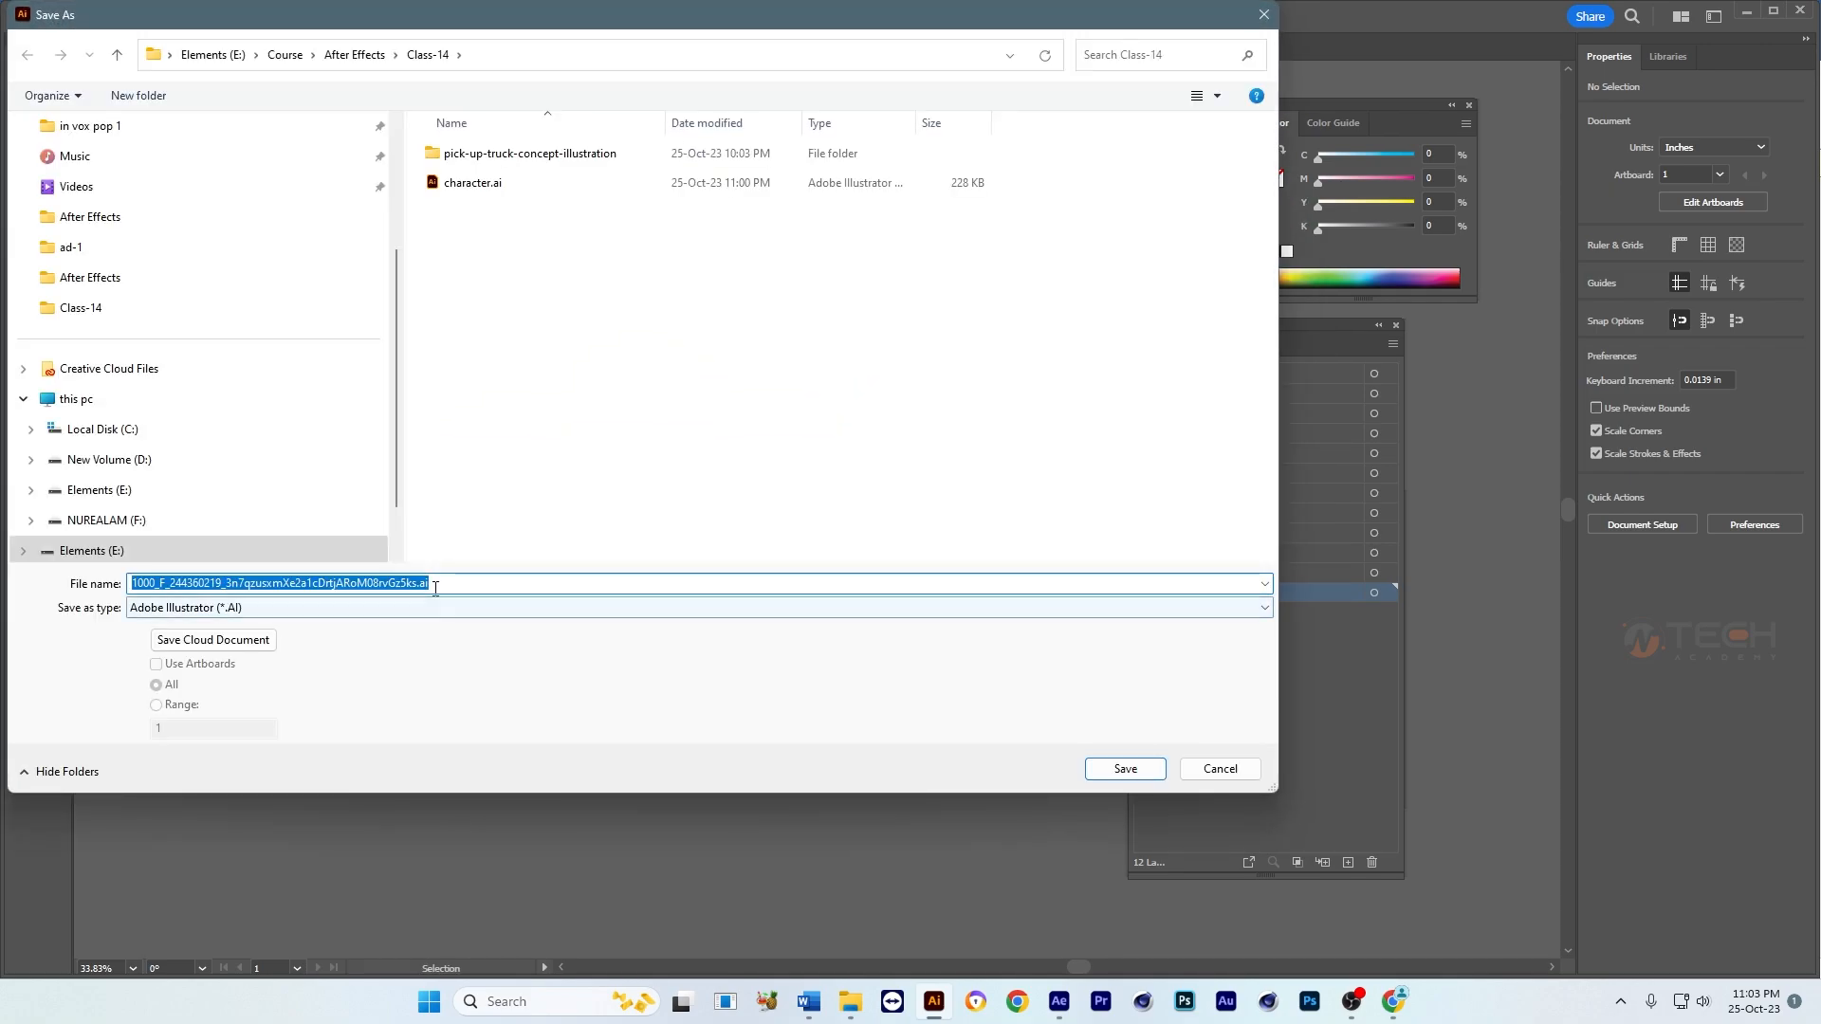
text(lip sync)
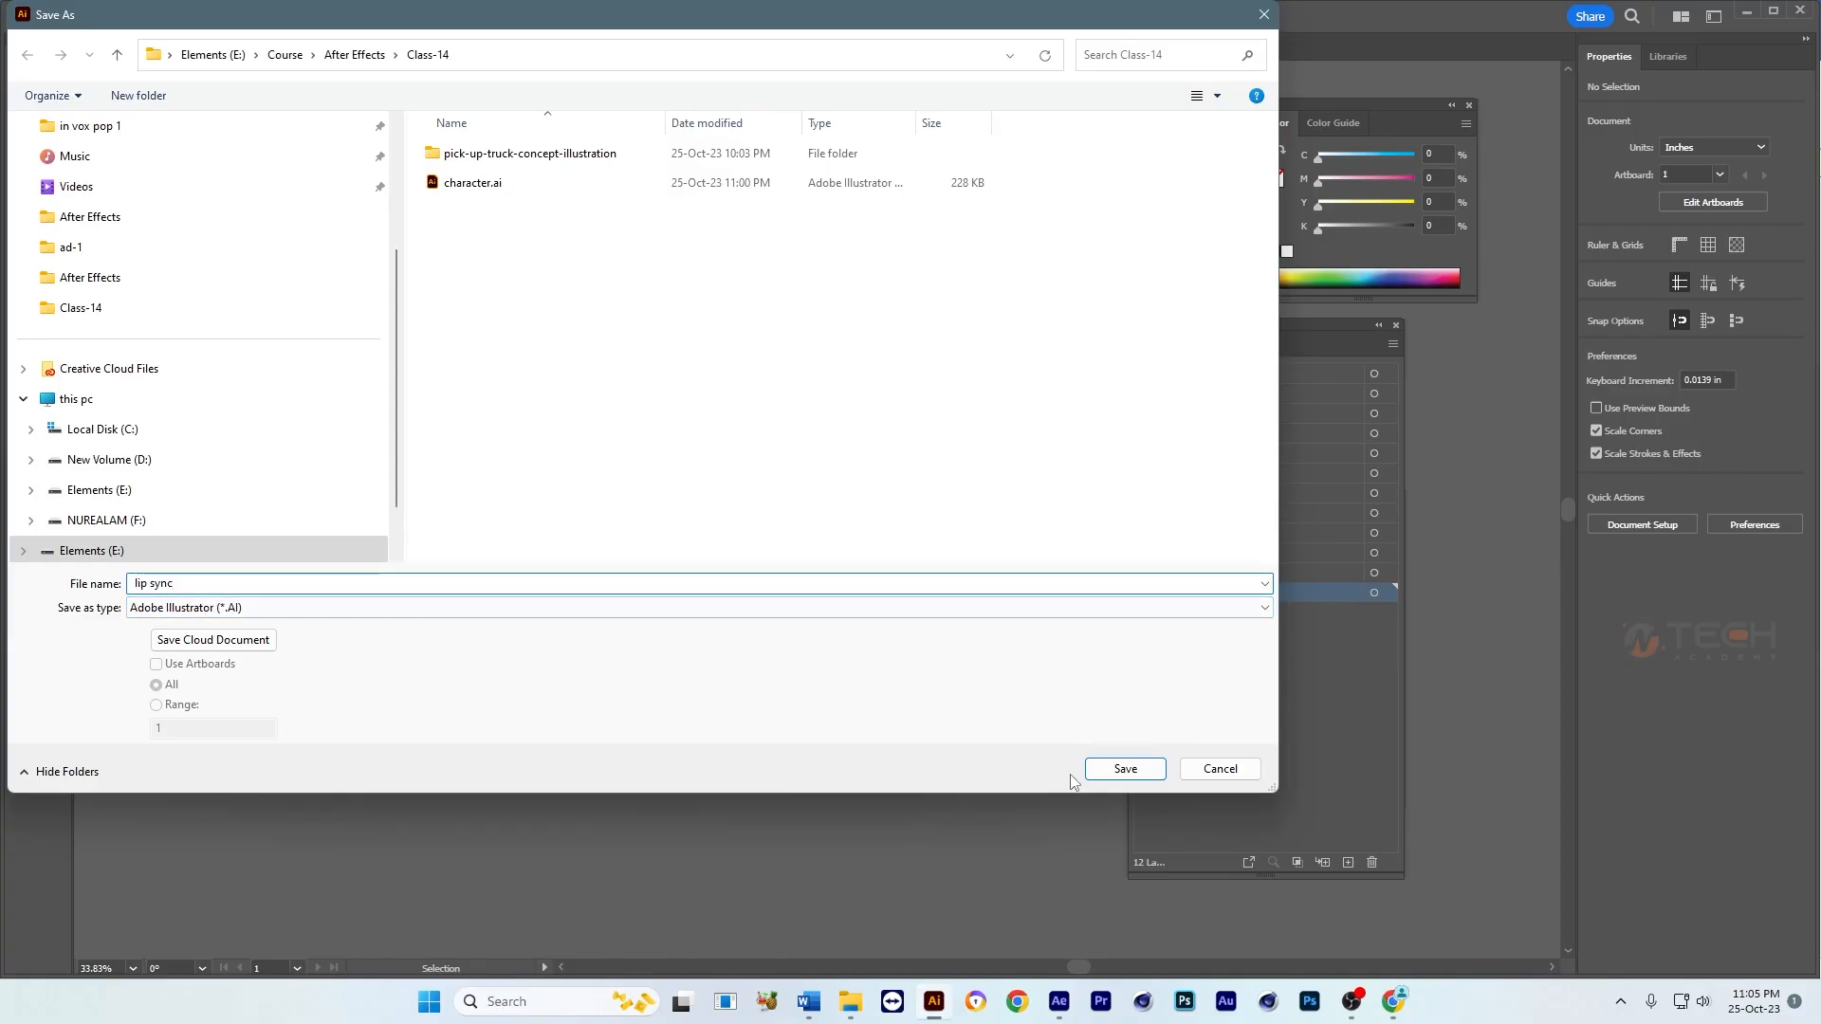
click(1132, 771)
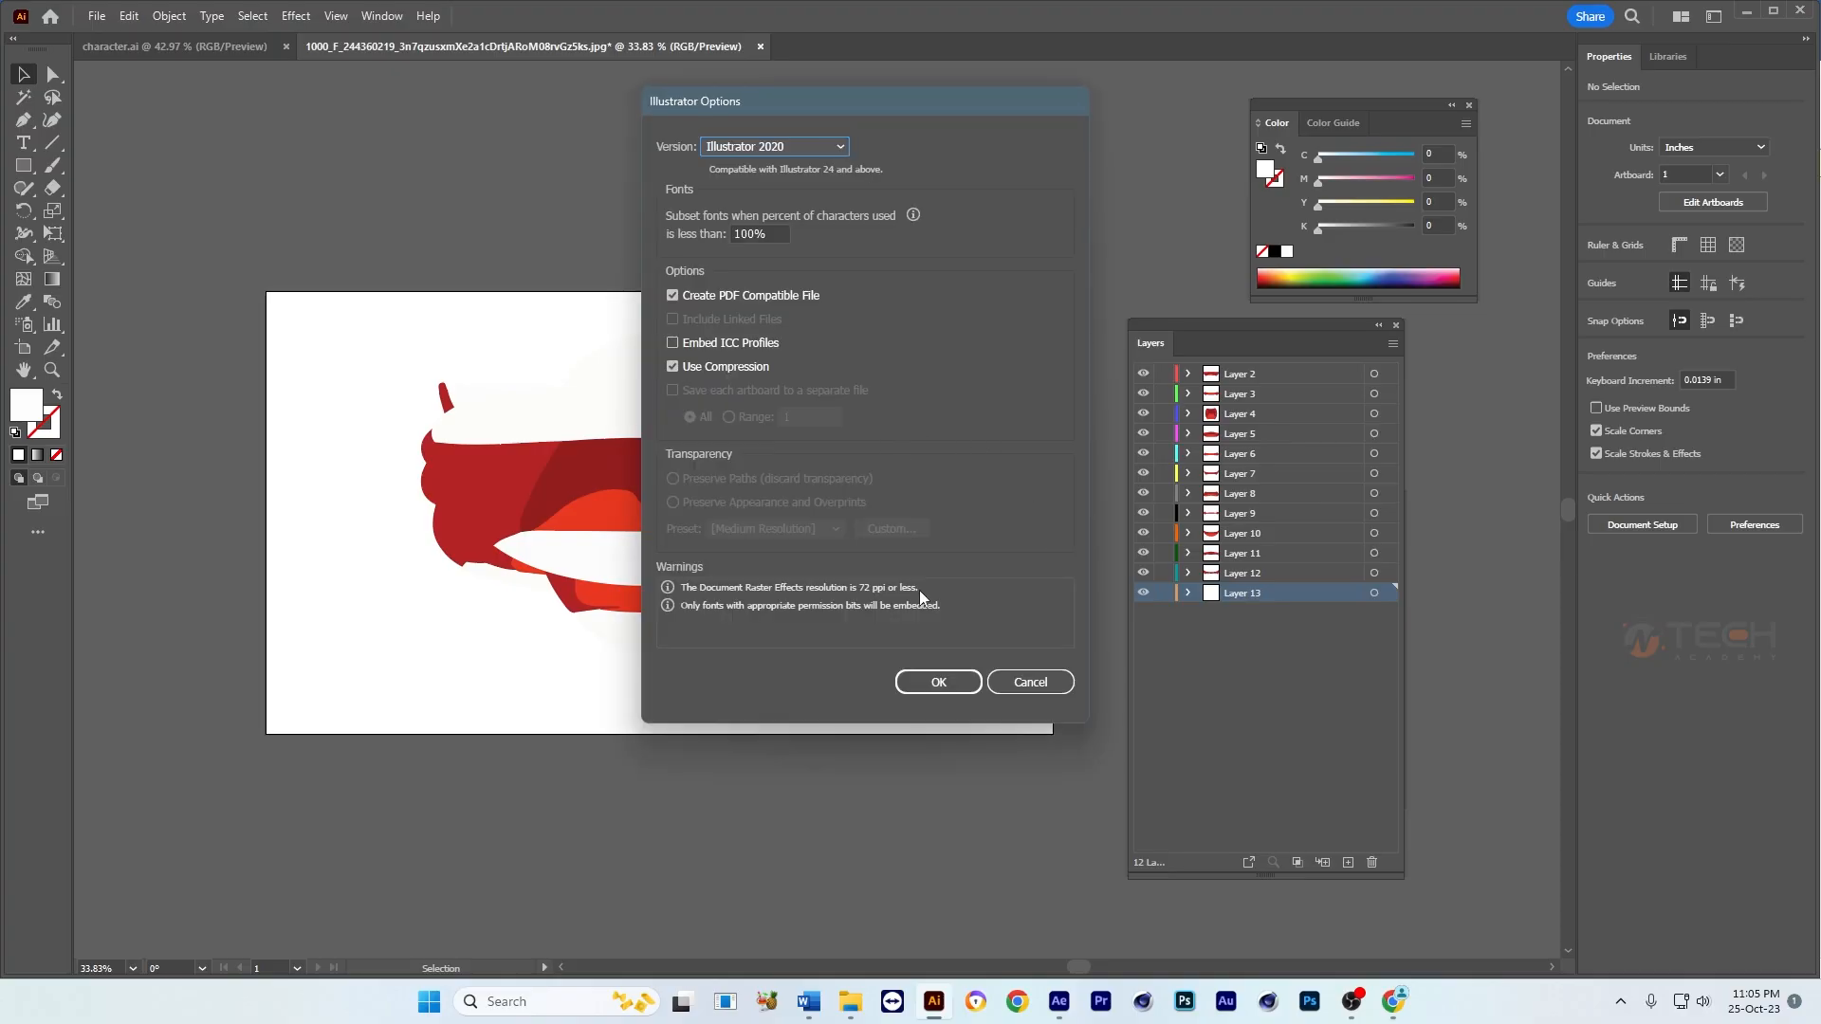
click(939, 682)
Step: Switch to After Effects and import character.ai as a composition that retains layer sizes
click(1060, 1001)
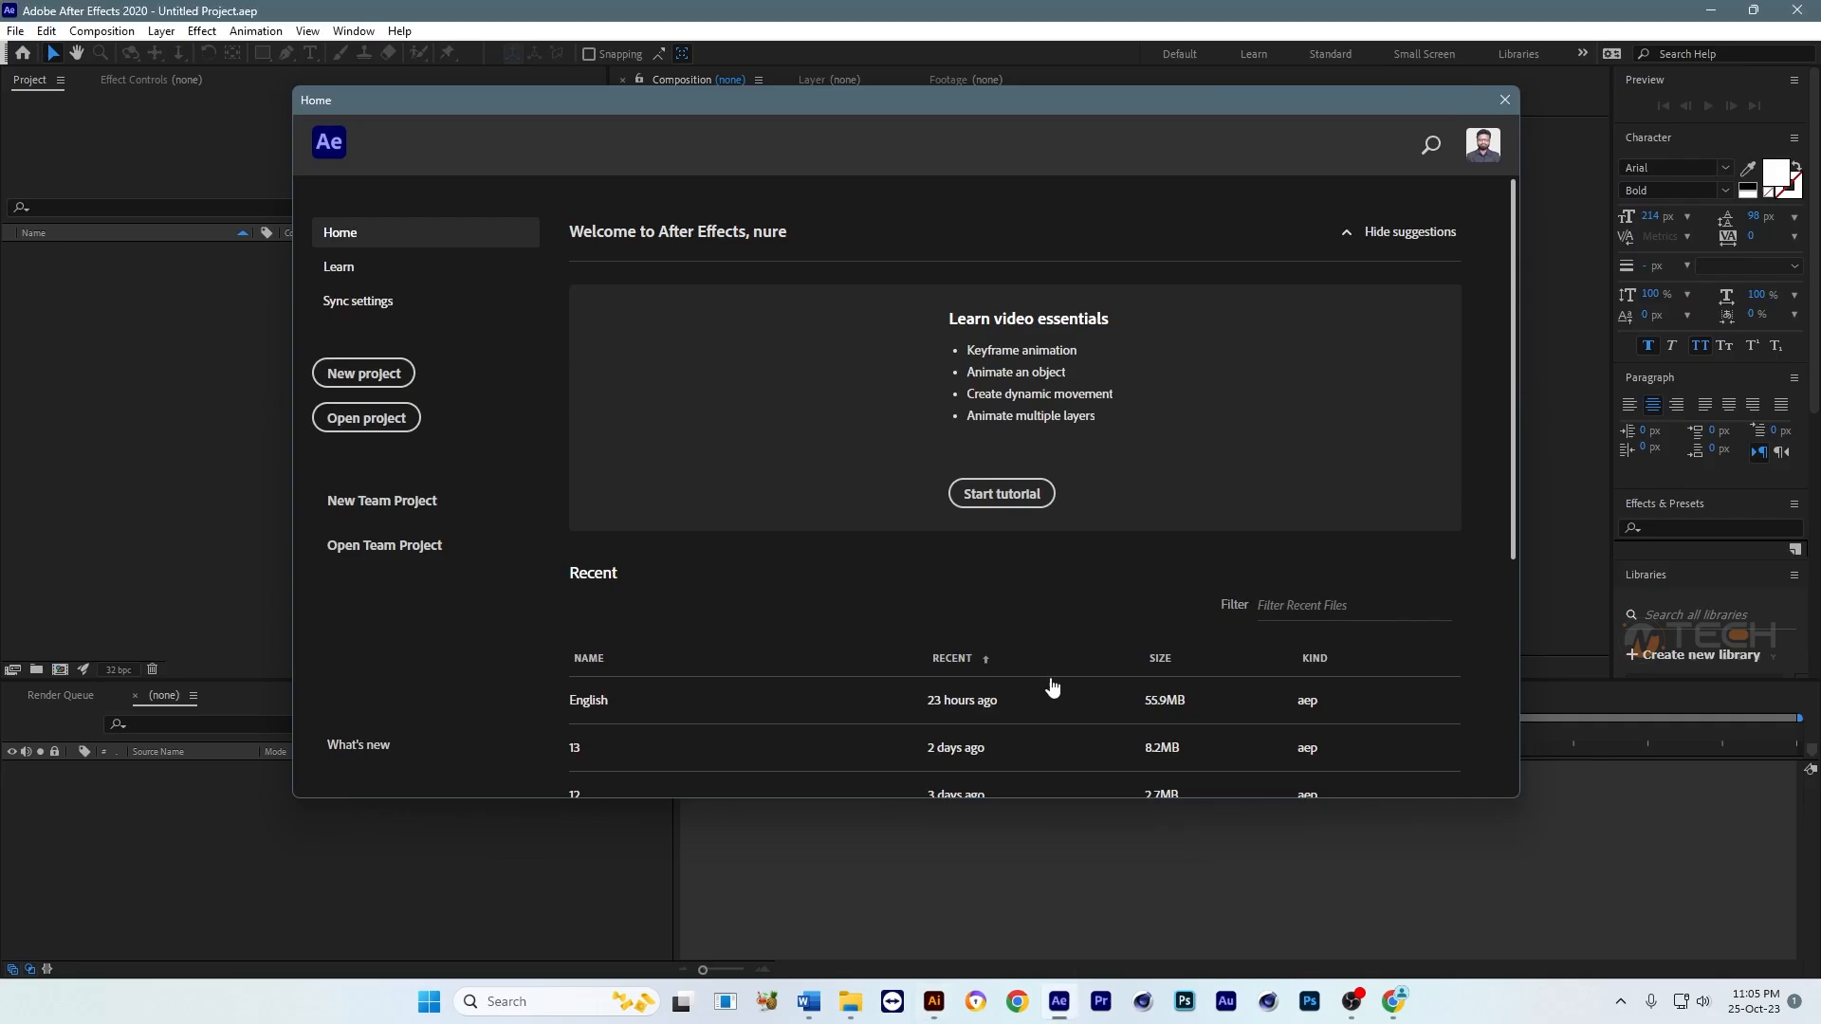
click(1504, 99)
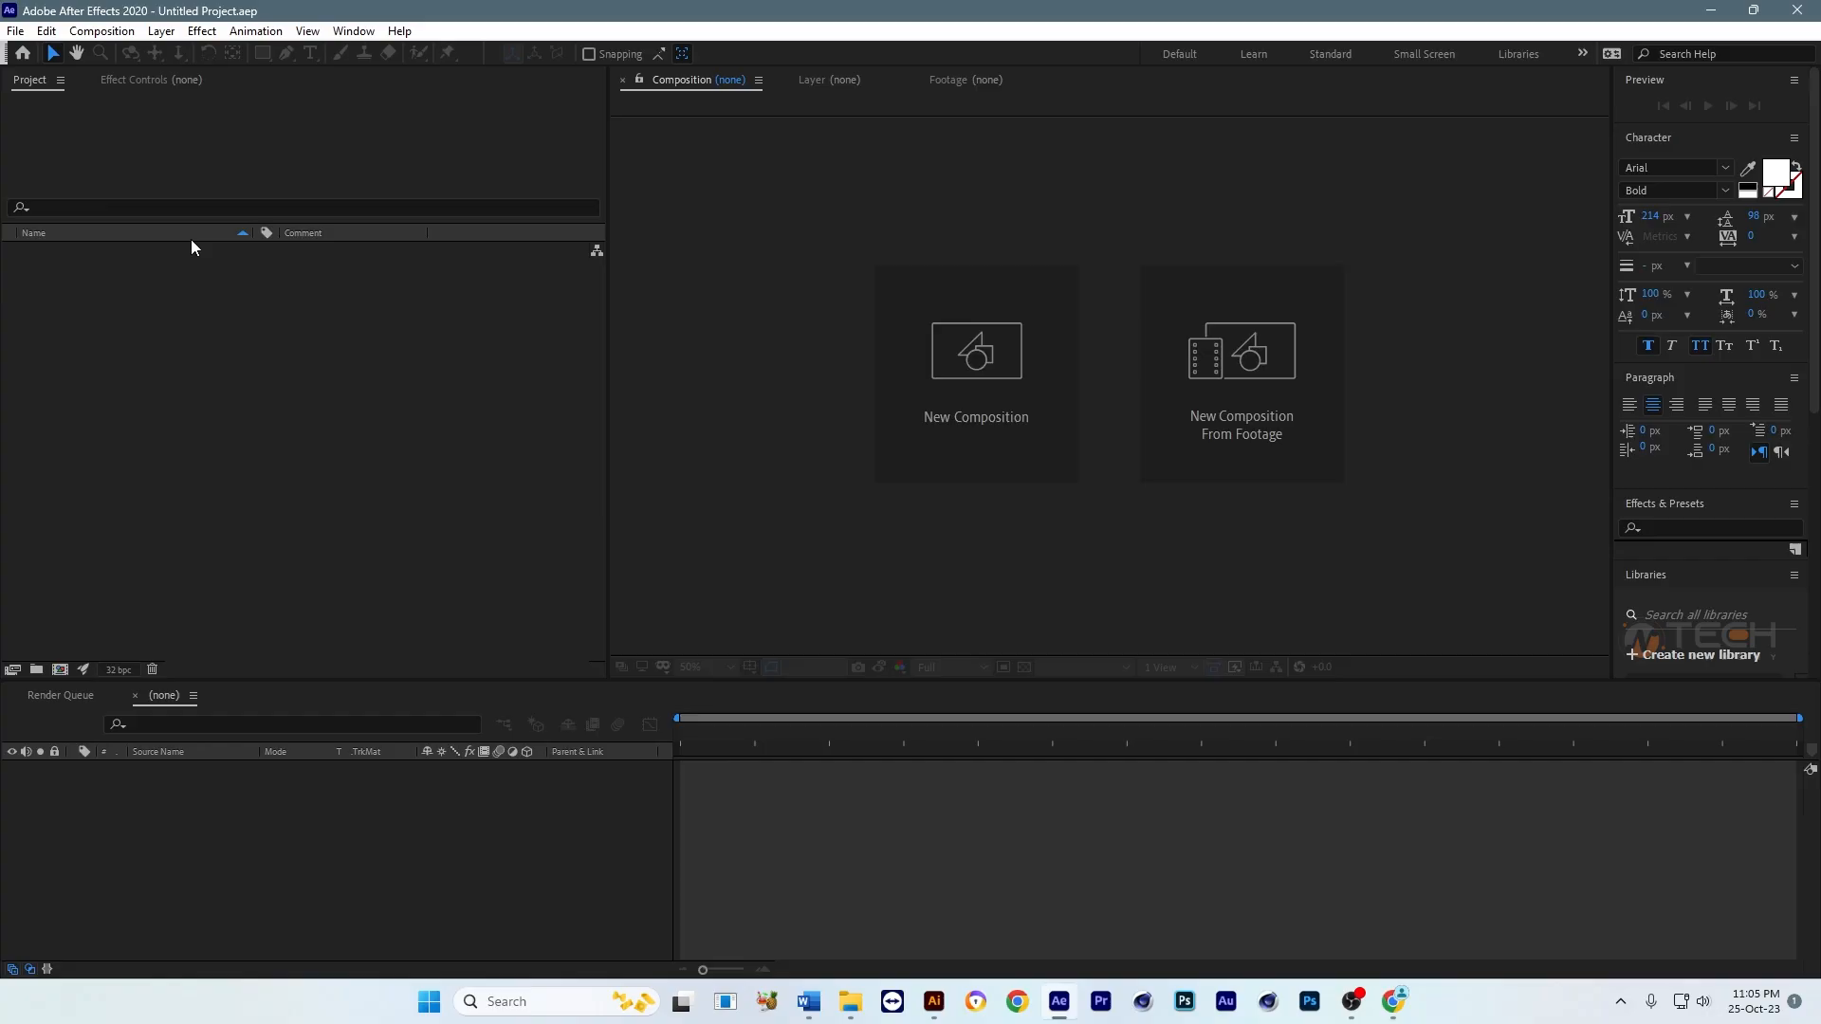
click(39, 85)
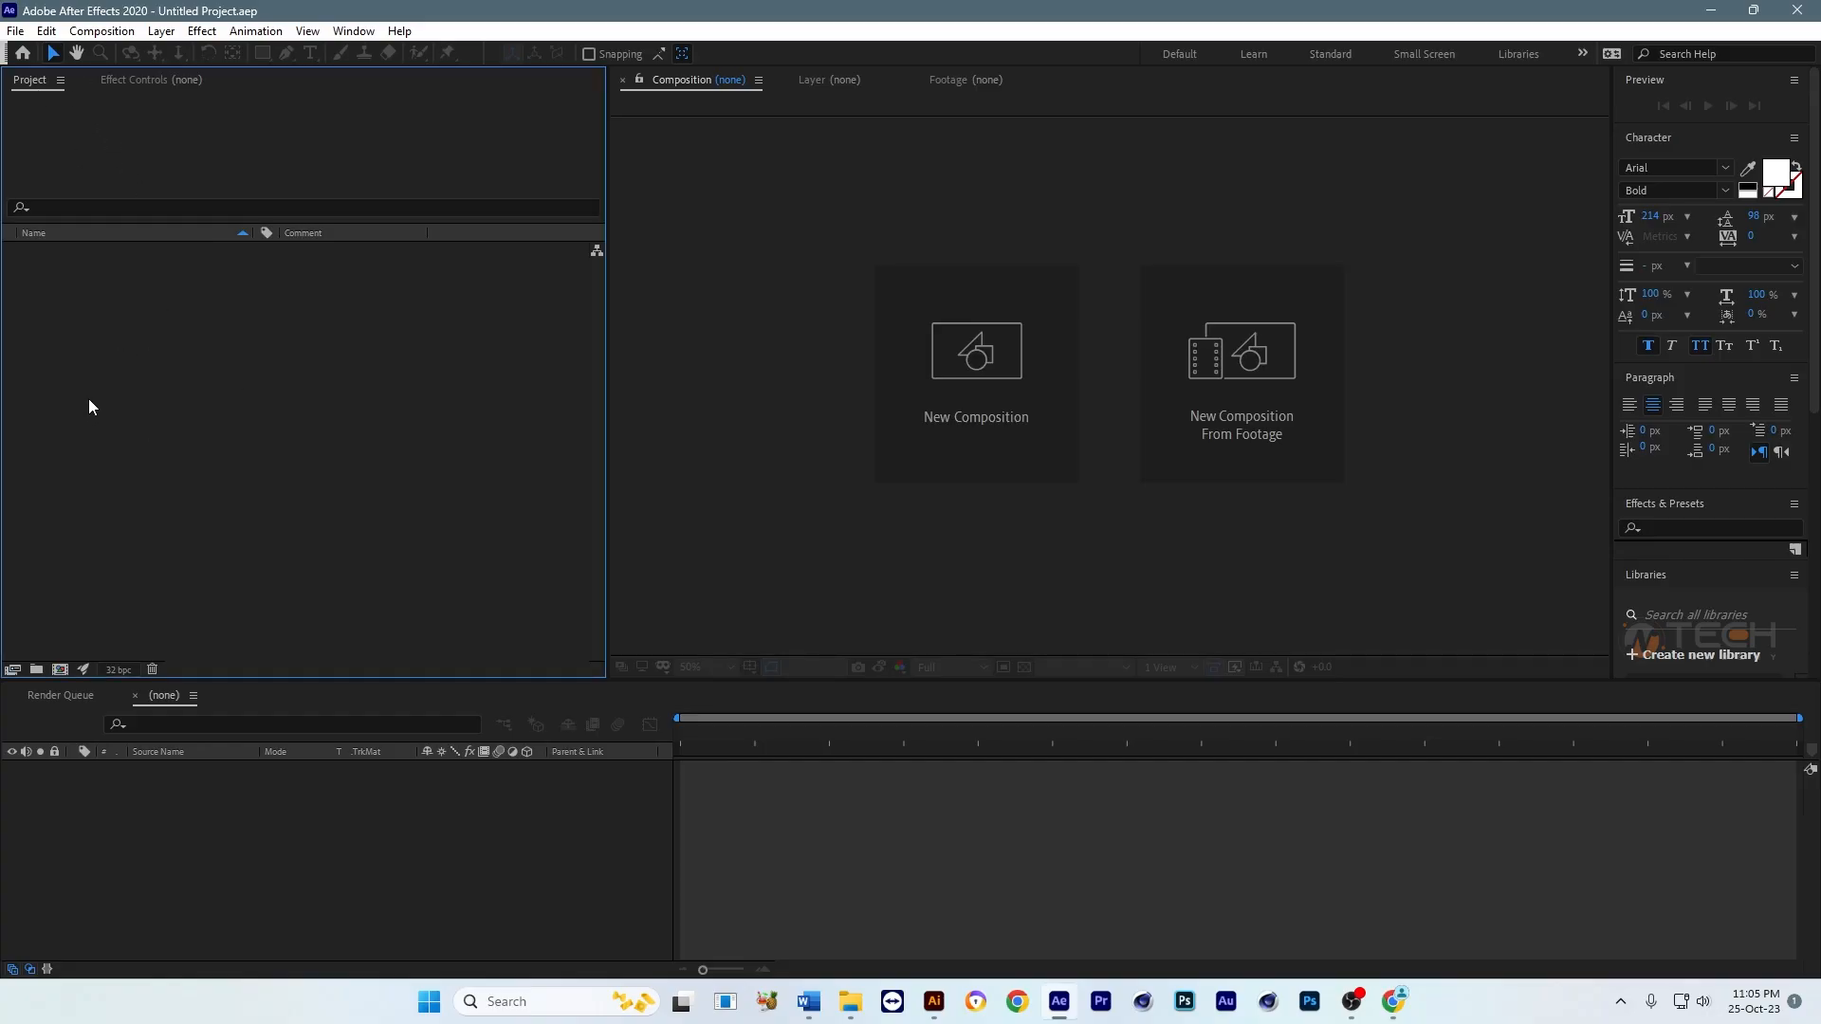
double_click(68, 362)
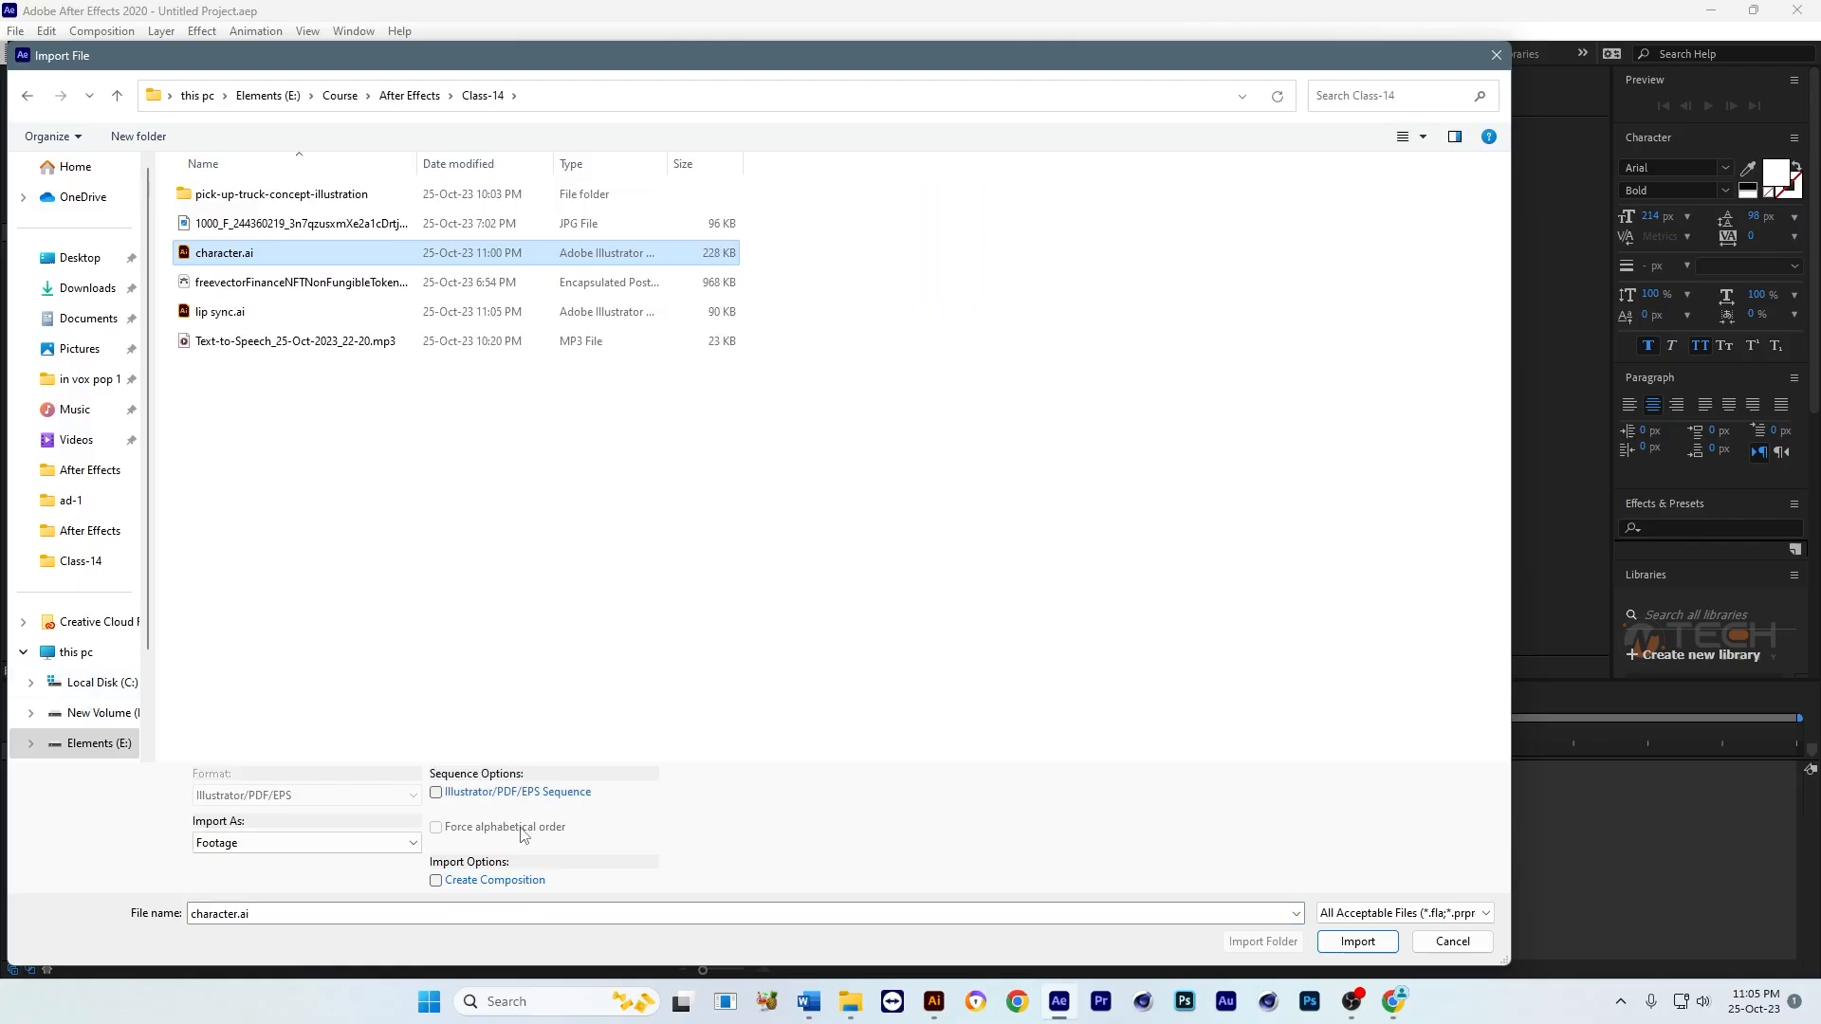
click(299, 843)
click(302, 876)
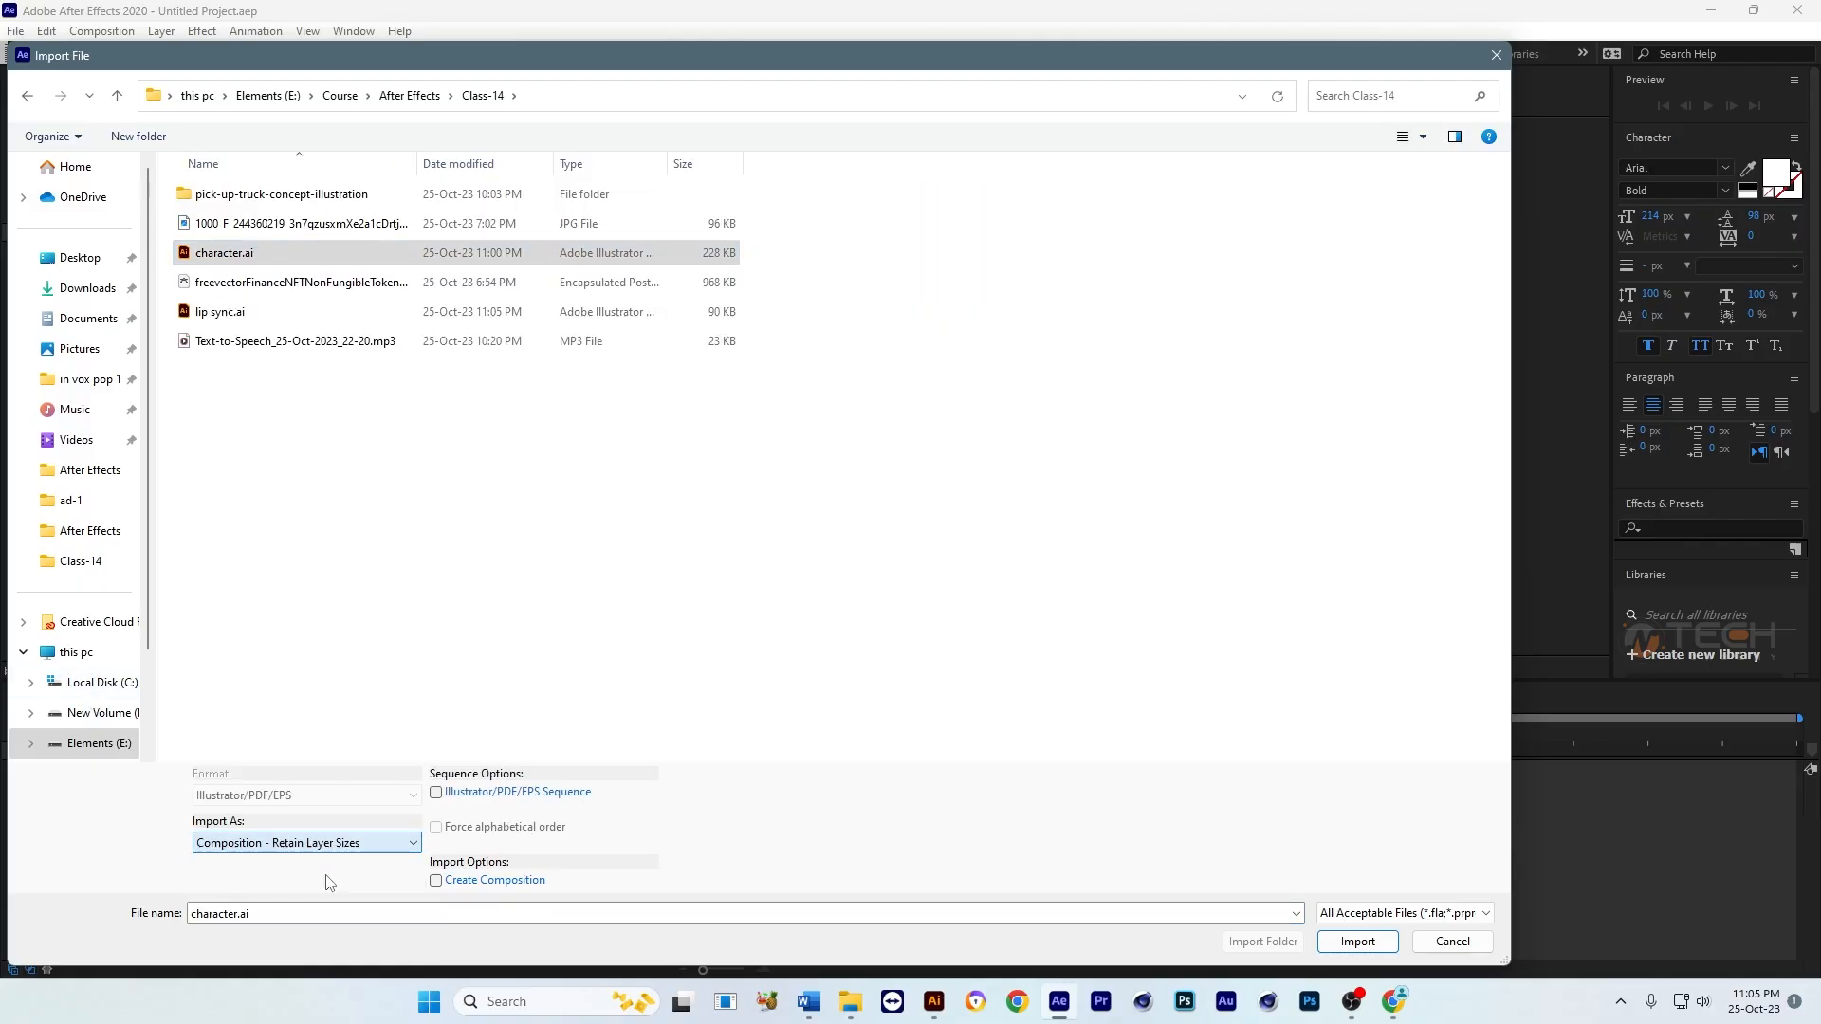
click(1357, 942)
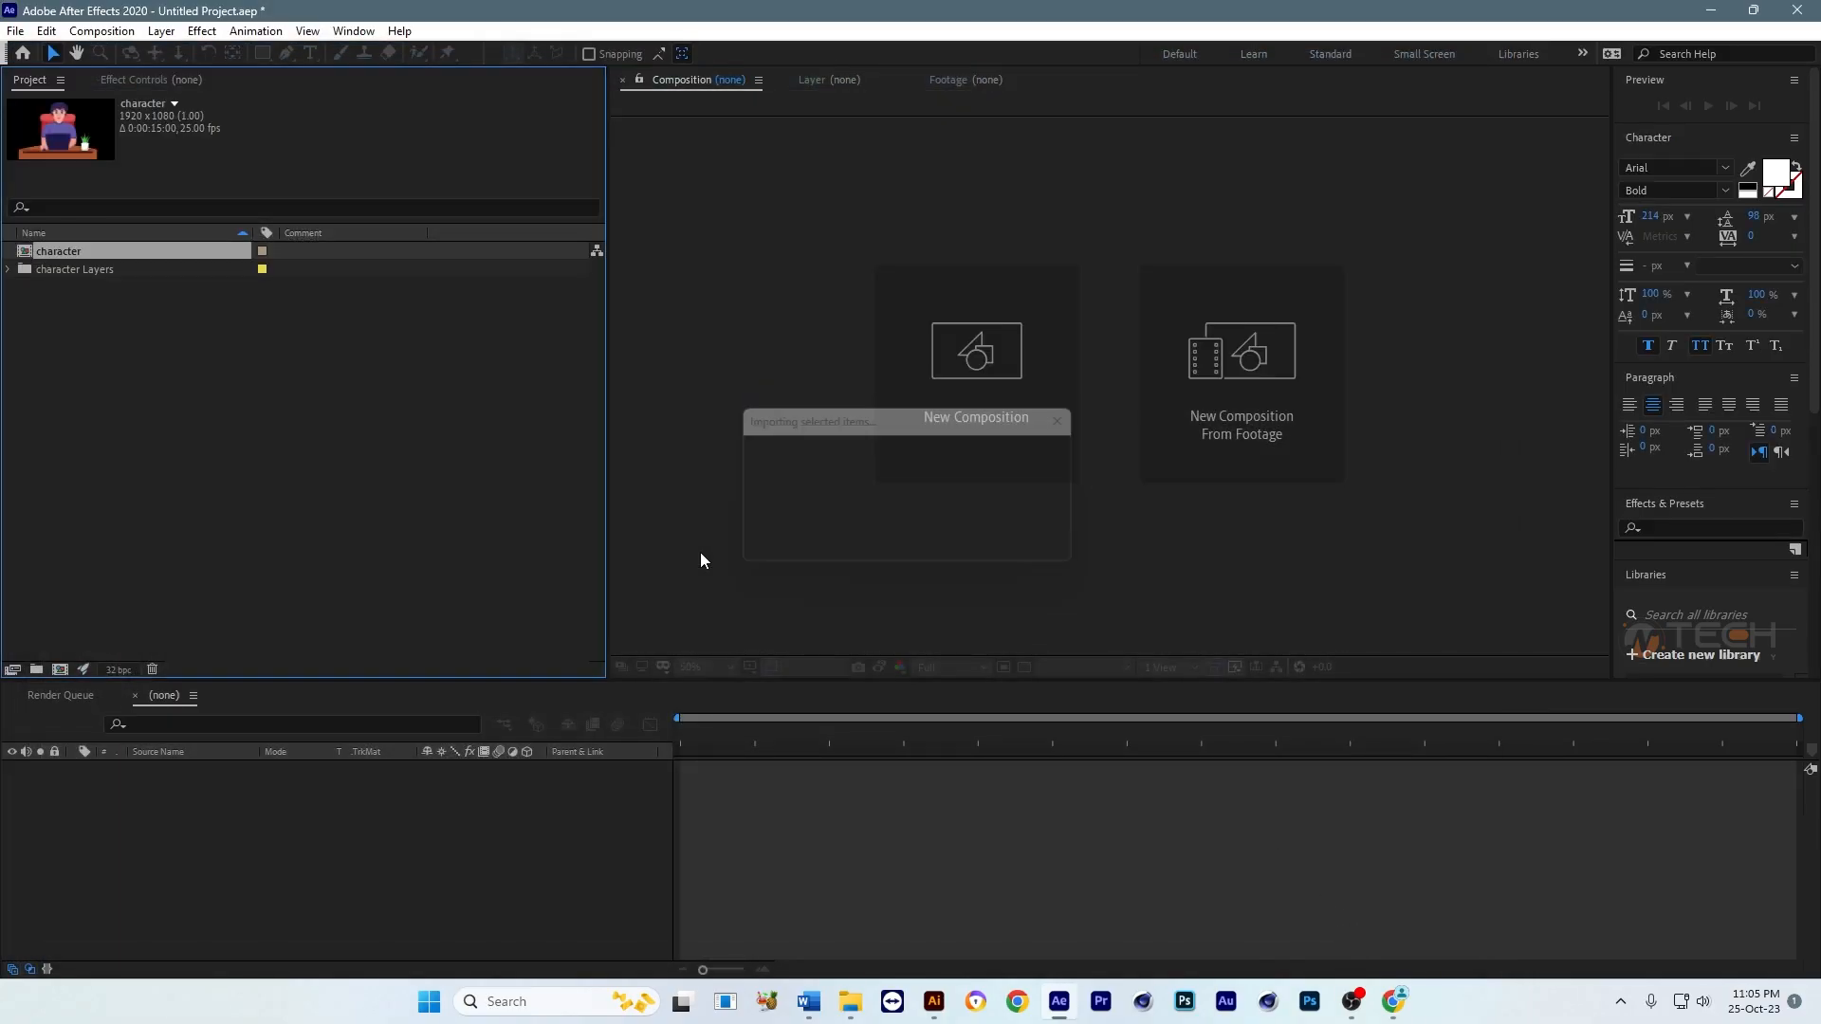
Step: Open the character composition and set the current time to 0:00:02:22
double_click(57, 251)
click(895, 732)
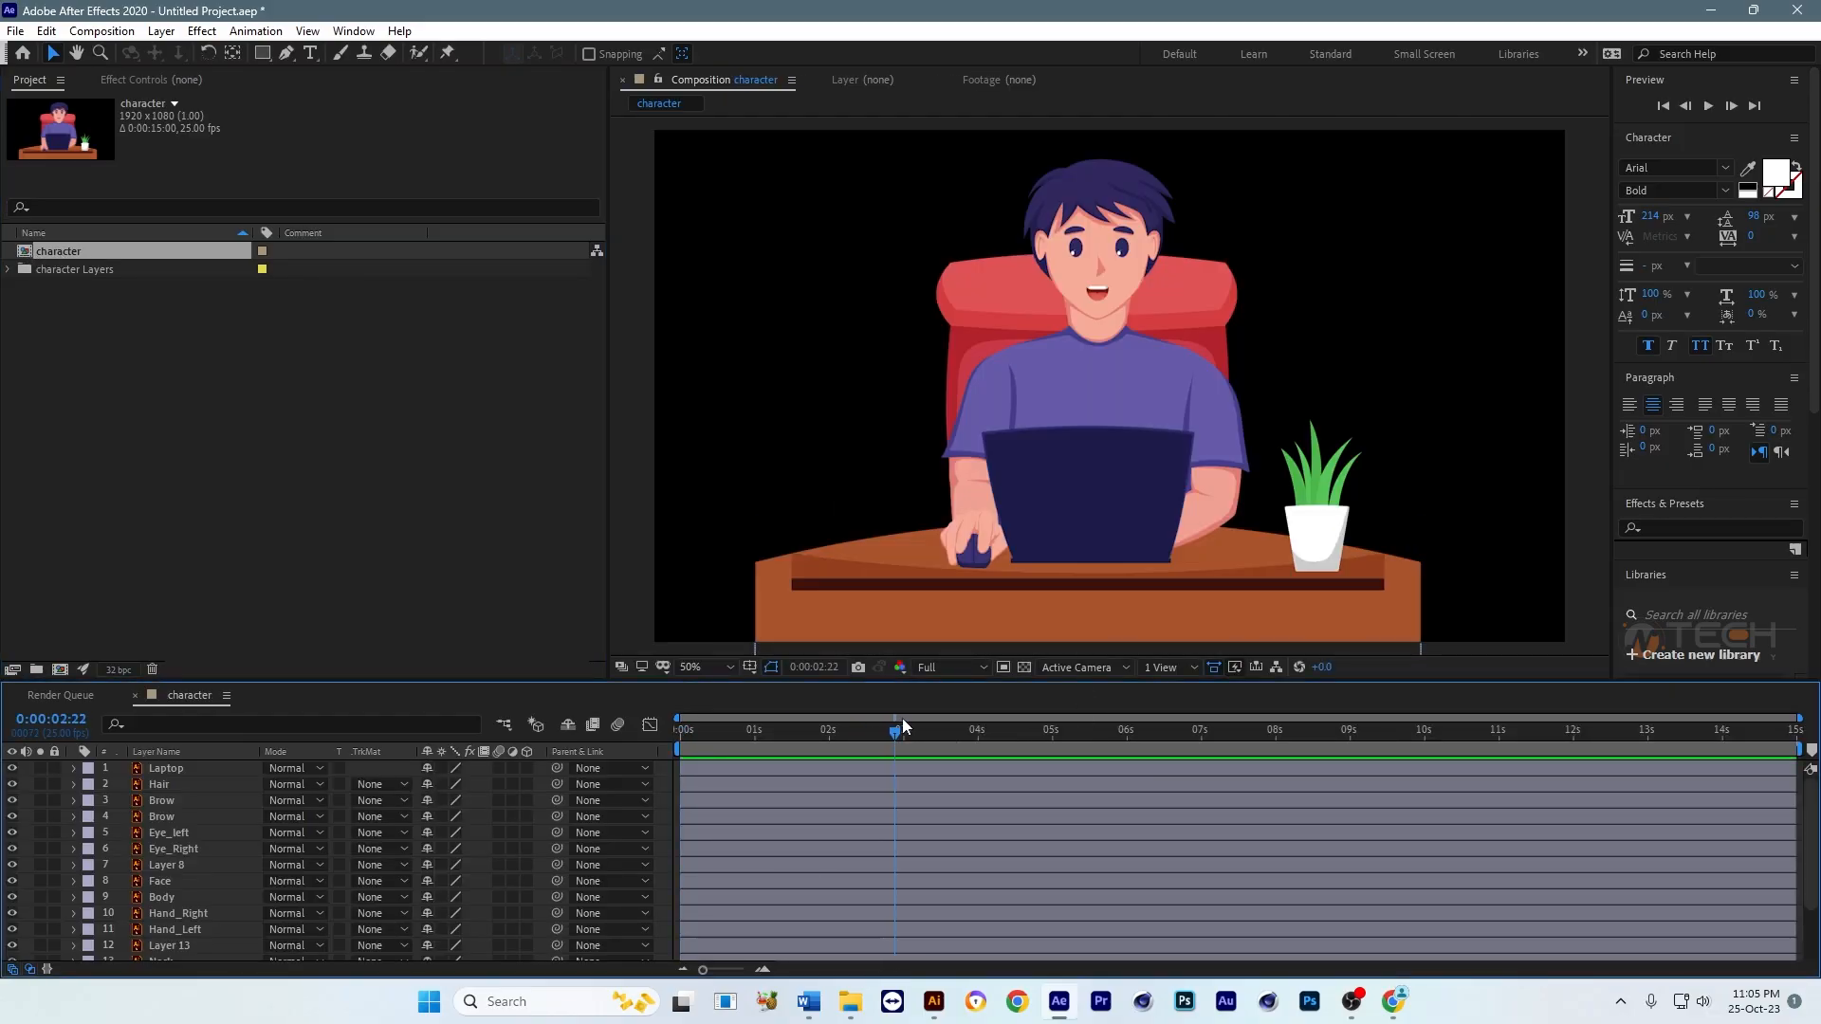
Step: Try moving the Hair and Body layers separately in the composition and undo the moves
click(1124, 220)
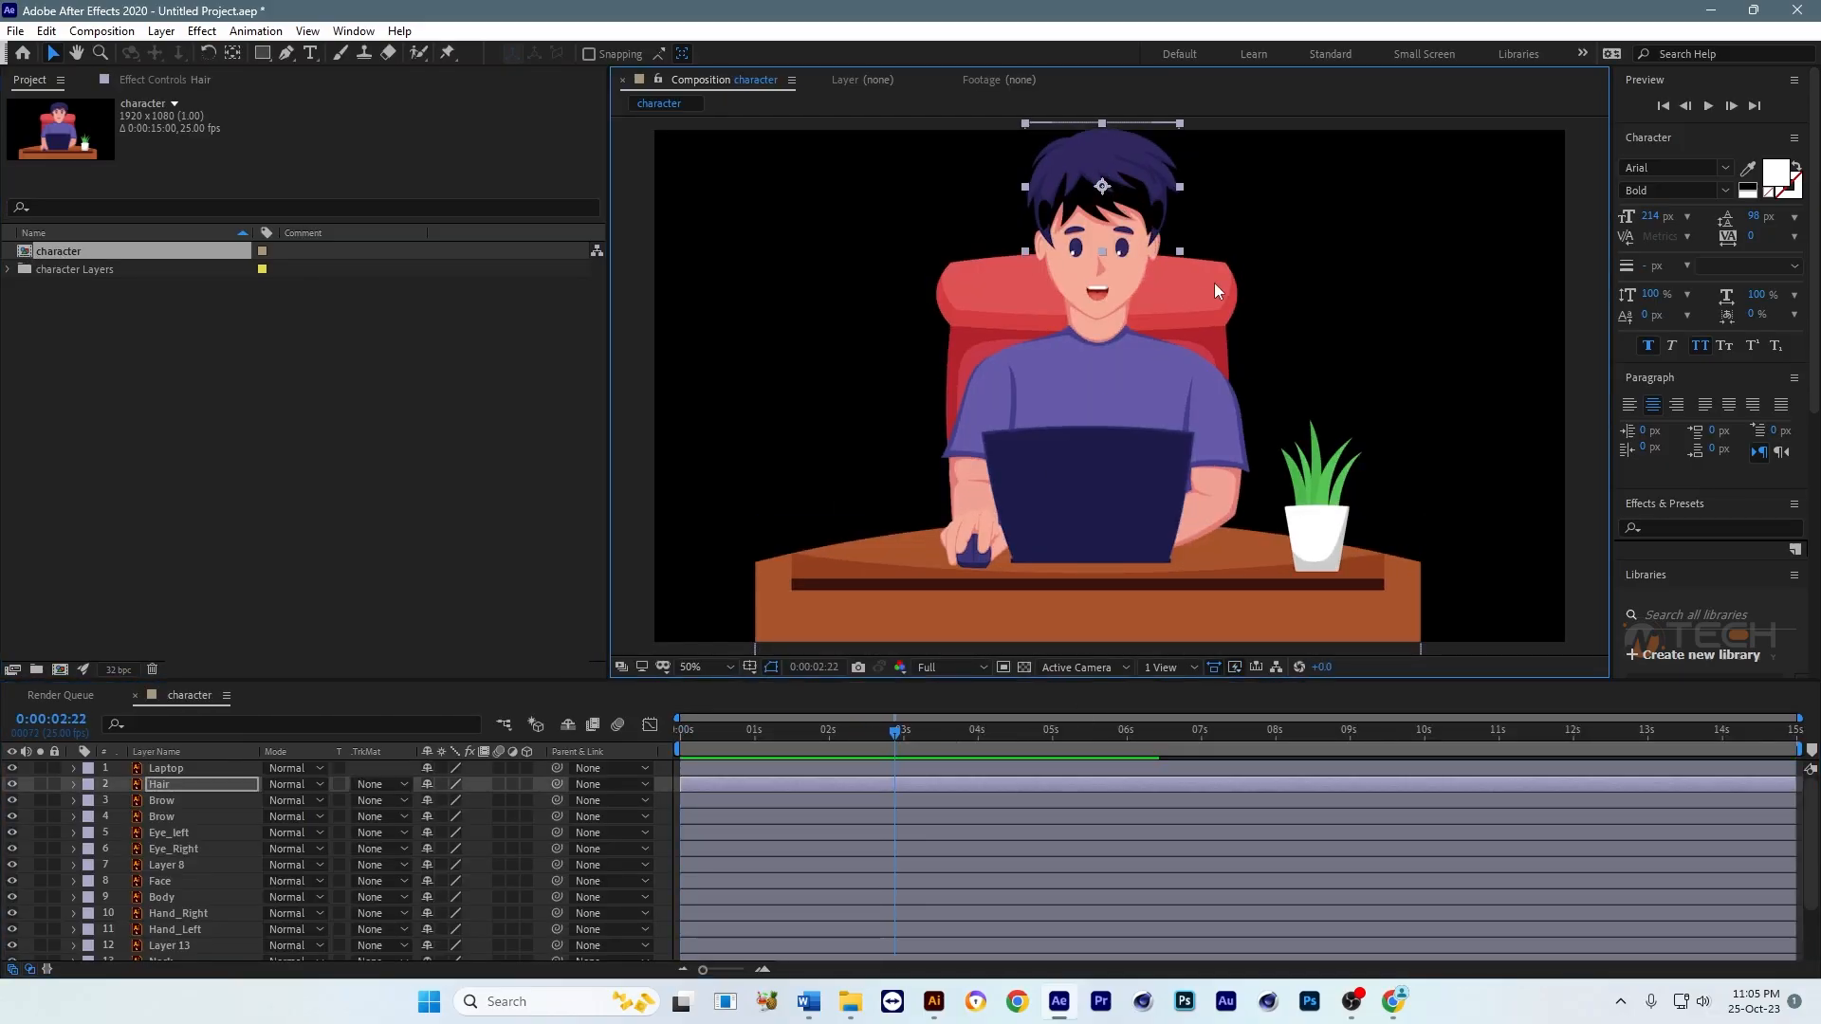
click(1203, 463)
drag(1206, 452, 1269, 444)
key(ctrl+z)
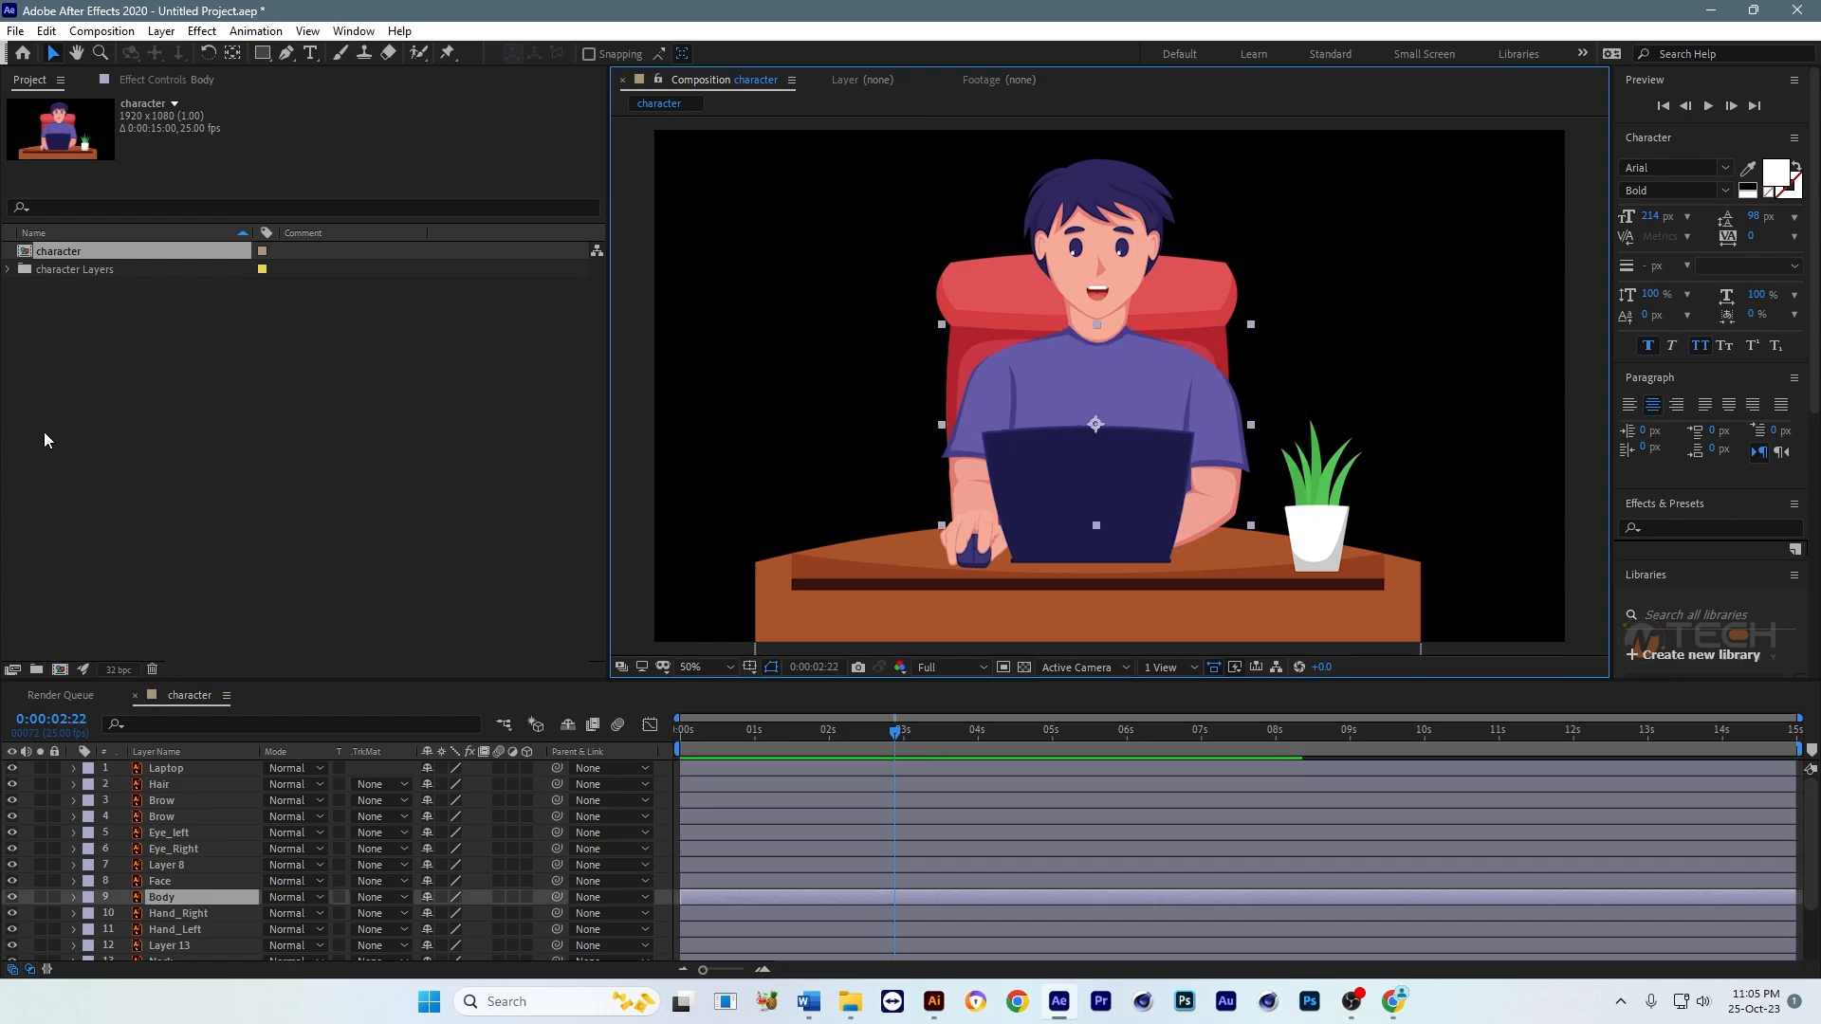
Step: Import lip sync.ai from the Class-14 folder as a composition that retains layer sizes
click(43, 431)
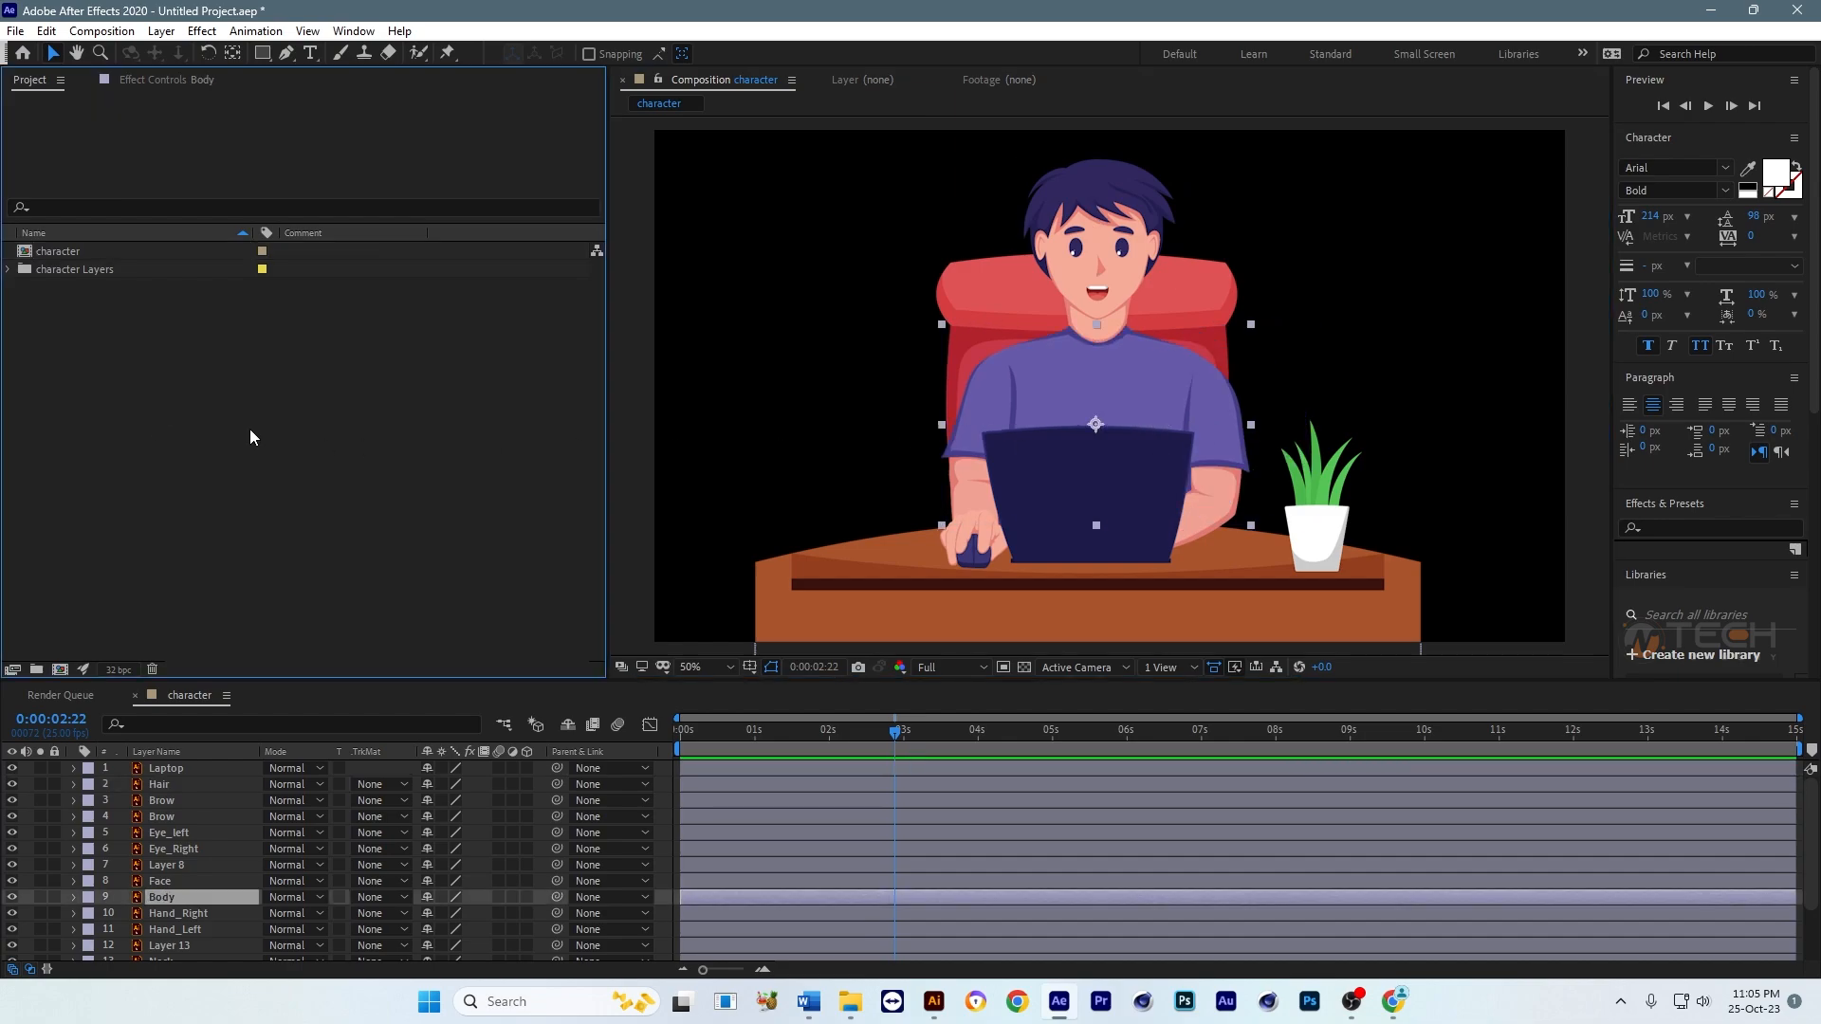
double_click(59, 394)
click(226, 317)
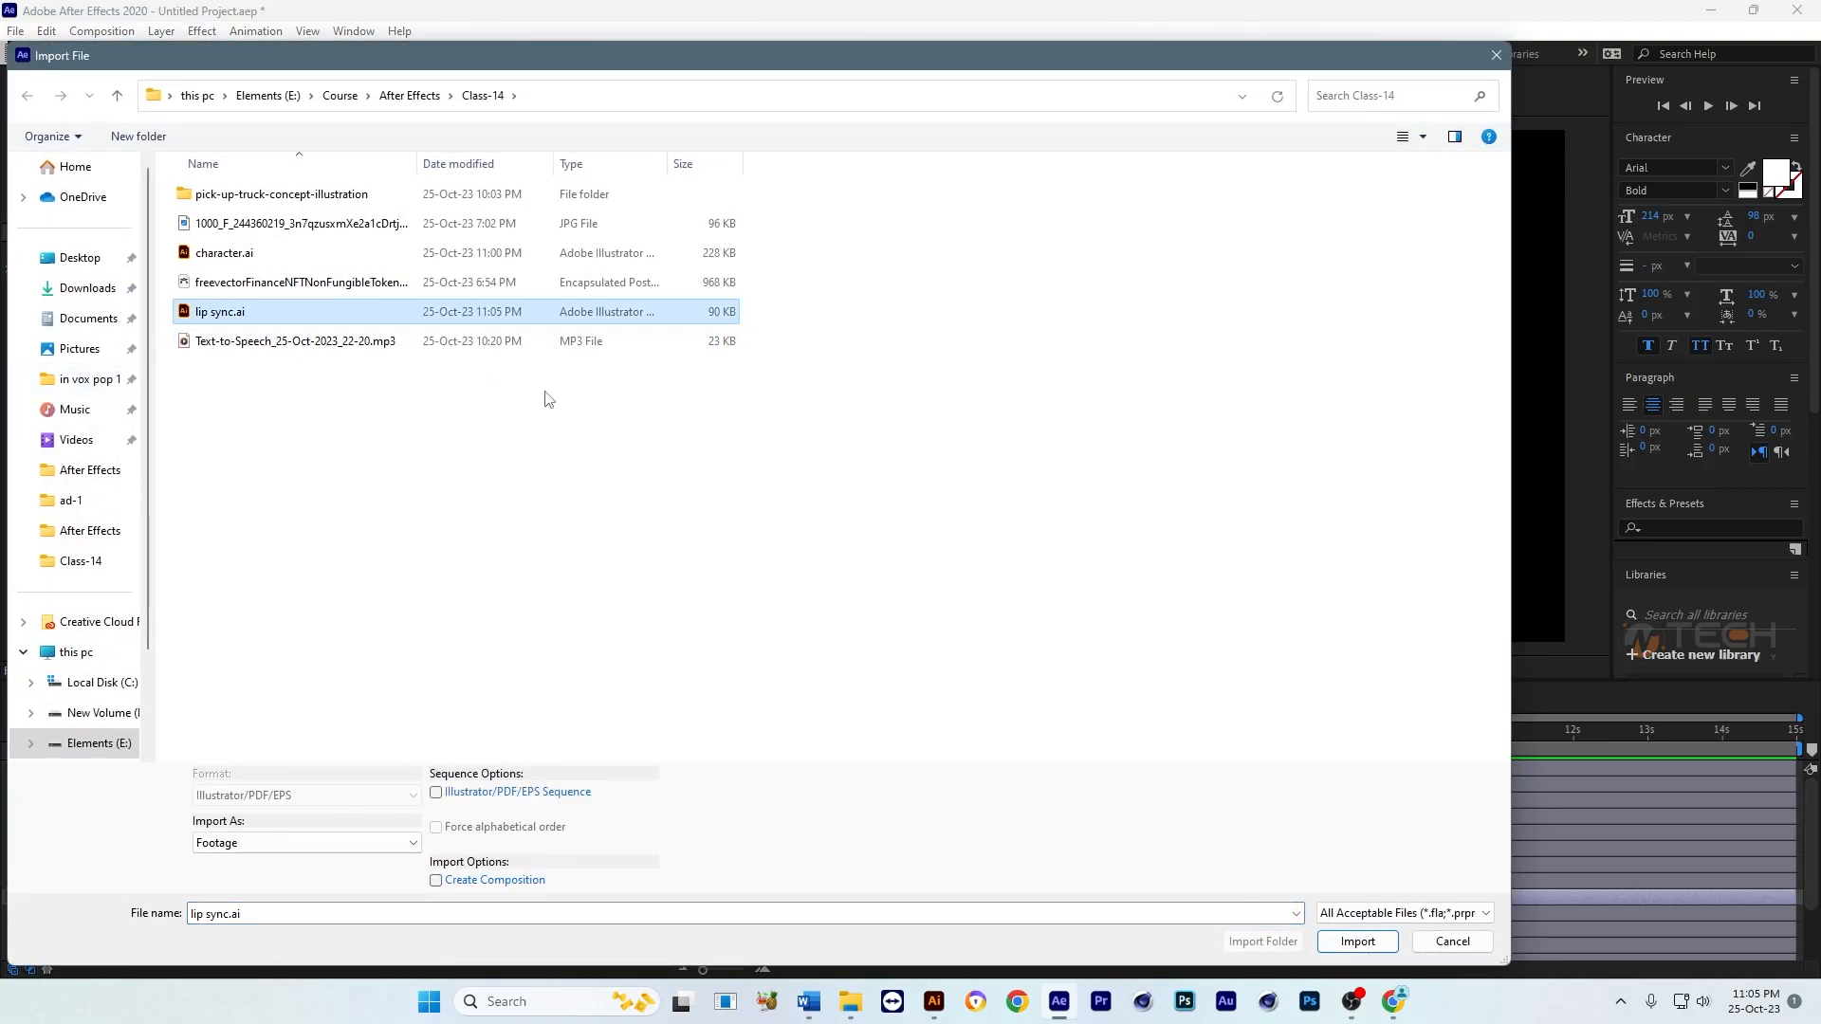
click(294, 844)
click(311, 877)
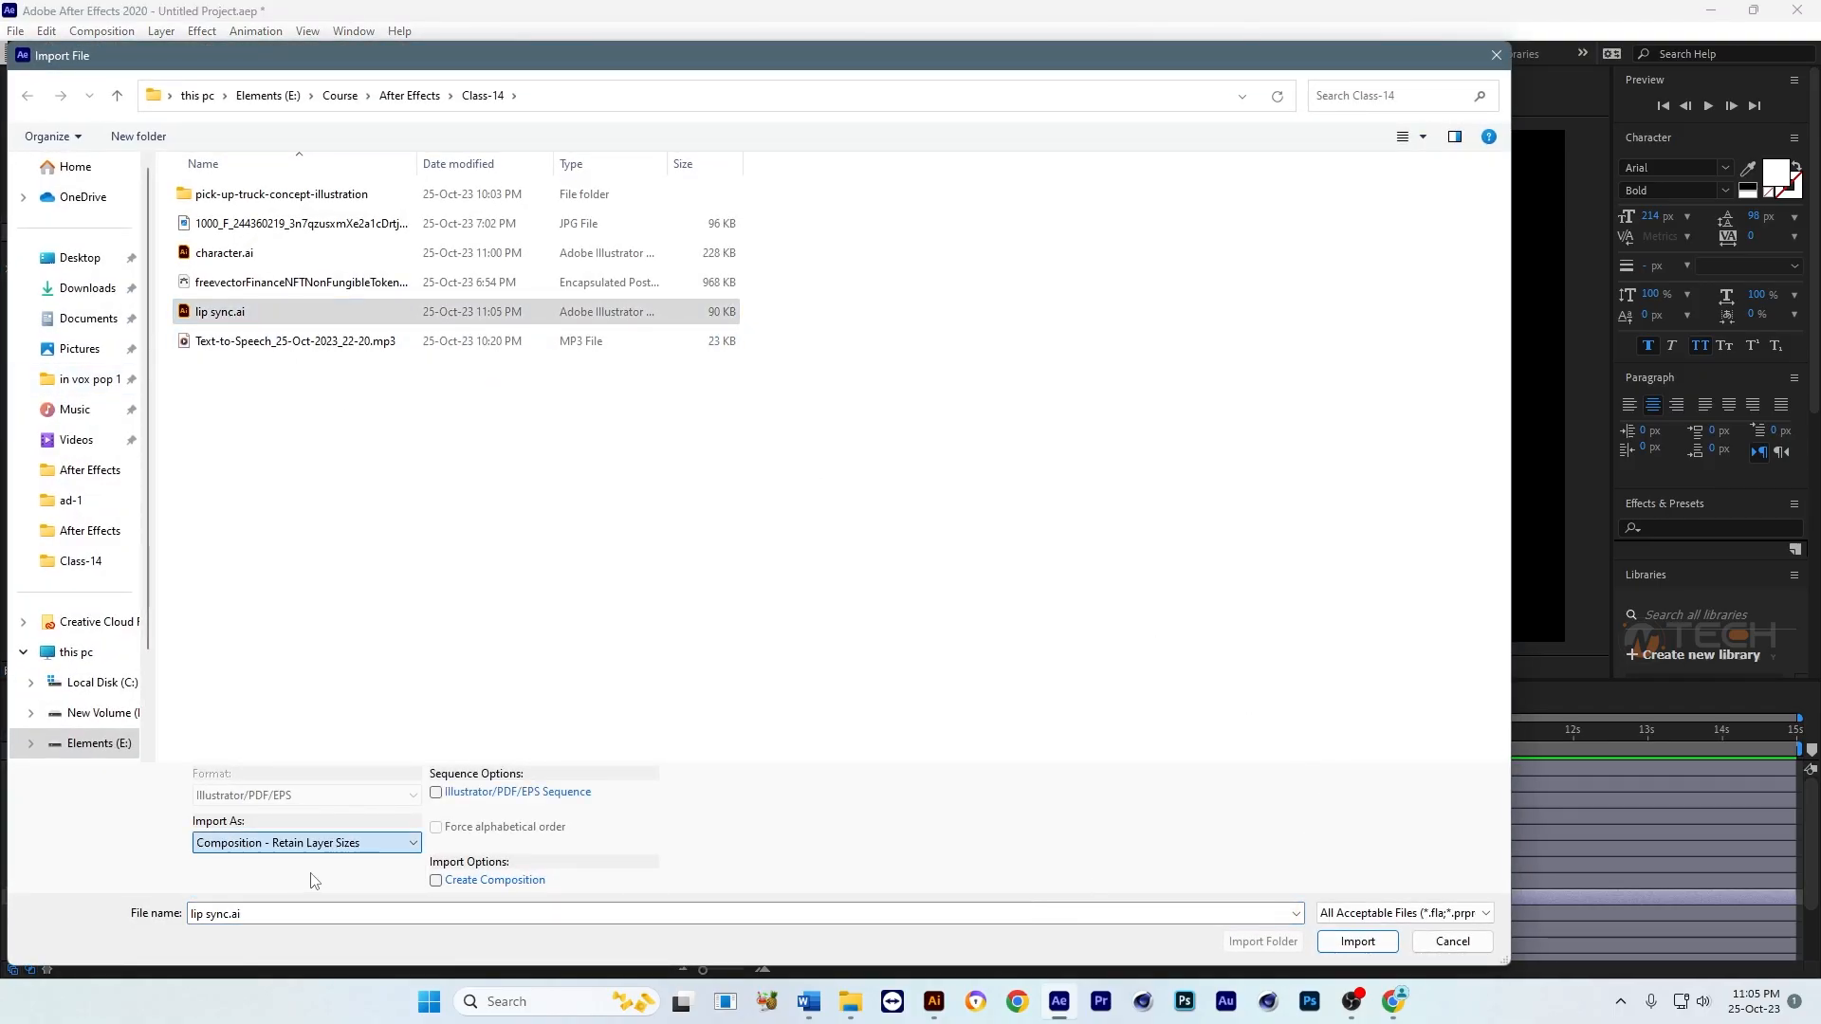
click(1358, 941)
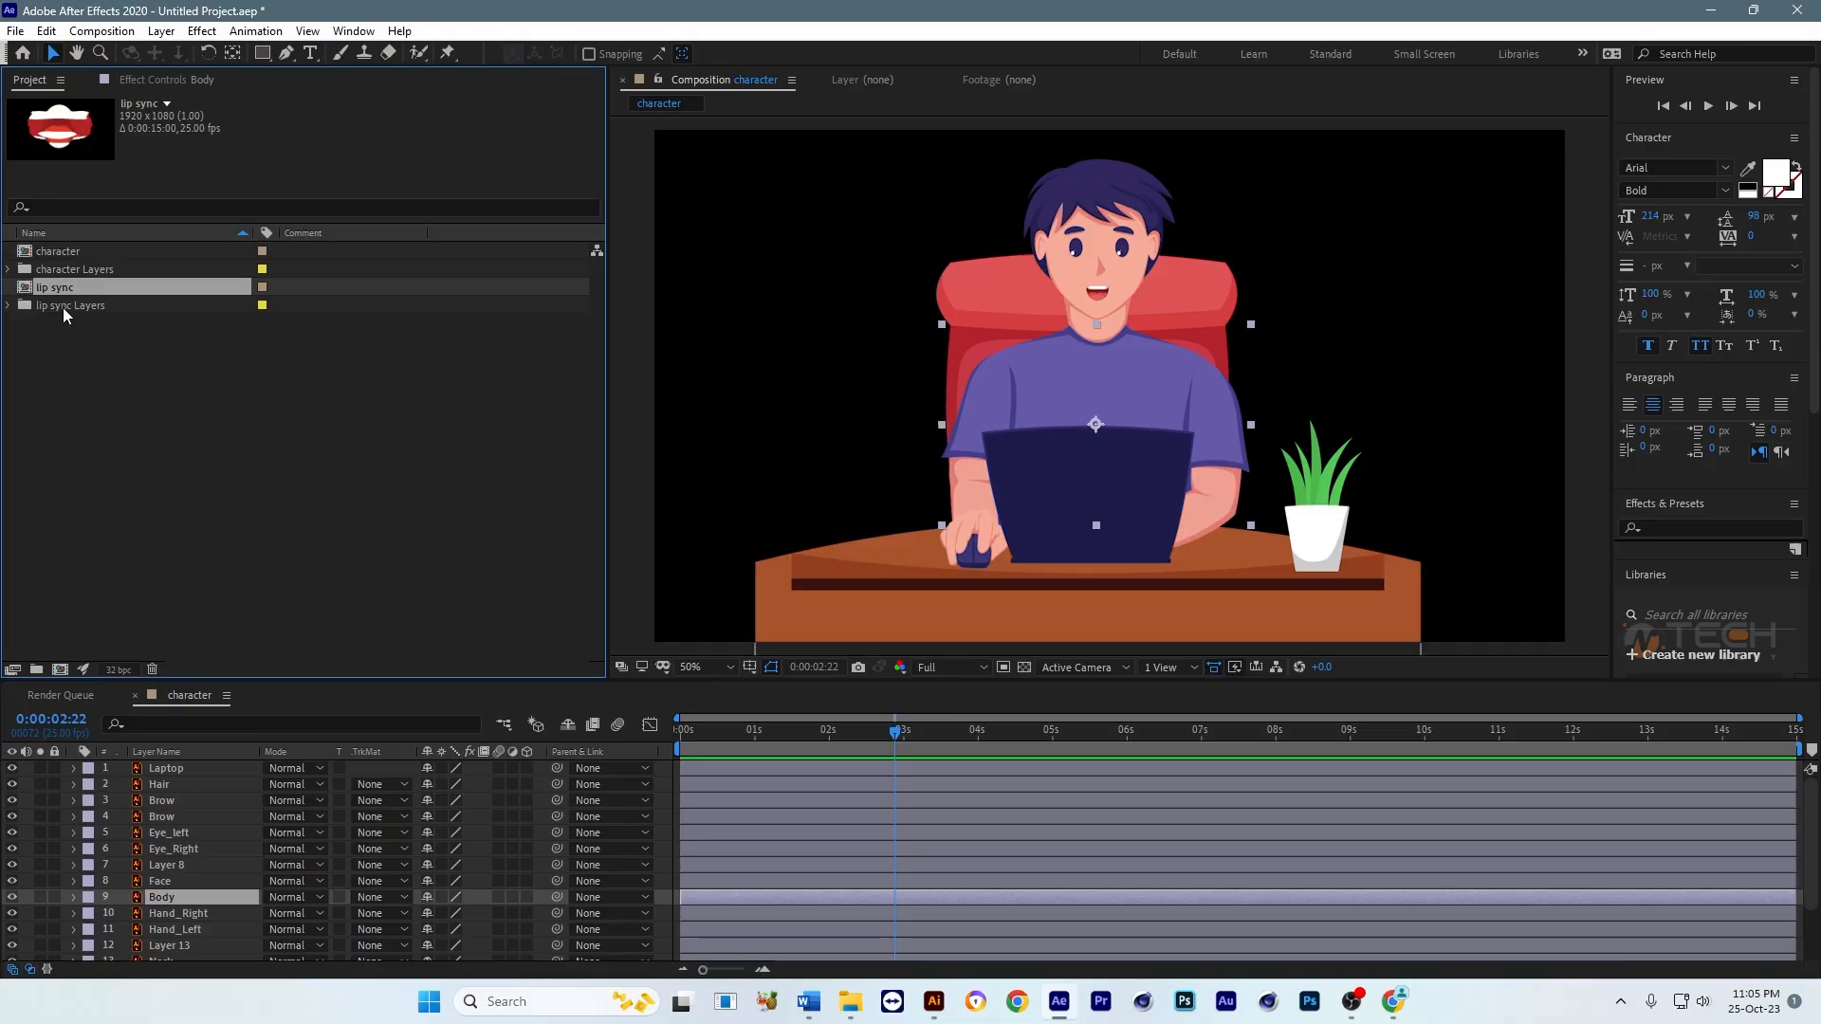
Step: Open the lip sync composition and examine its stacked mouth layers
double_click(58, 288)
click(1199, 374)
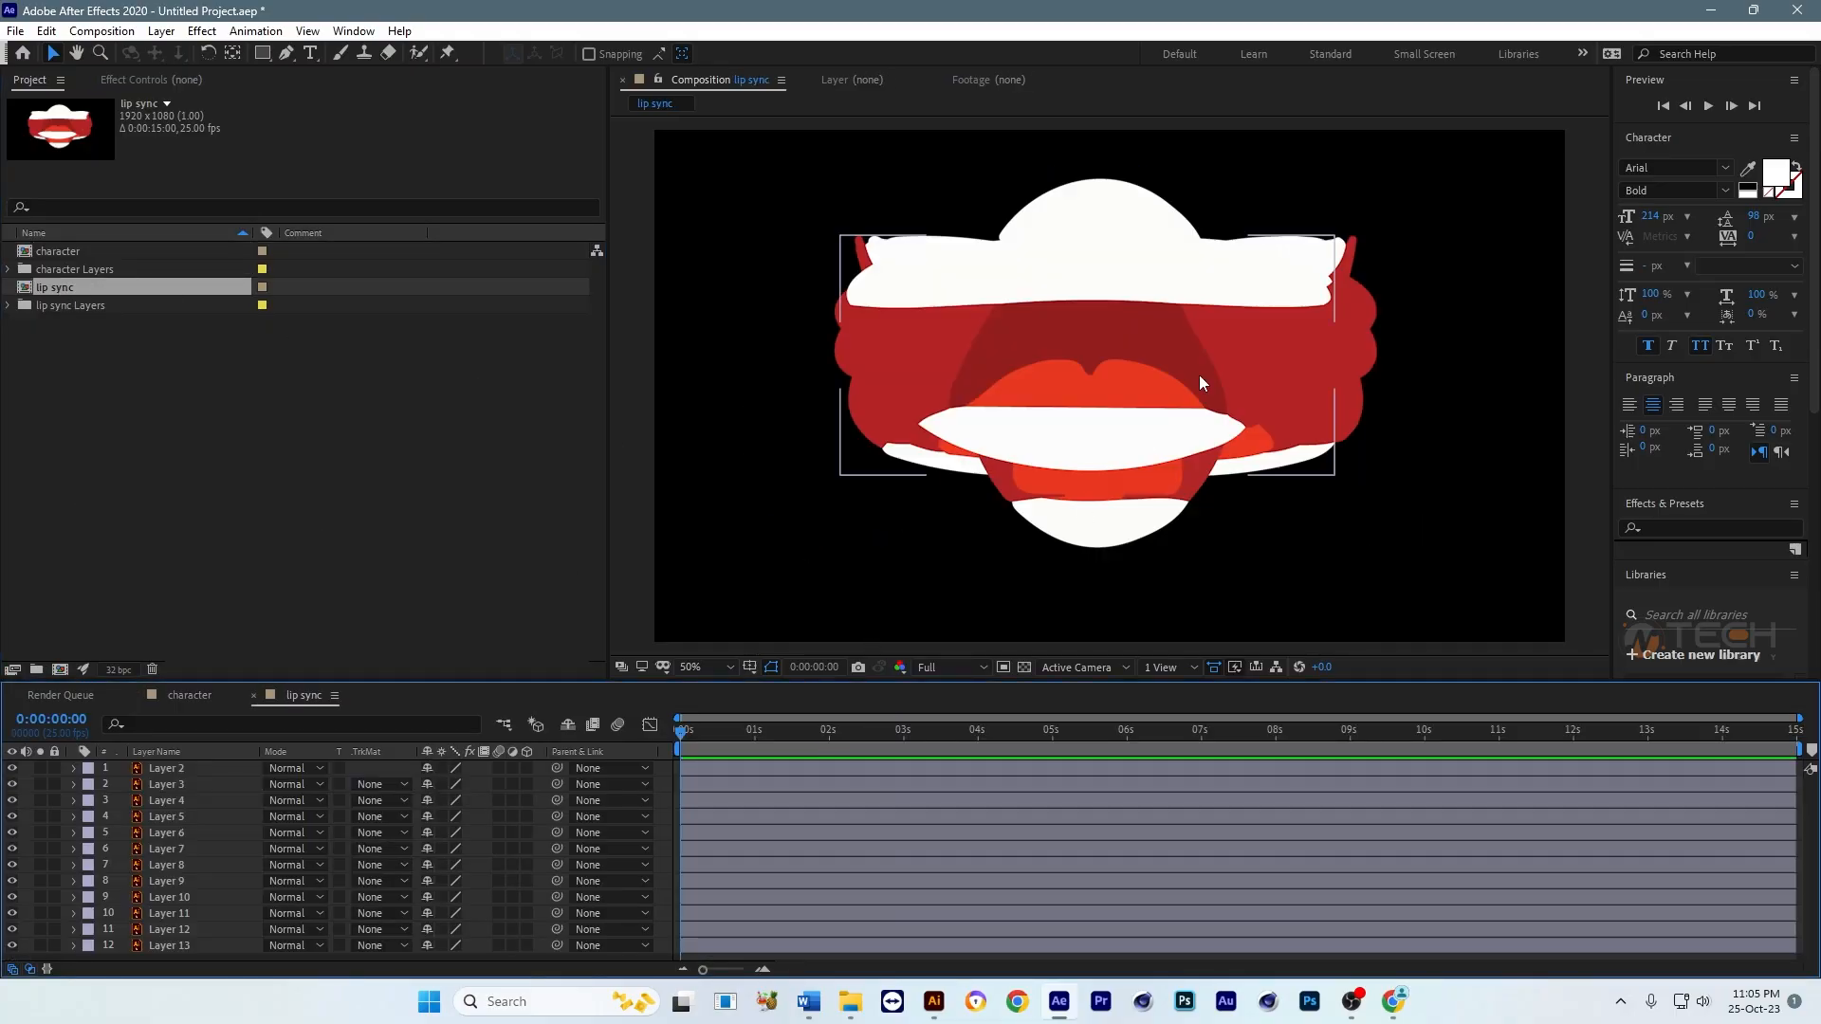
scroll(1156, 346, down, 2)
click(1276, 411)
drag(1276, 412, 1248, 462)
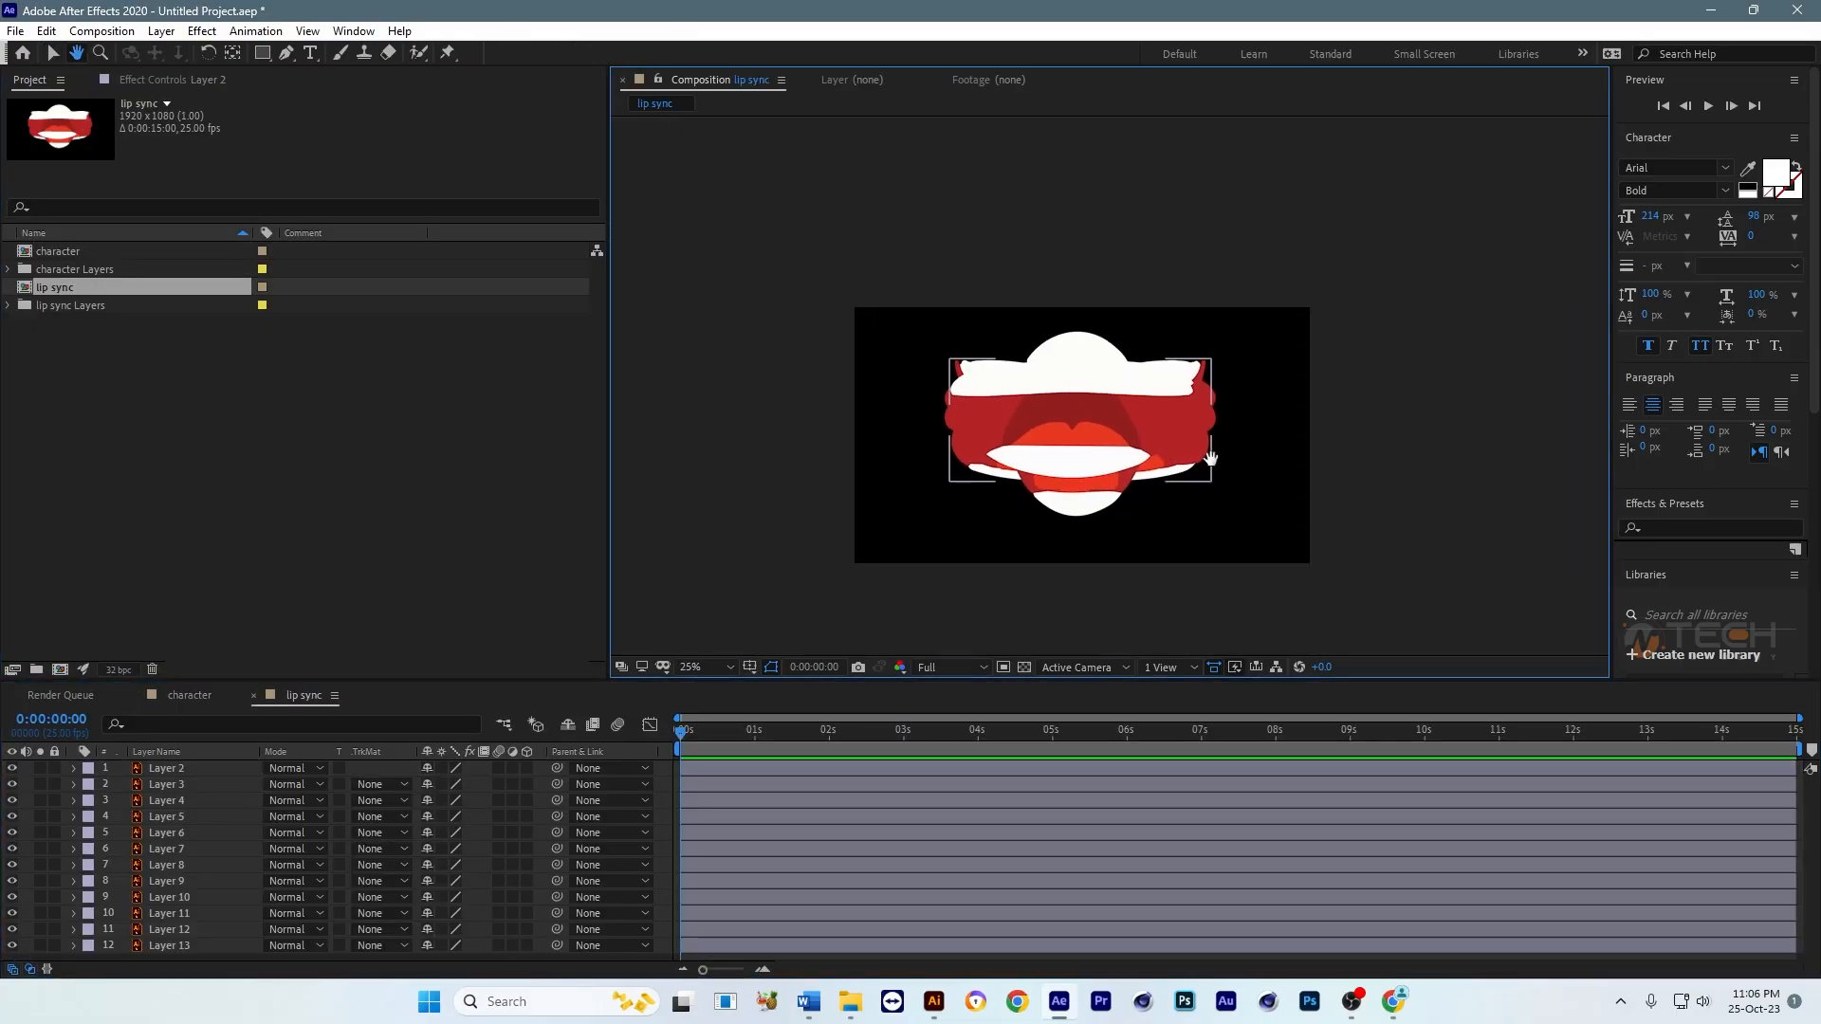
scroll(1058, 480, up, 2)
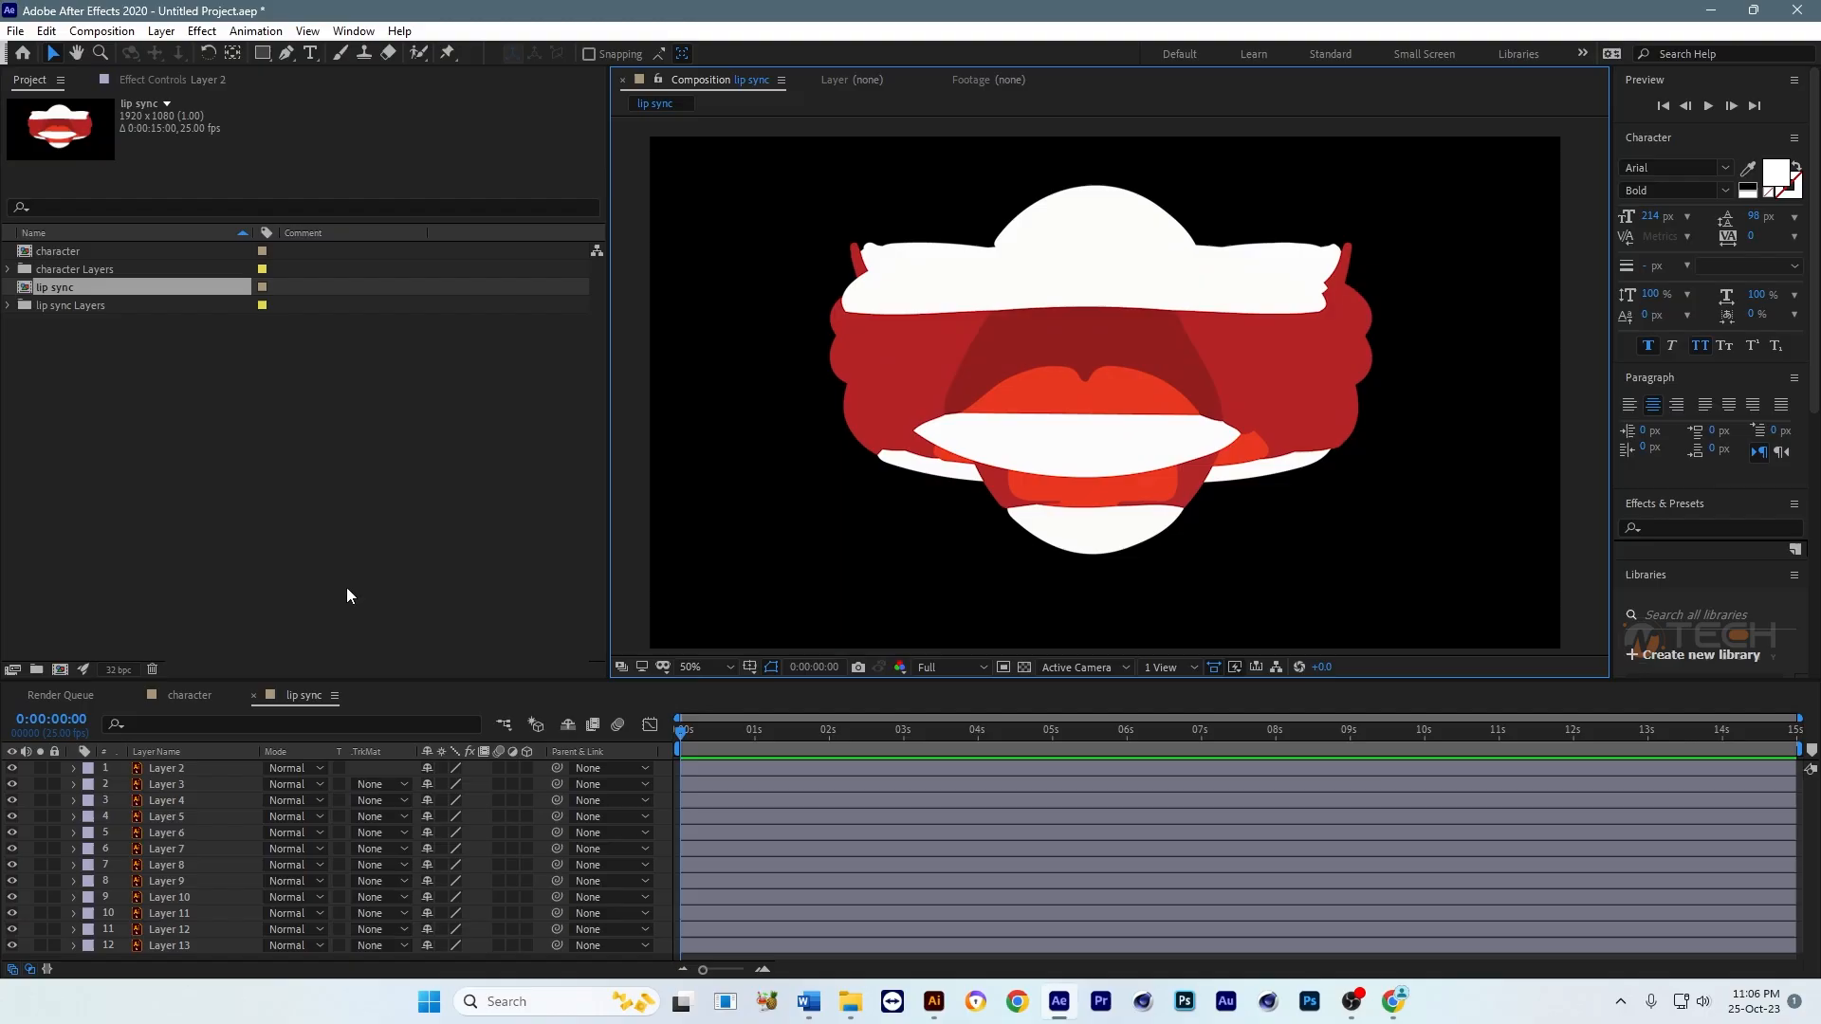
Step: Return to the character composition, widen its viewing area and deselect the Body layer
click(180, 698)
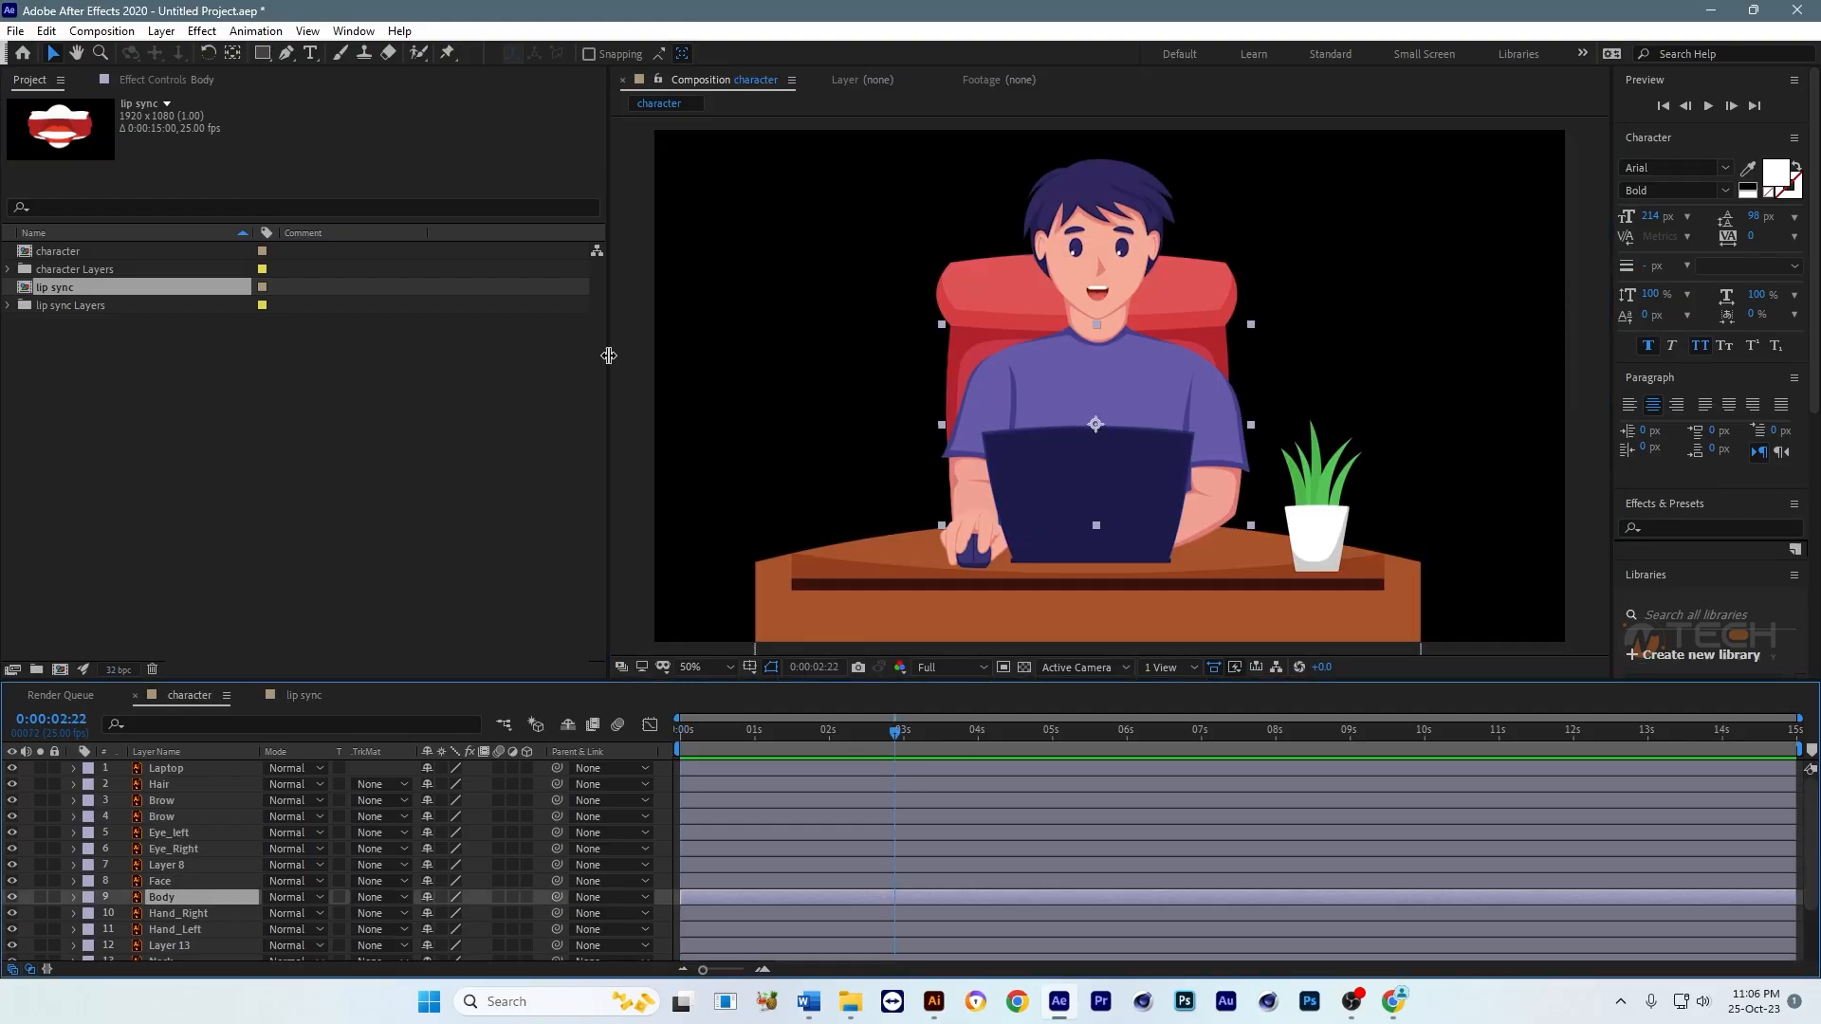
drag(609, 355, 347, 356)
click(1302, 398)
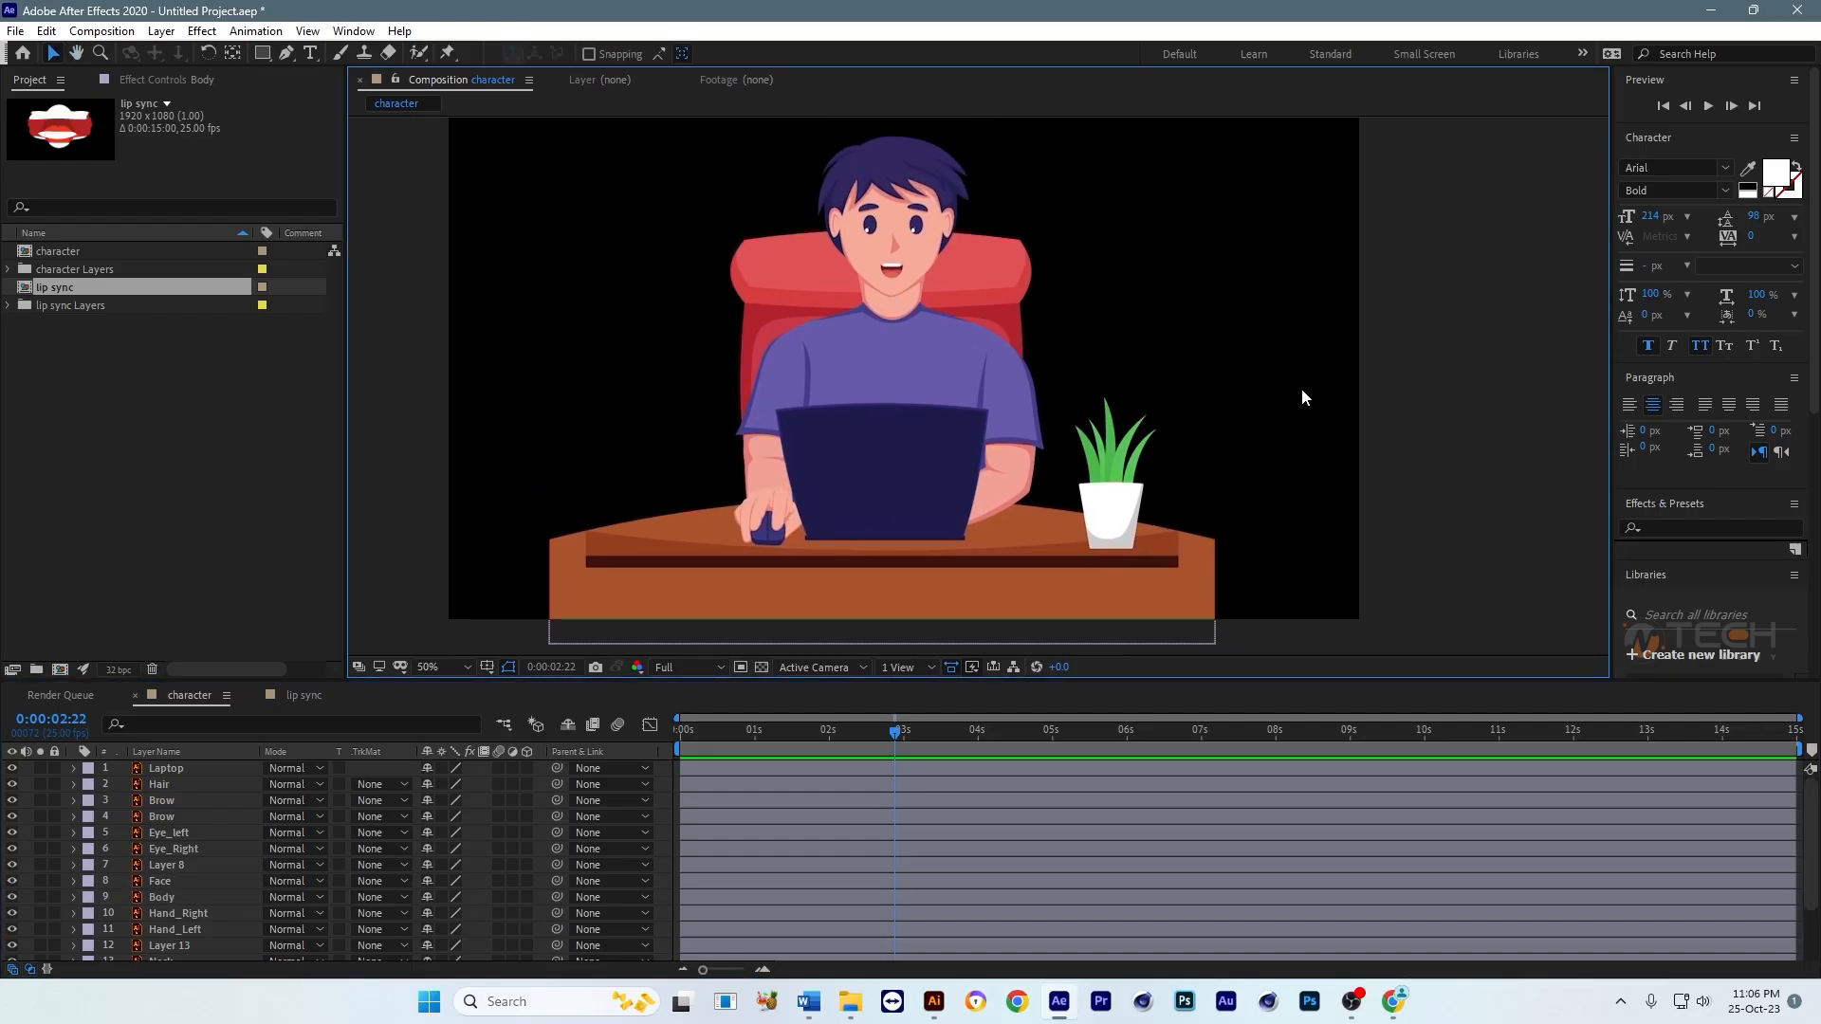
drag(1201, 356, 1223, 354)
Step: Save the project as "Character Motion" in the Class-14 folder
click(16, 30)
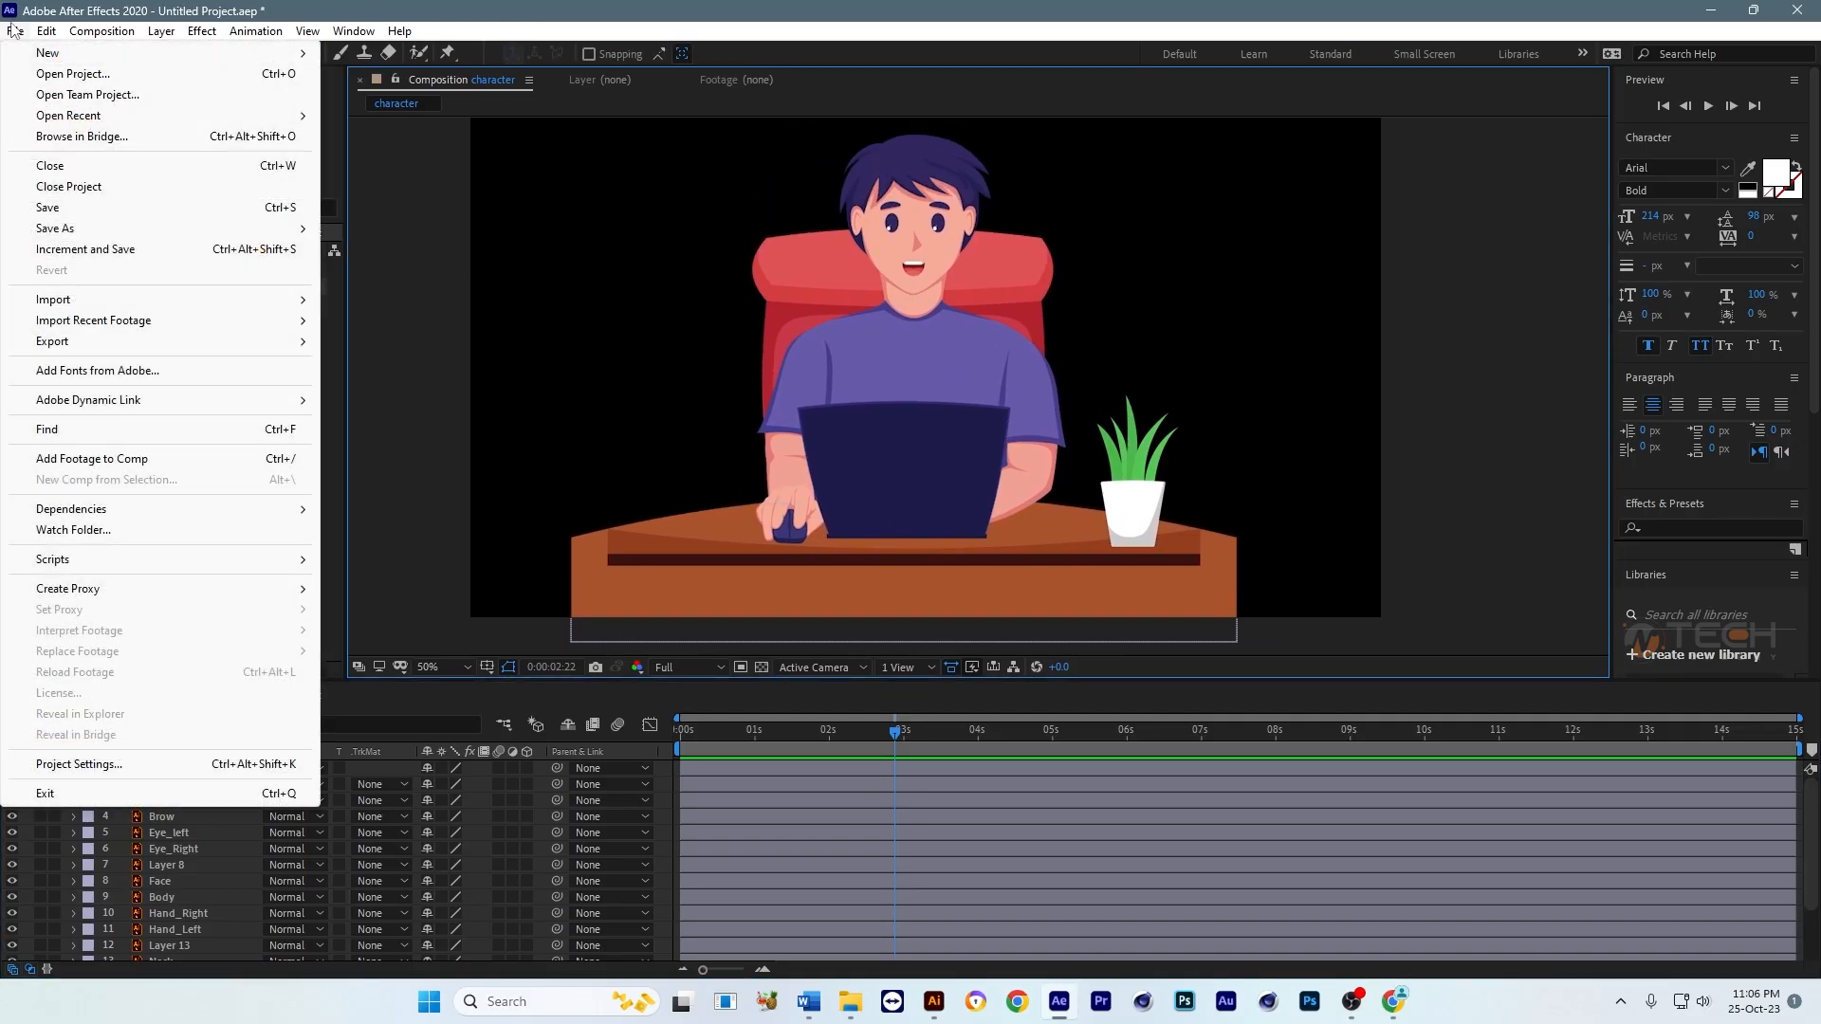
click(68, 208)
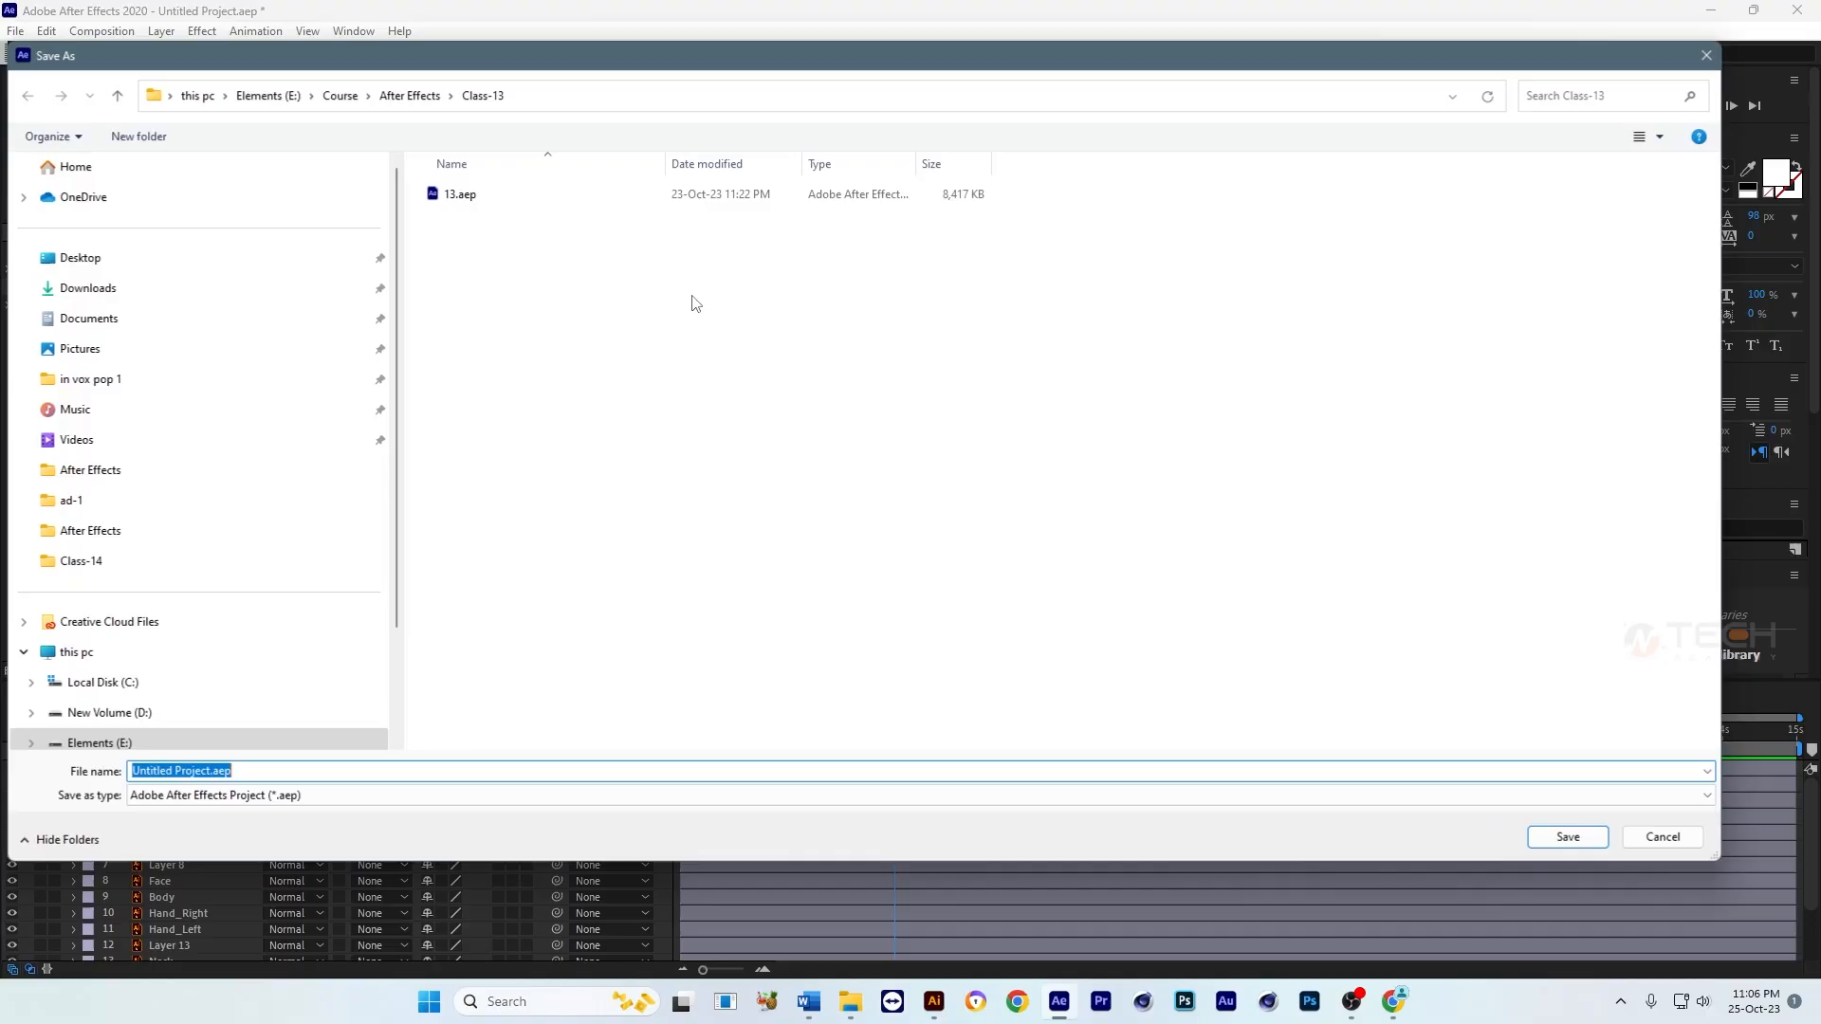
text(Character Motion)
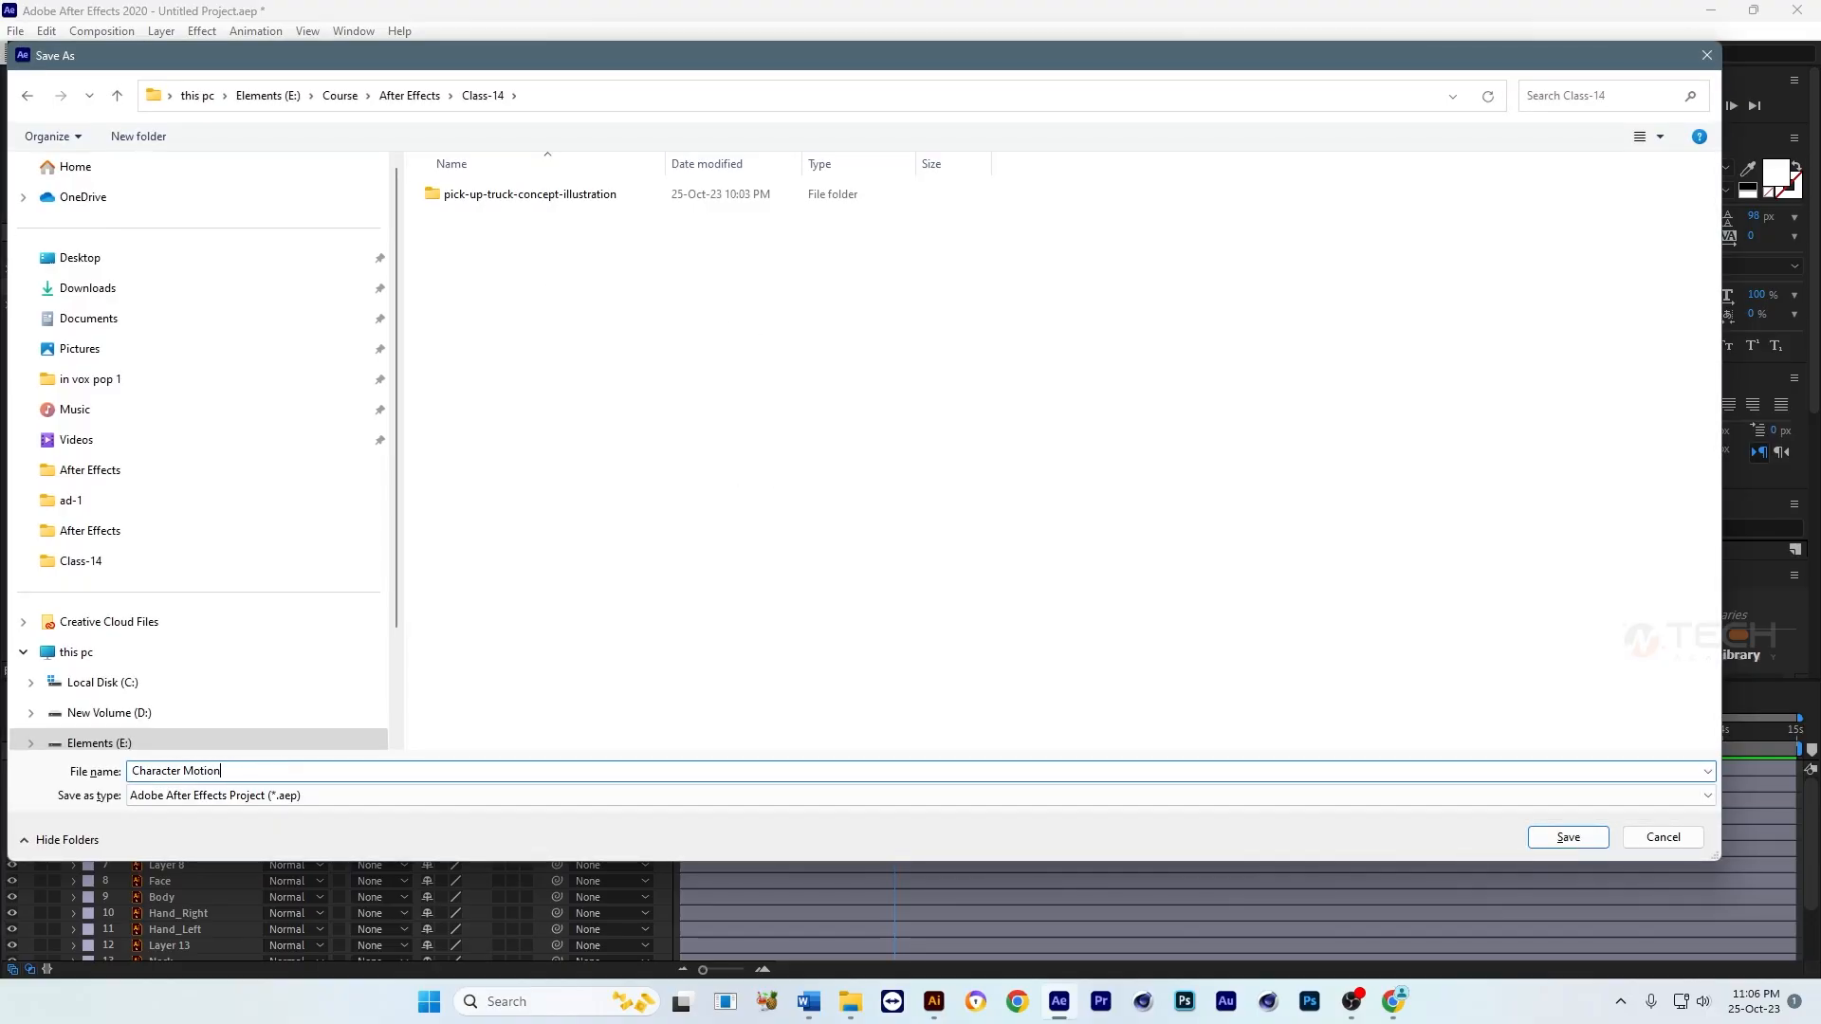
click(1601, 846)
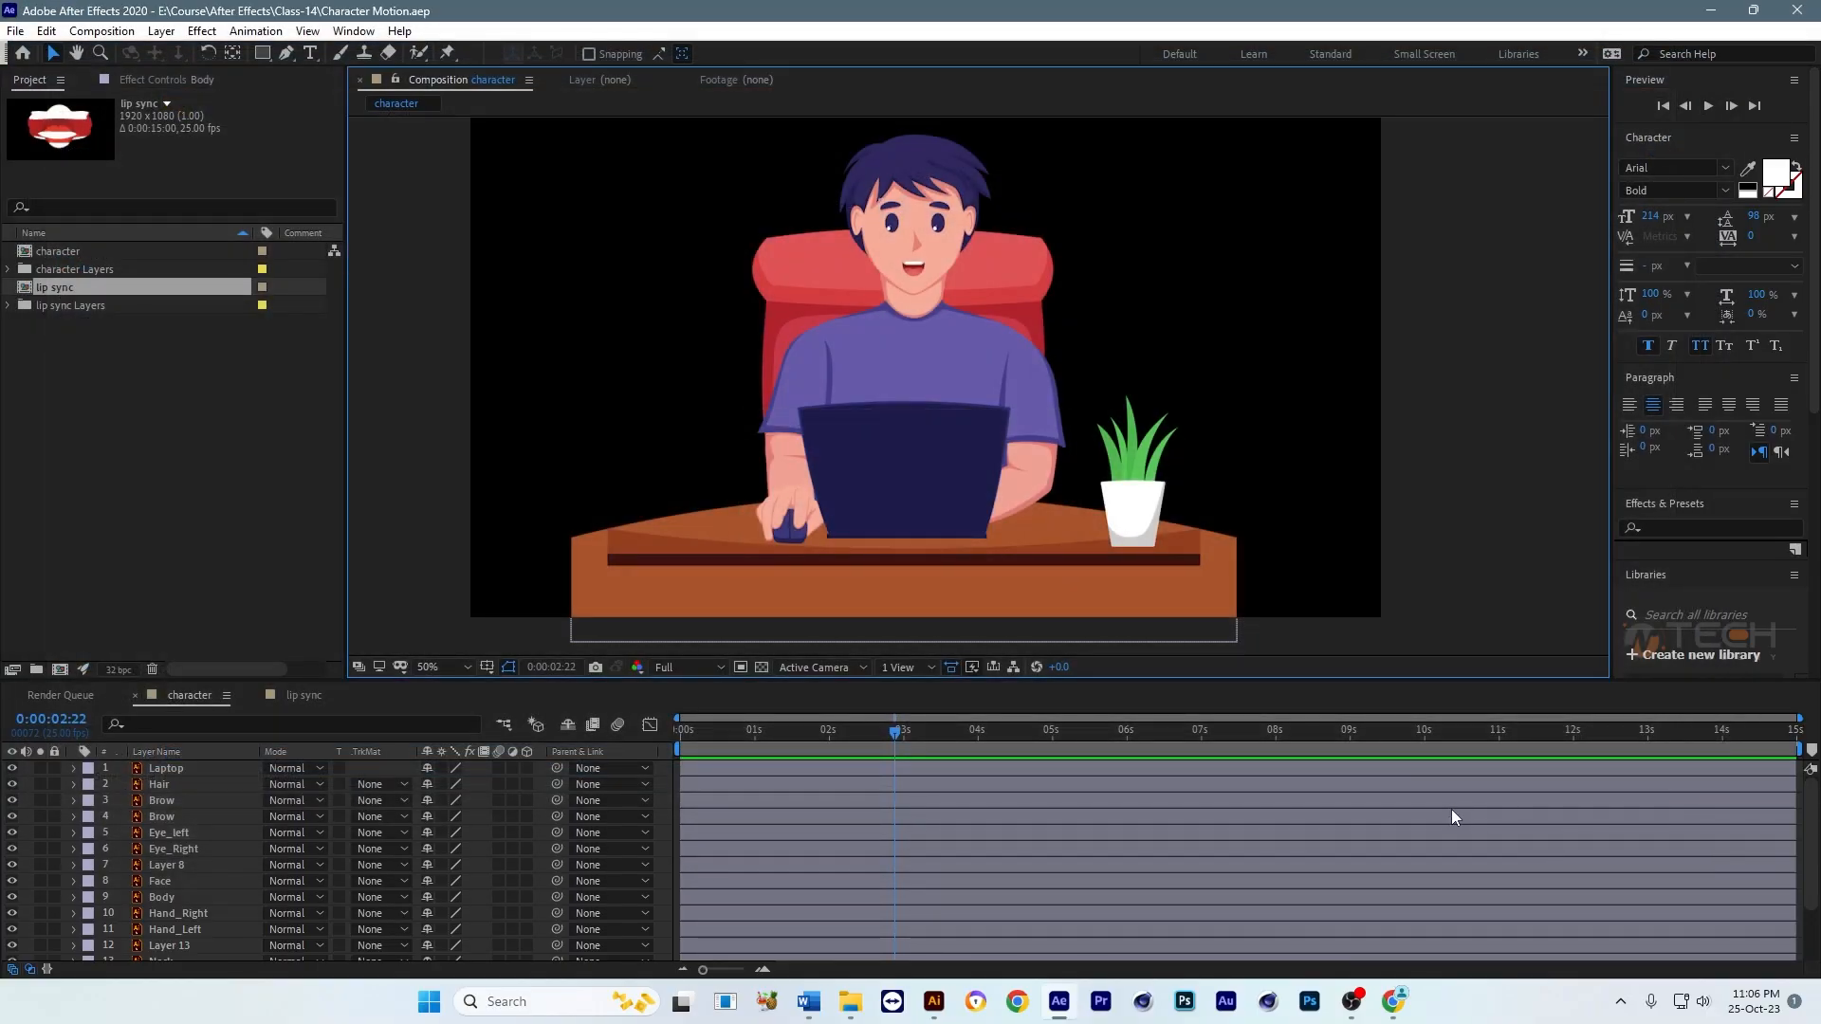
Step: Import the audio file Text-to-Speech_25-Oct-2023_22-20.mp3 from the Class-14 folder as footage
scroll(1033, 294, up, 4)
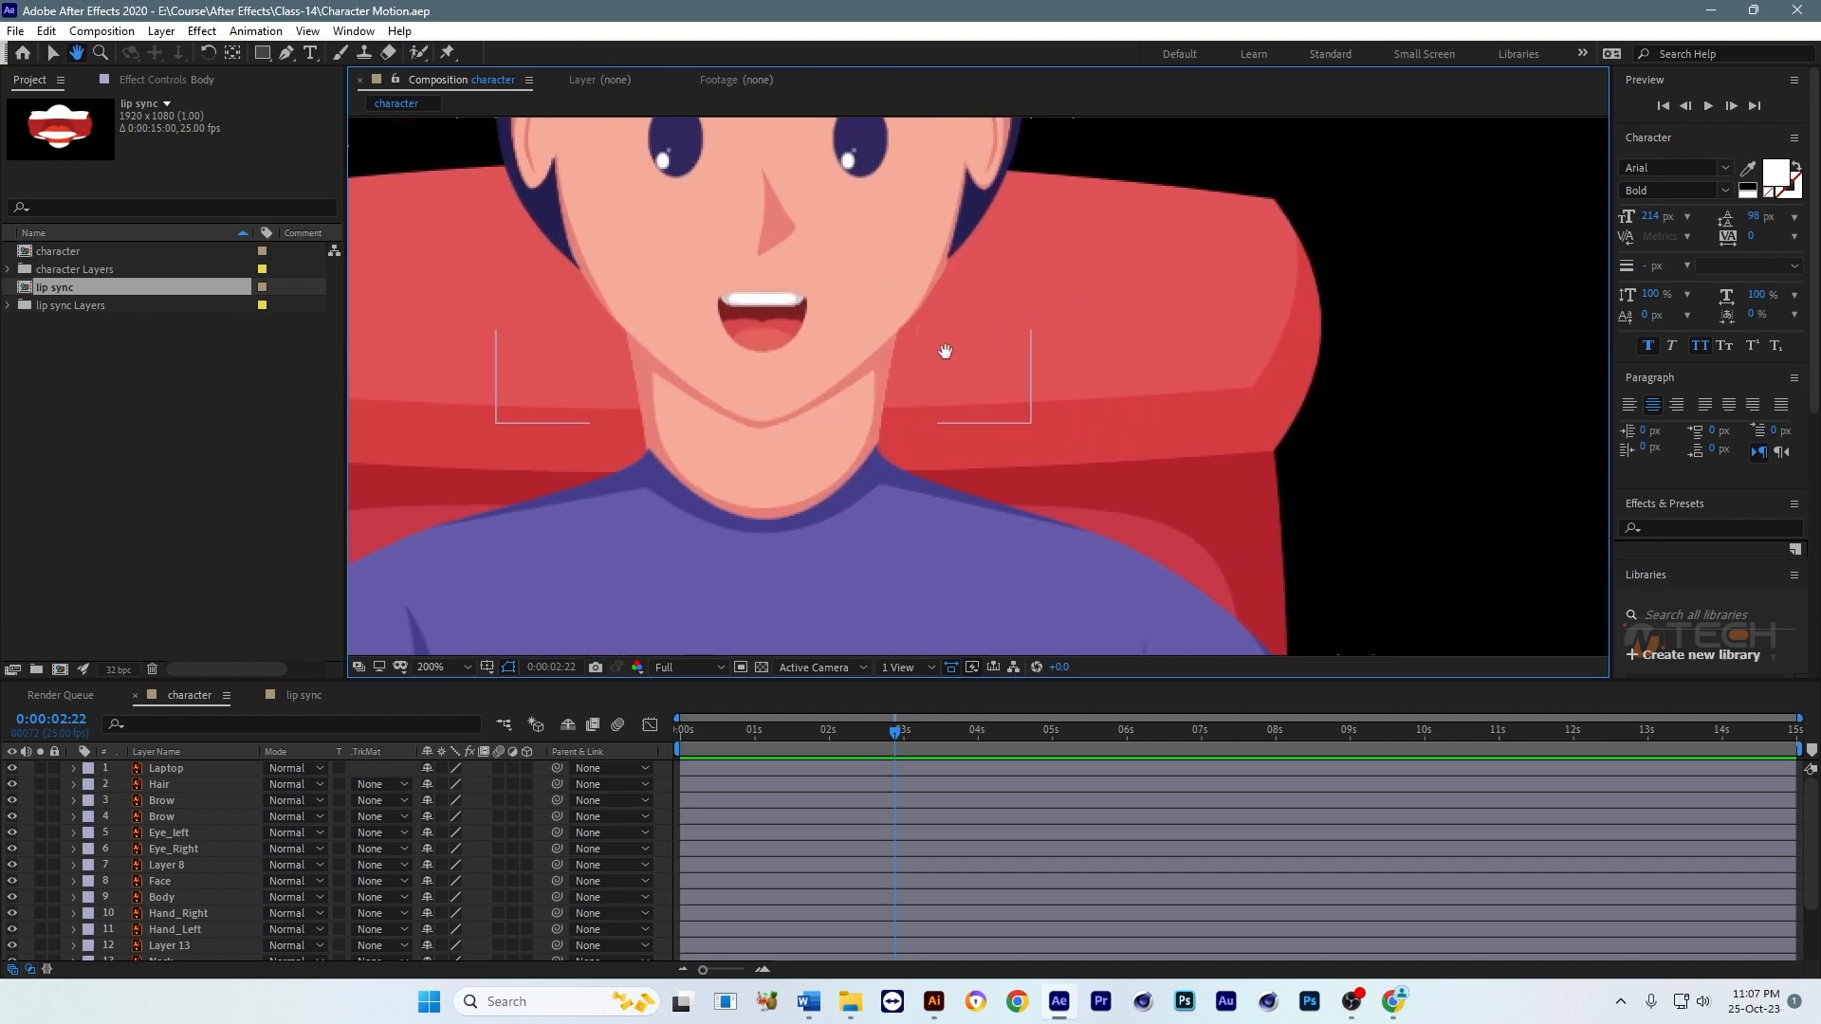
scroll(1095, 429, down, 2)
key(v)
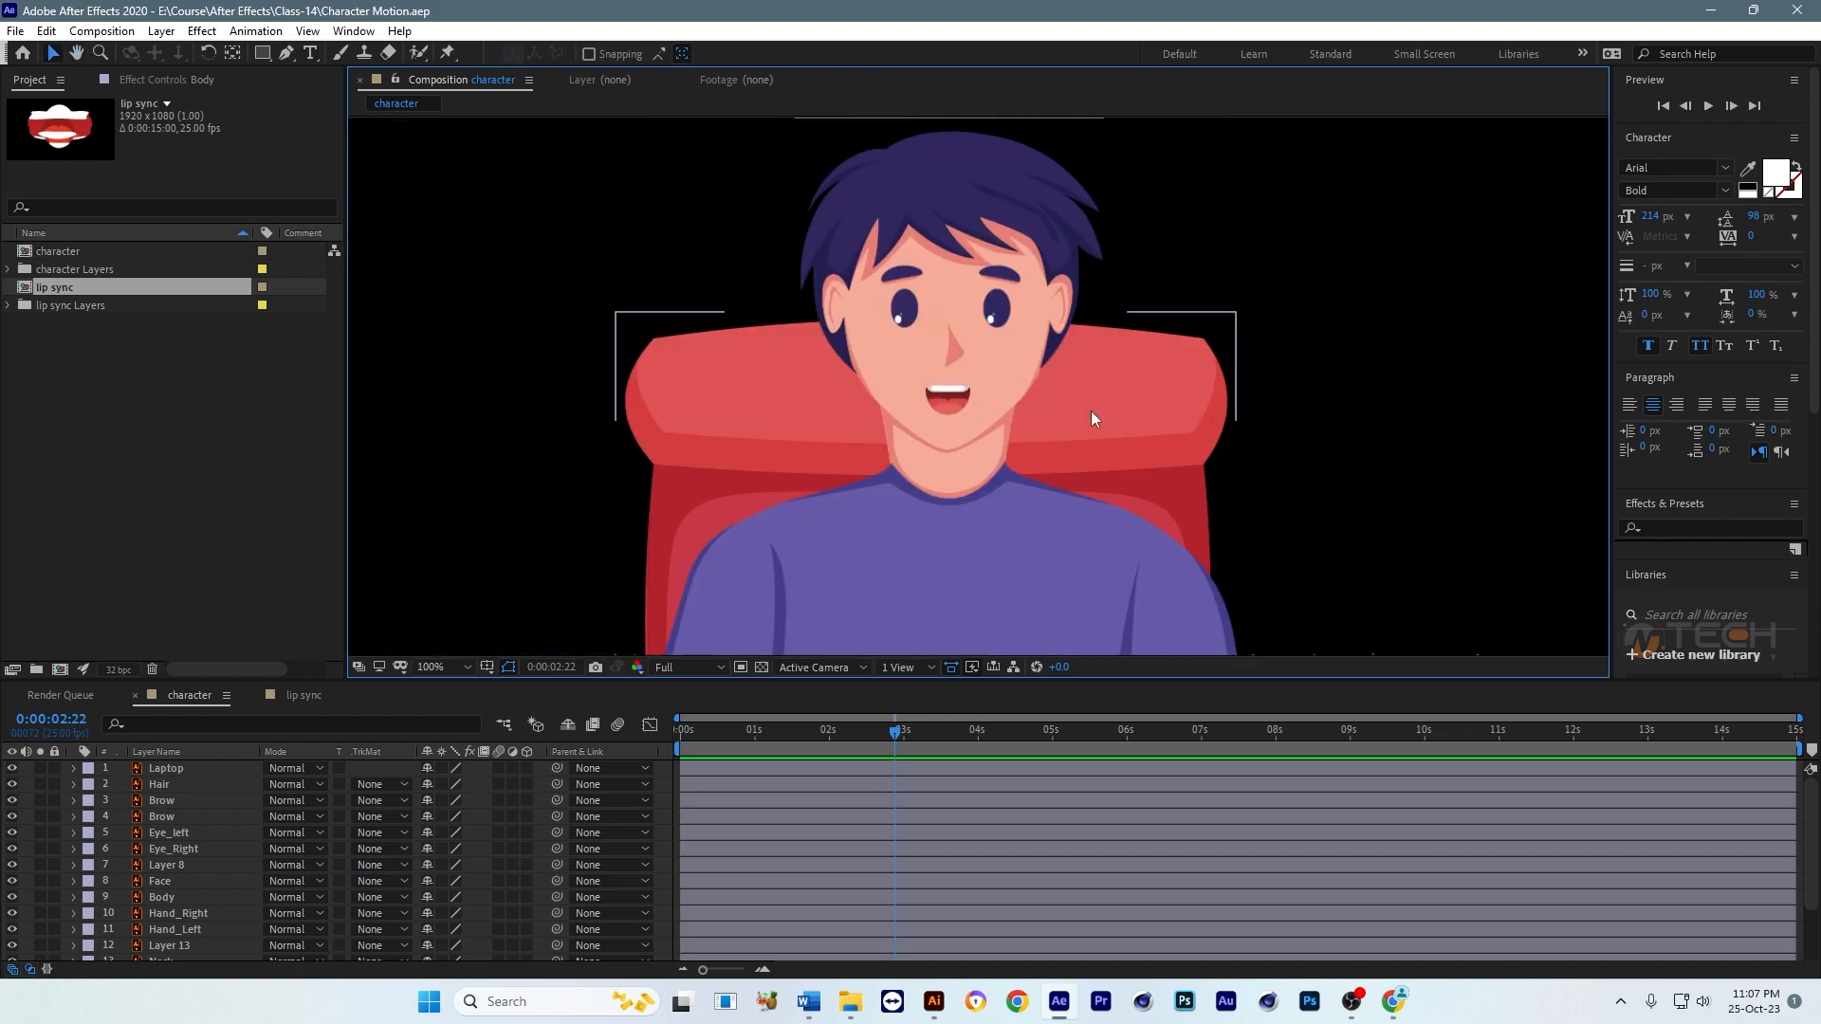
double_click(78, 418)
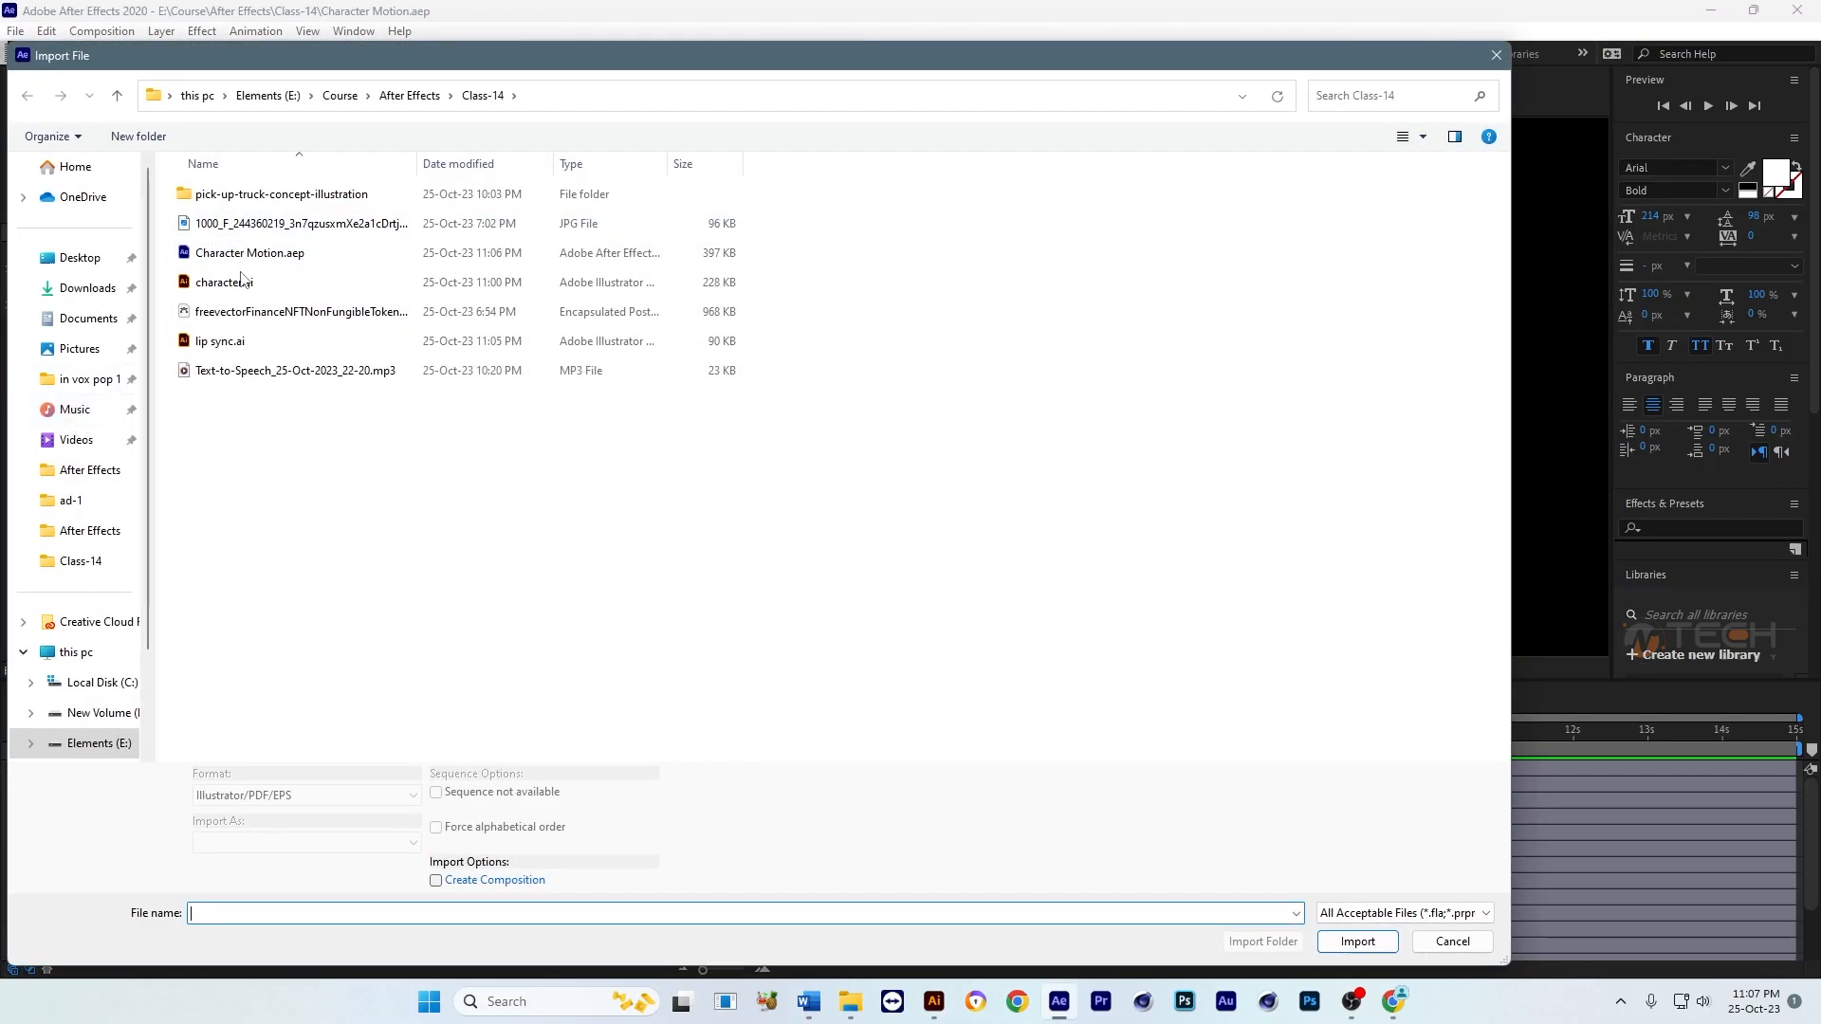
click(264, 374)
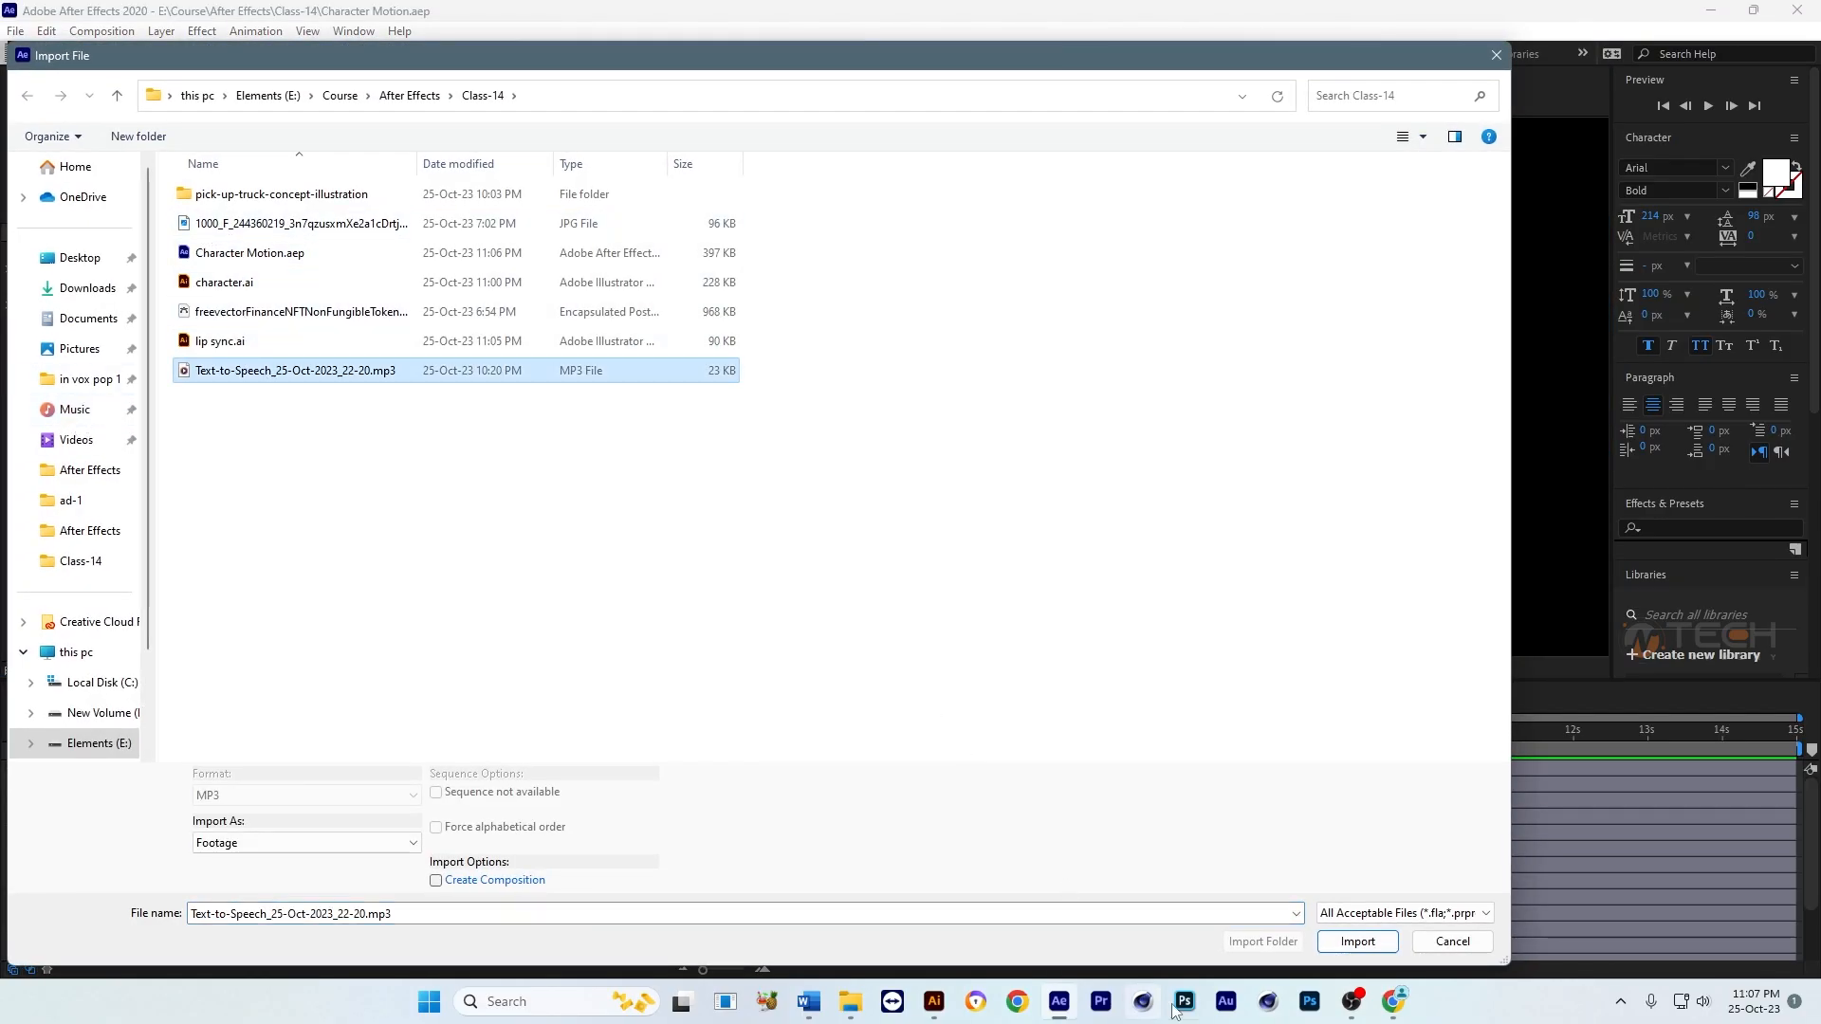
click(1345, 942)
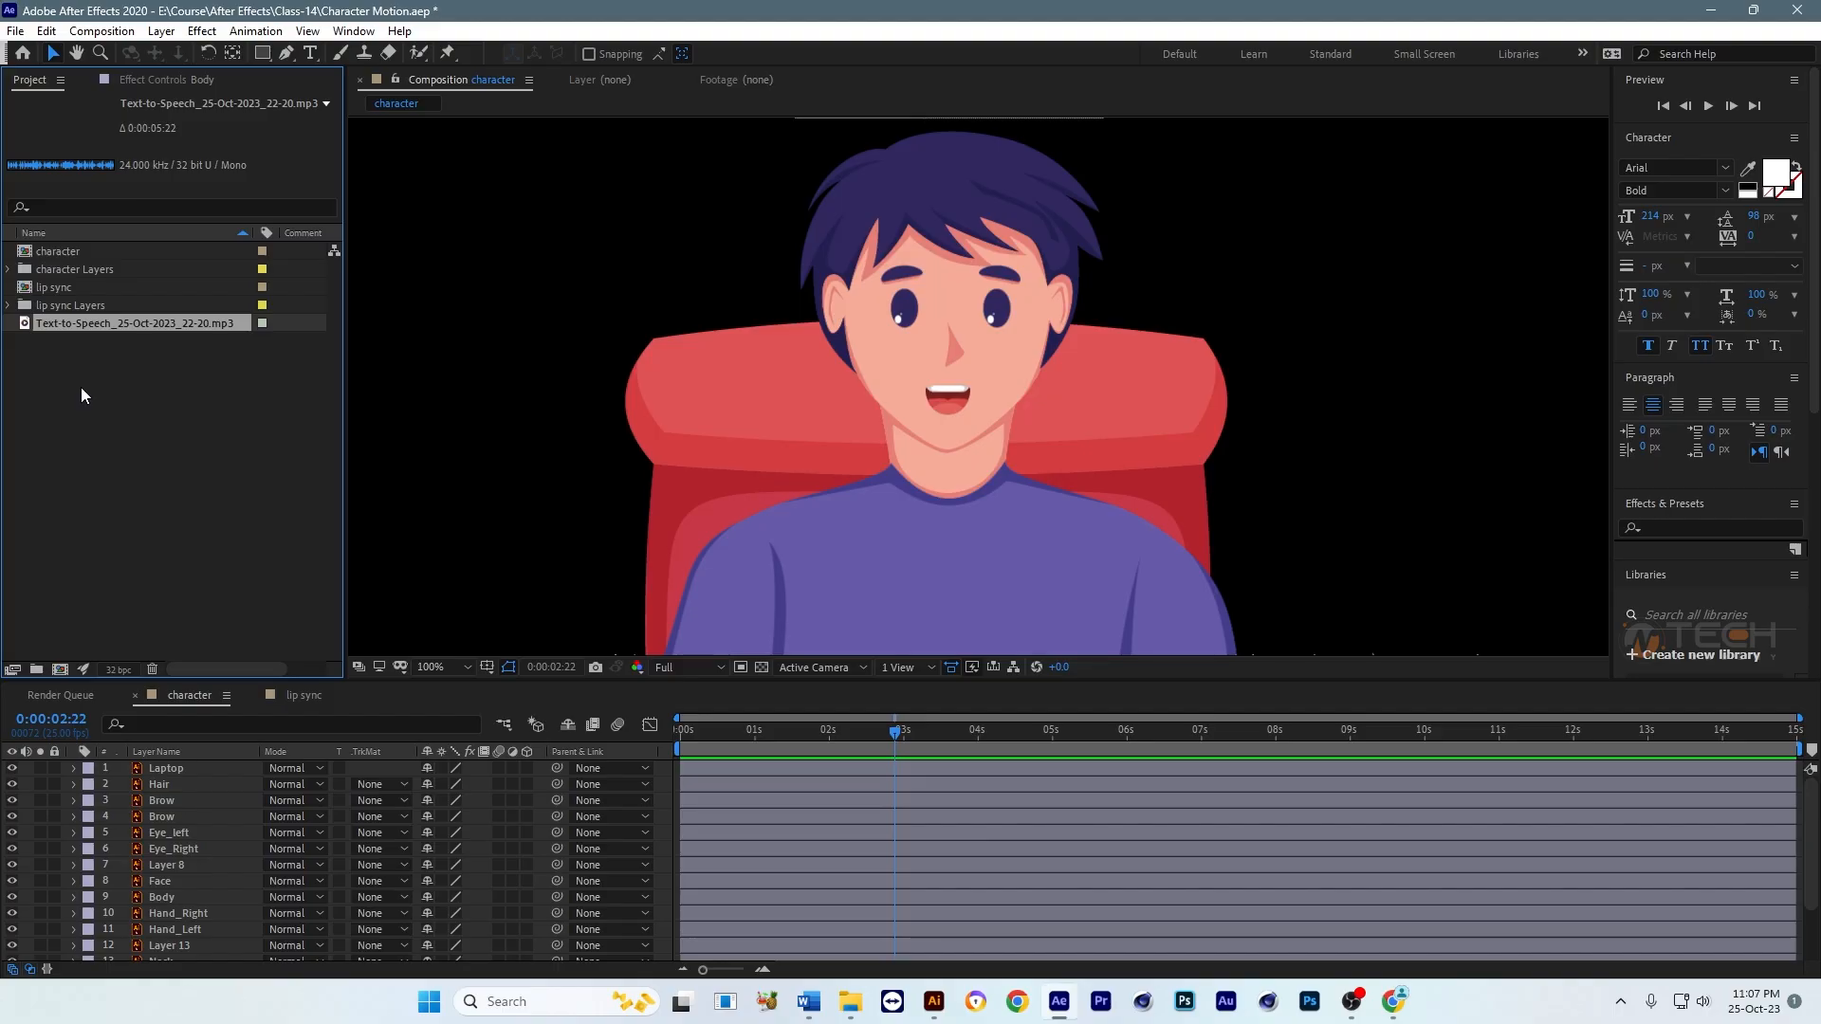
Step: Switch to Chrome and look through the open Murf.AI, Speechify, Wideo and TTSReader text-to-speech pages, closing the Wideo page
click(1394, 1002)
click(1117, 21)
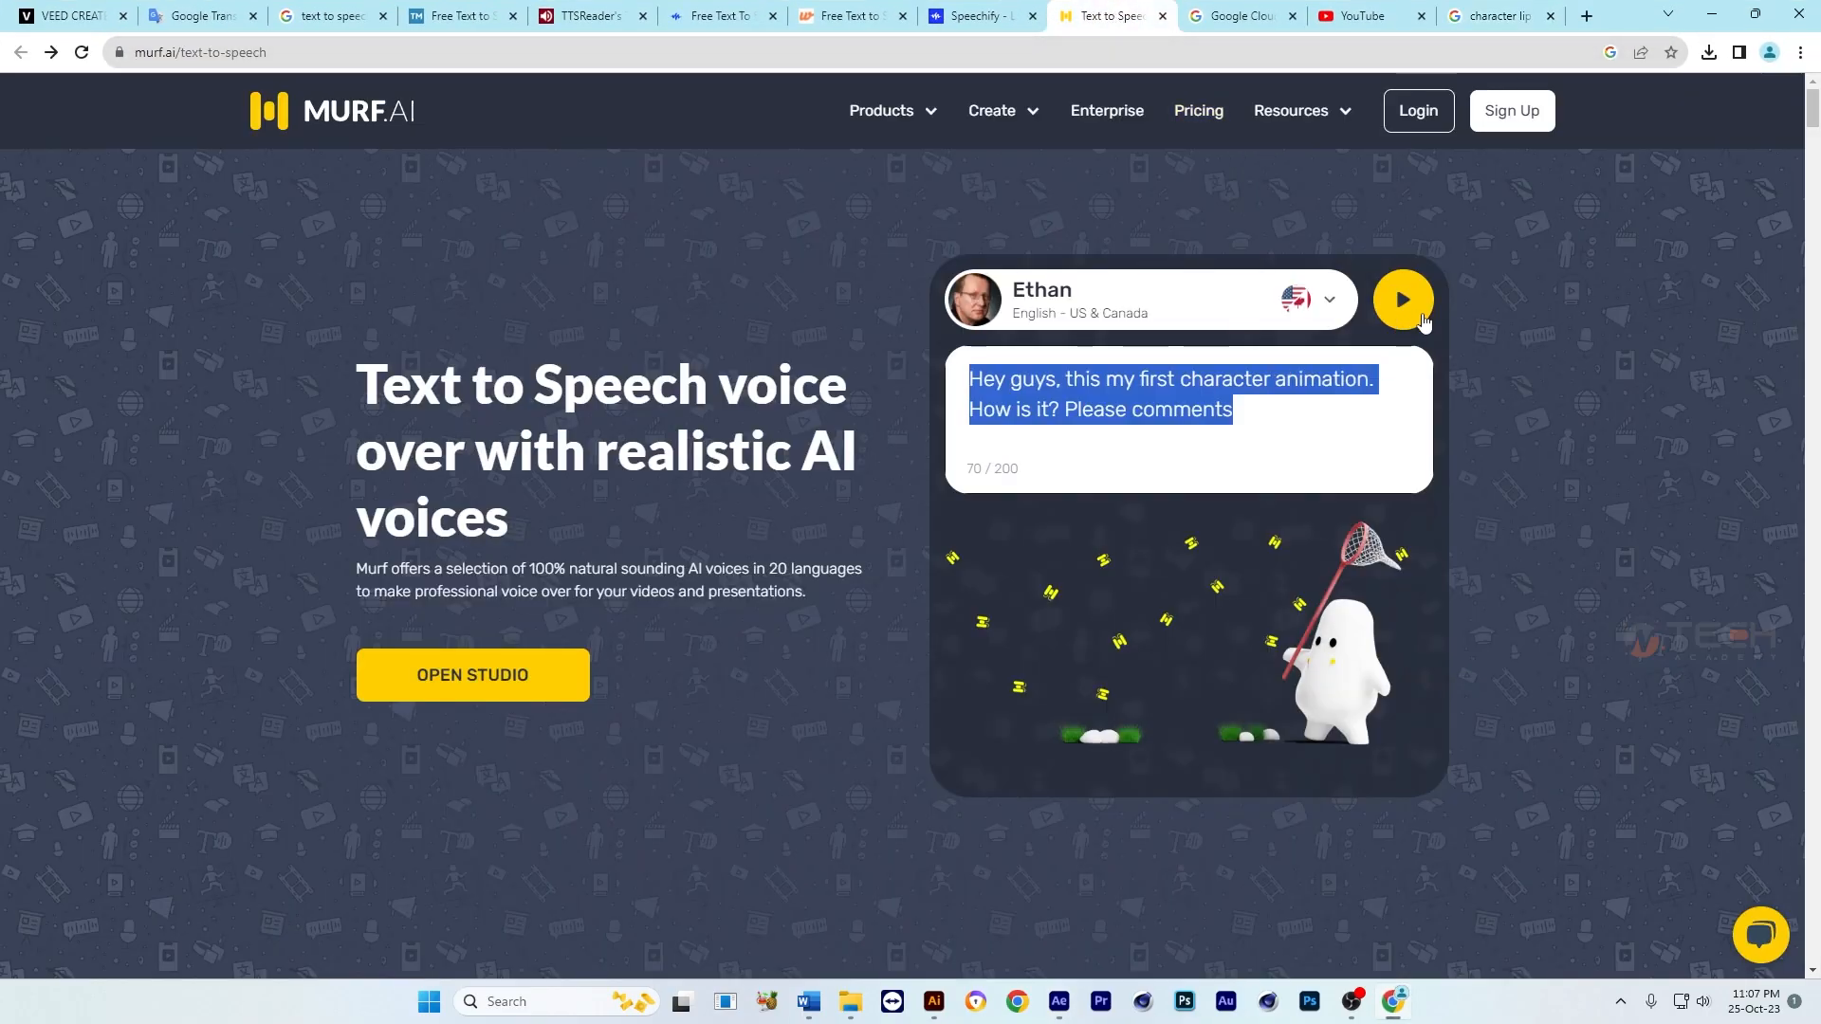
click(957, 16)
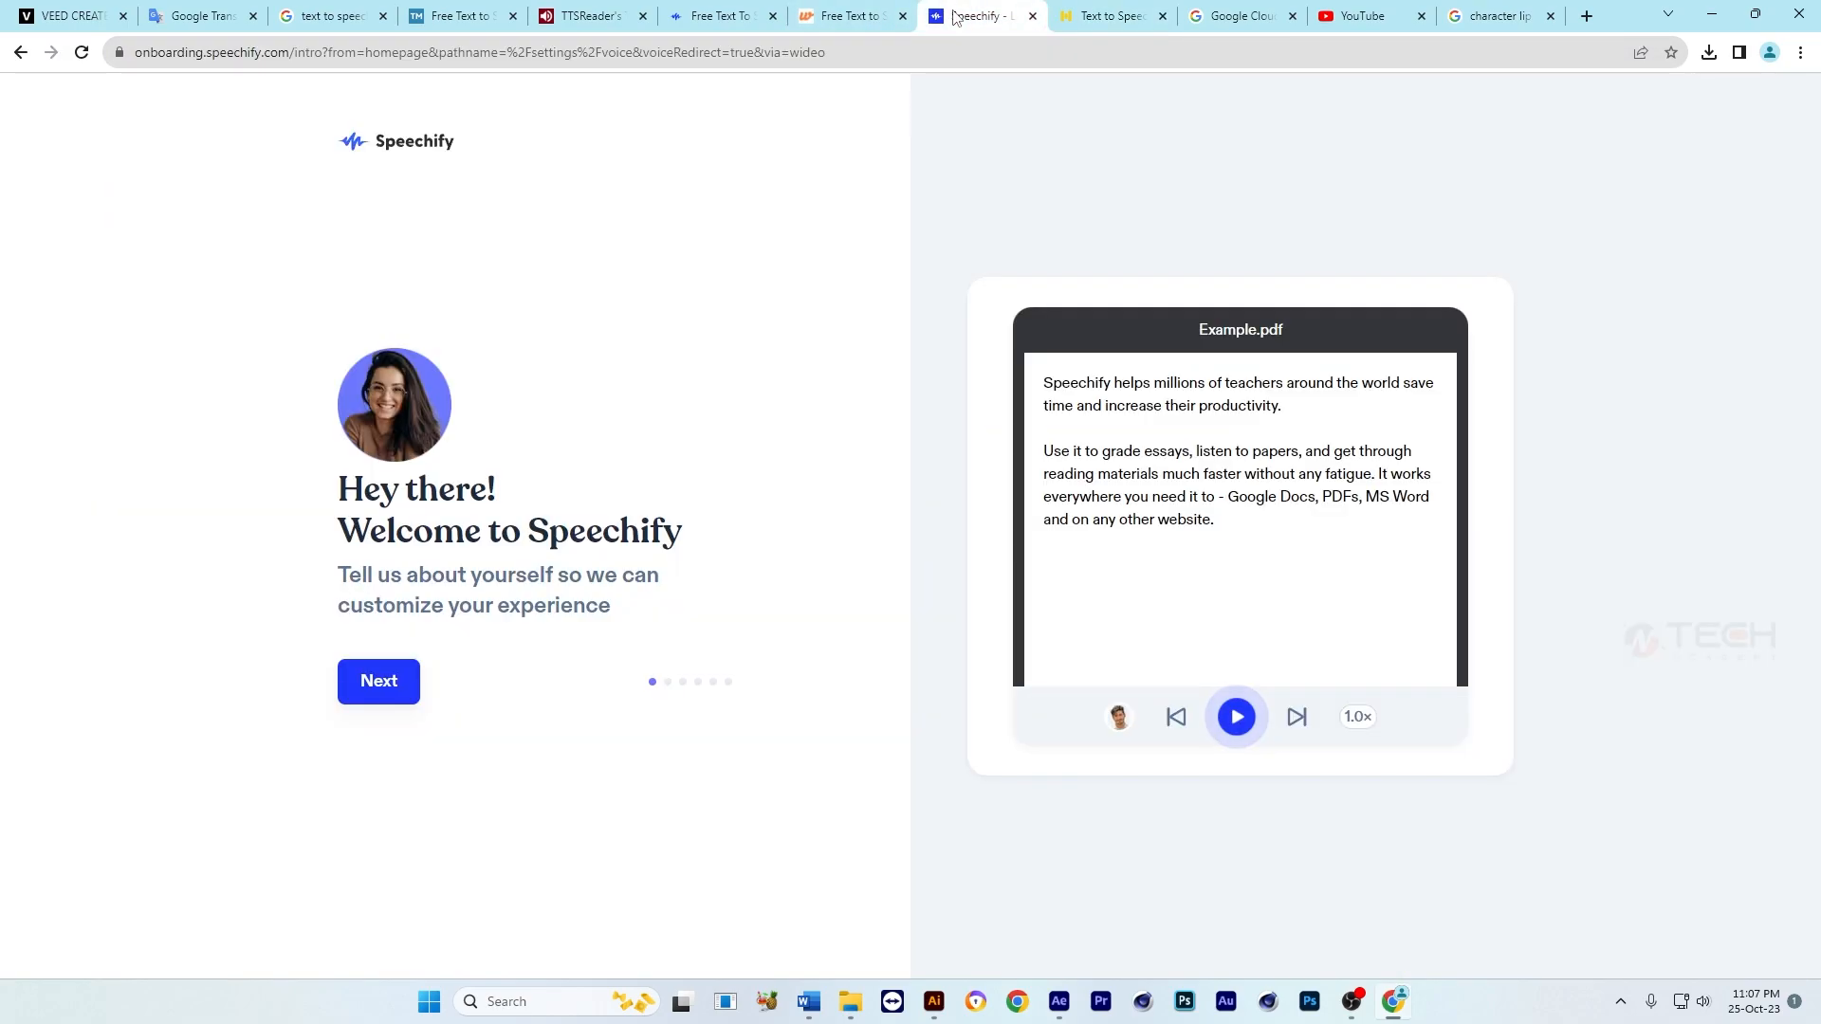
click(854, 17)
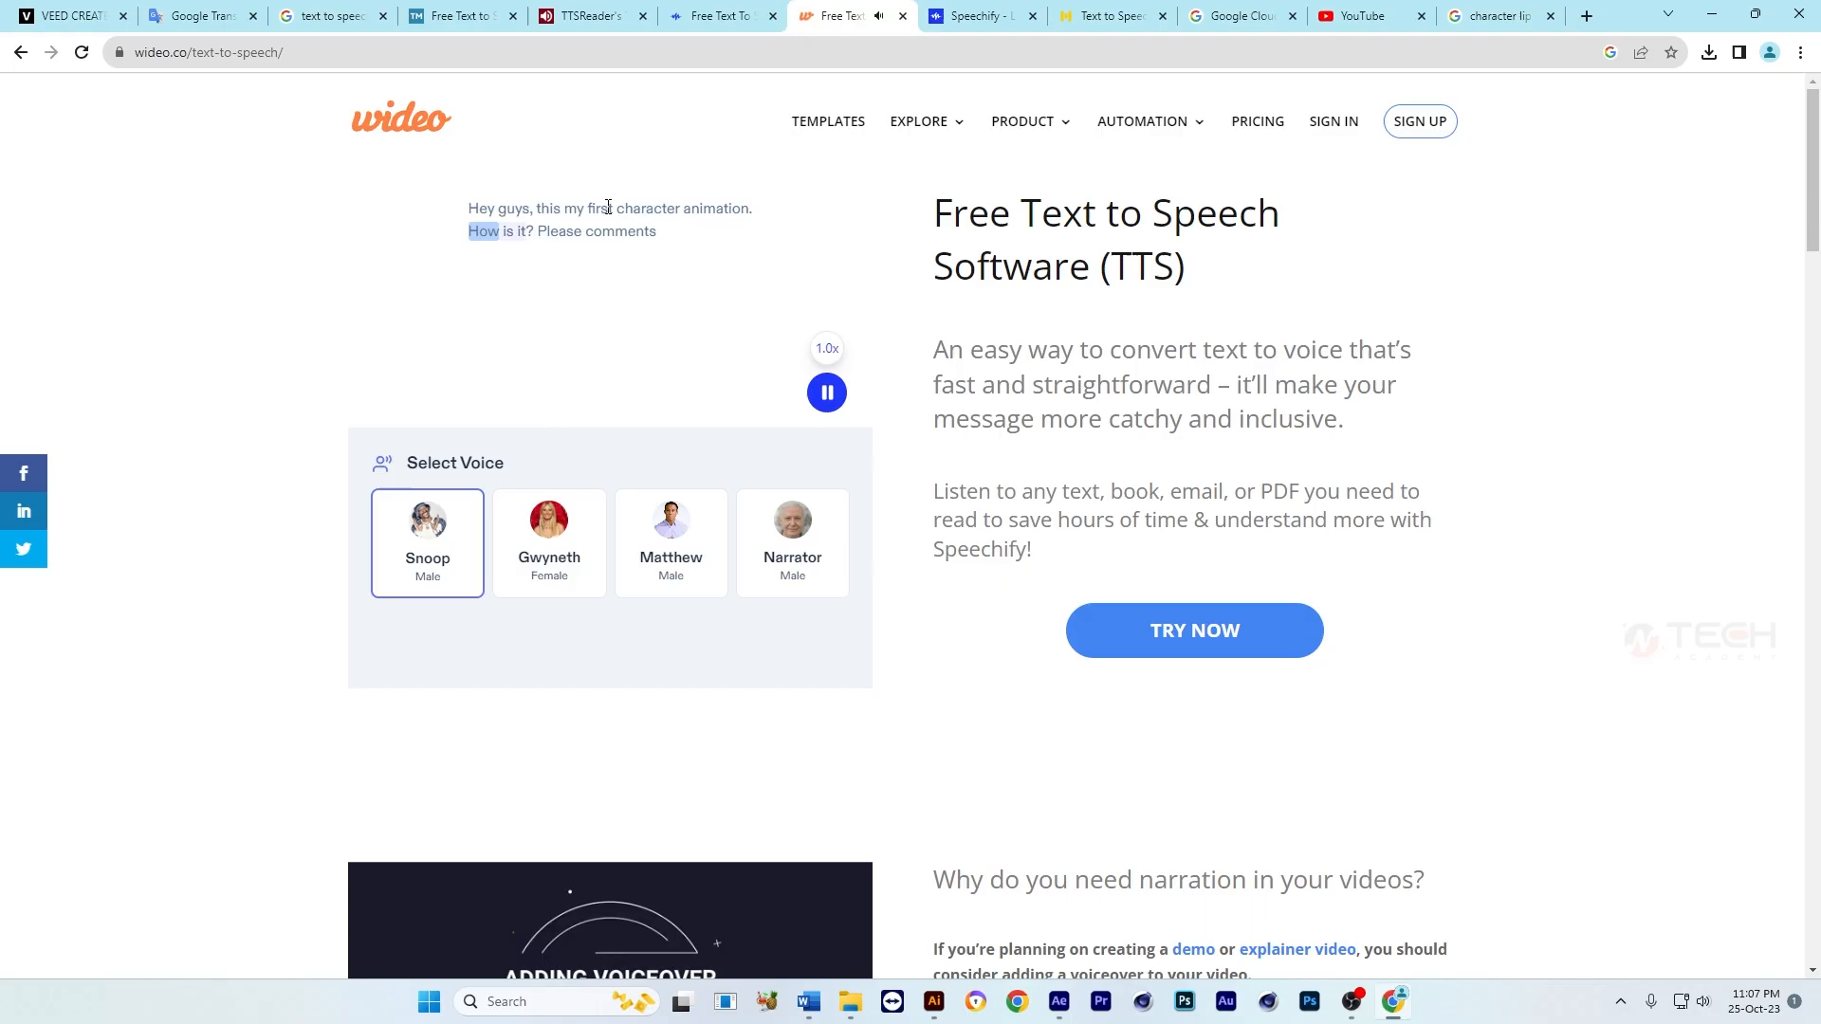
click(889, 23)
click(725, 17)
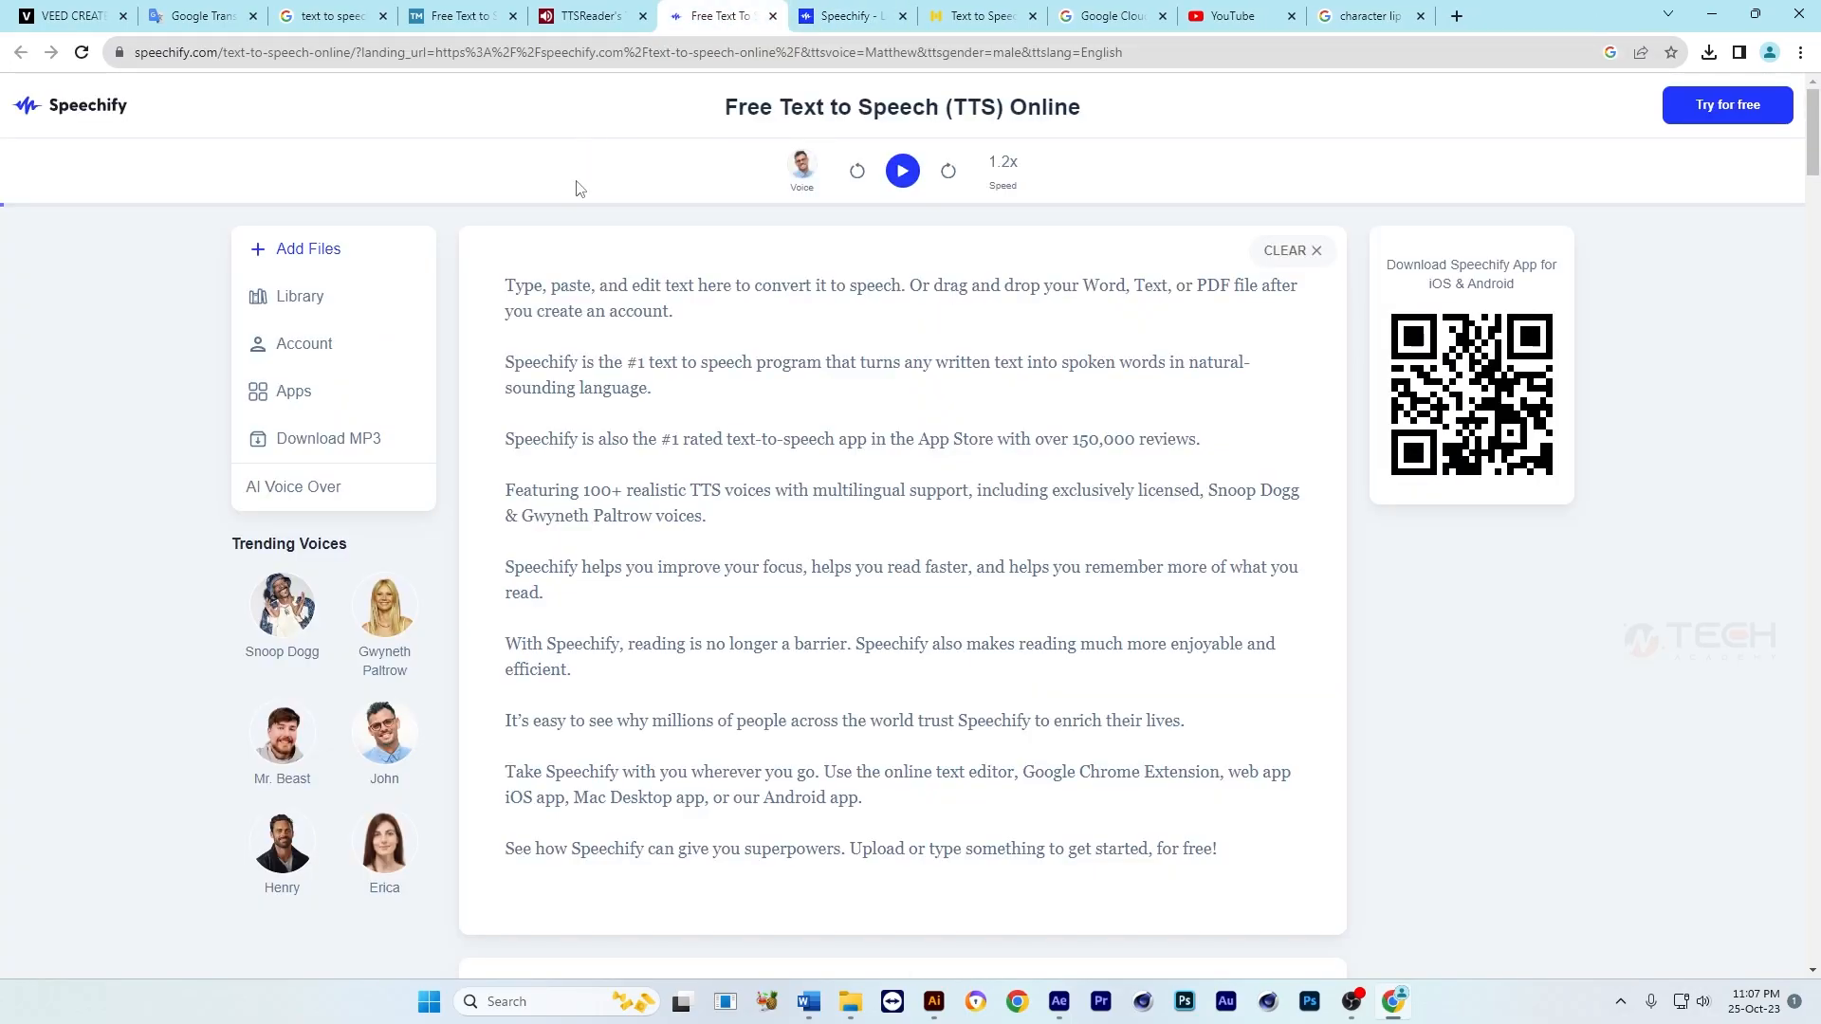
click(590, 16)
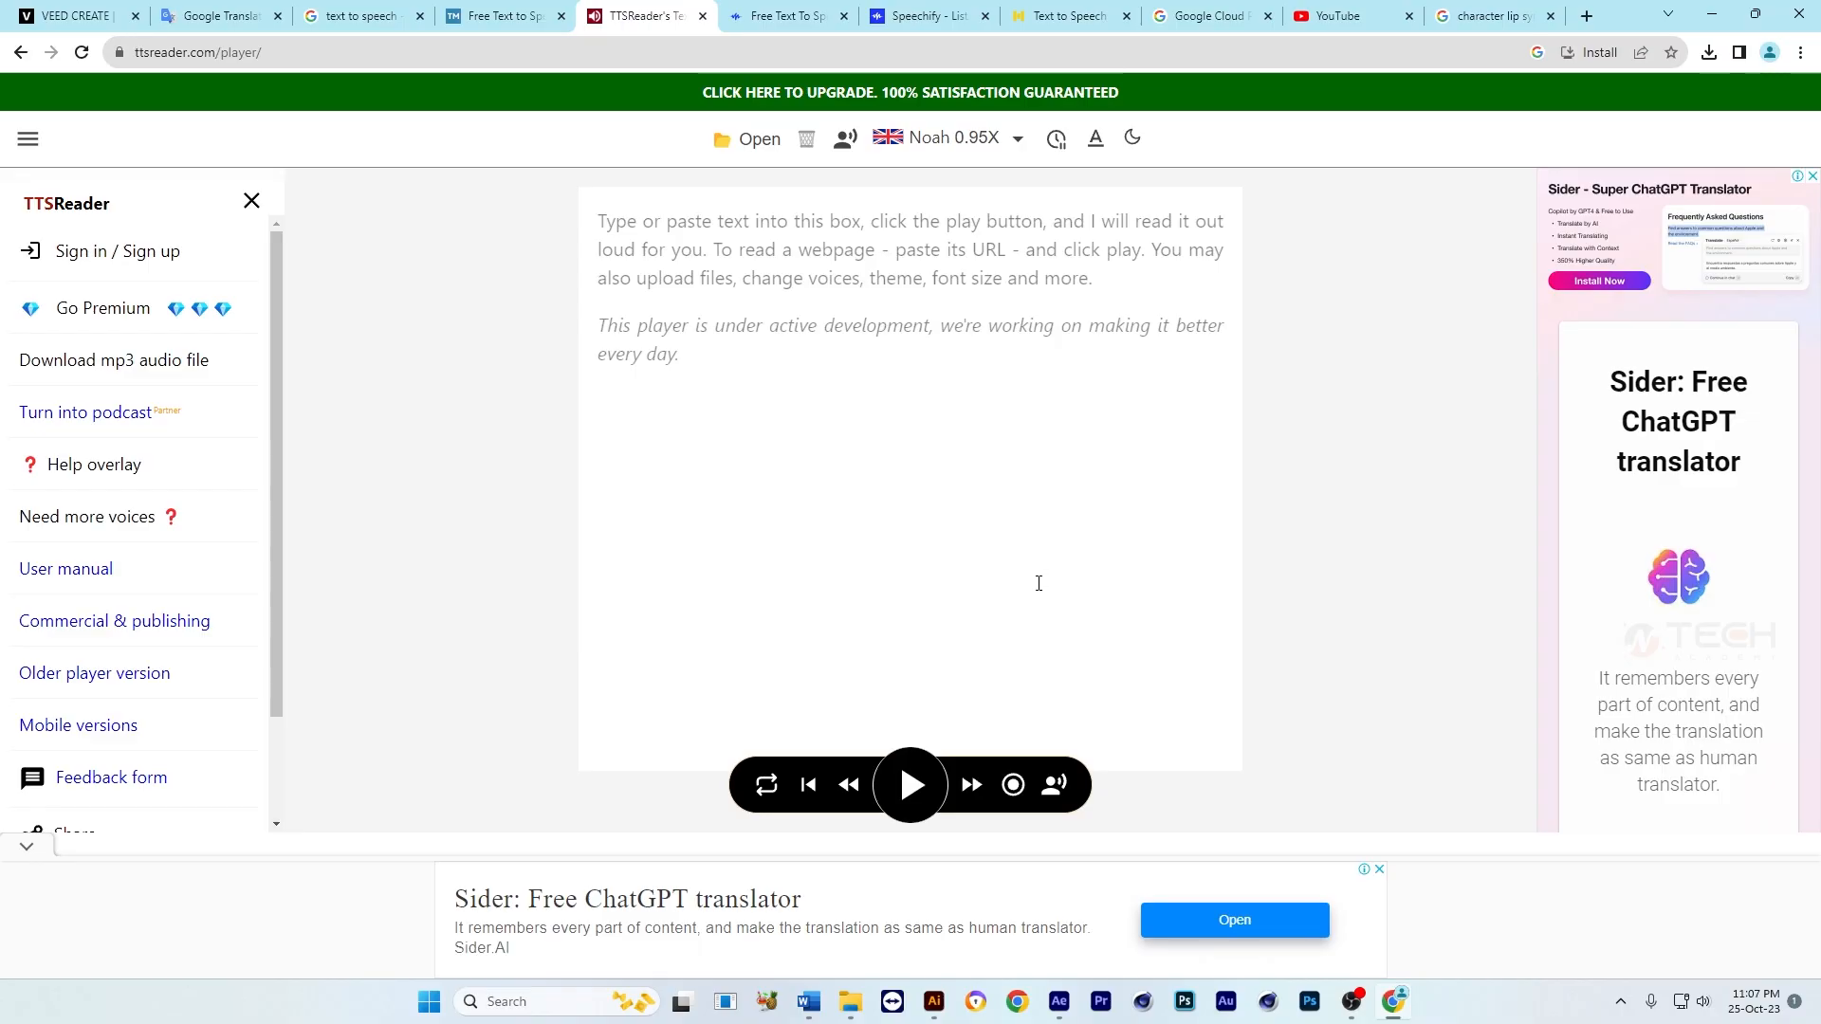
Step: Open the TextMagic text-to-speech page and look through its list of available voices
click(486, 23)
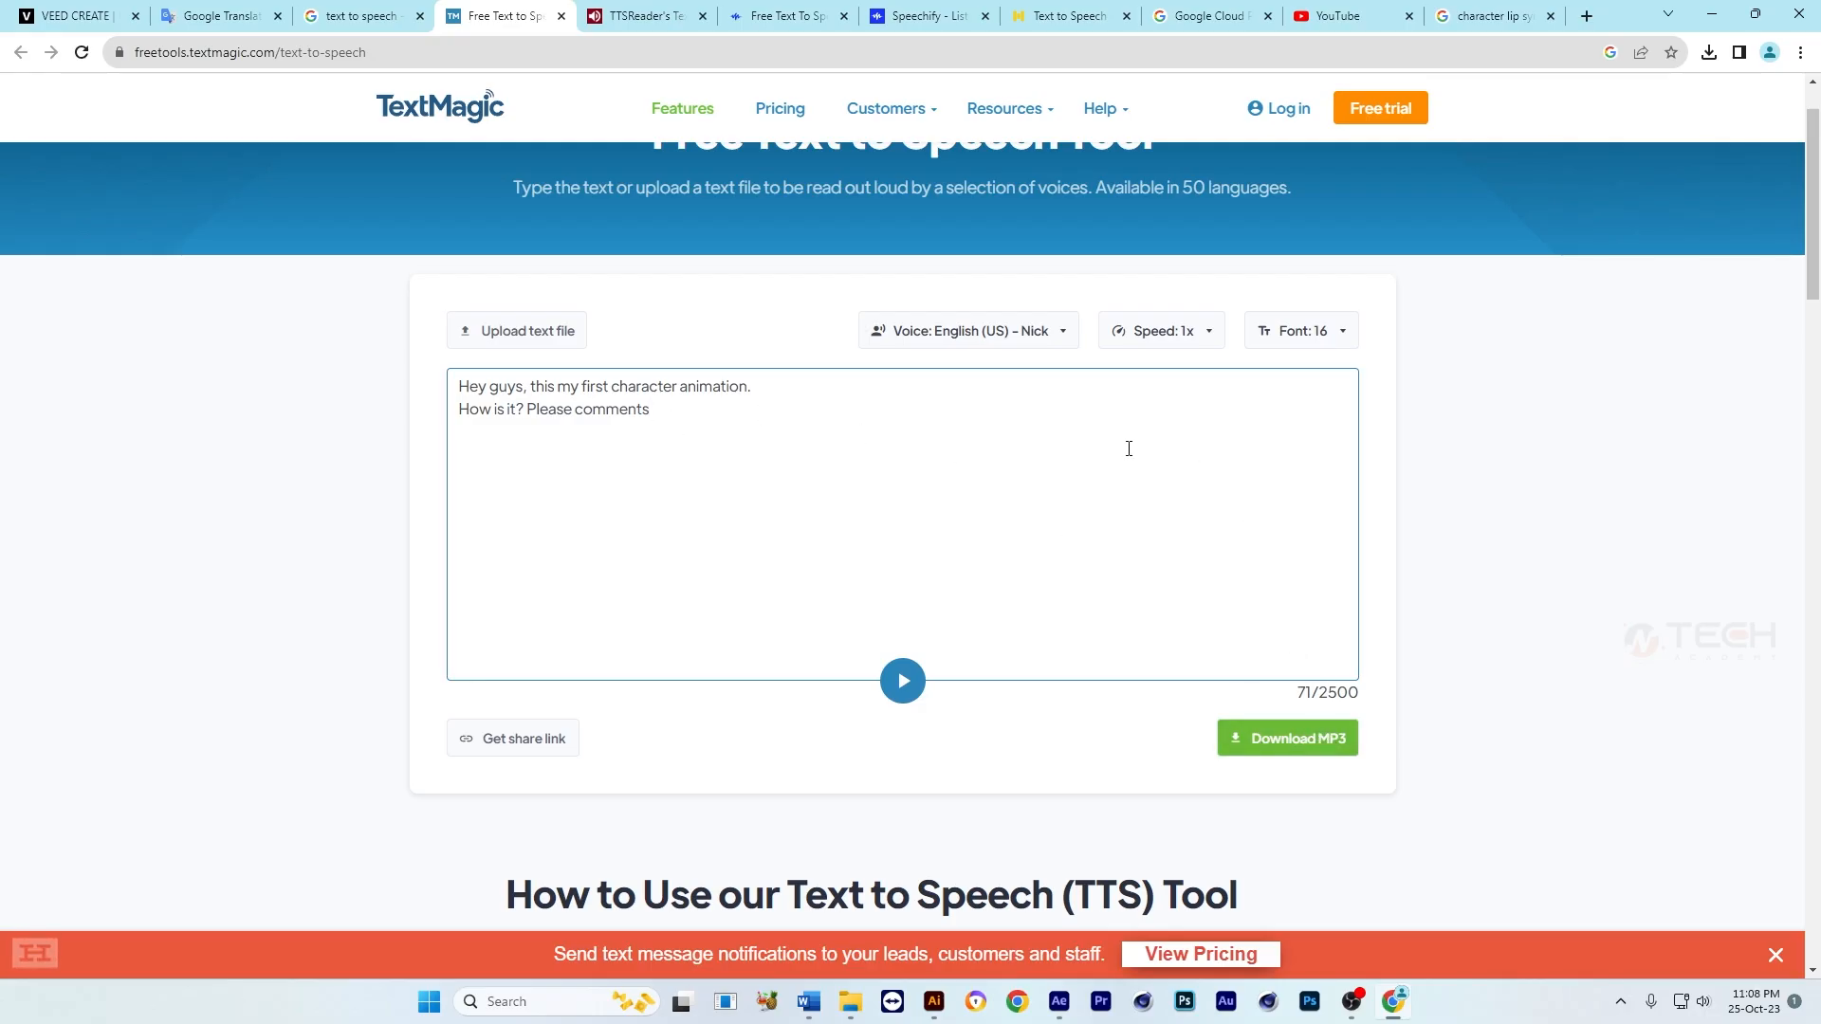
click(998, 335)
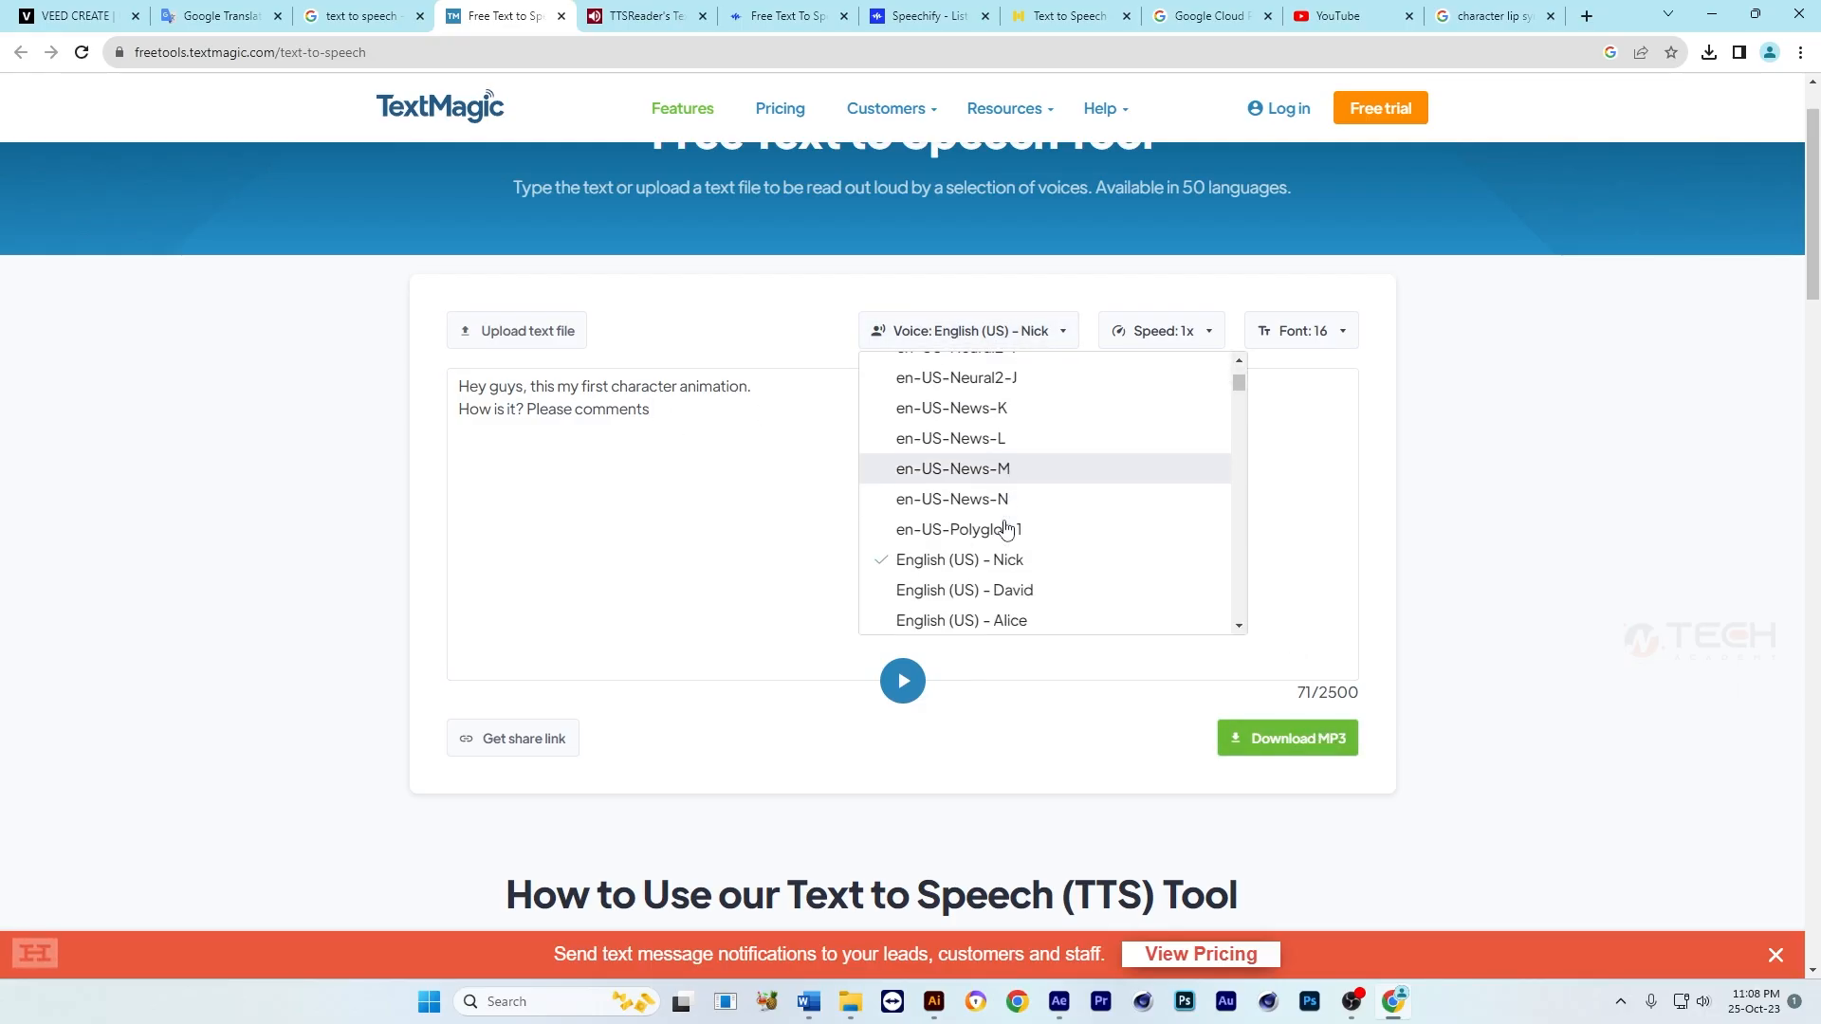
scroll(1005, 531, down, 10)
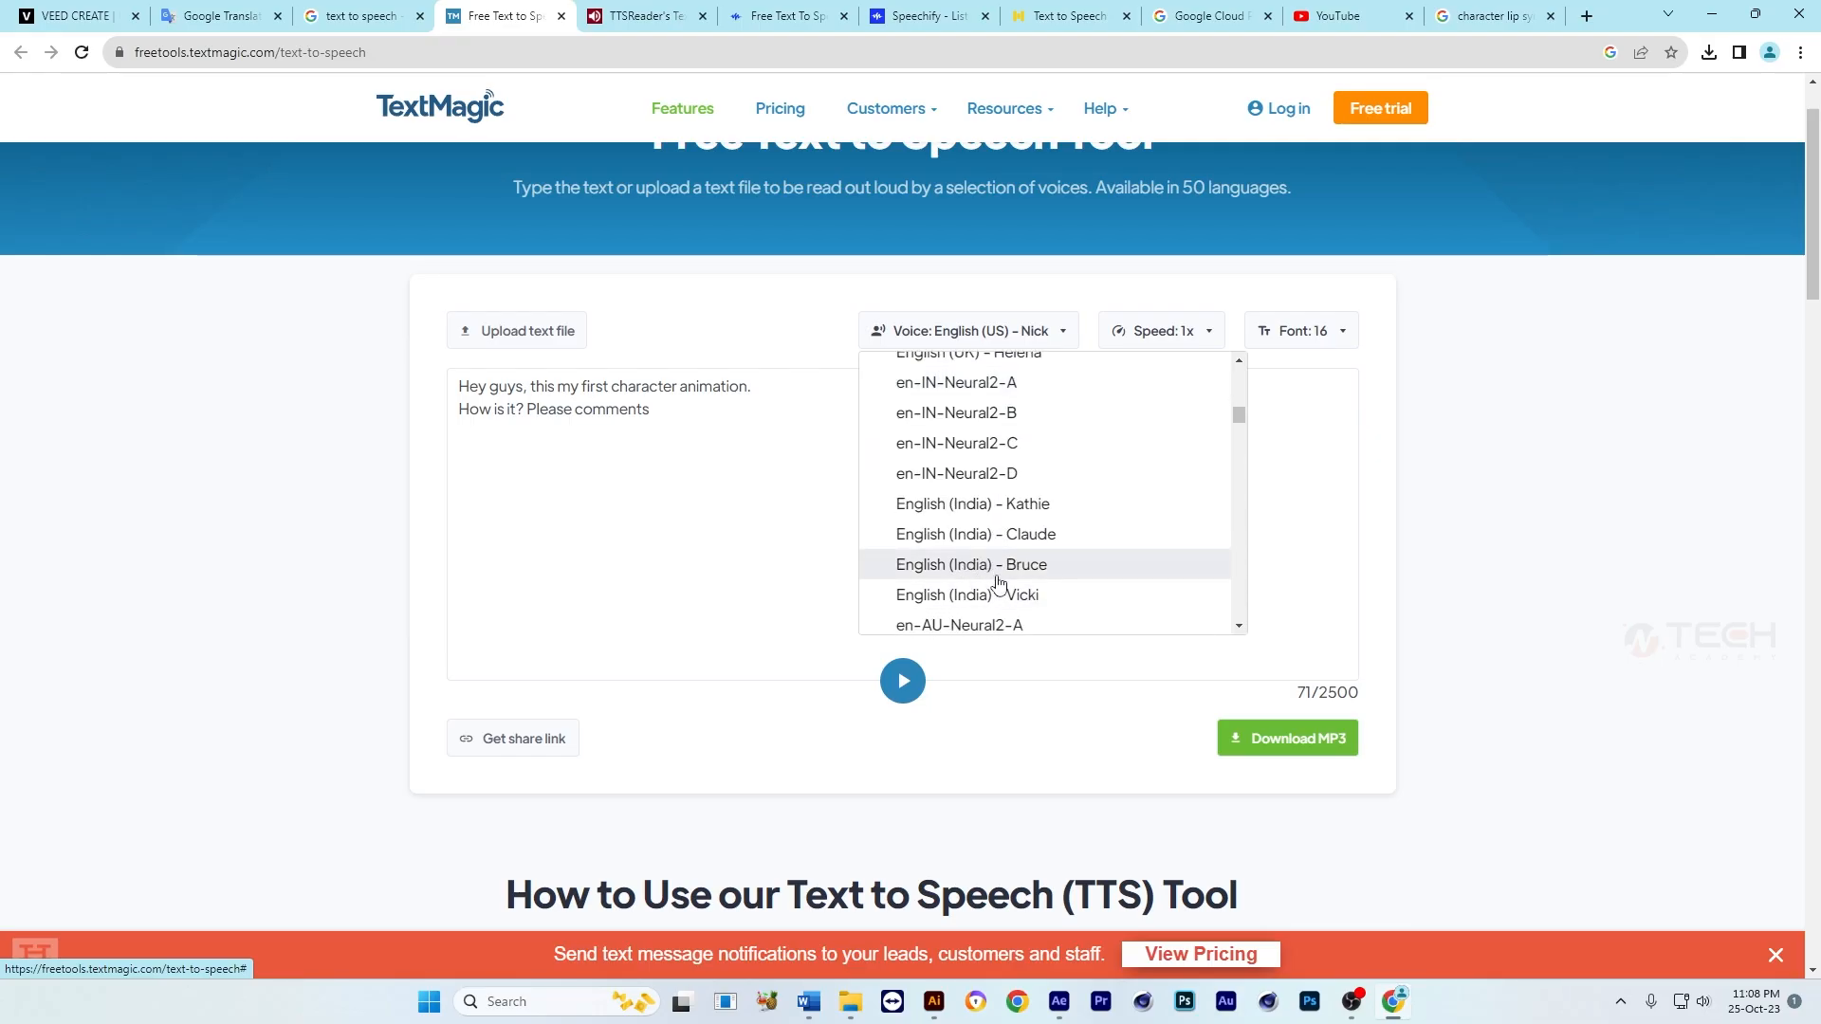
scroll(998, 574, up, 8)
click(694, 422)
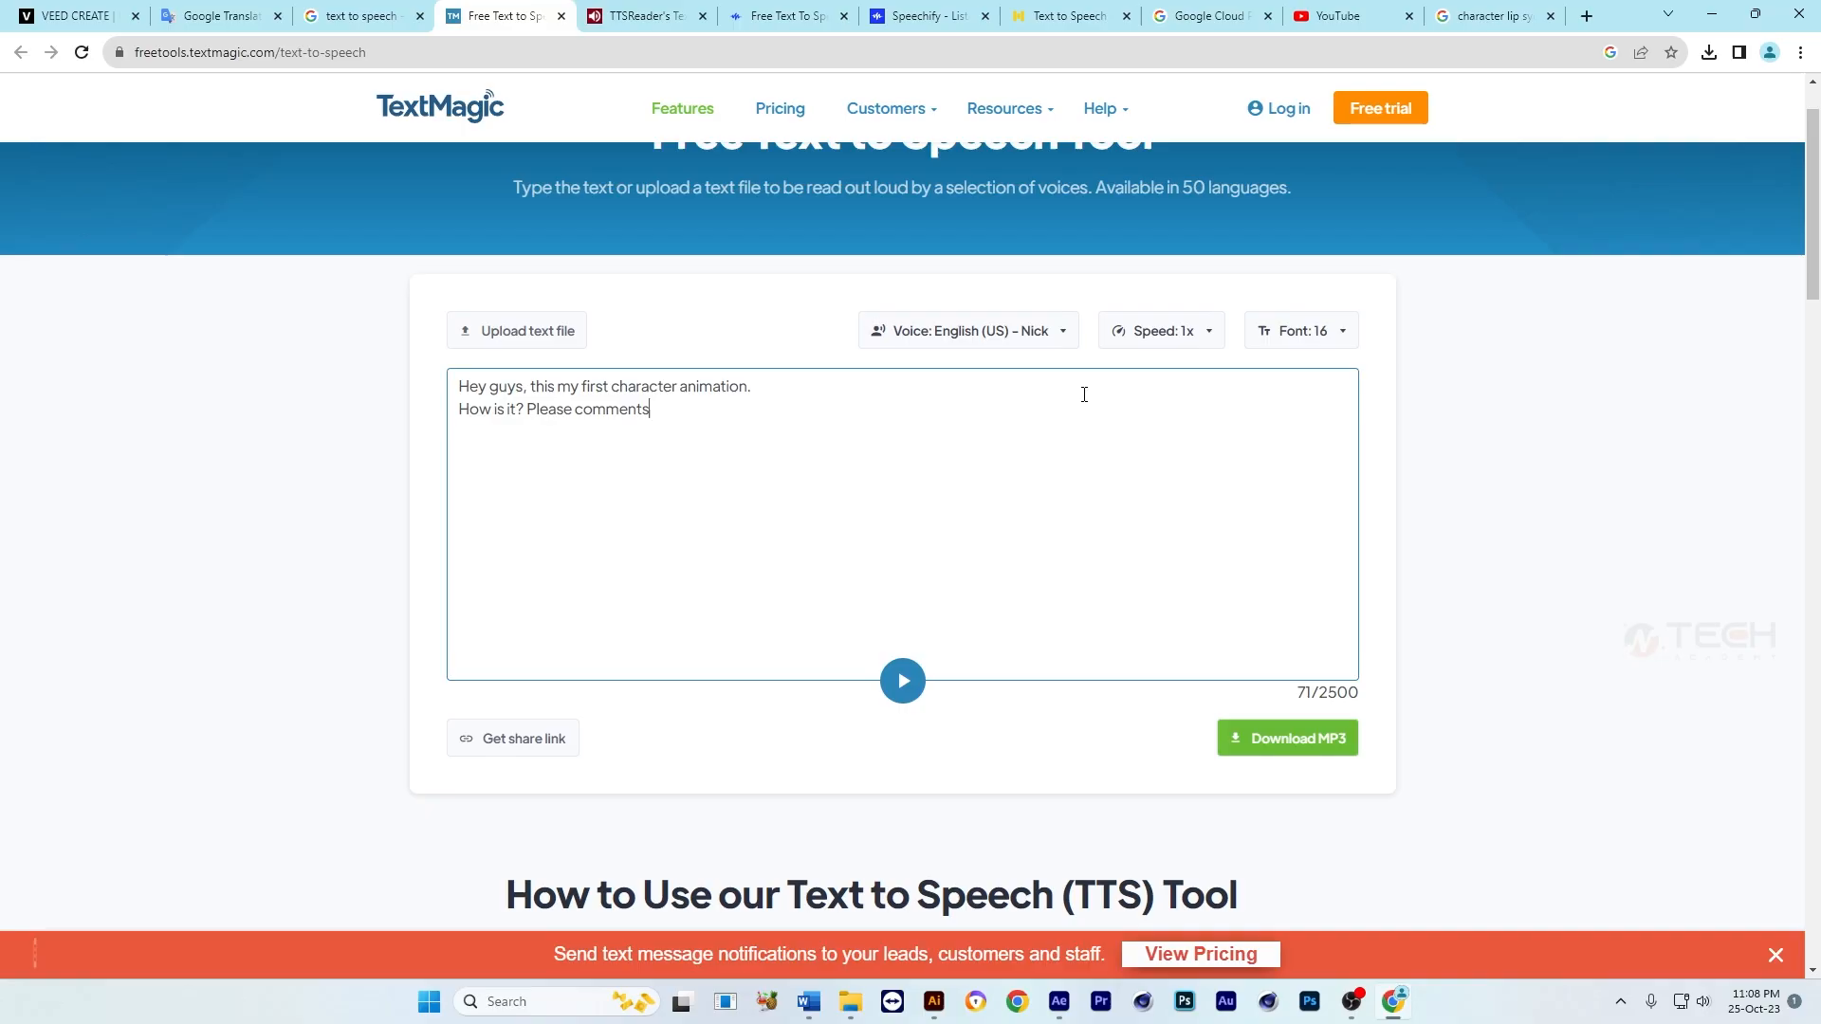
Step: Open the VEED project and examine its project settings, main menu and Resize for Social Media options
click(80, 17)
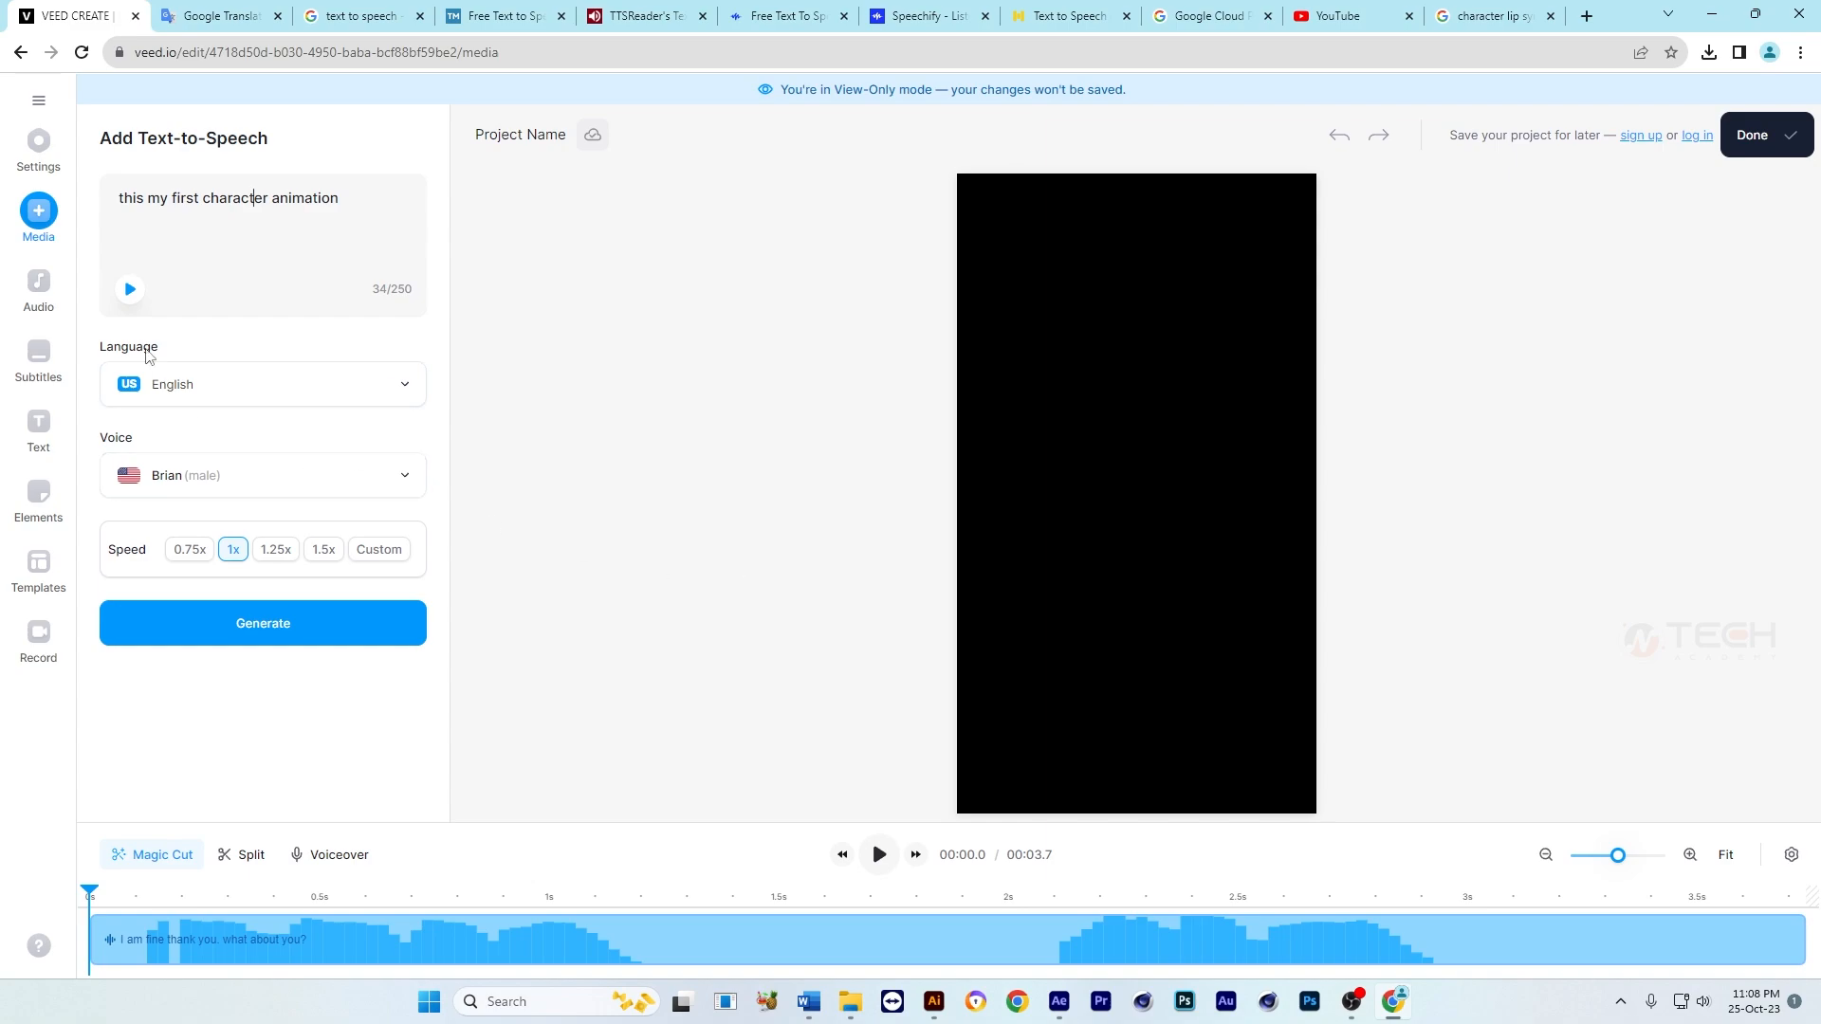
click(30, 155)
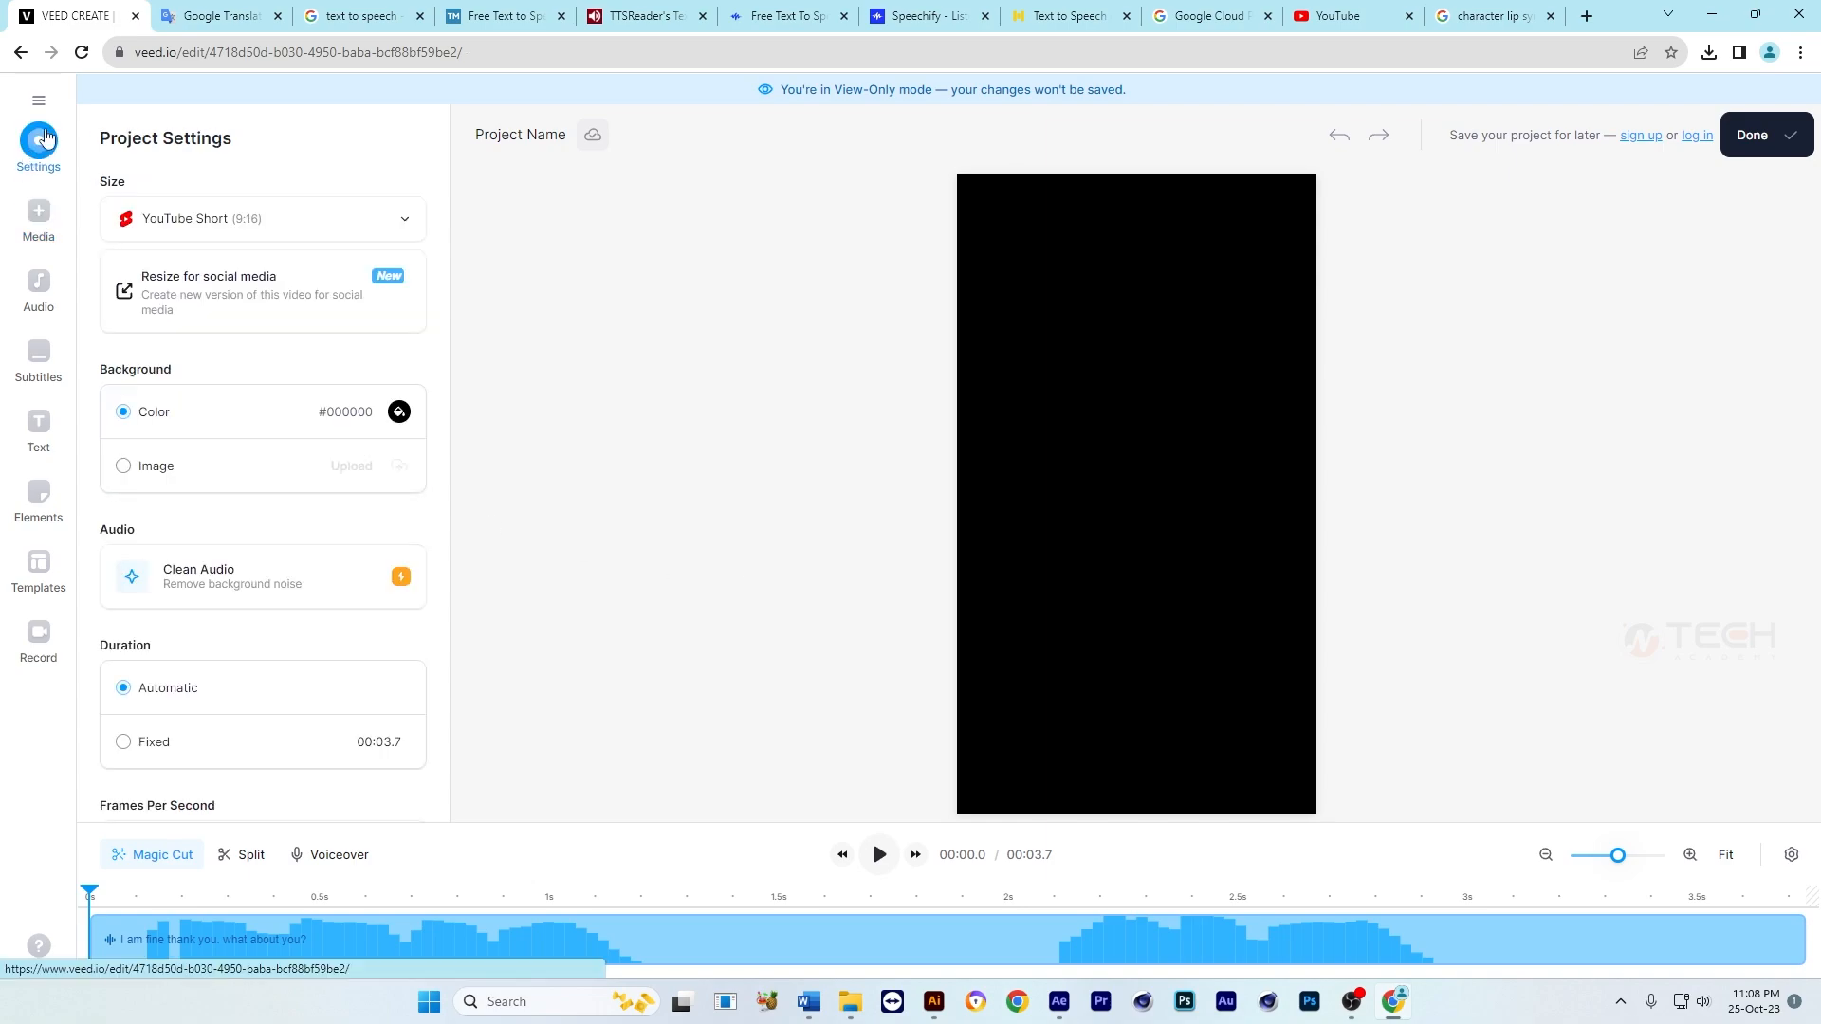
click(39, 101)
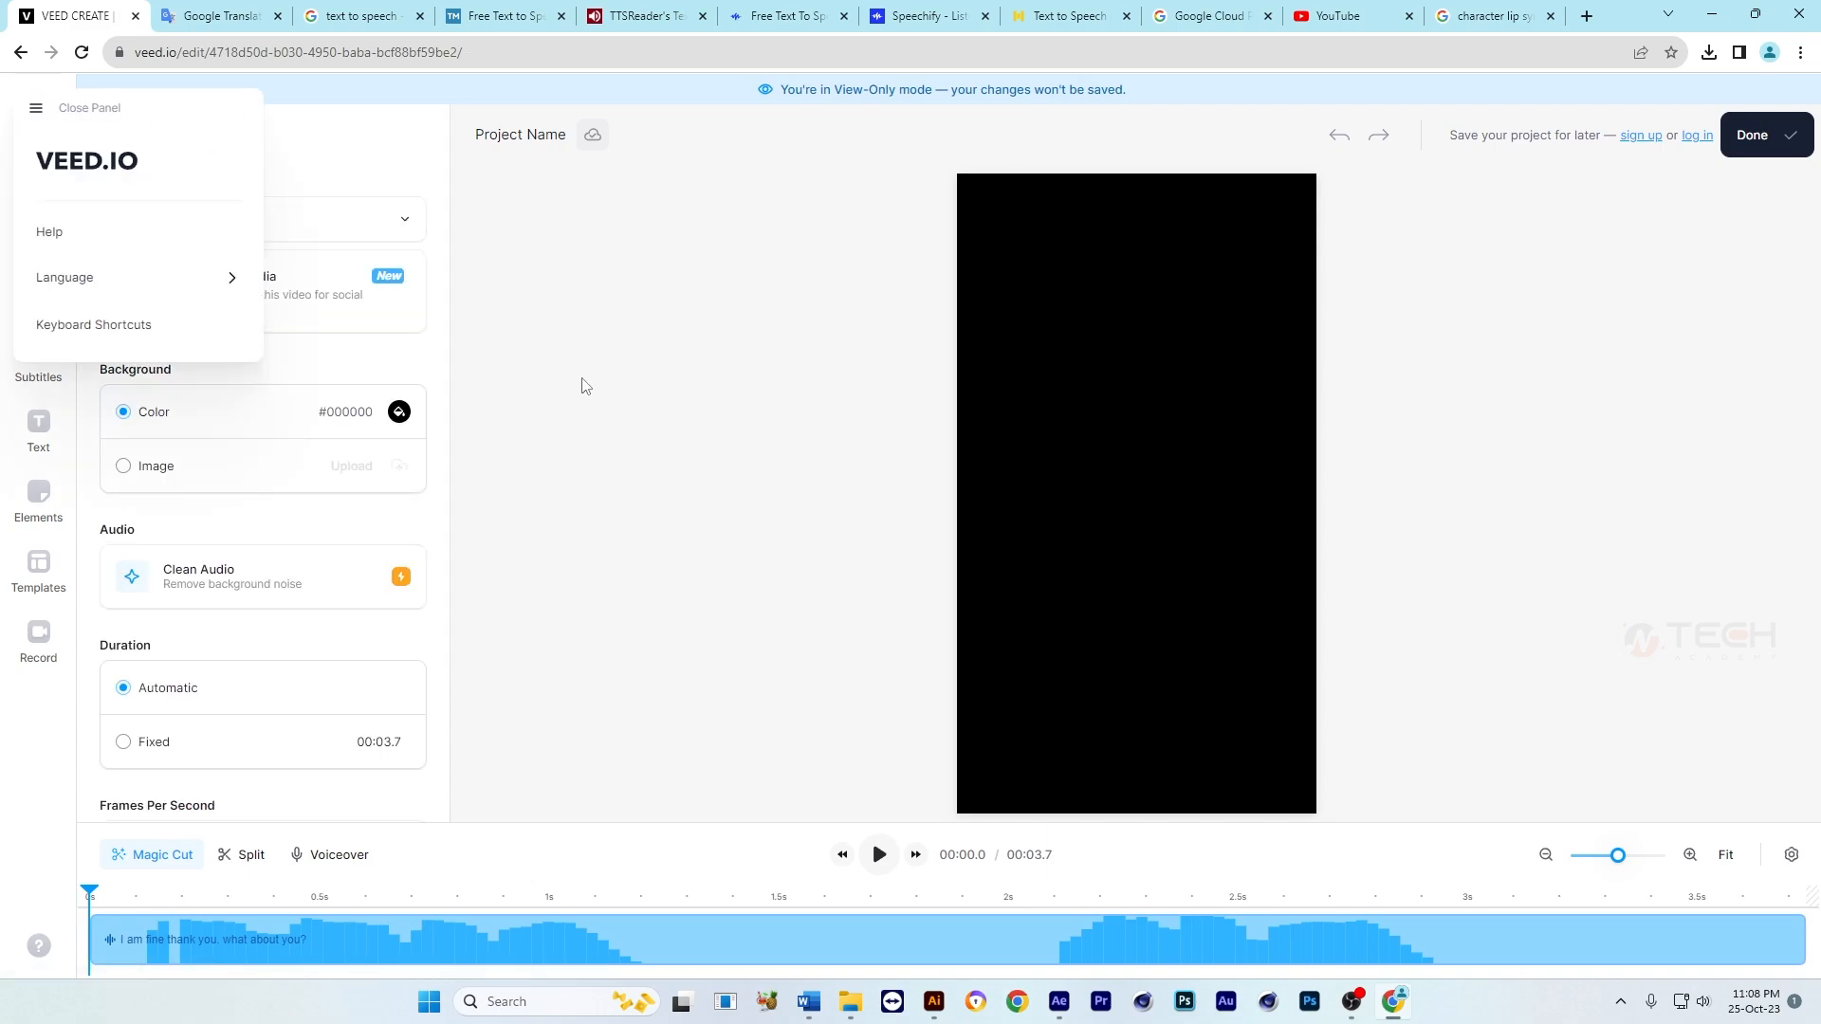
click(367, 296)
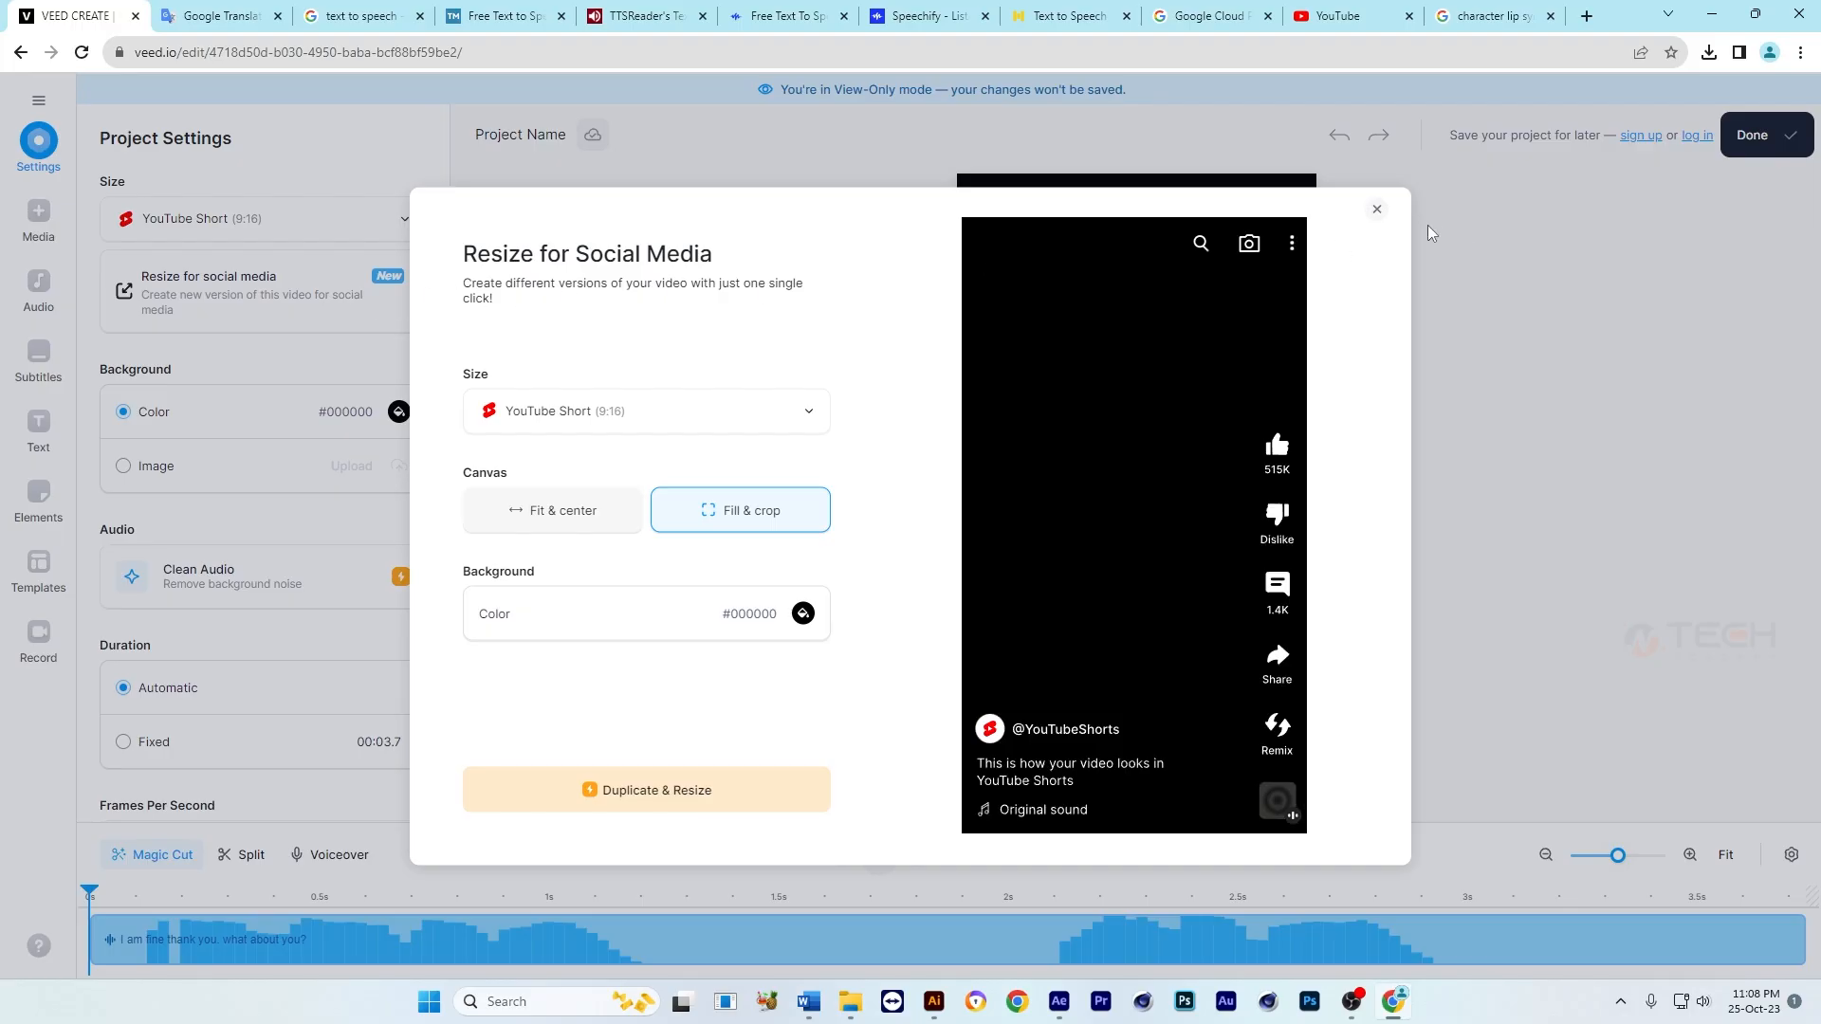
click(1377, 209)
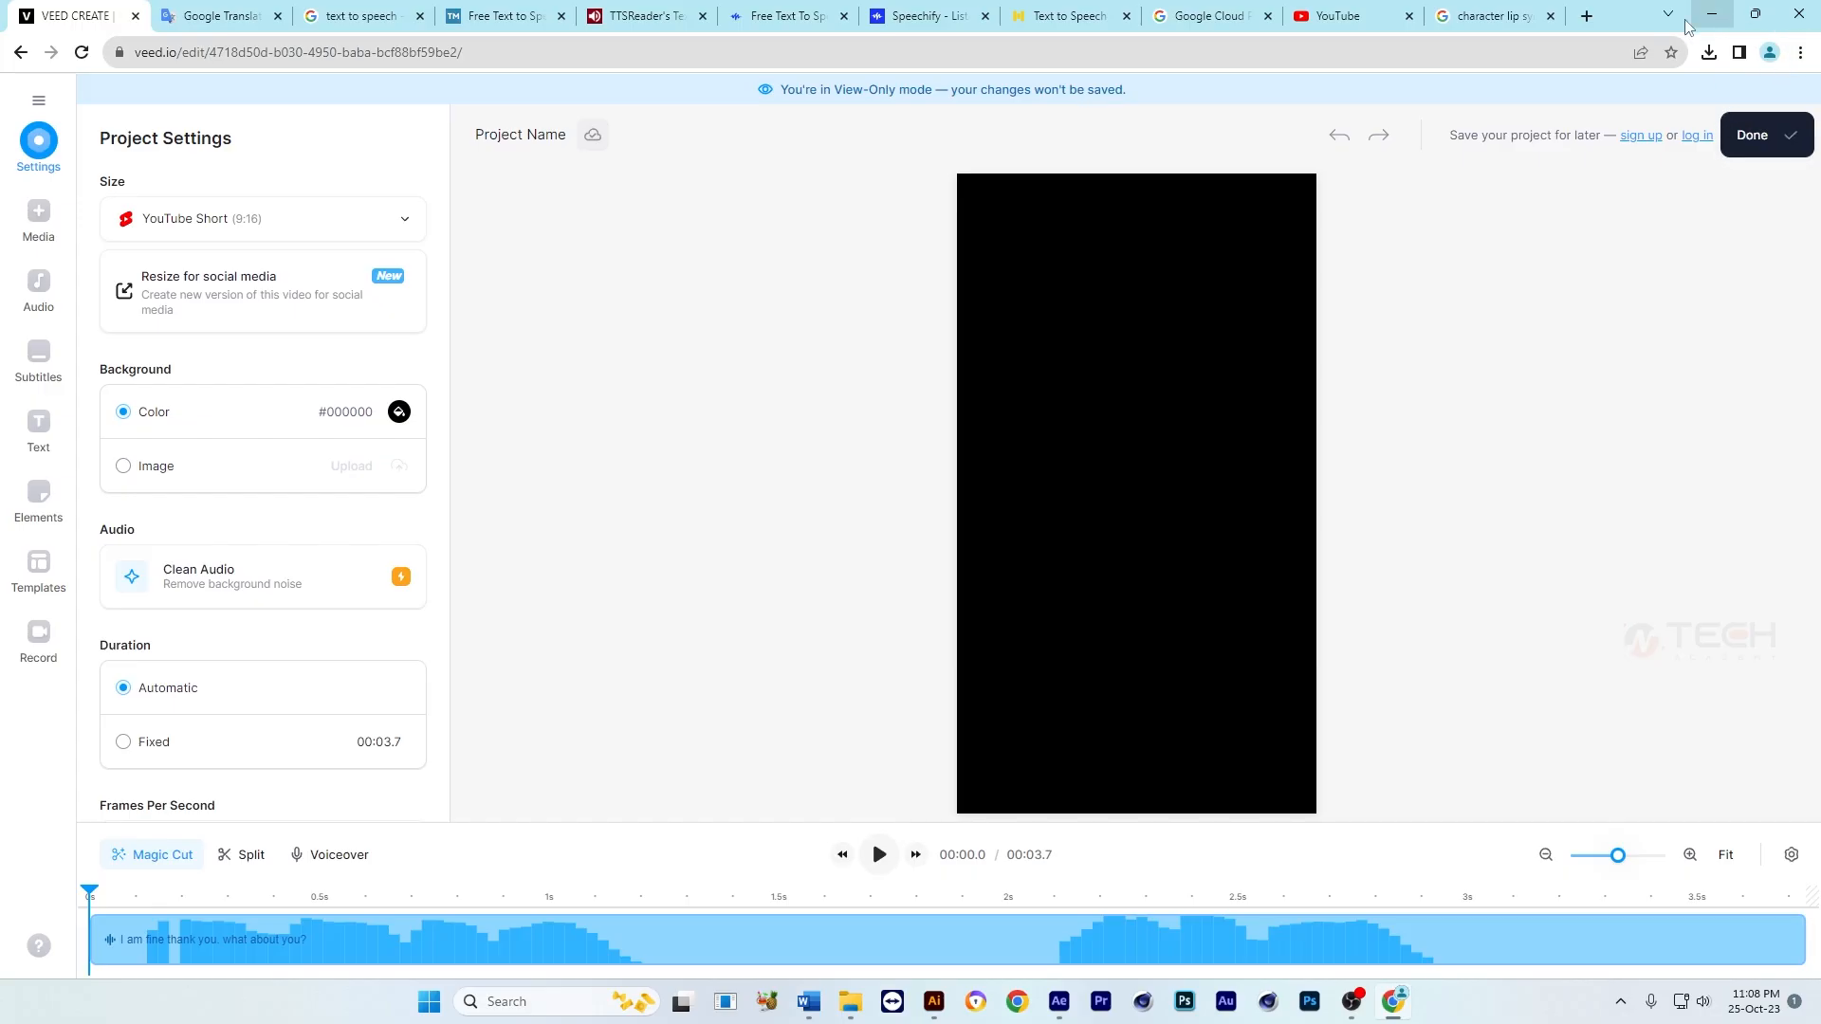
Step: Look through the Google results for "text to speech" for other voice-generation sites
click(368, 21)
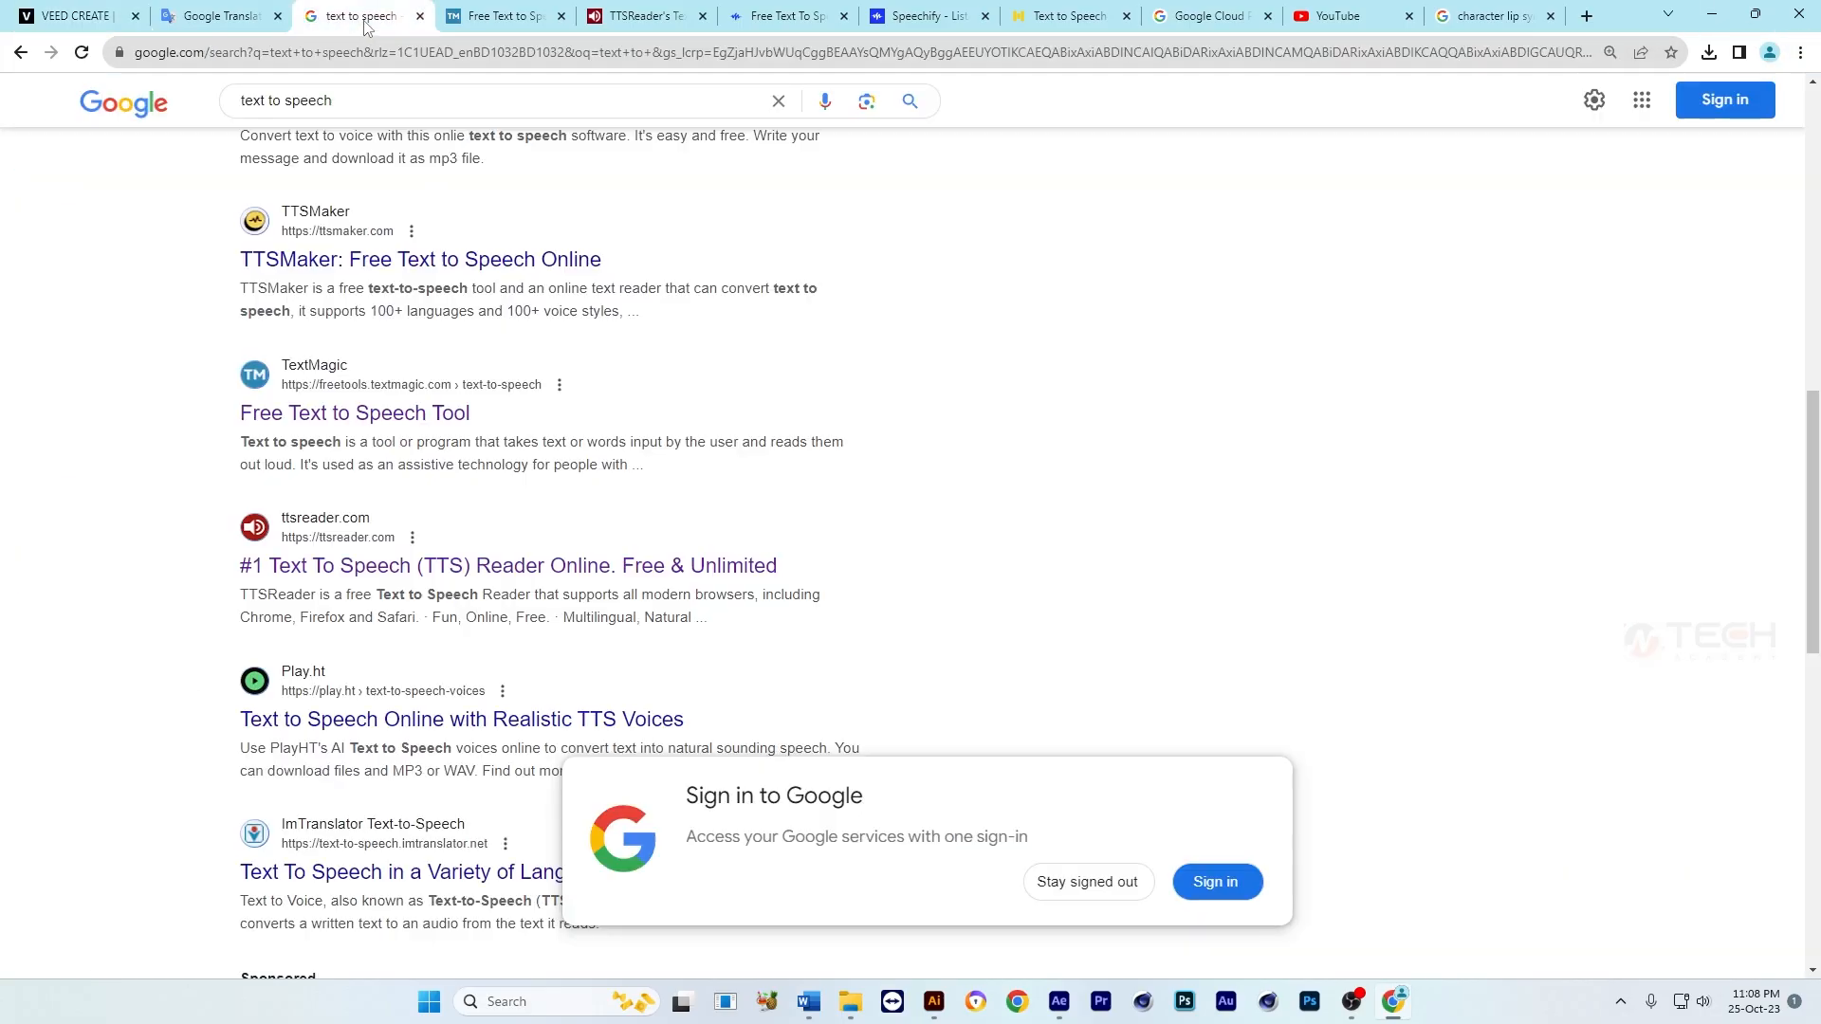
scroll(277, 284, up, 7)
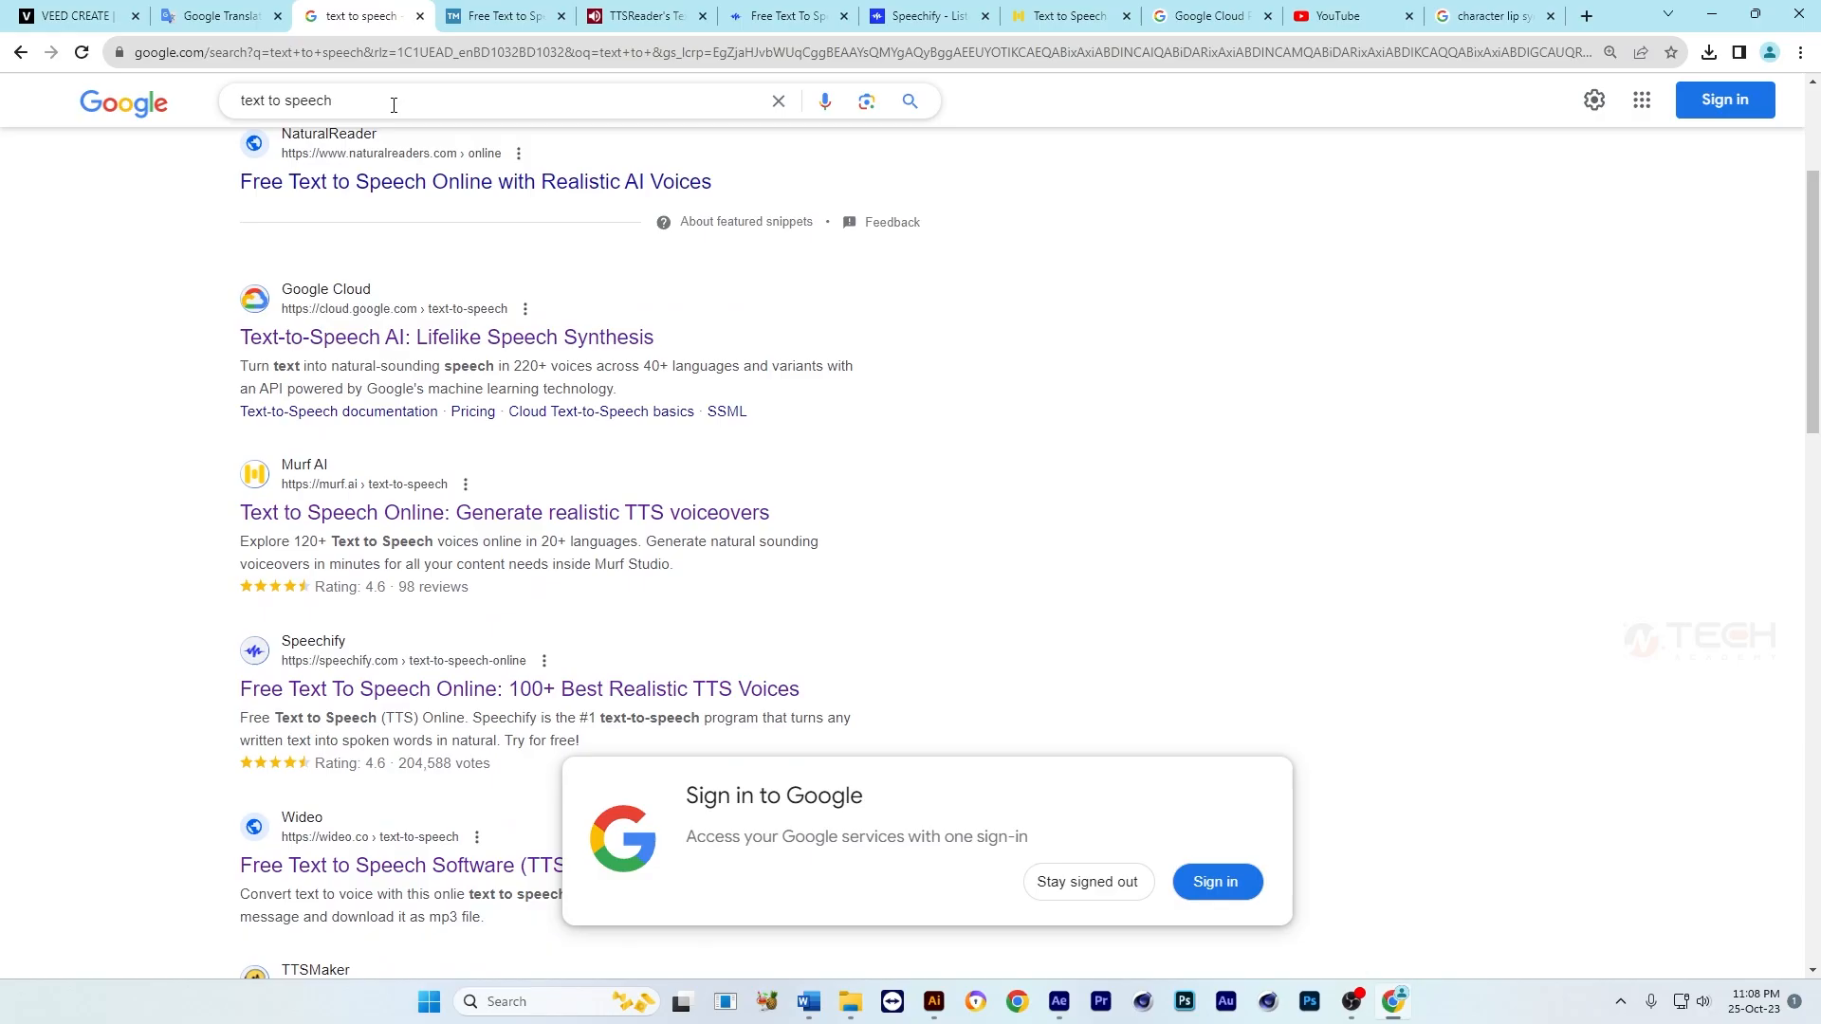
scroll(1069, 622, up, 3)
scroll(383, 460, down, 9)
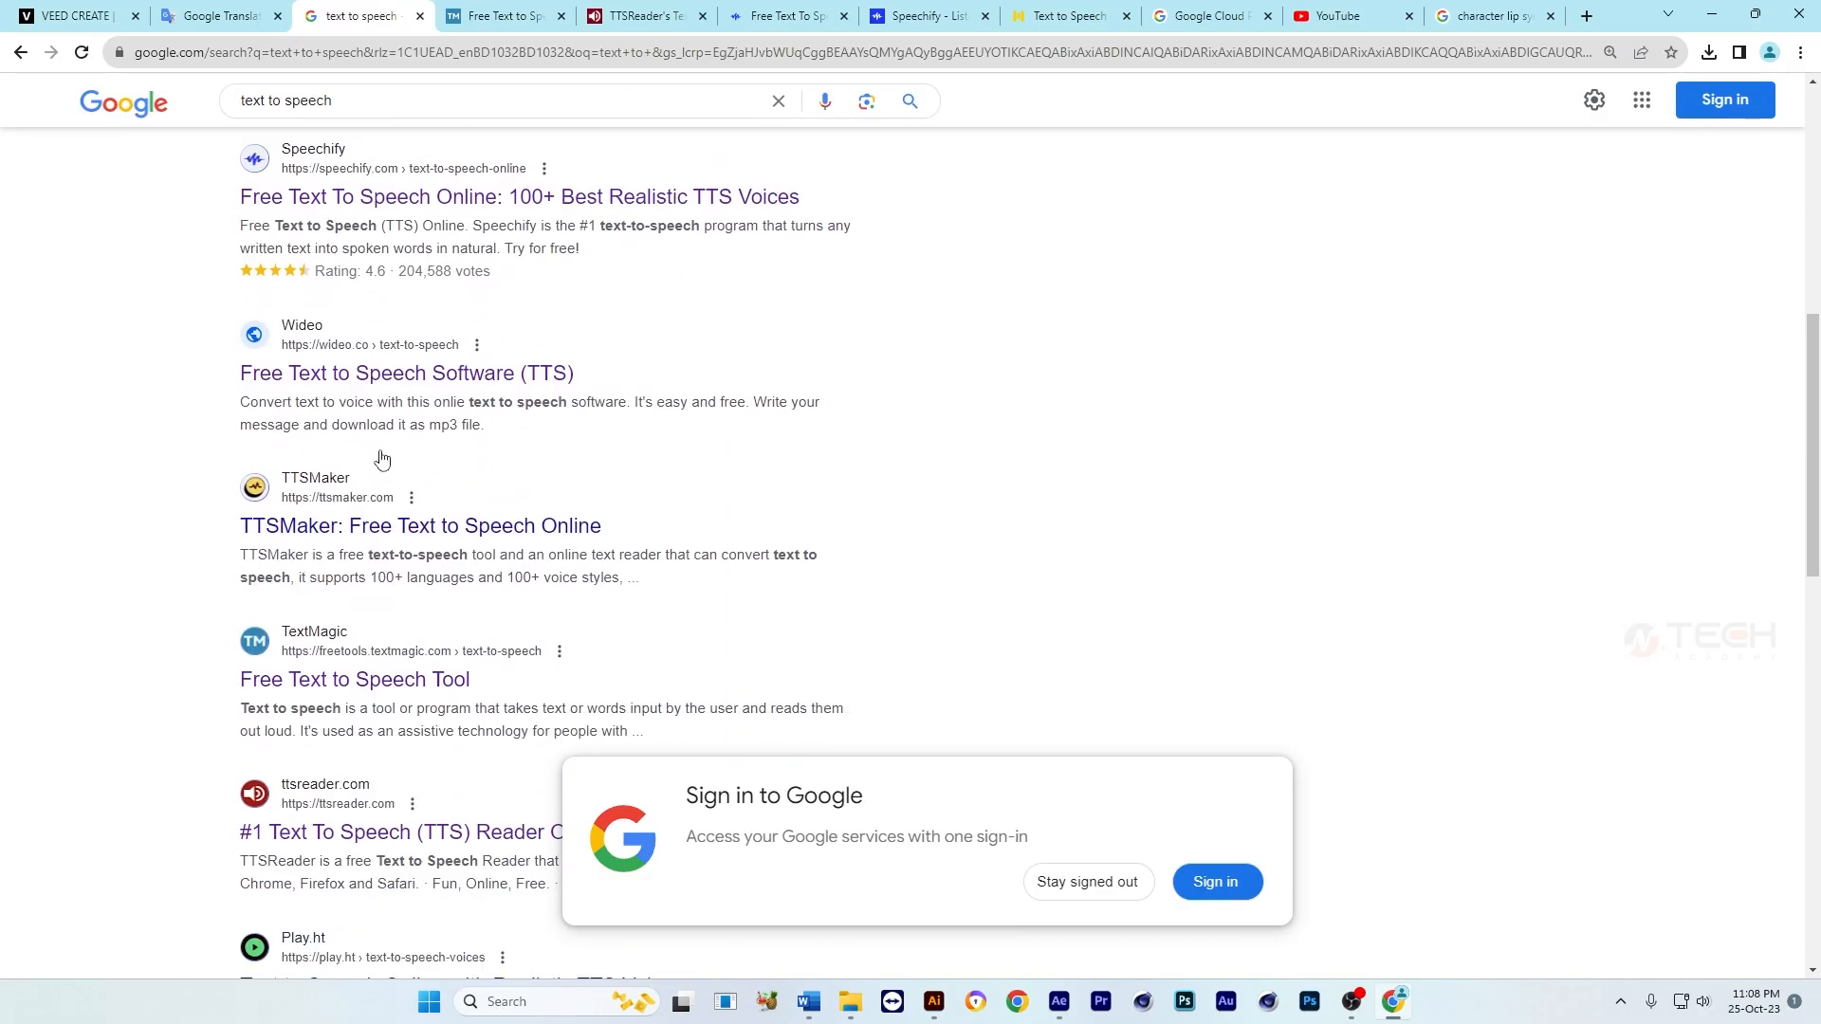
scroll(382, 460, down, 8)
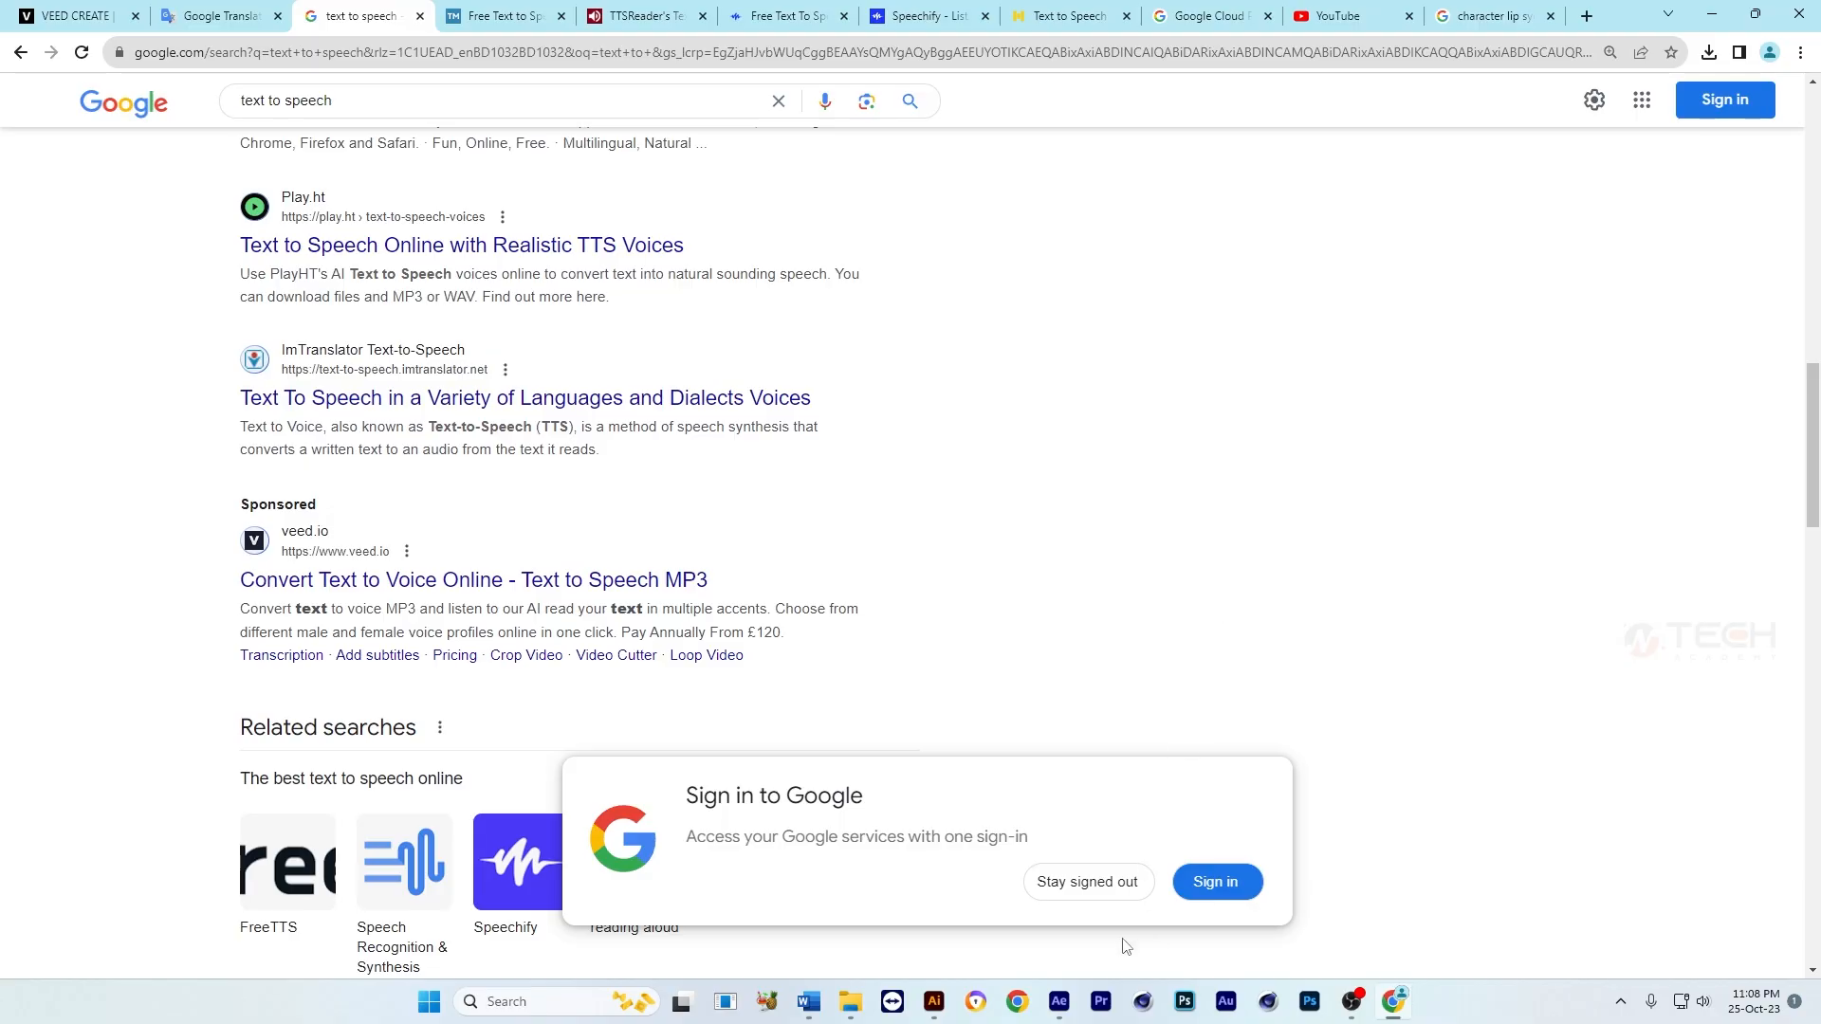
Step: Switch to After Effects and create a new composition from the Text-to-Speech_25-Oct-2023_22-20.mp3 footage
click(1059, 1002)
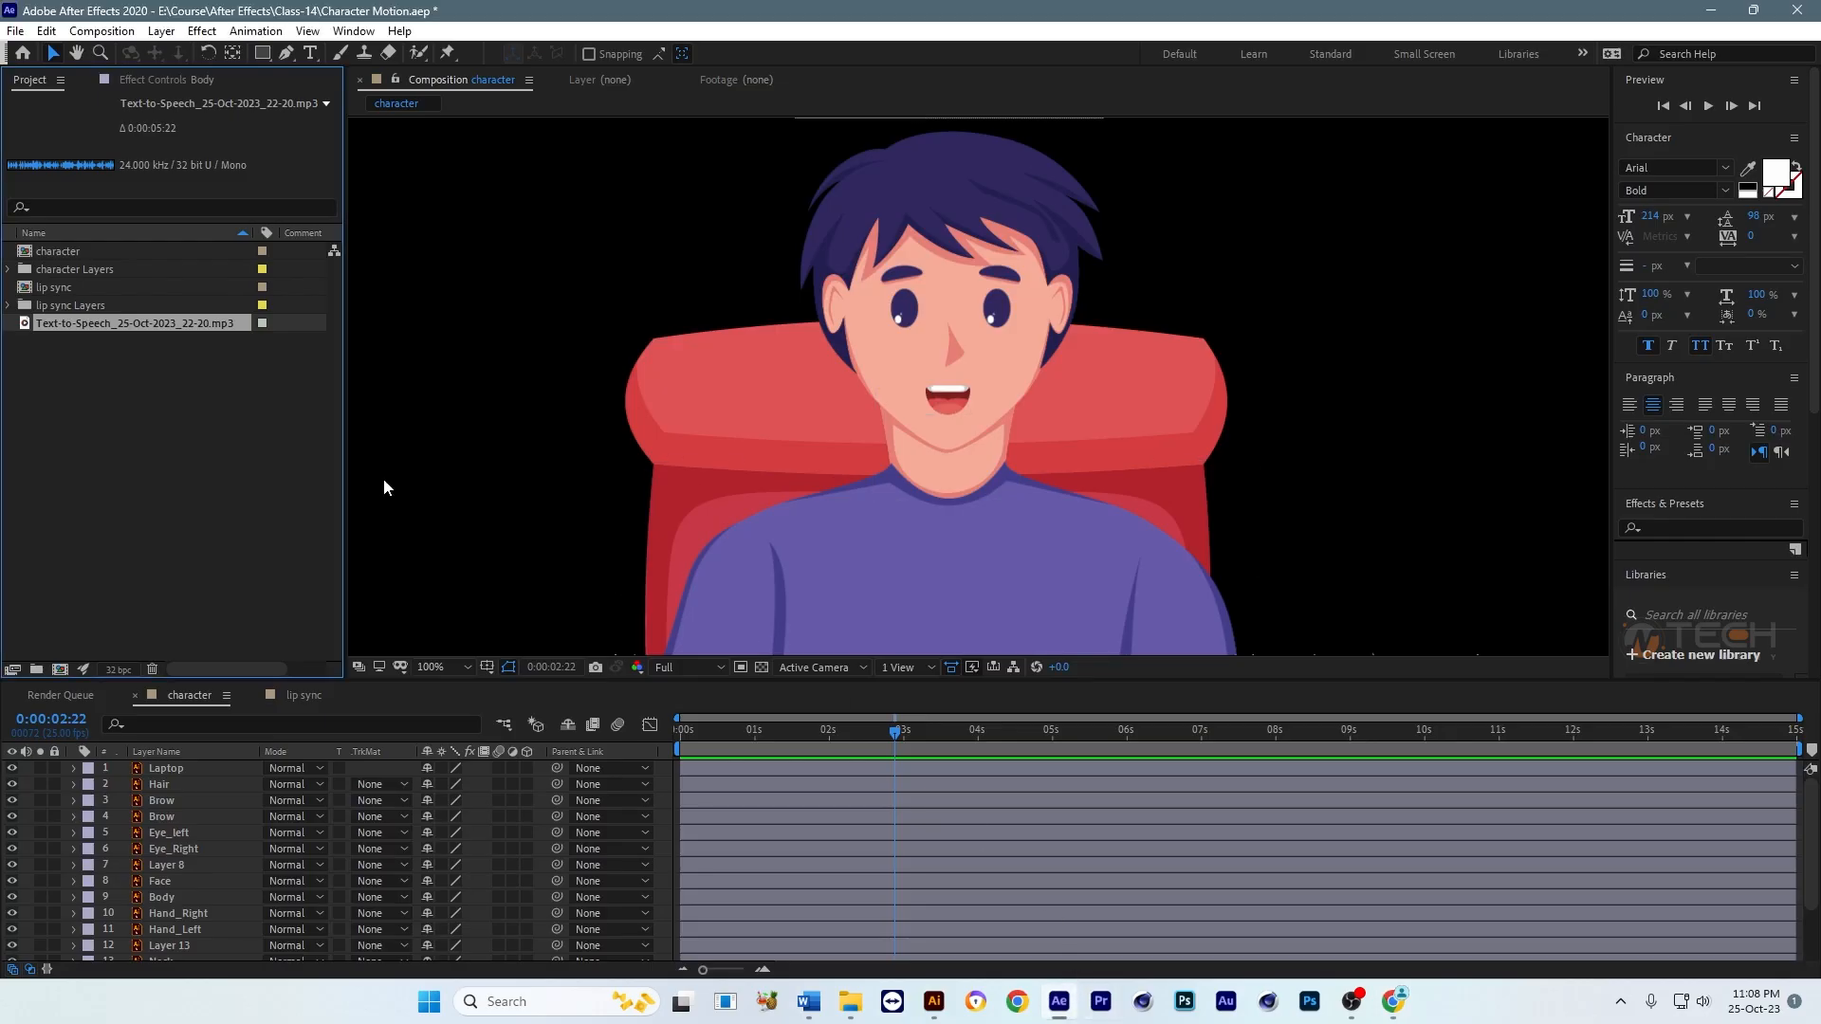
click(78, 328)
click(59, 670)
Step: Preview the speech audio in its new composition, then rewind toward the start and stop playback
scroll(824, 388, down, 4)
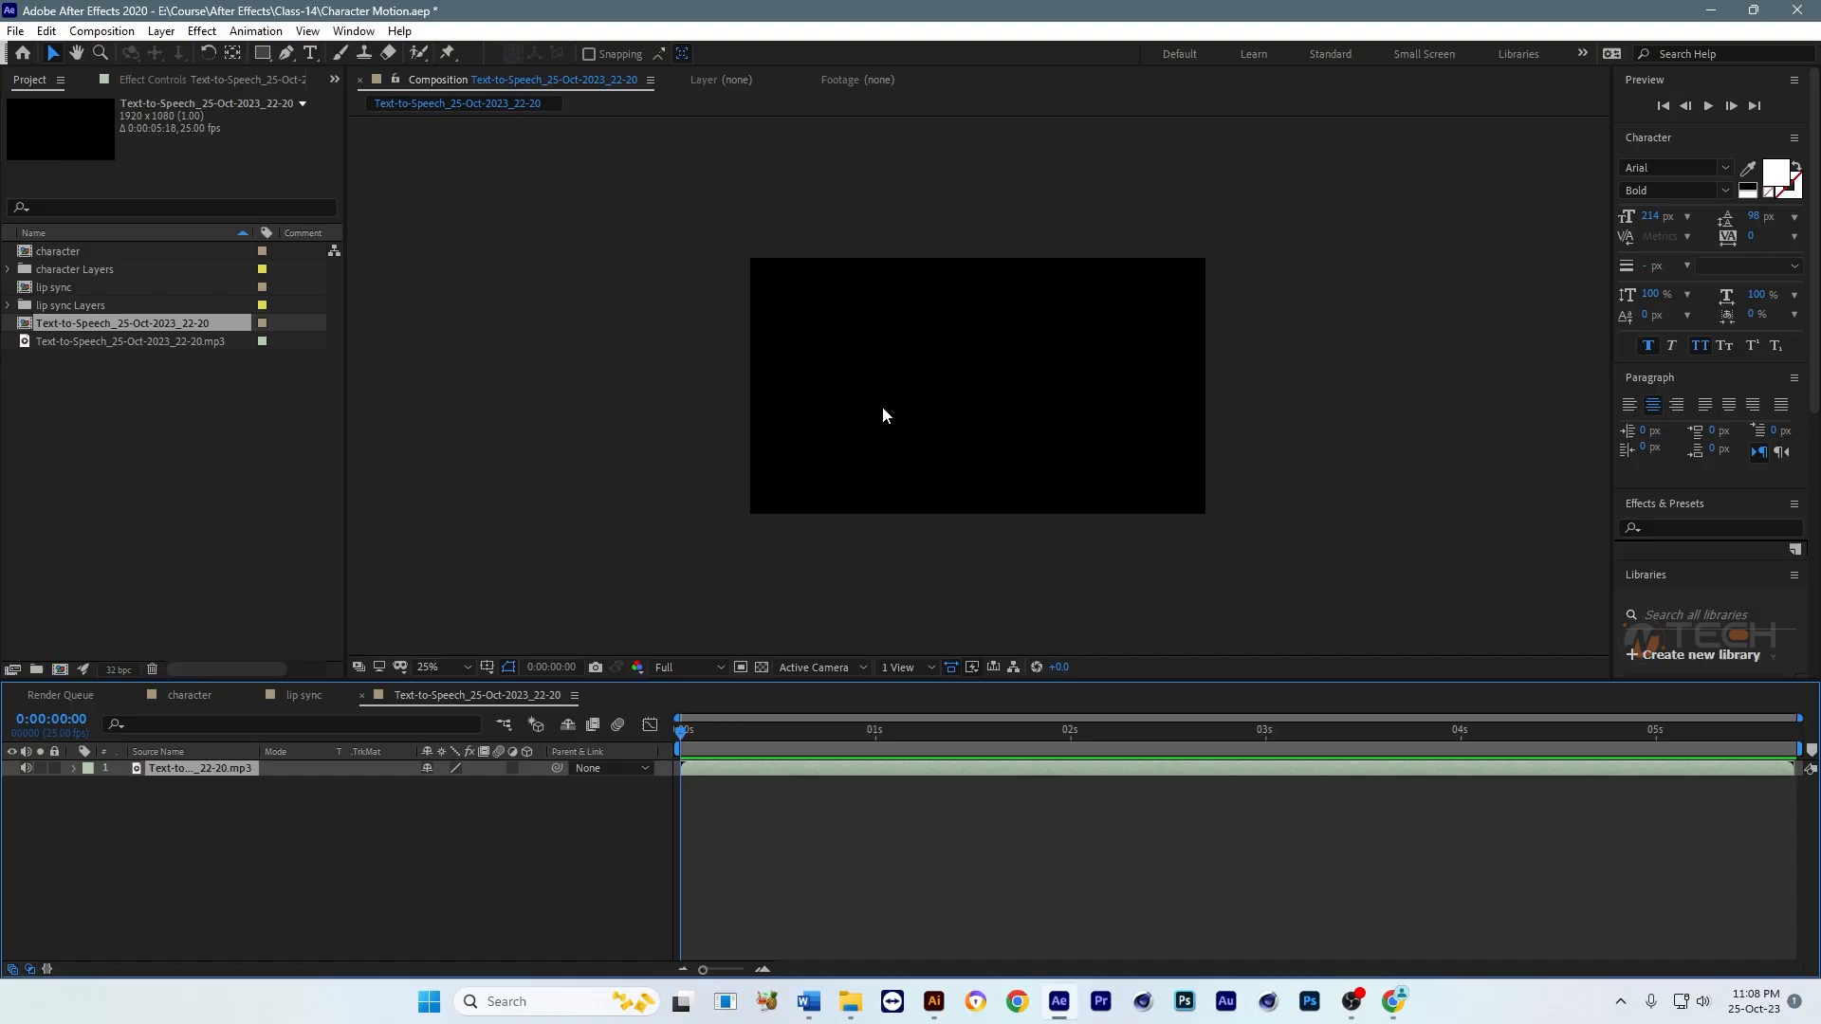
drag(738, 441, 697, 443)
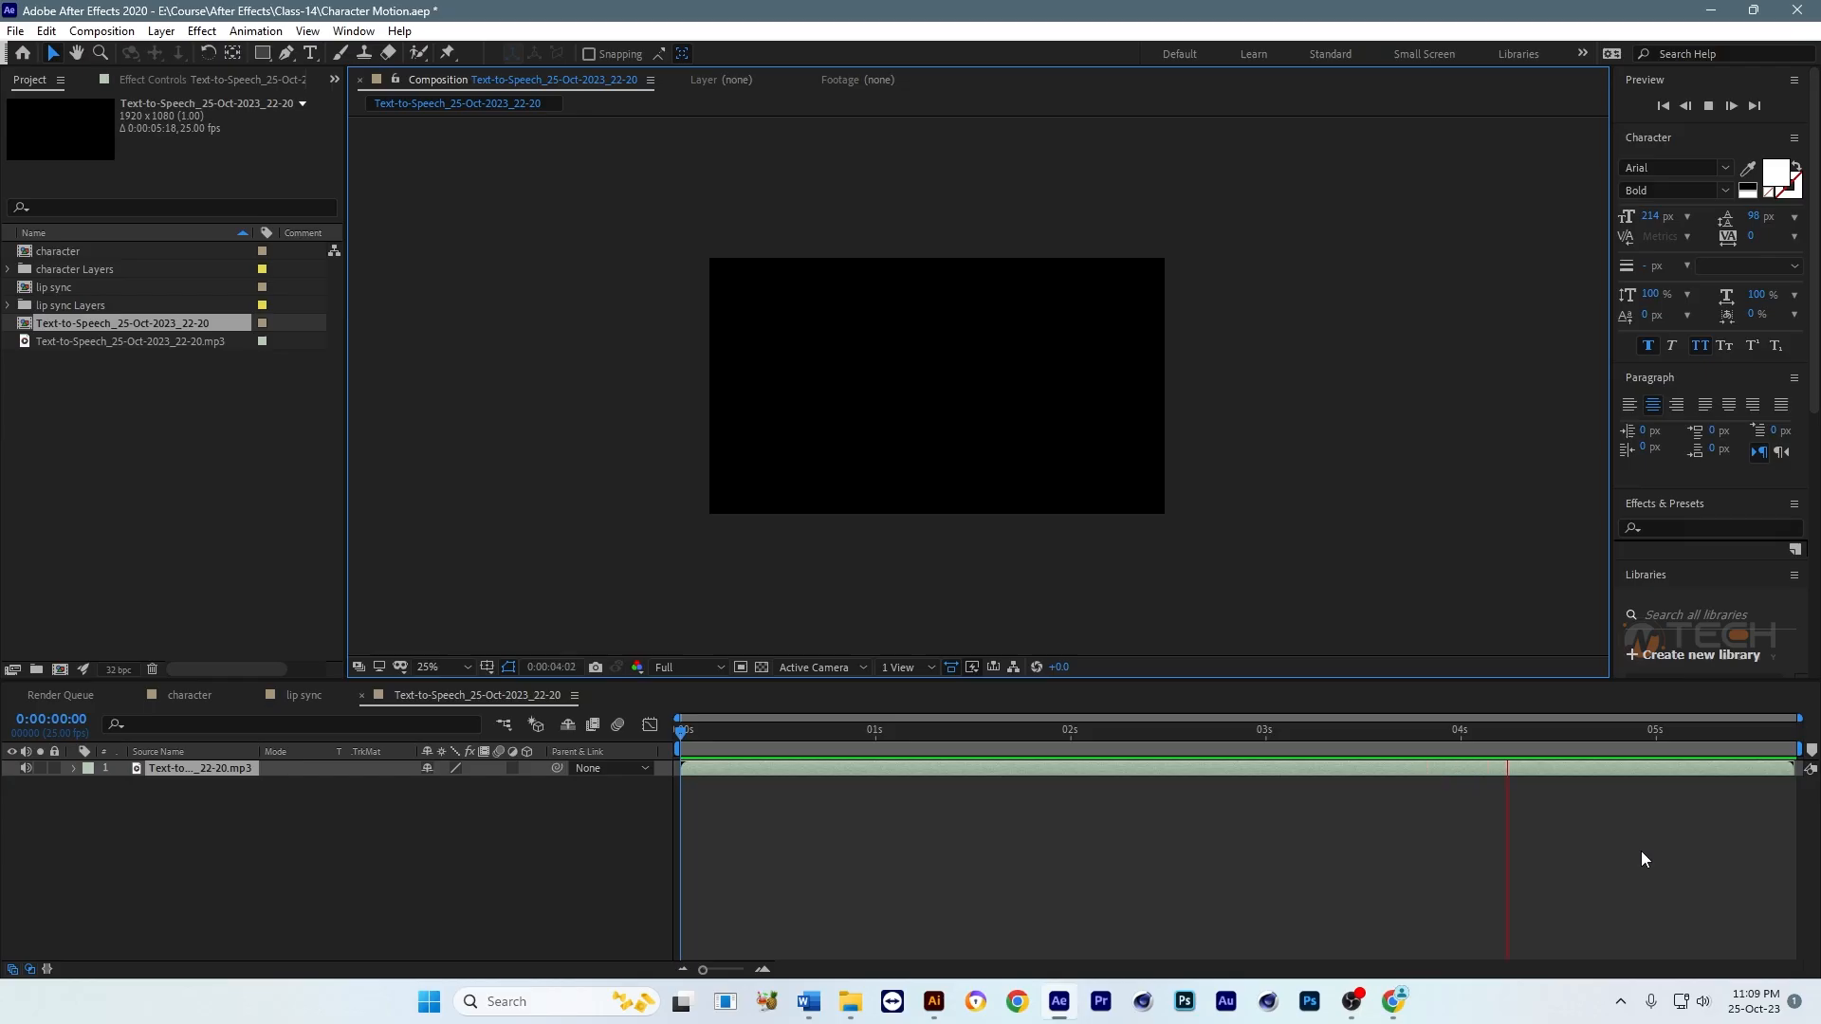
drag(1656, 732, 675, 779)
key(space)
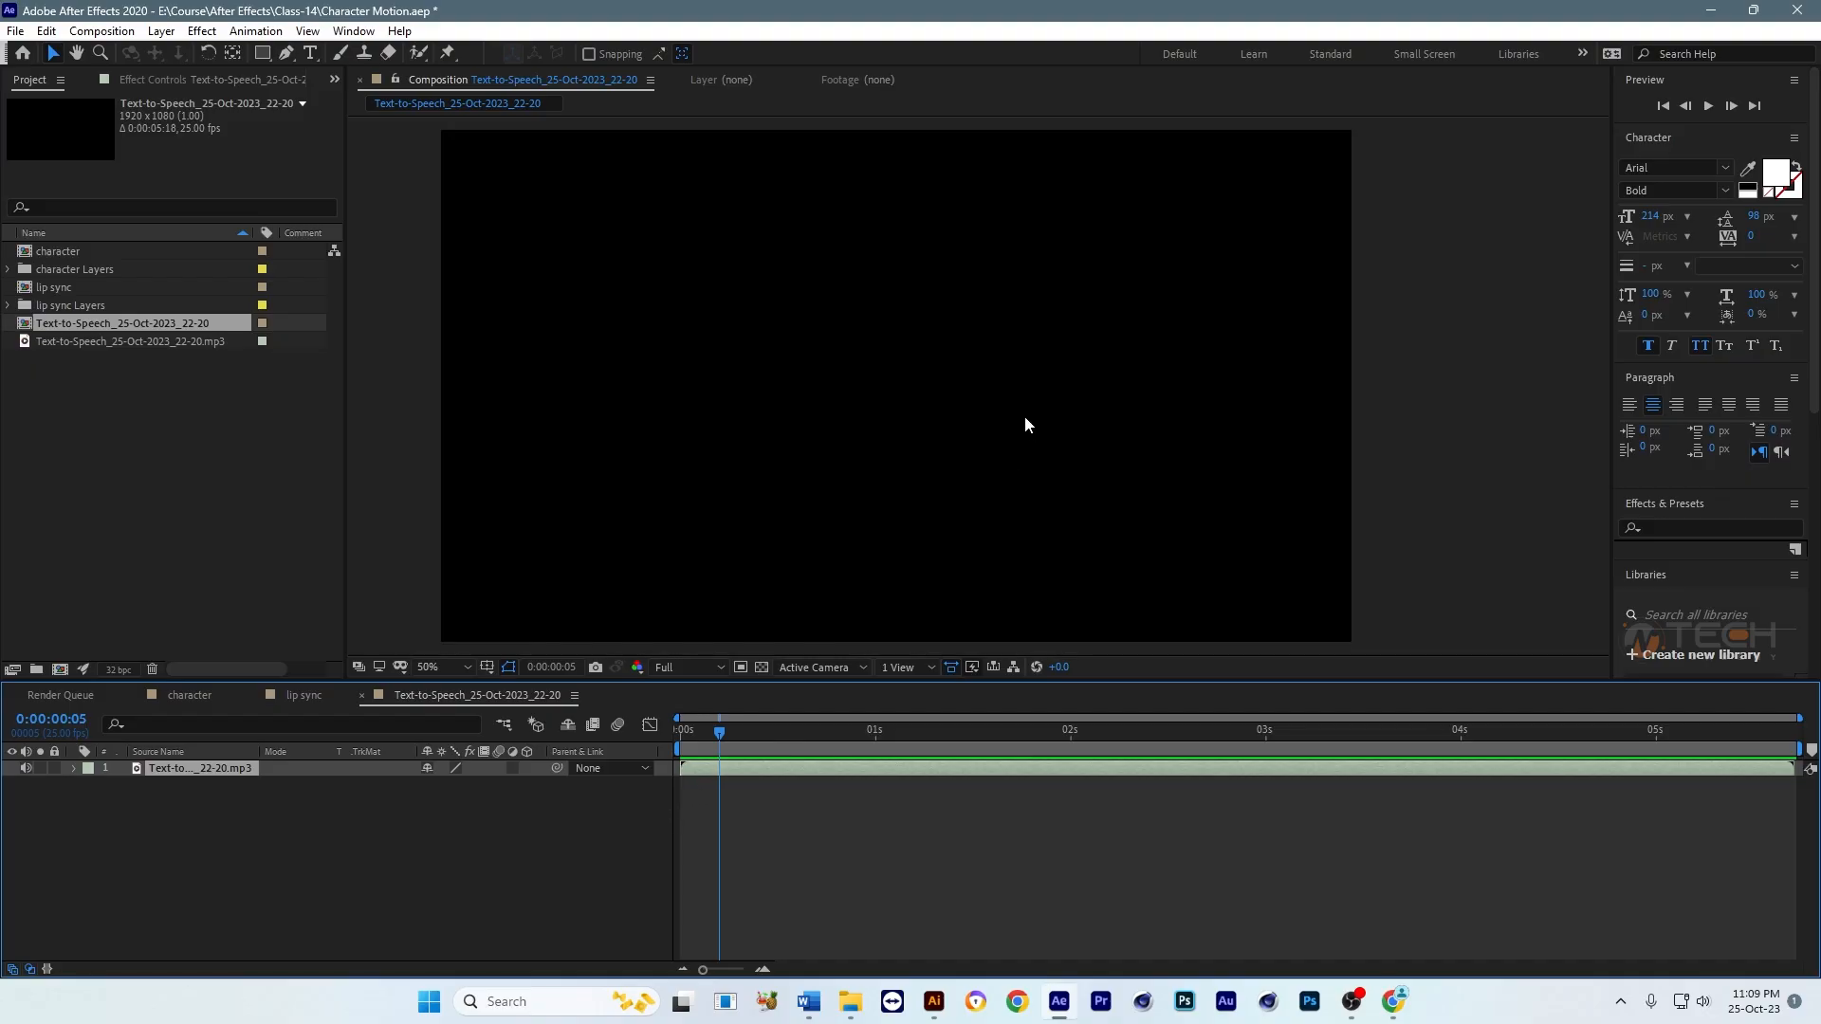
scroll(1024, 423, up, 2)
Step: Add the text-to-speech mp3 to the character composition below the Body layer and go to the first frame
click(219, 697)
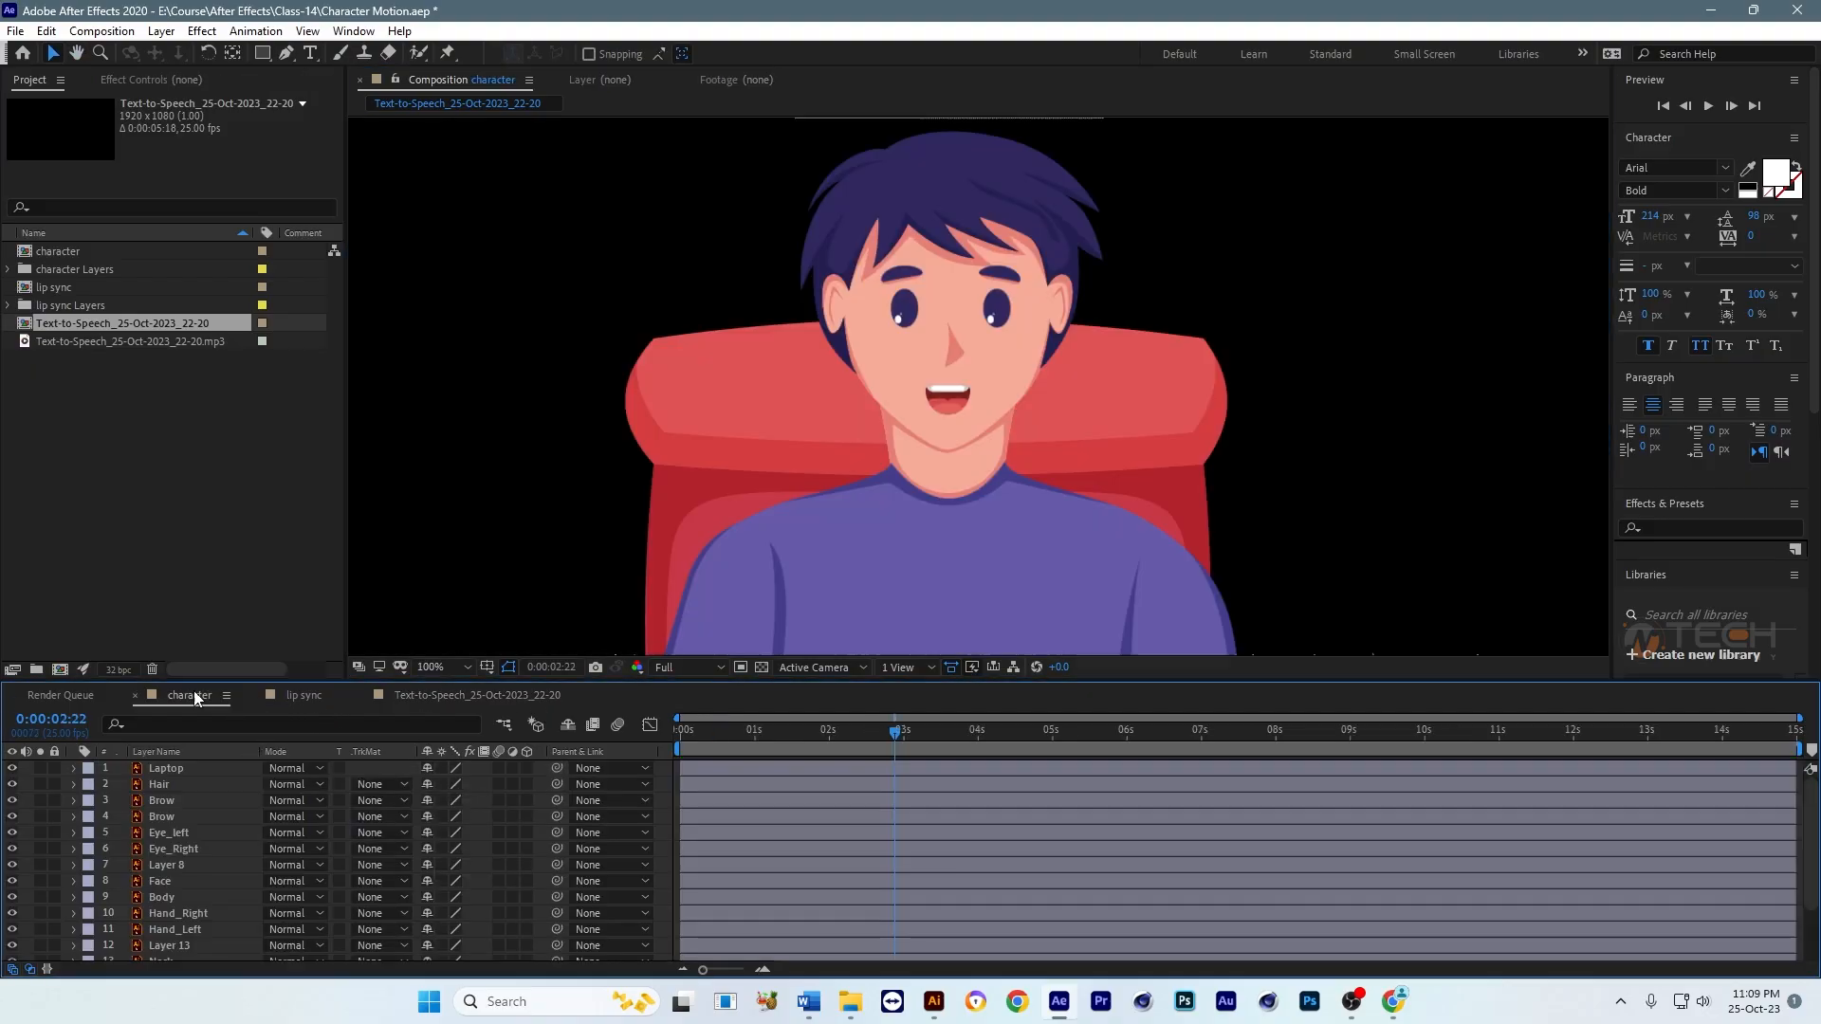
scroll(949, 399, down, 2)
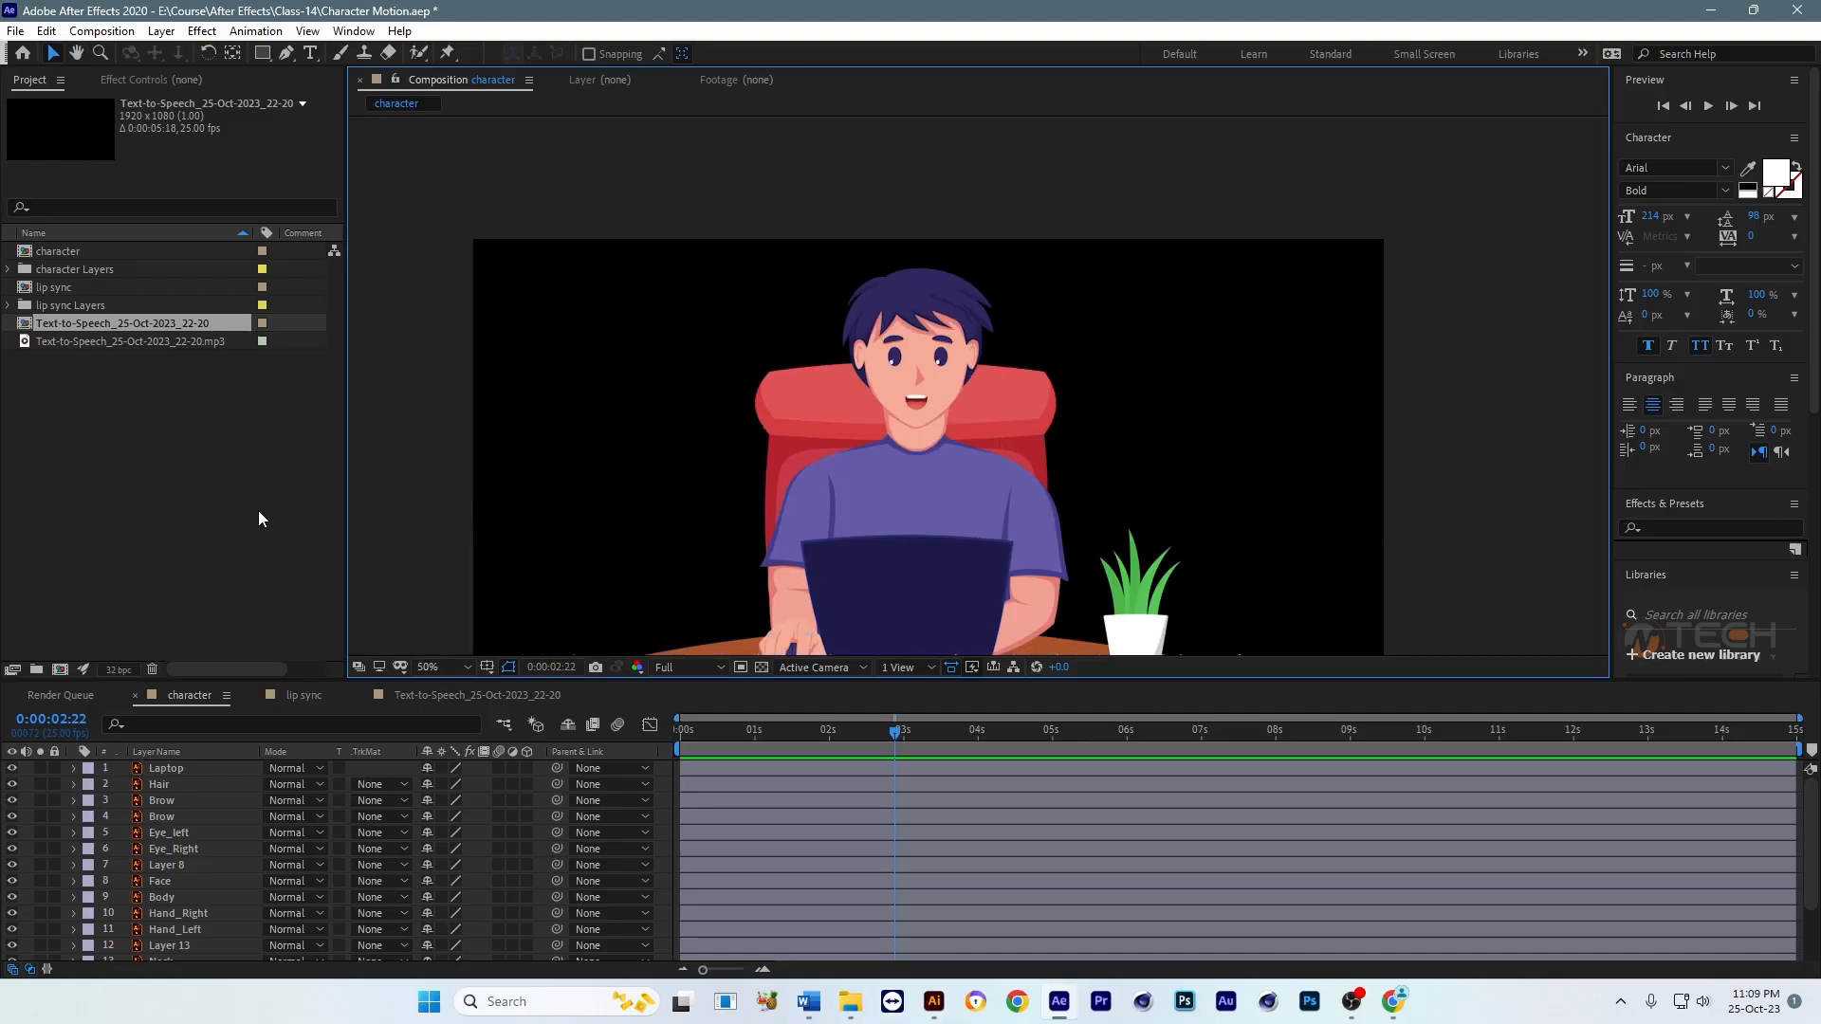
click(76, 343)
drag(111, 347, 180, 913)
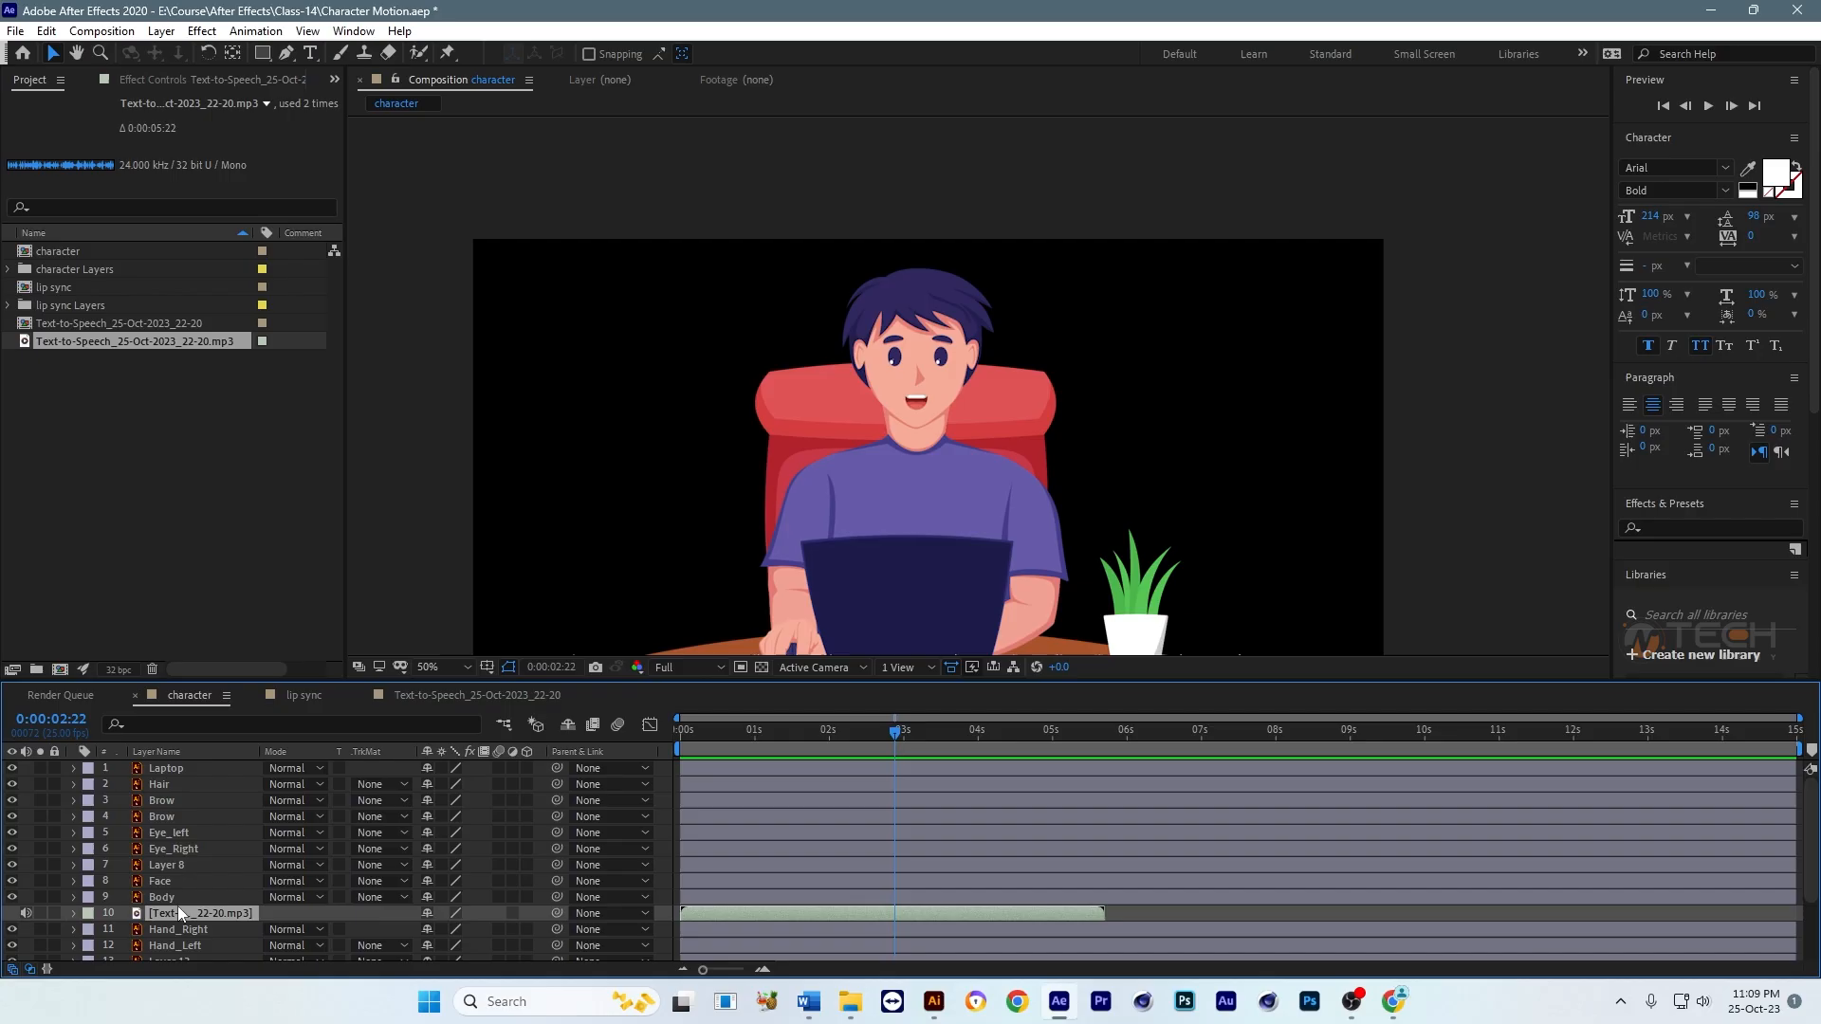
key(Home)
Step: Move the speech audio layer below the Table layer and preview the character composition with sound
key(grave)
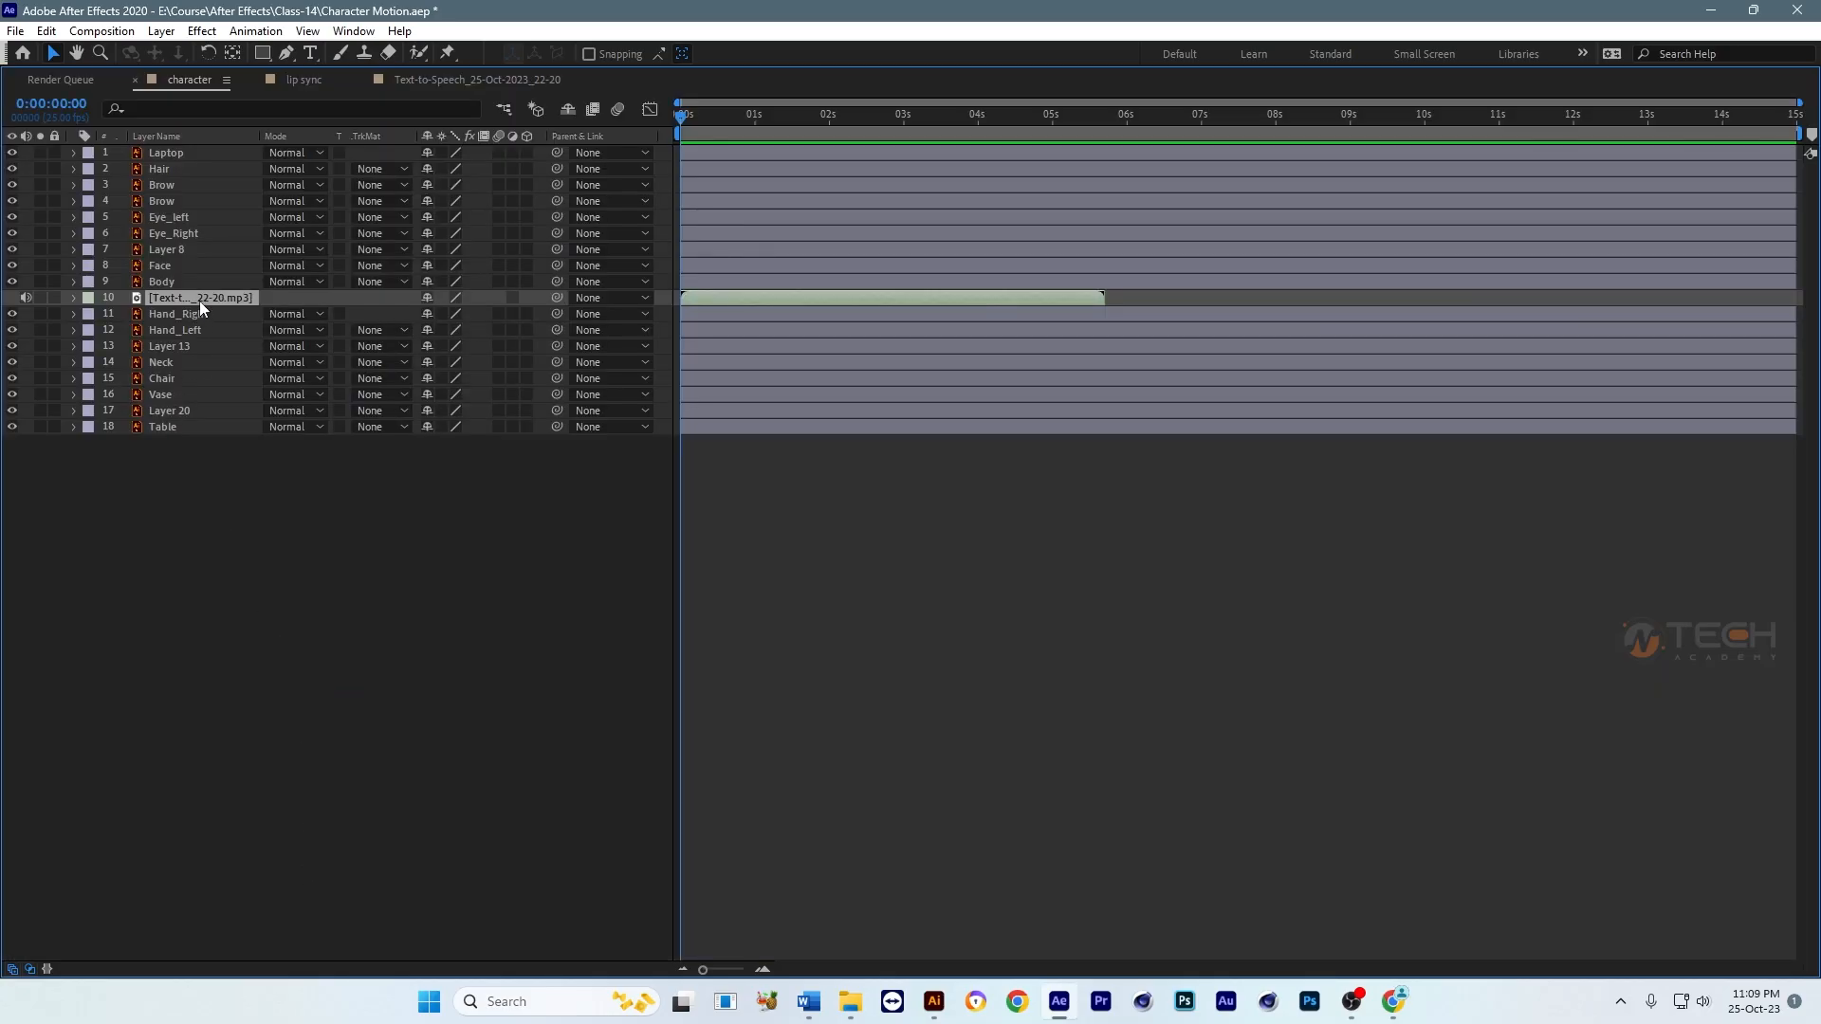
drag(199, 300, 202, 481)
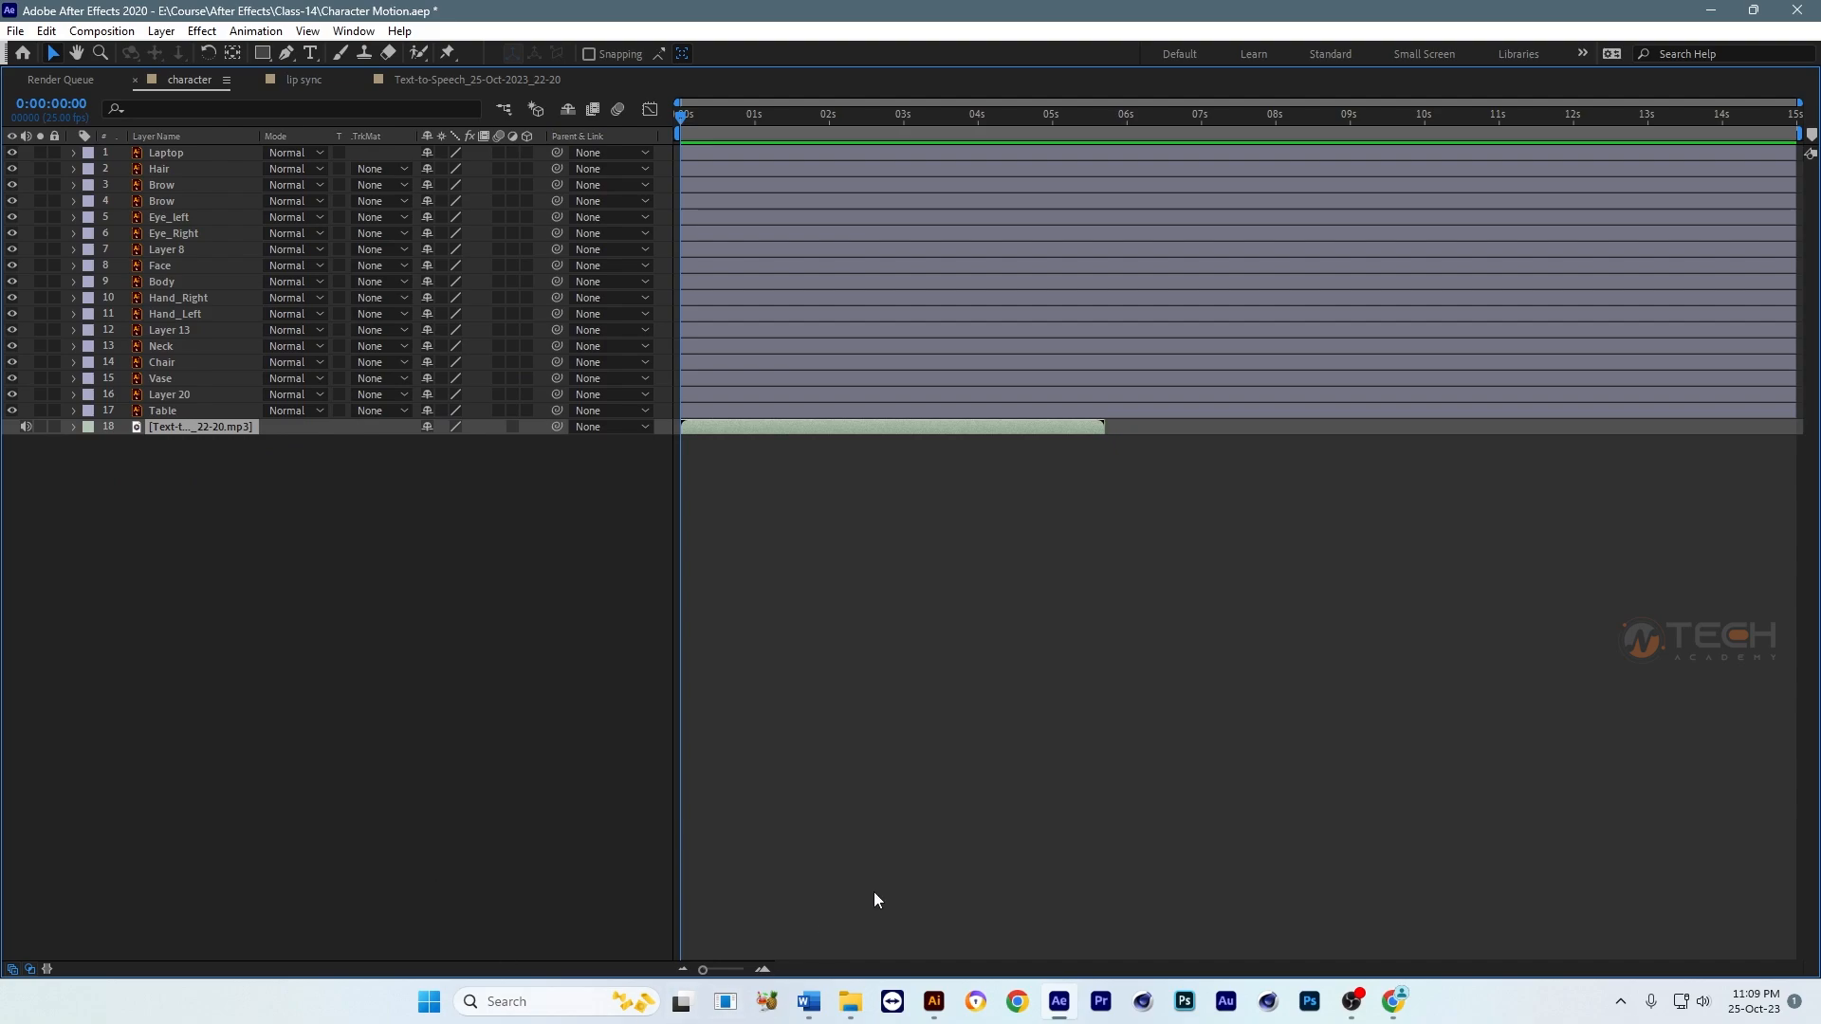
key(grave)
key(space)
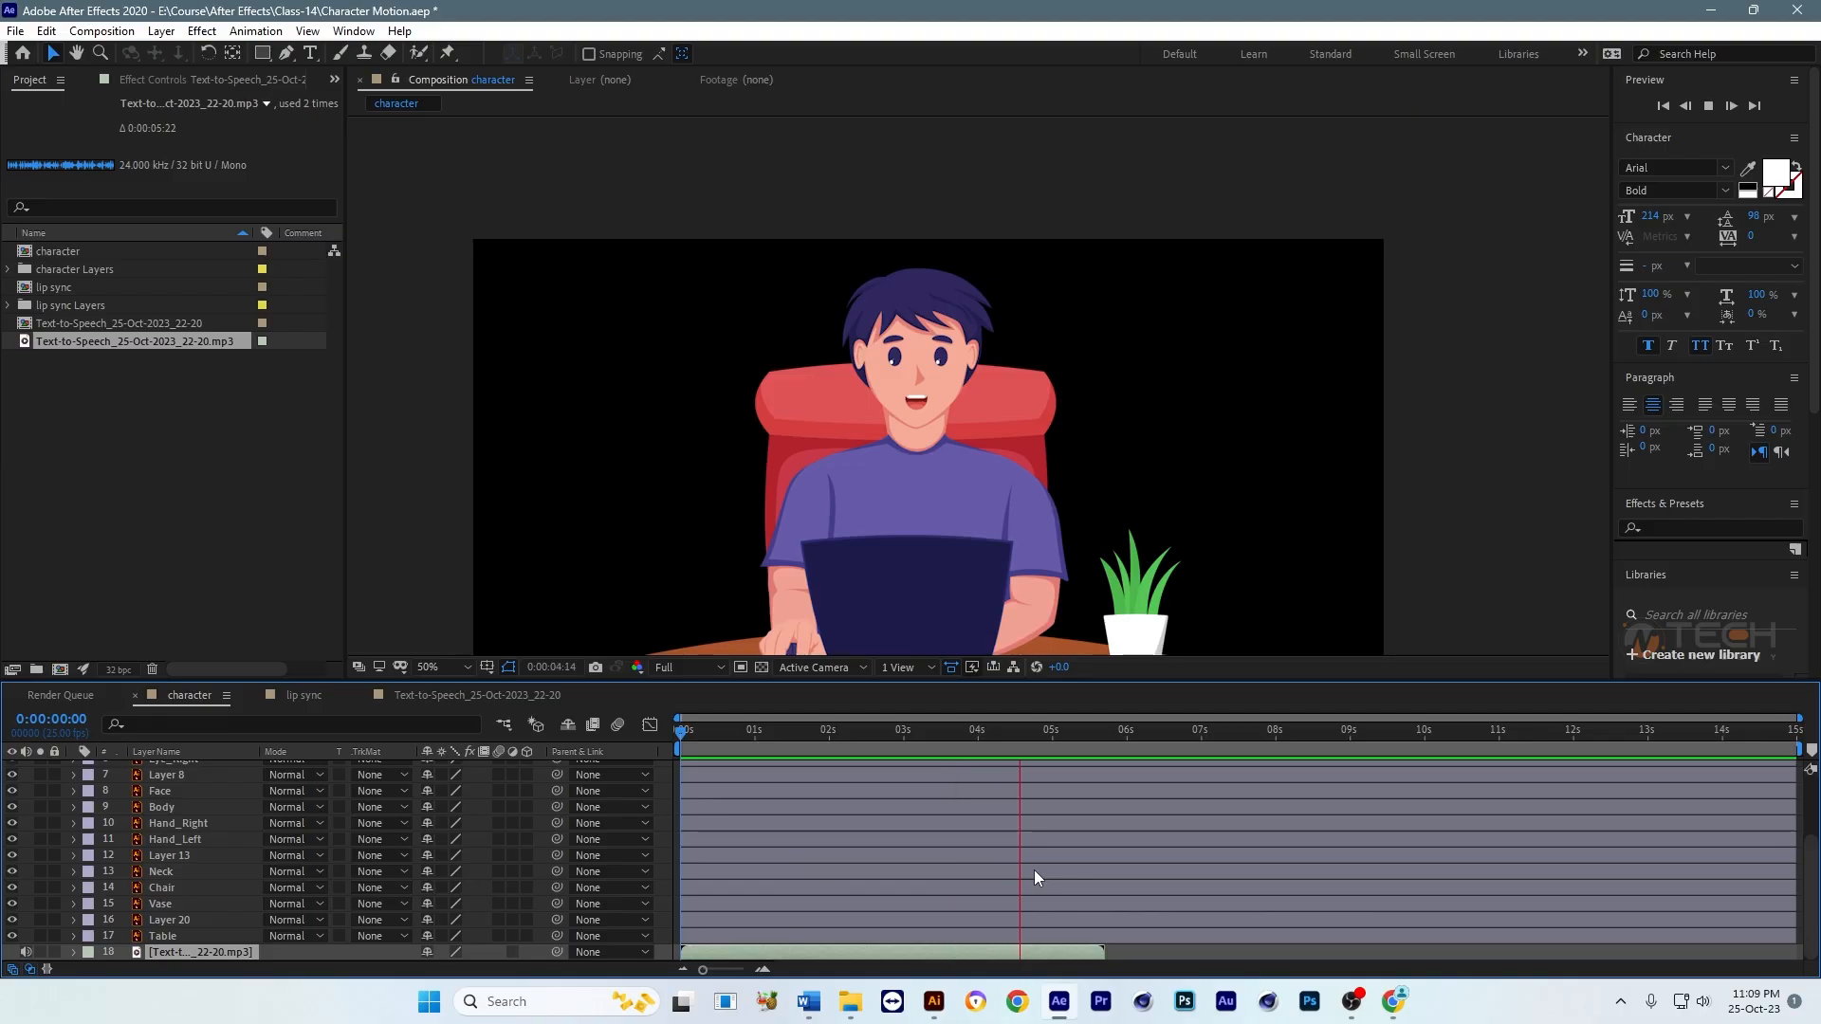
key(space)
Step: Examine the character's face, eyes and mouth up close in the character composition
drag(923, 462, 907, 379)
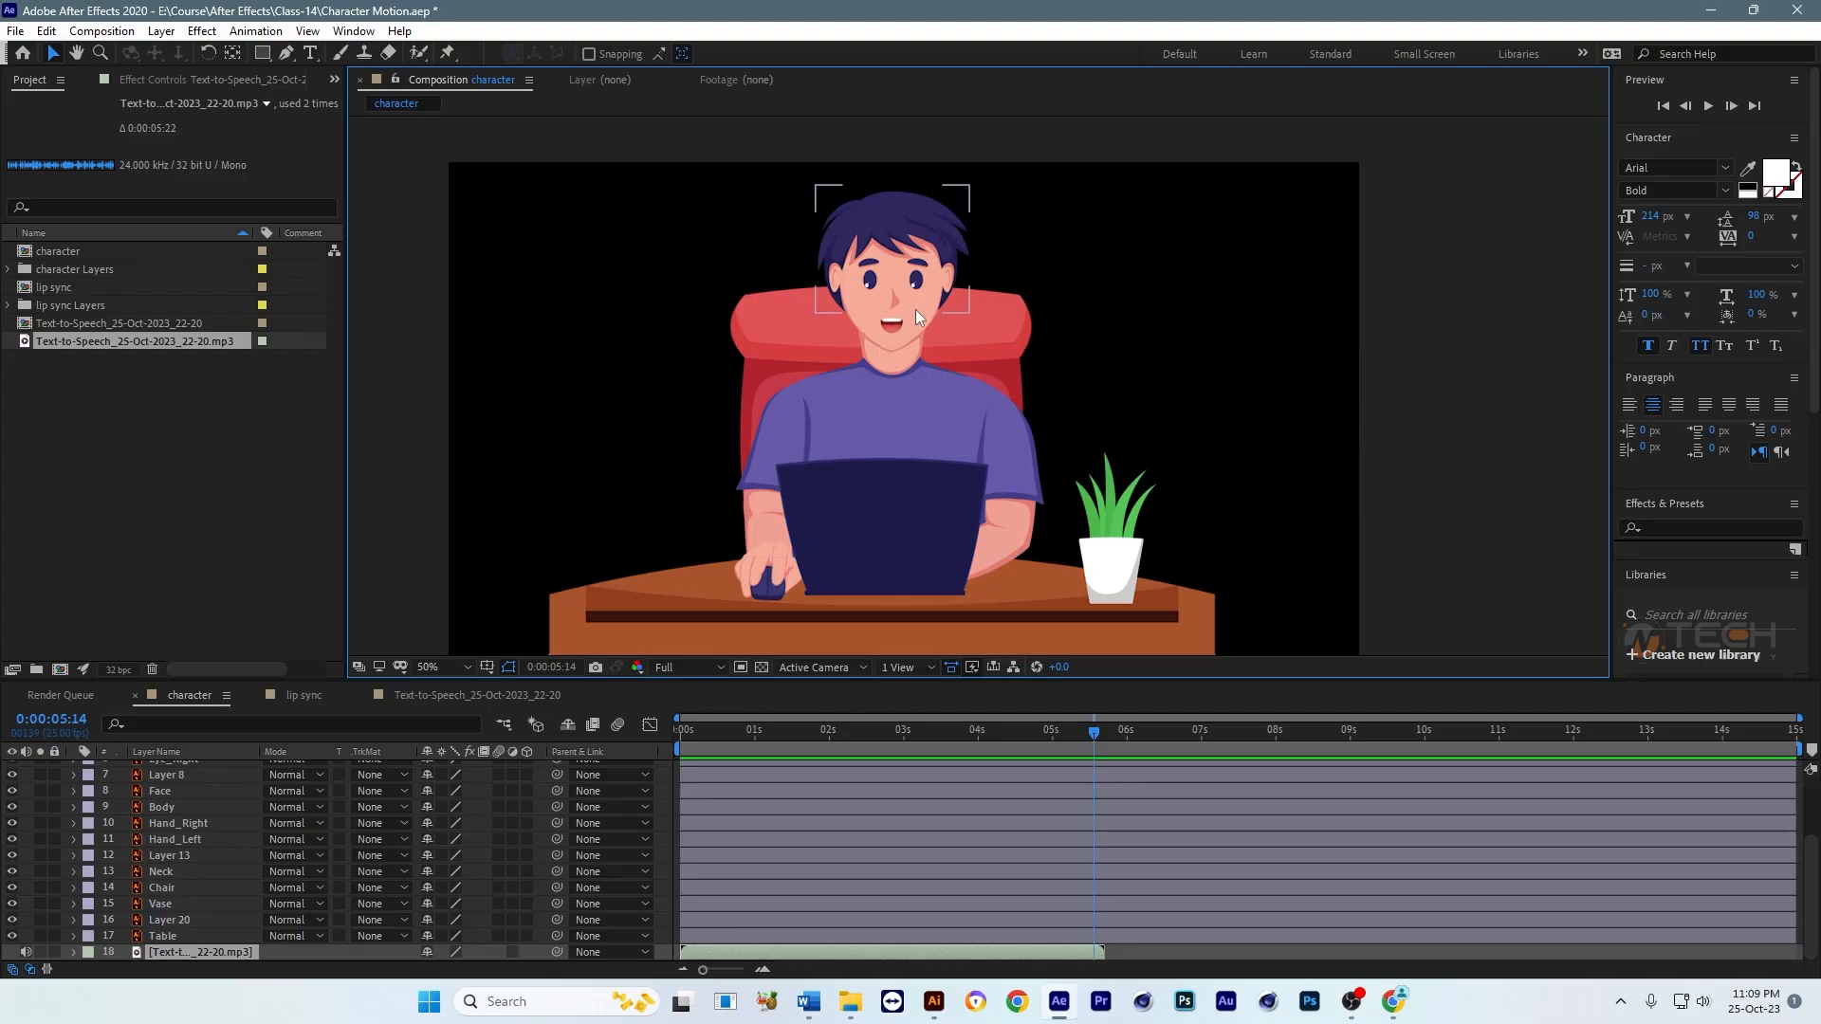
scroll(908, 251, up, 1)
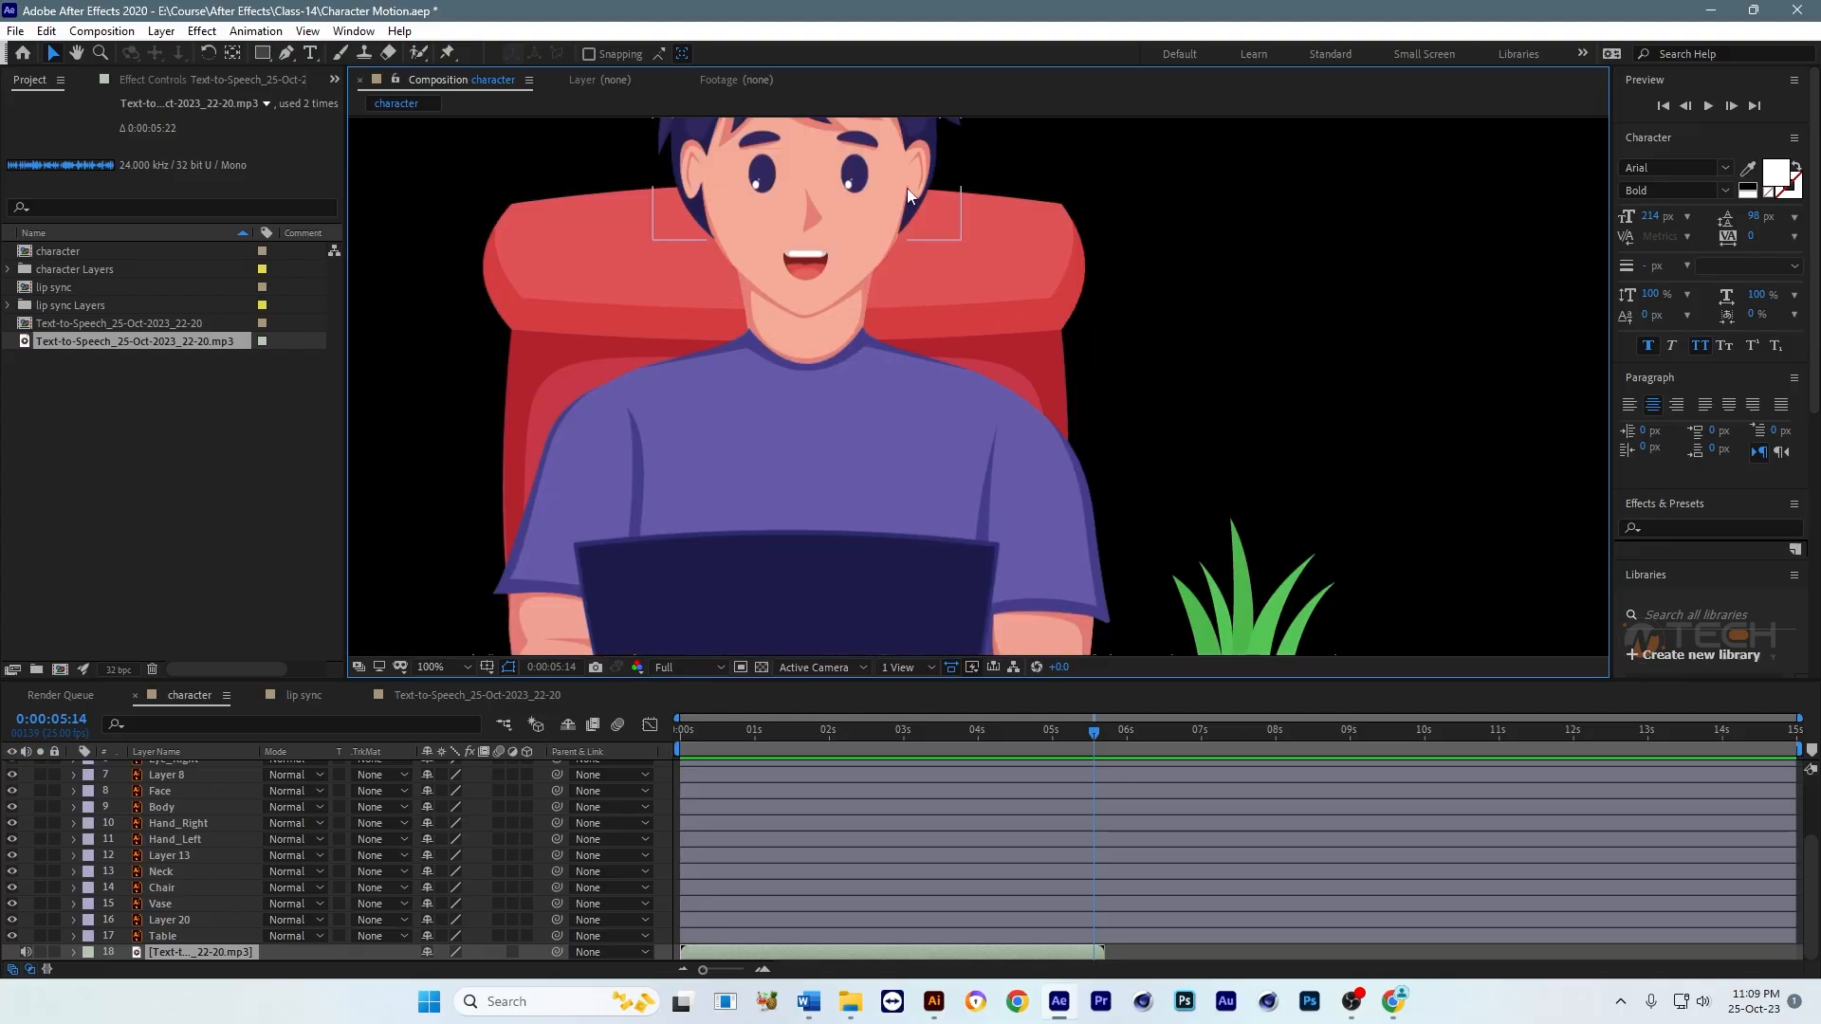
drag(917, 236, 923, 463)
scroll(953, 343, up, 1)
drag(850, 390, 1012, 391)
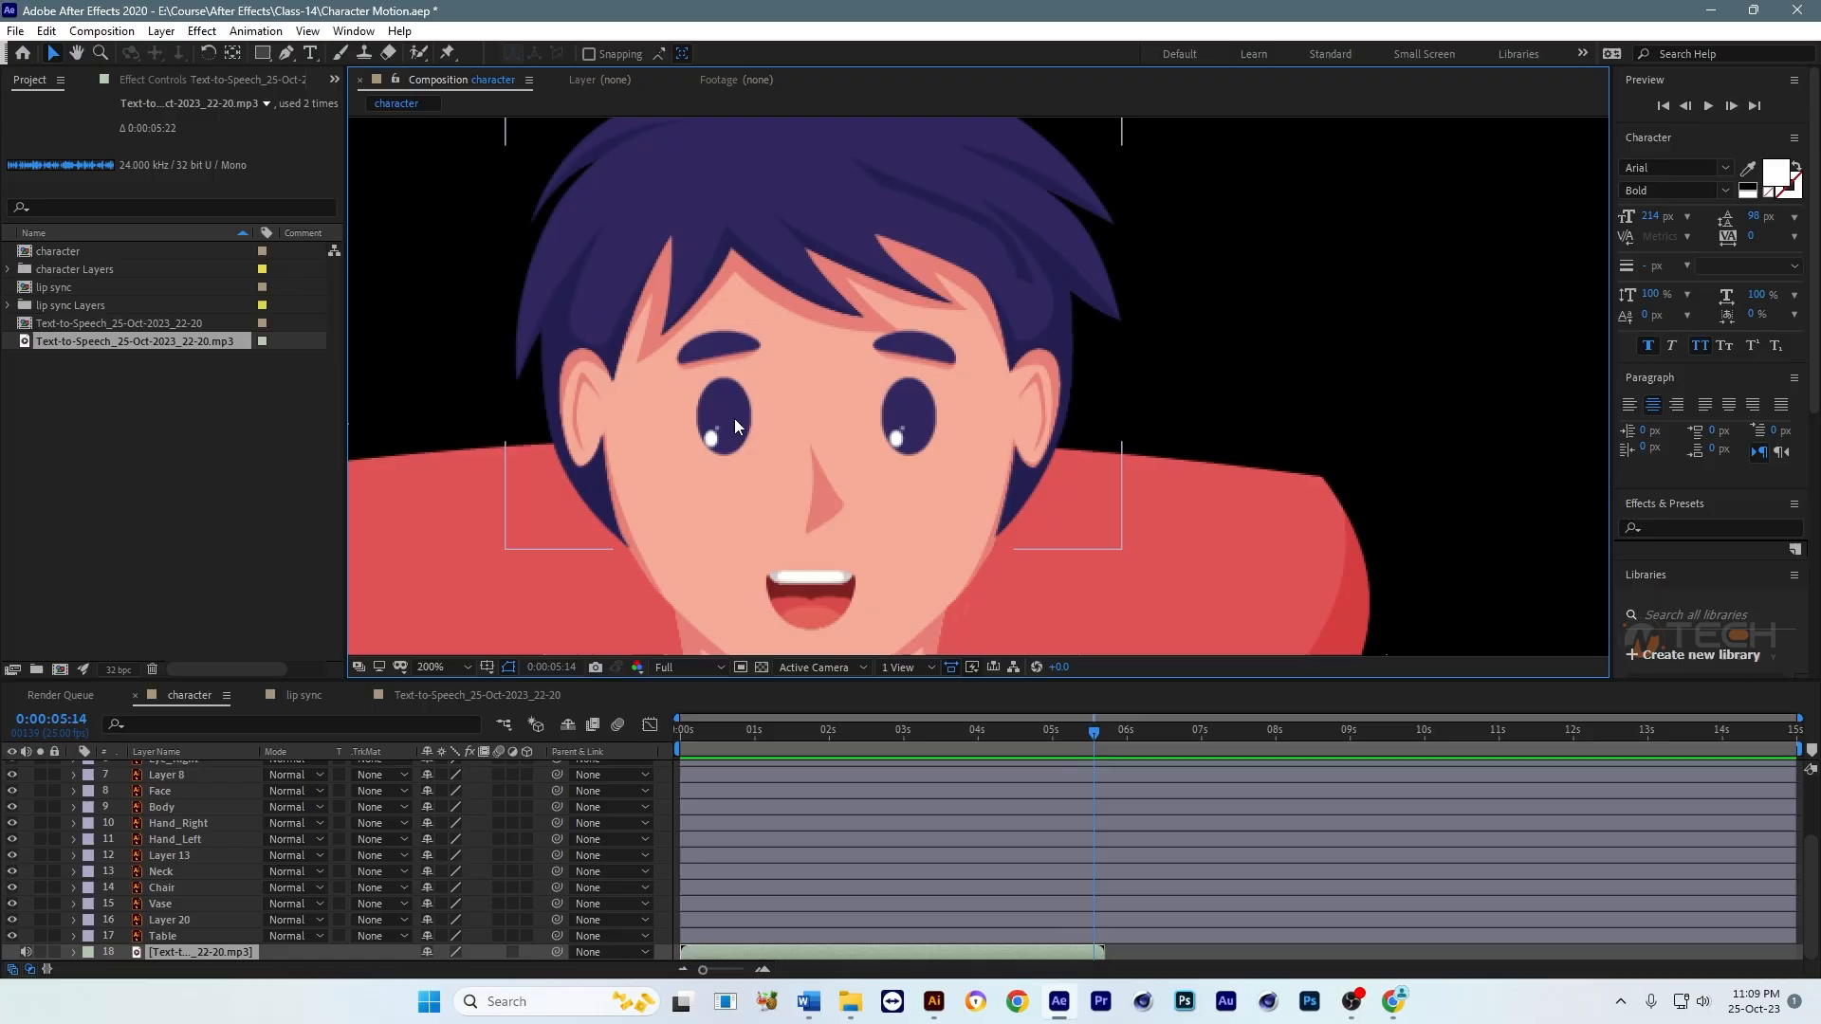
click(730, 434)
scroll(956, 408, down, 1)
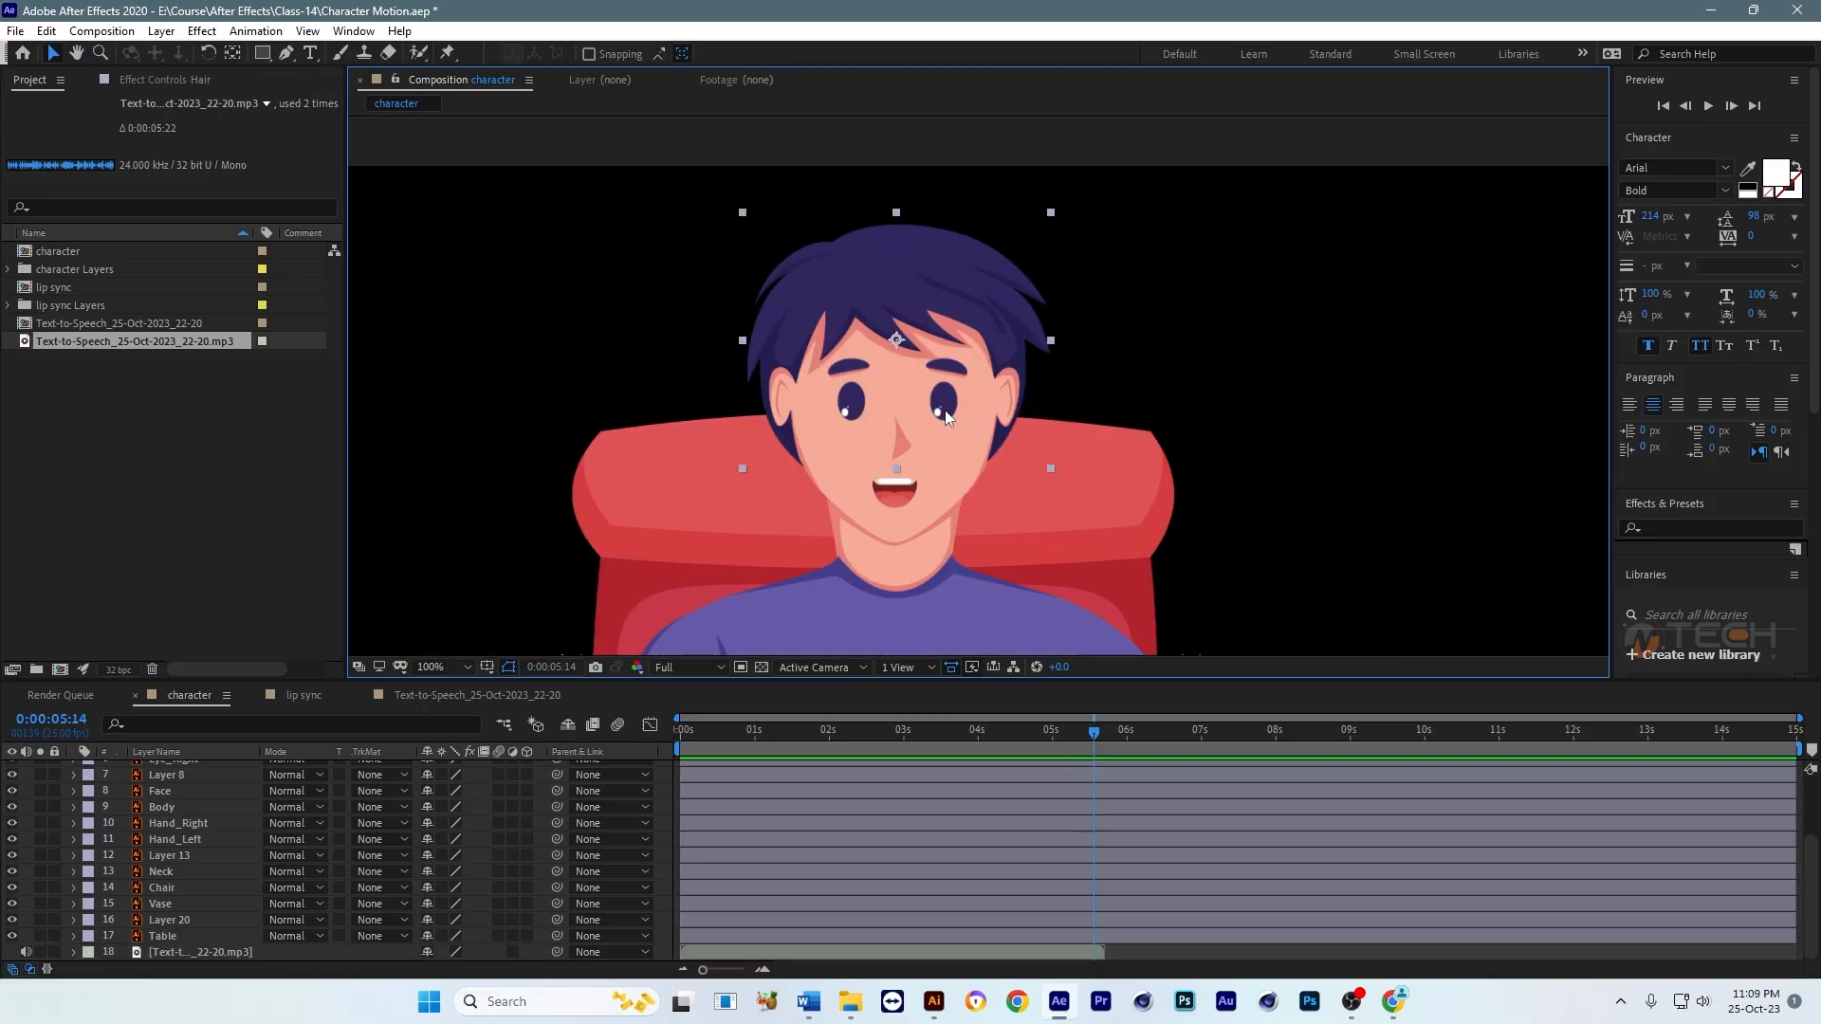
scroll(924, 406, up, 1)
drag(886, 431, 851, 346)
scroll(850, 346, down, 1)
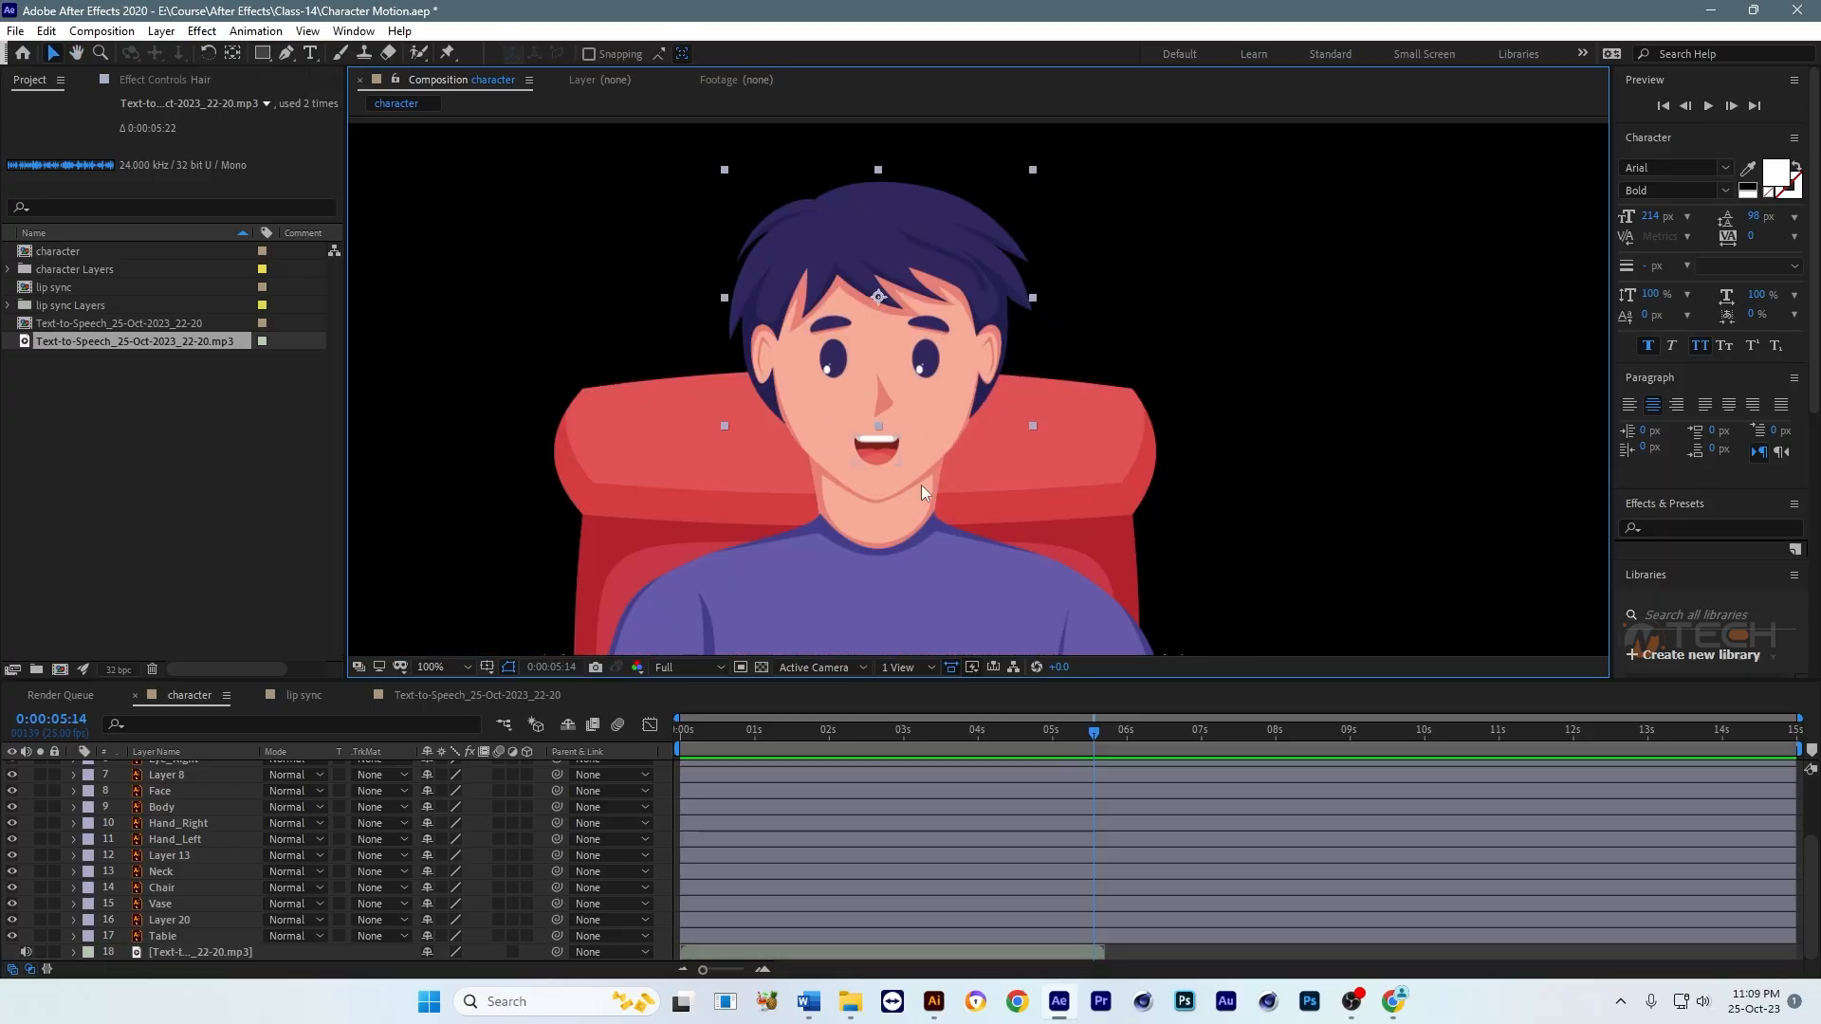
Step: Return the current time to the start of the character composition
drag(755, 748, 680, 742)
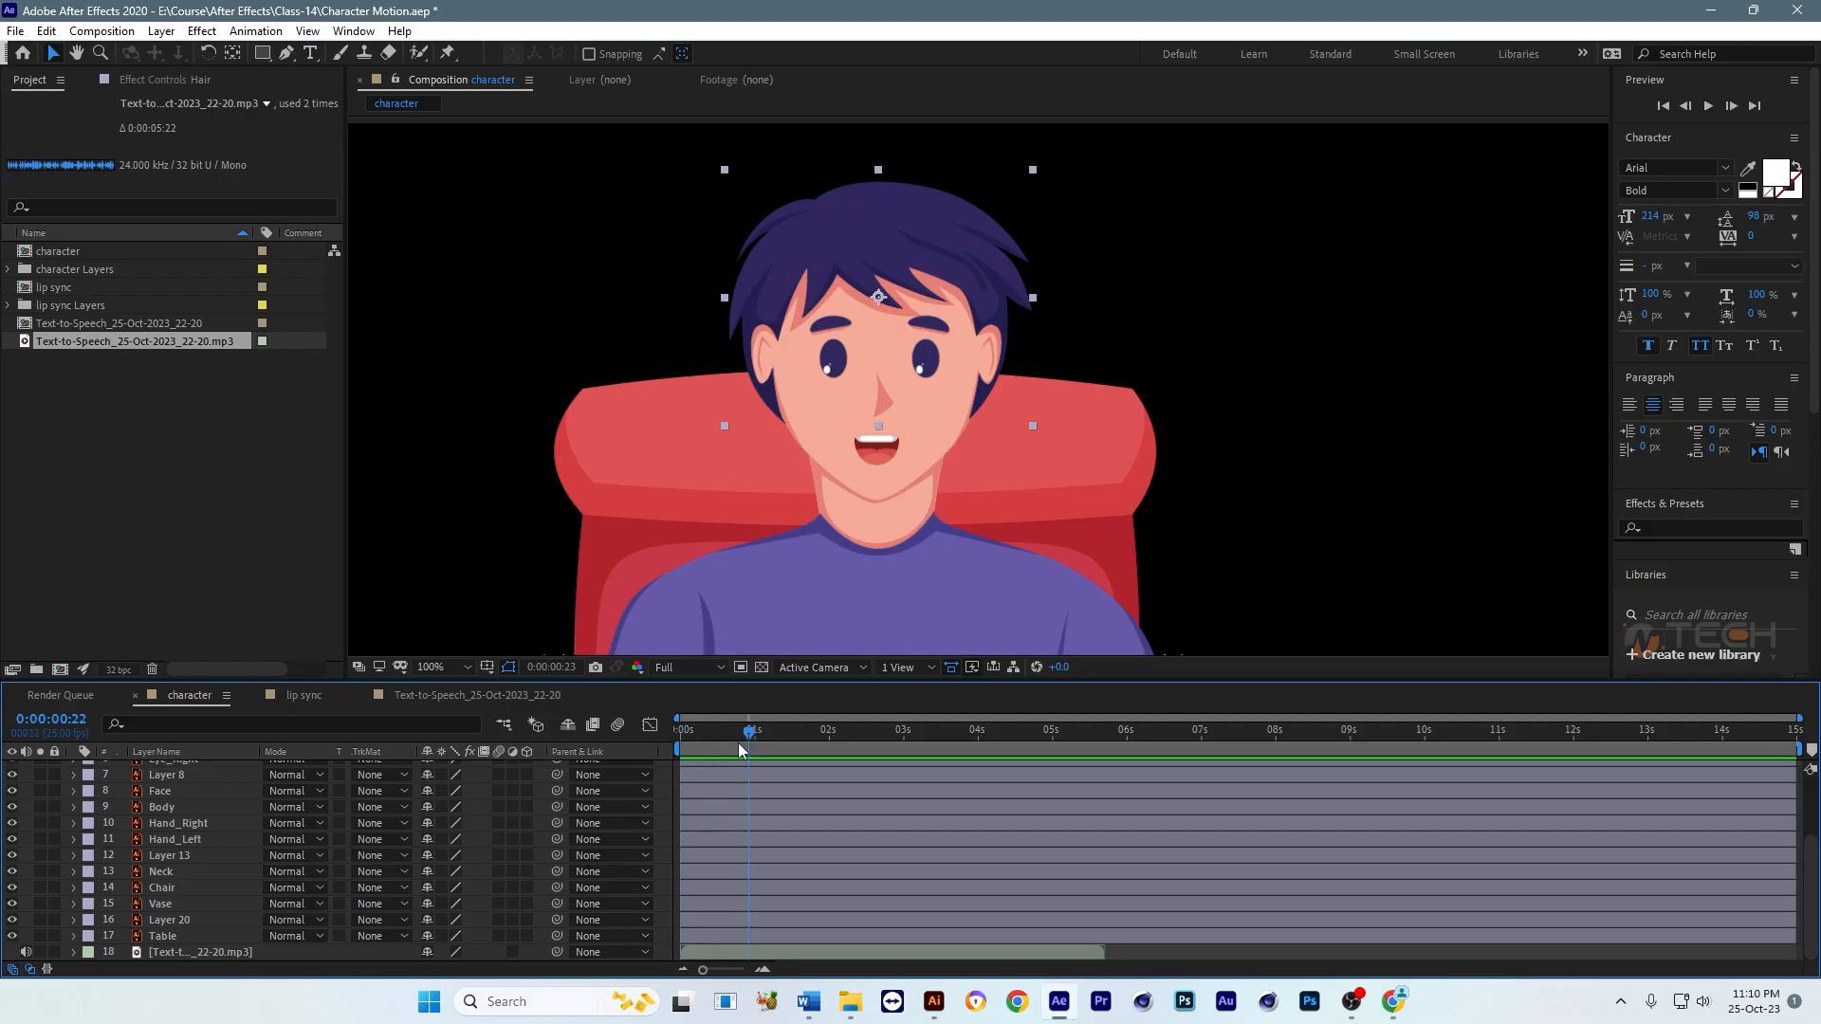
scroll(818, 636, down, 3)
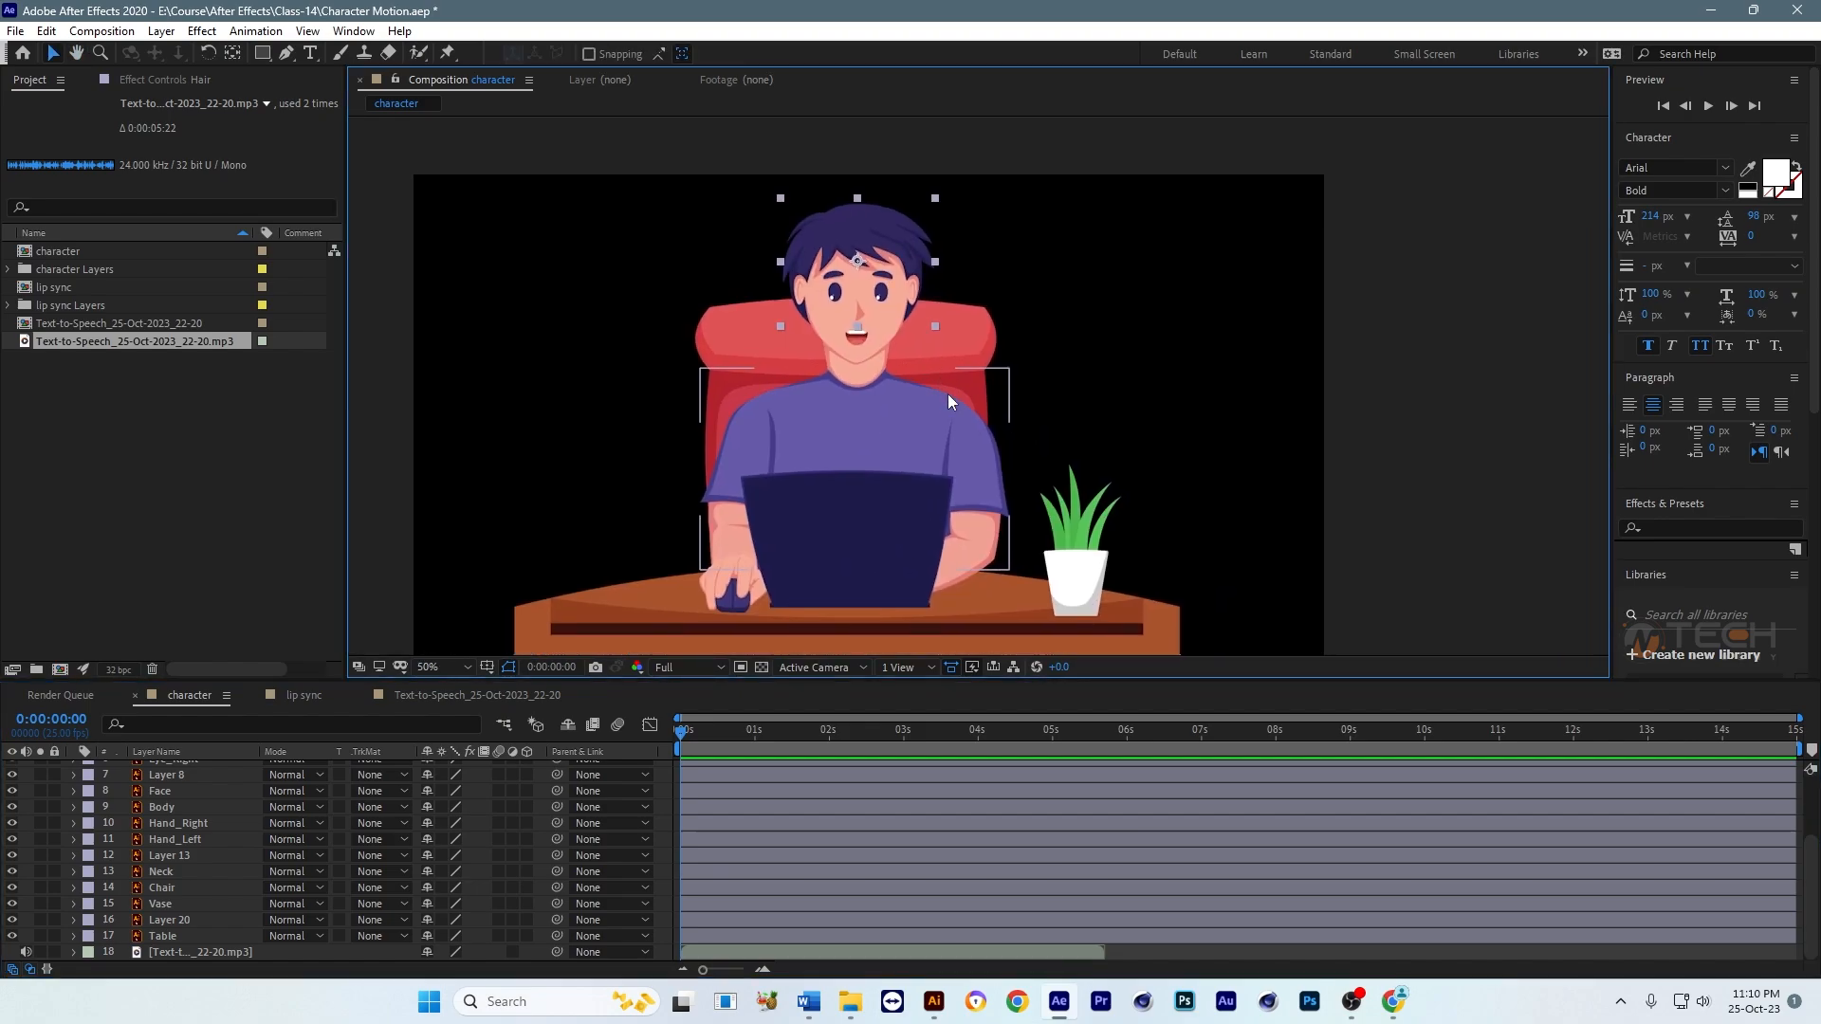
Step: Shift the speech audio layer in the character composition so the sound starts at about 1 second
scroll(951, 504, down, 1)
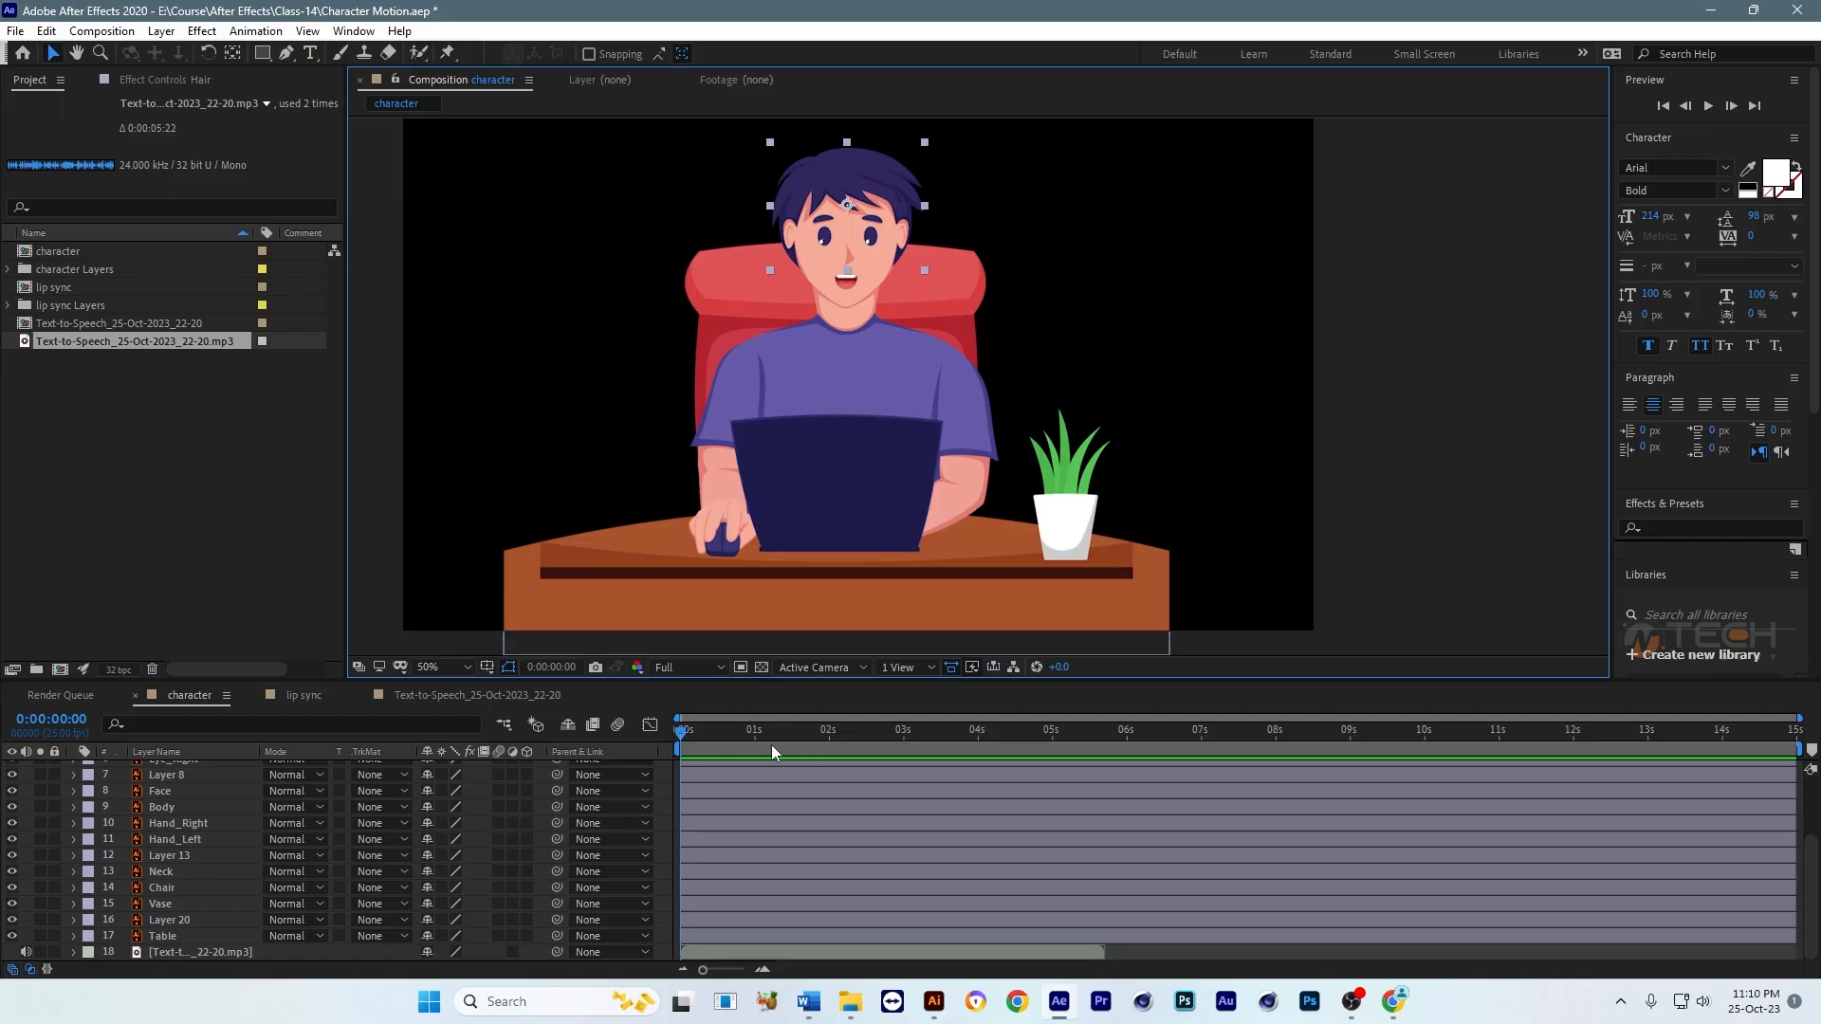
drag(706, 730, 761, 730)
scroll(829, 248, up, 1)
drag(828, 247, 916, 447)
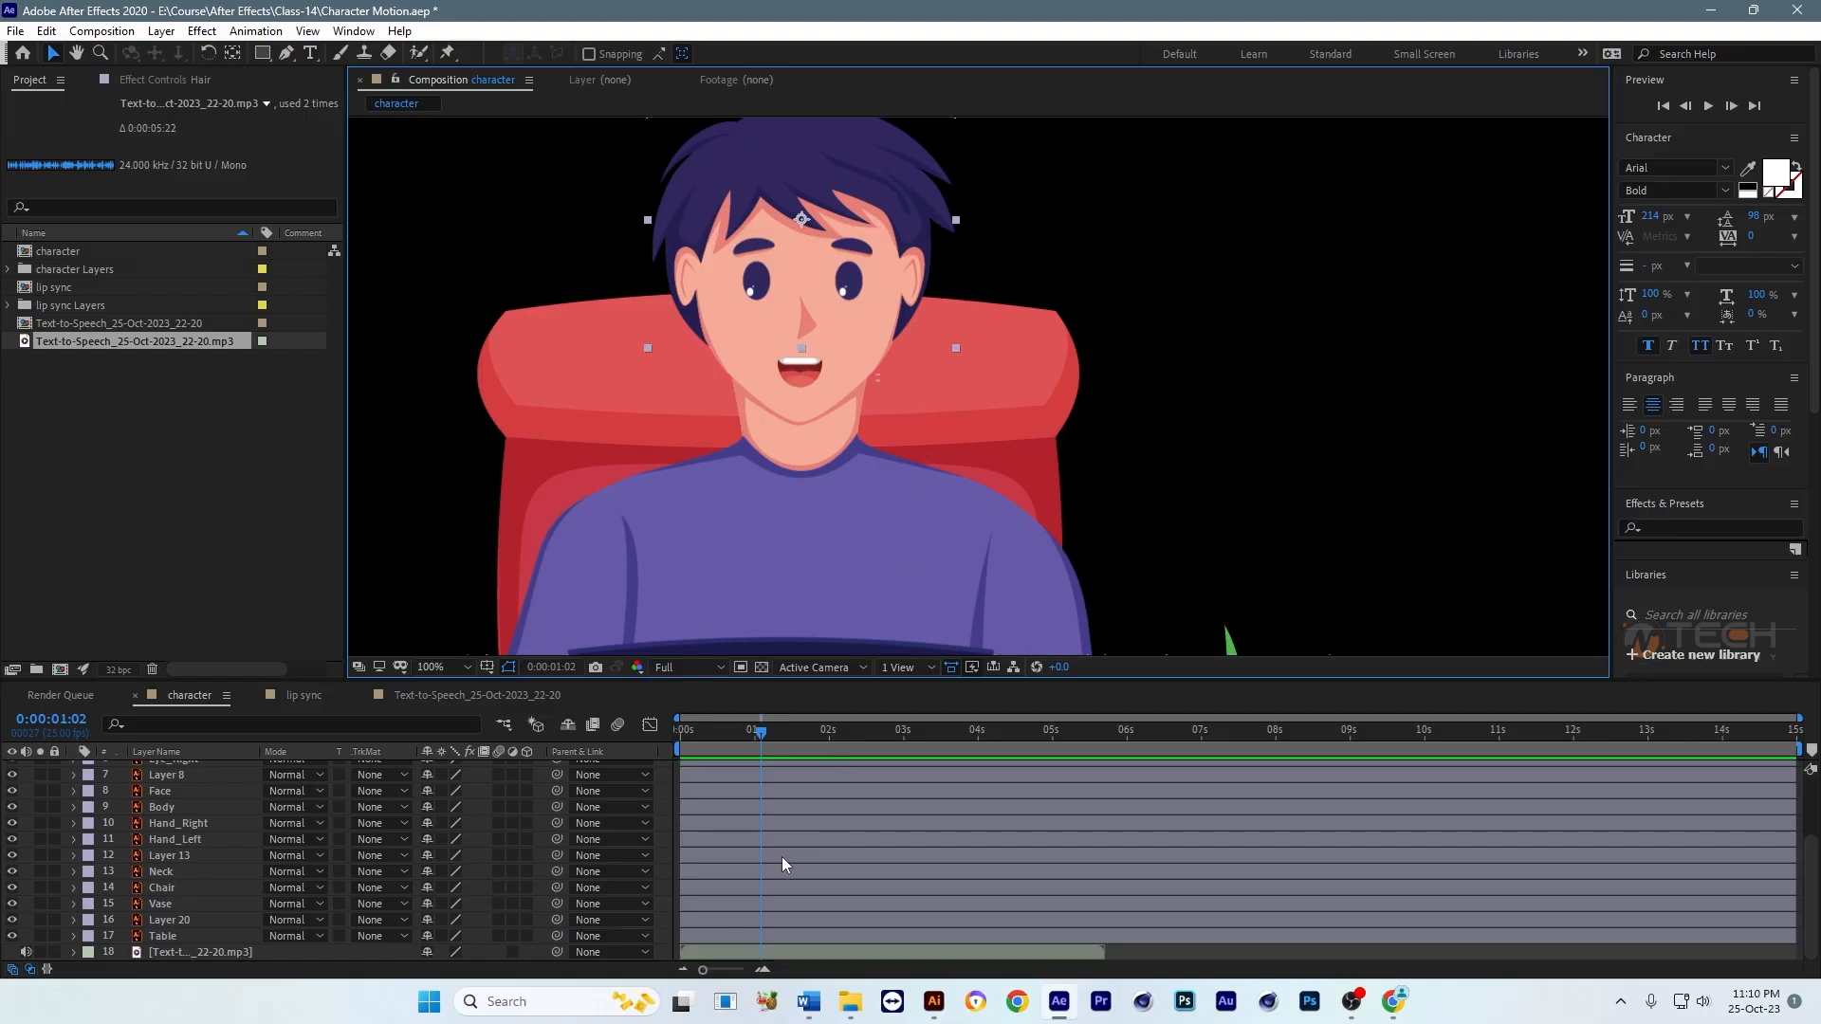
click(274, 959)
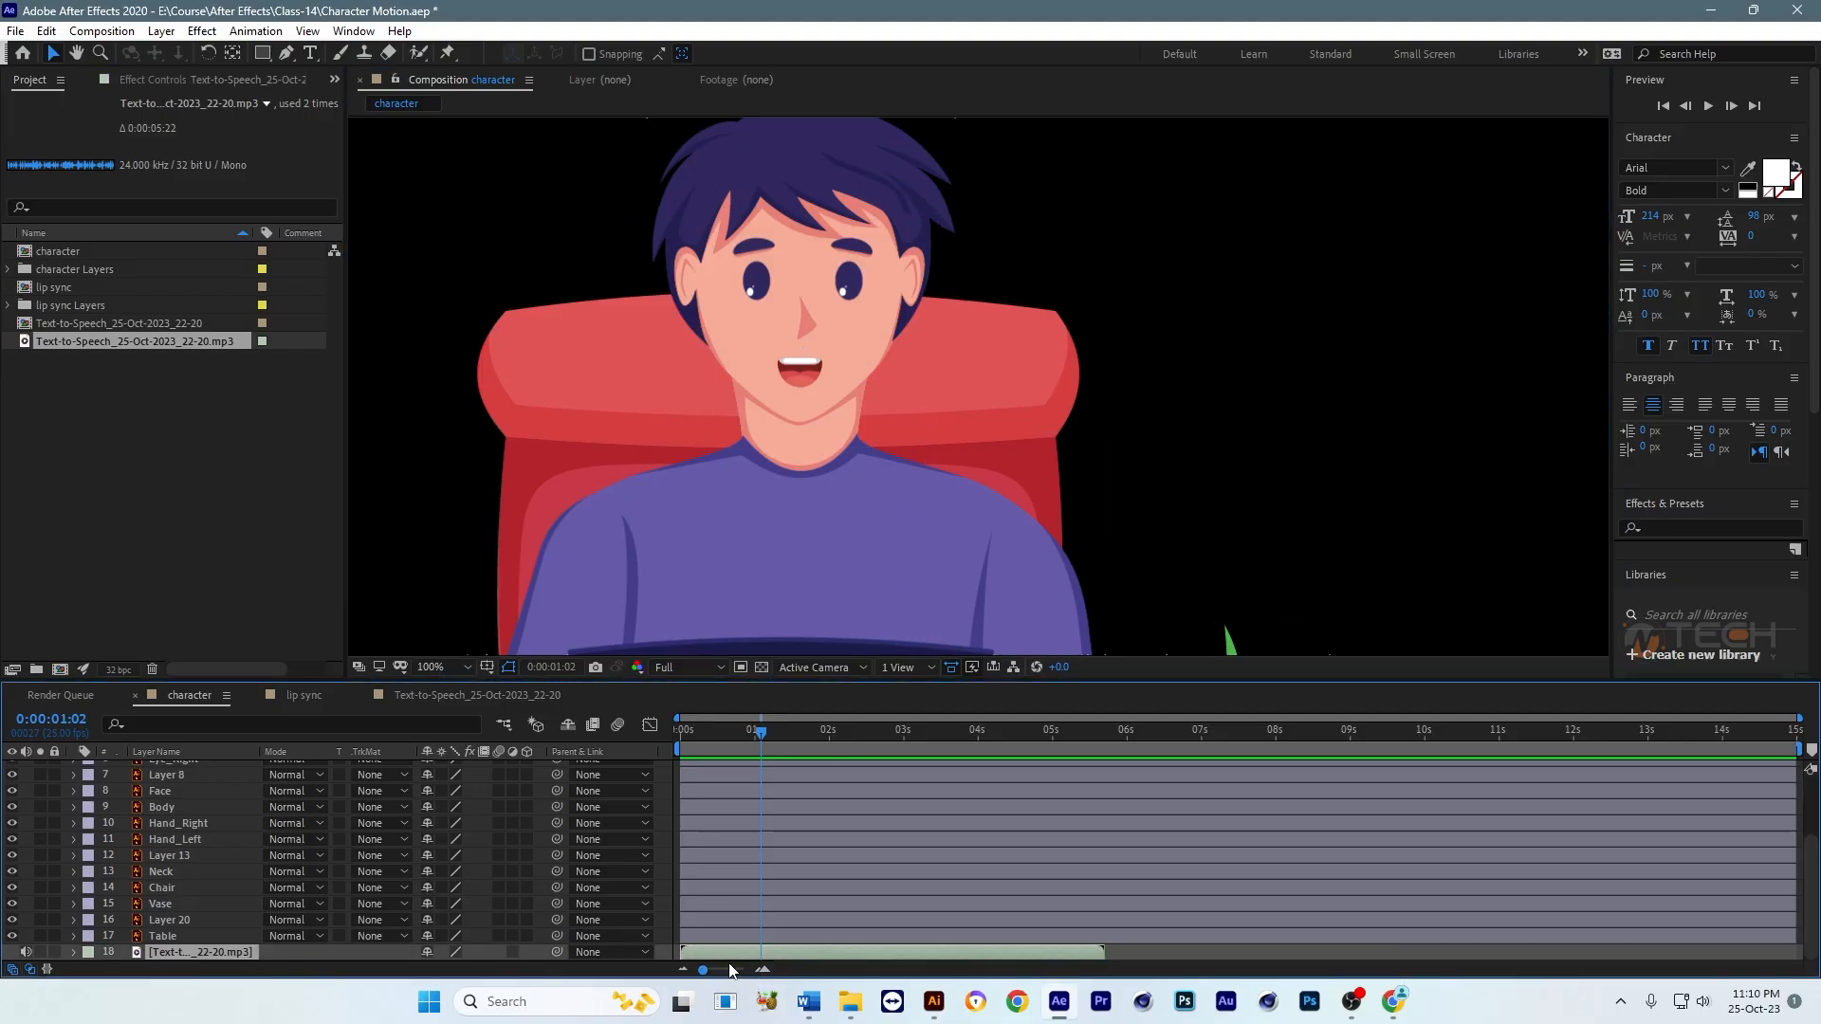
drag(731, 954, 802, 954)
drag(850, 344, 846, 372)
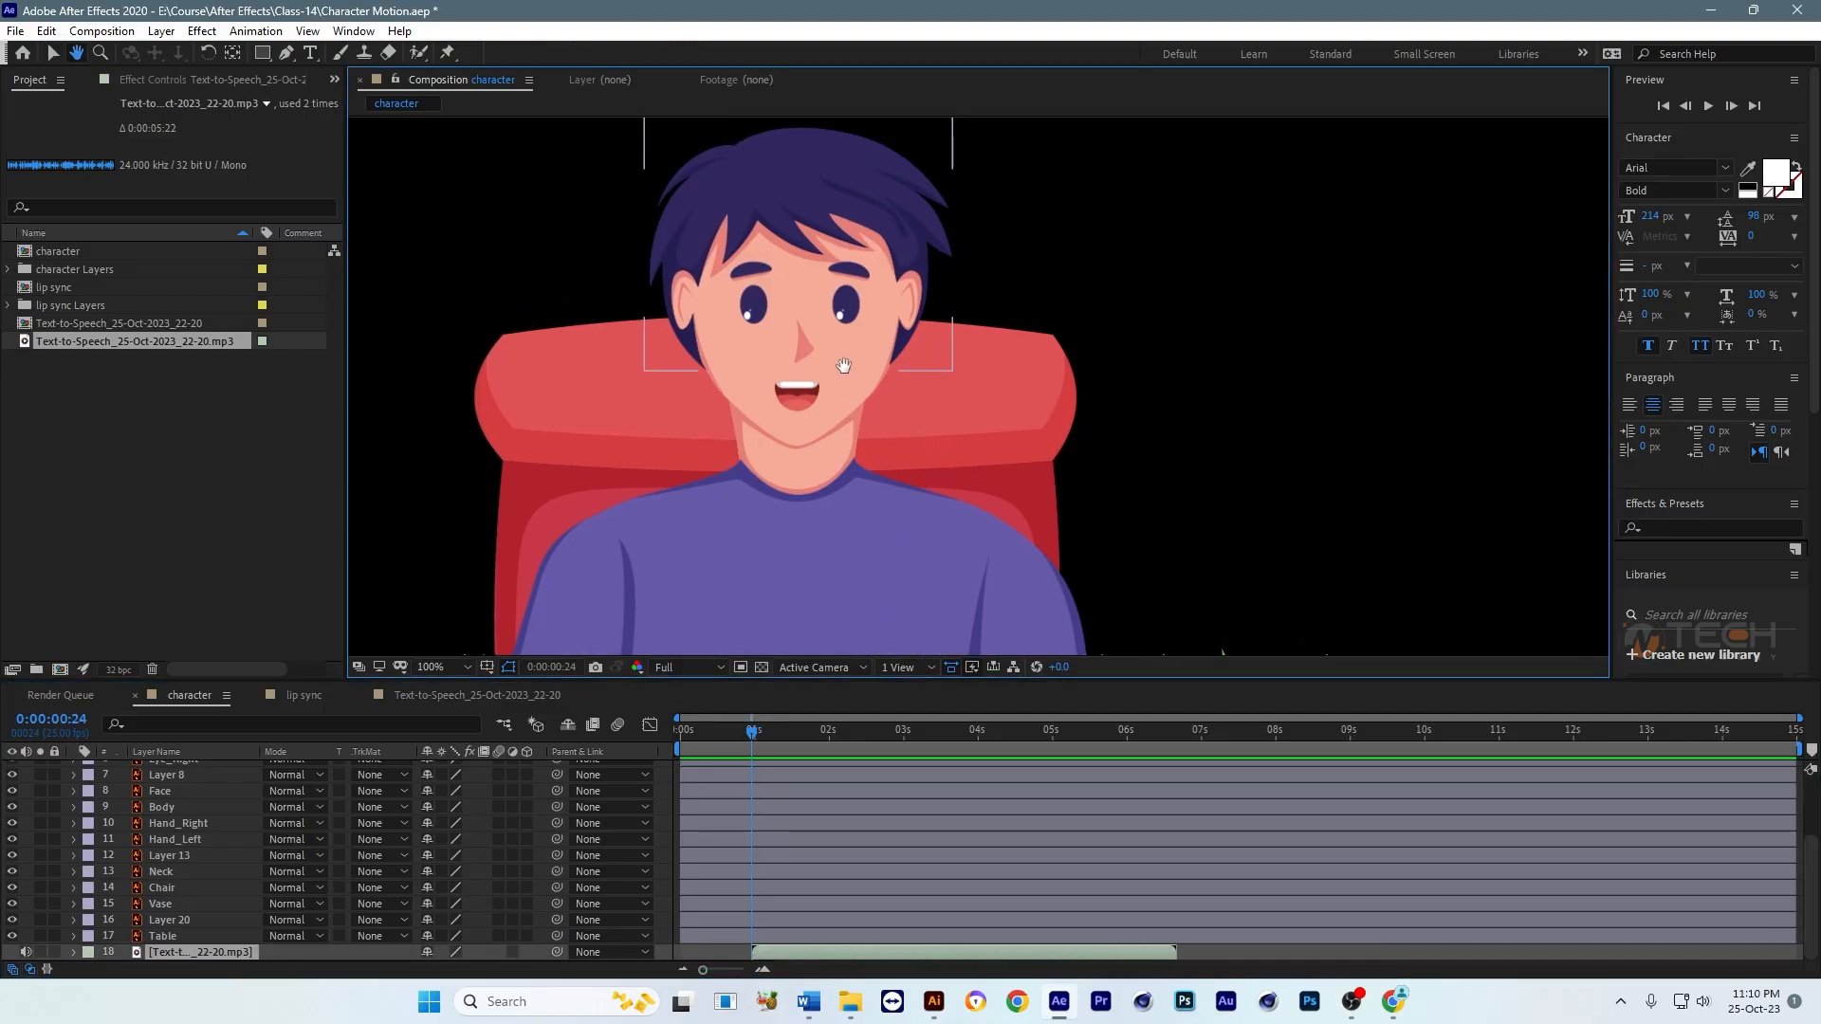
Step: Select the character's mouth layer for a close look, and open the lip sync composition
click(799, 405)
scroll(798, 401, up, 2)
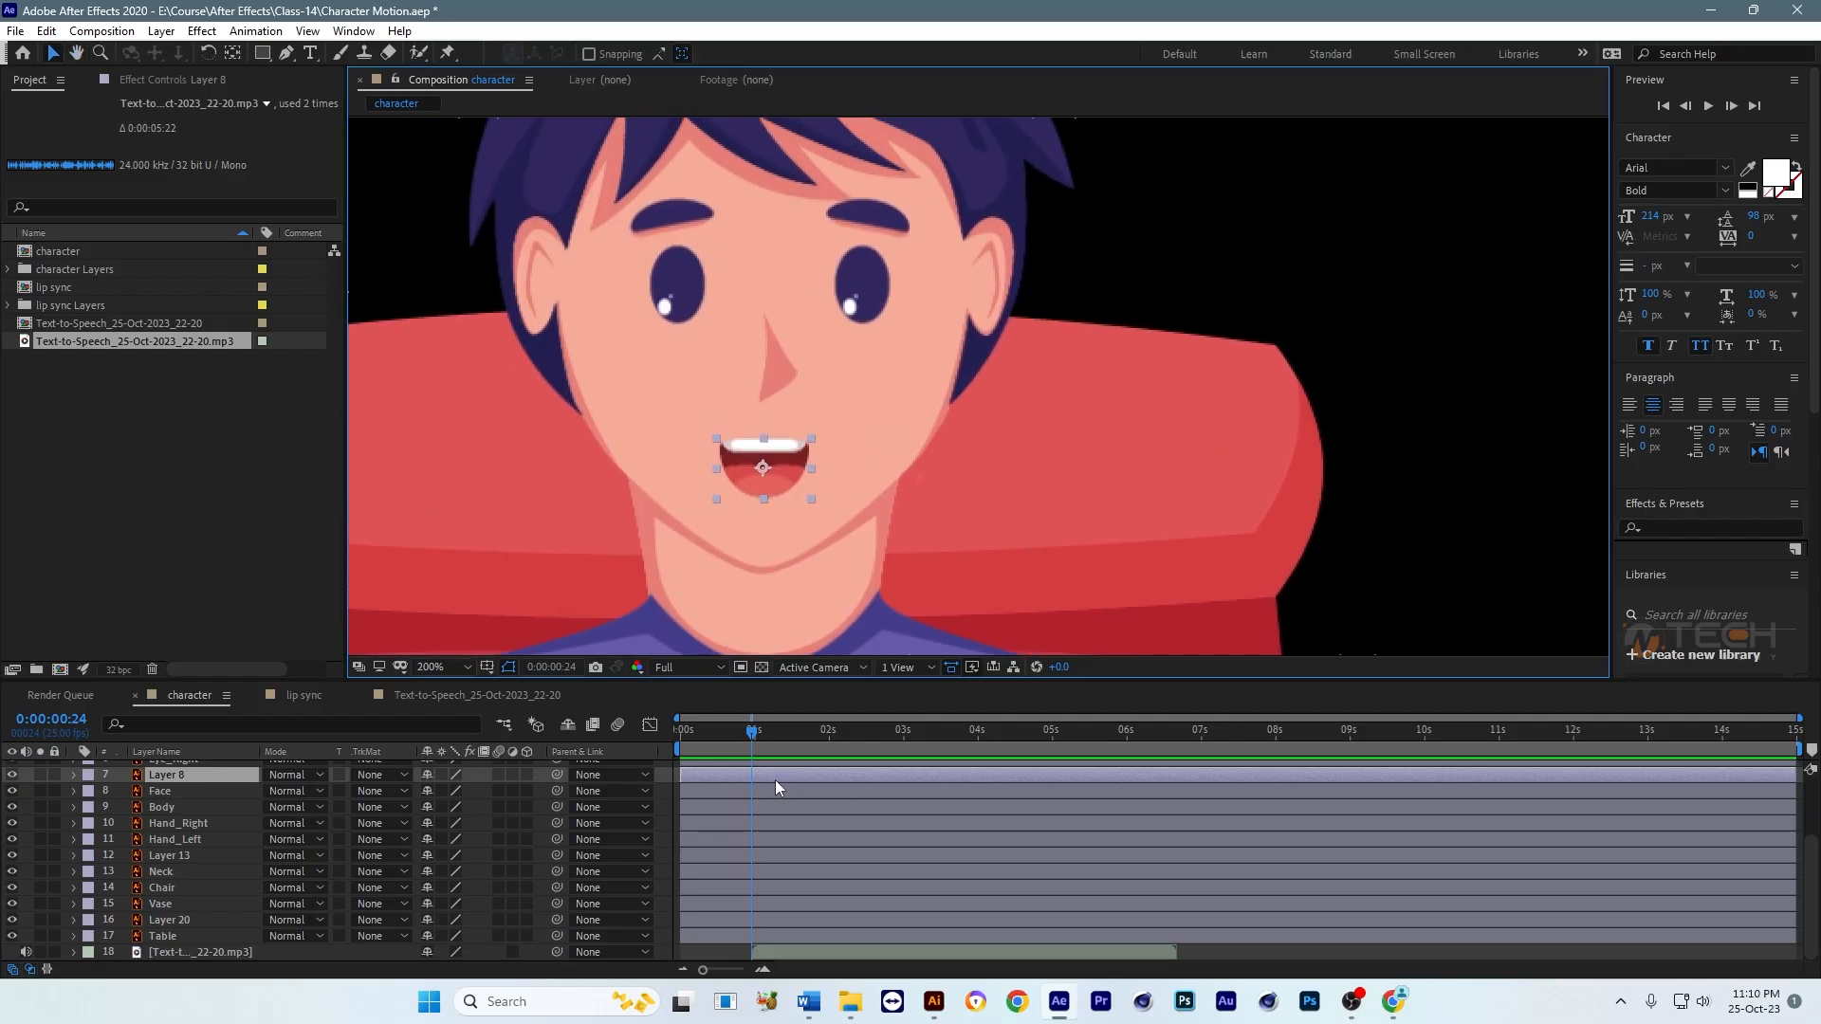
click(304, 697)
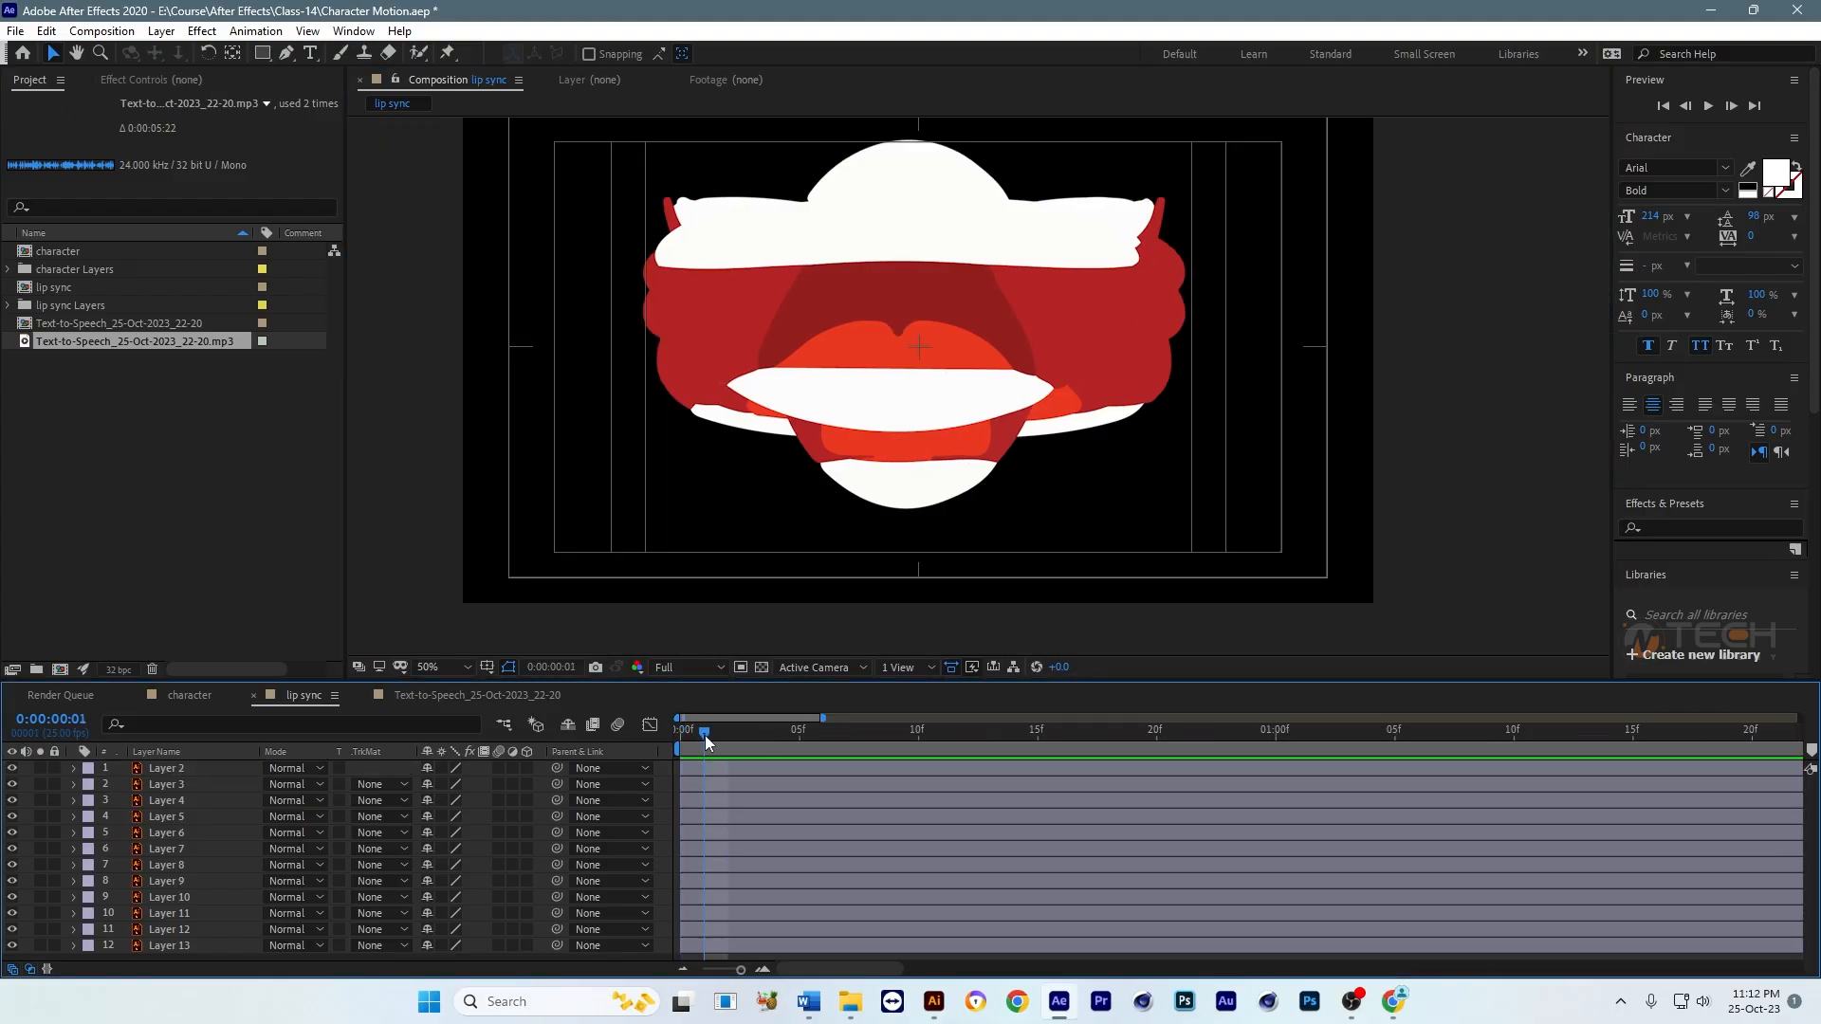
Step: Trim the ends of all mouth layers, Layer 2 through Layer 13, at 0:00:00:03 in the lip sync composition
key(;)
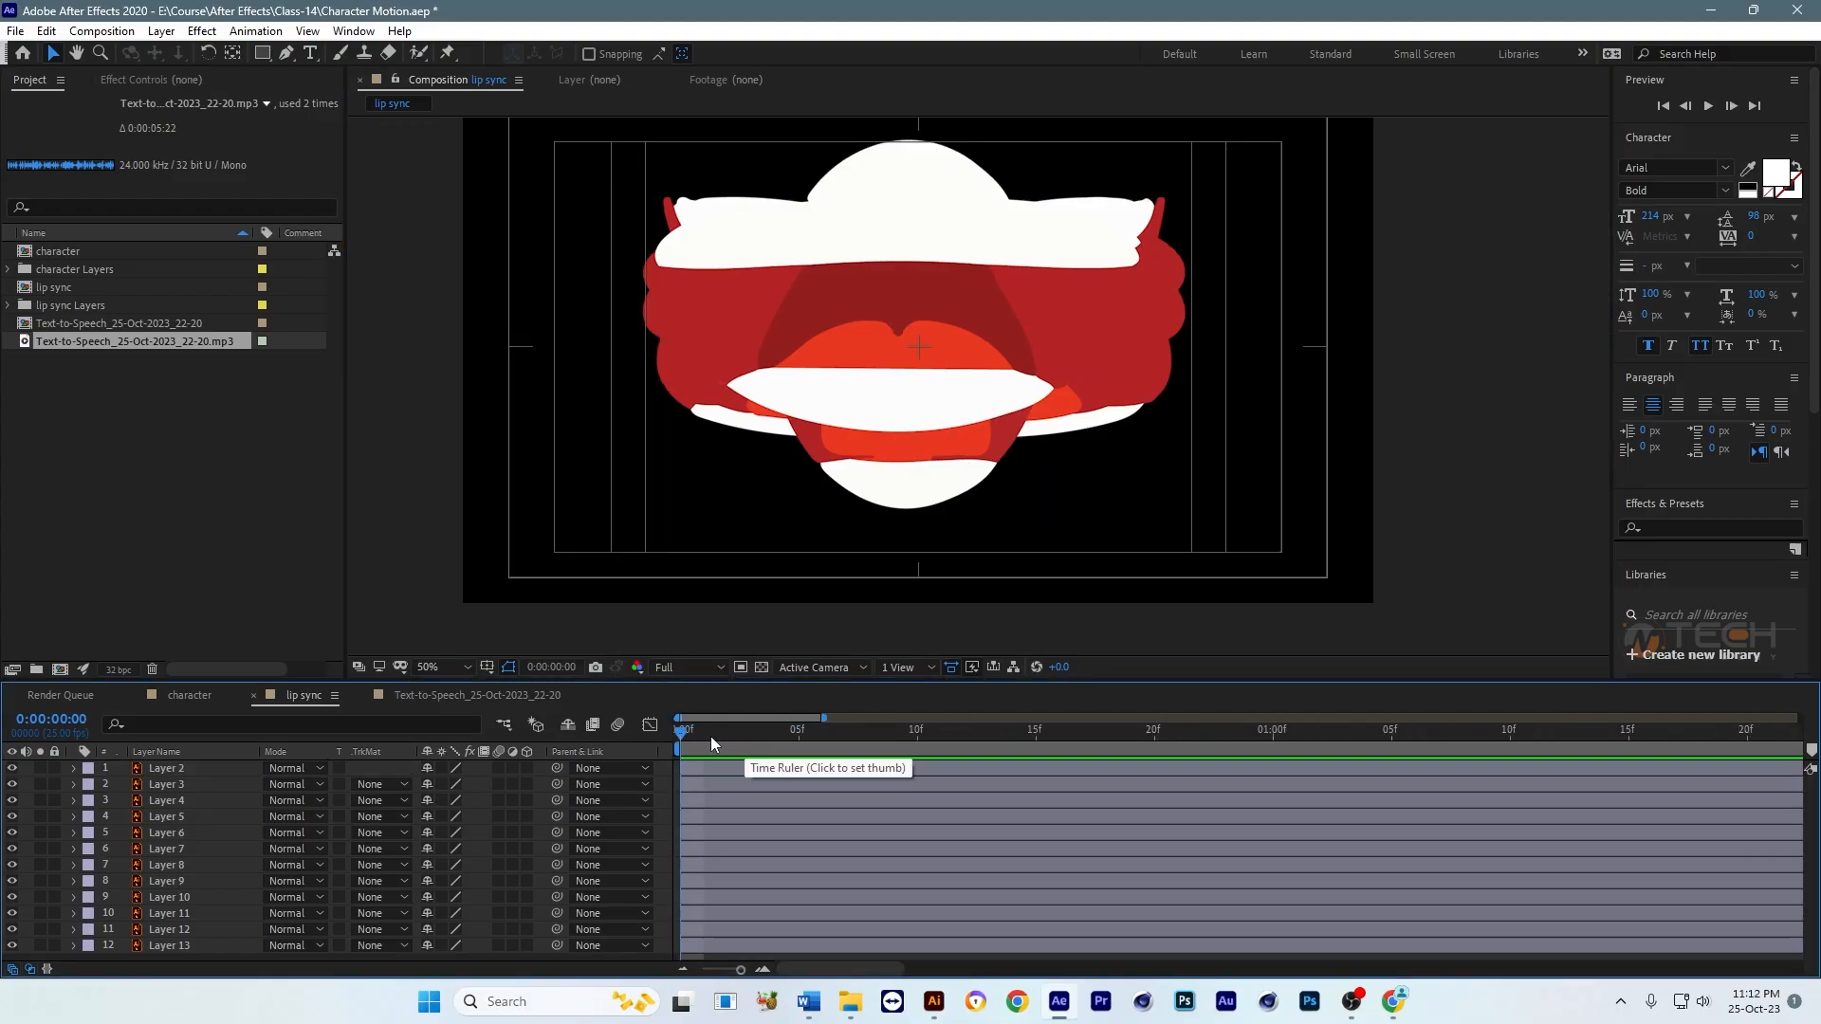
click(774, 741)
click(822, 735)
key(;)
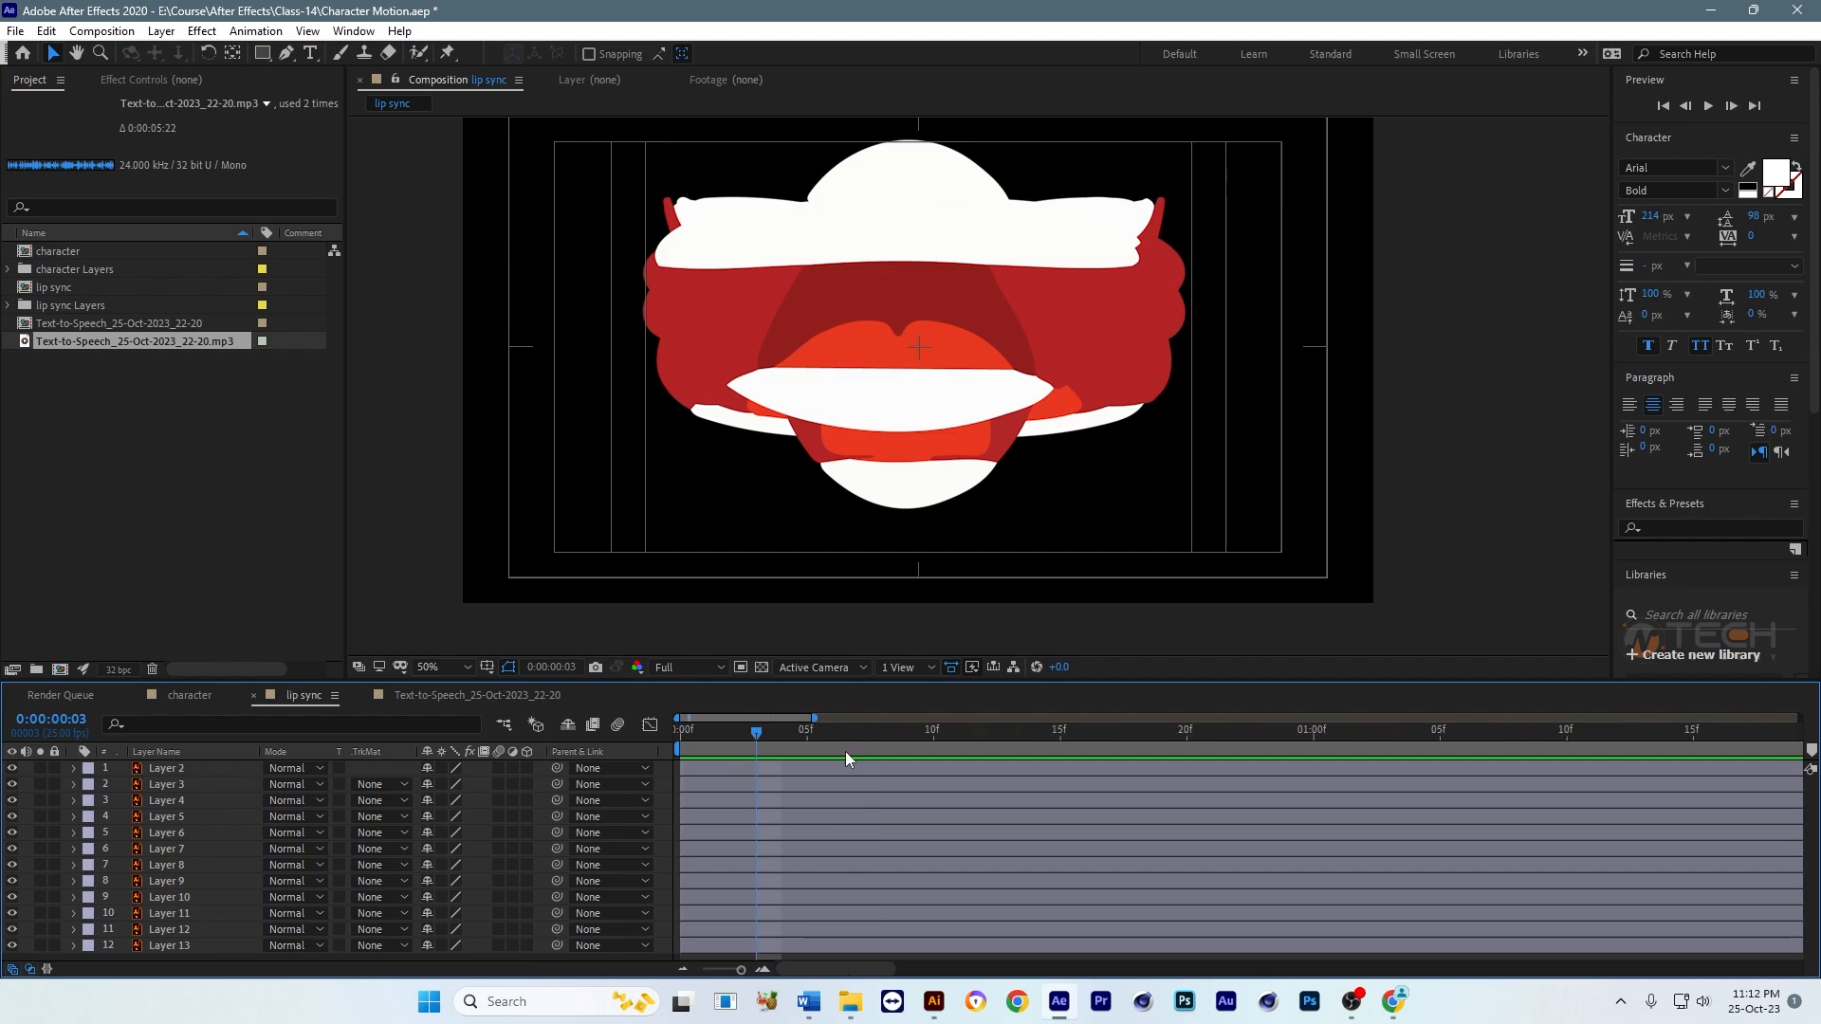
key(Home)
key(;)
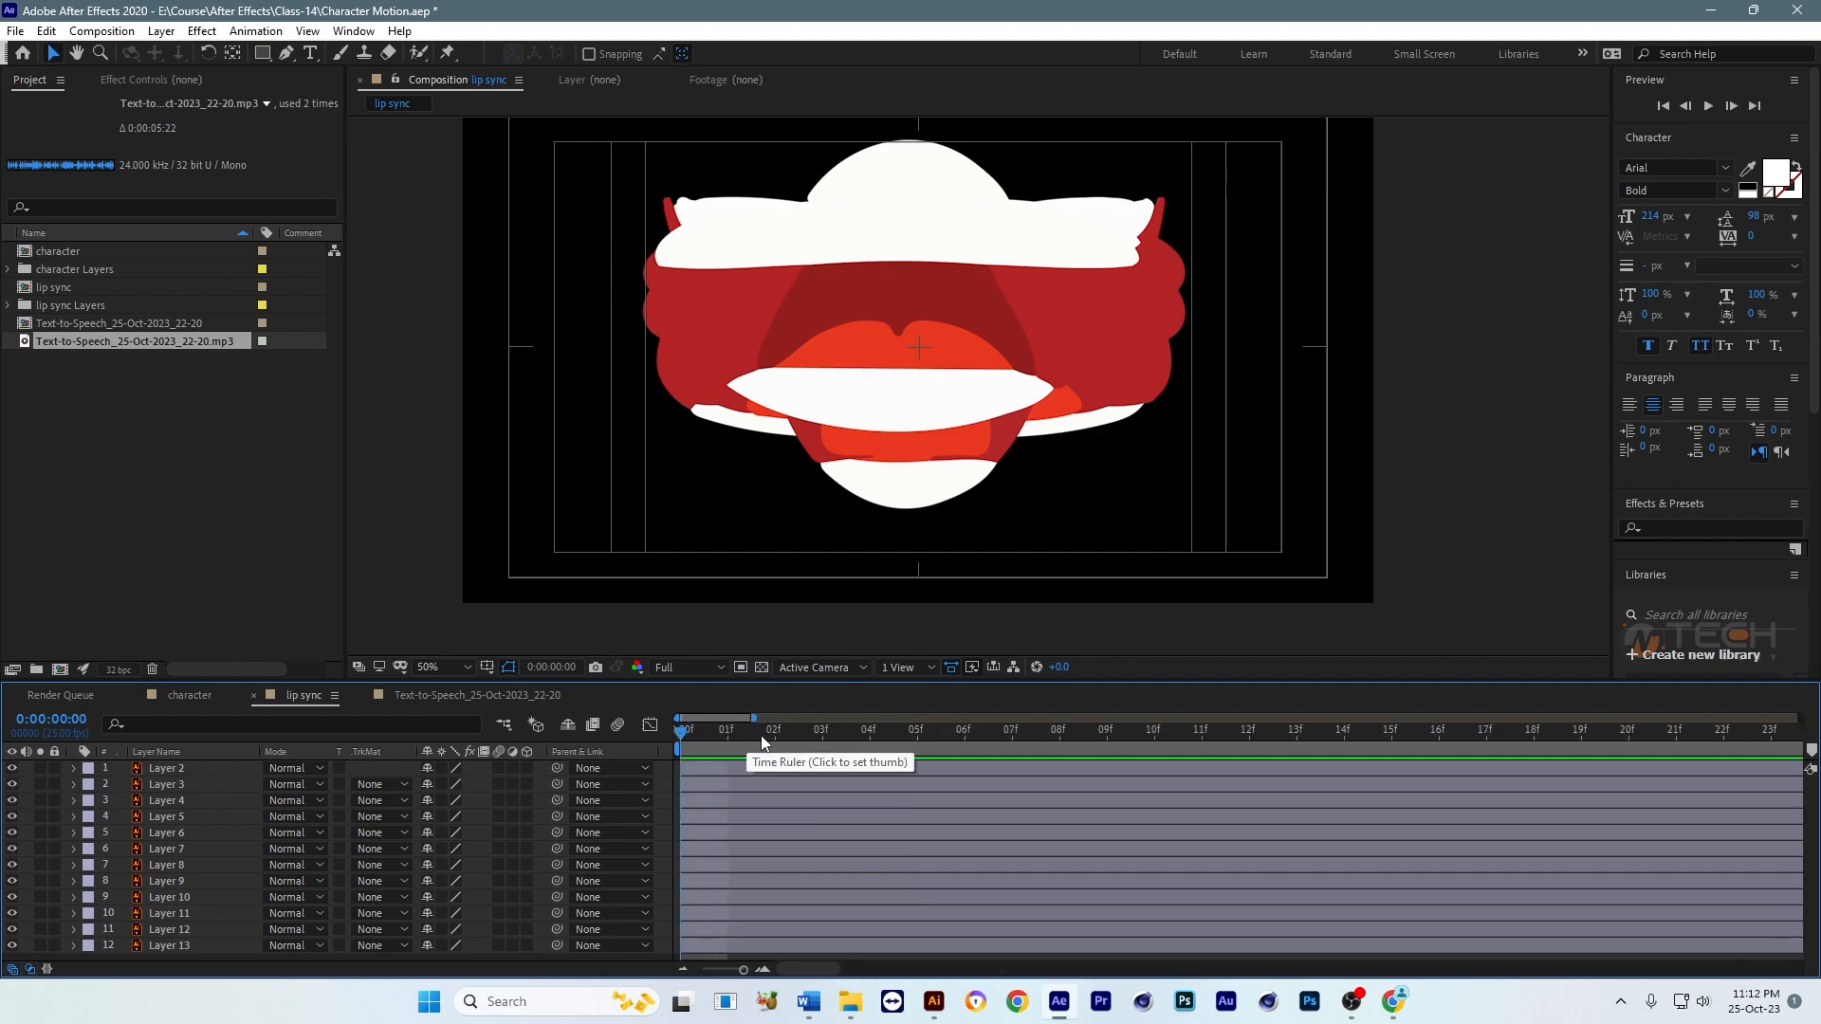
click(822, 732)
key(;)
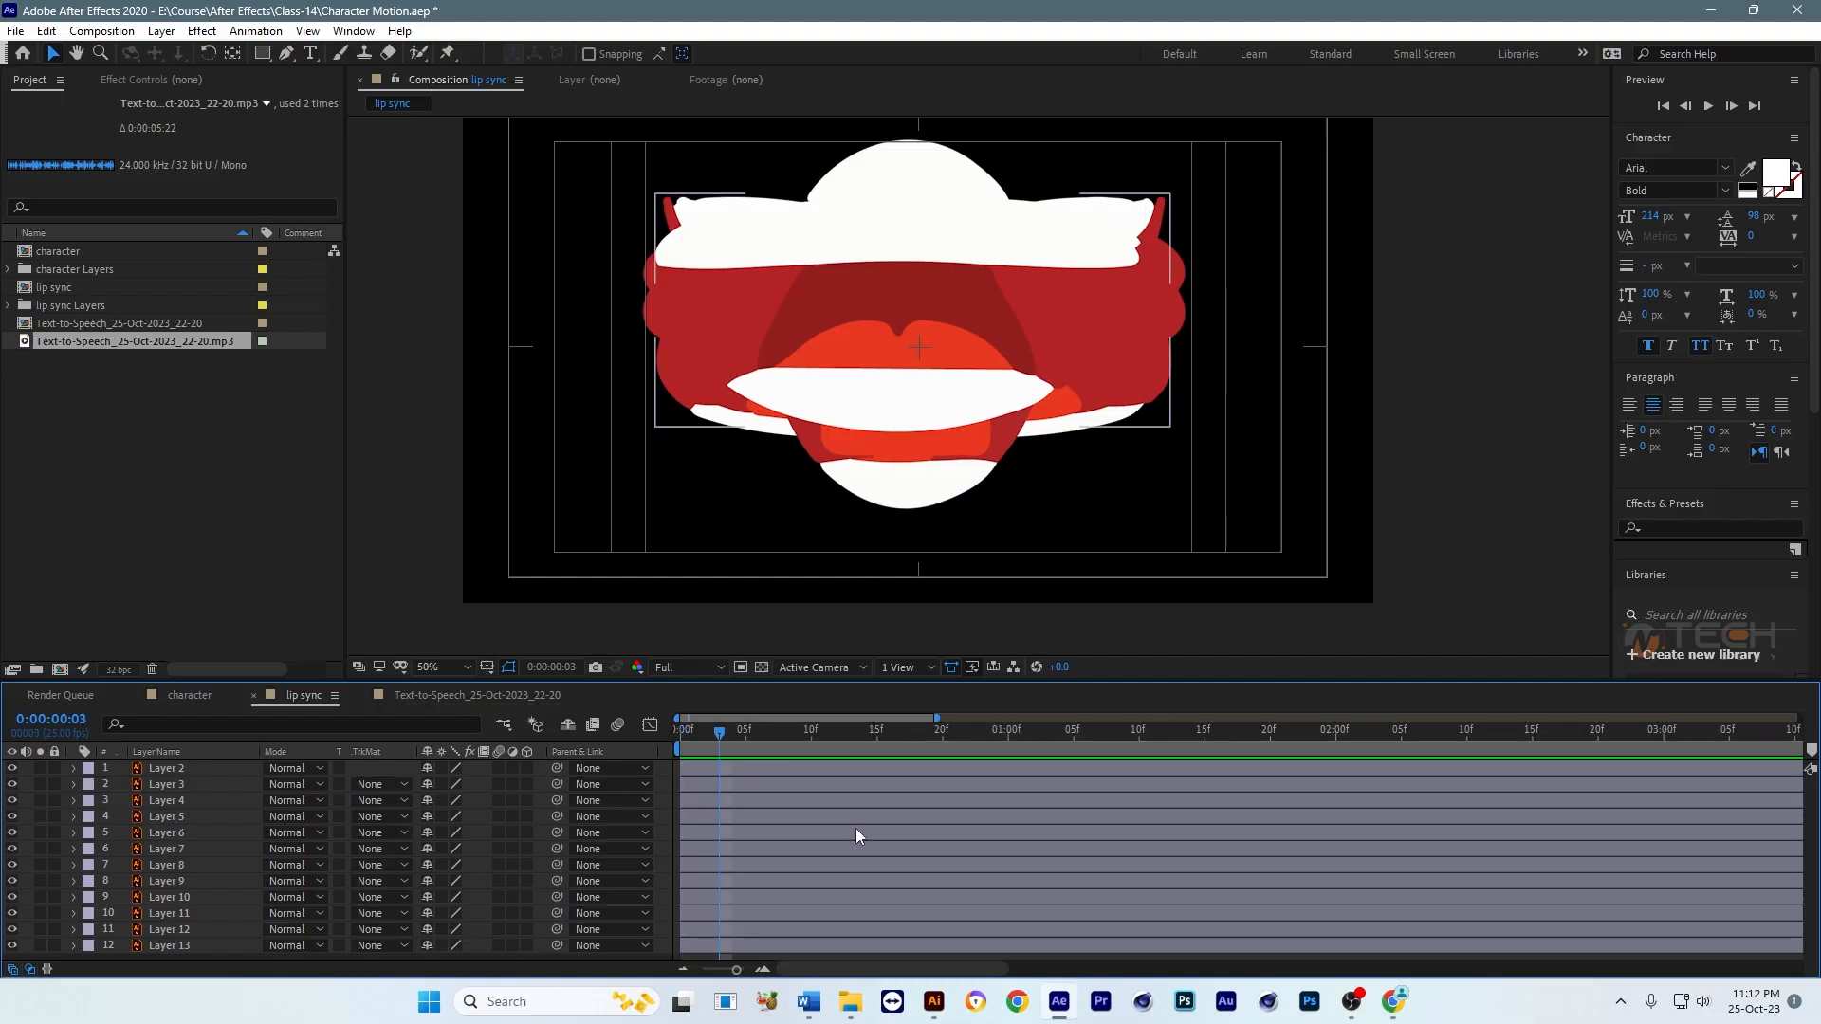
click(776, 770)
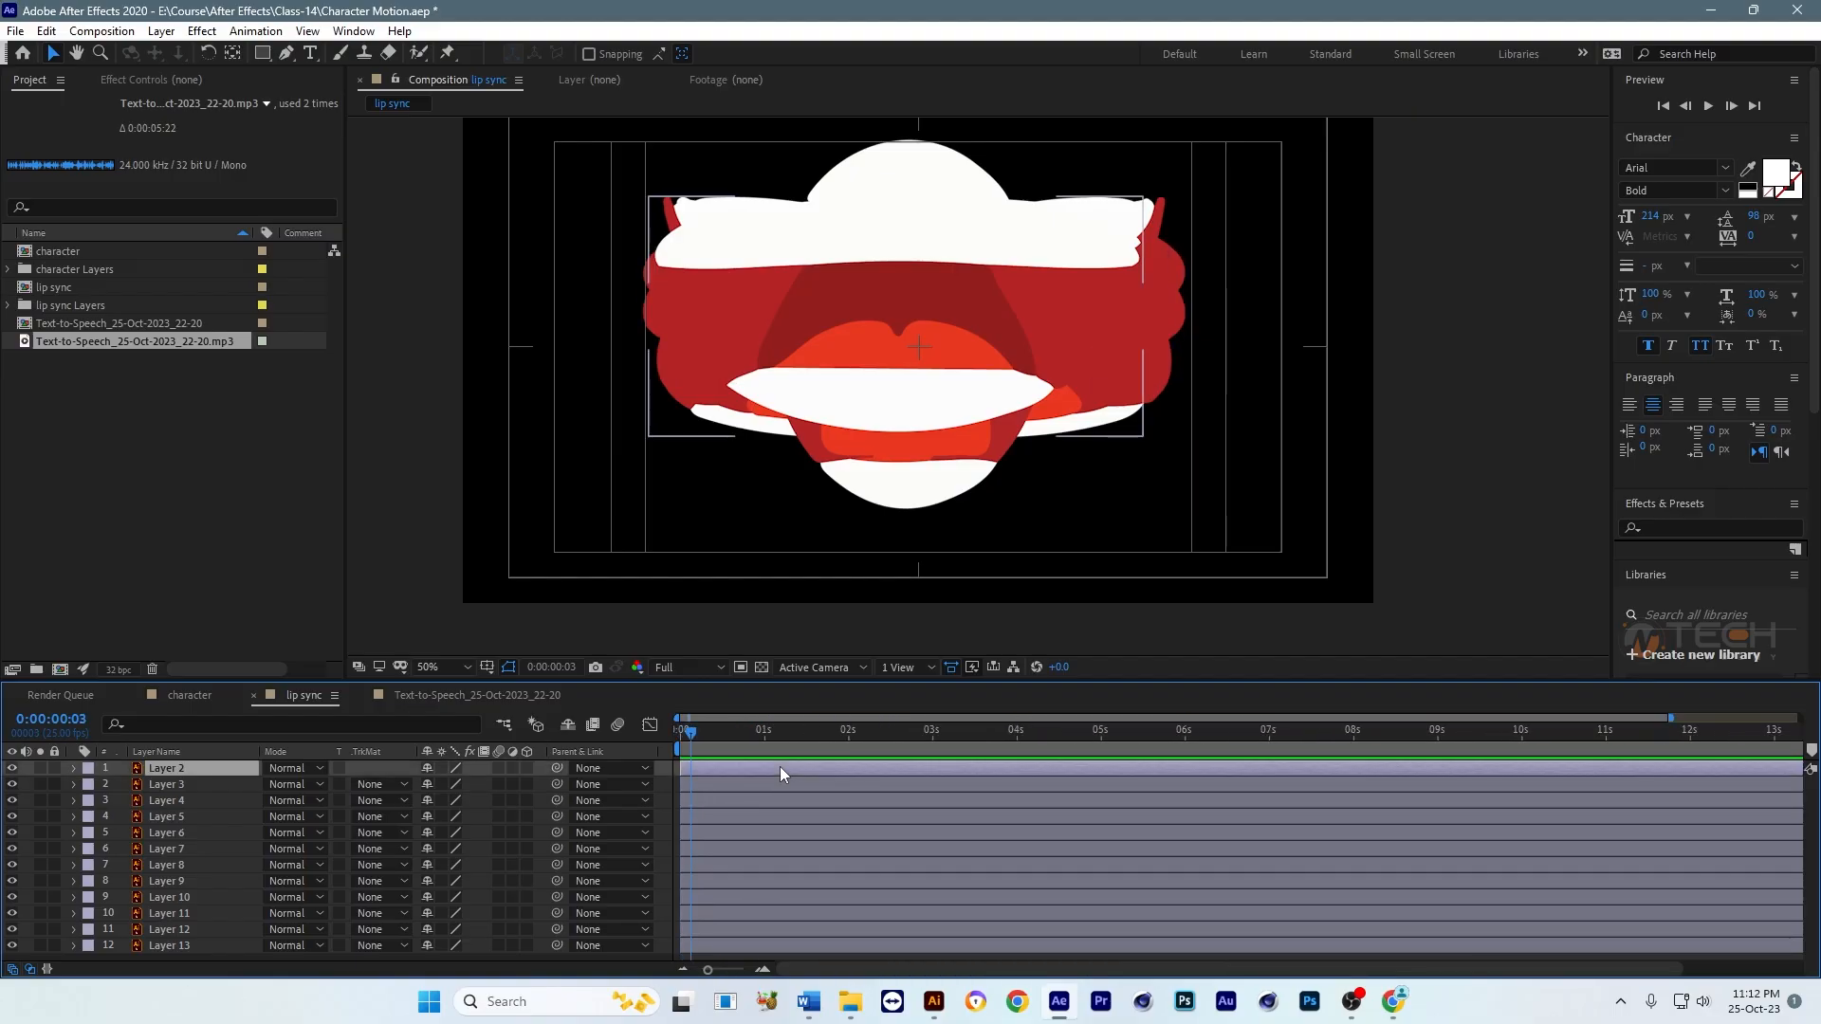
shift+click(184, 947)
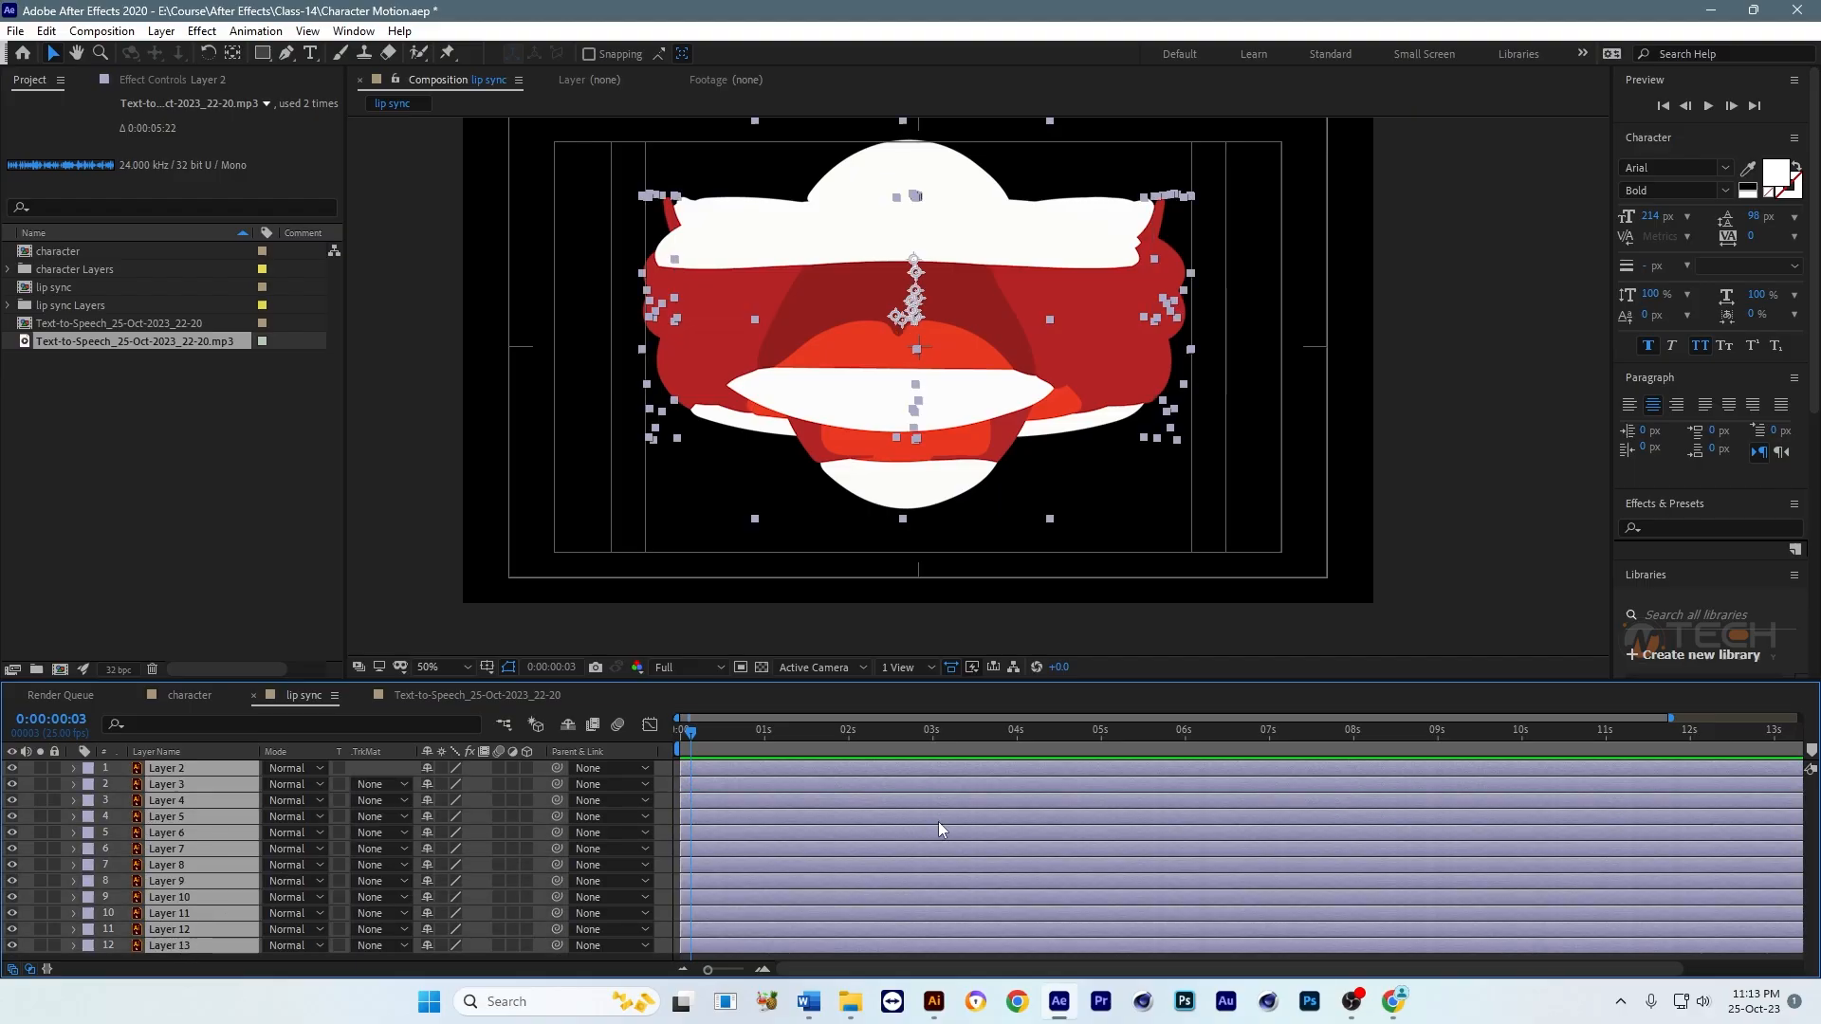
key(alt+])
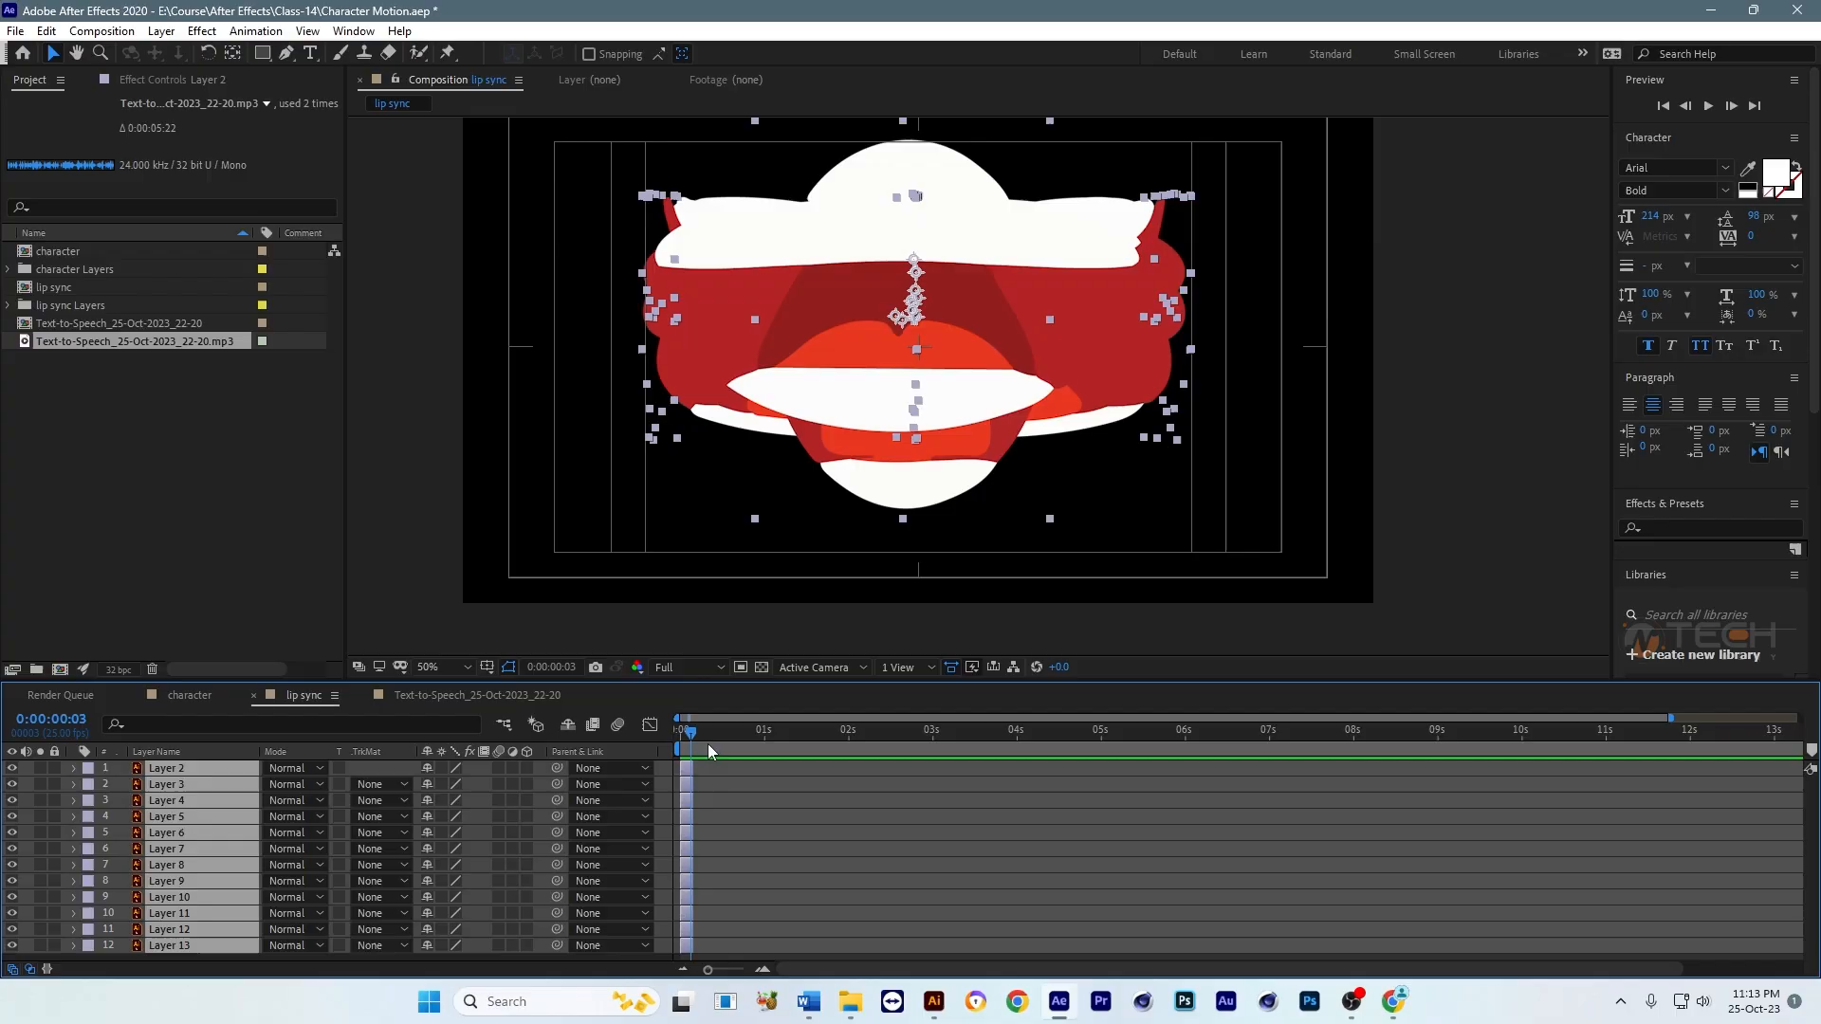
Step: Sequence all the trimmed mouth layers end to end in layer order using Sequence Layers without overlap
key(equal)
key(equal)
key(equal)
key(equal)
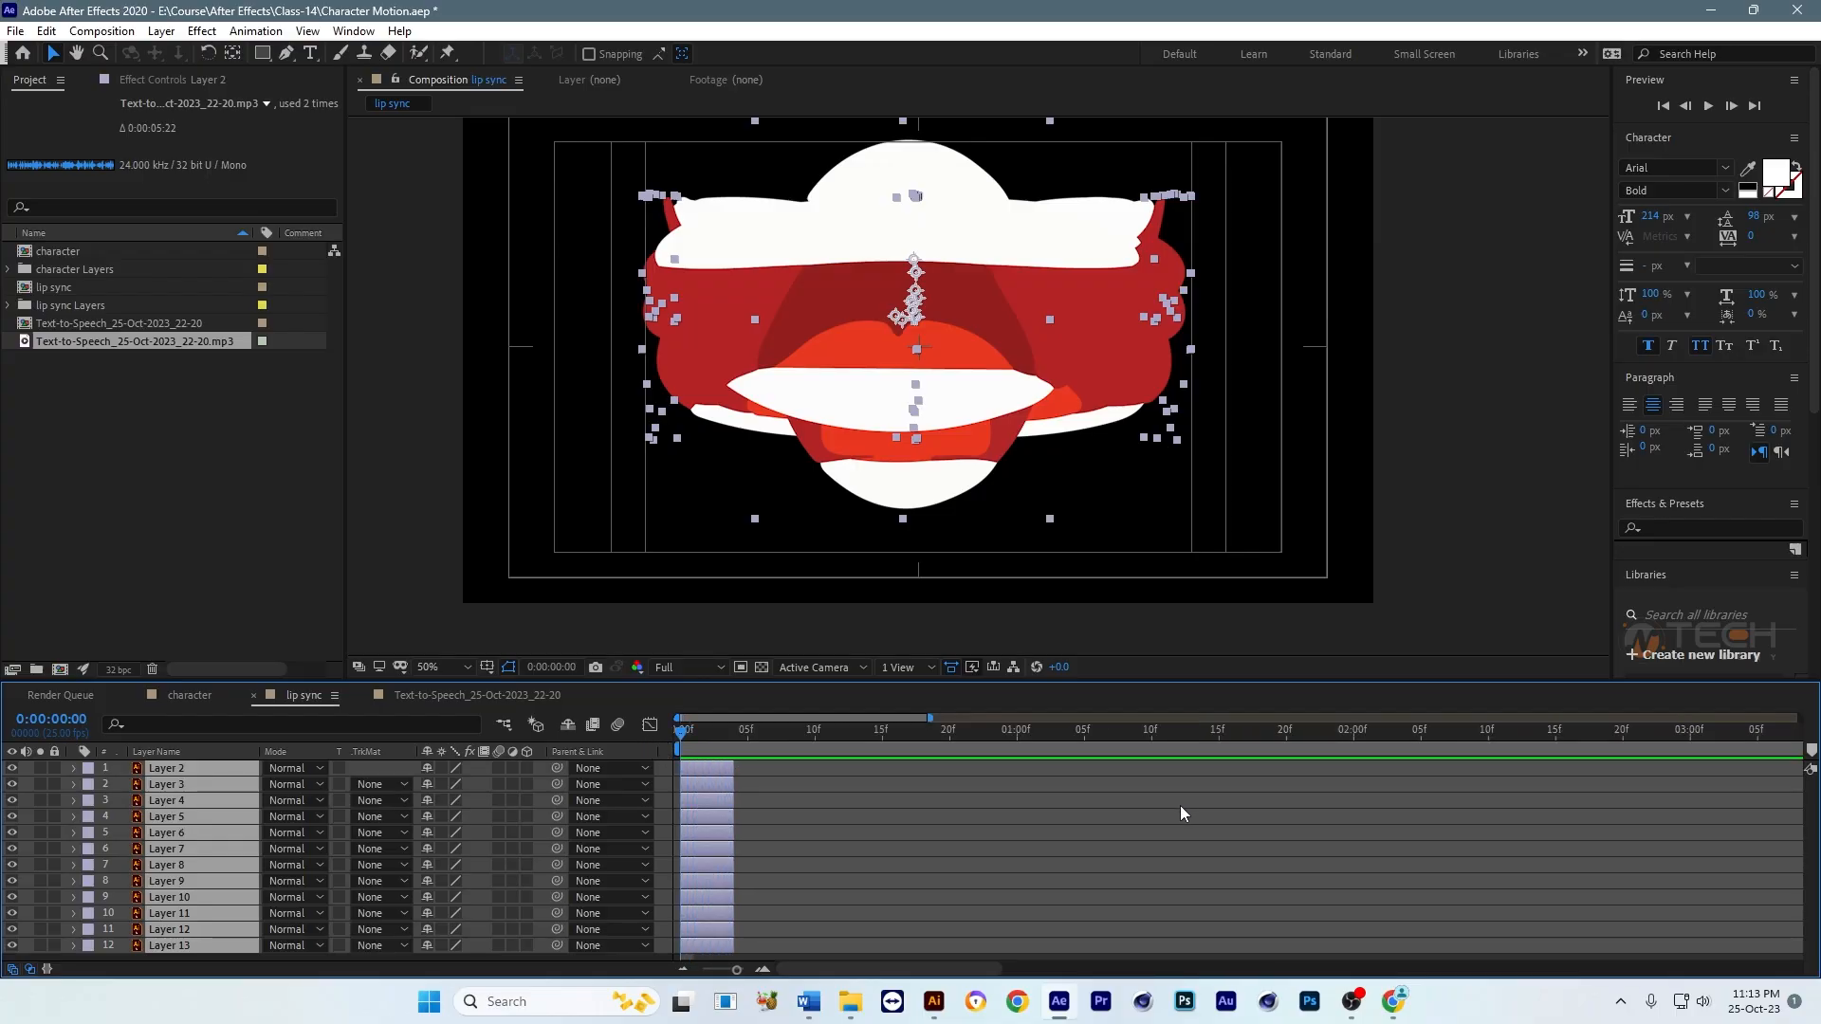
key(minus)
key(minus)
key(minus)
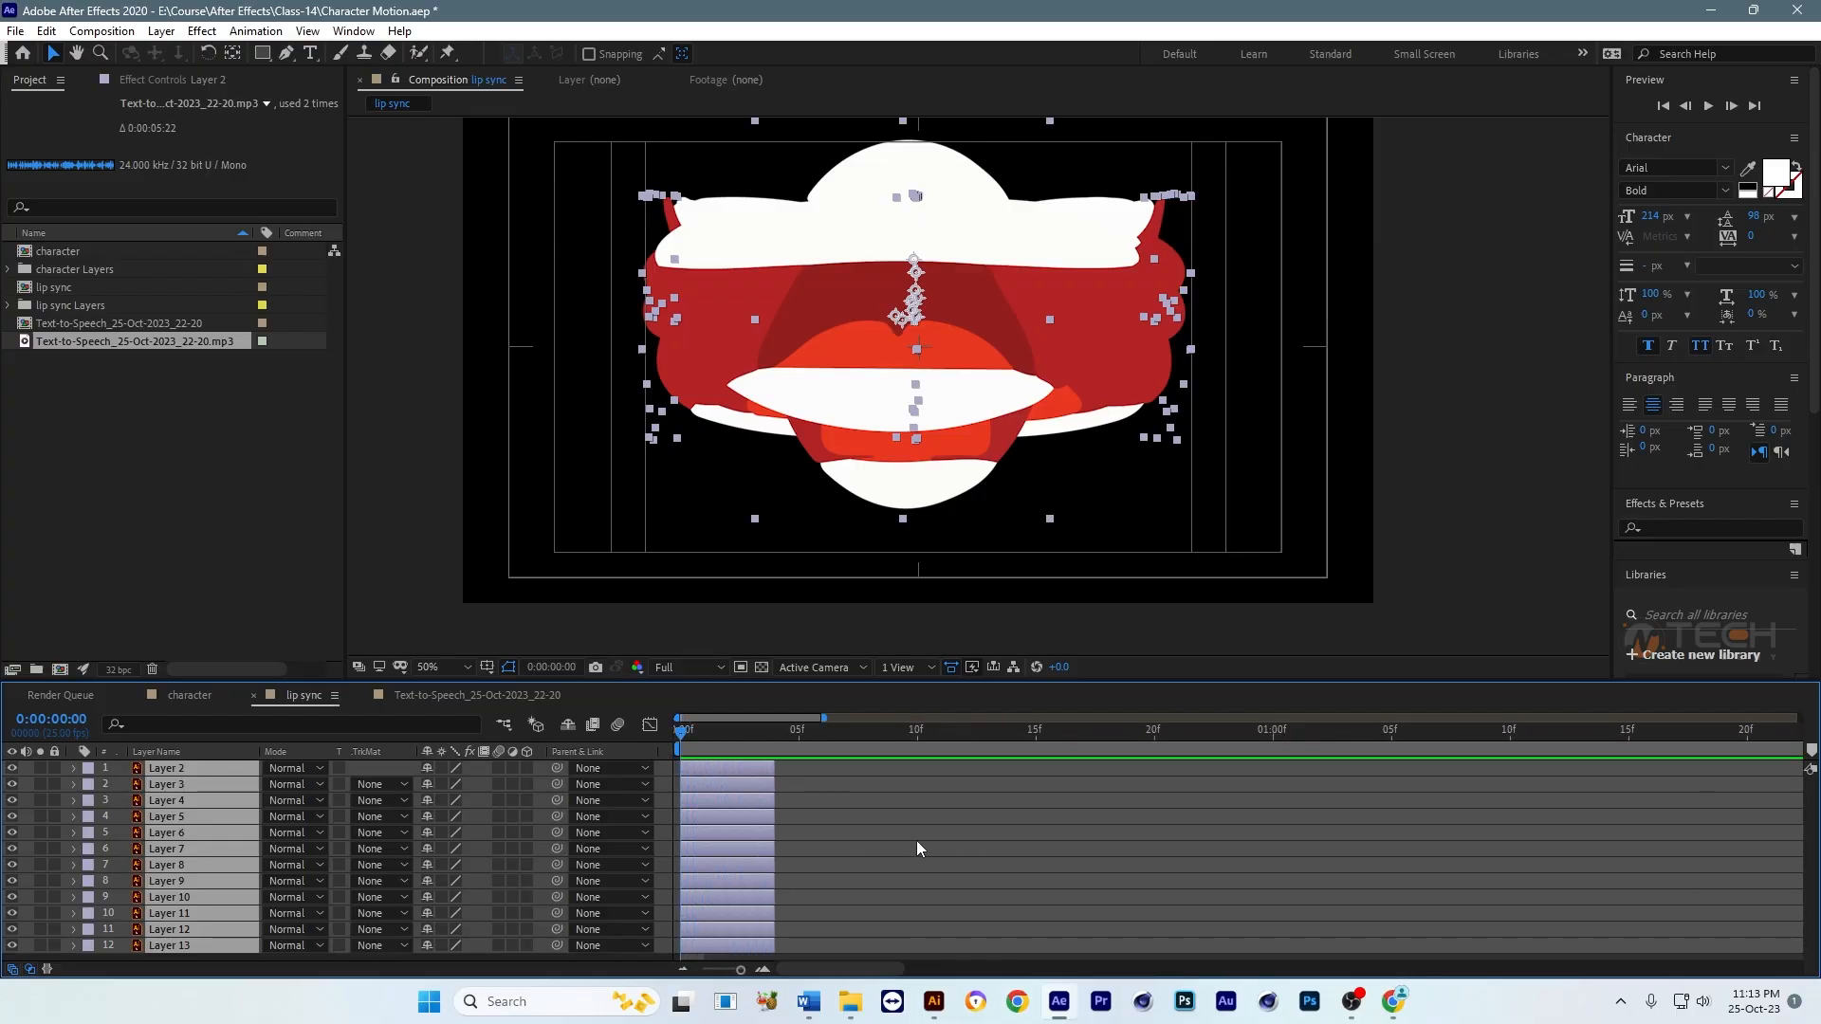
click(849, 840)
click(191, 768)
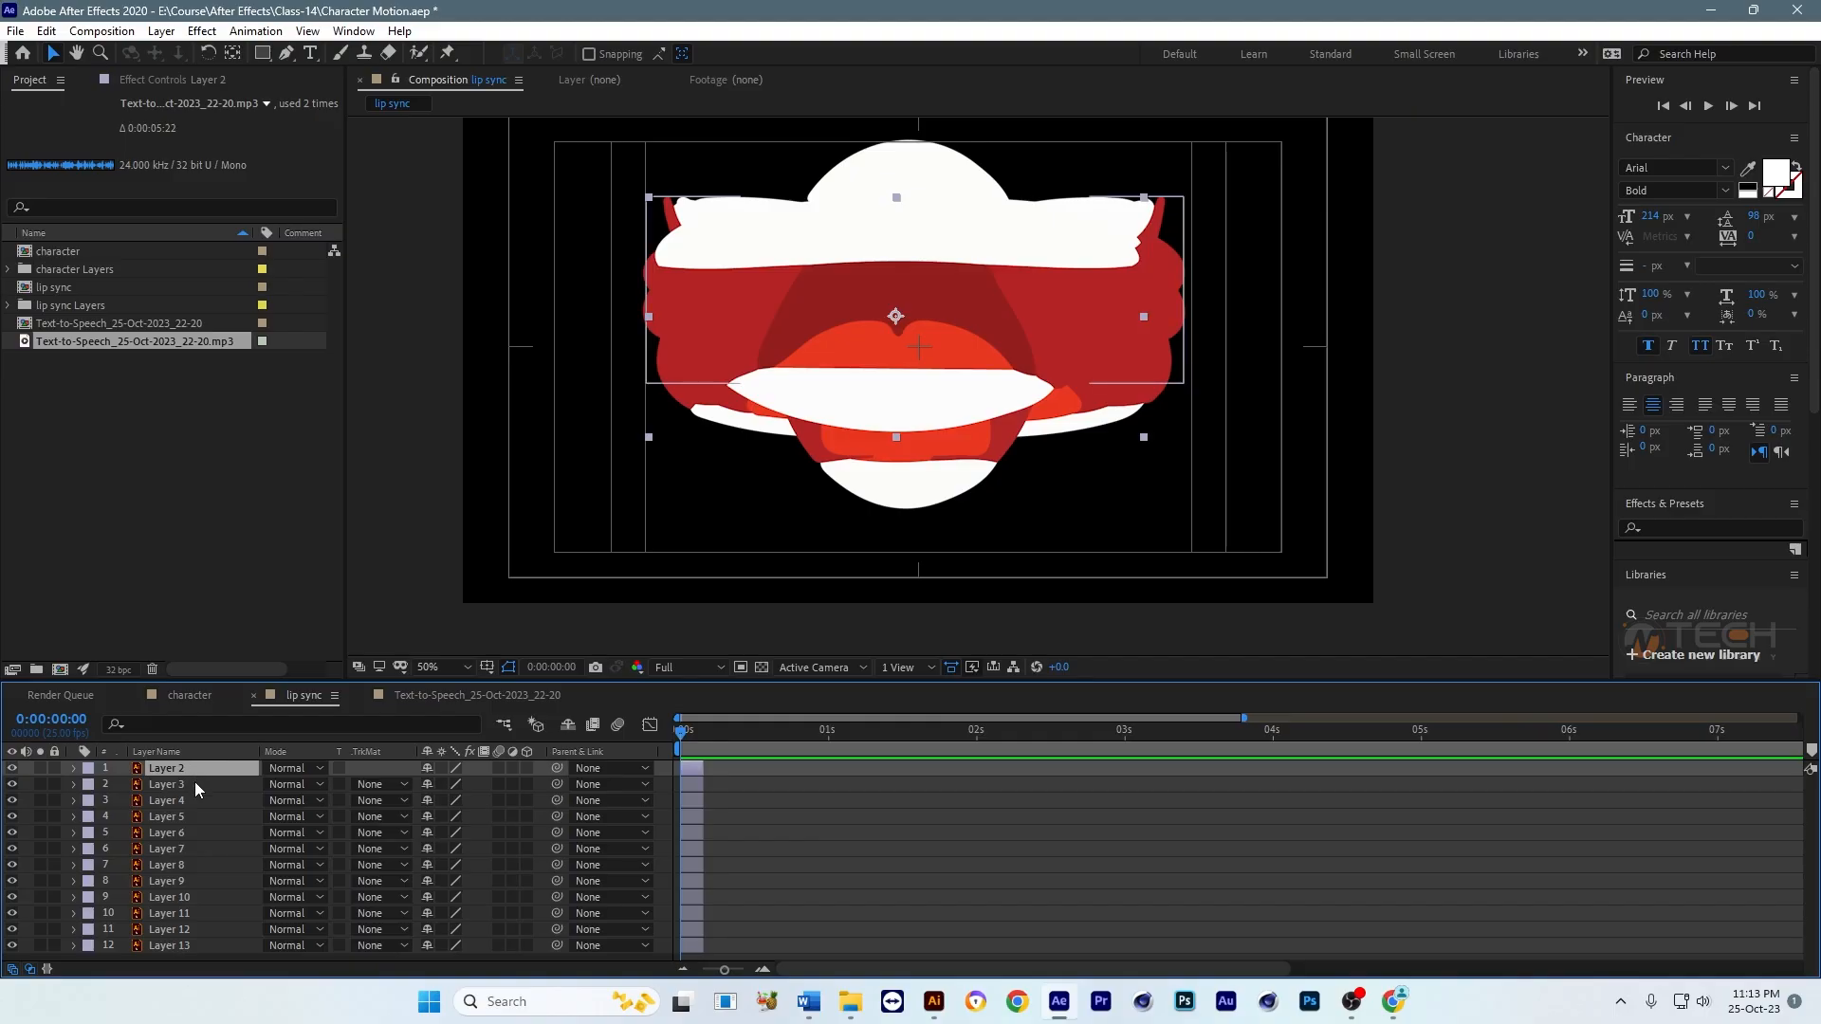
key(ctrl+a)
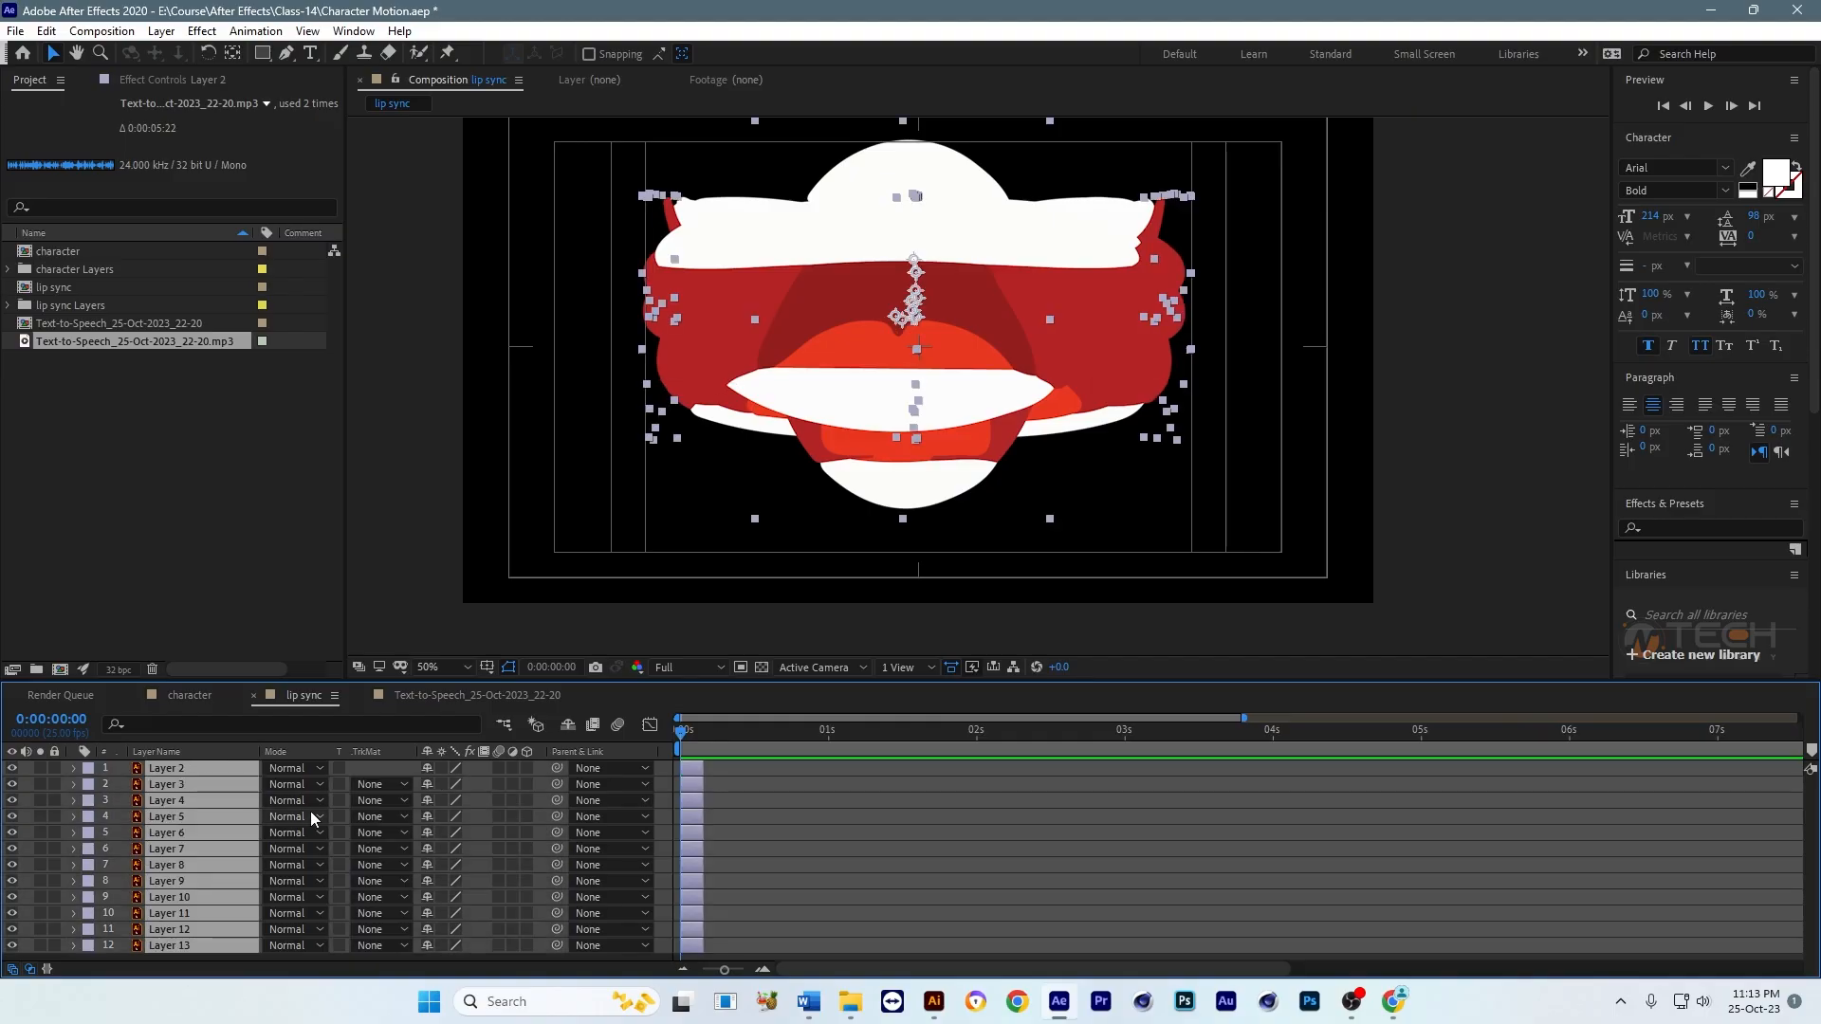
right_click(694, 775)
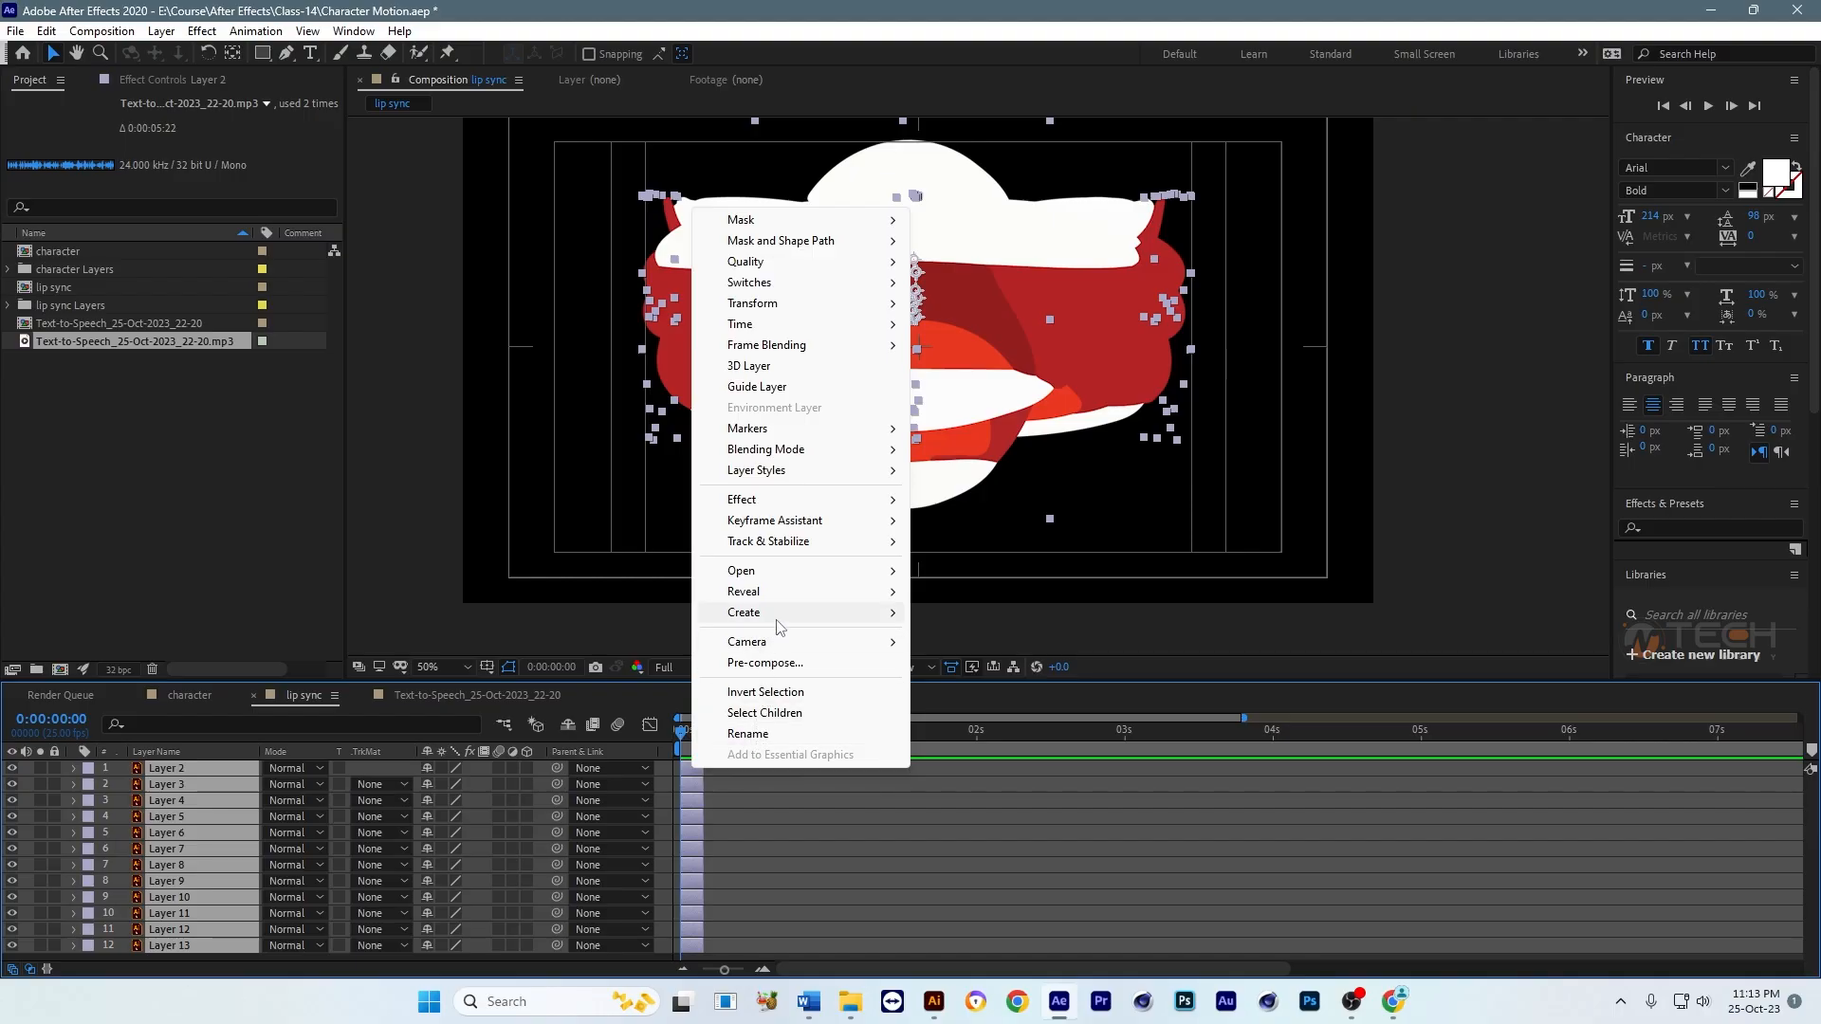
mouse_move(793, 520)
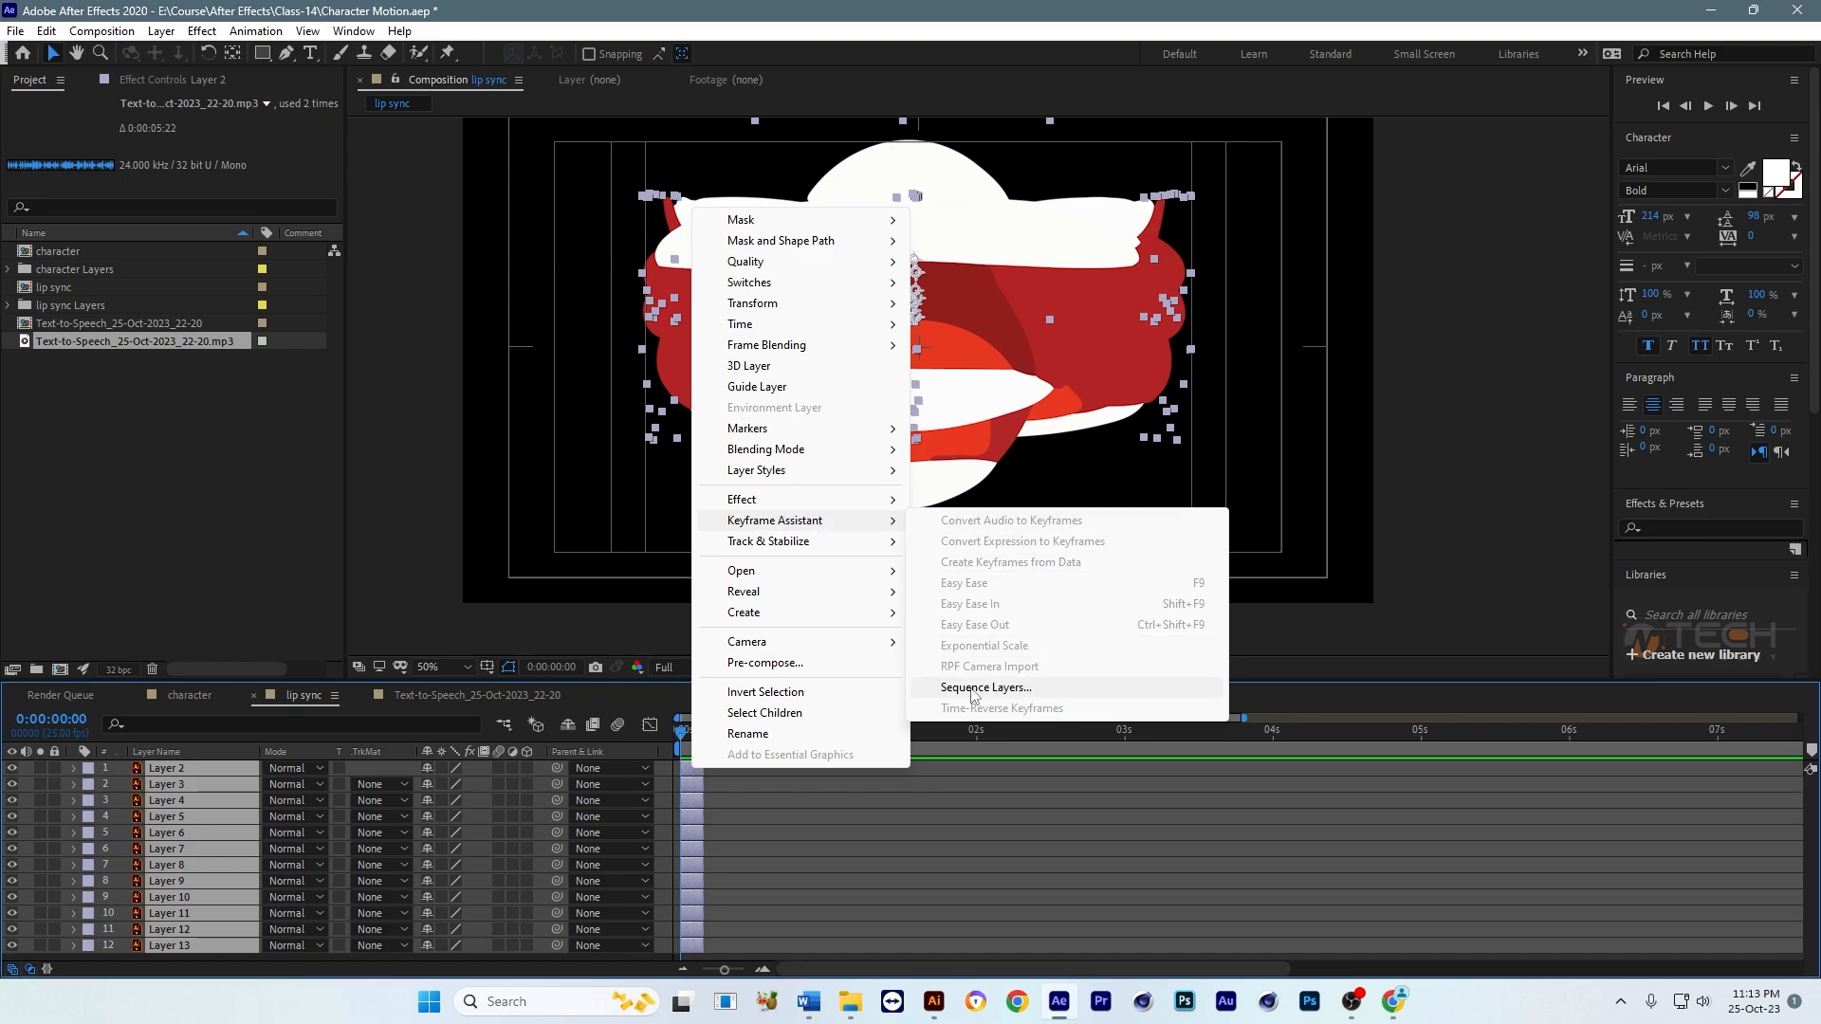
click(1002, 689)
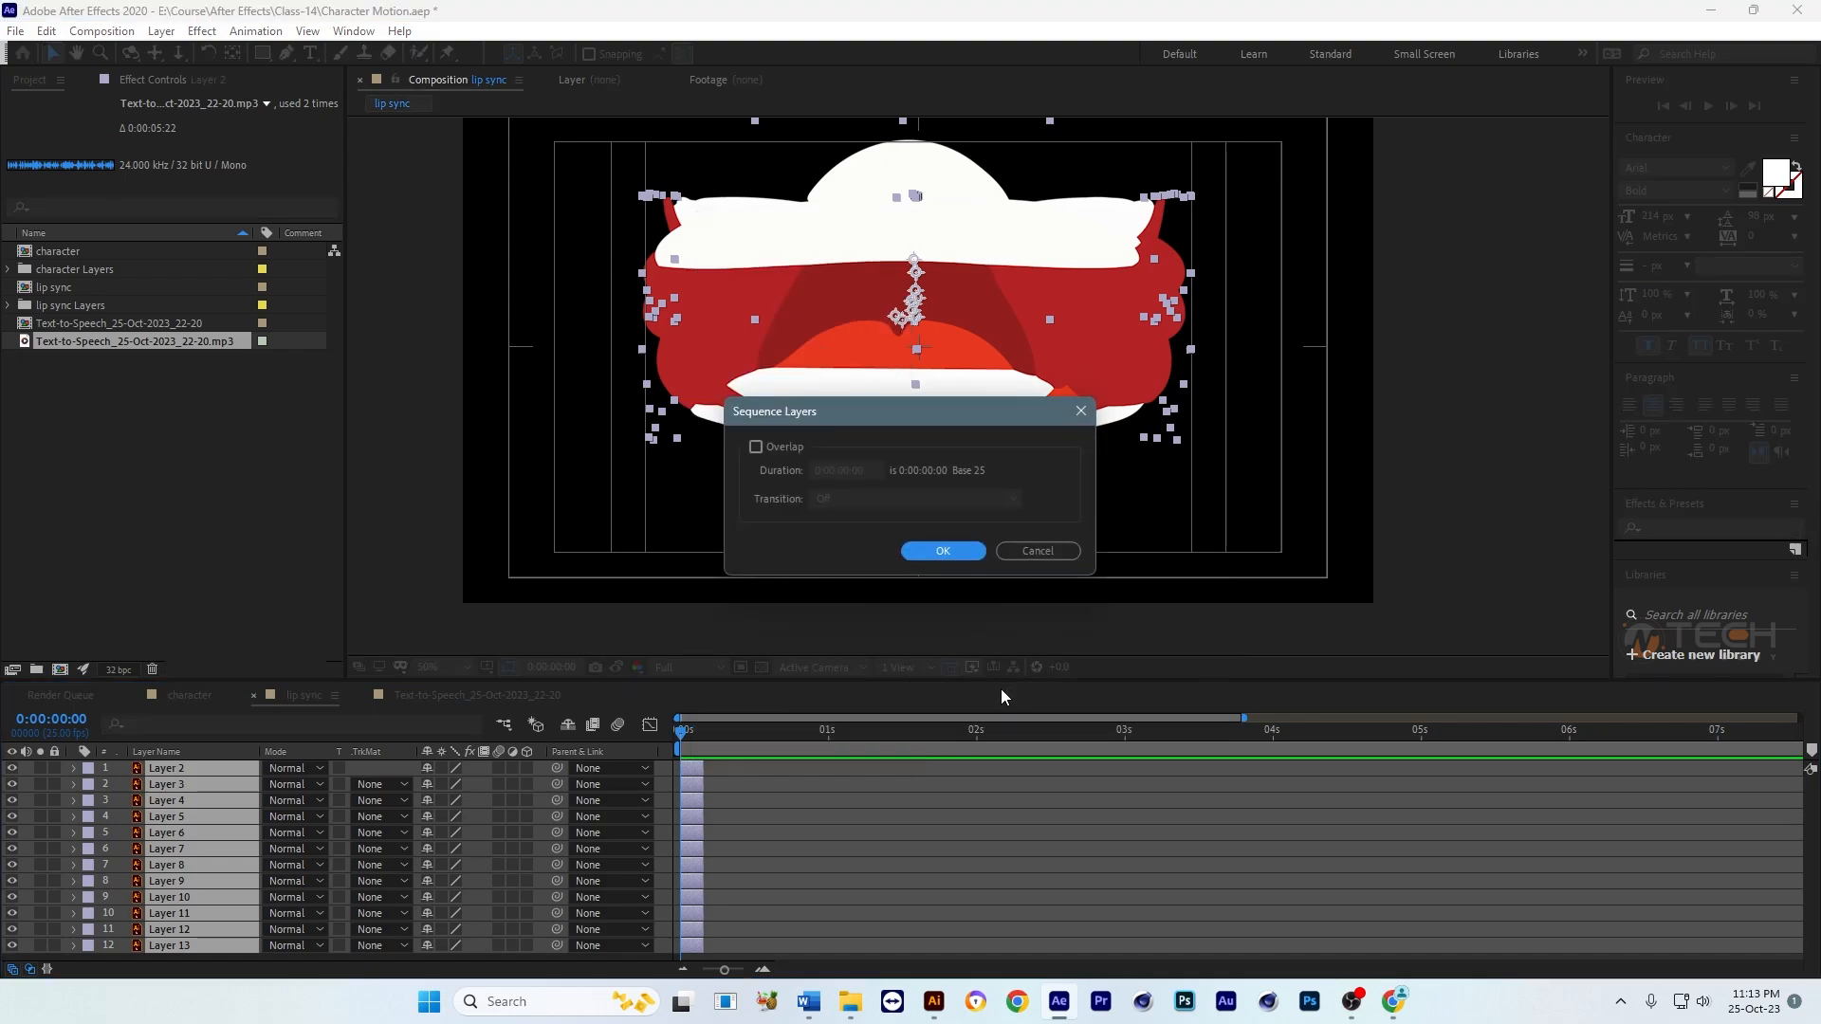
click(948, 550)
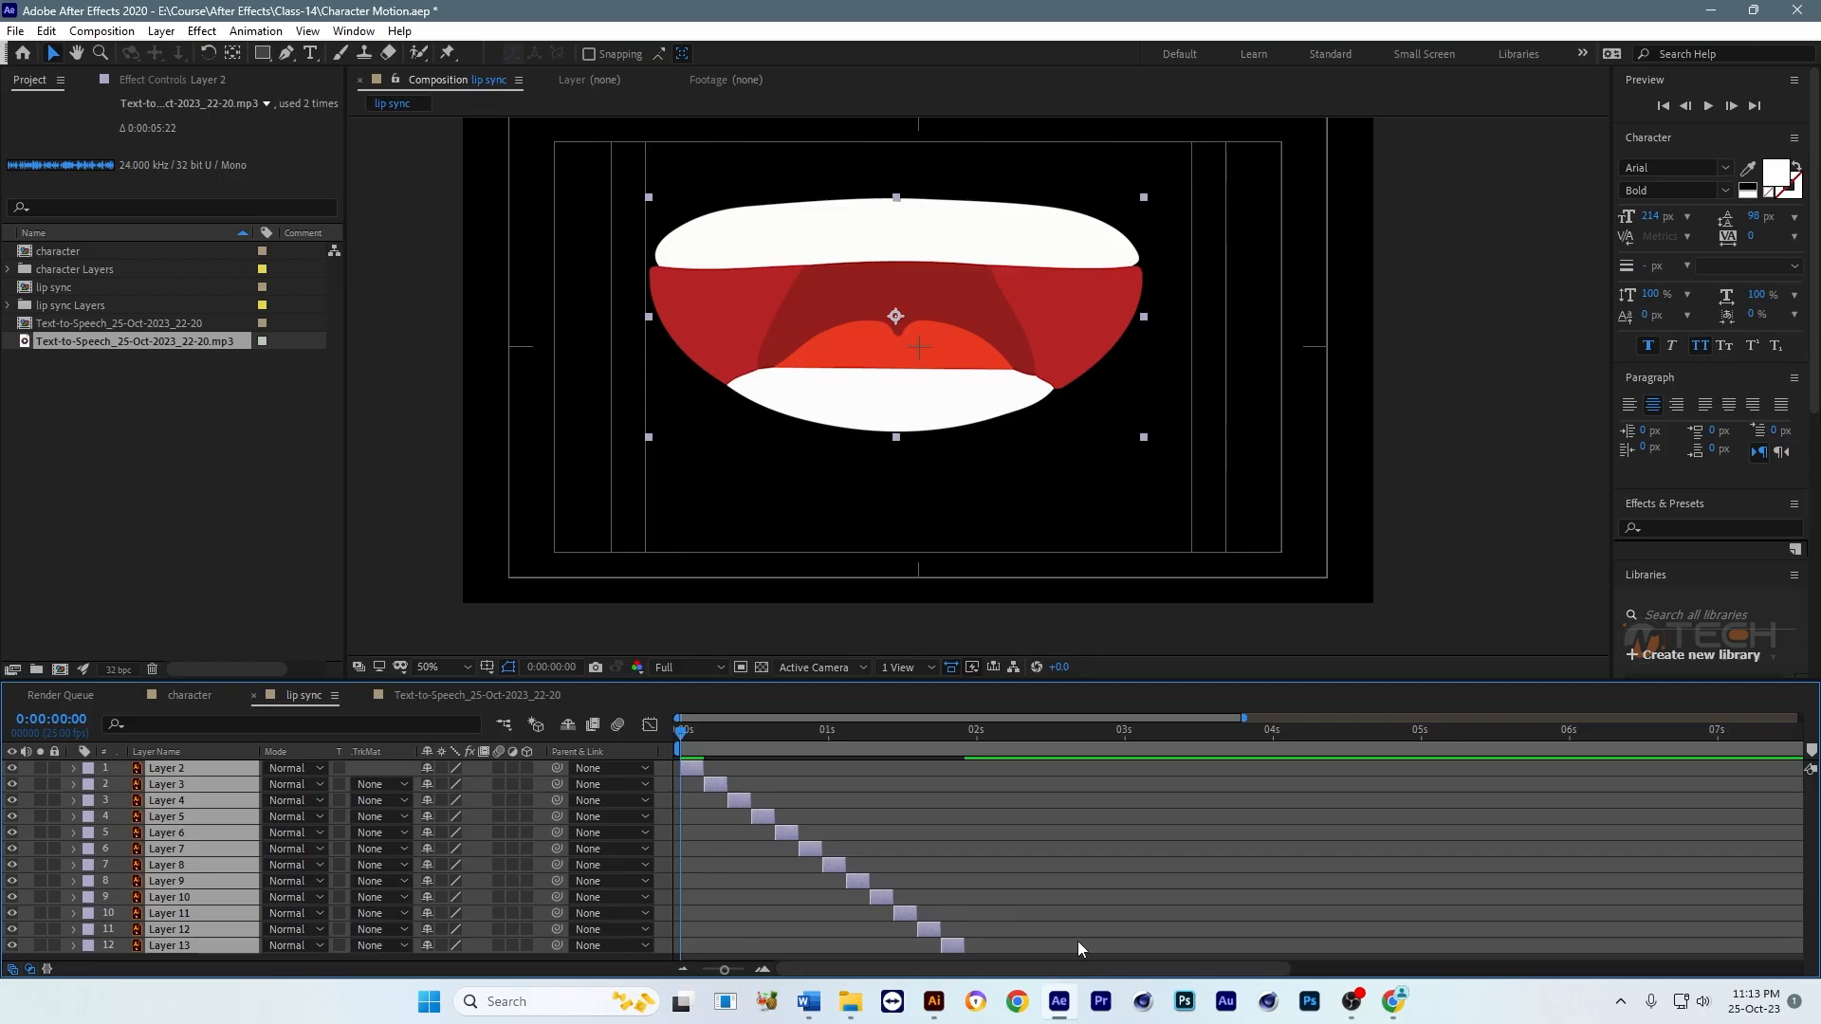
Step: Preview the sequenced mouth shapes from the start of the lip sync composition
click(1022, 805)
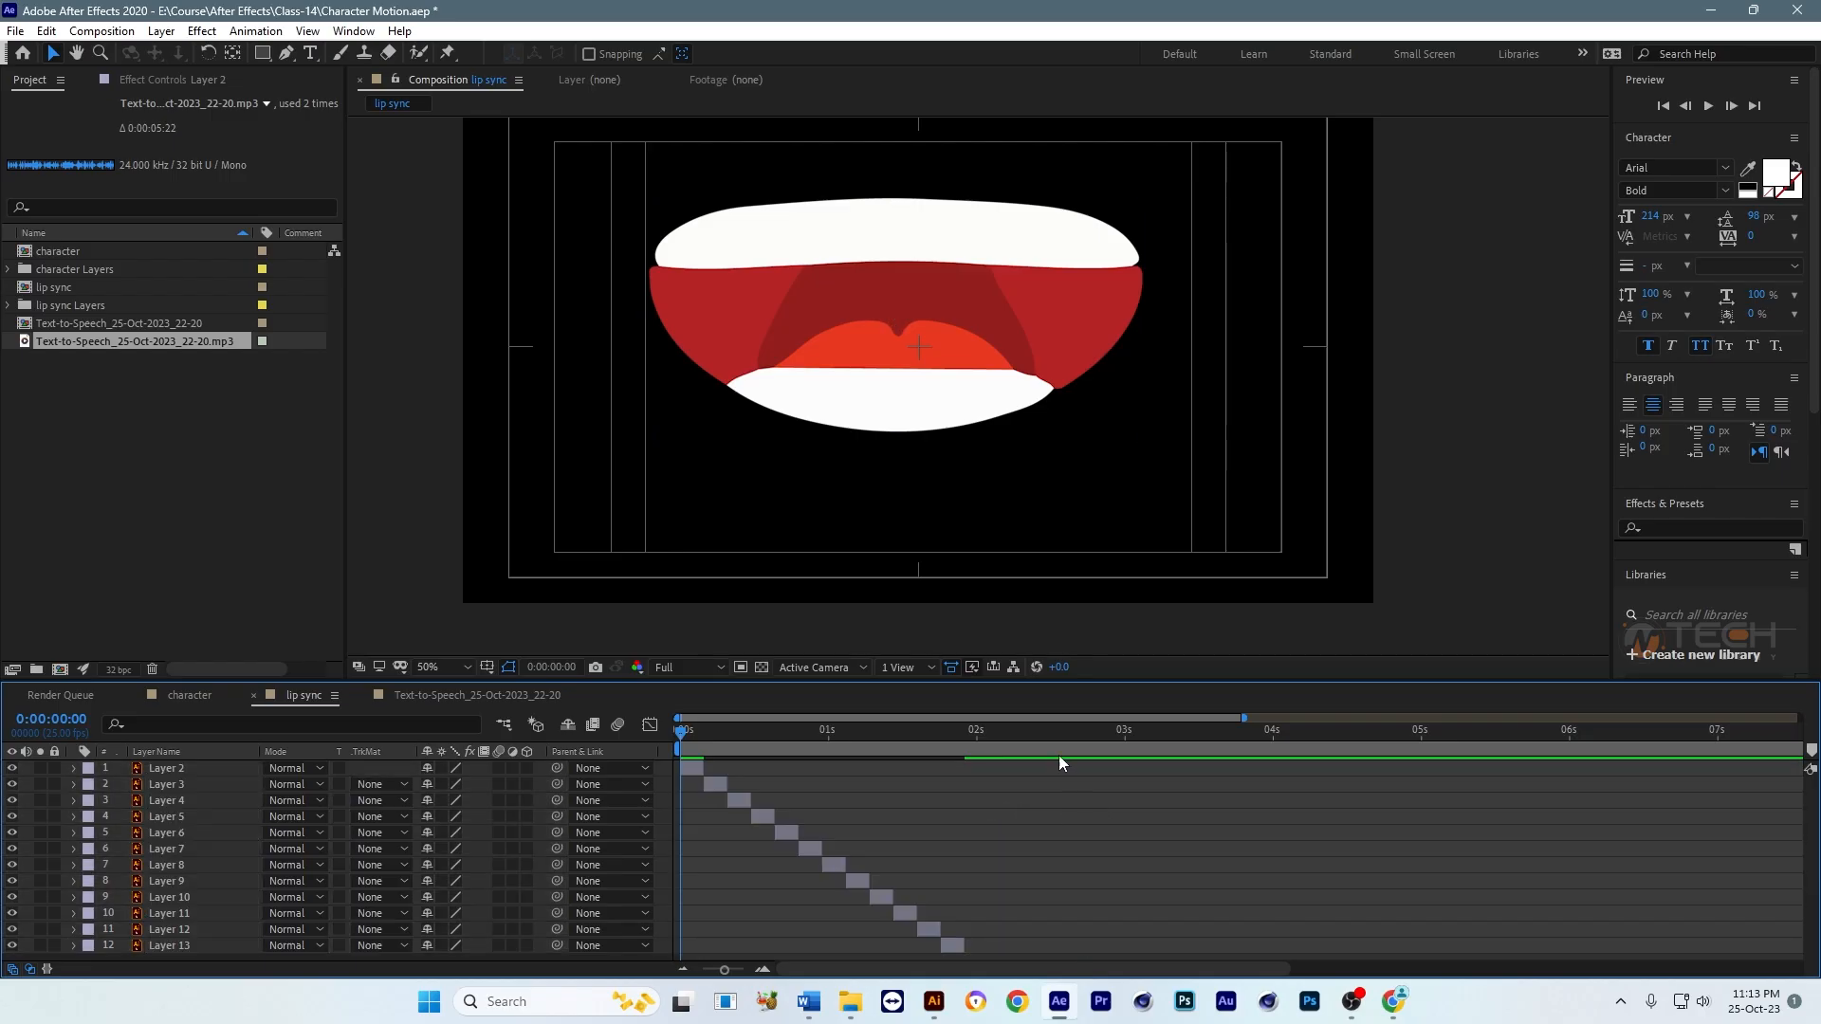
scroll(1017, 478, down, 2)
drag(1016, 478, 942, 521)
key(space)
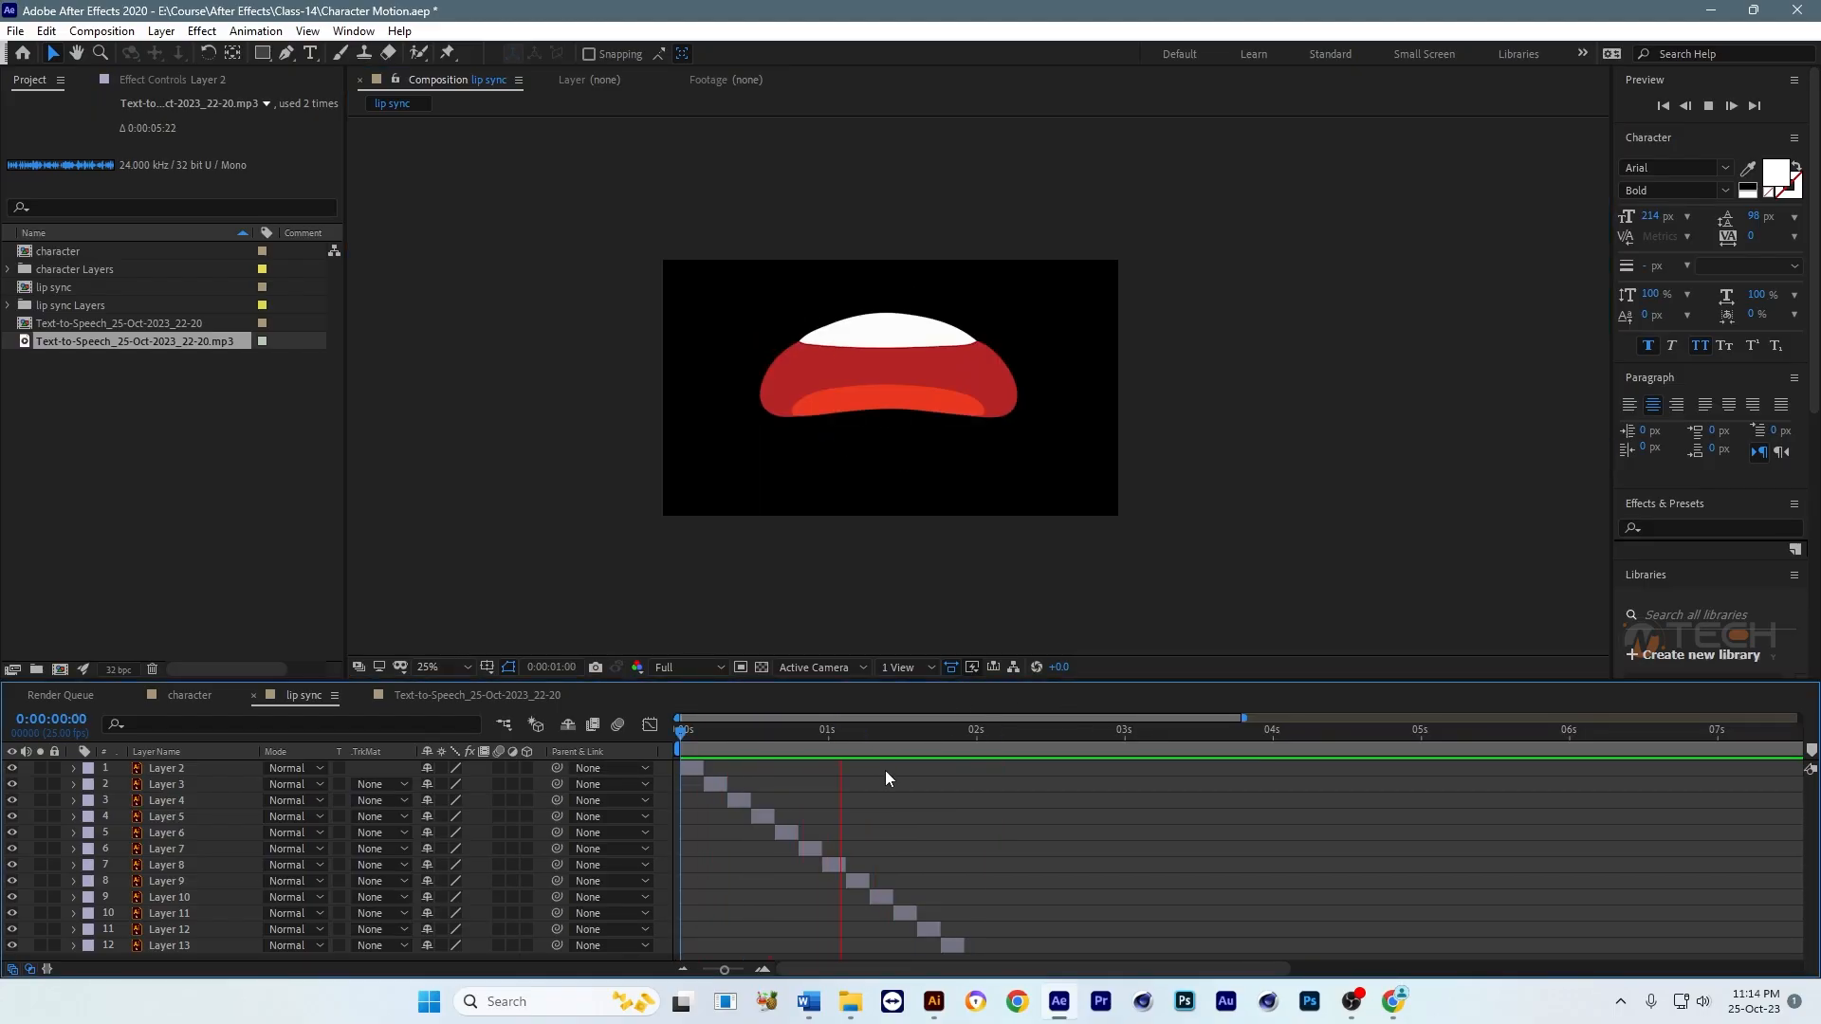
key(Home)
key(space)
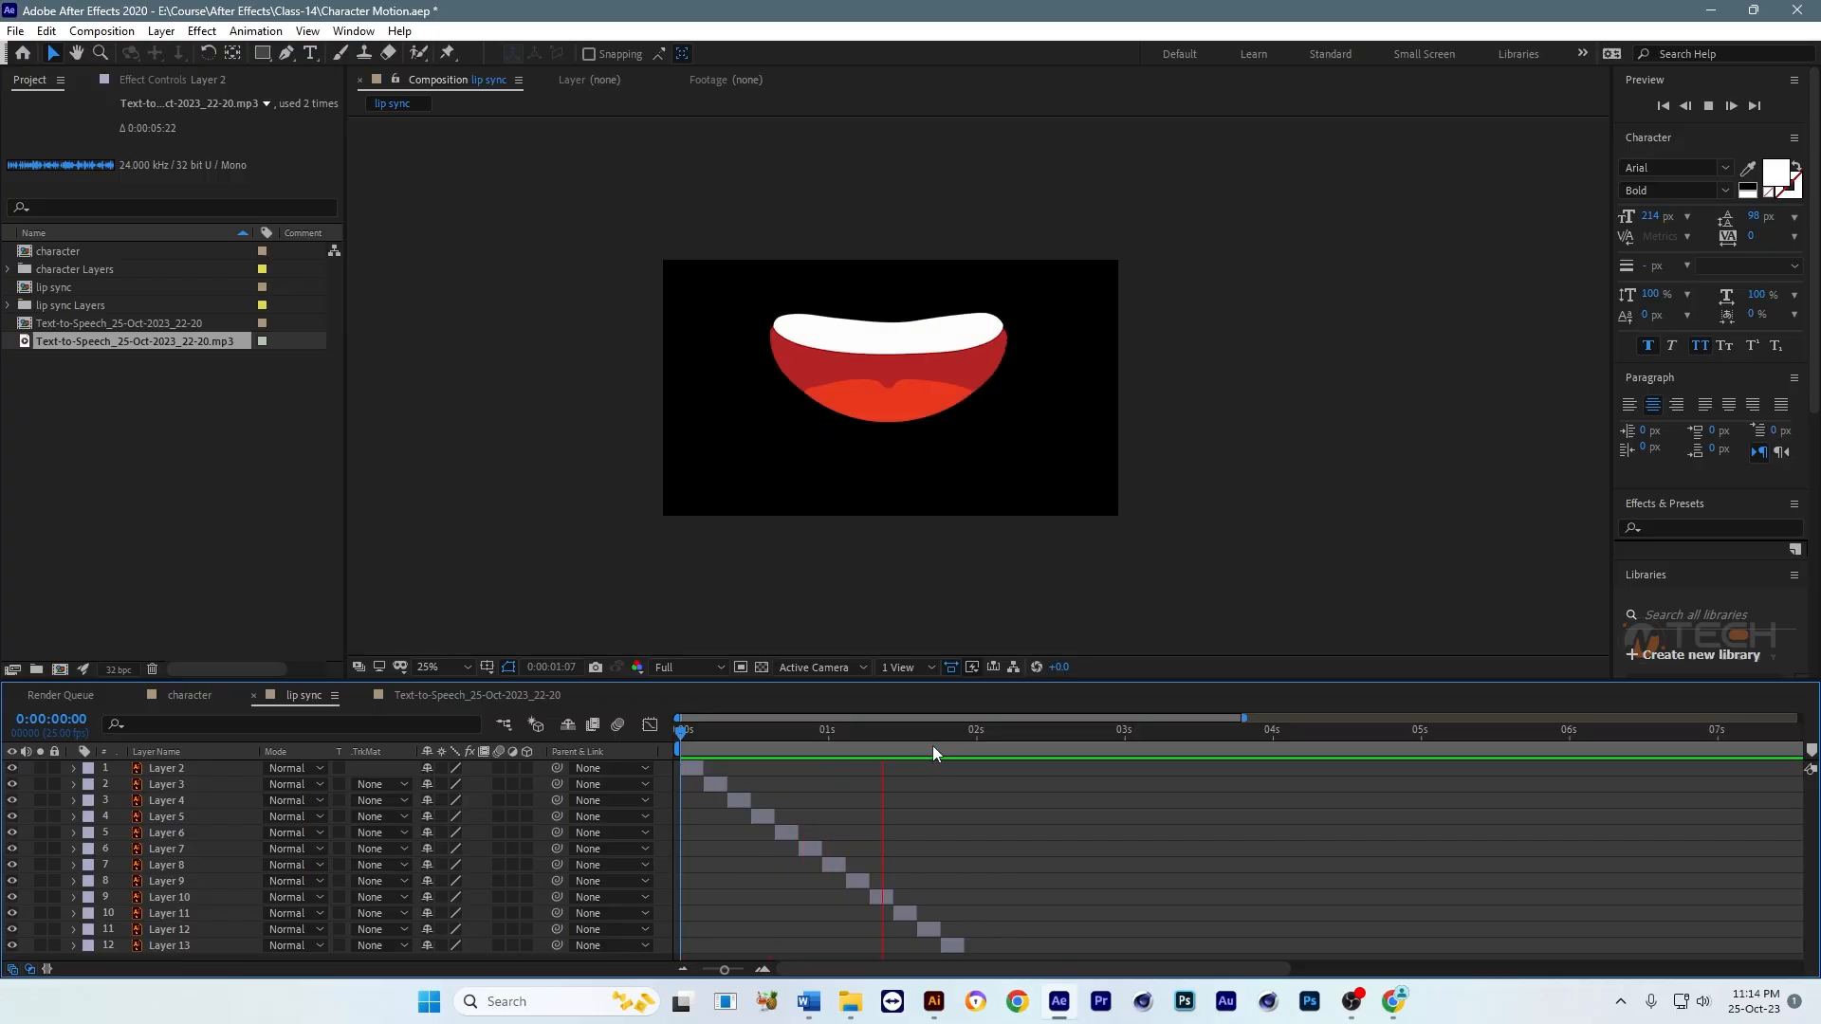
key(apostrophe)
key(space)
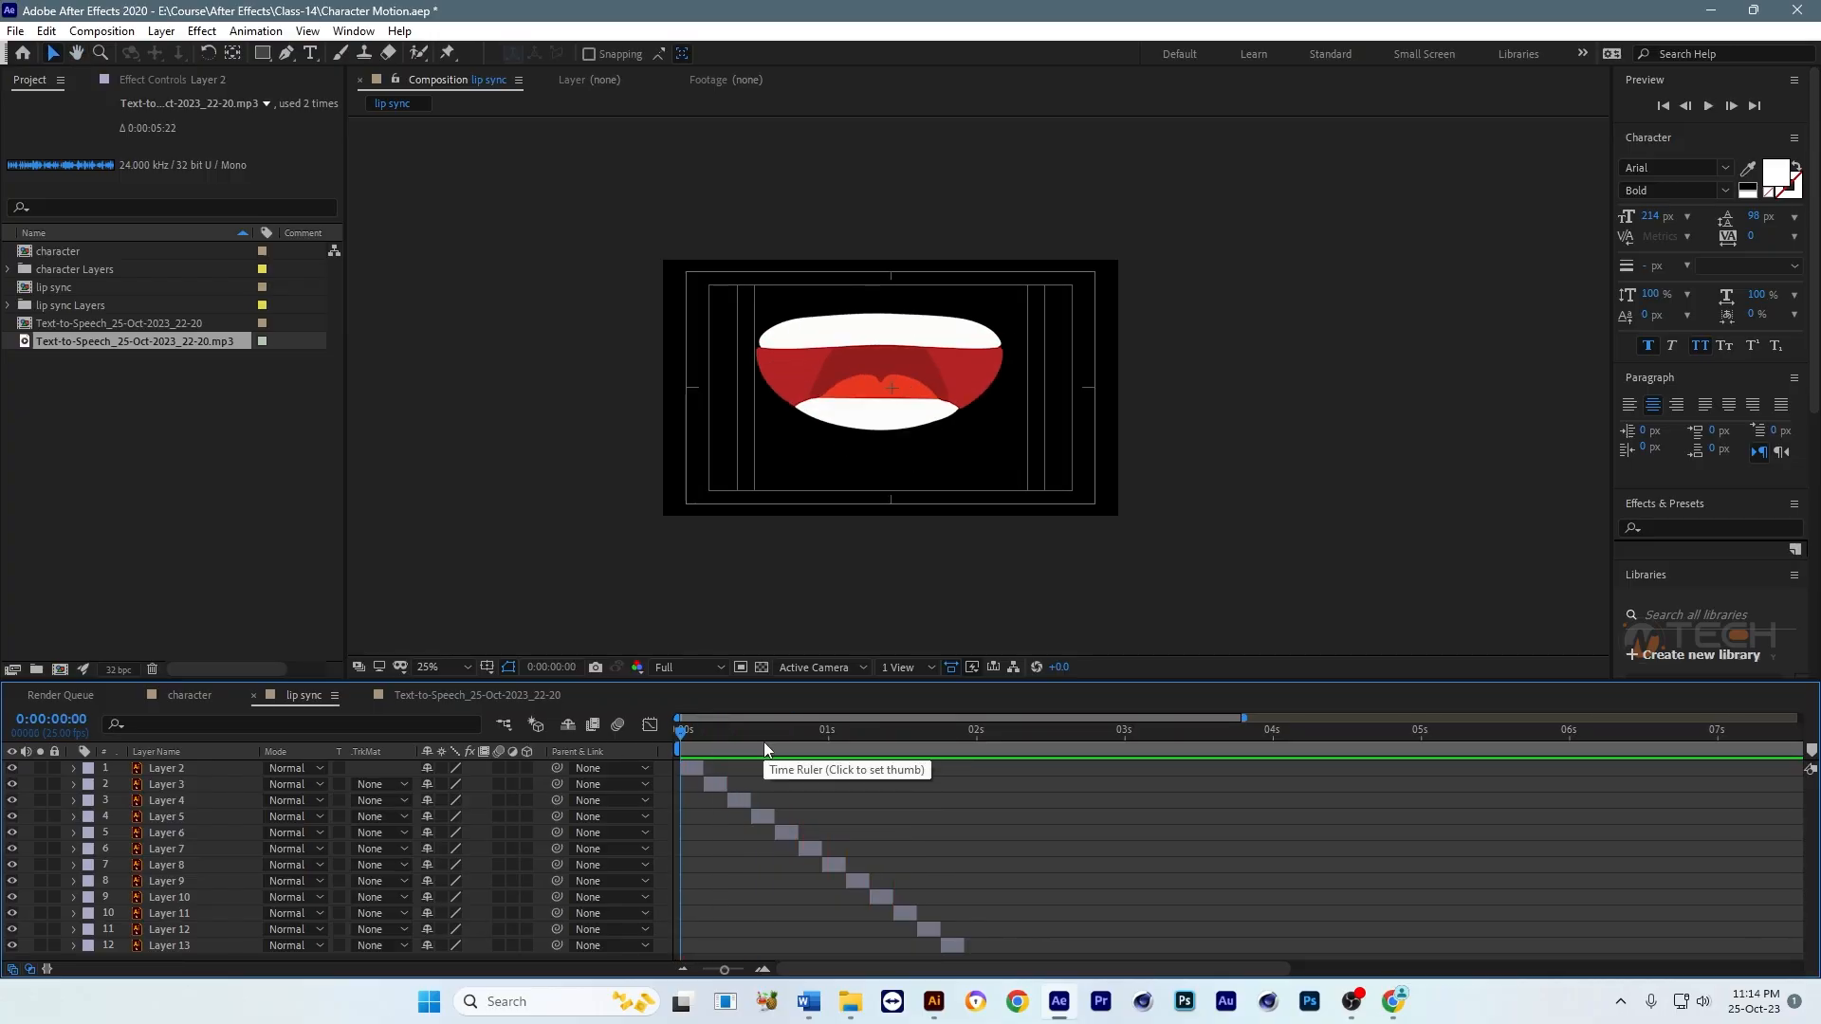
Step: Undo the layer sequencing and trim all the mouth layers to two frames long
key(ctrl+a)
key(ctrl+z)
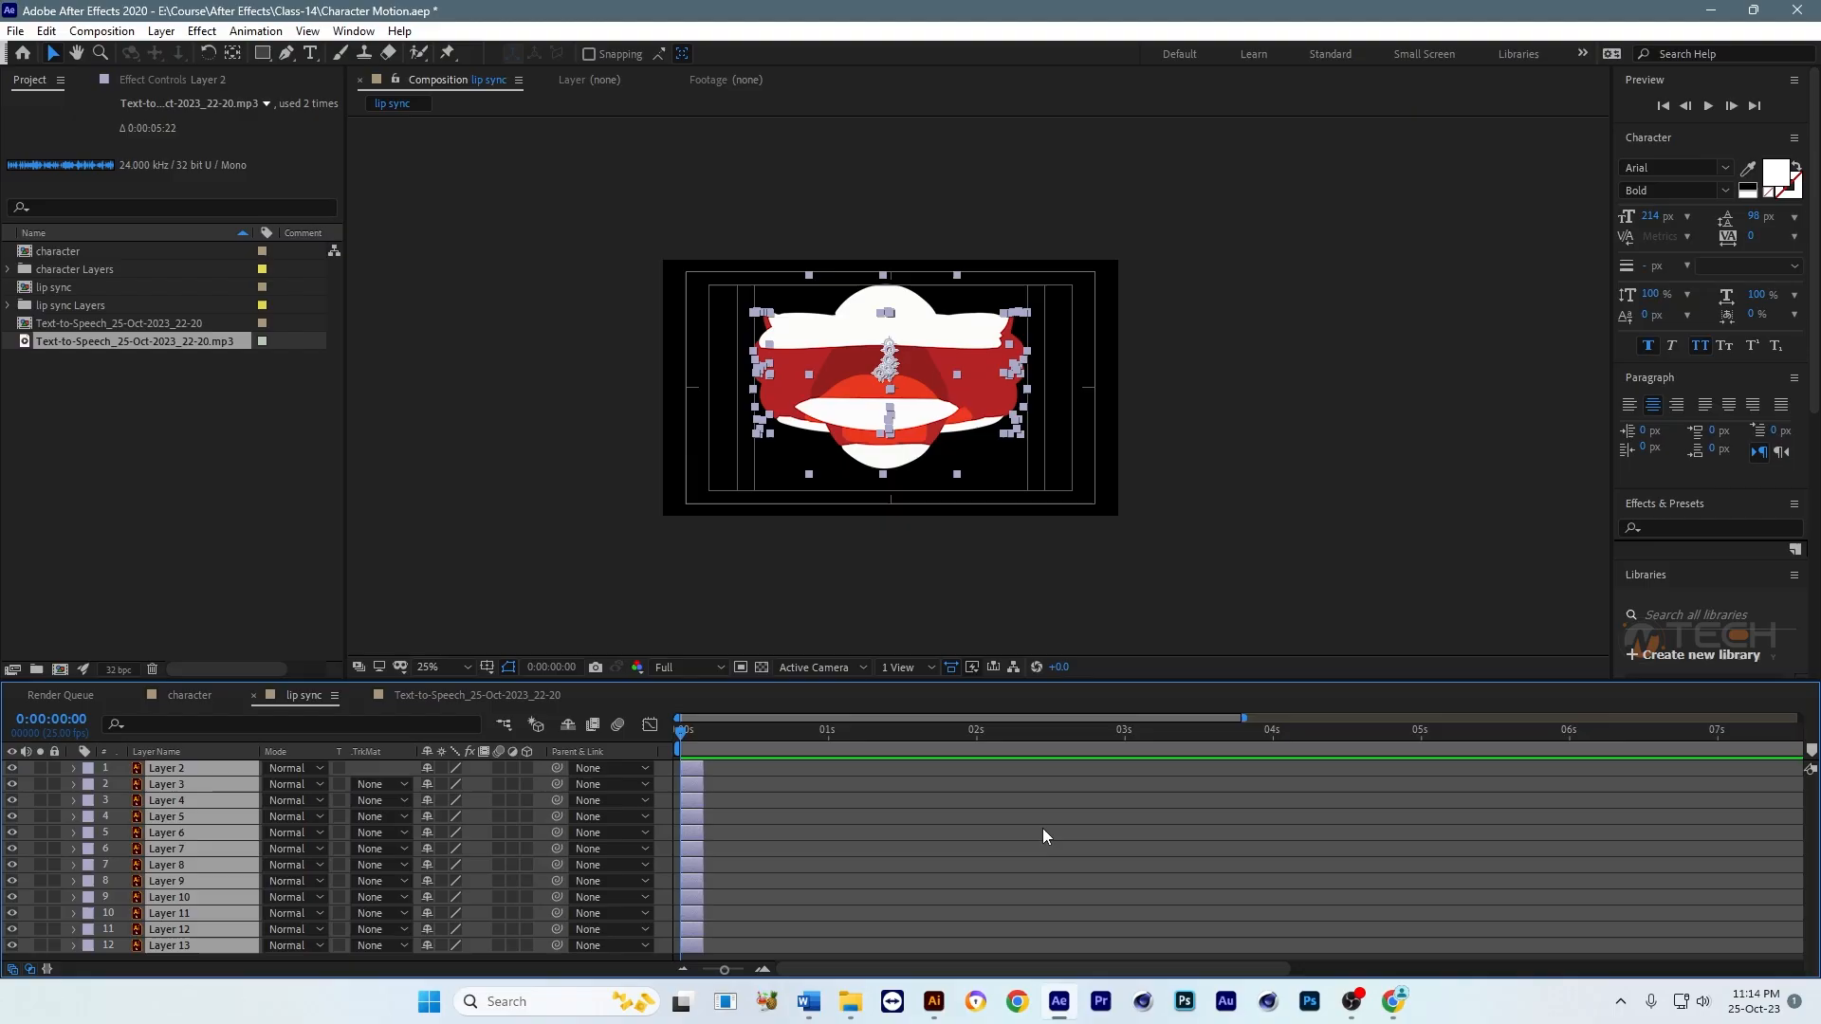
key(equal)
key(equal)
key(equal)
drag(747, 733, 784, 732)
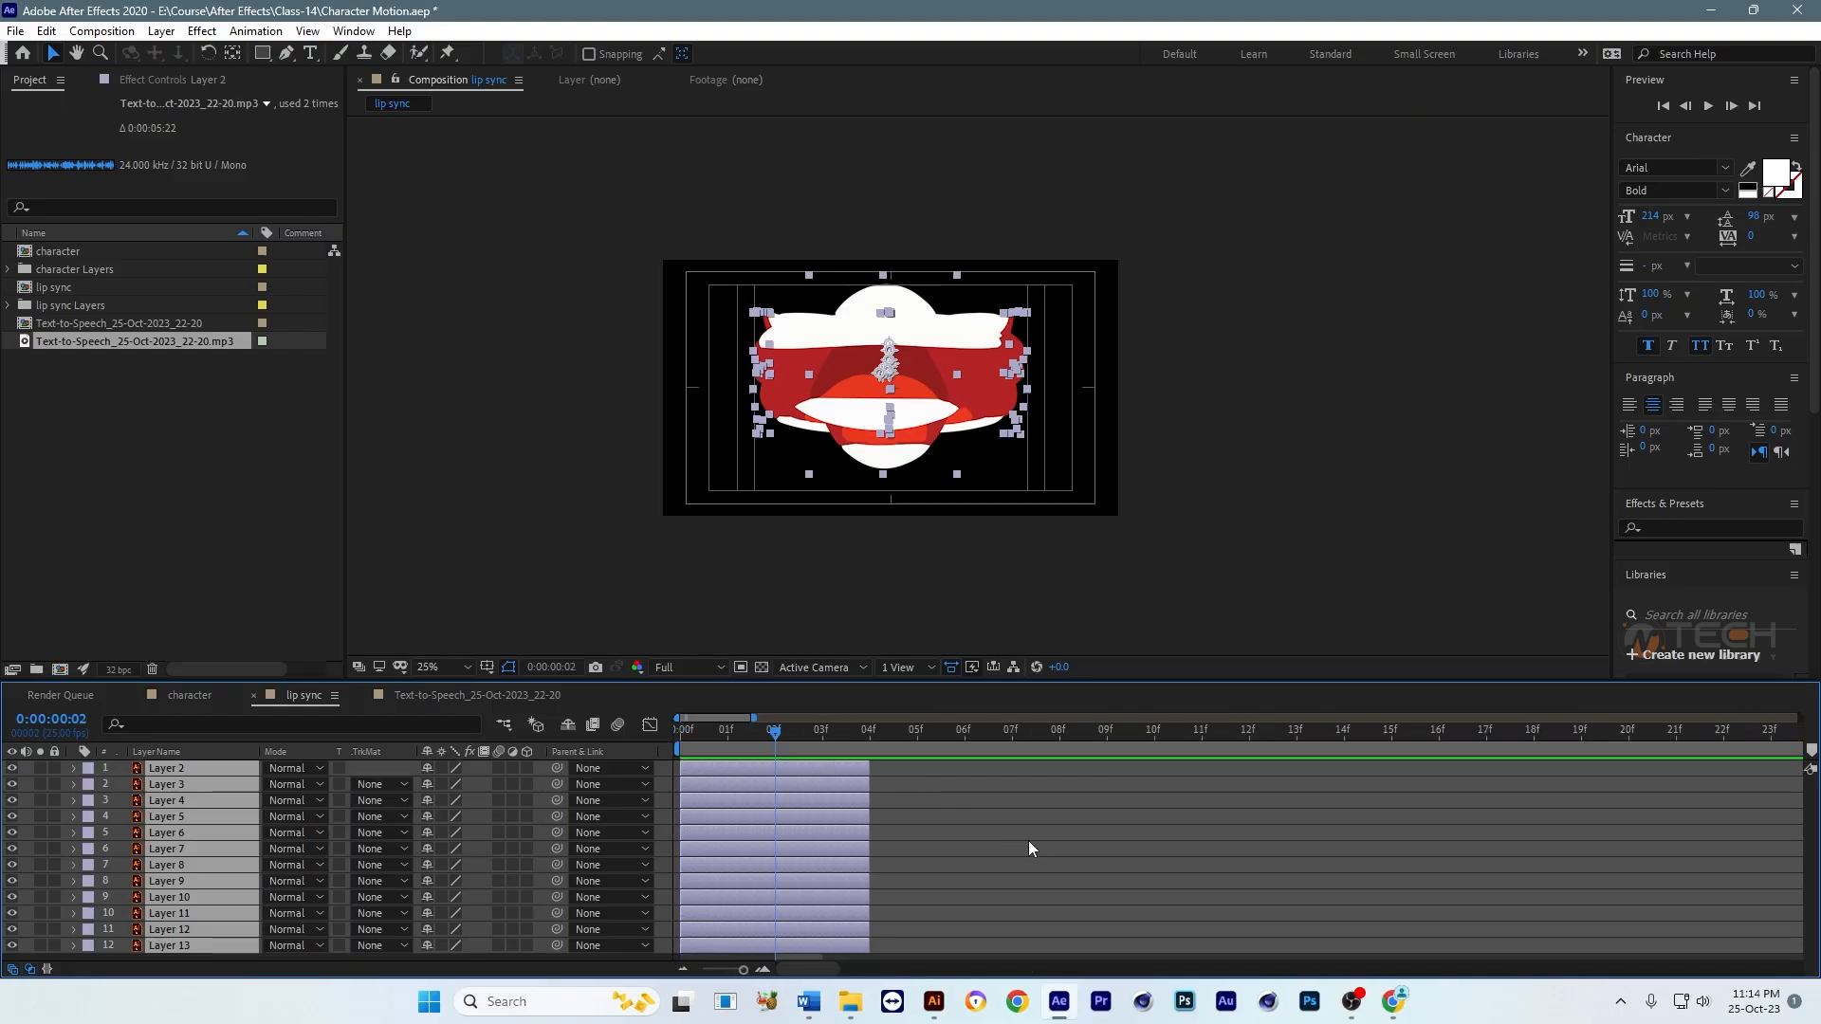
key(alt+bracketright)
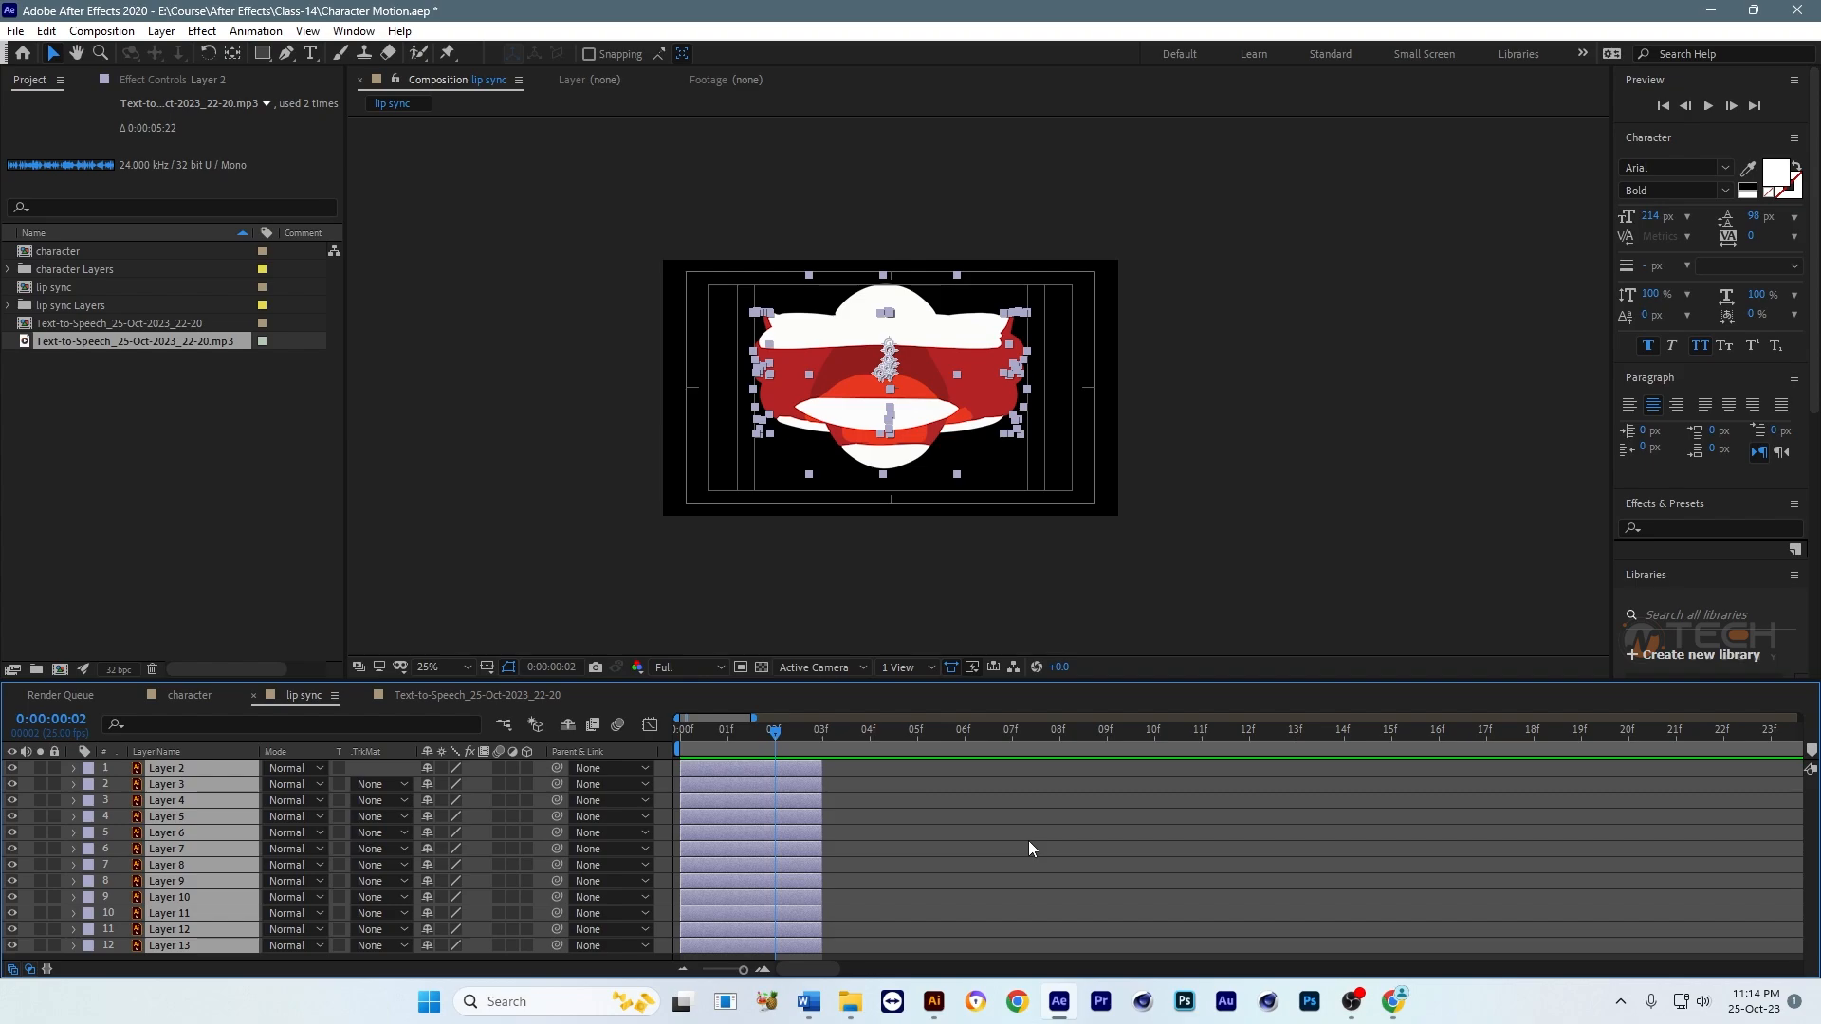
key(alt+bracketright)
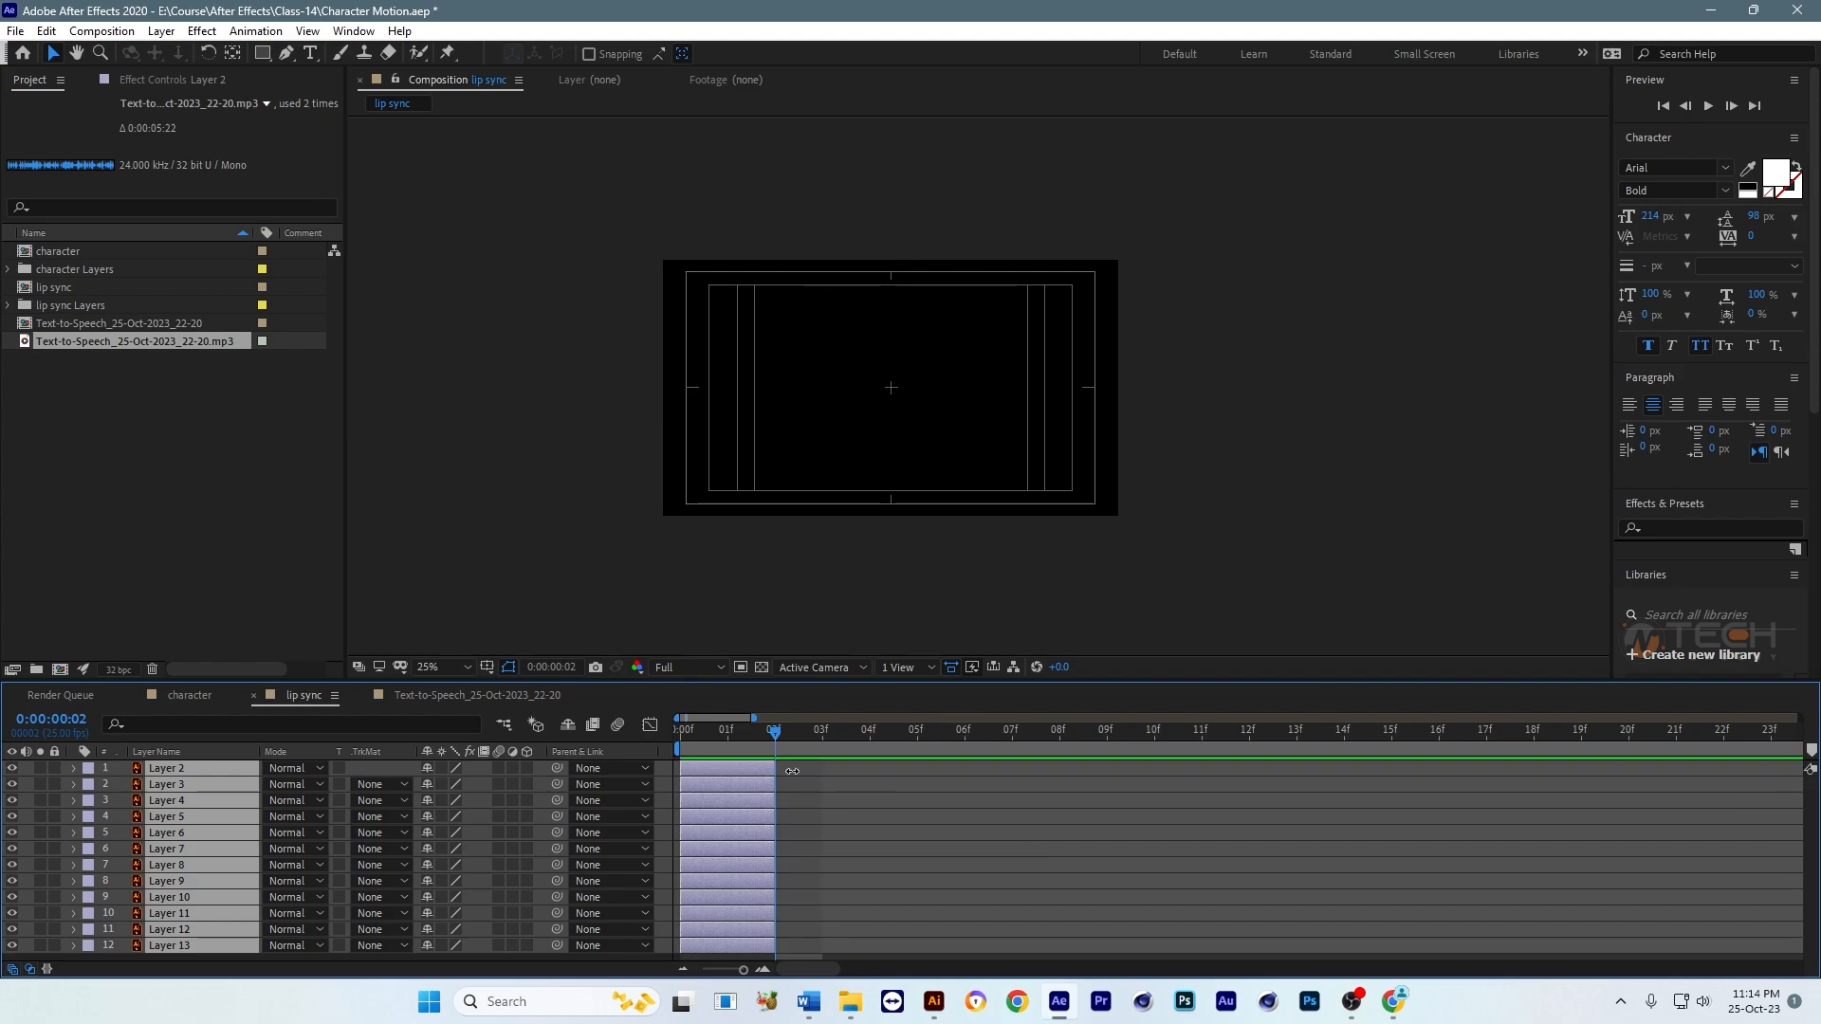
Step: Arrange the two-frame mouth layers one after another with Sequence Layers, leaving Overlap off
right_click(719, 780)
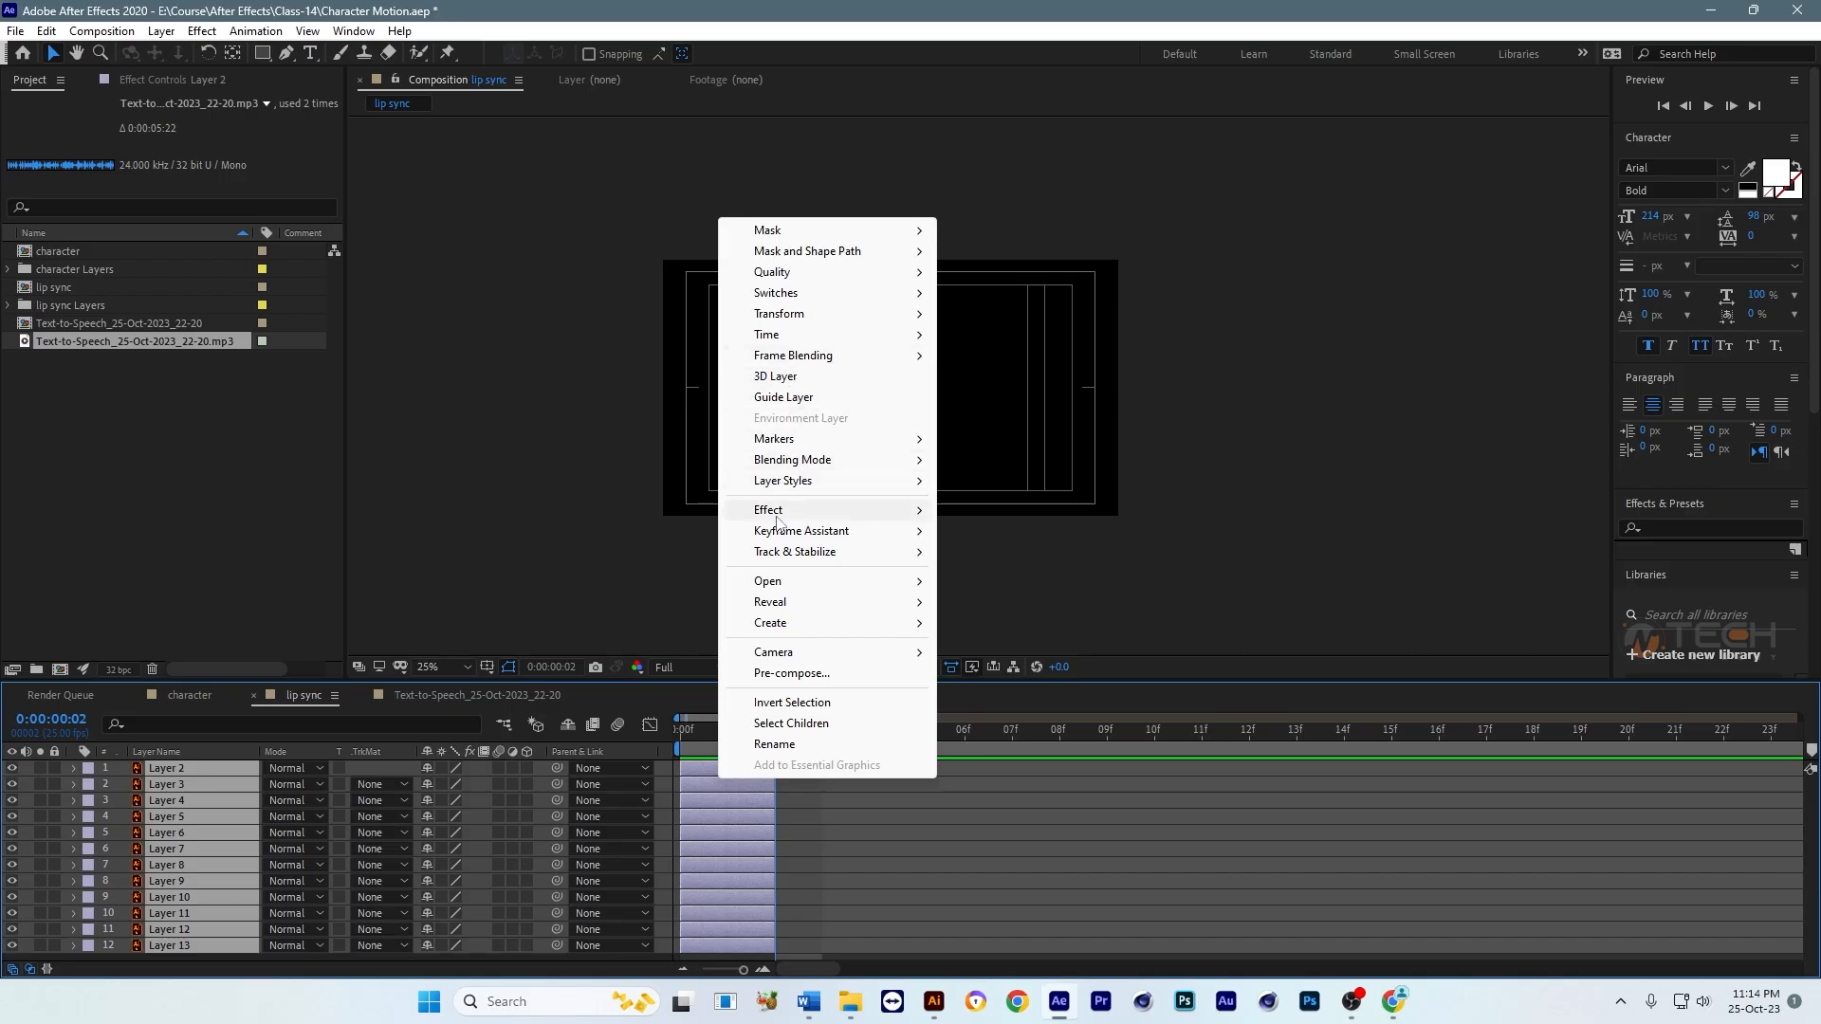
mouse_move(821, 533)
click(1011, 698)
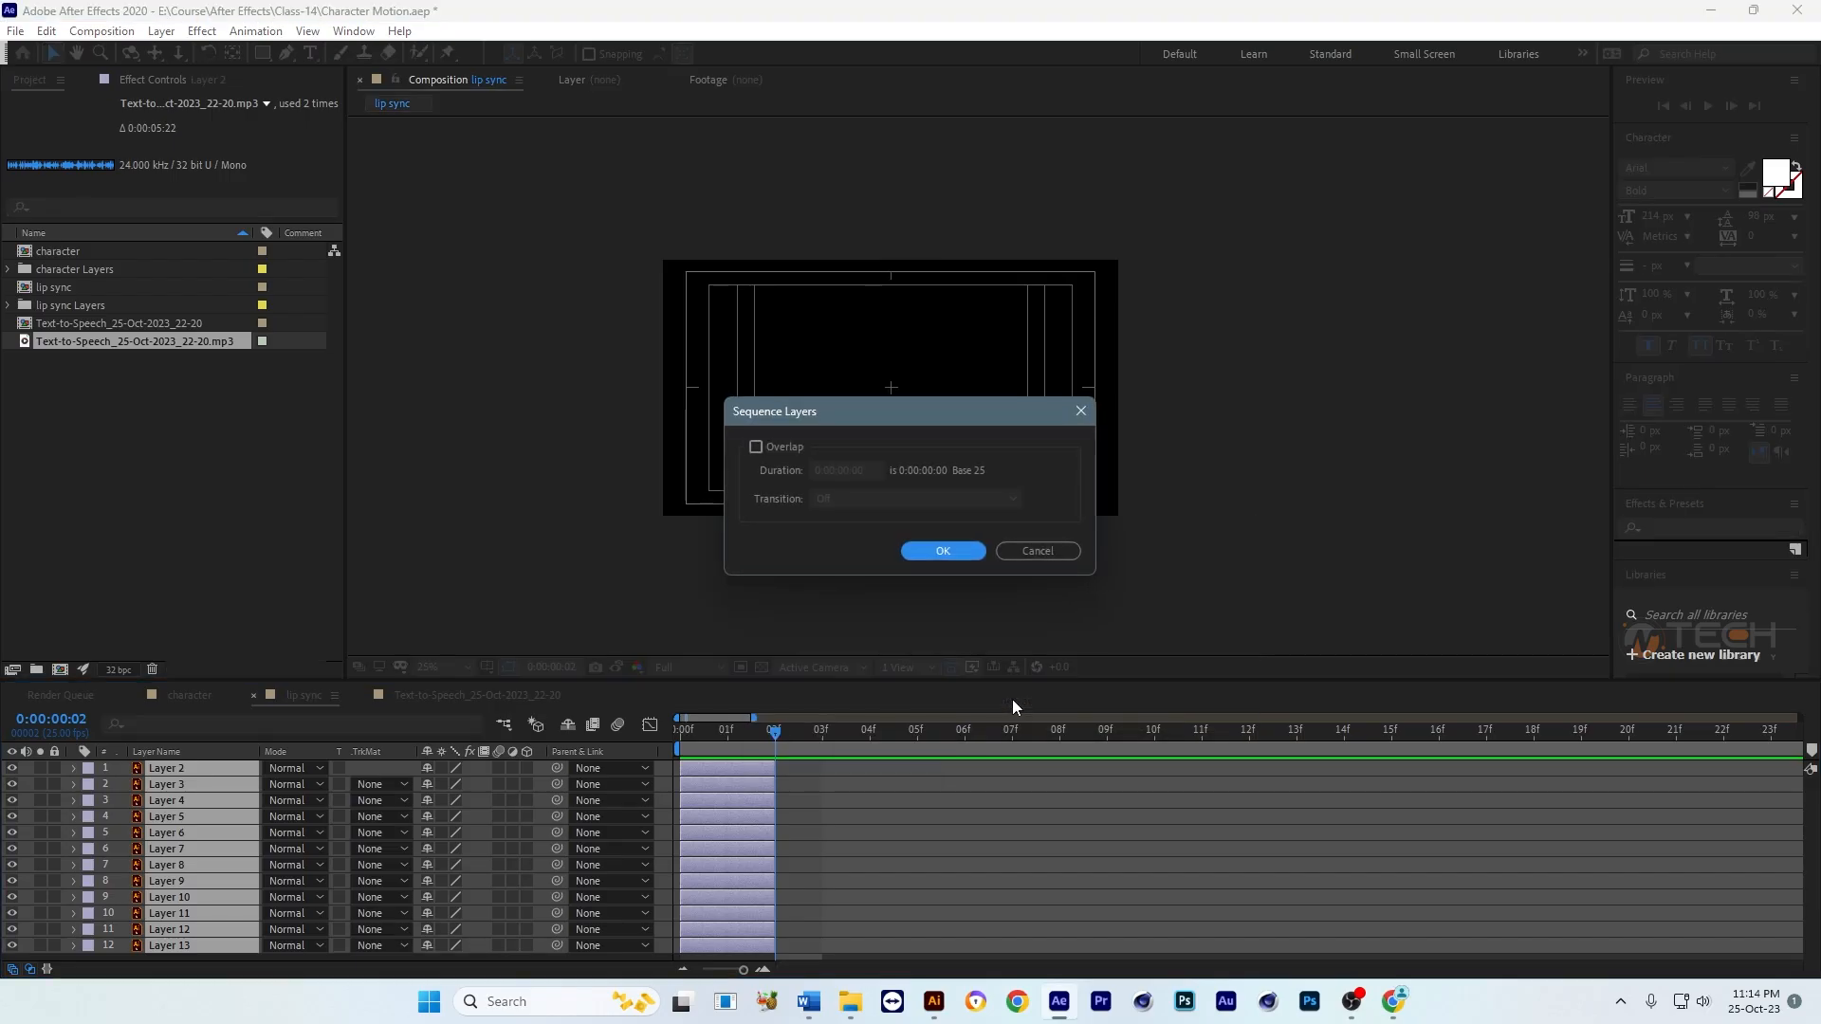
click(932, 550)
scroll(1109, 823, down, 4)
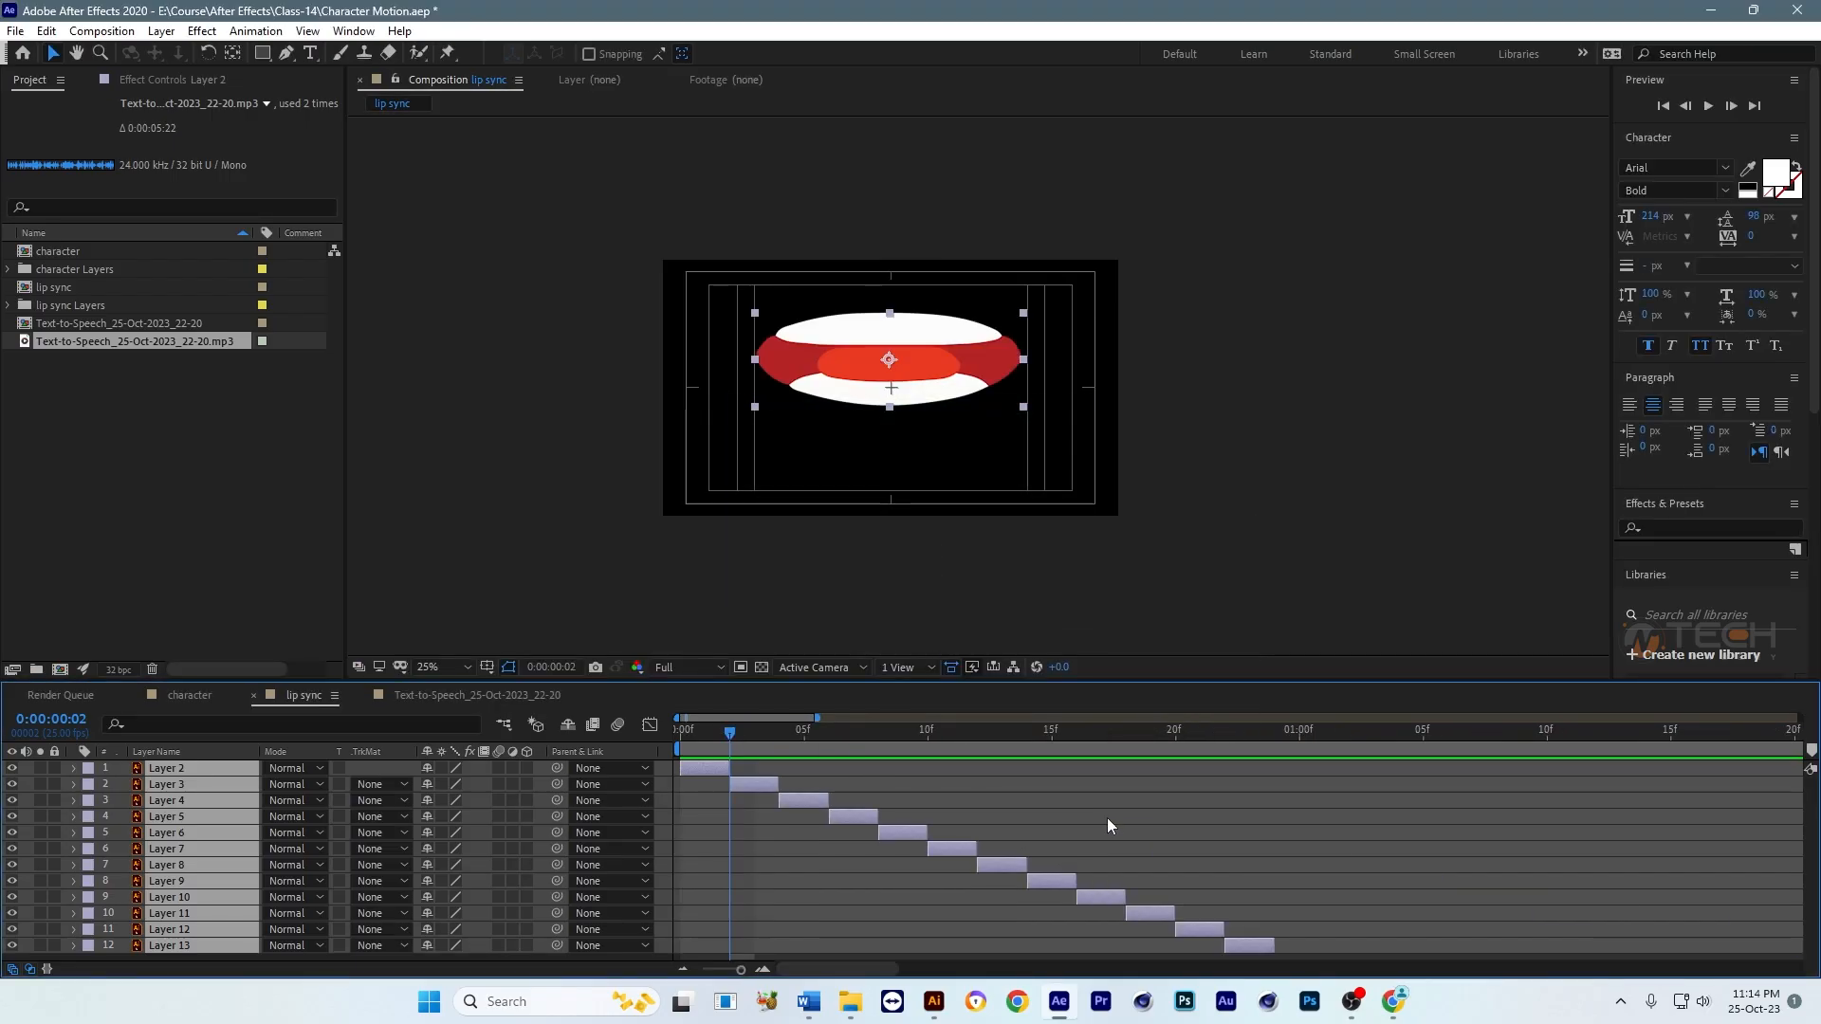
Step: Play the two-frame mouth sequence repeatedly from the first frame to check its speed
click(688, 734)
key(space)
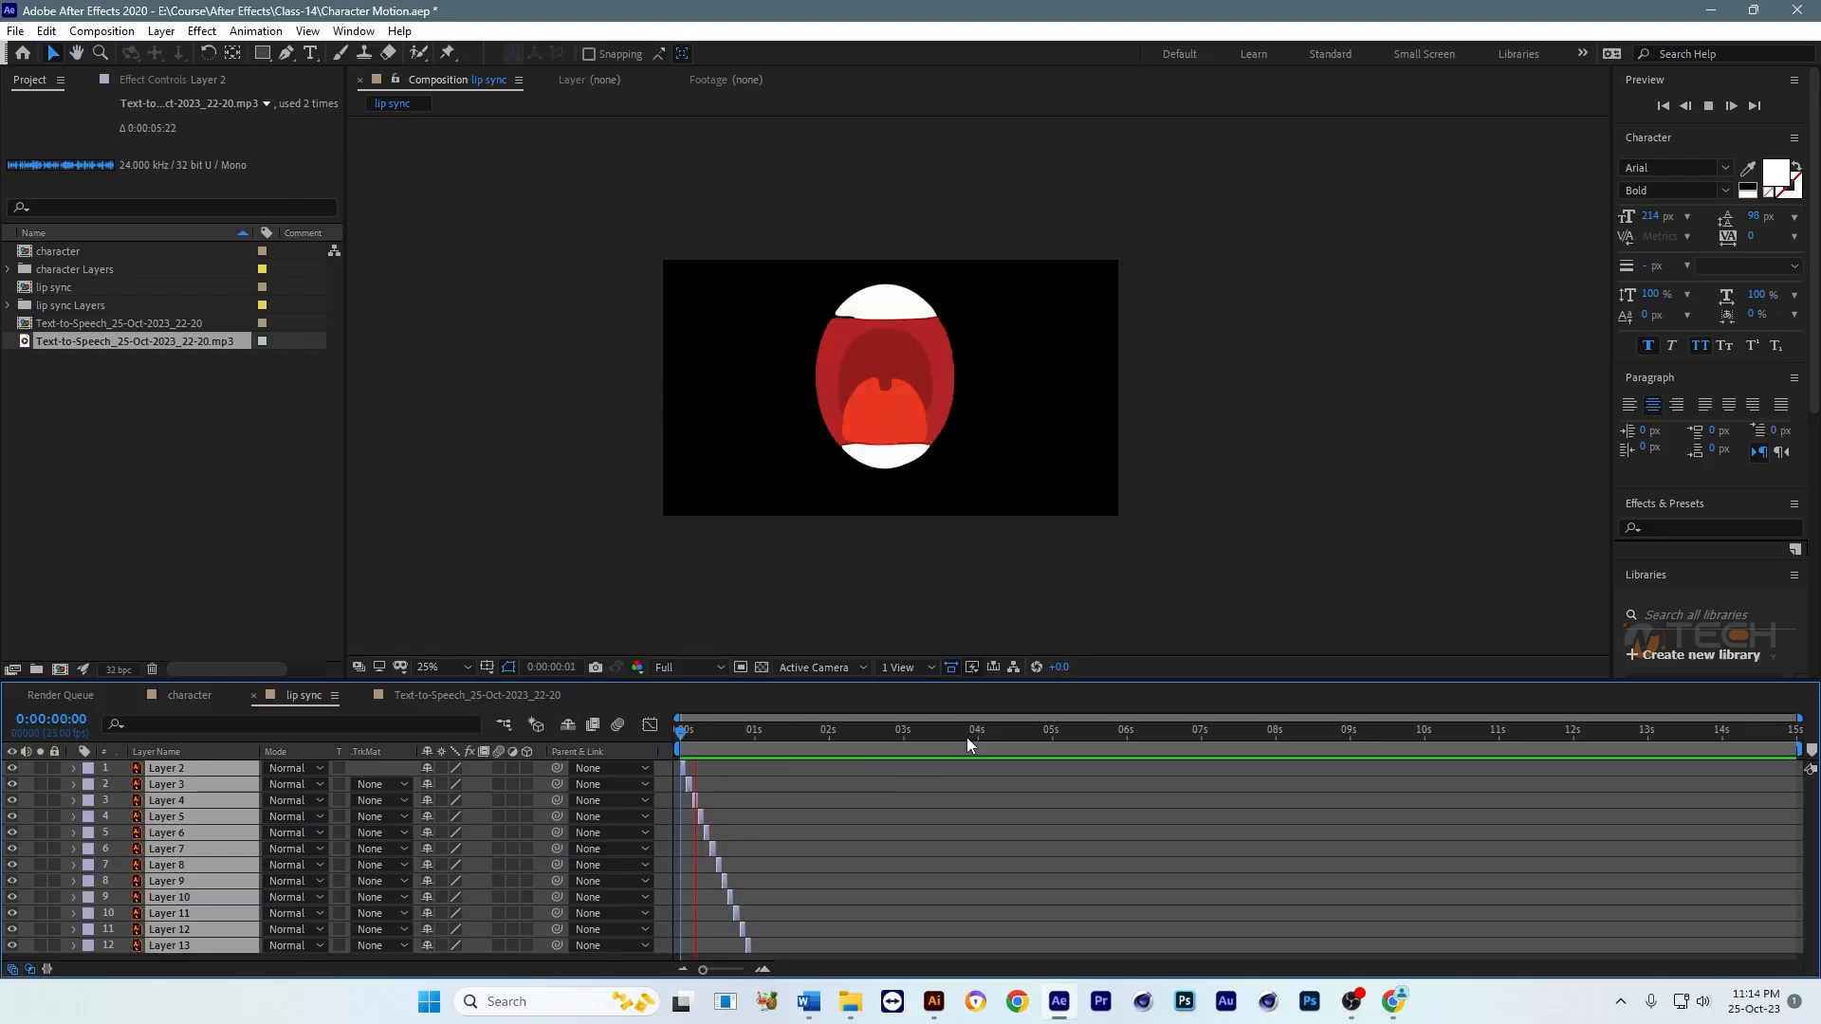
key(space)
key(space)
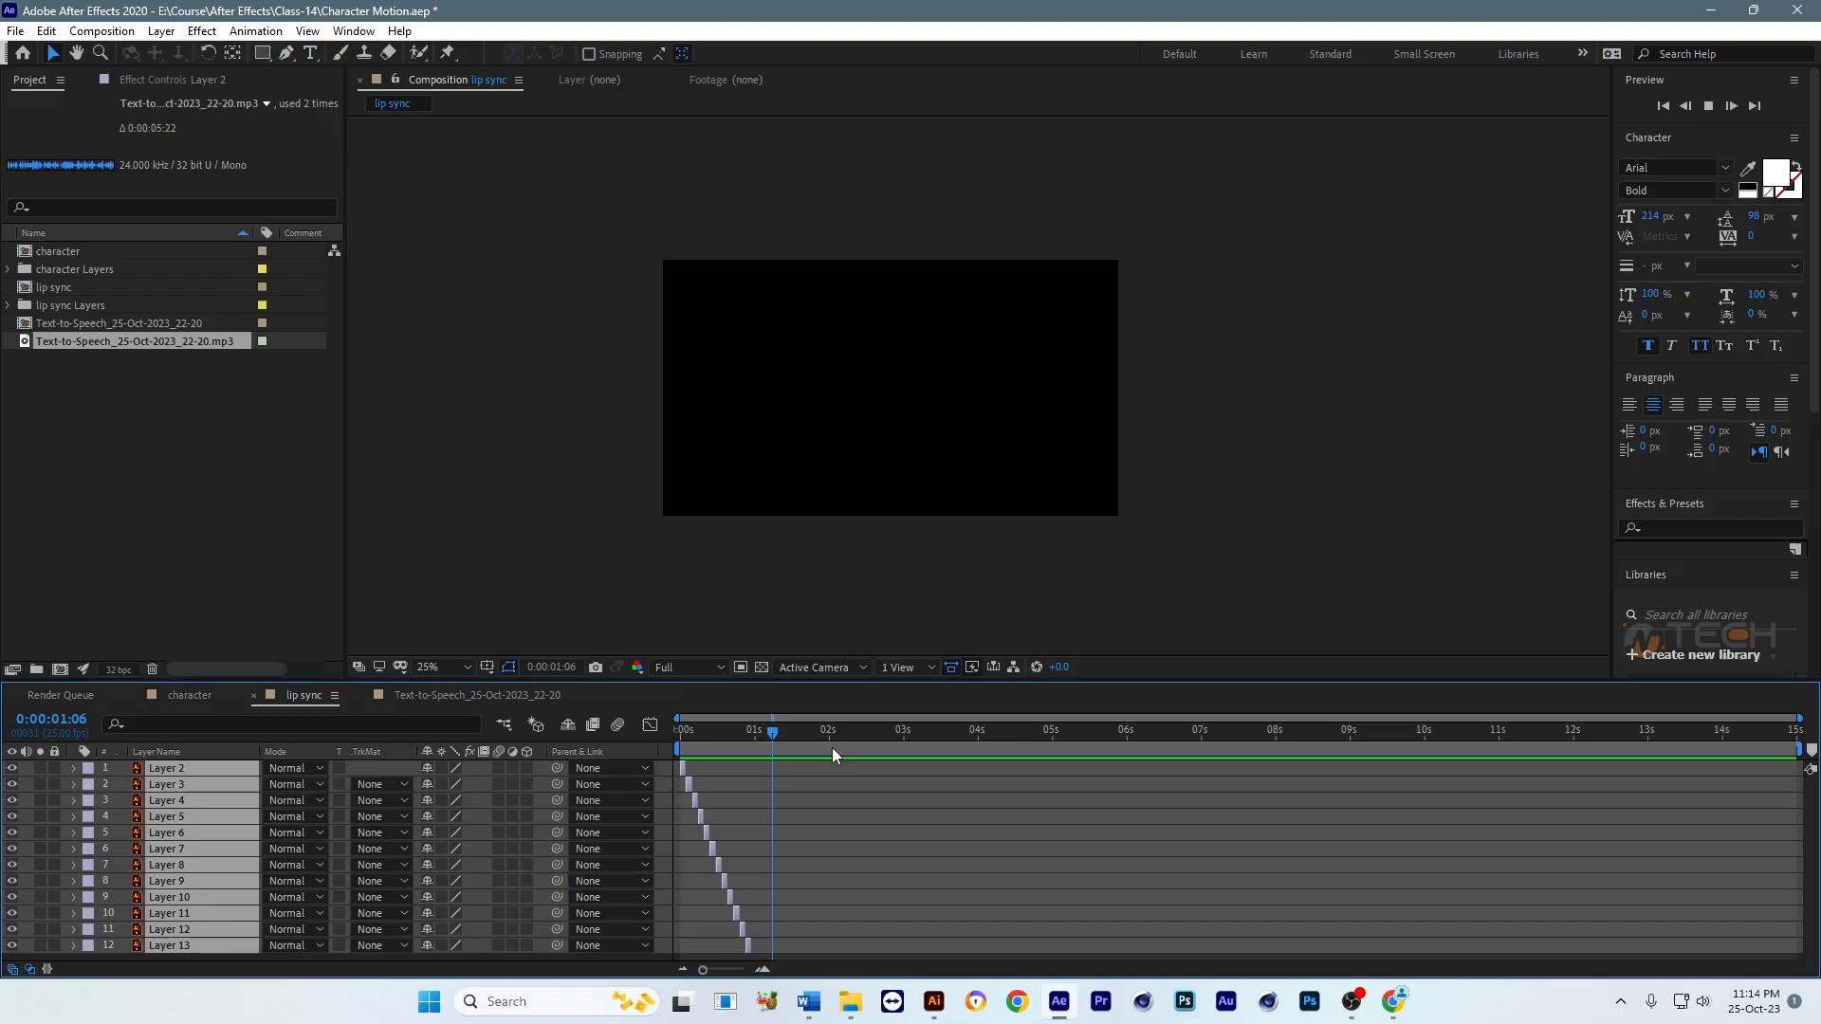
drag(715, 734, 677, 734)
key(space)
key(space)
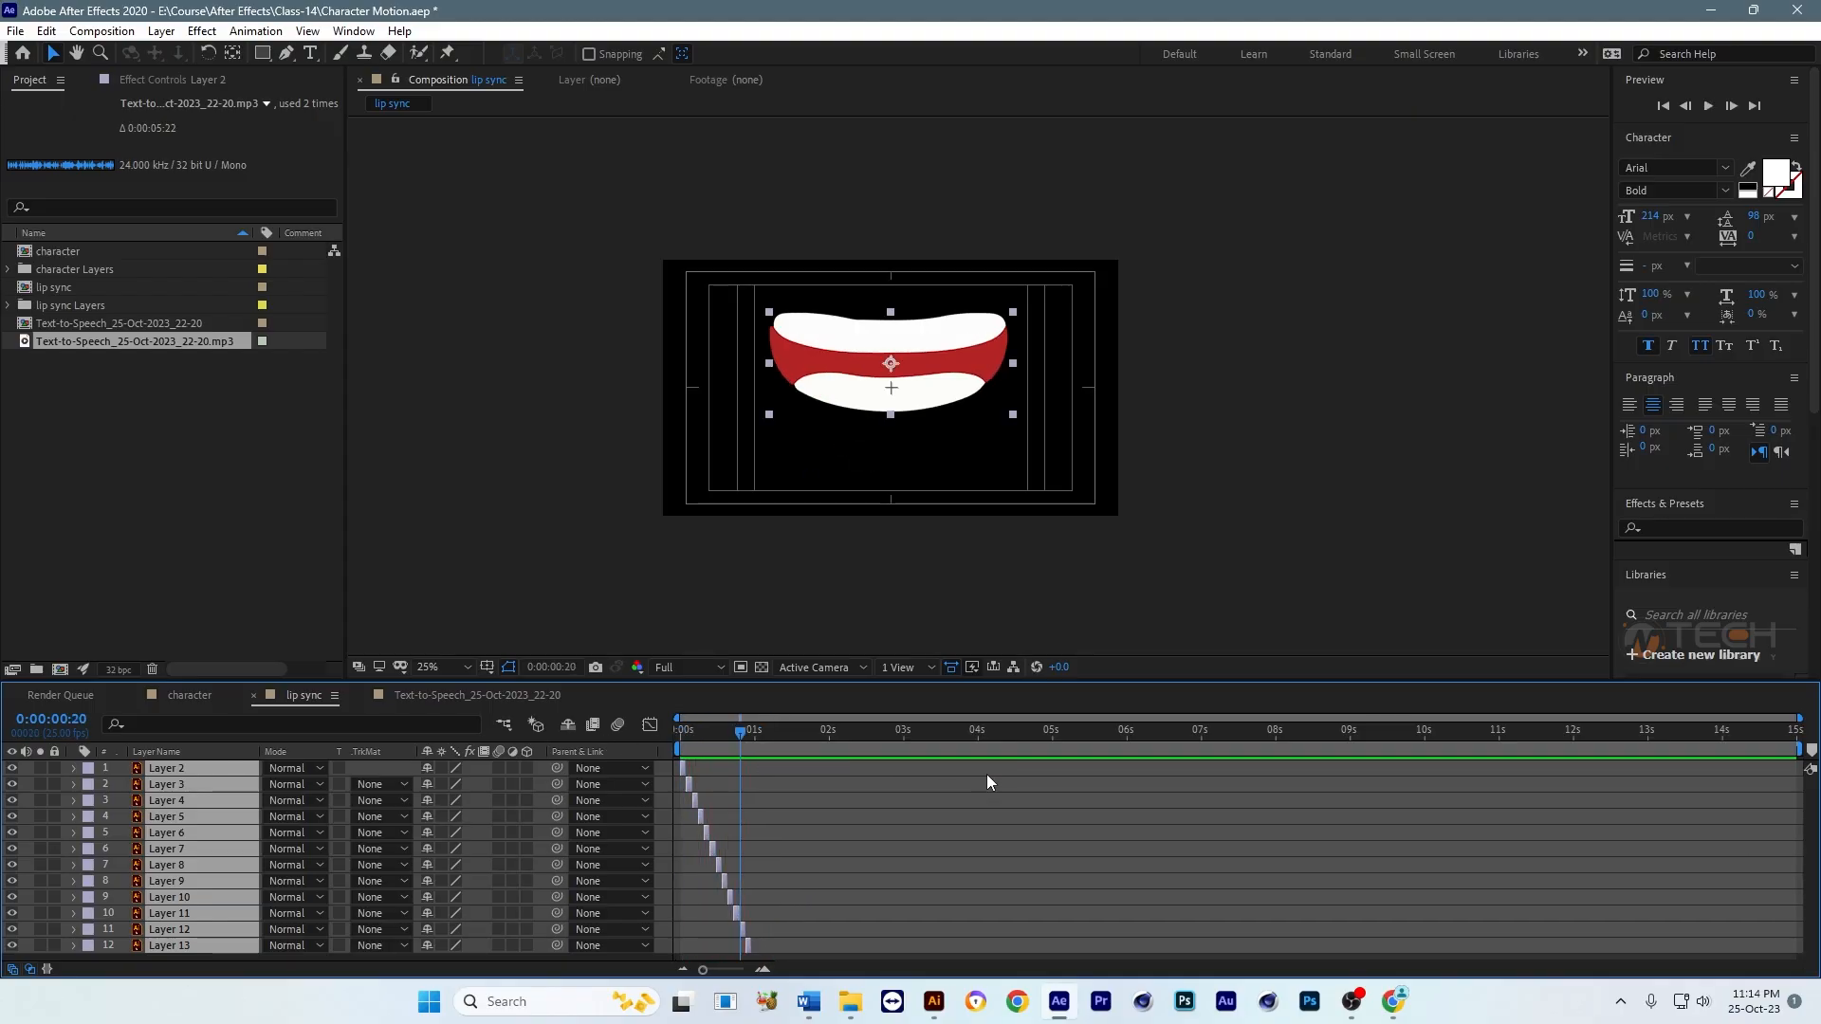
Step: Copy the character's mouth layer from the character composition and paste it into the lip sync composition
drag(740, 735, 677, 749)
key(equal)
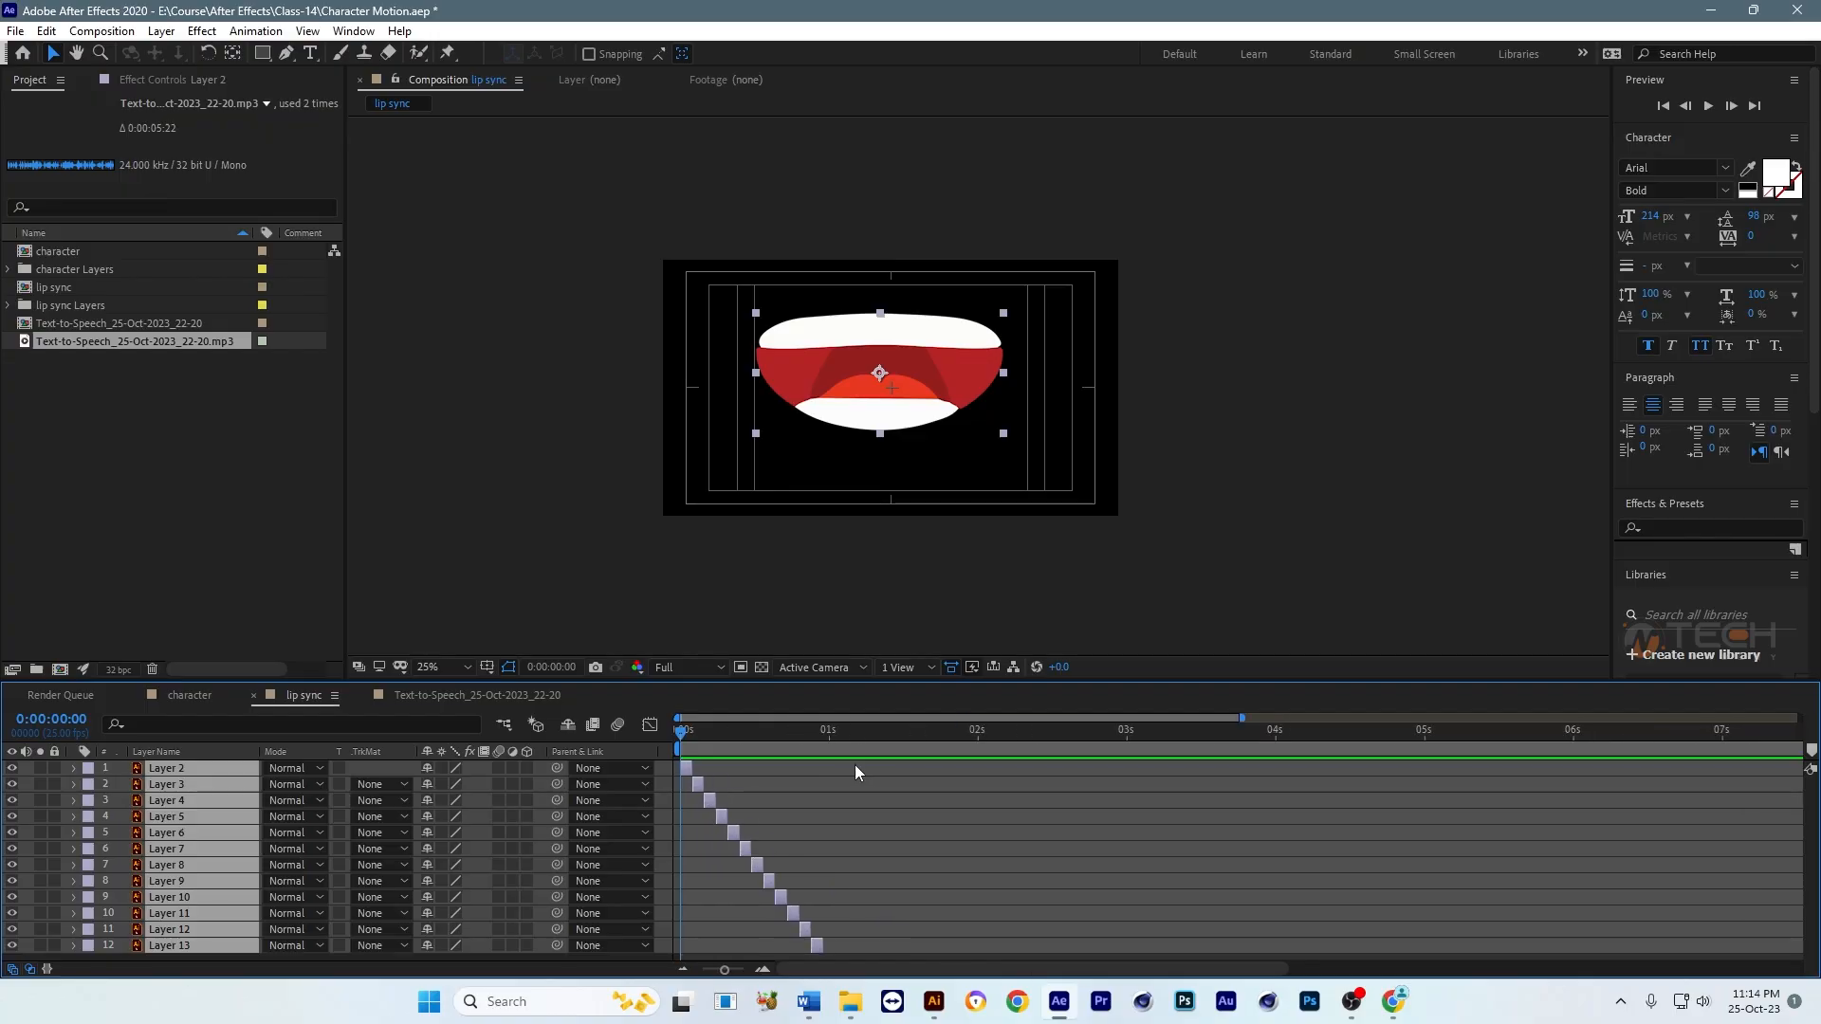
click(197, 696)
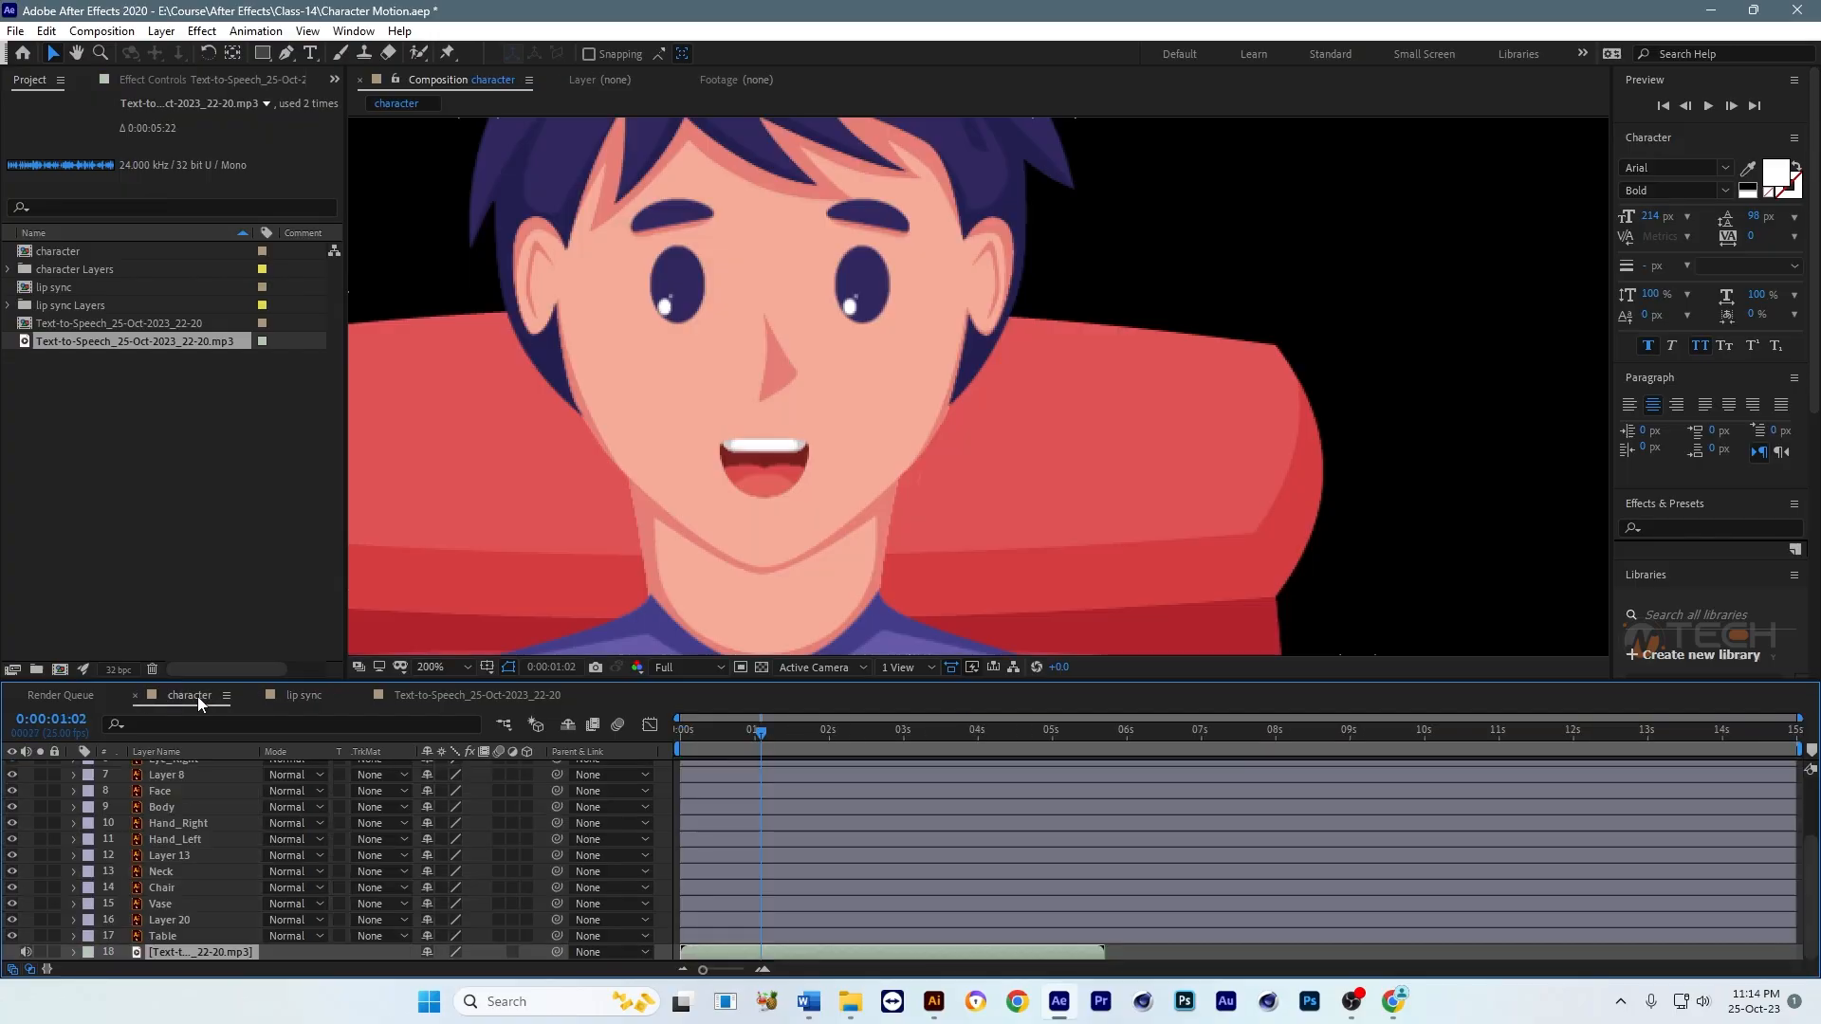
click(788, 464)
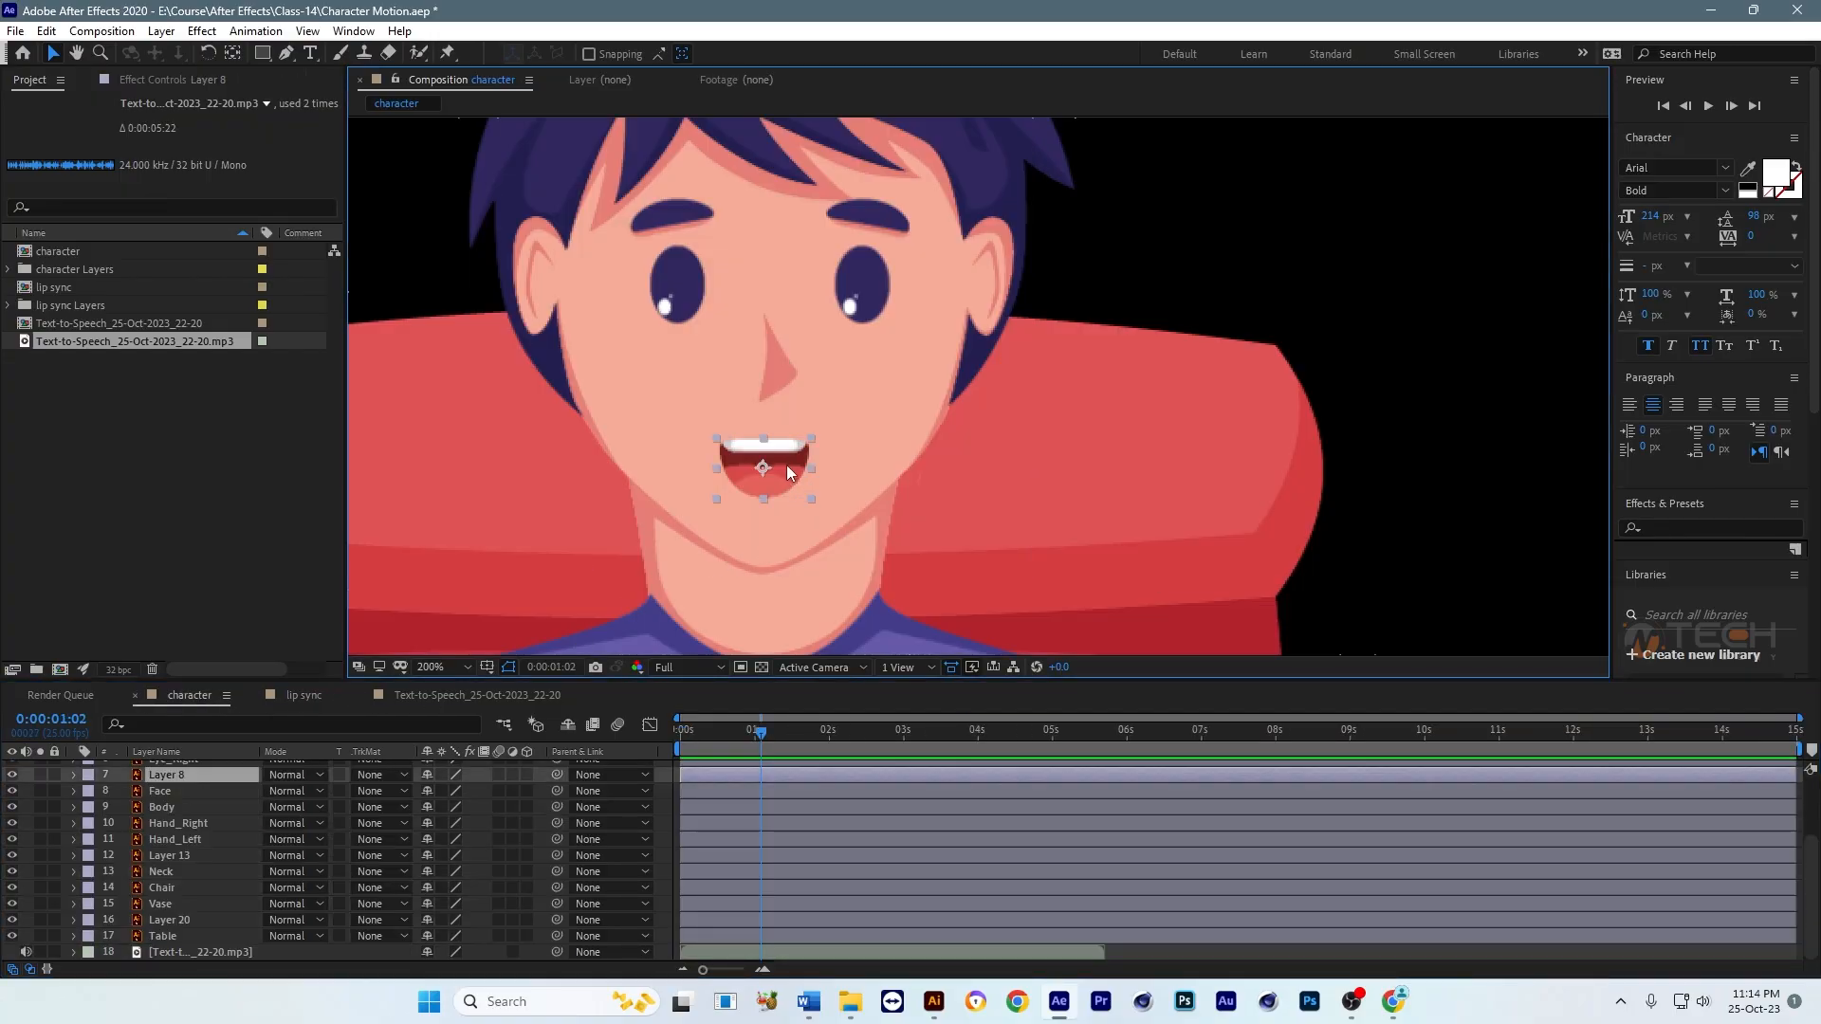
click(311, 696)
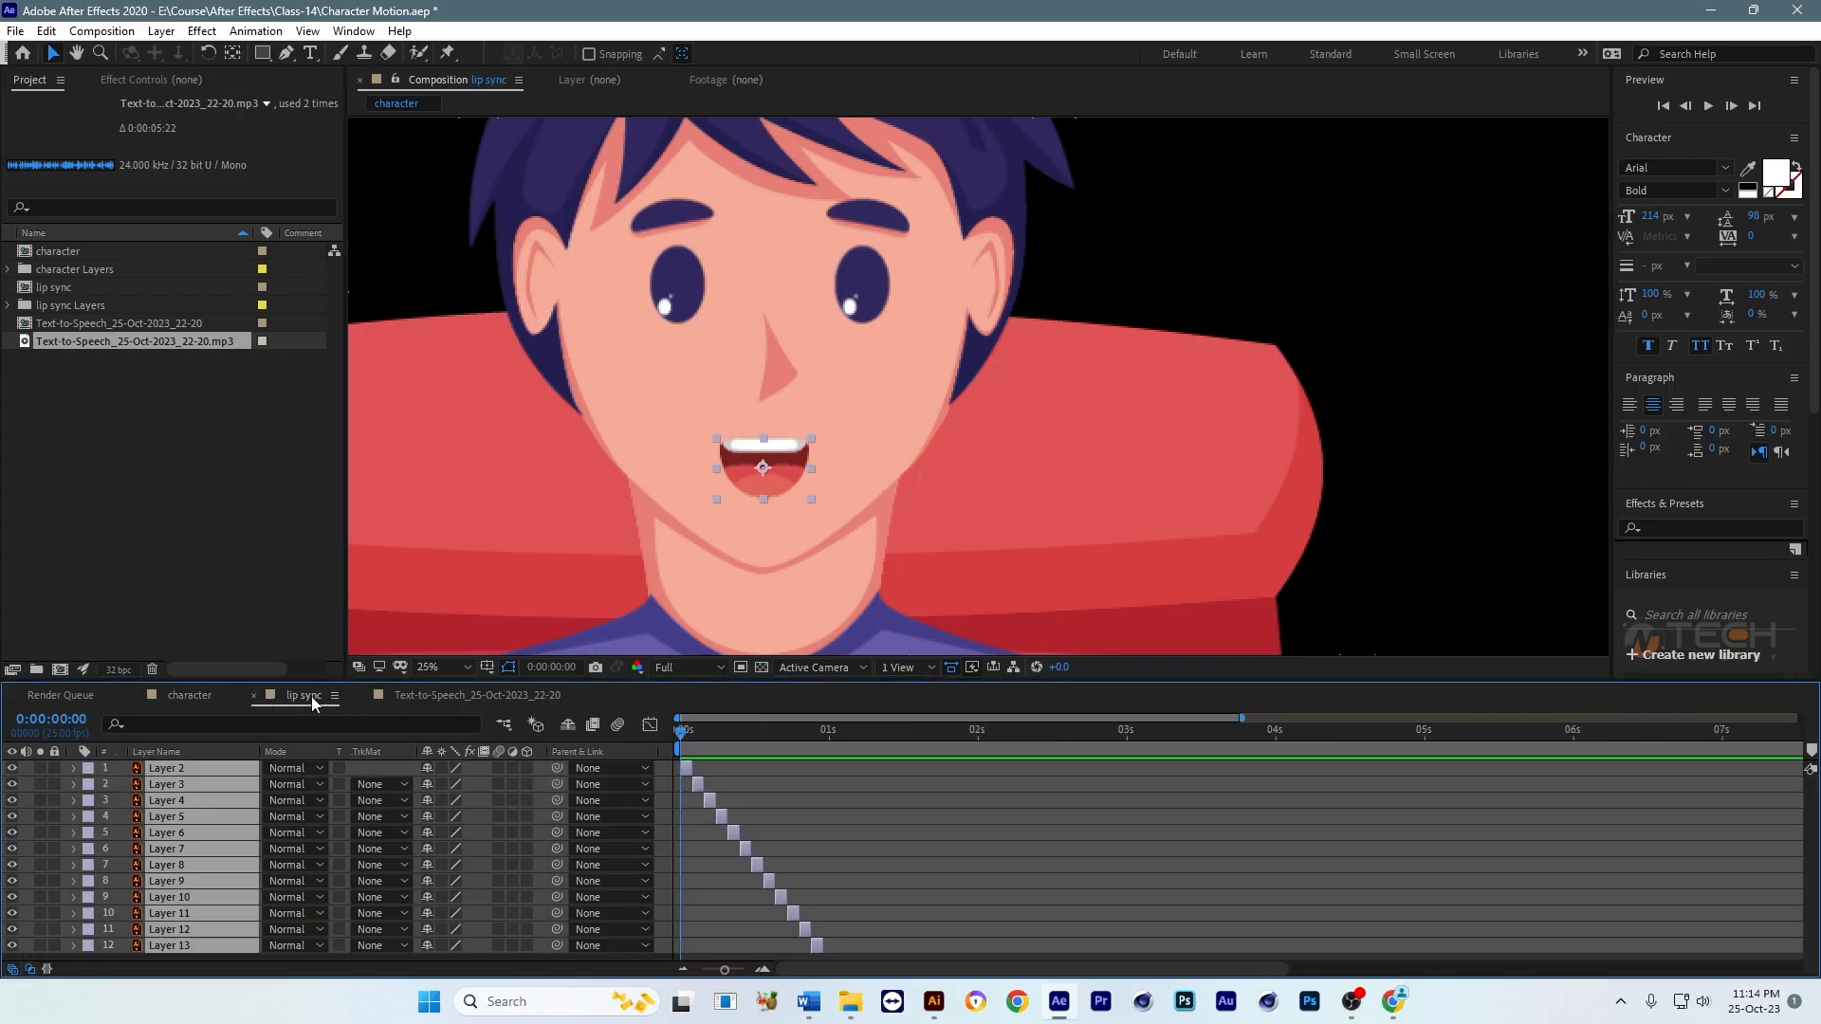
key(ctrl+v)
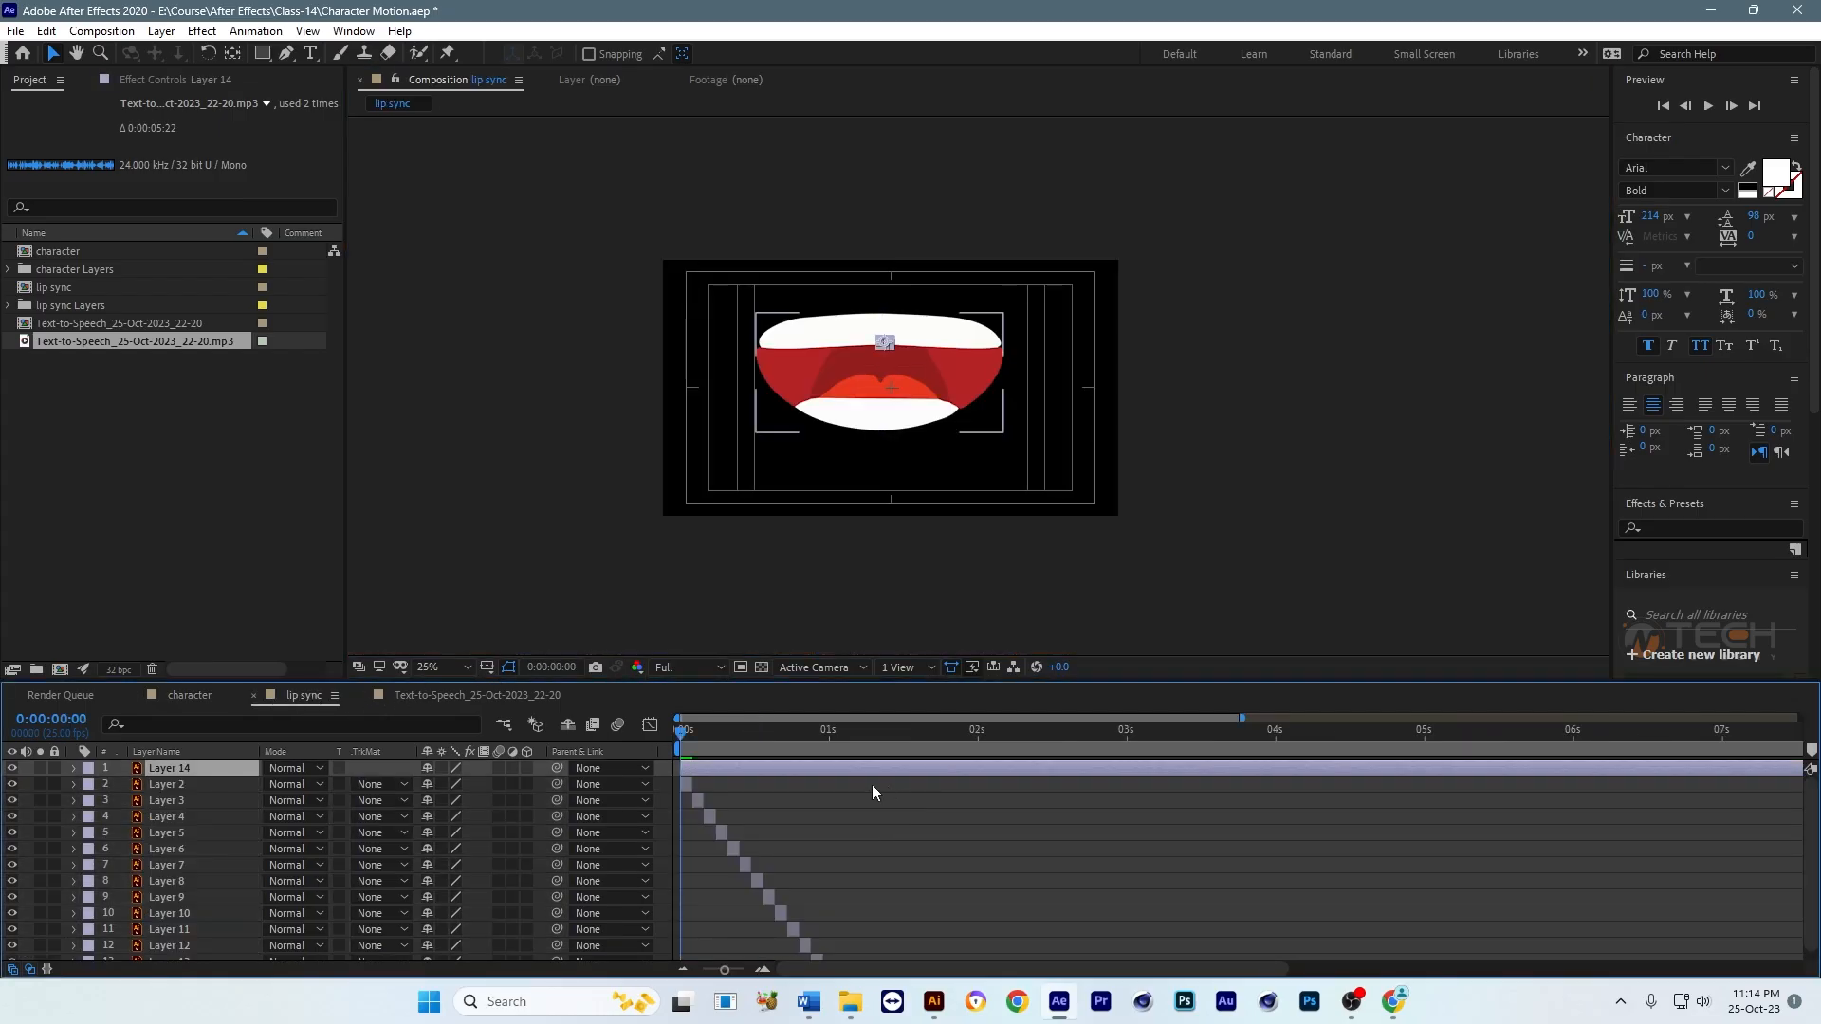
Step: Trim the pasted mouth layer's start to 0:00:00:24 and send the layer to the bottom of the stack
drag(783, 731, 817, 740)
scroll(913, 840, down, 1)
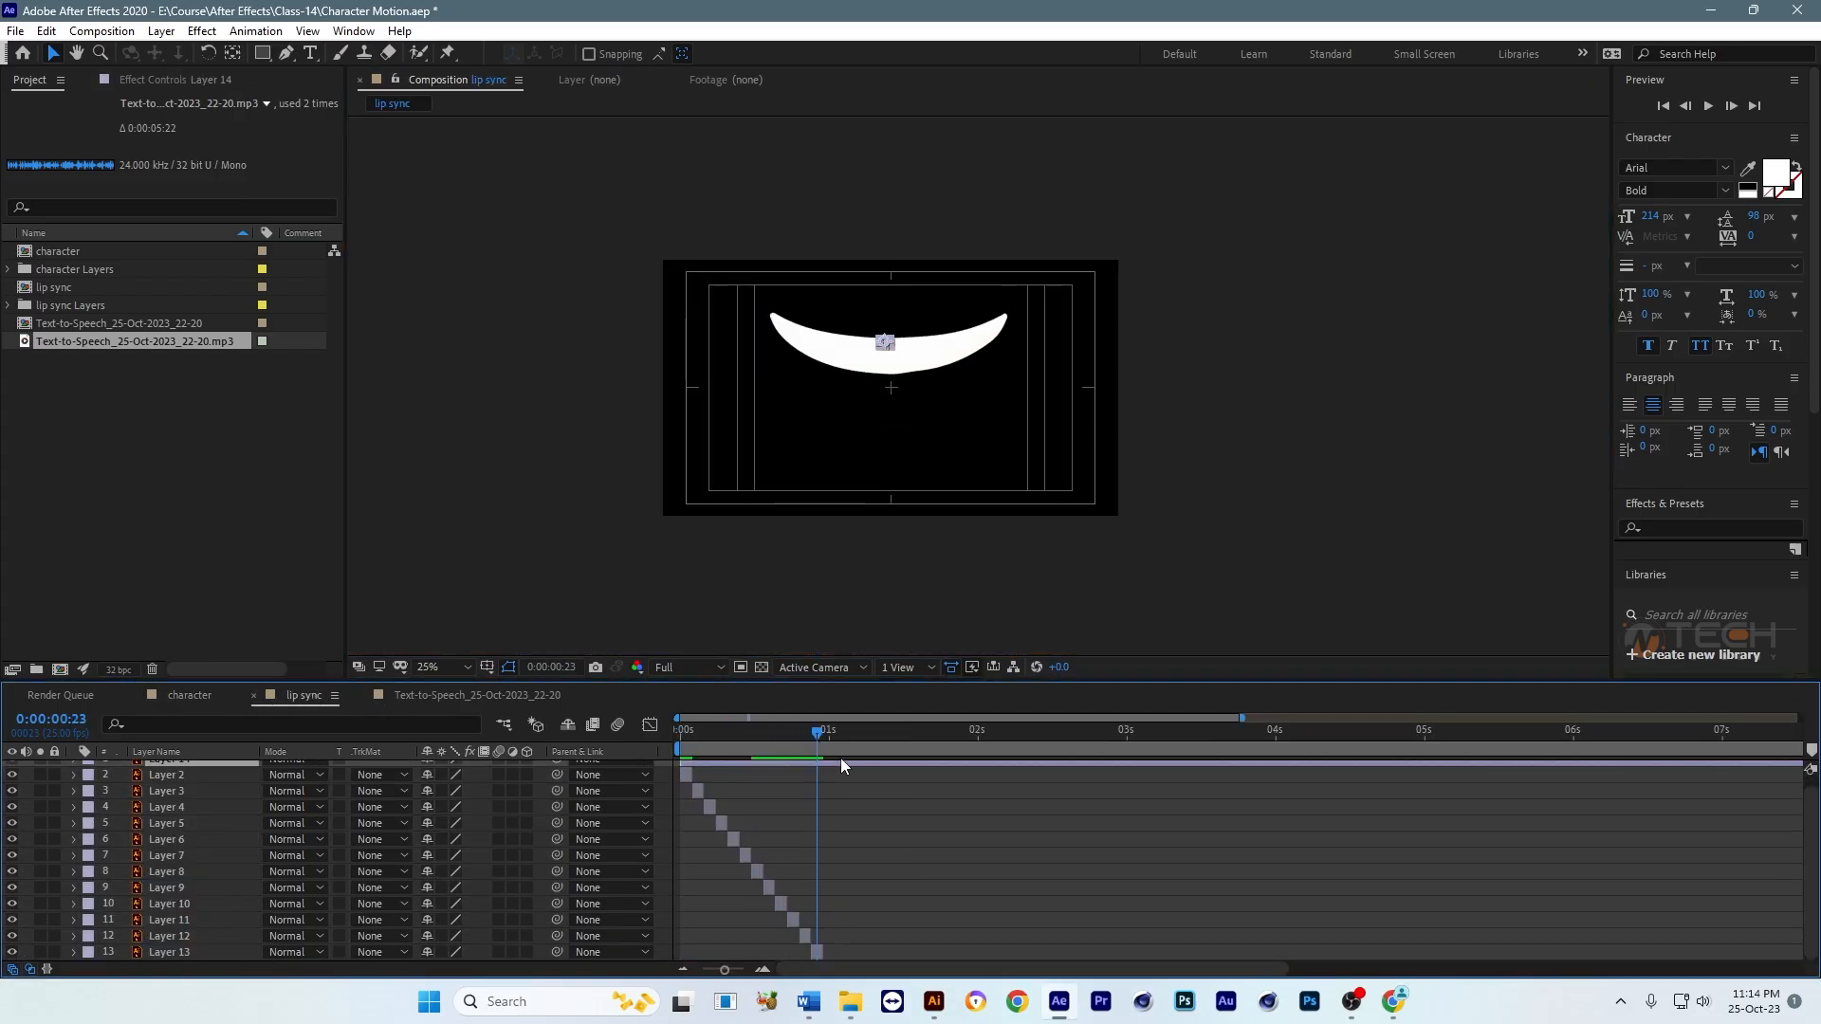
click(825, 743)
scroll(907, 809, up, 1)
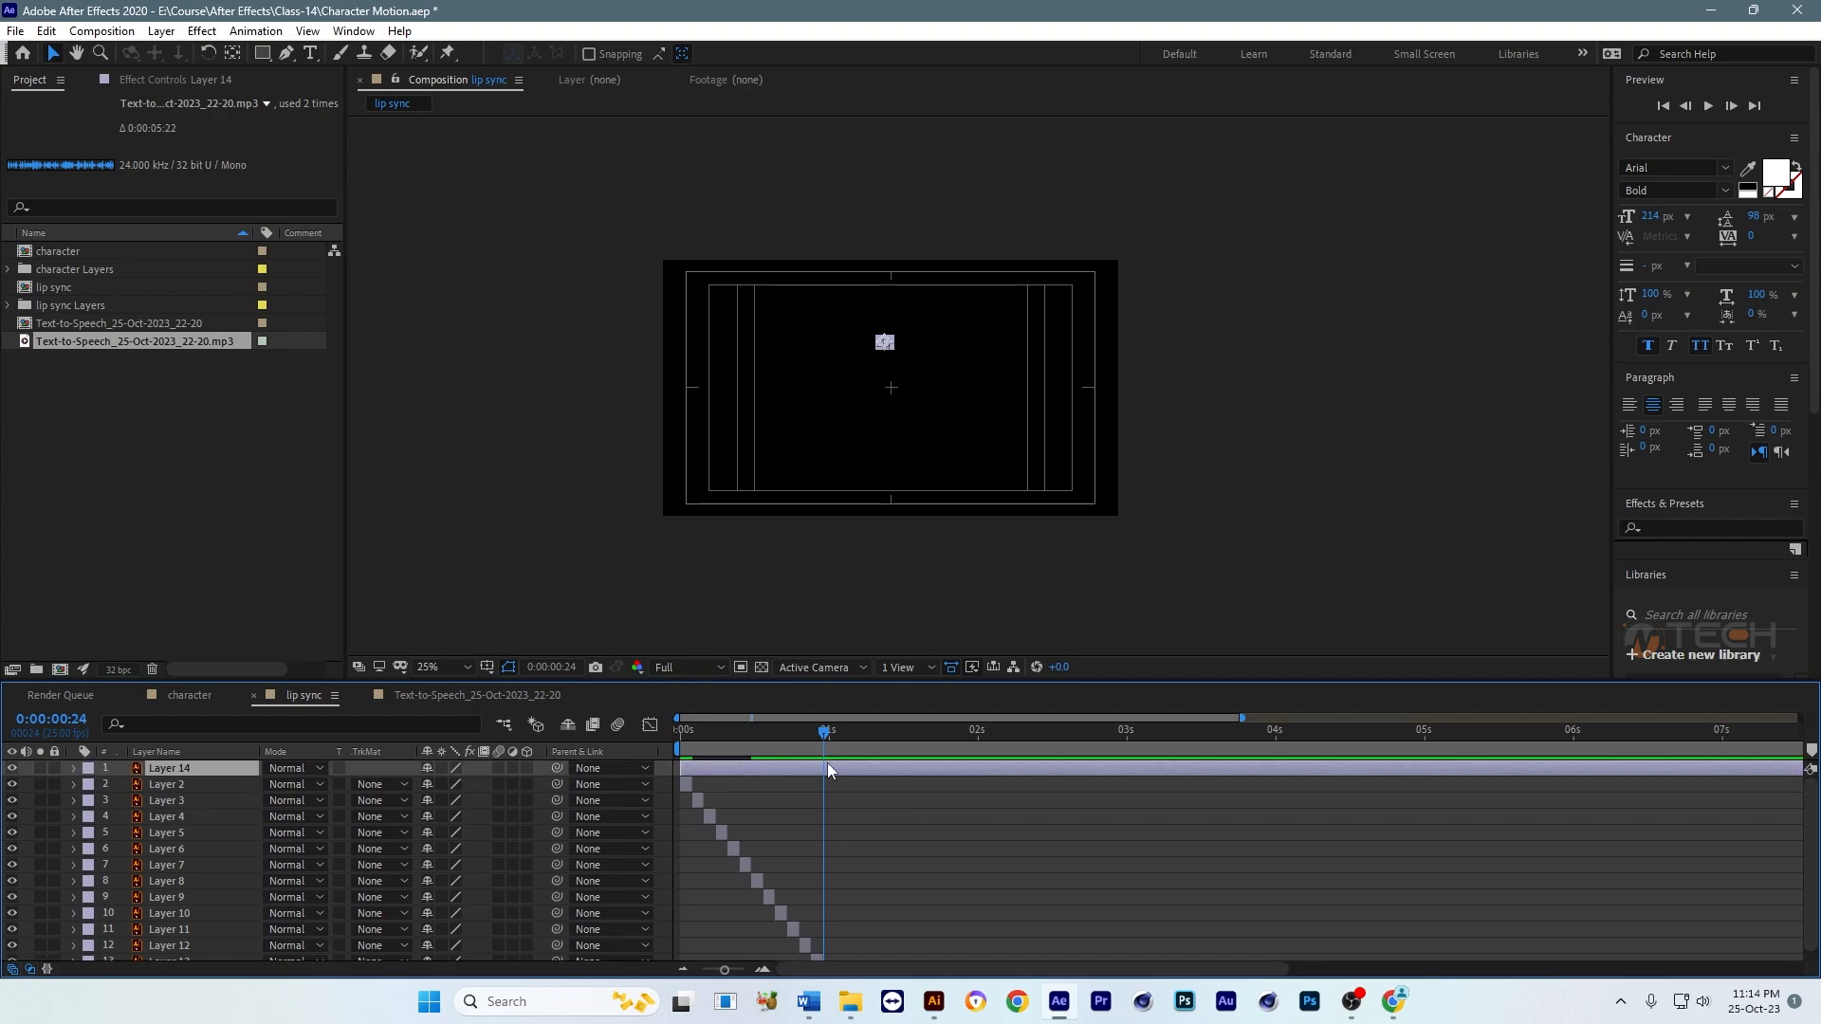
key(alt+bracketleft)
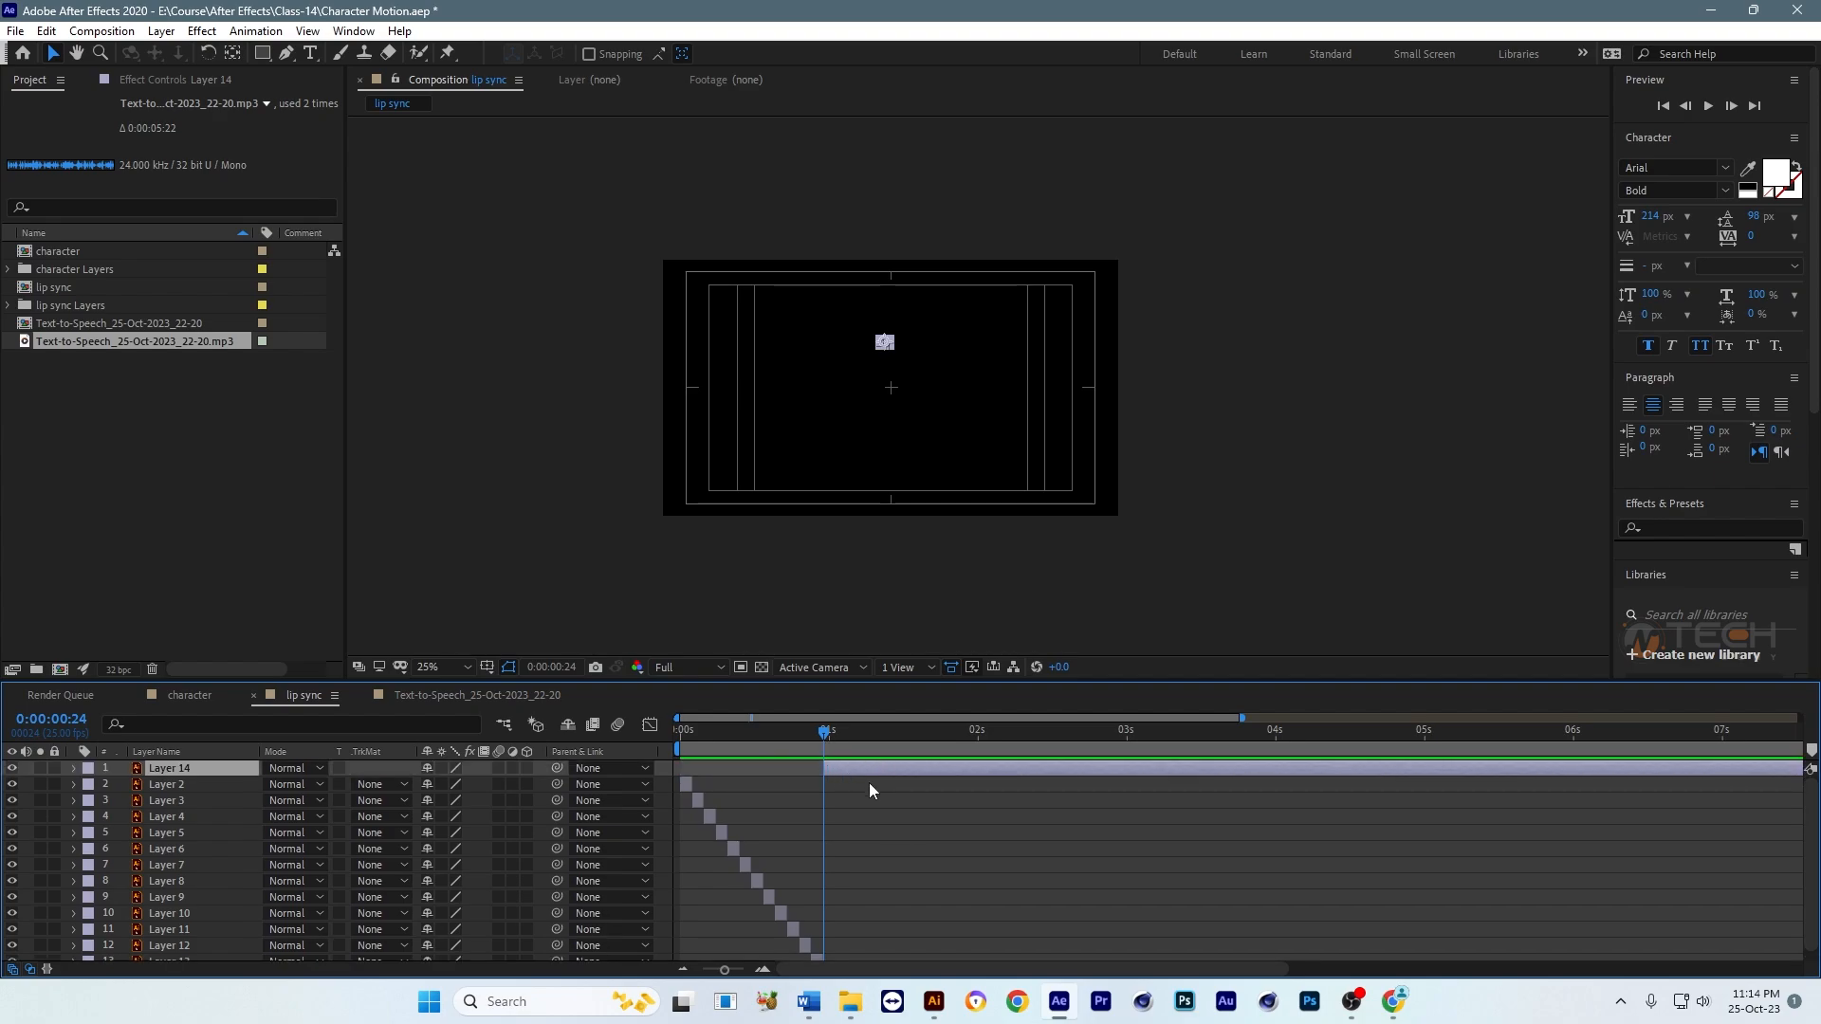
key(ctrl+shift+bracketleft)
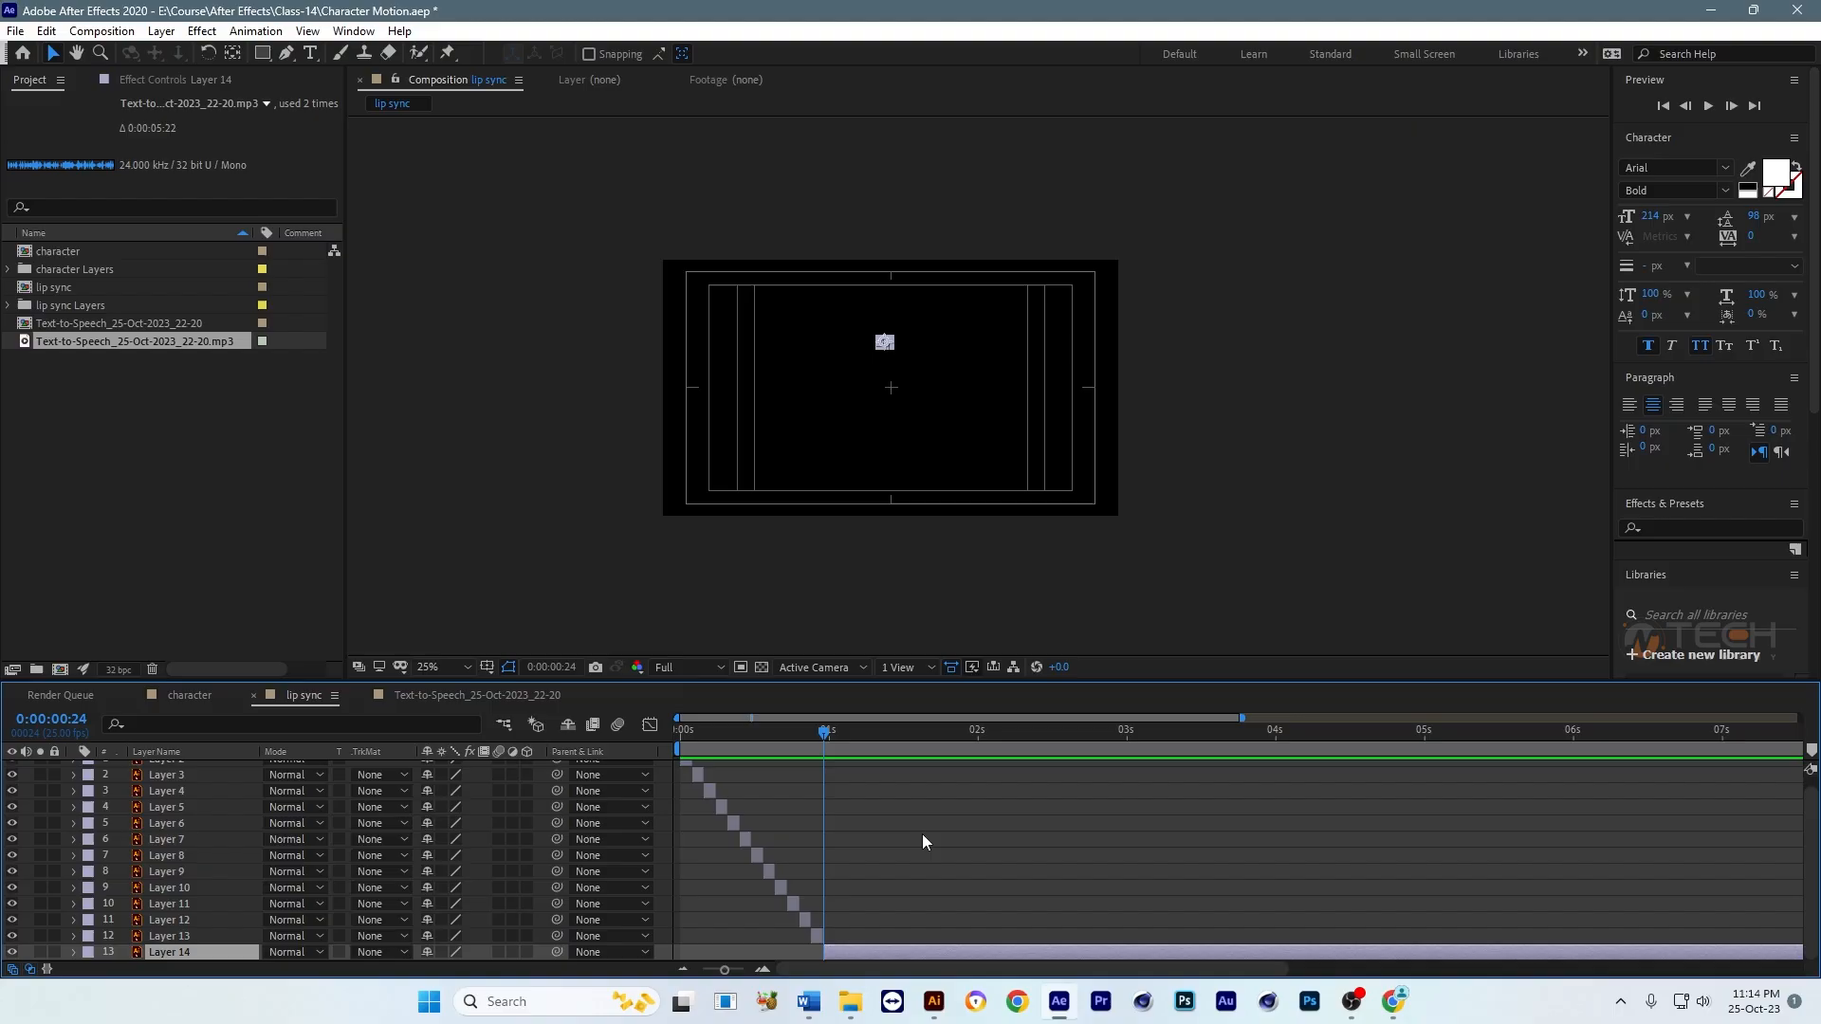
Step: Preview the lip sync composition from the first frame with the pasted mouth layer included
key(Home)
key(space)
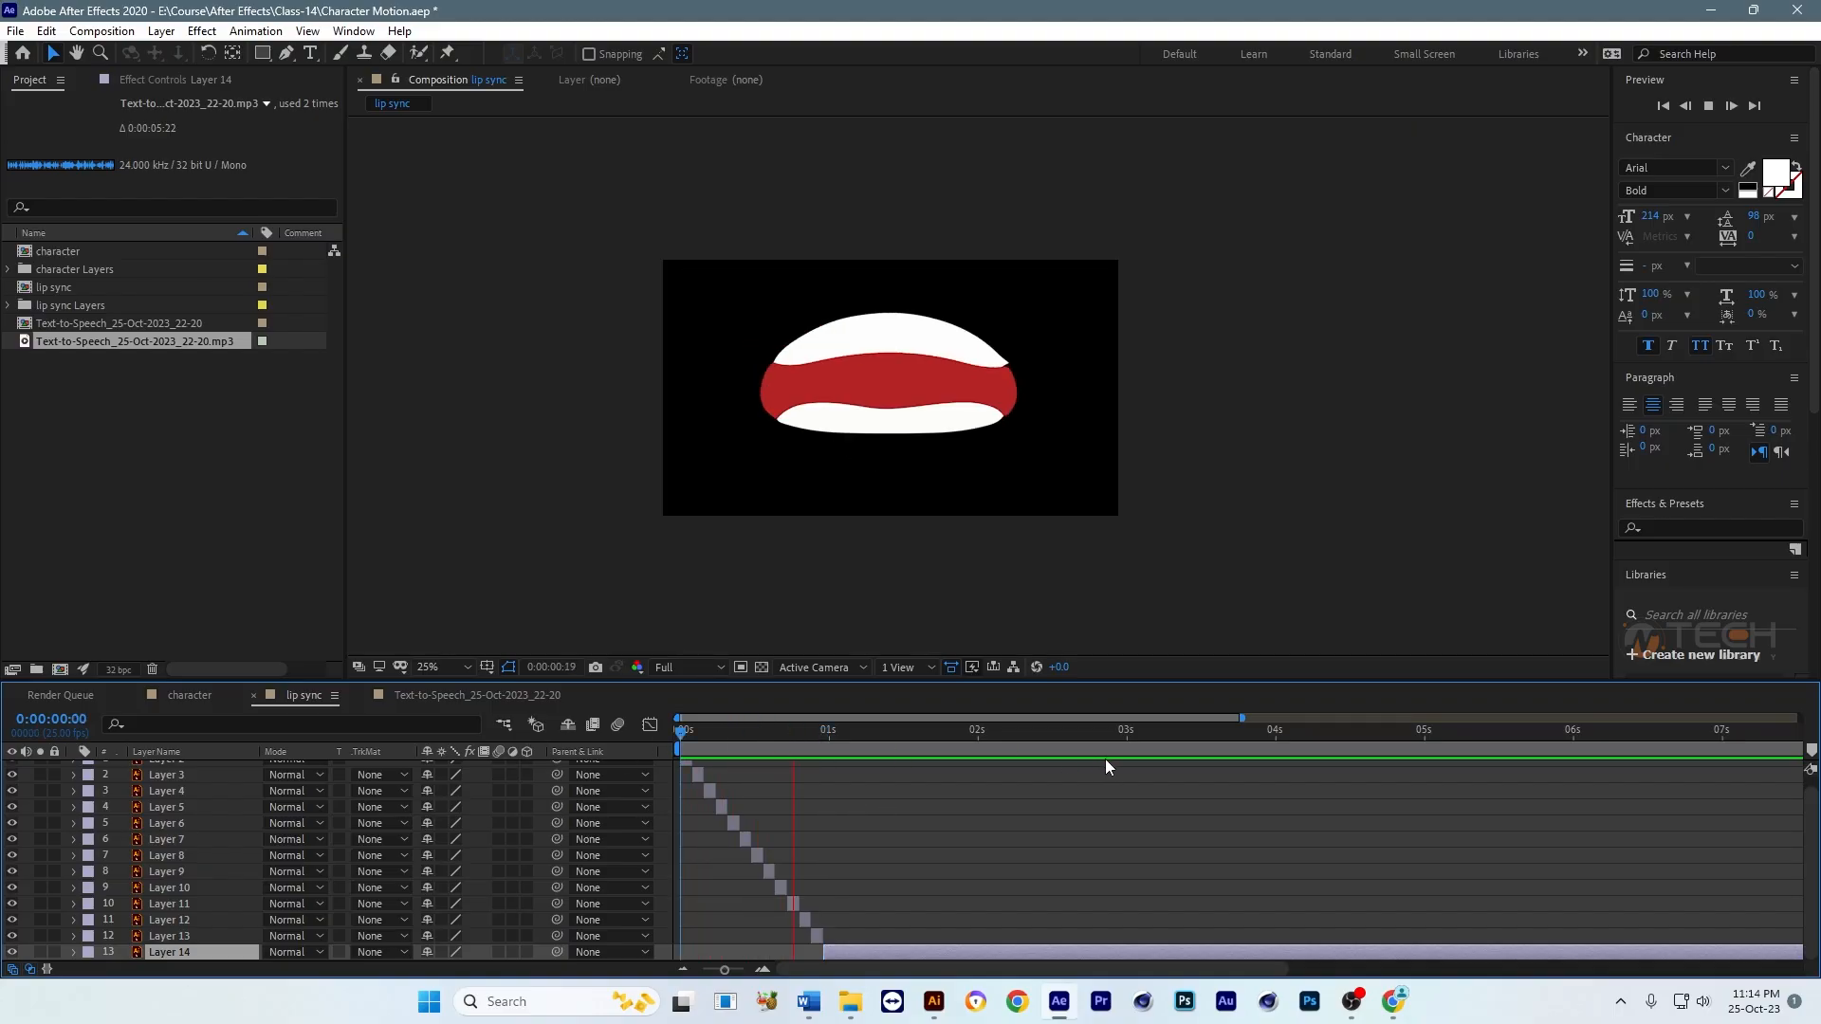
click(937, 731)
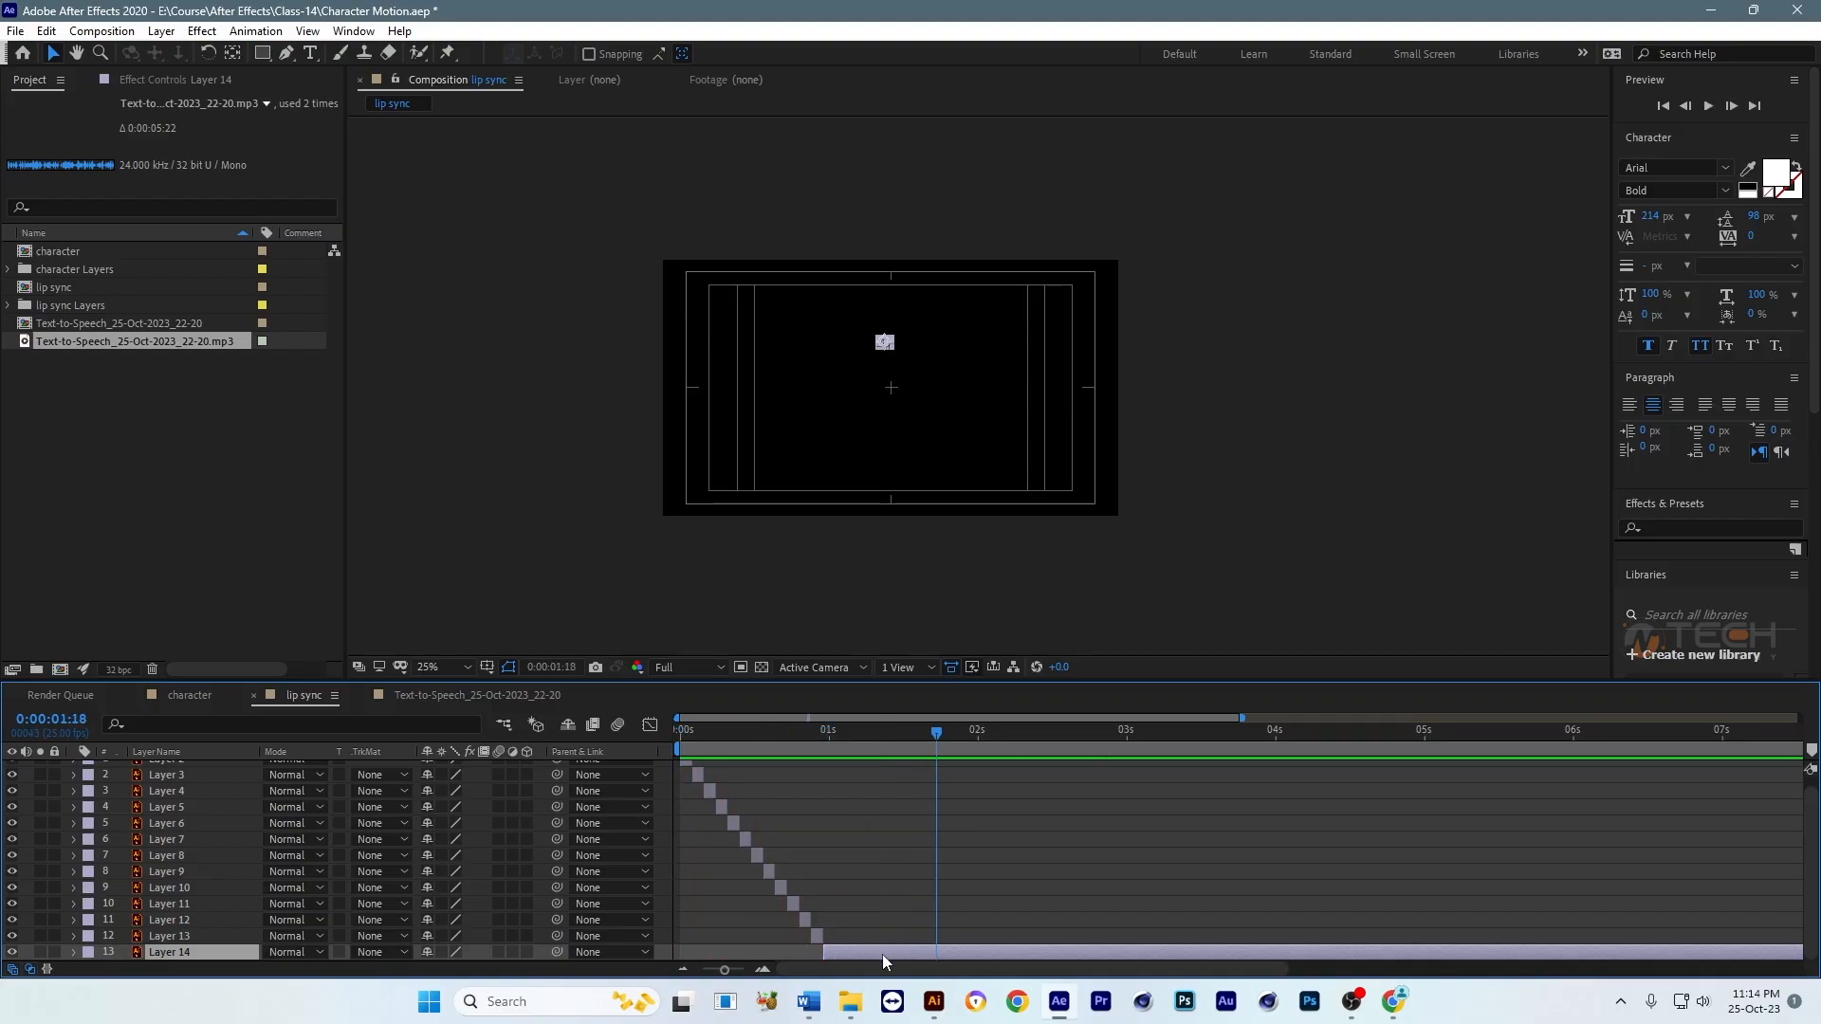
Step: Enlarge and position the pasted mouth to roughly match the other mouth shapes, and save the project
click(818, 738)
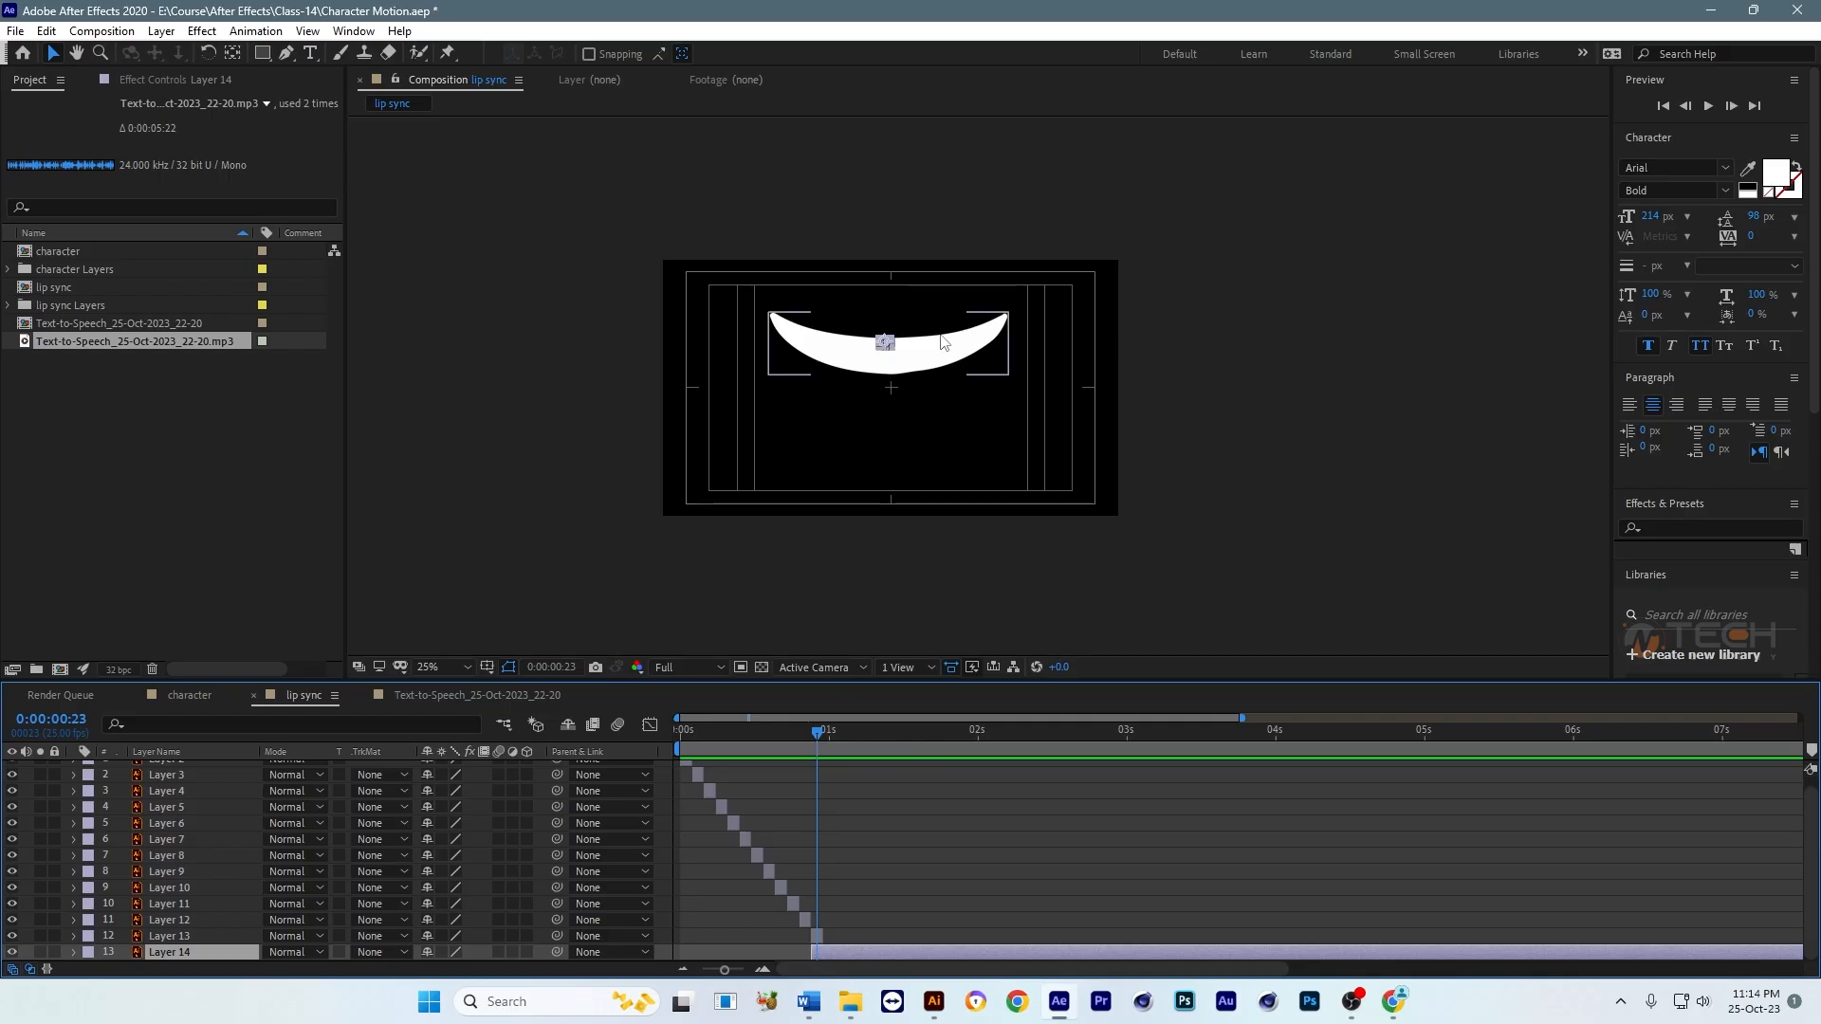
drag(895, 350, 989, 389)
drag(913, 309, 972, 366)
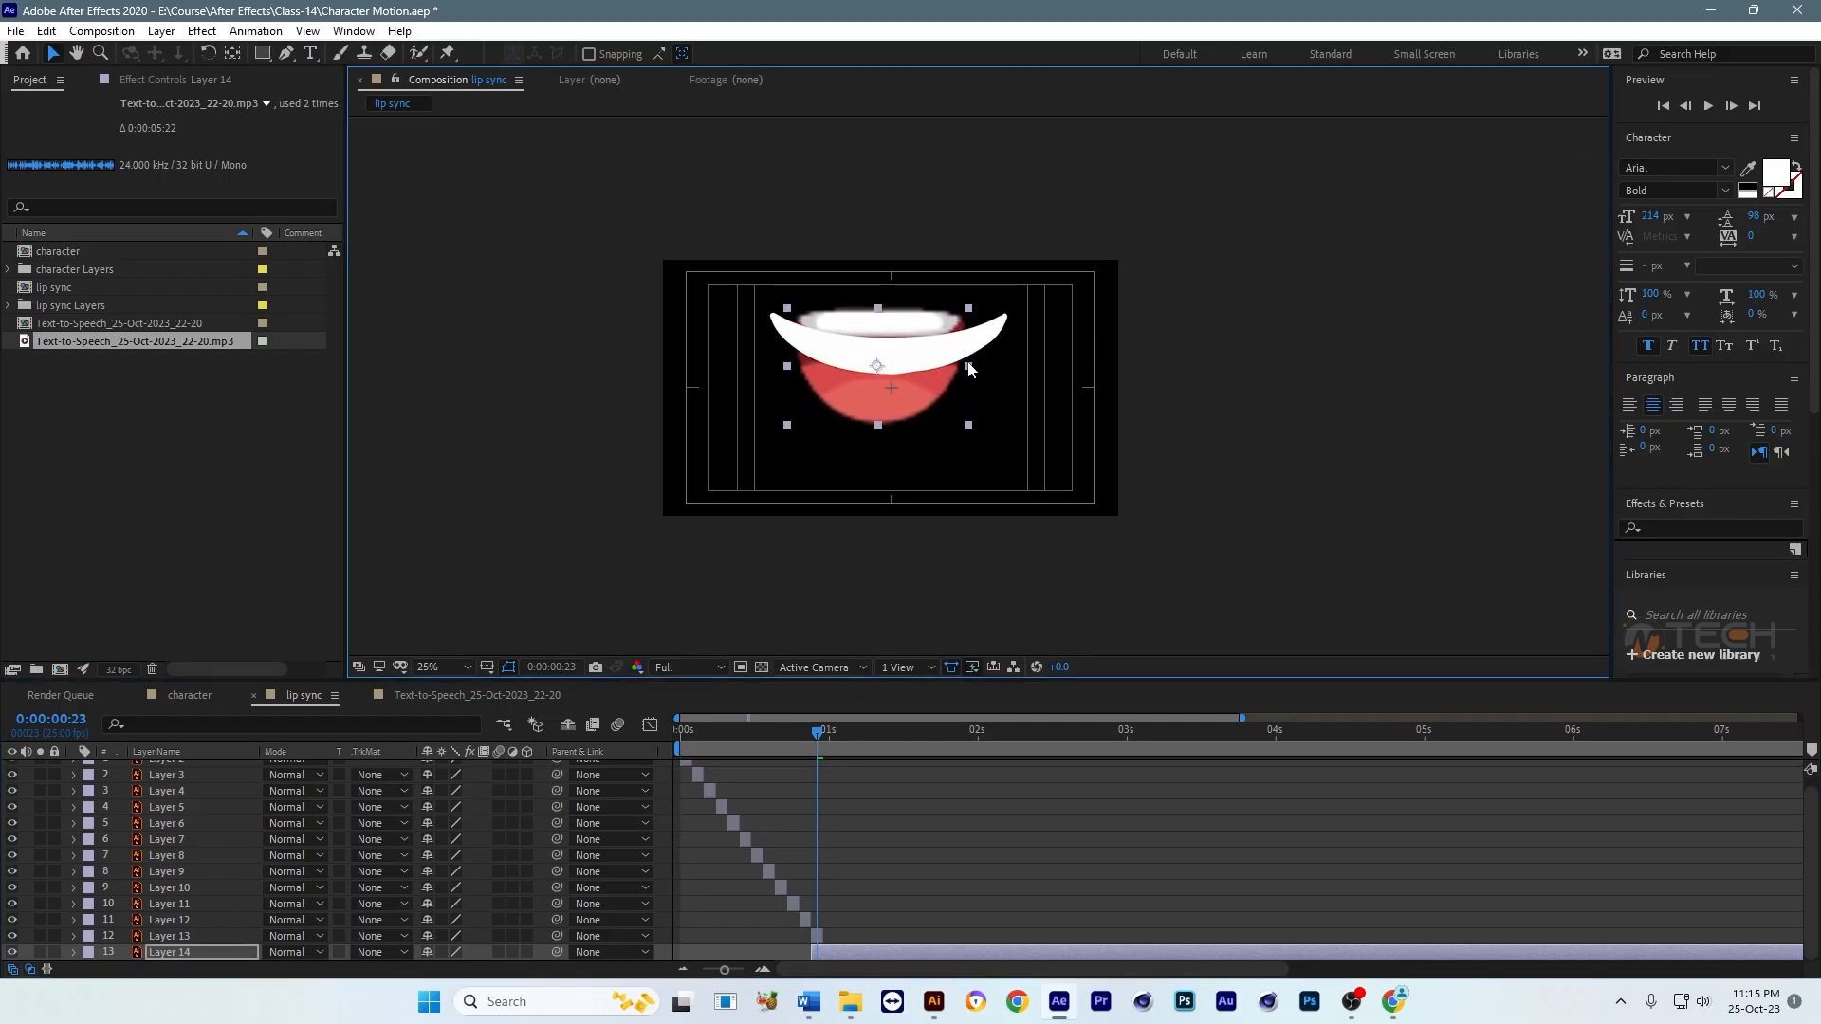
key(ctrl+s)
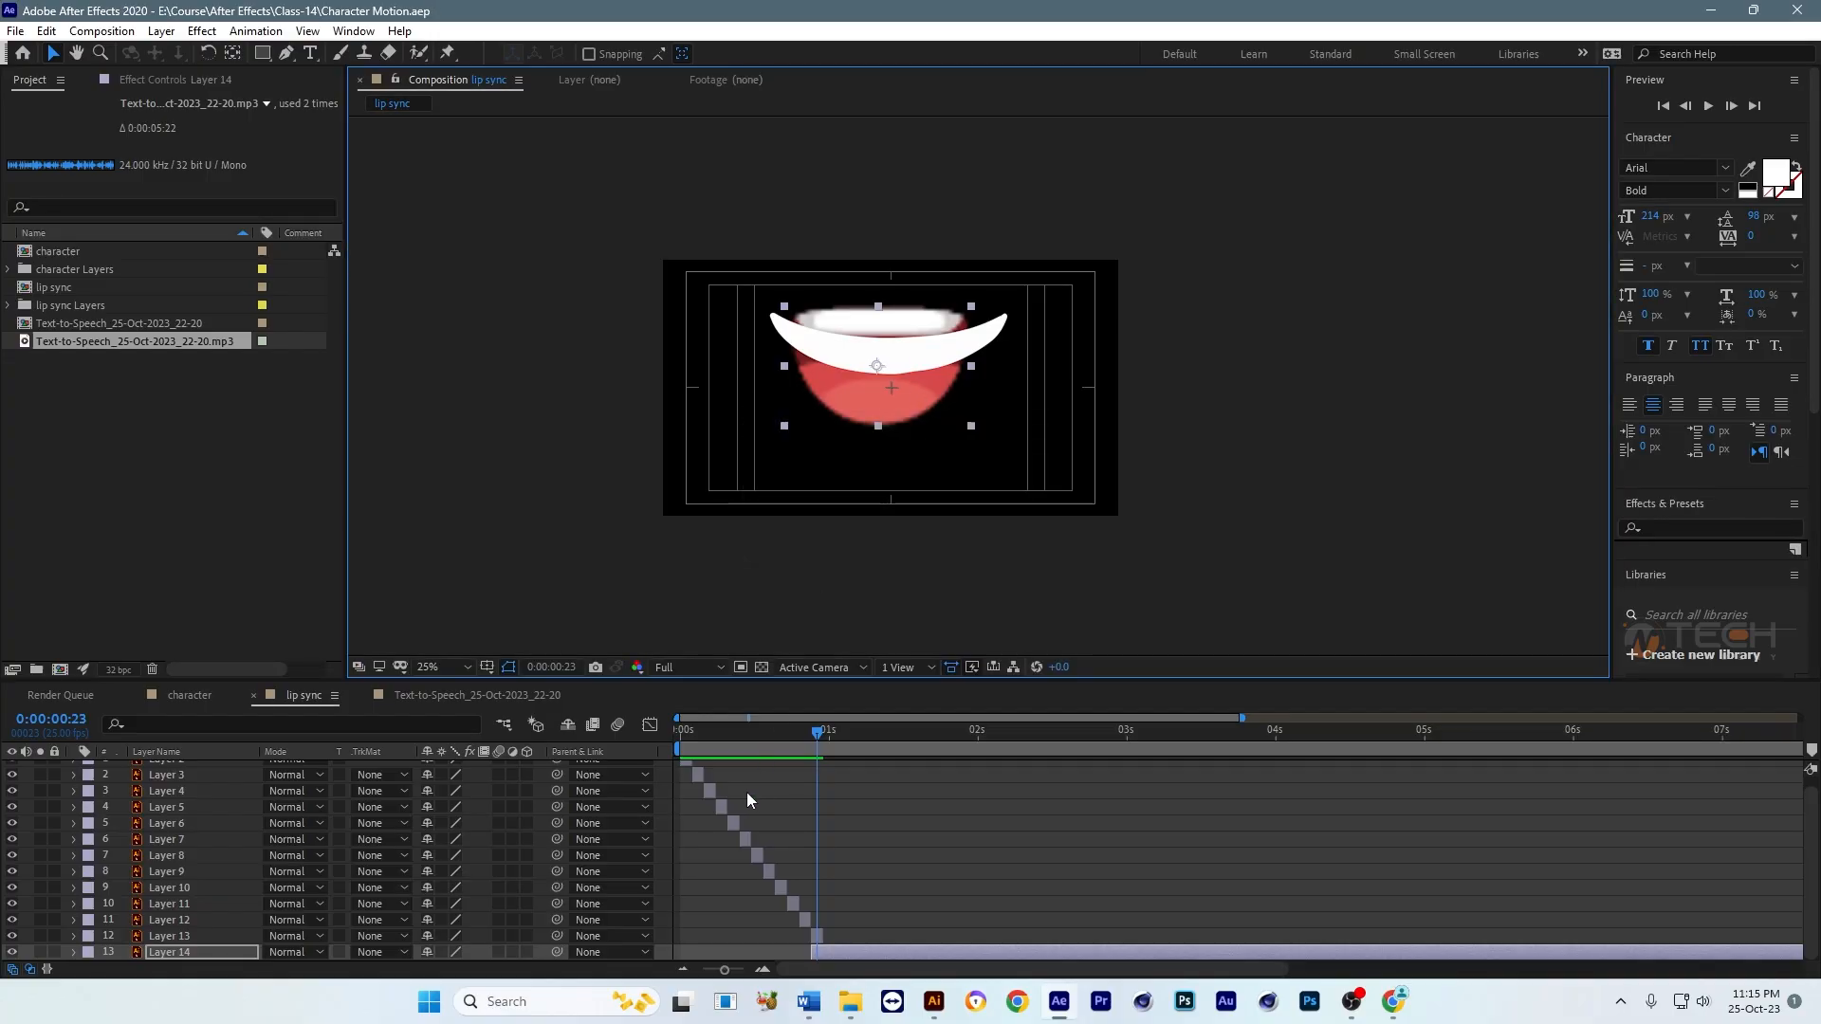
Step: Check the playback and shift the enlarged mouth layer to start right after the last two-frame mouth layer
mouse_move(684, 734)
mouse_down()
mouse_move(804, 731)
mouse_move(677, 733)
mouse_up()
key(space)
key(space)
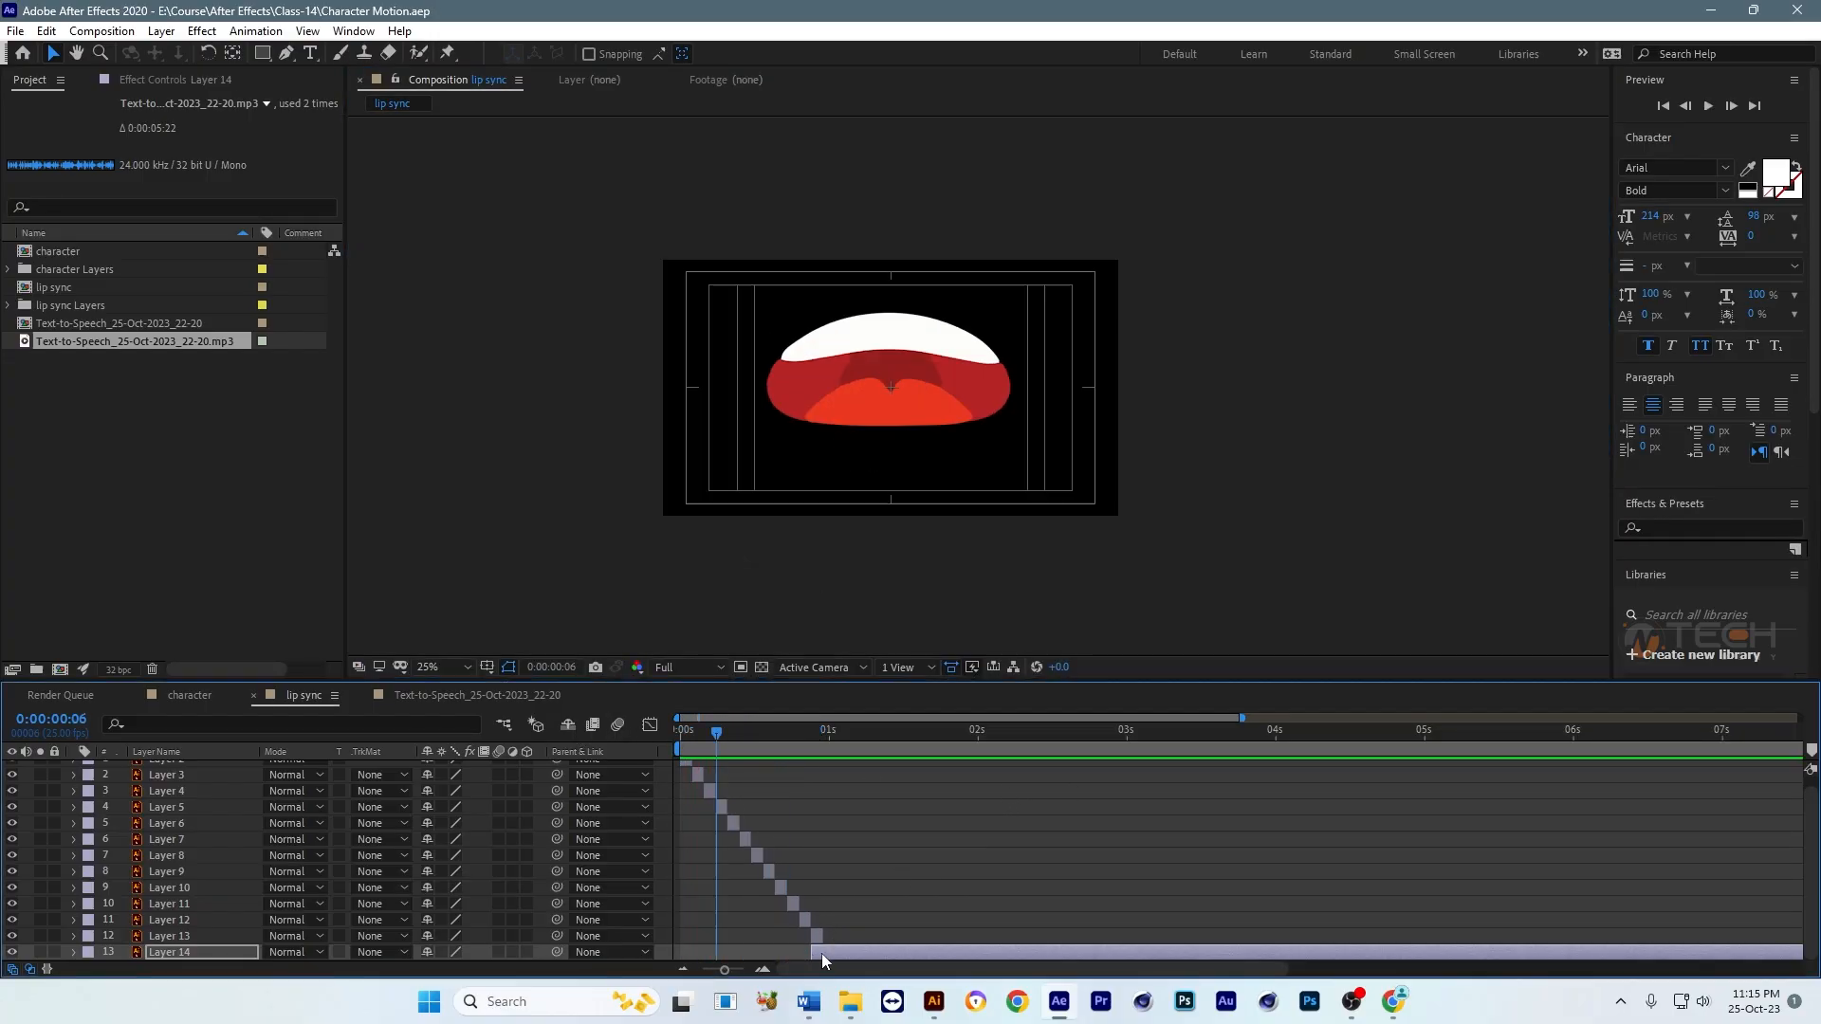
click(814, 740)
key(equal)
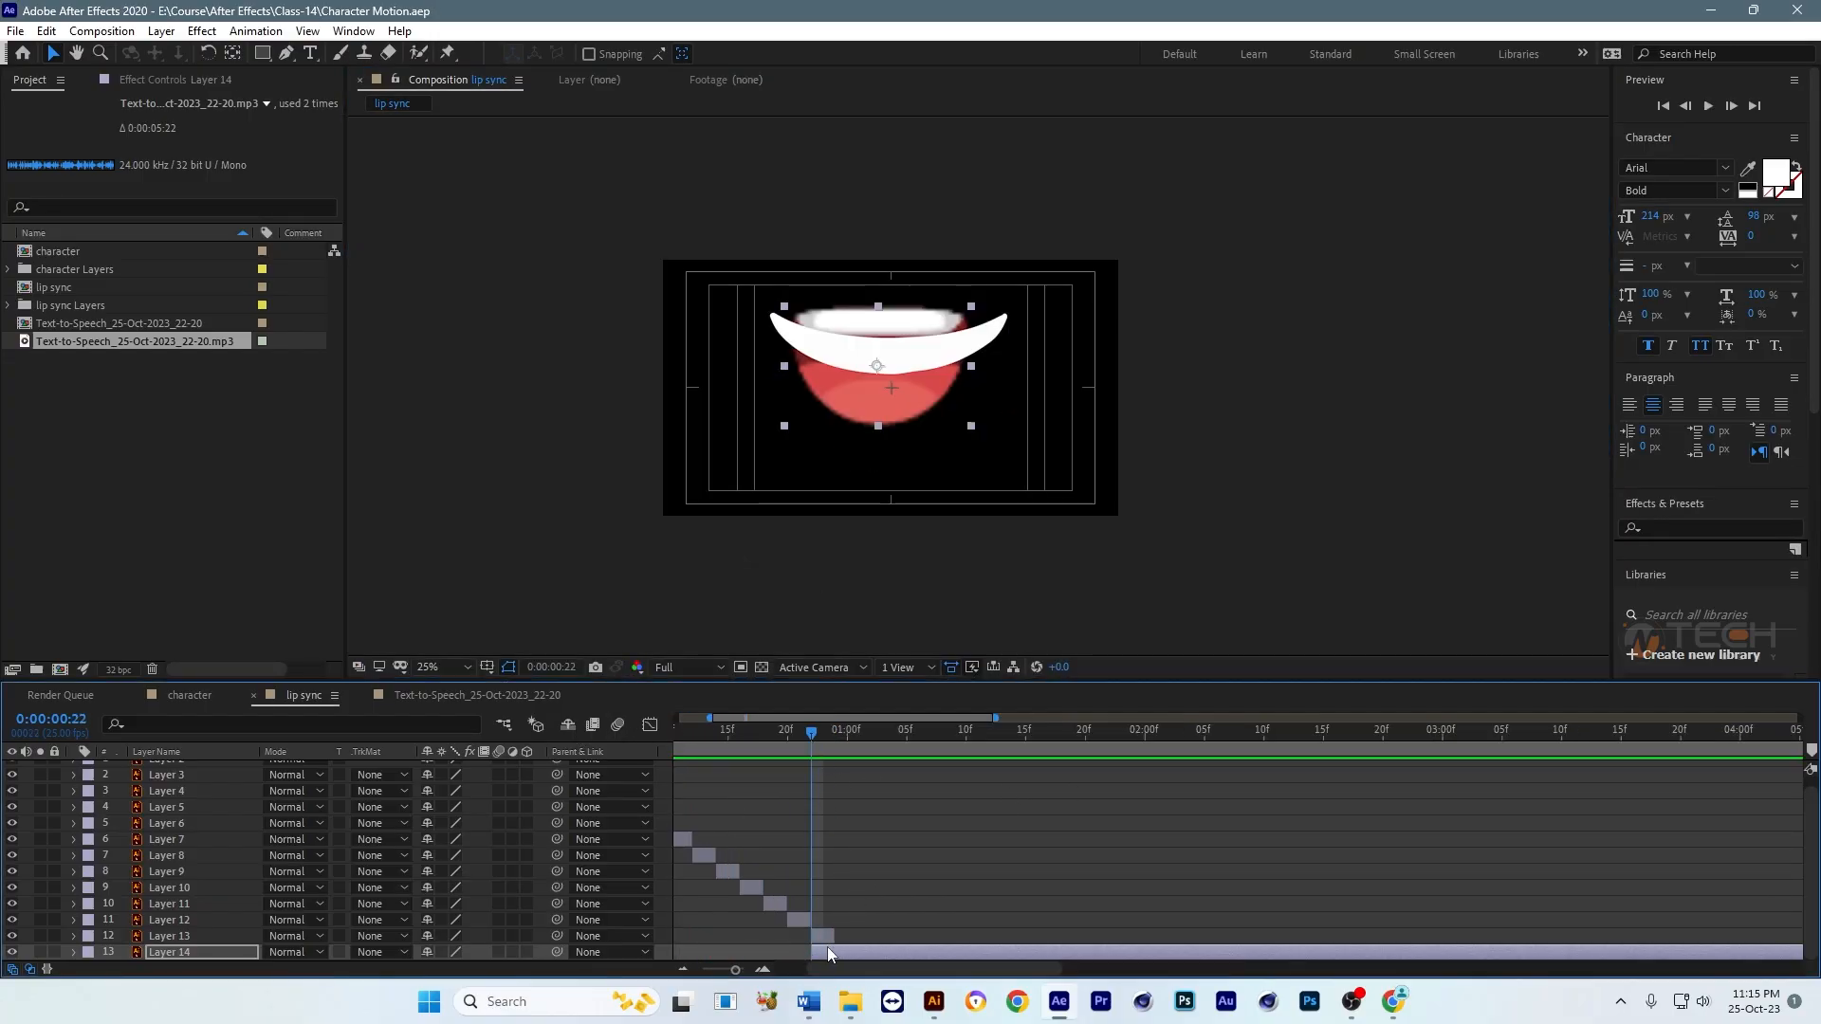
drag(827, 947, 845, 947)
Step: Play the mouth sequence repeatedly from the start to check how it runs into the enlarged closing mouth
key(minus)
key(minus)
key(Home)
key(space)
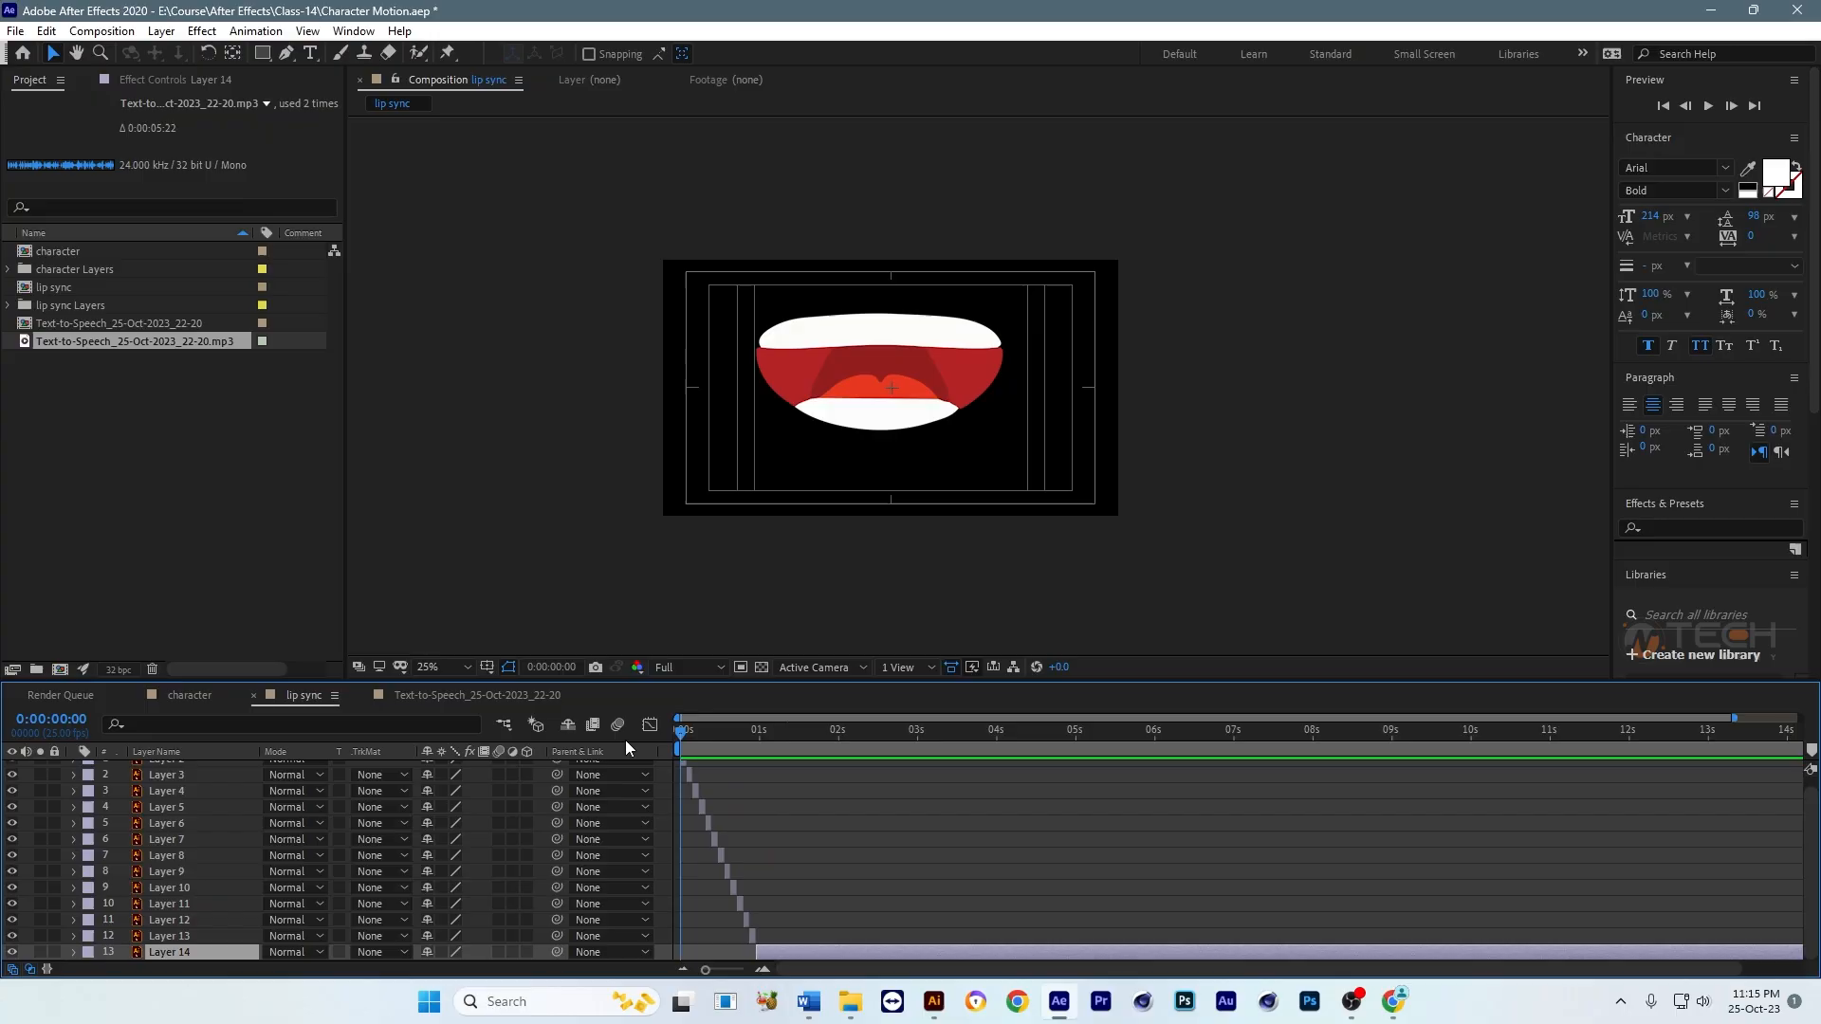
key(space)
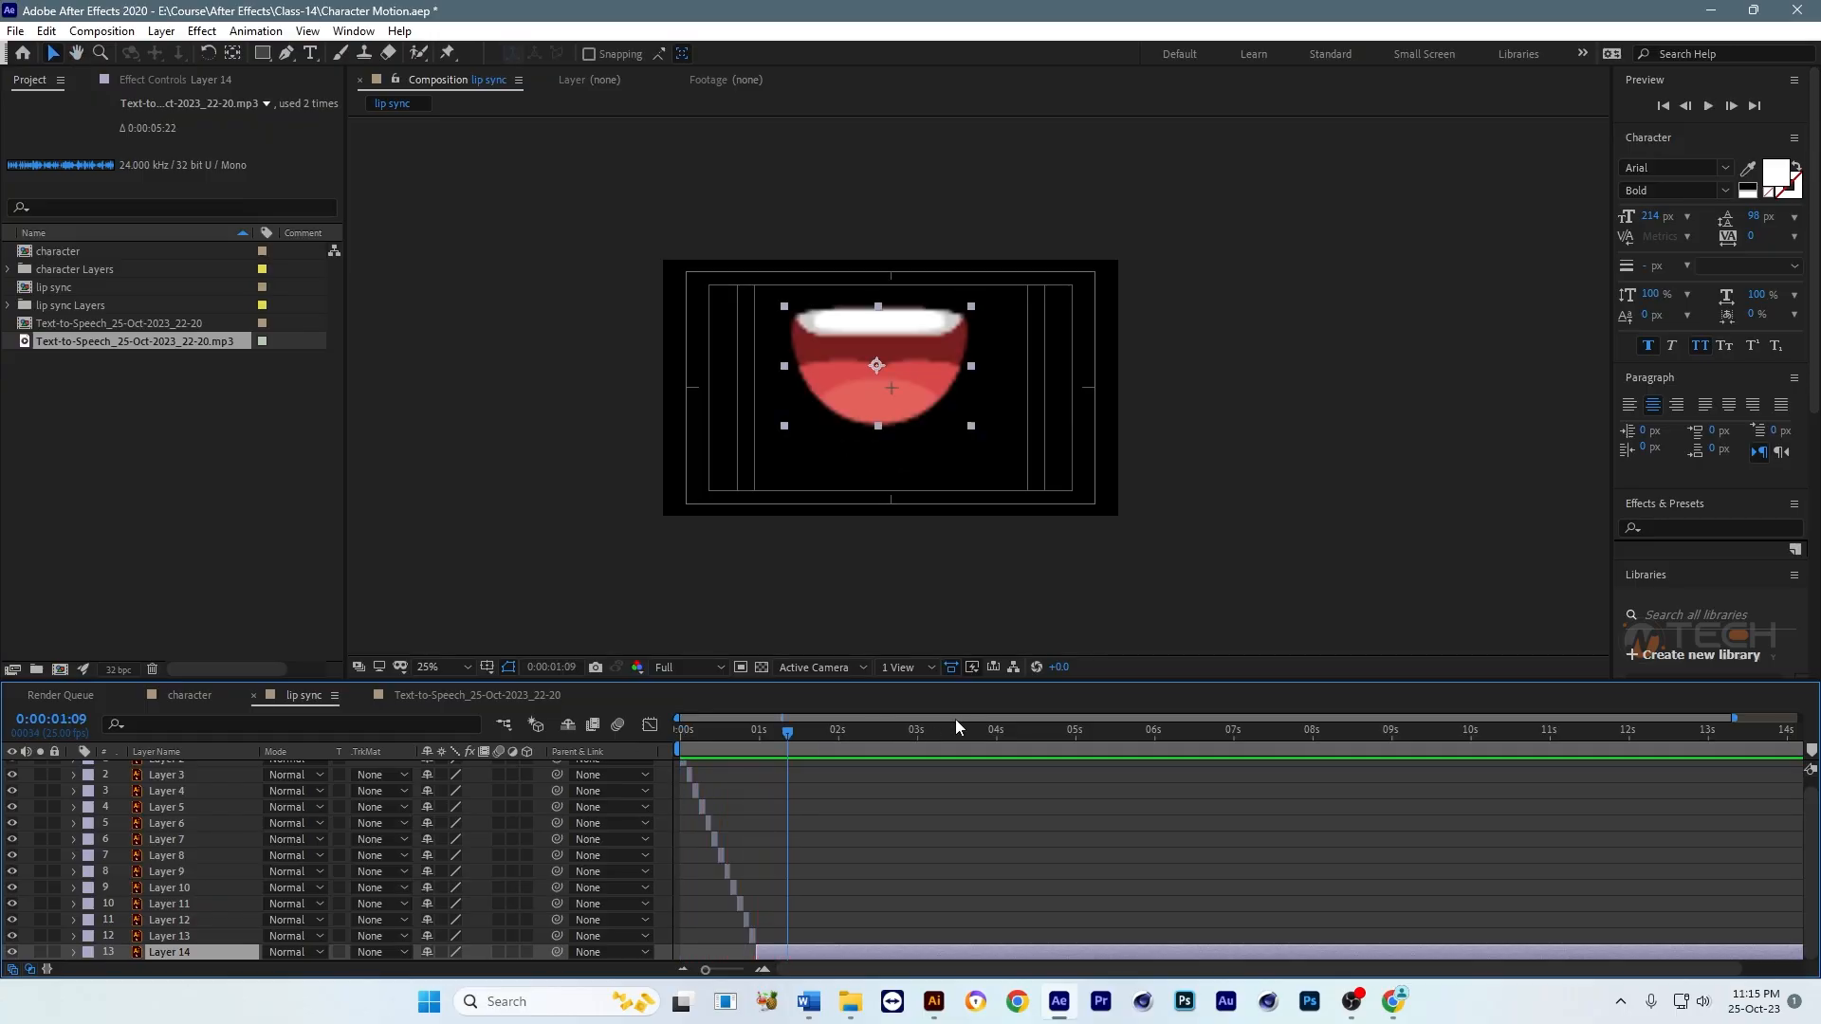
key(space)
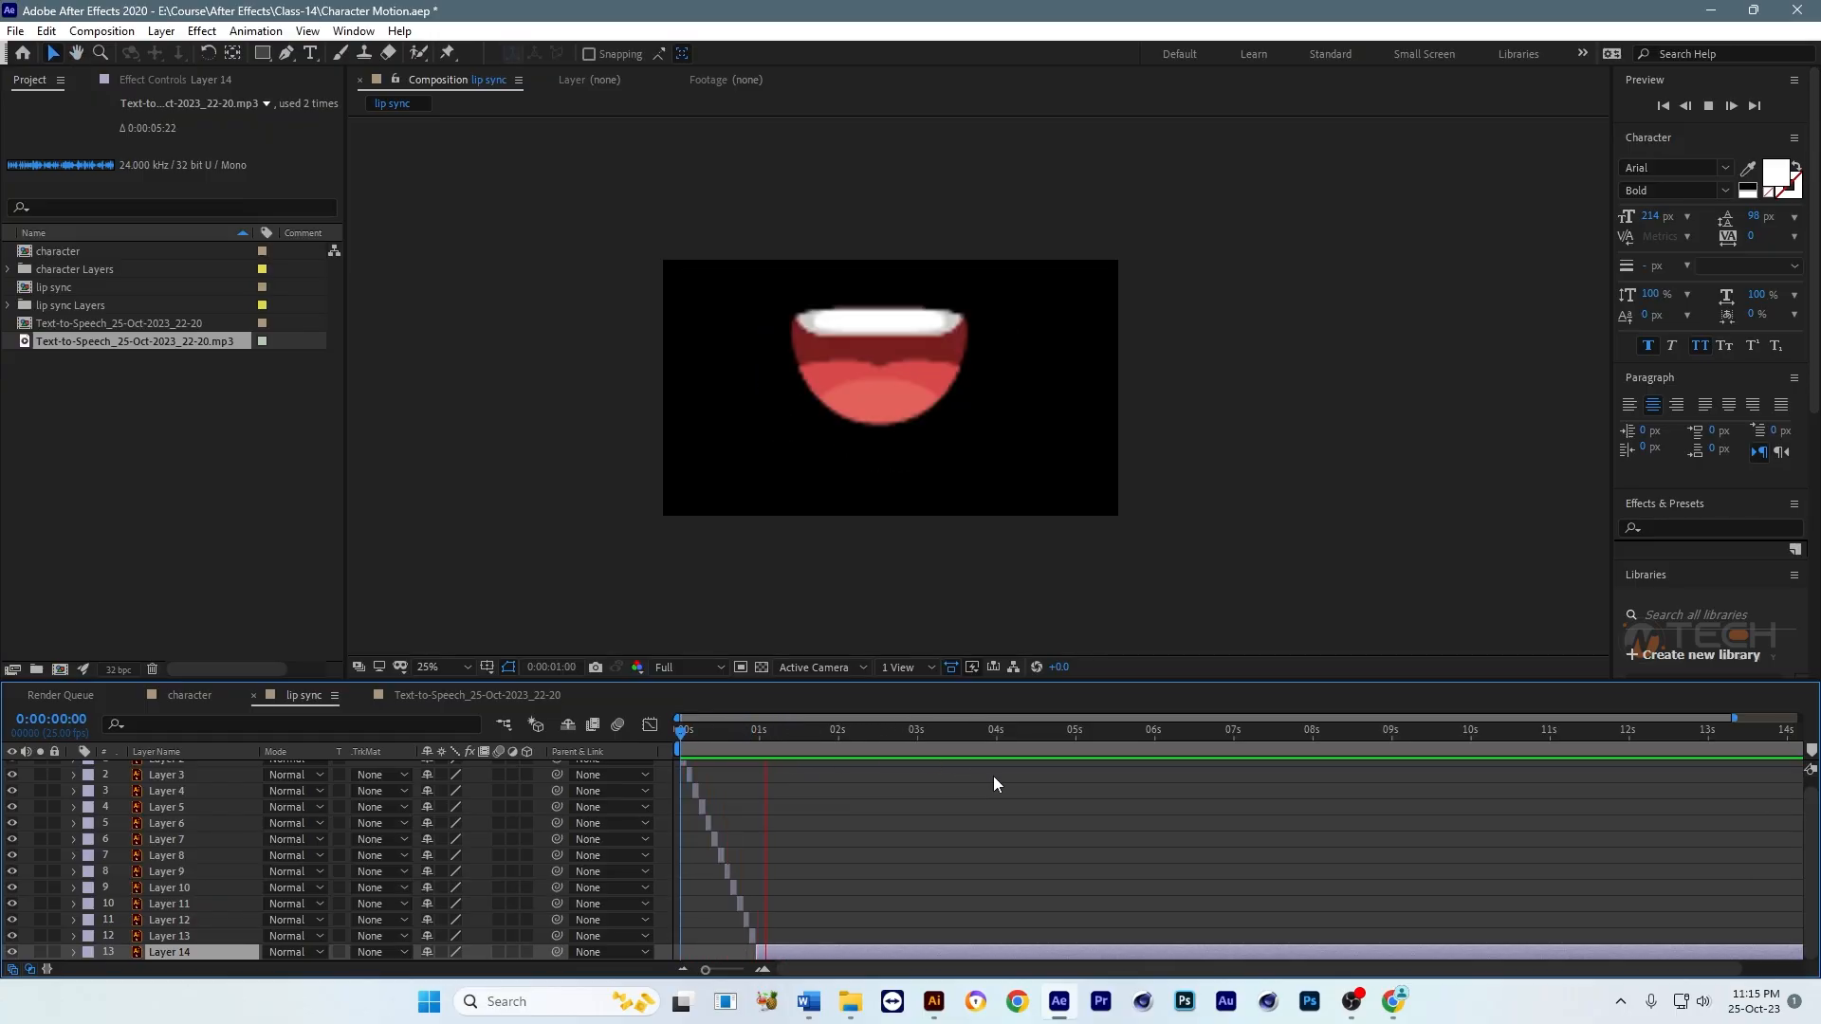
key(space)
drag(804, 742, 681, 740)
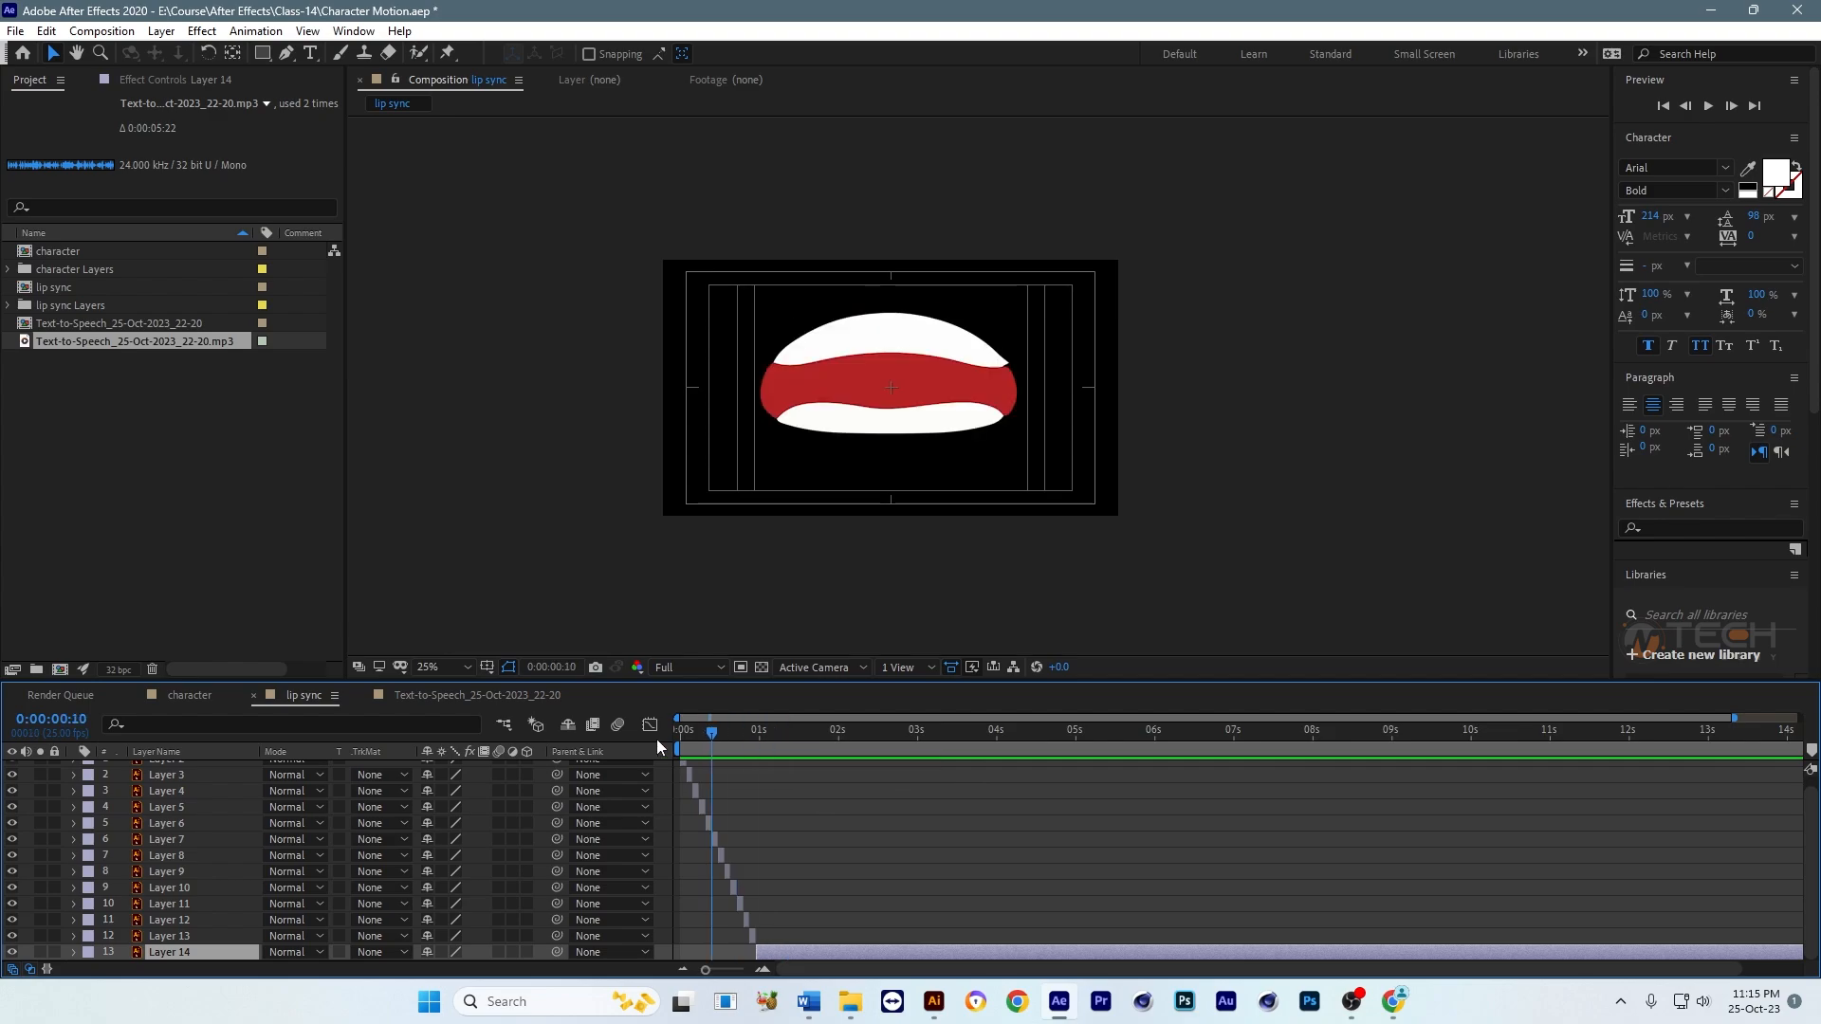
key(space)
key(space)
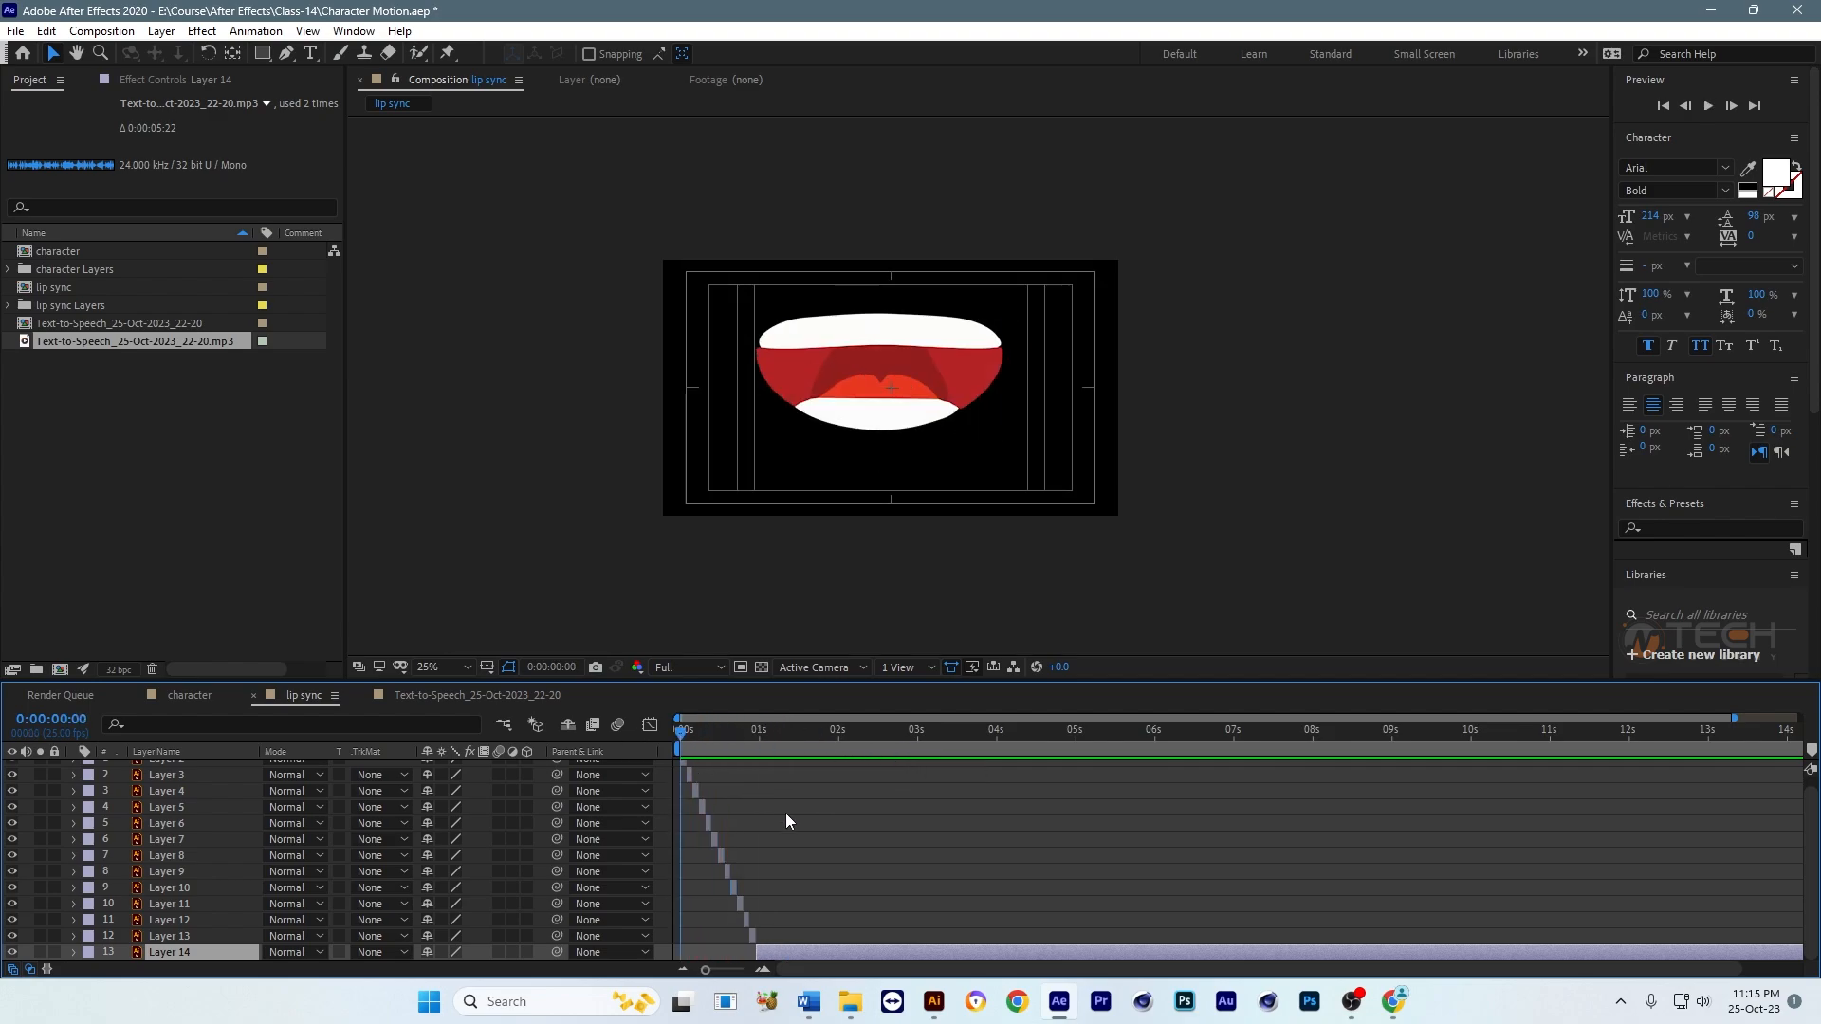
Step: Select mouth layers Layer 2 through Layer 13 and align all their starts to the first frame
key(equal)
key(equal)
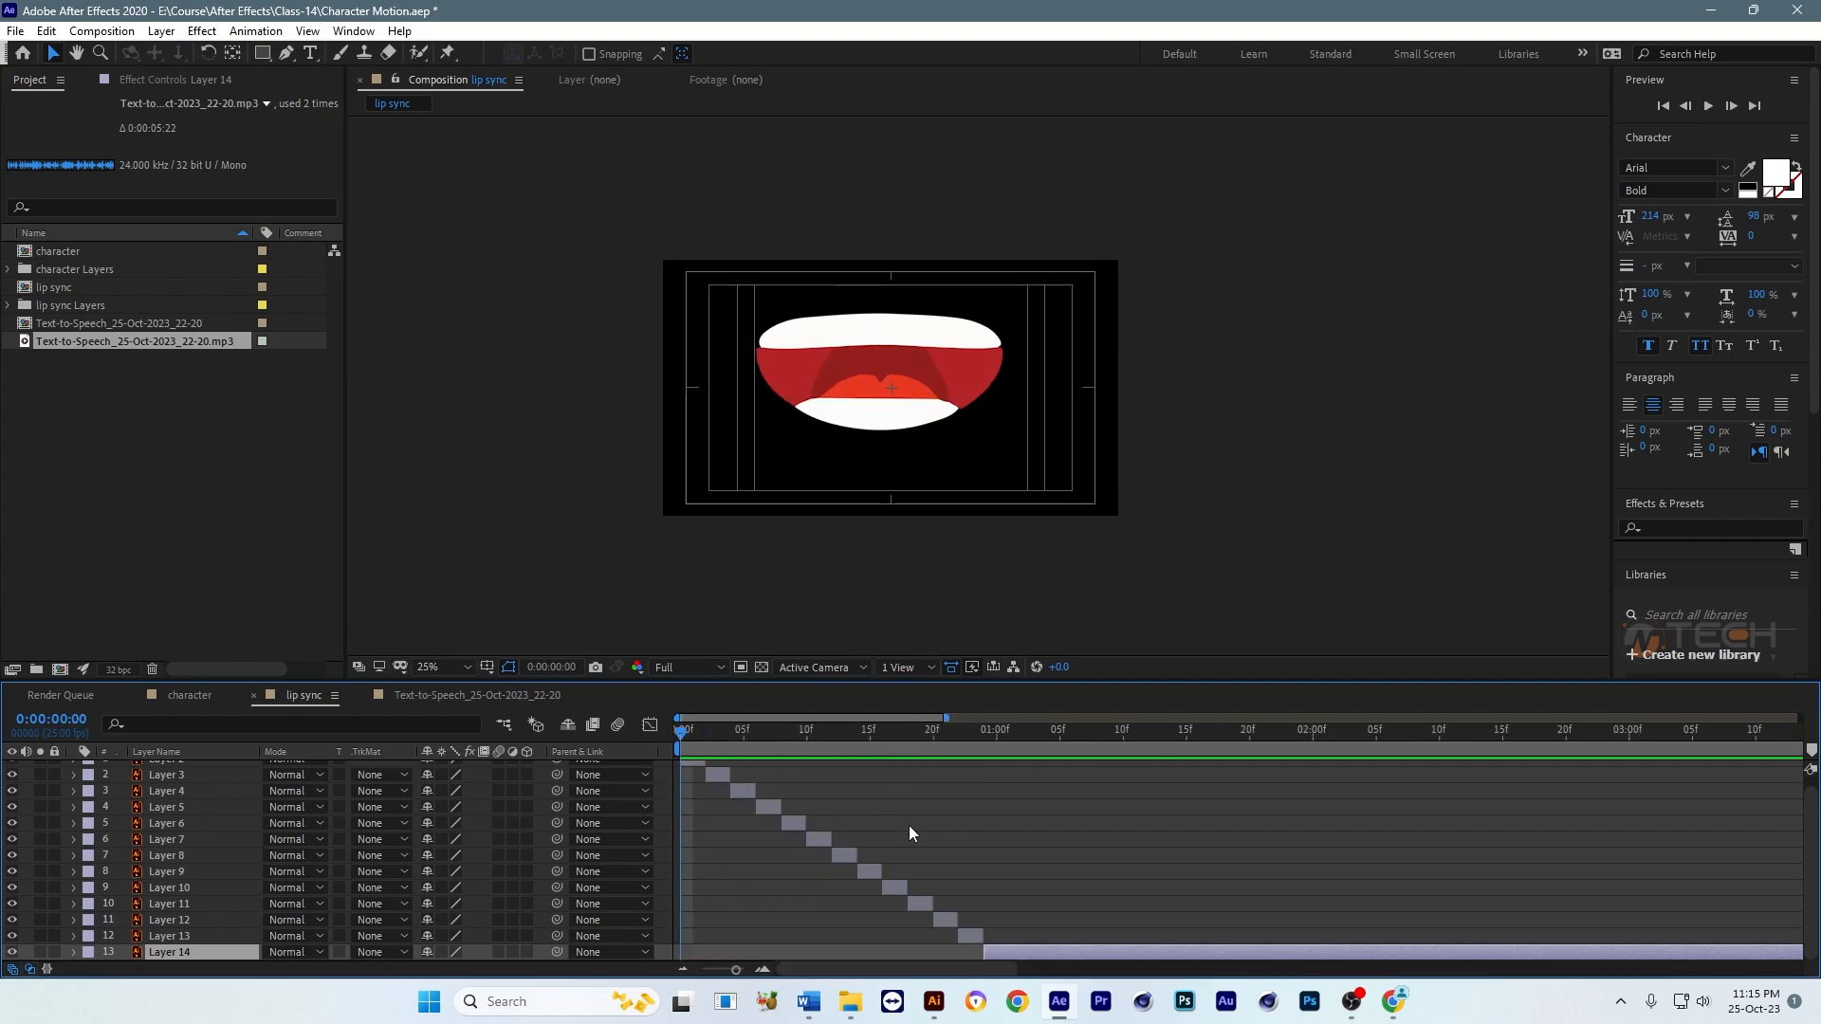
click(969, 935)
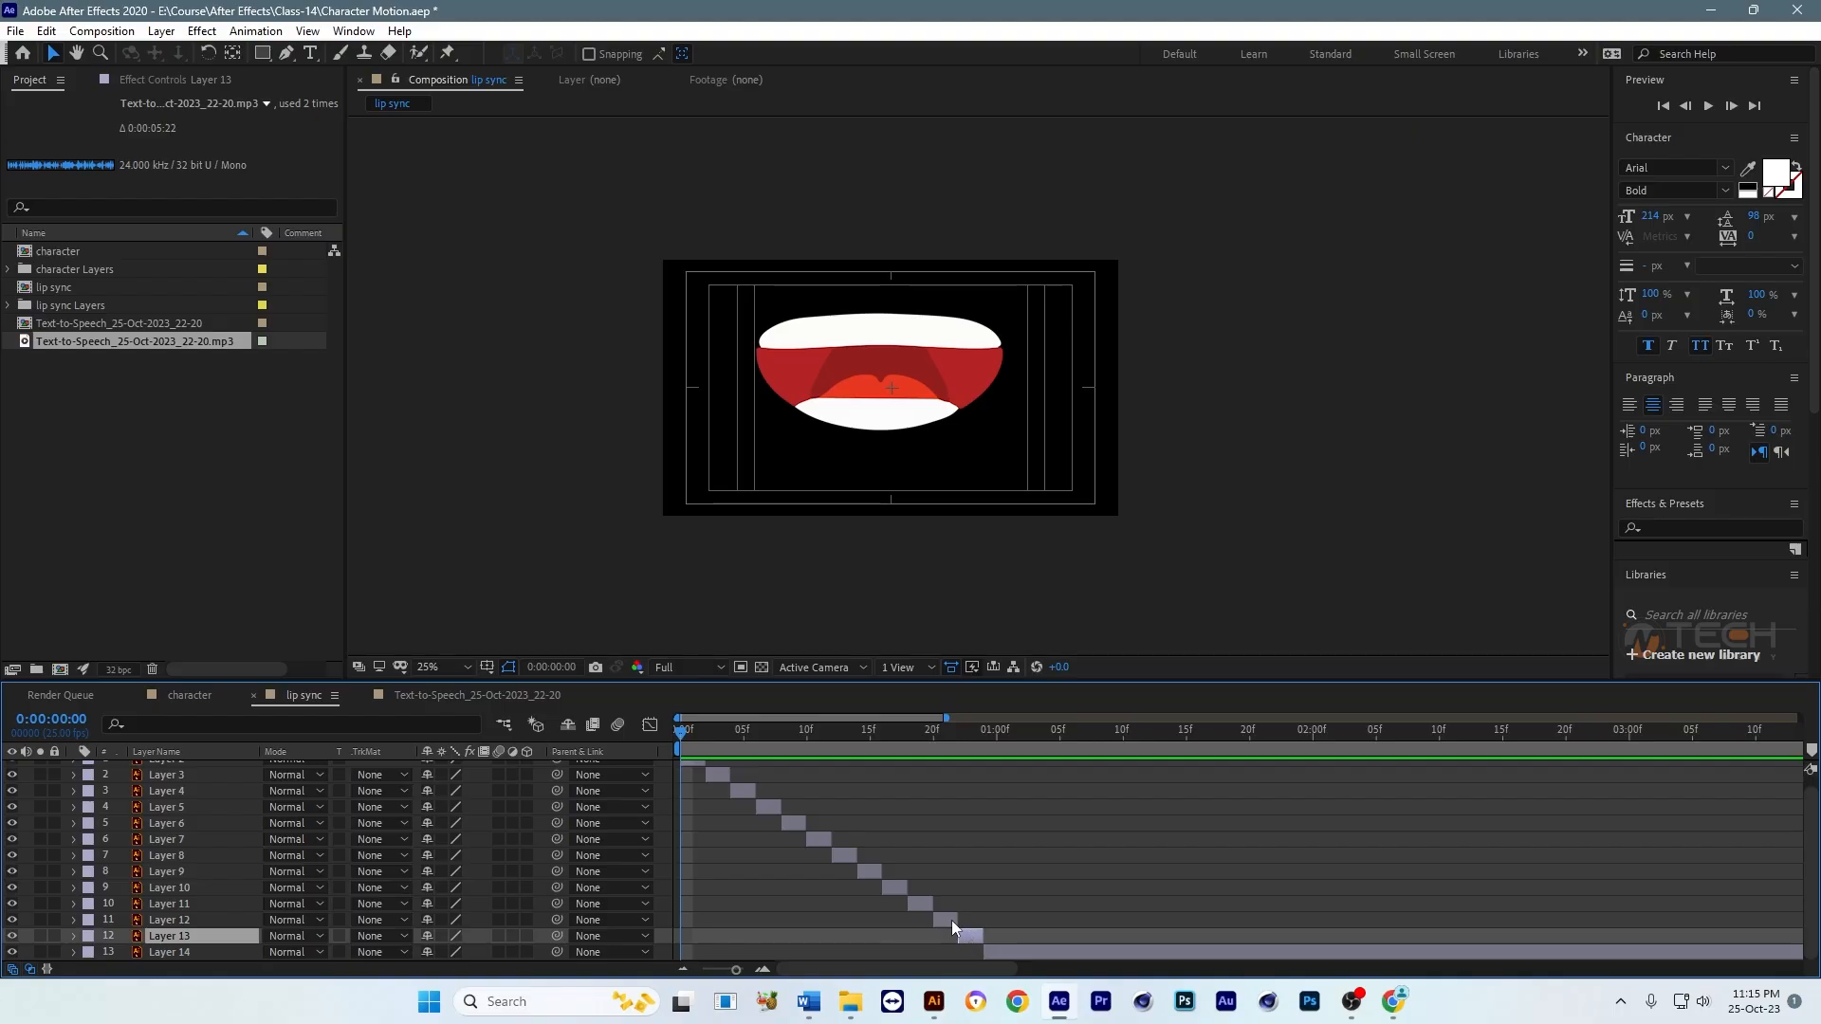
scroll(868, 874, up, 1)
shift+click(691, 765)
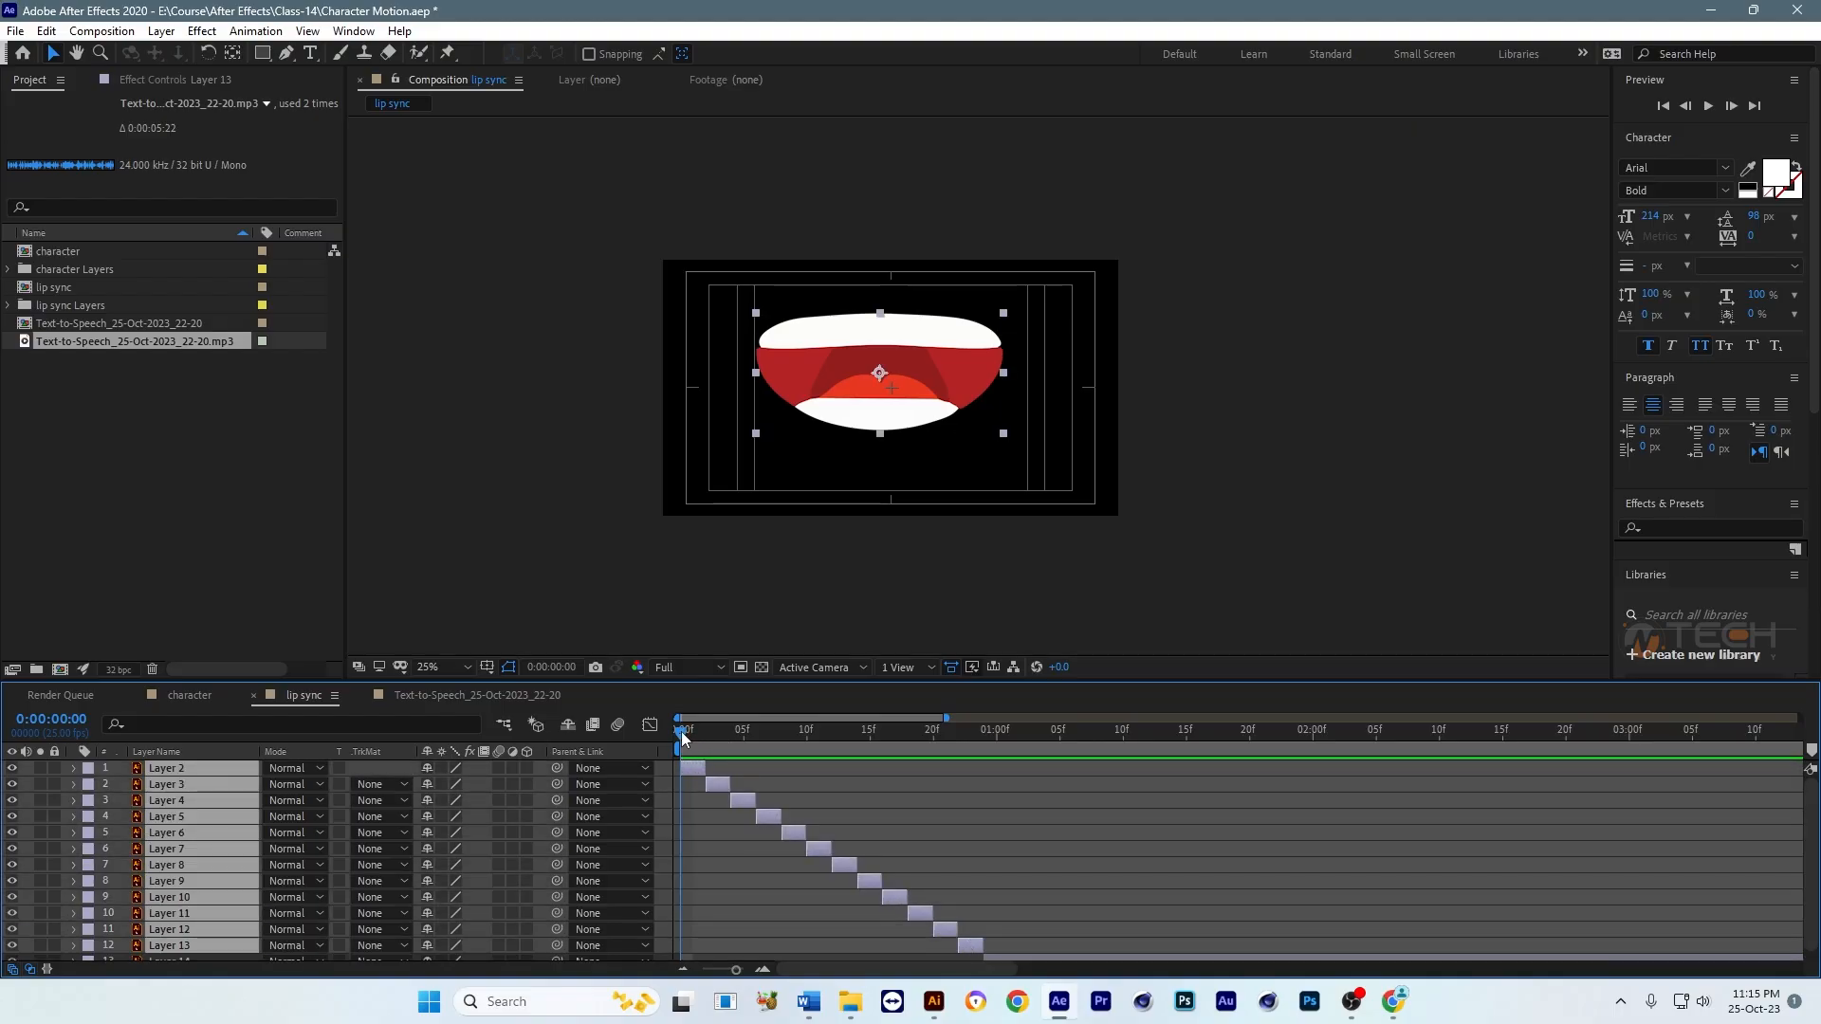
key(bracketleft)
key(equal)
key(equal)
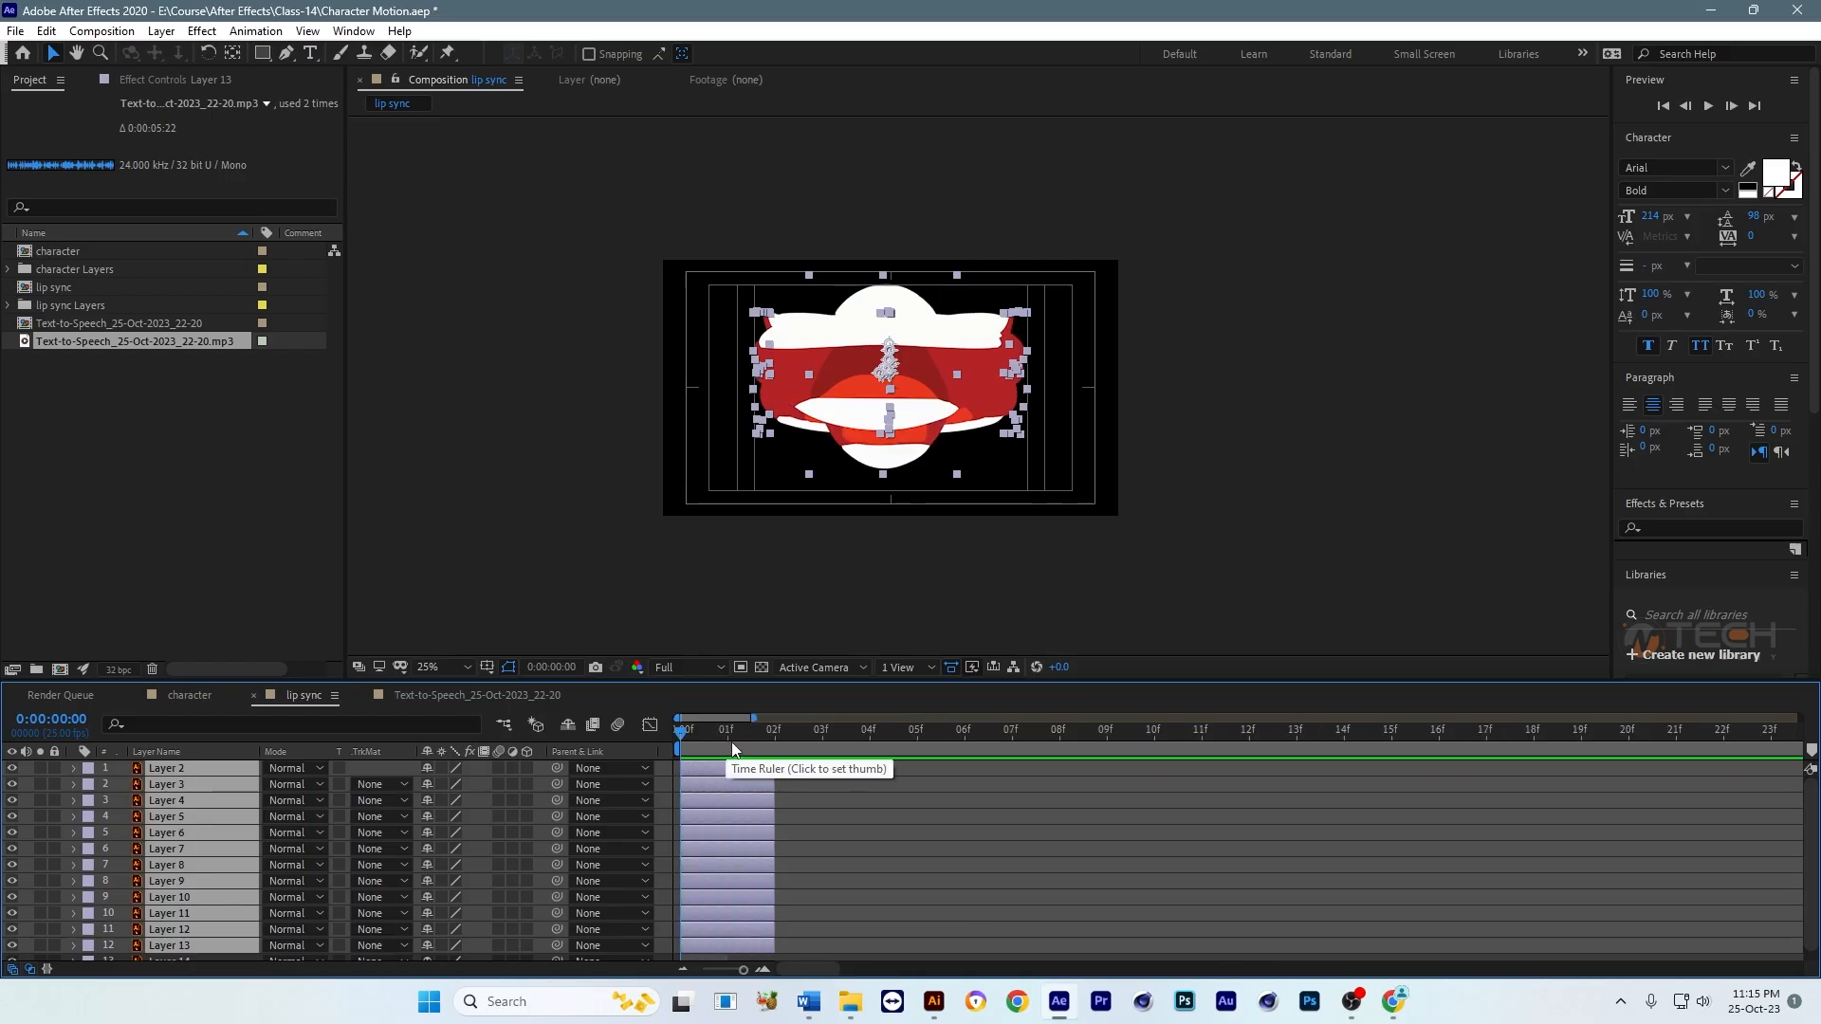
Step: Extend the selected mouth layers to three frames long
click(831, 734)
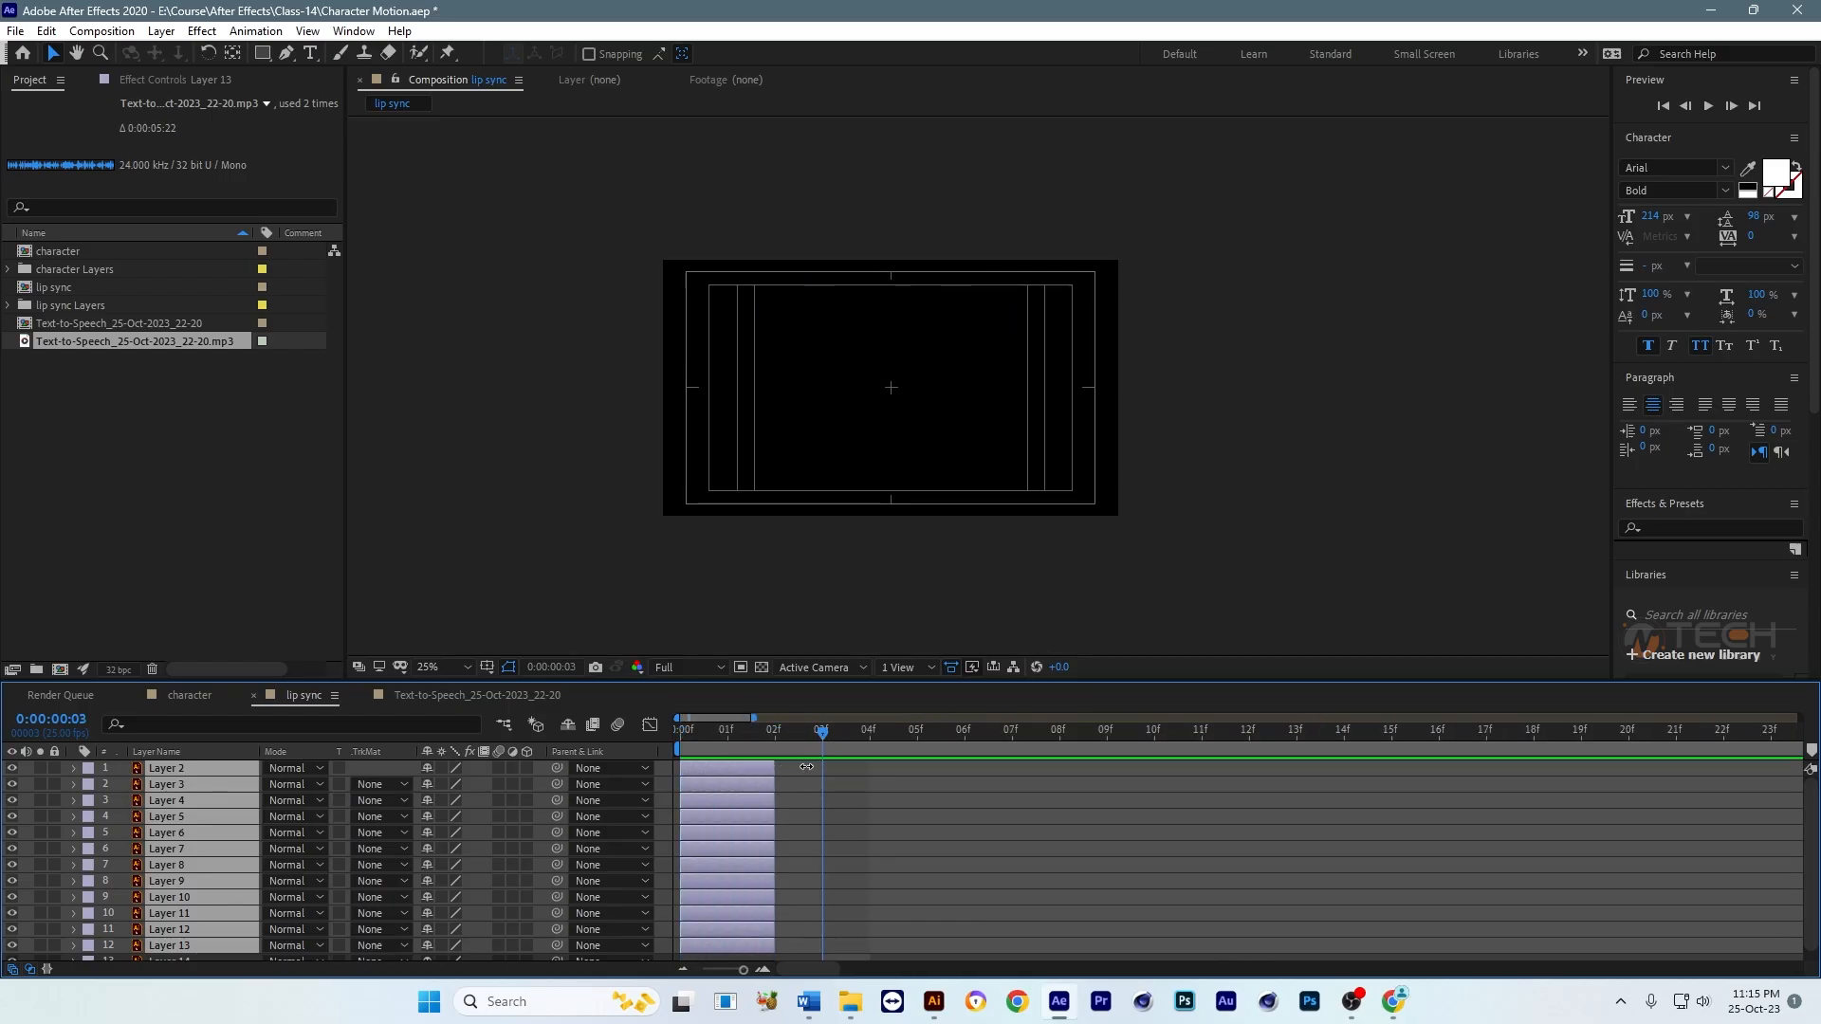
key(minus)
key(minus)
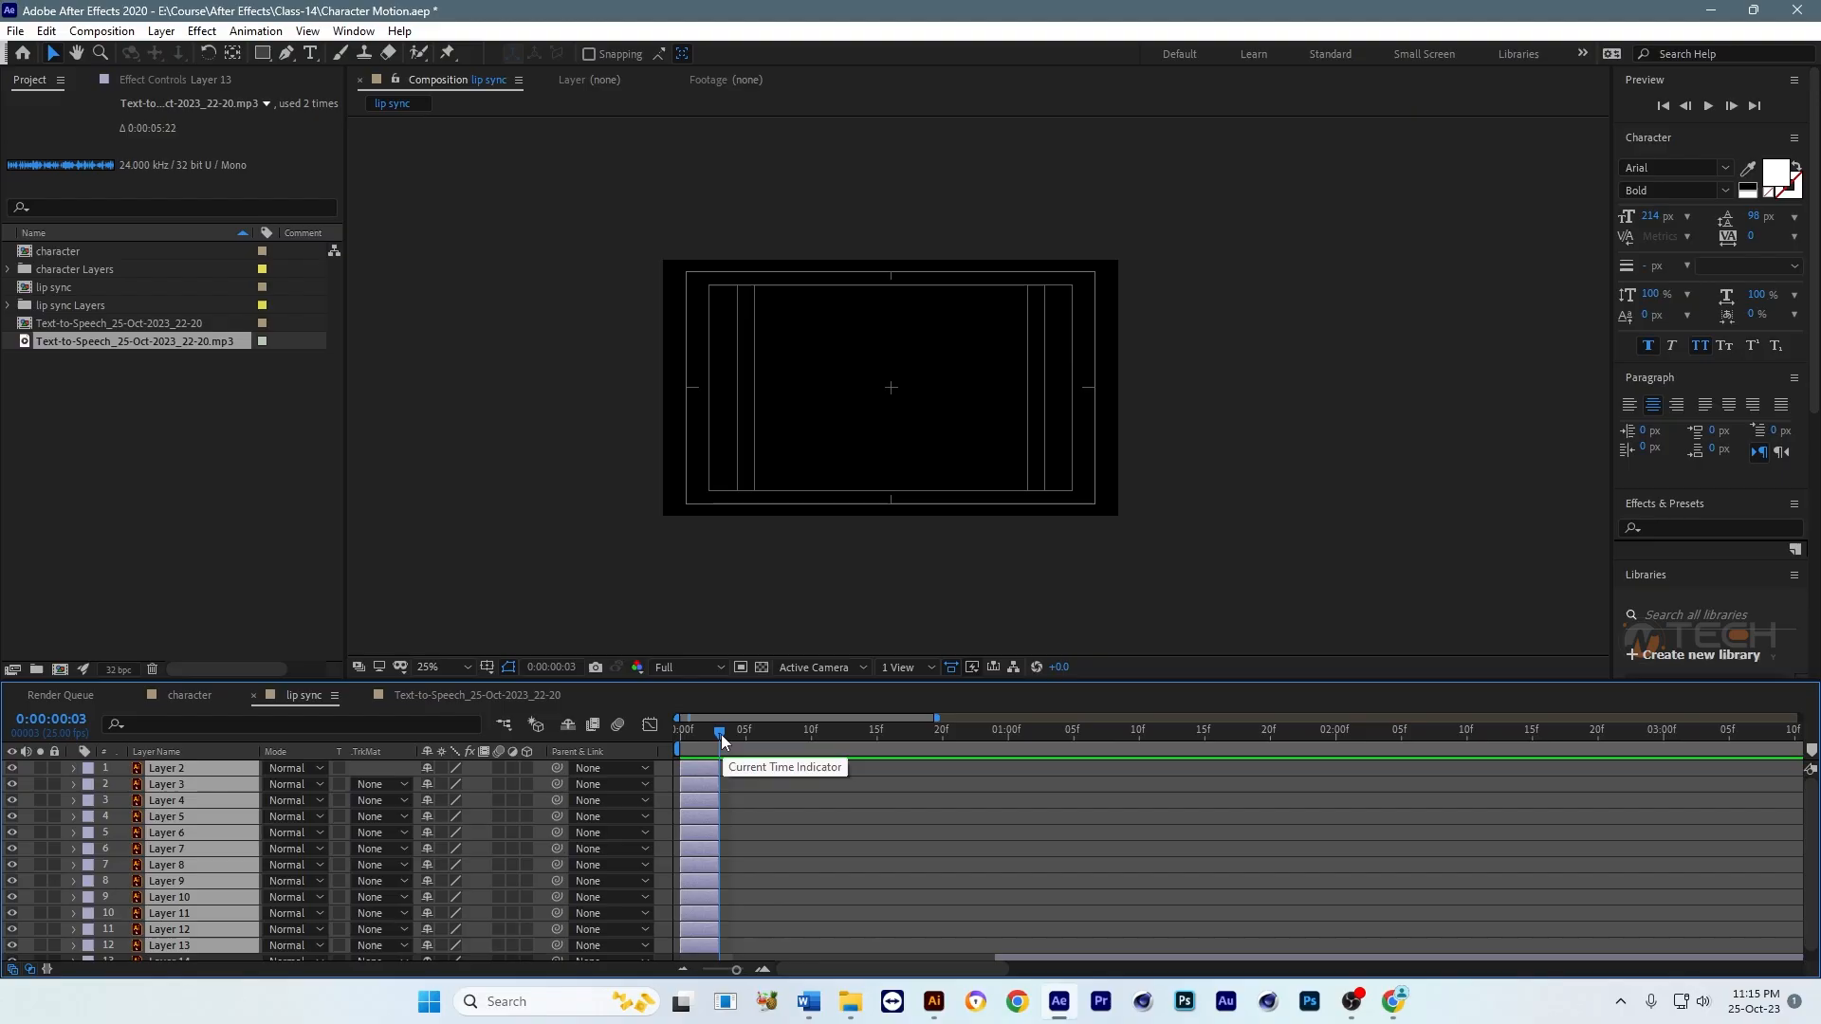
Step: Try to arrange the three-frame mouth layers with Sequence Layers, leaving Overlap off, and undo the sequencing
drag(721, 734, 681, 734)
key(minus)
right_click(698, 808)
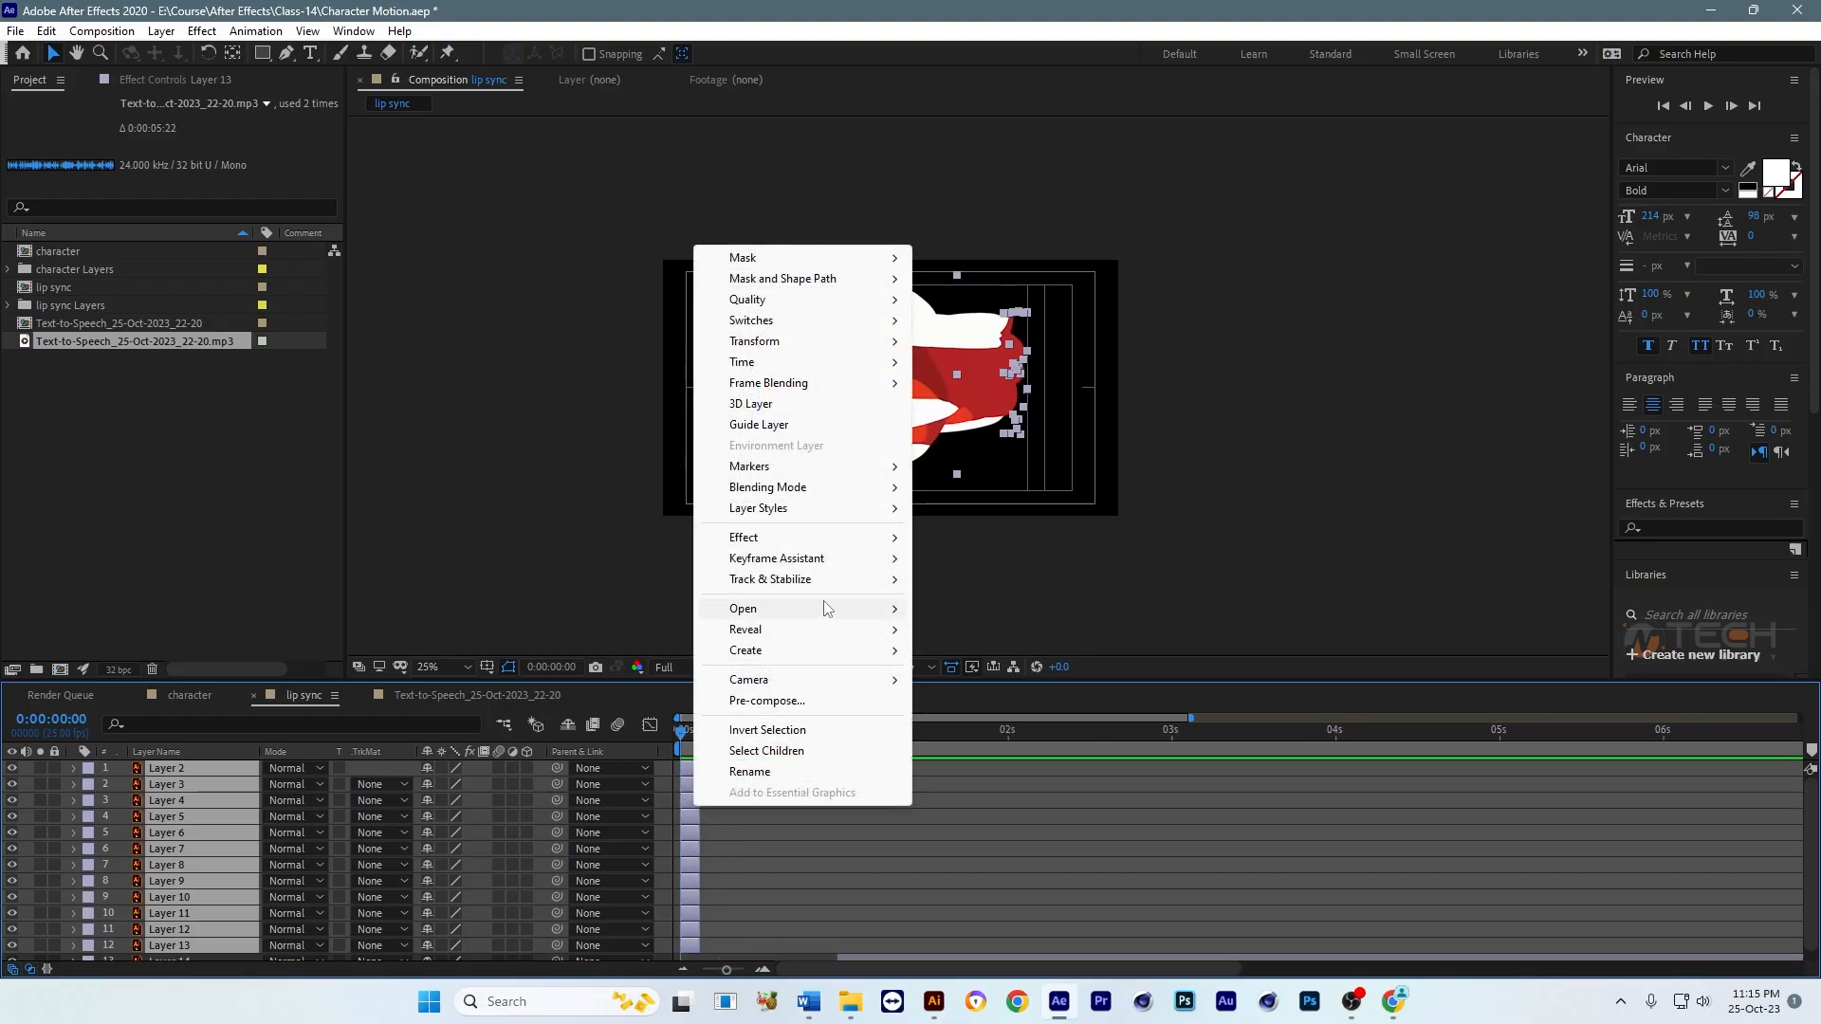
mouse_move(834, 560)
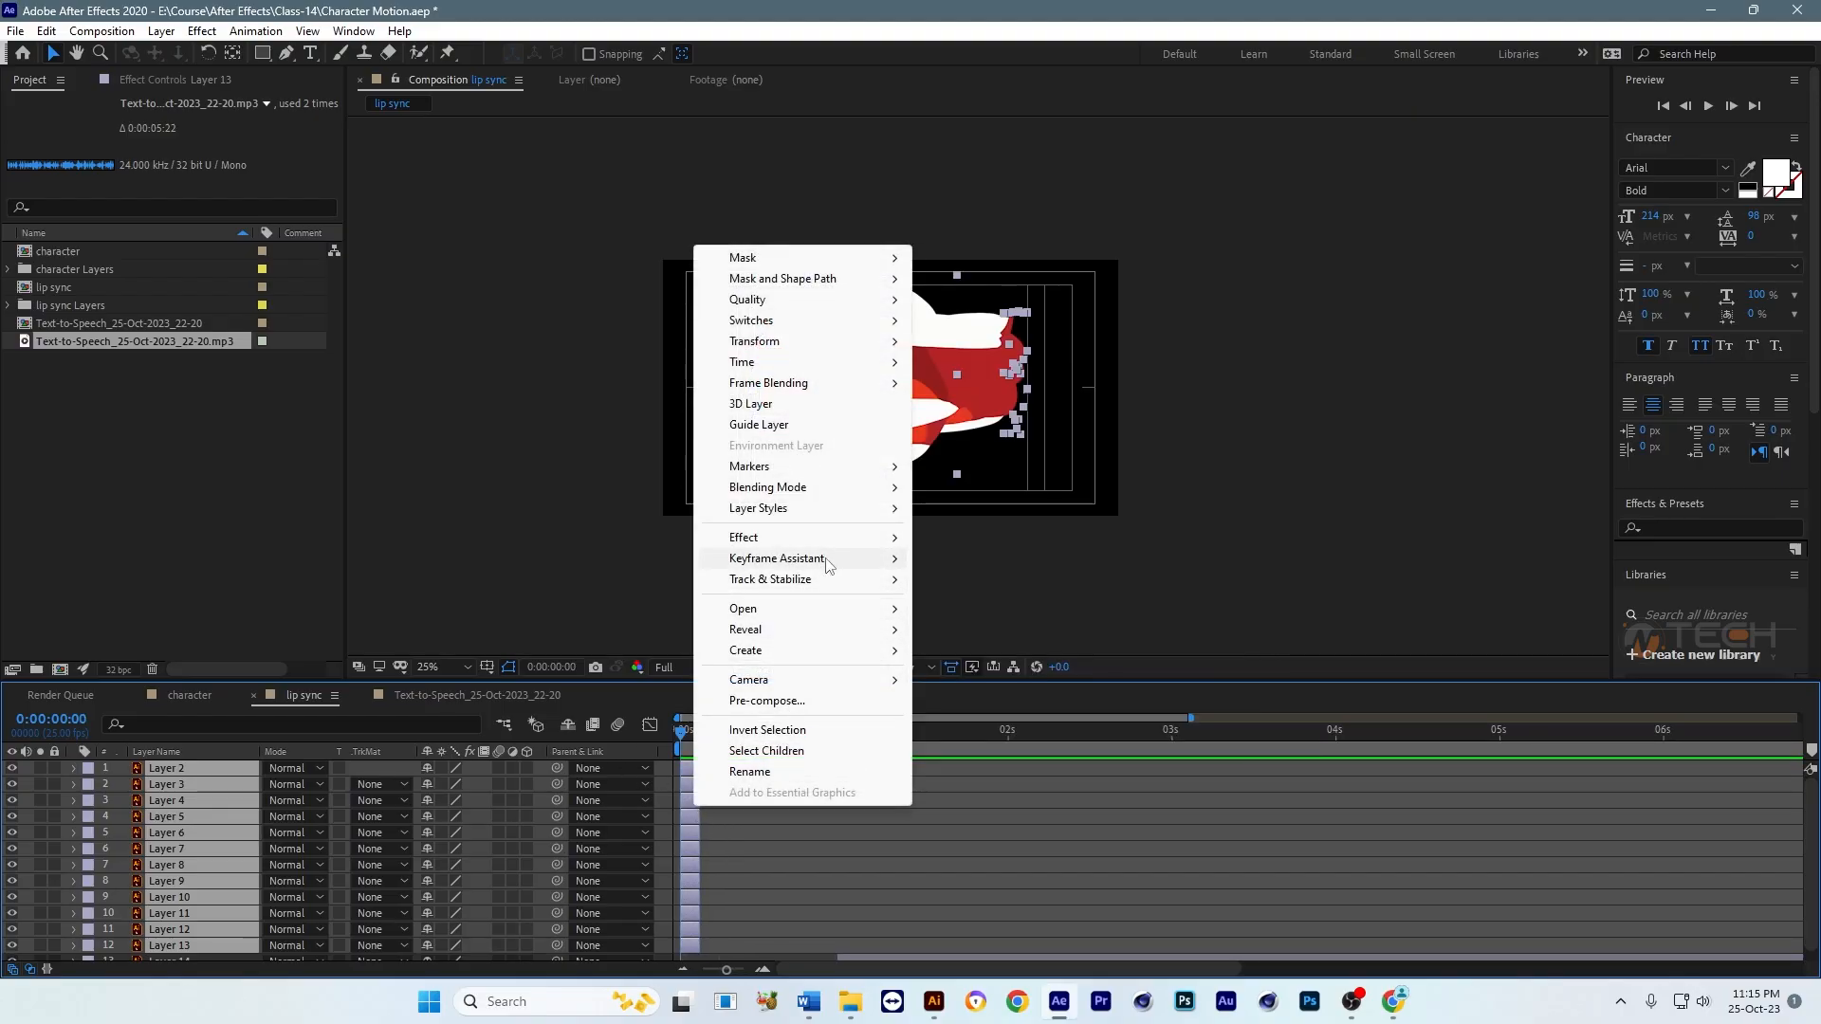
click(991, 727)
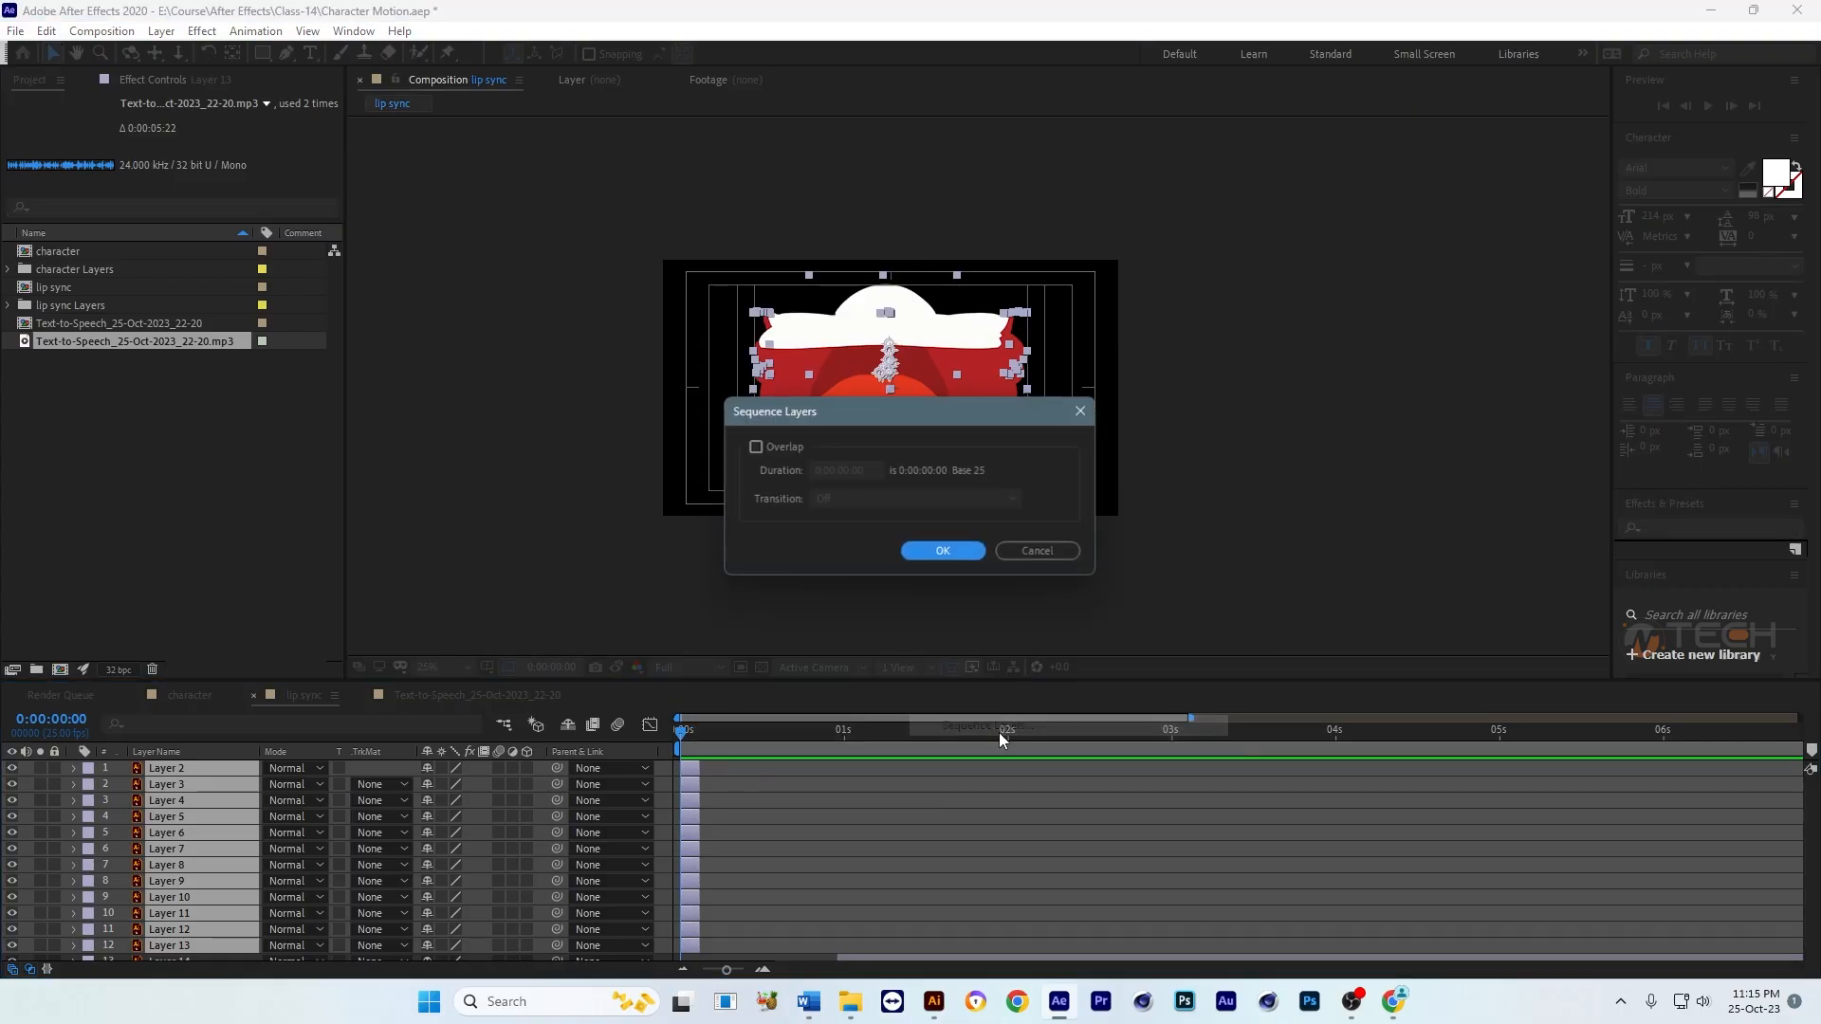
key(Return)
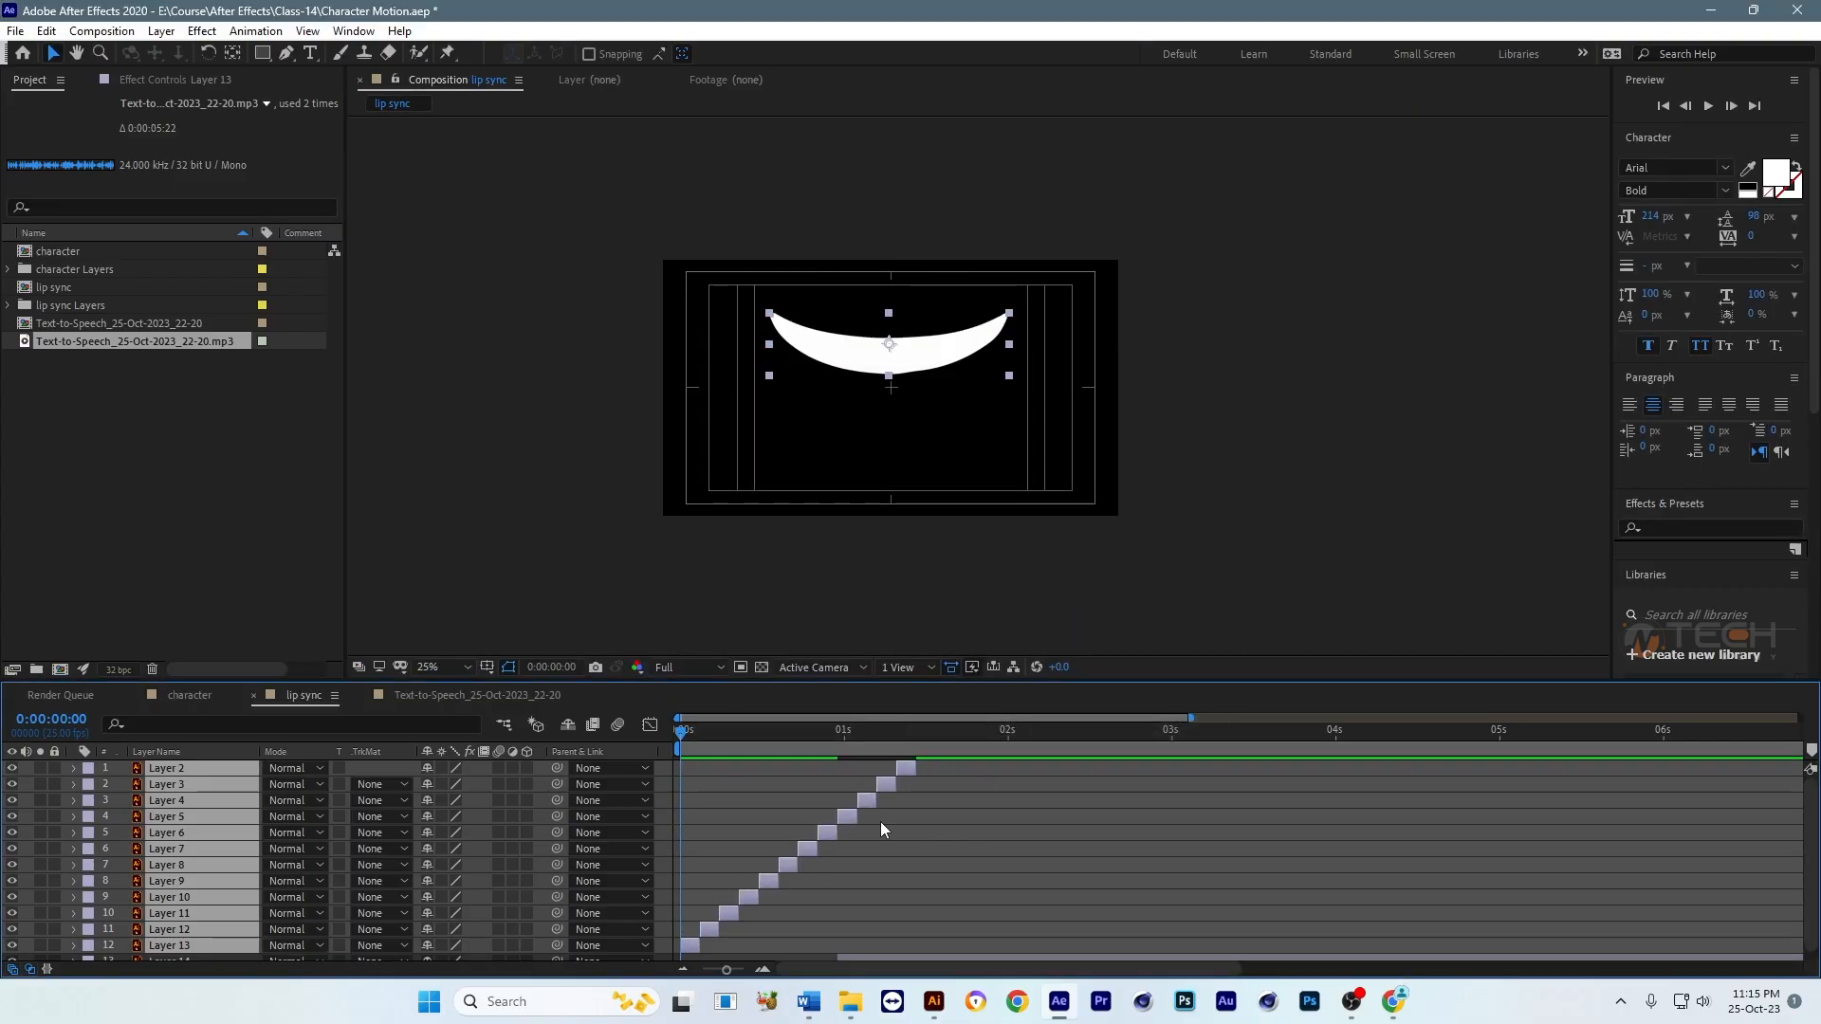
click(946, 827)
drag(704, 727, 952, 723)
key(Home)
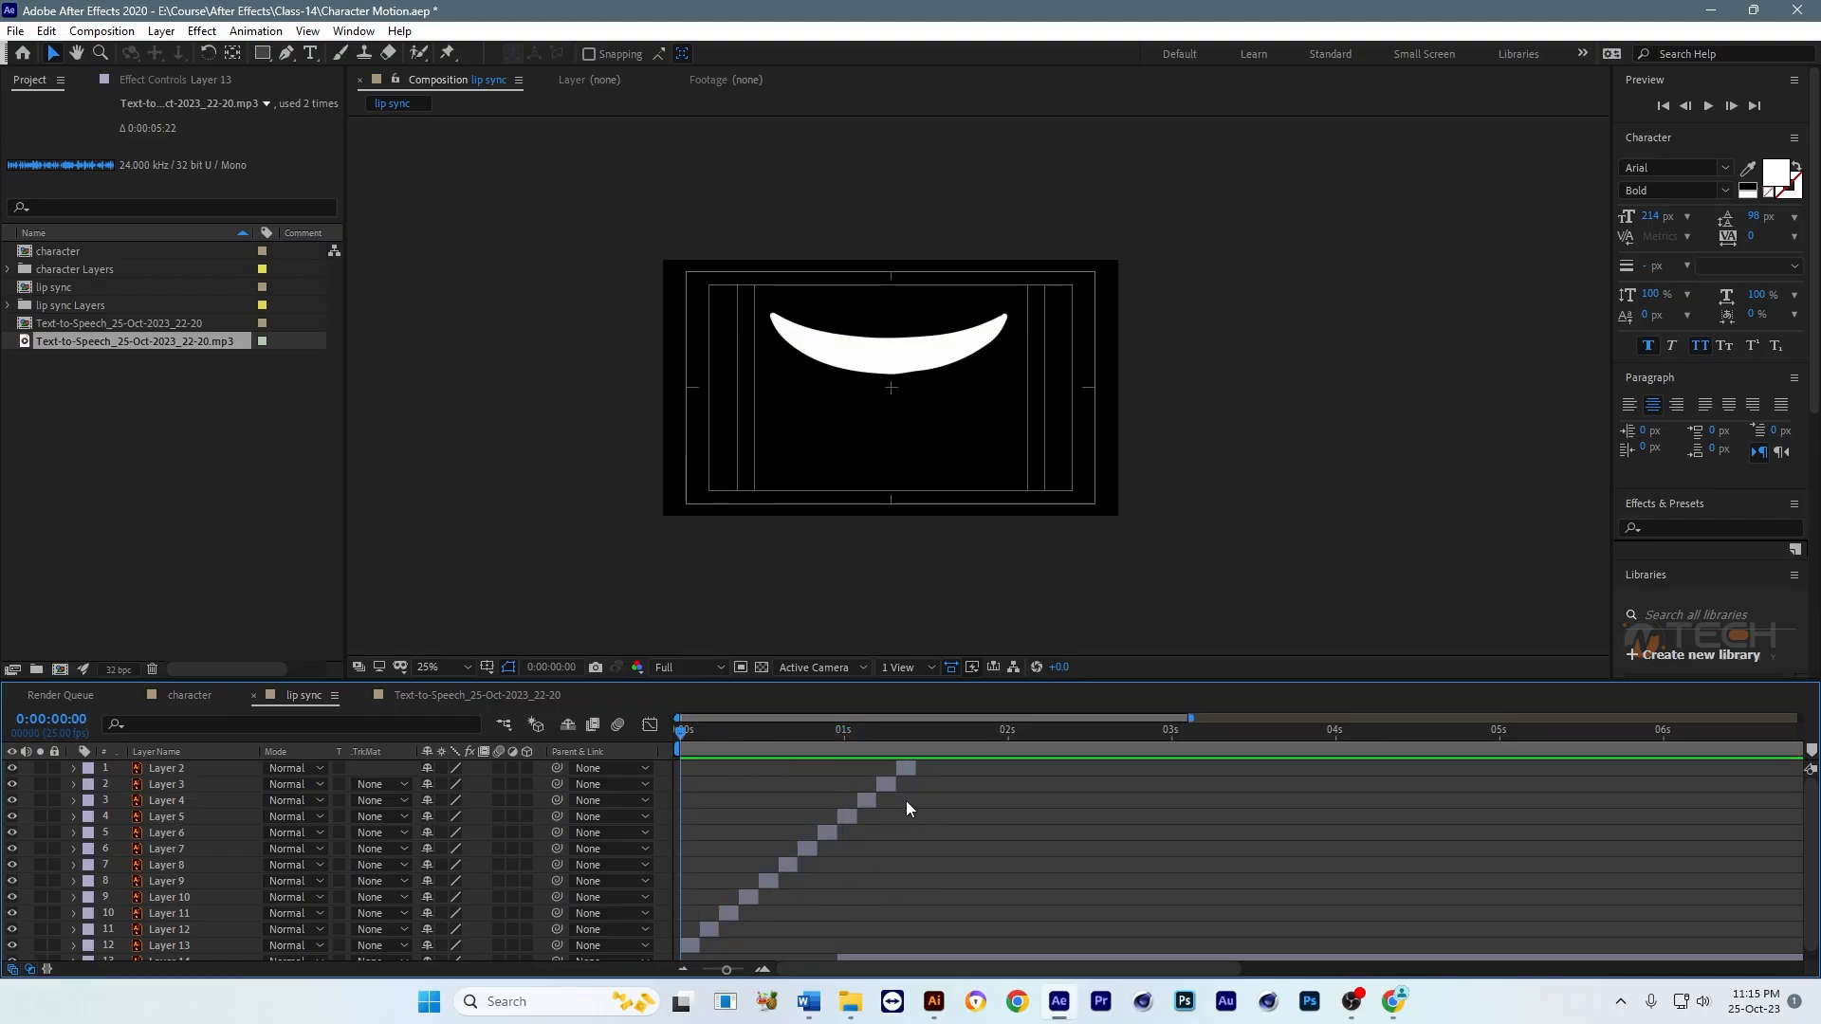
key(ctrl+z)
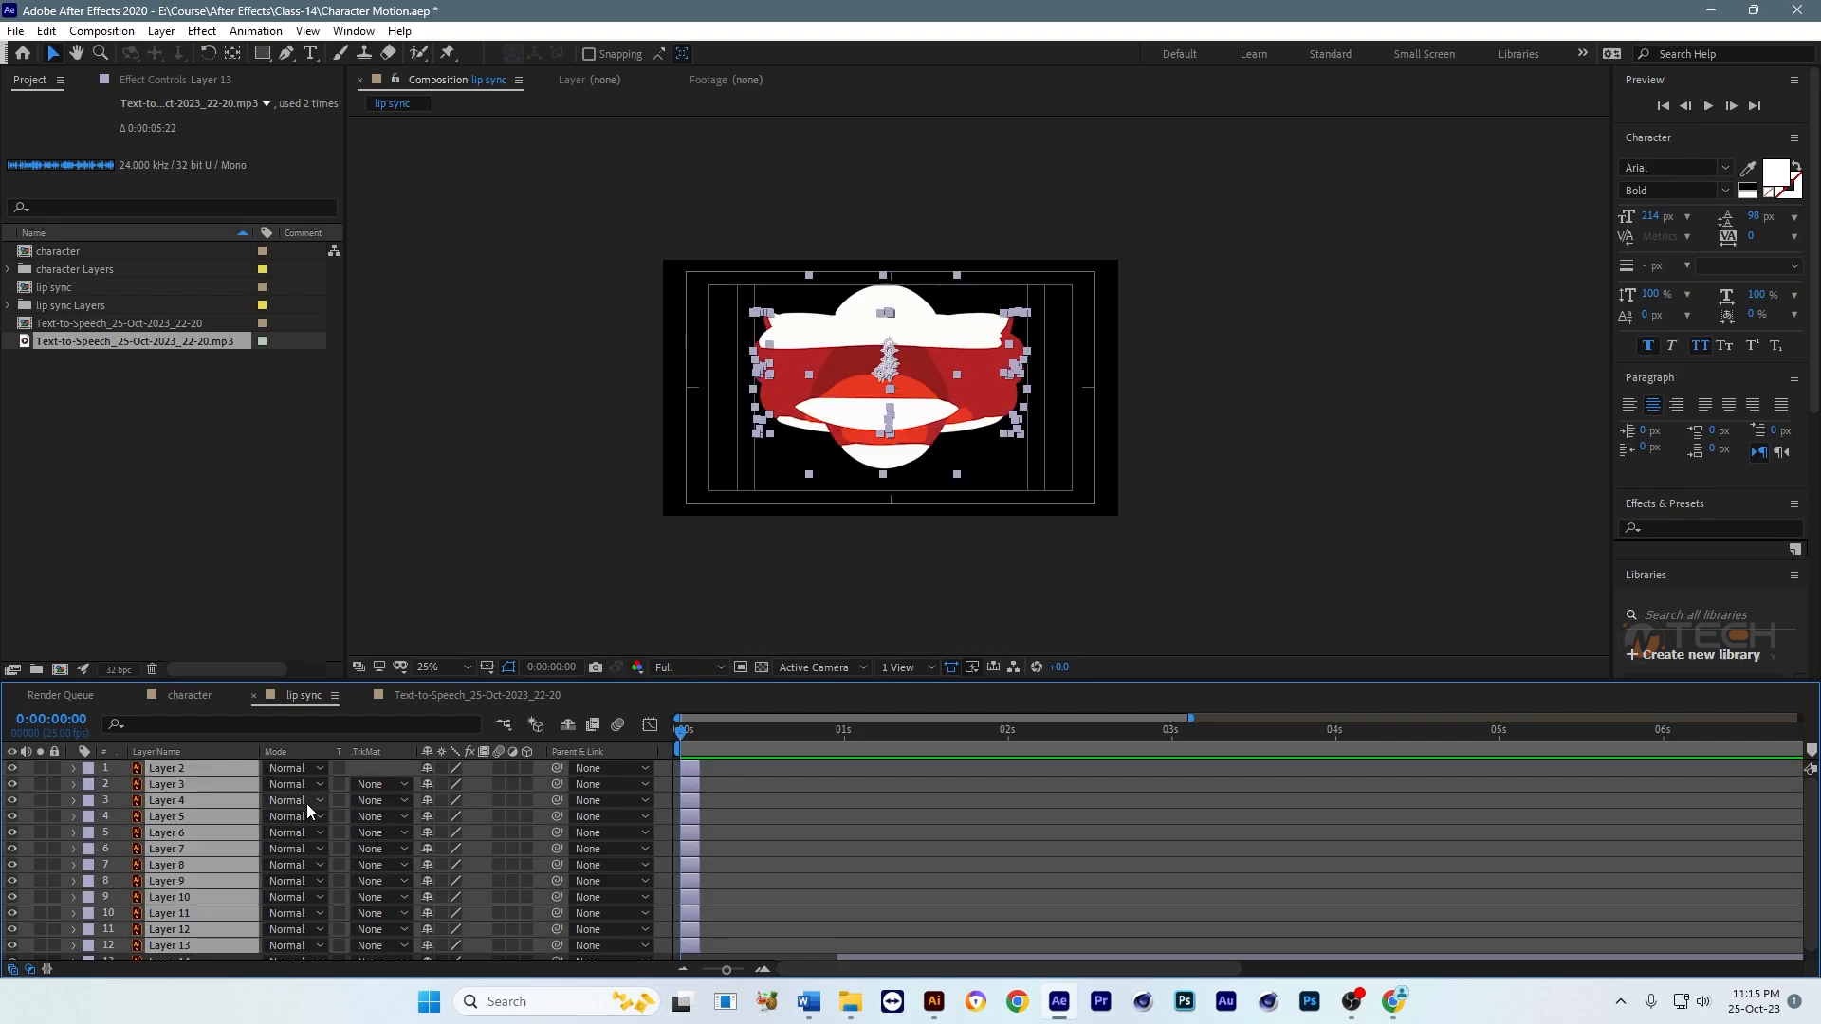
Step: Select mouth layers Layer 2 through Layer 13 and arrange them one after another with Sequence Layers
key(F2)
click(207, 768)
scroll(220, 844, down, 1)
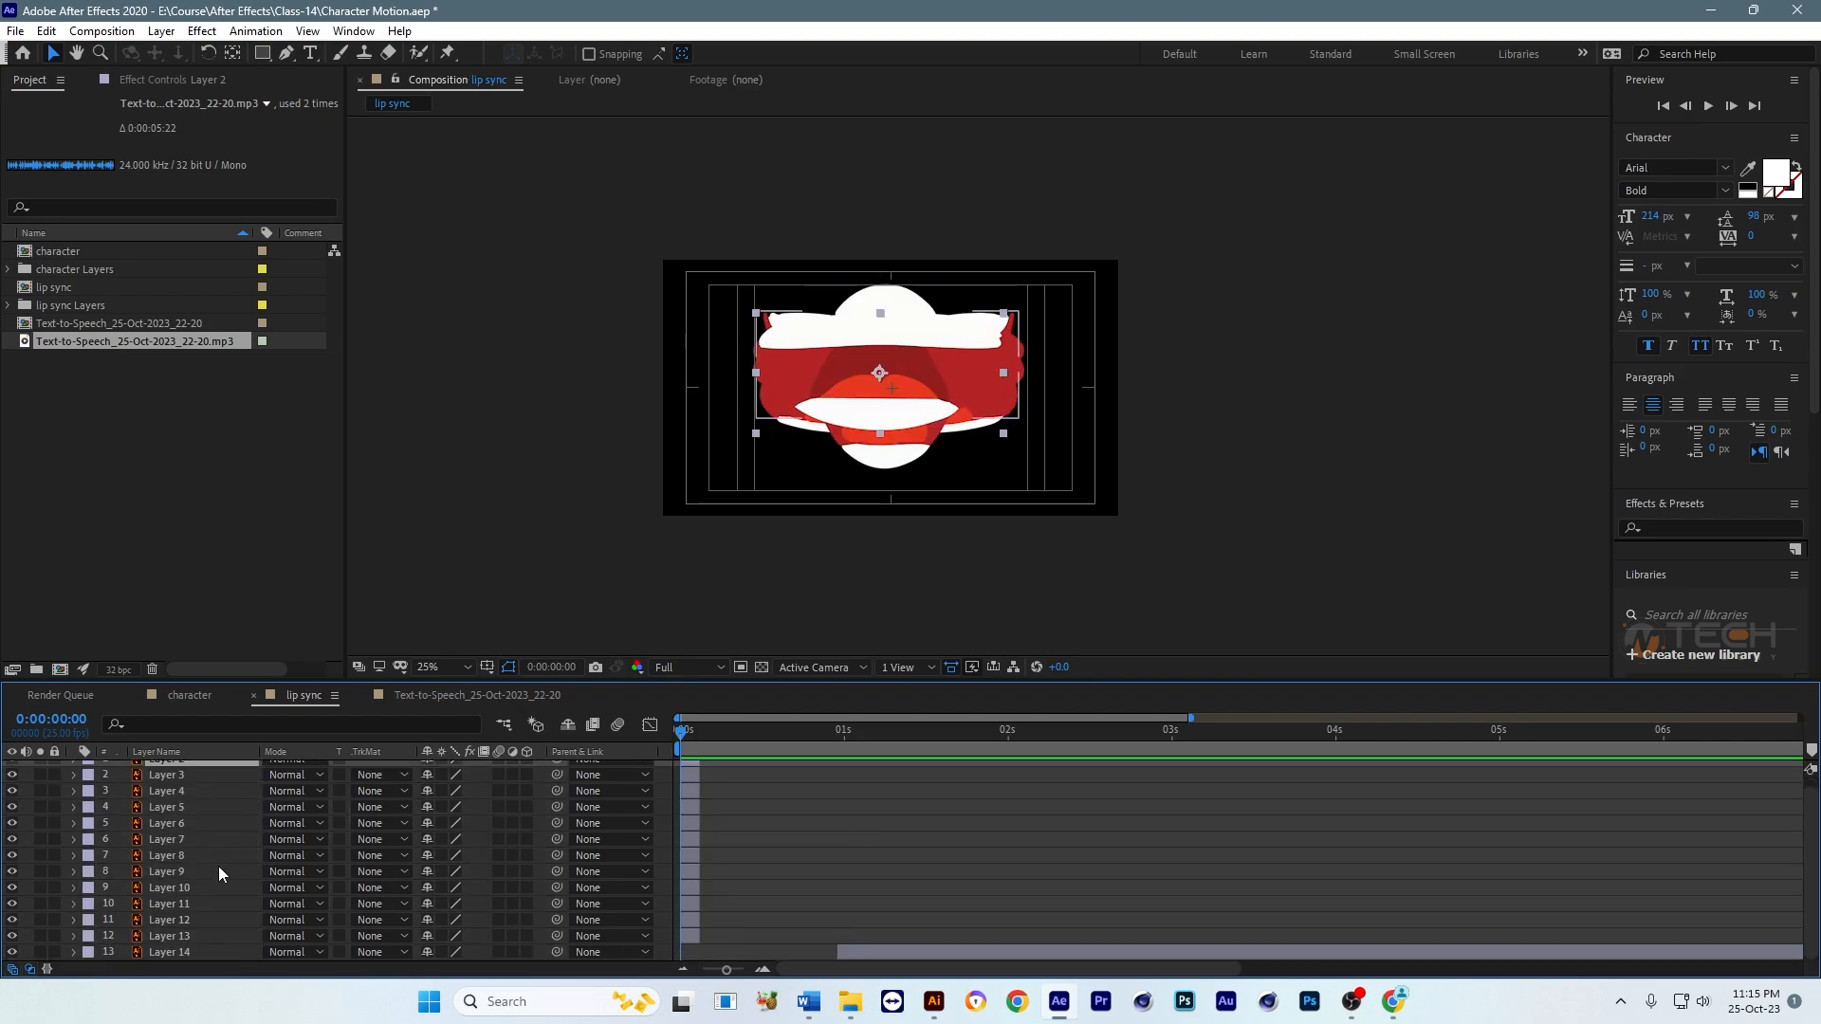
shift+click(172, 942)
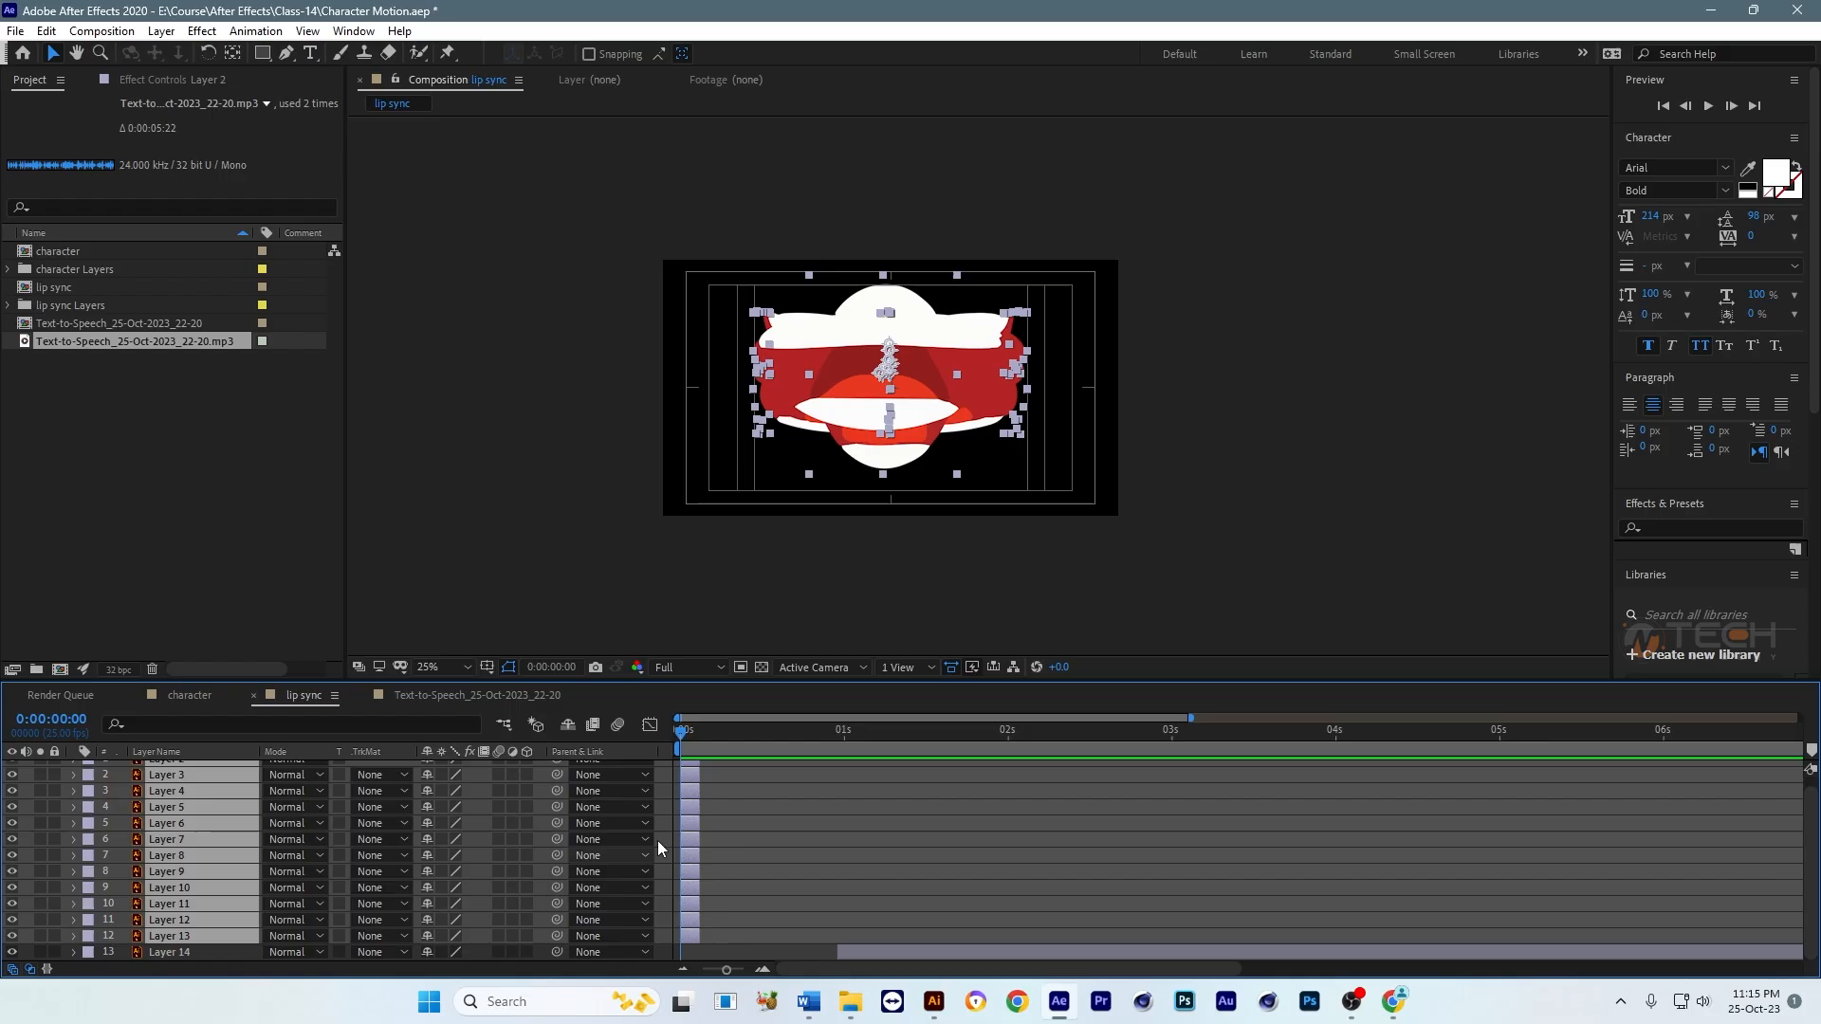
right_click(687, 805)
mouse_move(791, 558)
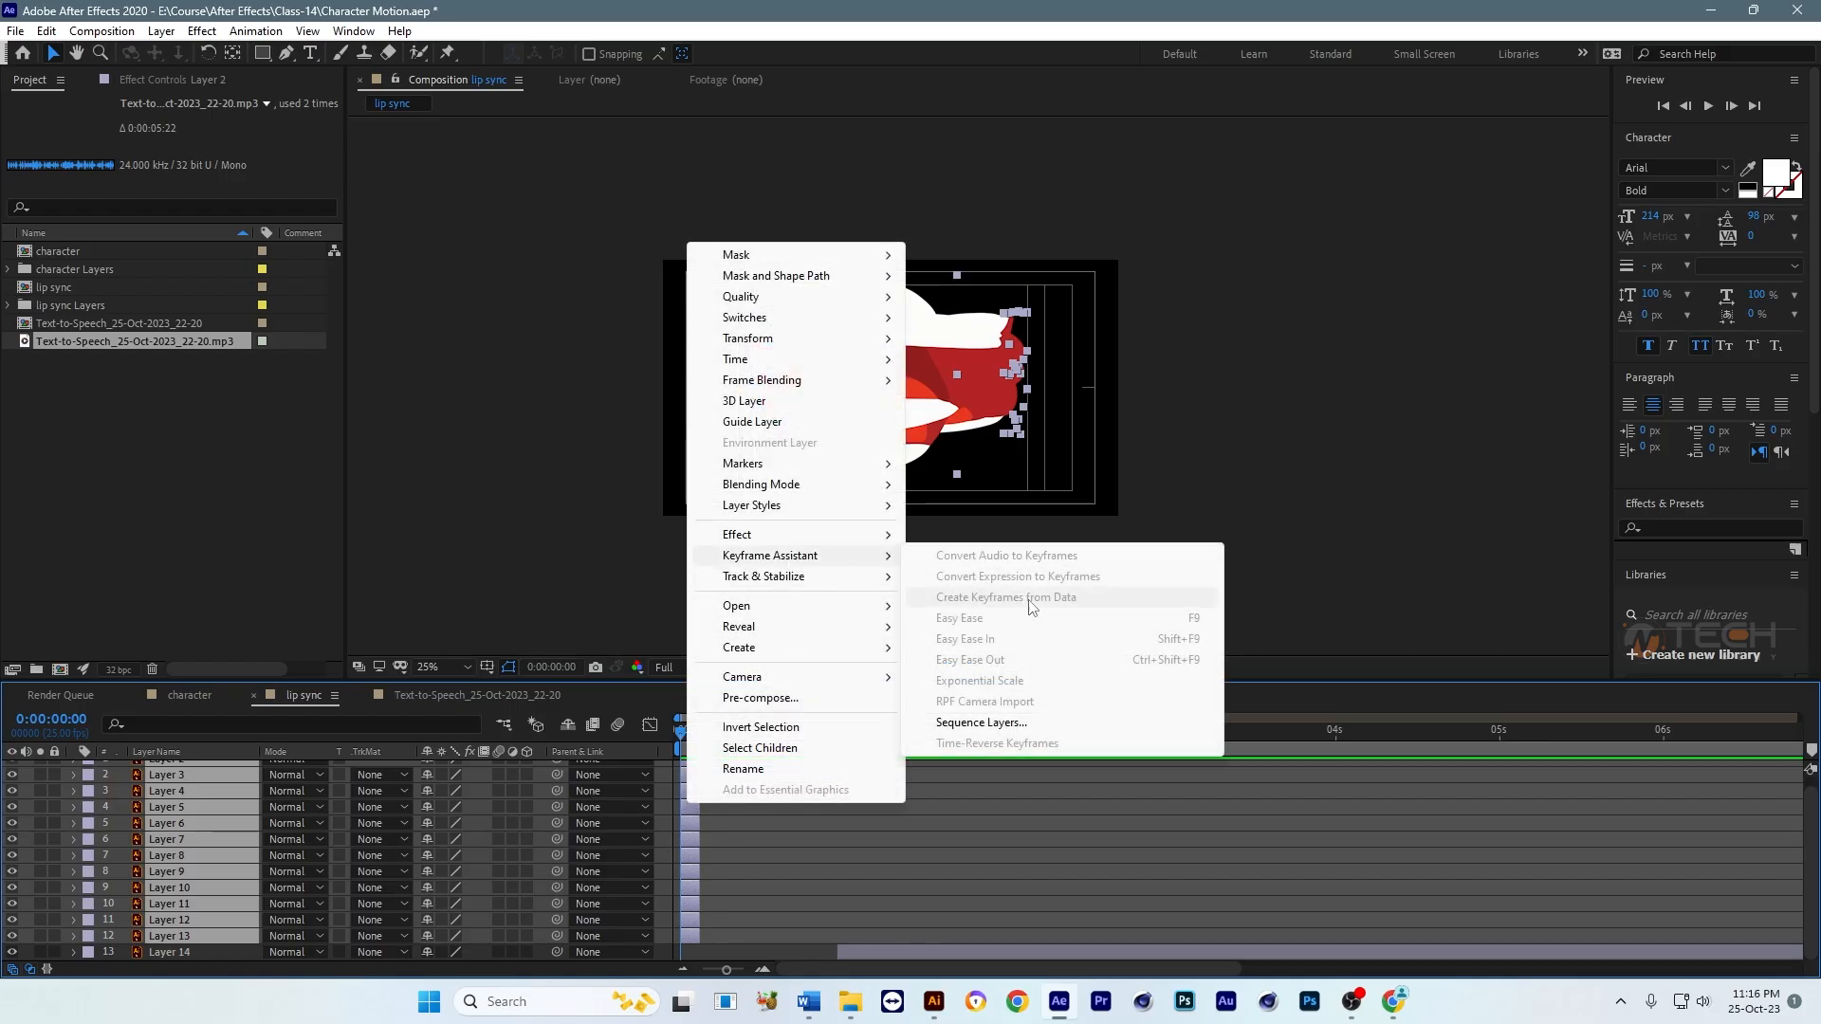
click(1005, 723)
click(952, 556)
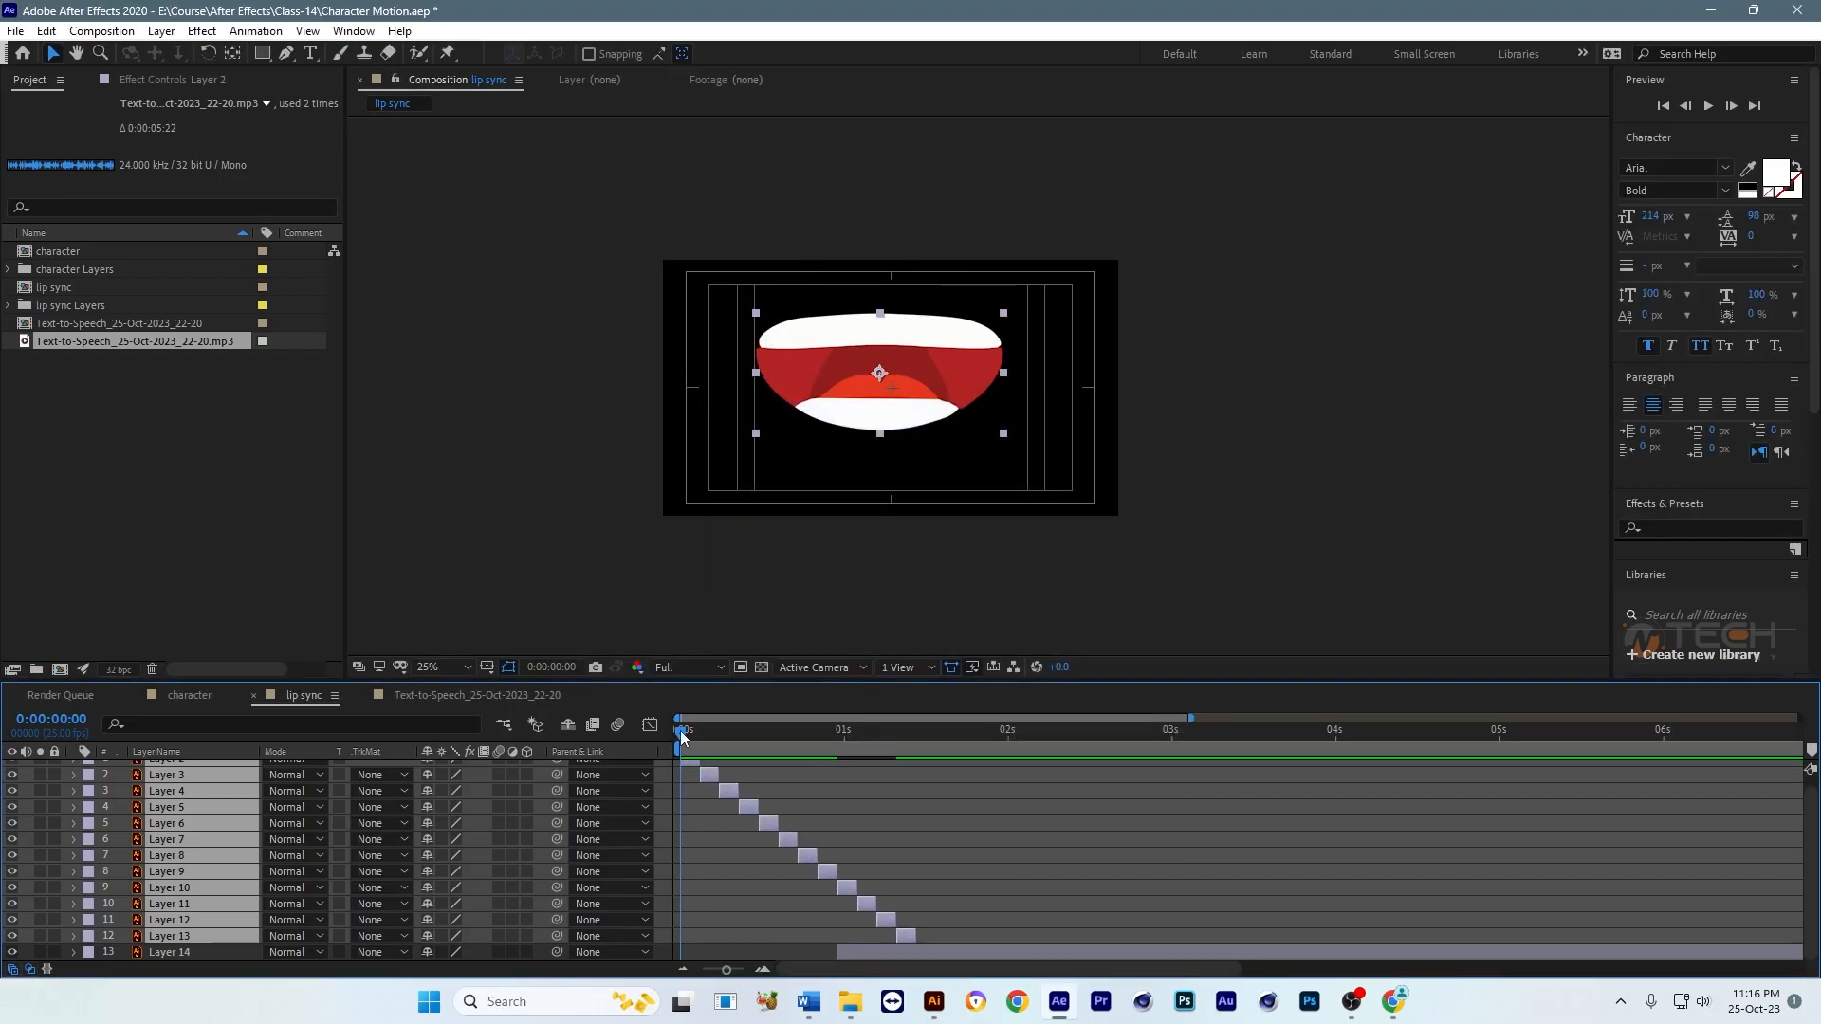
Step: Shift Layer 14 so it starts right after Layer 13 ends, and play the mouth sequence
click(907, 867)
drag(854, 953, 931, 951)
click(950, 818)
key(space)
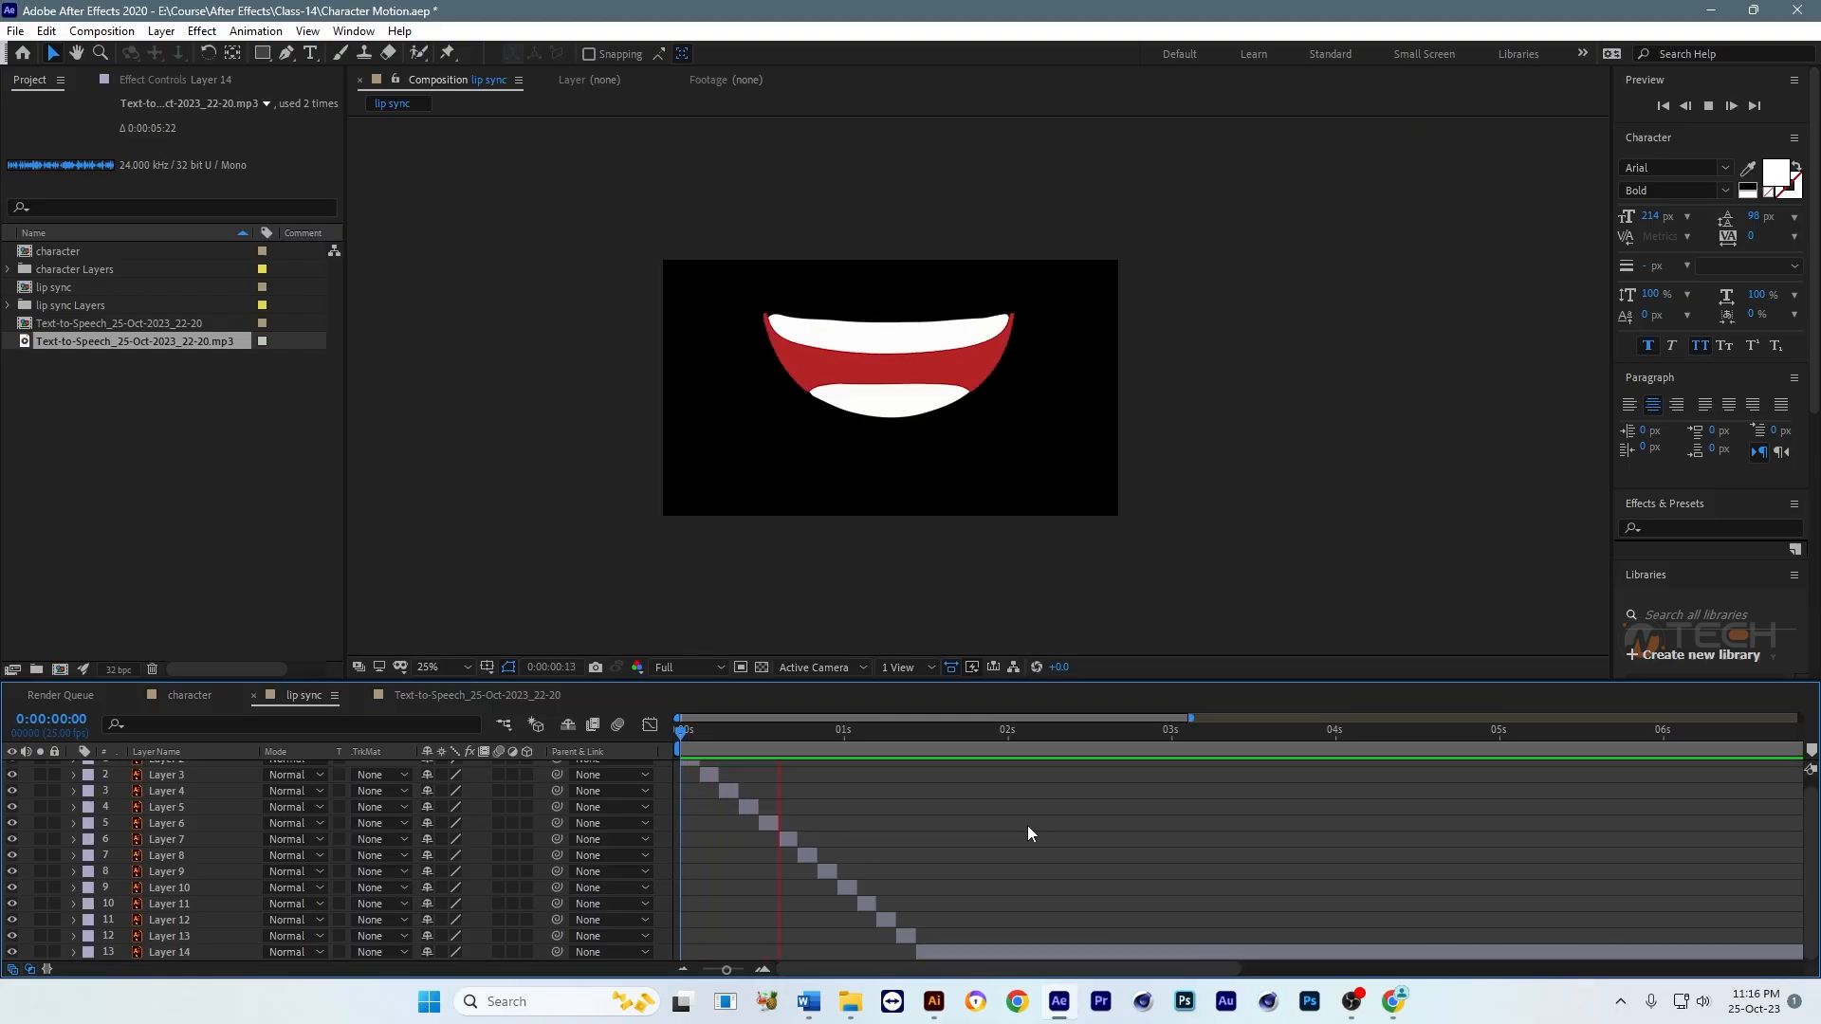
Step: Check the closing mouth at 0:00:01:13 and hide Layer 14 in the lip sync composition
mouse_move(934, 759)
mouse_down()
mouse_move(742, 759)
mouse_move(932, 761)
mouse_up()
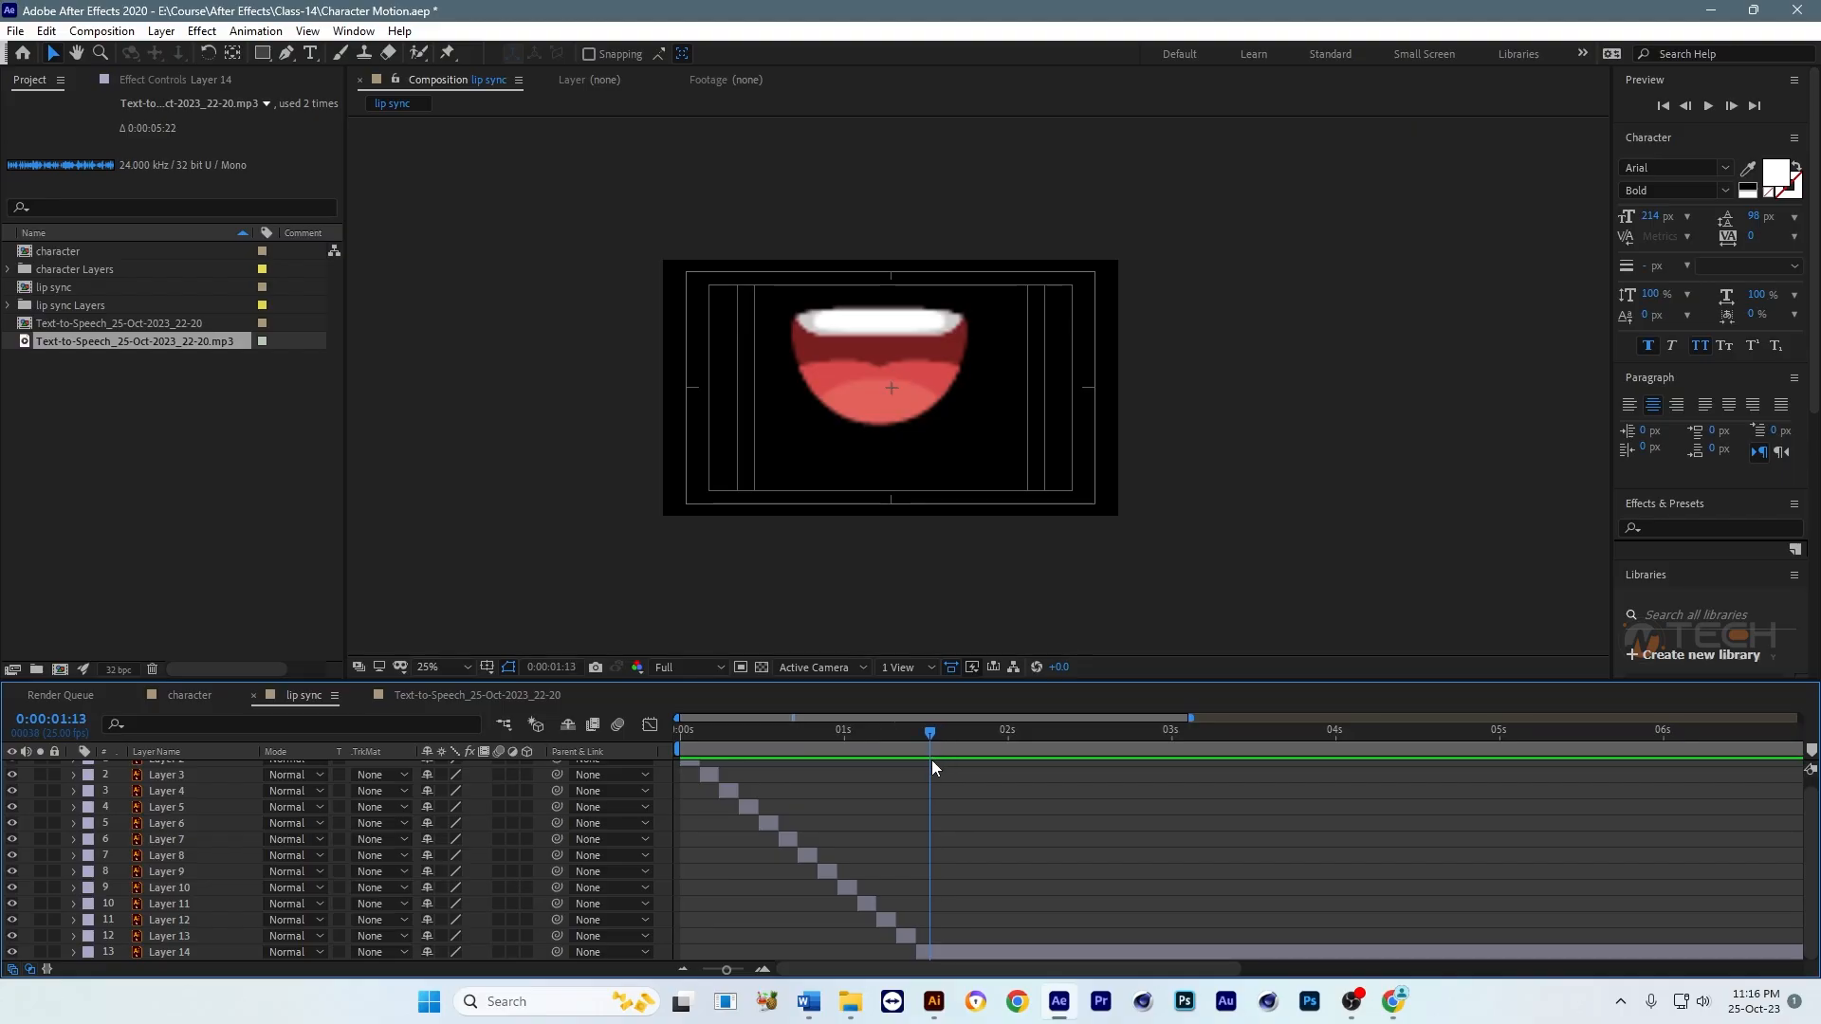
click(947, 948)
click(11, 952)
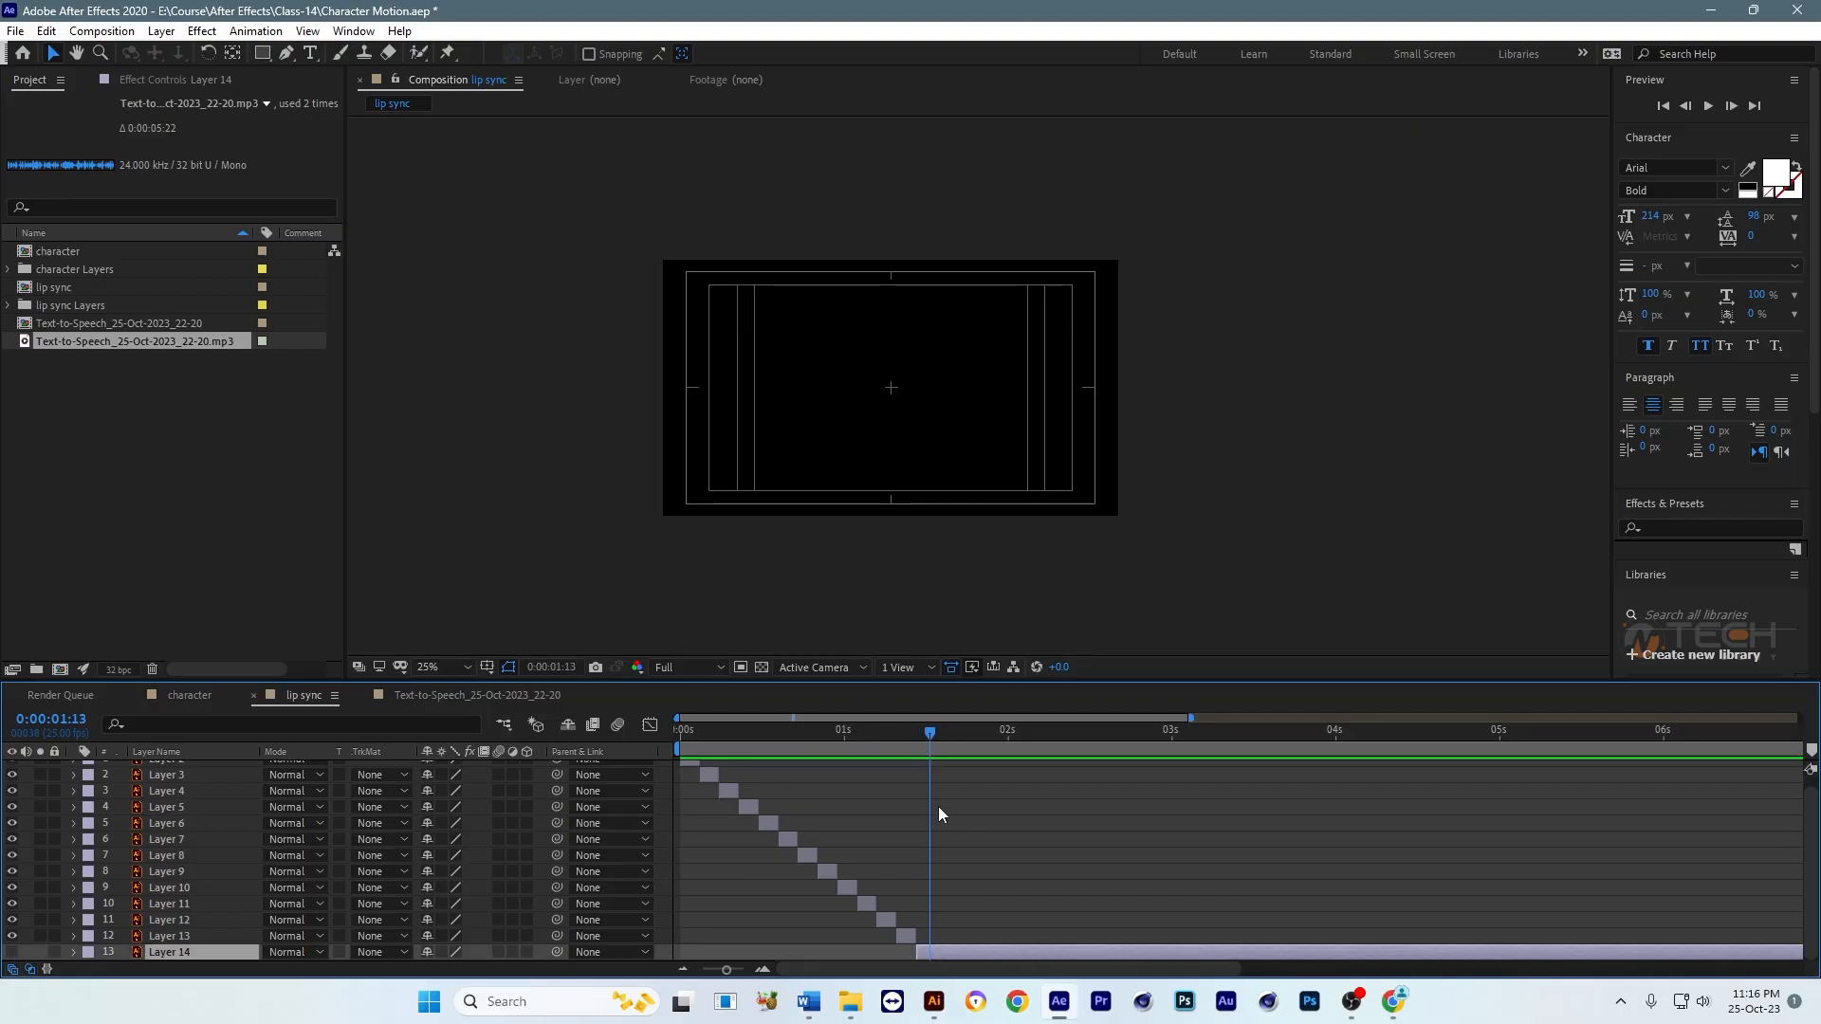
drag(910, 713, 916, 789)
Step: Hide the Layer 8 mouth in the character composition and undo the Pen tool point placed while it is selected
click(186, 699)
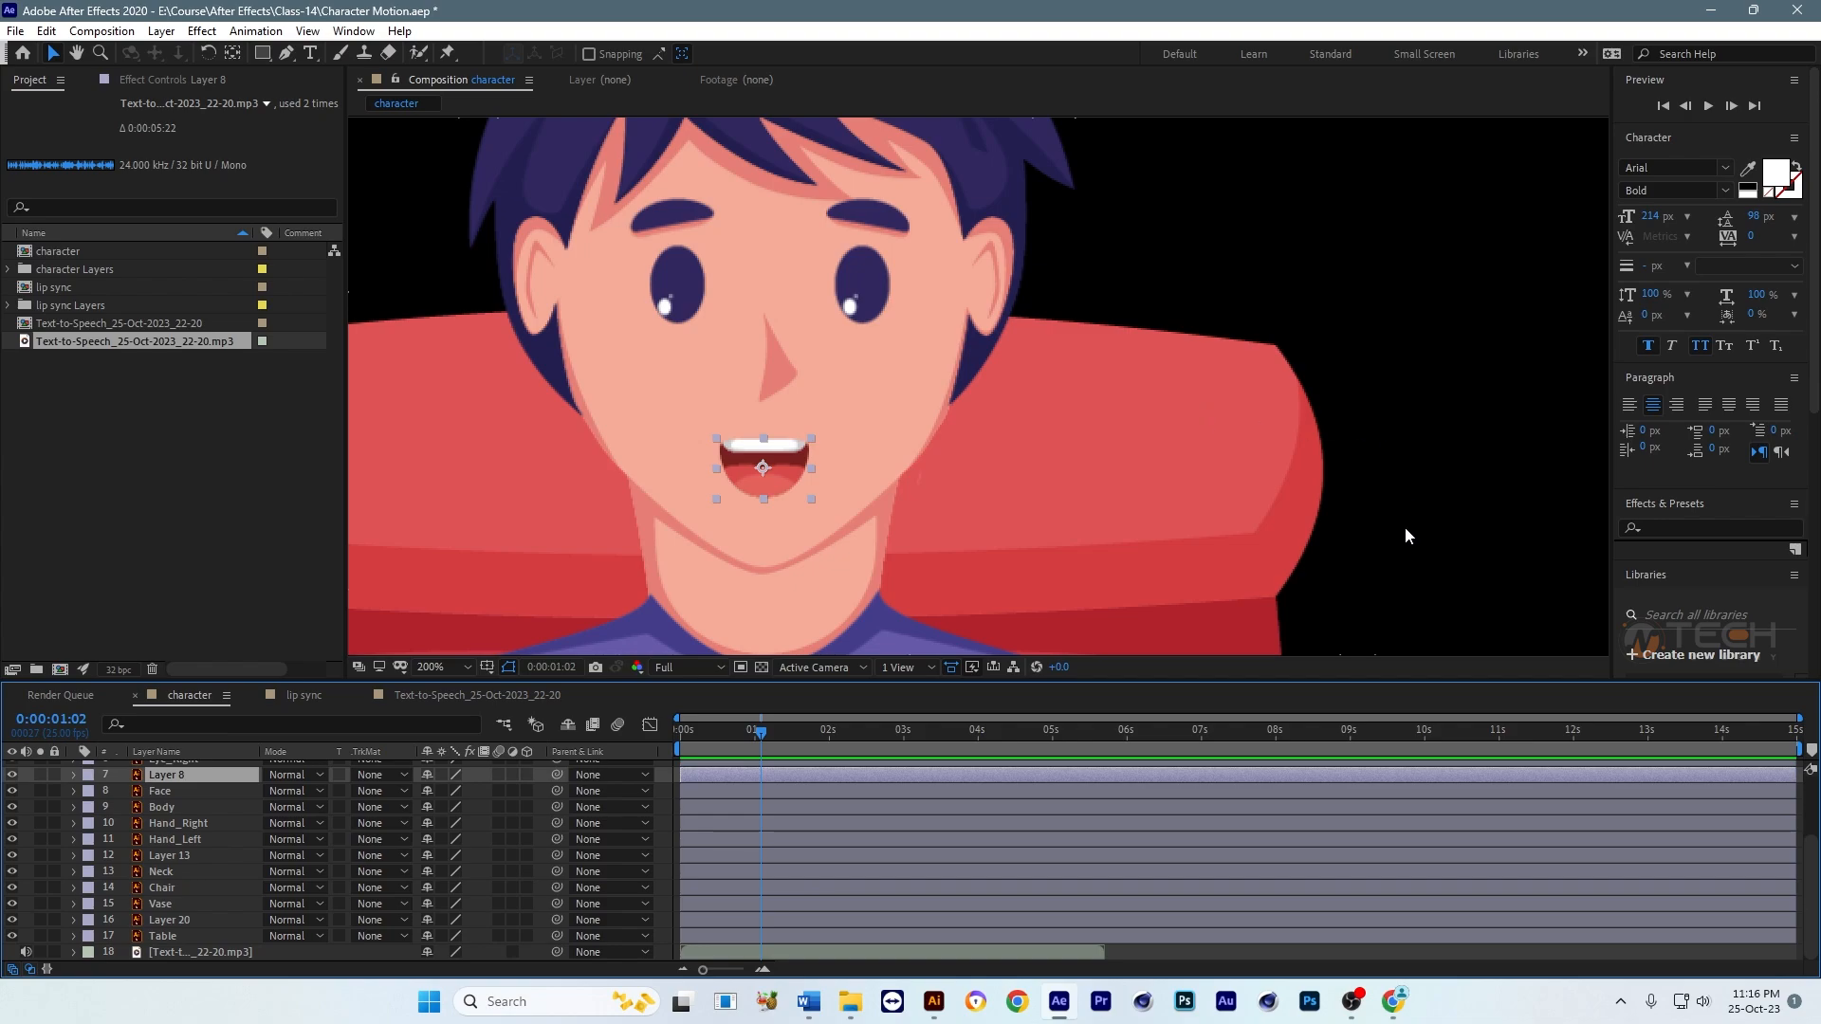
scroll(1312, 419, up, 5)
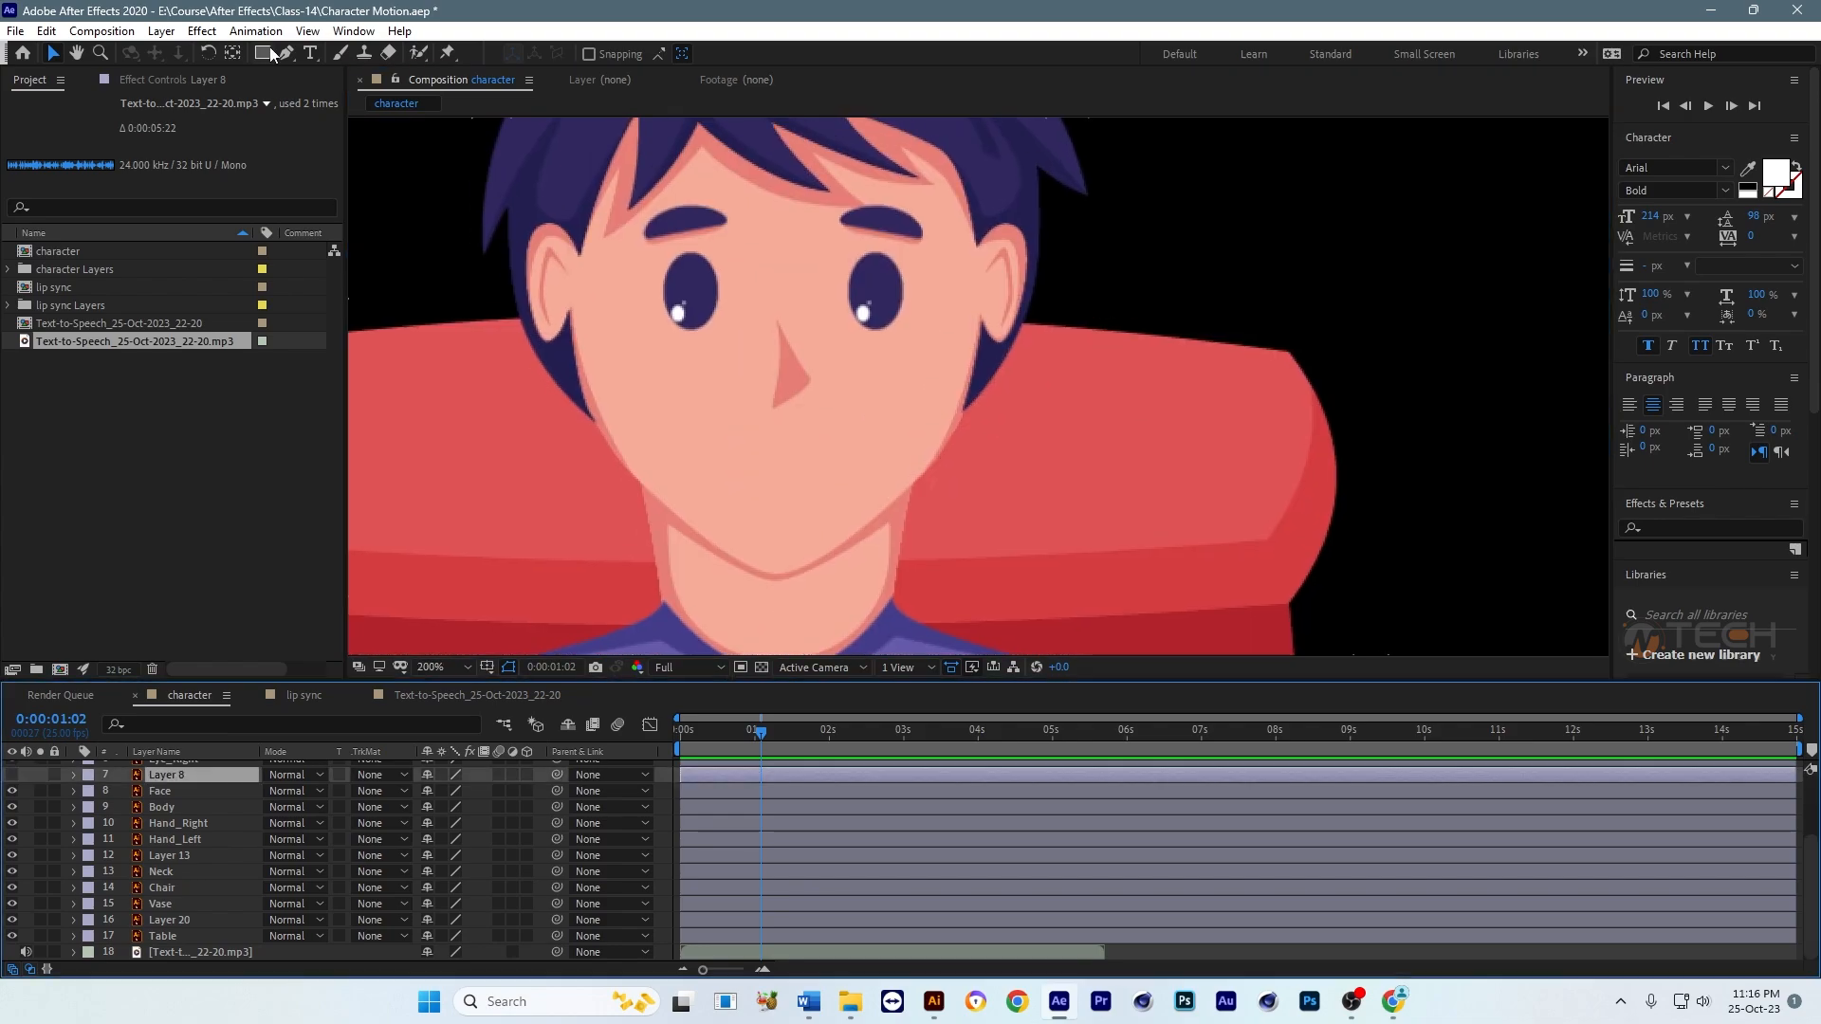
click(285, 53)
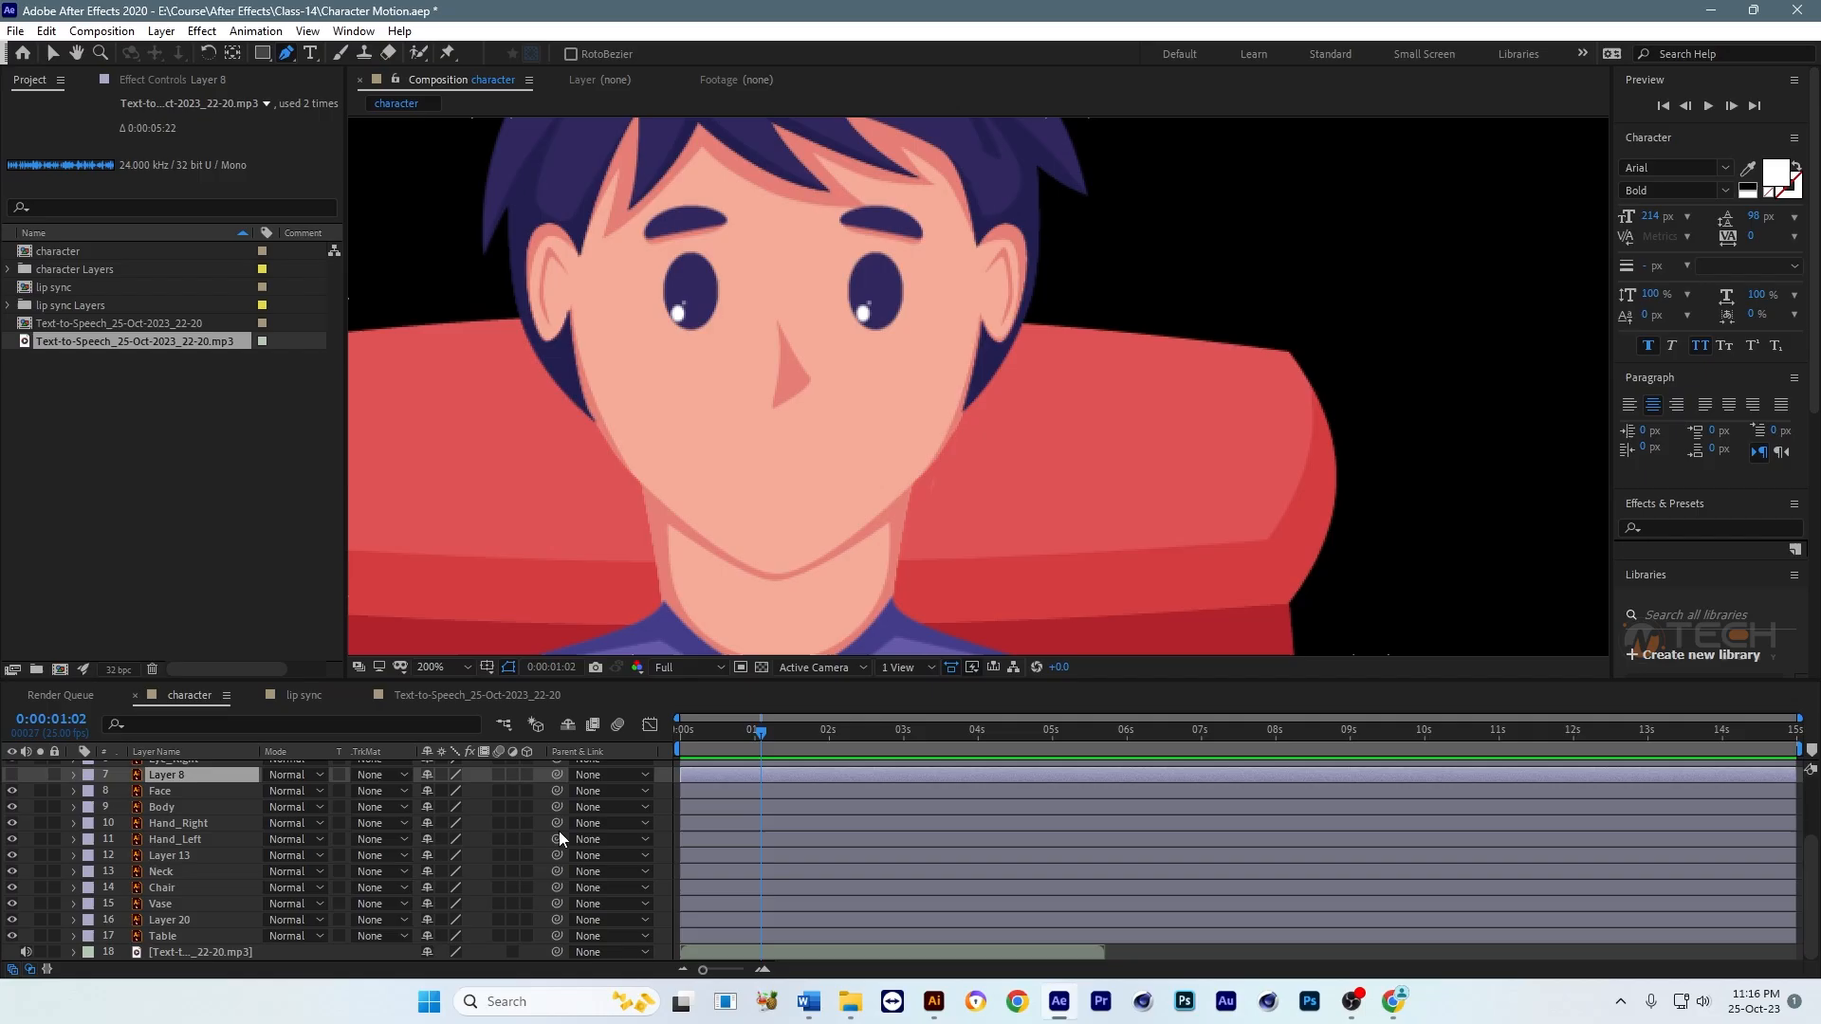
click(707, 459)
key(ctrl+z)
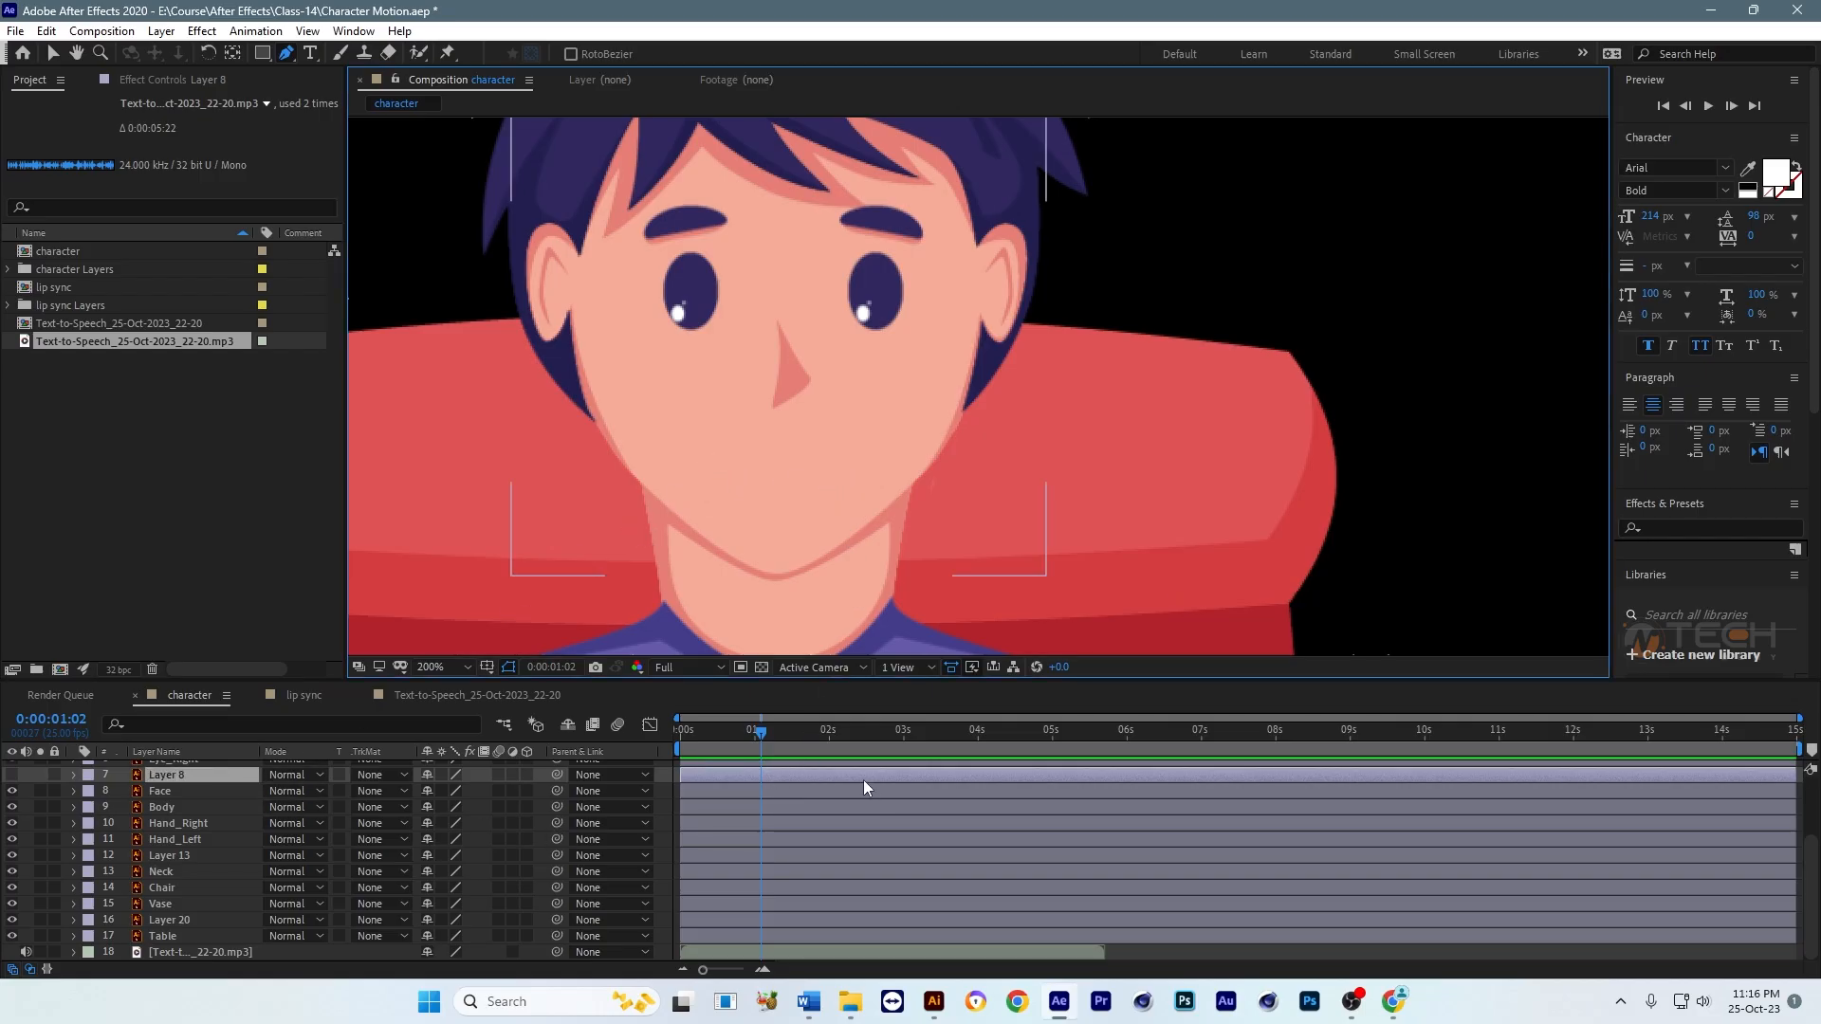
Step: With no layer selected, draw a curved smile line with the Pen tool where the character's mouth was
key(v)
scroll(1212, 425, down, 1)
click(1348, 450)
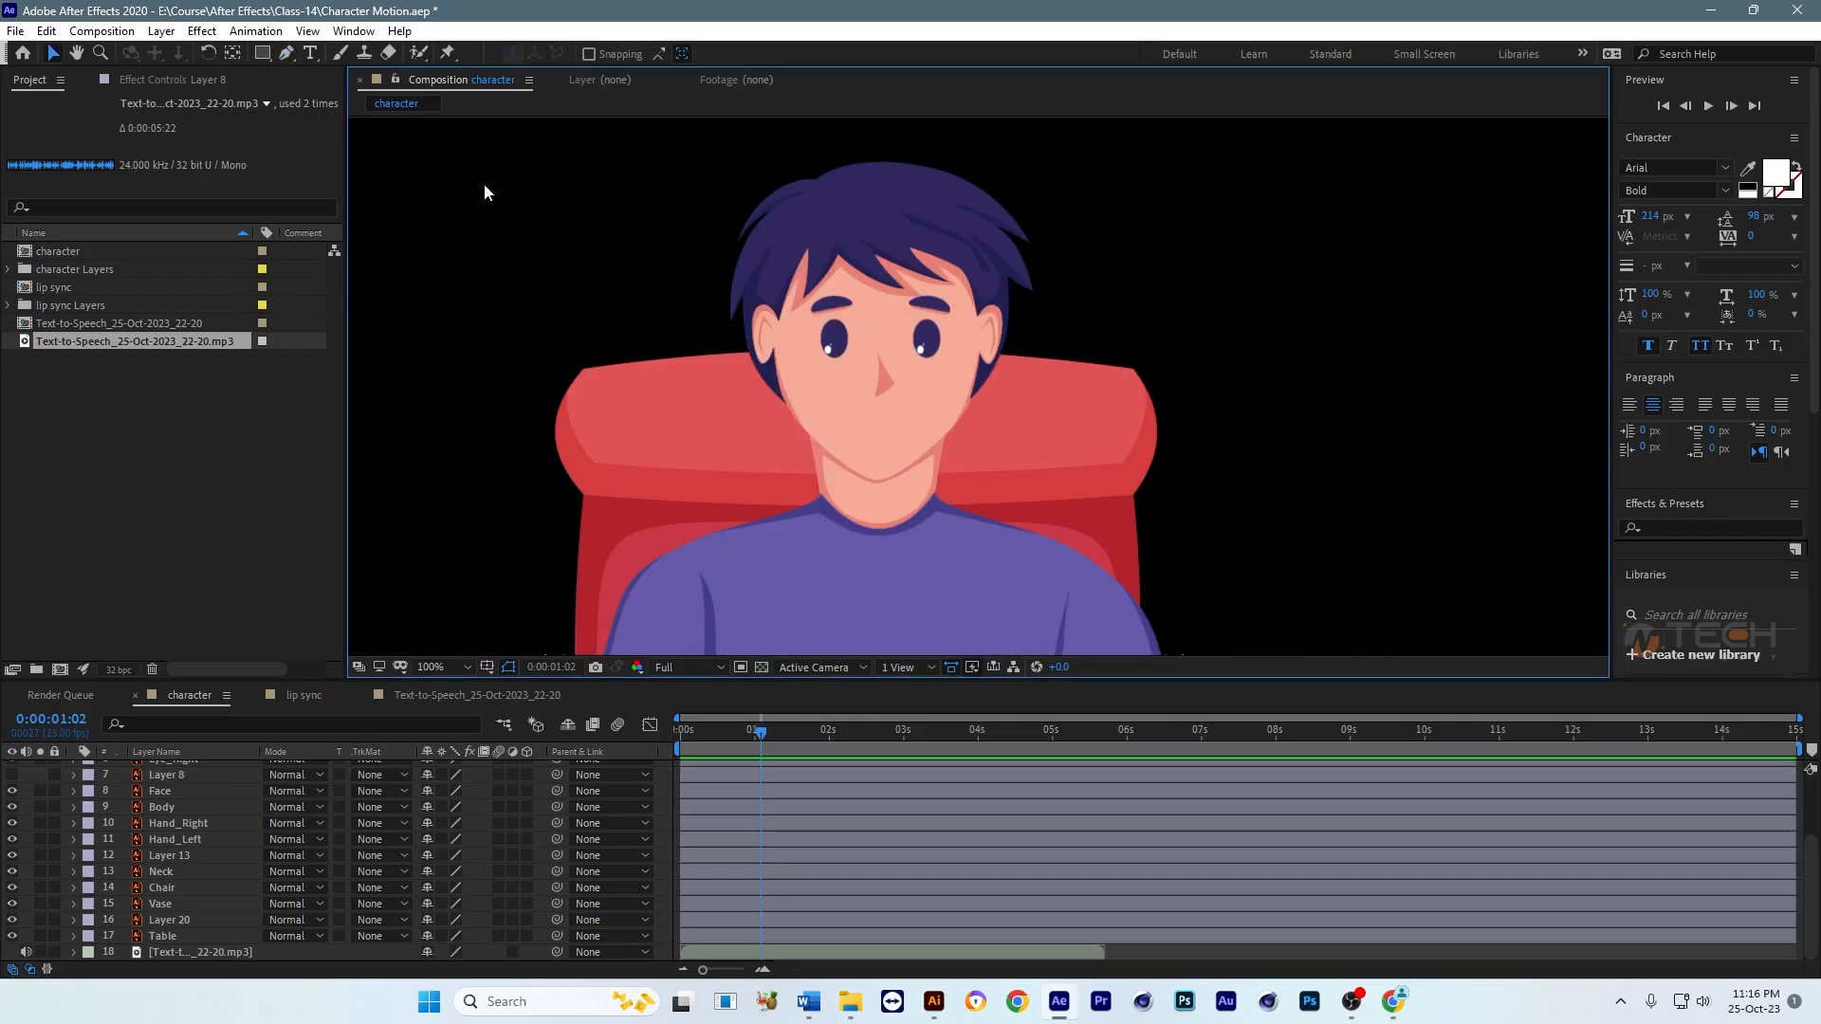
click(287, 54)
key(period)
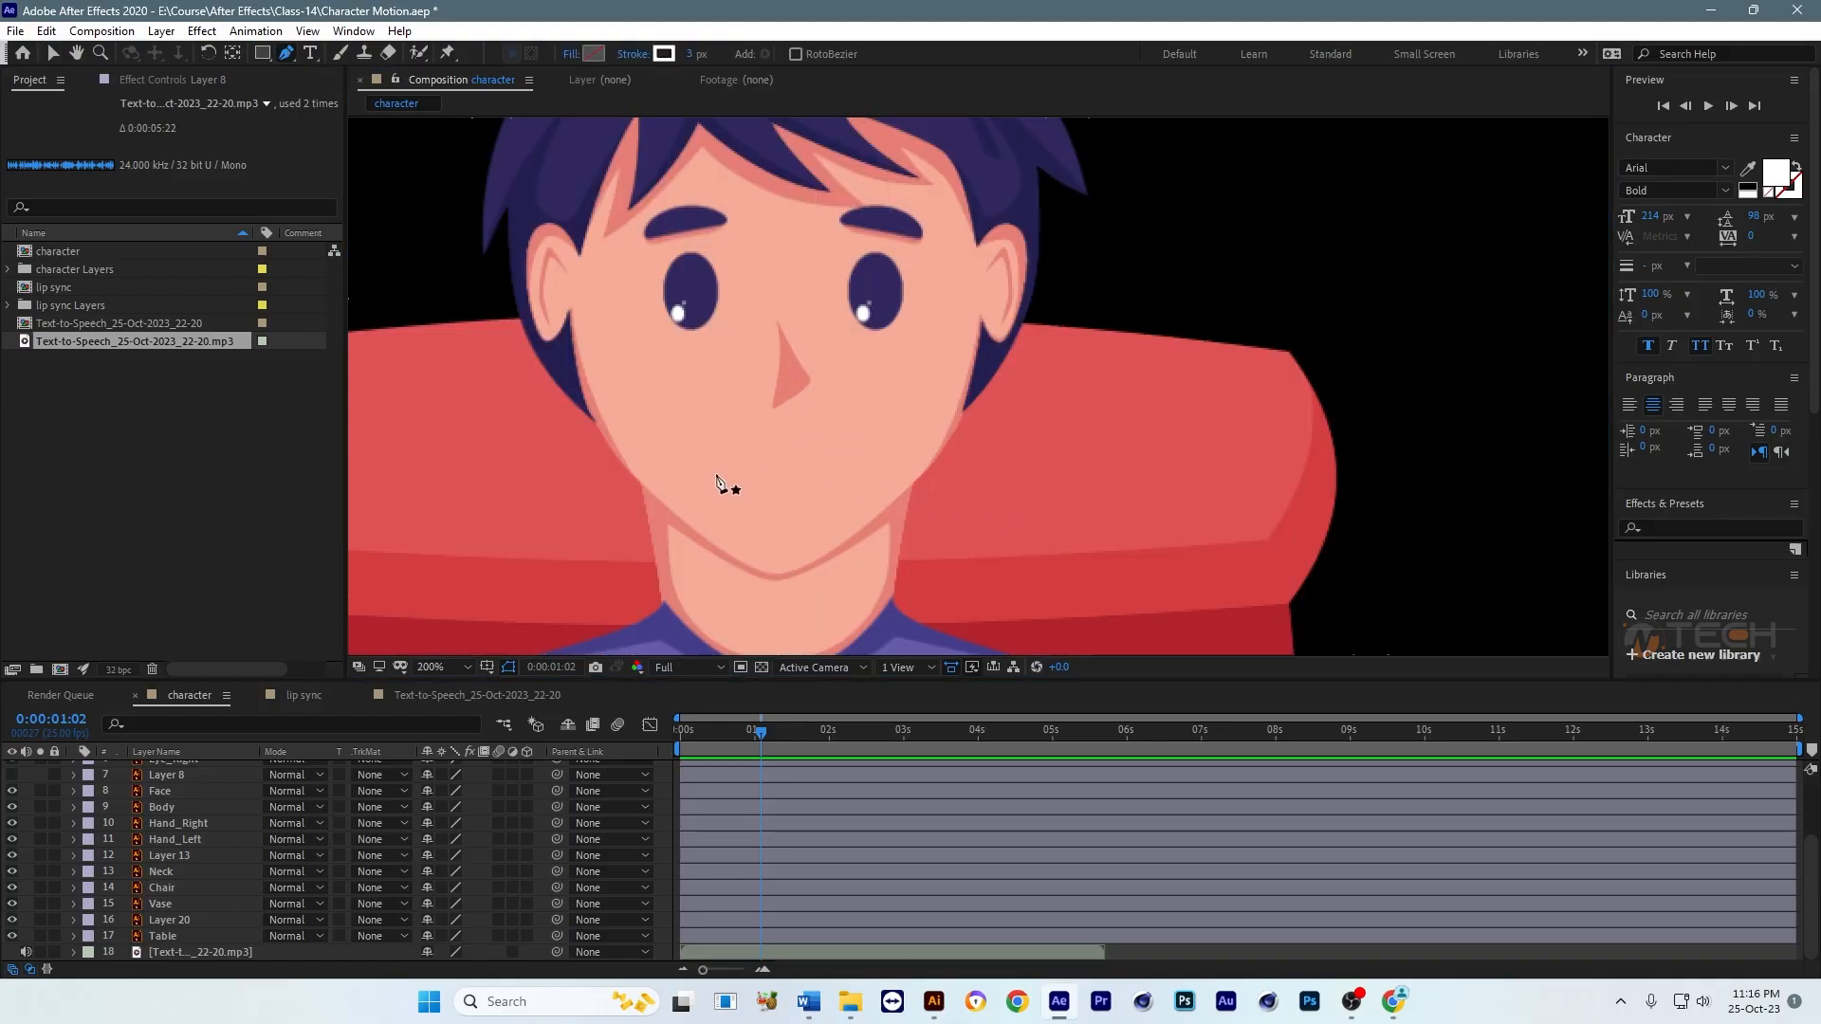
click(707, 473)
drag(856, 463, 922, 399)
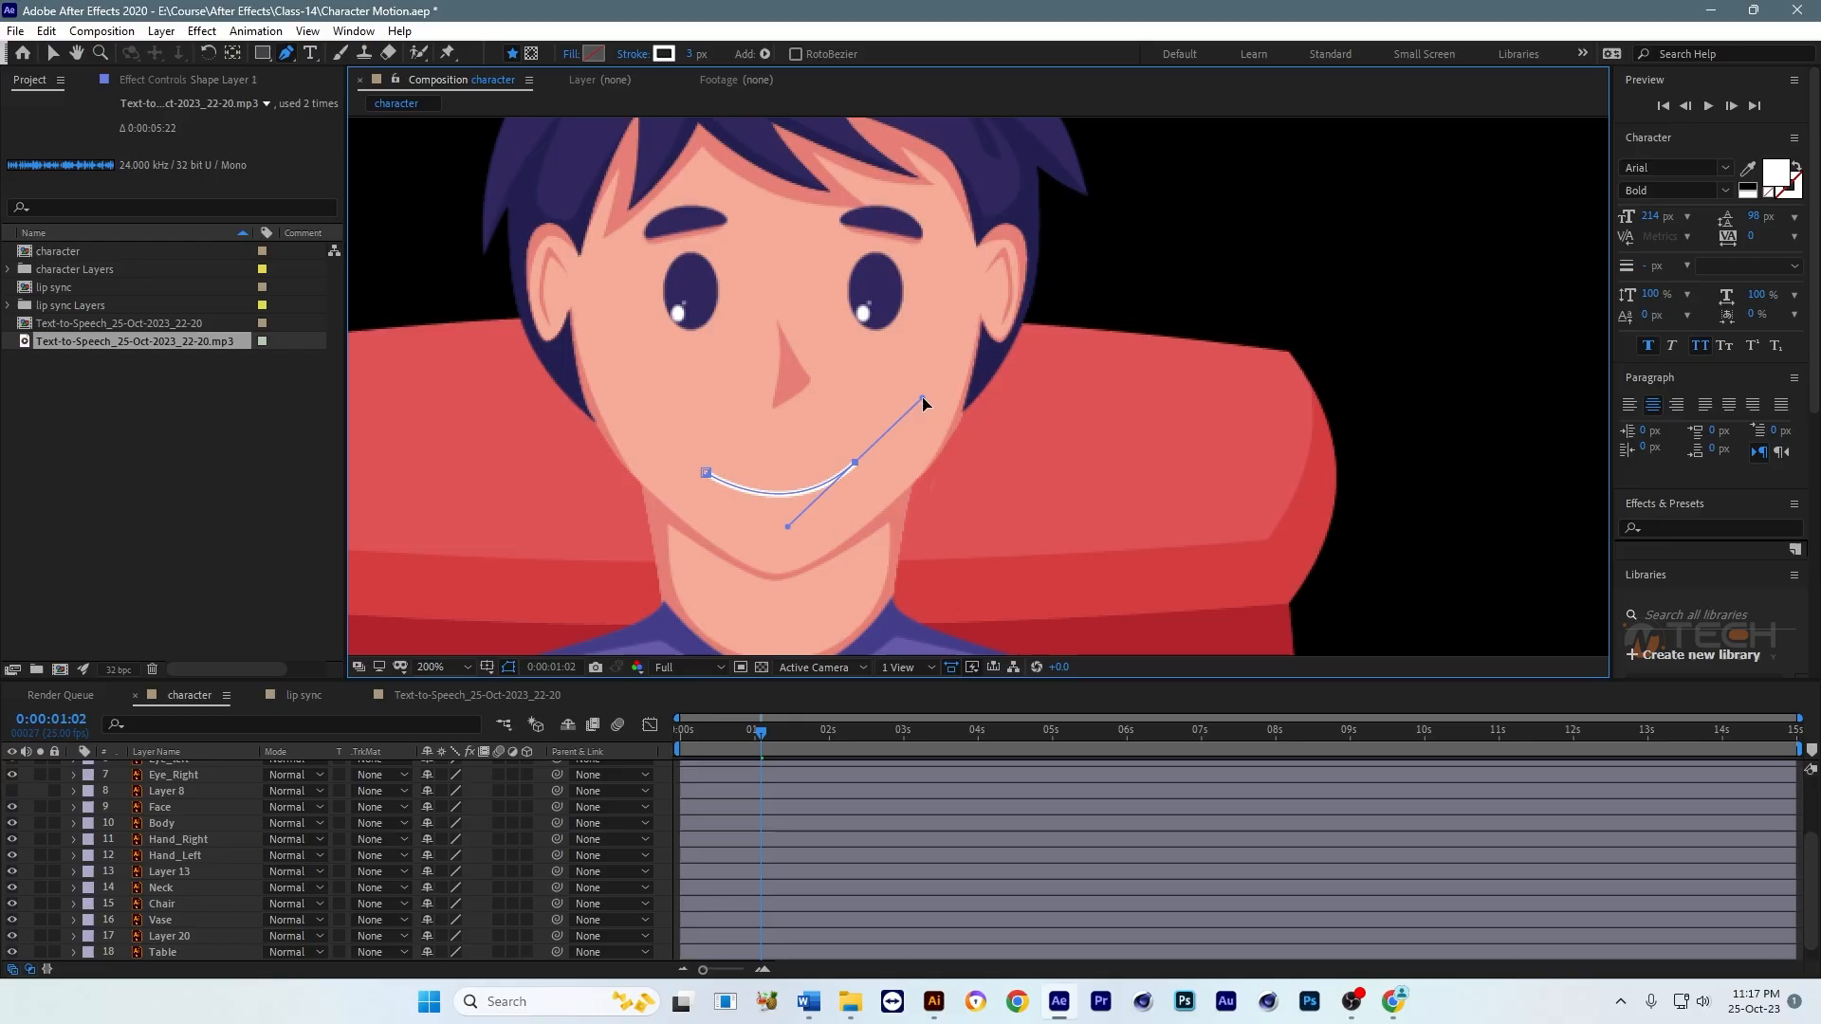
Step: Set the smile line's stroke color to black and check it on the face
click(53, 57)
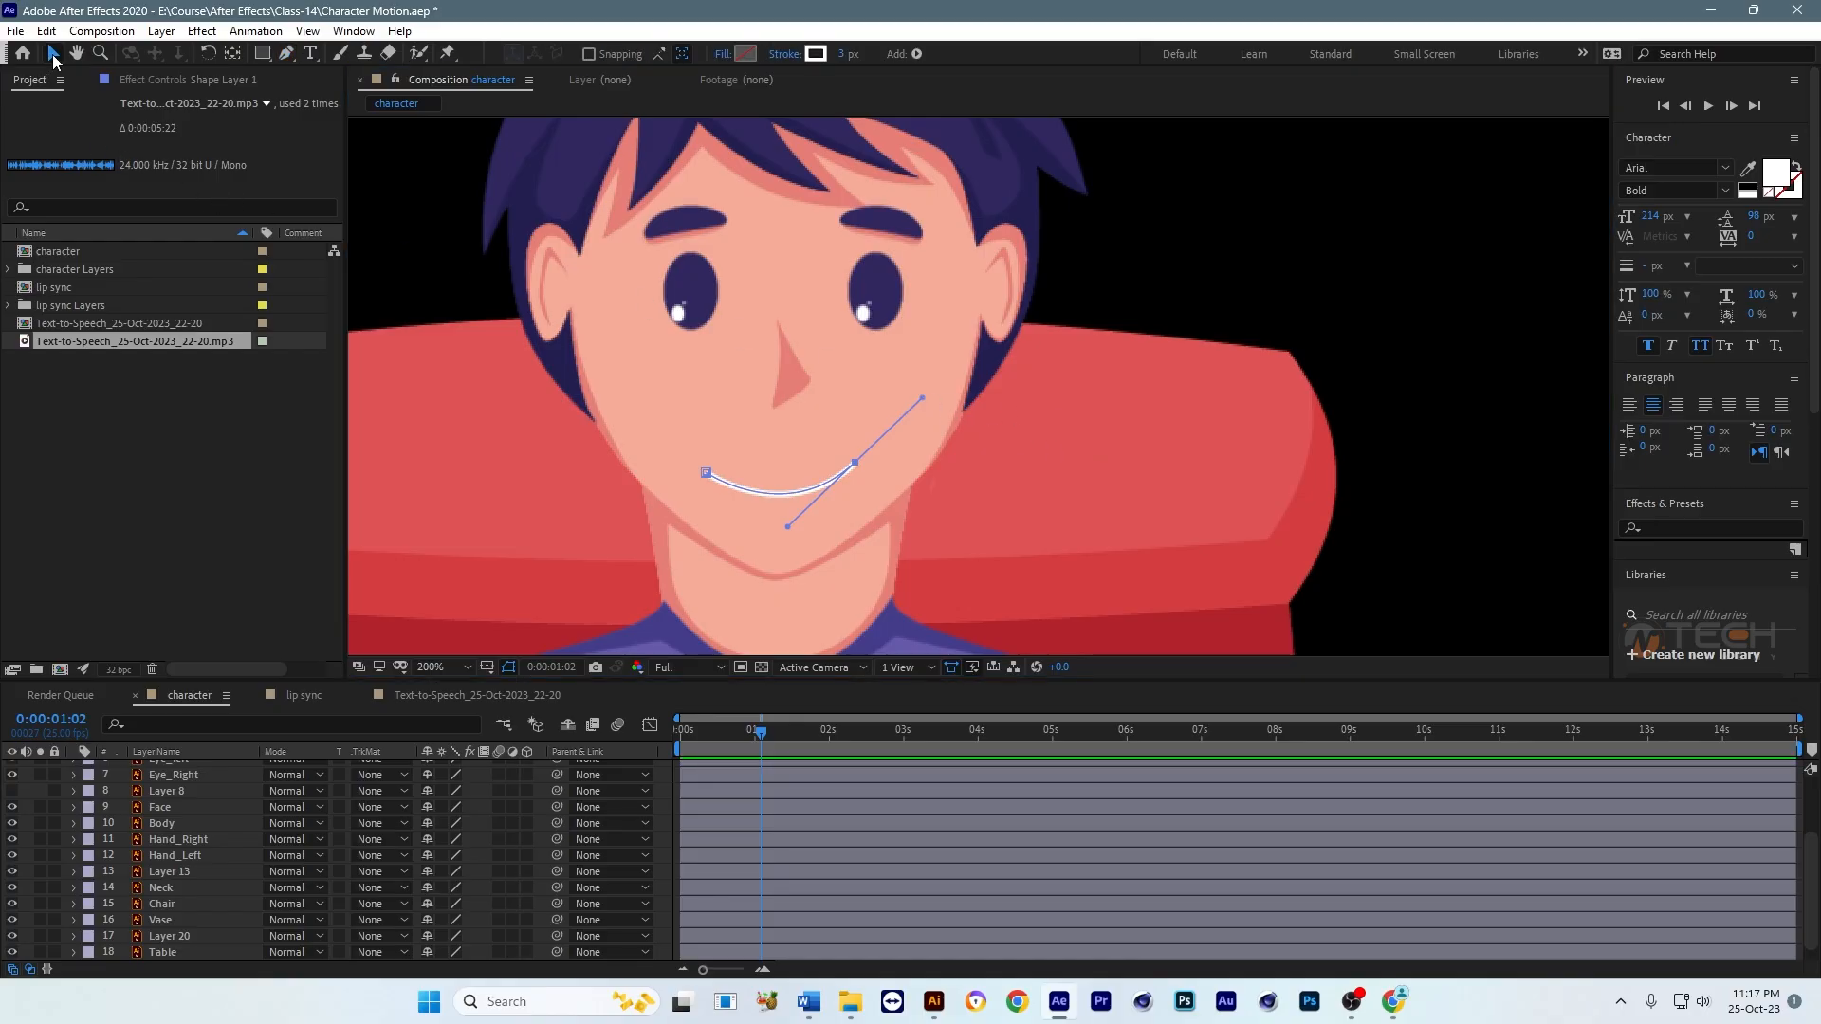
click(816, 54)
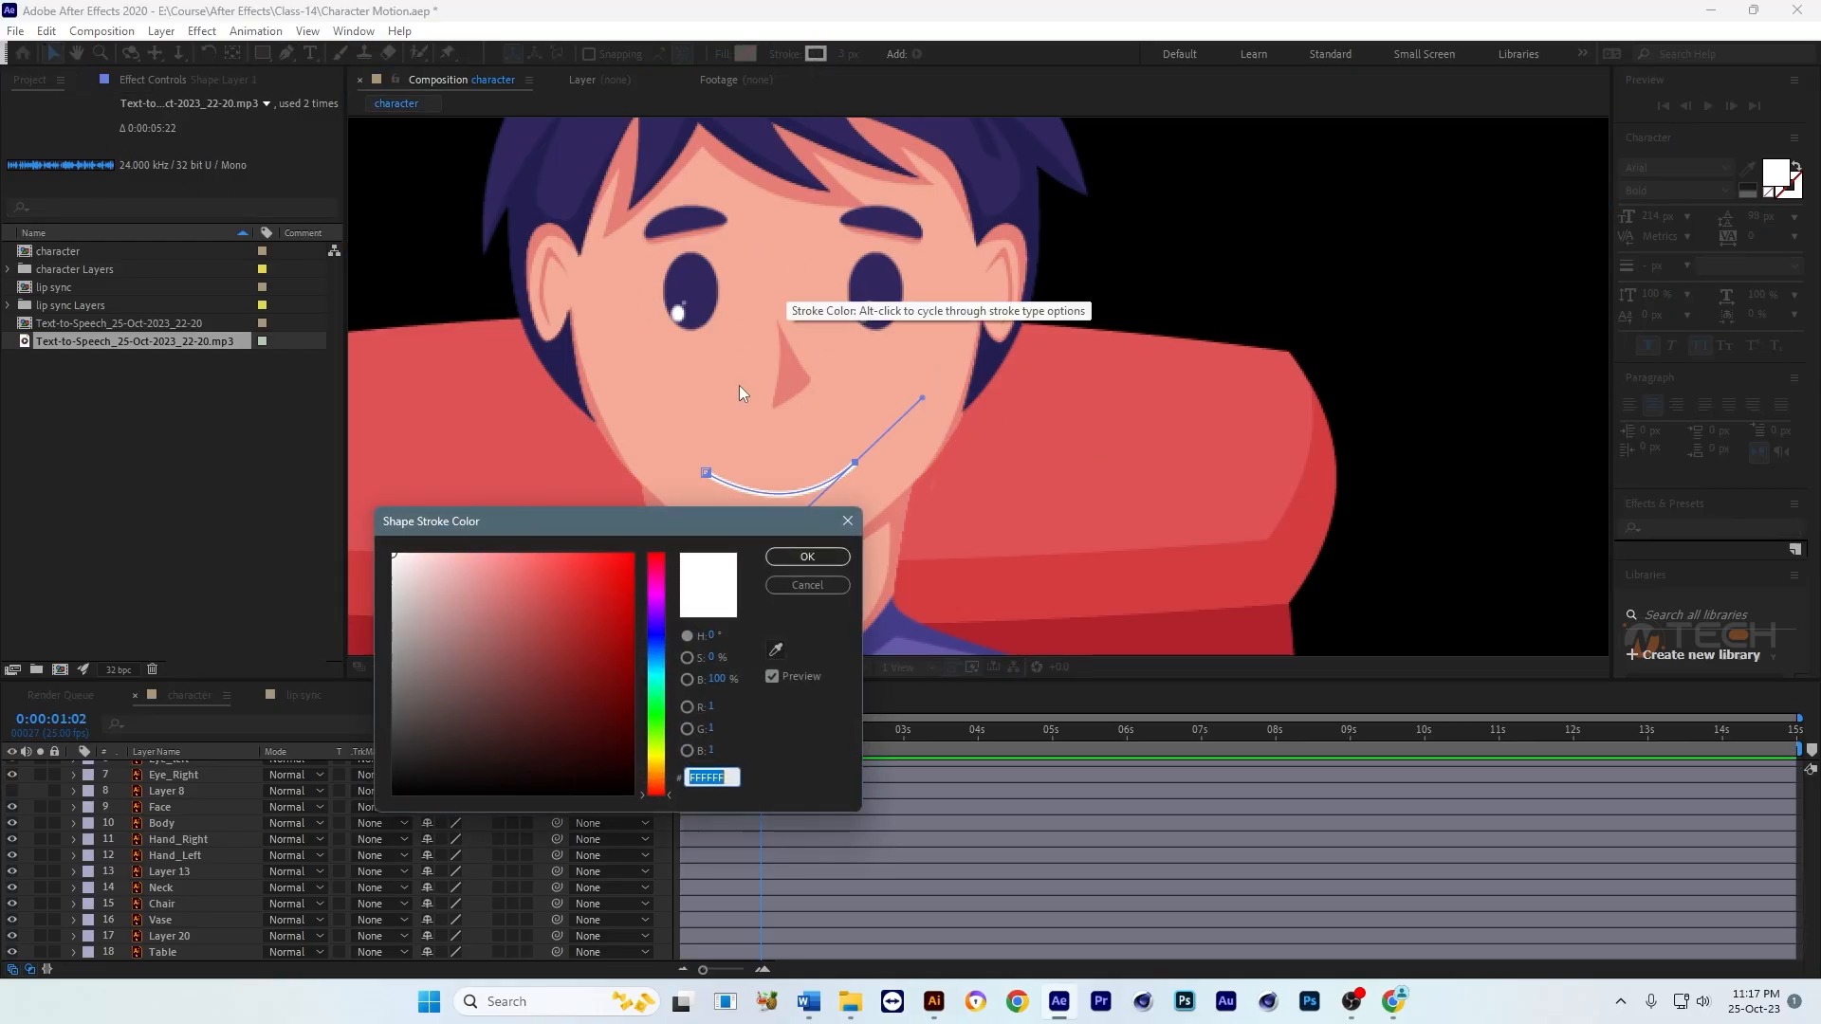
click(631, 791)
click(805, 558)
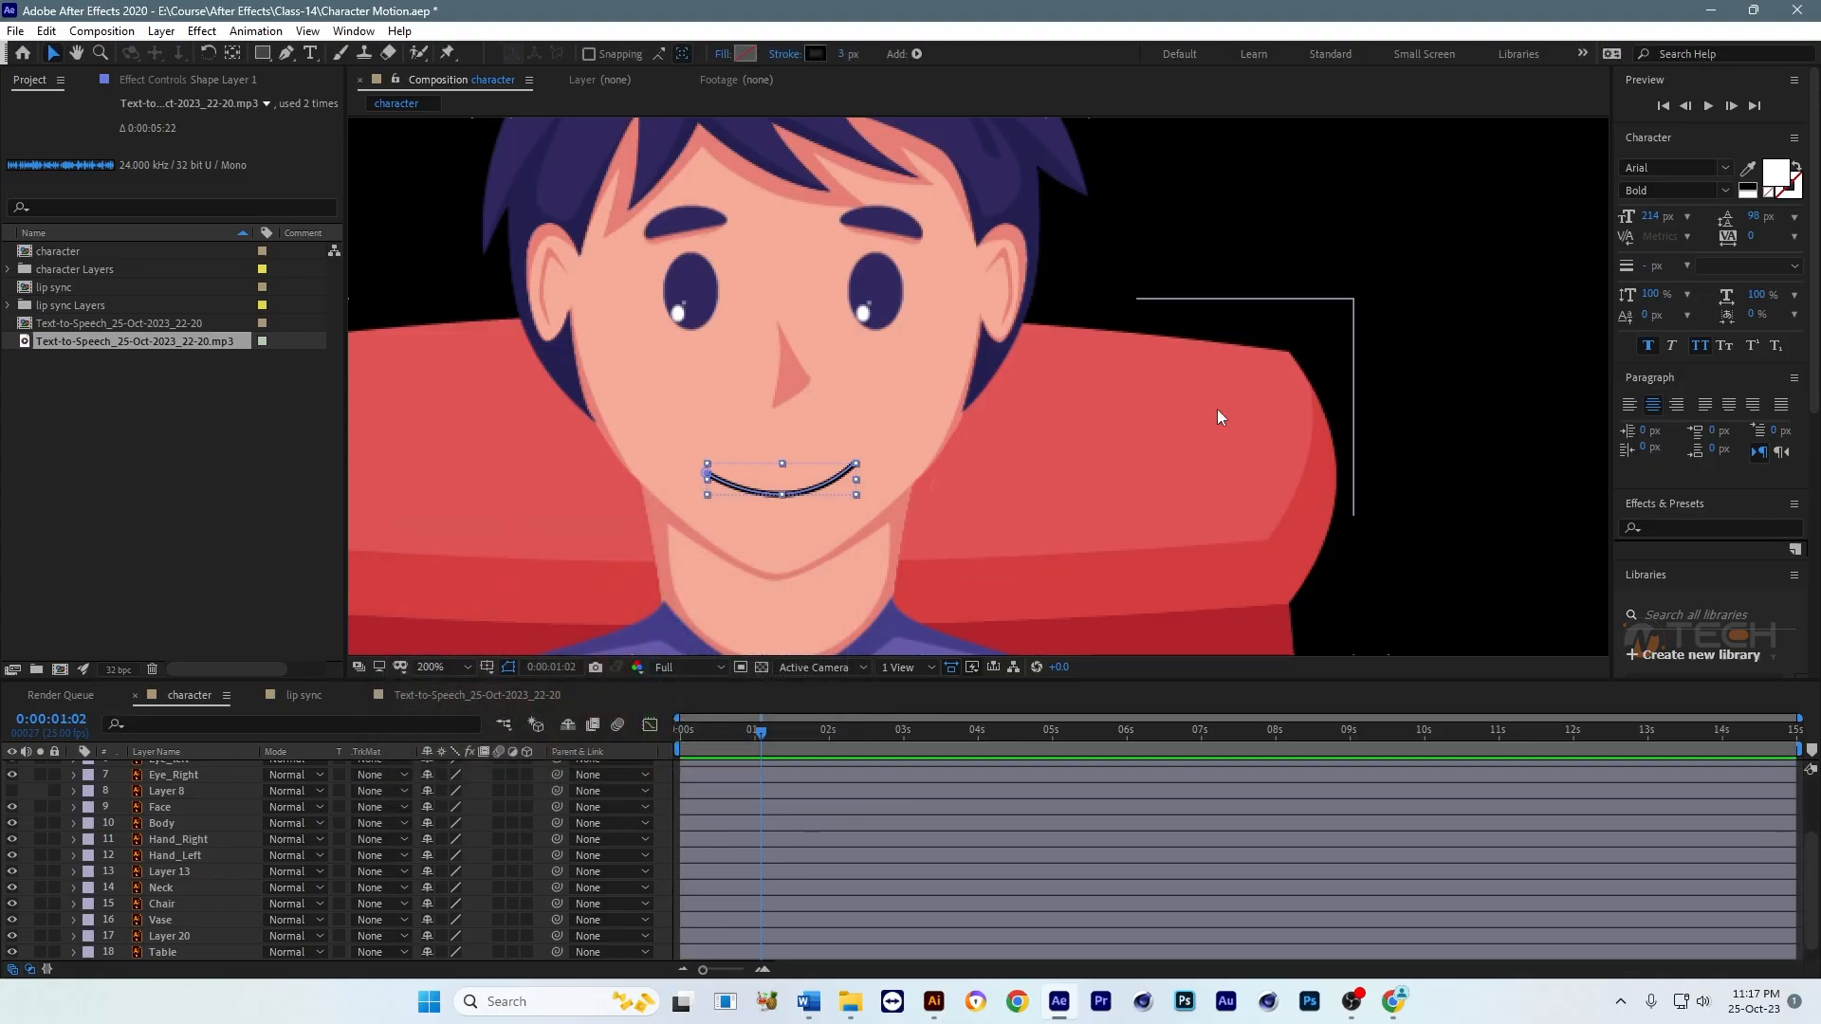
click(1370, 273)
scroll(1176, 431, down, 1)
scroll(1176, 430, up, 1)
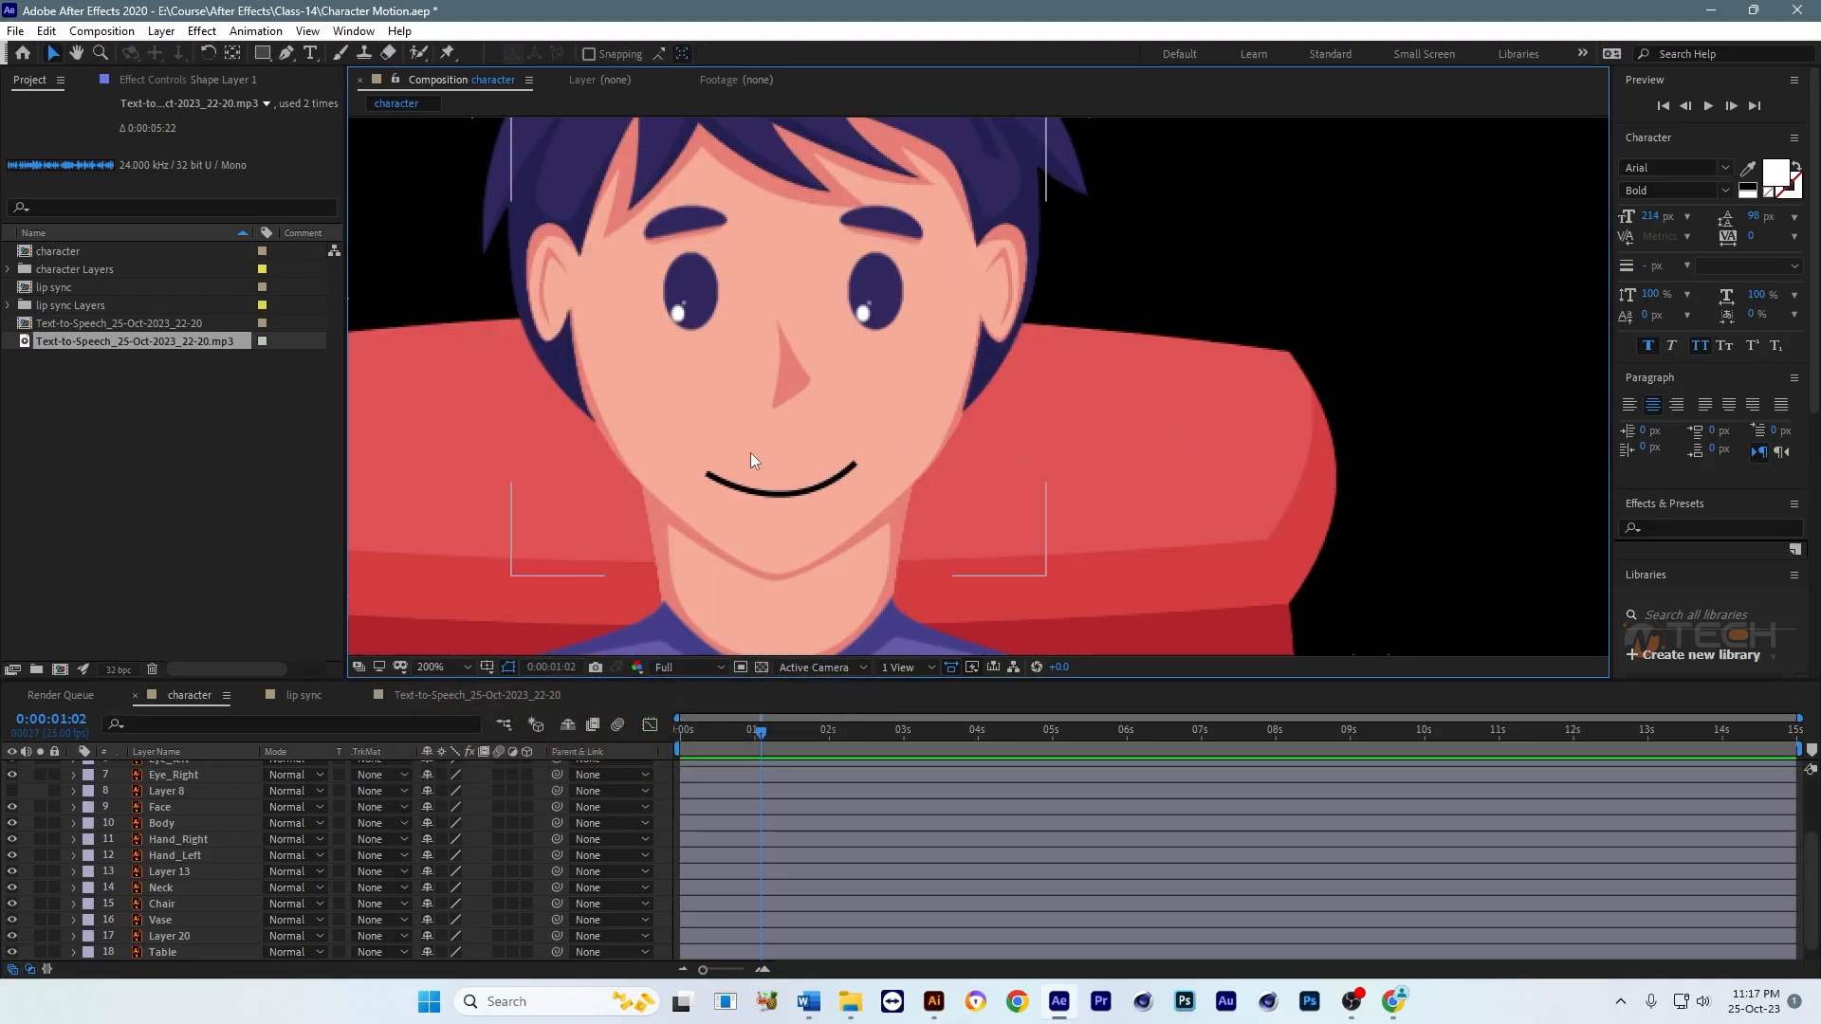
Step: Nudge the smile line slightly up and to the right to centre it under the nose
click(806, 488)
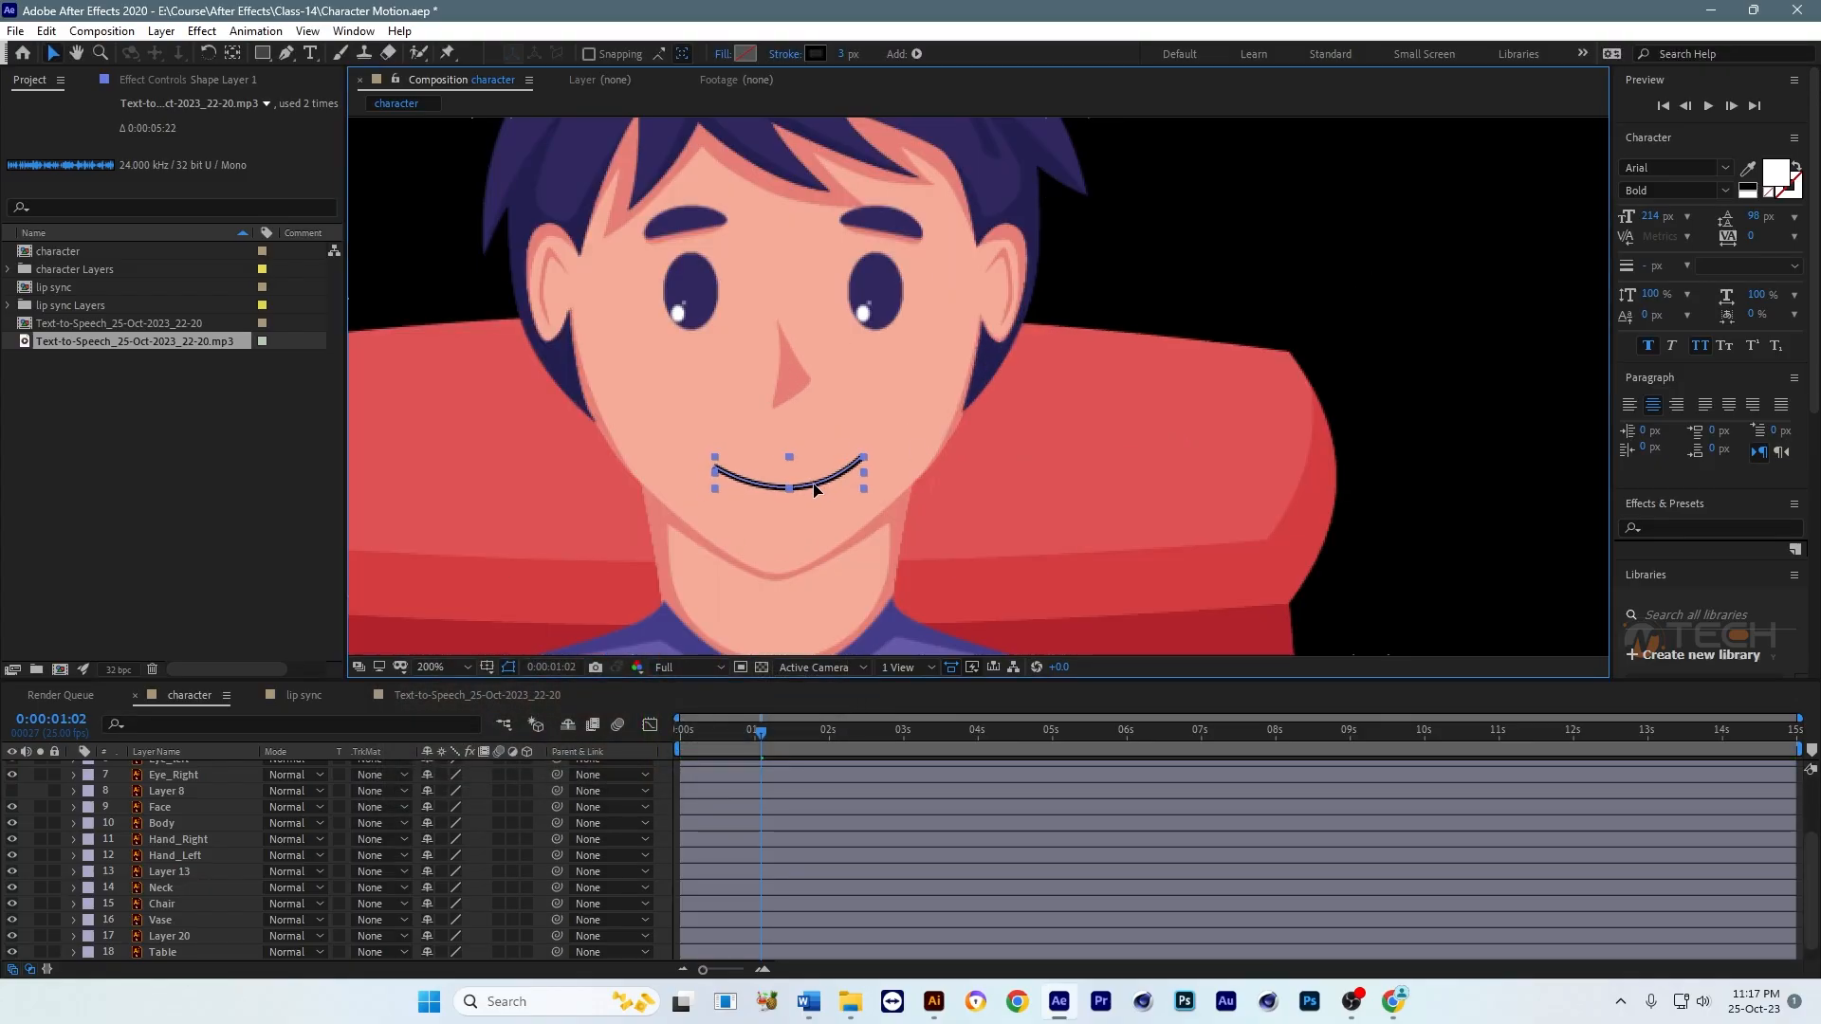
click(1317, 300)
scroll(1321, 346, down, 2)
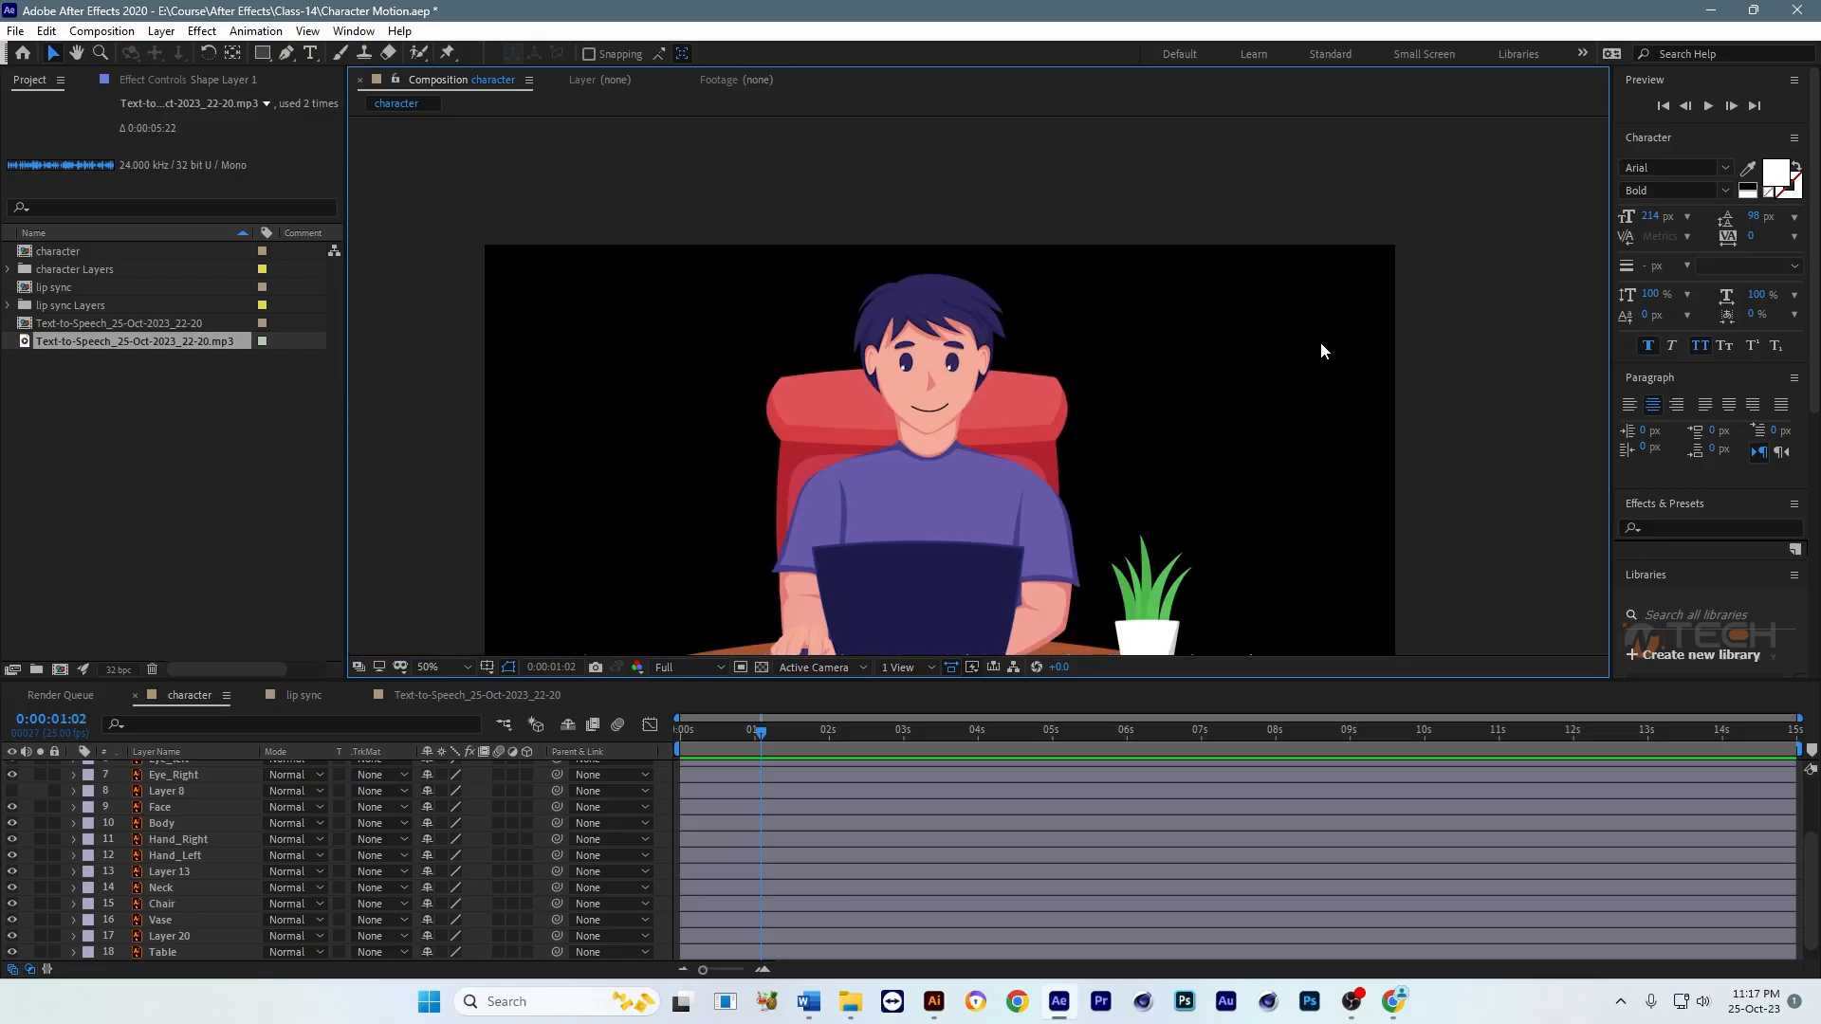
key(period)
key(period)
click(799, 487)
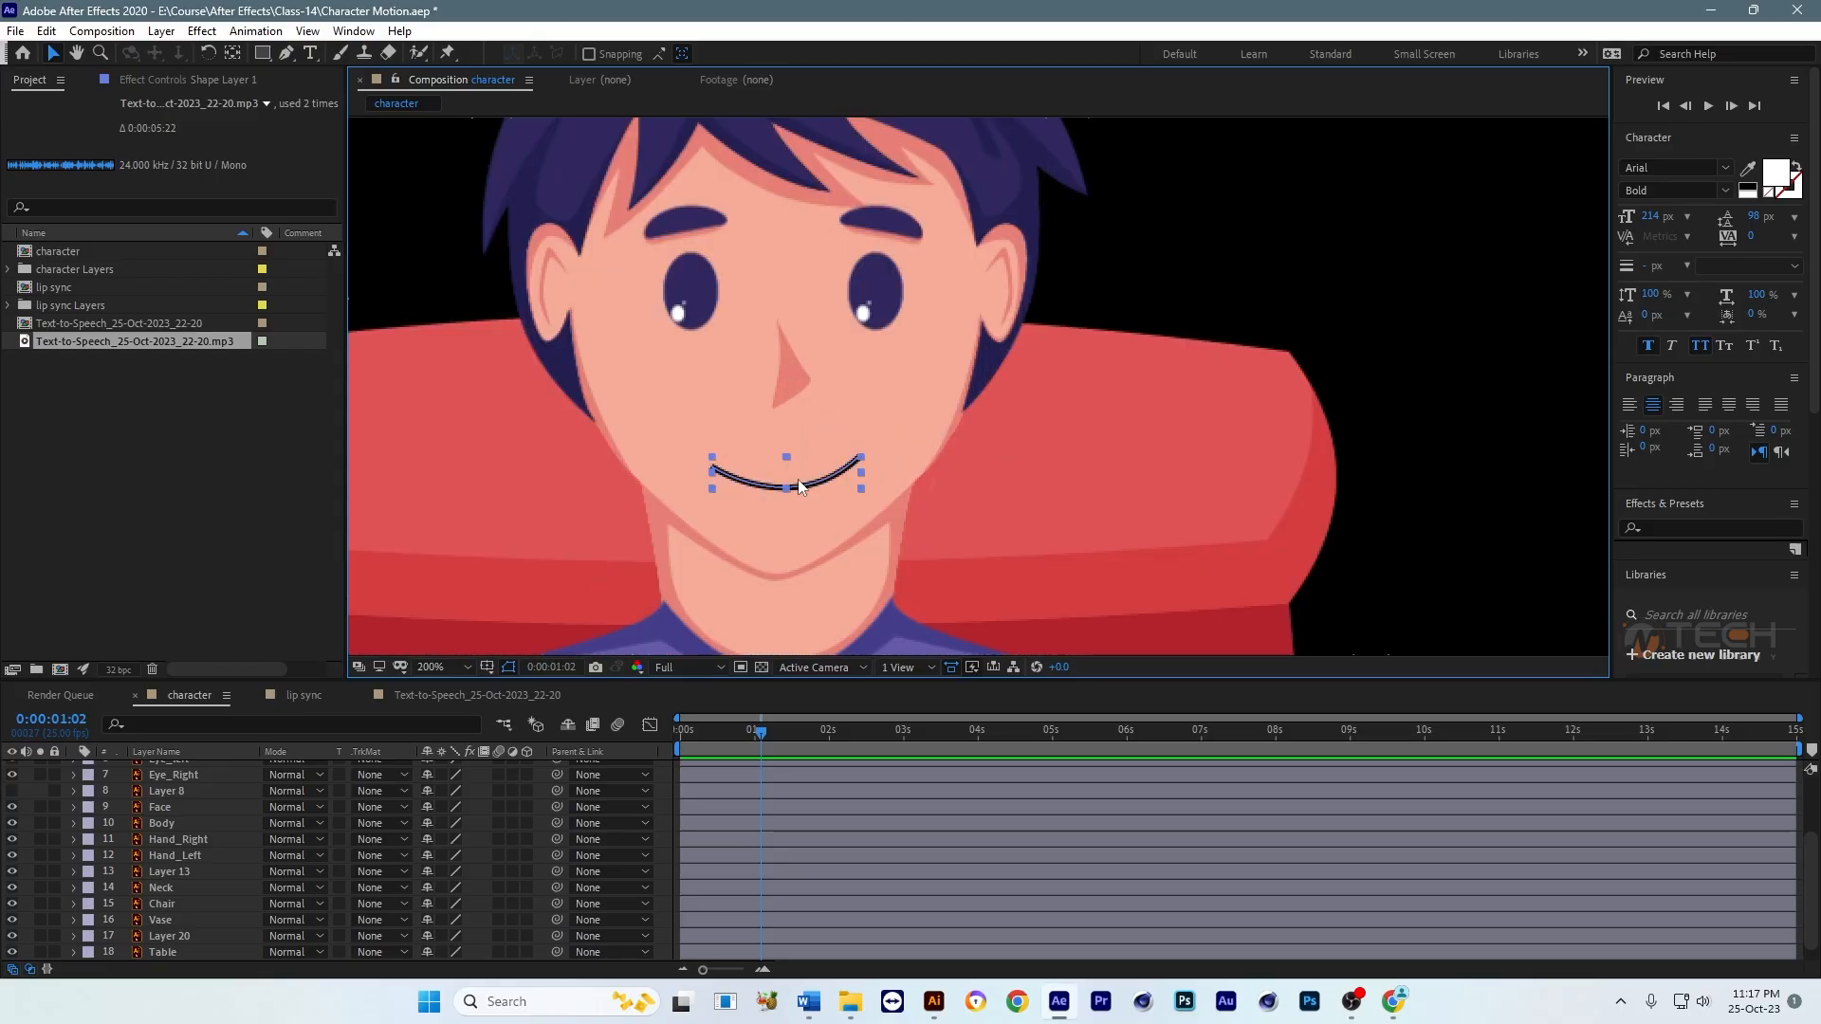
Step: Hide Shape Layer 1 in the character composition and paste a copy of it into the lip sync composition
scroll(961, 857, up, 3)
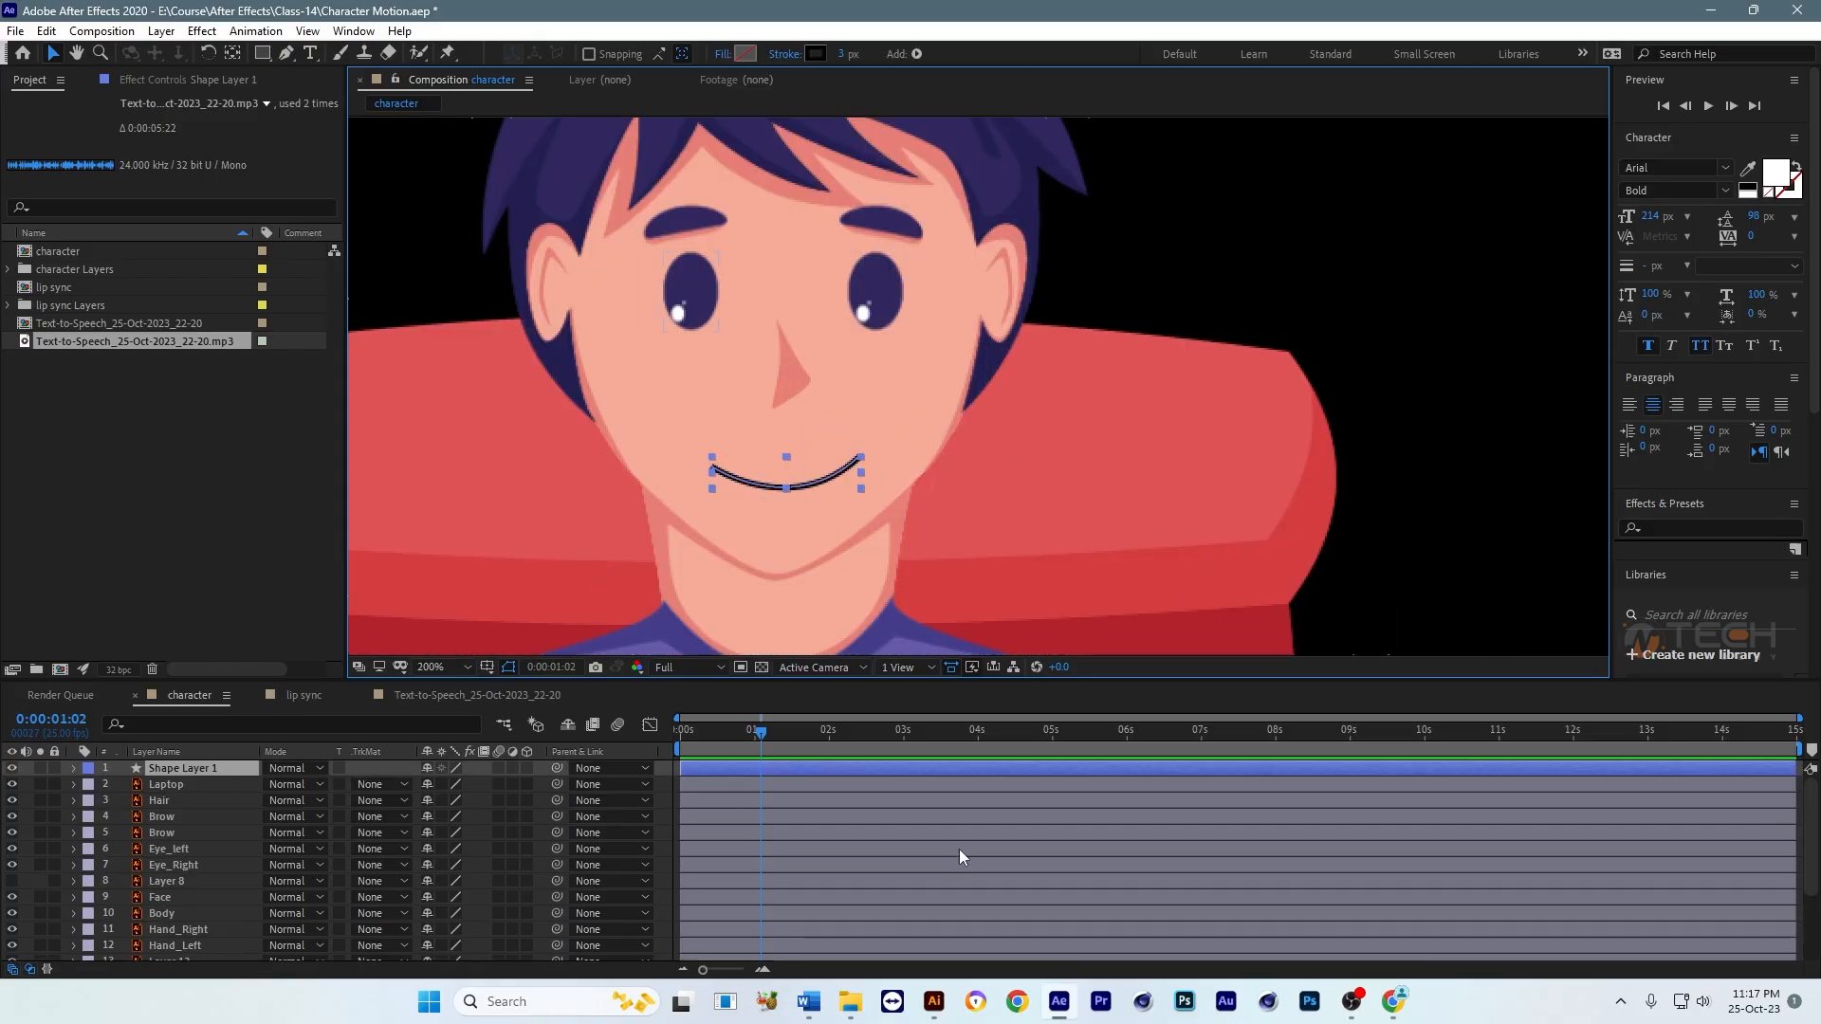
click(11, 768)
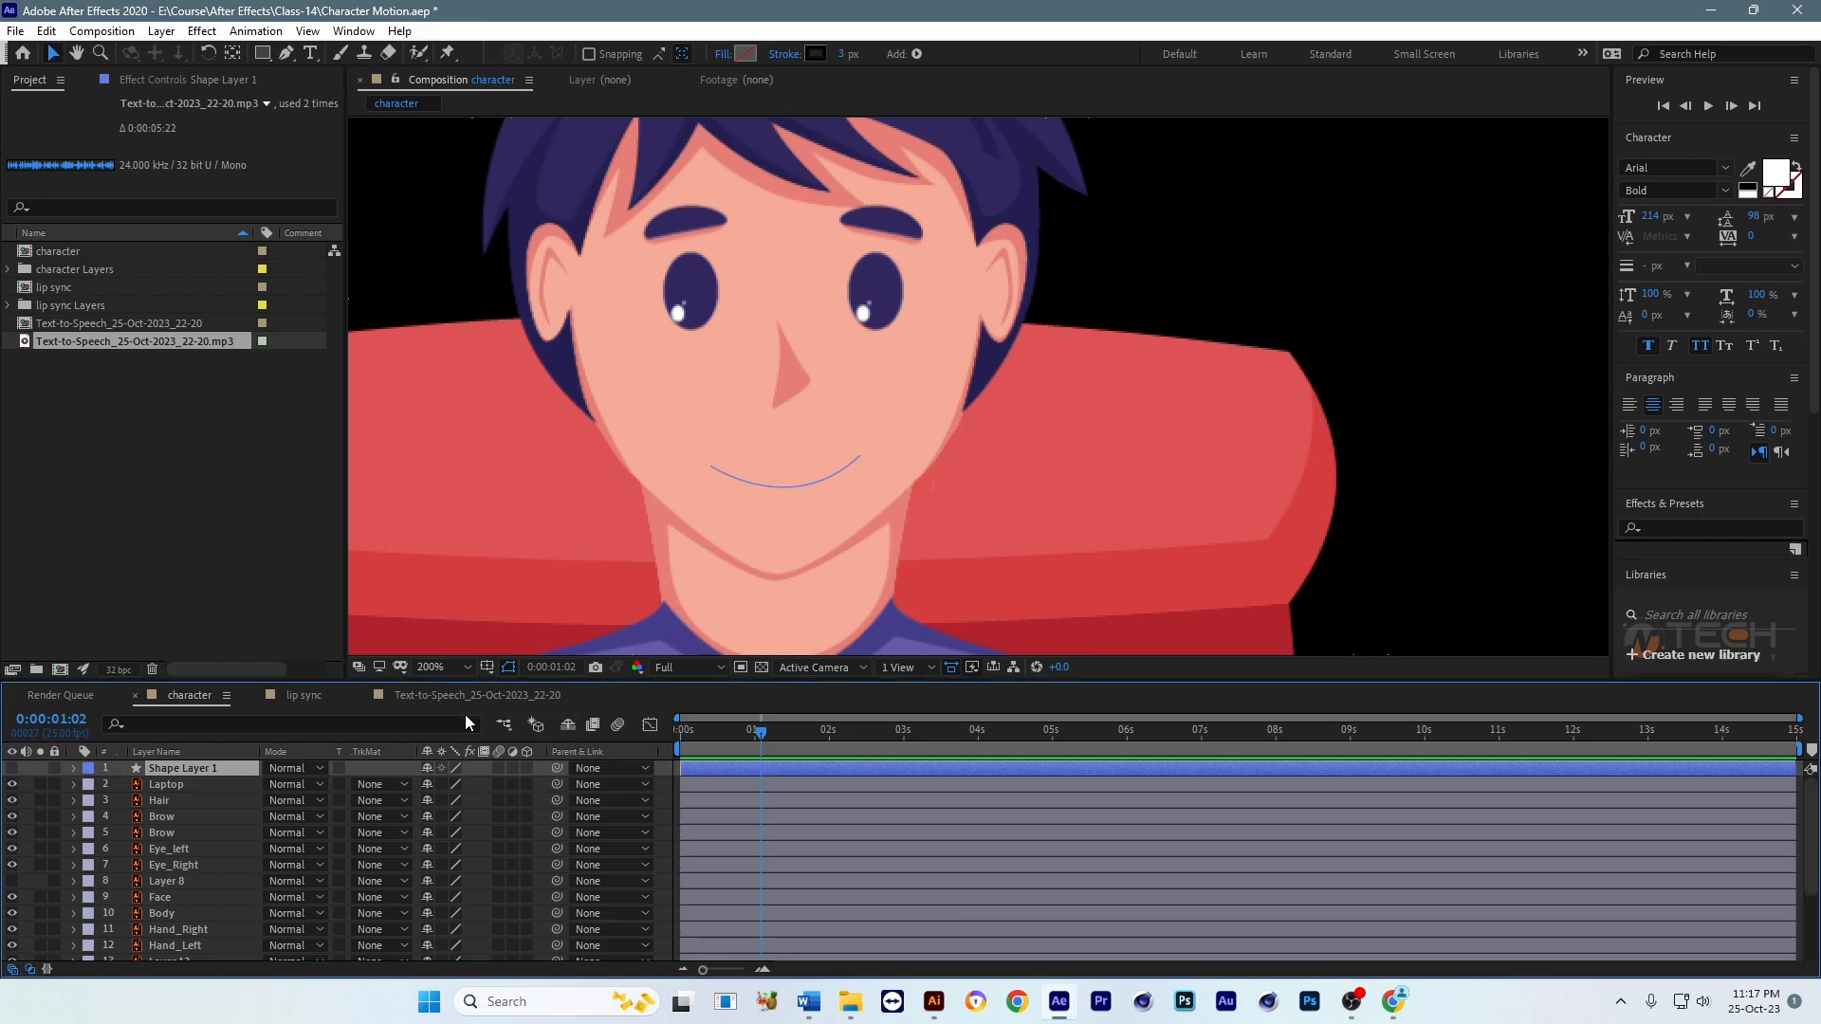
click(303, 695)
scroll(1091, 840, down, 1)
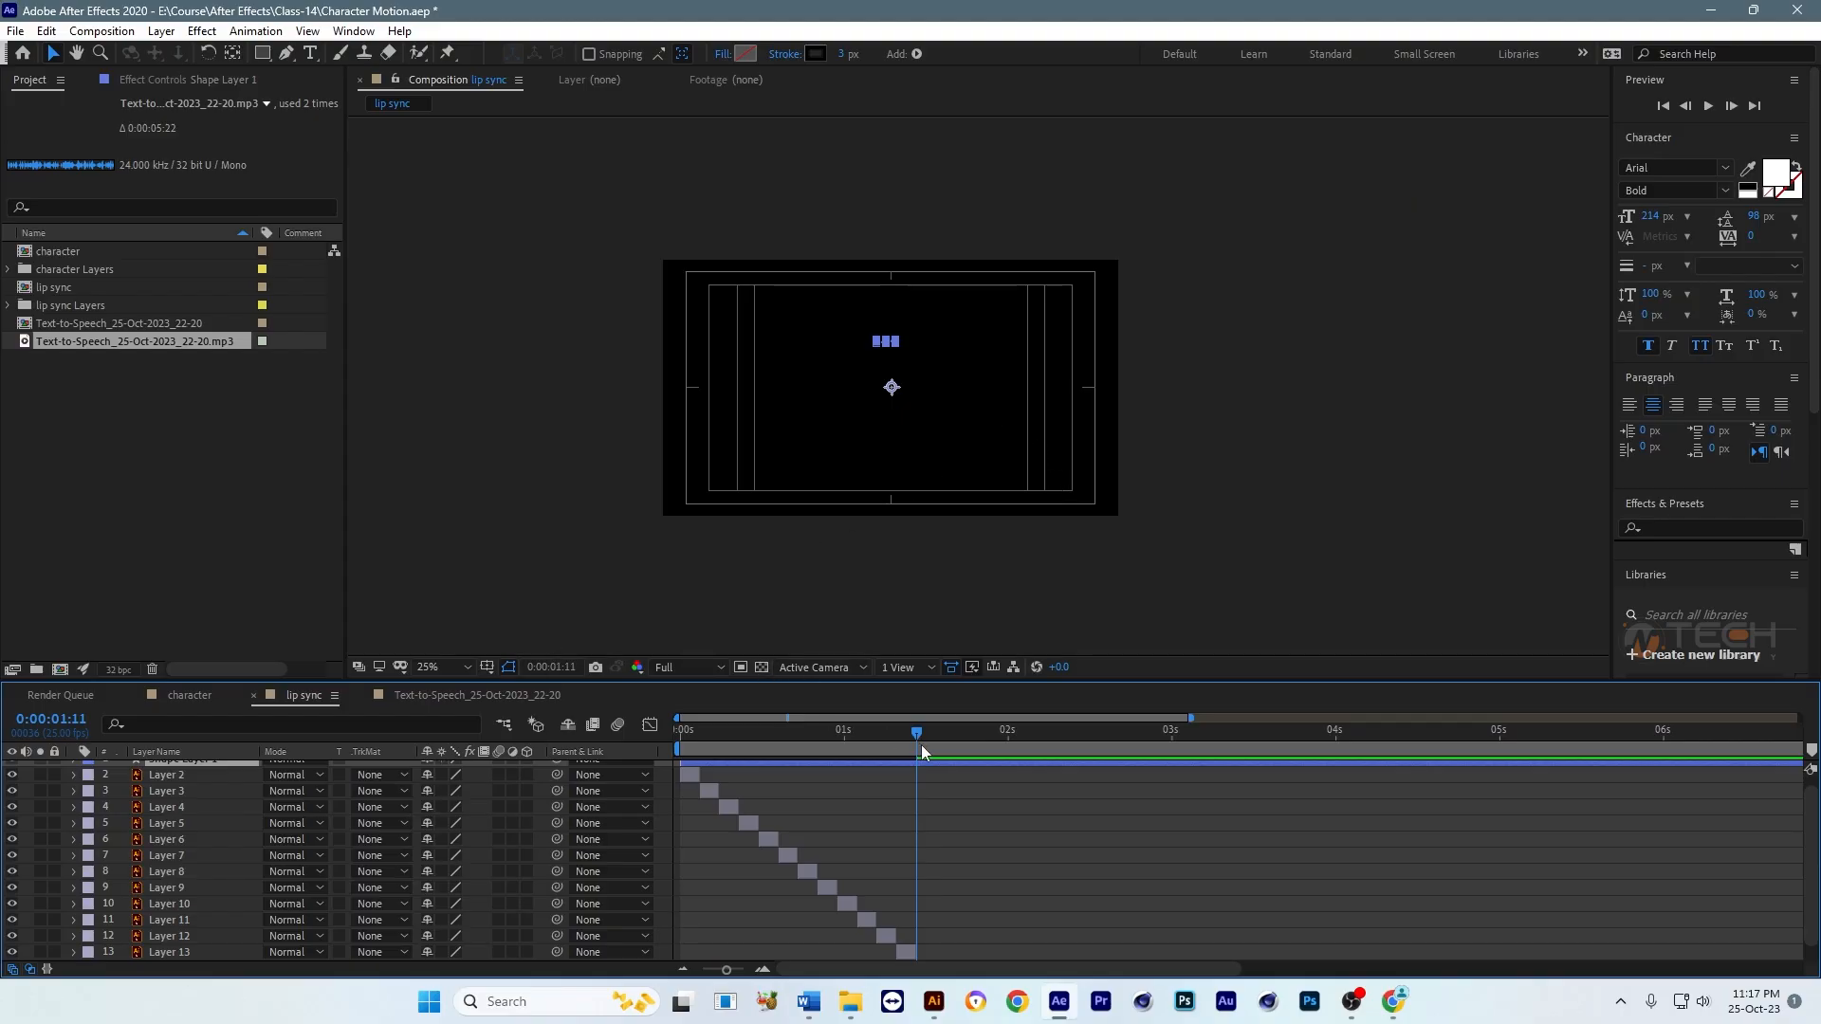
Step: At 0:00:01:10, centre the anchor point of Shape Layer 1 in its content and scale the layer to 1155%
drag(913, 746, 911, 748)
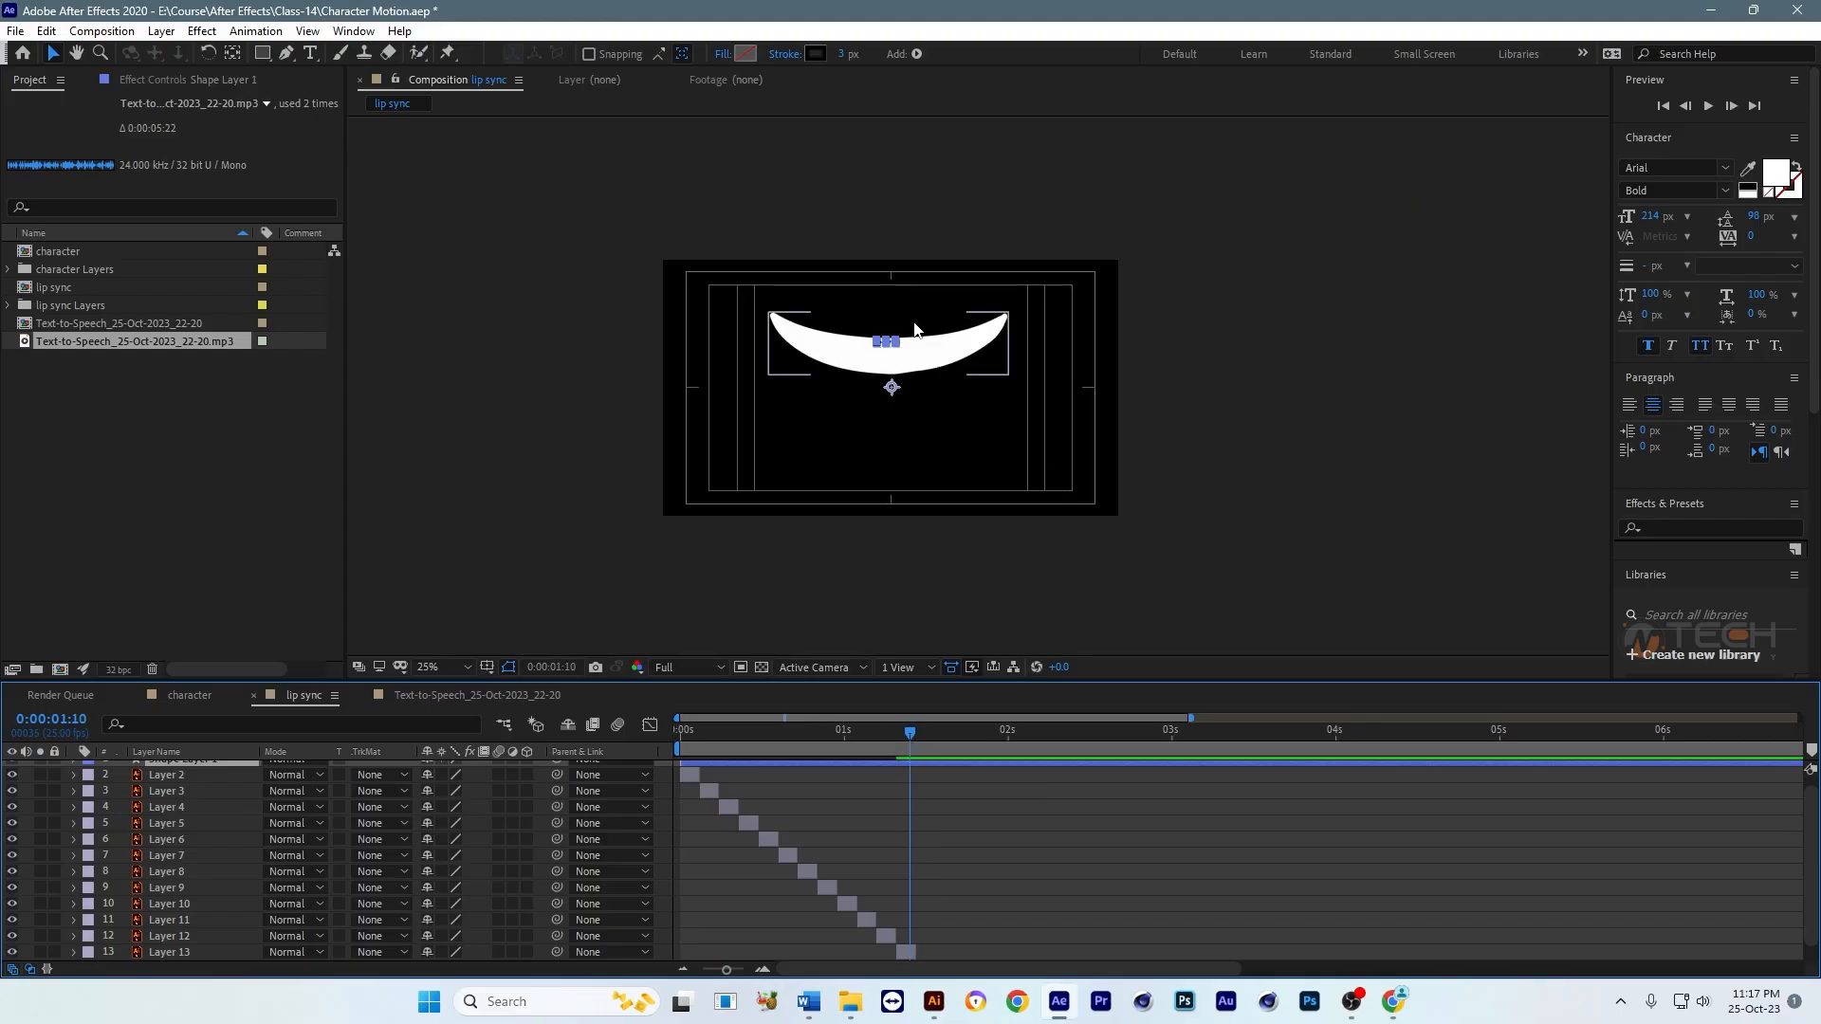
key(ctrl+alt+Home)
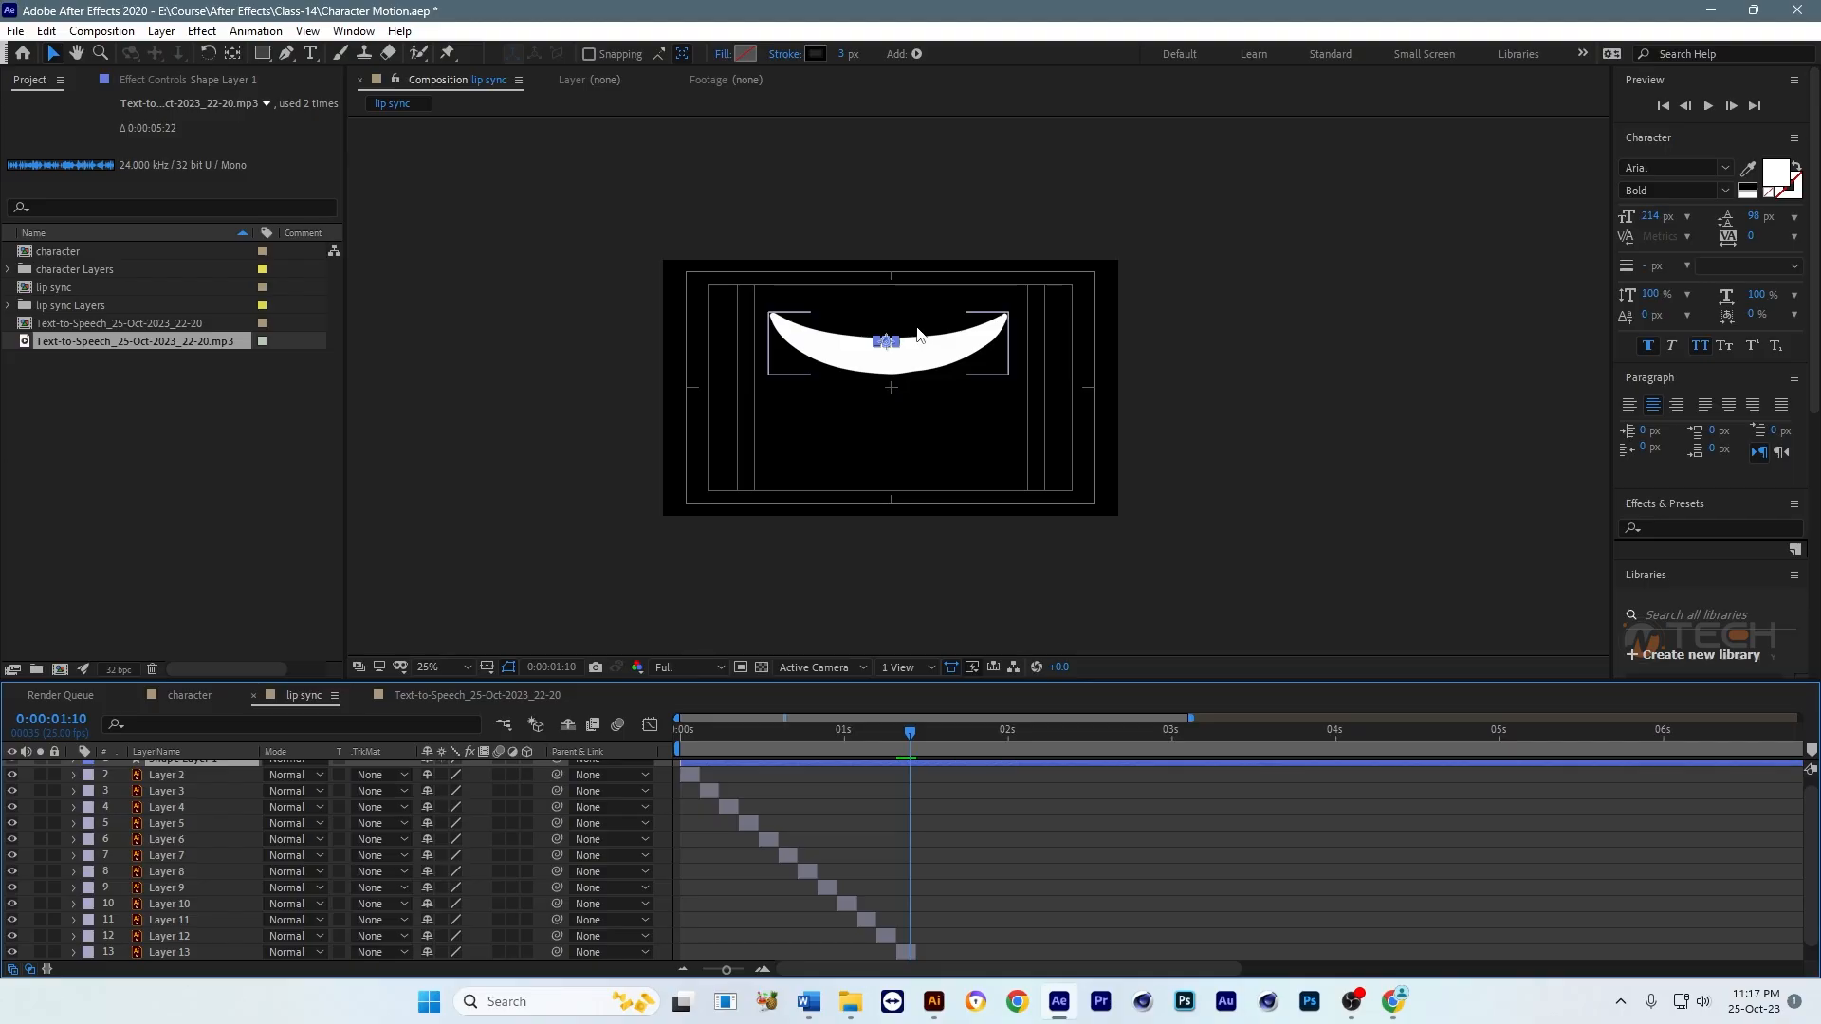
drag(897, 346, 992, 368)
key(s)
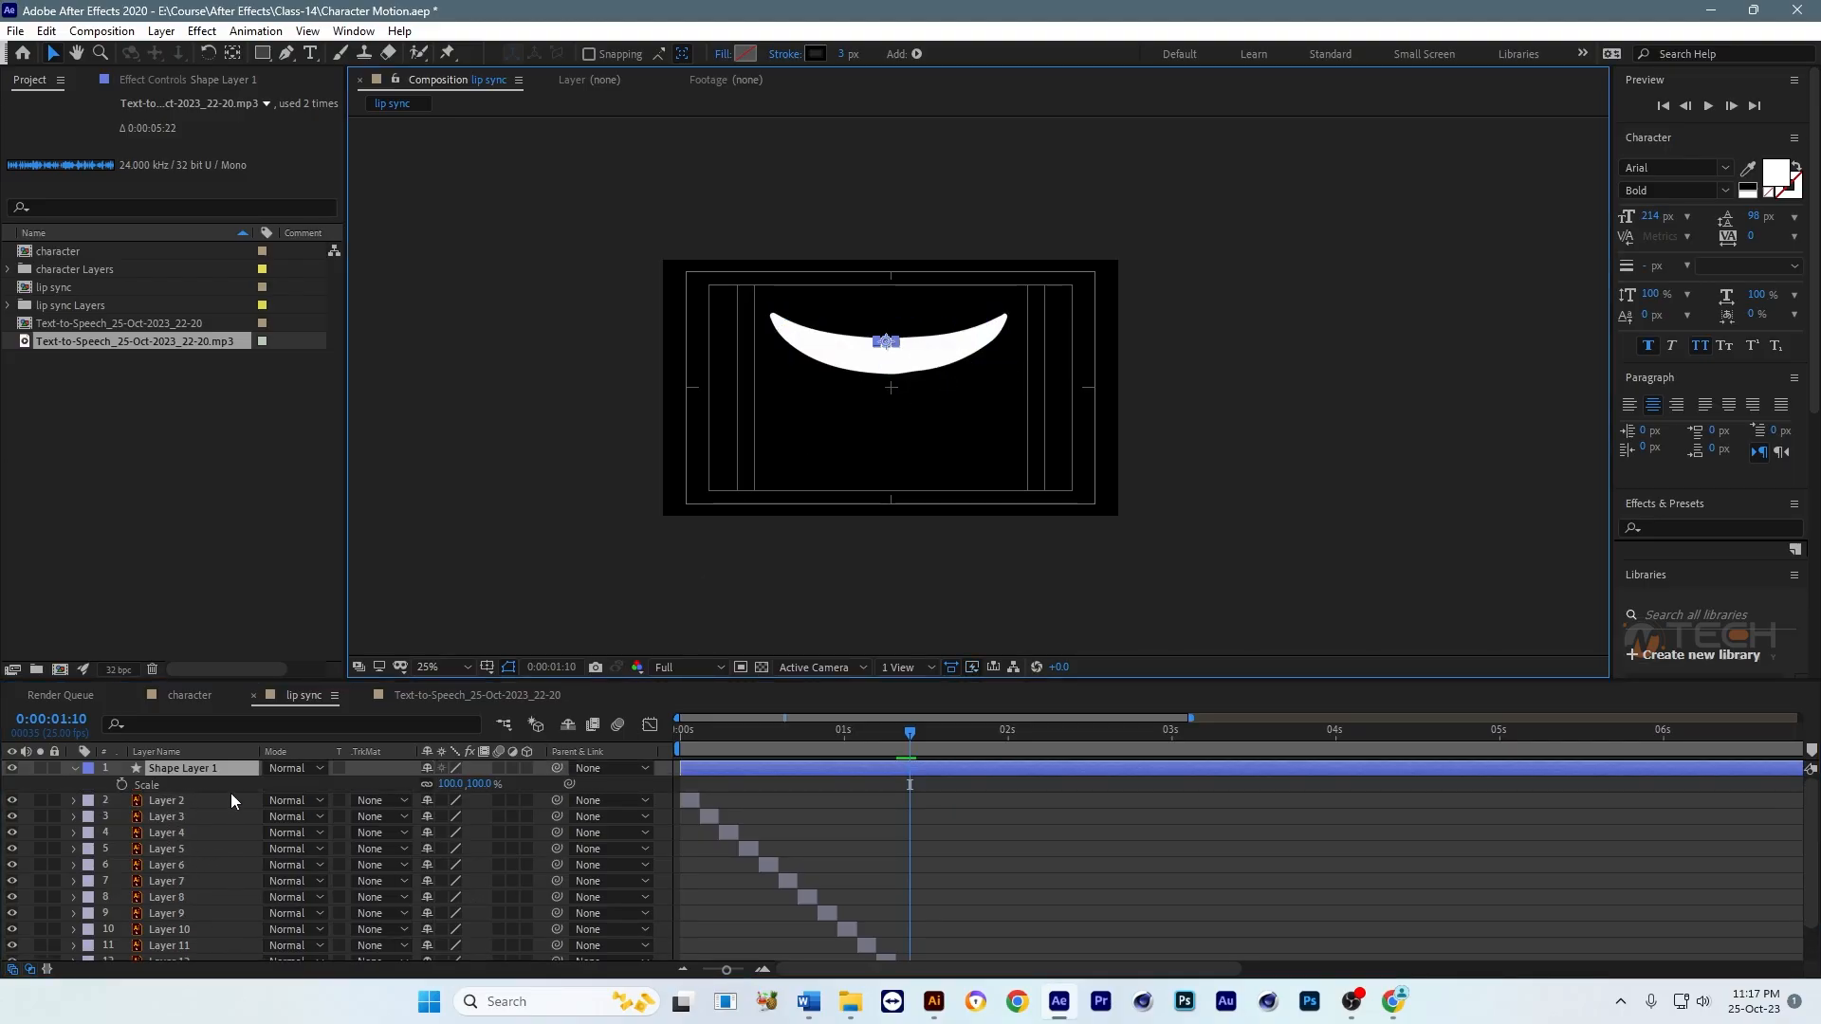
drag(443, 786, 1408, 690)
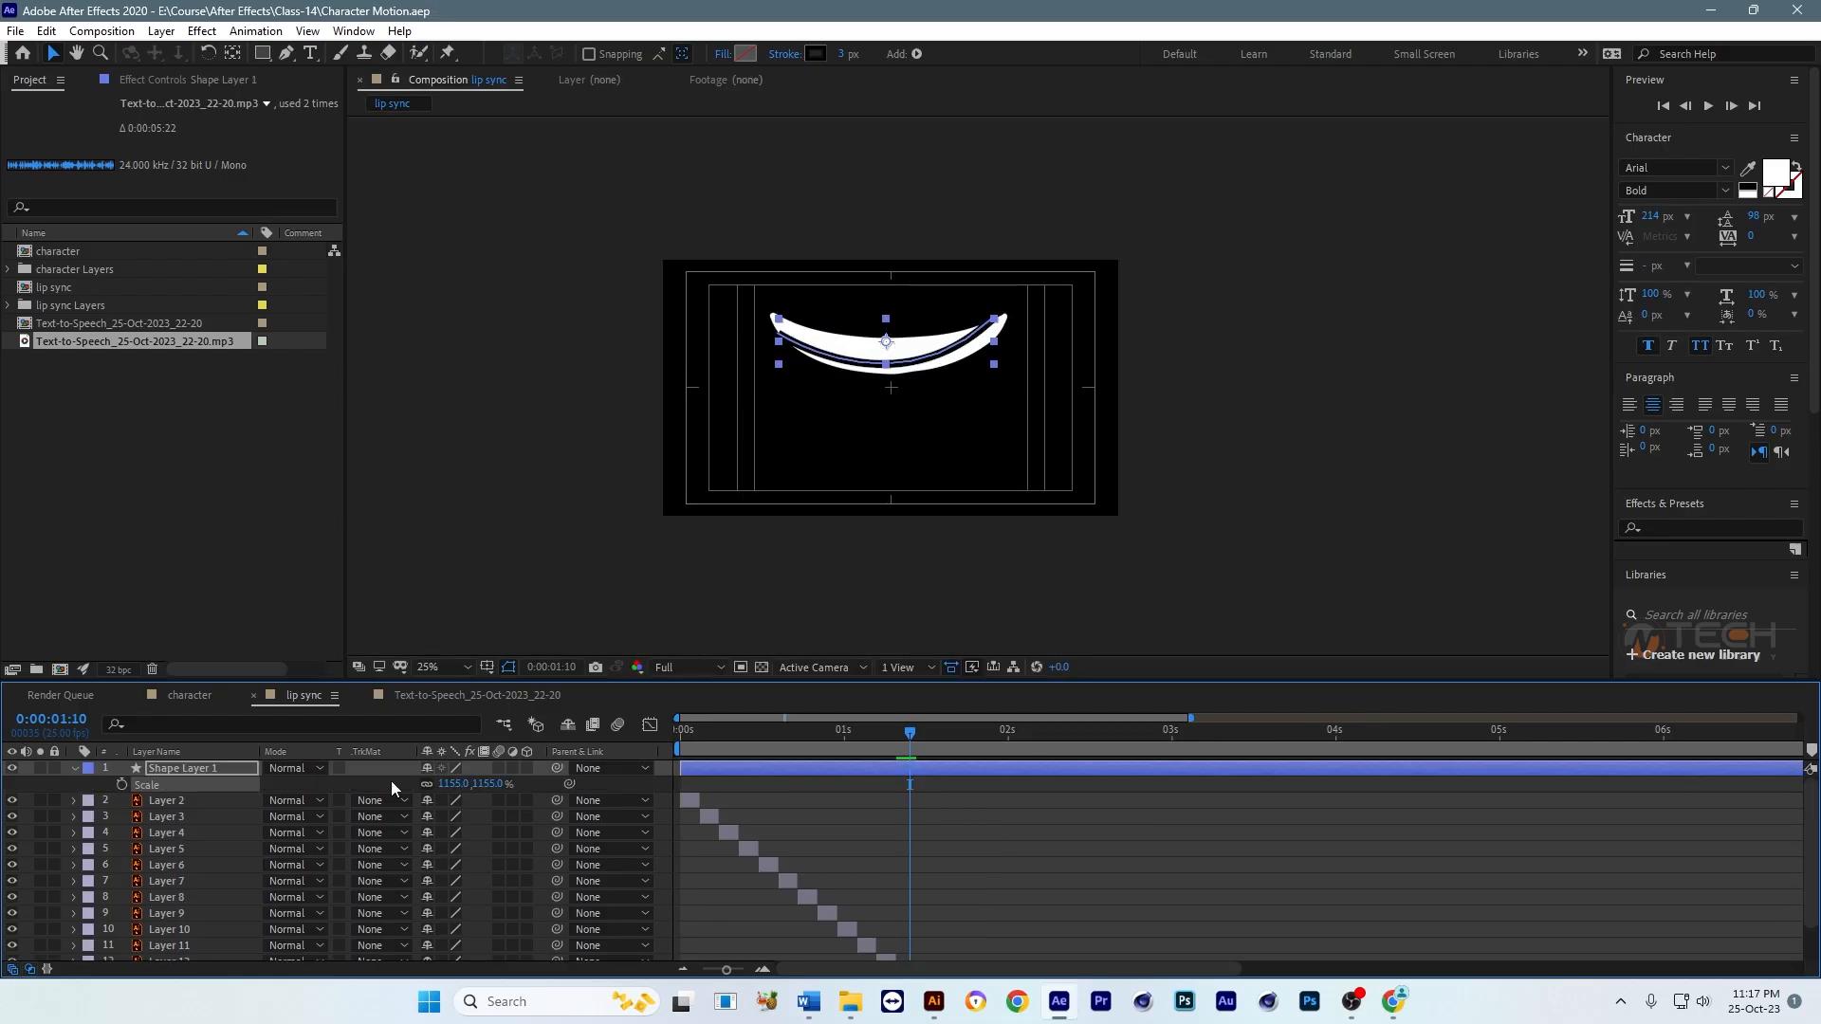
Step: Send Shape Layer 1 to the bottom of the layer stack and make it start at 0:00:01:11, after Layer 13
click(174, 770)
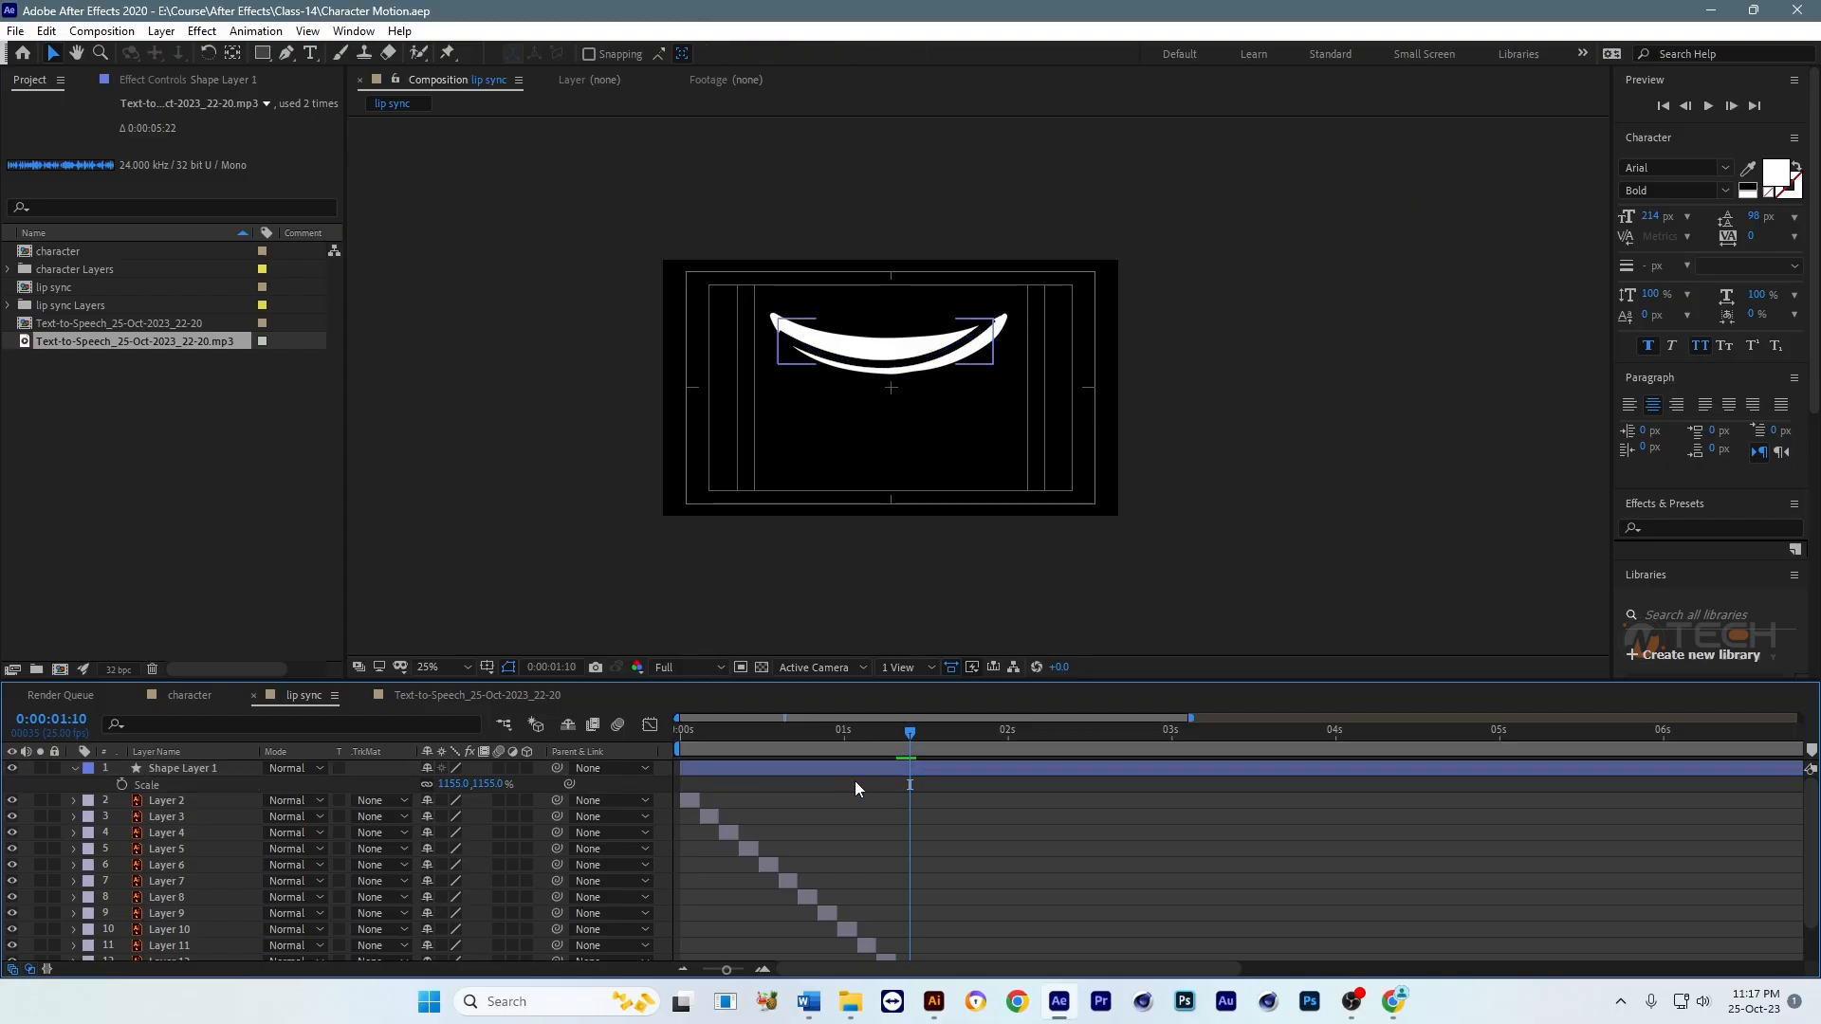
drag(834, 770, 1061, 767)
scroll(1029, 783, down, 3)
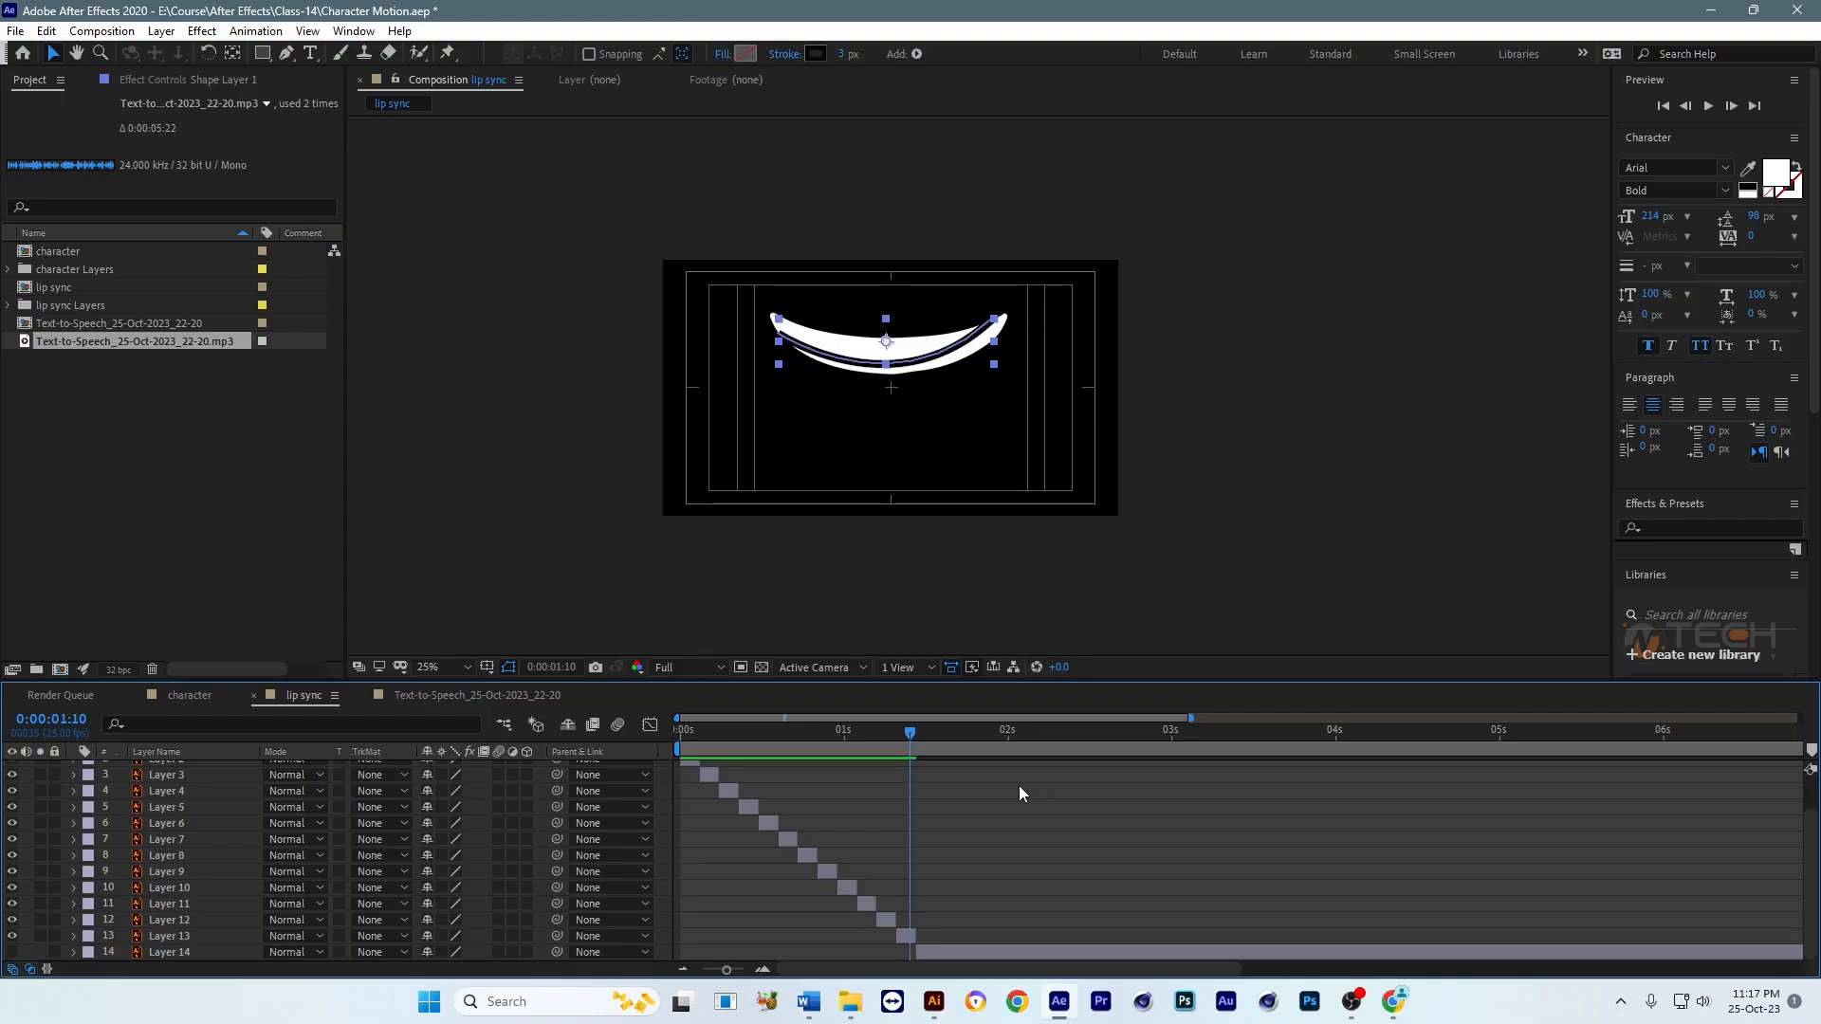
click(914, 732)
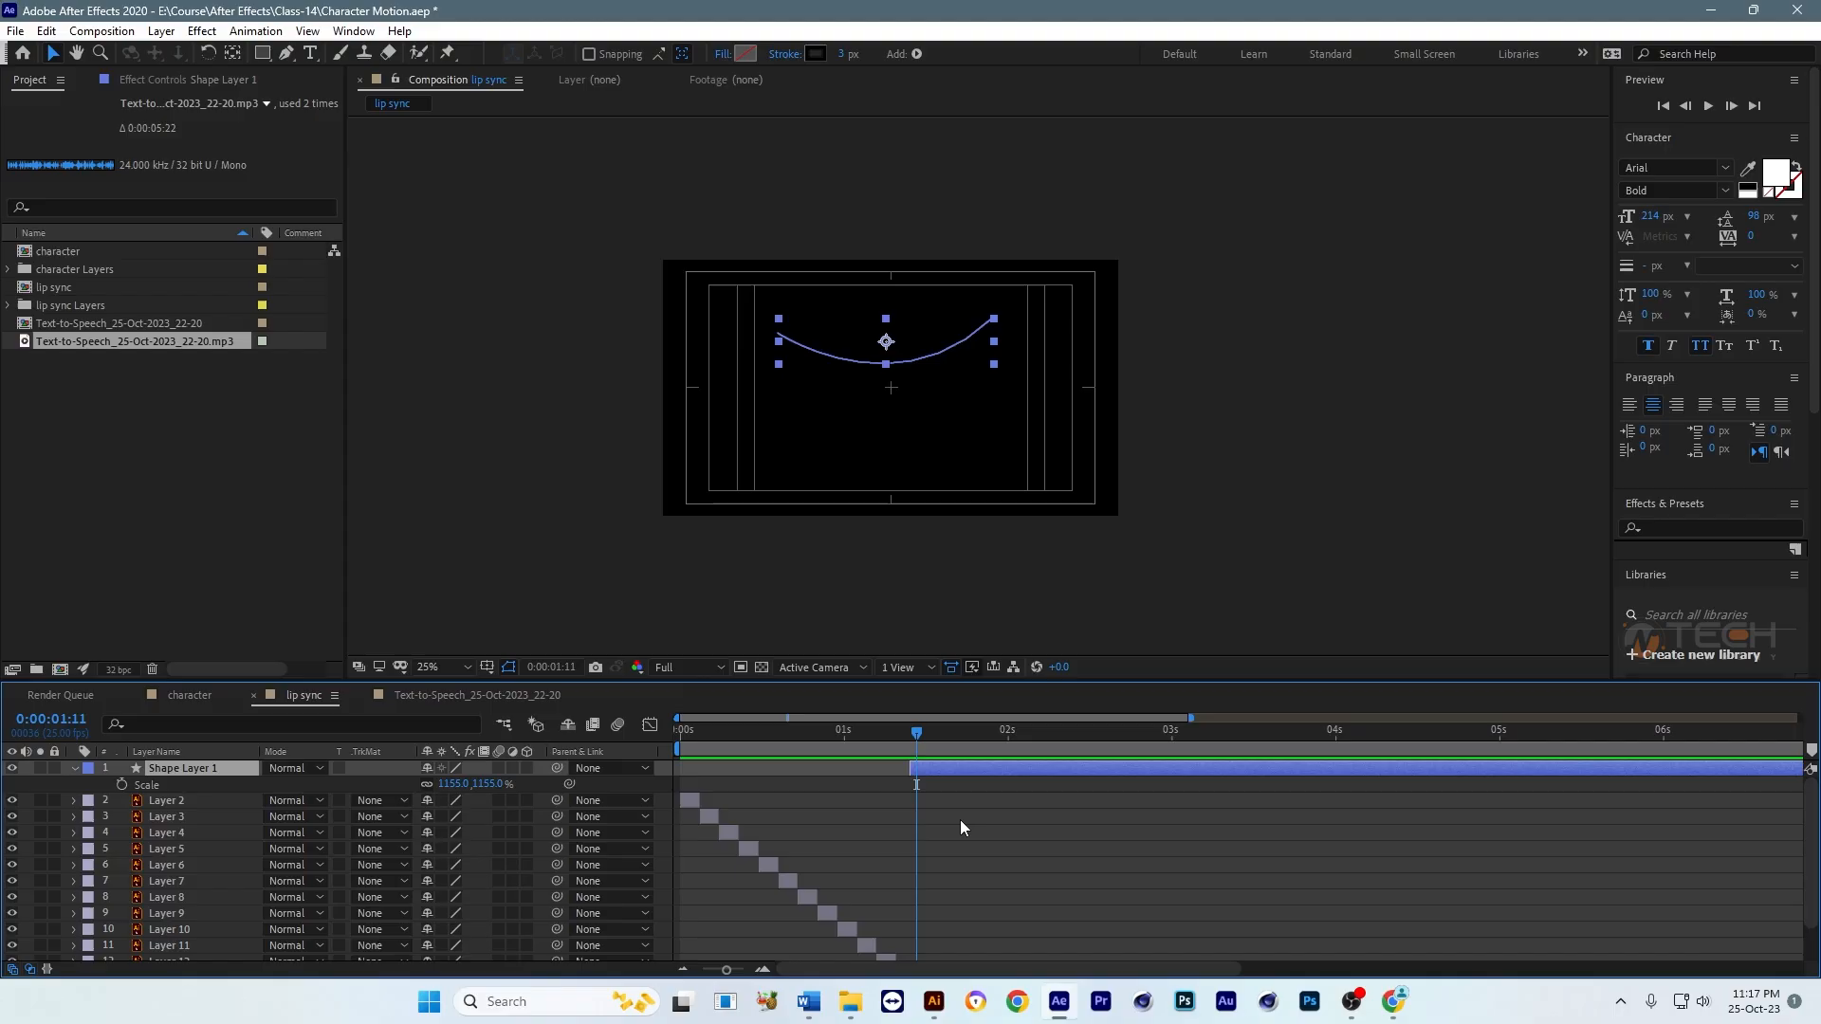
key(s)
key(ctrl+shift+bracketleft)
scroll(962, 868, down, 1)
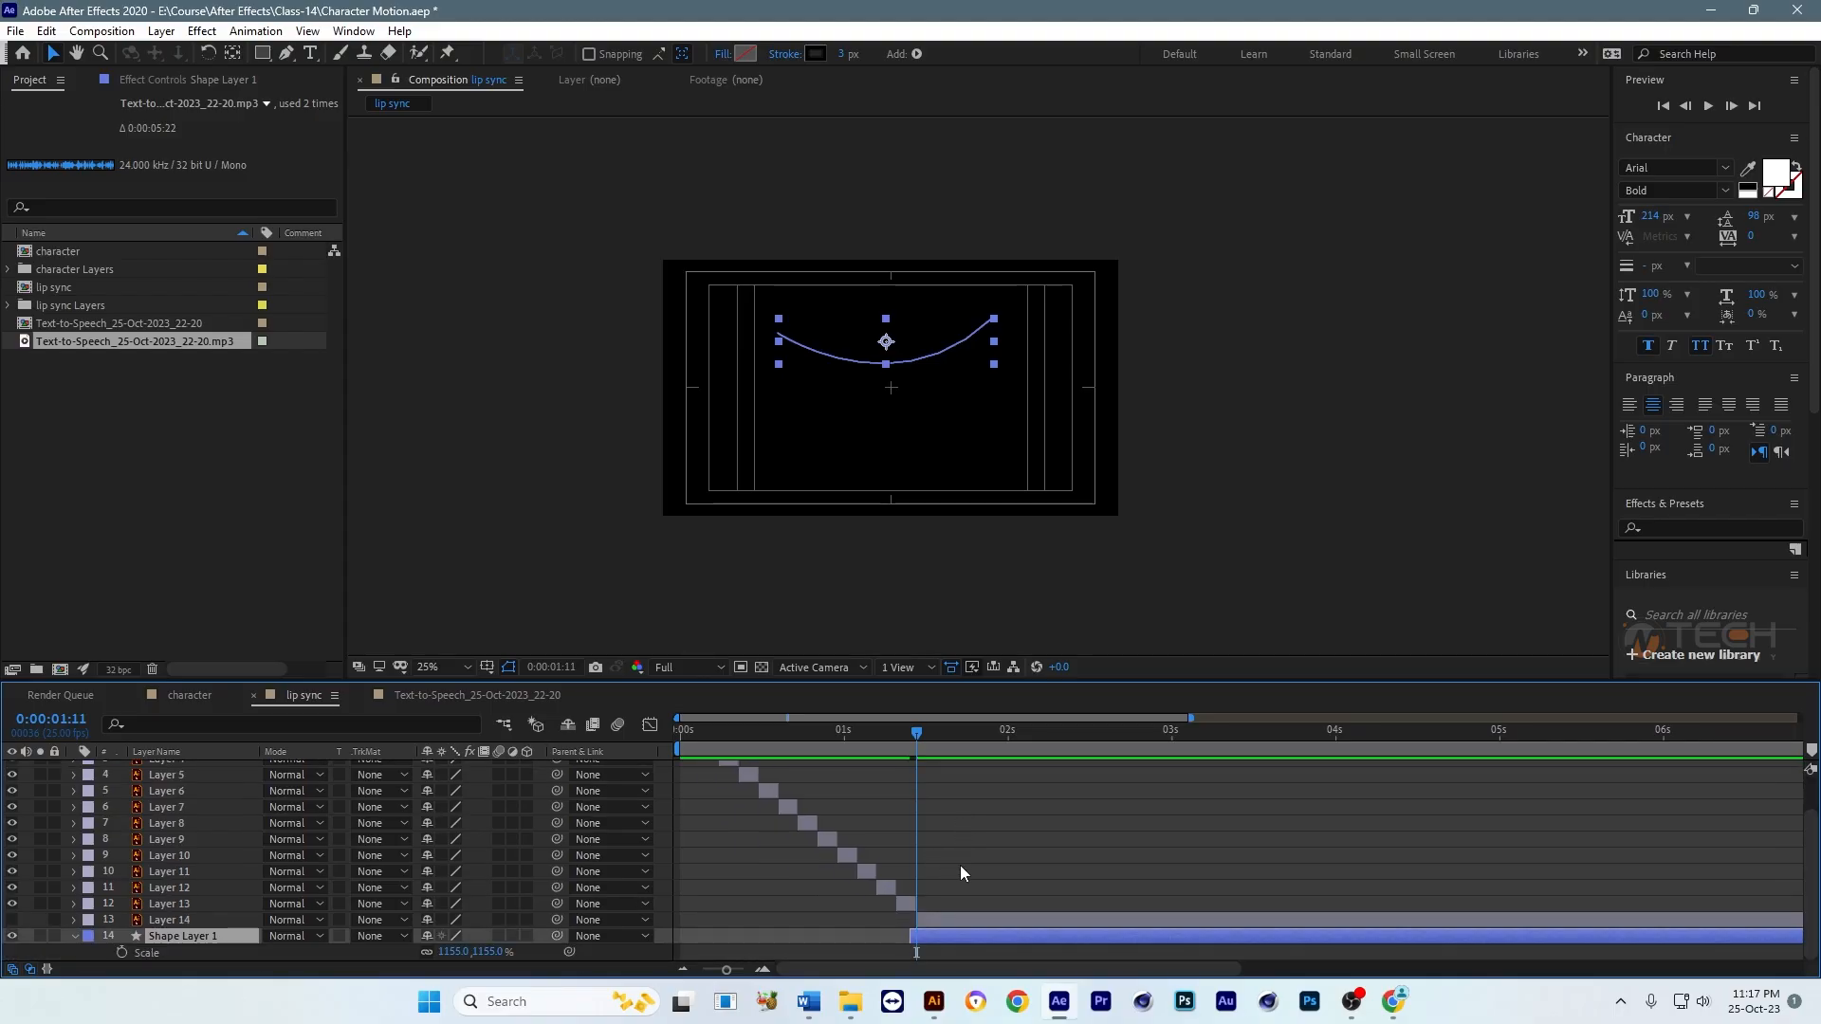
key(bracketright)
key(bracketleft)
Step: Turn on the transparency grid, play the mouth sequence and check the closing smile line at 0:00:01:14
click(762, 666)
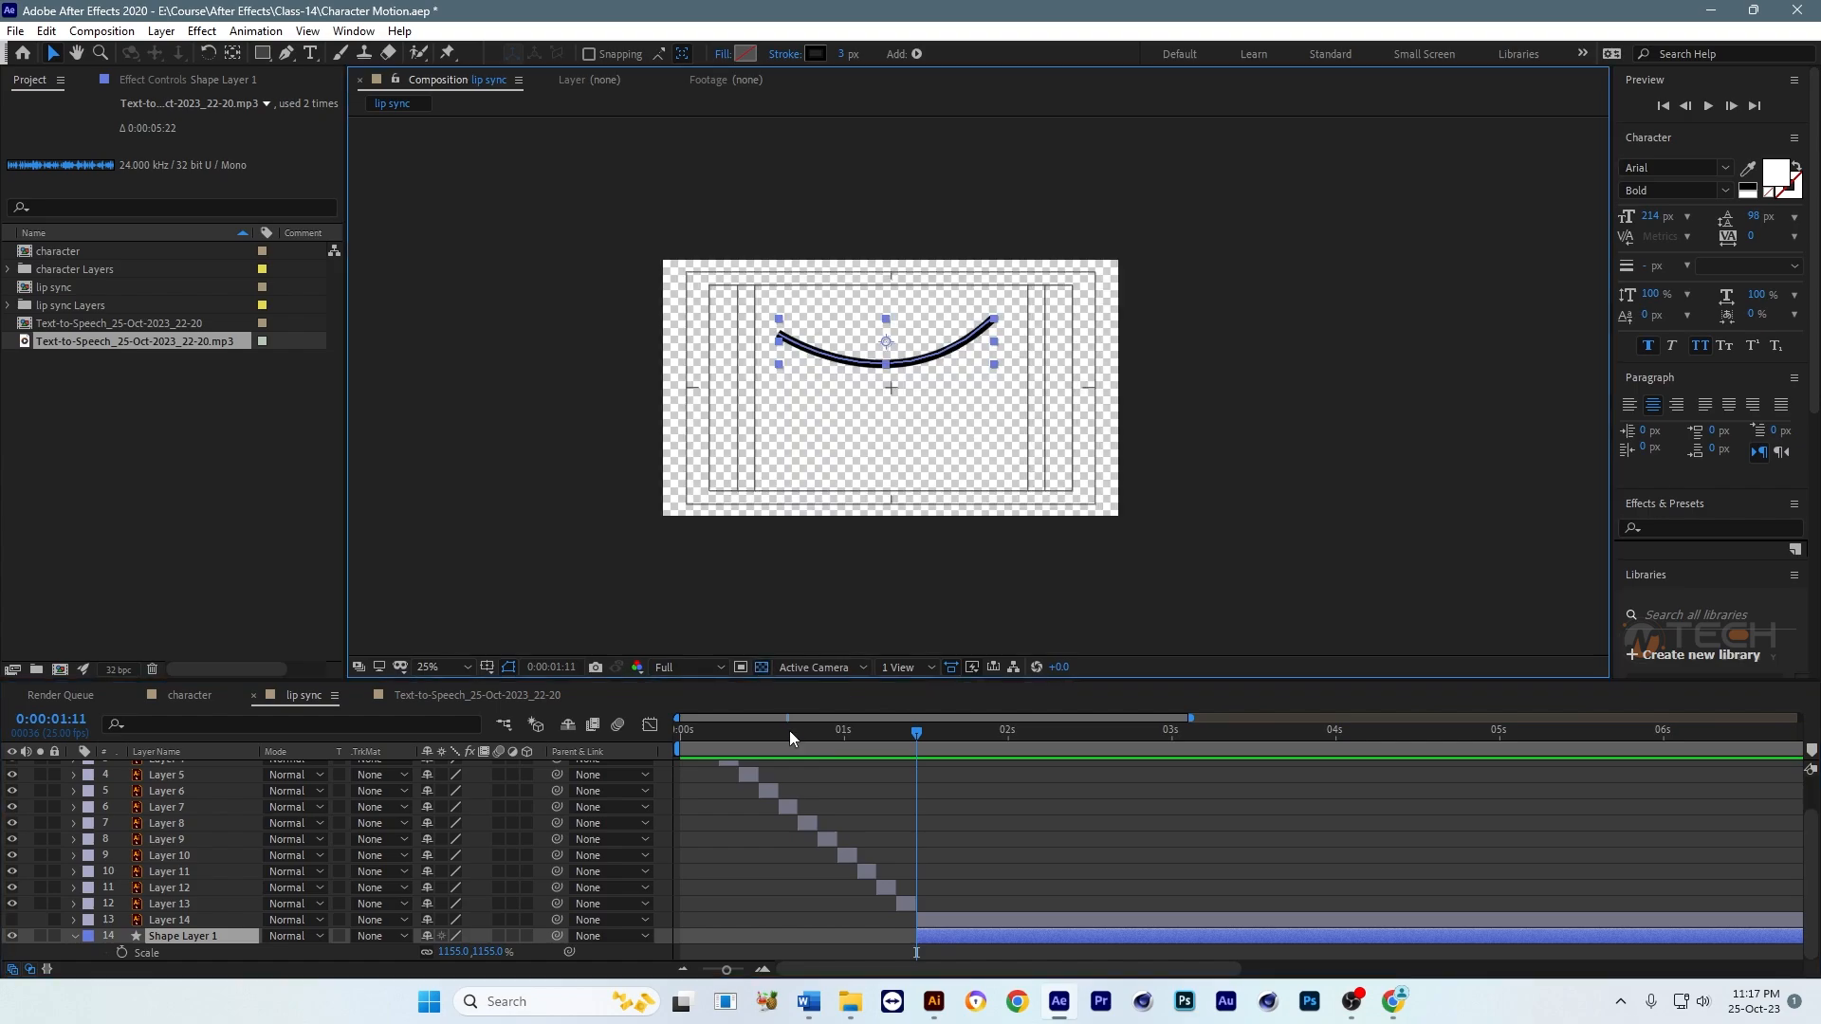
key(space)
scroll(988, 829, up, 2)
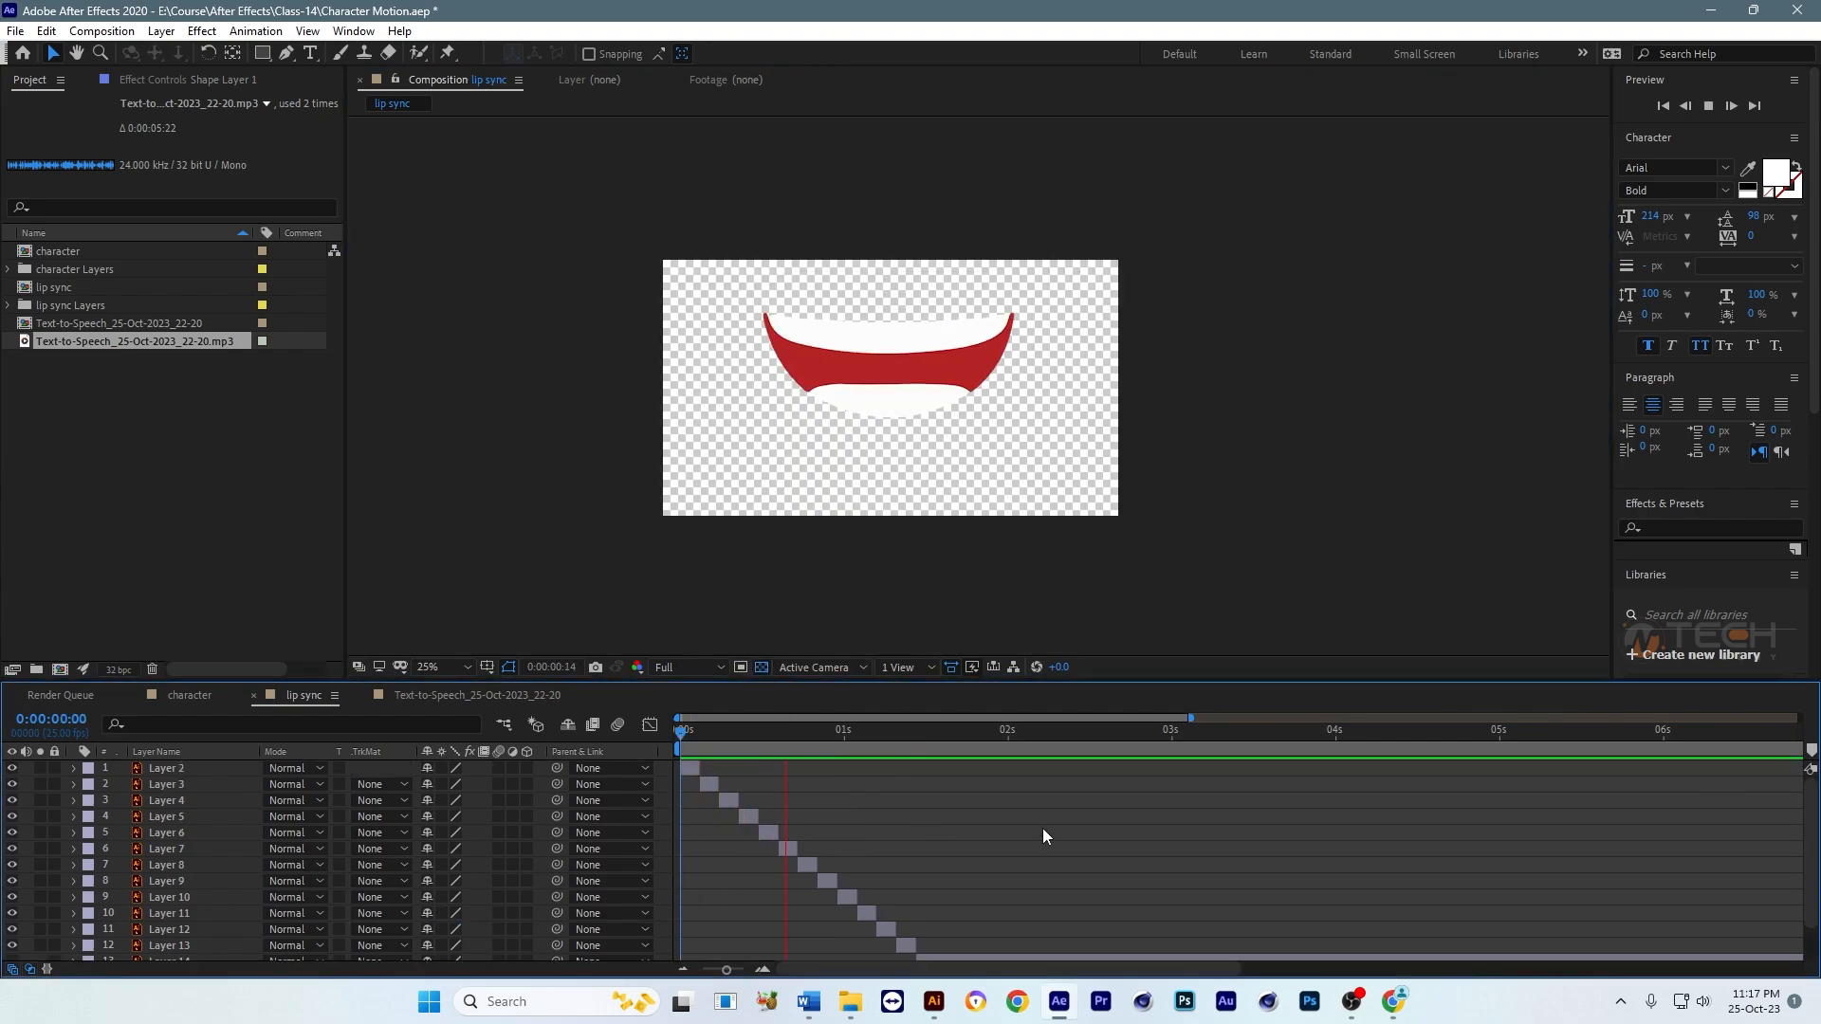
click(938, 752)
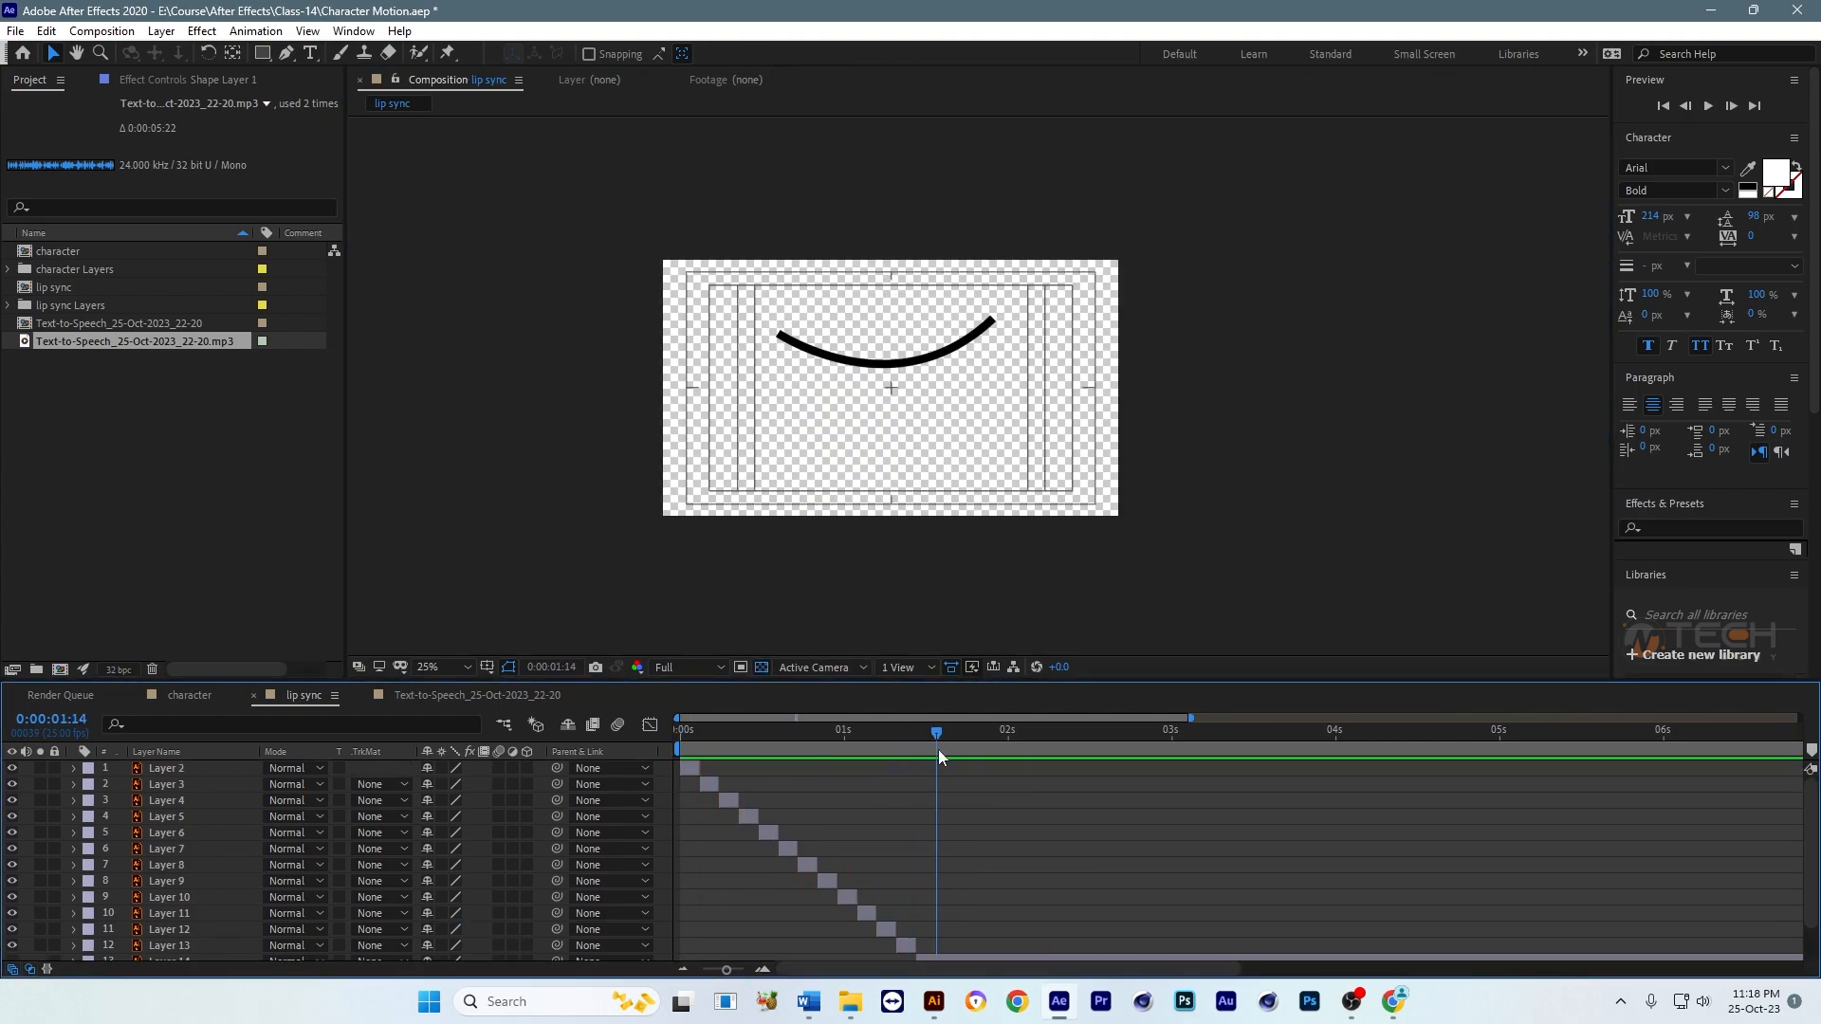
Step: Add the Text-to-Speech_25-Oct-2023_22-20.mp3 audio to the lip sync composition and move it to the top of the layer stack
key(minus)
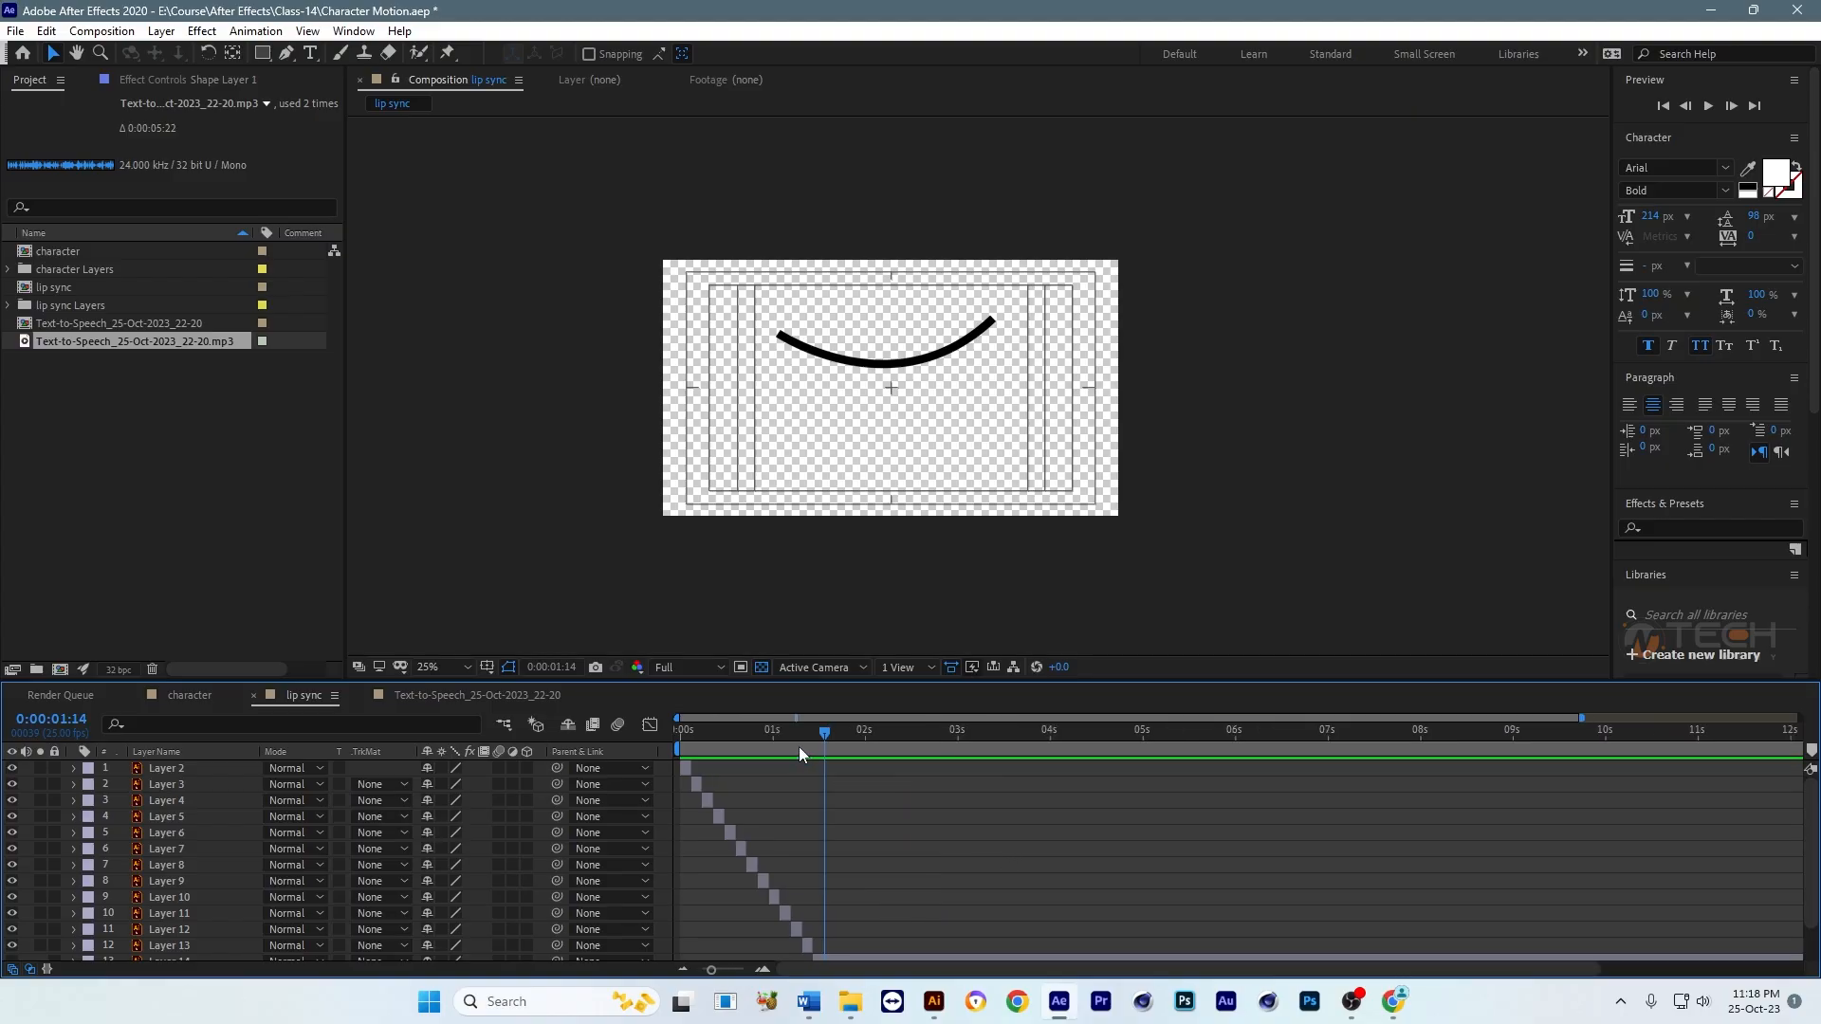
drag(798, 747, 981, 760)
key(equal)
key(minus)
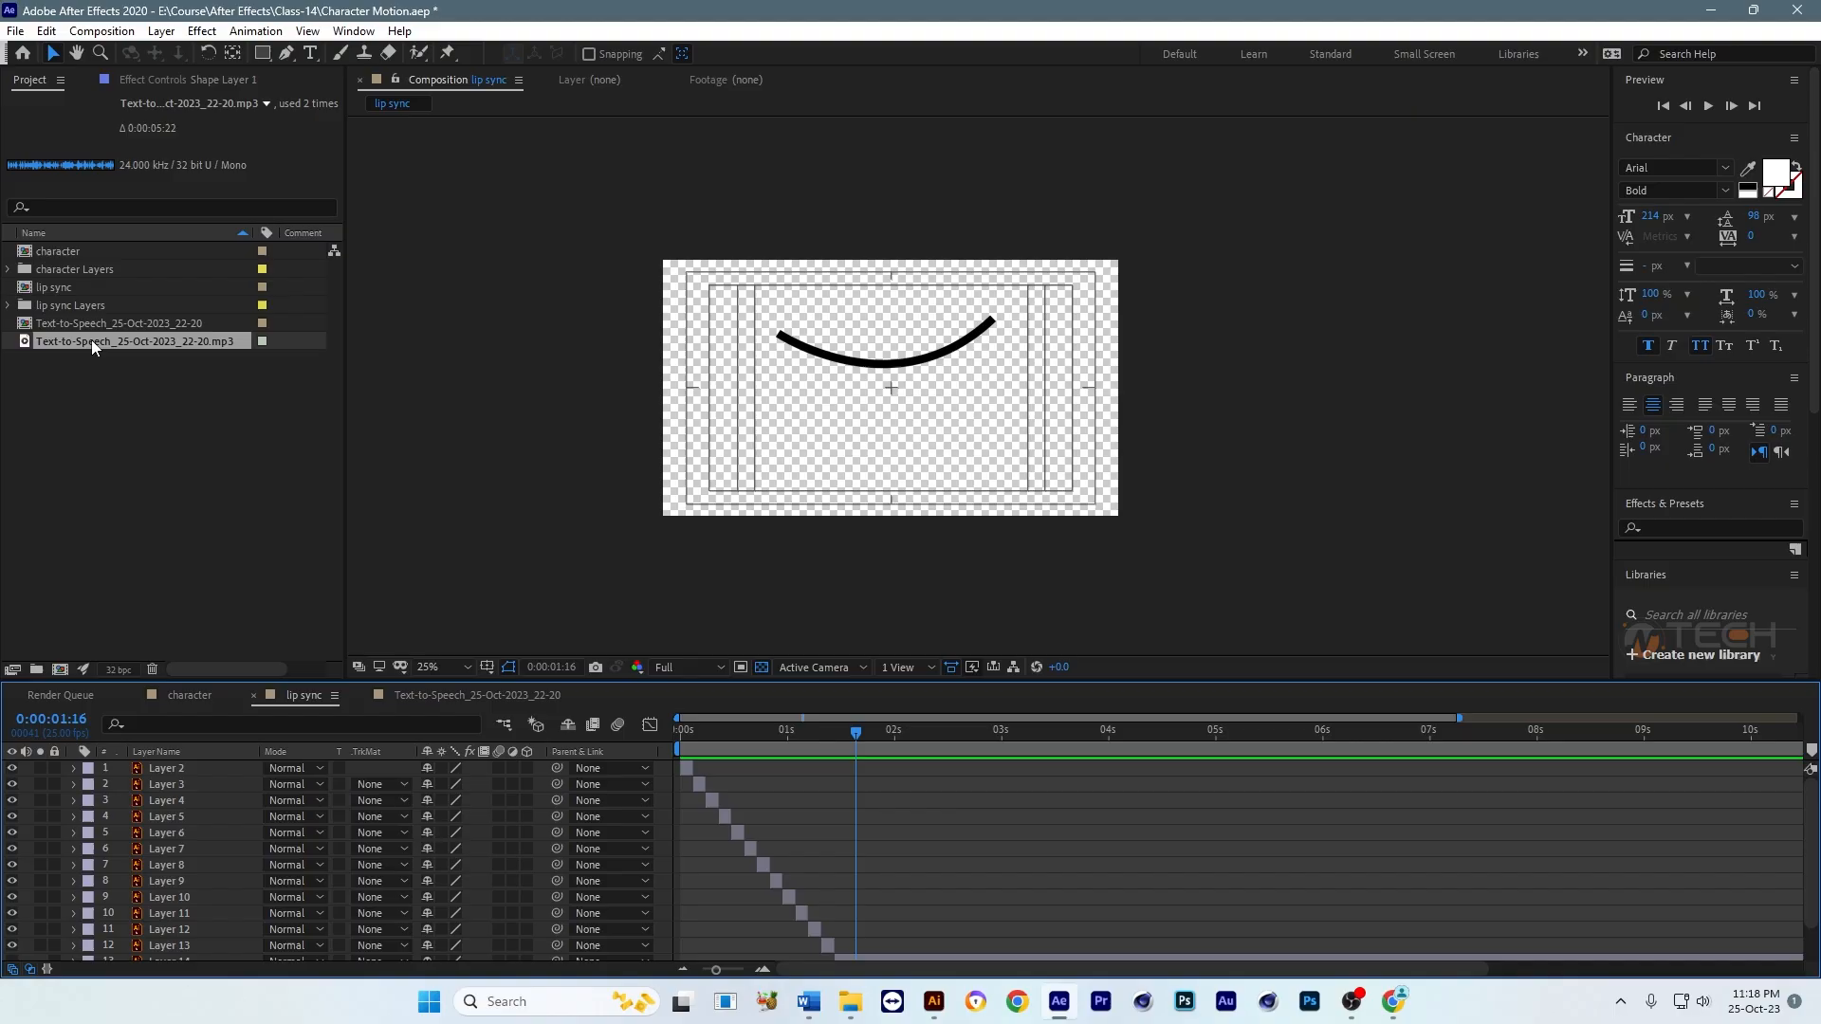
drag(91, 339, 224, 909)
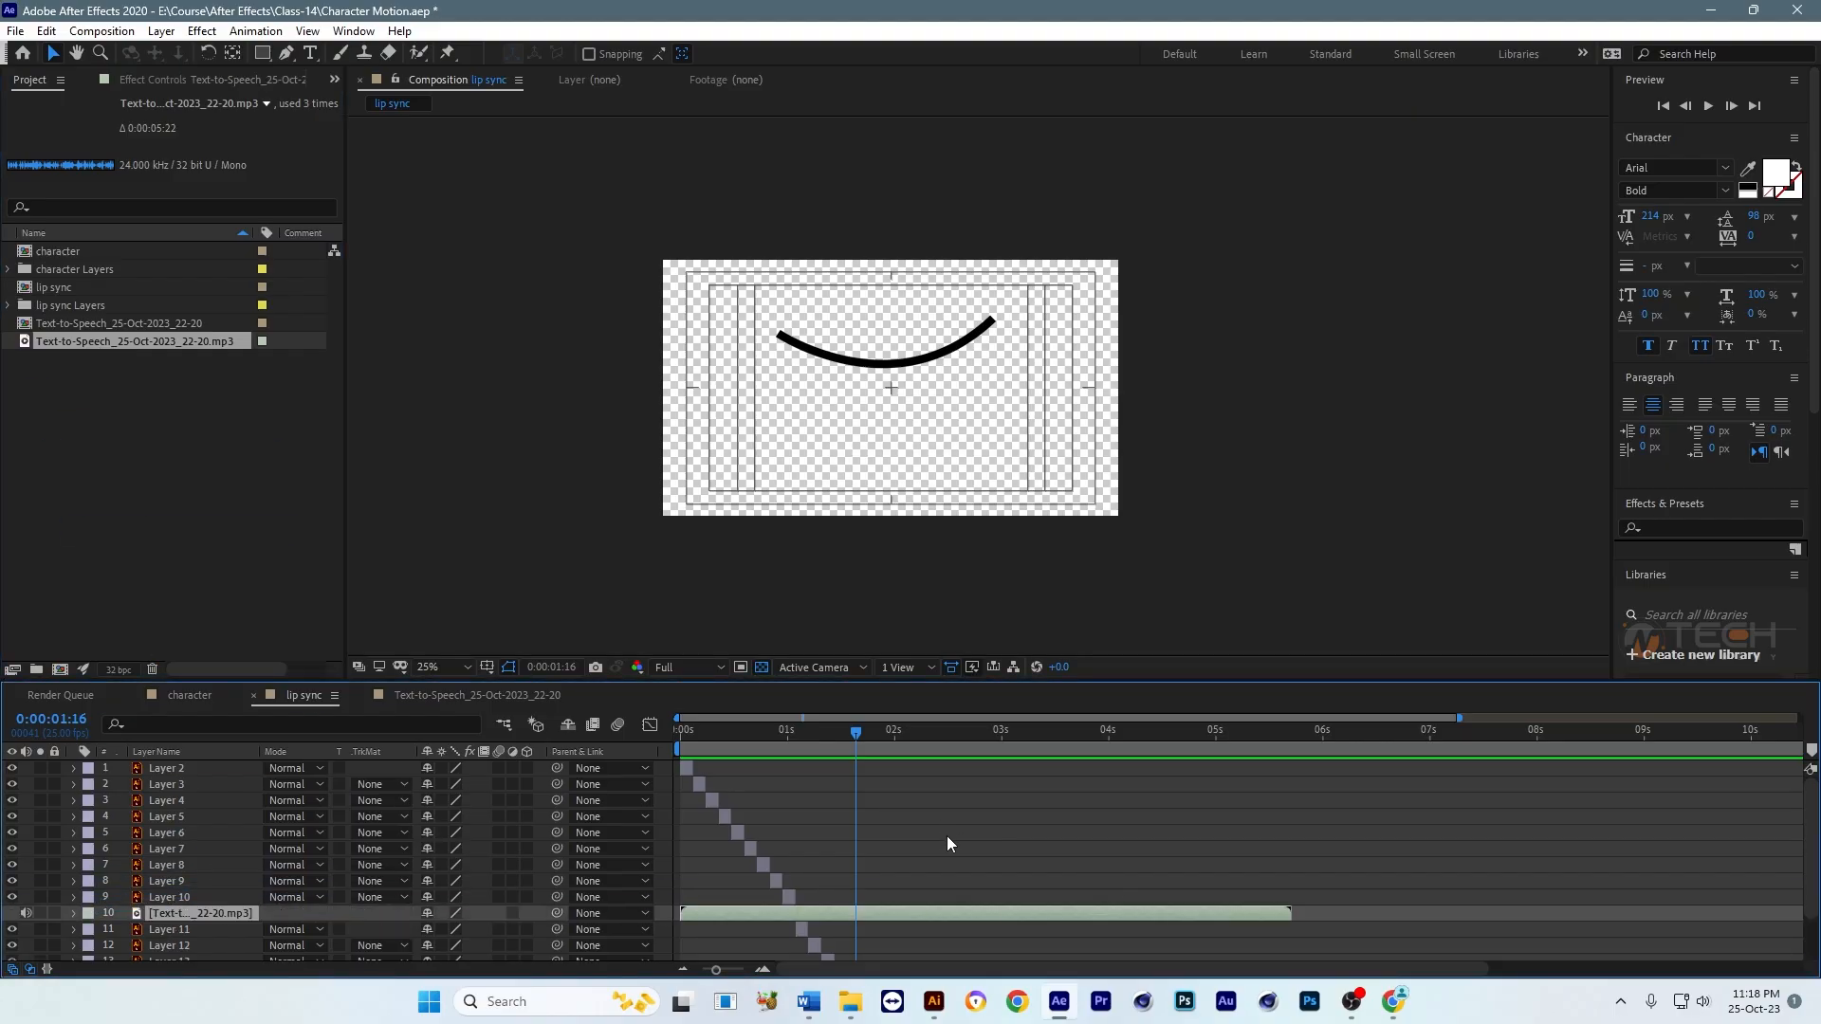
key(grave)
key(ctrl+shift+bracketleft)
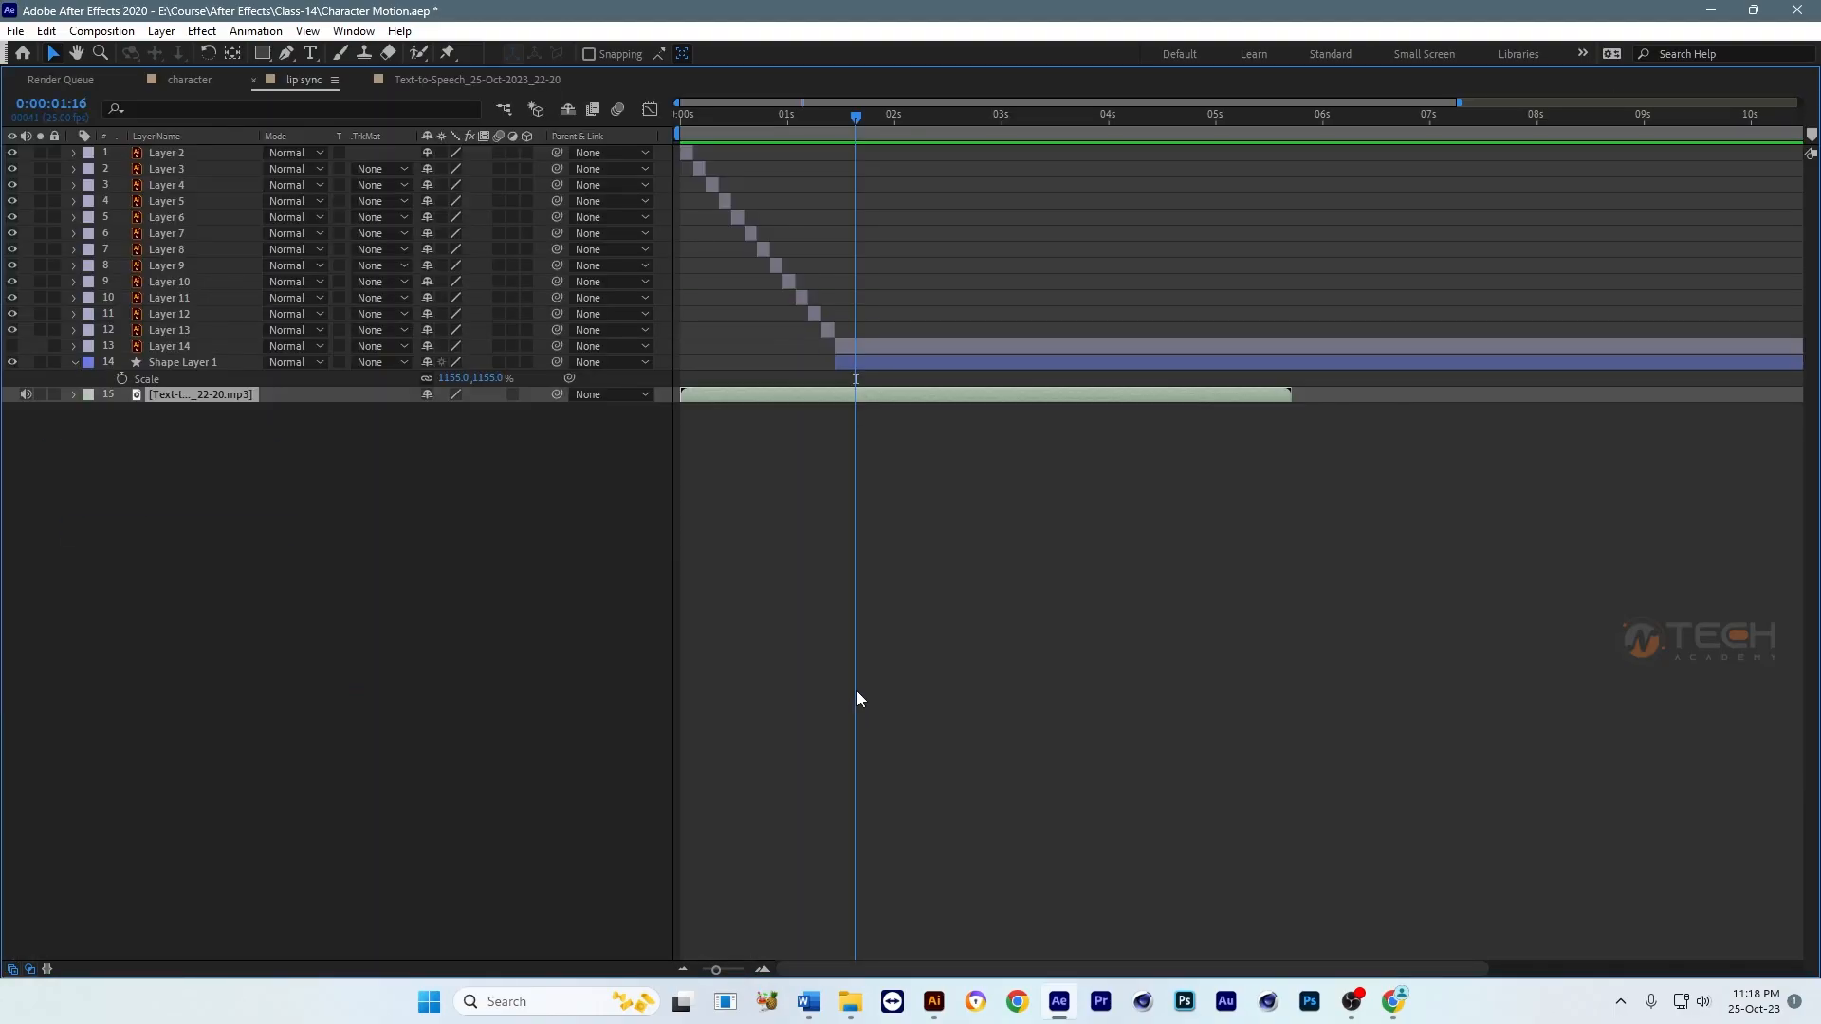
key(grave)
key(grave)
key(ctrl+shift+bracketright)
key(grave)
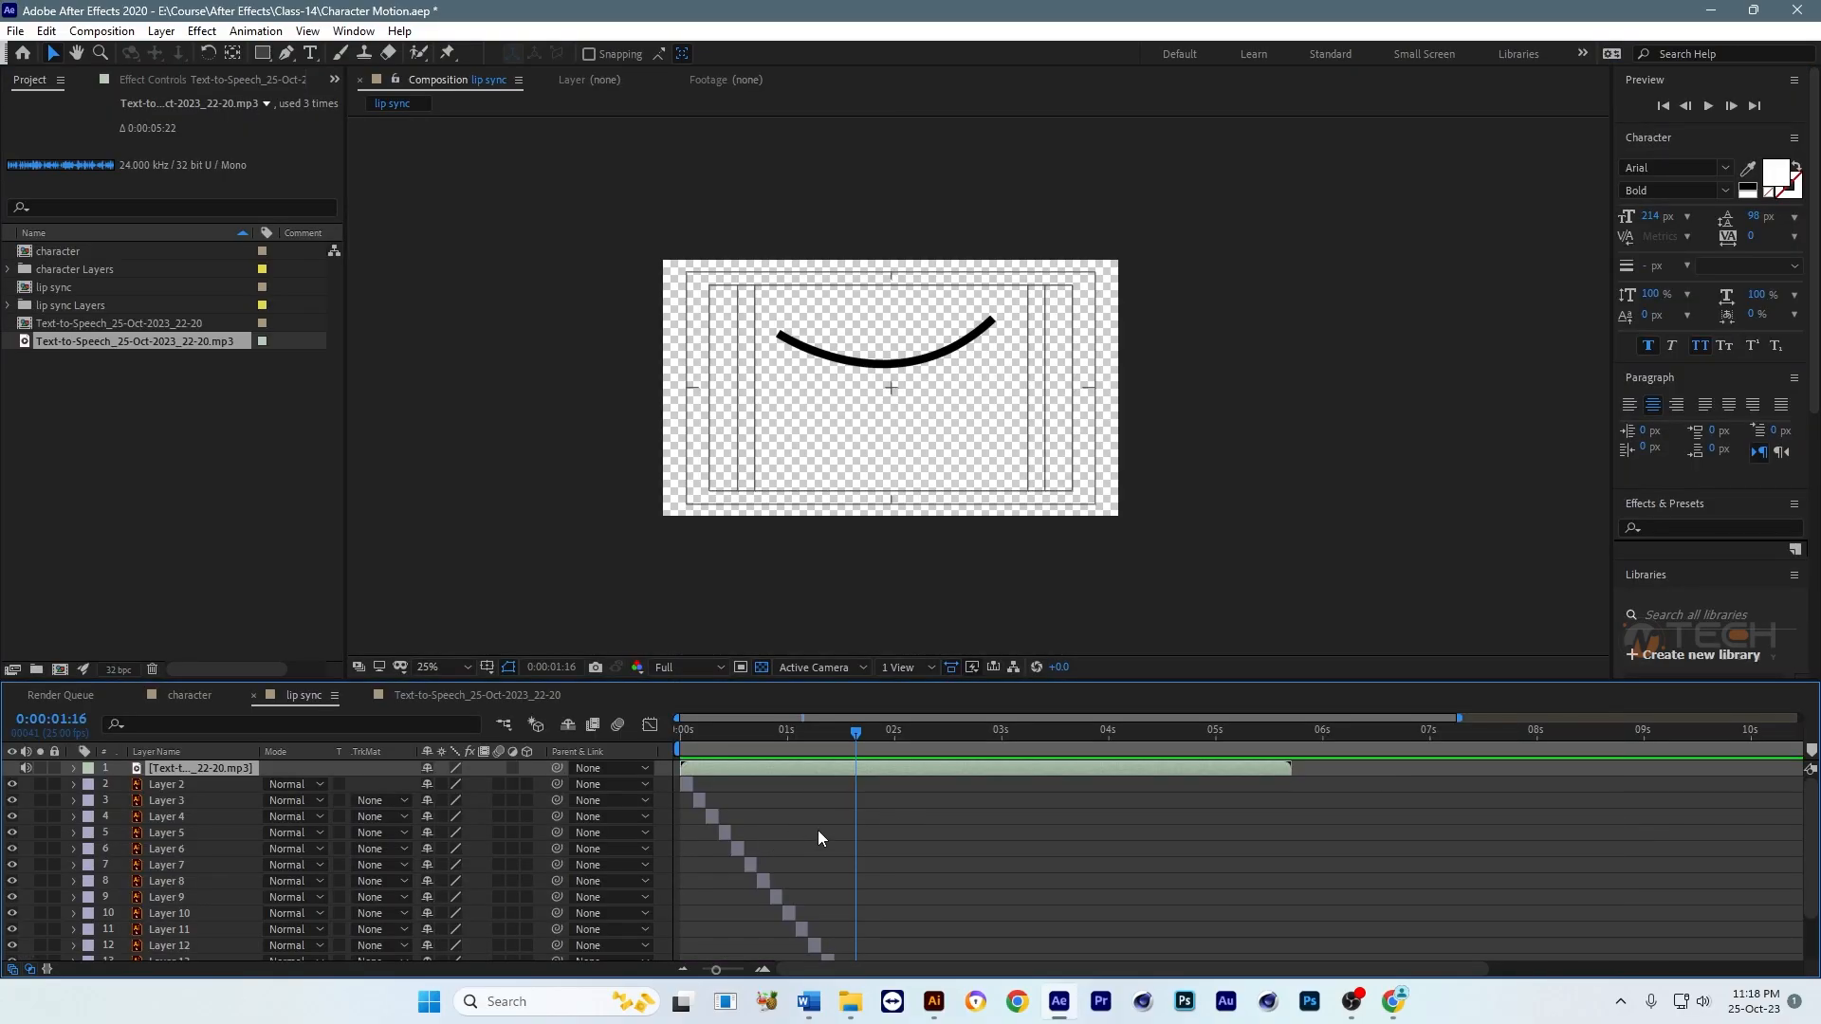
Step: Play the mouth sequence from the start with the speech audio and compare the layer timing with the sound
key(Home)
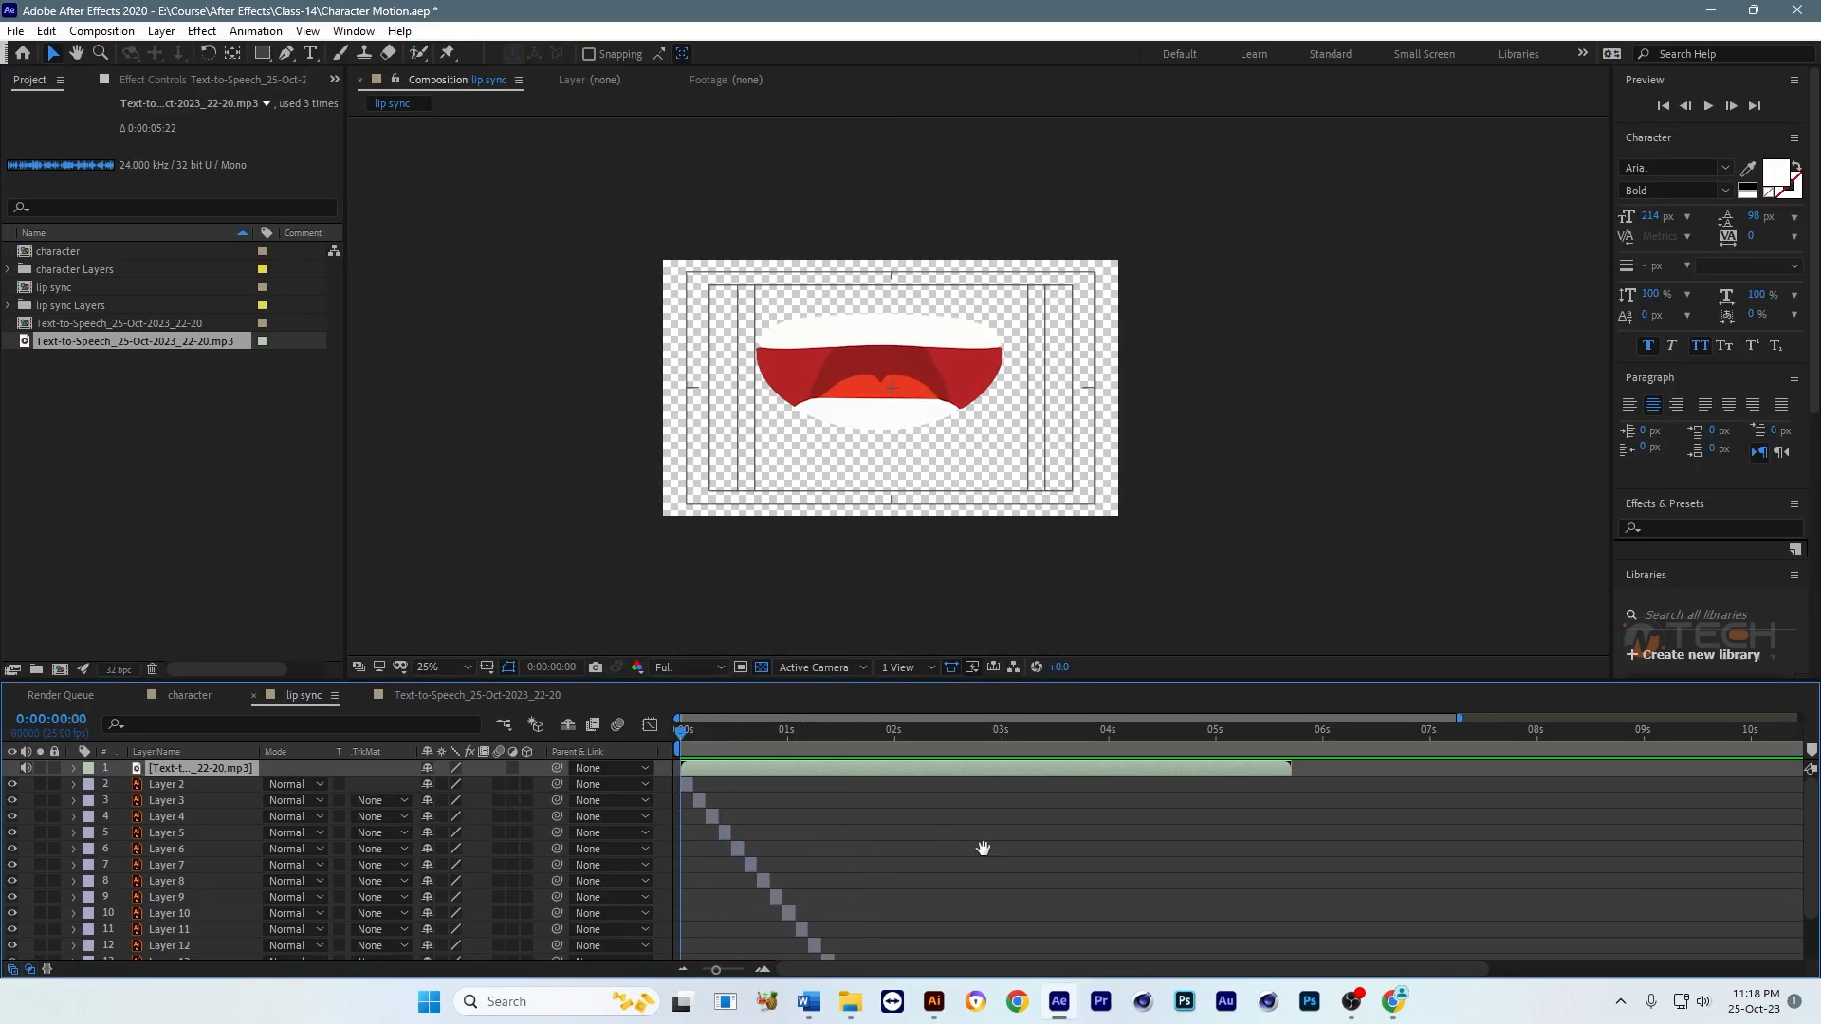
key(space)
key(space)
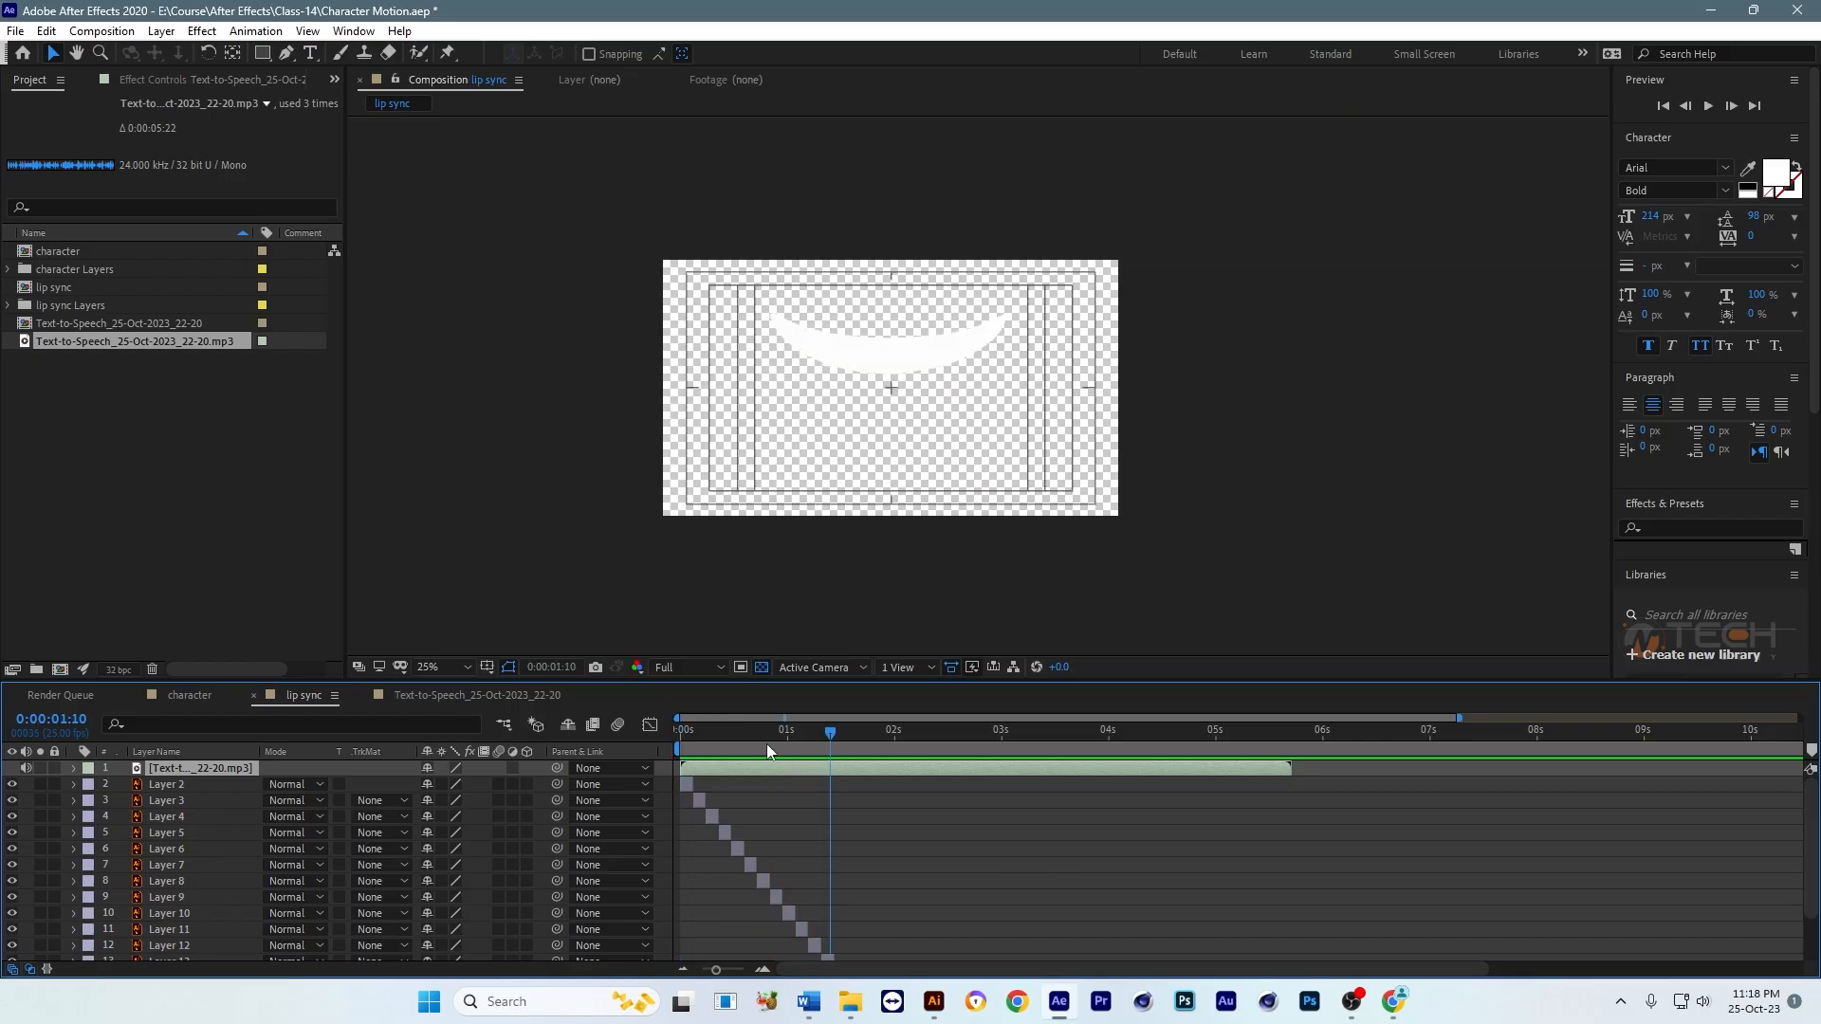
scroll(914, 789, up, 2)
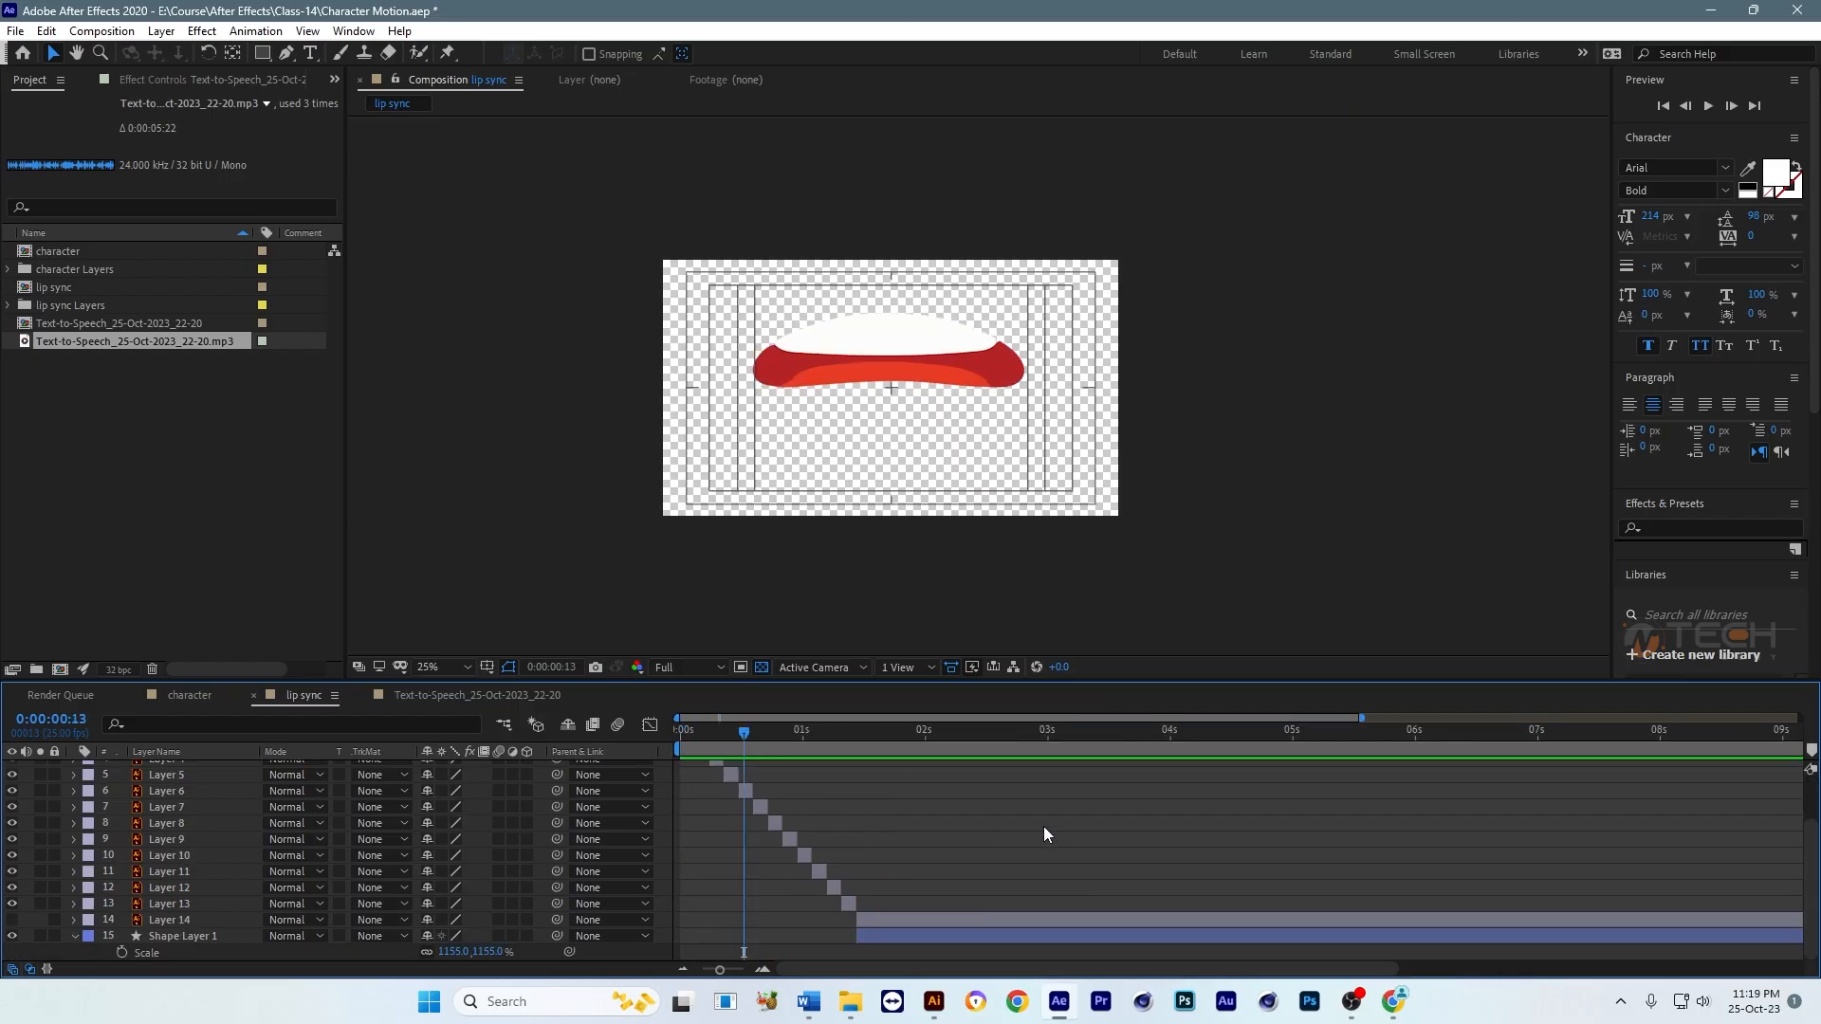
key(space)
key(grave)
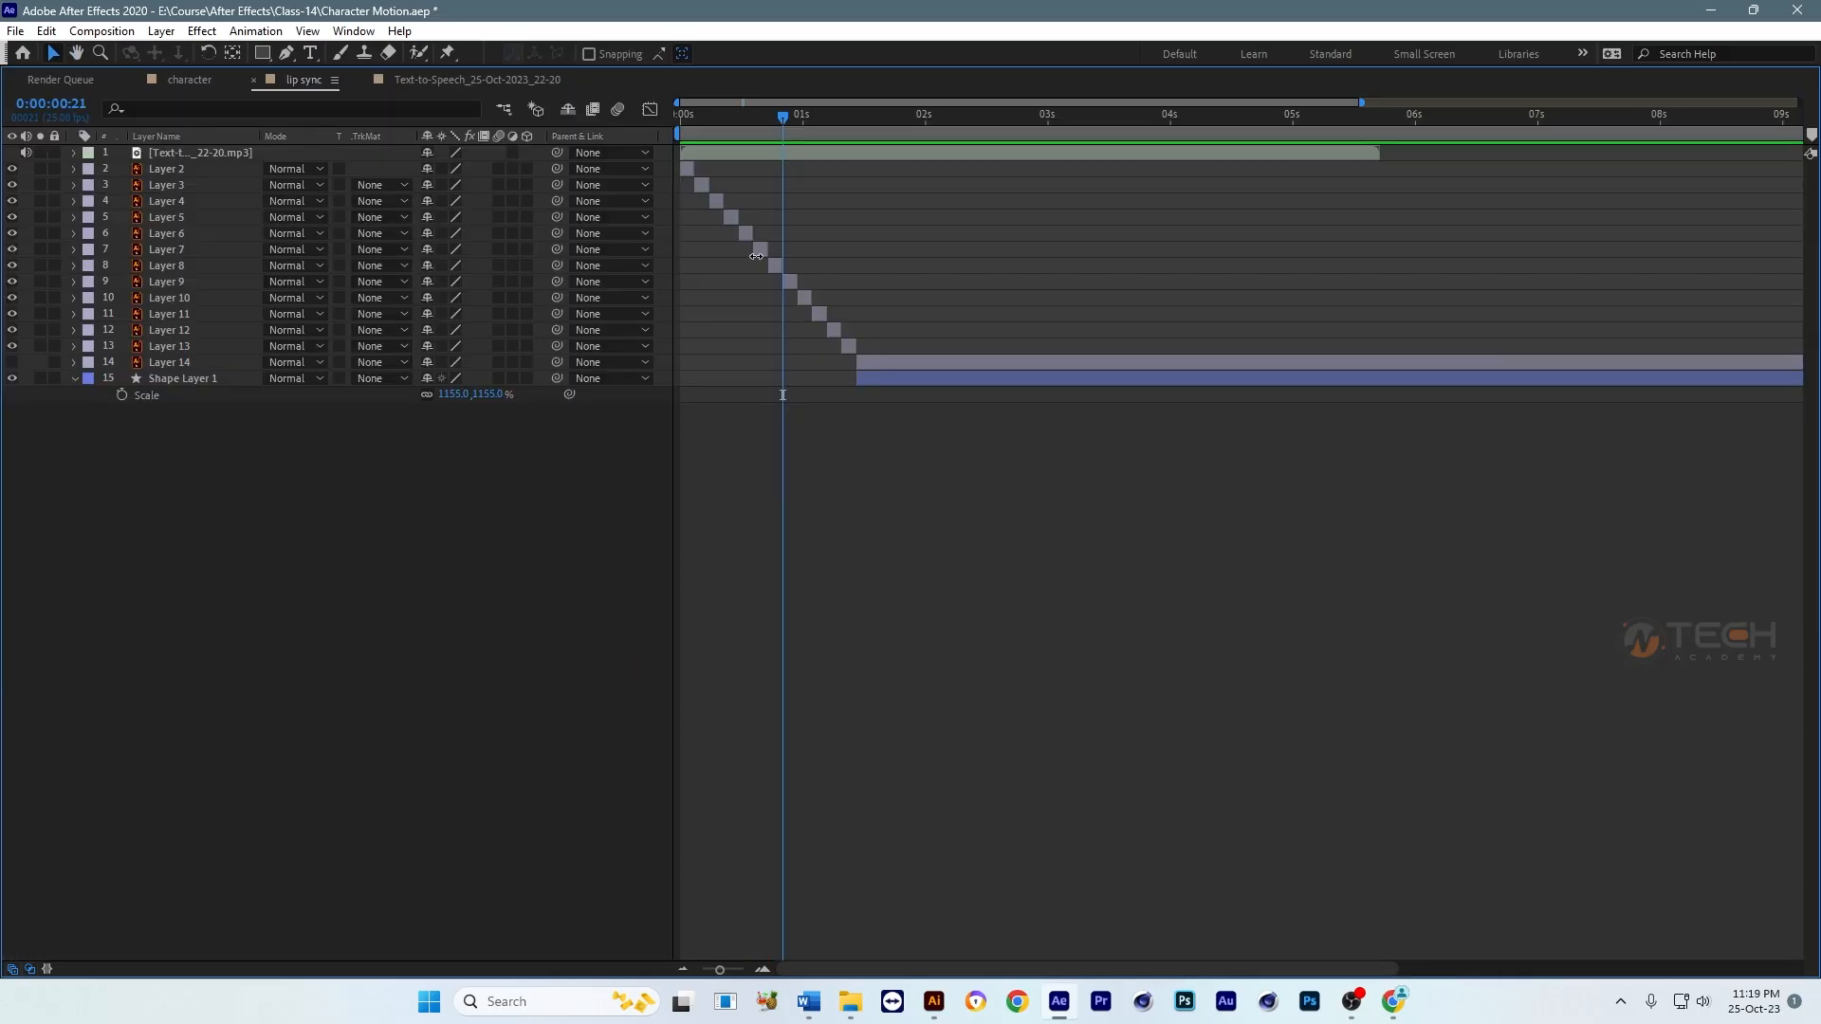
key(grave)
Step: Reveal the speech layer's audio waveform and check the end of its first sound burst near 0:00:00:21
click(754, 769)
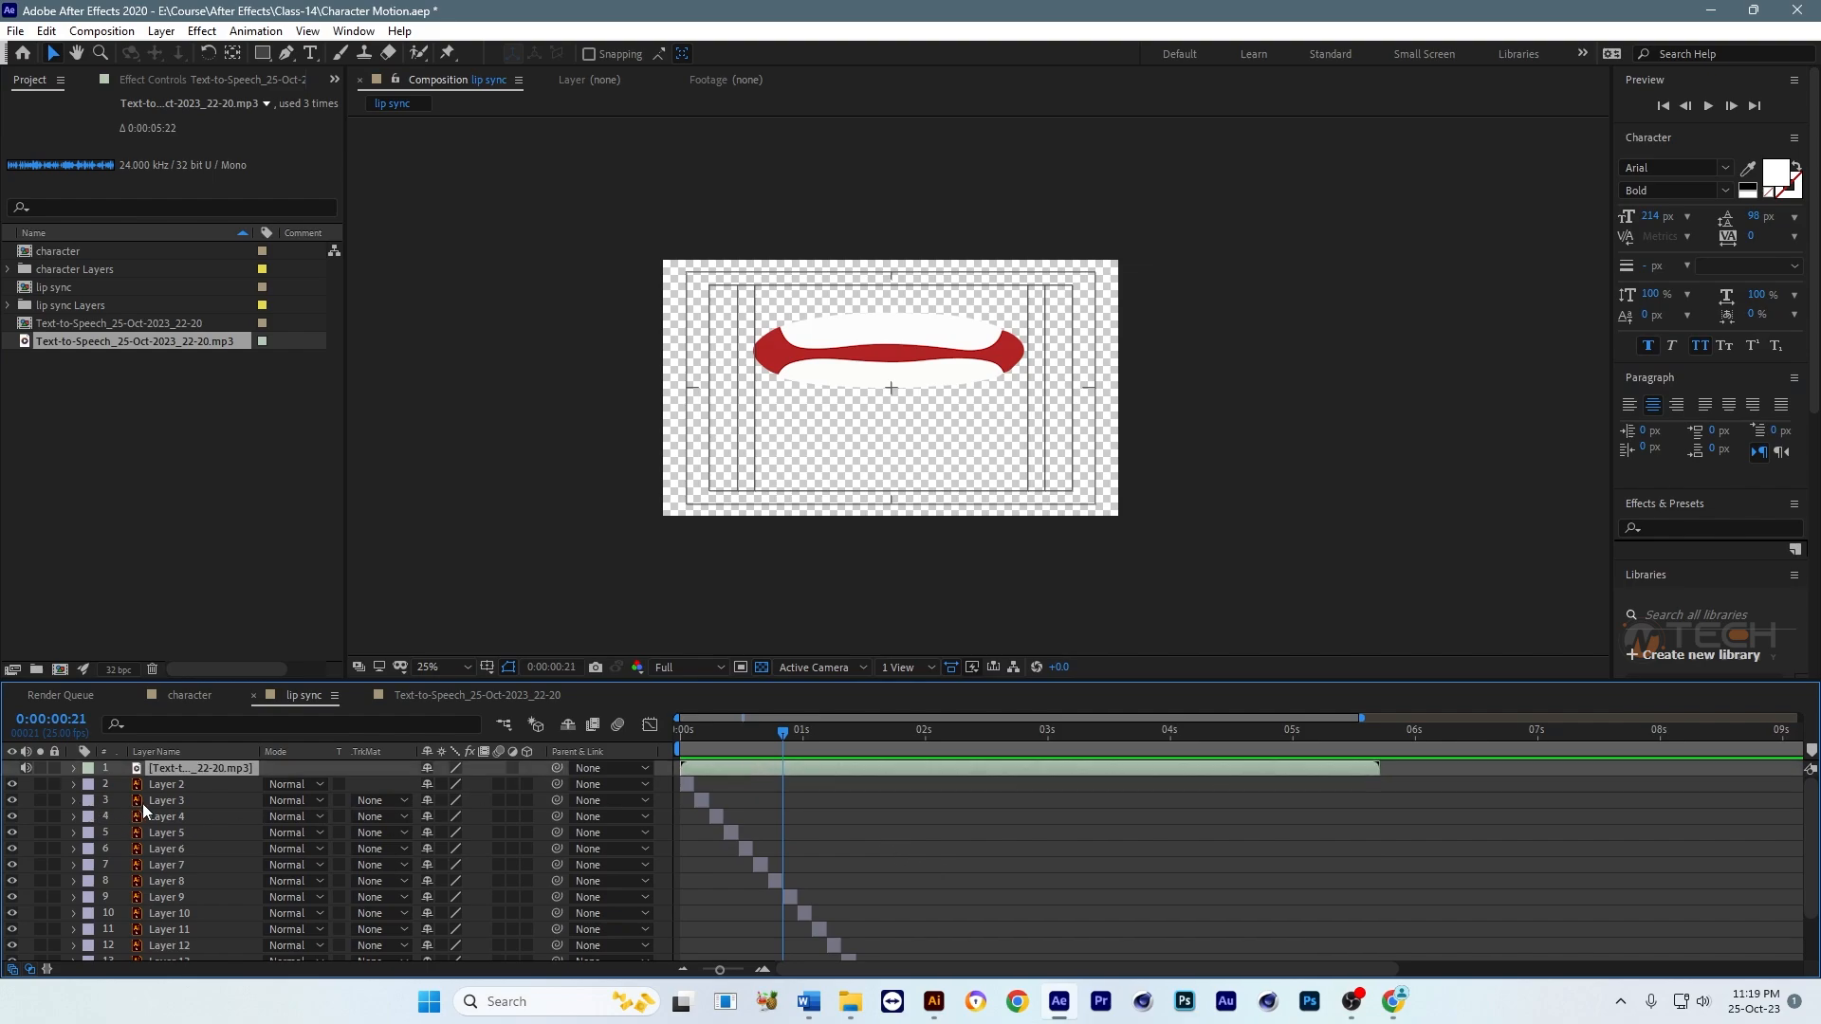
key(l)
key(l)
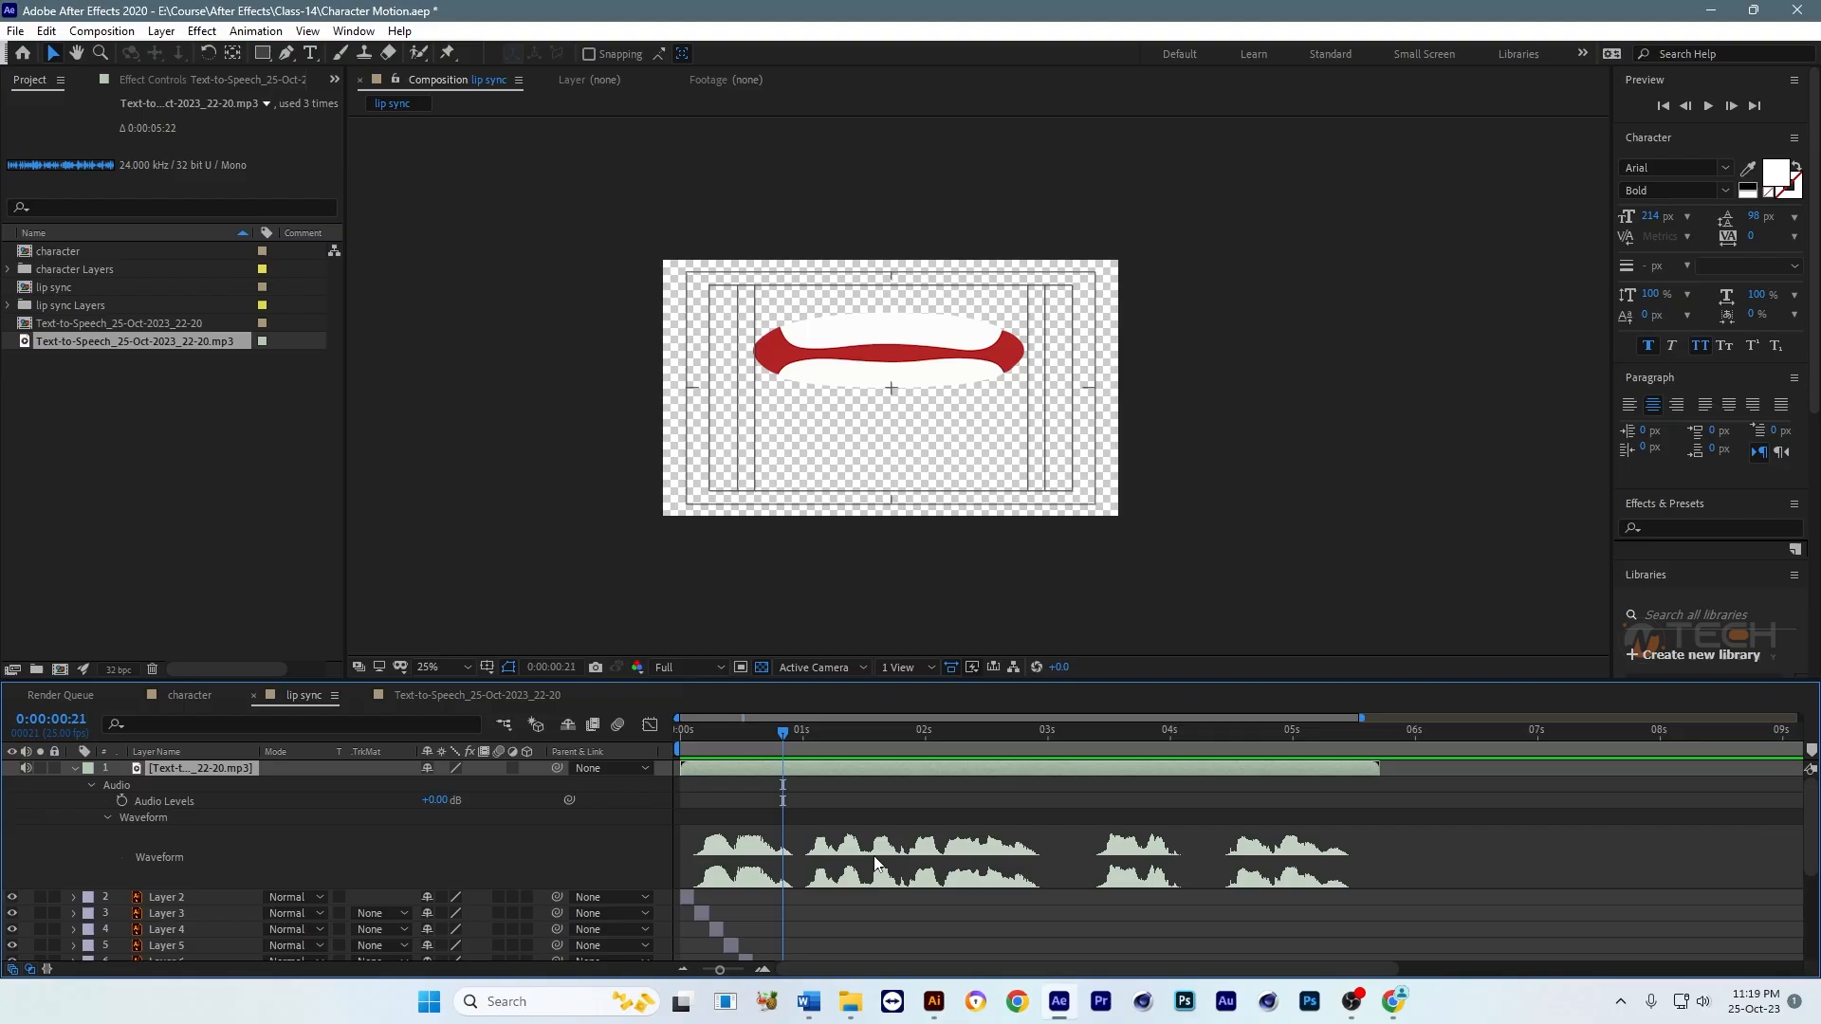
drag(728, 742, 782, 744)
Step: Duplicate Shape Layer 1, place the copy between Layer 8 and Layer 9, start it at 0:00:00:21 and trim its end at 0:00:00:24
scroll(841, 832, down, 3)
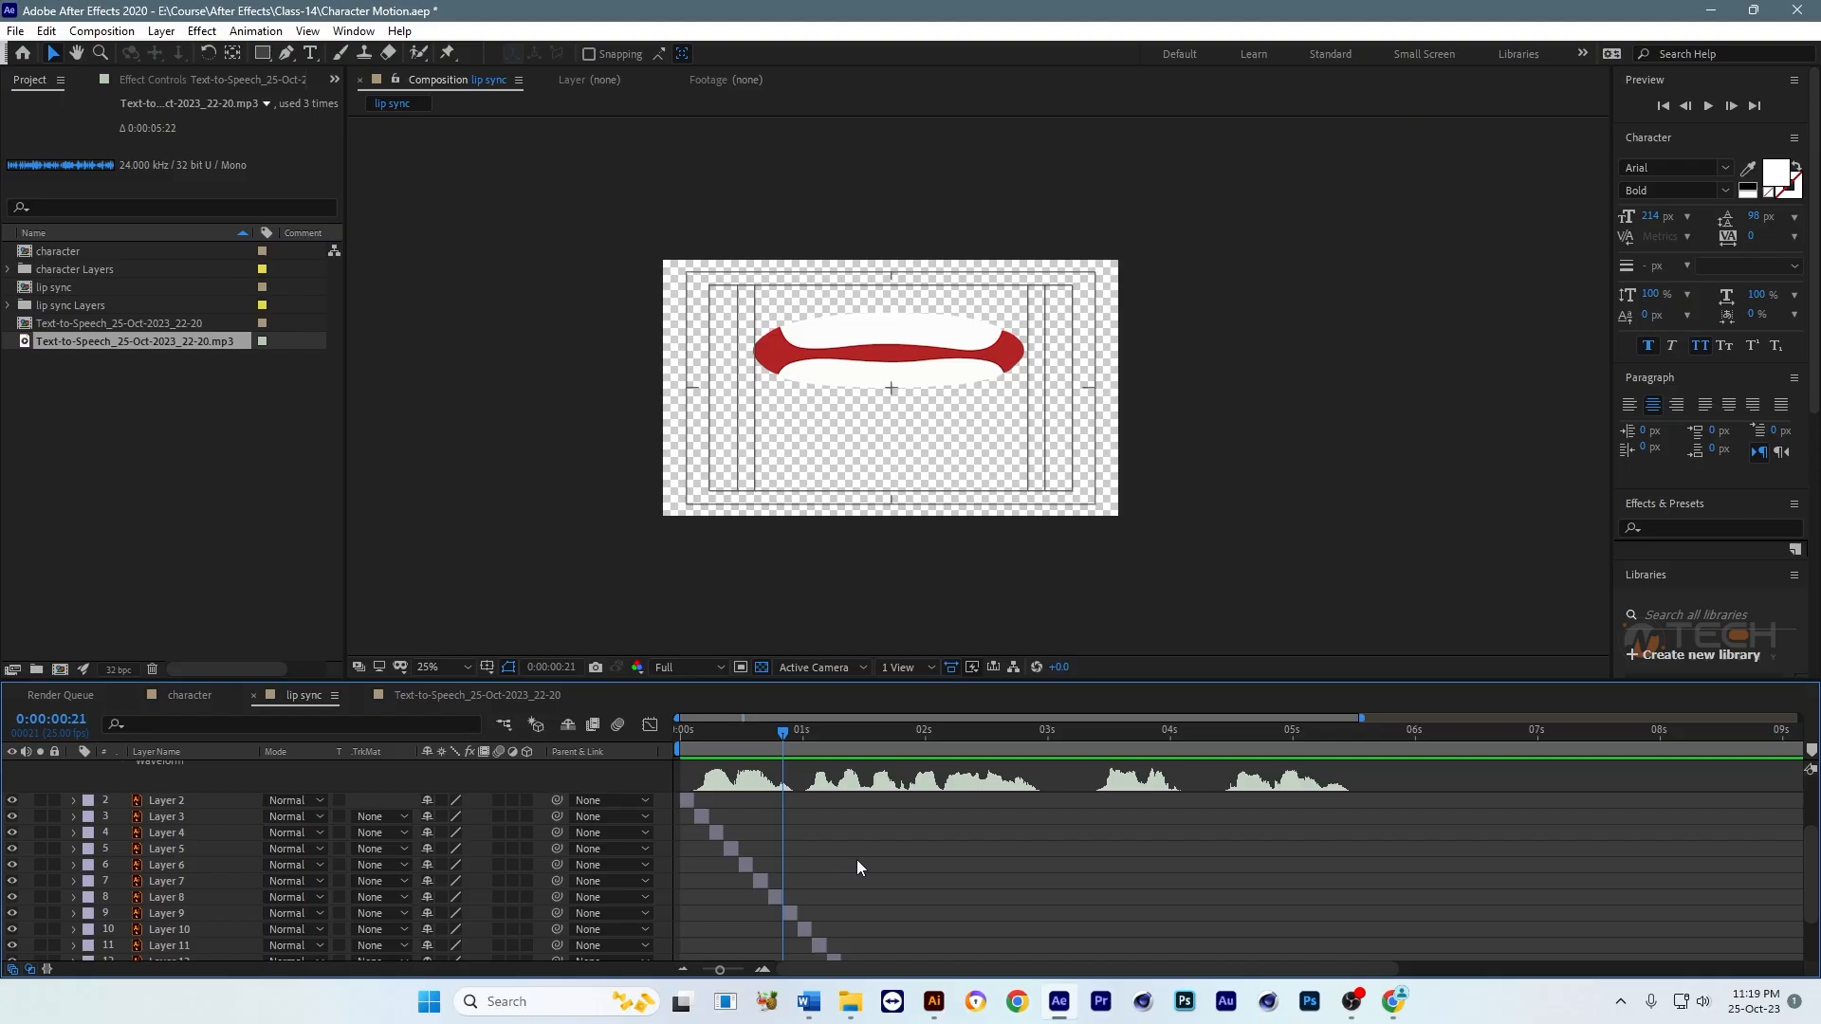
scroll(857, 859, down, 2)
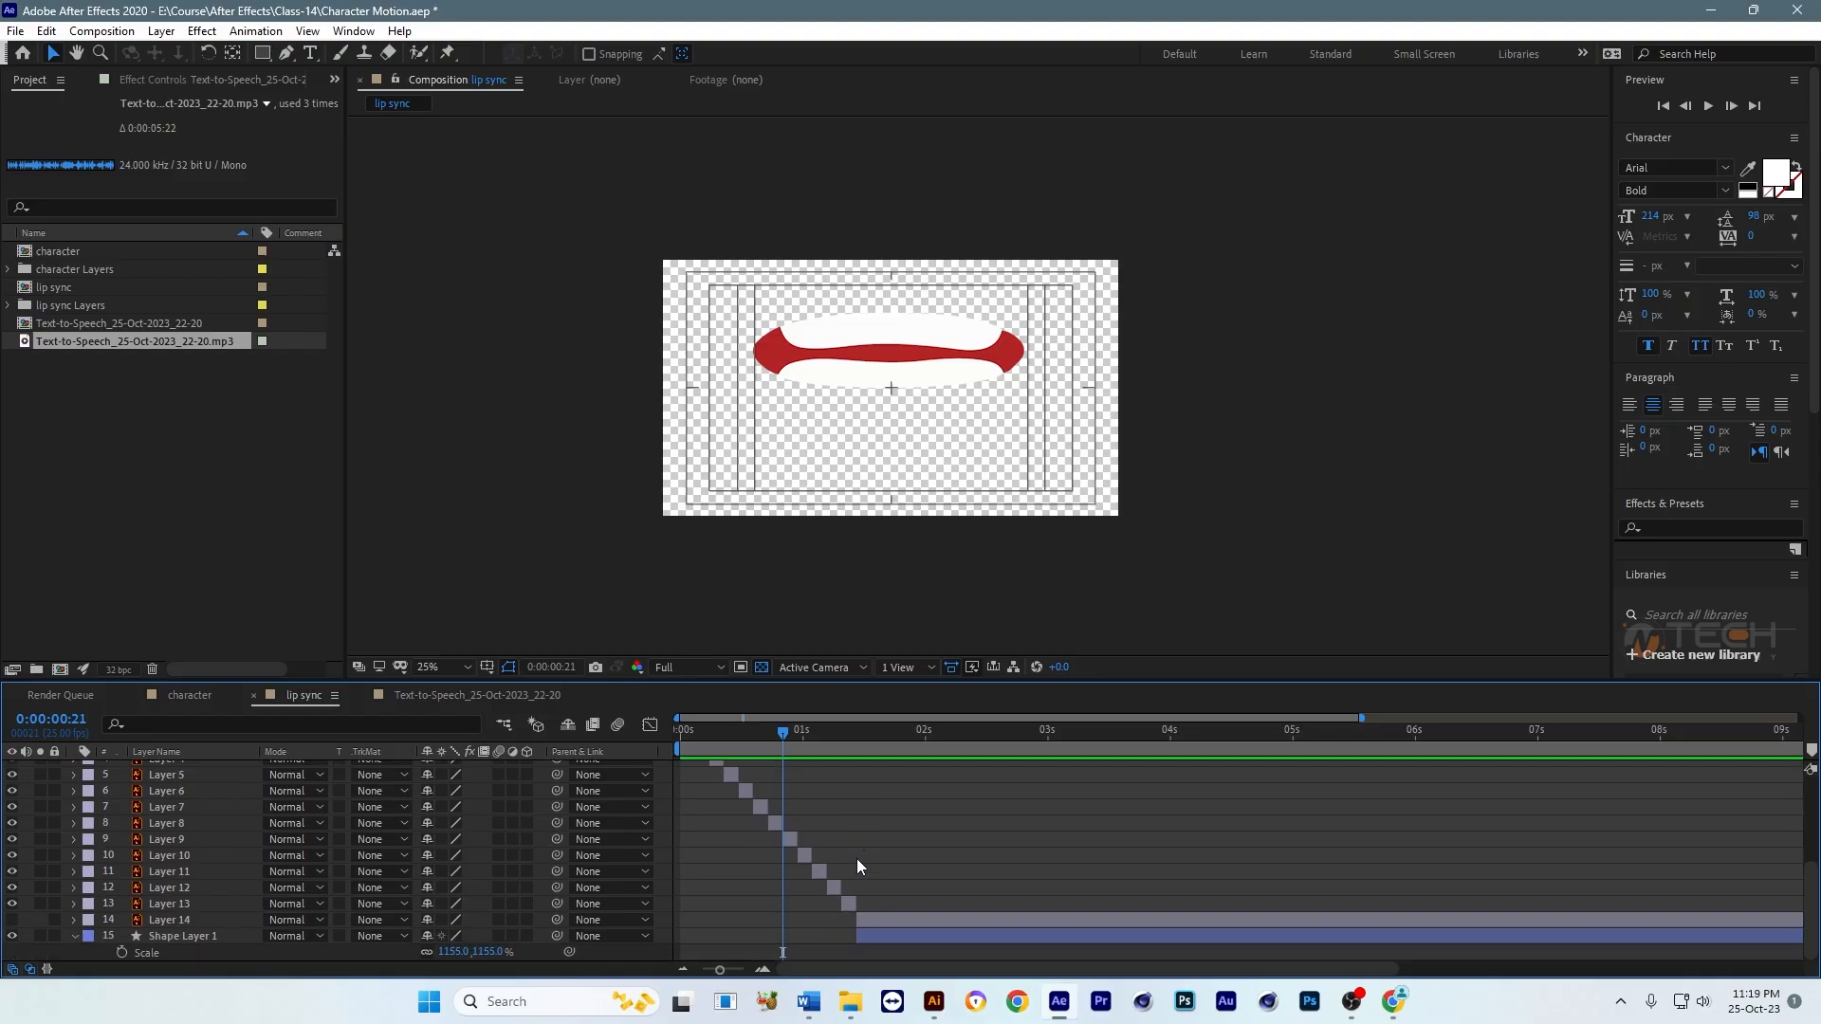
click(884, 939)
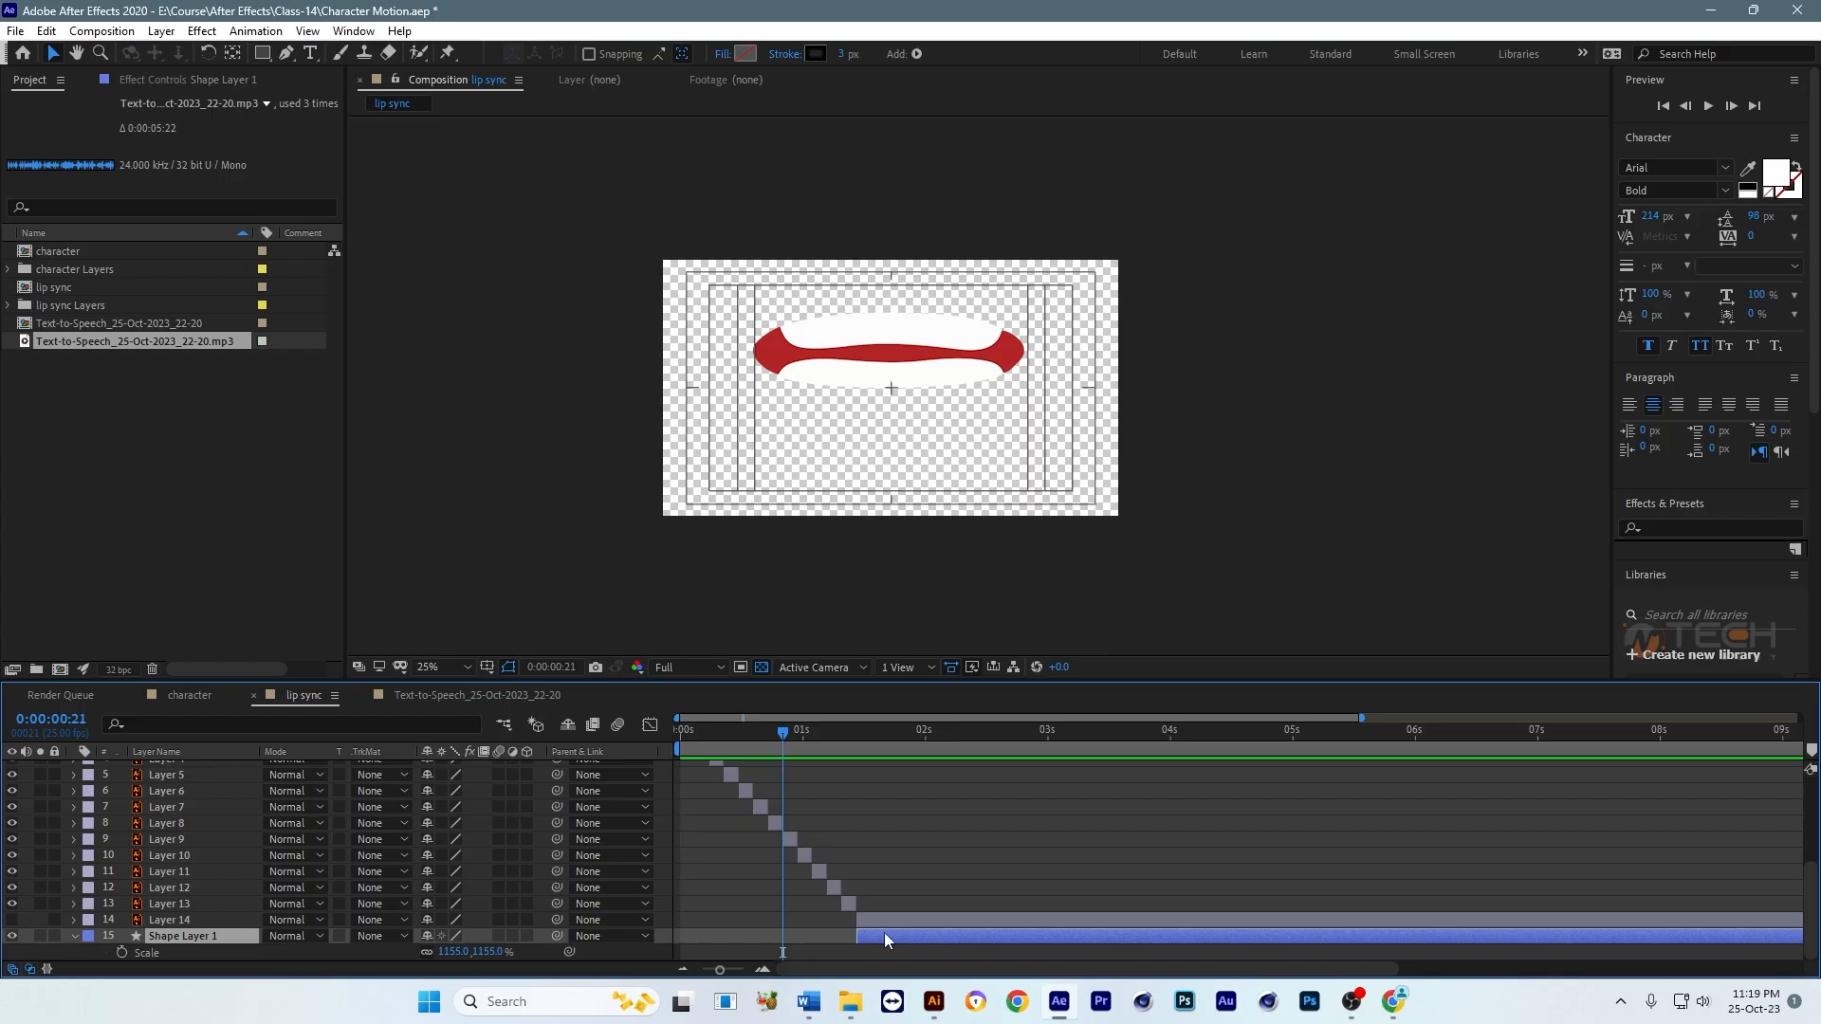
key(ctrl+d)
drag(205, 939, 224, 833)
key([)
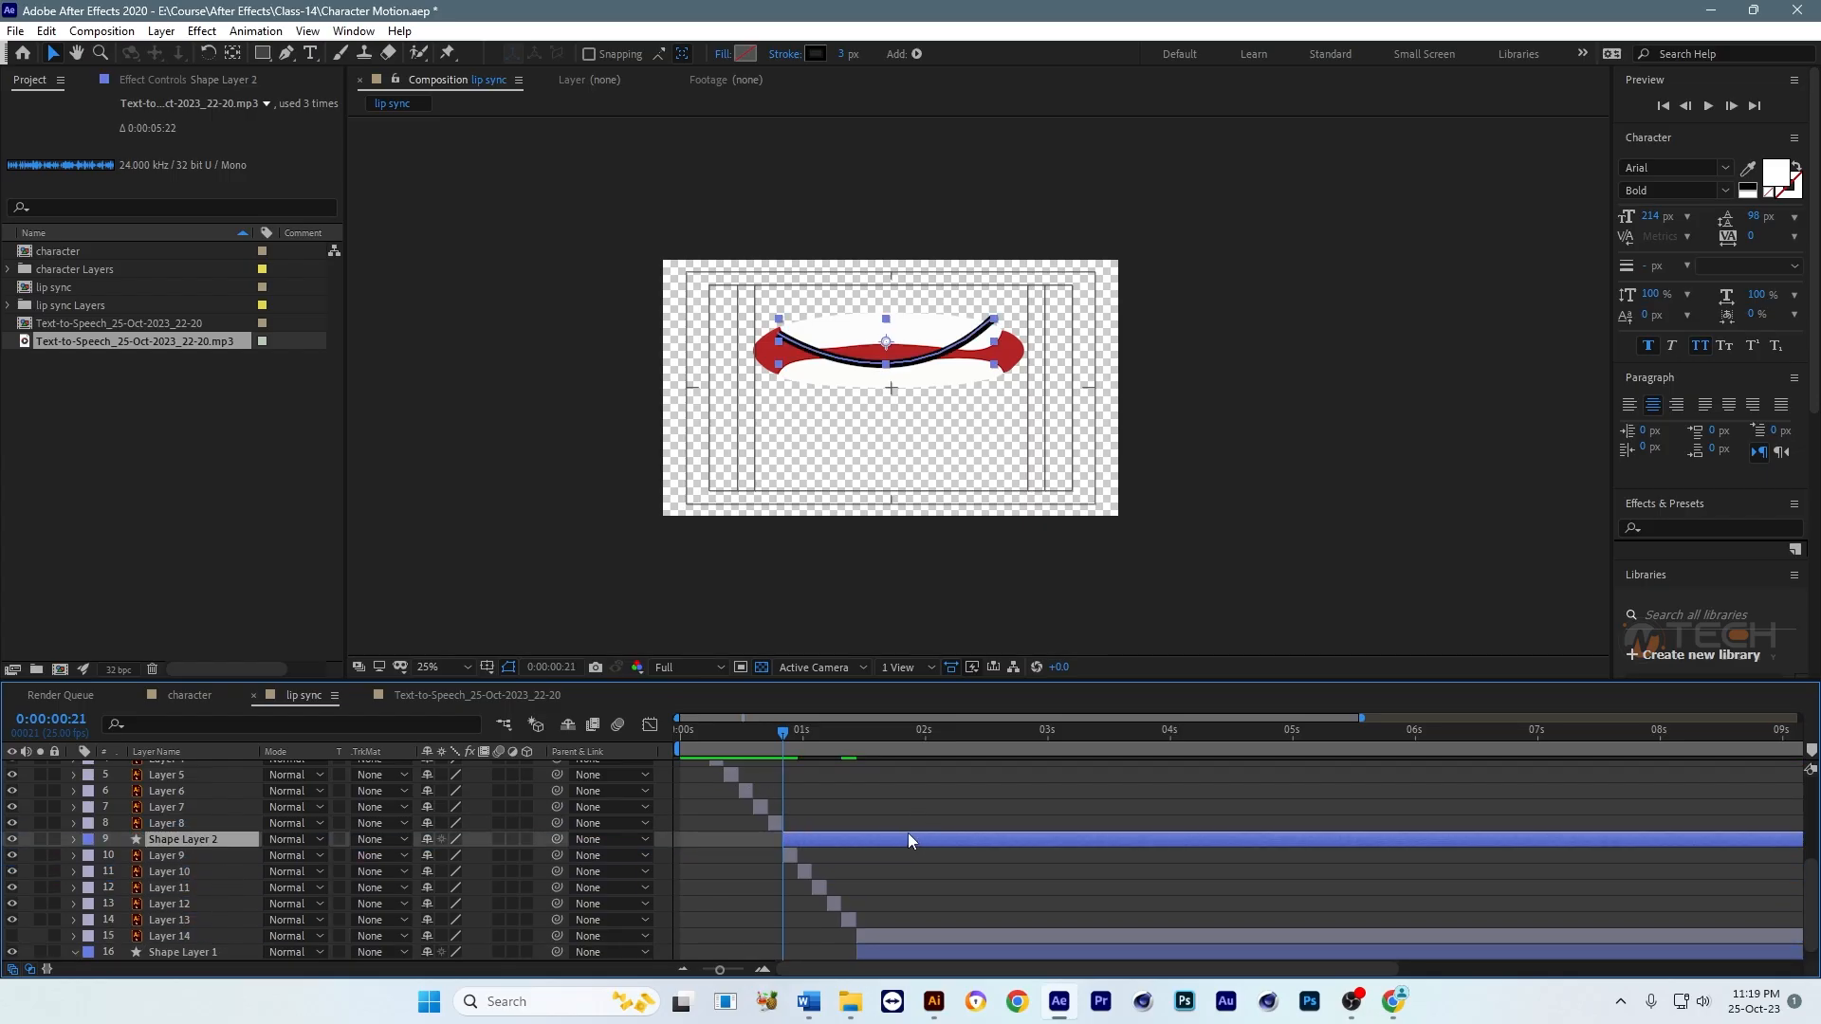
key(=)
drag(794, 736, 814, 744)
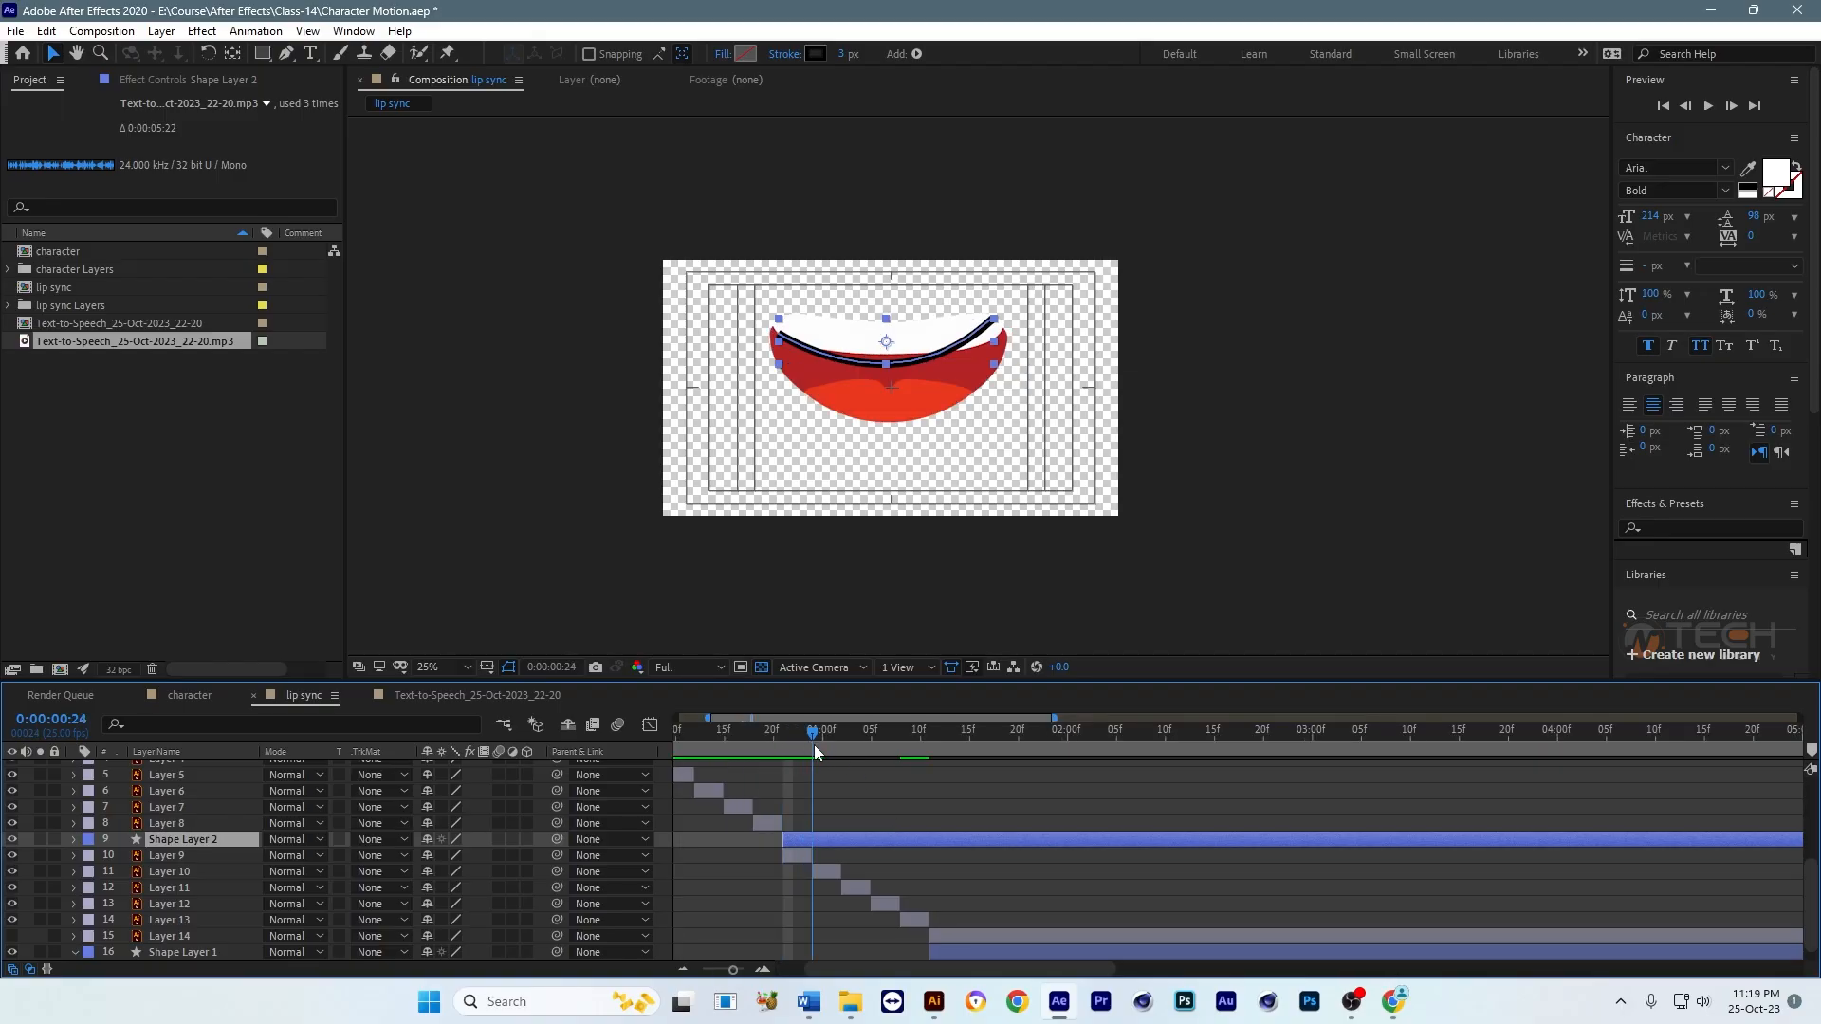
key(alt+])
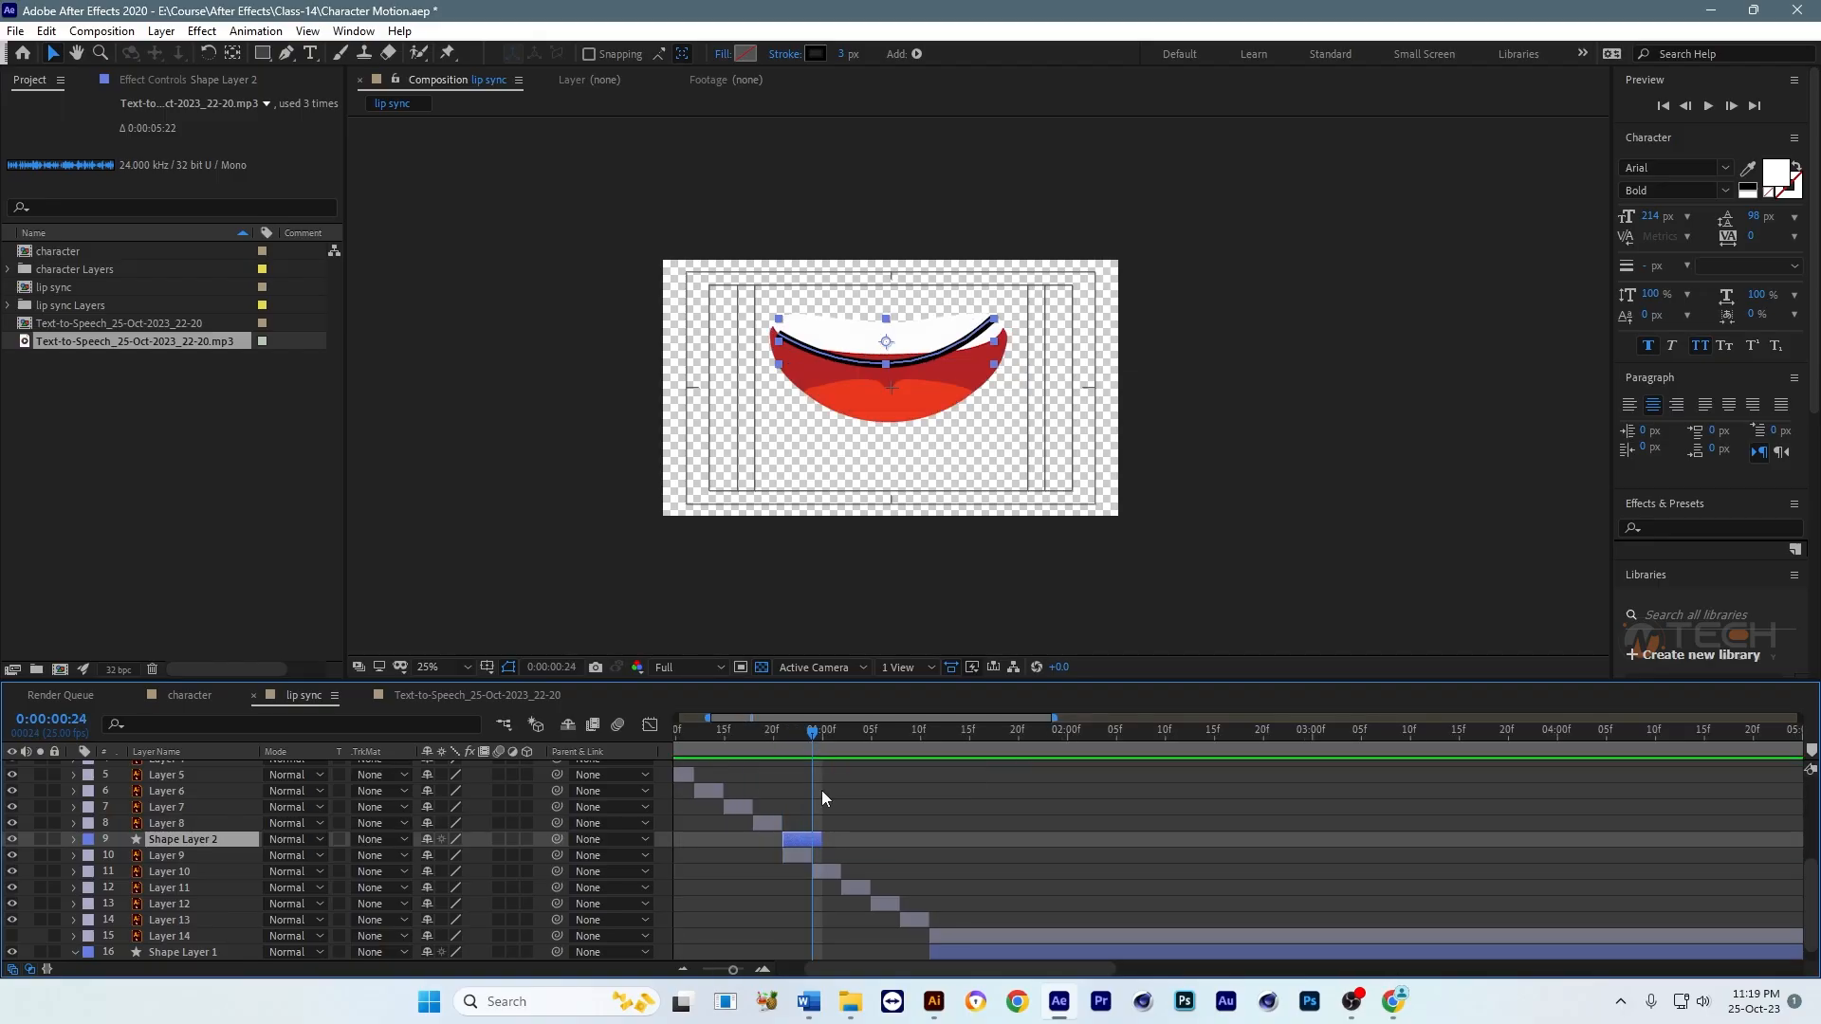
Step: Shift Layer 9 through Shape Layer 1 to start at 0:00:00:24, and shorten Shape Layer 2 to end just before them
click(804, 861)
shift+click(924, 922)
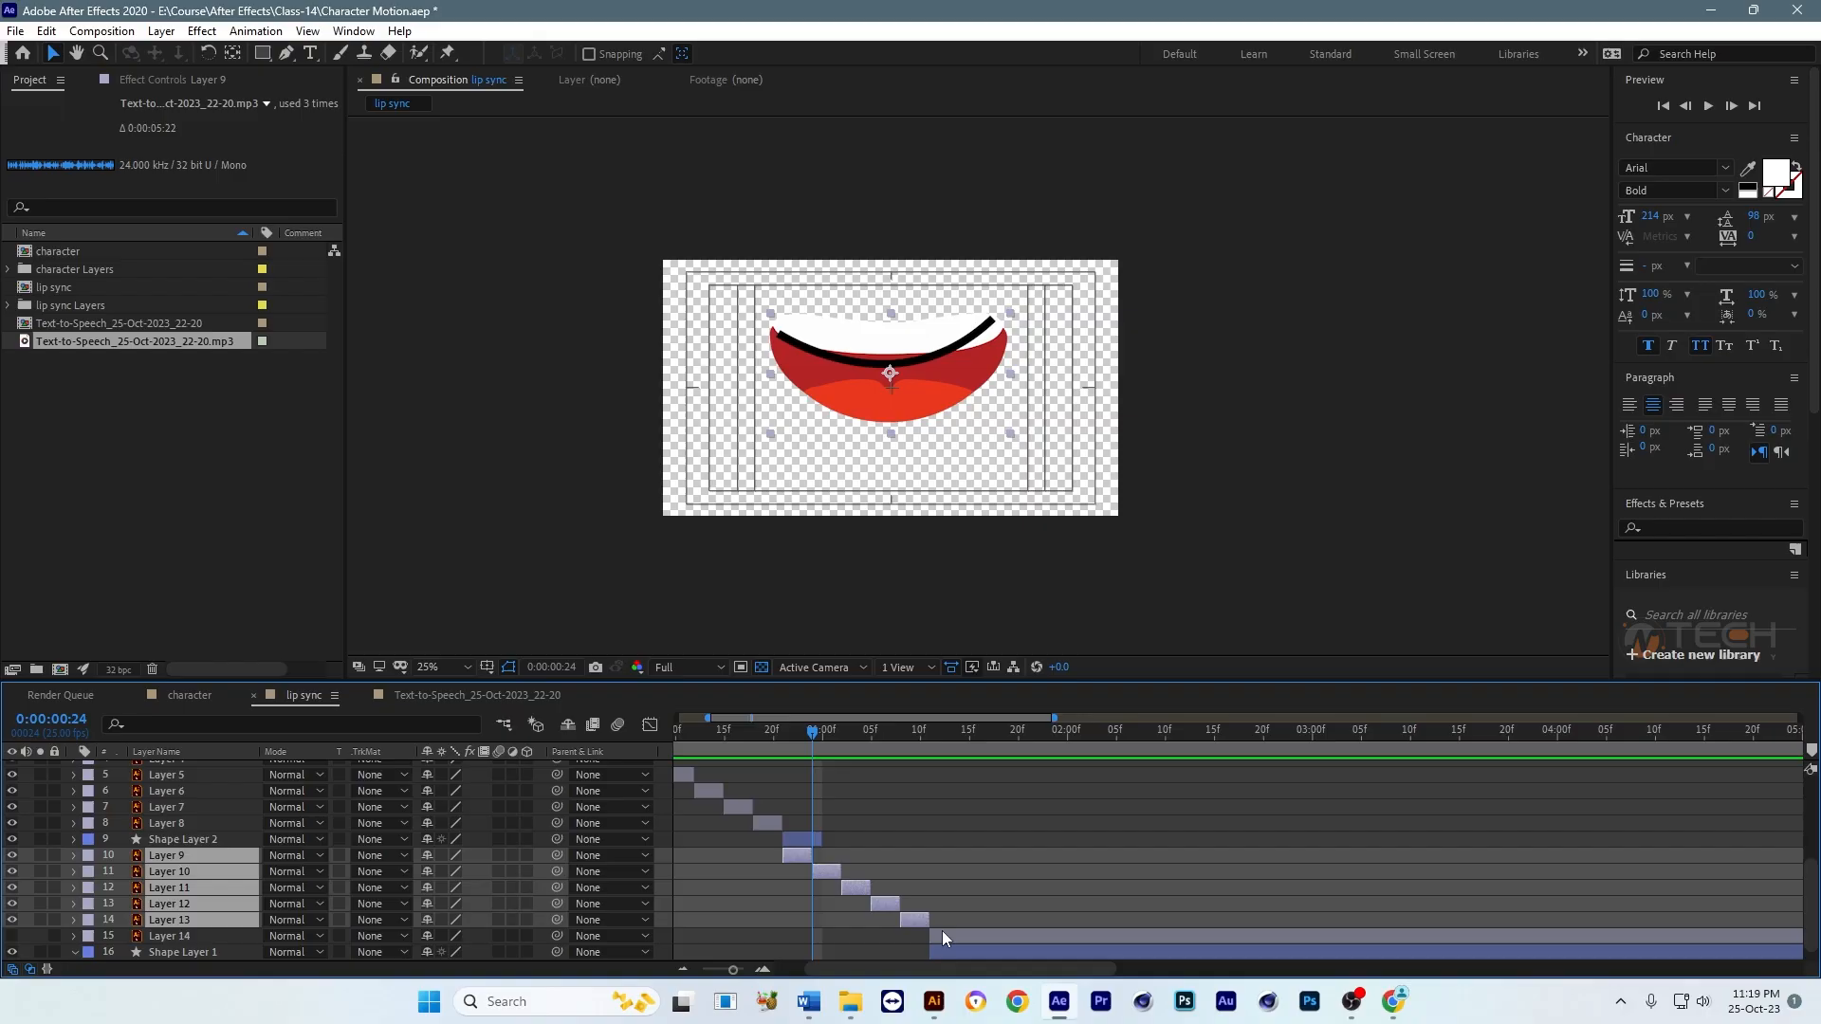
scroll(970, 939, down, 1)
shift+click(969, 939)
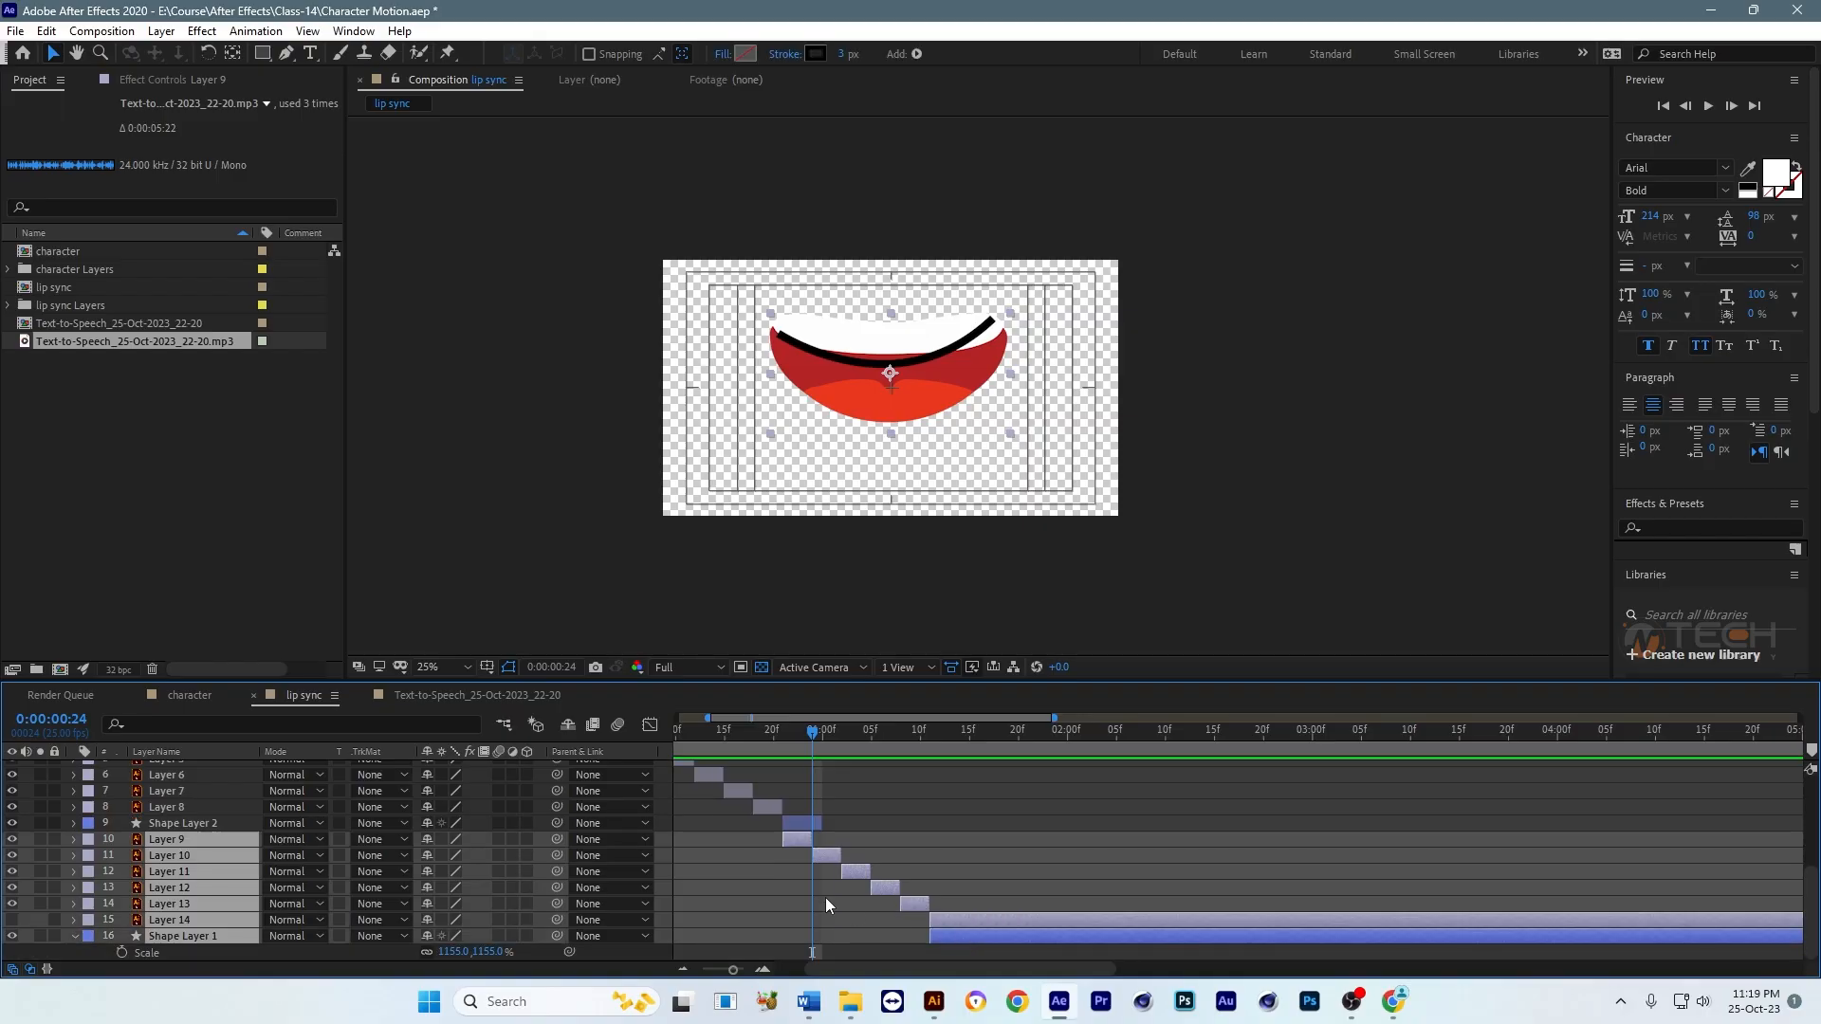
drag(802, 839, 831, 844)
click(814, 822)
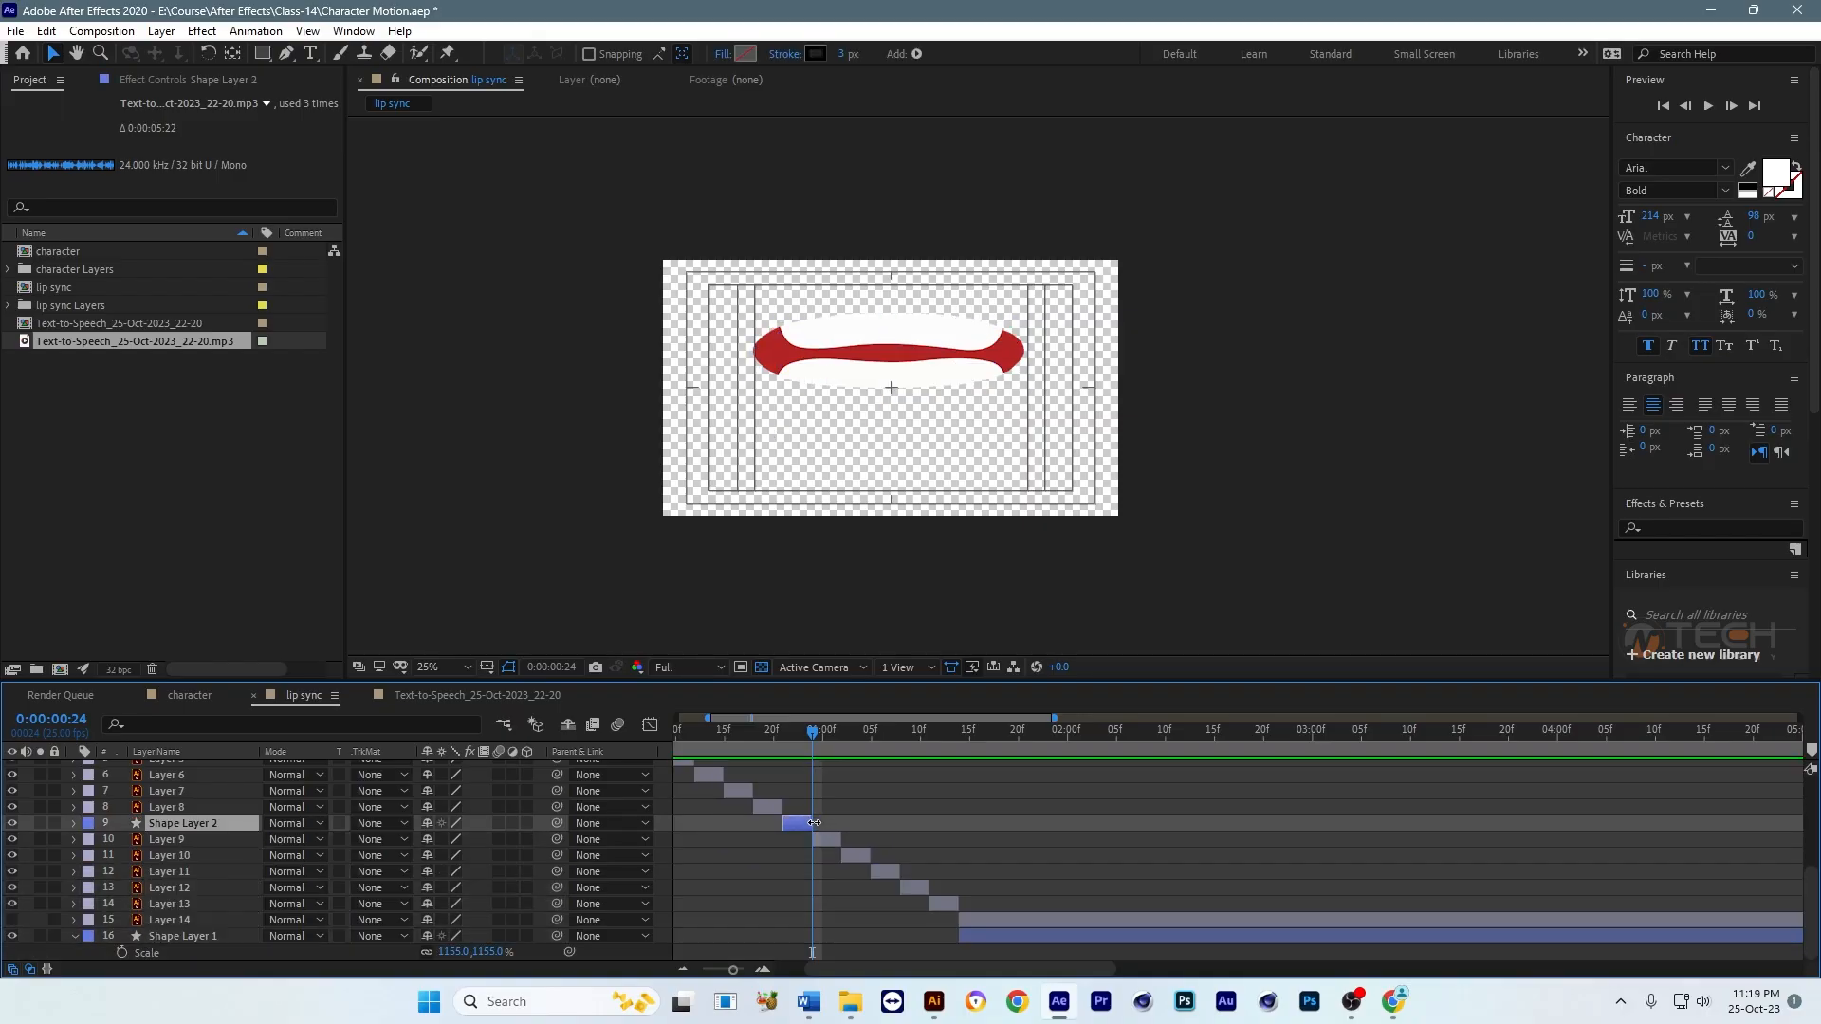
Step: Scrub the sequence from the start and examine the Shape Layer 2 smile line at 0:00:00:23
drag(759, 727, 669, 736)
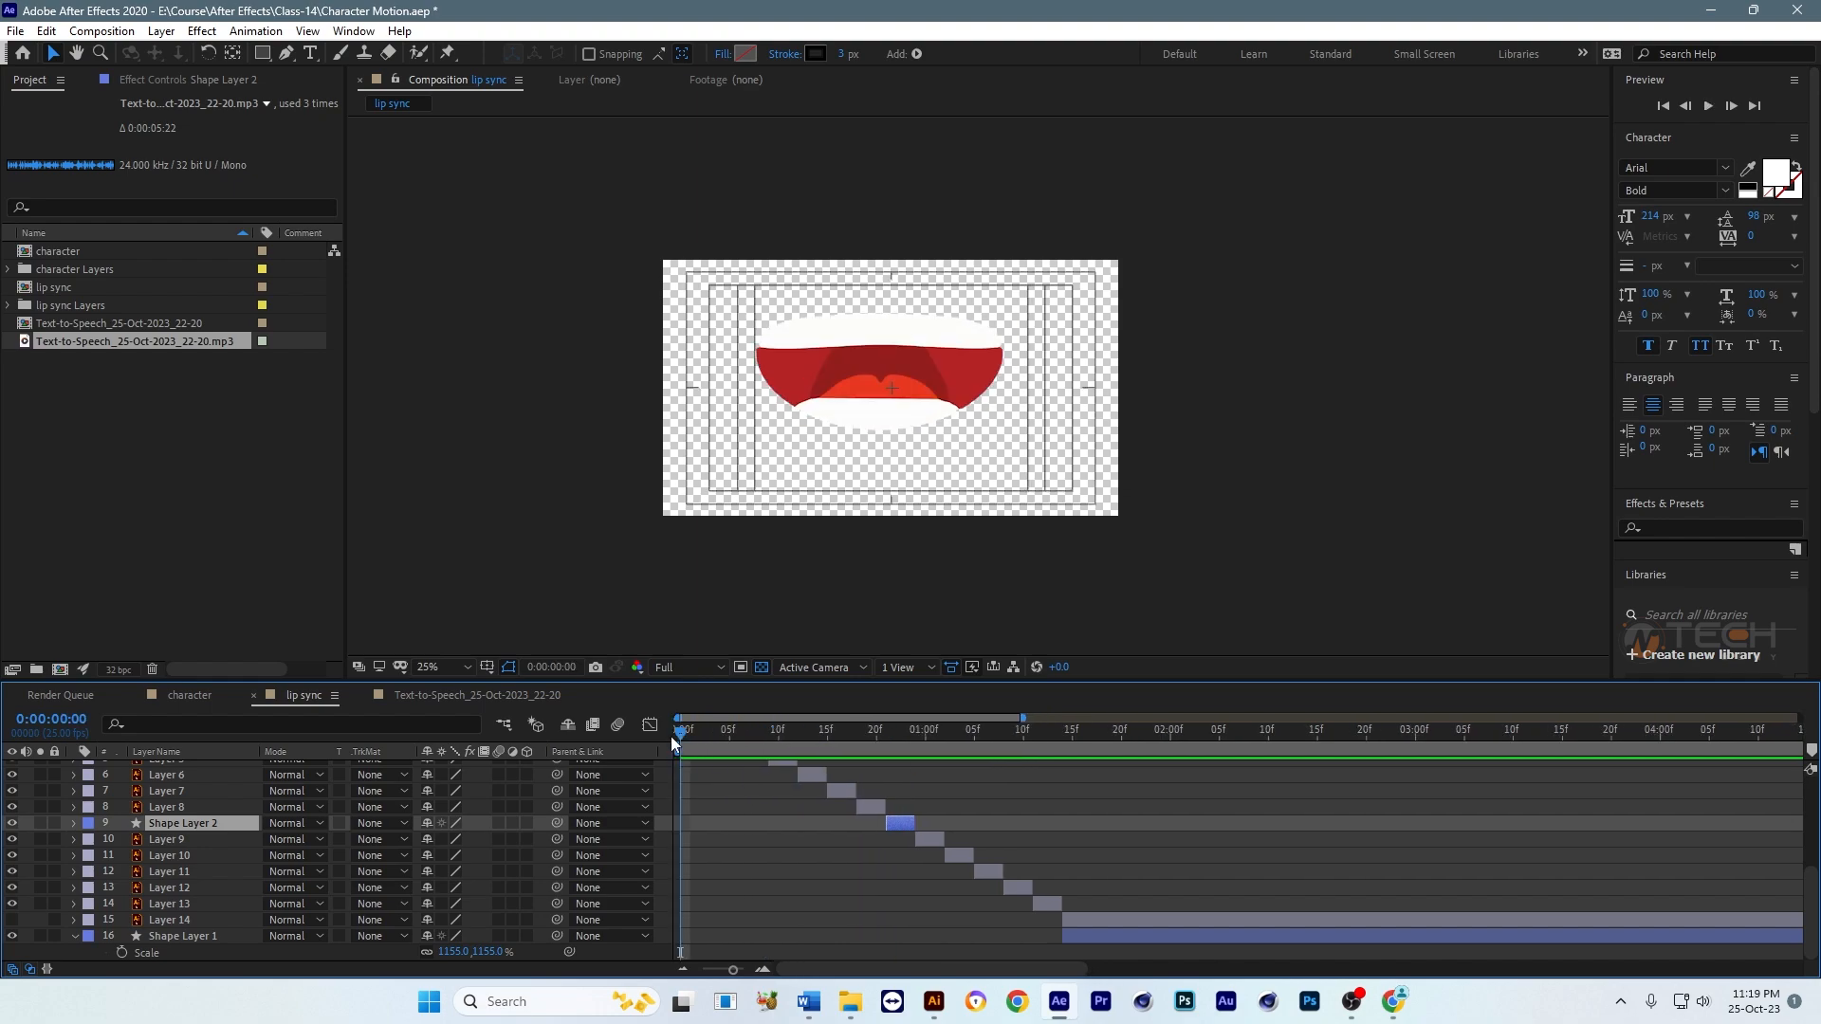
mouse_move(897, 750)
mouse_down()
mouse_move(874, 742)
mouse_move(908, 747)
mouse_up()
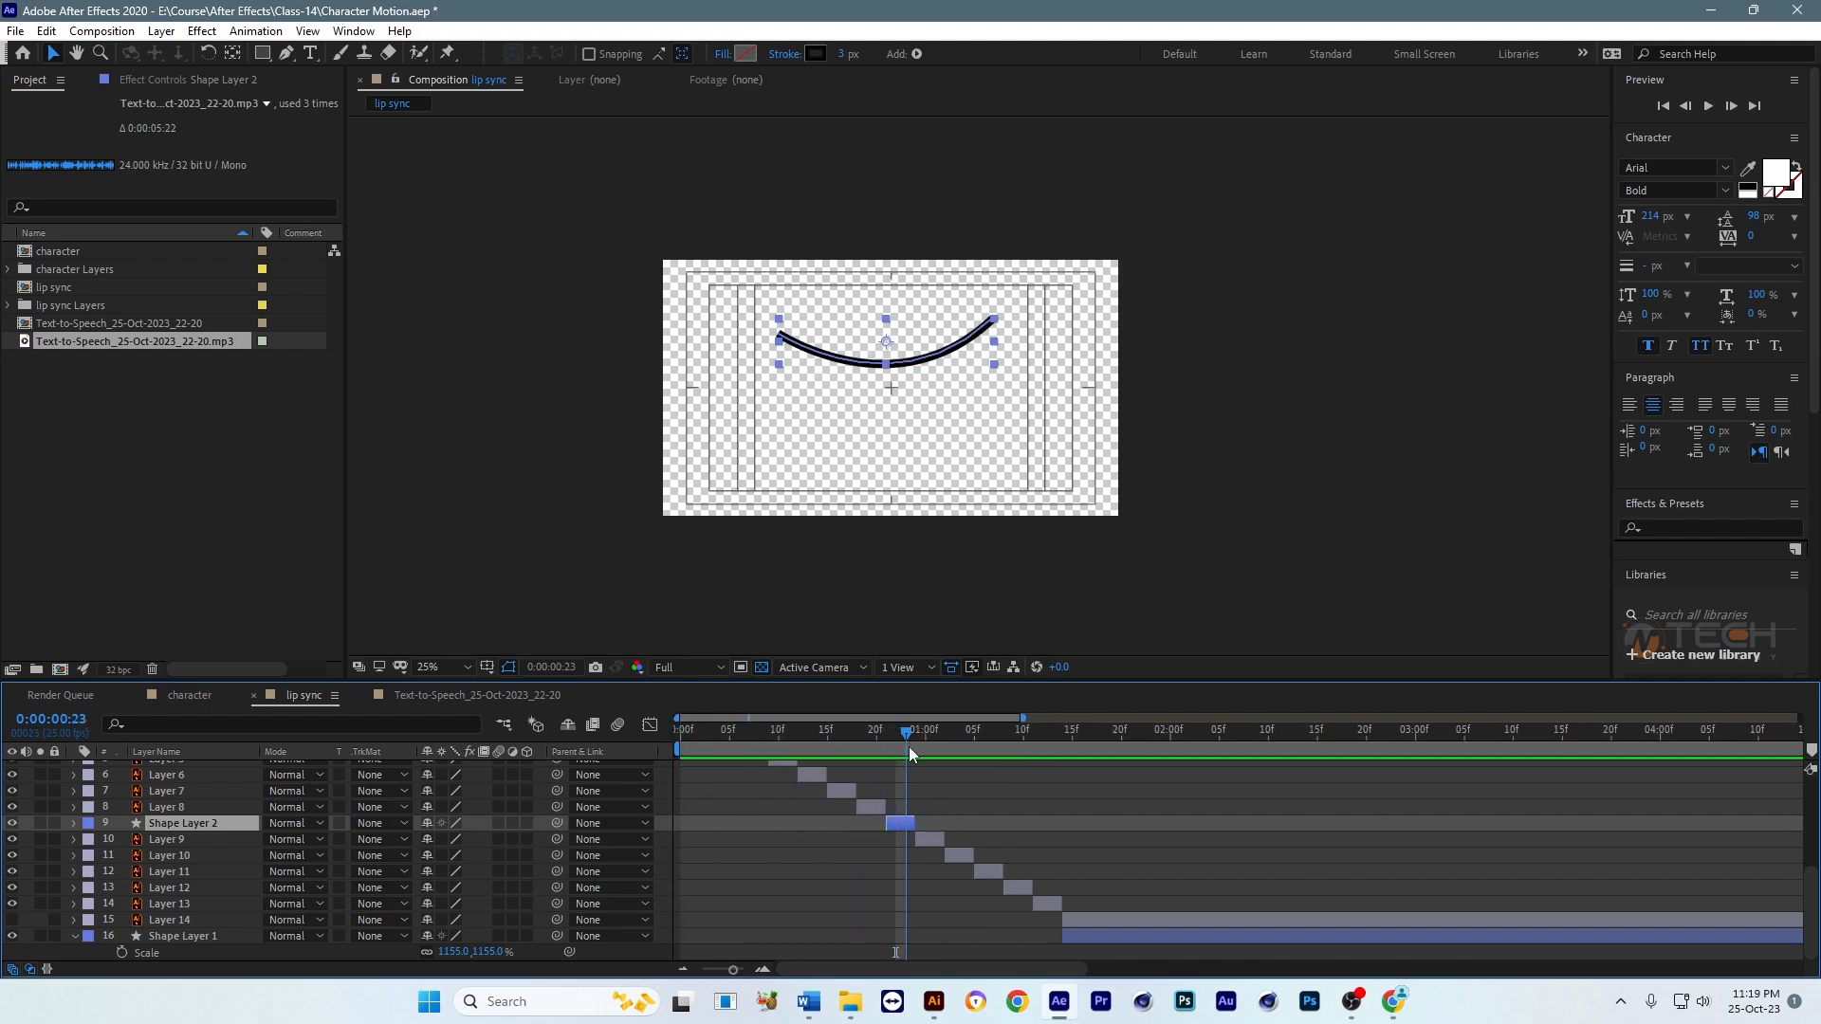
click(1067, 858)
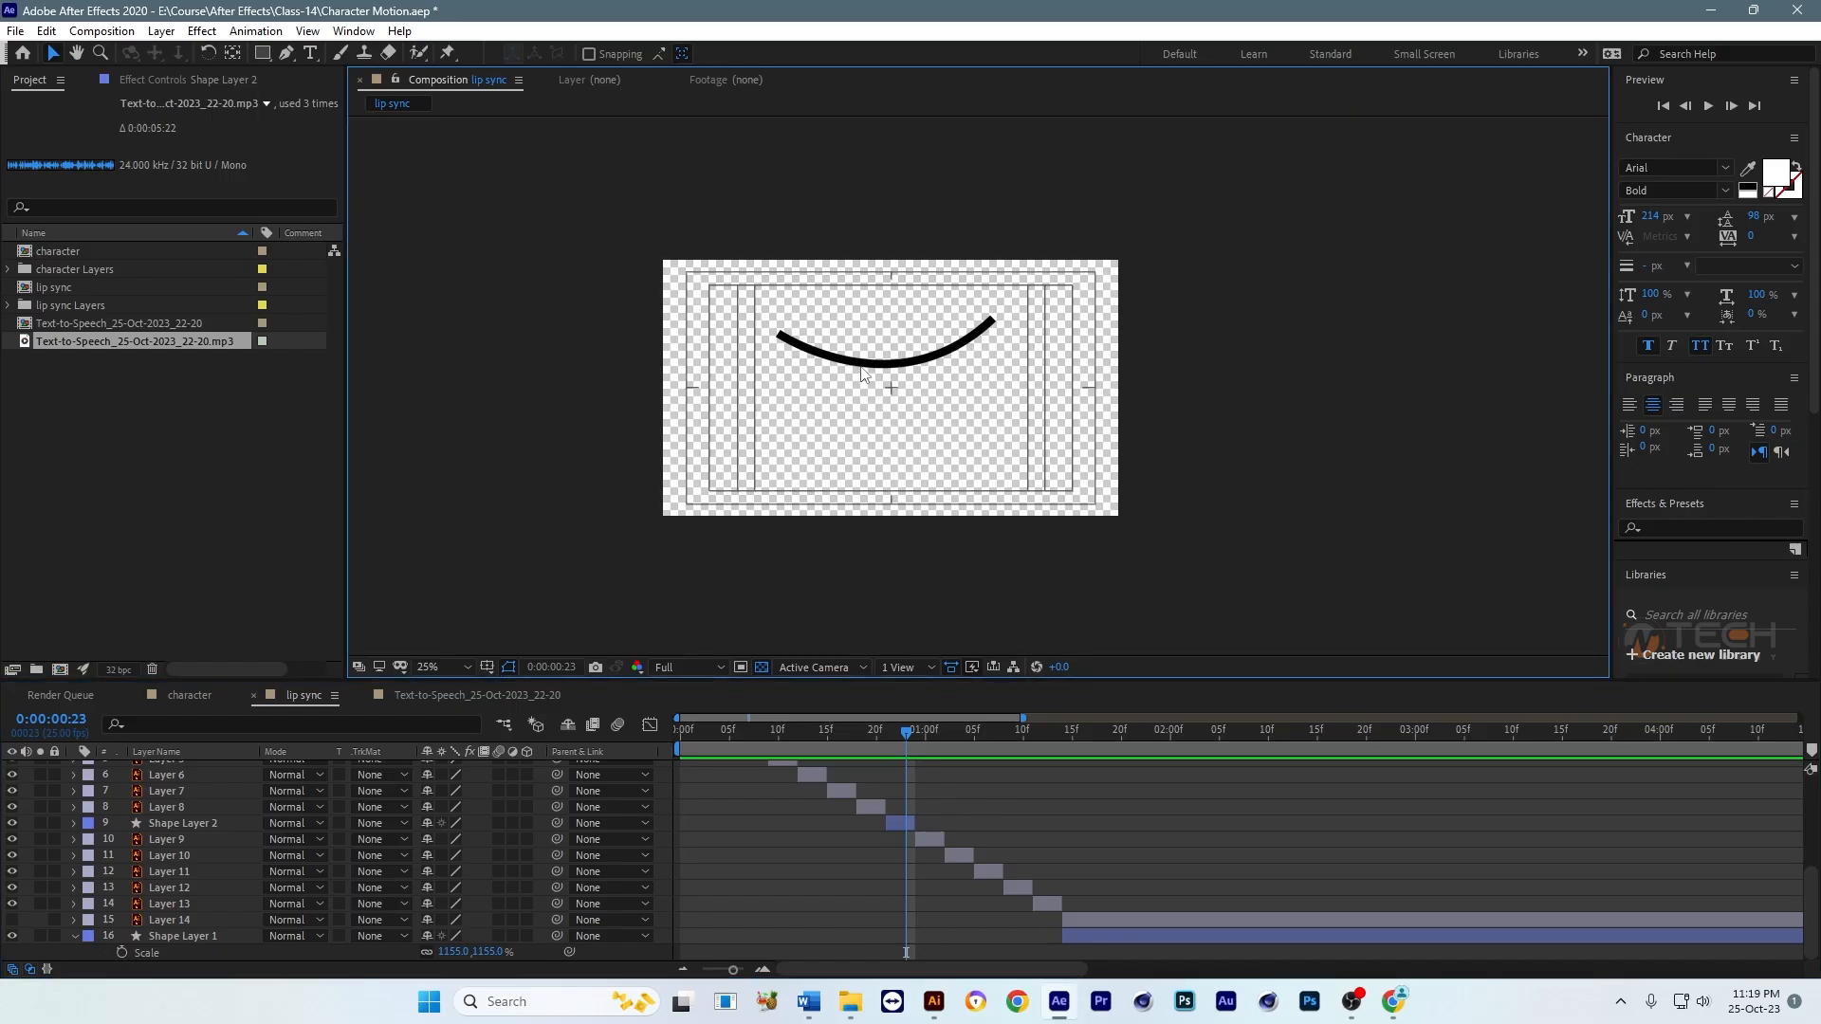
click(928, 822)
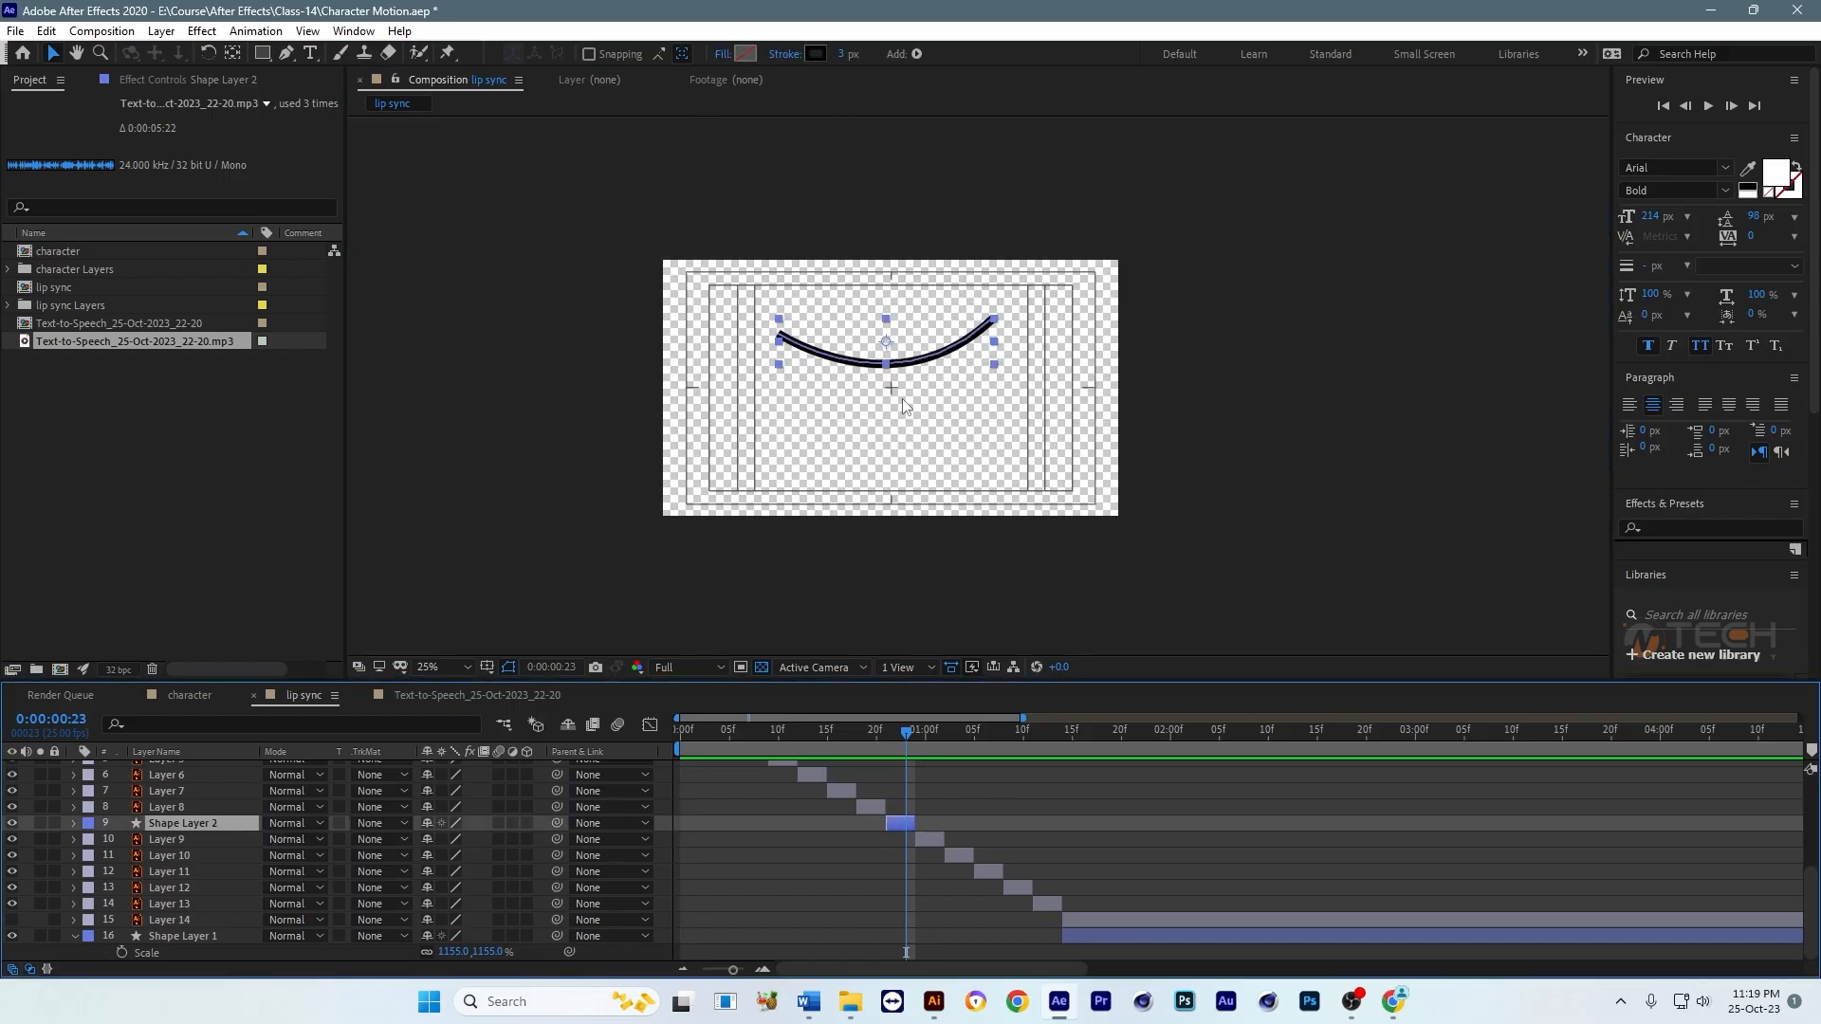
double_click(906, 825)
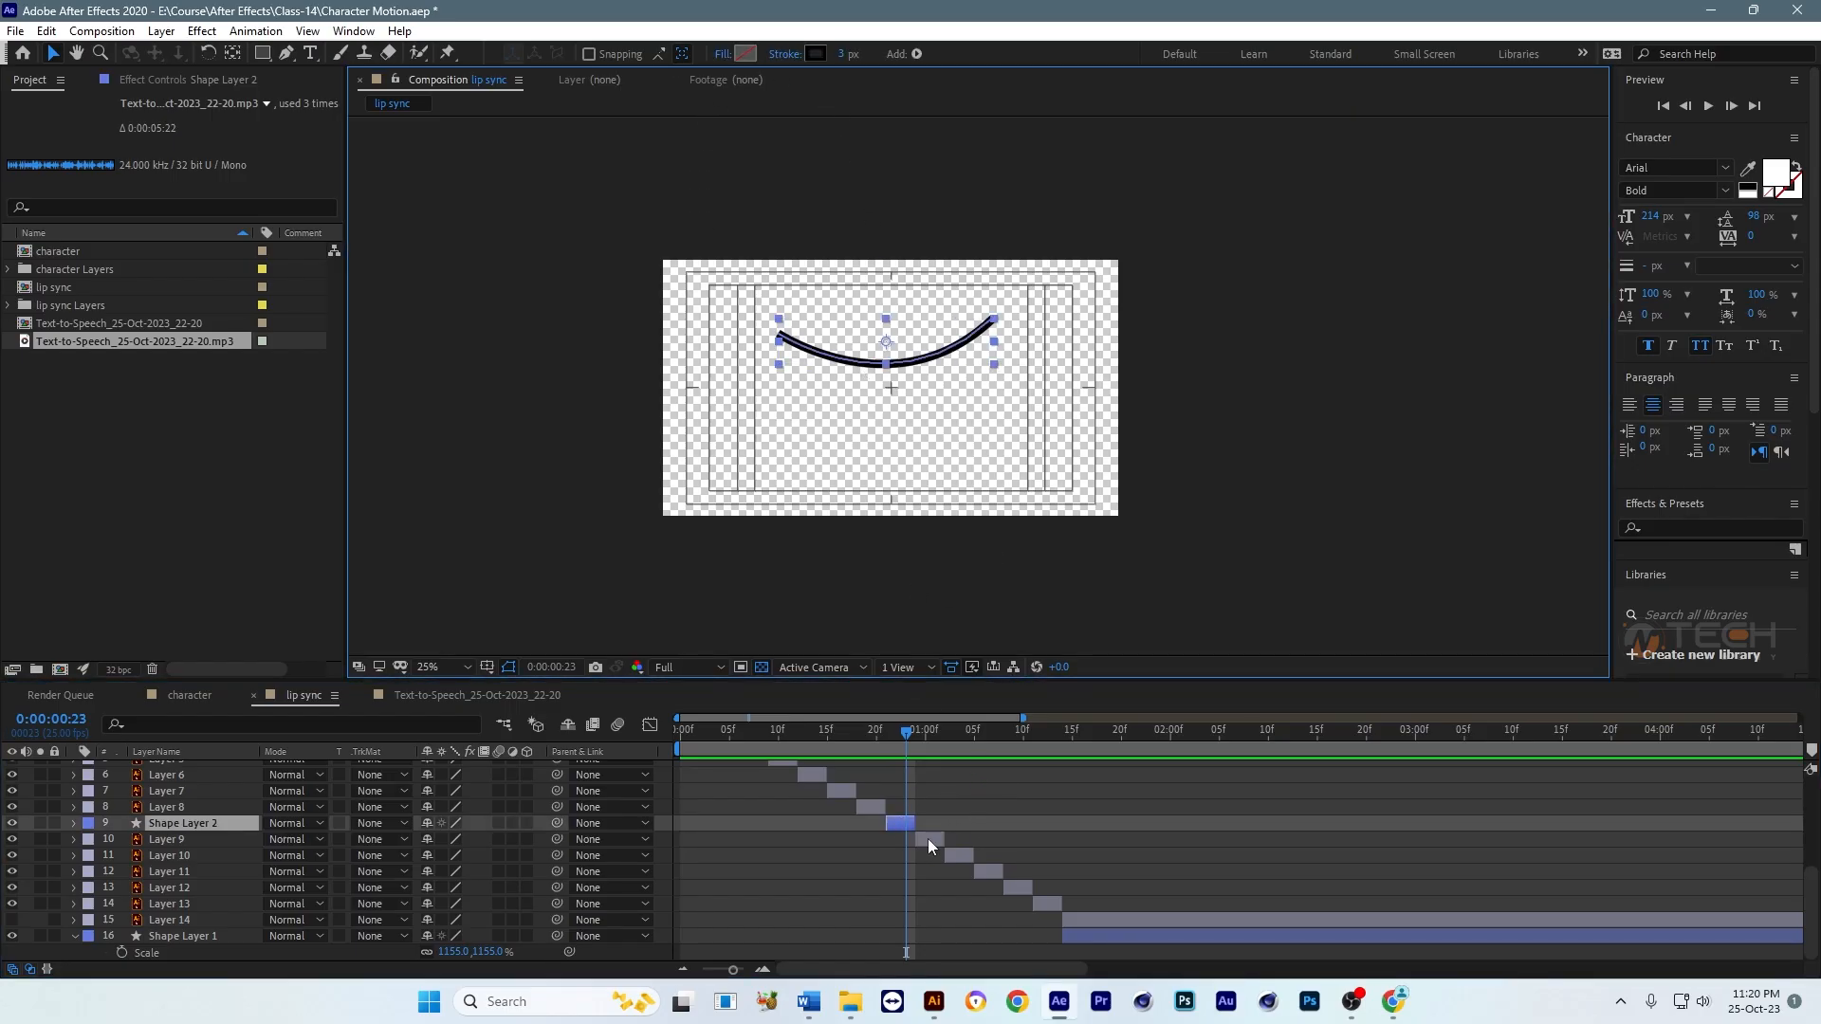
Step: Duplicate Layer 9 and shift the copy earlier so its mouth shape overlaps the smile line at 0:00:00:23
click(928, 838)
key(ctrl+d)
drag(929, 838, 903, 839)
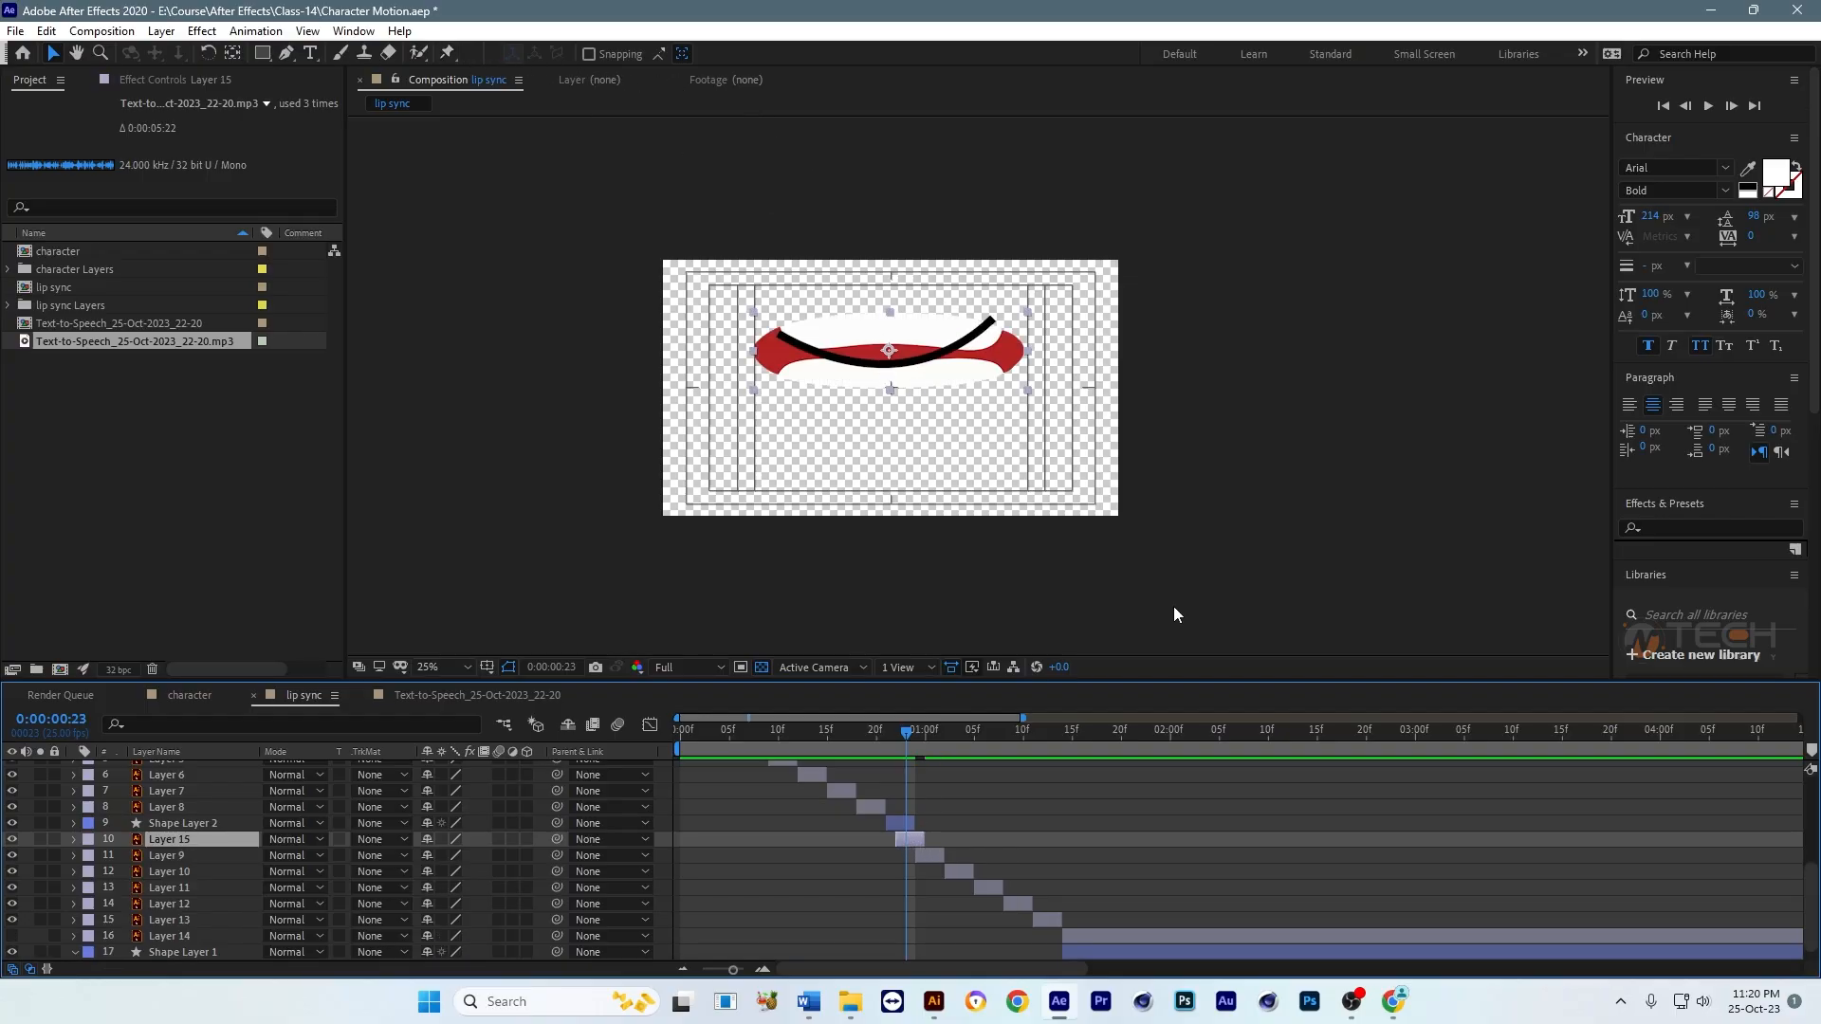
Step: Sample the red lip colour for Shape Layer 2's stroke and darken it to 600A0A
click(901, 823)
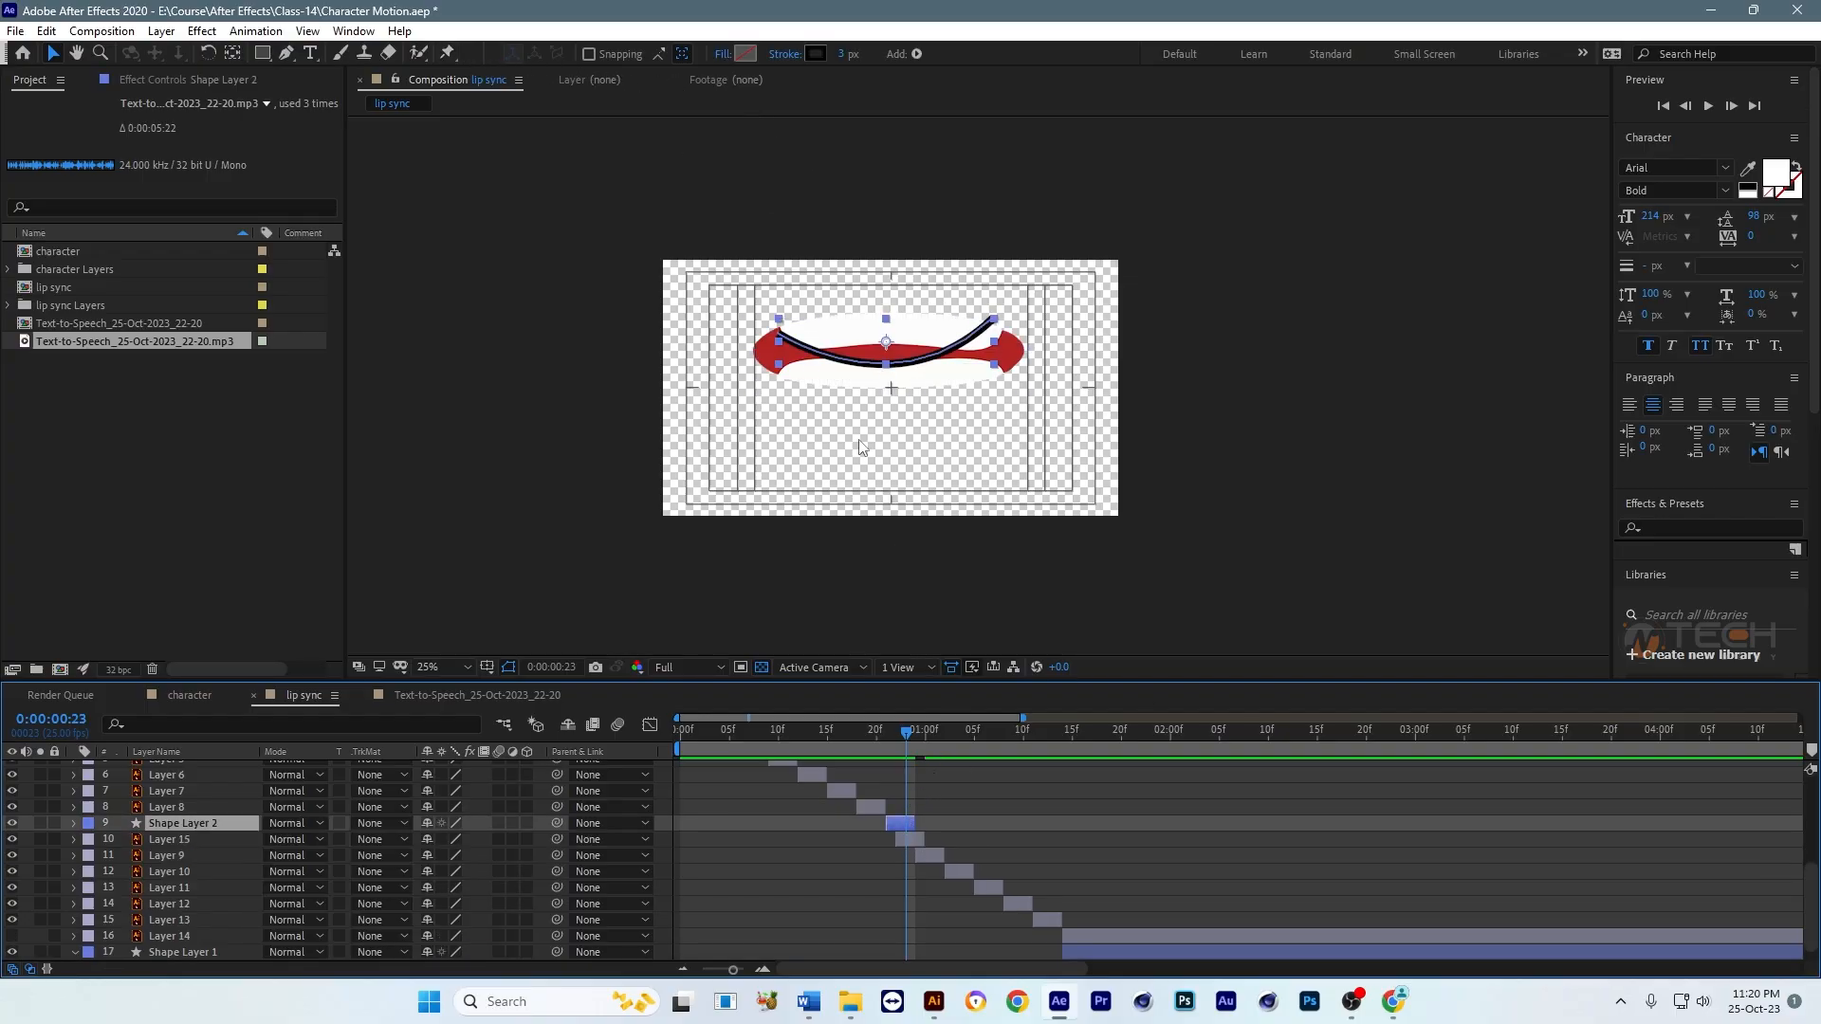
click(815, 55)
click(777, 651)
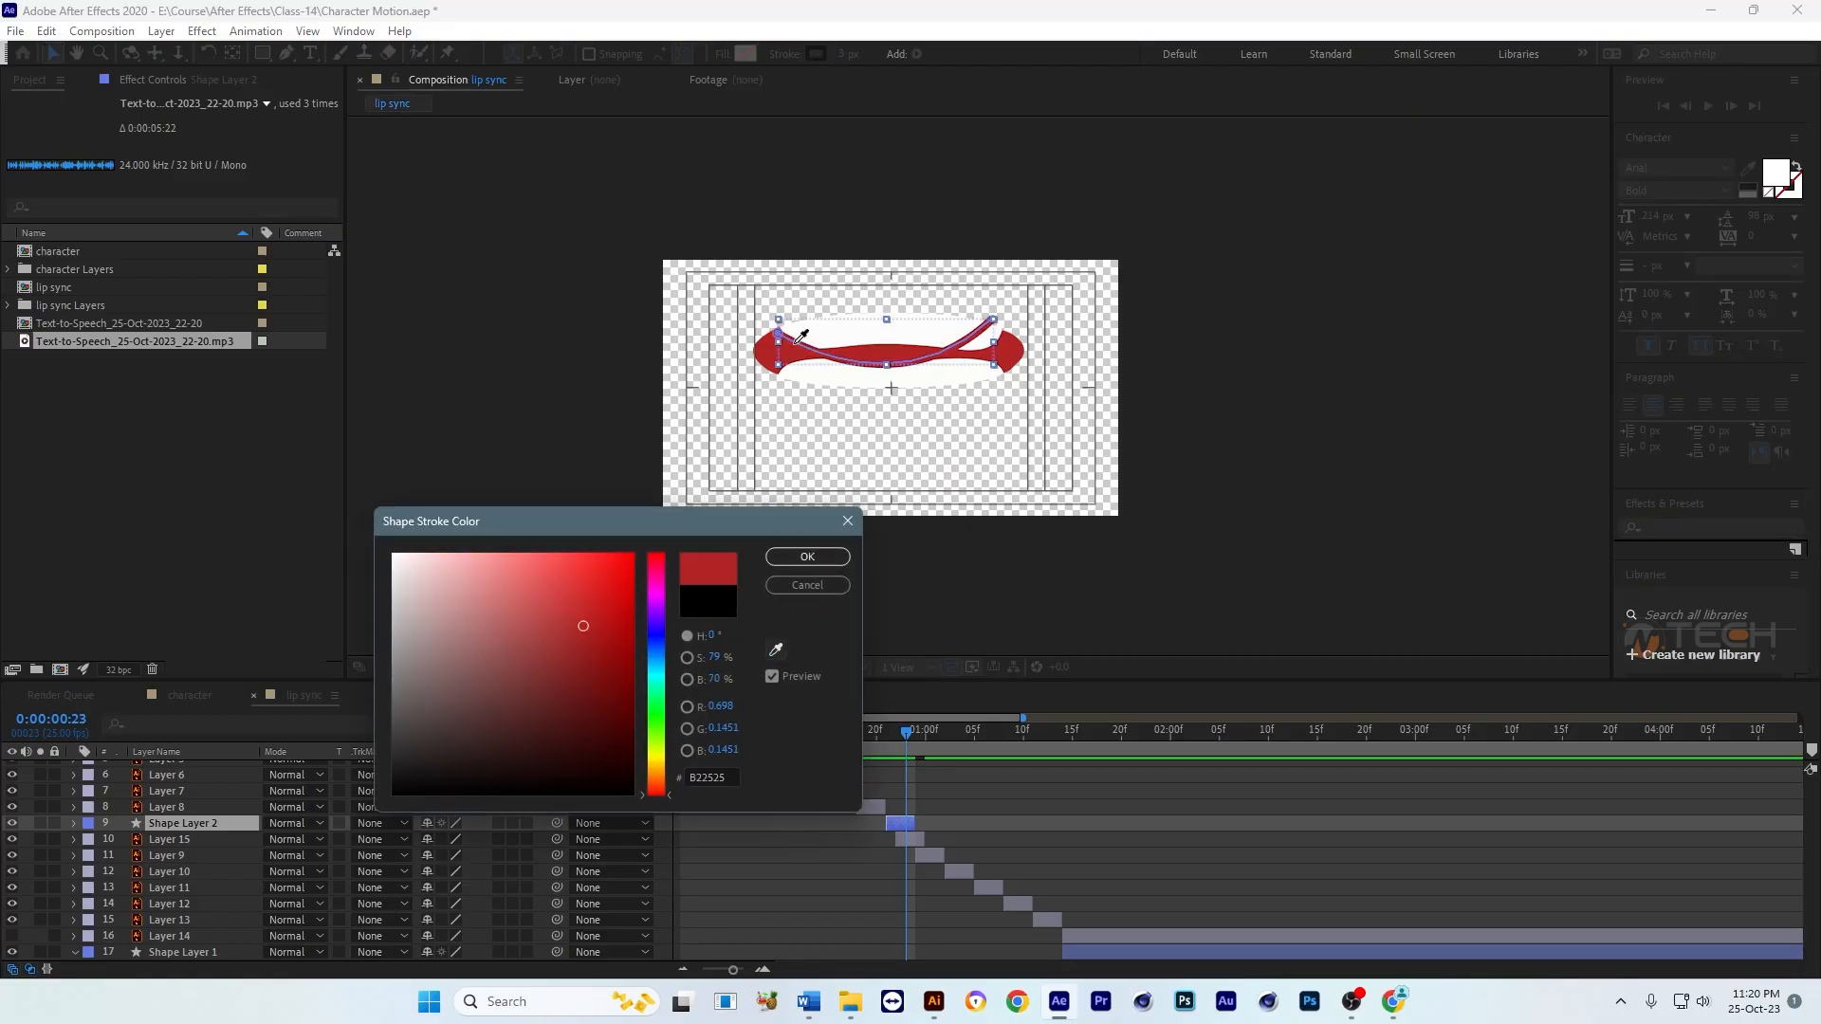
click(765, 364)
mouse_move(629, 693)
mouse_down()
mouse_move(600, 680)
mouse_move(609, 703)
mouse_up()
click(807, 557)
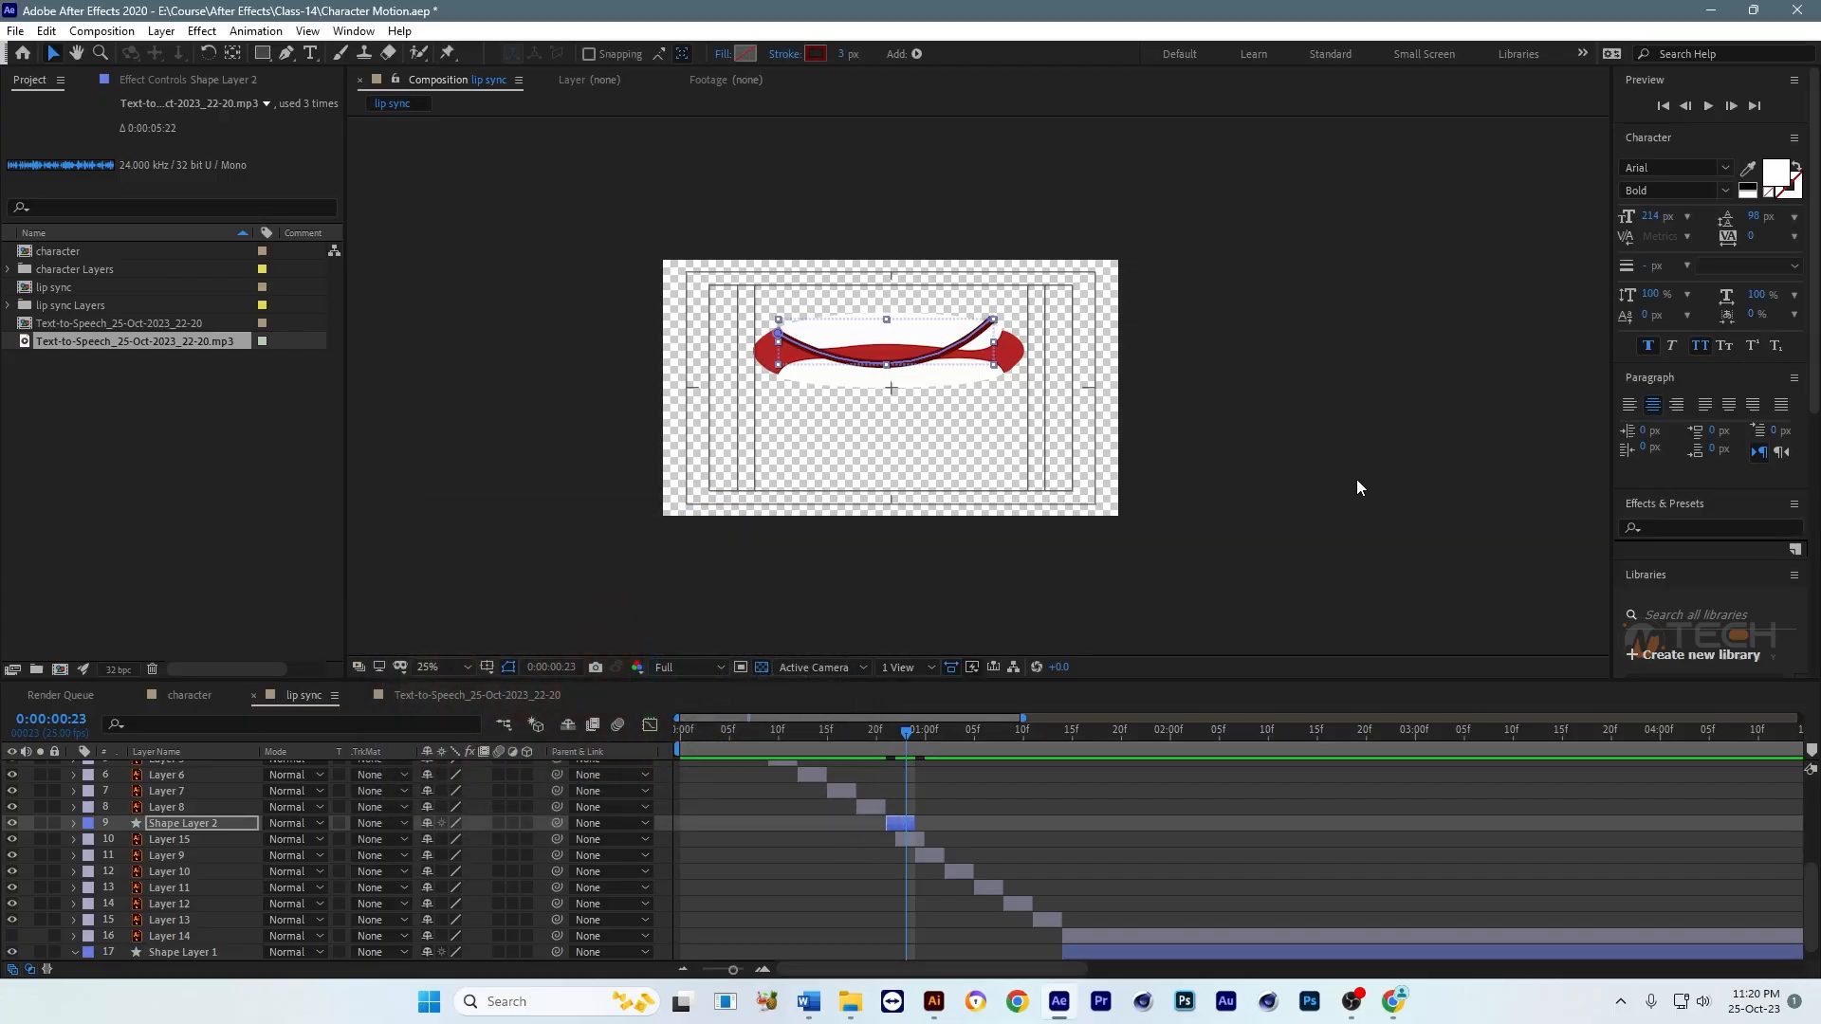
Step: Copy Shape Layer 2's stroke colour code 600A0A, apply it to Shape Layer 1's stroke and return to 0:00:00:23
click(916, 358)
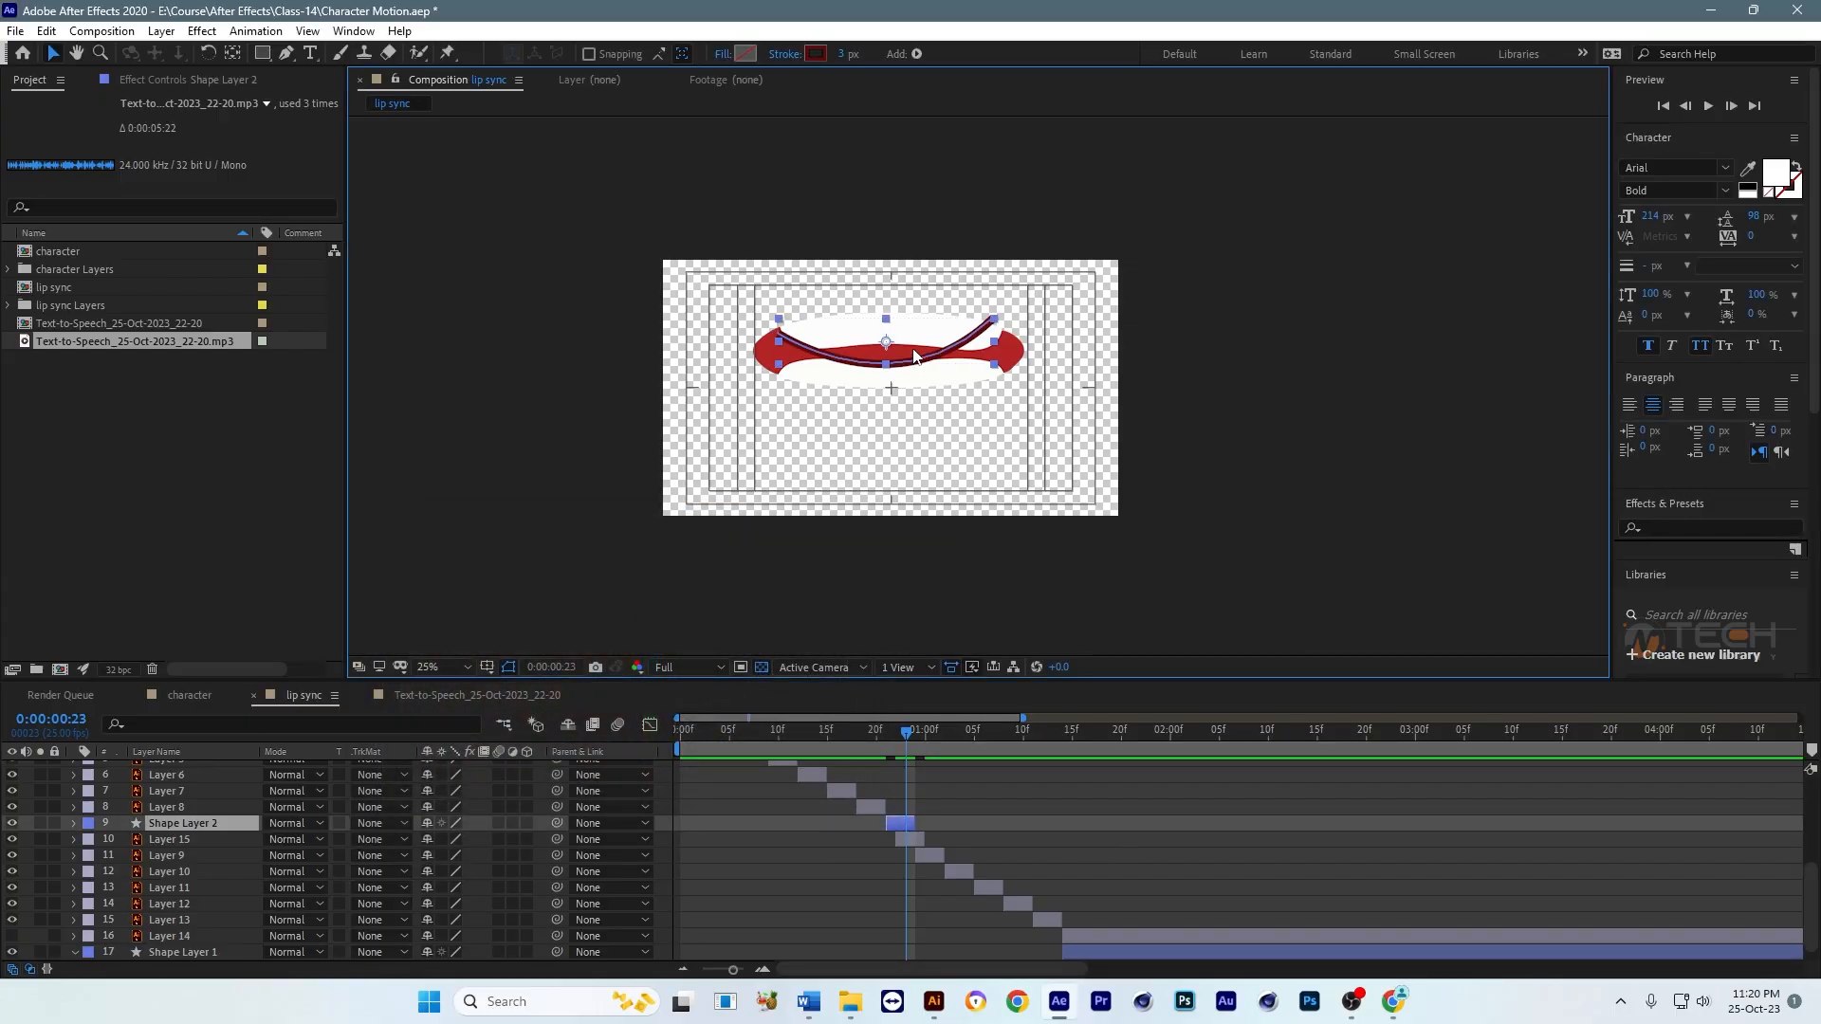
click(809, 55)
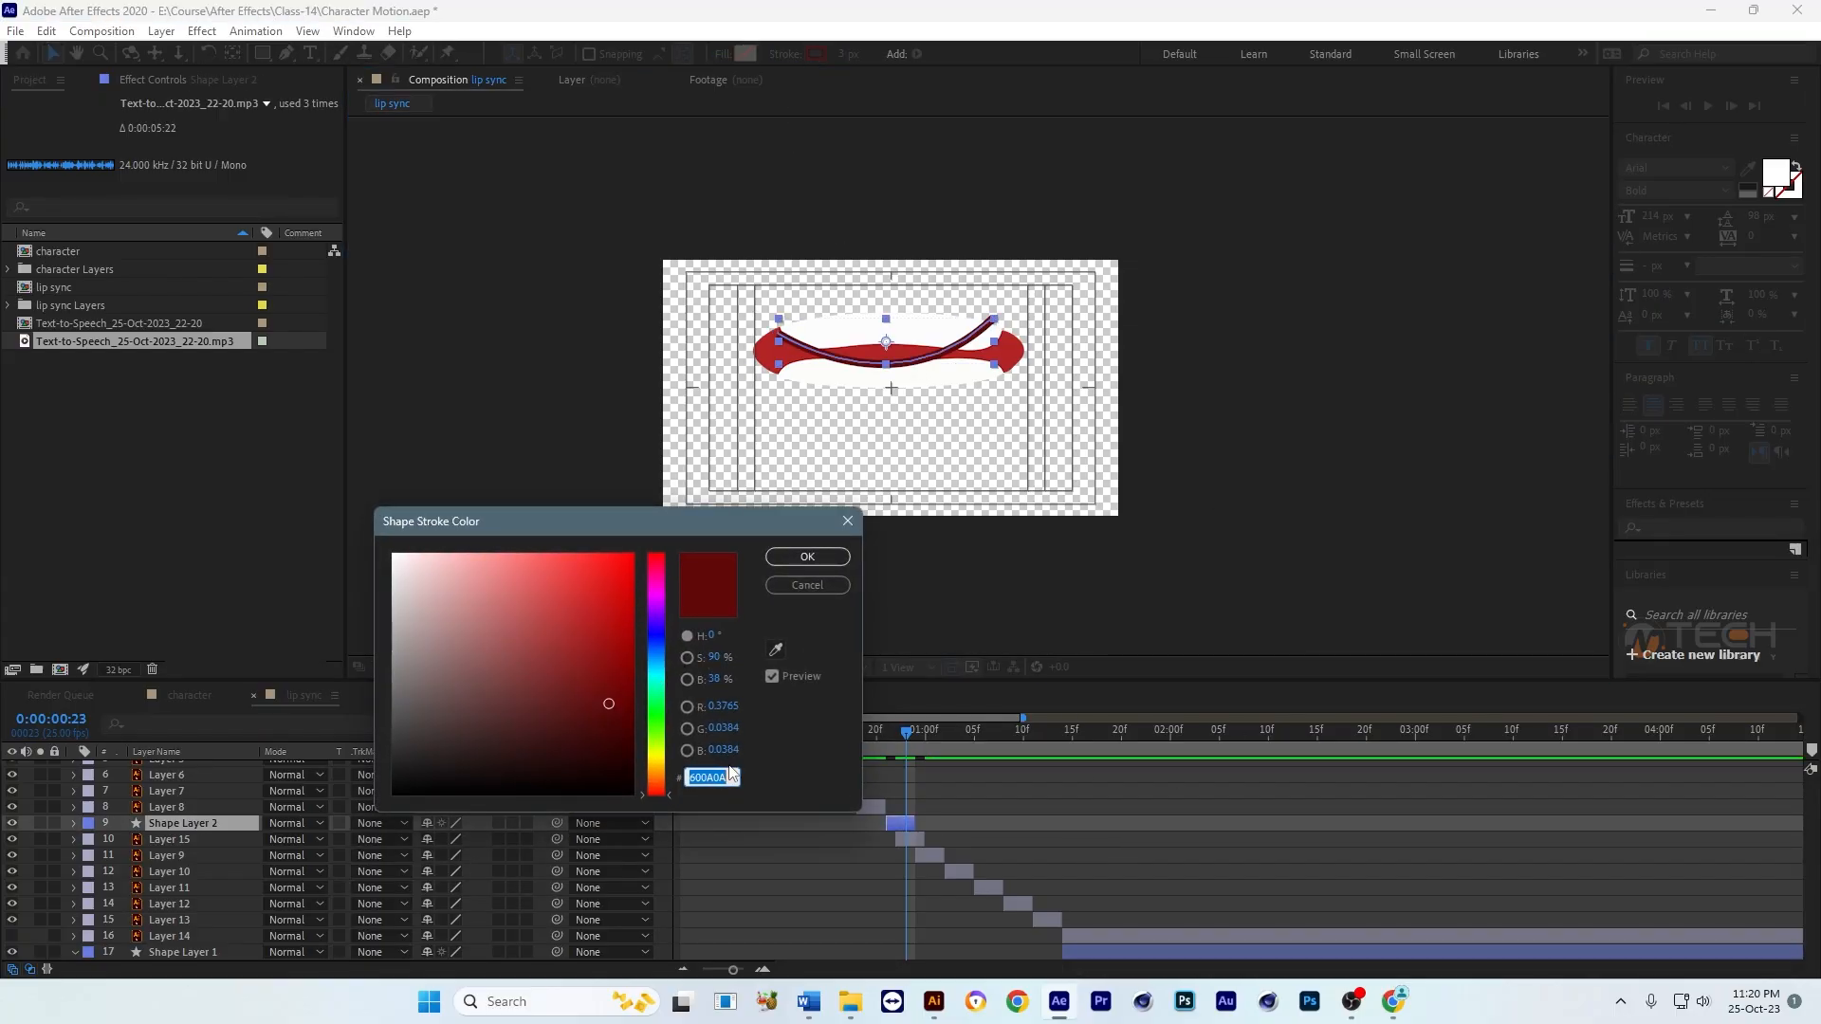
click(807, 557)
click(1114, 954)
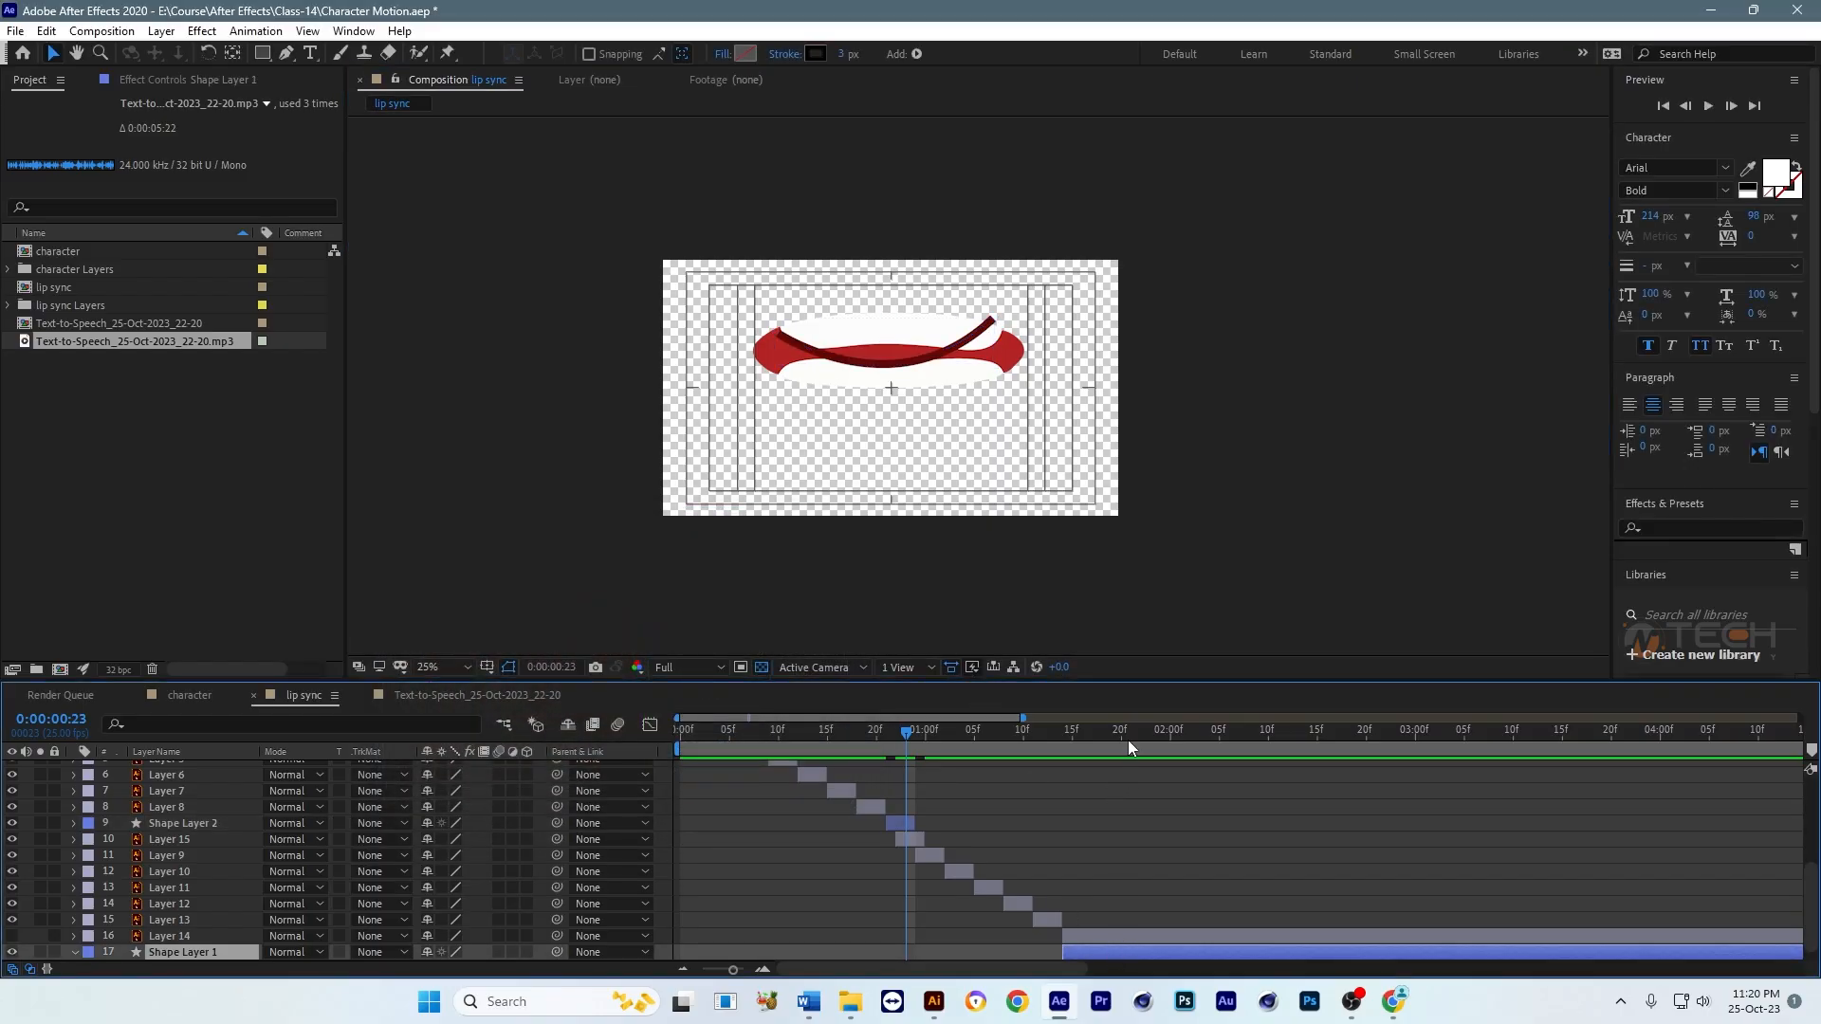
drag(1151, 732, 1160, 732)
click(815, 53)
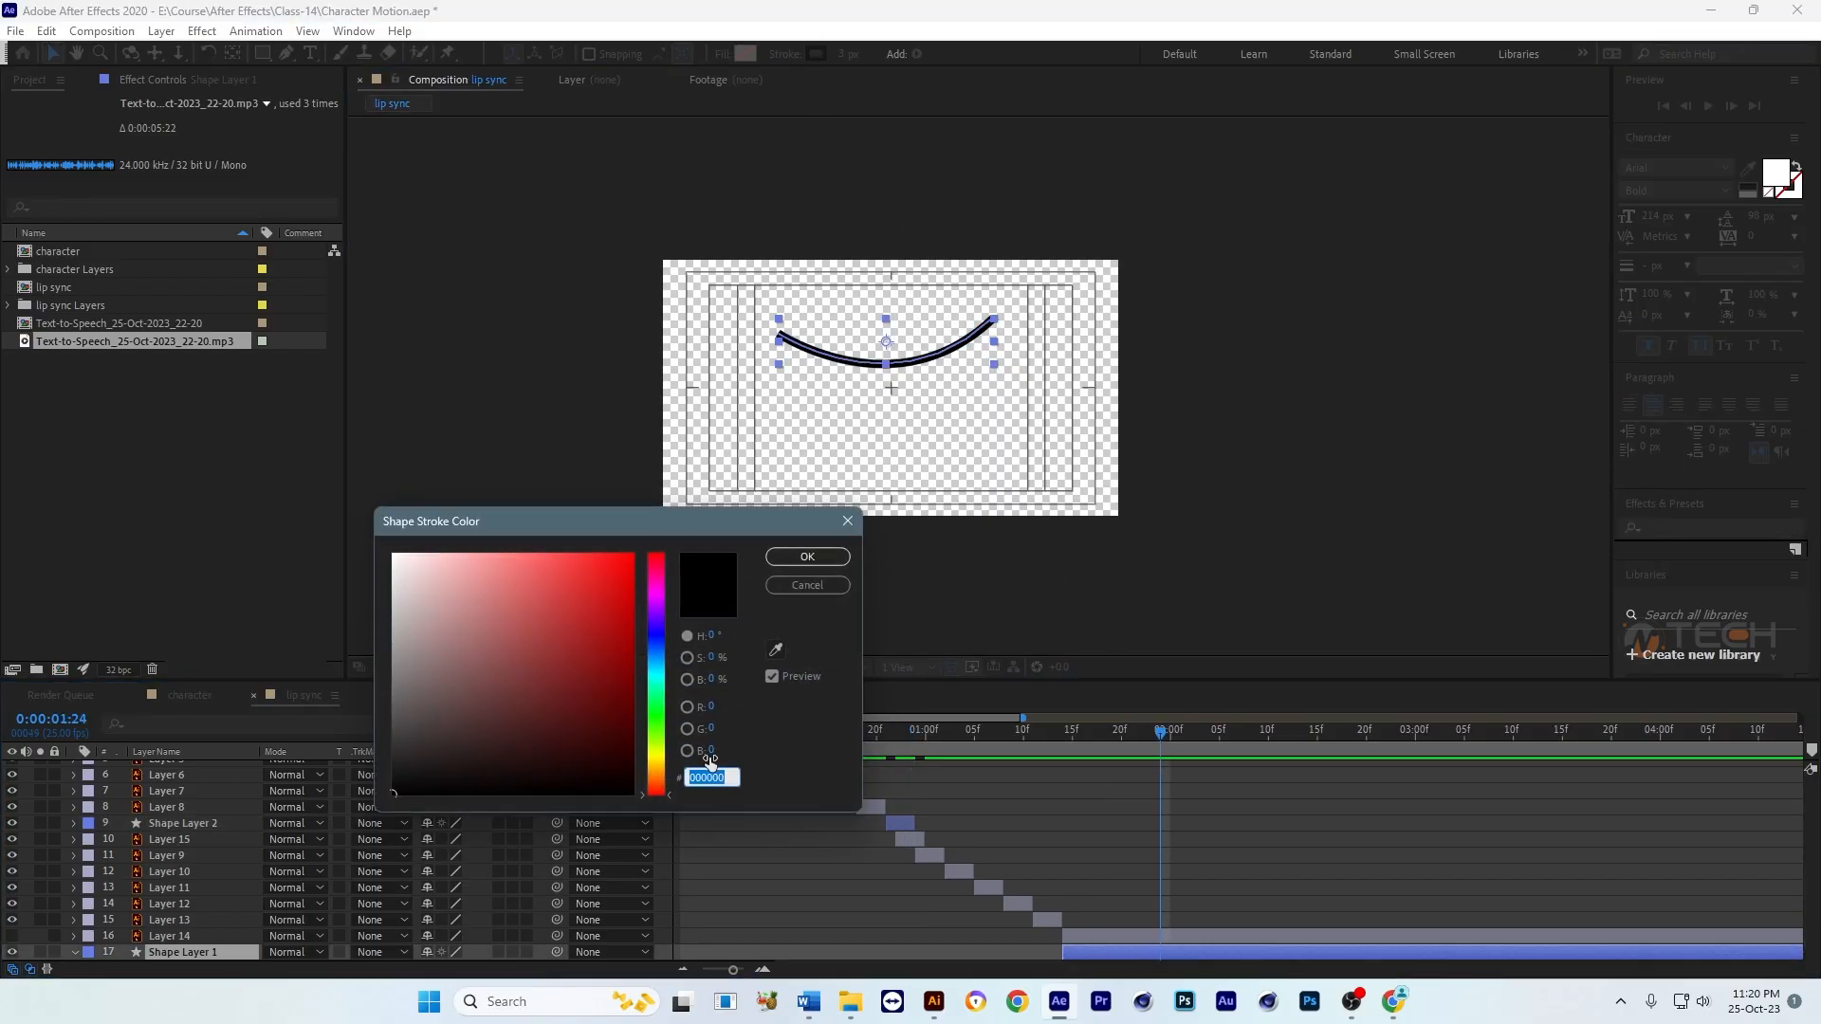
key(ctrl+v)
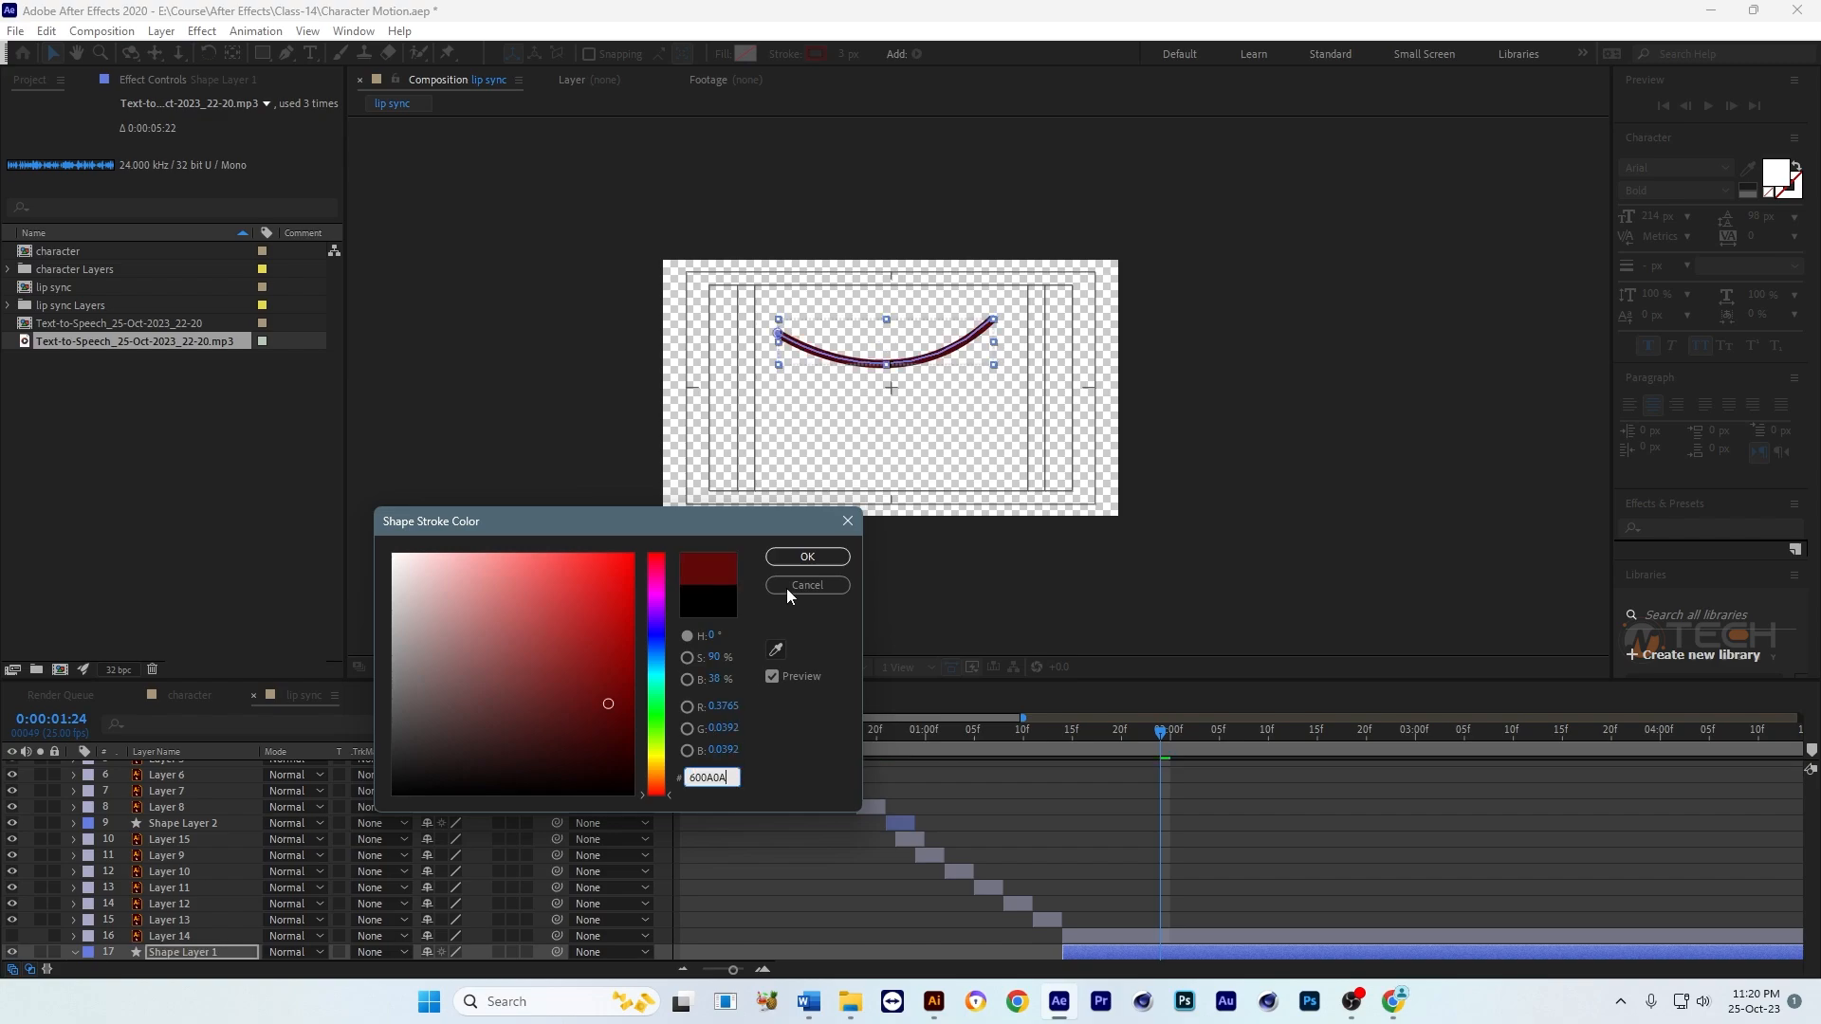
click(815, 562)
click(907, 735)
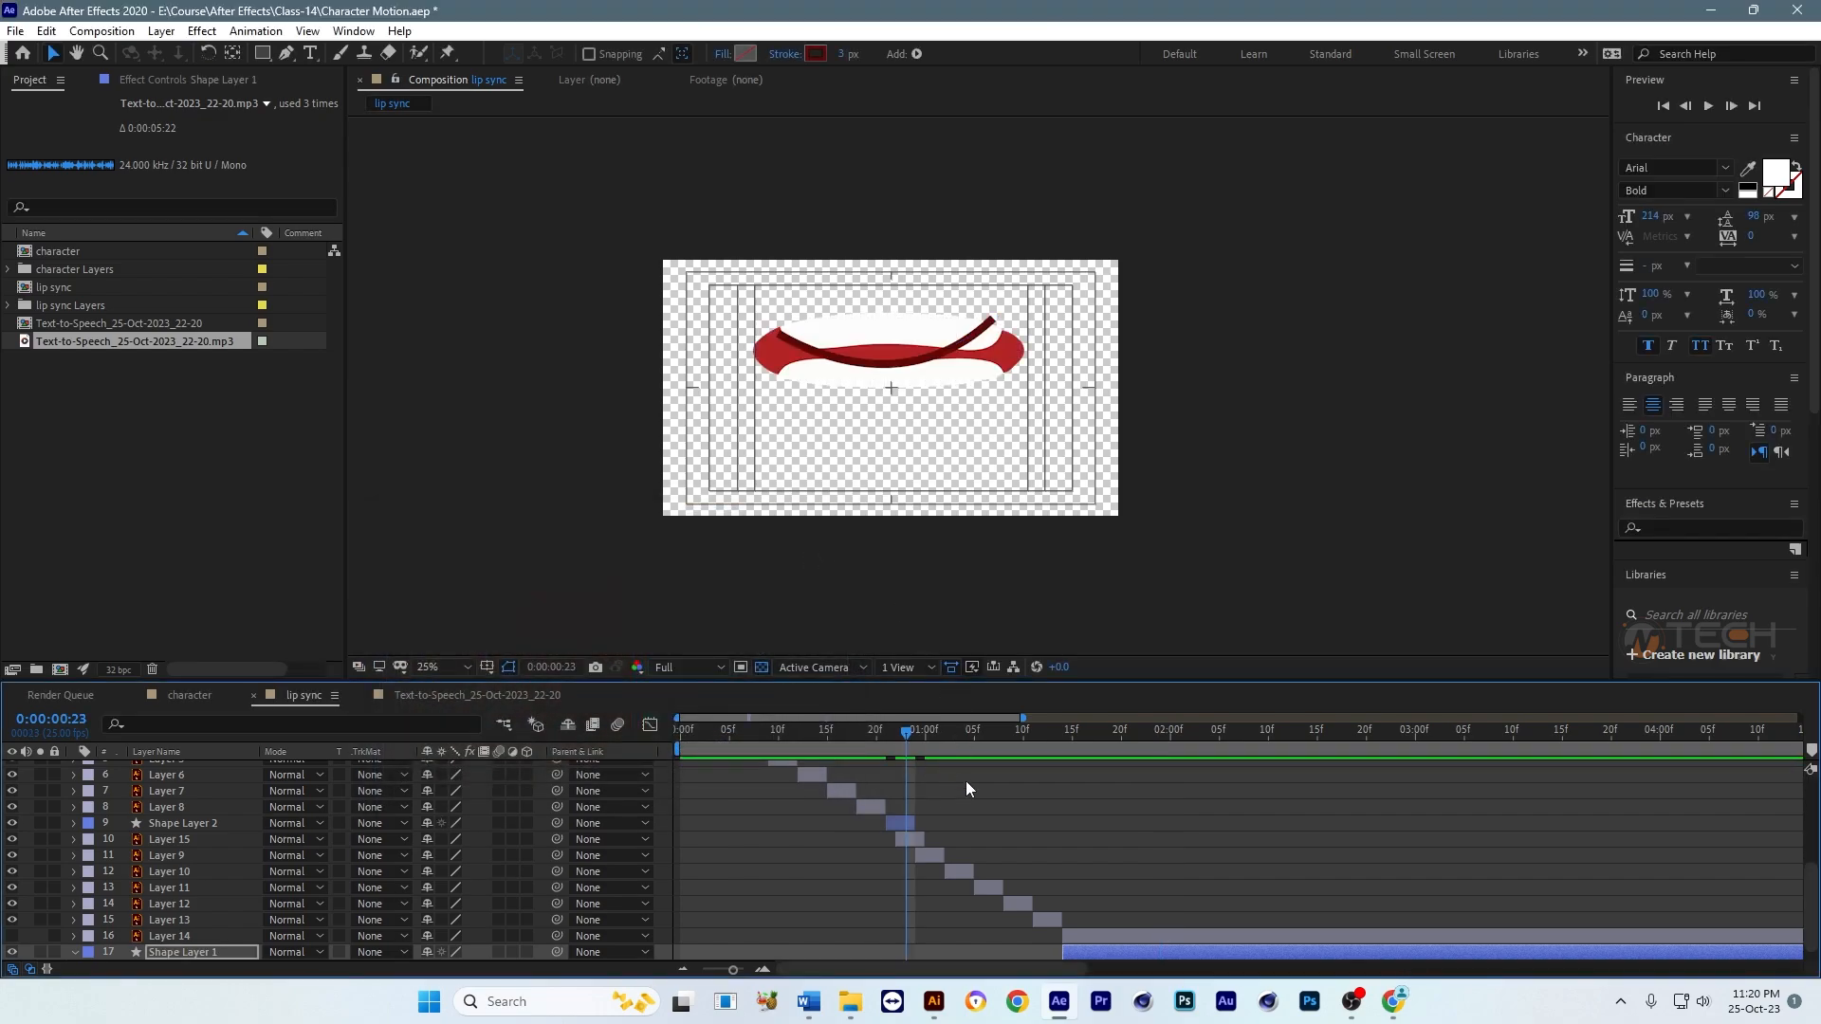
Step: Delete the duplicated Layer 15 mouth shape overlapping the smile line and preview the sequence from the start
click(918, 842)
key(Delete)
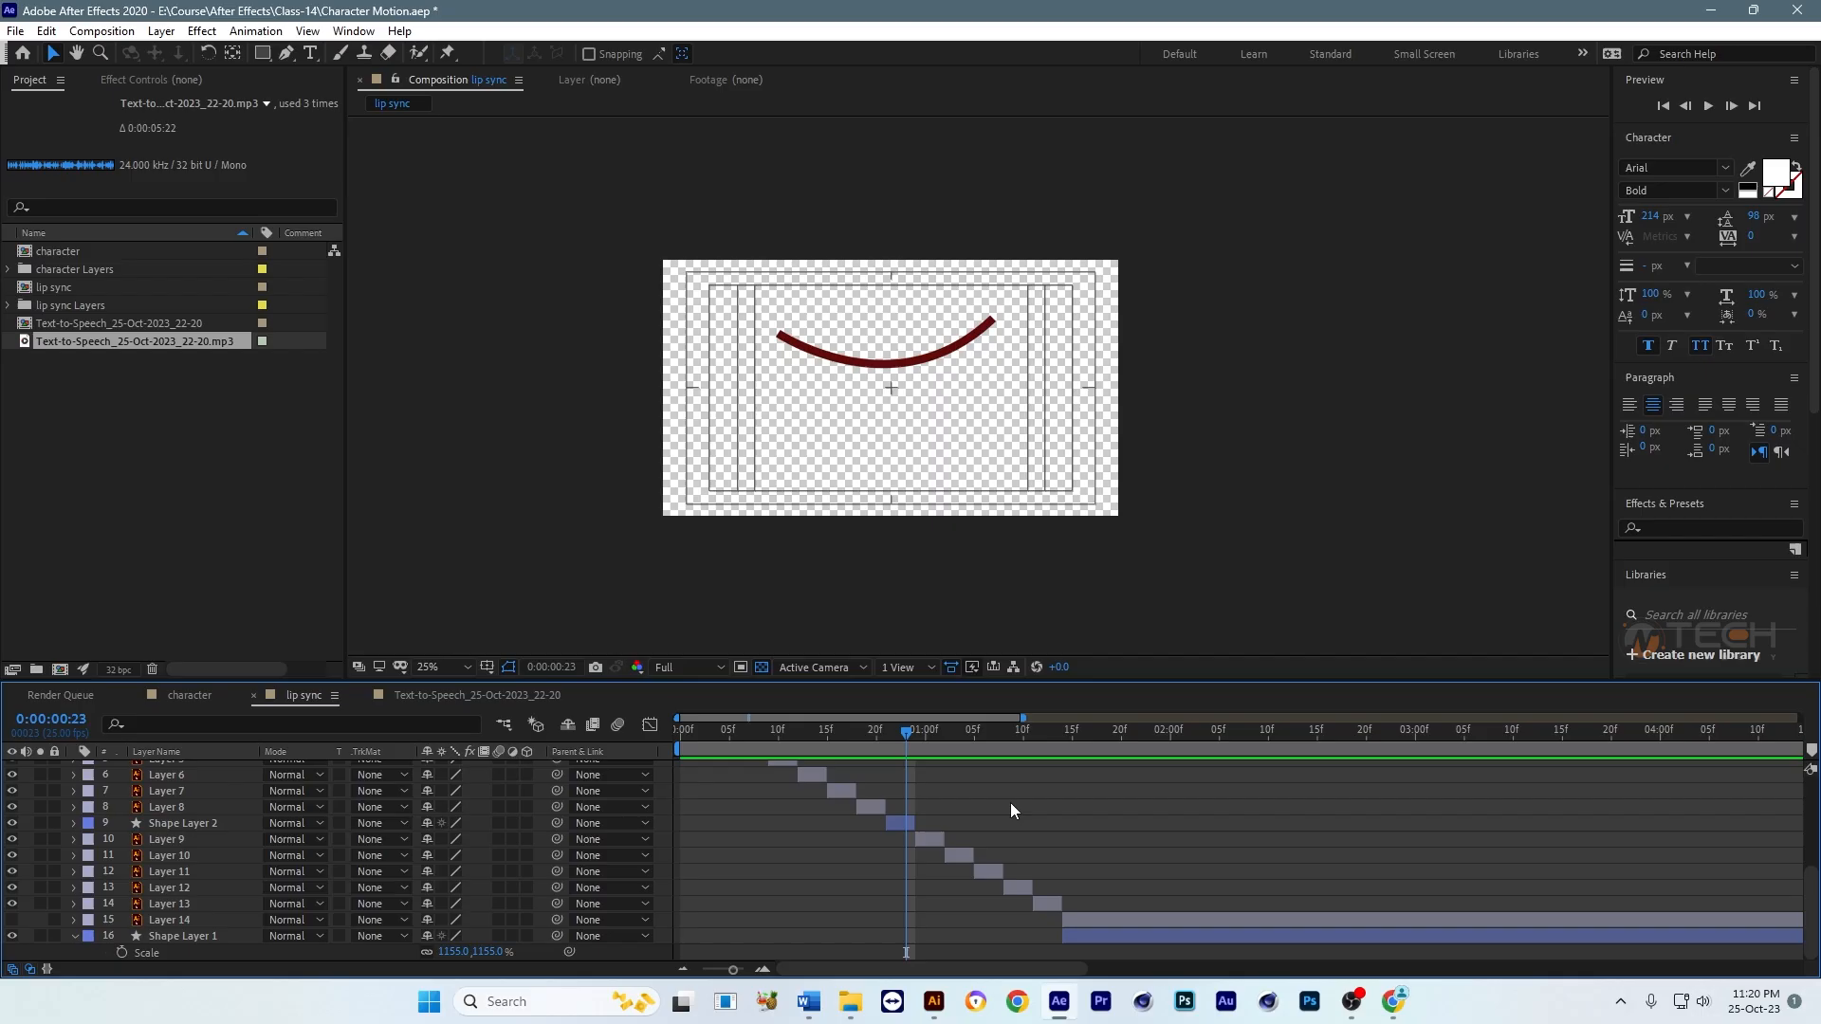
drag(873, 732, 679, 737)
scroll(963, 812, up, 2)
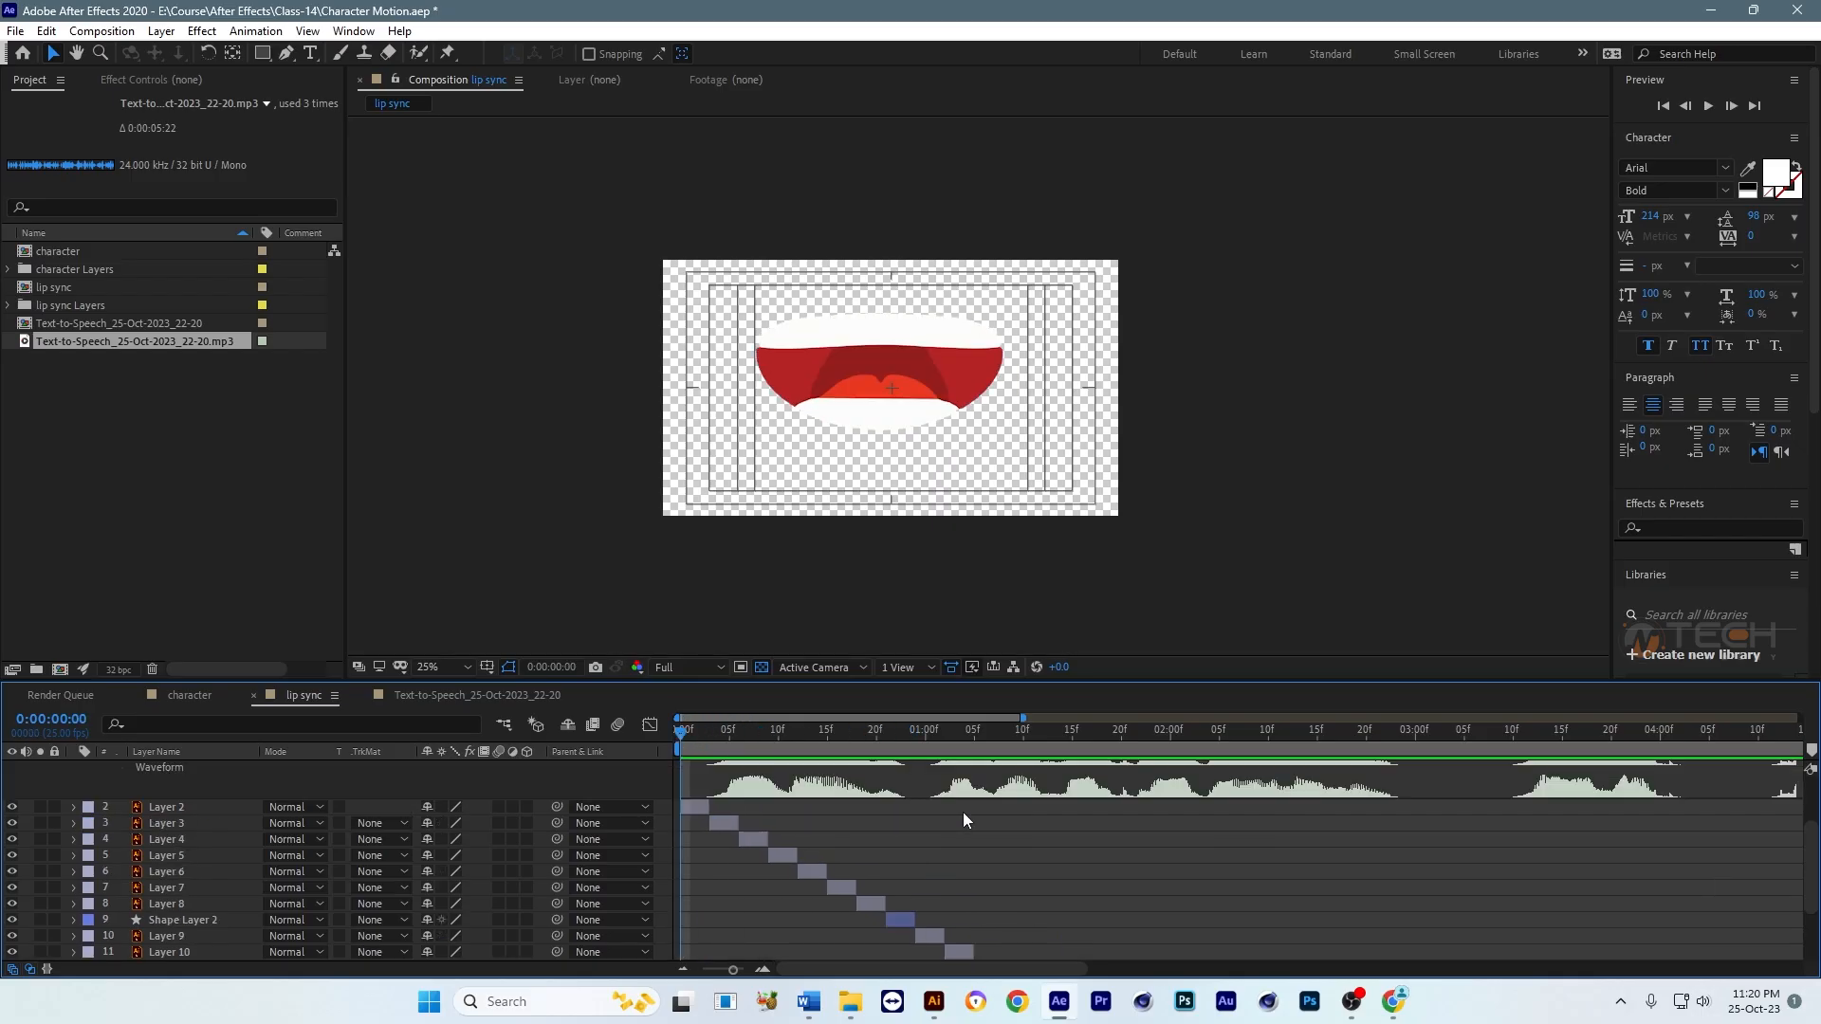
key(space)
key(space)
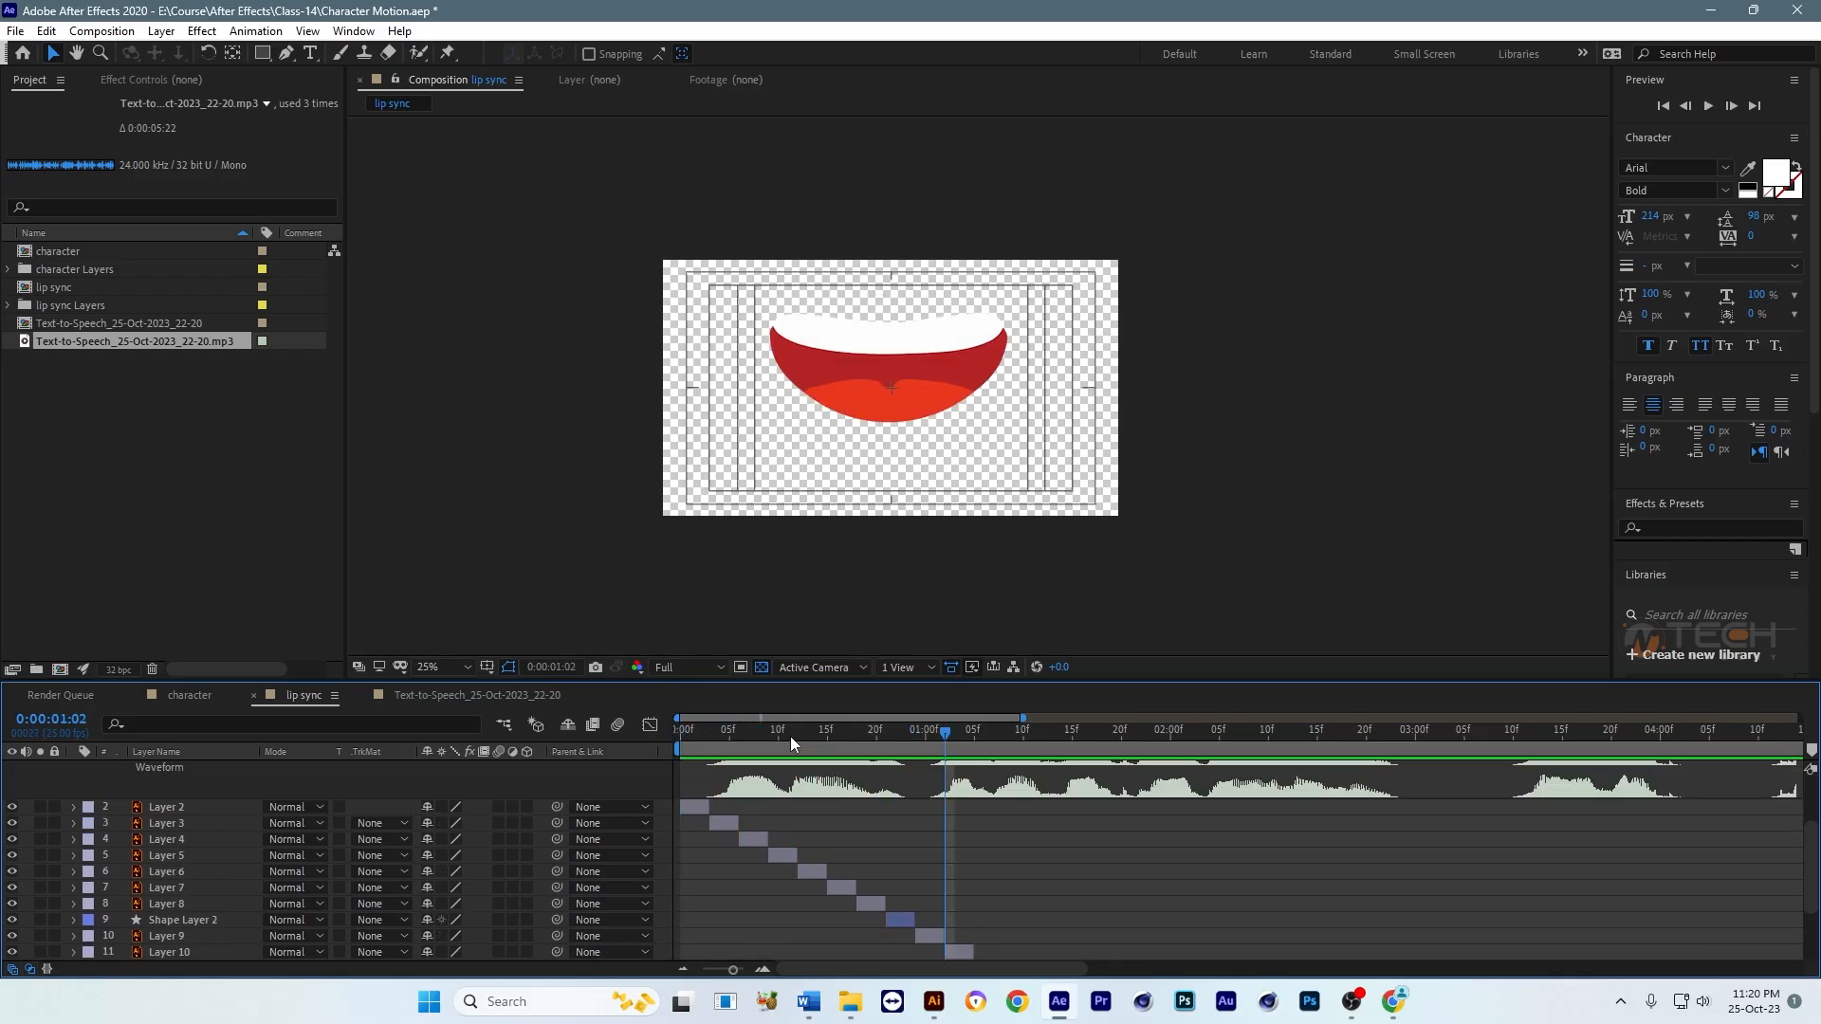
Step: Shift Layer 9 through Shape Layer 1 later in the timeline and extend the end of Shape Layer 2 into the gap
click(908, 738)
scroll(948, 797, down, 3)
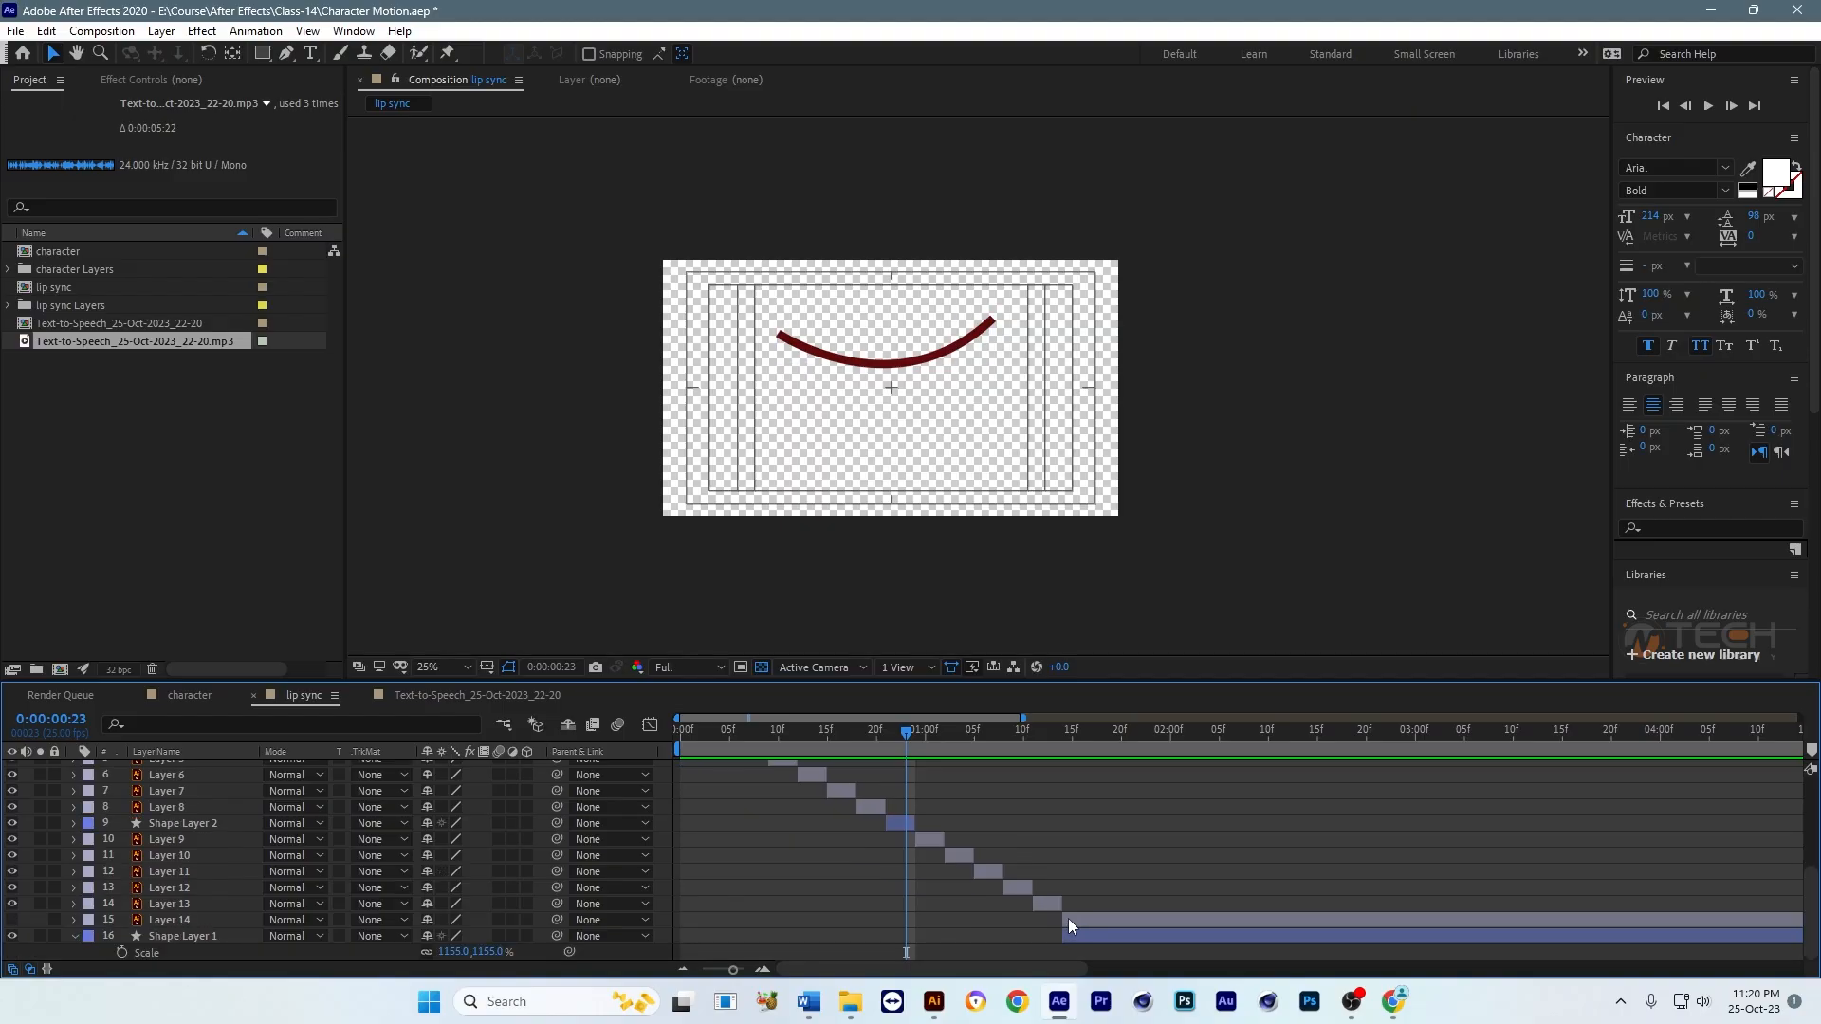
click(1096, 933)
shift+click(930, 840)
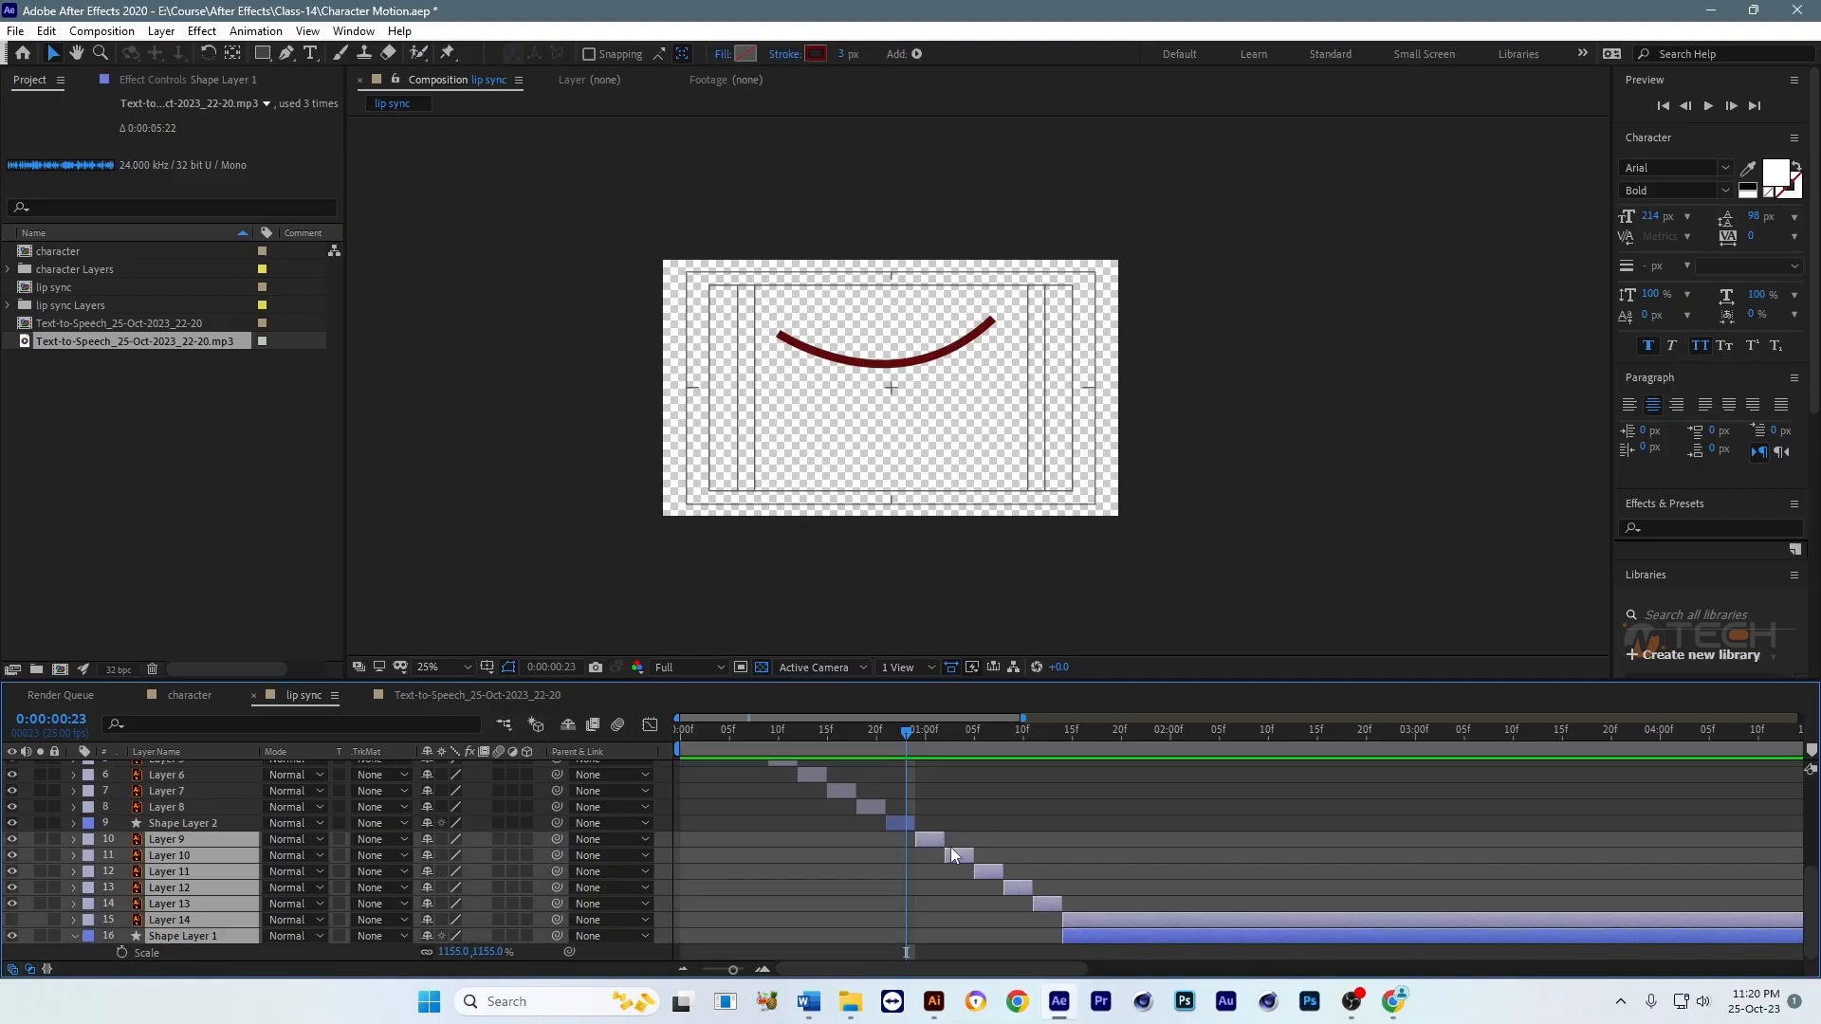
mouse_move(931, 839)
mouse_down()
mouse_move(999, 839)
mouse_move(960, 823)
mouse_up()
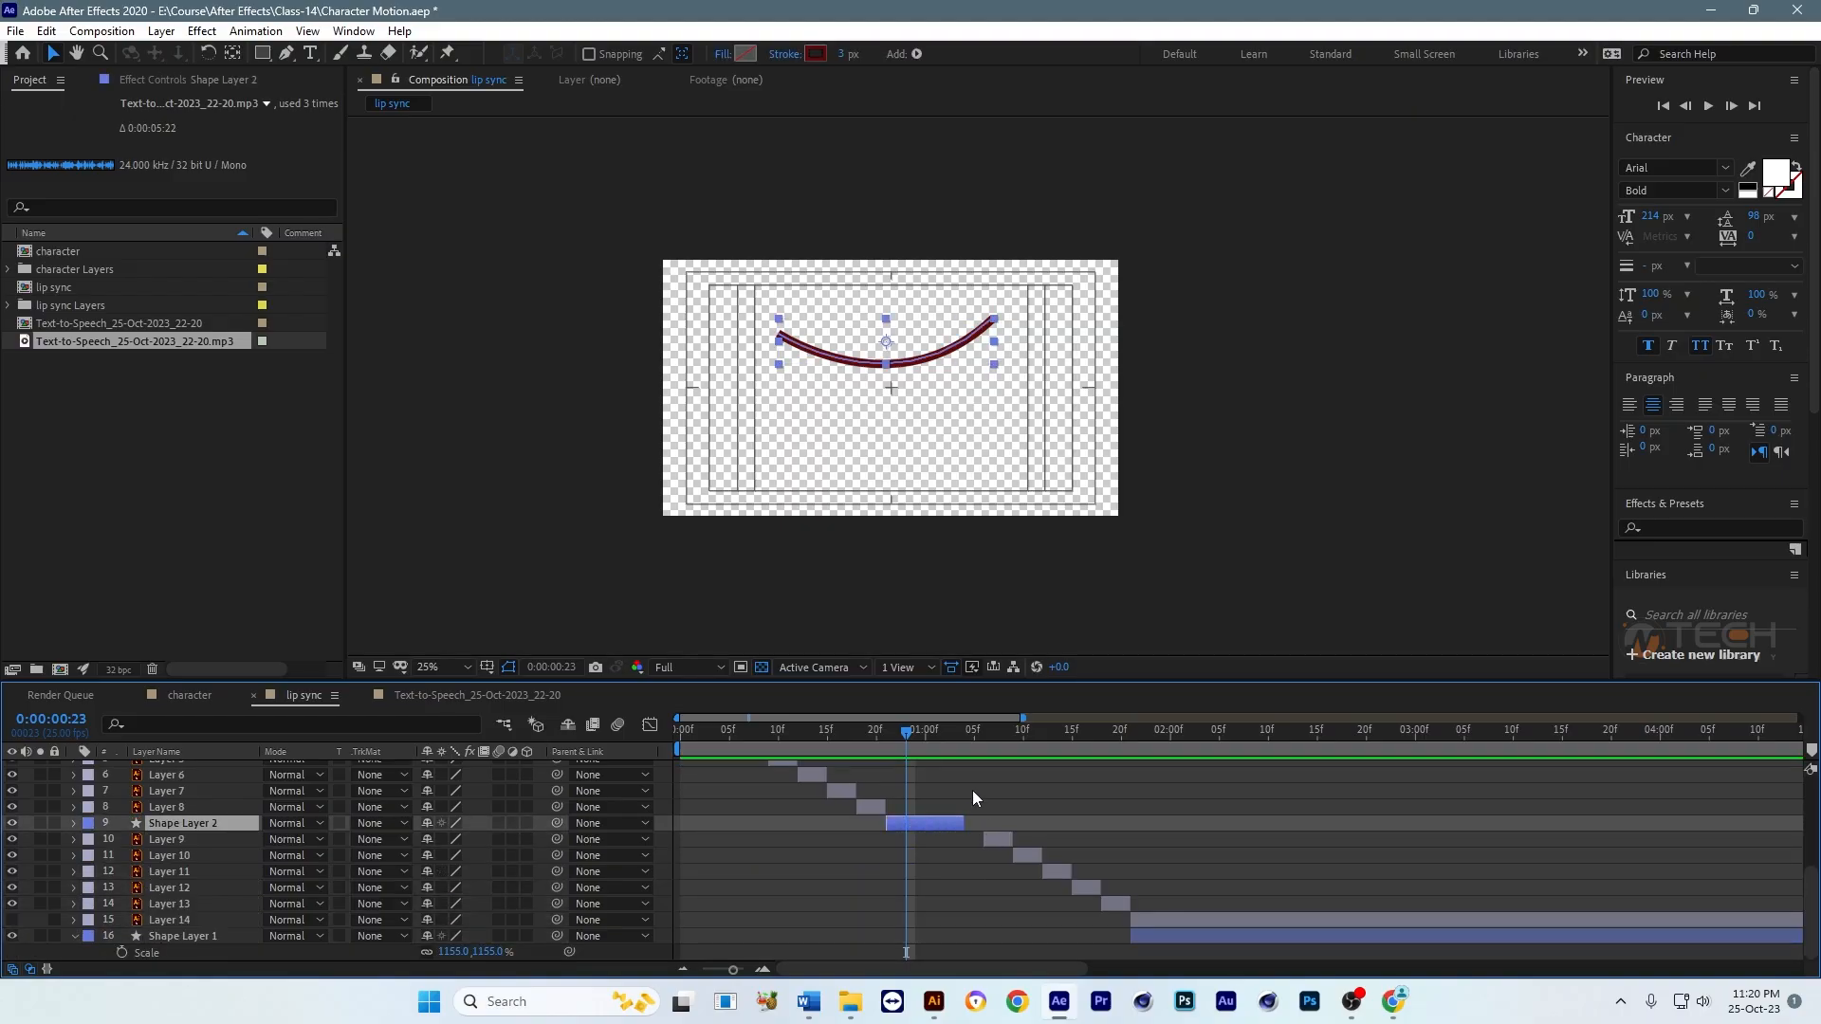
Step: Move the playhead to 0:00:01:02 and shorten Shape Layer 2 to end there
scroll(949, 787, up, 3)
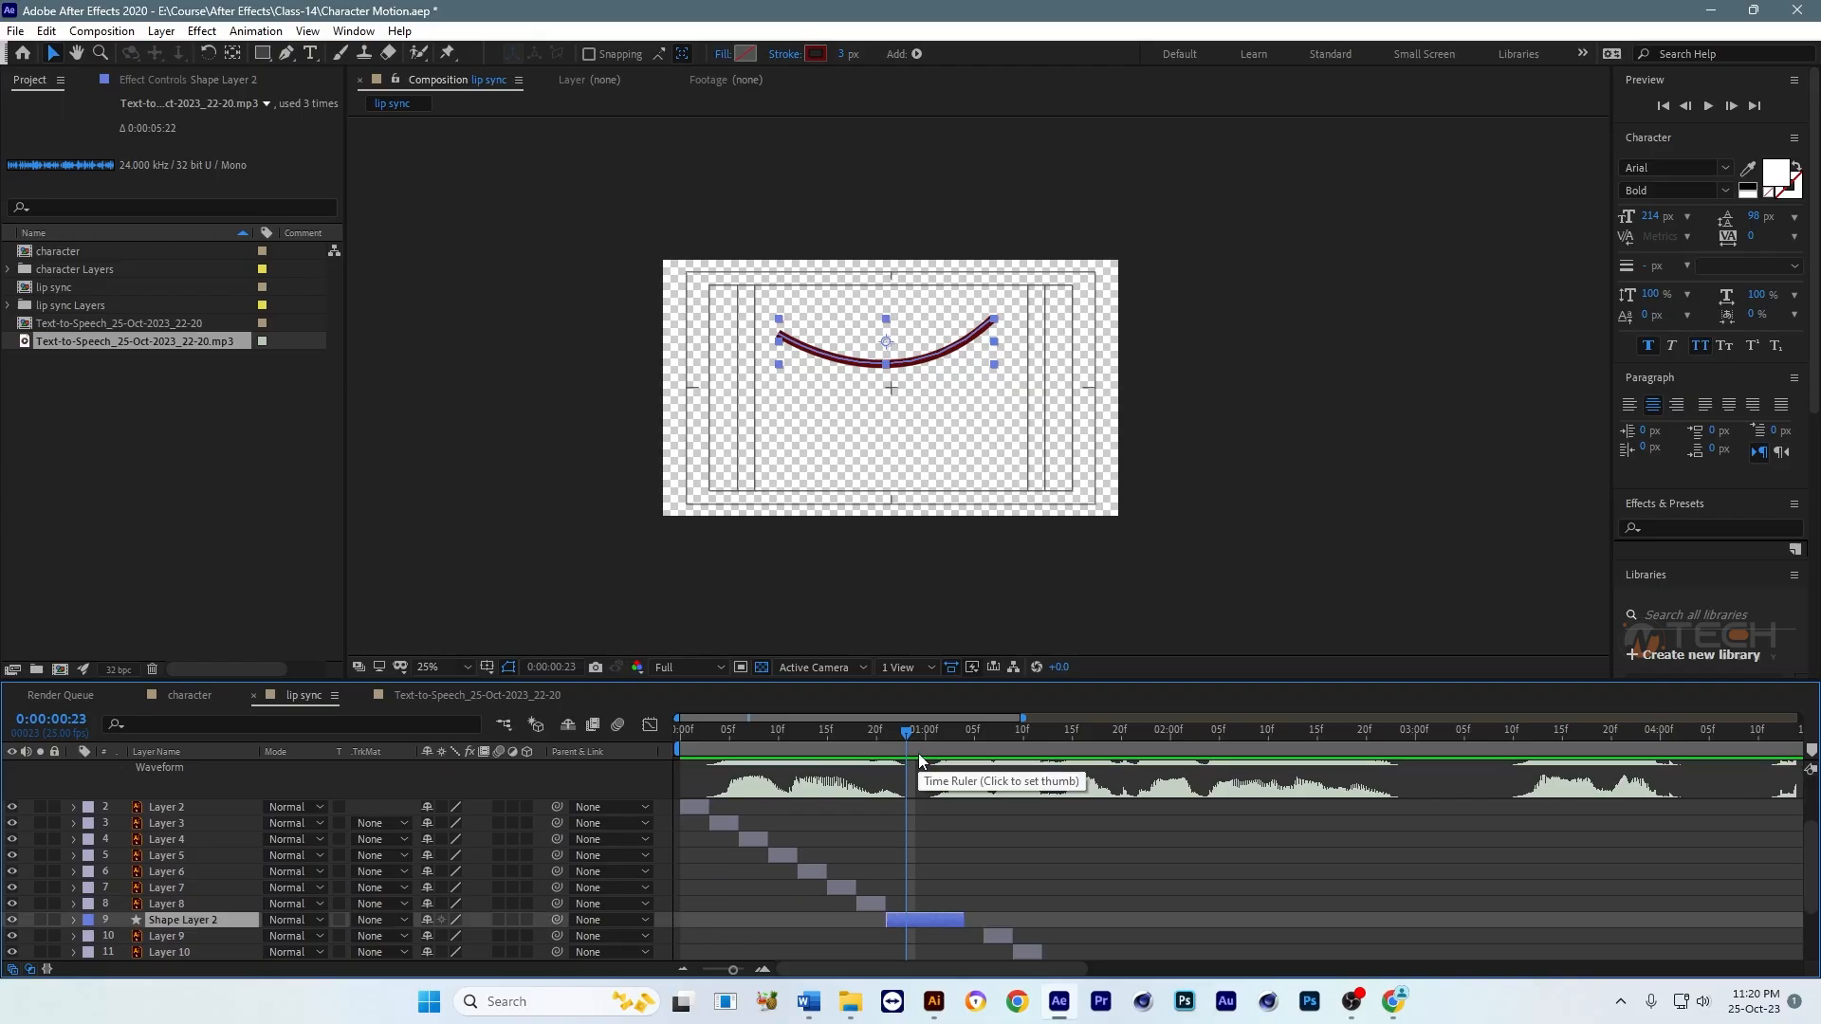
drag(908, 736, 946, 732)
drag(964, 919, 958, 920)
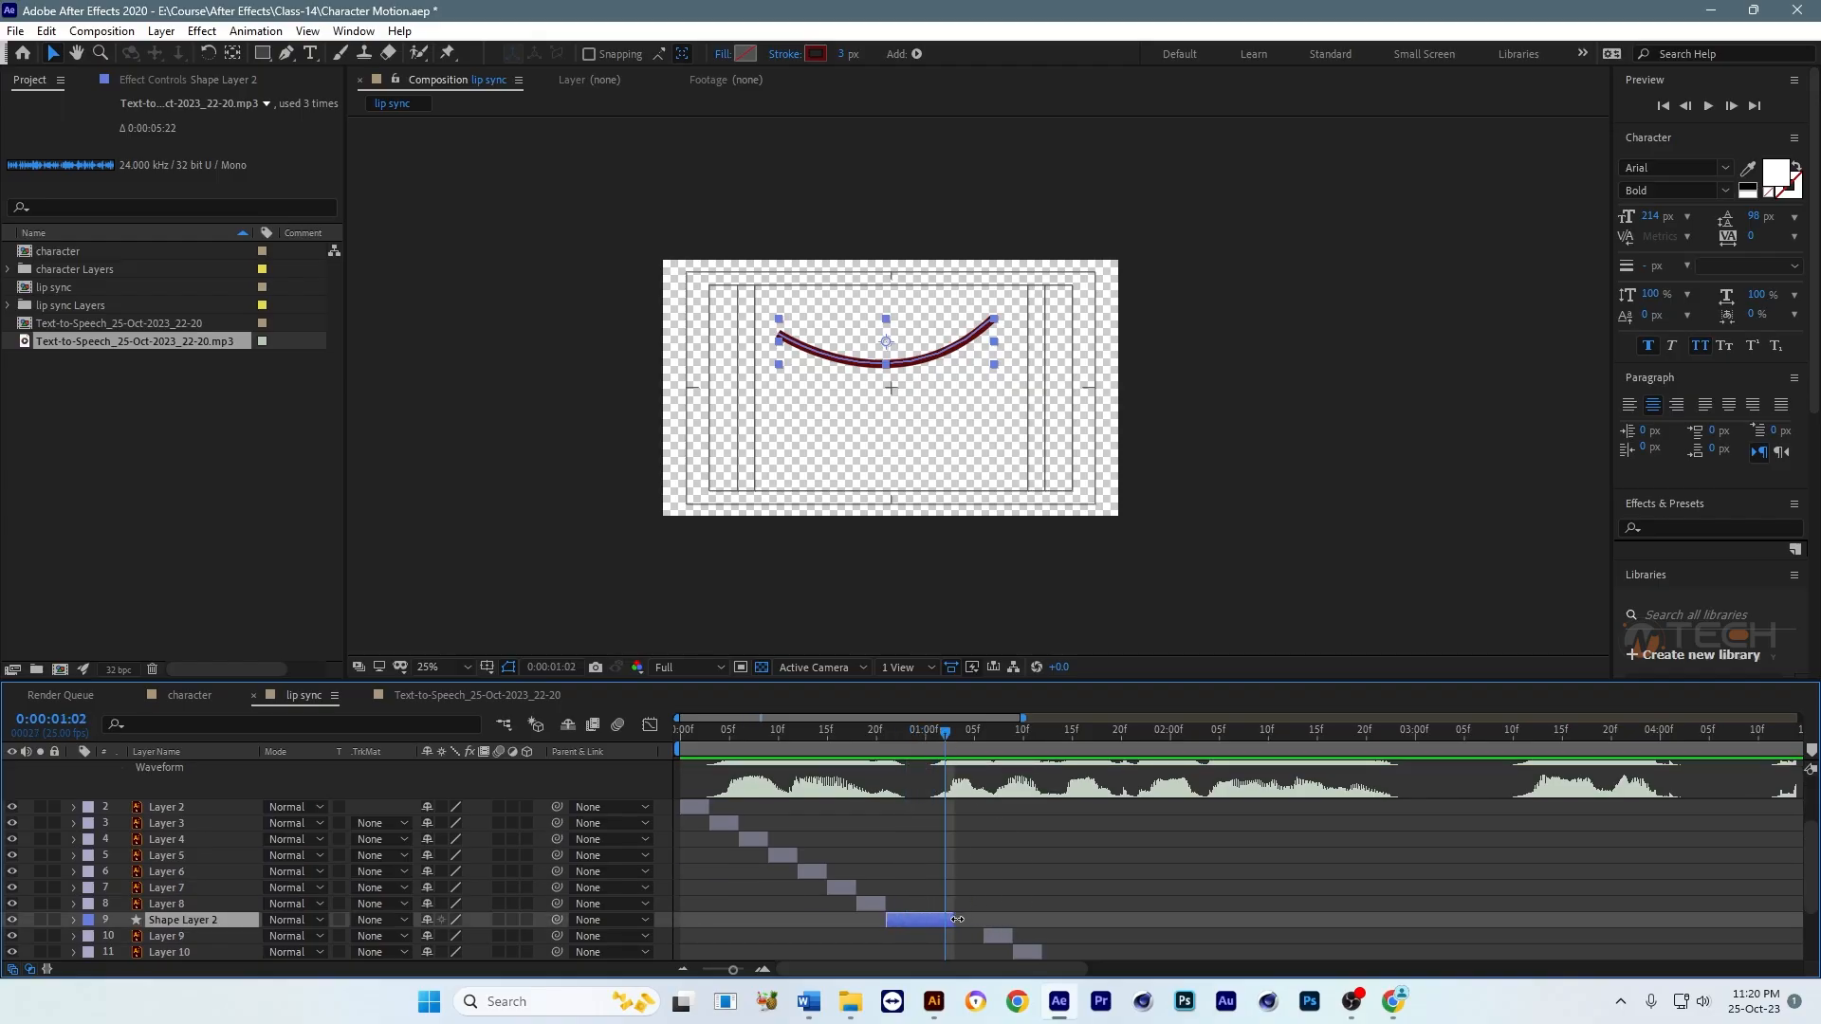
Step: Move Layer 9 through Shape Layer 1 earlier together so Layer 9 starts at 0:00:01:02, directly after Shape Layer 2
scroll(1018, 927, down, 1)
click(1001, 888)
scroll(1114, 928, down, 1)
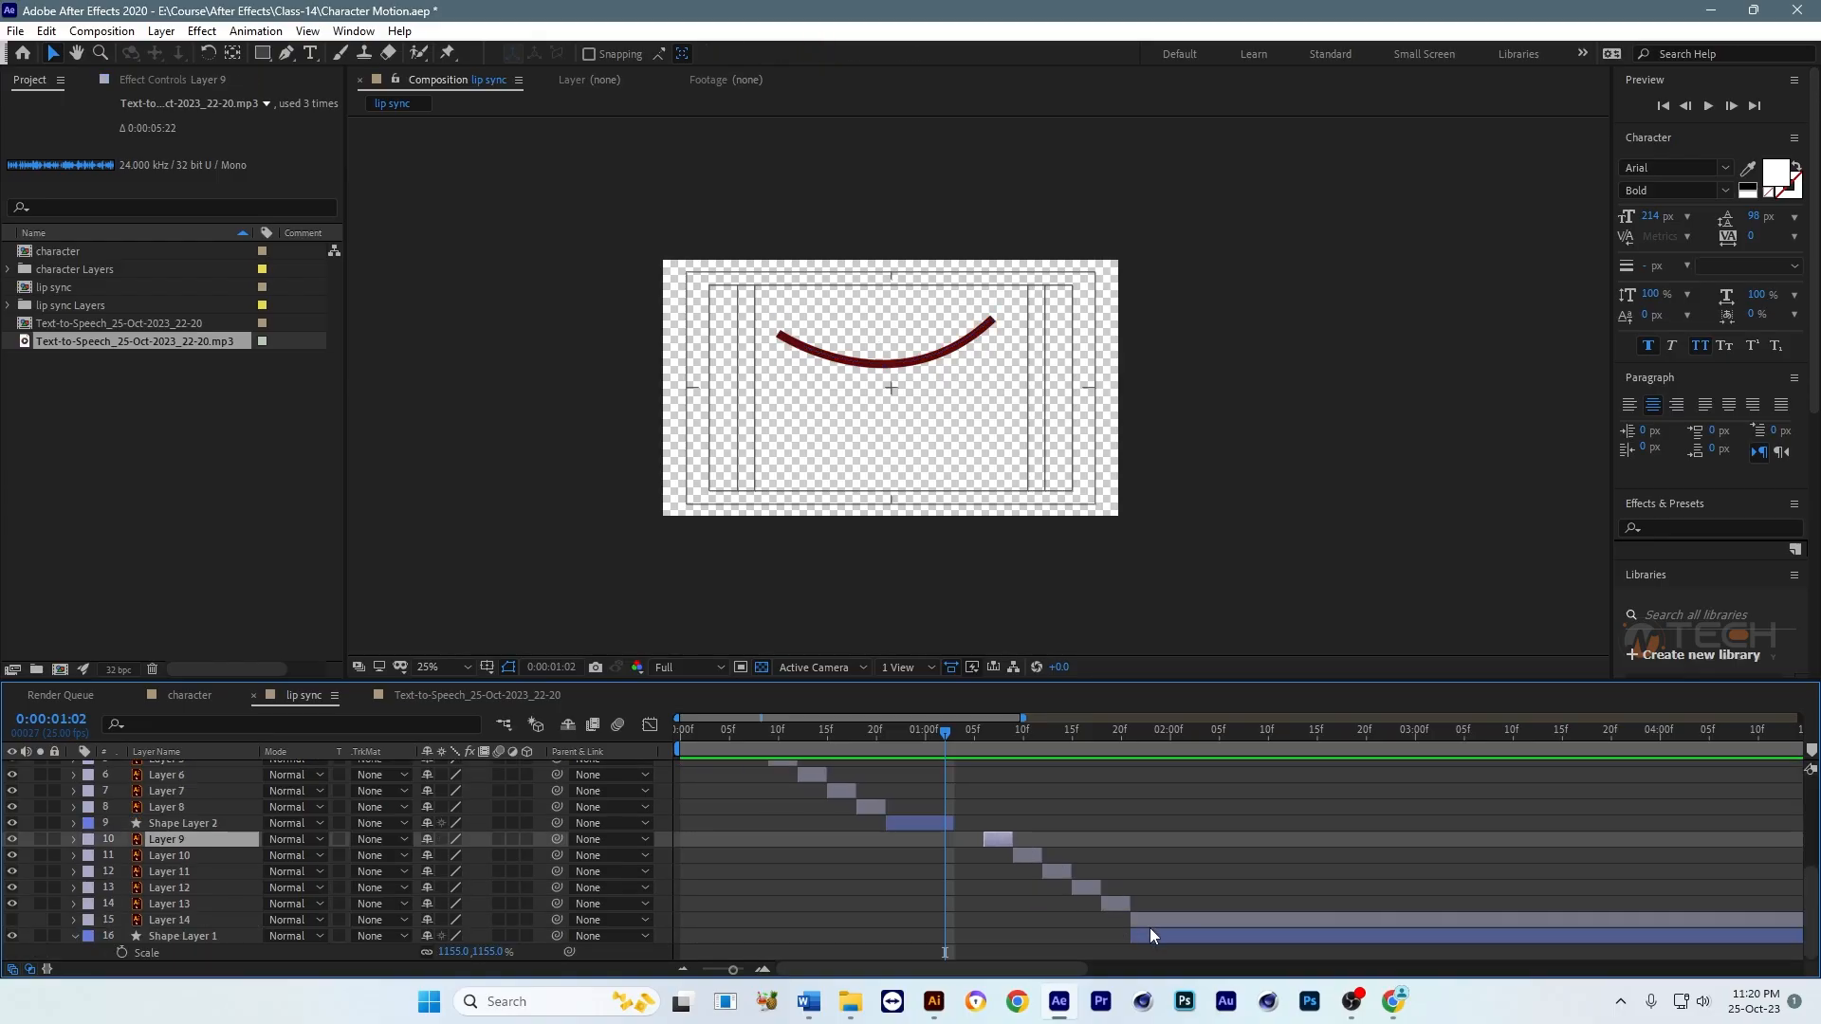
shift+click(1148, 931)
drag(1005, 842, 965, 847)
click(967, 841)
shift+click(1119, 933)
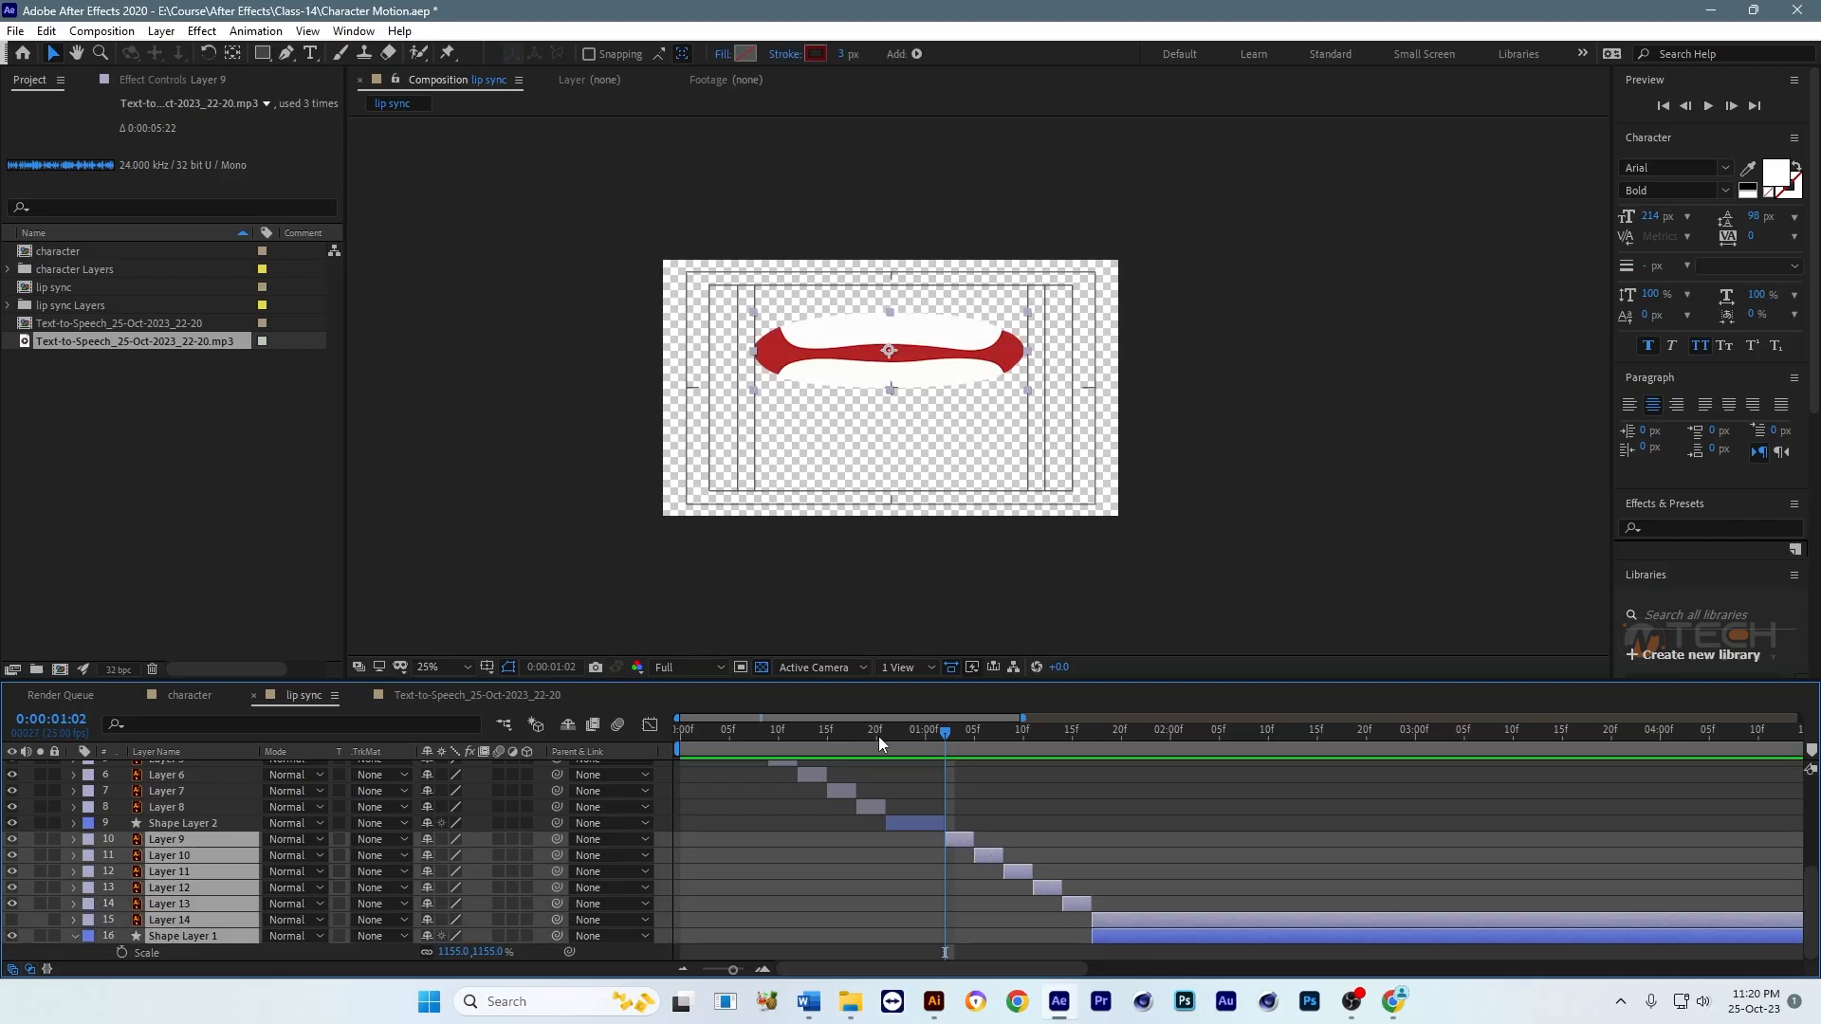
Step: Play back the mouth sequence against the audio waveform and check where the first stretch of speech ends
key(space)
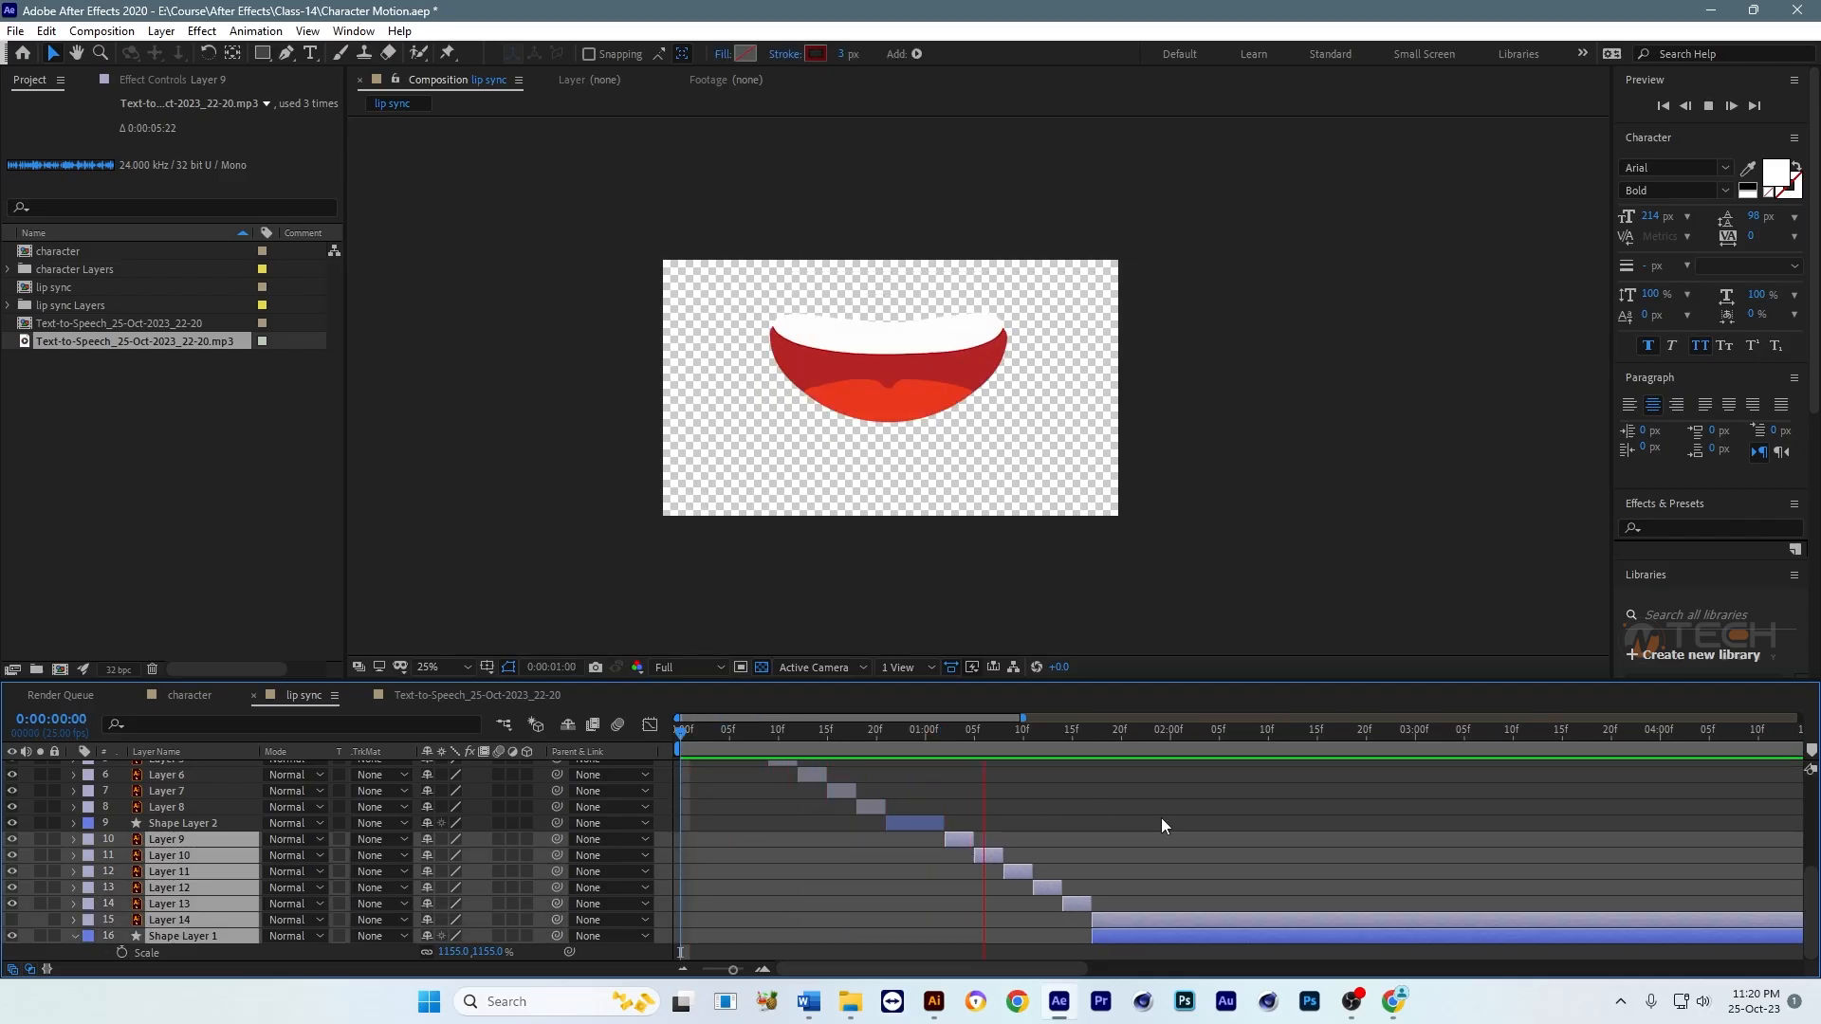
key(space)
key(l)
key(l)
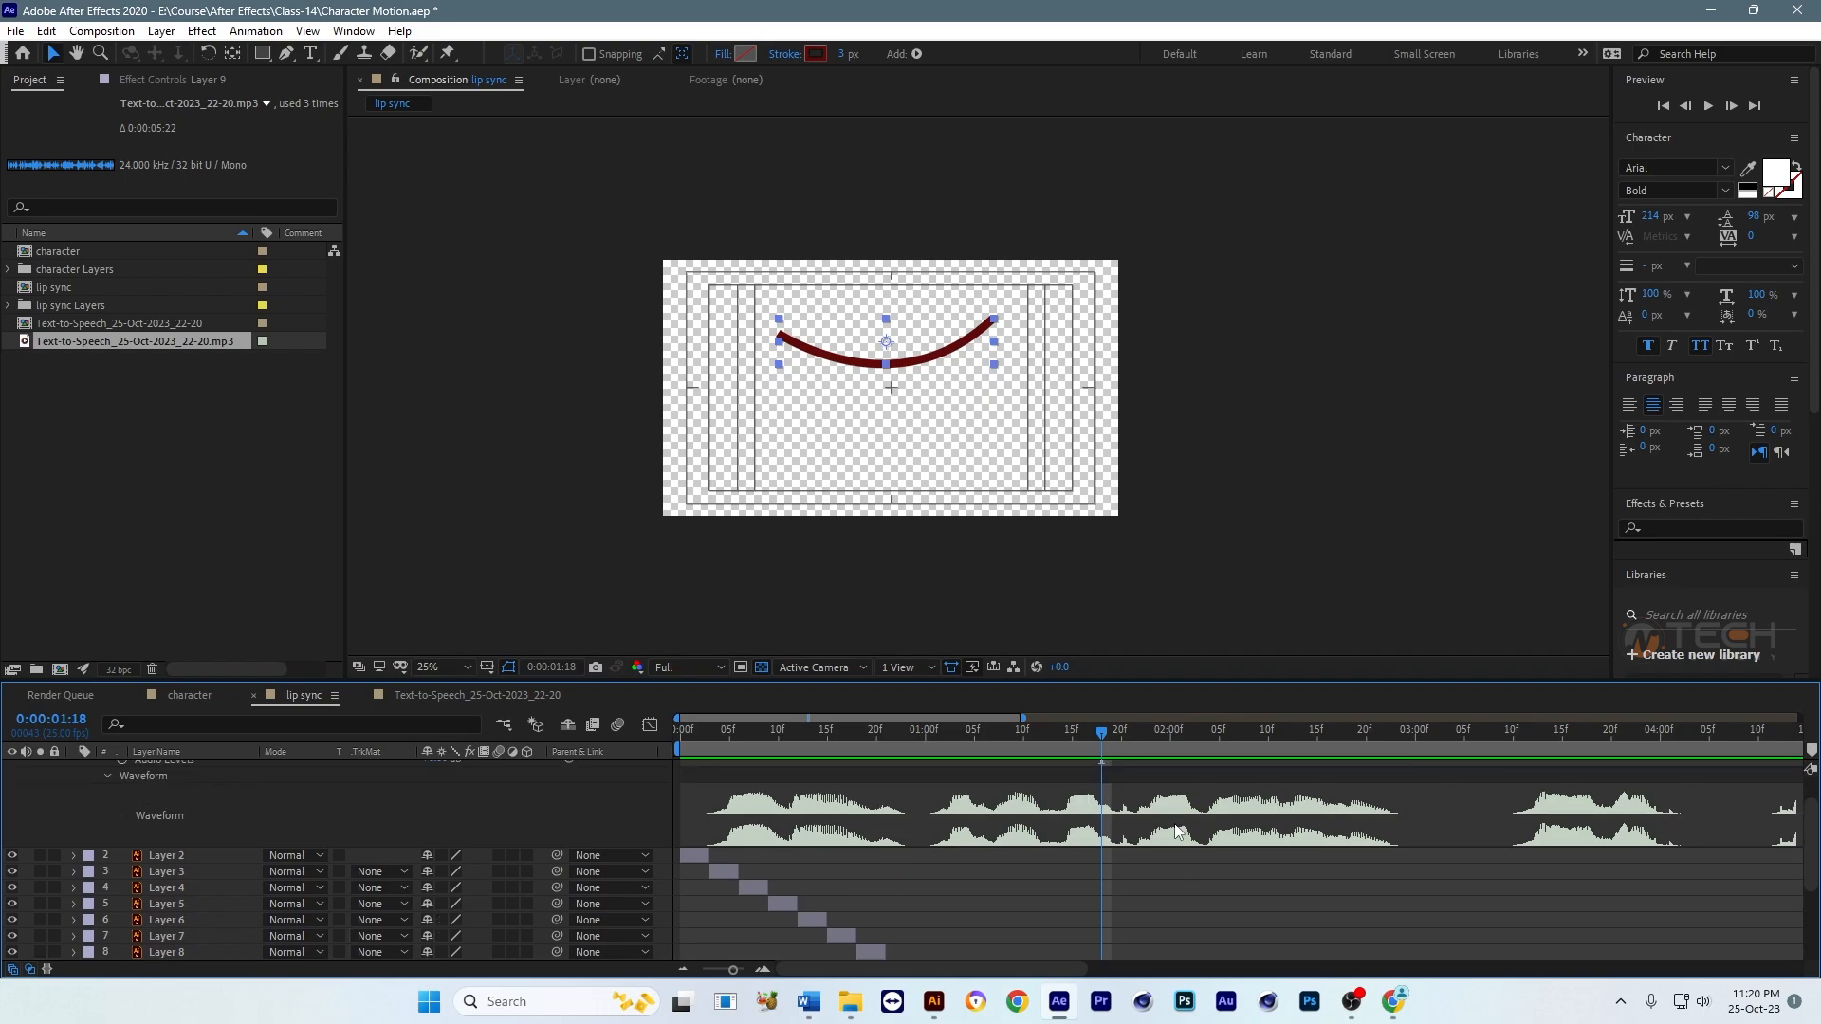
key(space)
key(space)
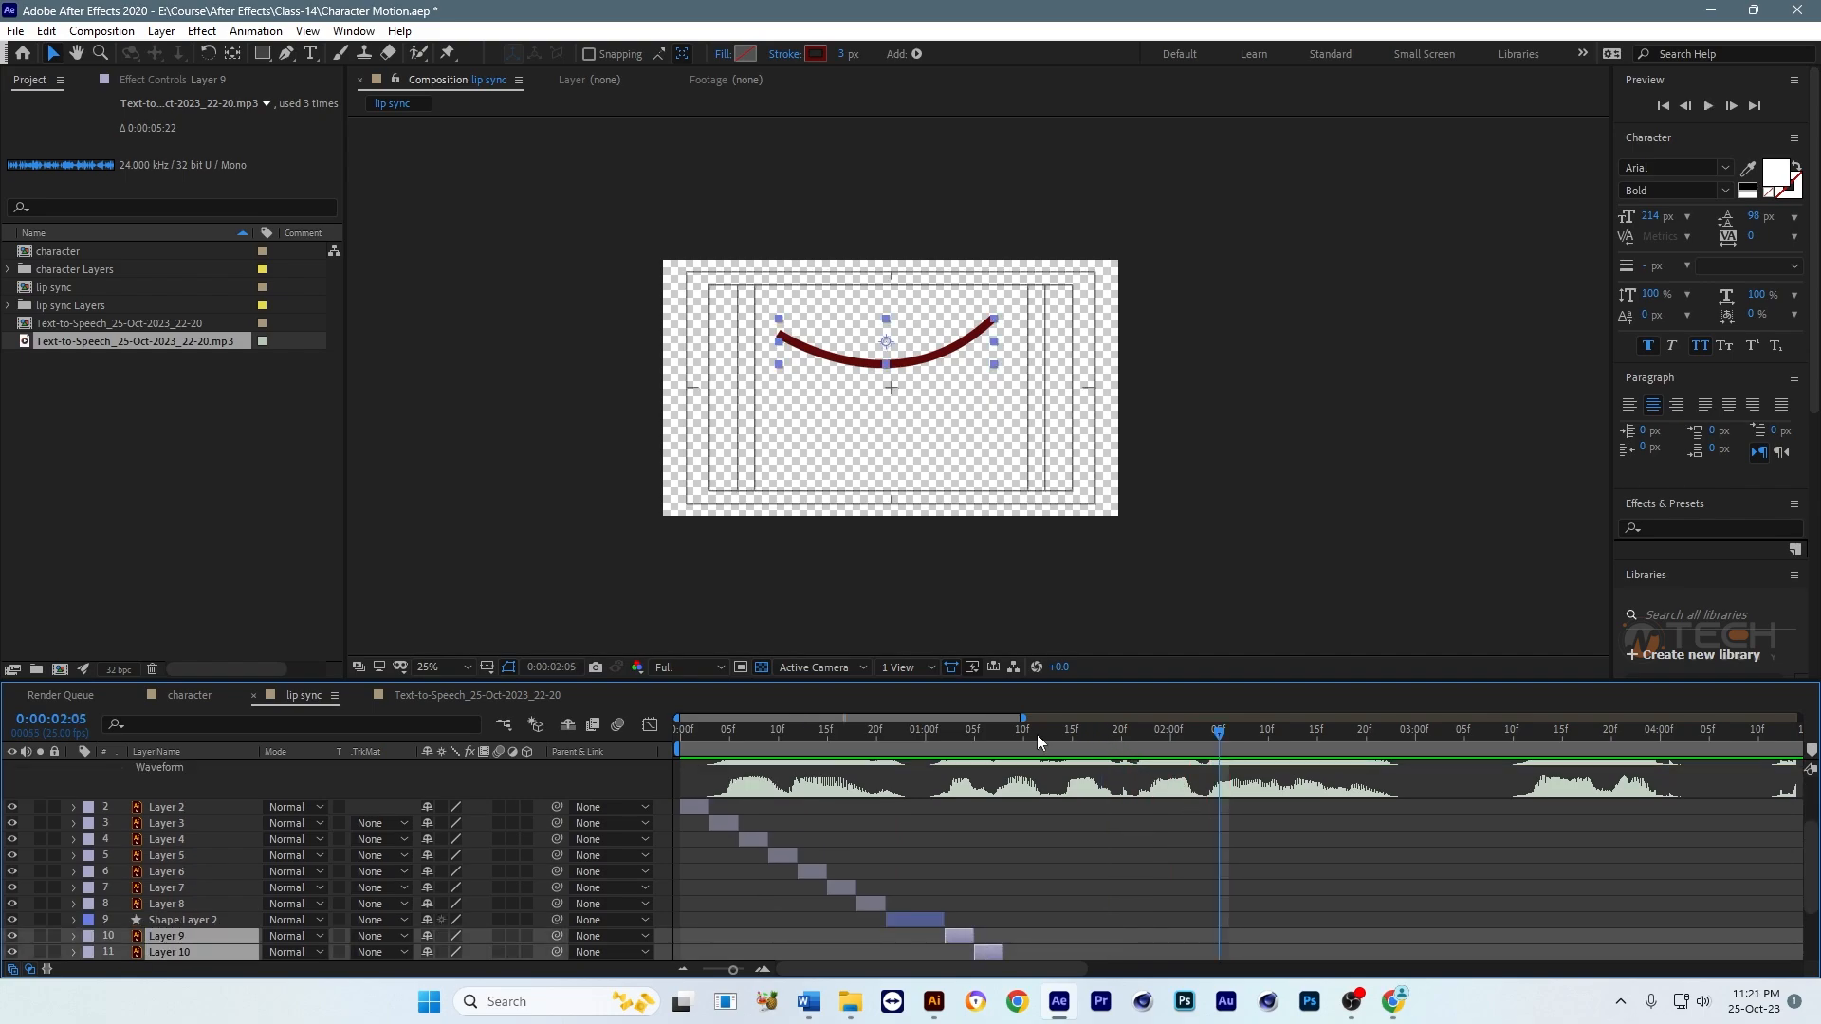
click(867, 732)
key(space)
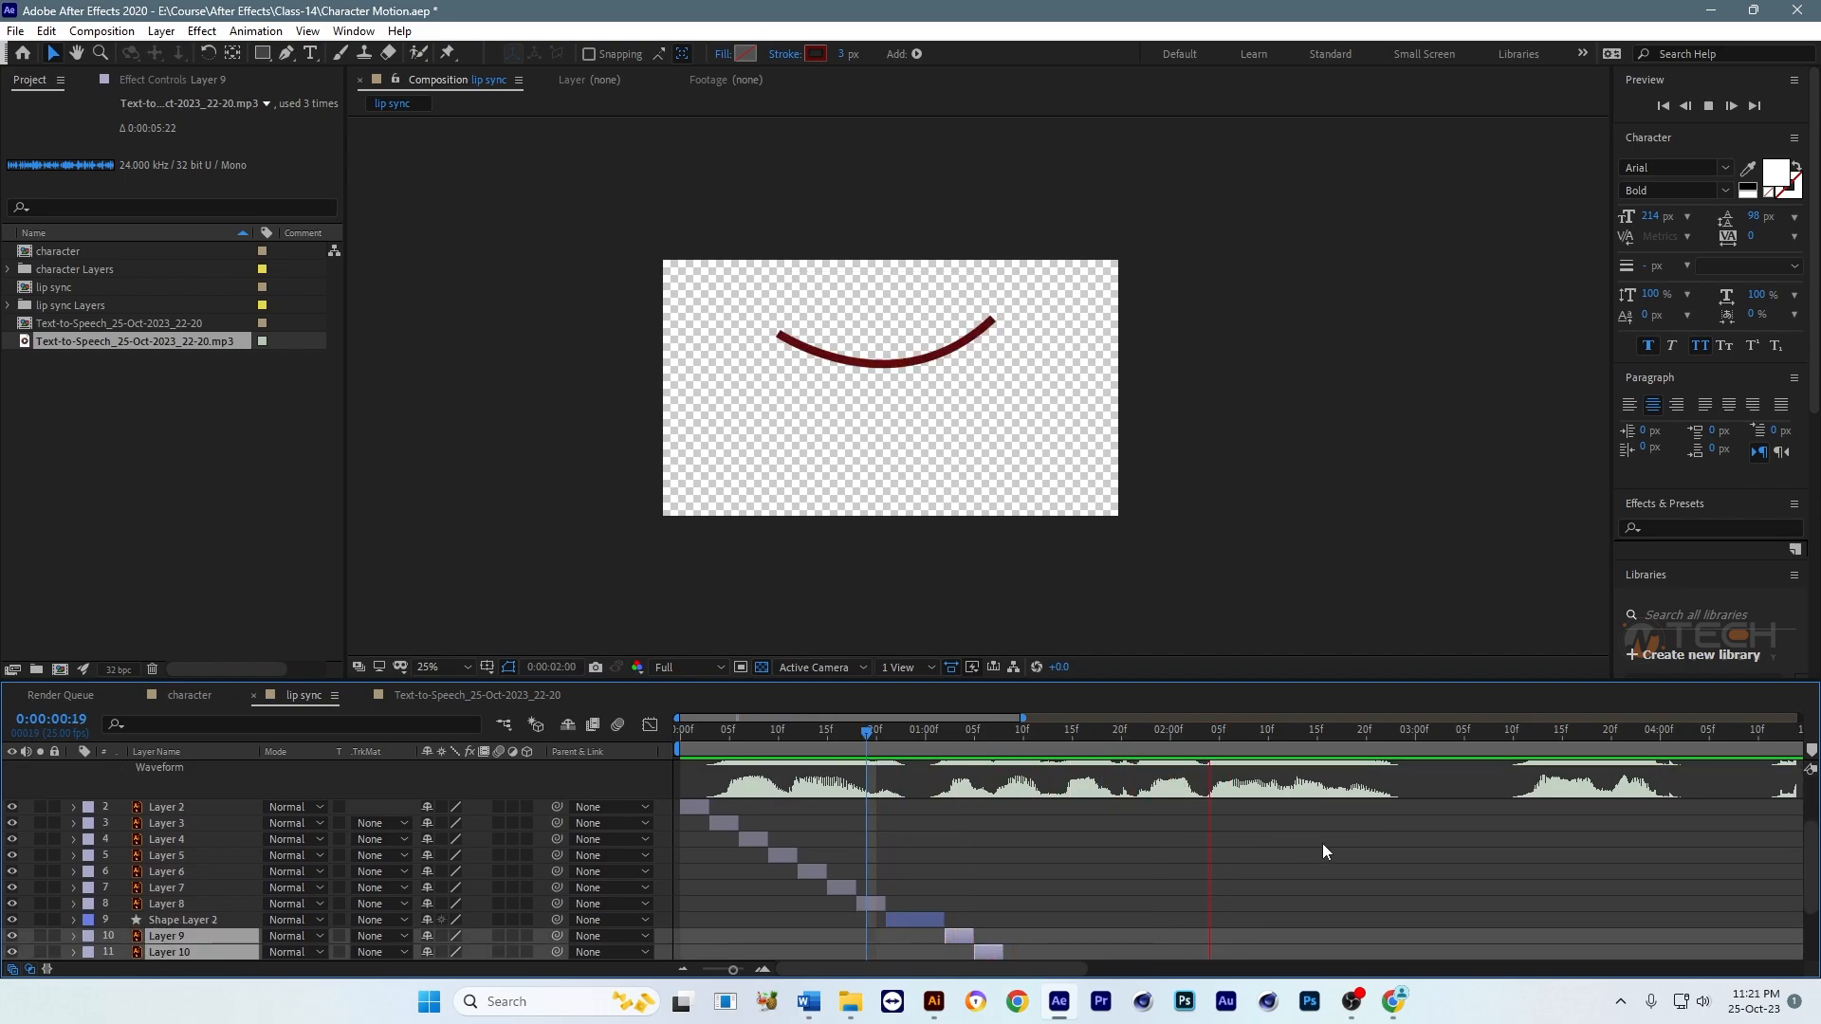
key(space)
drag(1335, 831, 1304, 833)
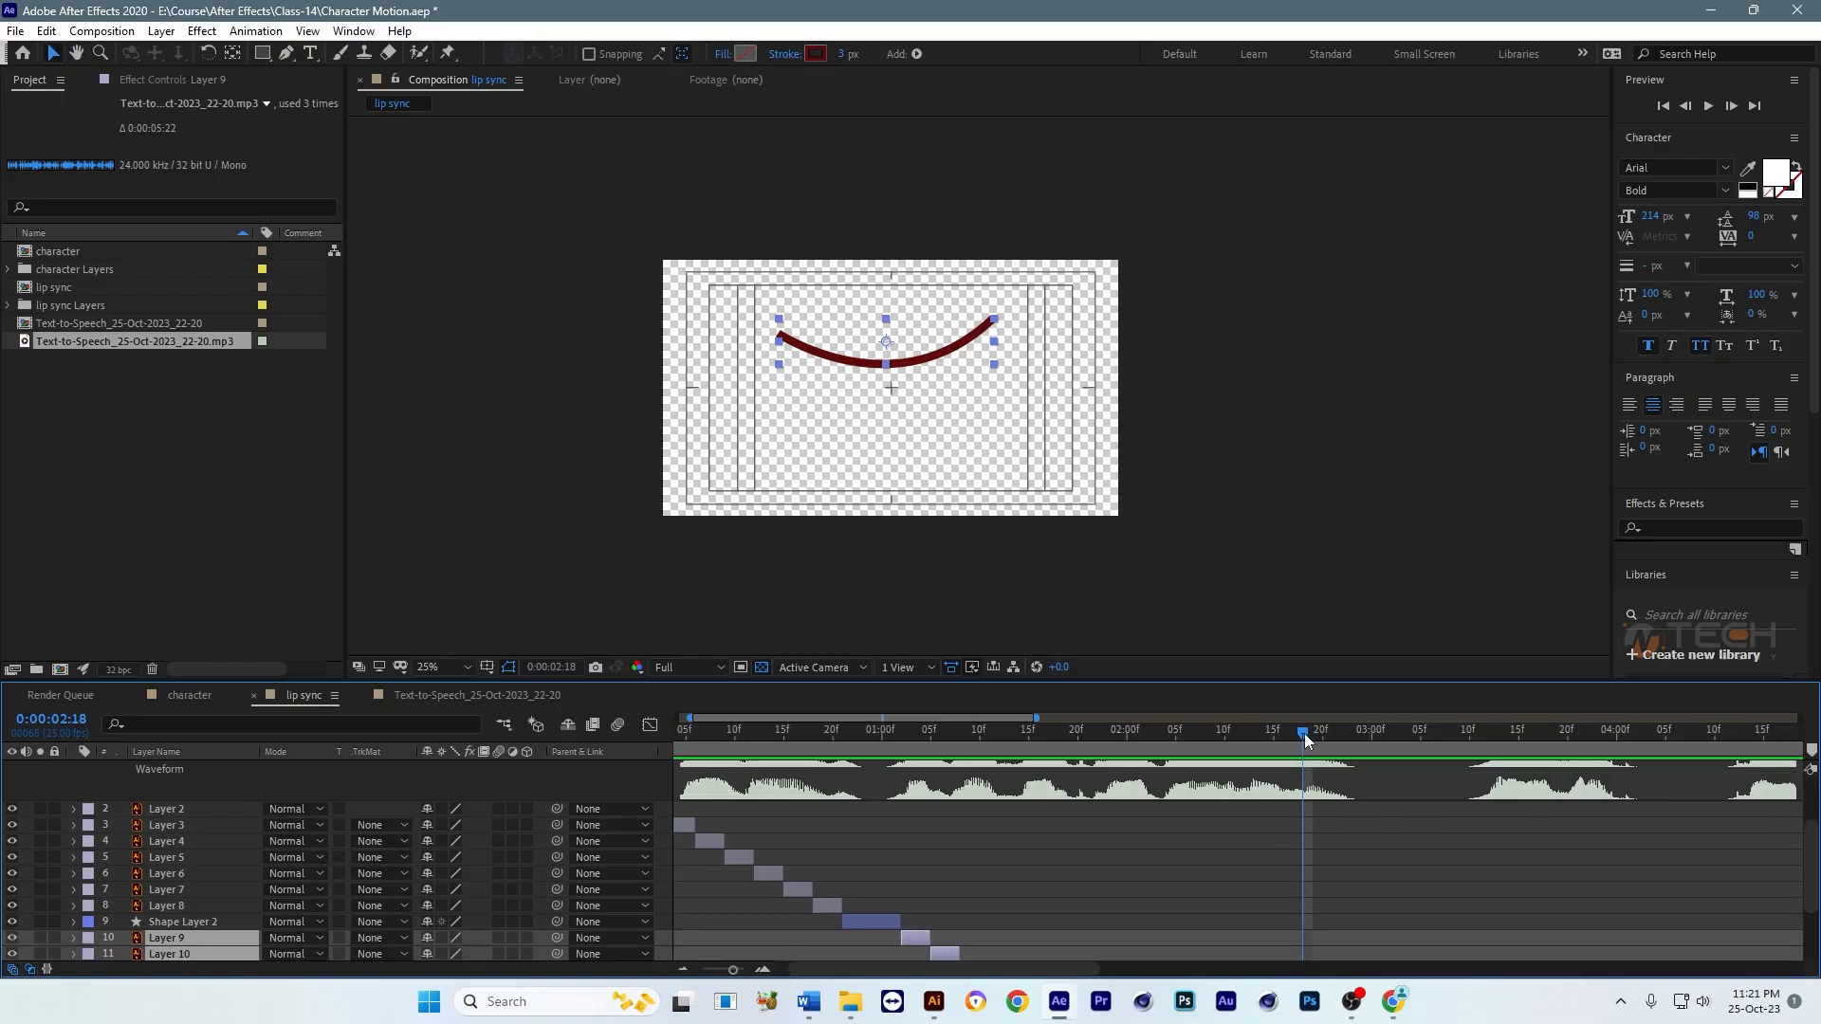
drag(1305, 732, 1353, 740)
Step: Trim the end of Shape Layer 1 to 0:00:01:20 and delete the hidden Layer 14
scroll(1117, 847, down, 2)
key(grave)
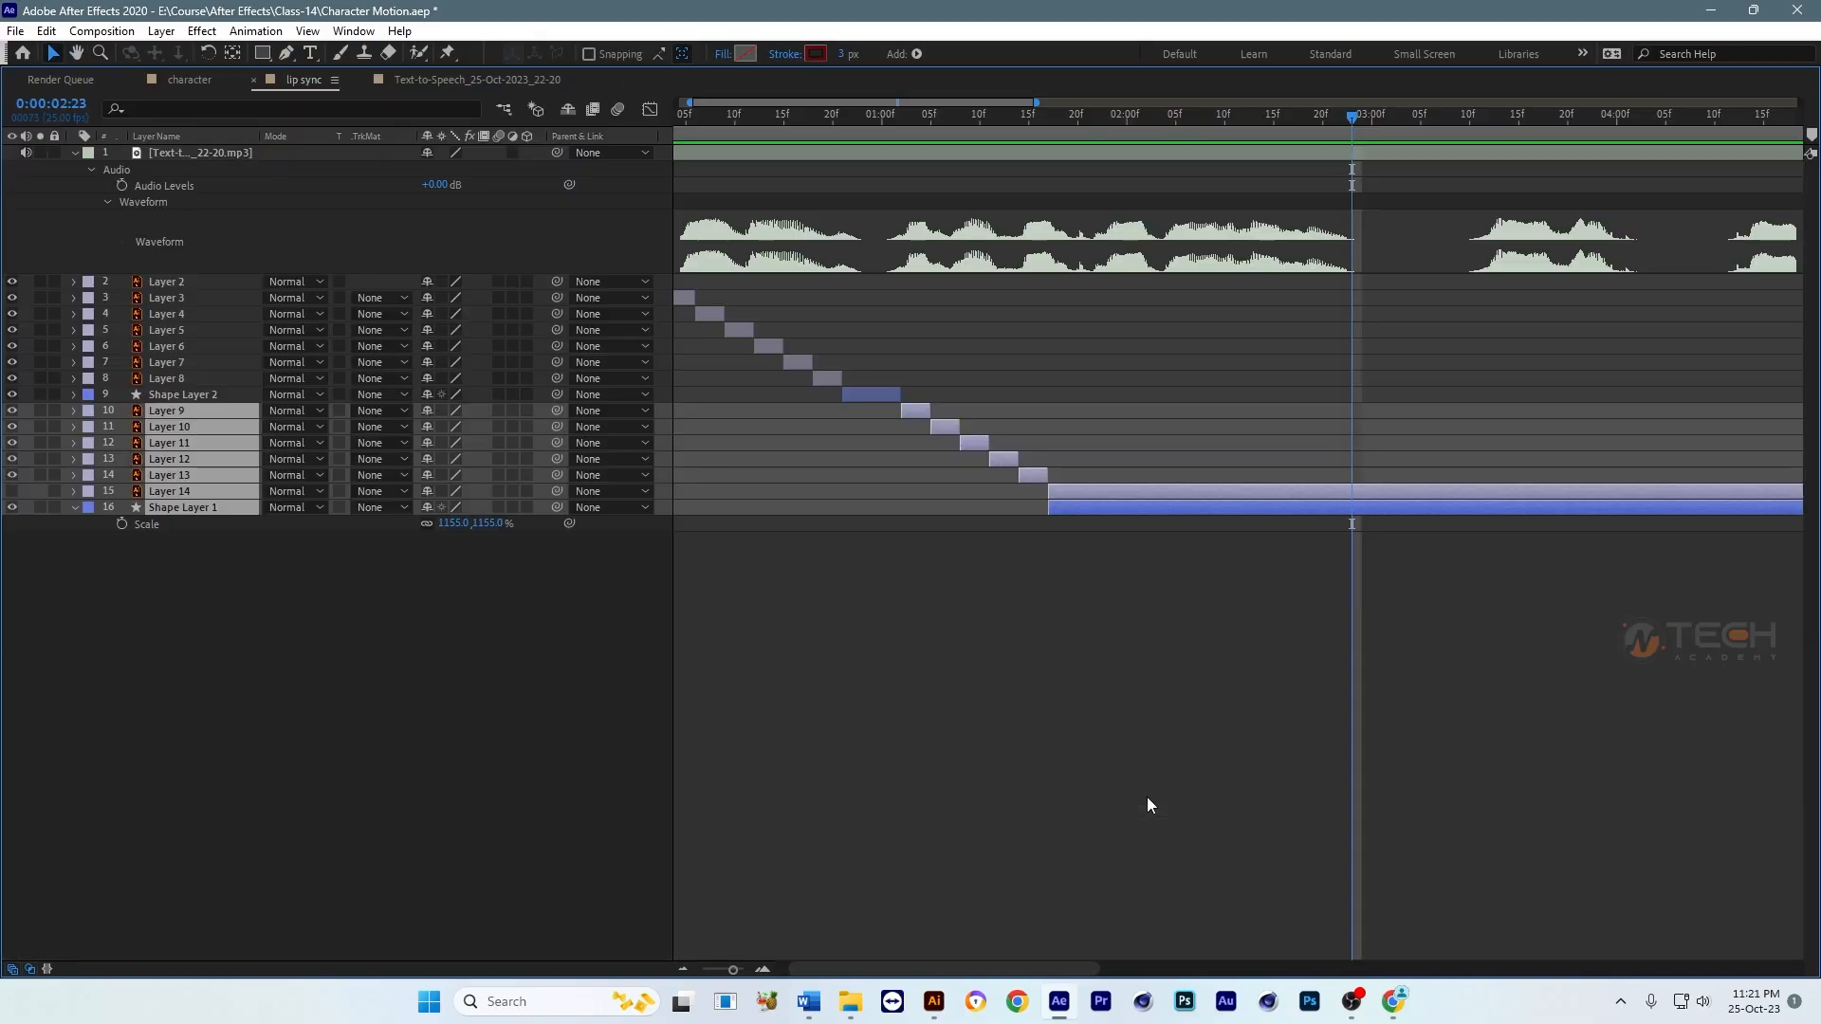
click(1112, 441)
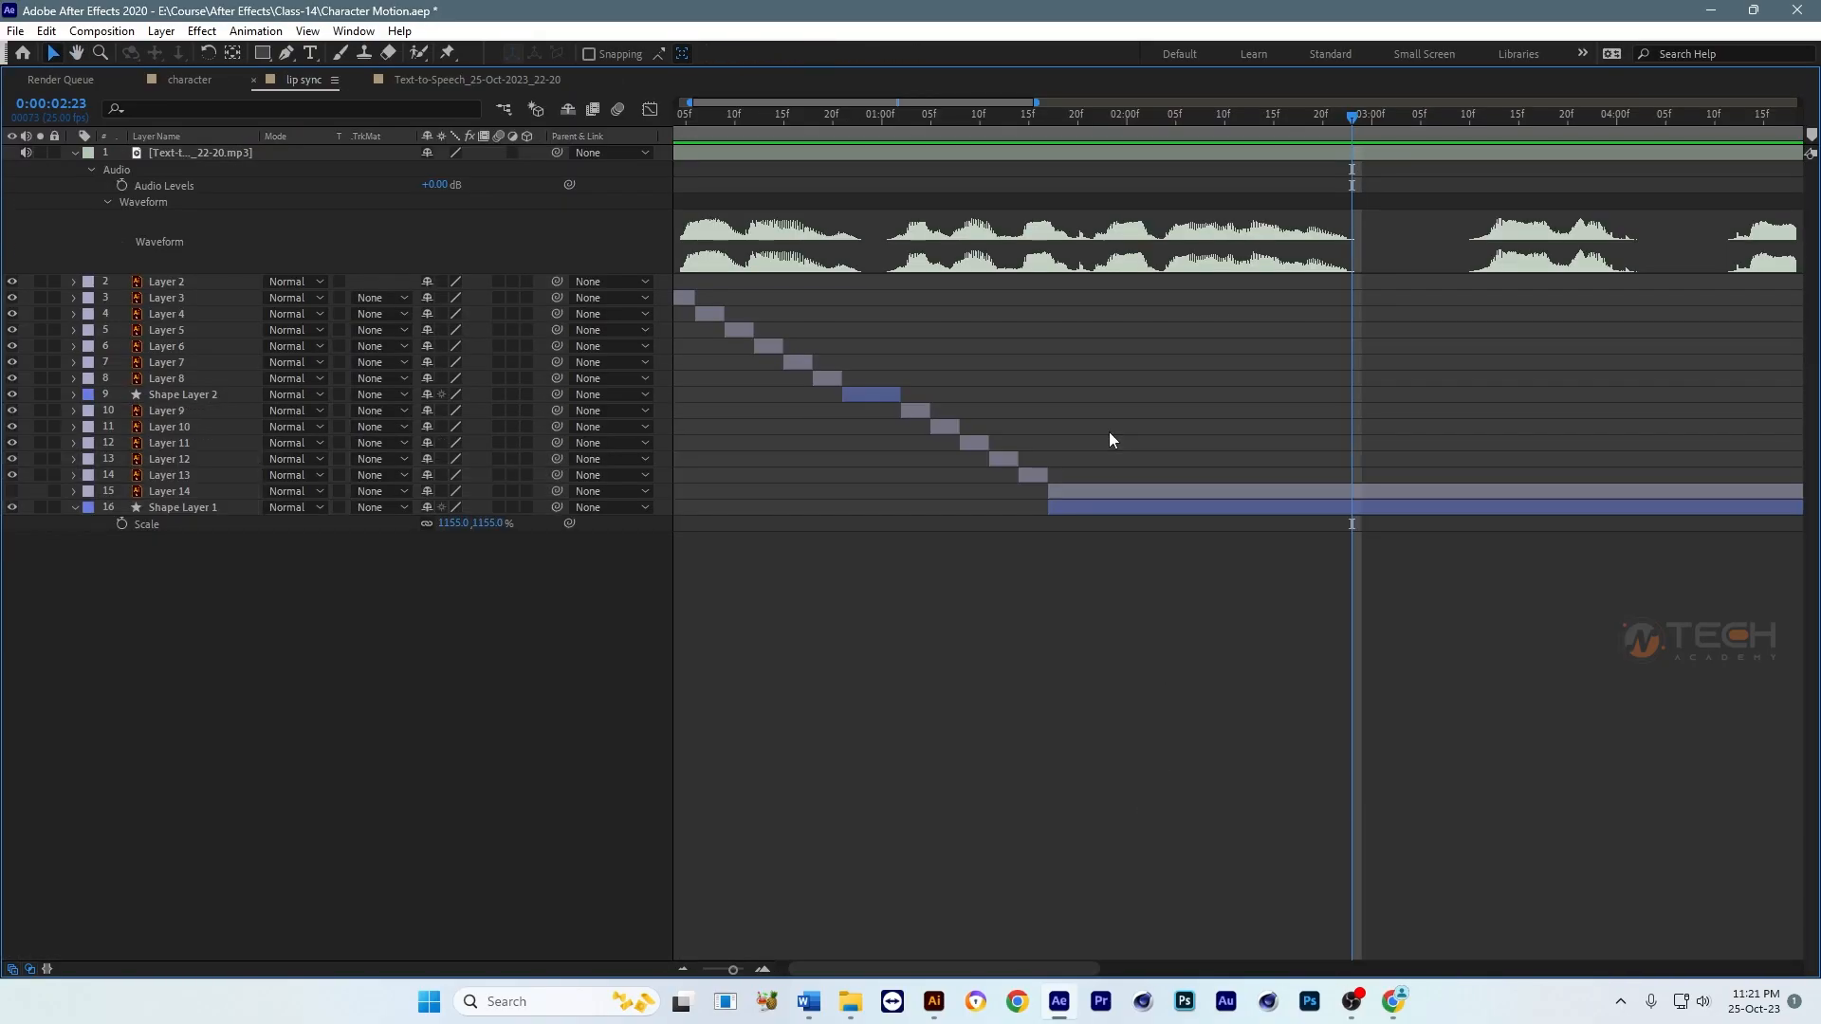
click(920, 412)
click(1034, 478)
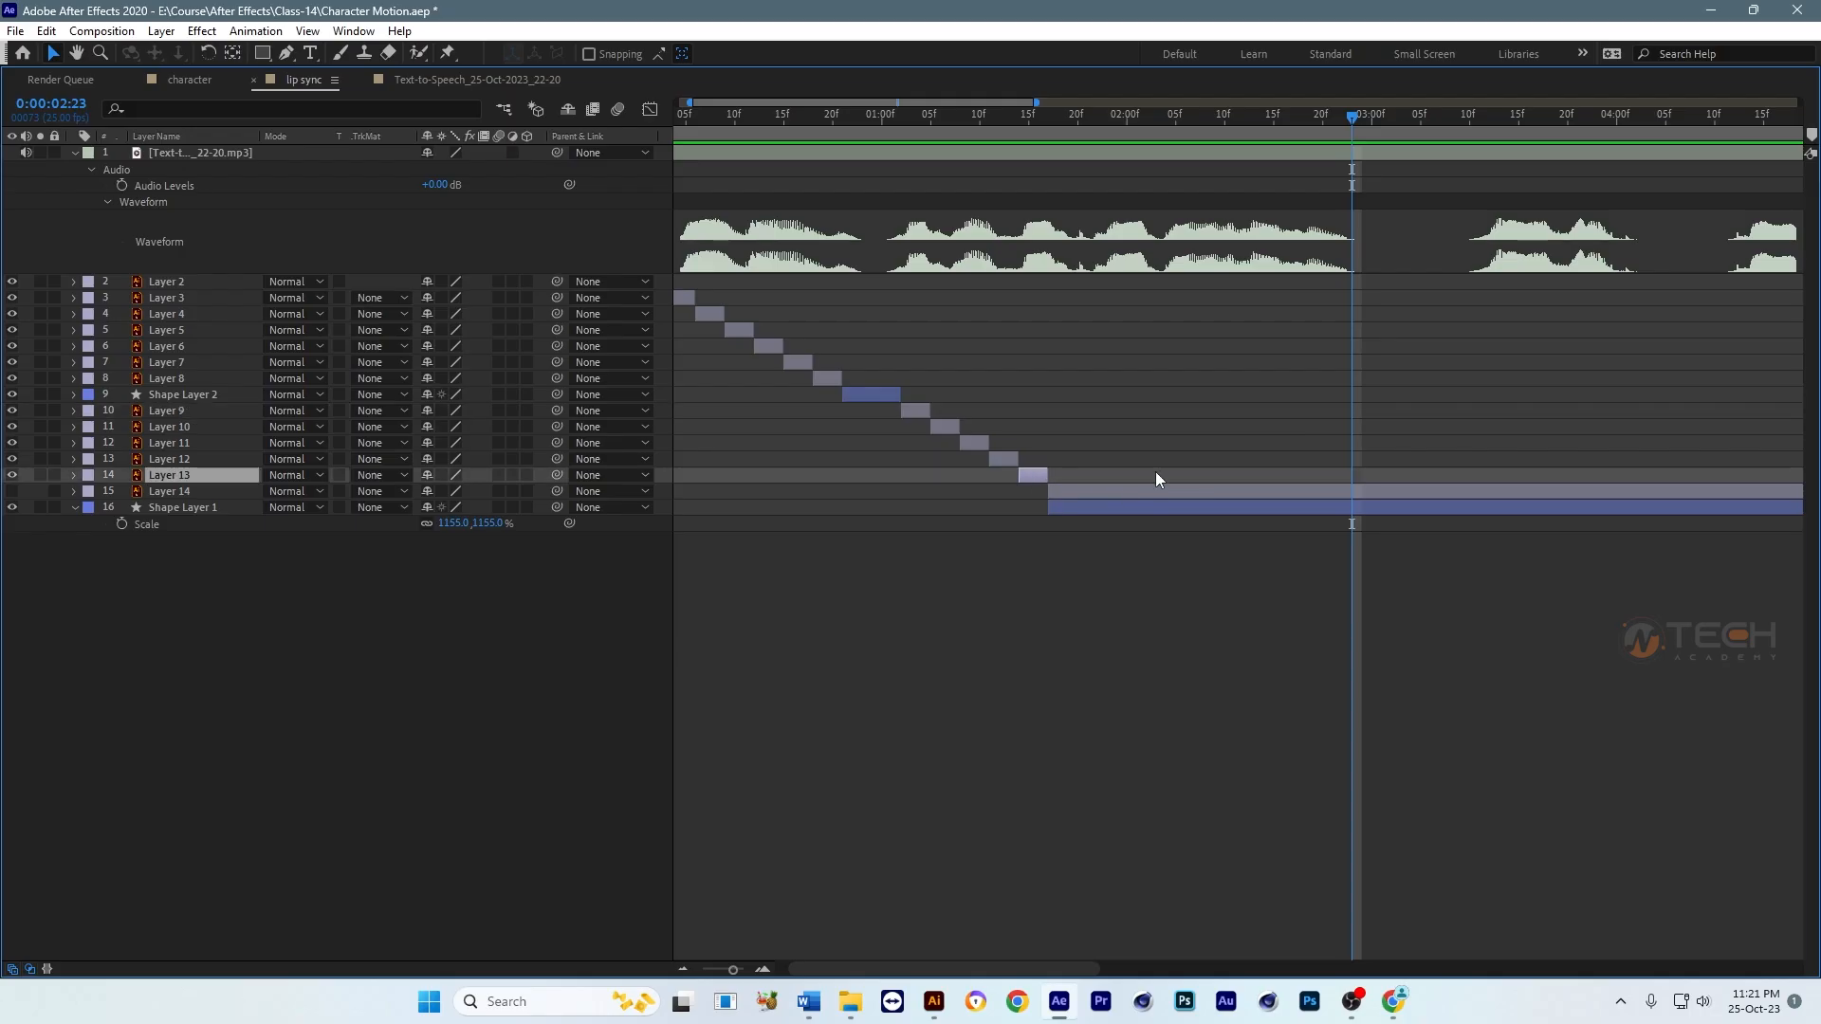
click(1114, 491)
drag(1053, 131, 1078, 133)
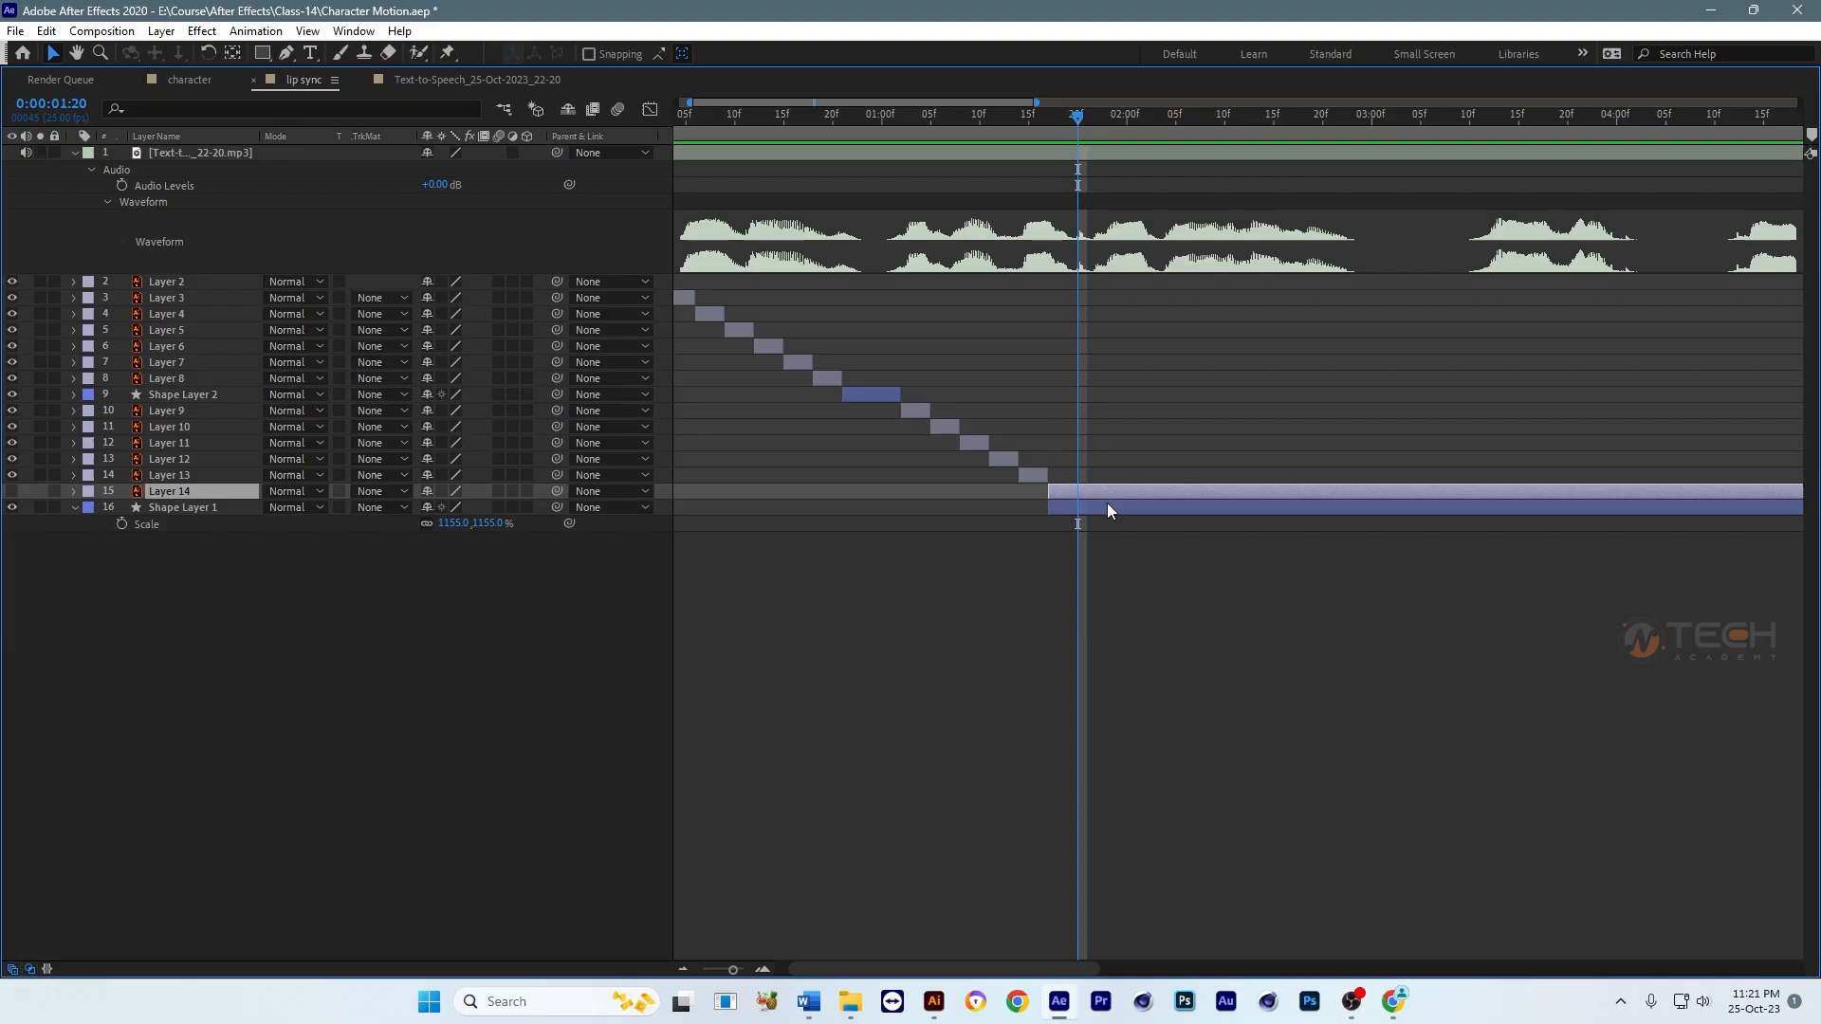
click(1106, 504)
key(alt+bracketright)
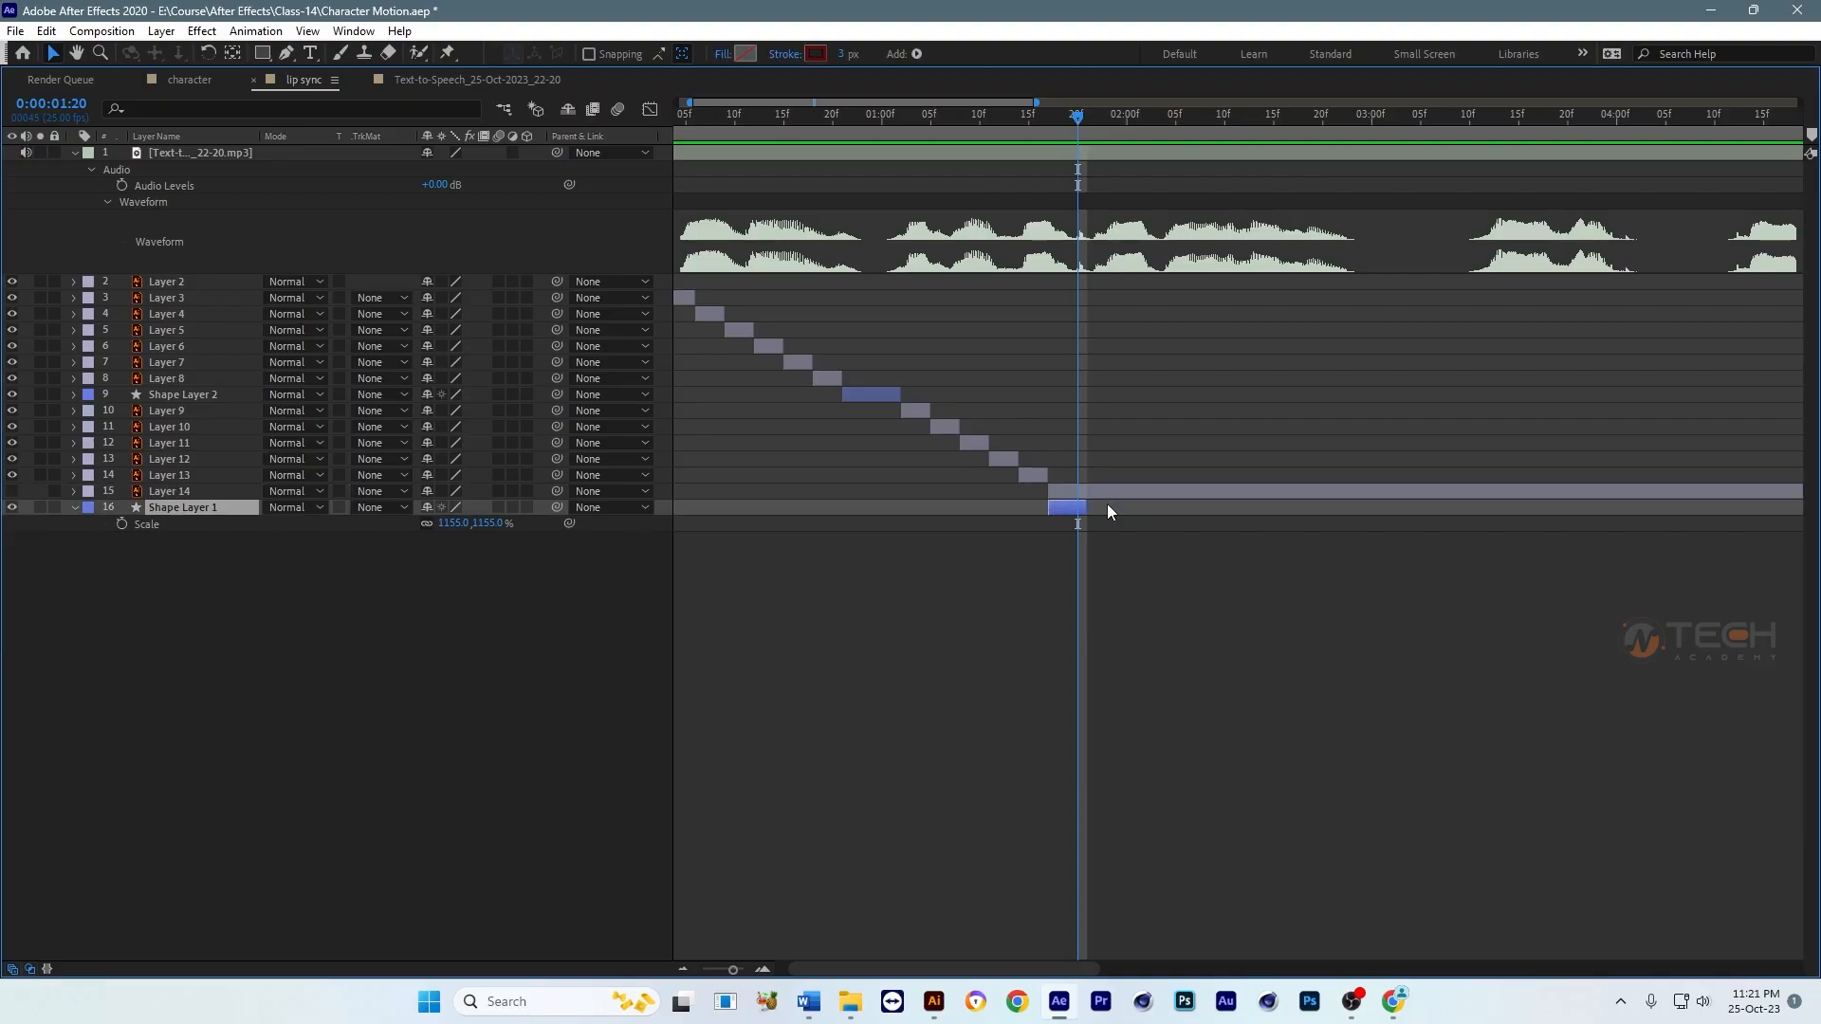
click(1107, 503)
click(1107, 491)
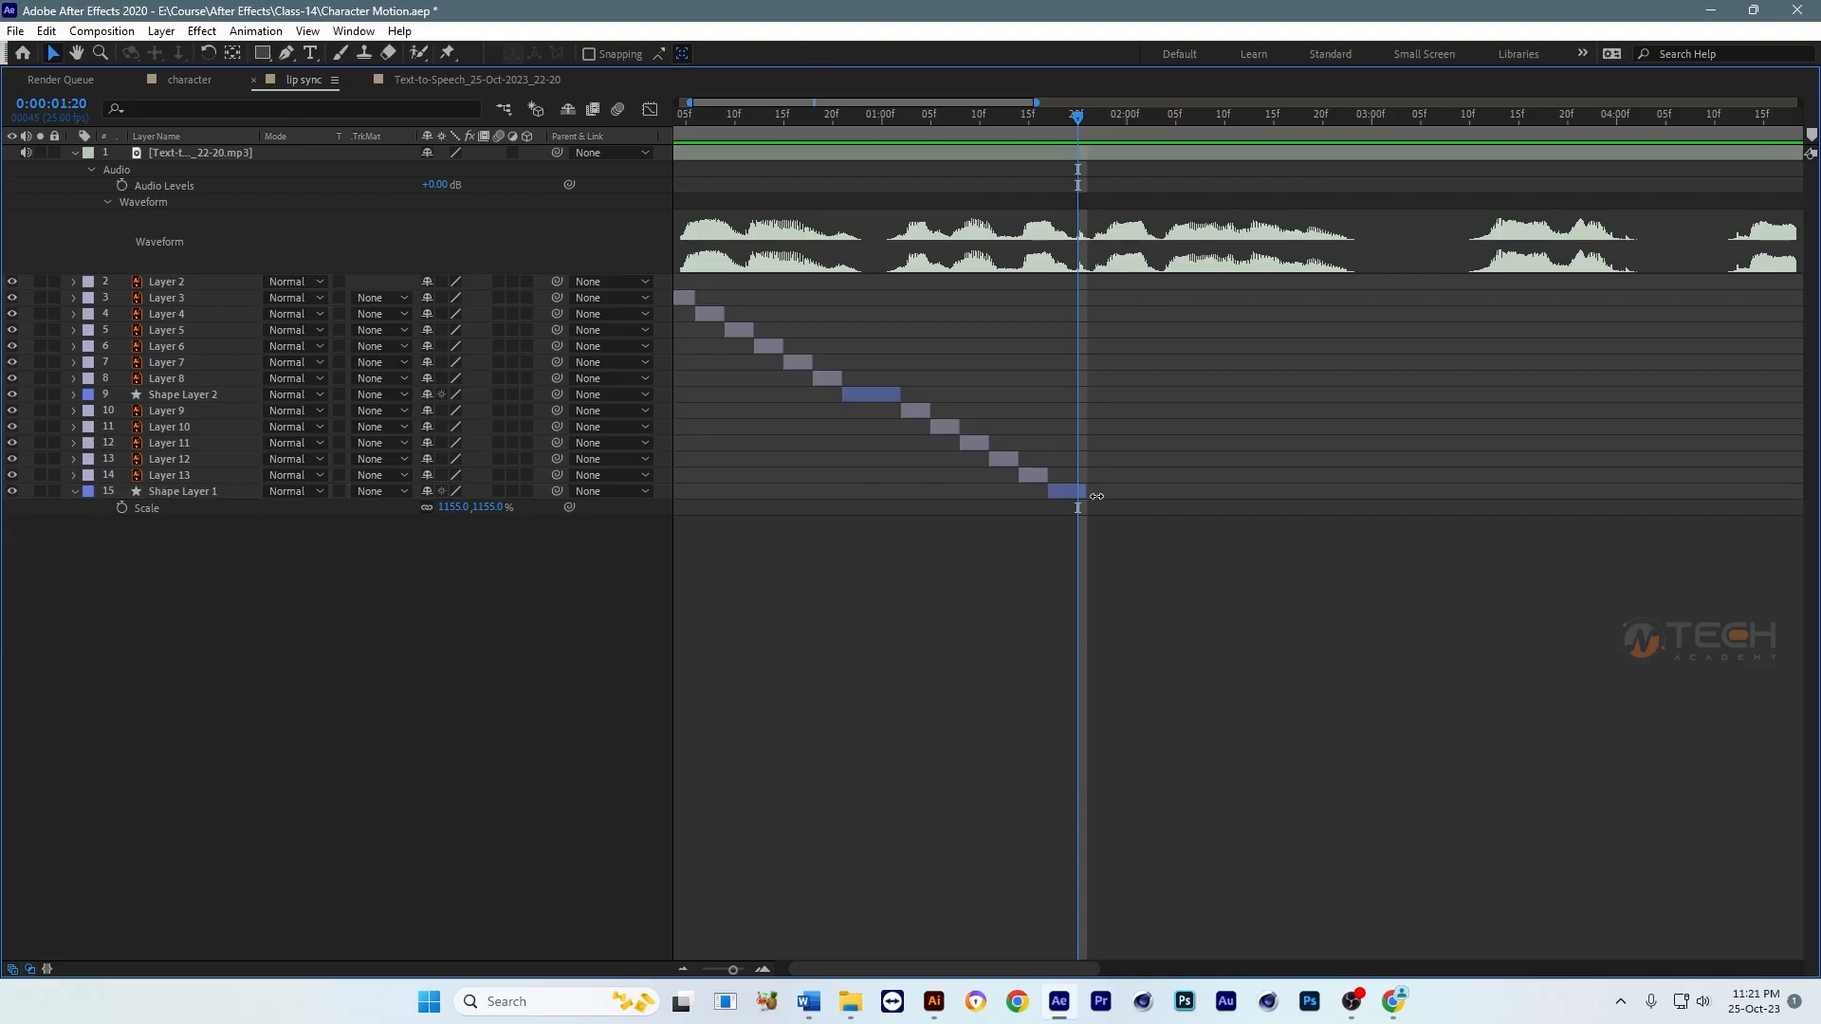
key(Delete)
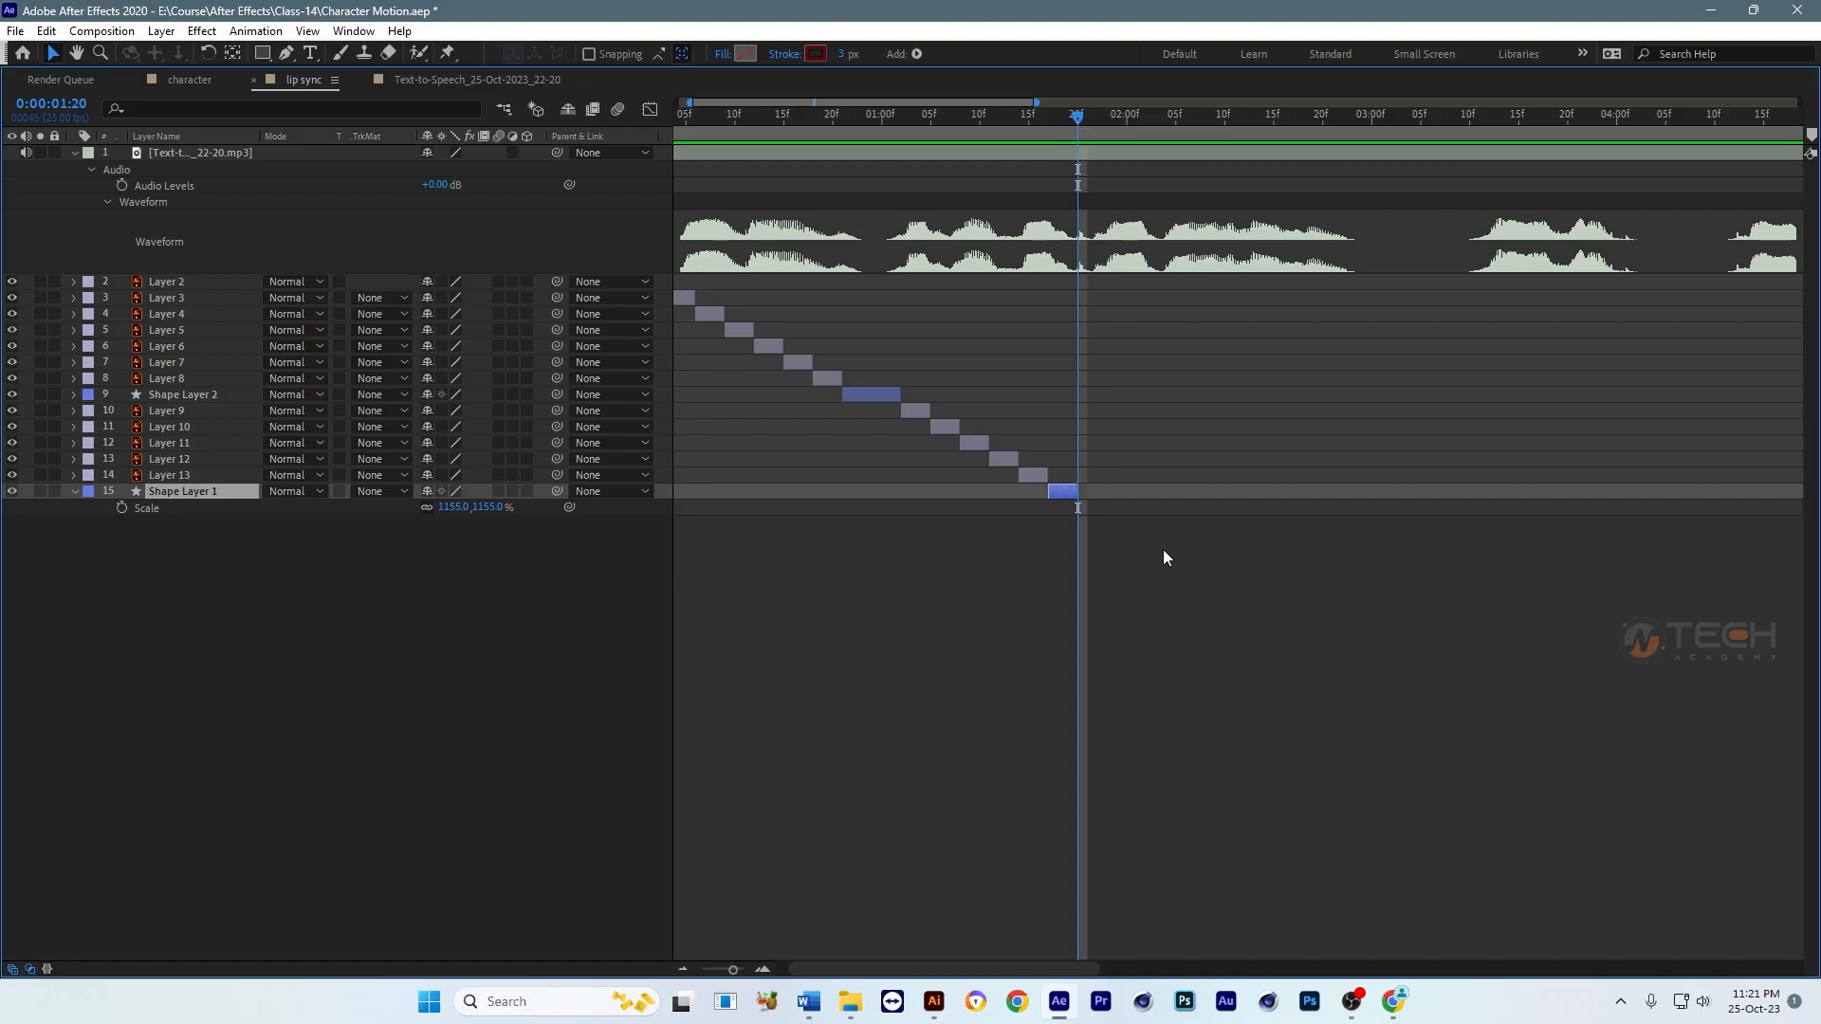
Step: Bring the start of the timeline into view, clear the layer selection and save the project
click(688, 299)
drag(992, 363, 1036, 370)
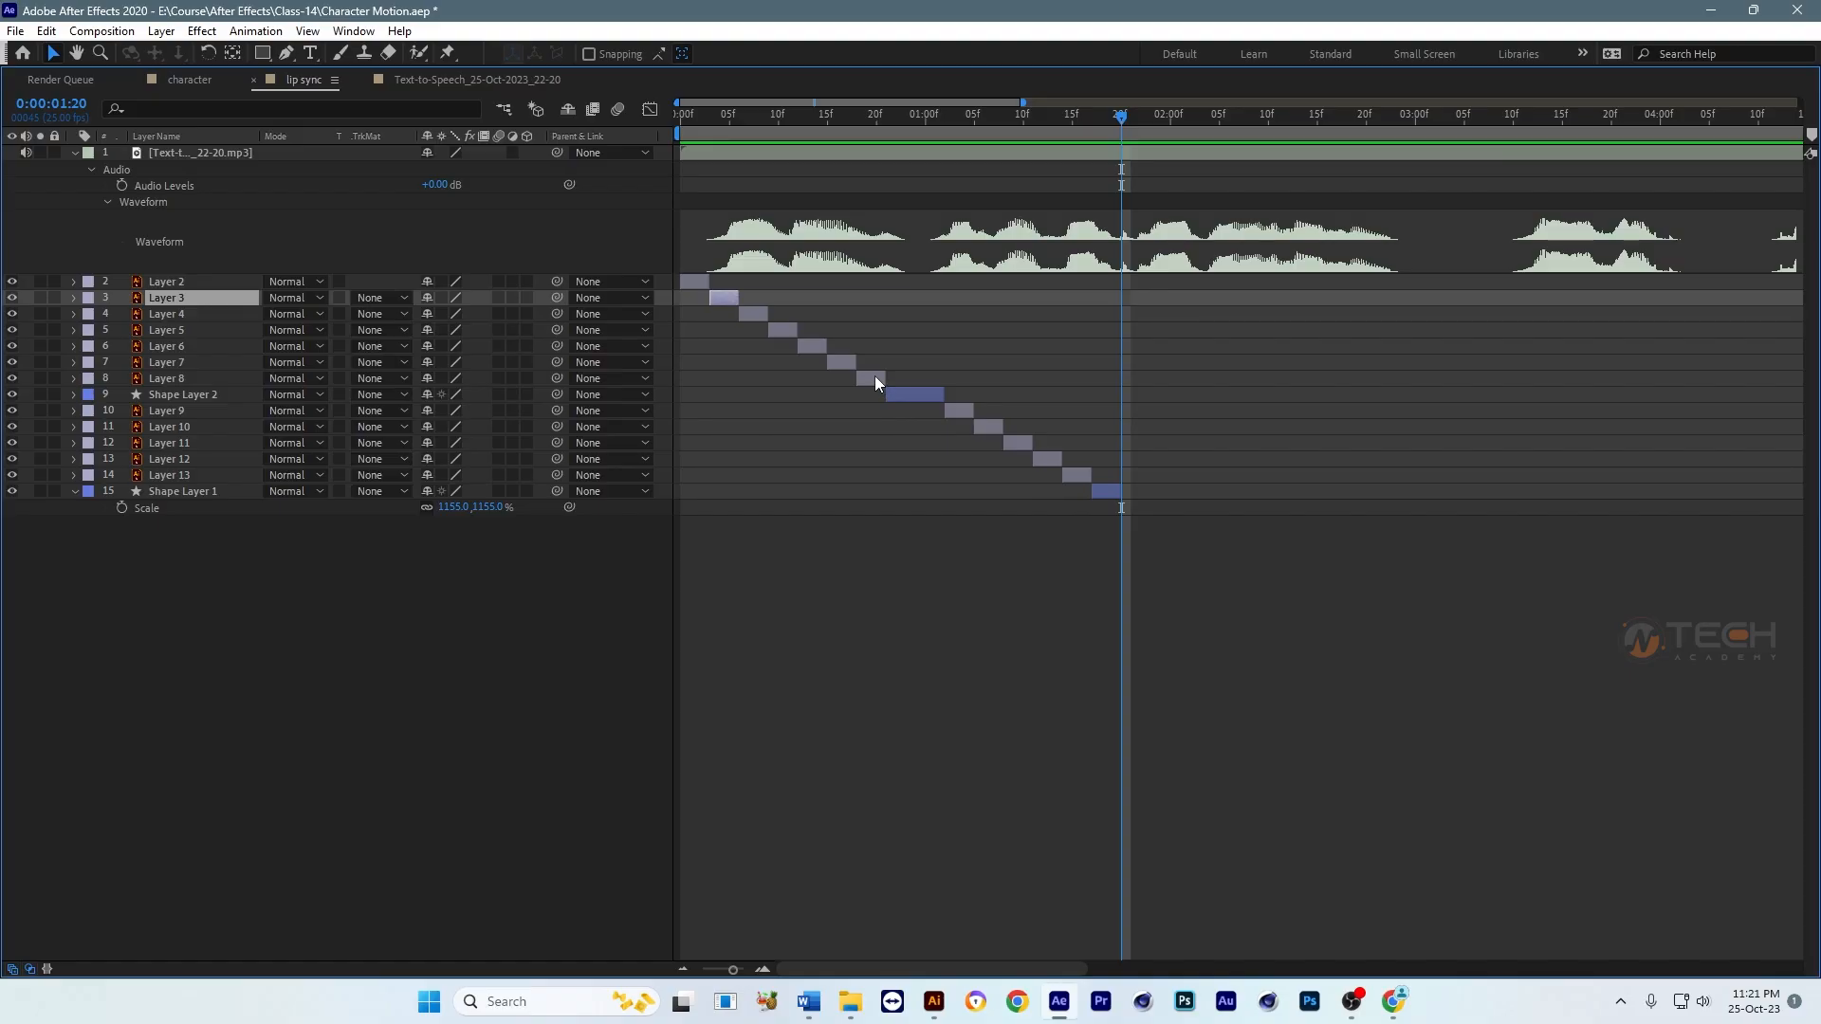
click(1192, 522)
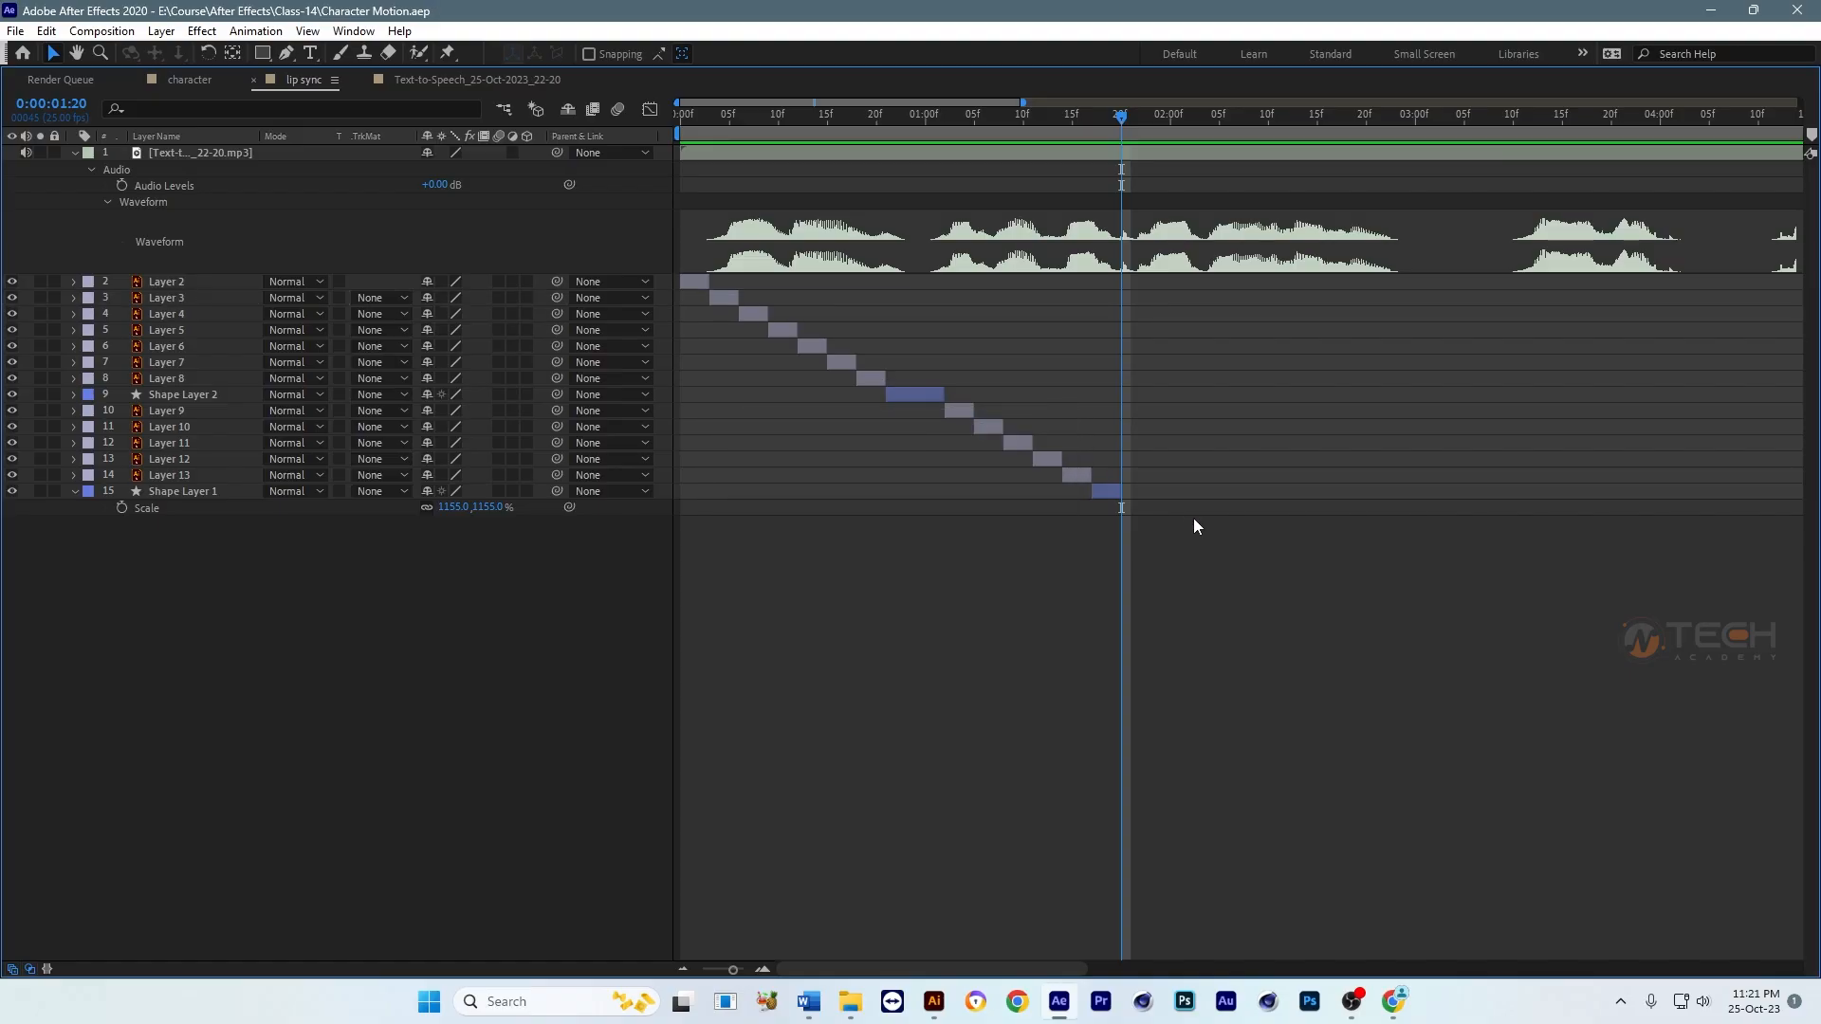
Step: Duplicate Layers 2 through 8 and move the copies so they start at 0:00:01:20, directly after Shape Layer 1
click(871, 379)
shift+click(705, 281)
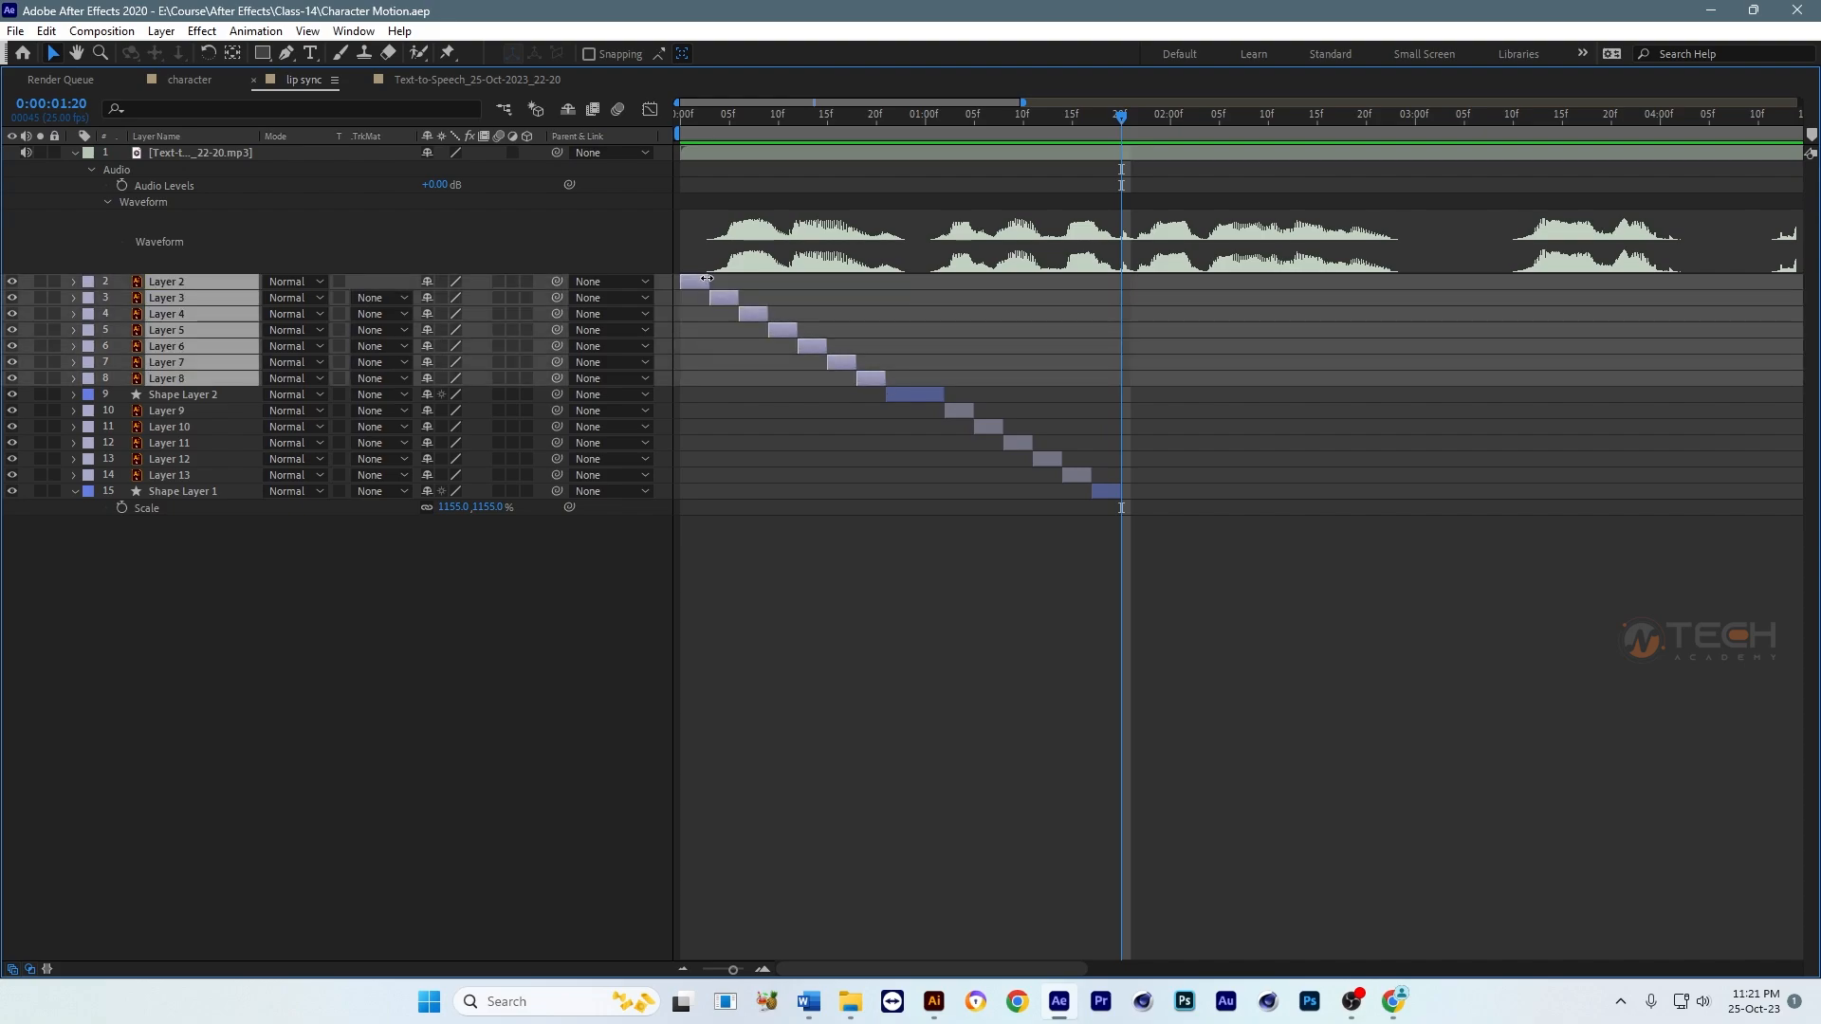
click(1227, 606)
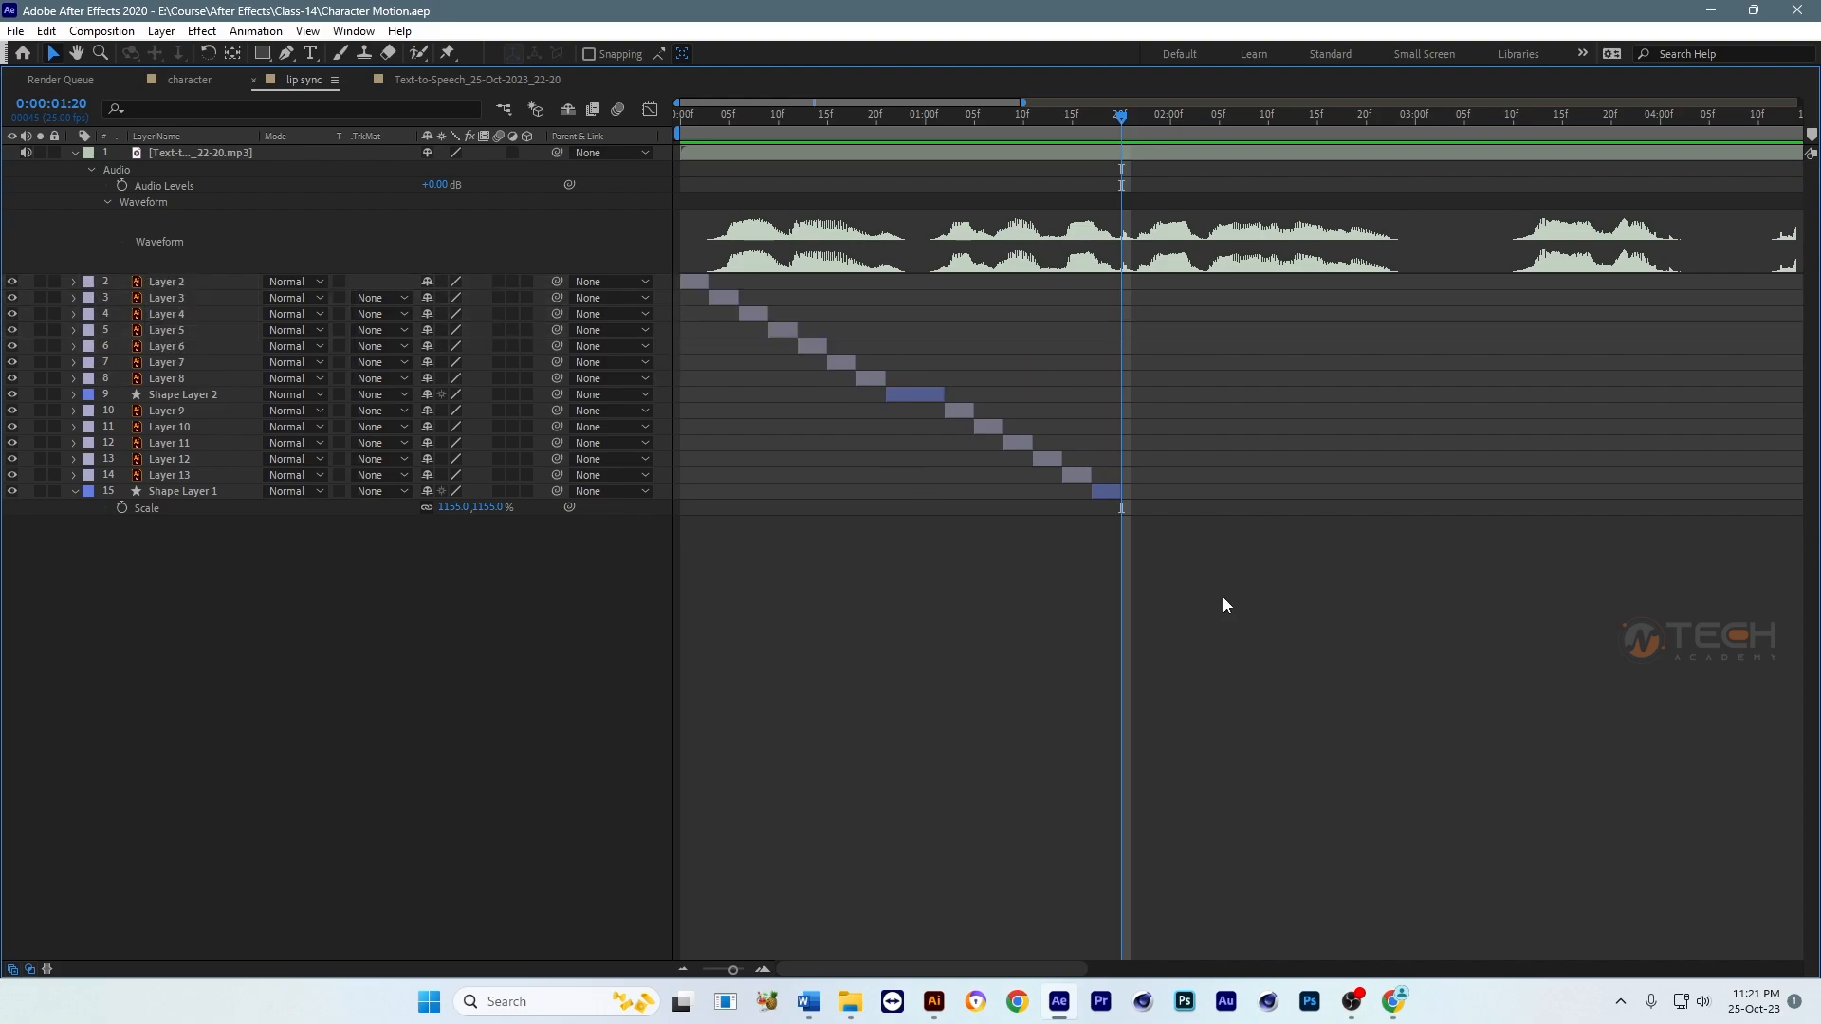
click(872, 380)
shift+click(702, 282)
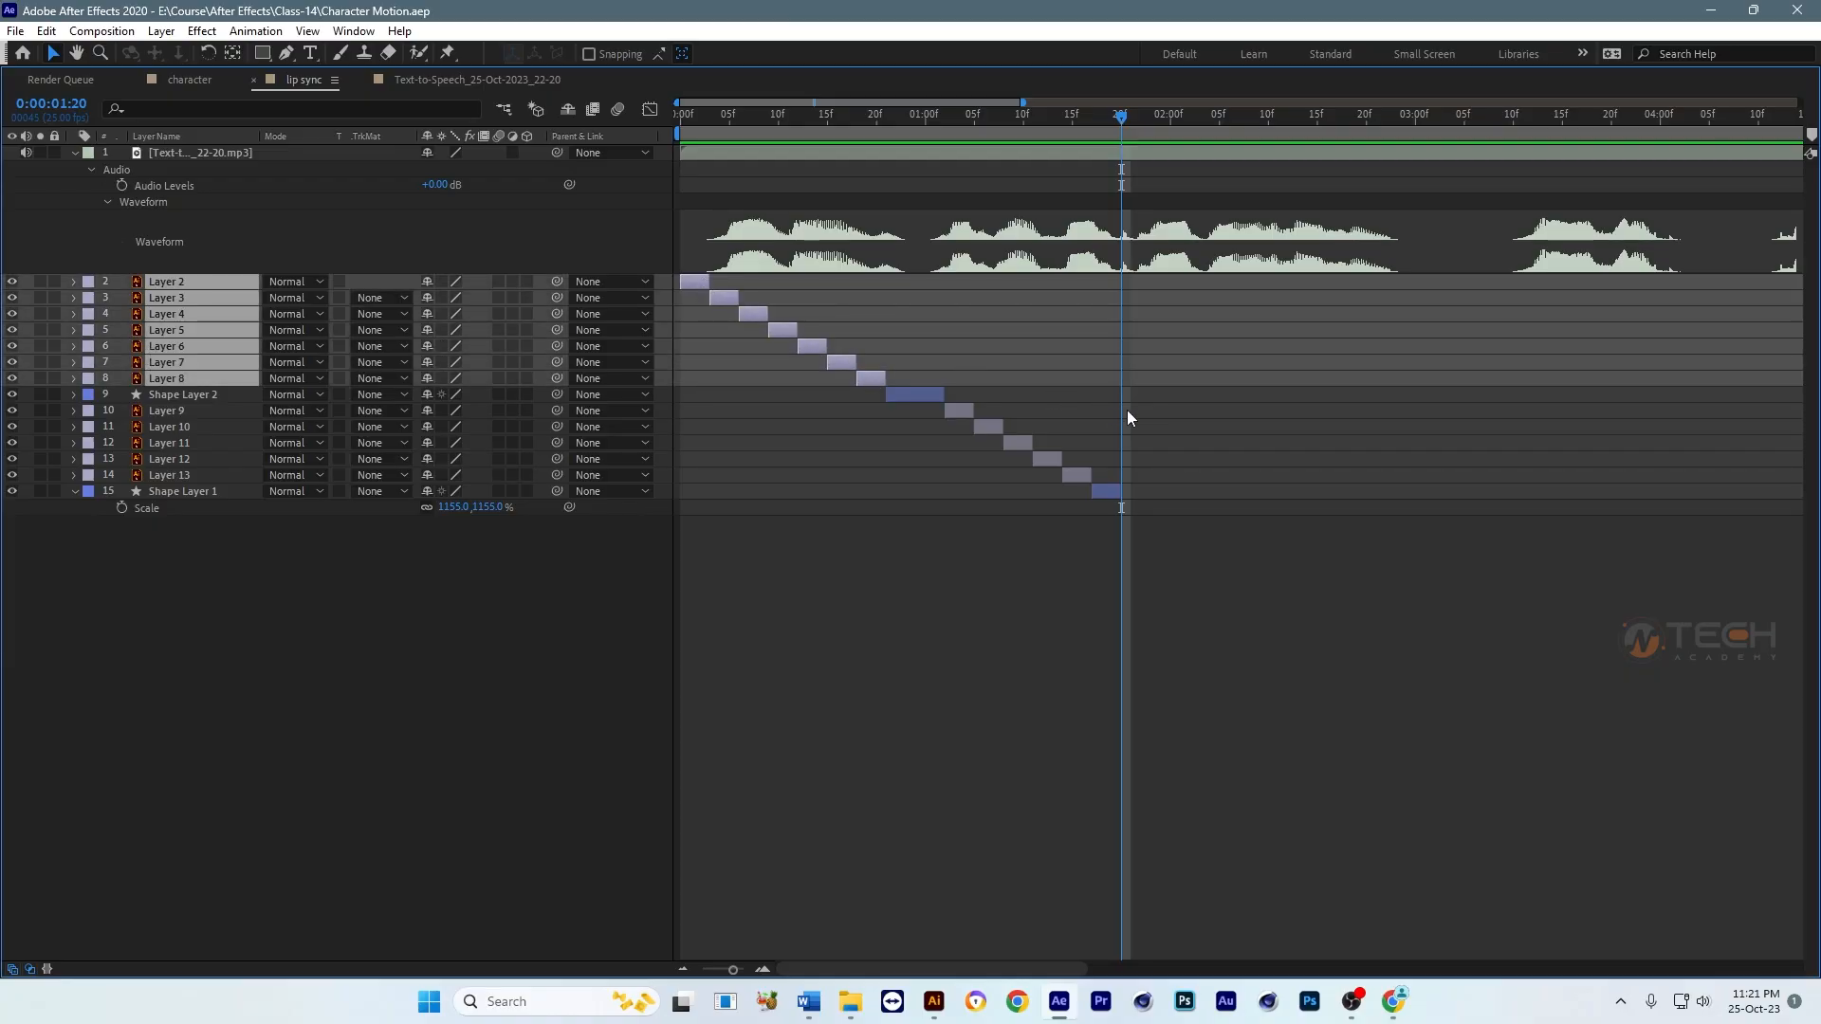
key(ctrl+d)
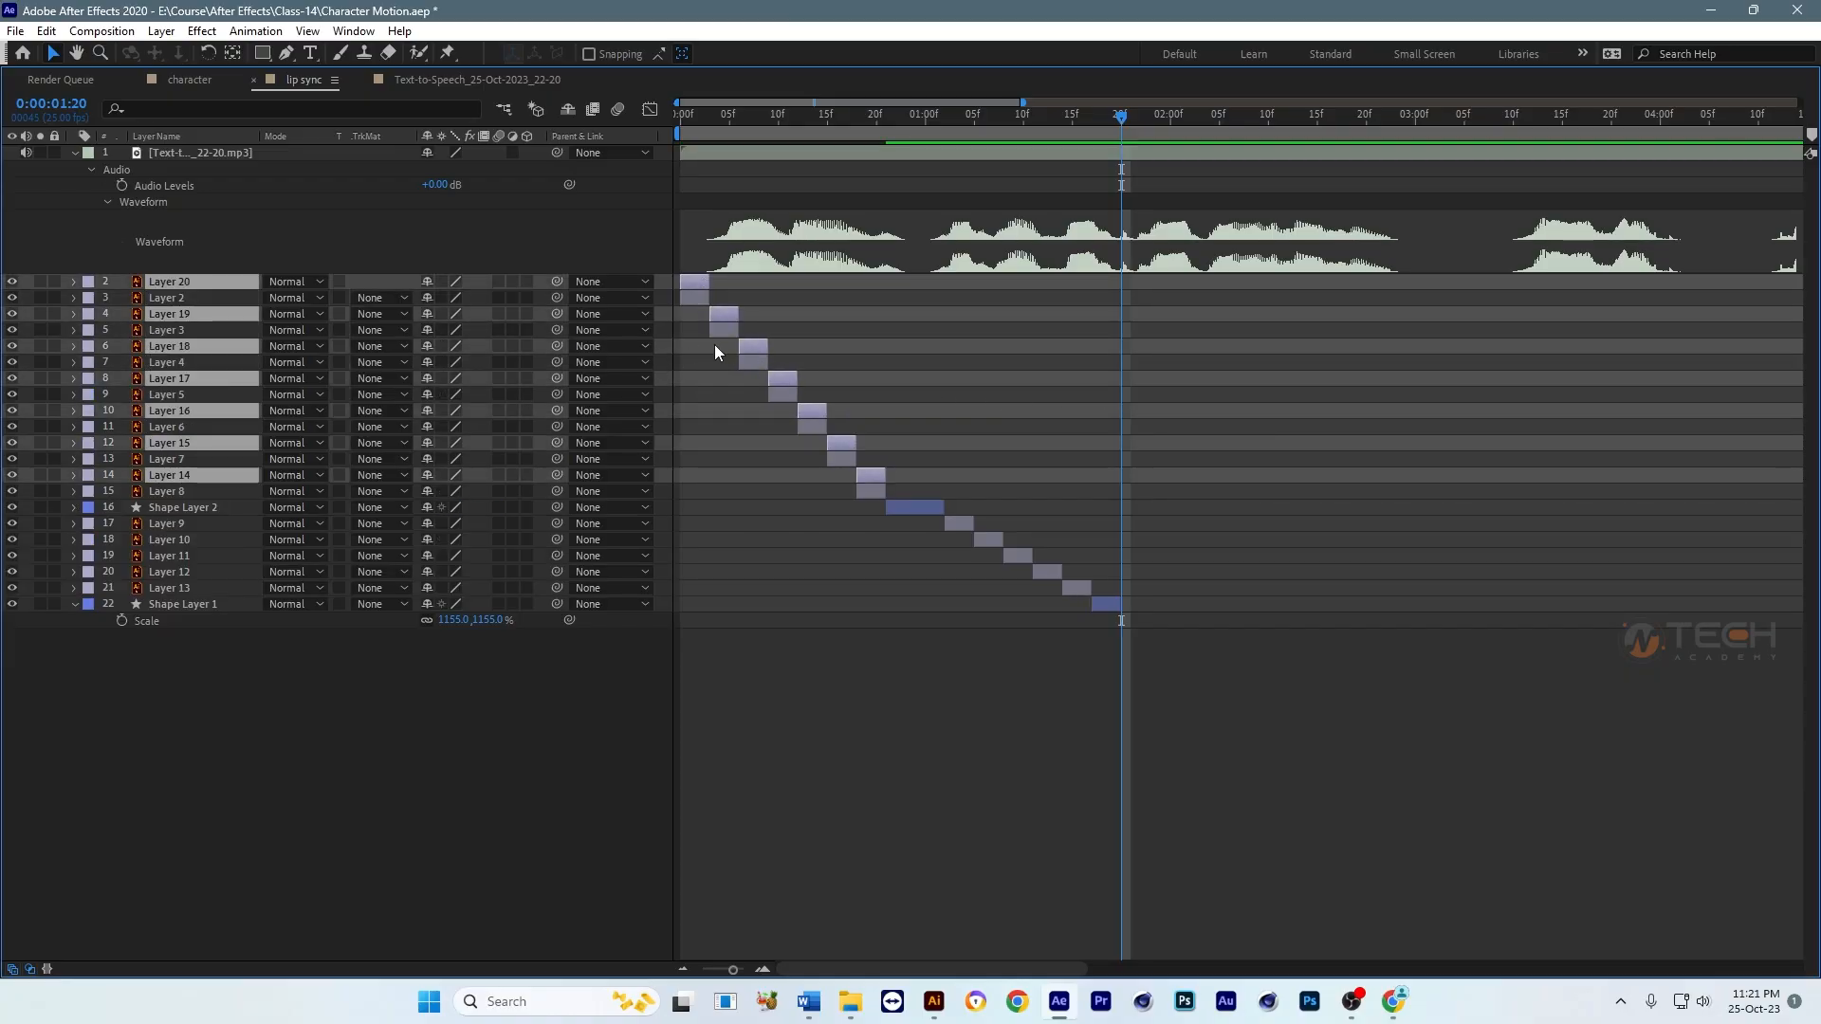
drag(721, 311, 1164, 367)
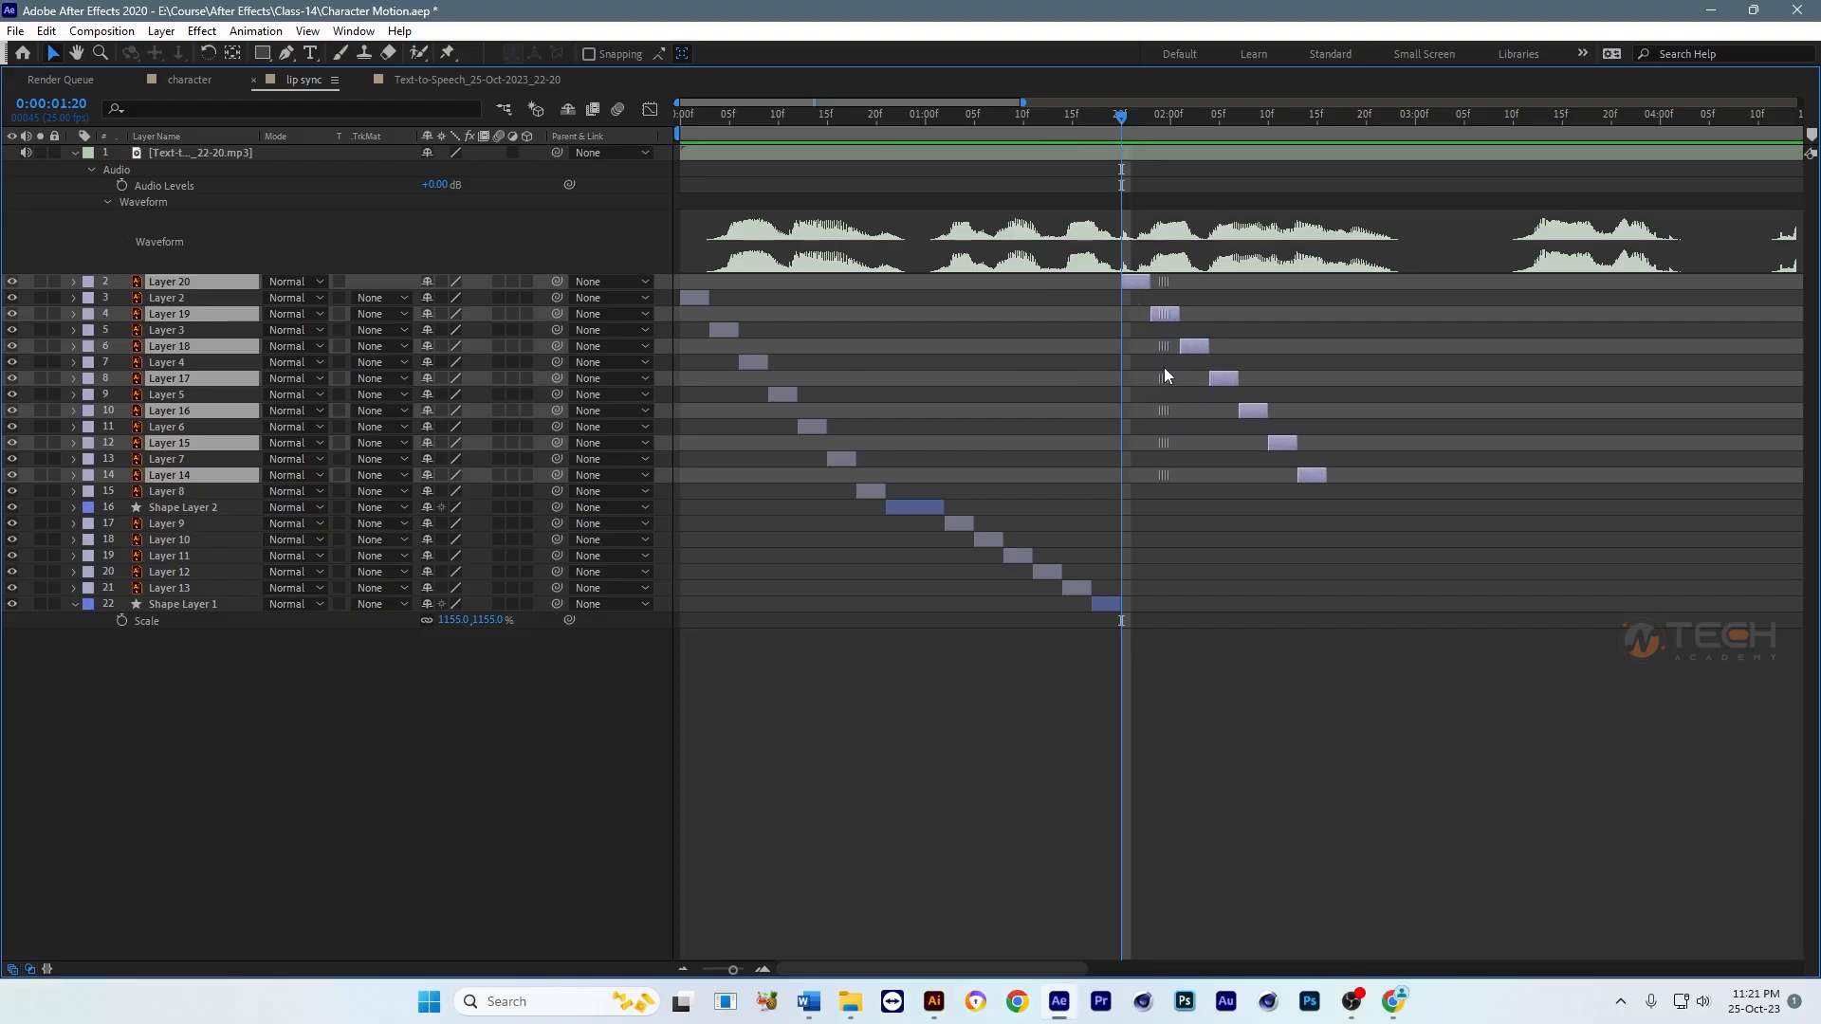
Step: Preview the lip sync from the start to check the duplicated mouth shapes against the speech audio
key(grave)
scroll(1261, 878, down, 5)
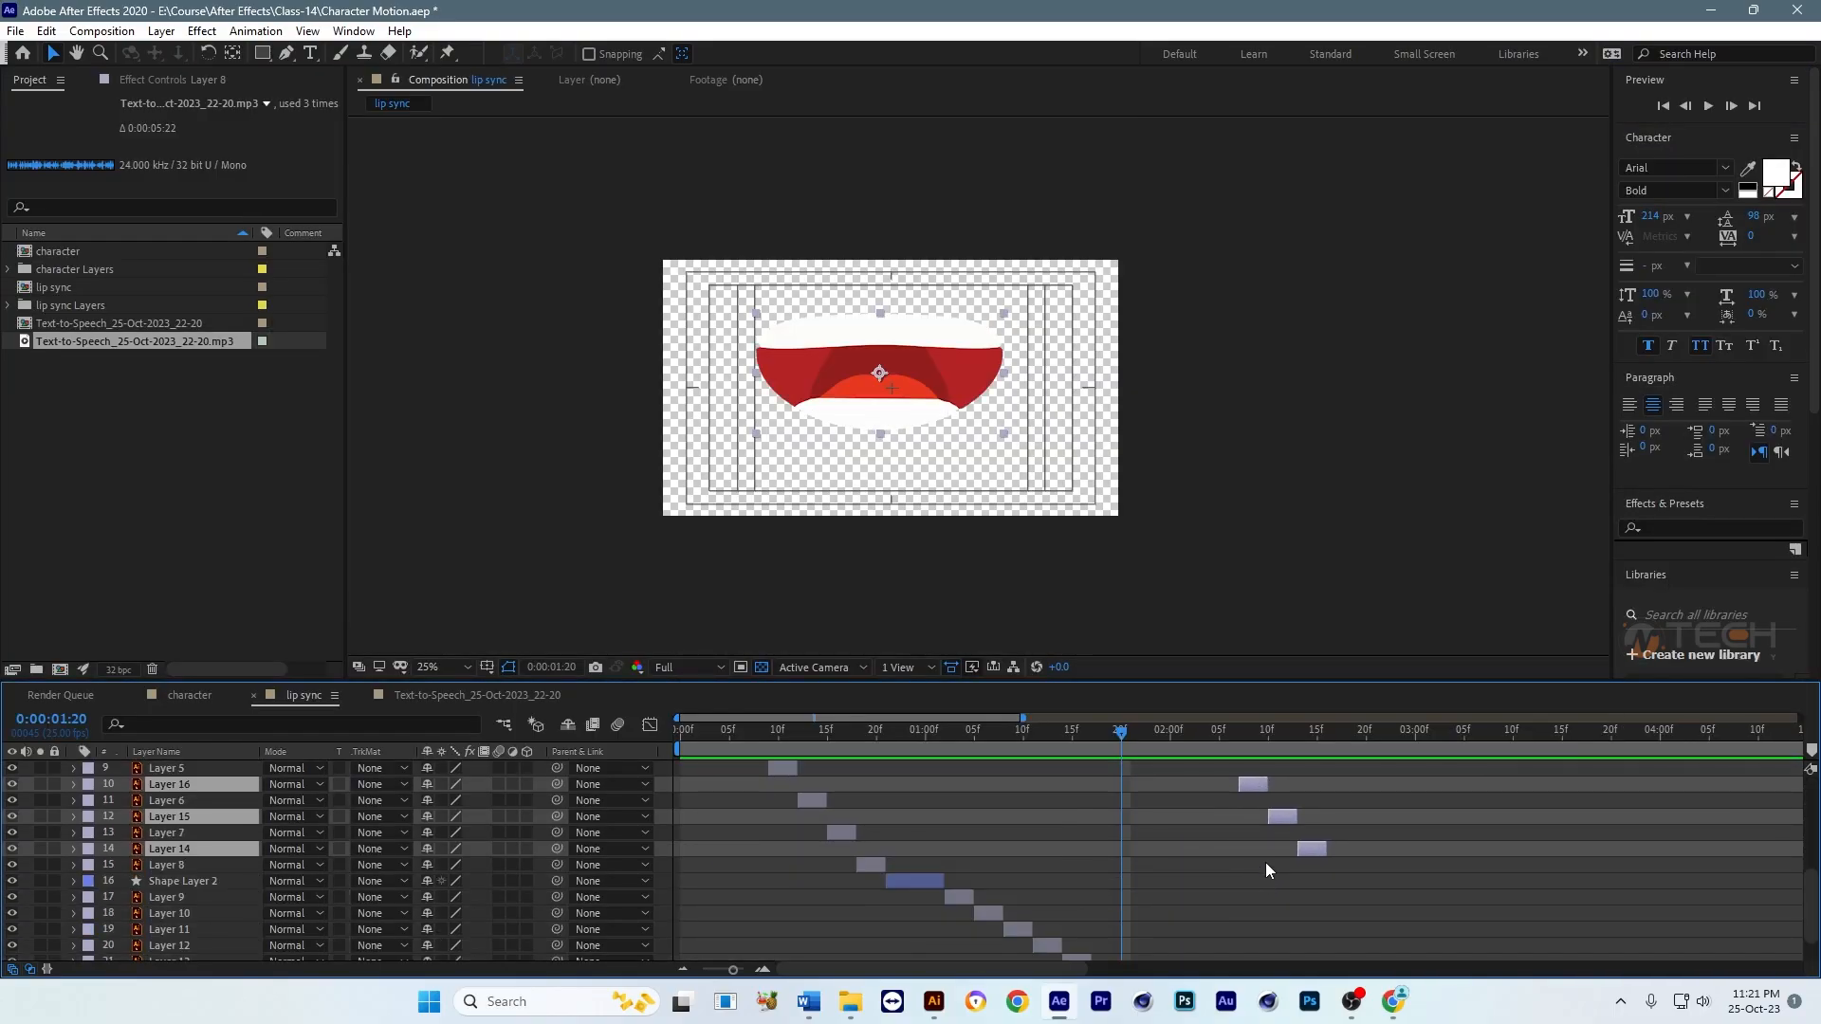
key(space)
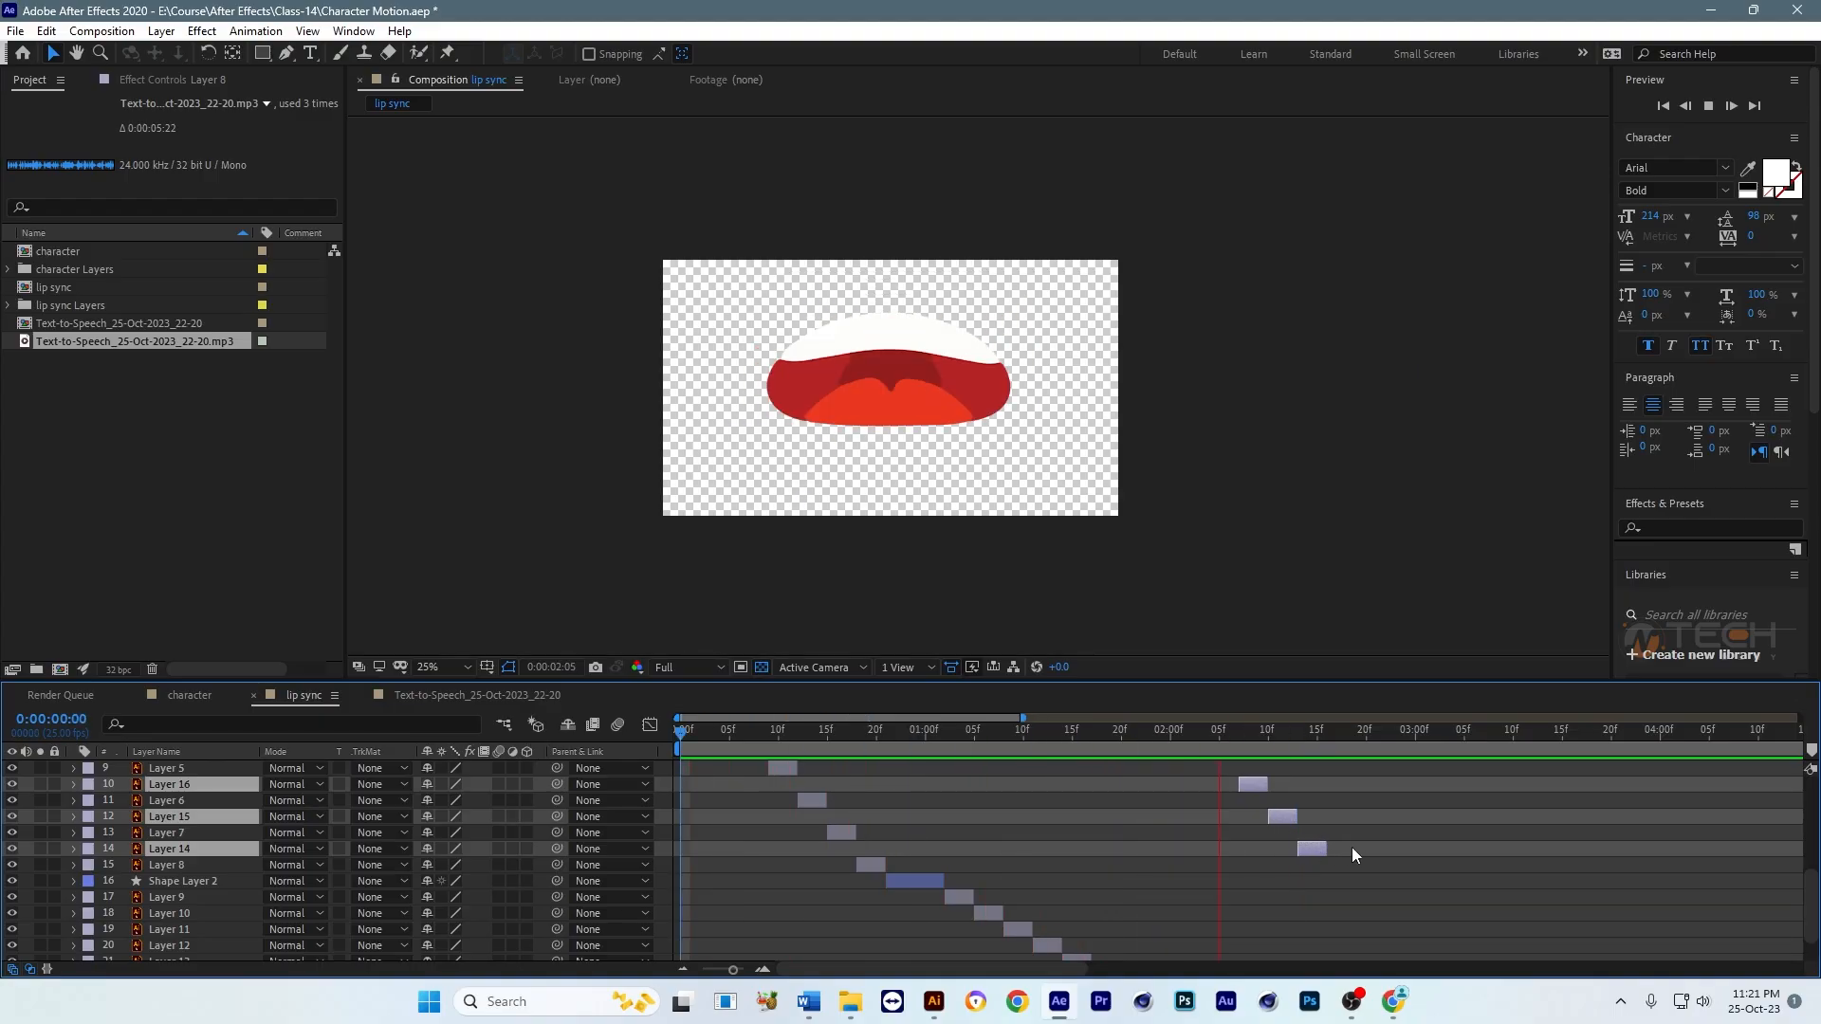
key(space)
key(grave)
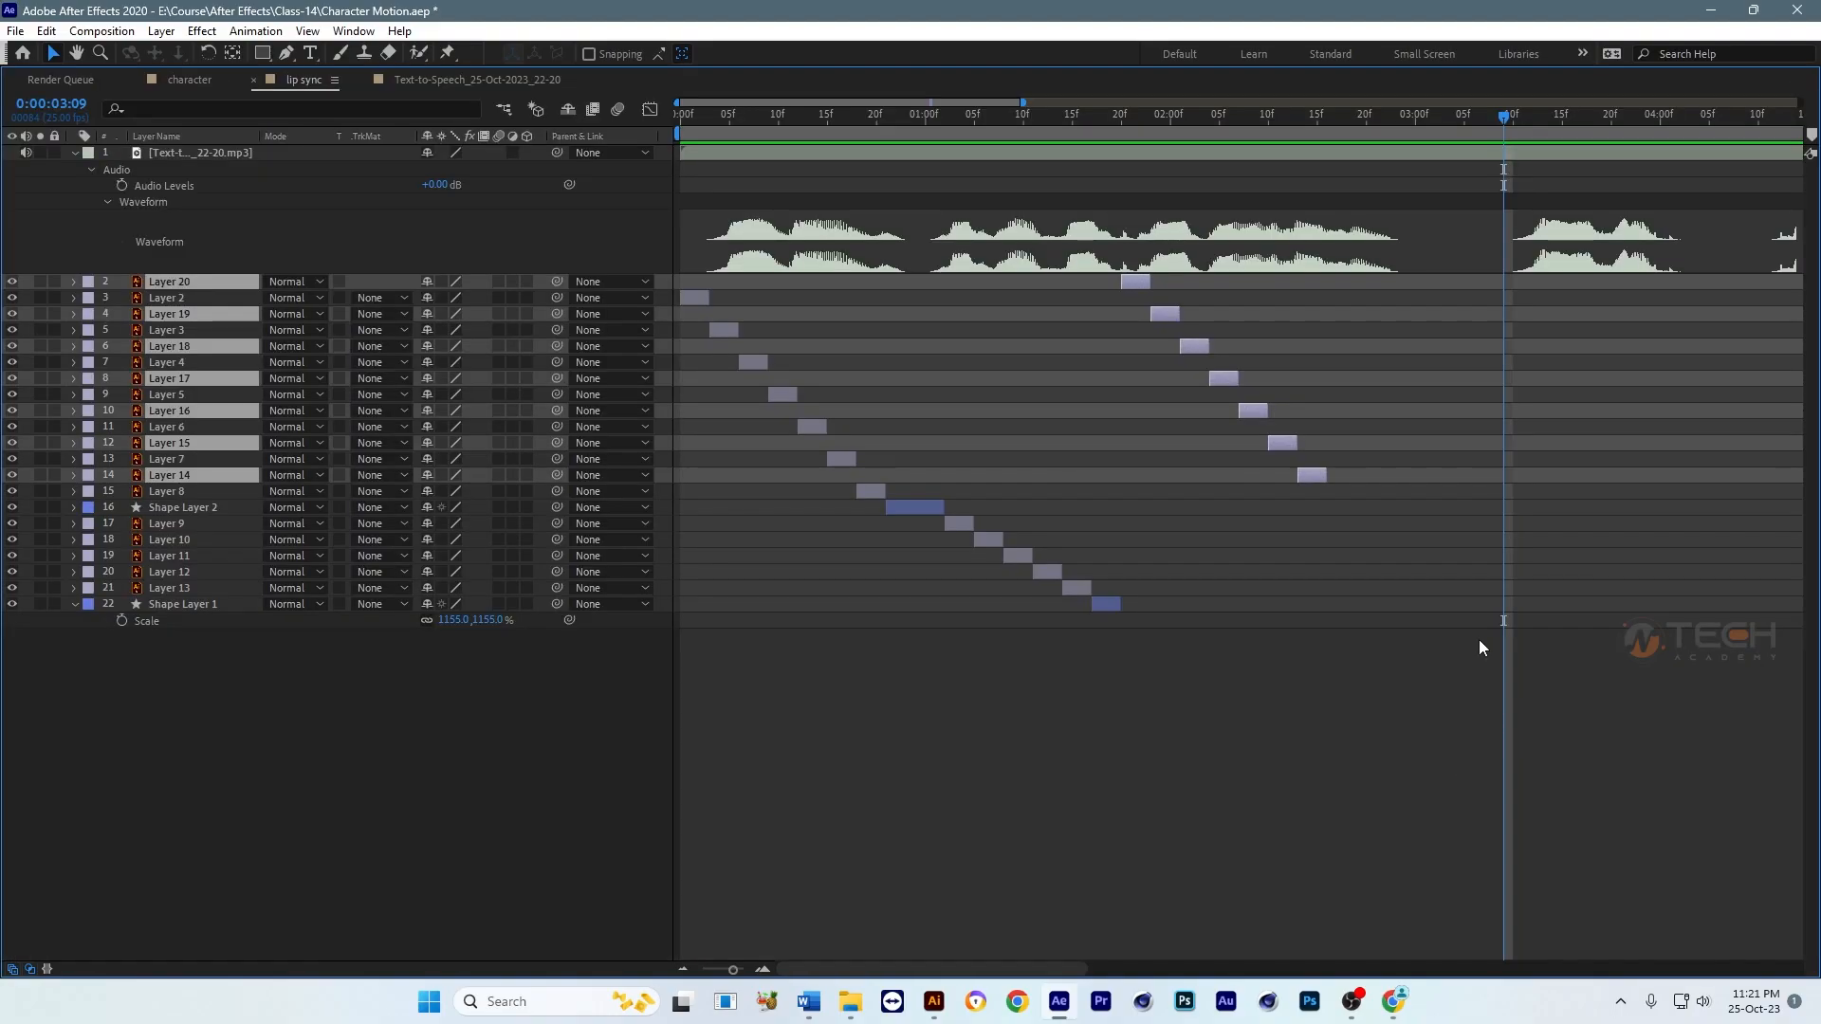
Step: Duplicate Layers 9, 10 and 11 and move the copies so they start at 0:00:02:16, directly after Layer 14
drag(1357, 133, 1328, 135)
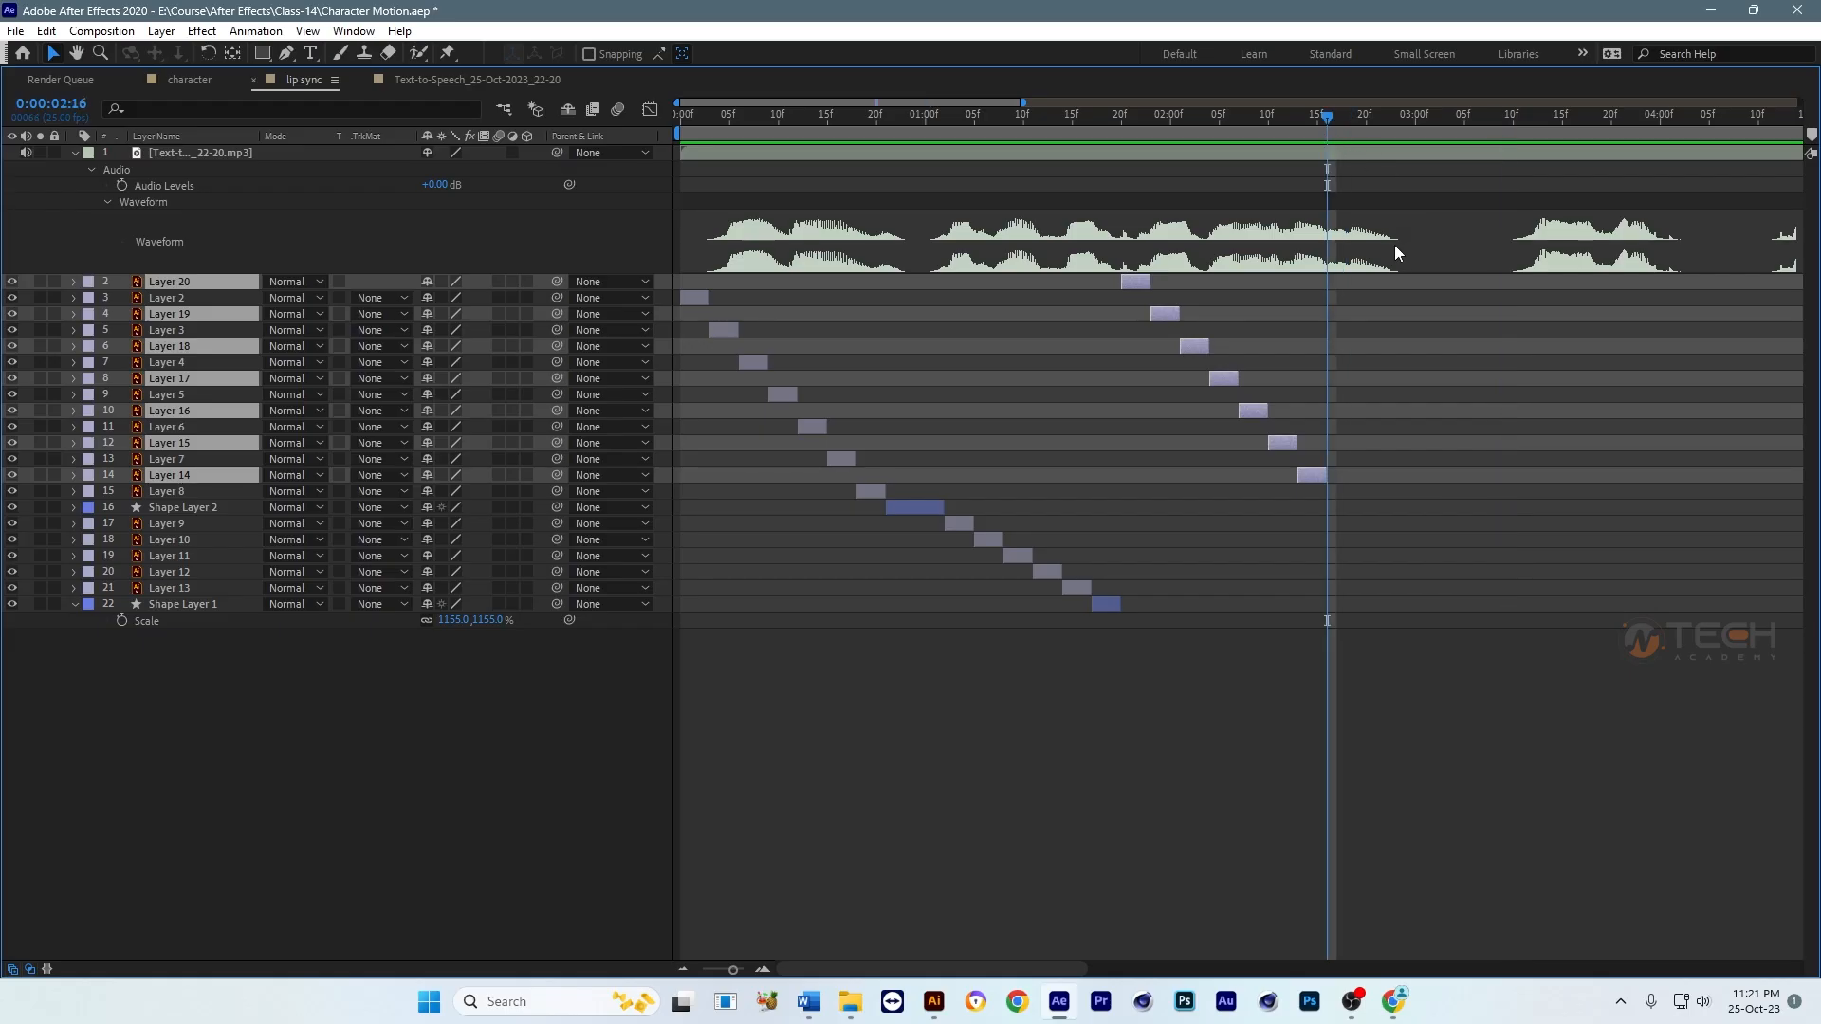
click(1076, 585)
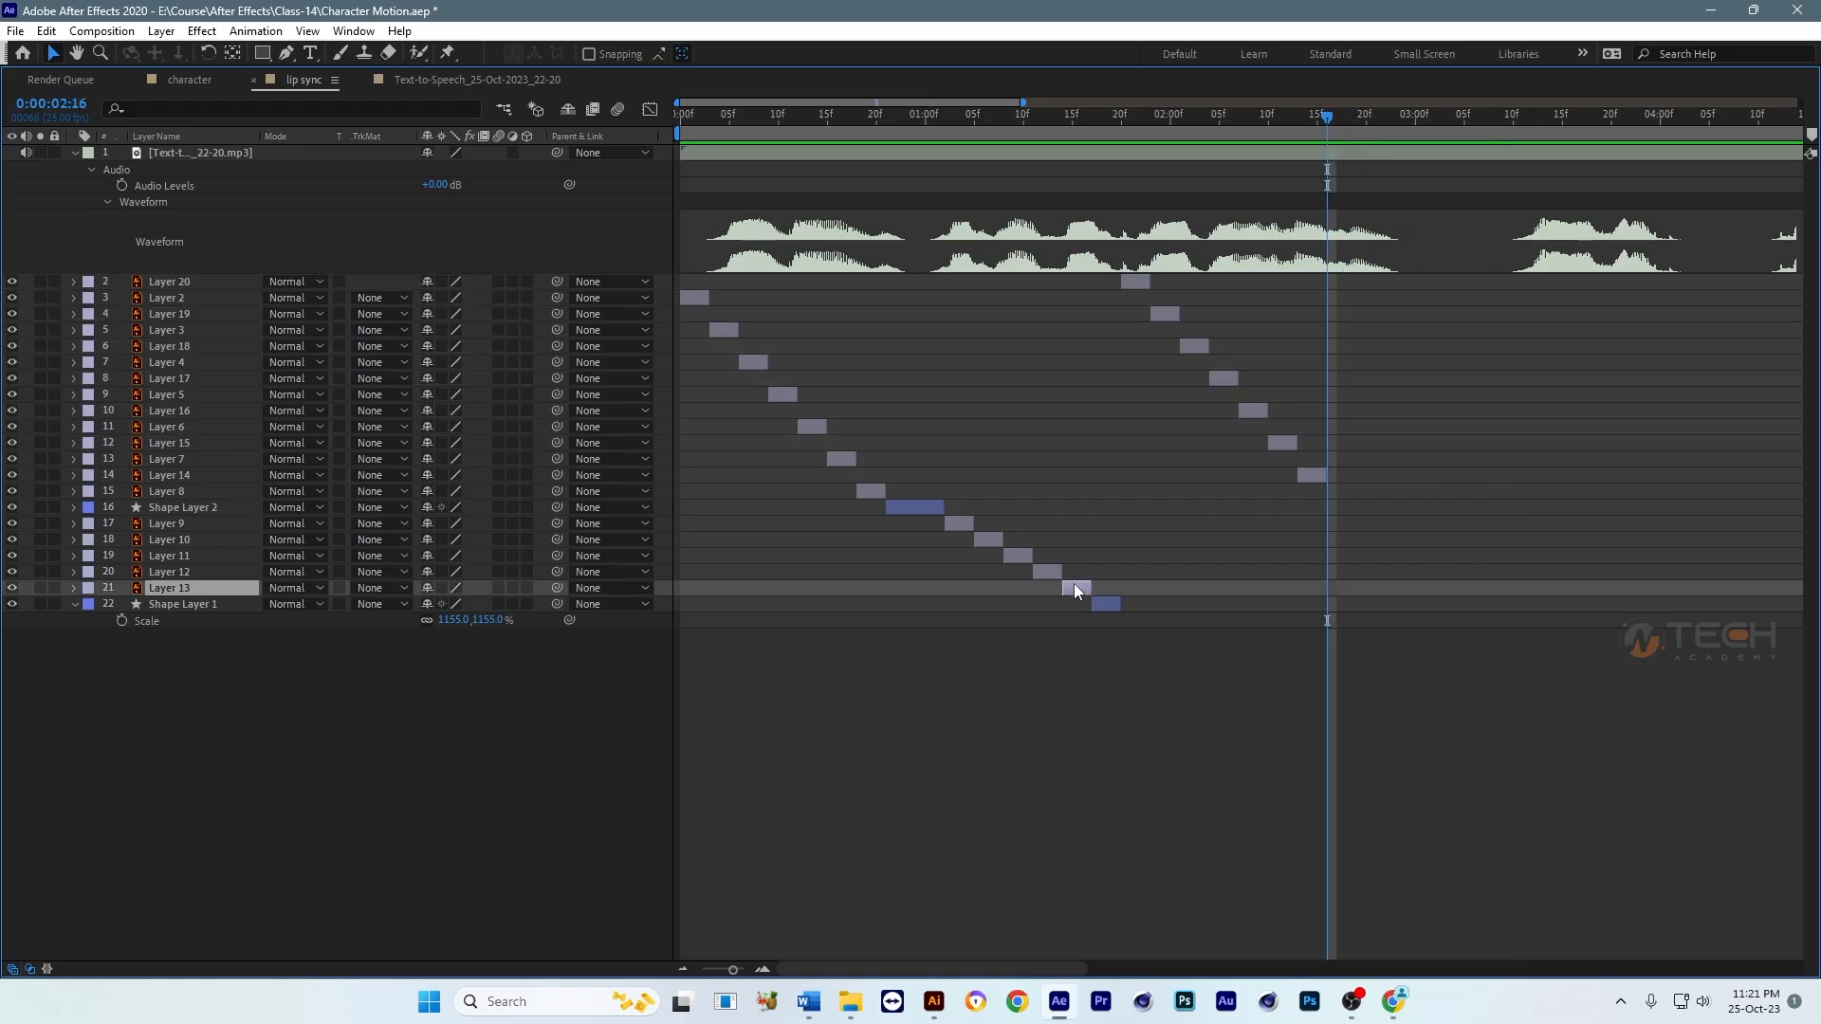
click(987, 541)
ctrl+click(1024, 561)
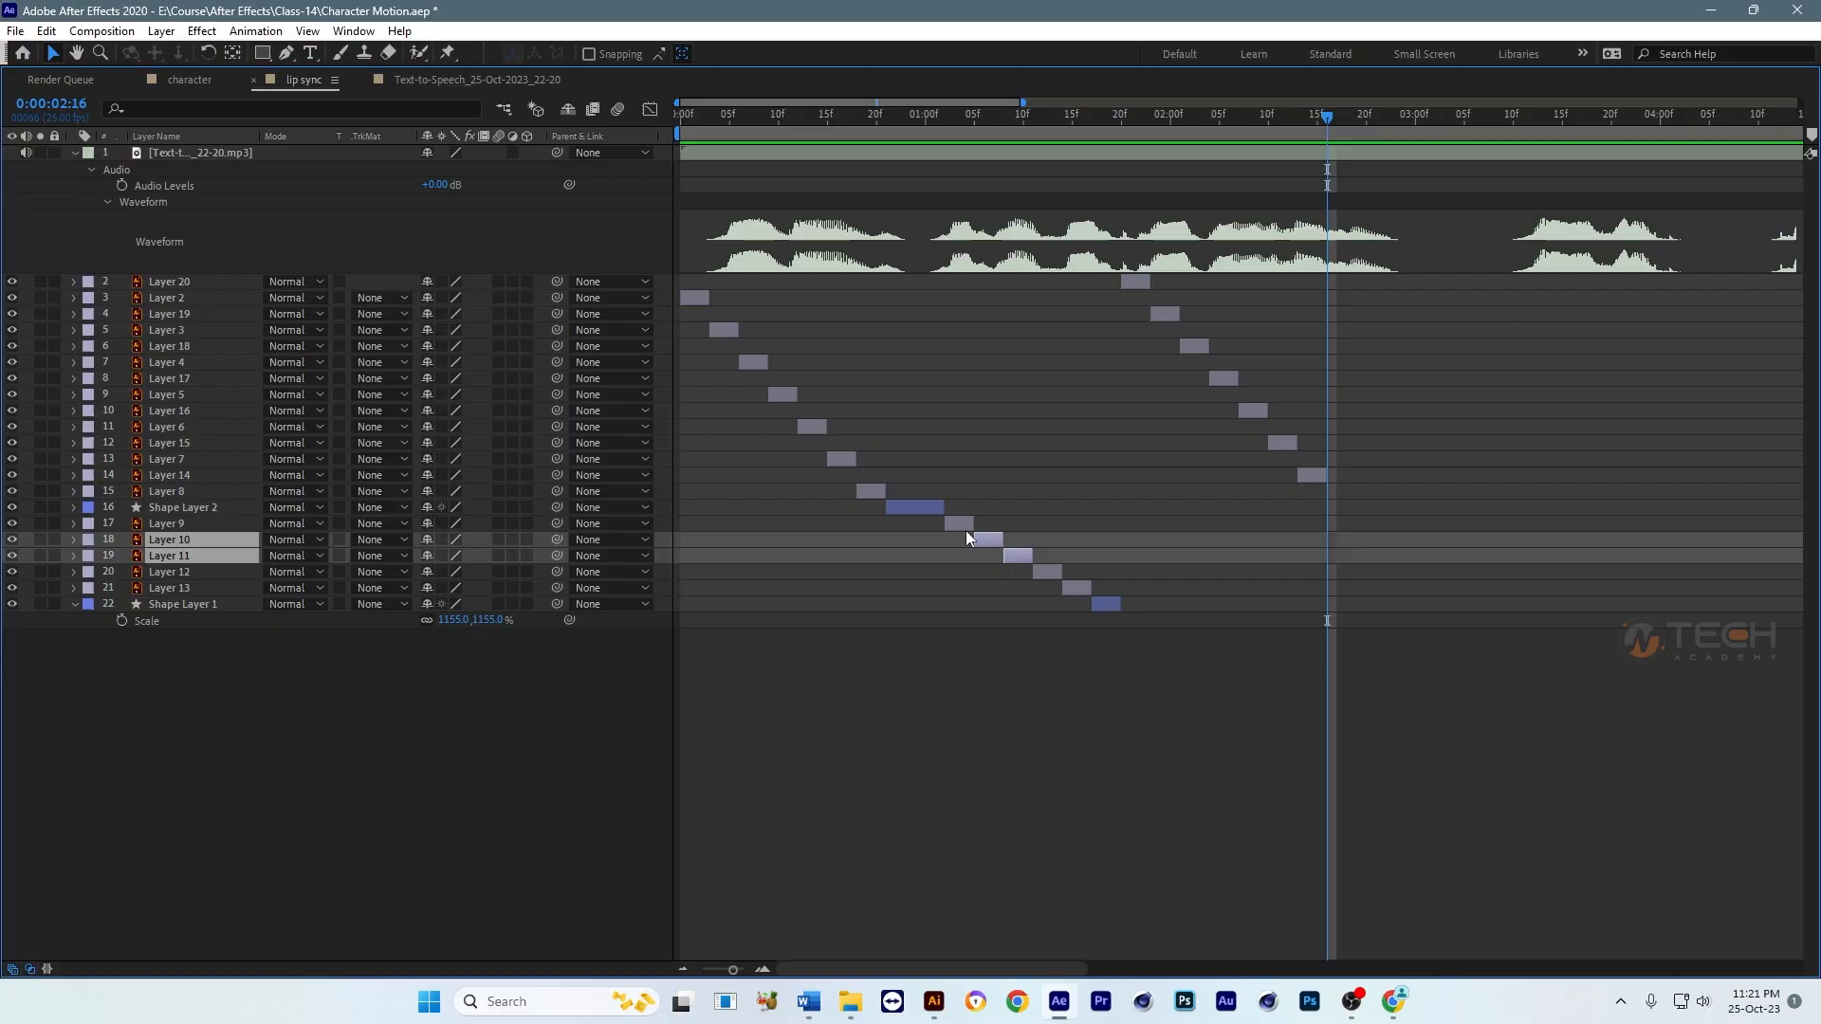
click(965, 526)
ctrl+click(992, 541)
ctrl+click(1024, 558)
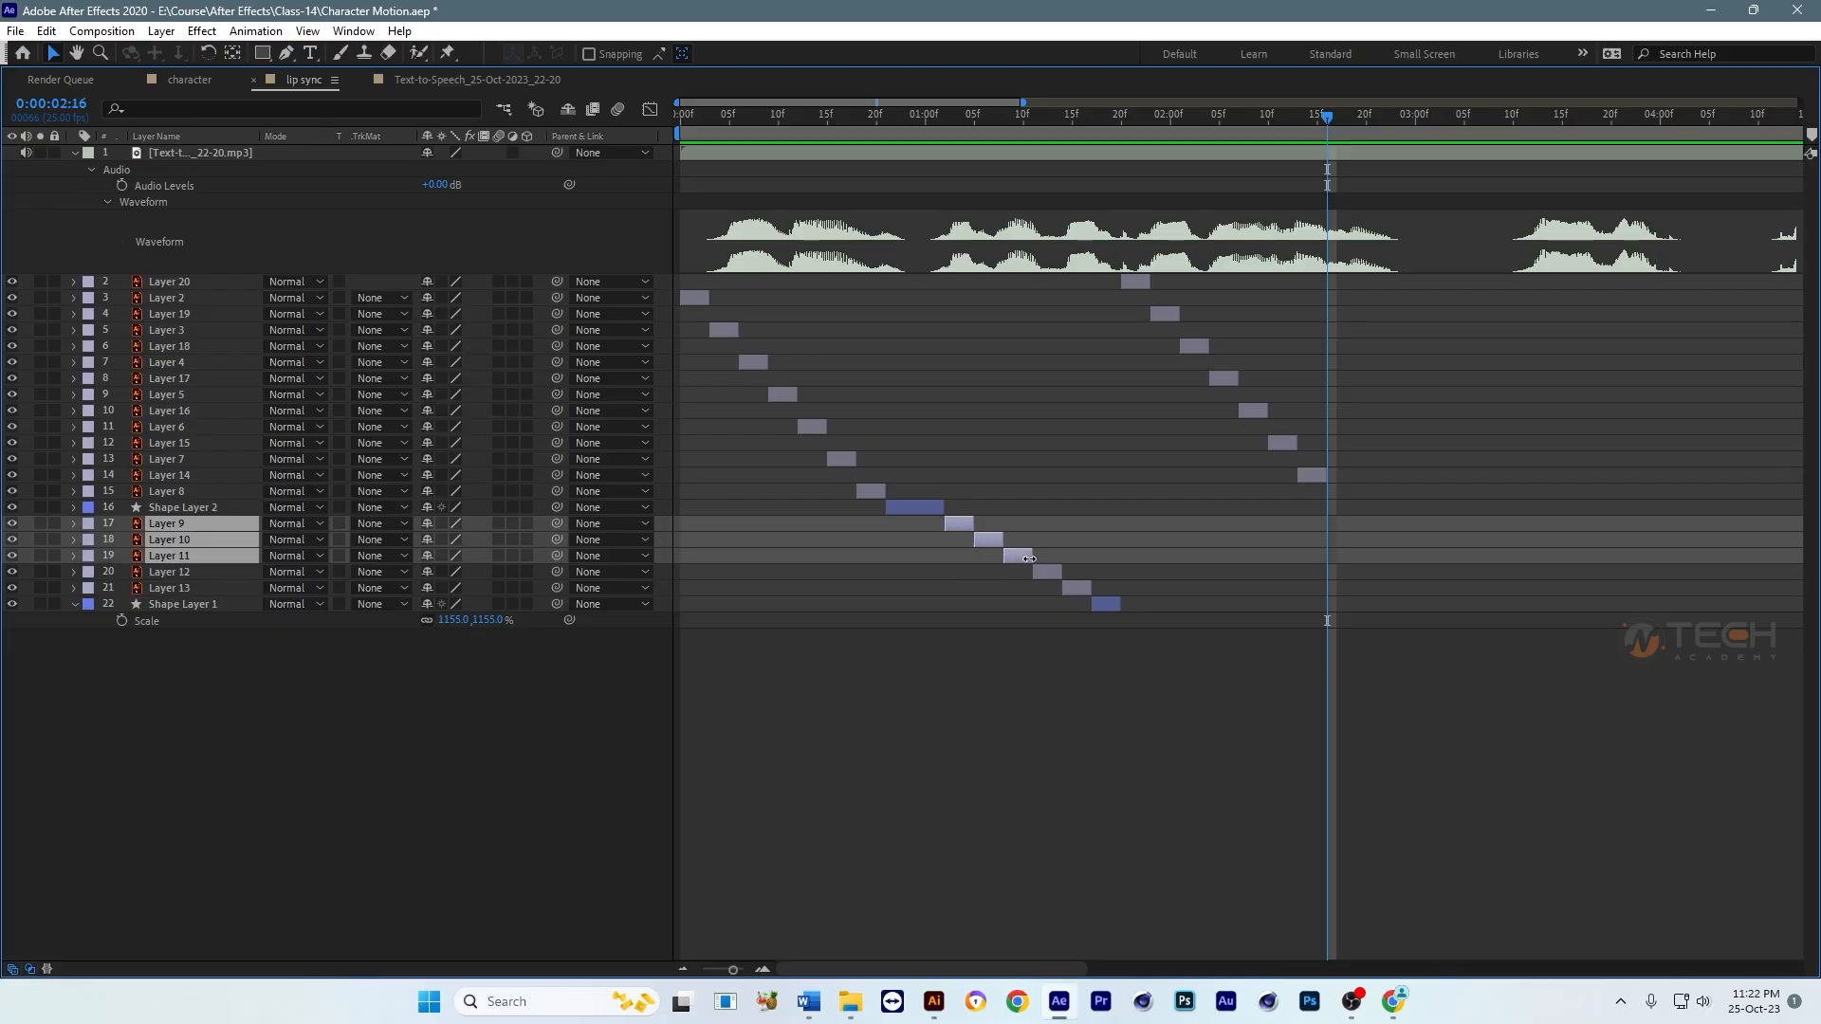
key(ctrl+d)
drag(961, 524, 1351, 525)
Step: Check the end of the speech phrase at 0:00:02:23 and delete the last of the three new mouth copies, Layer 21
drag(1366, 133, 1398, 134)
click(1490, 532)
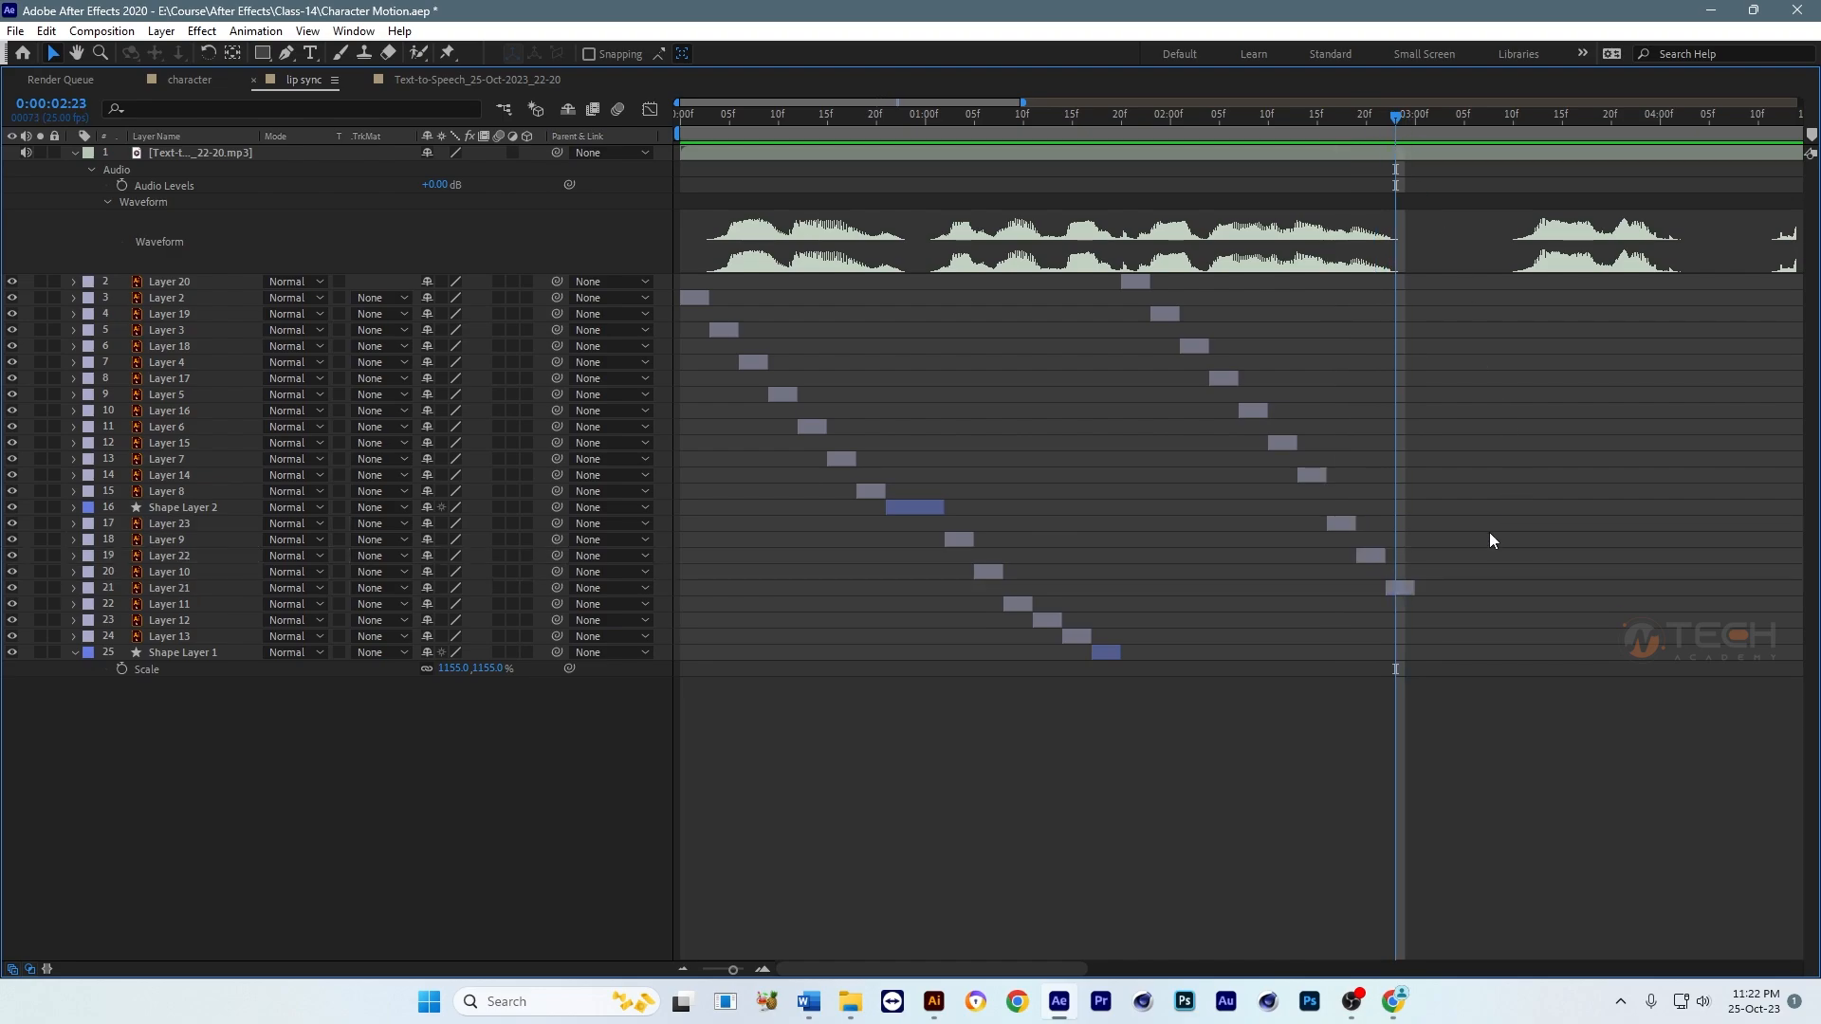
click(1405, 590)
key(Delete)
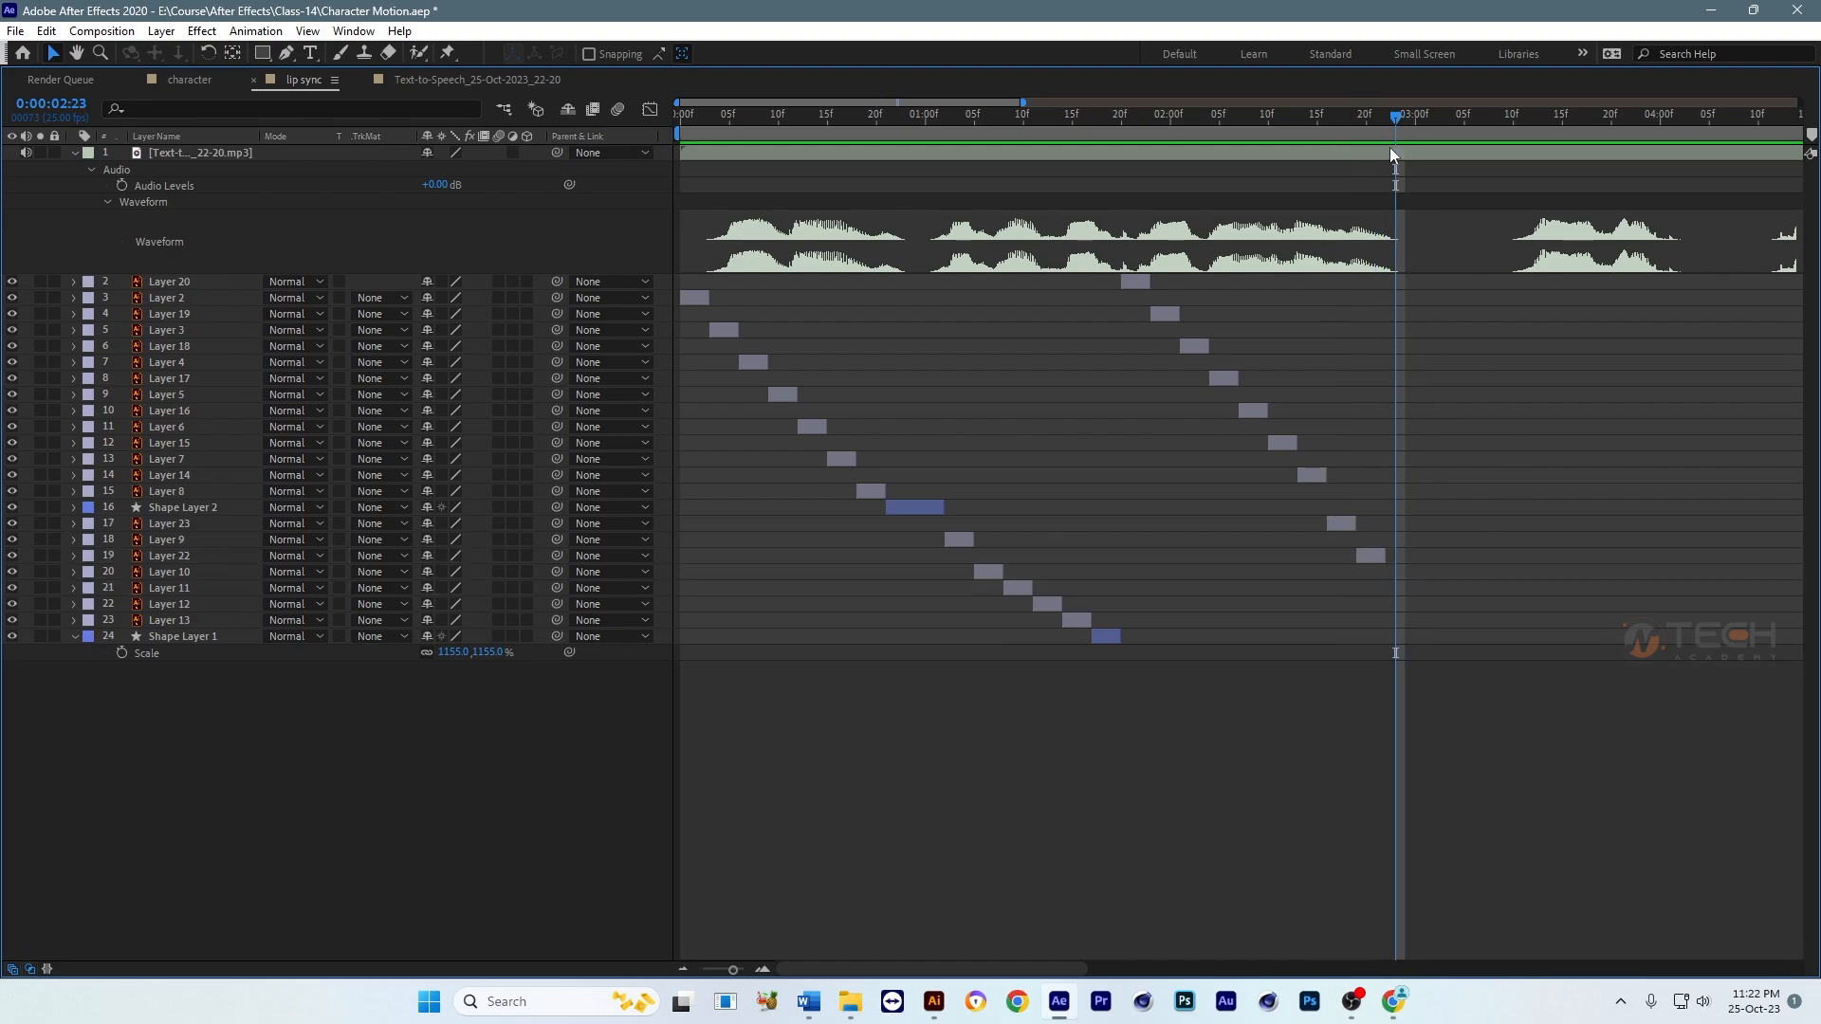
Step: Duplicate Shape Layer 1, start the copy at 0:00:02:22 after Layer 22 and set its end to 0:00:03:12
click(1387, 129)
click(1108, 637)
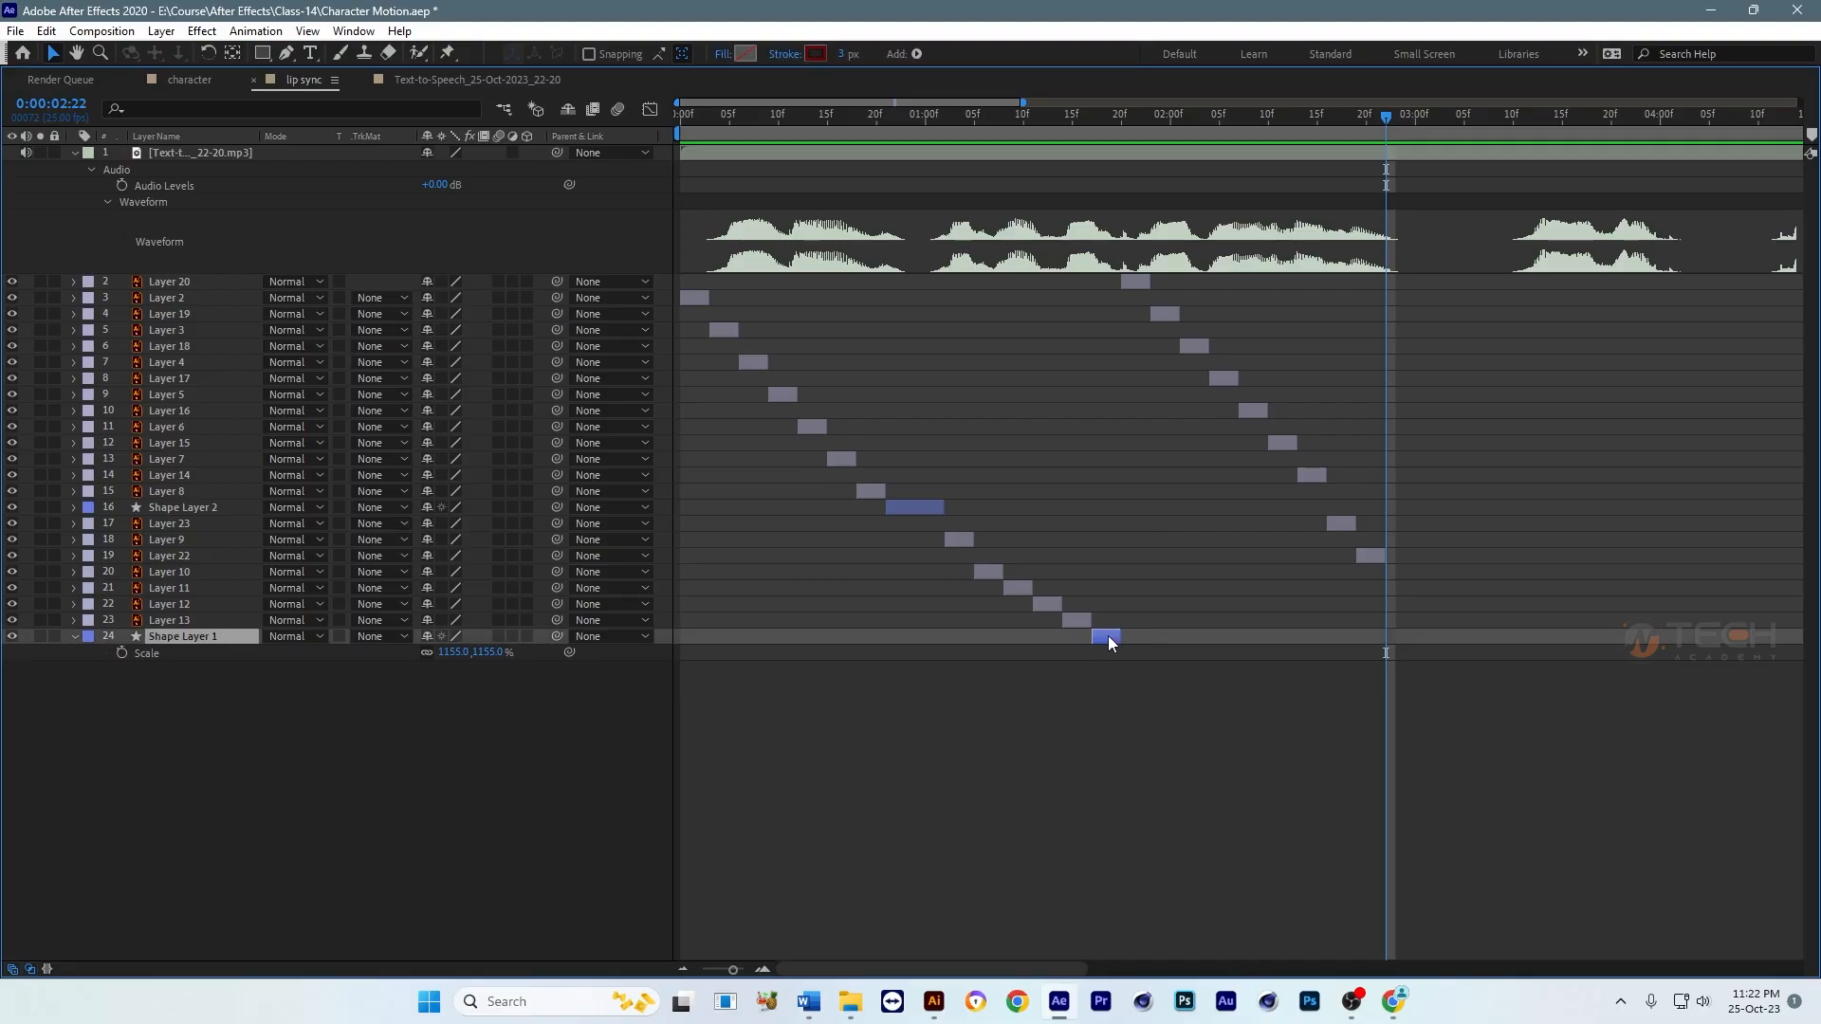
key(ctrl+d)
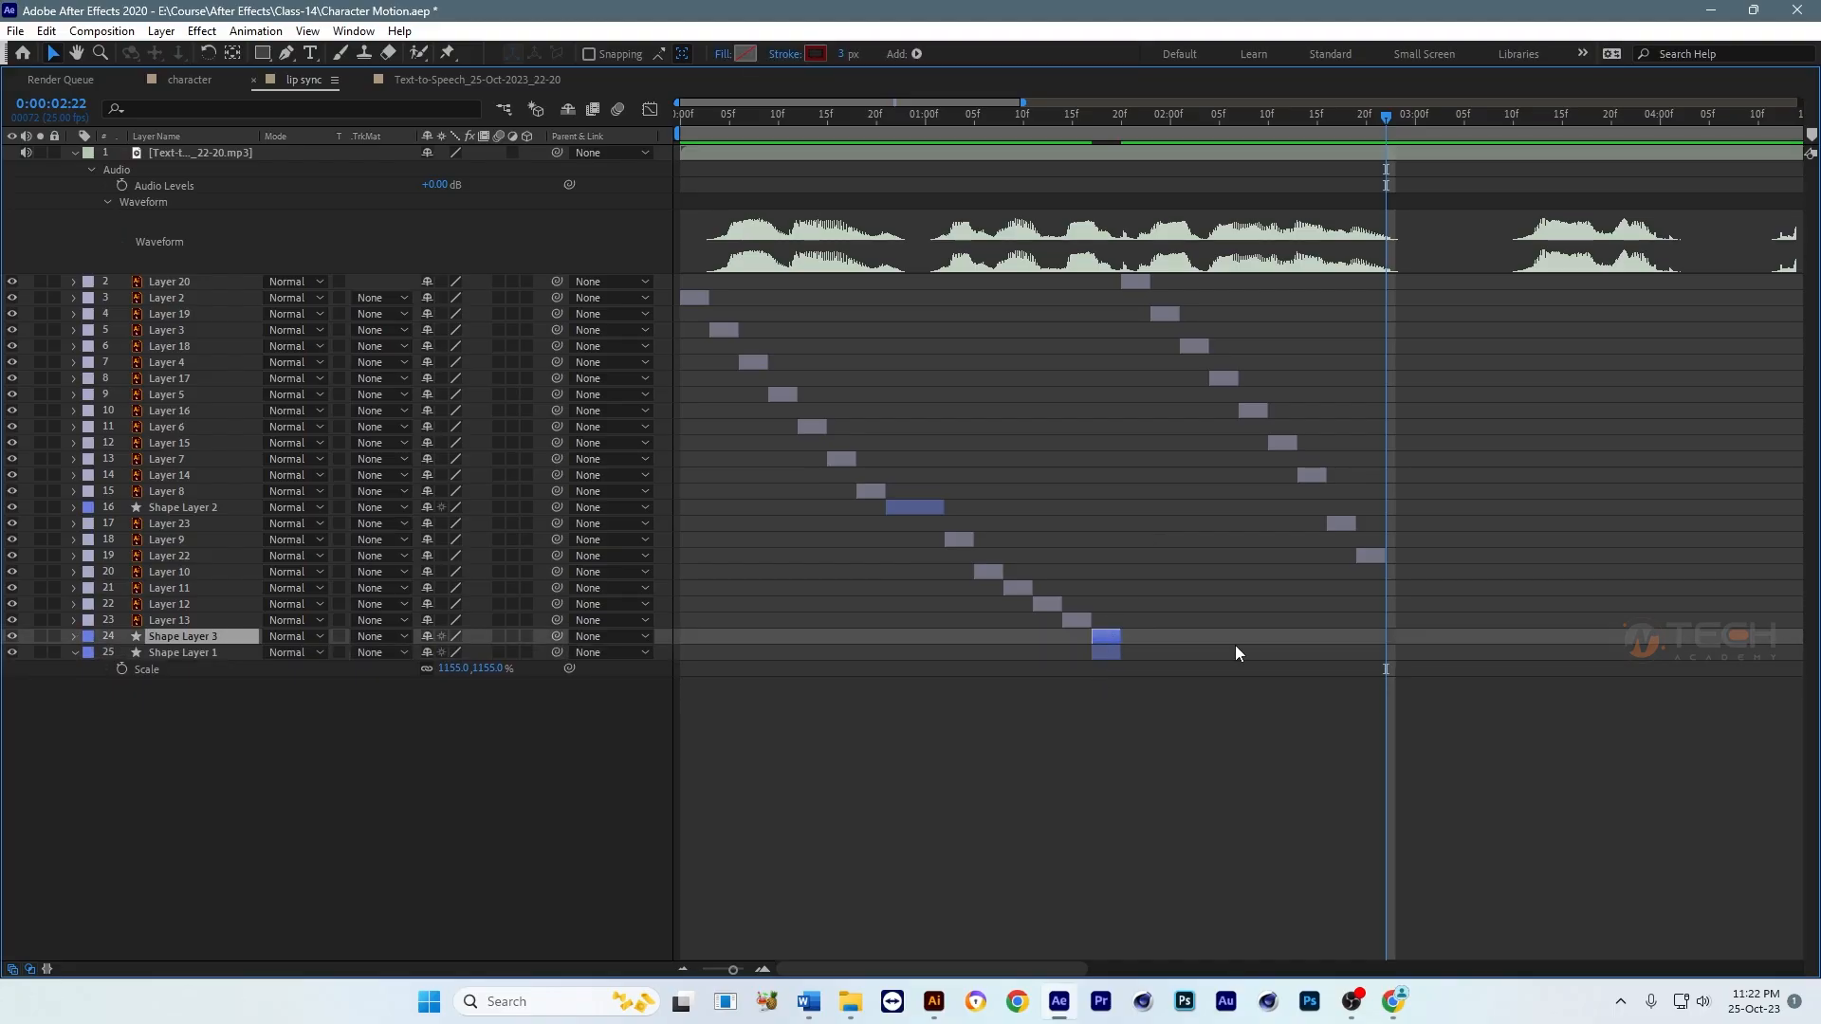
key(End)
key(semicolon)
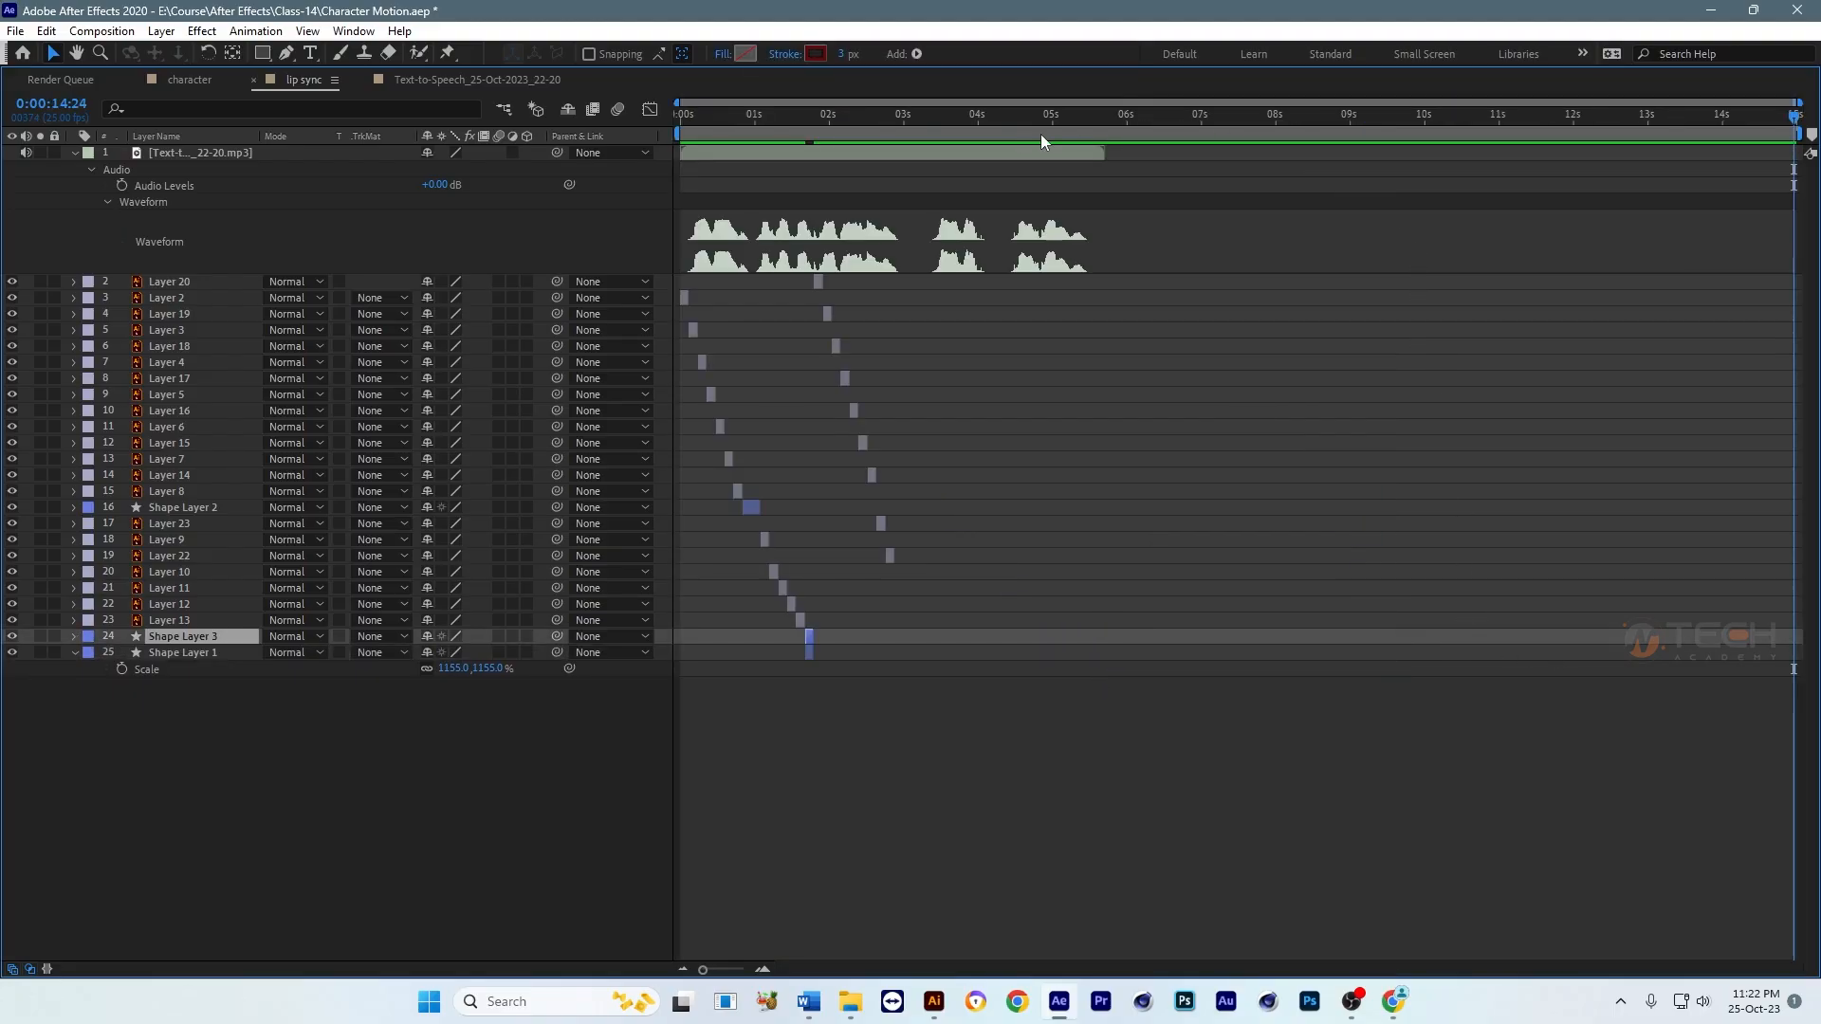
drag(923, 119, 699, 161)
key(equal)
key(equal)
drag(1054, 121, 1171, 145)
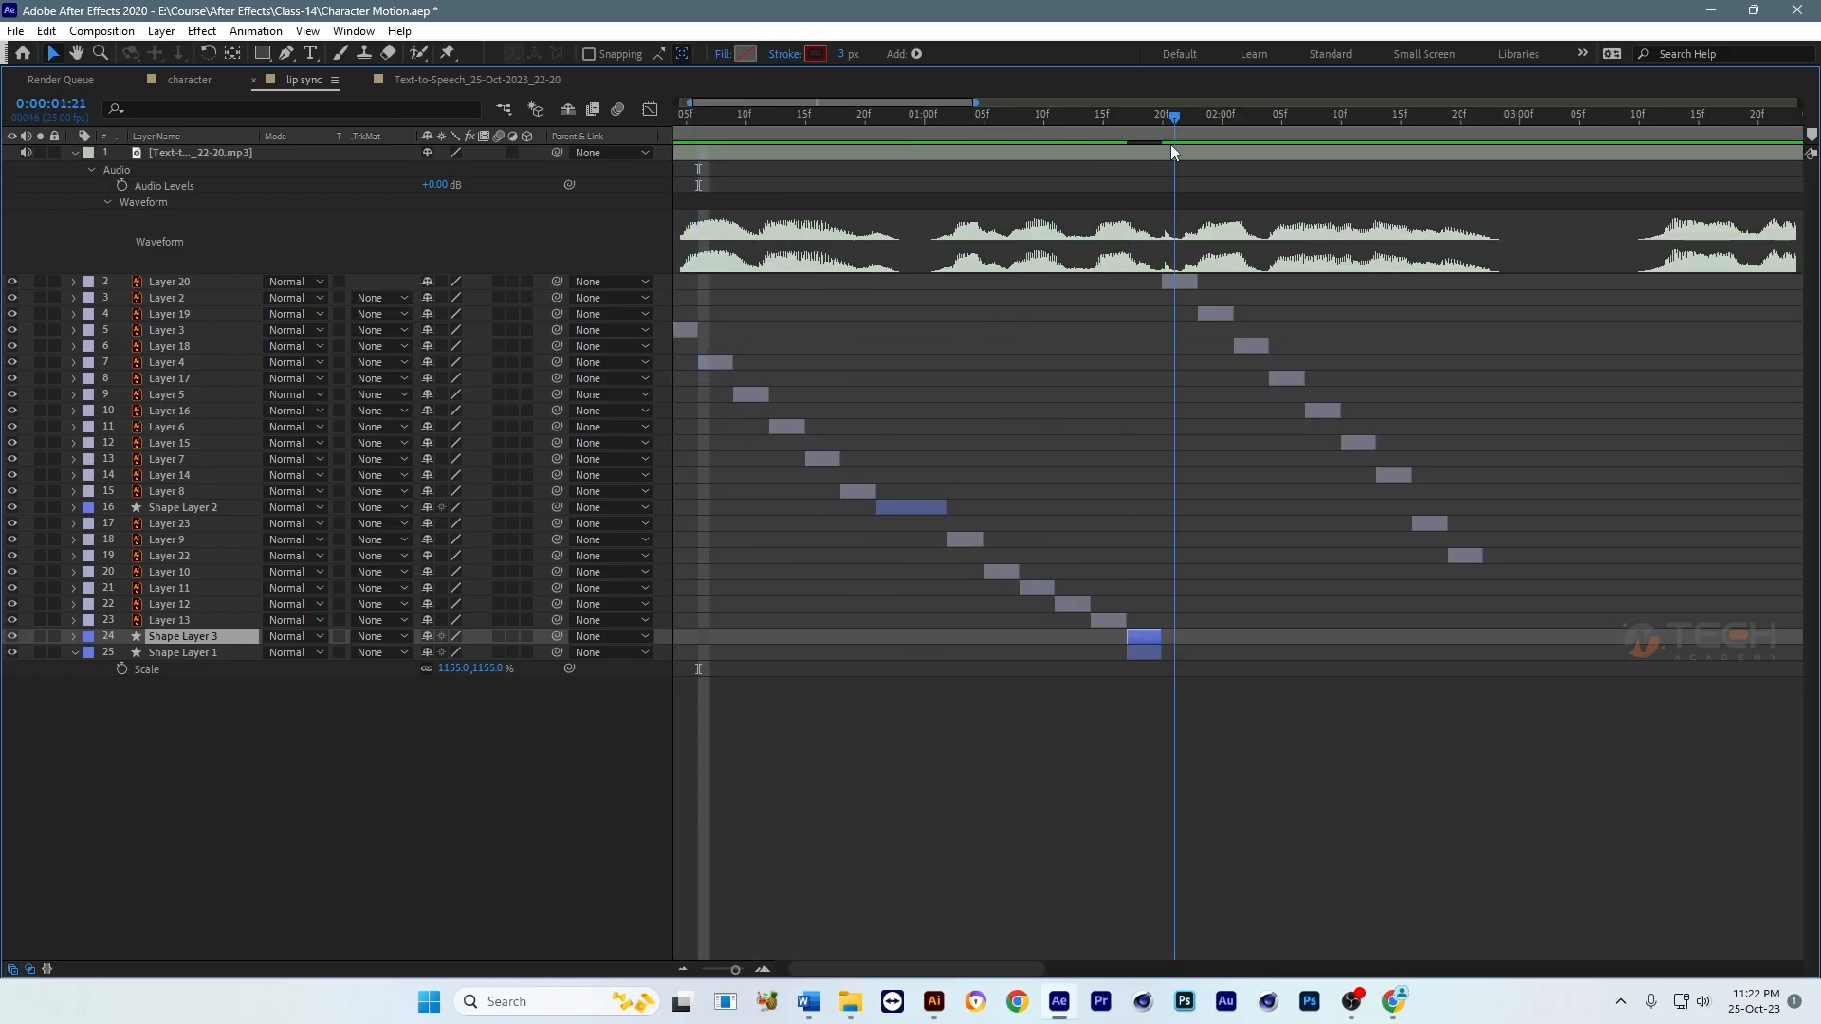
key(minus)
drag(1041, 120, 1214, 118)
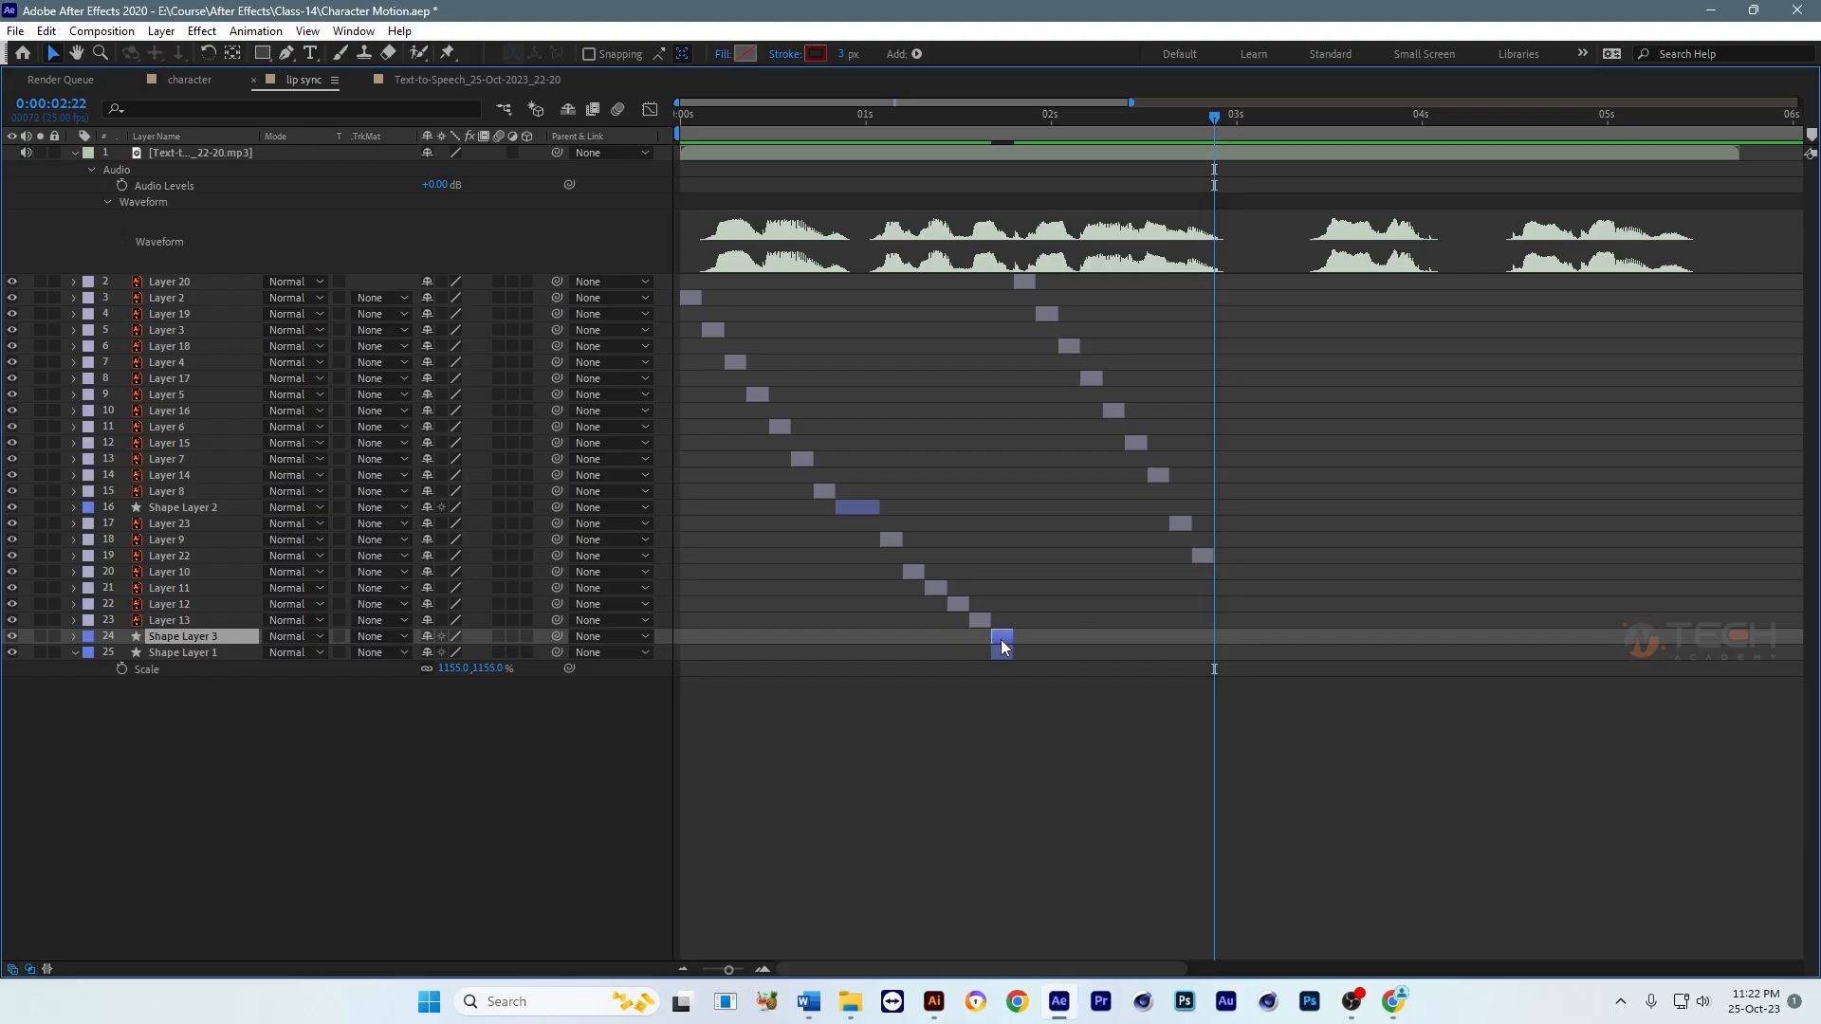
drag(1000, 639, 1346, 637)
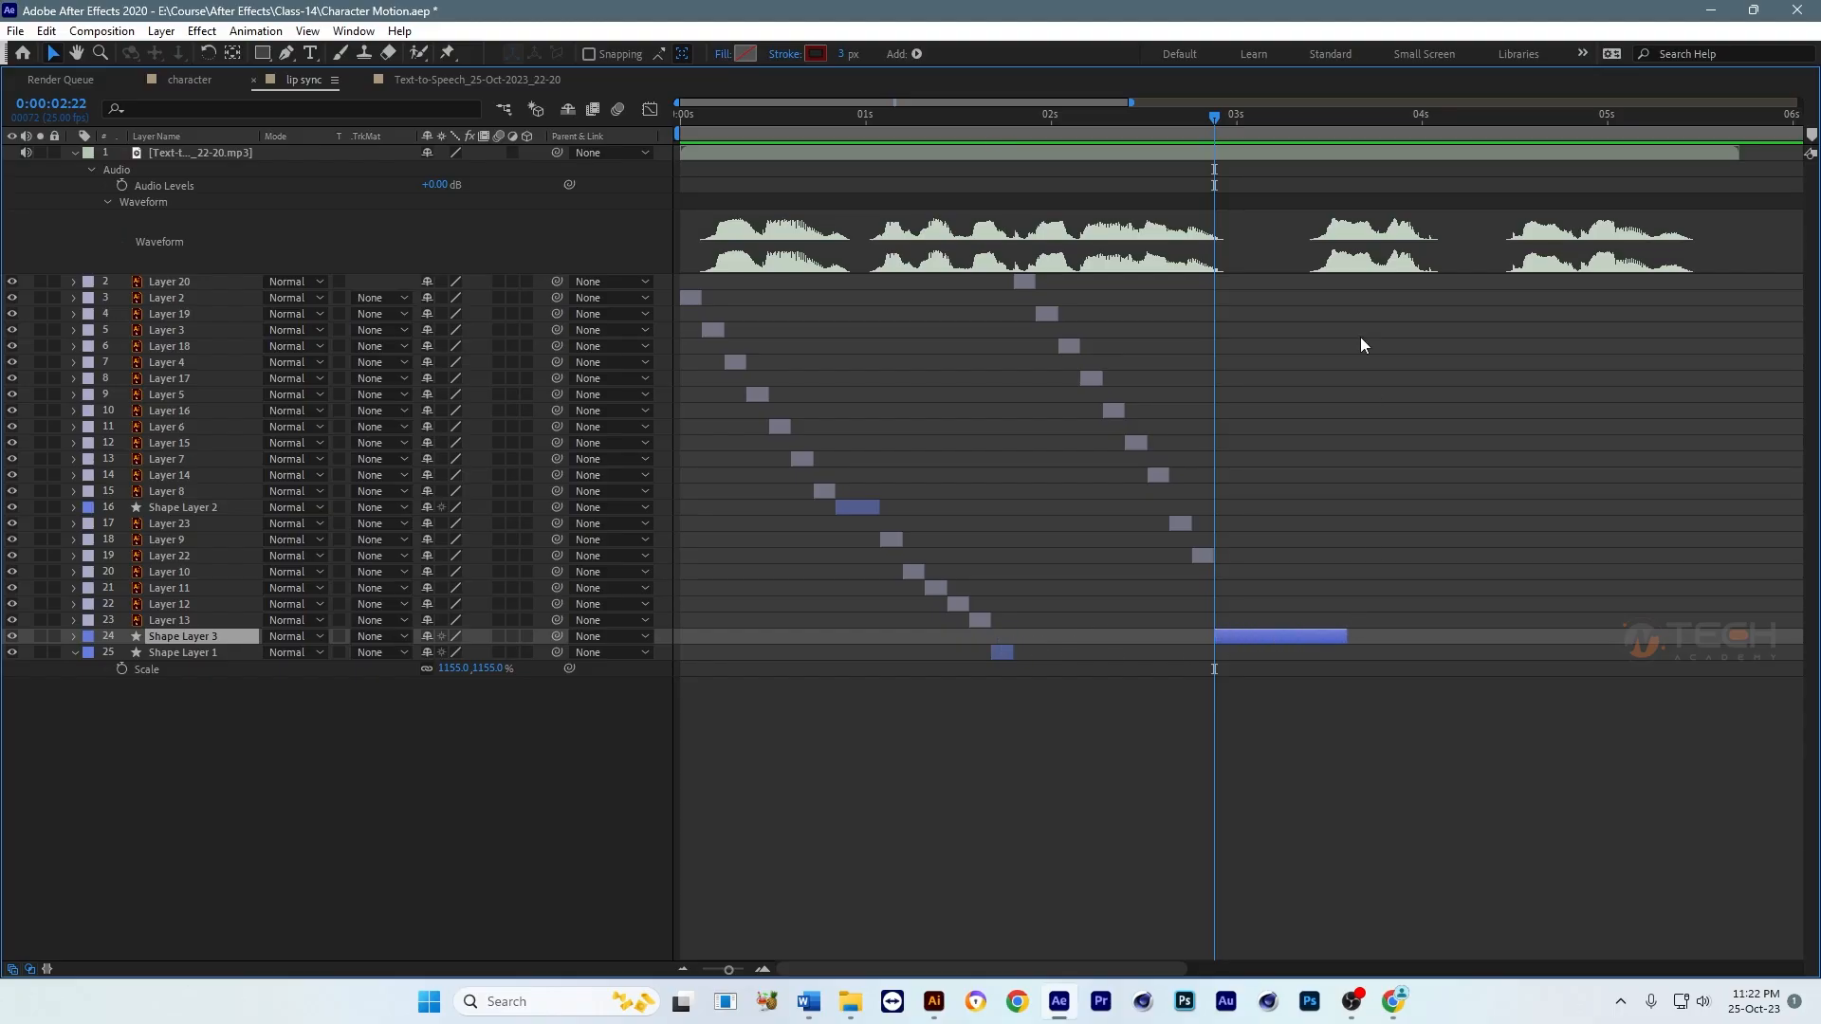
drag(1309, 119, 1324, 119)
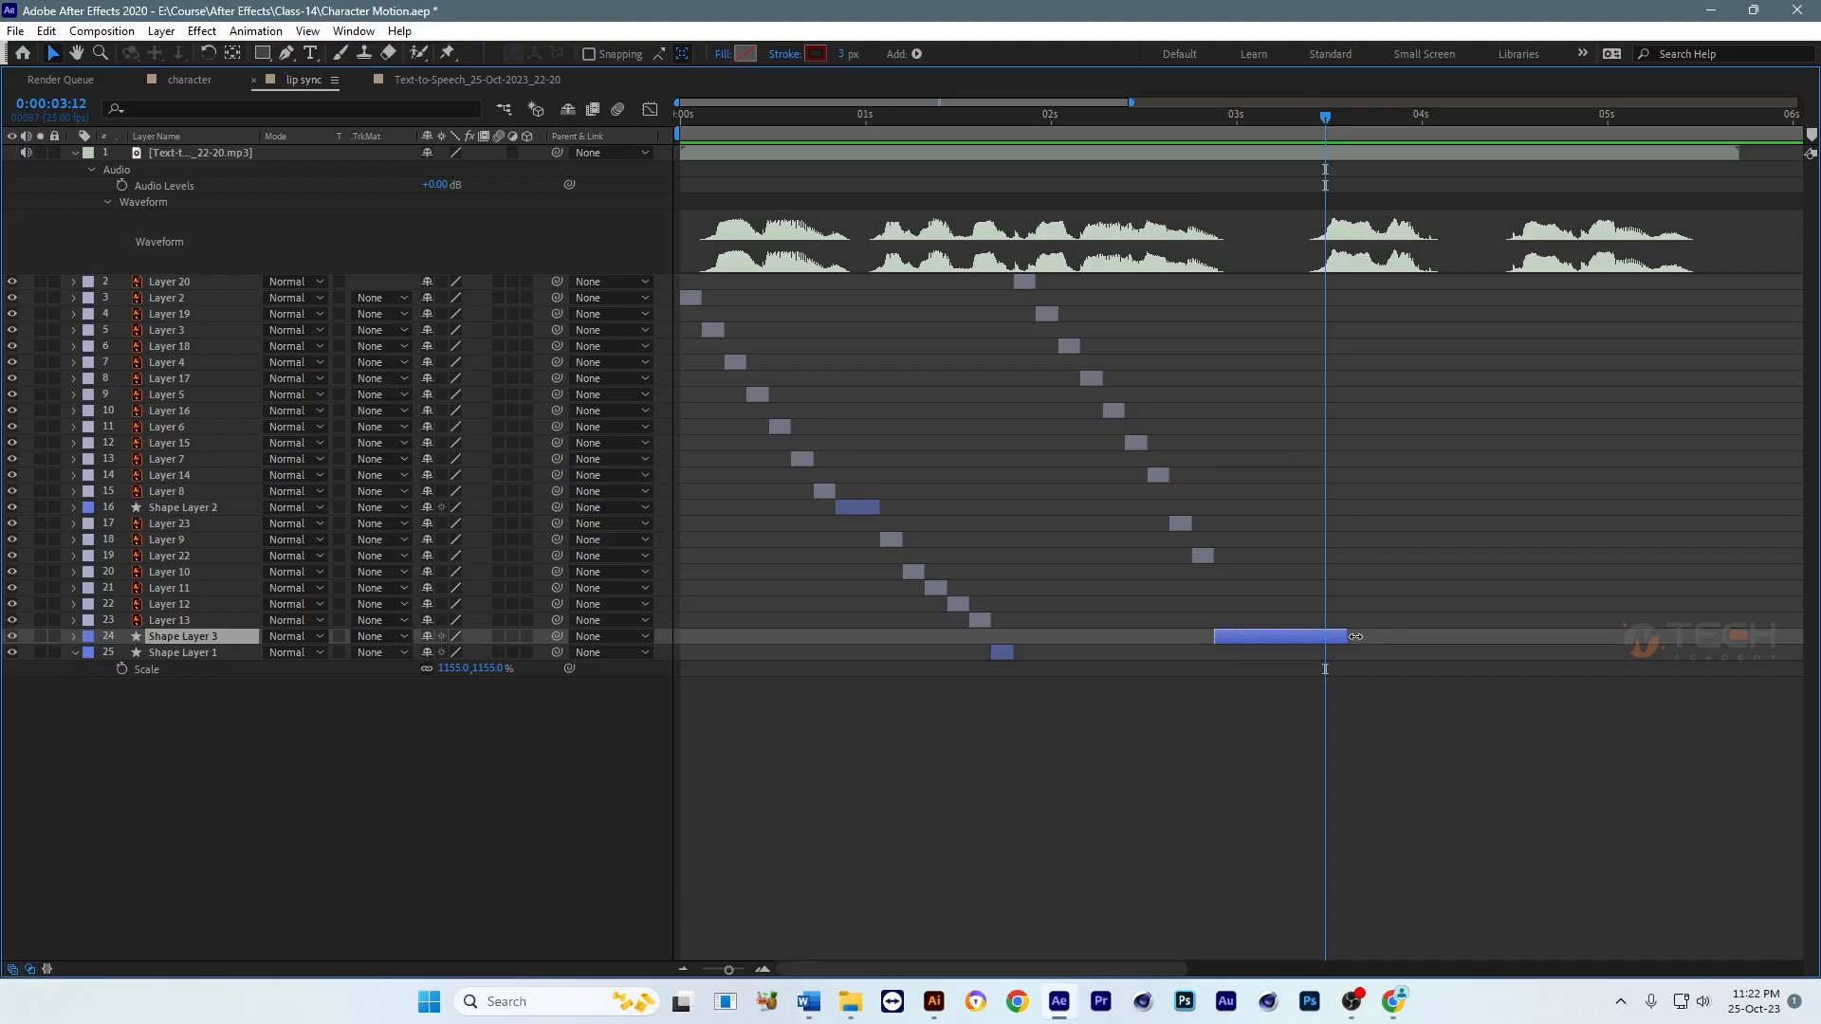
drag(1347, 636, 1337, 633)
scroll(1366, 541, right, 2)
click(967, 282)
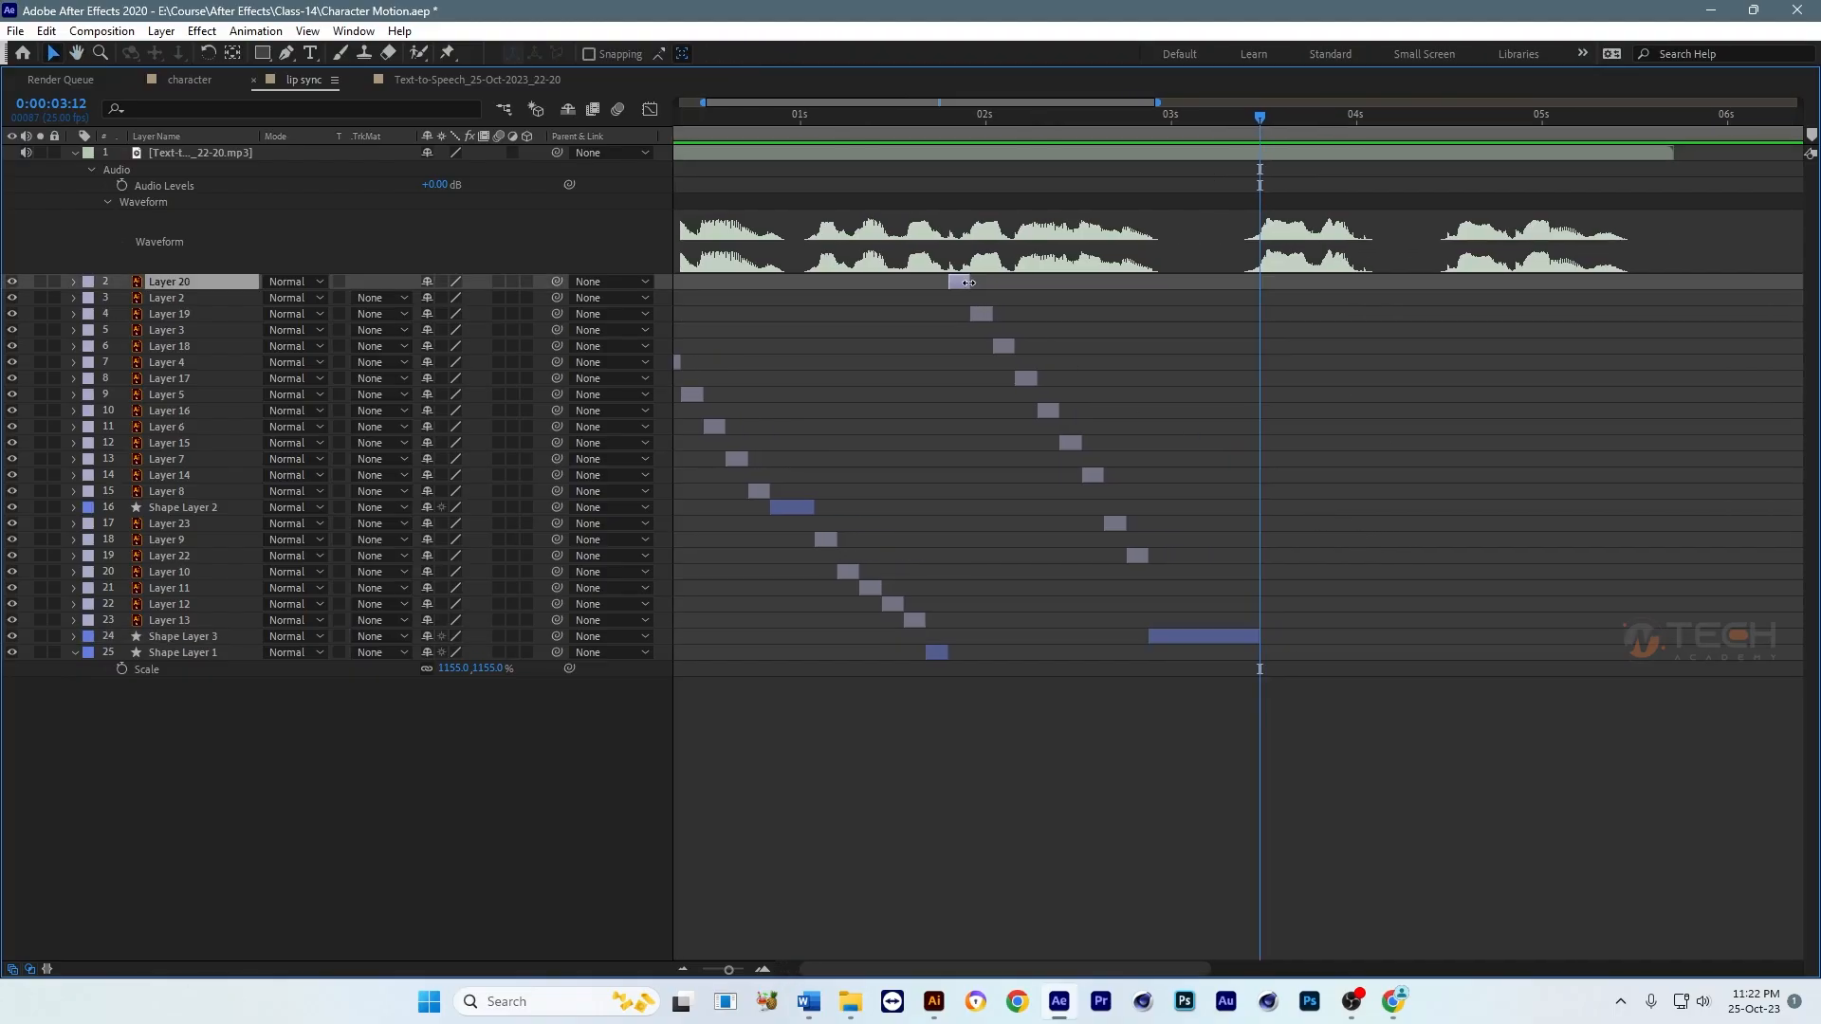
ctrl+click(987, 313)
ctrl+click(1004, 346)
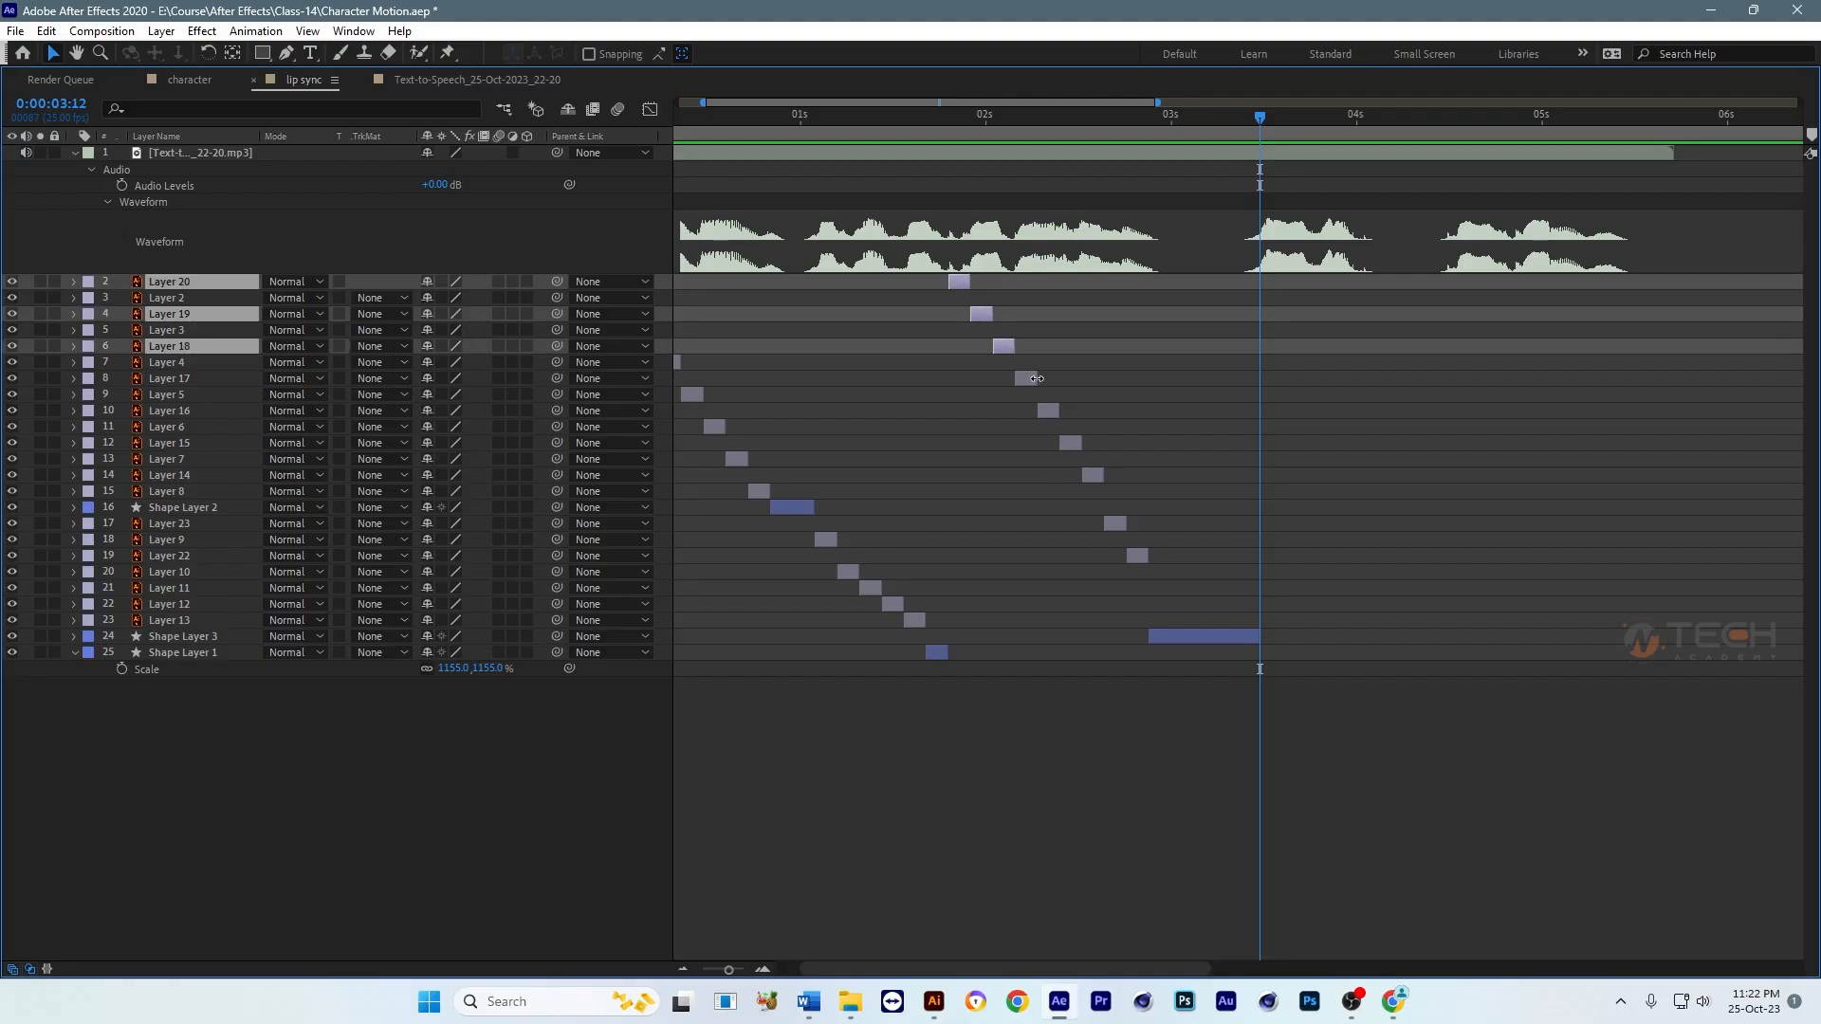
ctrl+click(1026, 380)
click(1133, 440)
drag(1076, 402, 1232, 412)
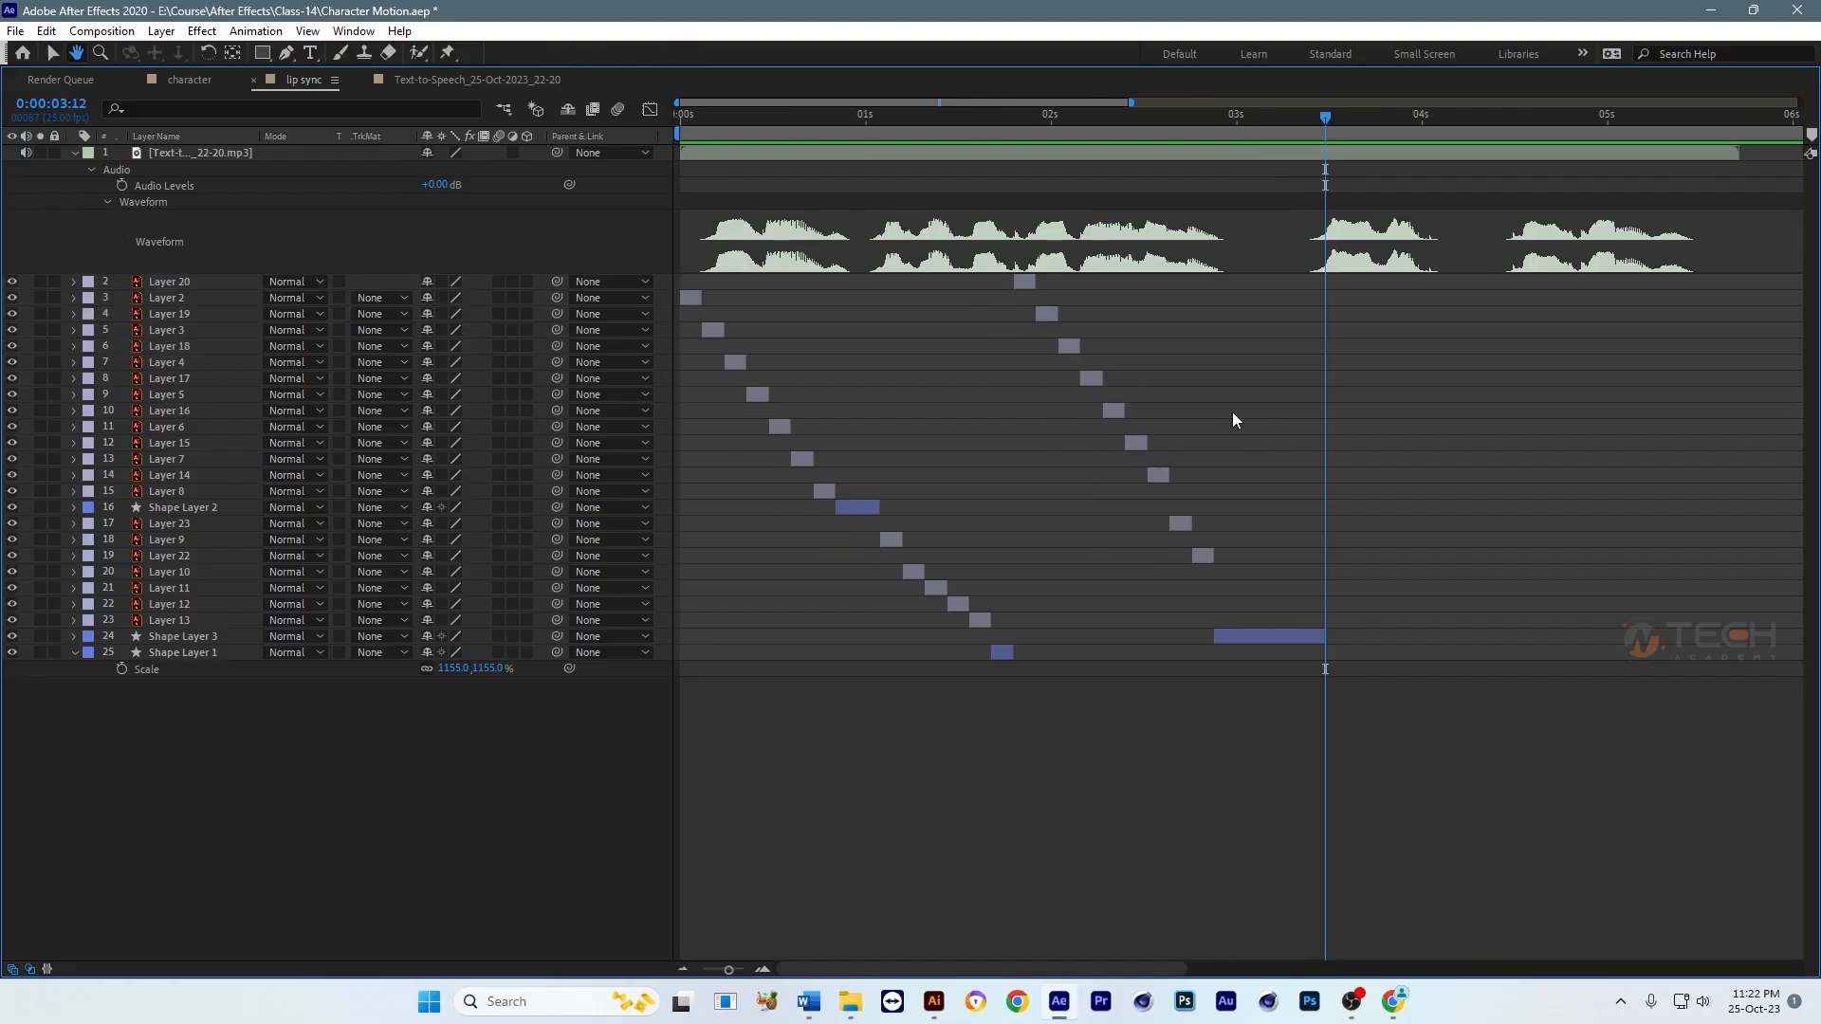
Step: Group Layers 20 through 14, Layers 23 and 22, and Shape Layer 3 together in the layer stack directly below the audio layer
click(1026, 282)
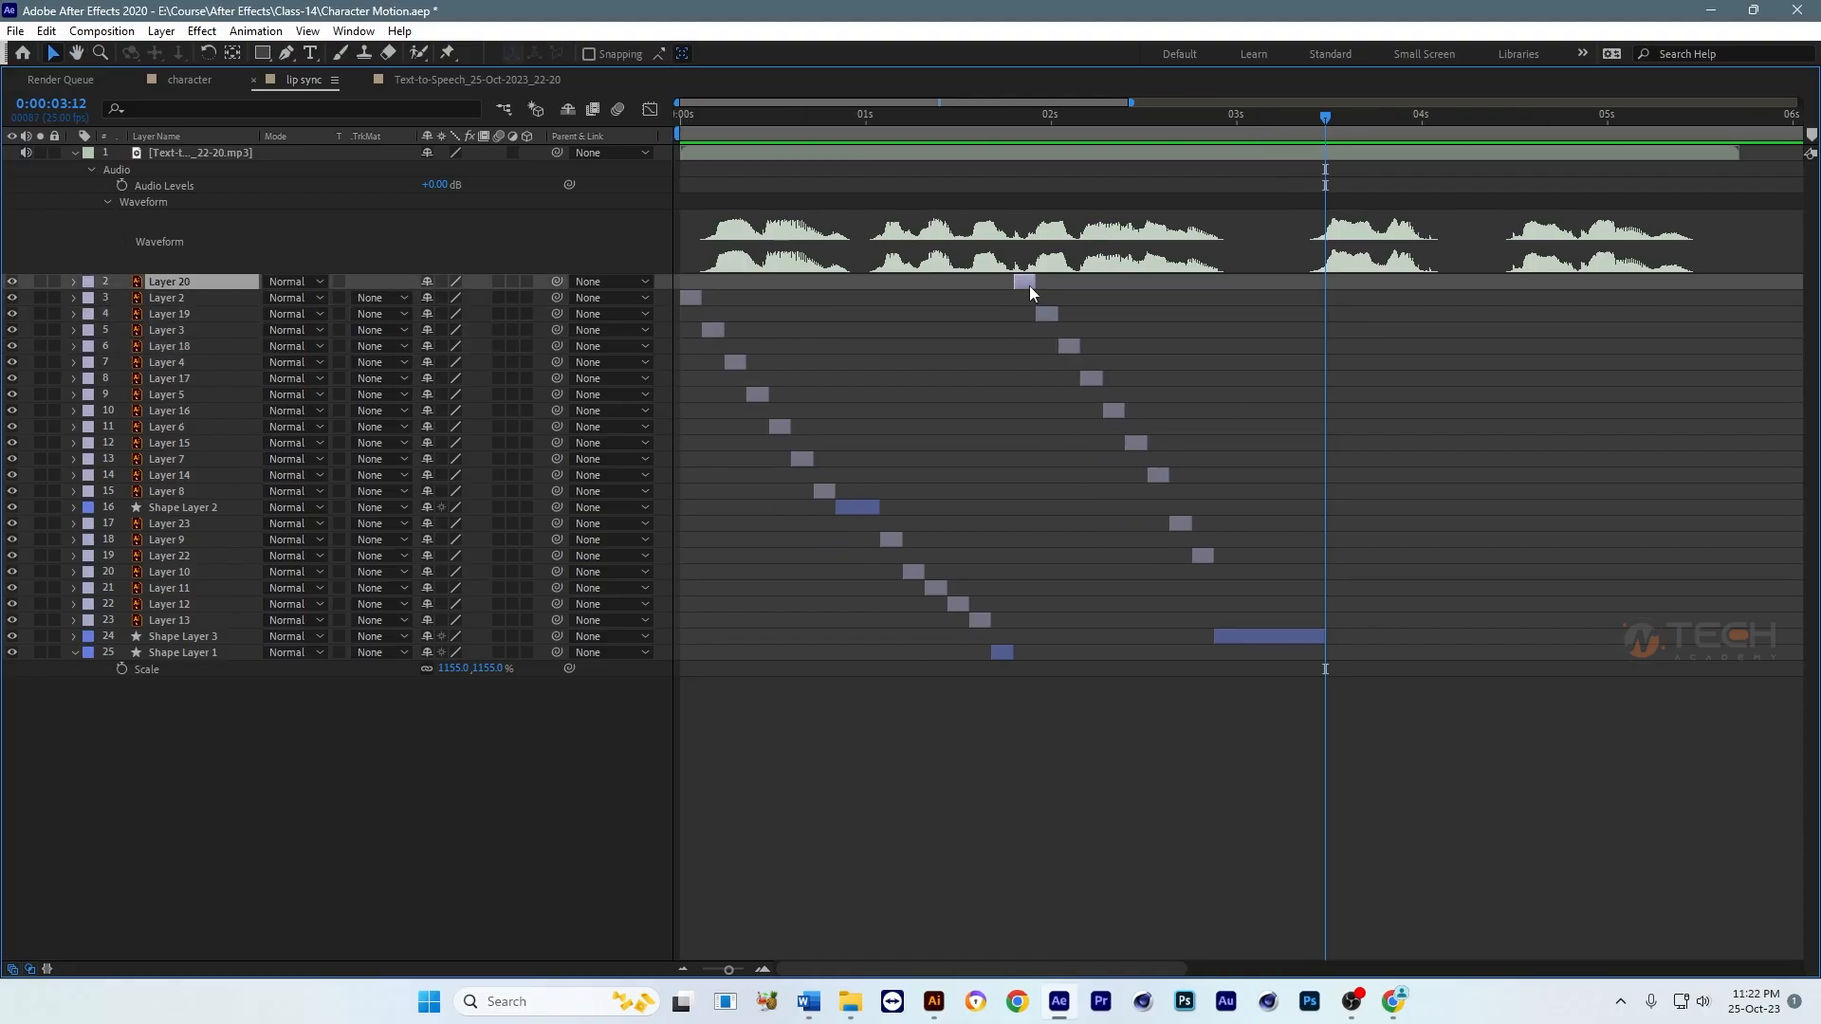
ctrl+click(1048, 312)
ctrl+click(1078, 348)
ctrl+click(1092, 379)
ctrl+click(1114, 411)
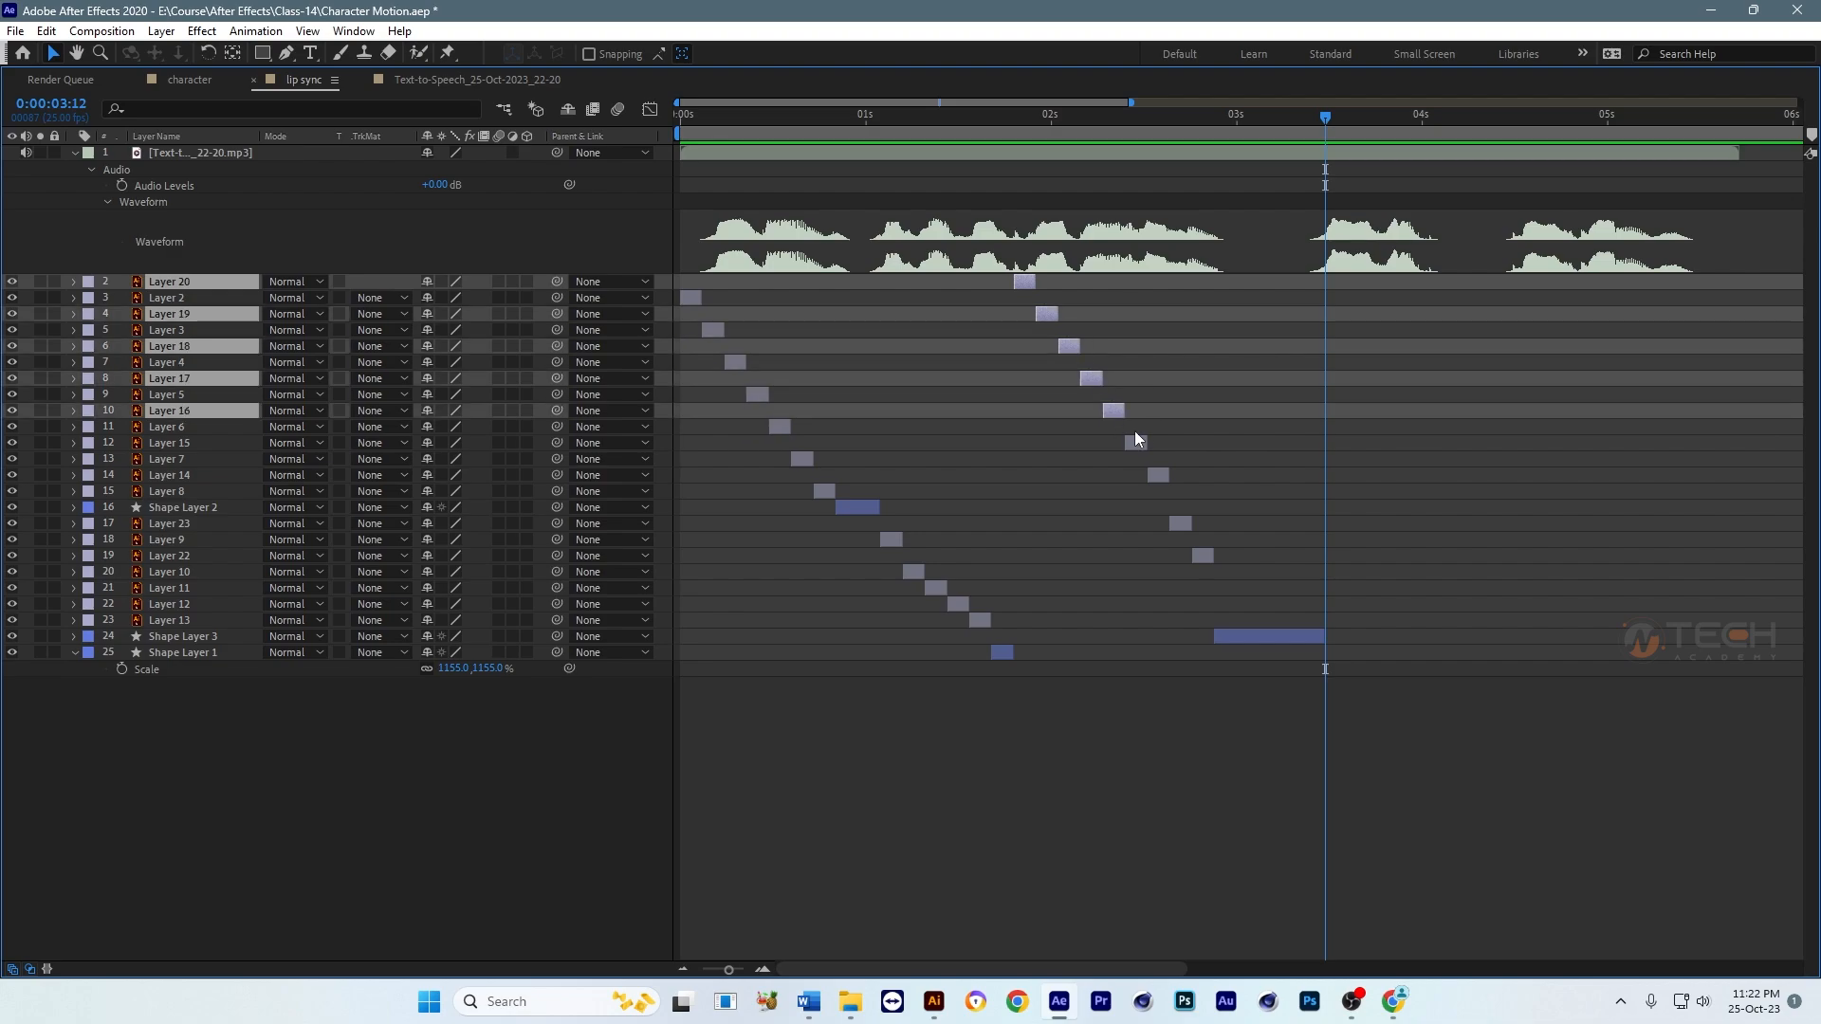
ctrl+click(1136, 443)
ctrl+click(1158, 475)
ctrl+click(1178, 524)
ctrl+click(1203, 554)
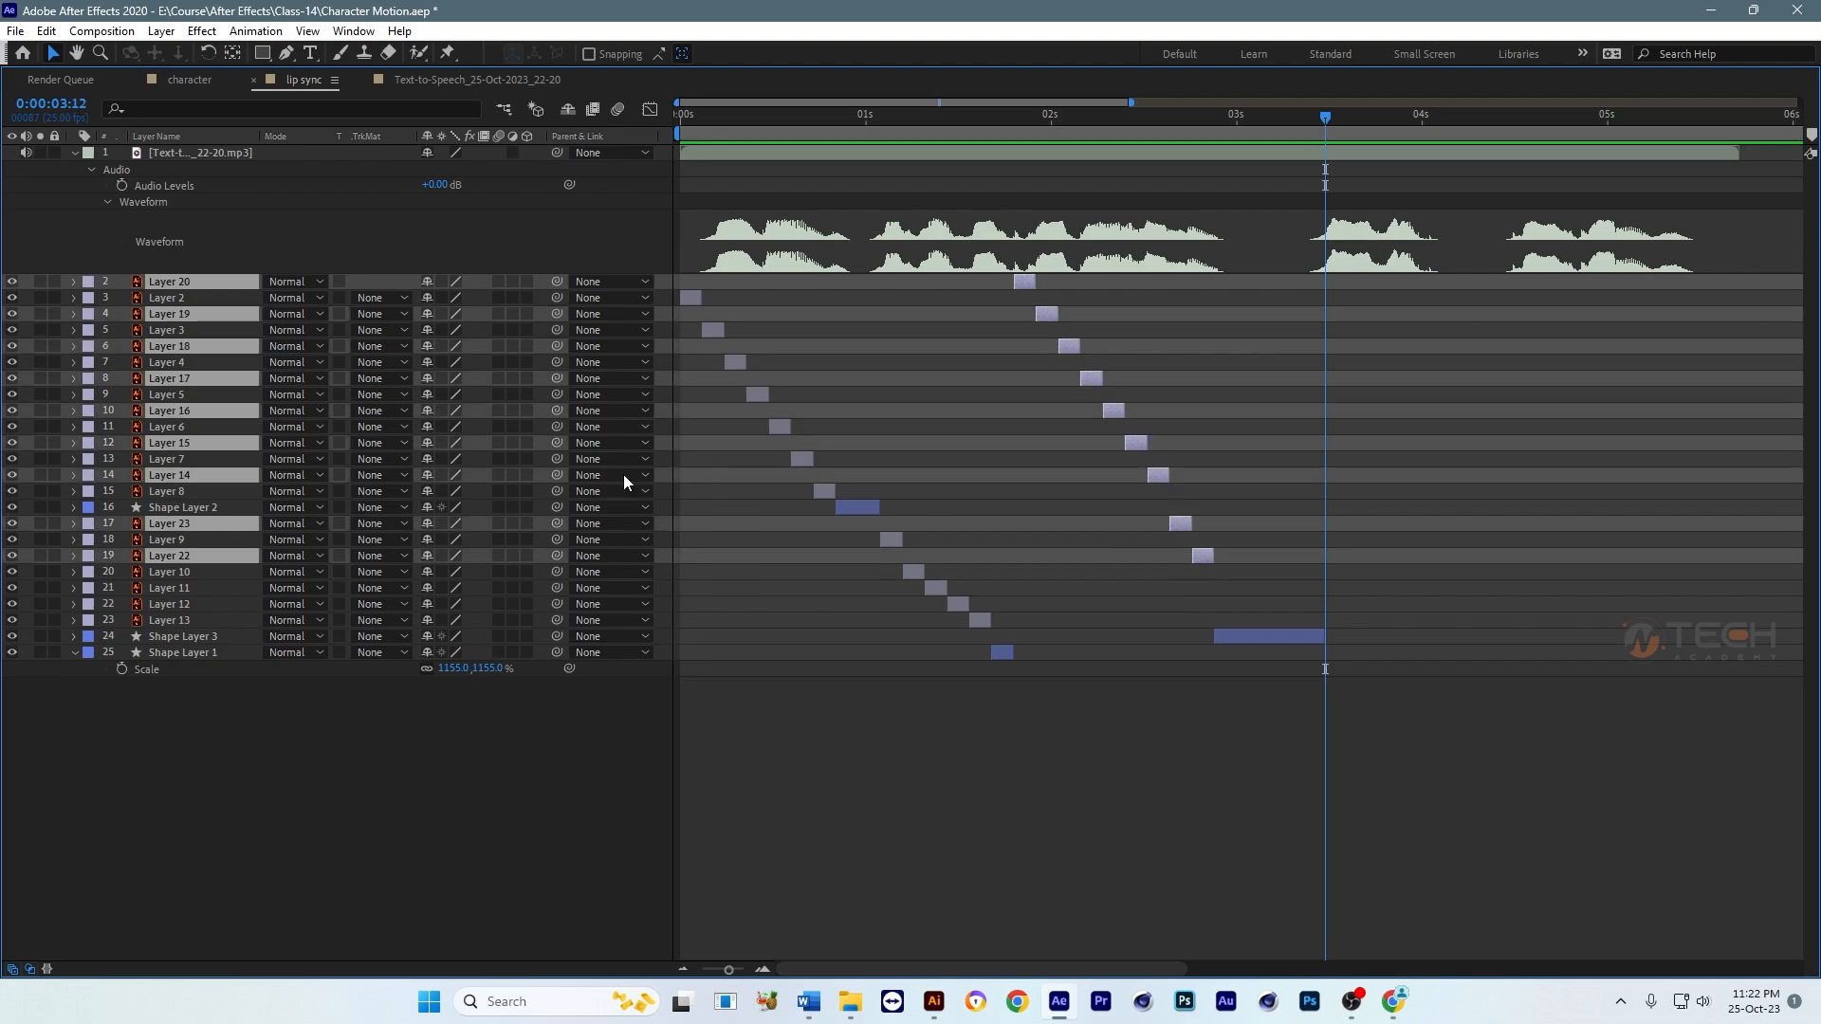
ctrl+click(1316, 636)
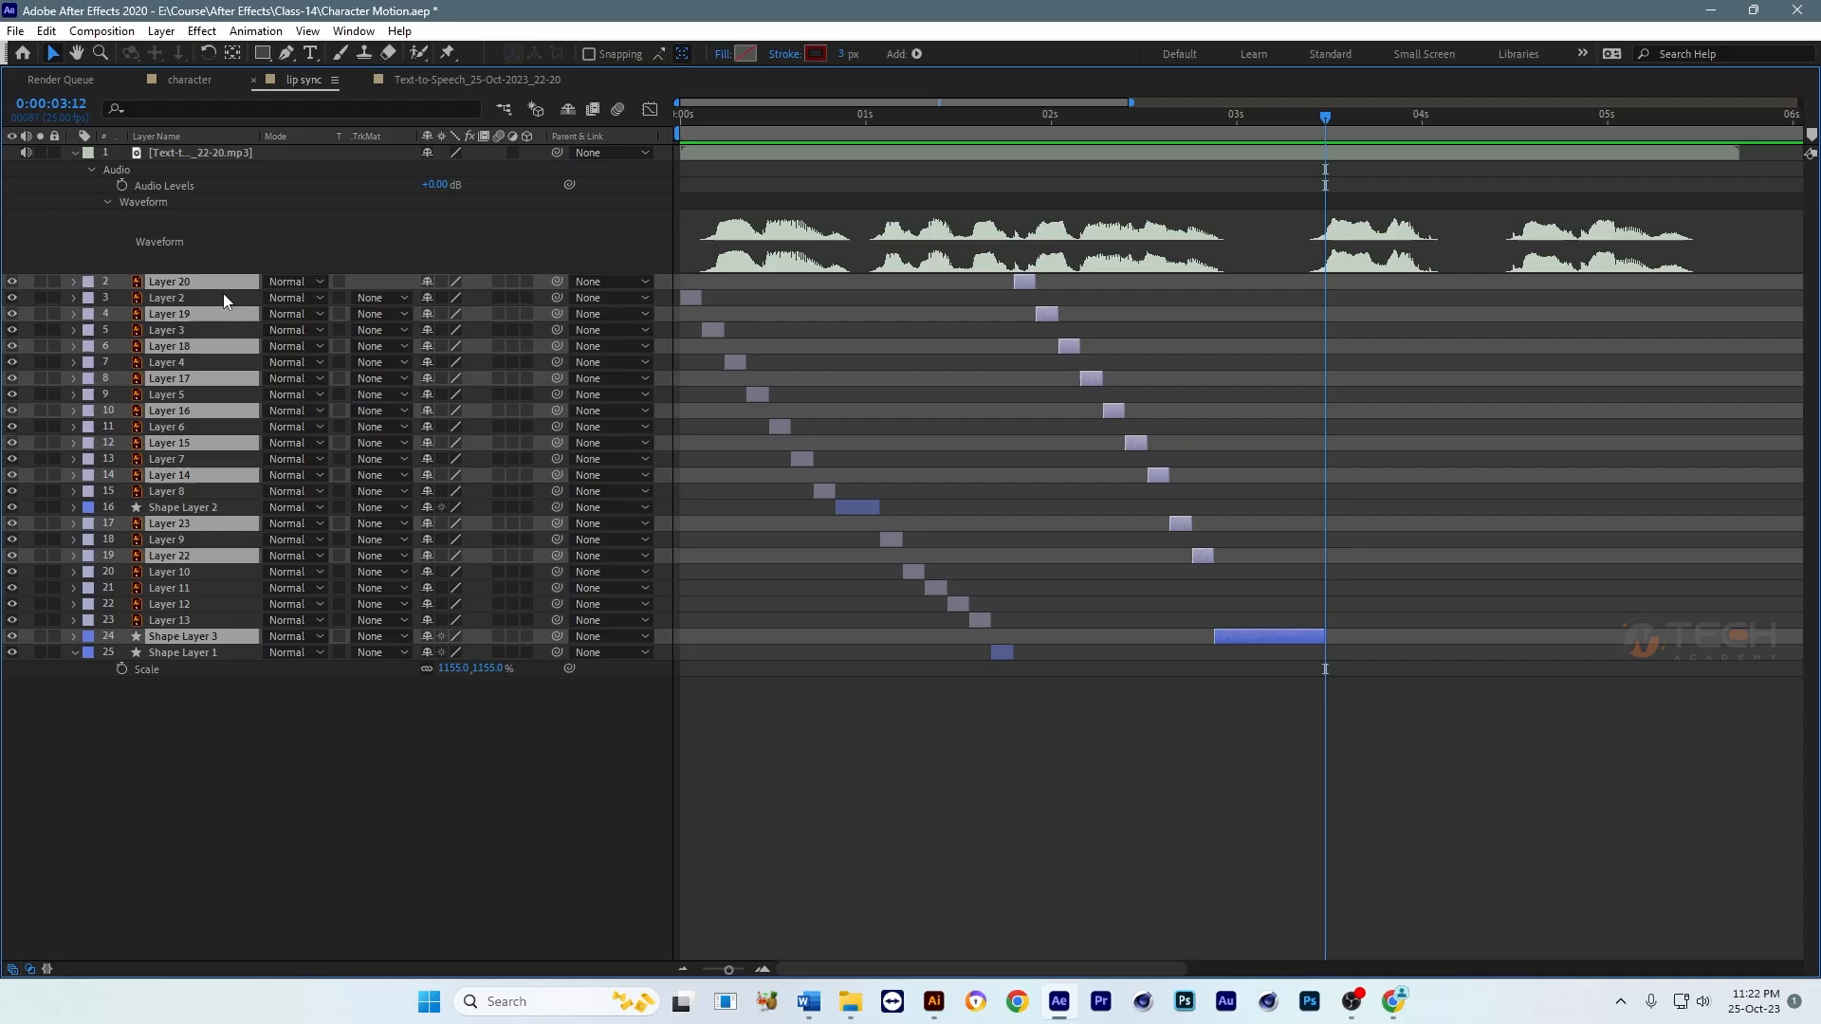
drag(223, 281, 237, 243)
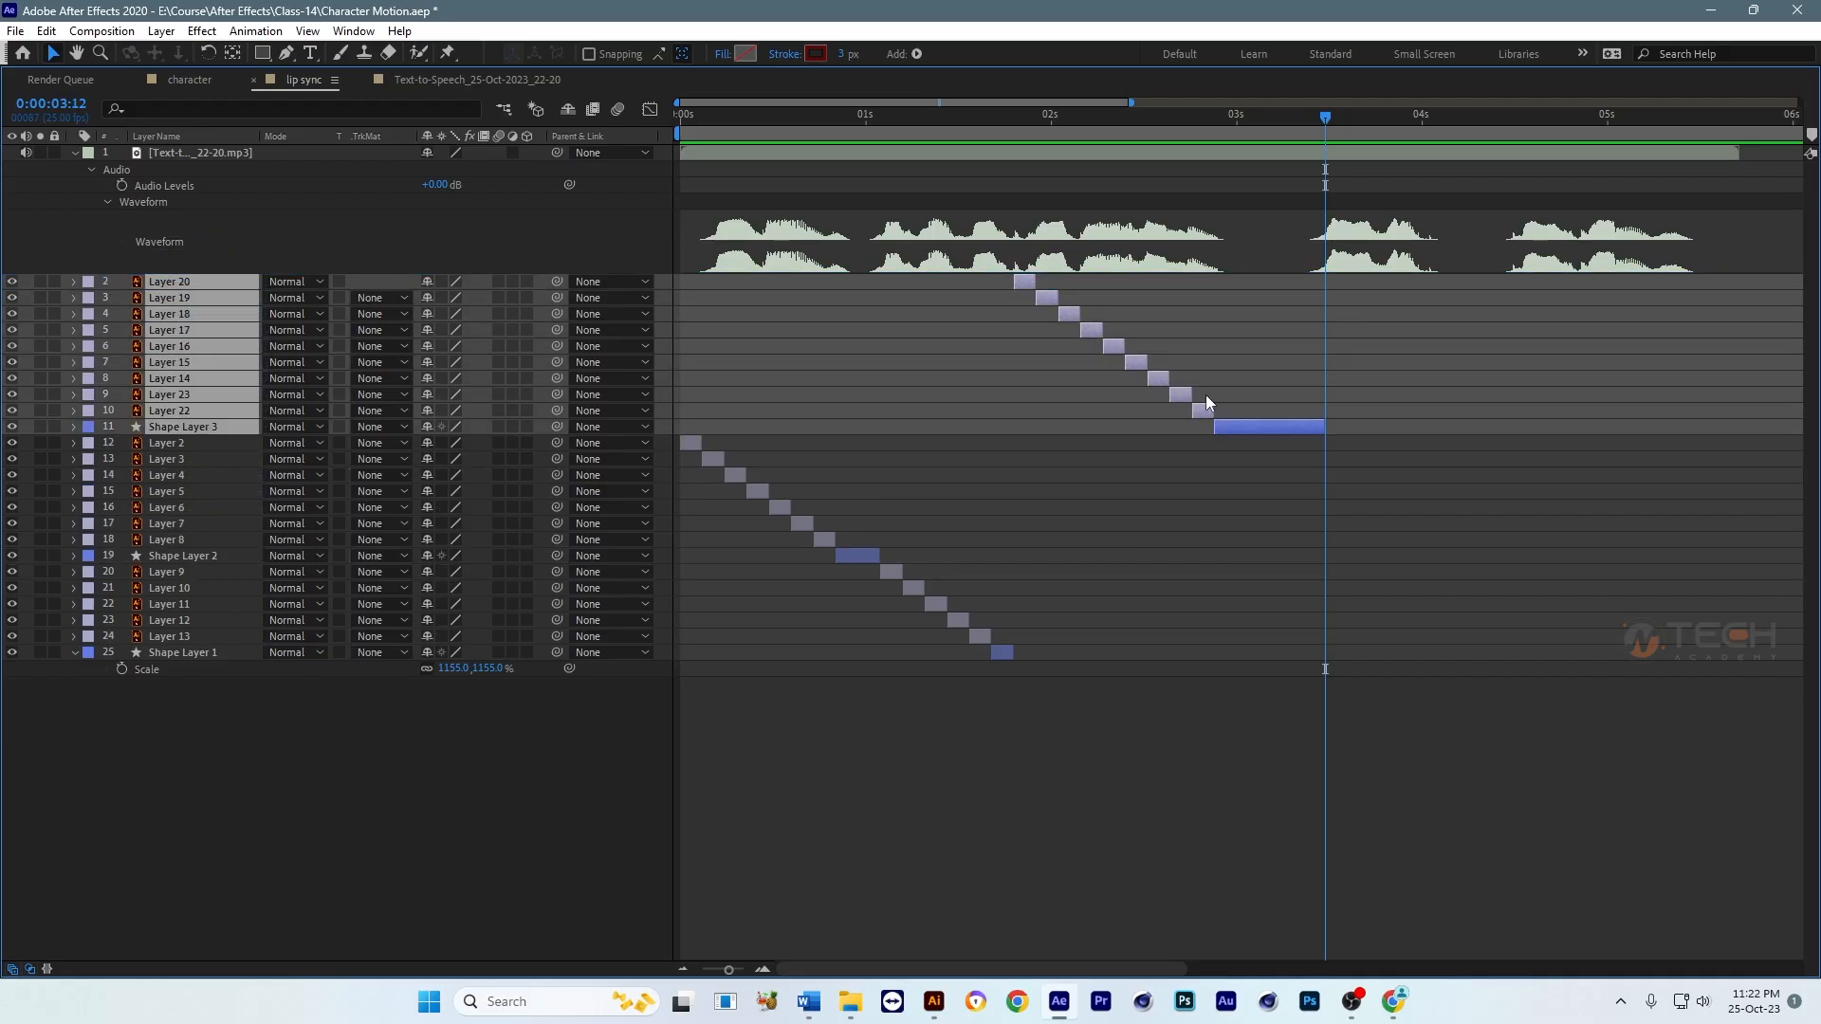
Step: Duplicate Layers 20 through 16, stack the copies directly below the audio layer and start them at 0:00:03:12
key(minus)
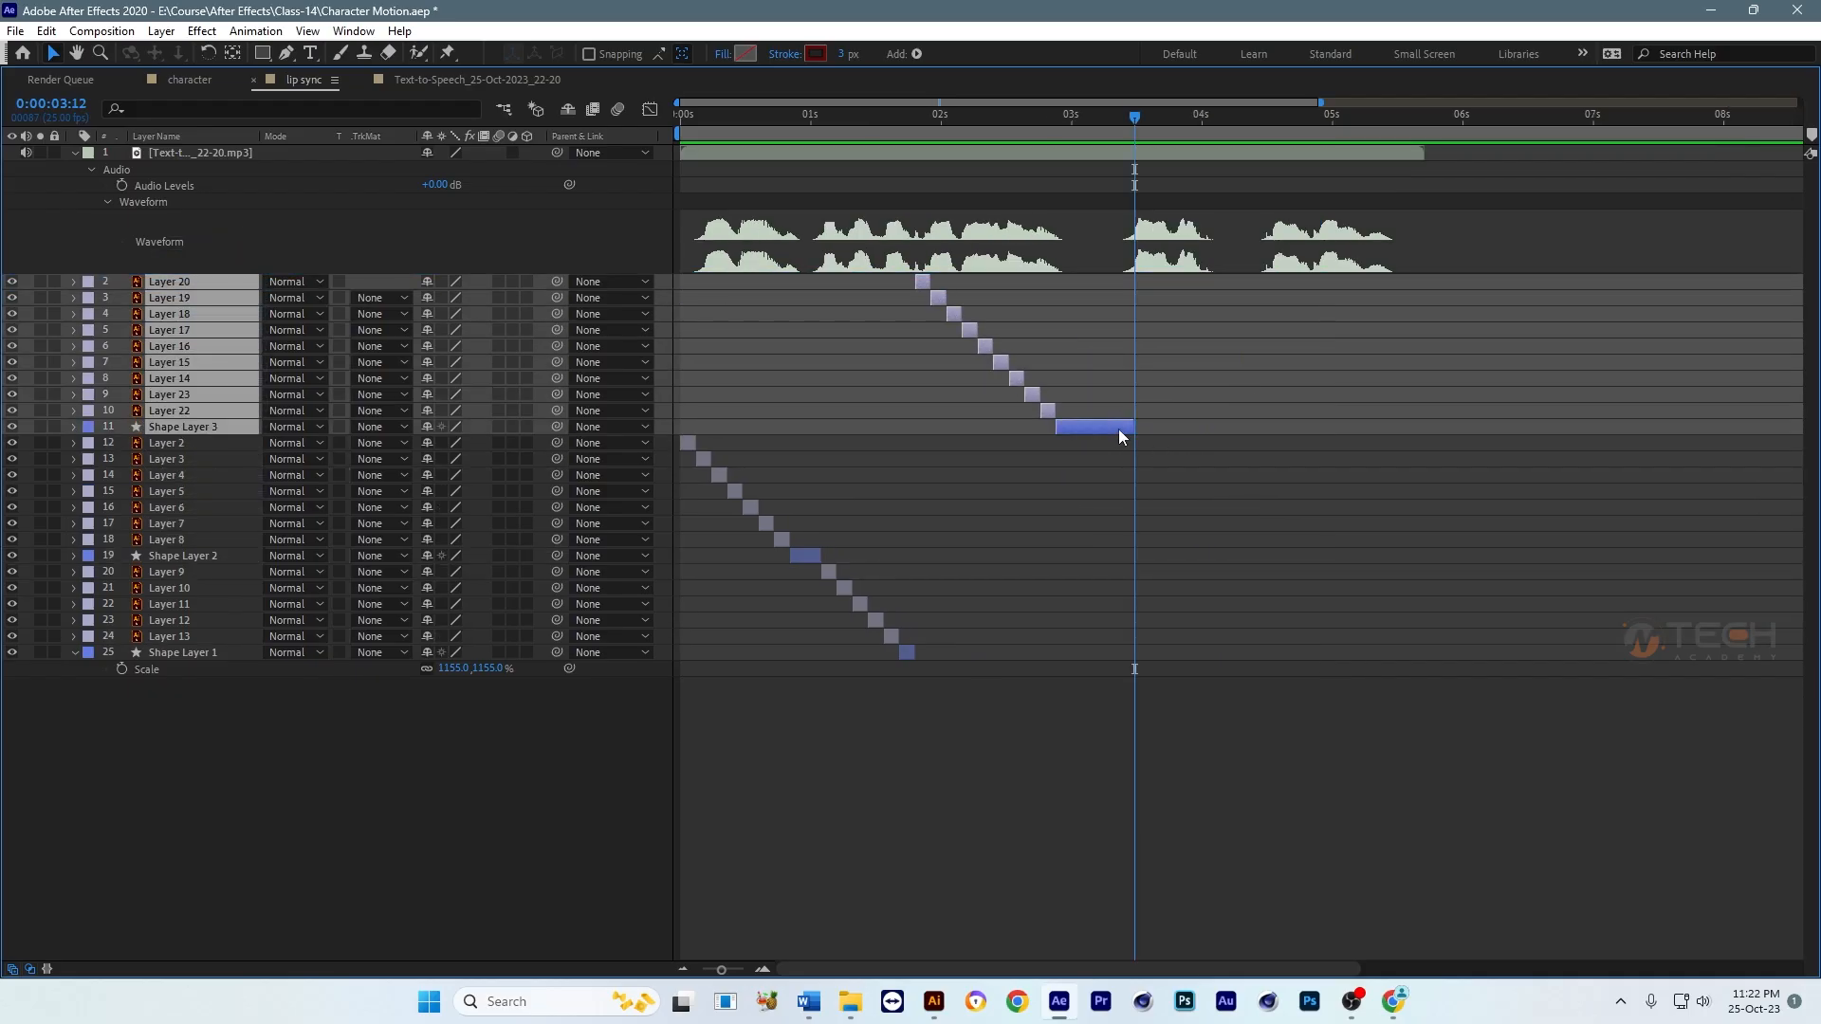
click(976, 313)
click(916, 283)
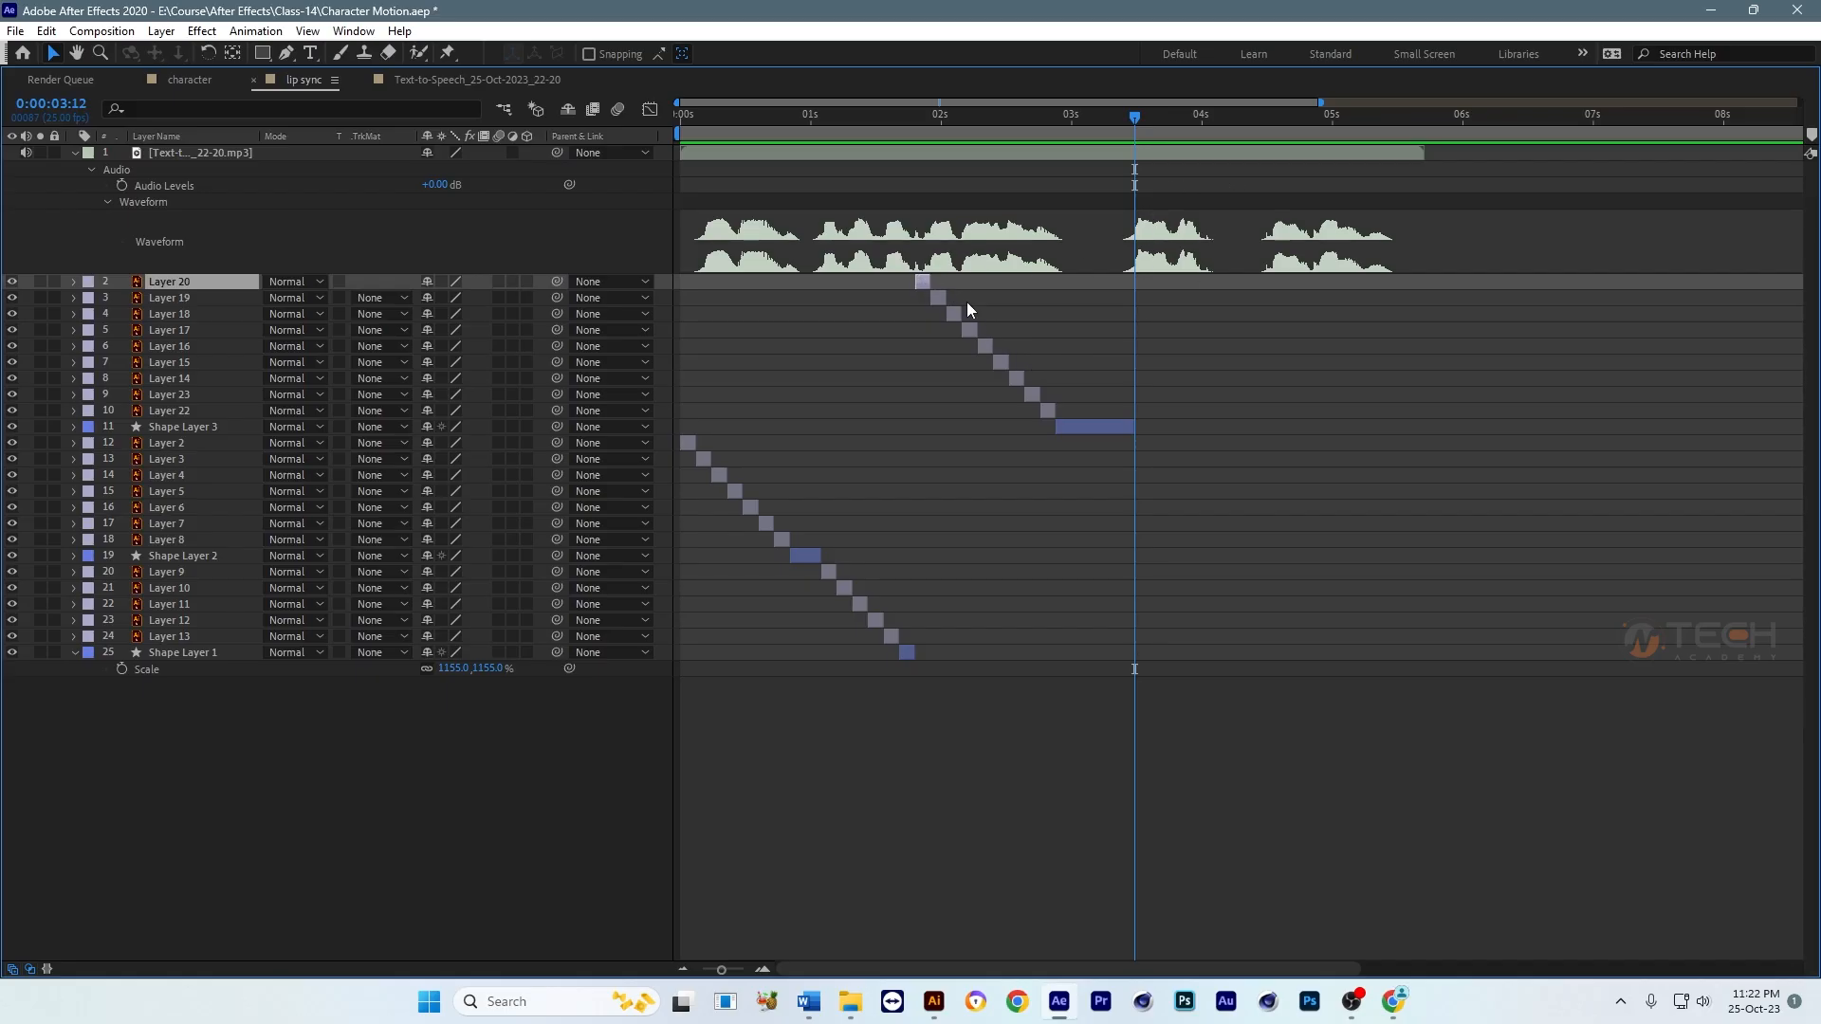
shift+click(986, 349)
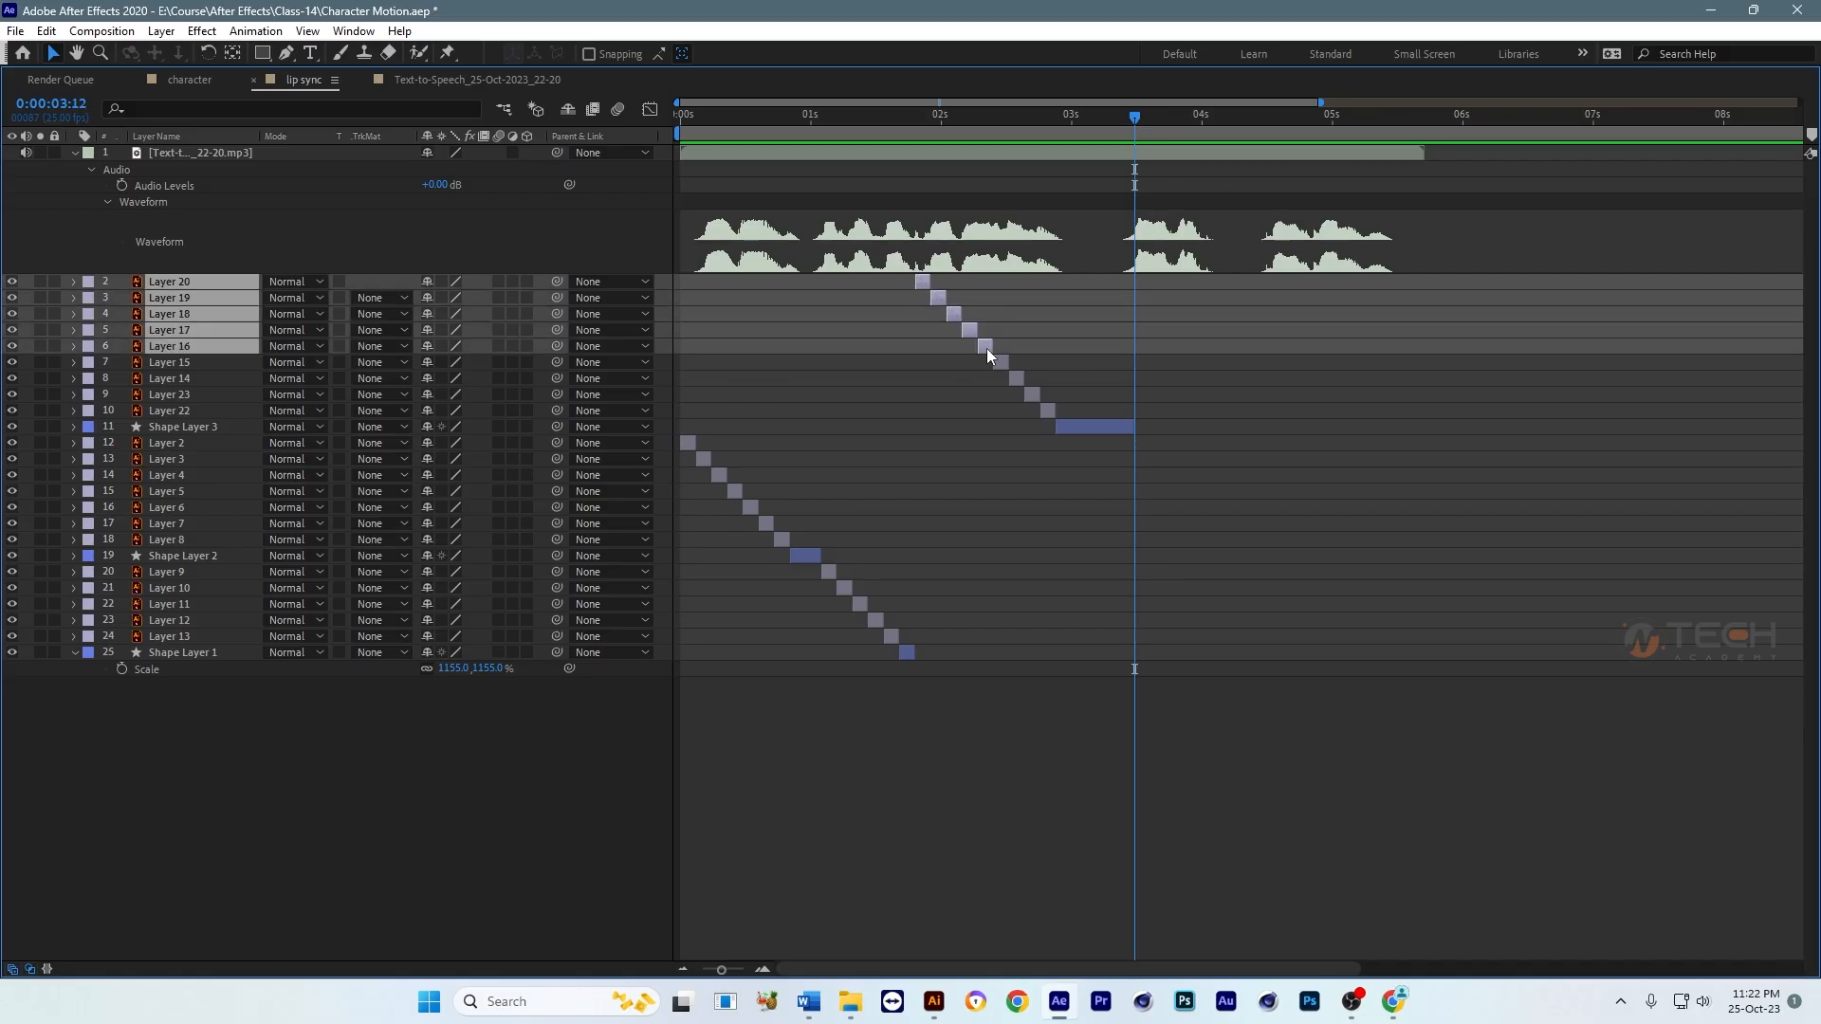
key(ctrl+d)
drag(219, 281, 220, 256)
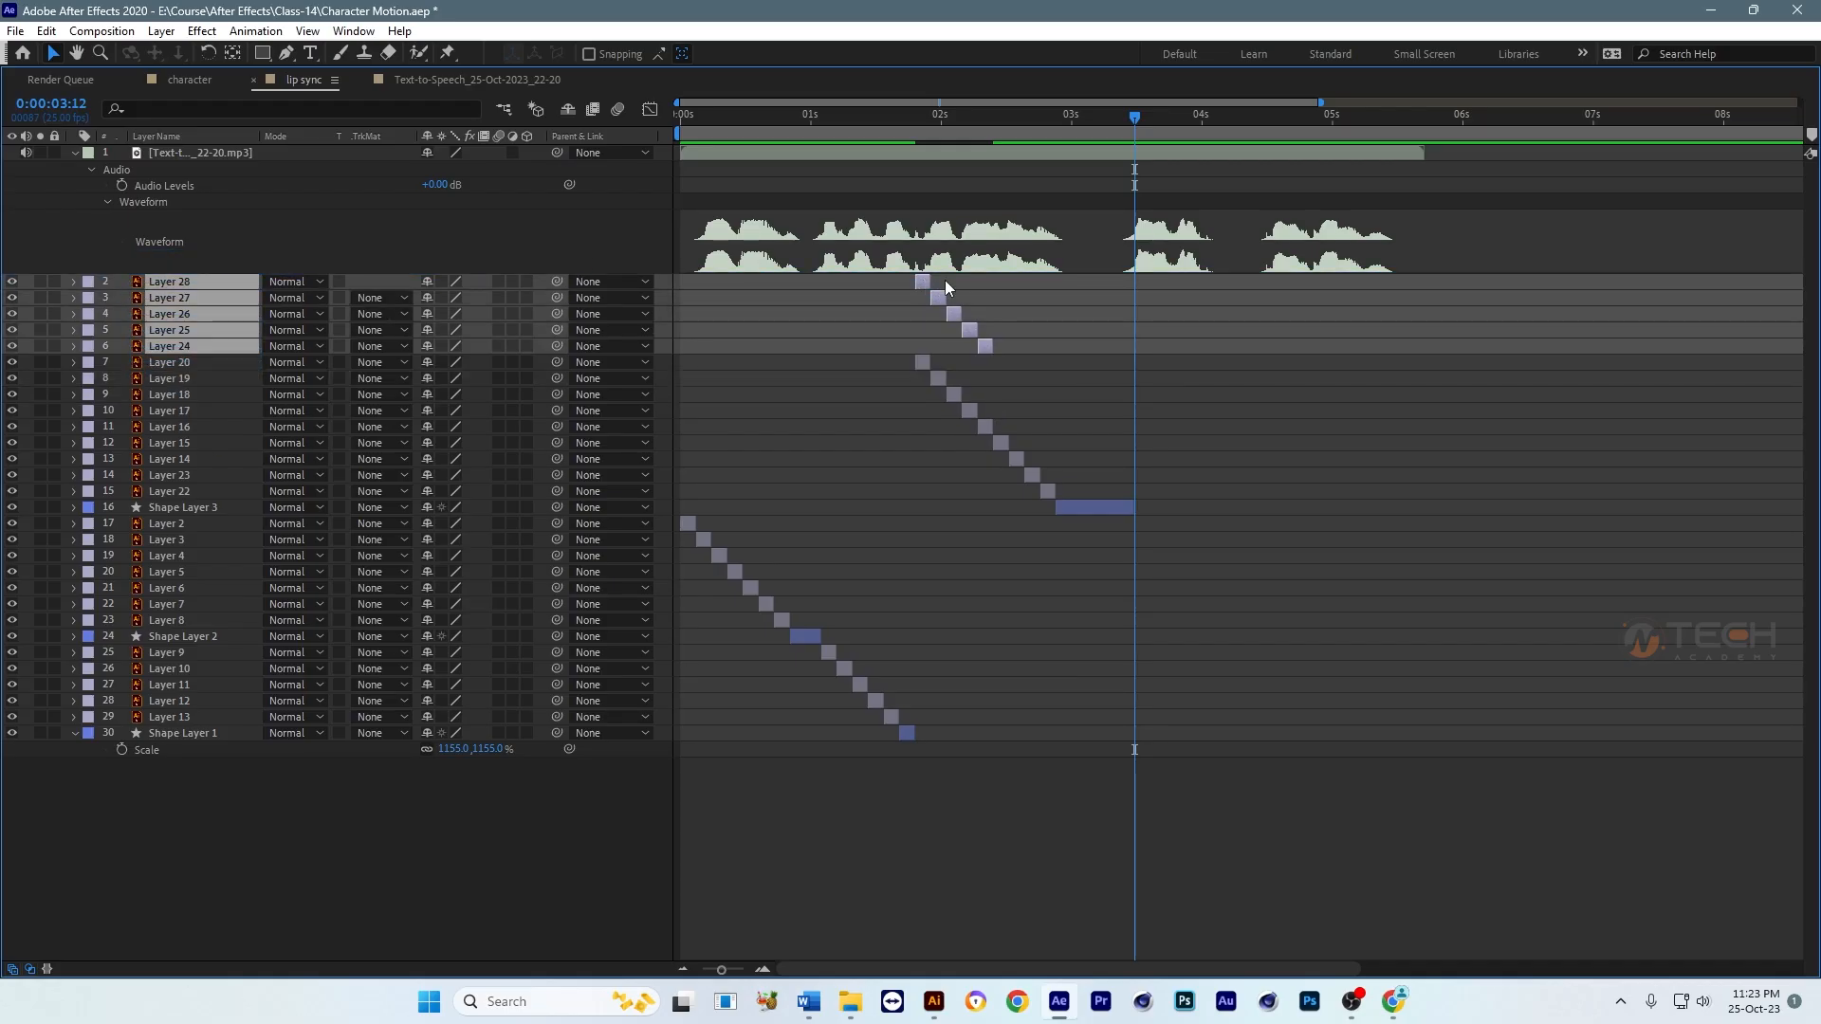
drag(945, 288, 1137, 288)
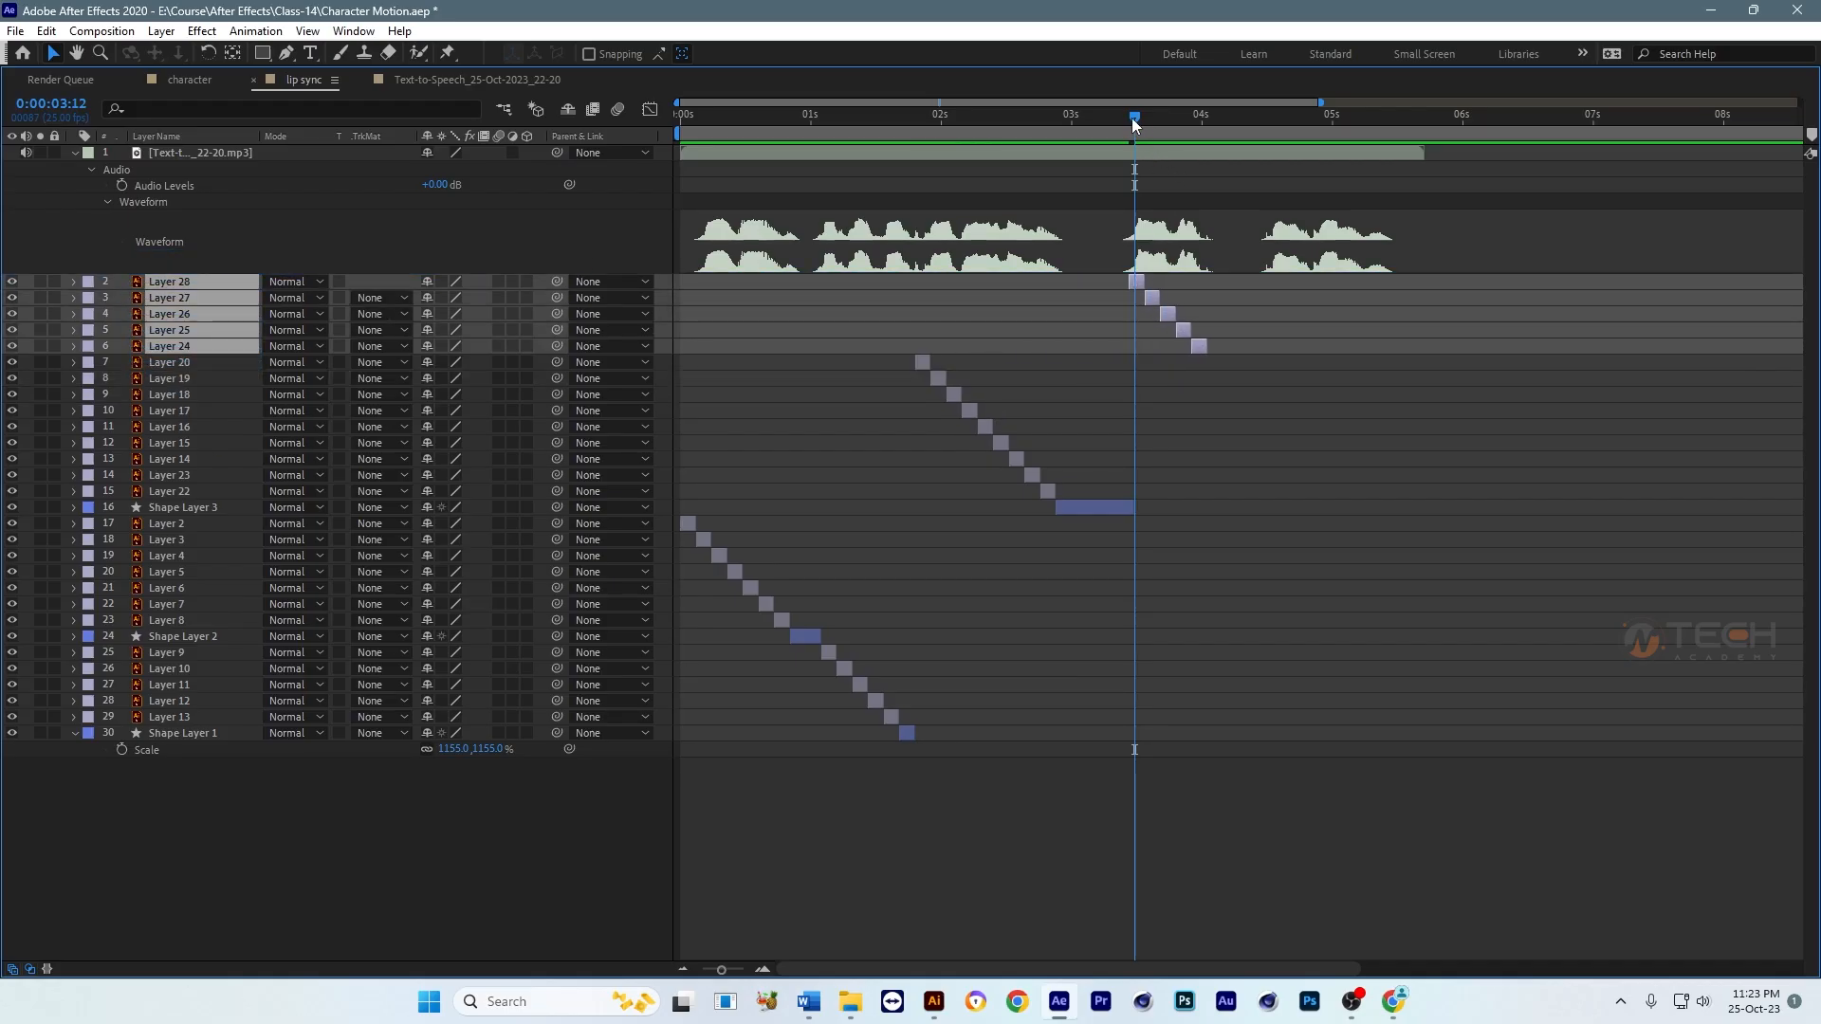
Step: Duplicate Shape Layer 3, start the copy at 0:00:04:01 and place it directly below Layer 24 in the stack
drag(1134, 118, 1201, 129)
click(1290, 377)
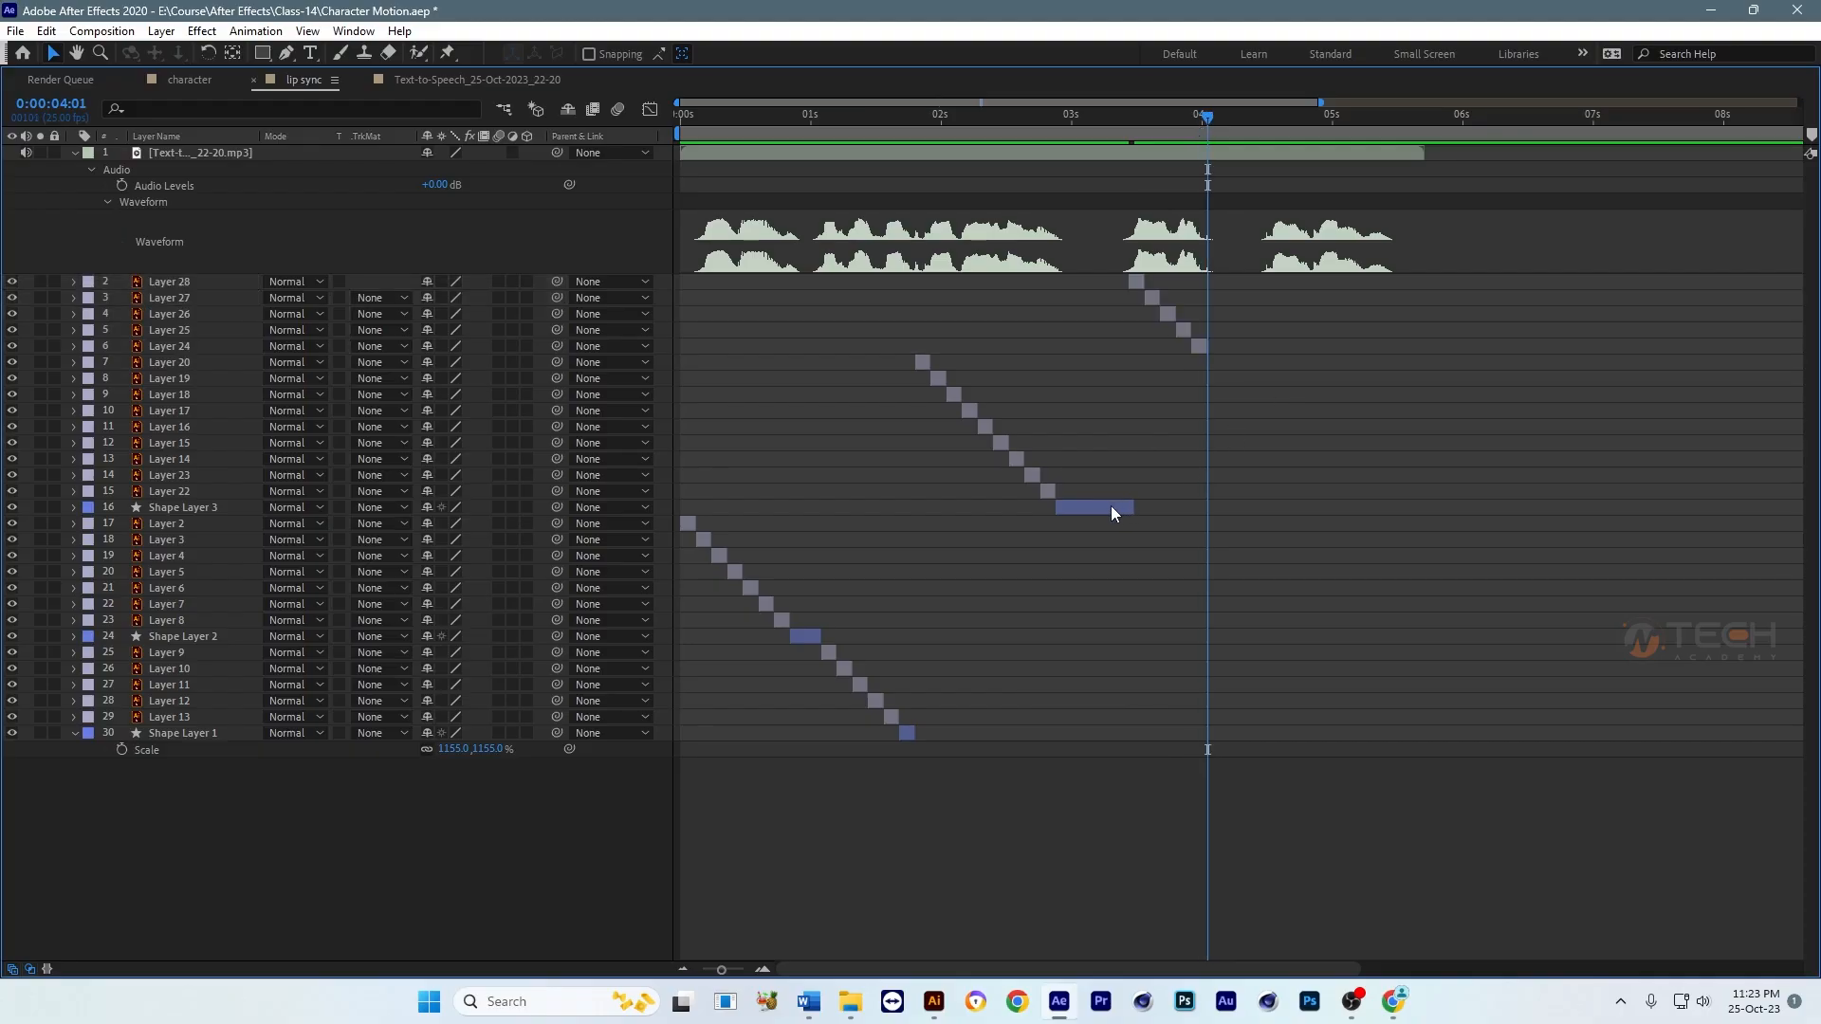
click(1099, 506)
key(ctrl+d)
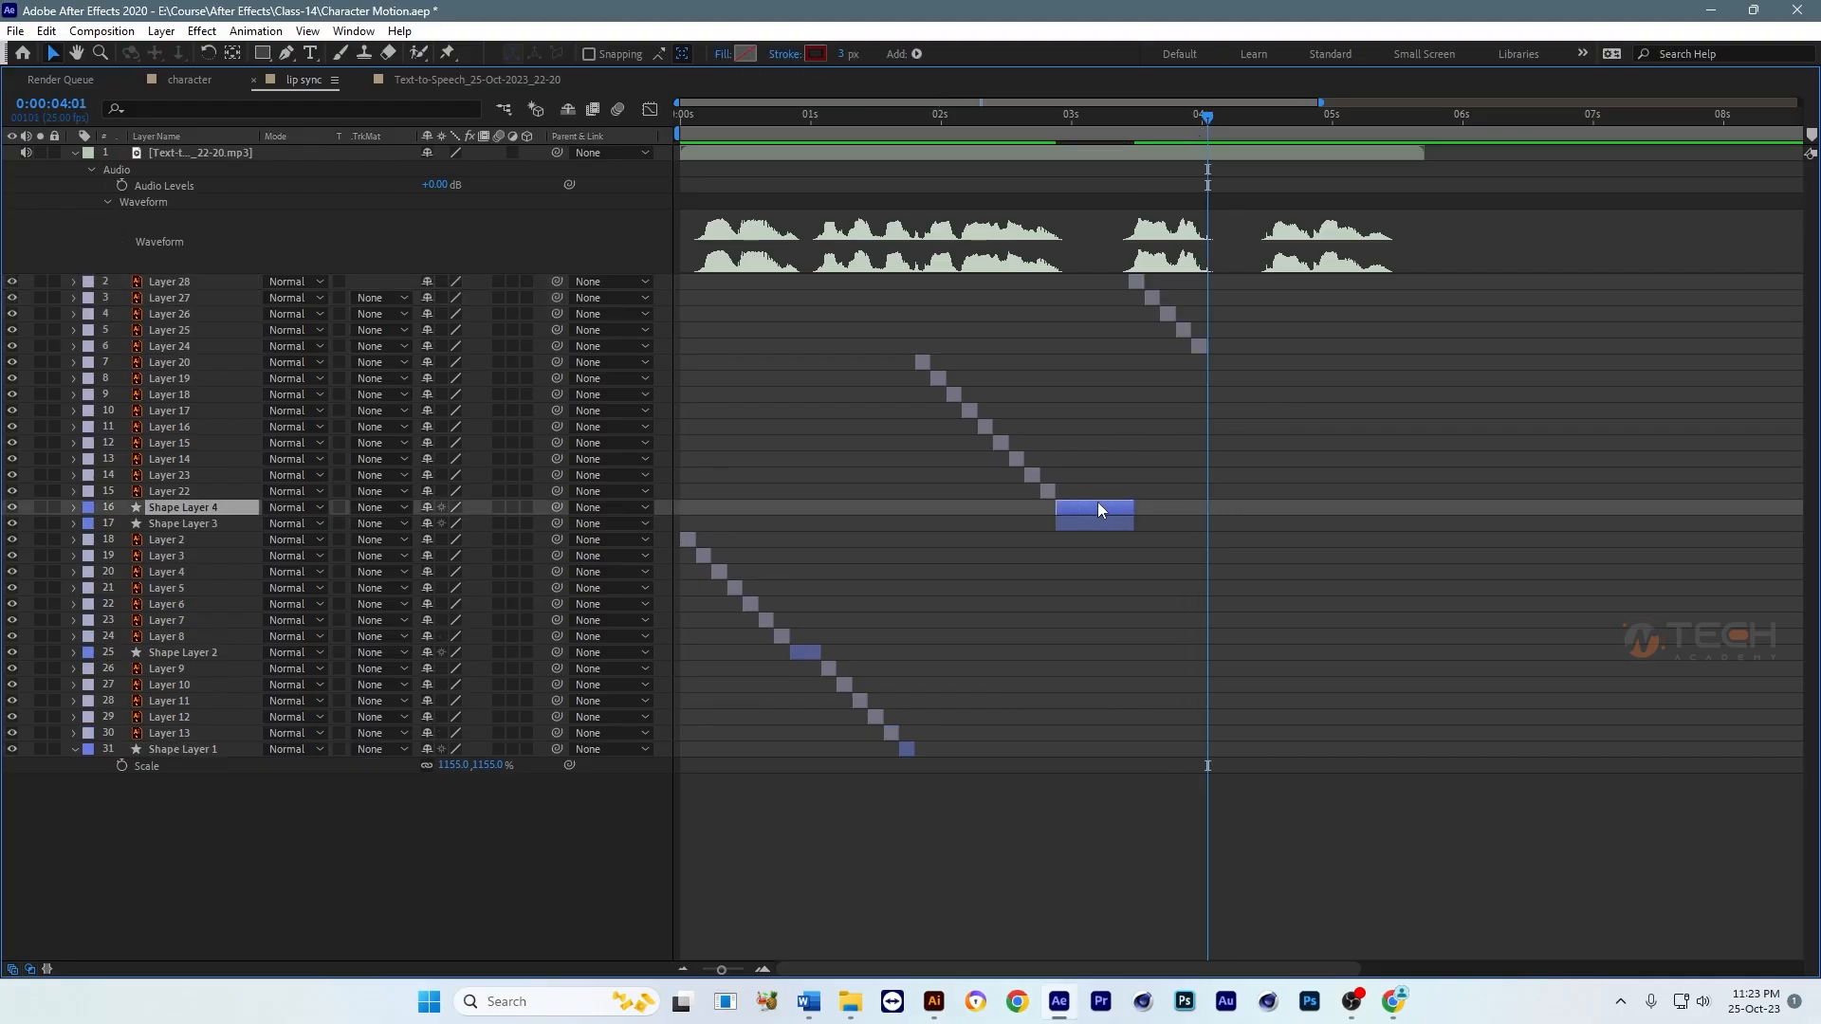
drag(1096, 503, 1235, 507)
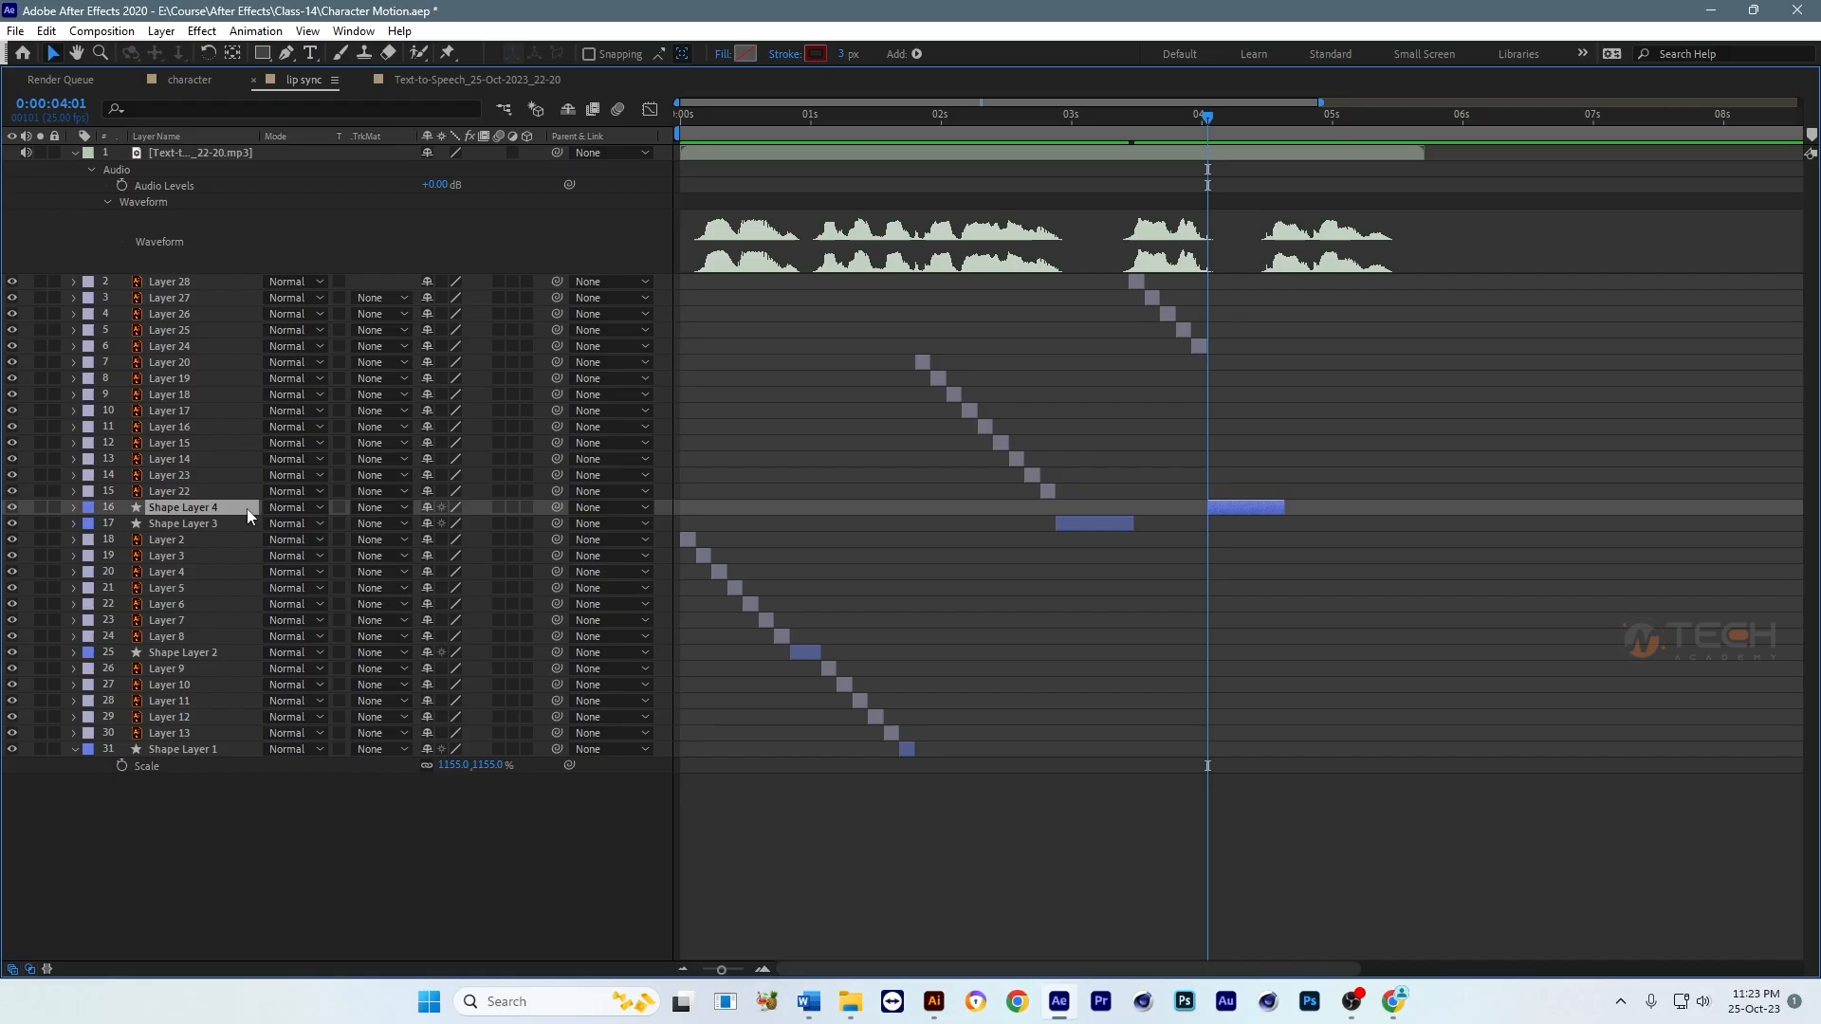
drag(242, 508, 240, 366)
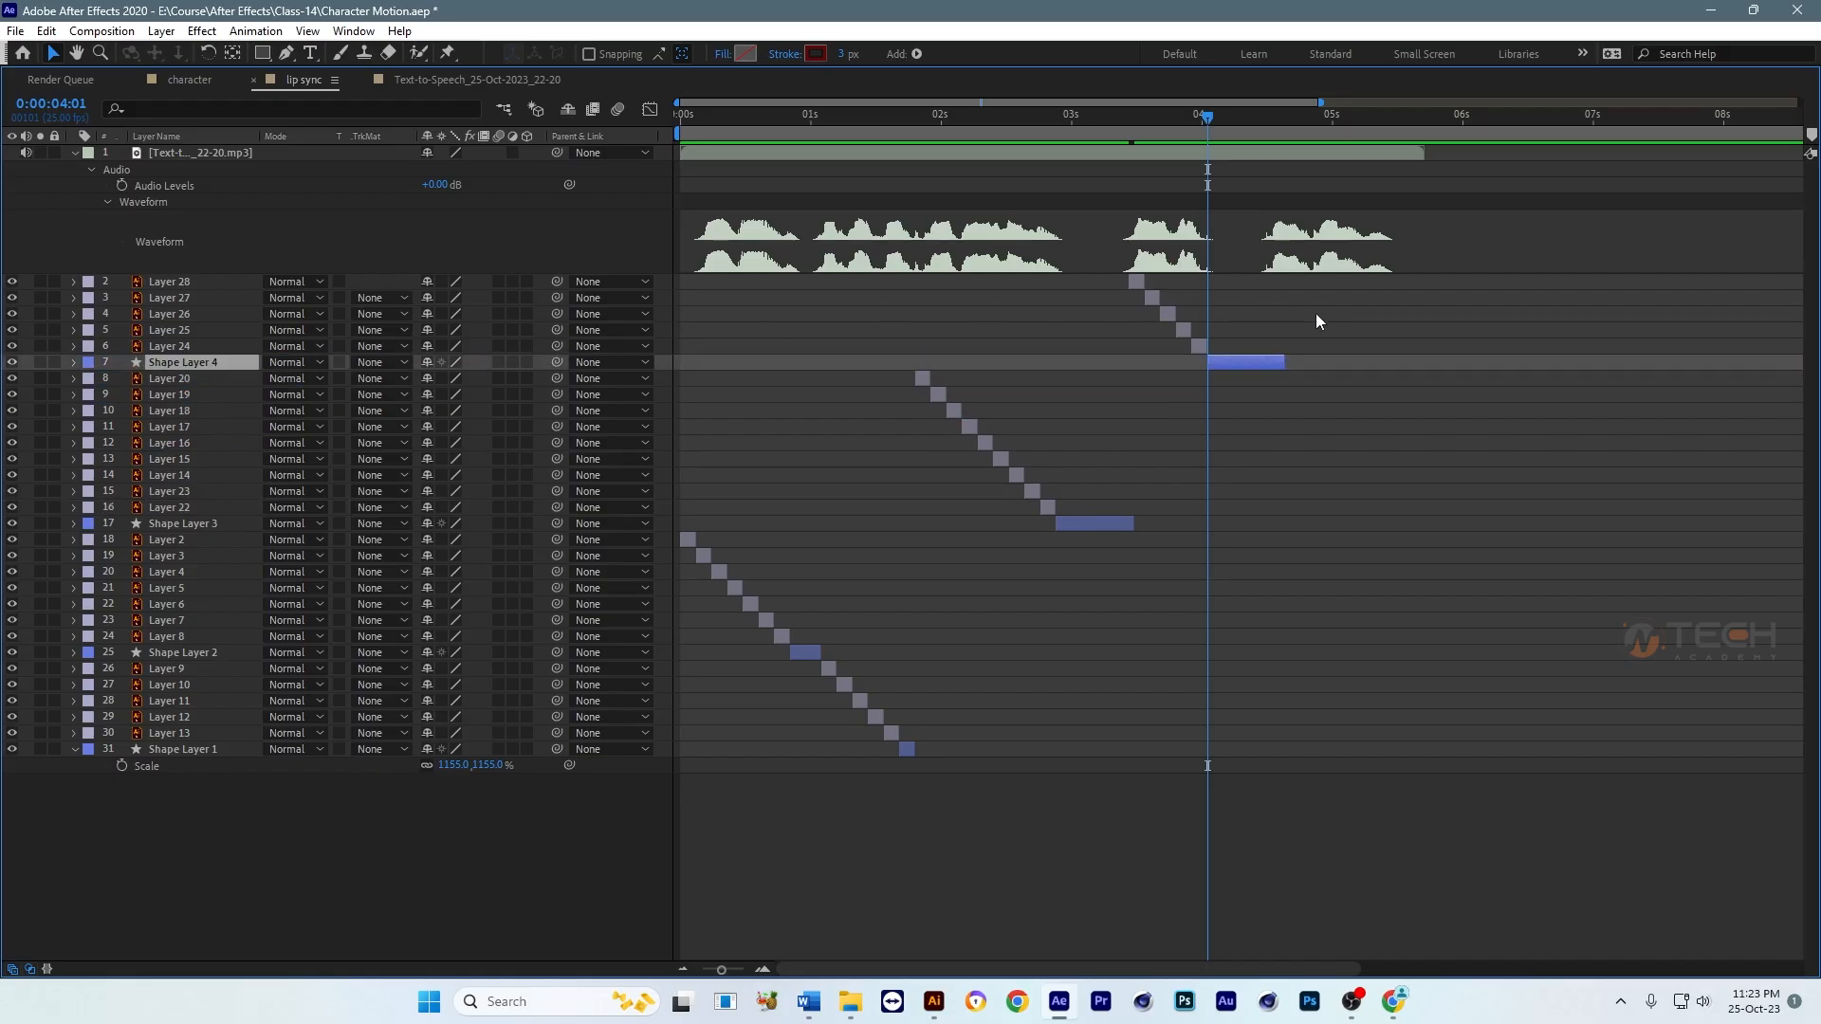
Step: Duplicate Layers 28 through 24 and move the copies so they start at 0:00:04:14, where the last spoken phrase begins
scroll(1214, 151, right, 2)
drag(1201, 122, 1212, 122)
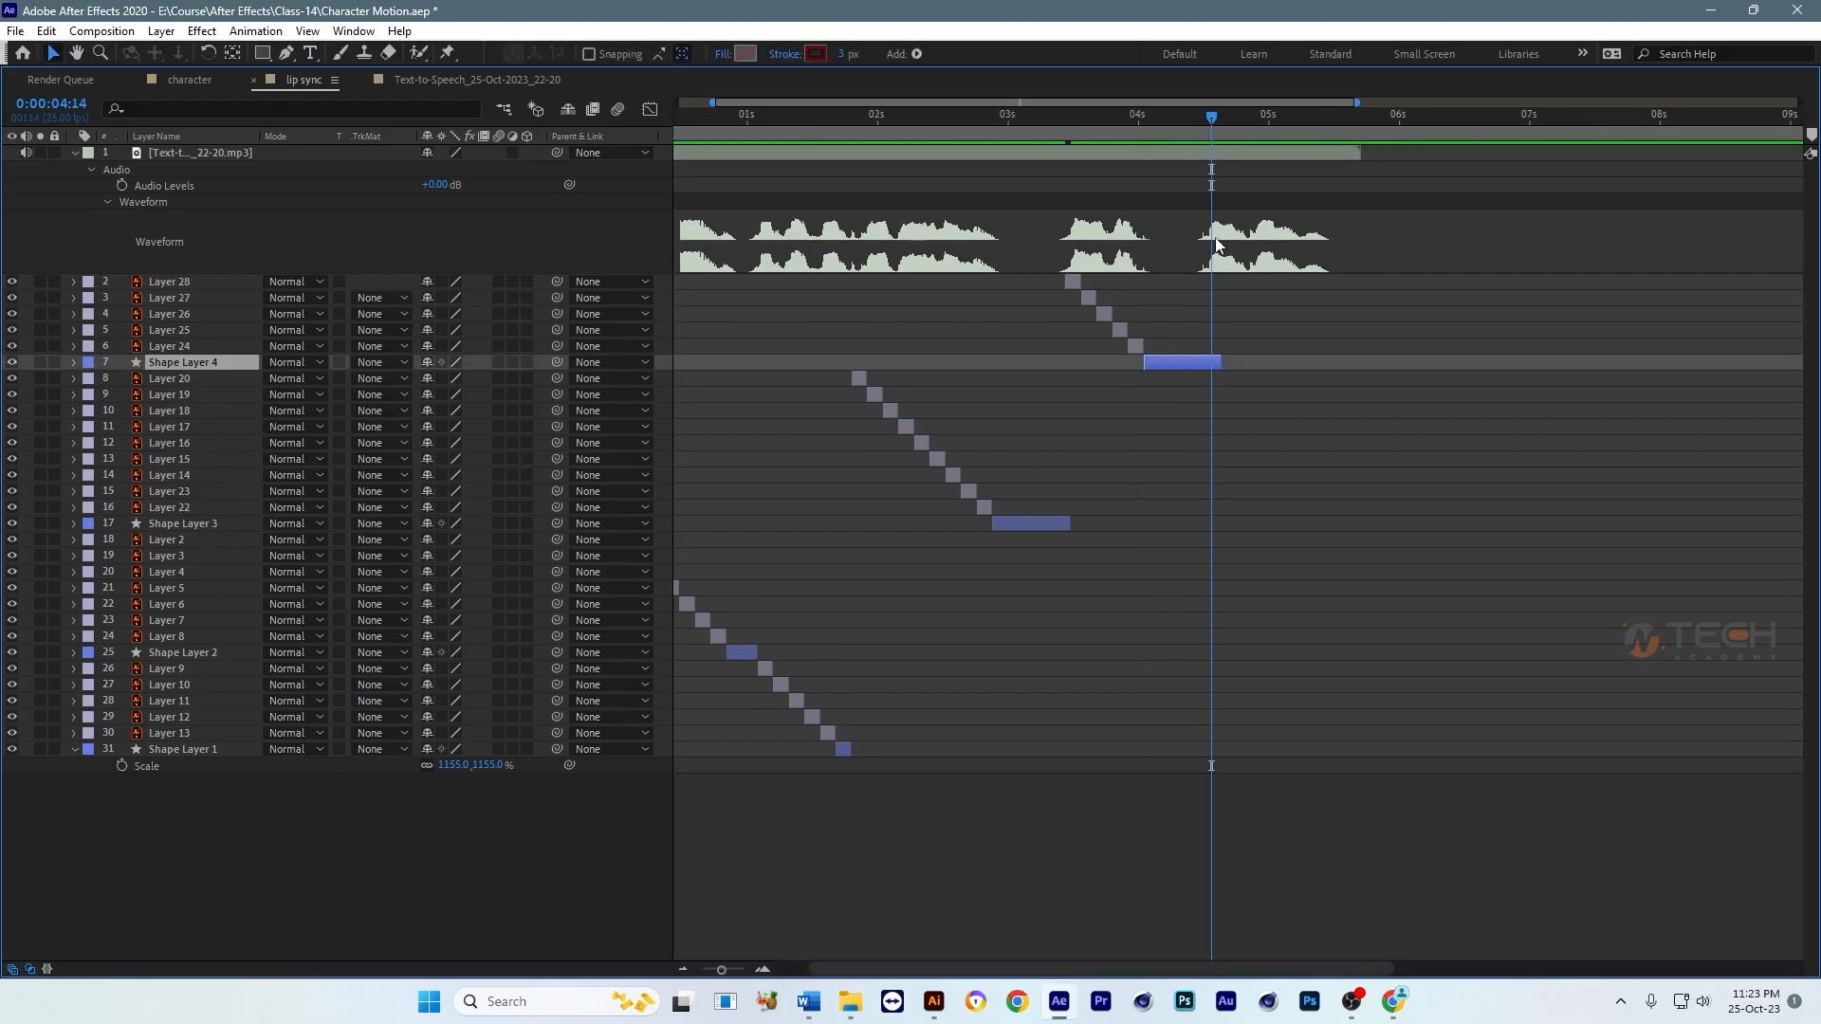
click(1071, 281)
shift+click(1138, 347)
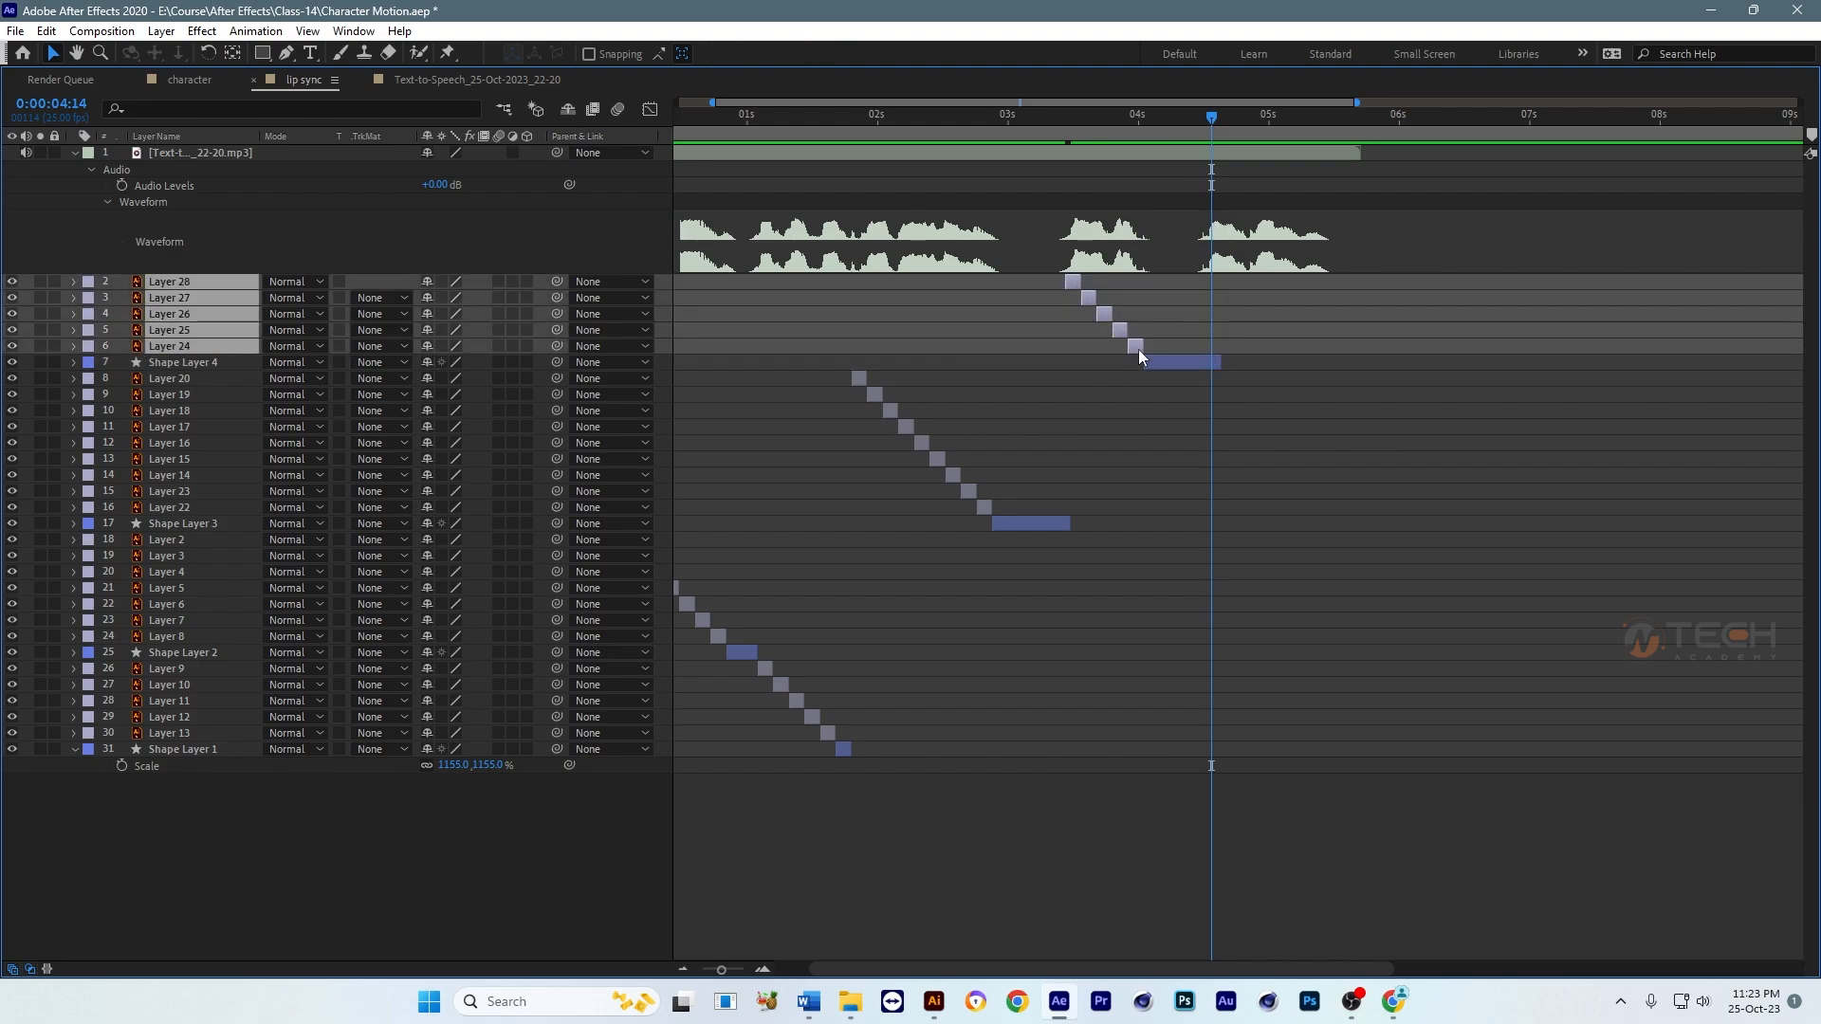
key(ctrl+d)
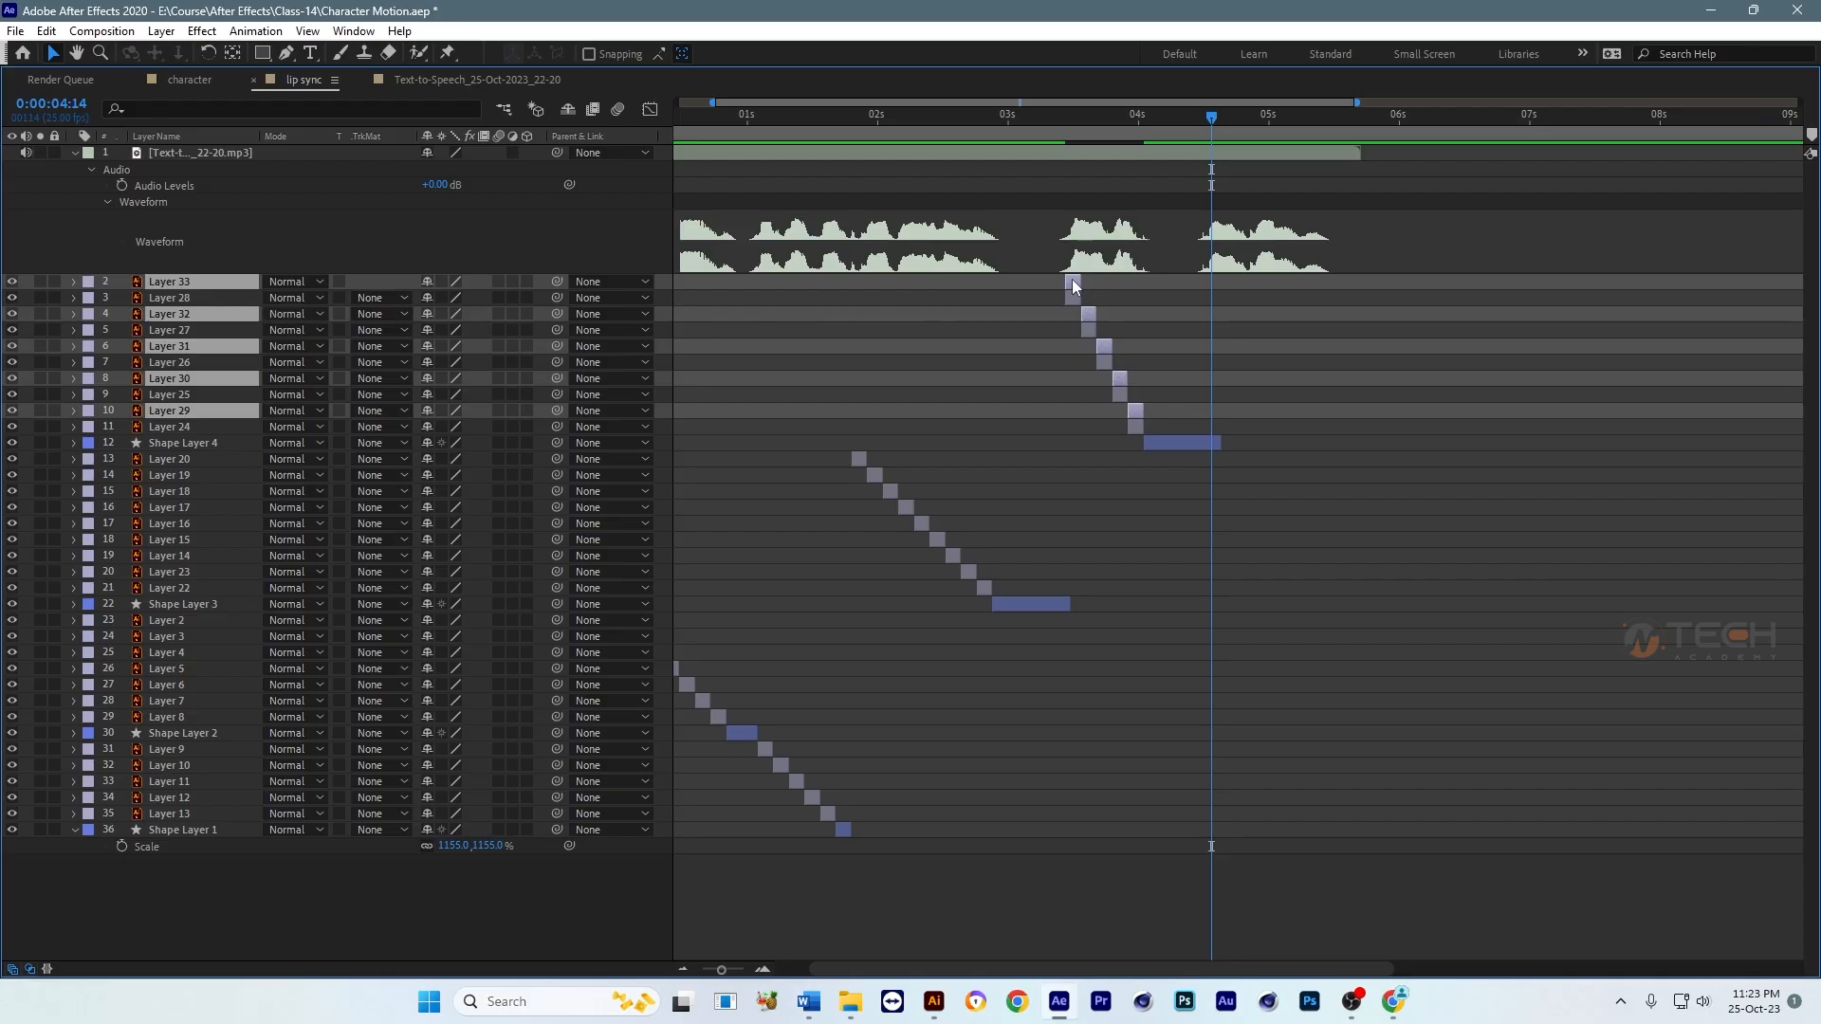
drag(1073, 281, 1218, 279)
Step: Move the current time to 0:00:05:04, where the last copied mouth shape ends, and deselect the layers
drag(1220, 121, 1288, 124)
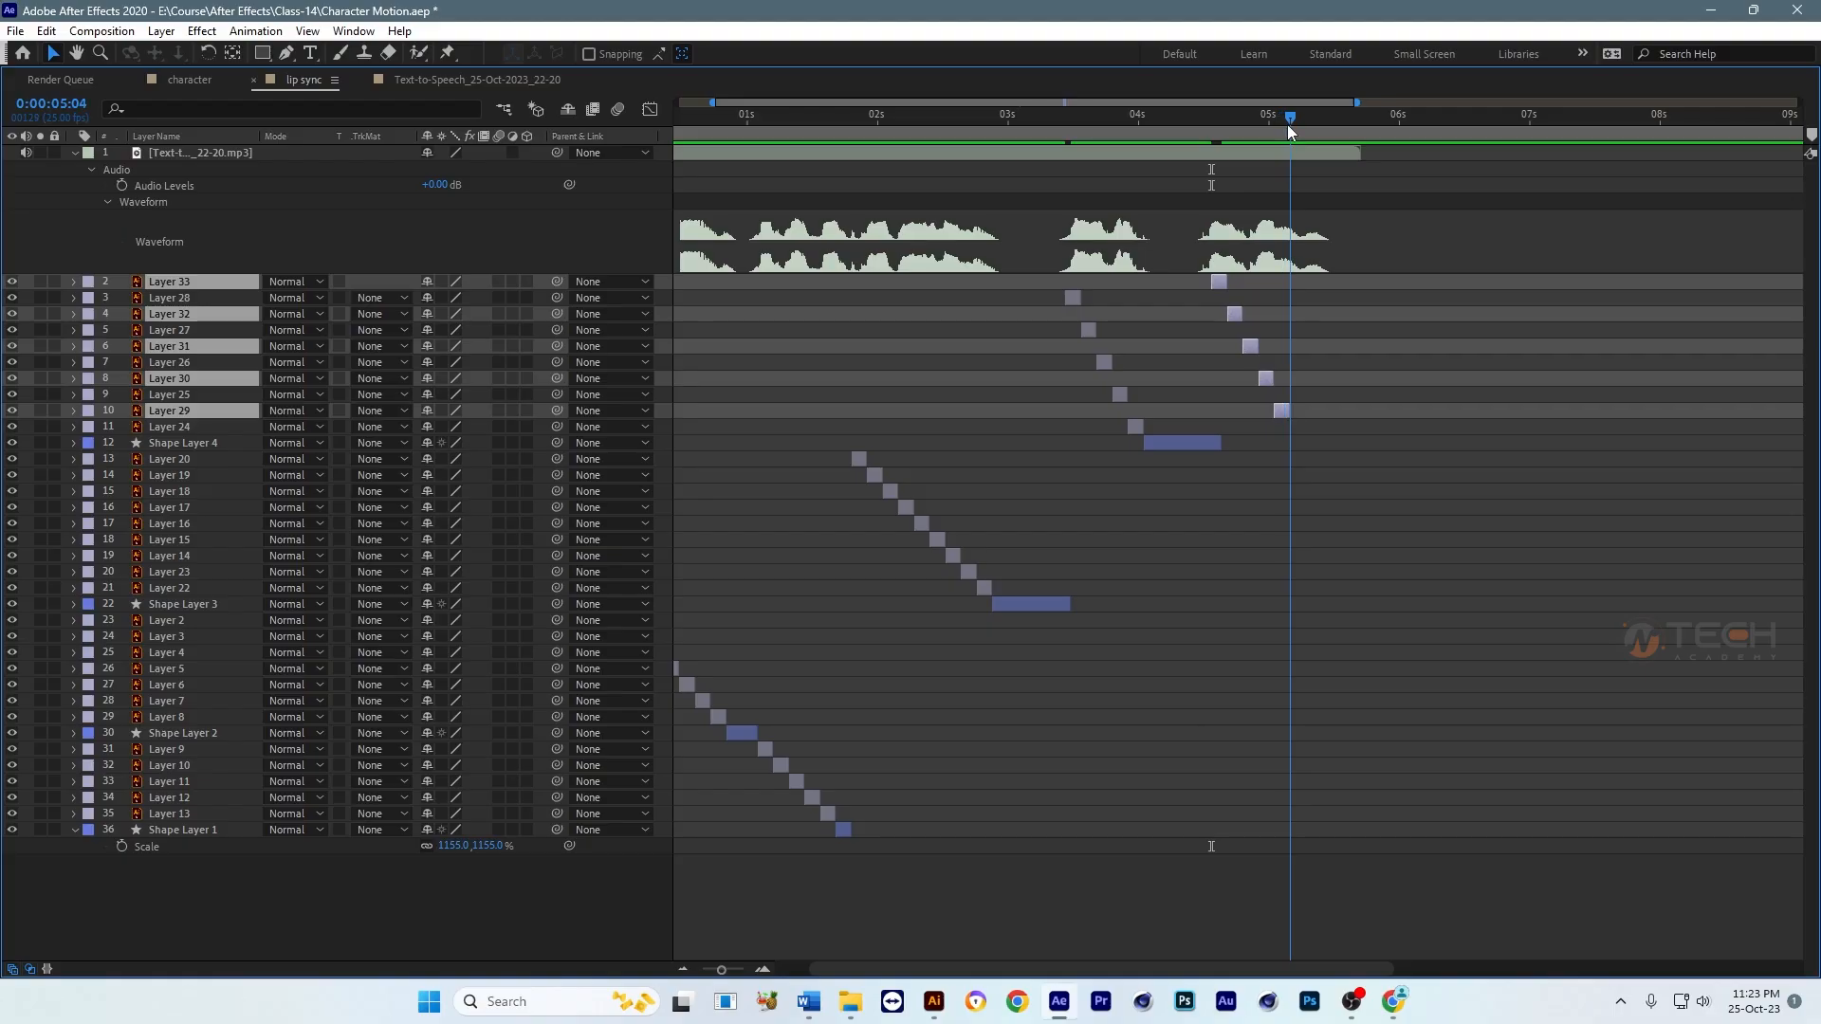
click(1327, 421)
click(1139, 427)
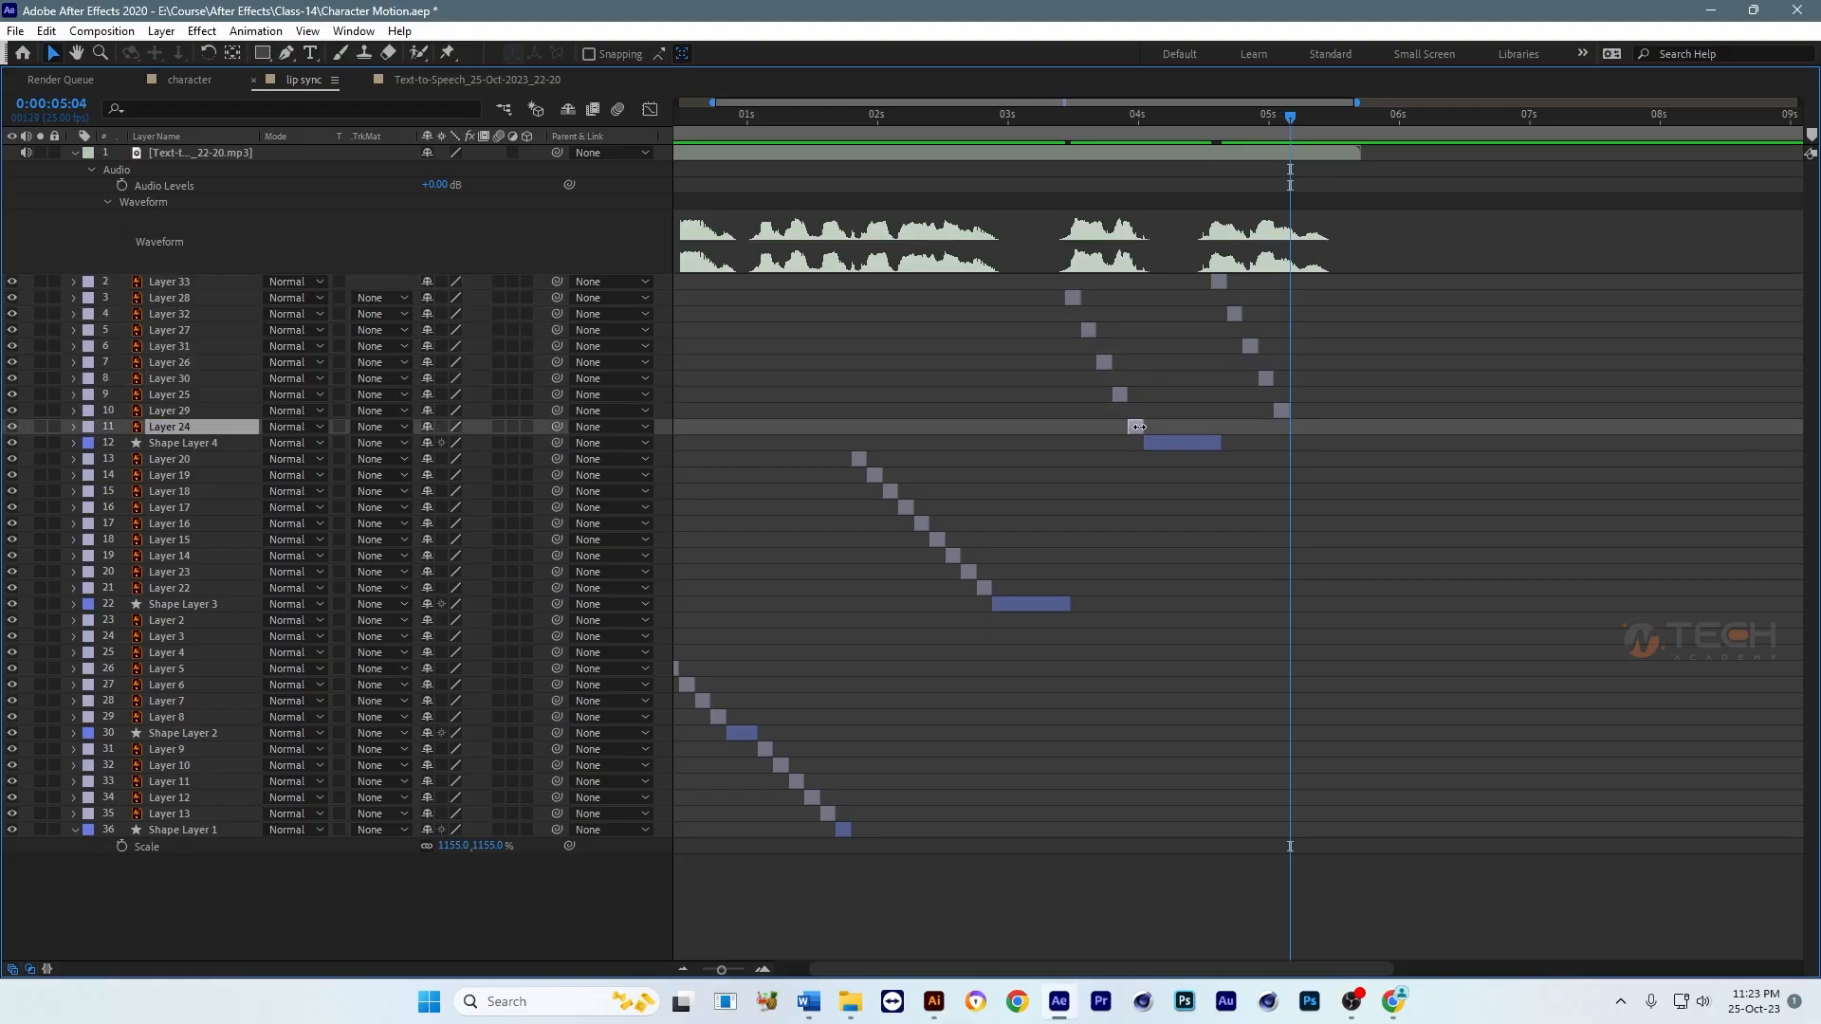
key(ctrl+d)
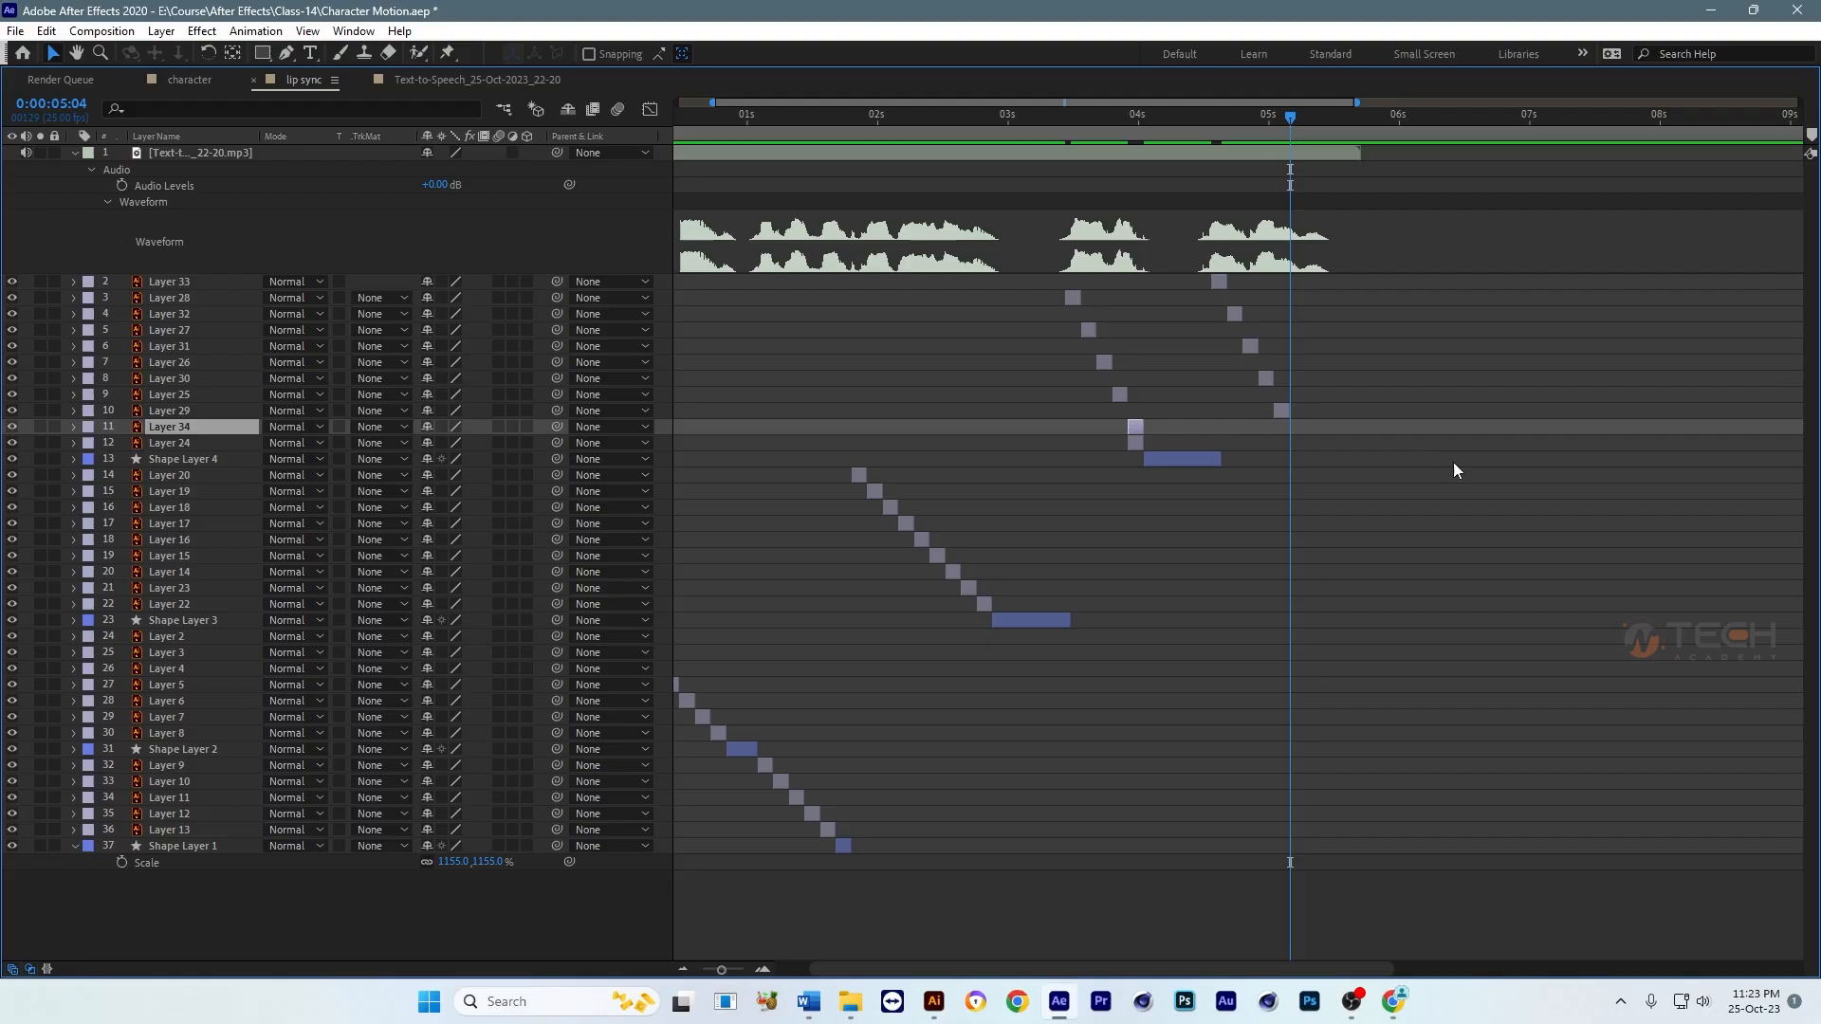
key(ctrl+z)
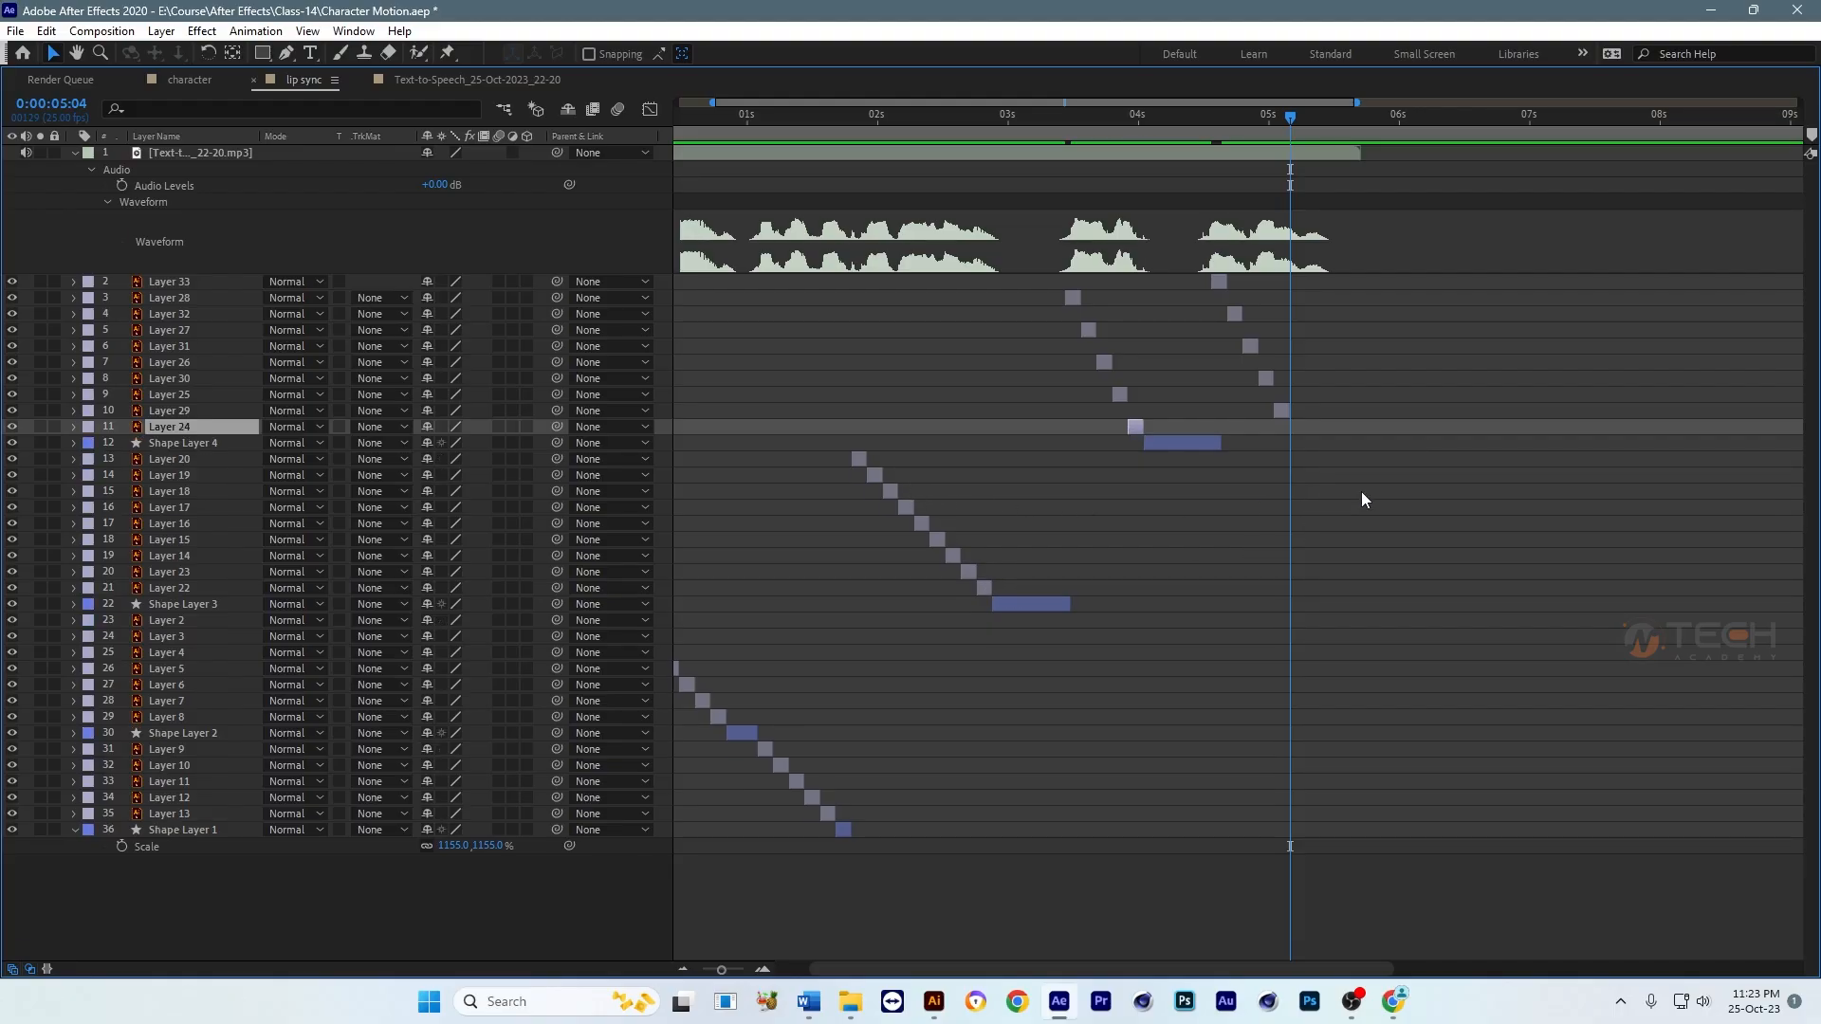
click(1377, 372)
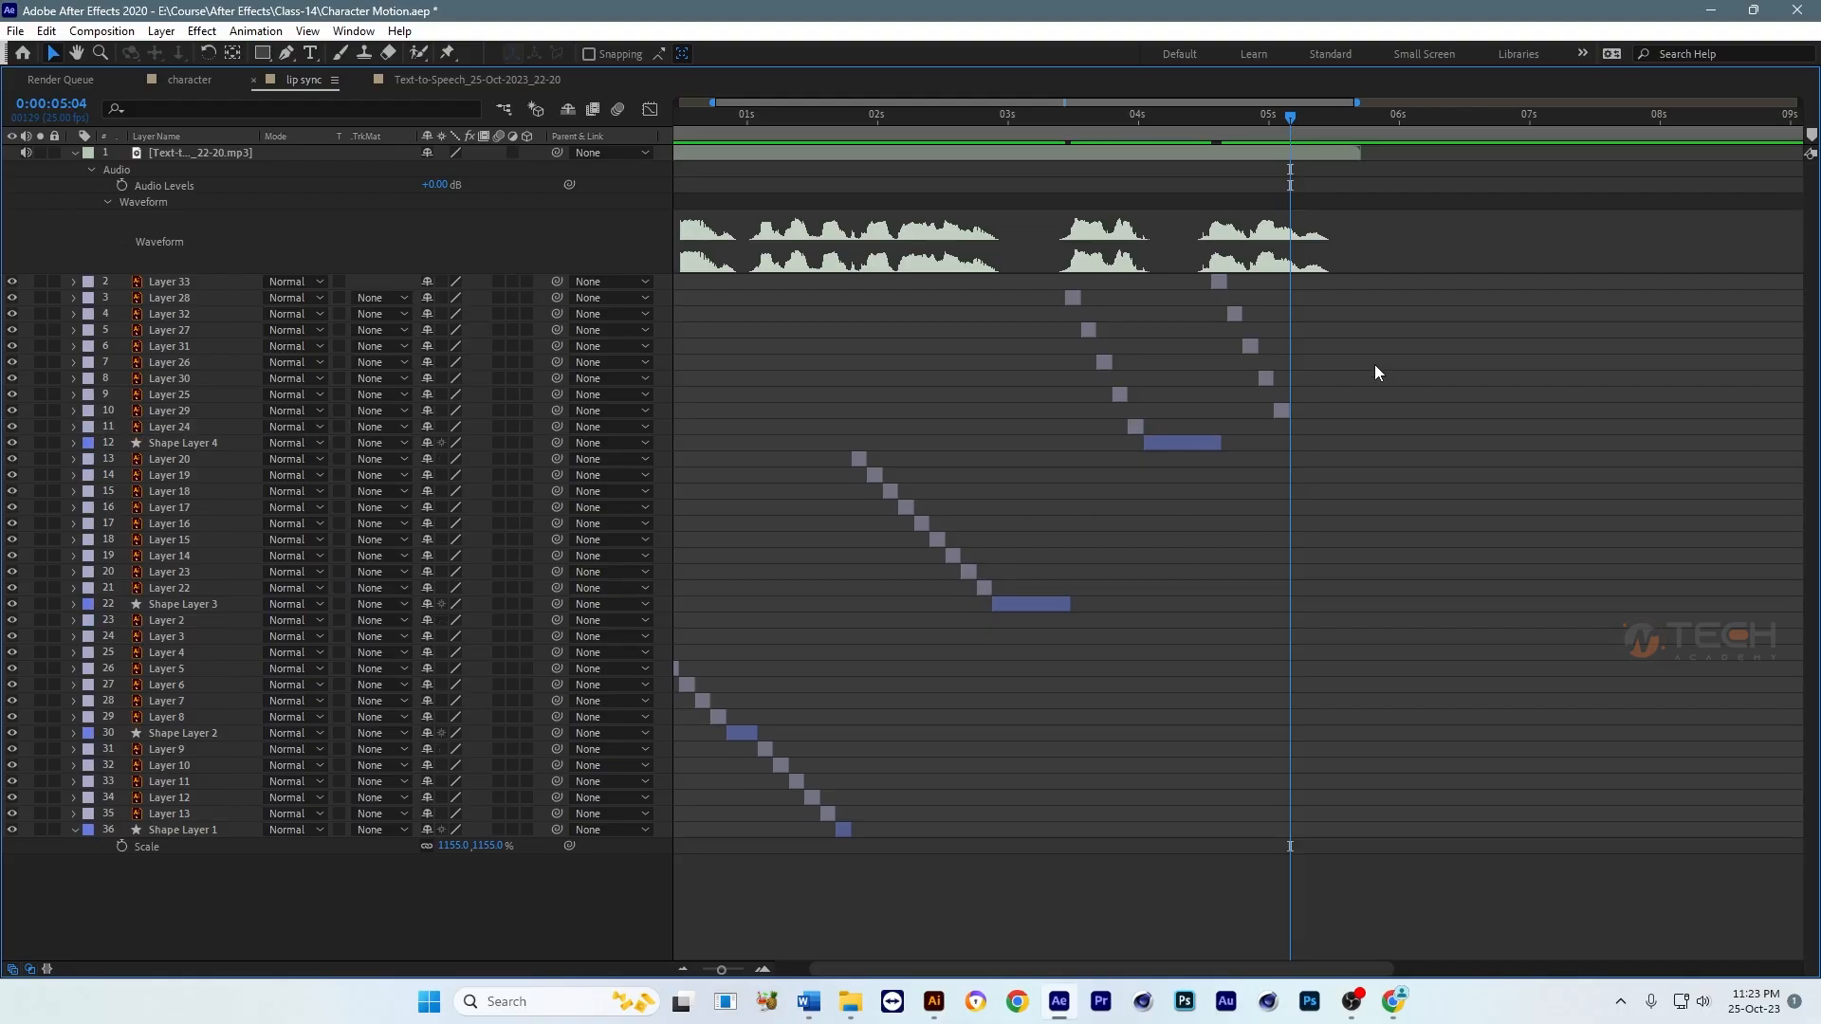
Step: Duplicate Layers 9 and 10, place the copies directly below Layer 24 in the stack and start them at 0:00:05:04
click(765, 749)
shift+click(790, 766)
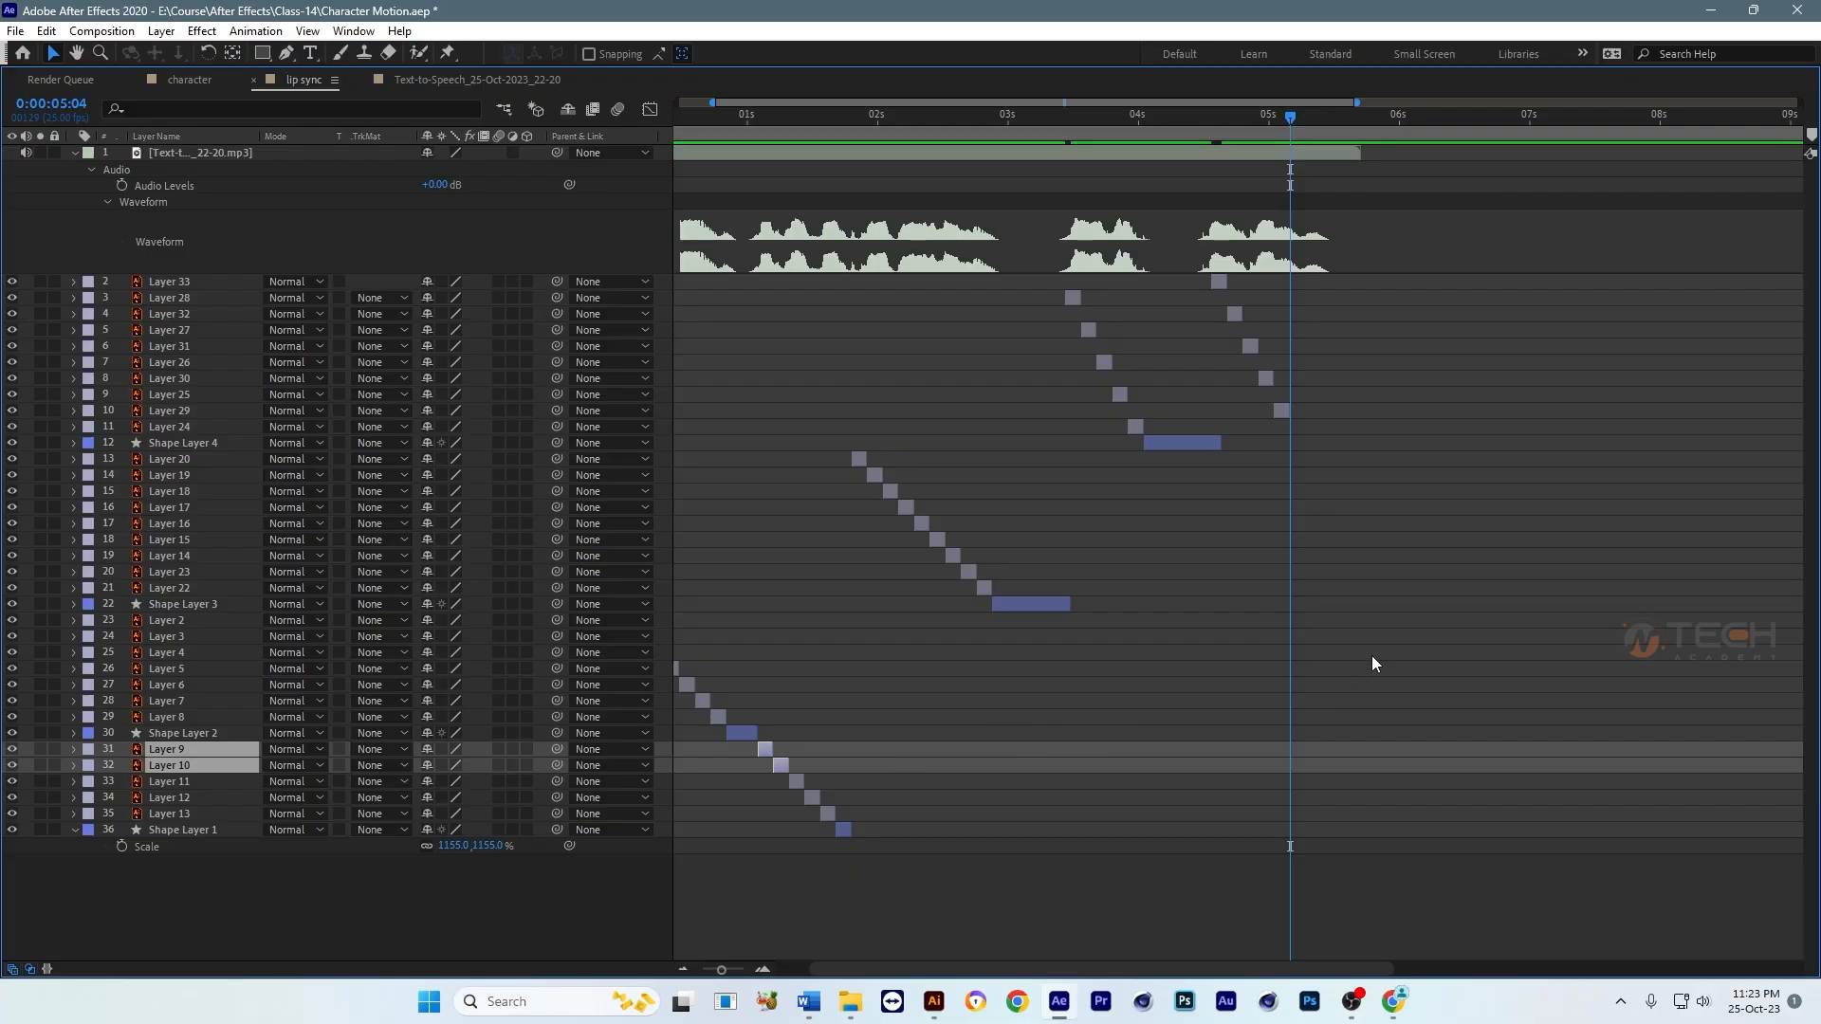
key(ctrl+d)
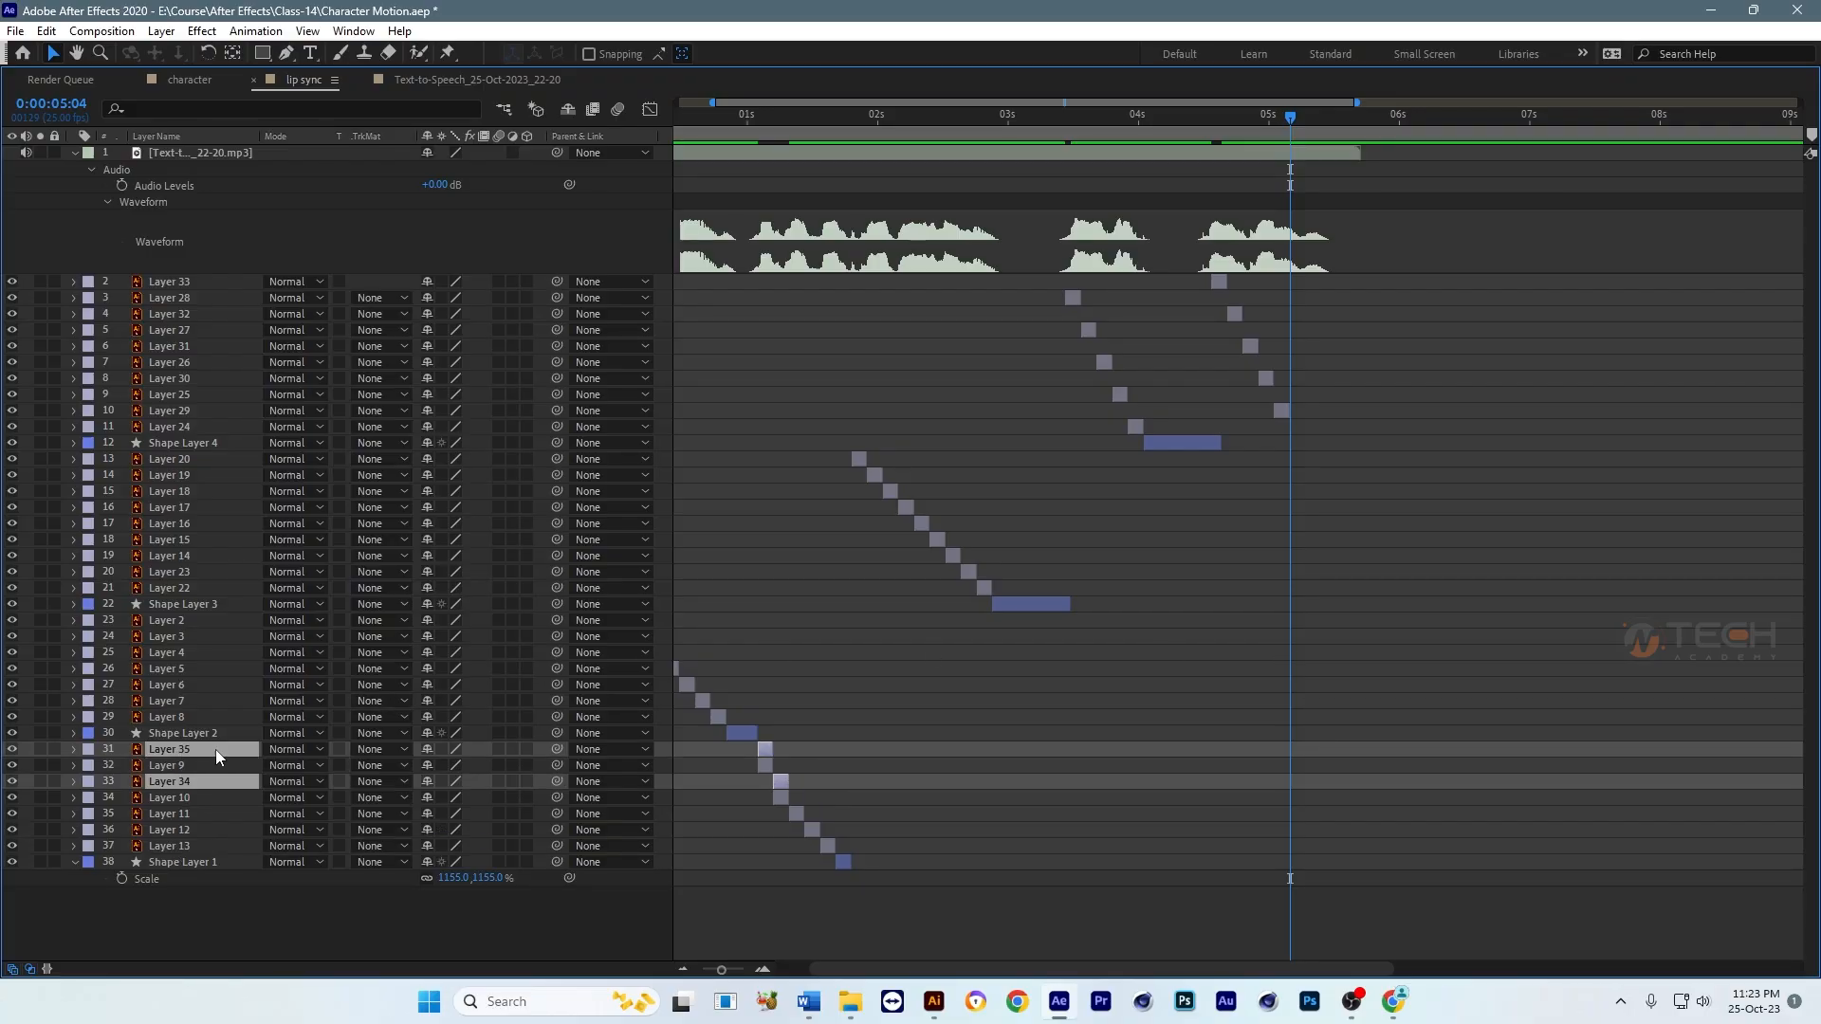
drag(214, 749, 239, 437)
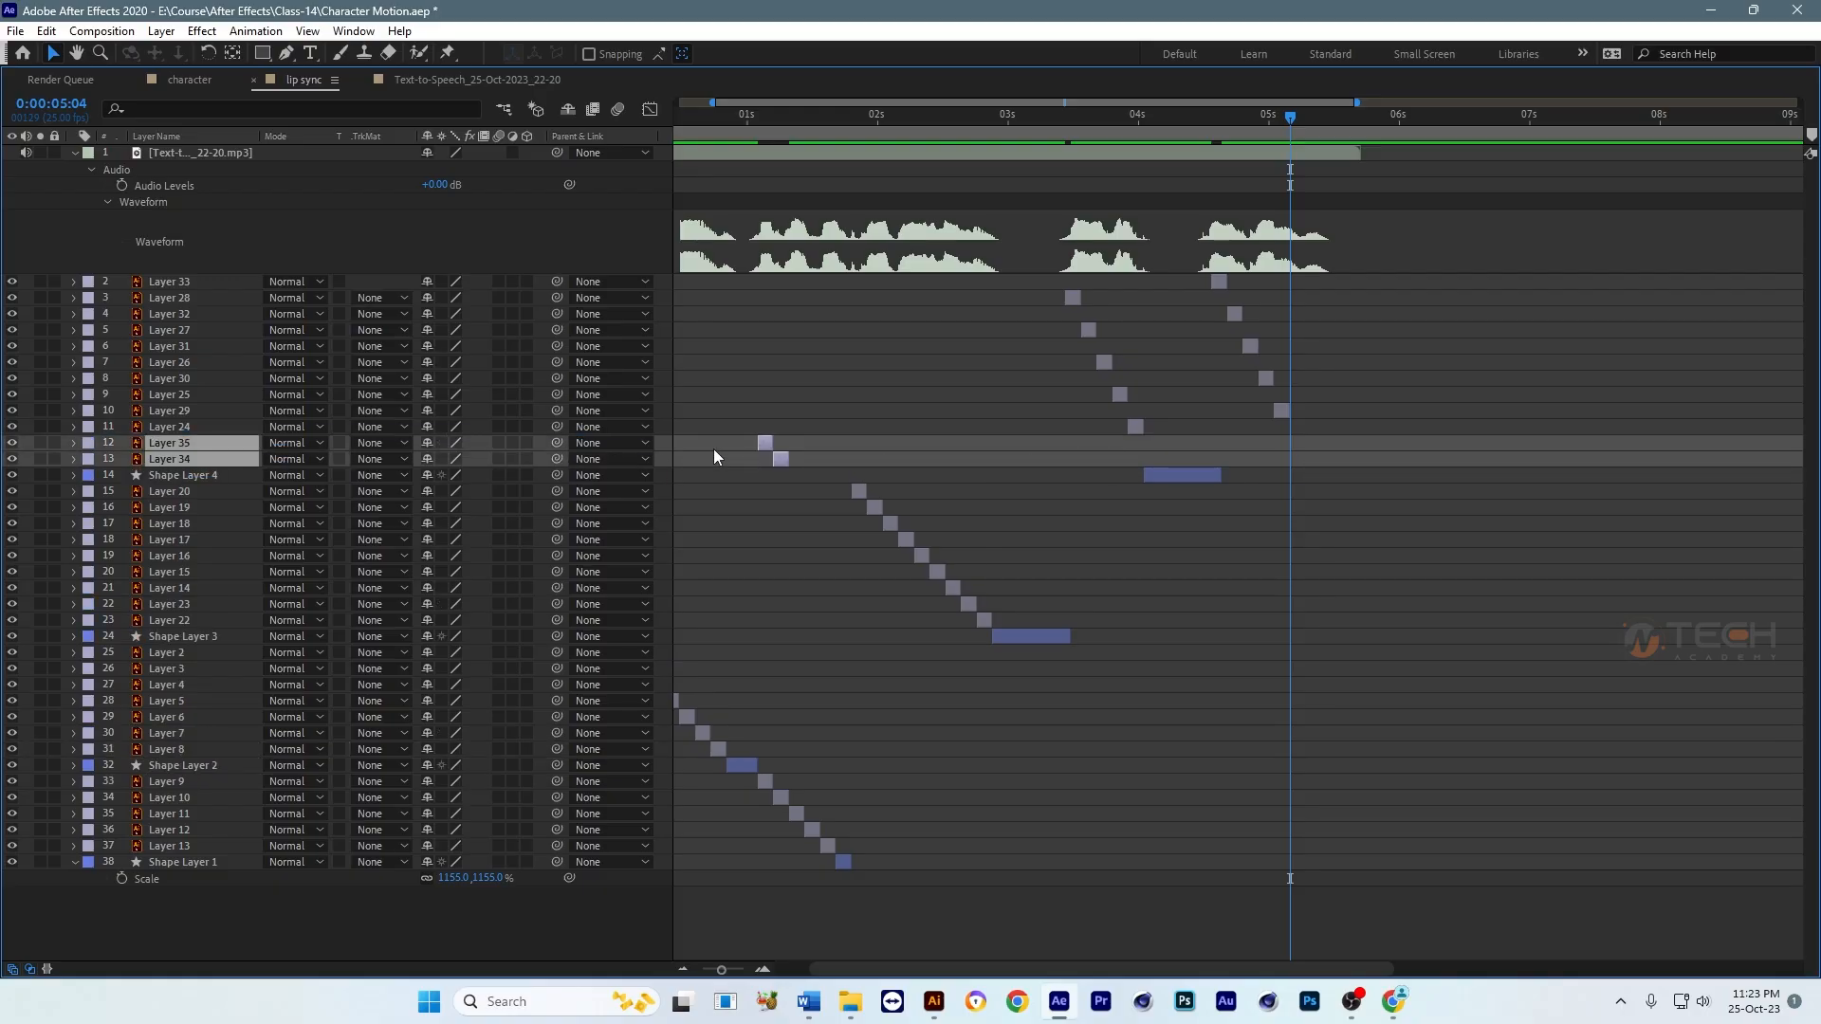
drag(774, 444, 1293, 463)
Step: Group Layers 33 through 29, Layer 35 and Layer 34 together in the layer stack directly below the audio layer
ctrl+click(1283, 411)
ctrl+click(1266, 379)
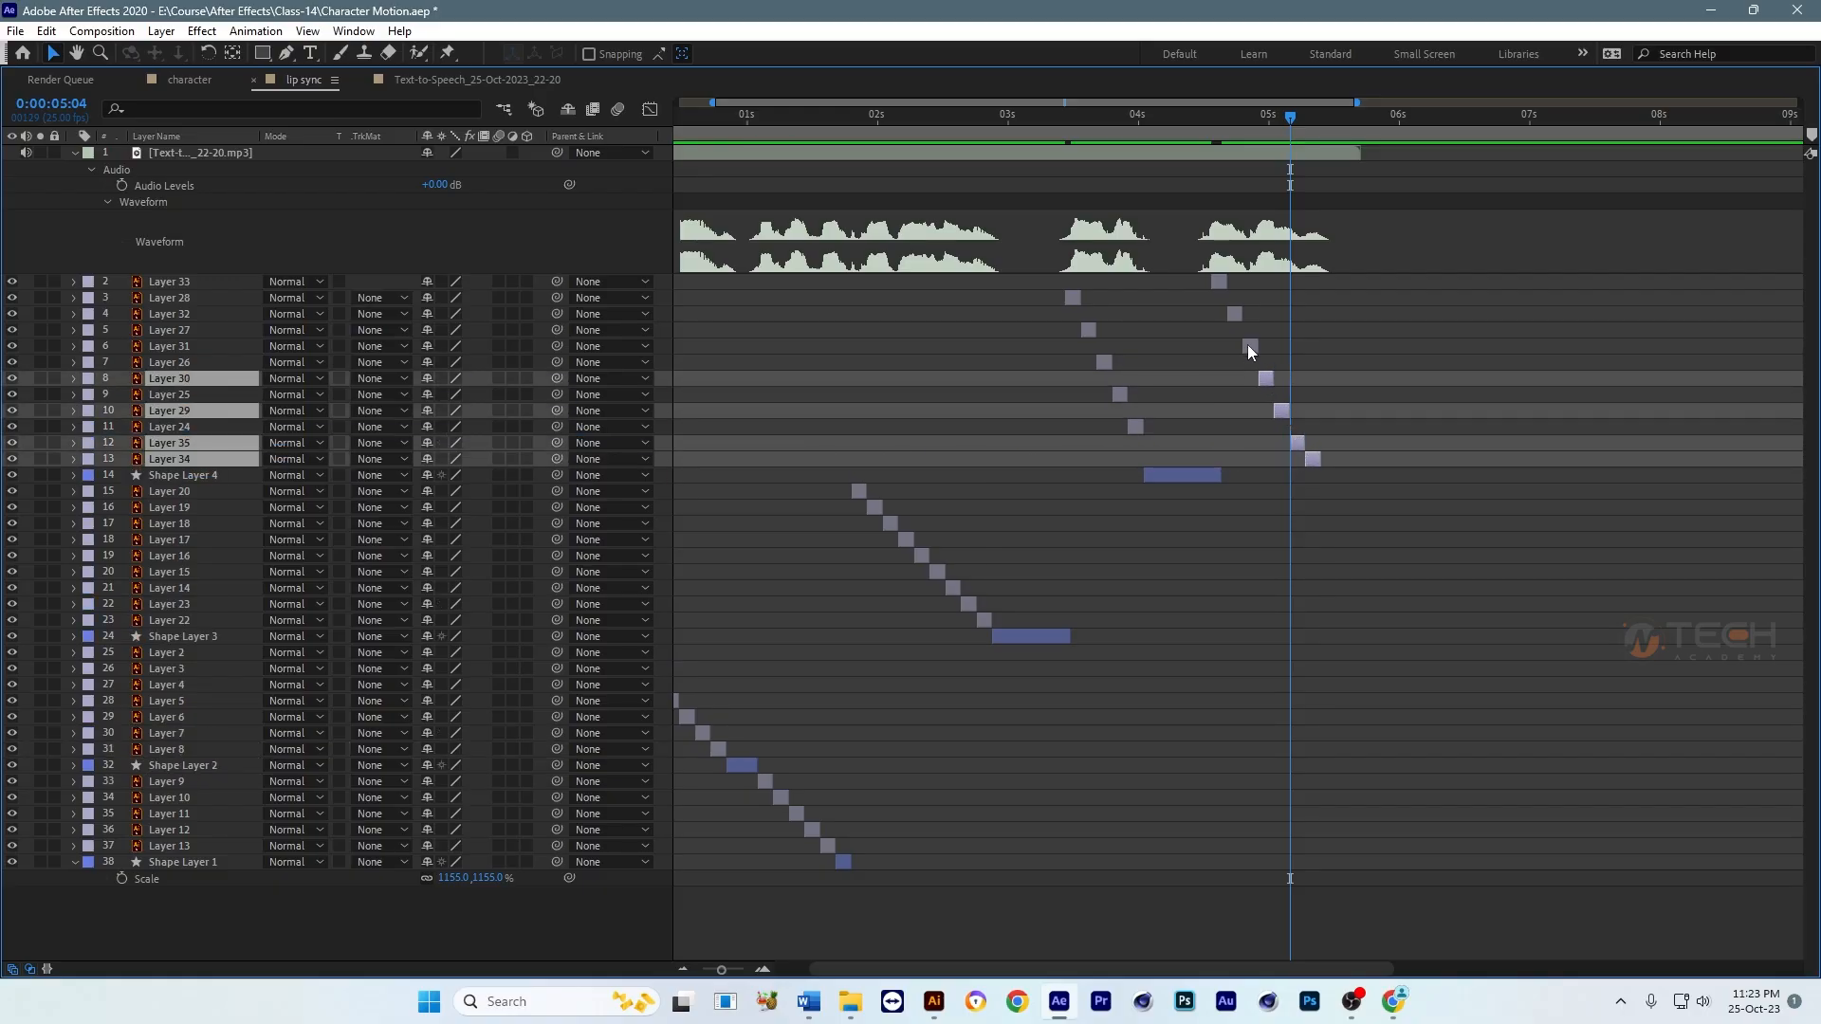
ctrl+click(1250, 346)
ctrl+click(1234, 313)
ctrl+click(1219, 283)
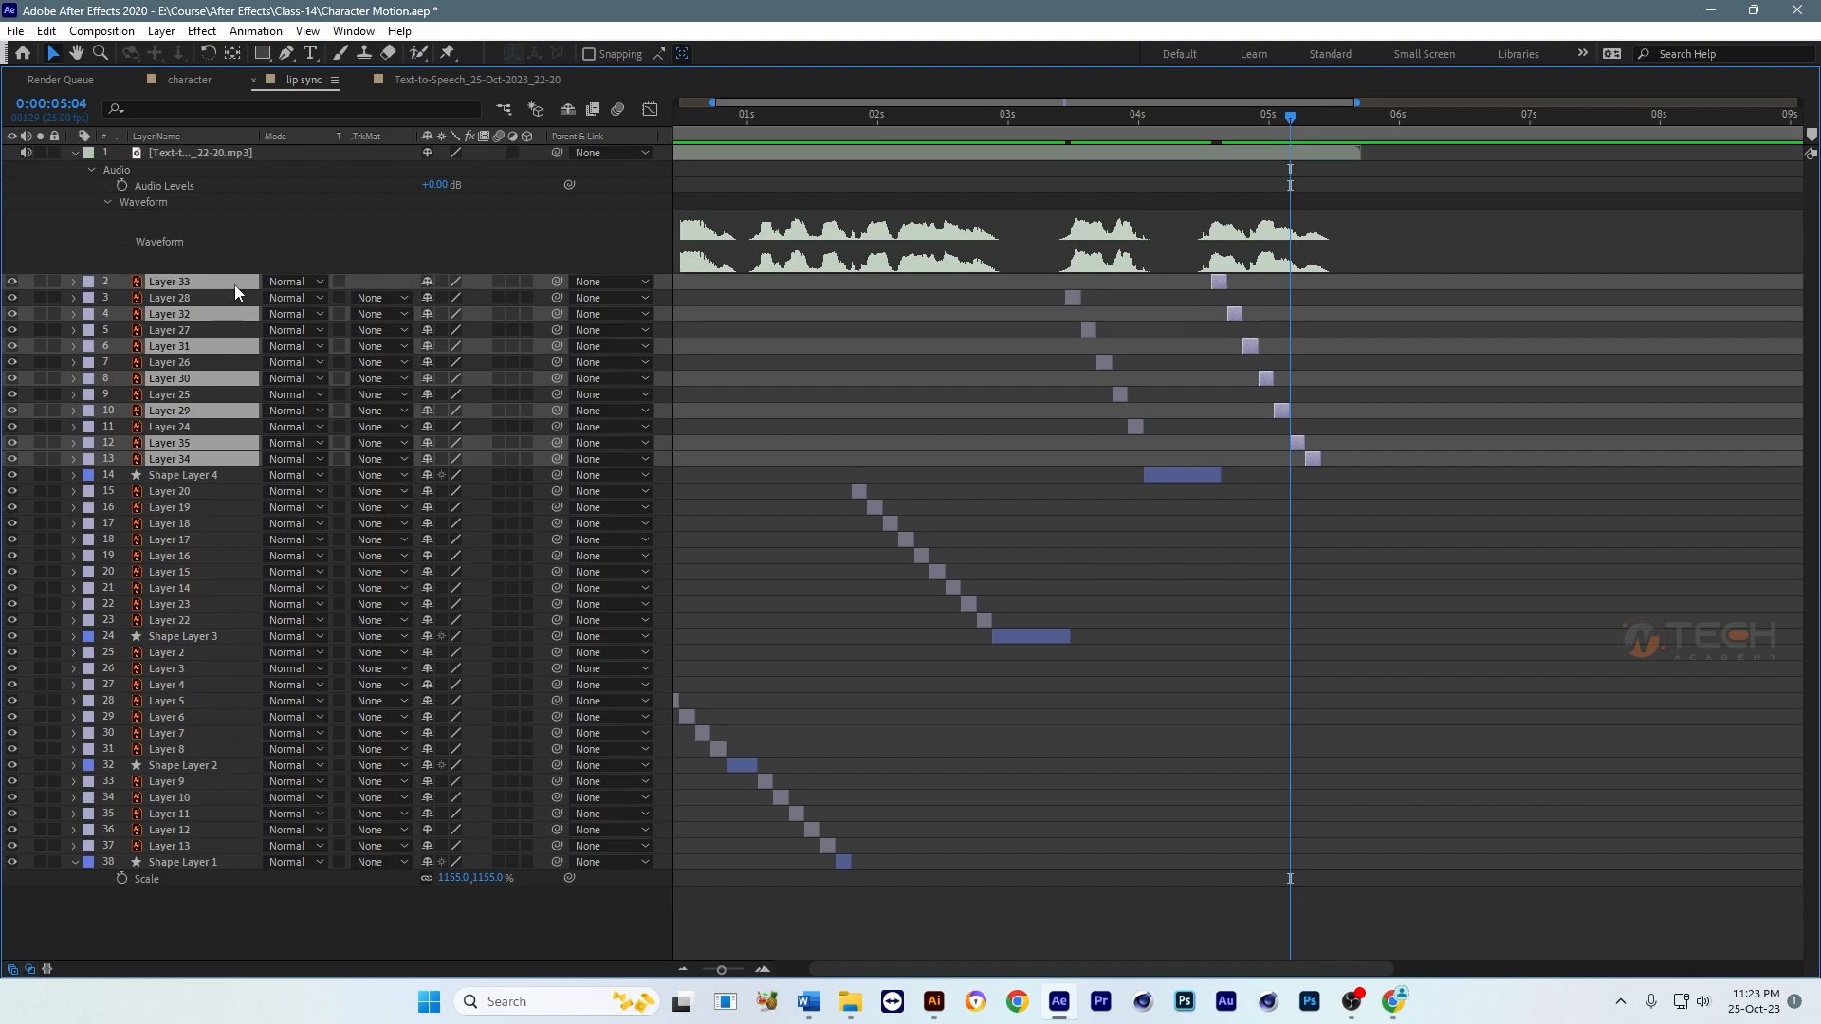
drag(235, 285, 237, 272)
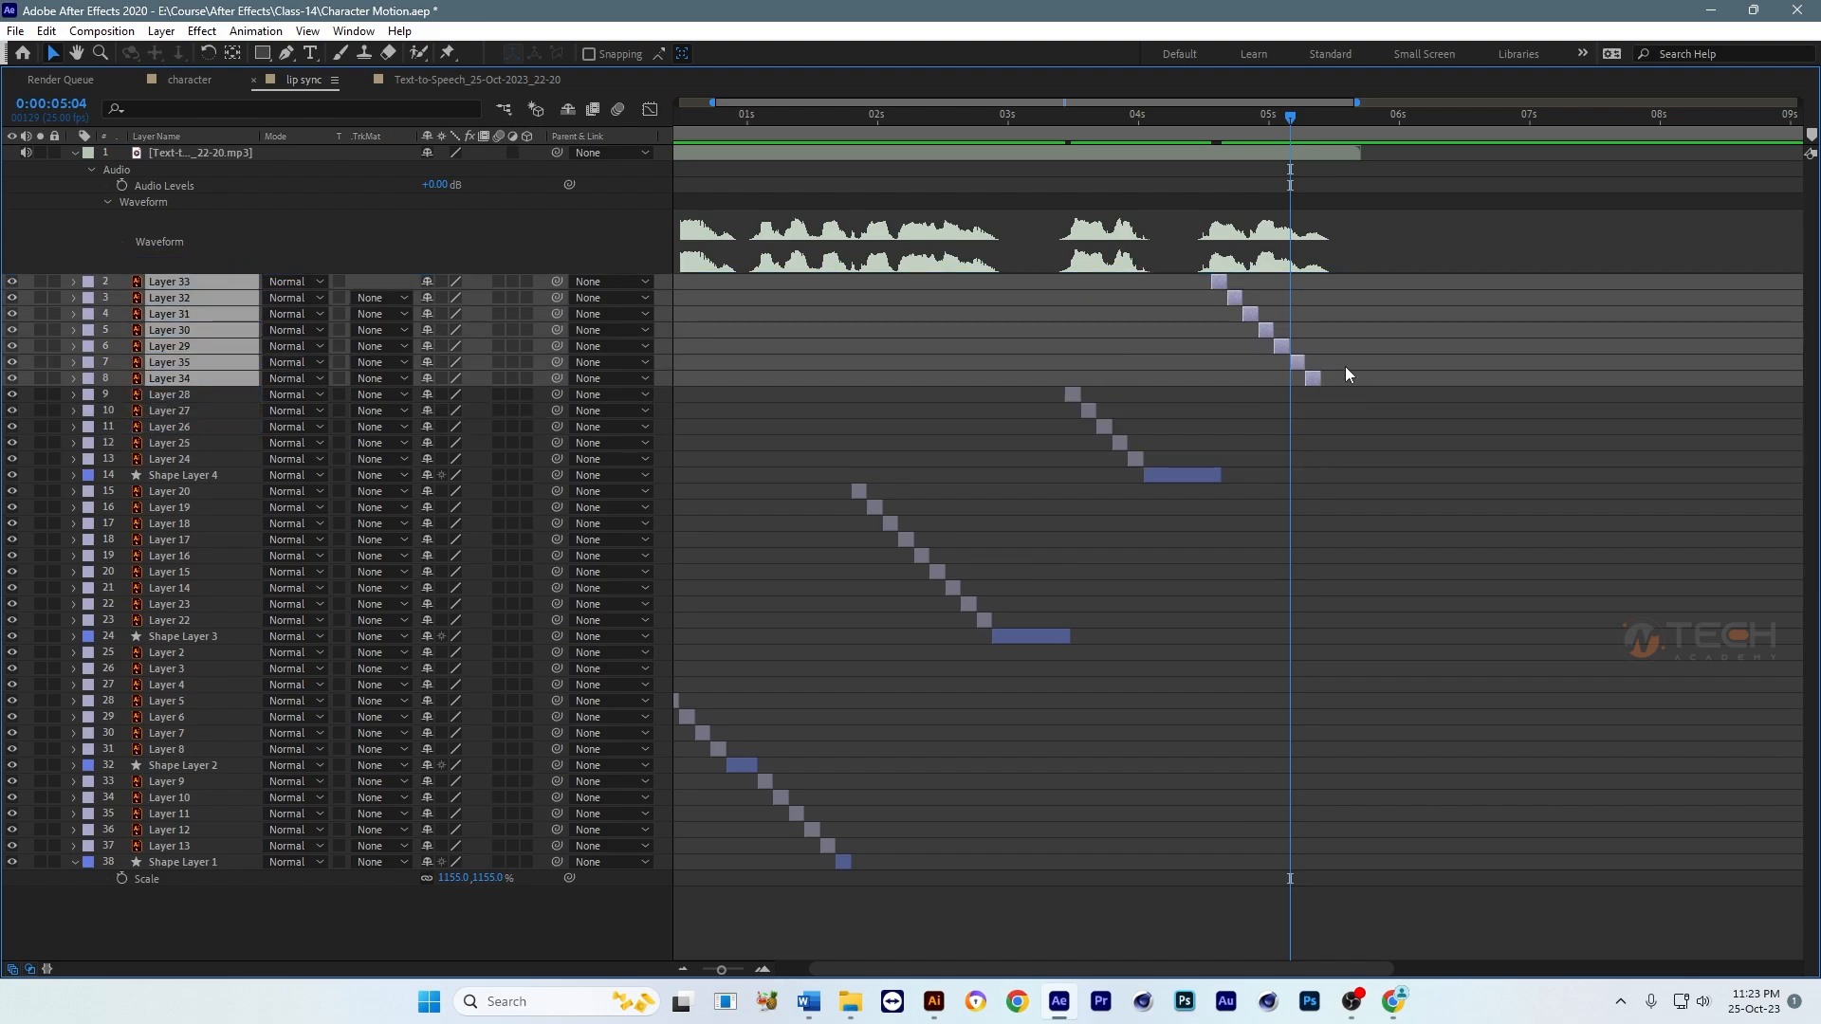
Step: Duplicate Shape Layer 4, start the copy at 0:00:05:11 and place it directly below Layer 34 in the stack
drag(1290, 130, 1326, 131)
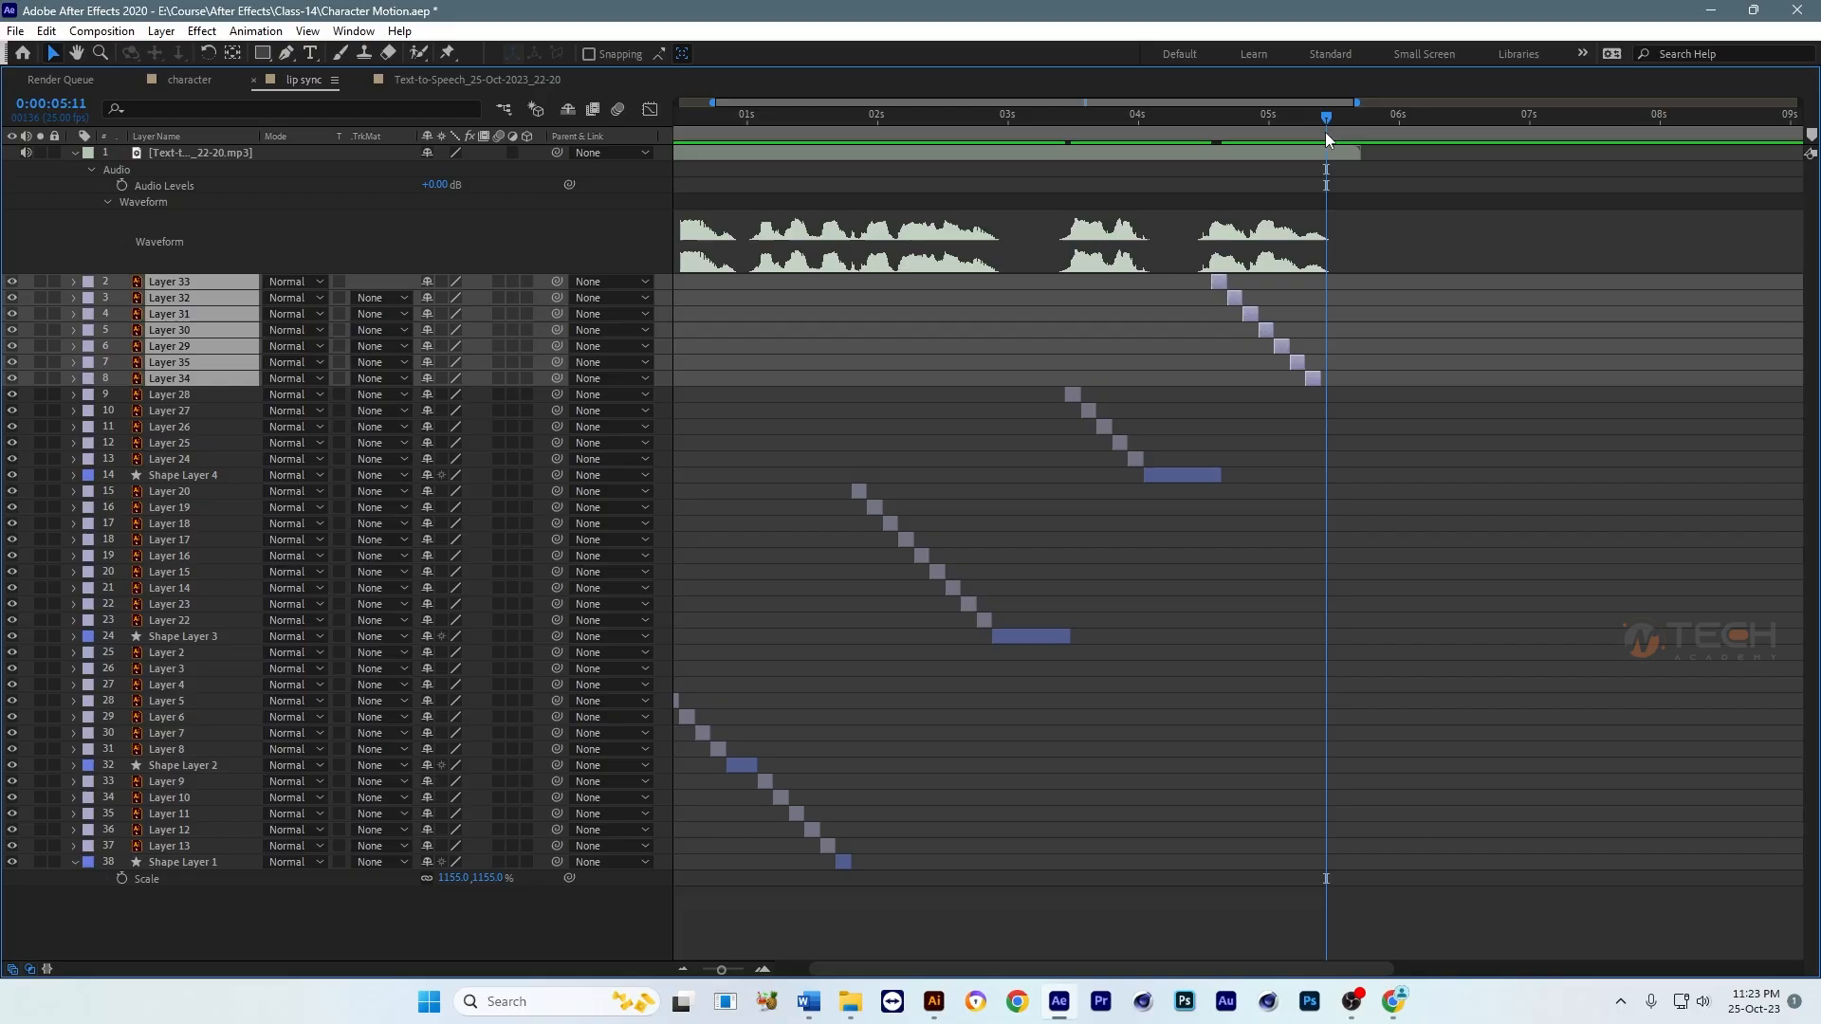
click(1360, 378)
click(1182, 476)
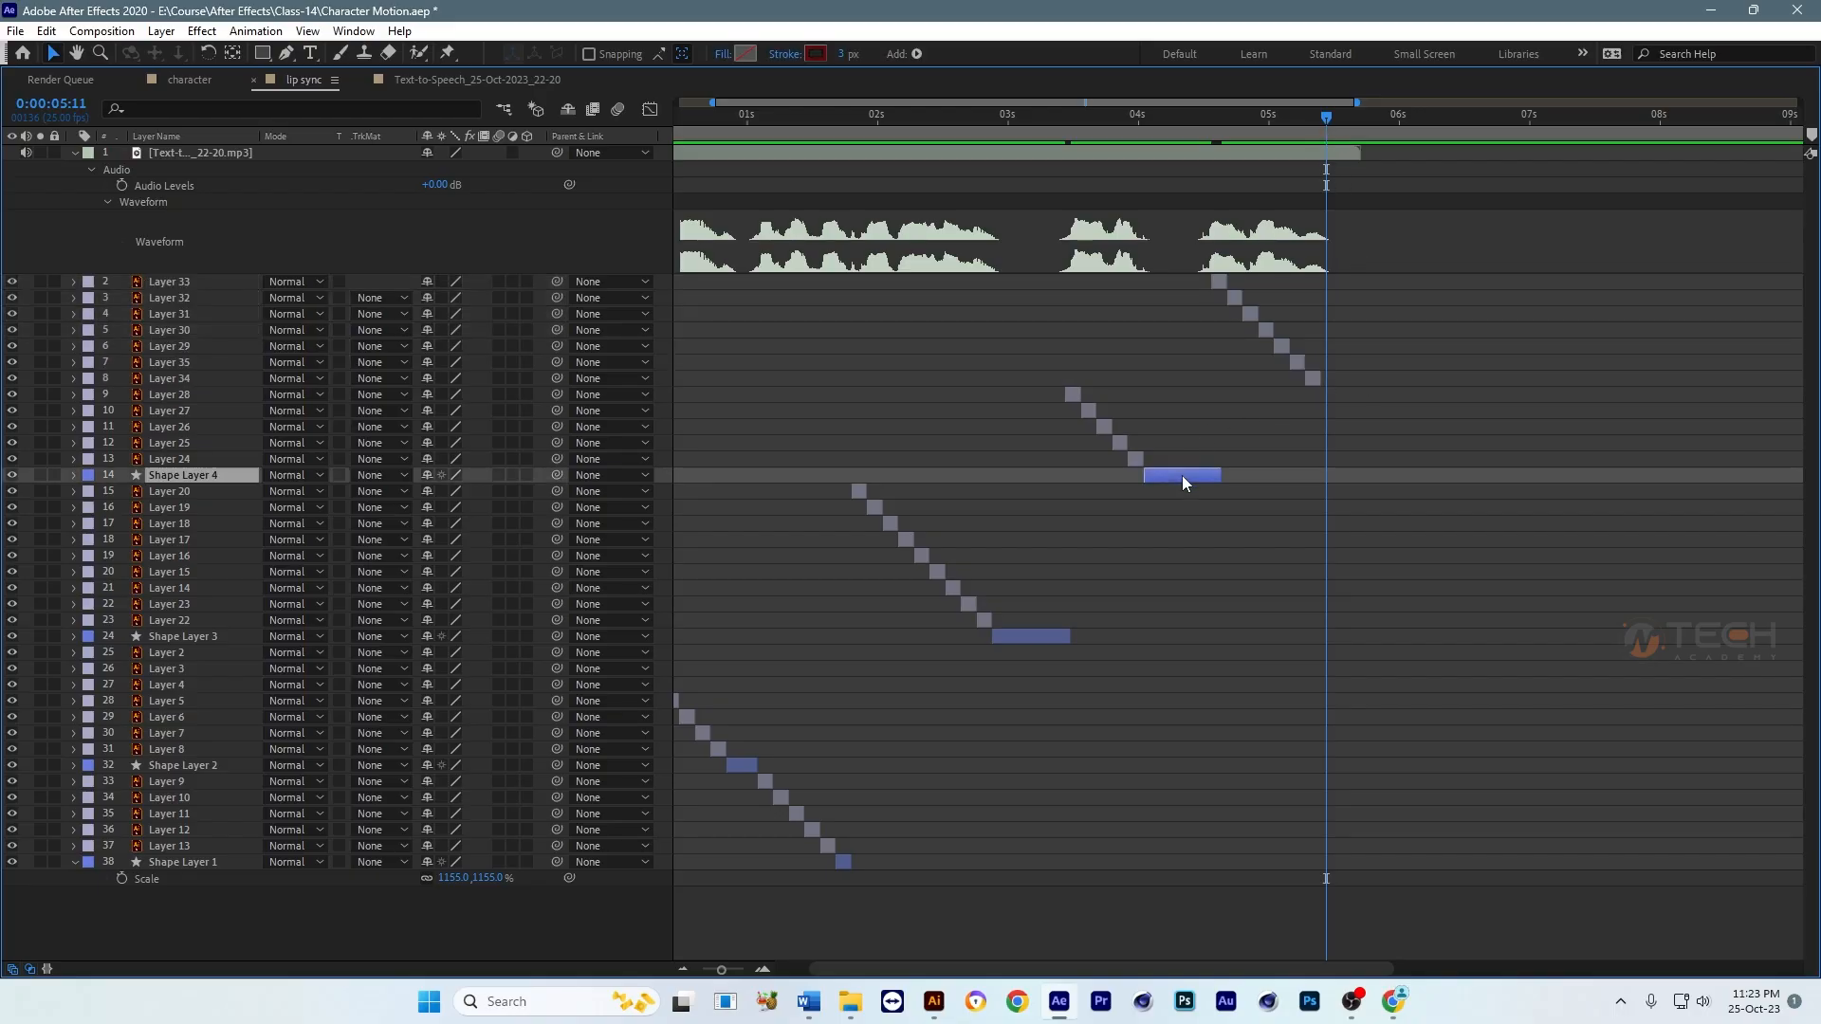
key(ctrl+d)
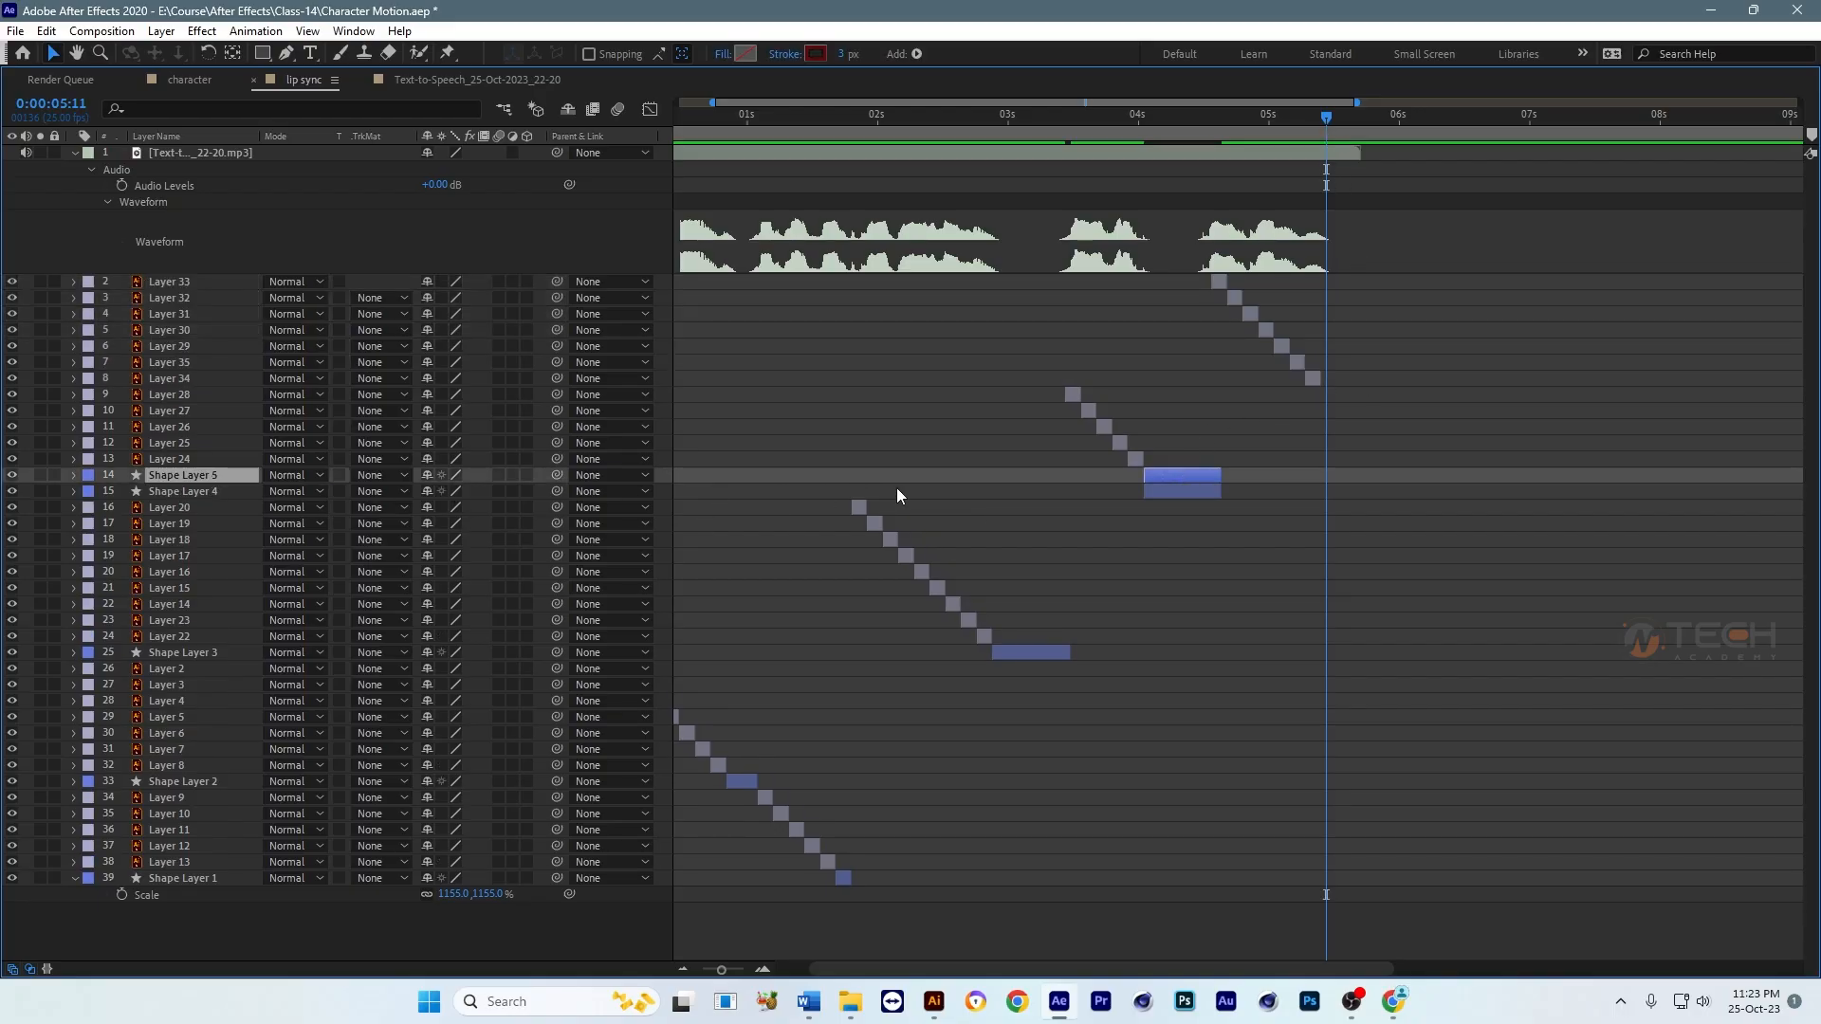
key(bracketleft)
drag(236, 480, 235, 389)
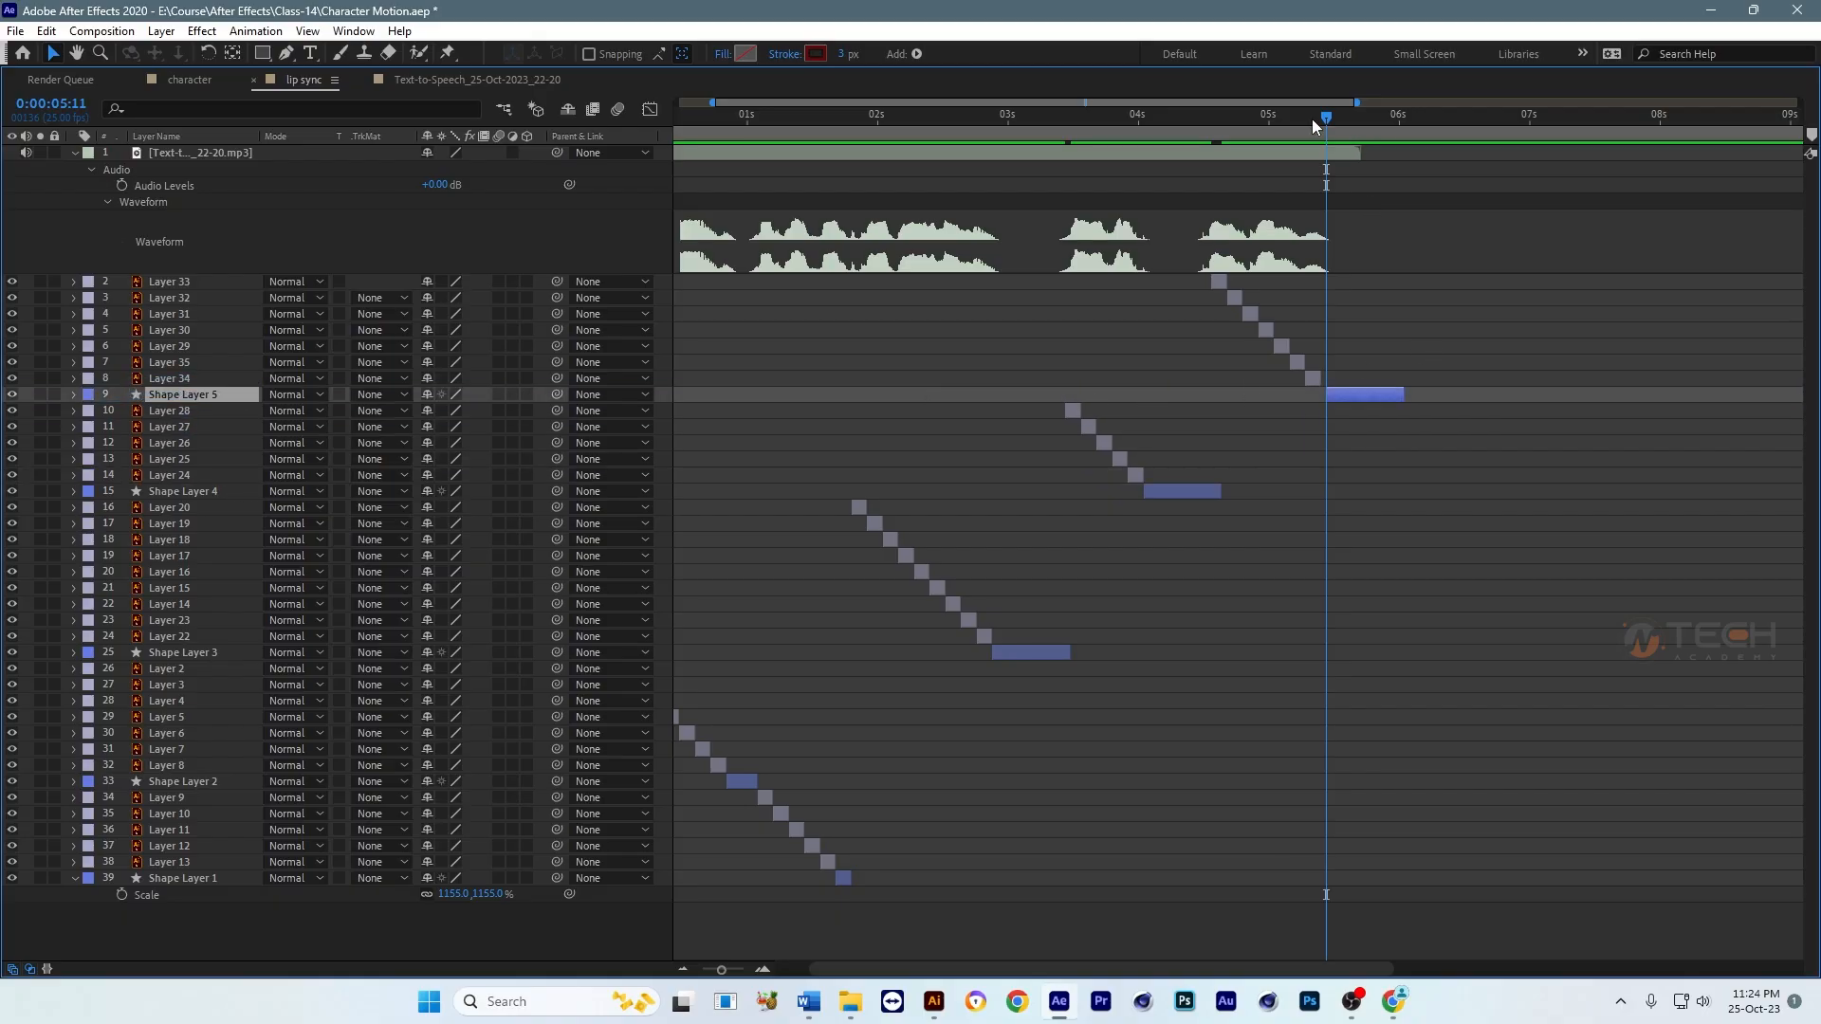
Step: End the lip sync composition's work area at 0:00:07:00
drag(1311, 117, 1529, 127)
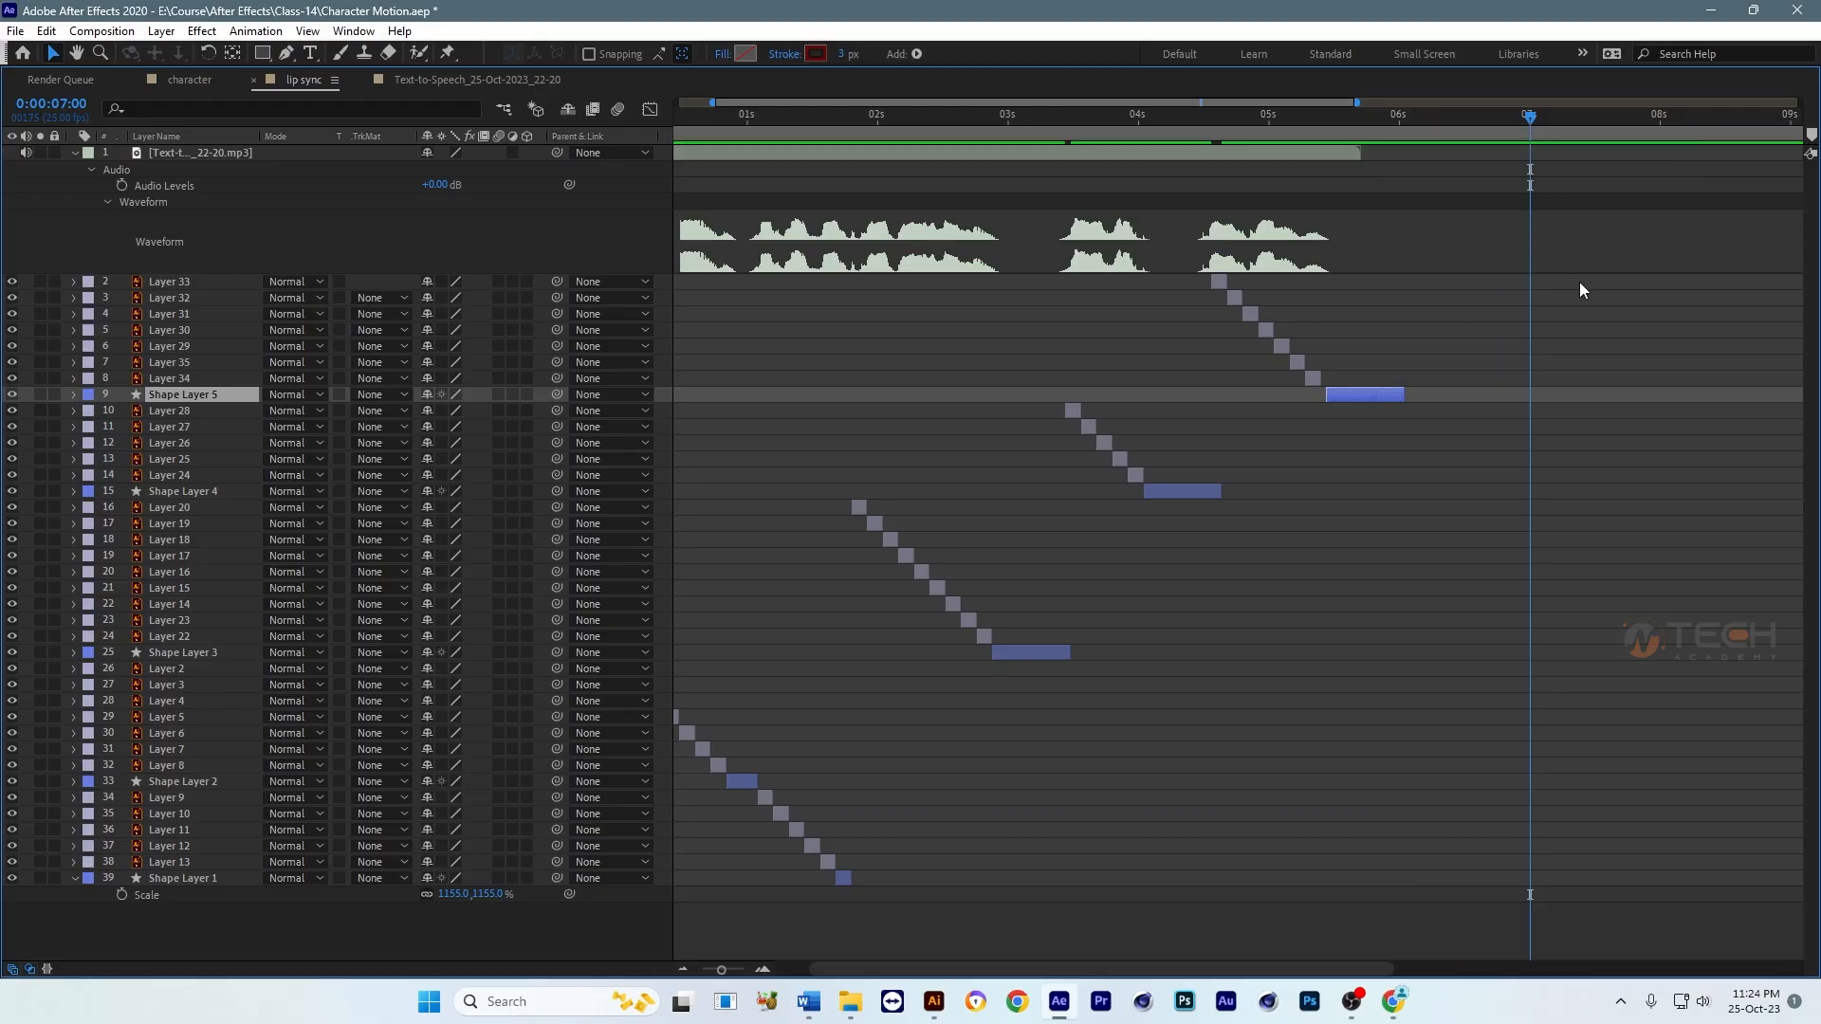
key(minus)
key(minus)
key(n)
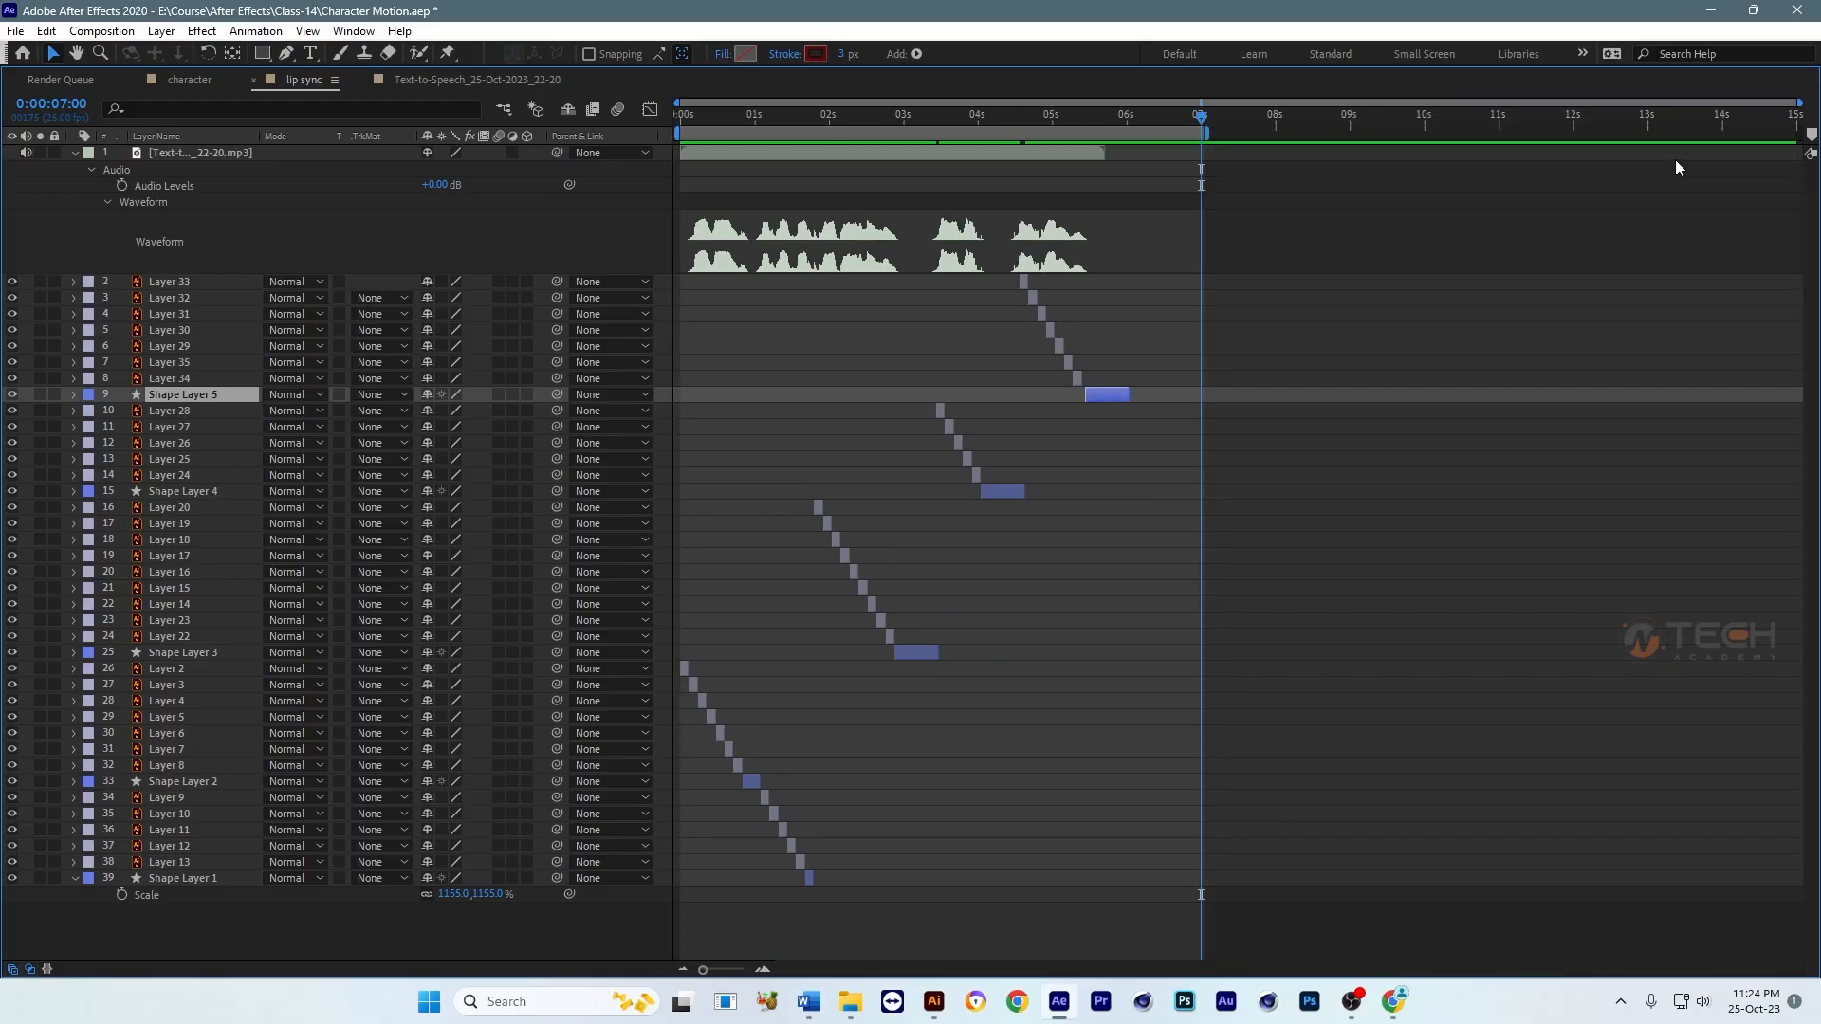
Step: Restore the full panel layout, turn off the transparency grid and preview the lip sync animation from the start
key(Home)
key(grave)
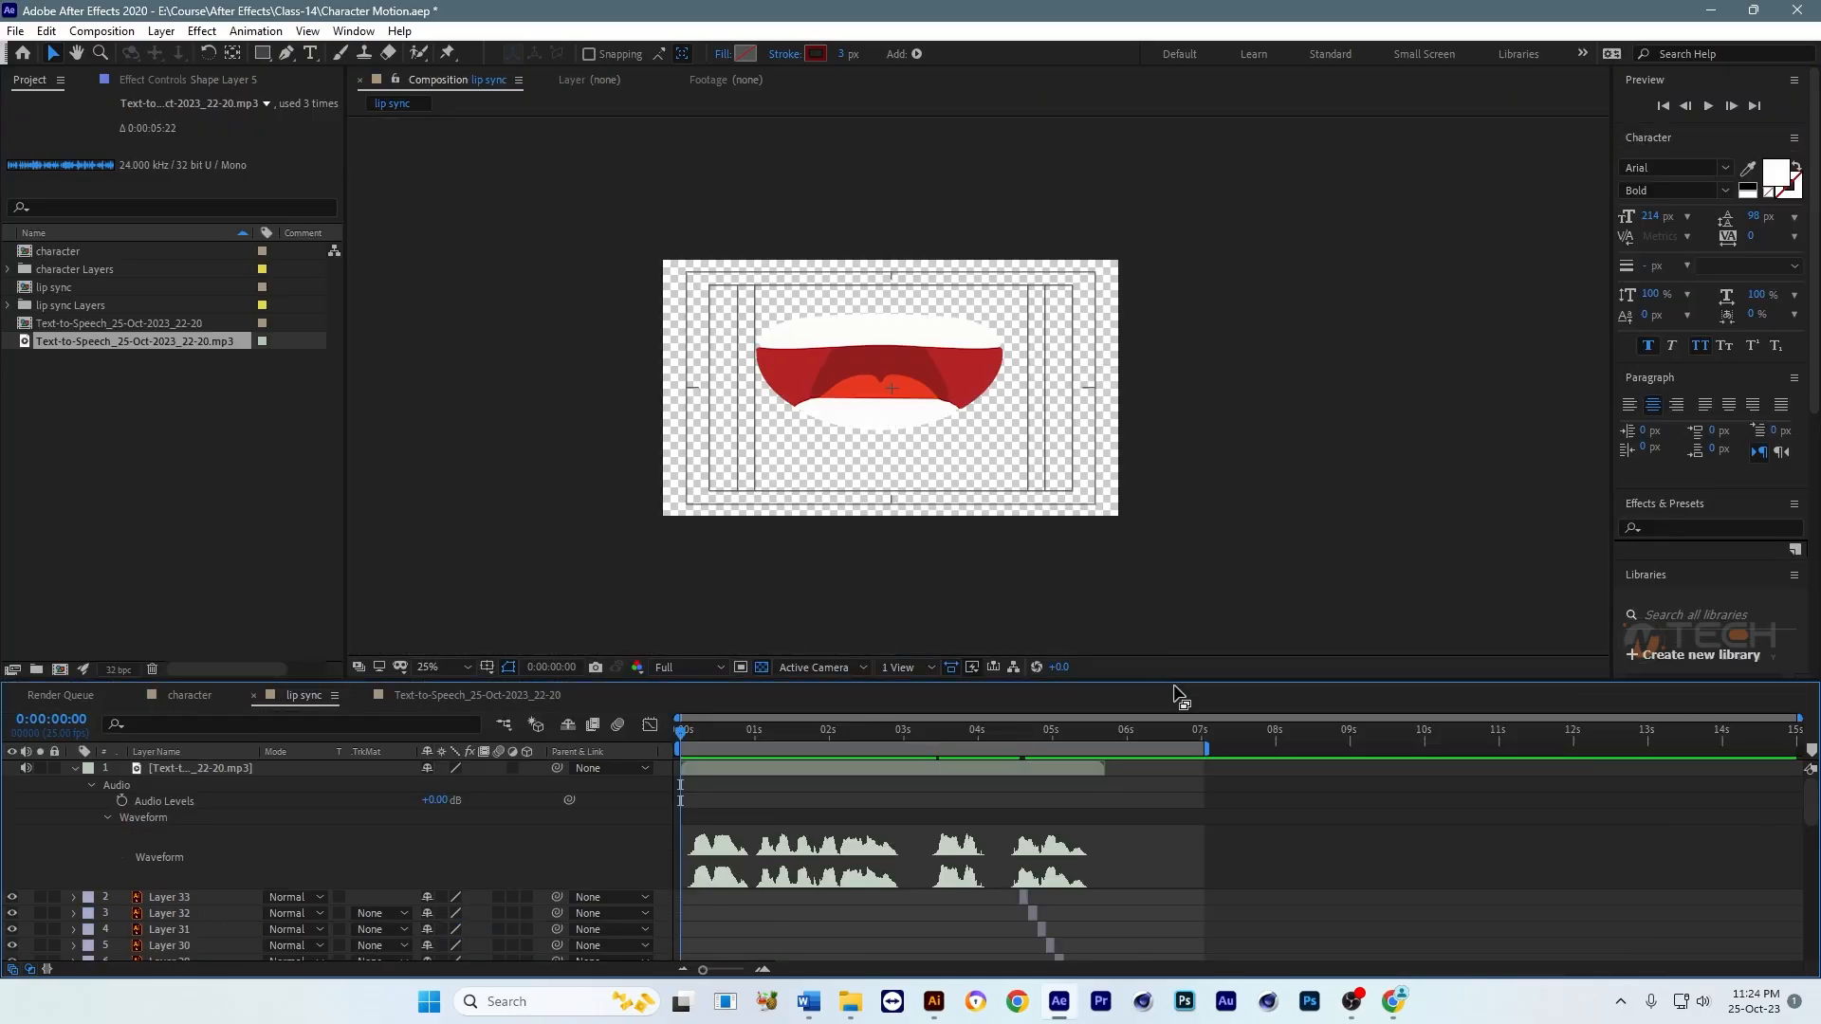
click(762, 668)
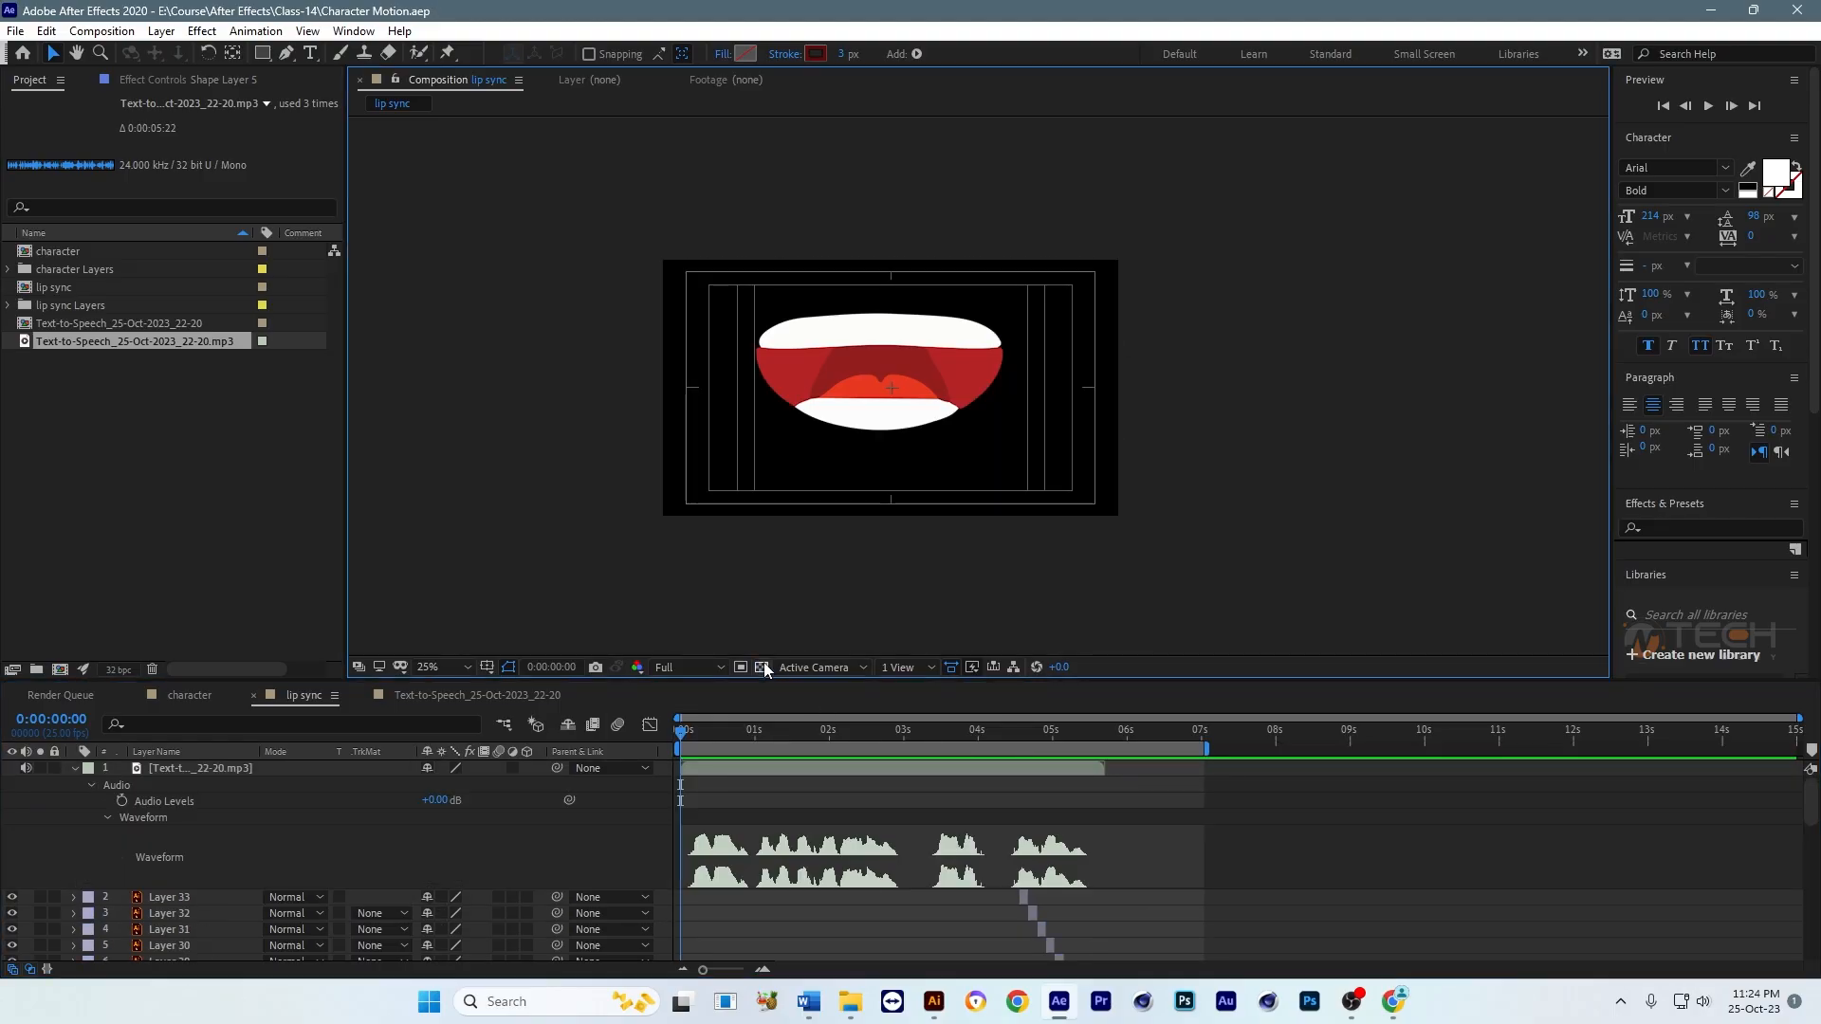
drag(1057, 489, 1050, 536)
key(space)
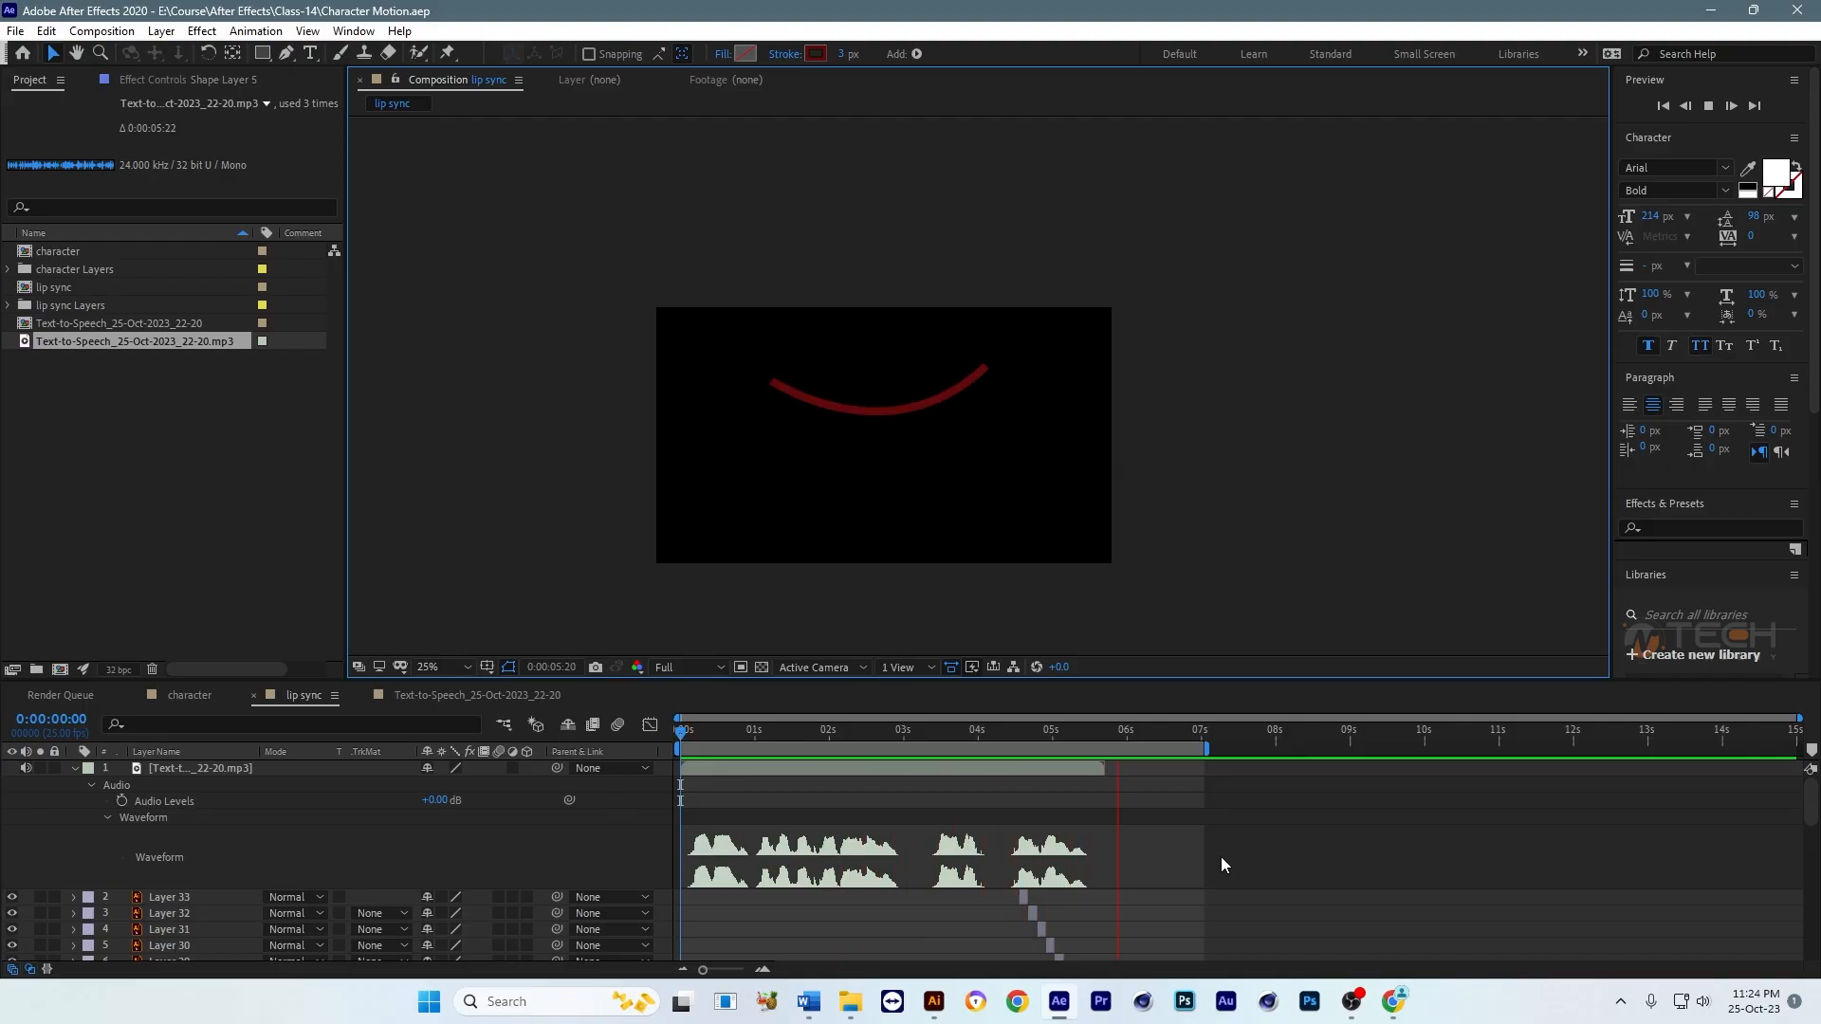
key(space)
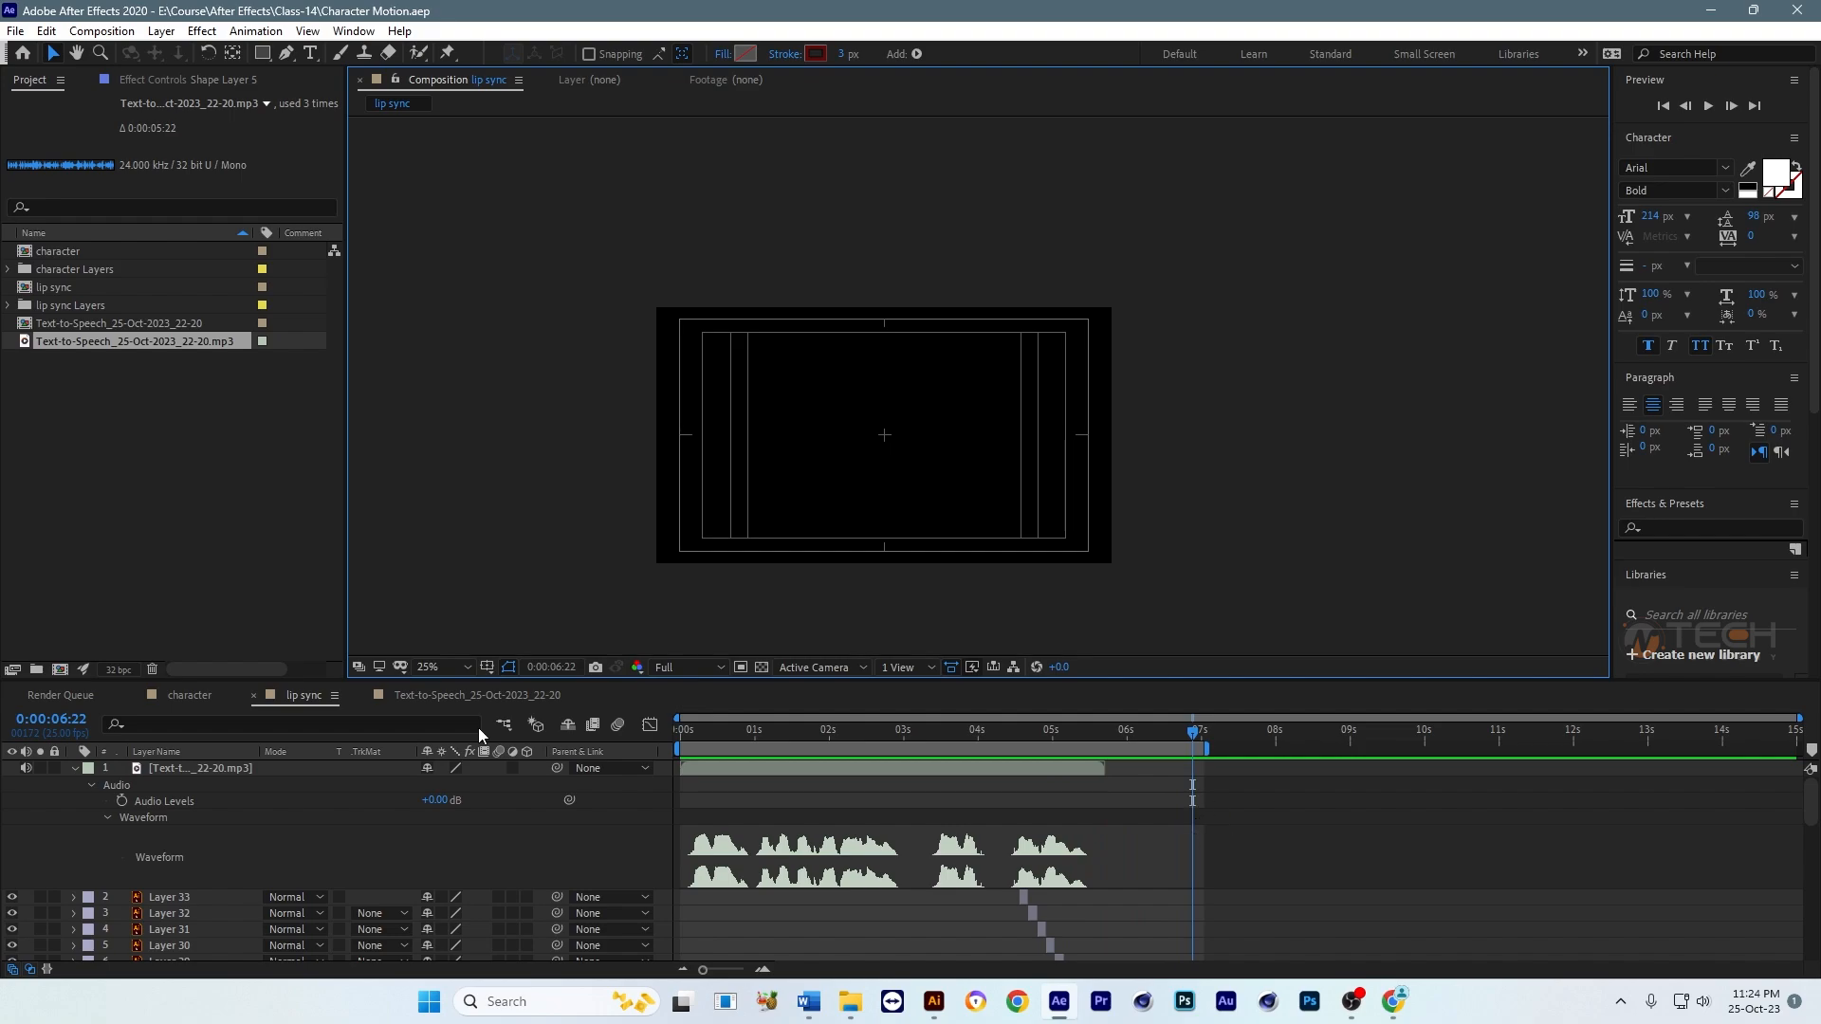
Step: Delete the smile line Shape Layer 1 and the text-to-speech audio layer from the character composition
click(186, 696)
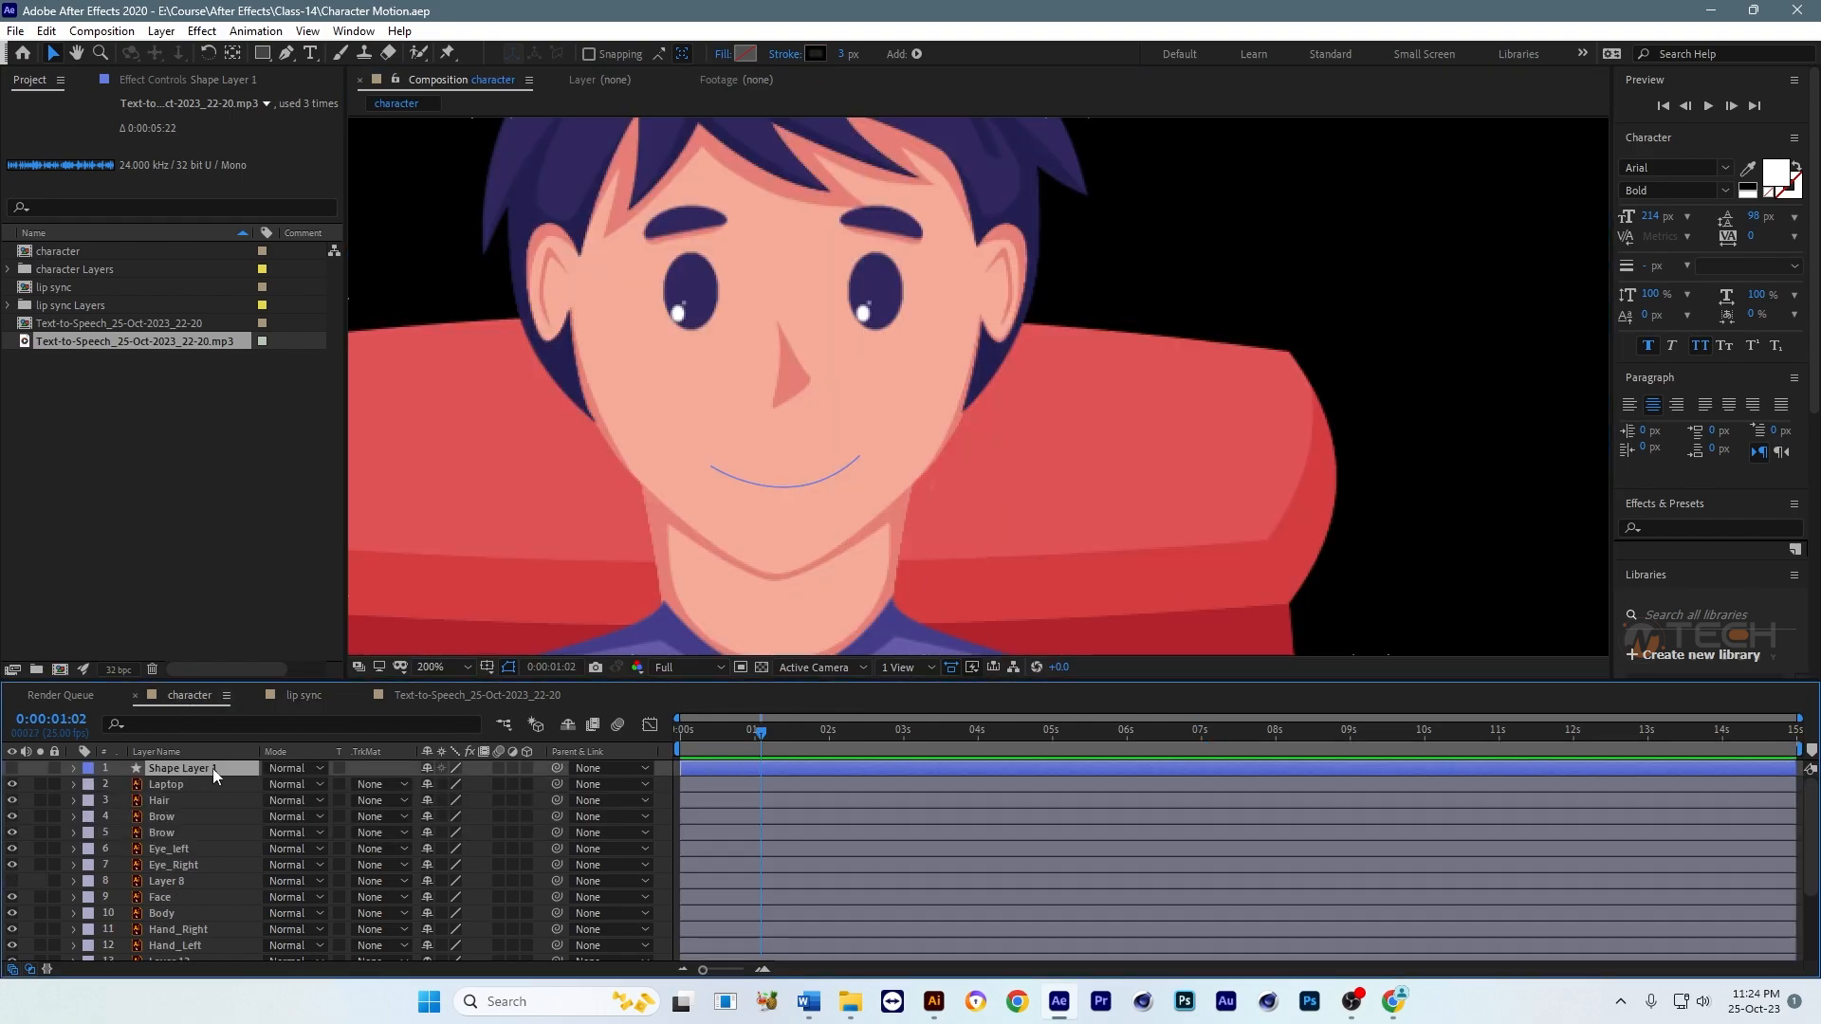
key(Delete)
scroll(343, 812, down, 3)
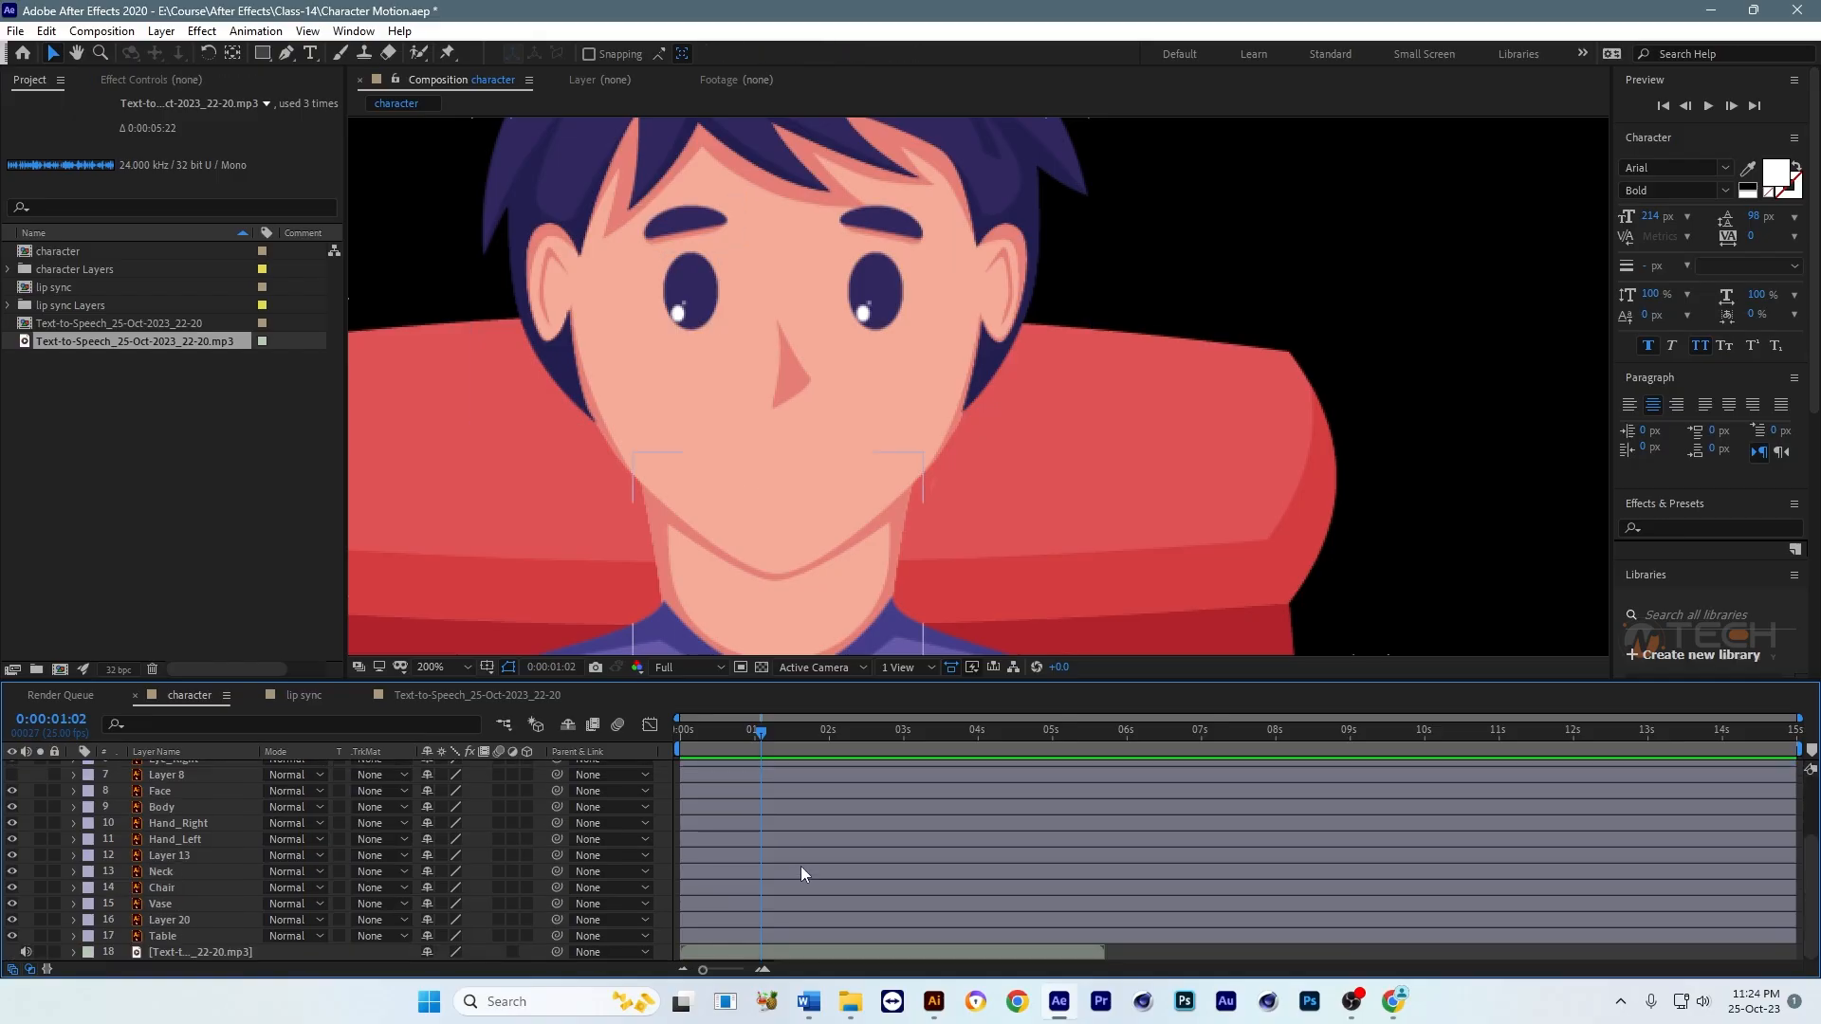
click(162, 952)
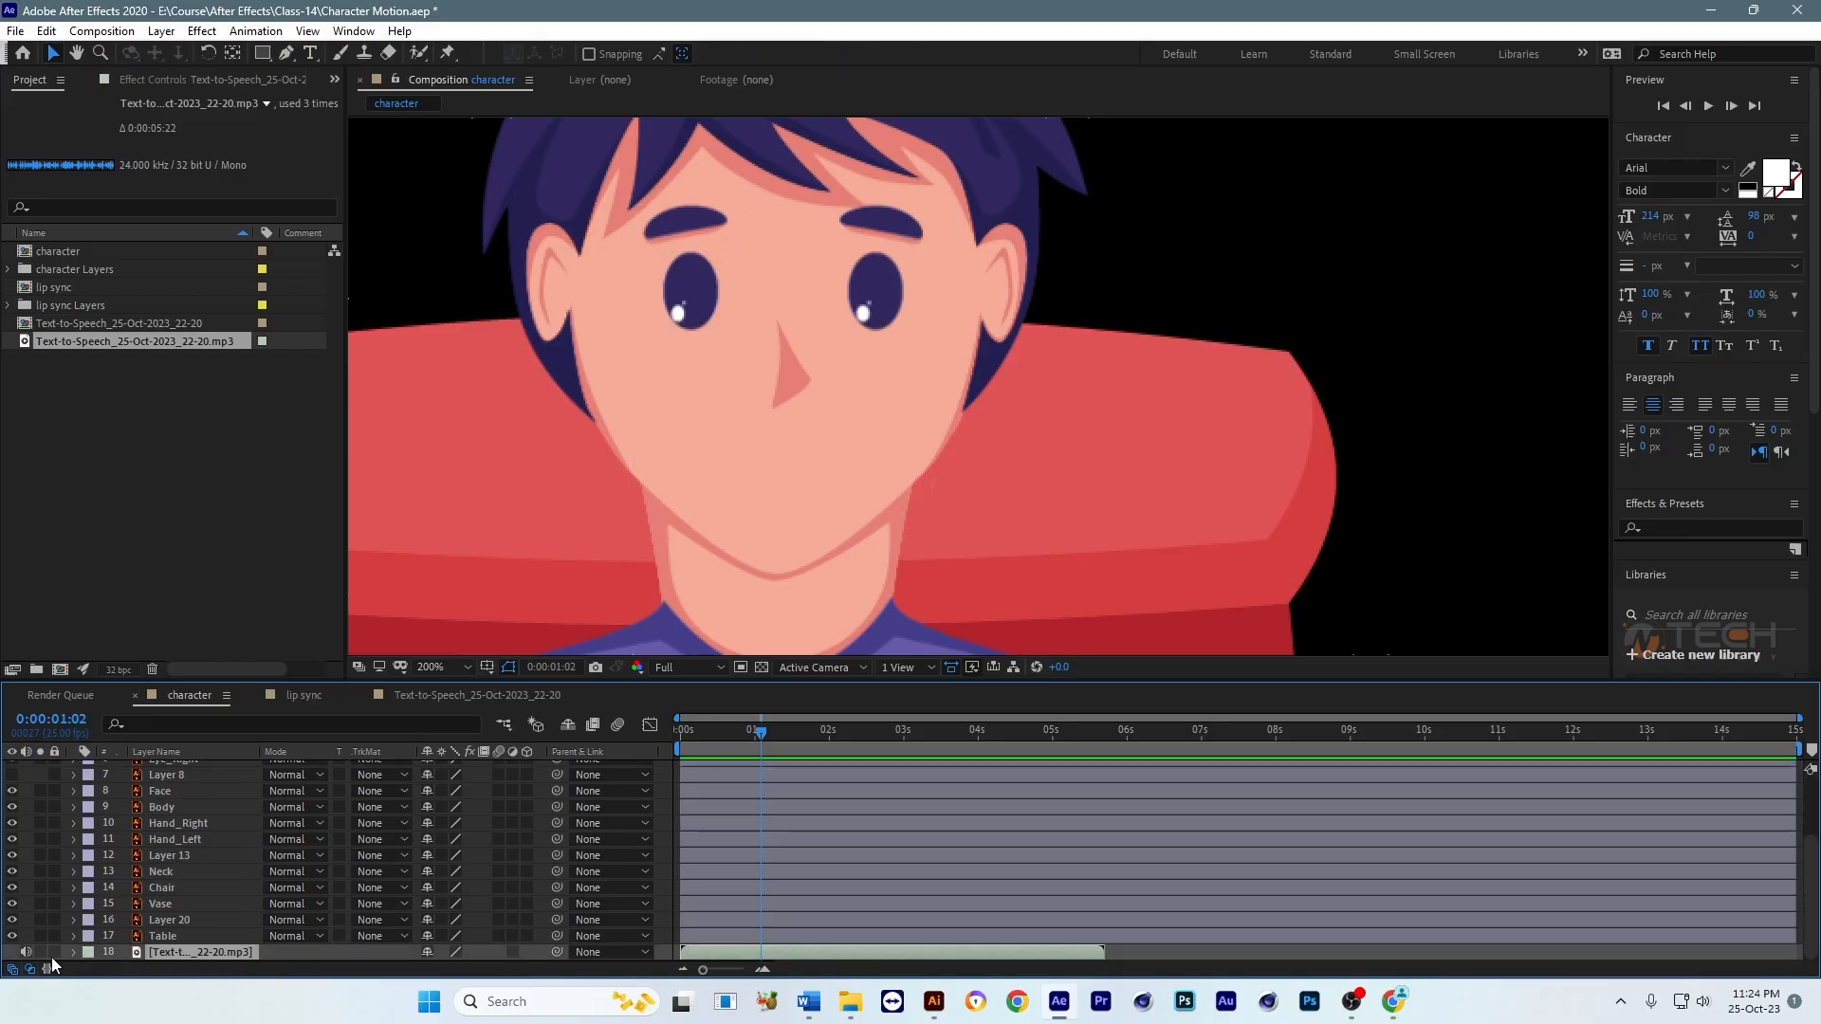
key(Delete)
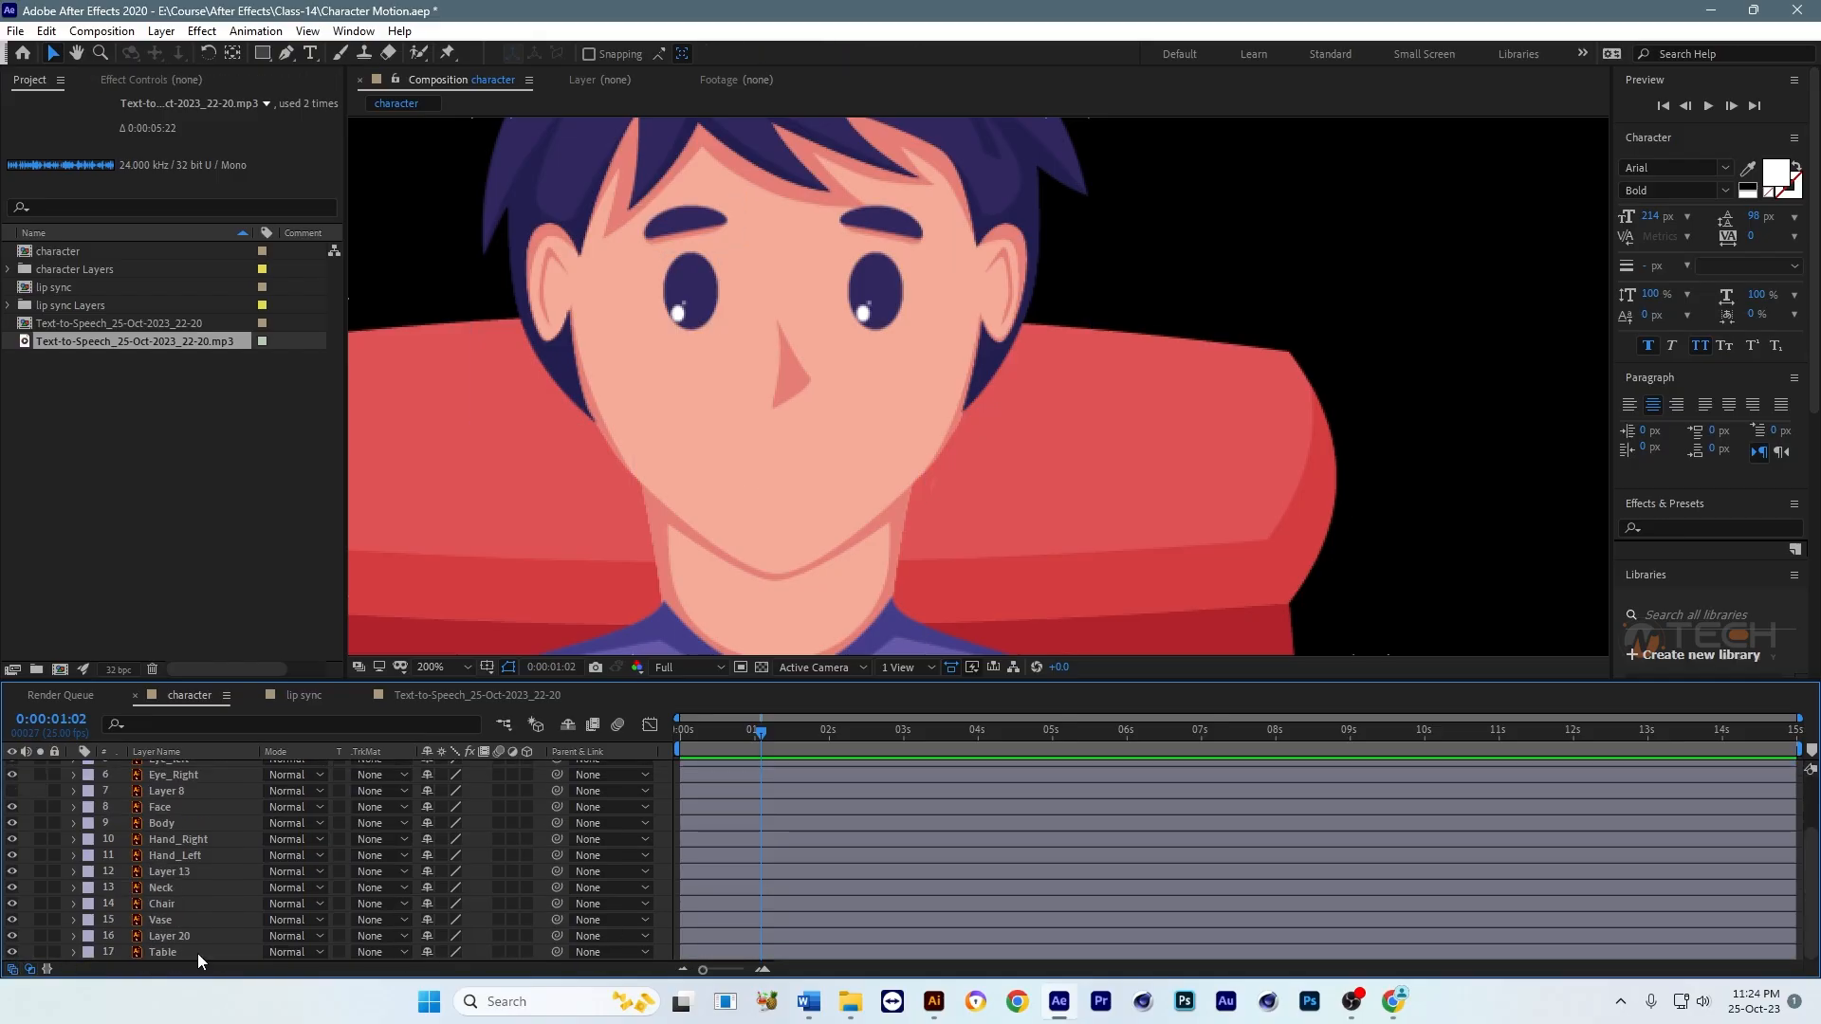
Step: Add the lip sync composition to the character composition as a layer and bring it to the front of the stack
click(140, 433)
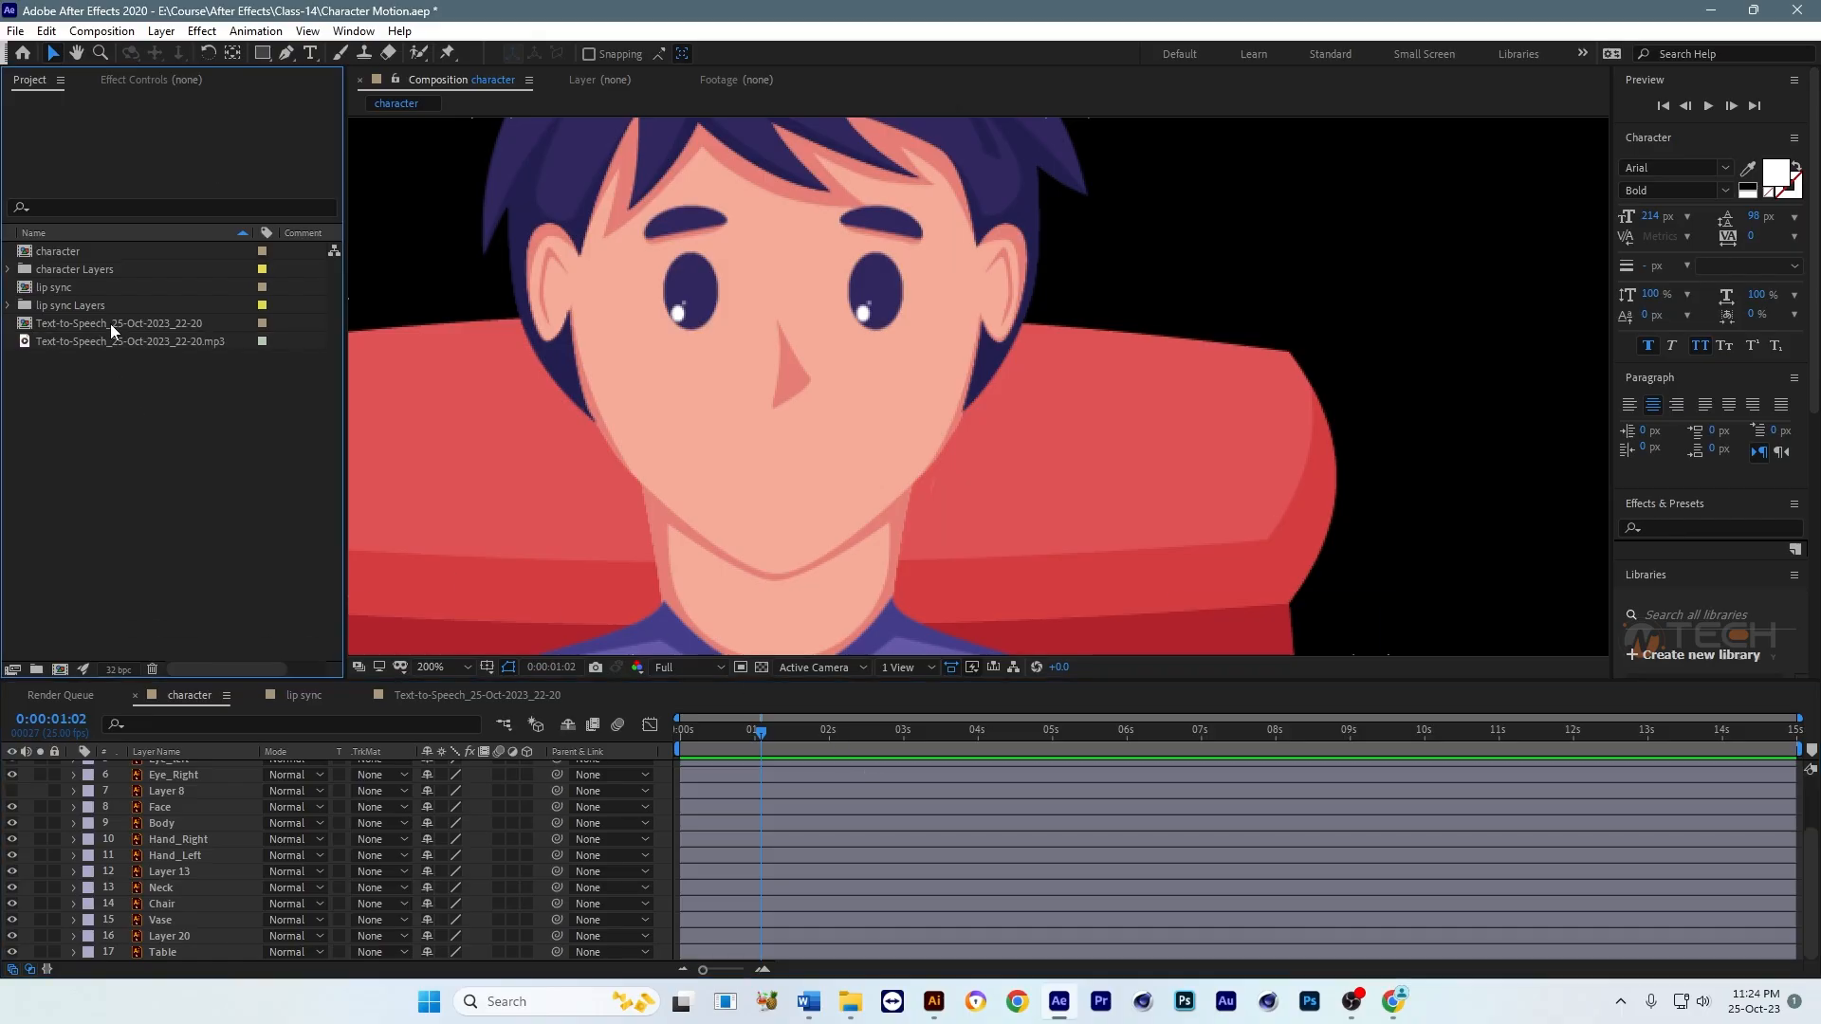
click(45, 289)
drag(55, 288, 185, 851)
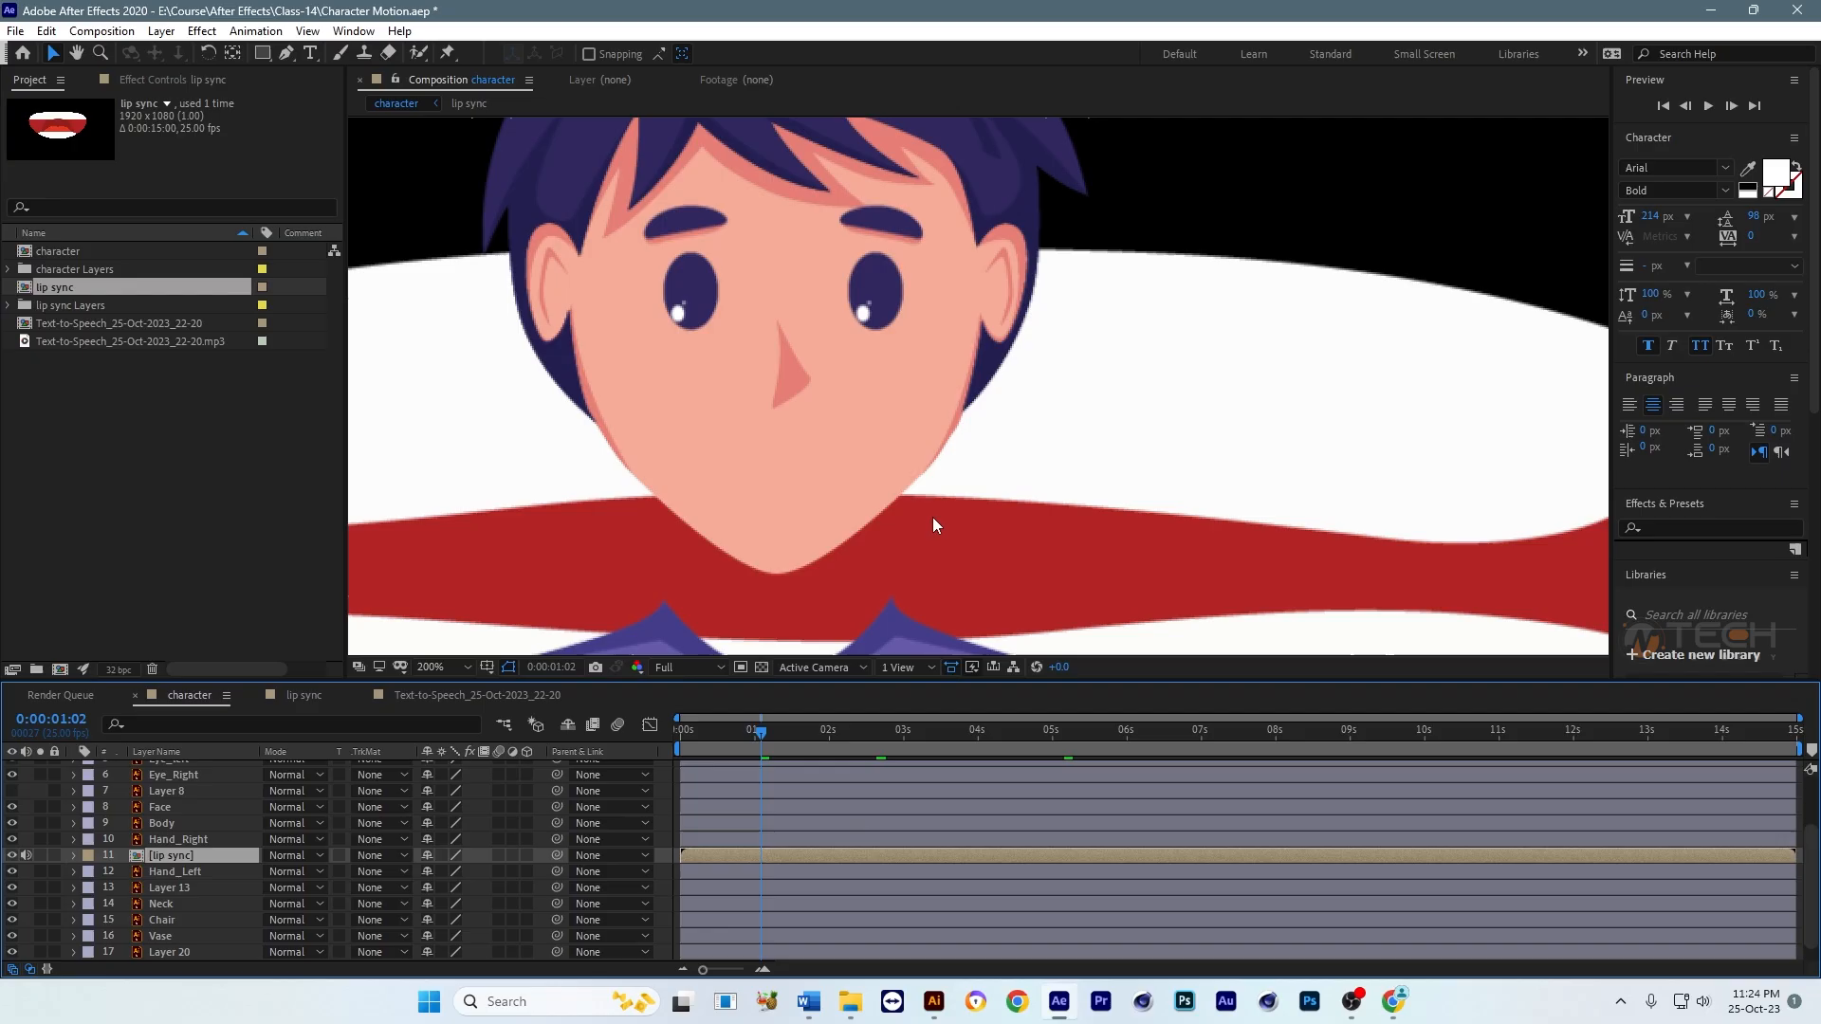
scroll(937, 504, down, 2)
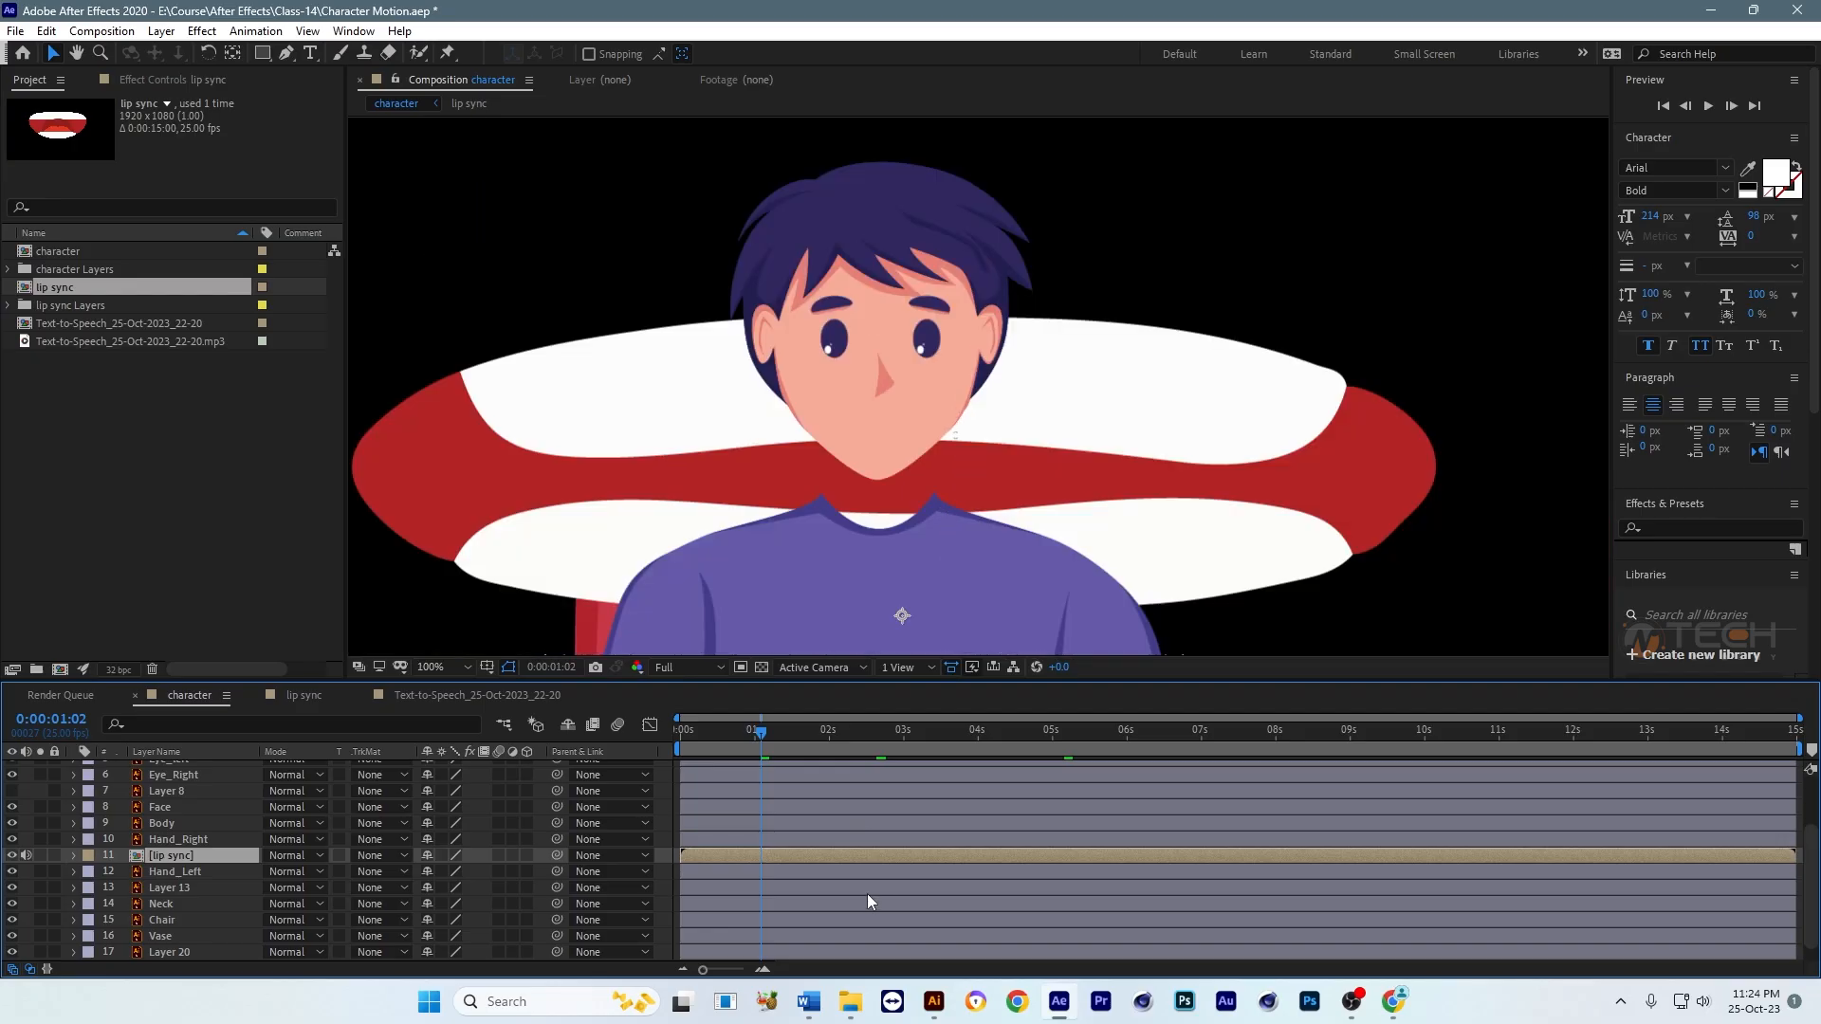
key(ctrl+shift+bracketright)
Step: Scale the lip sync layer down to mouth size and position it on the character's face below the nose
scroll(968, 422, down, 4)
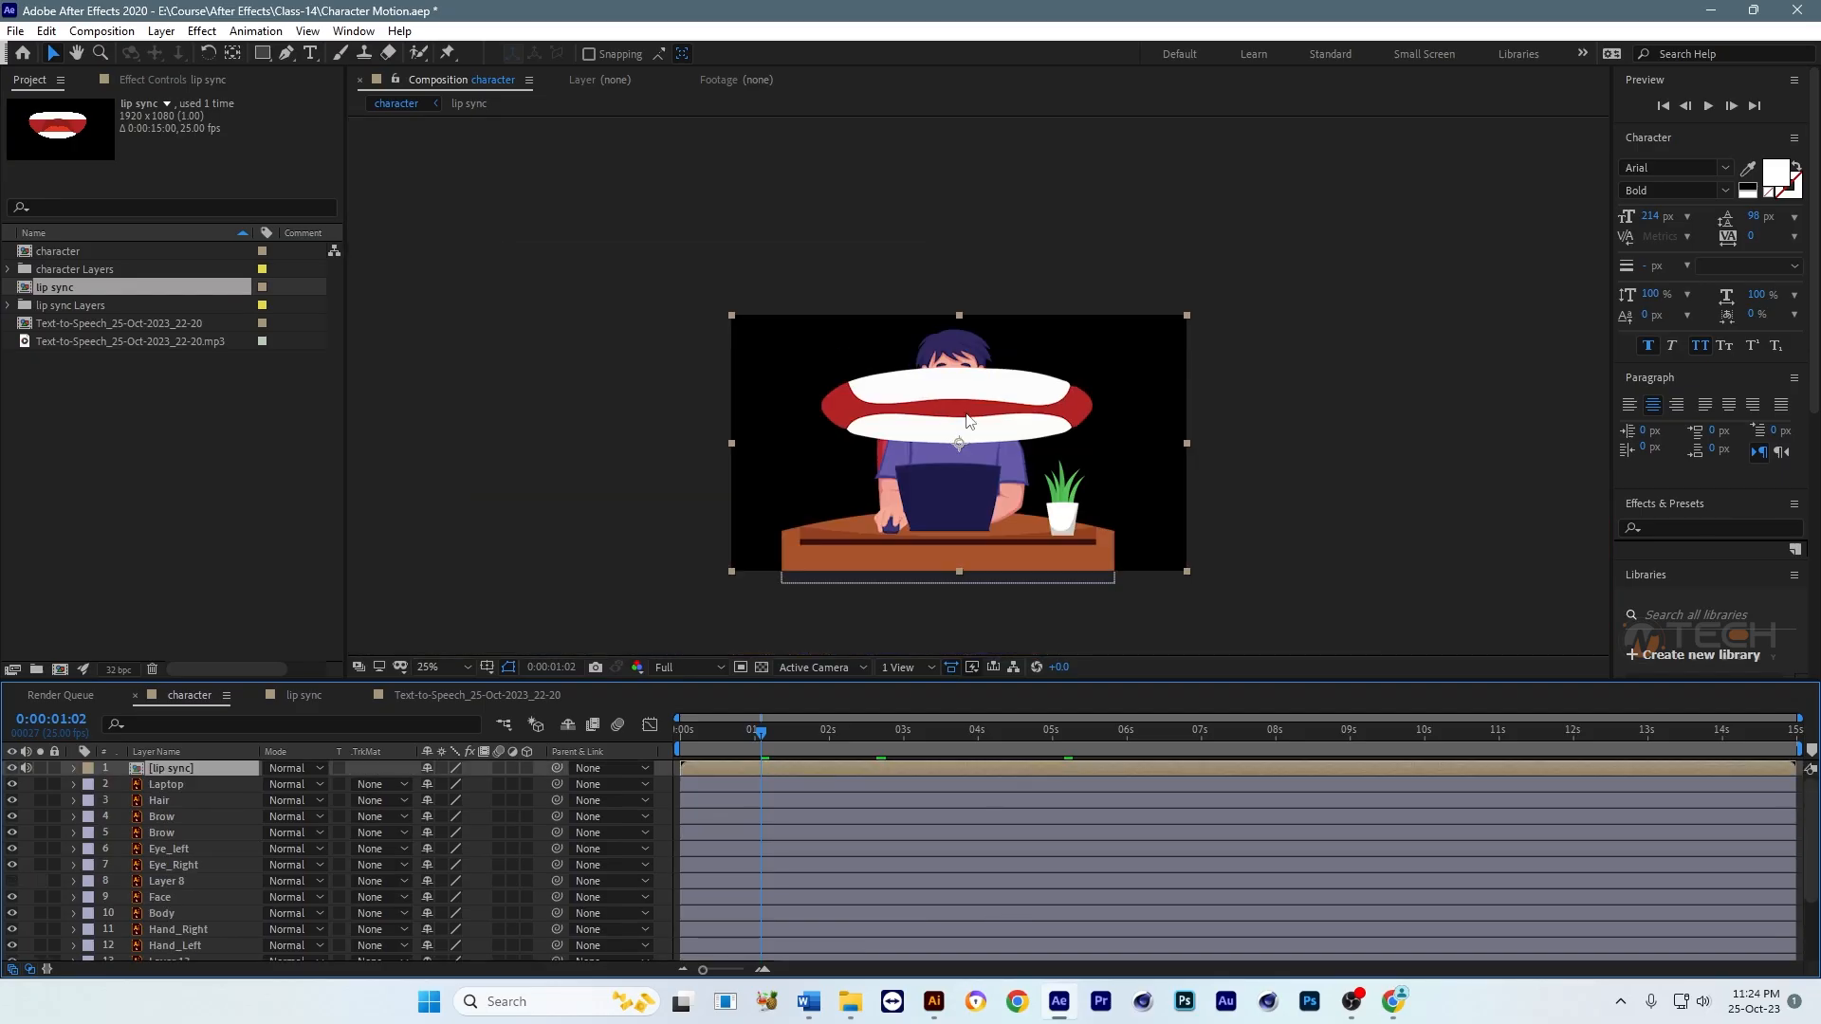
scroll(968, 420, up, 2)
drag(1396, 499, 953, 402)
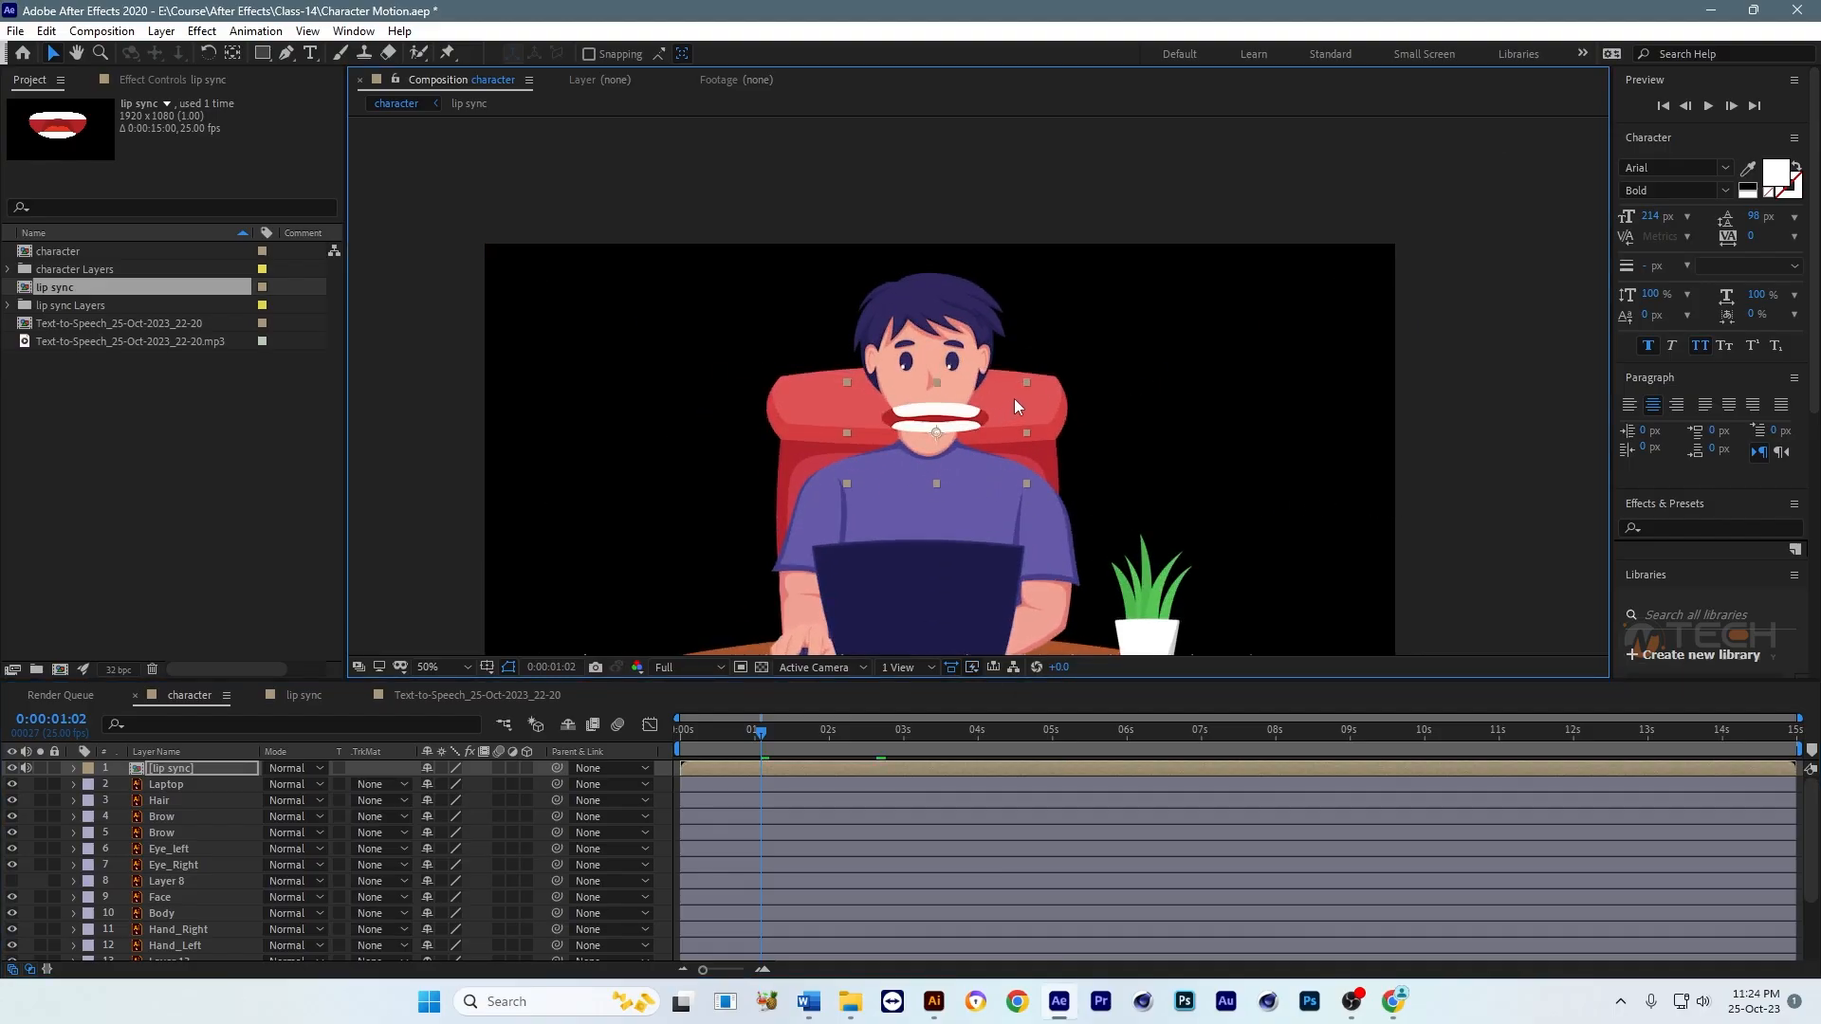
scroll(1015, 398, up, 4)
drag(1176, 576, 990, 573)
drag(824, 515, 802, 471)
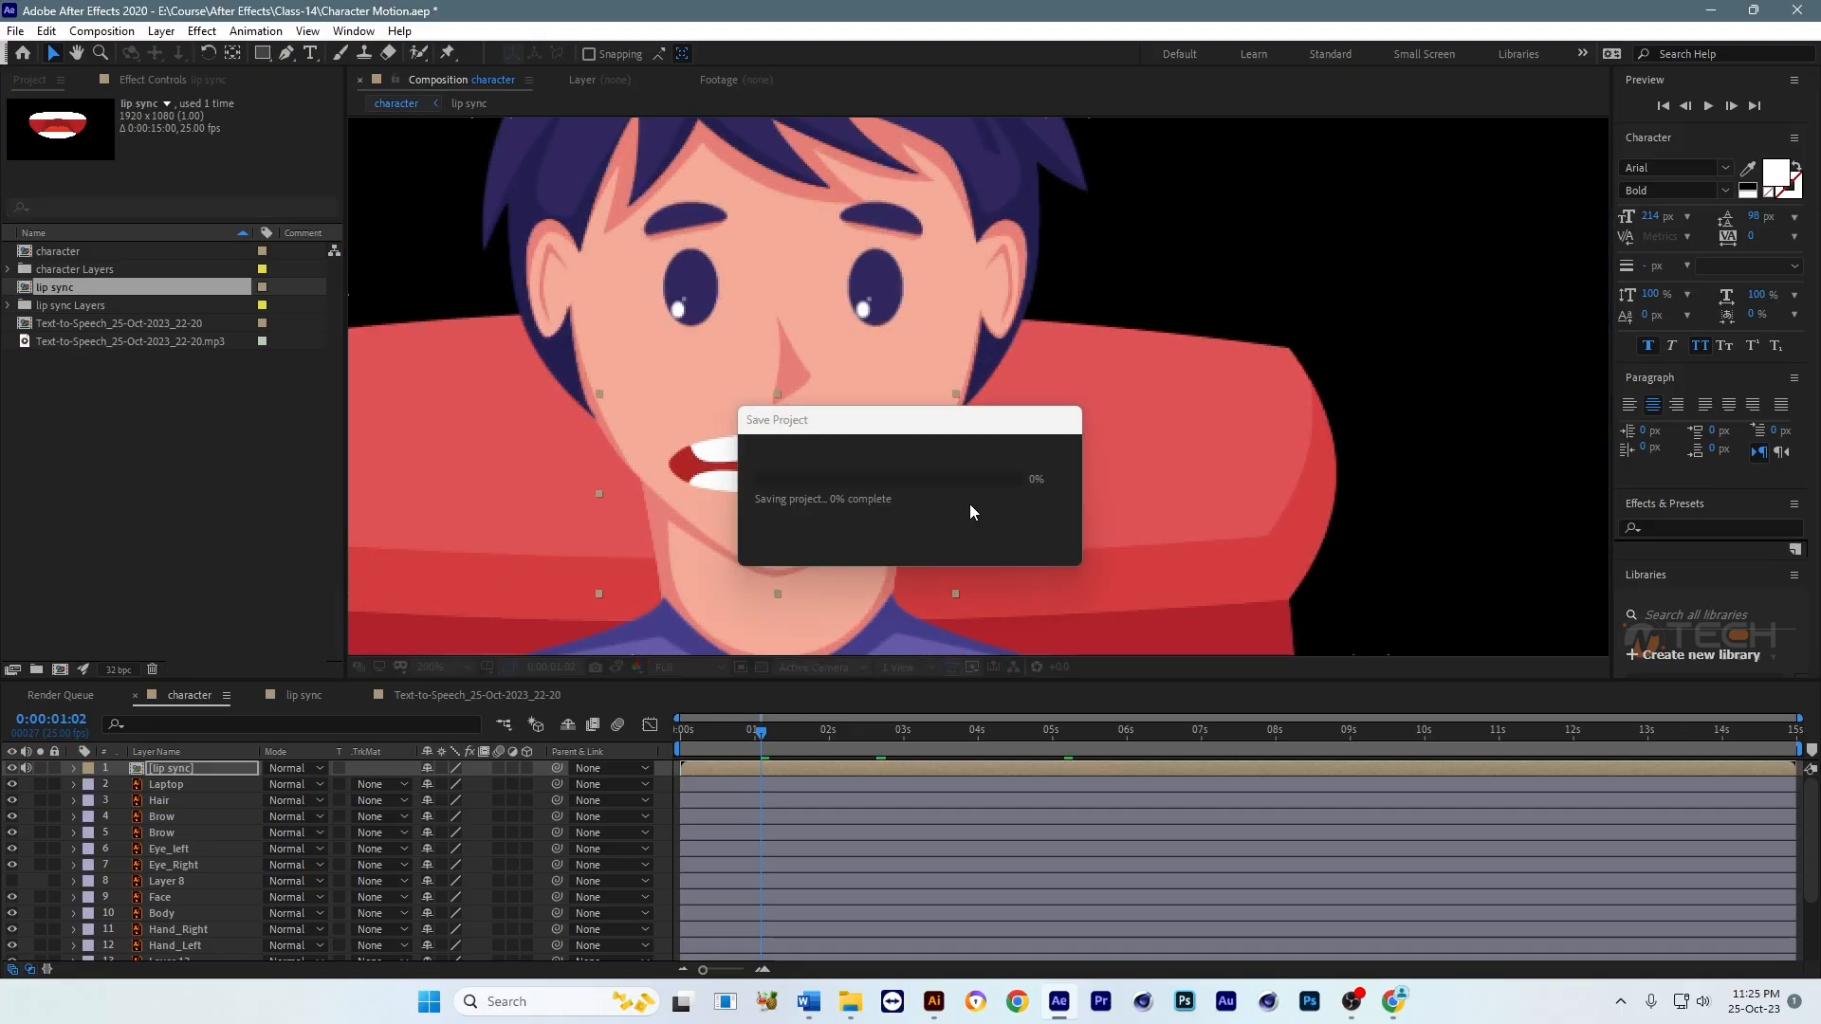
drag(953, 491, 947, 492)
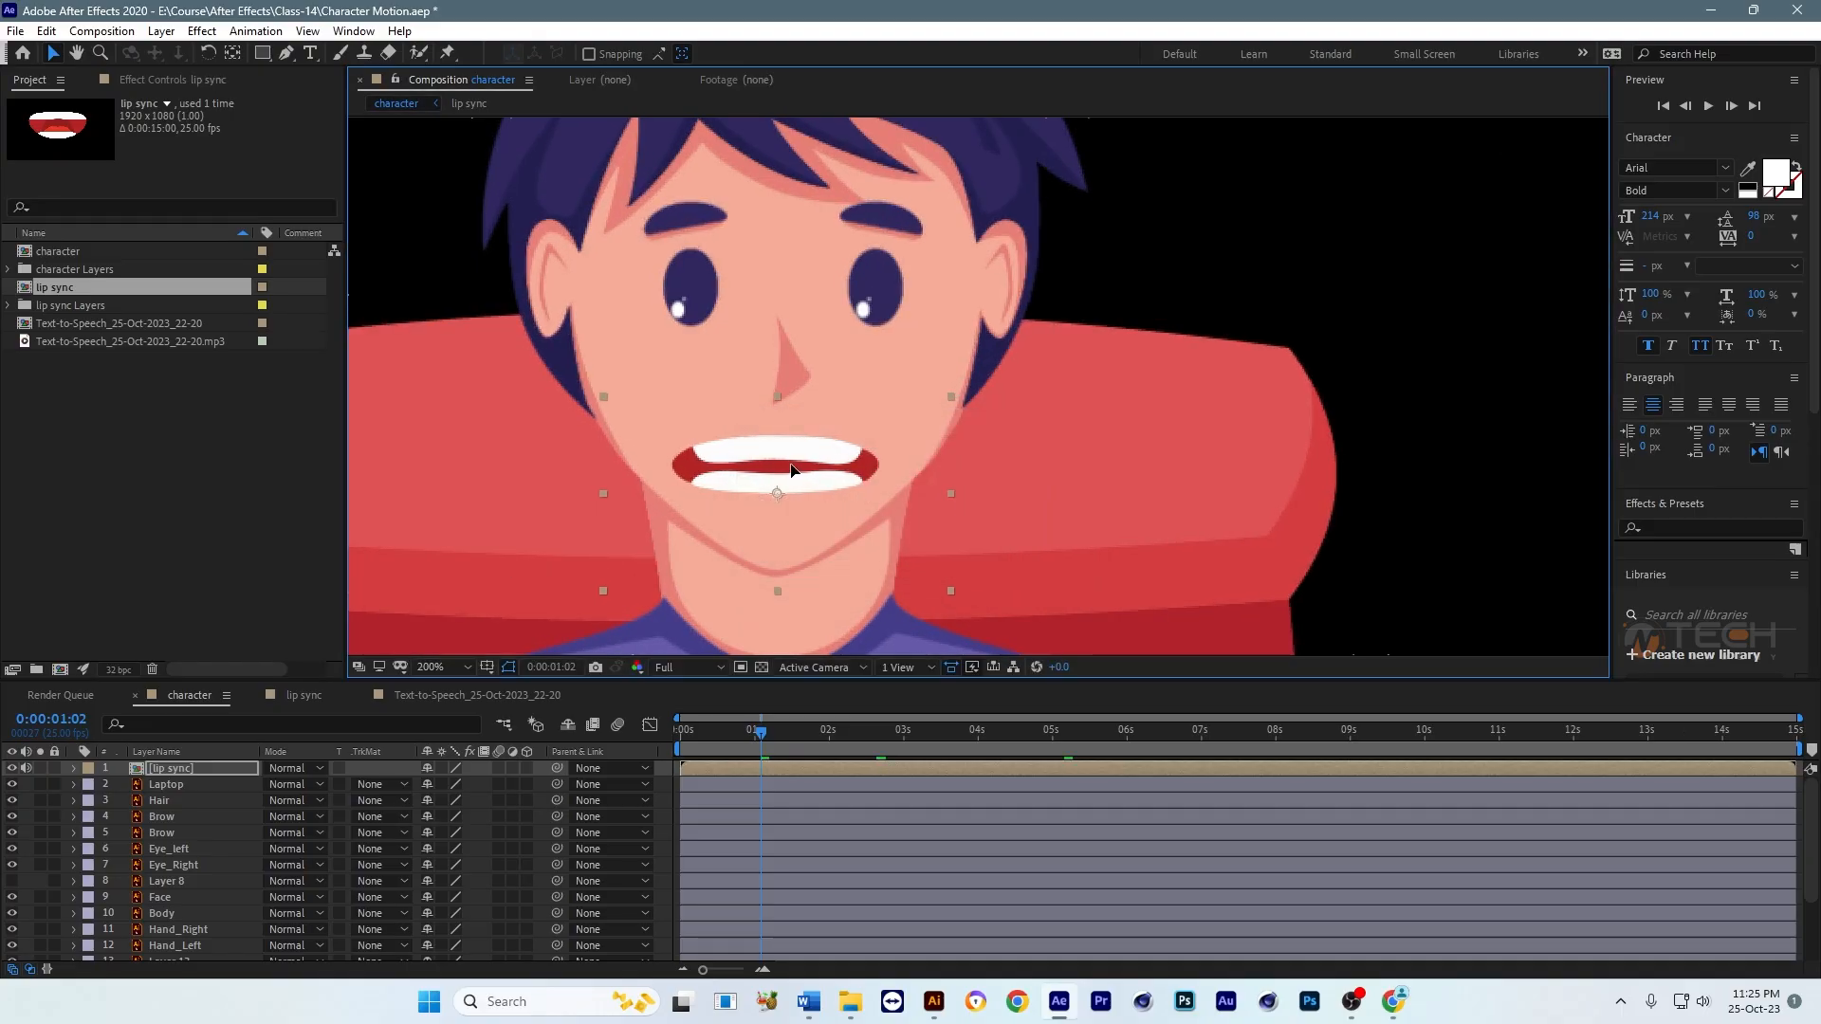
drag(815, 468, 822, 463)
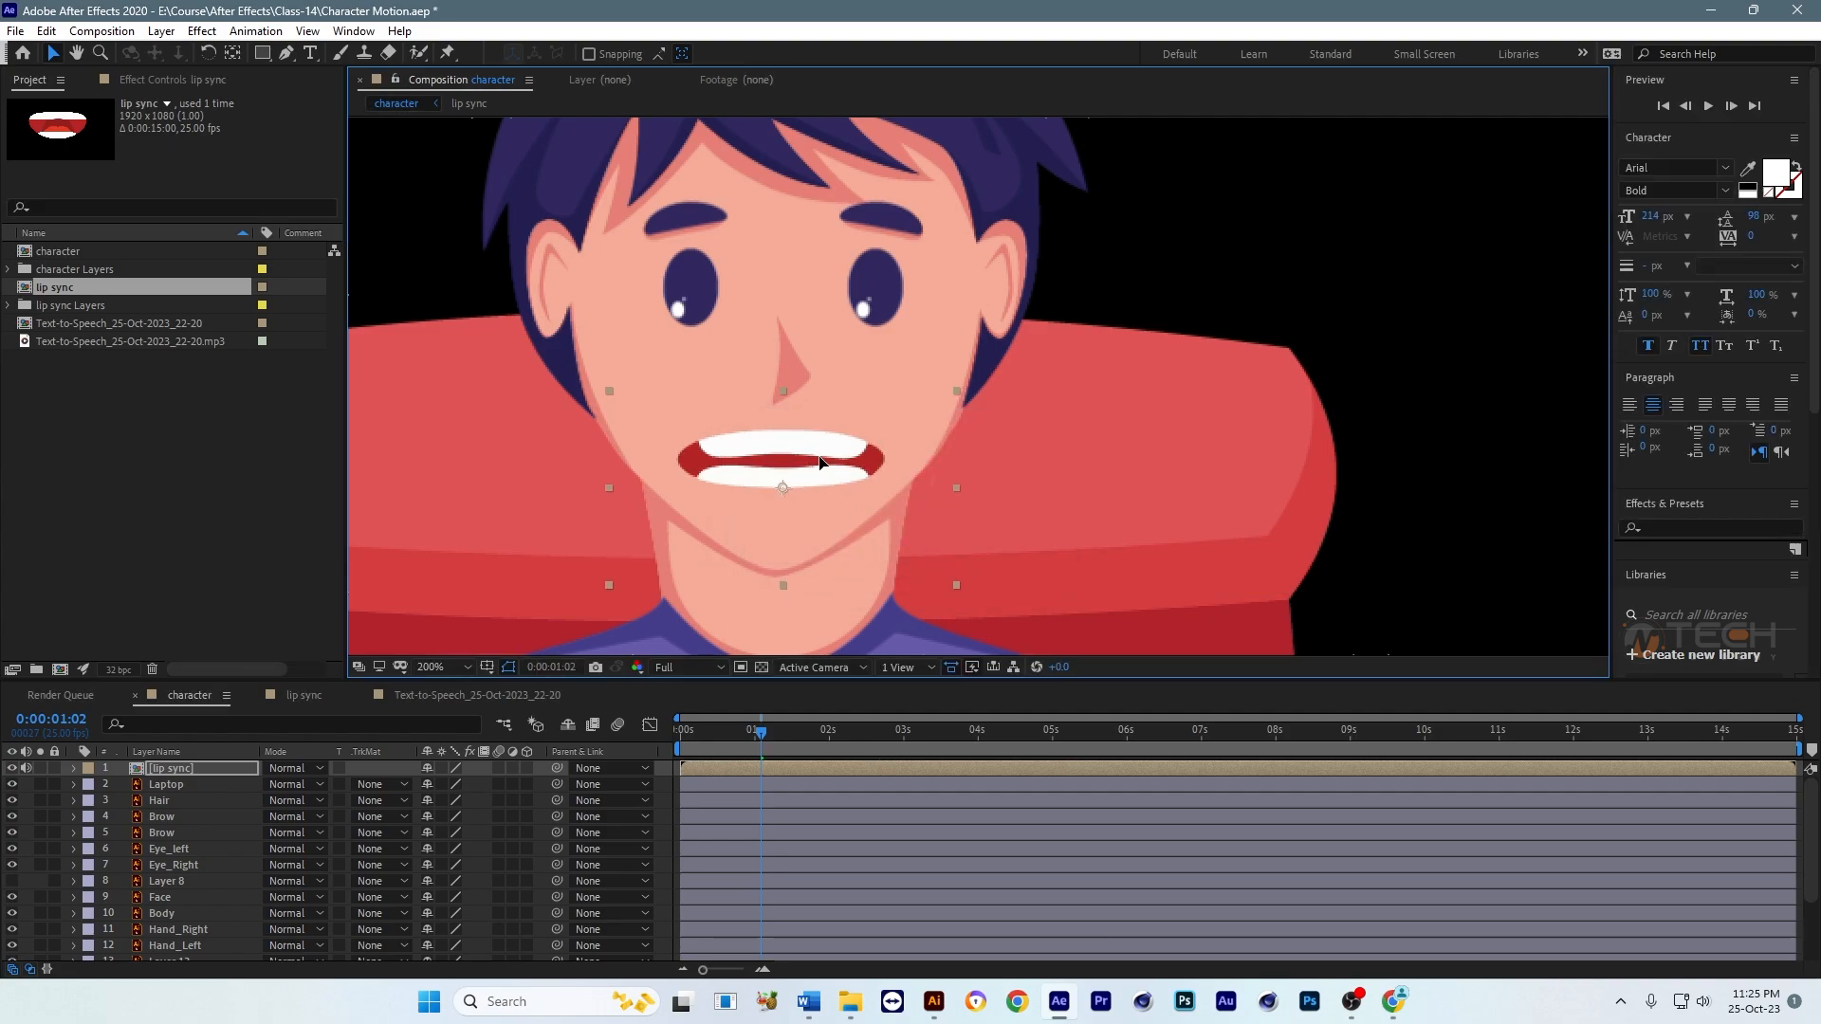
Step: In the lip sync composition, extend Shape Layer 5 to the composition's end and the work area to about 10 seconds, saving the project
double_click(171, 768)
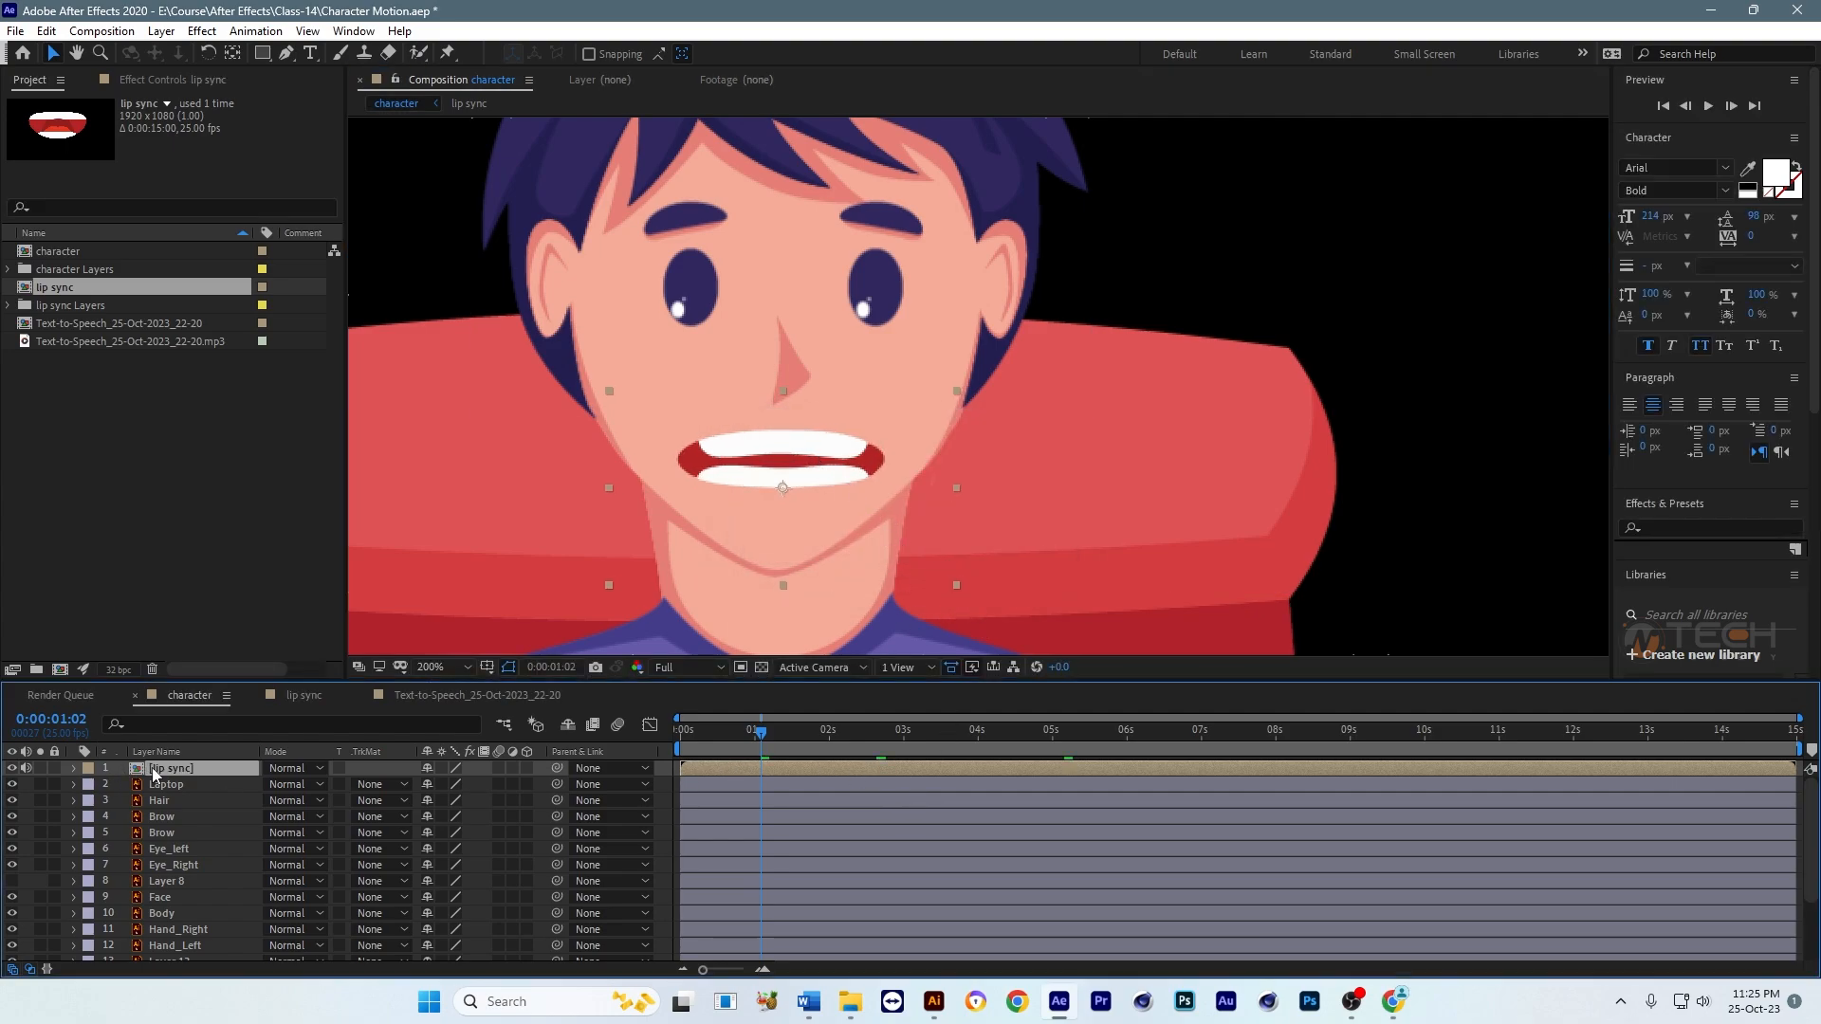
scroll(1144, 827, down, 4)
click(1118, 732)
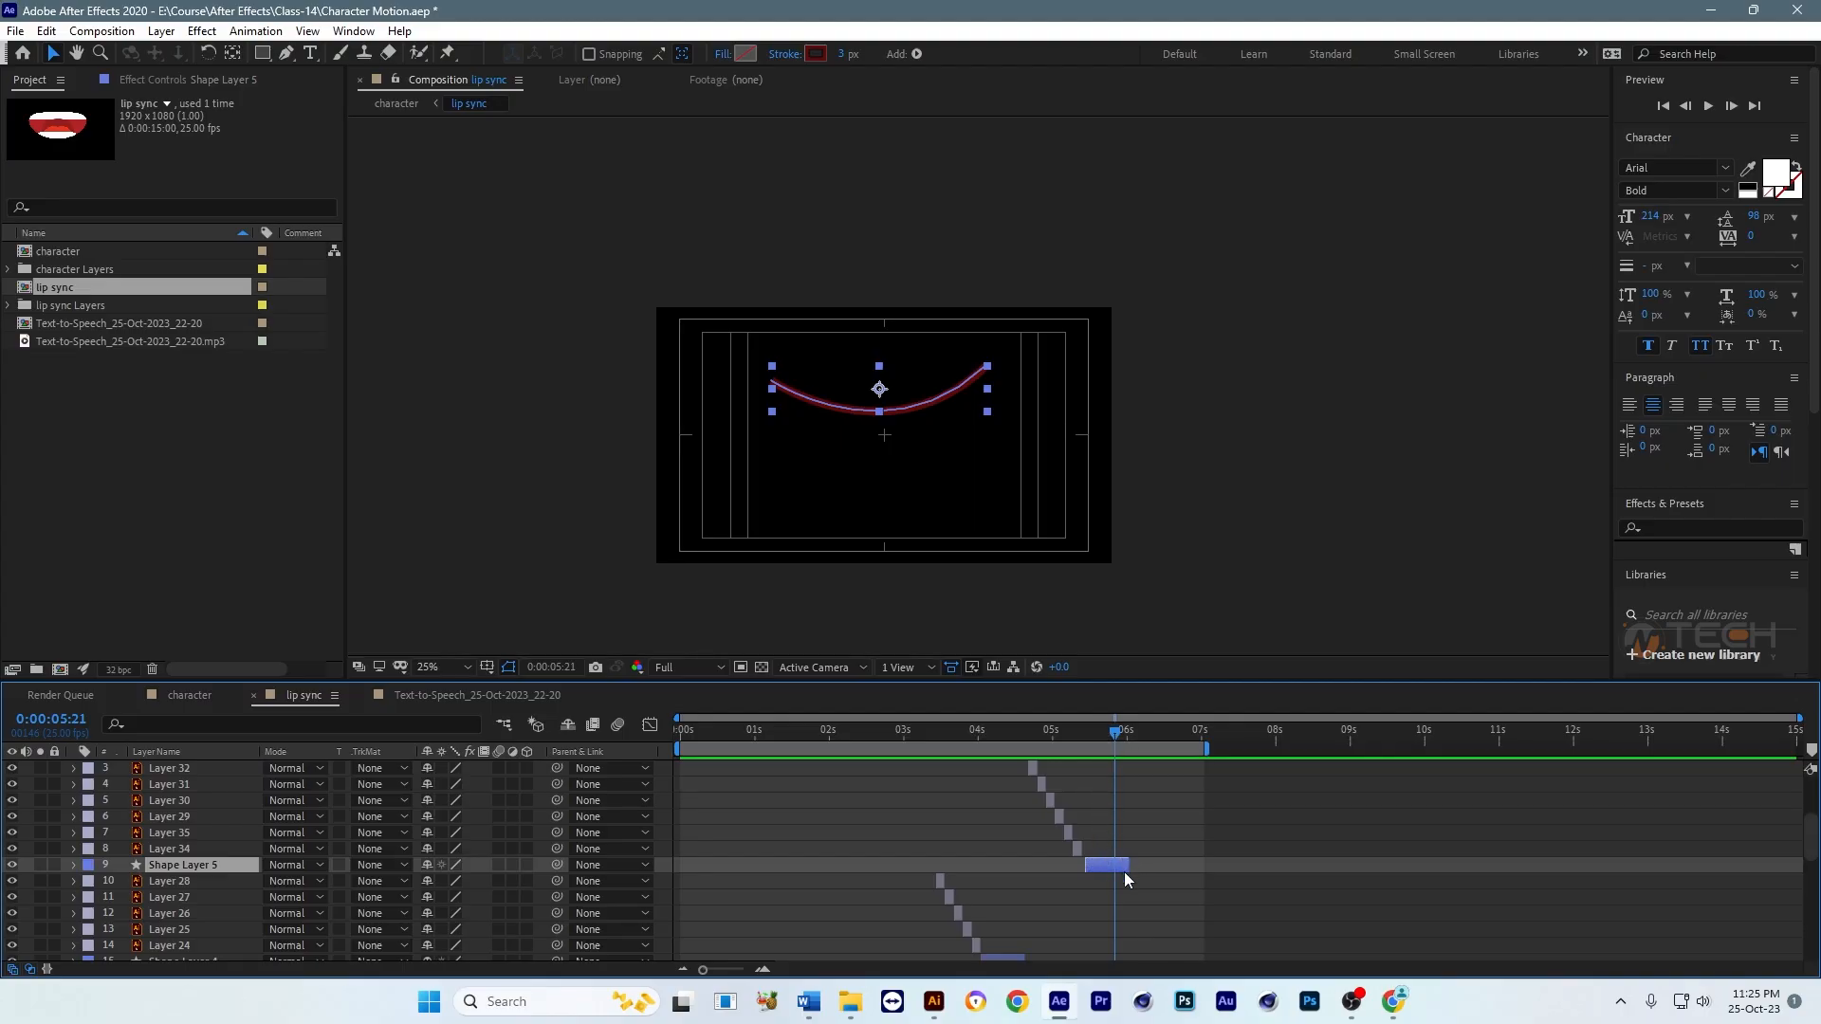
drag(1129, 866, 1718, 866)
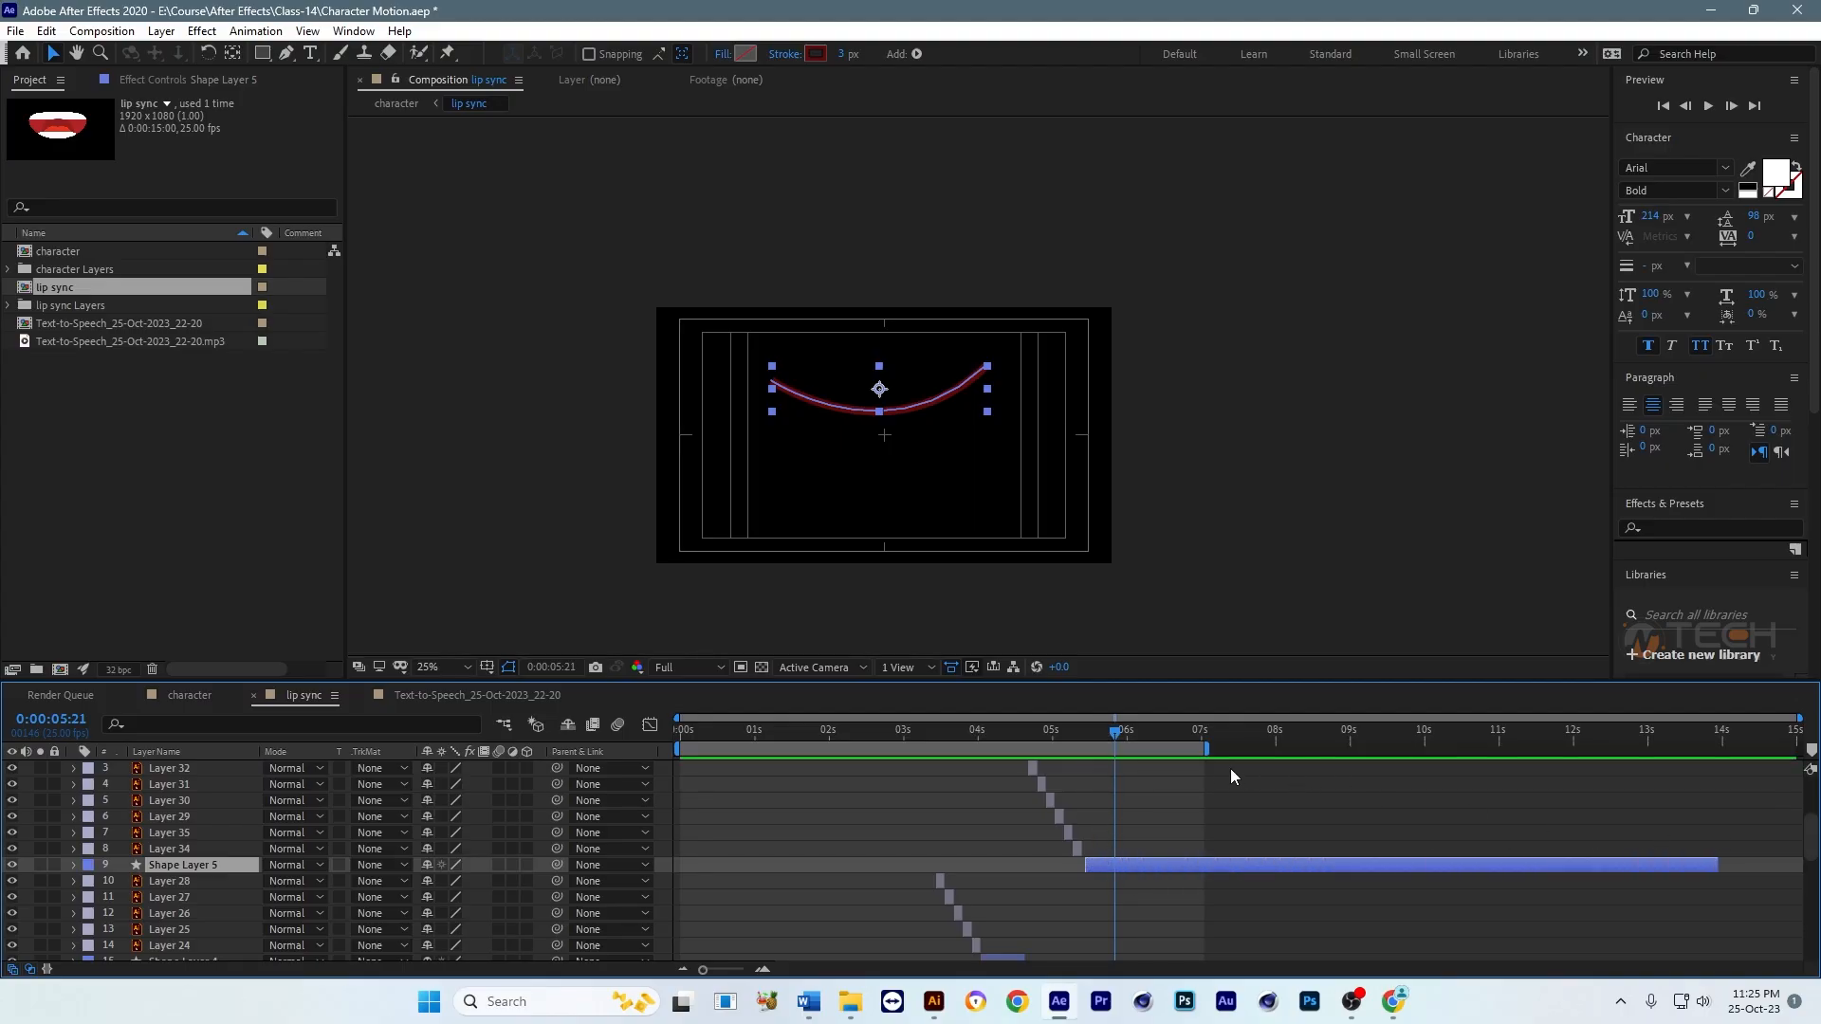
drag(1212, 750, 1429, 745)
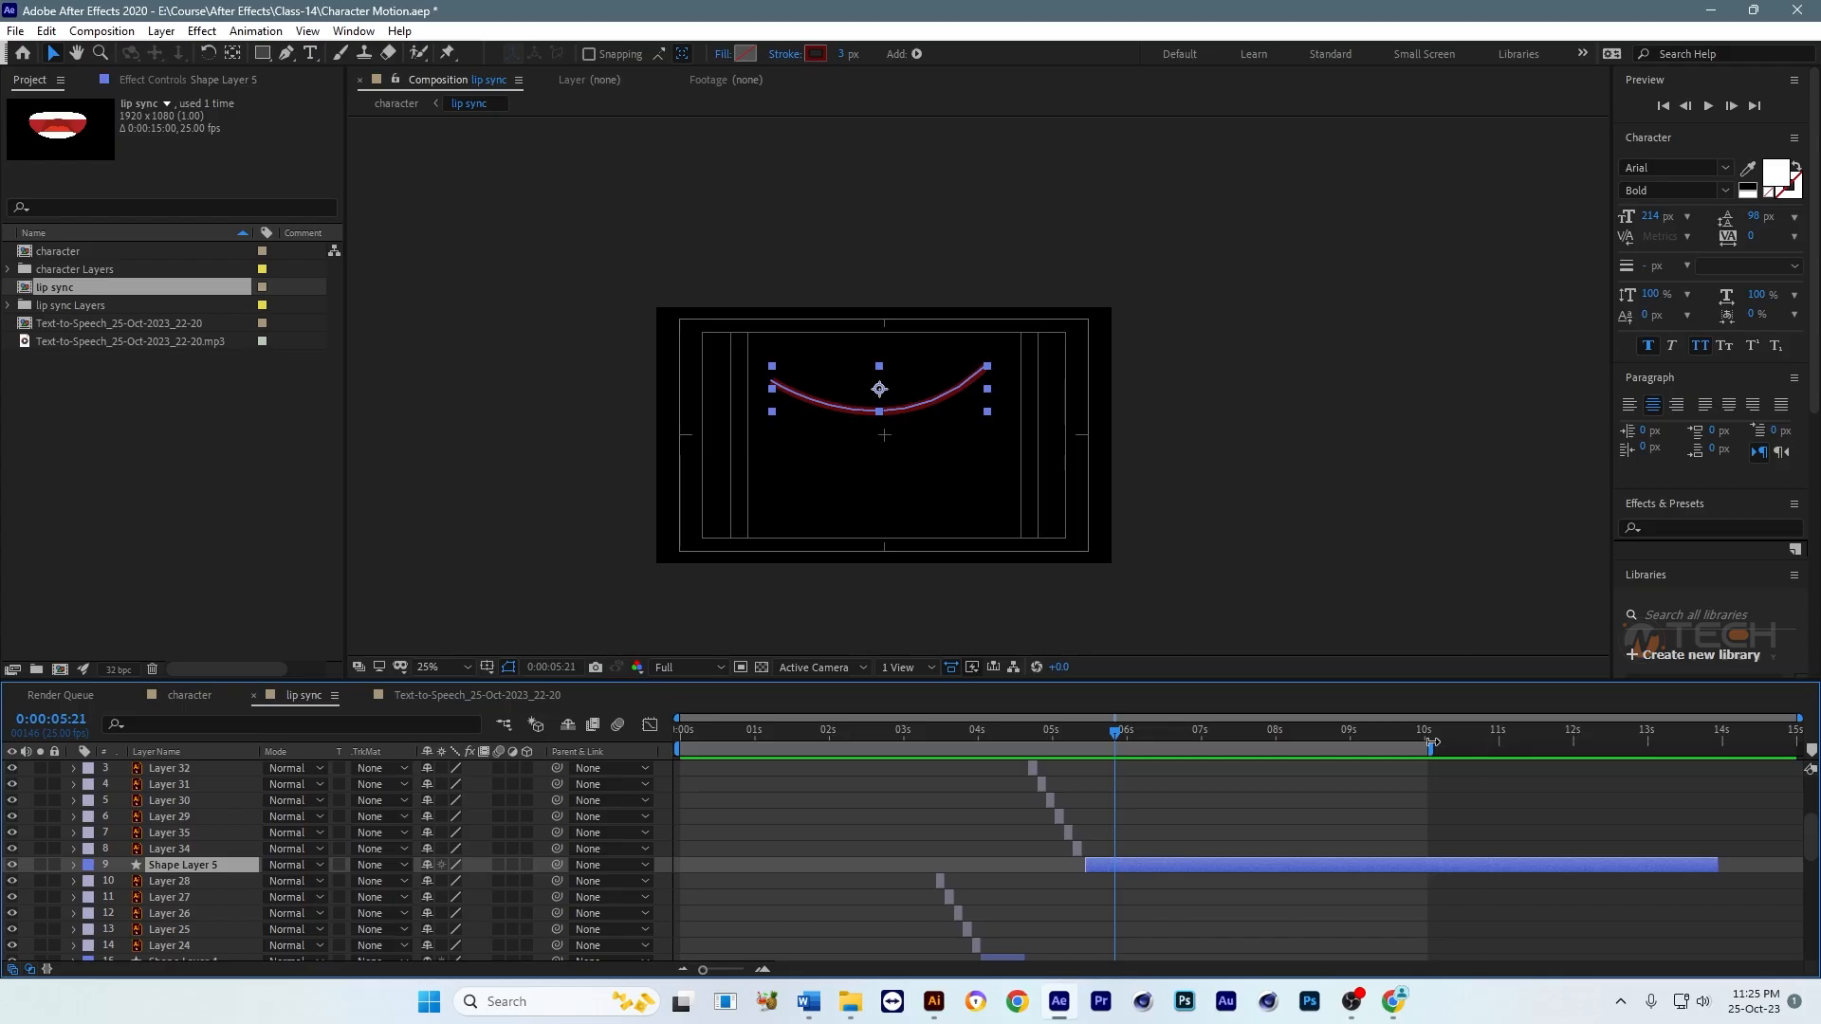
drag(1721, 865, 1802, 866)
key(ctrl+s)
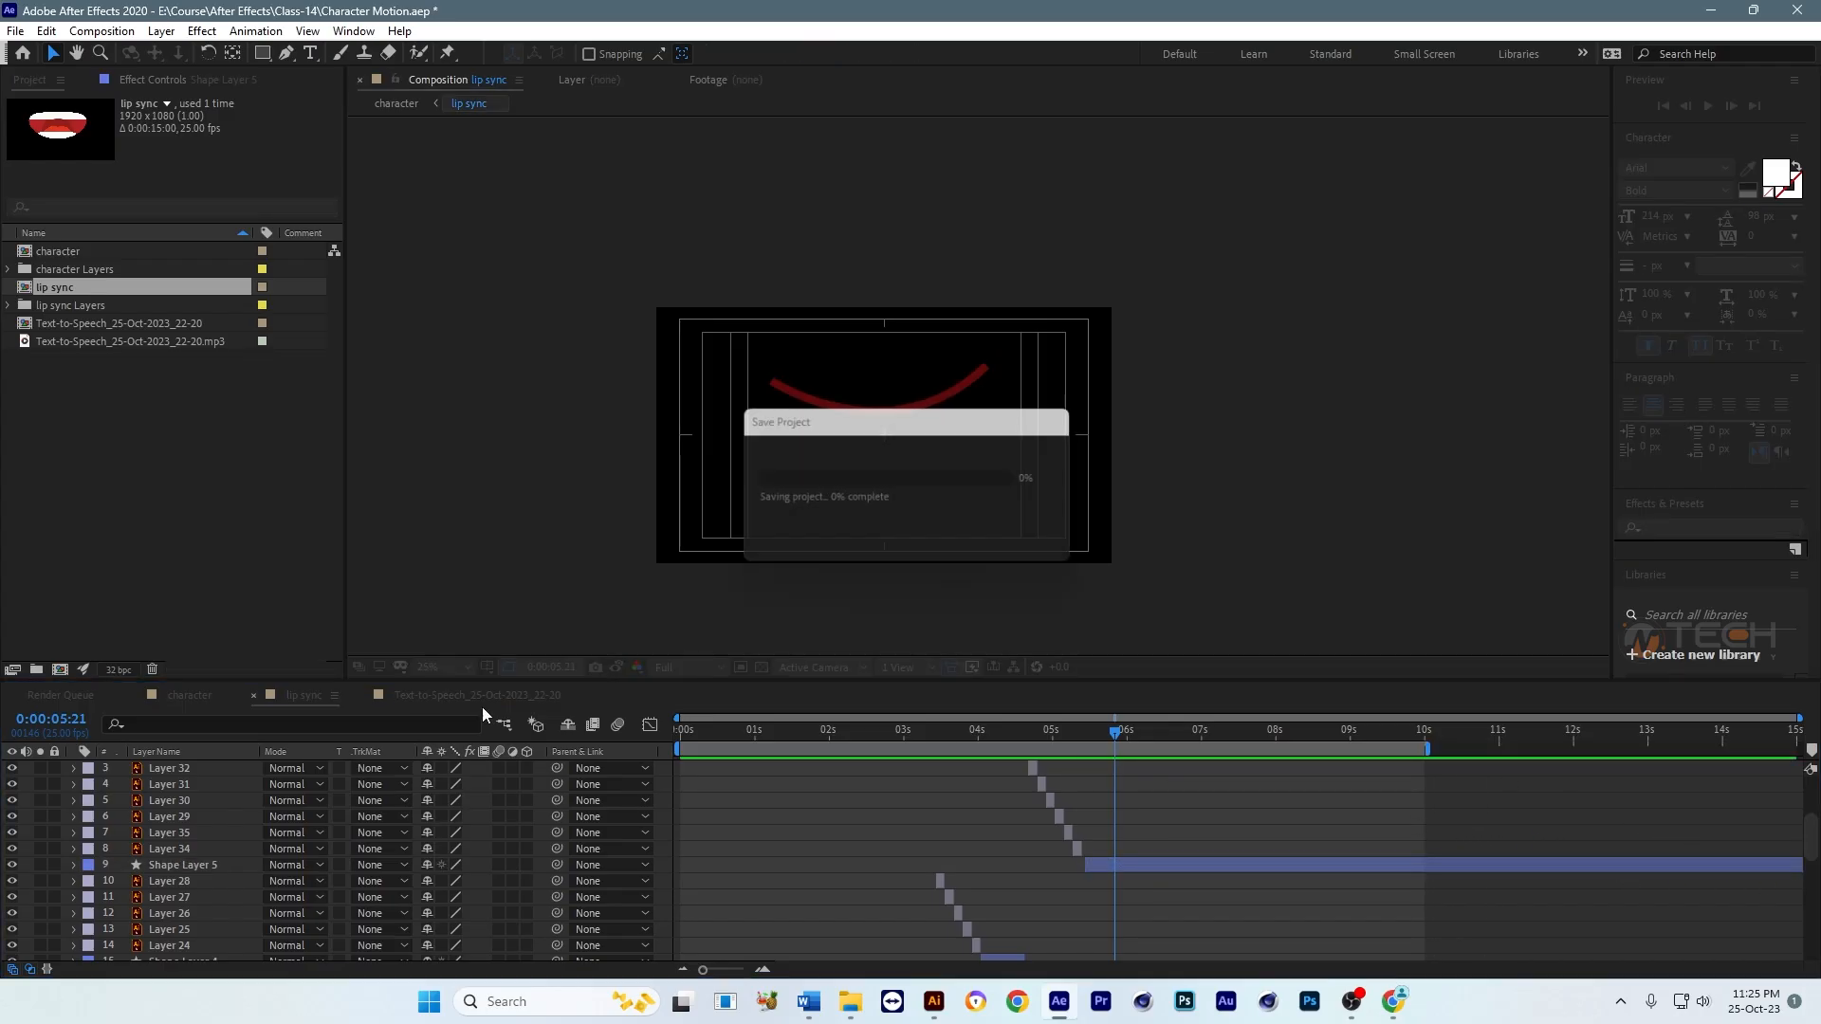
Step: In the character composition, scale the lip sync layer down further at the first frame so the mouth fits the face, and deselect it
click(202, 700)
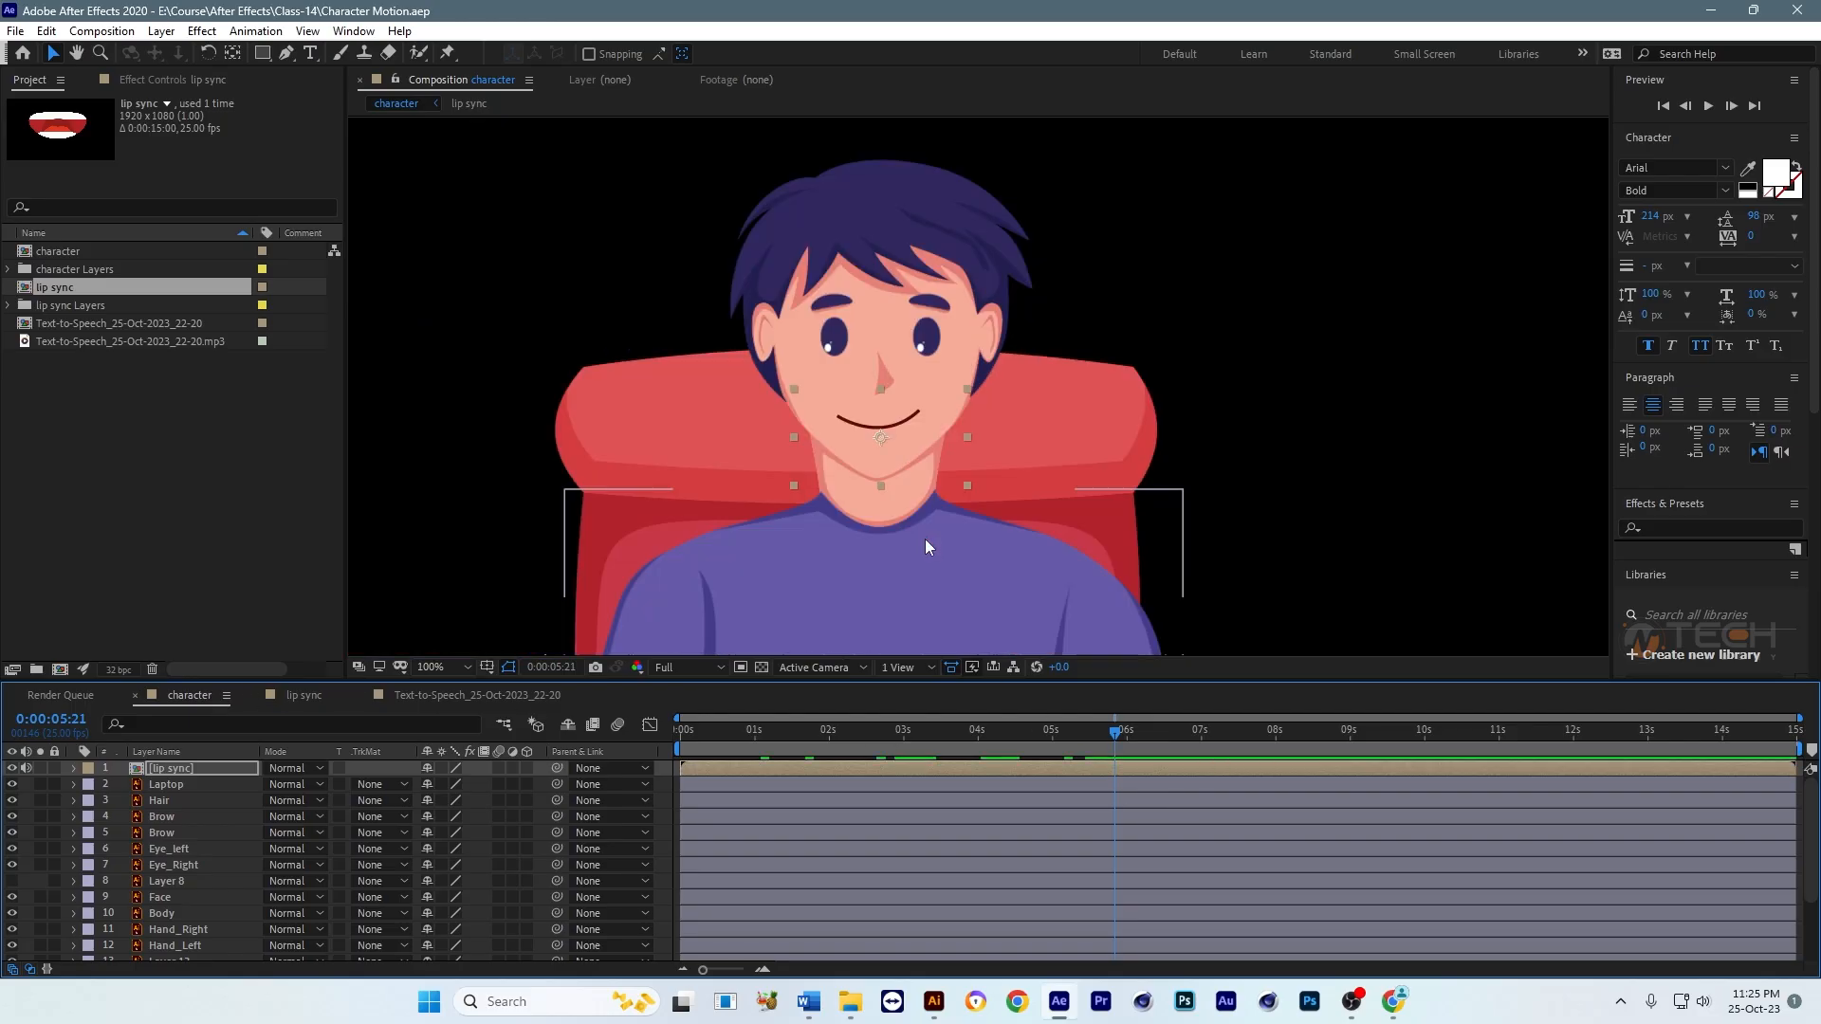
key(comma)
drag(1050, 737, 671, 752)
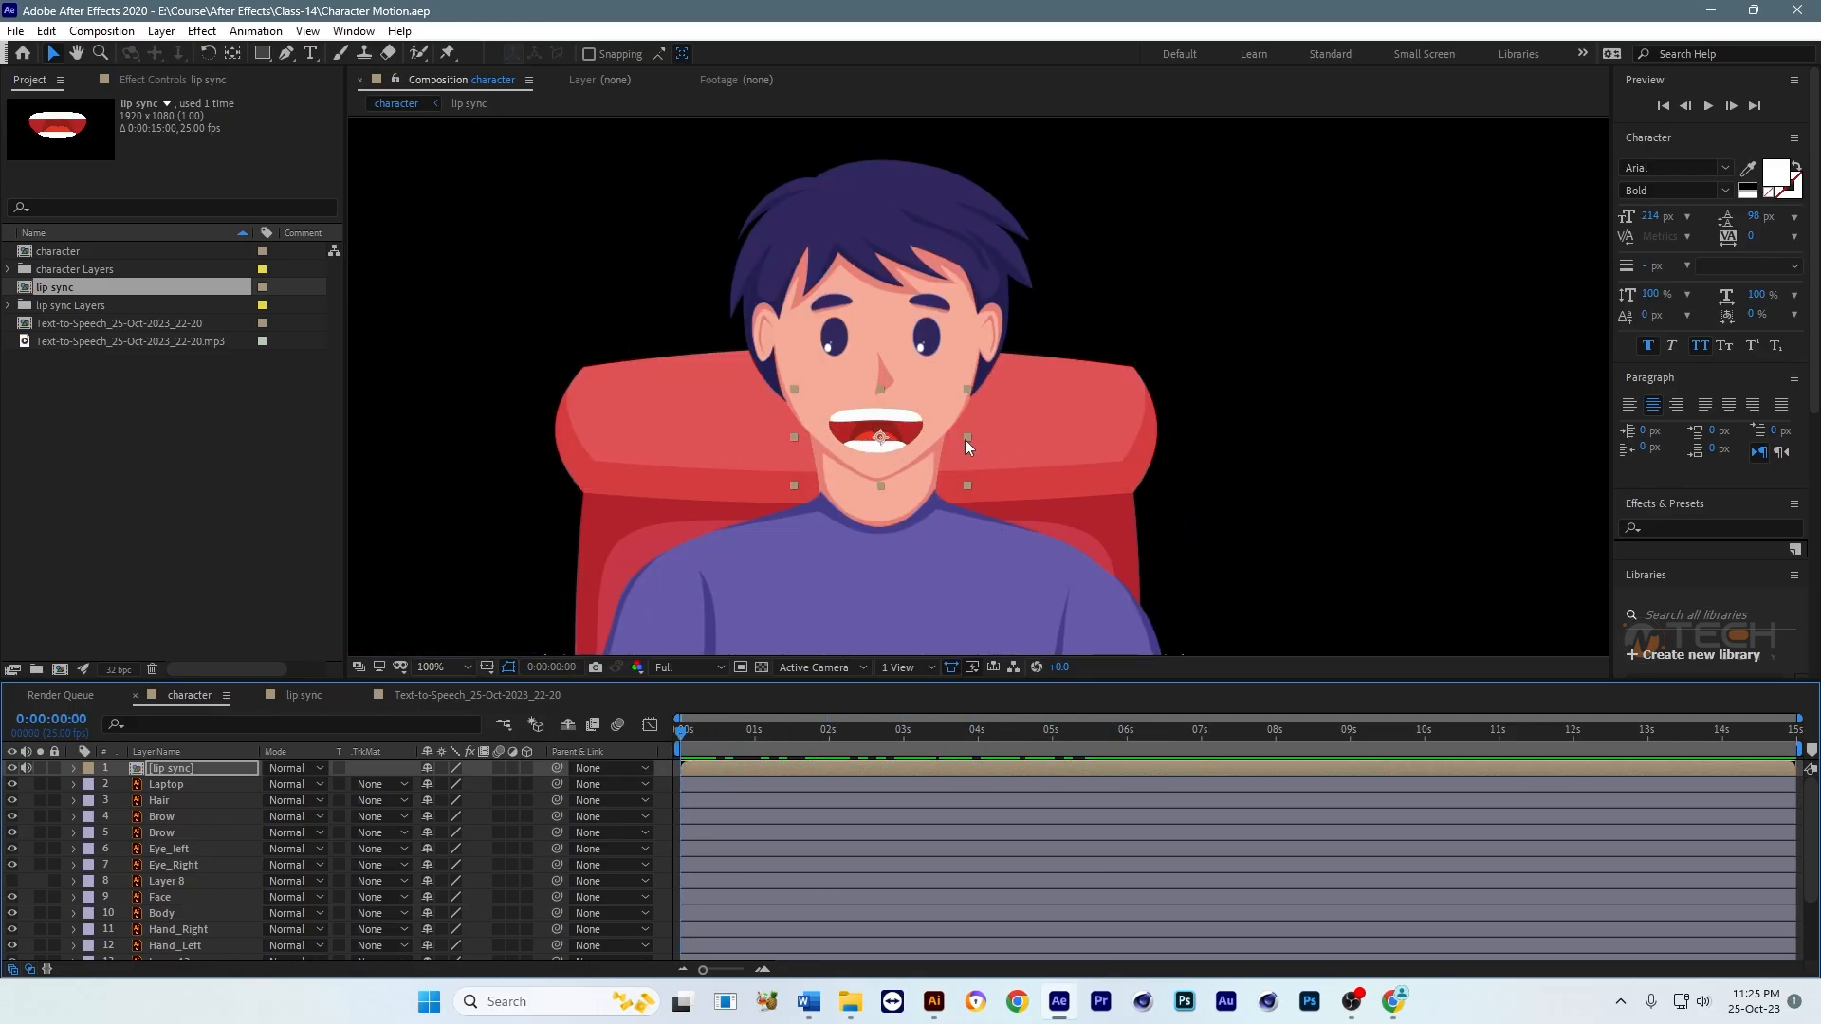
drag(967, 439, 917, 443)
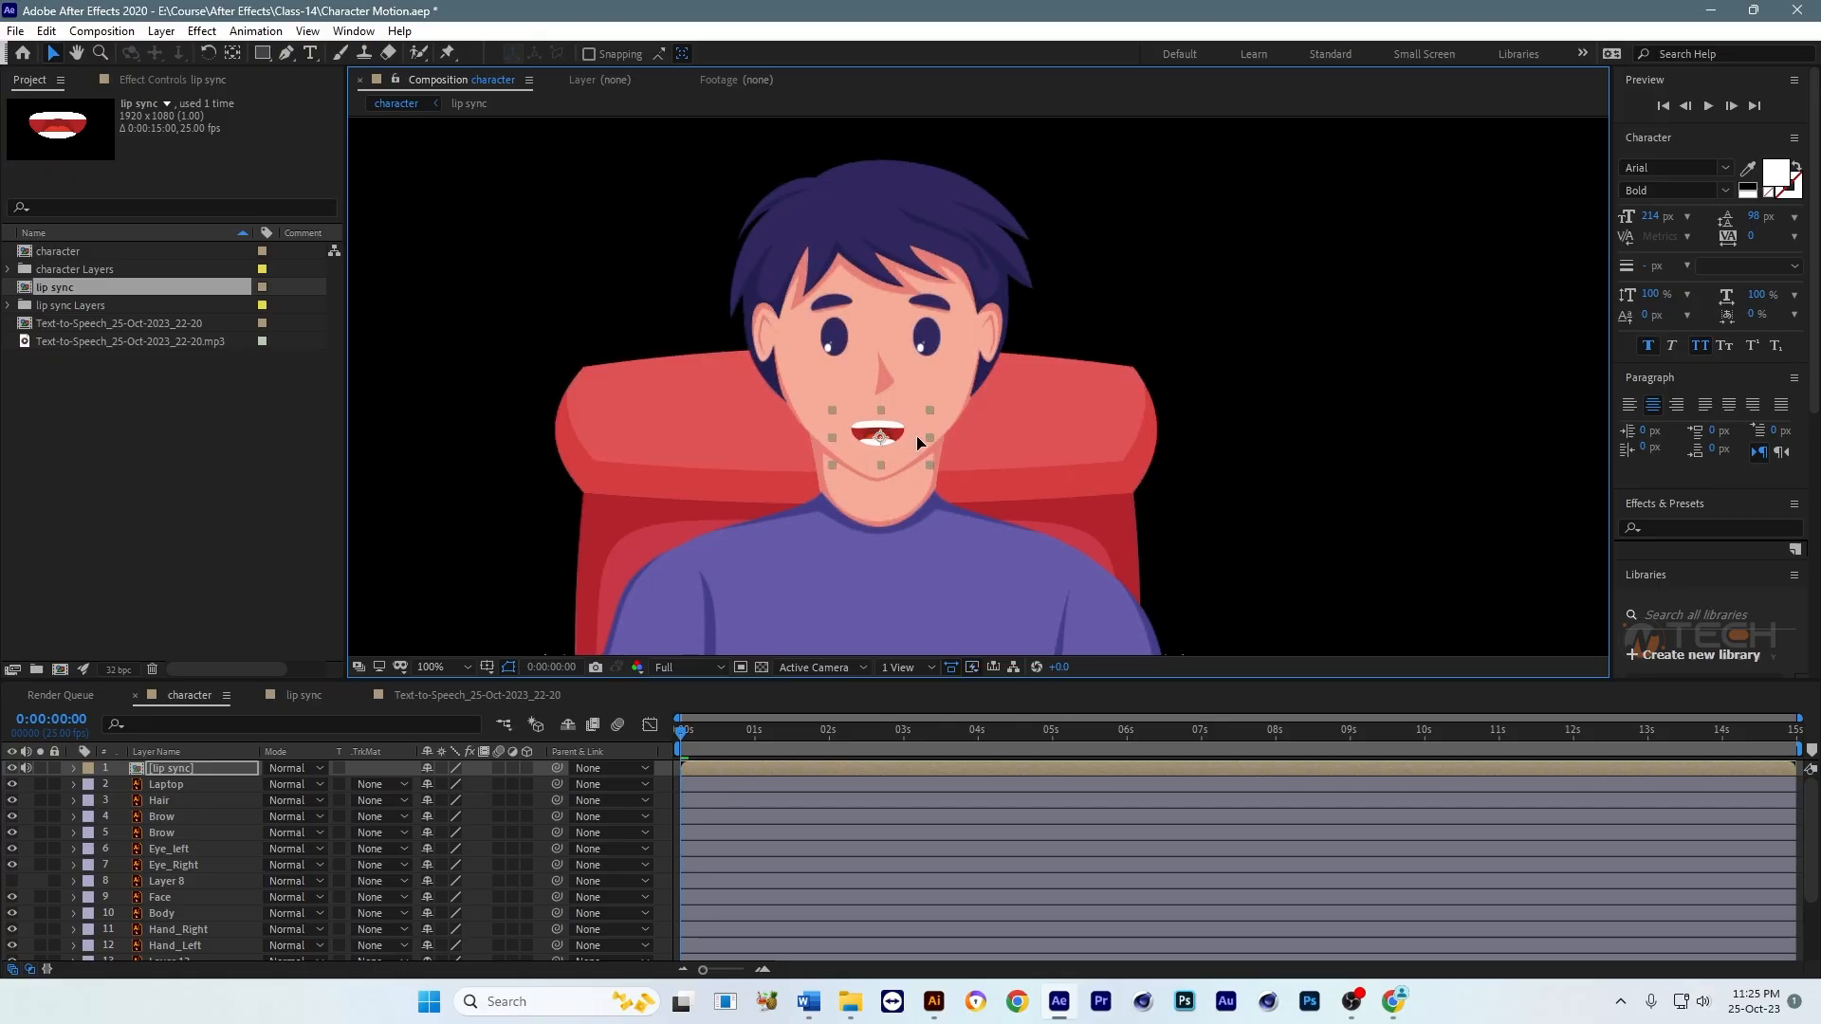
click(1255, 420)
Step: Preview the talking character from the start, save the project and return to the first frame
drag(1248, 441, 1143, 438)
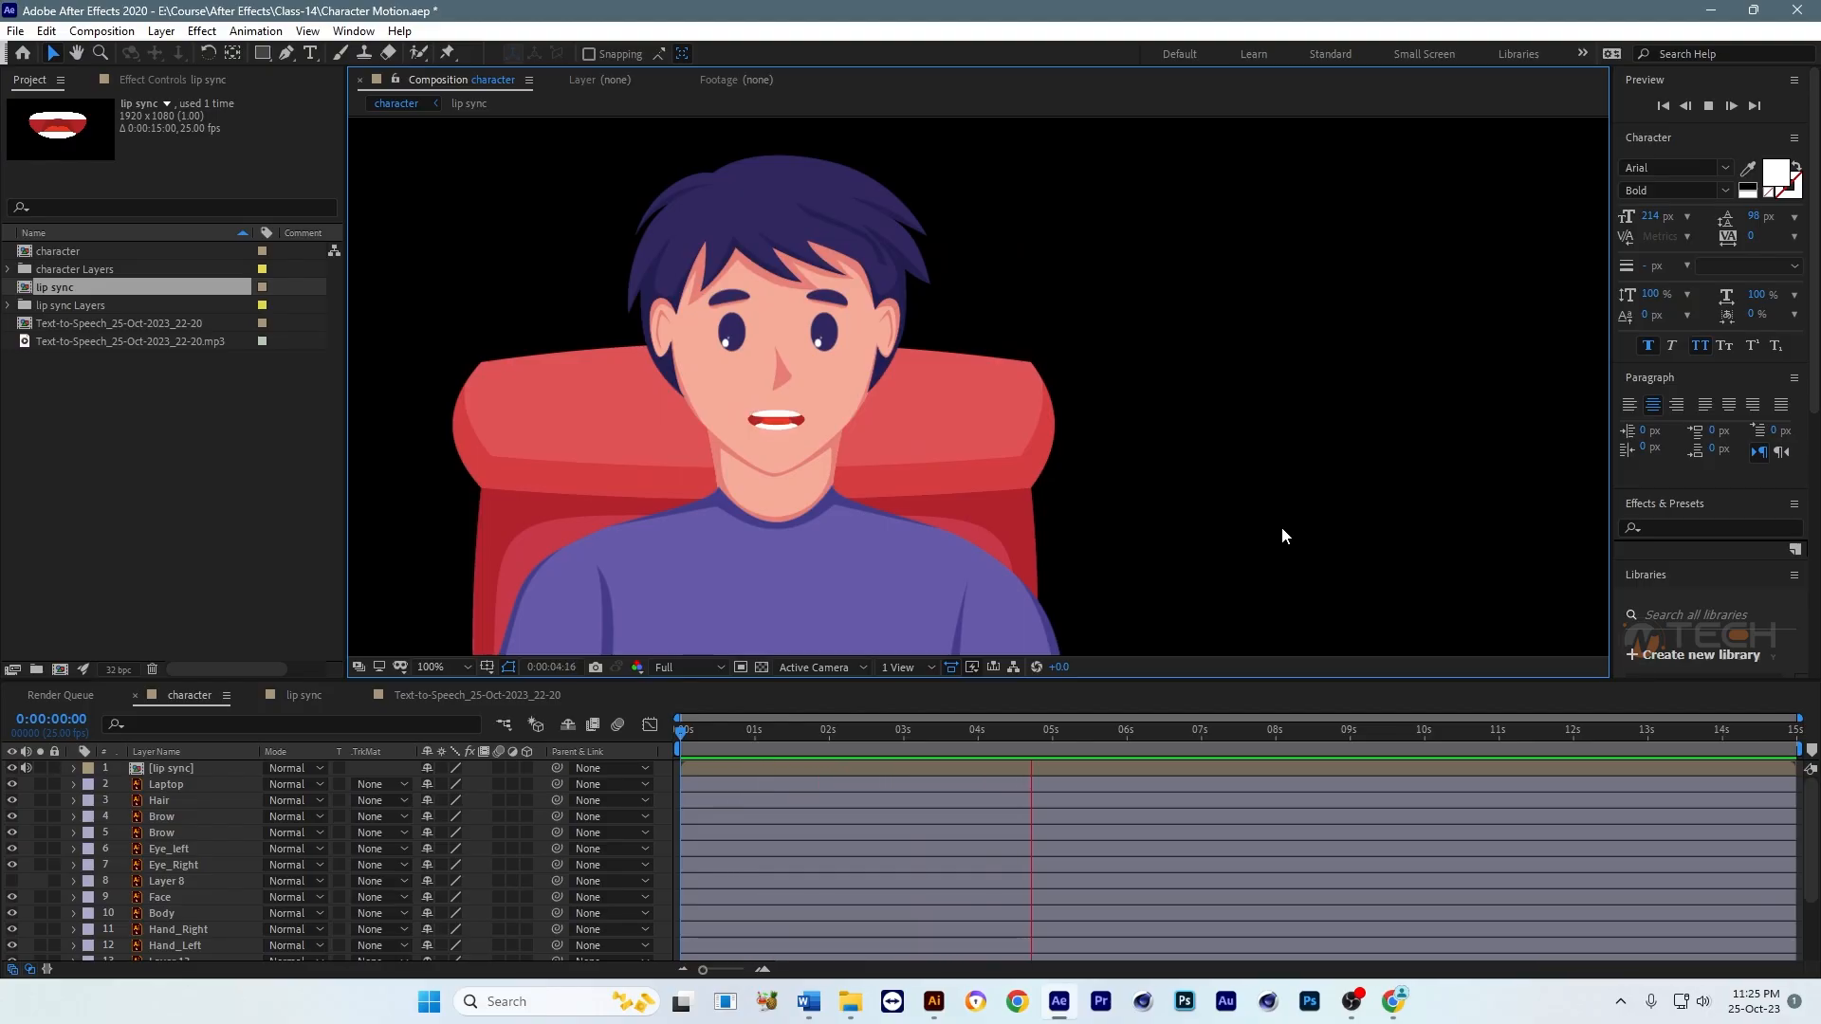
key(space)
key(ctrl+s)
drag(920, 405, 1069, 430)
scroll(1014, 402, up, 1)
scroll(1015, 404, down, 1)
drag(1129, 732, 665, 771)
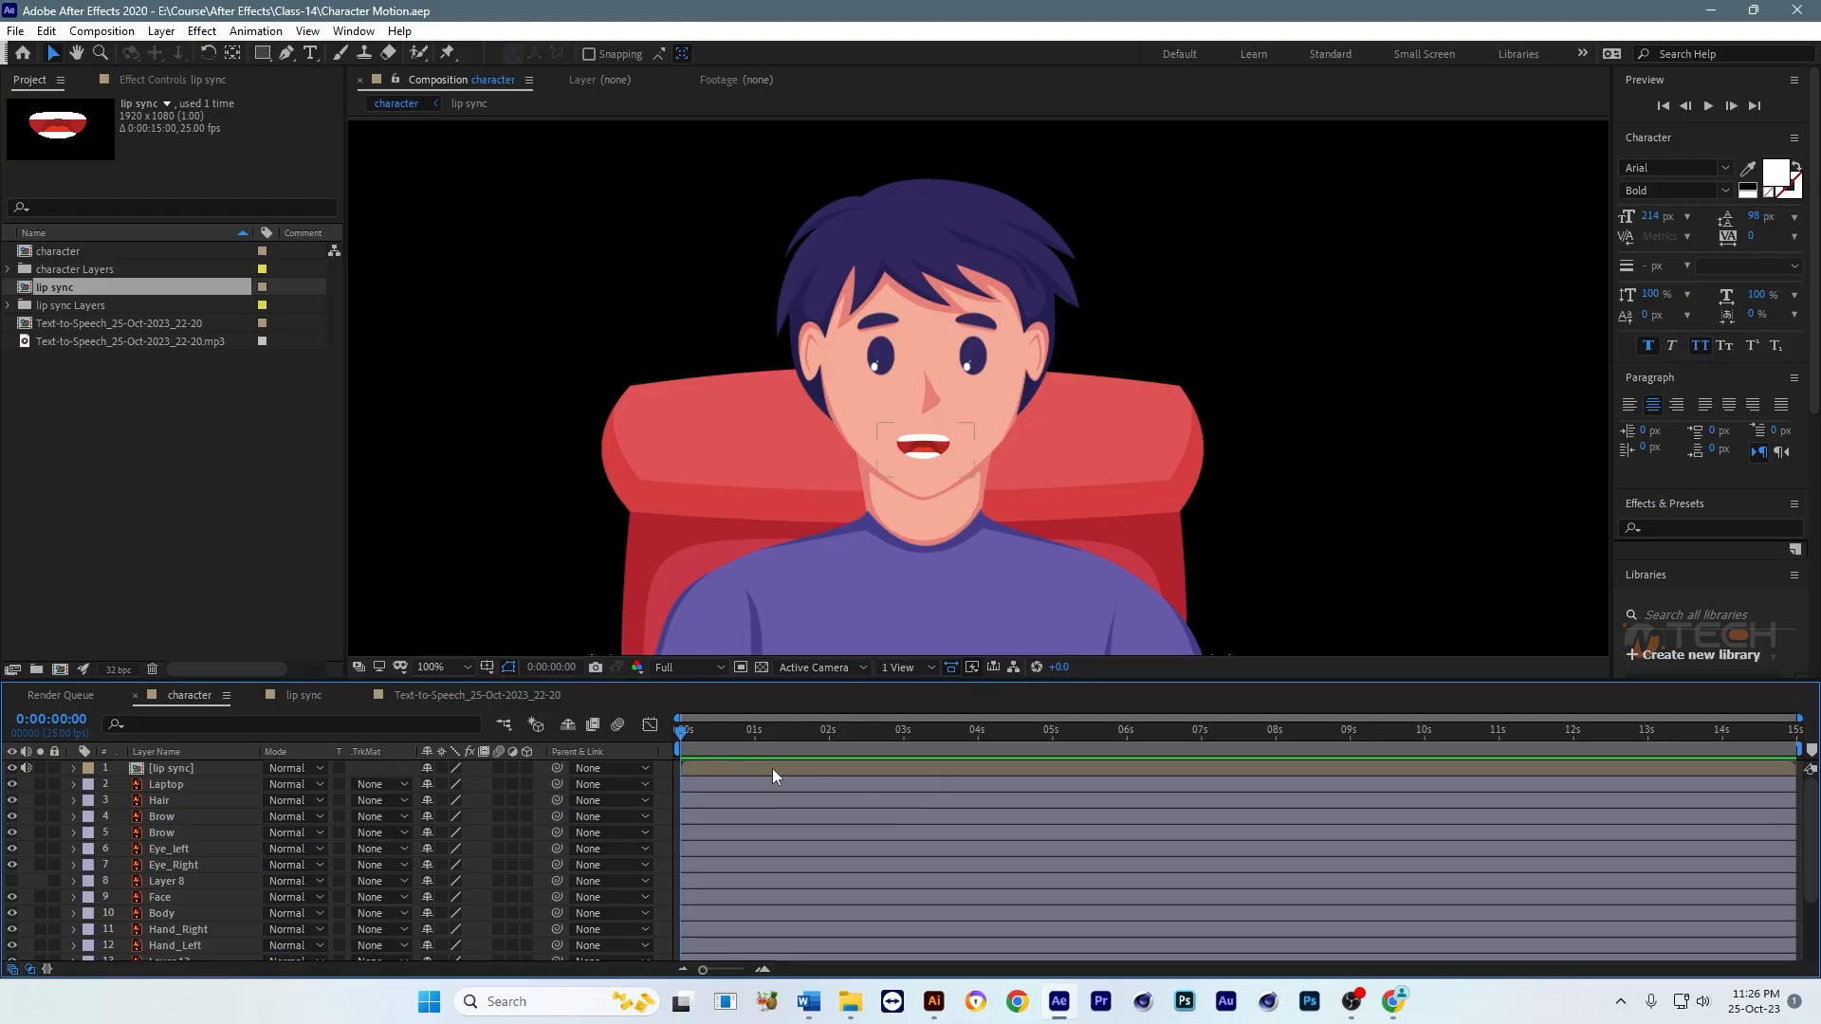
Step: Shift the lip sync layer so it starts at 0:00:01:00 in the character composition, and save the project
click(753, 733)
drag(716, 766, 791, 774)
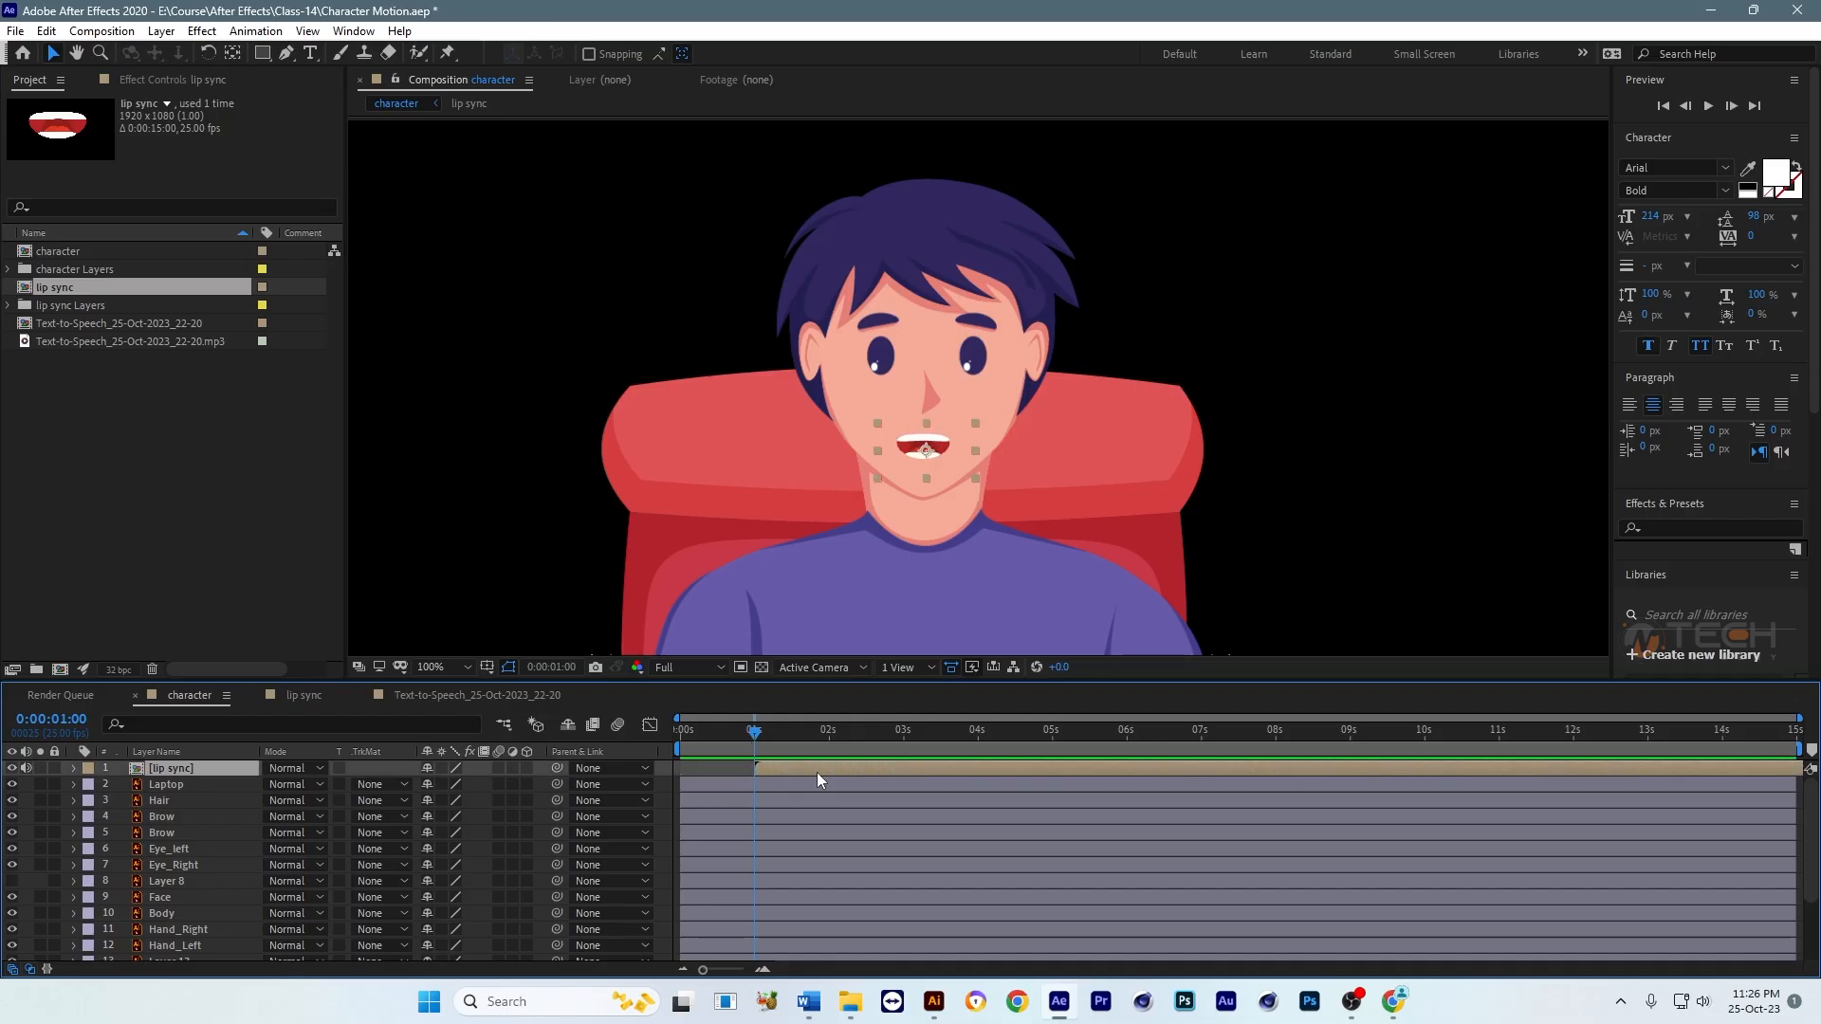
key(ctrl+s)
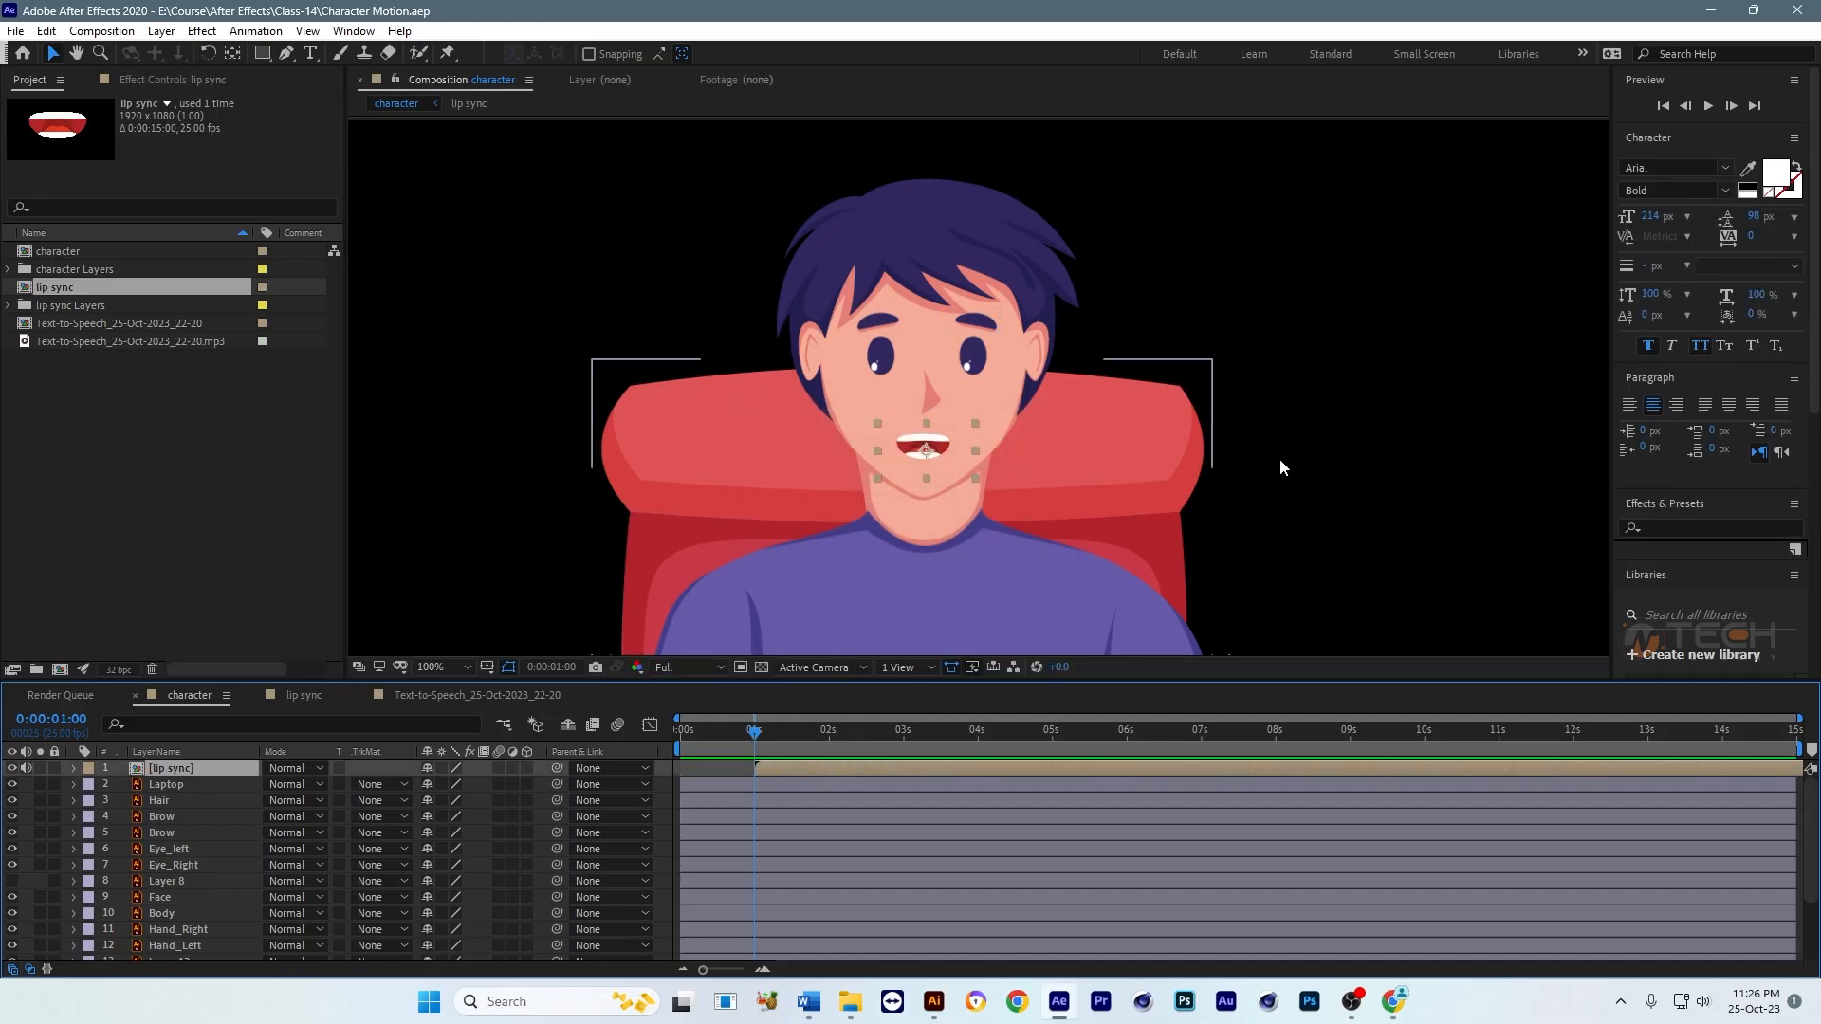
Step: Lock the Hair layer so it cannot be selected while working on the face
click(1279, 459)
drag(1071, 452, 1033, 461)
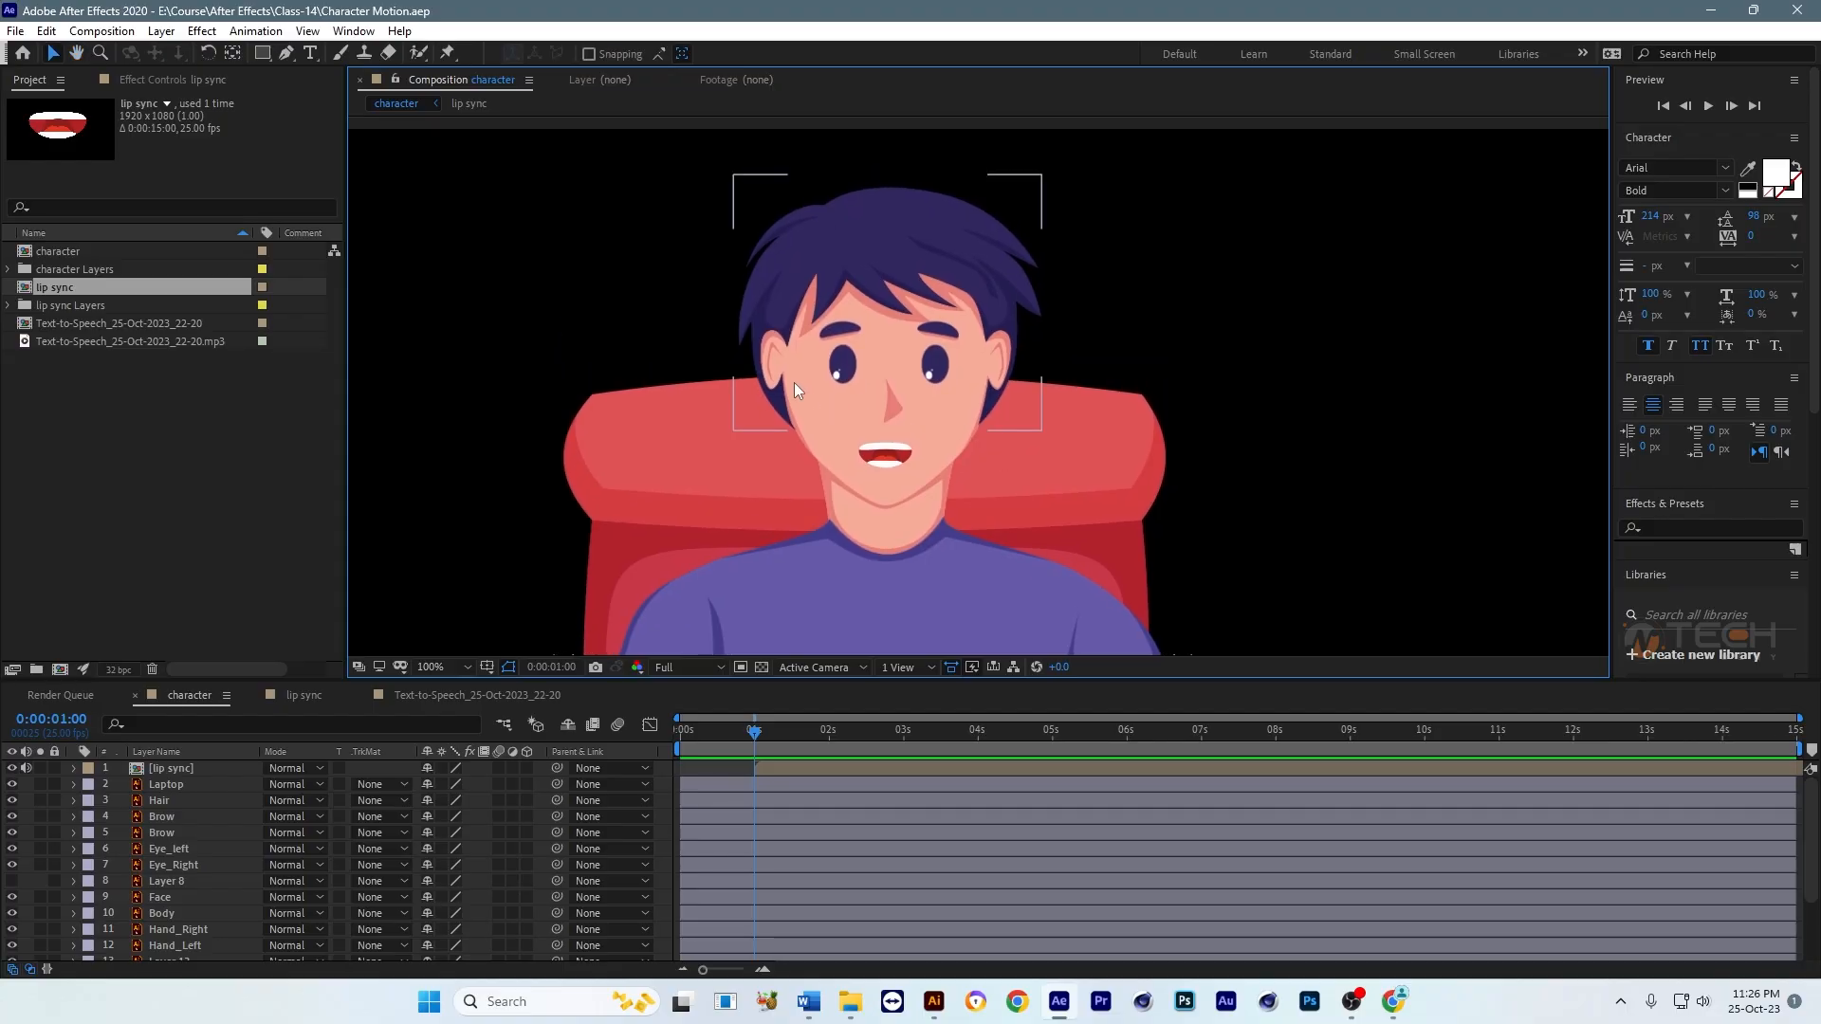
click(891, 227)
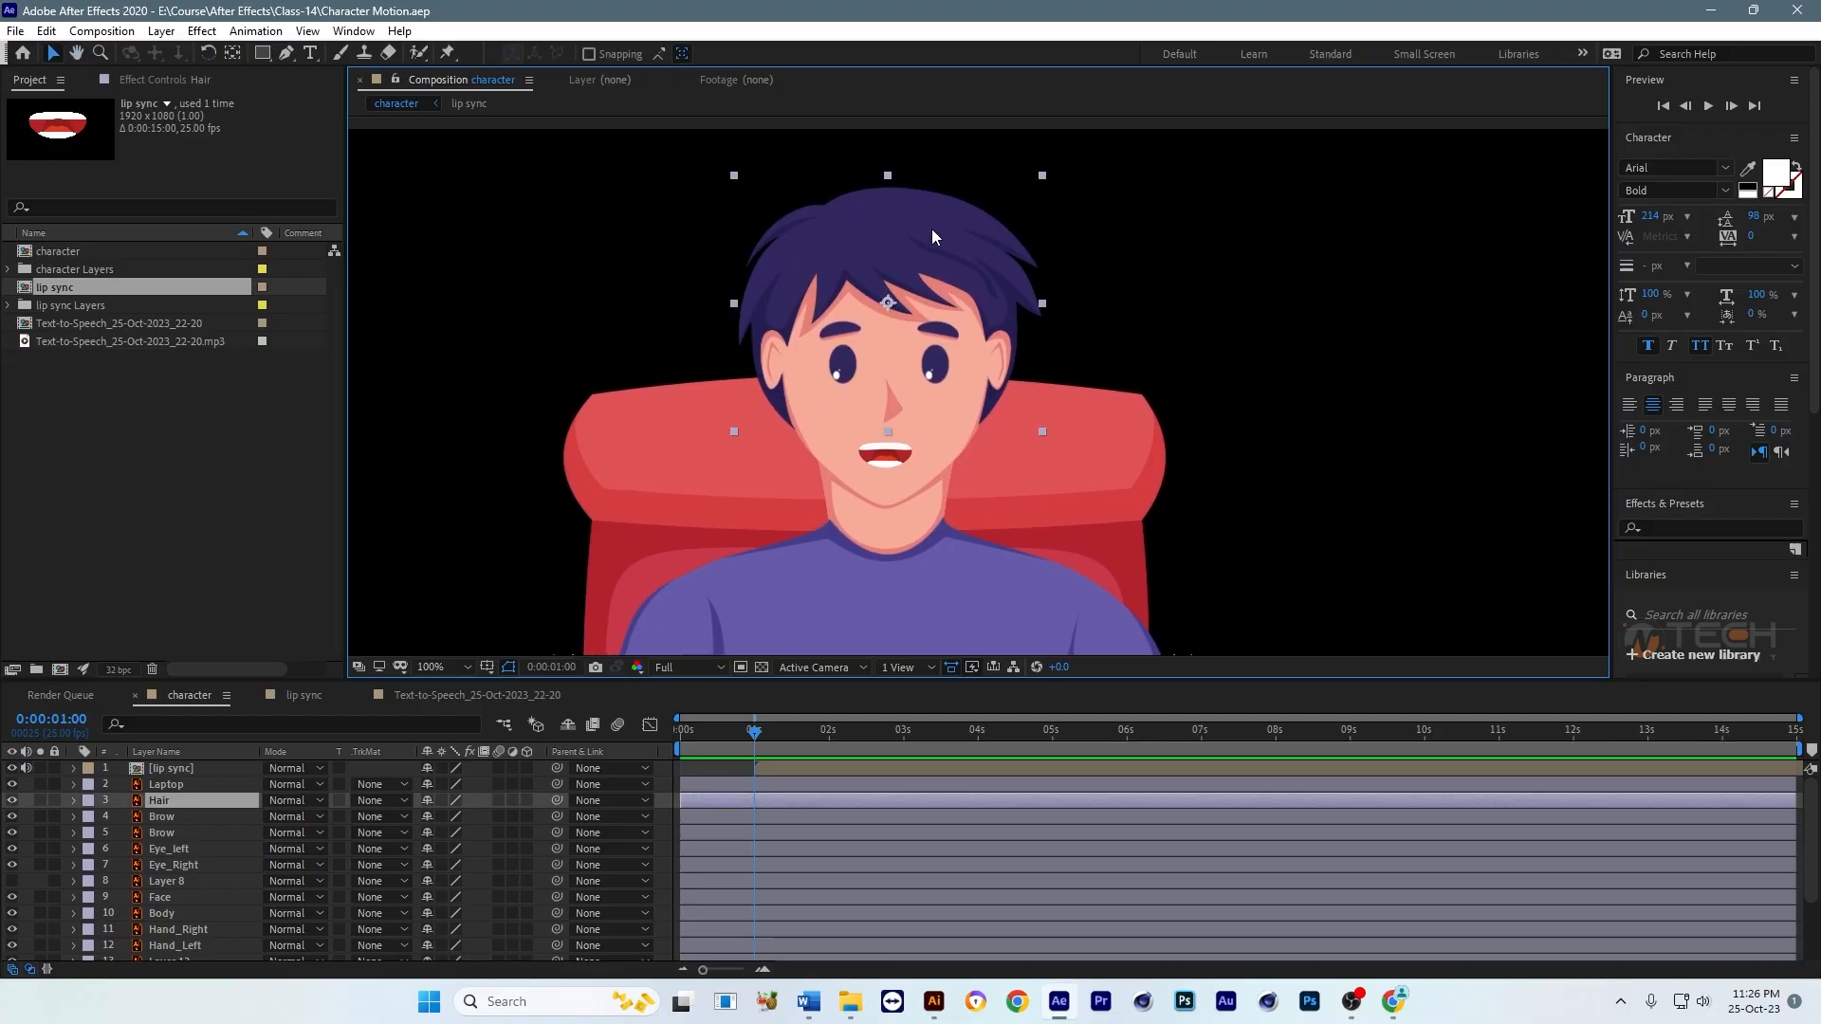
drag(932, 230, 945, 304)
key(v)
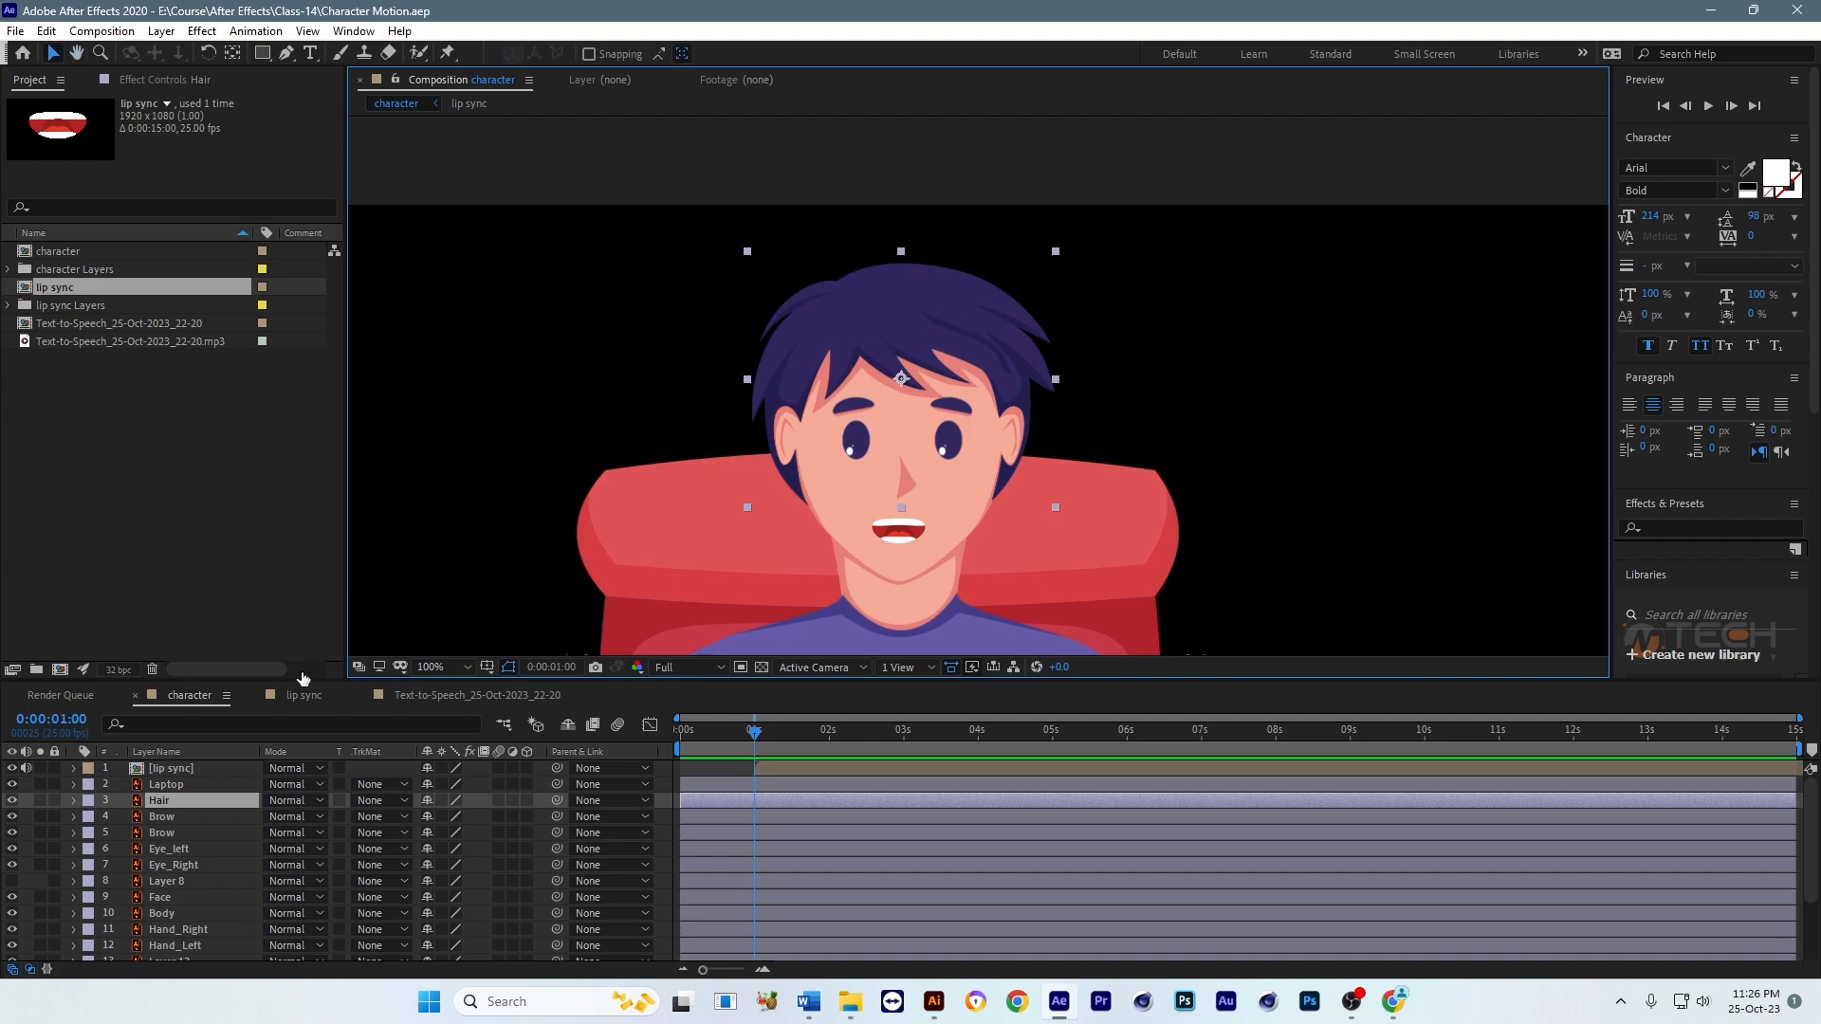
click(54, 800)
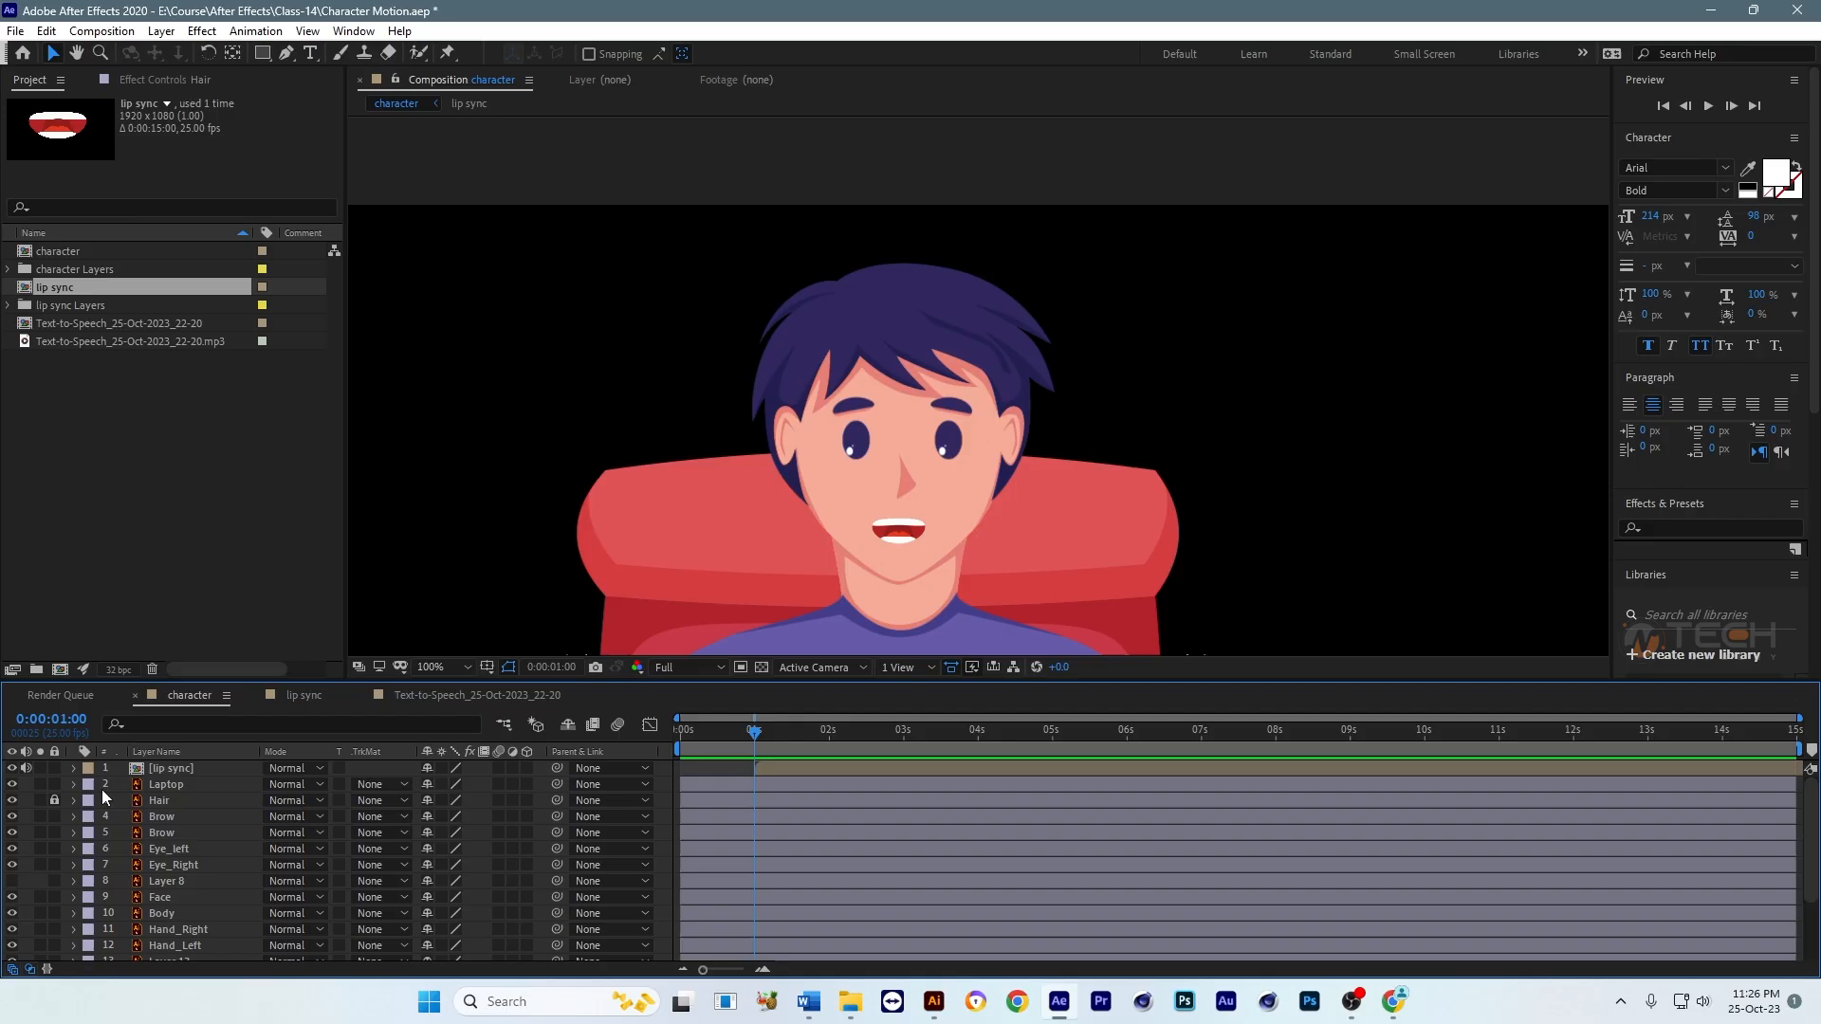
Step: Unlink the Scale proportions of Eye_left and Eye_Right and set Scale keyframes for both at 0:00:01:00
click(856, 446)
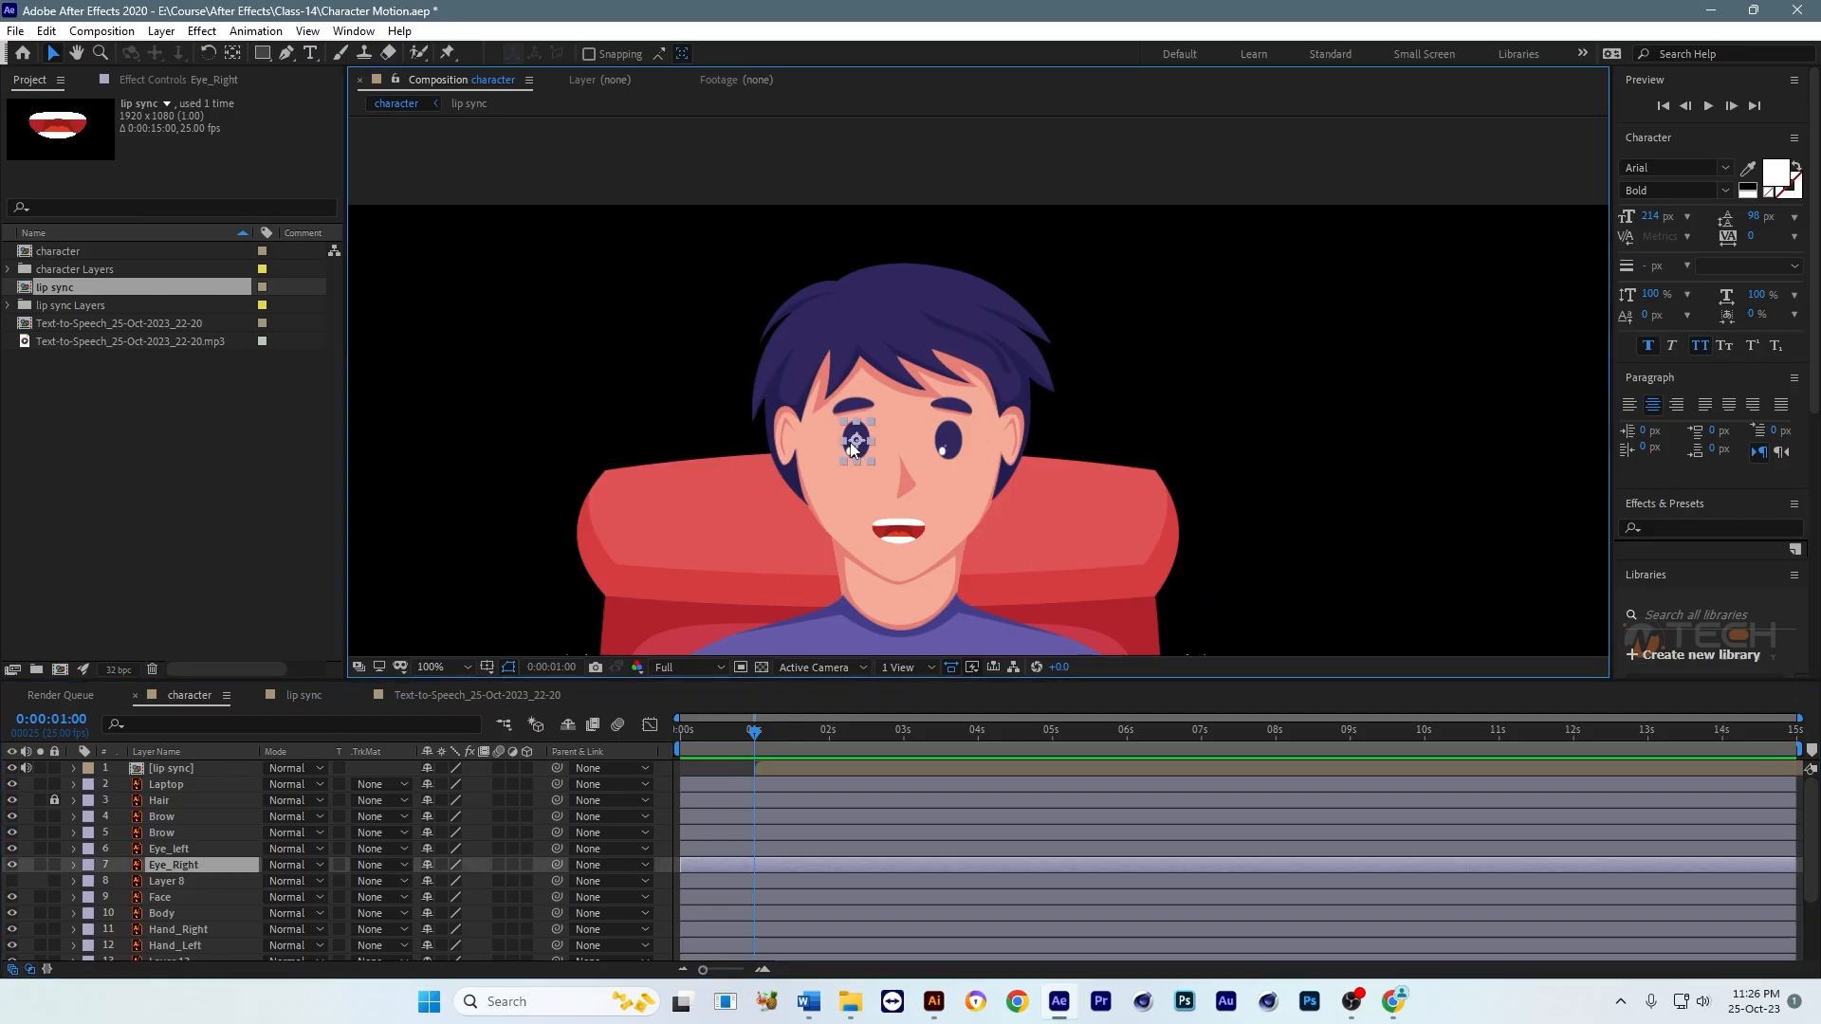
shift+click(958, 443)
scroll(1014, 480, up, 2)
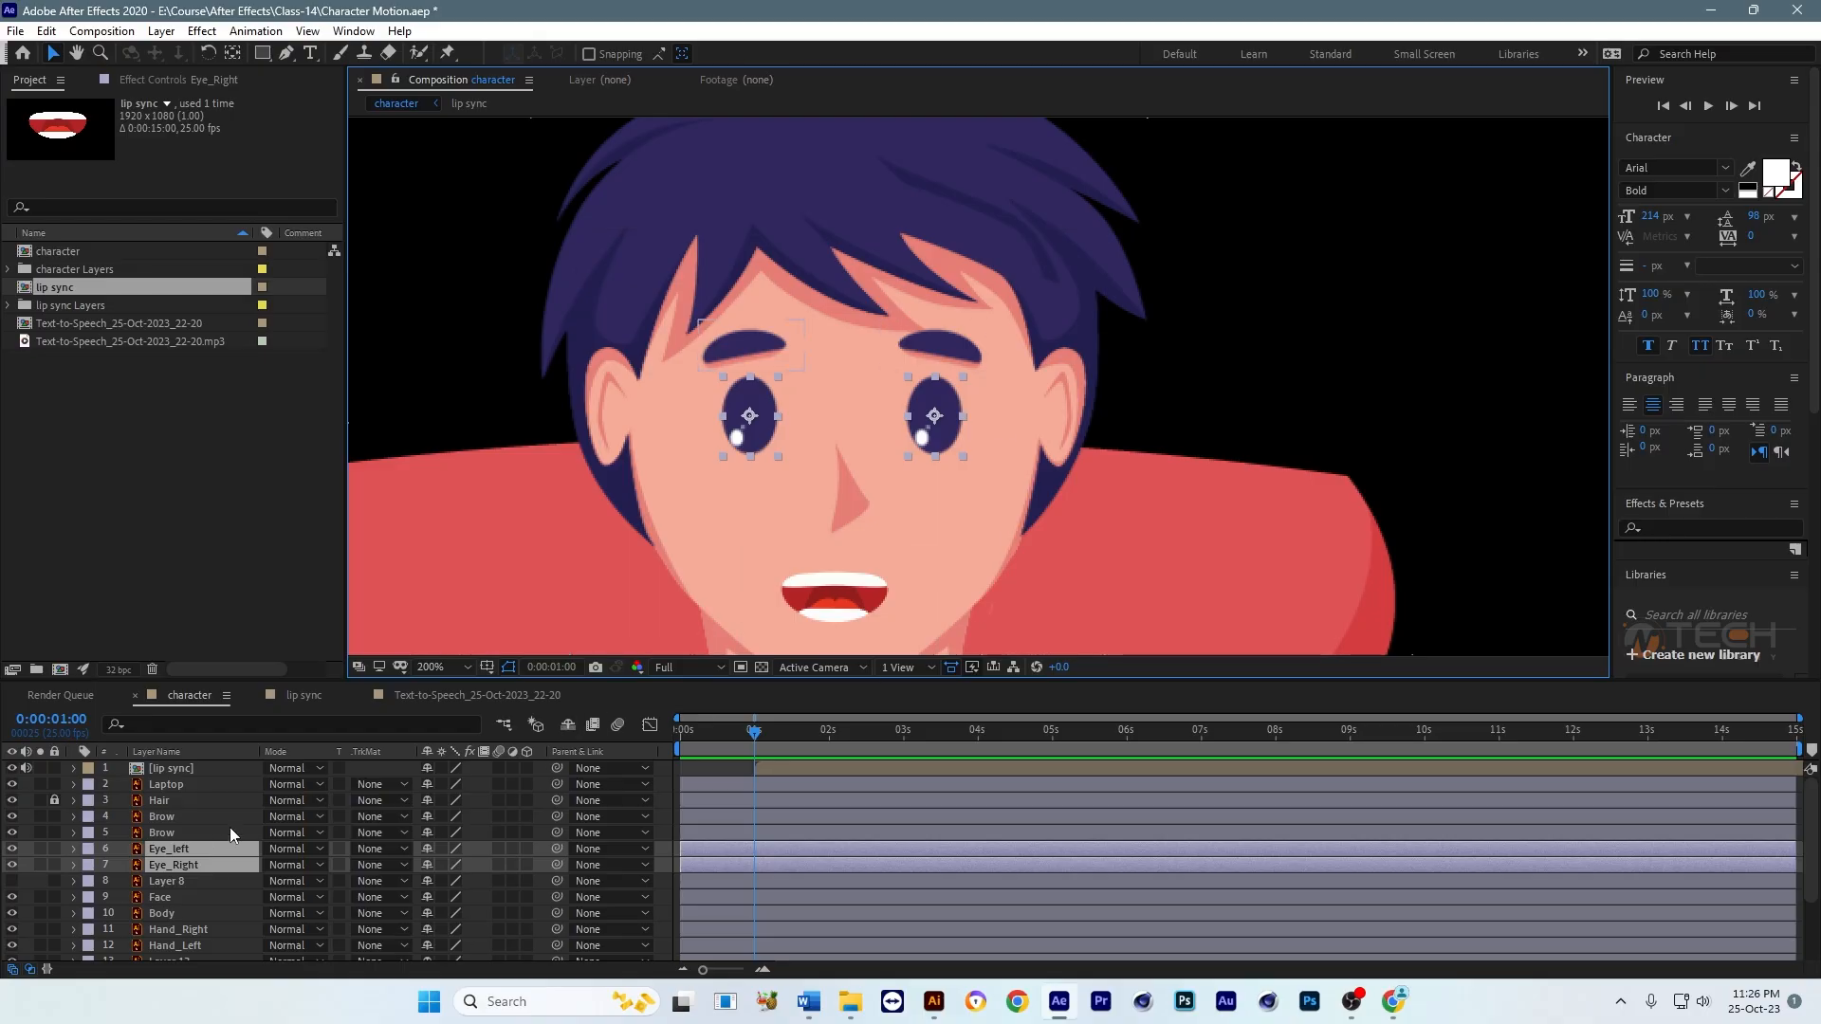
key(s)
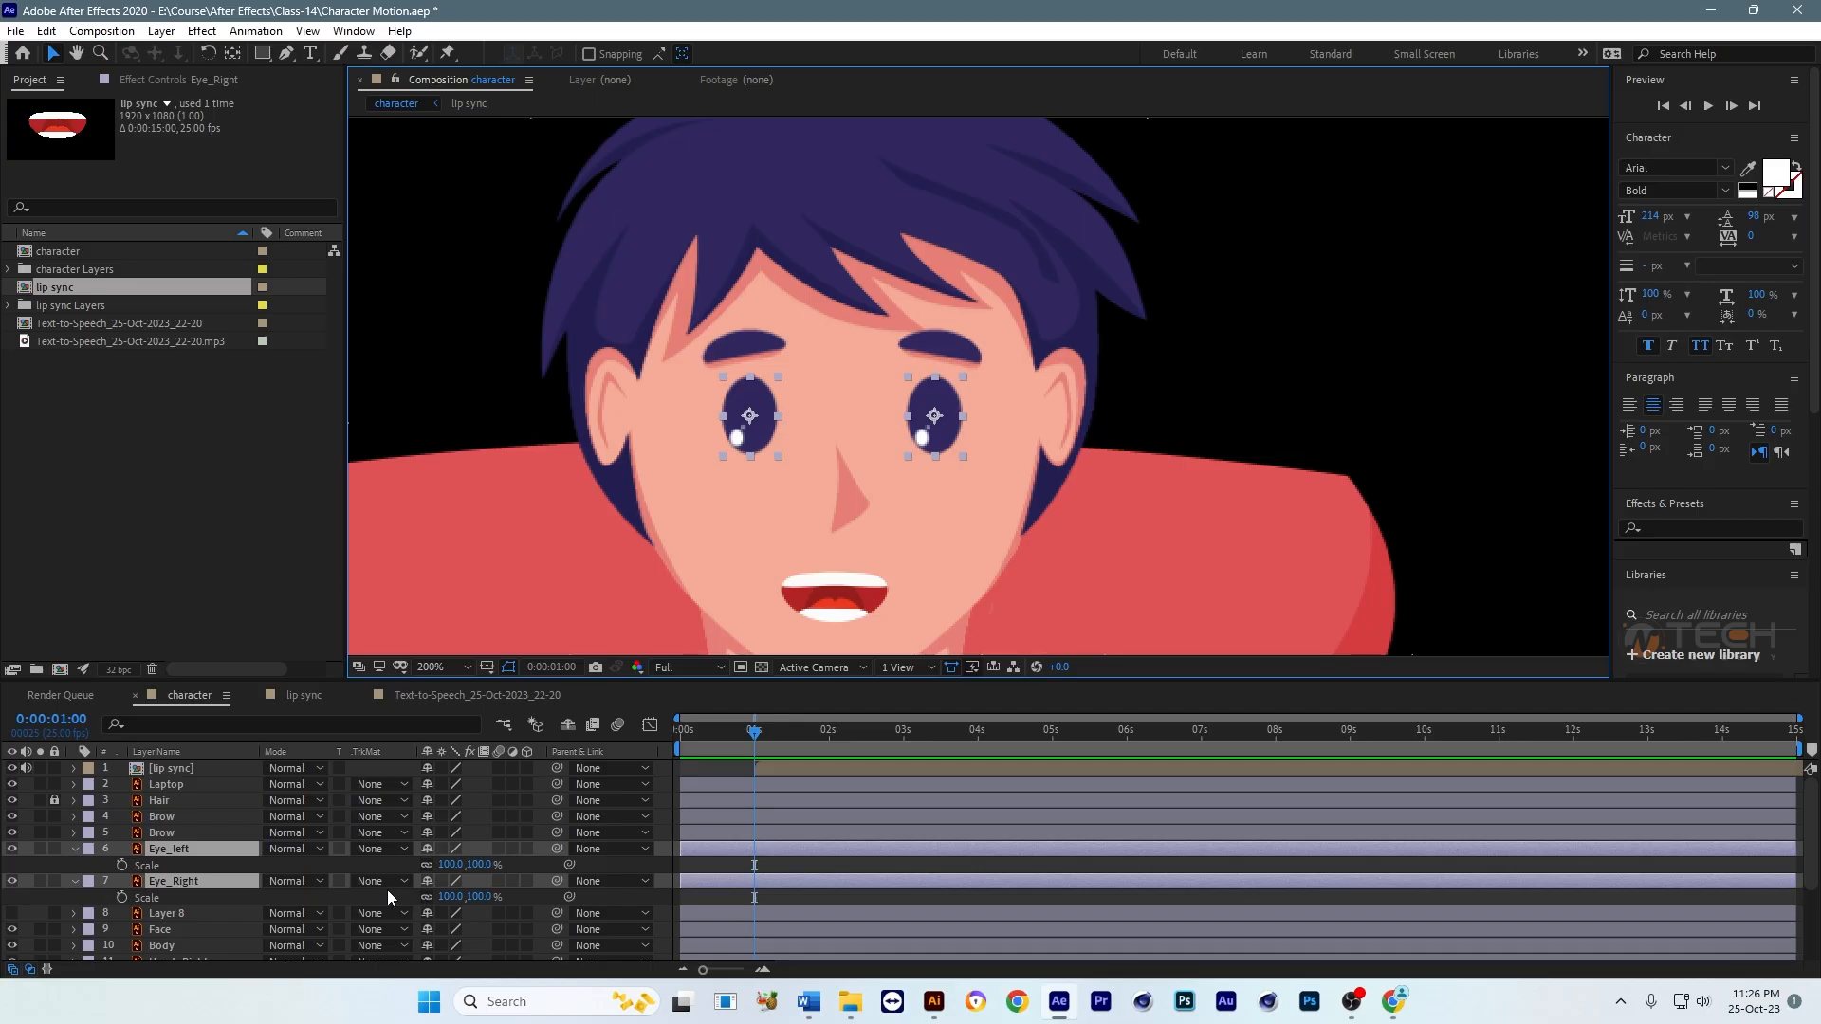
click(427, 865)
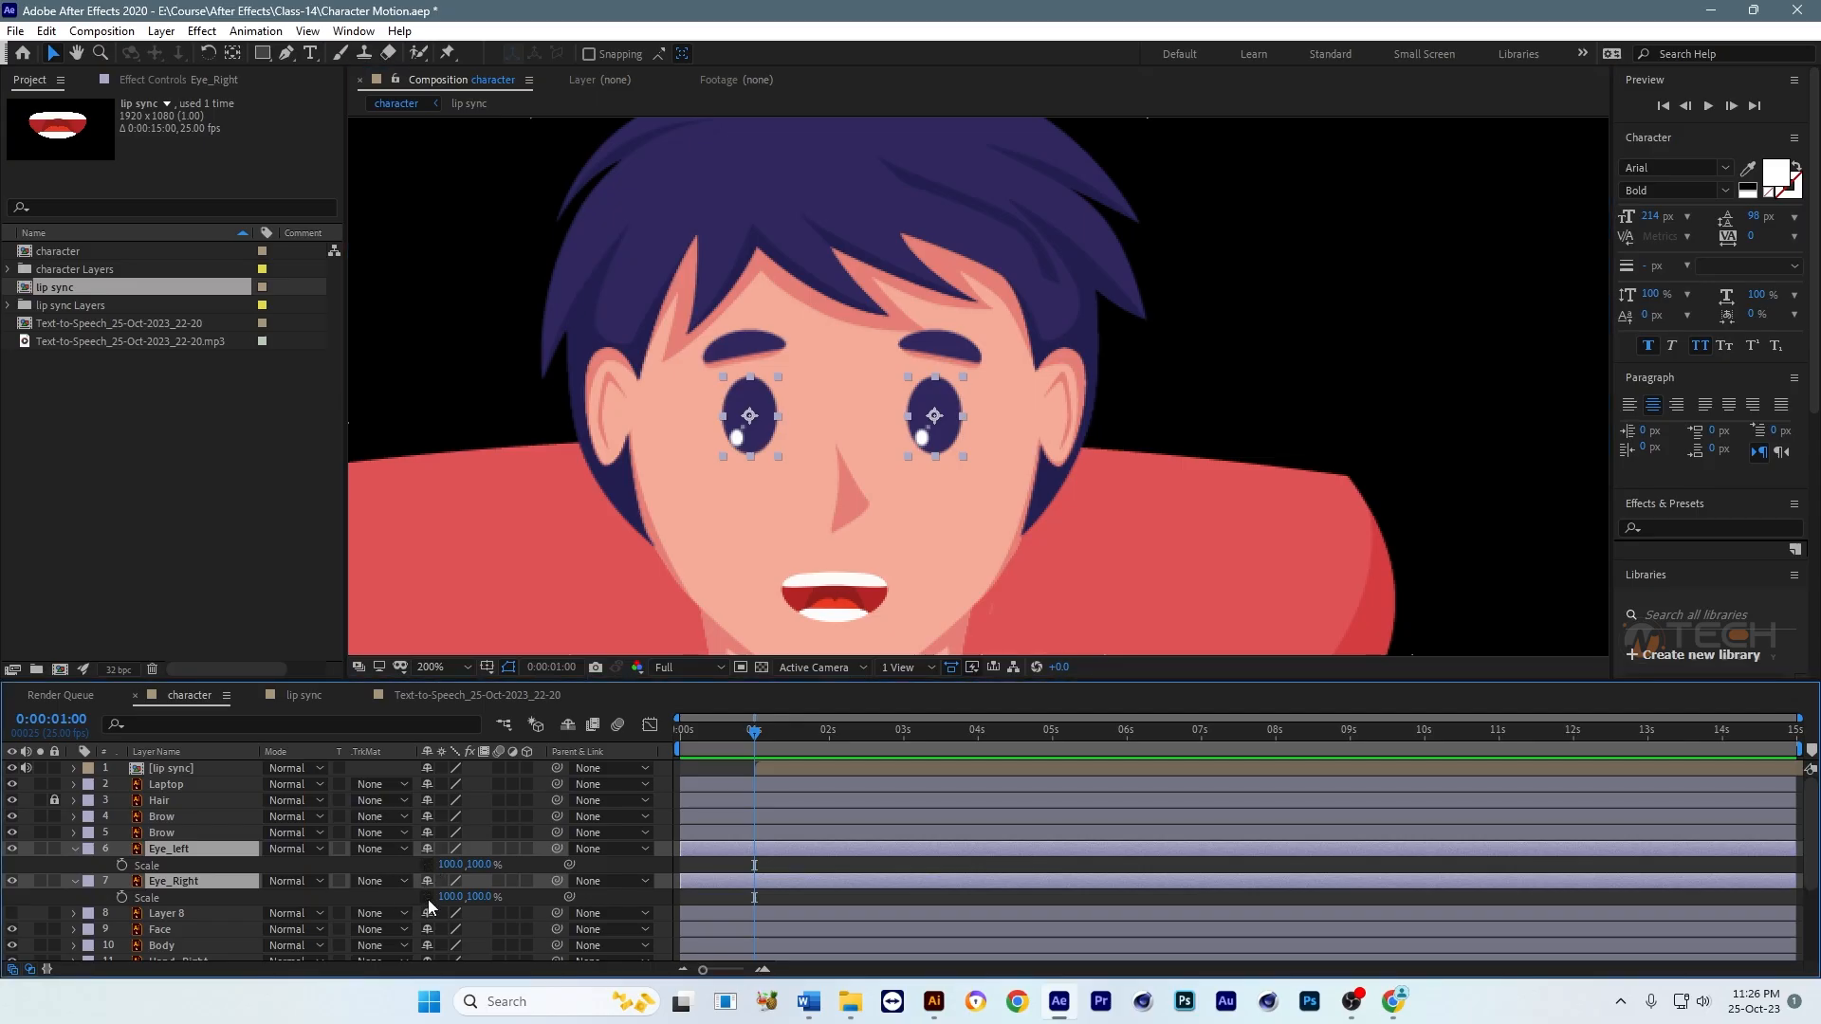
click(121, 865)
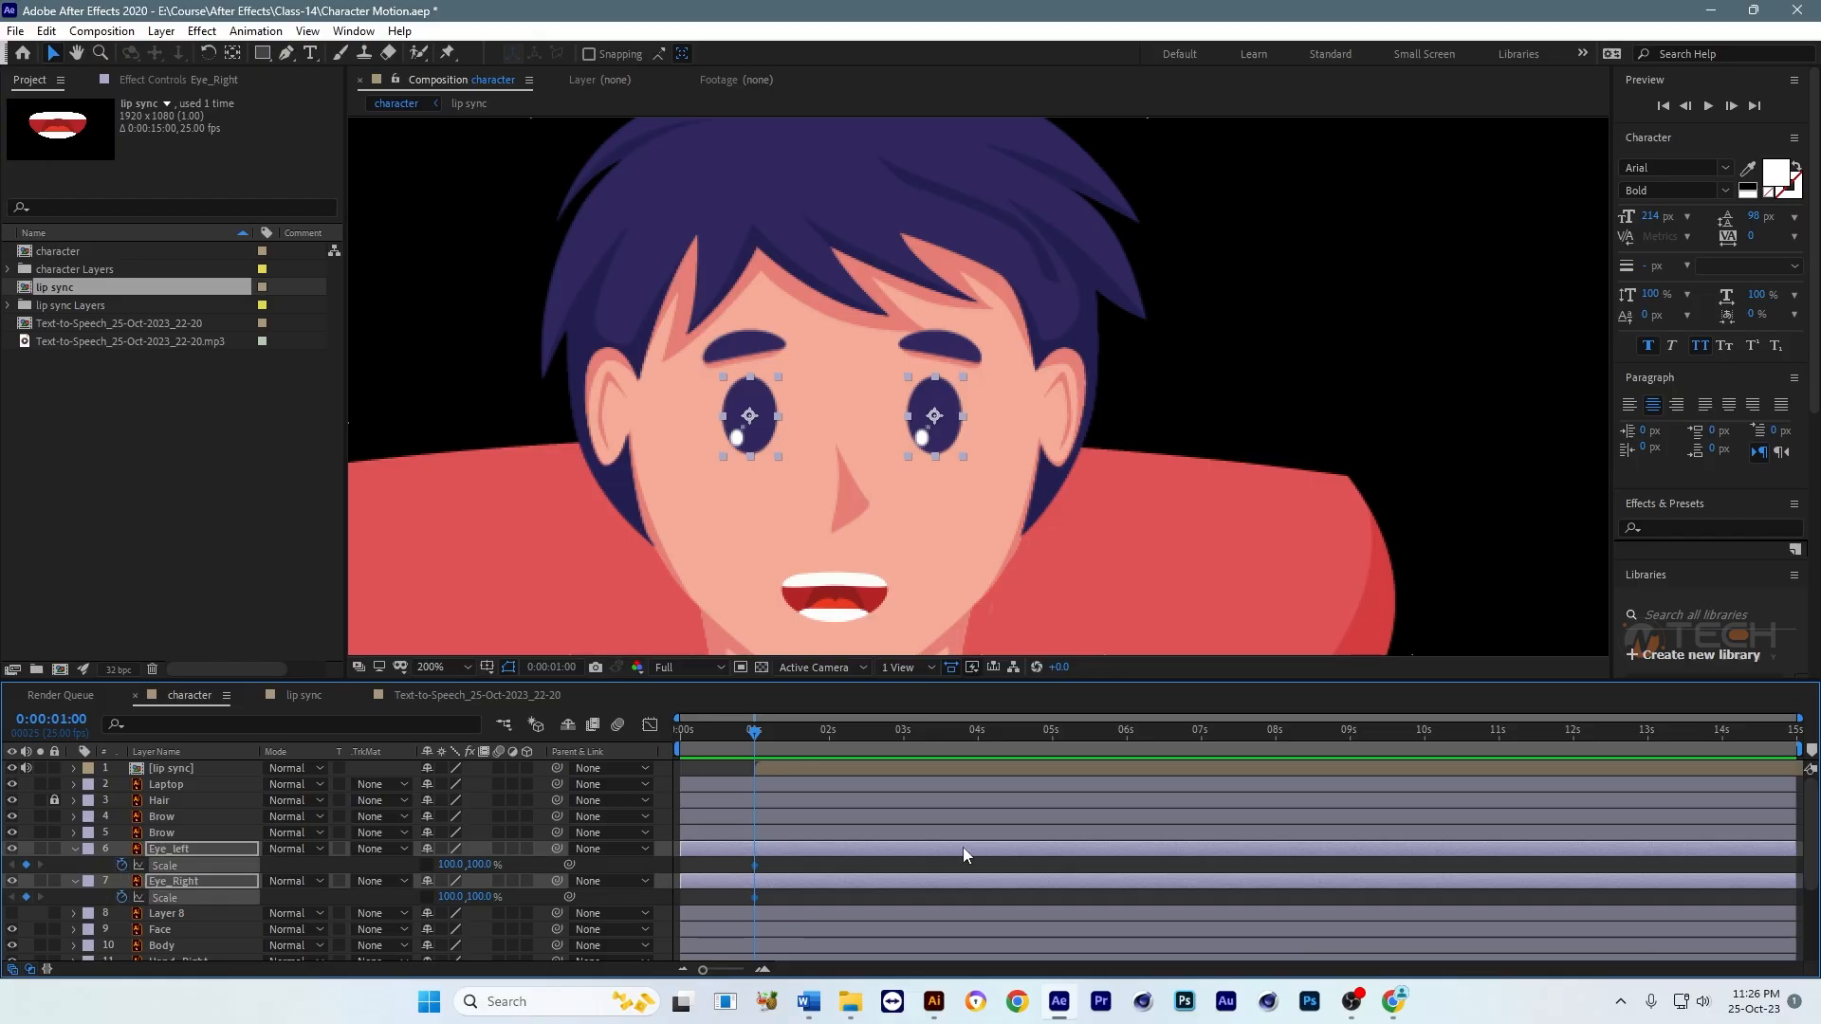
Step: Close both eyes one frame after the first keyframe, at 0:00:01:01, by setting their vertical scale to 3%
key(equal)
key(equal)
key(equal)
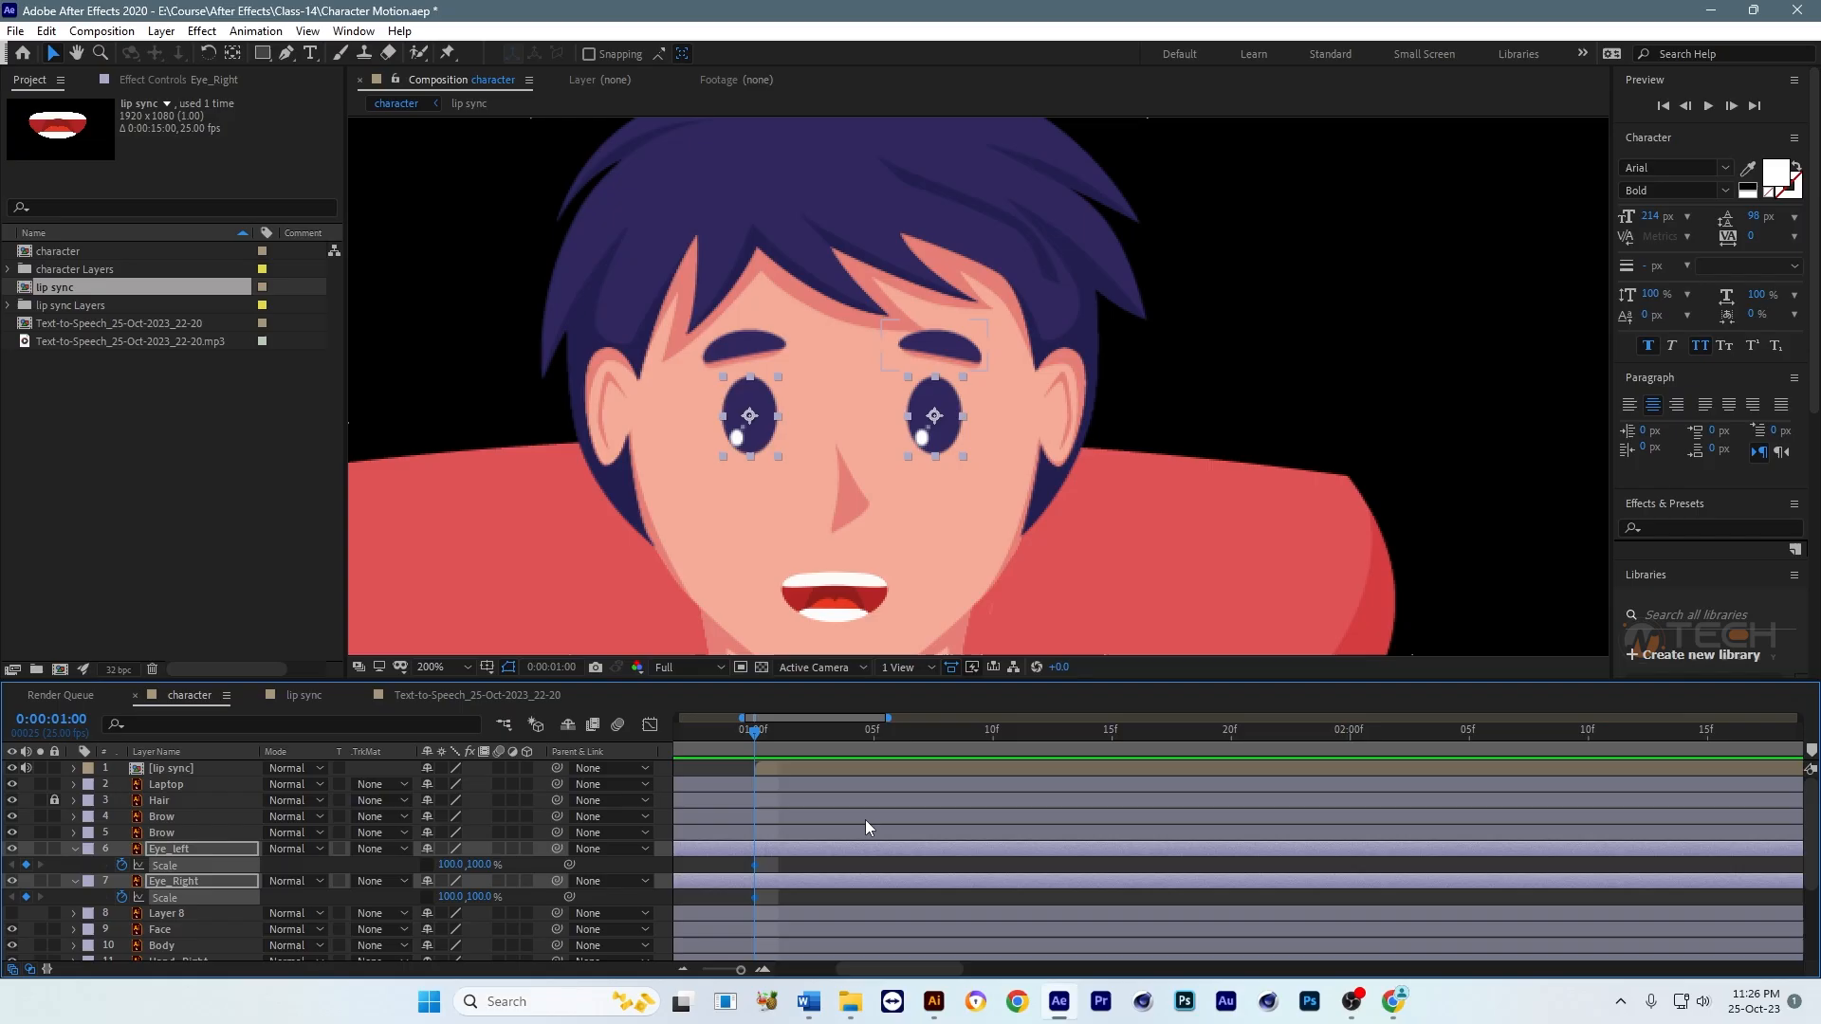
key(equal)
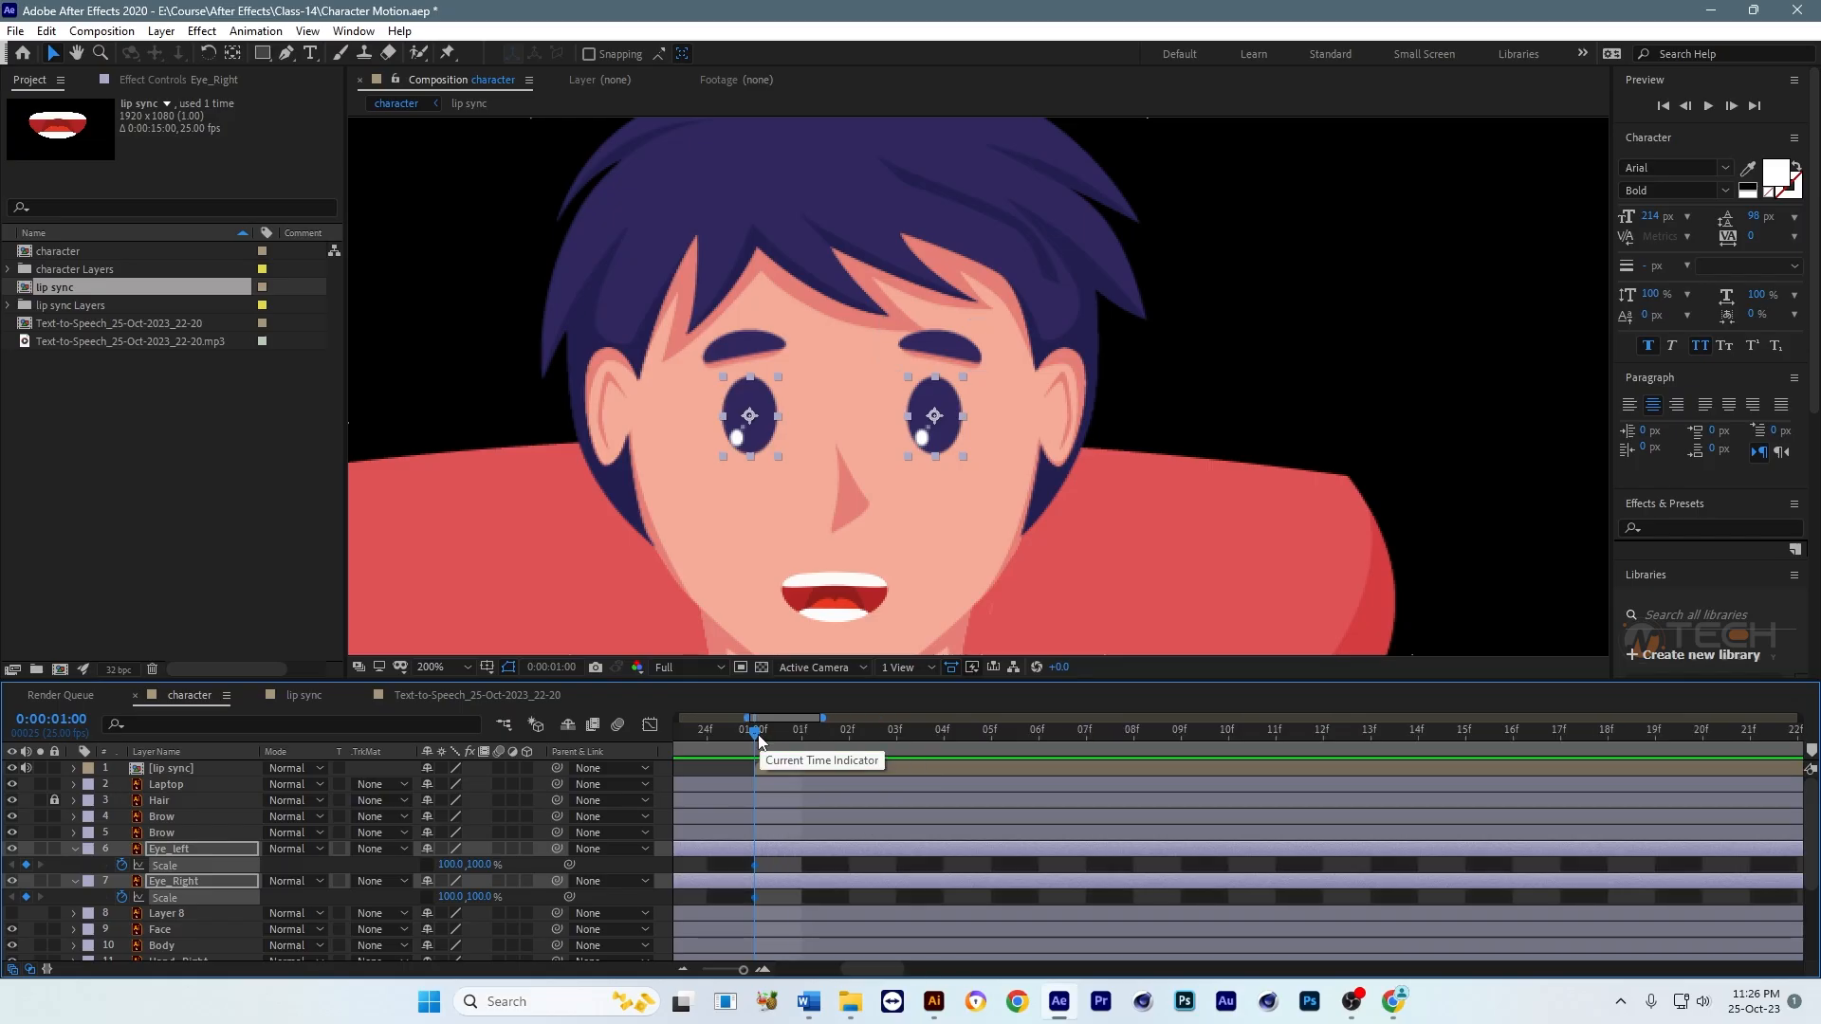
drag(756, 734, 848, 734)
key(minus)
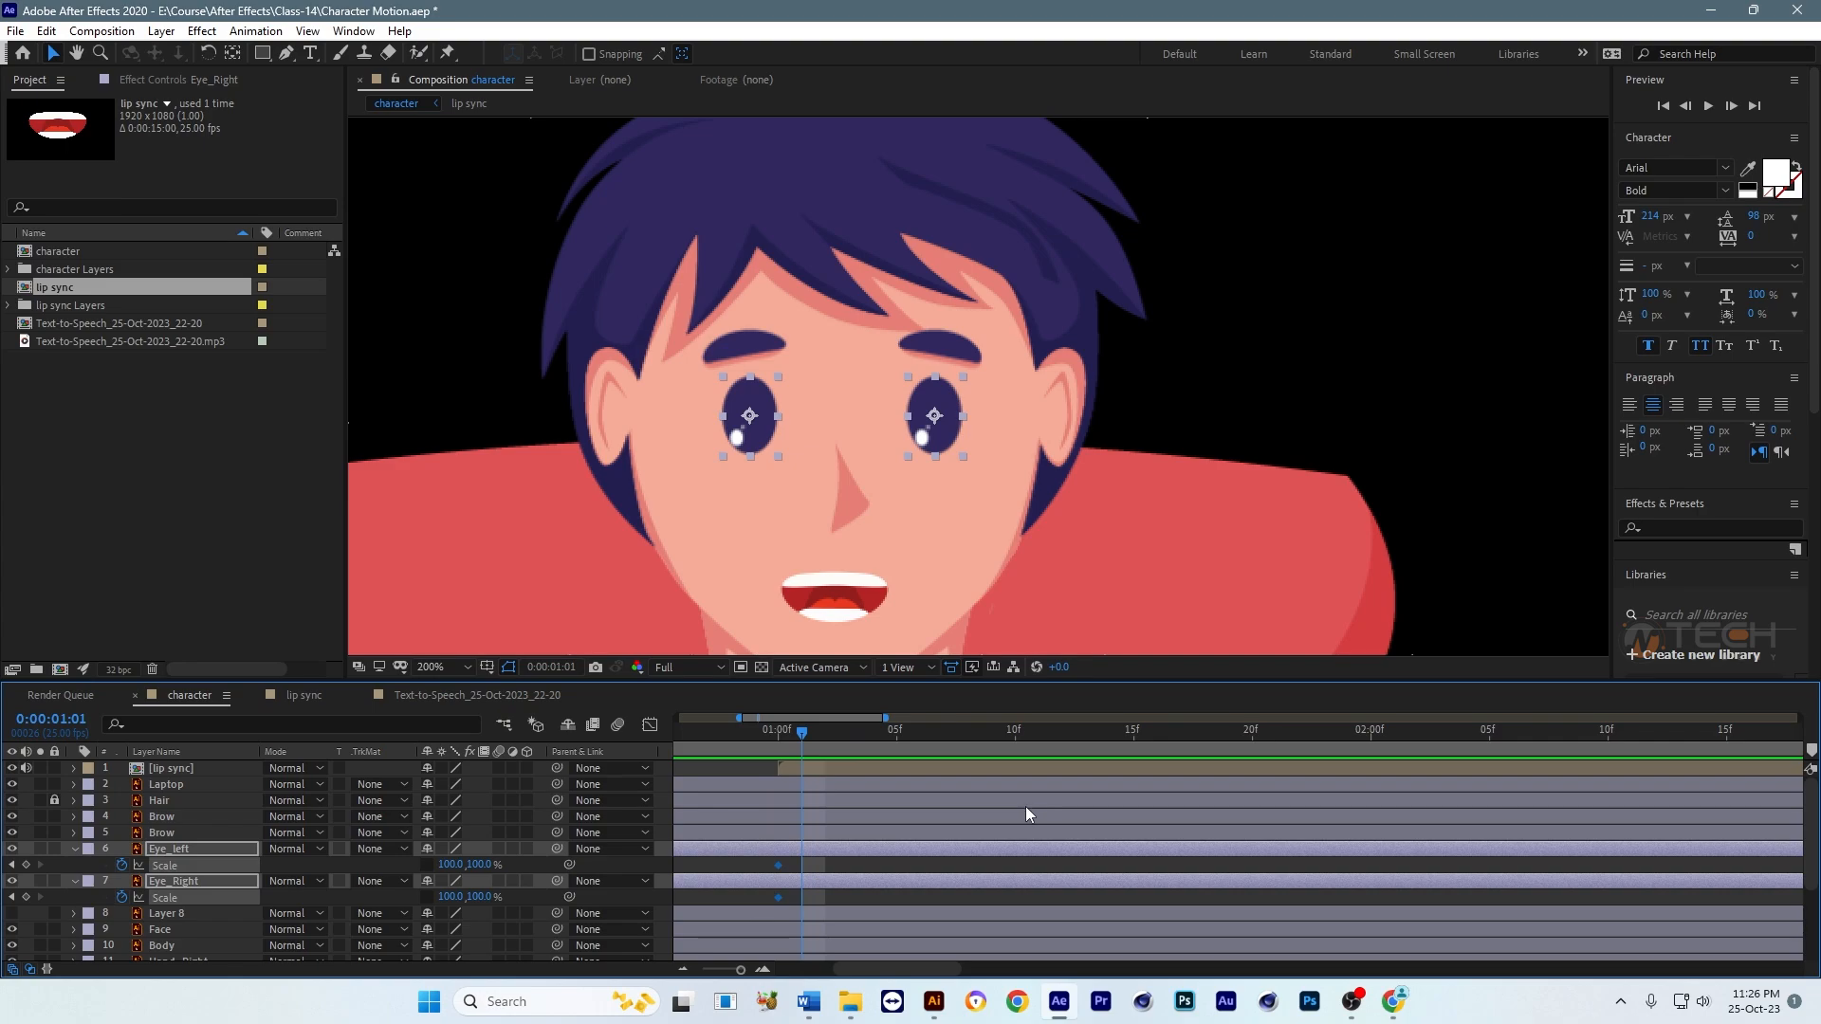
drag(455, 867, 386, 871)
key(ctrl+z)
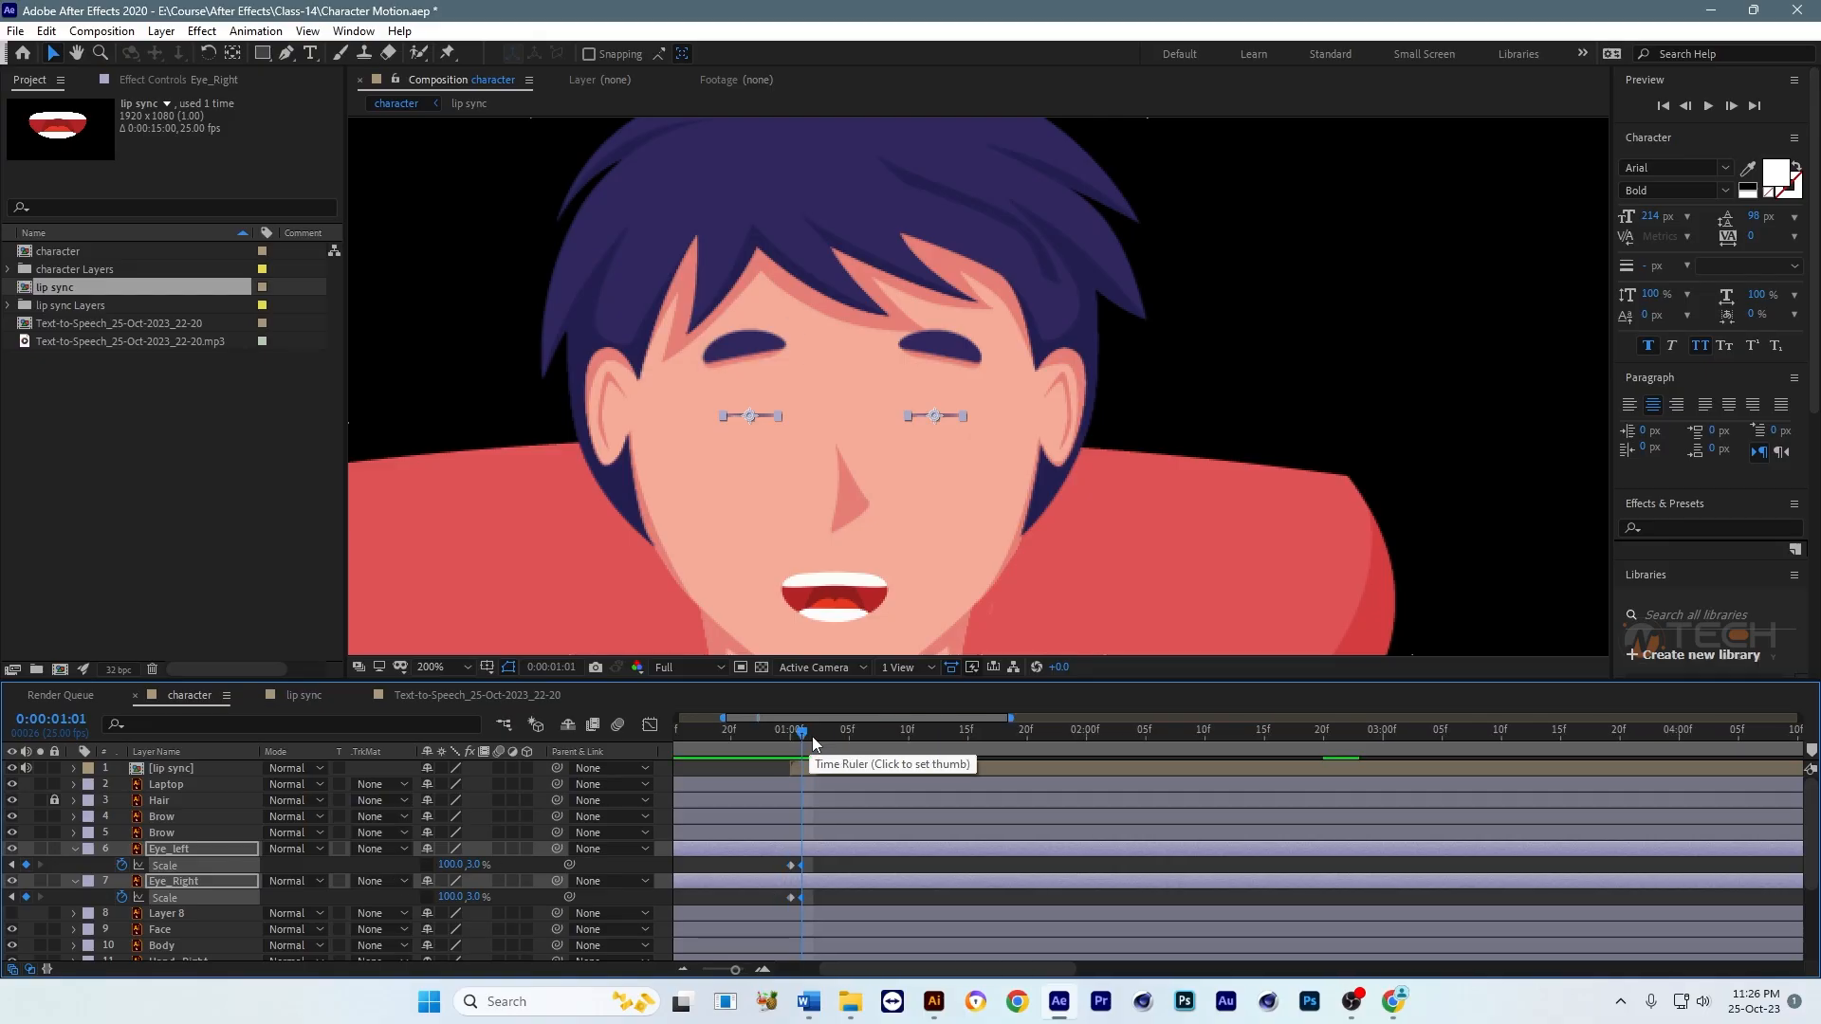
Step: Reopen both eyes at 0:00:01:02 by setting their vertical scale to 100%
drag(804, 733, 841, 731)
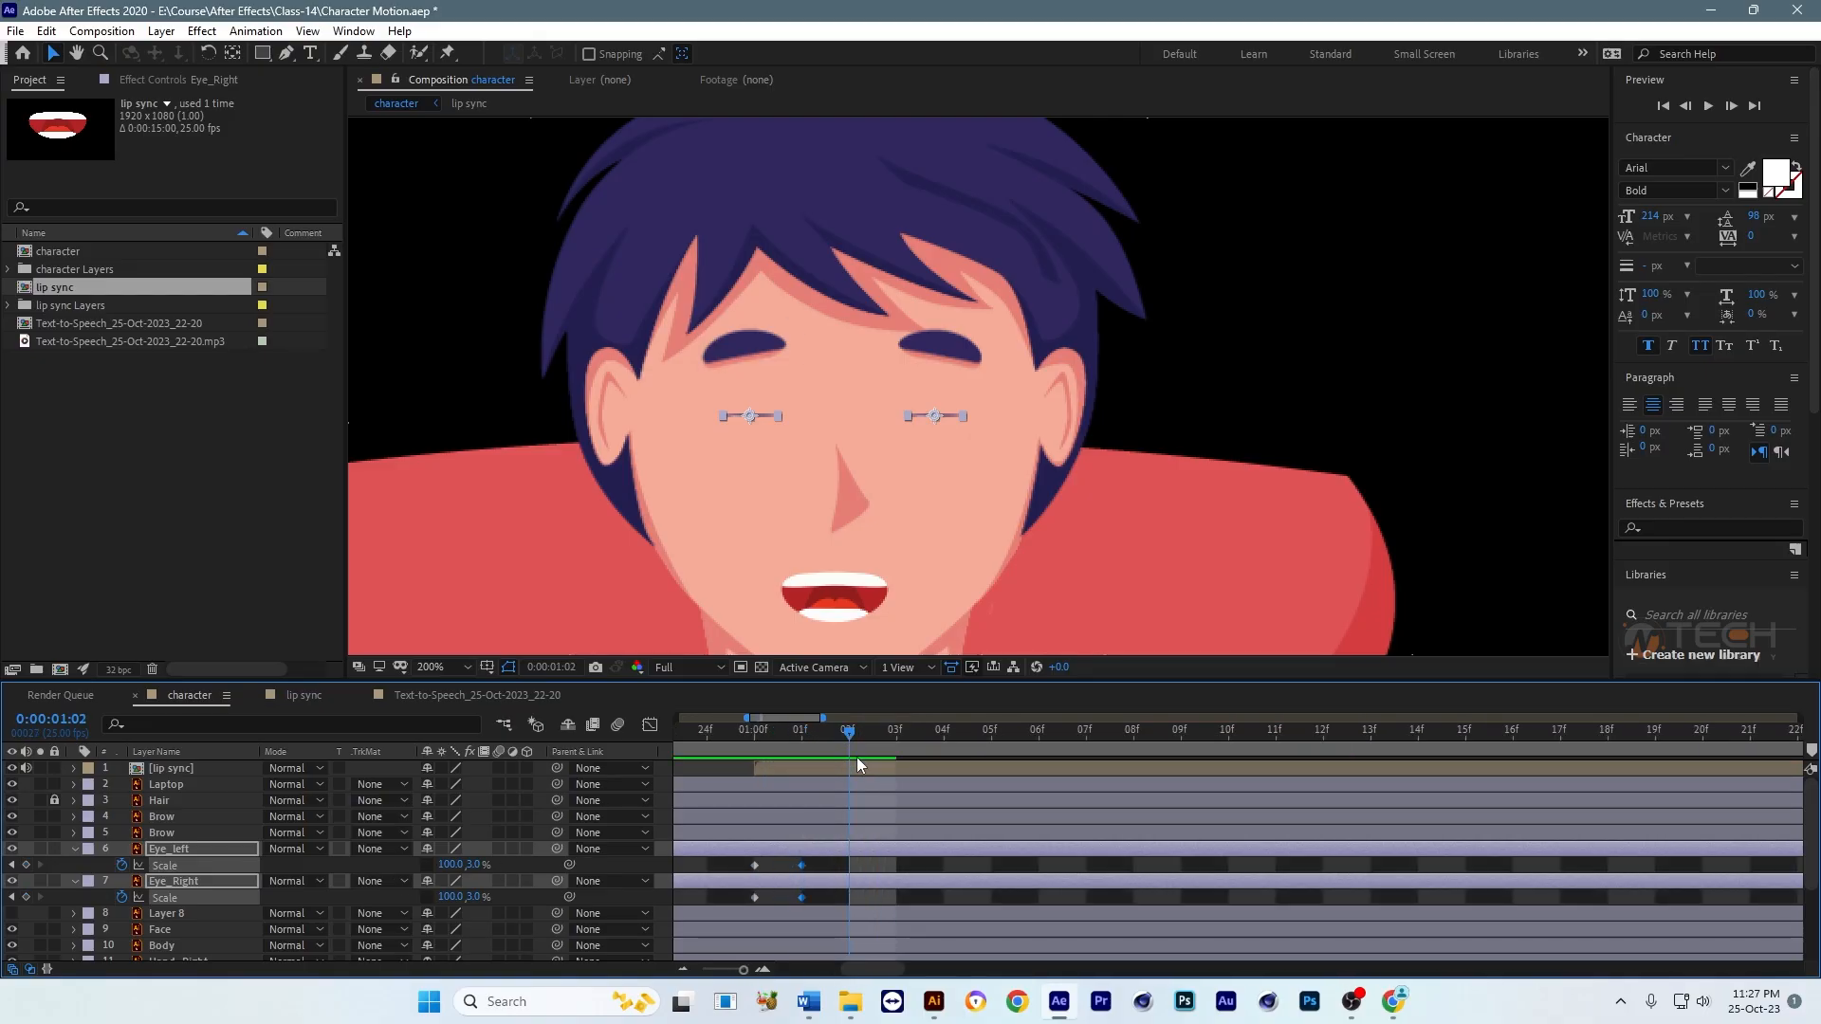
click(474, 864)
text(100)
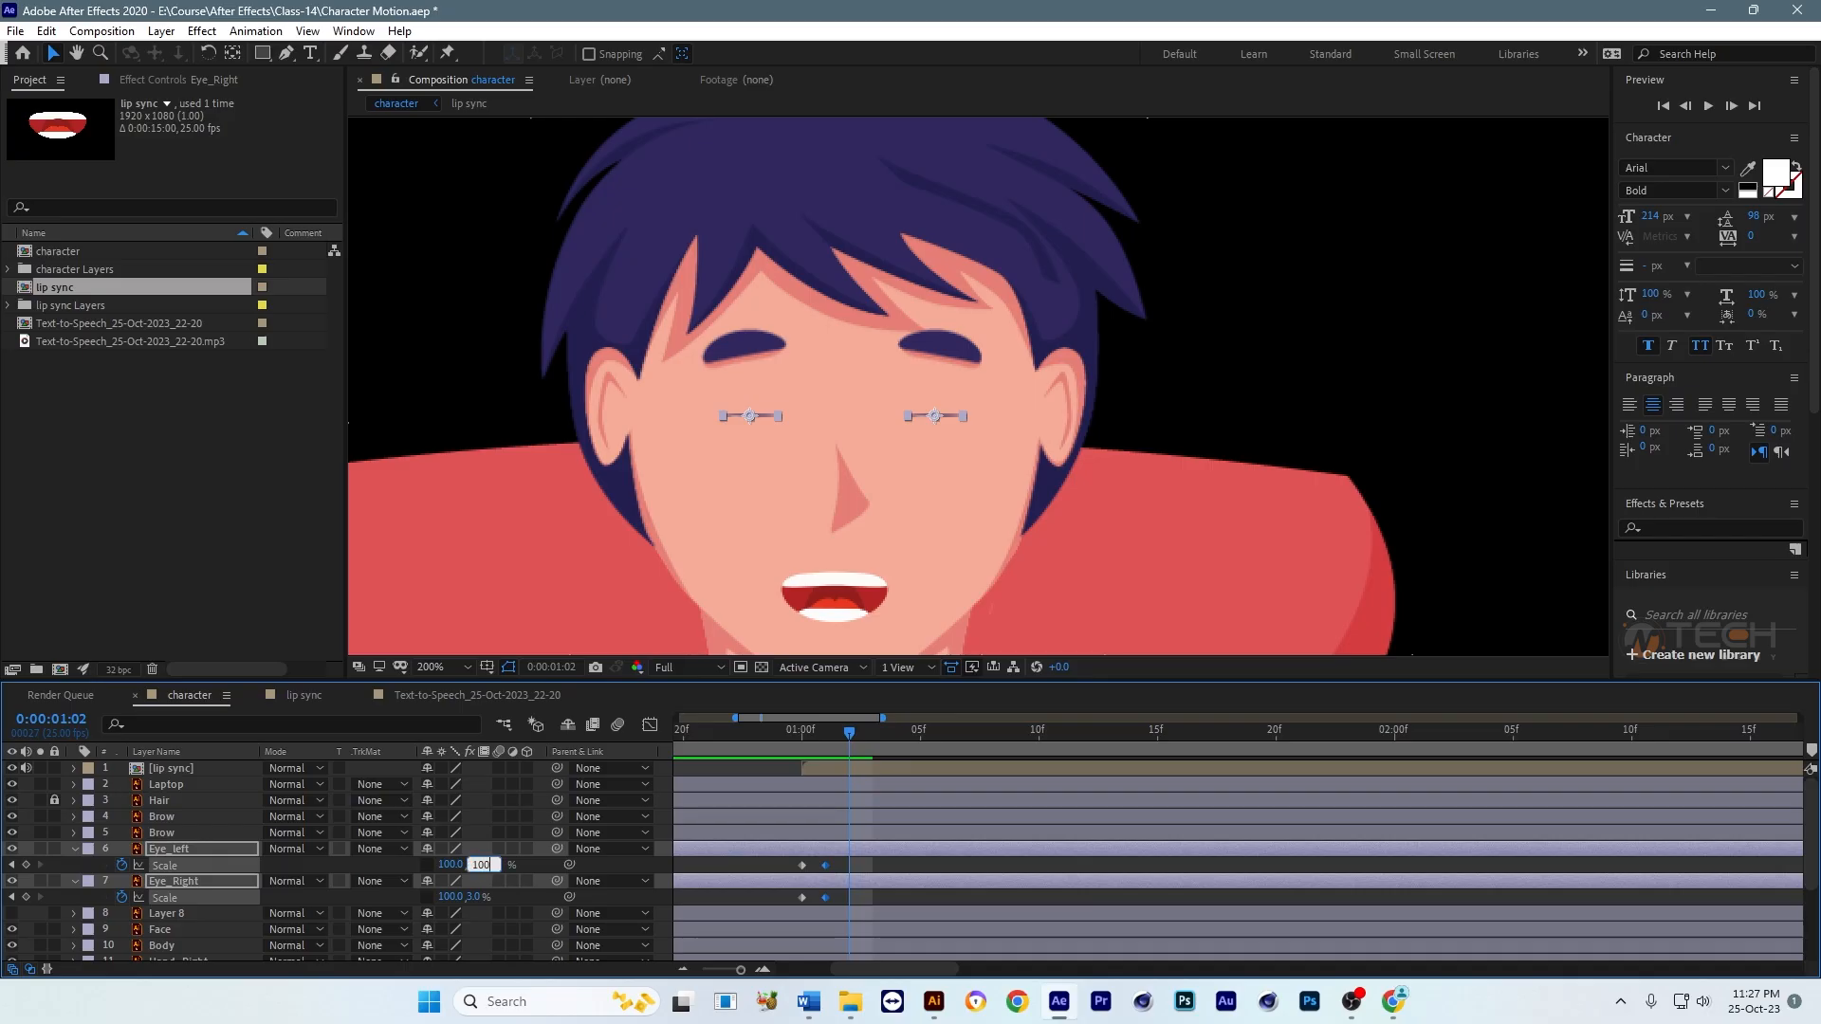
key(Return)
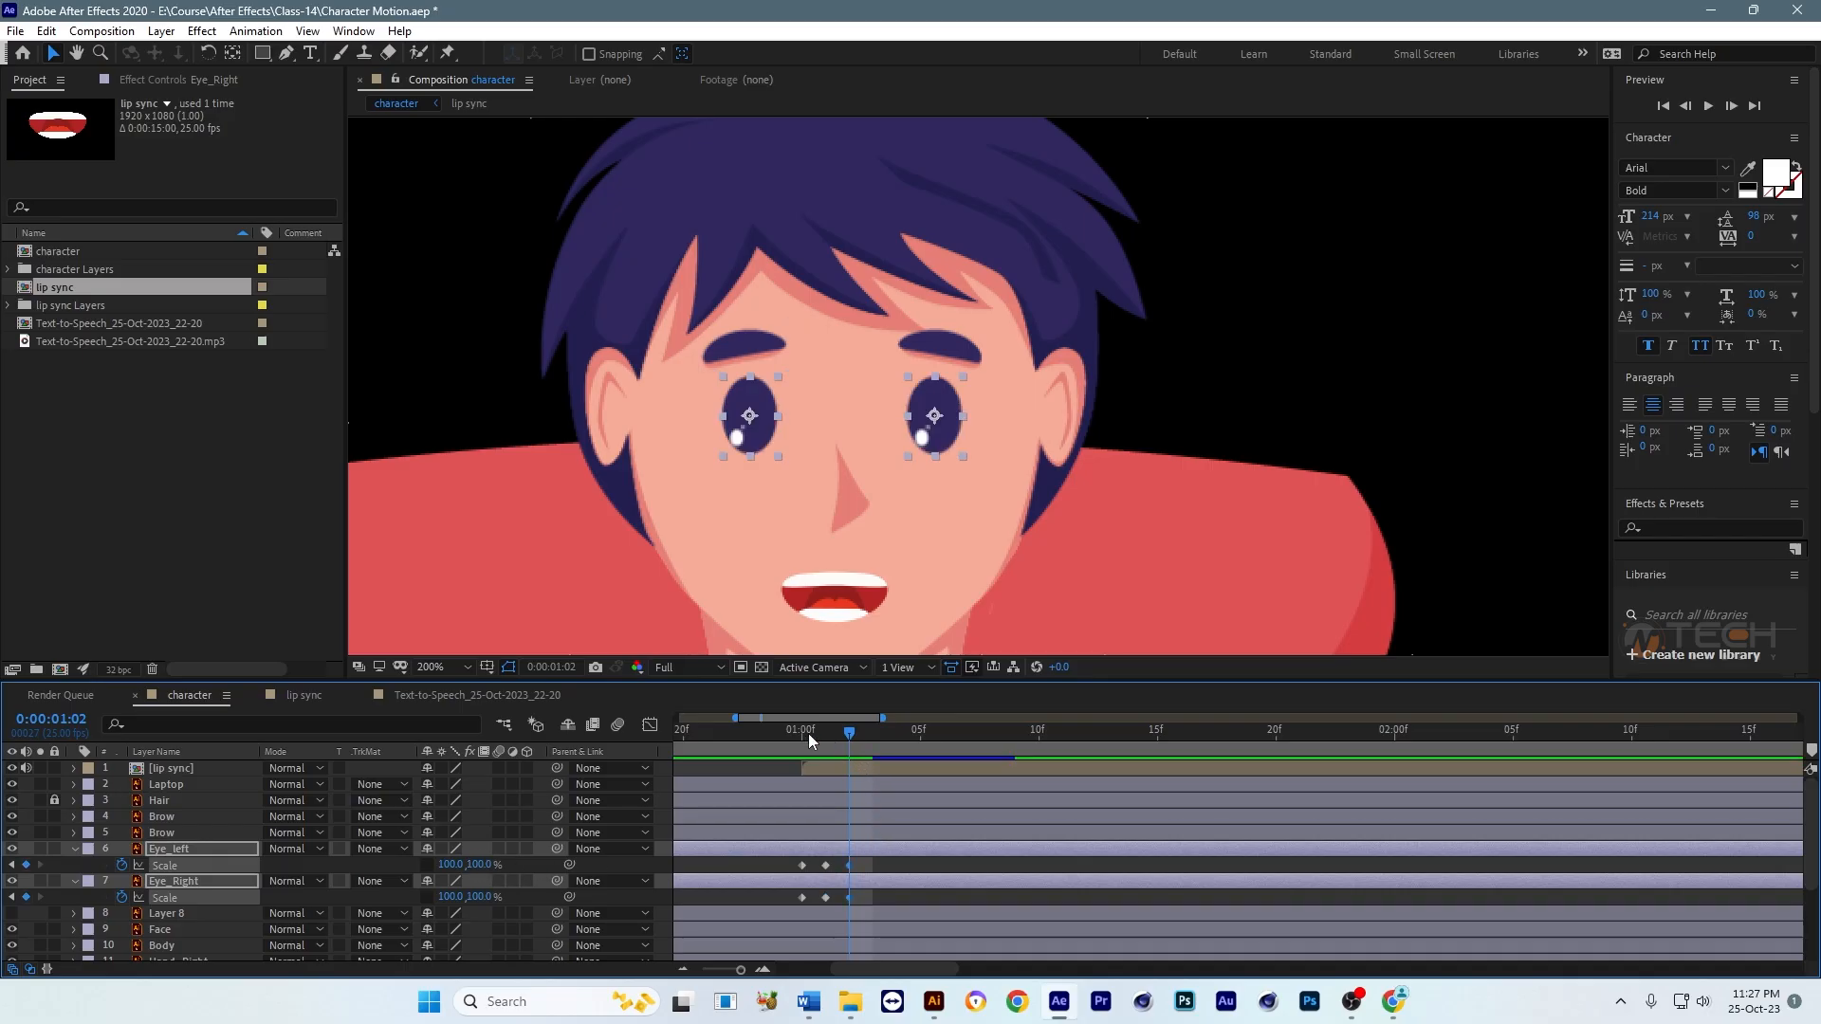
Step: Preview the blink, then slow it down by spacing the closed-eye keyframes to 0:00:01:02 and the reopened ones to 0:00:01:04
drag(814, 735, 791, 731)
key(space)
key(space)
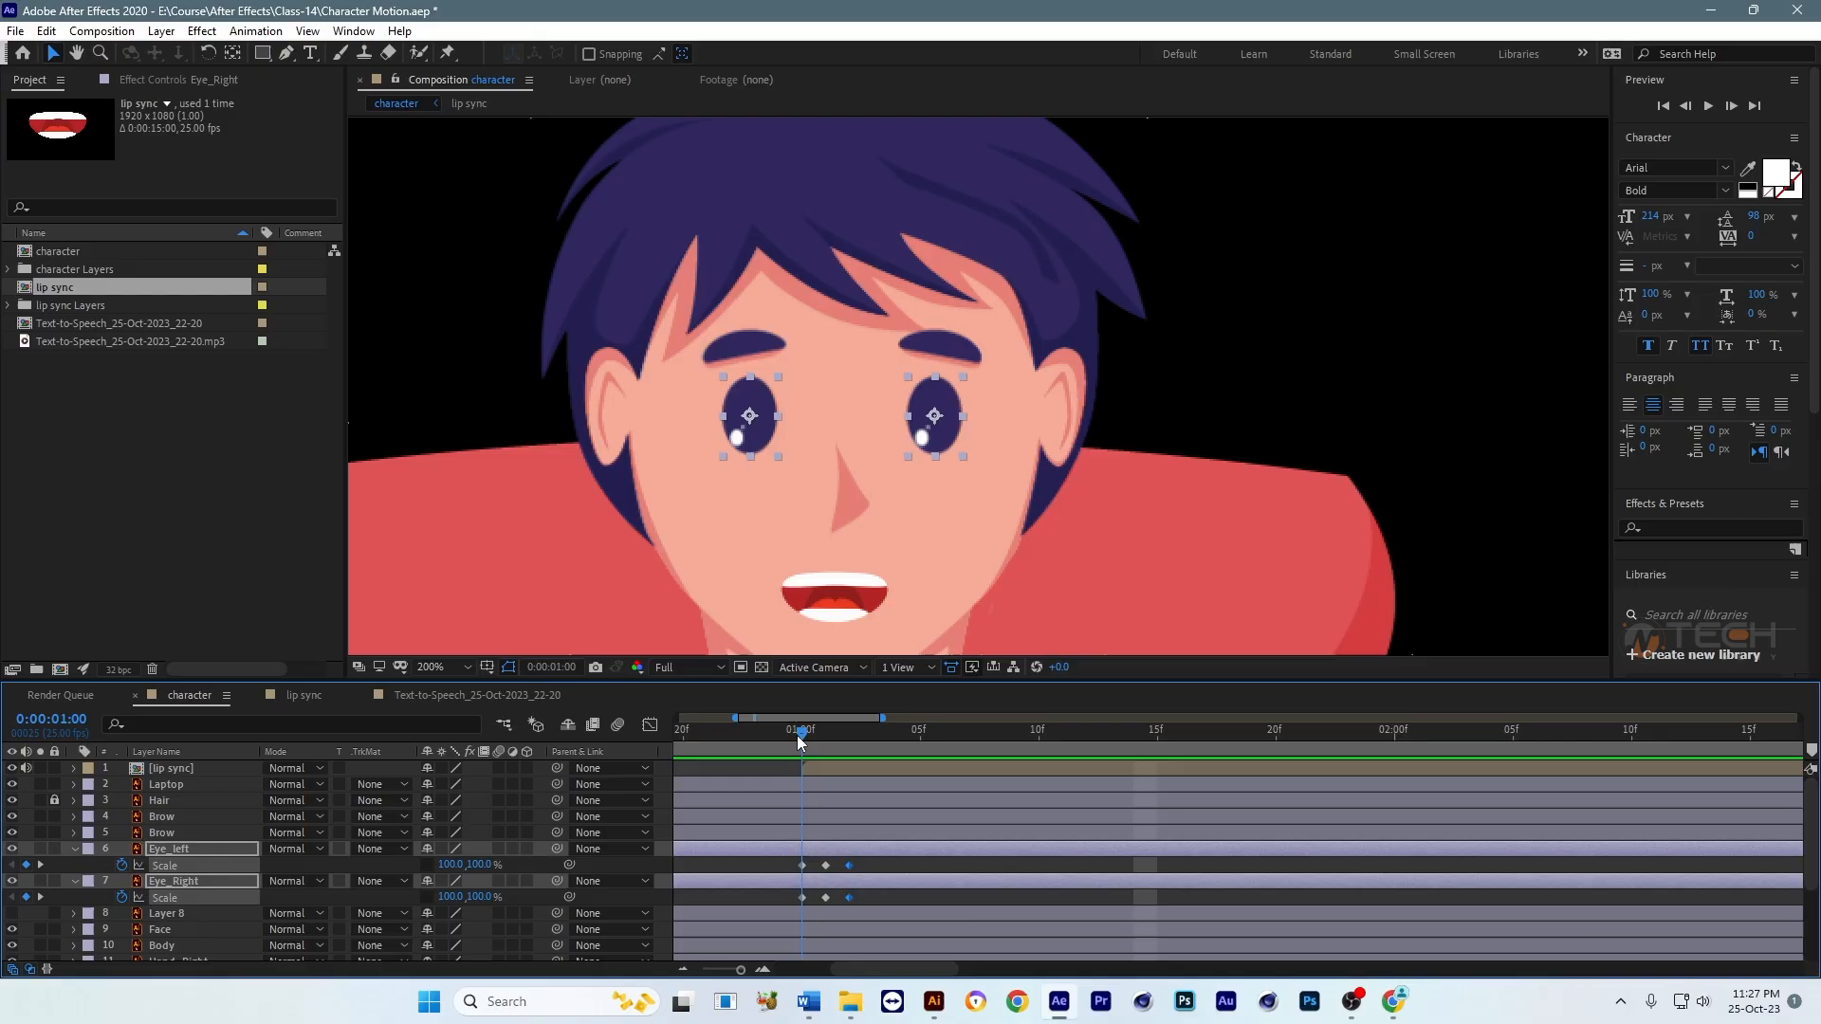
key(equal)
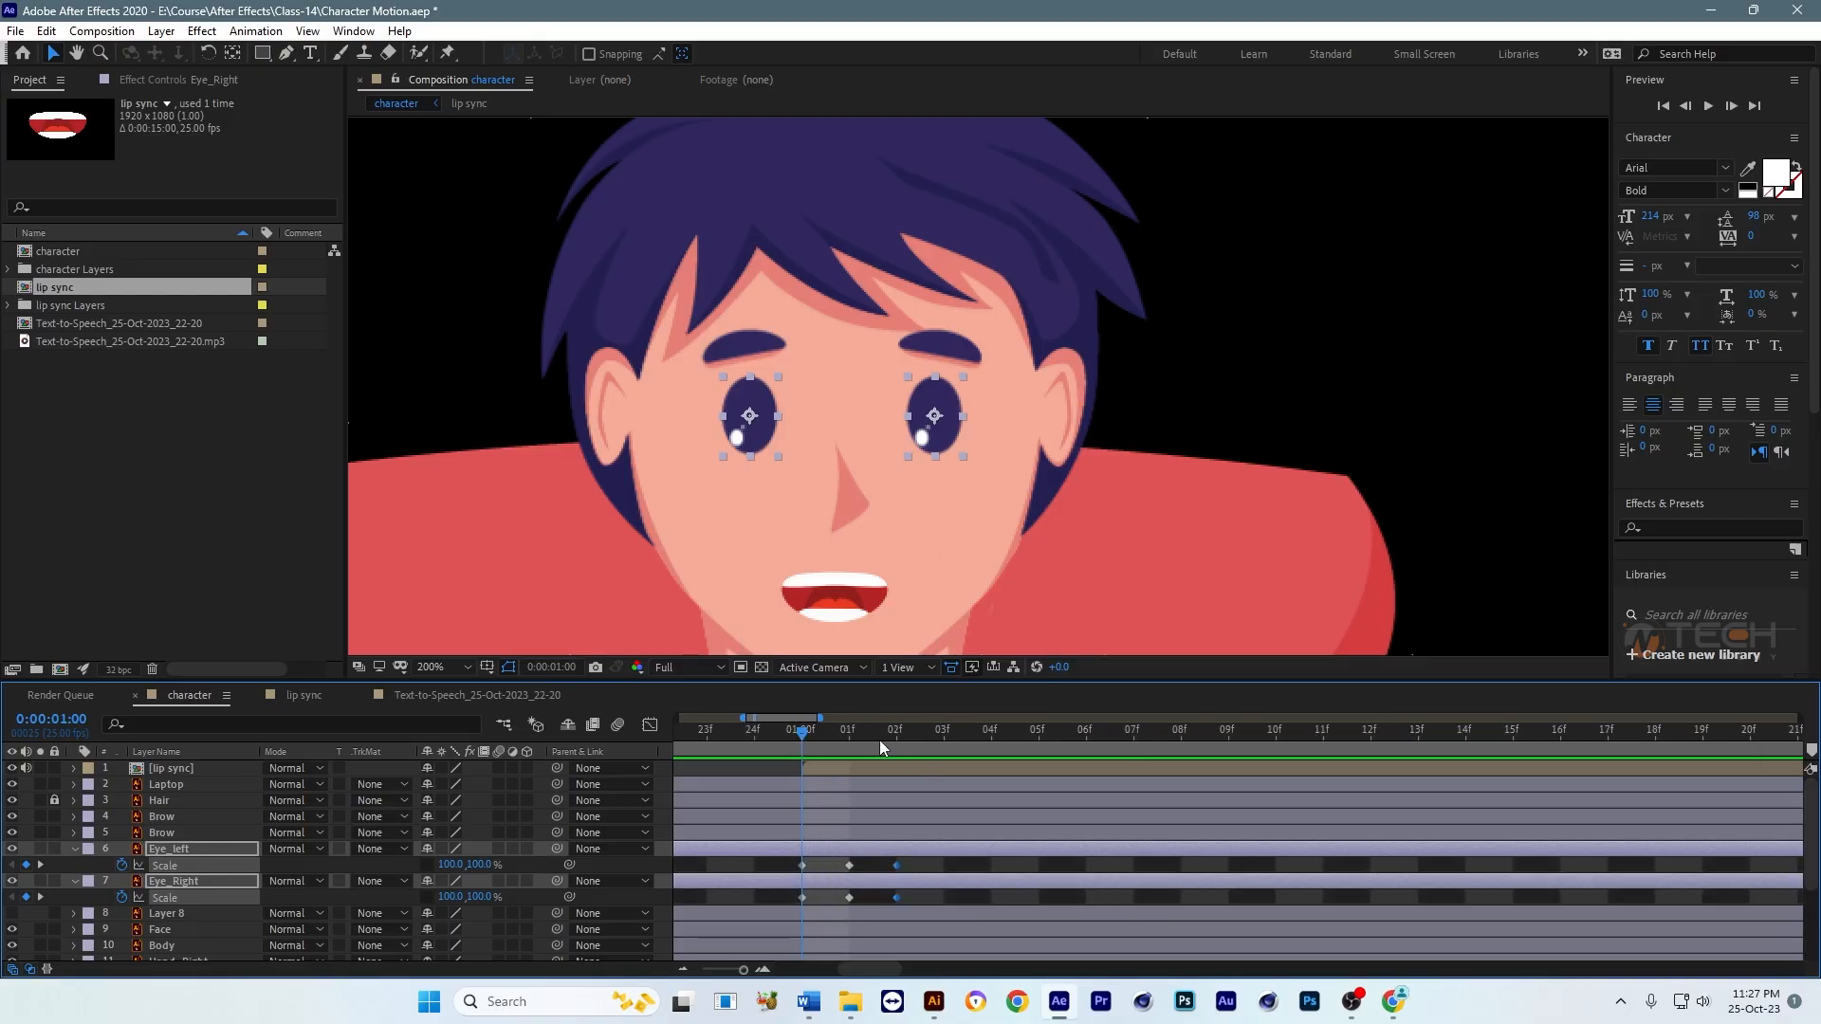
click(929, 734)
drag(912, 863, 986, 897)
click(971, 862)
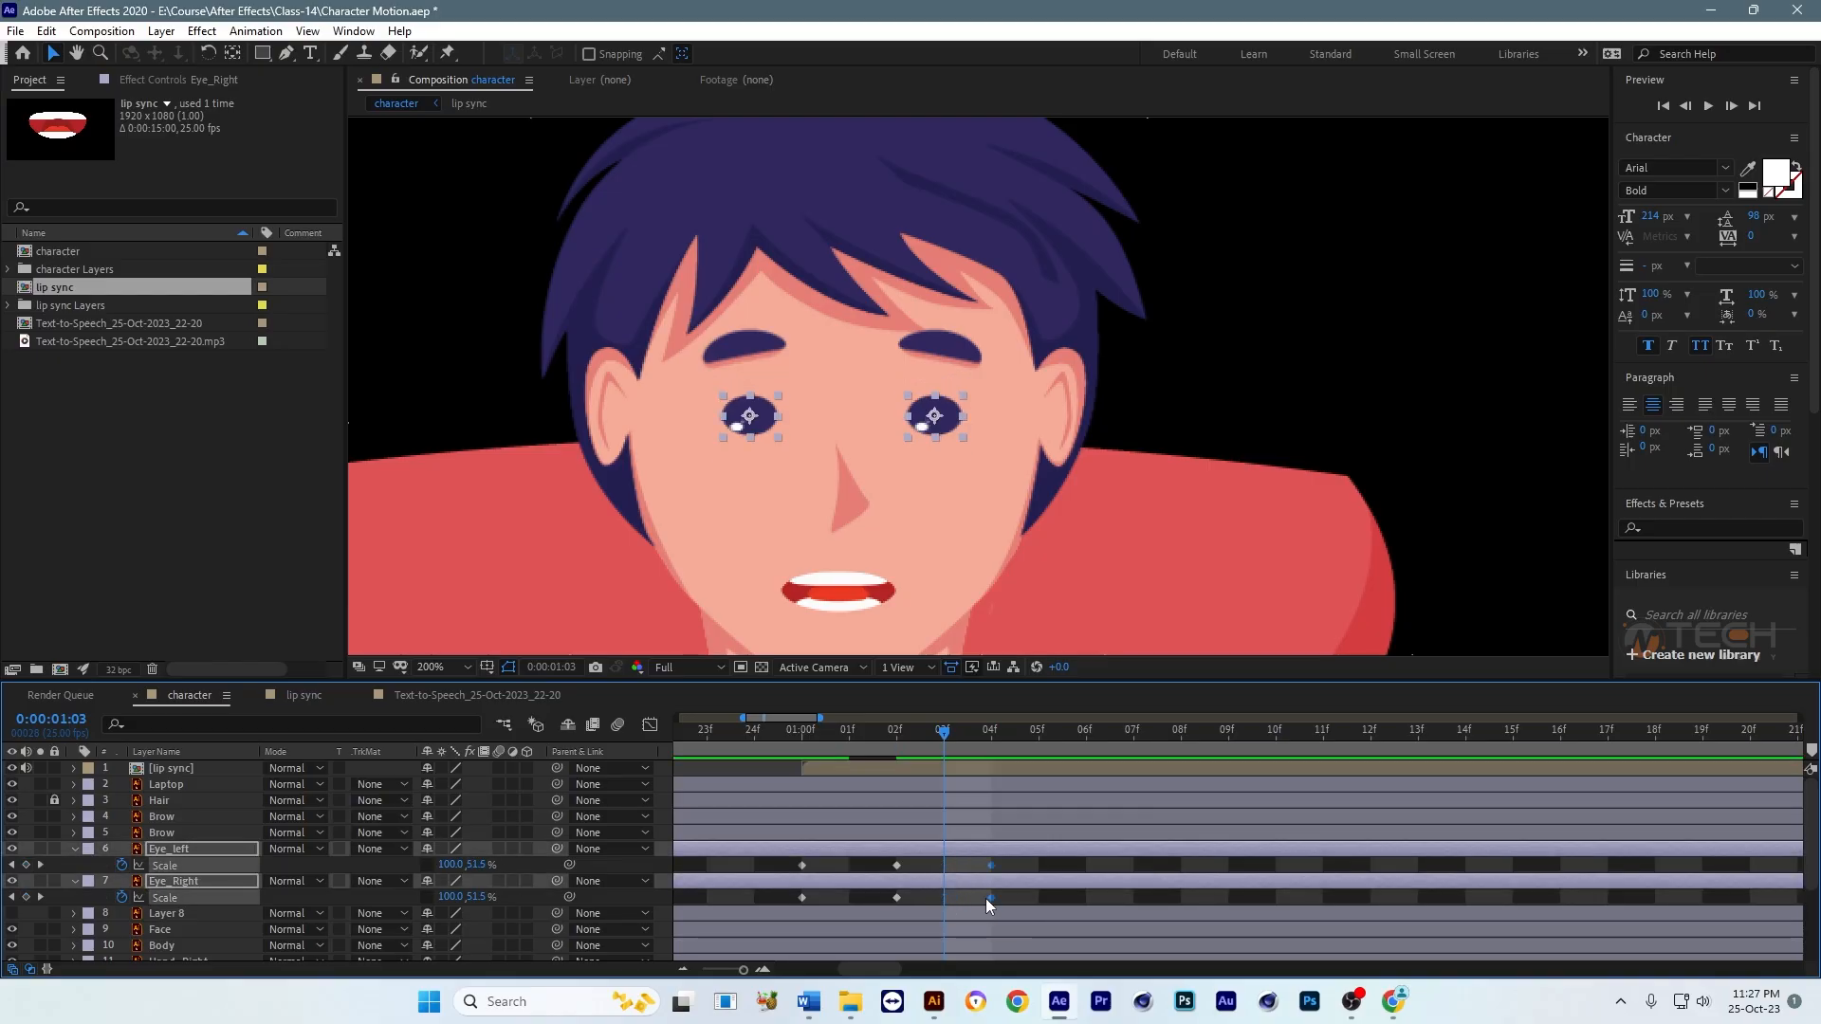
Step: Play back the slowed blink together with the lip sync from just before one second, with the eye layers deselected
key(minus)
key(space)
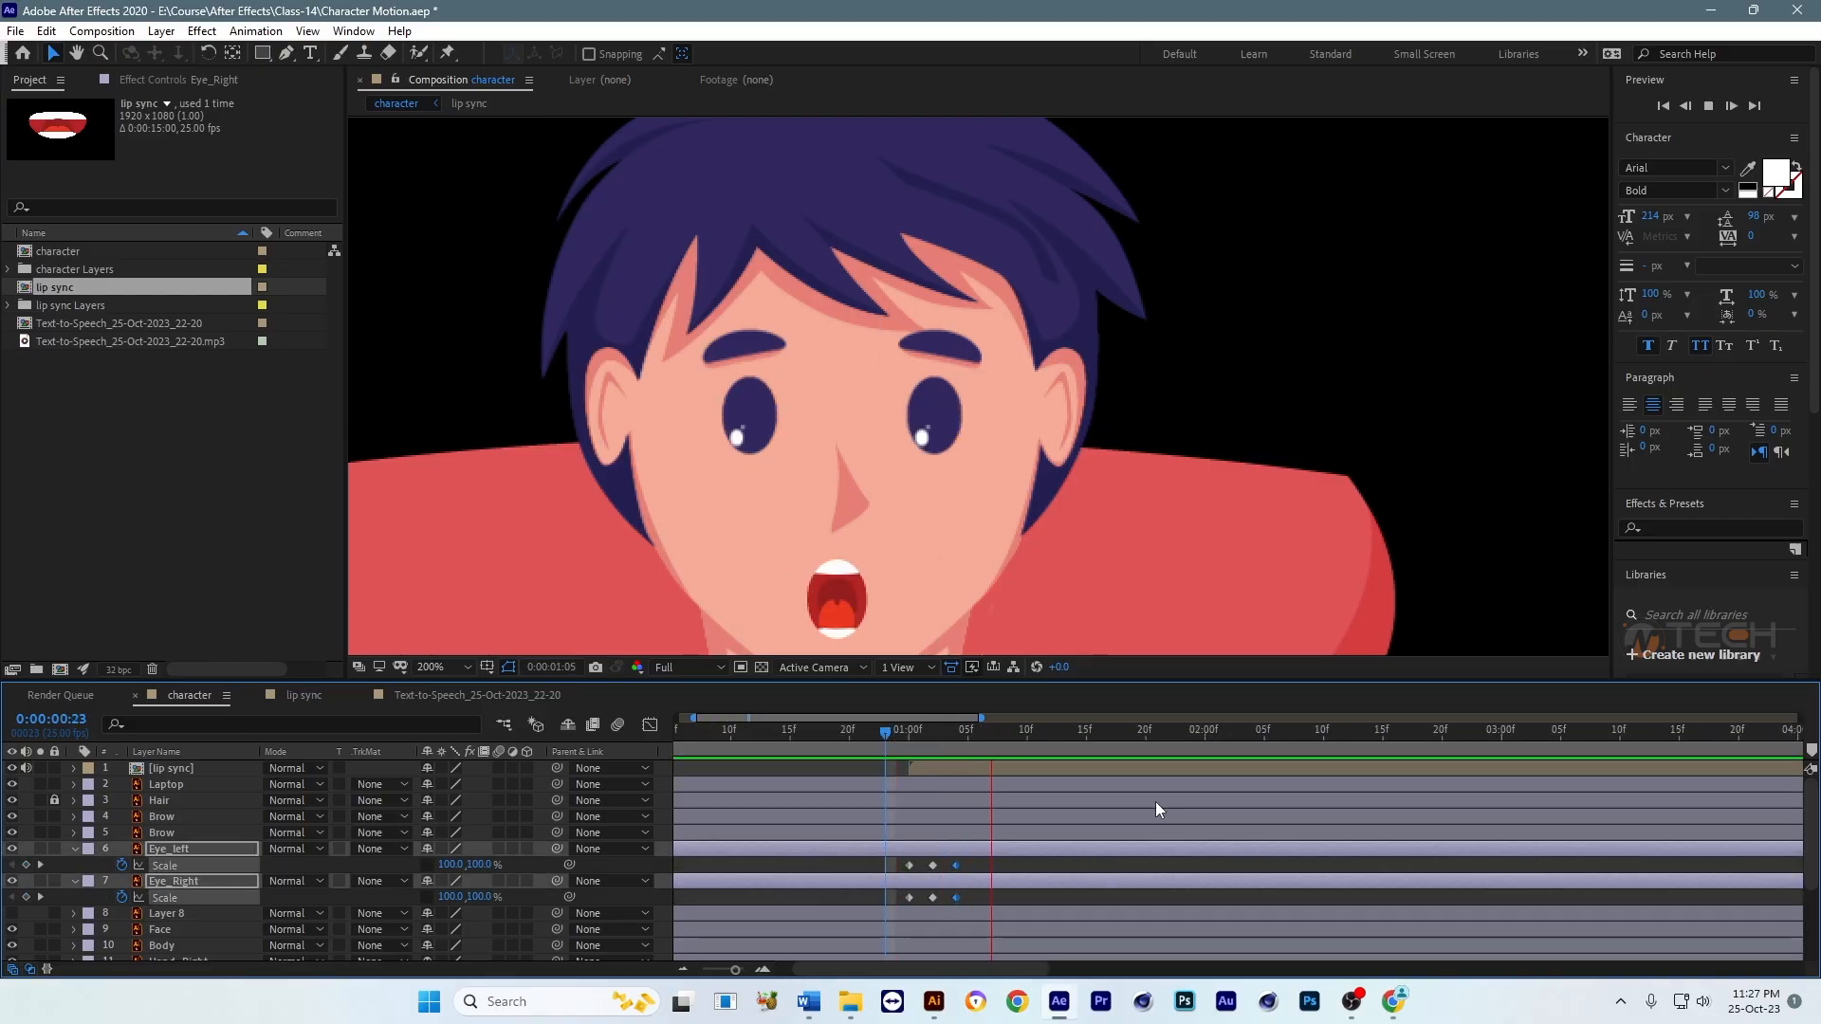
click(898, 728)
scroll(973, 508, down, 2)
scroll(973, 508, up, 1)
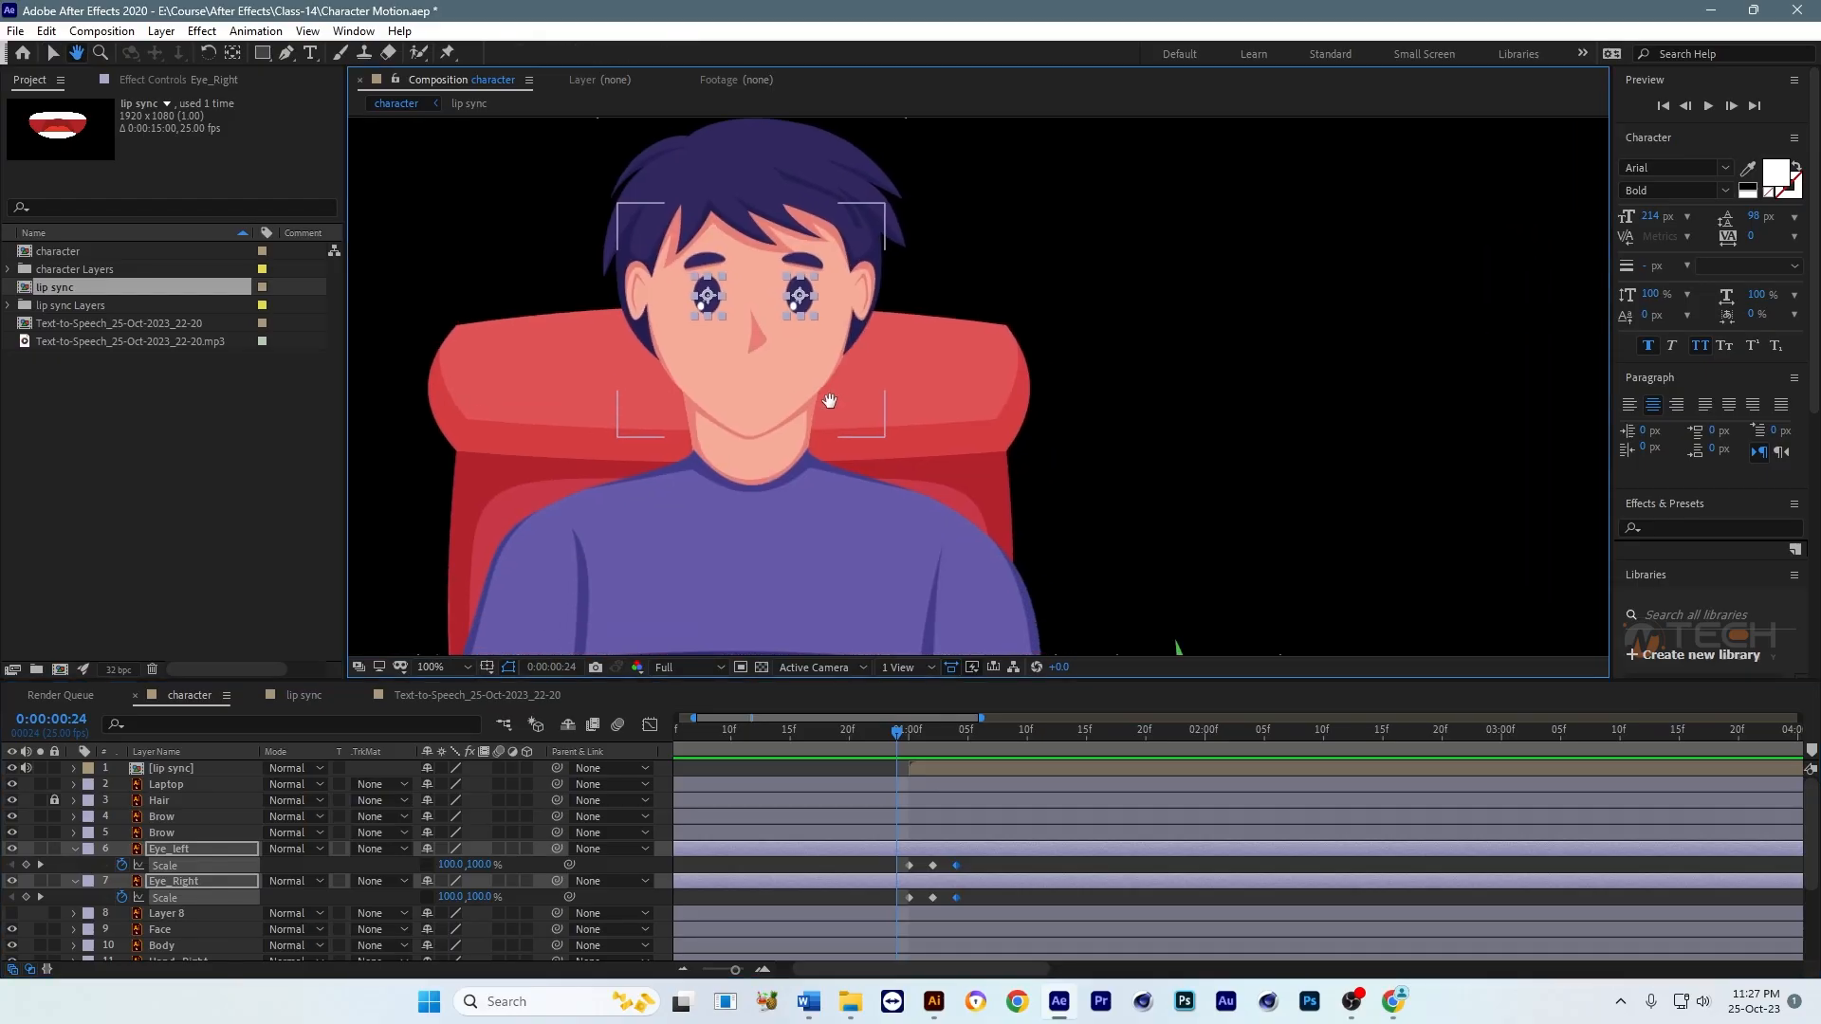
key(space)
key(space)
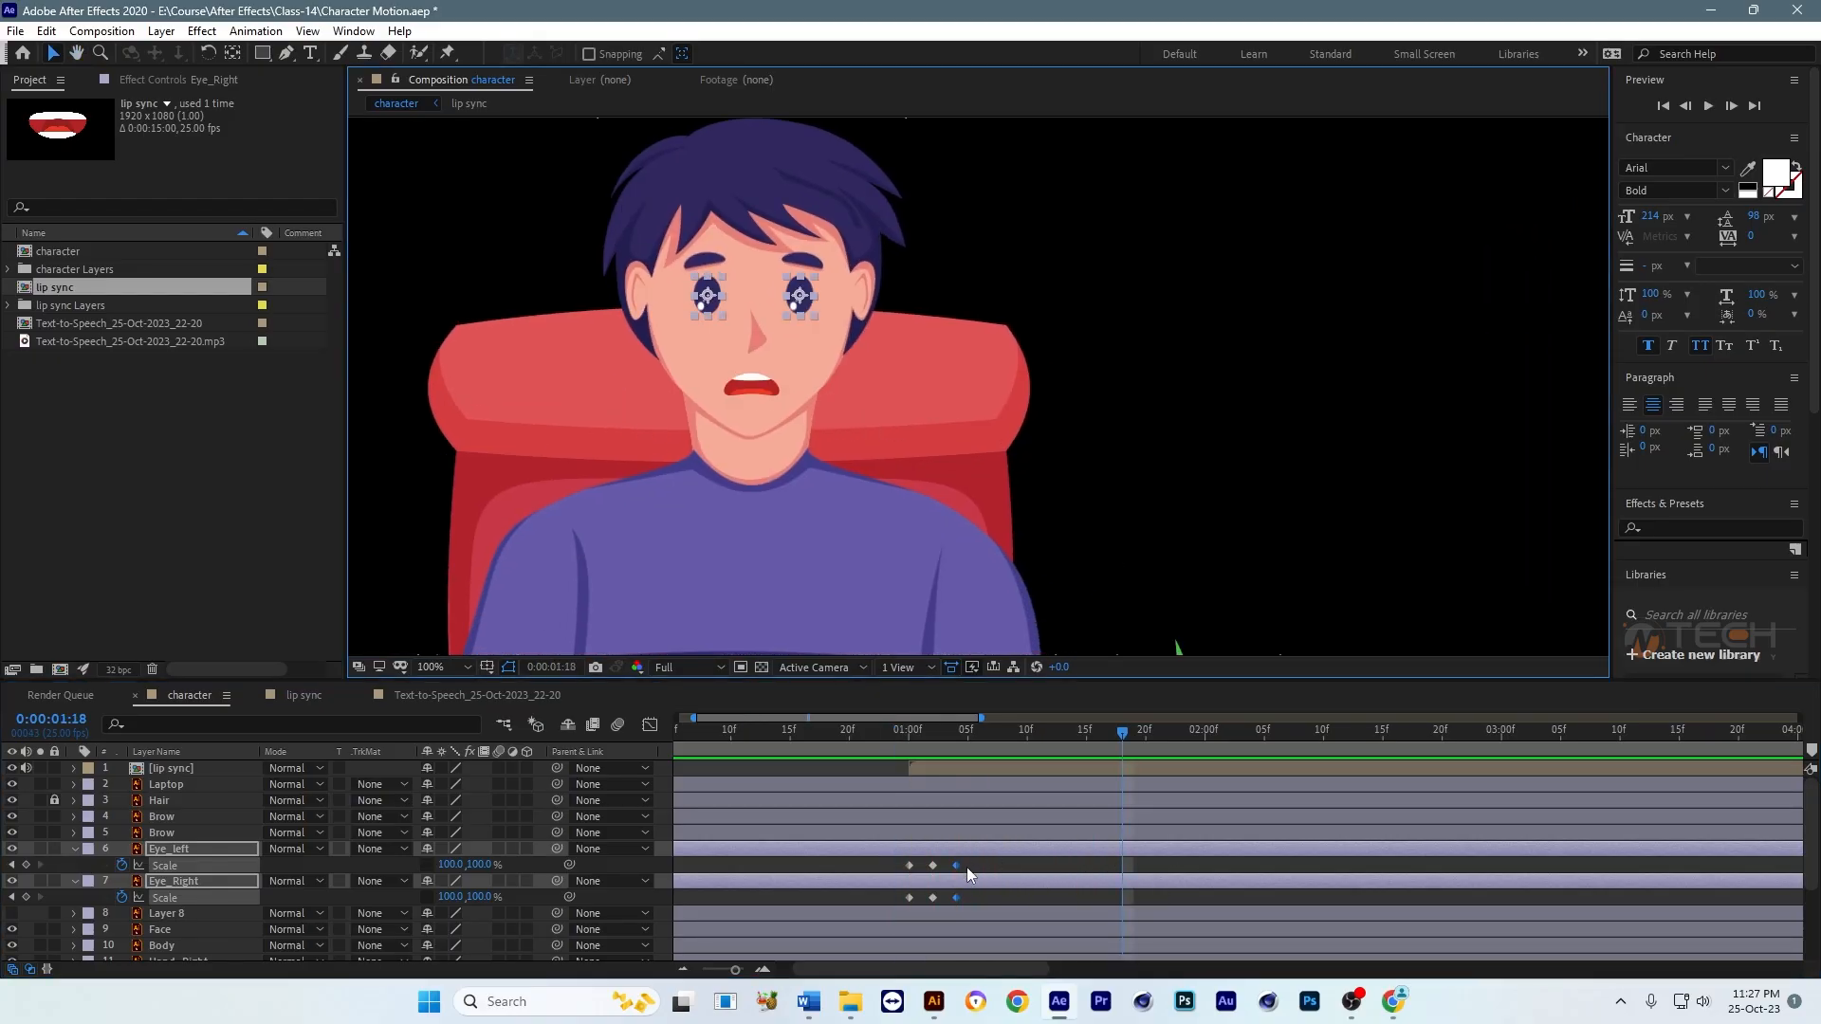
click(971, 866)
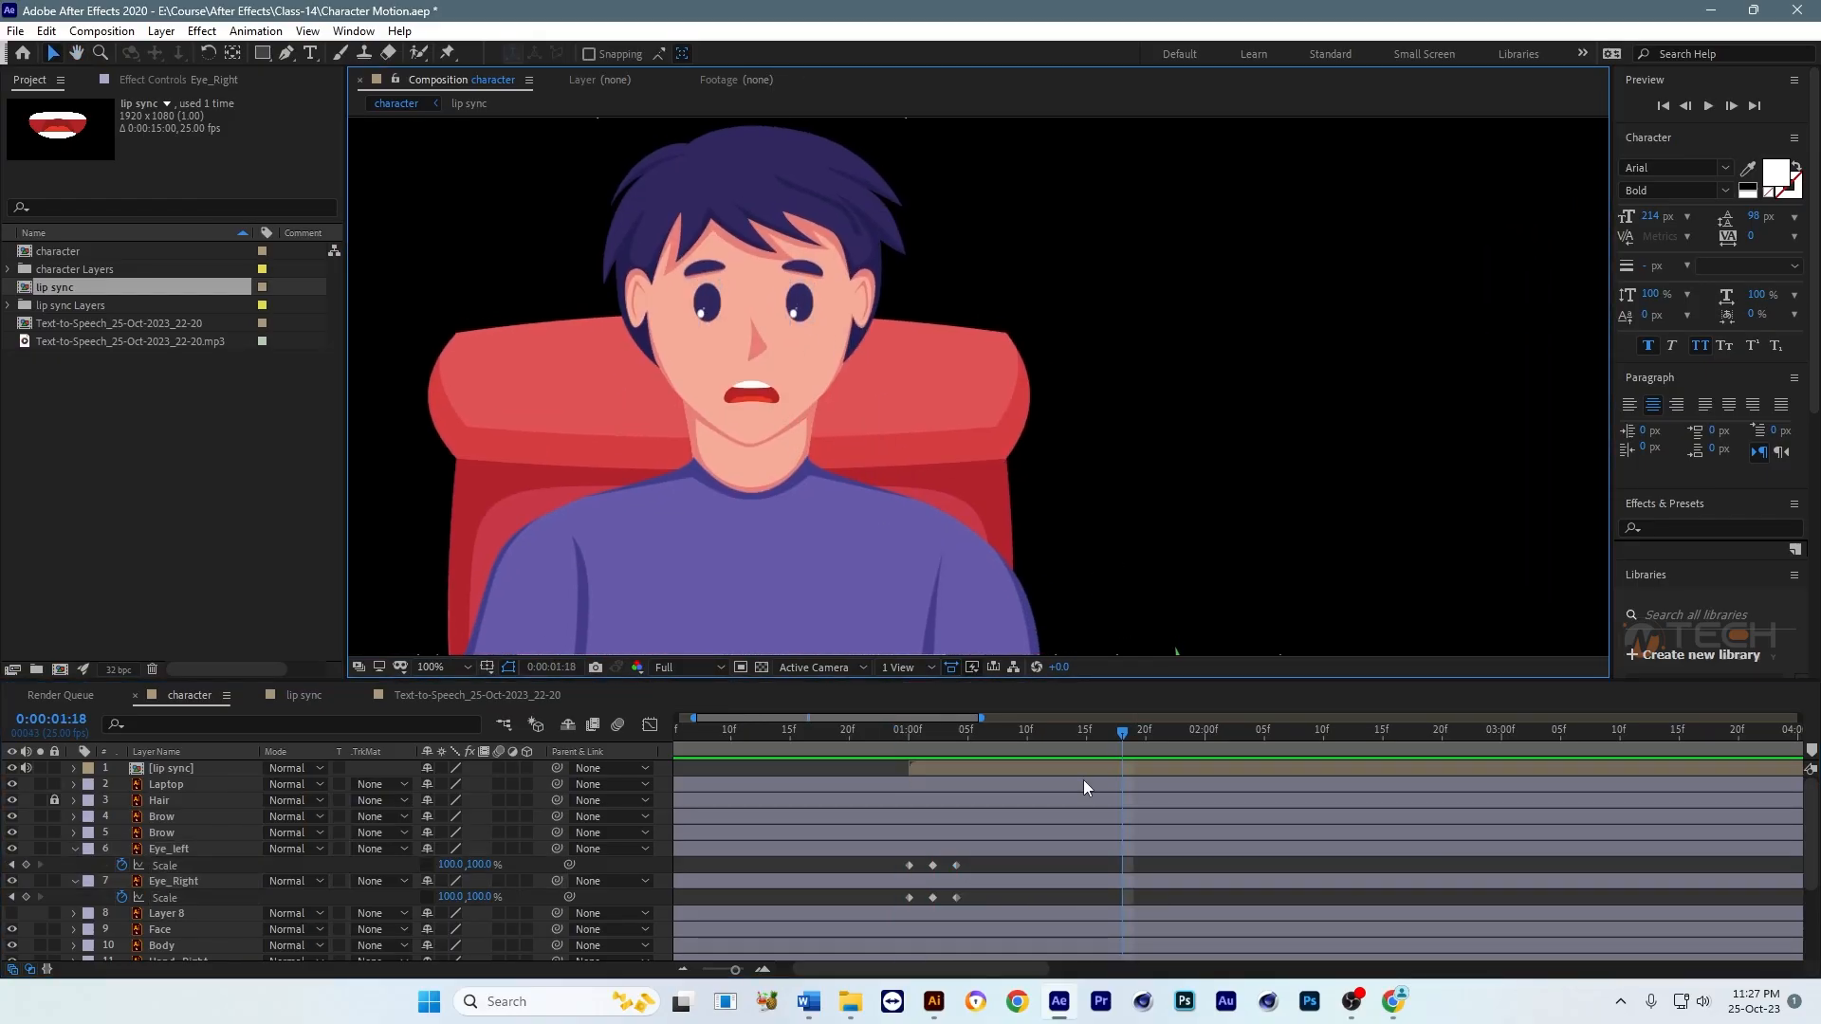
drag(1162, 740, 1280, 741)
key(minus)
key(minus)
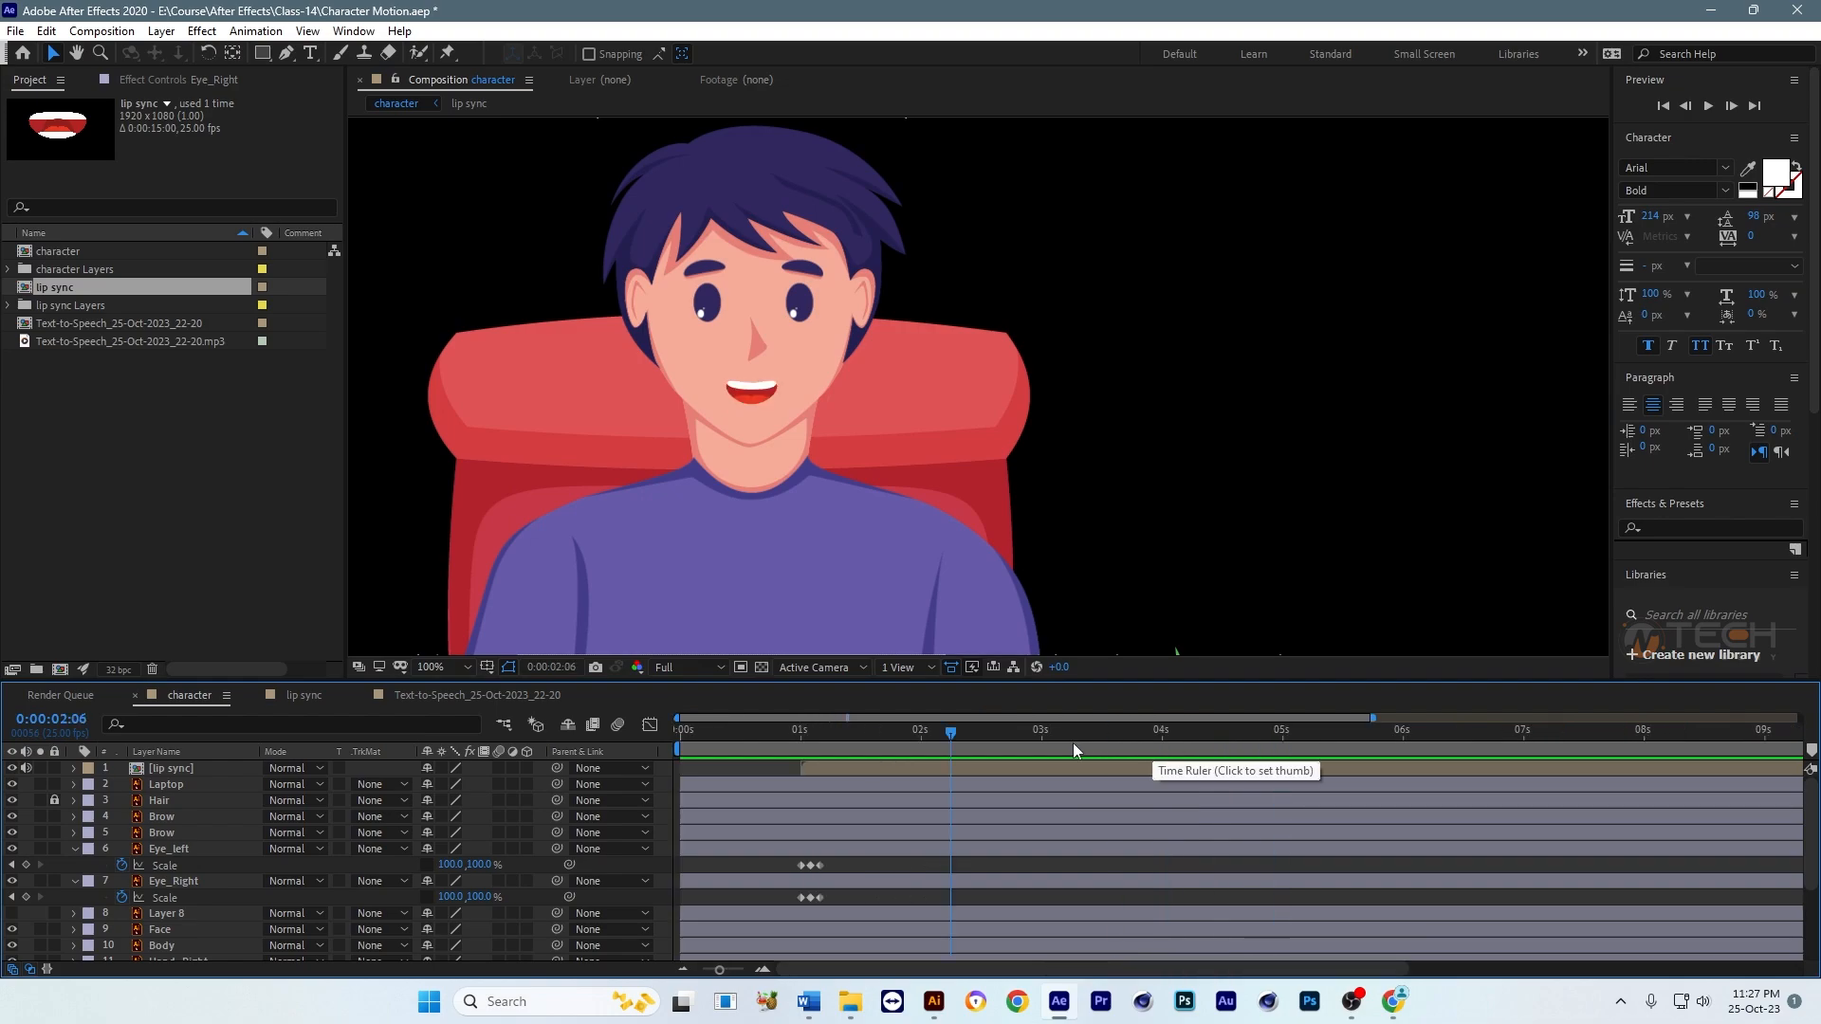
drag(960, 740, 789, 736)
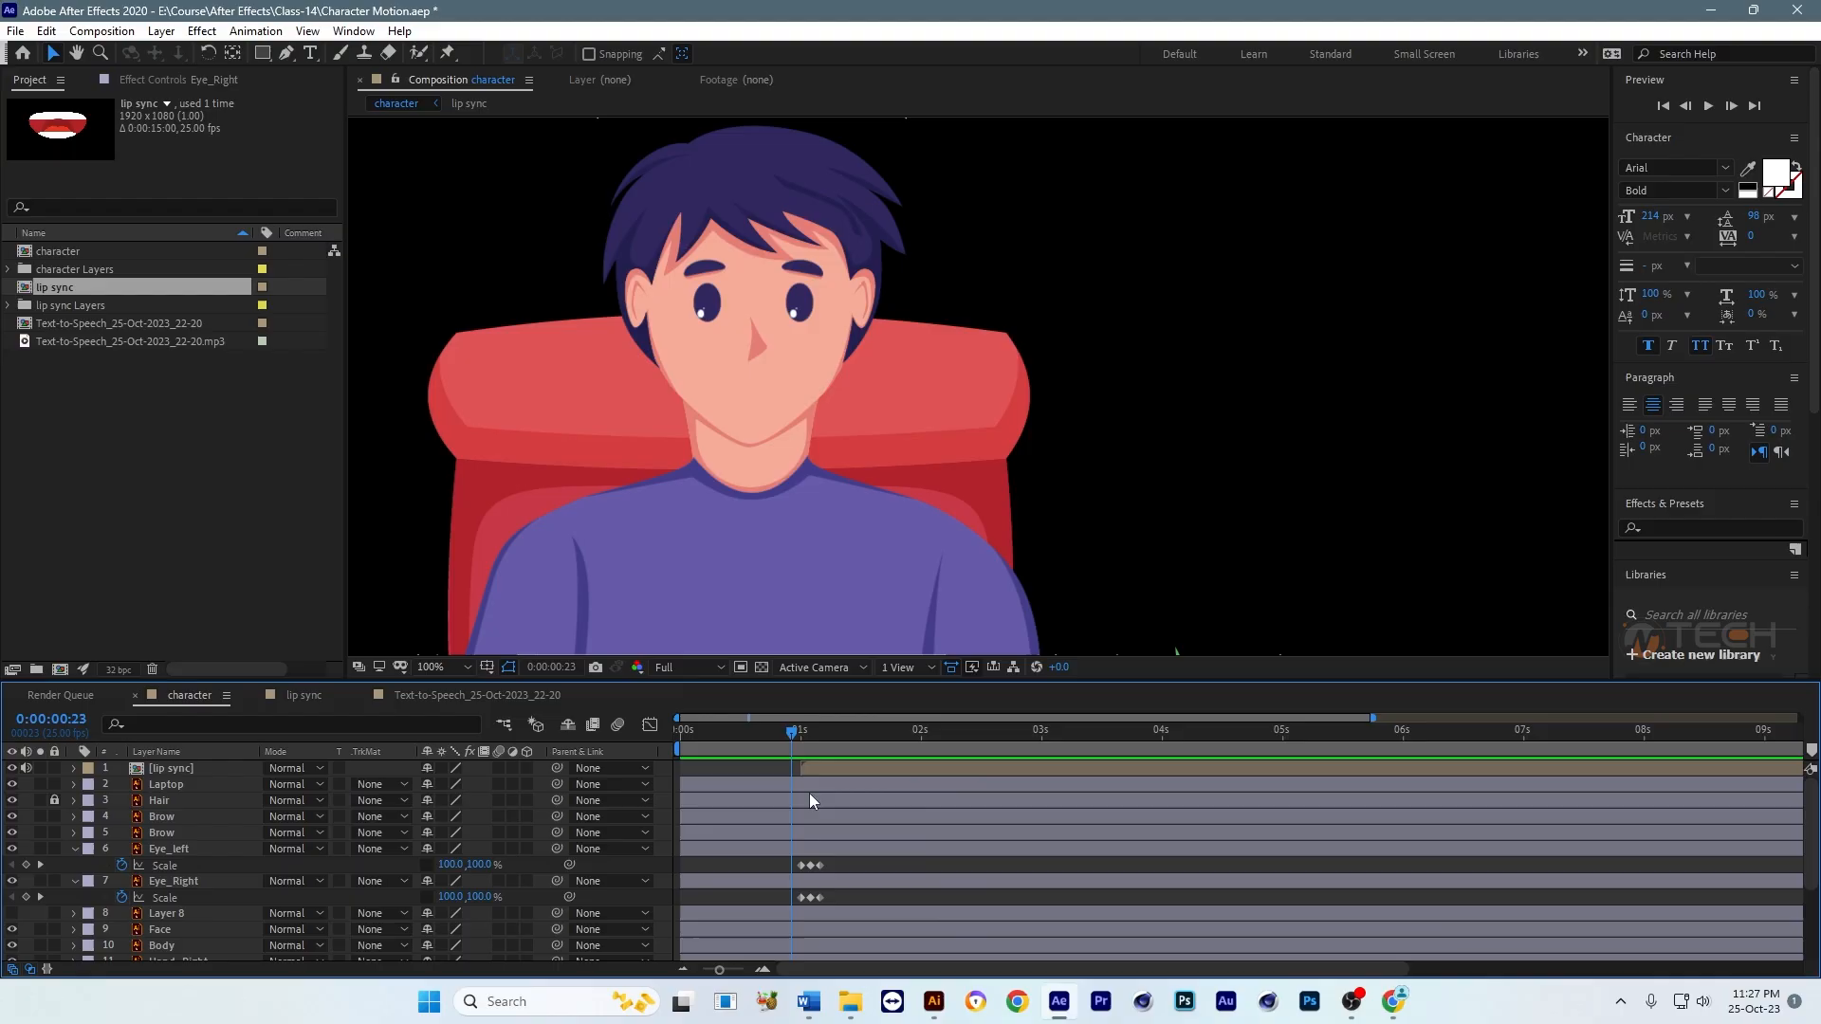
key(space)
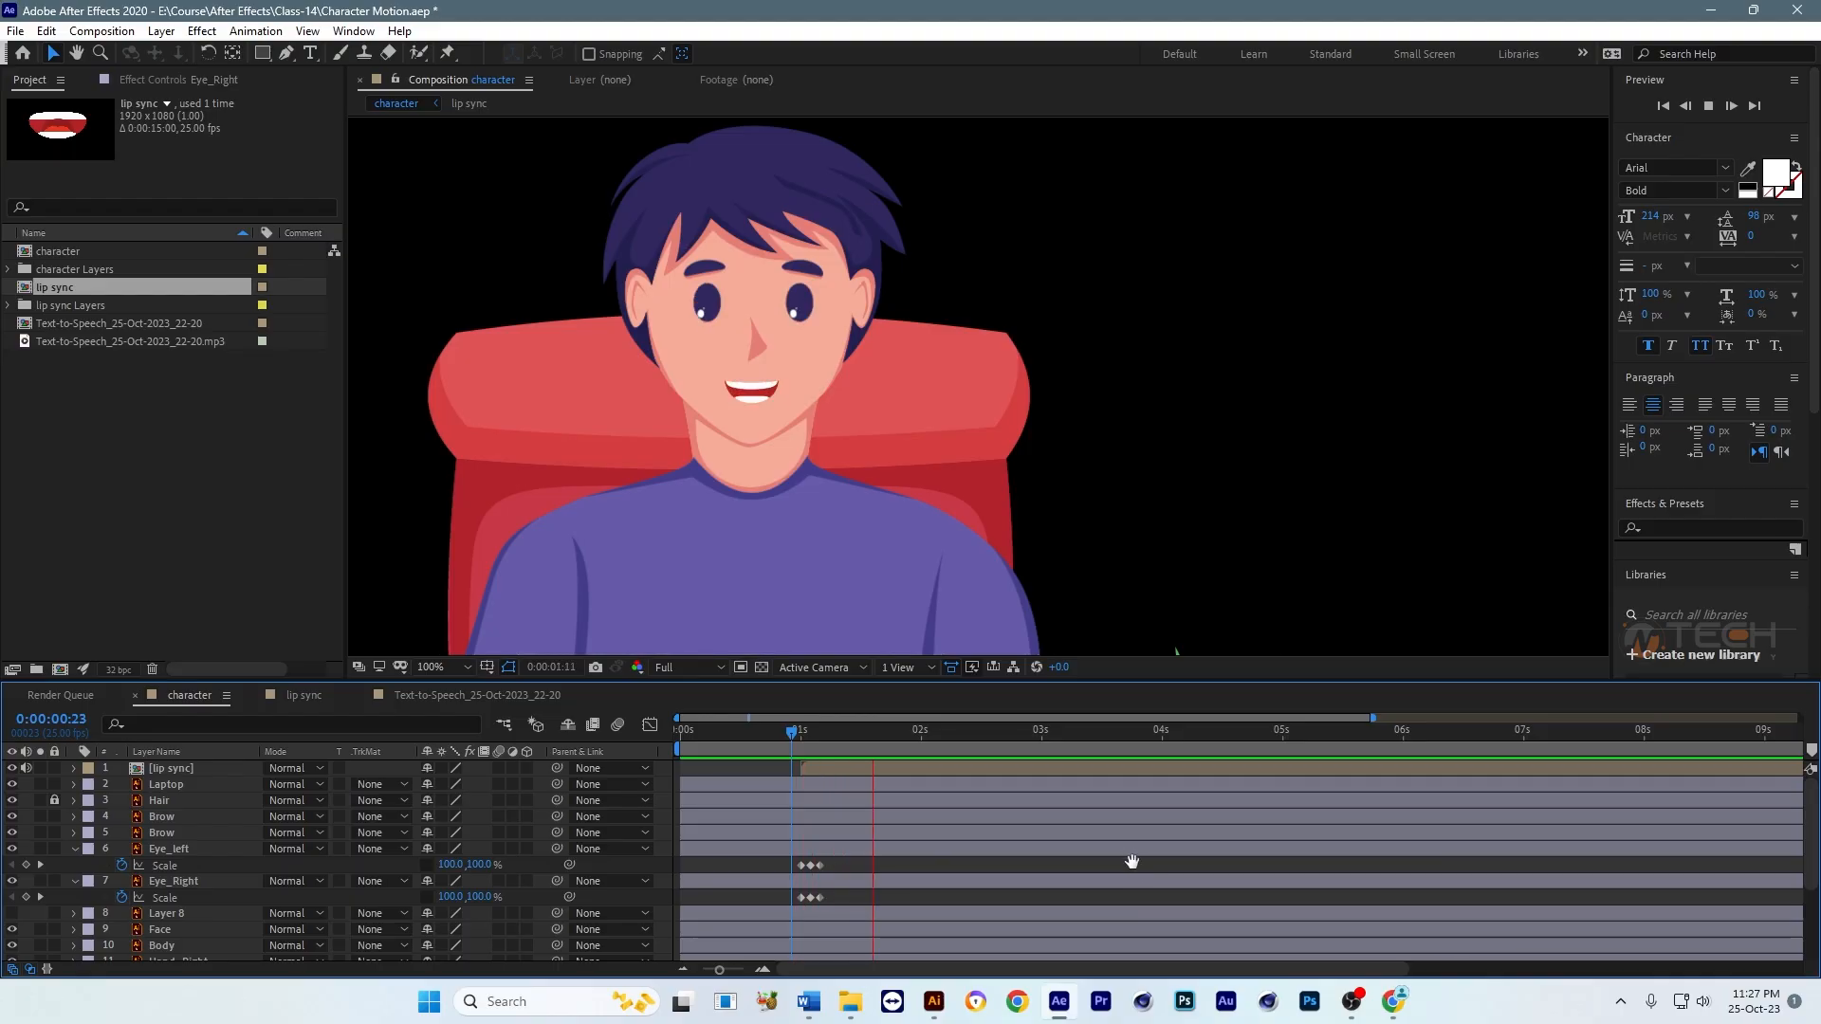
Step: Copy the blink Scale keyframes of Eye_left and Eye_Right to 0:00:02:00 on their own layers and preview the repeated blink
drag(884, 732, 923, 738)
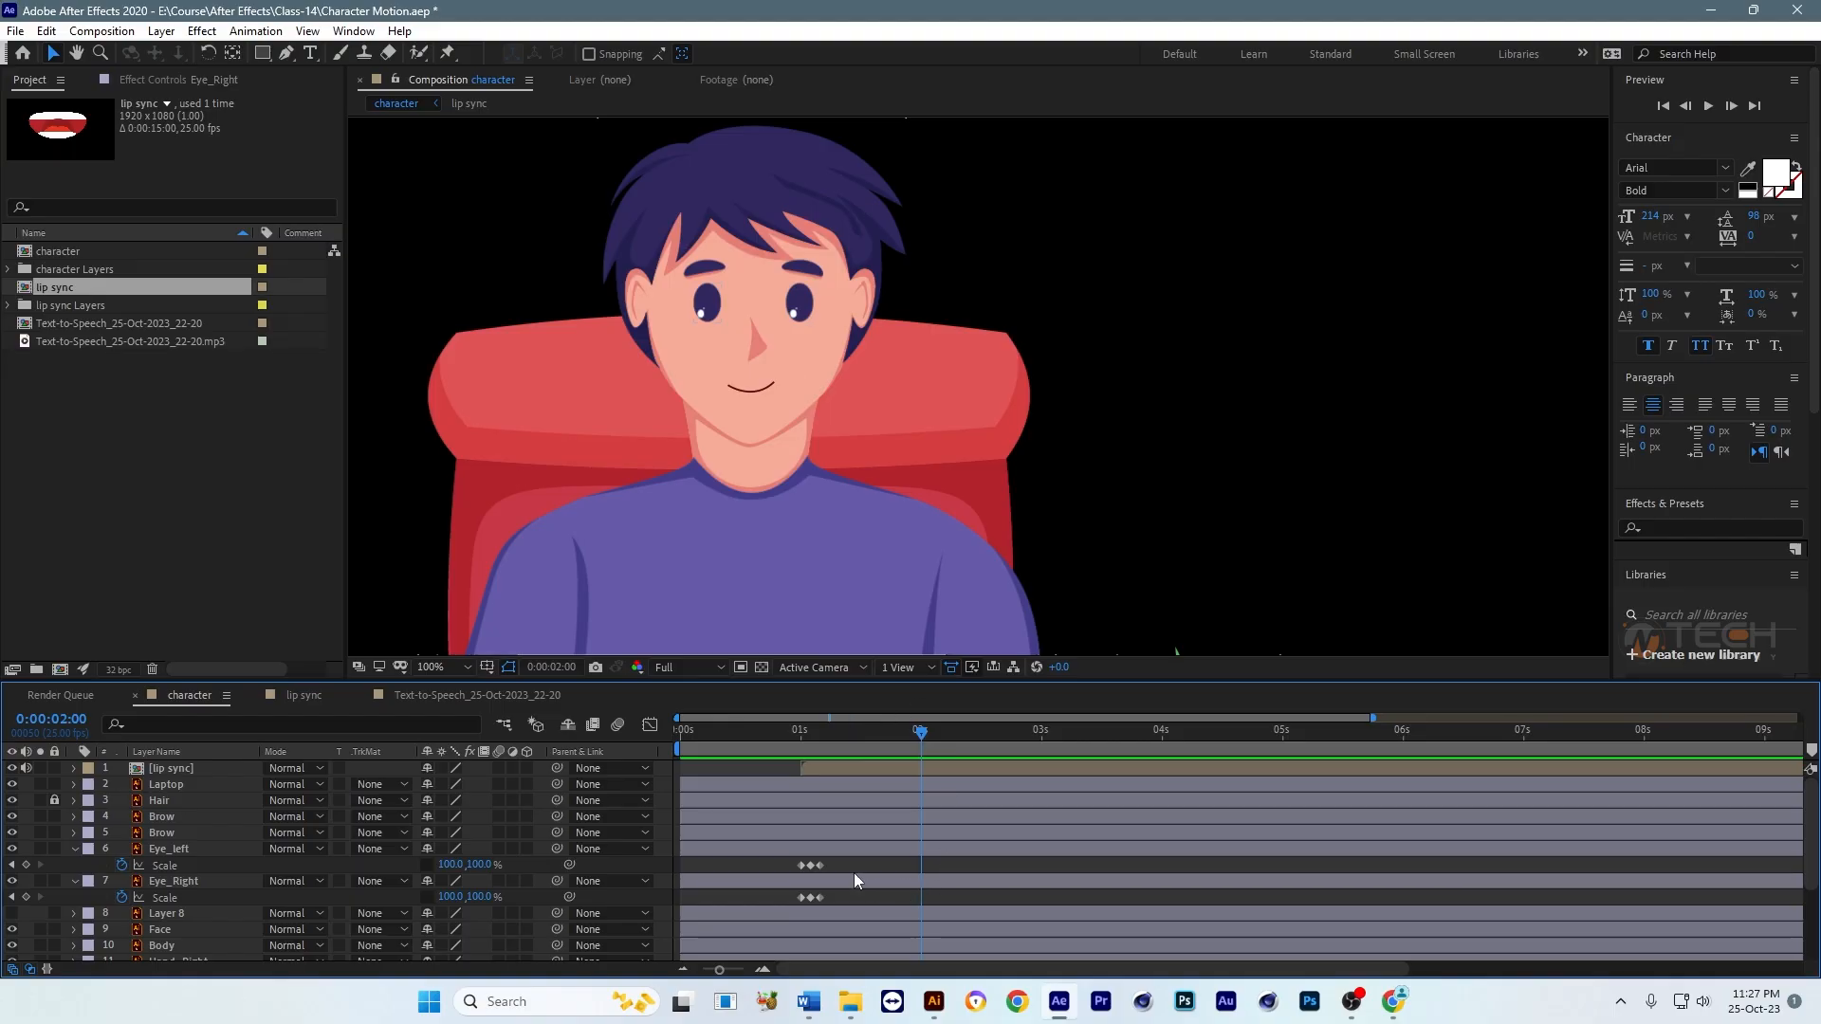
drag(848, 865, 802, 876)
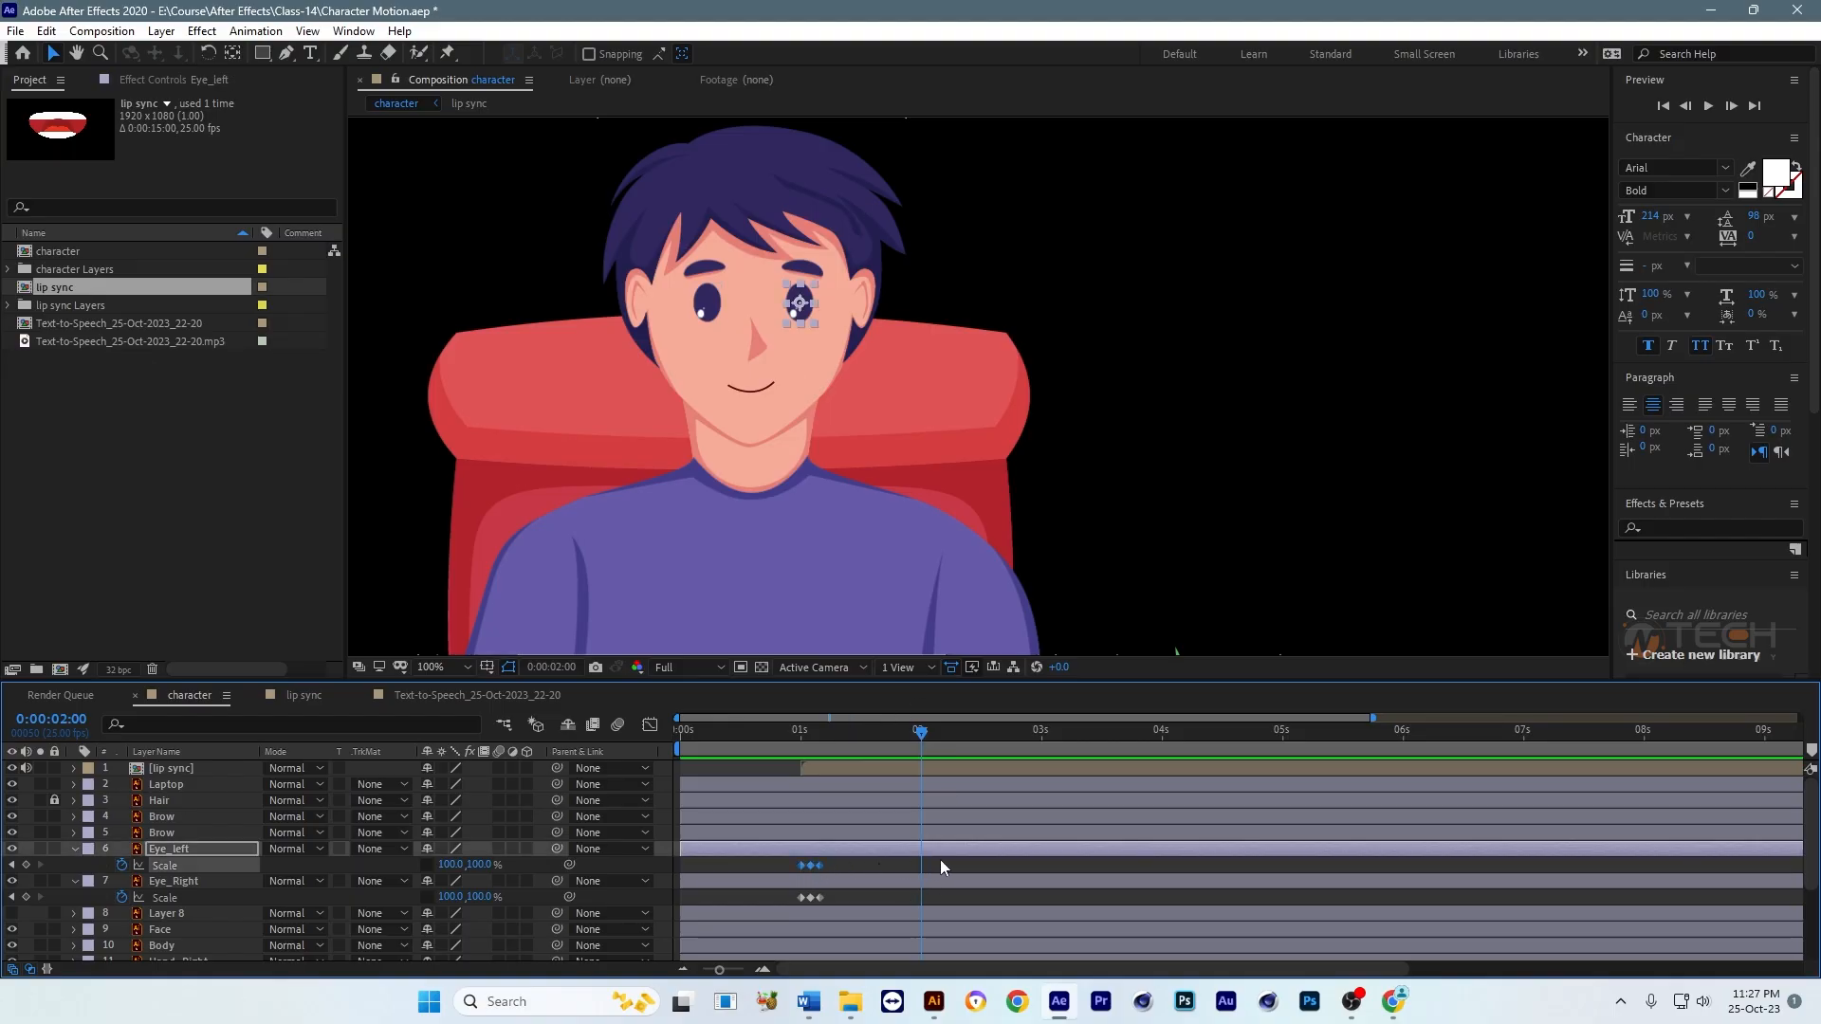
key(ctrl+v)
drag(816, 884, 794, 903)
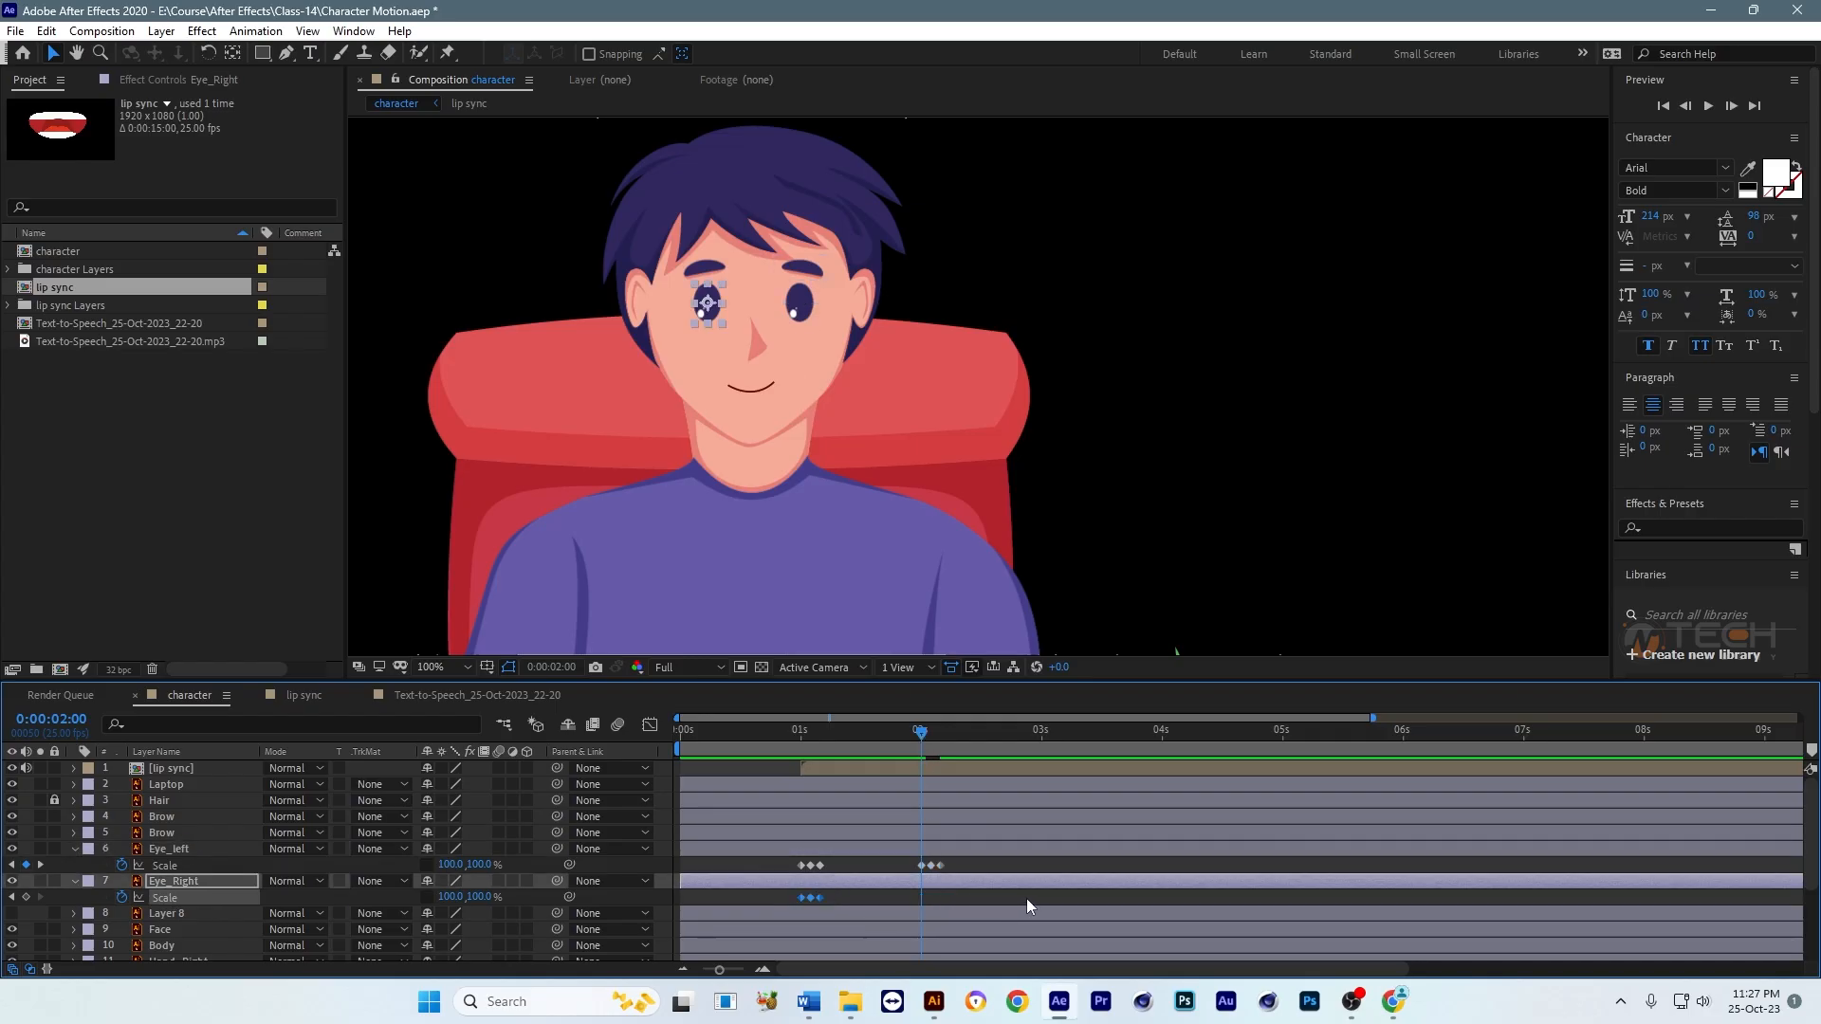
key(ctrl+v)
key(space)
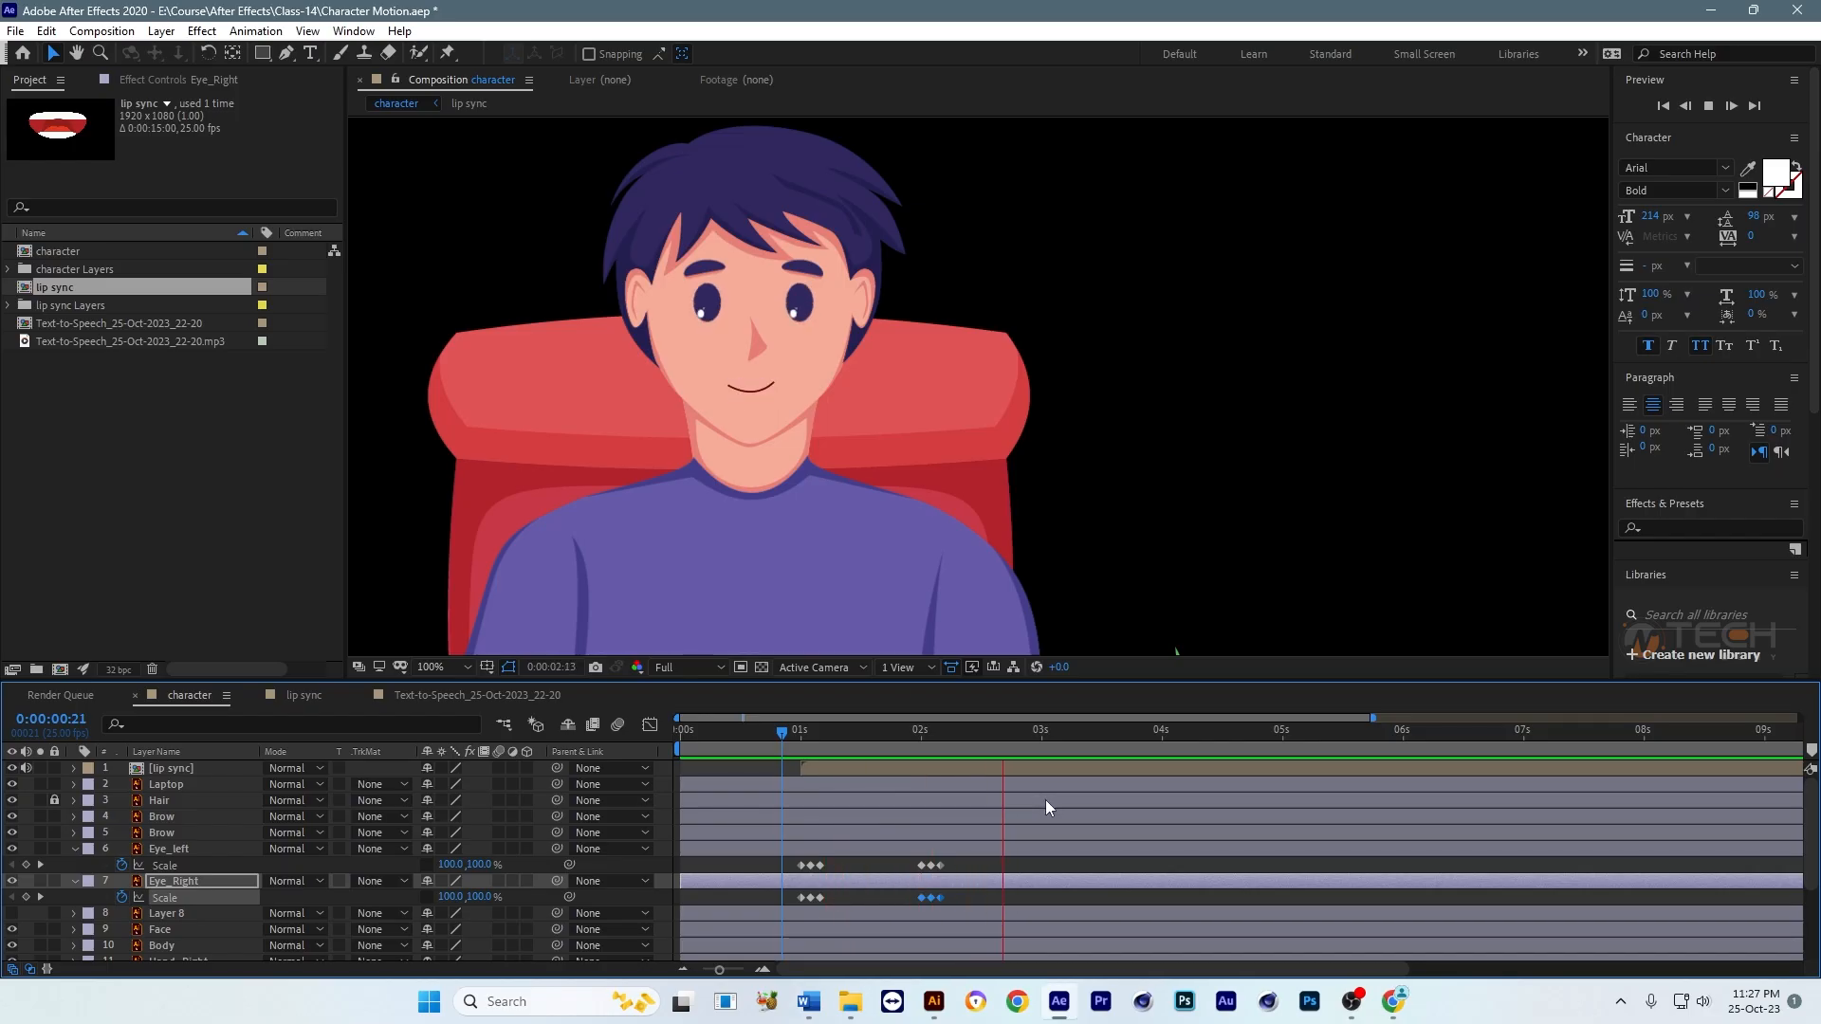
Step: Copy the blink Scale keyframes of Eye_left and Eye_Right to 0:00:04:01 on their own layers and preview from 0:00:04:00
click(1159, 731)
drag(1159, 731, 1164, 736)
drag(961, 864, 912, 870)
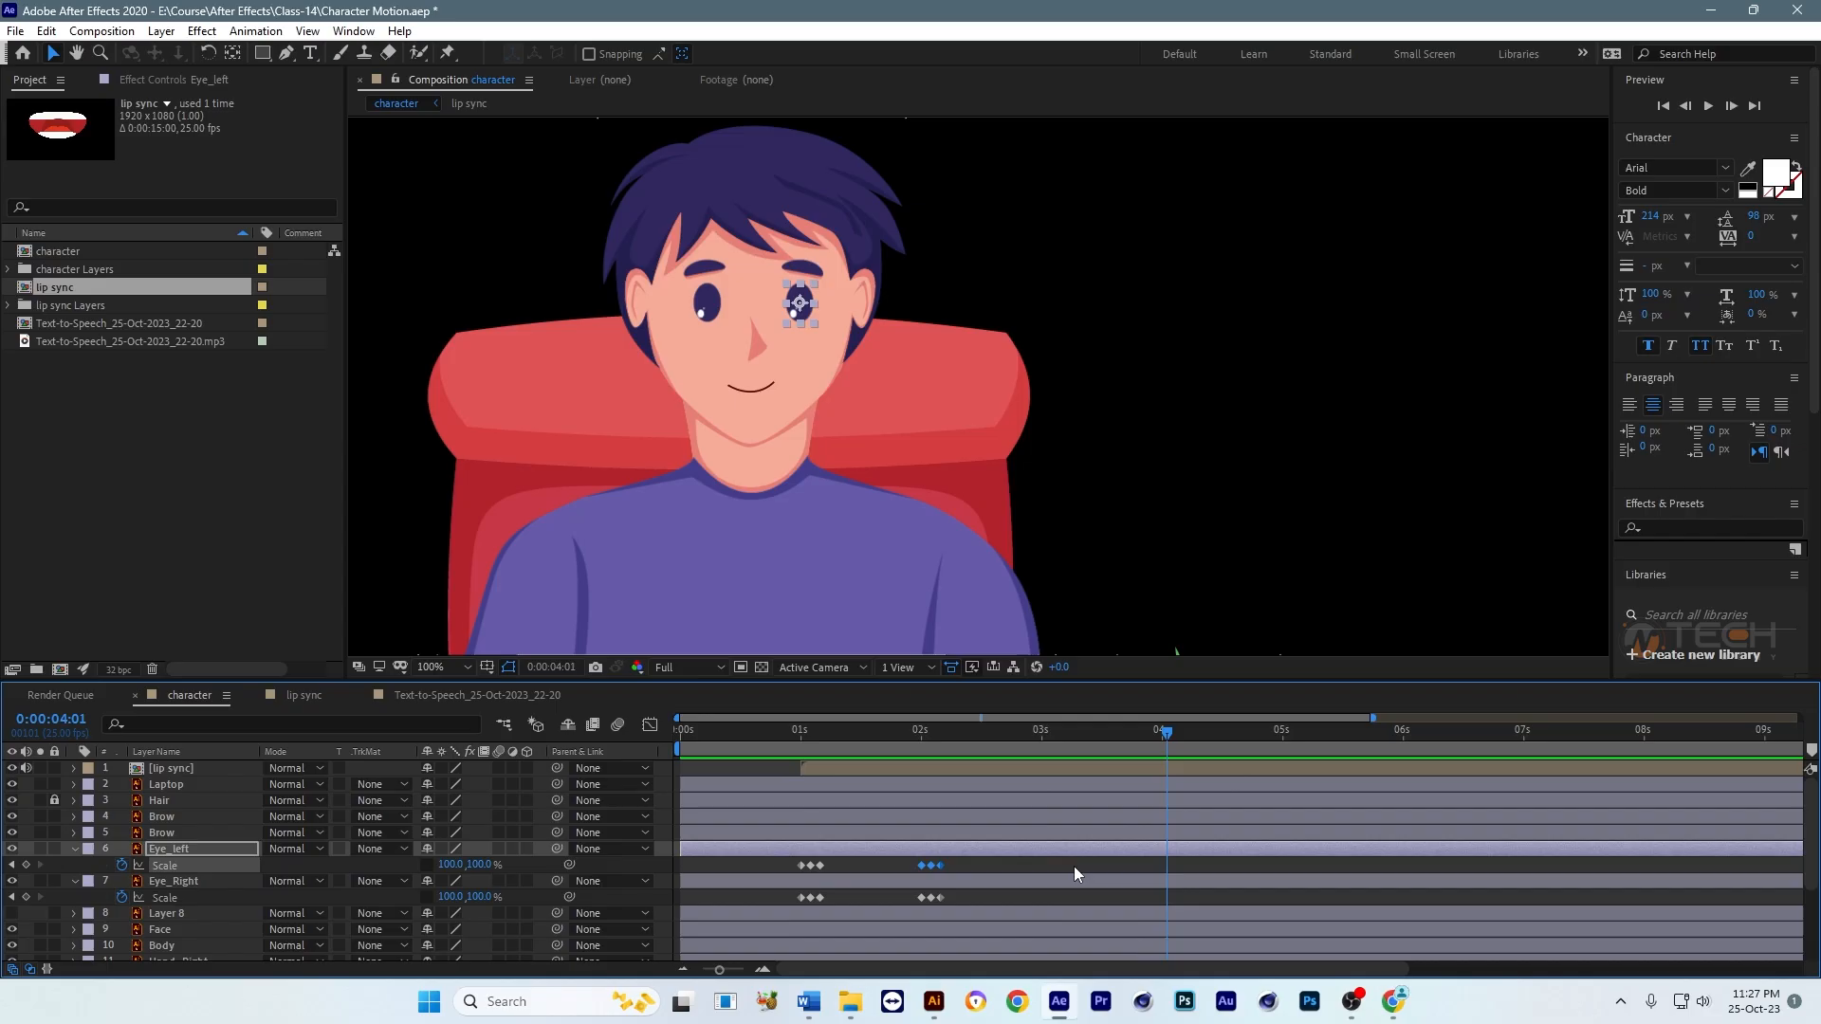
drag(1073, 867, 1024, 863)
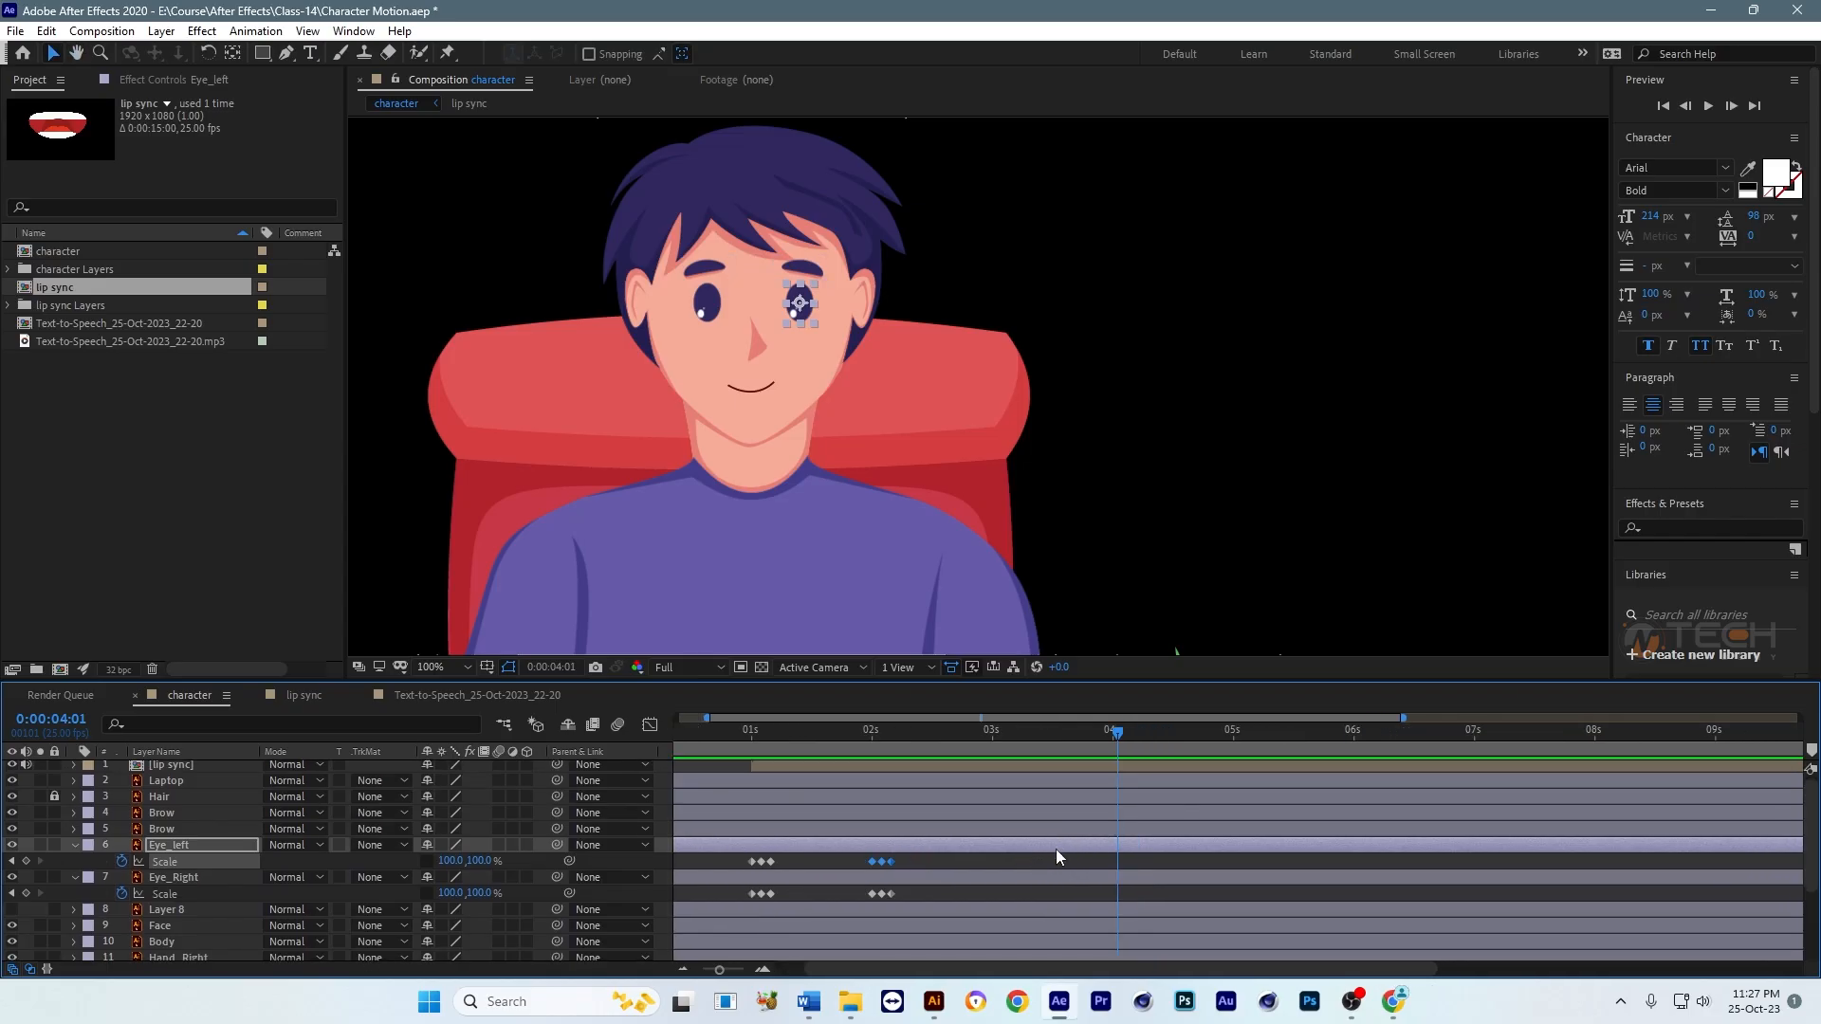
scroll(1056, 850, down, 3)
key(ctrl+v)
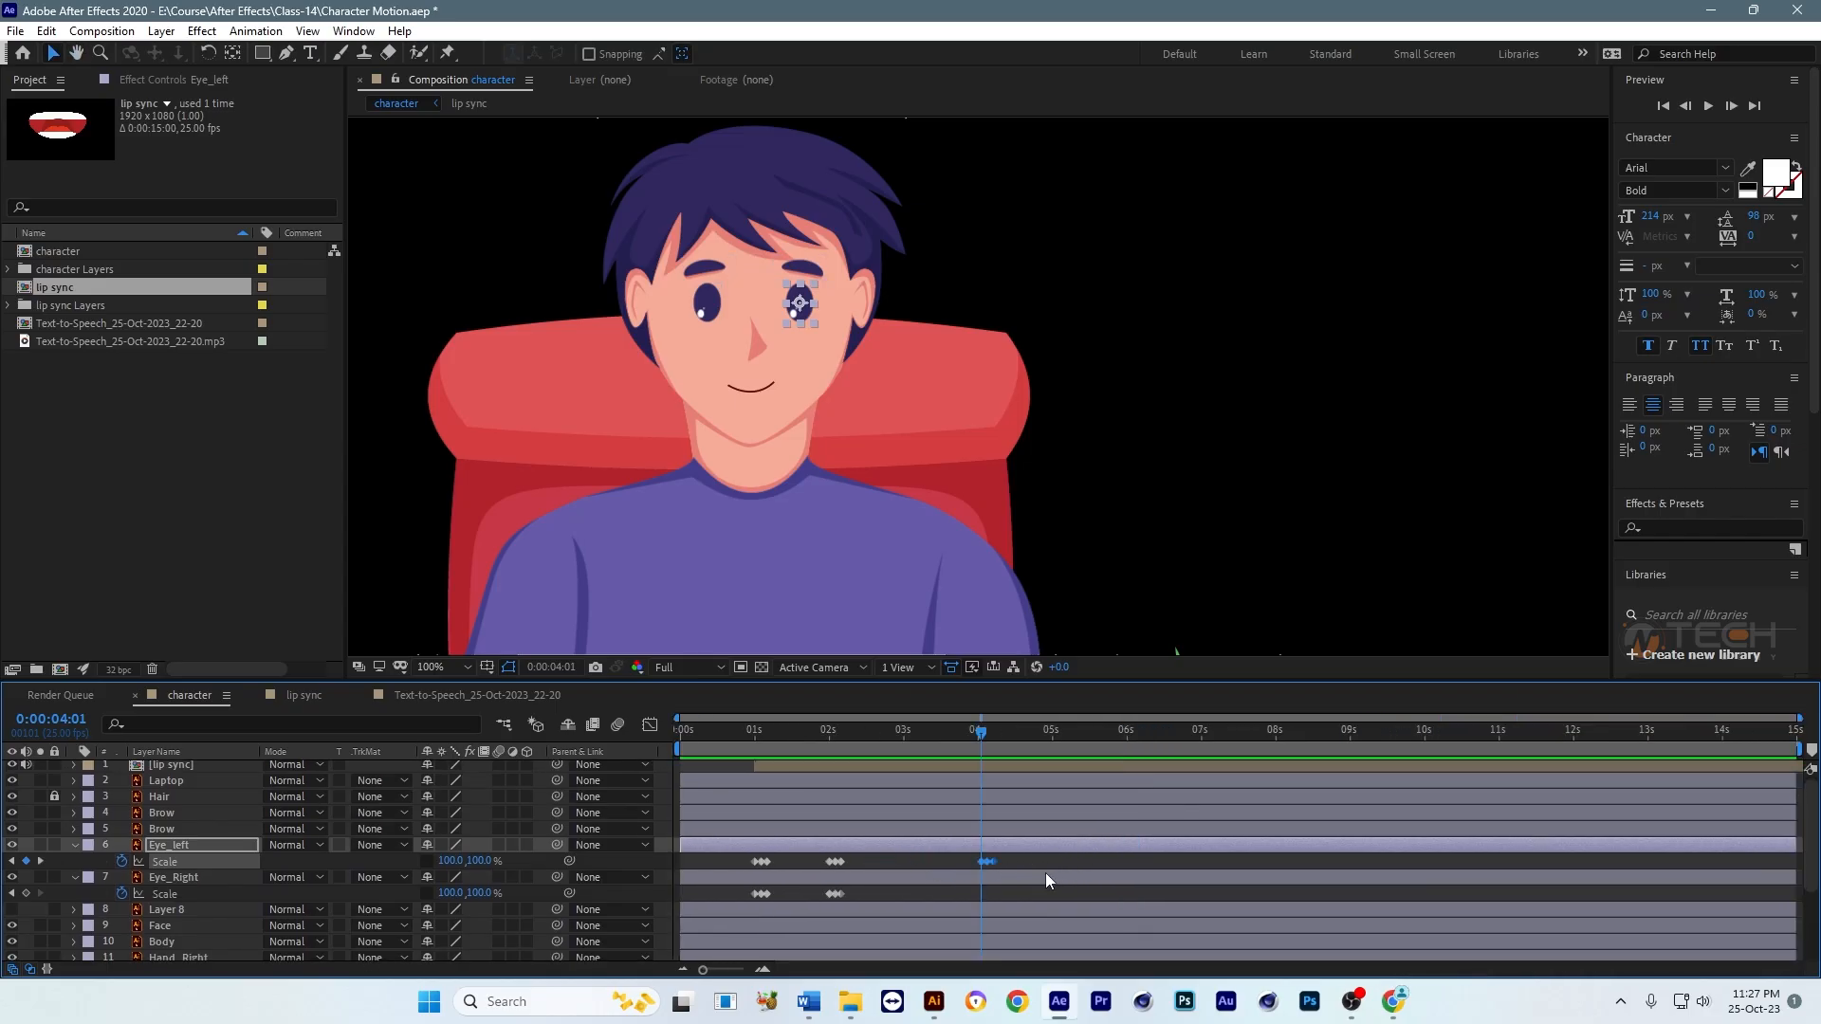
drag(872, 893, 821, 900)
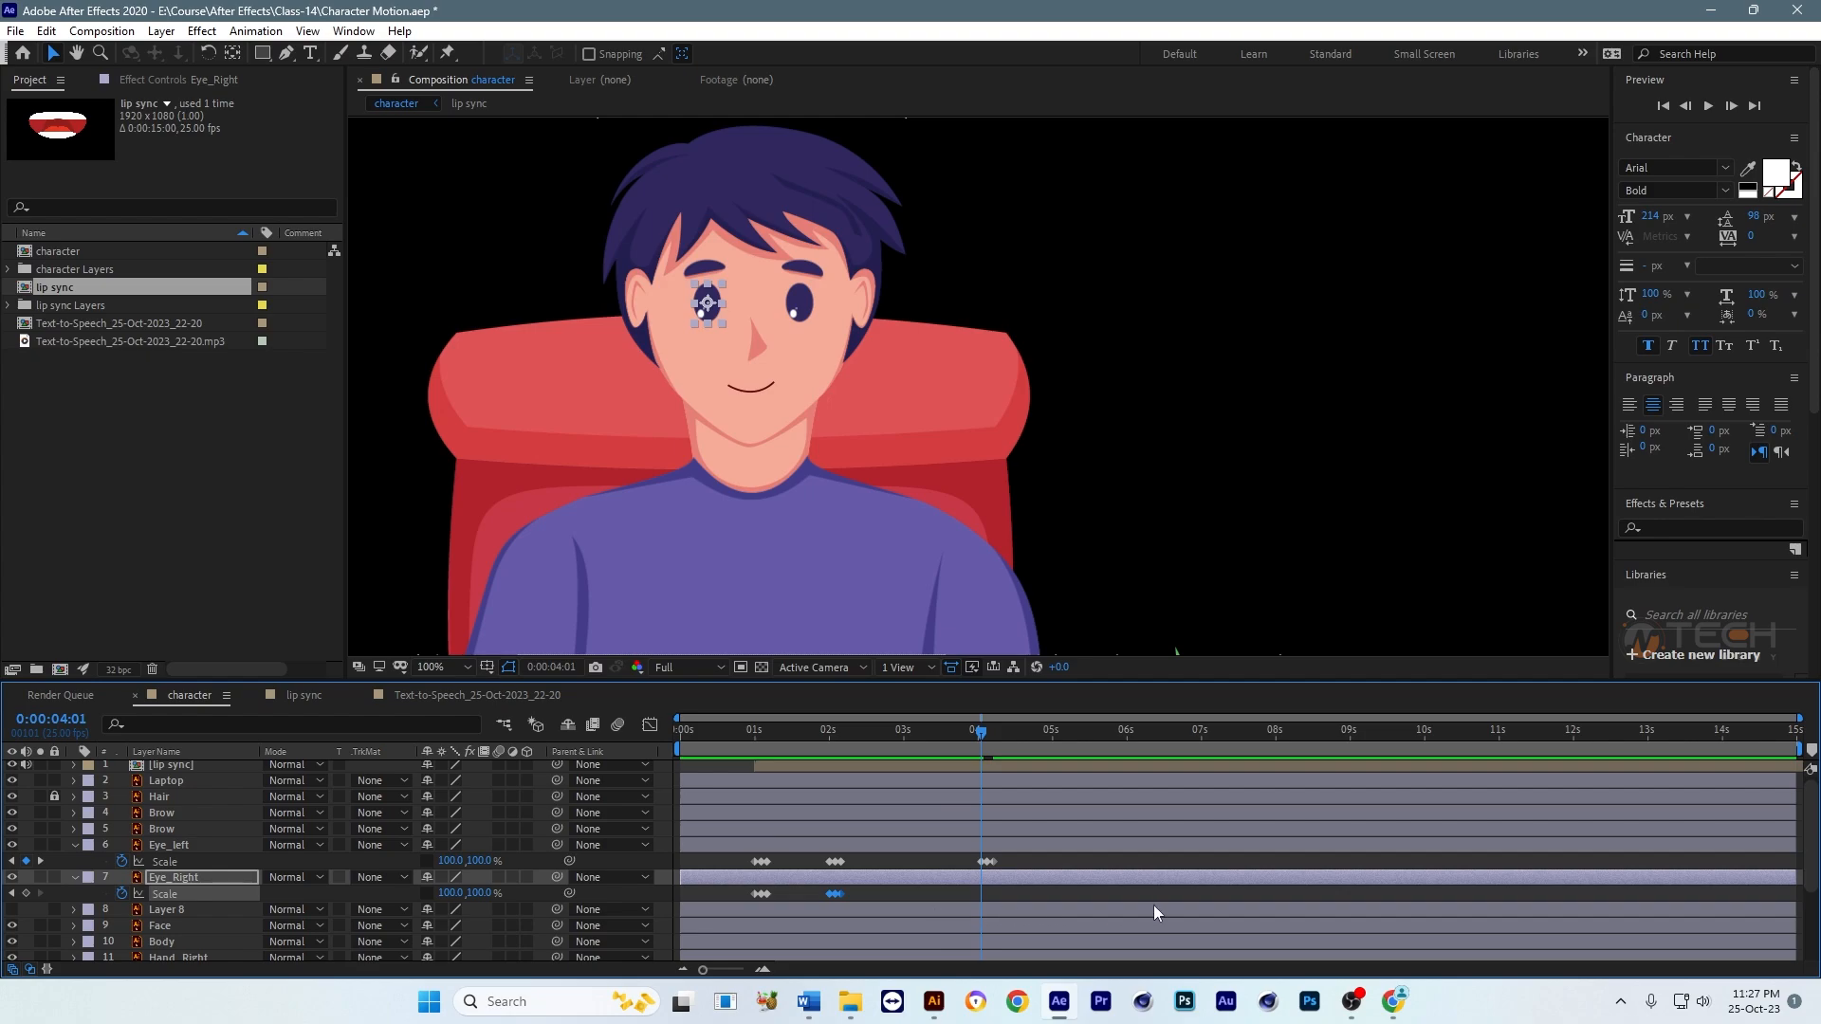
key(ctrl+v)
drag(1138, 738, 978, 742)
key(space)
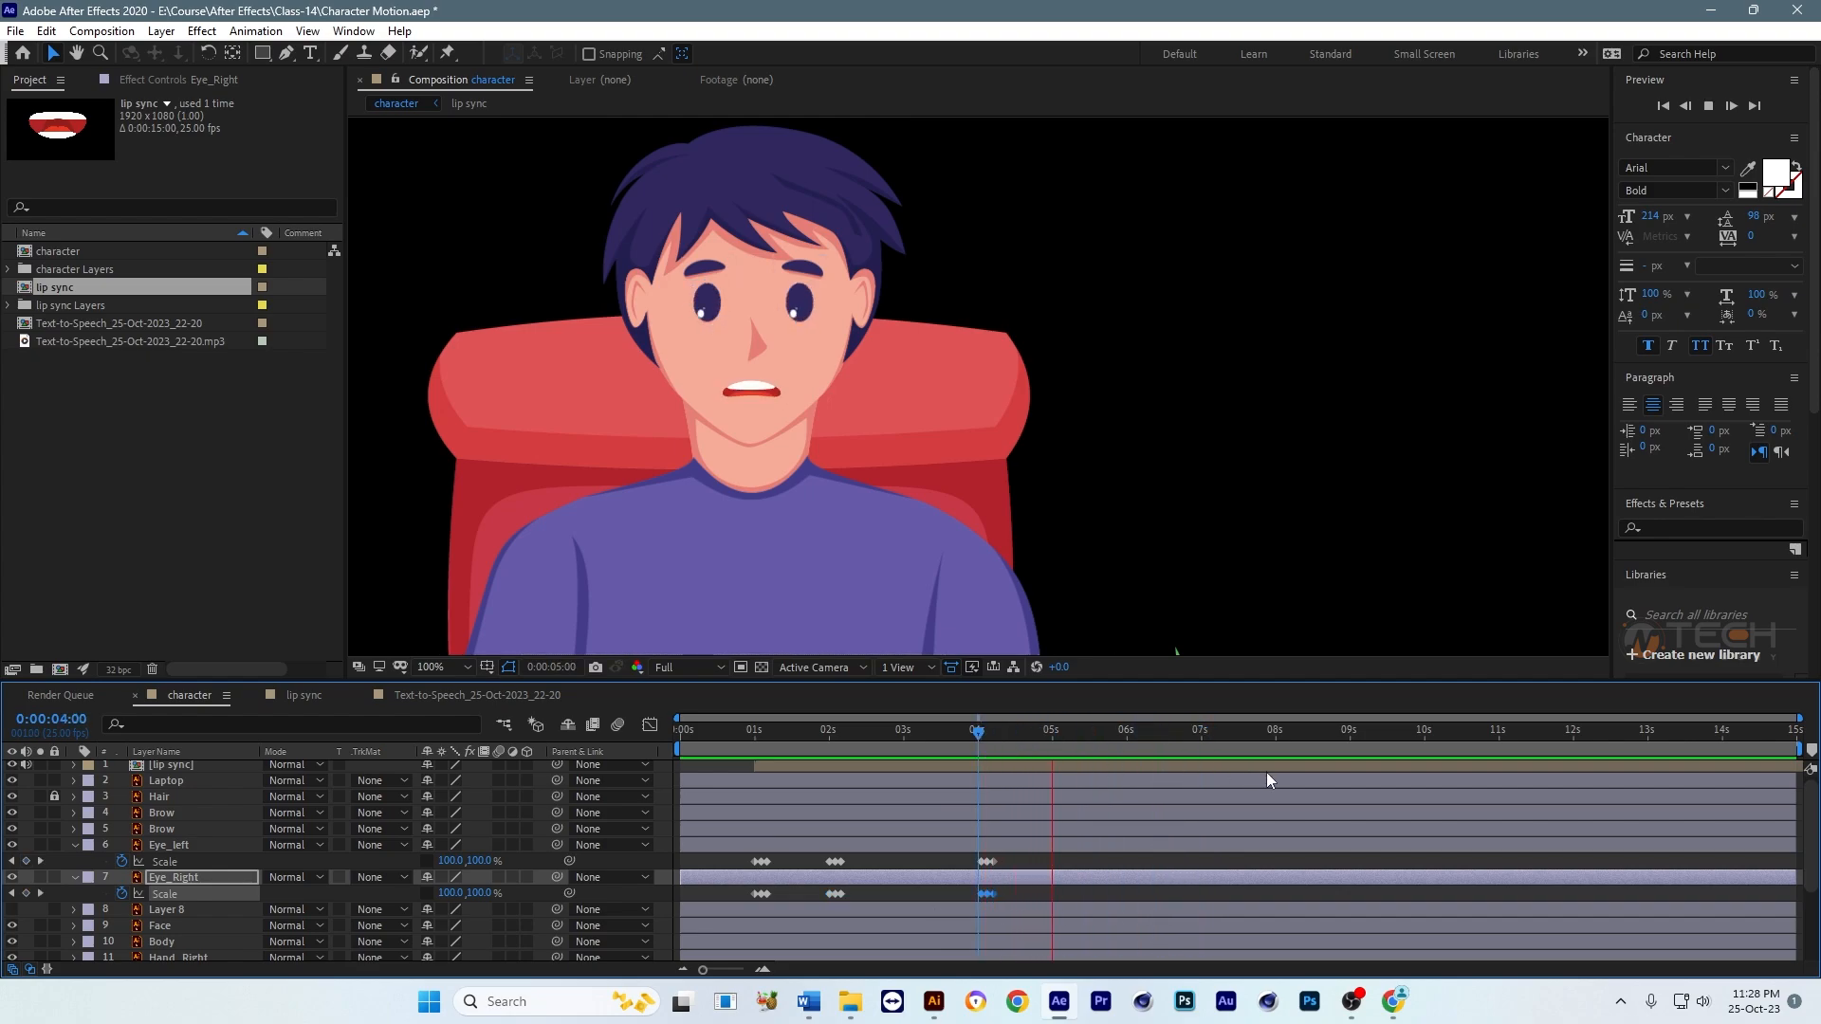
Step: Copy the third blink's Scale keyframes for both eyes to 0:00:07:01
click(1165, 737)
click(1202, 733)
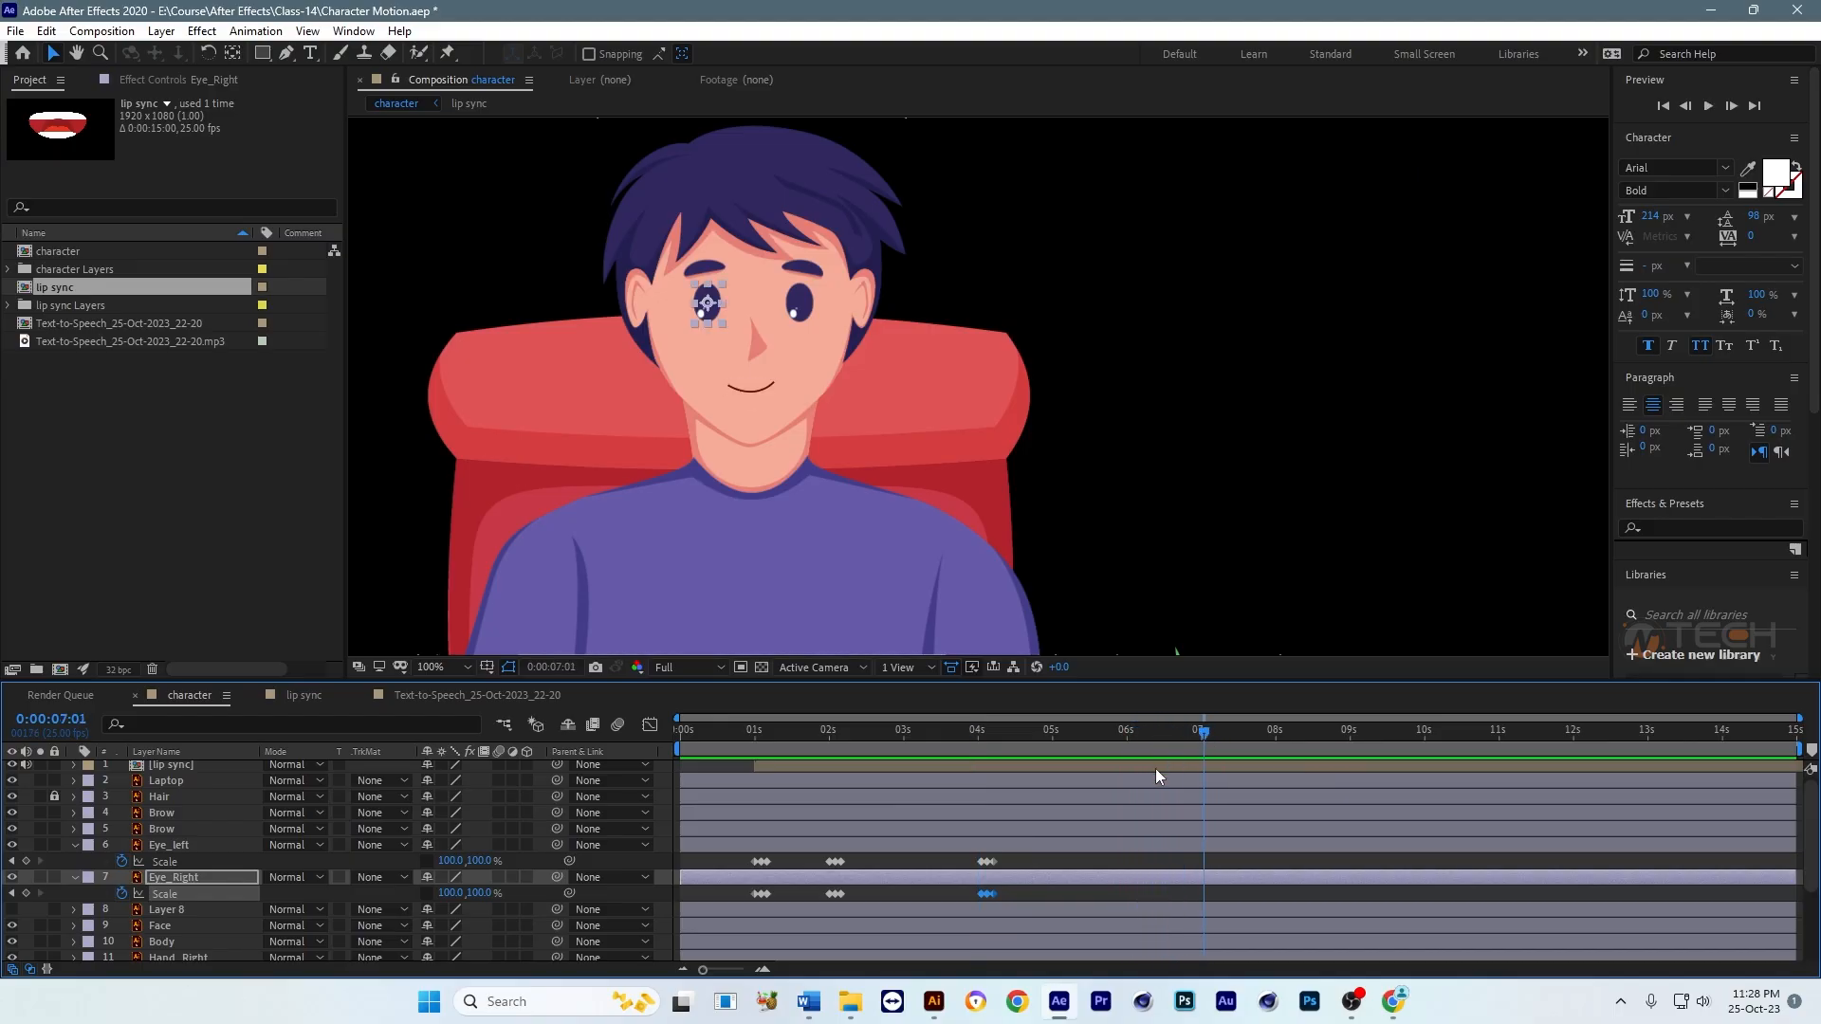
drag(1028, 857, 966, 903)
key(ctrl+c)
key(ctrl+v)
Step: Save the project and play back all the blinks with the lip sync from 0:00:00:22
drag(1202, 732, 745, 772)
key(ctrl+s)
key(space)
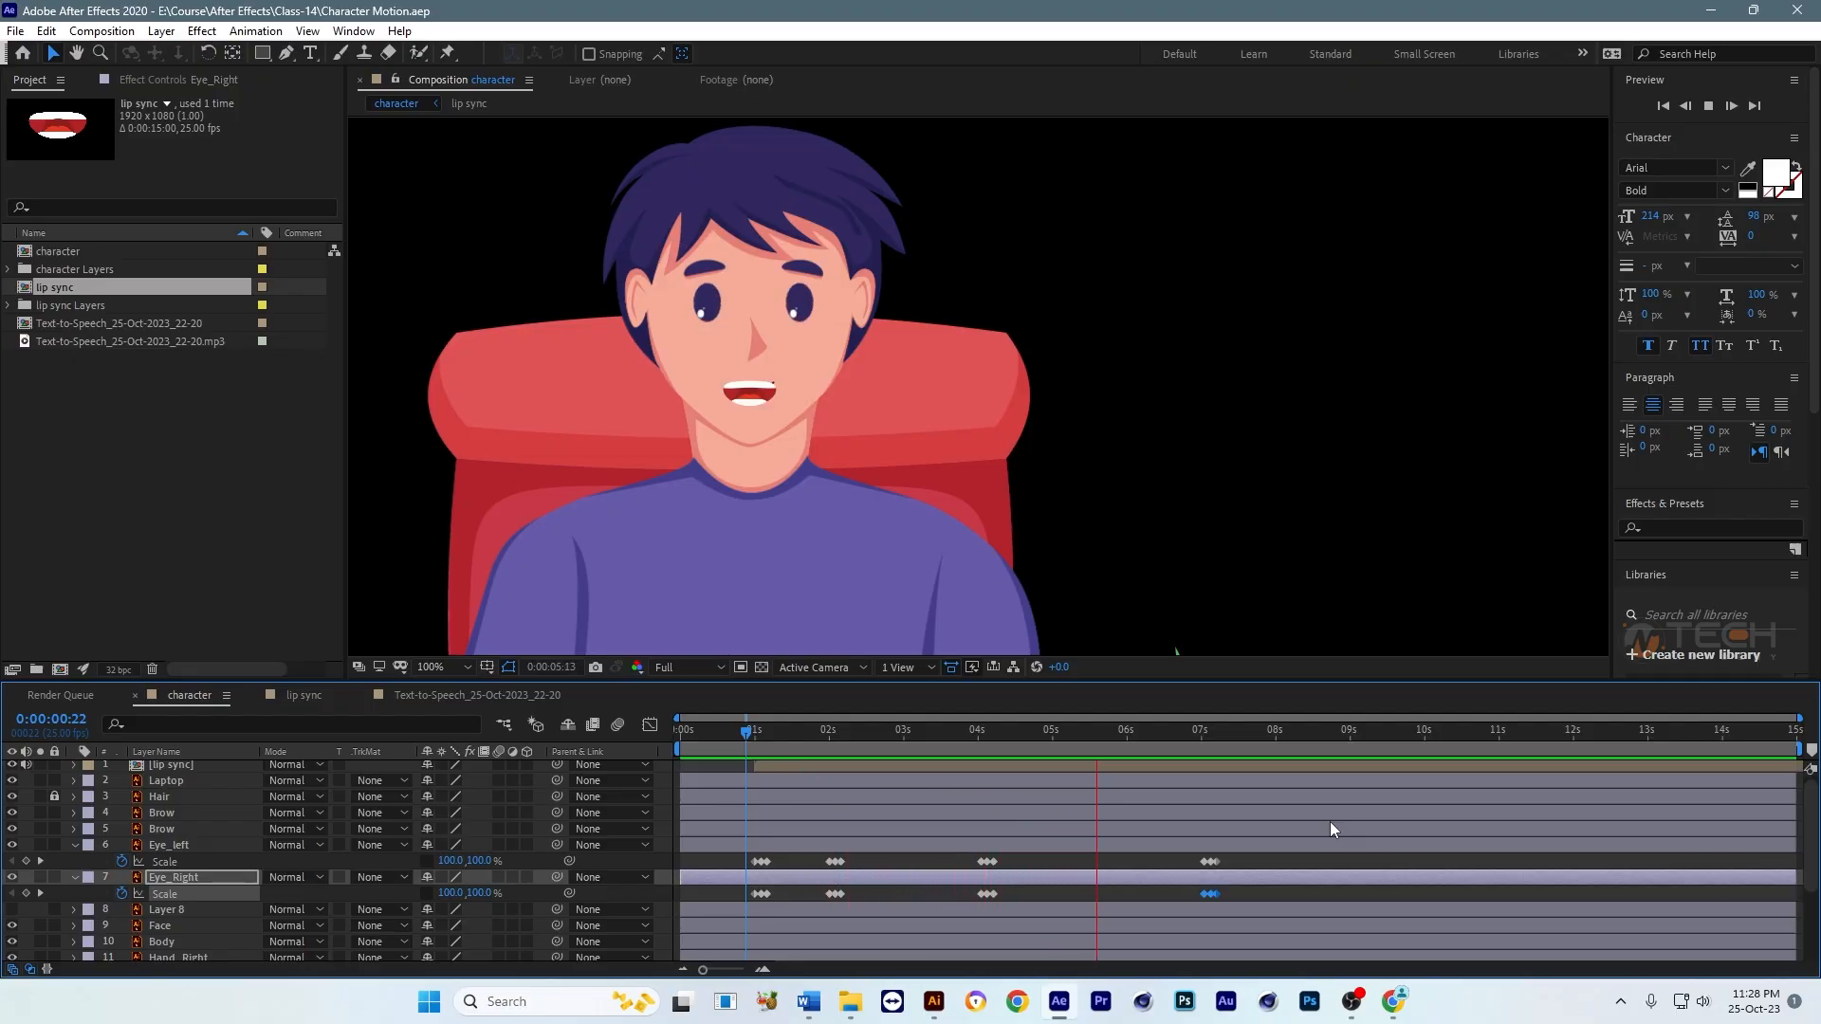
key(space)
Step: Move both eyes' last blink keyframes earlier, to just after six seconds, and save the project after previewing from 0:00:05:22
drag(1220, 856, 1152, 861)
click(1118, 732)
key(space)
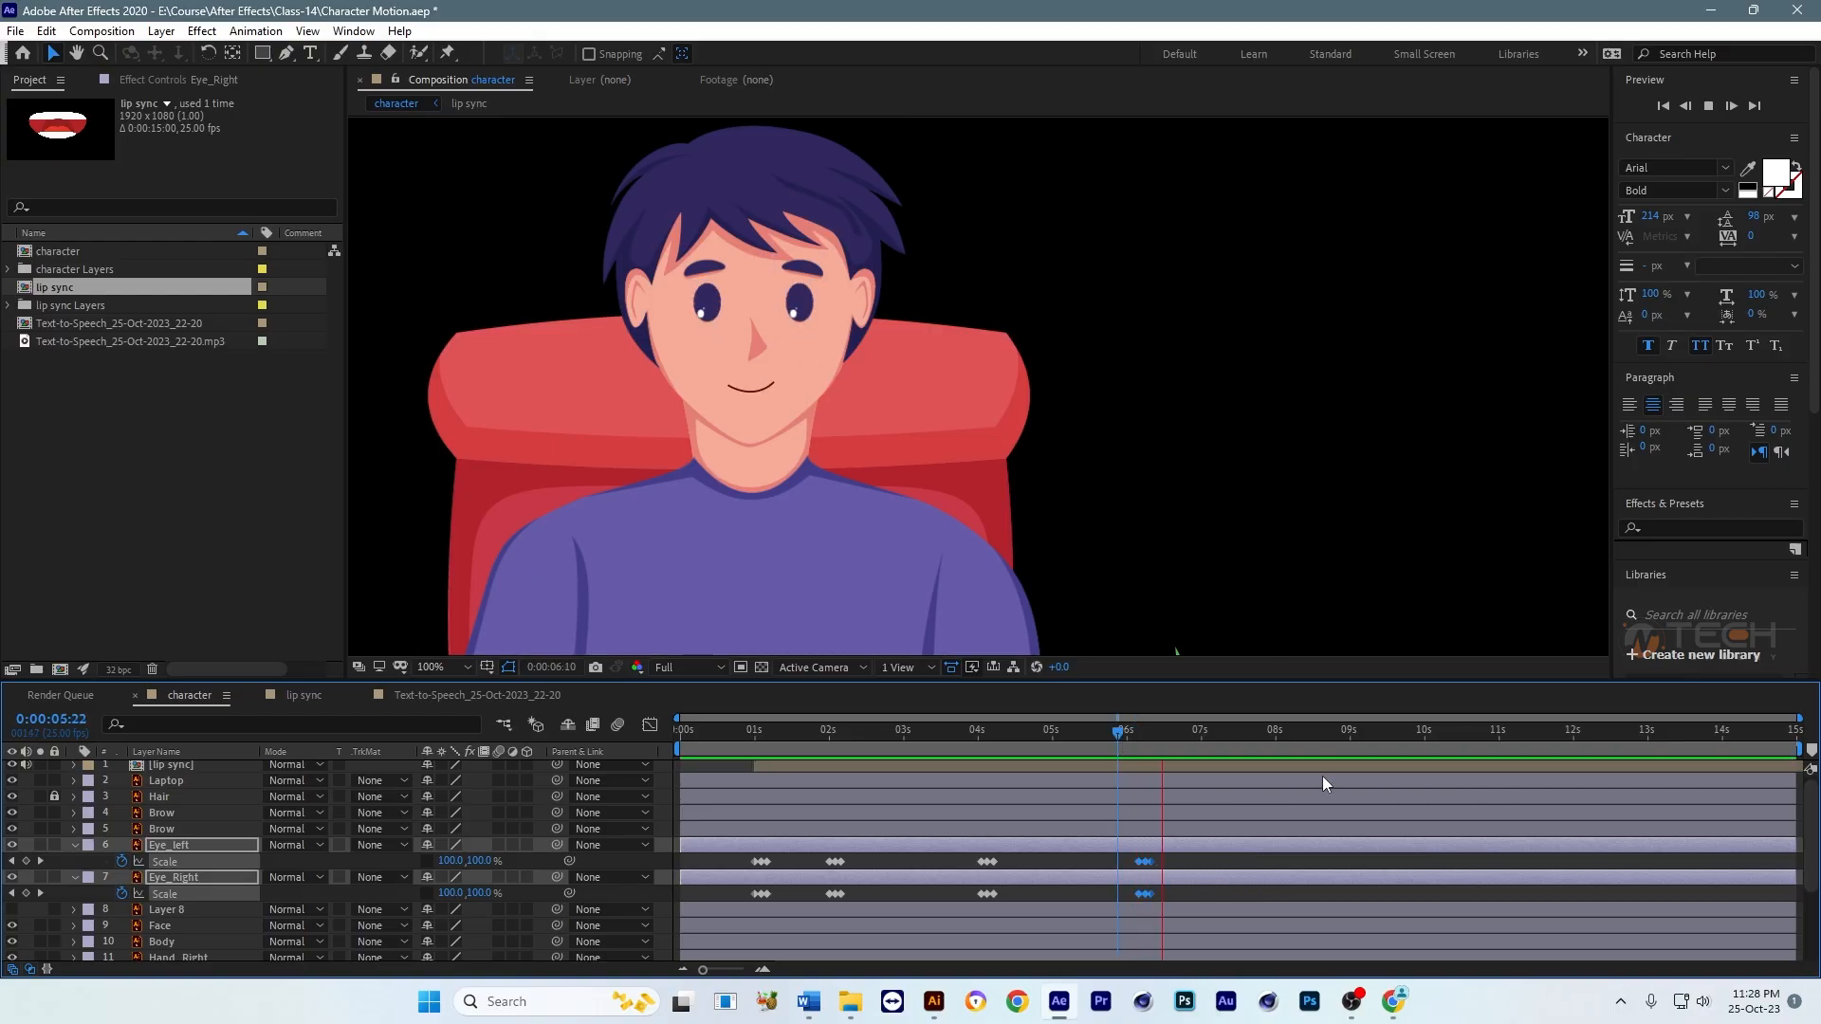
key(space)
scroll(1079, 810, up, 1)
key(ctrl+s)
Step: Go to 0:00:01:01, select both eyebrow layers and create a null object above them
click(730, 314)
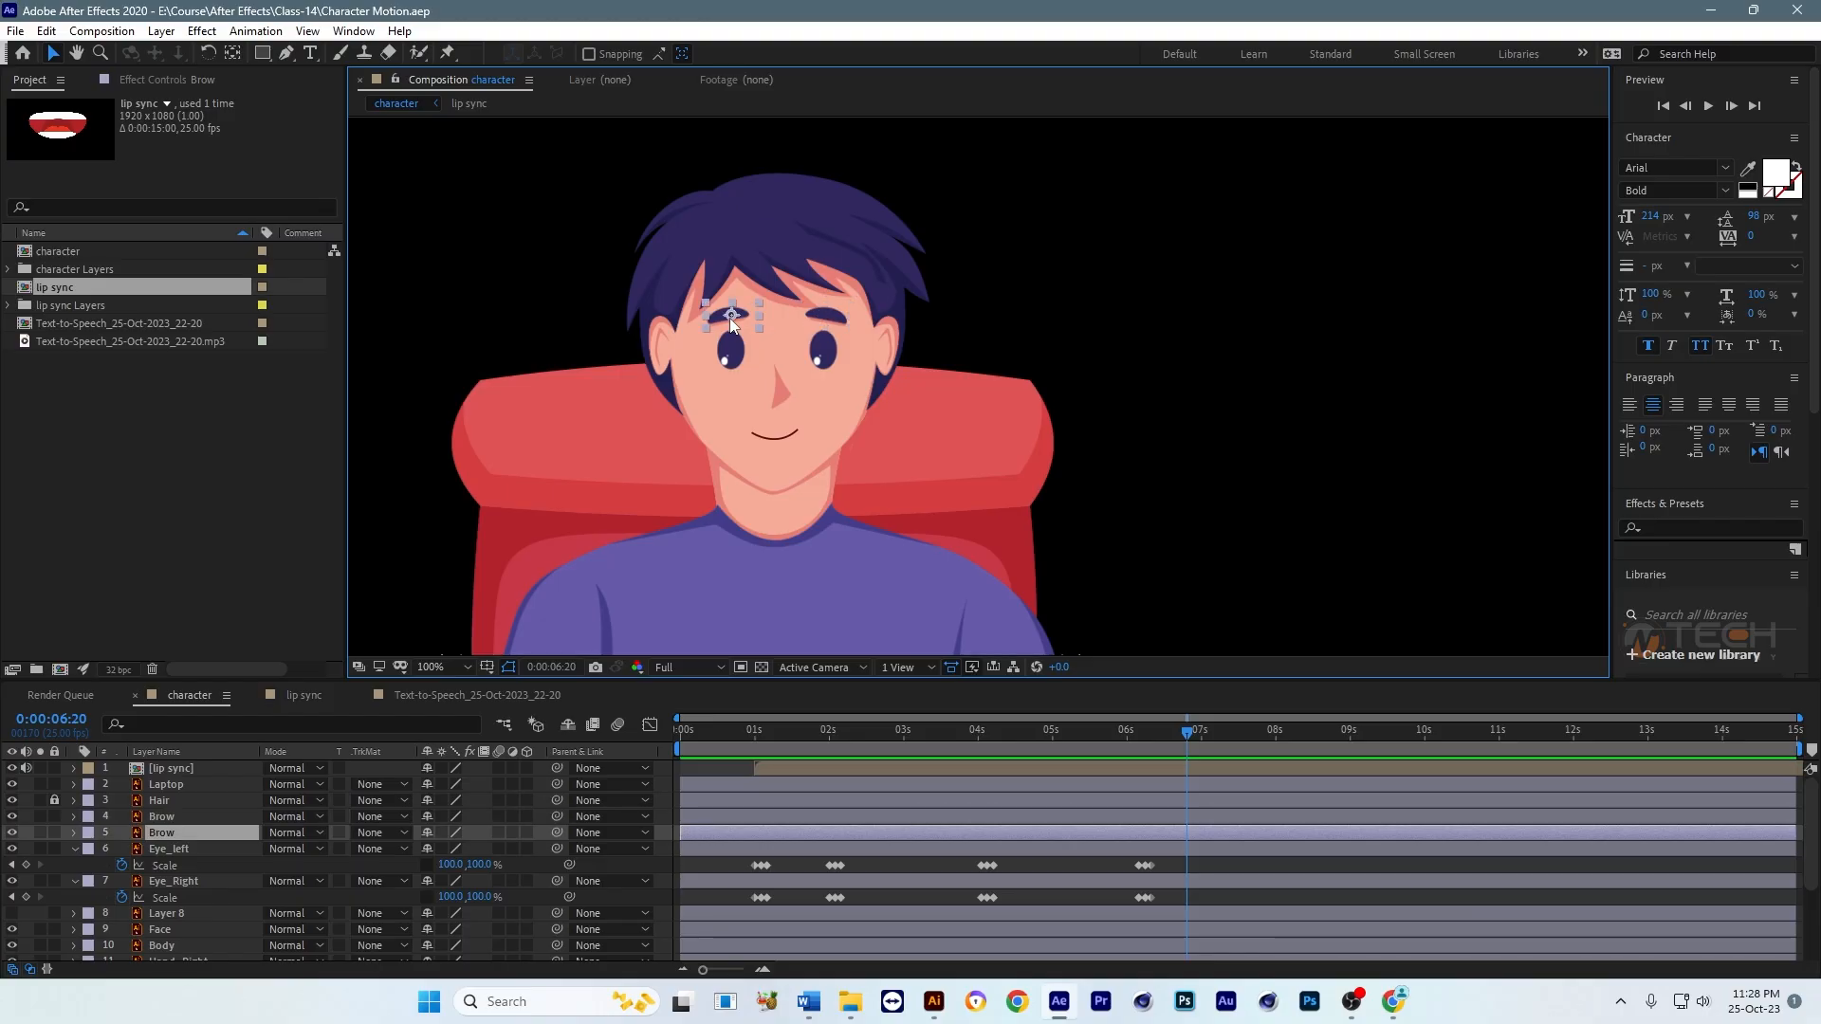
mouse_move(753, 736)
mouse_down()
mouse_move(810, 737)
mouse_move(753, 751)
mouse_move(1170, 759)
mouse_move(758, 751)
mouse_up()
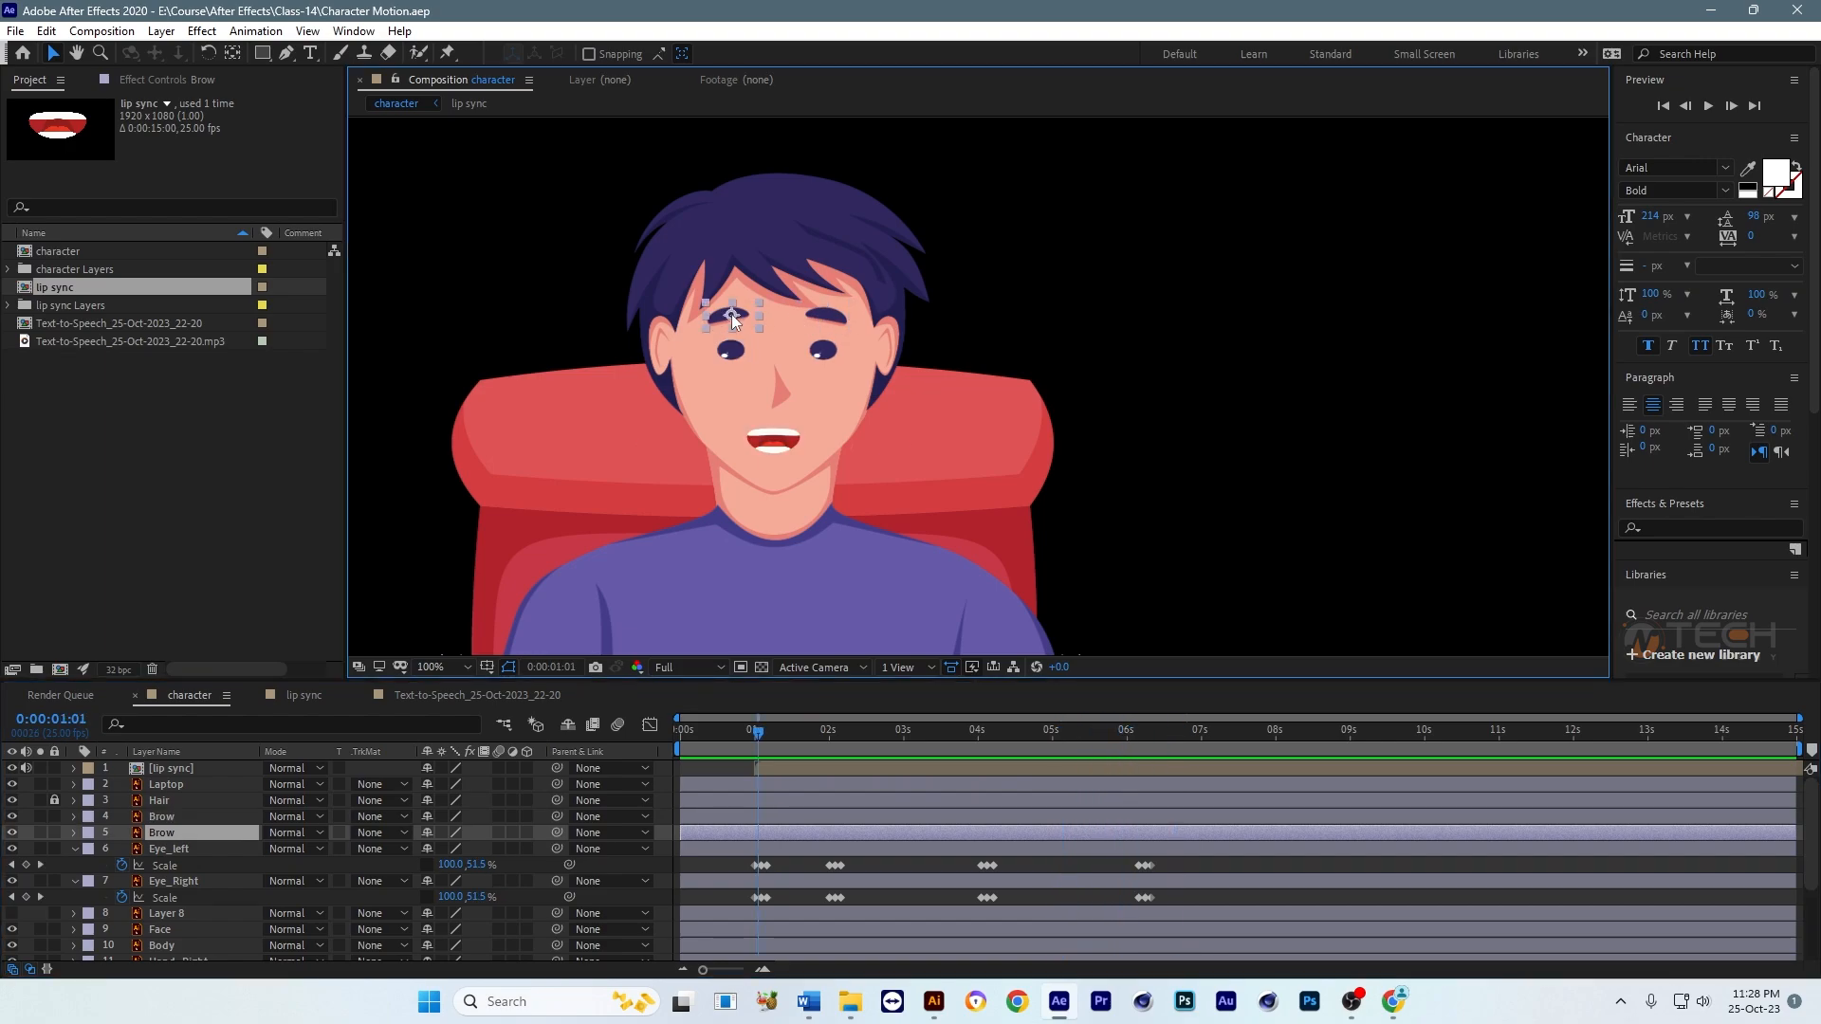
shift+click(840, 317)
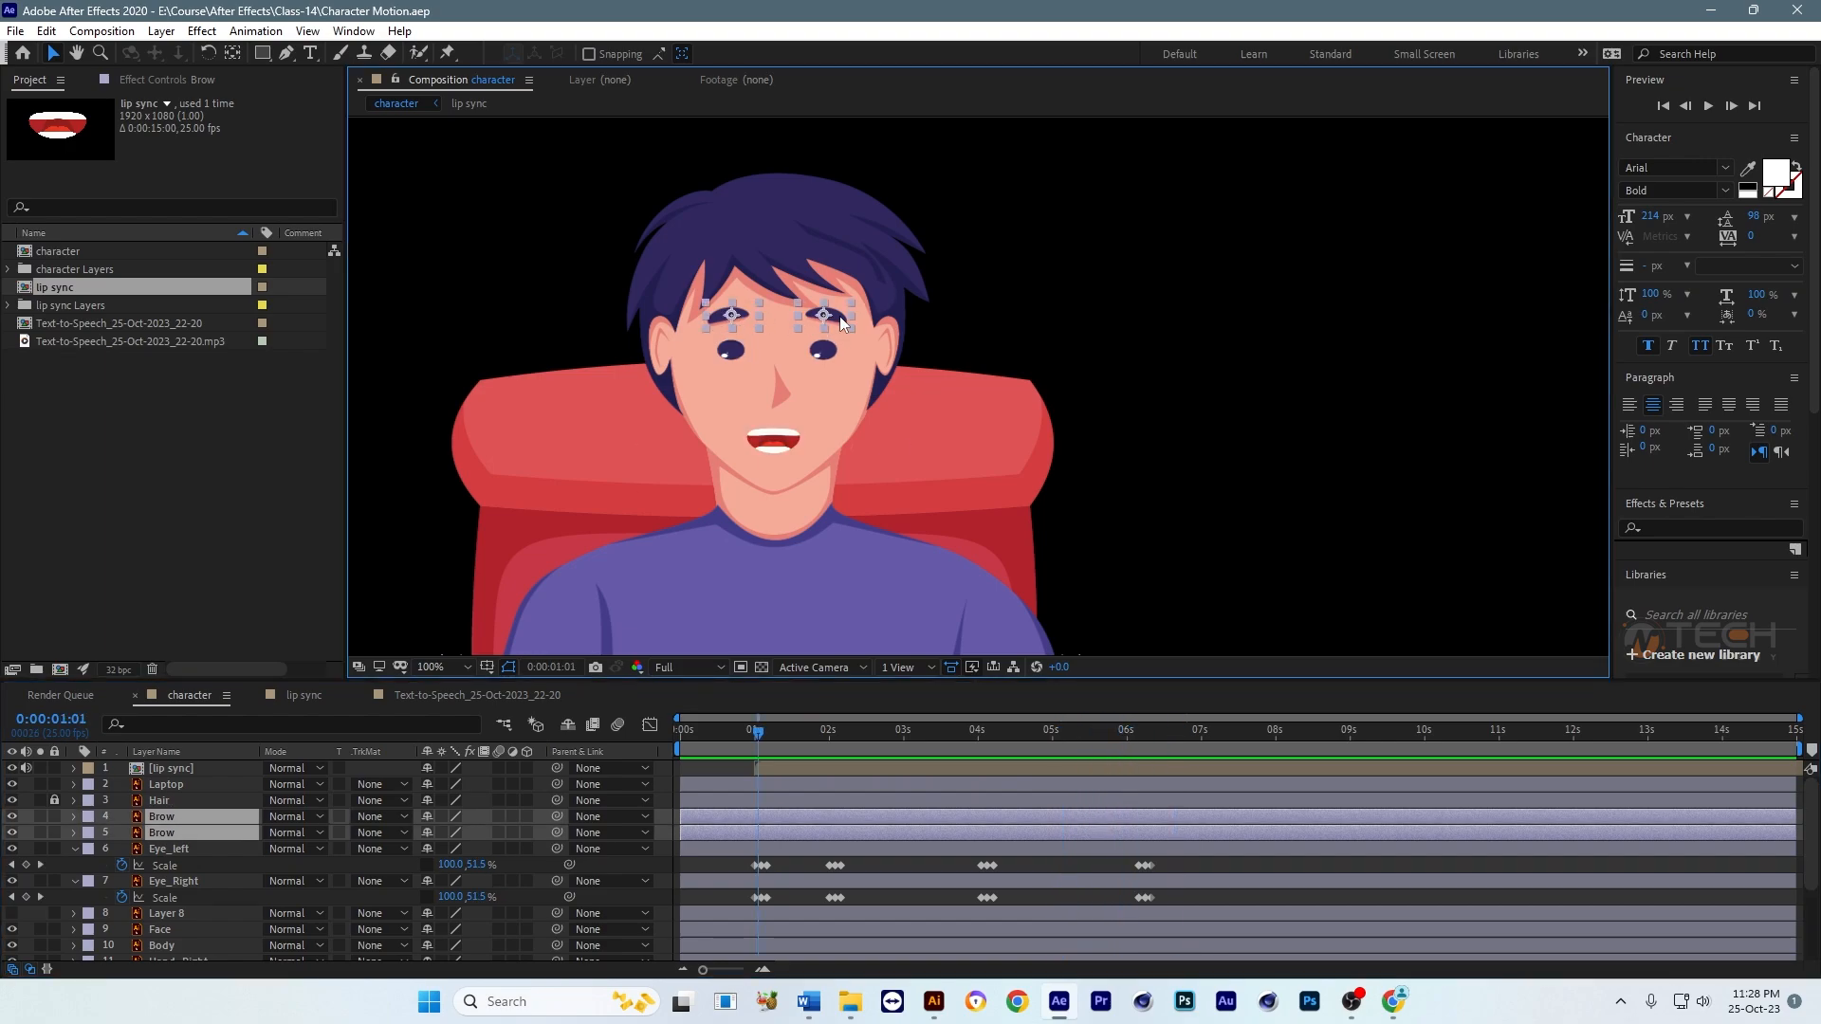
click(863, 311)
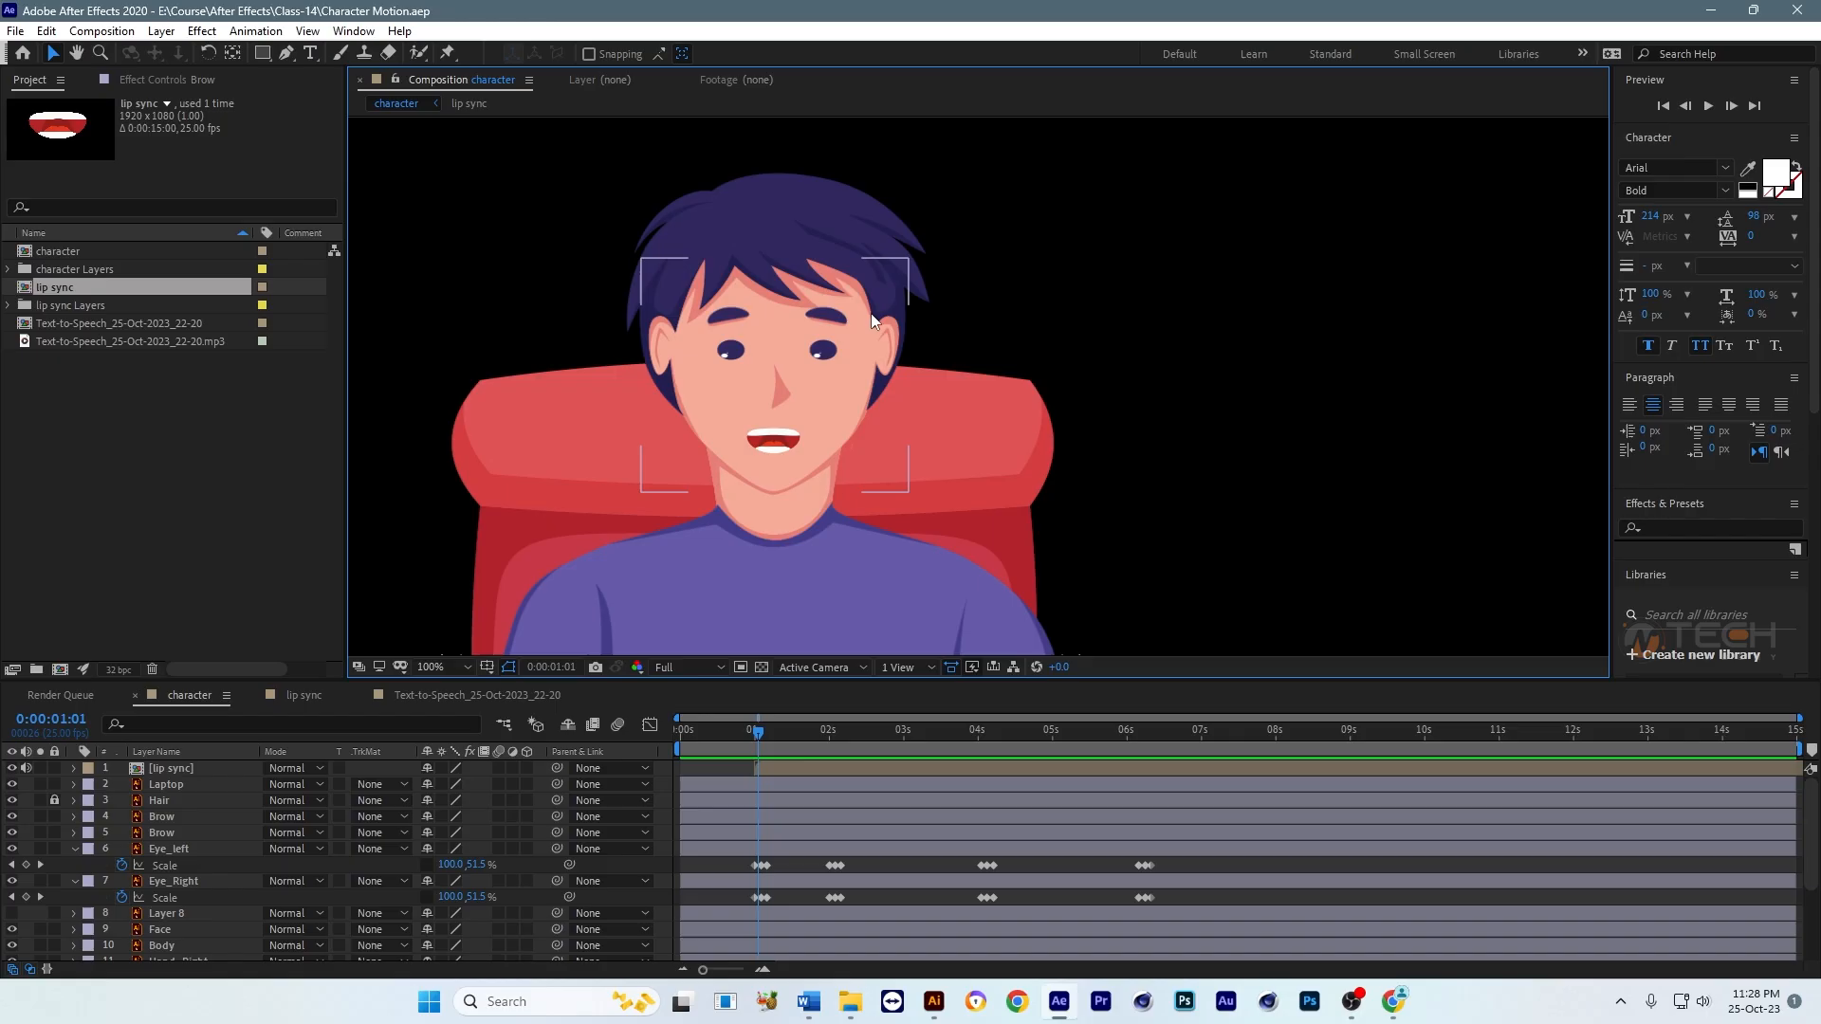
click(829, 313)
shift+click(723, 317)
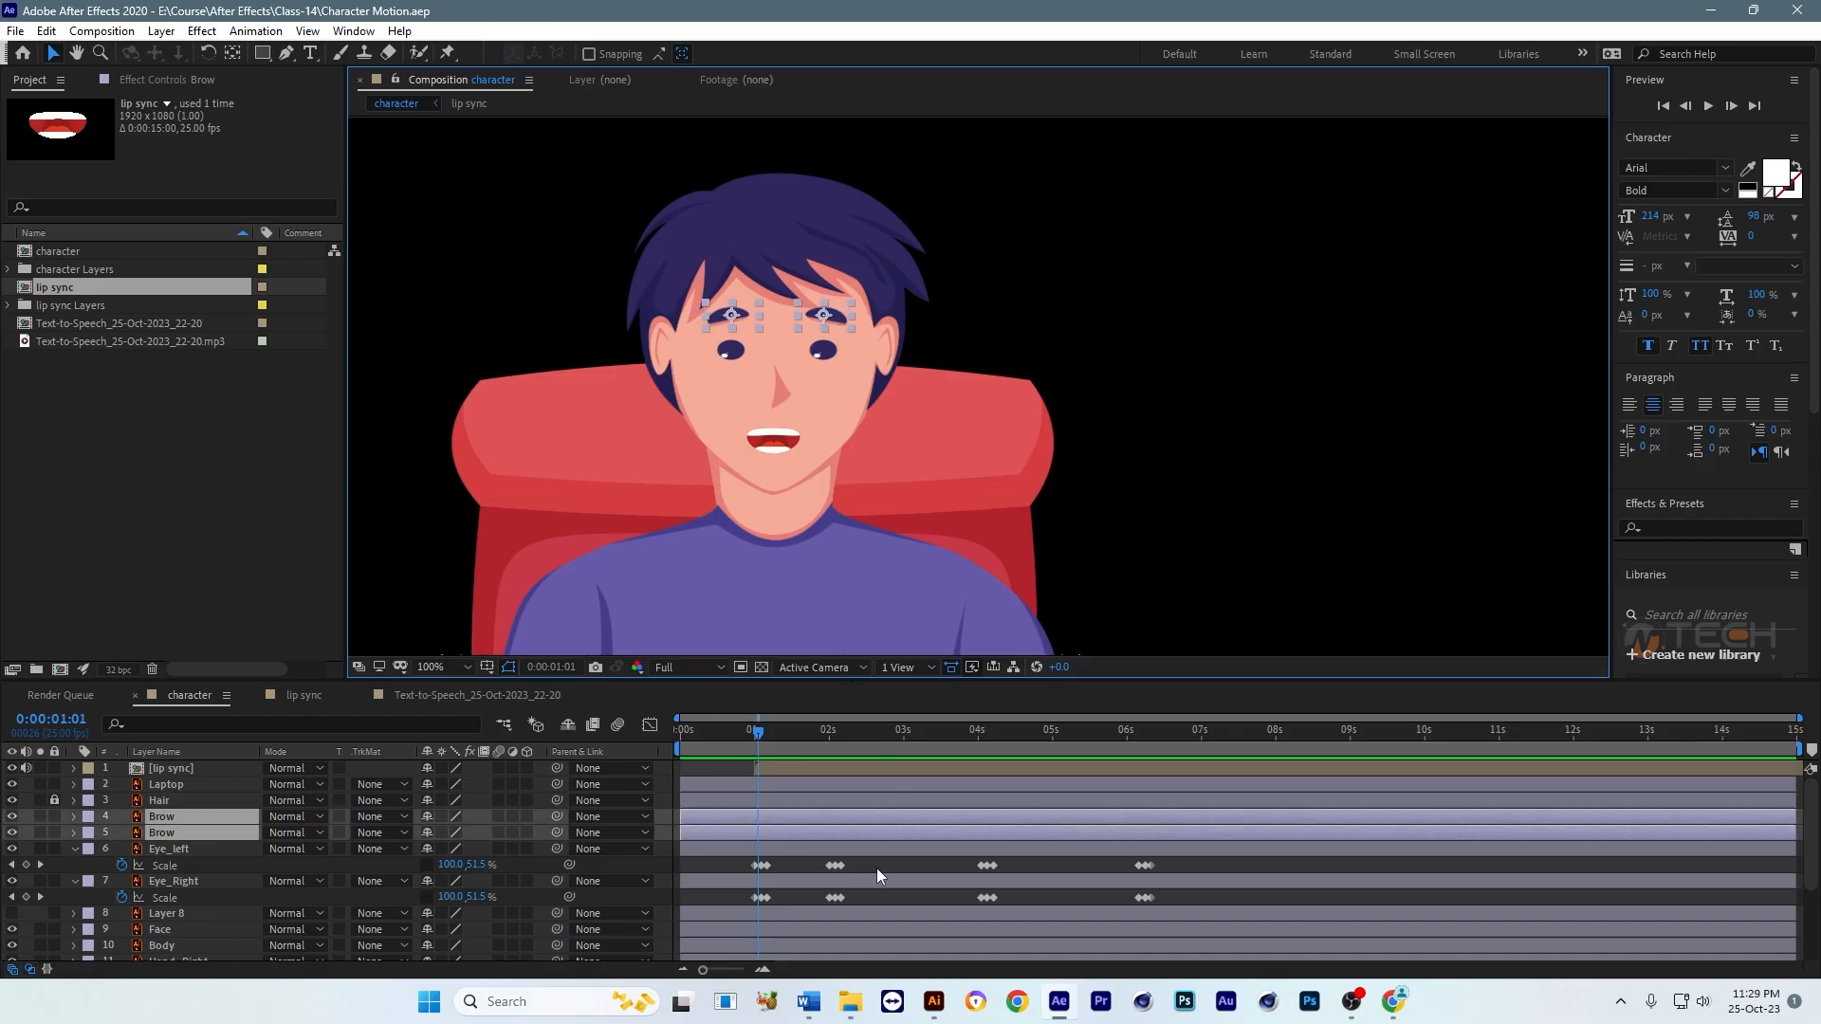
click(162, 32)
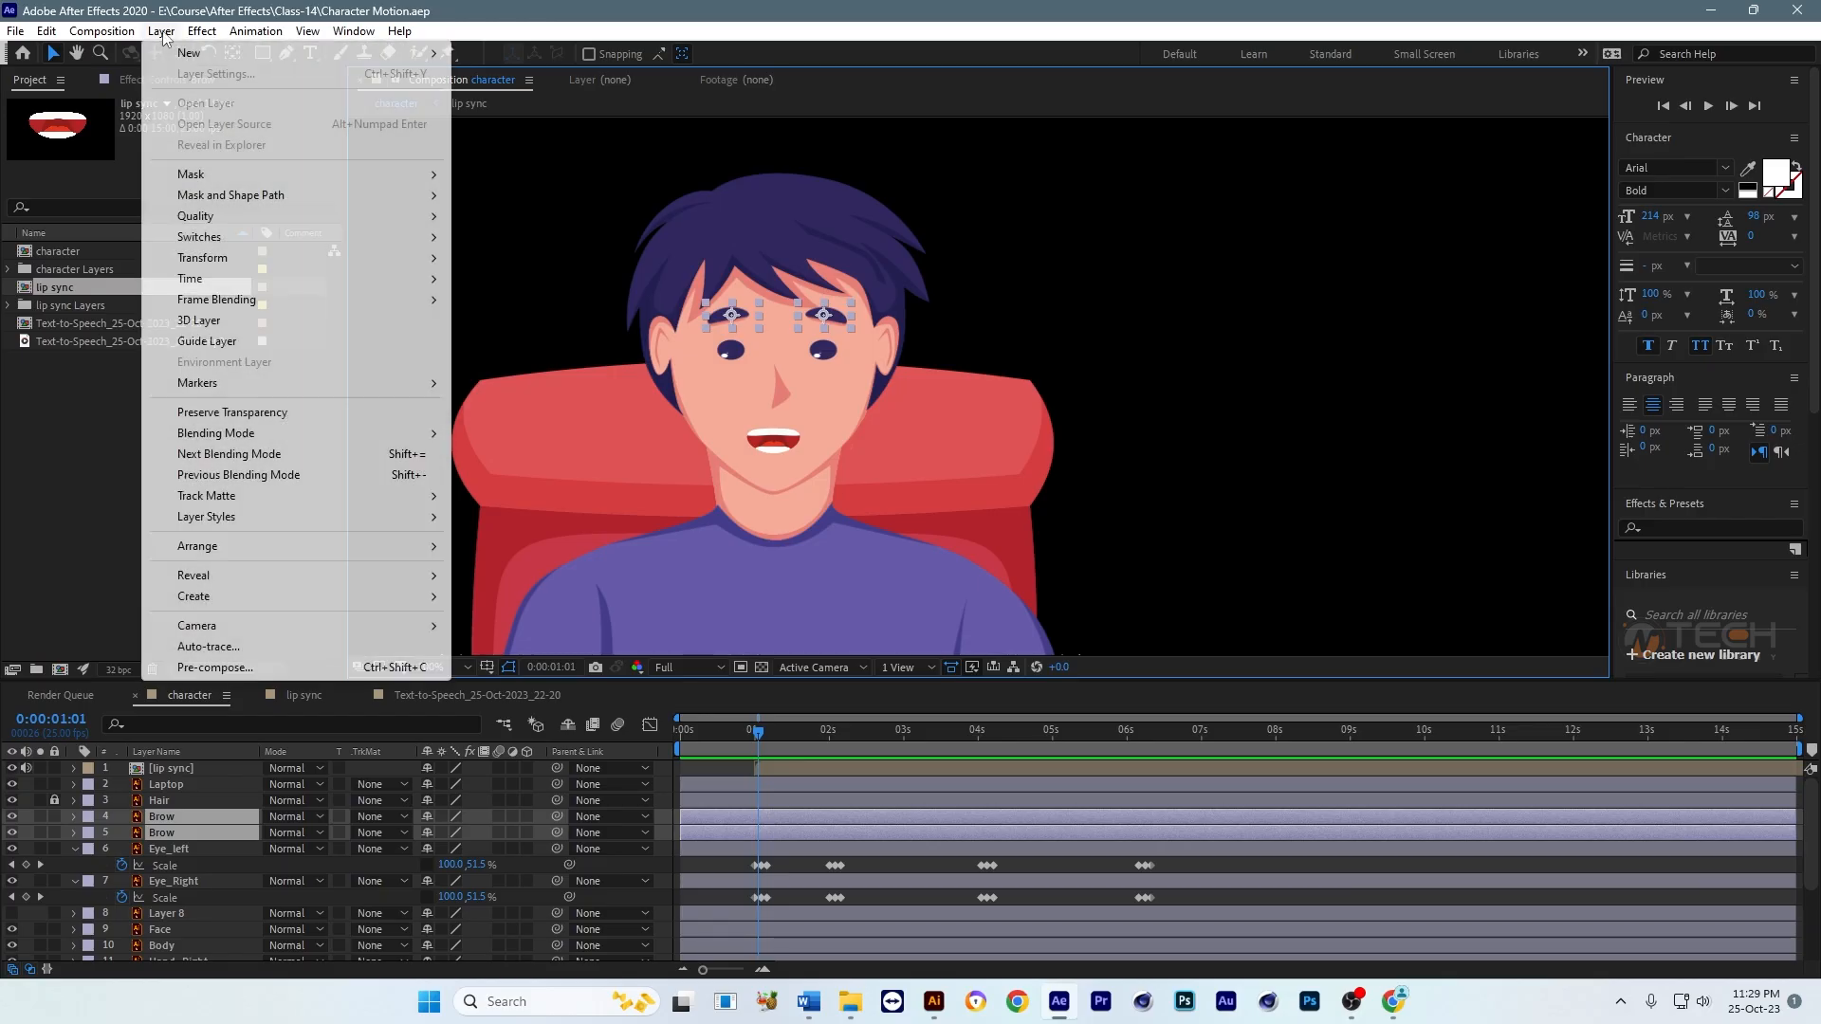
mouse_move(190, 53)
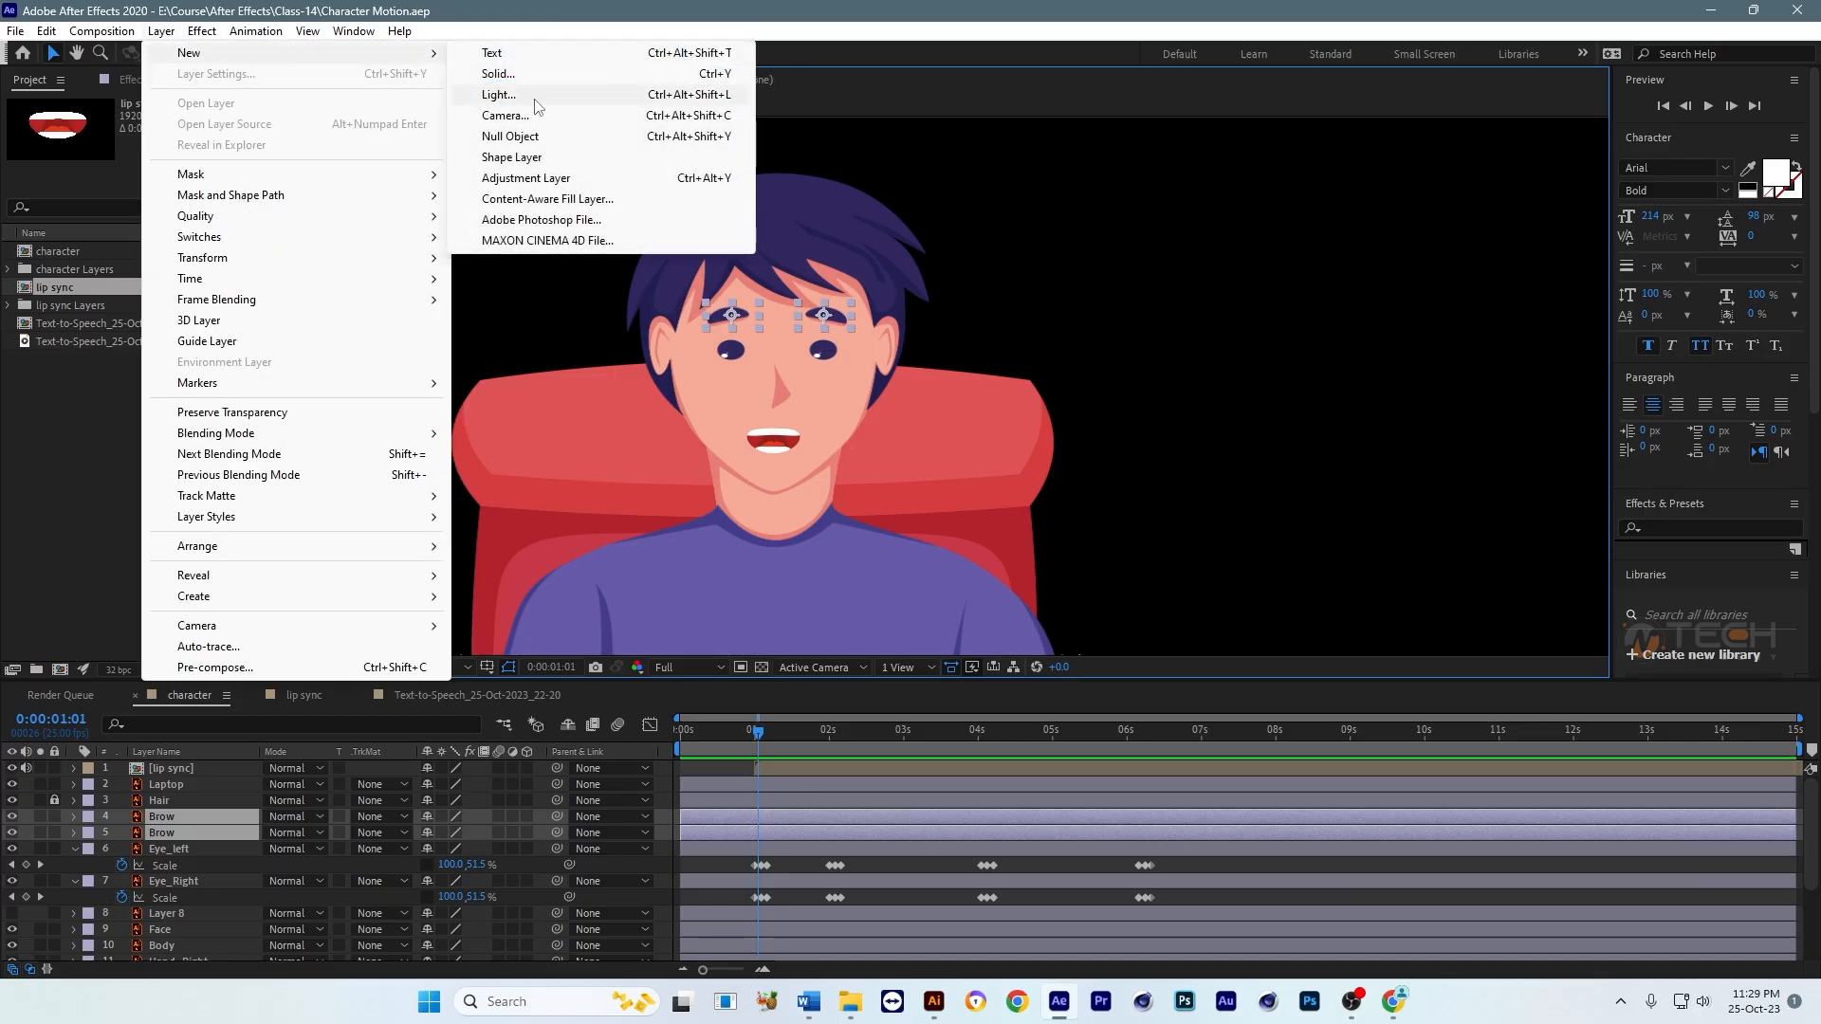
click(511, 135)
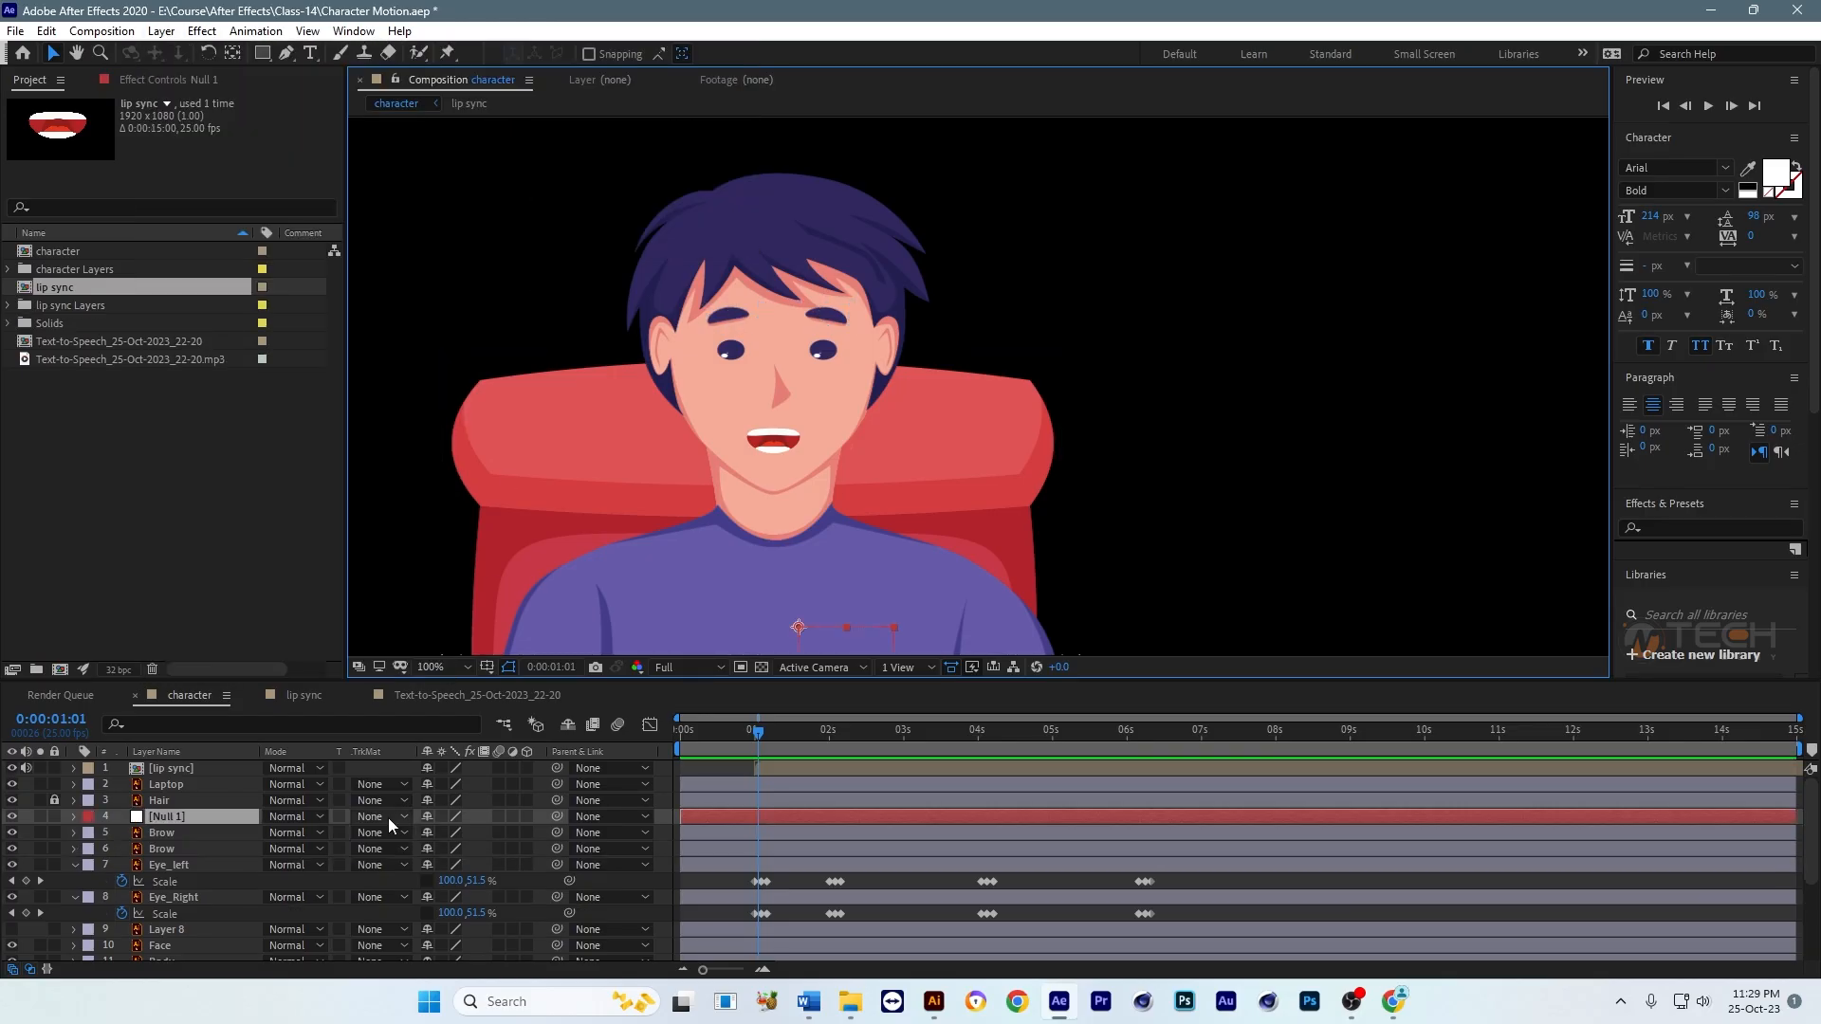
Step: Rename the new null layer as Brow, reusing the eyebrow layer's name
click(175, 832)
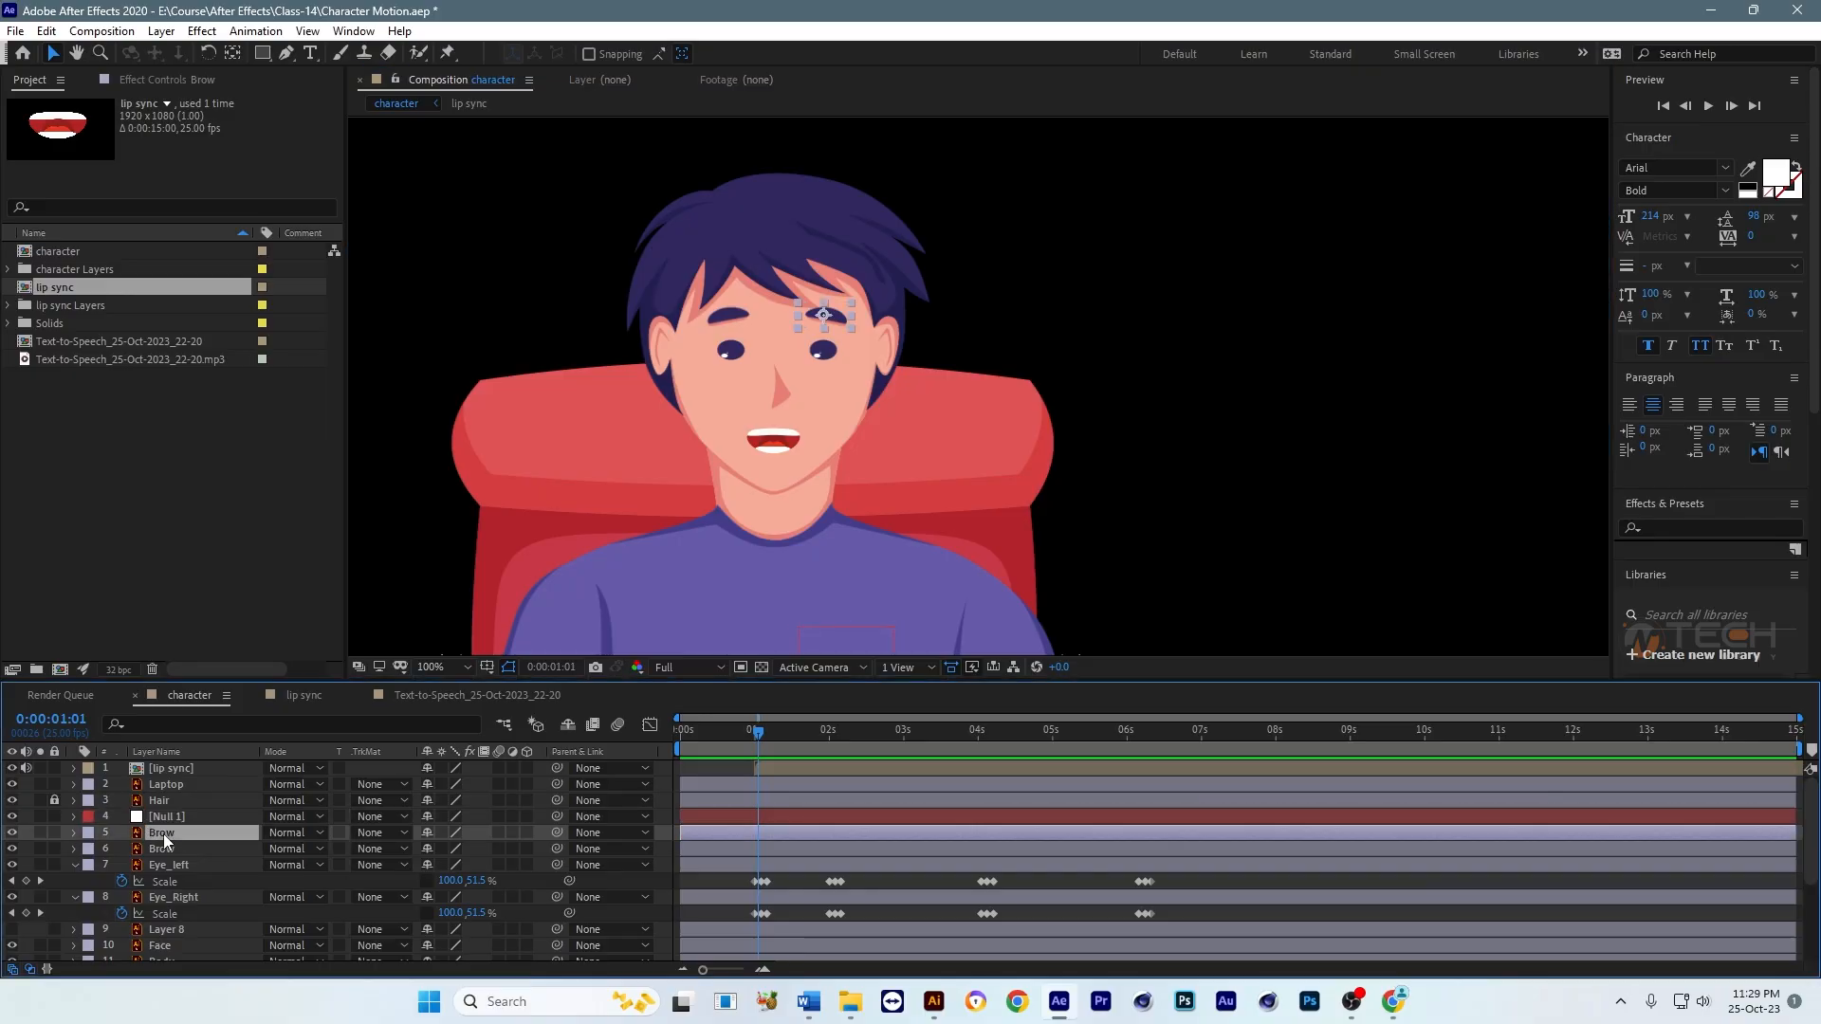
key(Return)
key(ctrl+c)
click(184, 819)
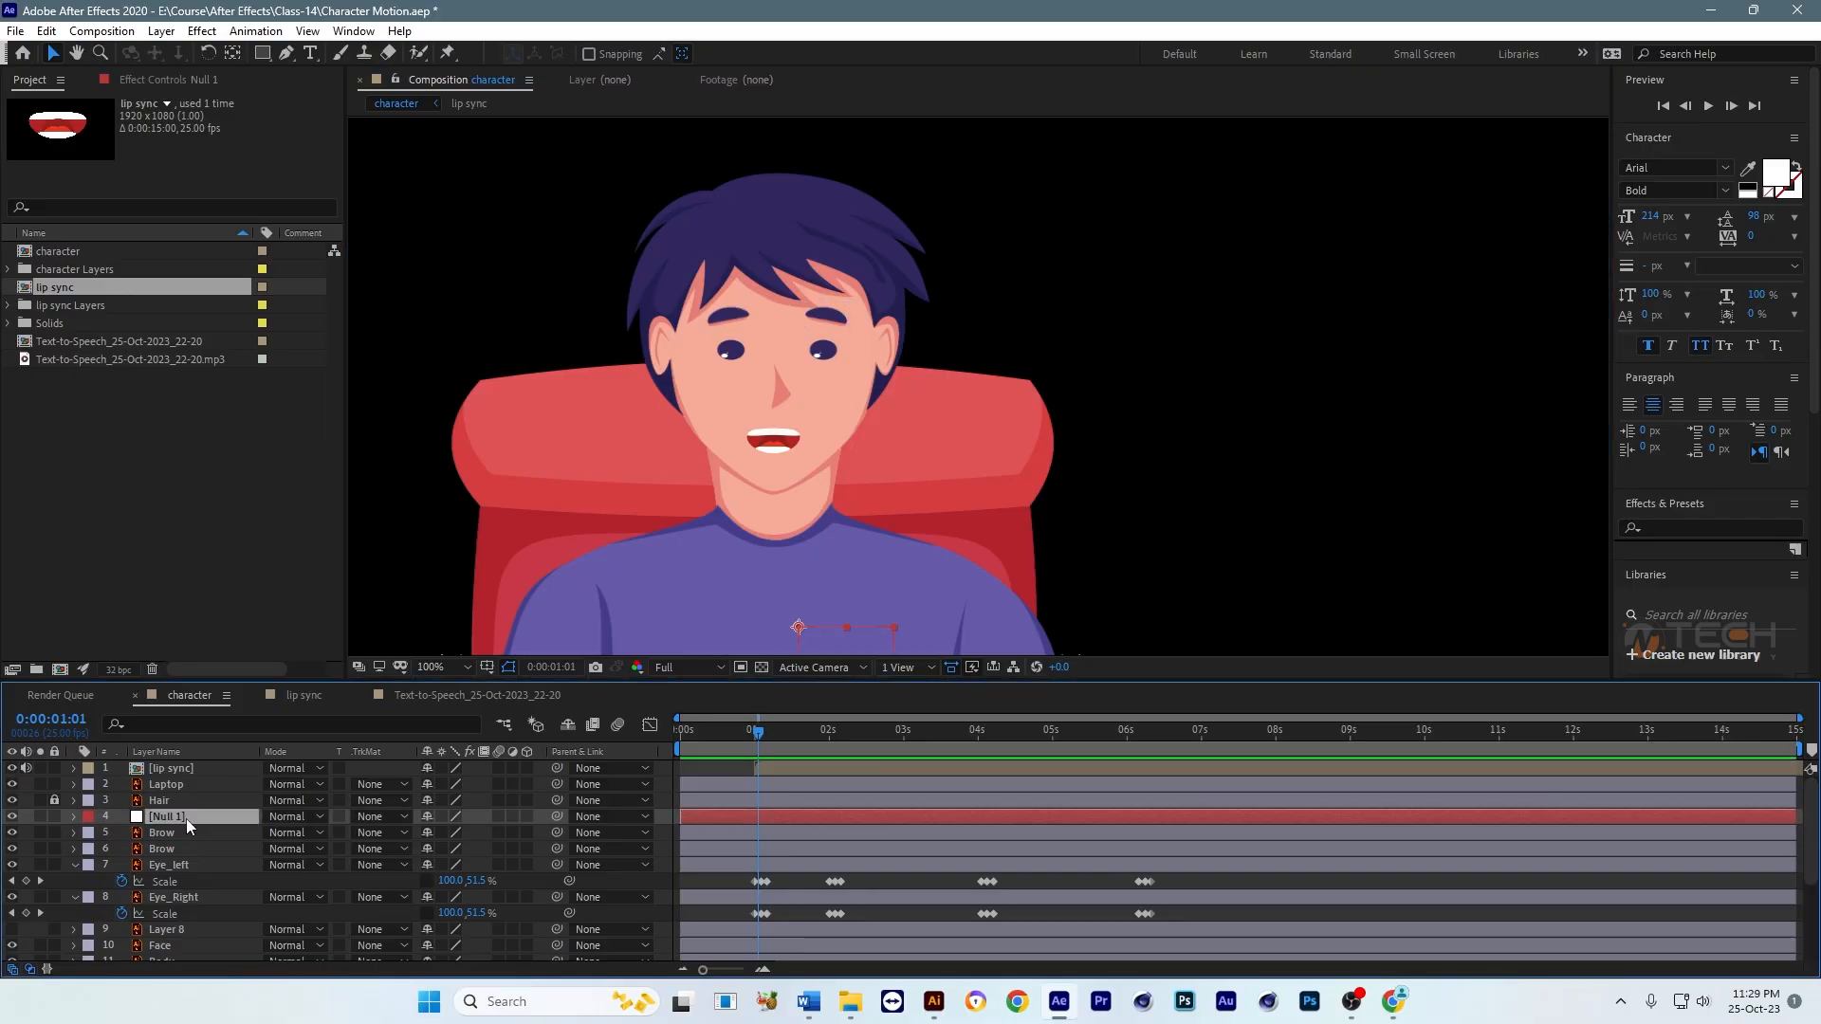
key(Return)
key(ctrl+v)
Step: Place the Brow null between the eyebrows at about 934, 208 and parent both eyebrow layers to it
click(197, 834)
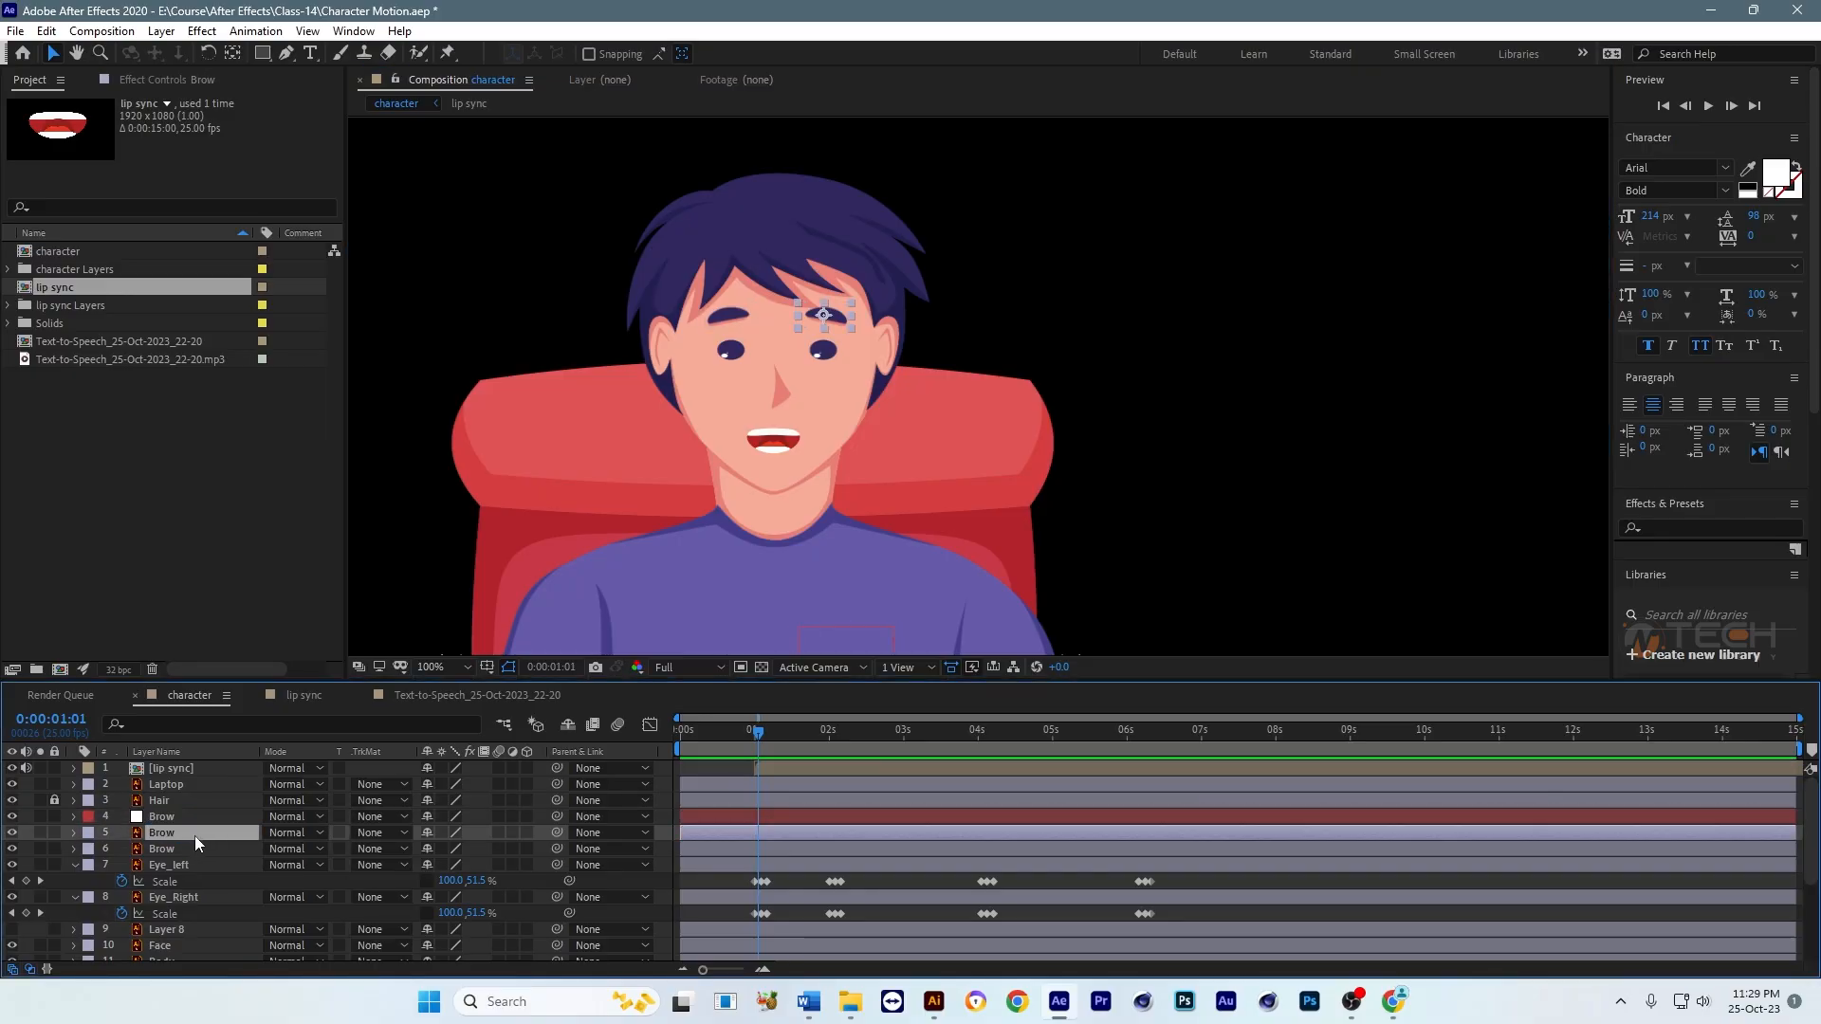
ctrl+click(201, 848)
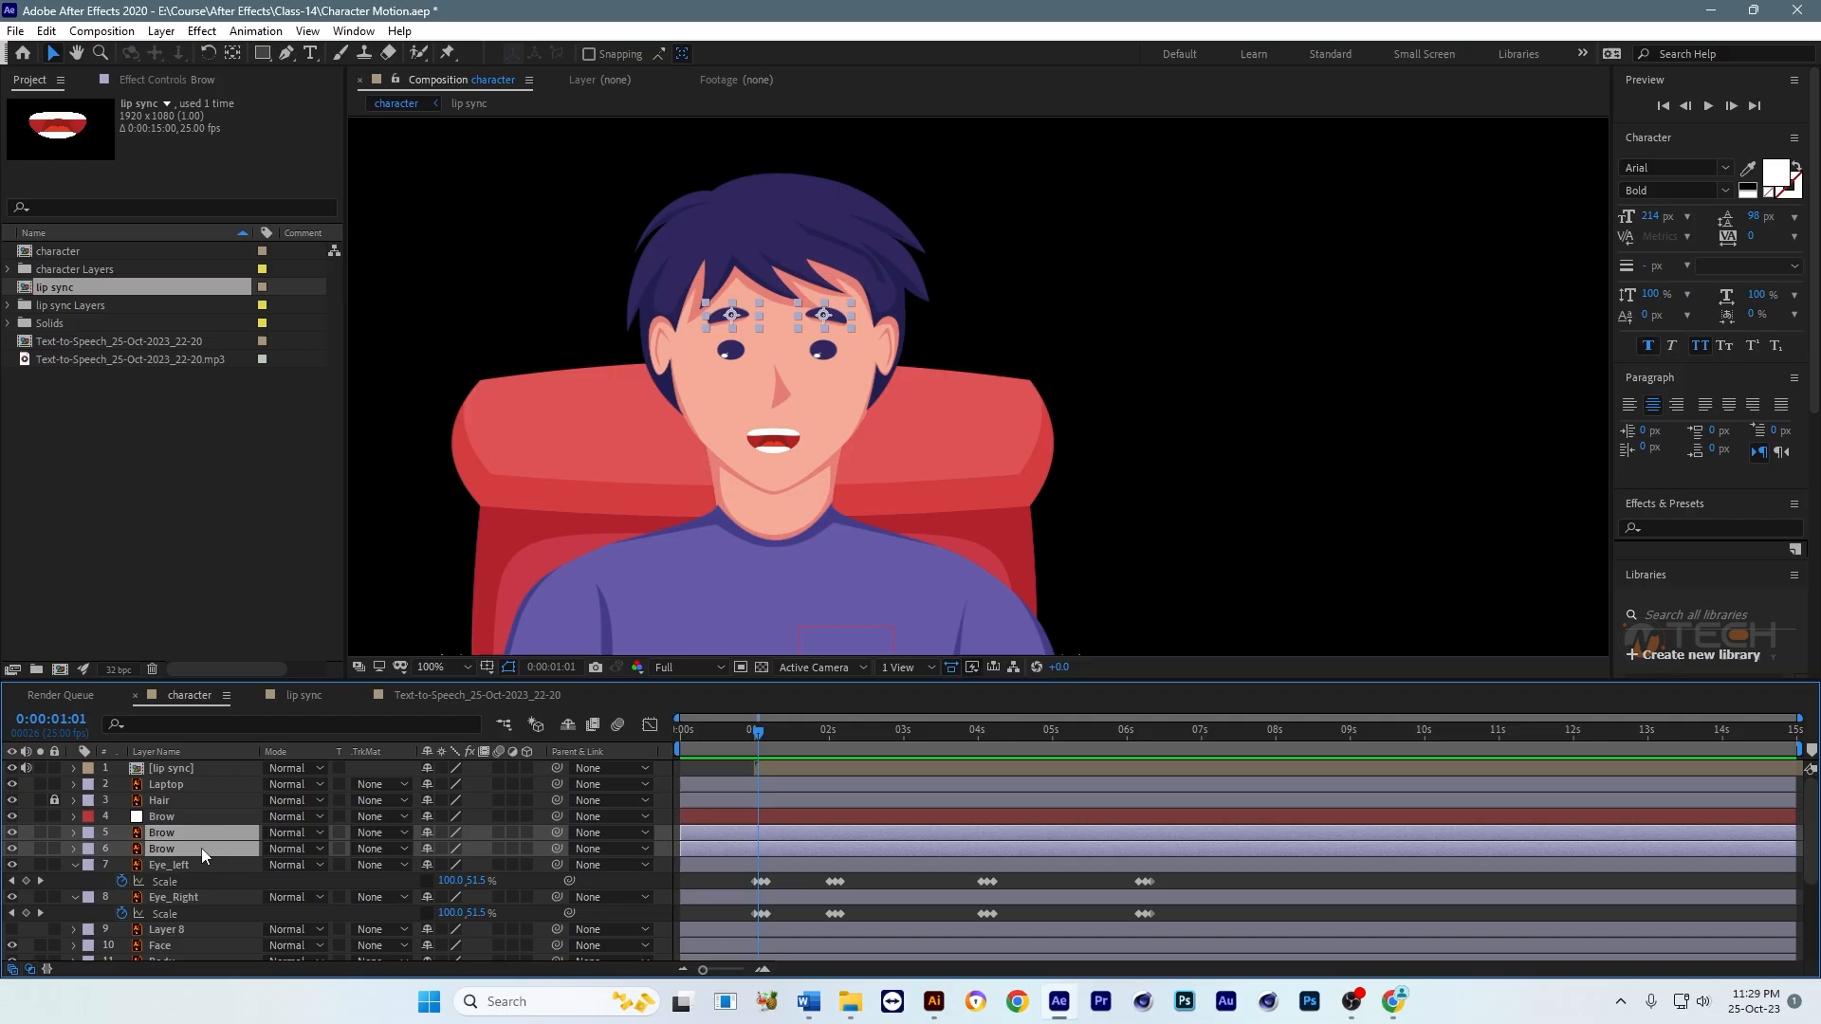
click(850, 816)
drag(845, 641, 821, 326)
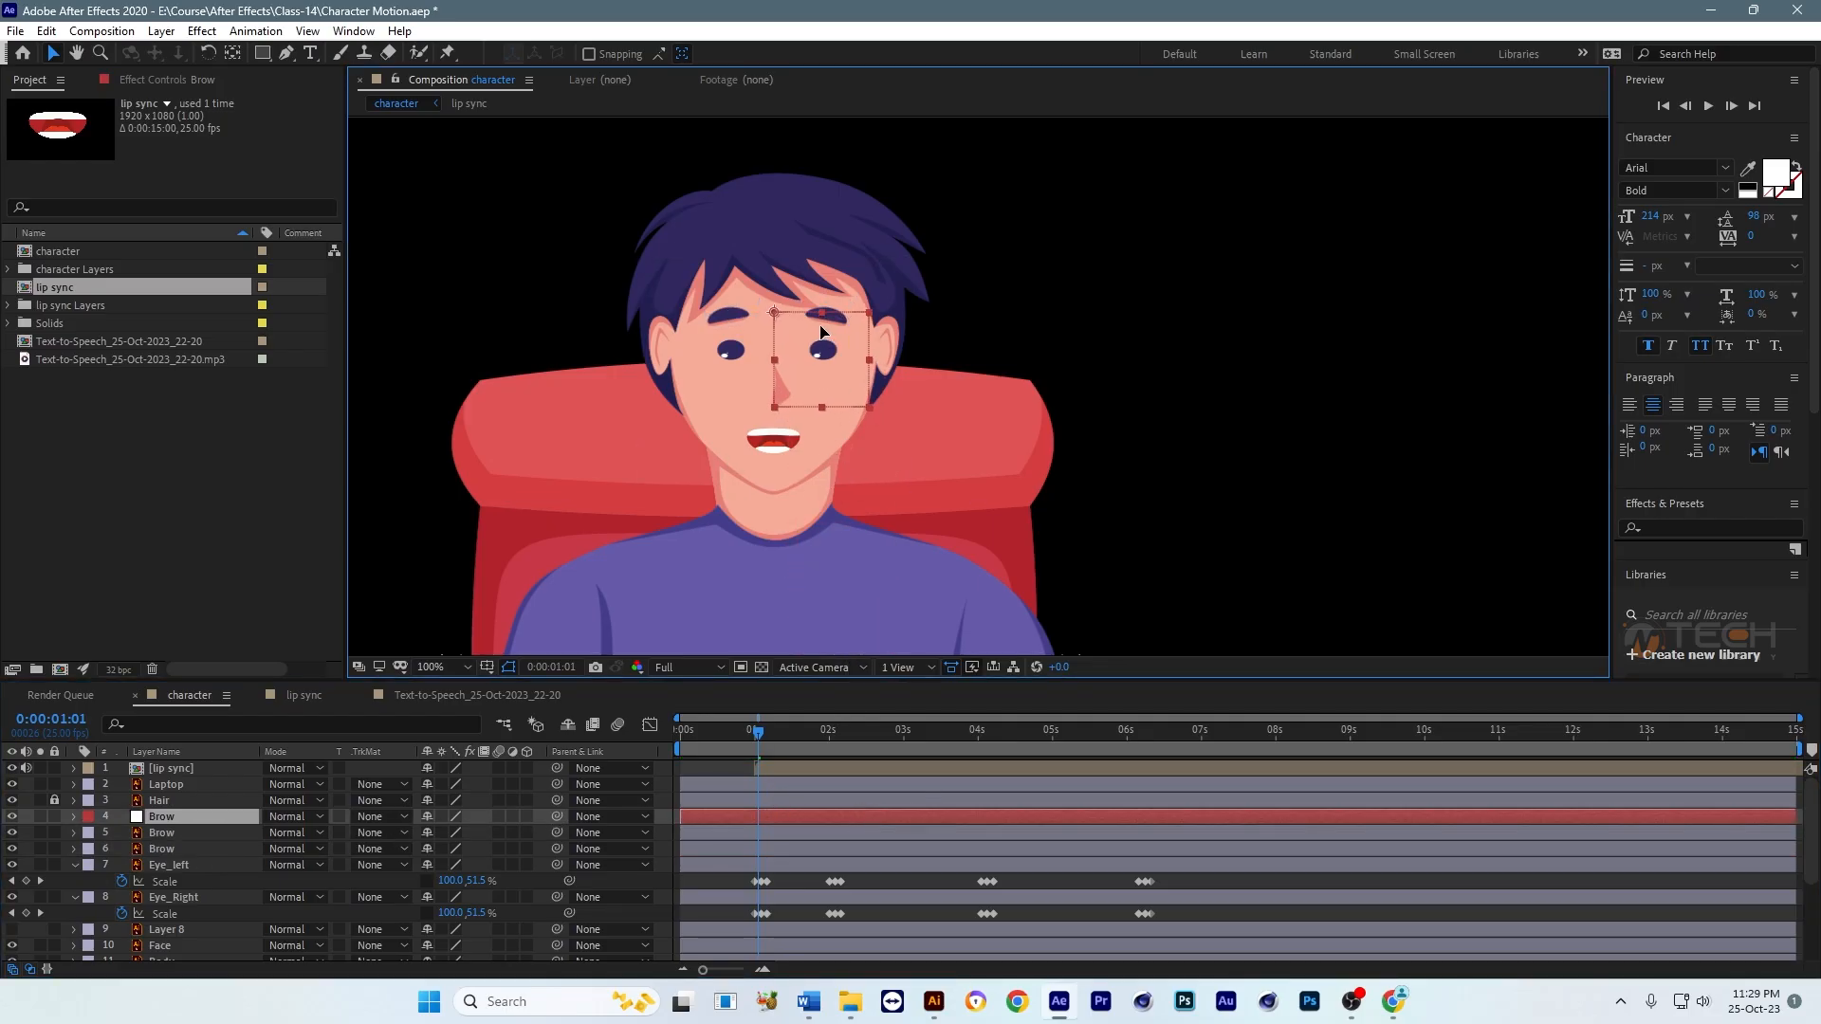
click(175, 832)
ctrl+click(180, 848)
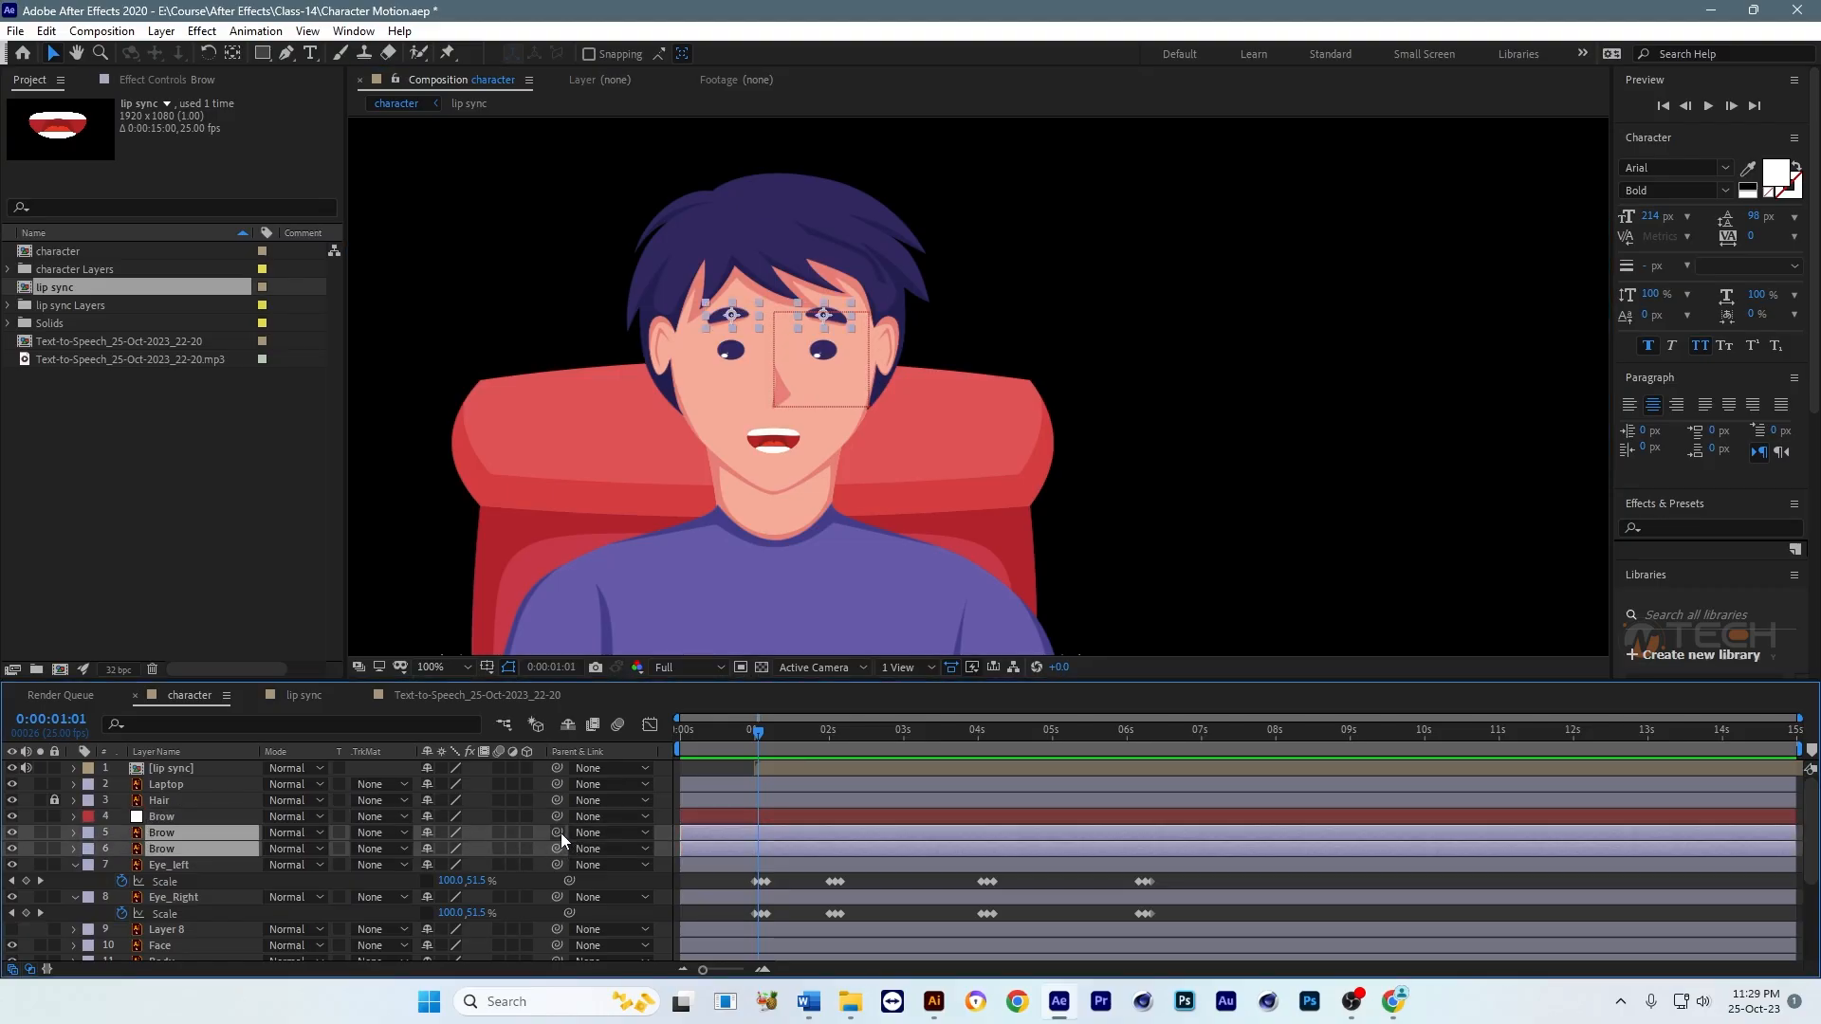
drag(557, 833, 166, 821)
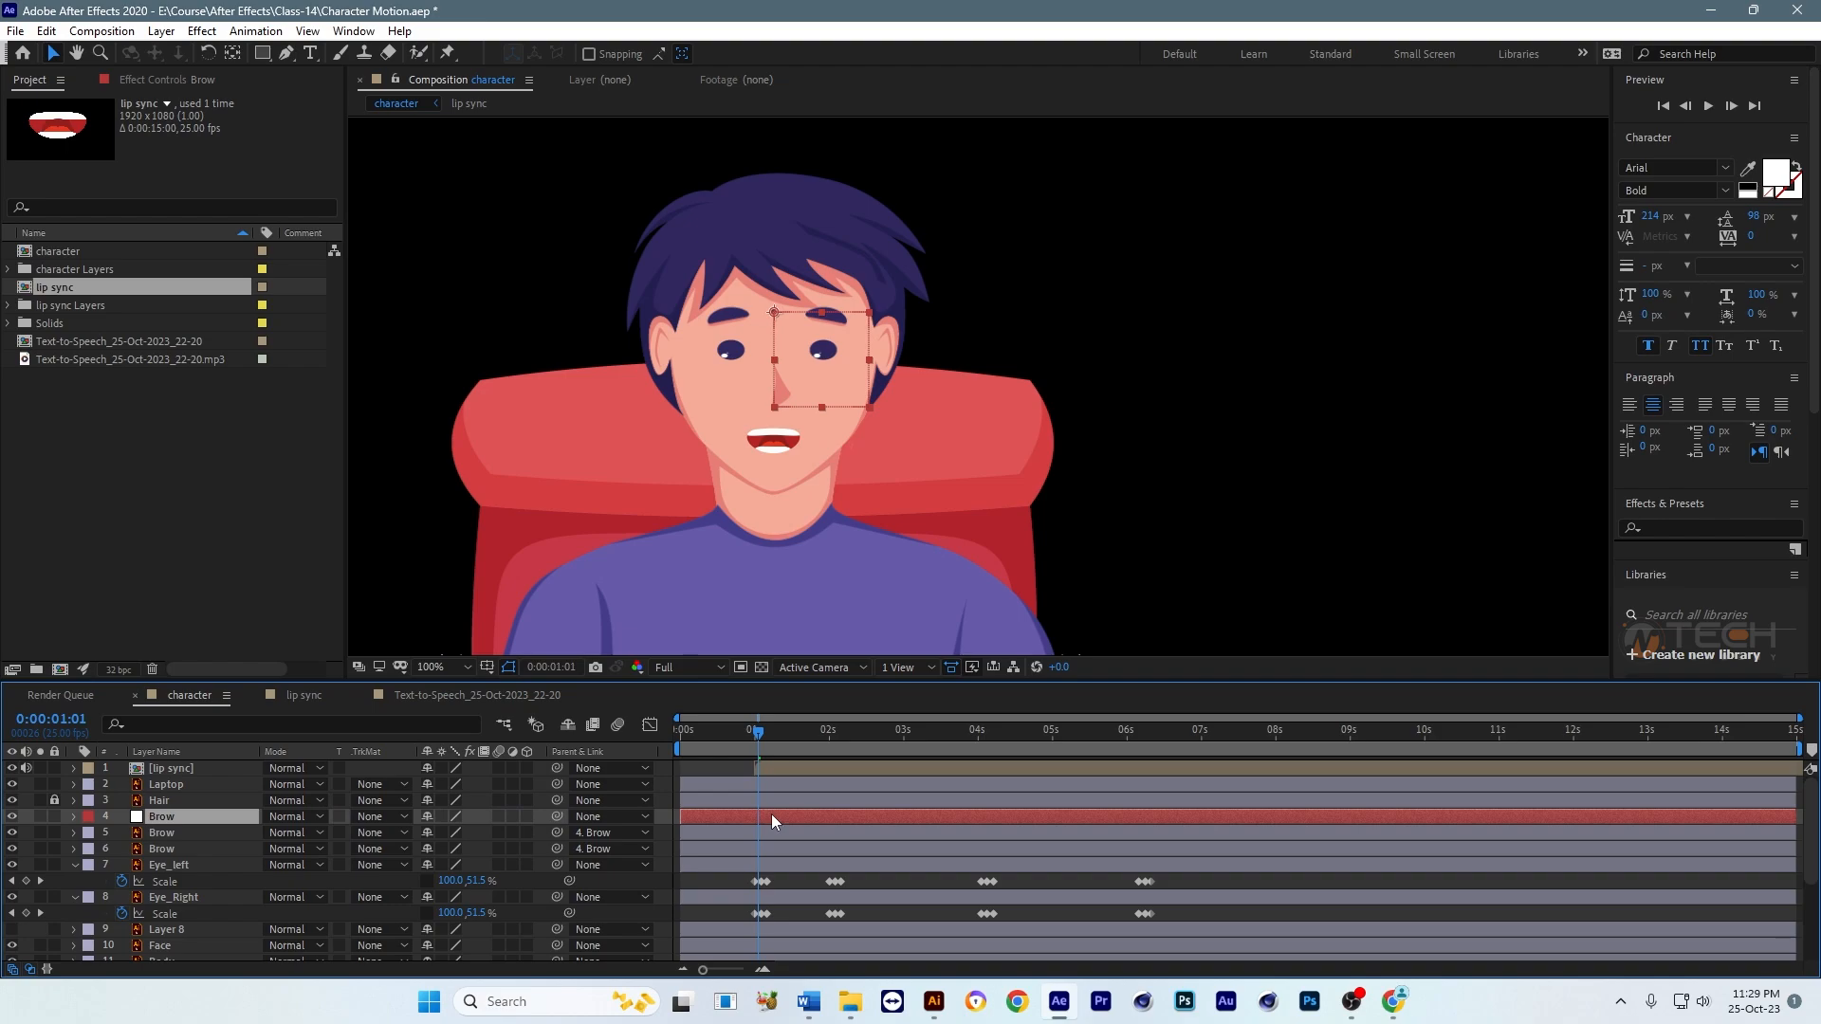
Step: Keyframe the Brow null's Position at 0:00:01:01, then raise it to a vertical position of 200 at 0:00:01:10
key(p)
click(124, 833)
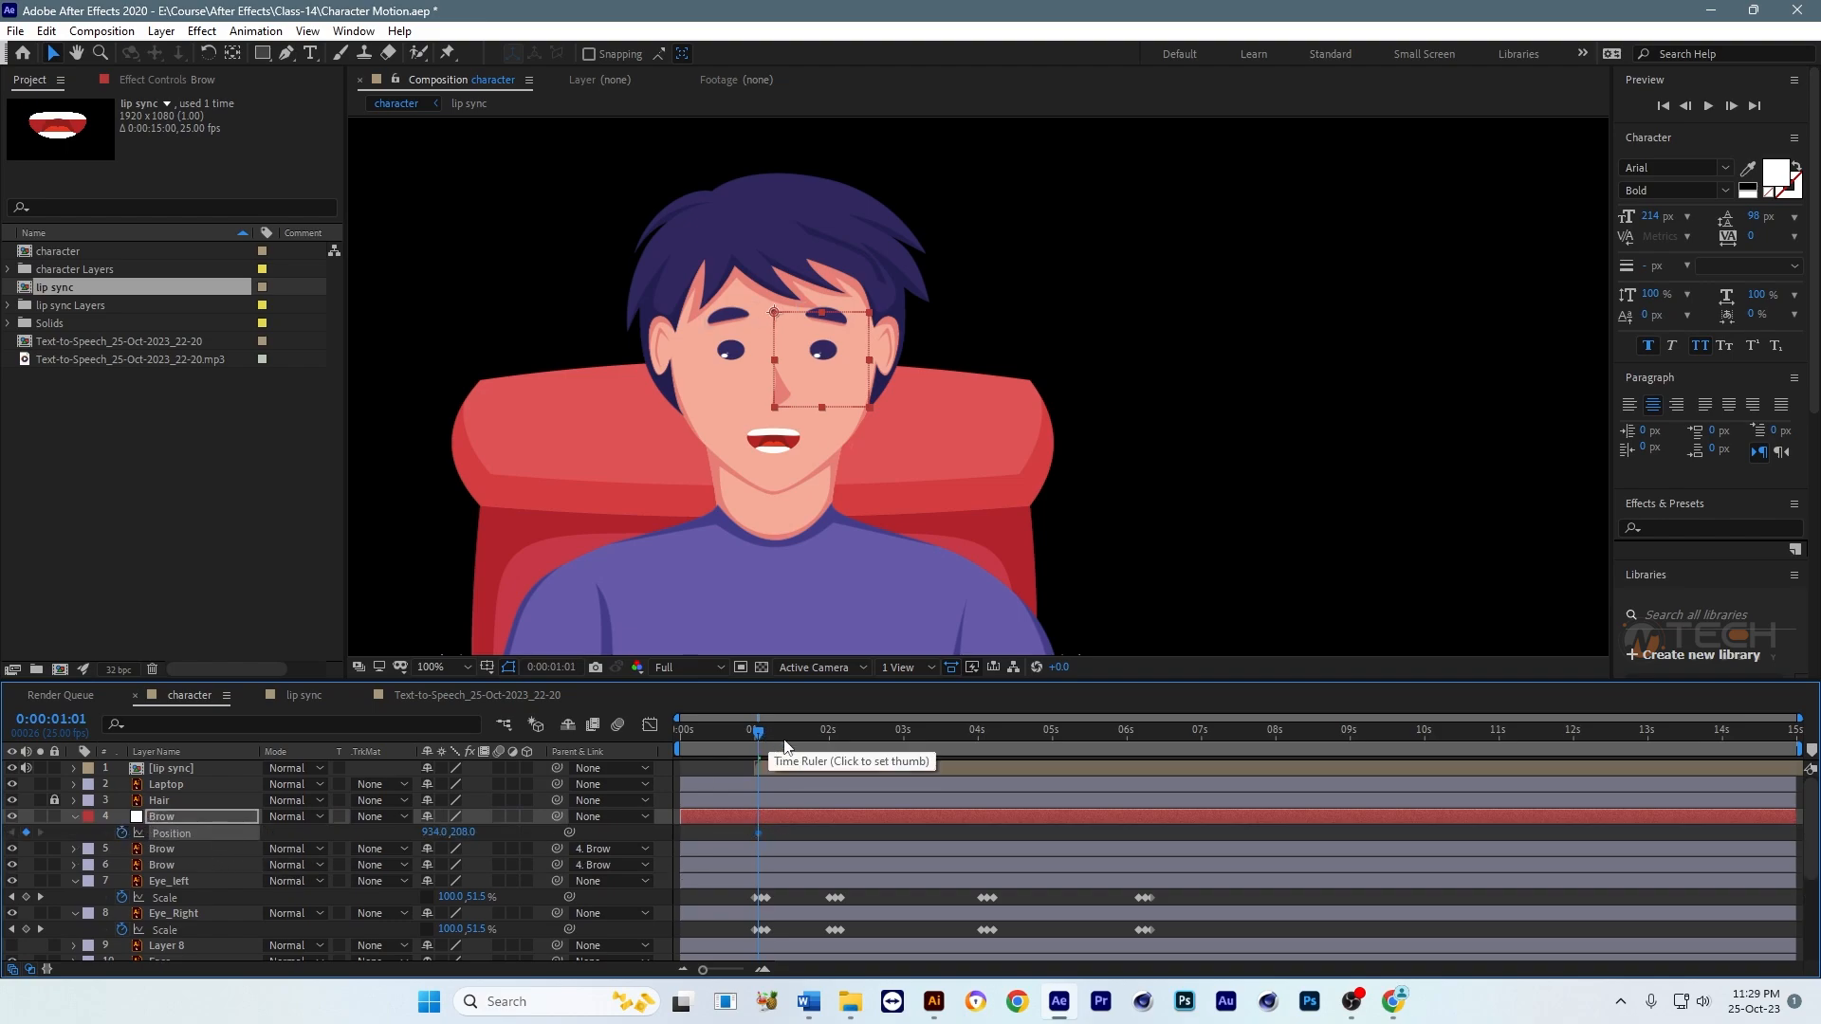
key(equal)
key(equal)
drag(762, 735, 873, 741)
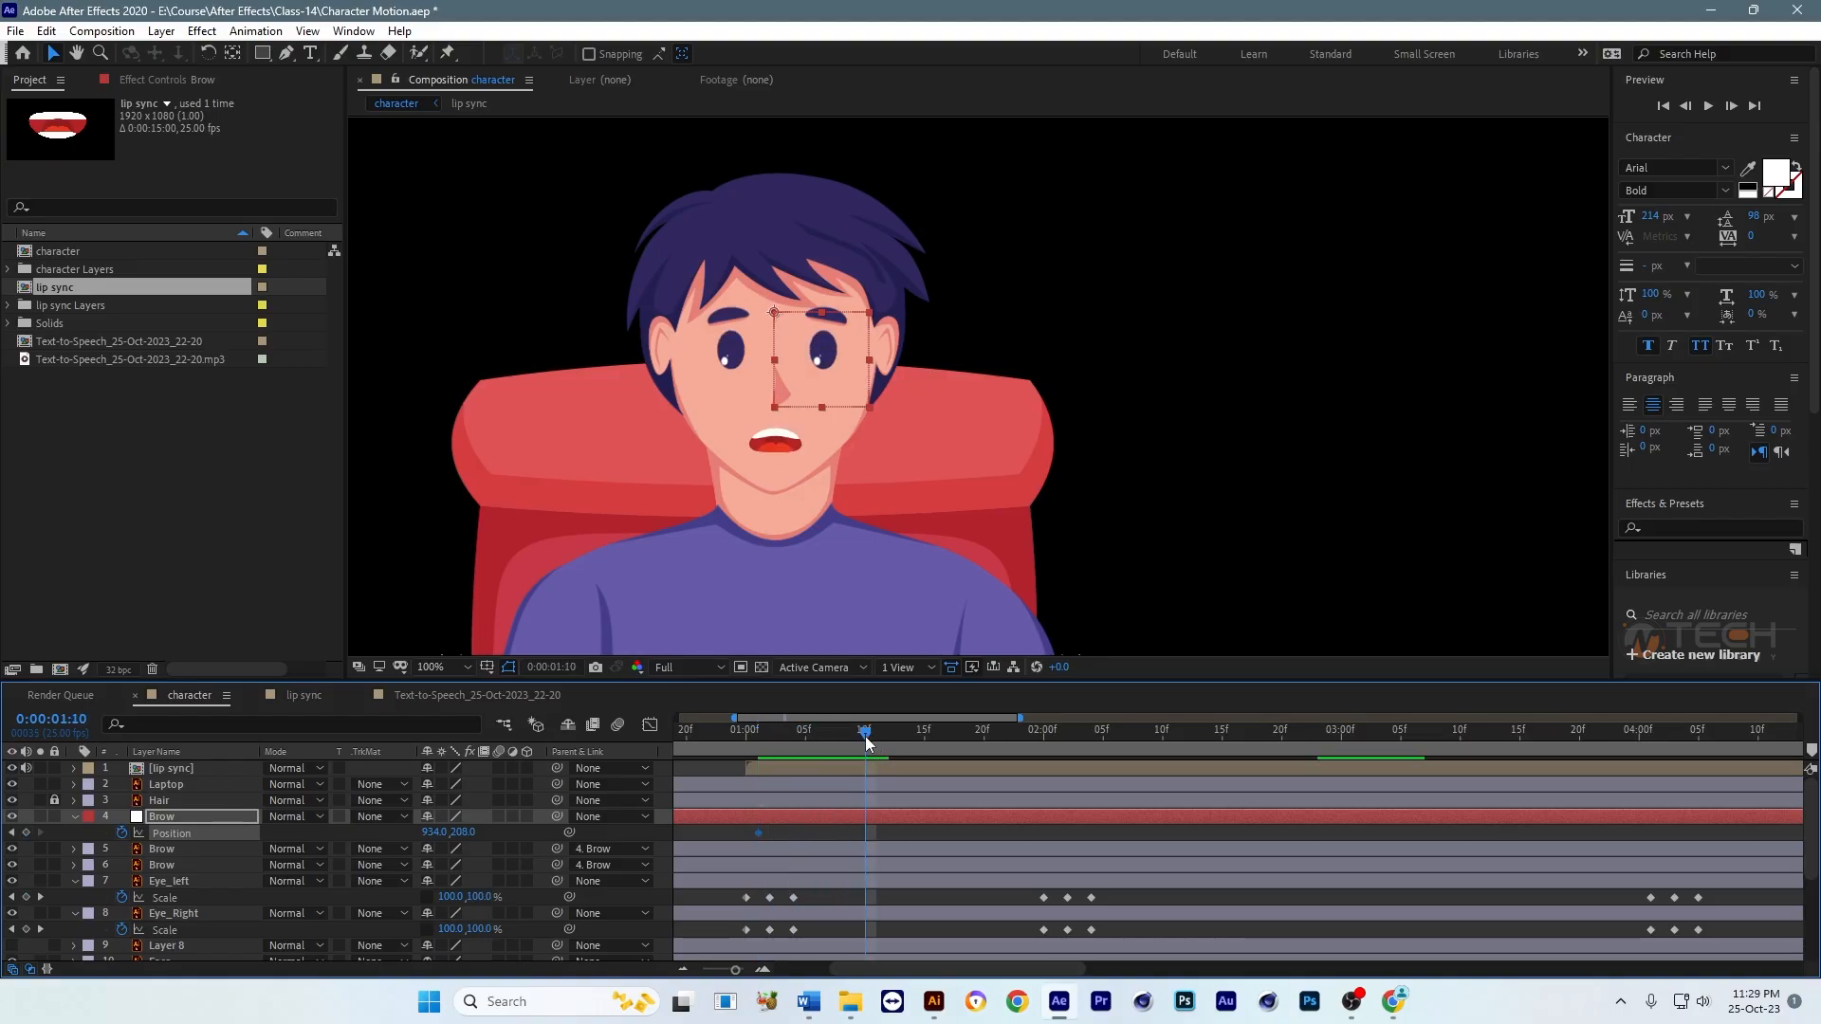
drag(462, 834, 456, 833)
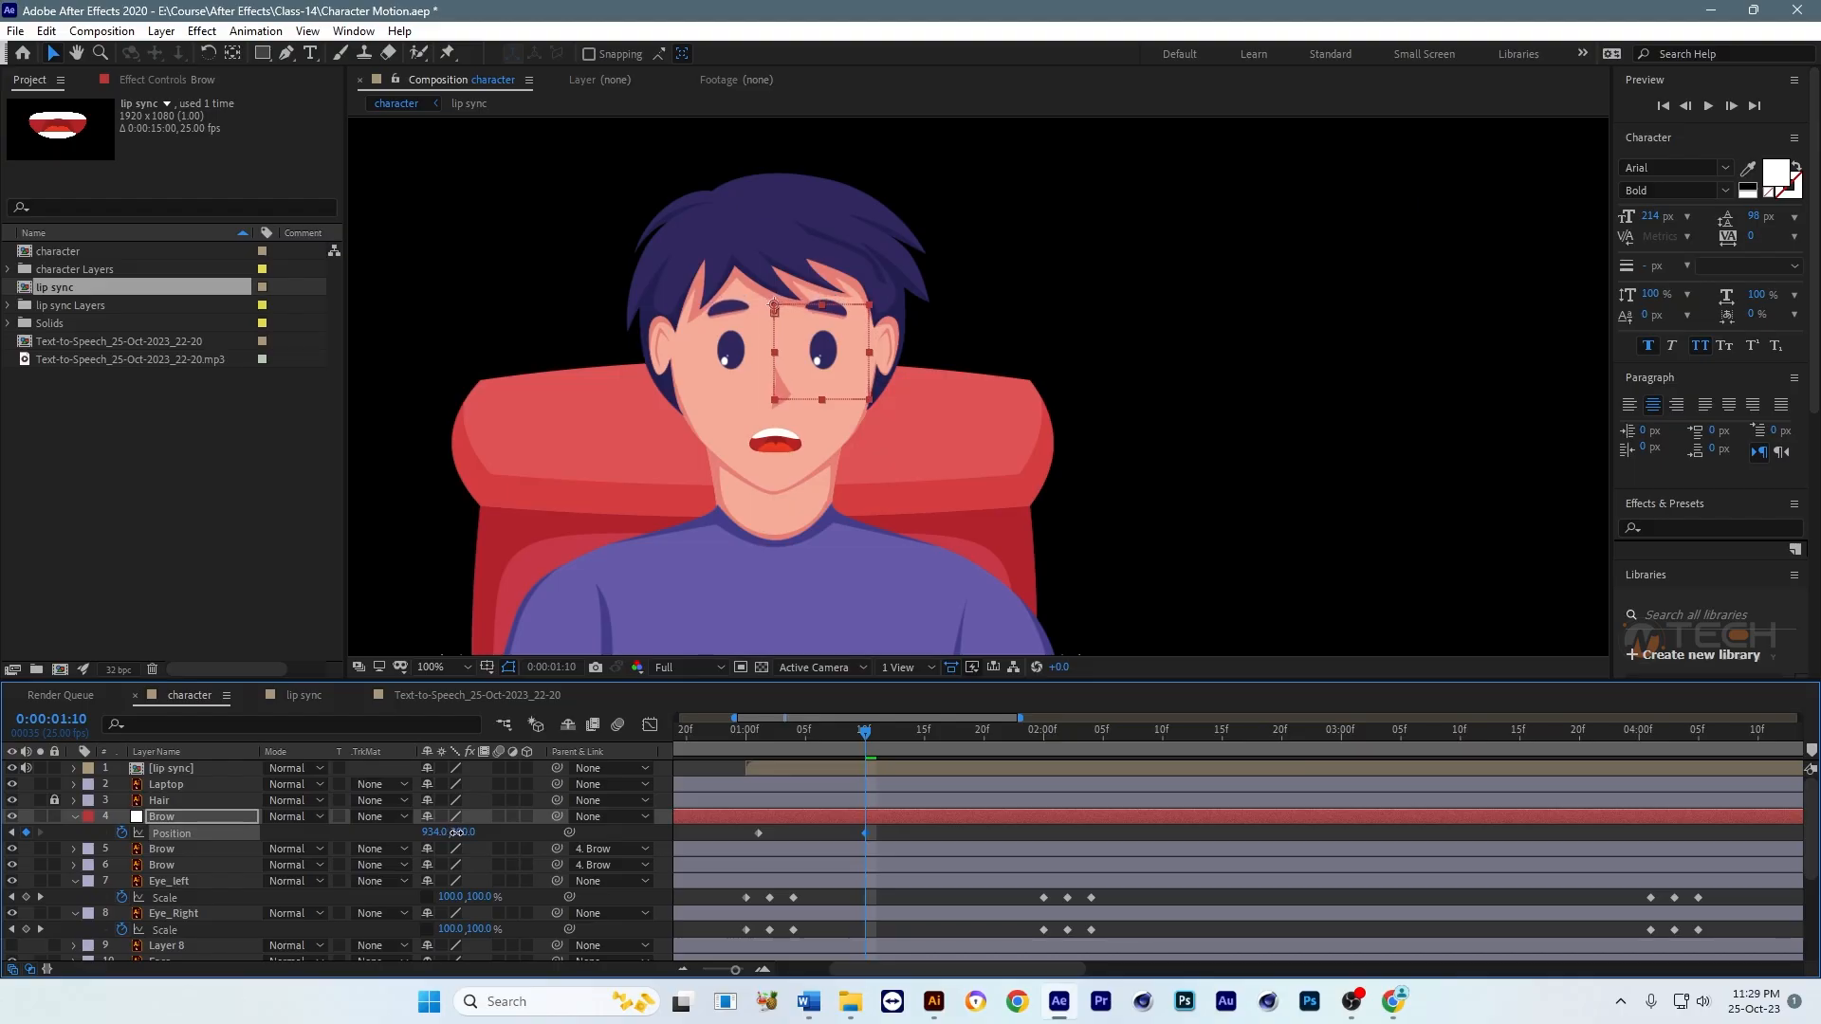
Step: Copy the Brow null's first Position keyframe to 0:00:01:20 and preview the eyebrow raise
drag(867, 733, 985, 739)
click(759, 833)
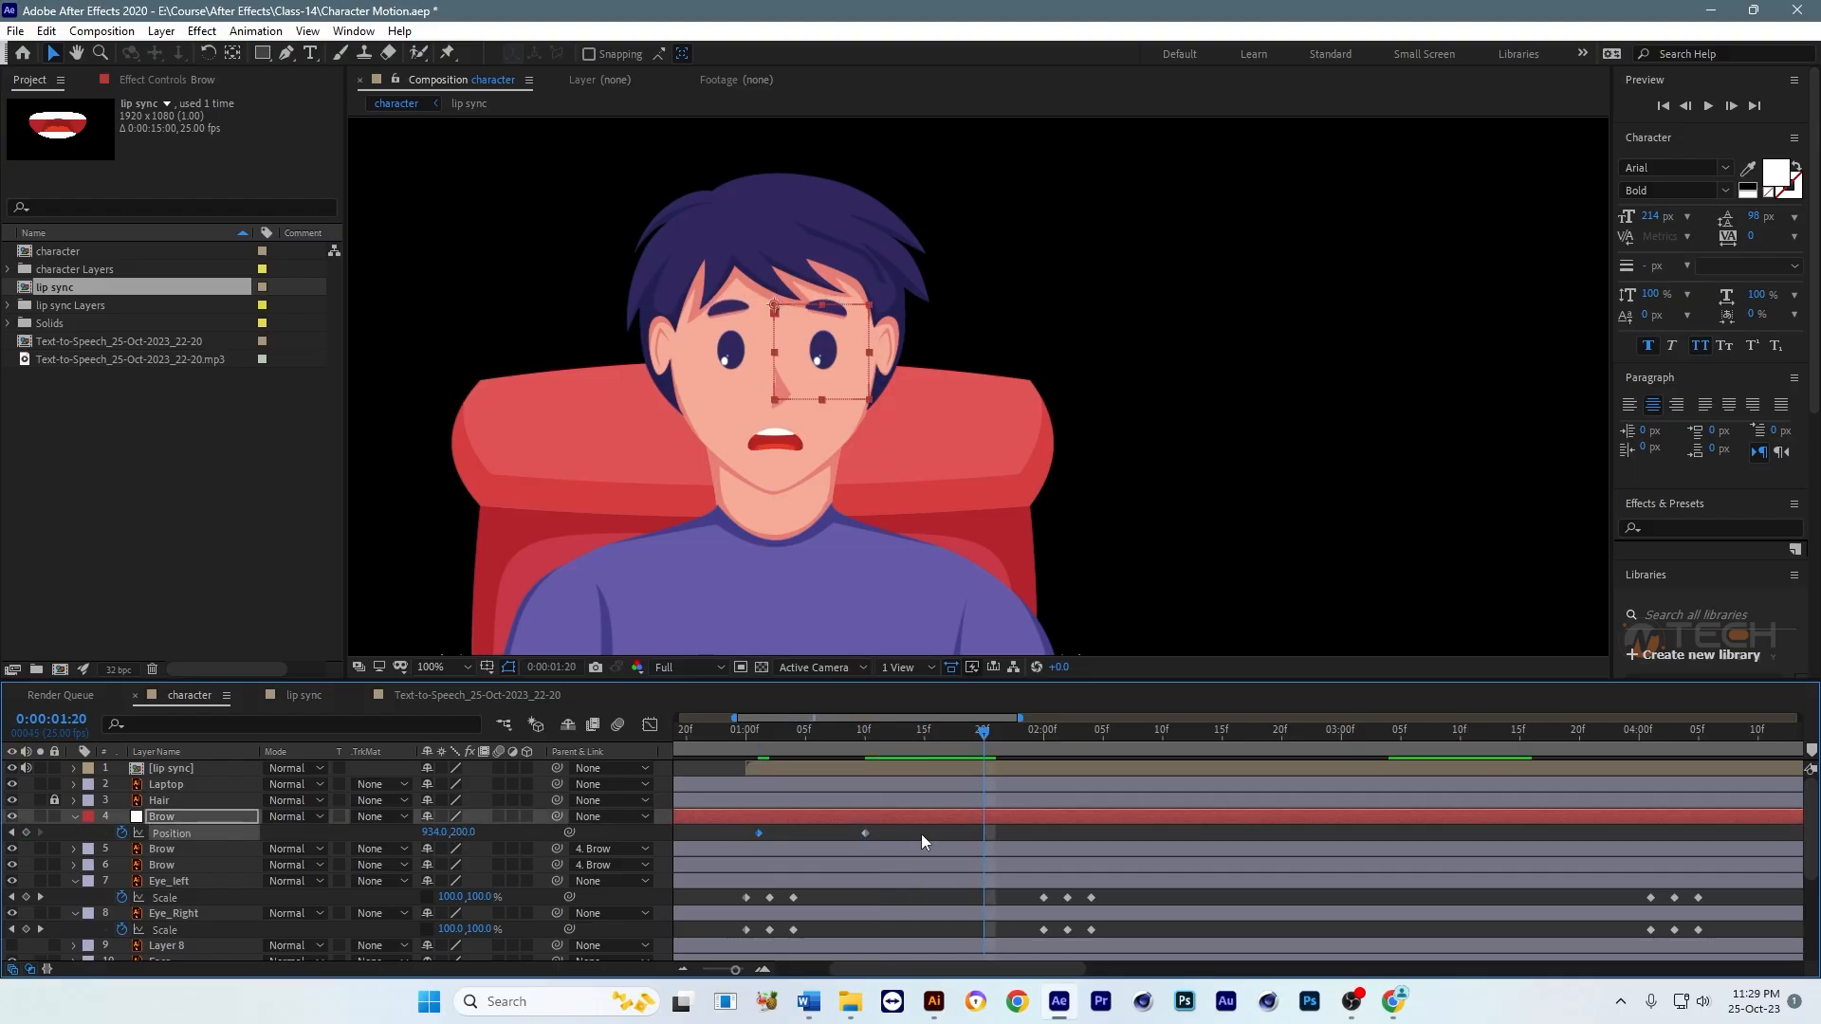
key(ctrl+c)
key(ctrl+v)
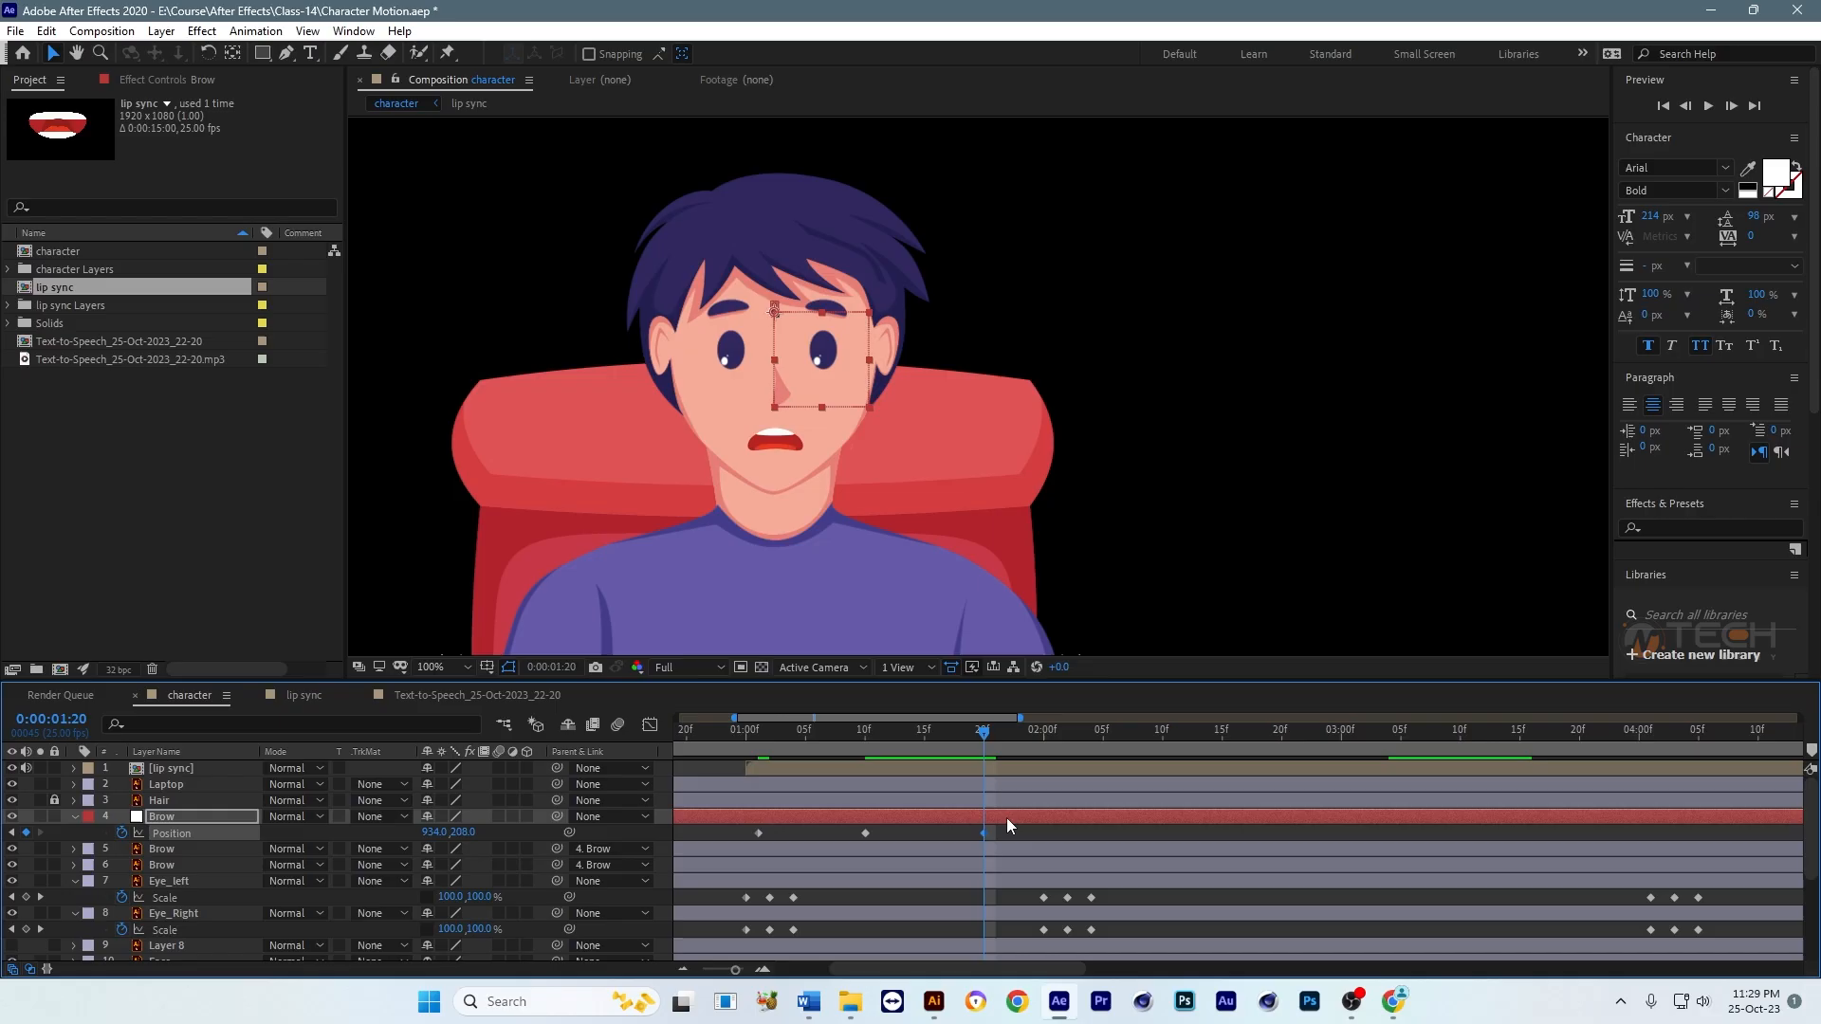
key(minus)
key(space)
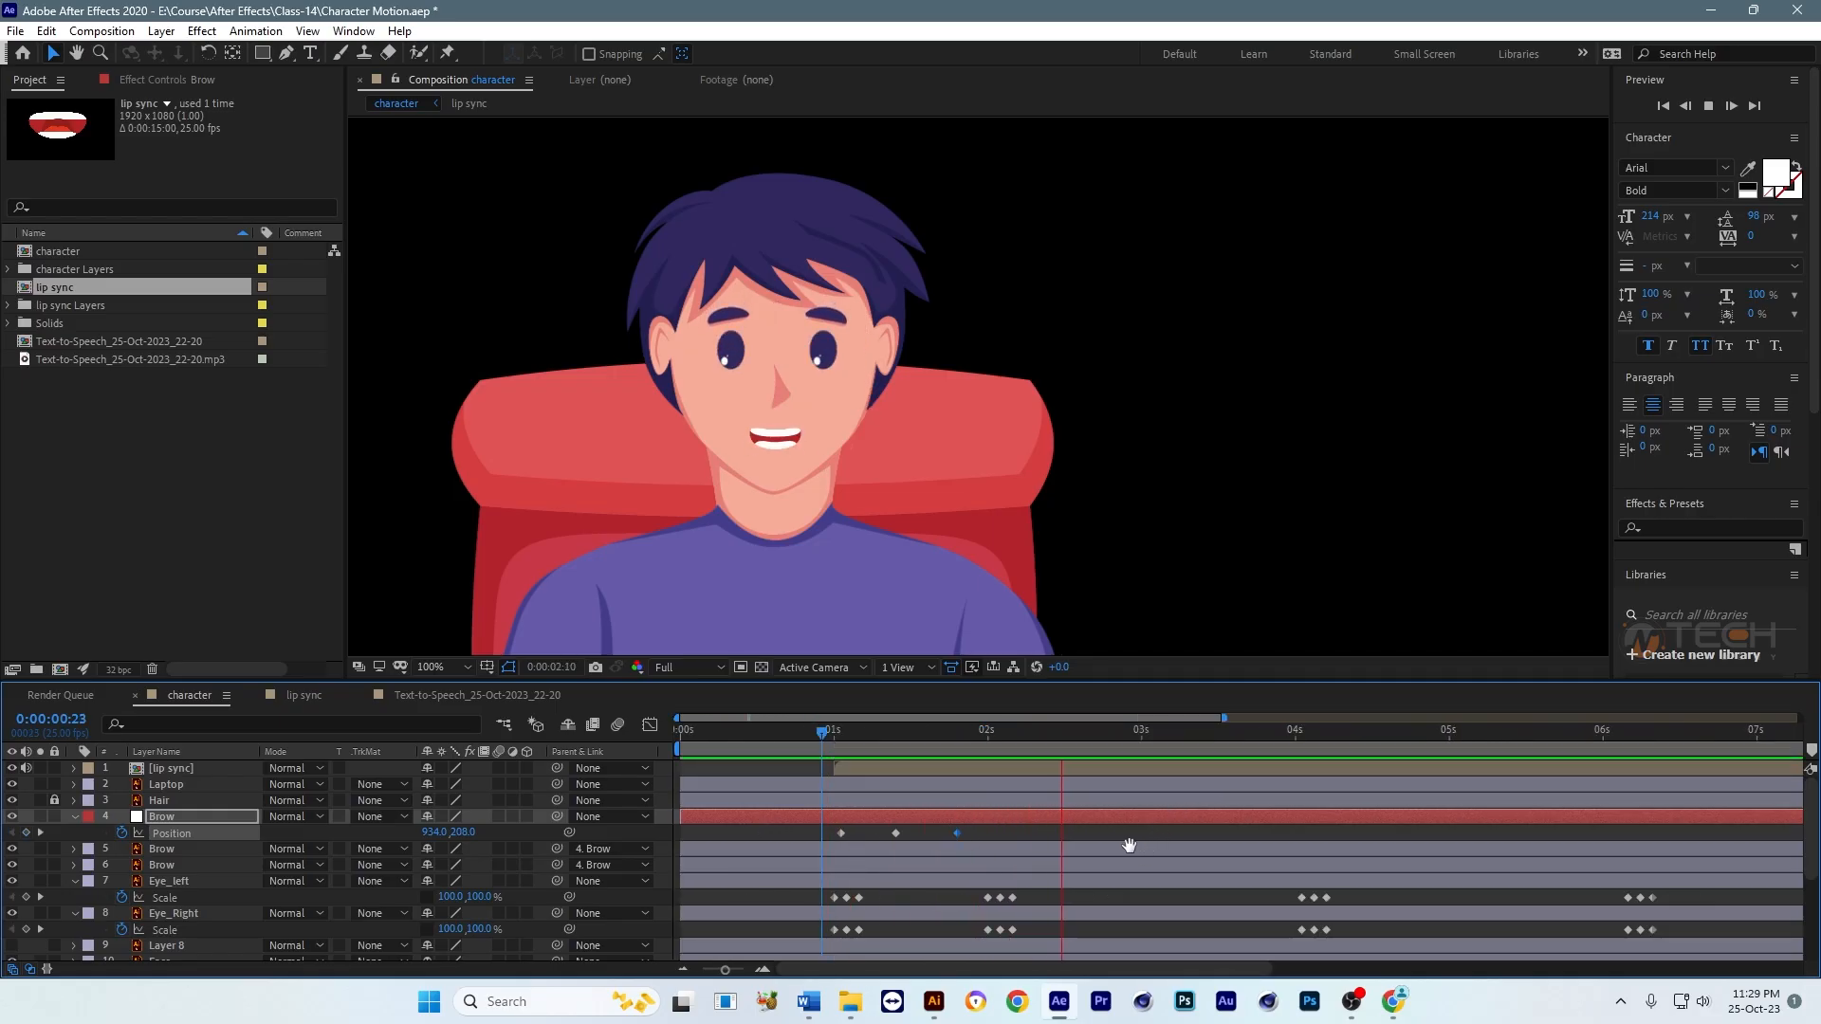
key(space)
Step: Speed up the eyebrow raise by moving its middle keyframe to about 0:00:01:06 and its last to about 0:00:01:11
drag(1137, 840, 1056, 827)
click(747, 735)
key(equal)
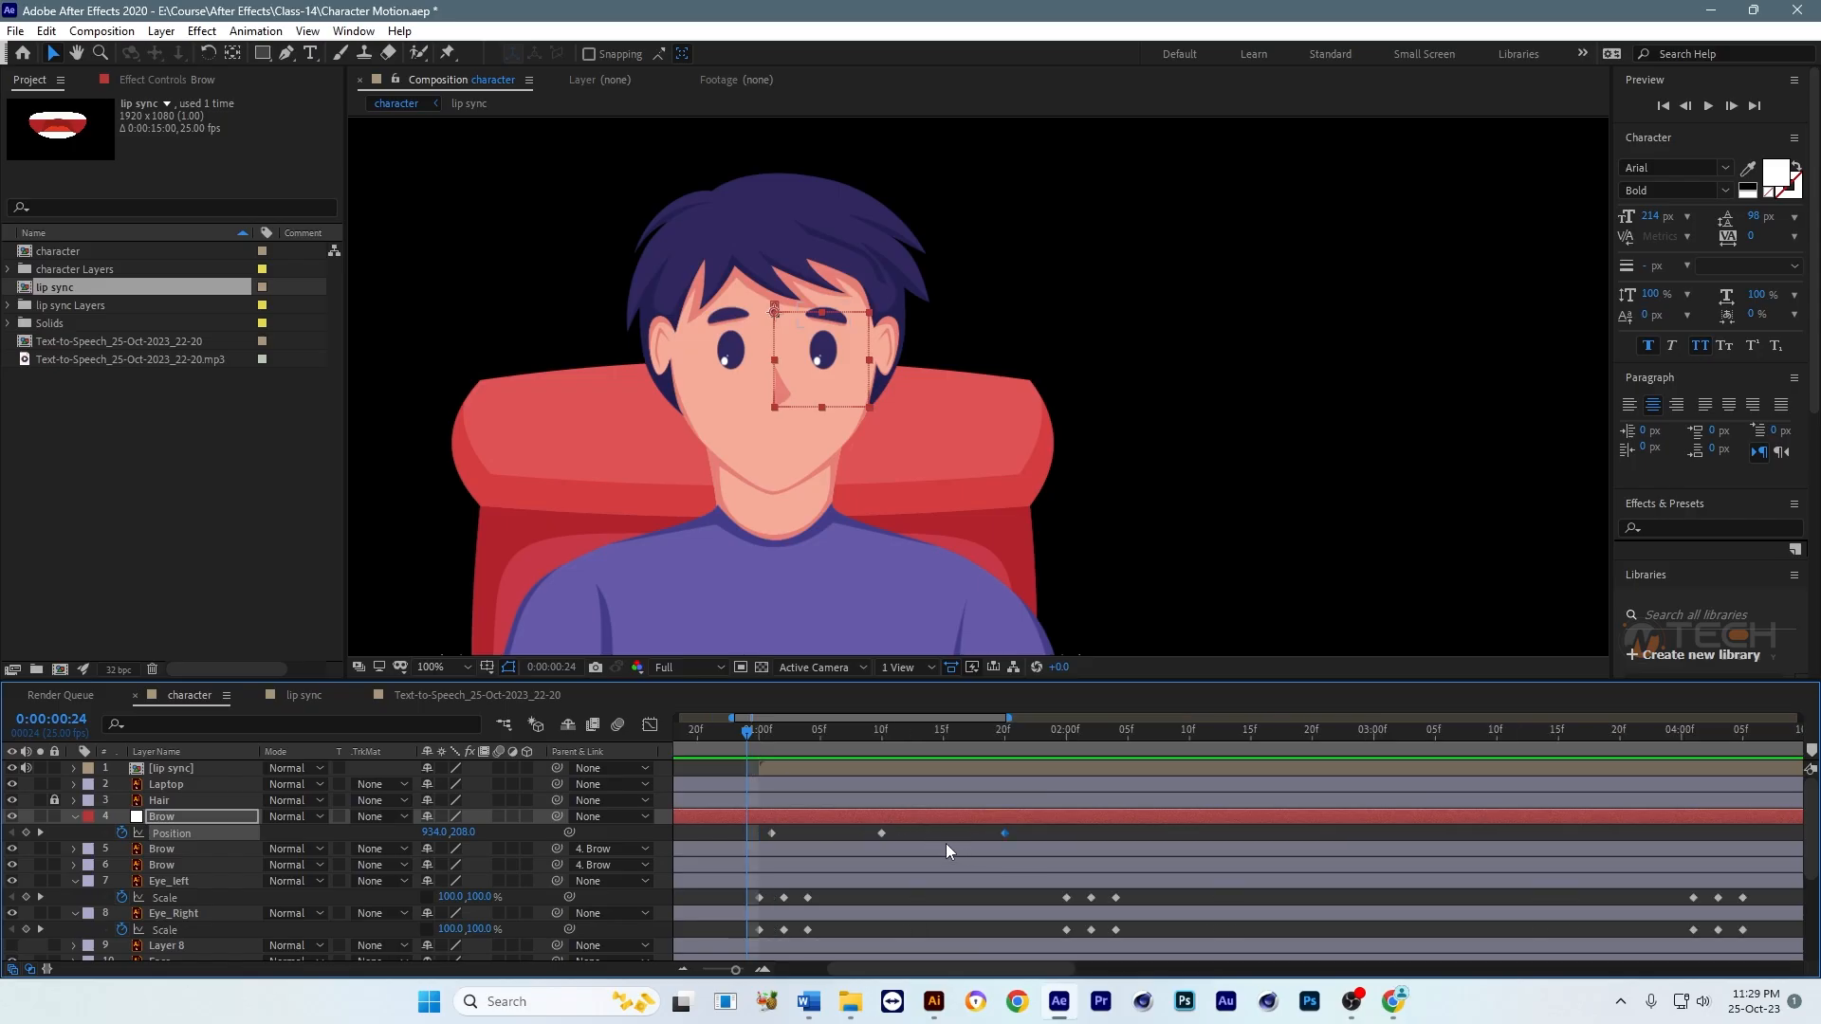
click(939, 841)
drag(884, 833, 829, 833)
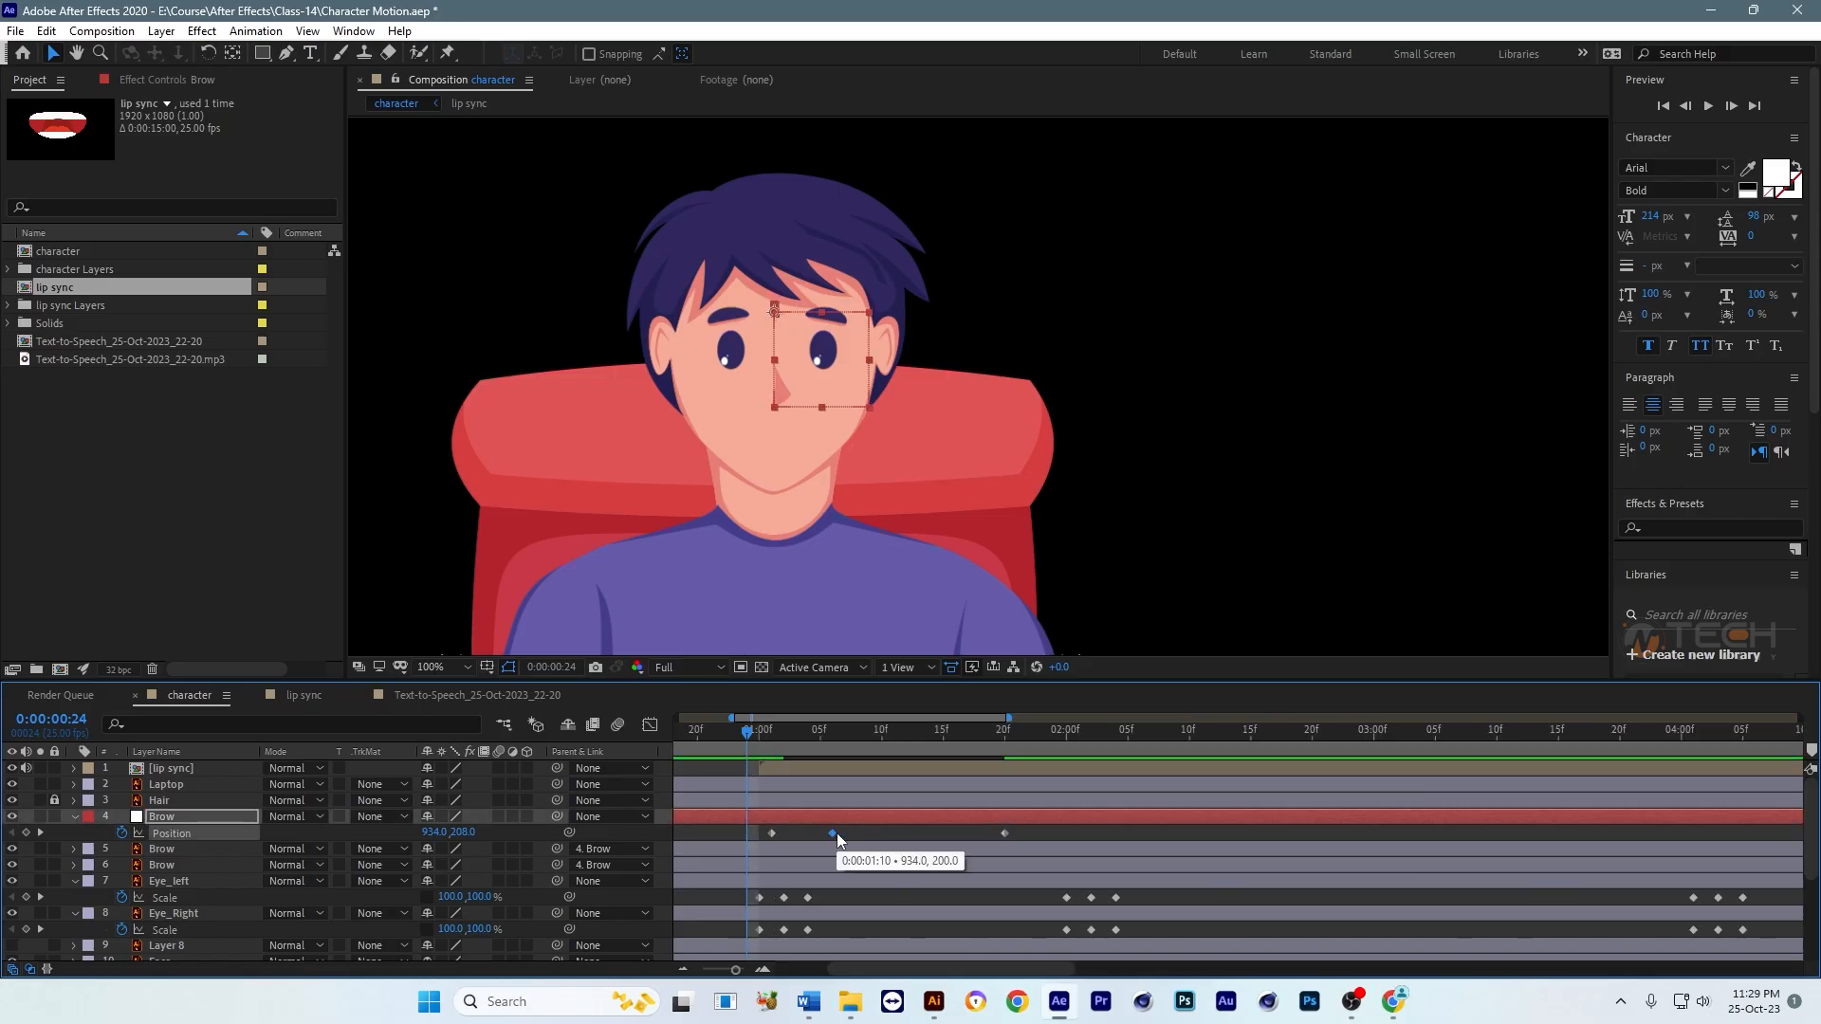
drag(1005, 833, 886, 835)
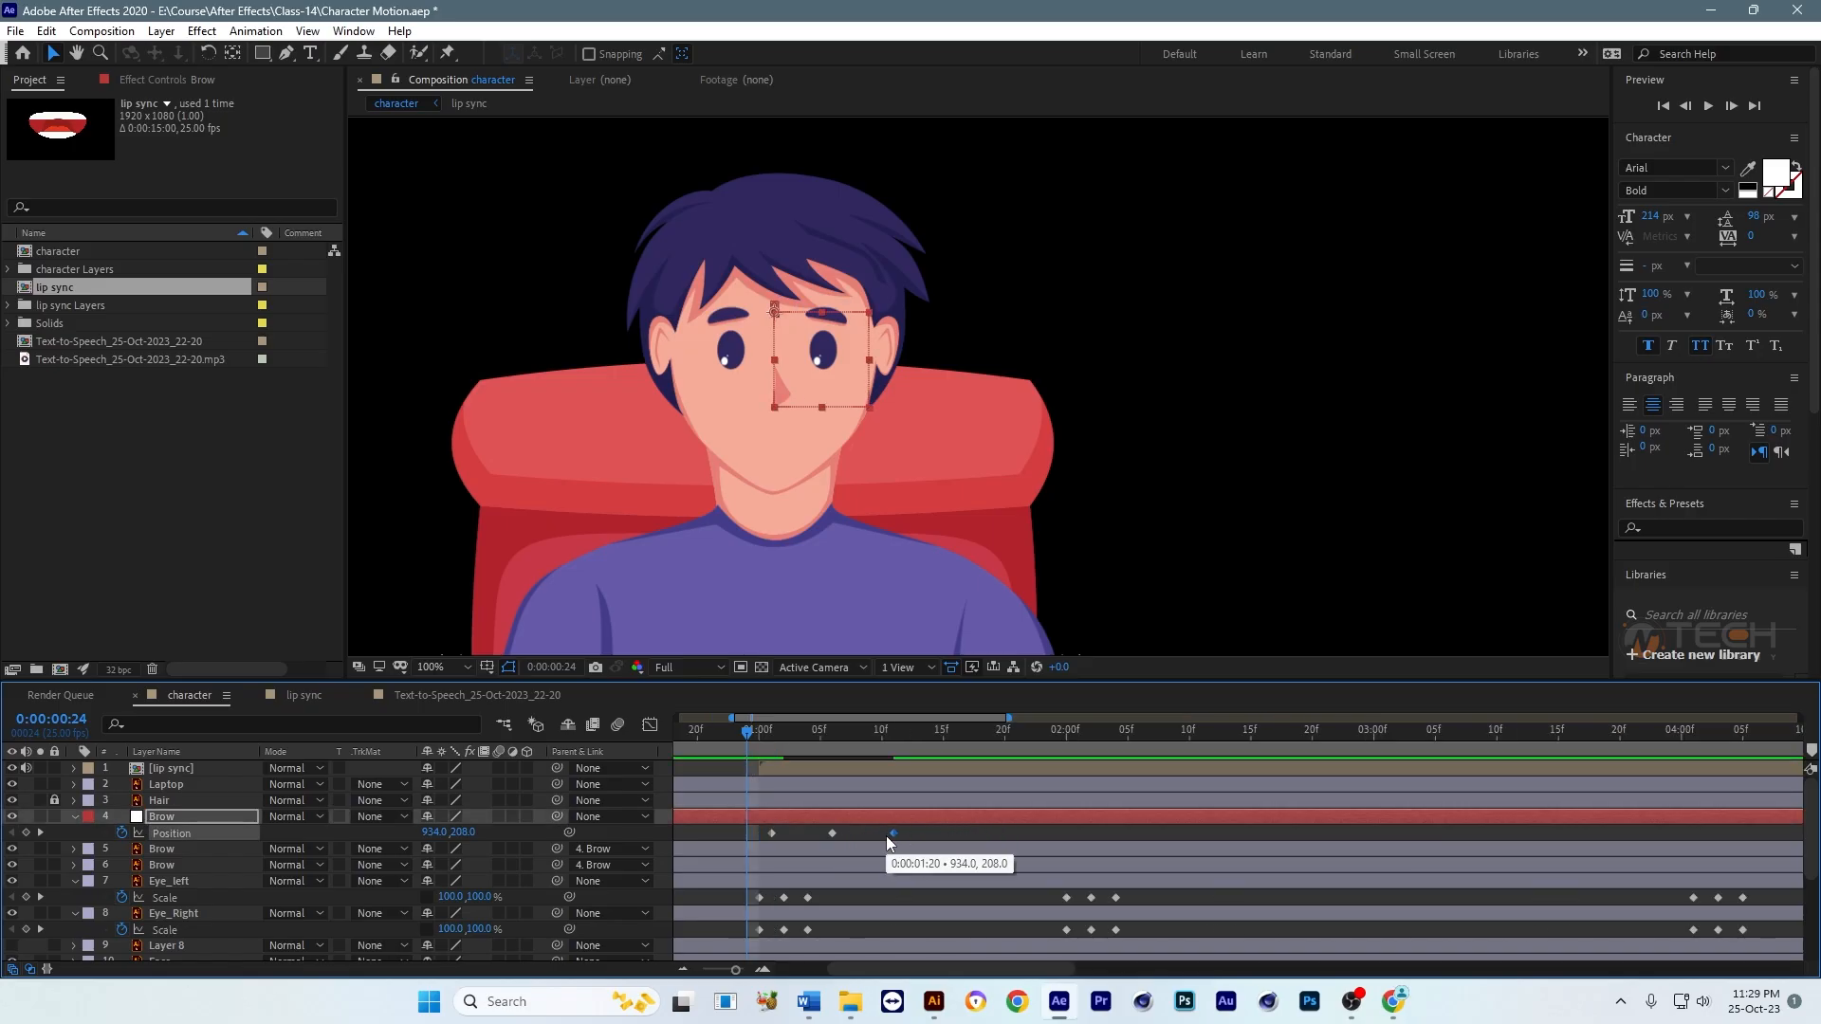
click(960, 835)
Step: Play back the faster eyebrow raise together with the blinks and lip sync from 0:00:00:24
key(space)
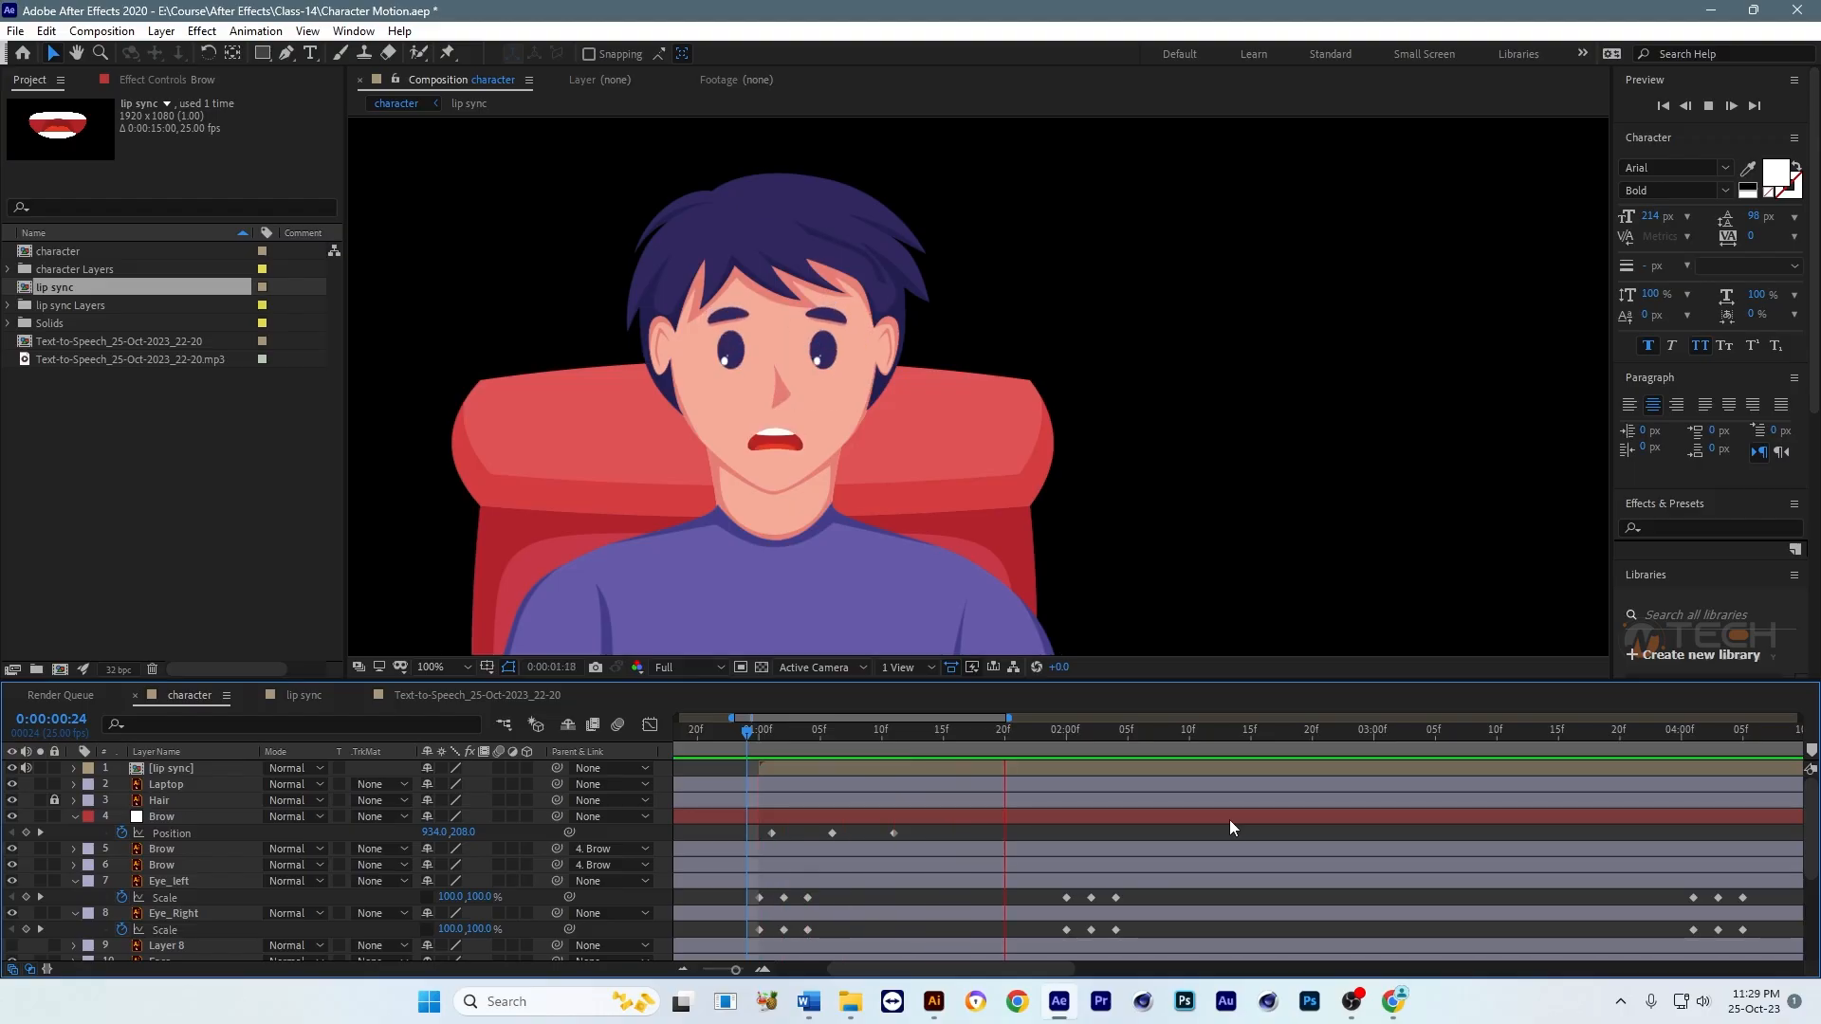
key(space)
key(minus)
drag(1119, 819, 1060, 821)
key(space)
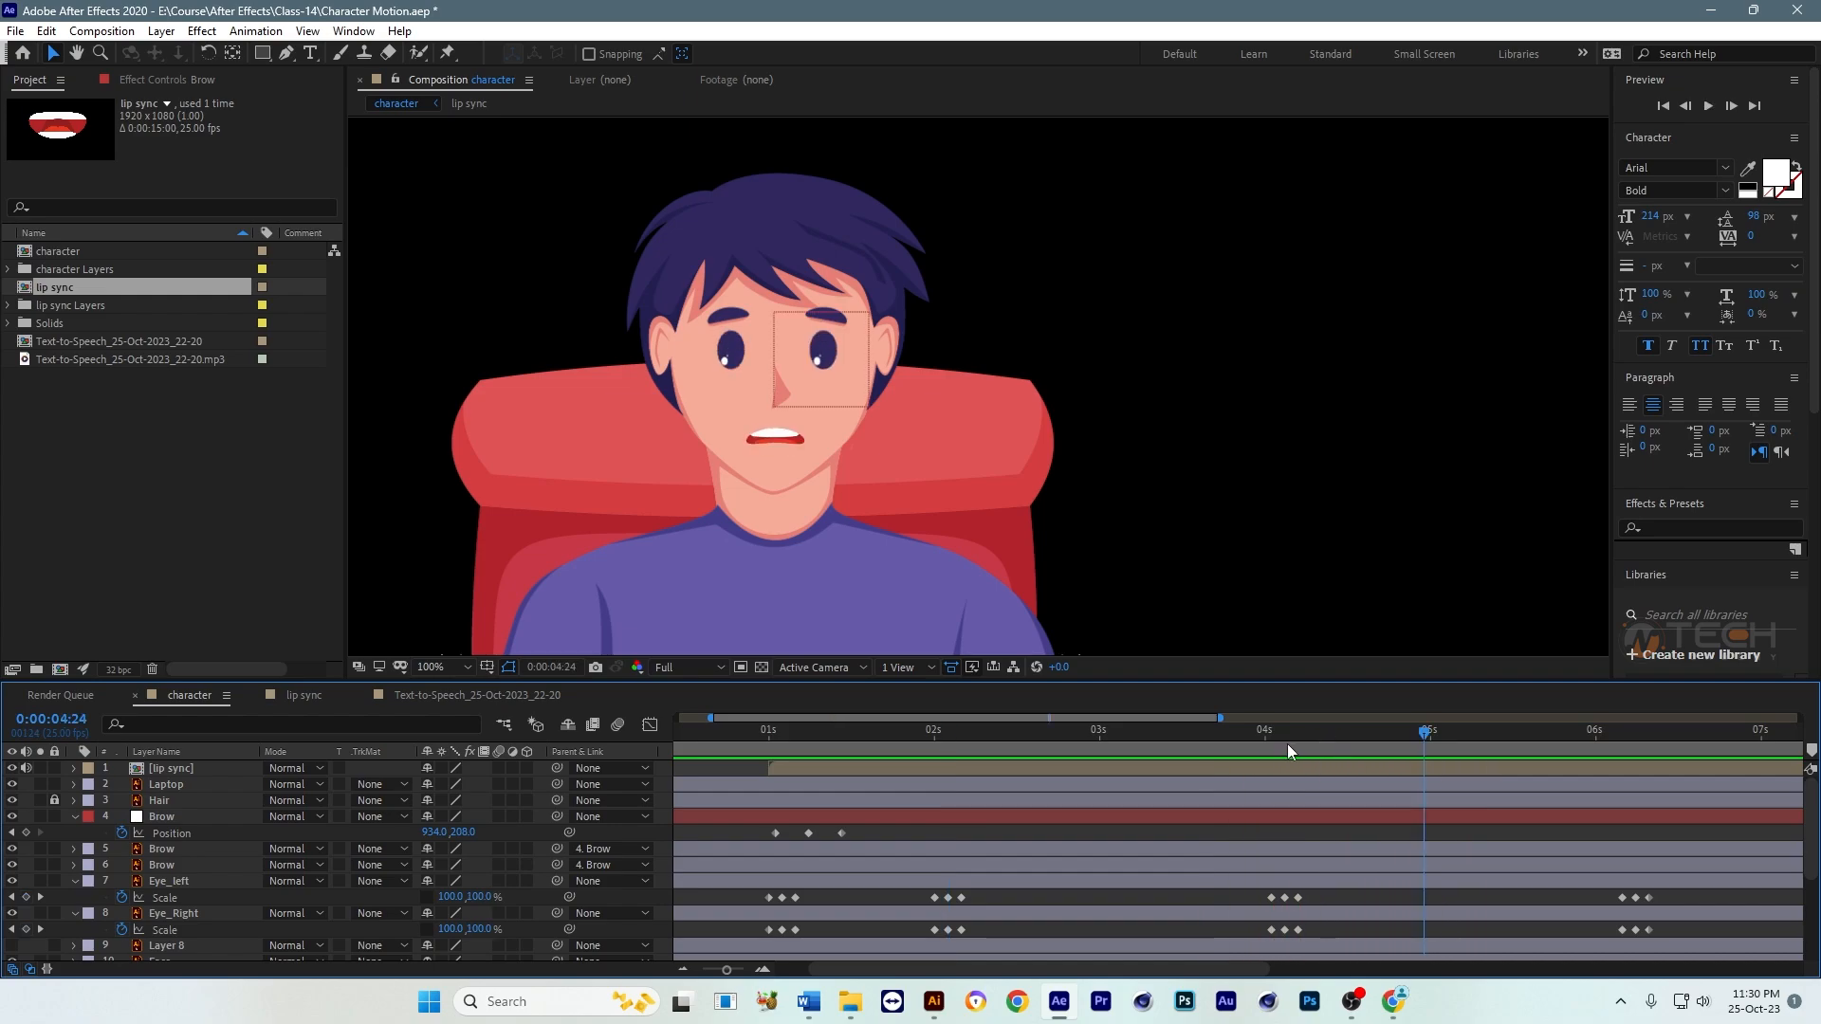
Step: Copy the Brow null's three Position keyframes to 0:00:04:08 and preview the repeated eyebrow raise
click(1317, 740)
drag(867, 831, 770, 841)
scroll(912, 837, left, 1)
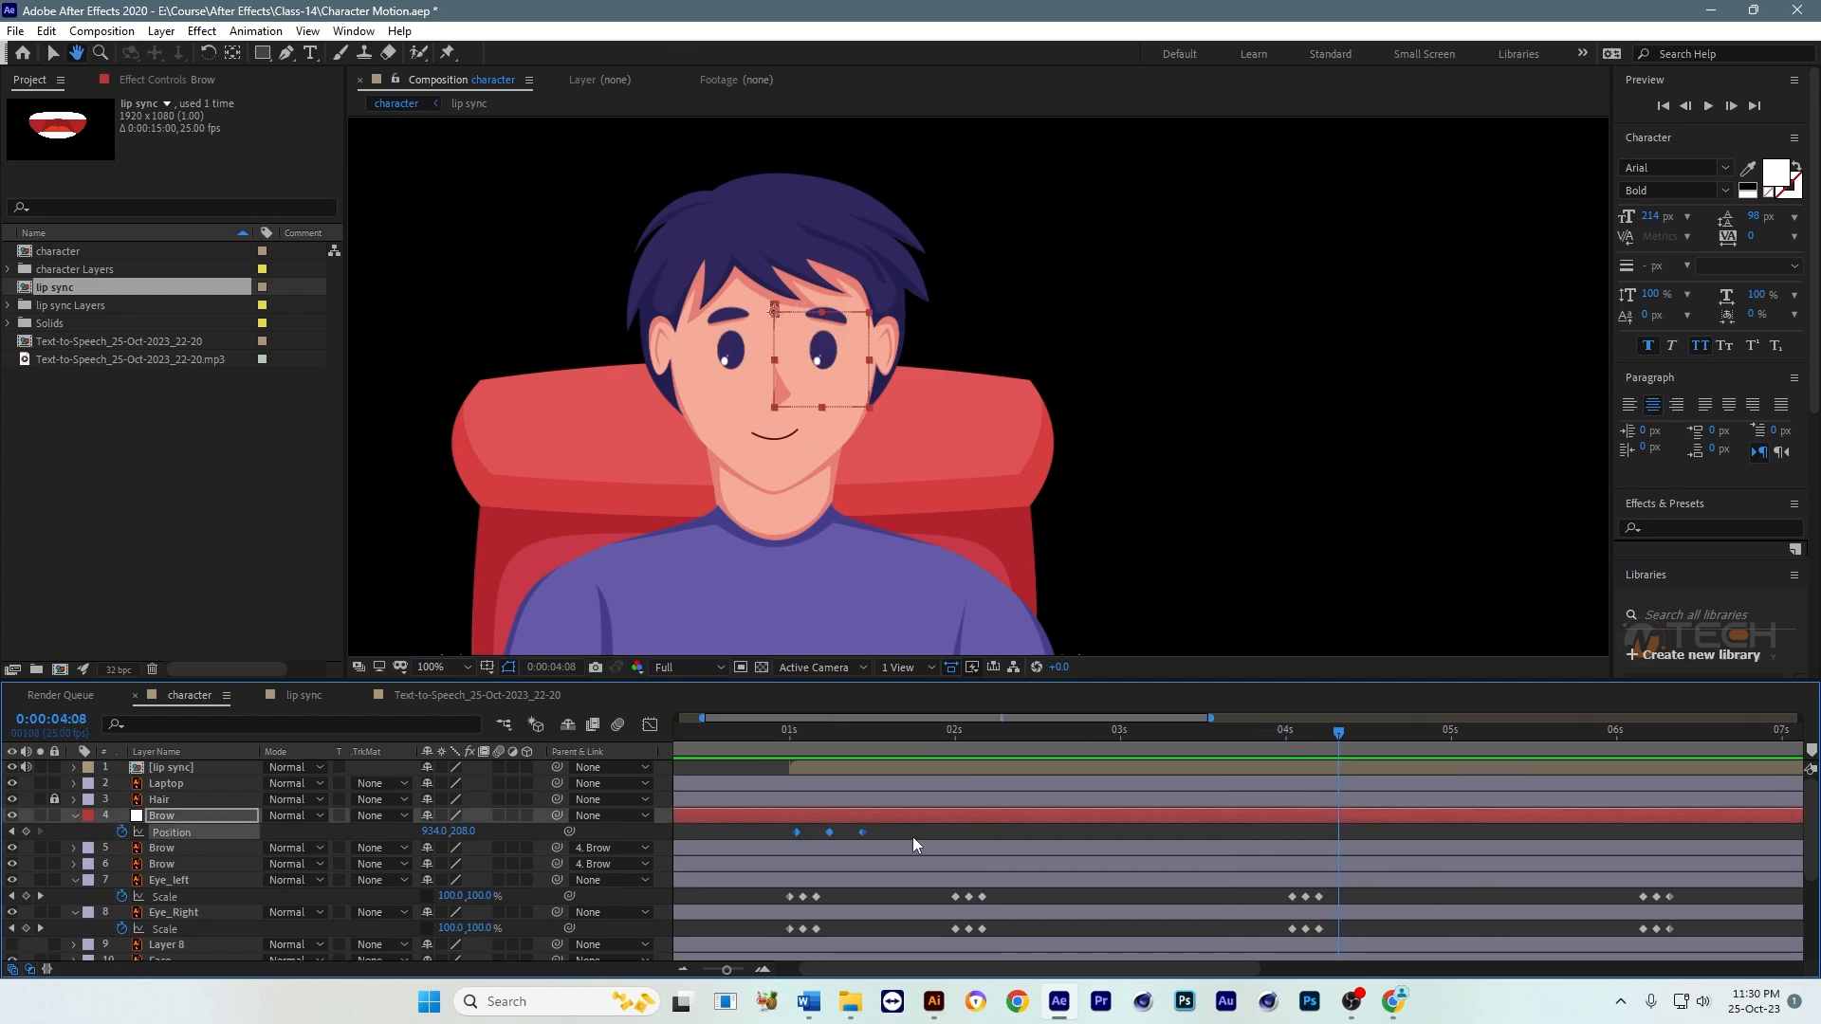
key(ctrl+v)
key(space)
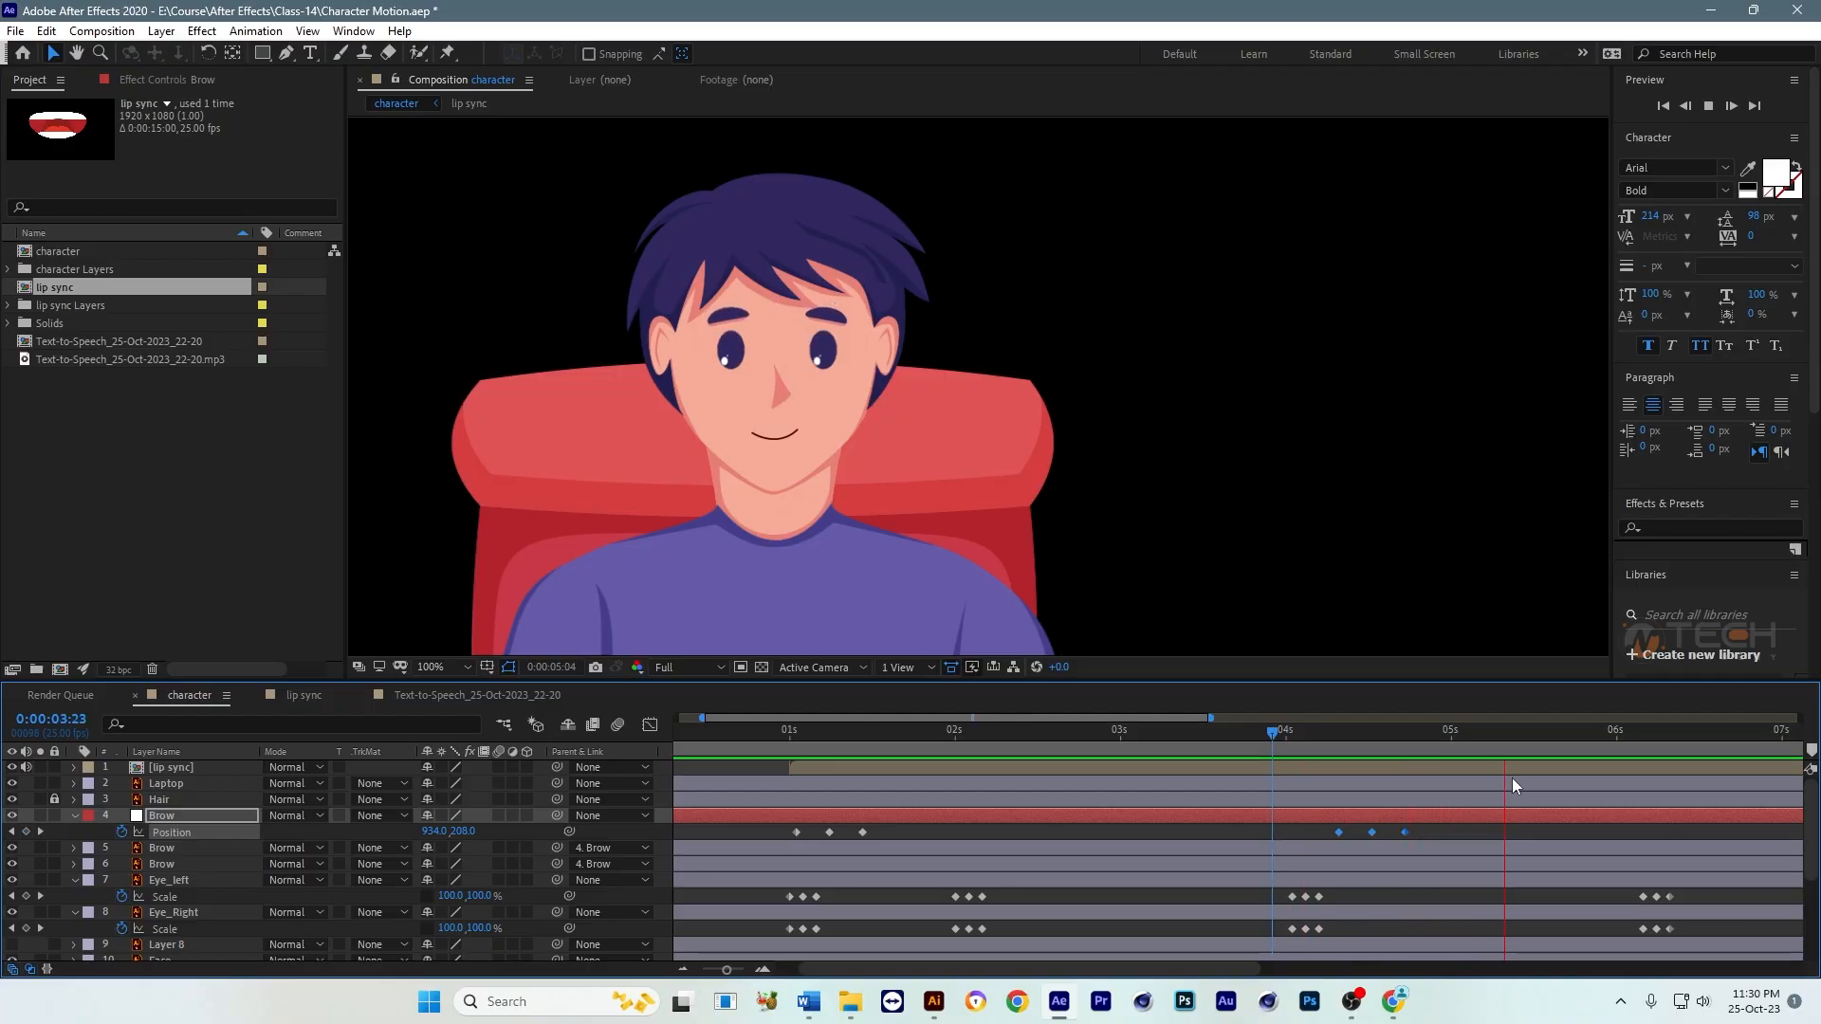
key(space)
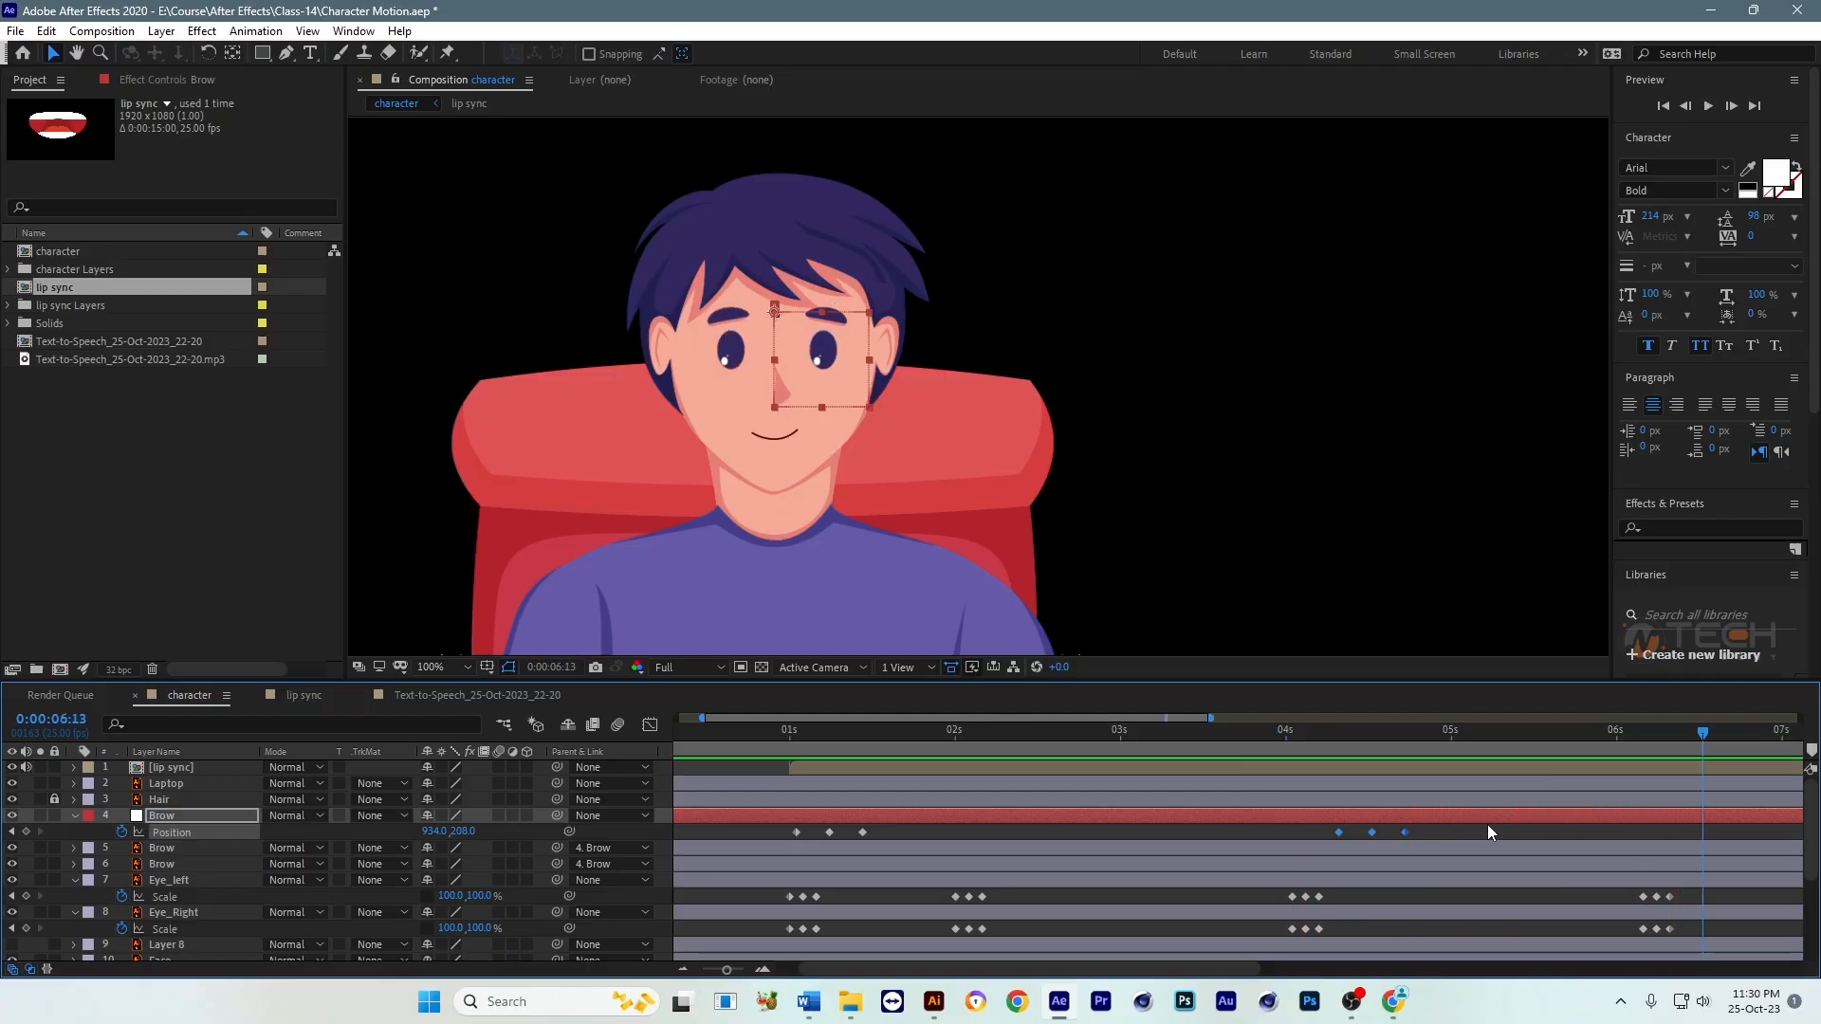
Step: Play back the whole facial animation from 0:00:00:24 and save the project
scroll(1488, 827, down, 2)
click(803, 735)
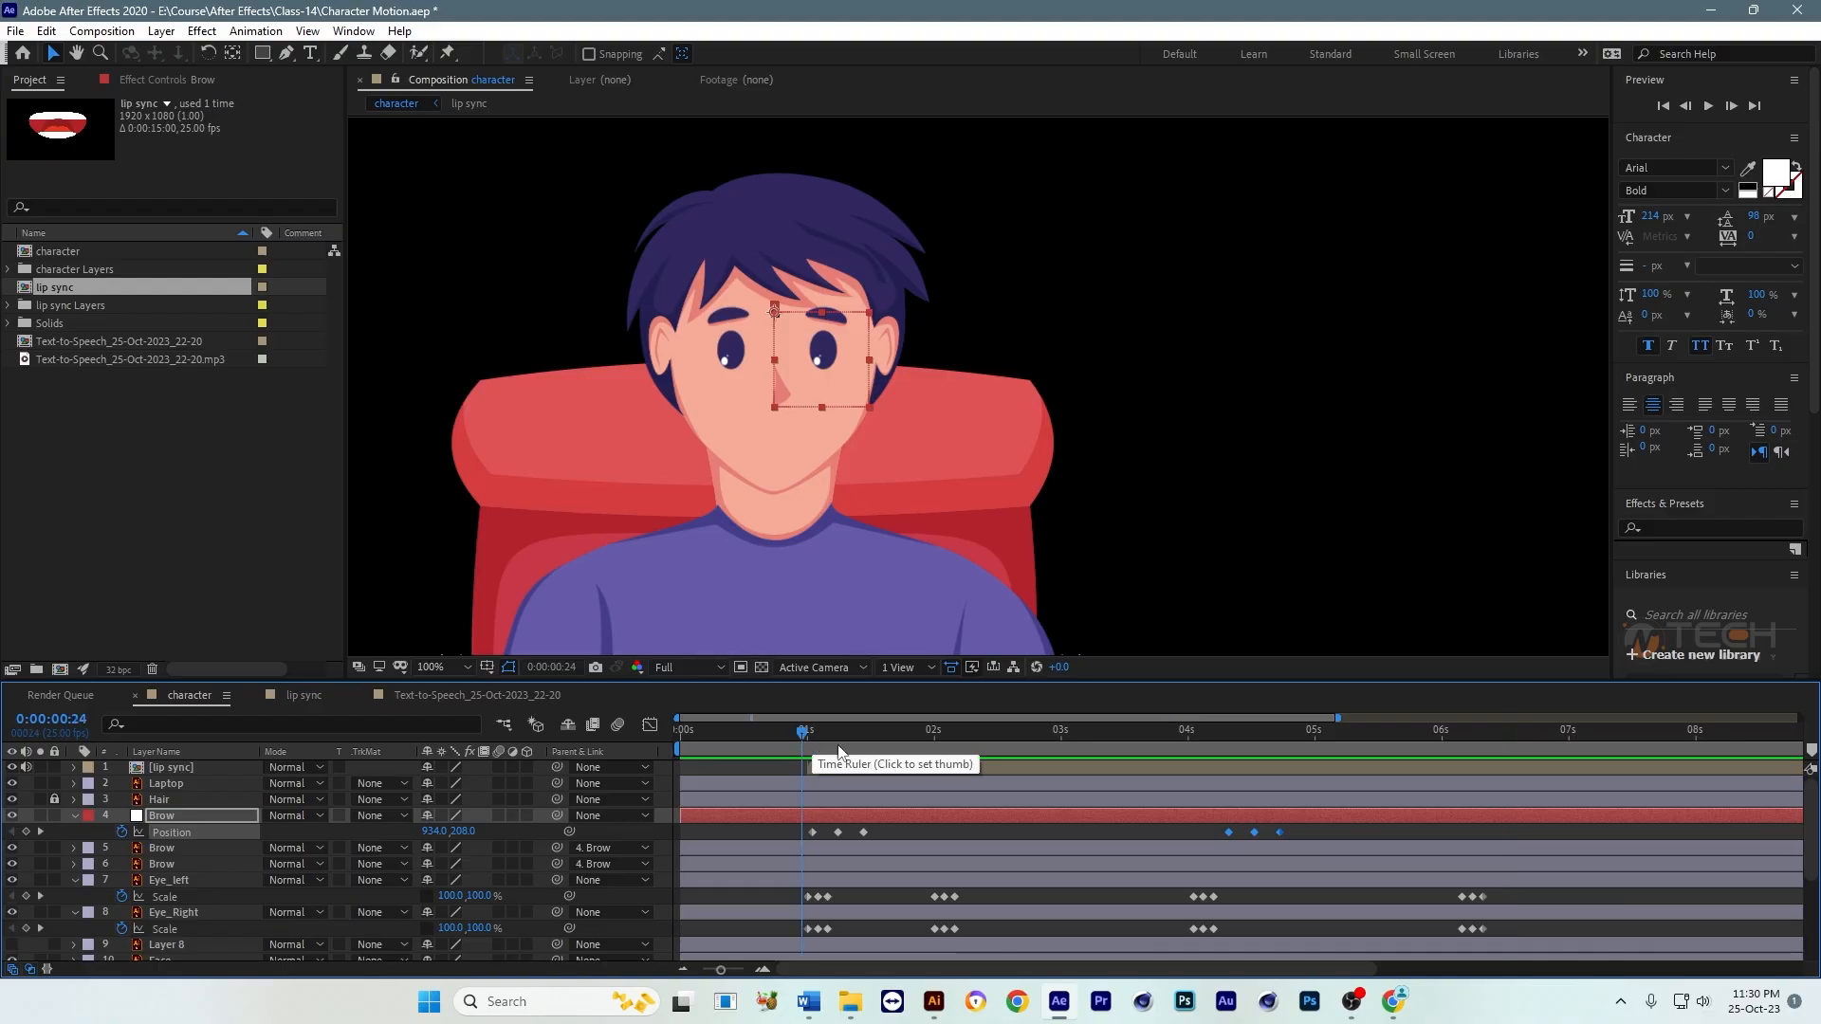
key(space)
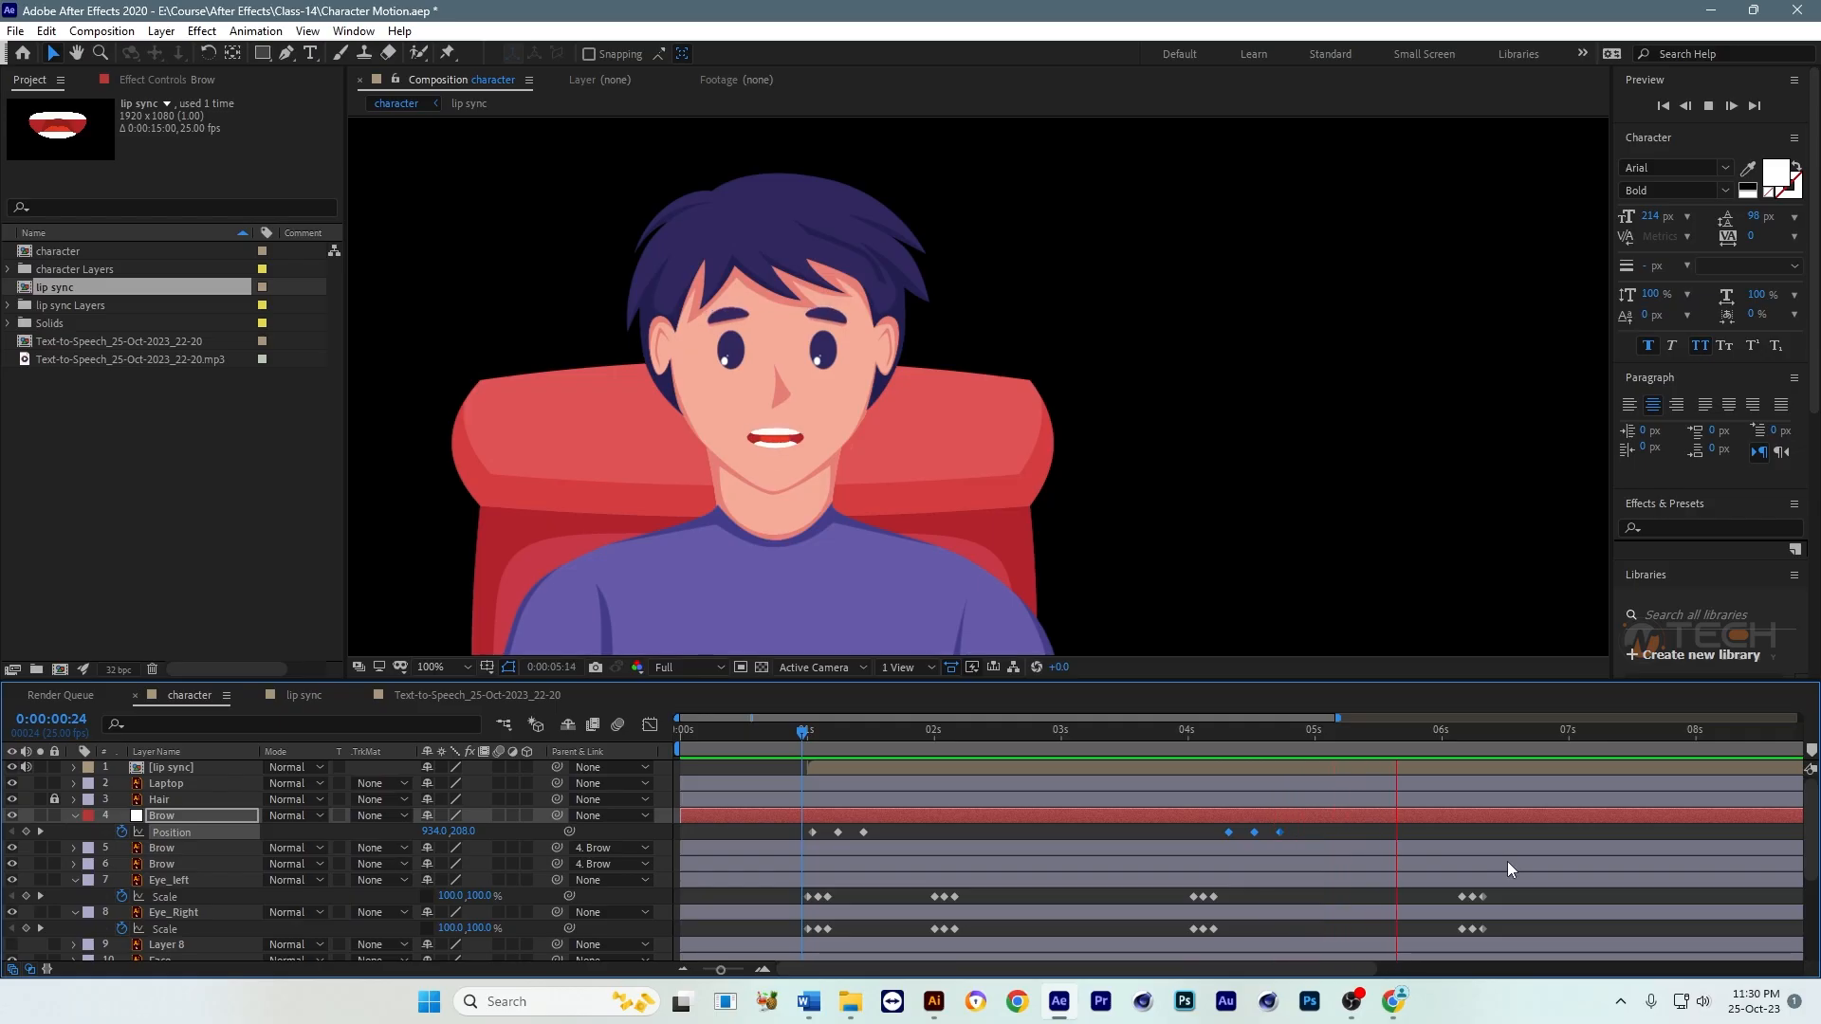
key(space)
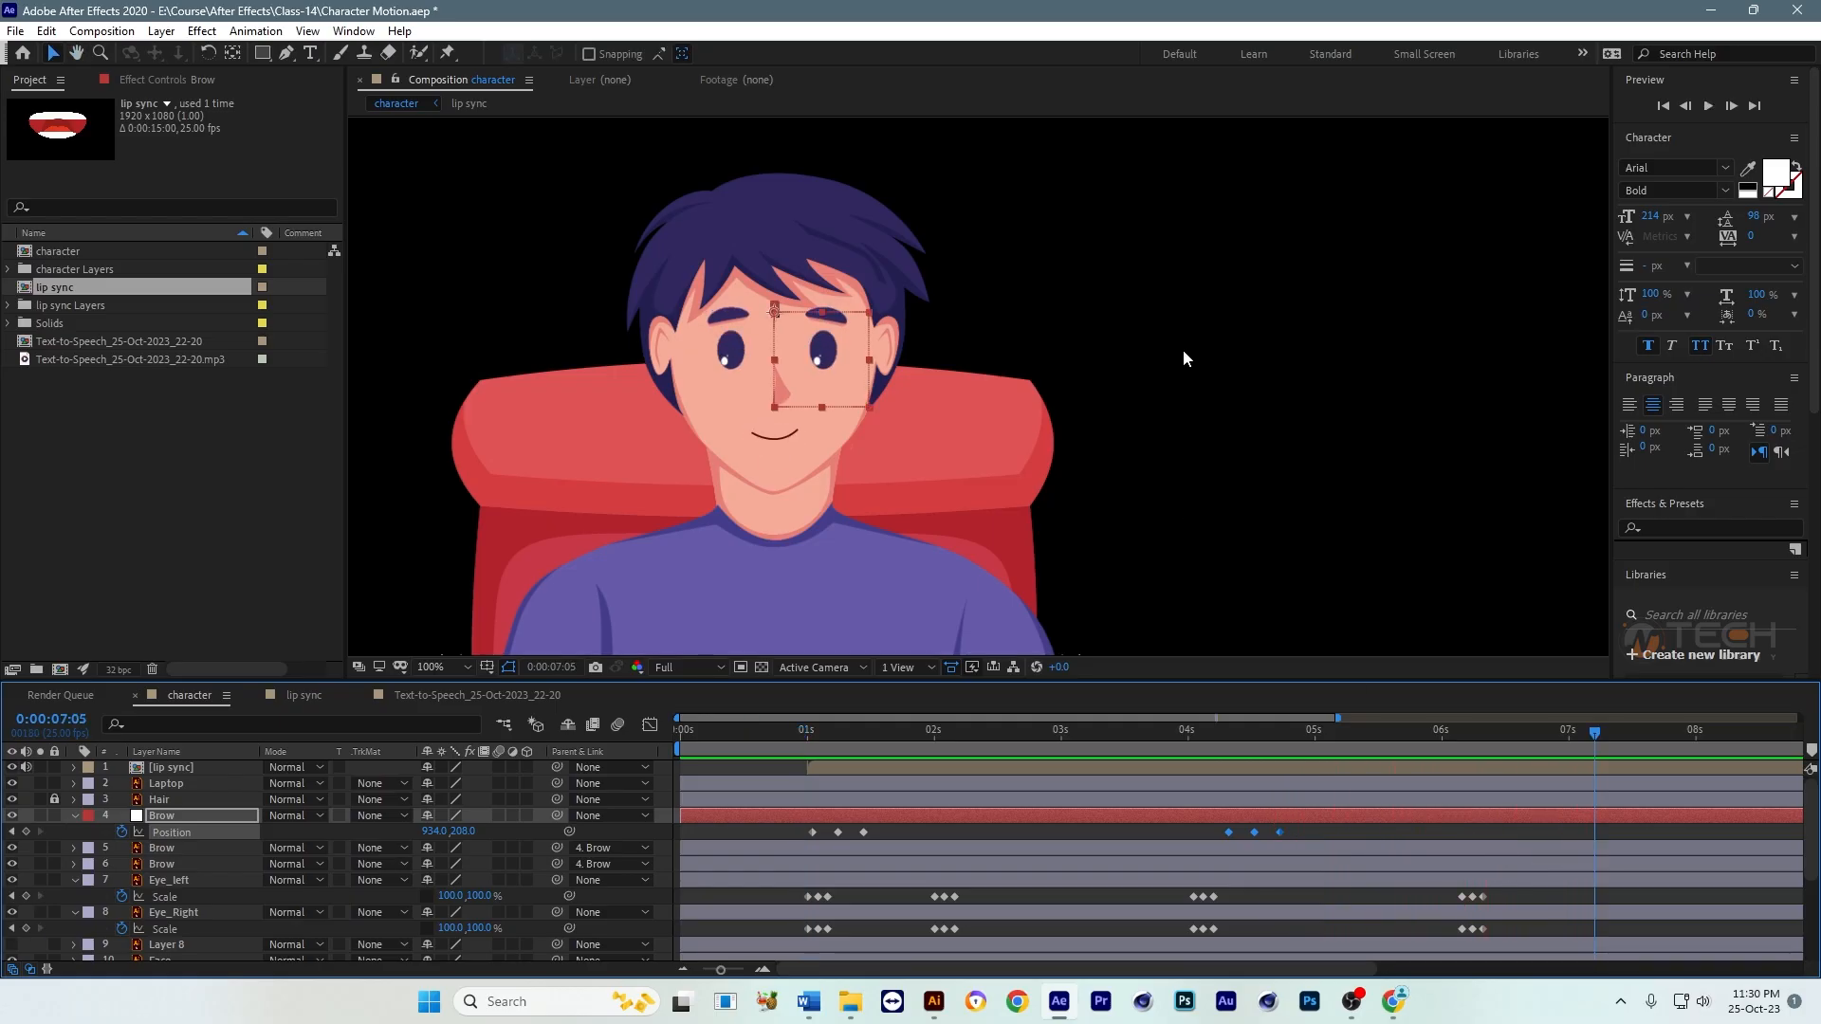
key(ctrl+s)
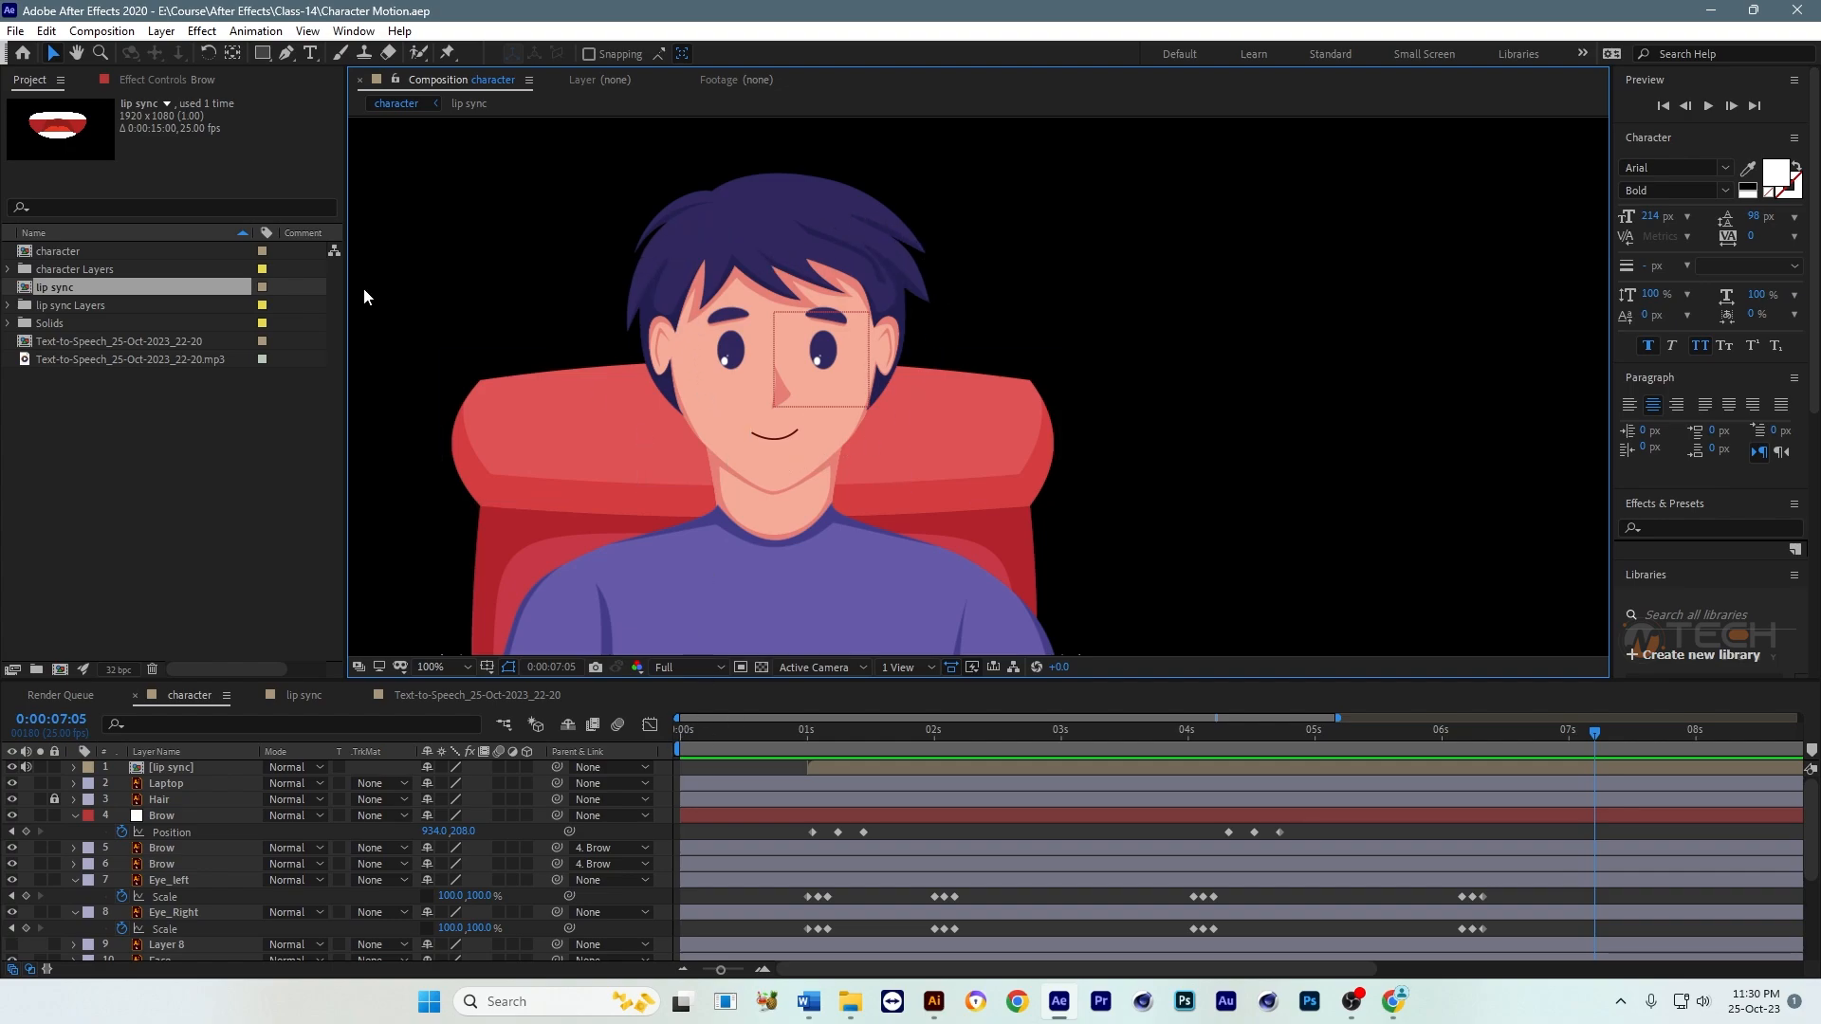
Step: Add a new null object to the character composition, rename it Head and save the project
click(175, 35)
mouse_move(197, 57)
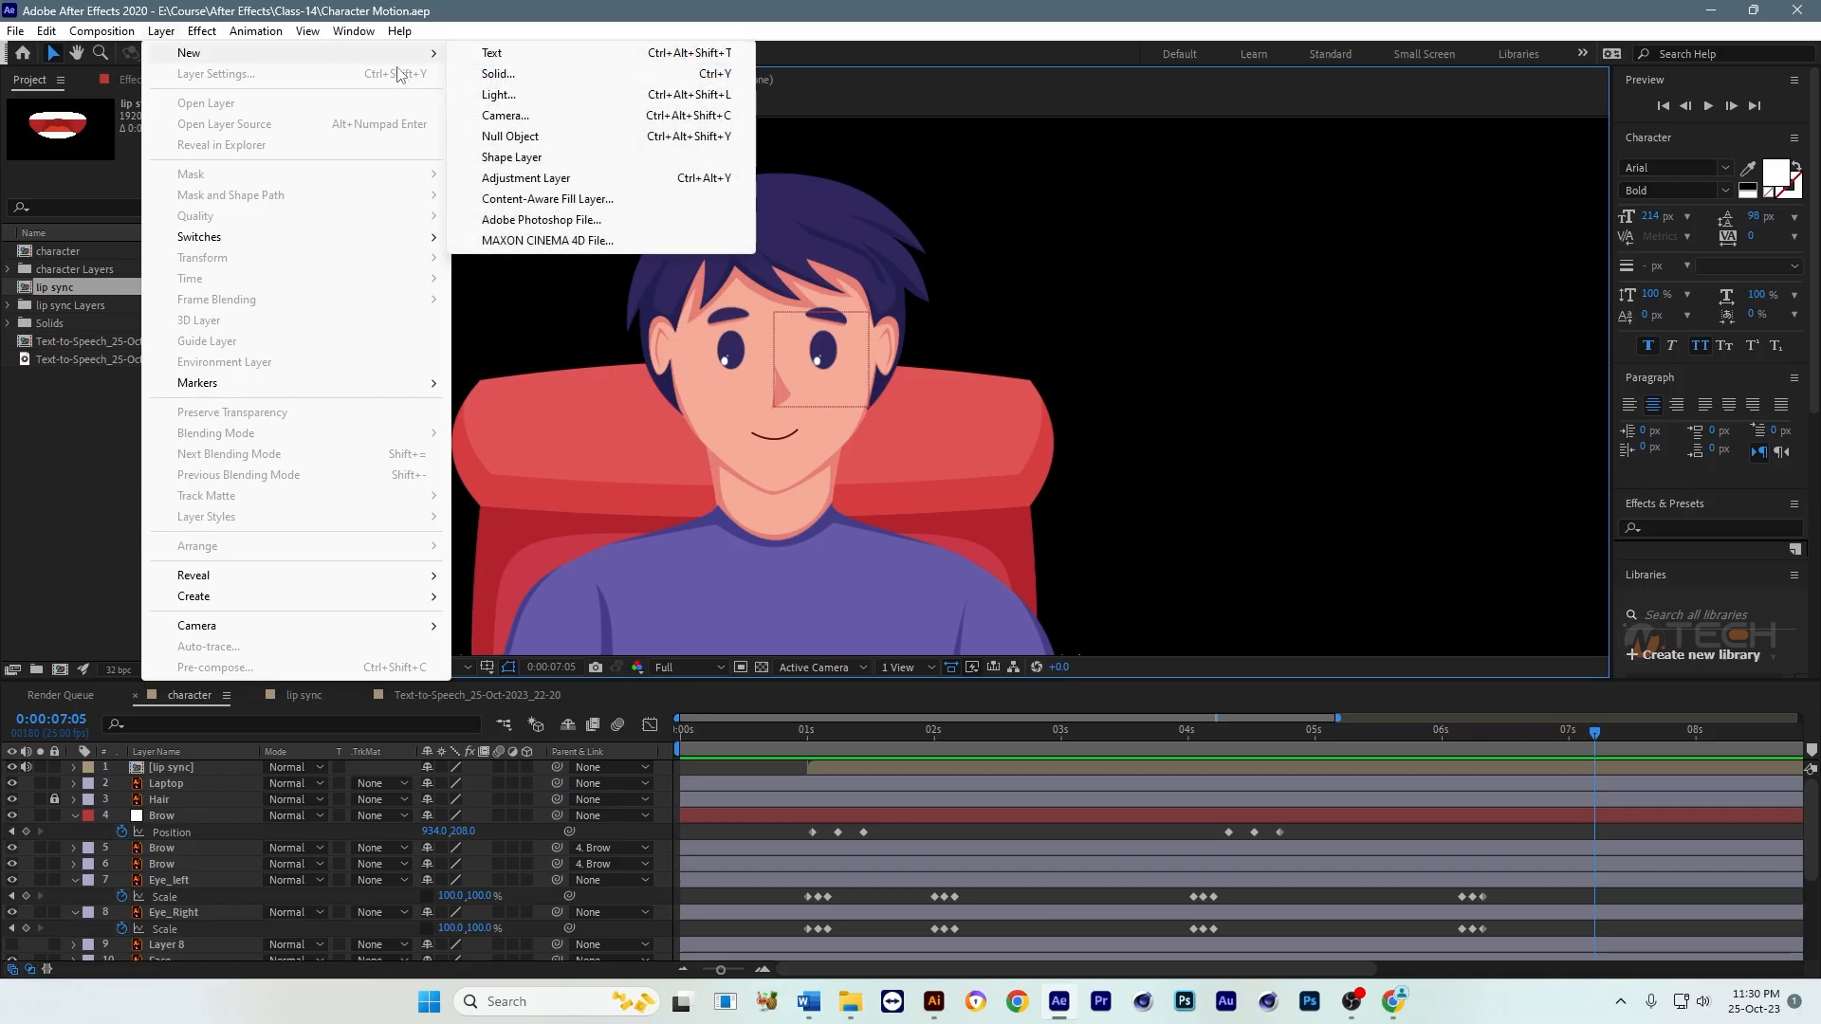
click(505, 136)
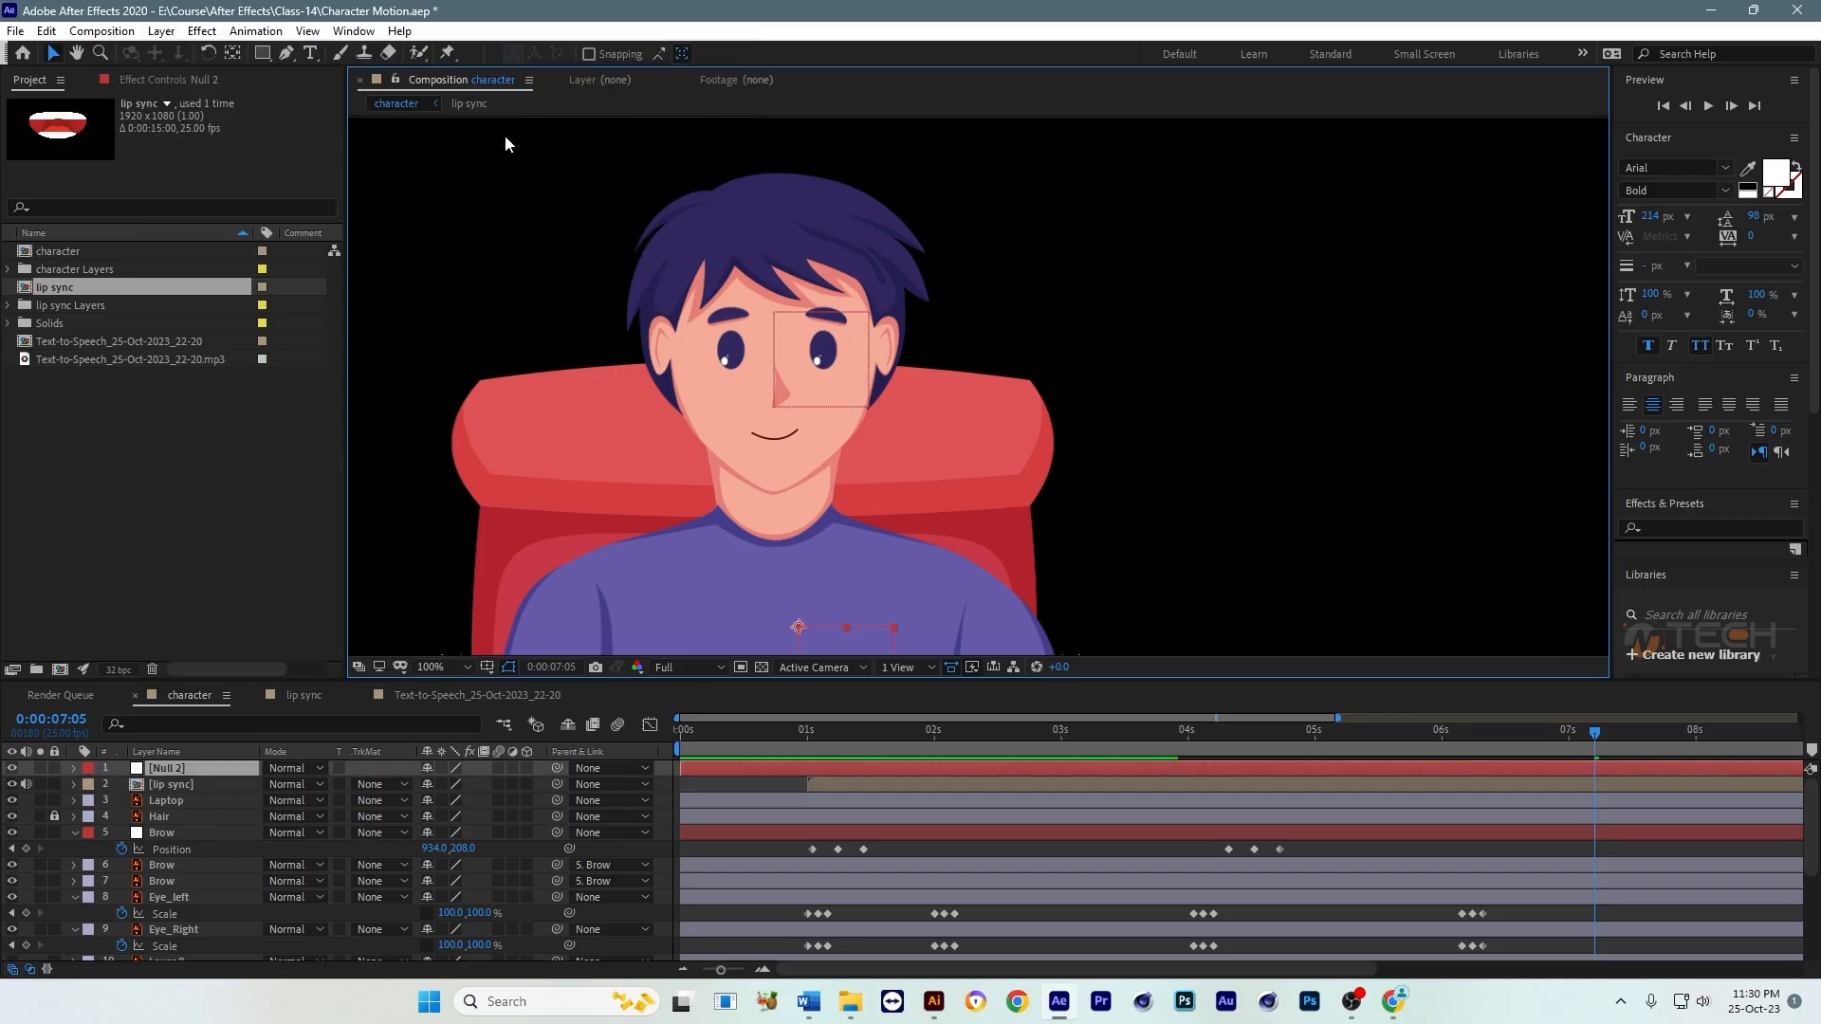
click(175, 769)
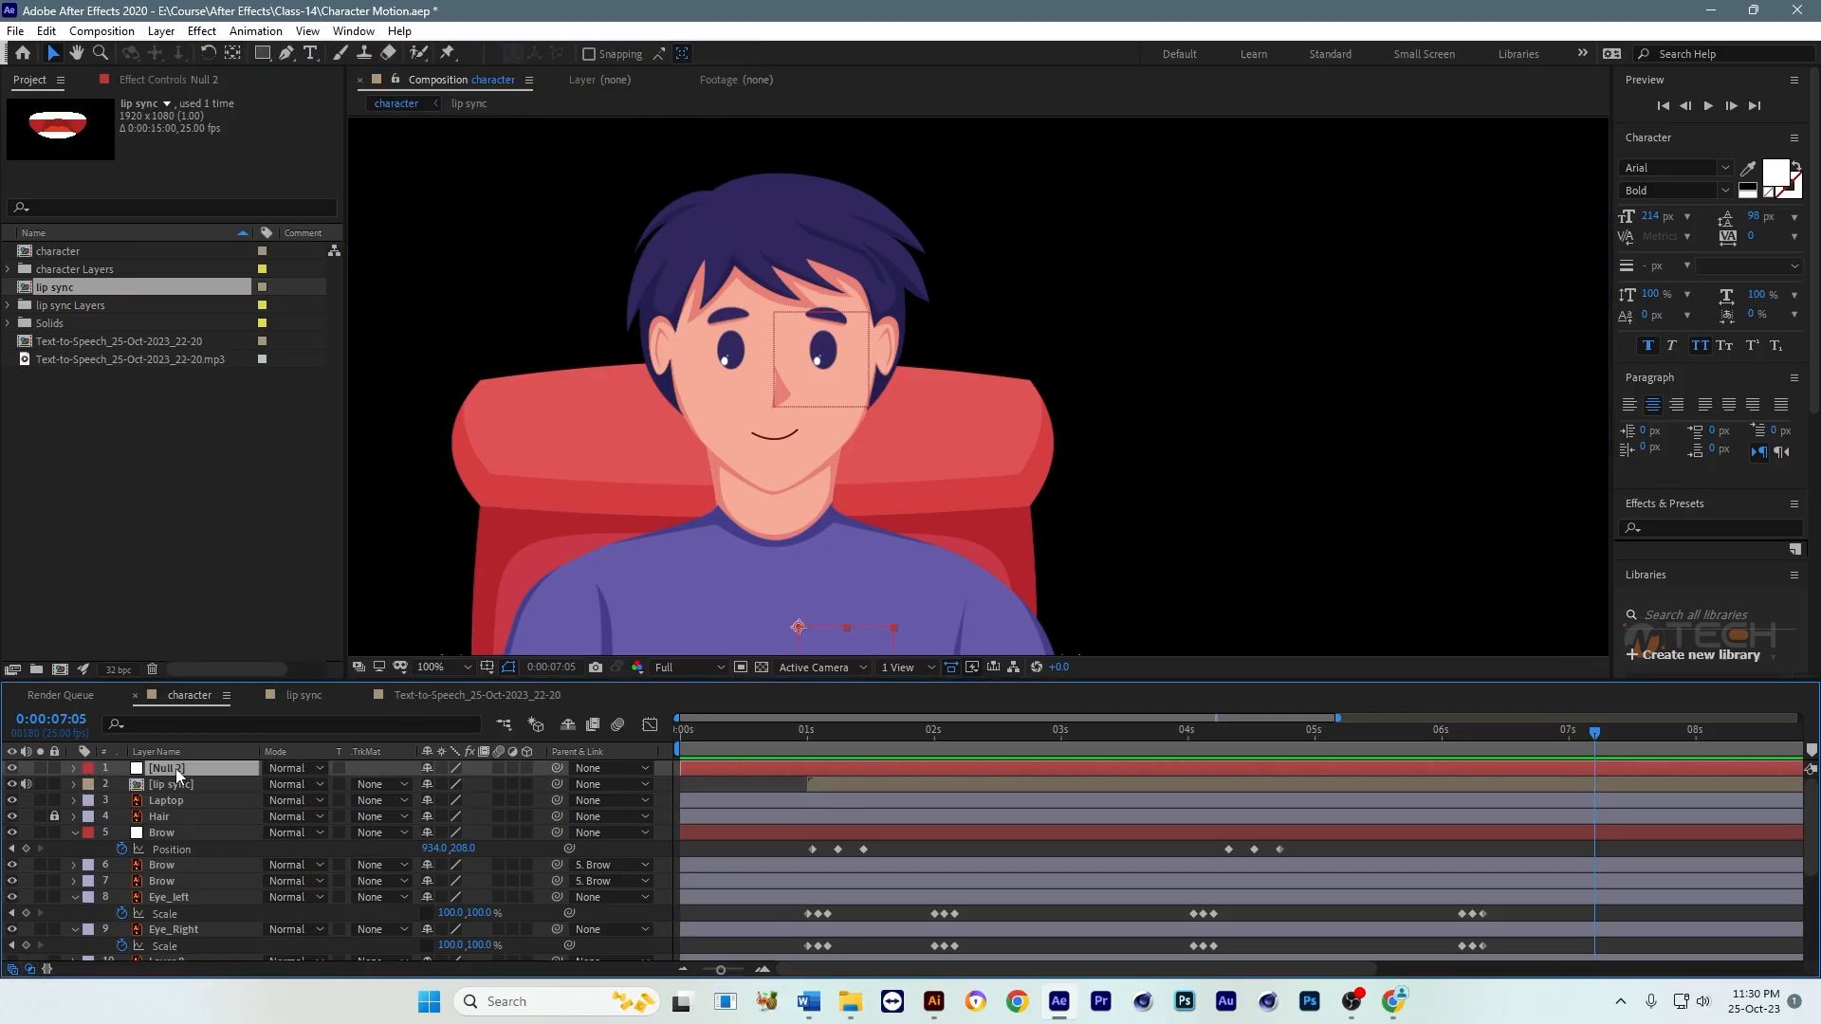
key(Return)
text(h)
text(Head)
key(Return)
key(ctrl+s)
drag(825, 399, 899, 391)
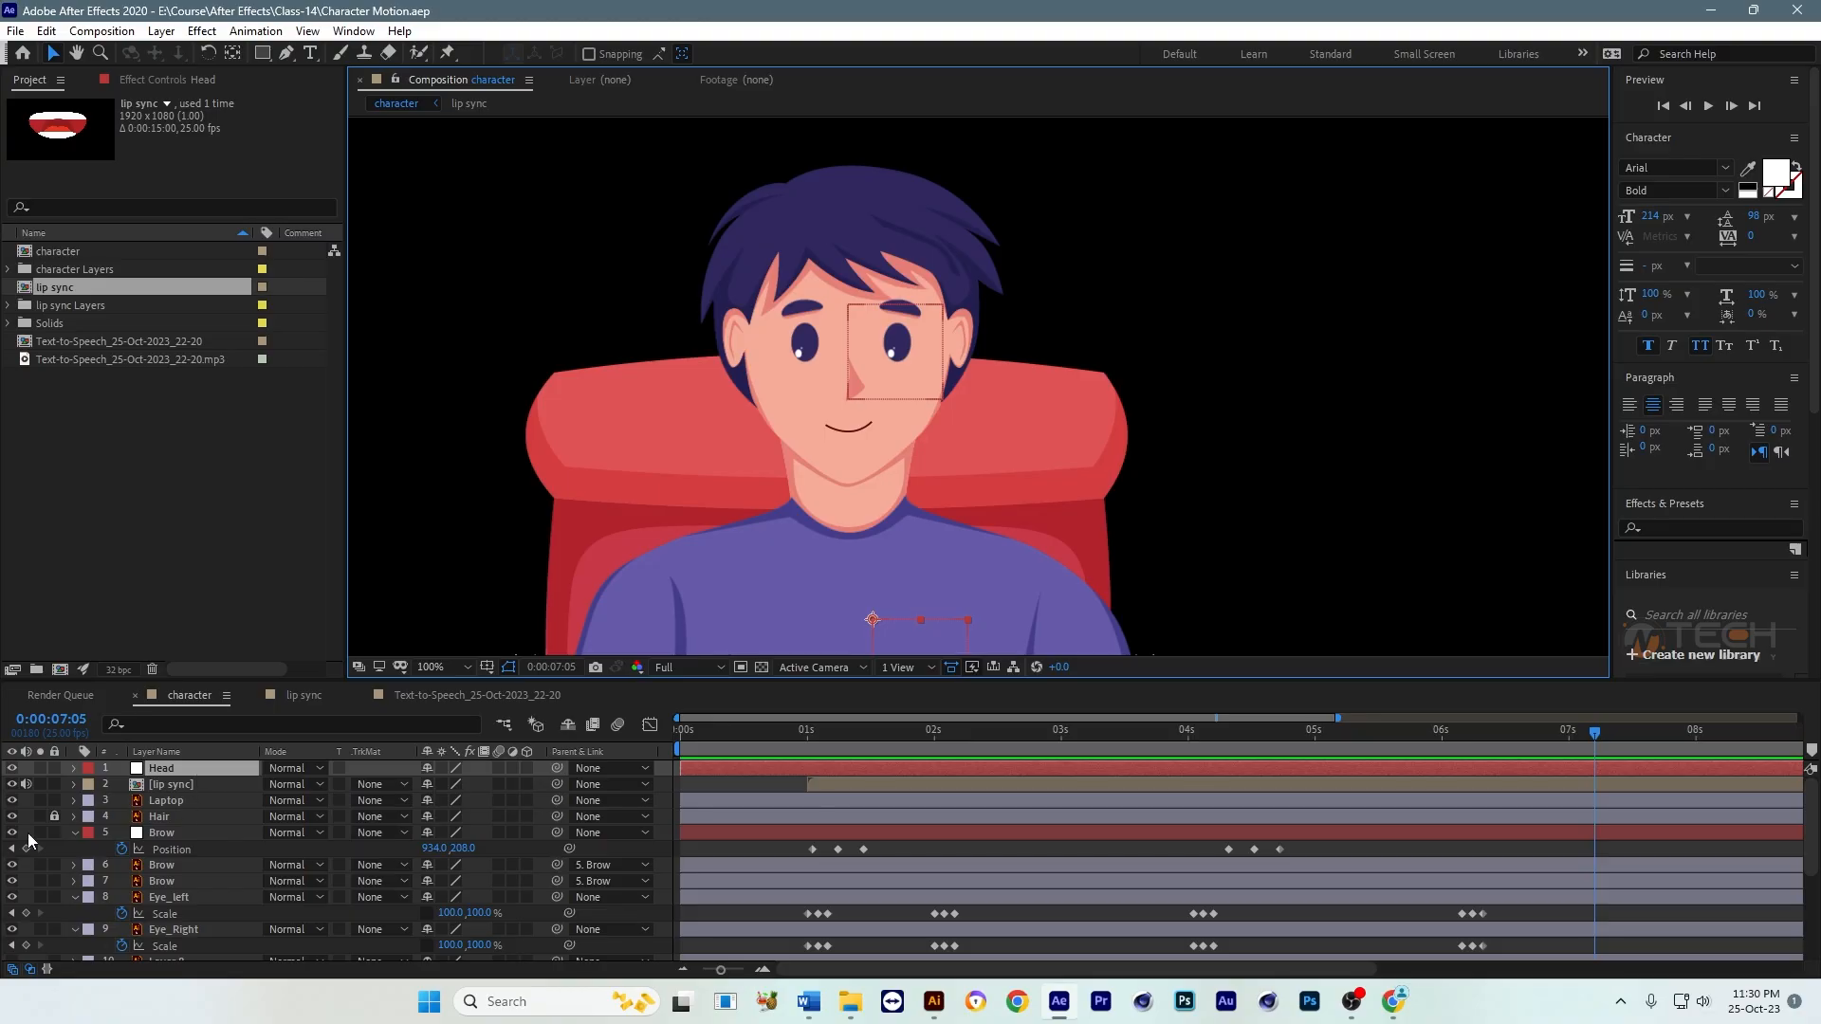
Step: Try to unlock Hair and parent Hair, the Brow null, Eye_left, Eye_Right and Face to the Head null
click(53, 818)
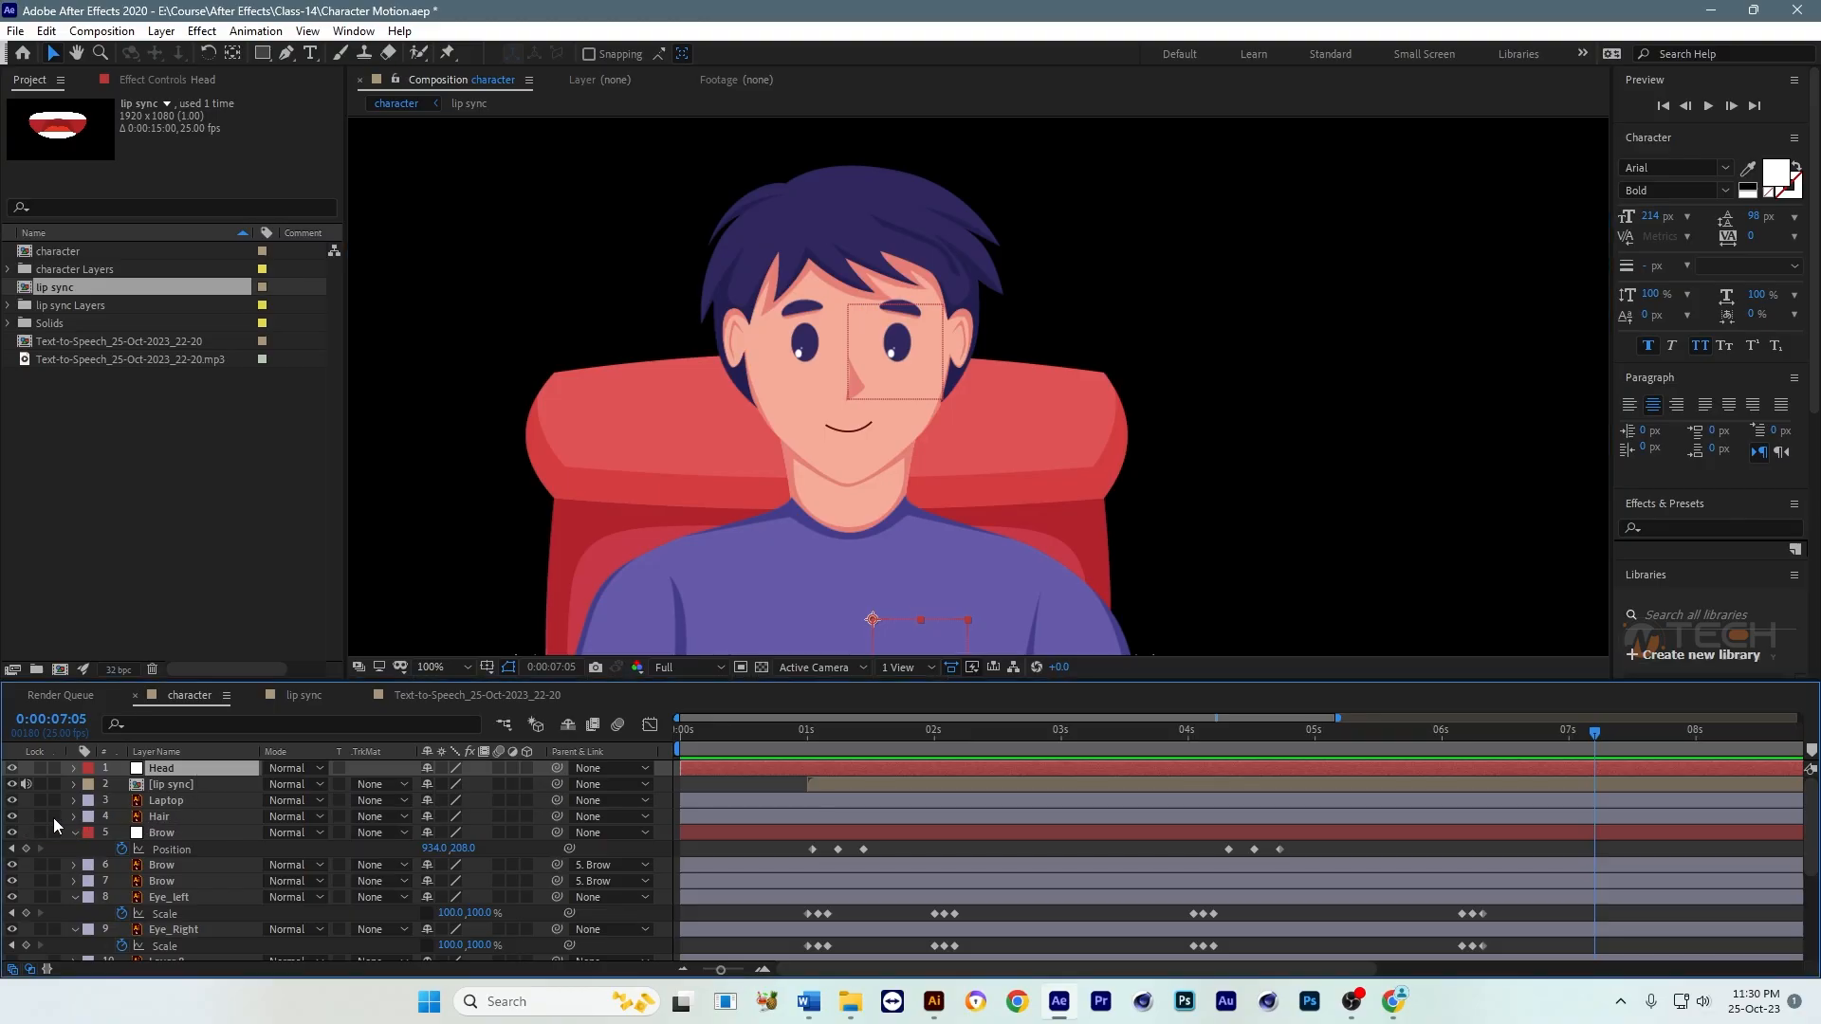
click(163, 820)
ctrl+click(167, 832)
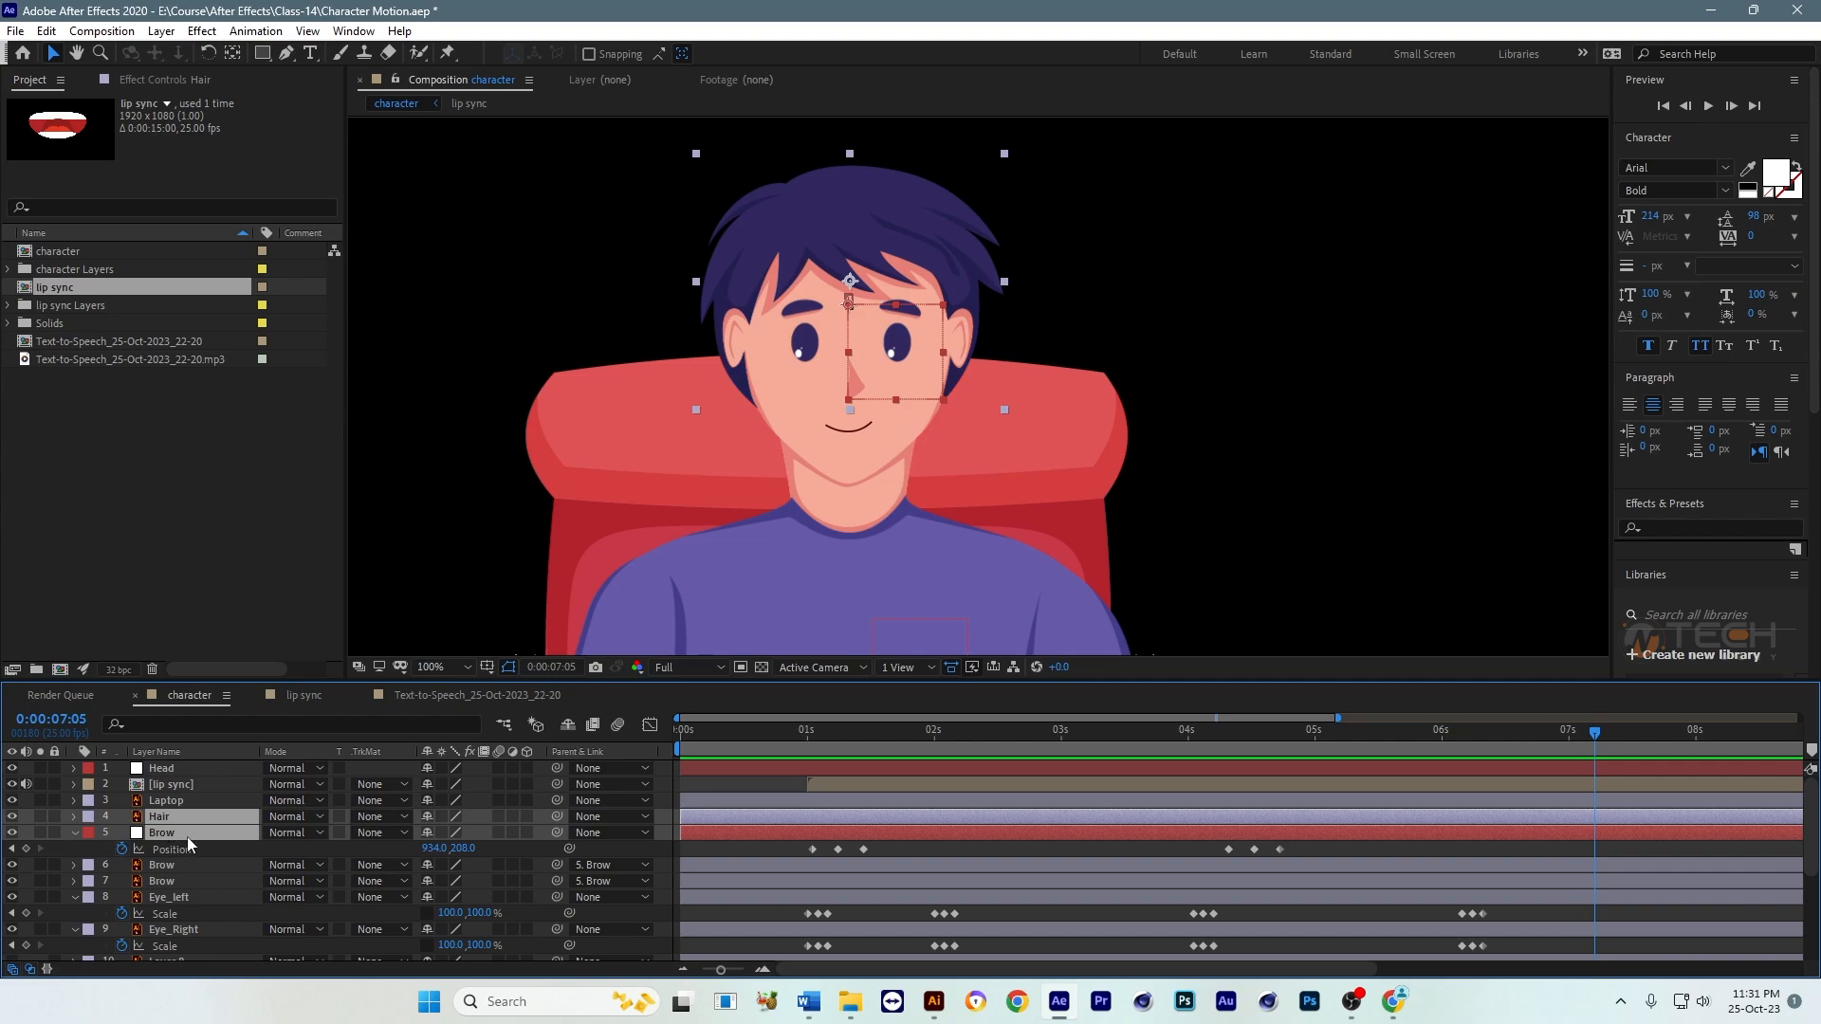
ctrl+click(206, 897)
scroll(213, 900, down, 1)
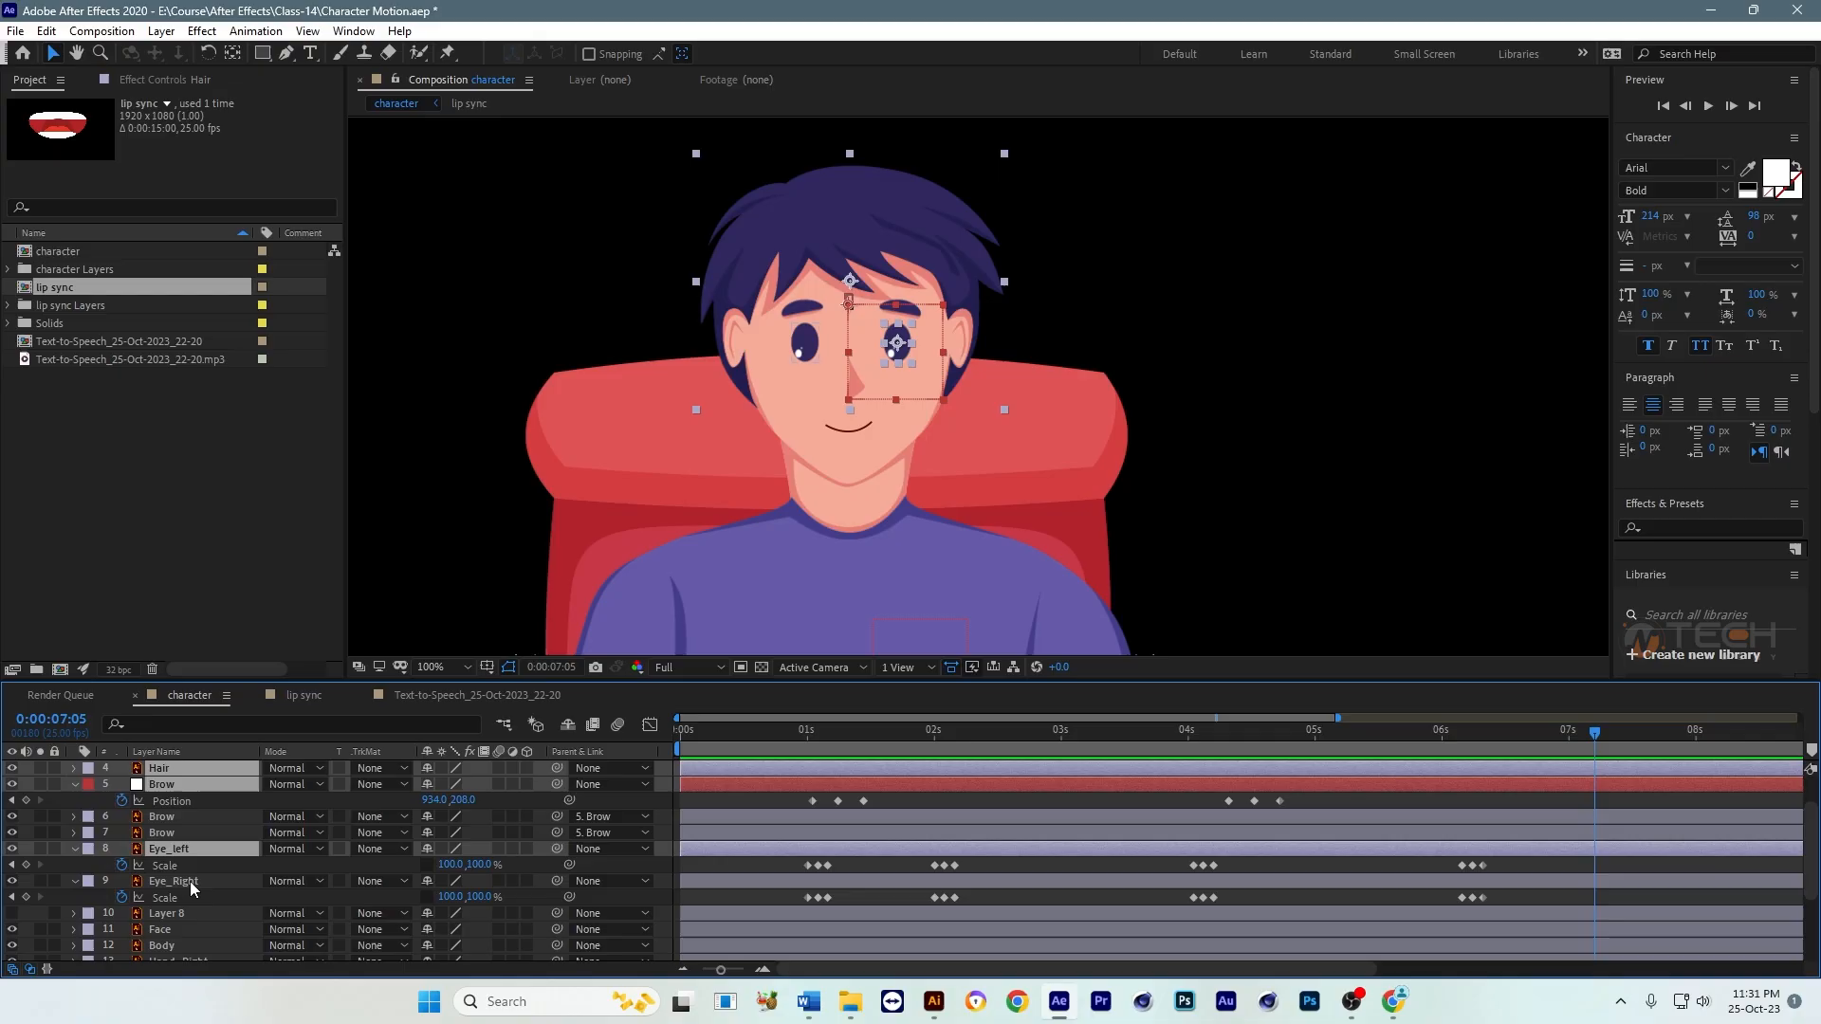
ctrl+click(190, 880)
scroll(190, 912, down, 1)
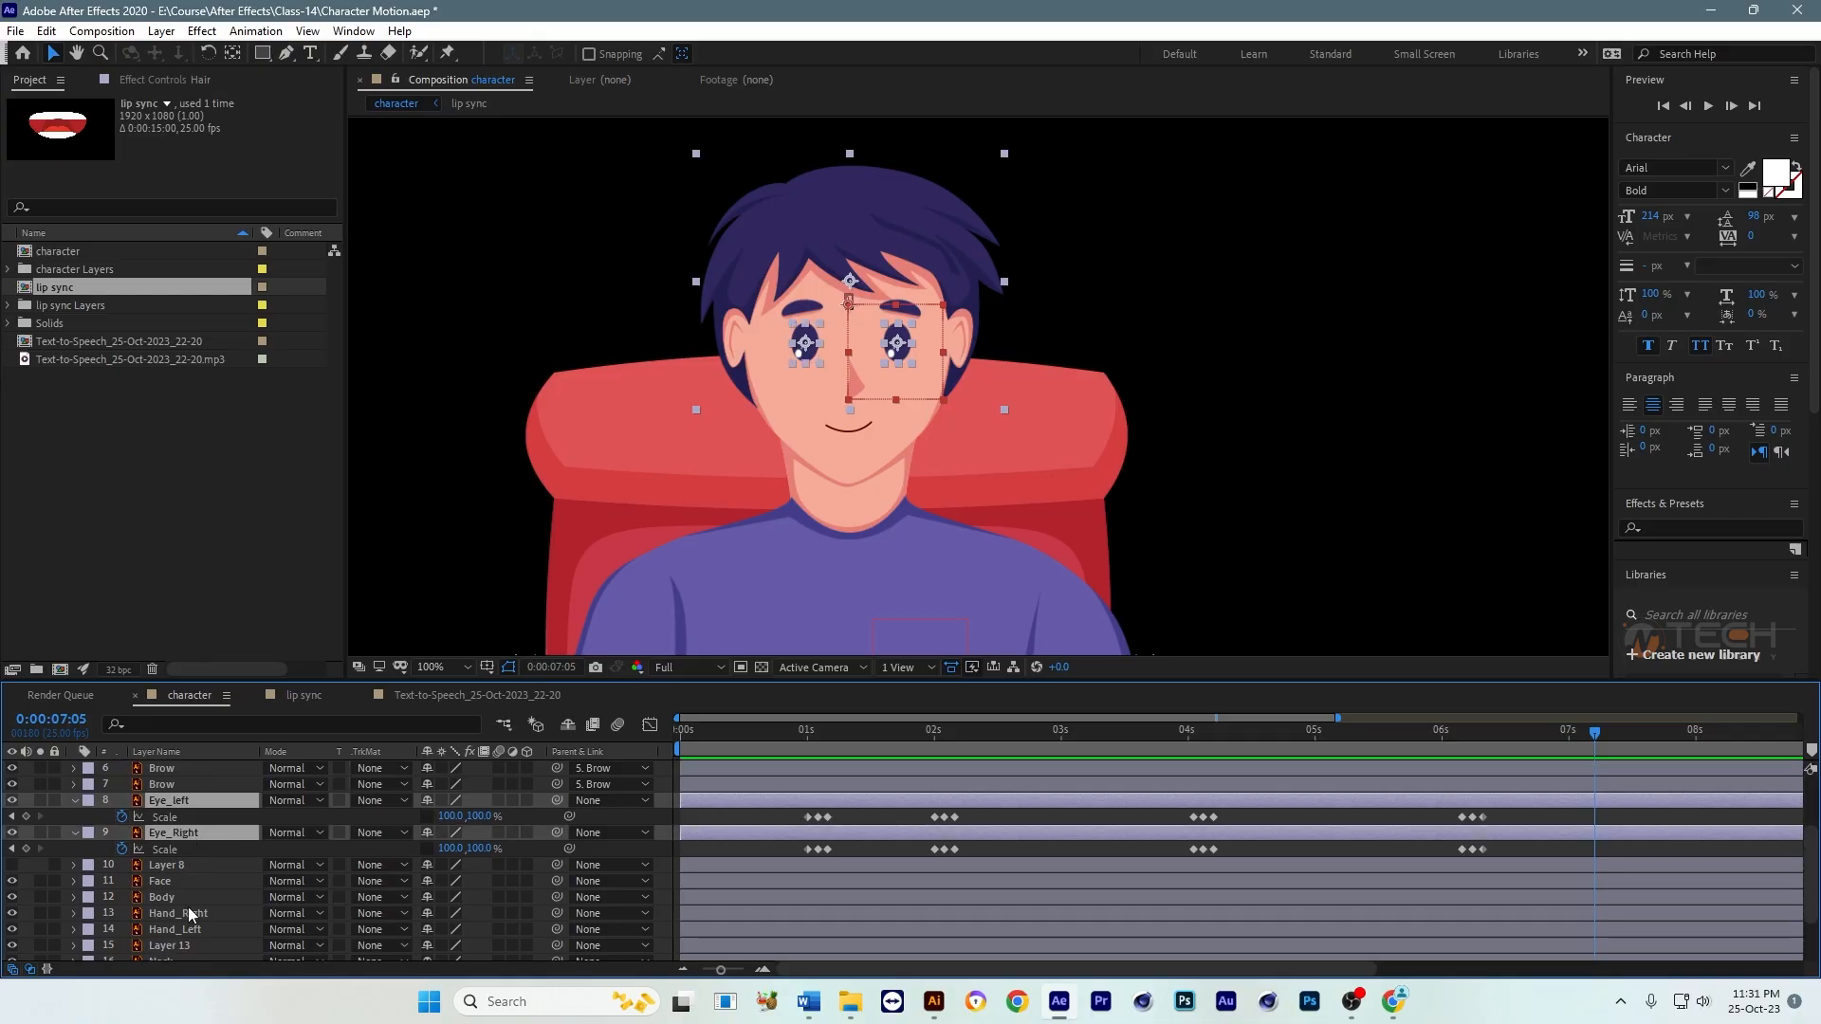
ctrl+click(167, 882)
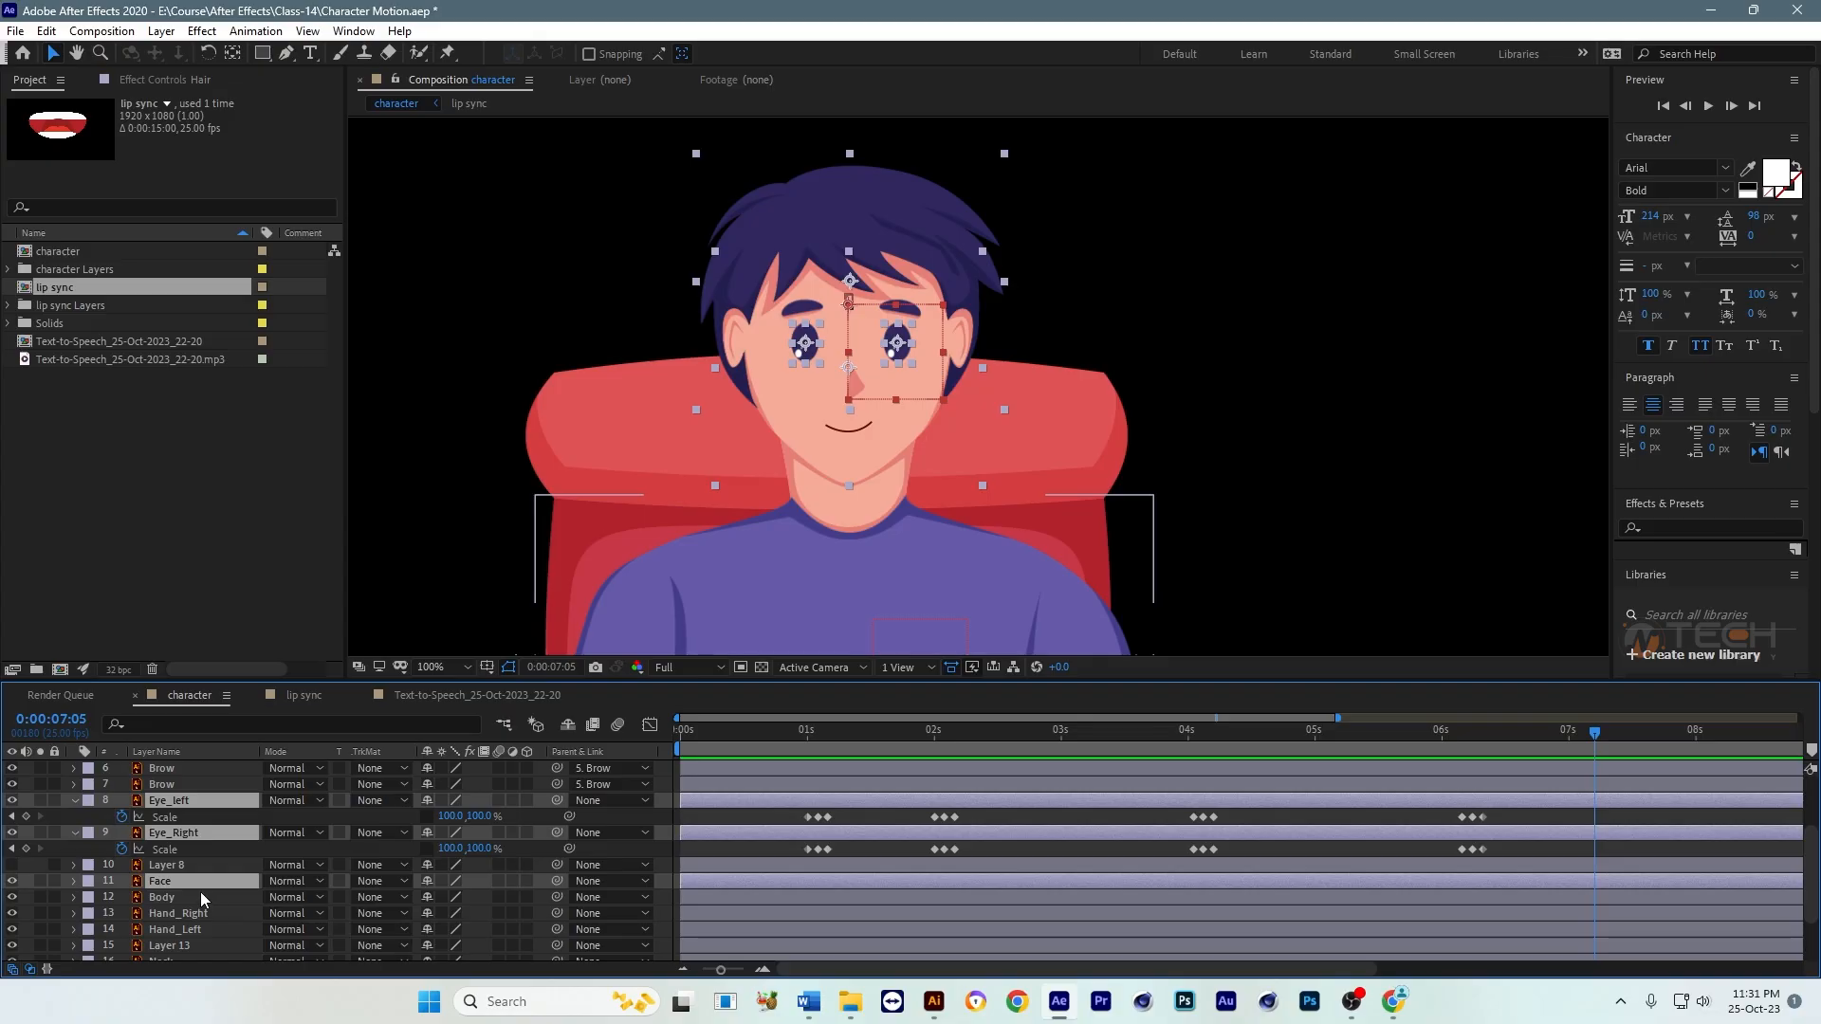
scroll(202, 891, up, 1)
scroll(201, 889, up, 1)
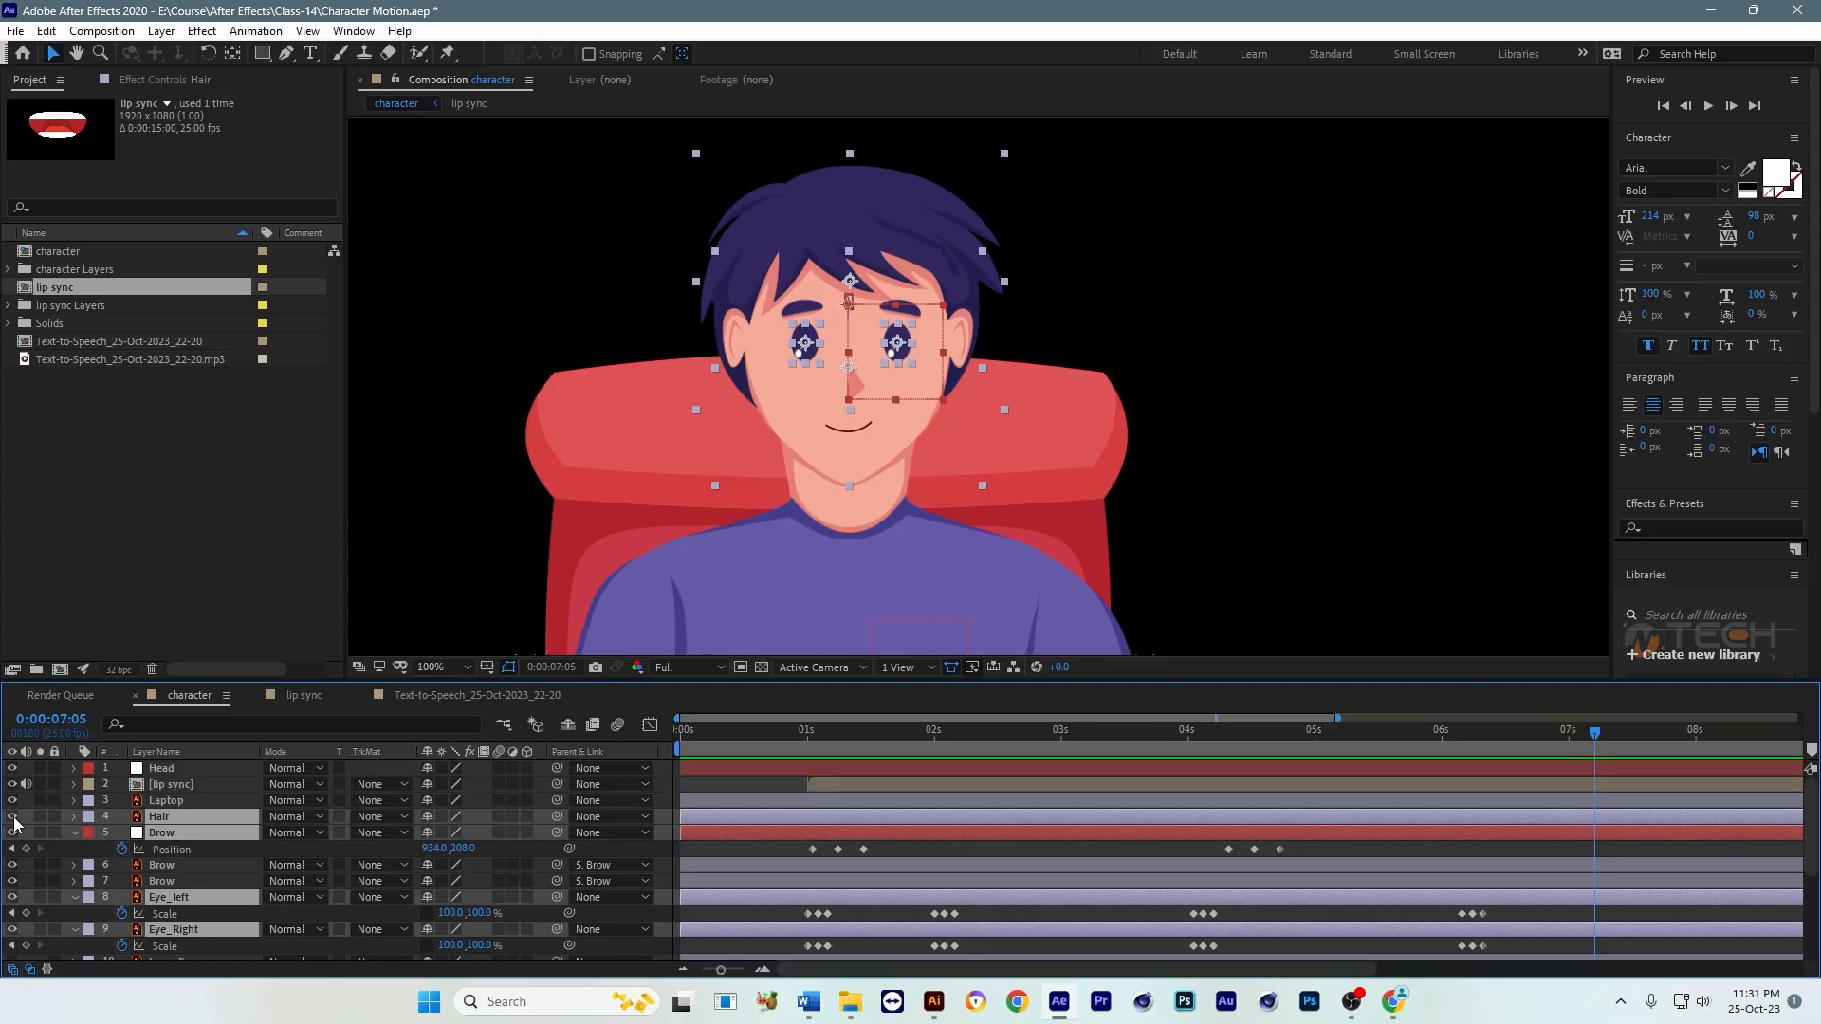
click(12, 817)
click(12, 816)
drag(557, 816, 164, 776)
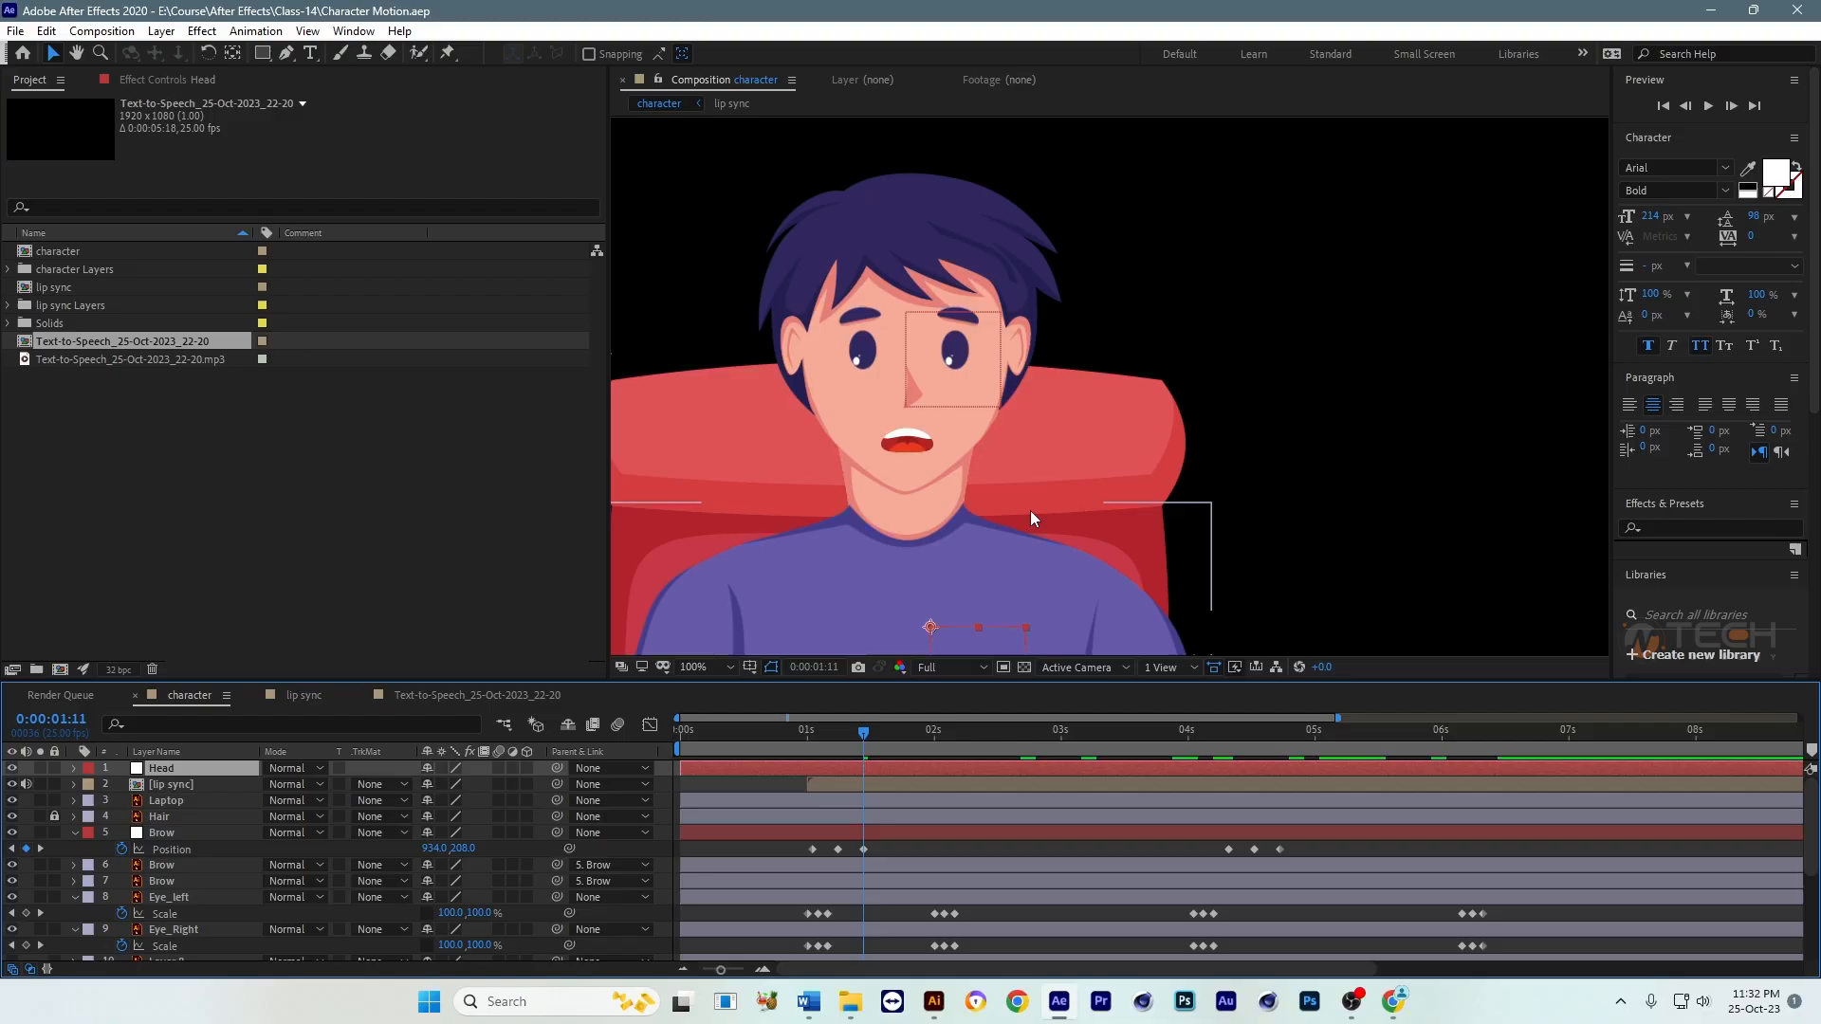
Step: Move the Head null up to the character's chin, at about 936, 389
drag(1031, 509, 1042, 494)
drag(979, 632, 946, 485)
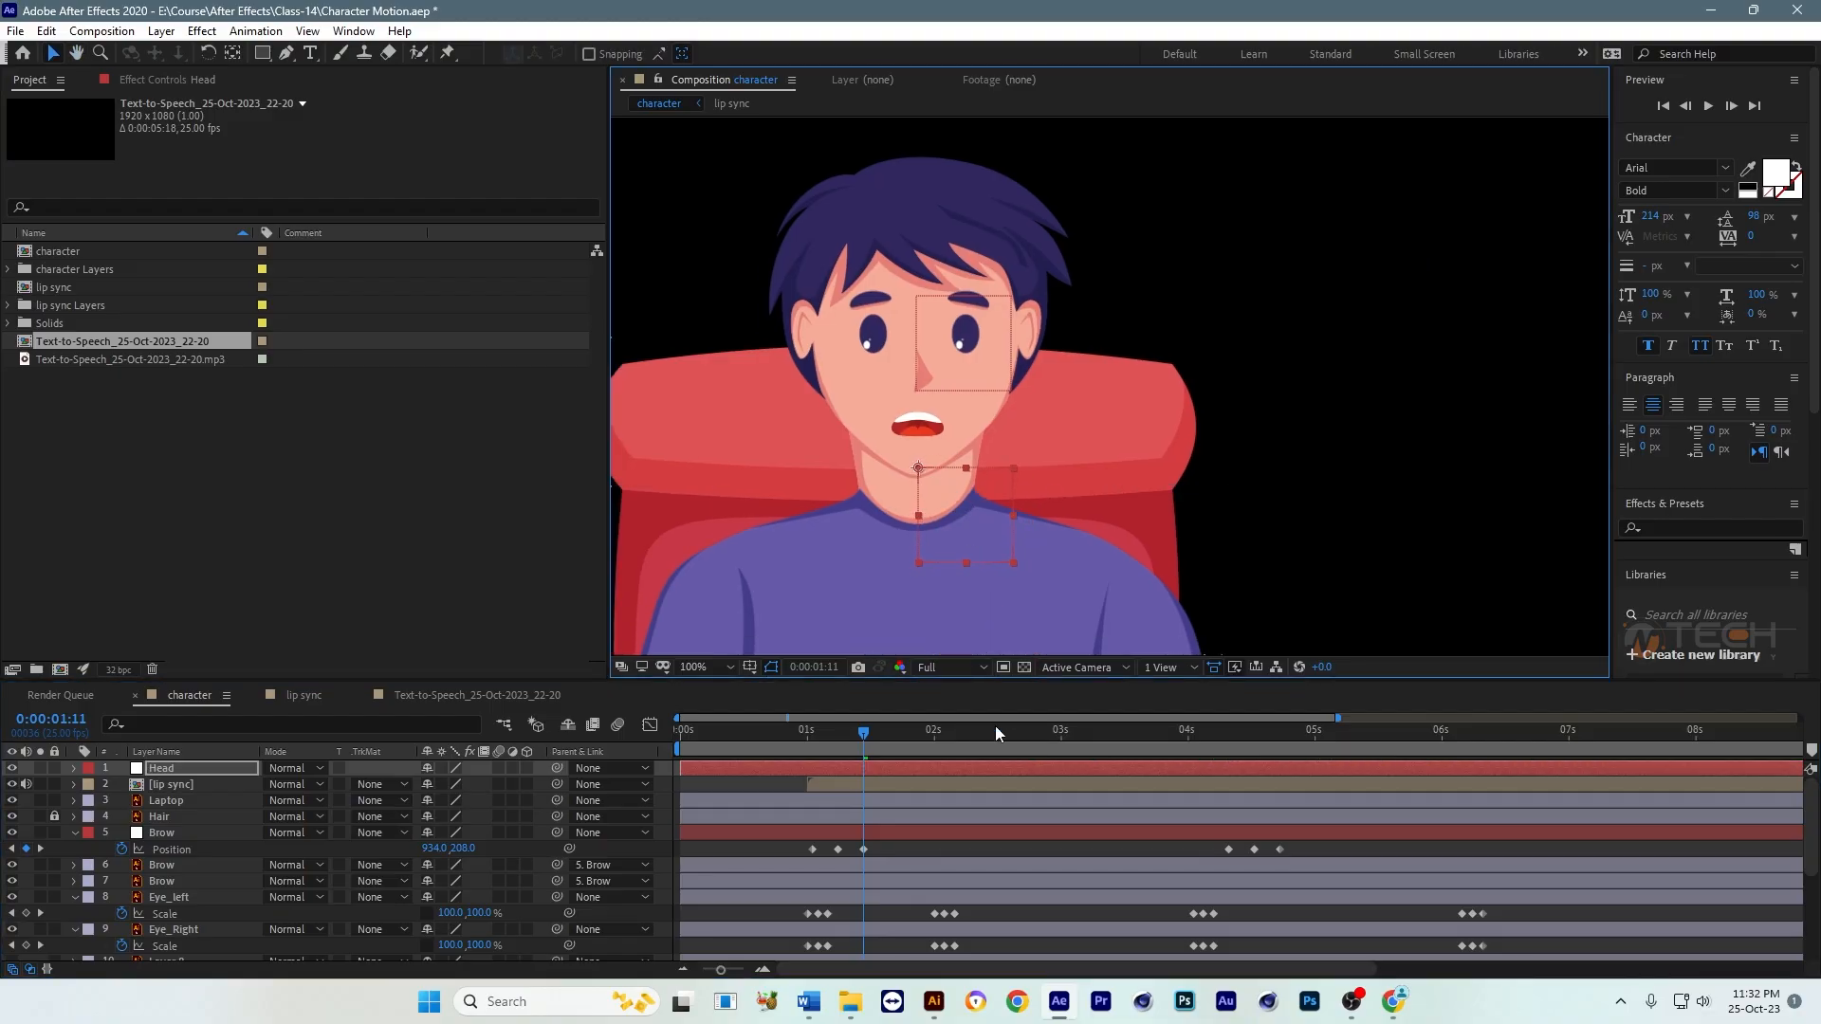
Step: Unlock Hair and parent the lip sync, Hair, Brow null, Eye_left, Eye_Right and Face layers to the Head null
click(57, 816)
click(158, 816)
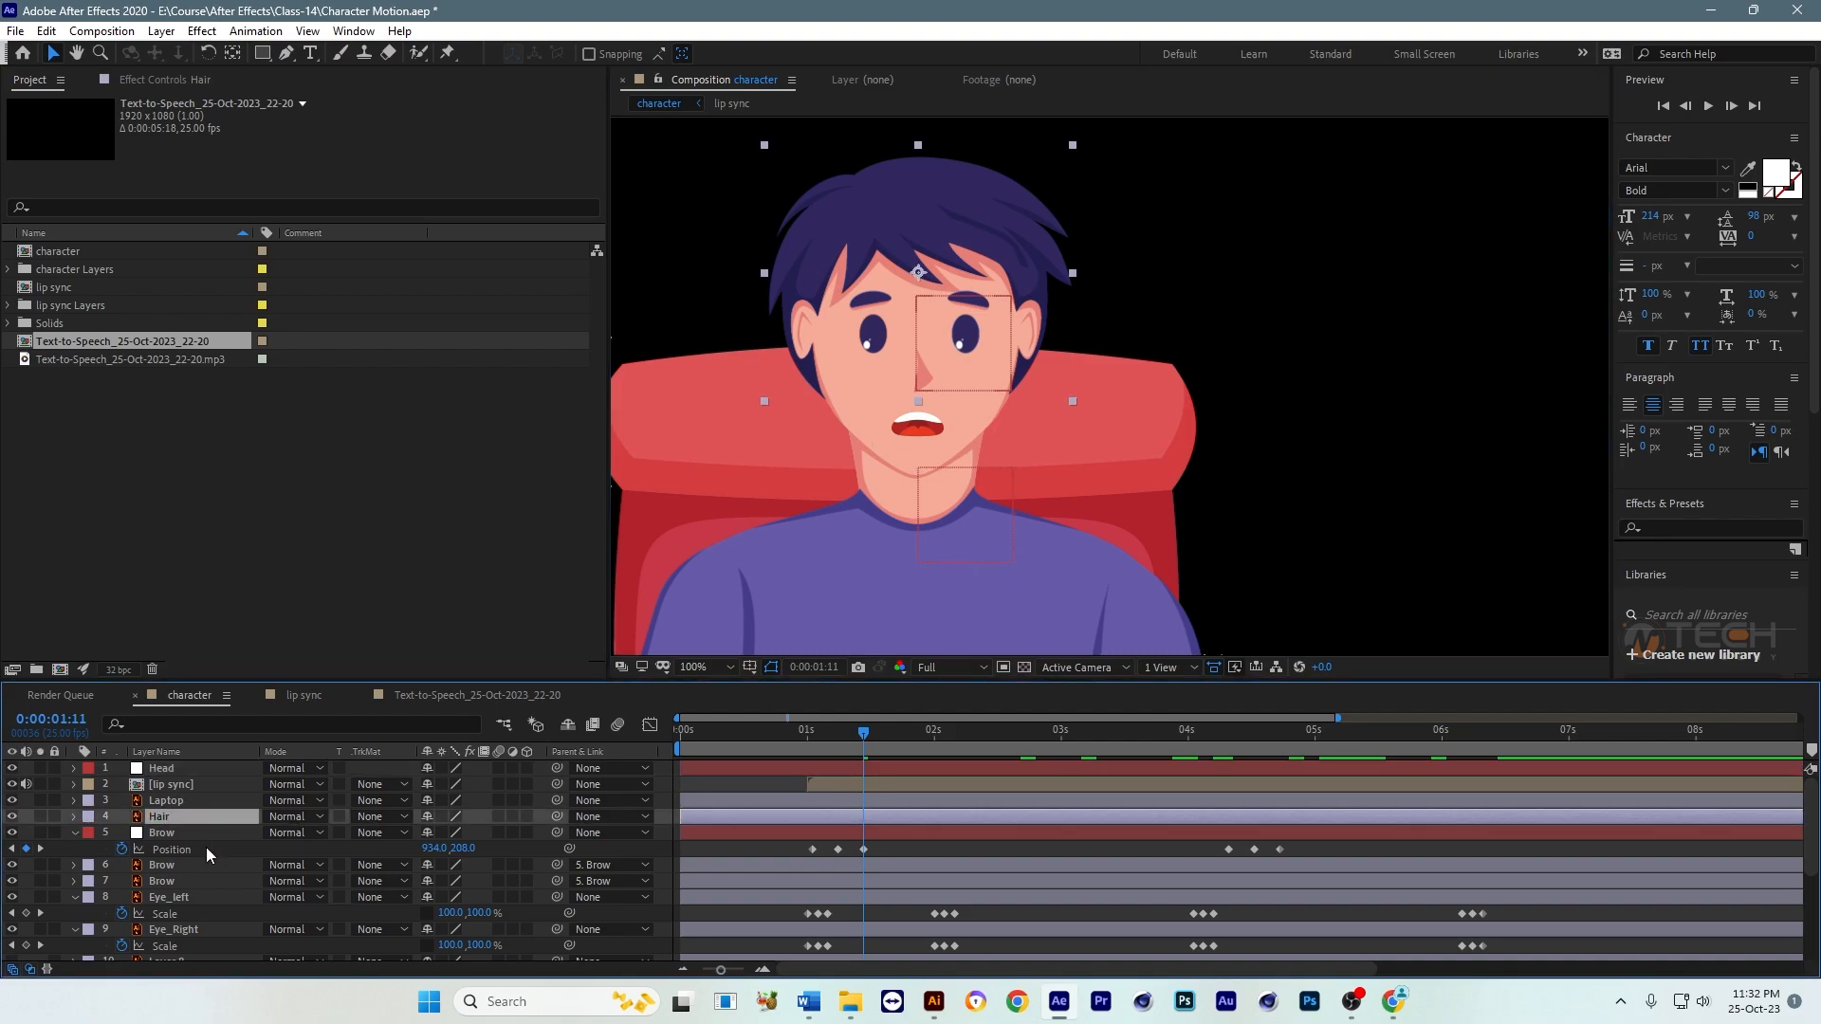
ctrl+click(163, 833)
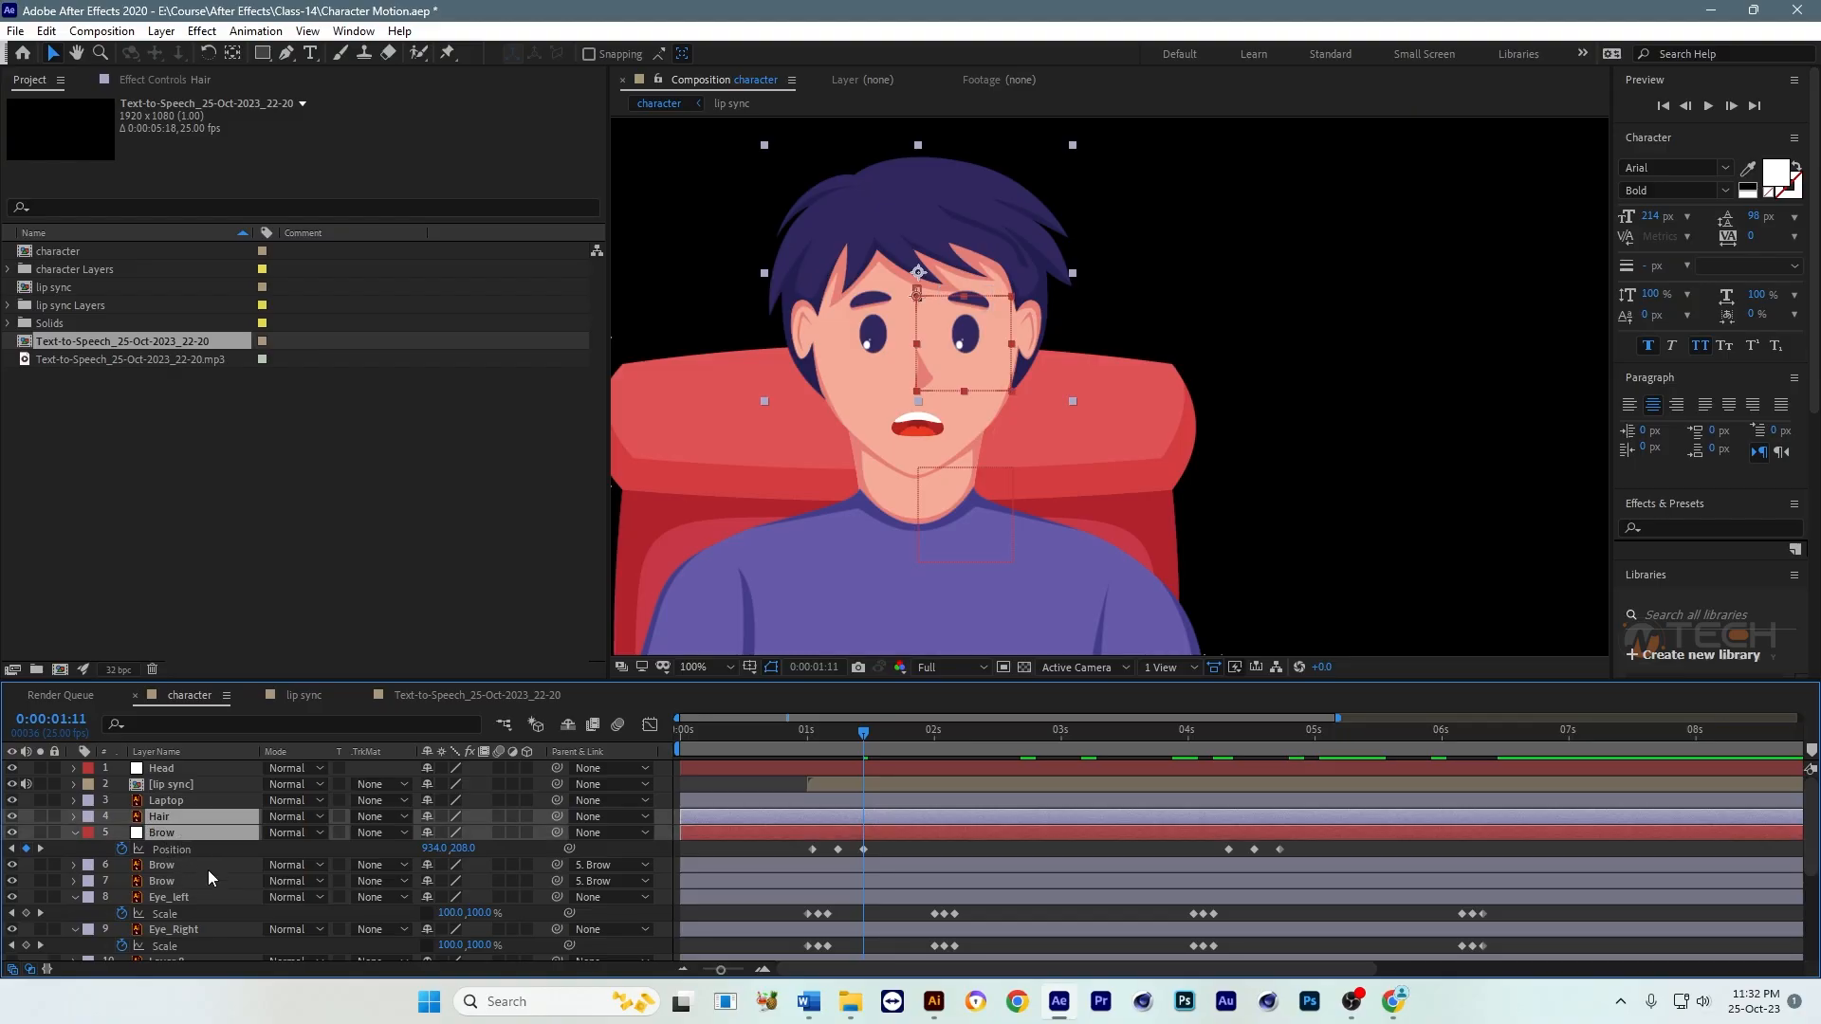
ctrl+click(176, 898)
ctrl+click(185, 930)
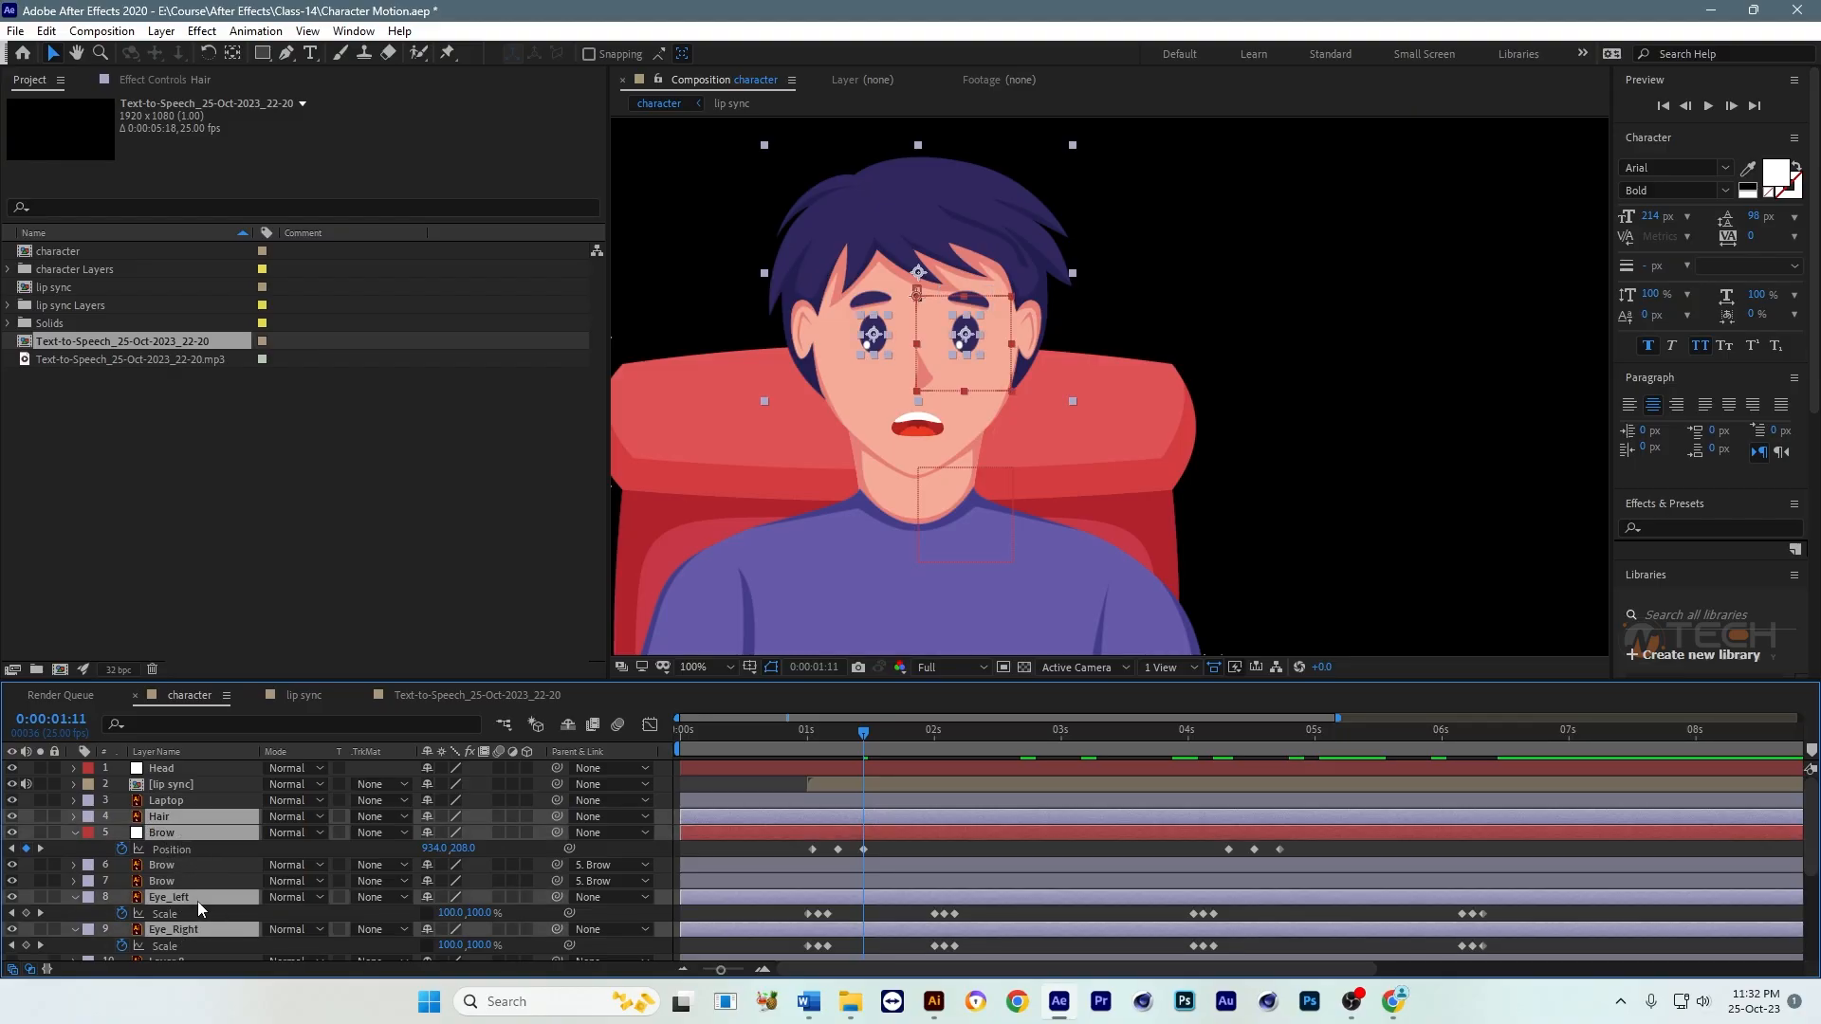
scroll(204, 868, down, 2)
ctrl+click(203, 901)
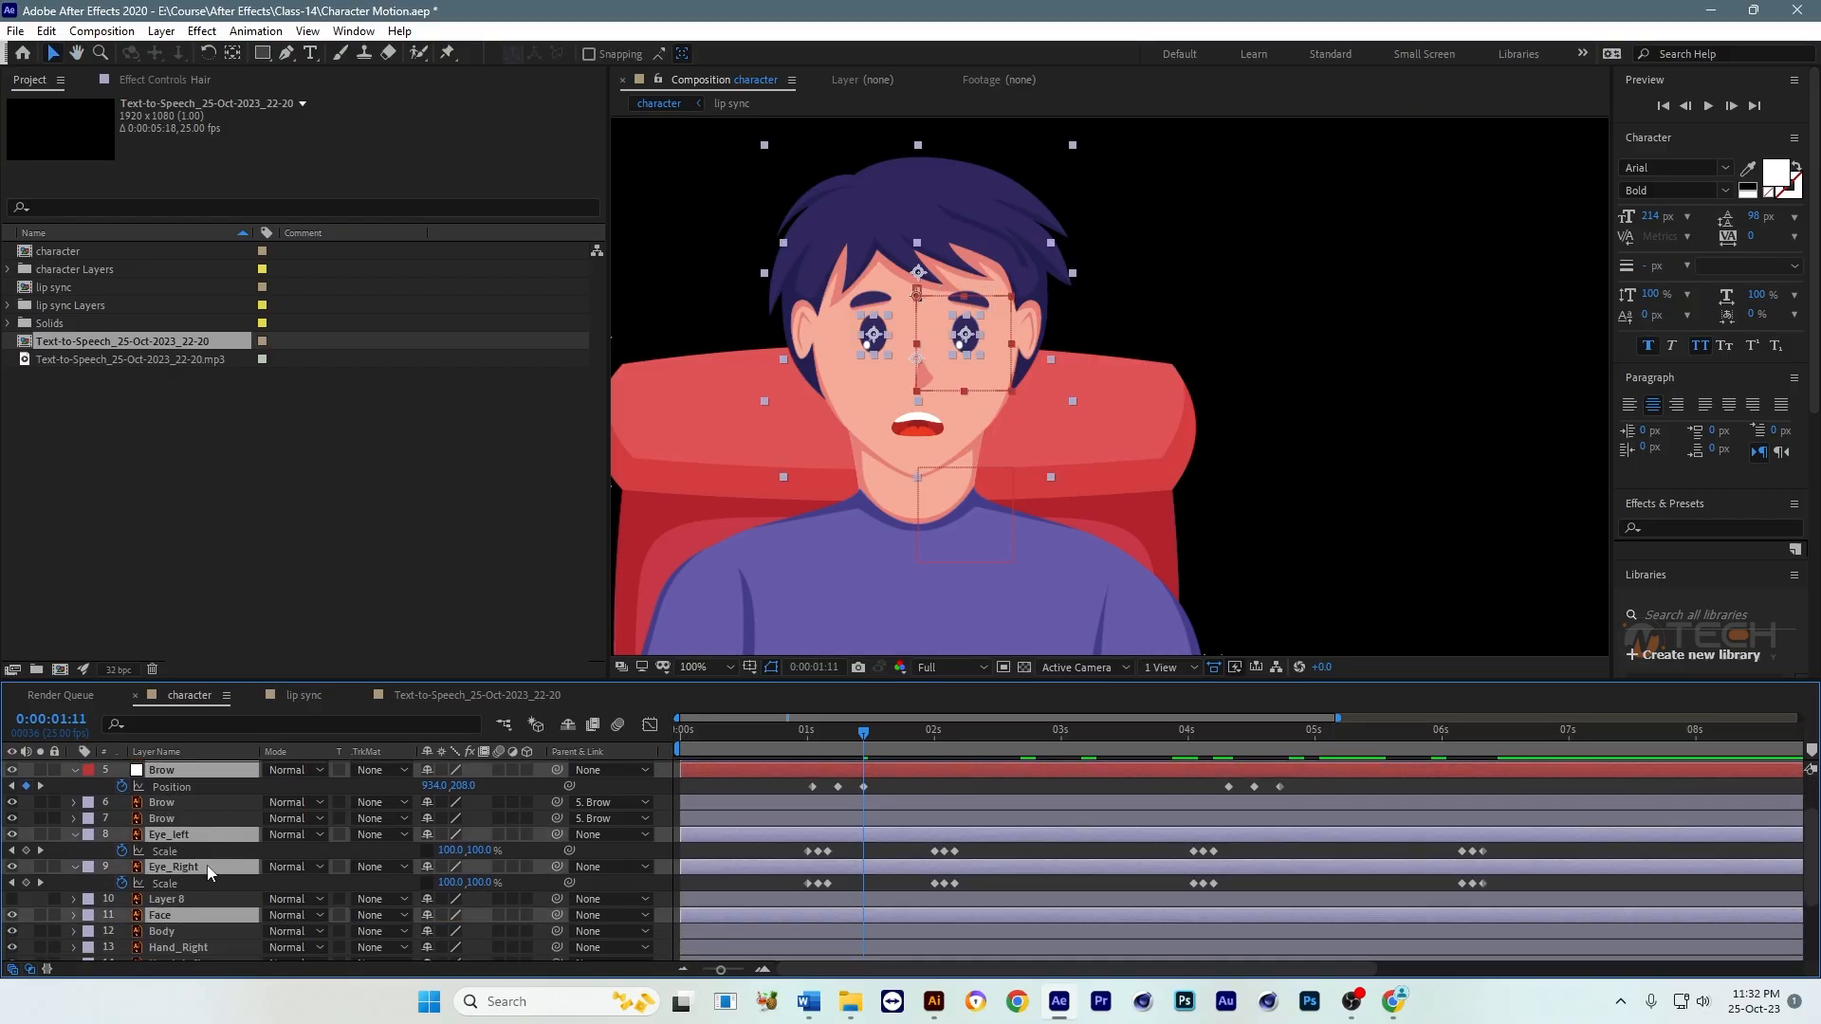
scroll(207, 865, up, 2)
click(14, 821)
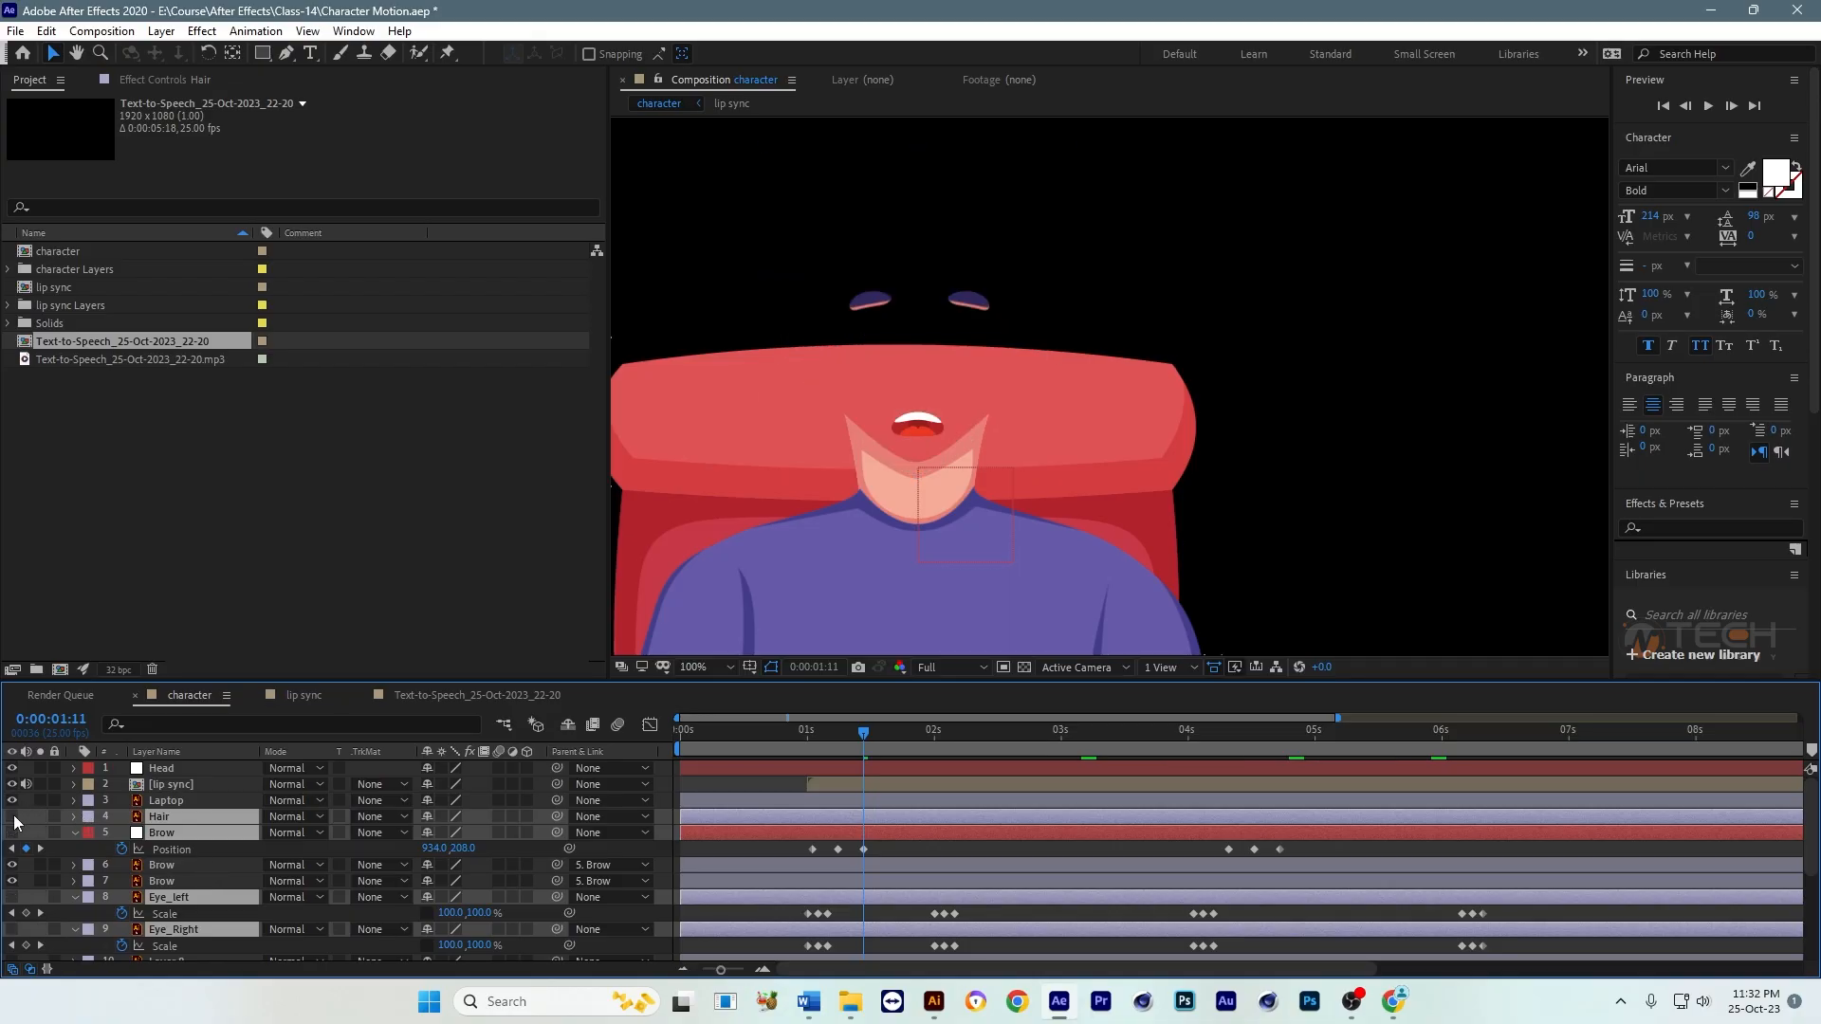
click(15, 822)
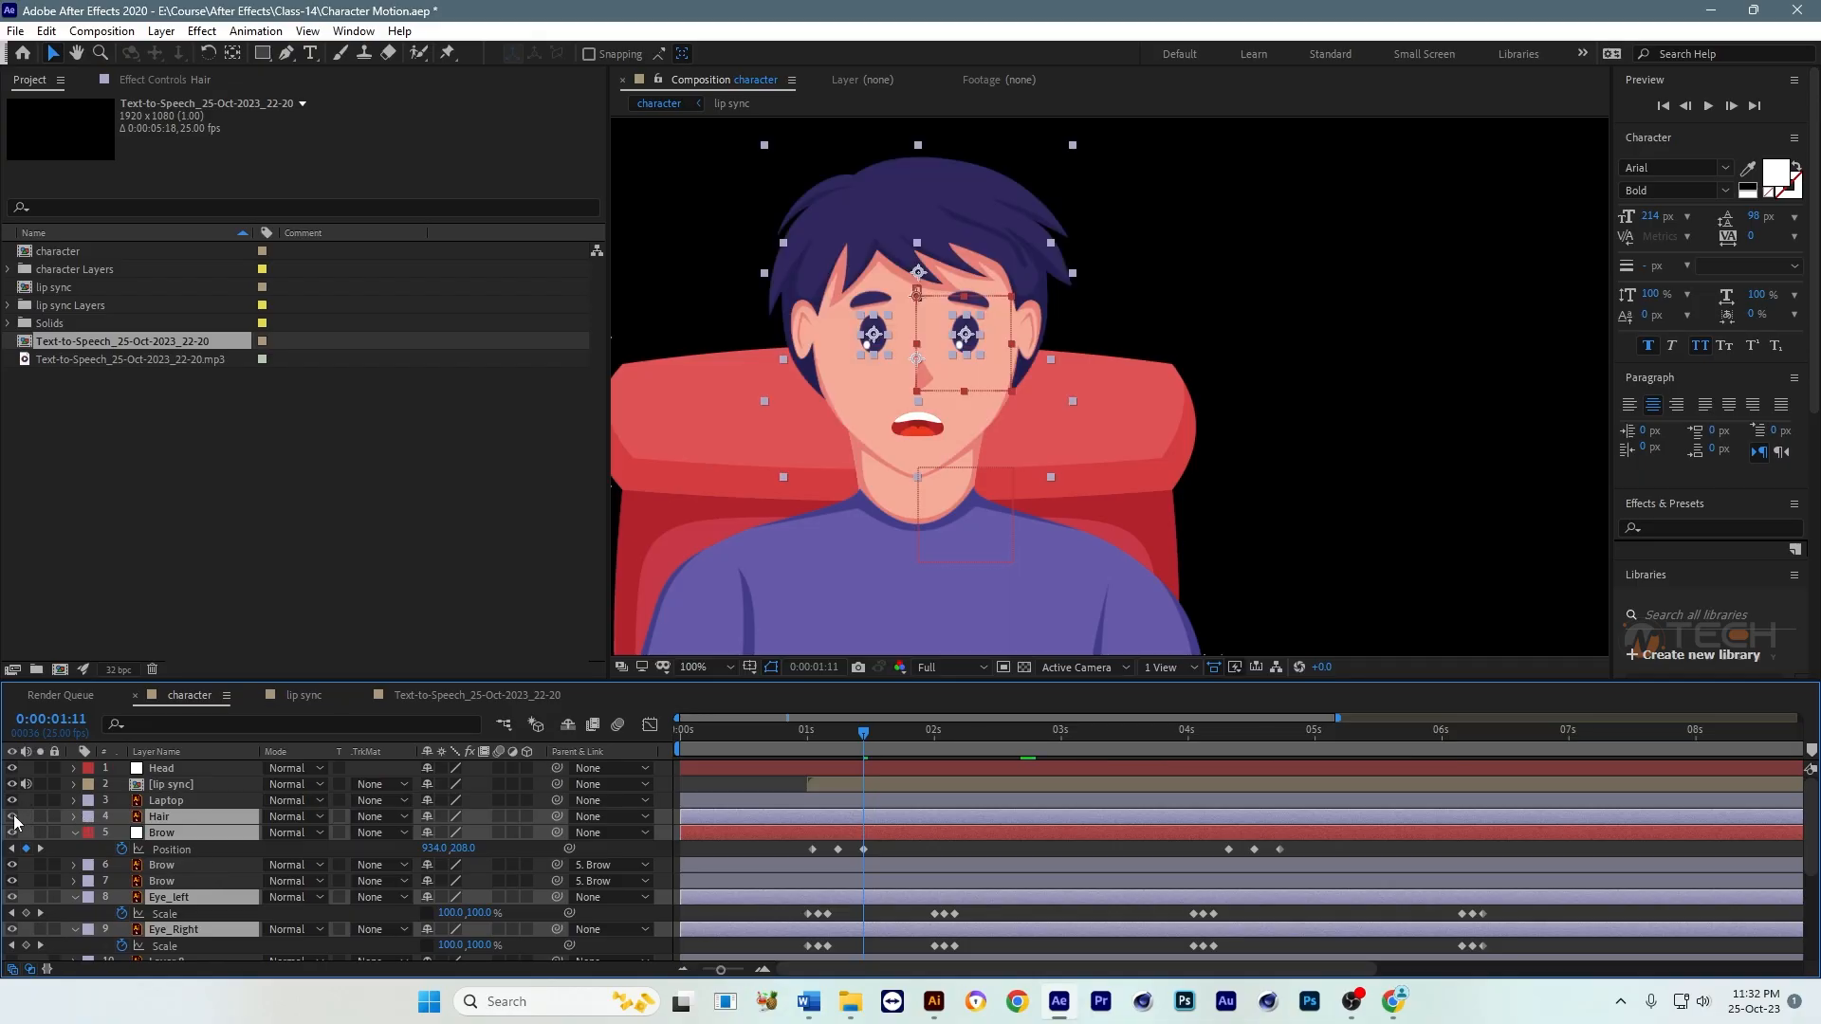
ctrl+click(182, 788)
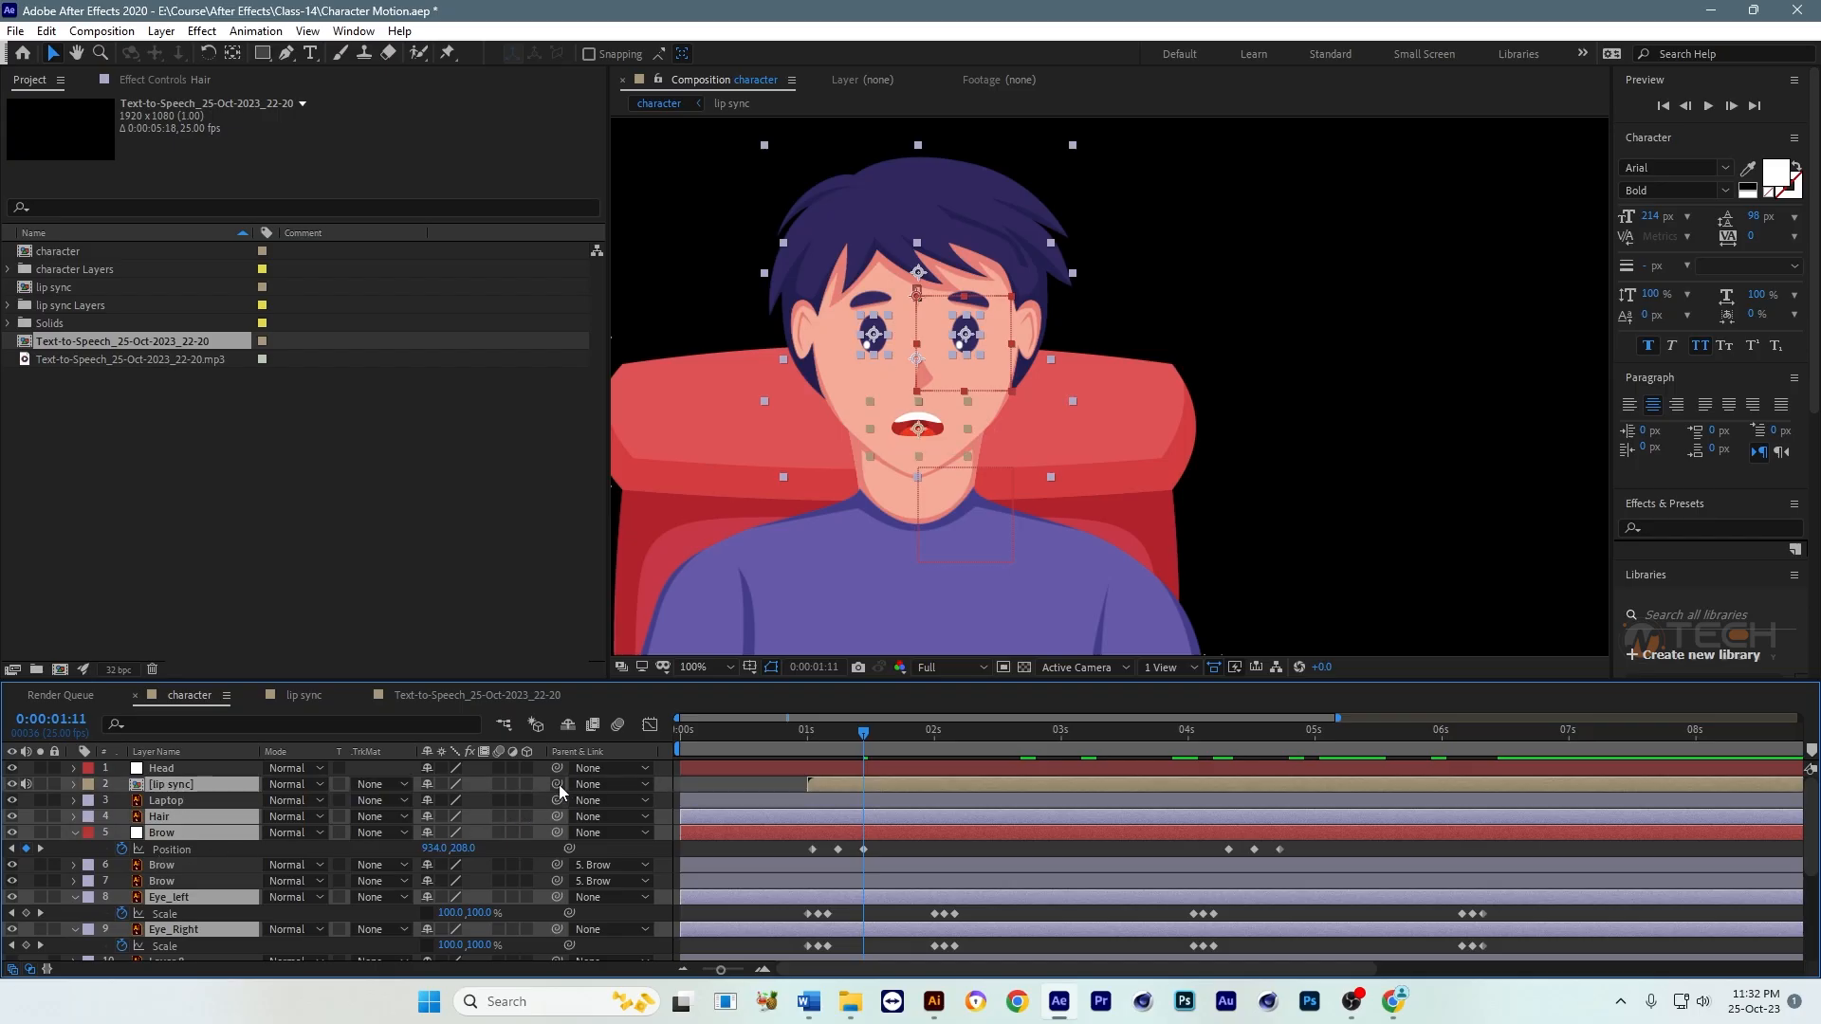
drag(557, 784, 165, 770)
Step: Keyframe only the Head null's Rotation at 0:00:01:00, then tilt it to 6° at 0:00:01:11
click(175, 765)
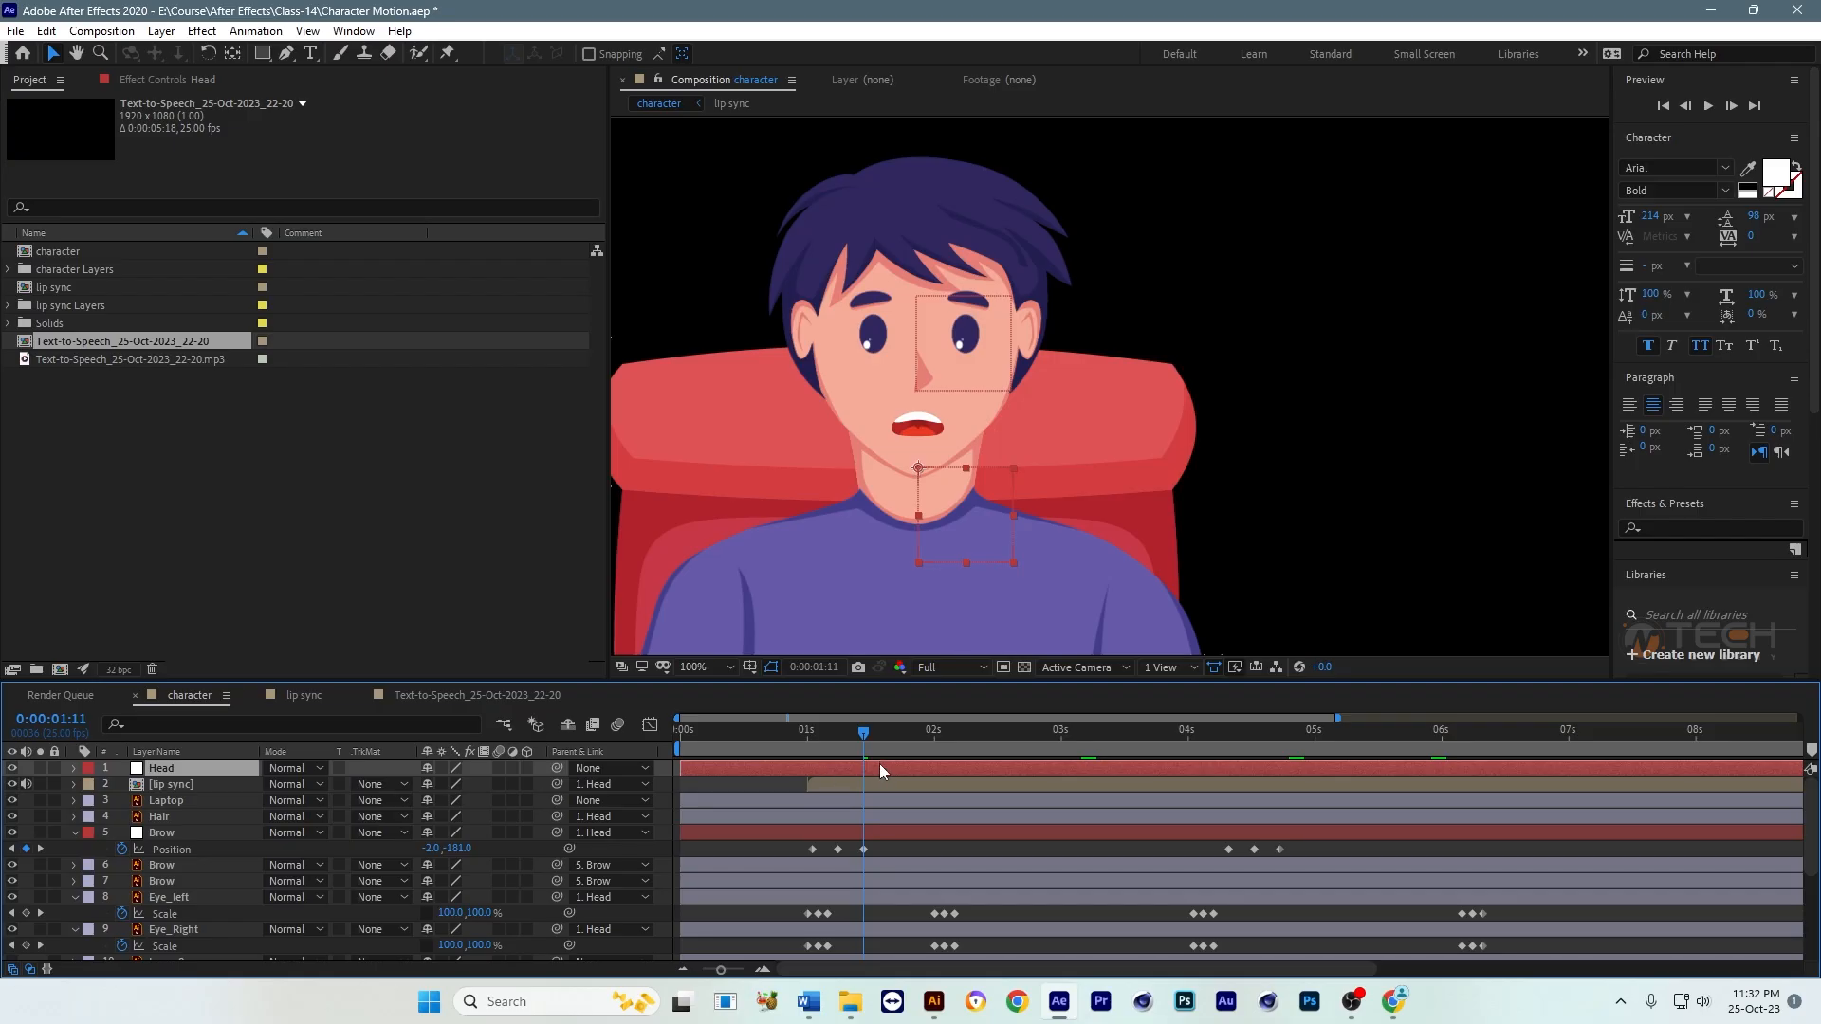
mouse_move(801, 752)
mouse_down()
mouse_move(777, 750)
mouse_move(808, 756)
mouse_up()
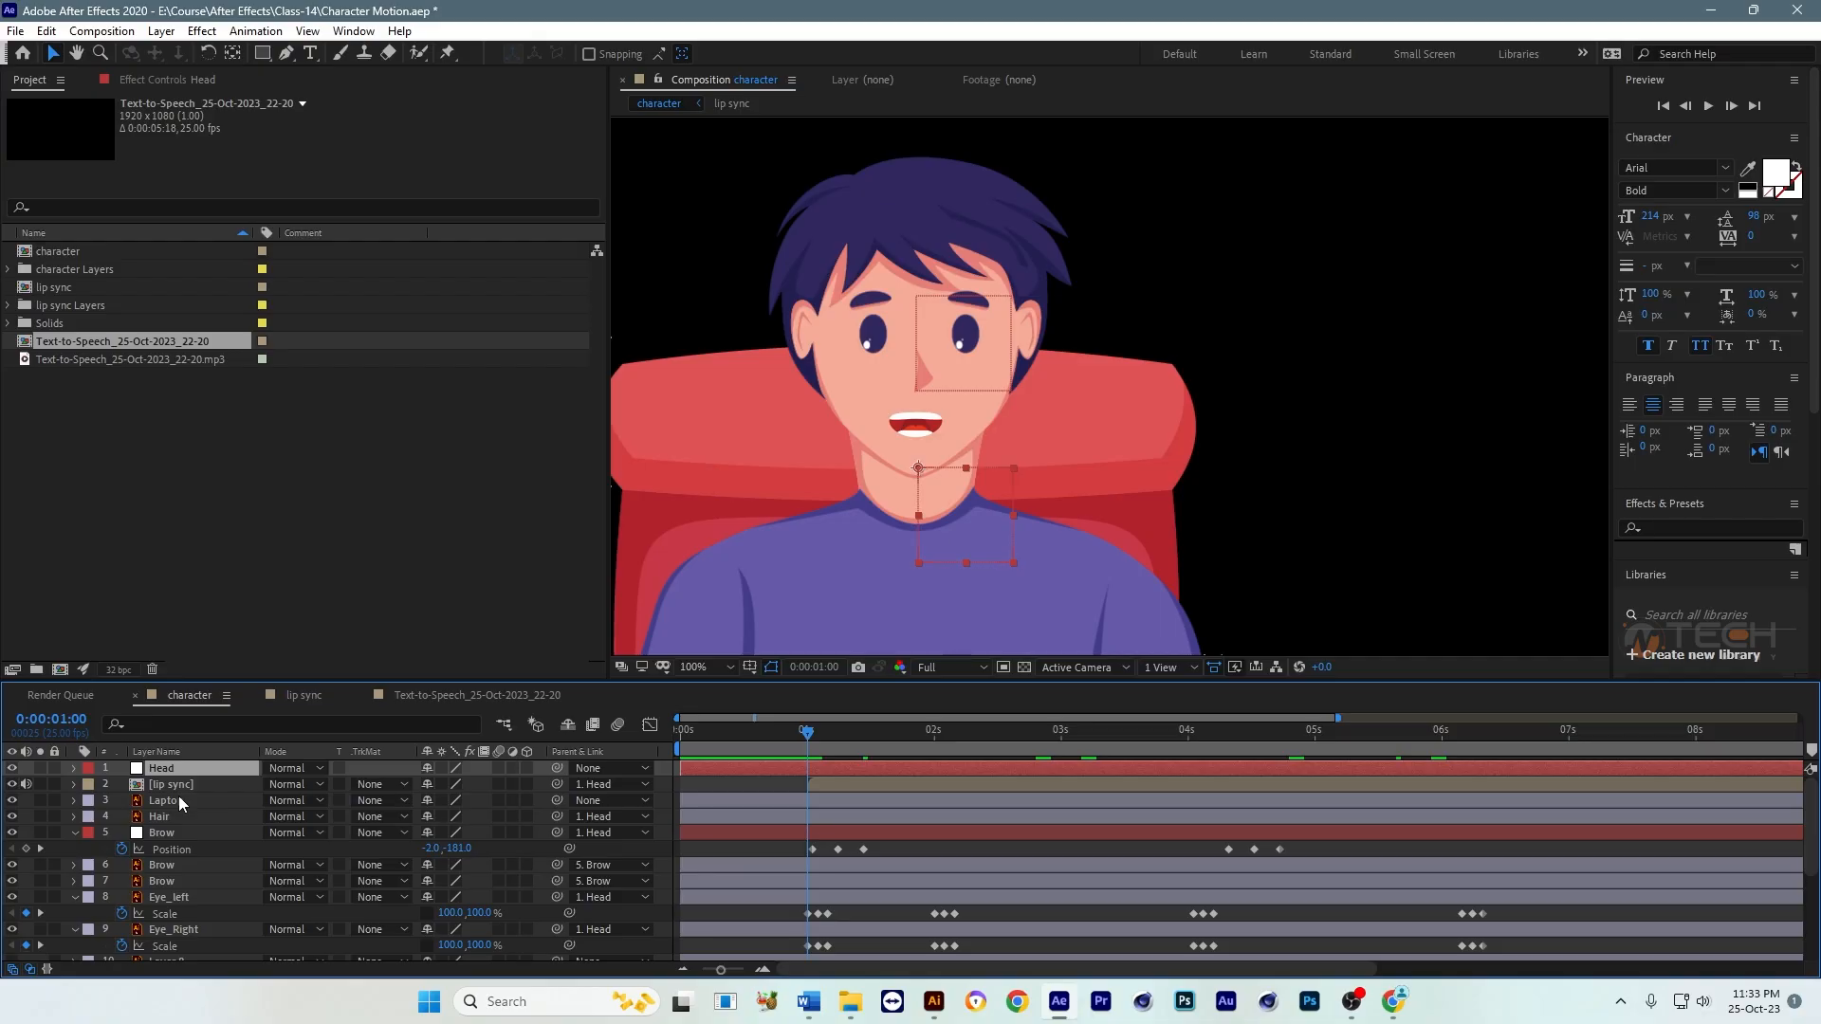
key(p)
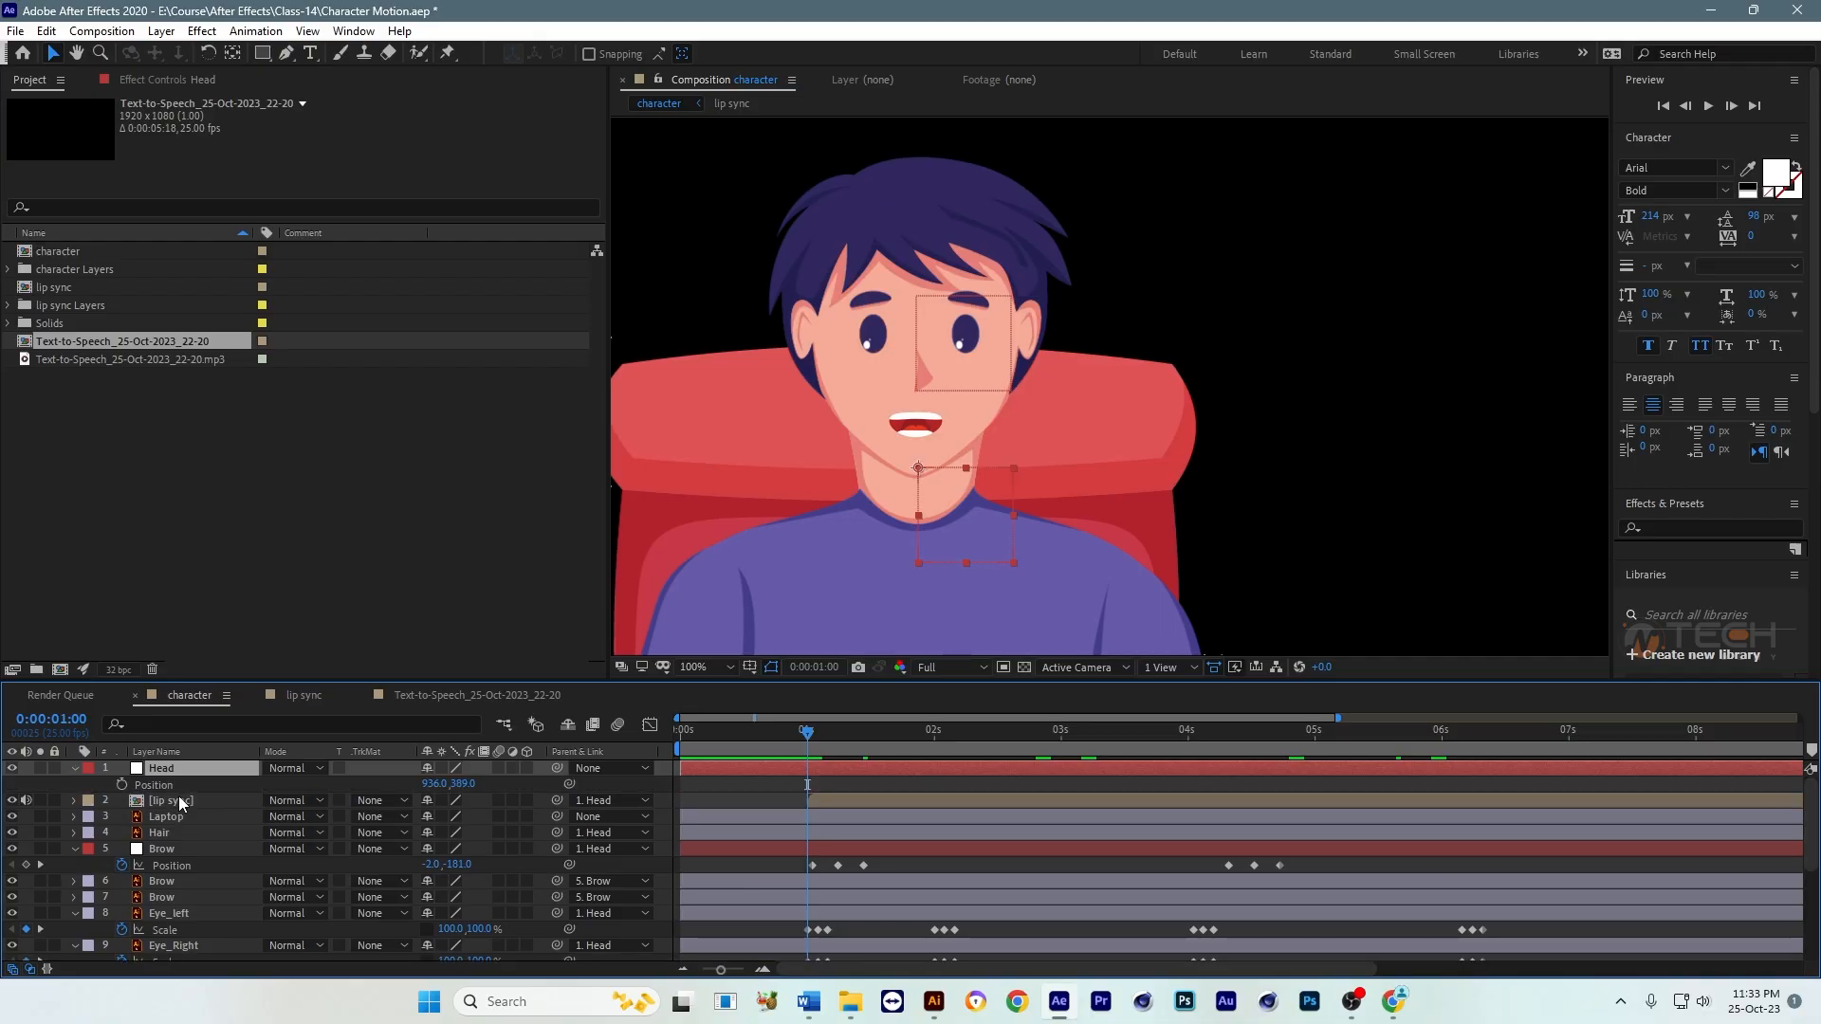
key(shift+r)
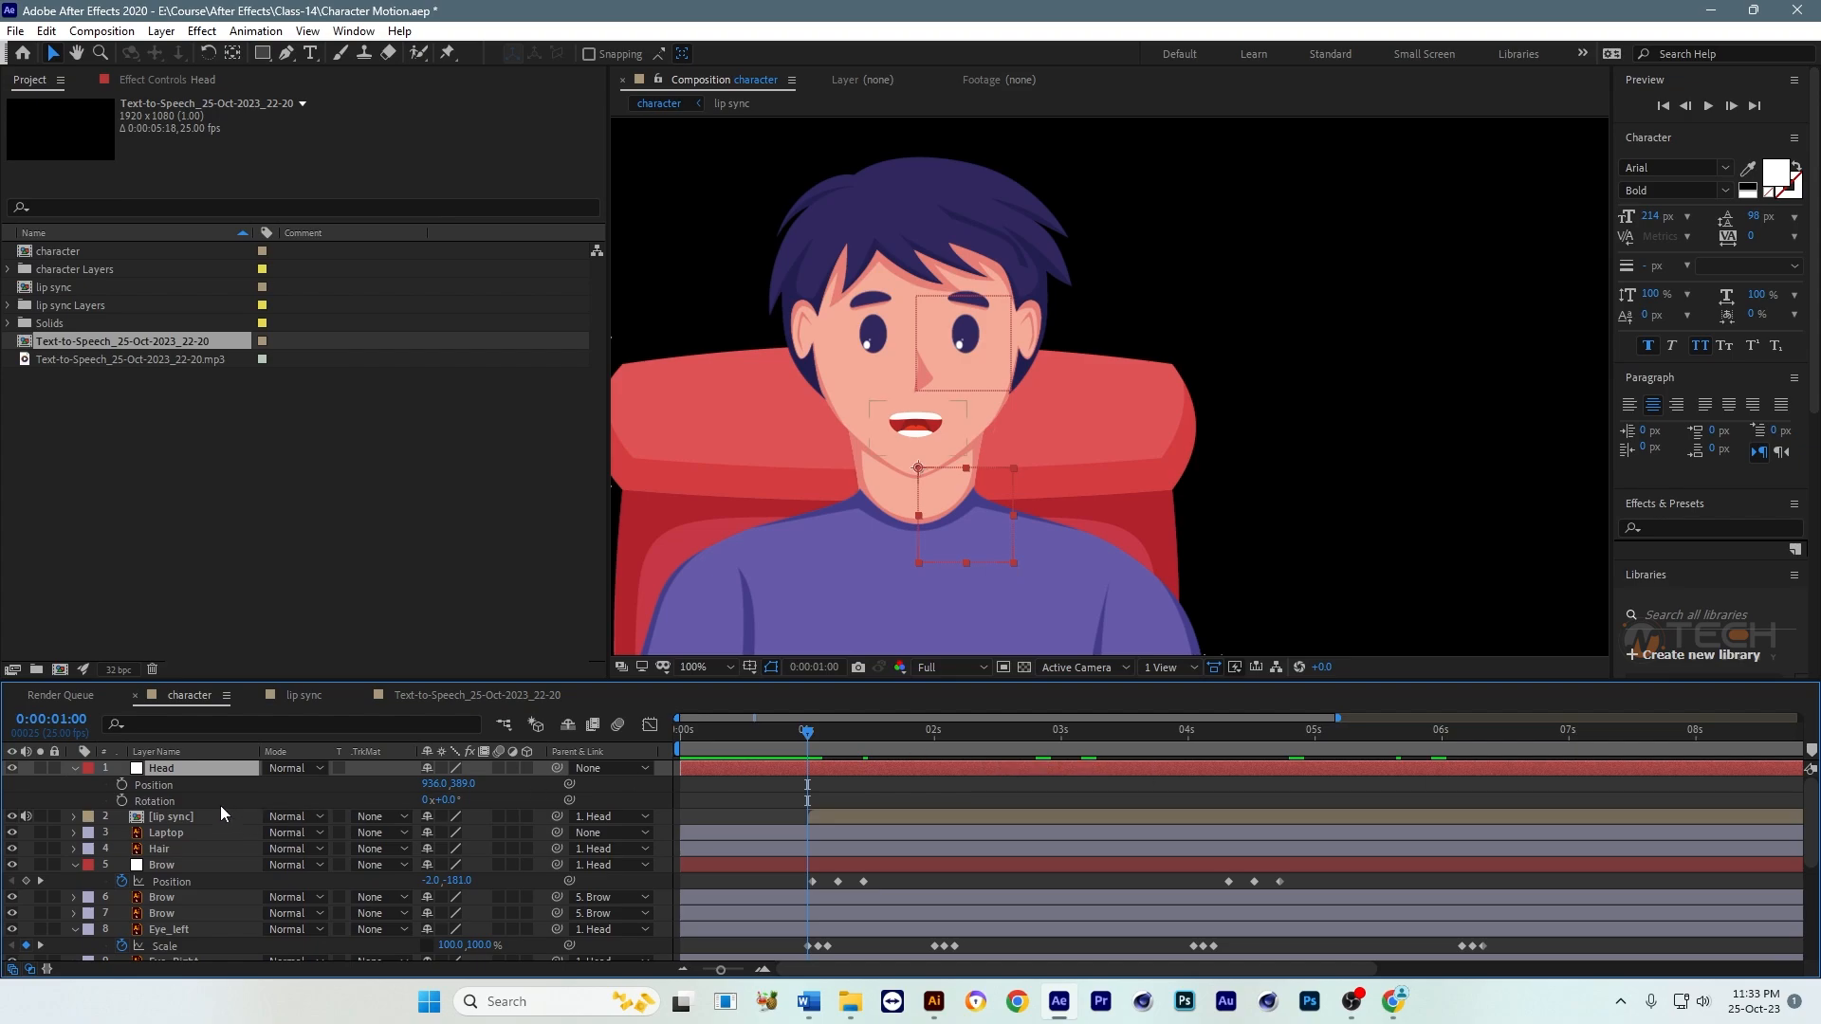
click(122, 785)
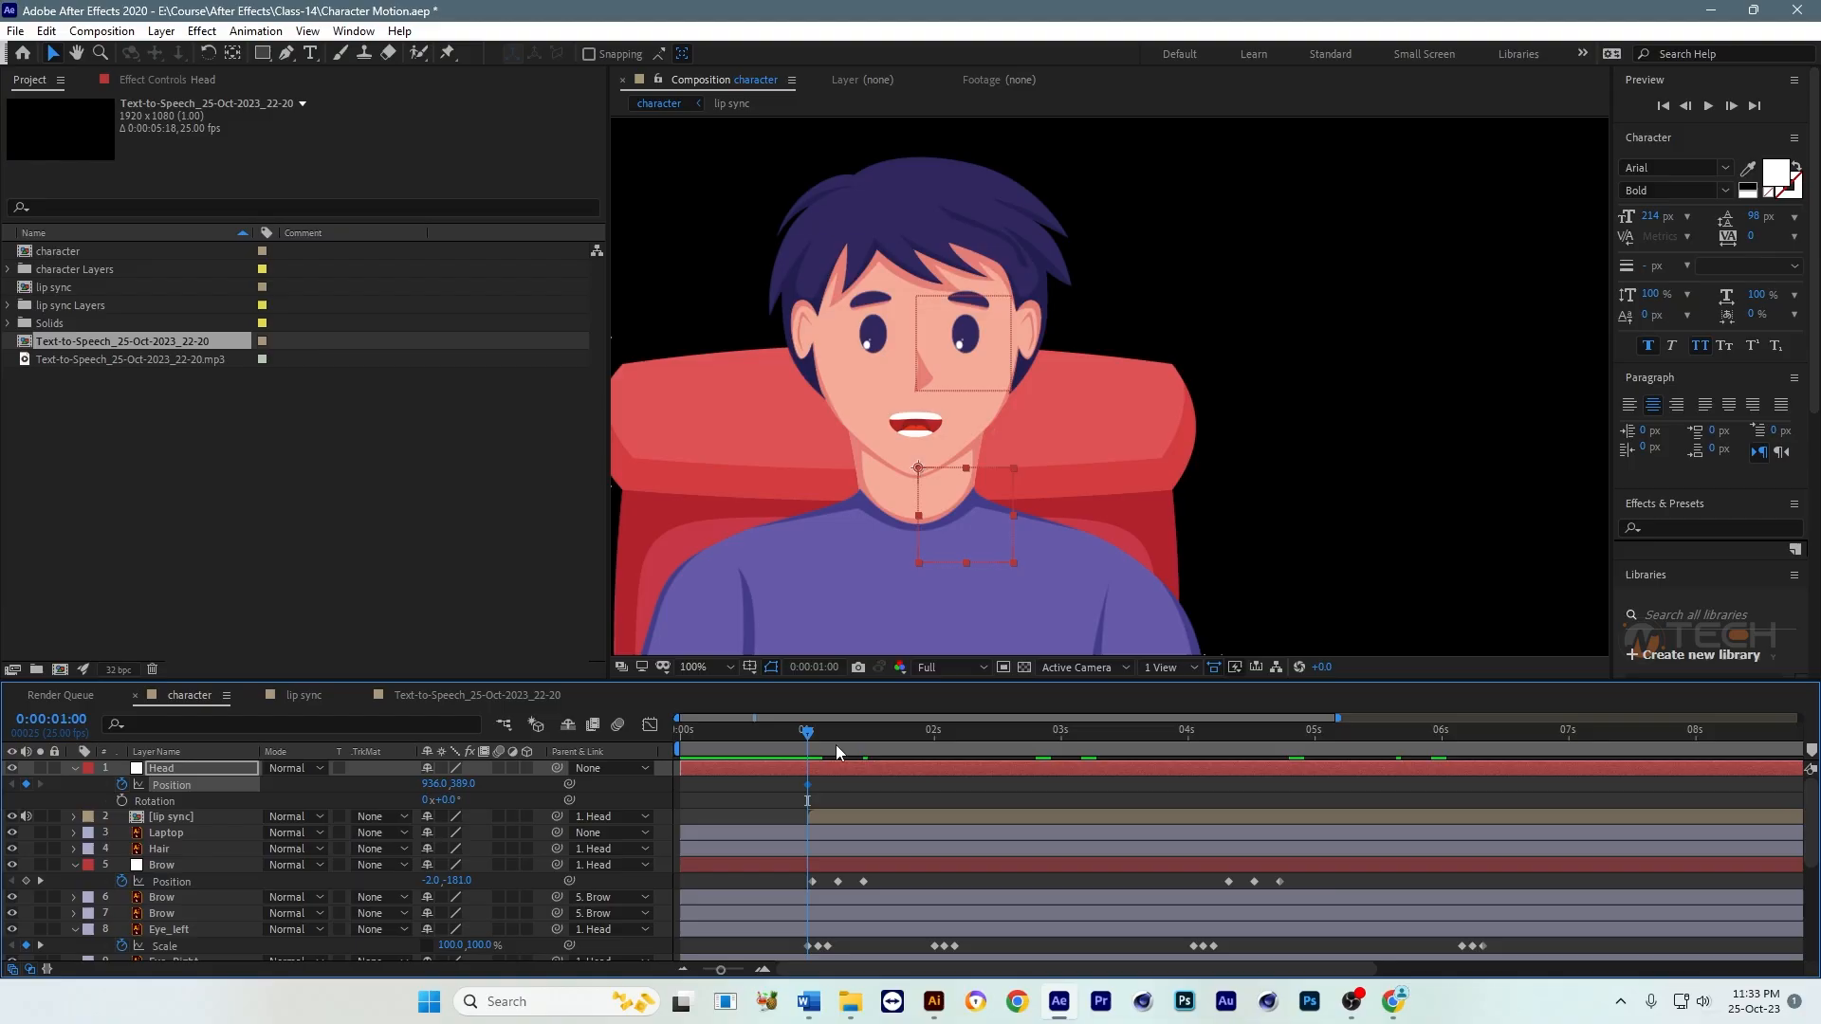
mouse_move(811, 739)
mouse_down()
mouse_move(885, 742)
mouse_move(807, 748)
mouse_up()
click(122, 800)
click(810, 782)
drag(811, 737, 867, 748)
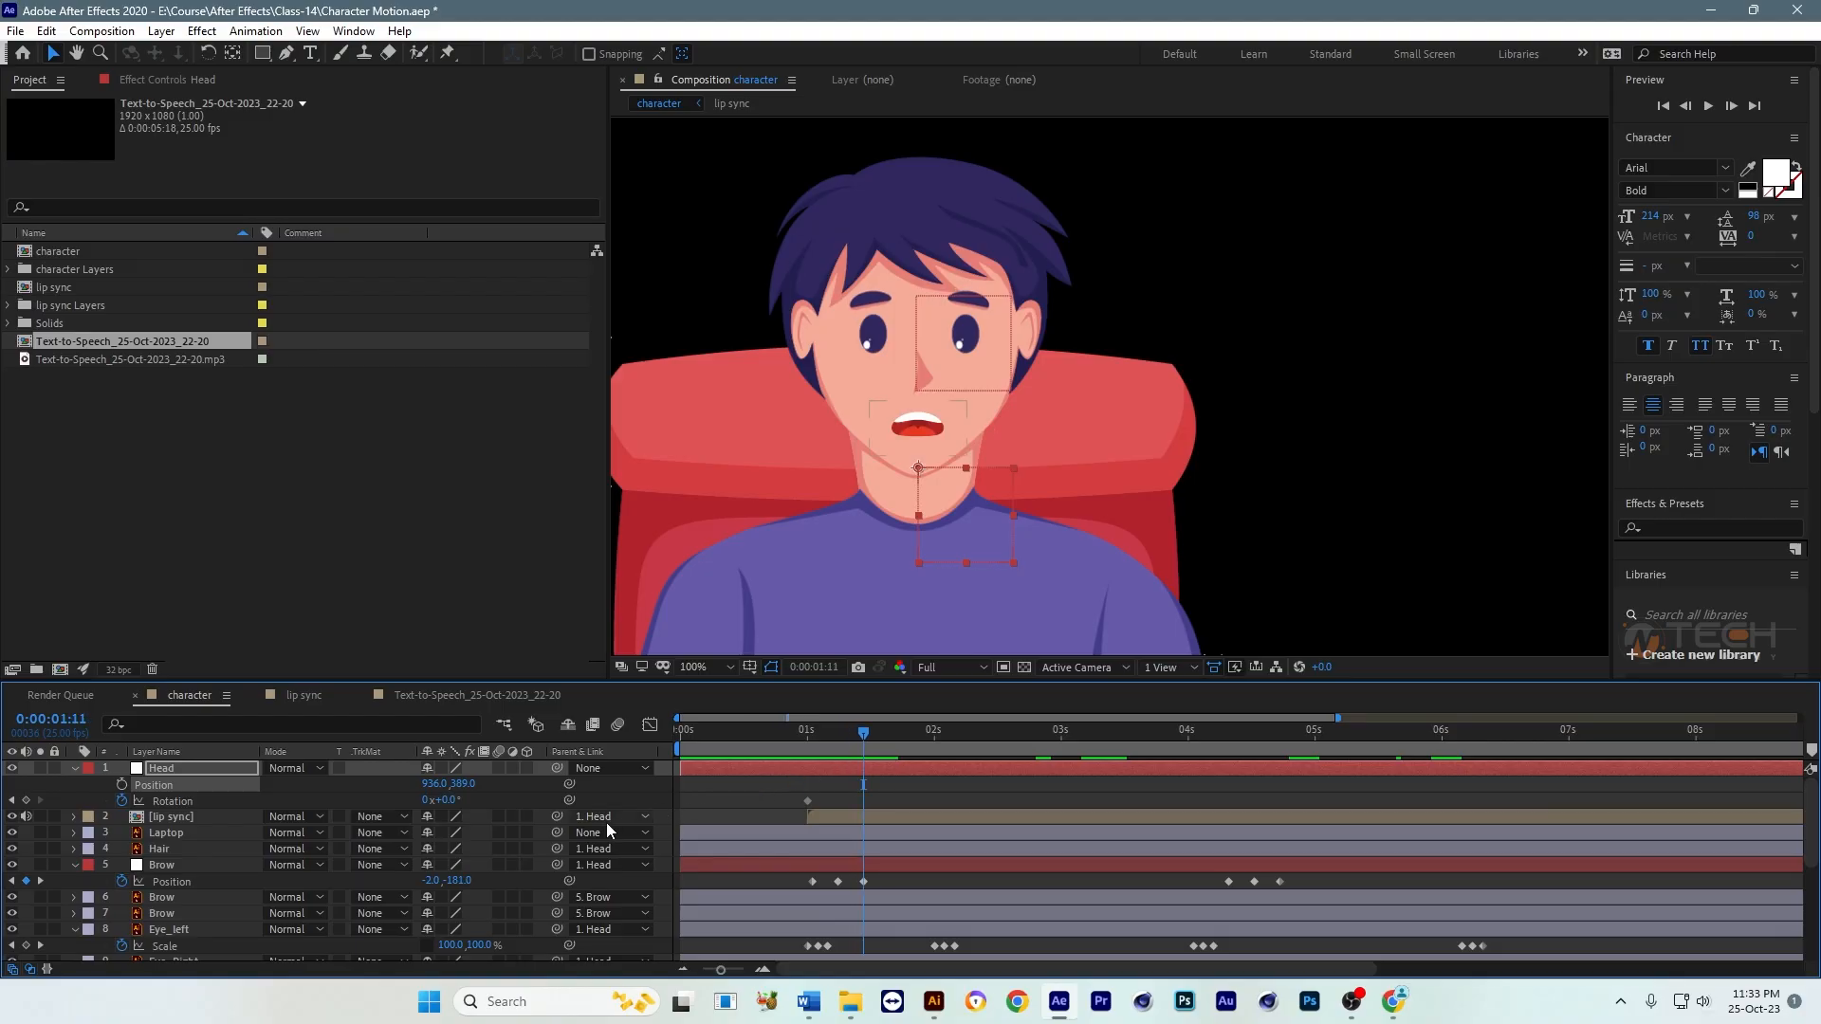
drag(454, 803, 451, 800)
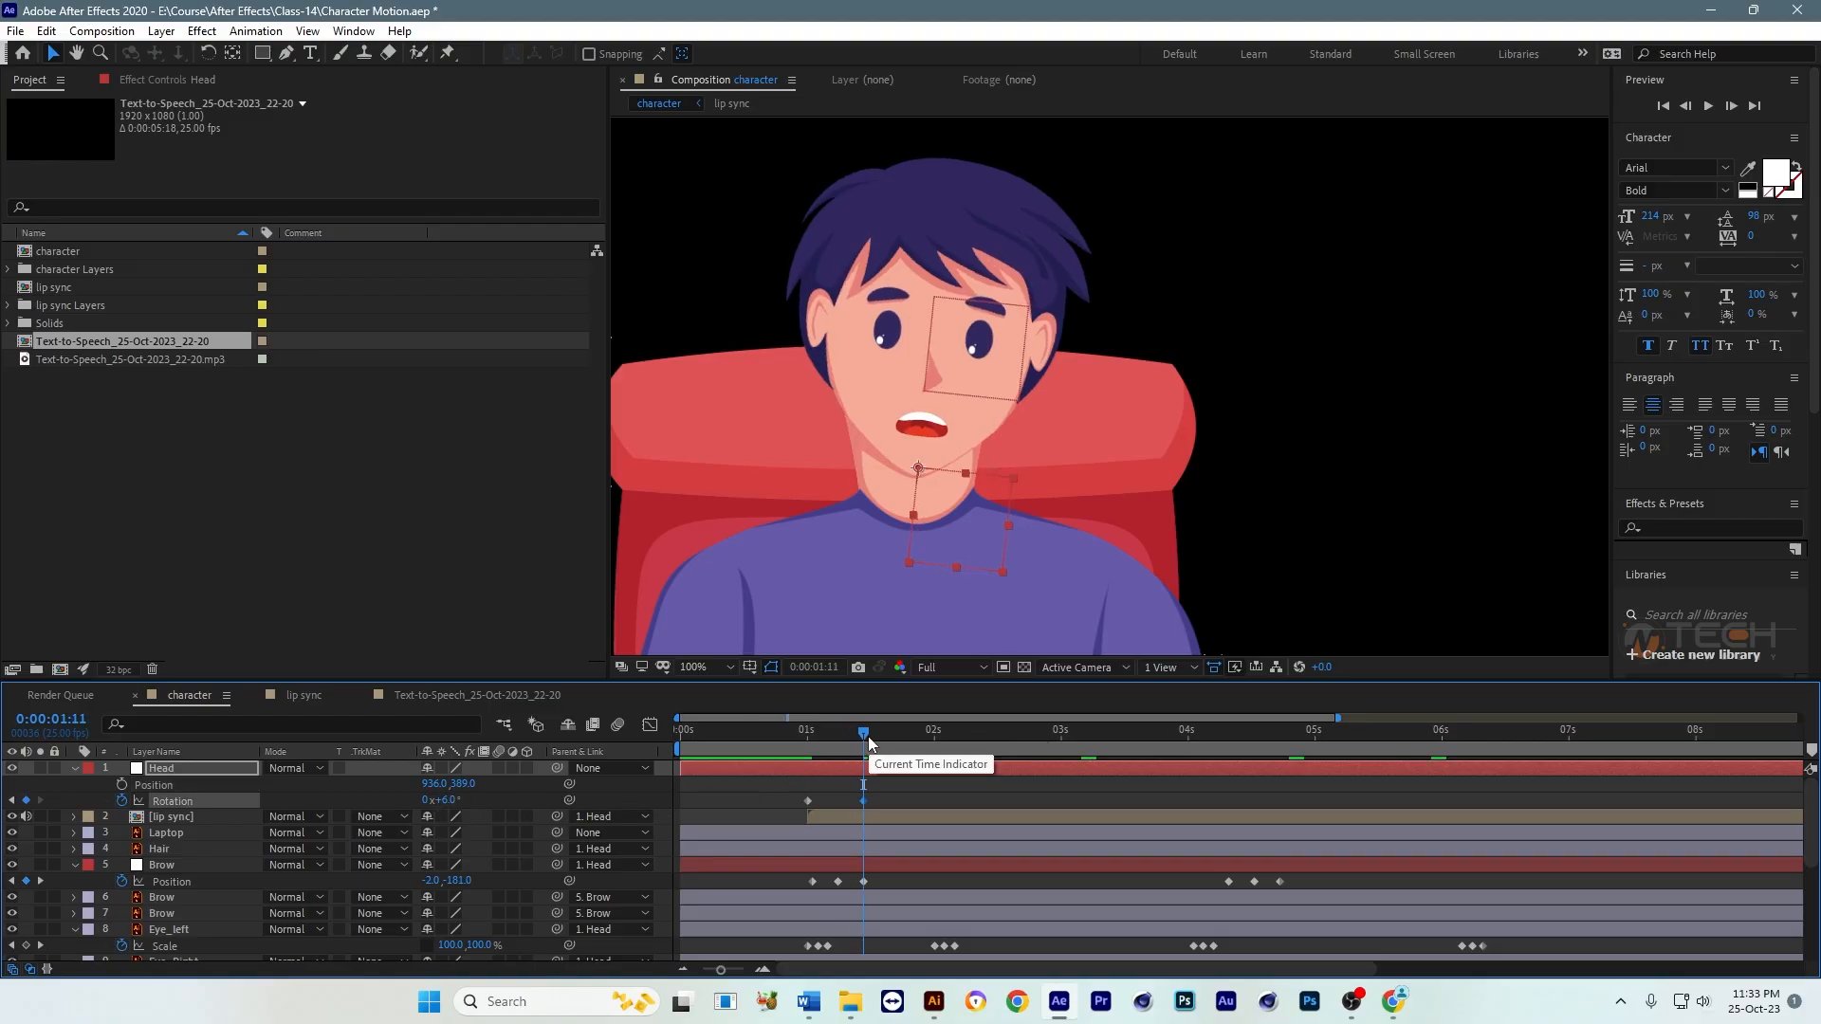
Step: Copy the Head null's first Rotation keyframe to 0:00:01:21 and preview the head tilt from 0:00:00:20
click(915, 738)
click(808, 801)
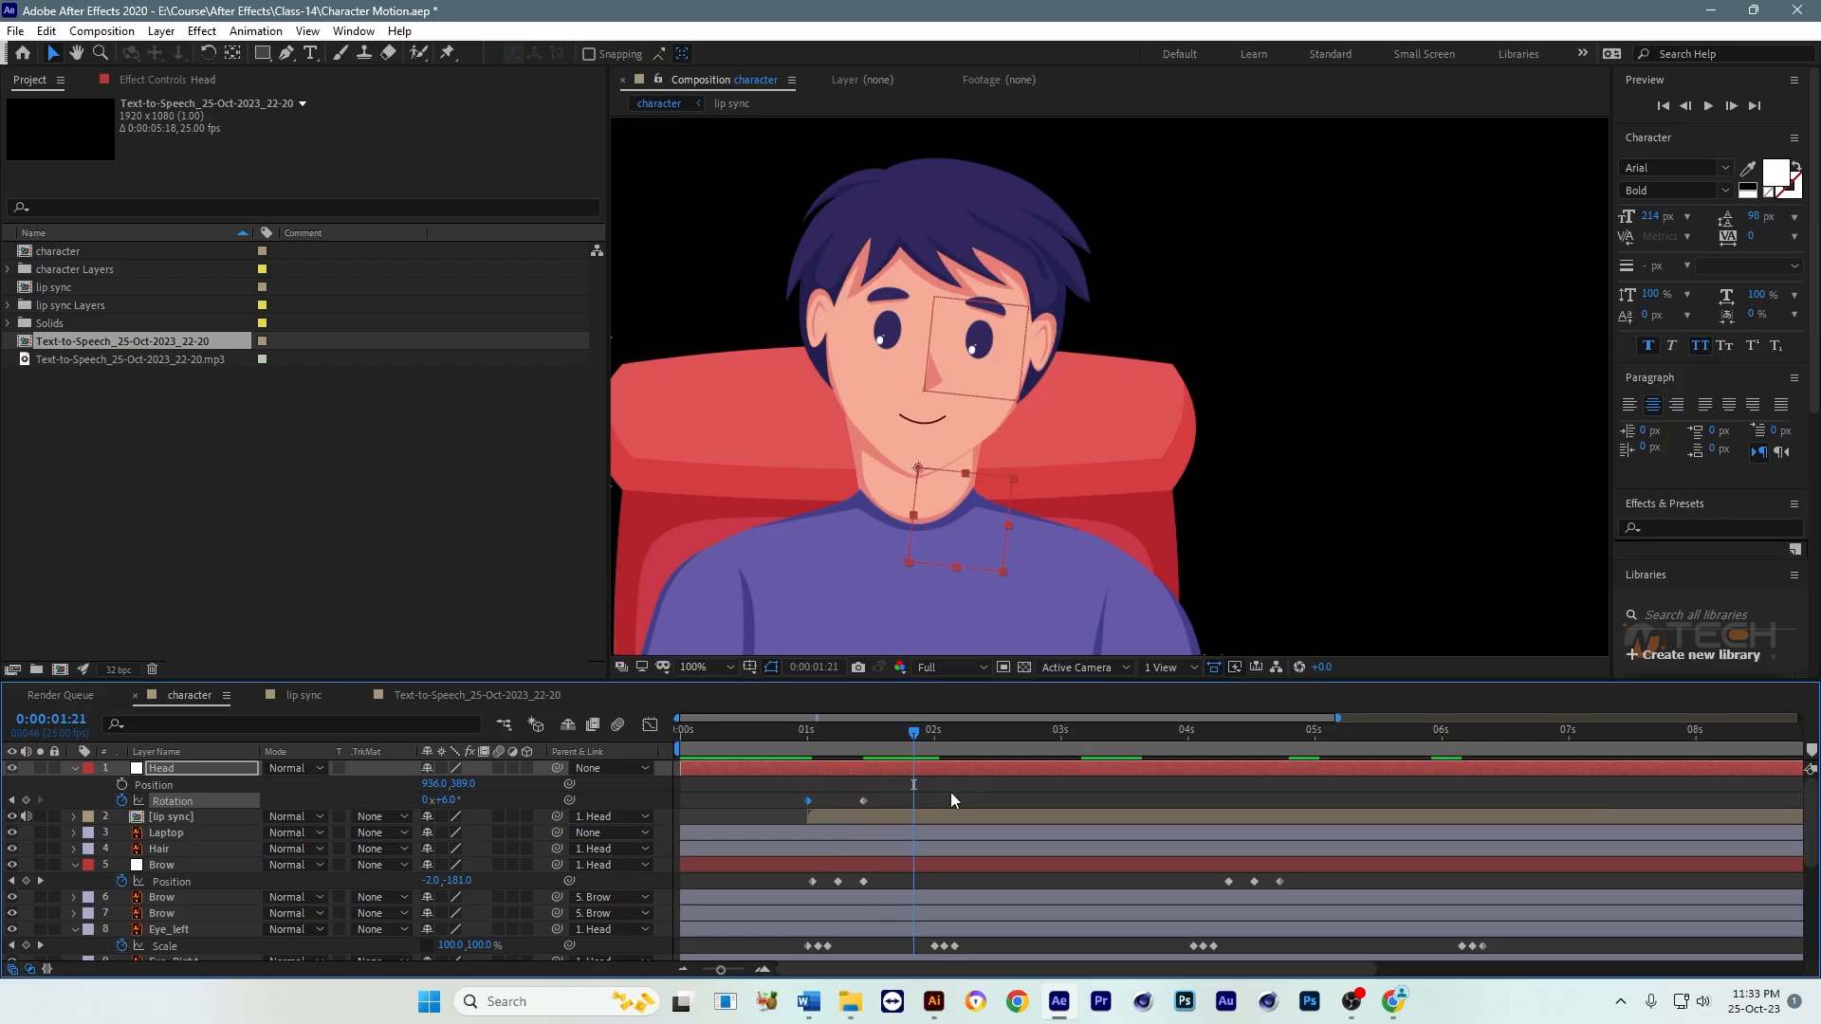
key(ctrl+v)
click(783, 733)
key(space)
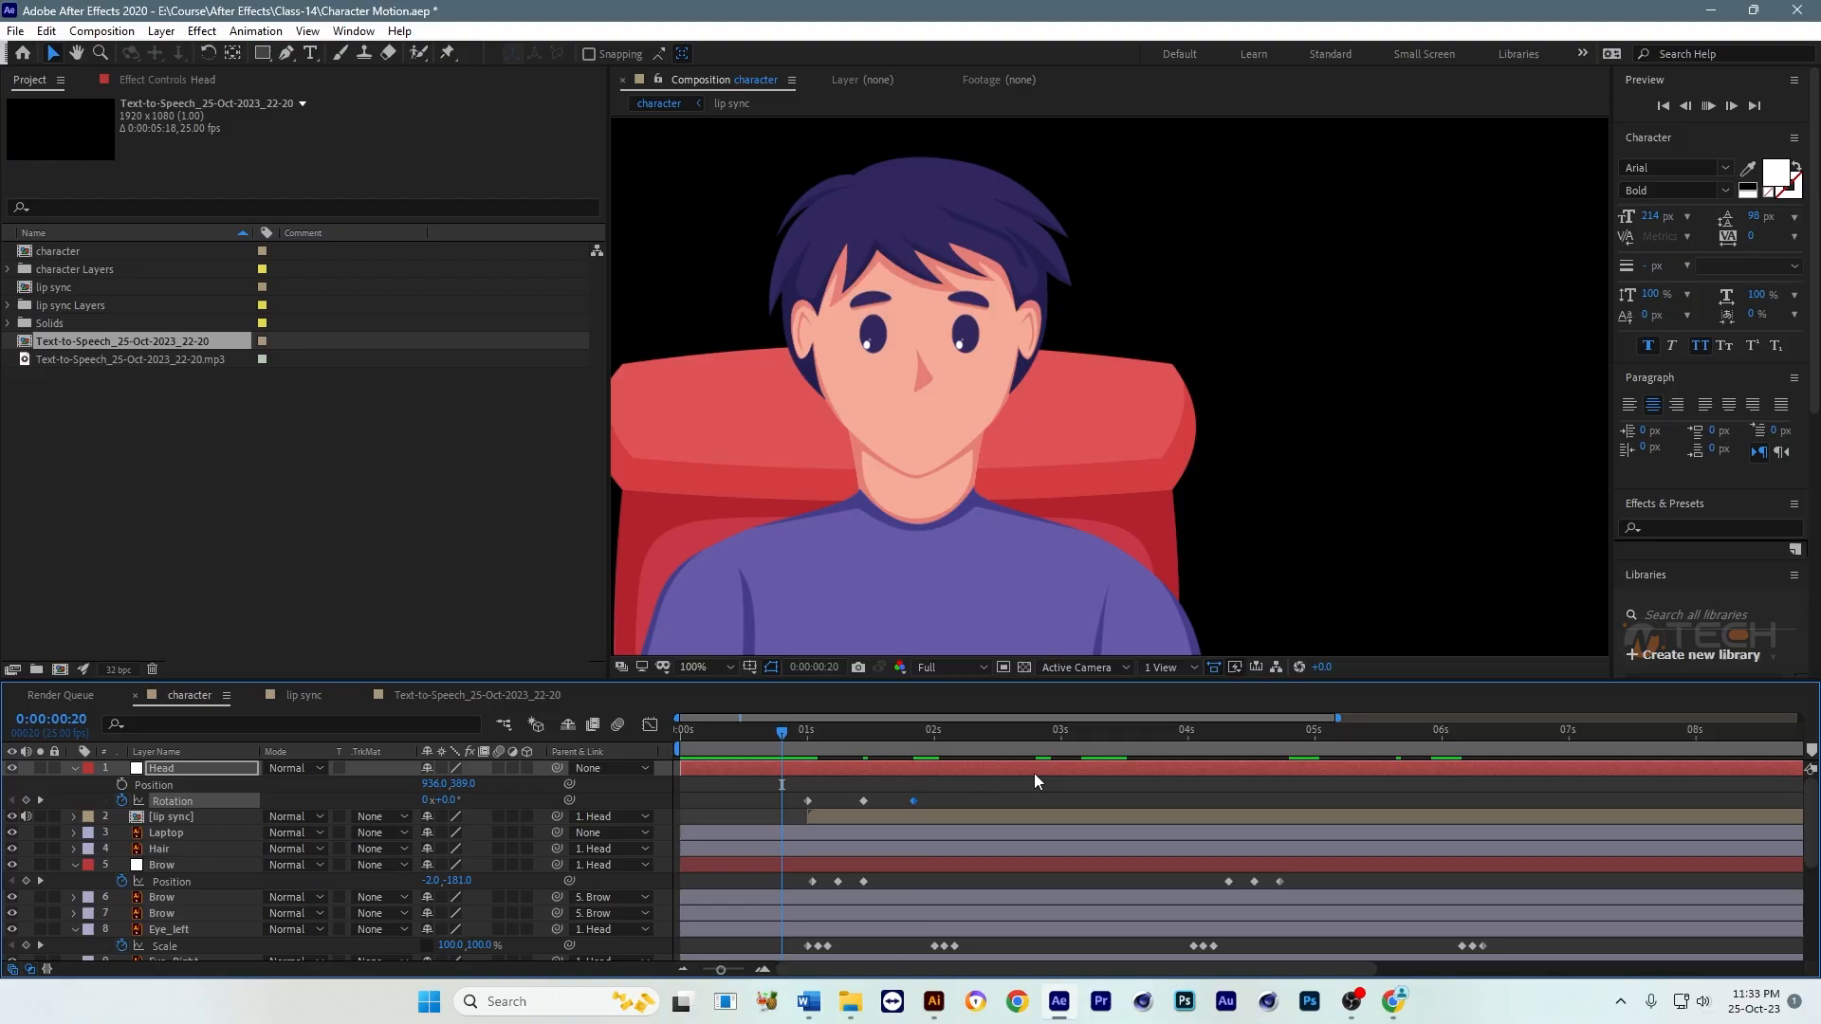
Step: Move the Head null's second and third Rotation keyframes earlier, to about 0:00:01:07 and 0:00:01:14, and preview the quicker tilt
key(space)
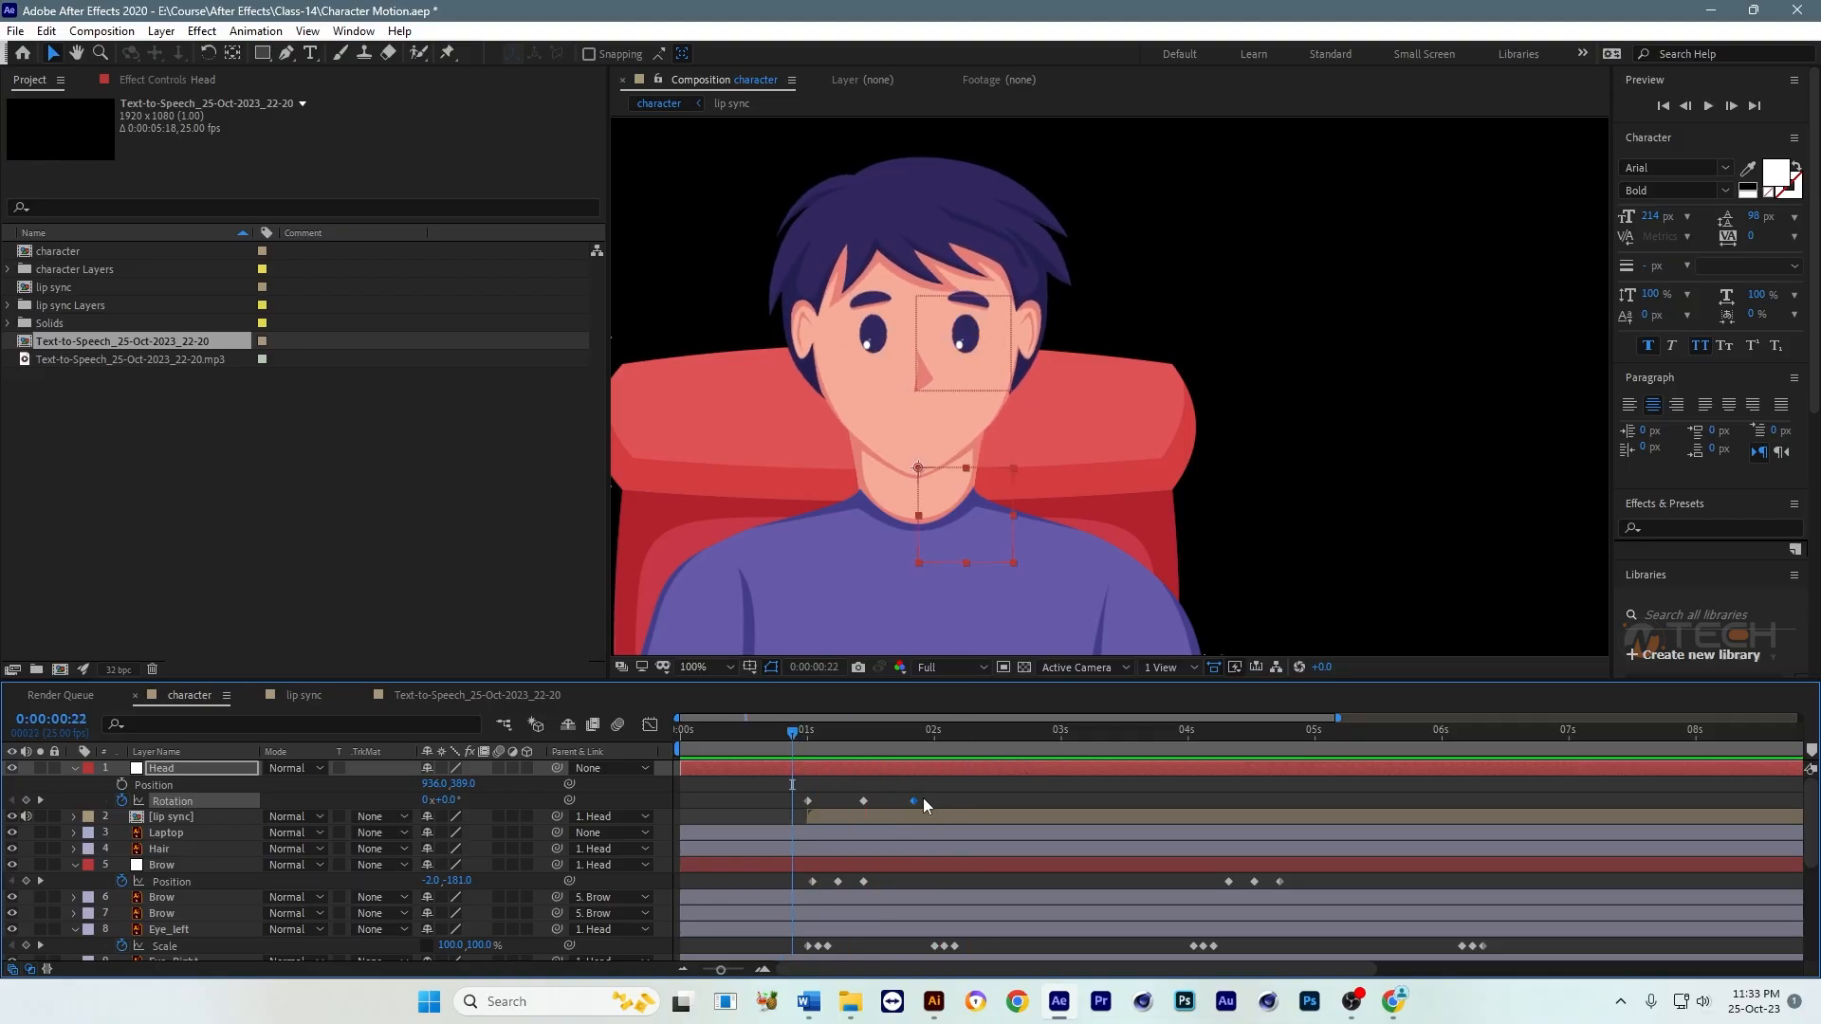
drag(862, 800, 851, 800)
drag(912, 801, 884, 802)
key(space)
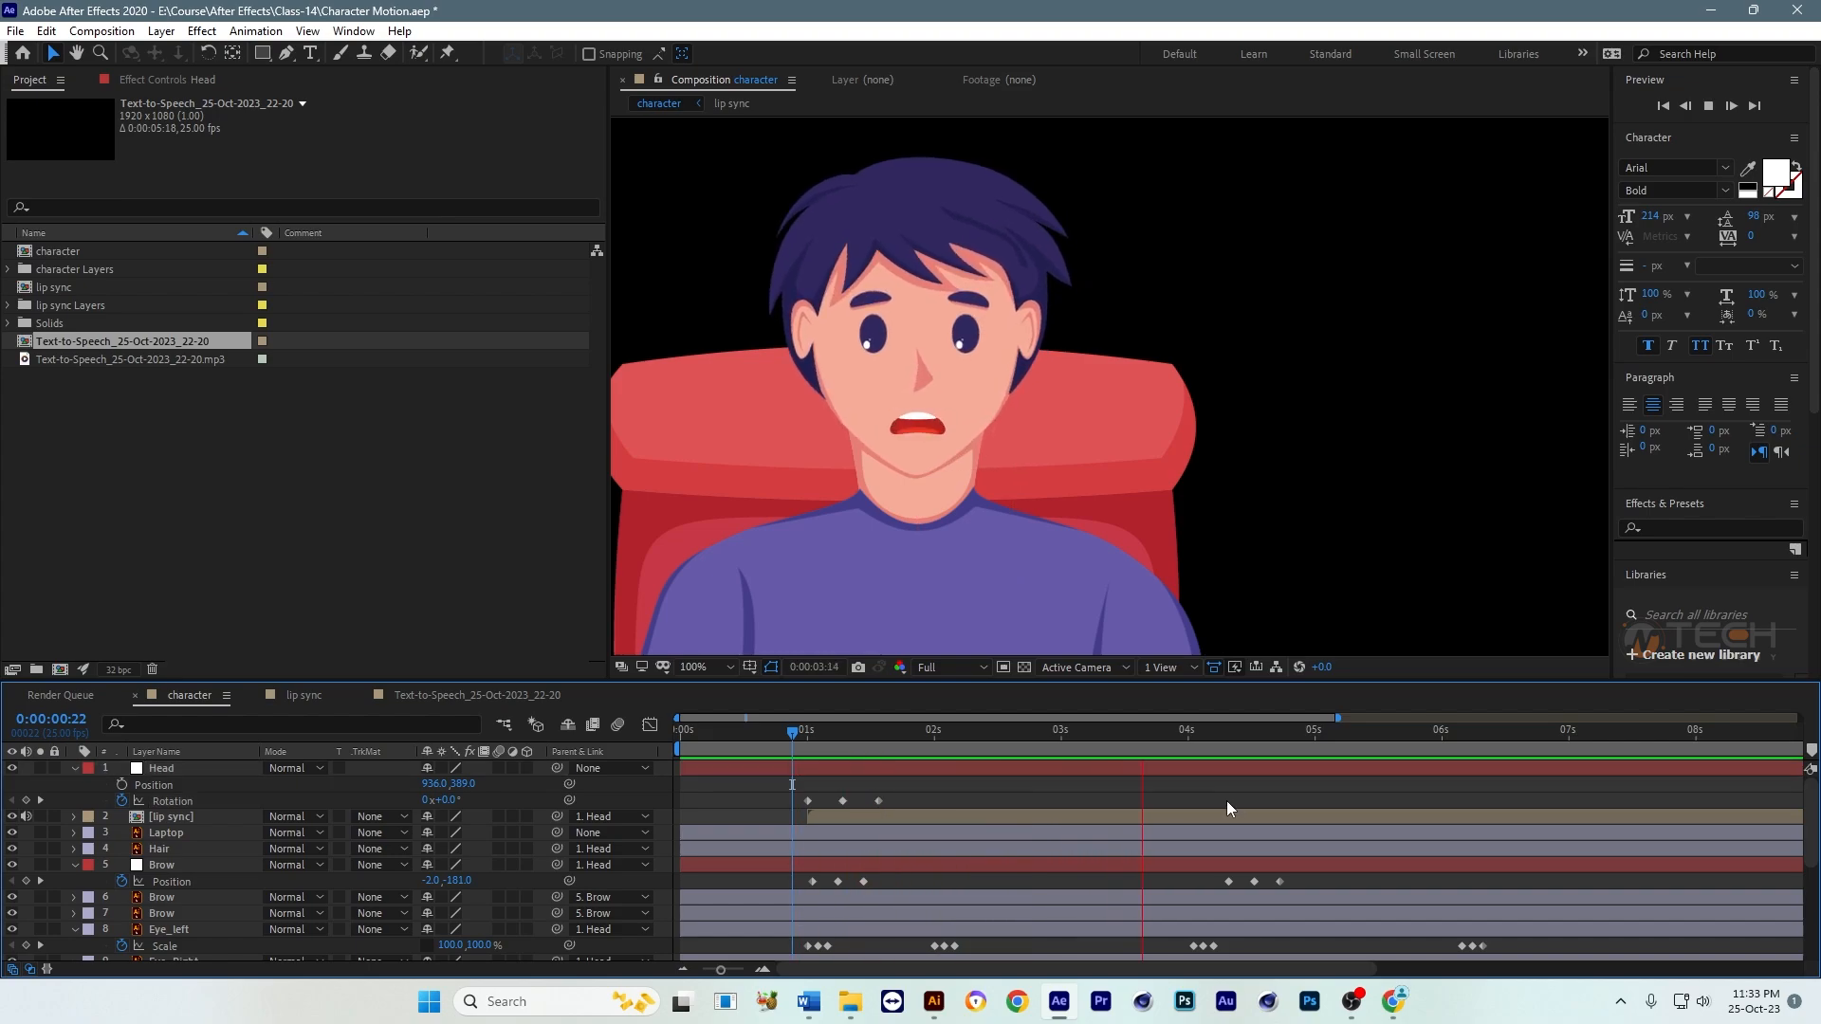
key(space)
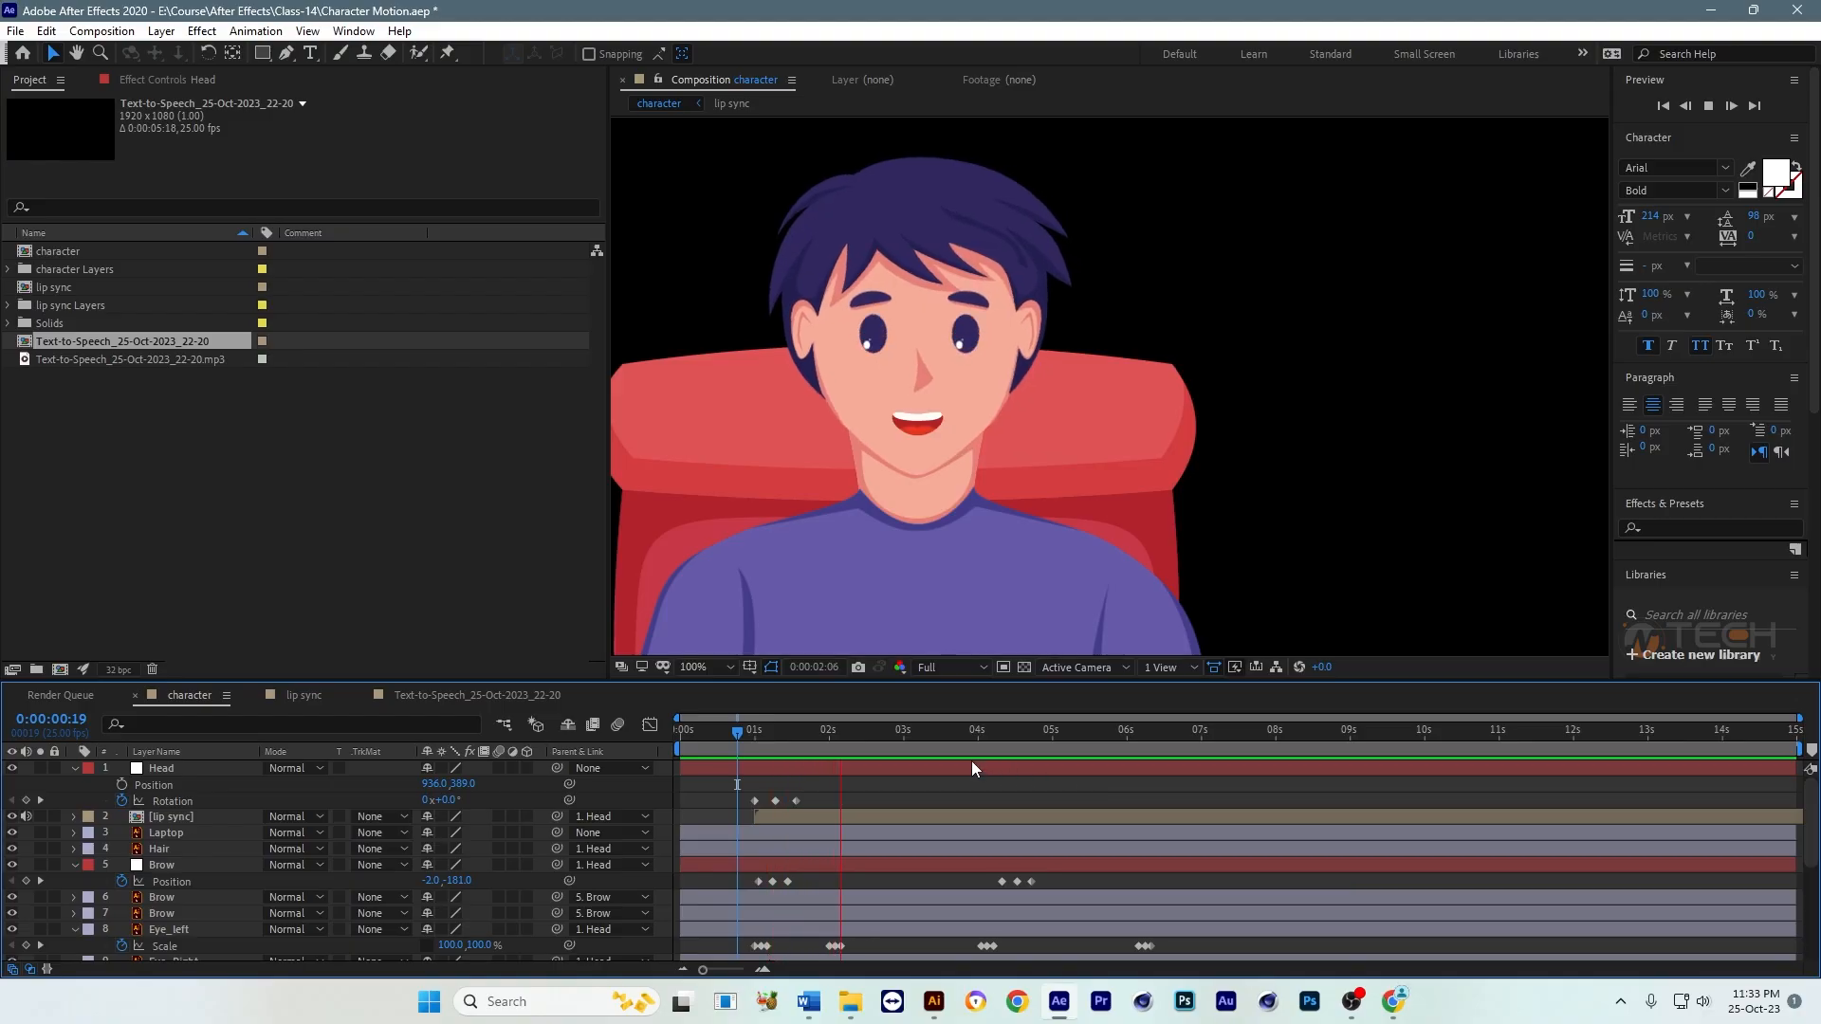
Step: Keyframe the Head null's Position at 0:00:03:24, then lower the head to 936, 402 at 0:00:04:08
drag(862, 737, 987, 748)
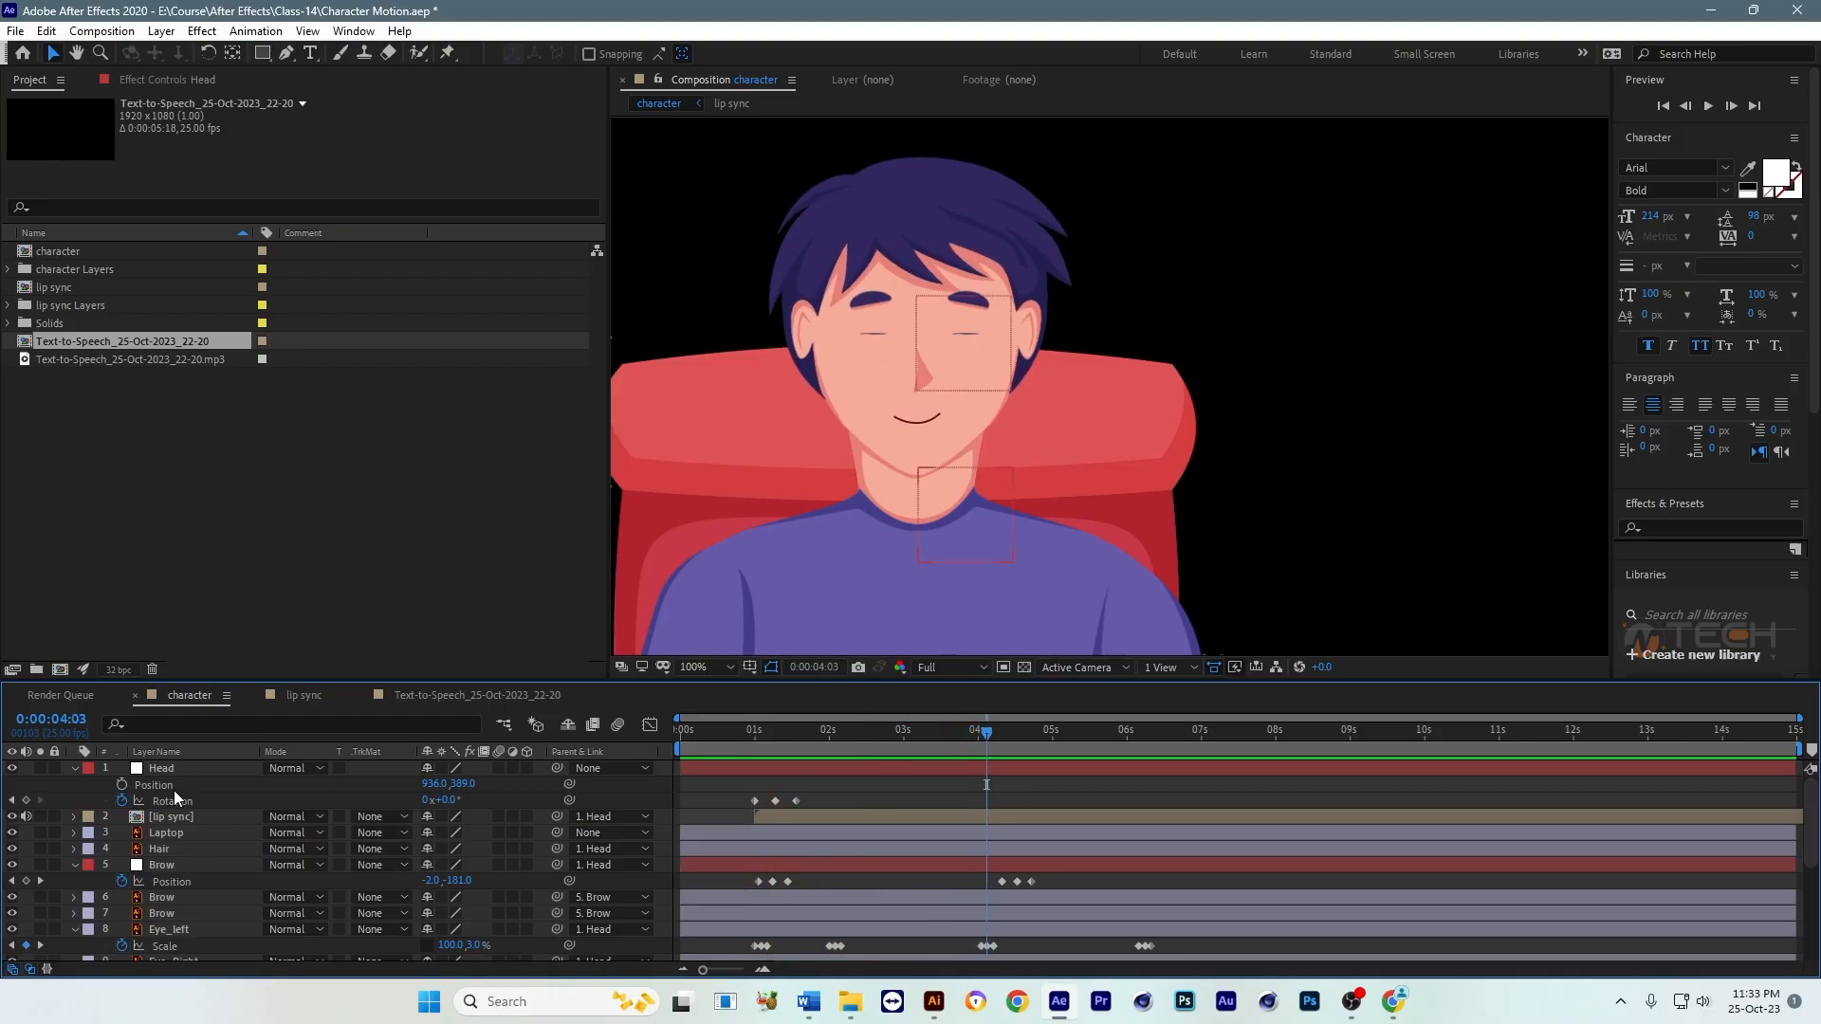
key(Page_Down)
key(Page_Down)
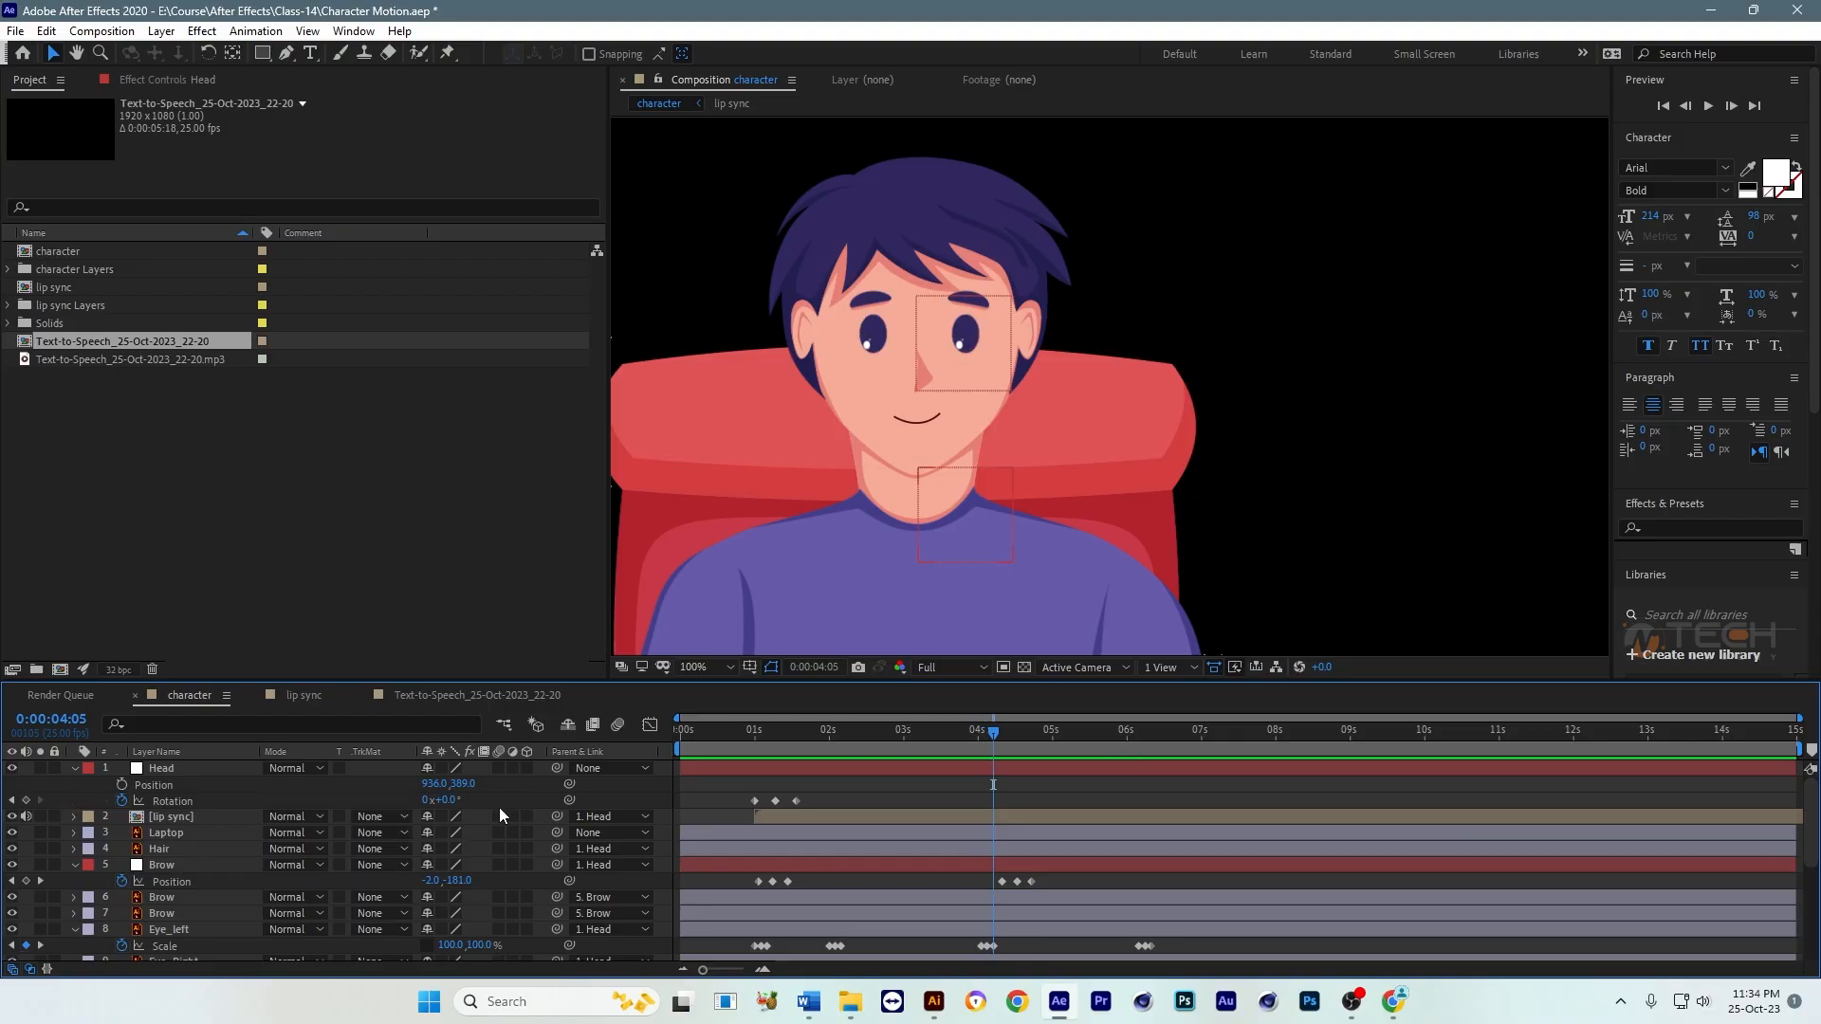
click(449, 801)
drag(973, 749, 977, 752)
click(121, 786)
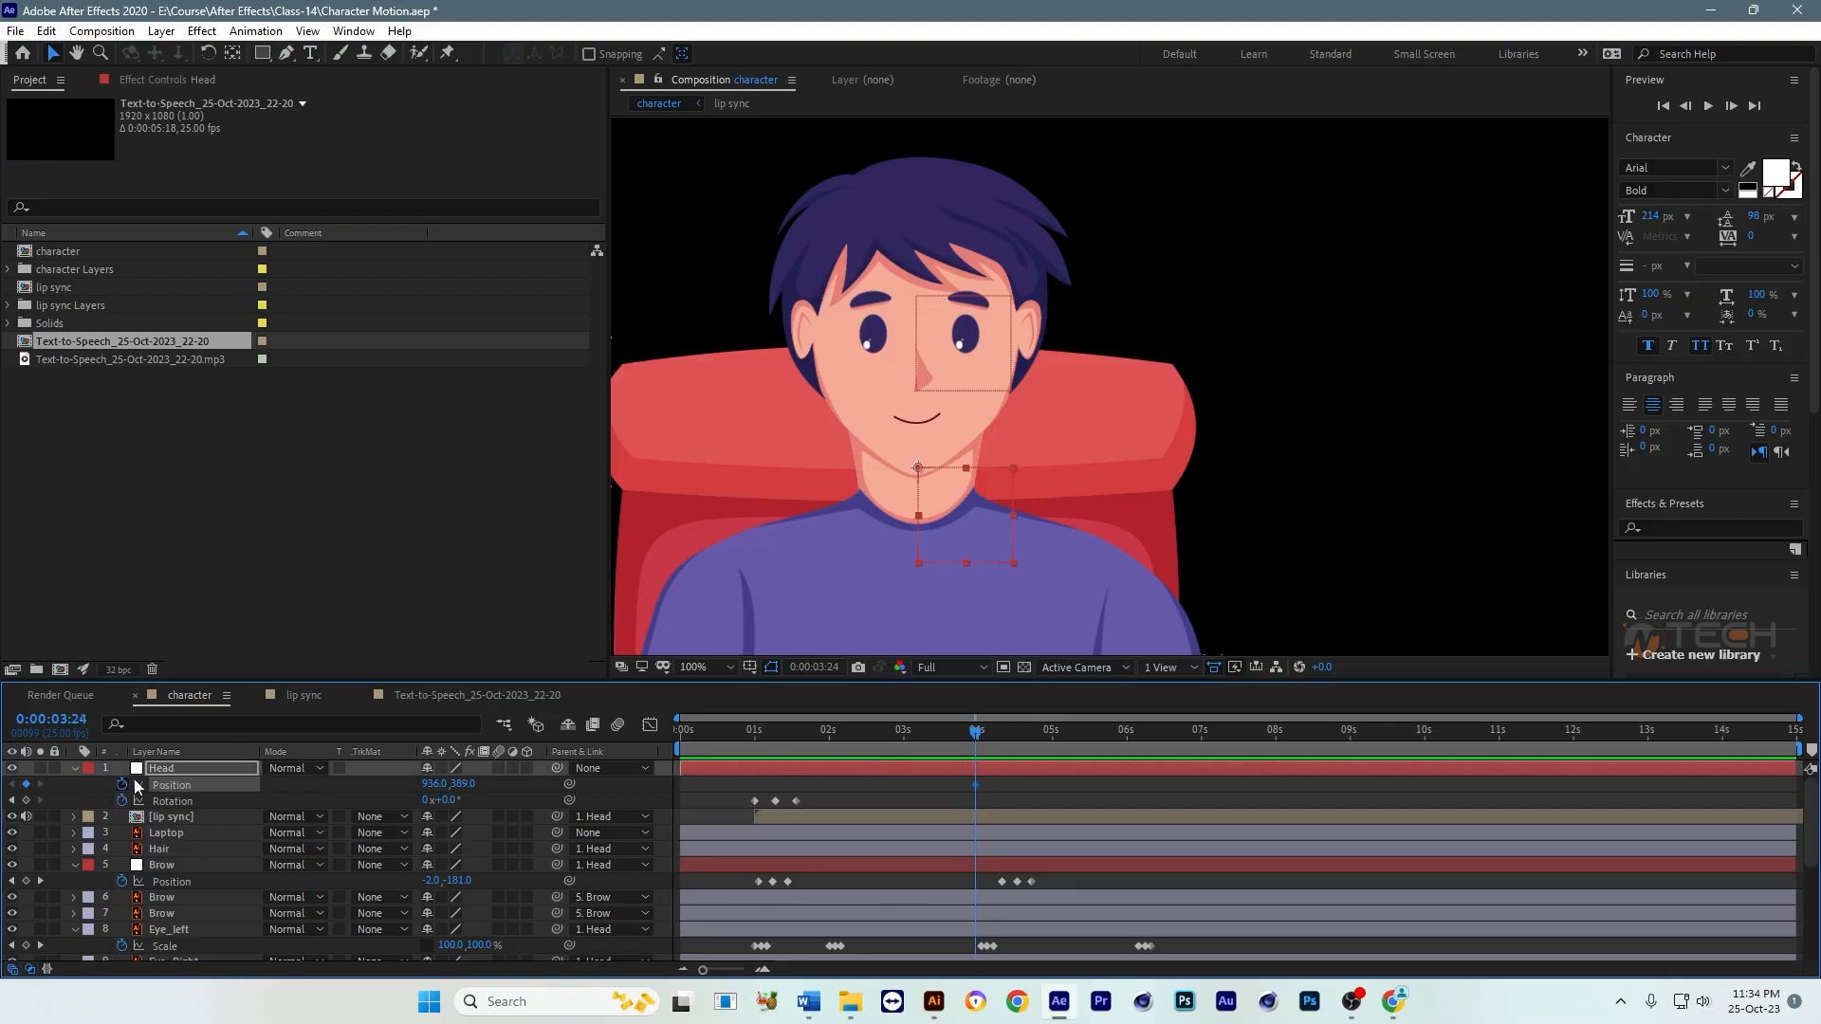
drag(973, 739, 1002, 743)
drag(451, 785, 469, 783)
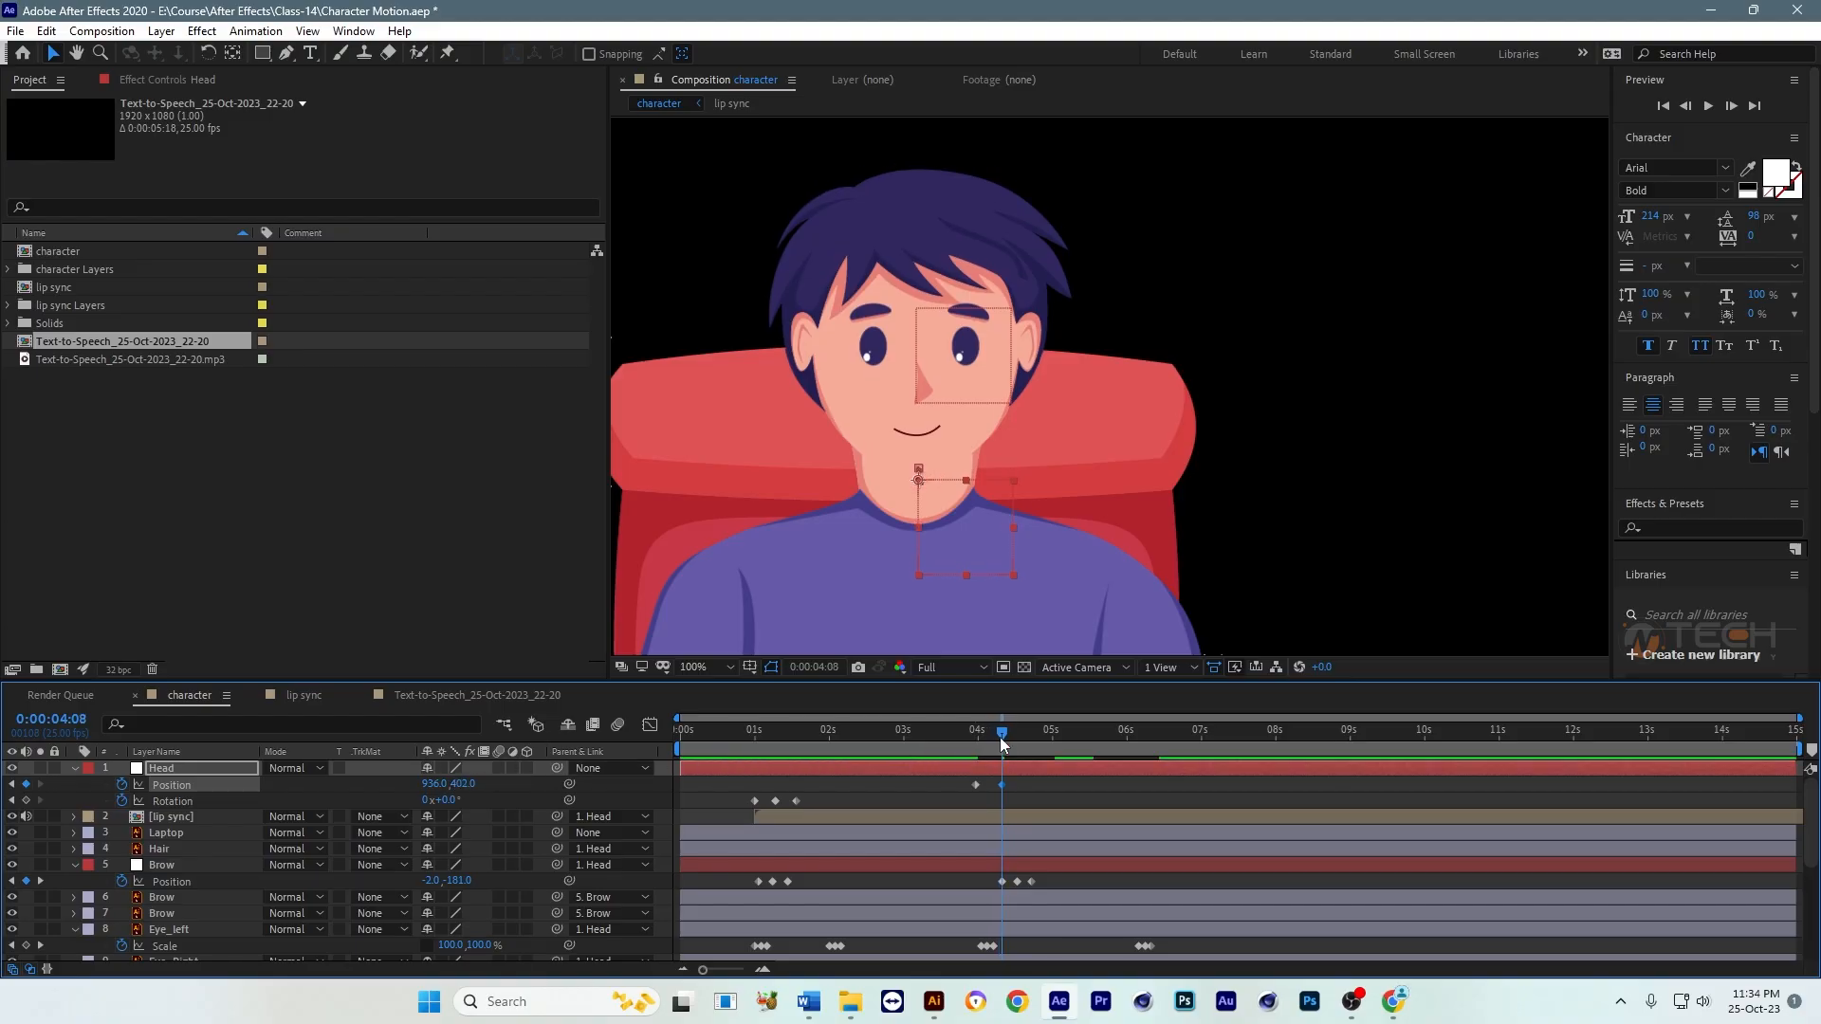
Step: Copy the Head null's first Position keyframe to 0:00:04:18
drag(999, 737, 1030, 741)
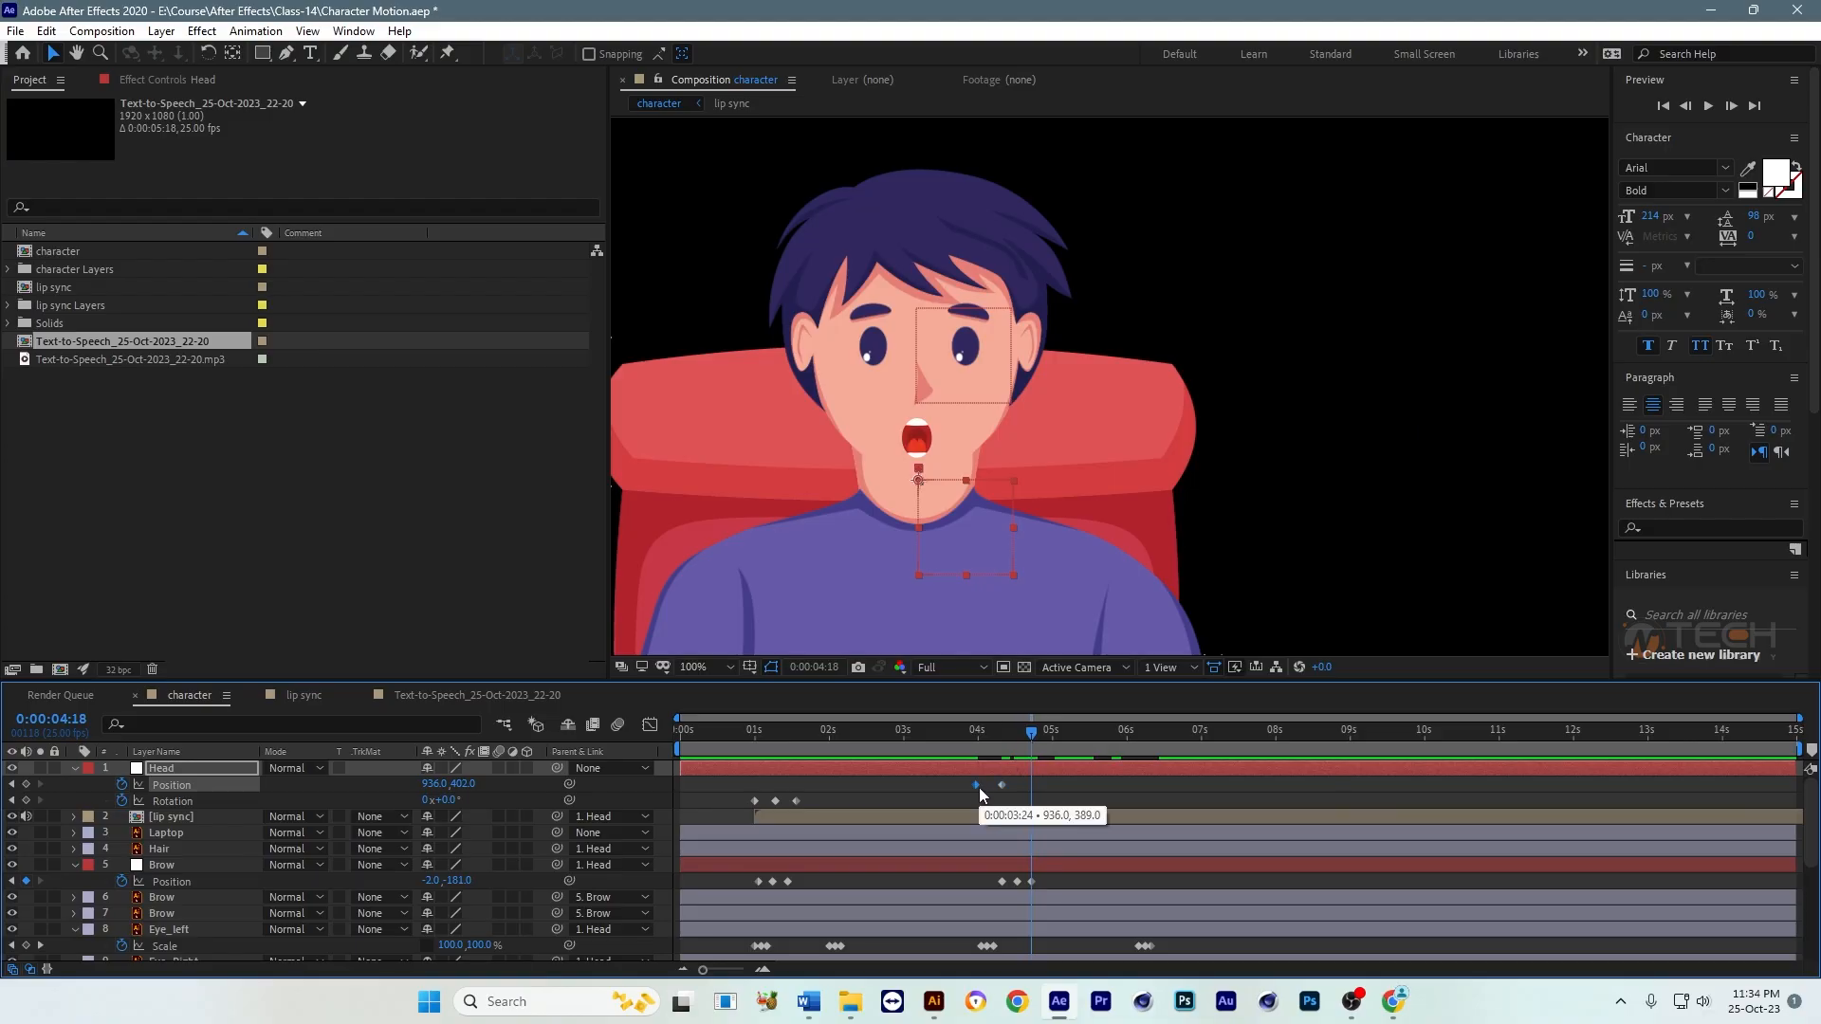
key(ctrl+c)
key(ctrl+v)
click(960, 731)
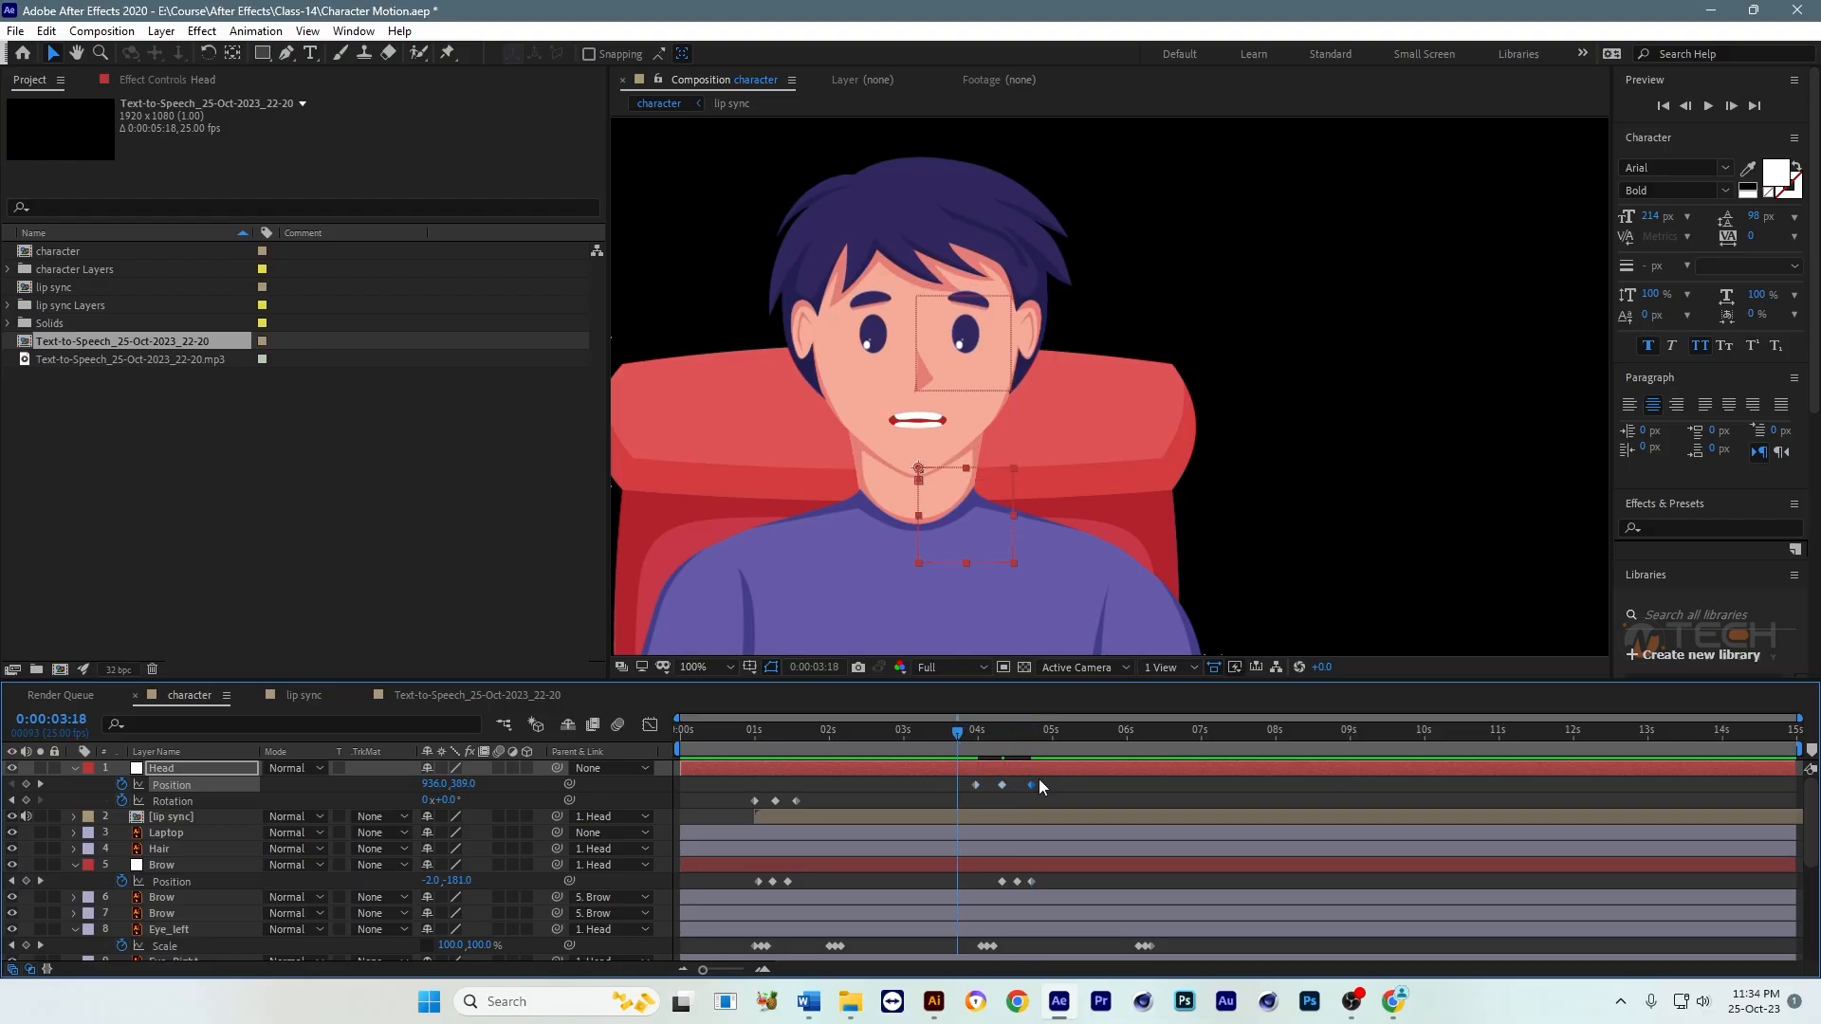
Step: Move the Head null's last Position keyframe slightly earlier, to about 0:00:04:14, and preview the nod
drag(1031, 784, 1021, 785)
key(space)
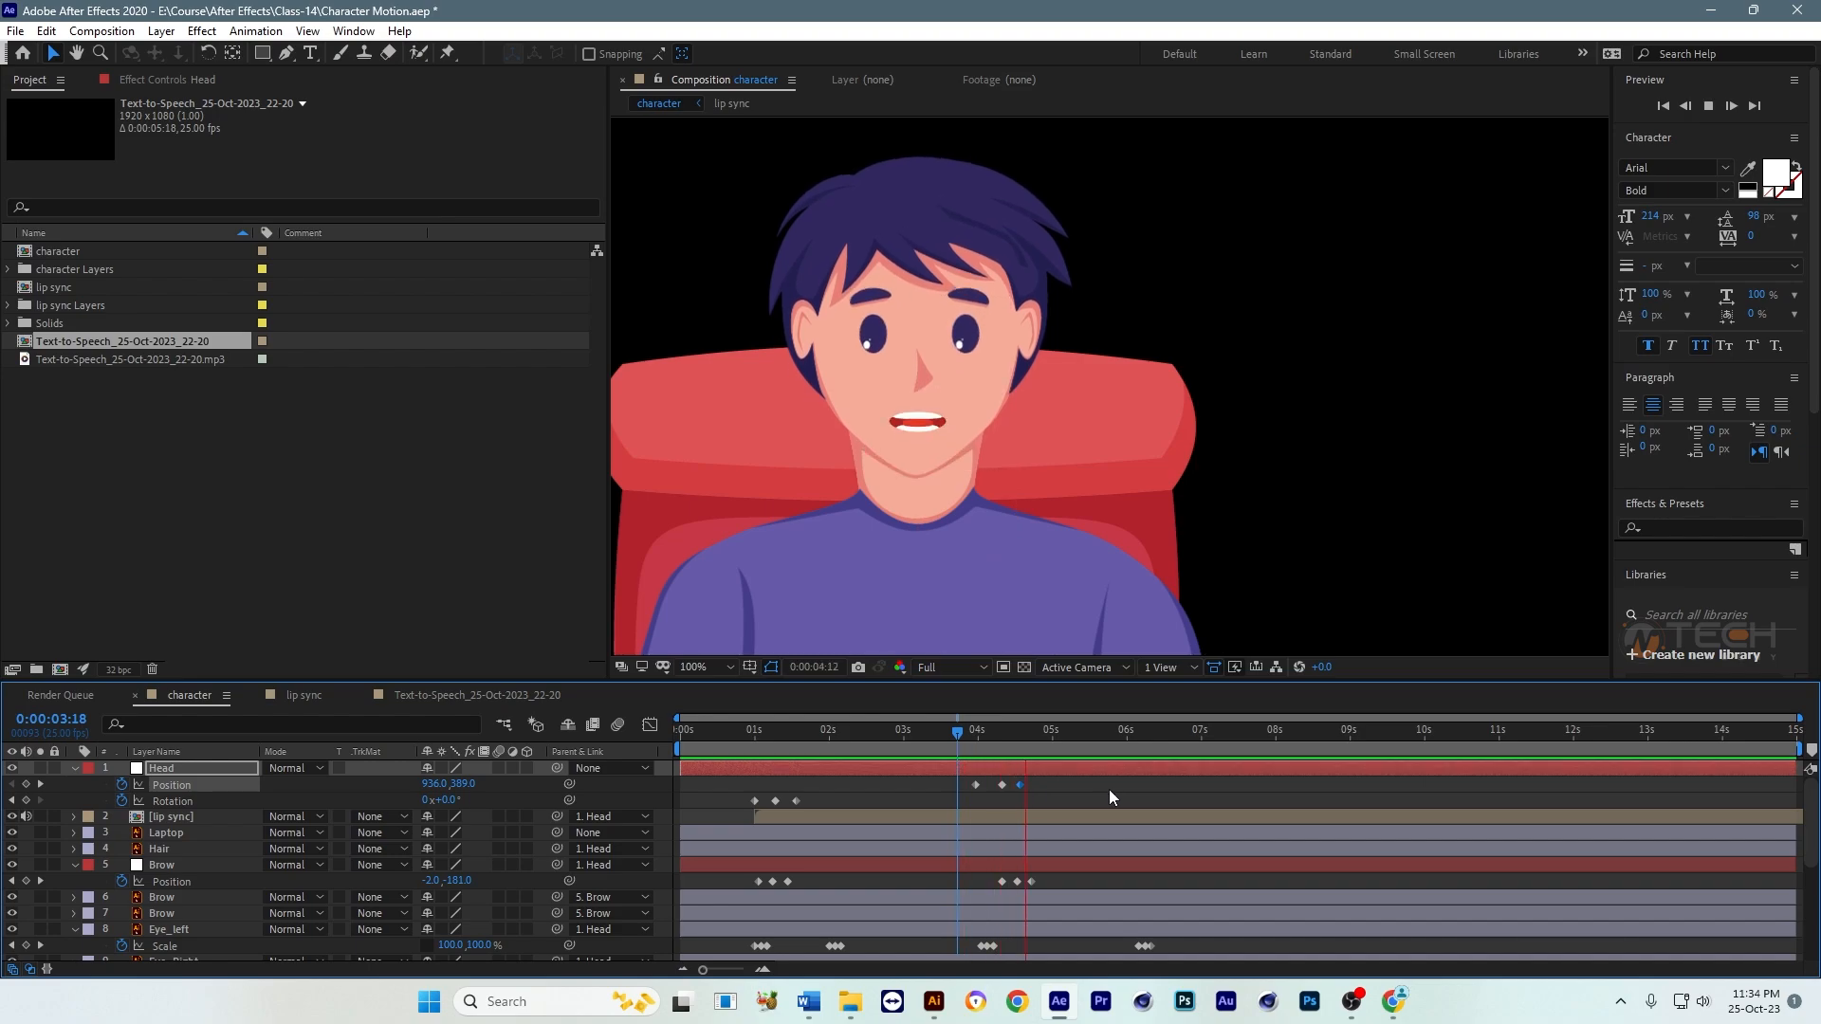
key(space)
drag(1028, 735, 743, 760)
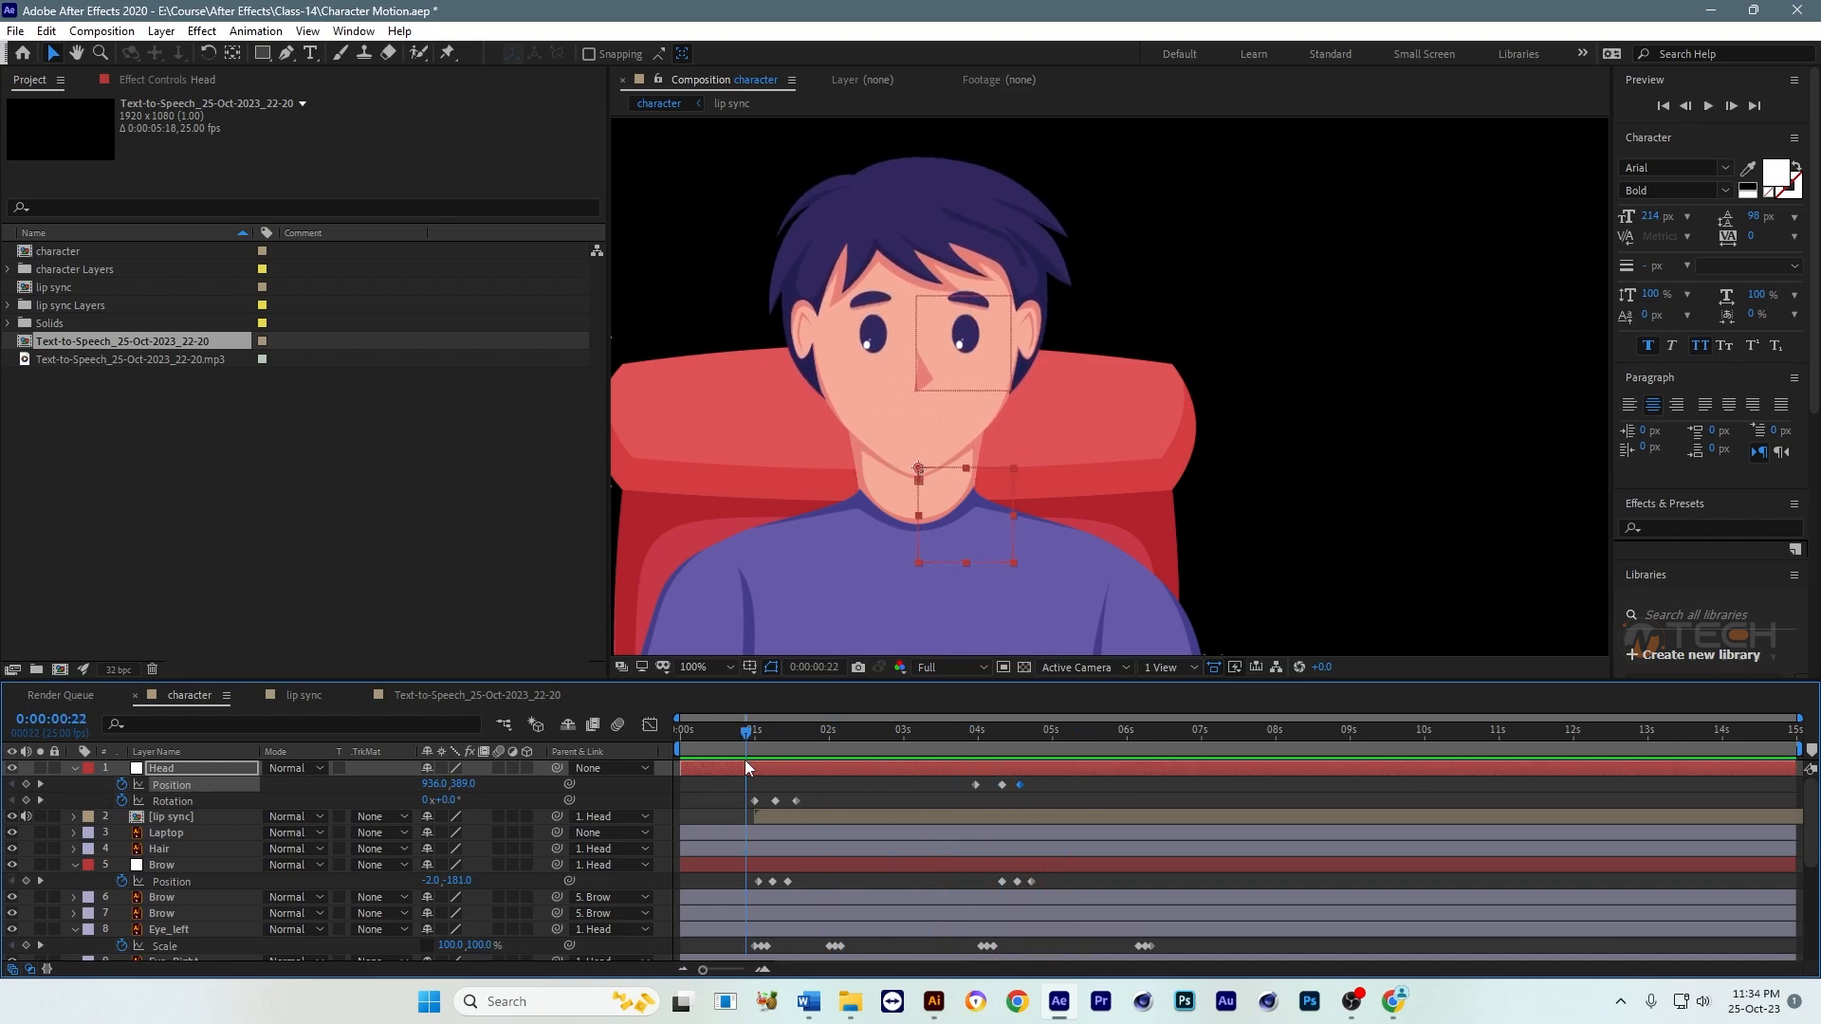
key(space)
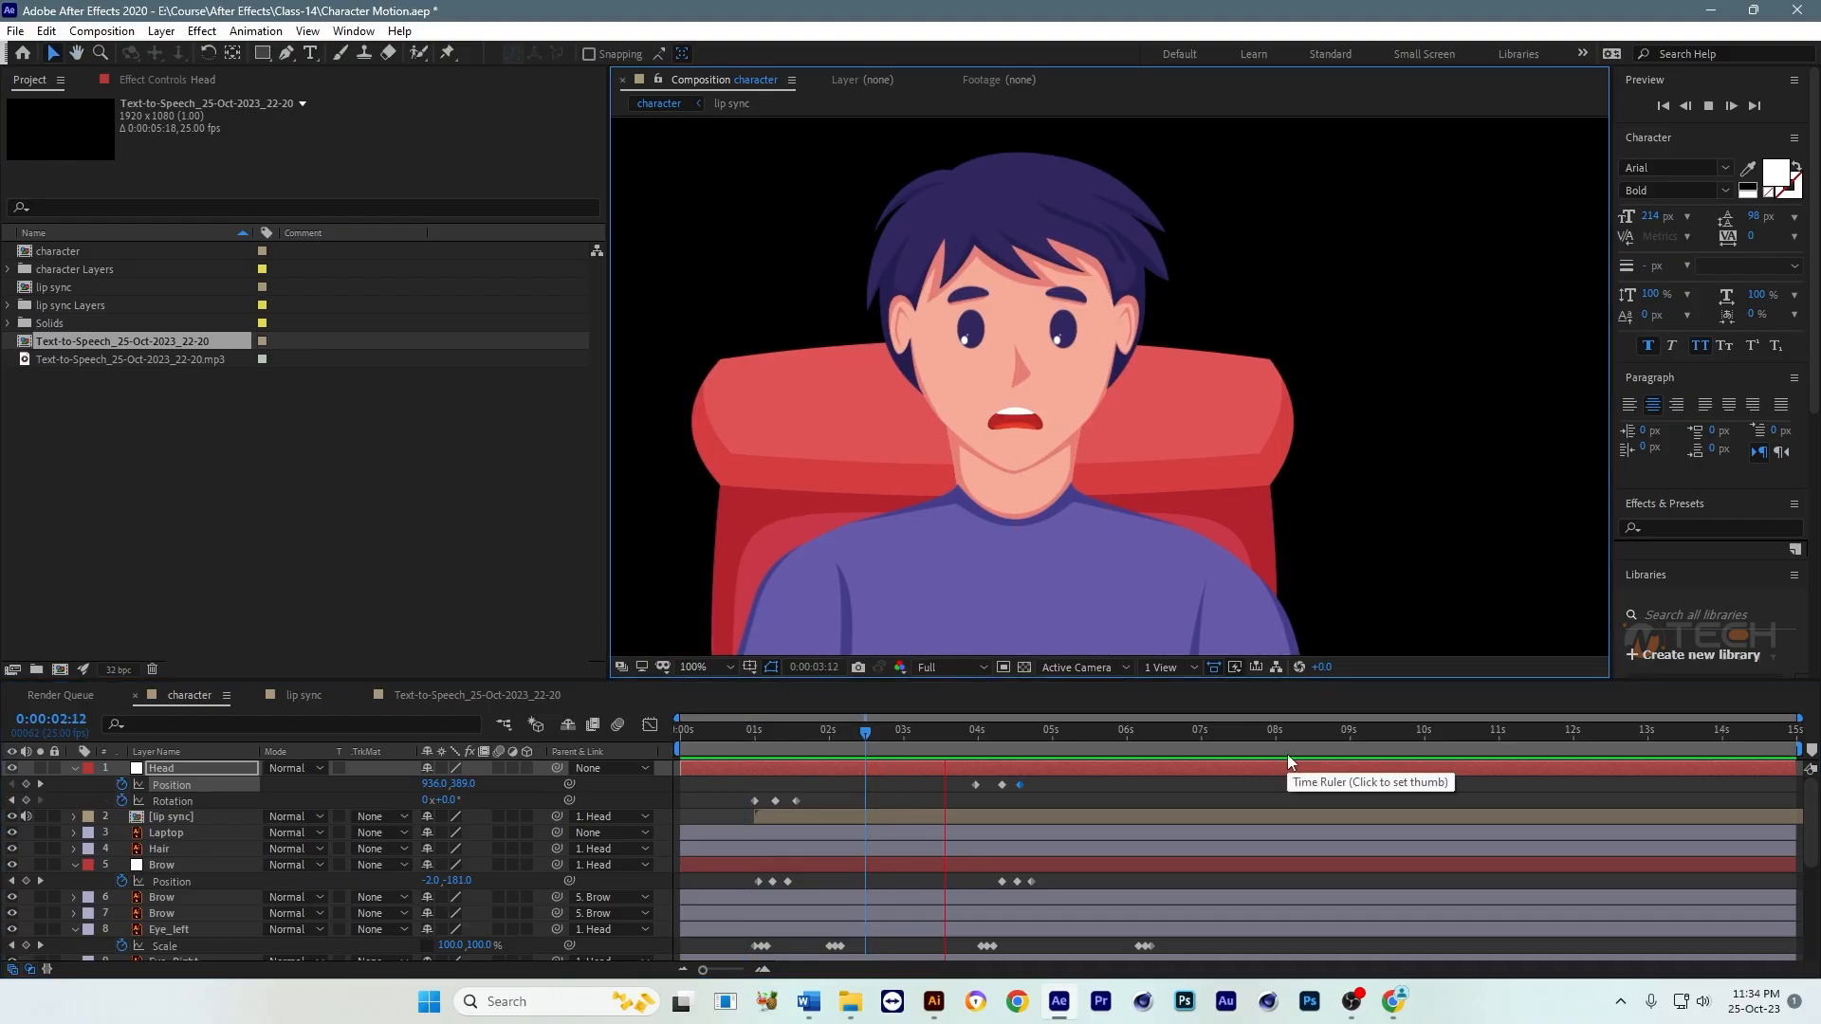
key(space)
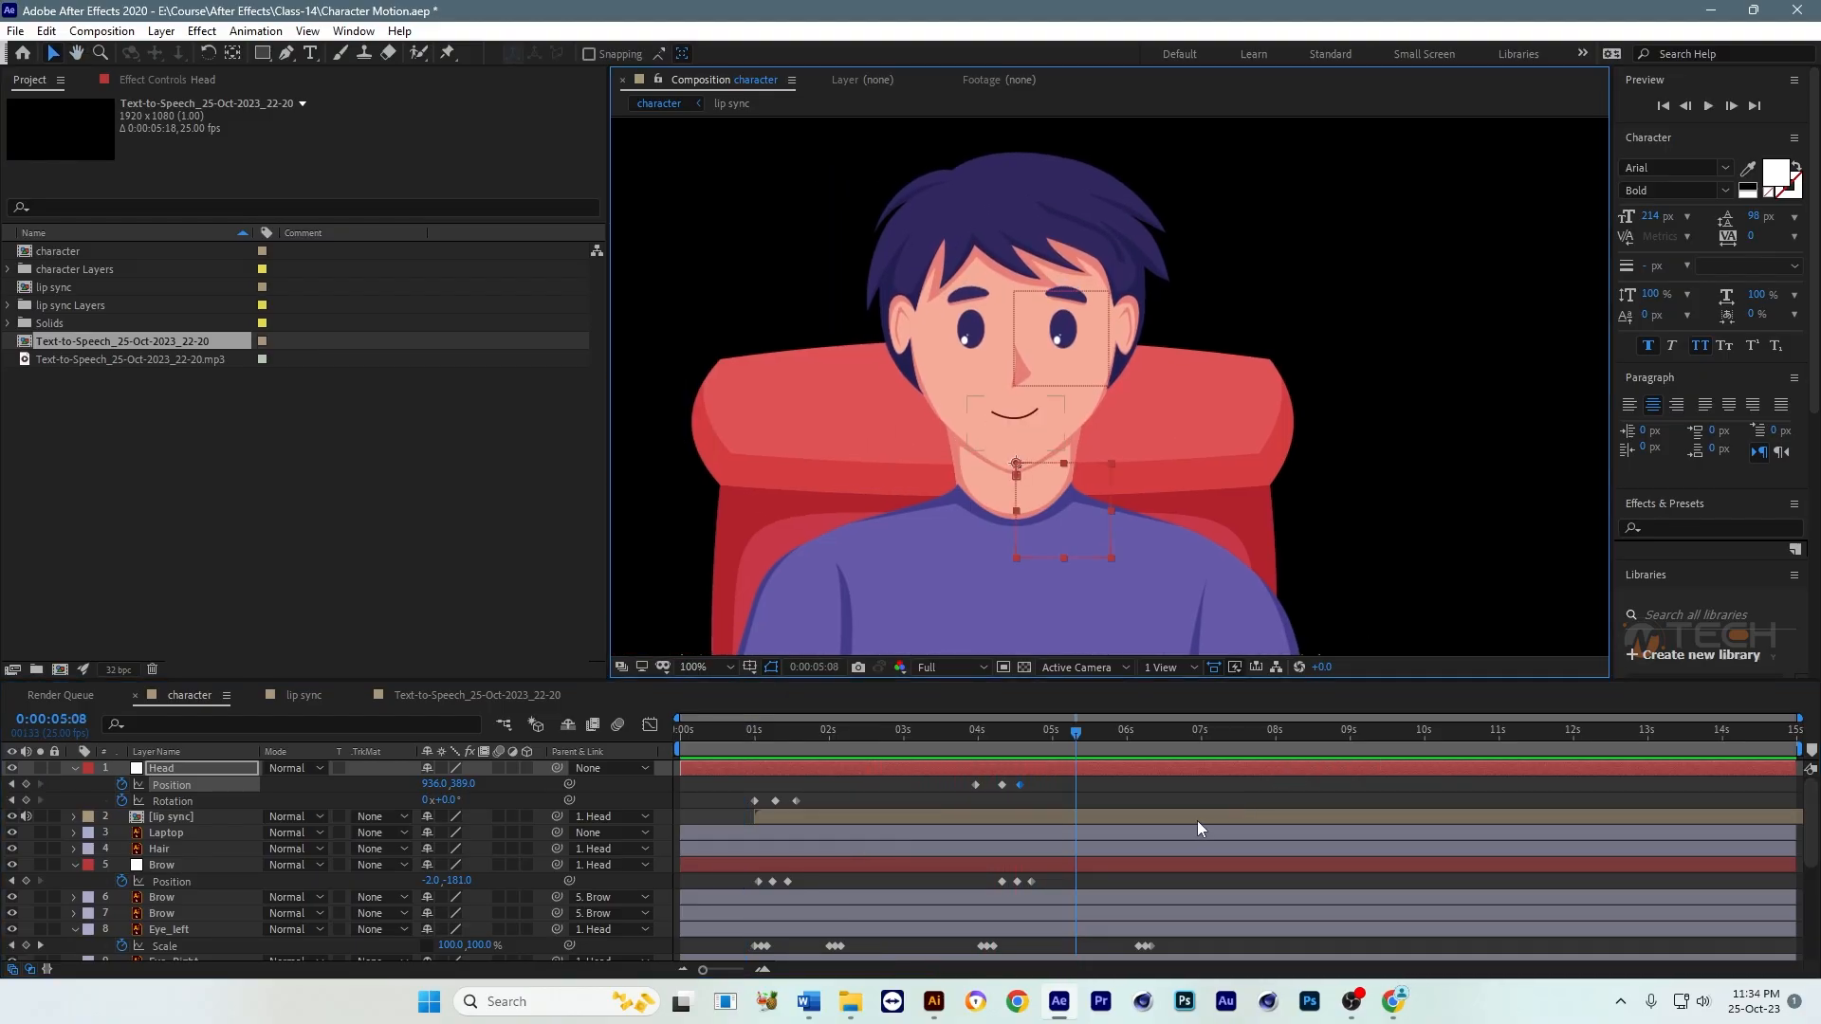
Step: Speed up the nod by moving Head's second Position keyframe to about 0:00:04:04 and the third to 0:00:04:10, and preview it
click(971, 733)
drag(1003, 784, 991, 790)
click(996, 789)
click(1007, 787)
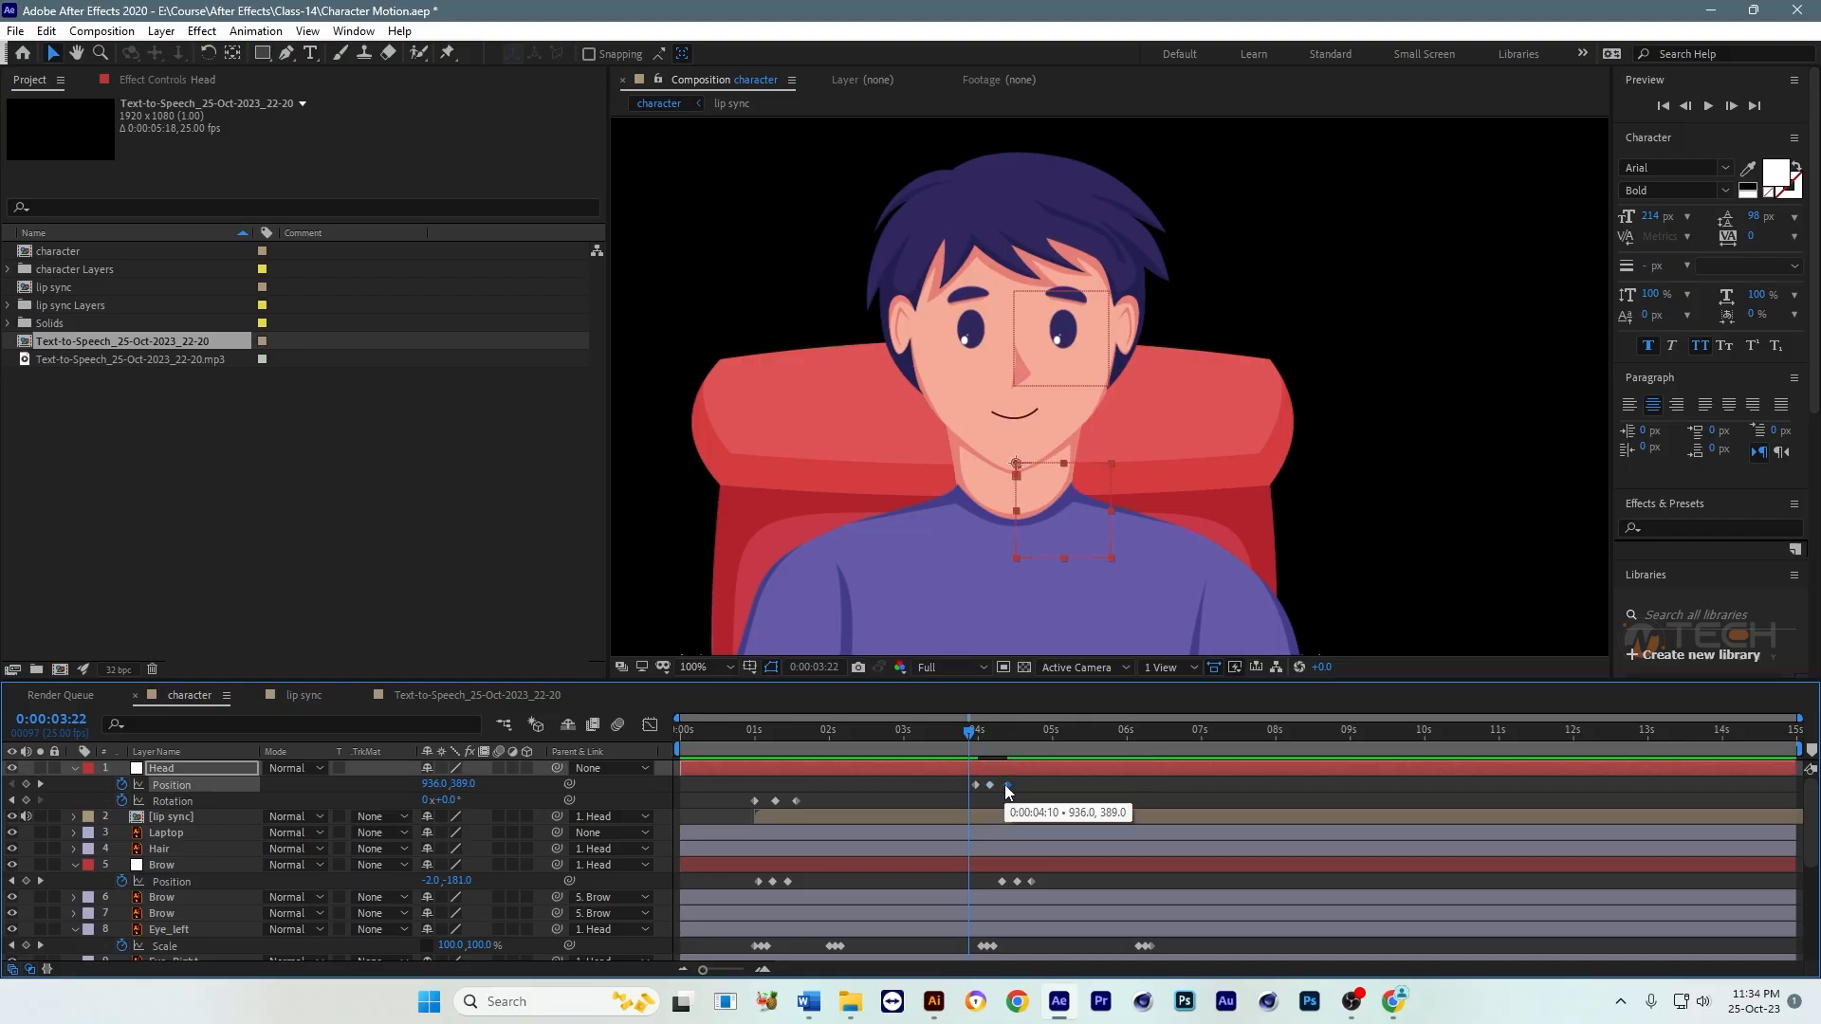
click(1180, 786)
key(space)
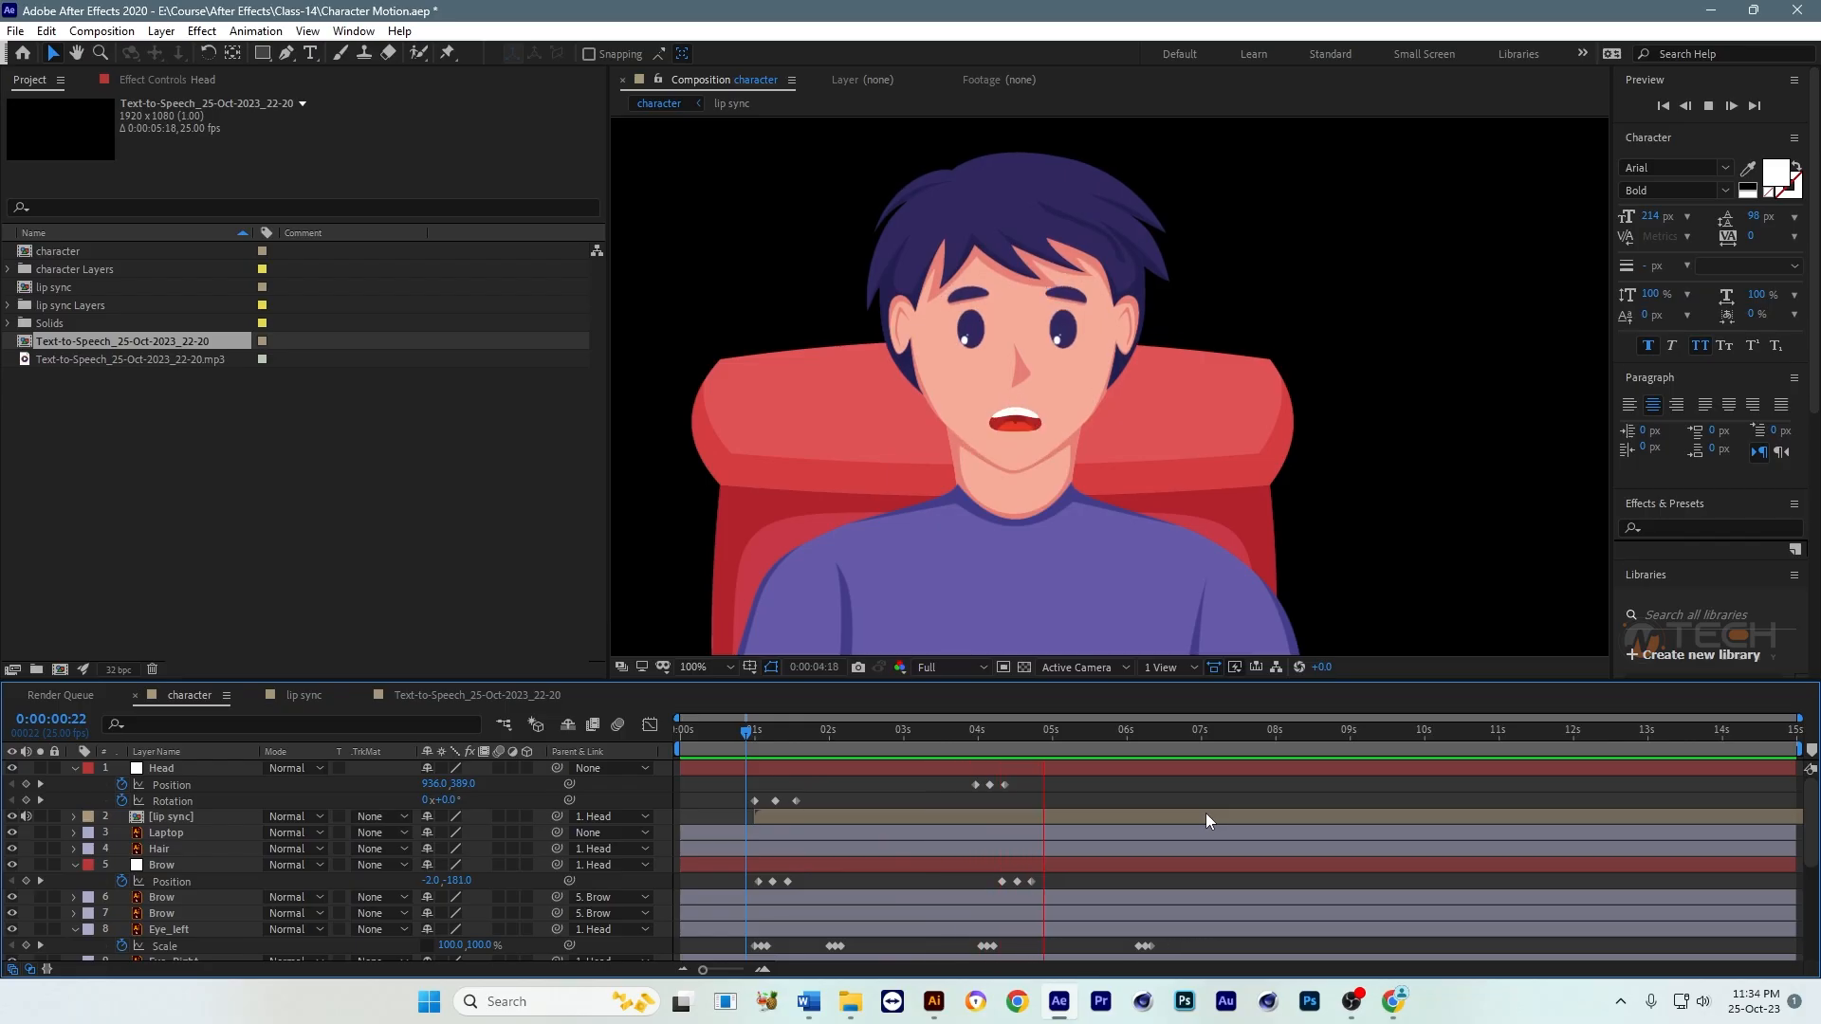
key(space)
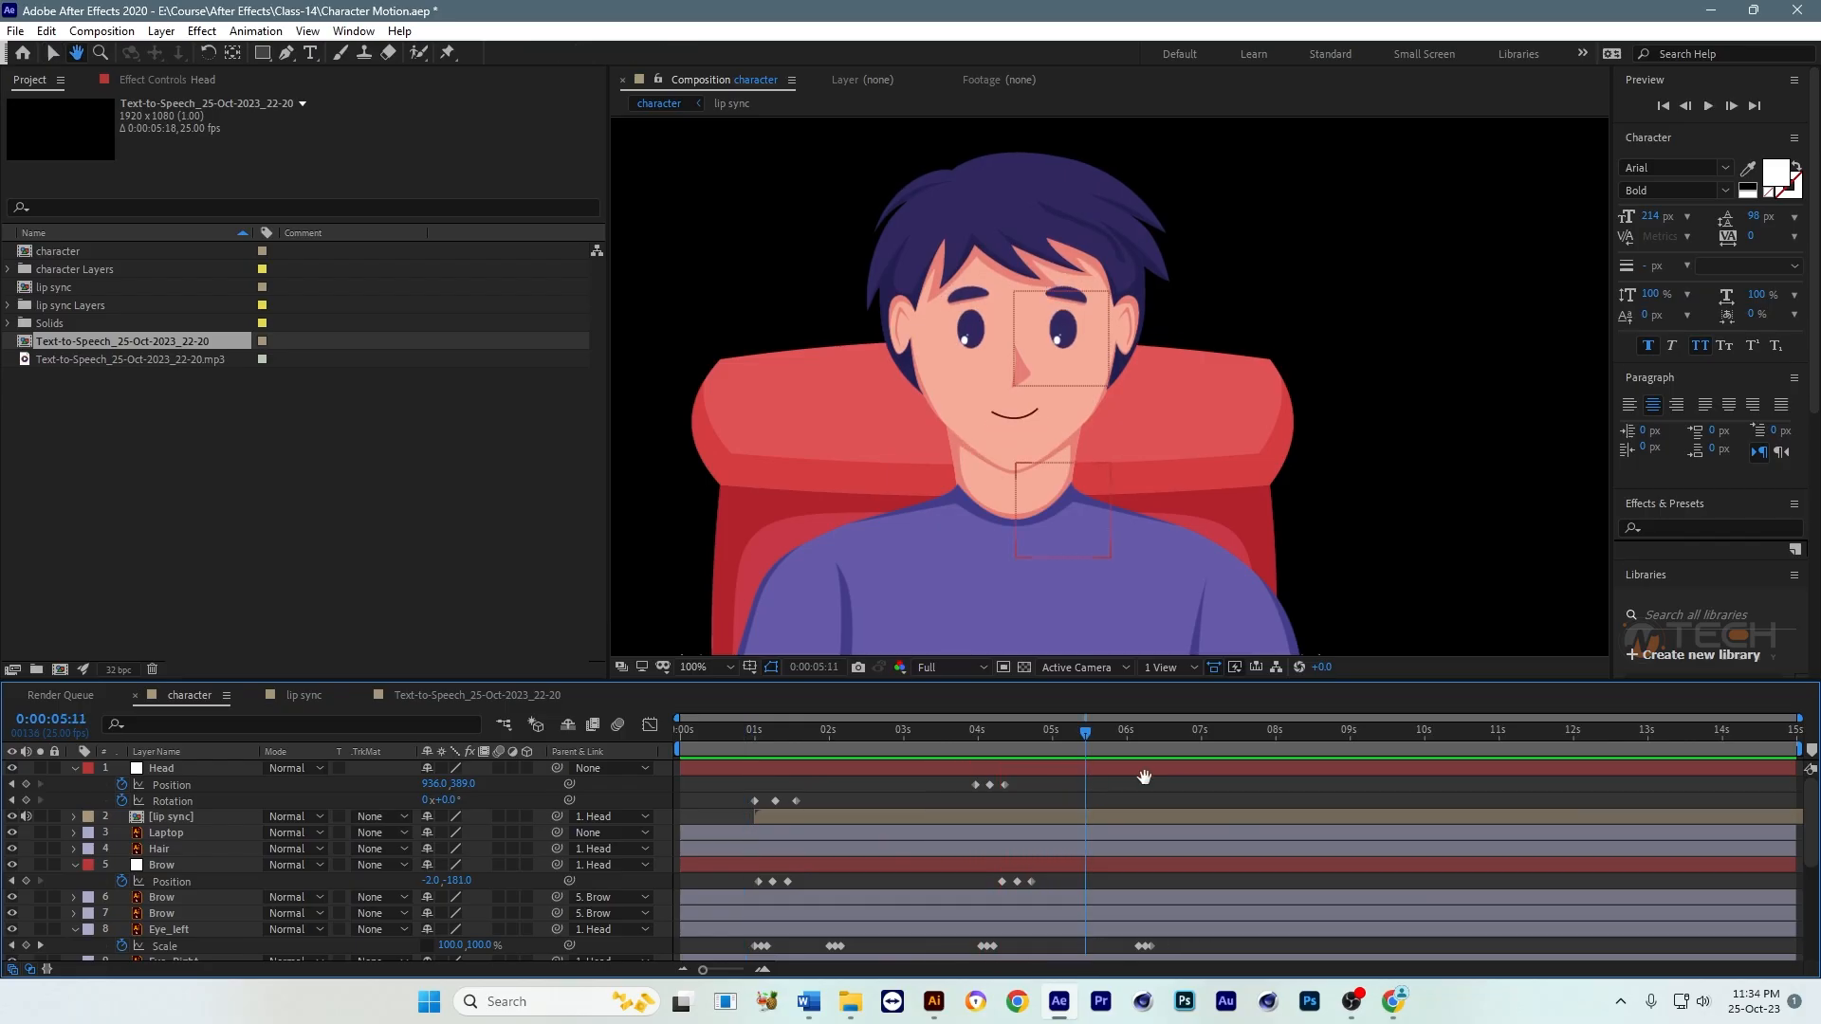
Step: Duplicate the Head null's three Rotation keyframes so the second tilt starts at about 0:00:05:16, and preview it
drag(827, 797, 738, 805)
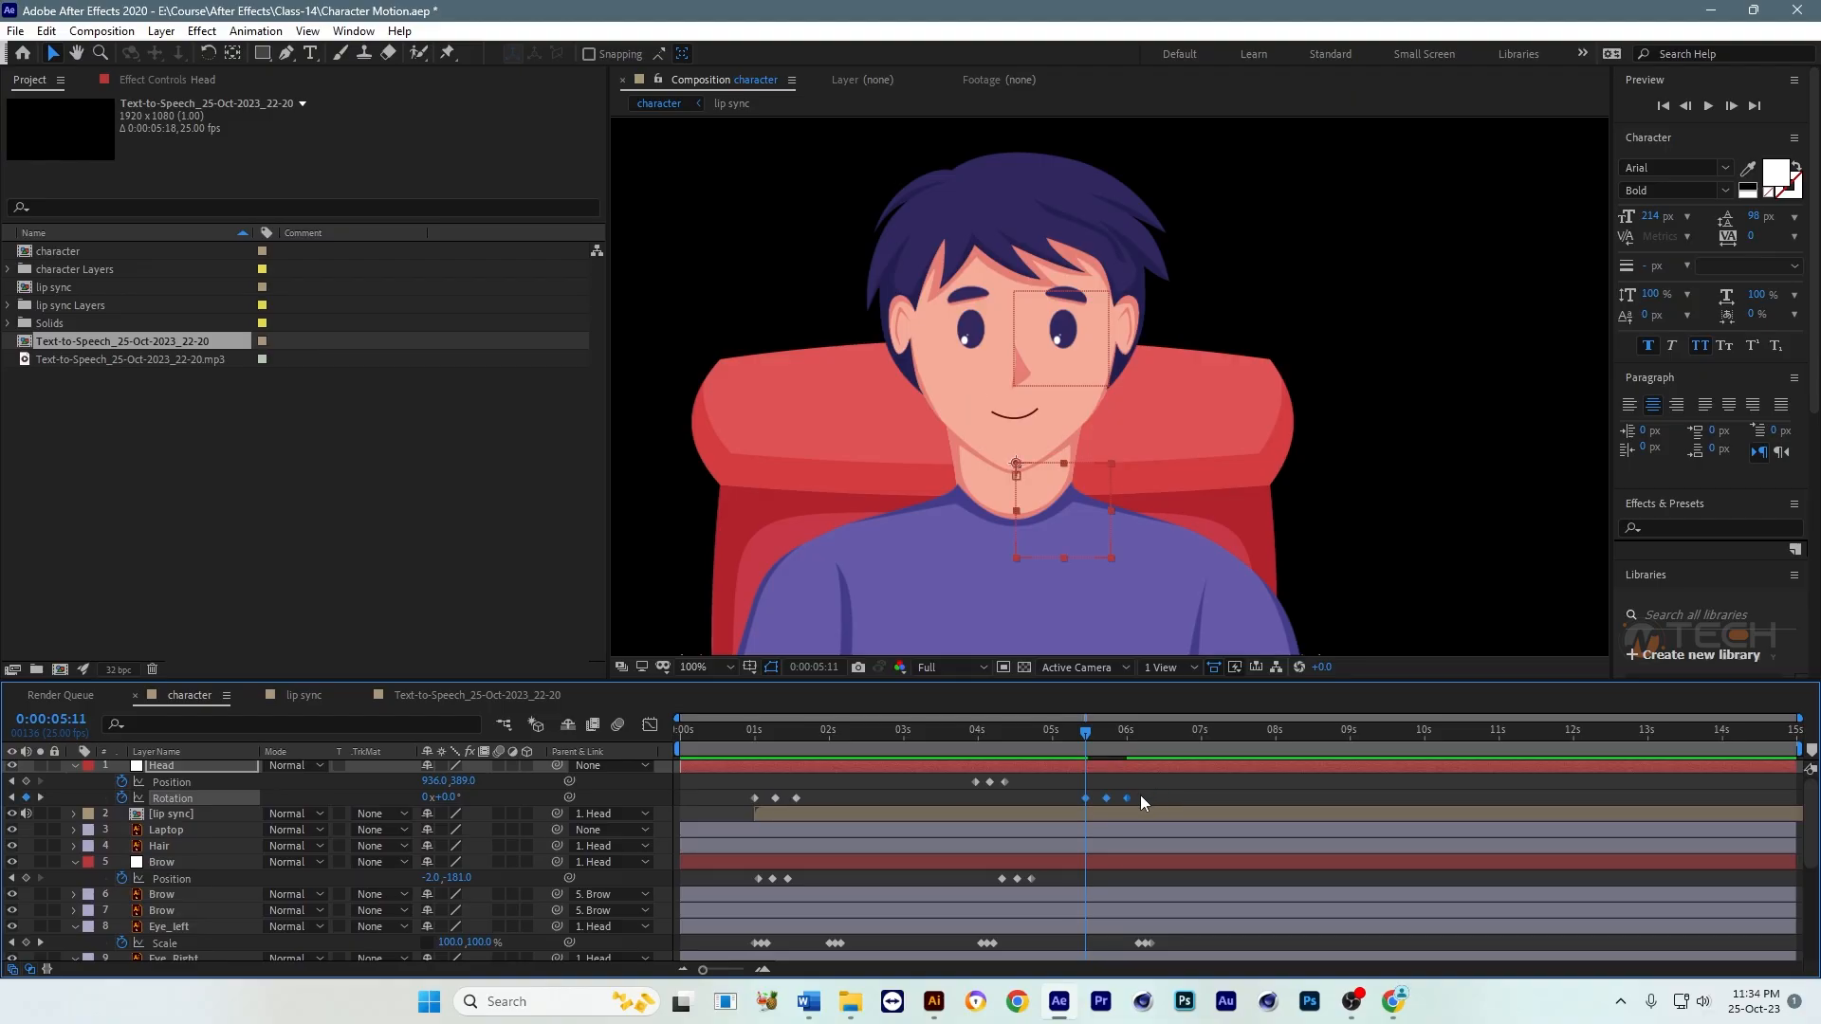
mouse_move(1123, 799)
mouse_down()
mouse_move(1184, 804)
mouse_move(1139, 800)
mouse_up()
key(space)
key(space)
click(1102, 731)
key(space)
key(space)
click(1088, 731)
key(space)
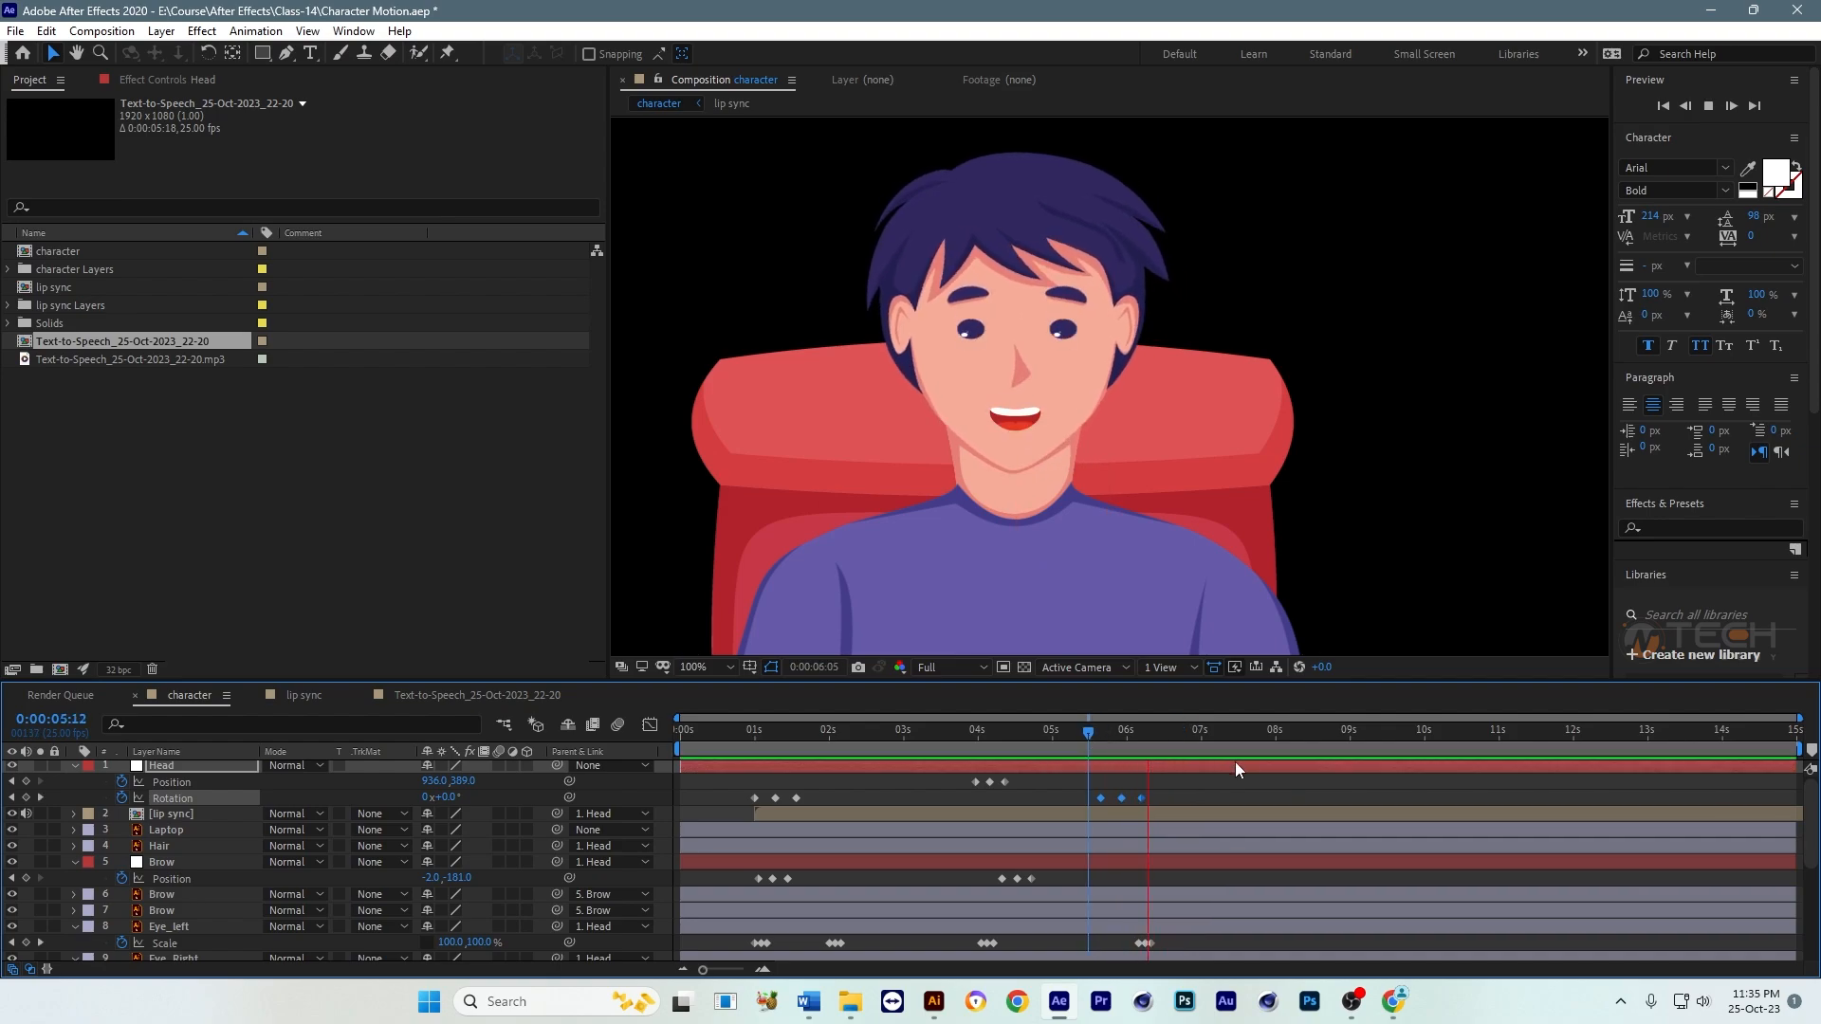
Step: Save the project and preview the whole animation from the start in a maximized composition view
key(ctrl+s)
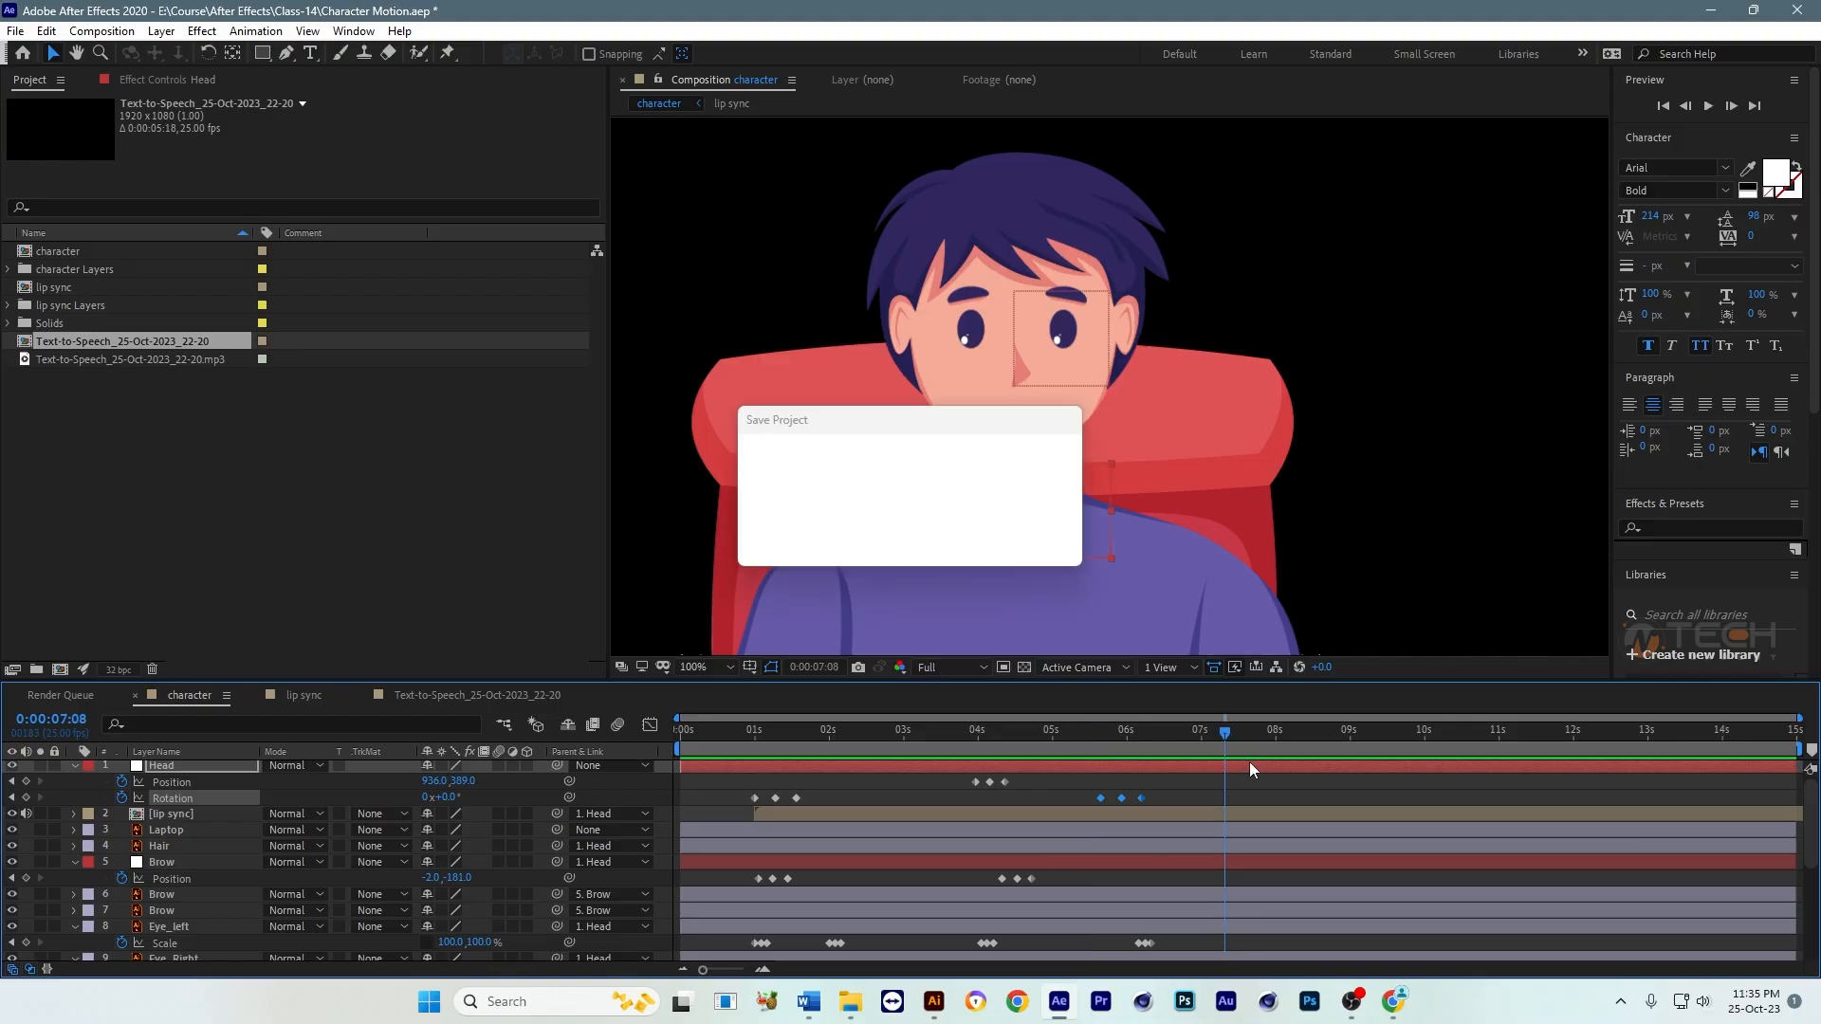
key(Home)
key(grave)
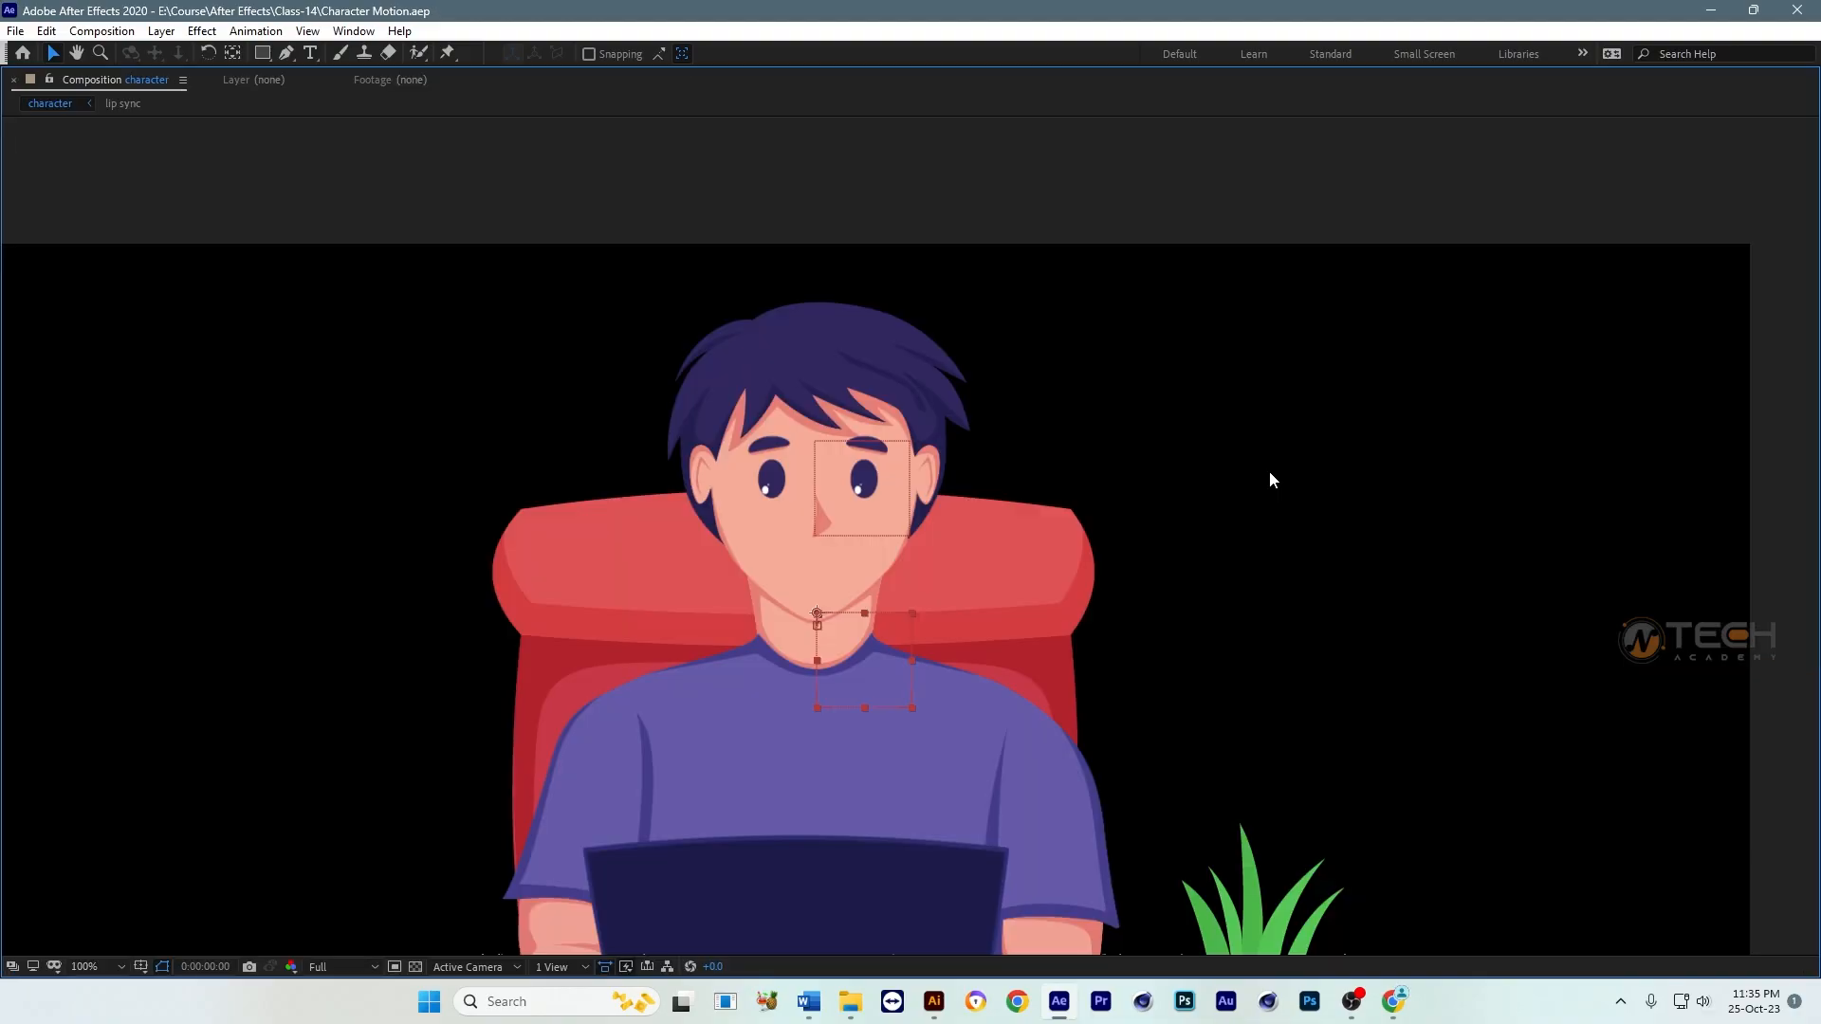
drag(1136, 518, 1233, 457)
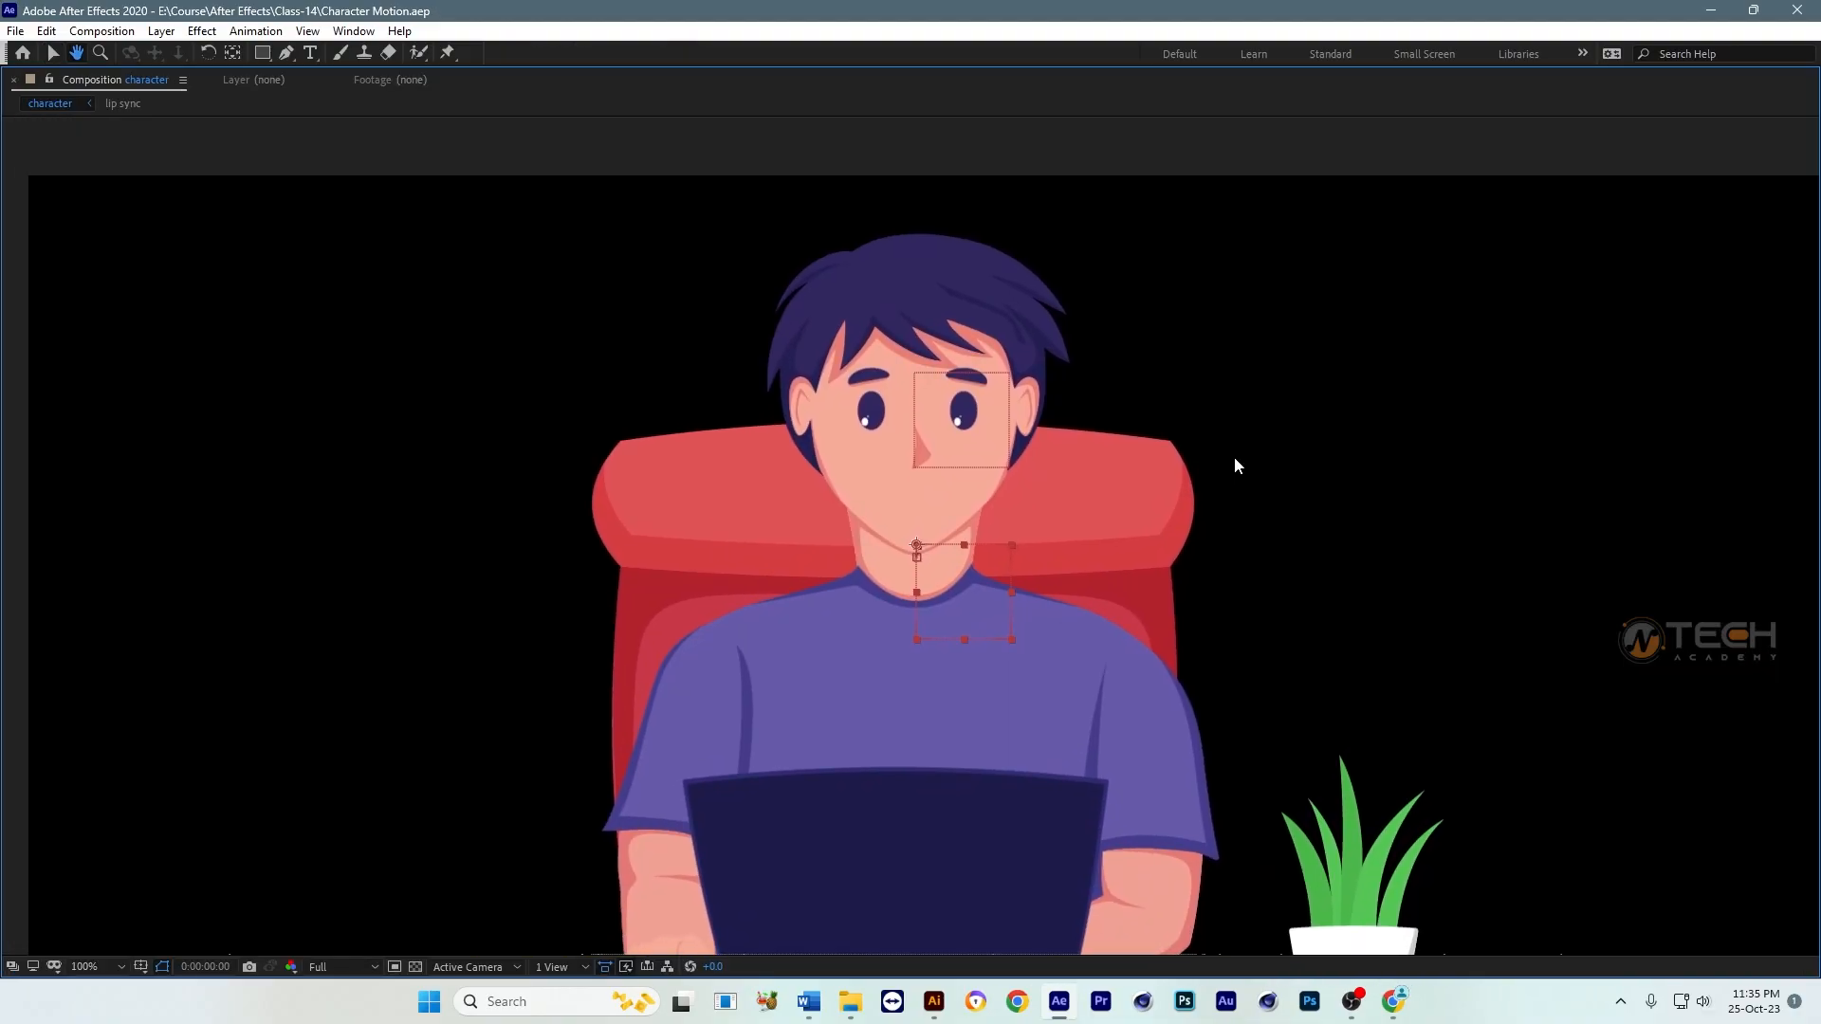
key(space)
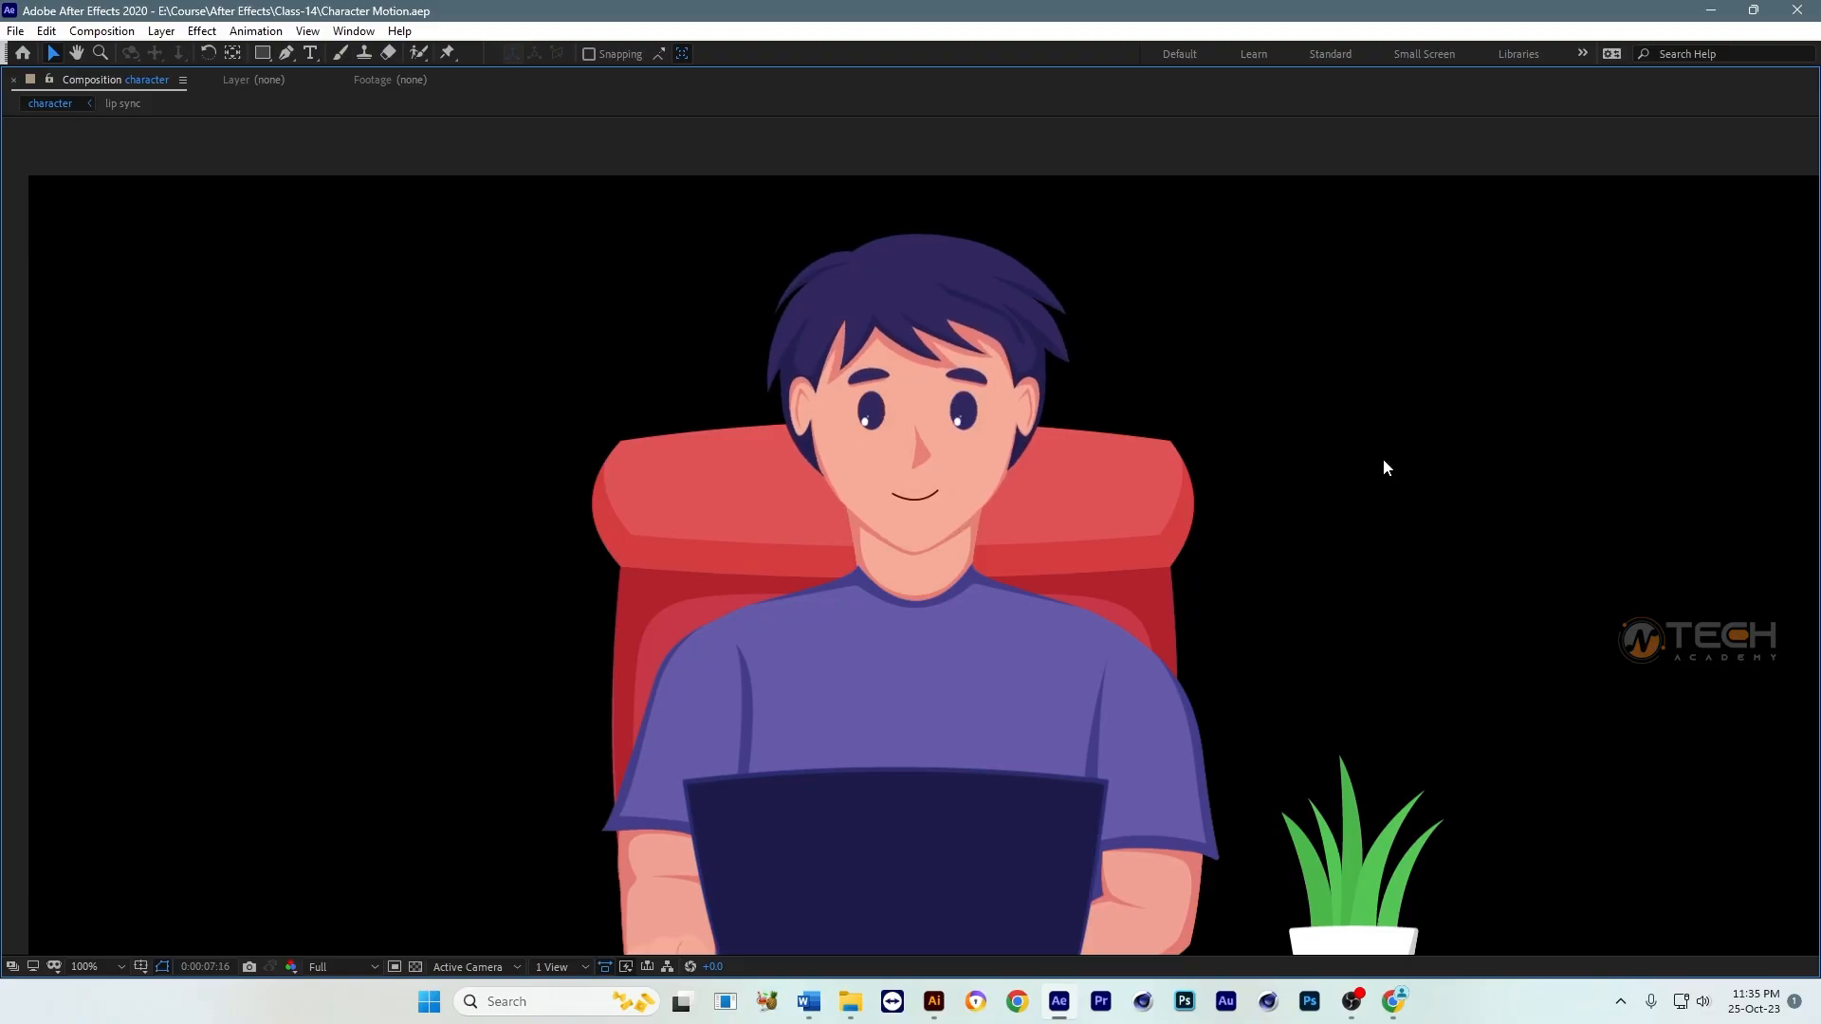
key(space)
key(grave)
Step: Copy Shape Layer 4, the closed smile, from the lip sync composition into the character composition, starting at 0:00:00:00
scroll(1287, 505, down, 1)
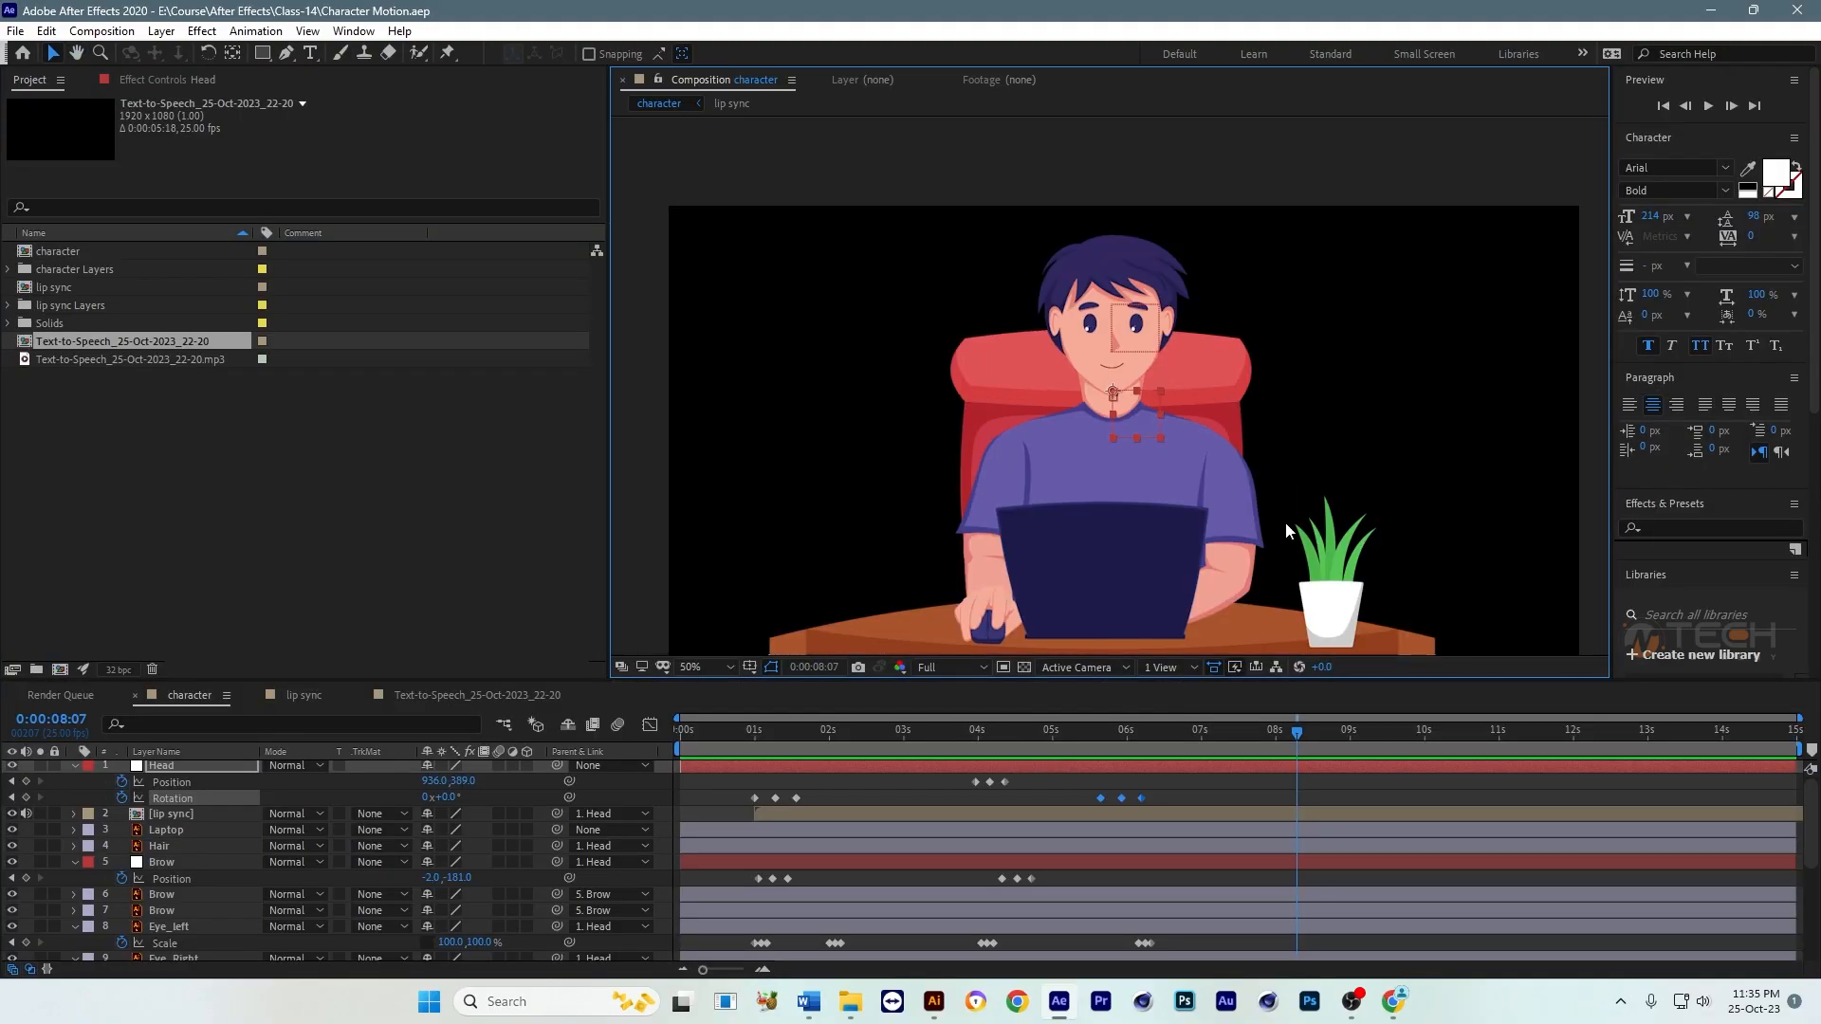
scroll(1111, 418, up, 2)
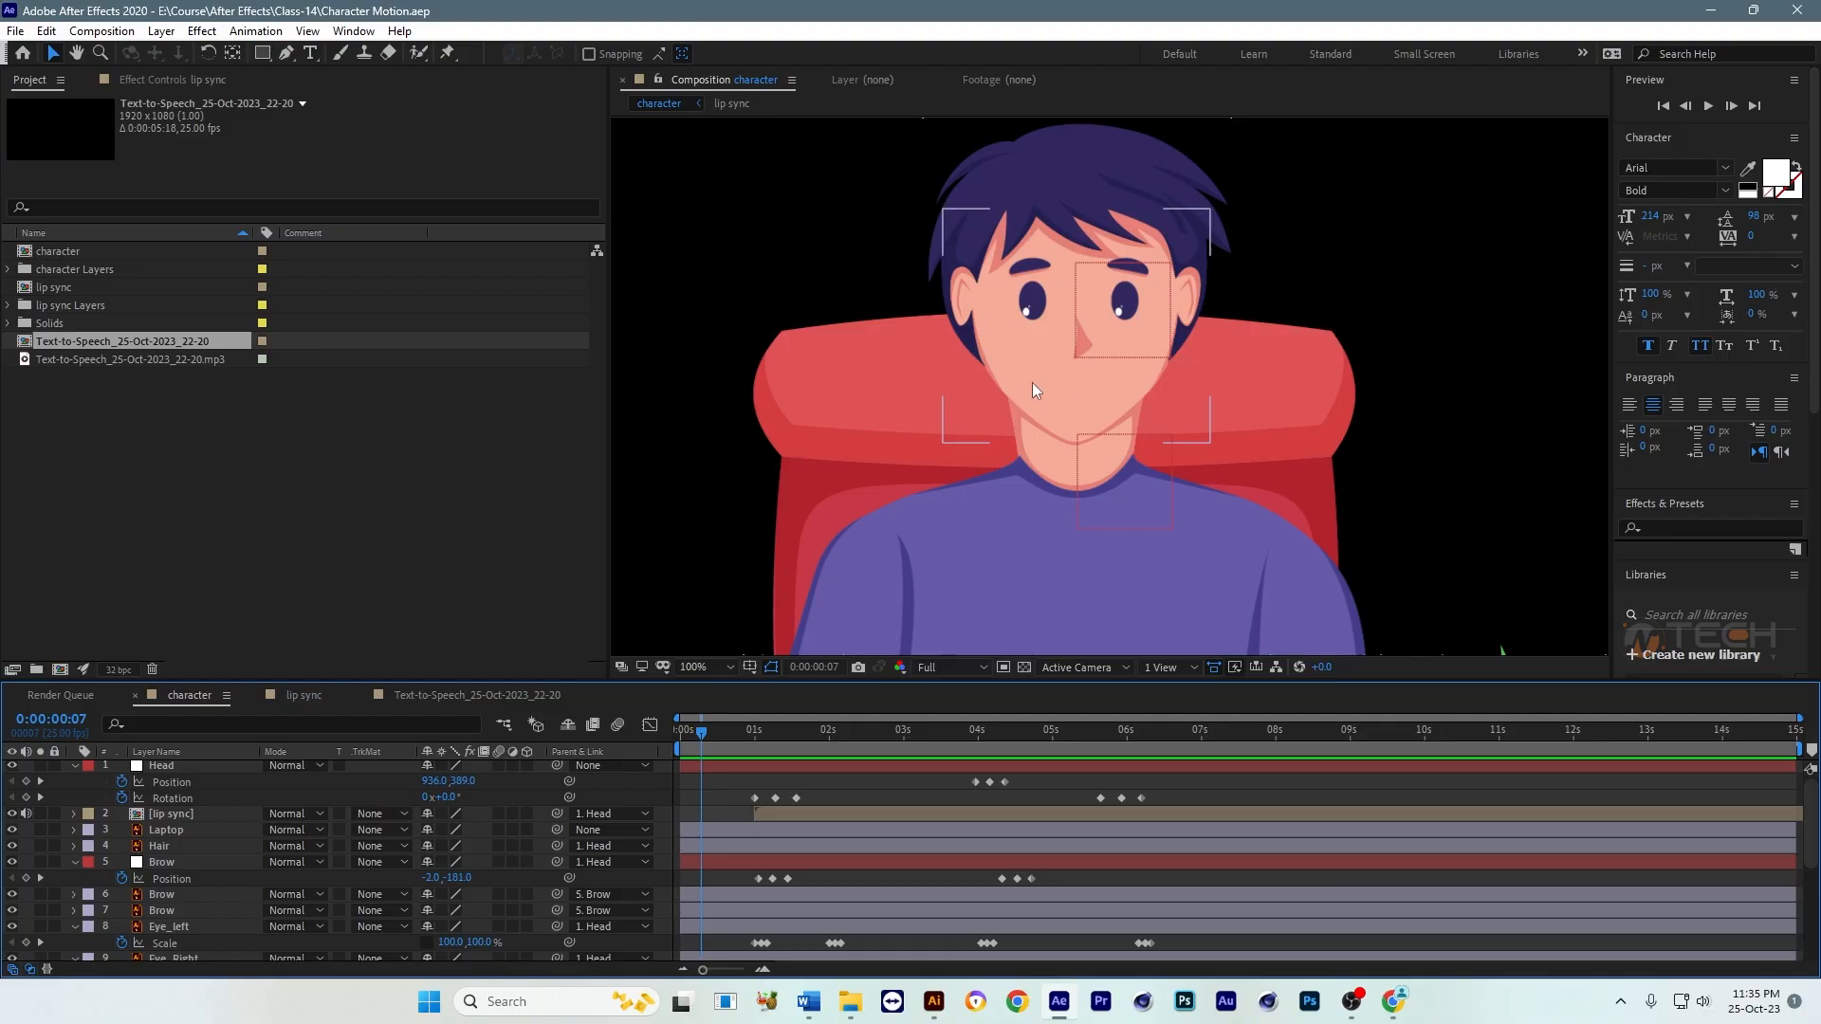
drag(702, 732, 749, 754)
drag(749, 750, 668, 749)
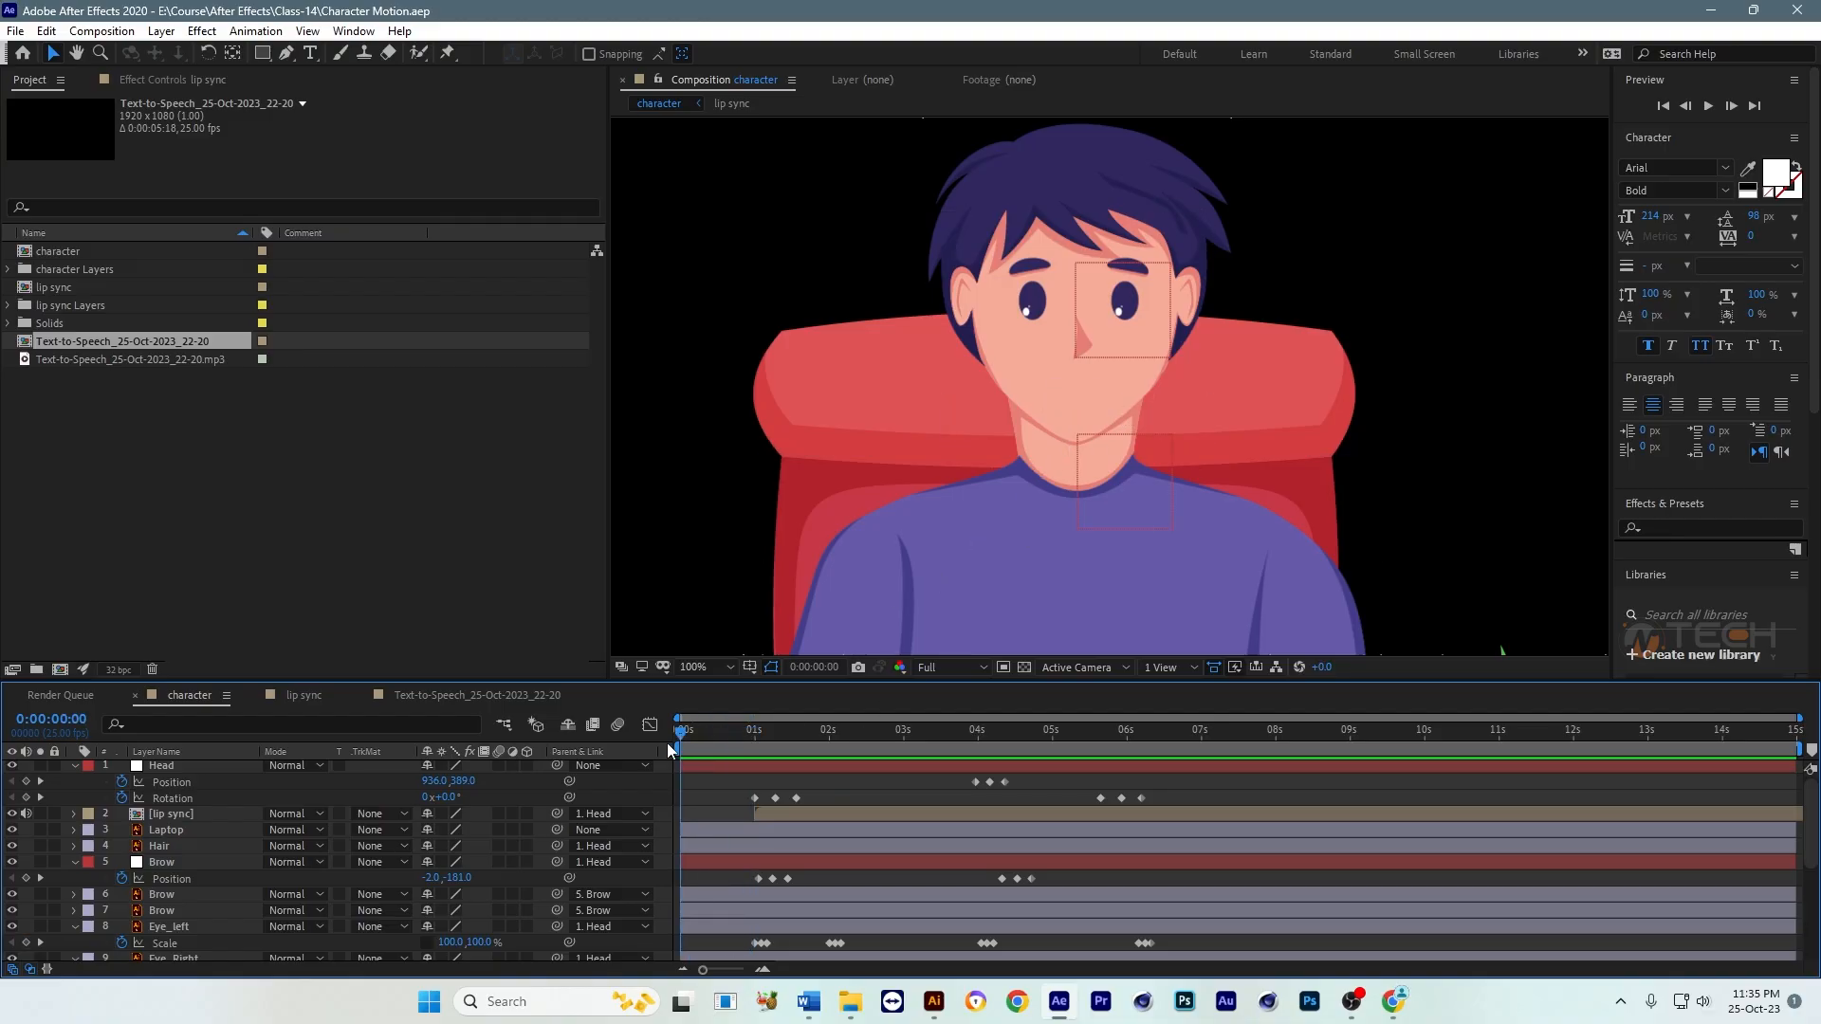
double_click(783, 813)
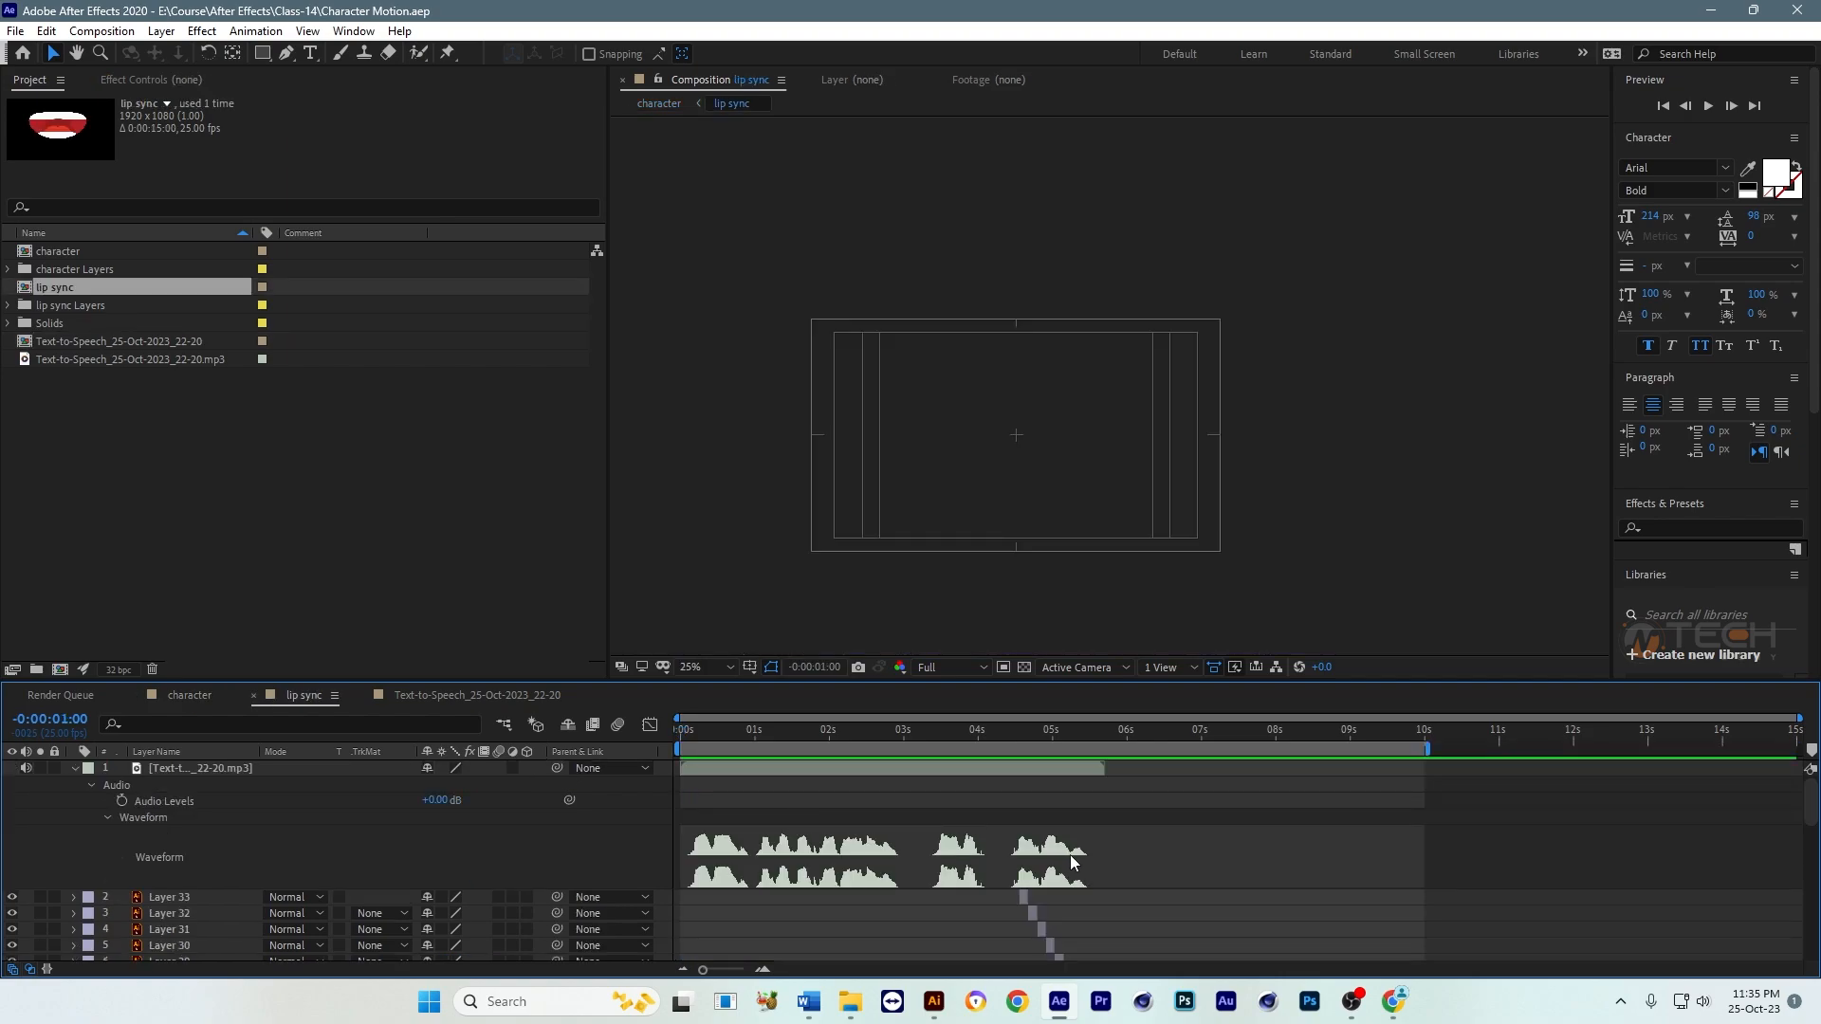
scroll(1074, 863, down, 5)
click(1007, 818)
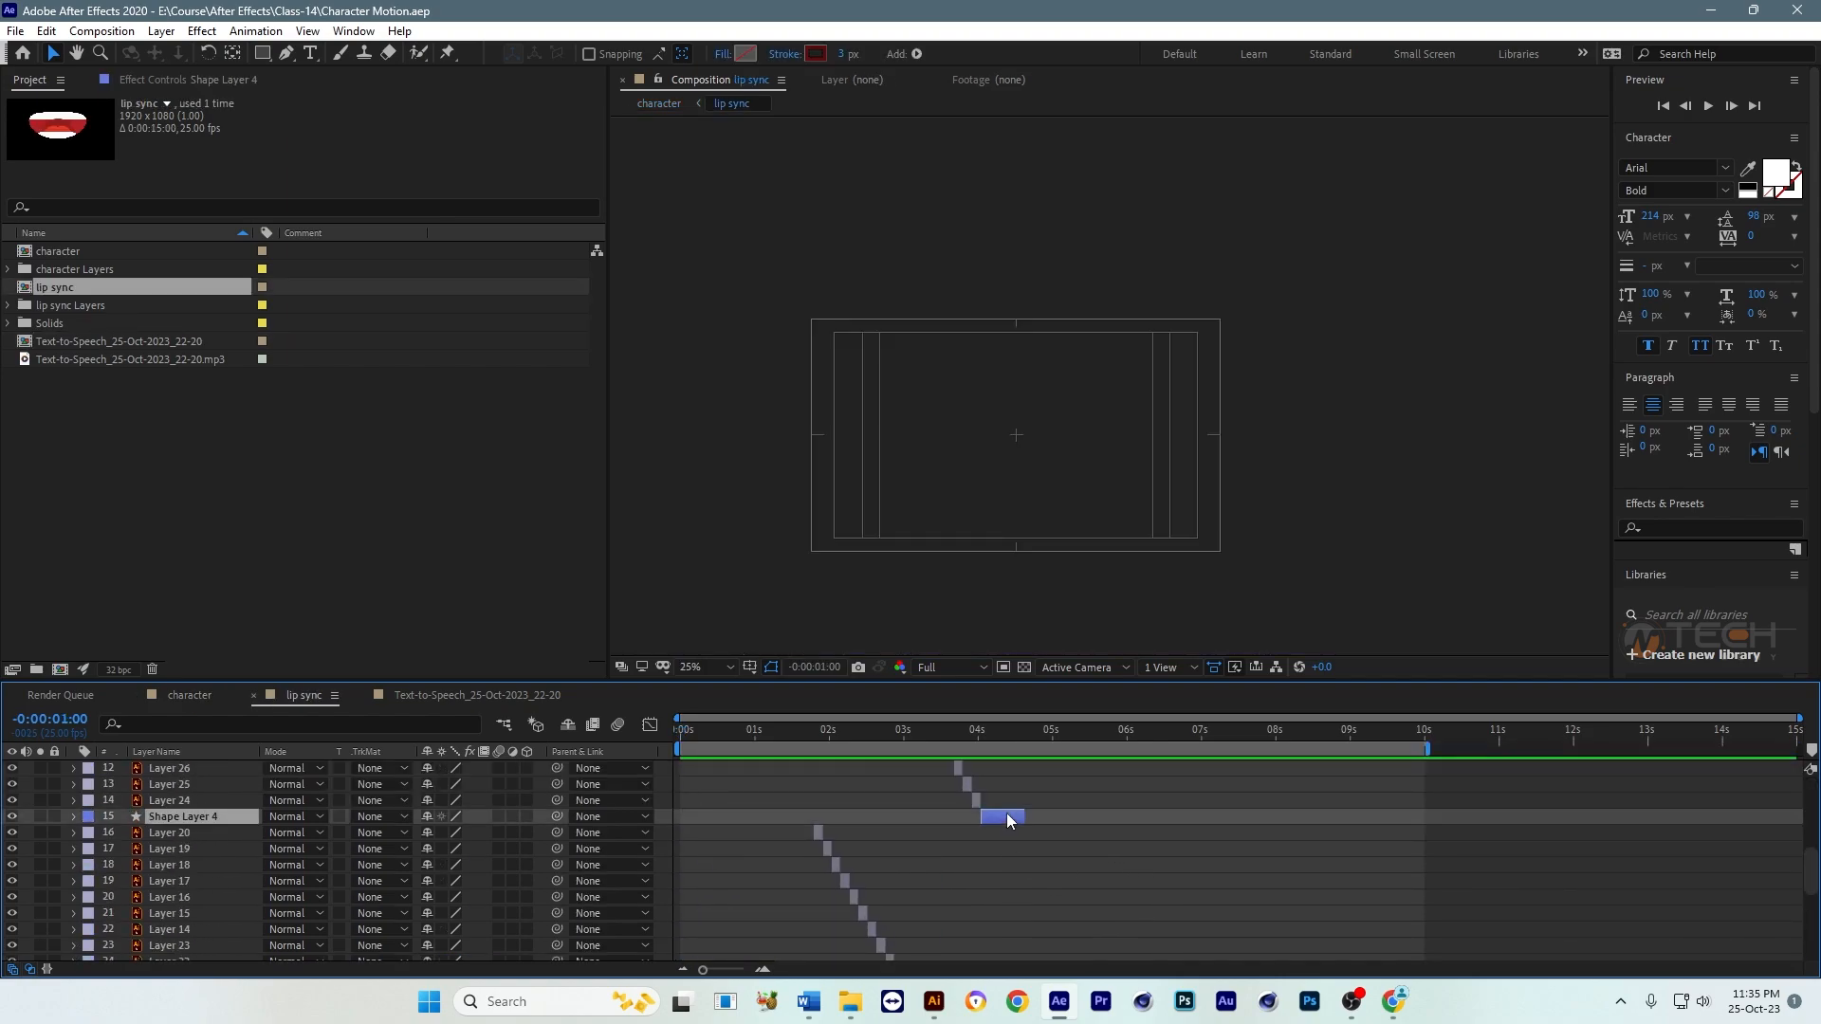
click(196, 697)
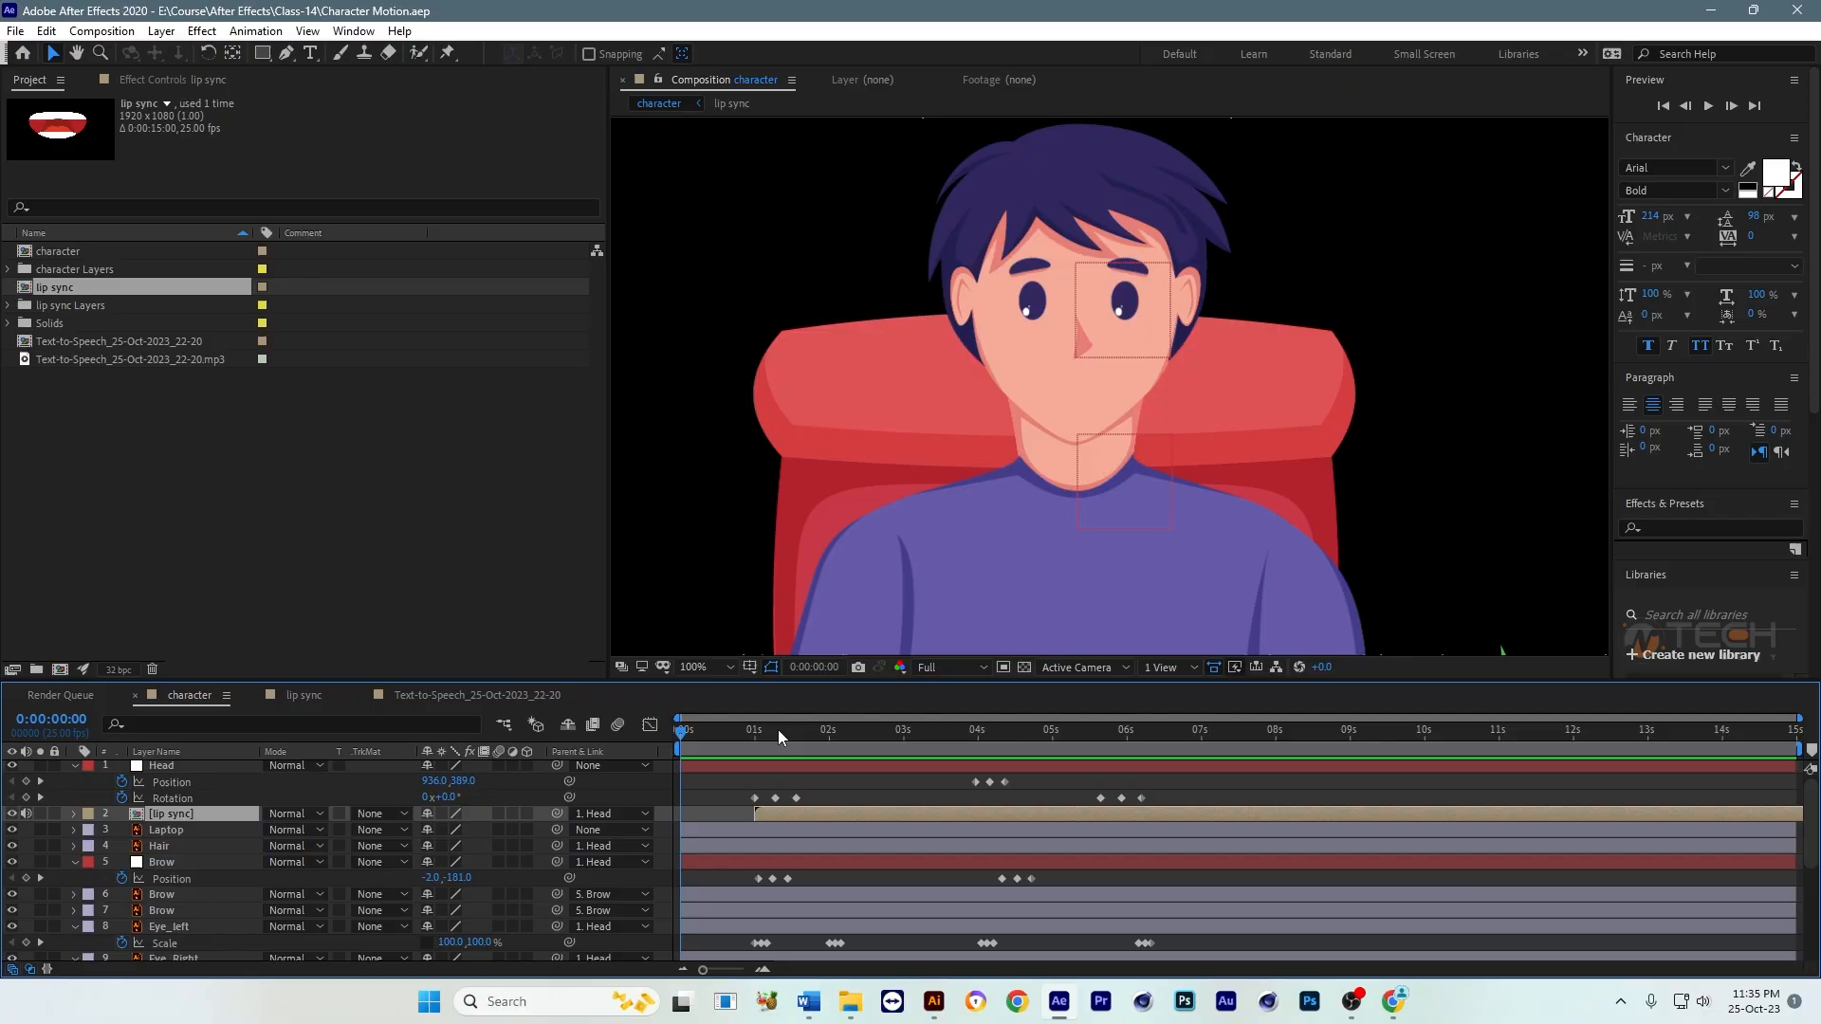
key(ctrl+v)
key(bracketleft)
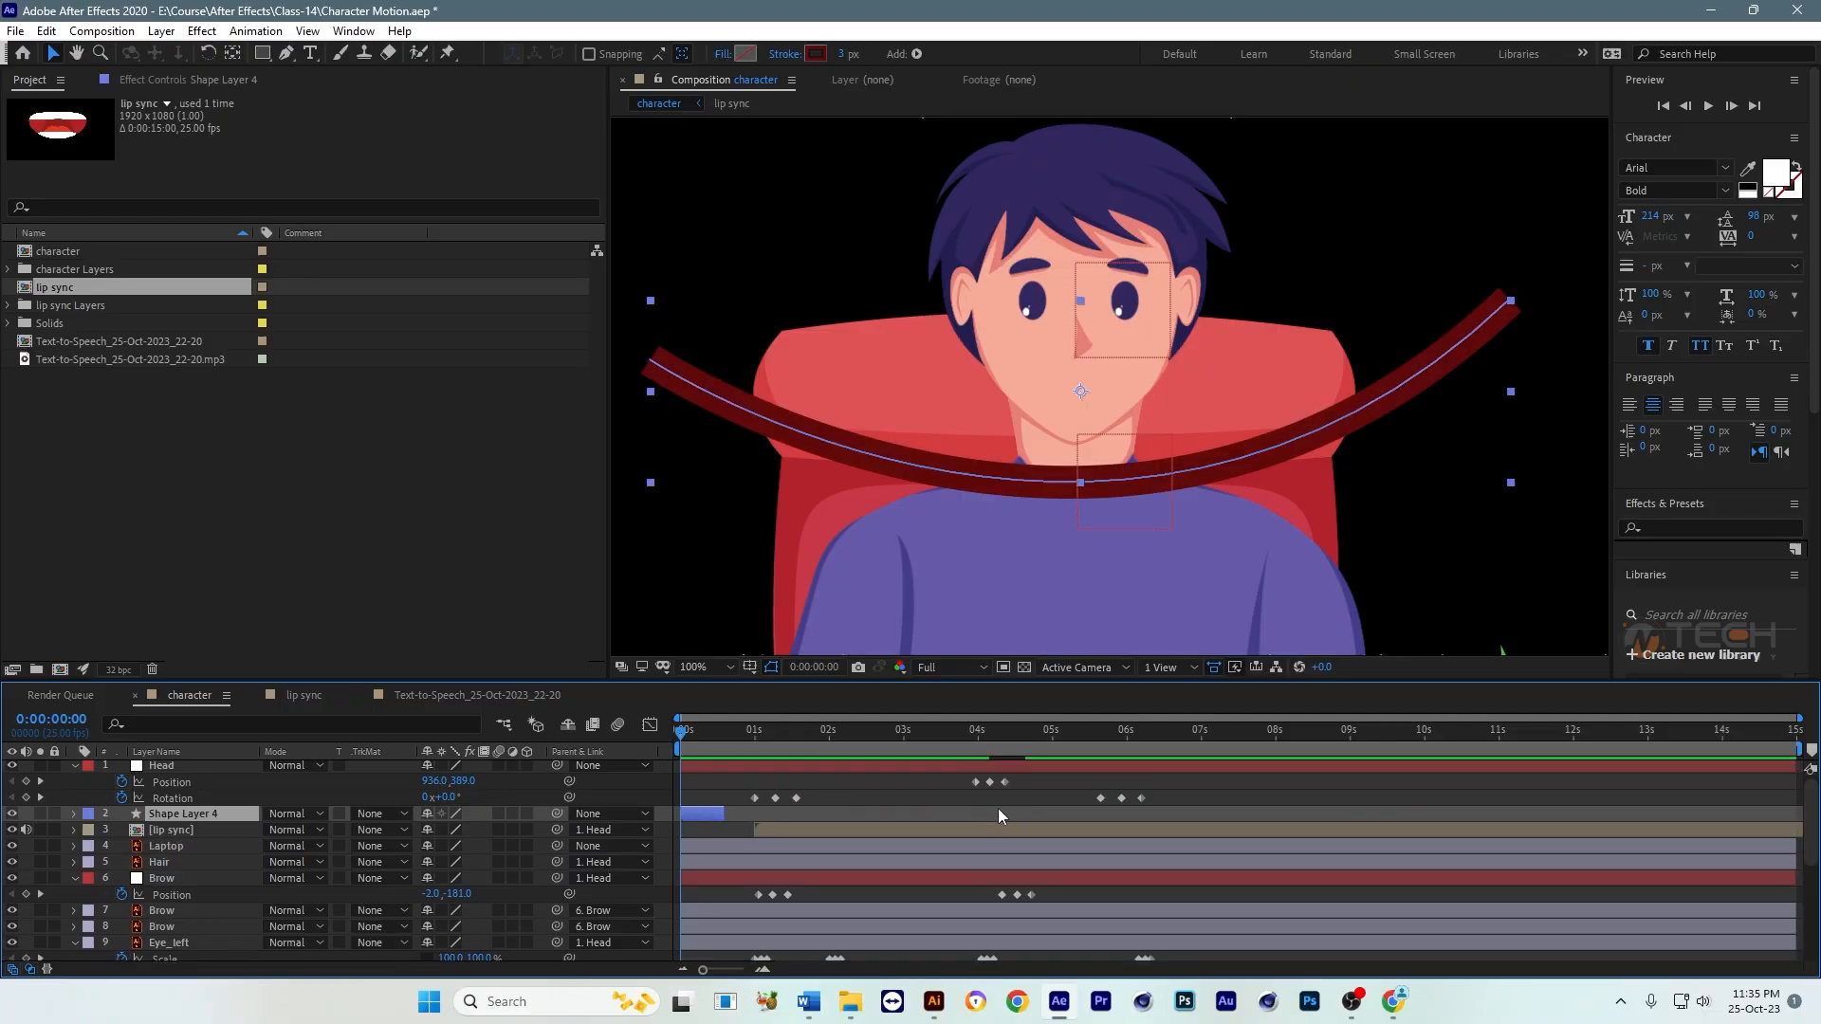
Step: Scale Shape Layer 4 down to fit the mouth, extend it to the start of the lip sync layer and preview
drag(1203, 411, 1116, 425)
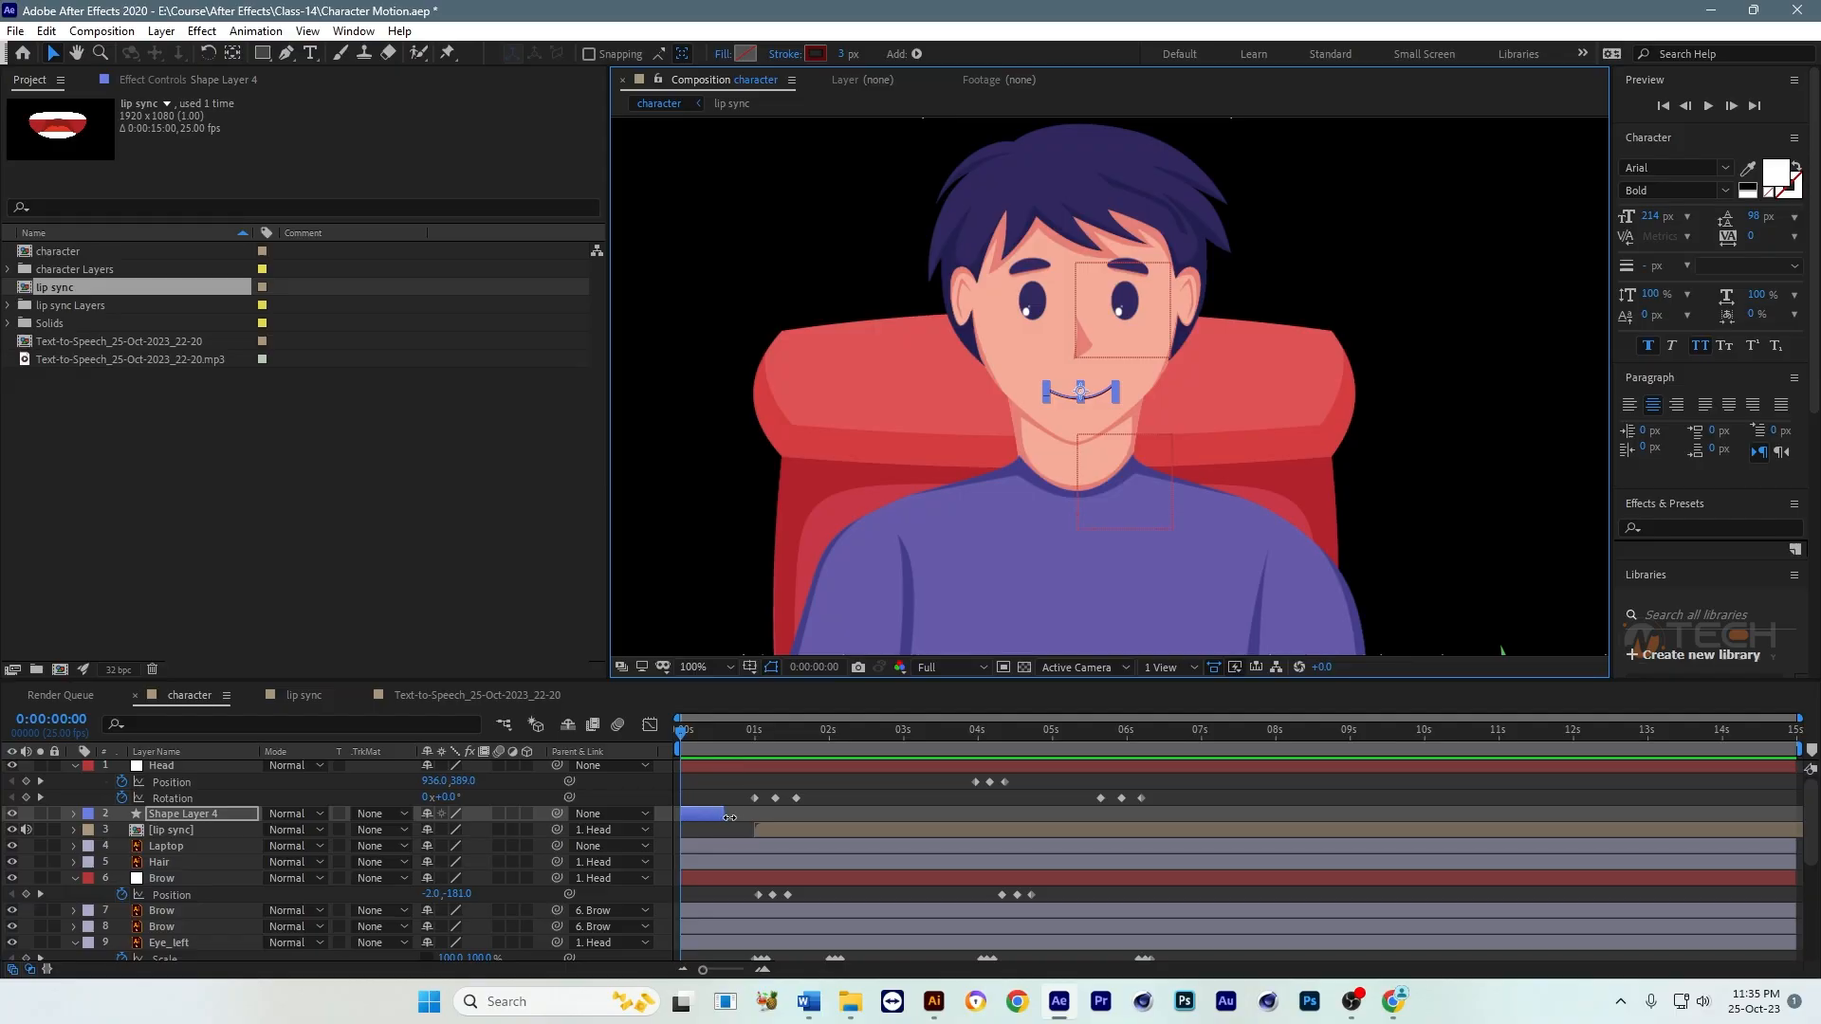
drag(724, 815, 754, 816)
click(865, 807)
key(space)
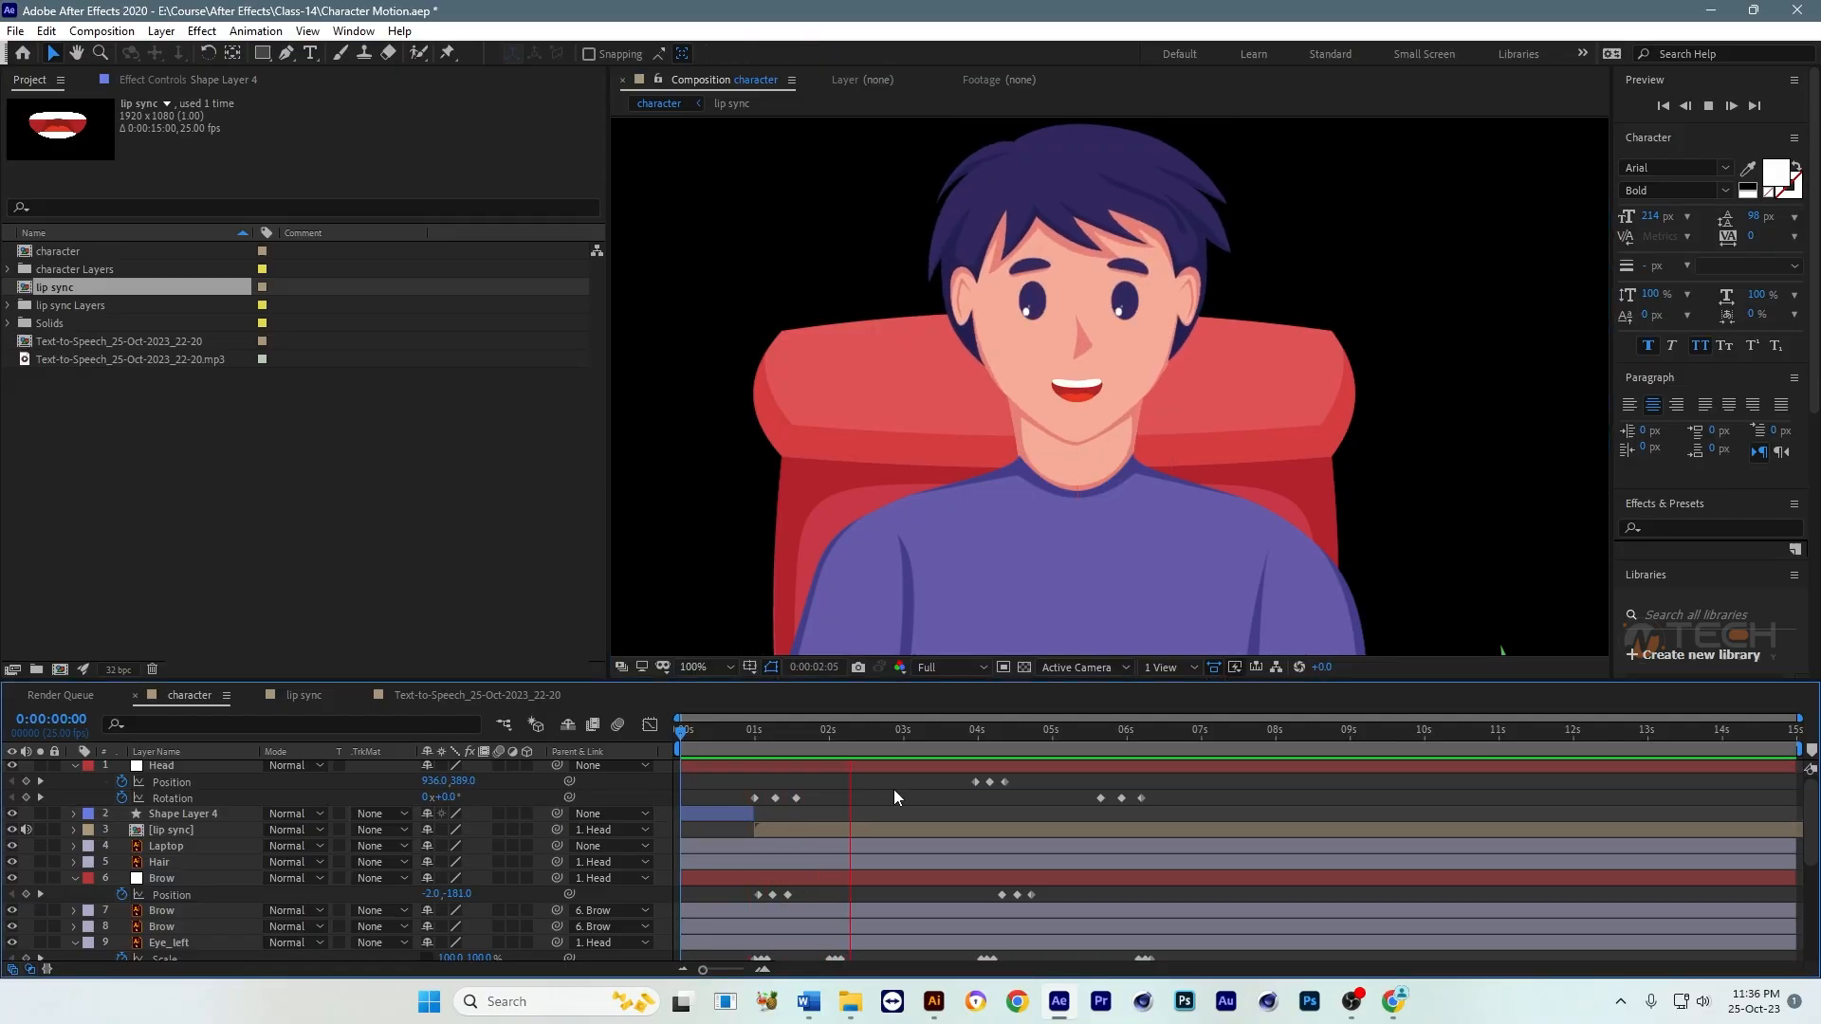
key(space)
Step: Slide Shape Layer 4 over the lip sync layer, match its size and position to the closed mouth at 0:00:01:21, and save
click(730, 736)
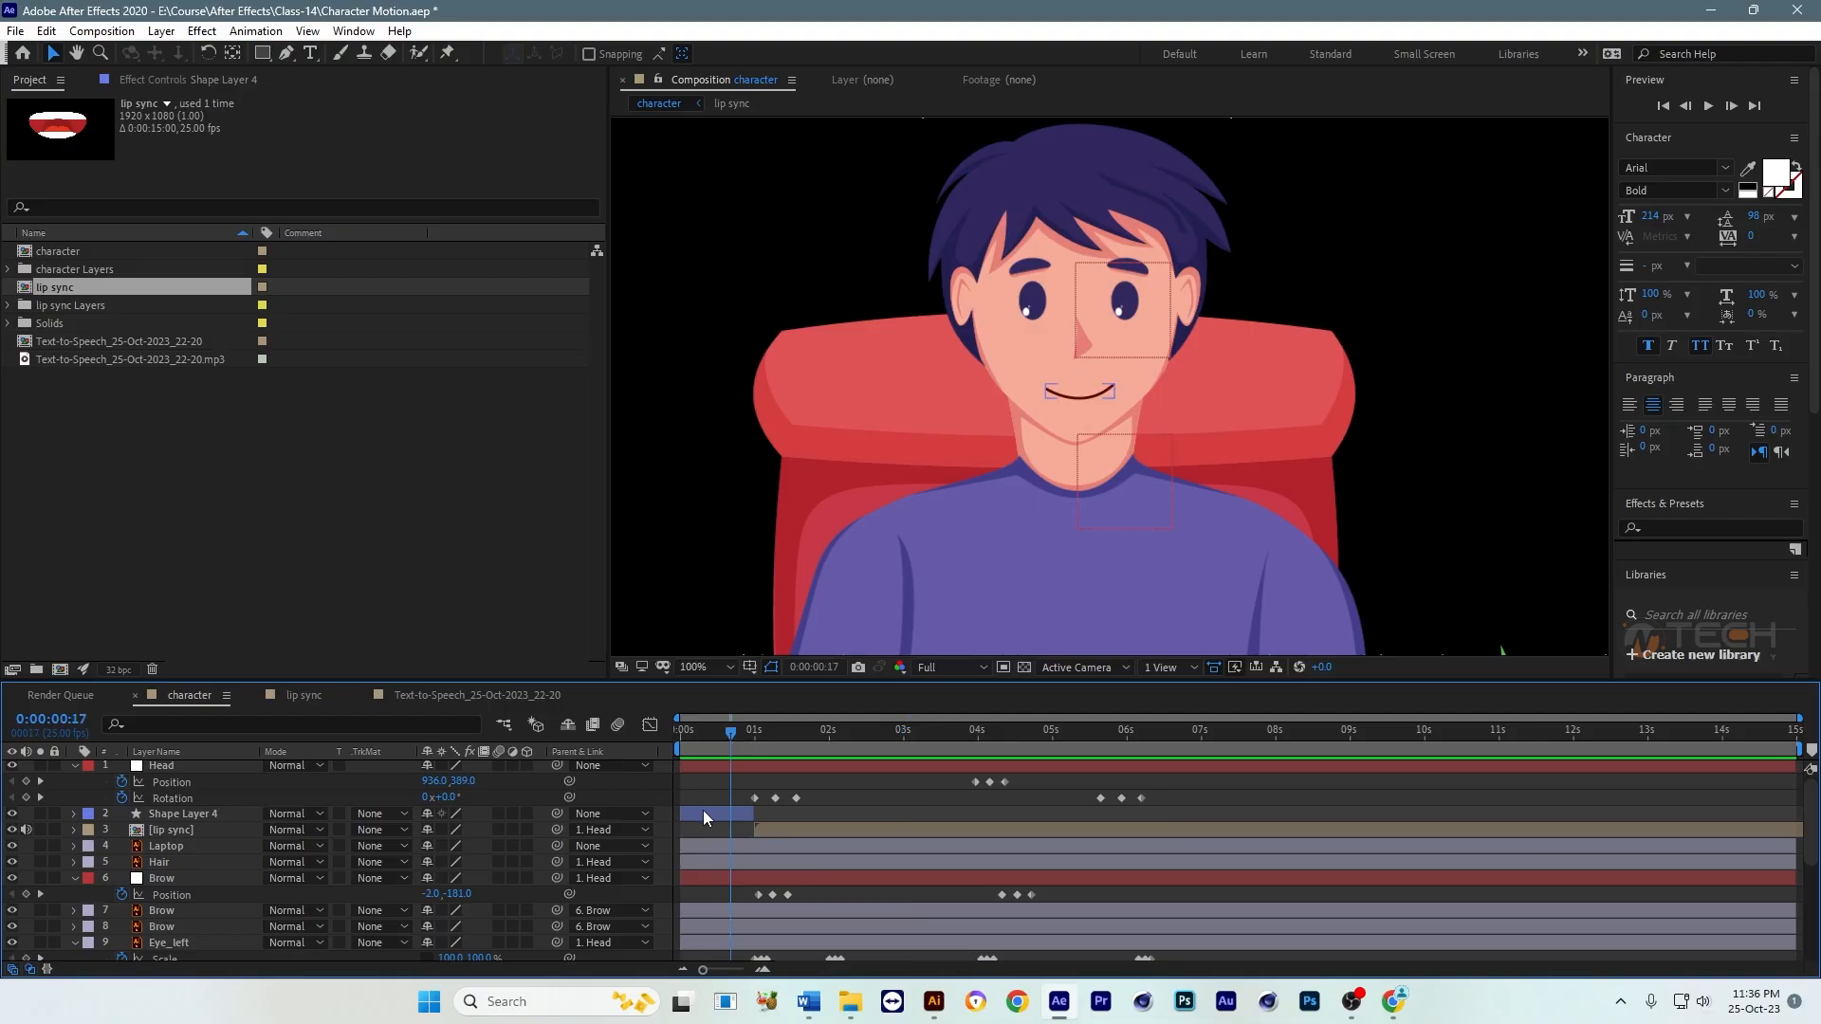
drag(703, 810, 789, 814)
click(817, 733)
scroll(1117, 404, up, 2)
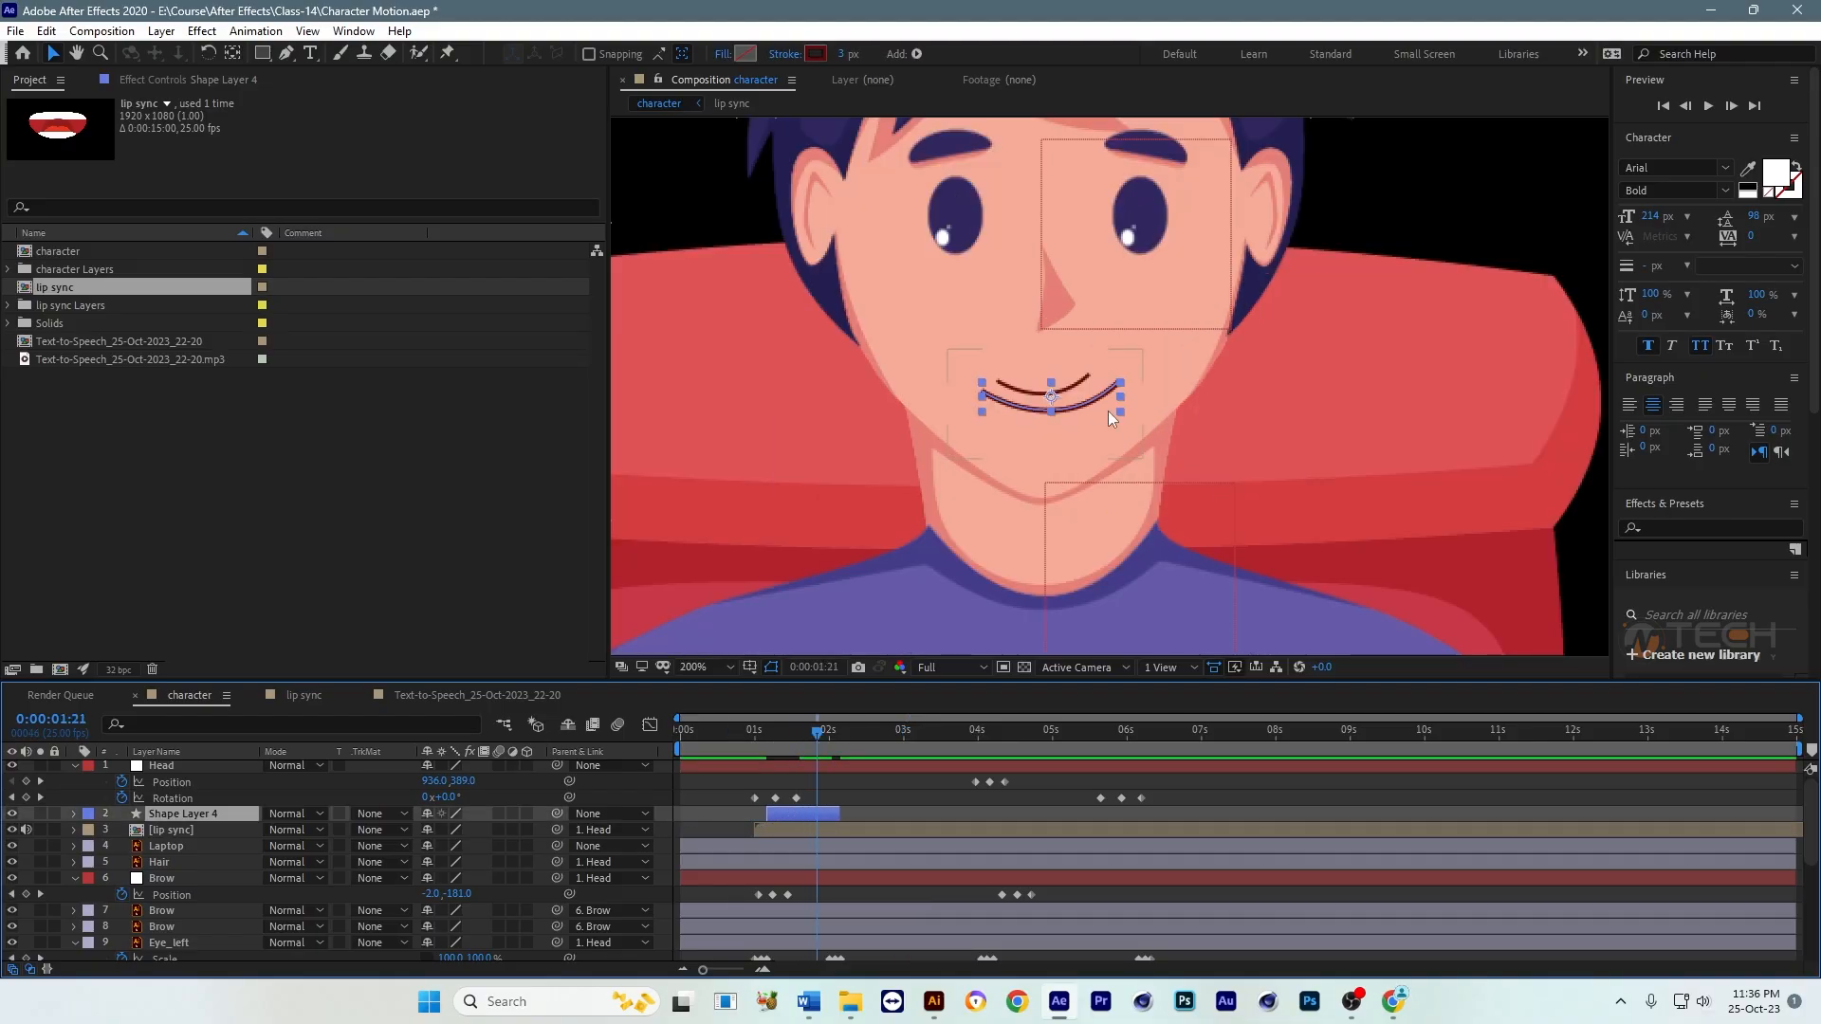
drag(1118, 380, 1089, 383)
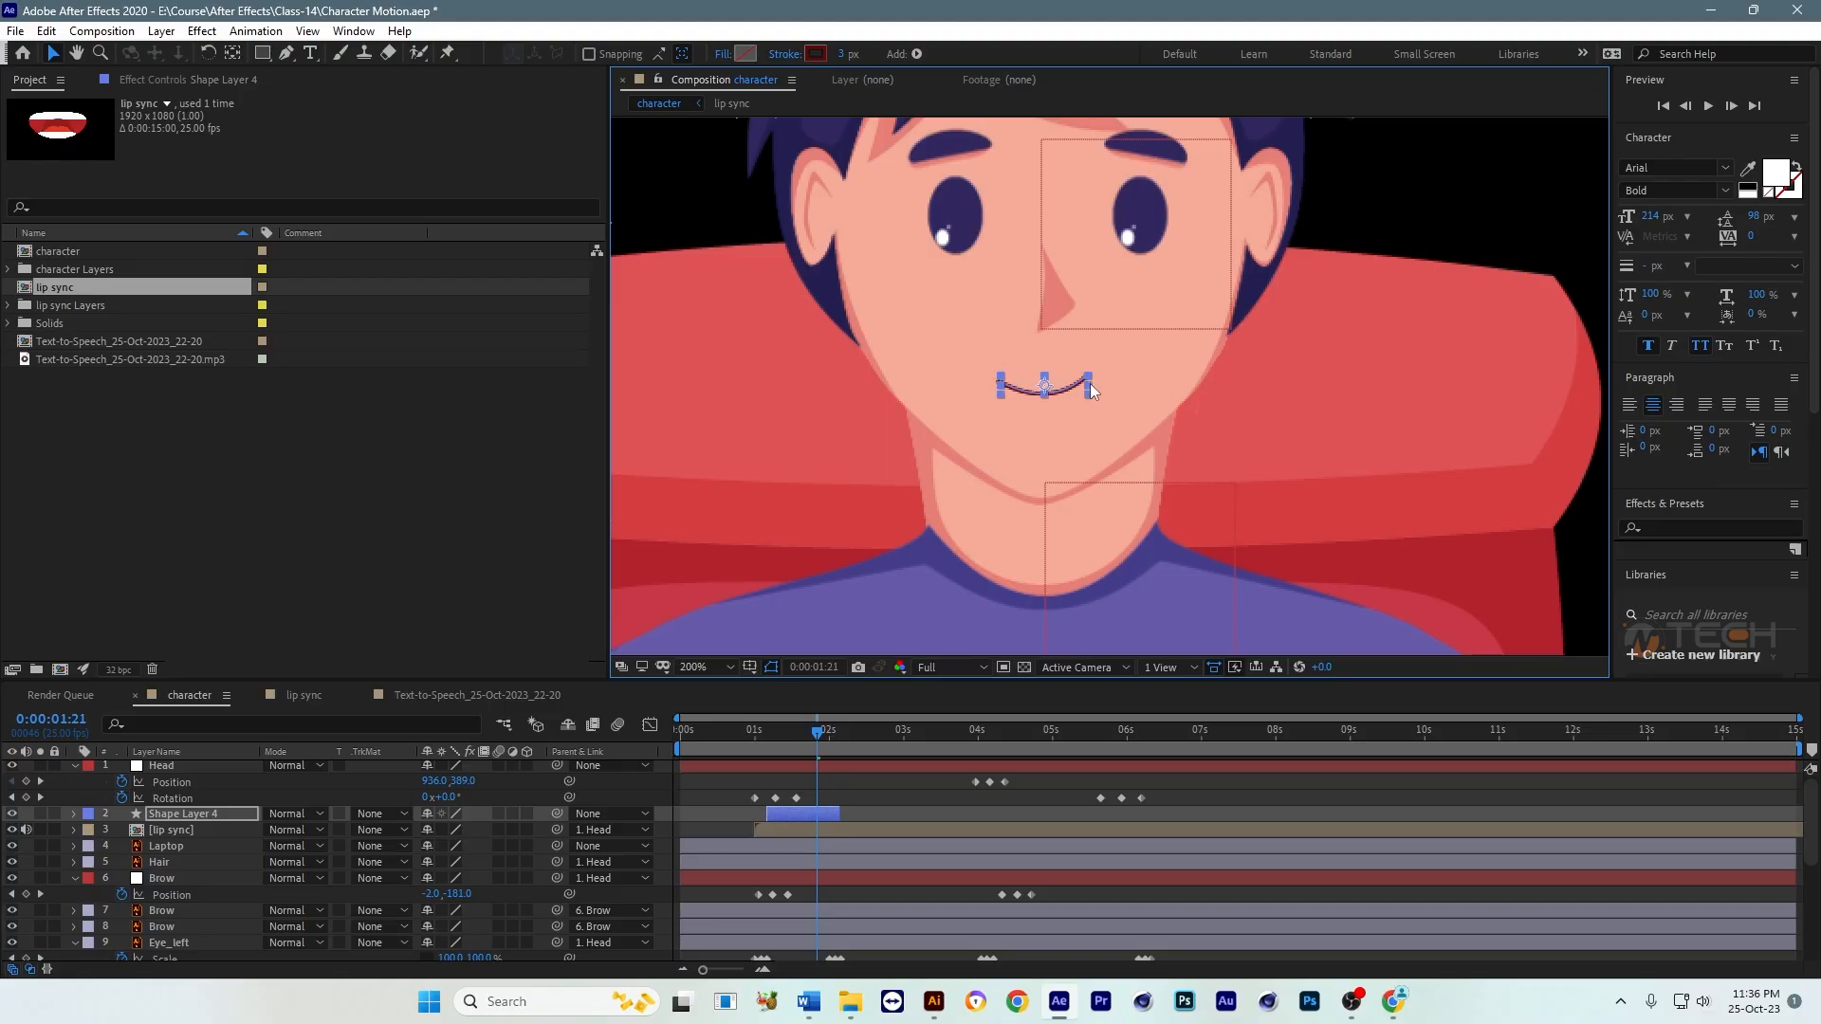
key(ctrl+s)
Step: Move Shape Layer 4 back so it starts at 0:00:00:00, then scrub the opening to check the closed mouth
click(680, 734)
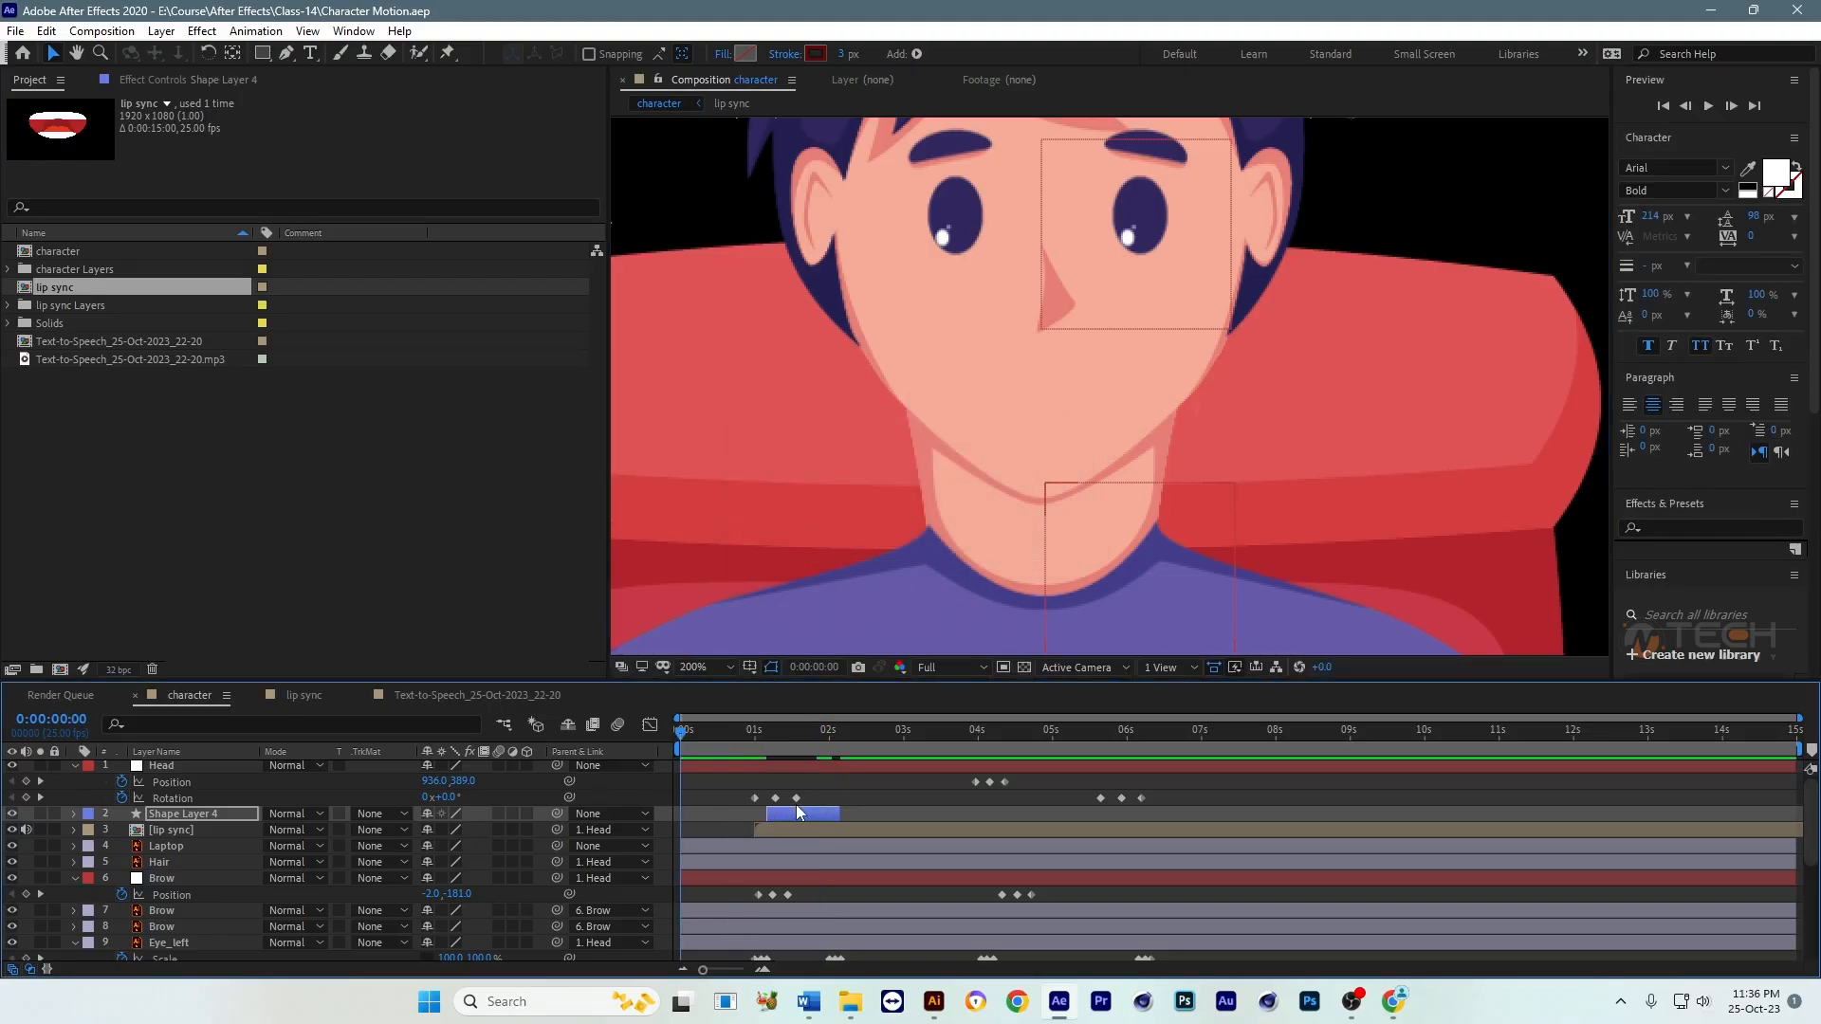
key([)
scroll(1091, 435, down, 1)
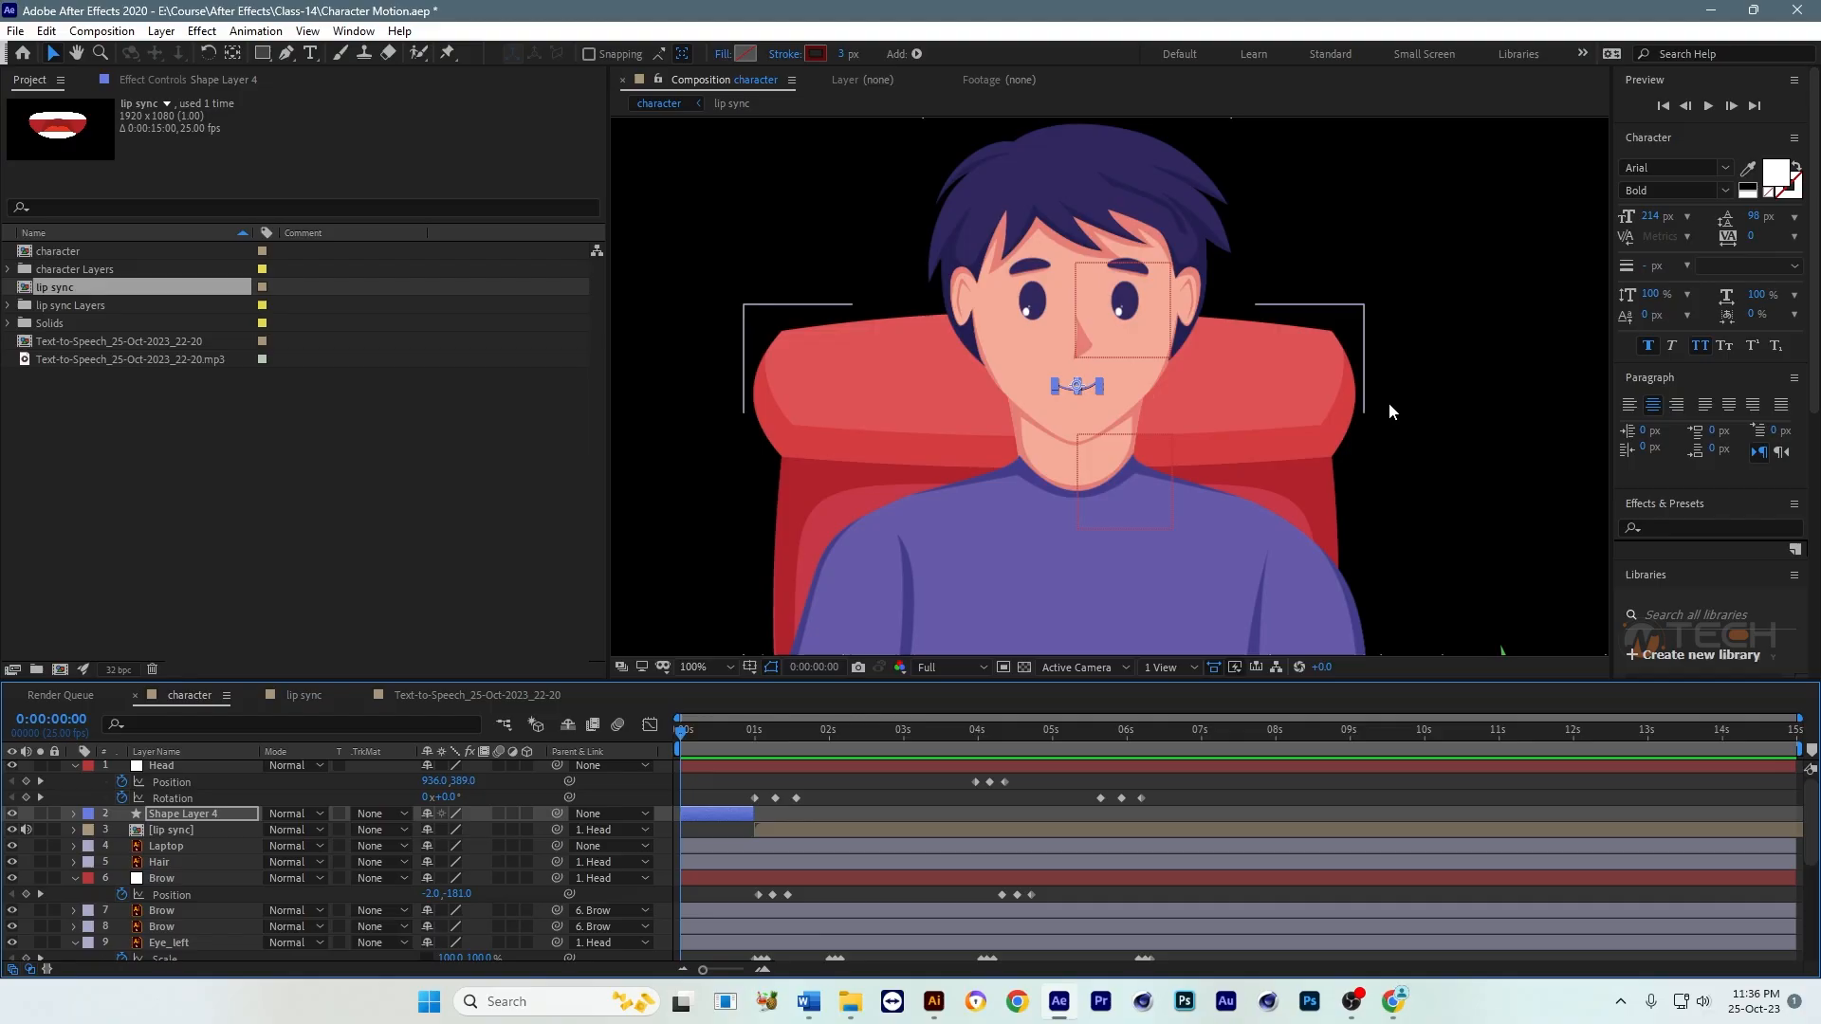
click(1403, 422)
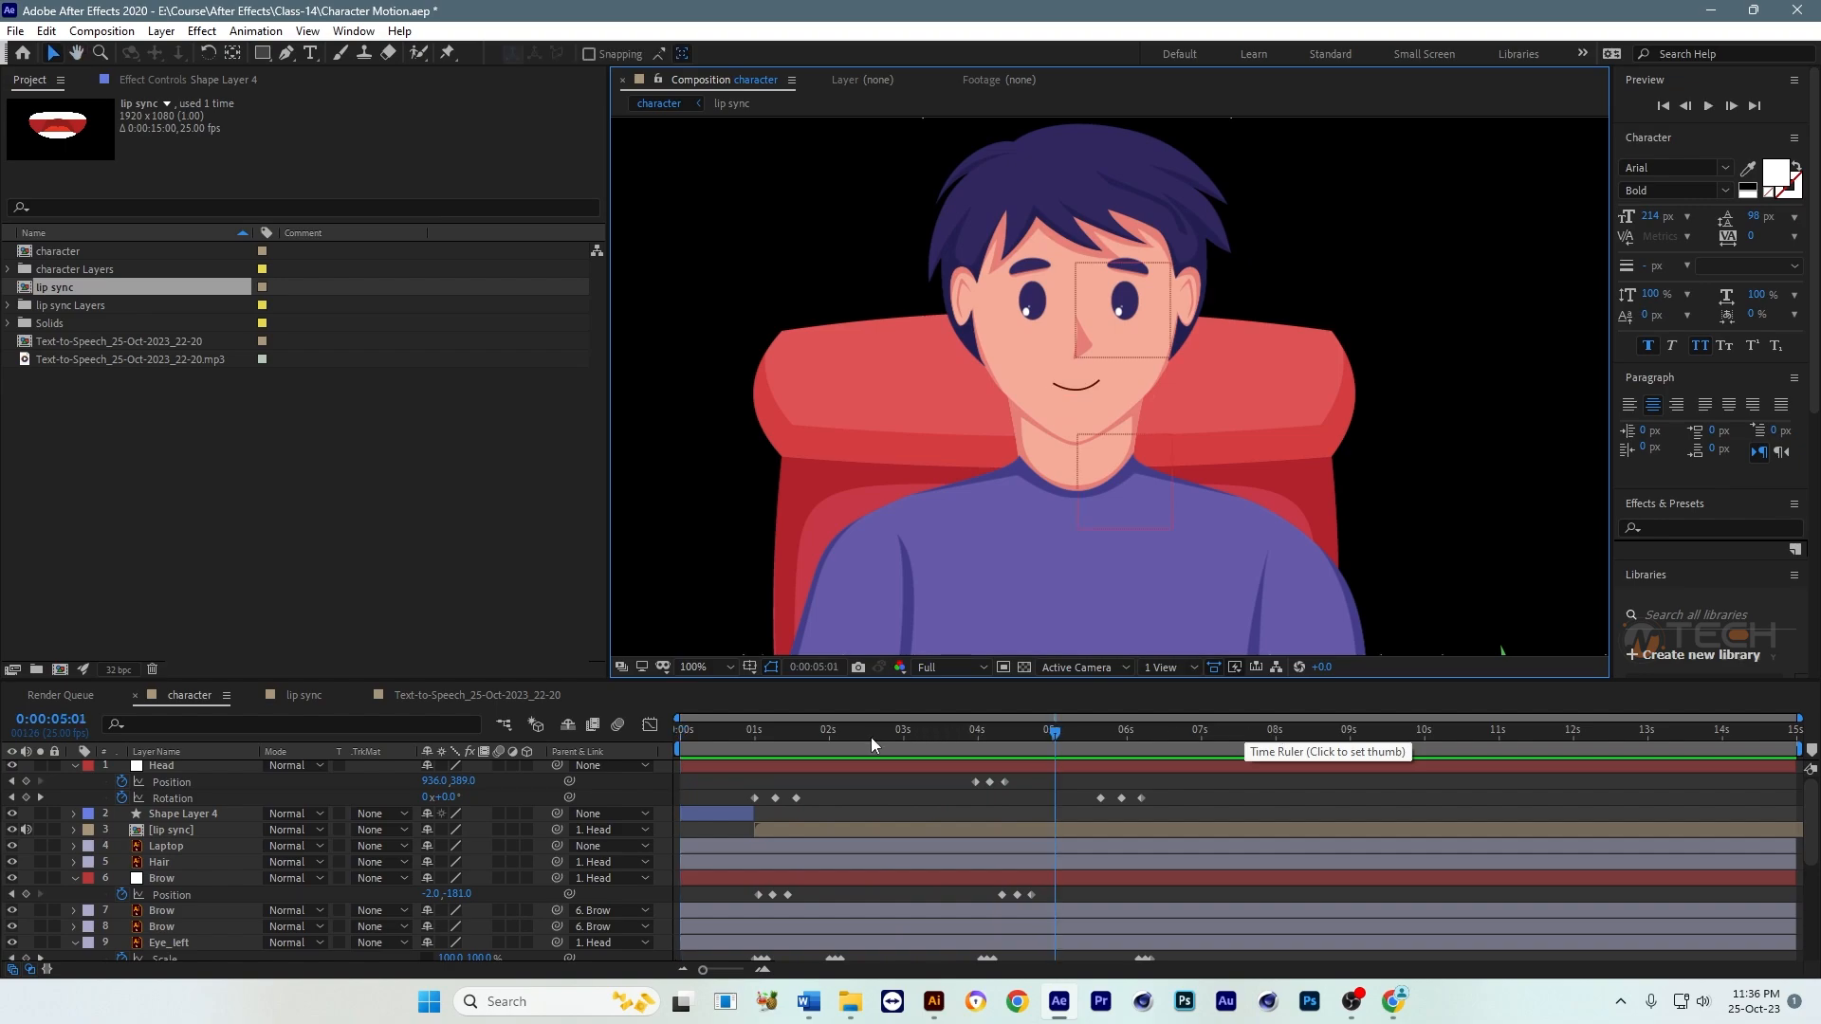
click(693, 748)
click(772, 747)
drag(772, 747, 684, 747)
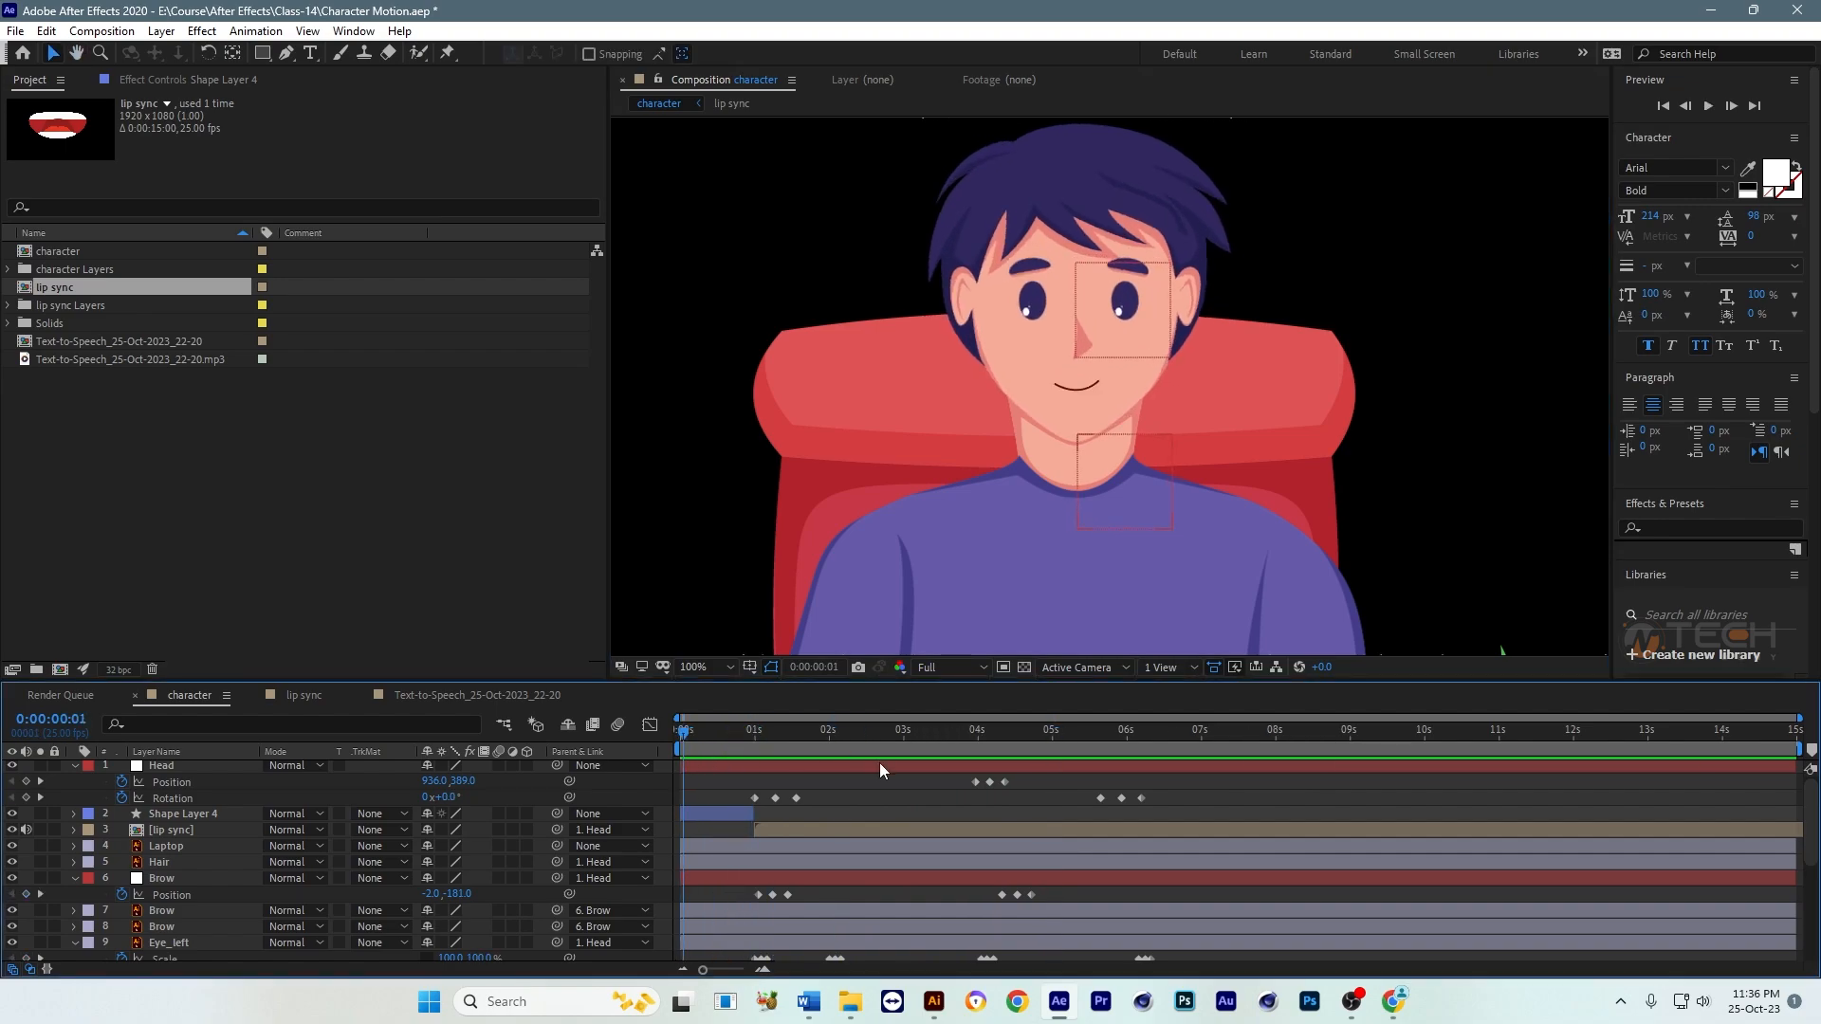
Step: Examine the lip sync composition's waveform and mouth layers in an enlarged timeline, then return to the character composition
click(713, 817)
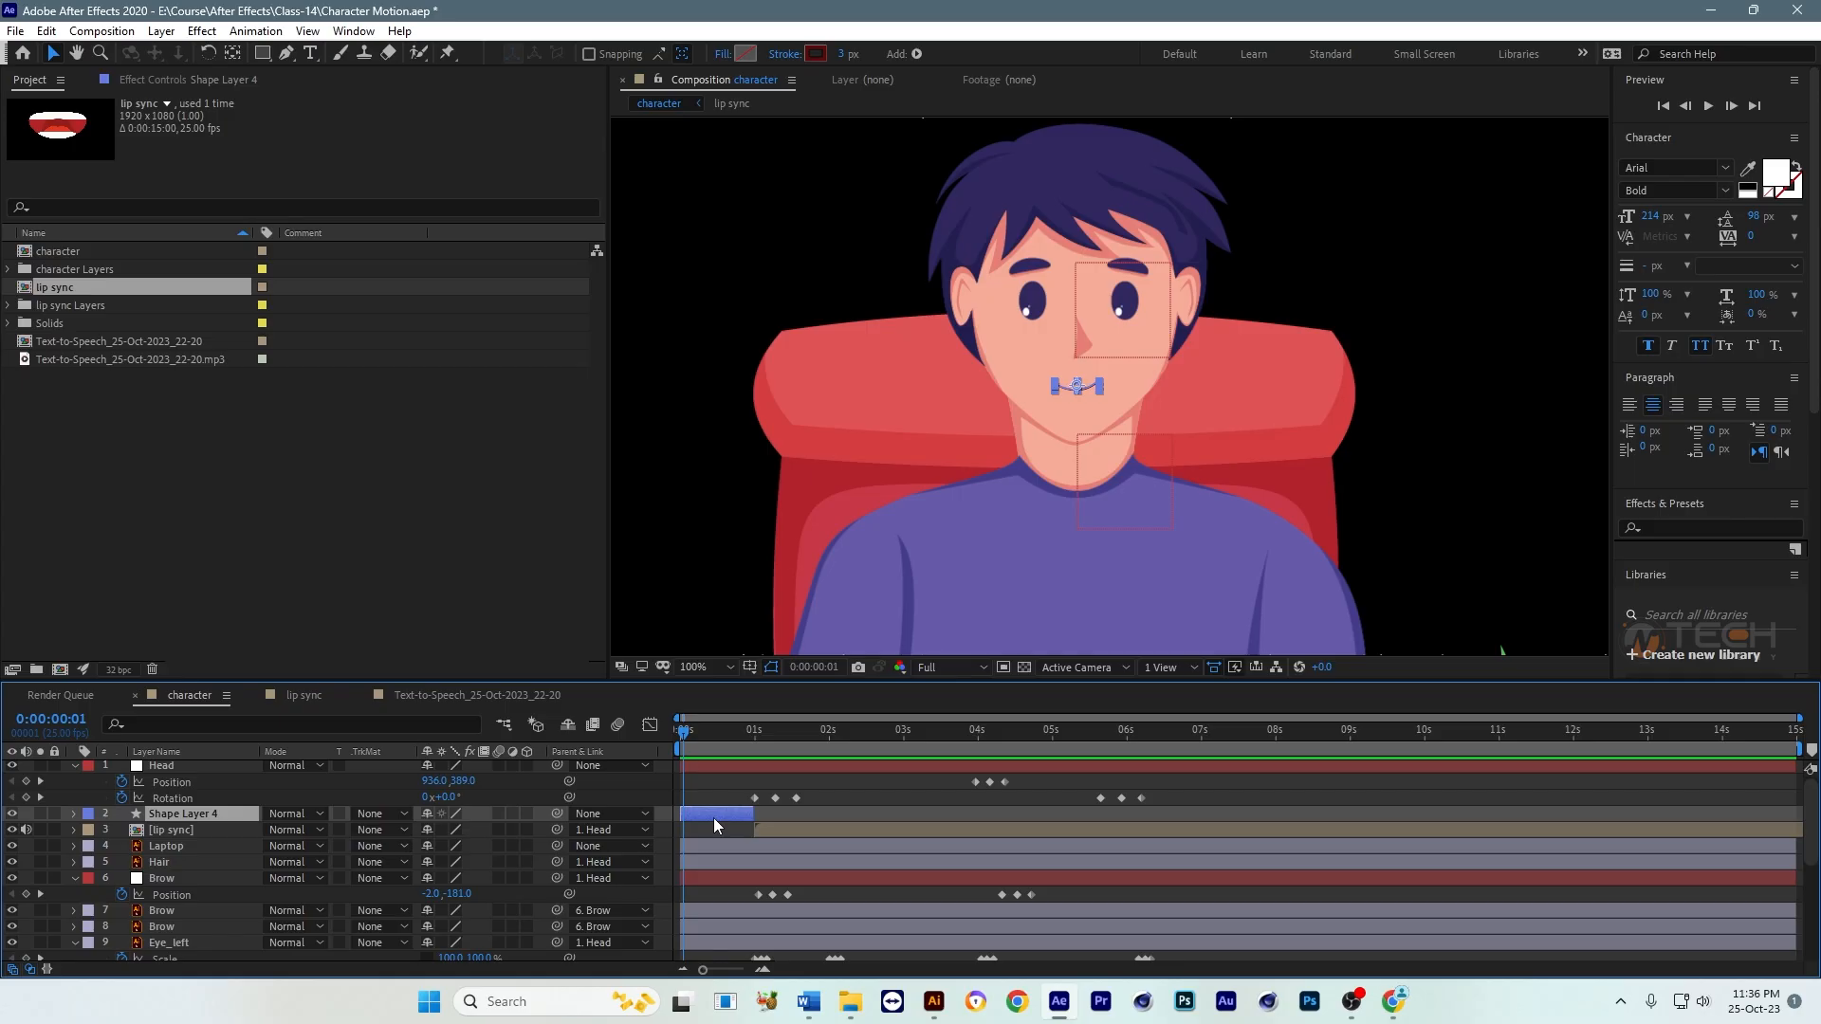
double_click(767, 825)
key(grave)
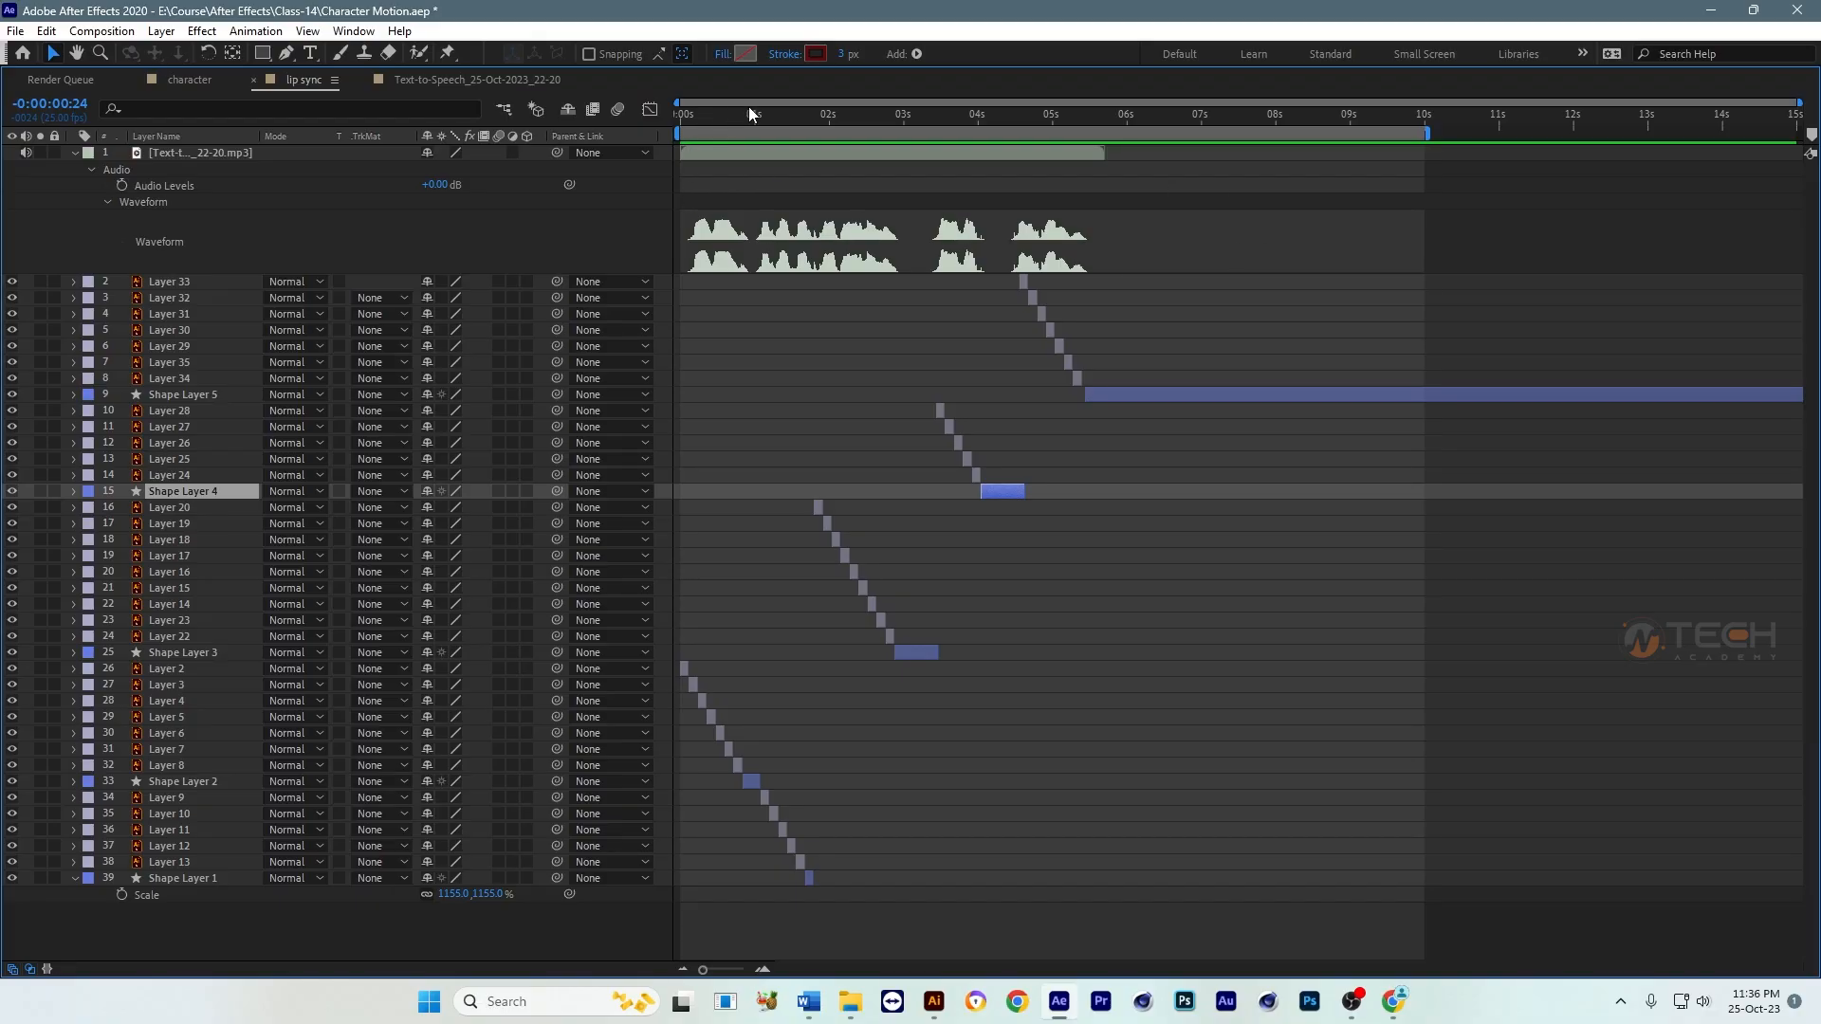
key(grave)
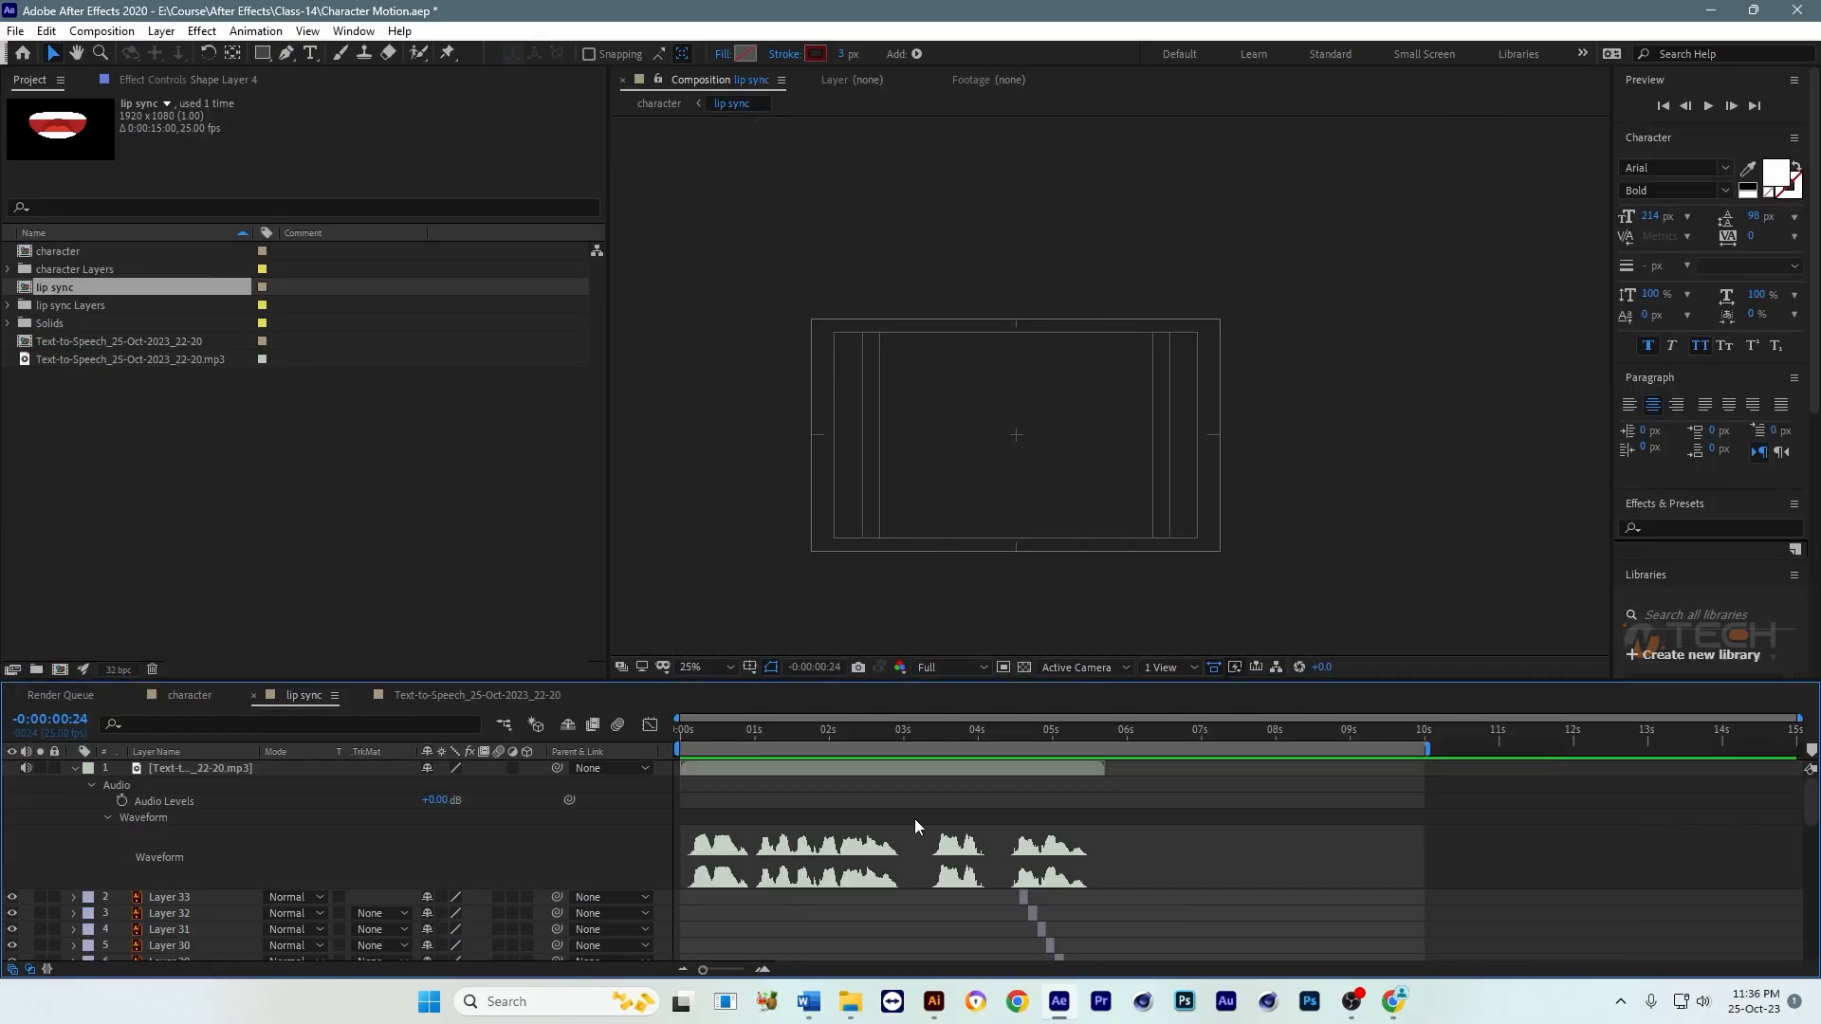
click(182, 696)
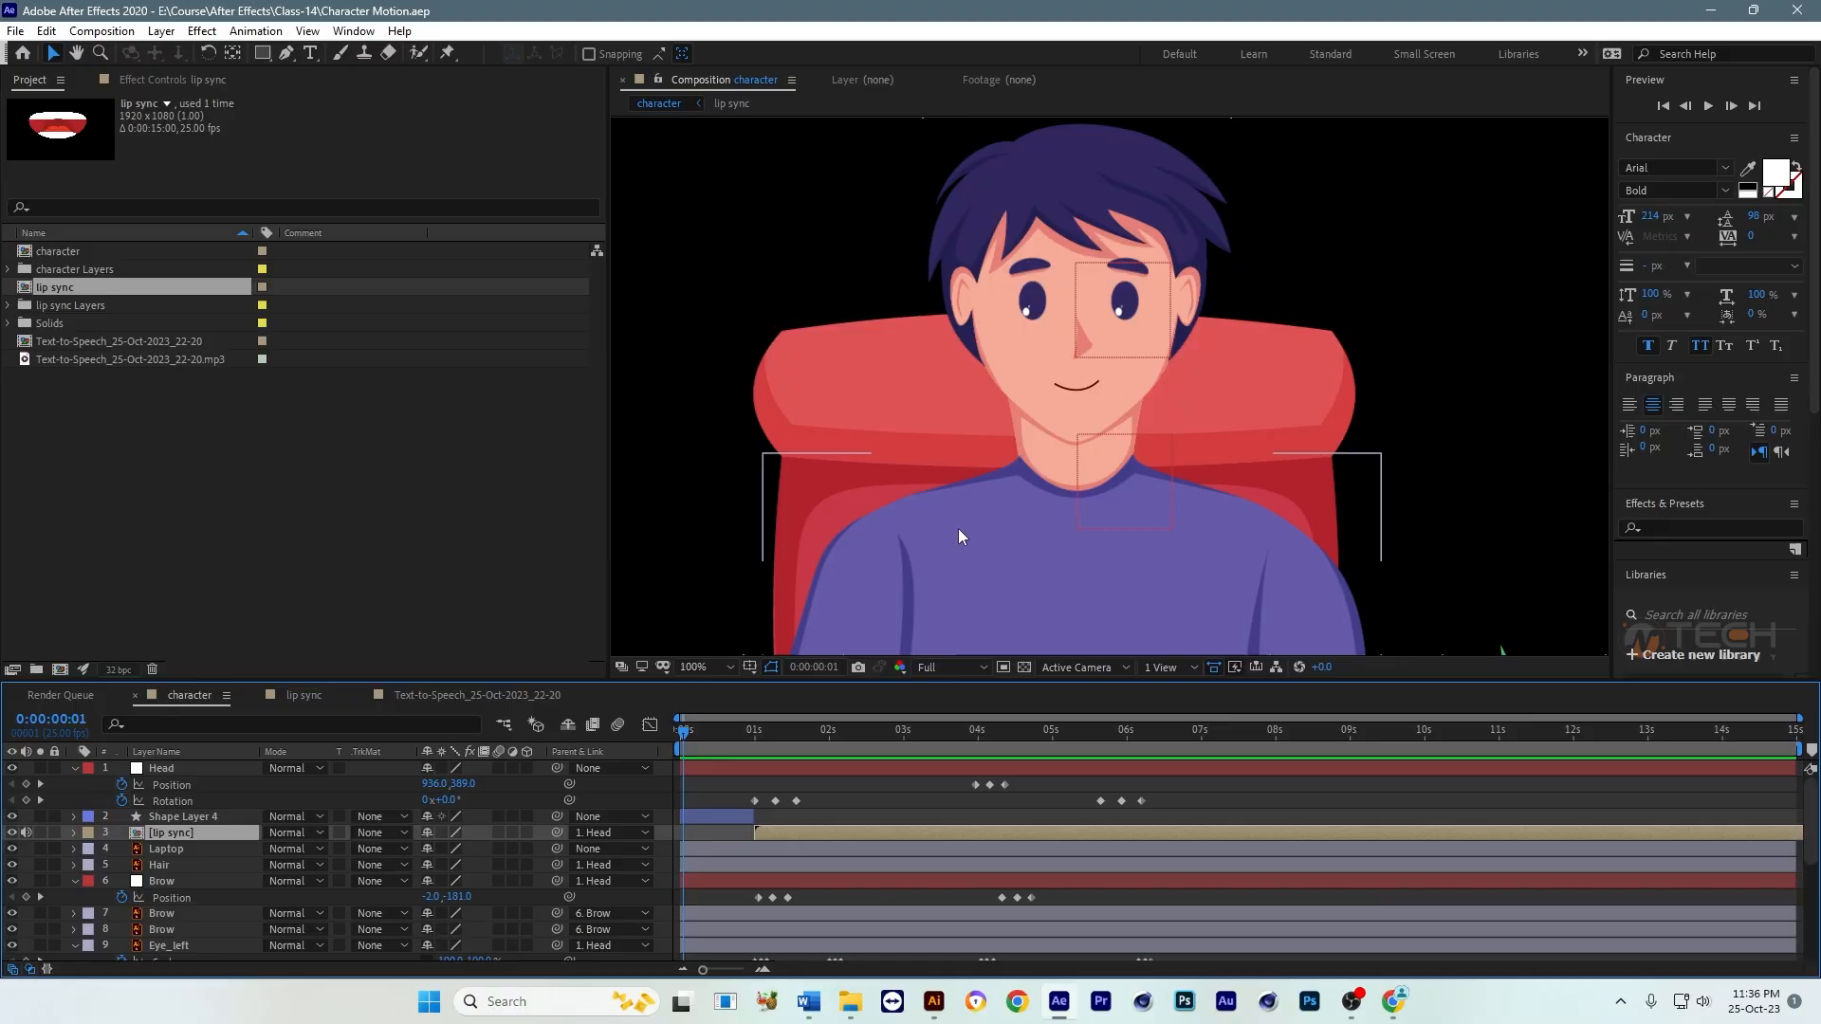
click(714, 816)
click(822, 834)
click(726, 817)
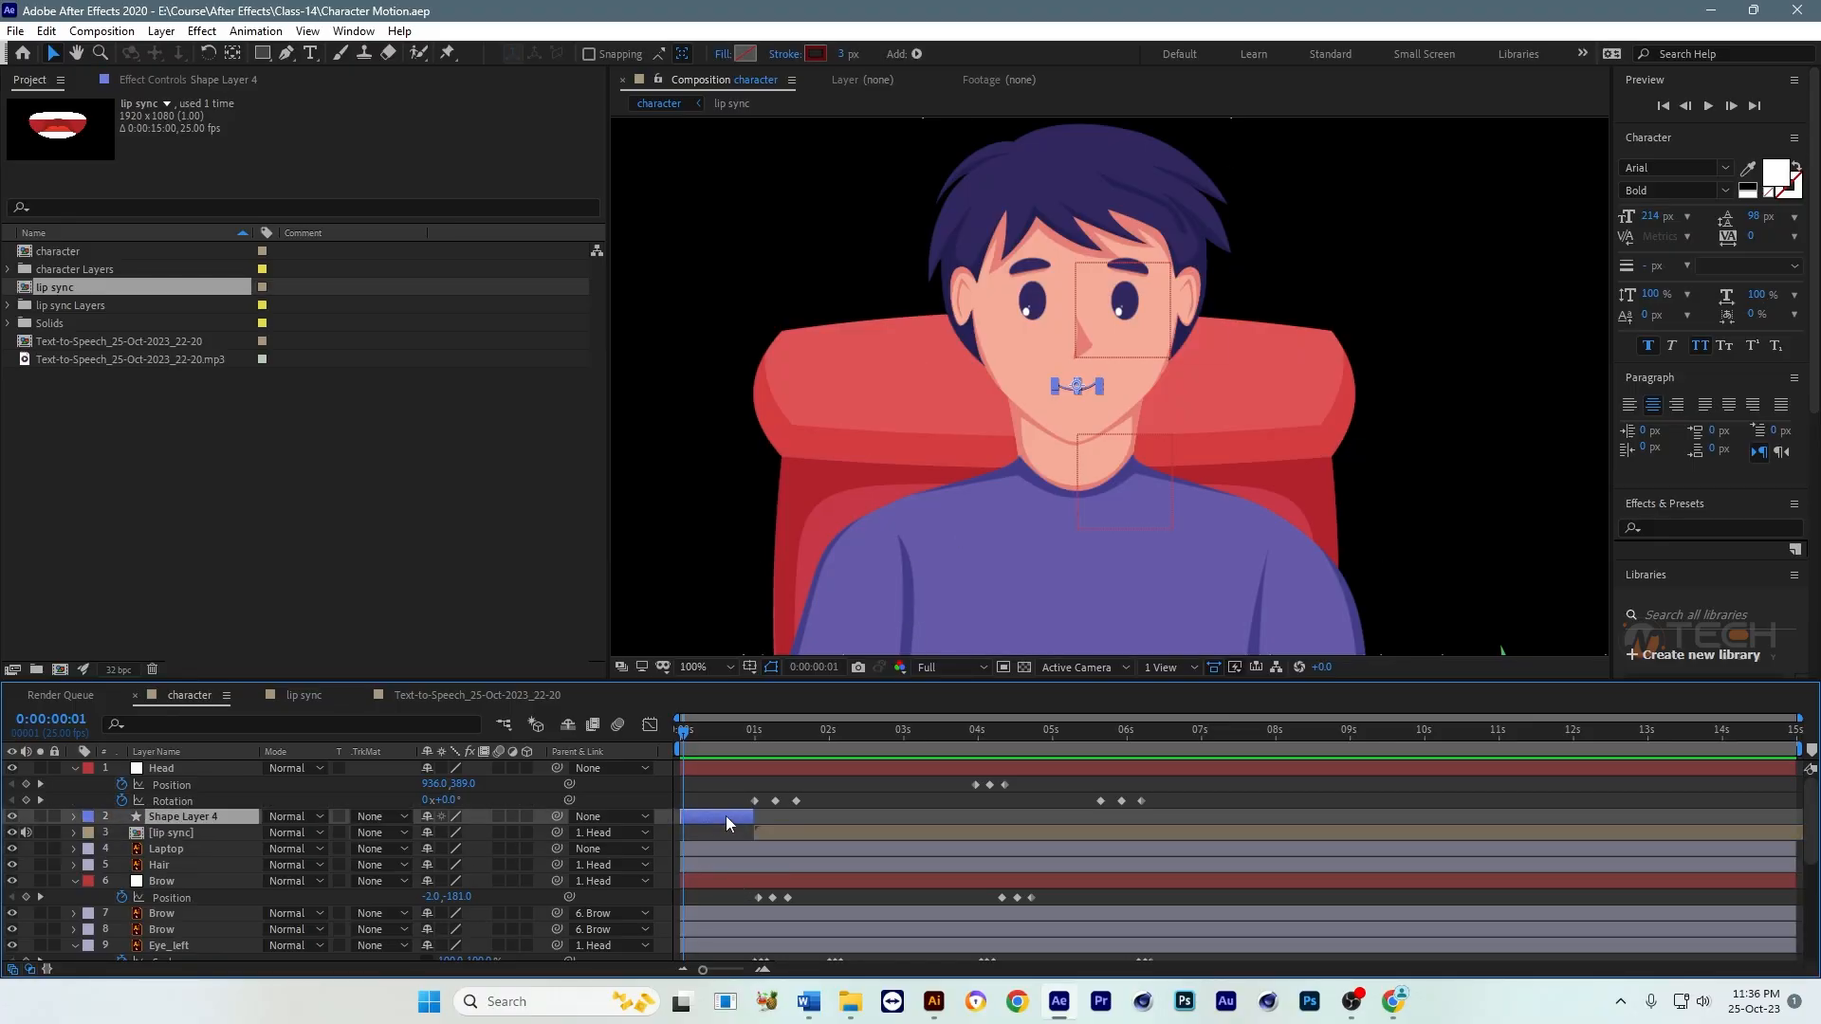
click(808, 834)
click(816, 817)
click(856, 806)
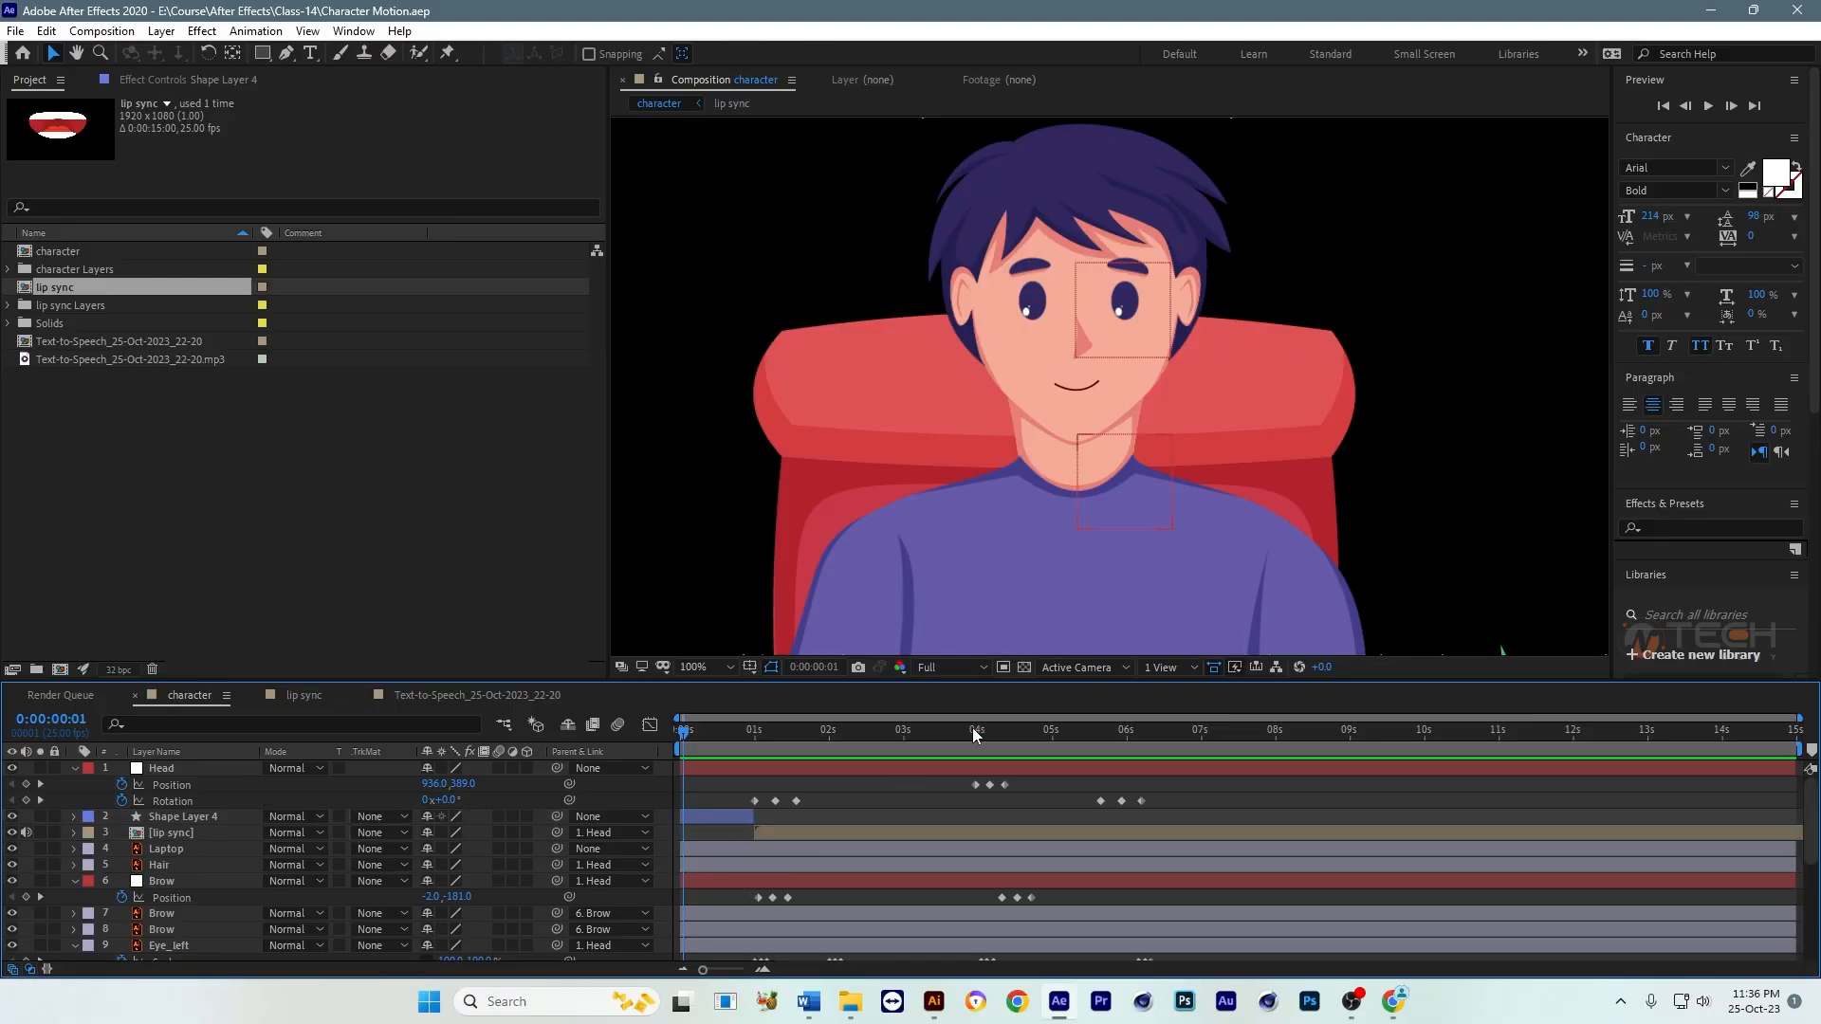
scroll(1112, 488, down, 3)
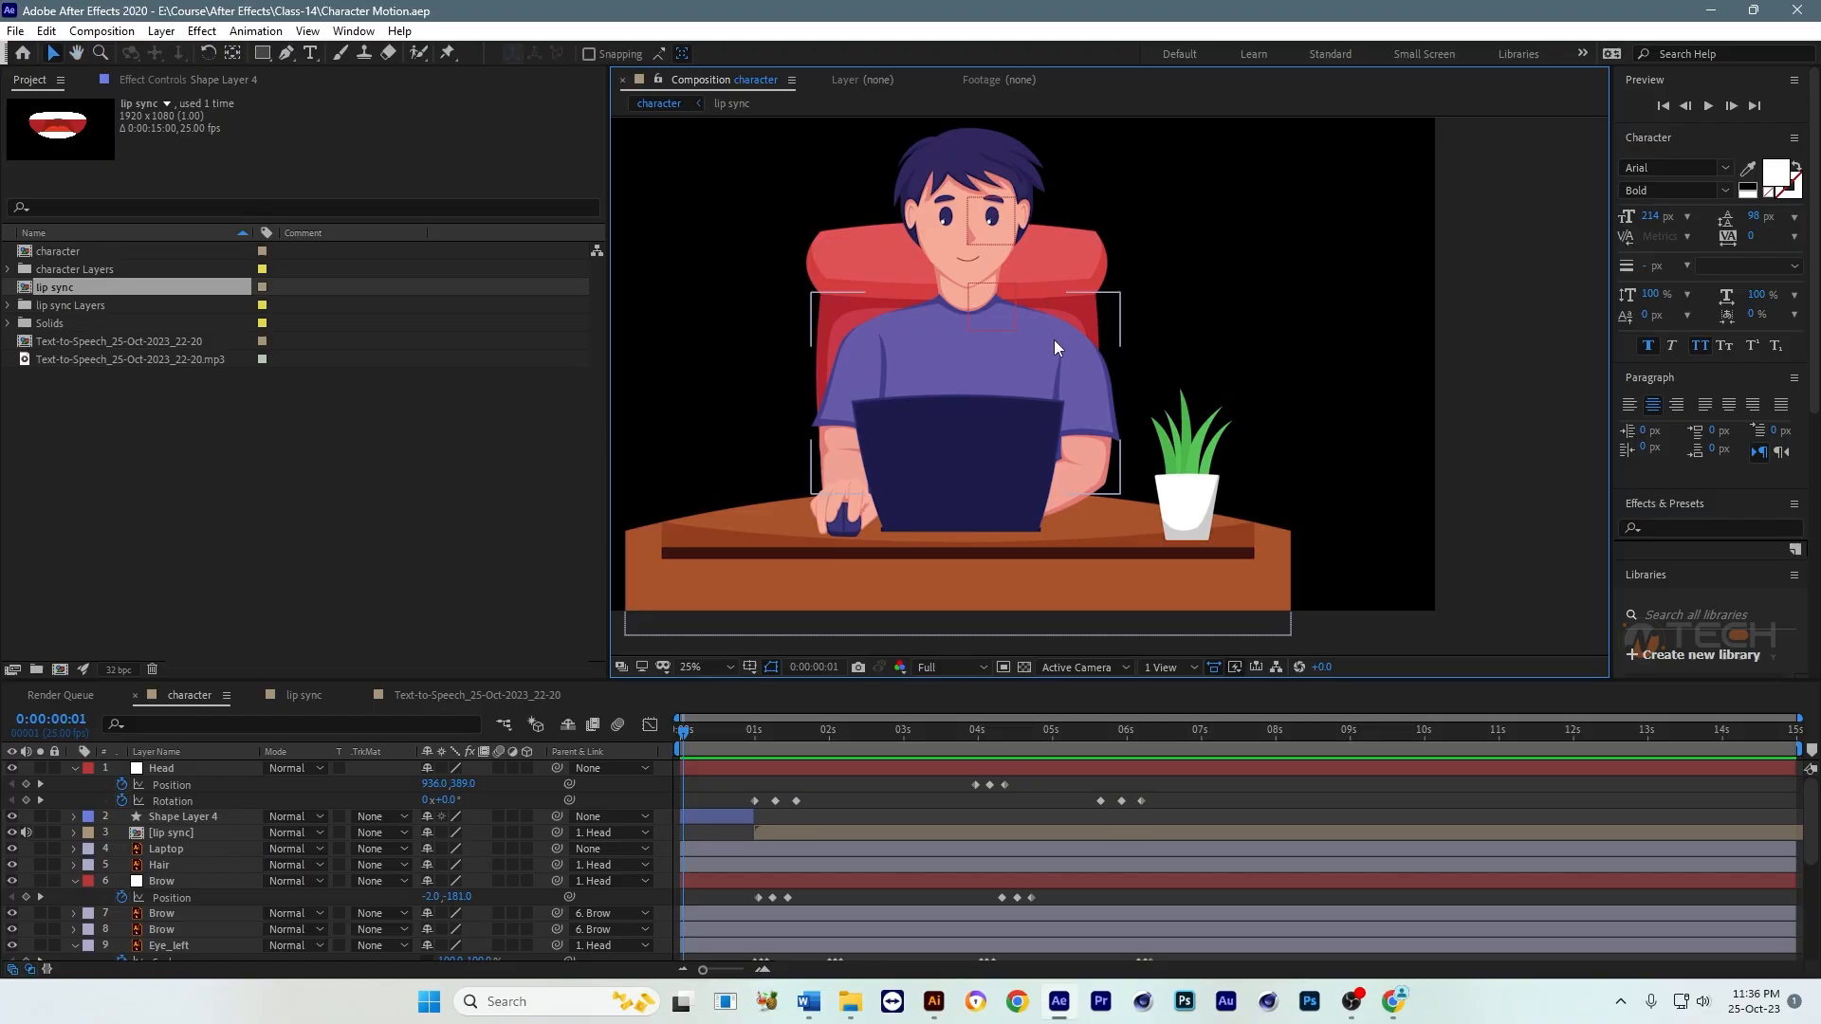
scroll(1055, 339, down, 1)
scroll(1076, 313, up, 2)
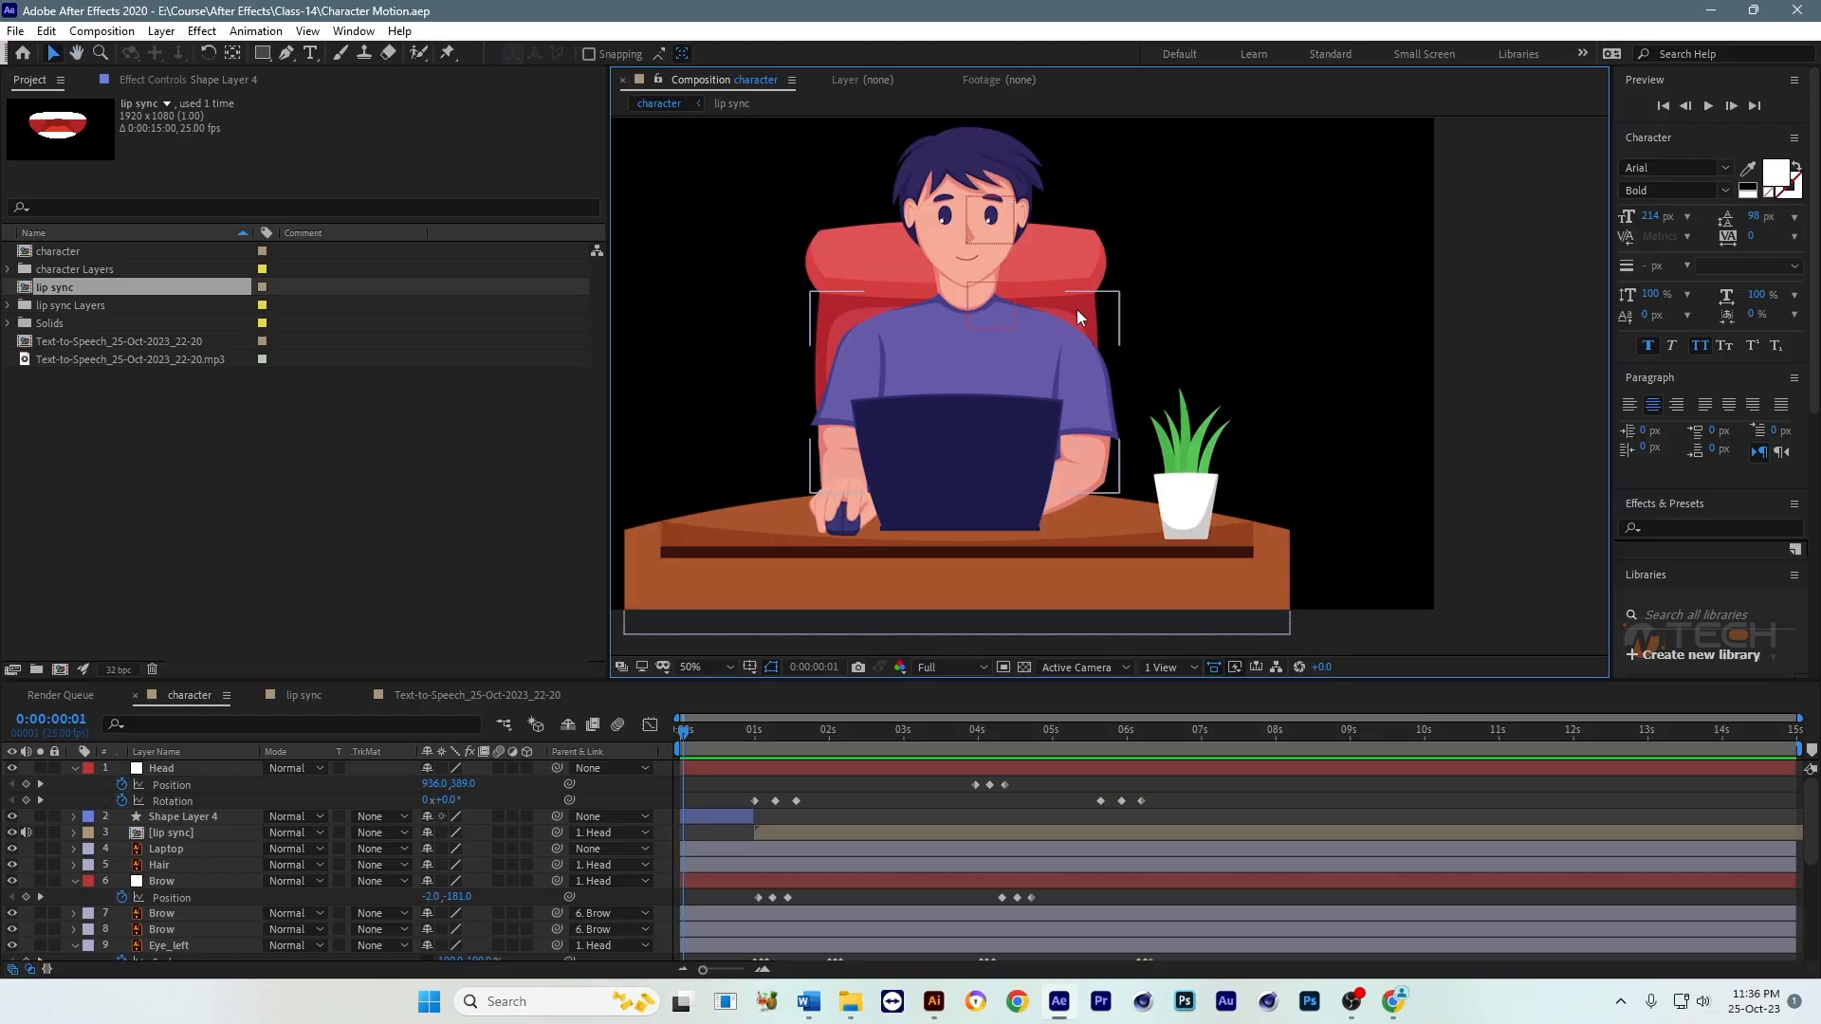
key(space)
mouse_move(1186, 354)
mouse_down()
mouse_move(1262, 424)
mouse_move(1209, 419)
mouse_move(1186, 370)
mouse_up()
key(space)
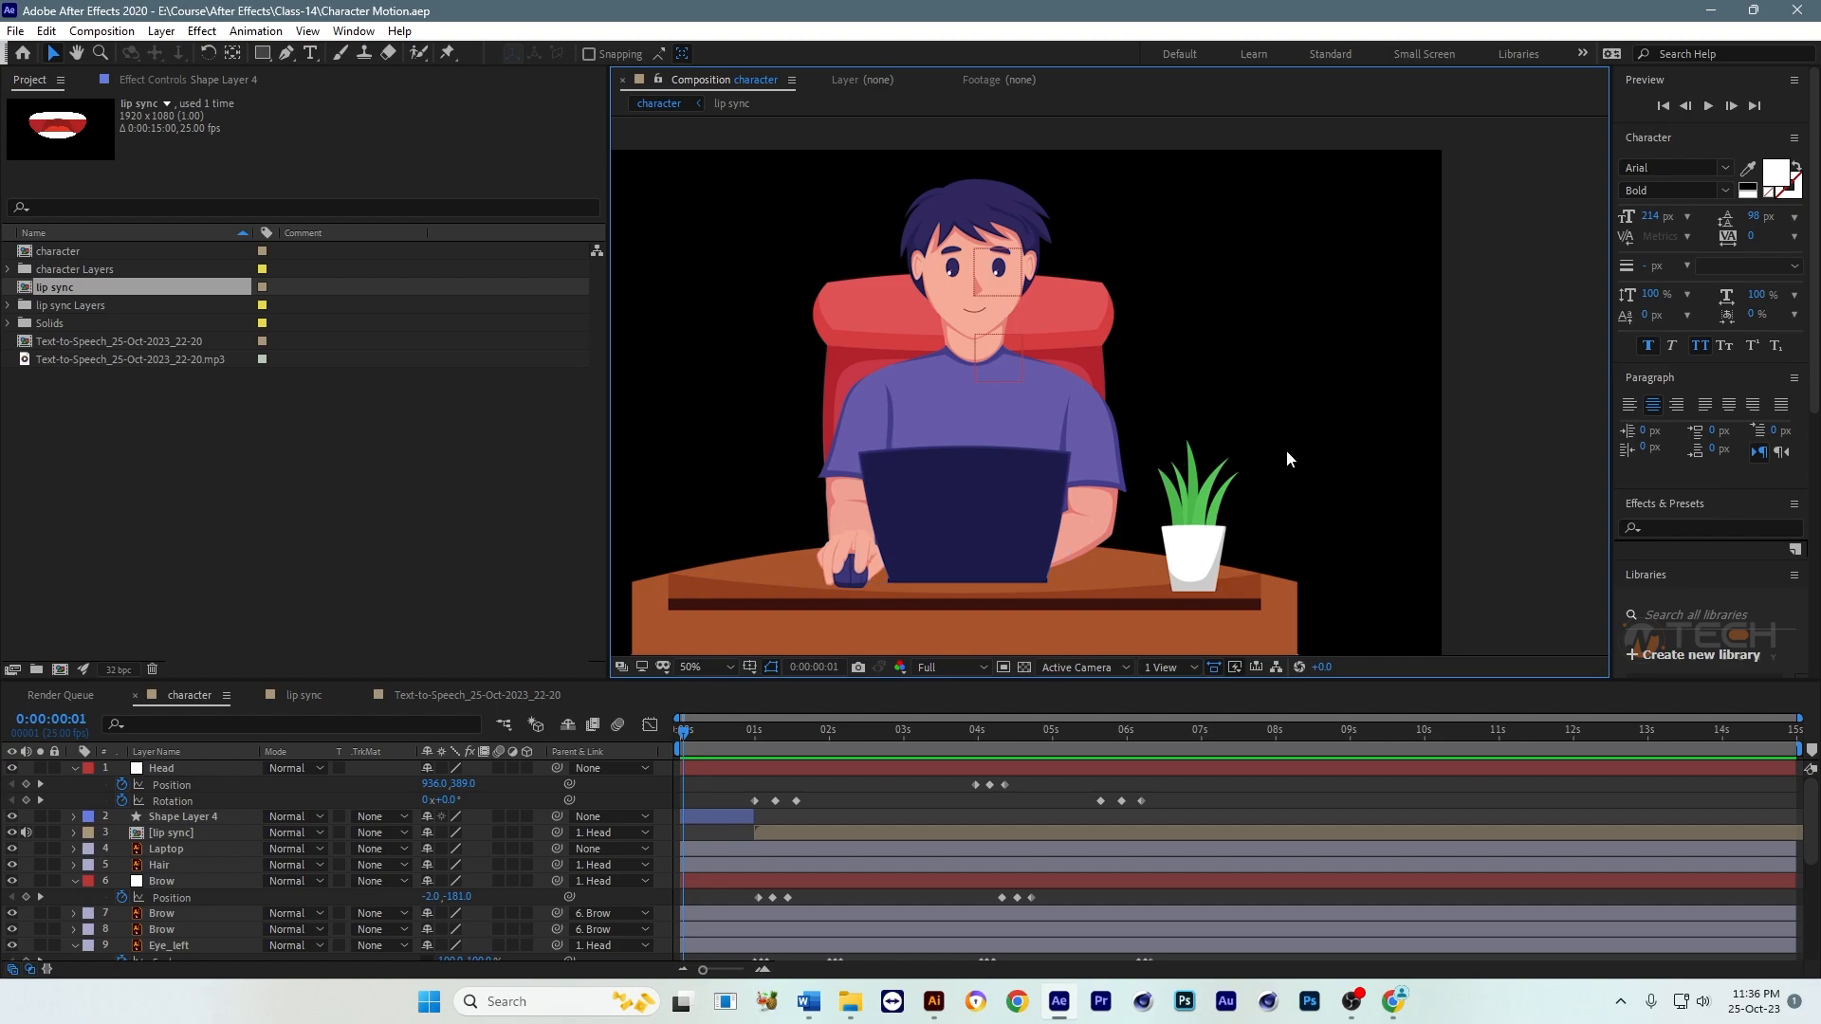
click(1008, 409)
click(966, 696)
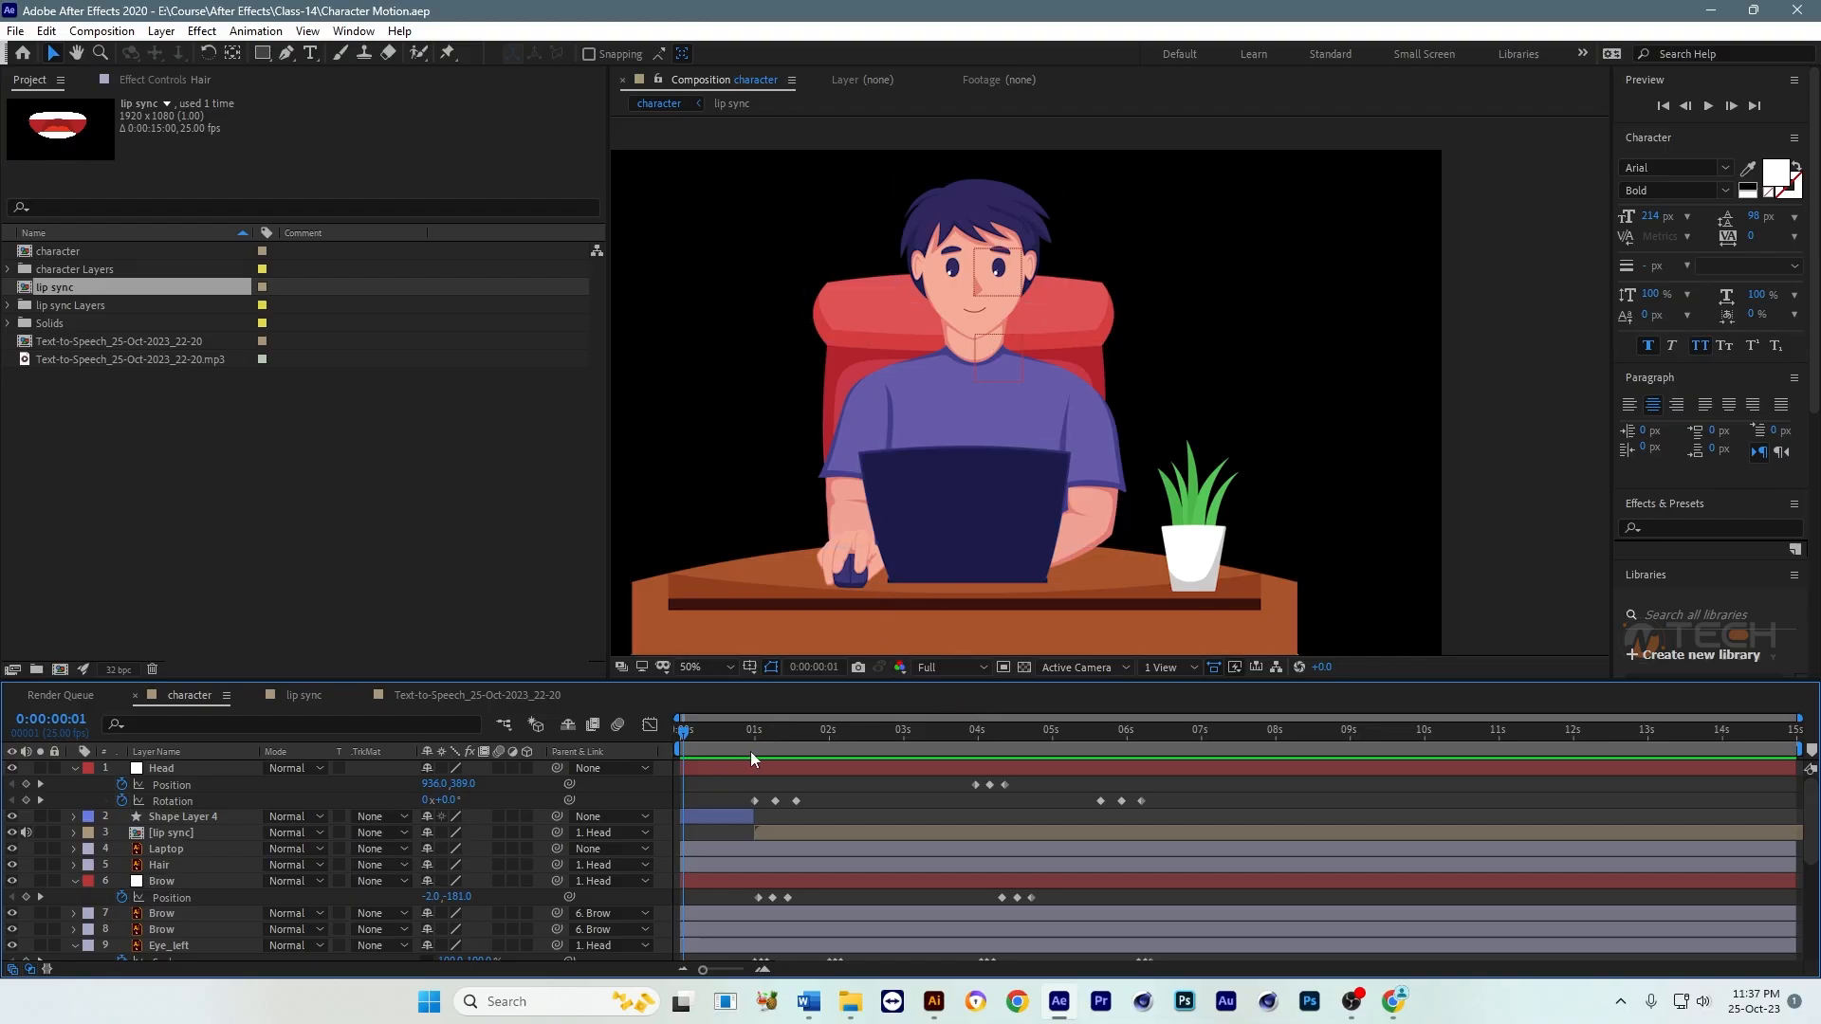
click(998, 219)
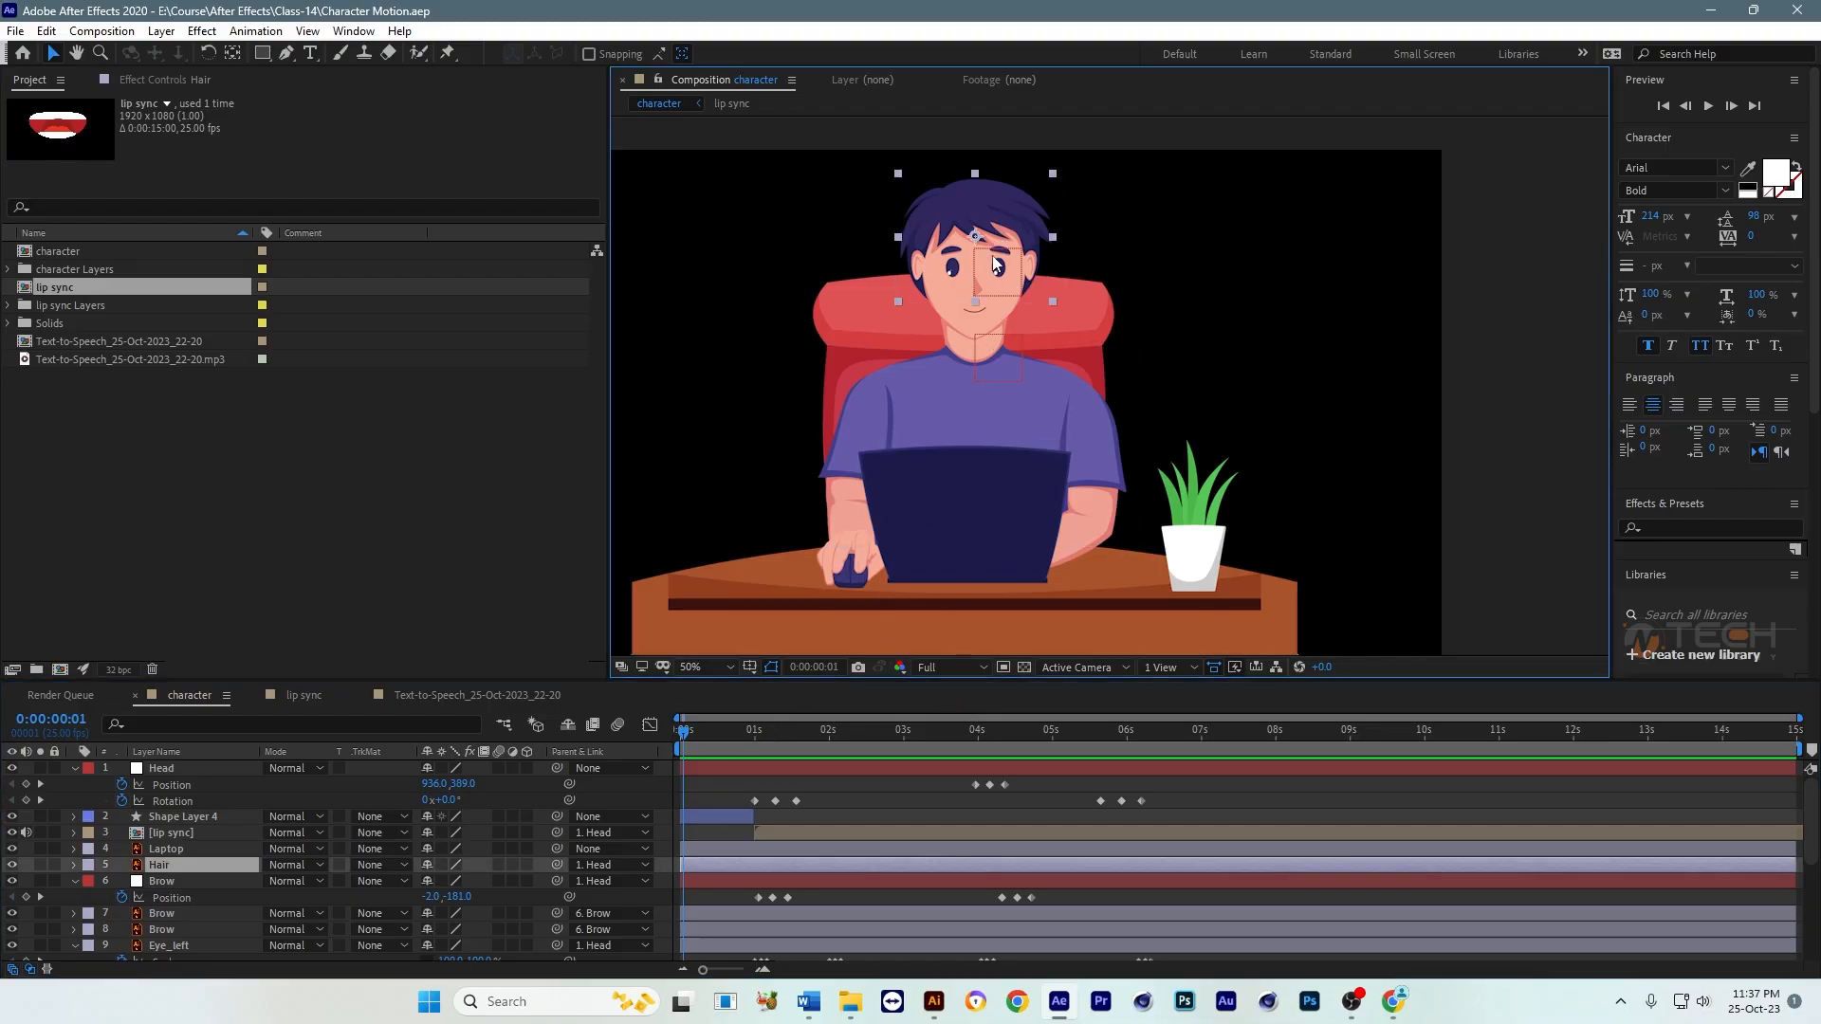
click(739, 836)
key(Home)
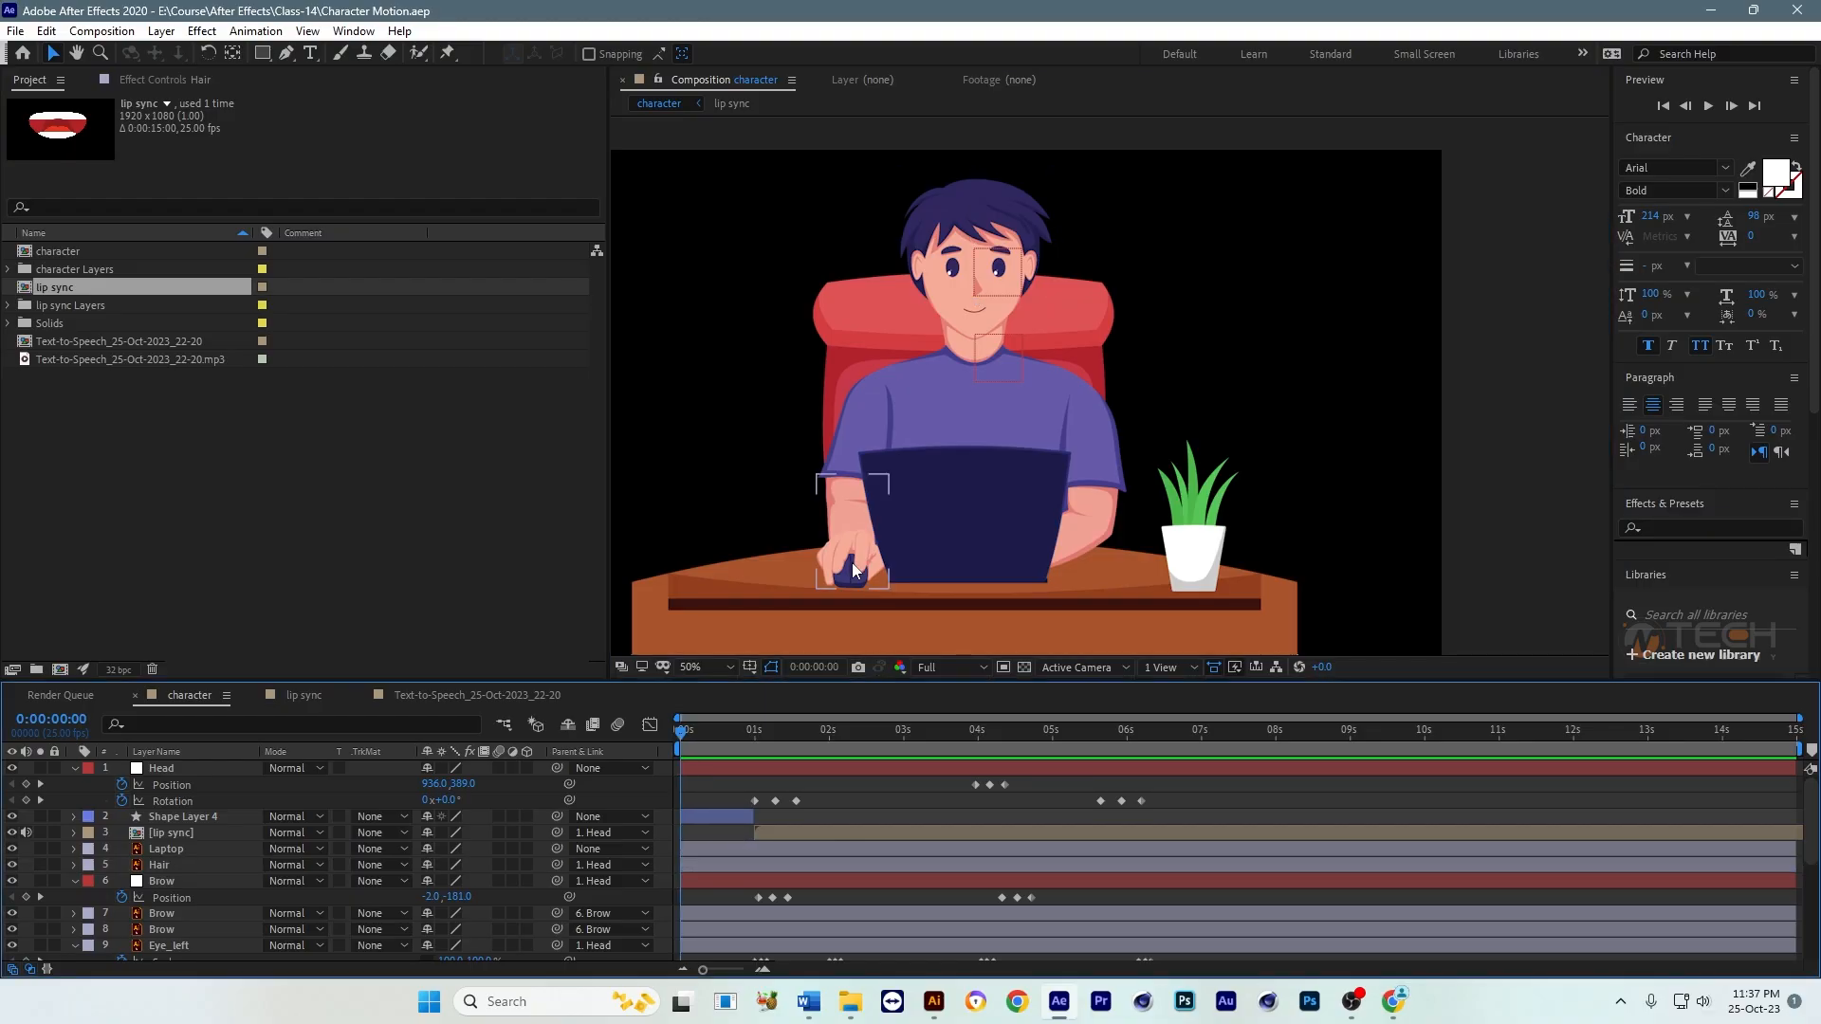
Step: Create a 1920 x 1080, 25 fps, 15-second composition named Main and place the character composition in it
key(ctrl+n)
drag(863, 227, 774, 228)
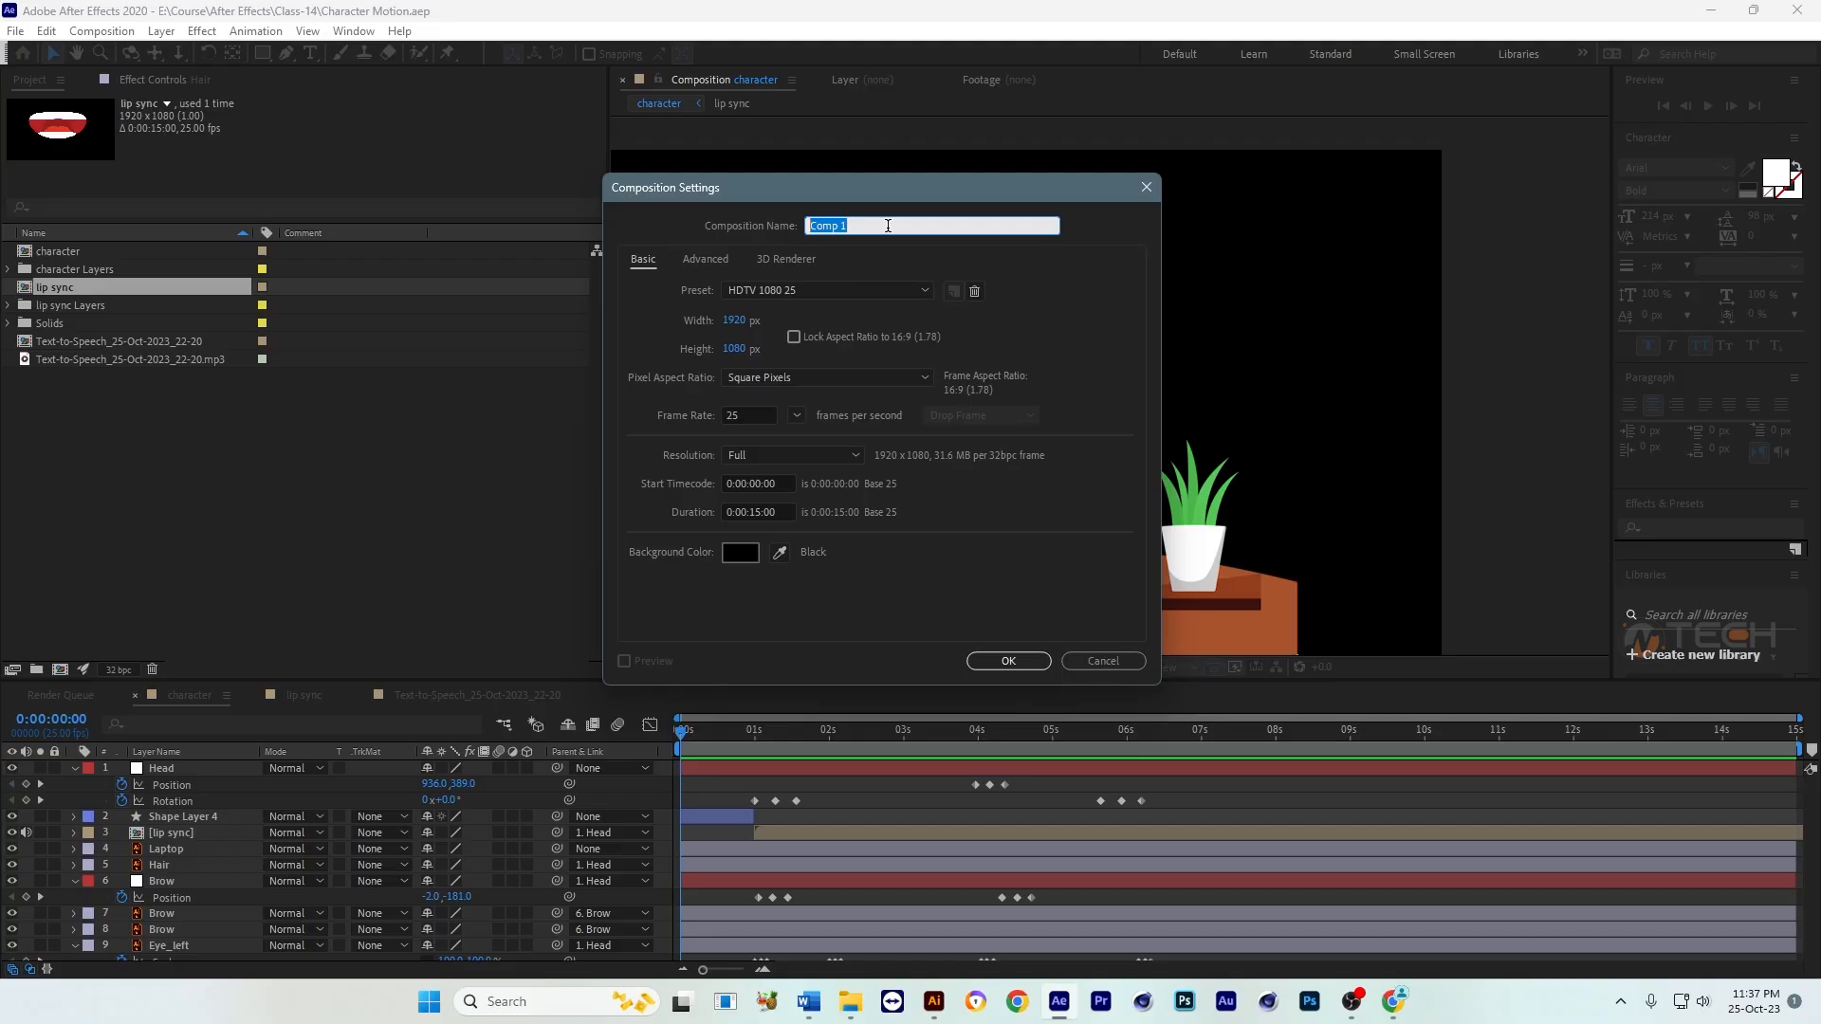
text(Main)
key(Return)
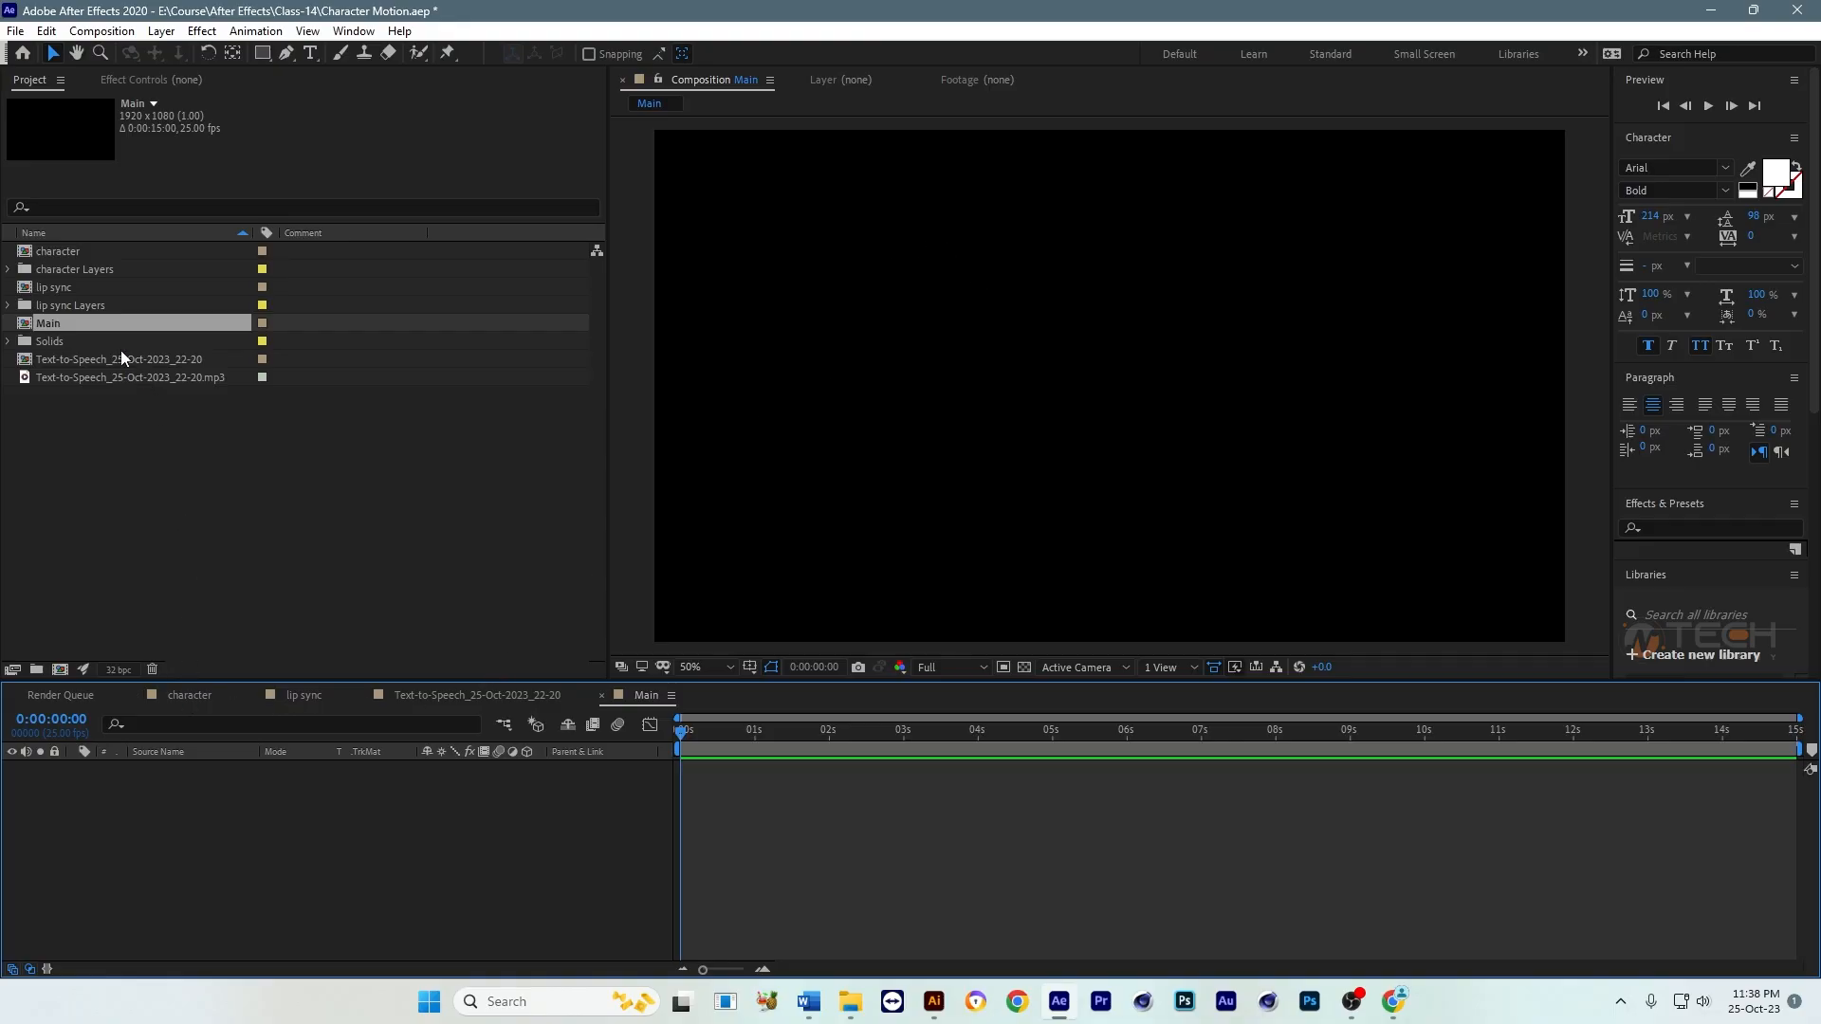
drag(85, 252, 133, 796)
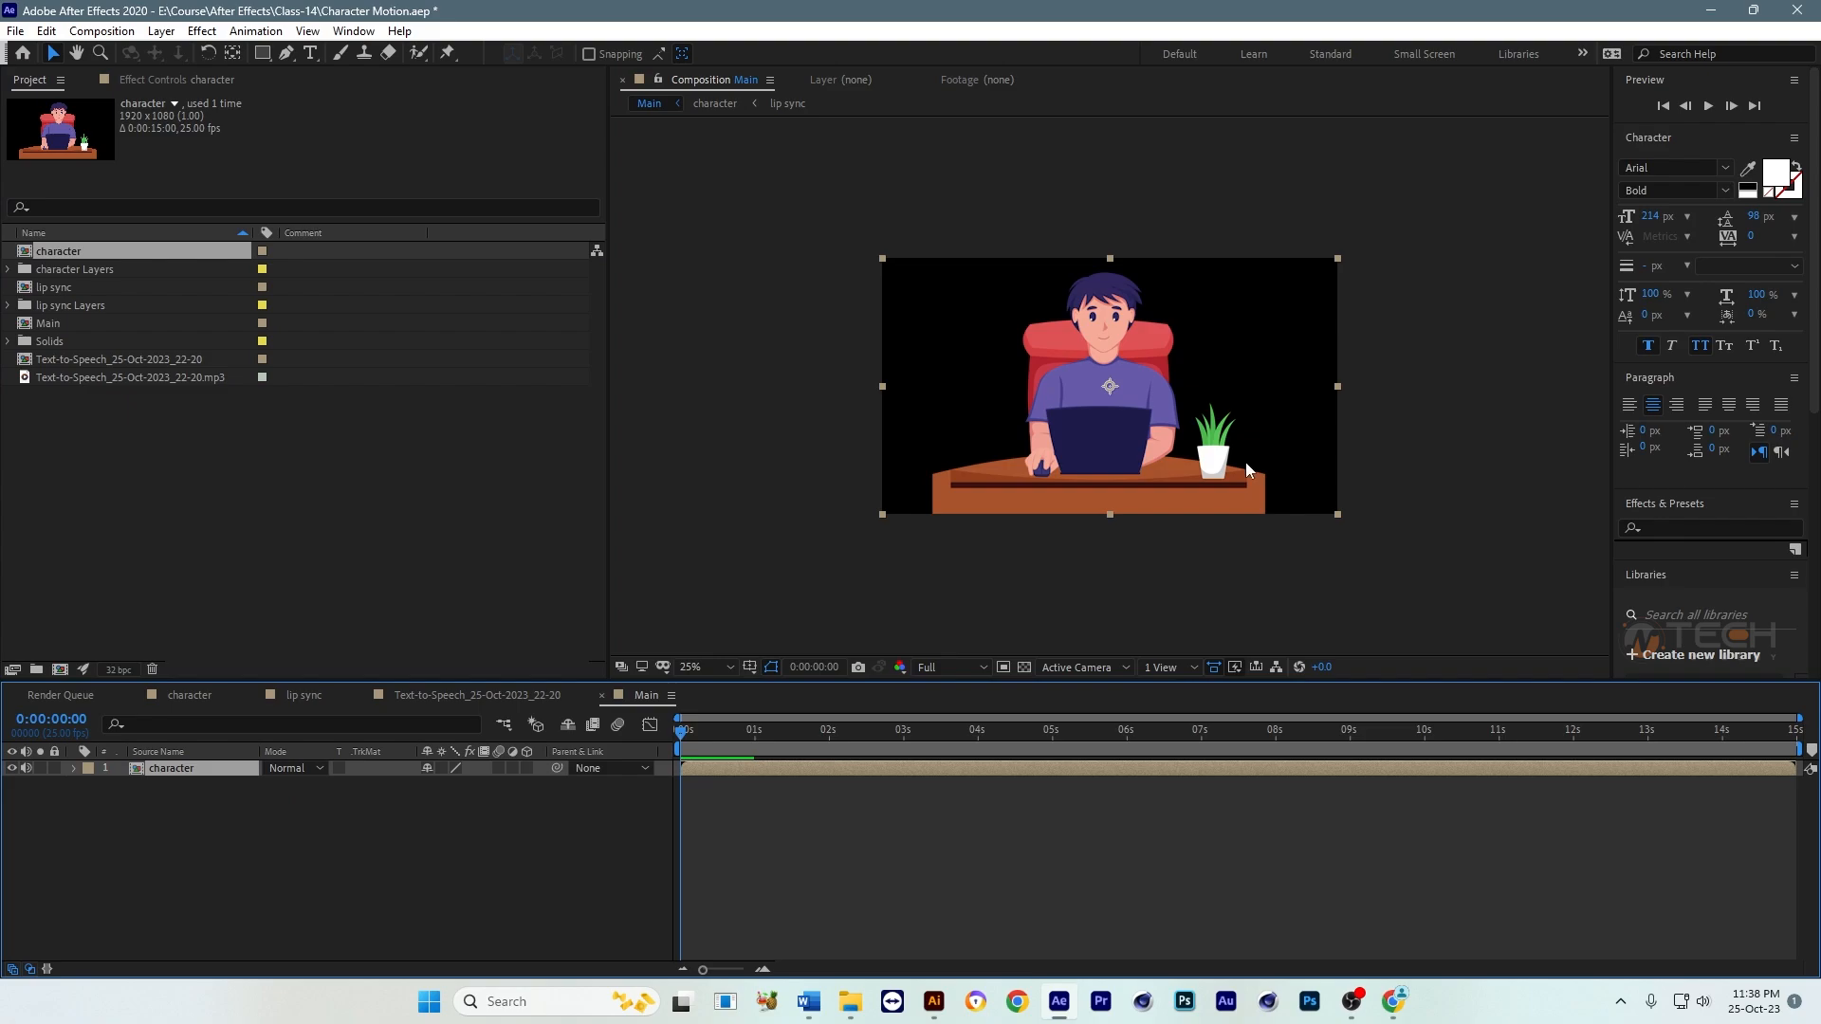
key(period)
Step: Add a white (FFFFFF) full-frame solid to the Main composition and place it beneath the character layer as background
click(806, 828)
key(ctrl+y)
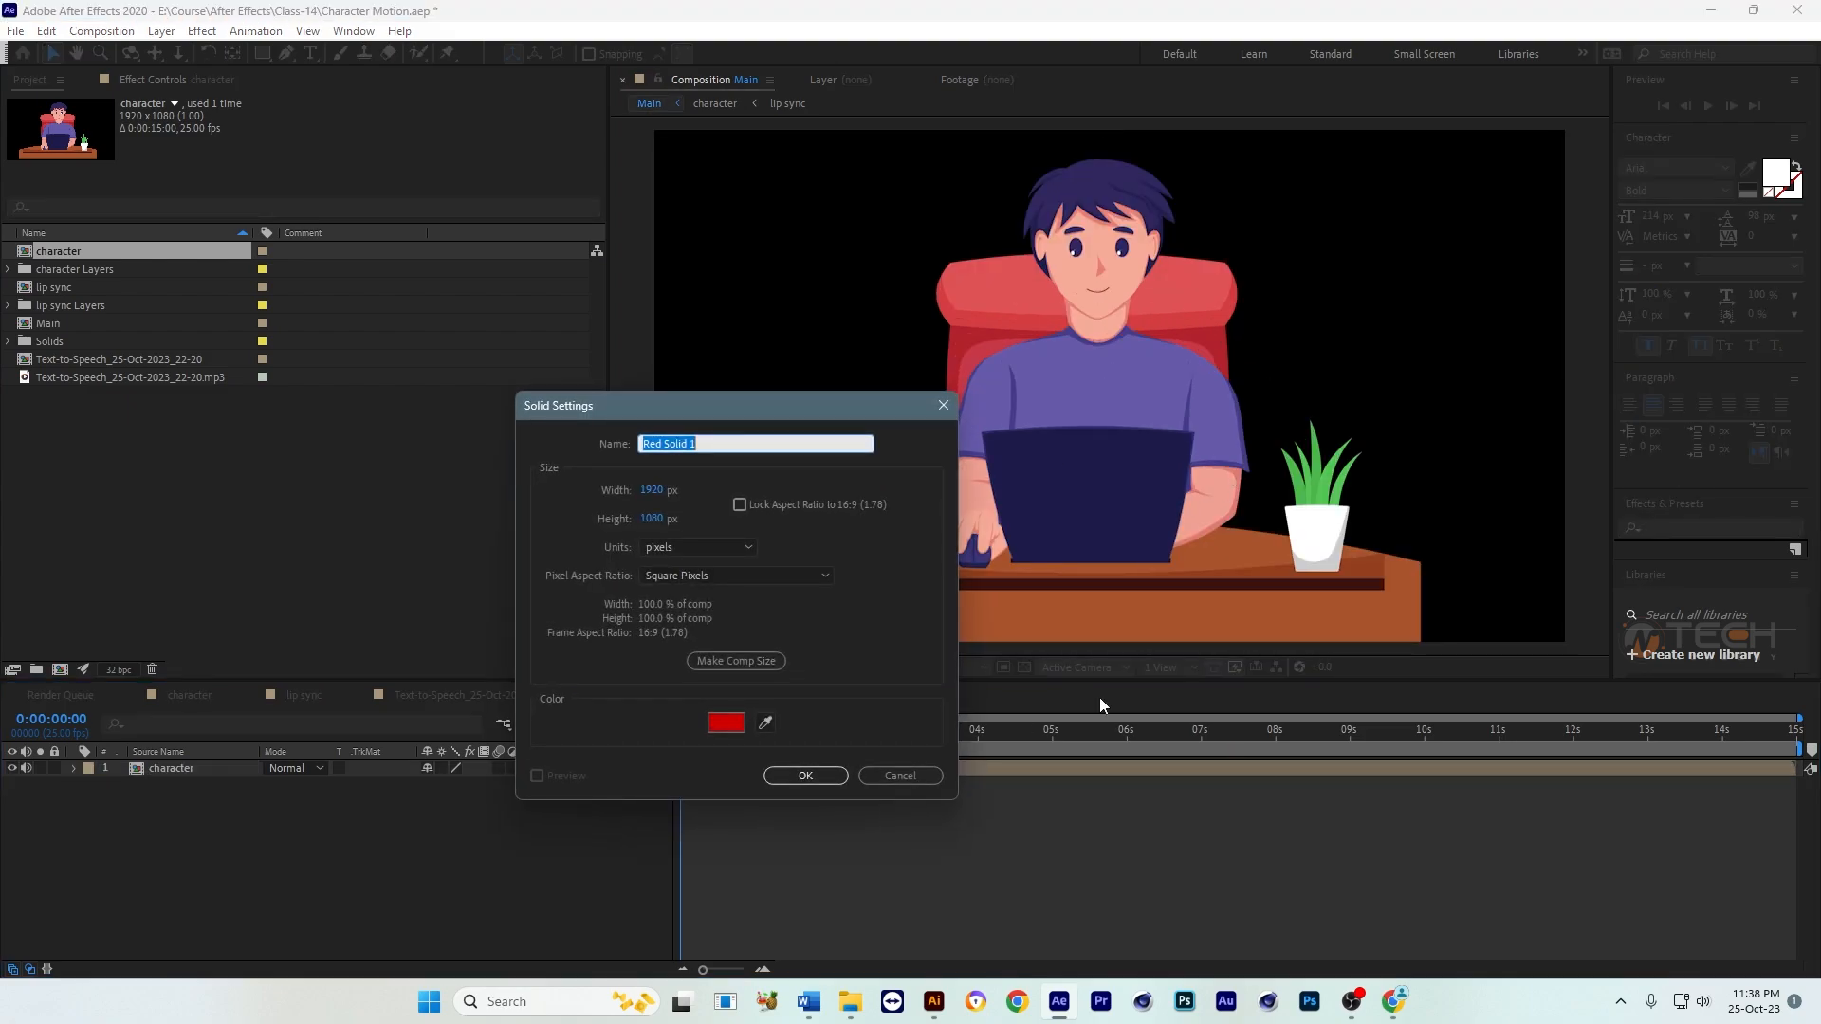
click(726, 722)
drag(437, 602, 253, 508)
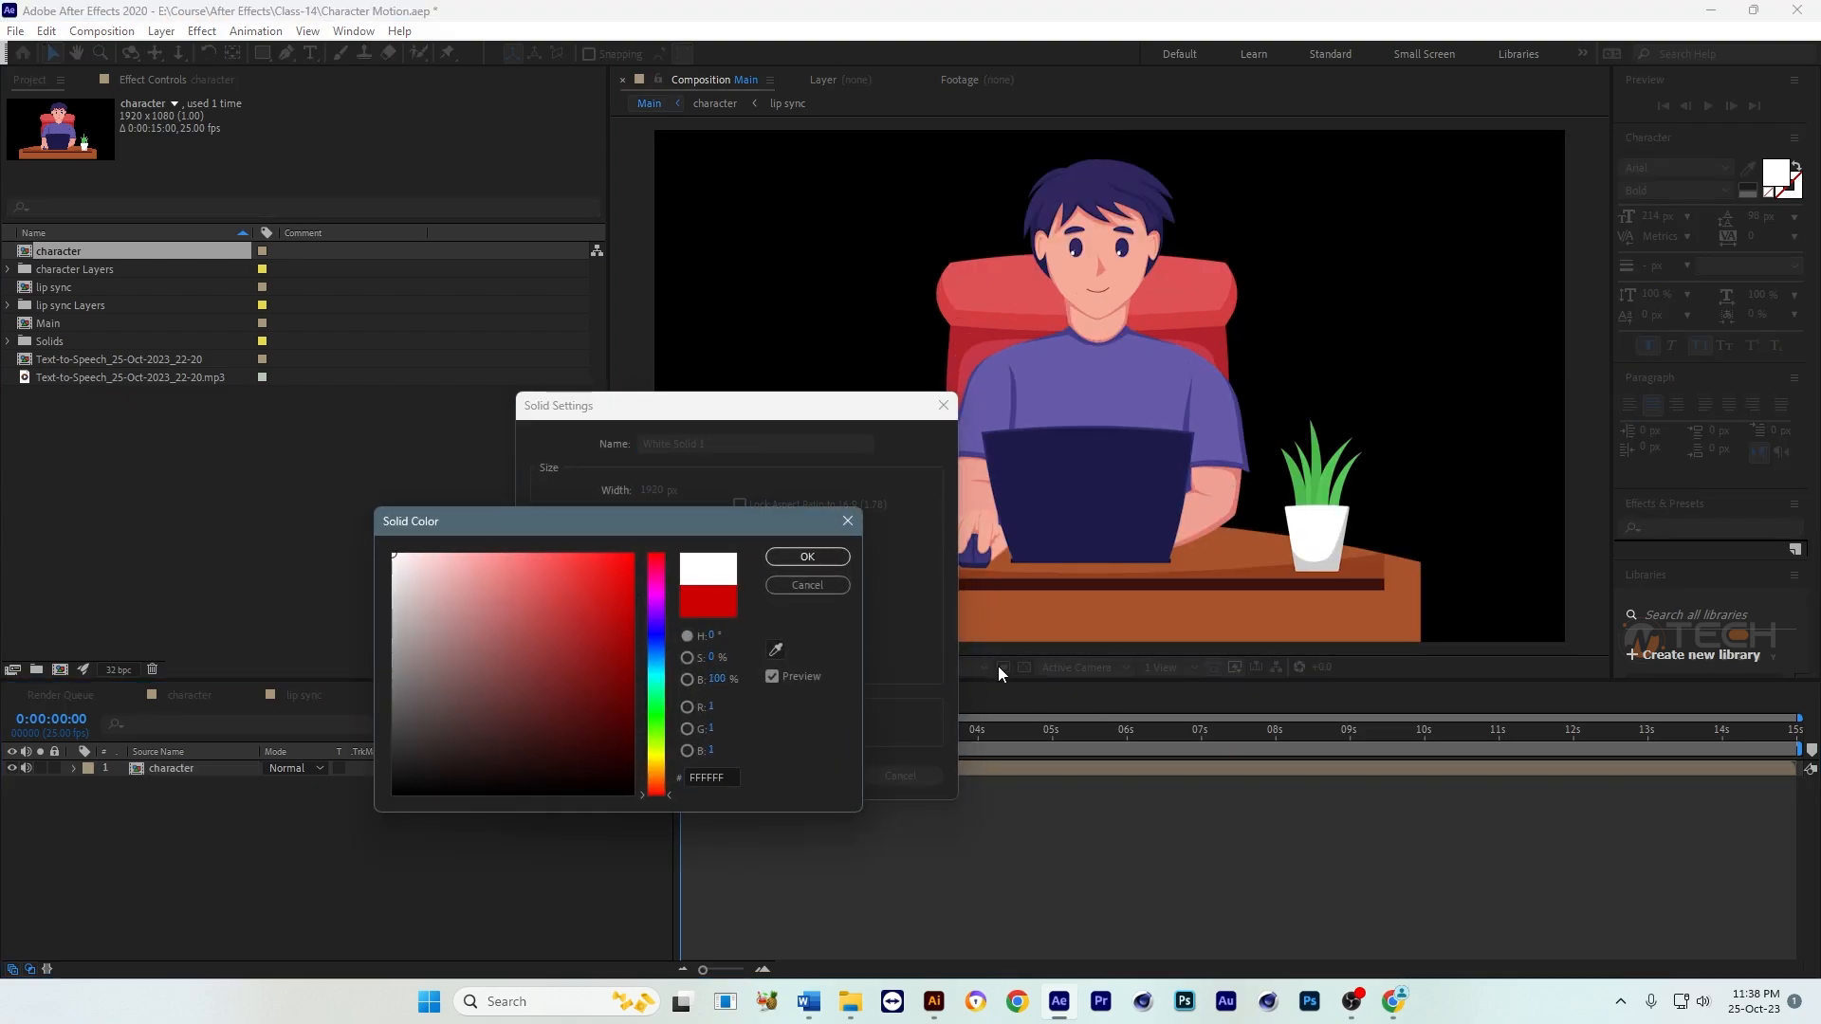
key(Return)
click(800, 775)
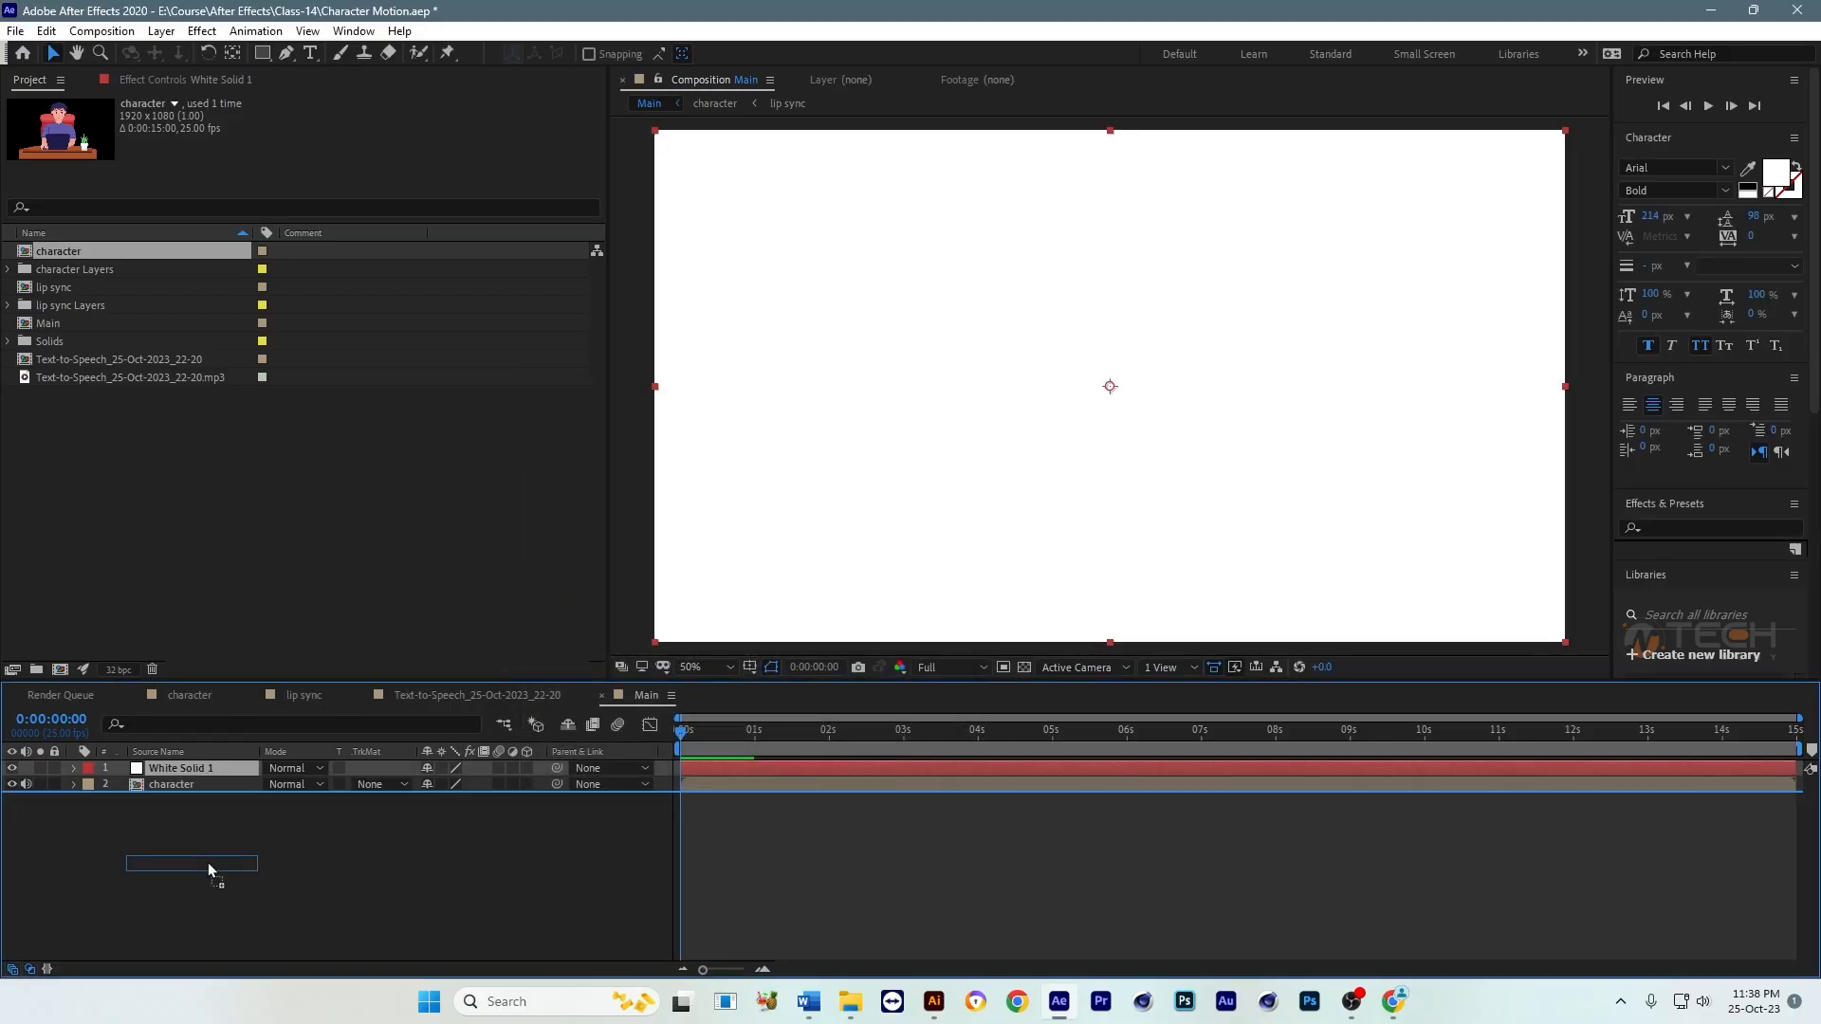
drag(208, 864, 208, 864)
click(1015, 833)
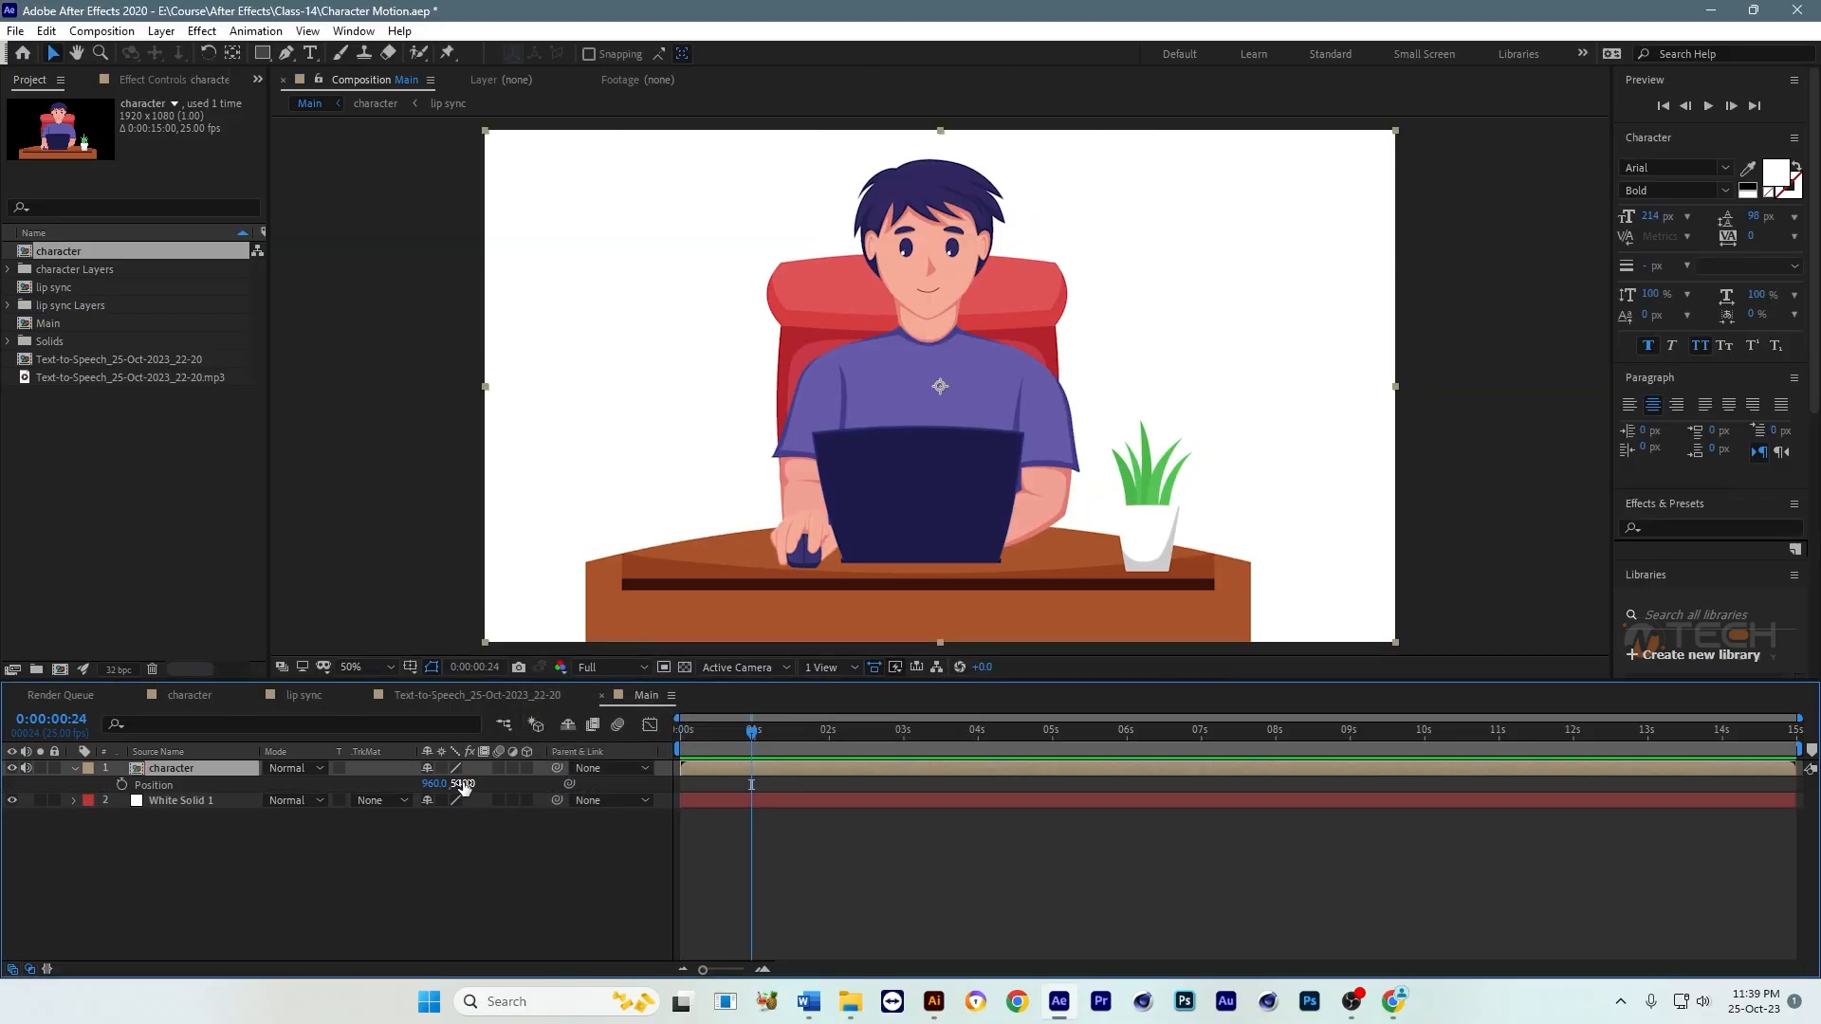
Step: Animate the character layer's Position from 960, 1697 at 0:00:00:00 to 960, 540 at 0:00:00:24, and preview the rise
drag(482, 786, 807, 782)
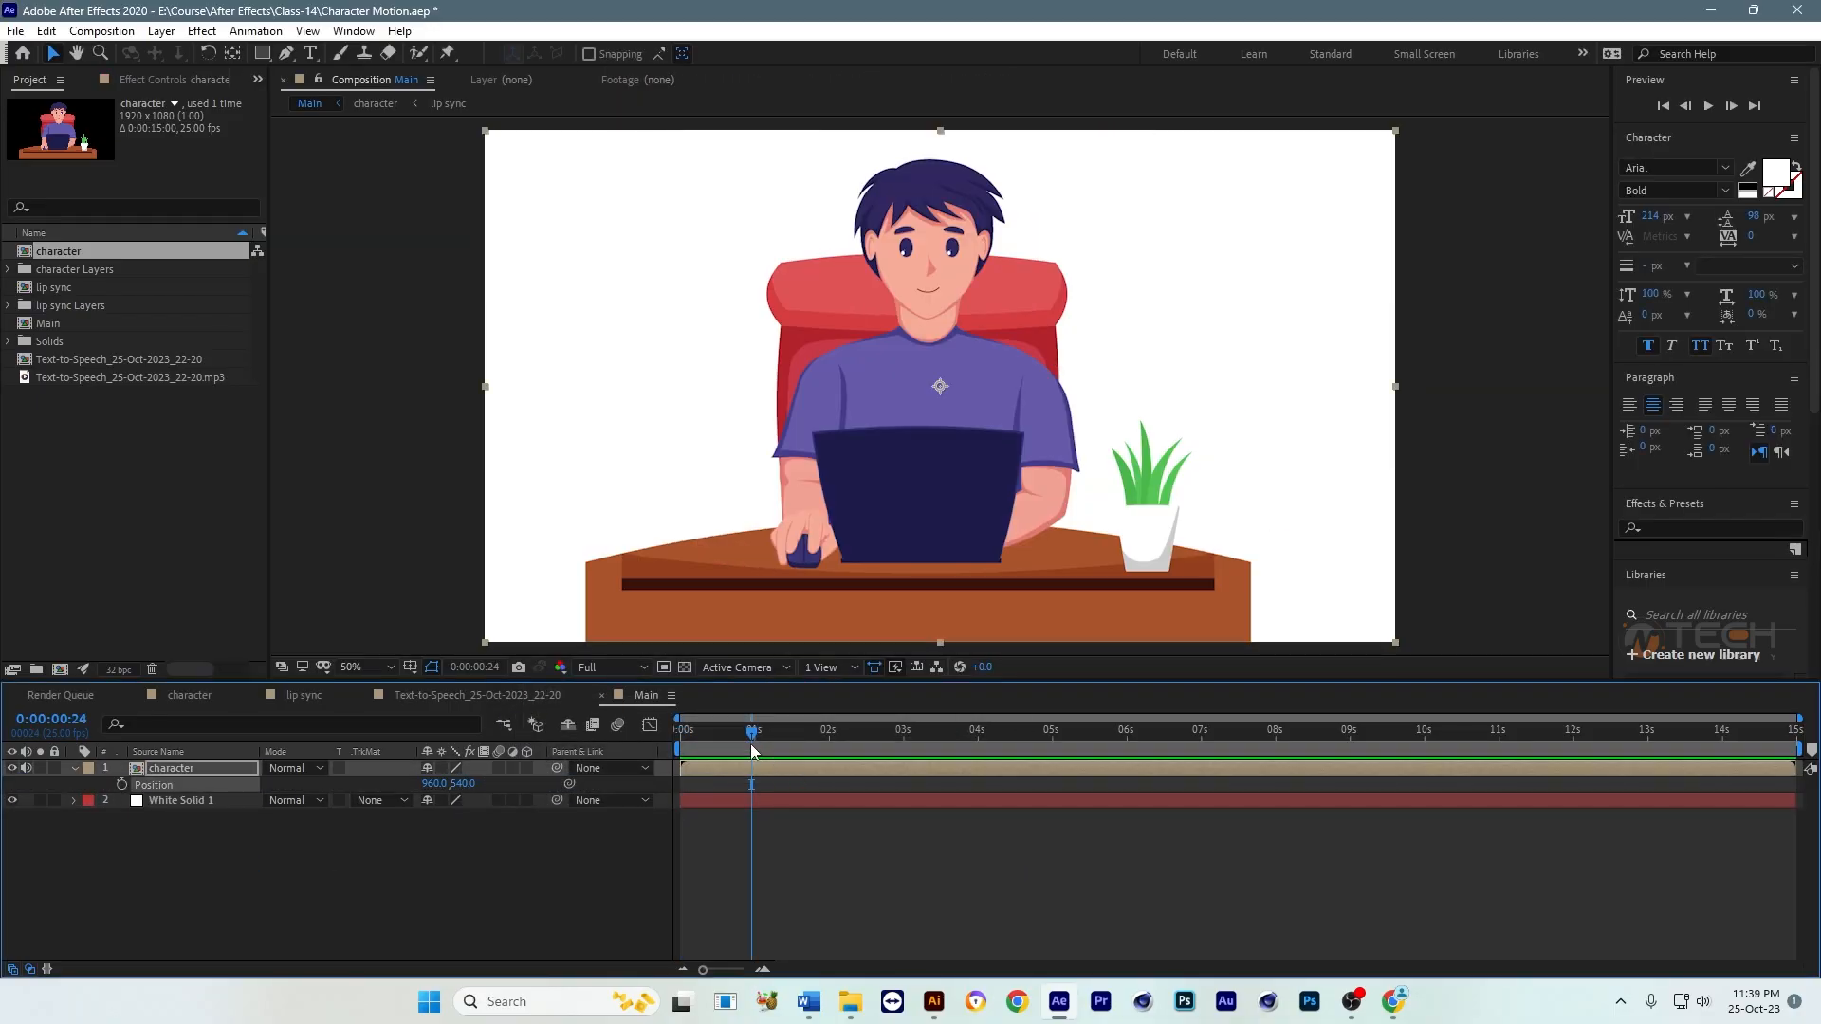
click(121, 785)
key(Home)
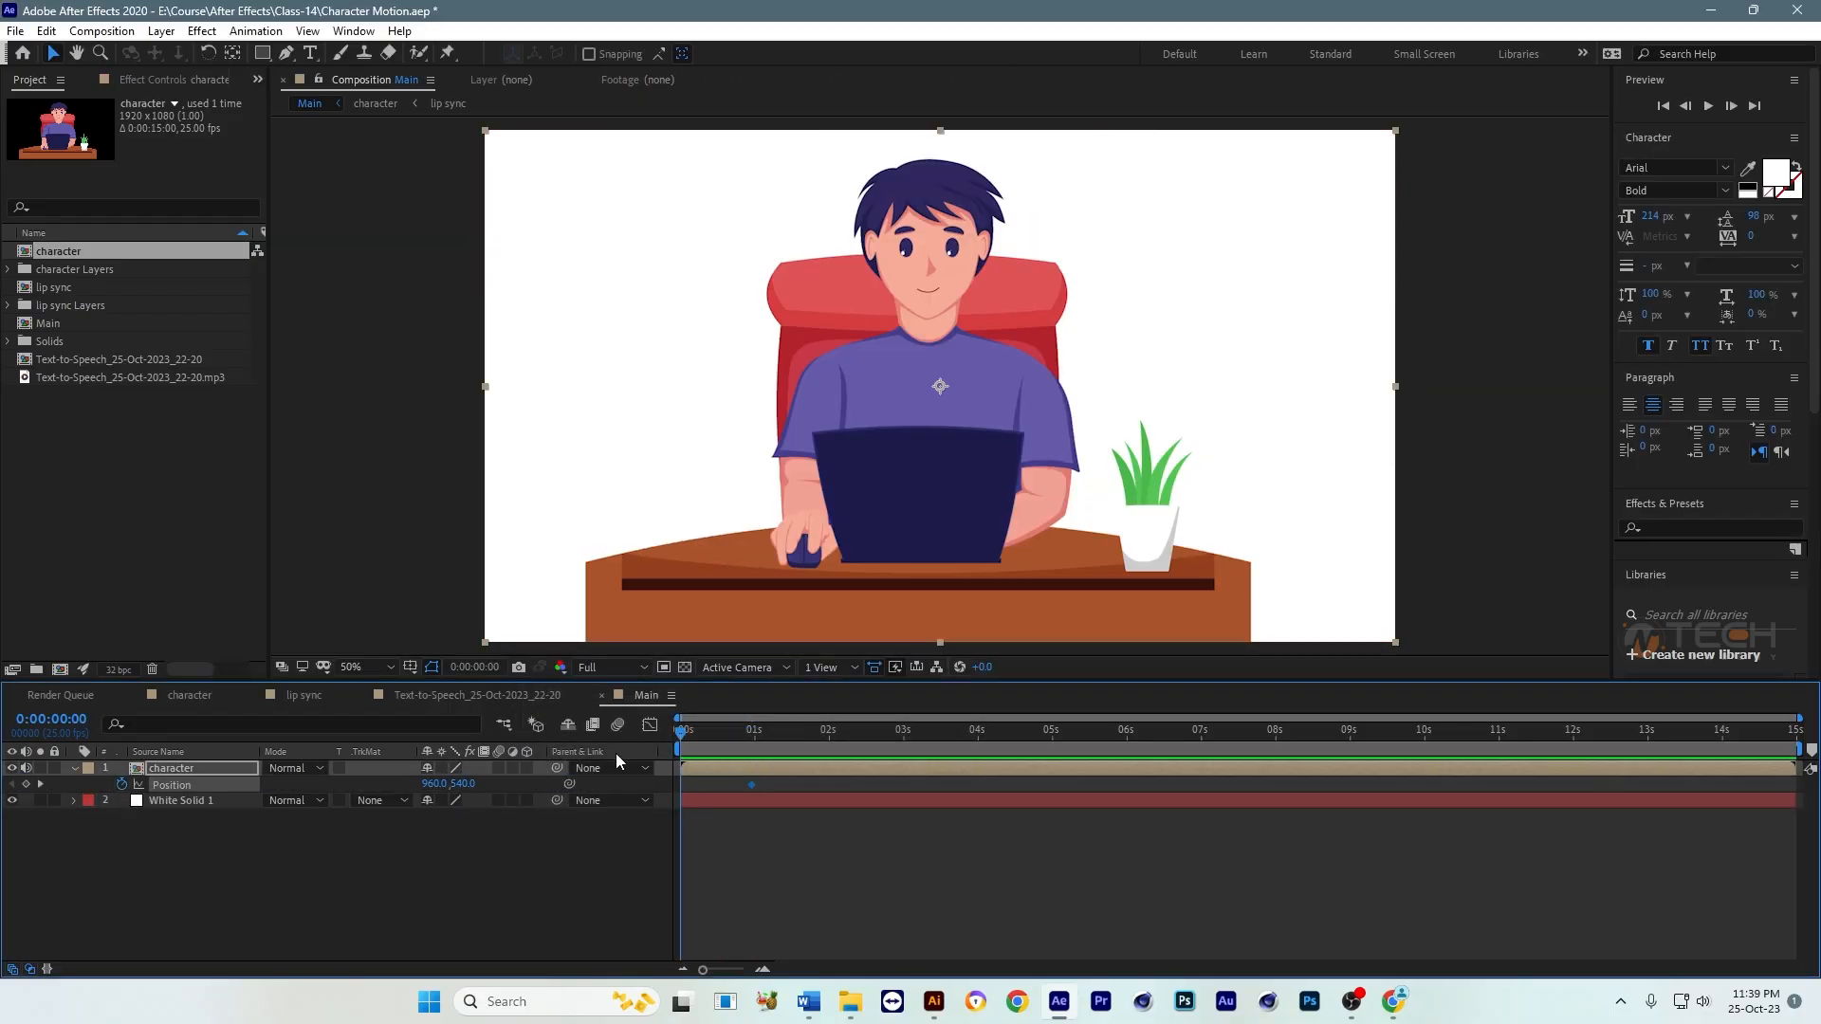
drag(464, 782, 1558, 781)
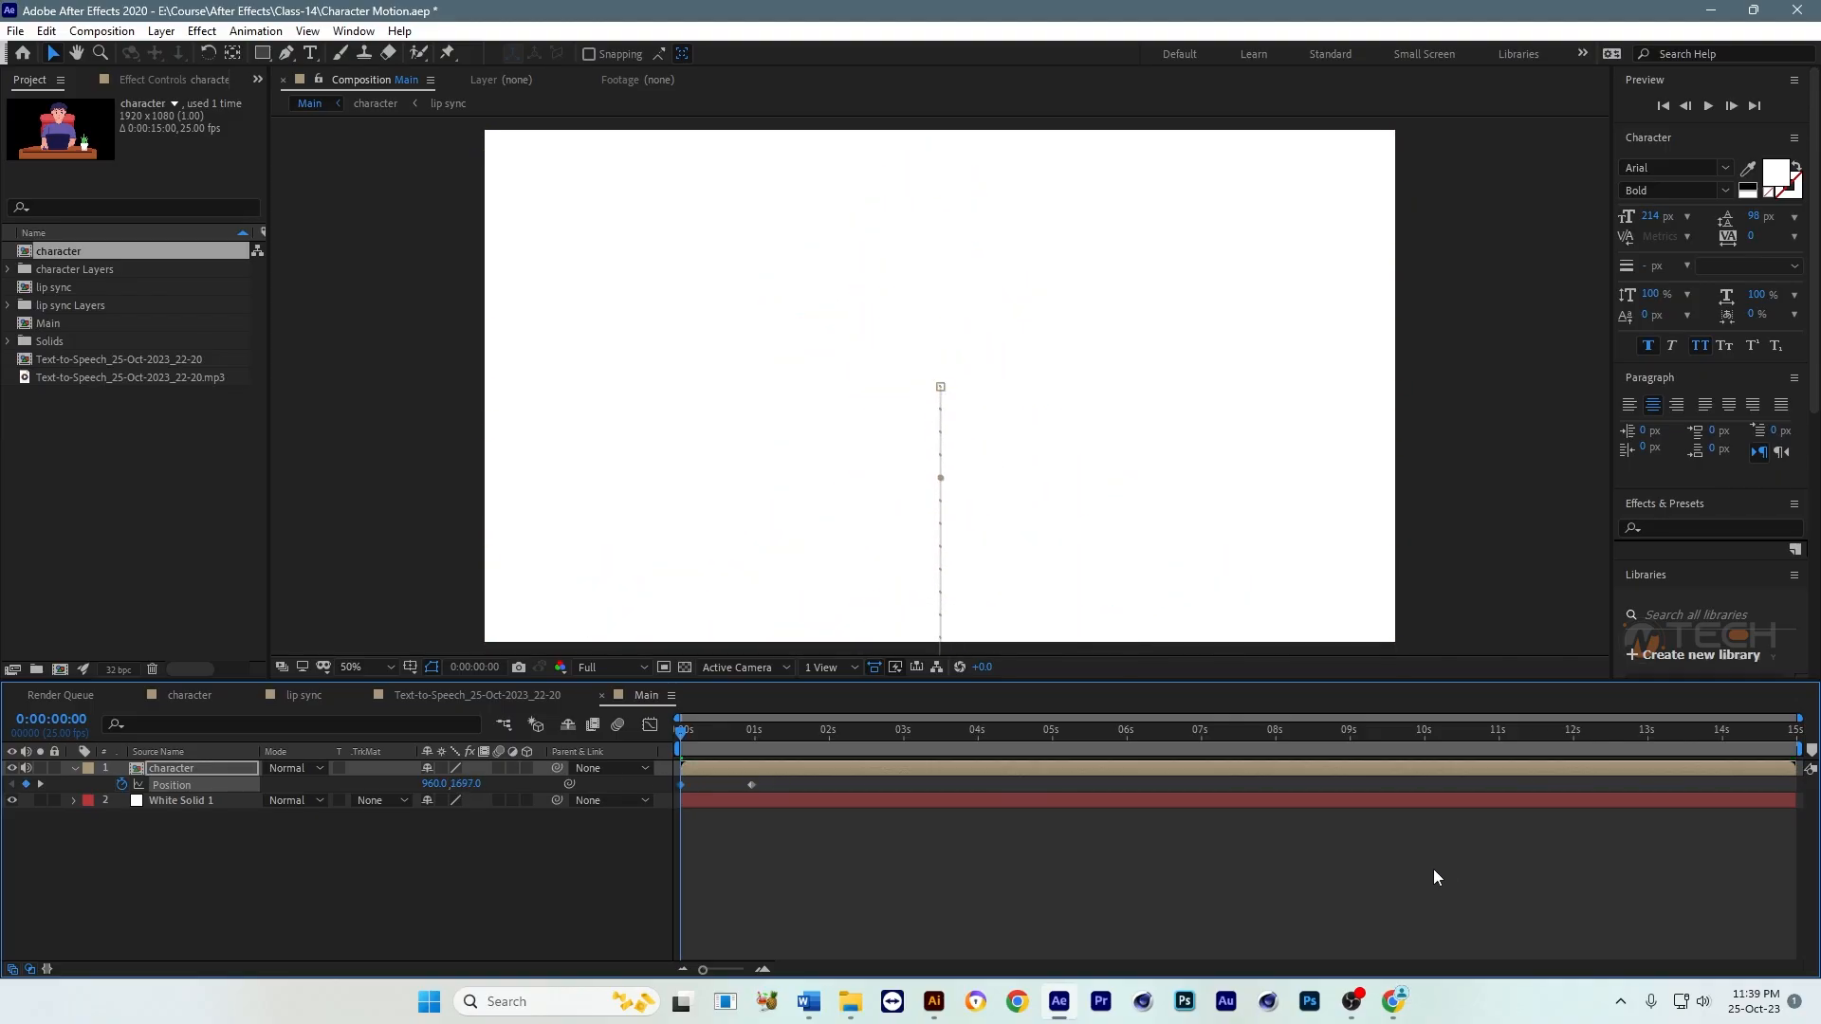
click(726, 810)
key(space)
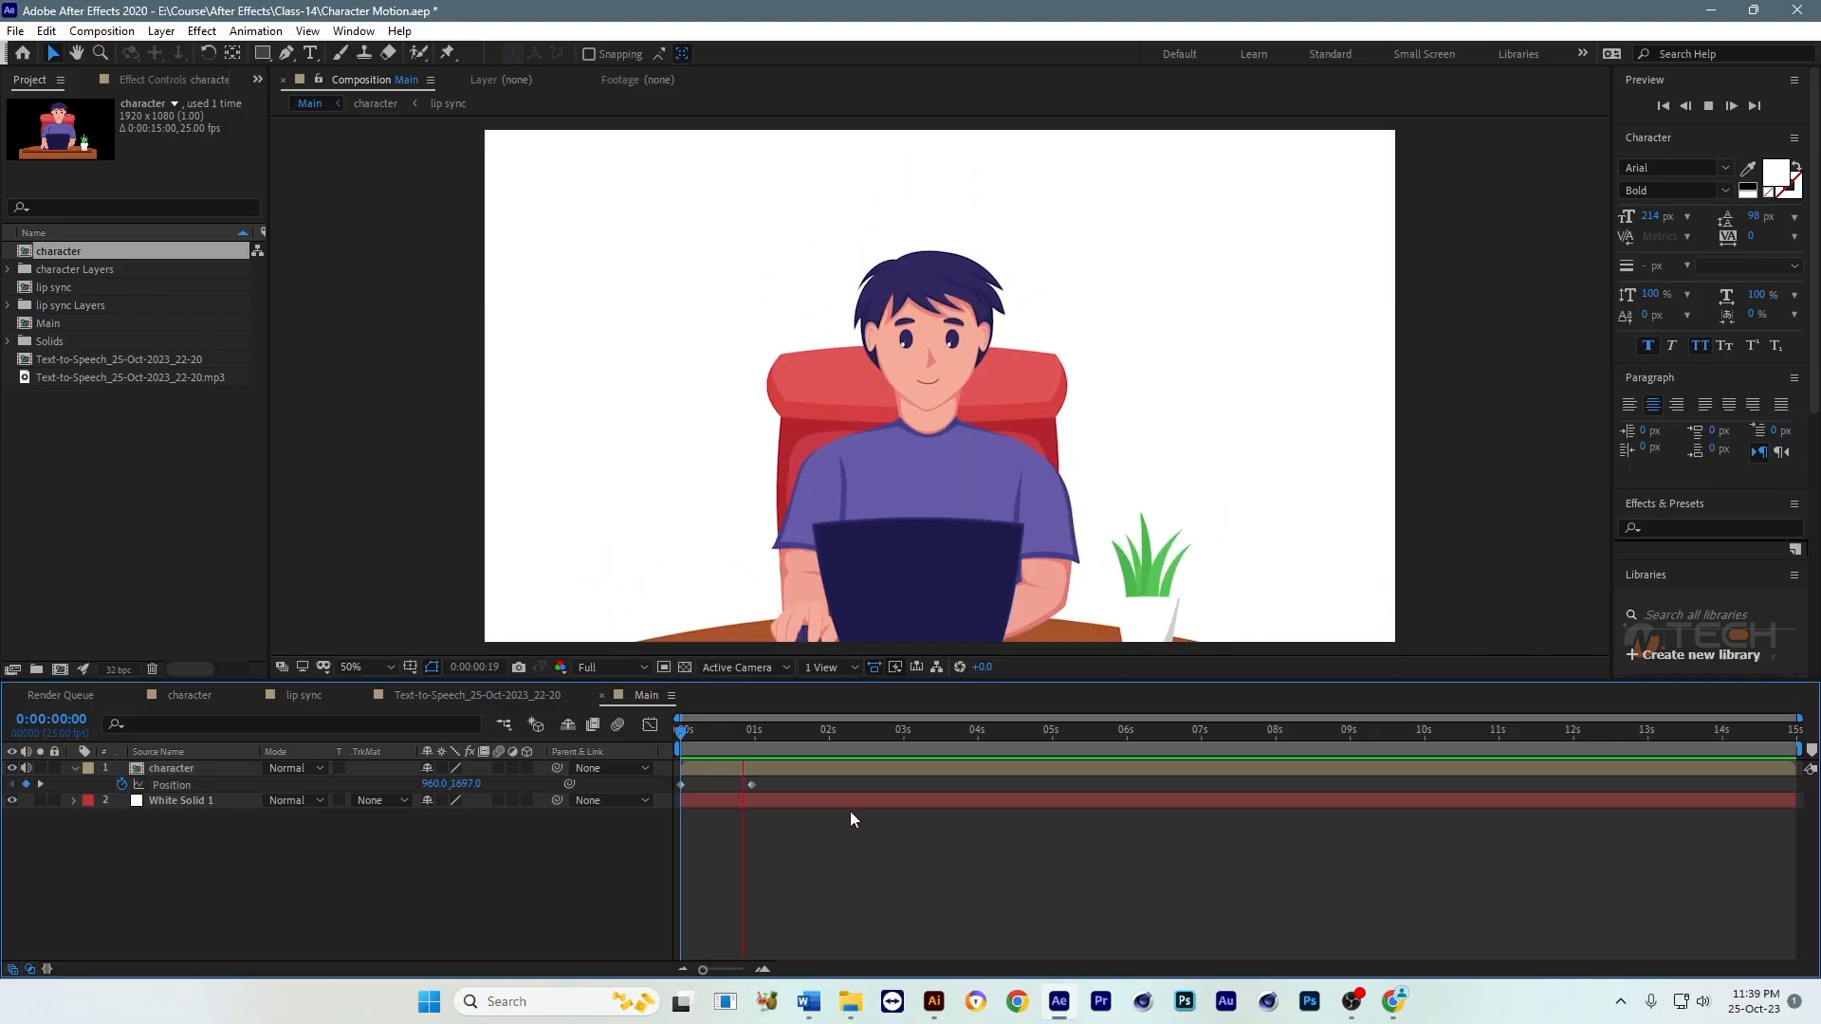
key(space)
click(678, 737)
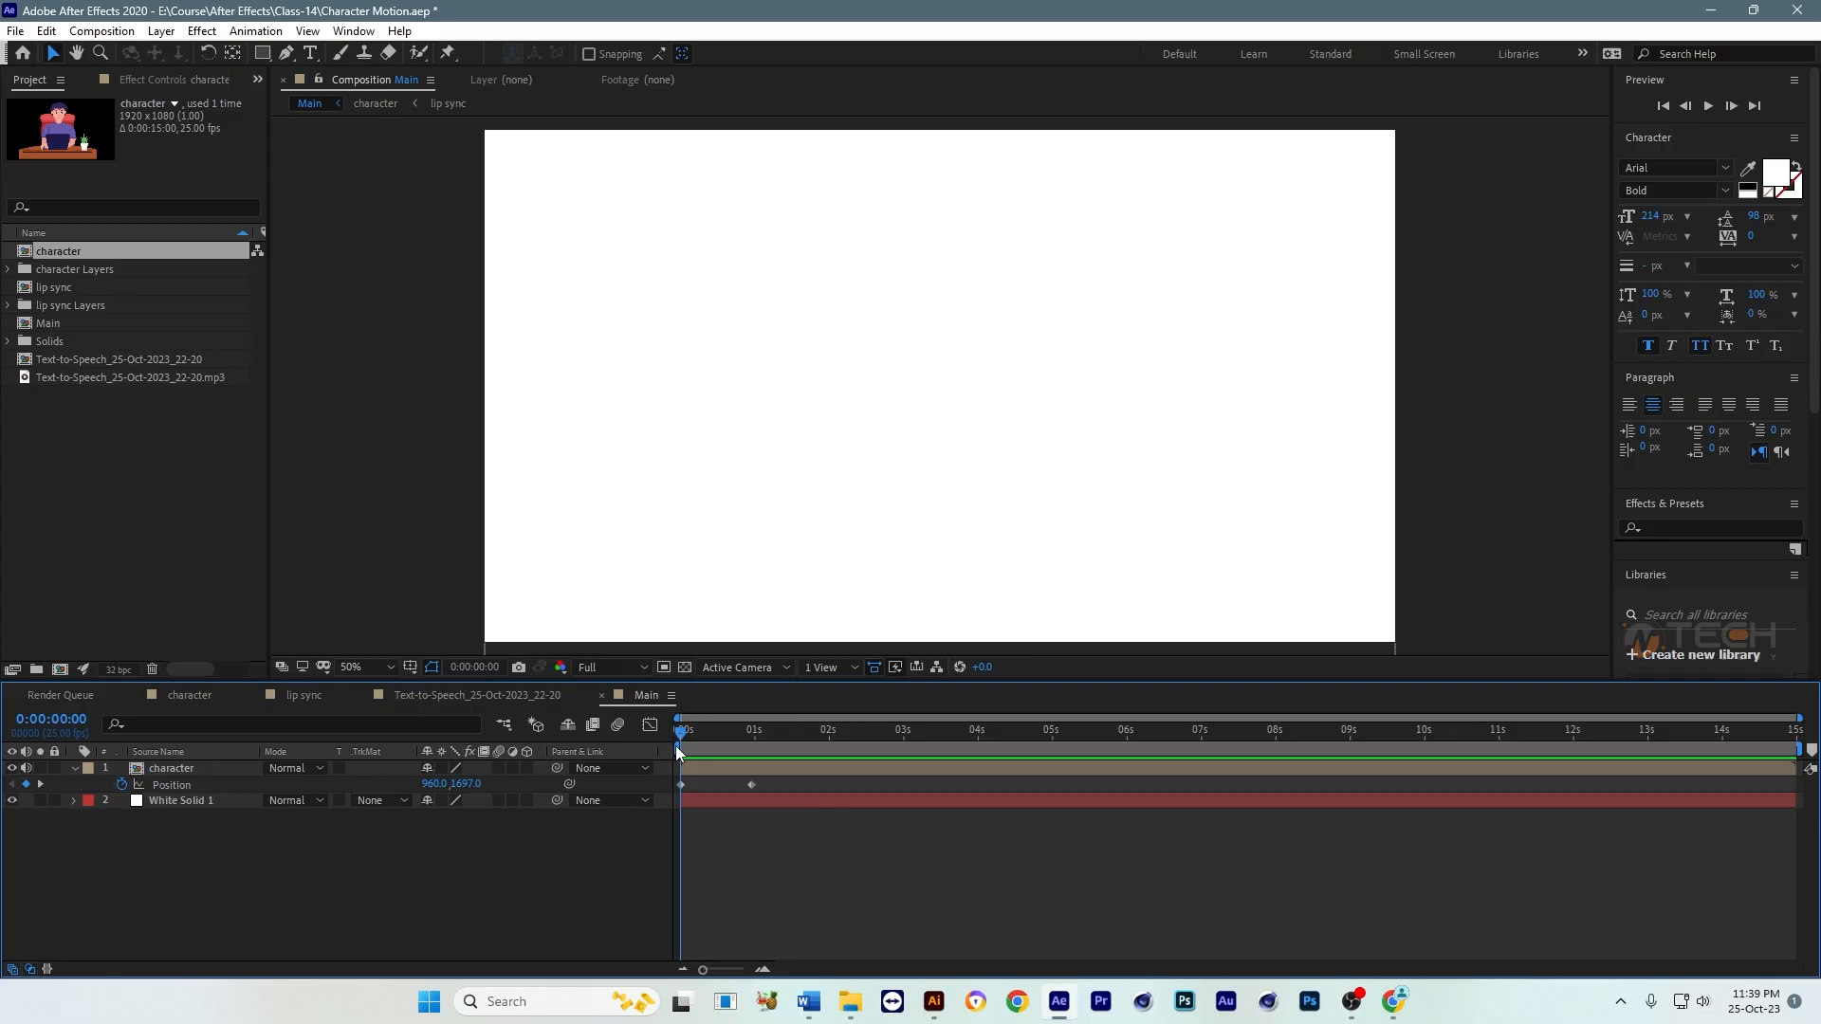
key(equal)
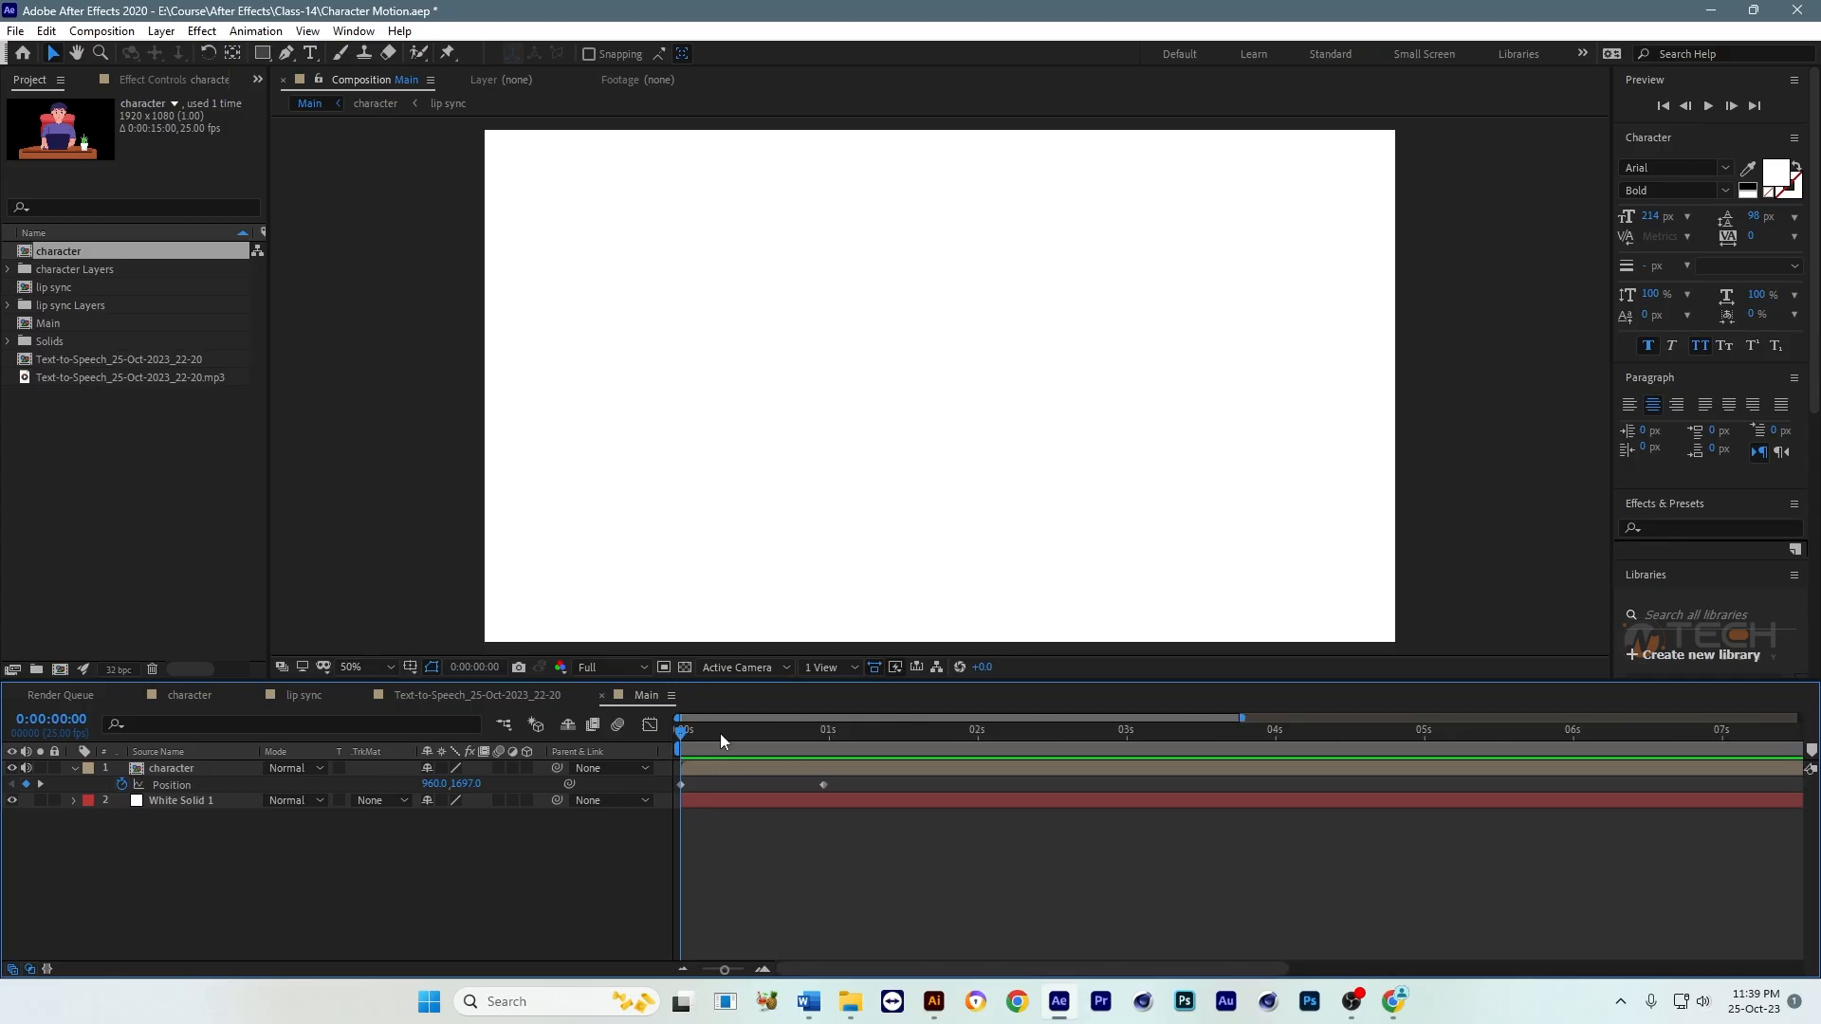
drag(720, 735, 670, 742)
key(equal)
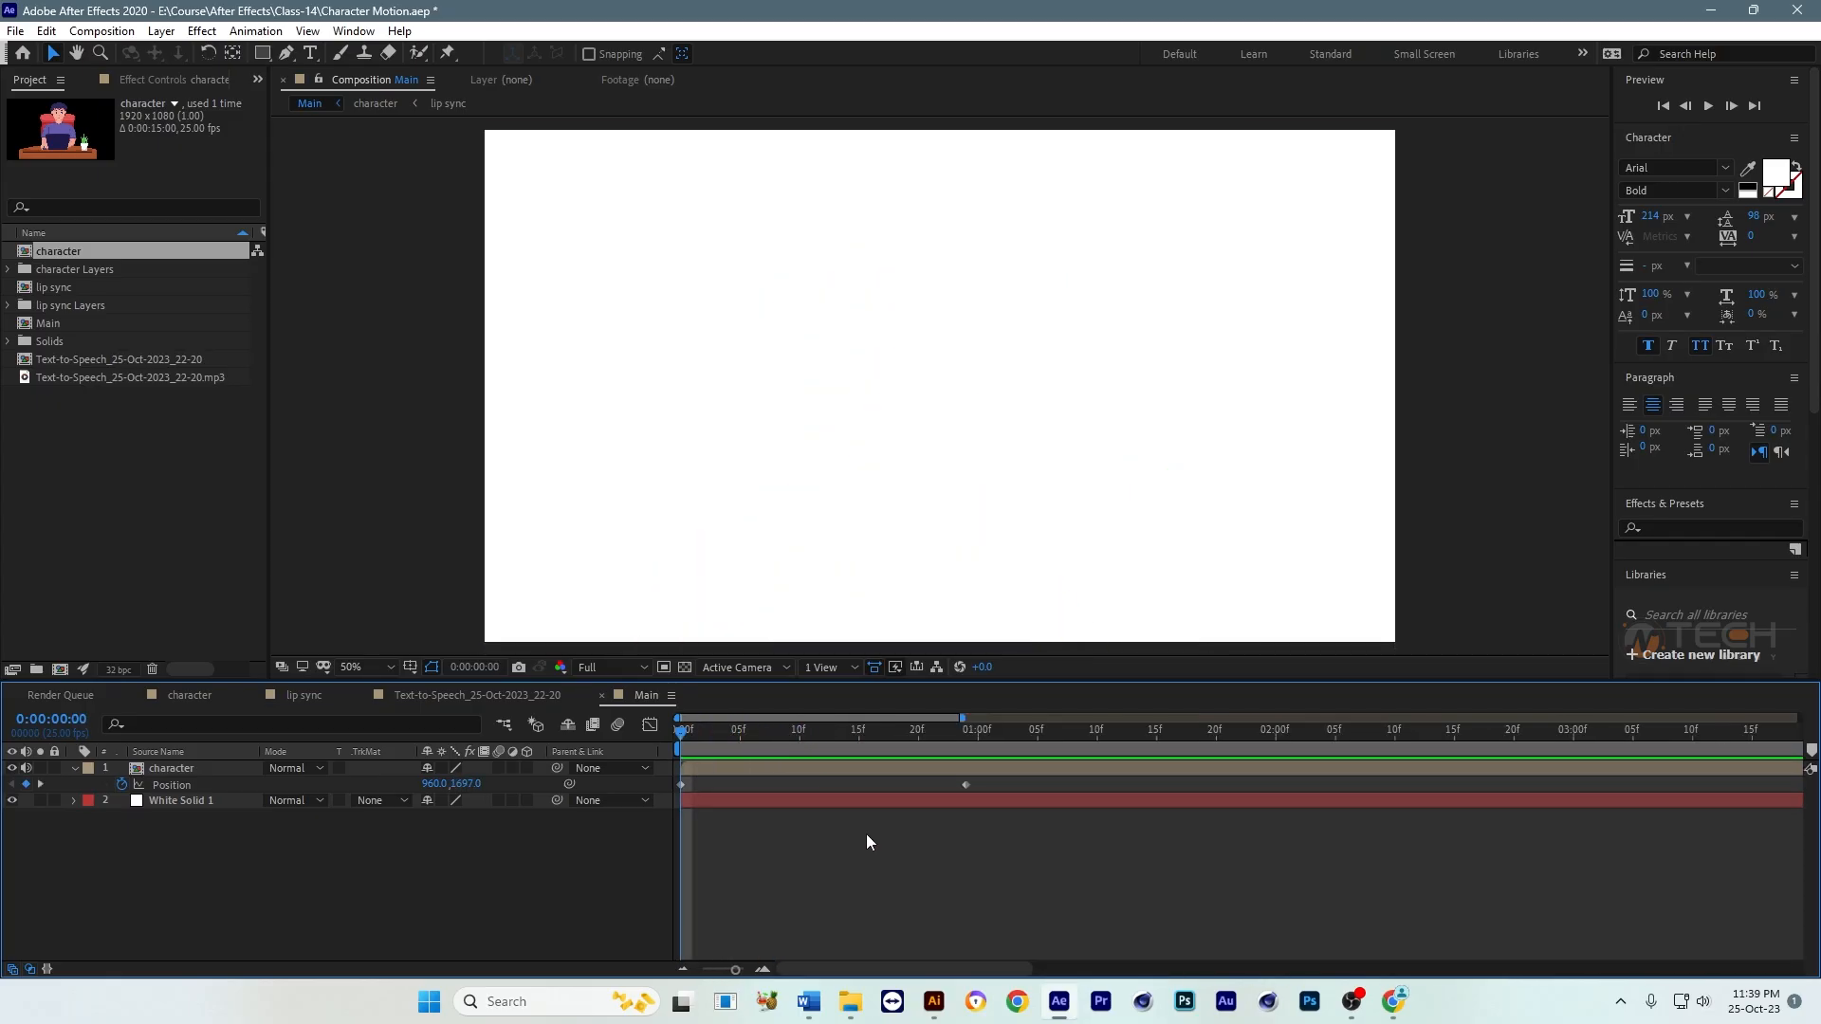
key(minus)
key(minus)
key(minus)
key(minus)
Step: Trim the character layer's start at 0:00:00:11, slide the trimmed layer back to 0:00:00:00 and preview it
drag(770, 780, 666, 801)
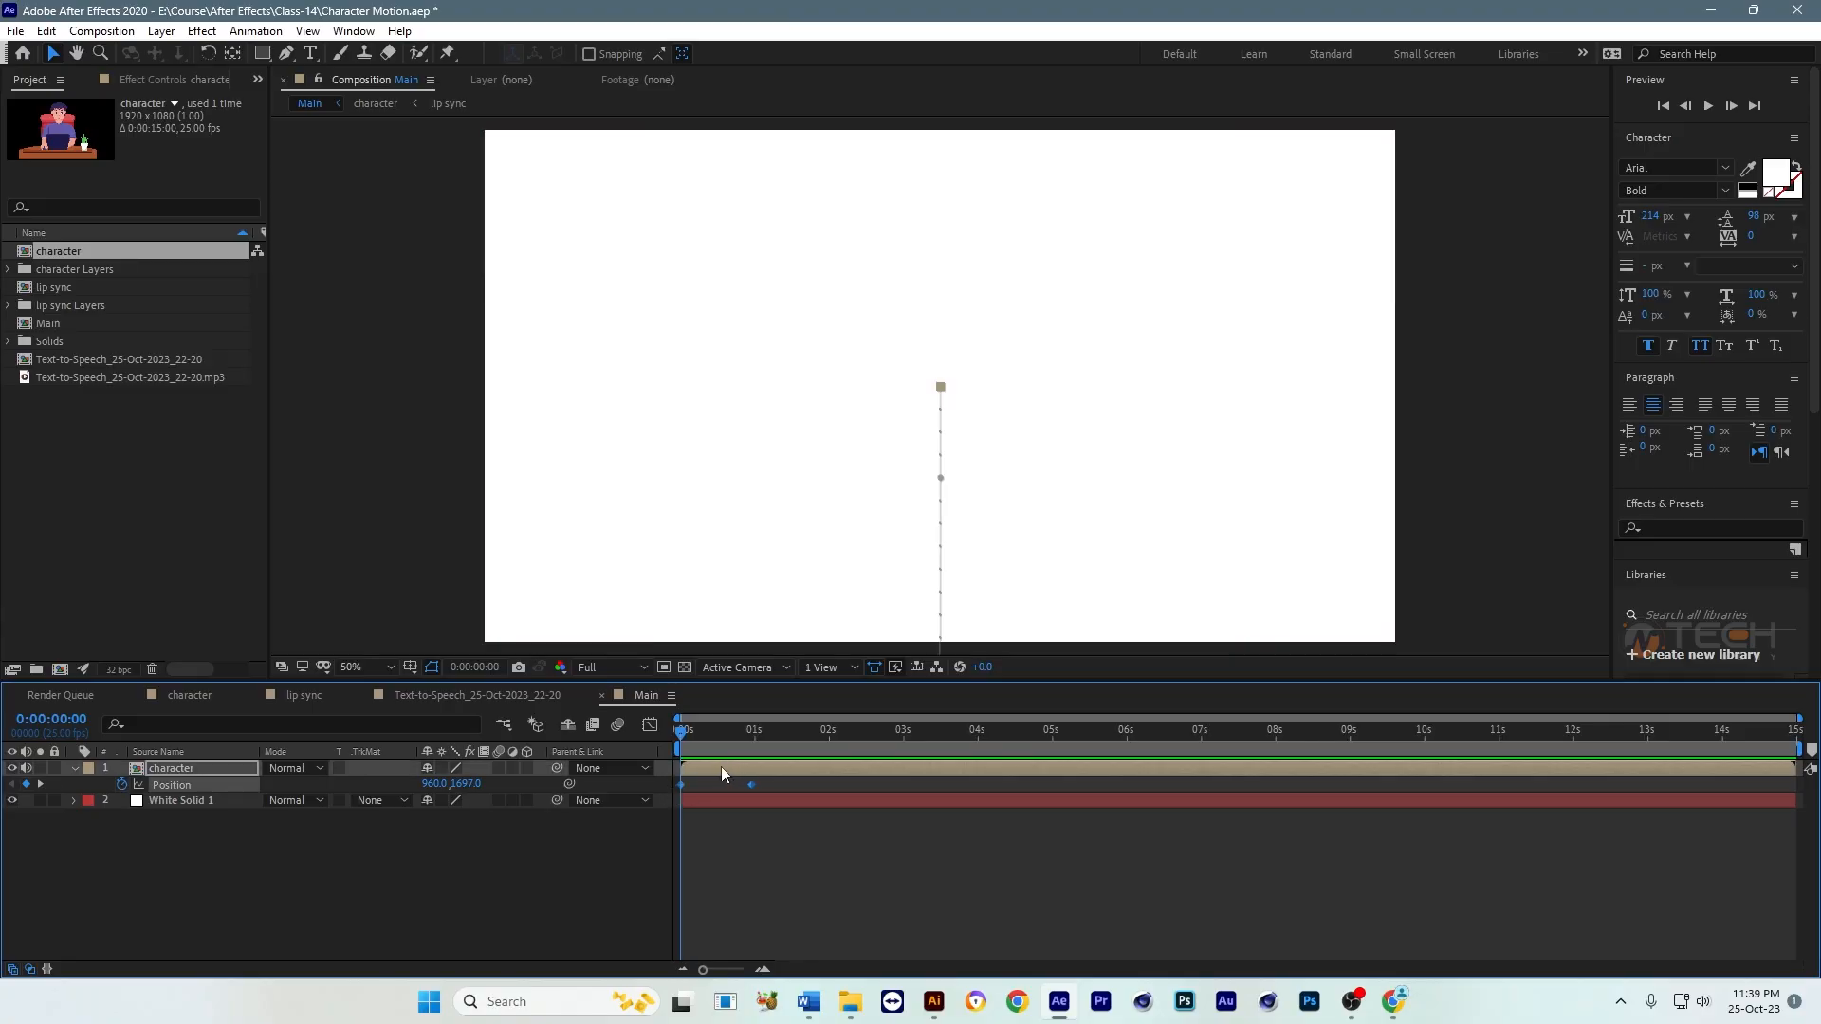
drag(724, 735, 712, 747)
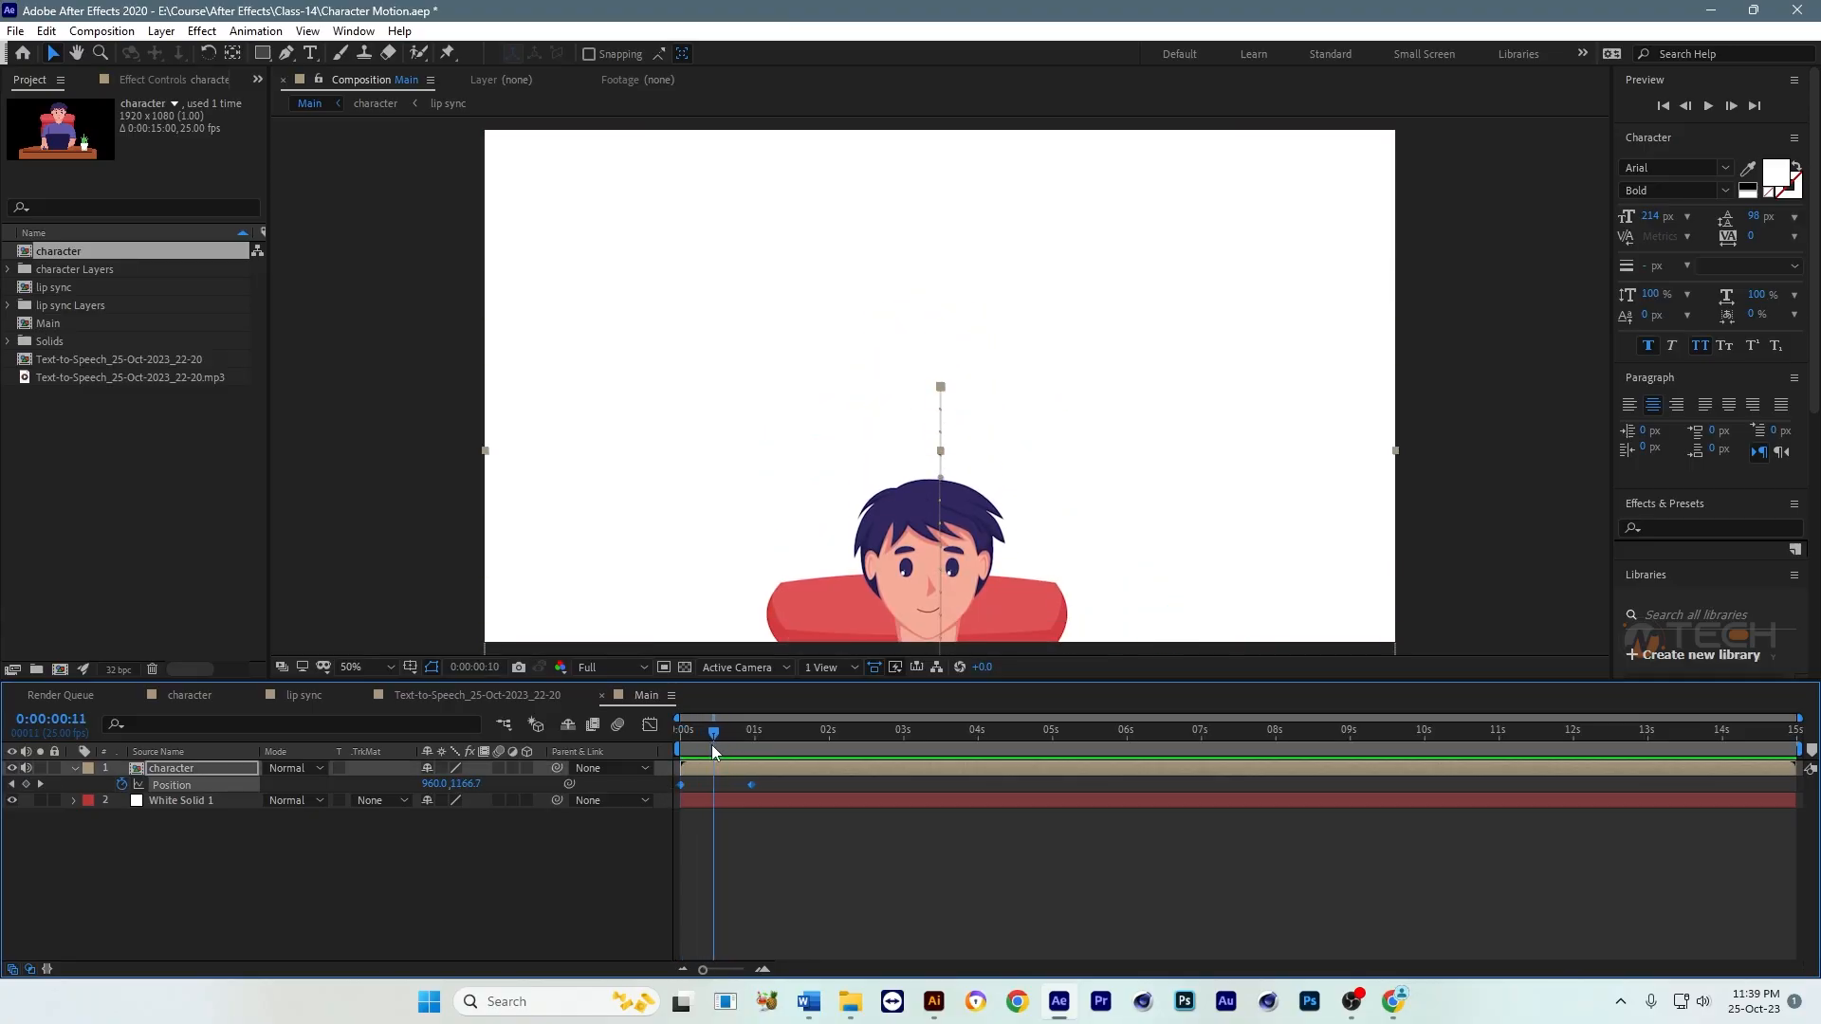
key(alt+bracketleft)
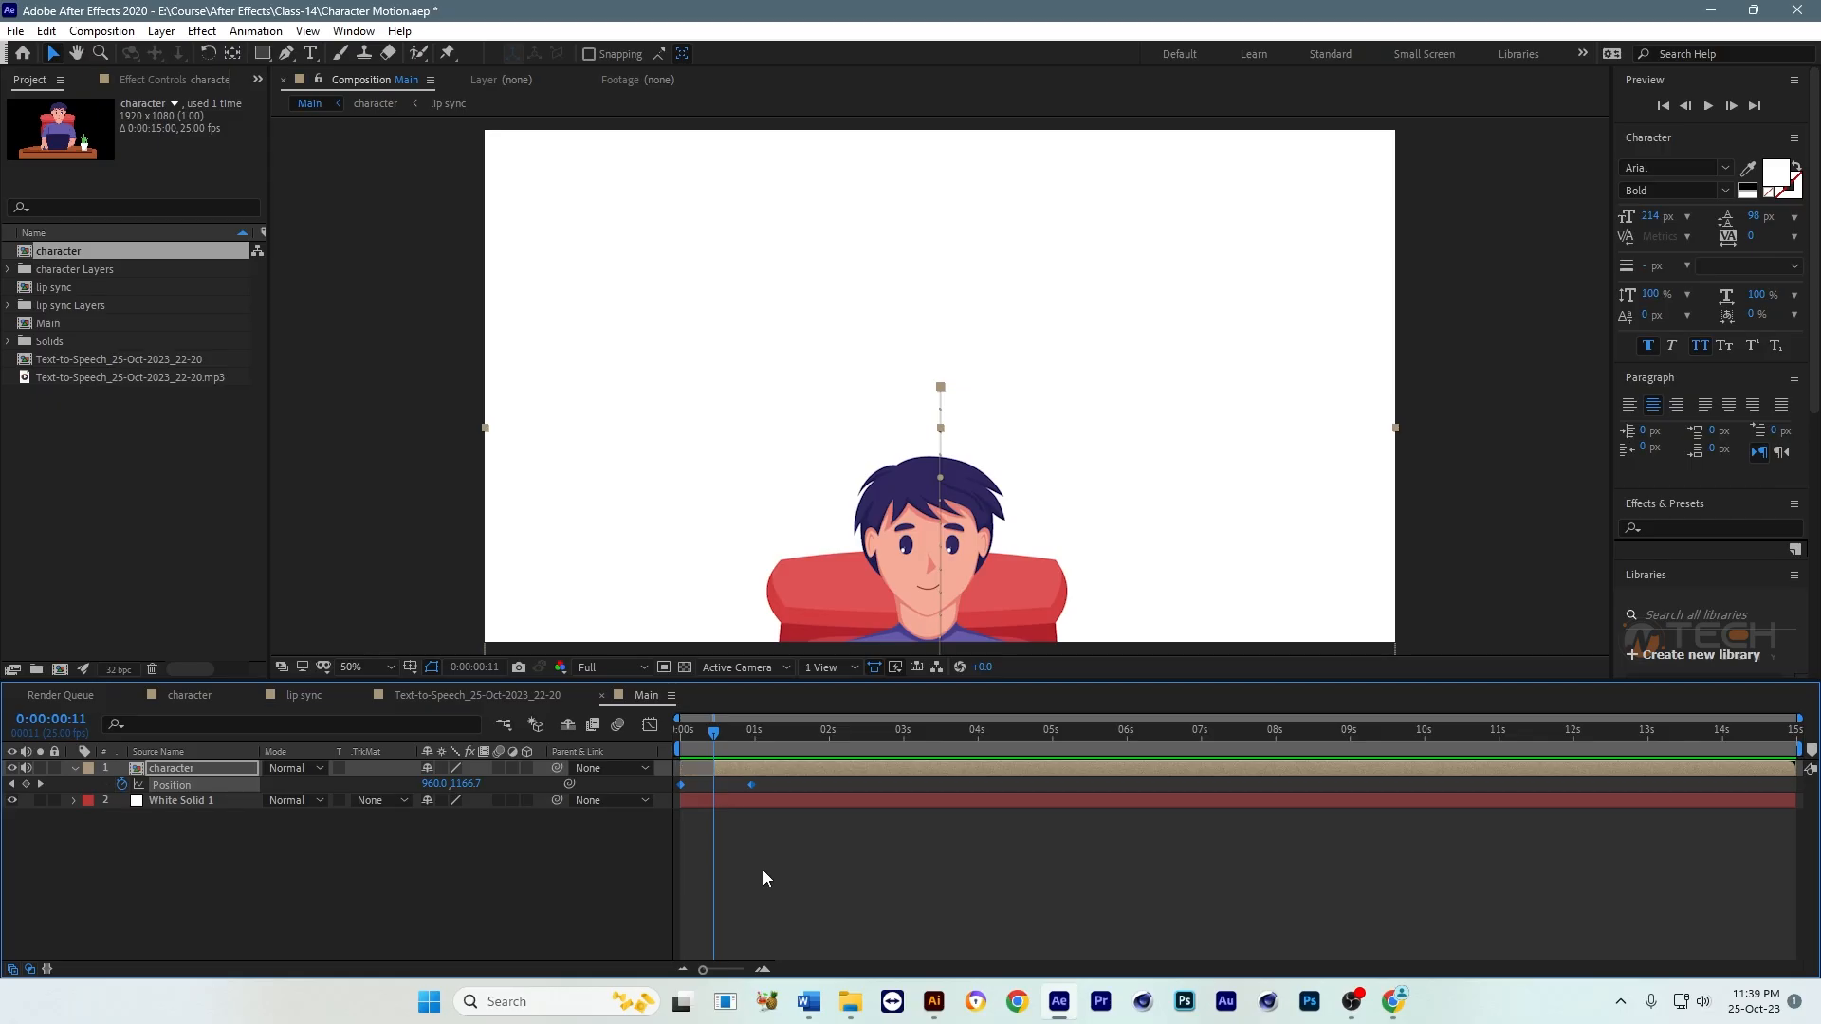
drag(717, 736, 675, 746)
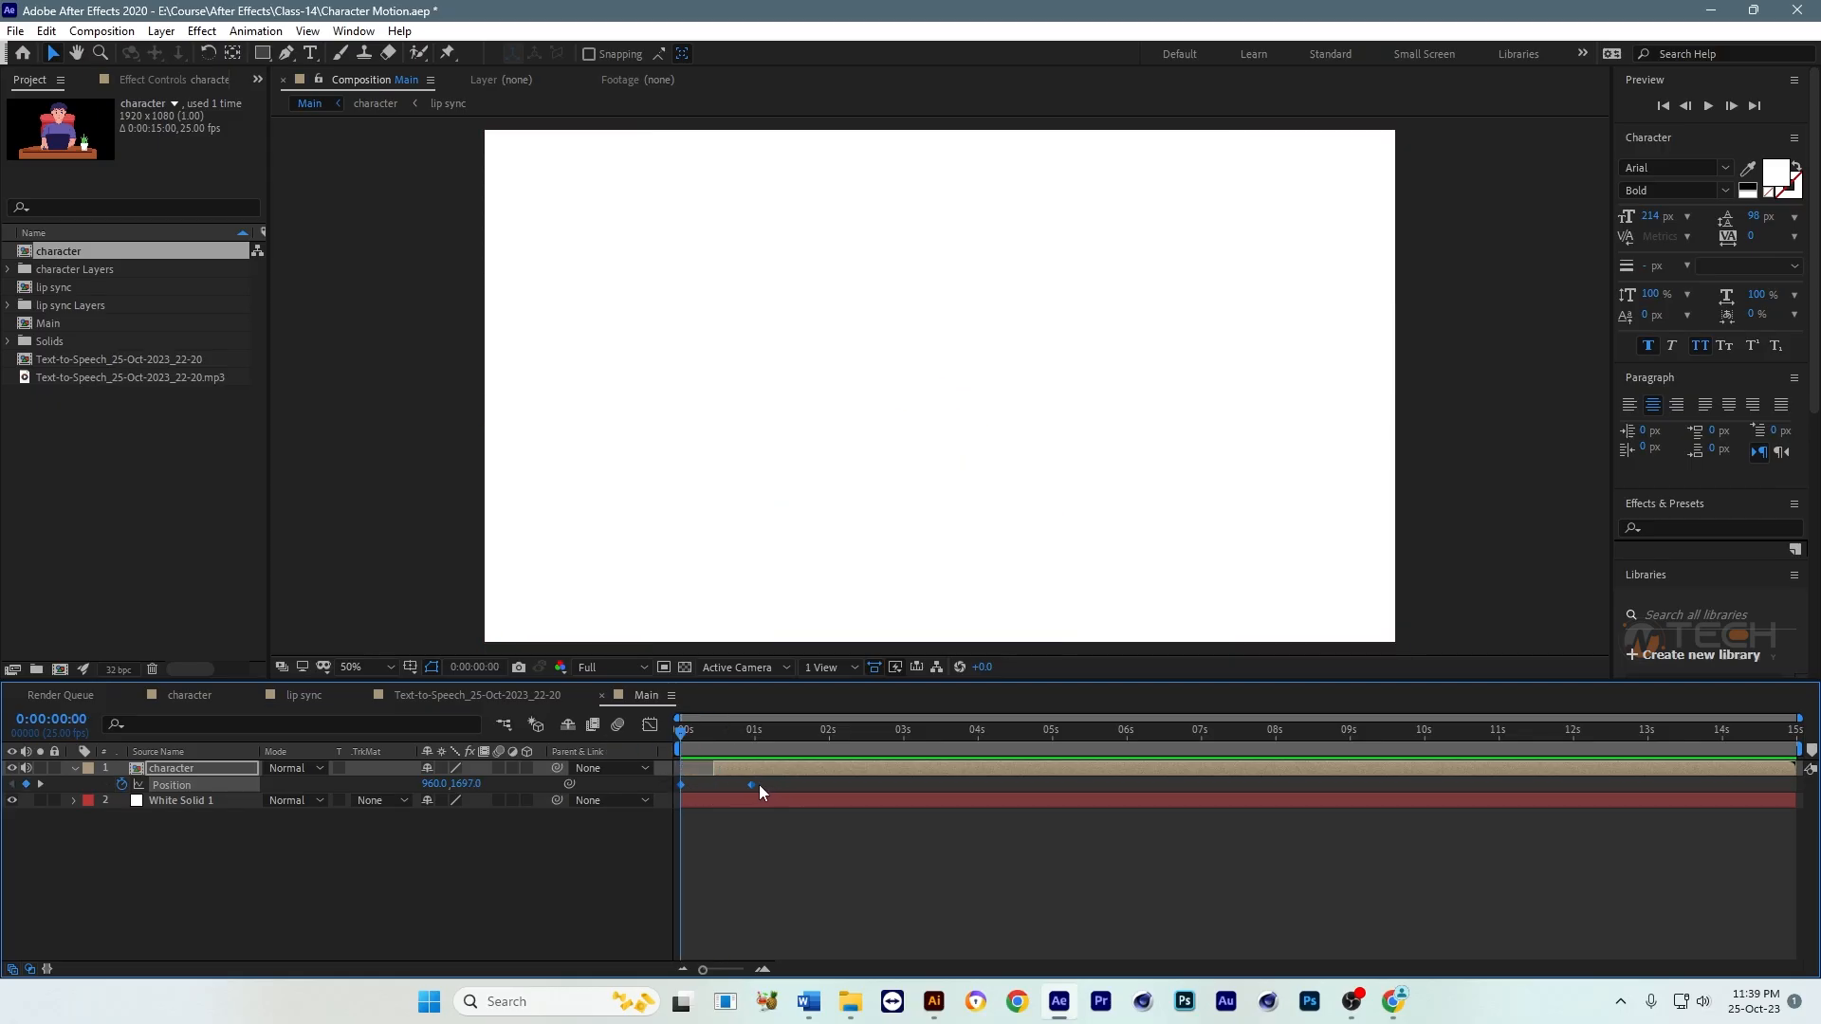
drag(784, 771, 744, 765)
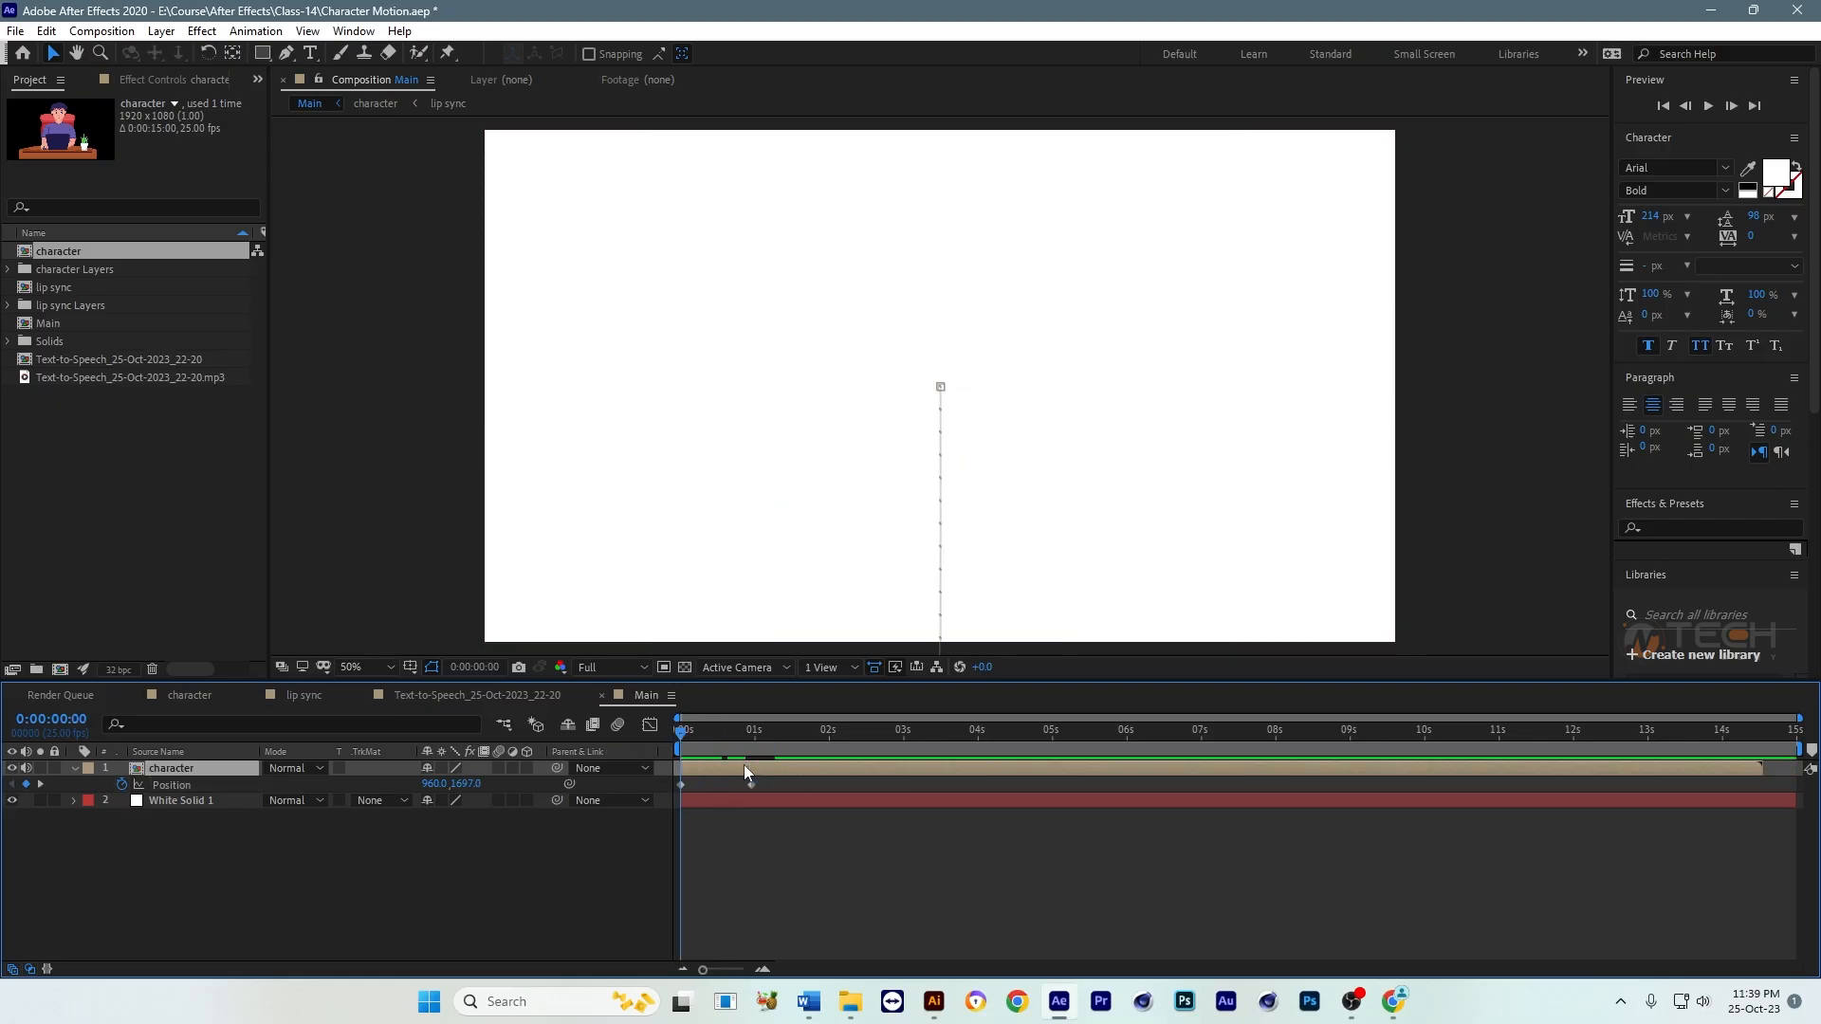
click(784, 856)
key(space)
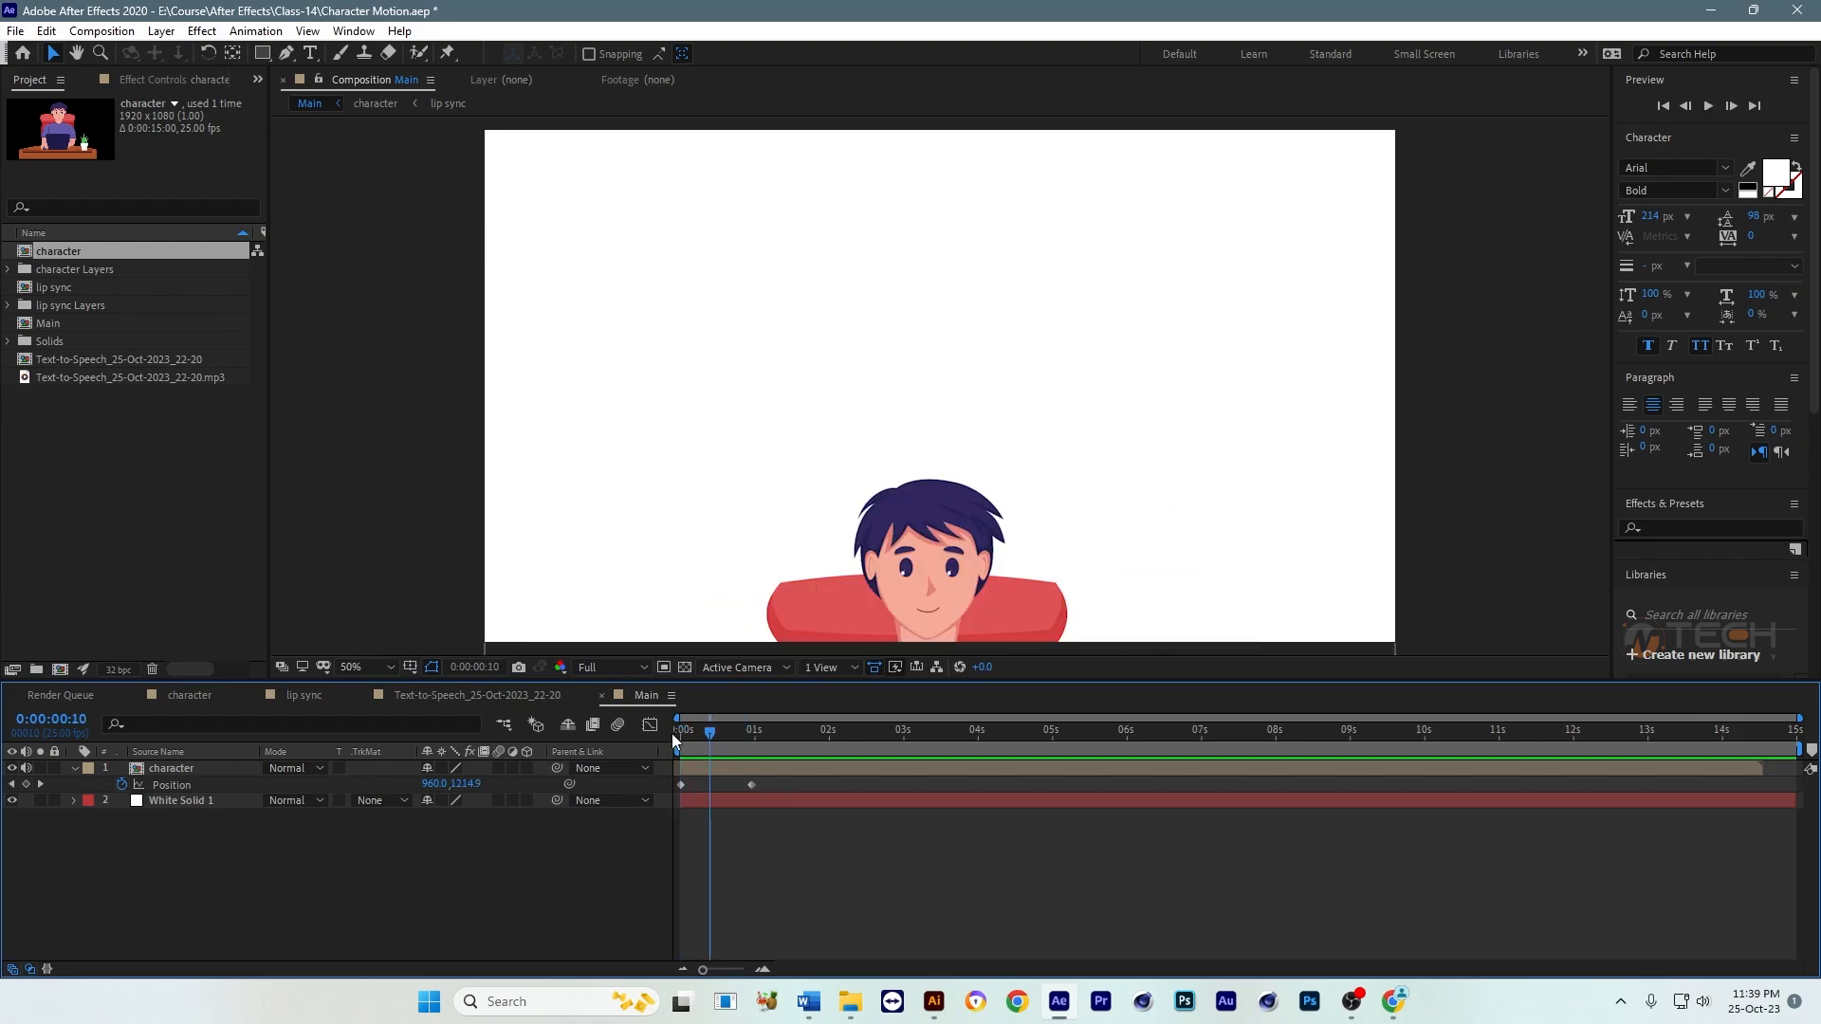
Step: Move the character layer's ending Position keyframe earlier to about 0:00:00:14 to speed up the rise, and preview it
click(672, 732)
drag(753, 786, 667, 732)
click(920, 832)
key(space)
key(space)
key(ctrl+z)
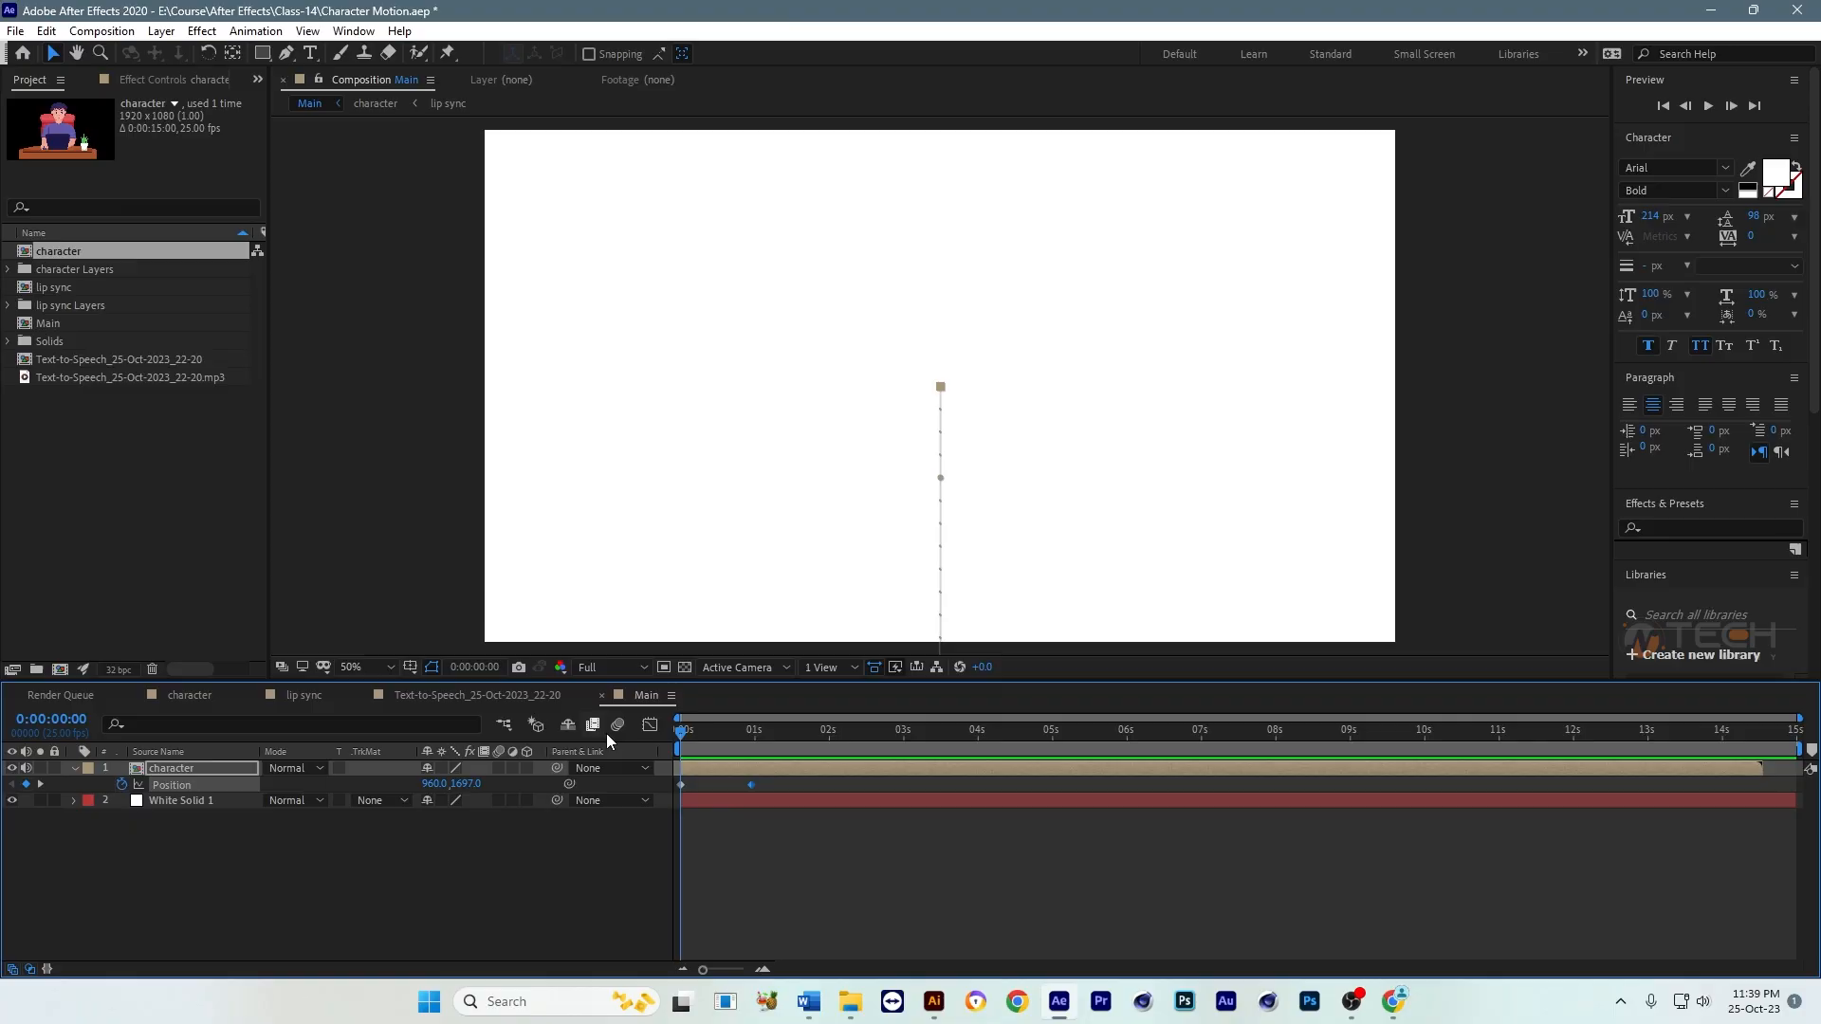
drag(751, 785, 721, 785)
key(space)
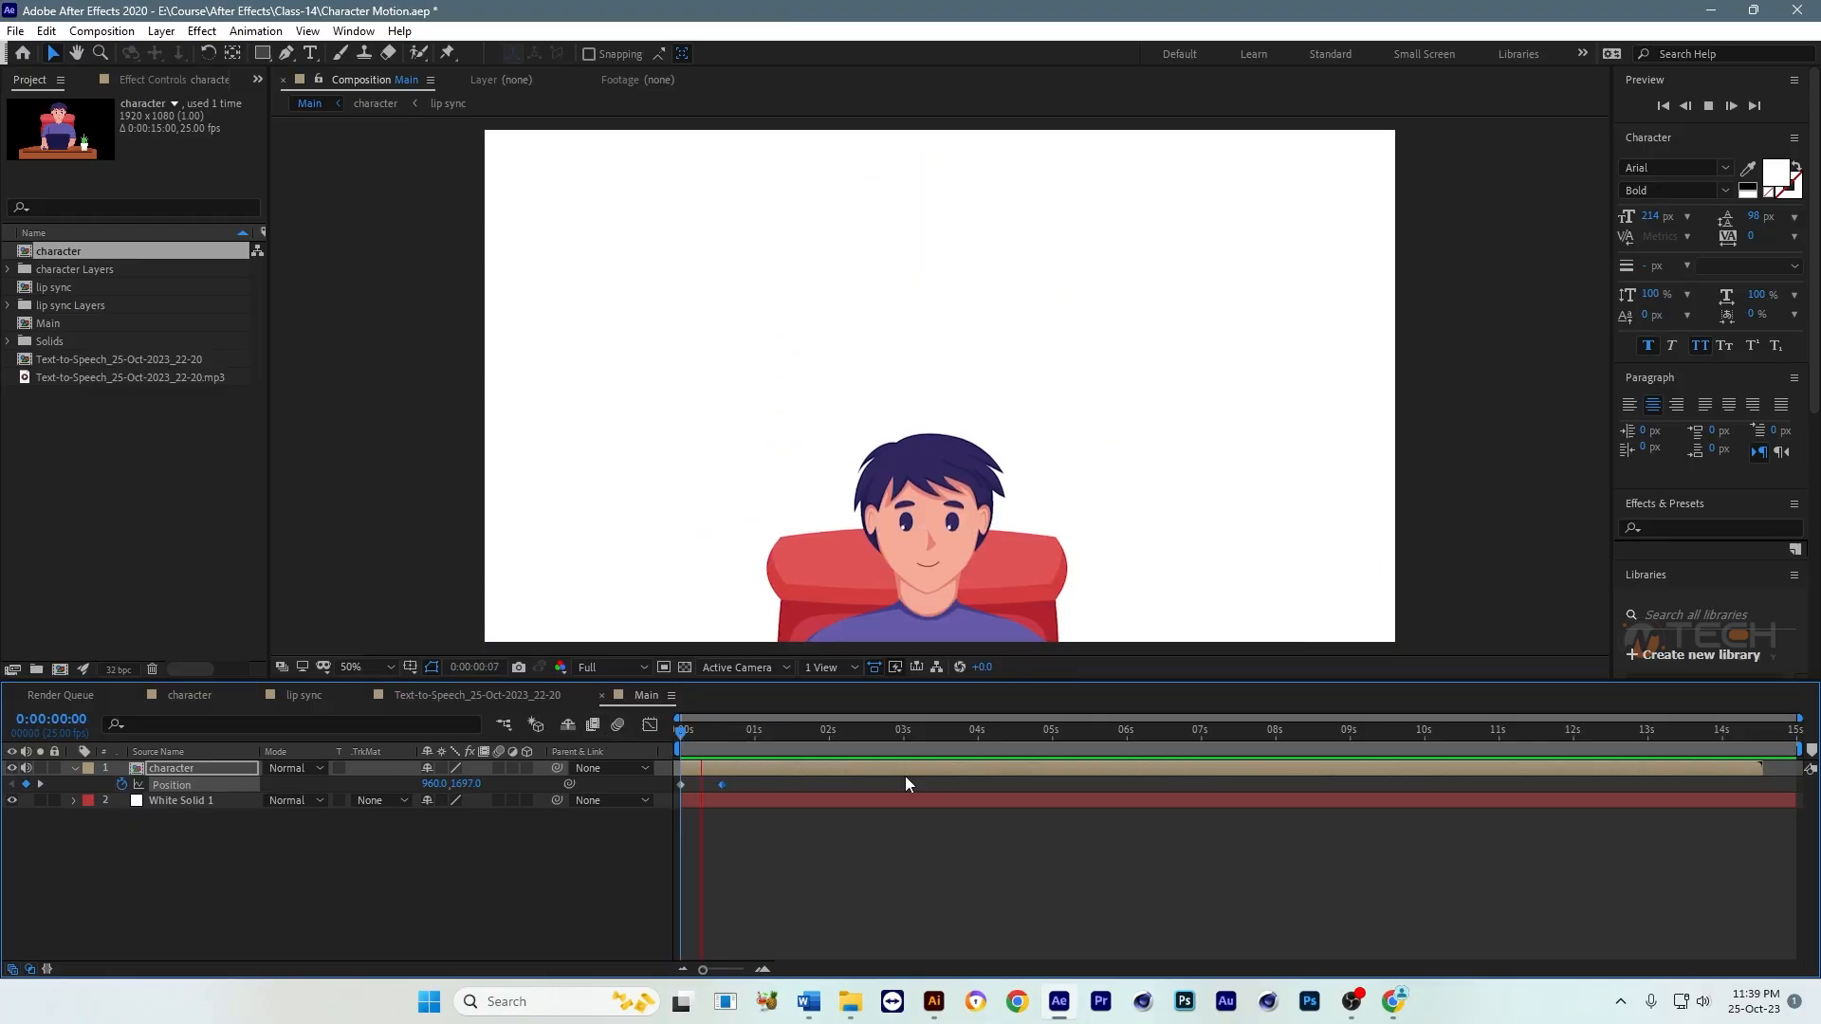
key(space)
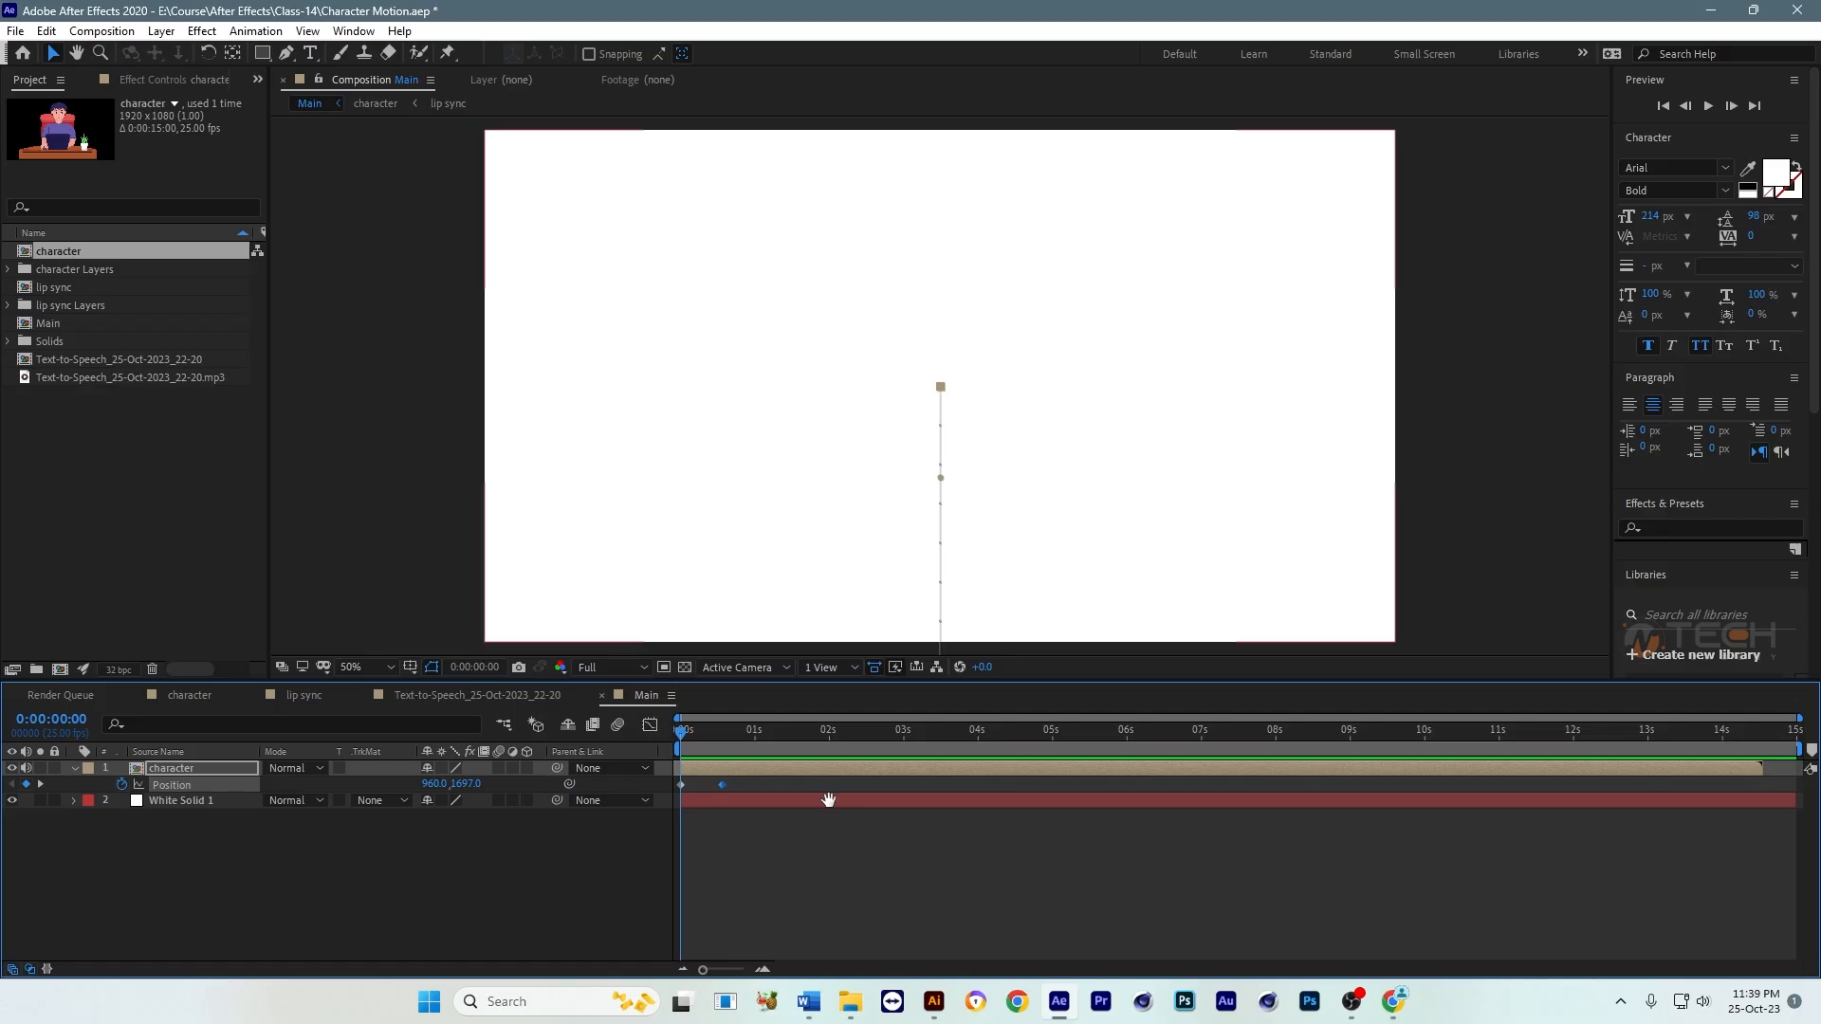
key(space)
Step: Enable motion blur for the Main composition and the character layer, and preview the rise from the start
key(space)
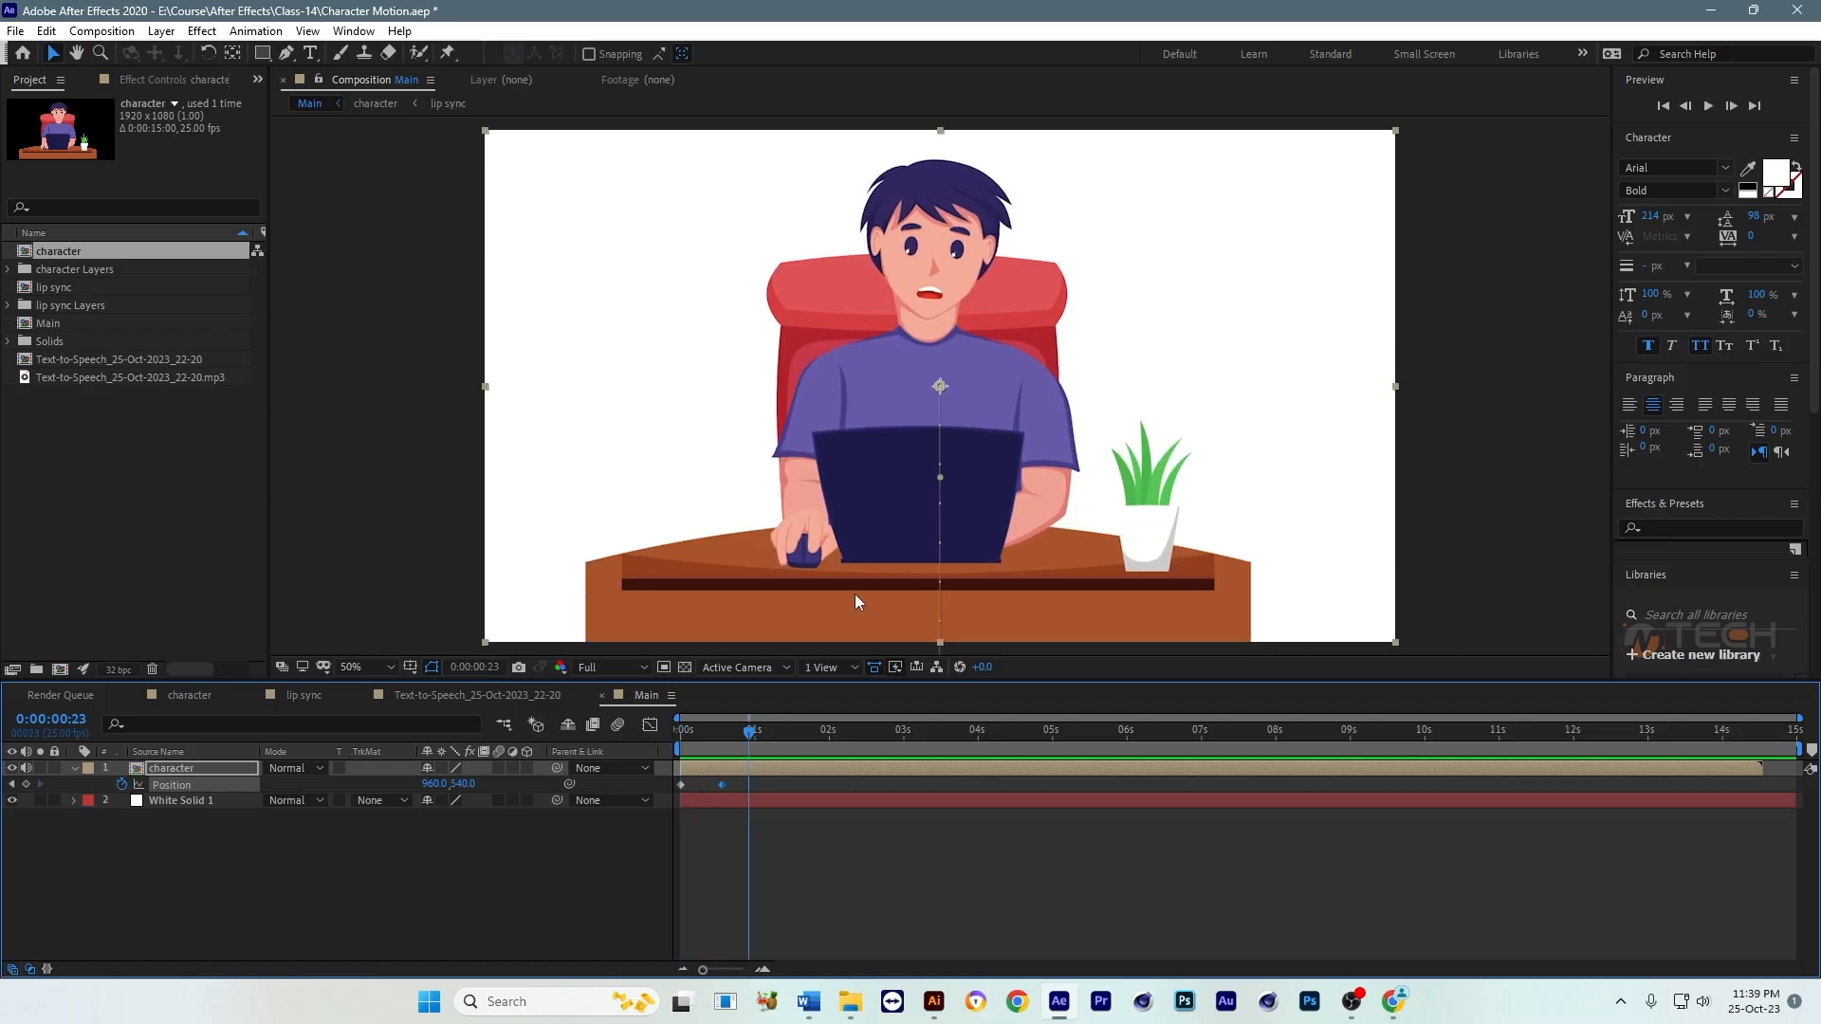
click(618, 725)
click(499, 769)
drag(750, 734, 640, 755)
key(space)
key(space)
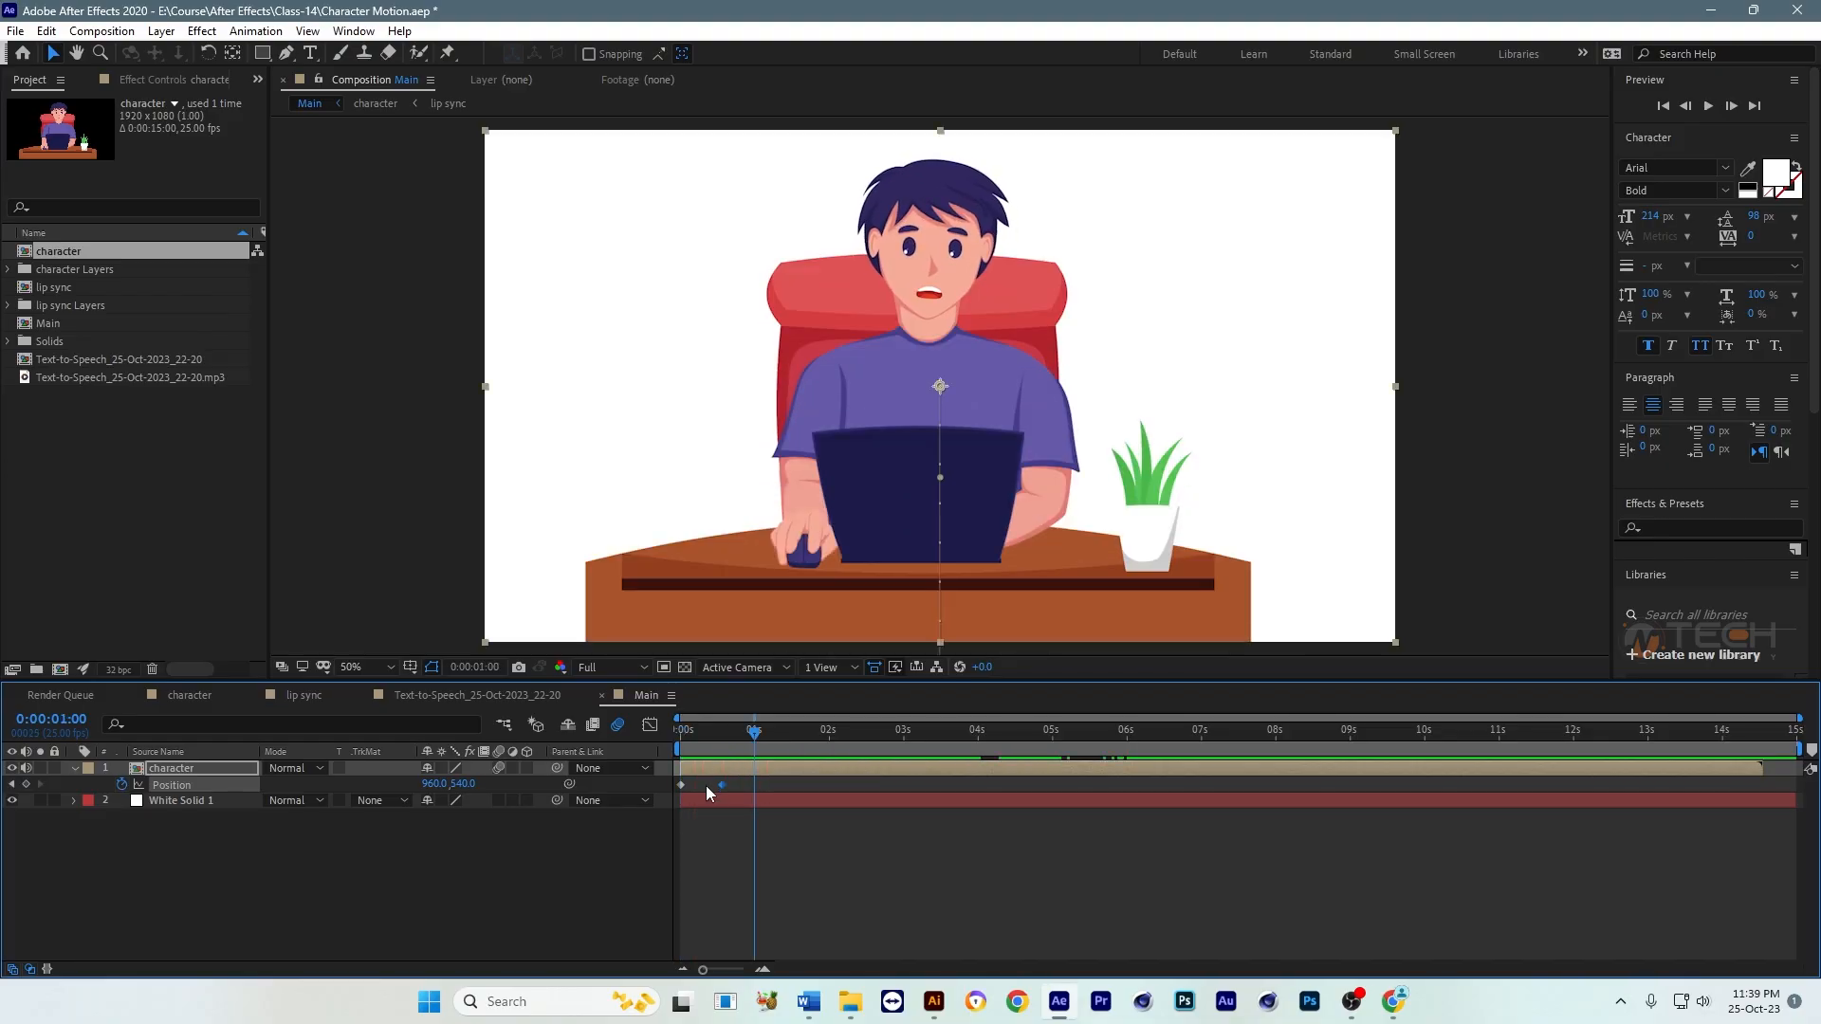
Step: Apply Easy Ease to both Position keyframes of the character layer and preview the motion from 0:00:00:00
drag(739, 783, 669, 793)
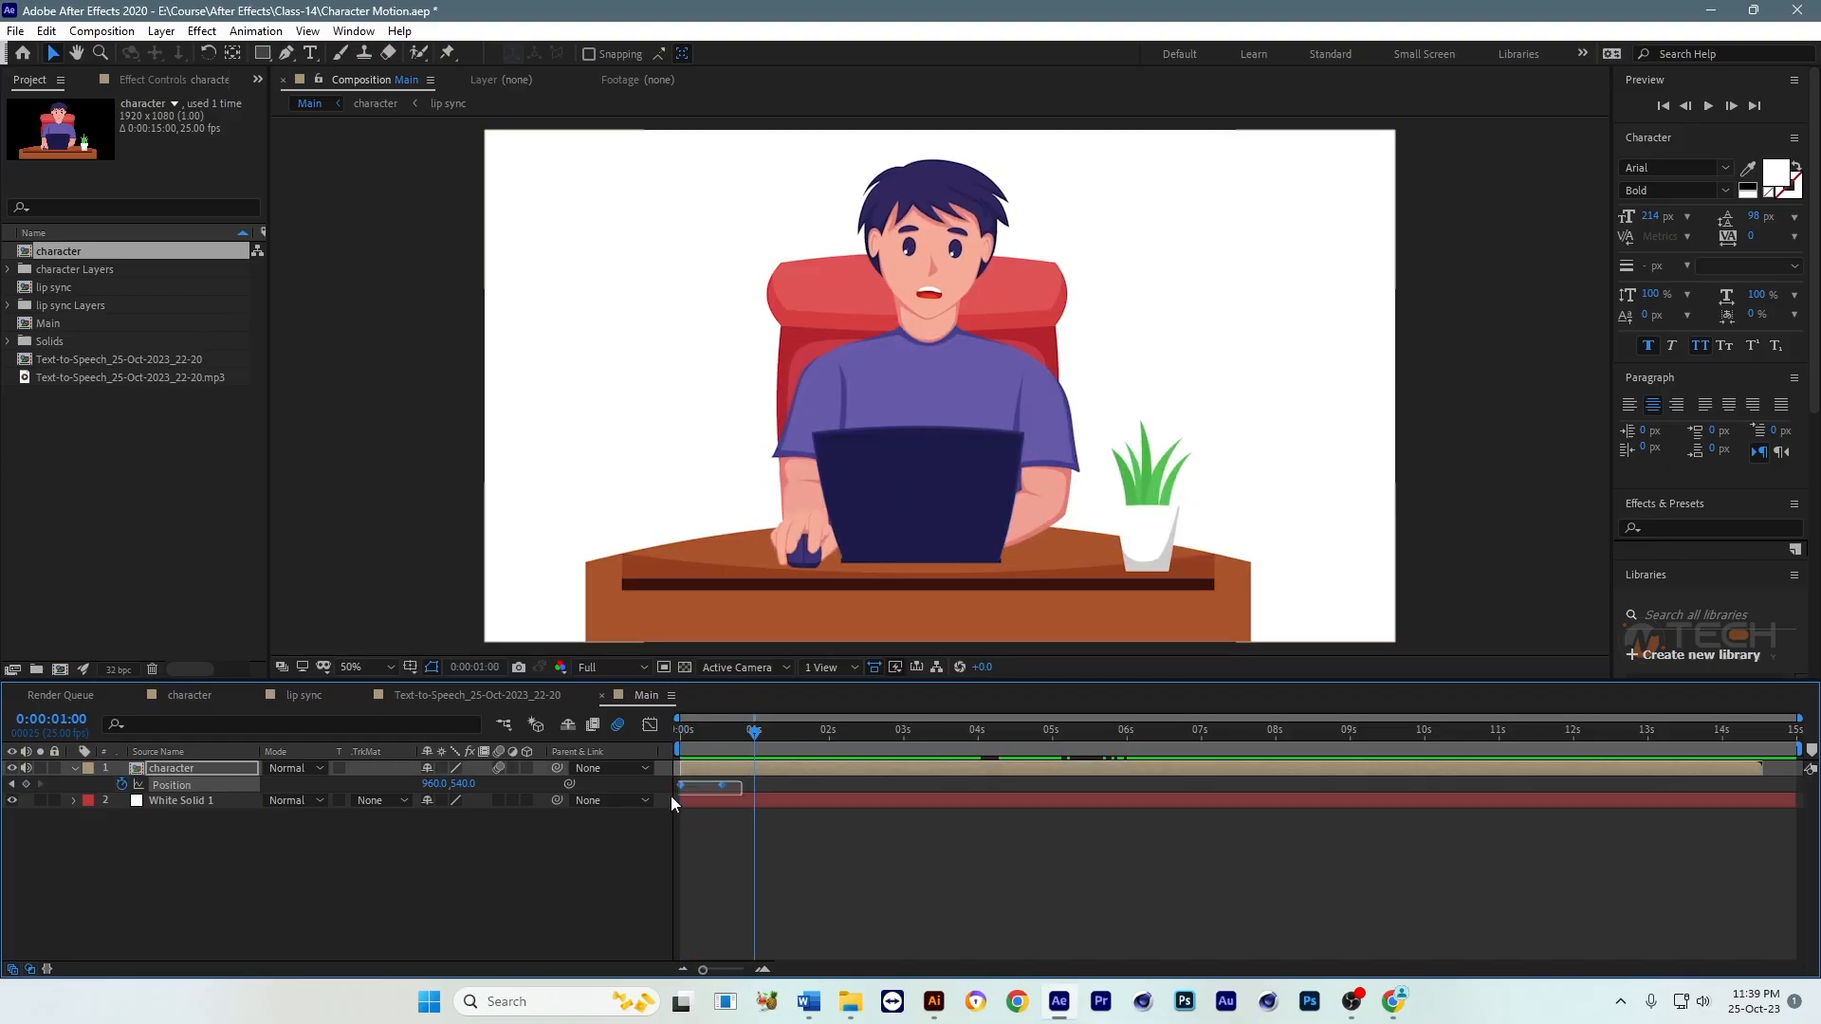
right_click(725, 785)
mouse_move(888, 773)
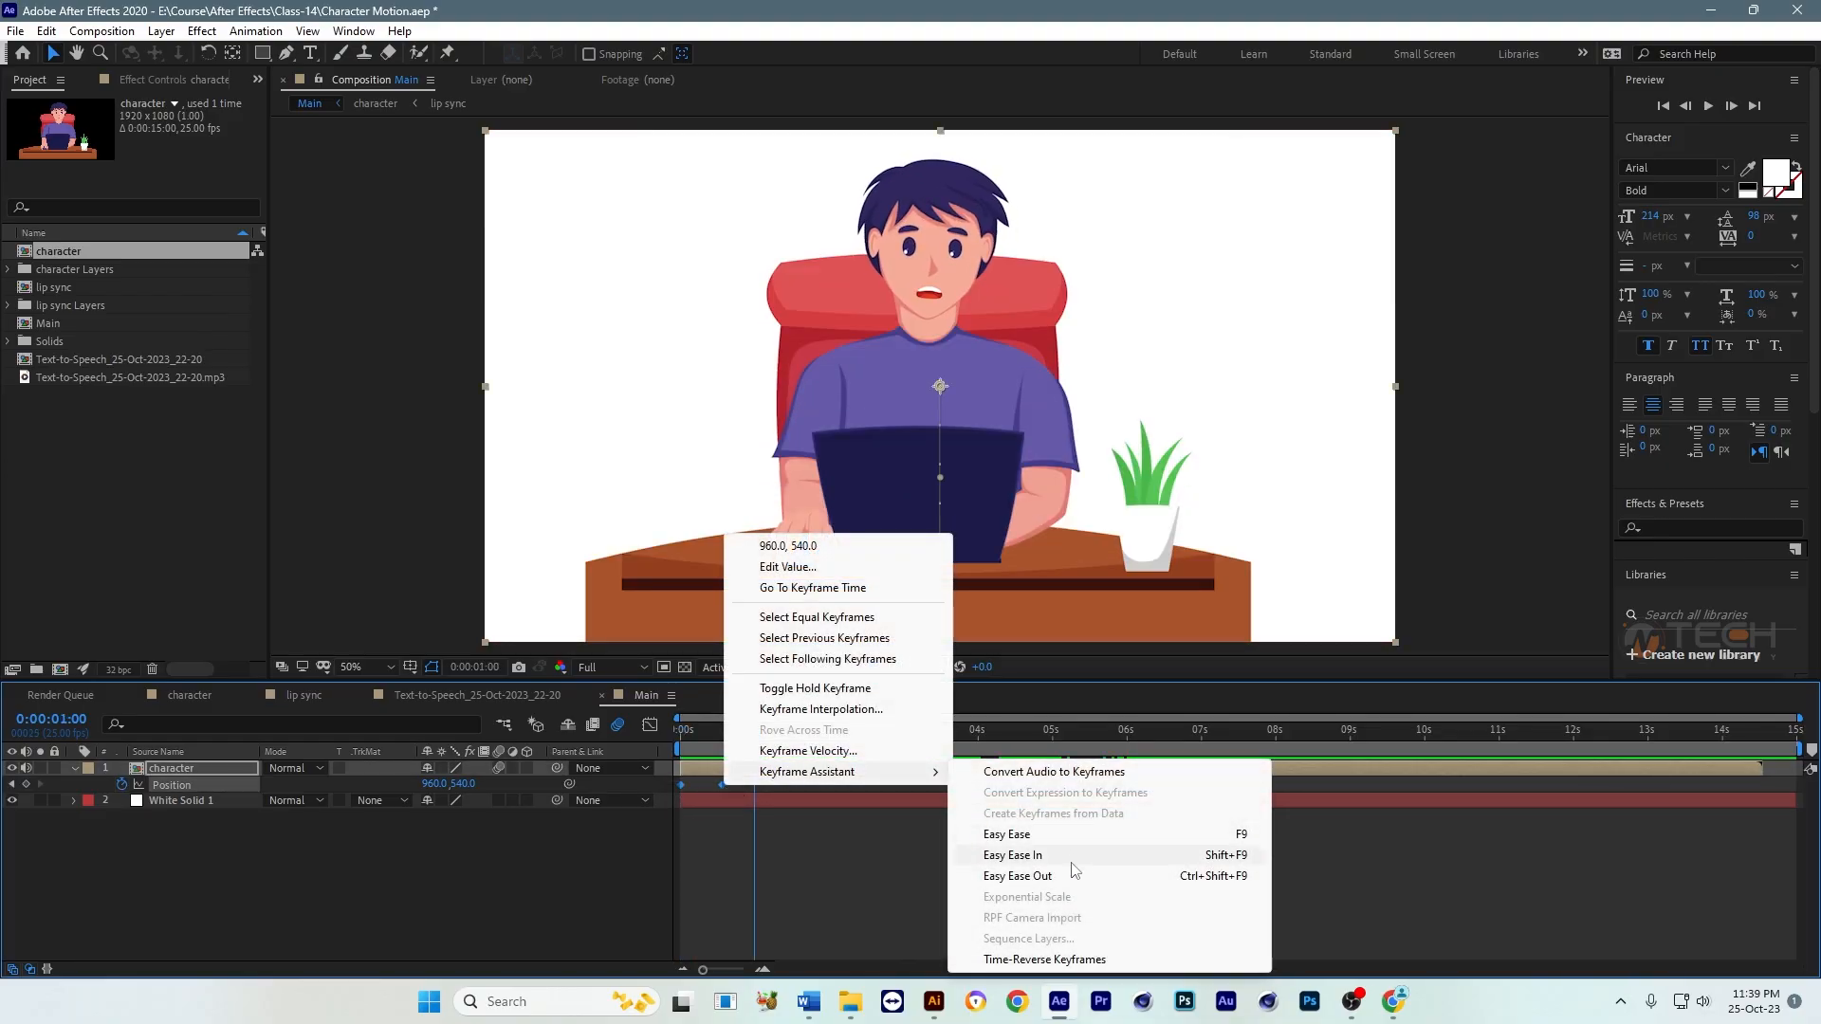
click(1022, 835)
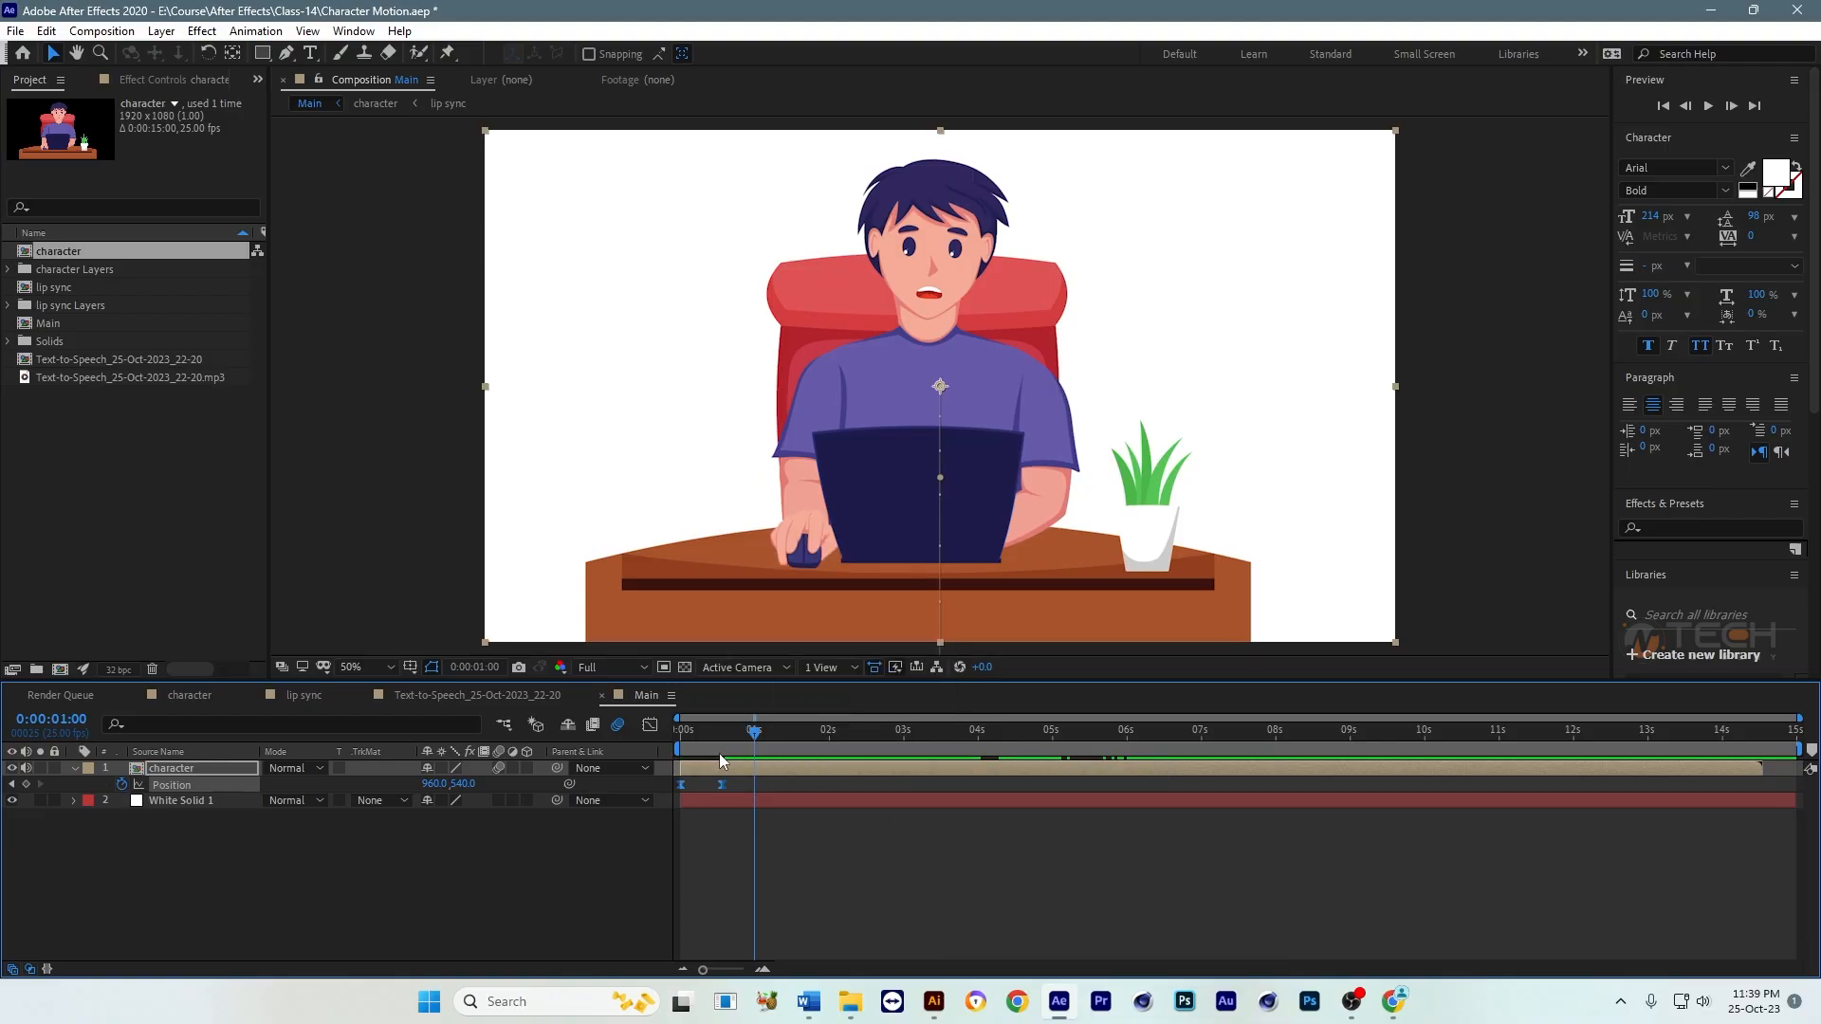
key(Home)
click(884, 818)
key(space)
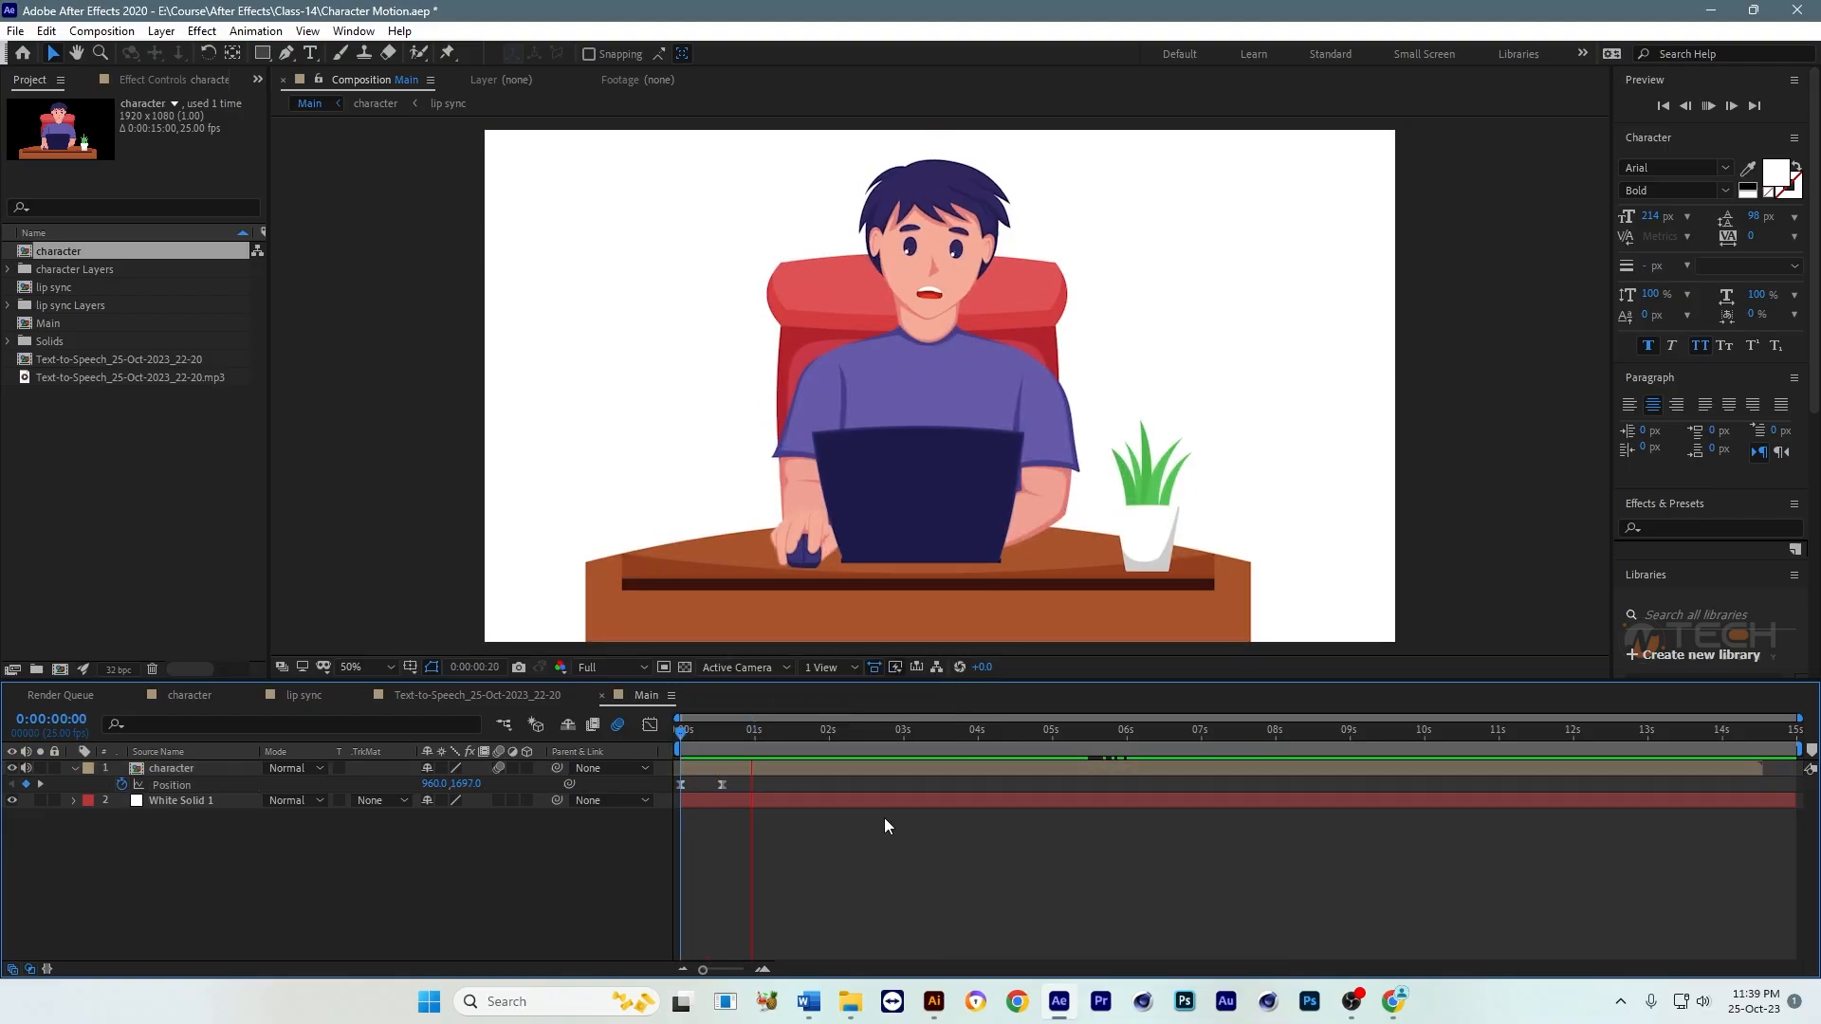
key(space)
Step: Lengthen the ease handles of both Position keyframes in the speed graph to steepen the middle of the rise, and preview it
drag(759, 784, 663, 791)
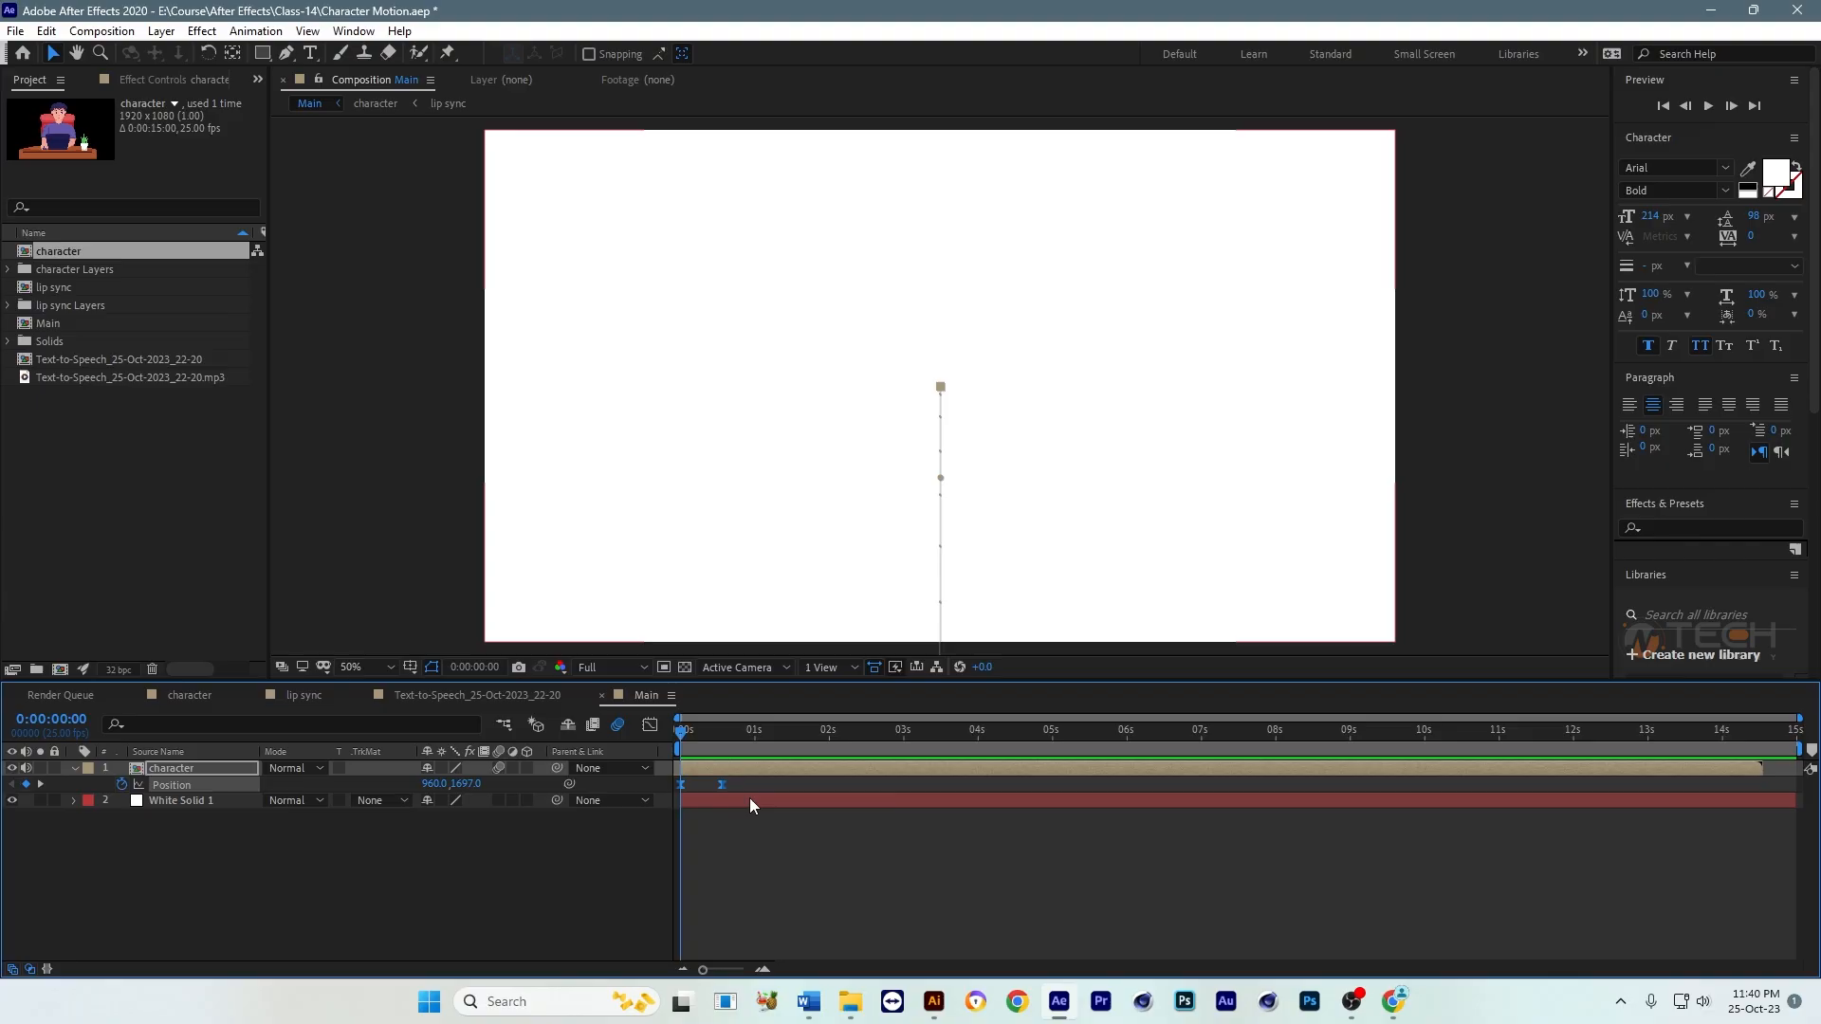
click(647, 725)
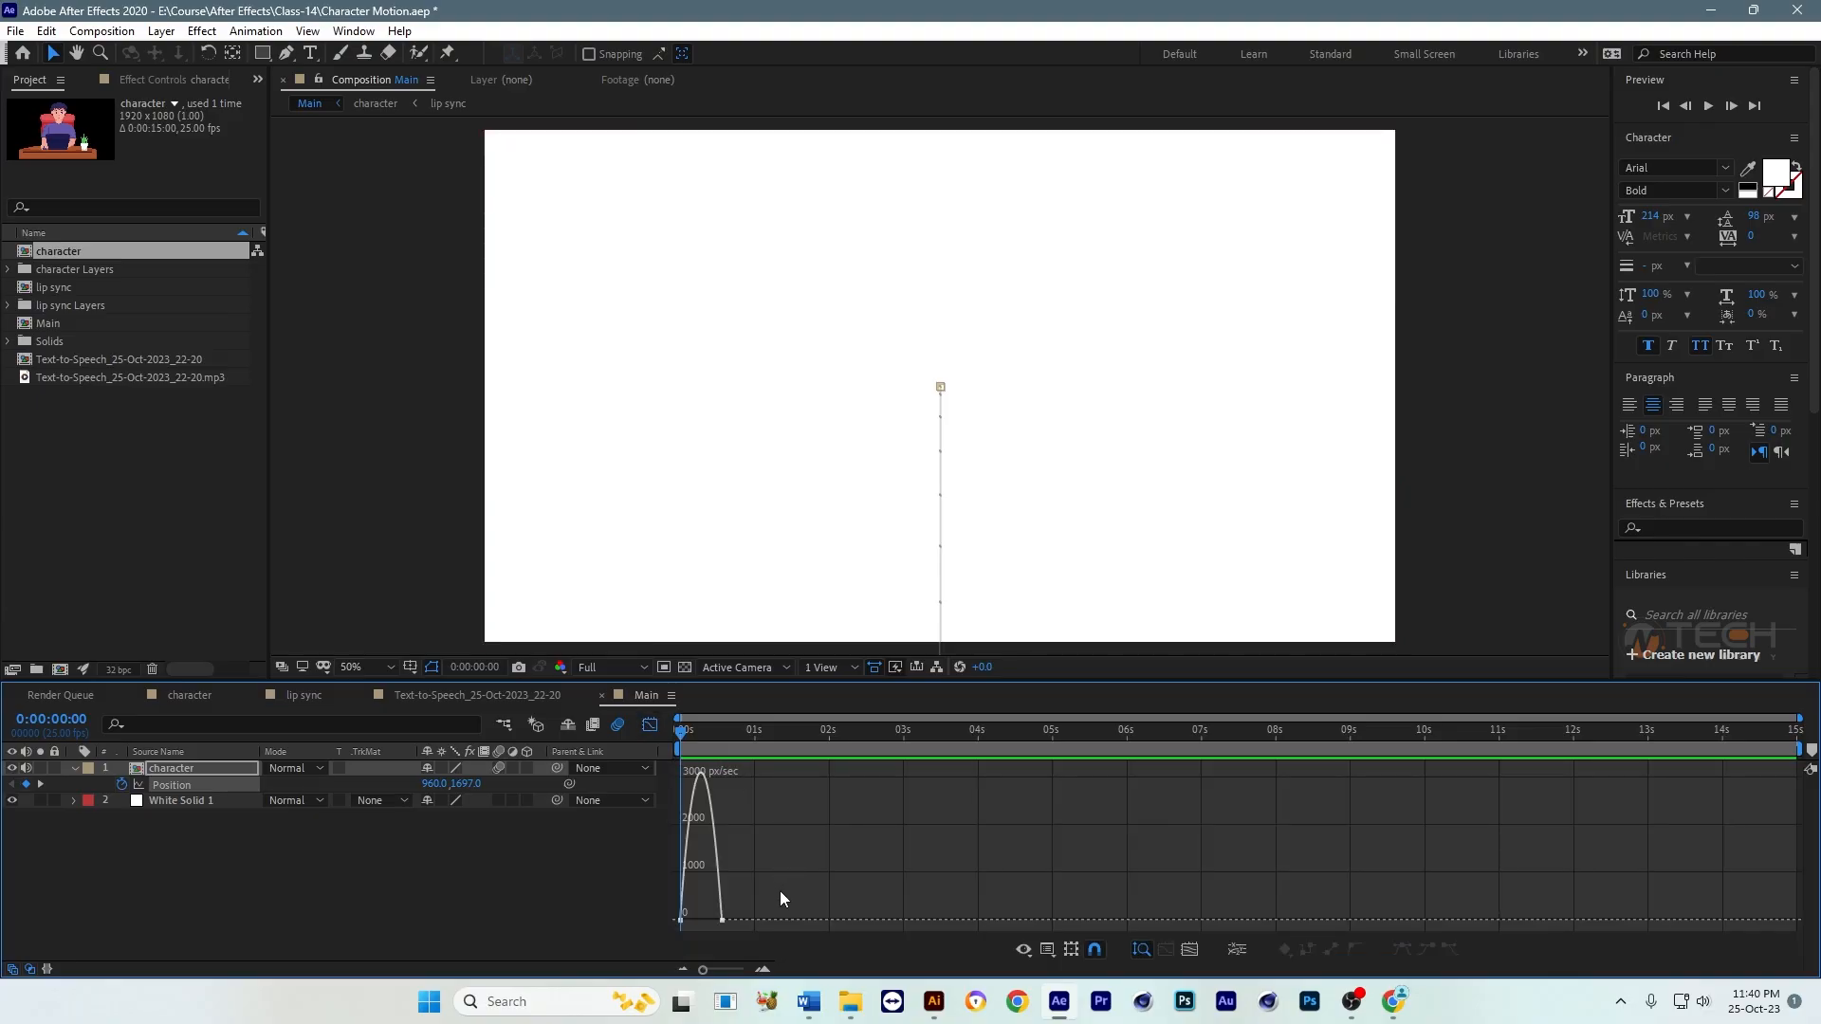
key(equal)
key(equal)
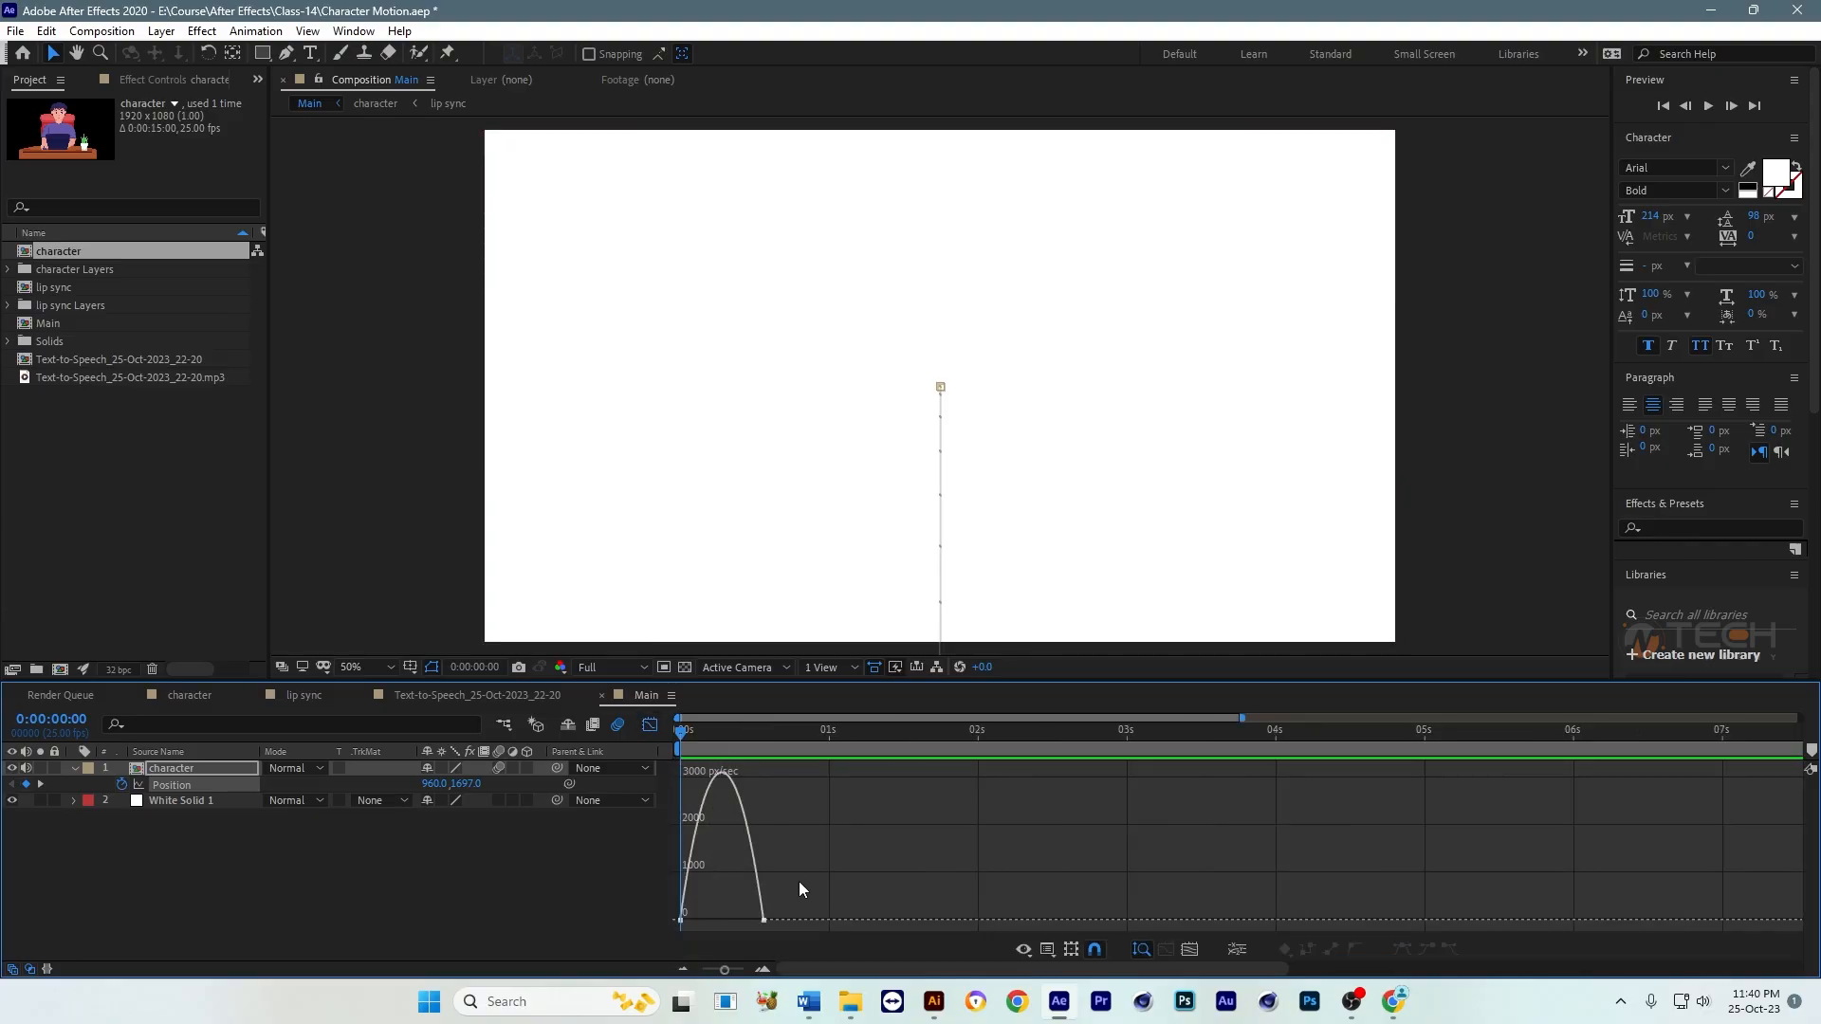
drag(907, 903, 803, 920)
click(729, 915)
click(847, 920)
key(space)
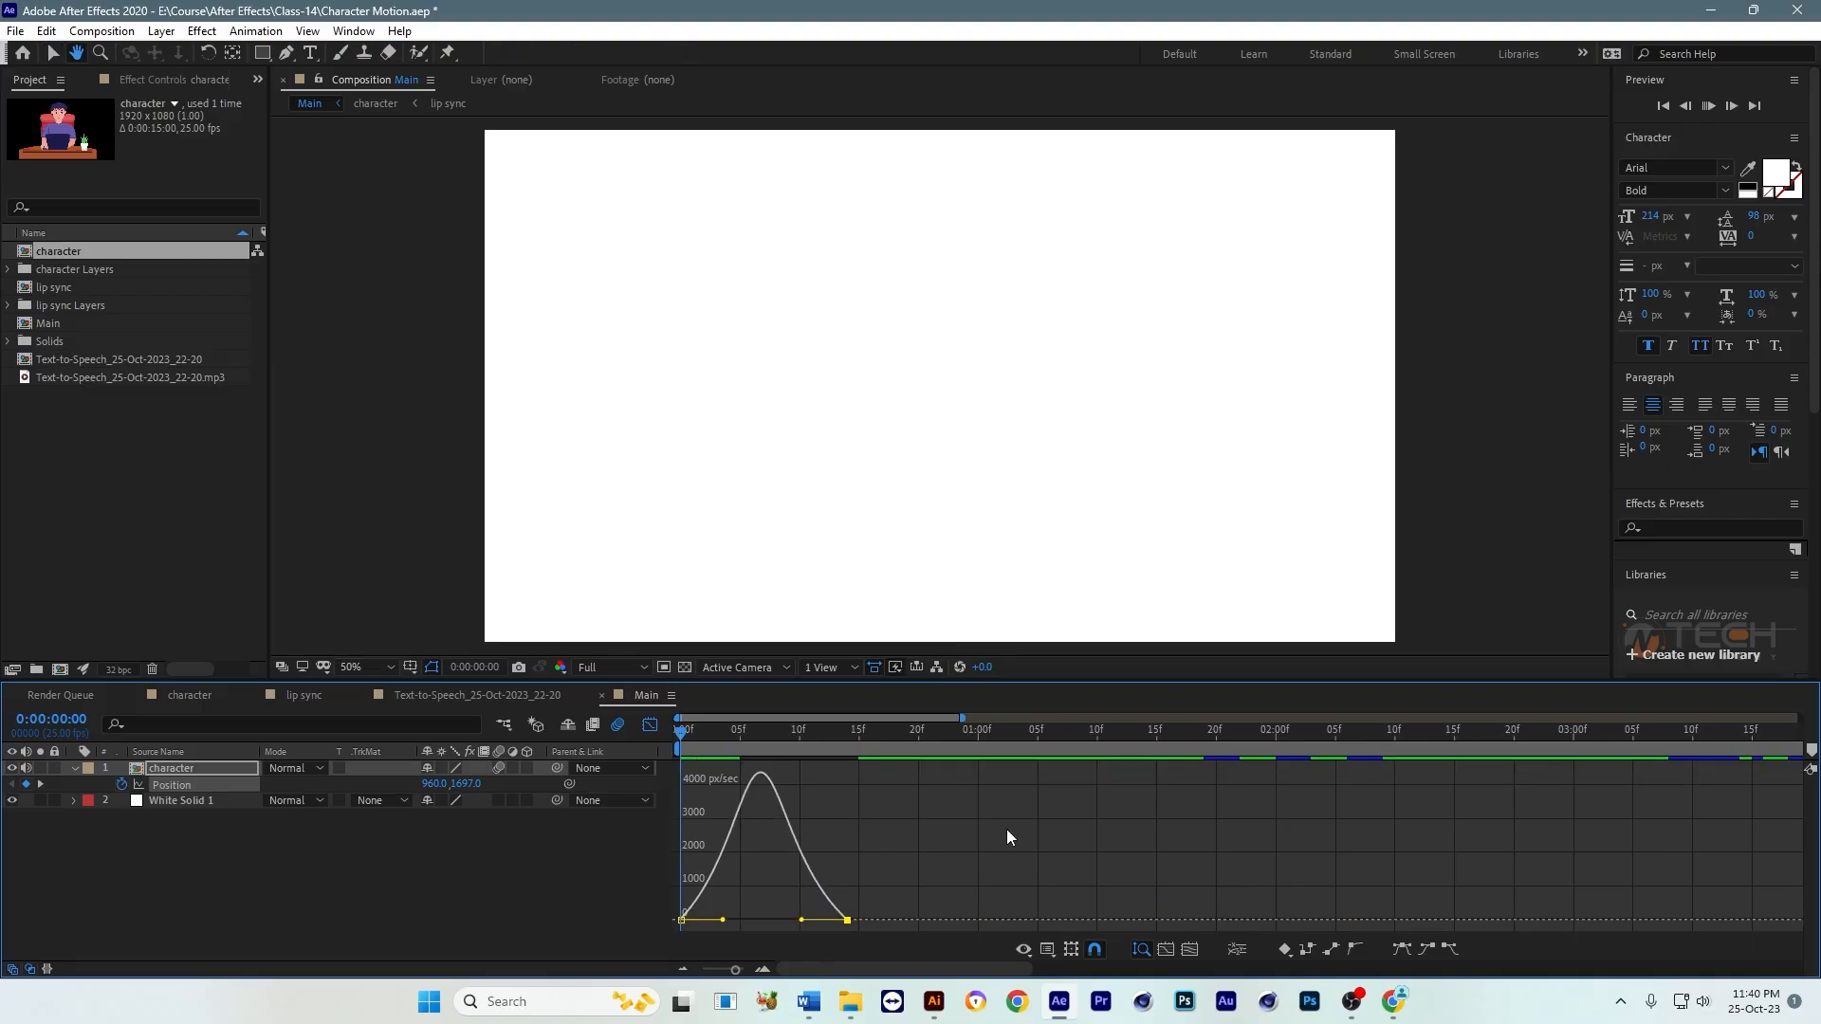
key(space)
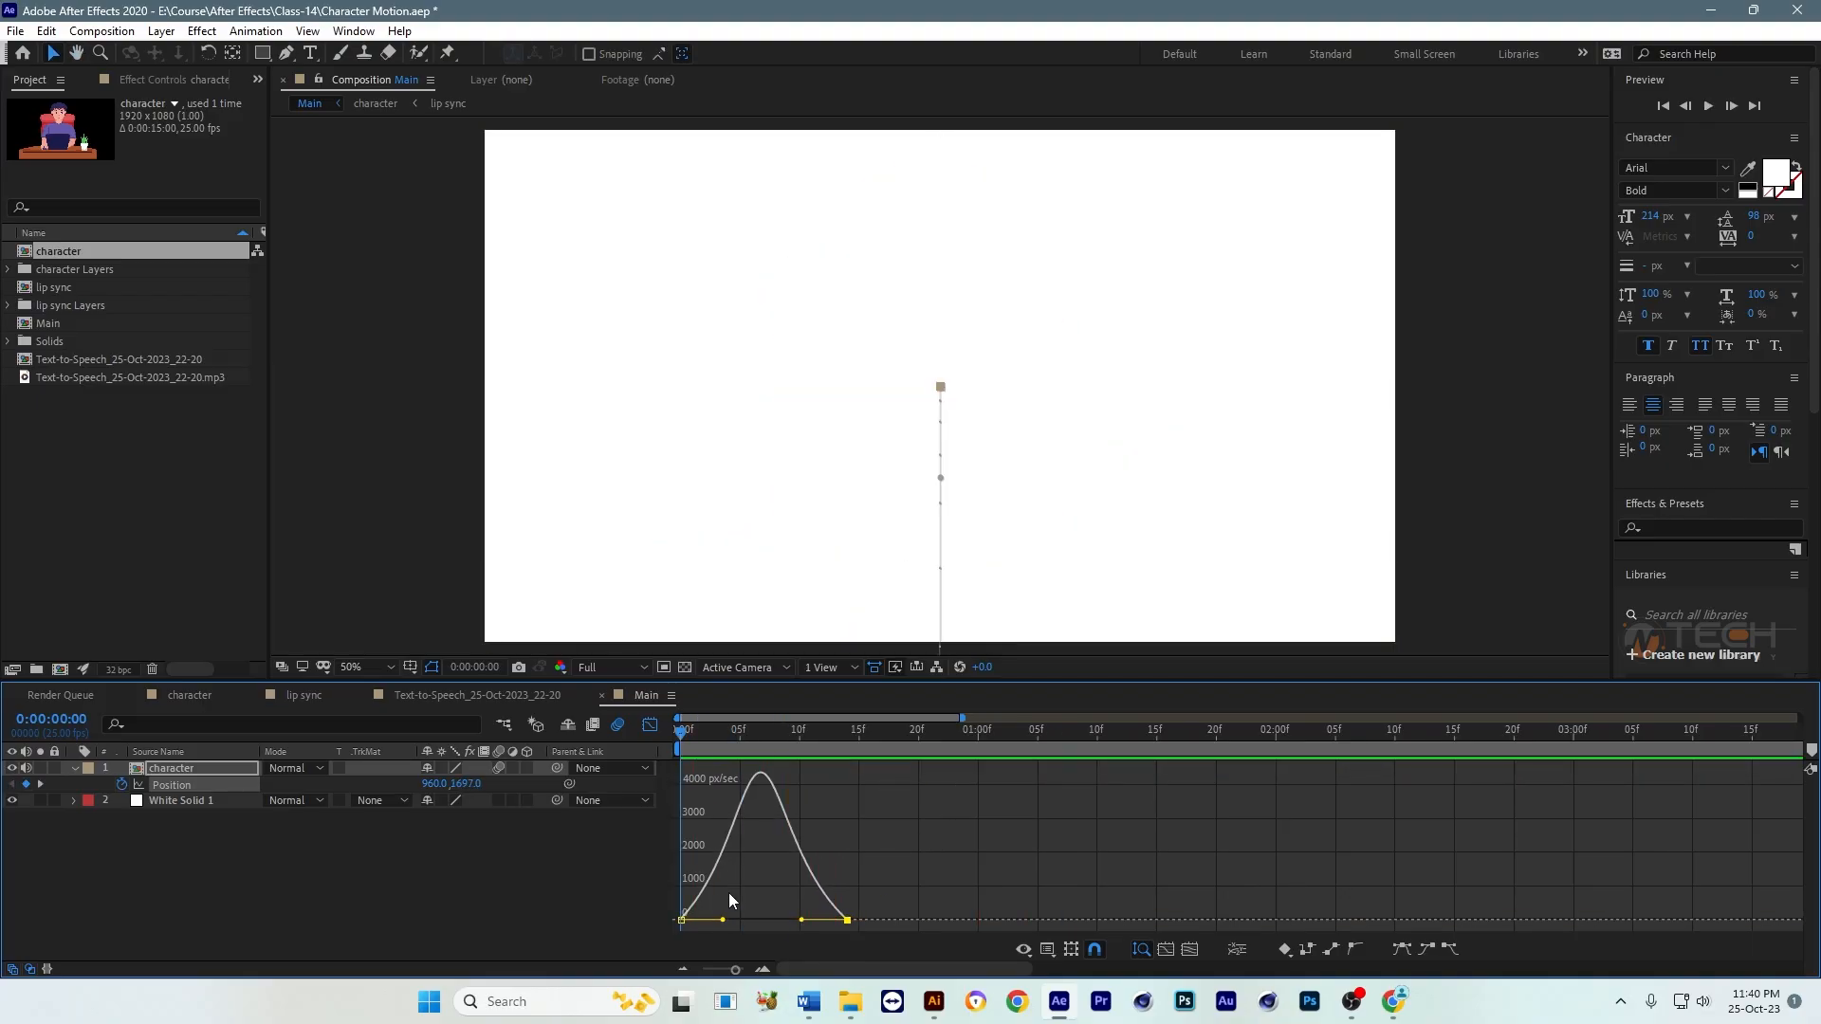
Step: Extend the Position ease handles further for a sharper speed peak, preview the rise and return to the layer bar view
drag(802, 920, 730, 921)
key(space)
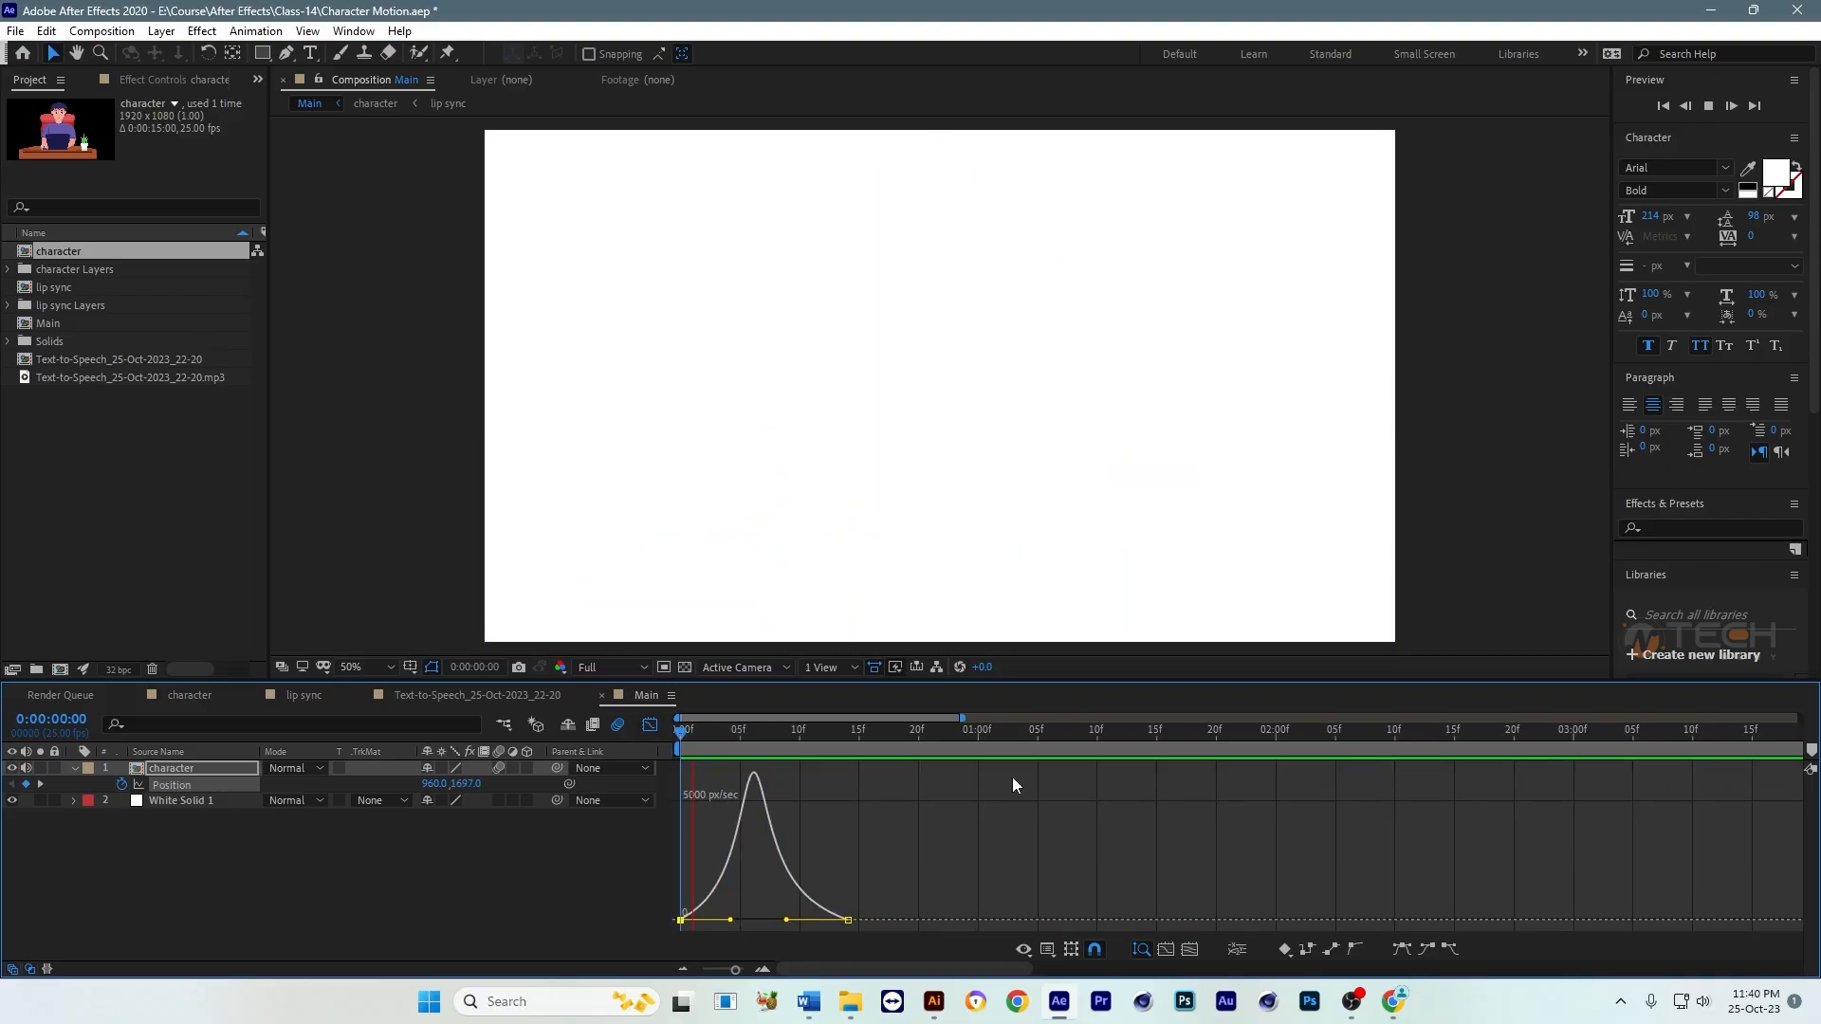
key(space)
key(shift+F3)
click(854, 847)
Step: Play back the Main composition to check the eased entrance and the talking that follows it
scroll(1005, 532, down, 2)
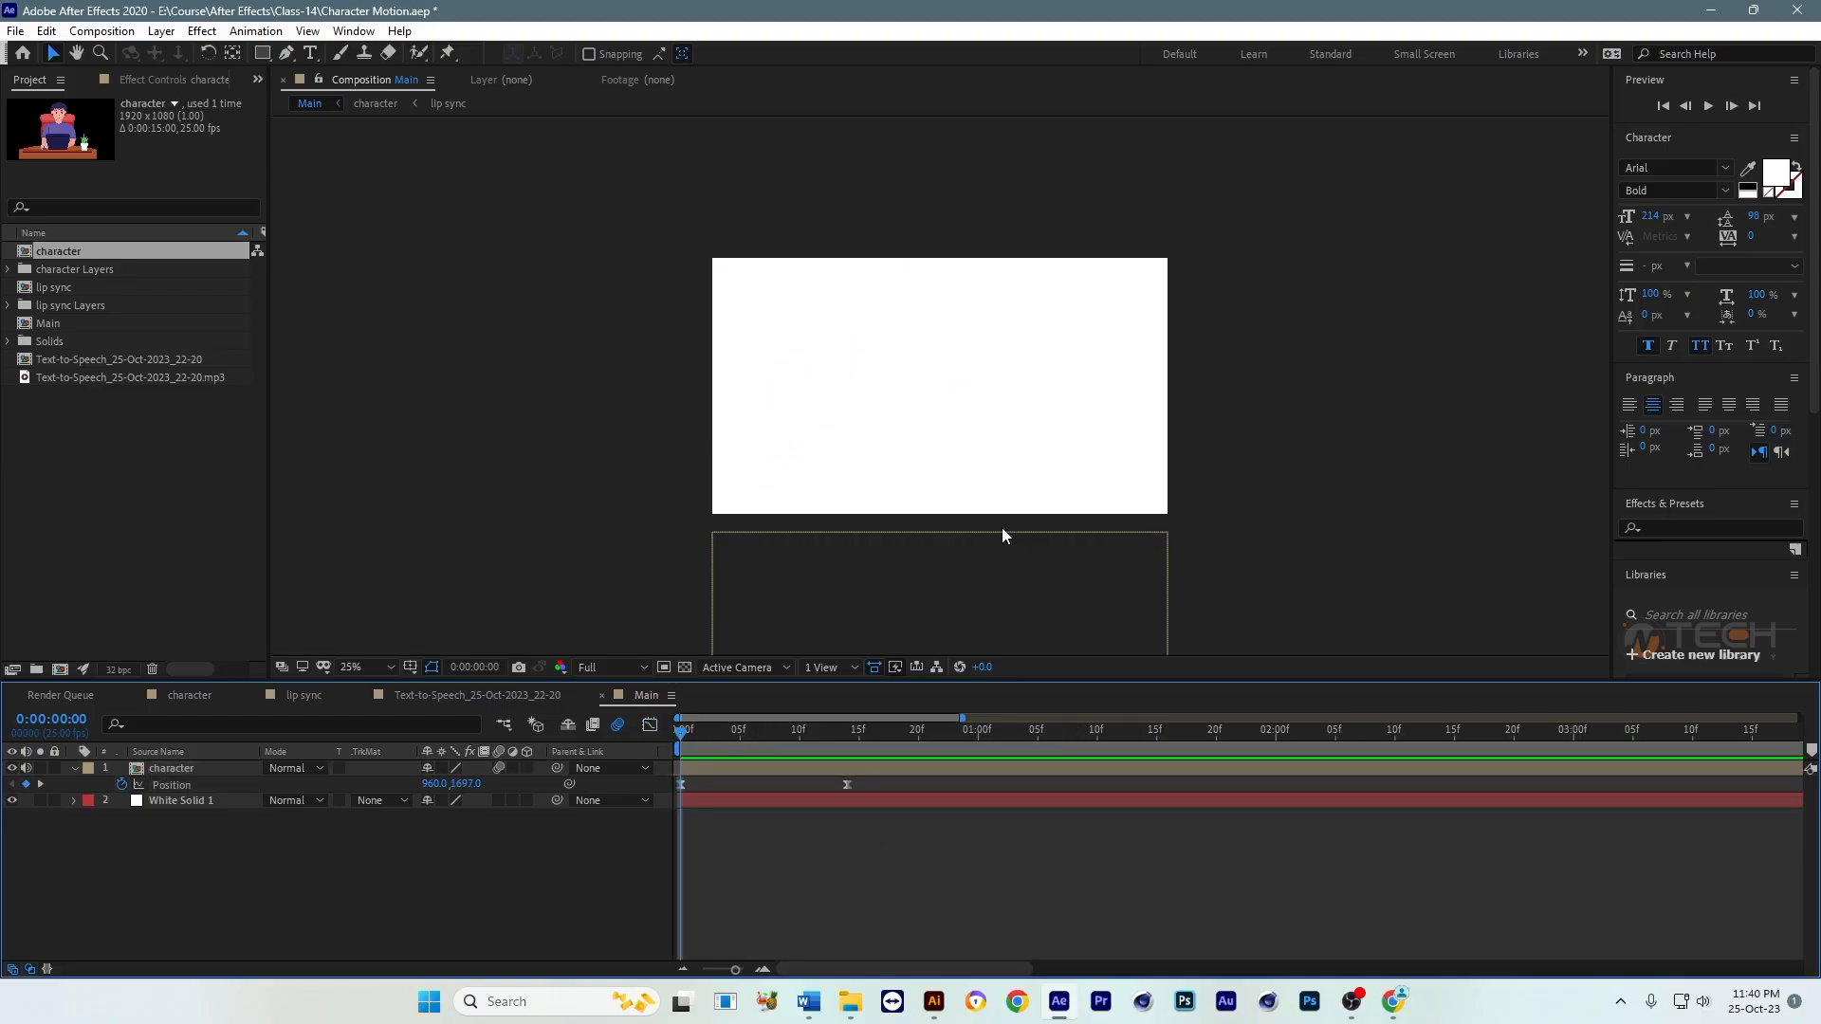
drag(1002, 527, 951, 539)
key(space)
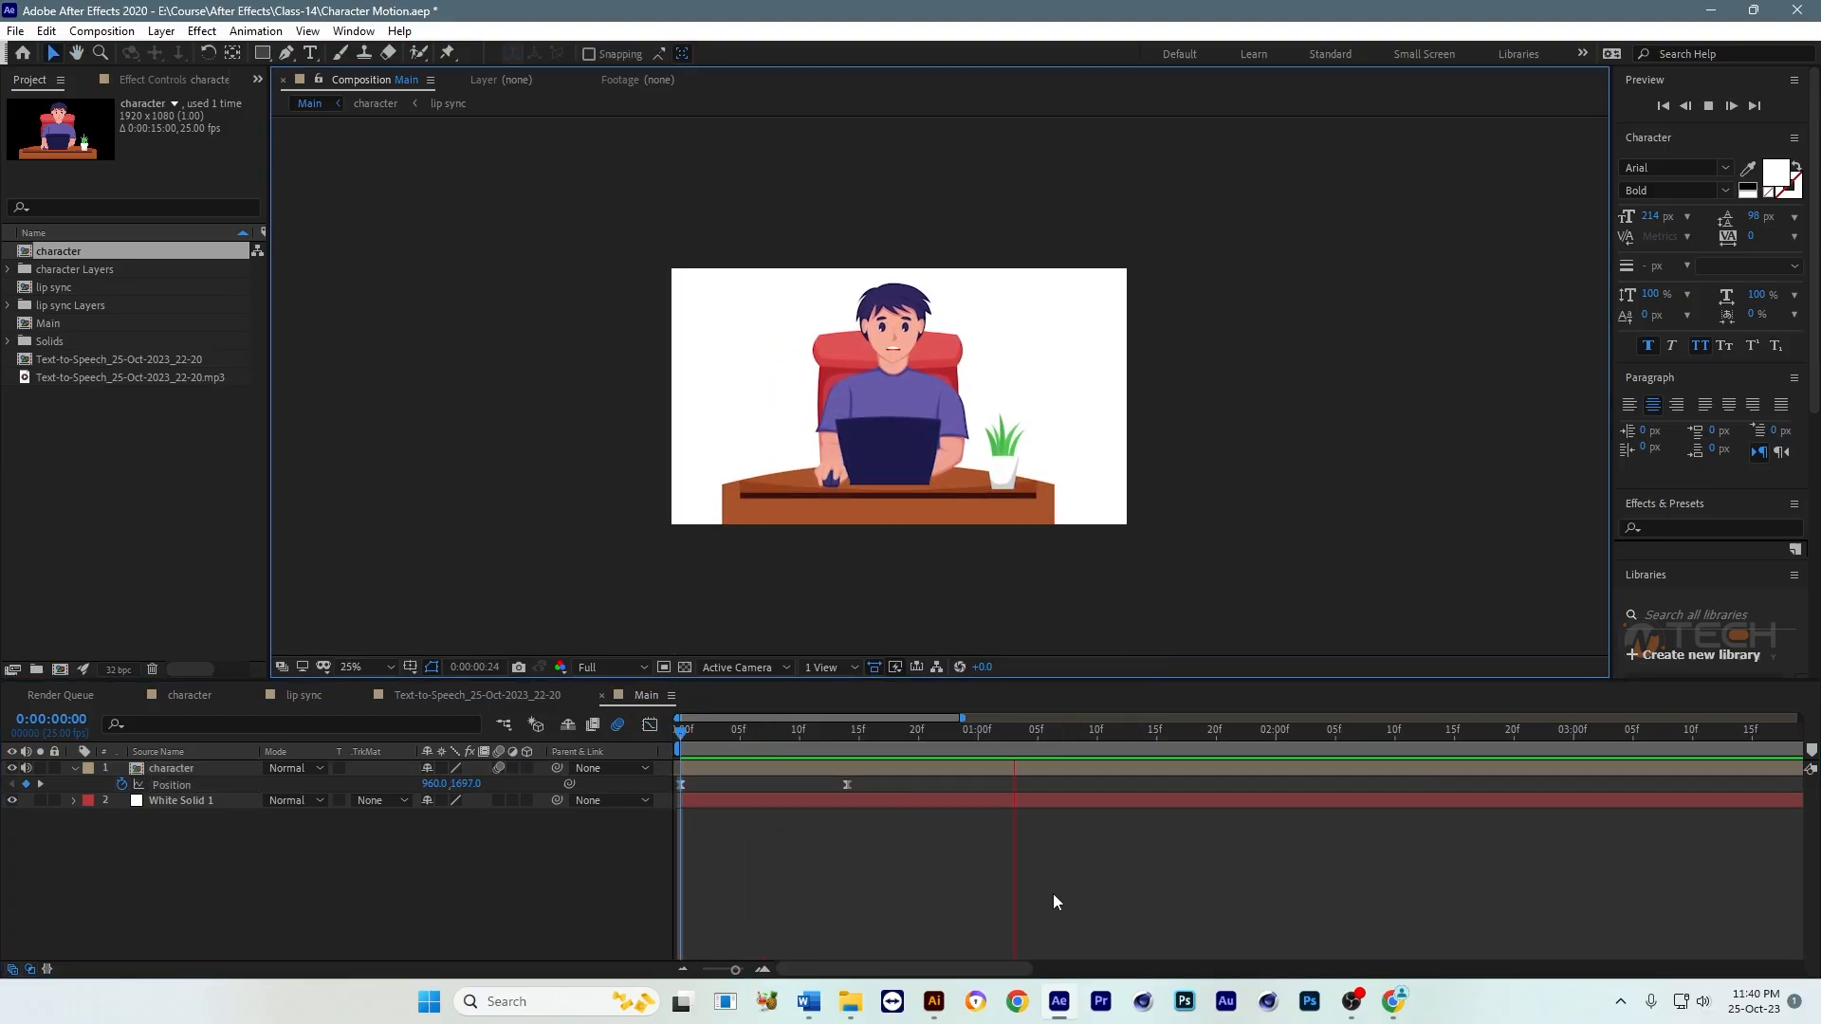
key(minus)
key(minus)
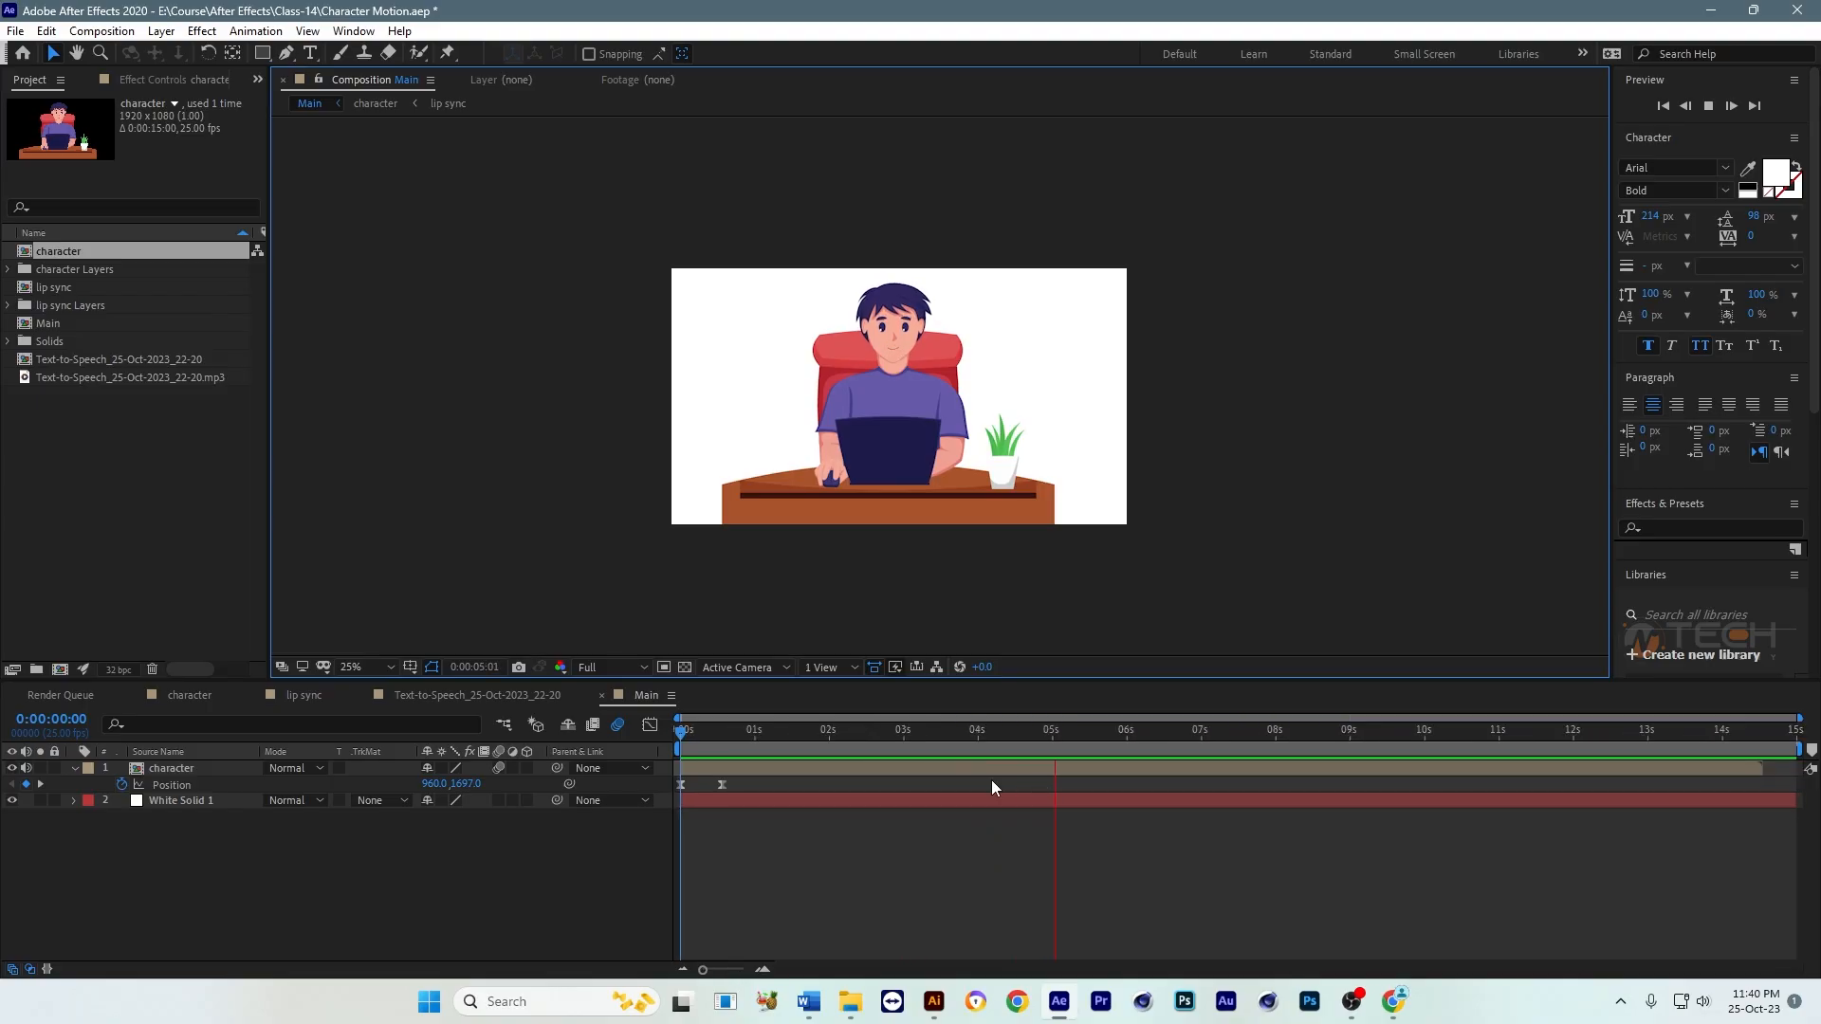
key(space)
scroll(1010, 436, up, 2)
scroll(1010, 437, down, 2)
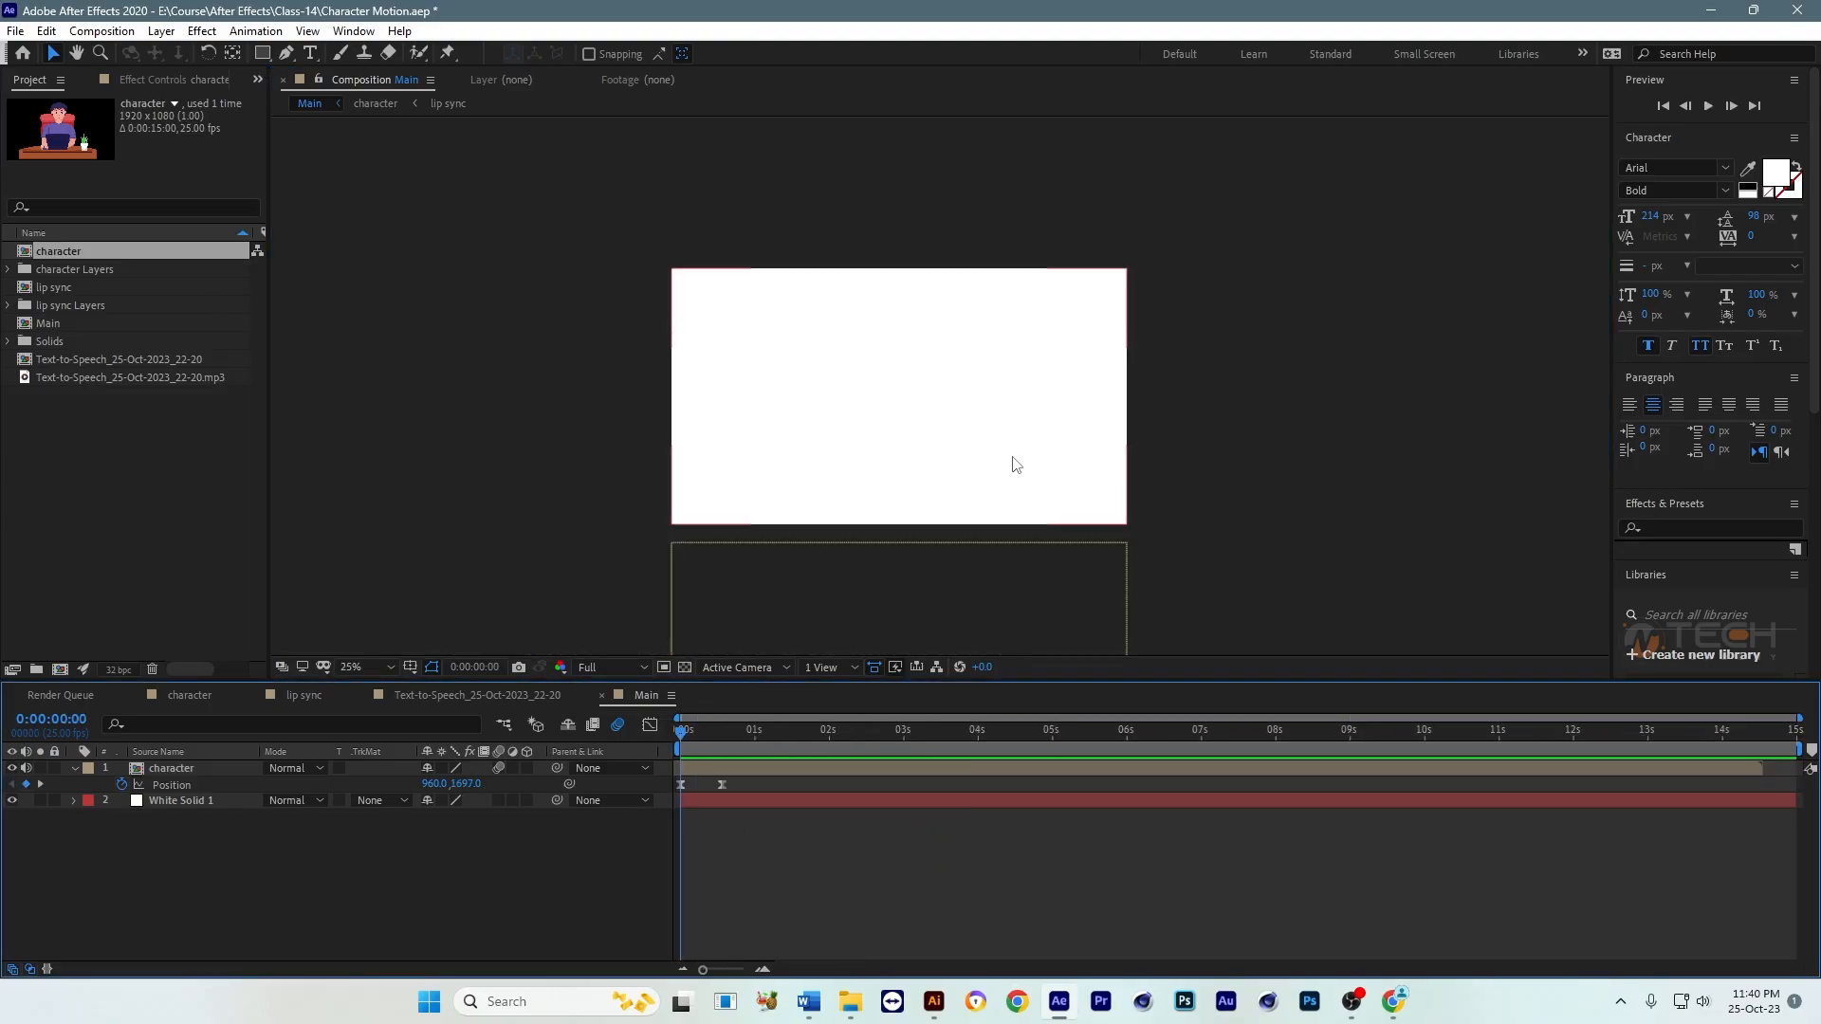
Step: Check the frames after the entrance around 0:00:01:04 and open the character composition from its layer in Main
drag(759, 733, 861, 732)
scroll(952, 459, up, 2)
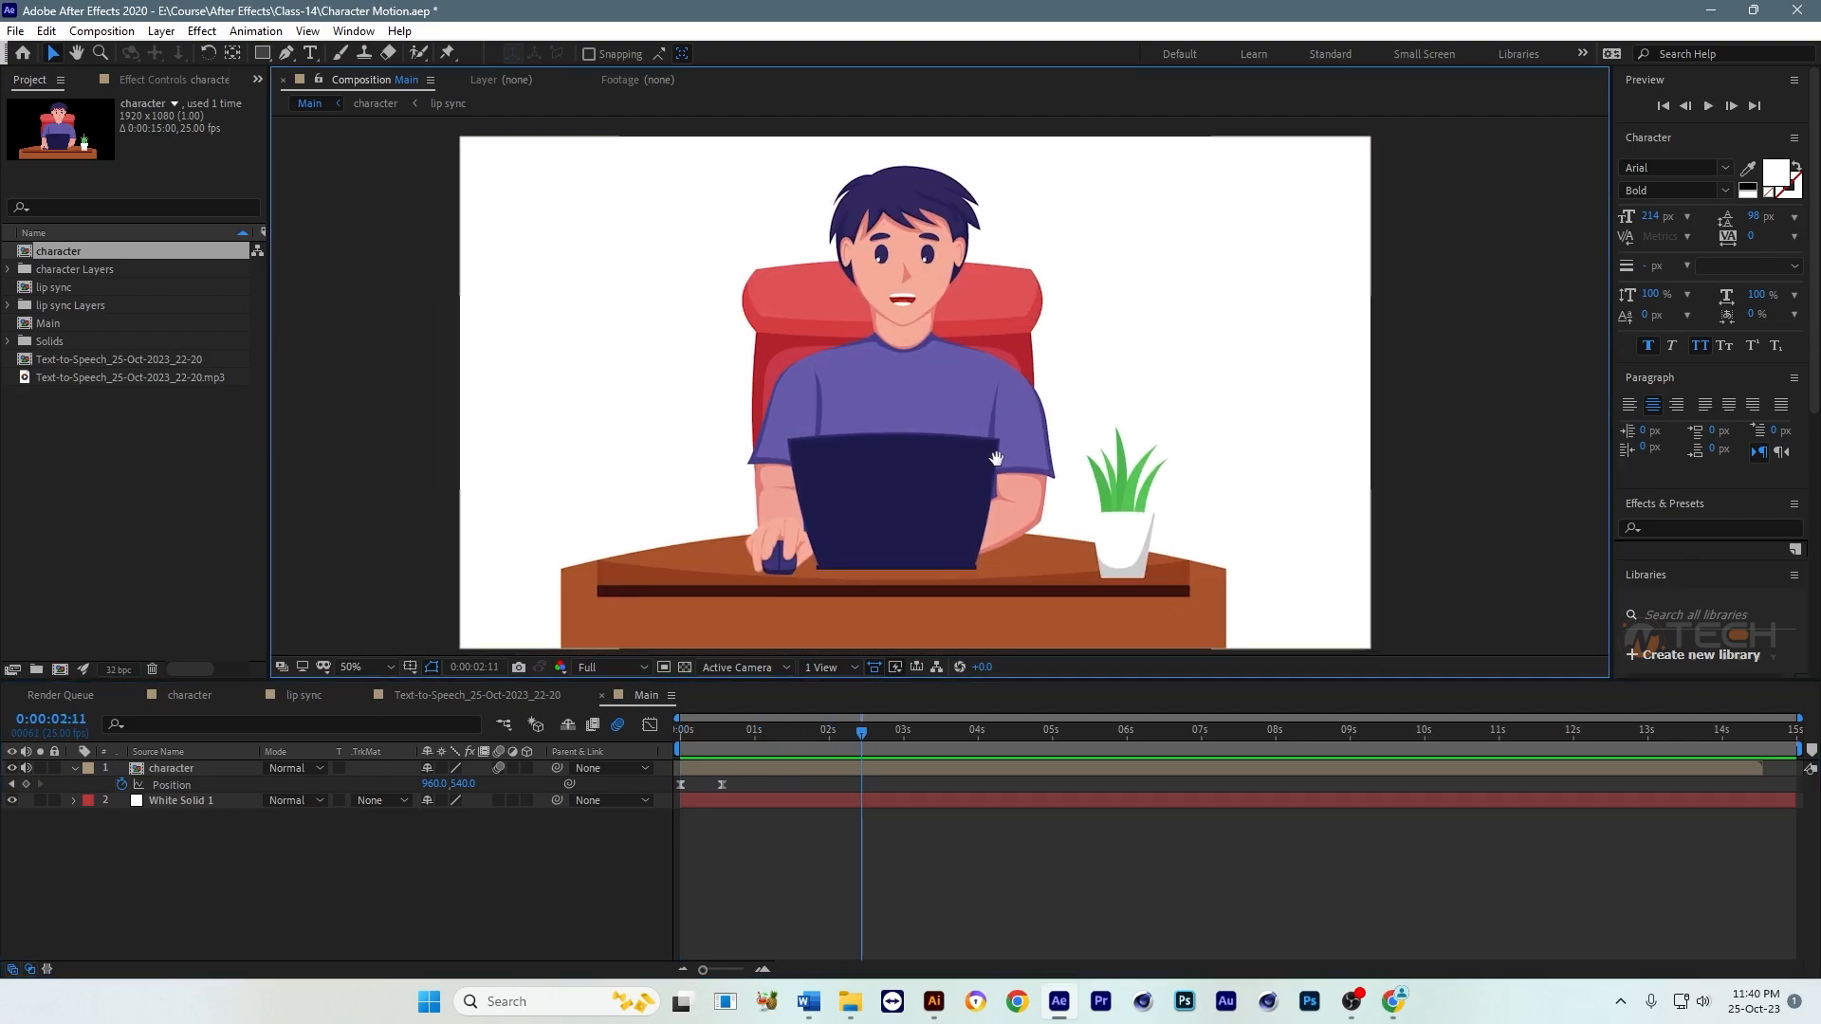
mouse_move(810, 735)
mouse_down()
mouse_move(713, 738)
mouse_move(781, 737)
mouse_up()
click(795, 765)
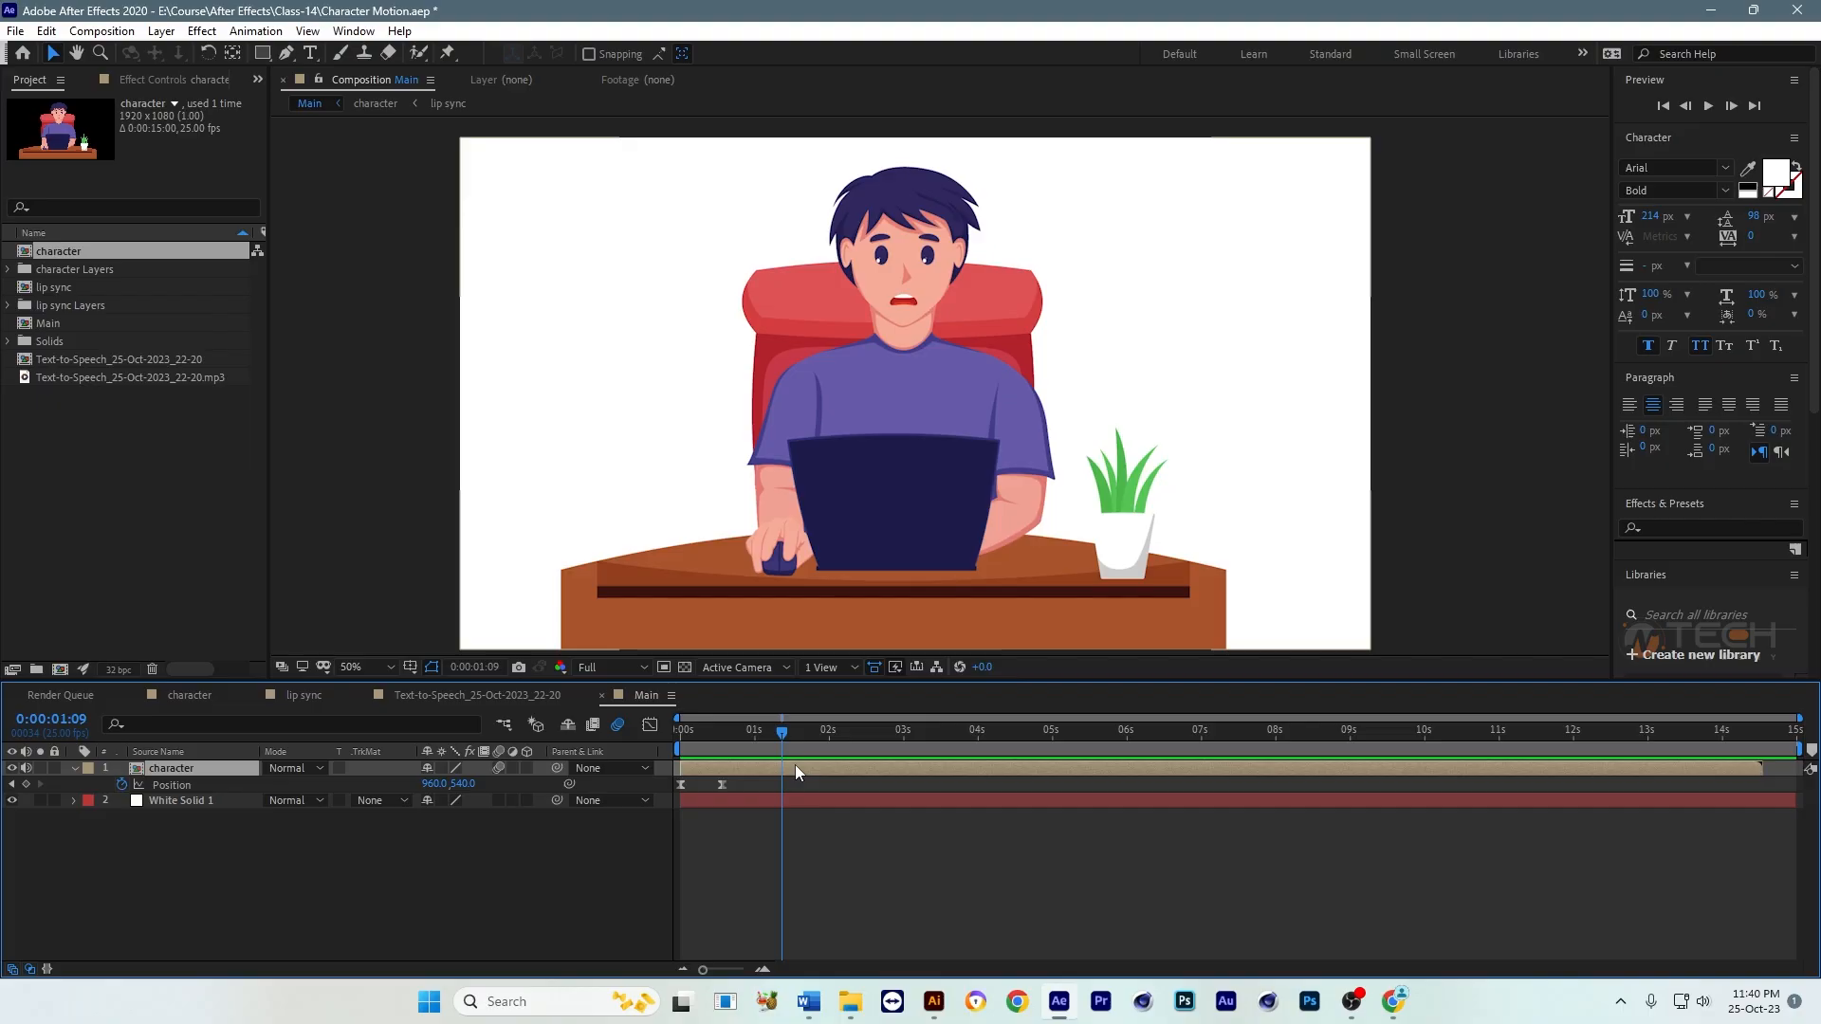
click(766, 737)
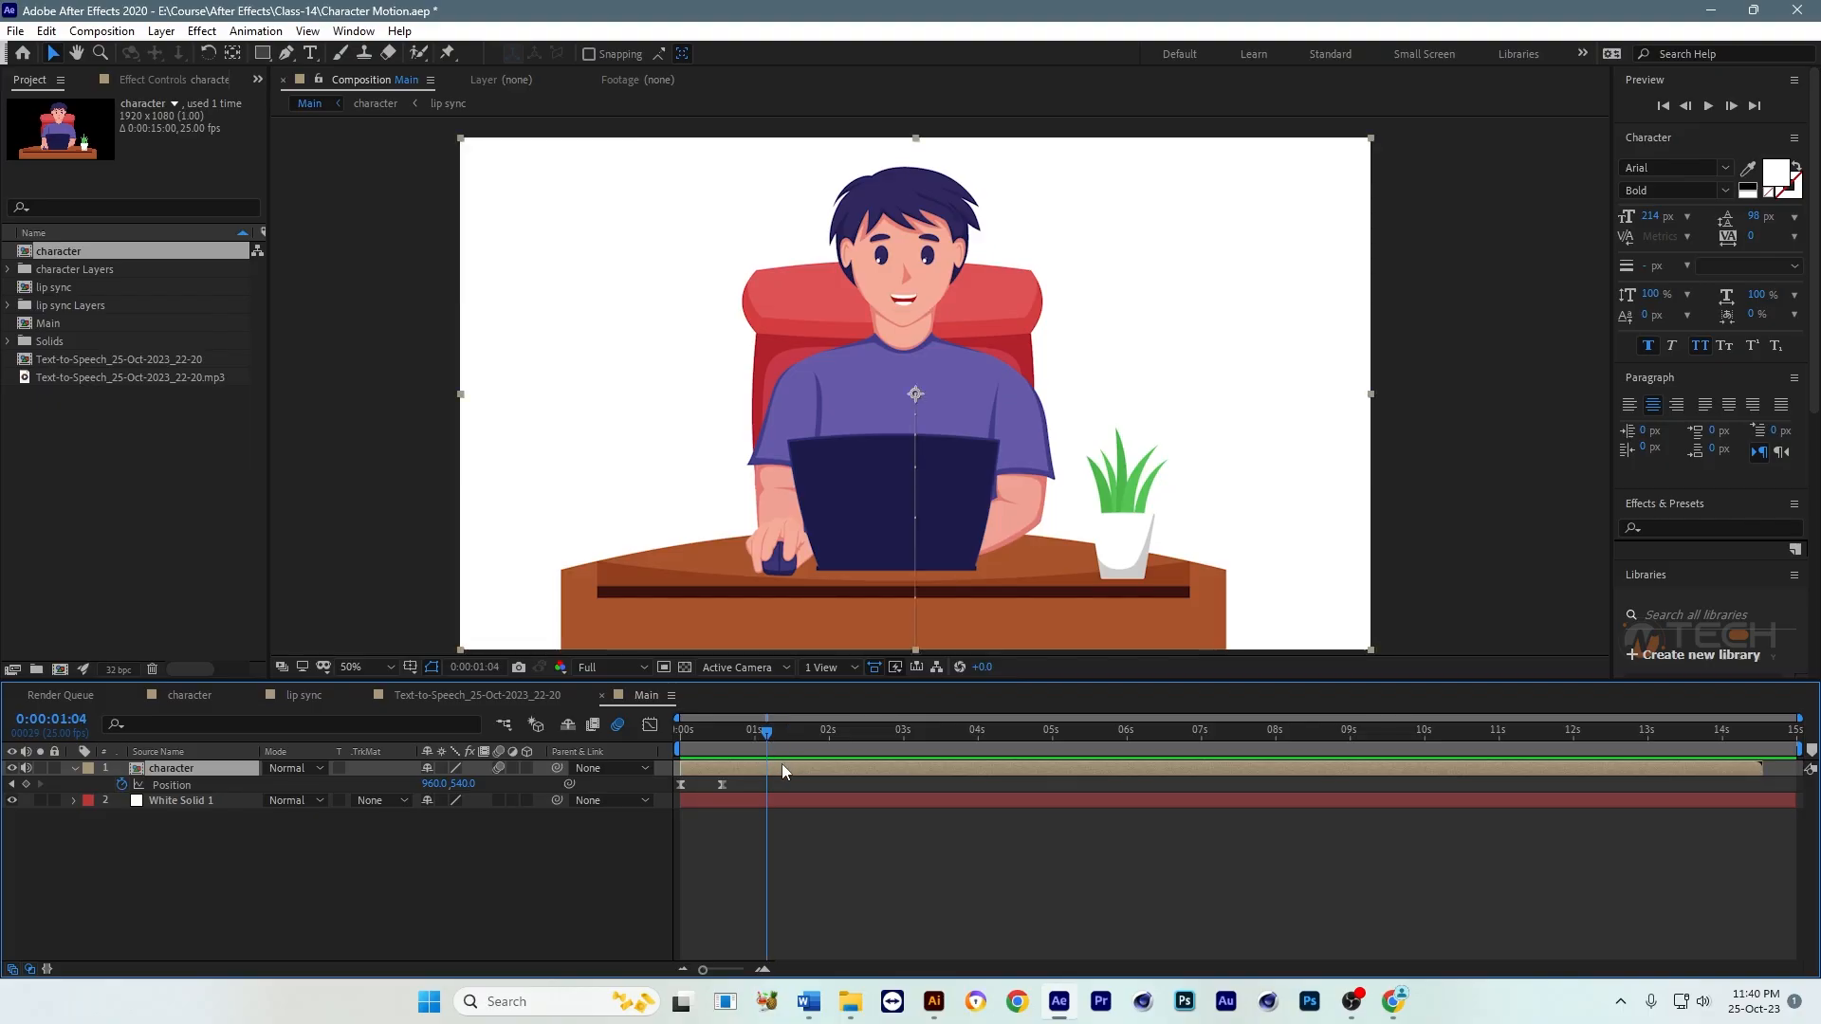
double_click(782, 766)
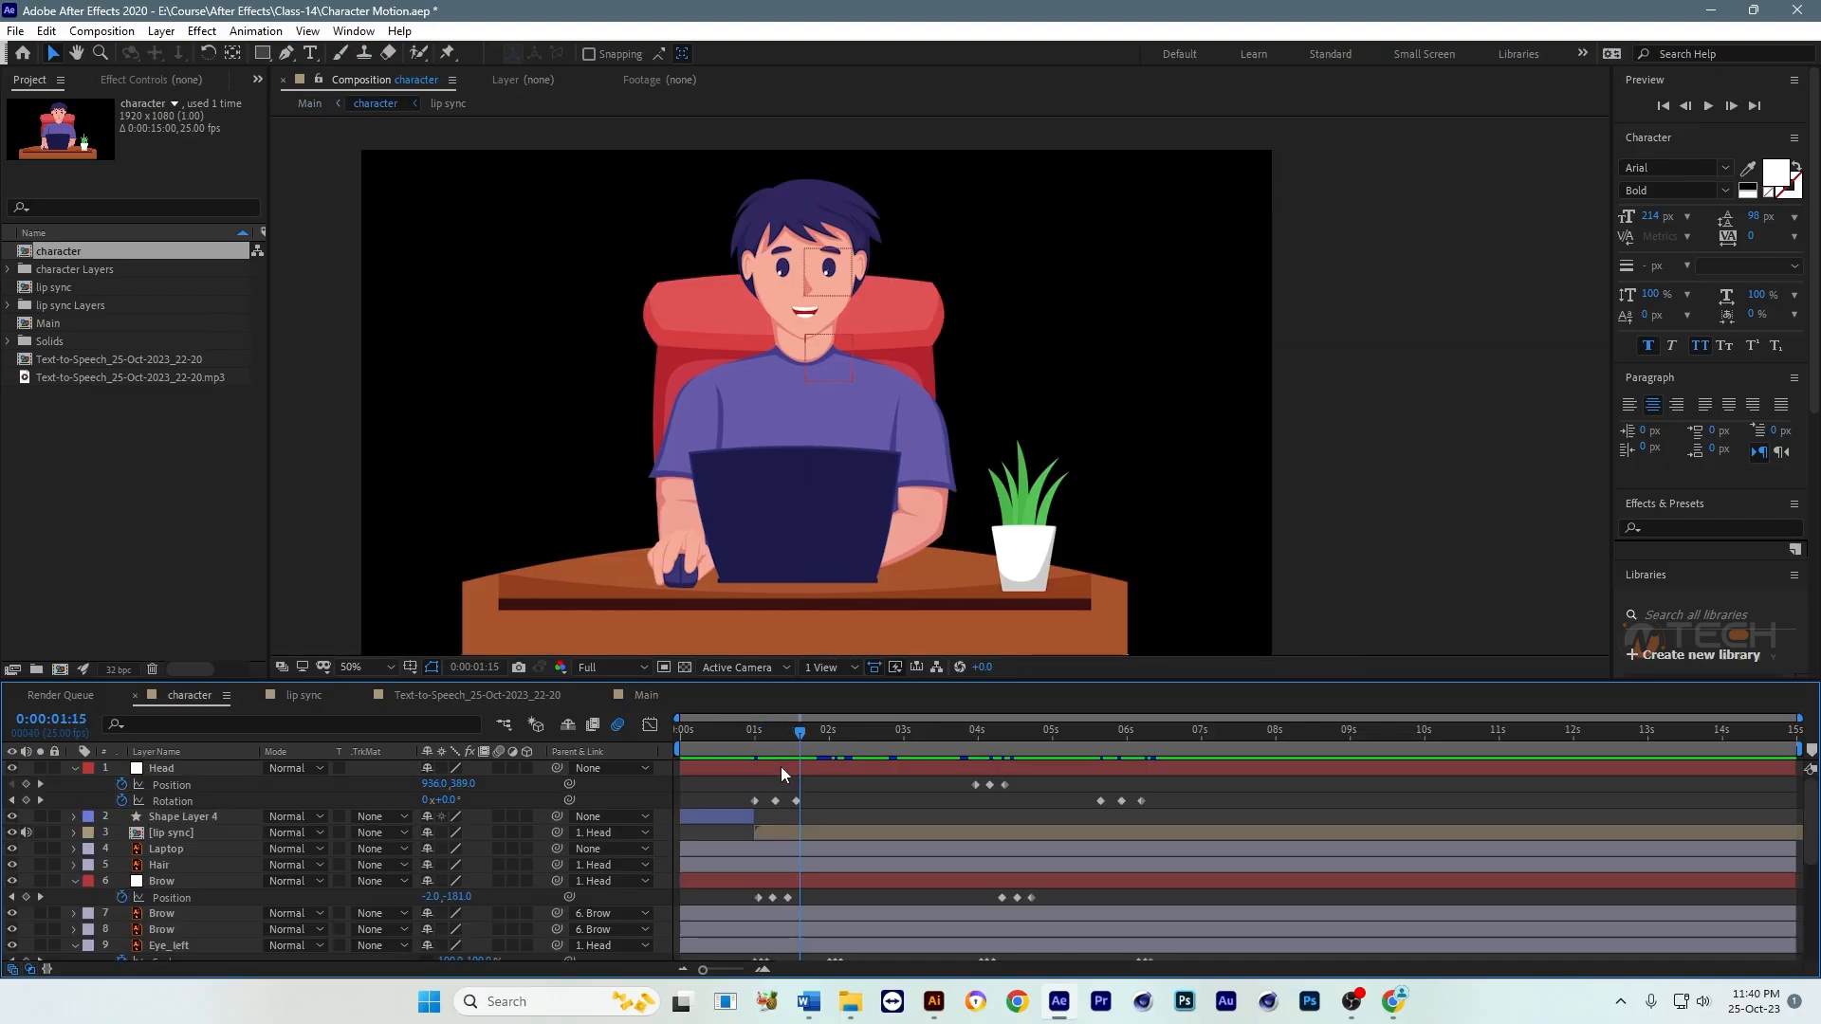
Step: Move the Hand_Right layer's anchor point from its center up to the arm's joint at the sleeve edge
click(671, 571)
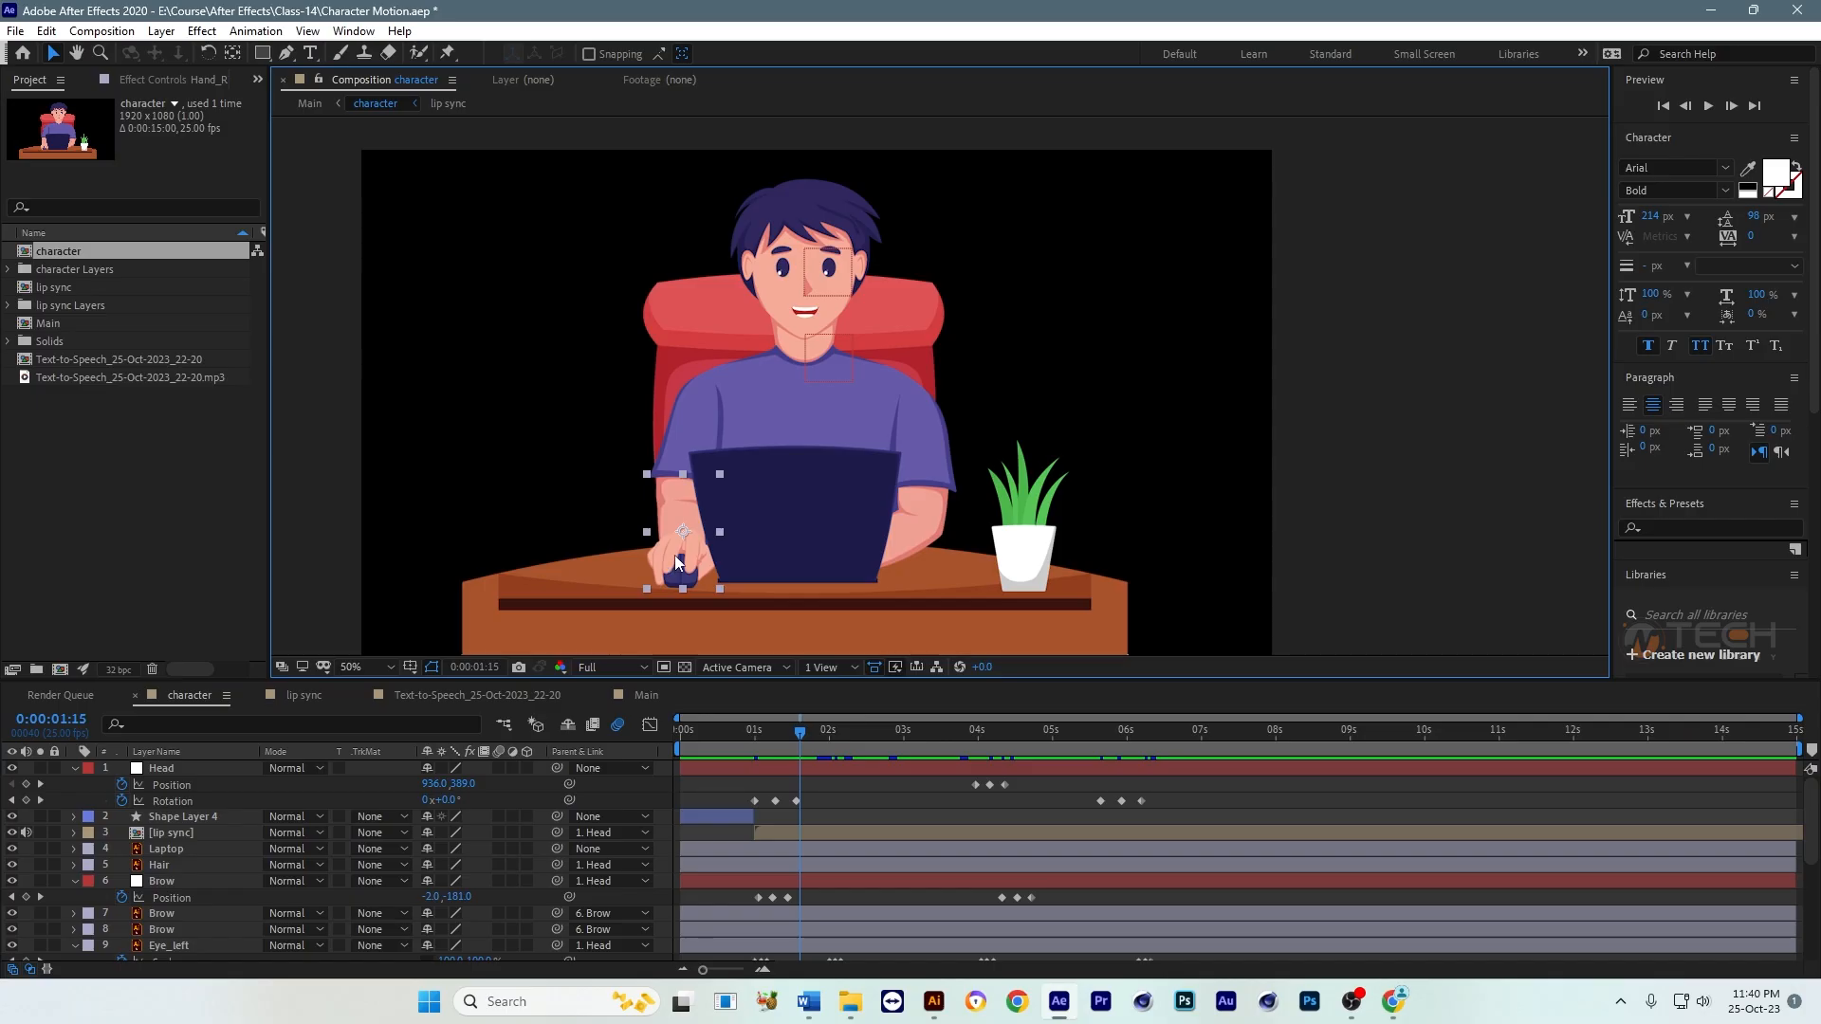
drag(671, 571, 826, 534)
scroll(826, 534, up, 2)
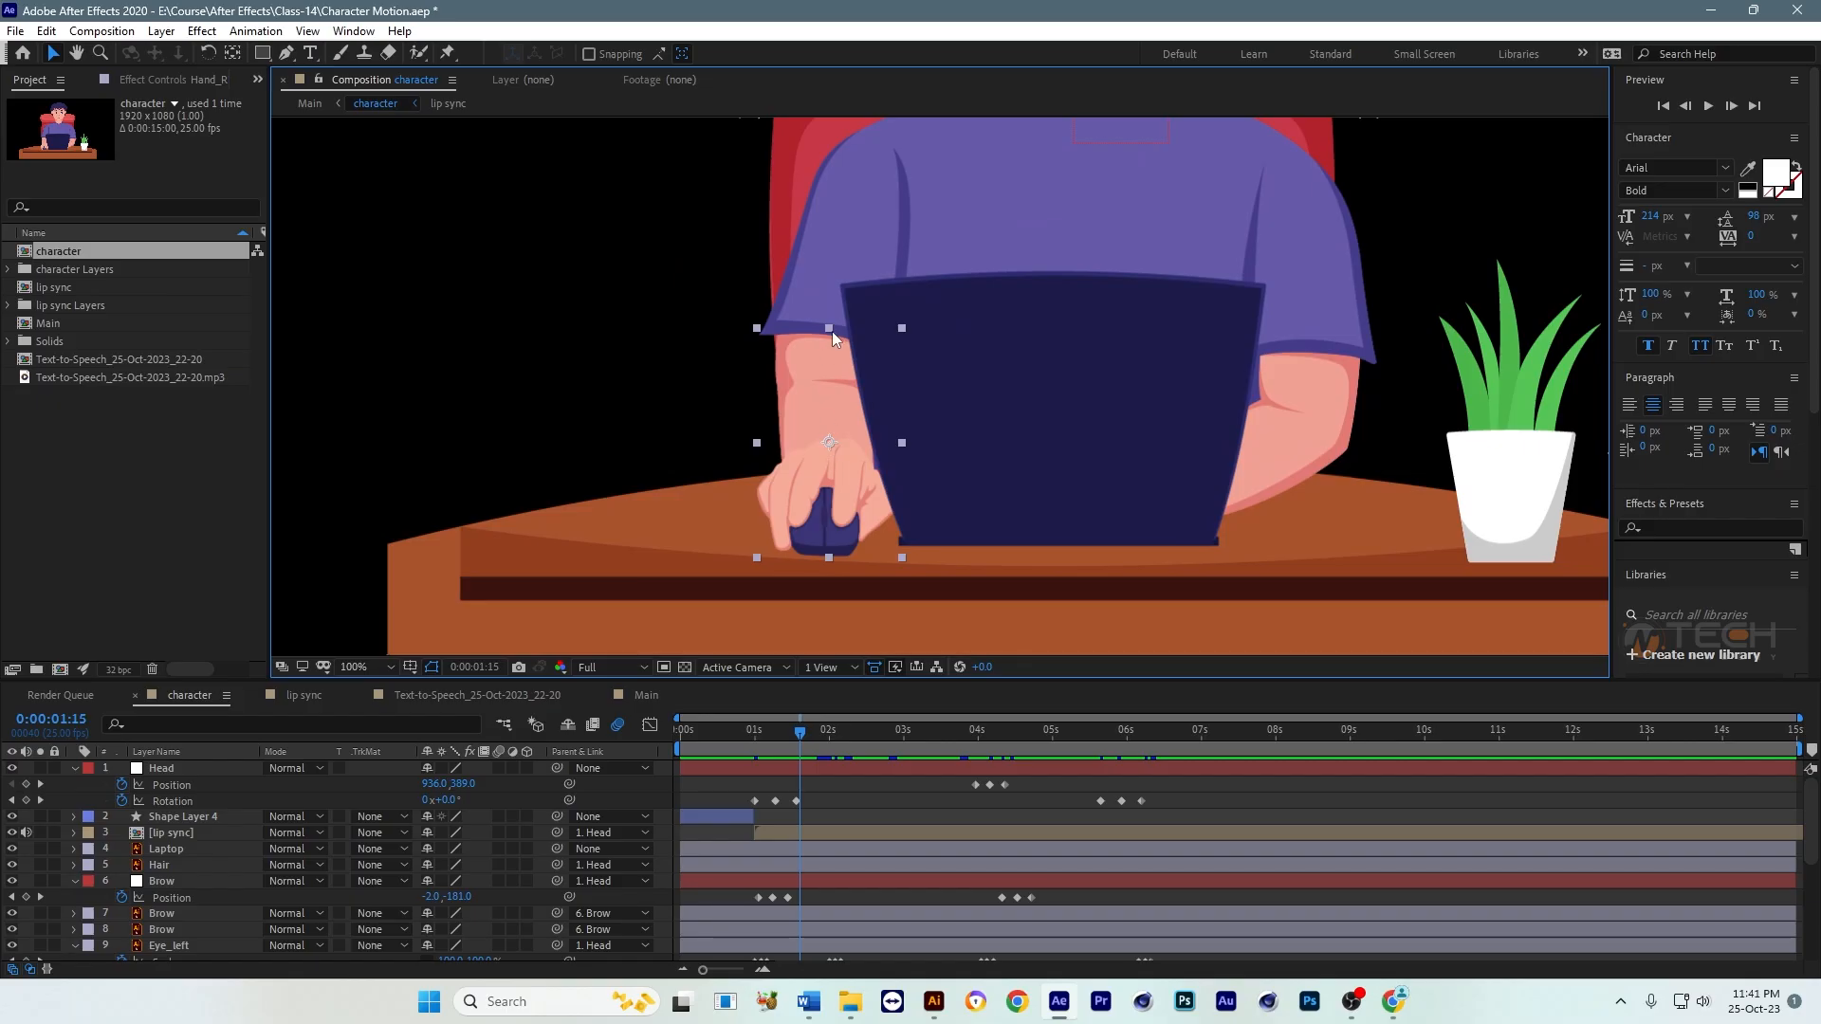
click(232, 53)
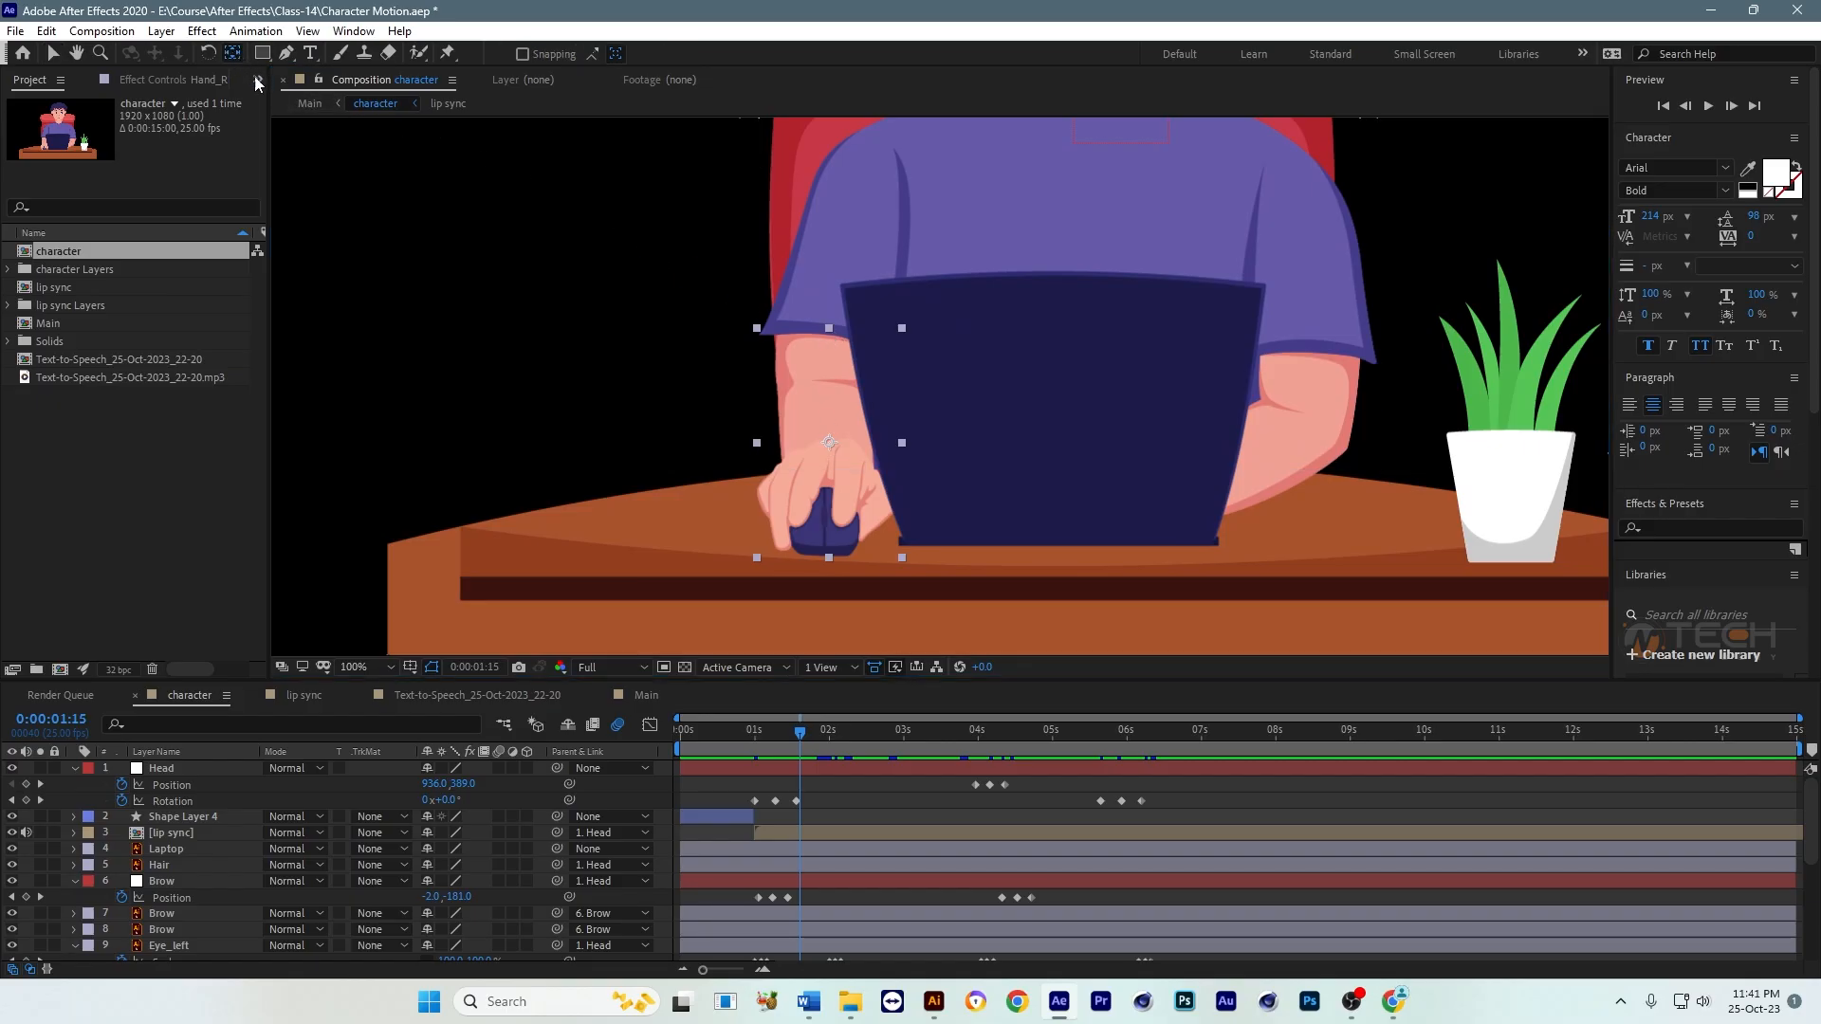
drag(831, 443, 828, 331)
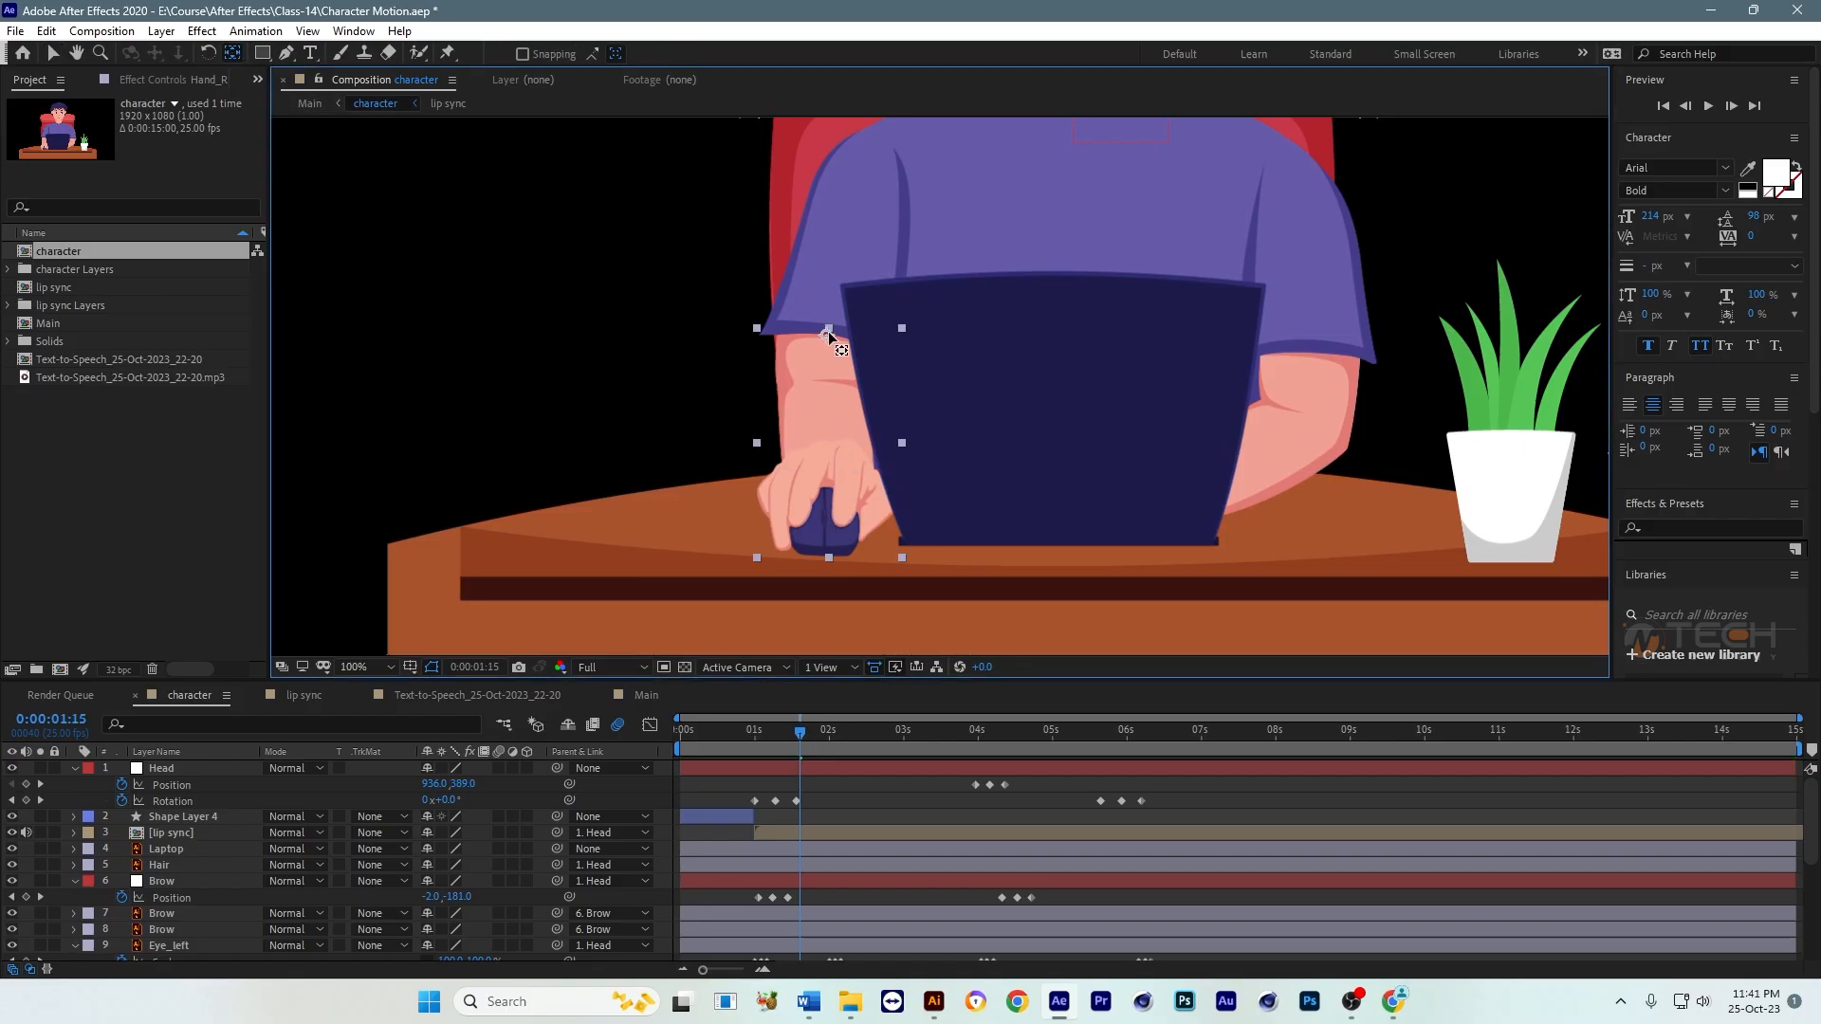
click(53, 54)
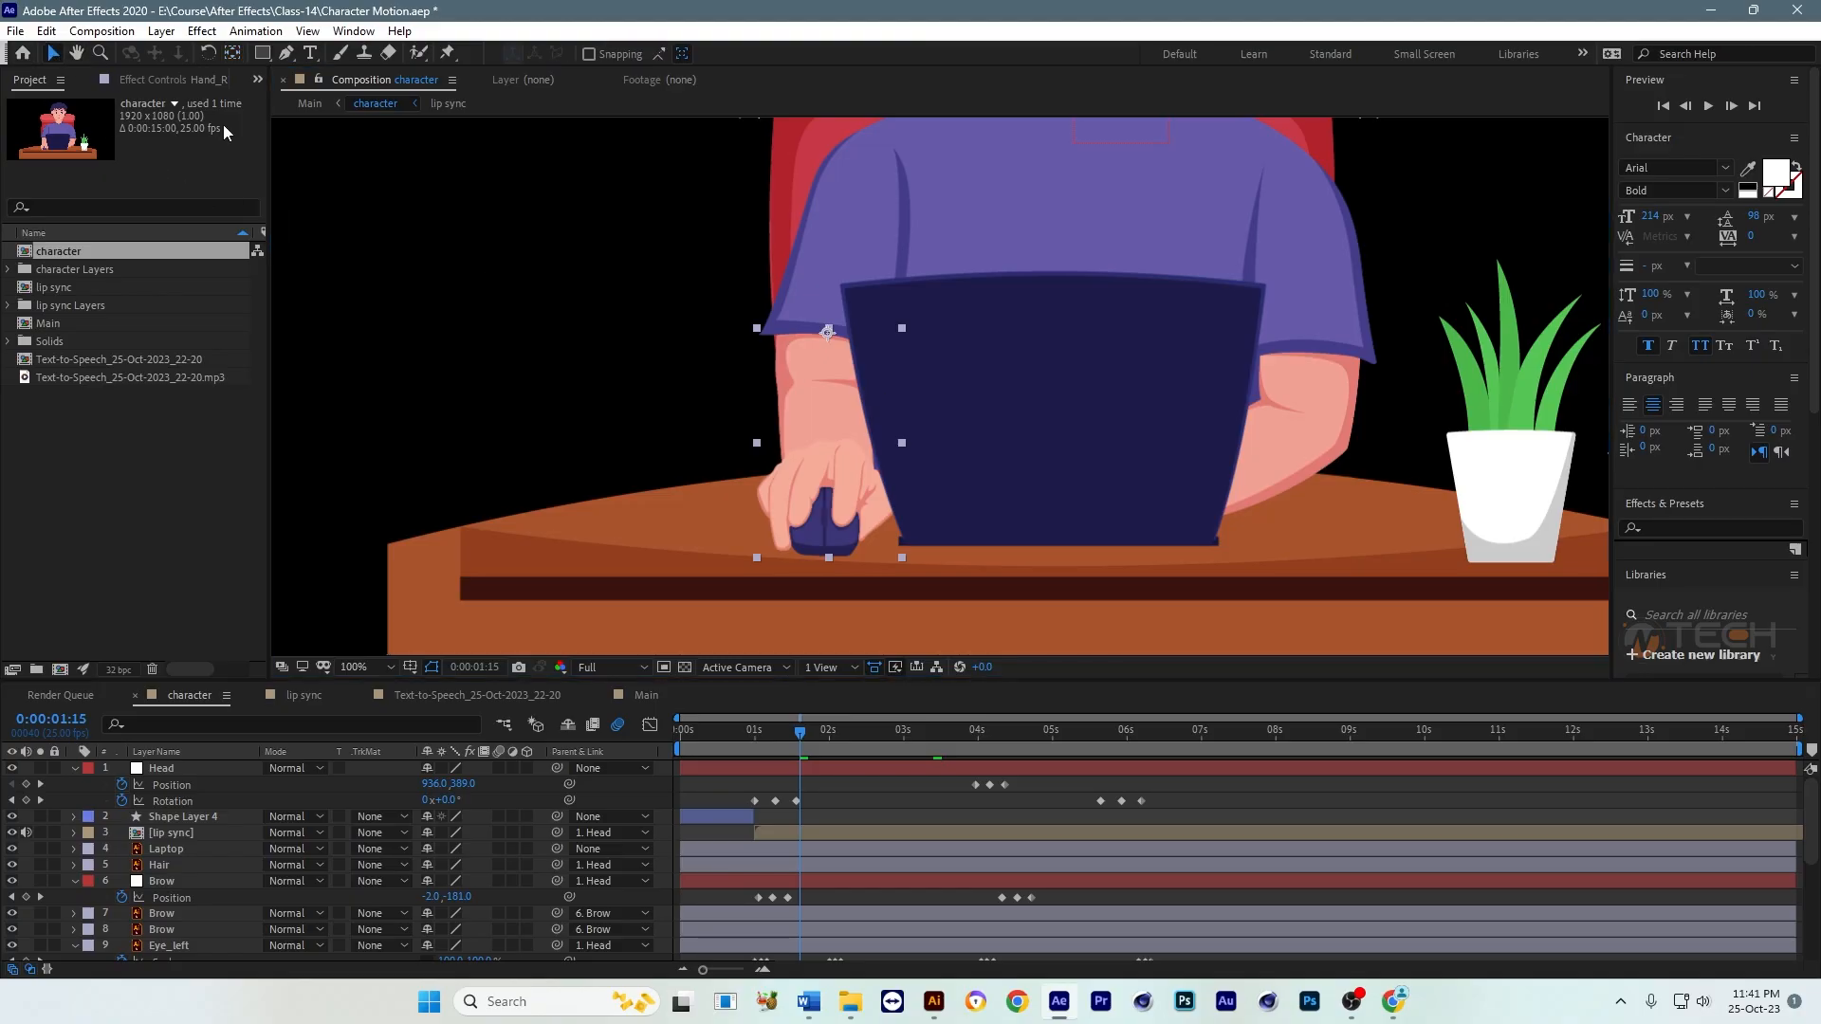
Step: Keyframe Hand_Right's Rotation at 0° at 0:00:01:10 and 11° at 0:00:01:20 so the hand swings outward
scroll(939, 911, down, 4)
scroll(931, 897, down, 1)
key(r)
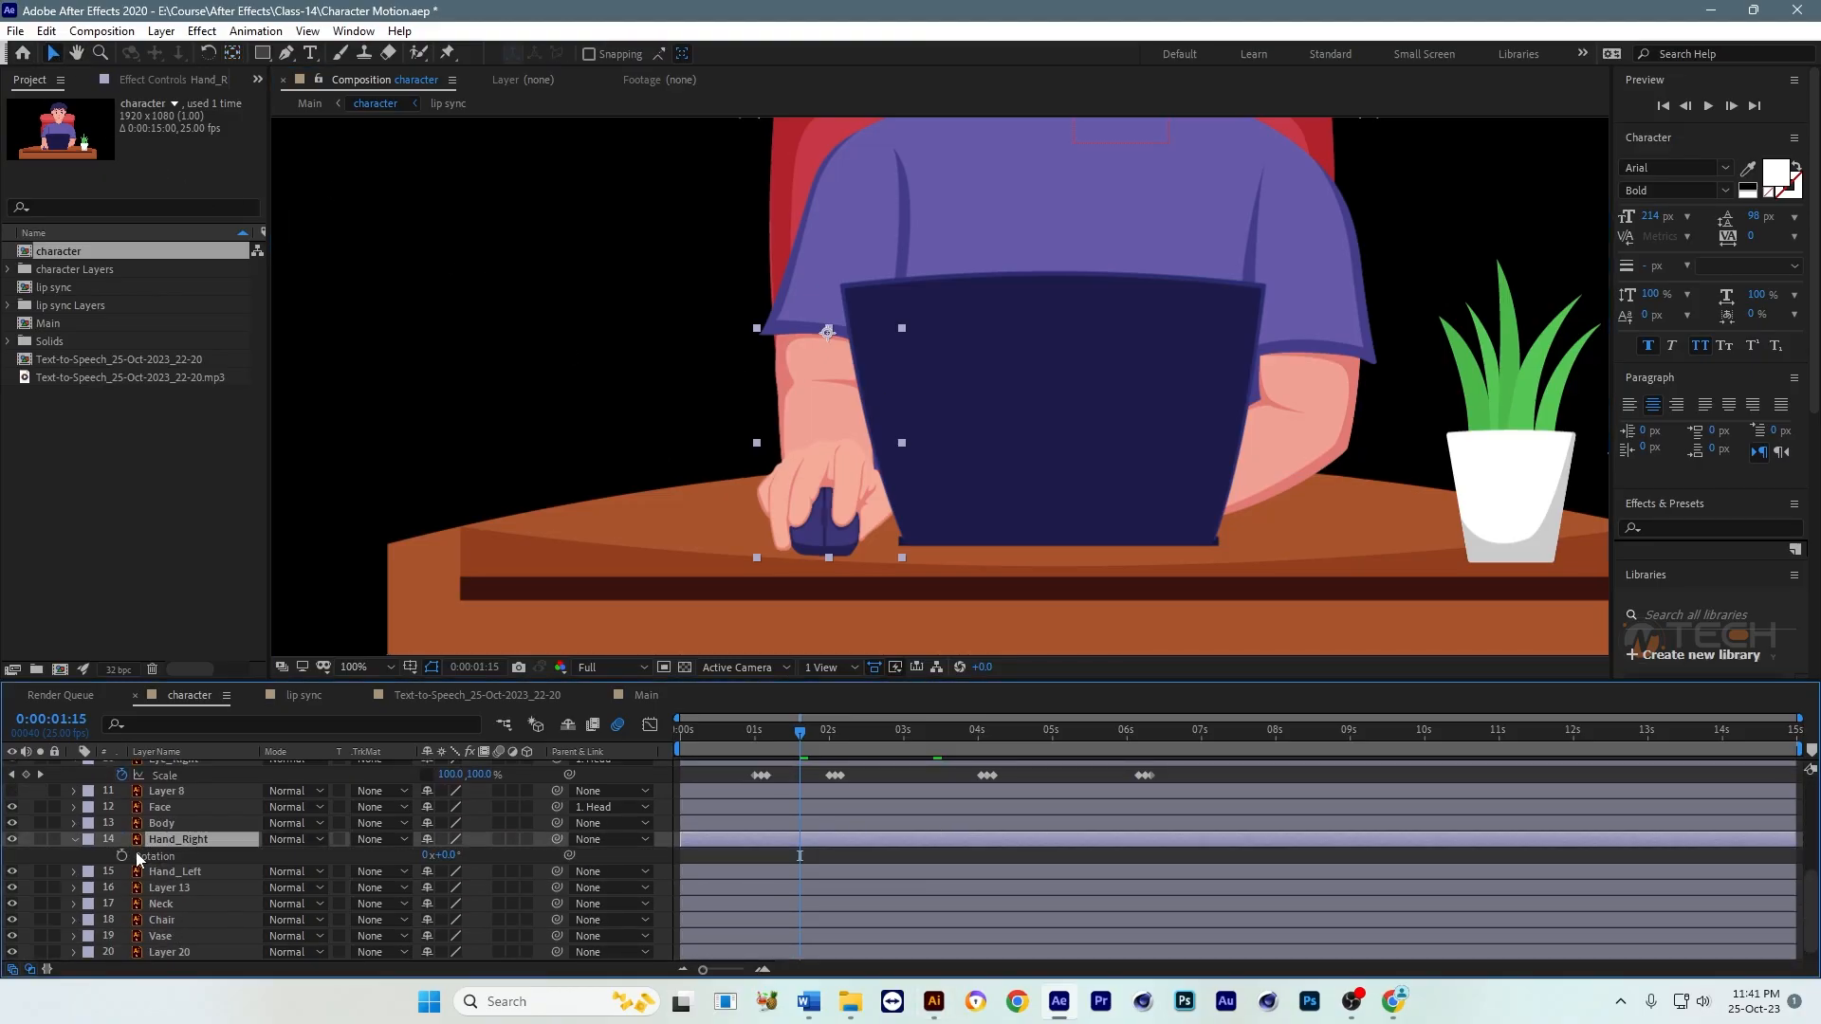
scroll(732, 835, up, 1)
drag(757, 733, 784, 736)
click(122, 904)
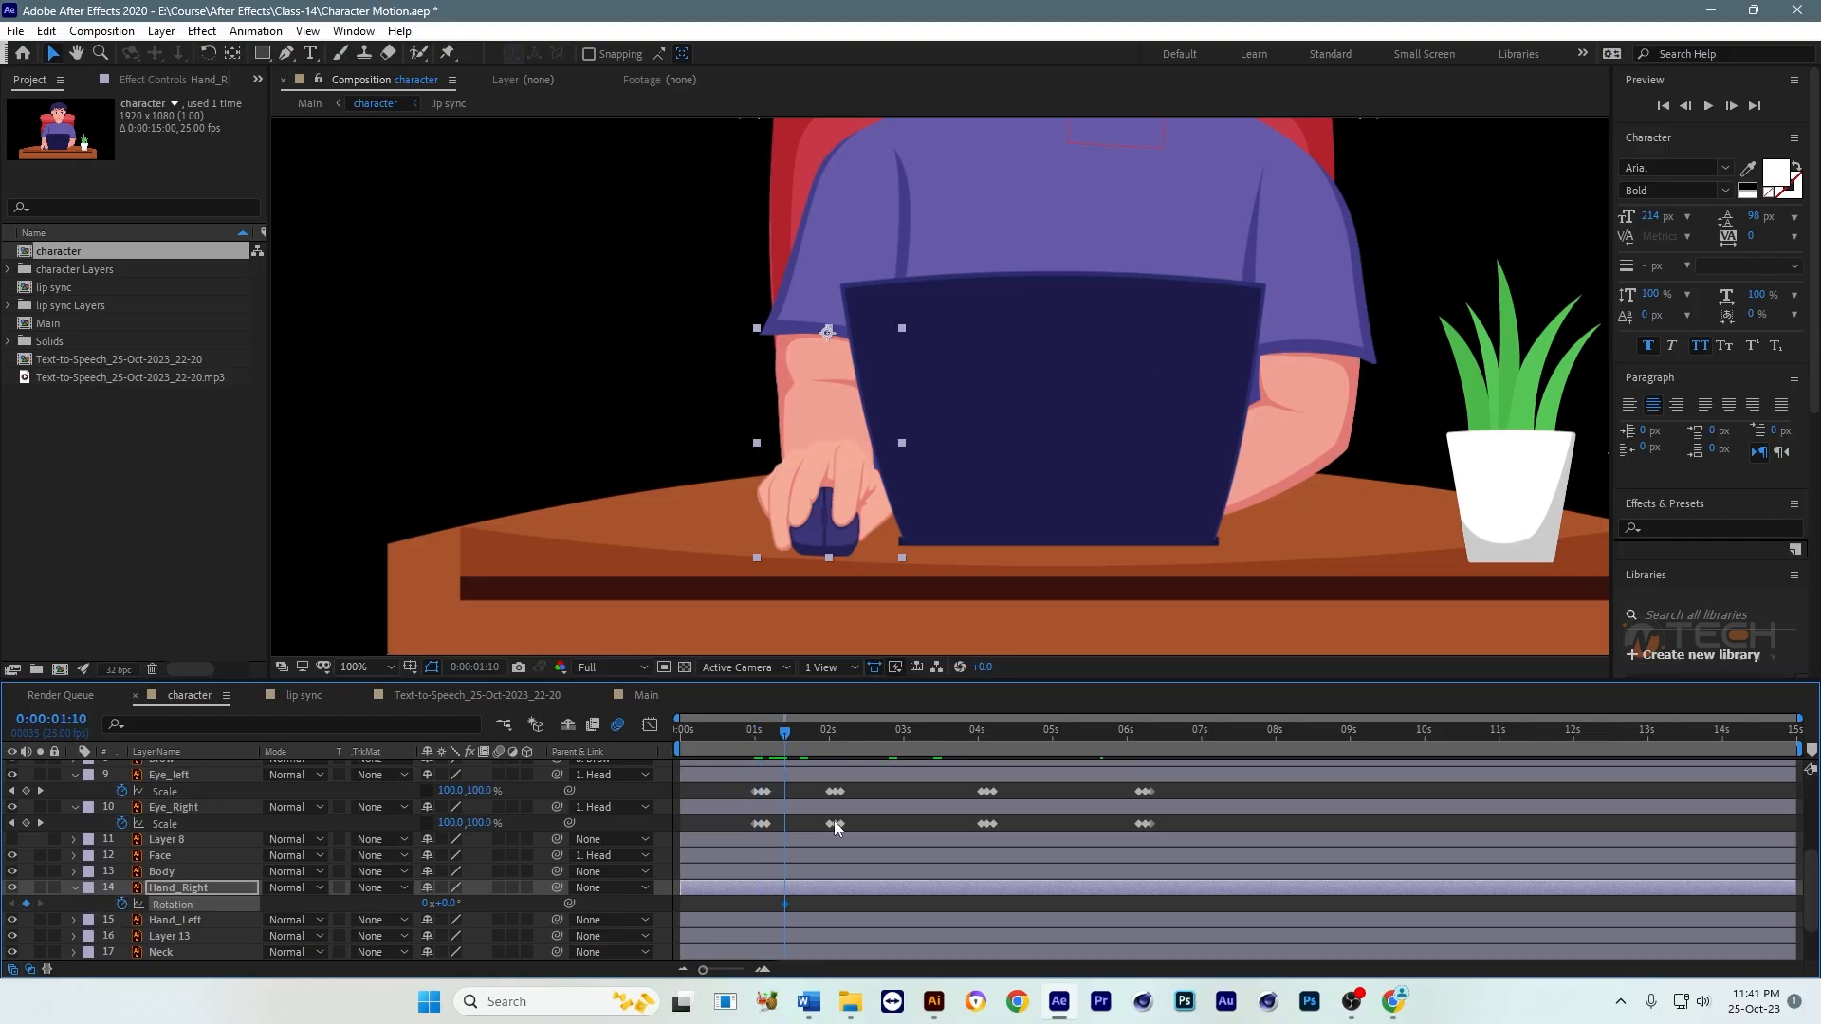
drag(785, 737, 814, 736)
drag(448, 902, 454, 902)
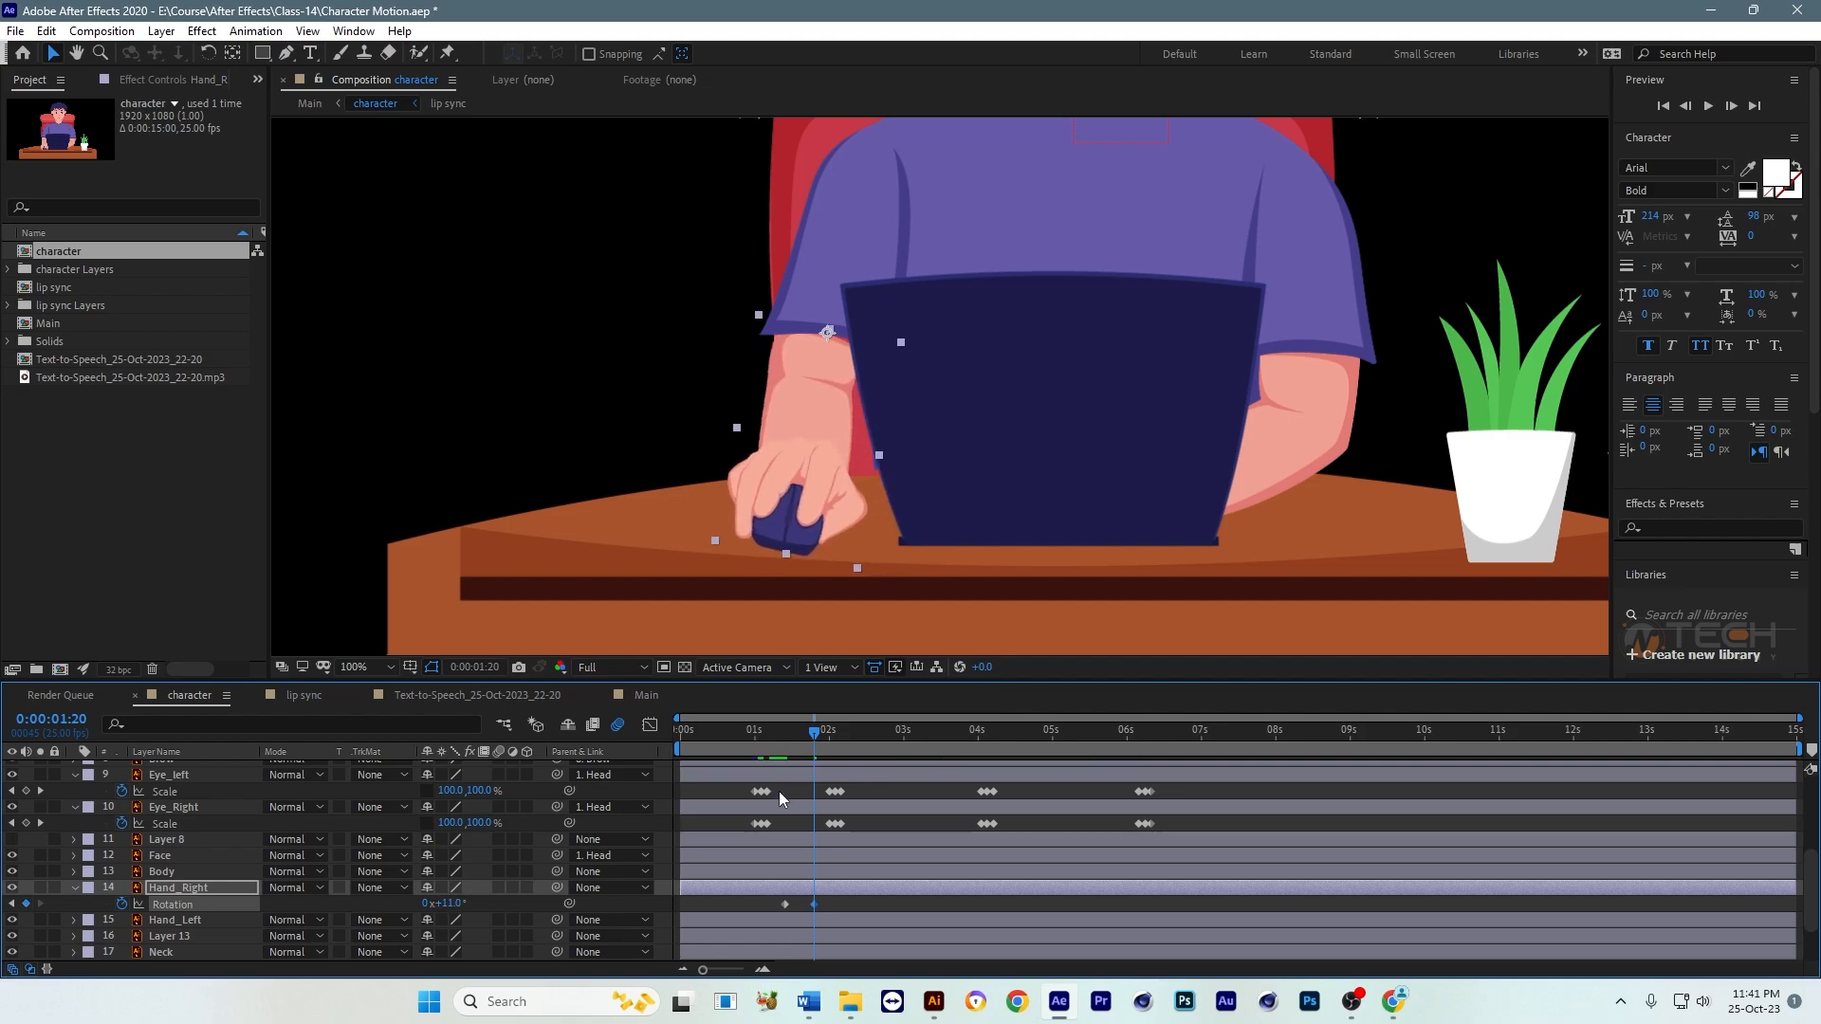
Step: Copy the 0° Rotation keyframe to about 0:00:02:14, shift the 11° keyframe to about 0:00:02:00, and preview the hand swing
drag(812, 740, 871, 739)
key(ctrl+c)
key(ctrl+v)
click(769, 736)
drag(818, 903, 830, 904)
key(space)
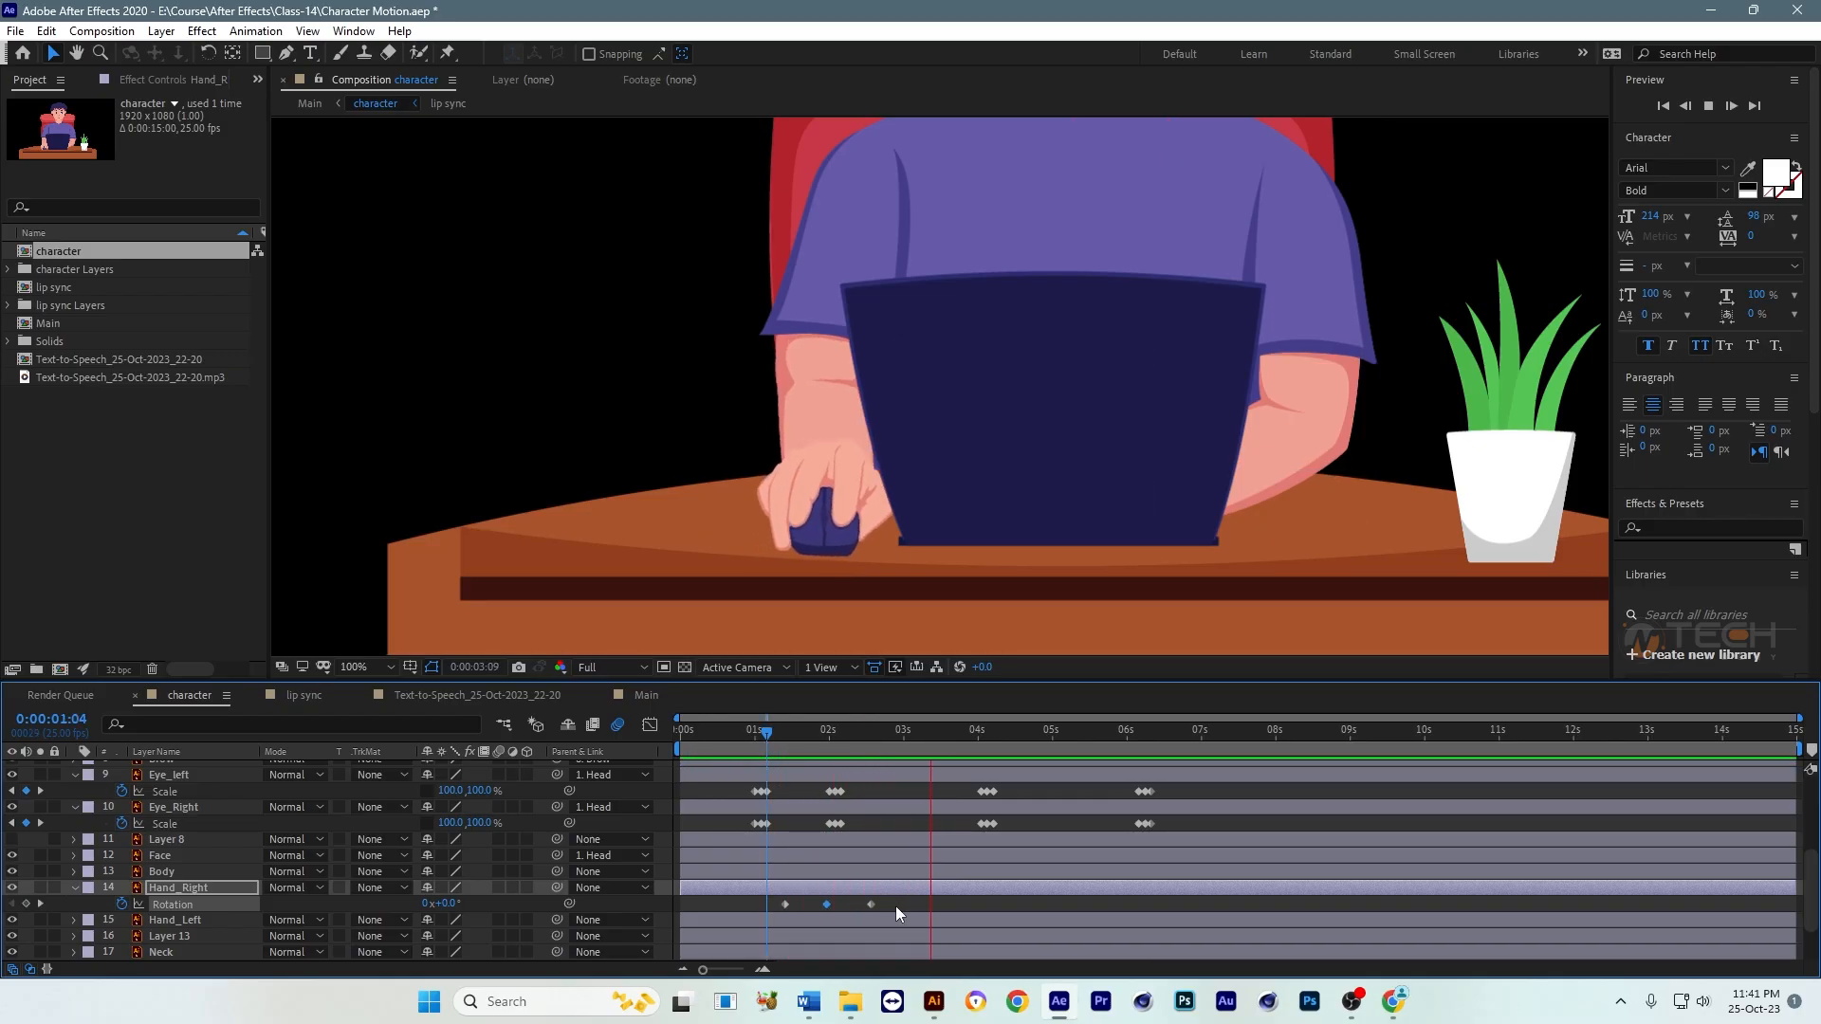
Step: Tighten Hand_Right's Rotation keyframes so the 11° one sits at 0:00:01:17 and the last at about 0:00:02:00, and preview the swing
drag(895, 907, 831, 899)
key(space)
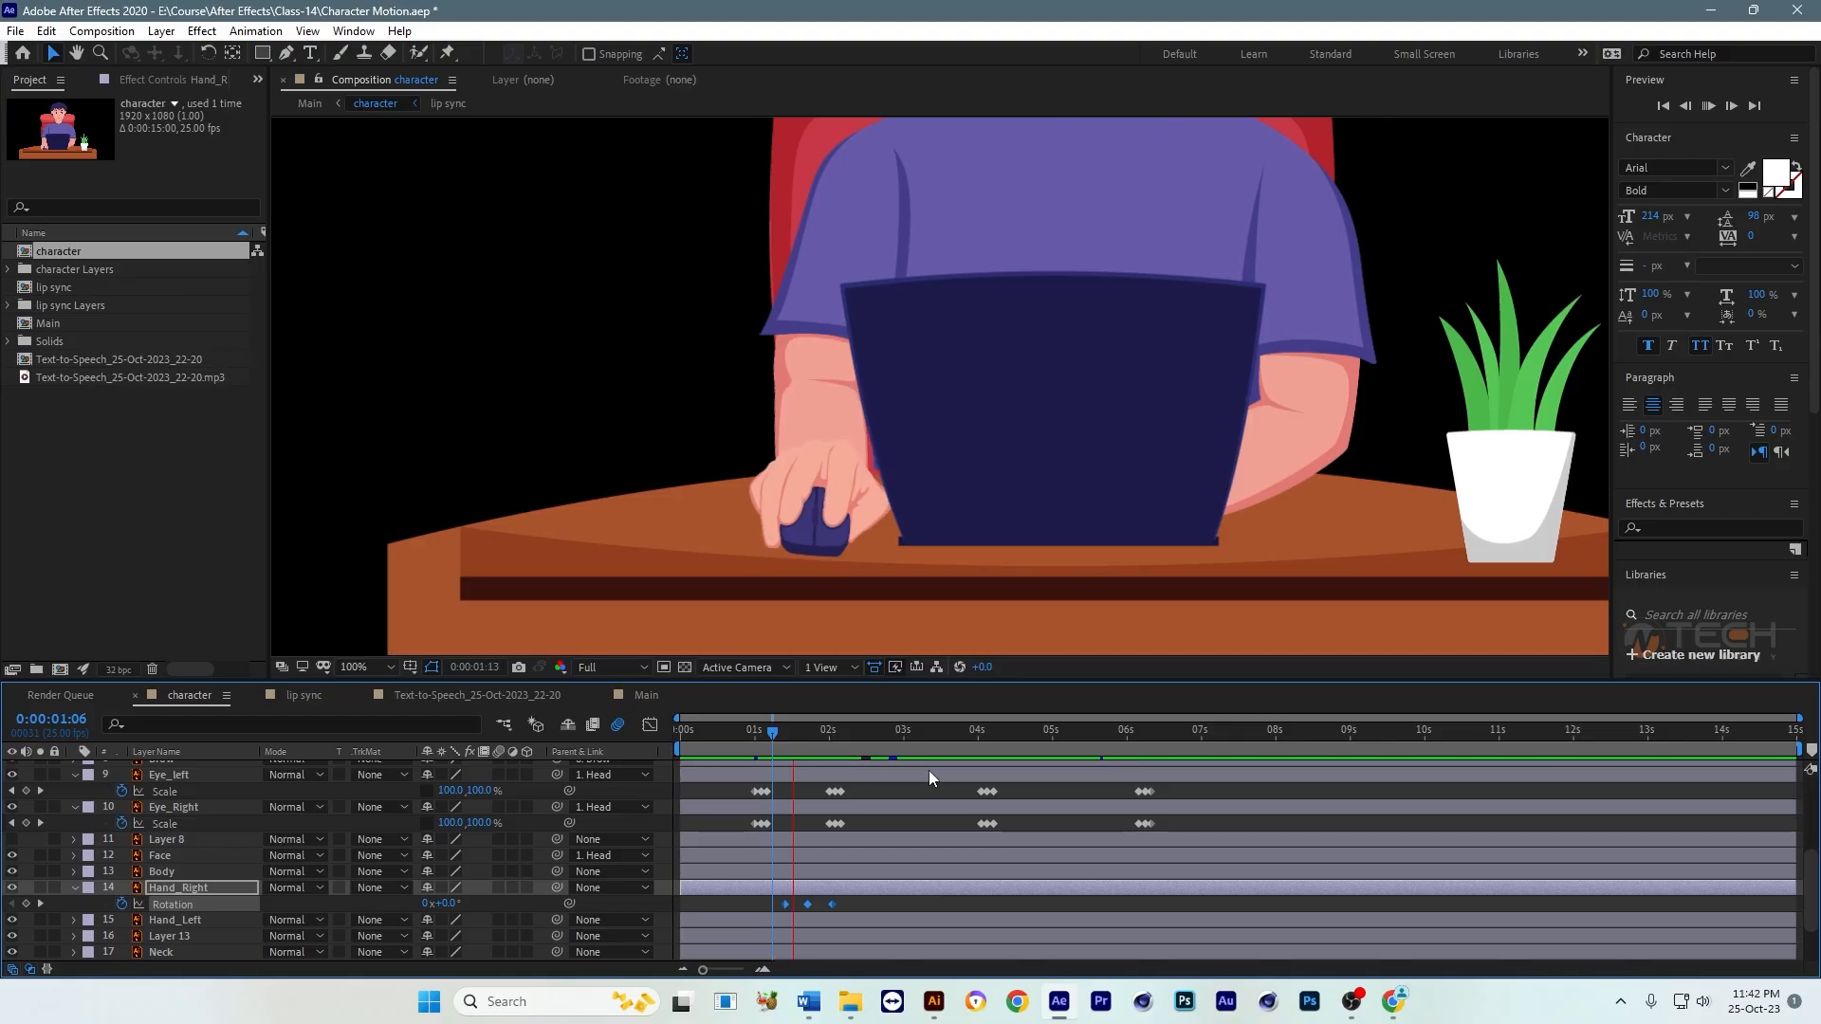
scroll(919, 516, down, 2)
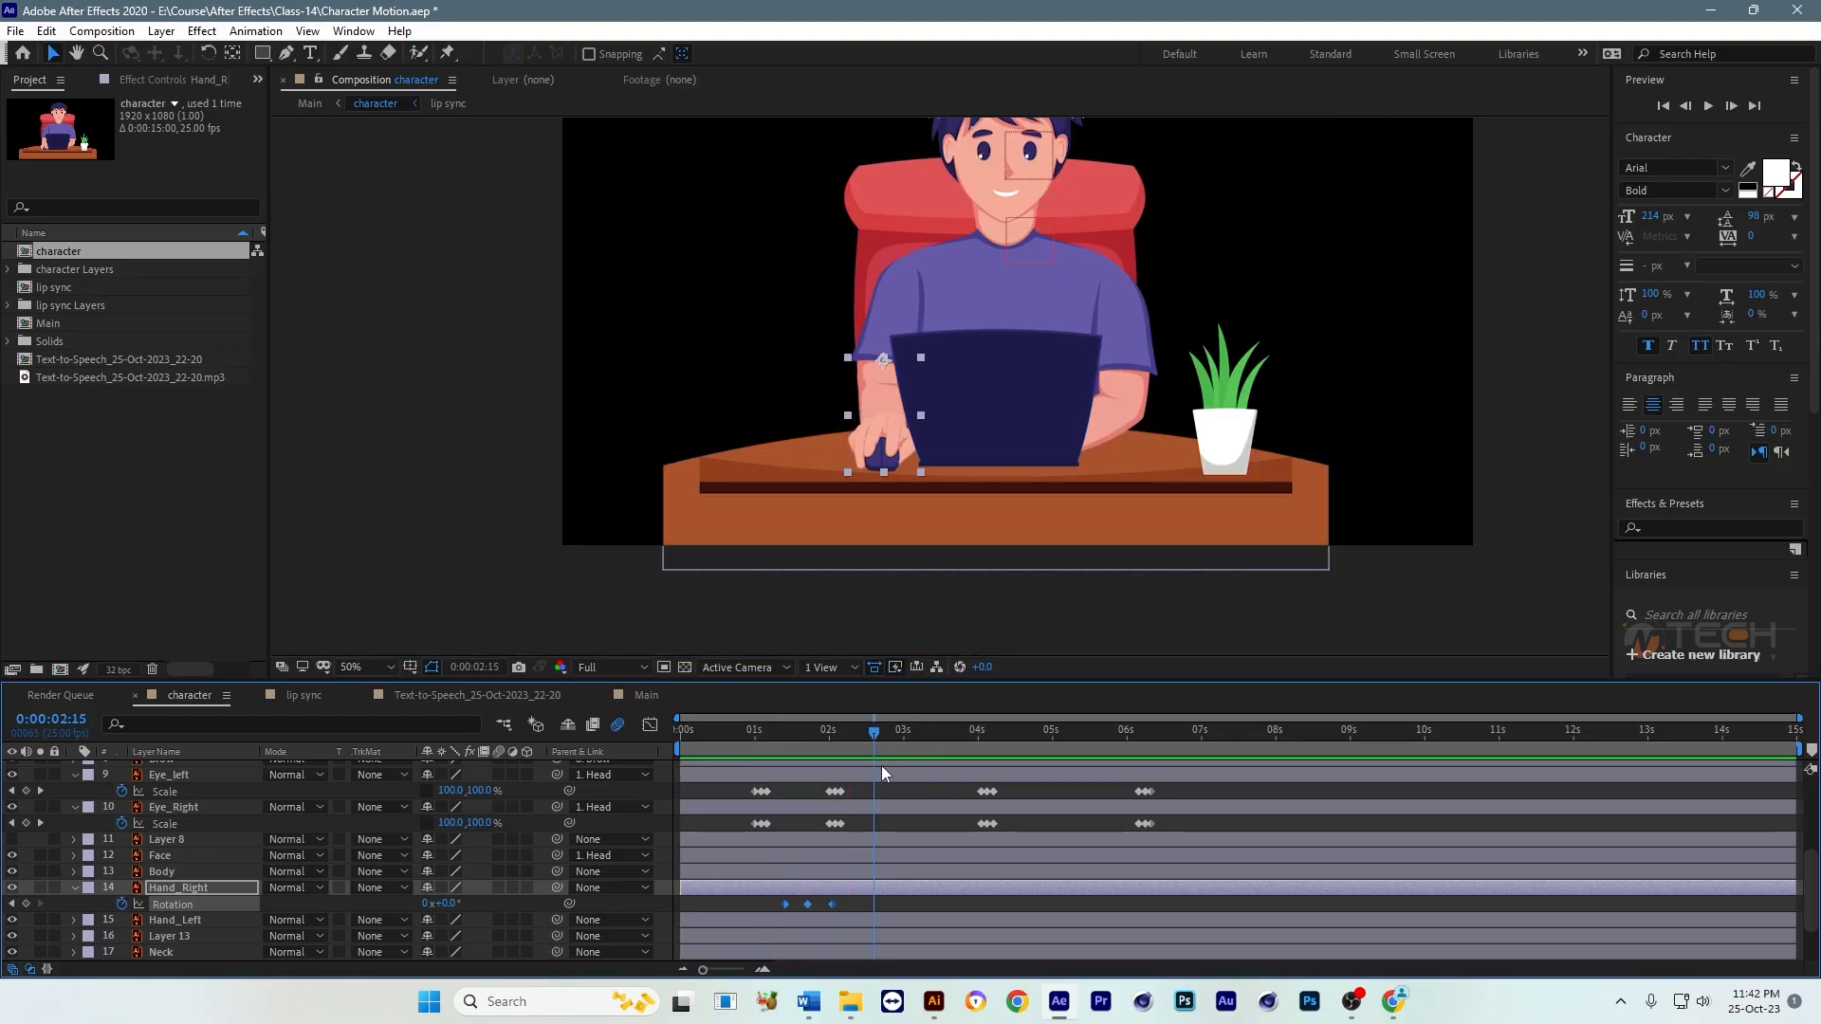
click(794, 745)
key(space)
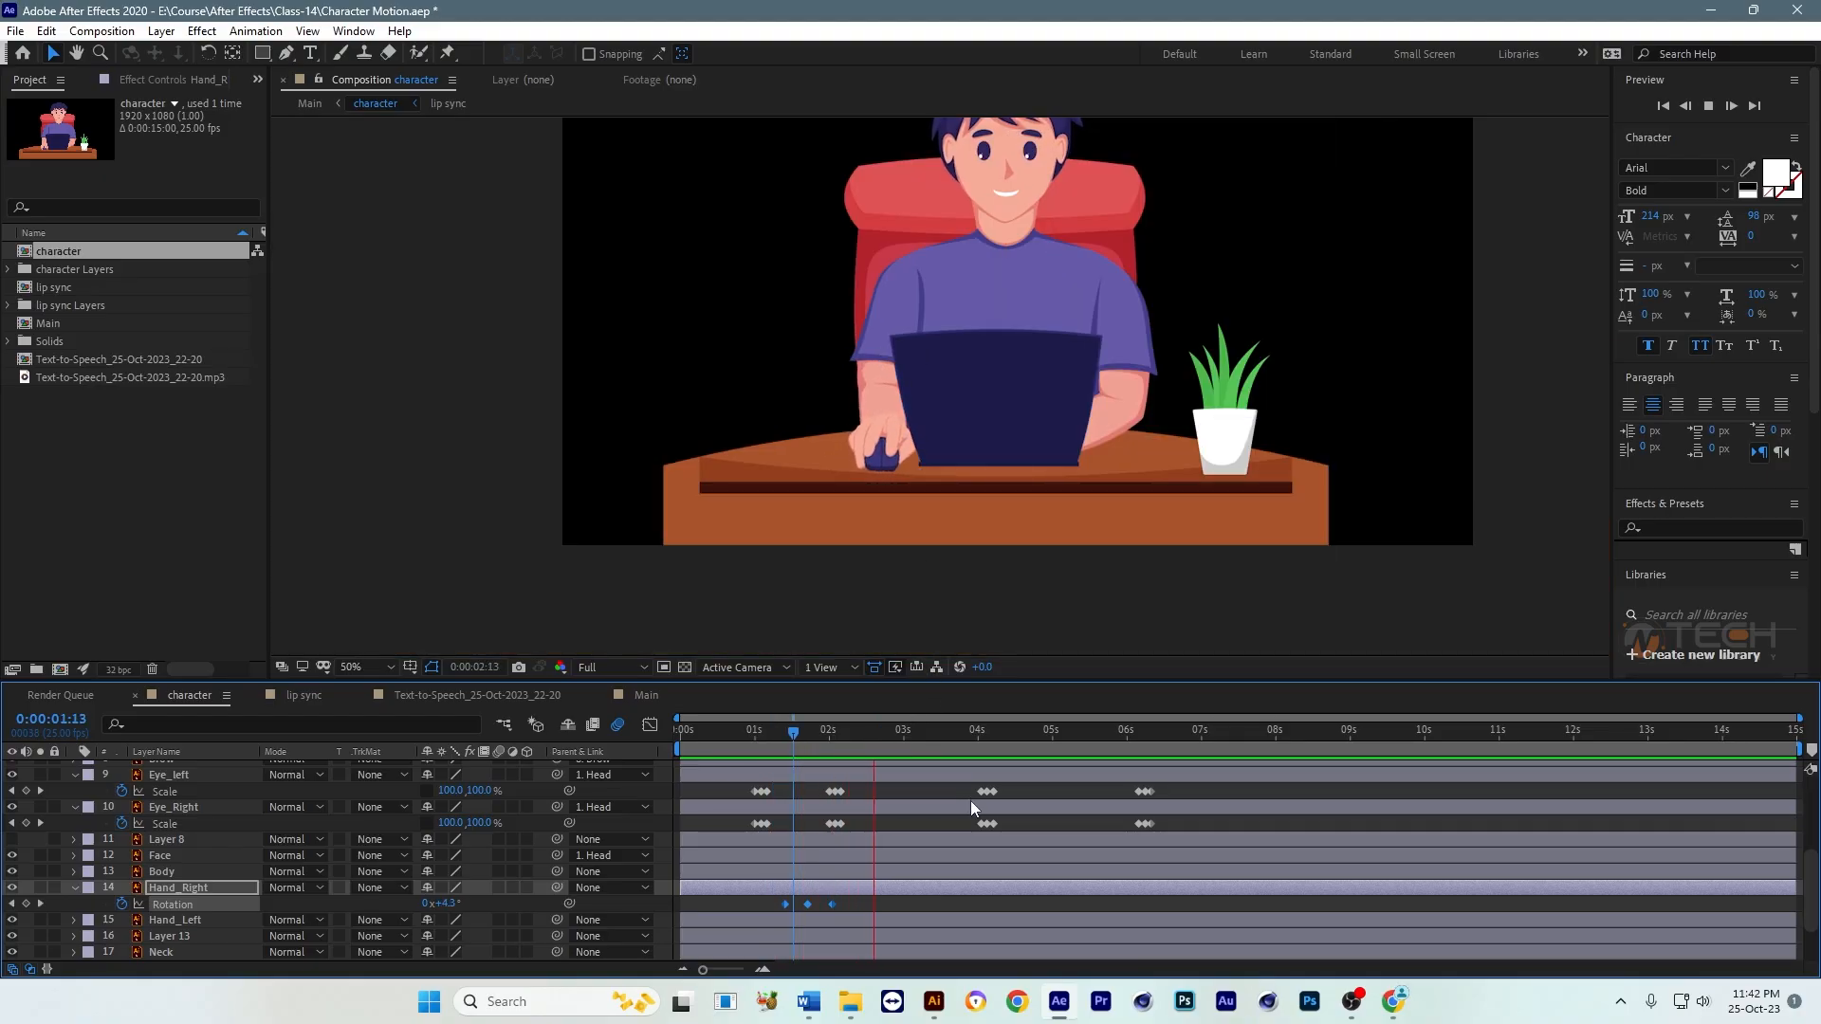
click(808, 740)
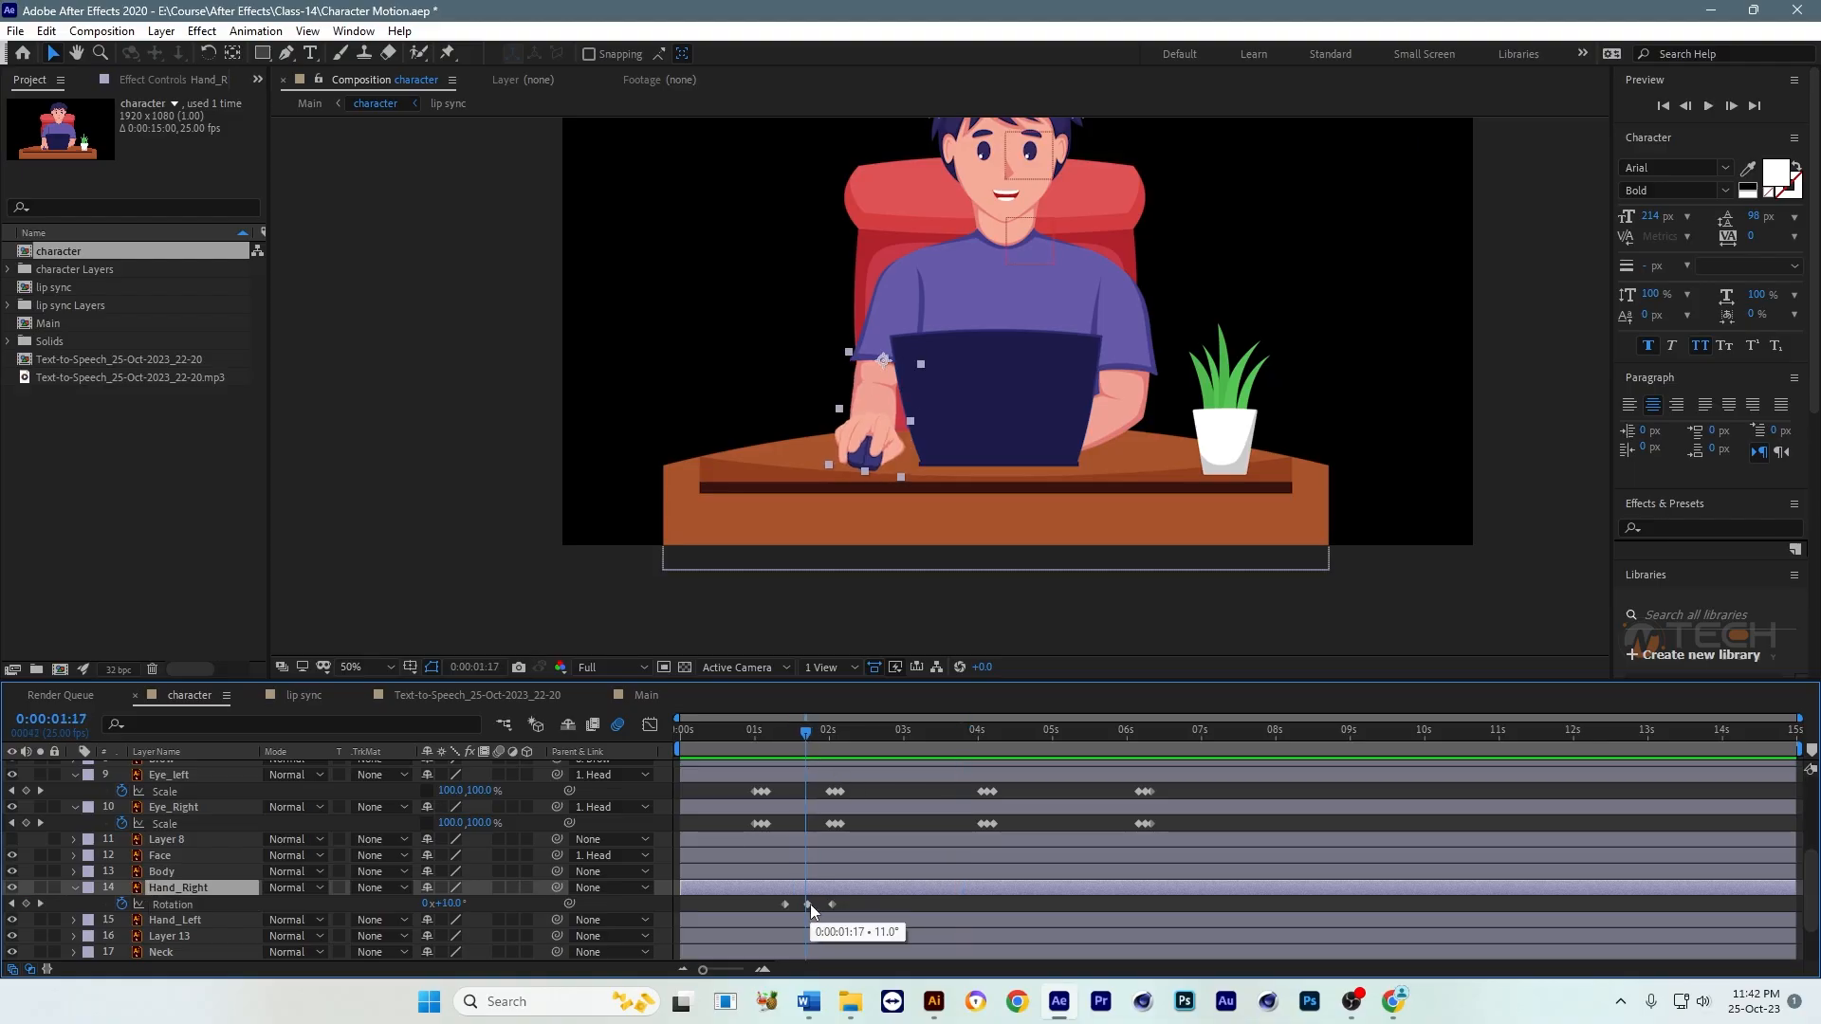
Step: Lower Hand_Right's Rotation slightly at the middle keyframe, 0:00:01:18, and preview the hand swing
click(40, 903)
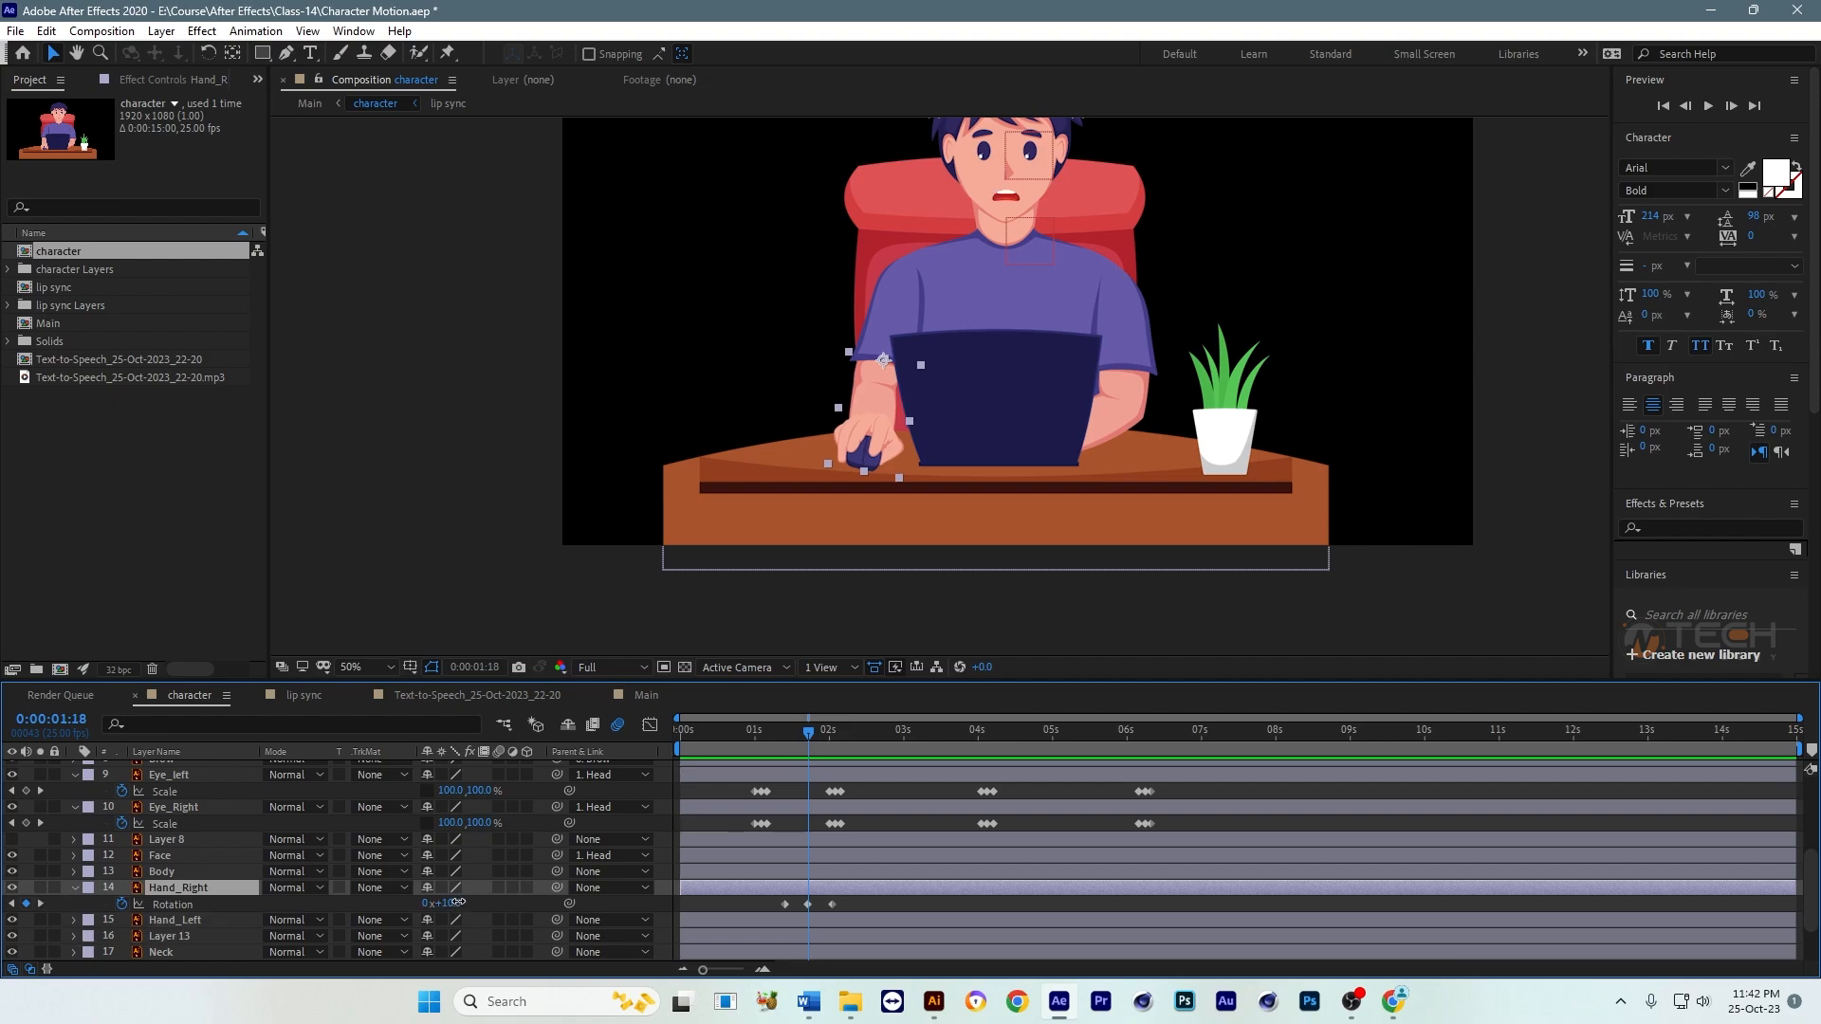
drag(457, 903, 450, 902)
click(770, 736)
key(space)
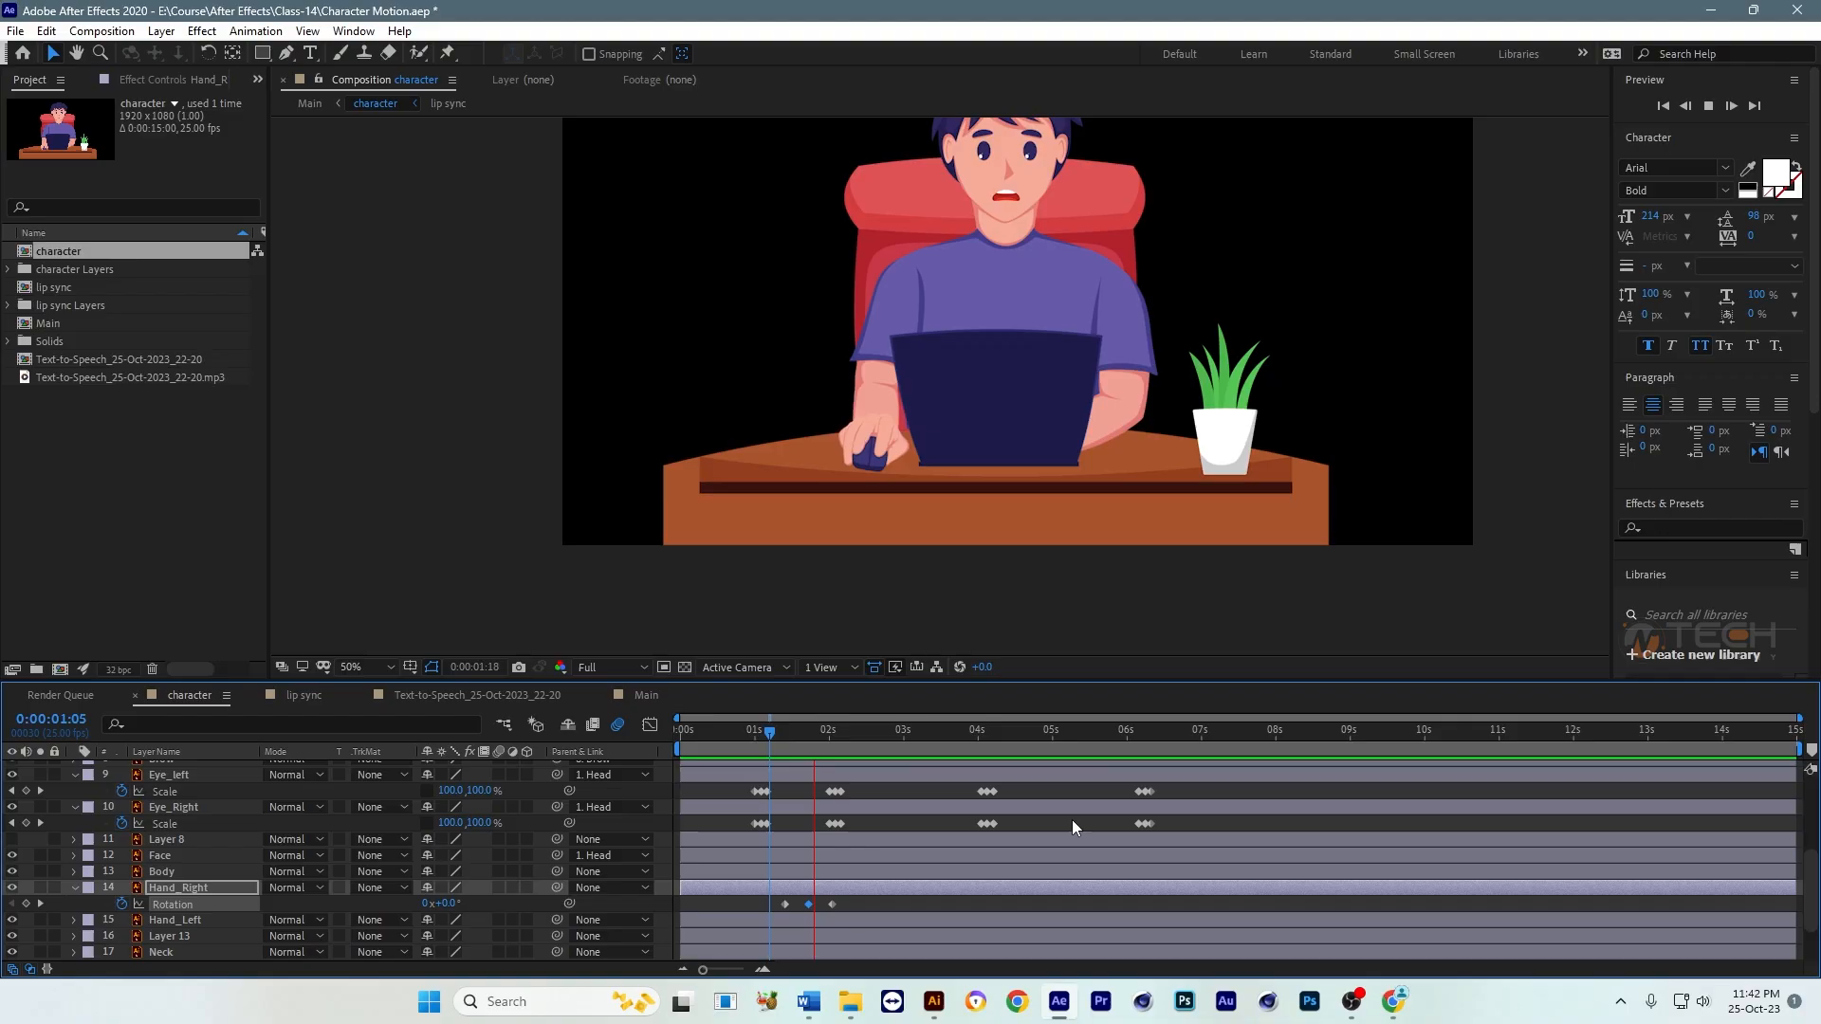
key(space)
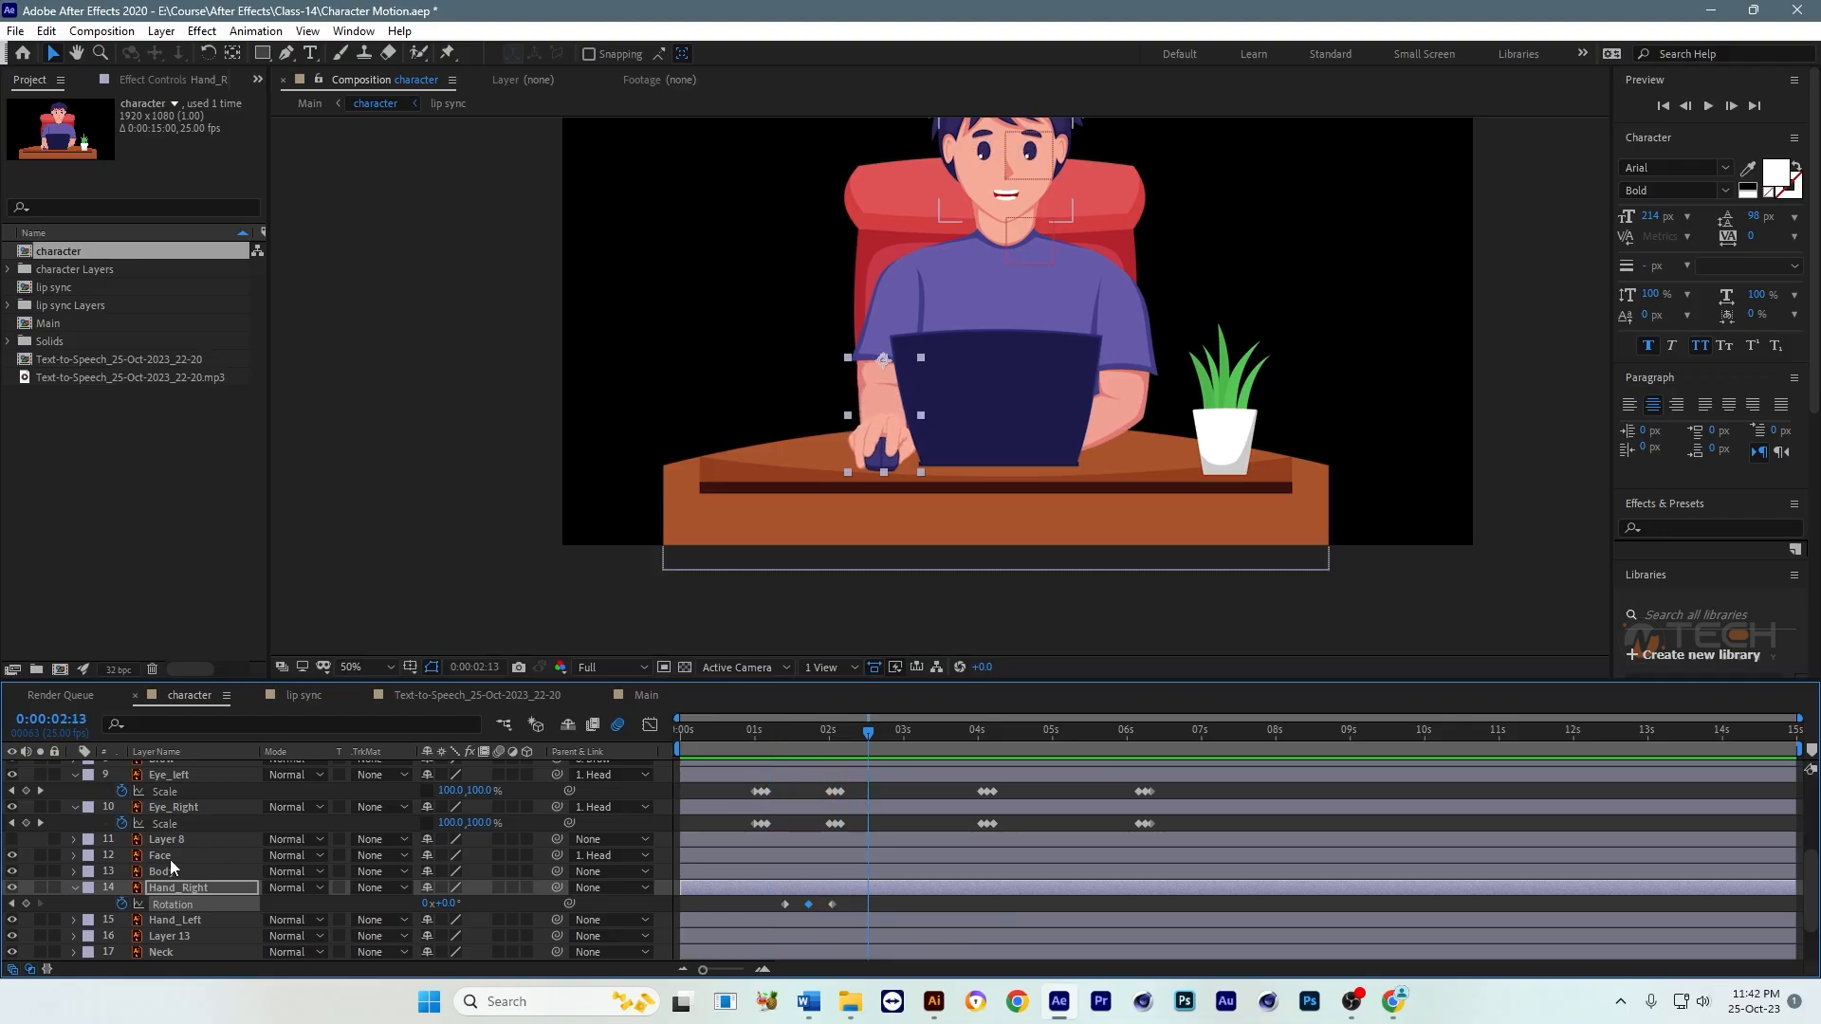
Step: Set Hand_Right's Rotation keyframe at 0:00:01:18 to 5° and preview the gentler swing
click(13, 905)
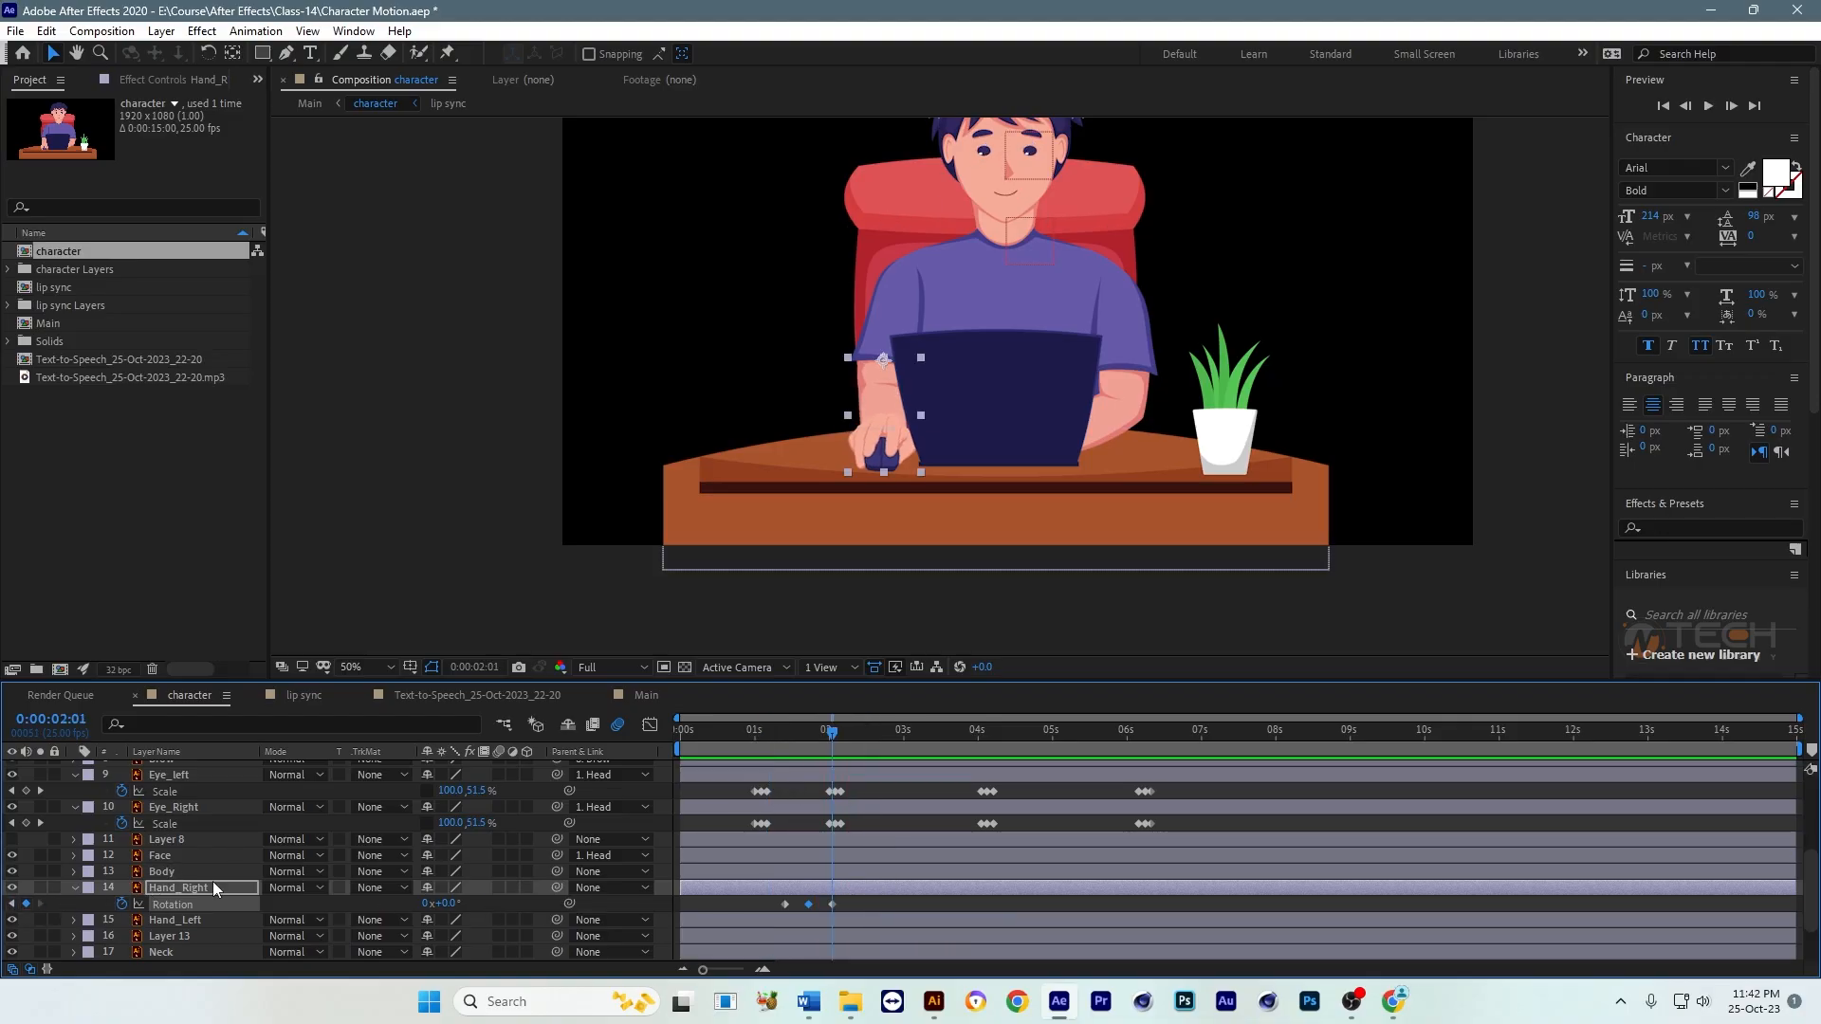
click(11, 904)
click(445, 904)
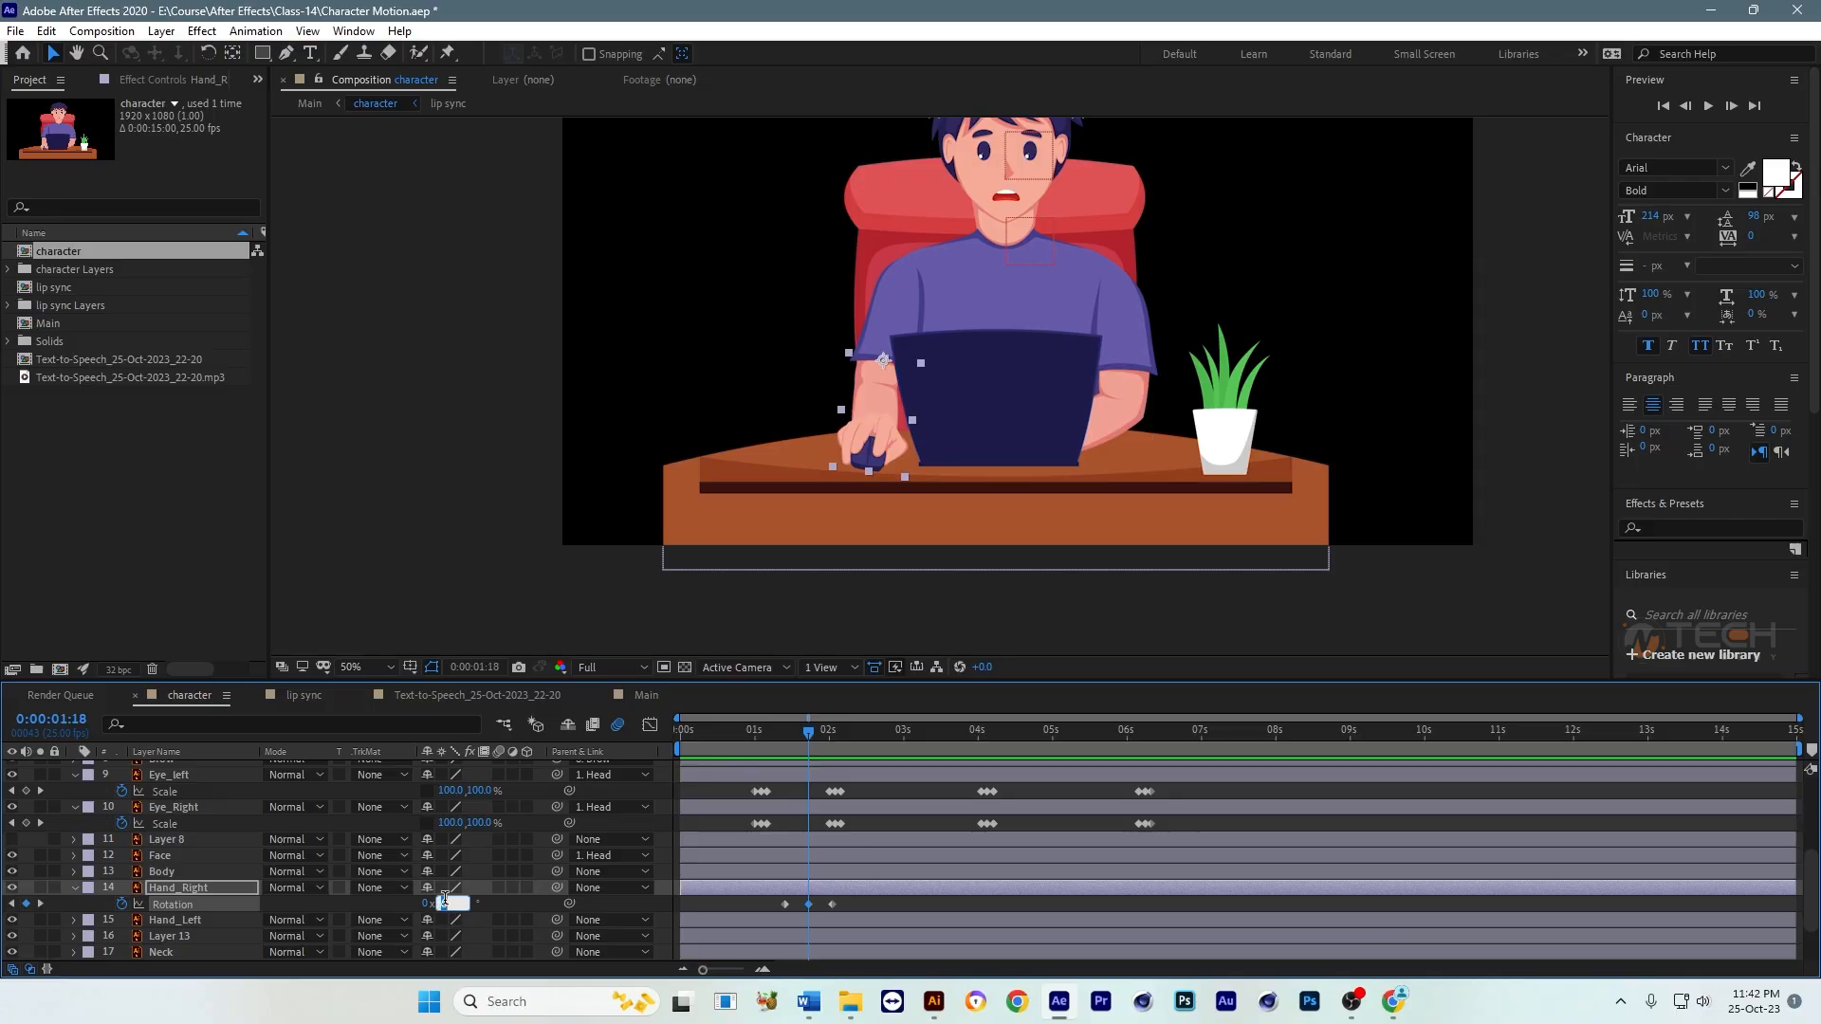
text(5)
key(Return)
click(742, 736)
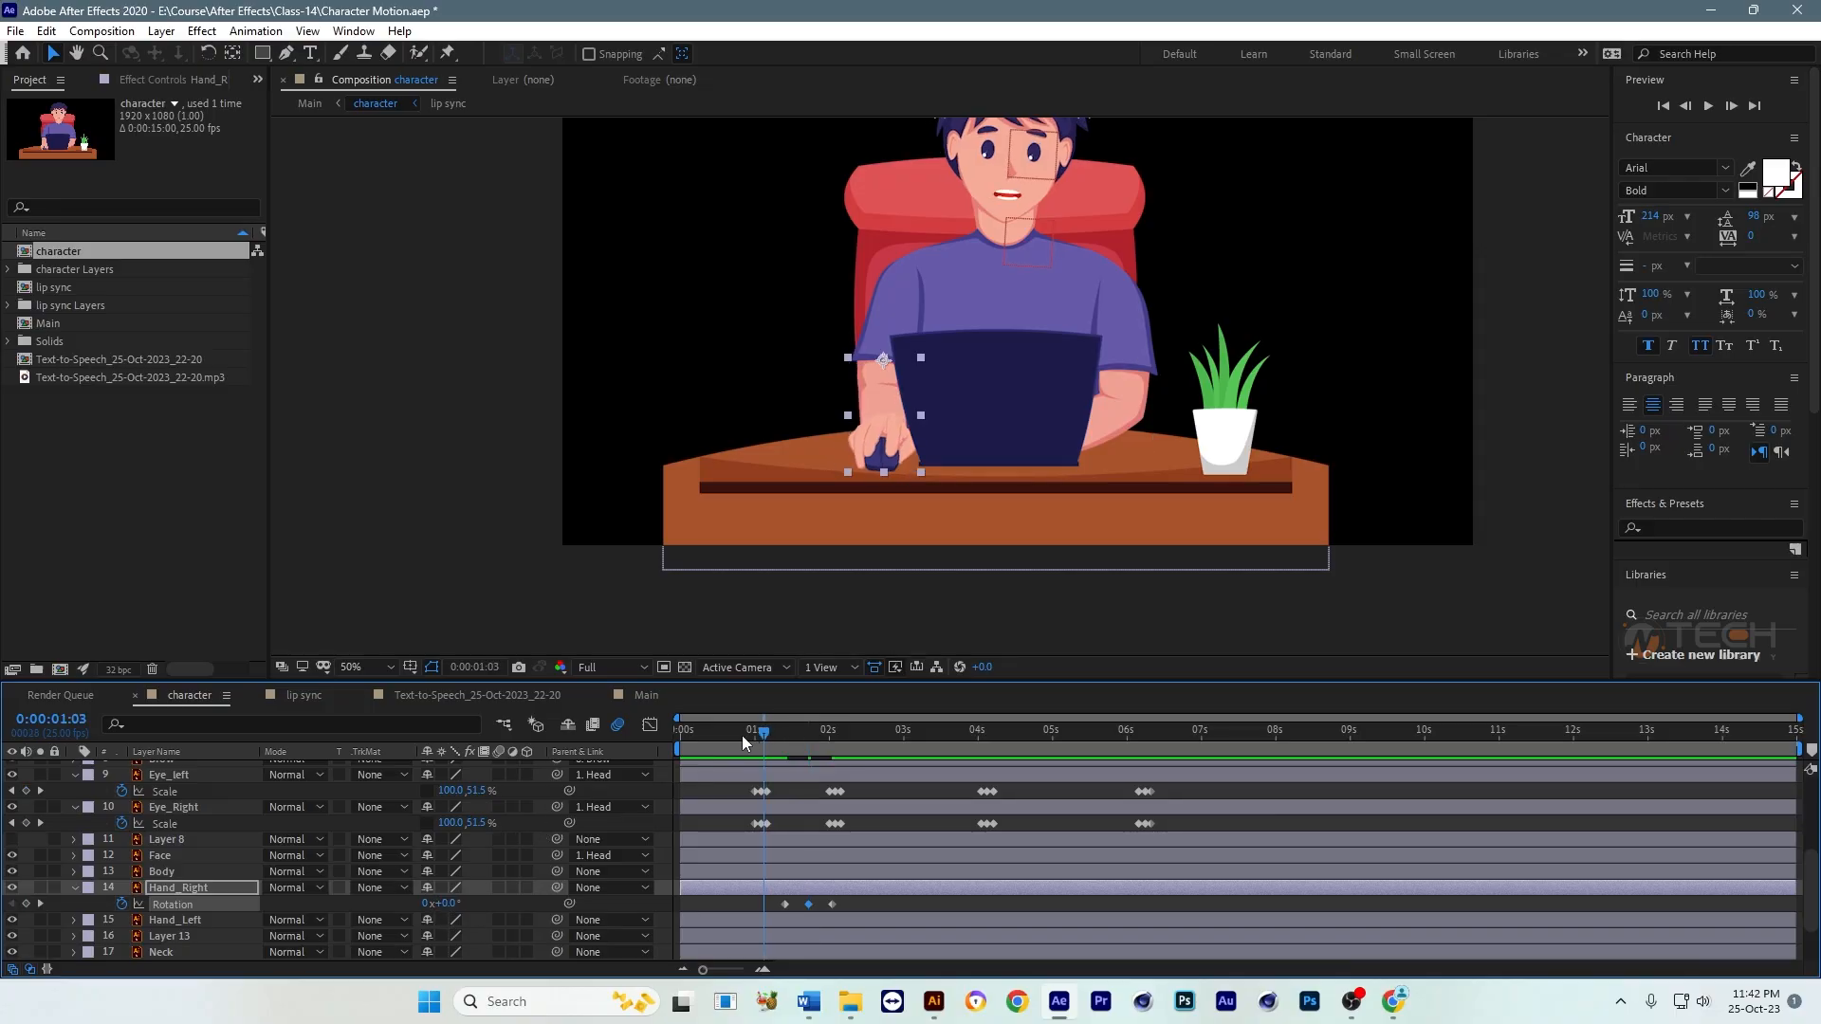
key(space)
Step: Copy Hand_Right's three Rotation keyframes to start again at about 0:00:03:16 and 0:00:06:09, and preview the repeated swings
click(957, 750)
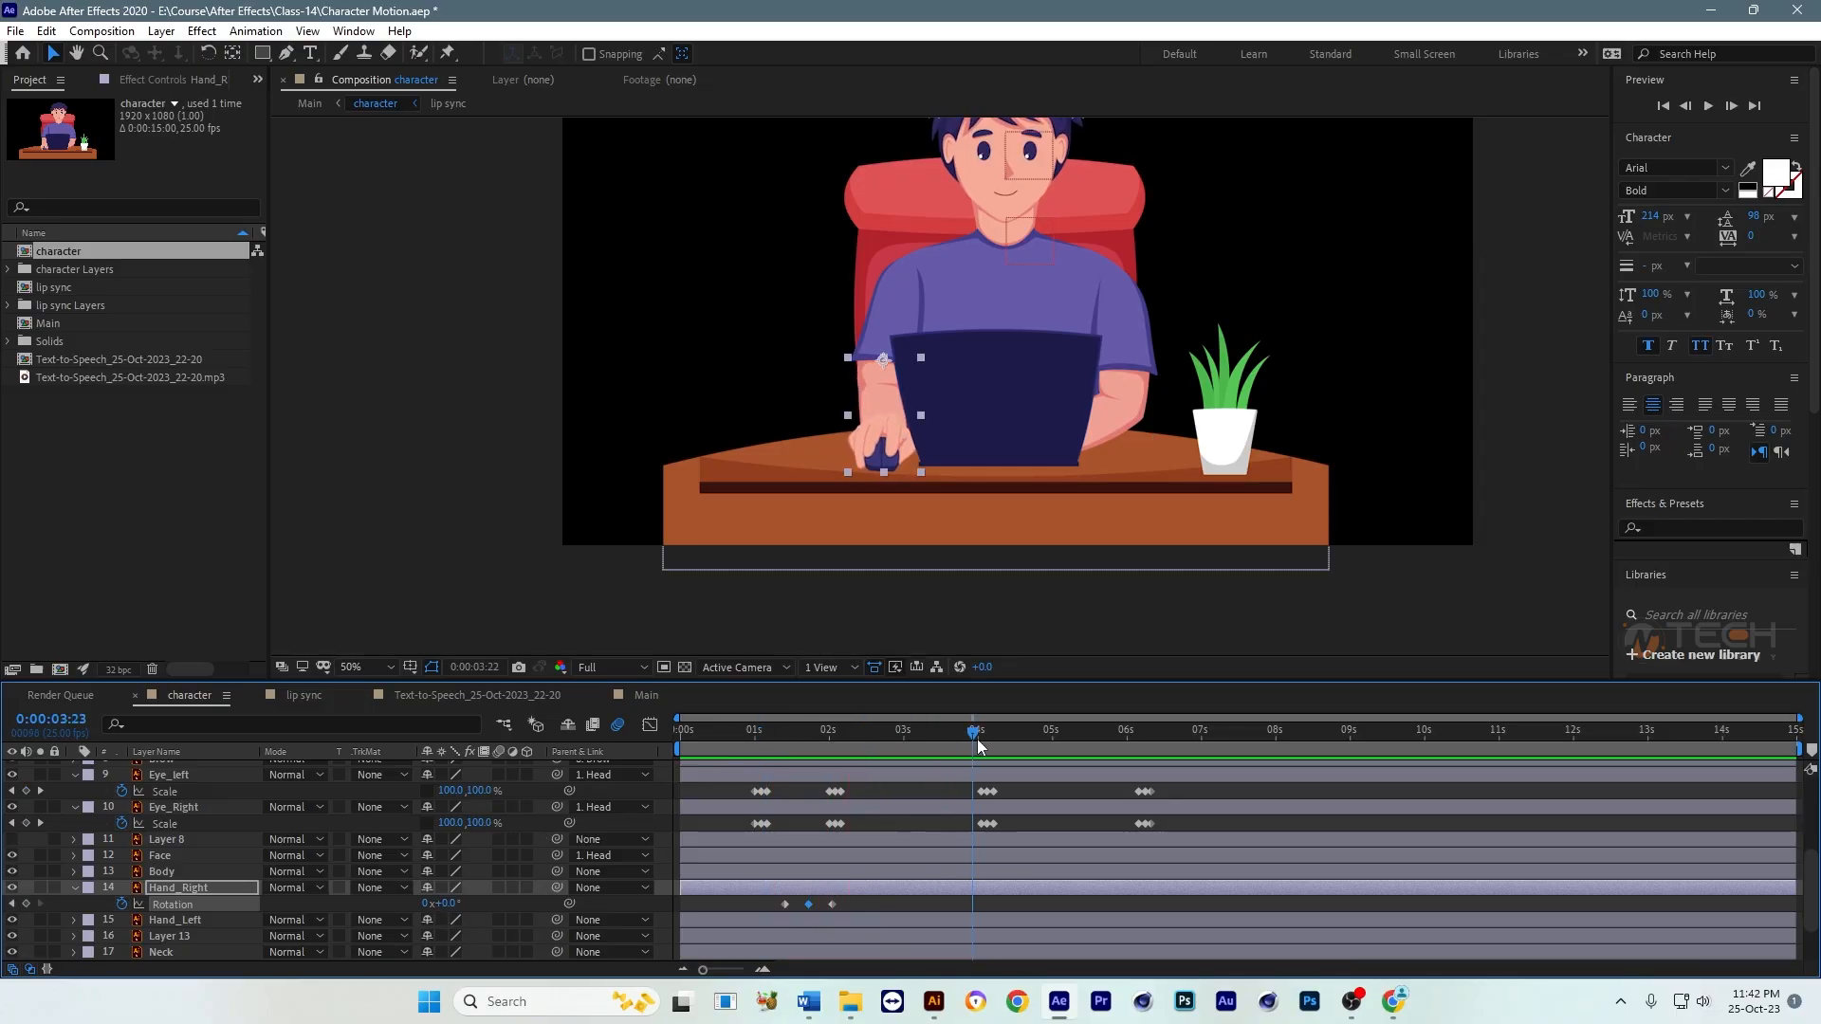
drag(861, 908, 773, 910)
drag(1125, 743, 1154, 750)
key(ctrl+v)
drag(738, 736, 728, 734)
key(space)
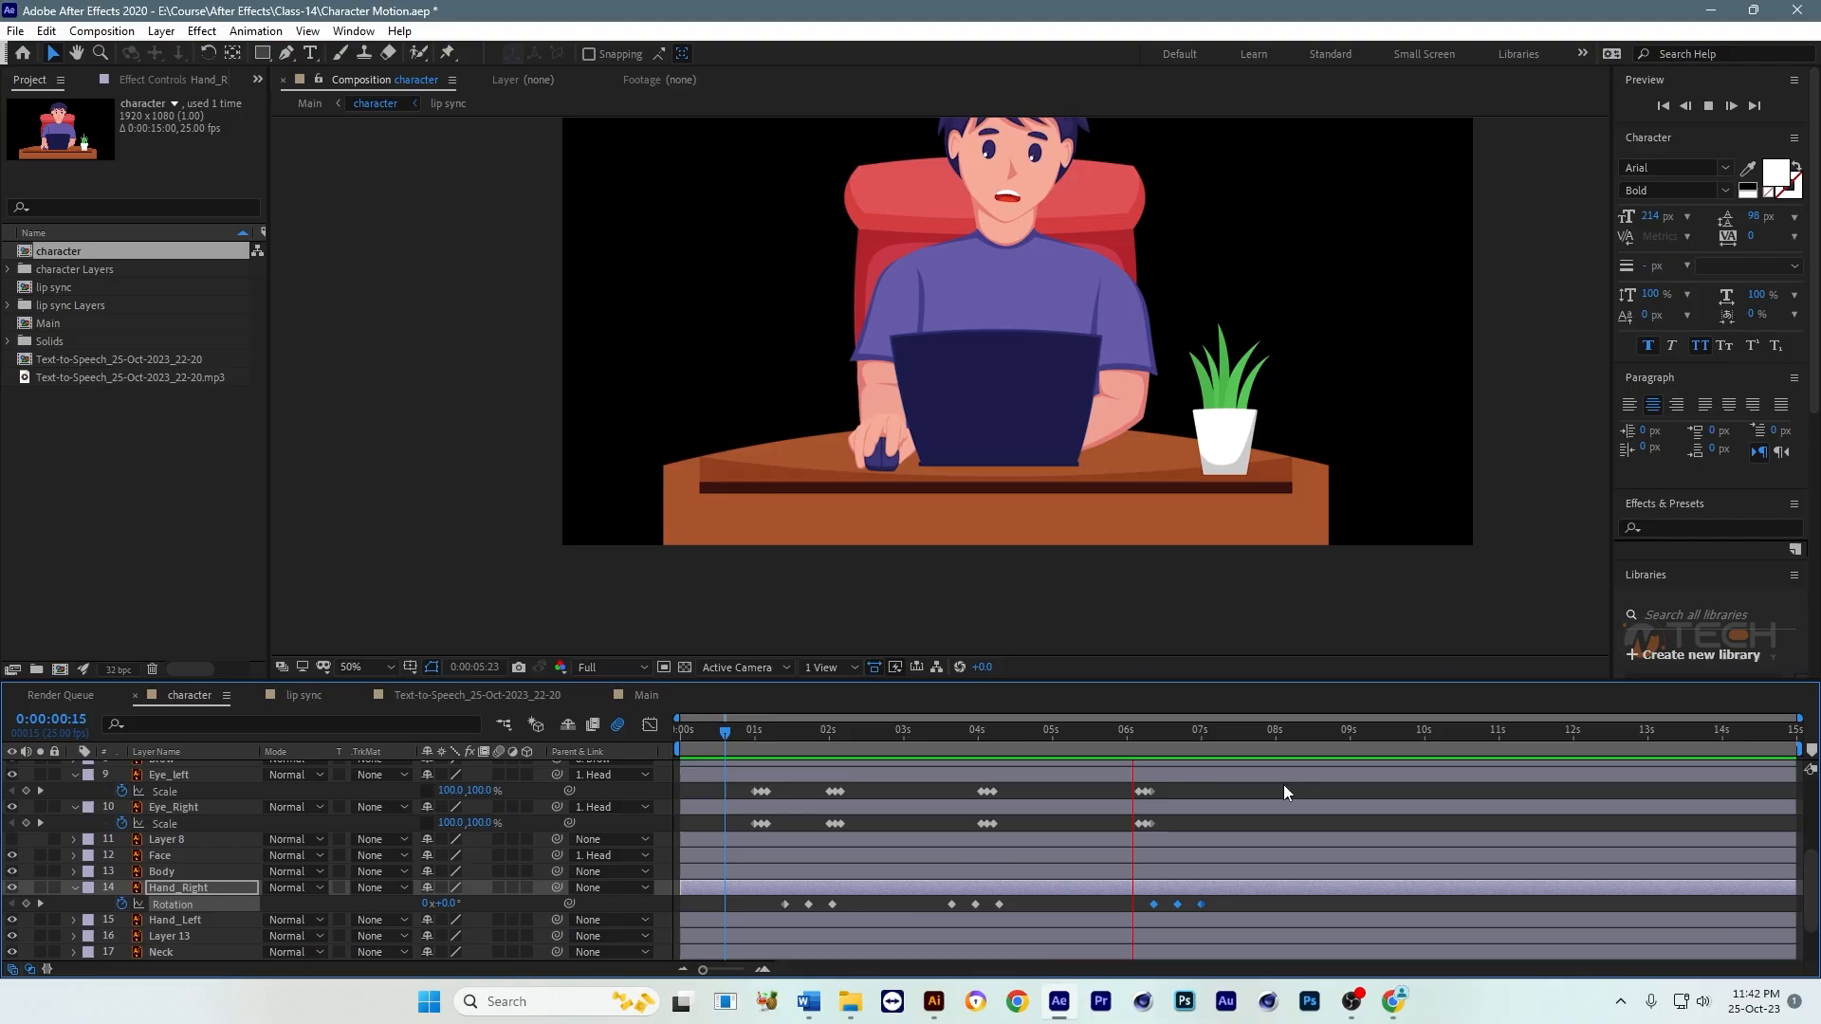
key(space)
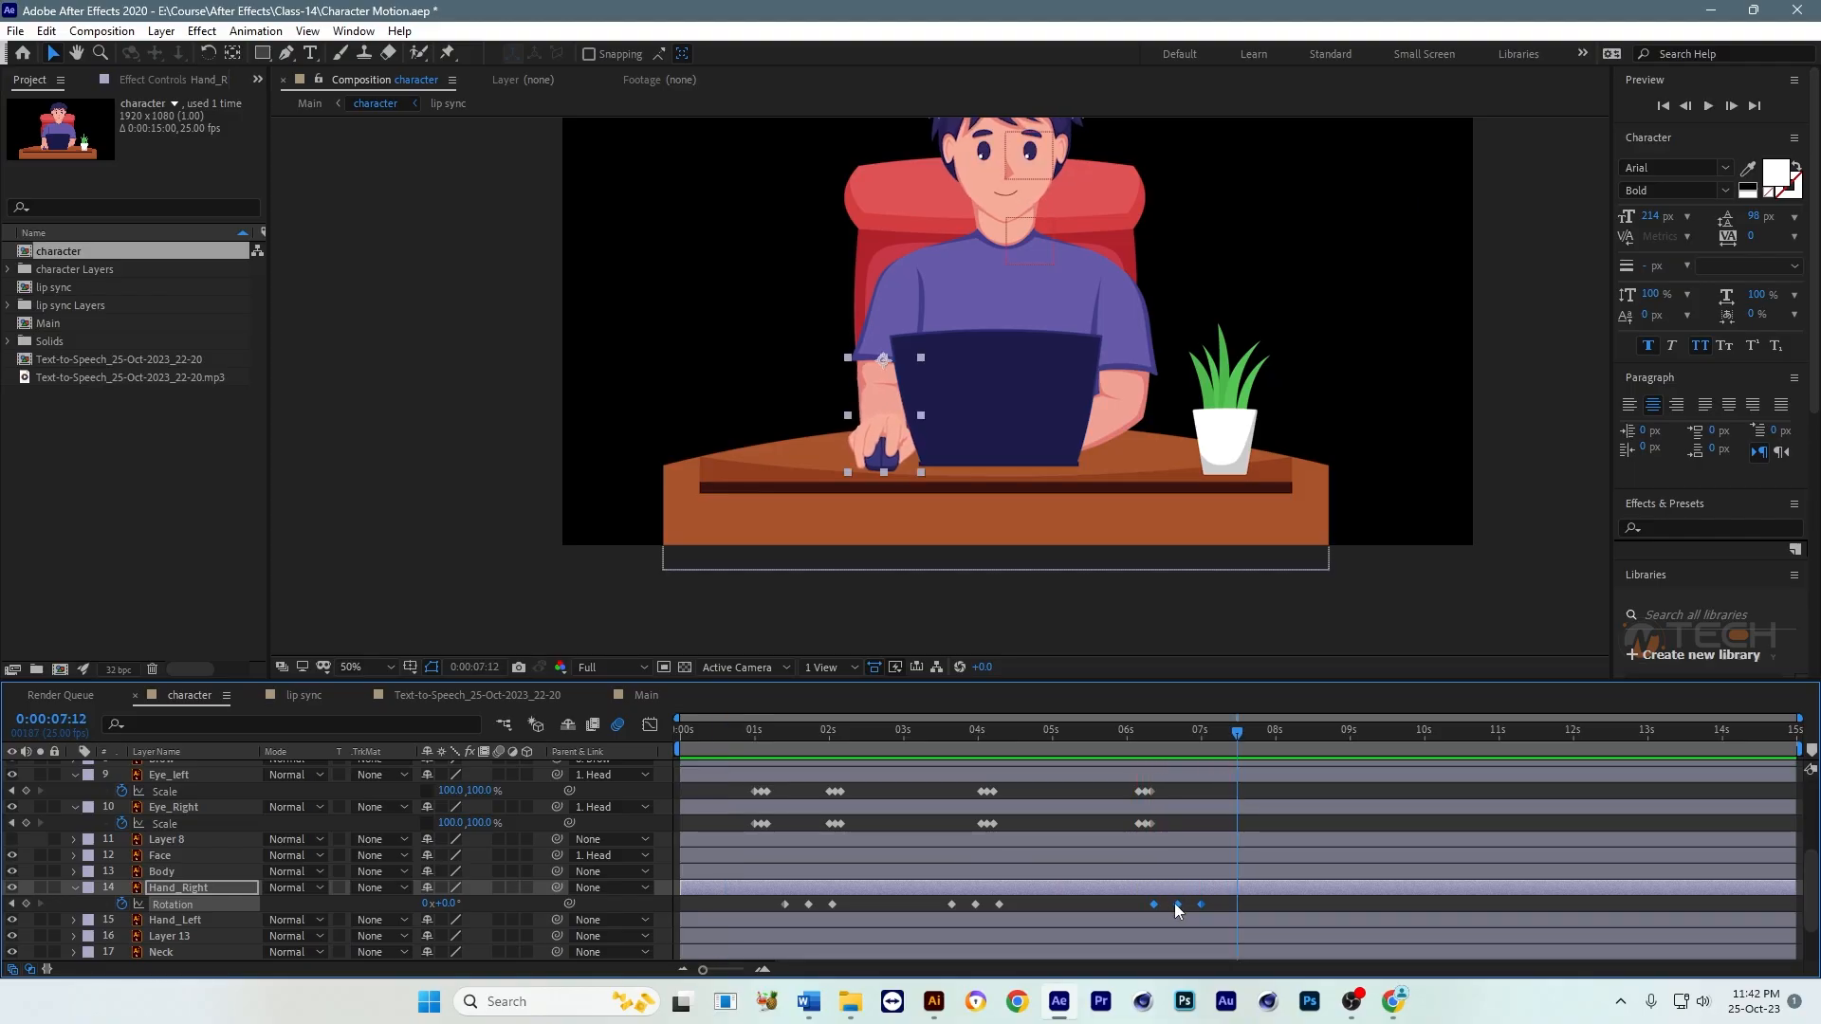
Step: Shift the last set of Hand_Right's Rotation keyframes earlier to start at about 0:00:05:20, and preview the swing
drag(1176, 909, 1136, 907)
click(1102, 744)
key(space)
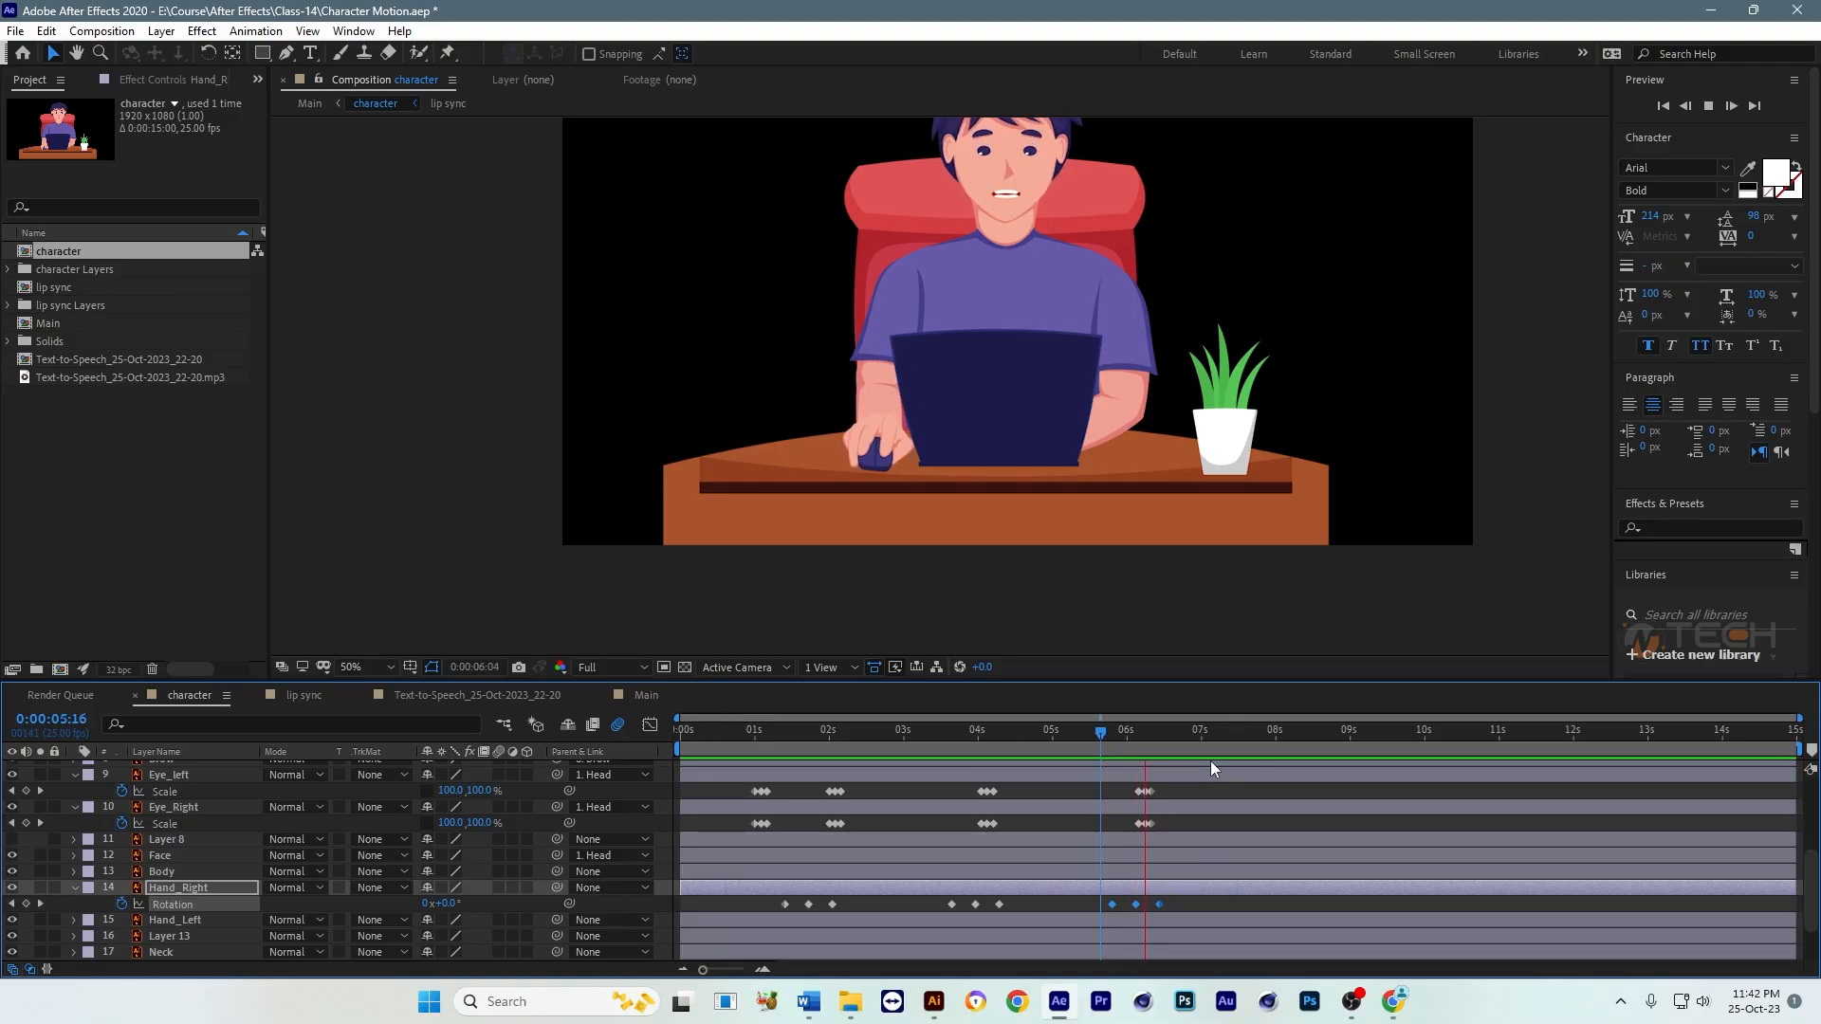
Step: Copy the potted plant's Vase layer and hide the original in the character composition
click(1173, 486)
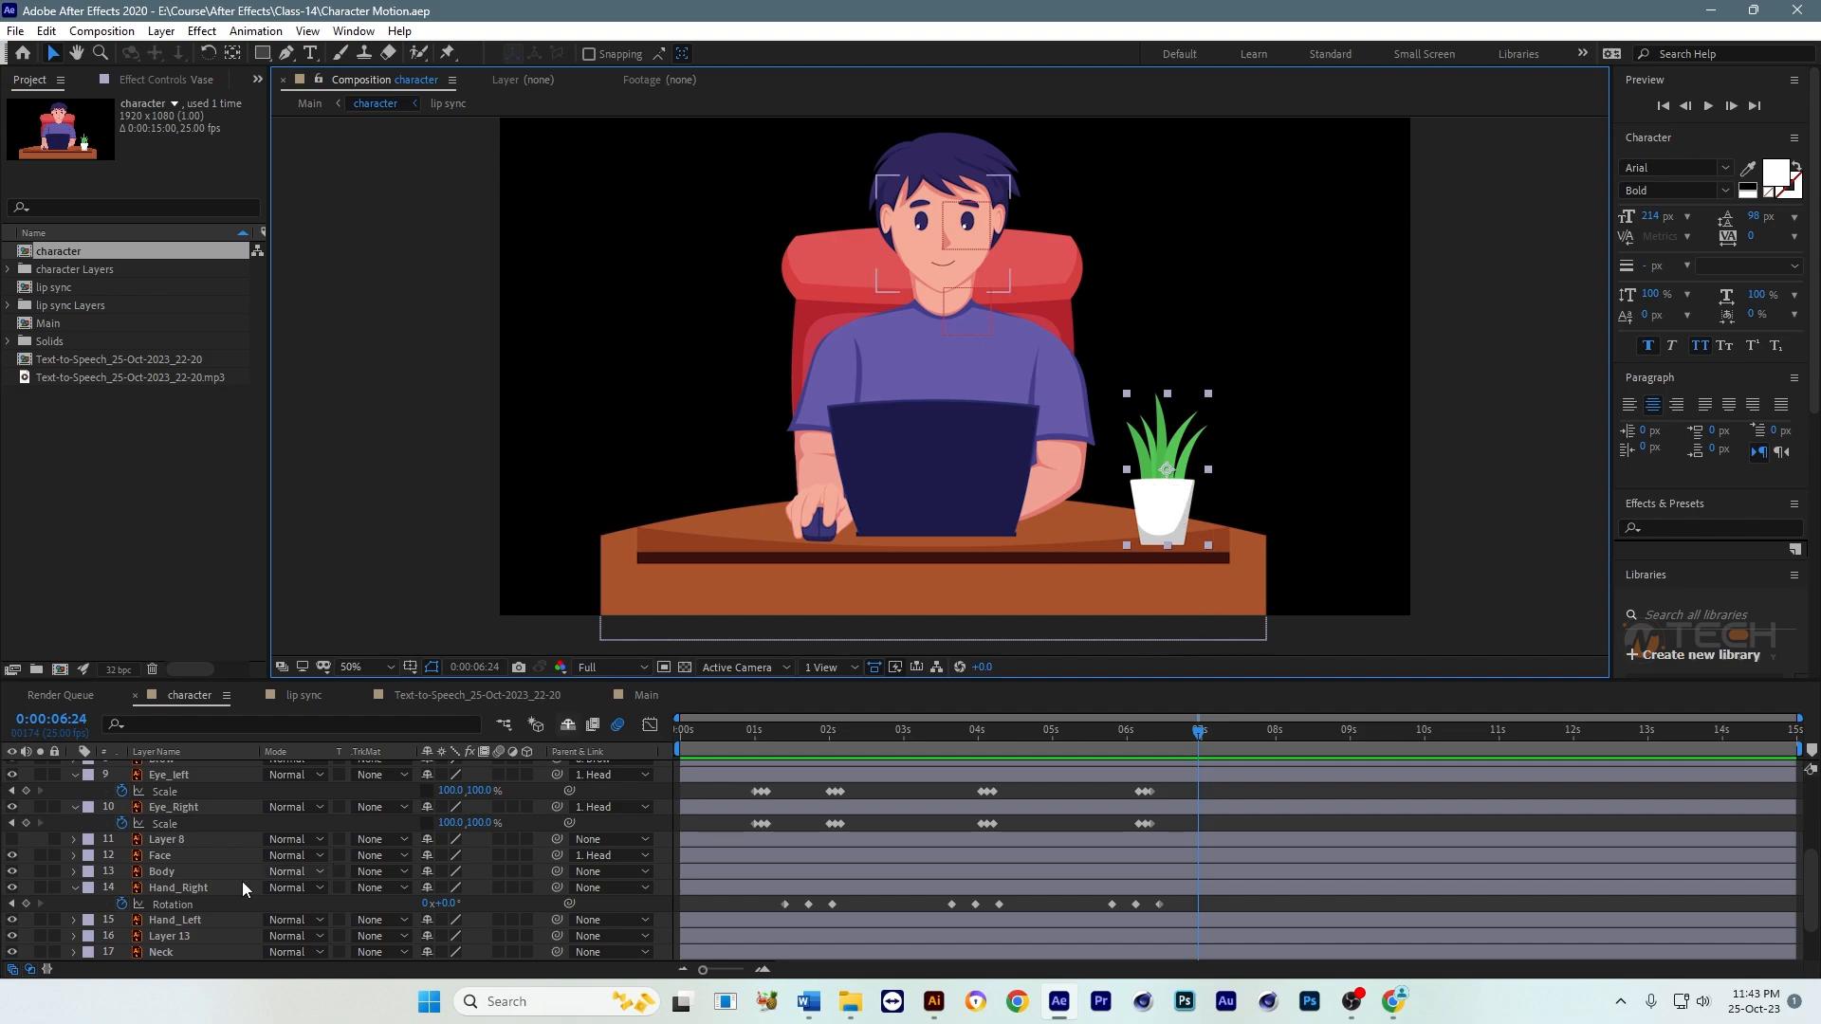
scroll(874, 892, down, 3)
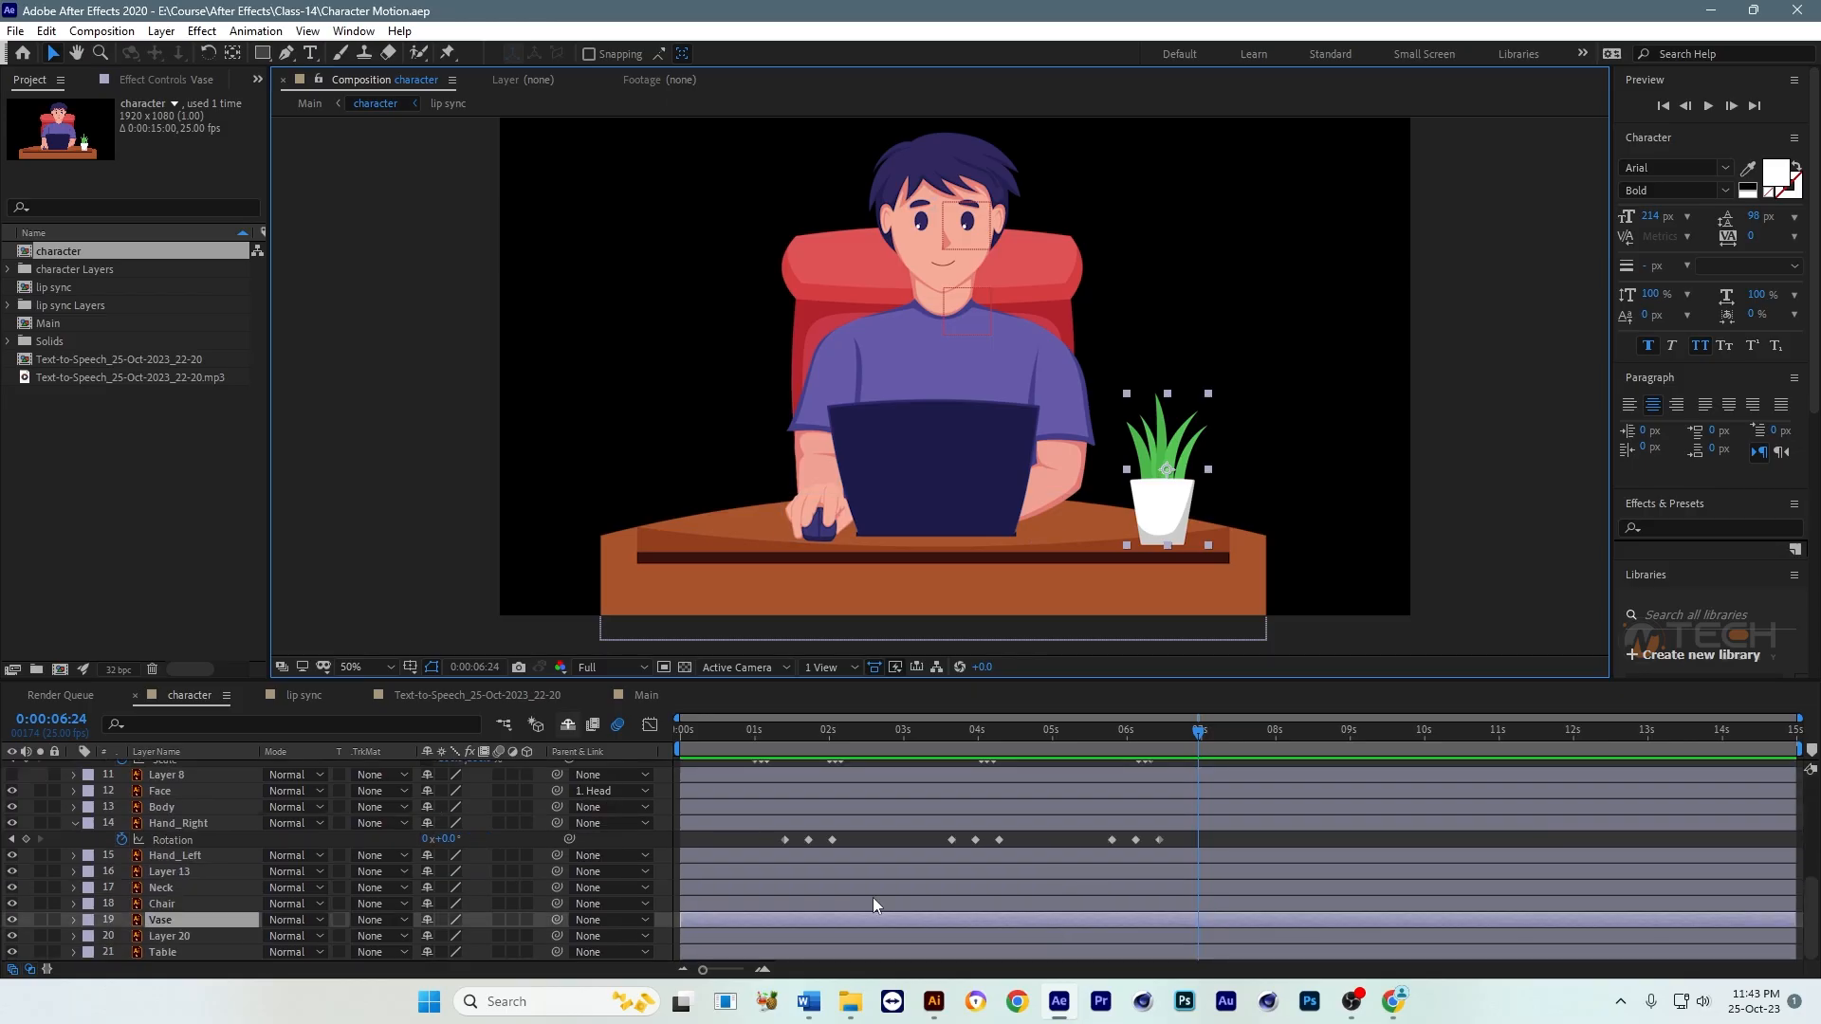
click(11, 920)
Step: Paste the Vase layer into the Main composition above the character layer, with the current time at 0:00:00:14
click(668, 702)
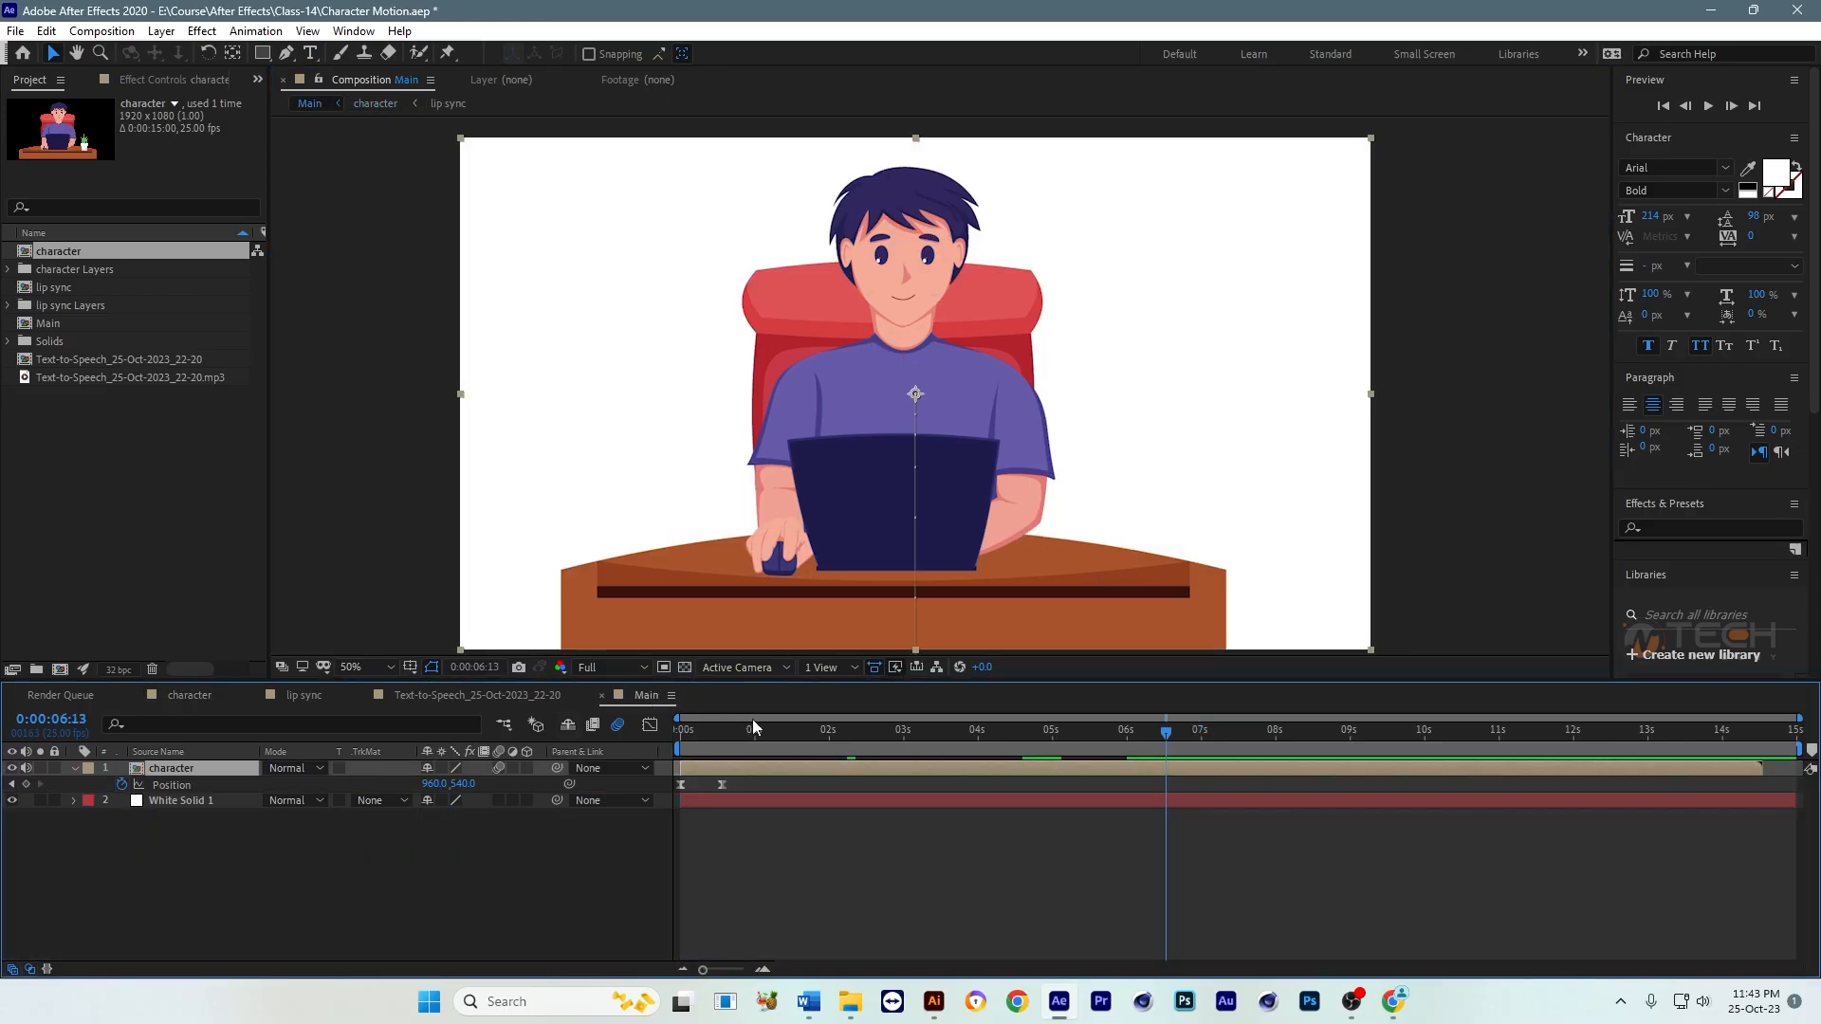
click(721, 747)
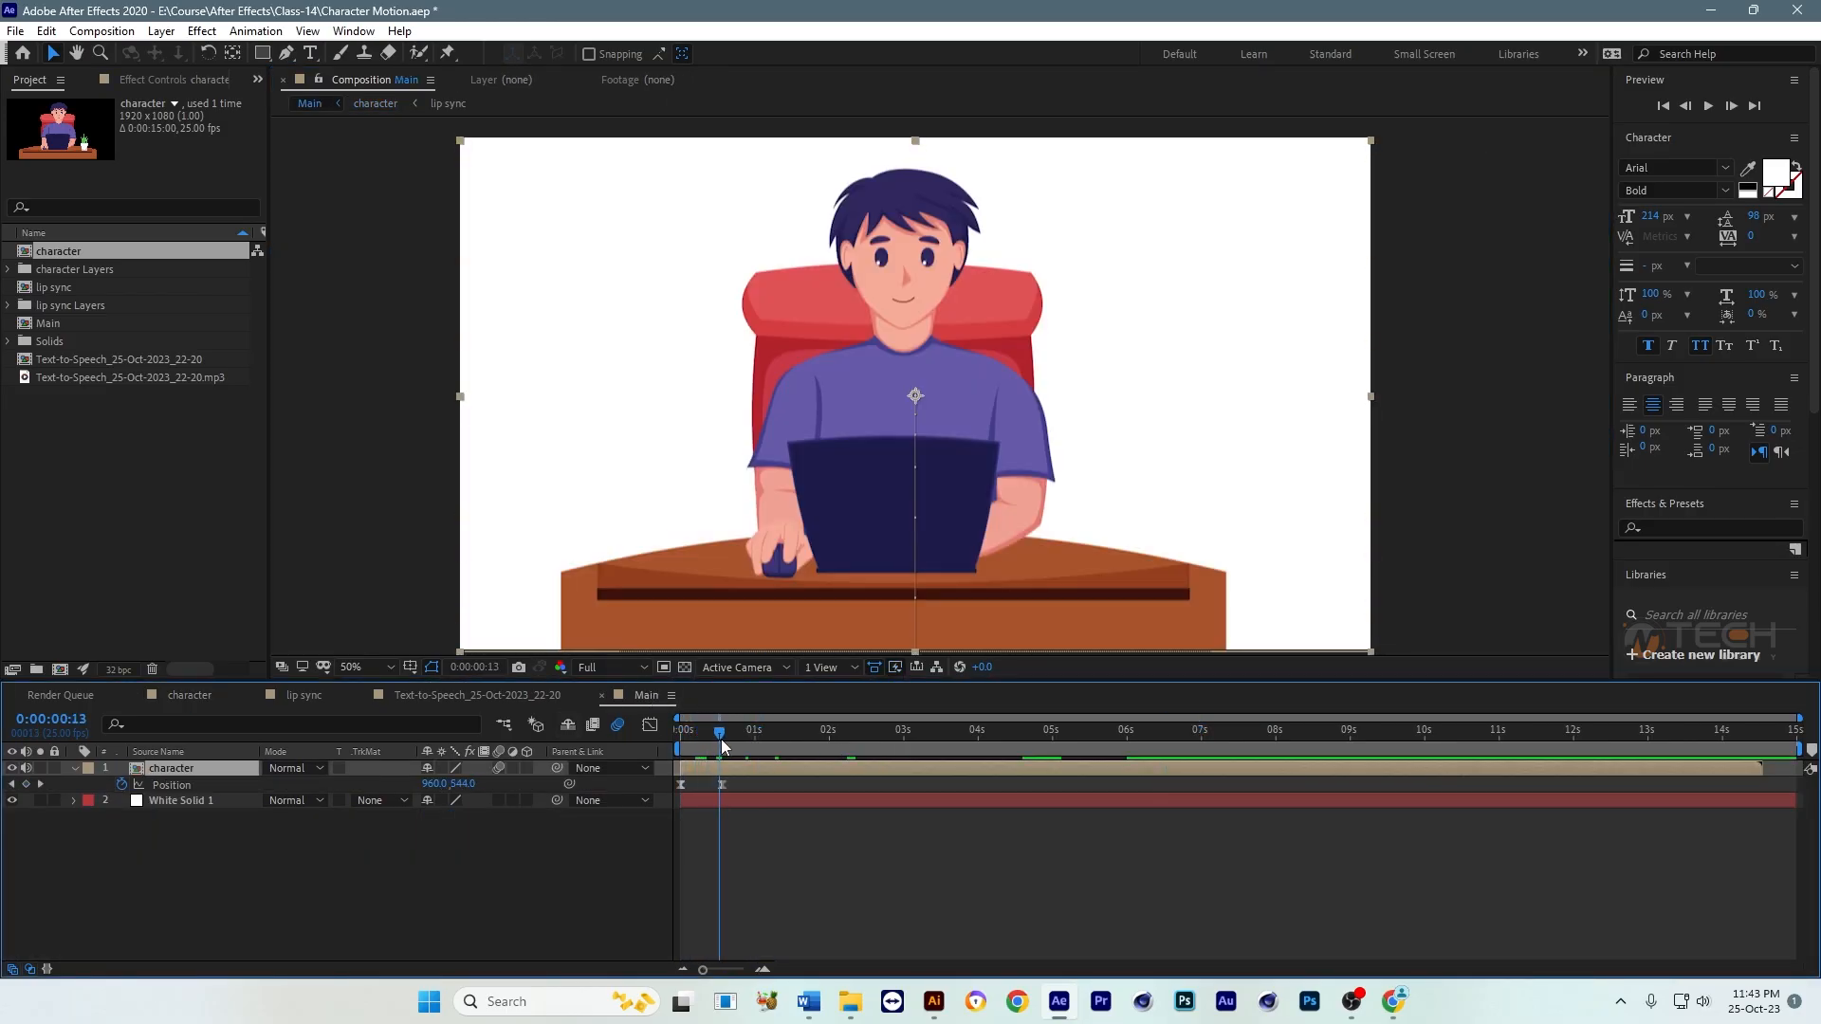
key(Page_Down)
click(894, 872)
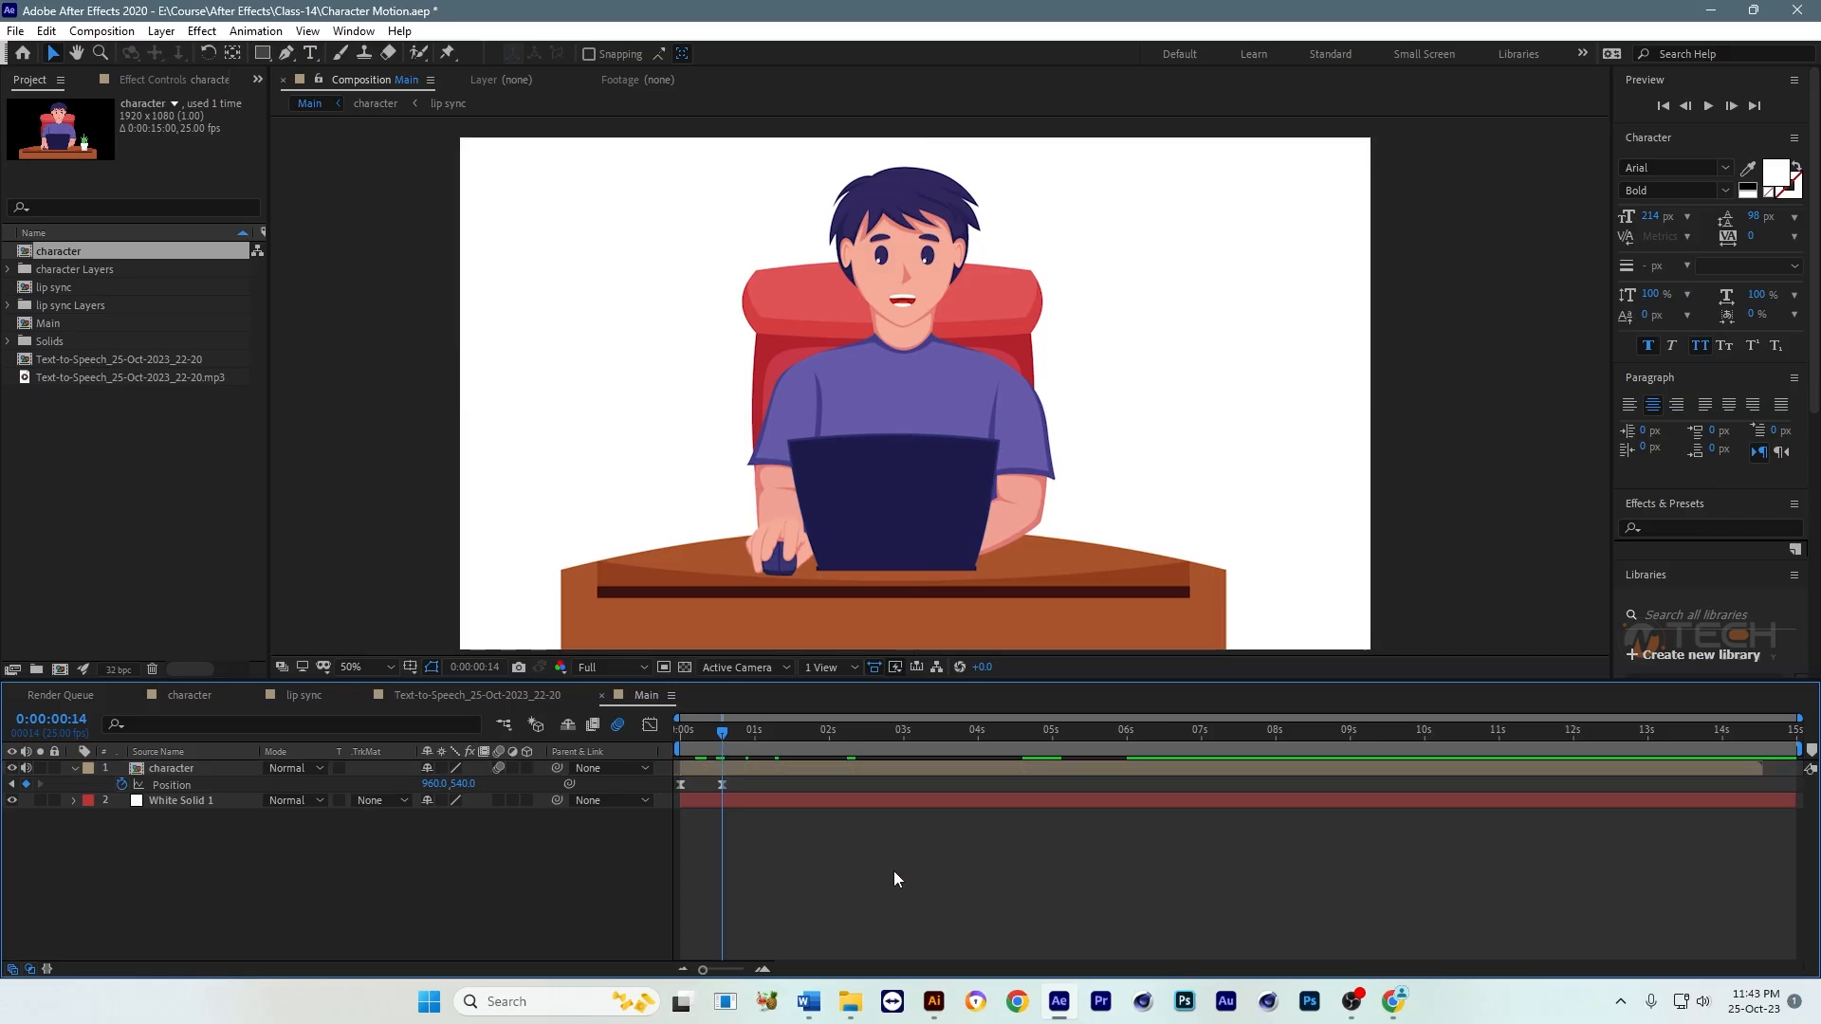
key(ctrl+v)
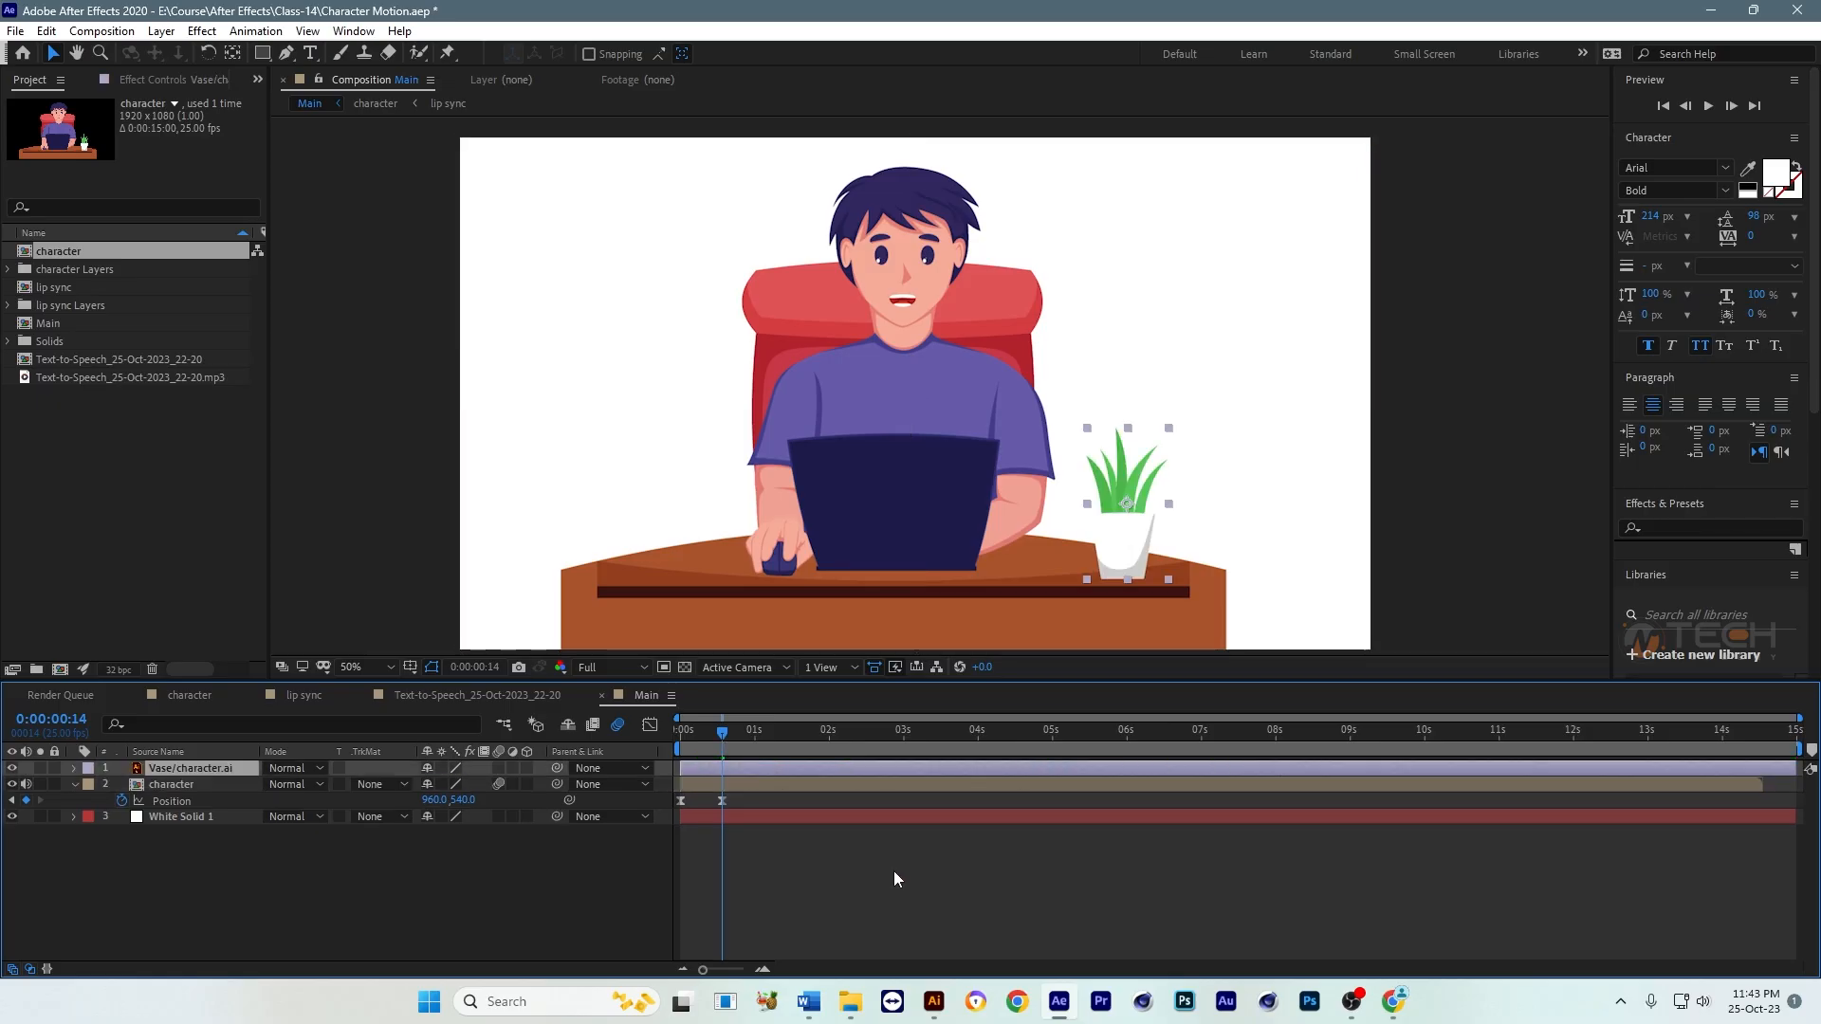
Step: Parent the Vase layer to the character layer in the Main composition and preview the entrance
click(205, 787)
click(711, 769)
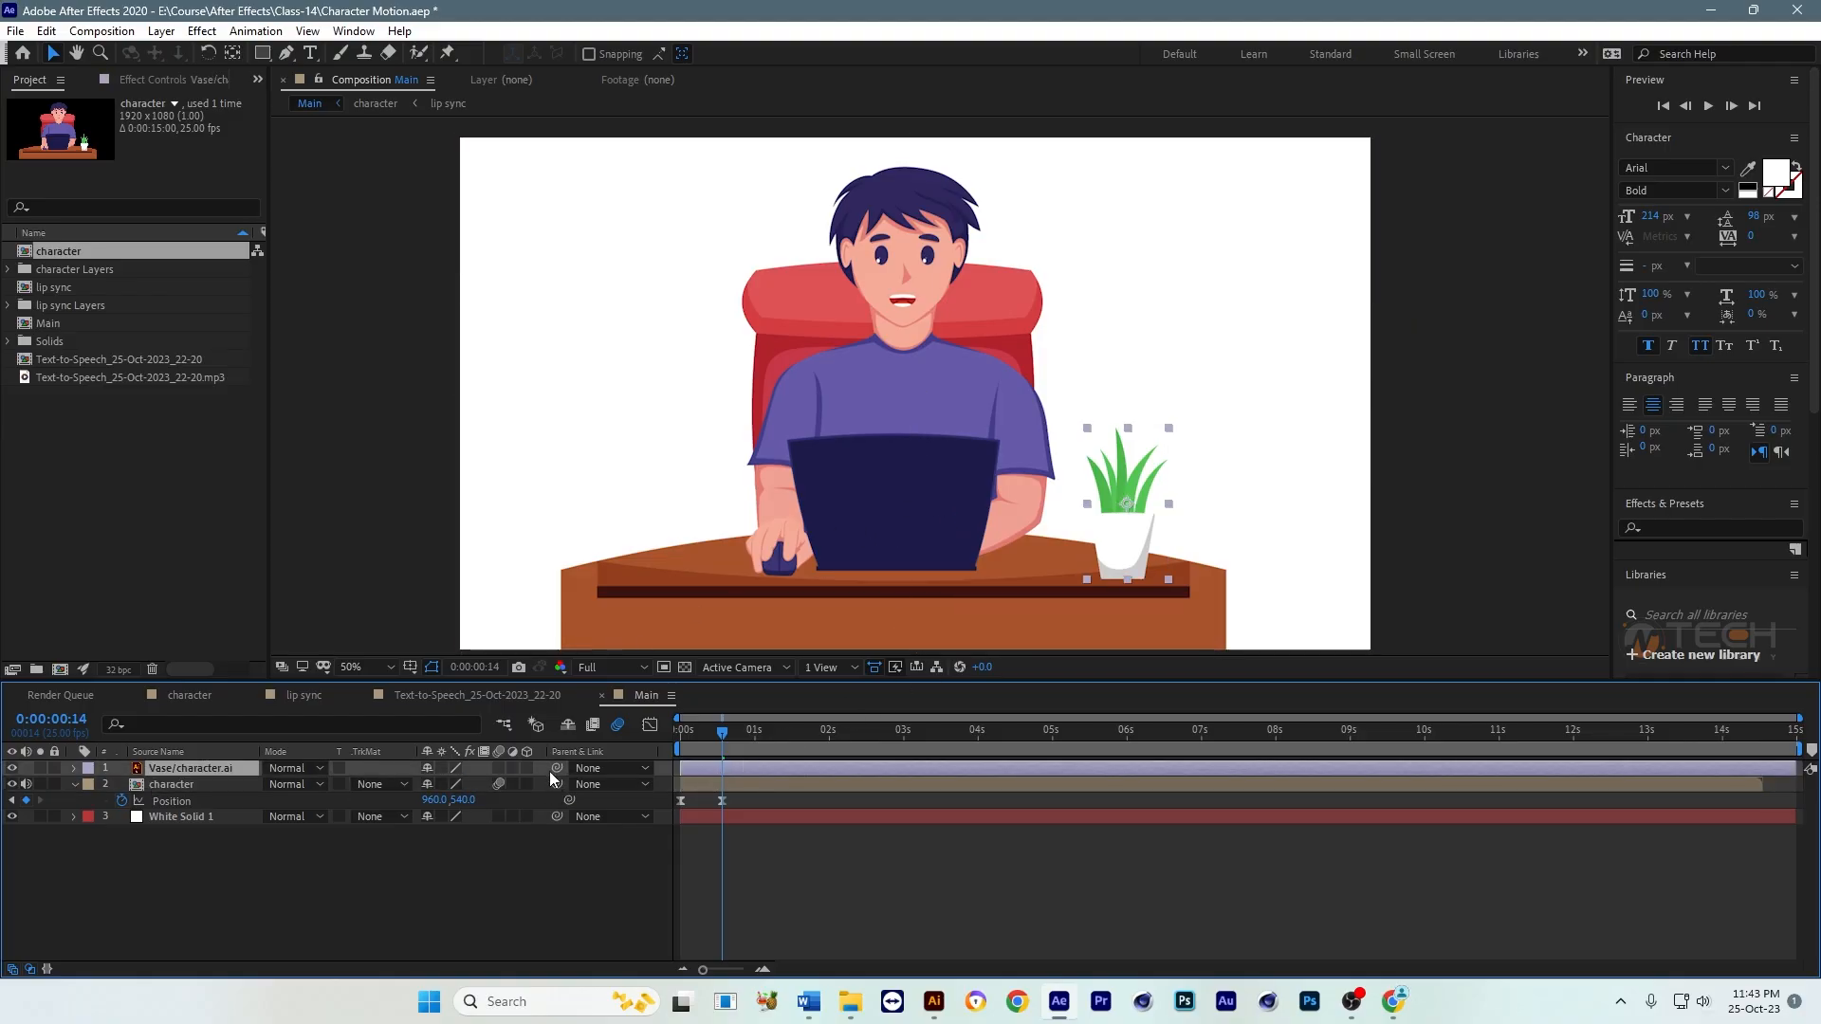
drag(558, 769, 300, 779)
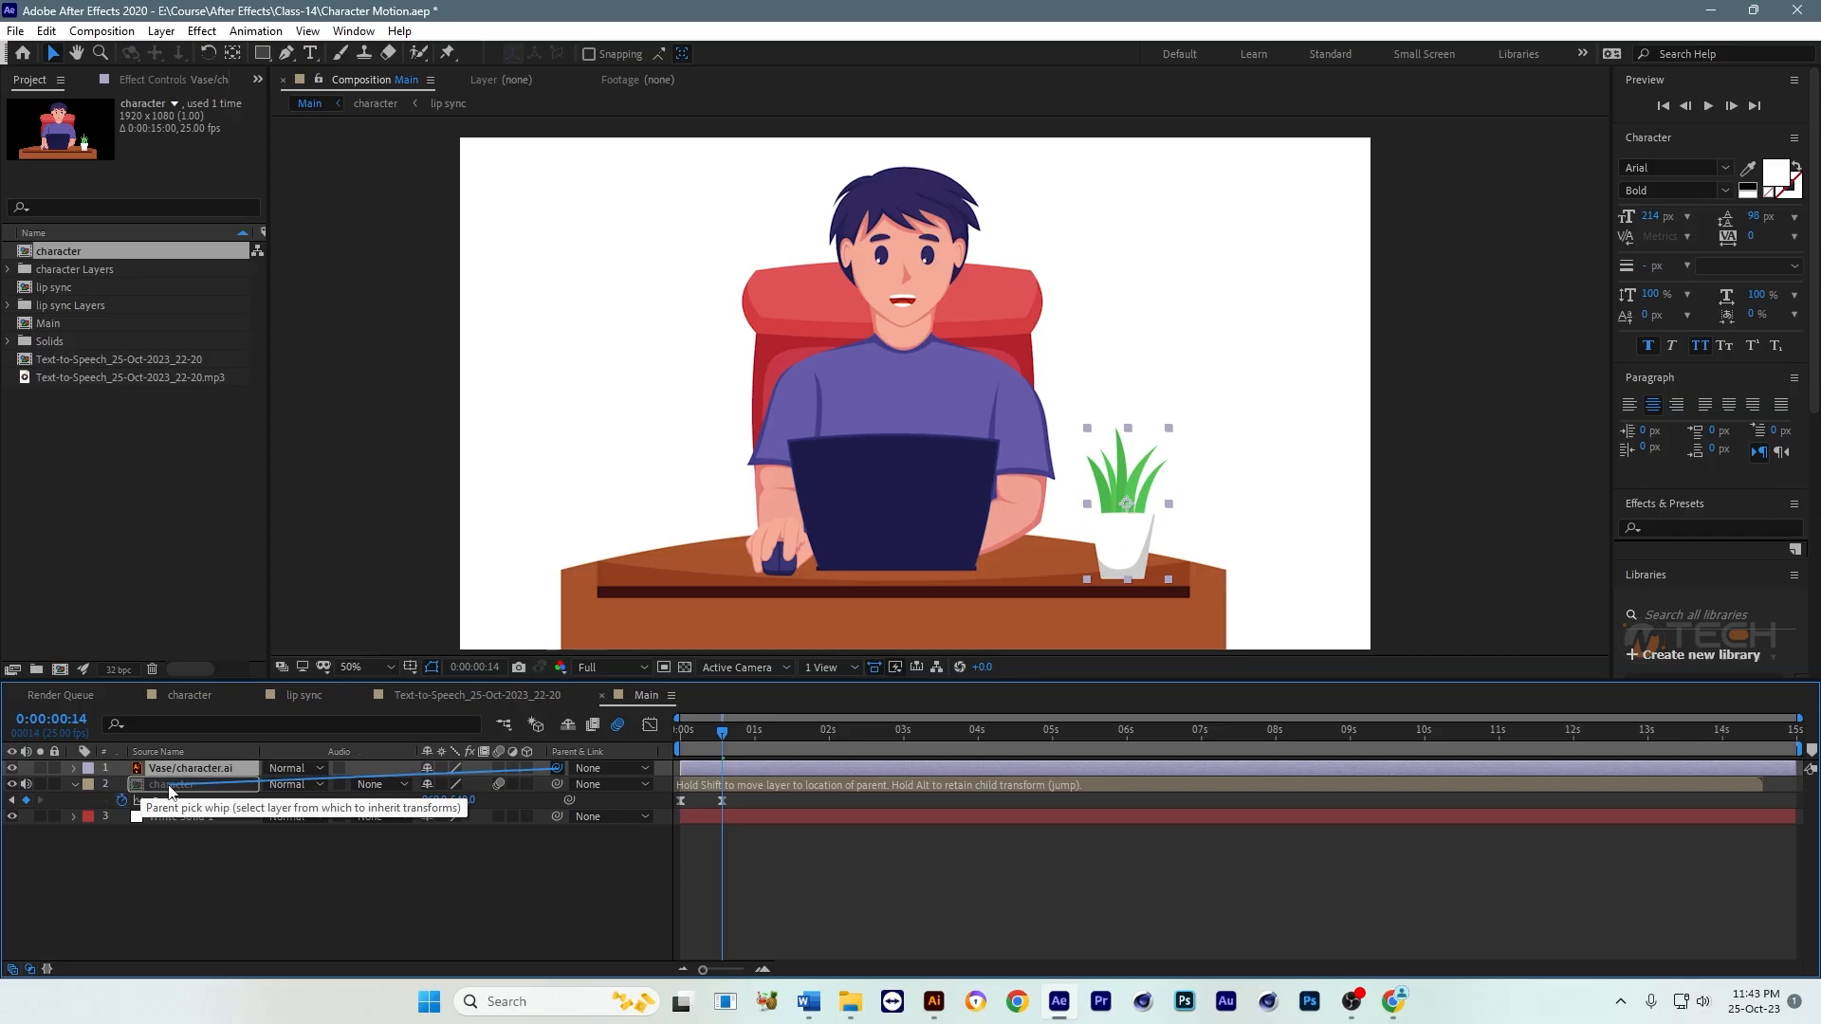
click(859, 869)
mouse_move(723, 750)
mouse_down()
mouse_move(662, 742)
mouse_move(721, 736)
mouse_up()
key(space)
click(744, 762)
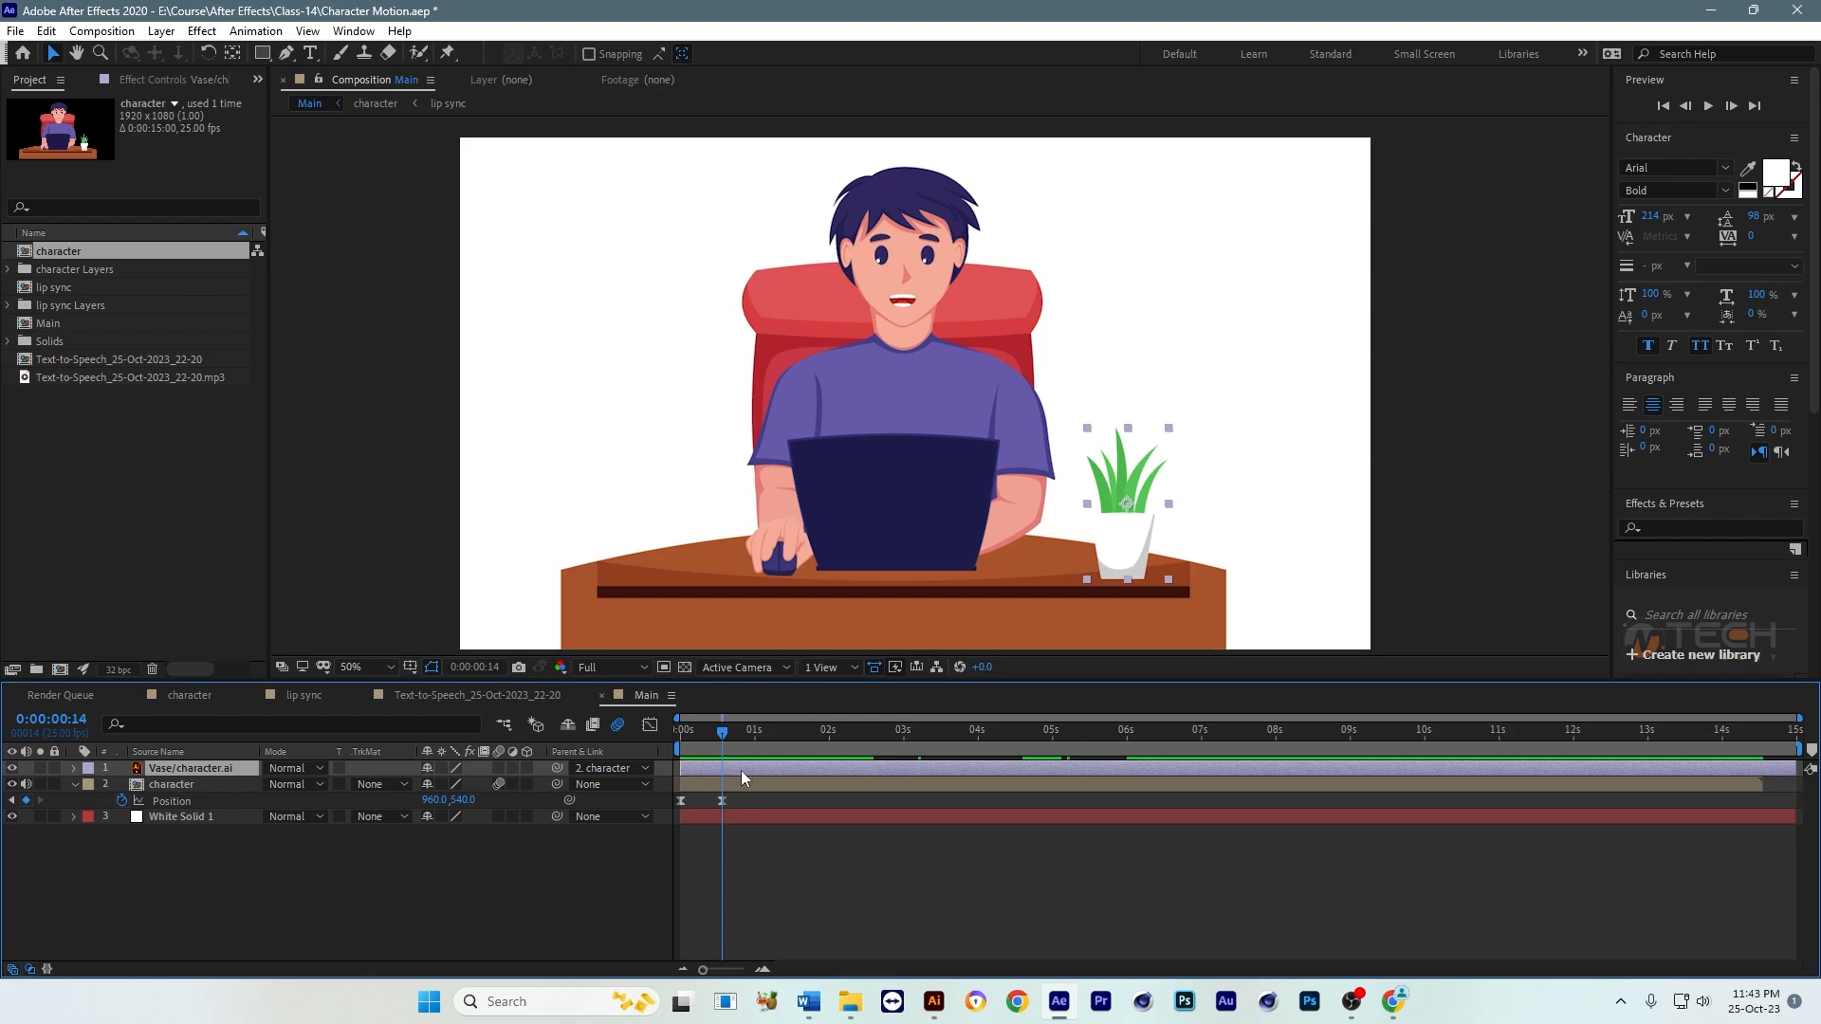
Step: Keyframe the Vase layer's Position at 0:00:00:14, and raise the vase straight up to 1406.7, 345.3 at 0:00:00:24
key(p)
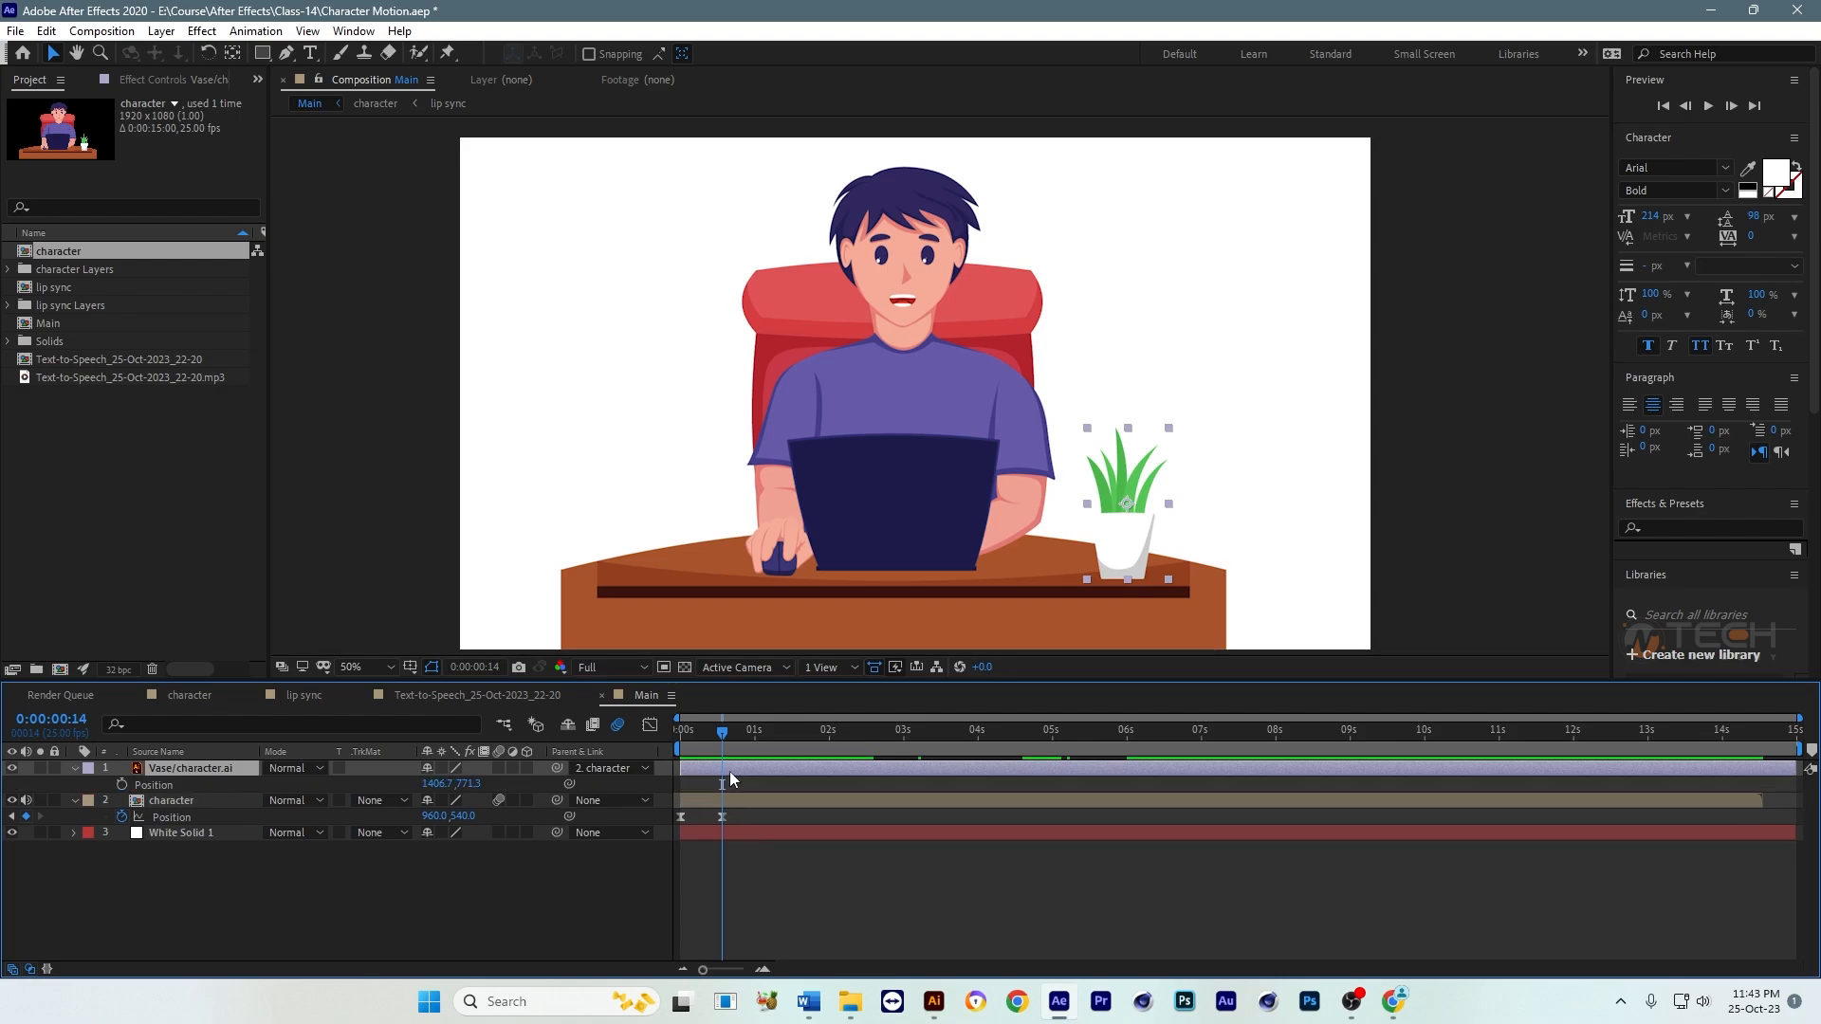
click(122, 784)
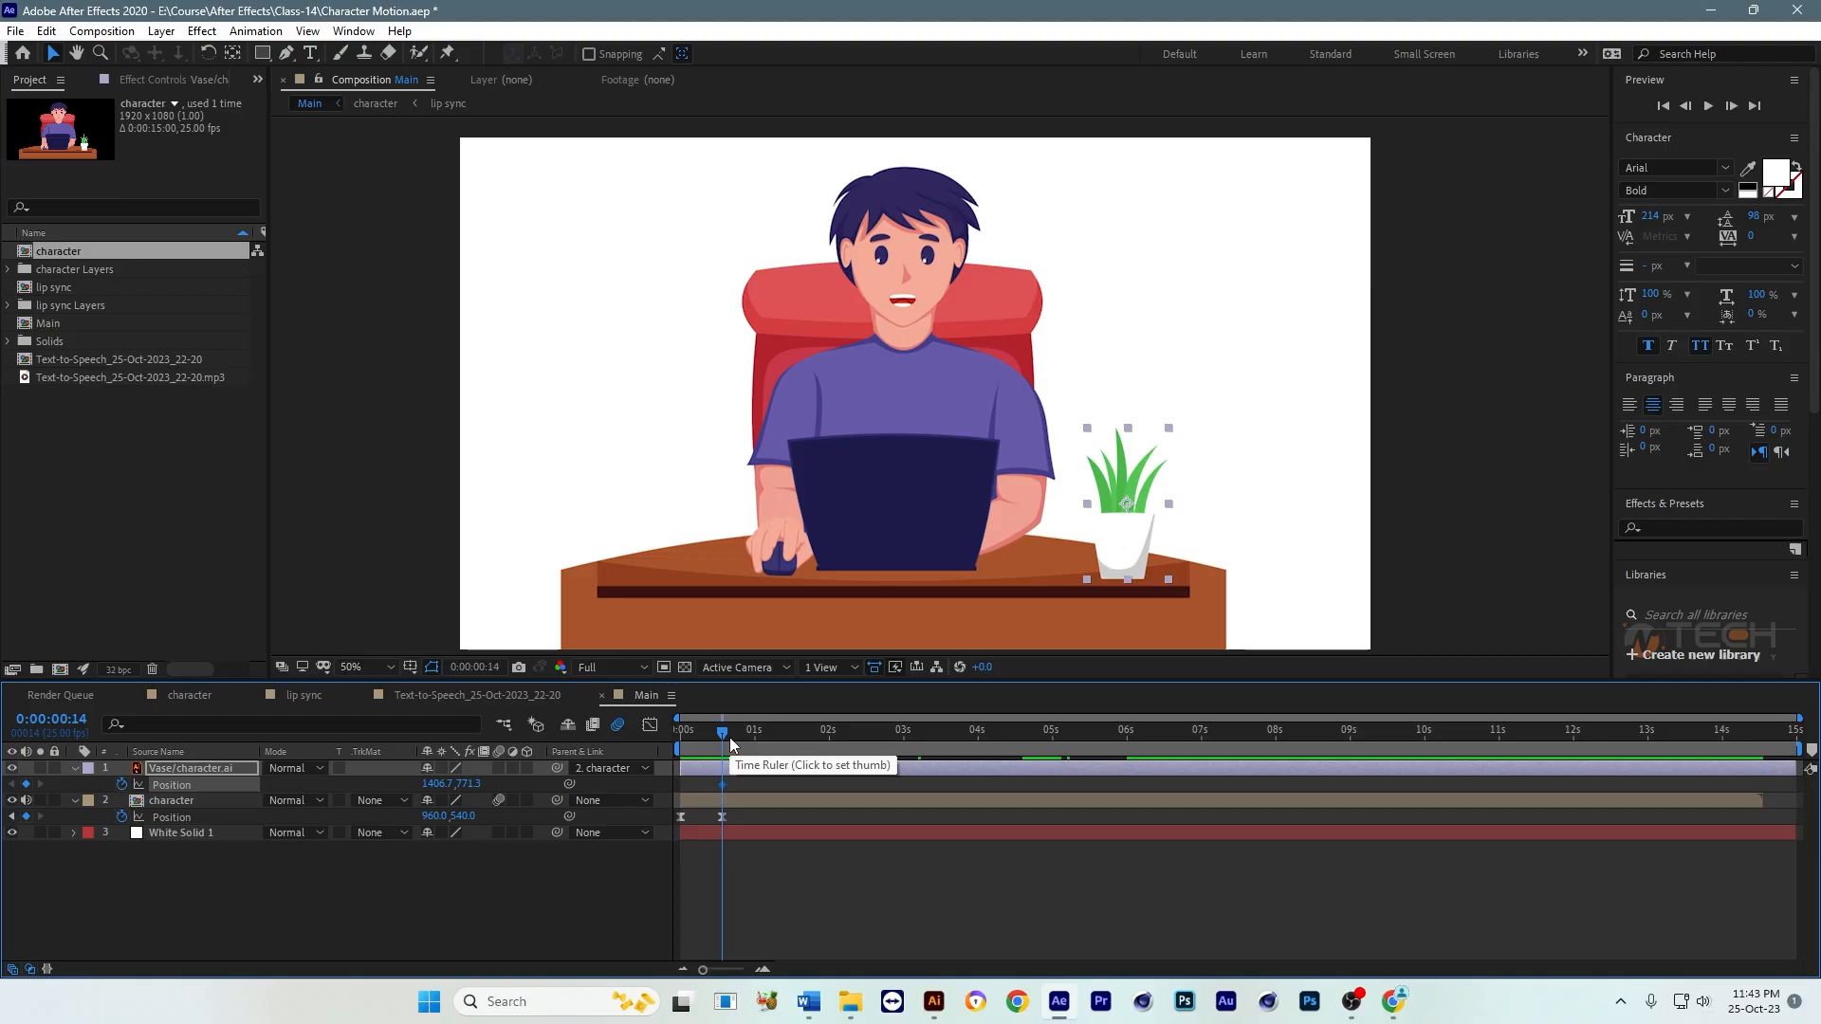
drag(731, 747, 754, 749)
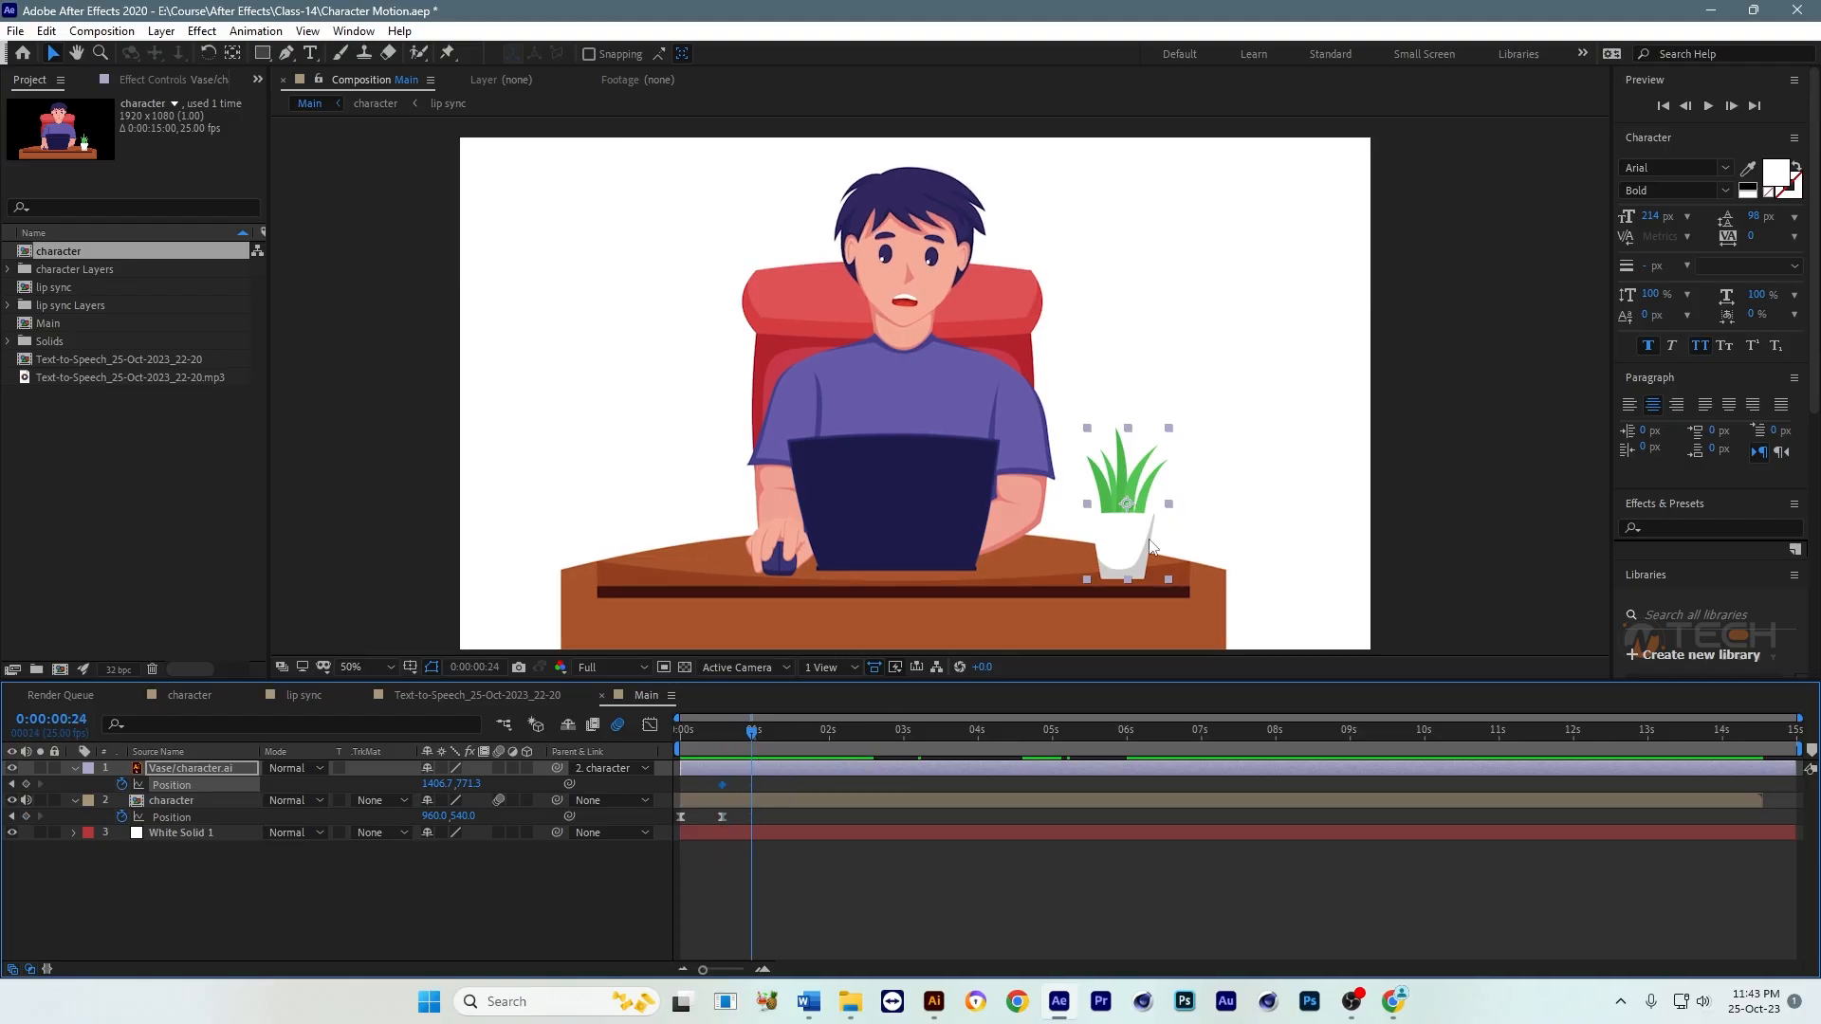
drag(1124, 536, 1124, 334)
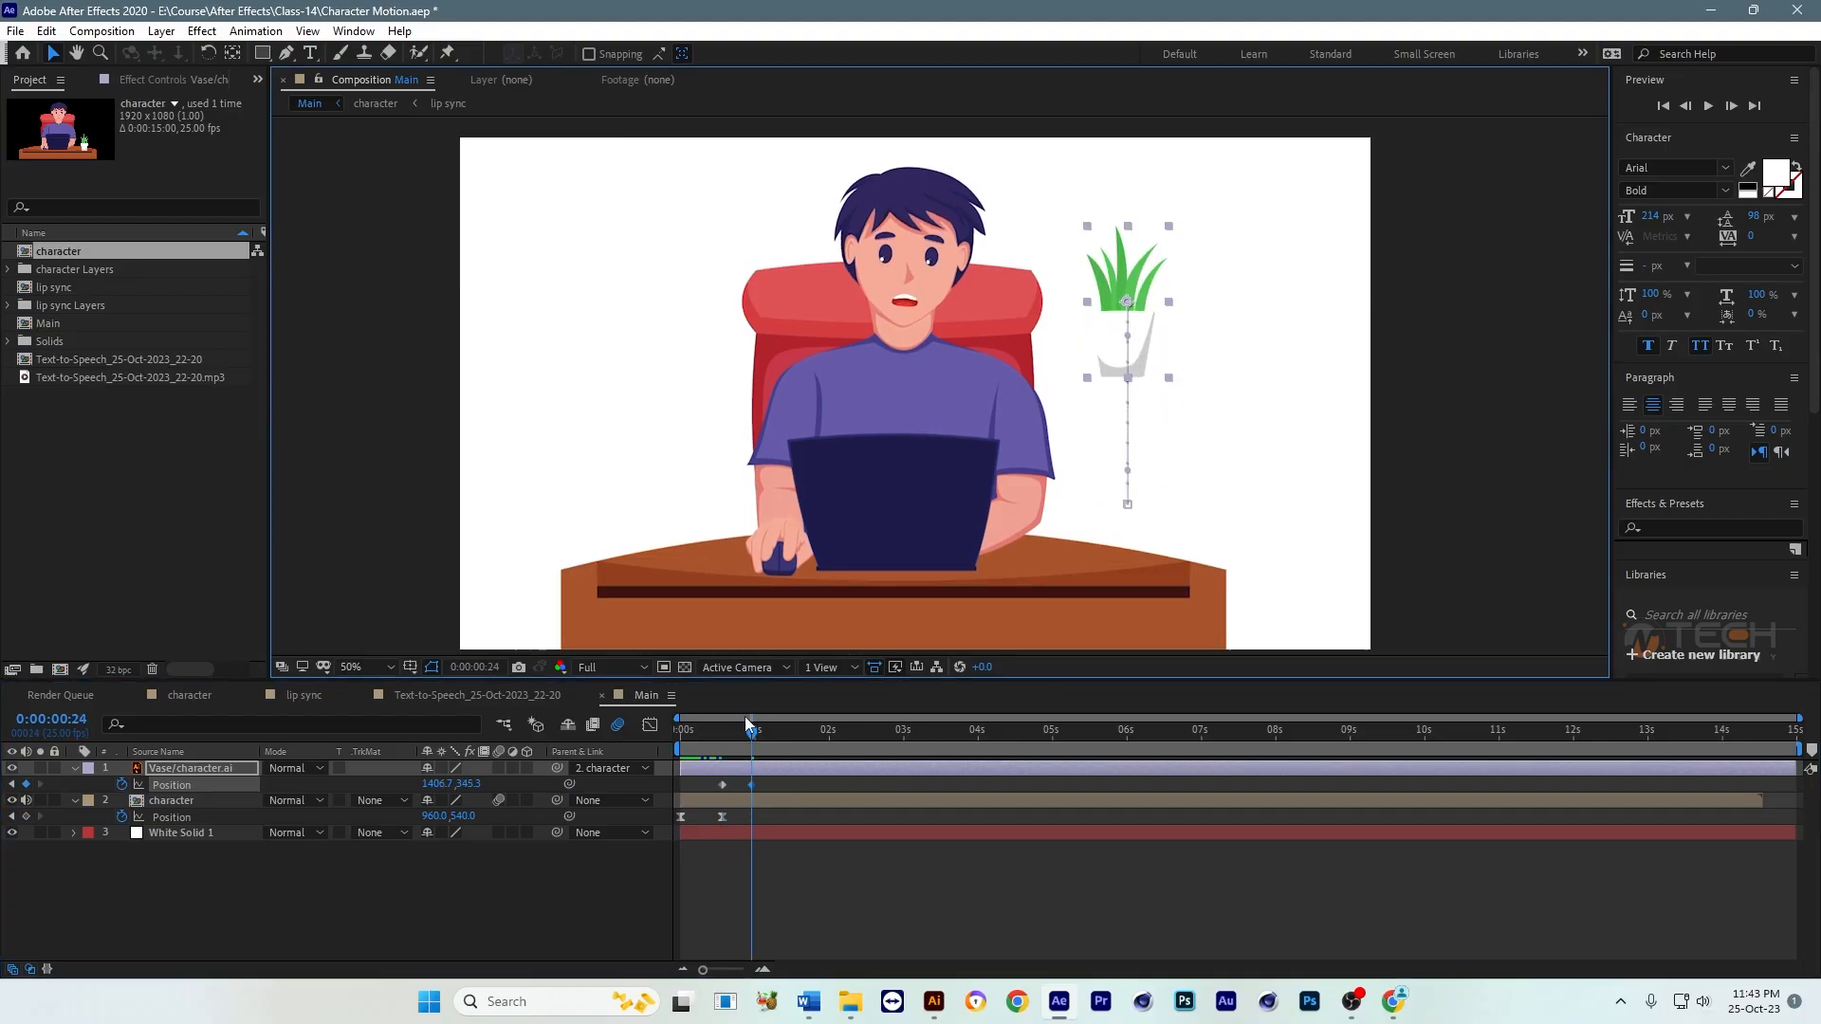
Step: Copy the vase's first Position keyframe to 0:00:01:08 to return it to the table, and preview the jump from the start
drag(754, 739, 704, 792)
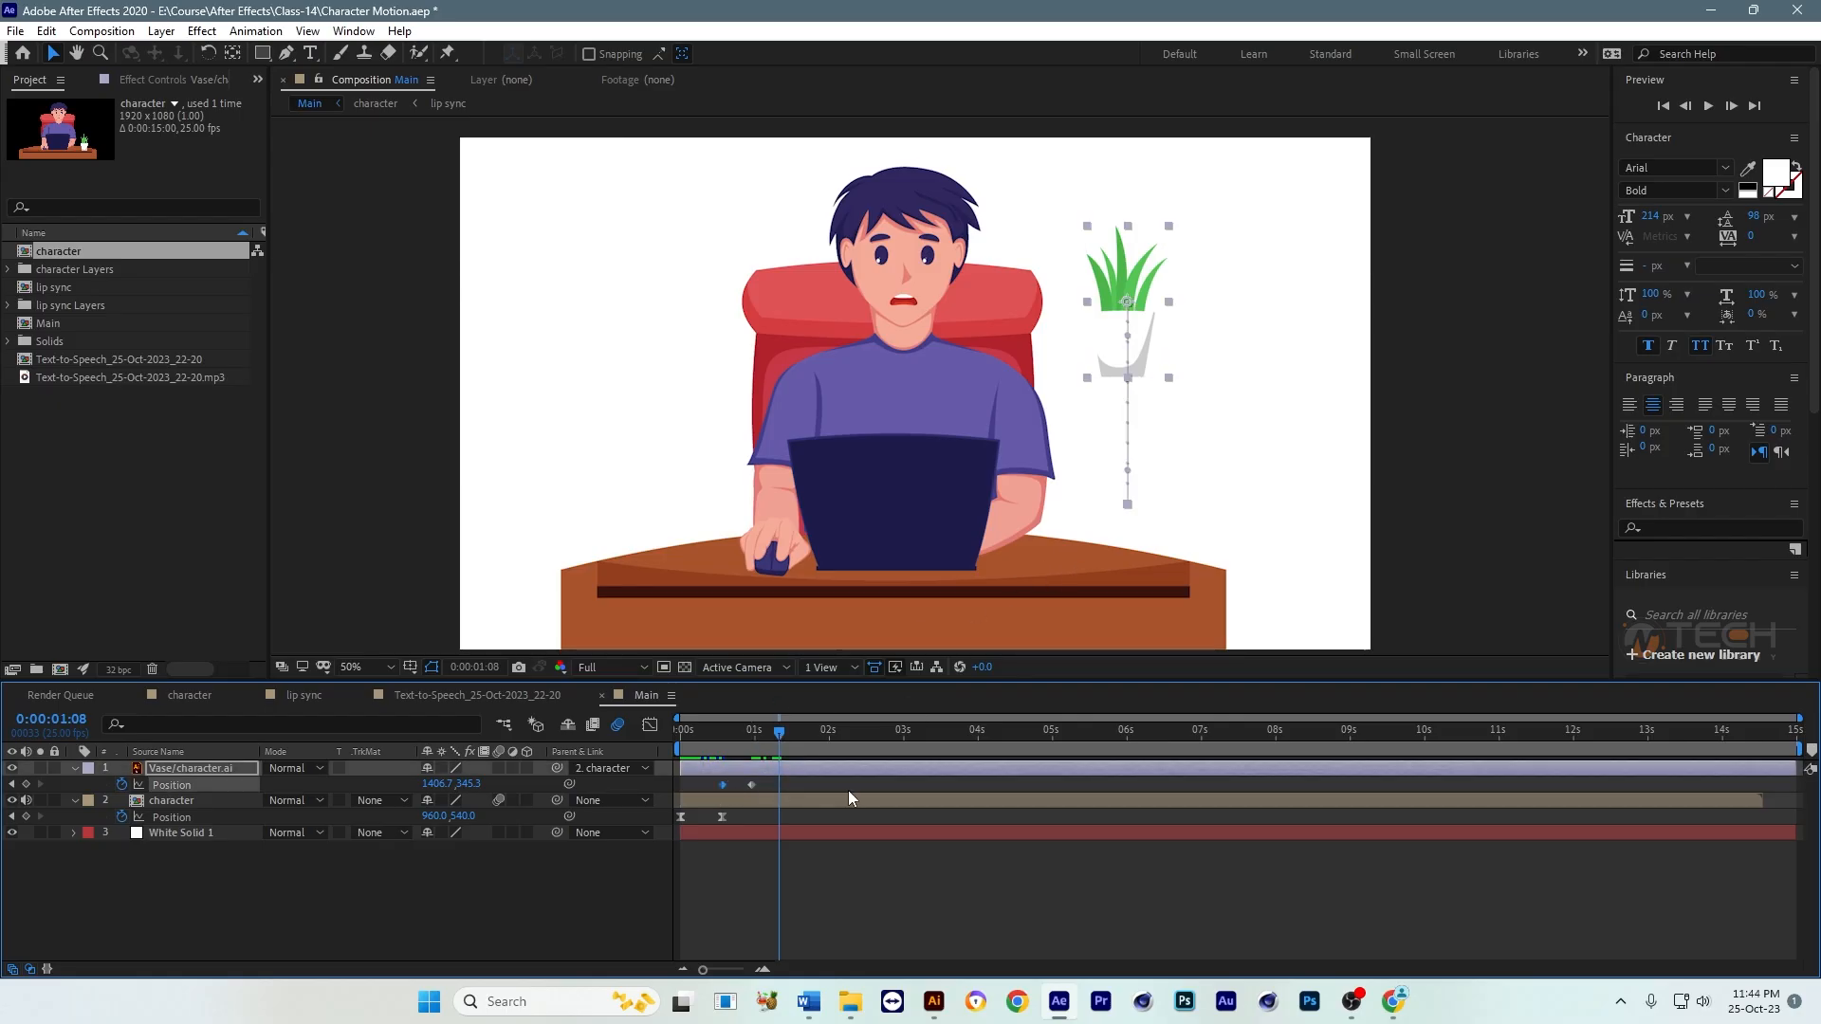
key(ctrl+v)
drag(715, 732, 670, 754)
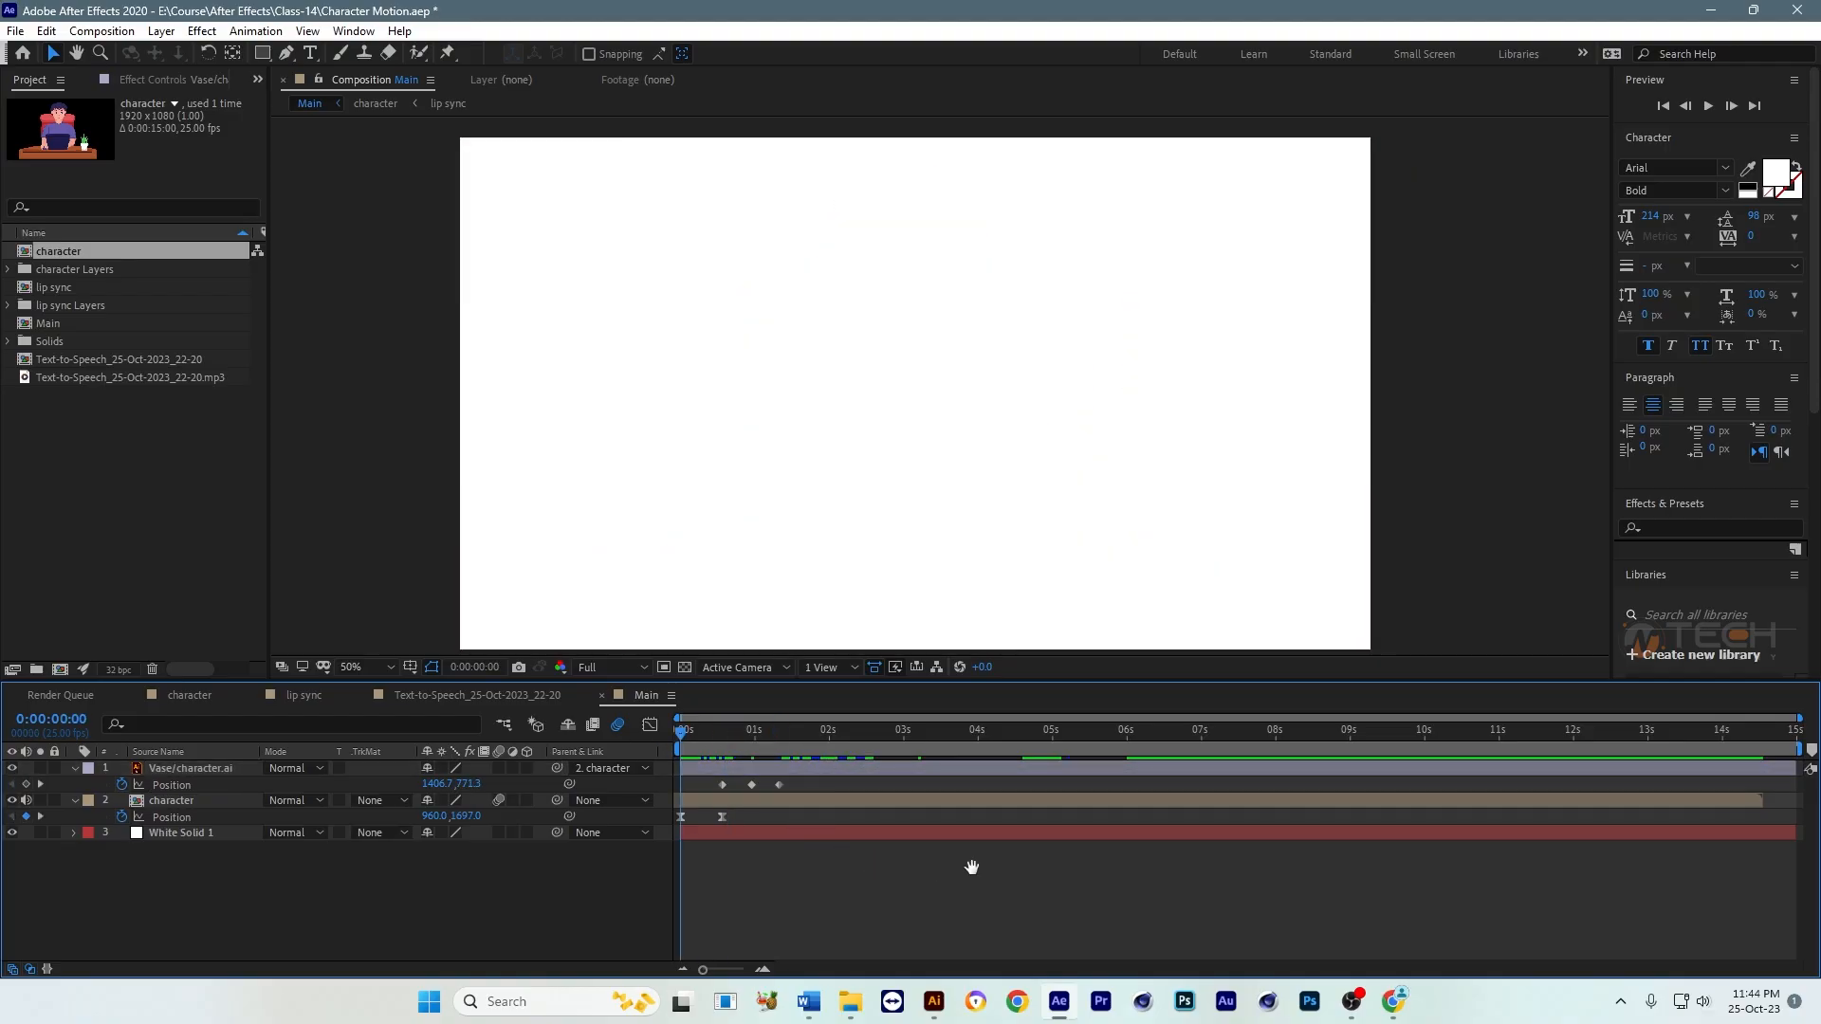
key(space)
key(space)
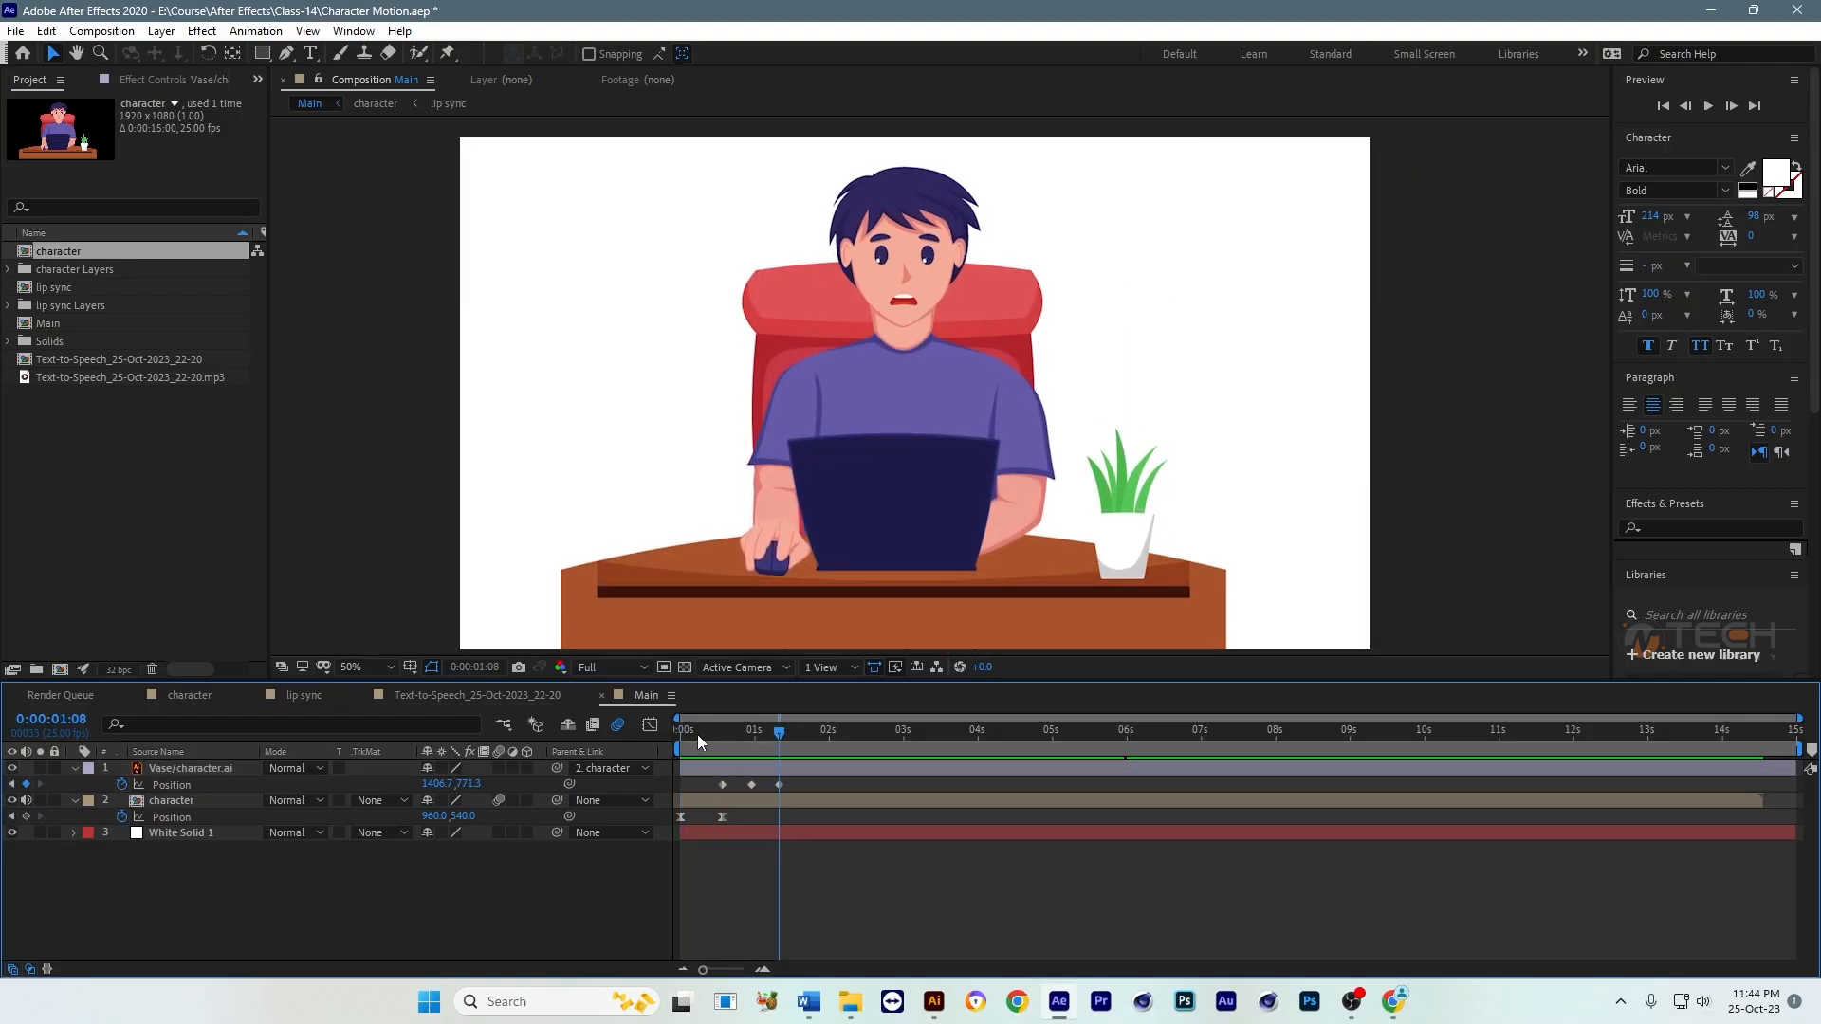
Step: Shift the vase's three Position keyframes earlier to start at about 0:00:00:10, and preview the jump
click(716, 732)
click(723, 784)
drag(723, 784, 666, 750)
click(884, 874)
scroll(990, 533, down, 1)
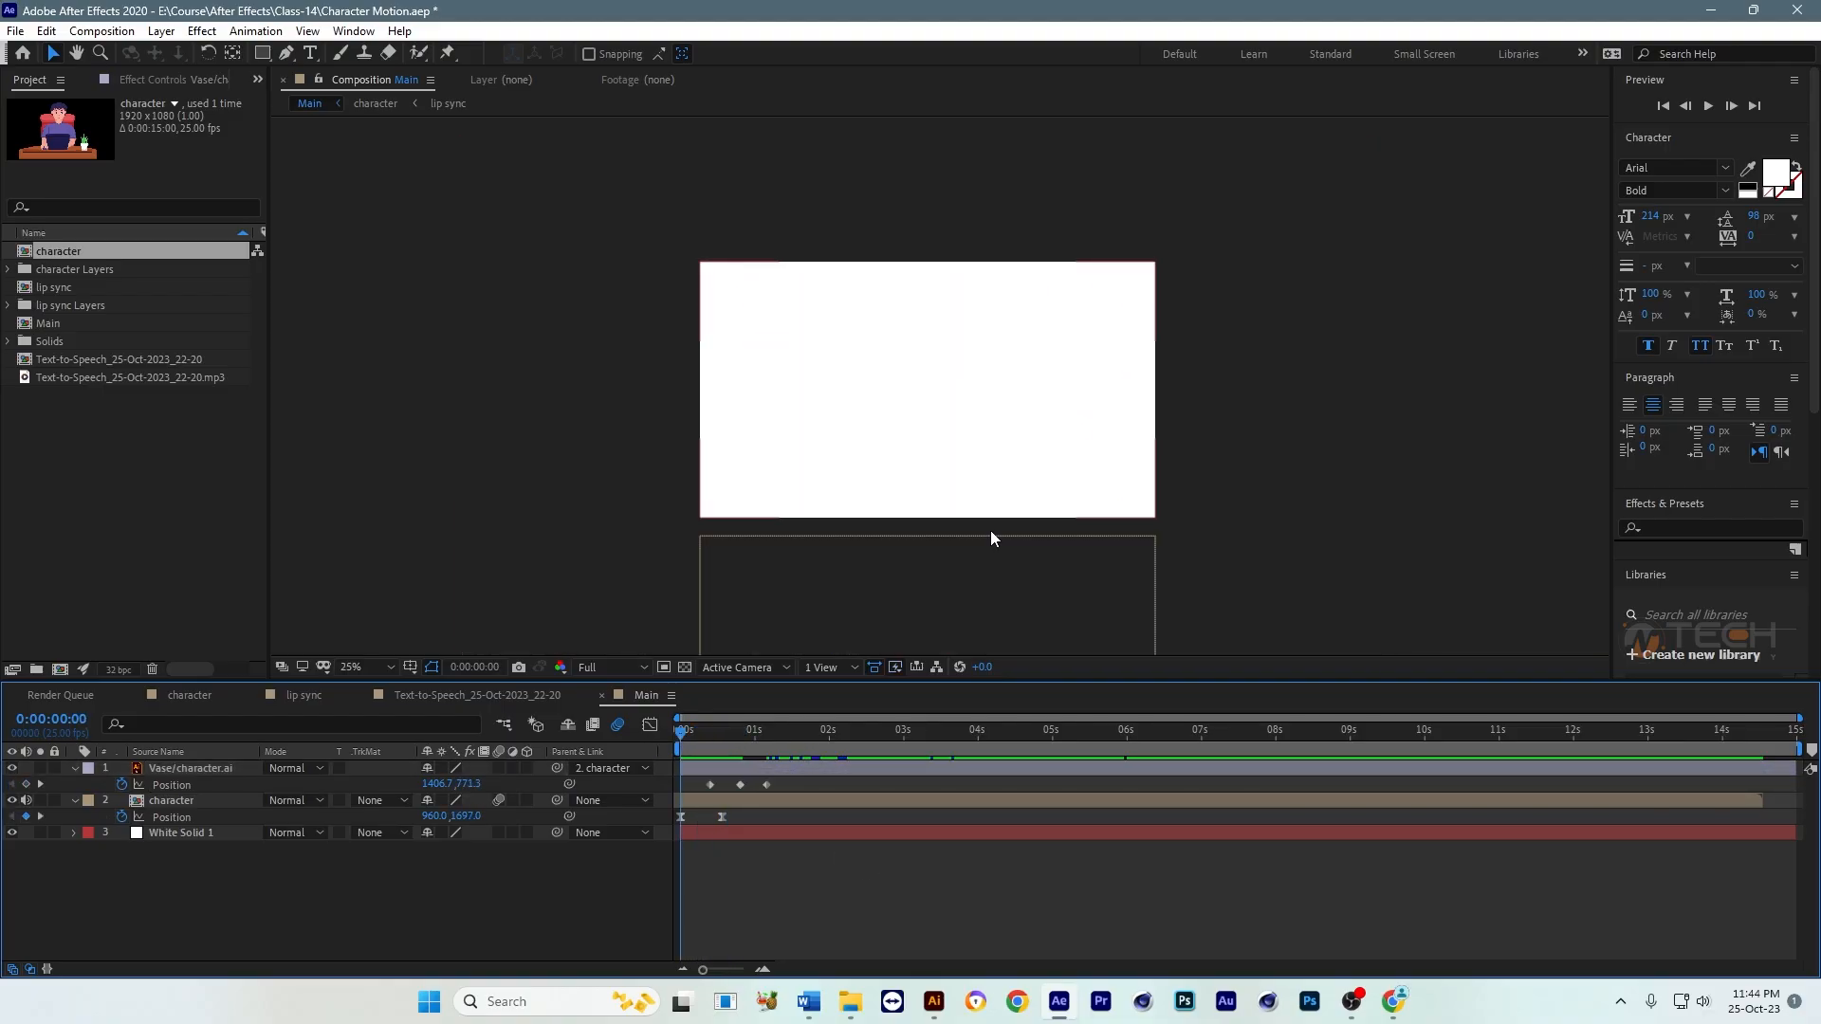
key(space)
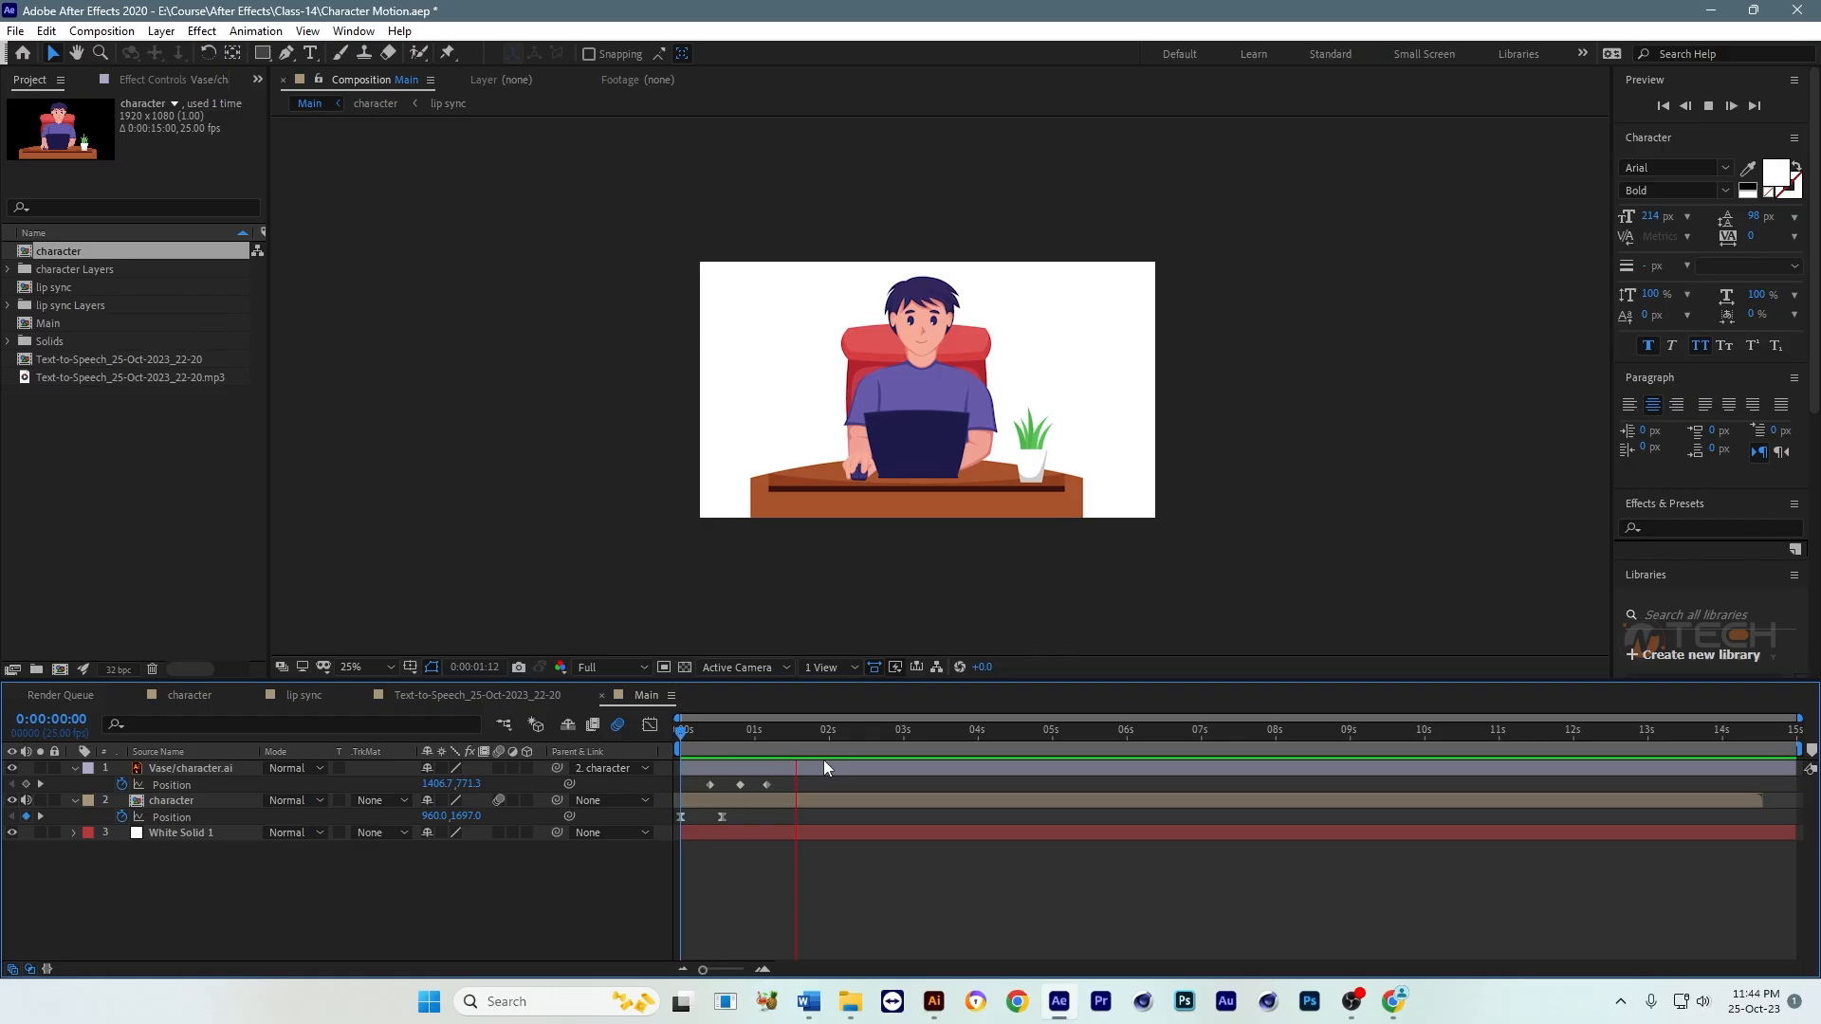
key(space)
key(space)
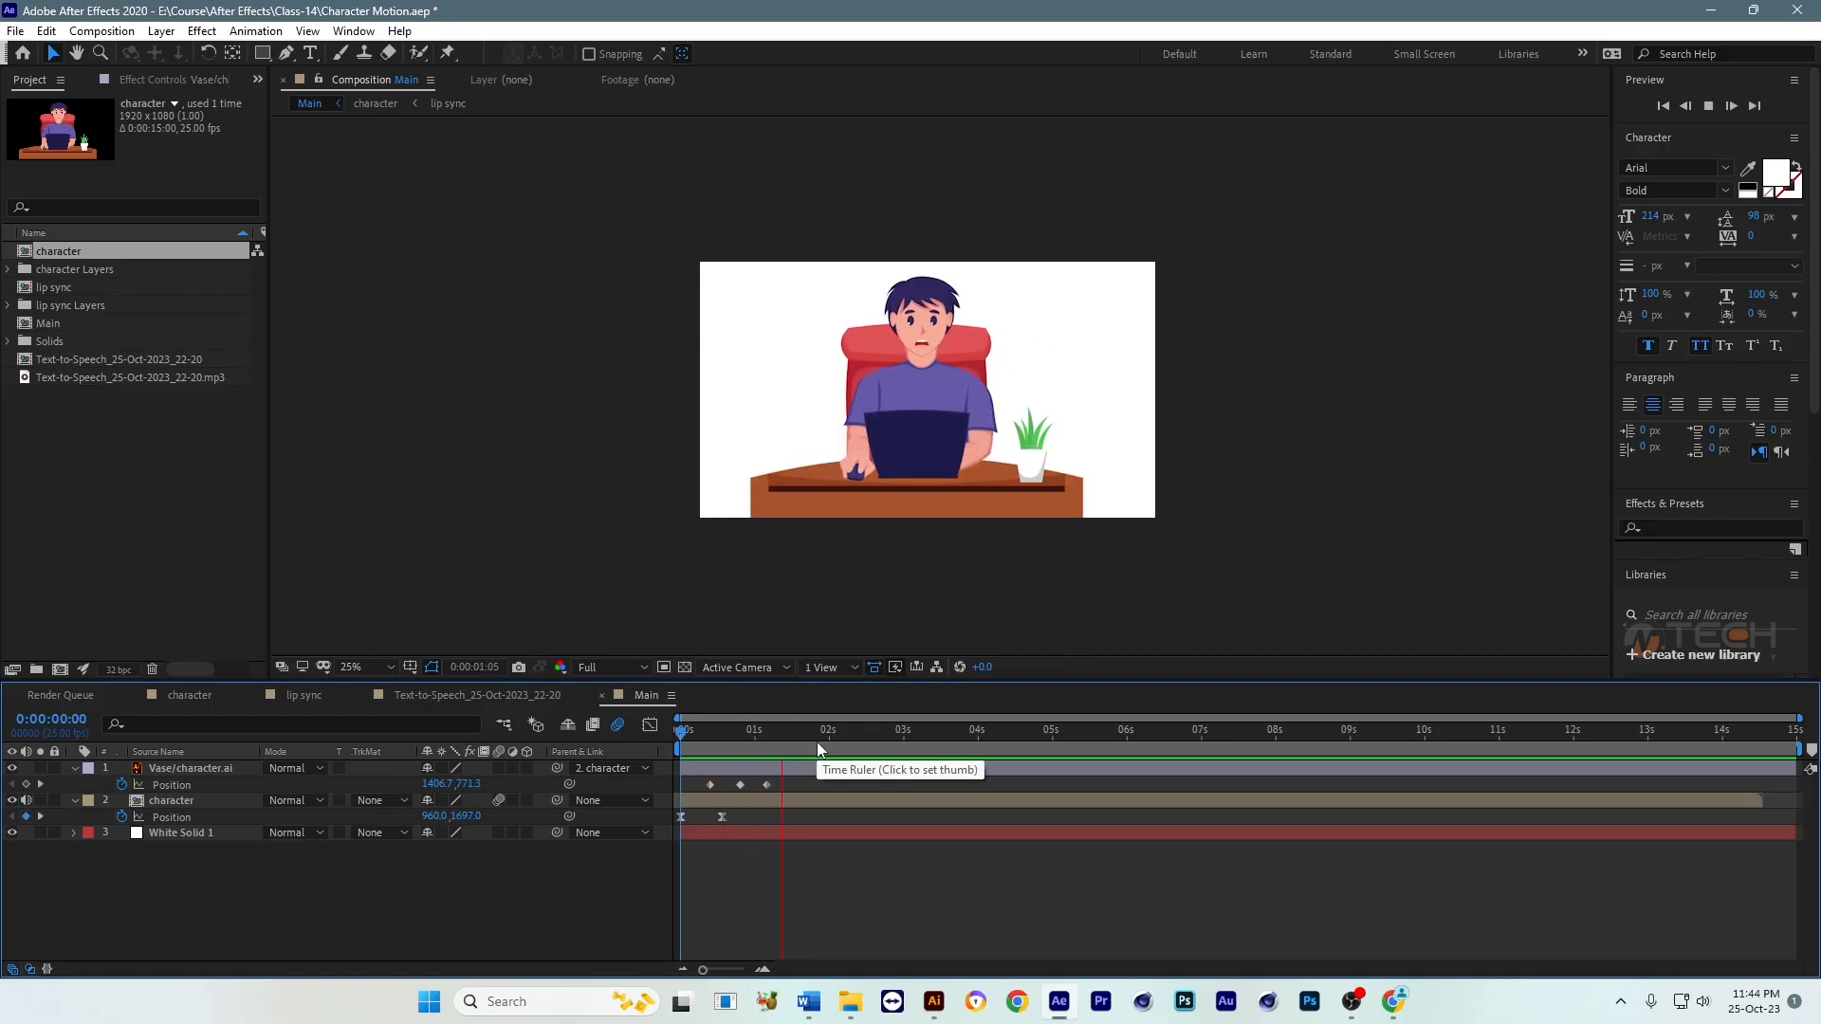
Step: Apply Easy Ease to all three Position keyframes of the Vase layer
click(793, 742)
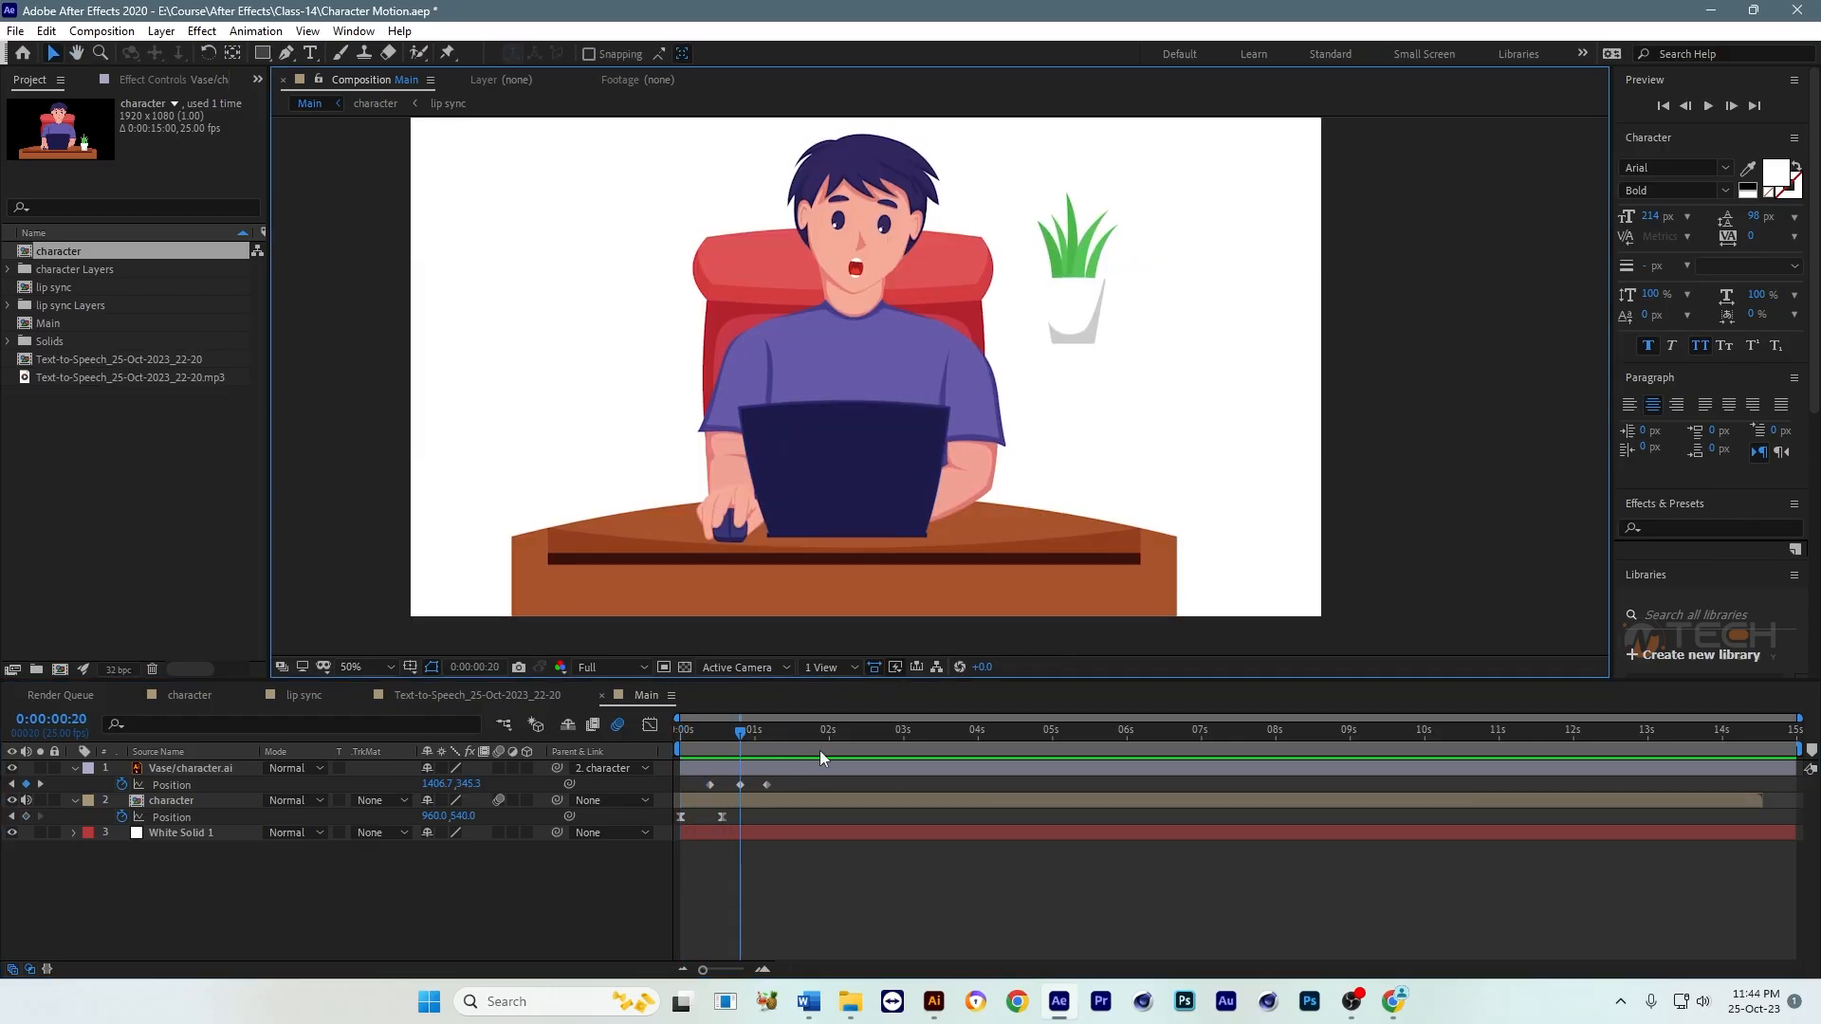
drag(785, 788, 703, 788)
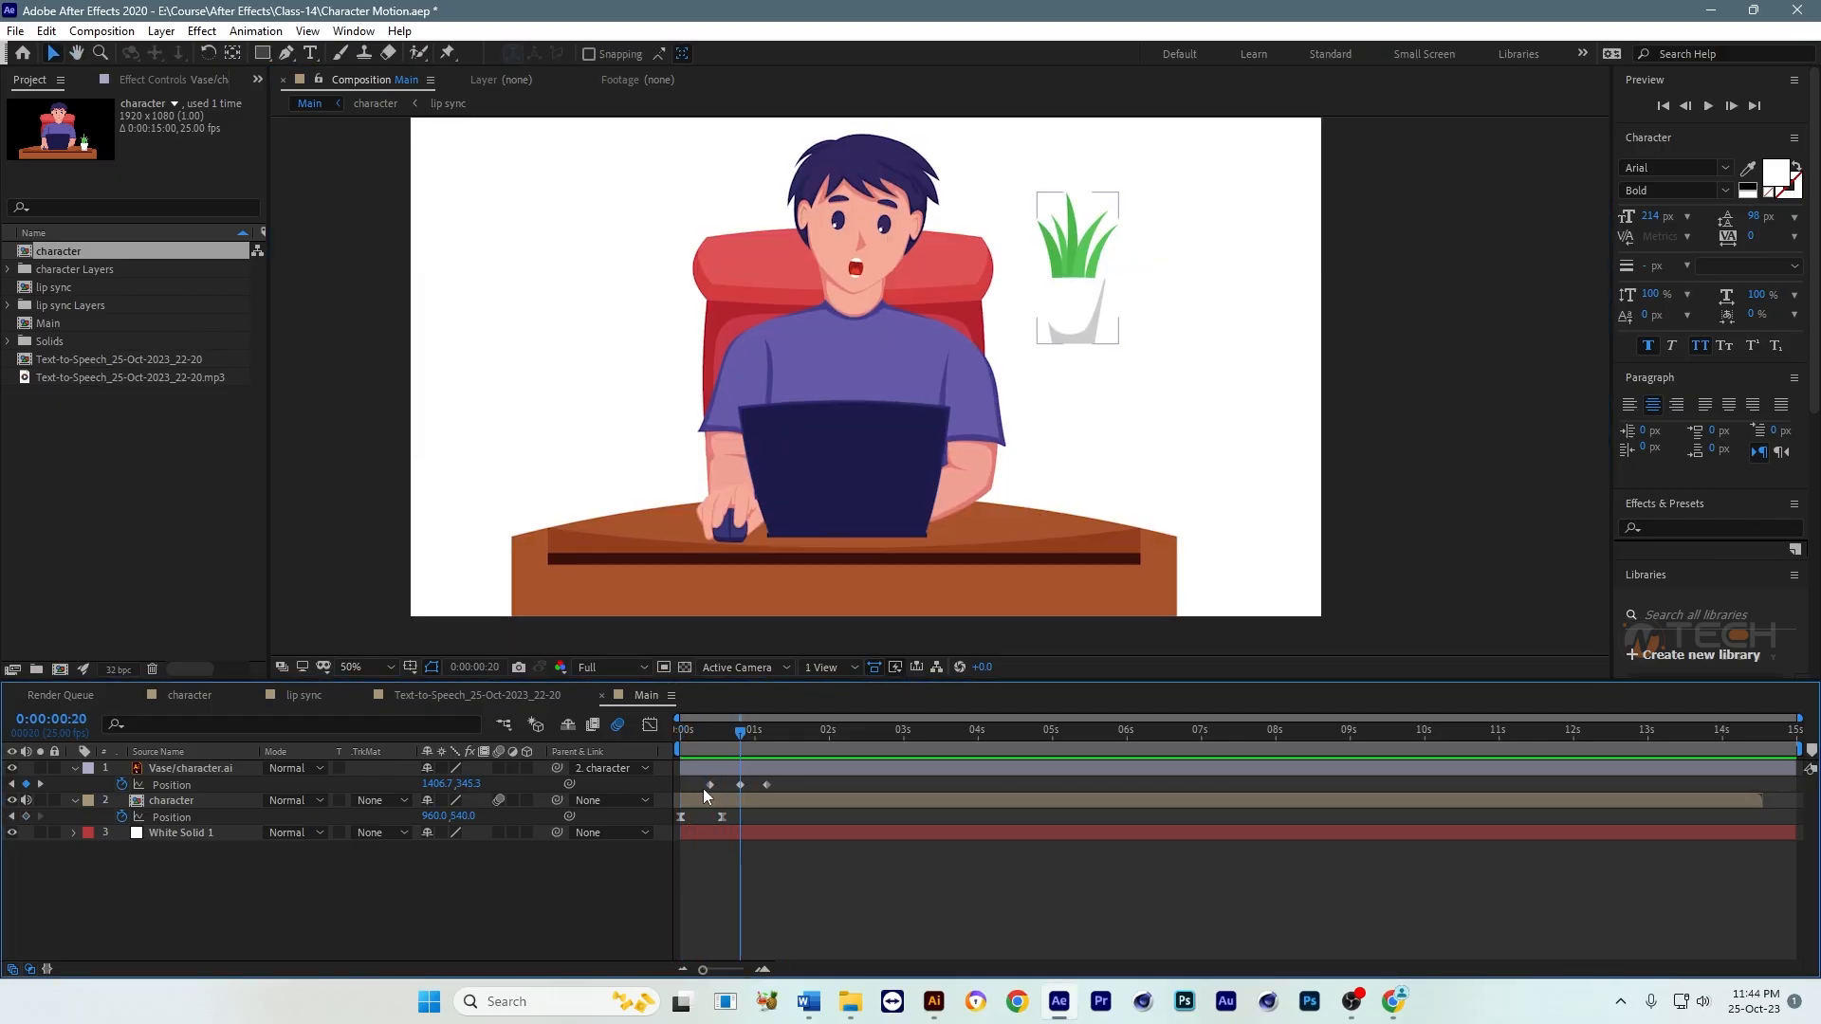
right_click(764, 786)
mouse_move(892, 772)
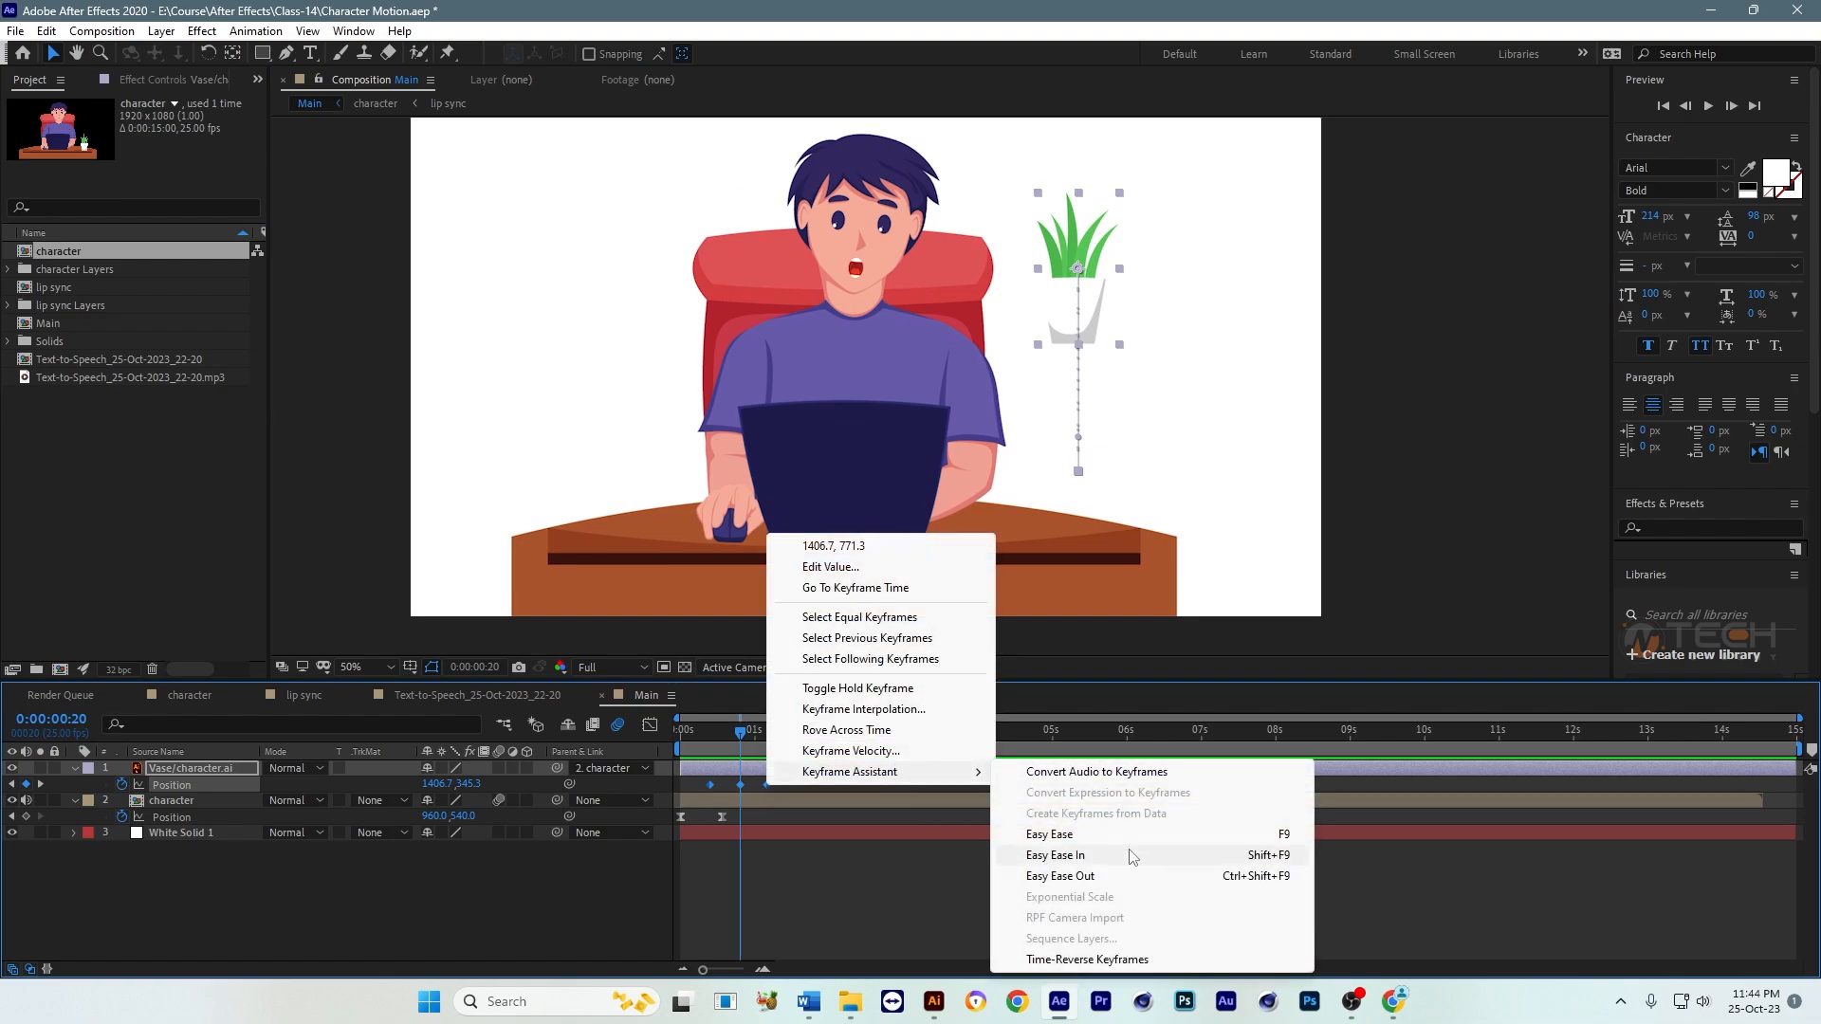
click(1053, 835)
drag(799, 782, 707, 795)
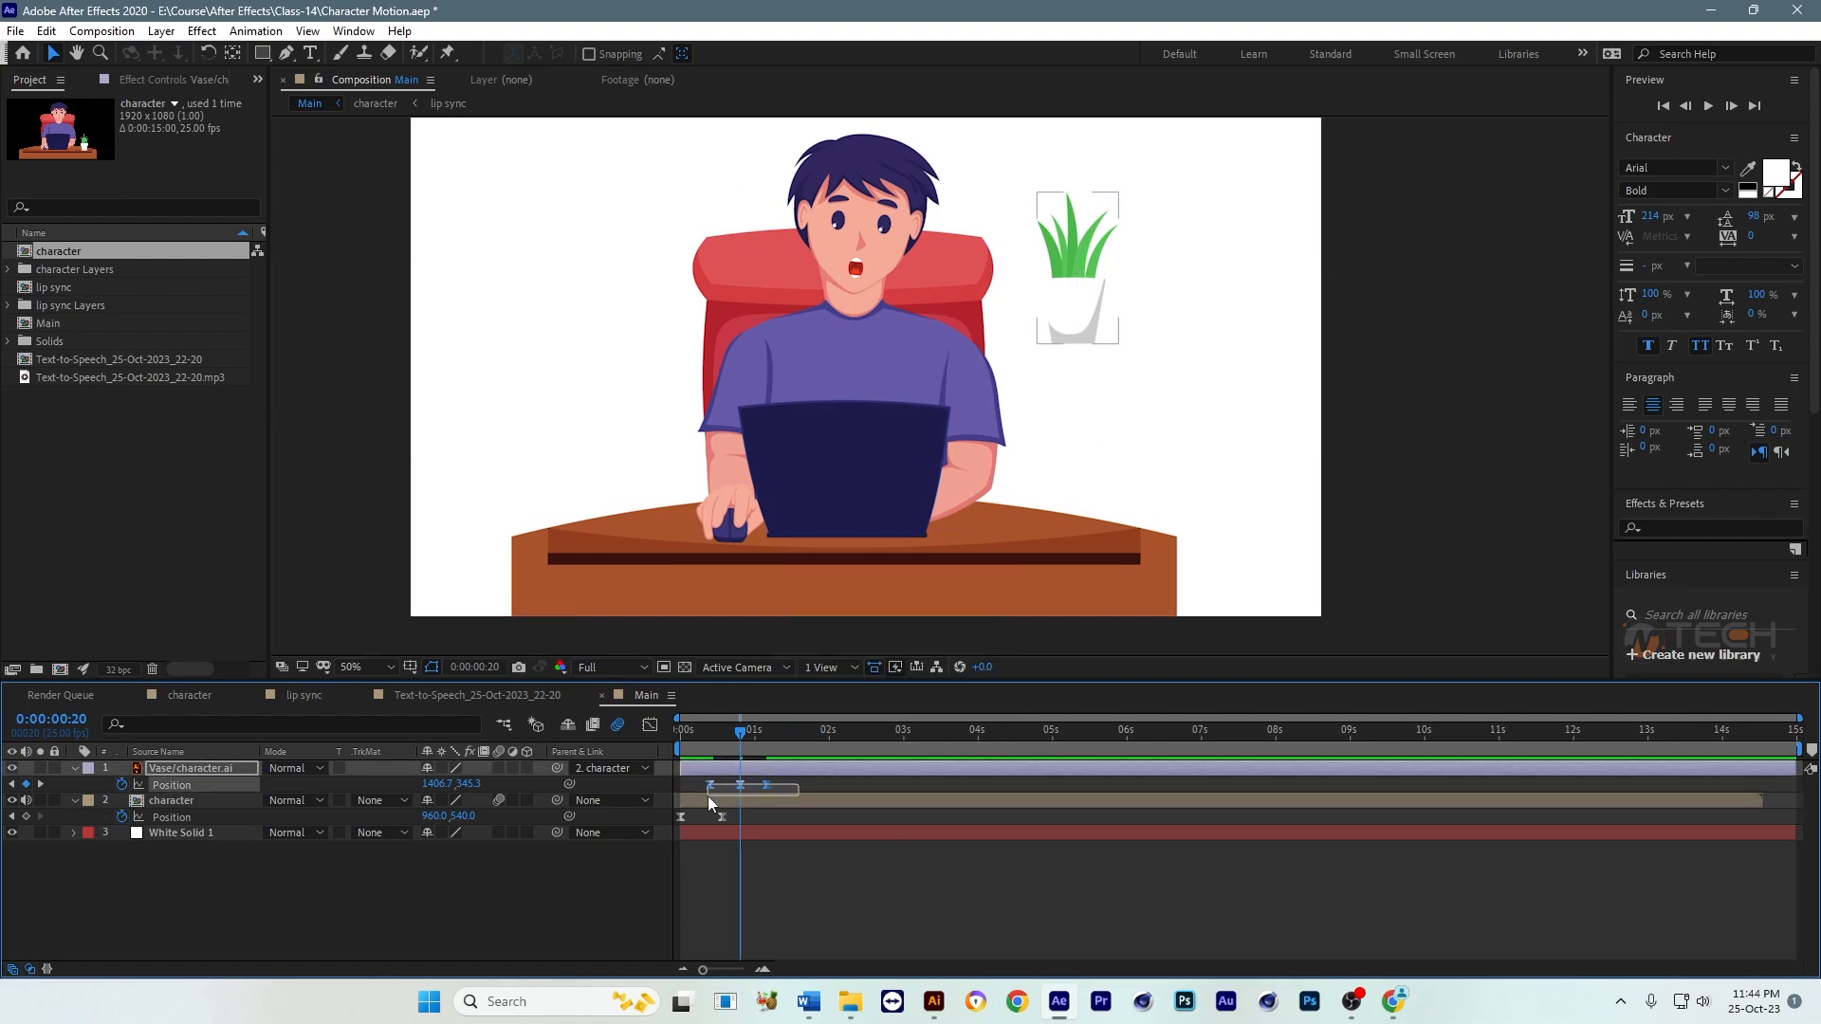
Step: Reshape the vase's speed graph so both jump segments start fast and slow down gradually, and preview the motion
click(650, 726)
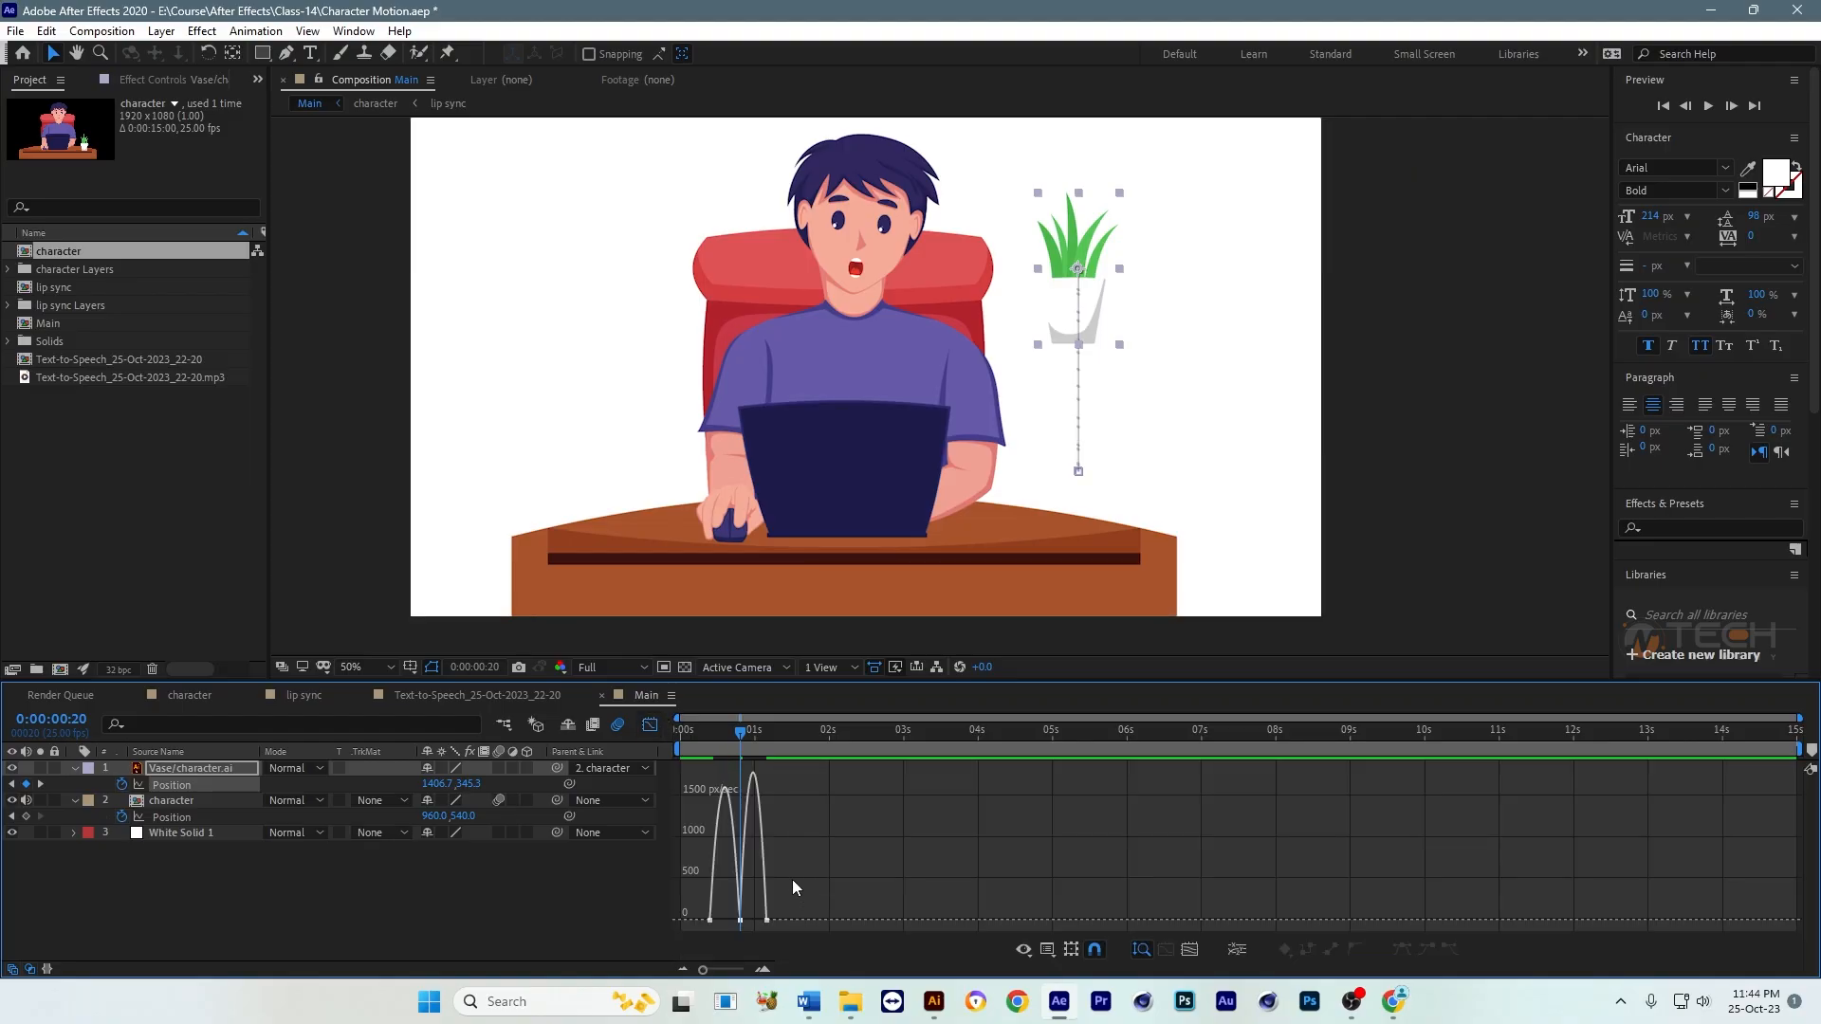
key(equal)
key(equal)
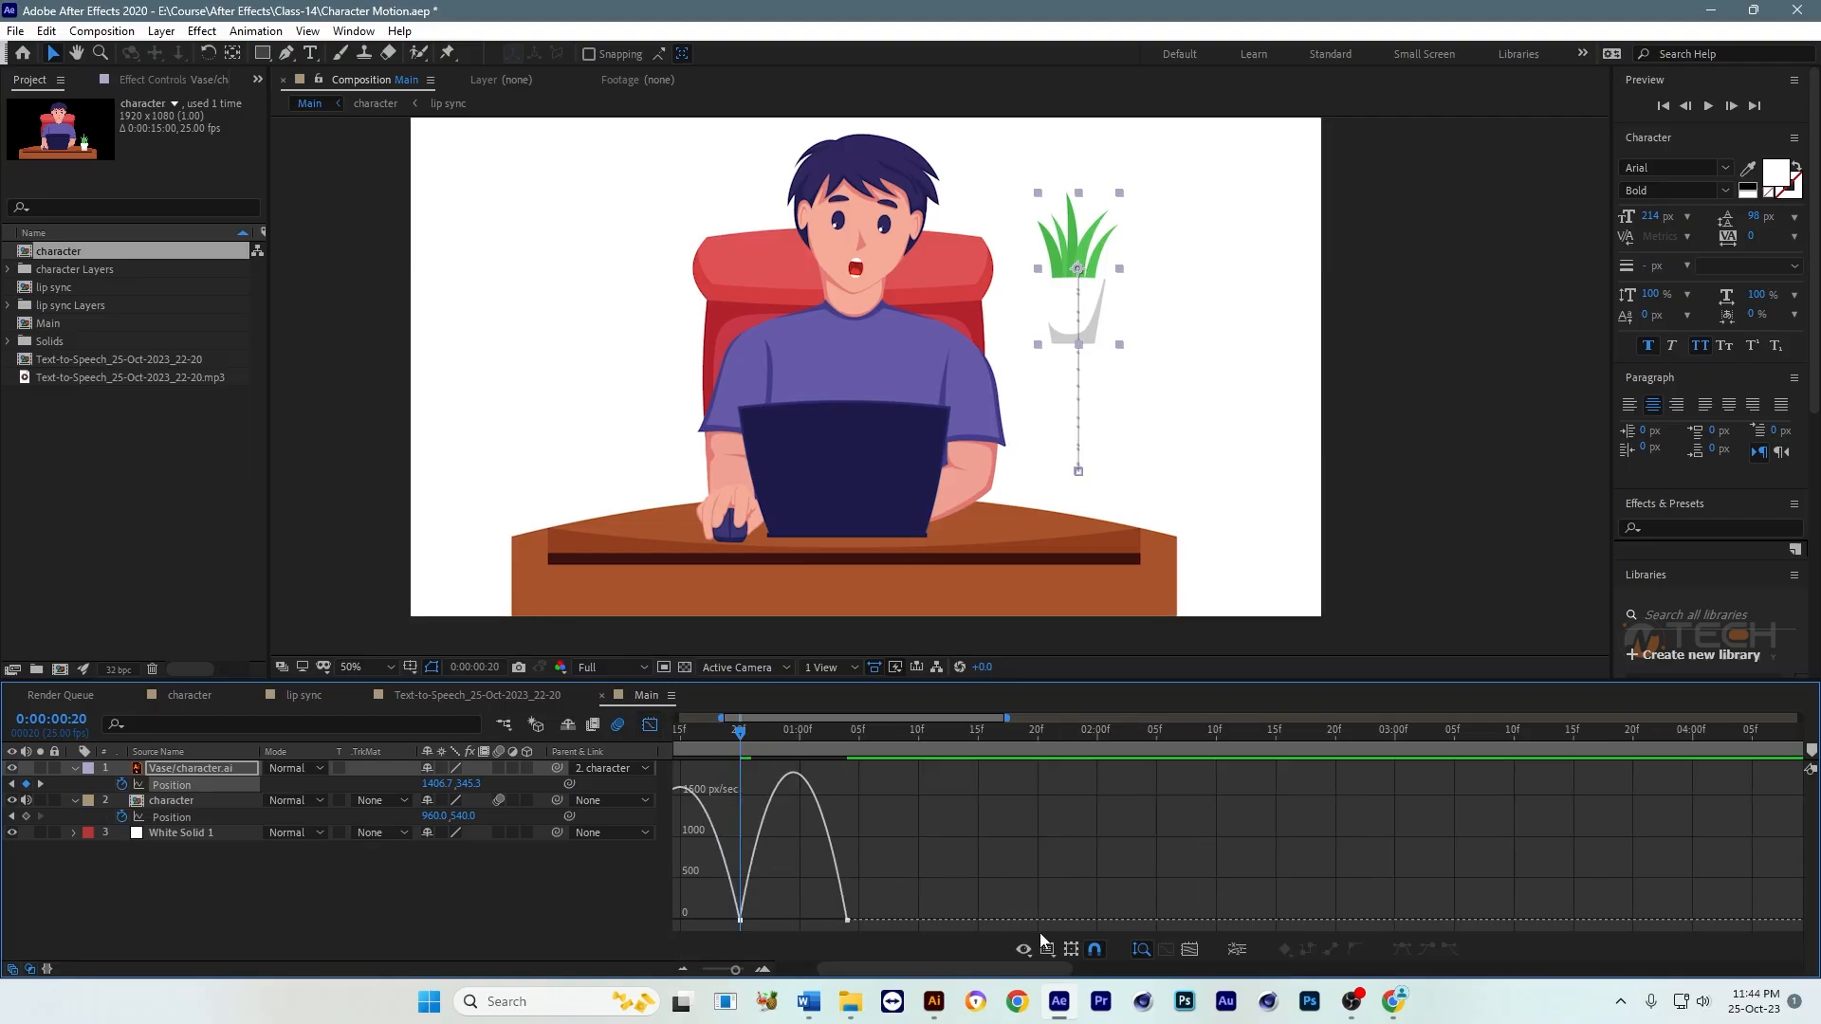
drag(825, 970, 745, 977)
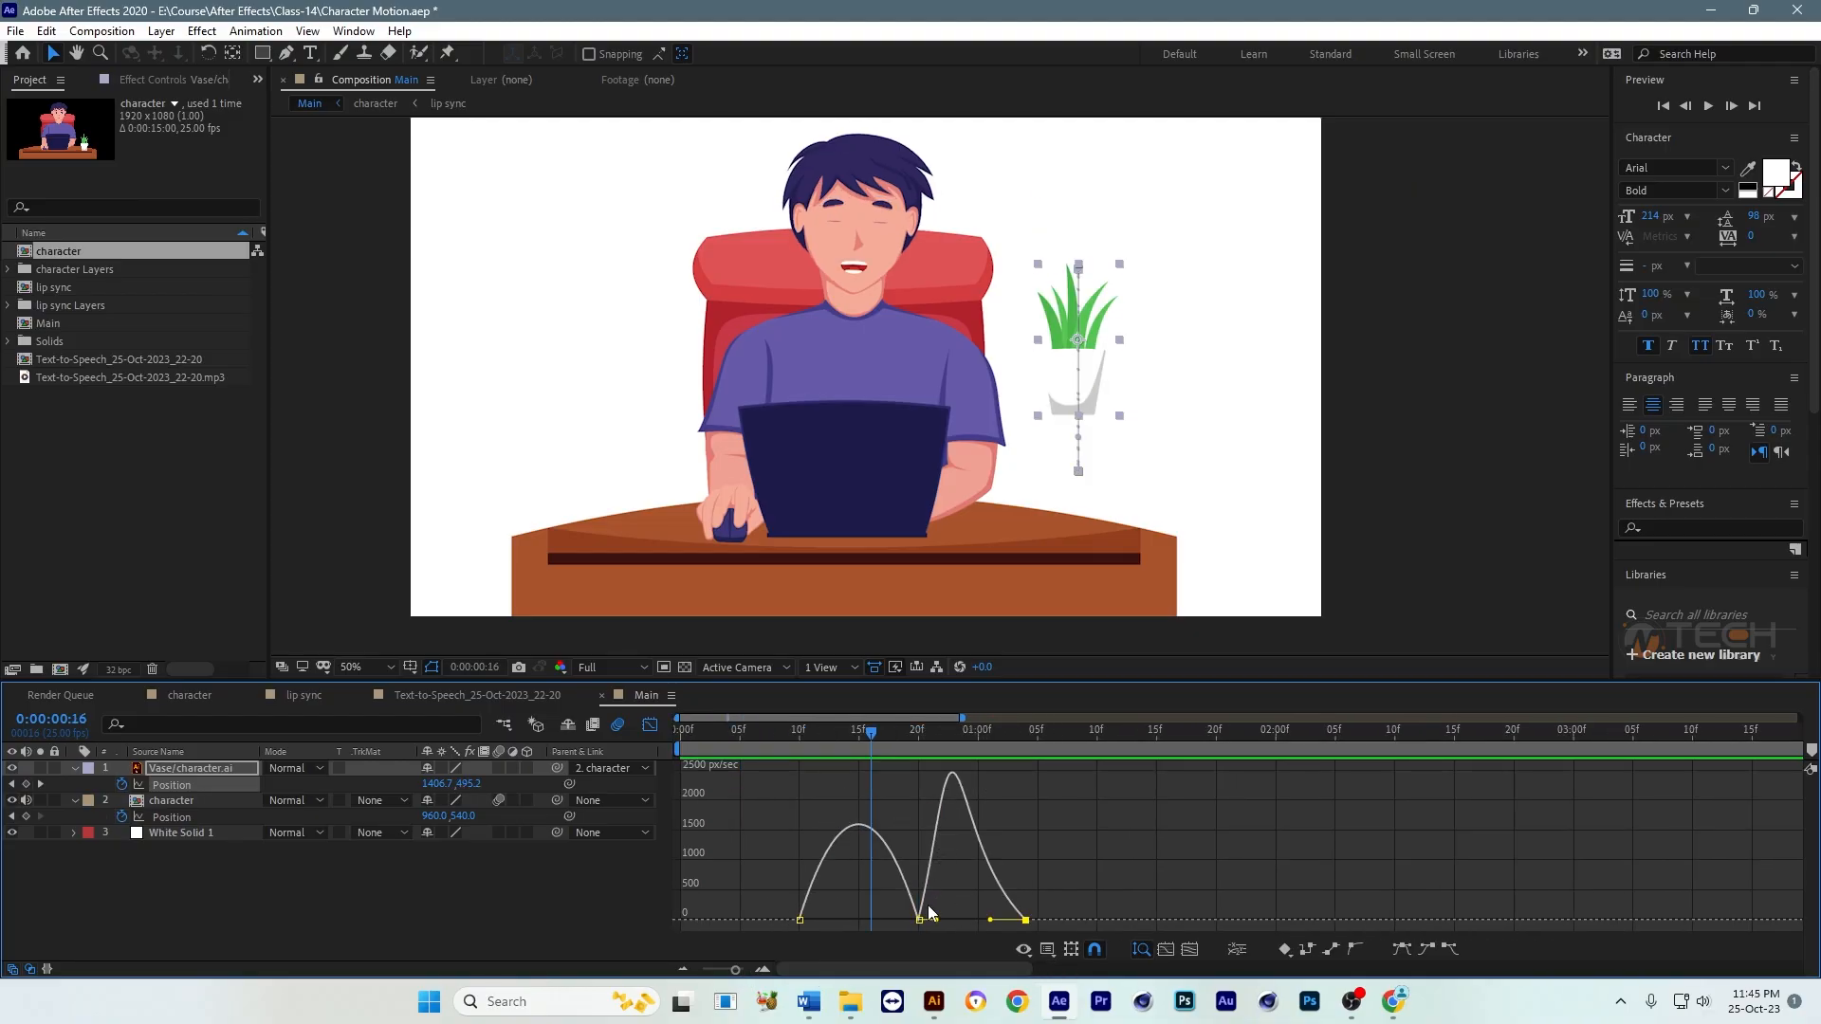
drag(899, 920, 874, 912)
key(space)
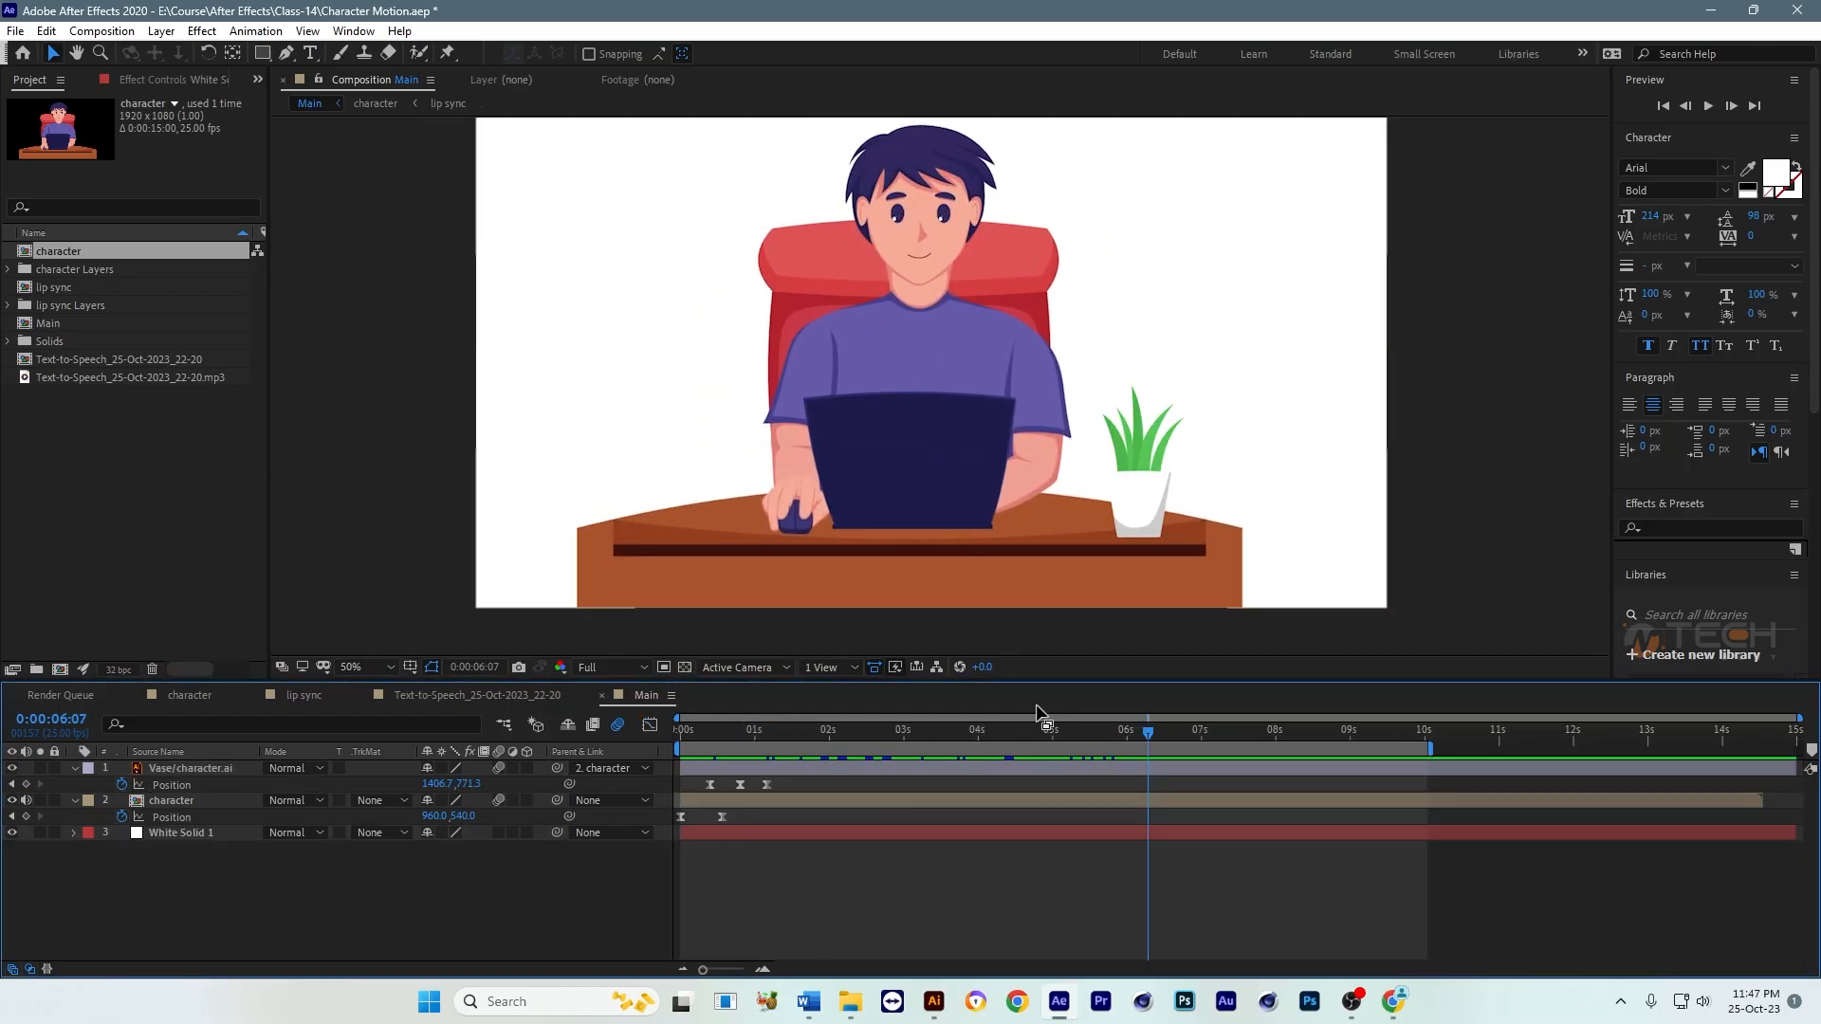
scroll(998, 475, down, 1)
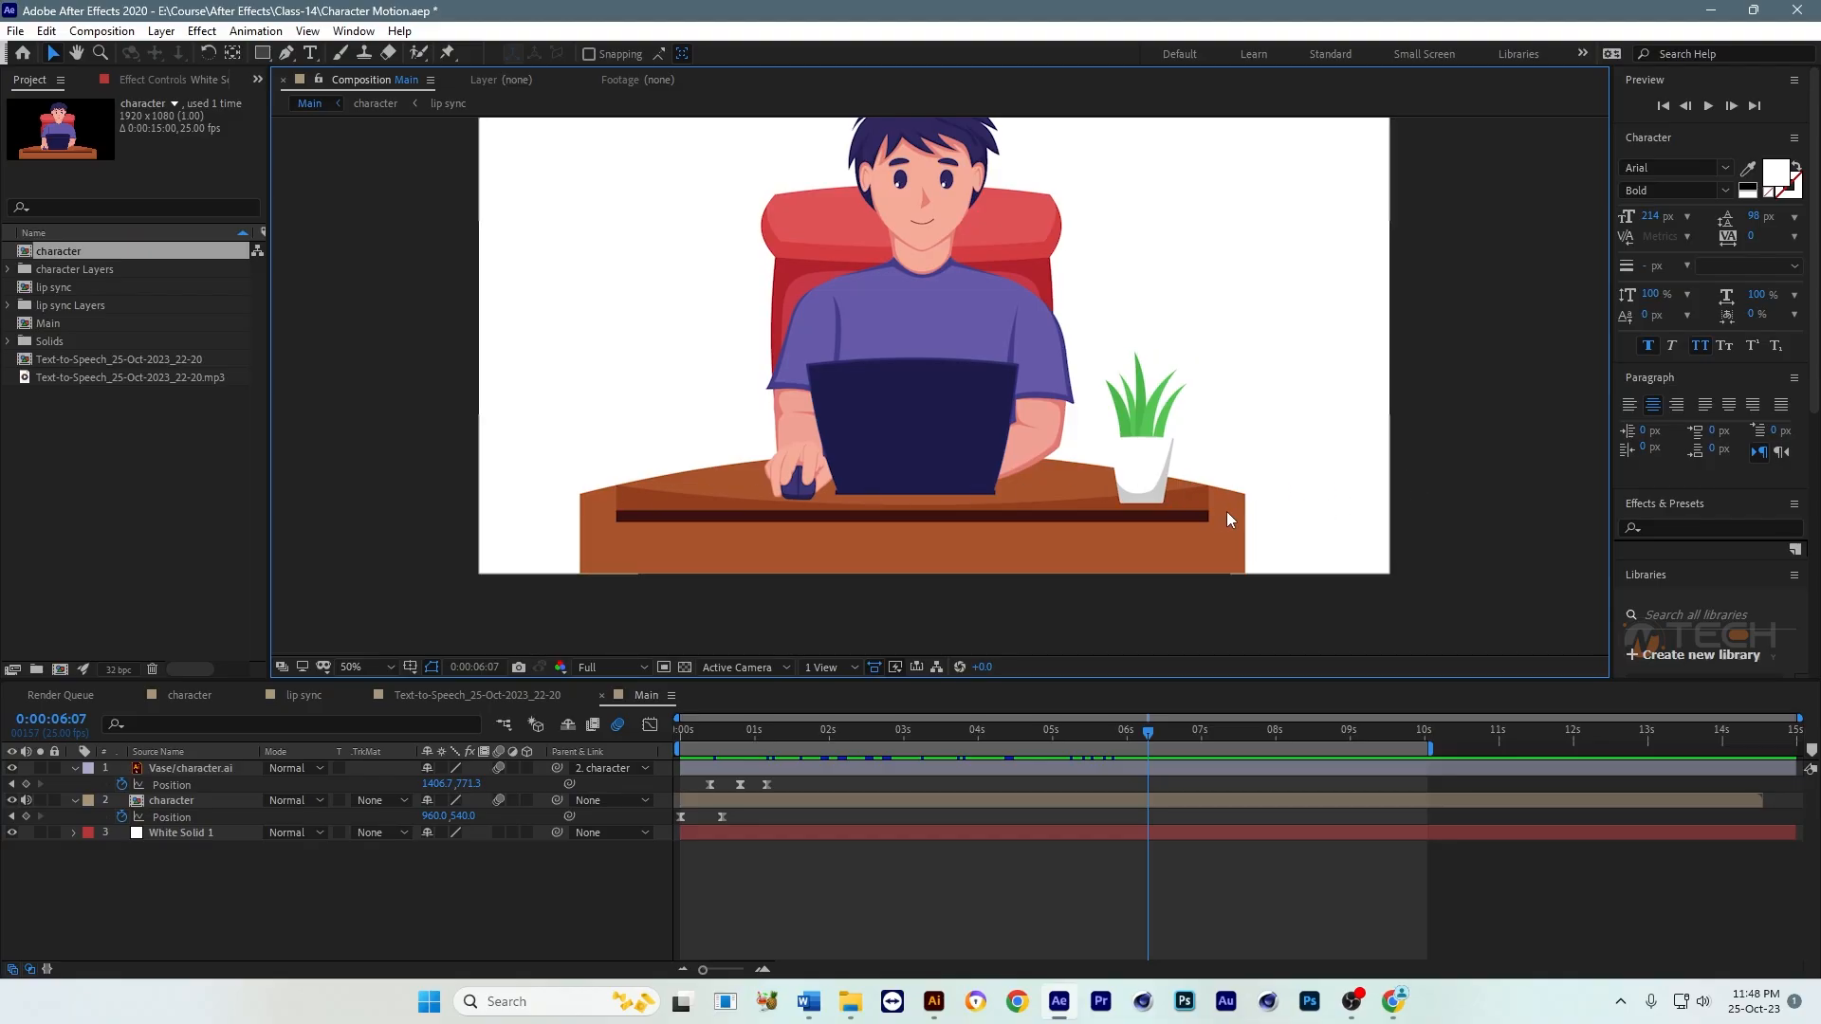
Step: Open the character composition, select its Table layer, and switch to the character.ai artwork in Illustrator
click(763, 548)
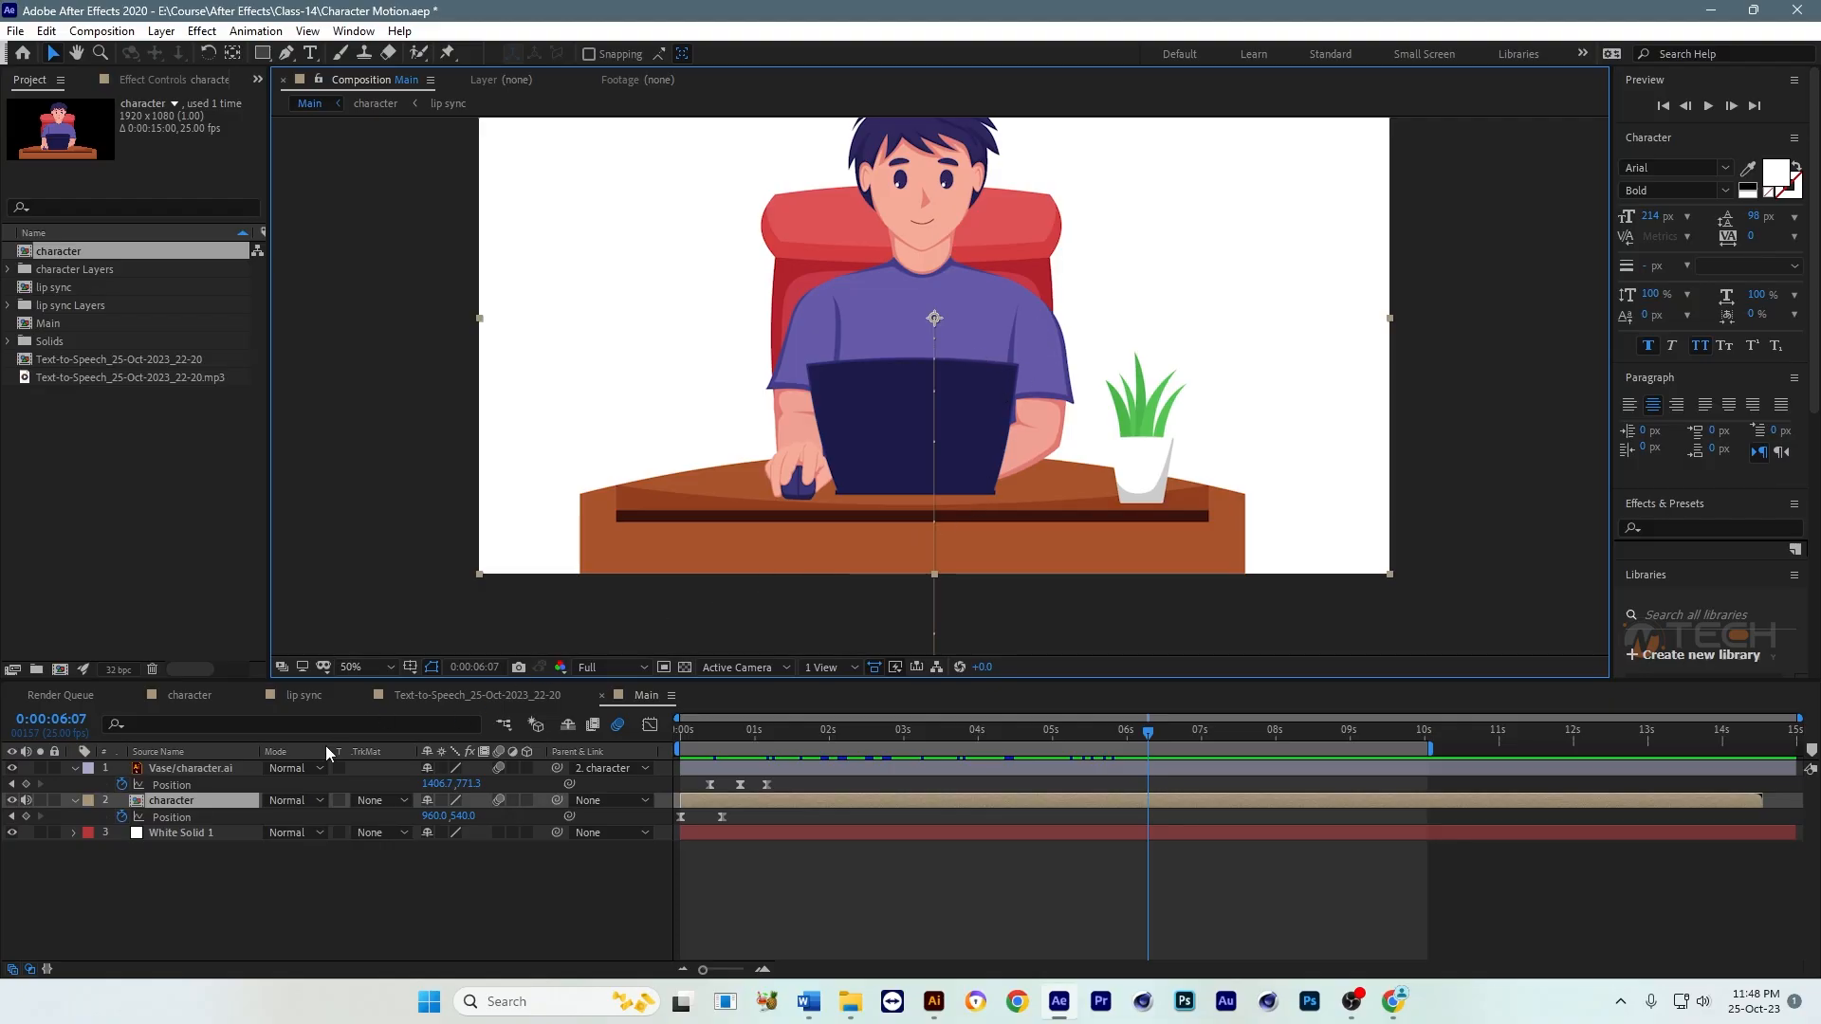
double_click(198, 804)
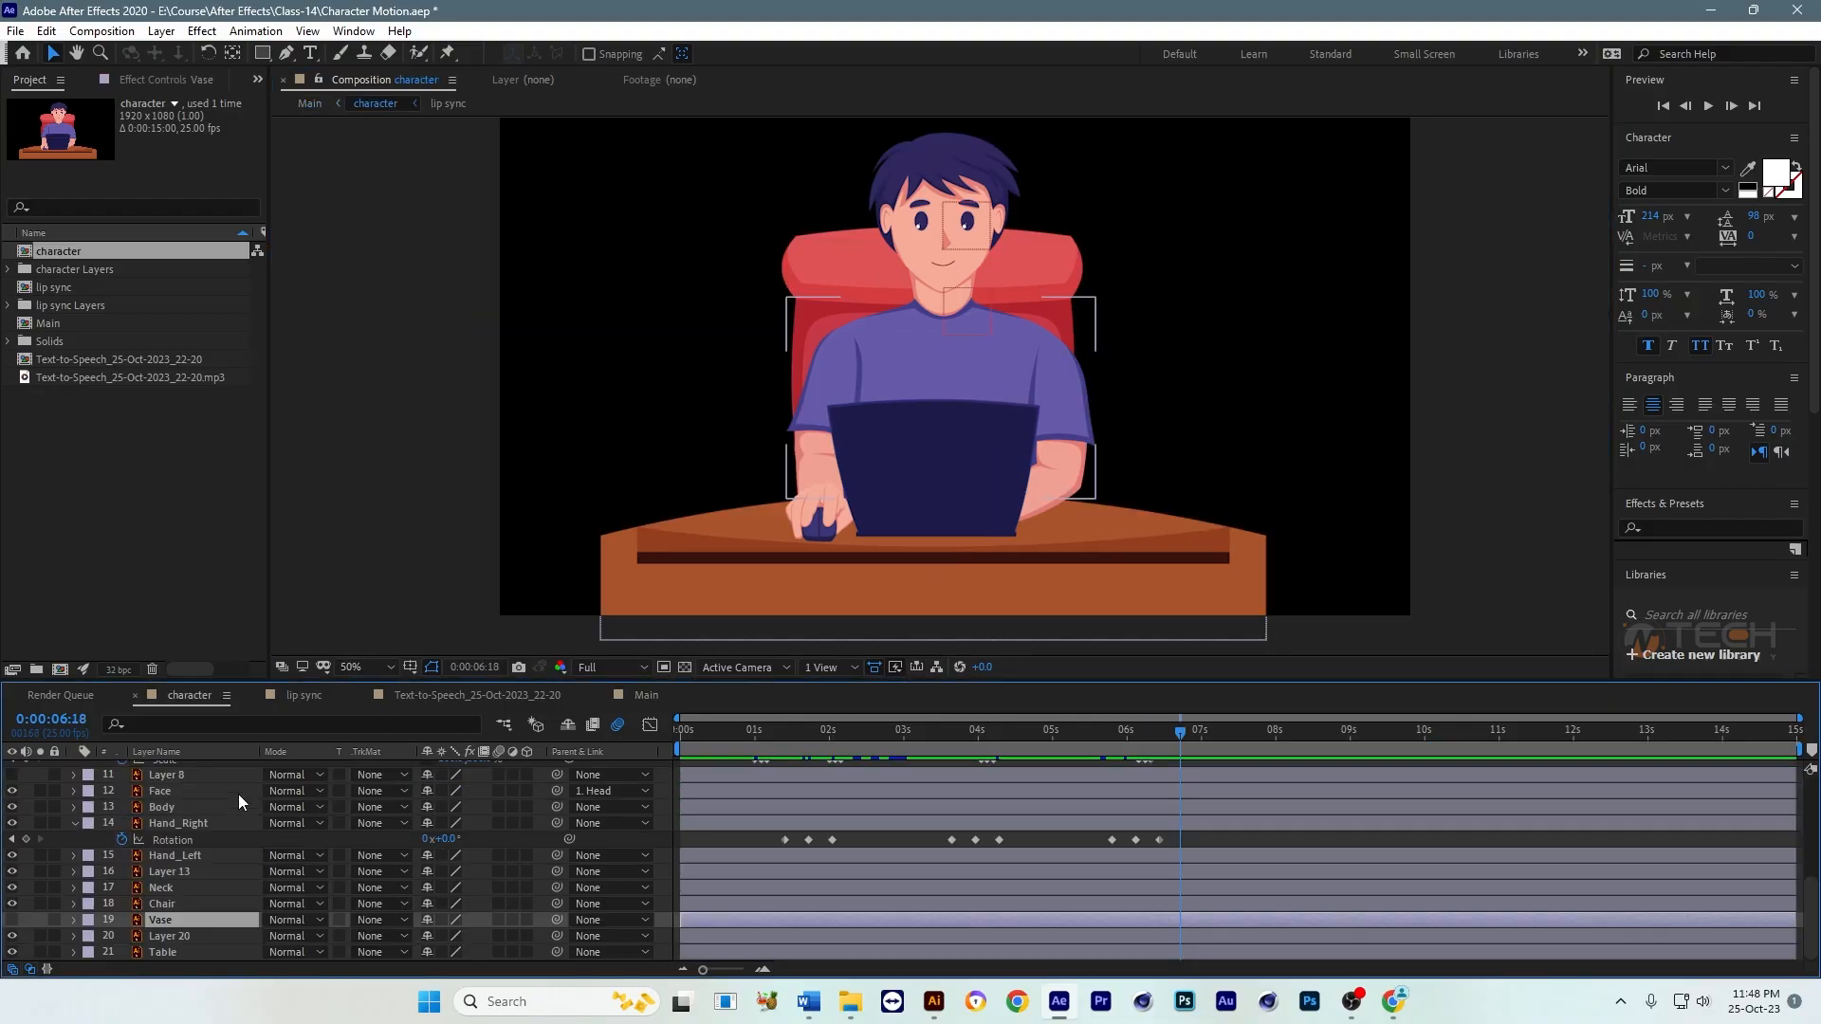
click(1088, 606)
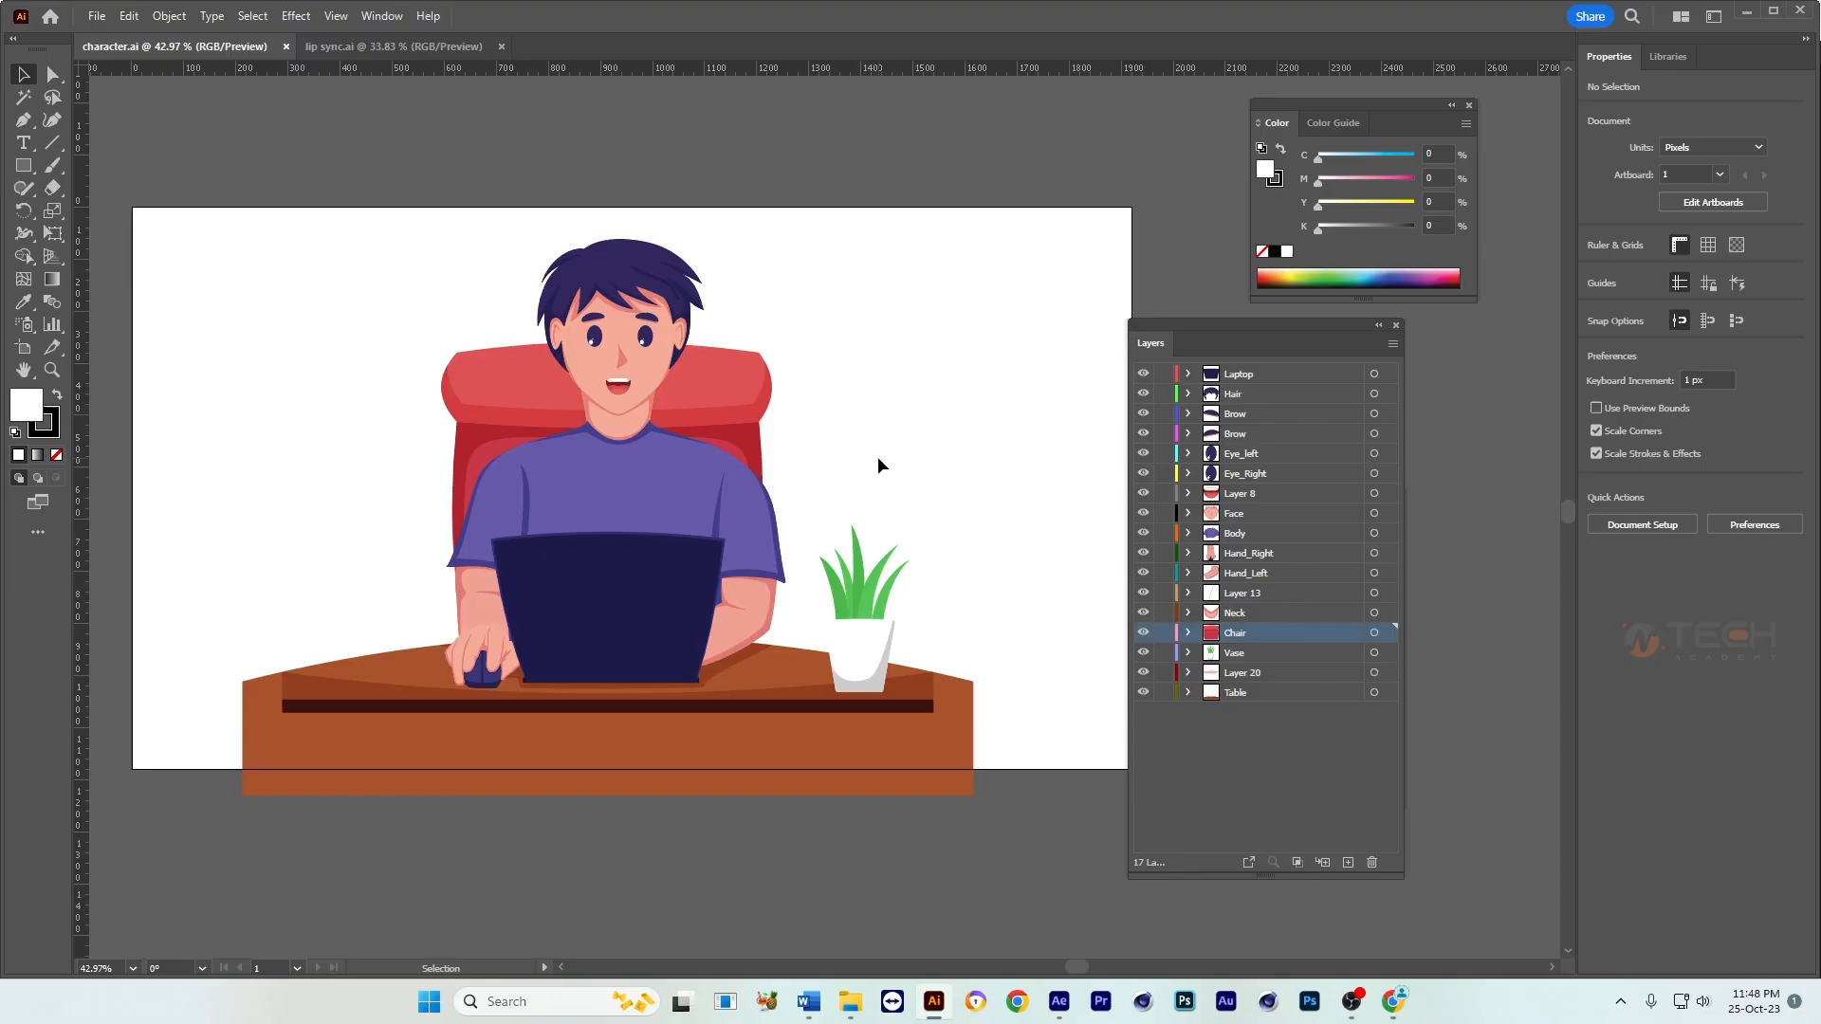
Step: Stretch the table's main brown shape to span the full width of the artboard
drag(803, 539, 902, 461)
click(978, 661)
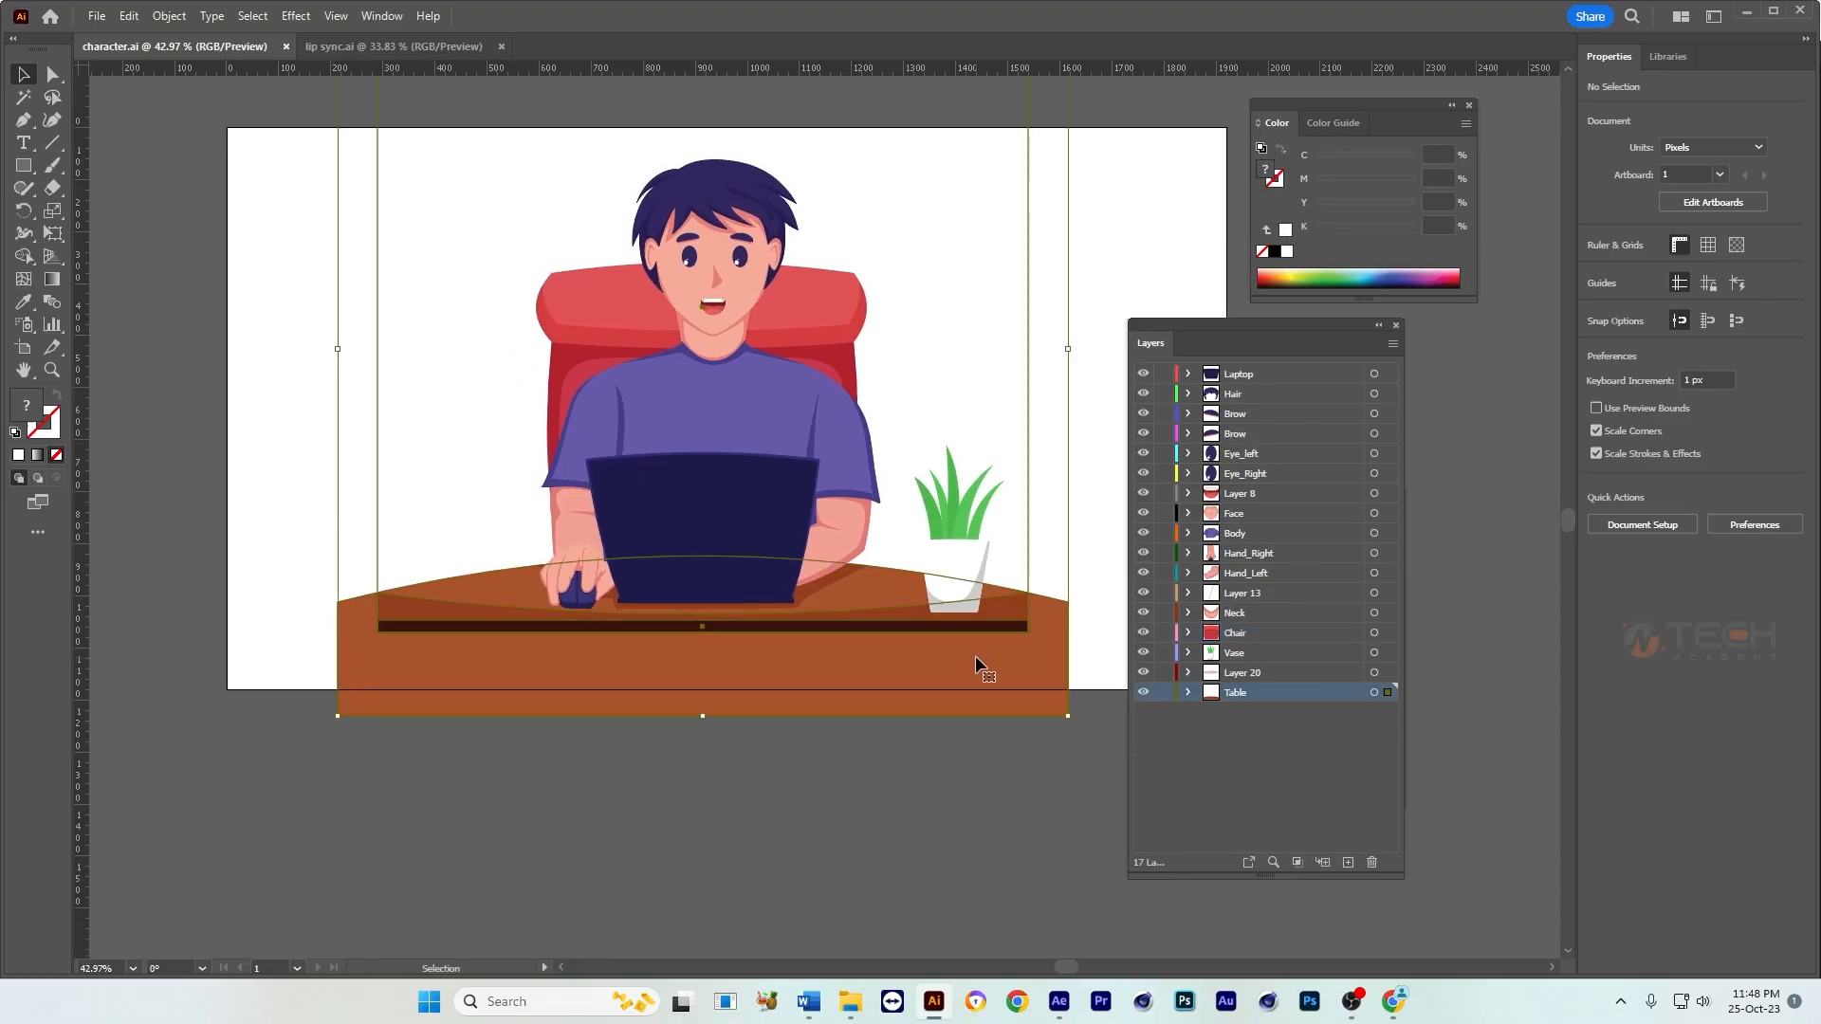
key(Tab)
click(1038, 789)
click(1001, 671)
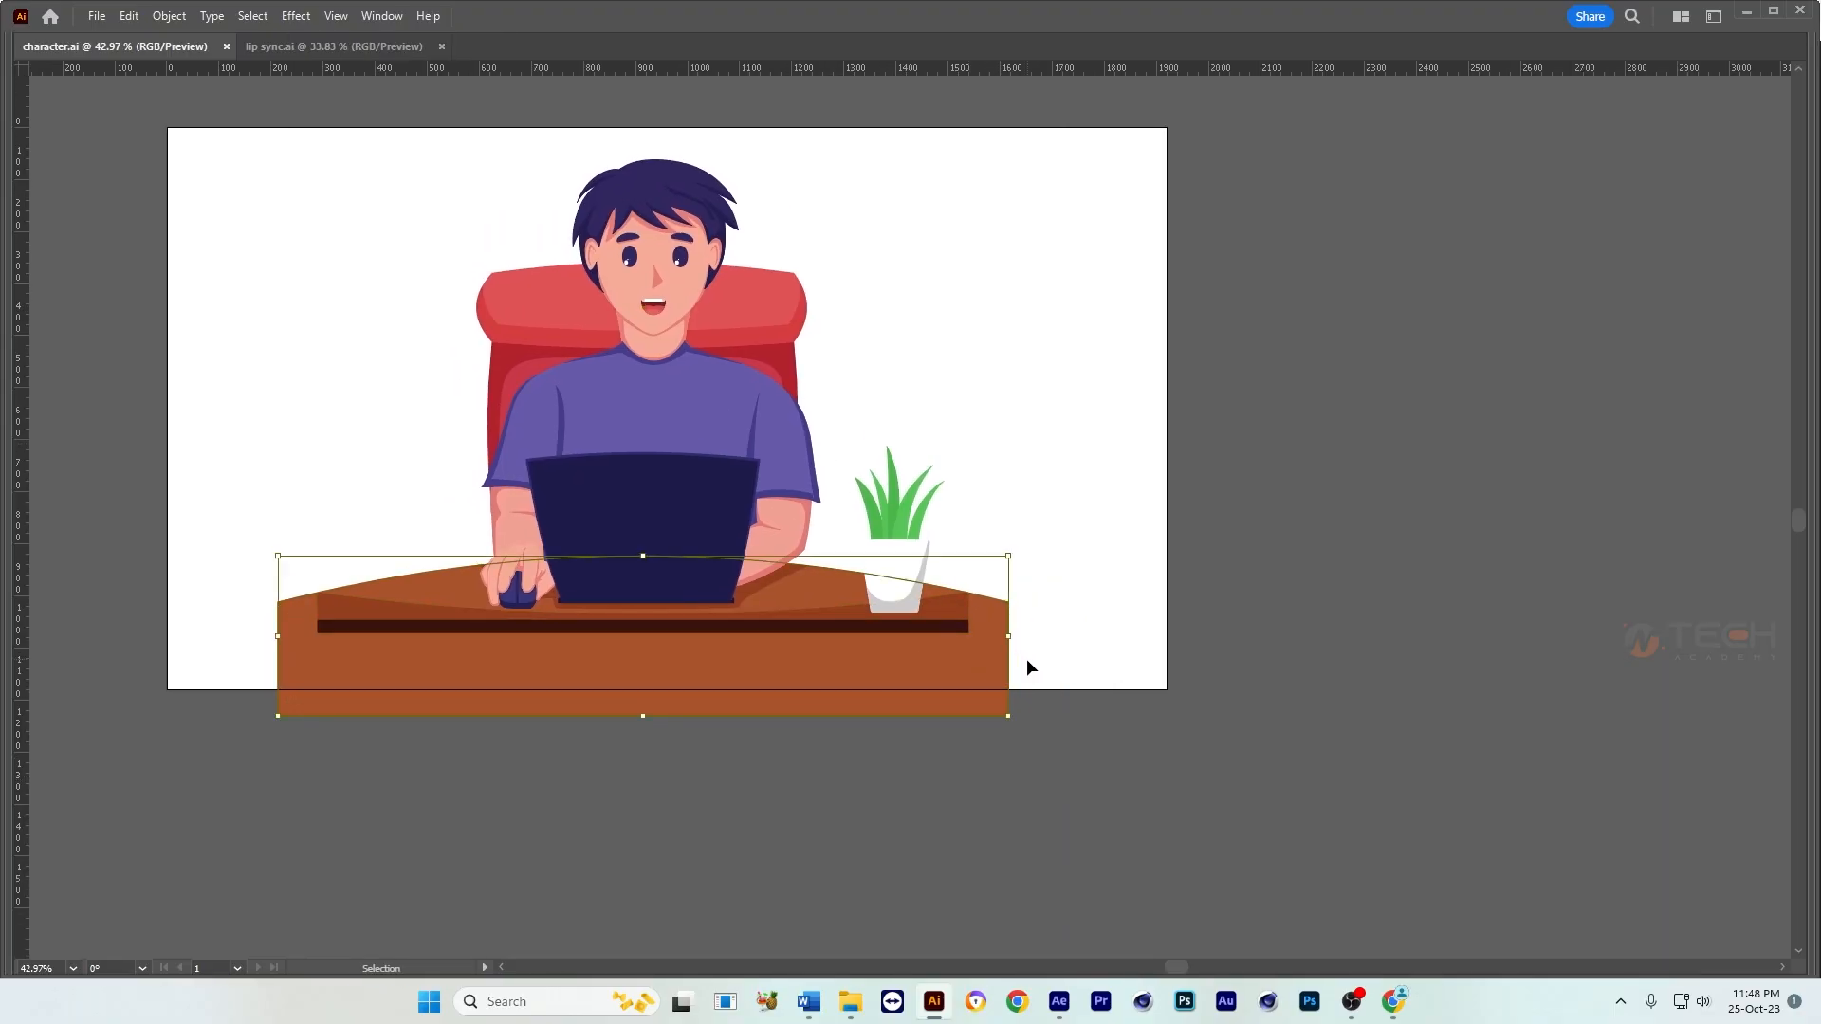
drag(1006, 640, 1171, 637)
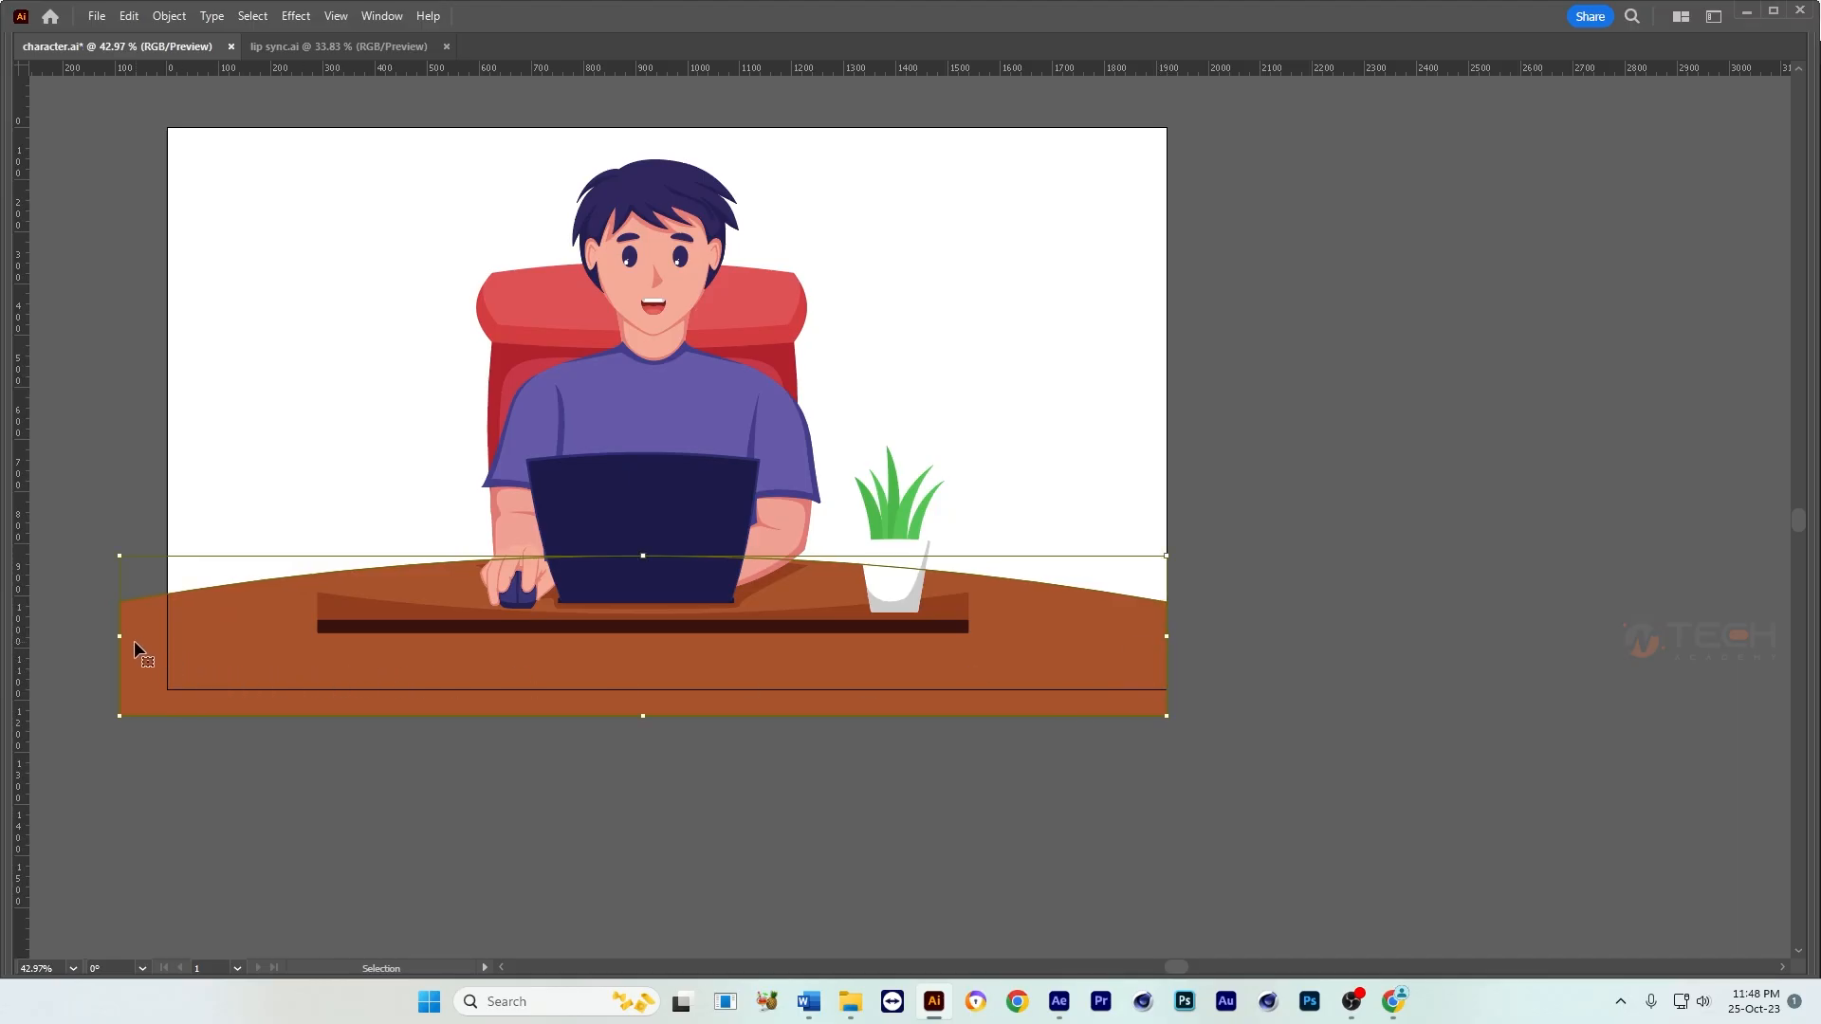
drag(120, 638, 167, 633)
Step: Widen the table's reddish-brown shade strip symmetrically until it reaches about the artboard's right edge
click(761, 628)
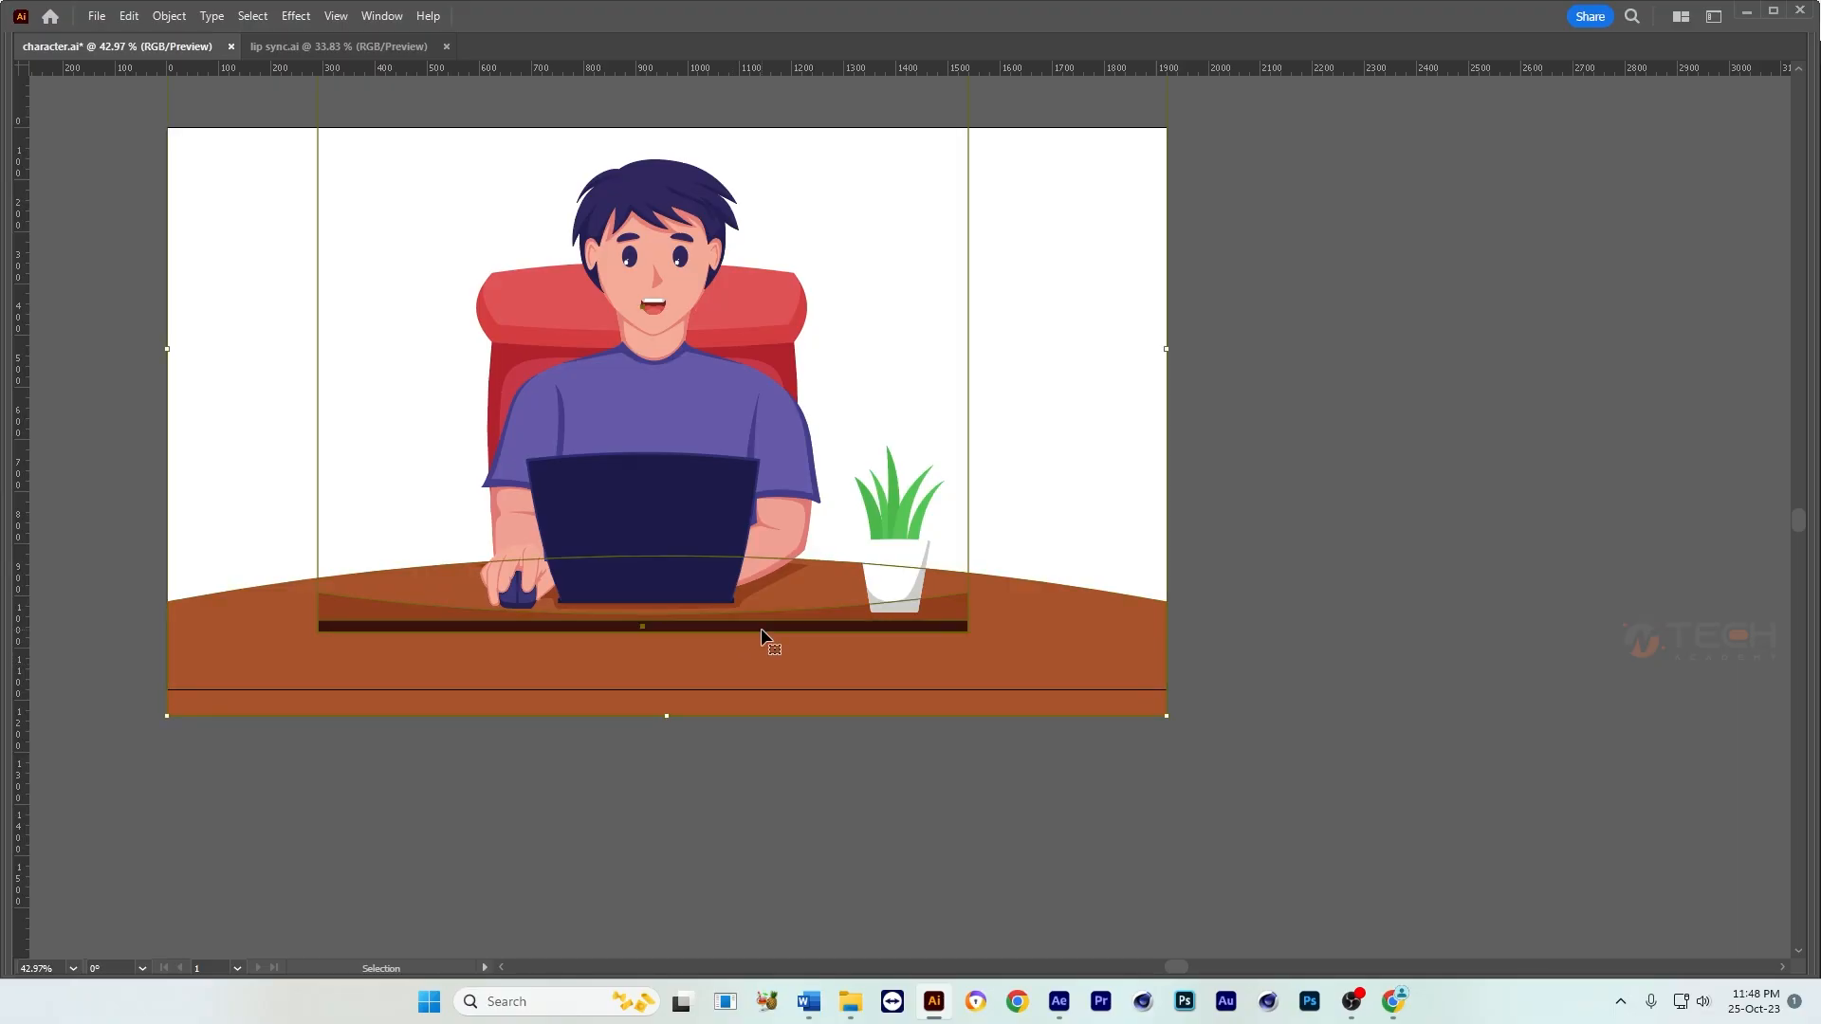
click(668, 838)
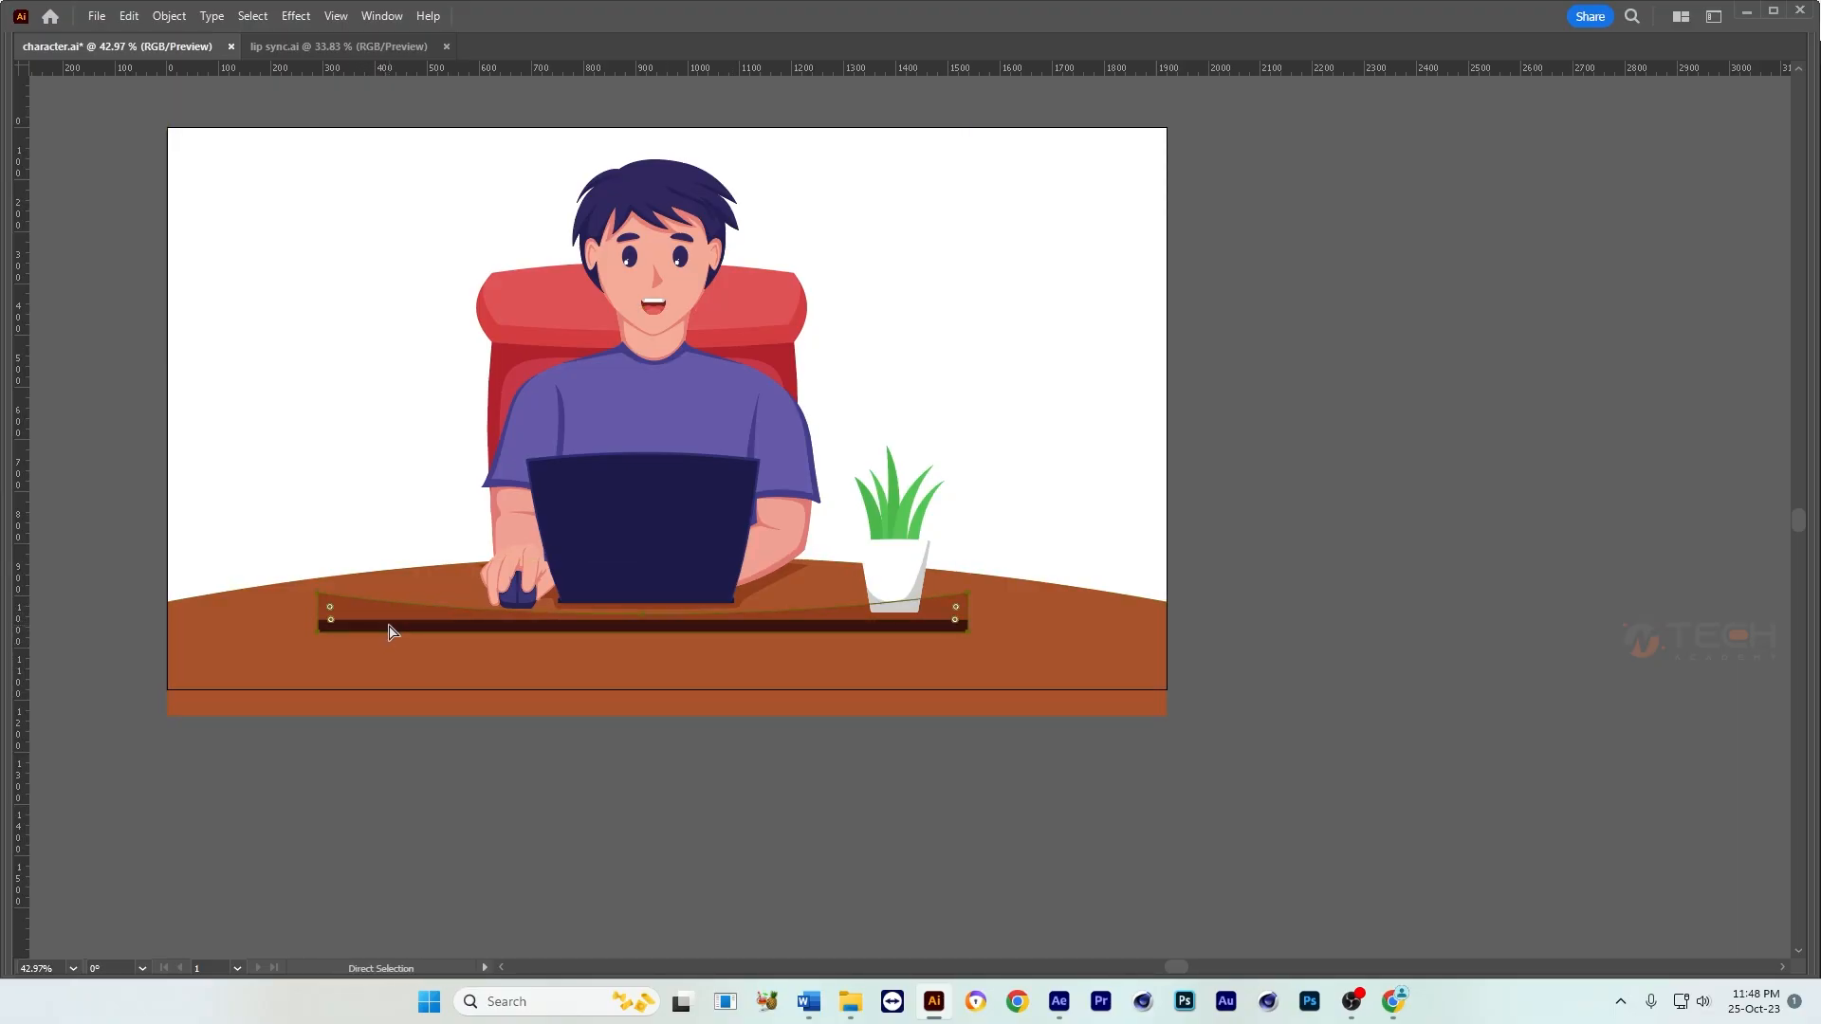
key(v)
drag(971, 614, 1166, 613)
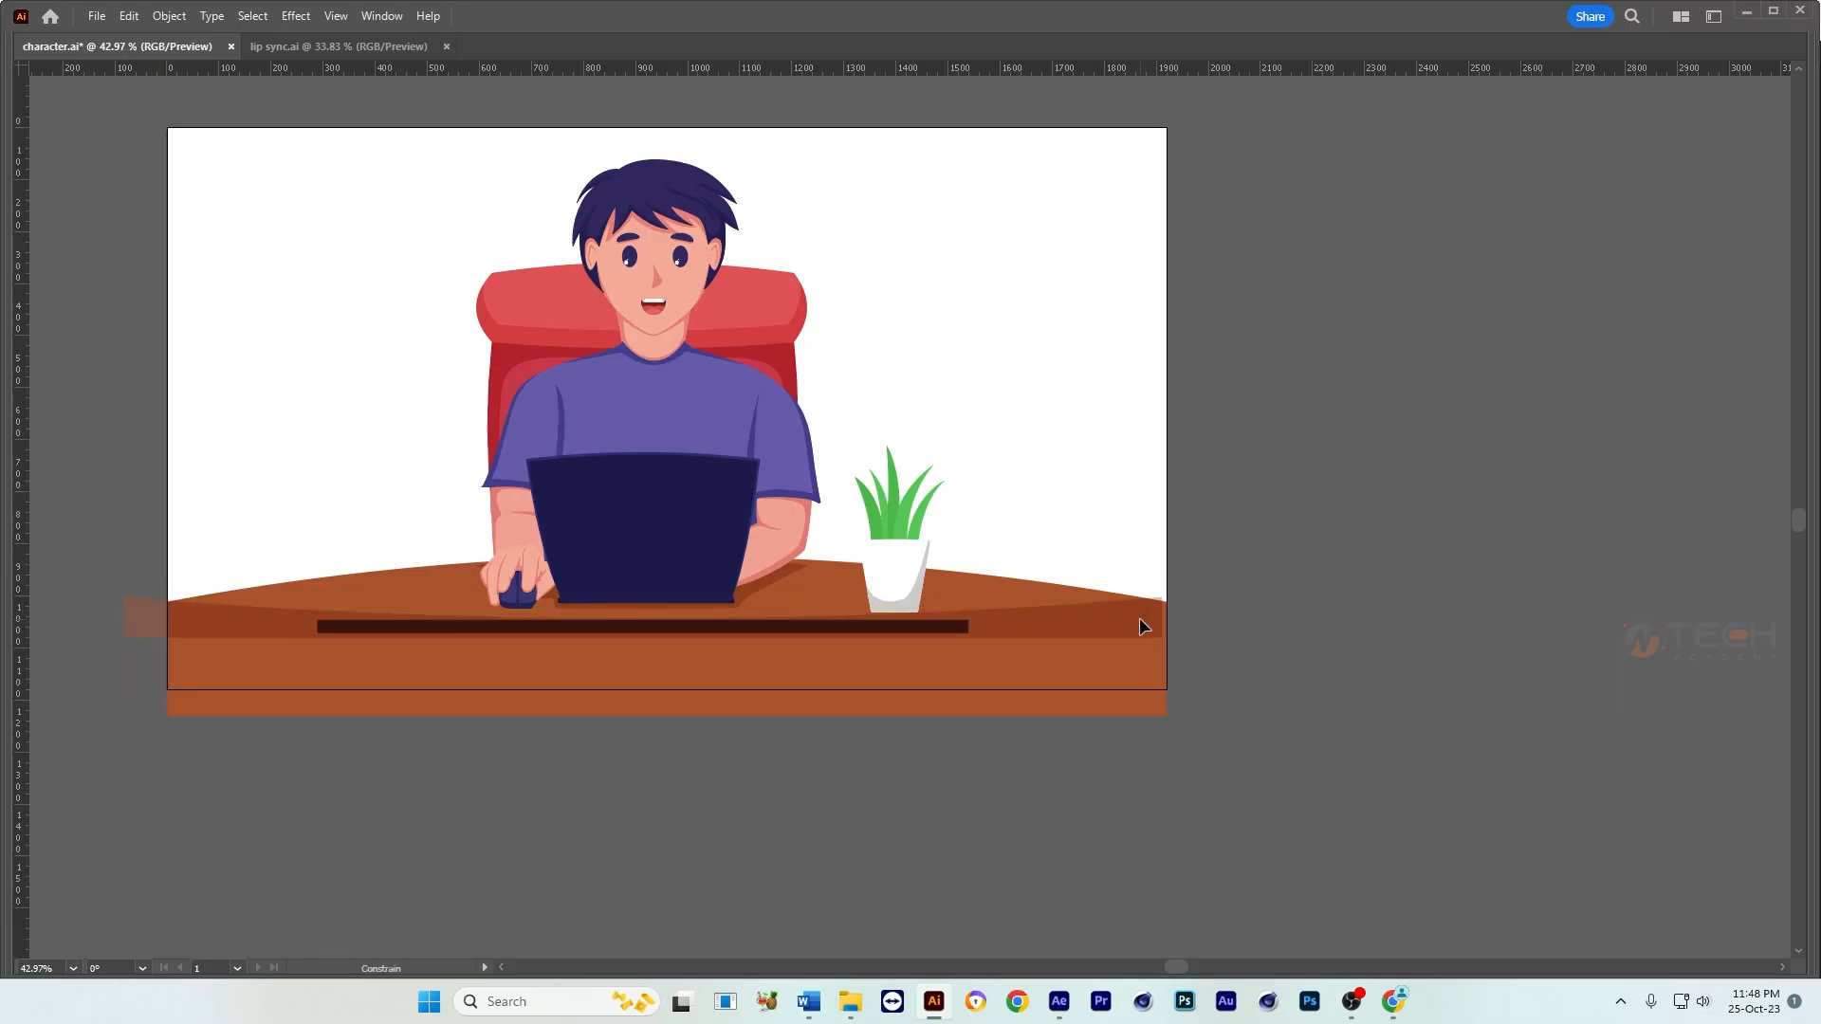
Step: Hide the table's shade strip and stretch the dark edge line symmetrically past both sides of the artboard
click(968, 627)
click(980, 738)
key(a)
key(v)
key(Delete)
key(a)
click(943, 628)
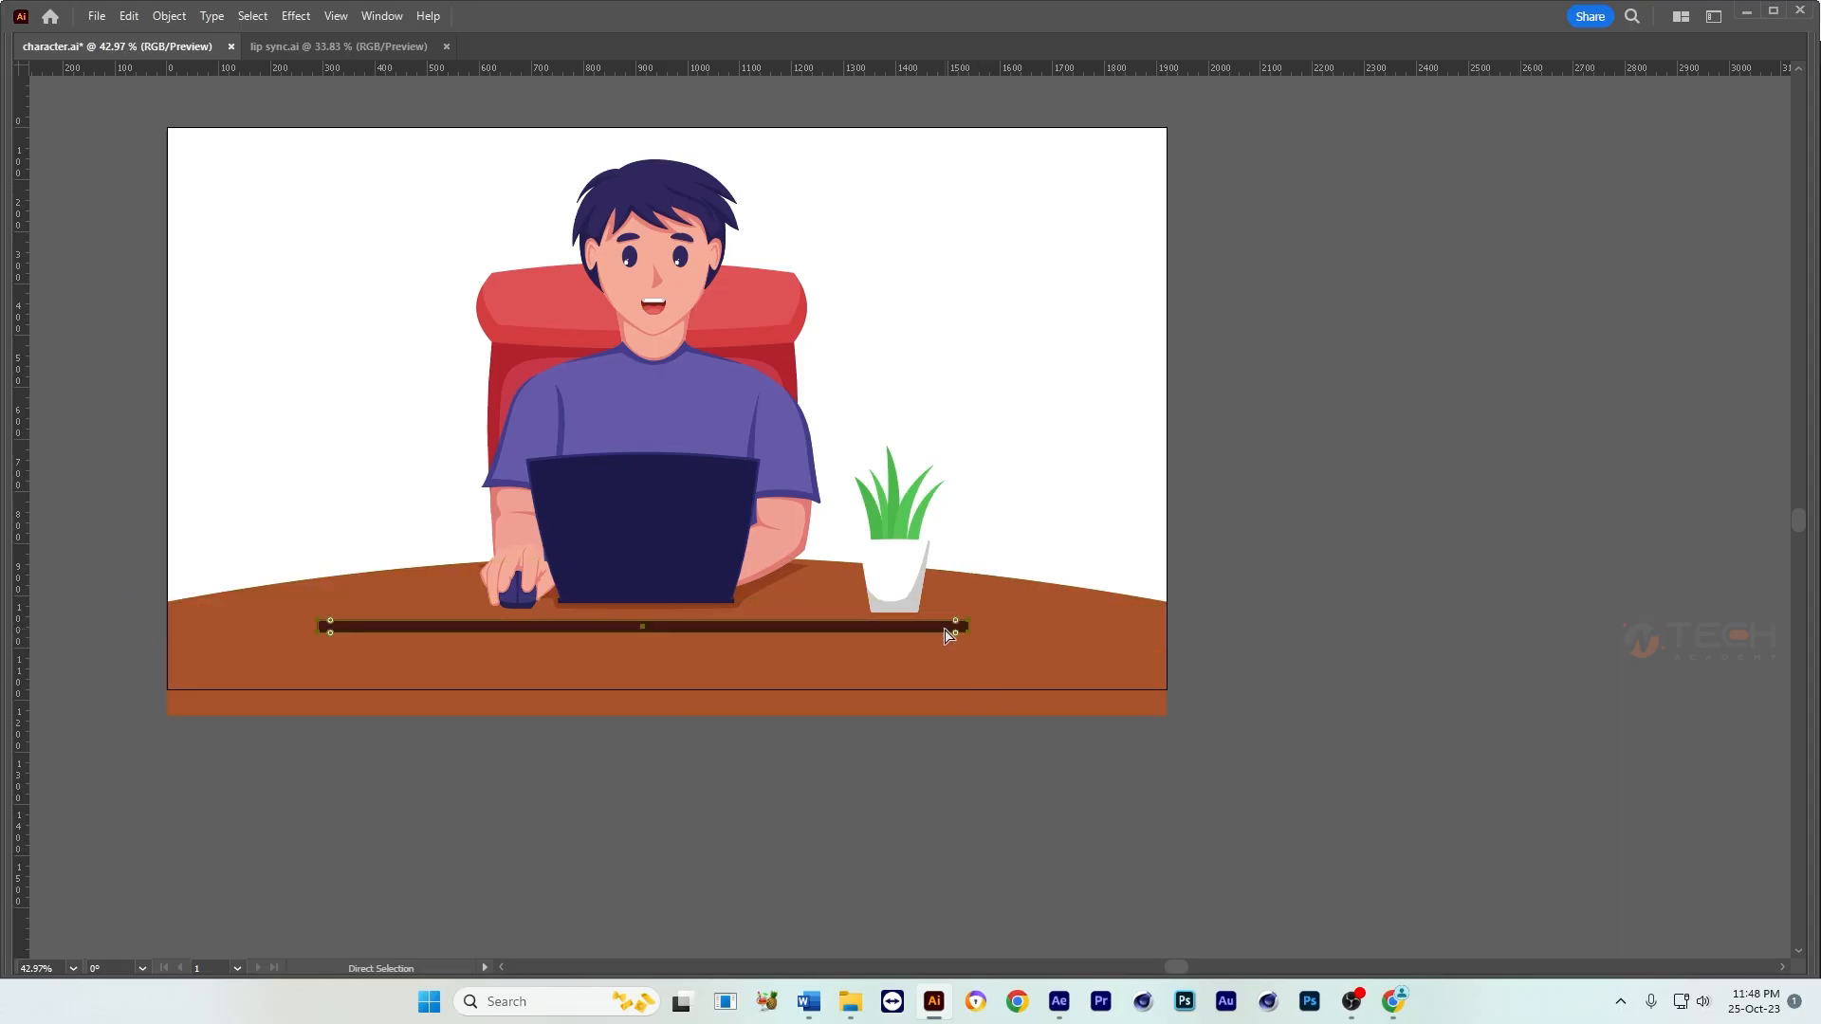
key(c)
drag(969, 622, 1176, 622)
click(1237, 542)
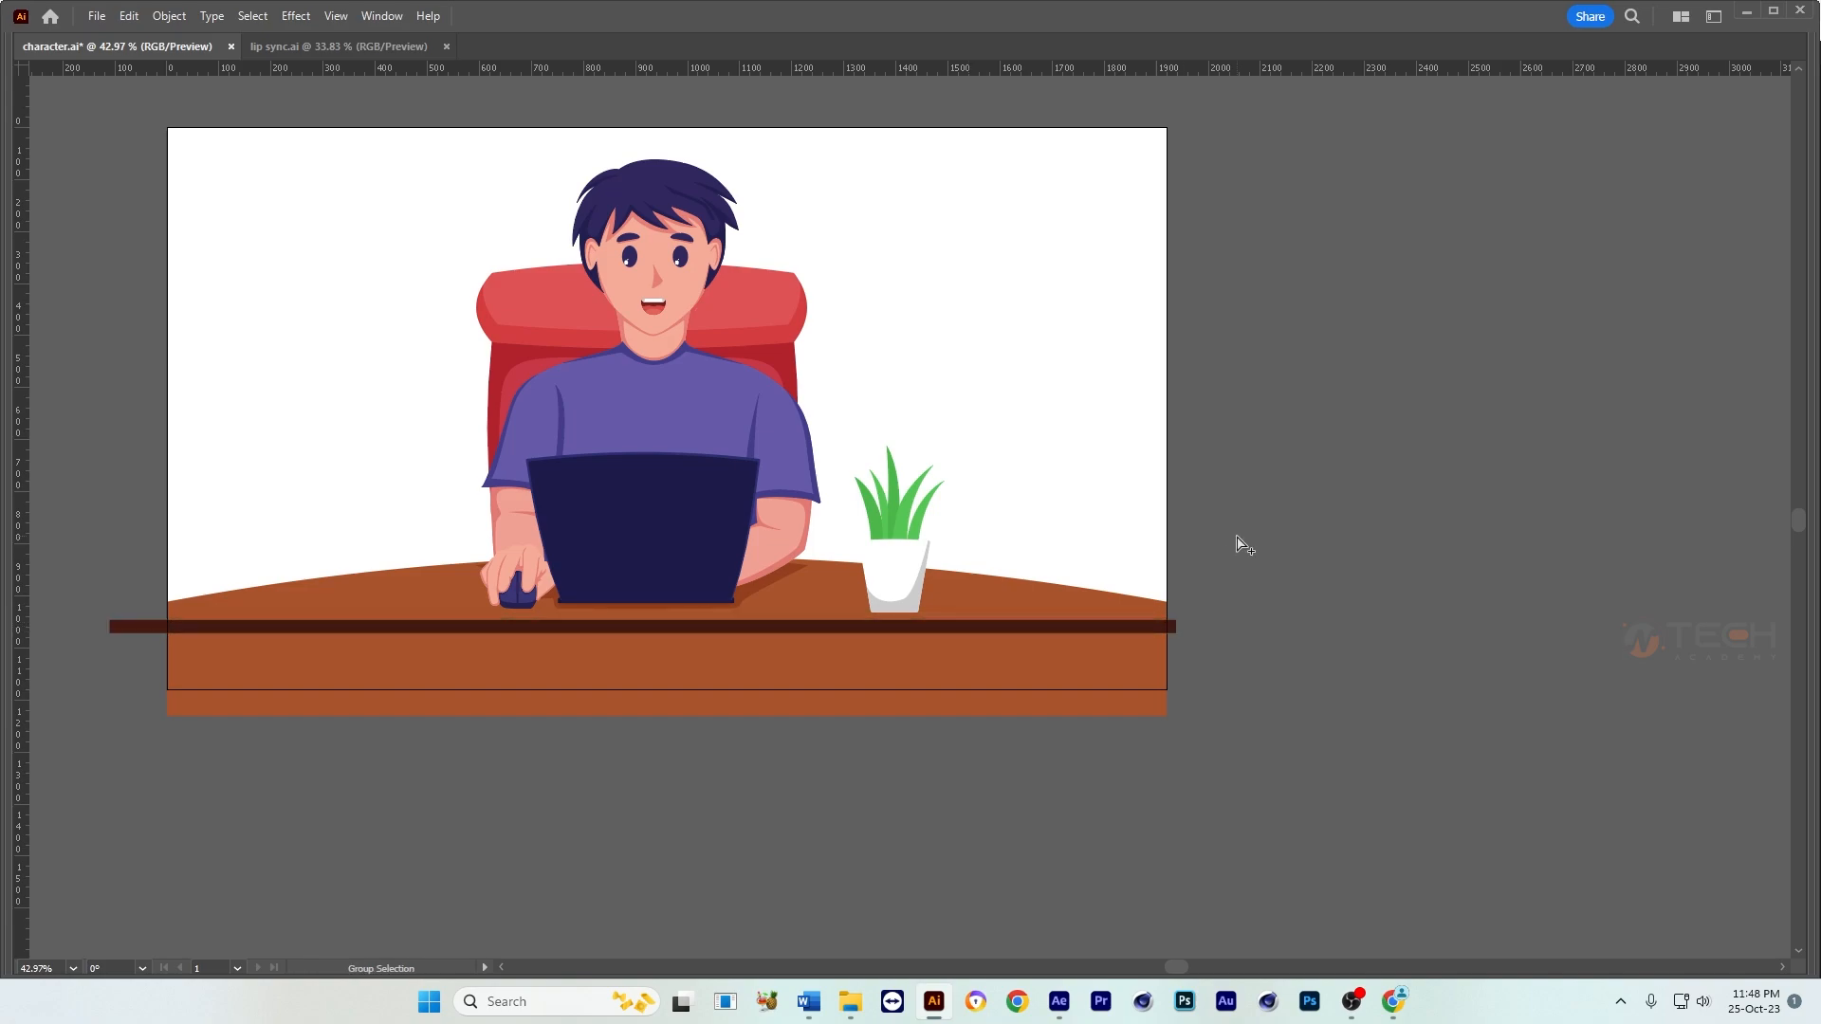
Step: Show the hidden shade strip again and save character.ai
key(ctrl+alt+3)
ctrl+click(1246, 510)
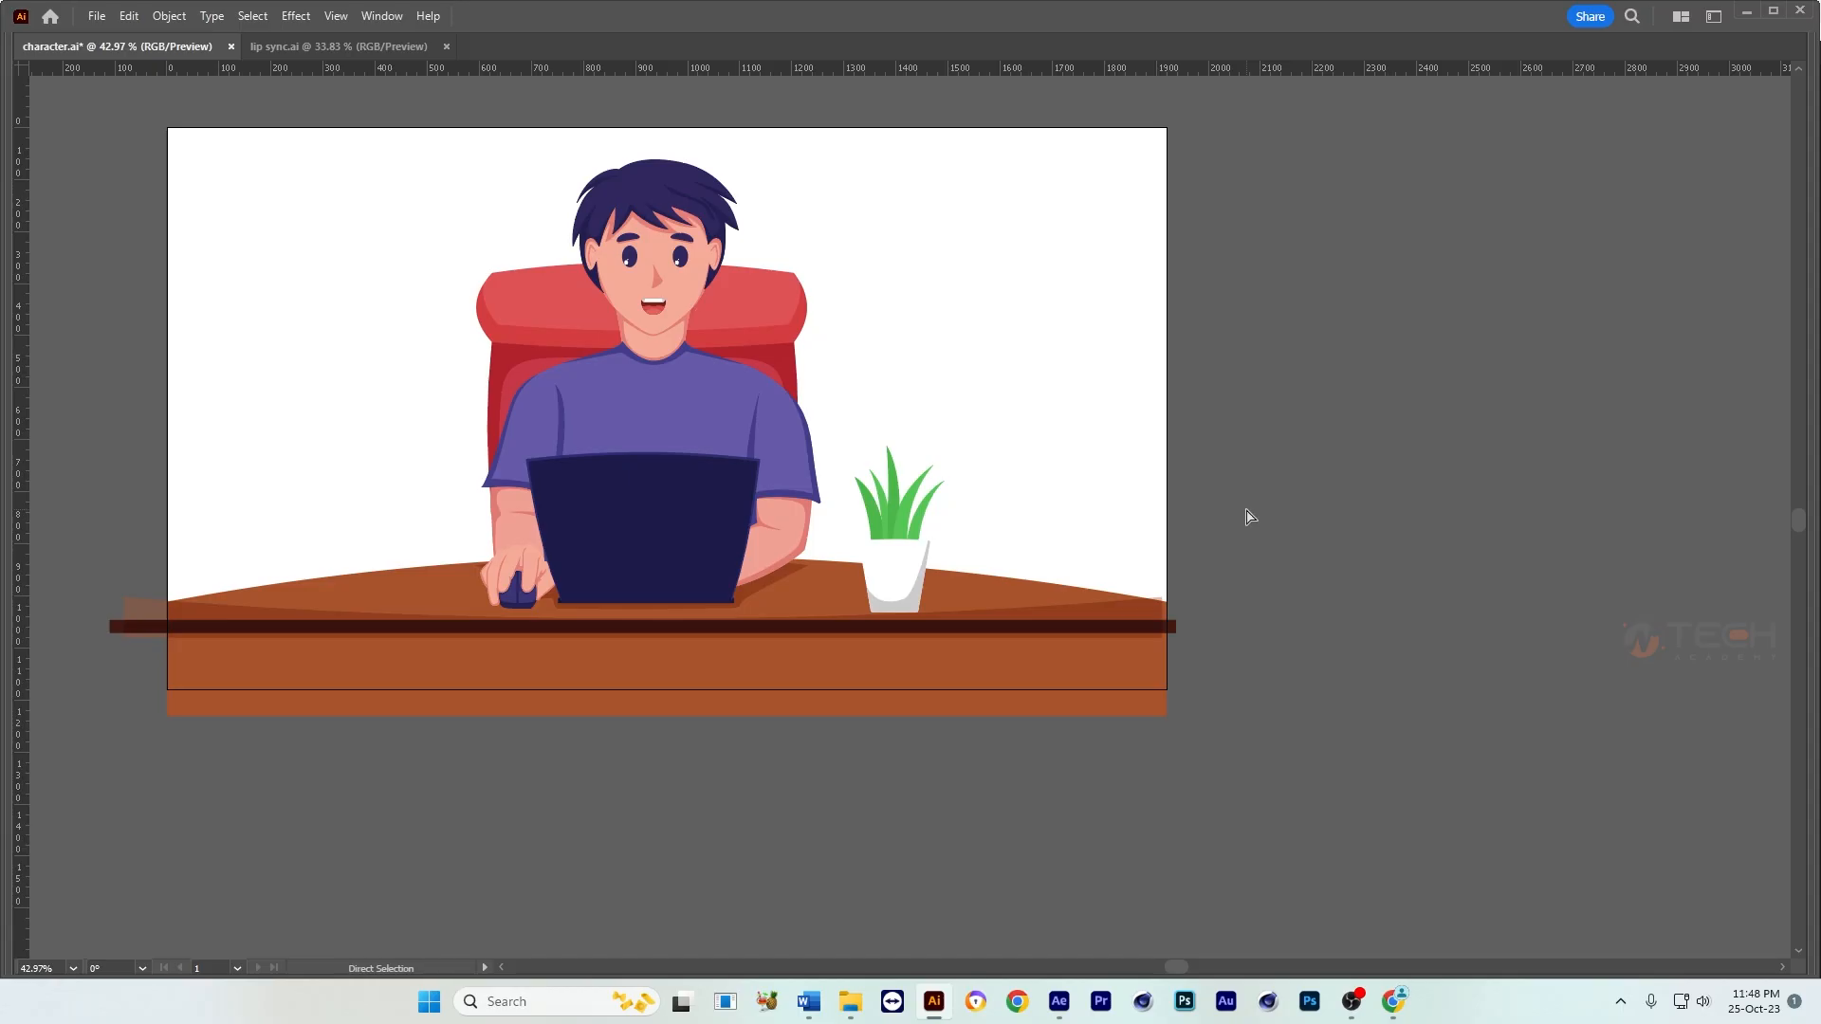
key(ctrl+s)
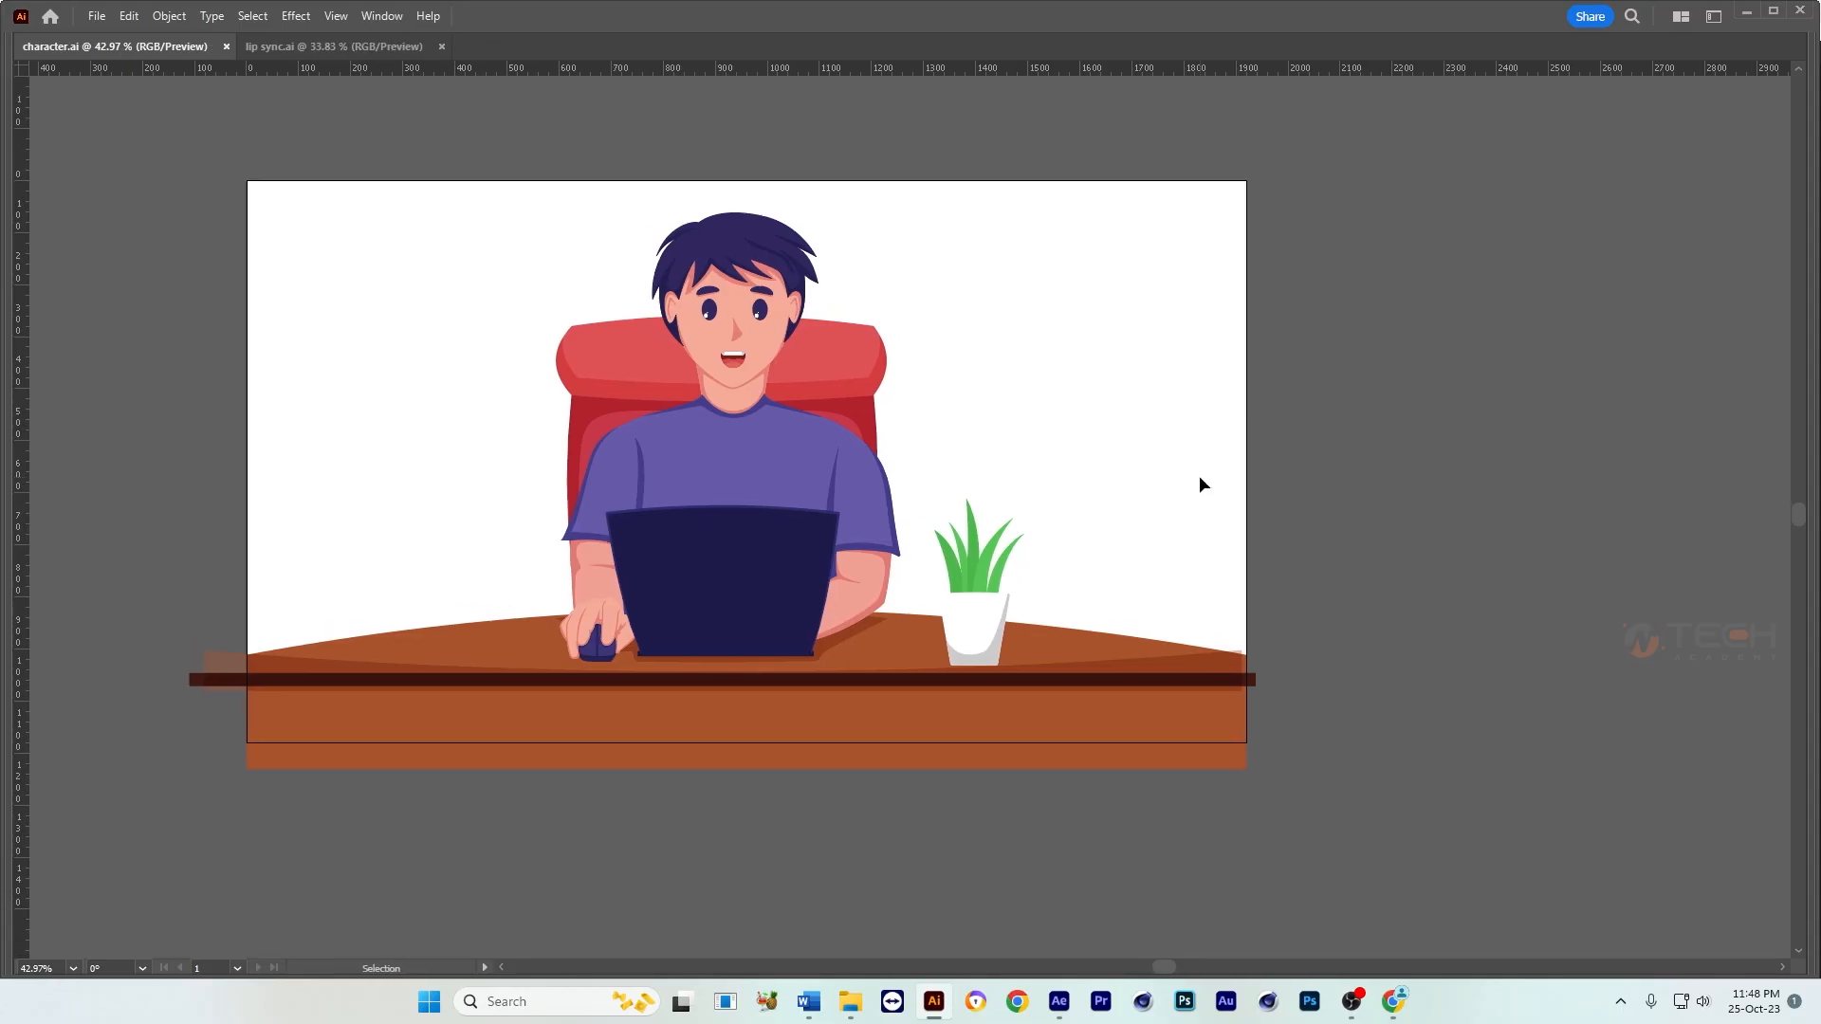
Step: Switch back to After Effects, save the project, and preview the Main composition with the widened table in an enlarged viewer
click(1069, 1002)
key(ctrl+s)
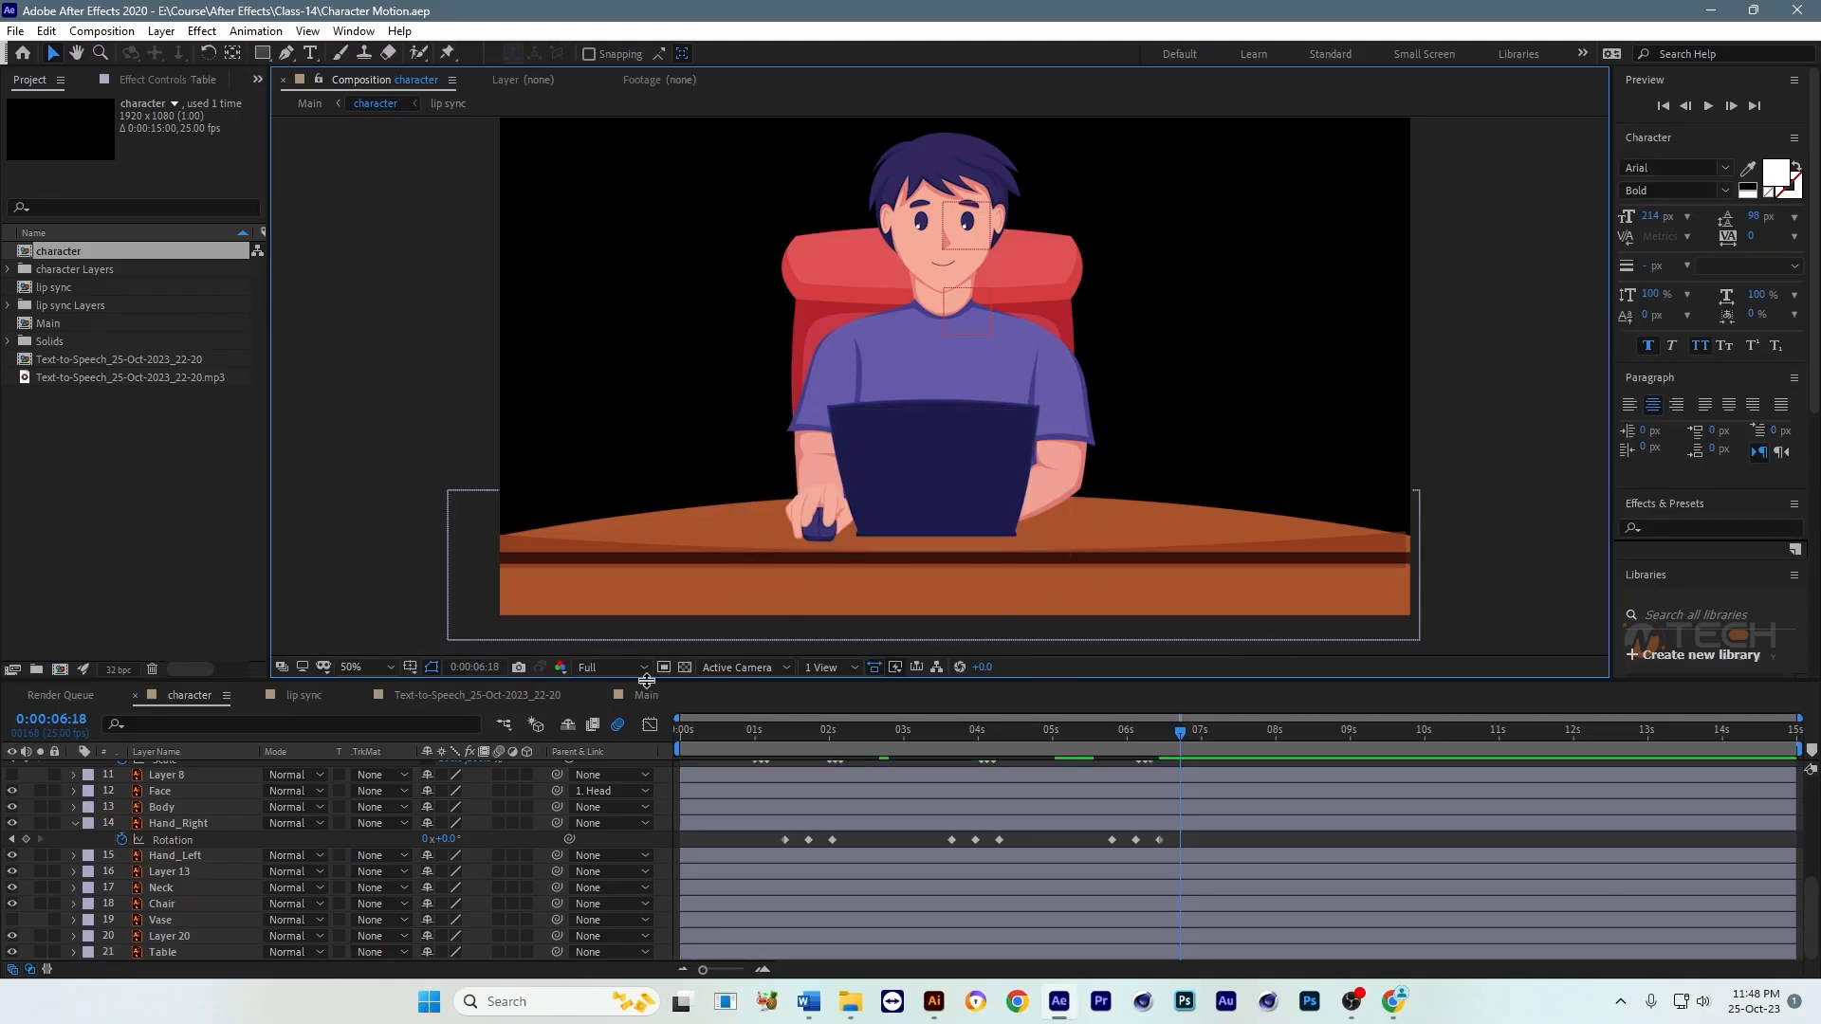
click(643, 696)
click(1349, 522)
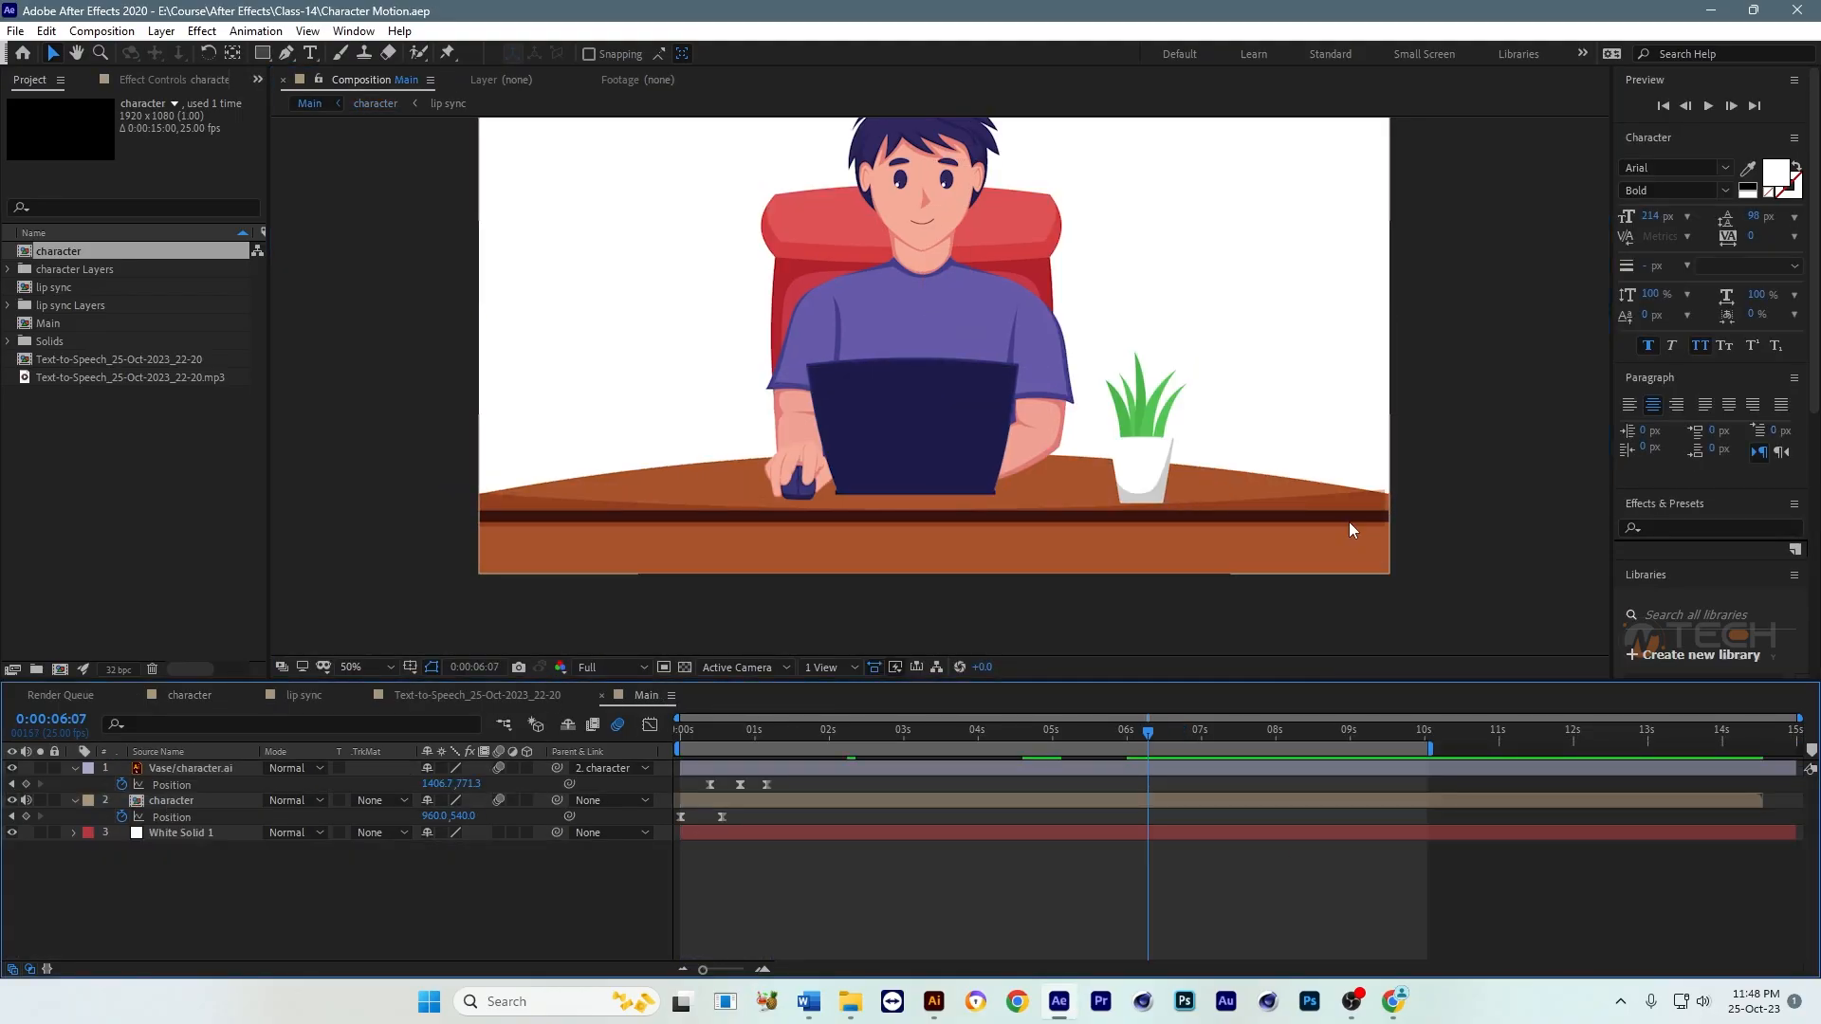
key(space)
key(grave)
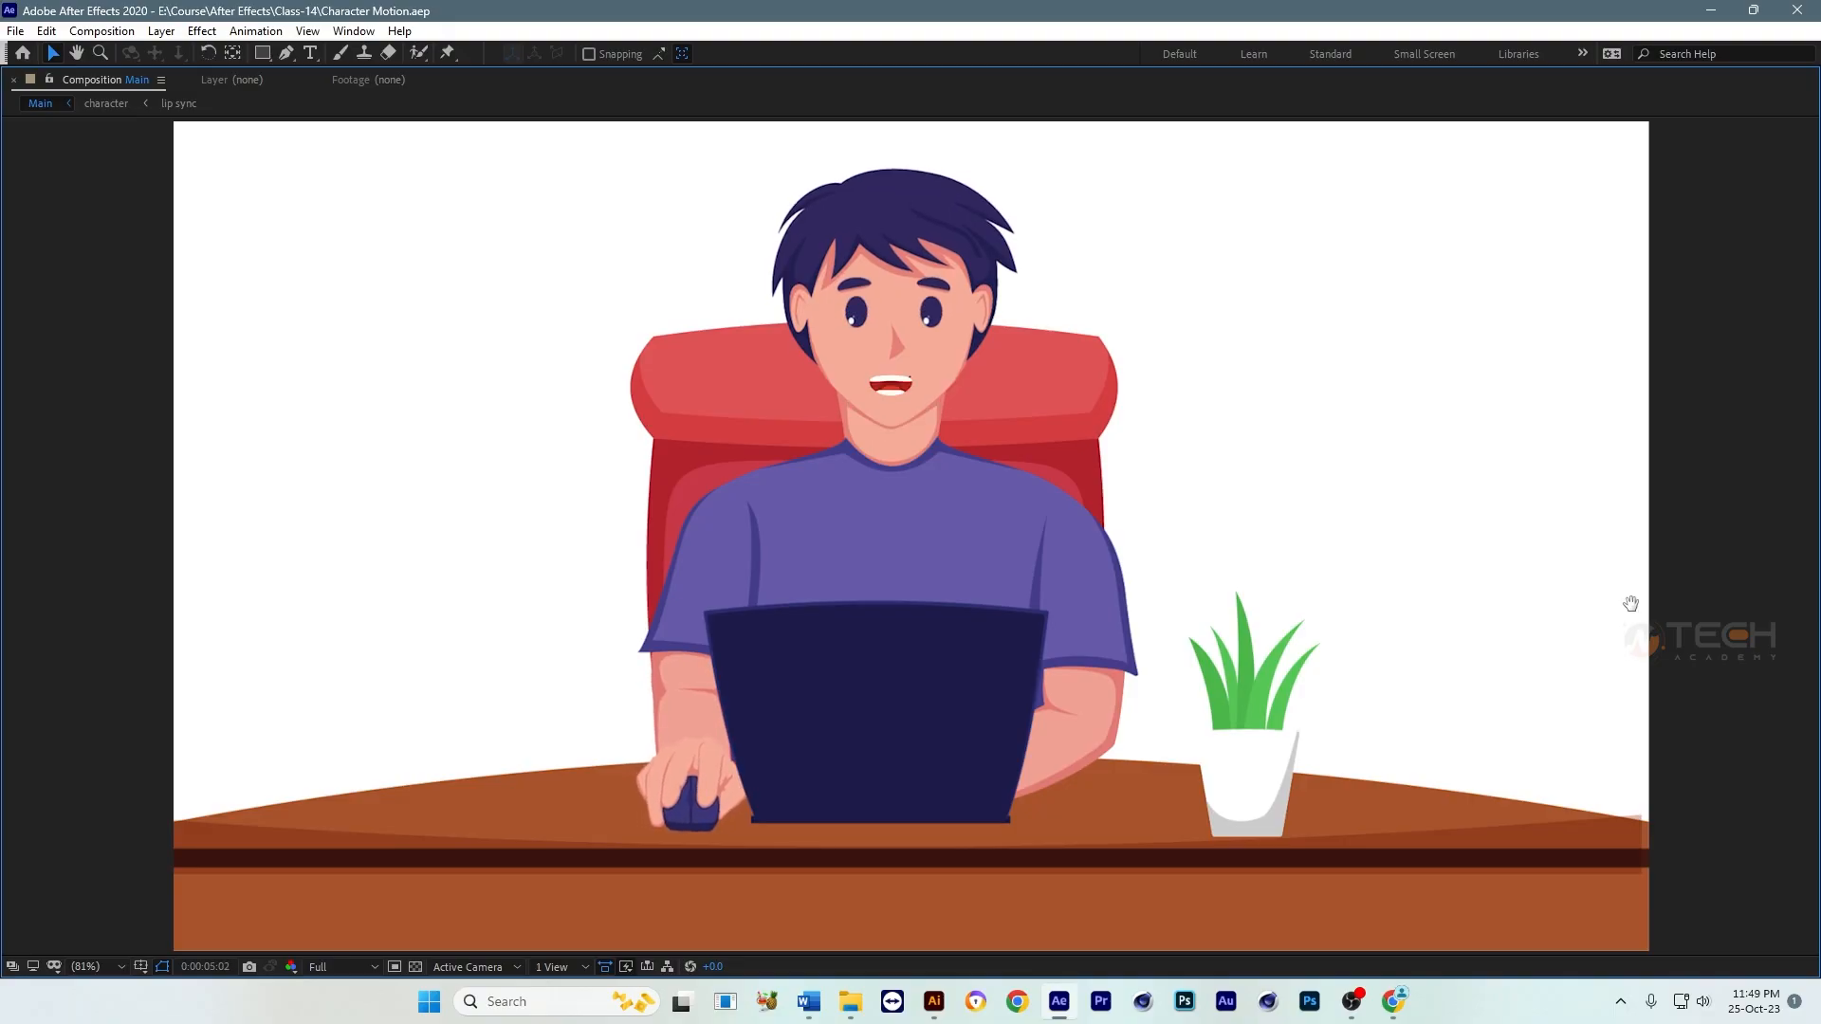
key(grave)
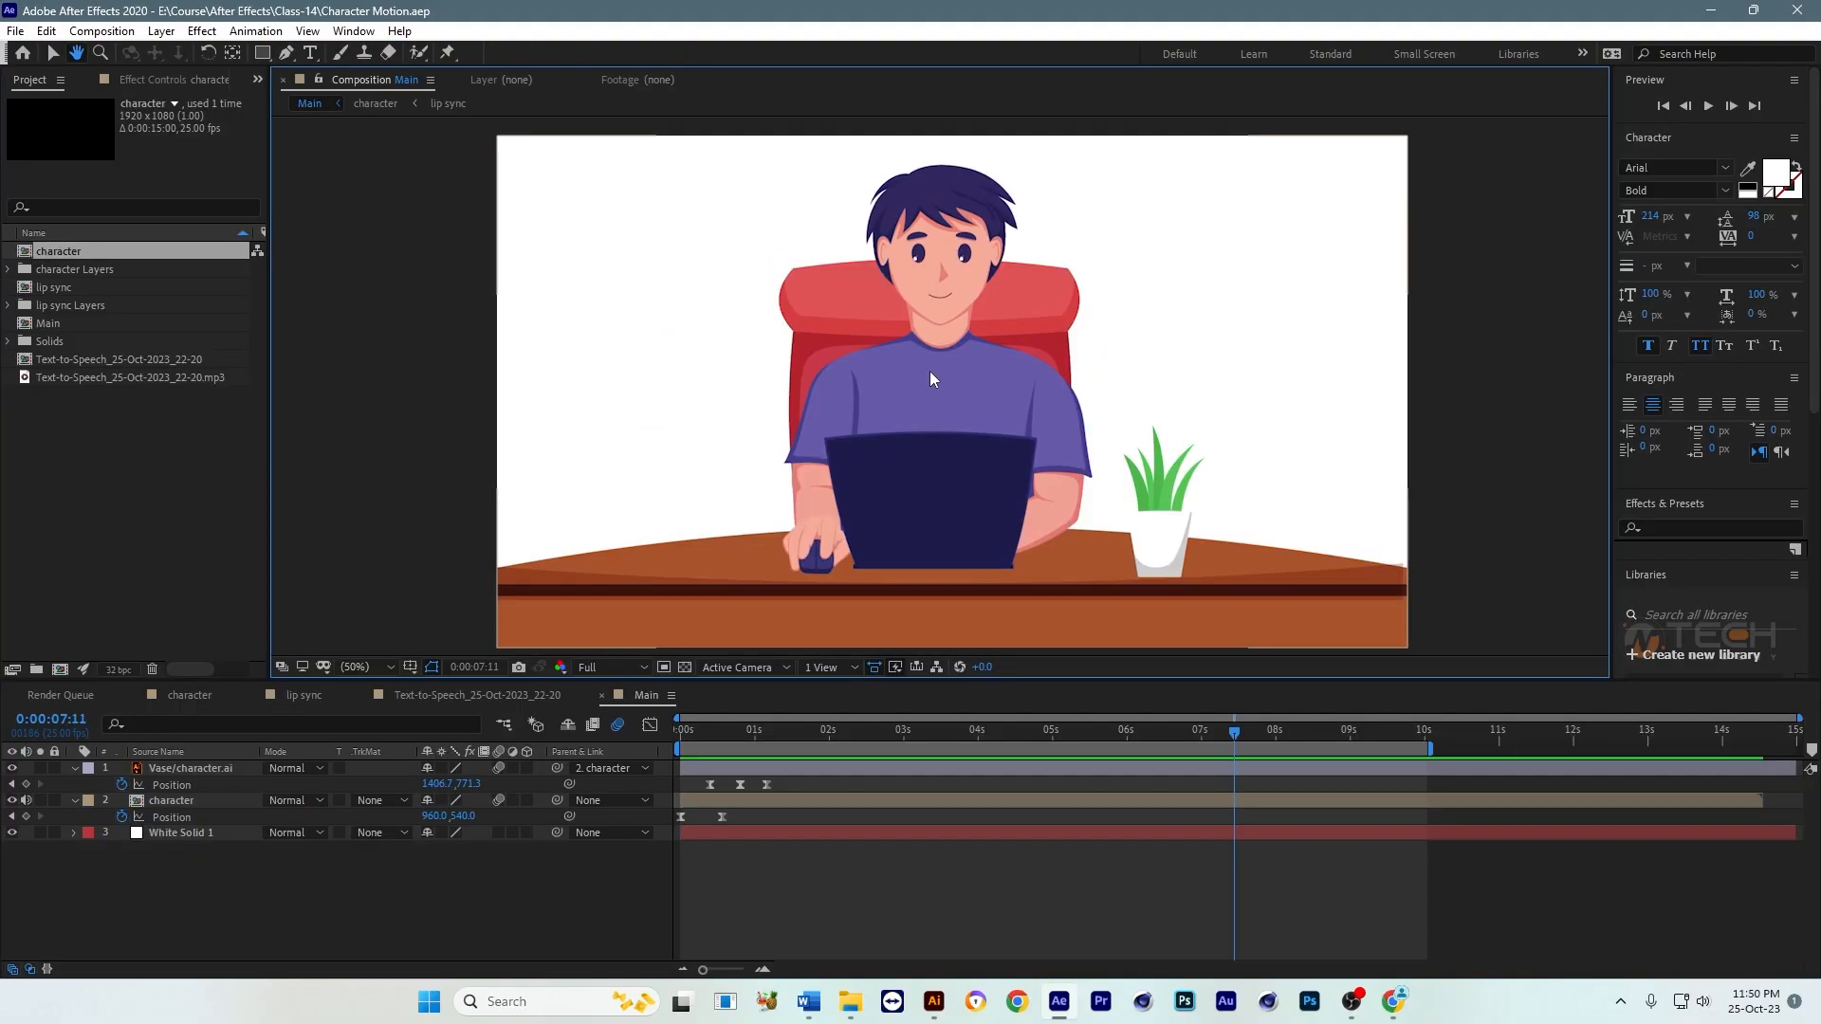
Step: Switch to Chrome and copy the two-line speech text from the TextMagic text-to-speech page
drag(692, 732, 877, 731)
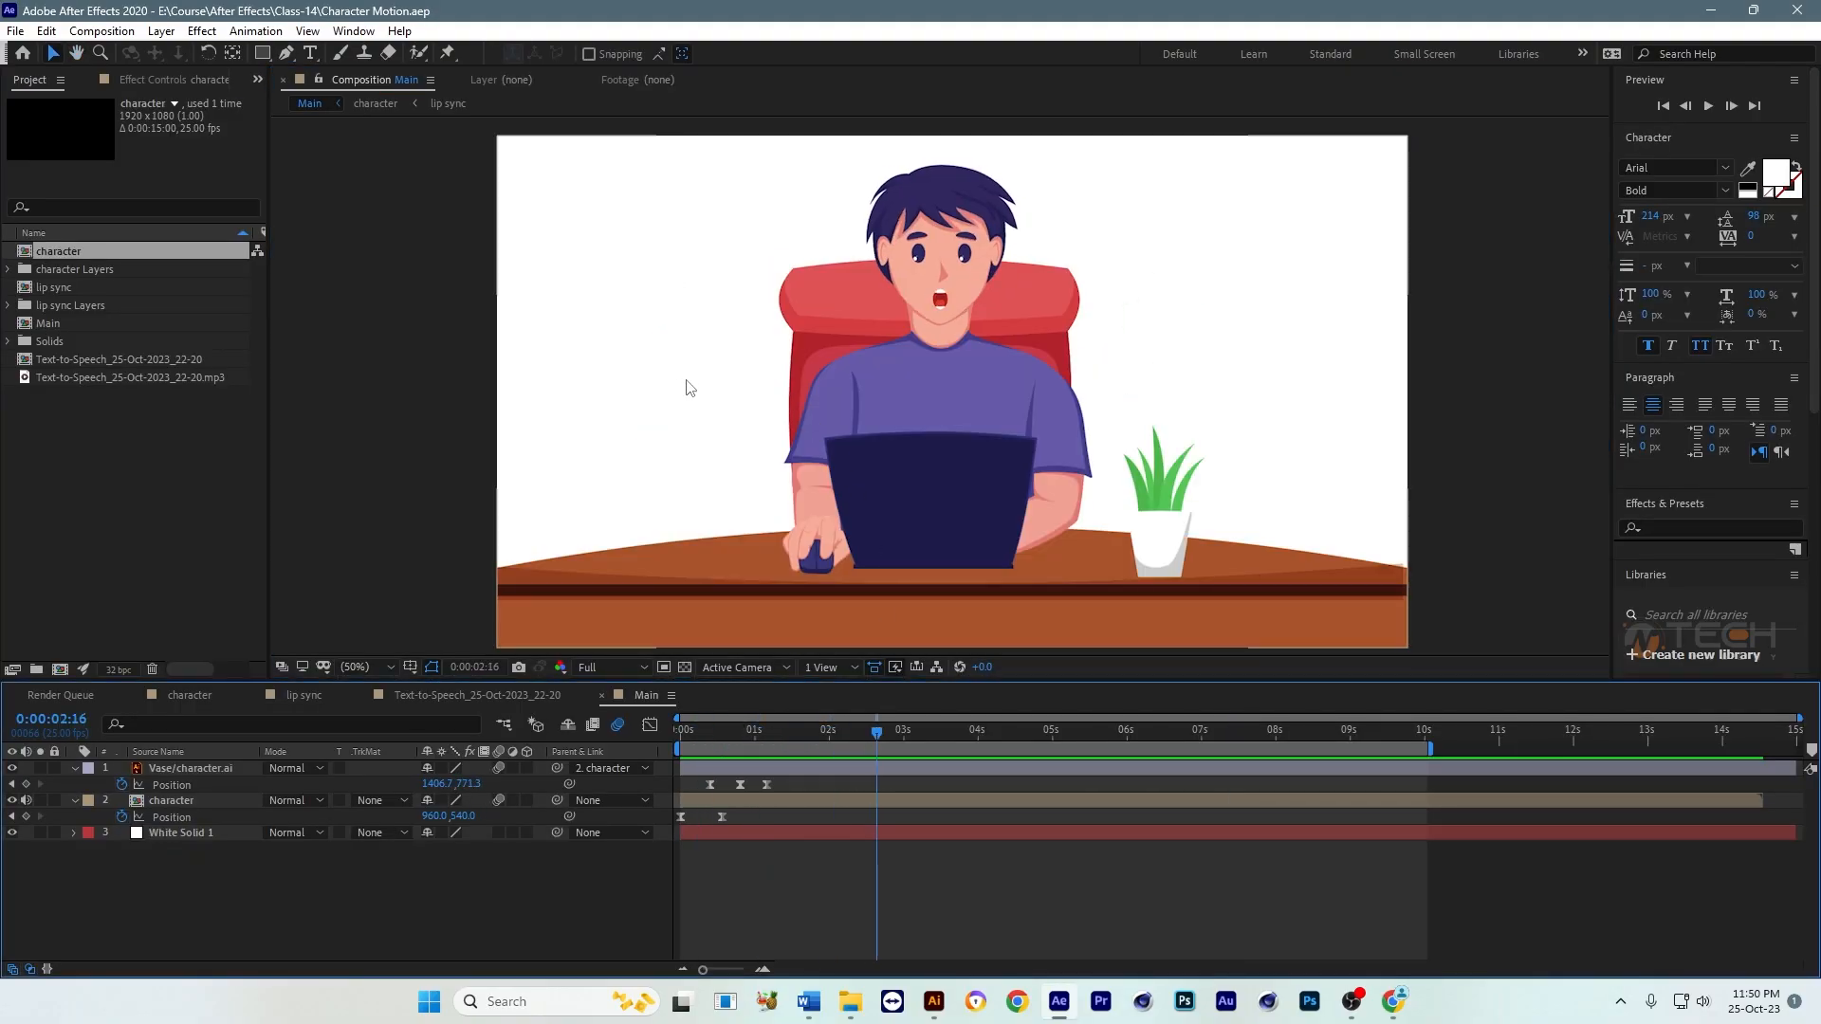
click(1393, 1001)
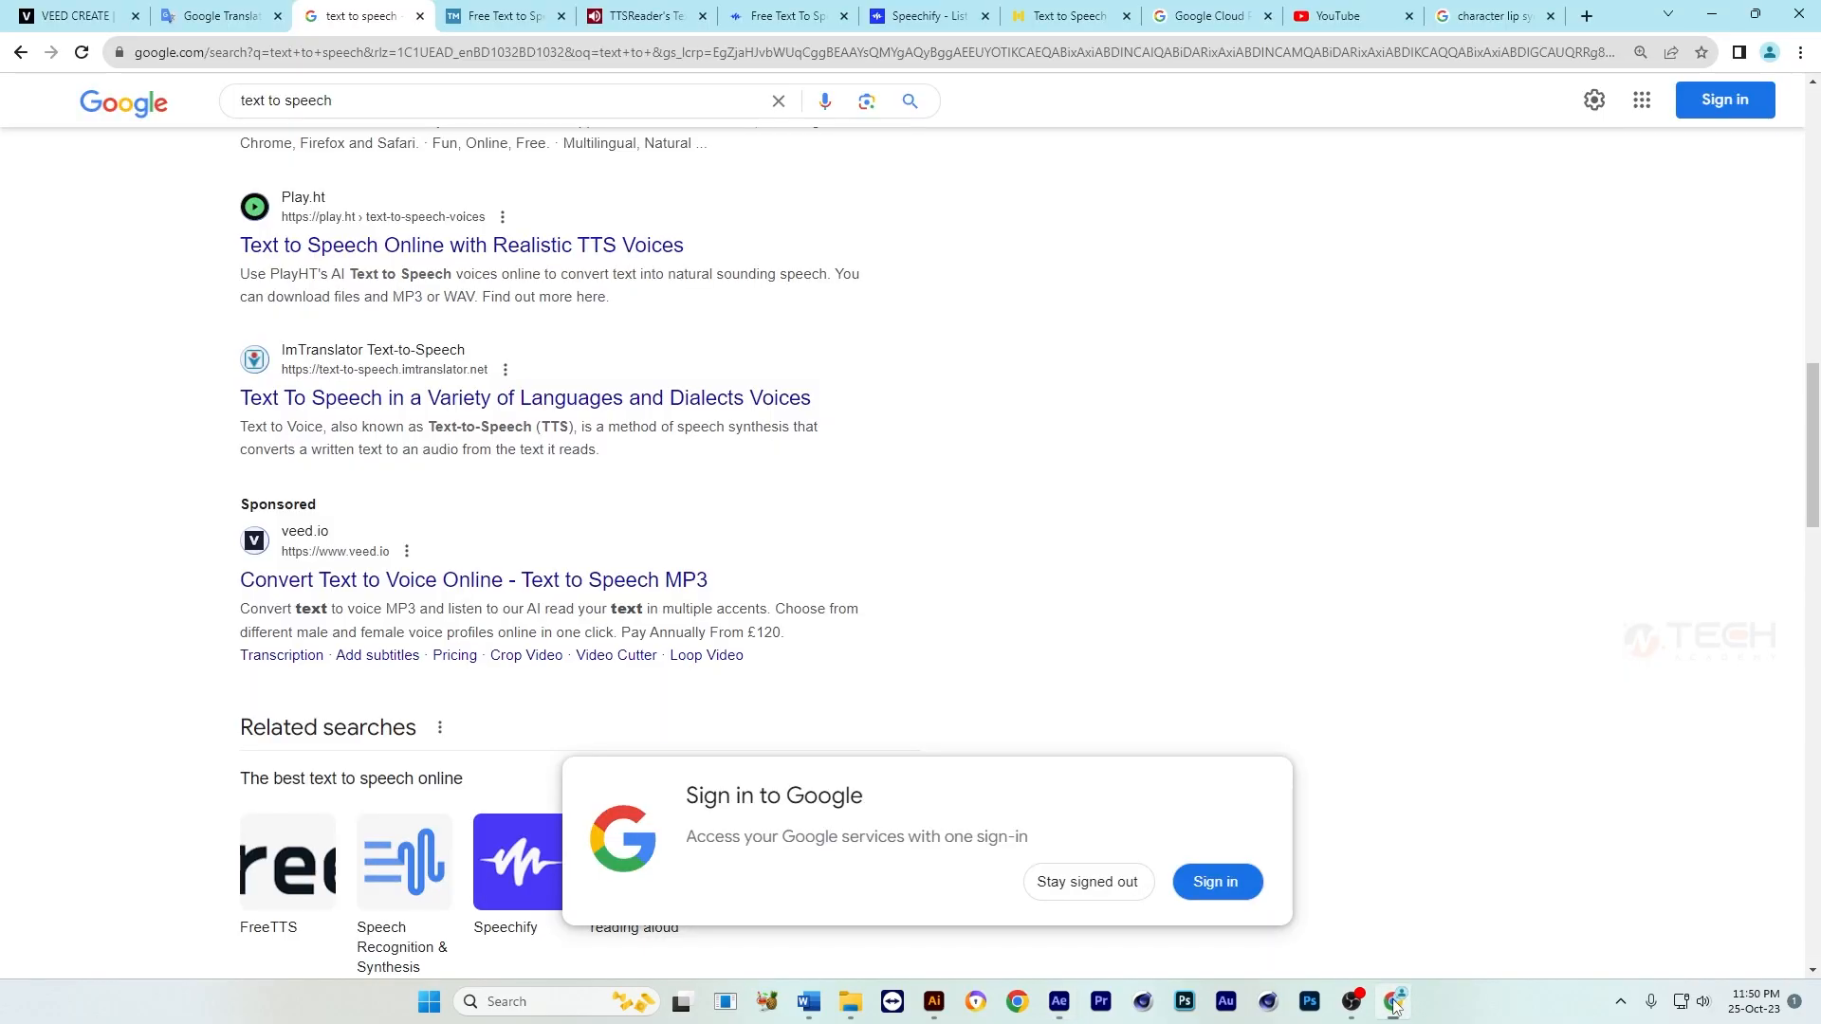
click(218, 16)
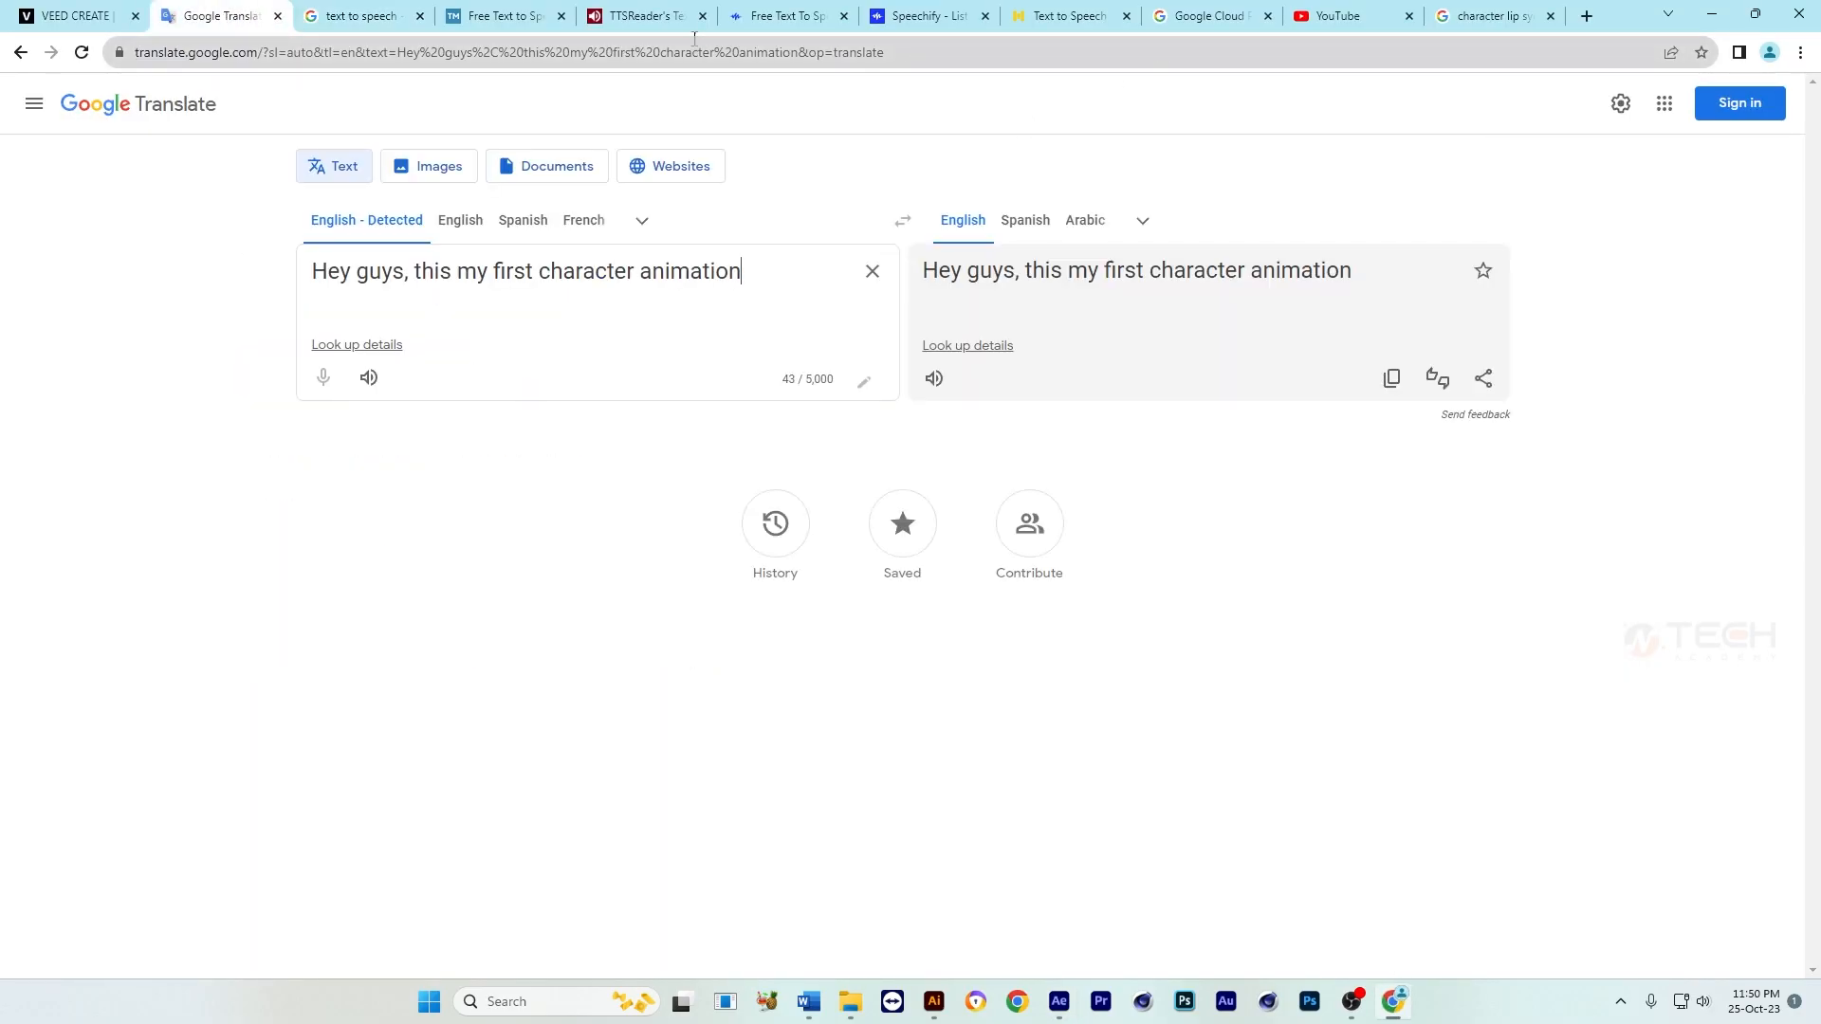
click(525, 11)
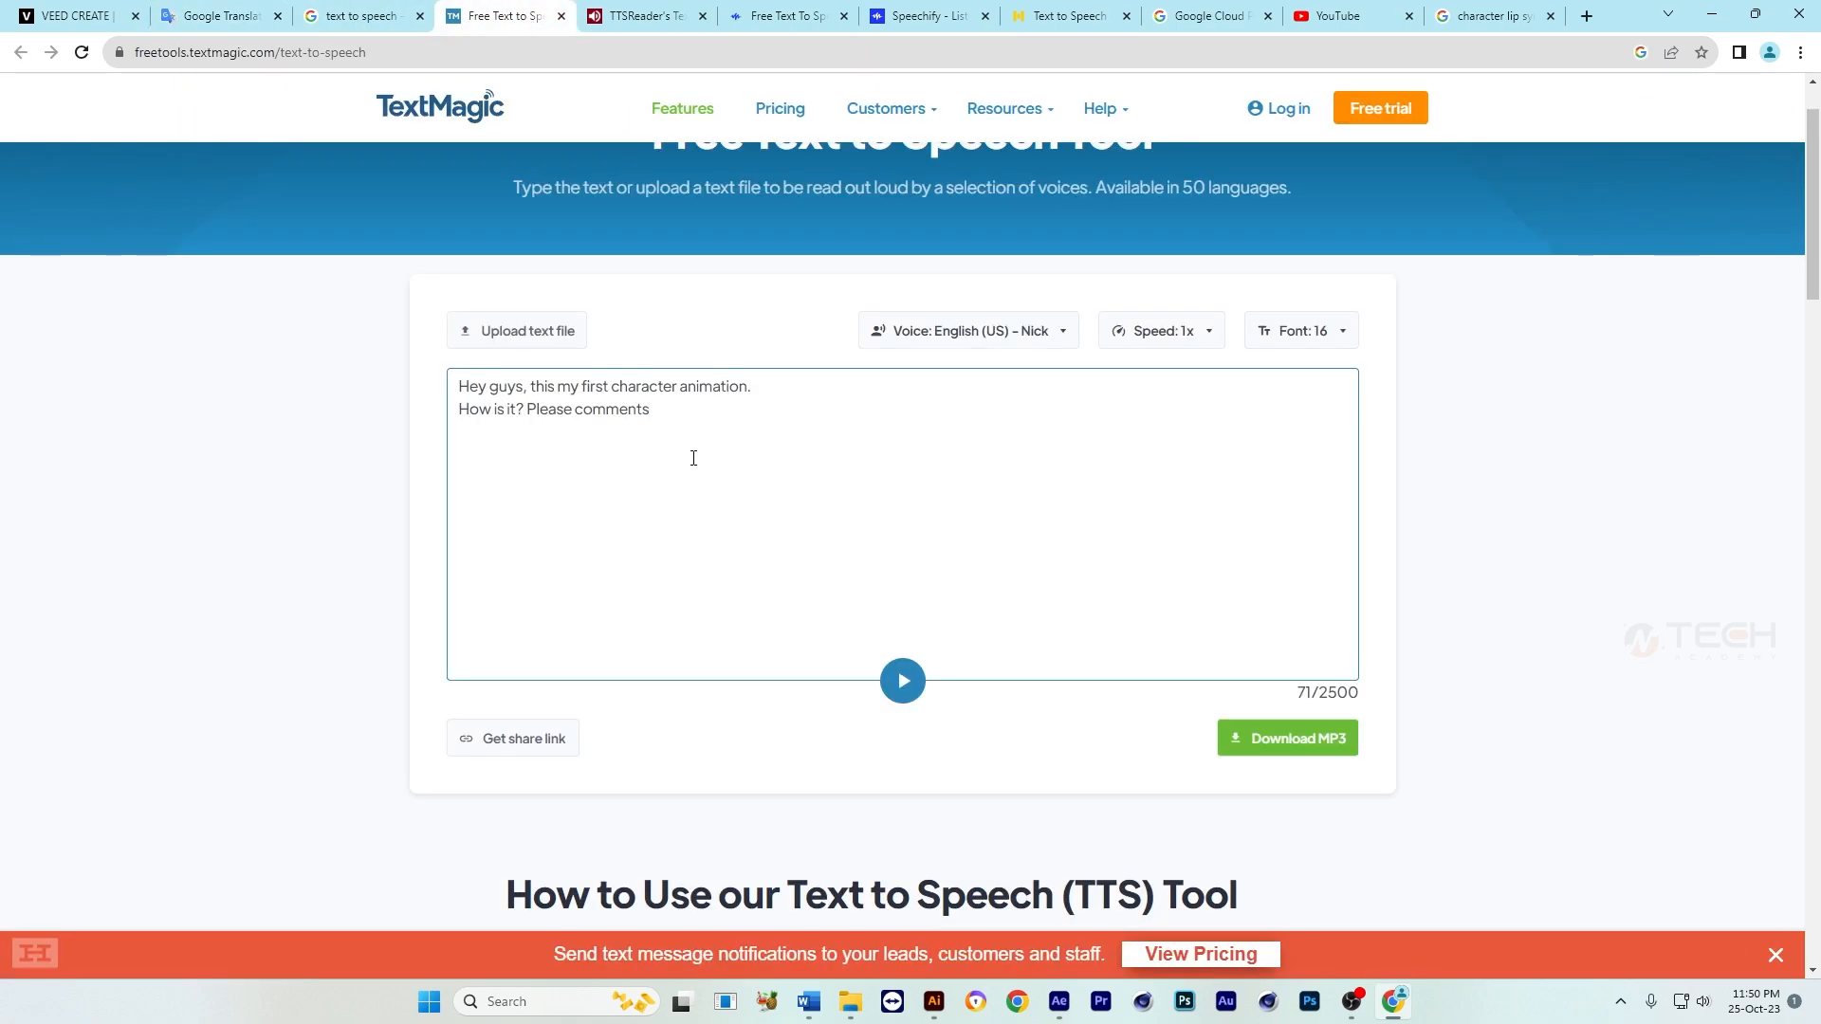
drag(693, 458, 458, 382)
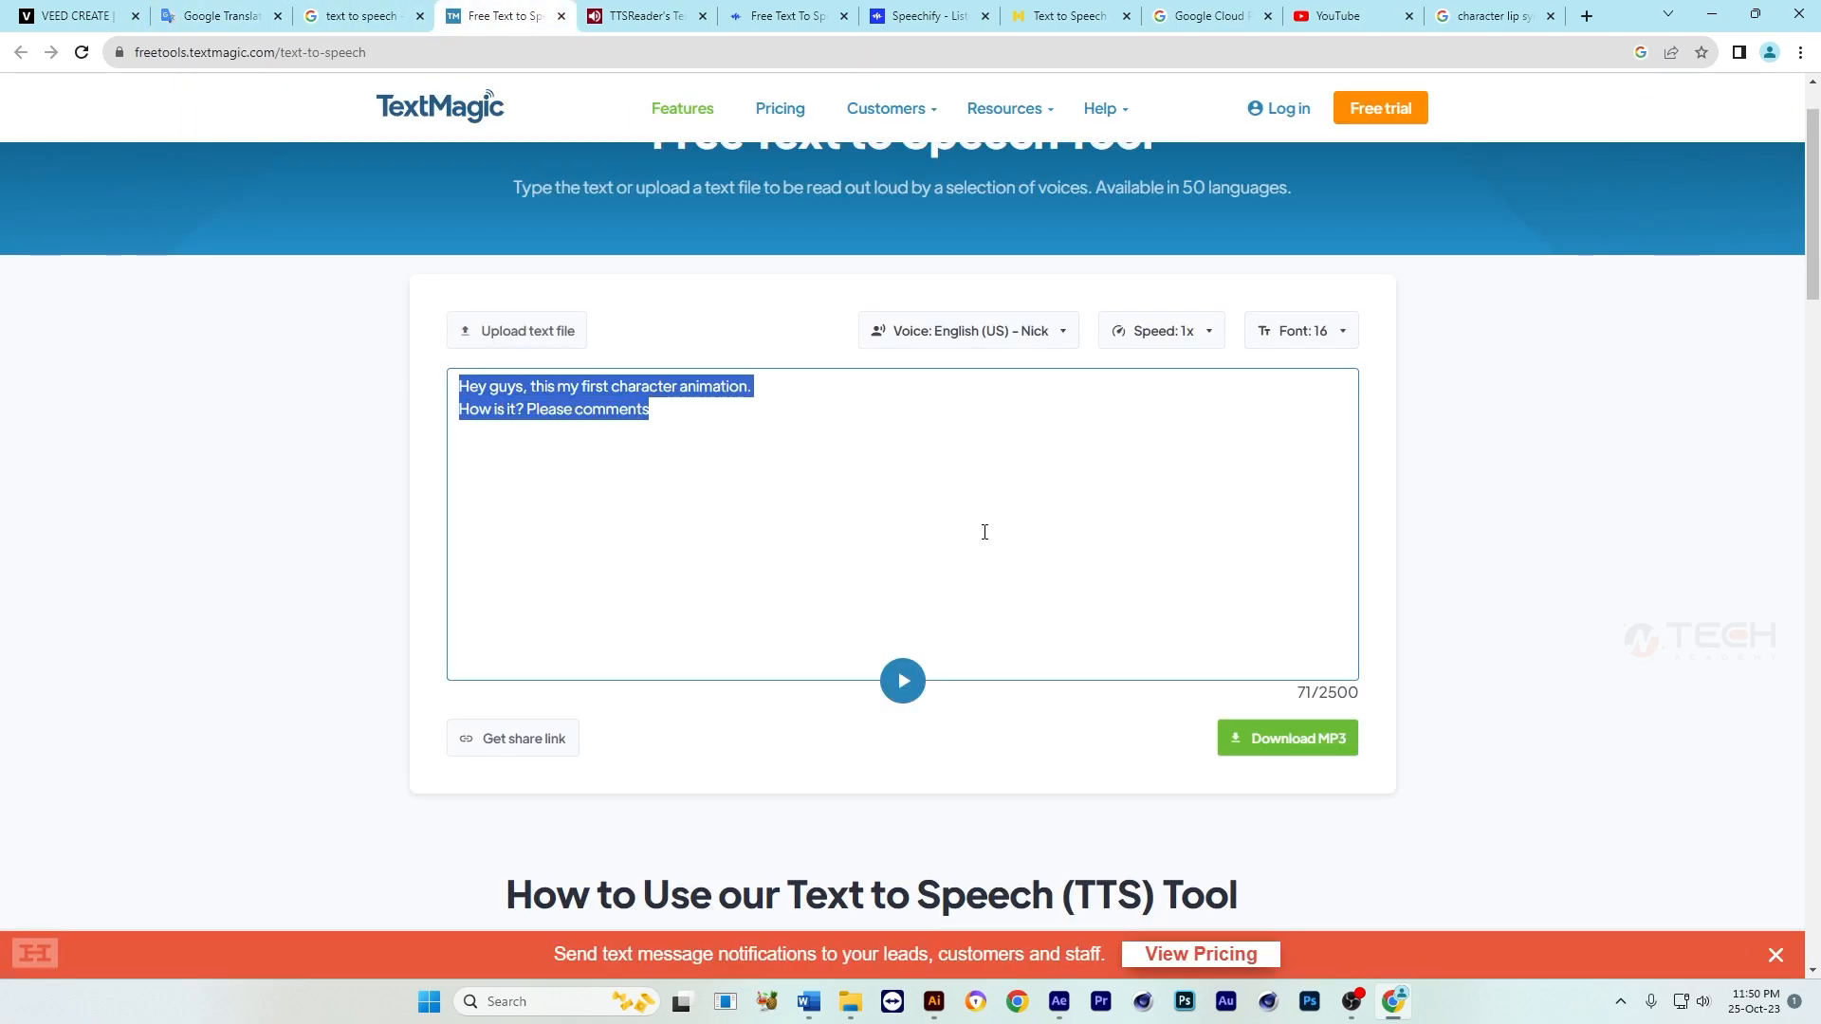
Step: Switch back to After Effects and add a text layer in Main containing the copied speech text
click(1059, 1002)
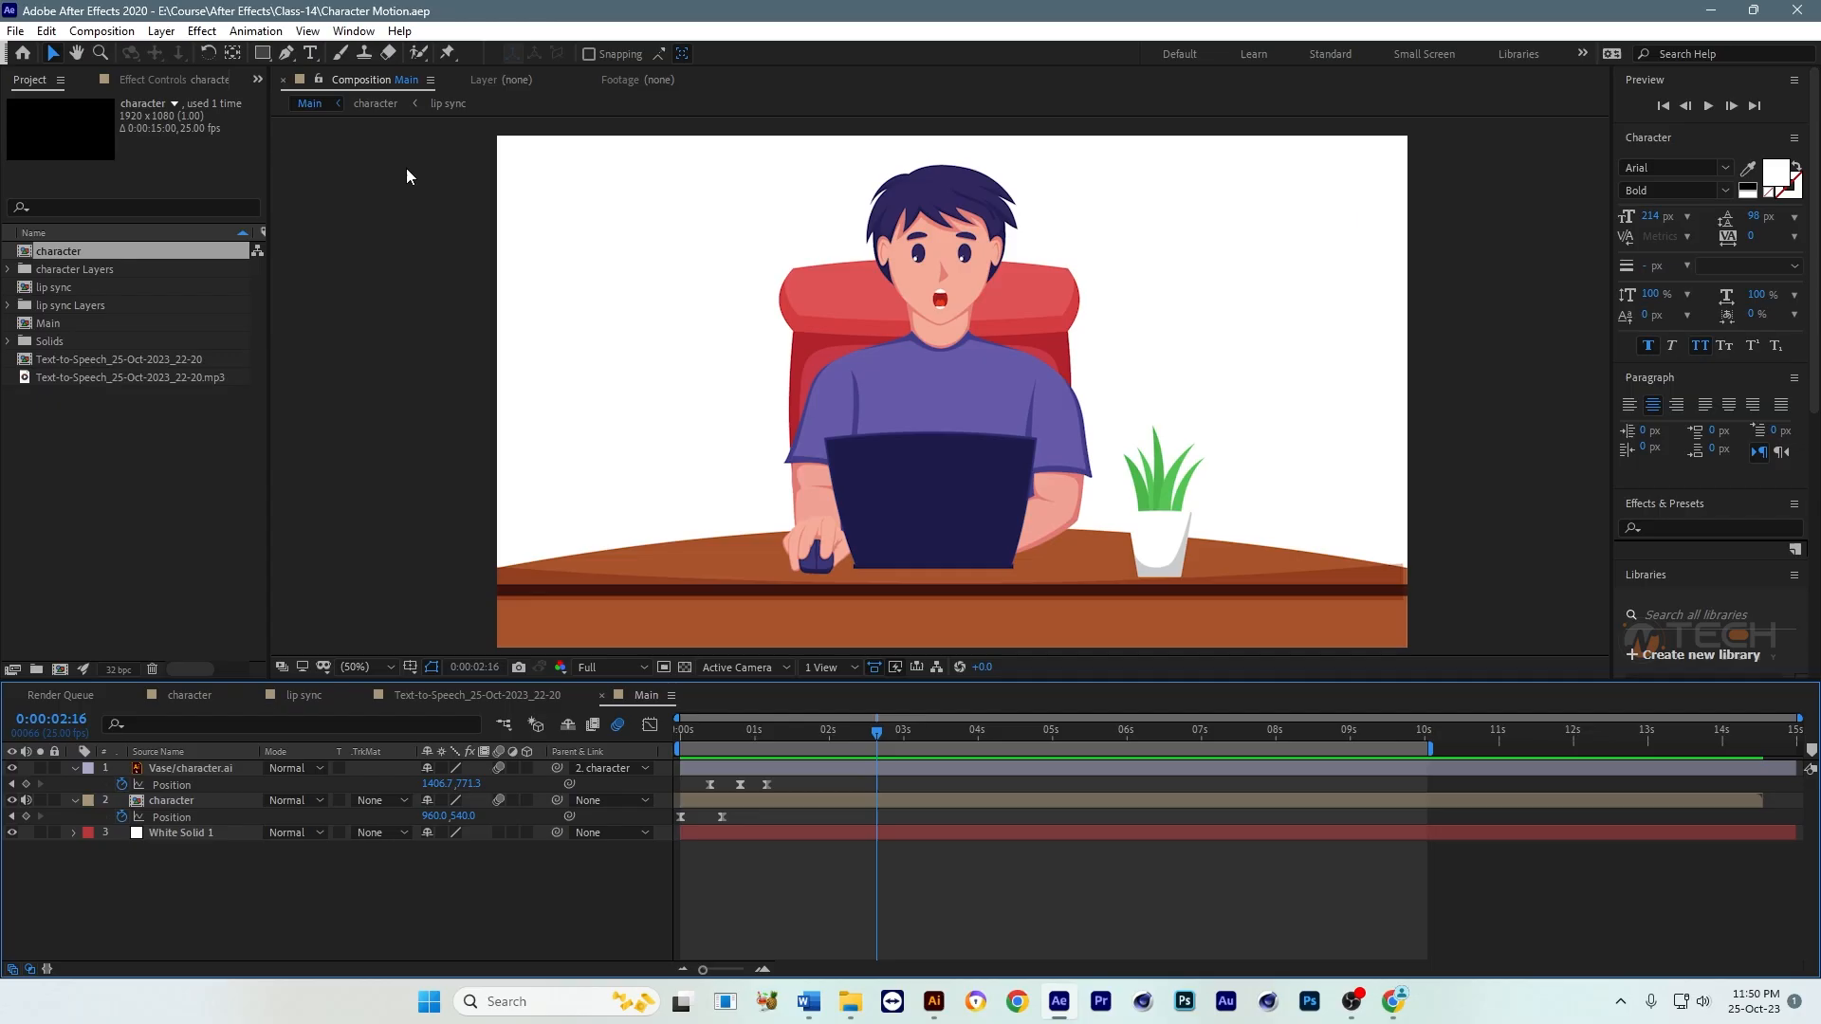
click(311, 54)
click(597, 273)
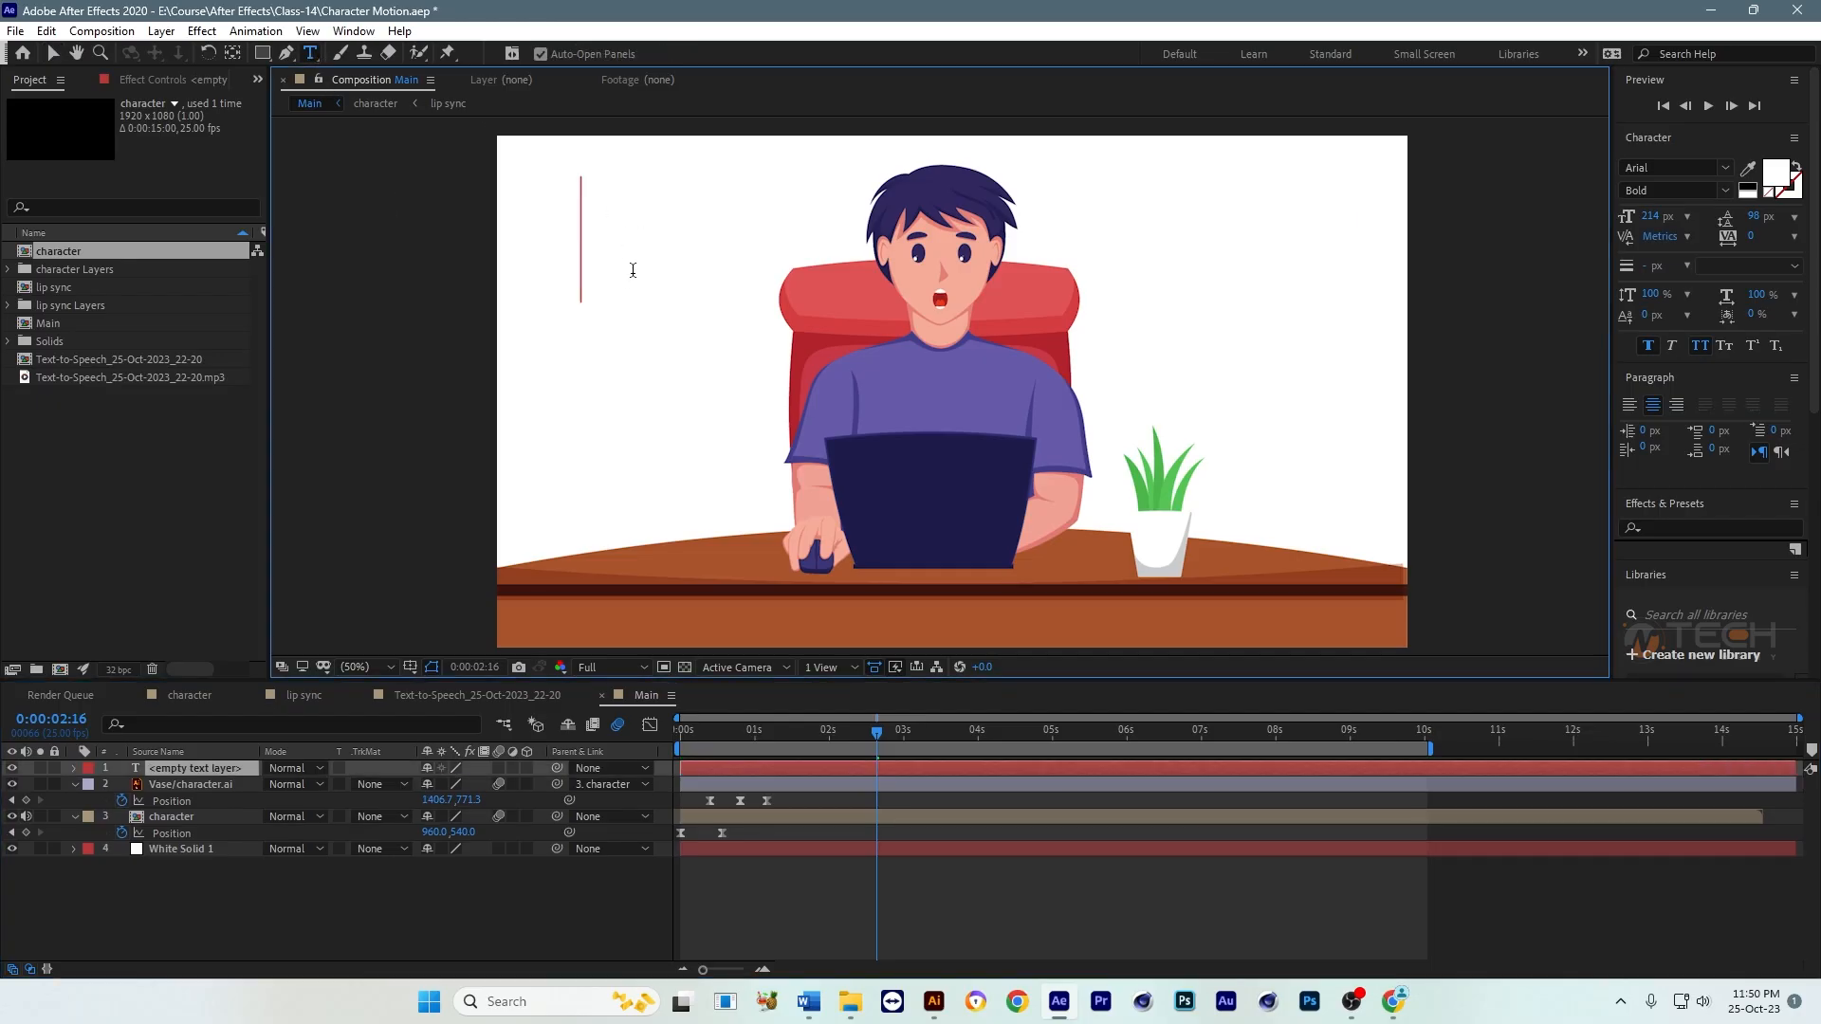
key(ctrl+v)
click(53, 54)
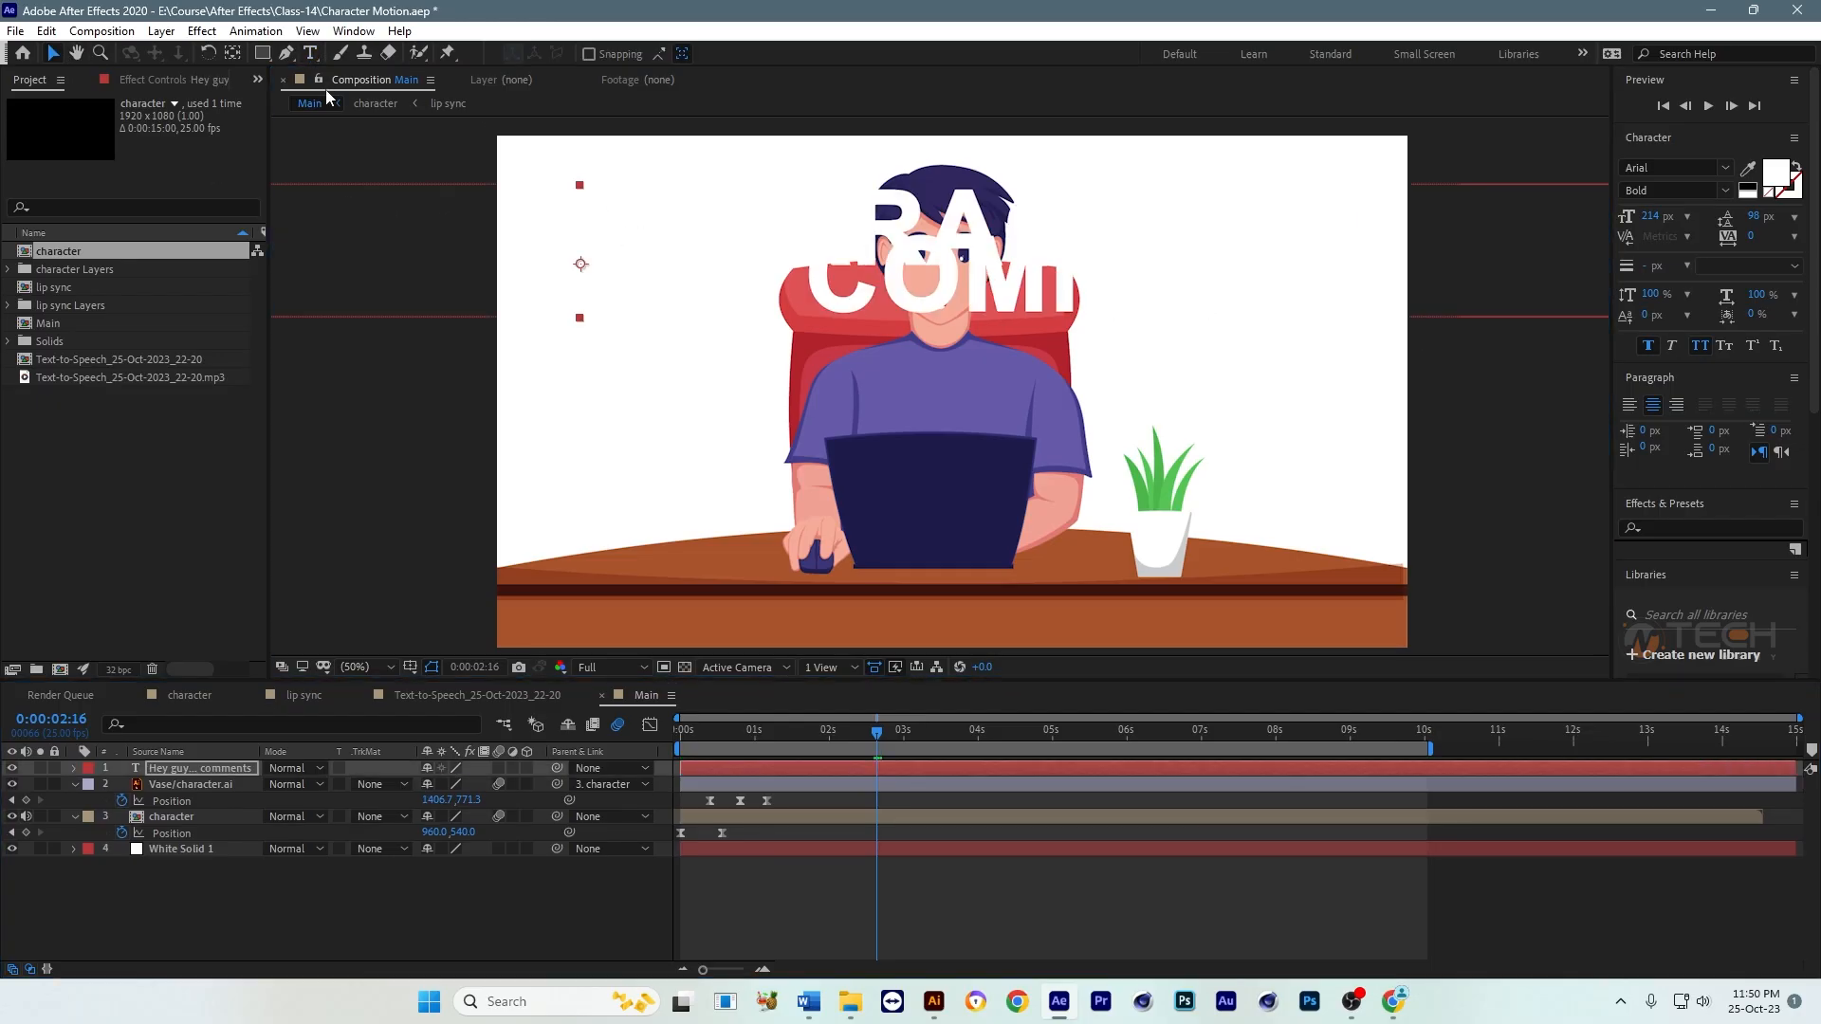
Step: Make the speech text black, set its font size to 53 px, and move it down over the character's torso
click(1769, 176)
drag(531, 666, 819, 941)
key(Return)
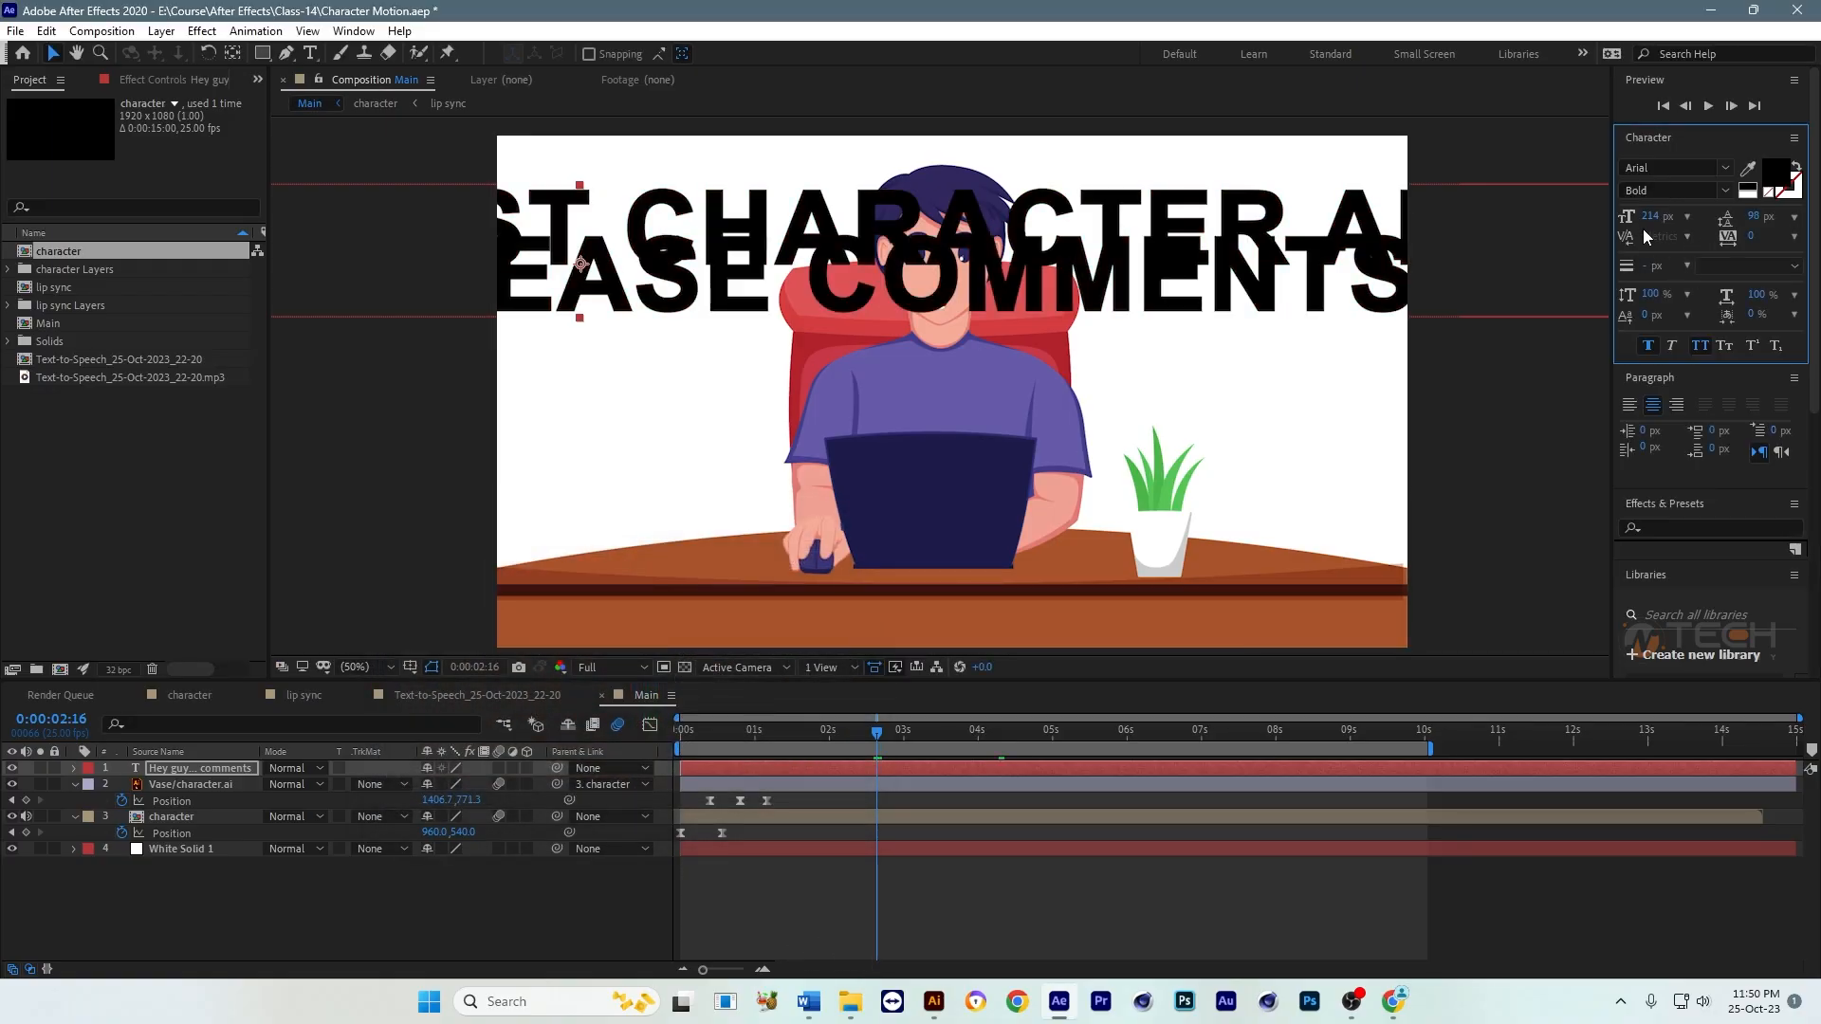
drag(1607, 222, 1508, 231)
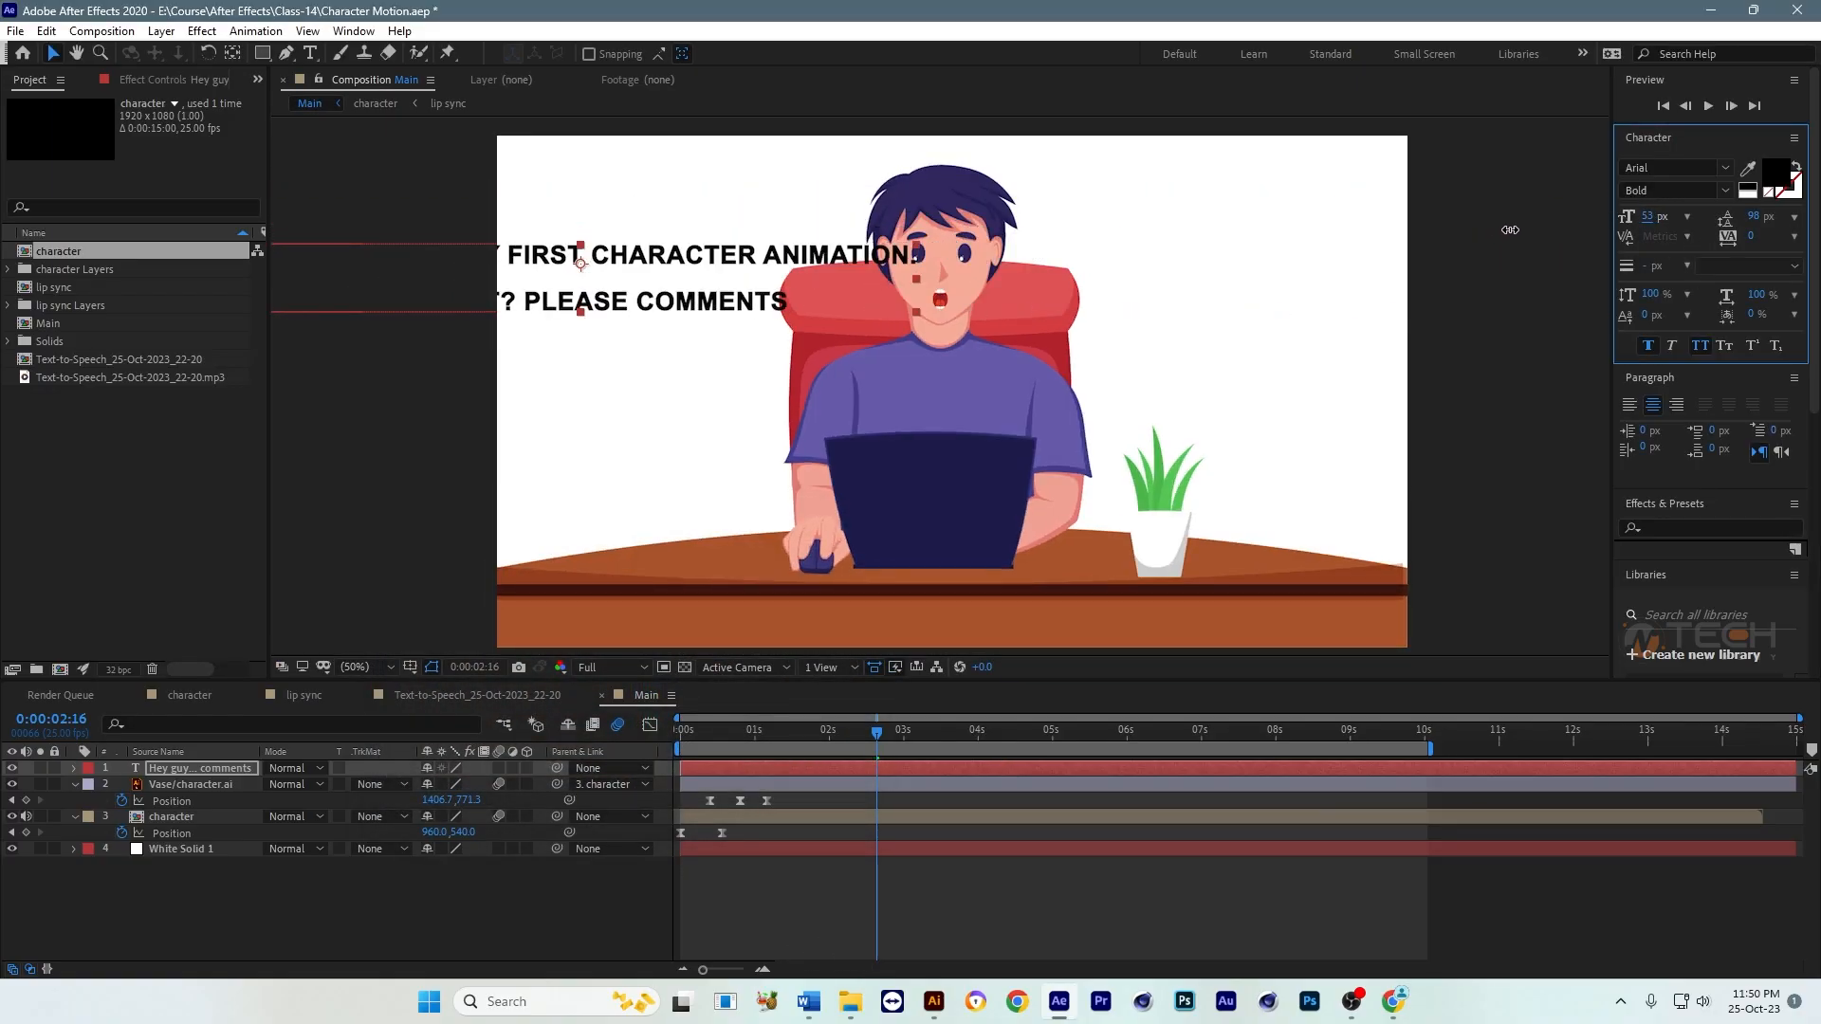
drag(699, 302, 1197, 447)
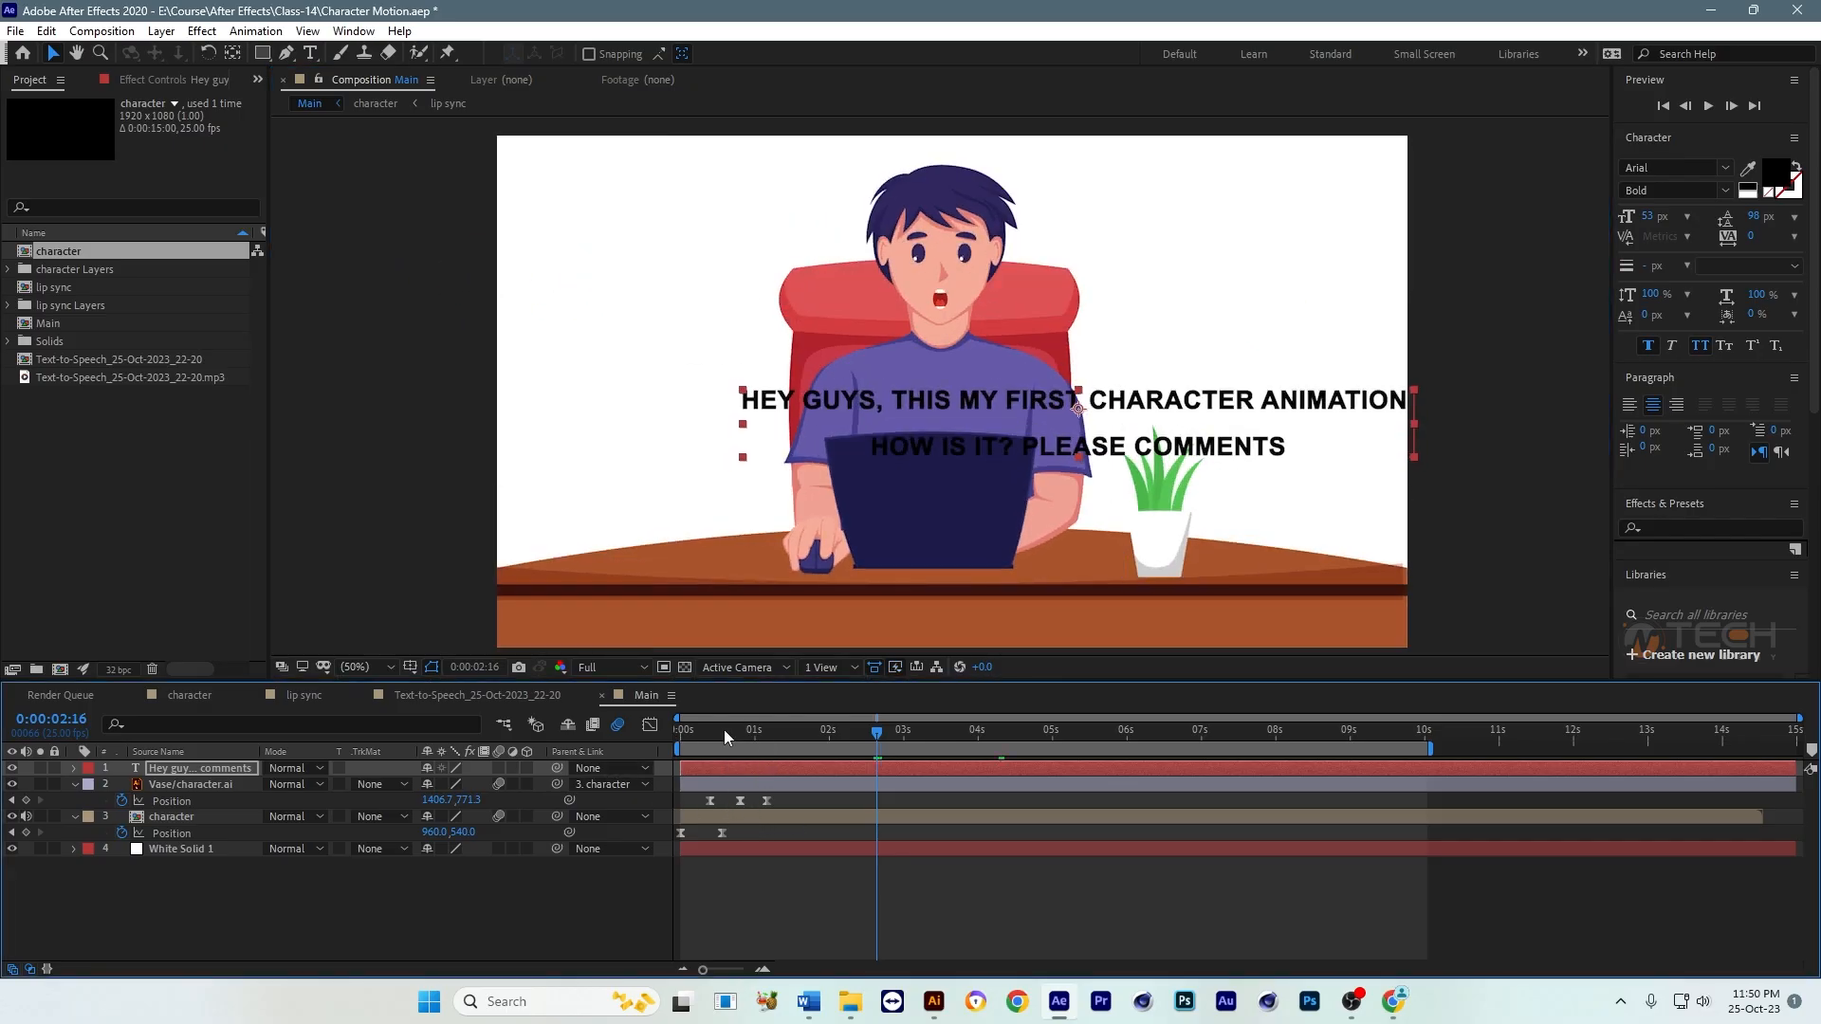
Step: Reveal the character layer's audio waveform, play Main from the start, and stop at about 0:00:01:14 after the first phrase
drag(725, 736, 624, 758)
click(173, 819)
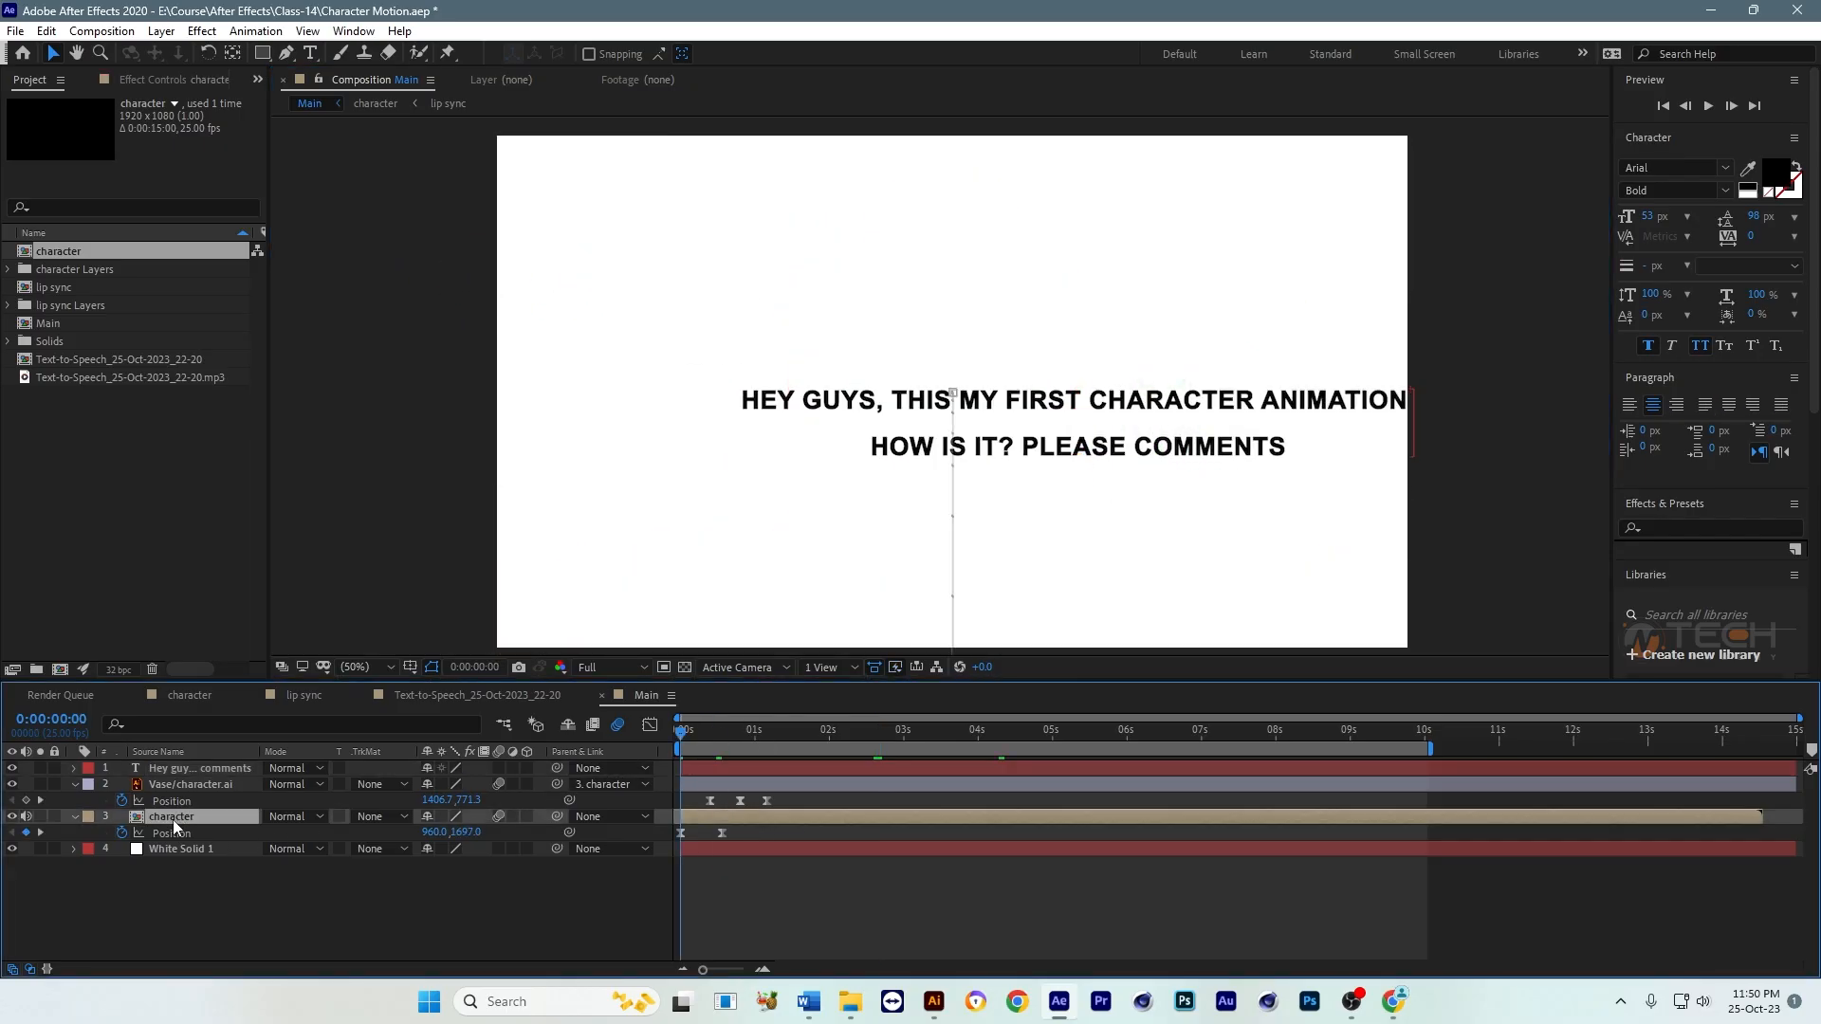
key(l)
key(l)
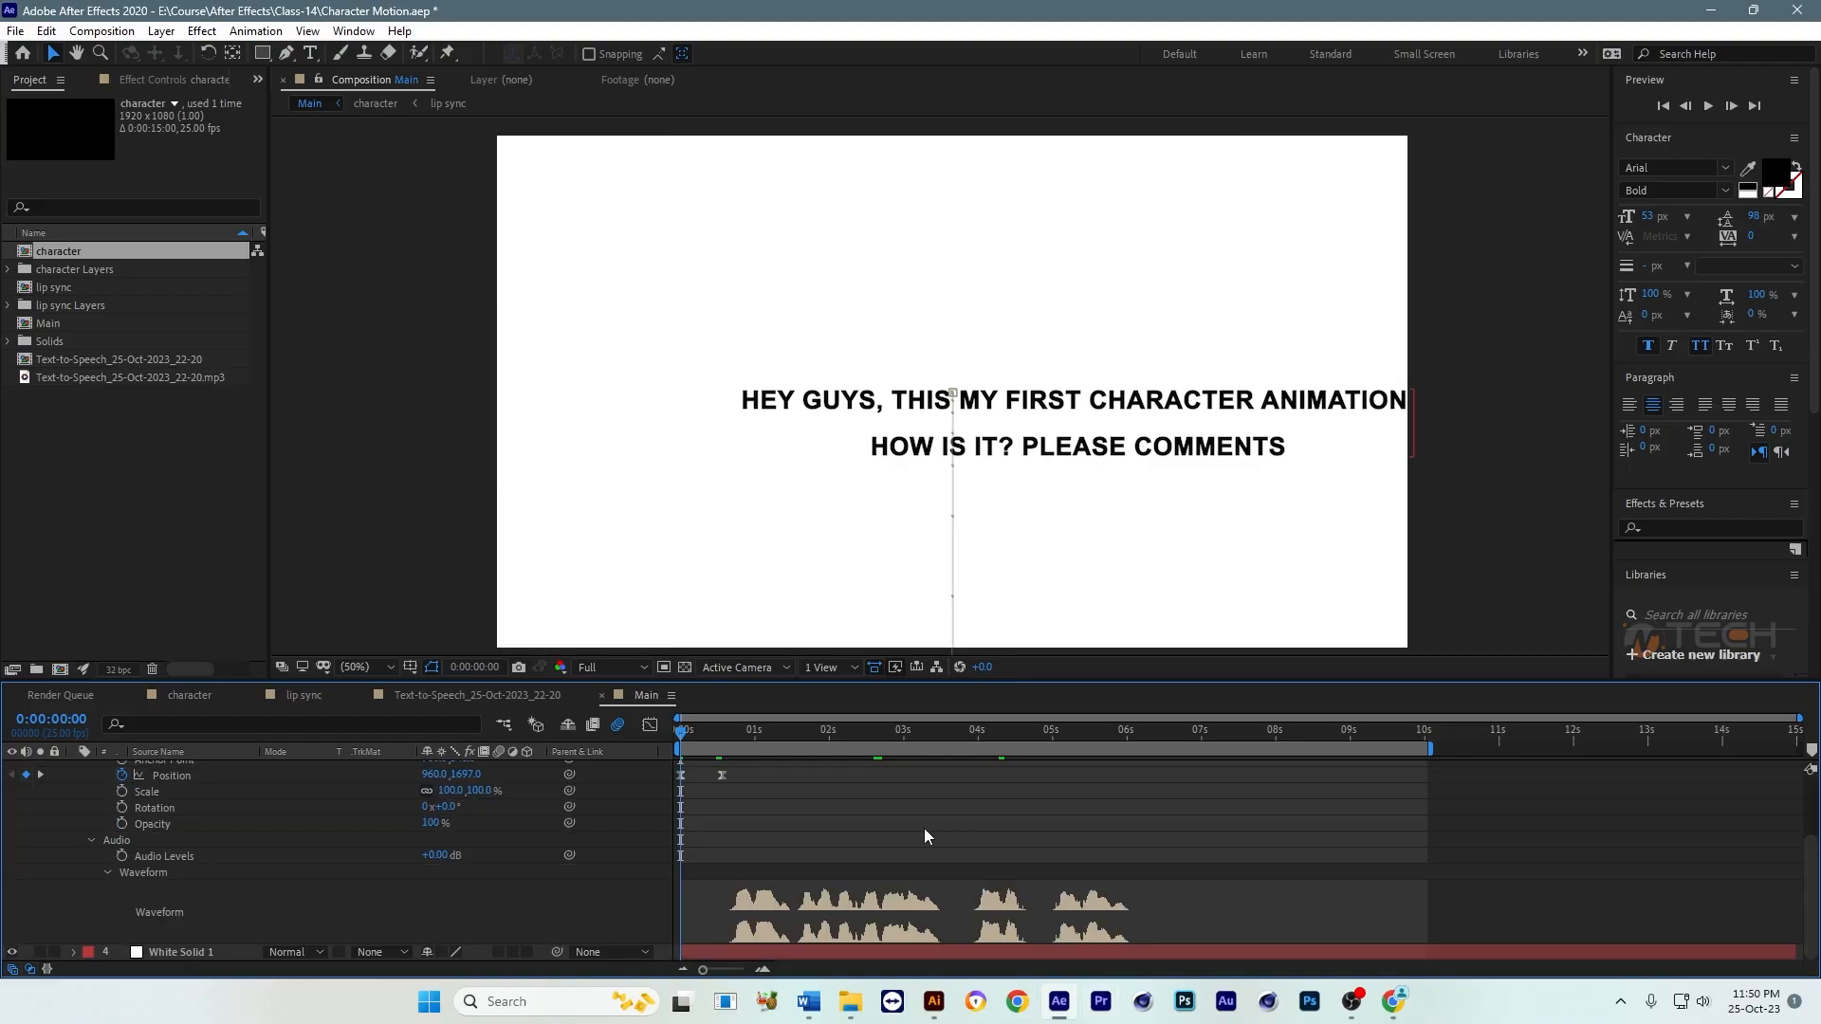
key(space)
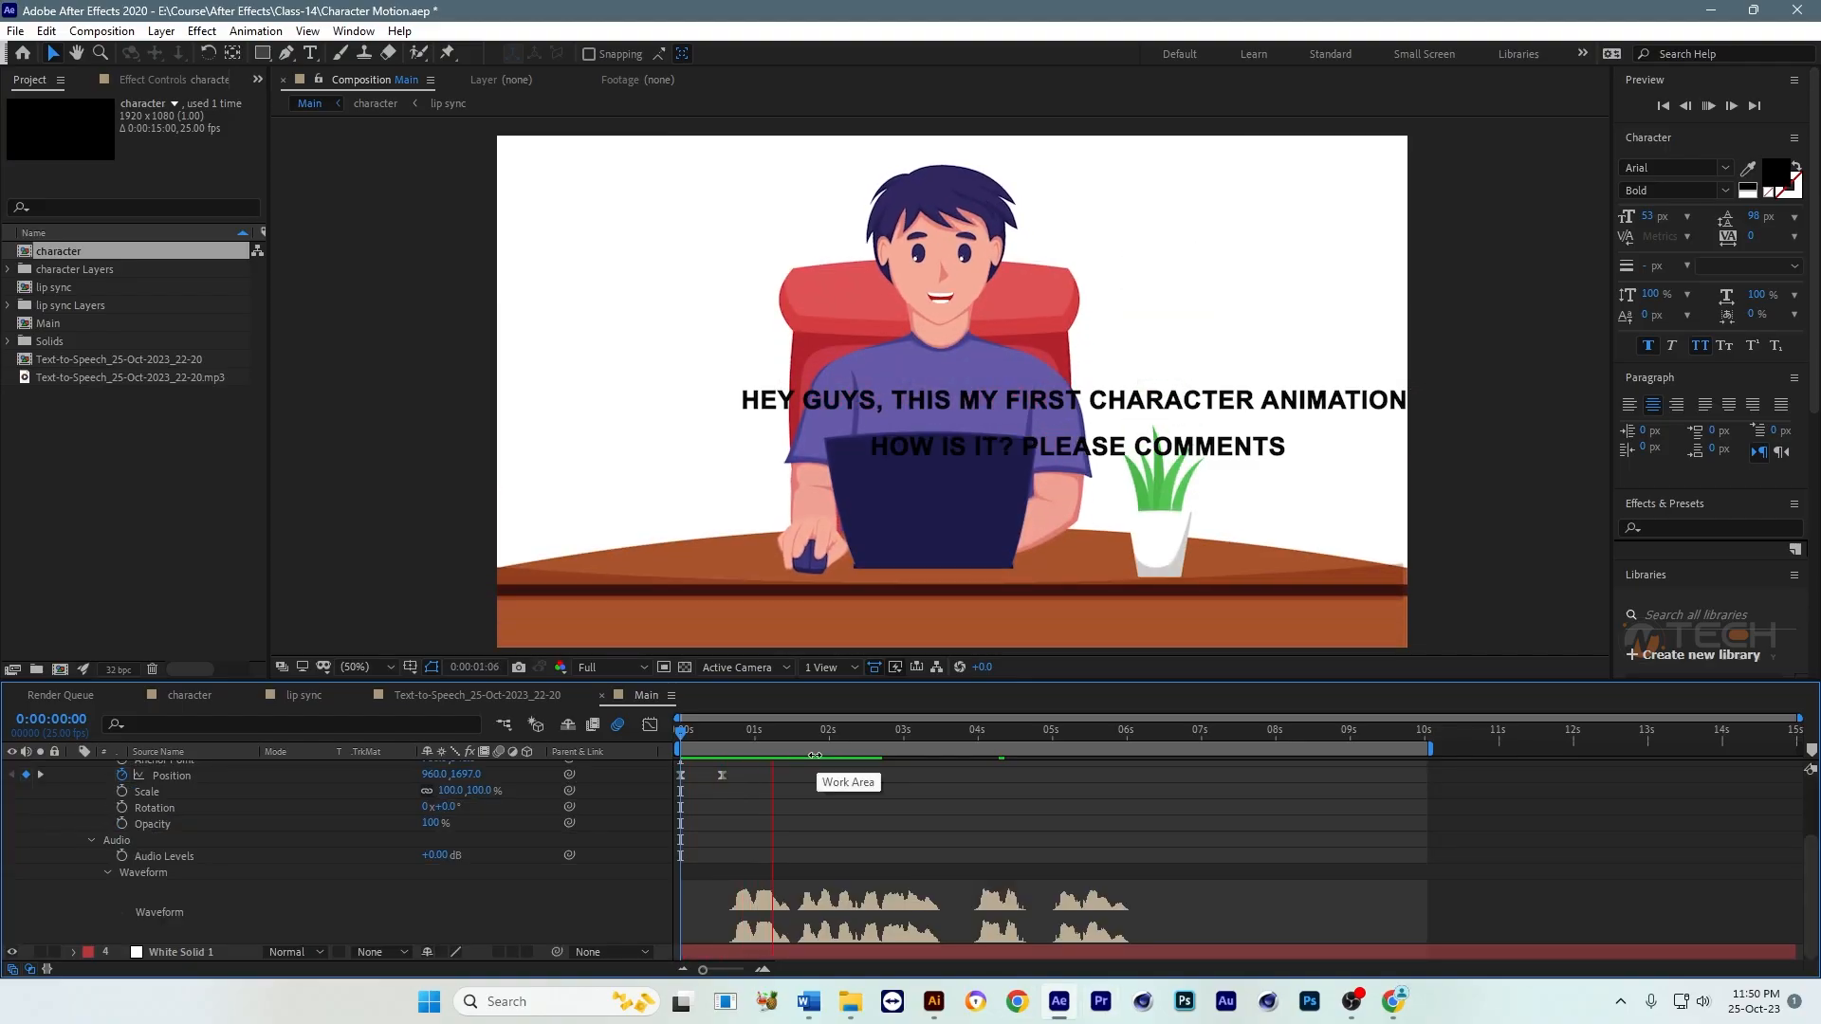
click(796, 730)
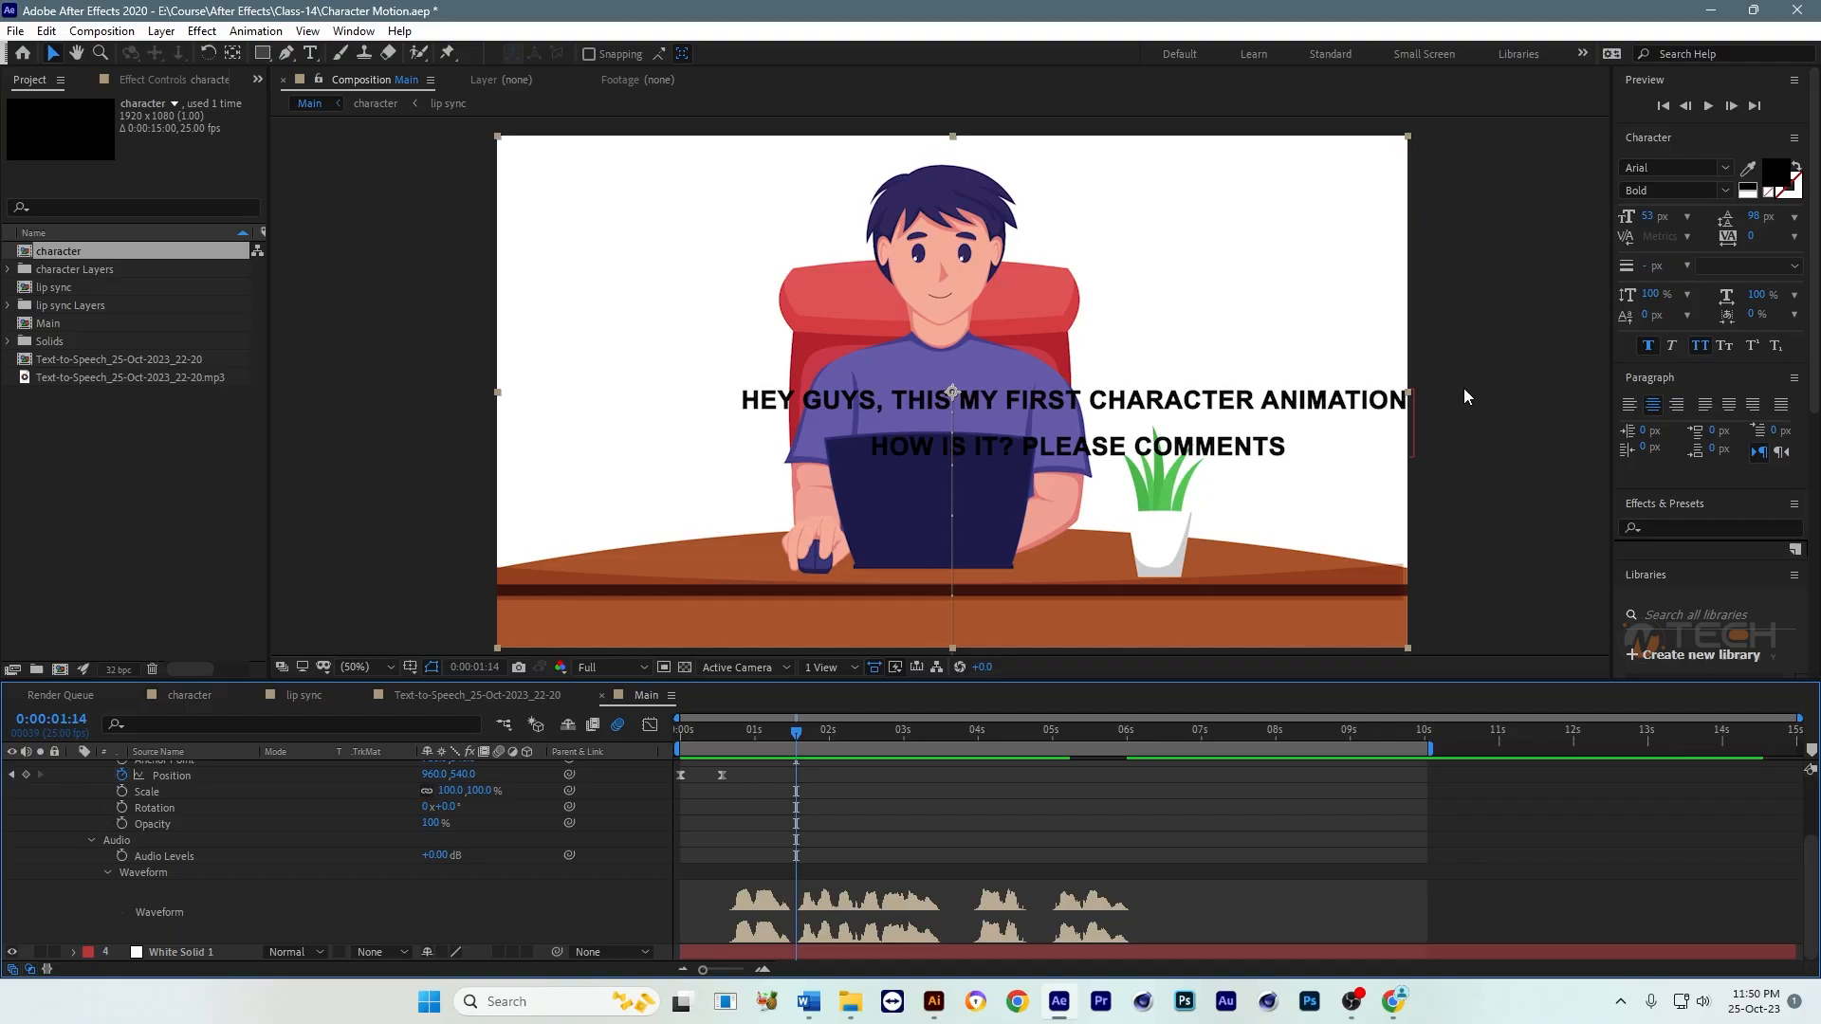
Step: Move the two-line text up across the character's head and highlight the words following "Hey guys,"
drag(1268, 419, 1051, 278)
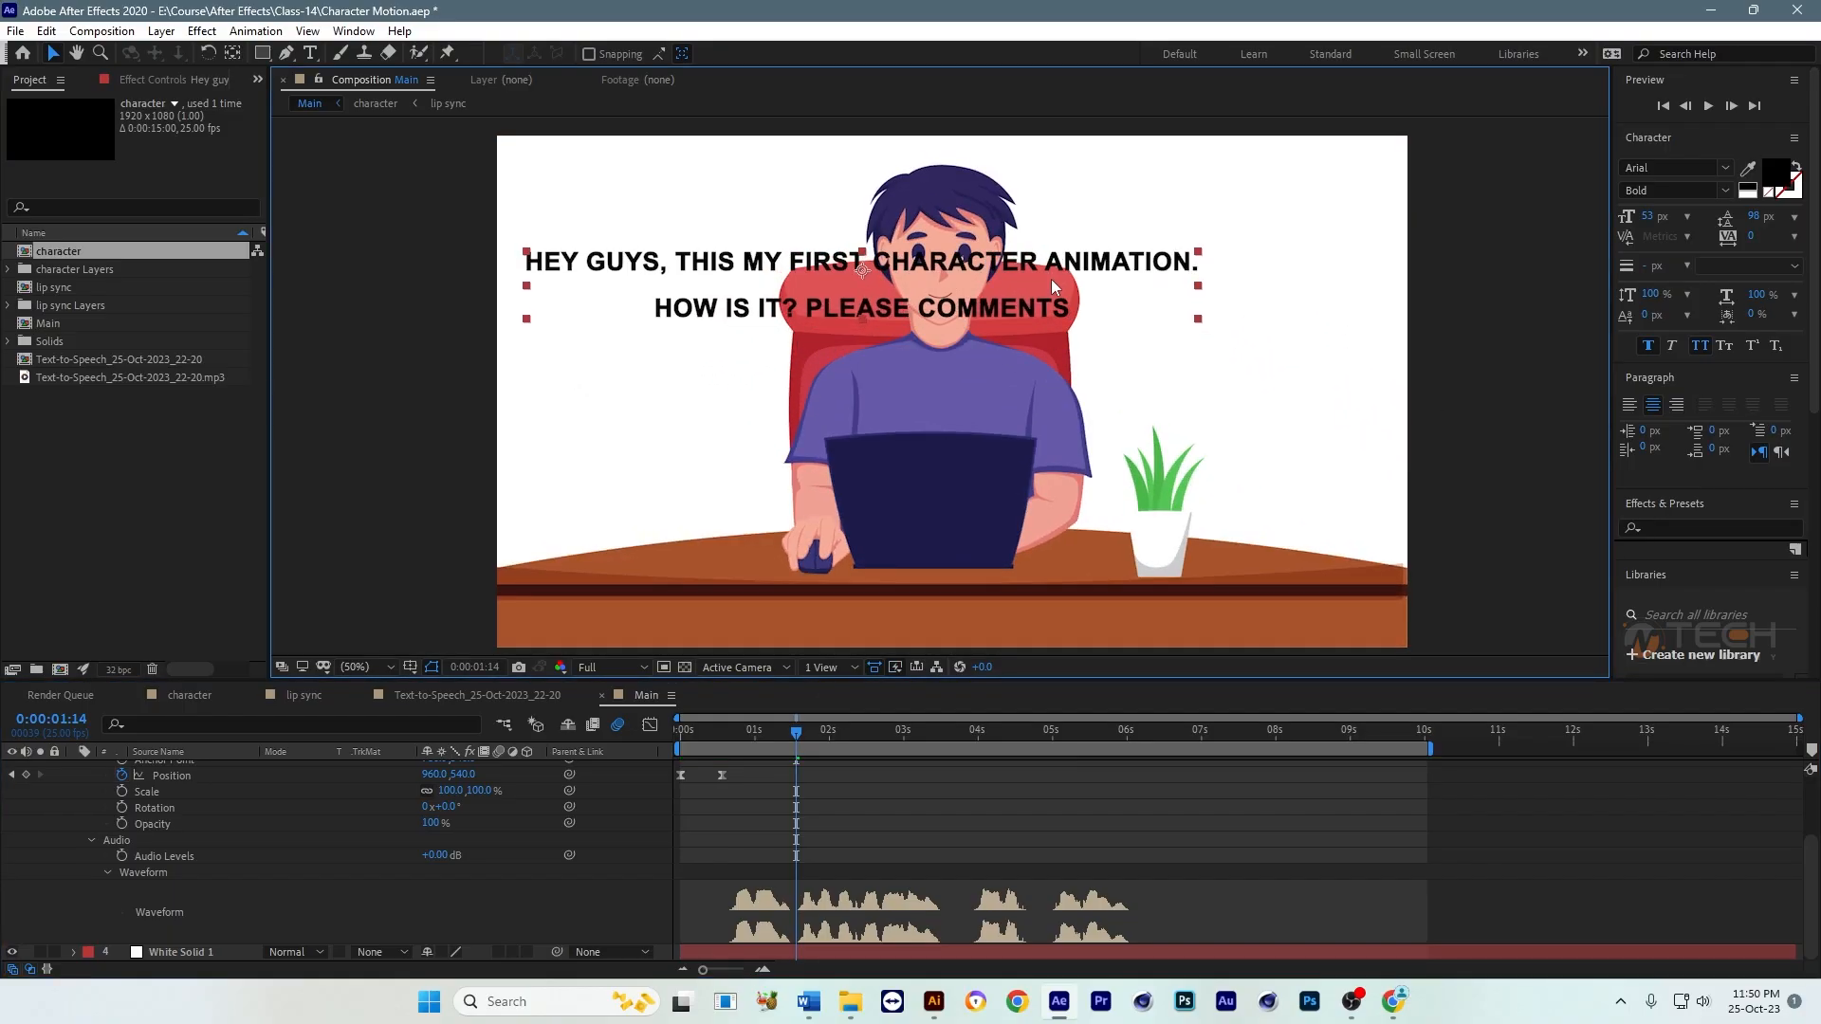
scroll(1109, 839, up, 3)
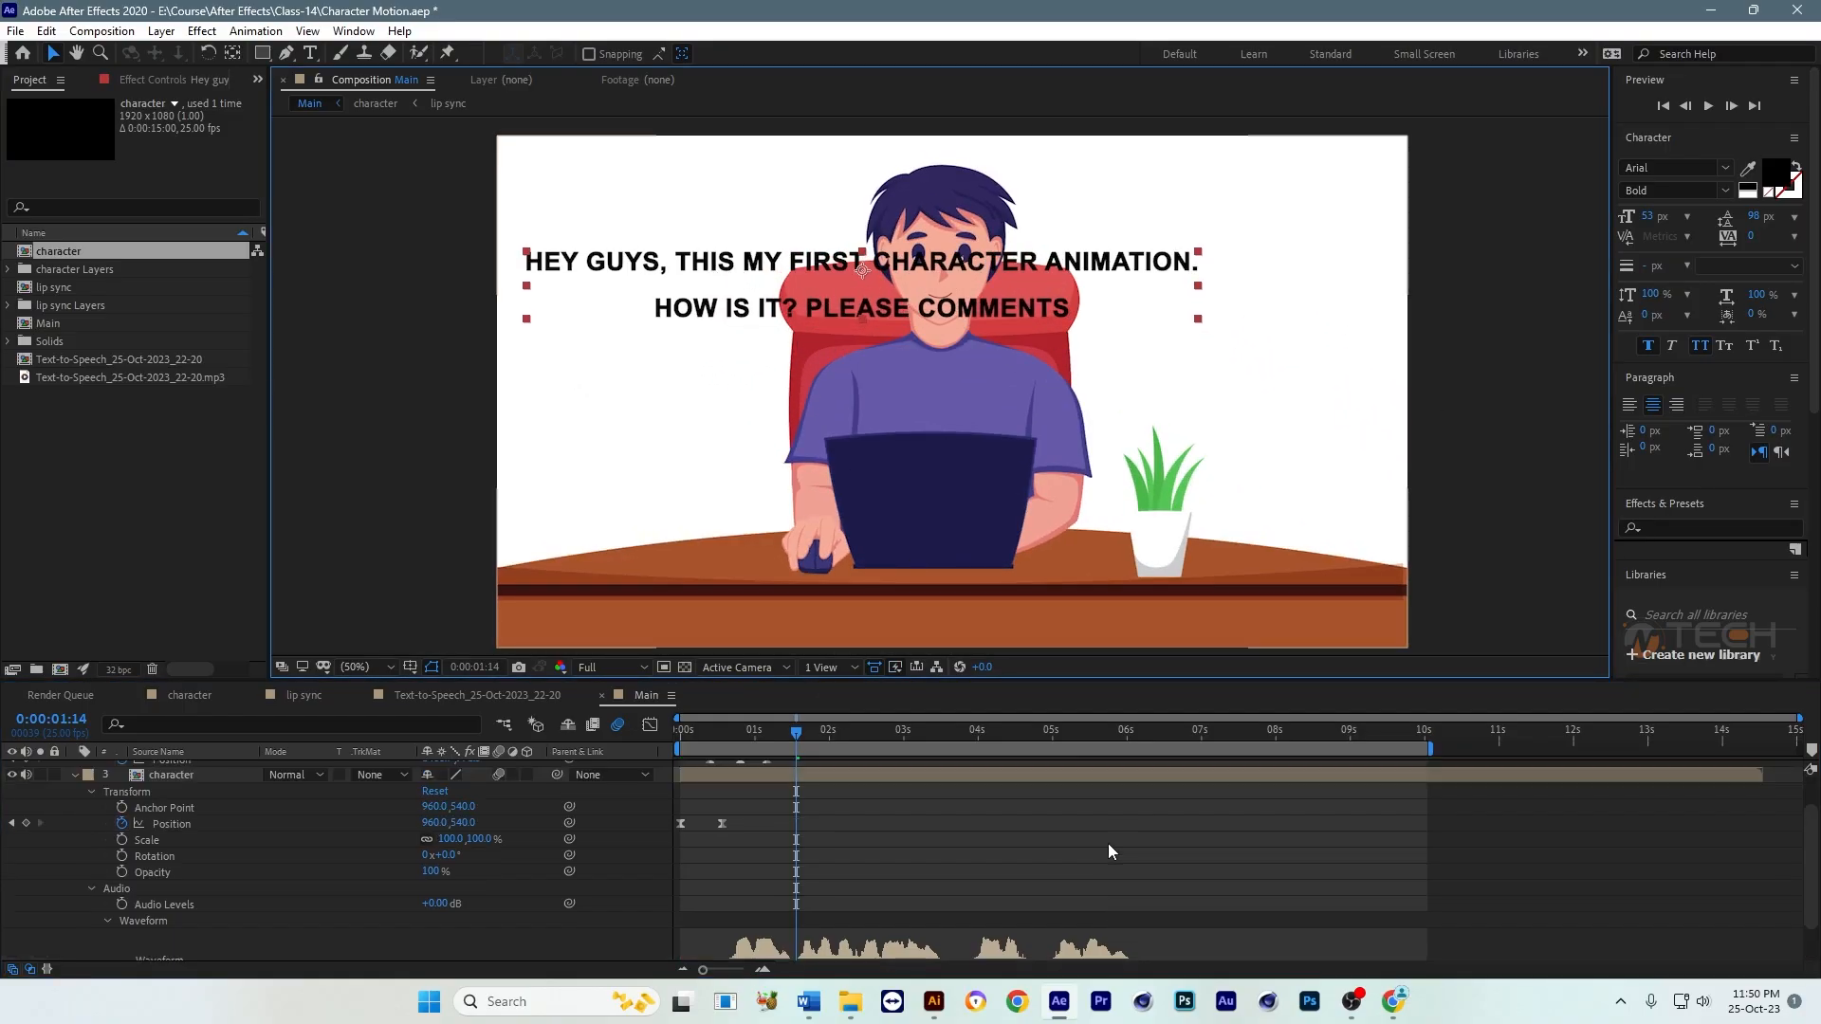
double_click(738, 263)
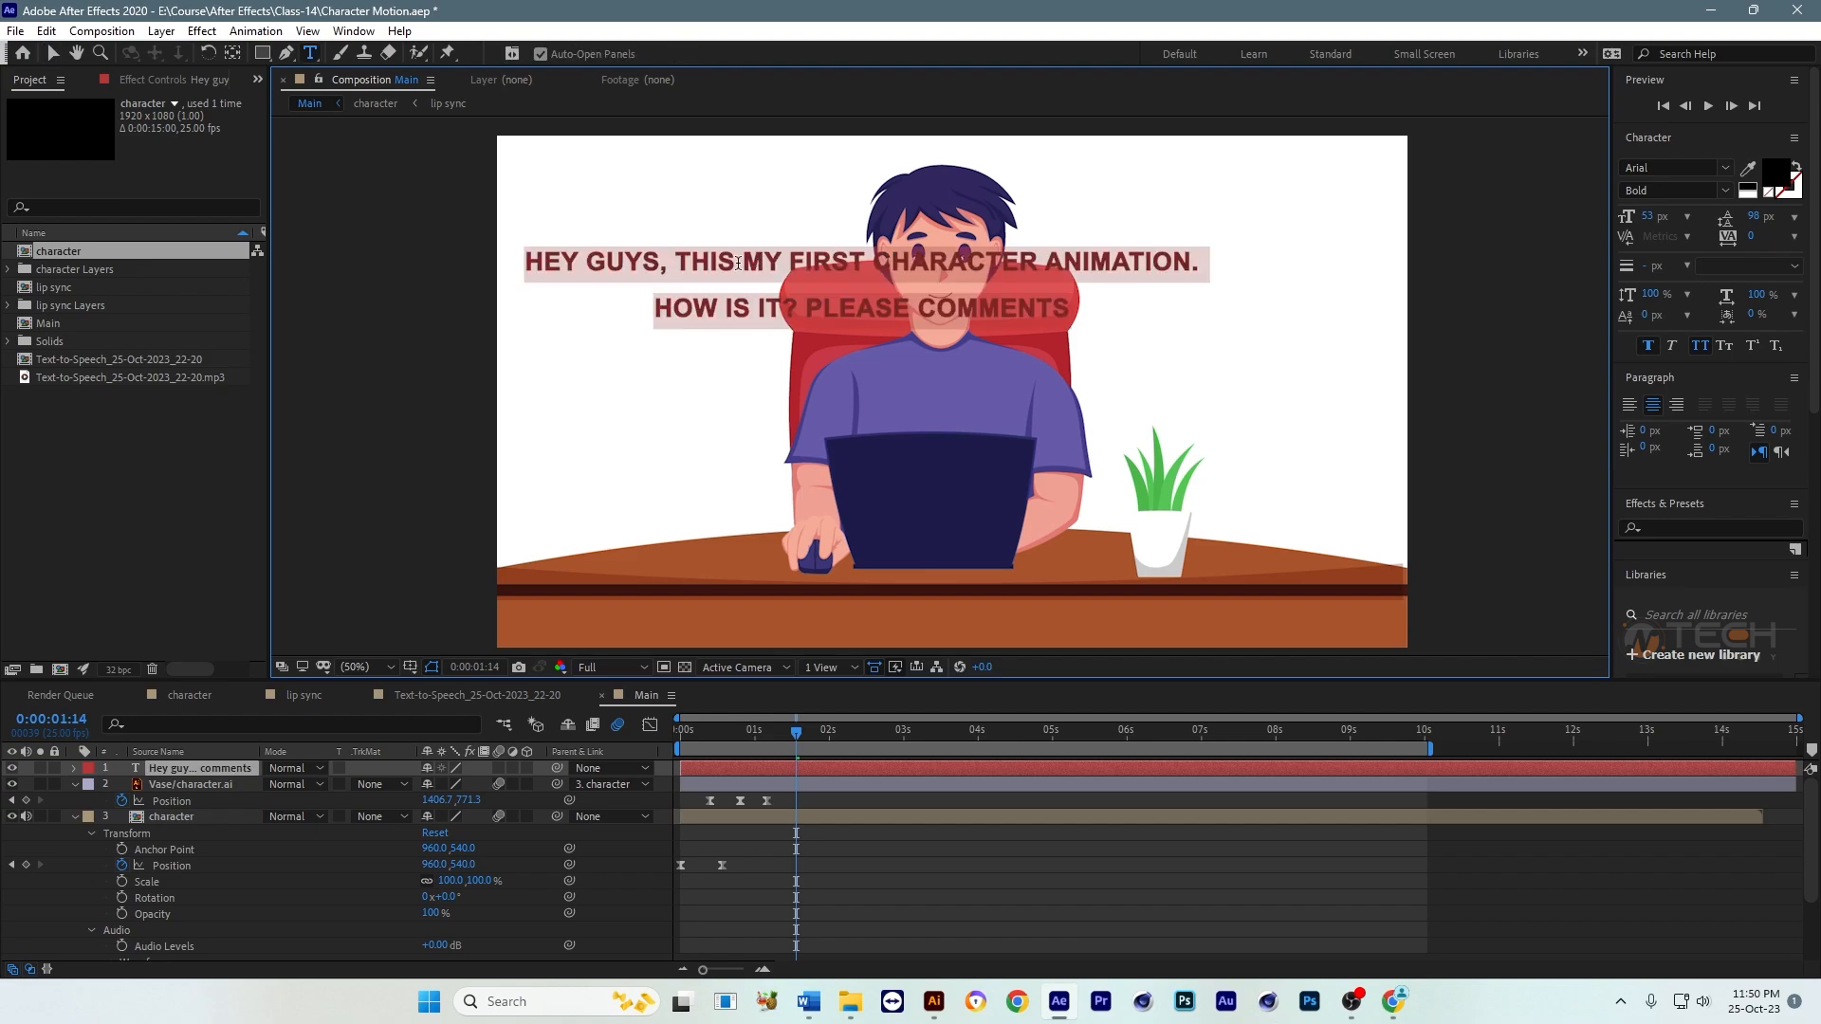
click(692, 261)
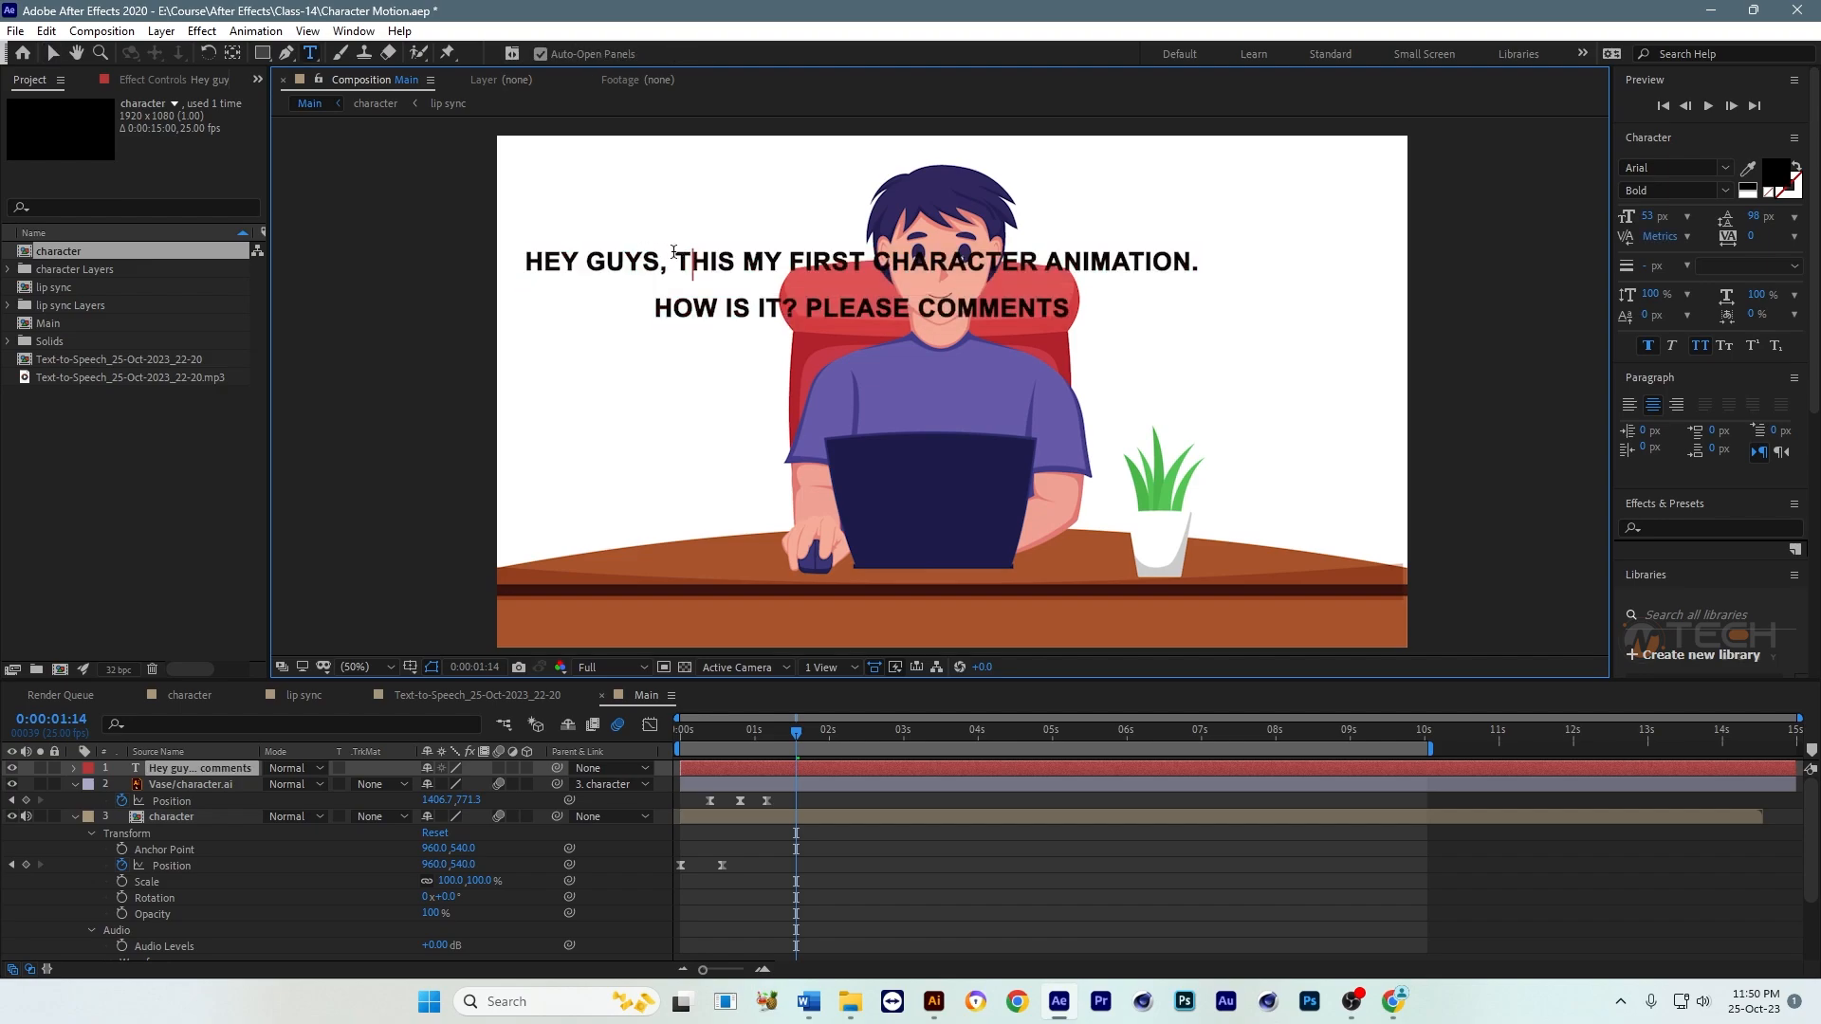
drag(678, 252, 1032, 252)
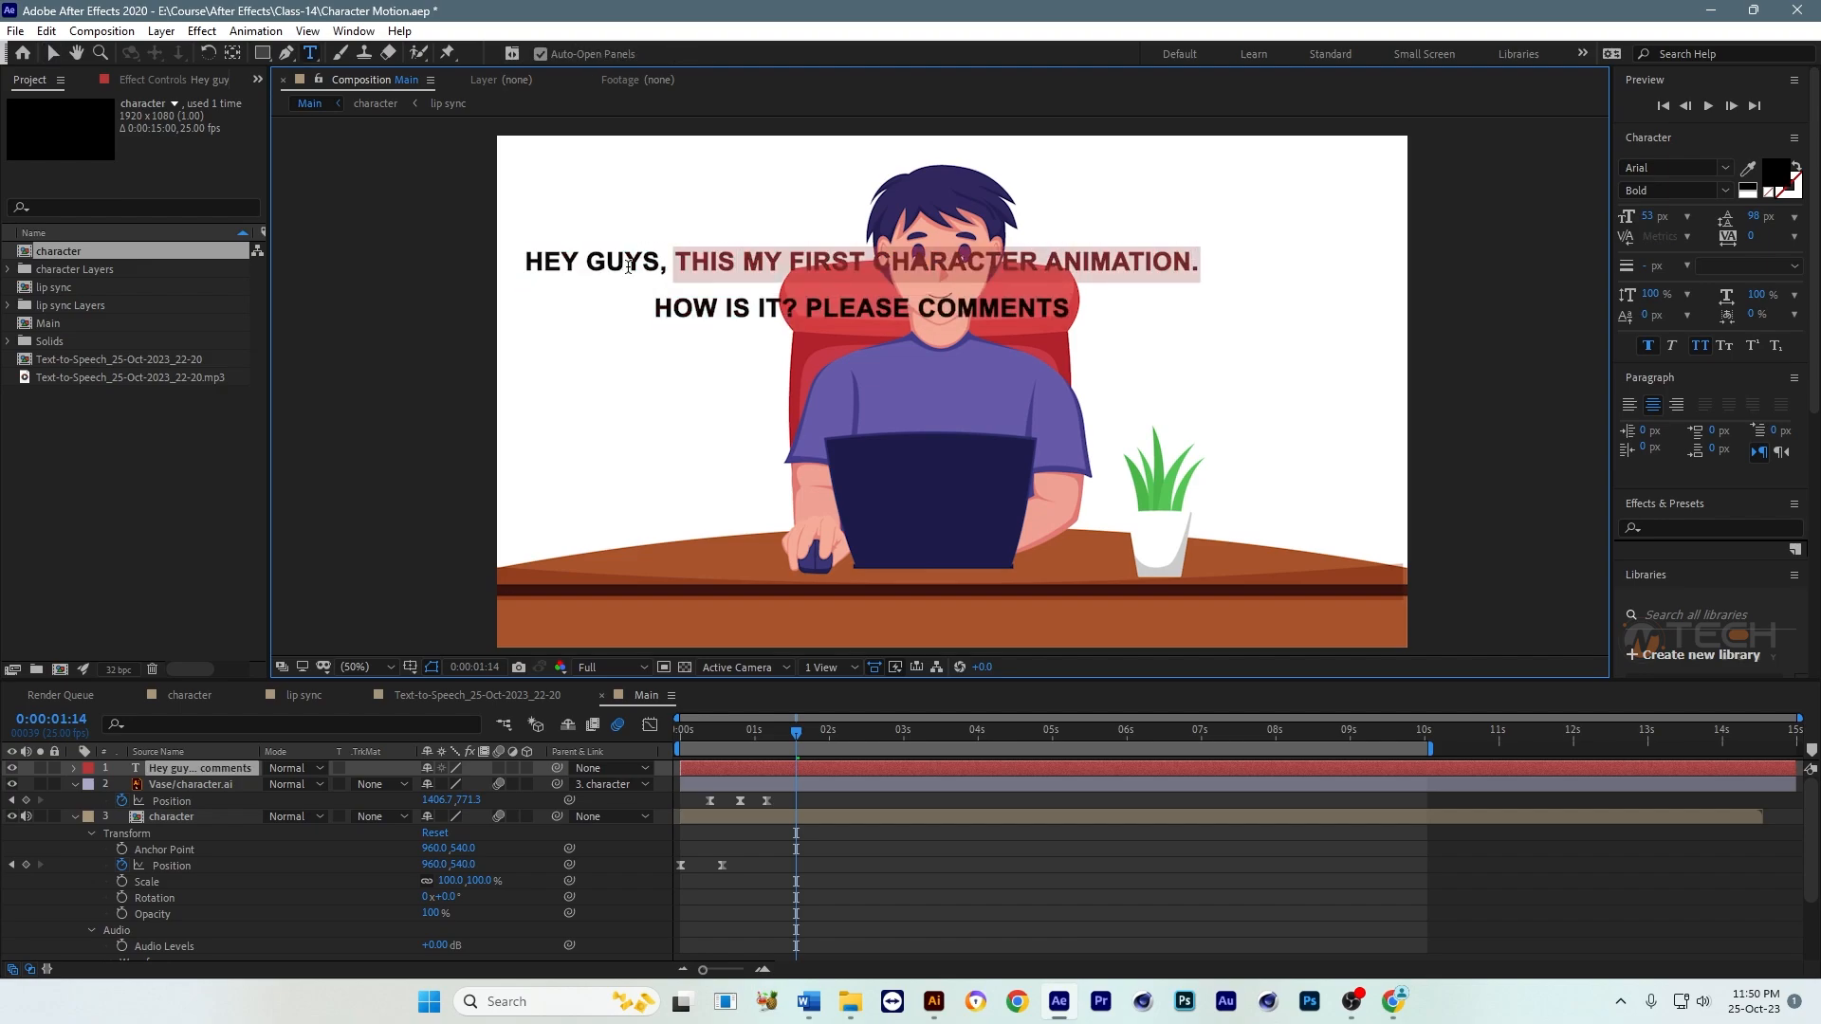
drag(674, 263, 1126, 315)
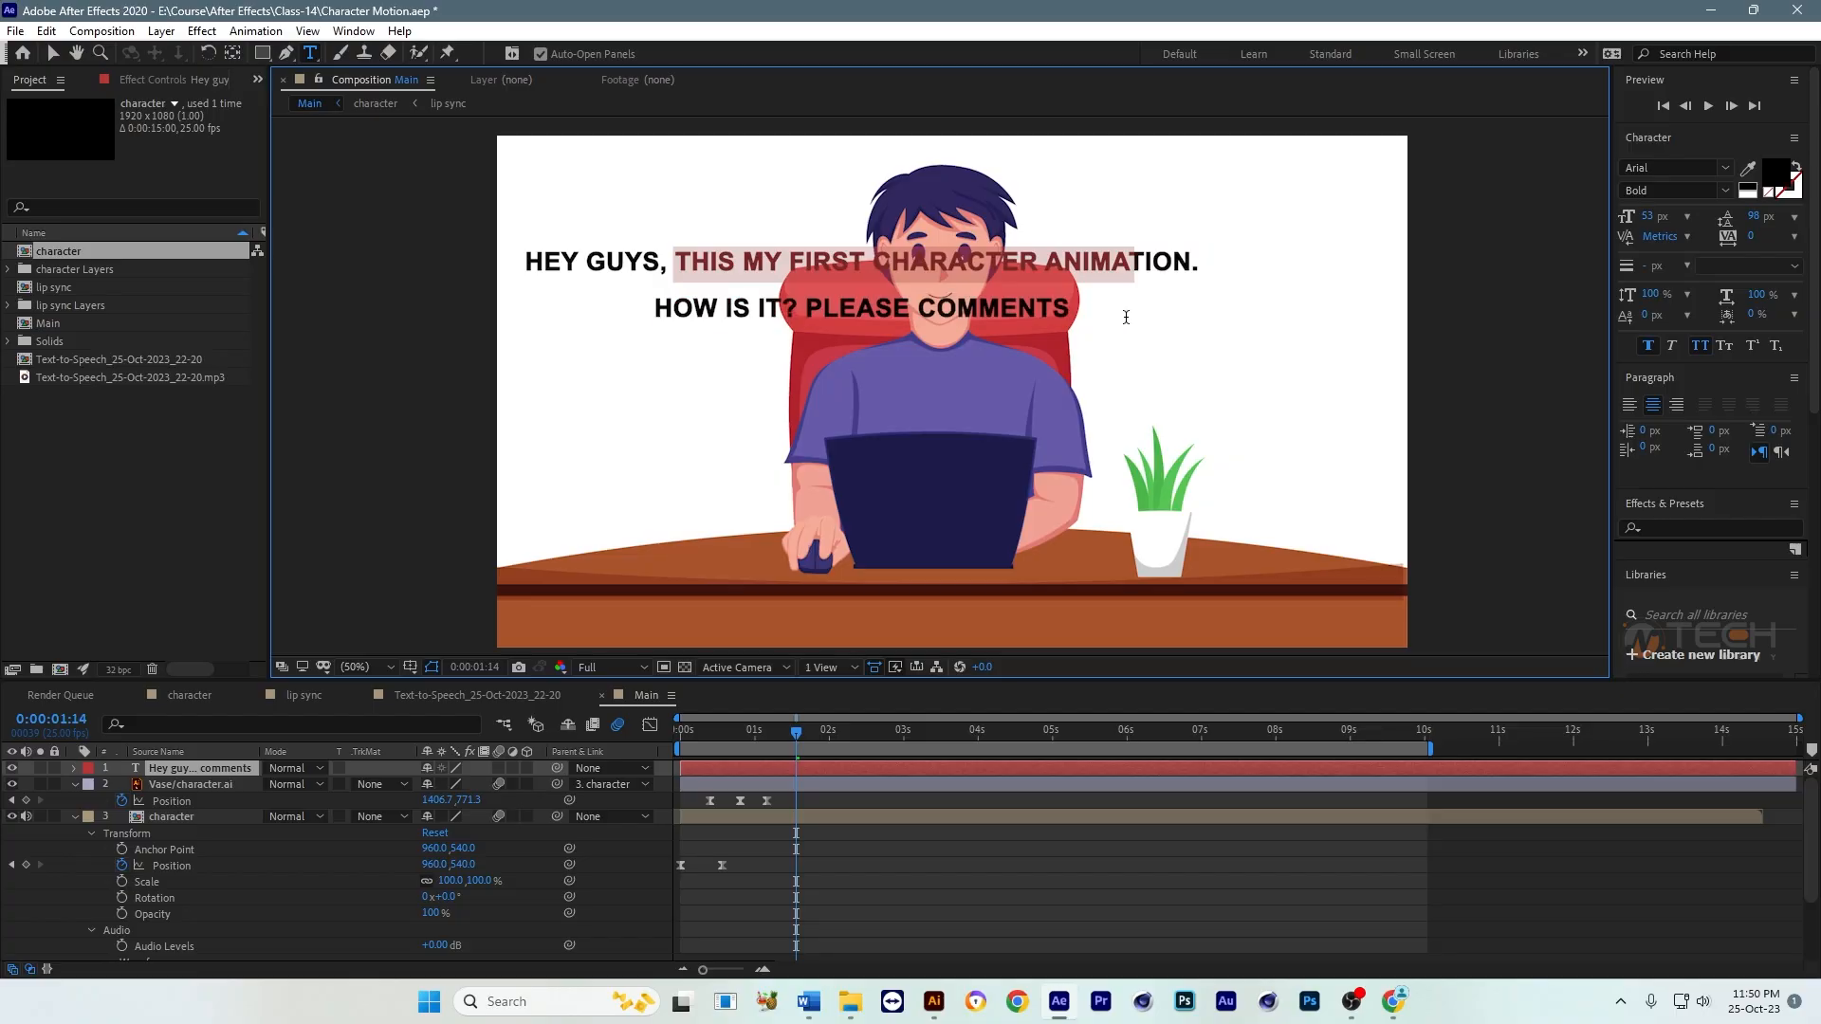
Step: Duplicate the speech text layer and hide the original
click(774, 768)
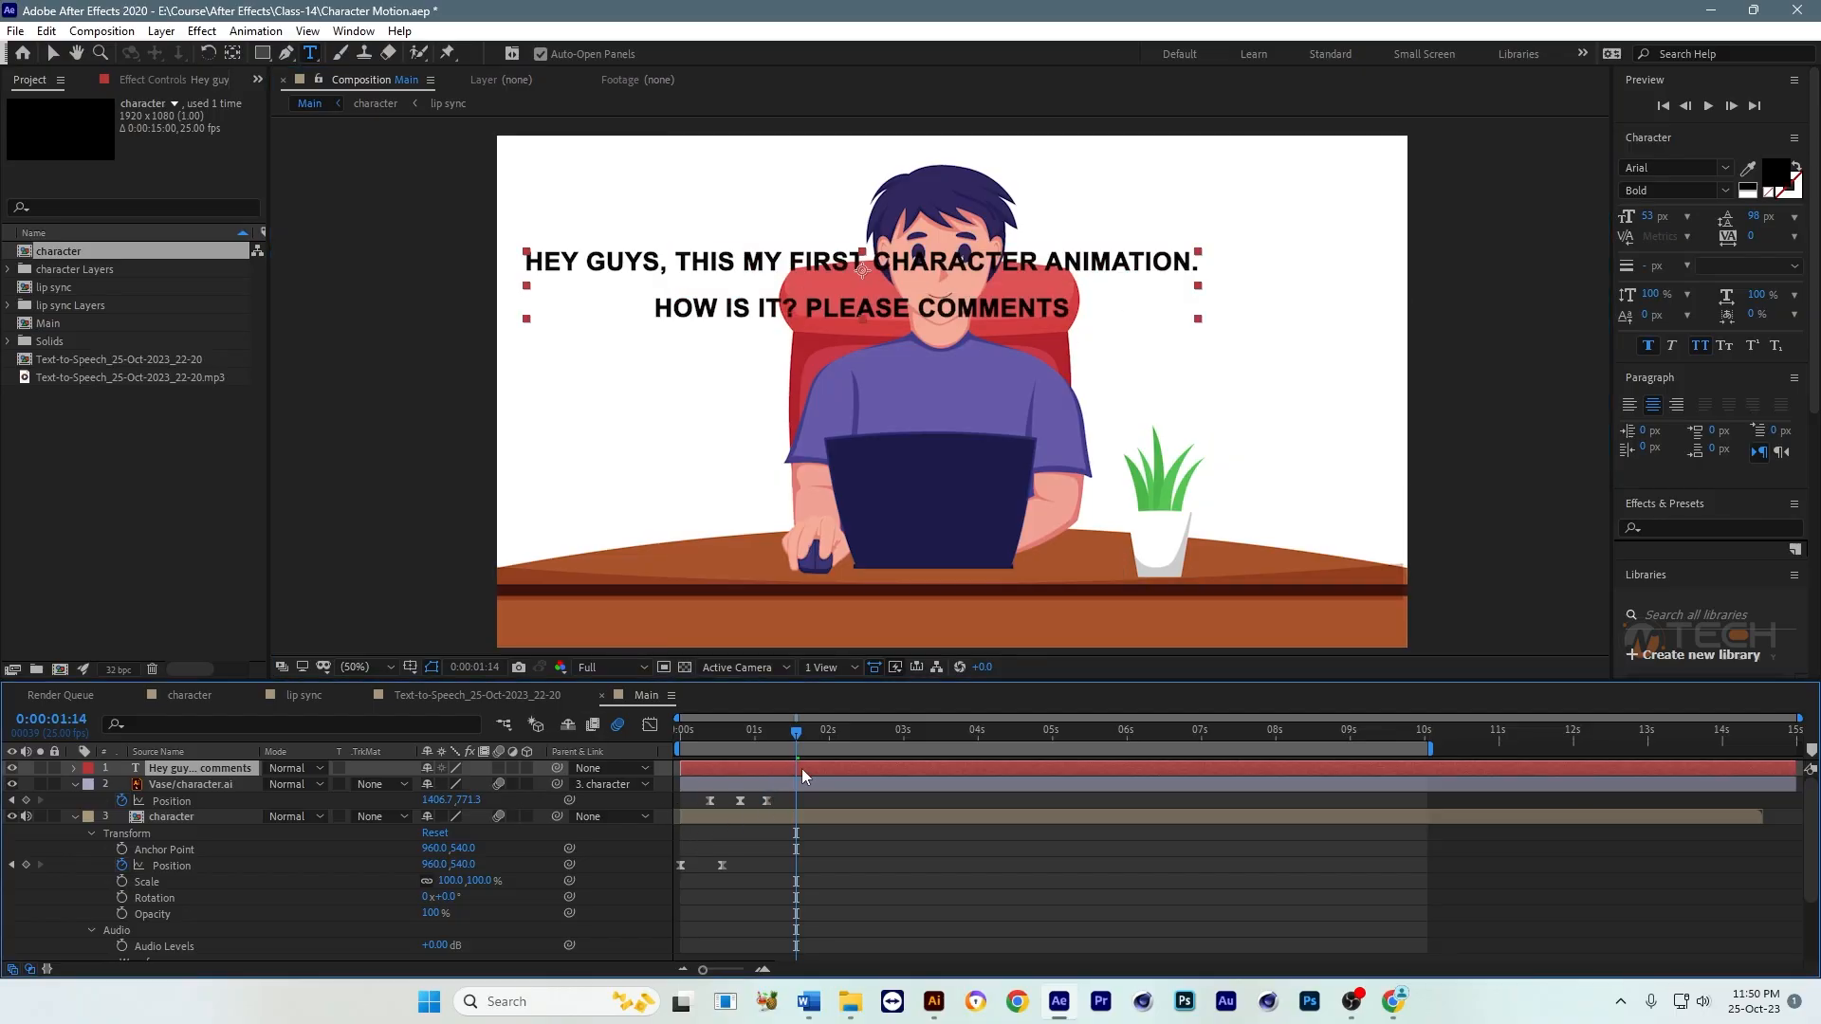
key(ctrl+d)
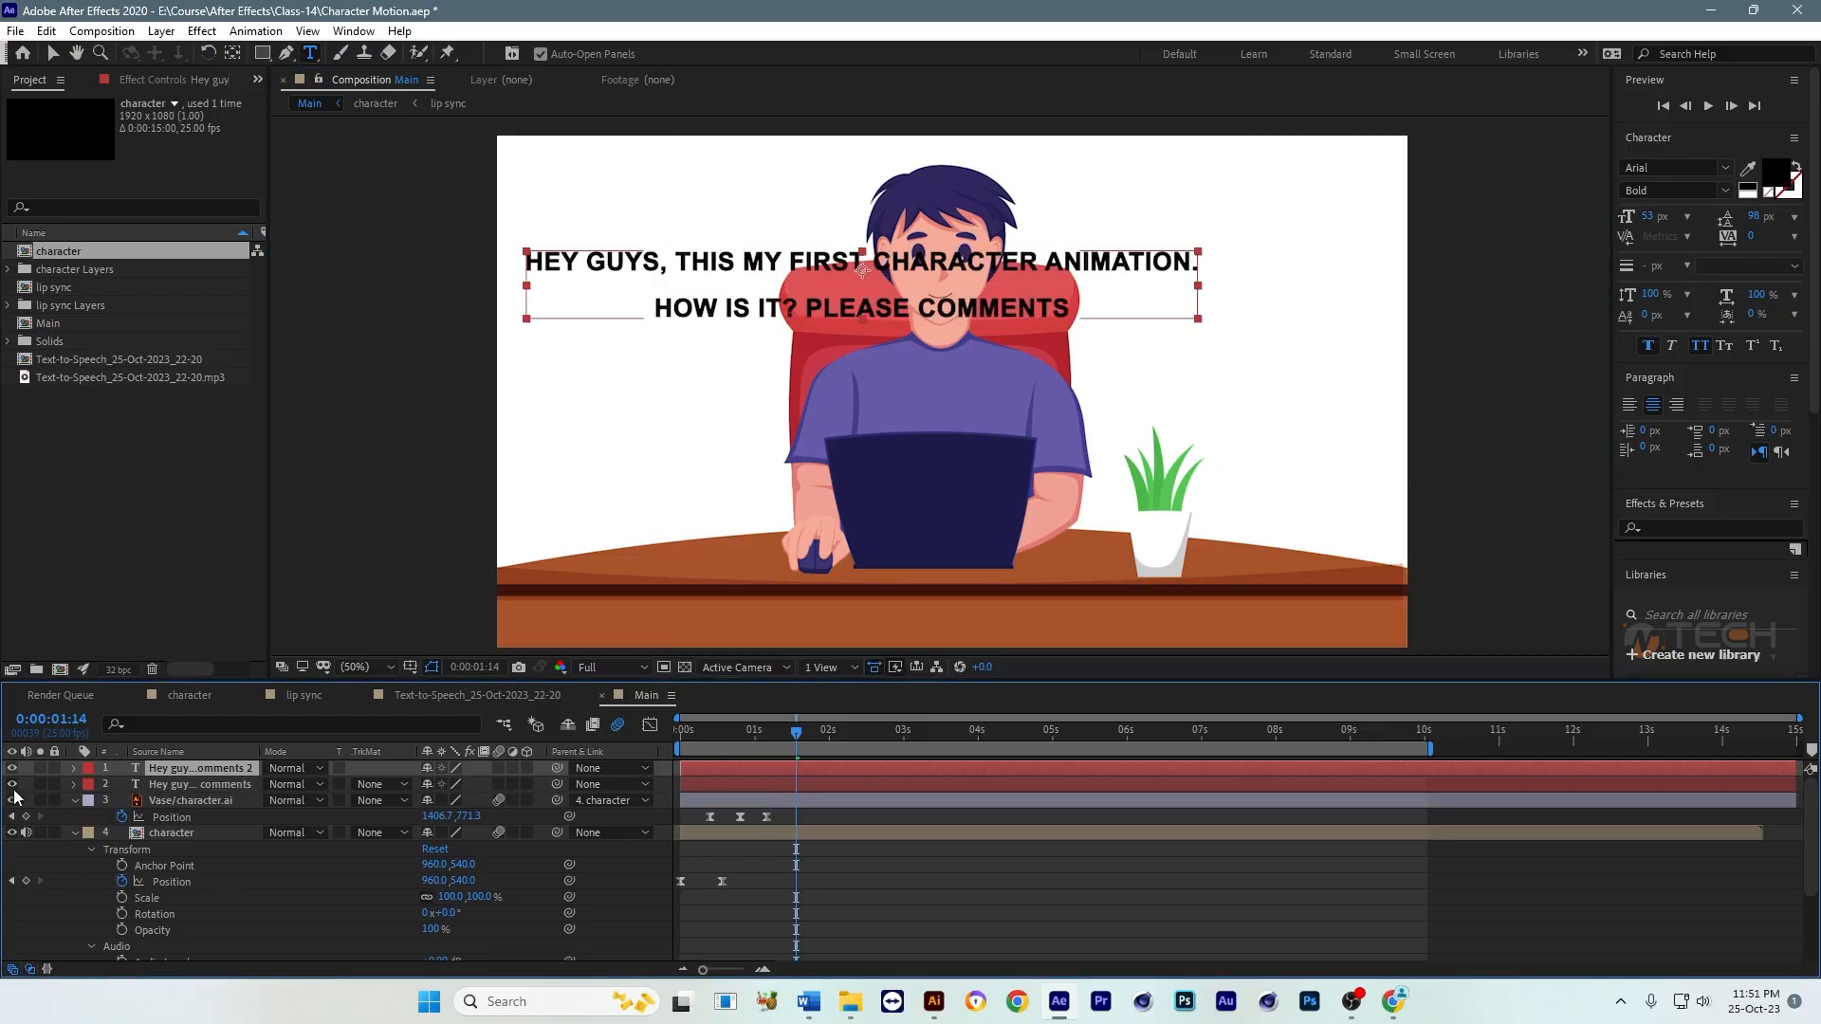
click(12, 785)
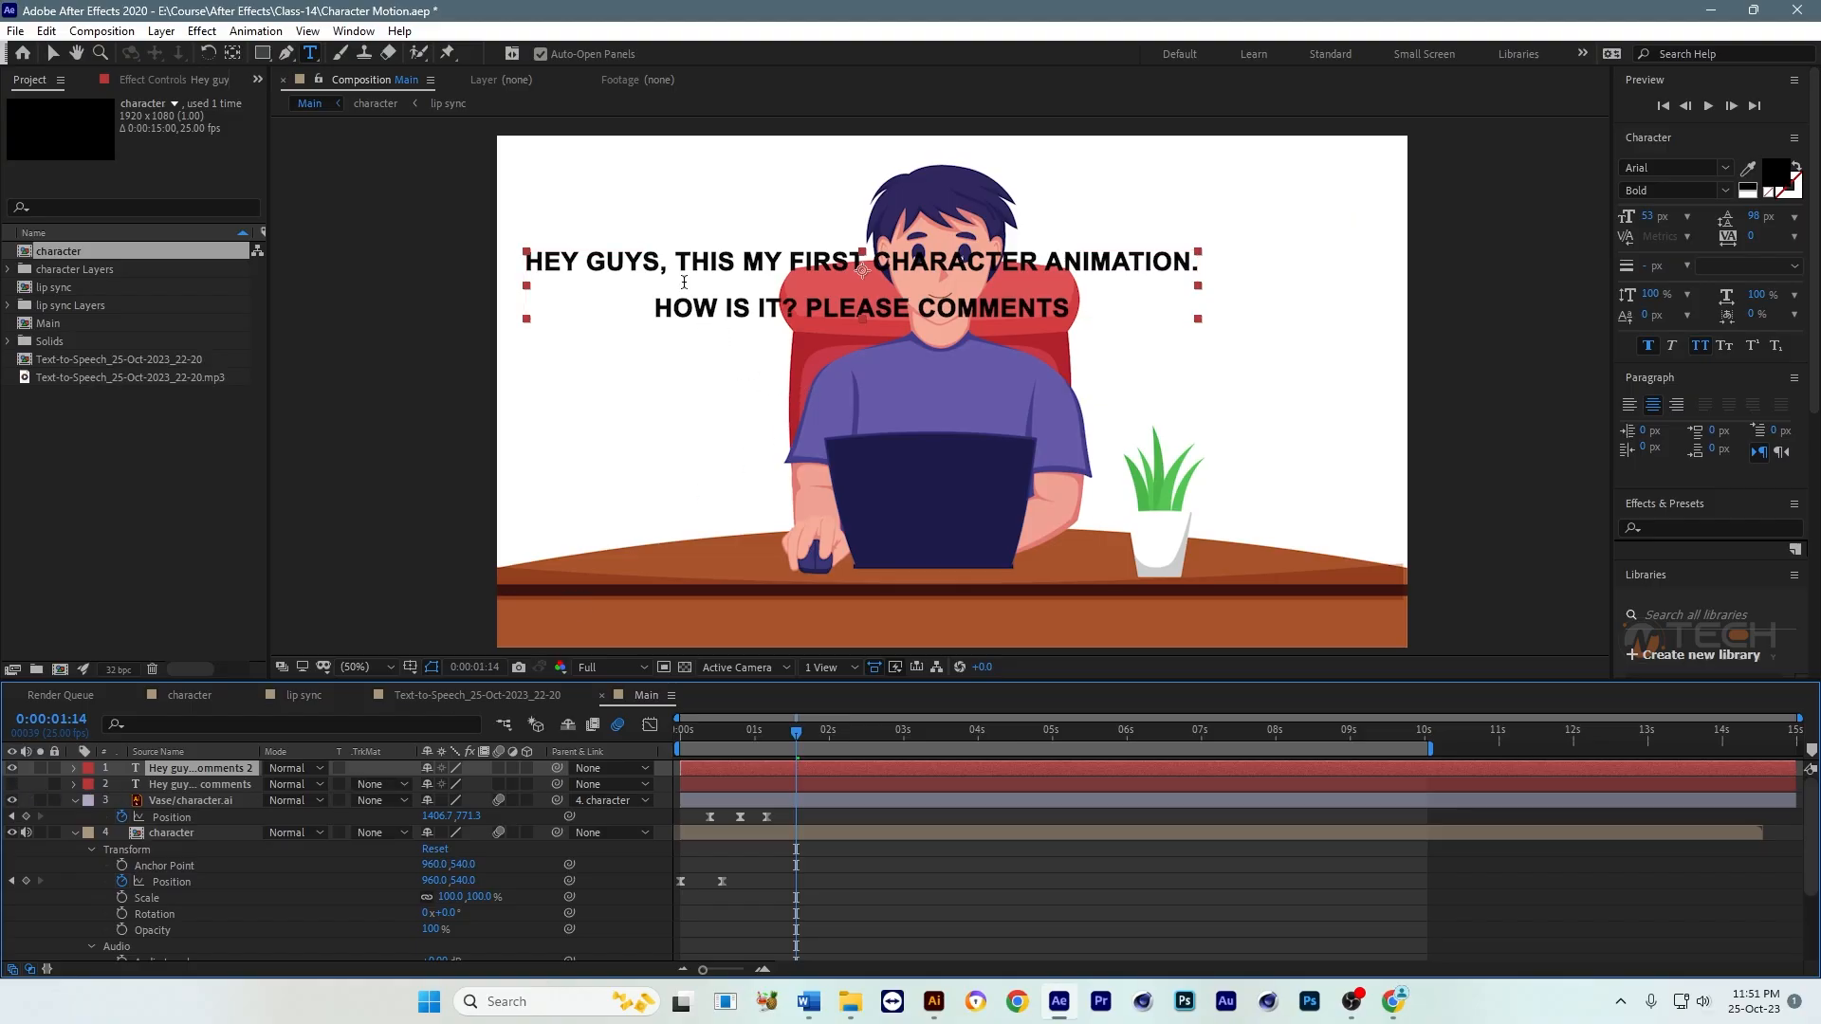
Step: Delete everything after "Hey guys" in the duplicated text layer, including the comma
drag(681, 257, 1230, 344)
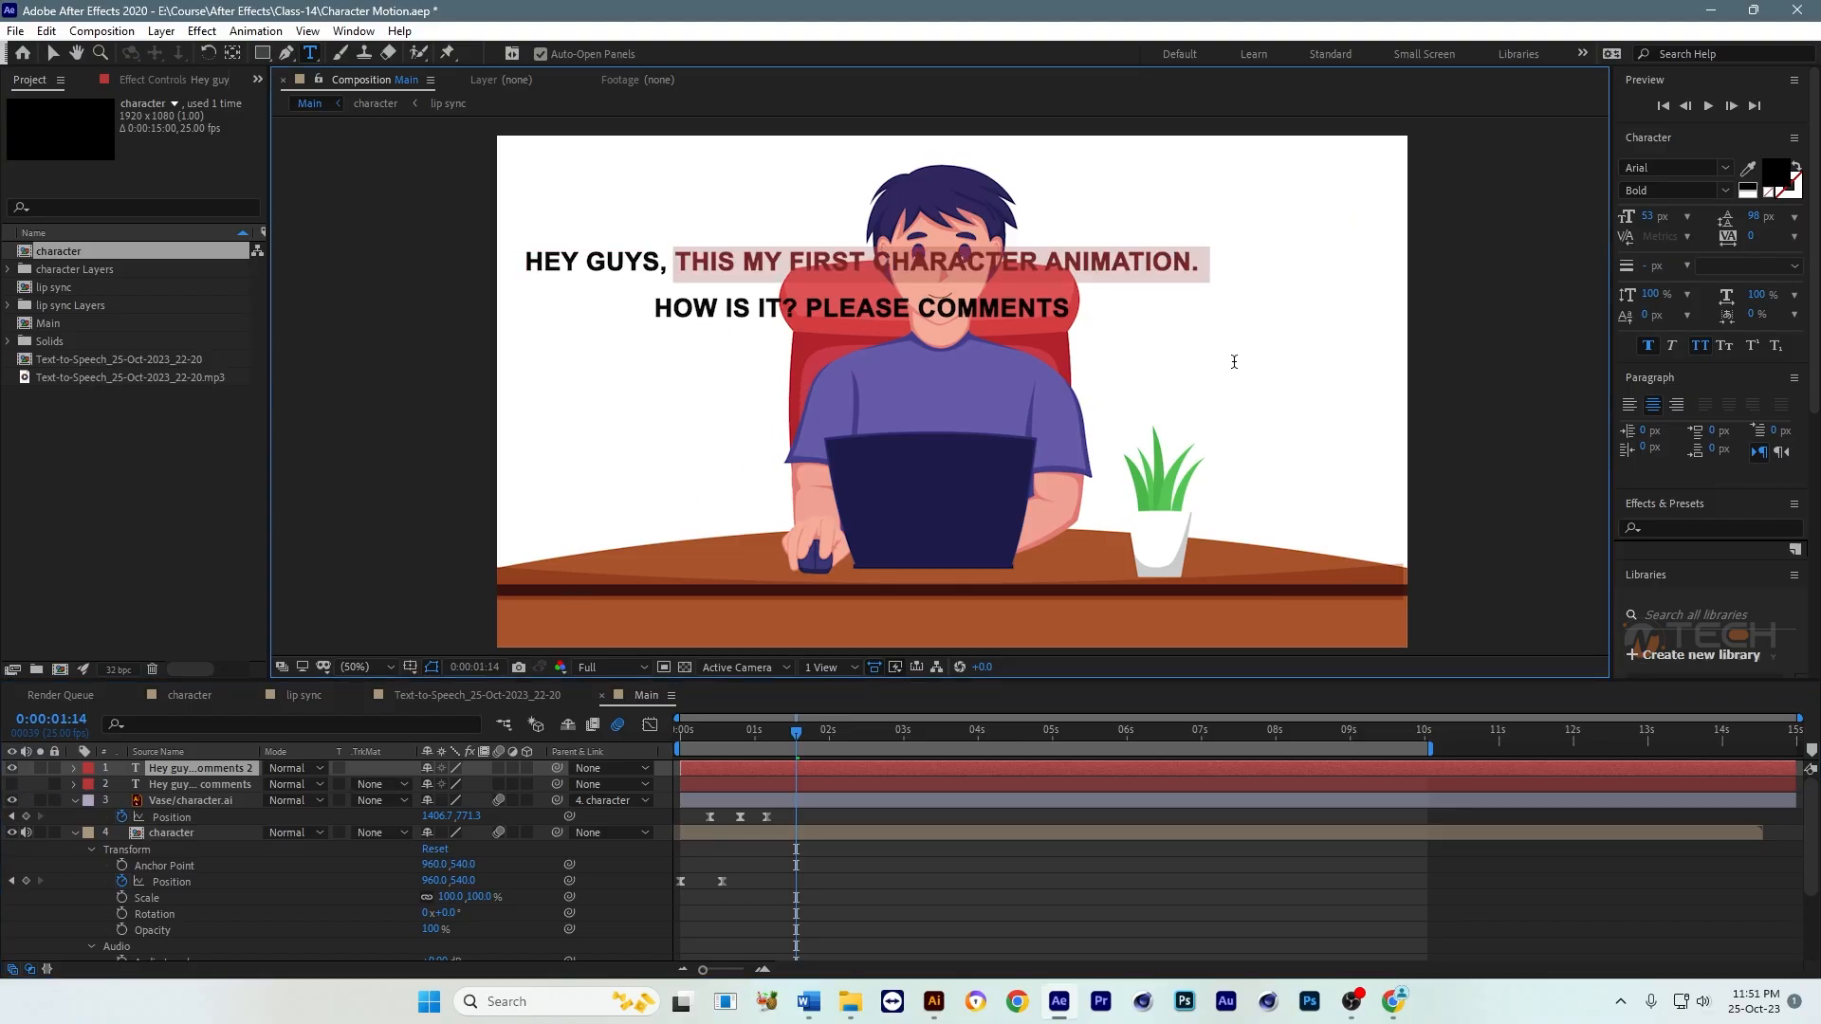
key(BackSpace)
drag(731, 259, 1277, 272)
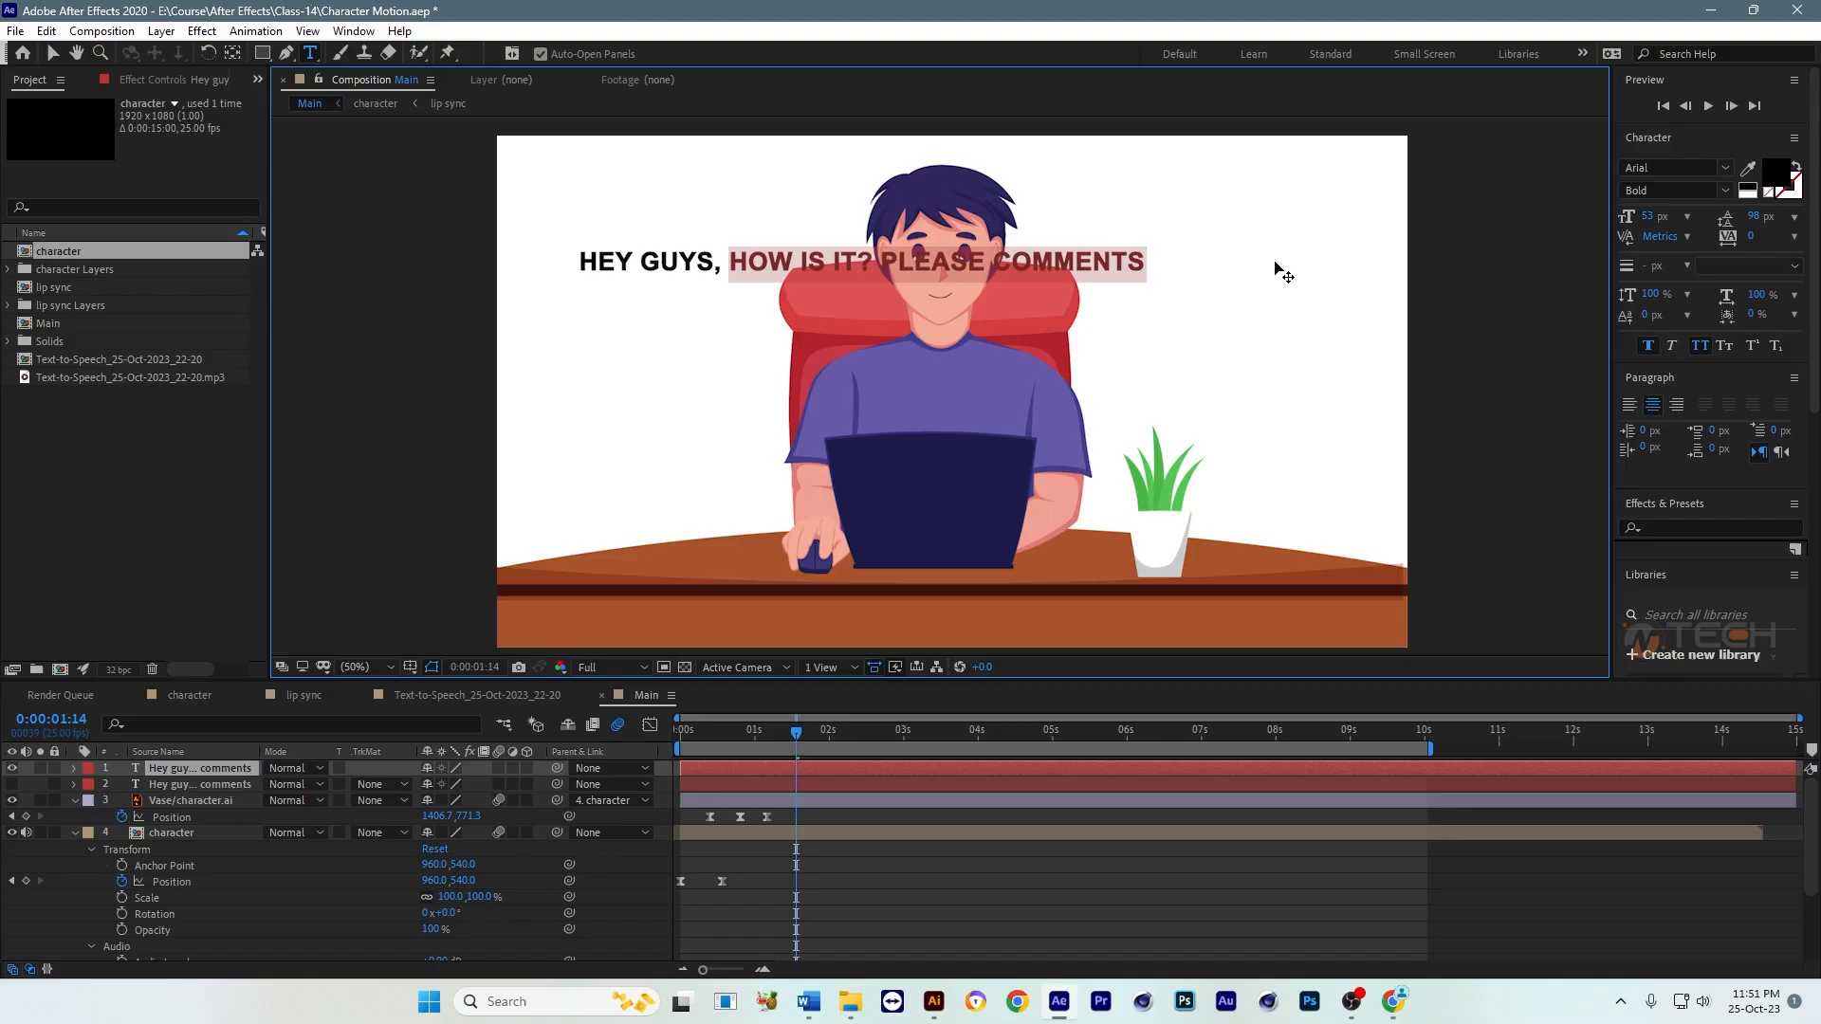
key(BackSpace)
key(BackSpace)
key(BackSpace)
click(54, 53)
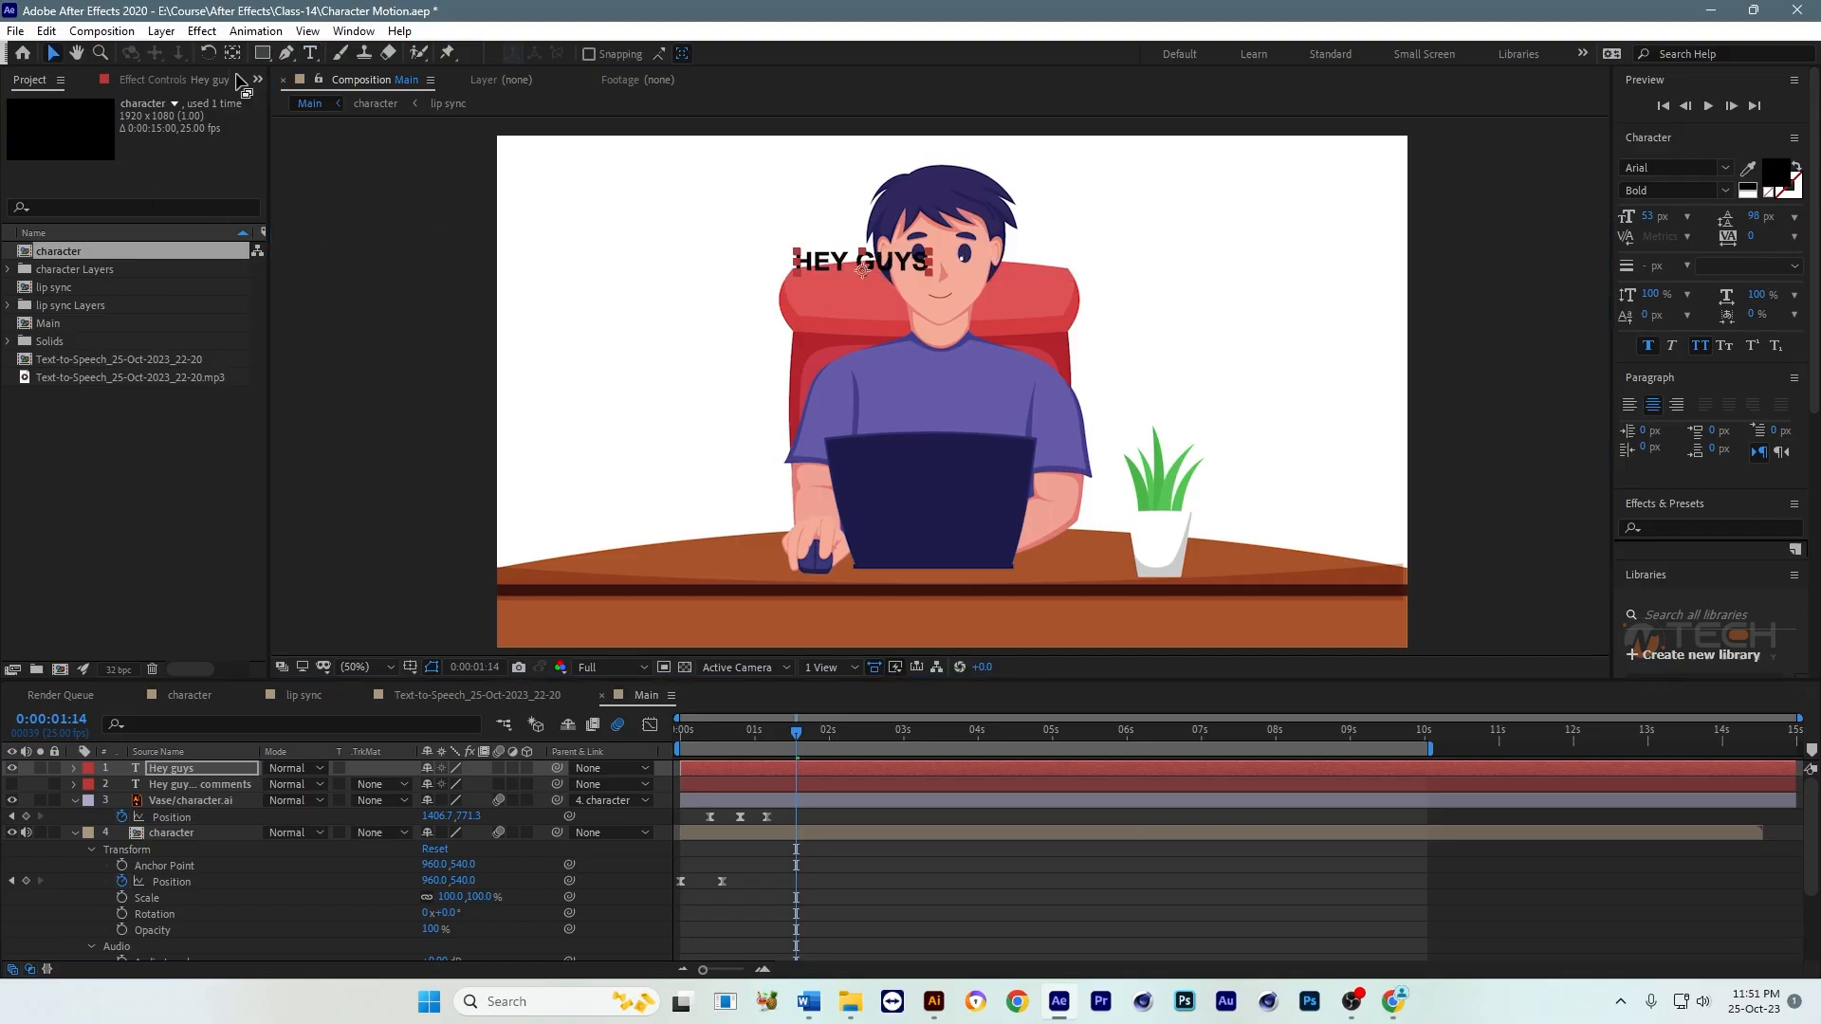
Step: Place the "Hey guys" text in the empty area beside the character's mouse arm and enlarge it to nearly fill that space
drag(927, 269, 763, 420)
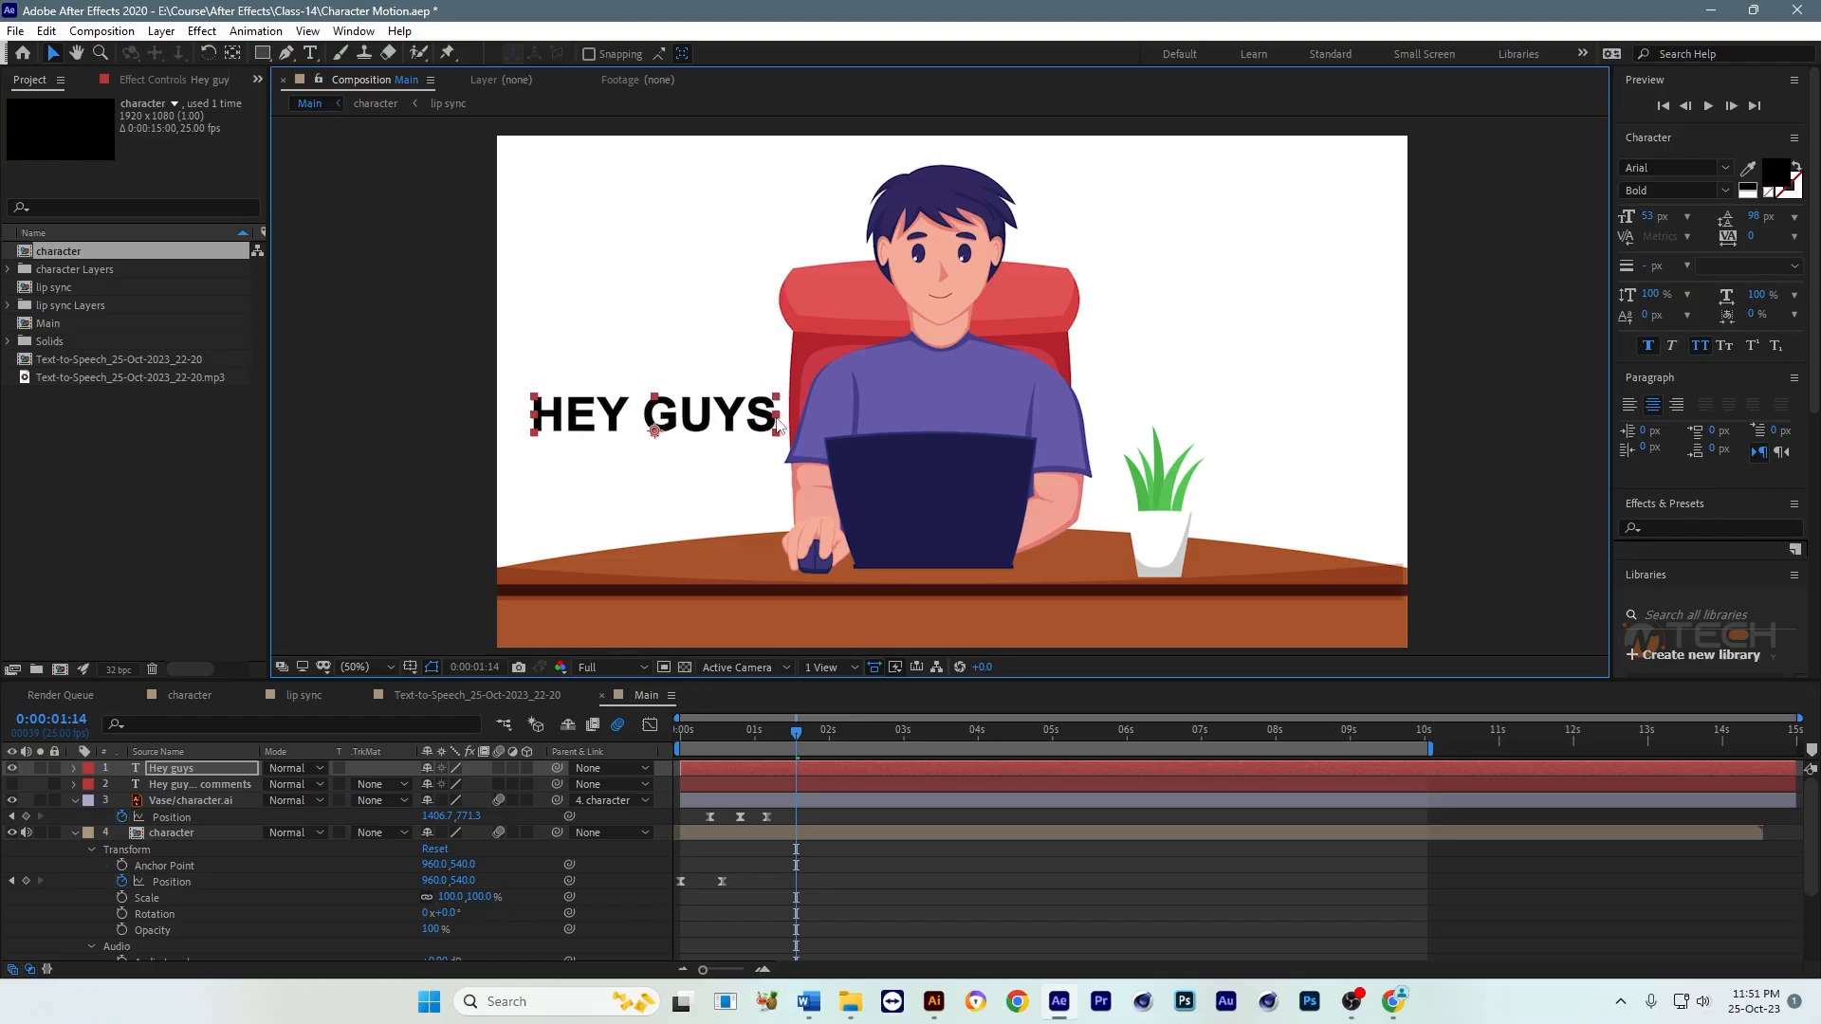
key(ctrl+s)
key([)
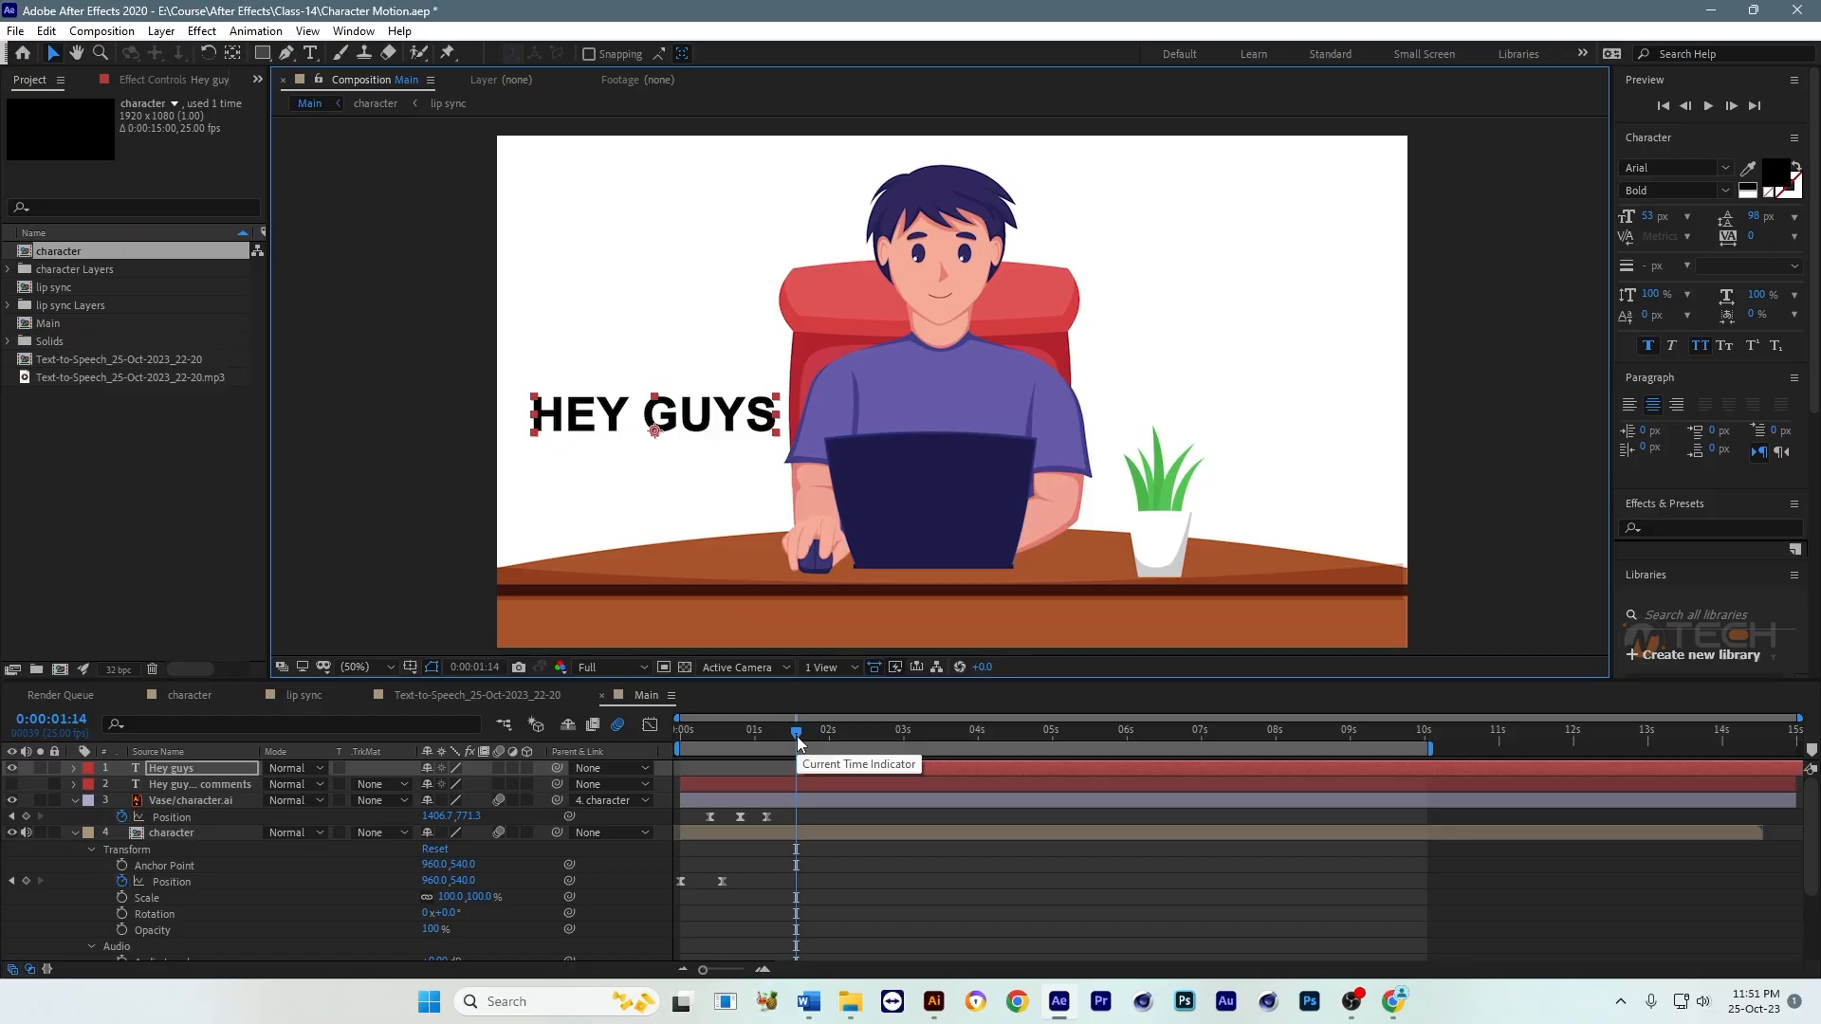
Step: Shift the "Hey guys" layer to start at 0:00:00:18, where the speech waveform begins
scroll(844, 856, down, 3)
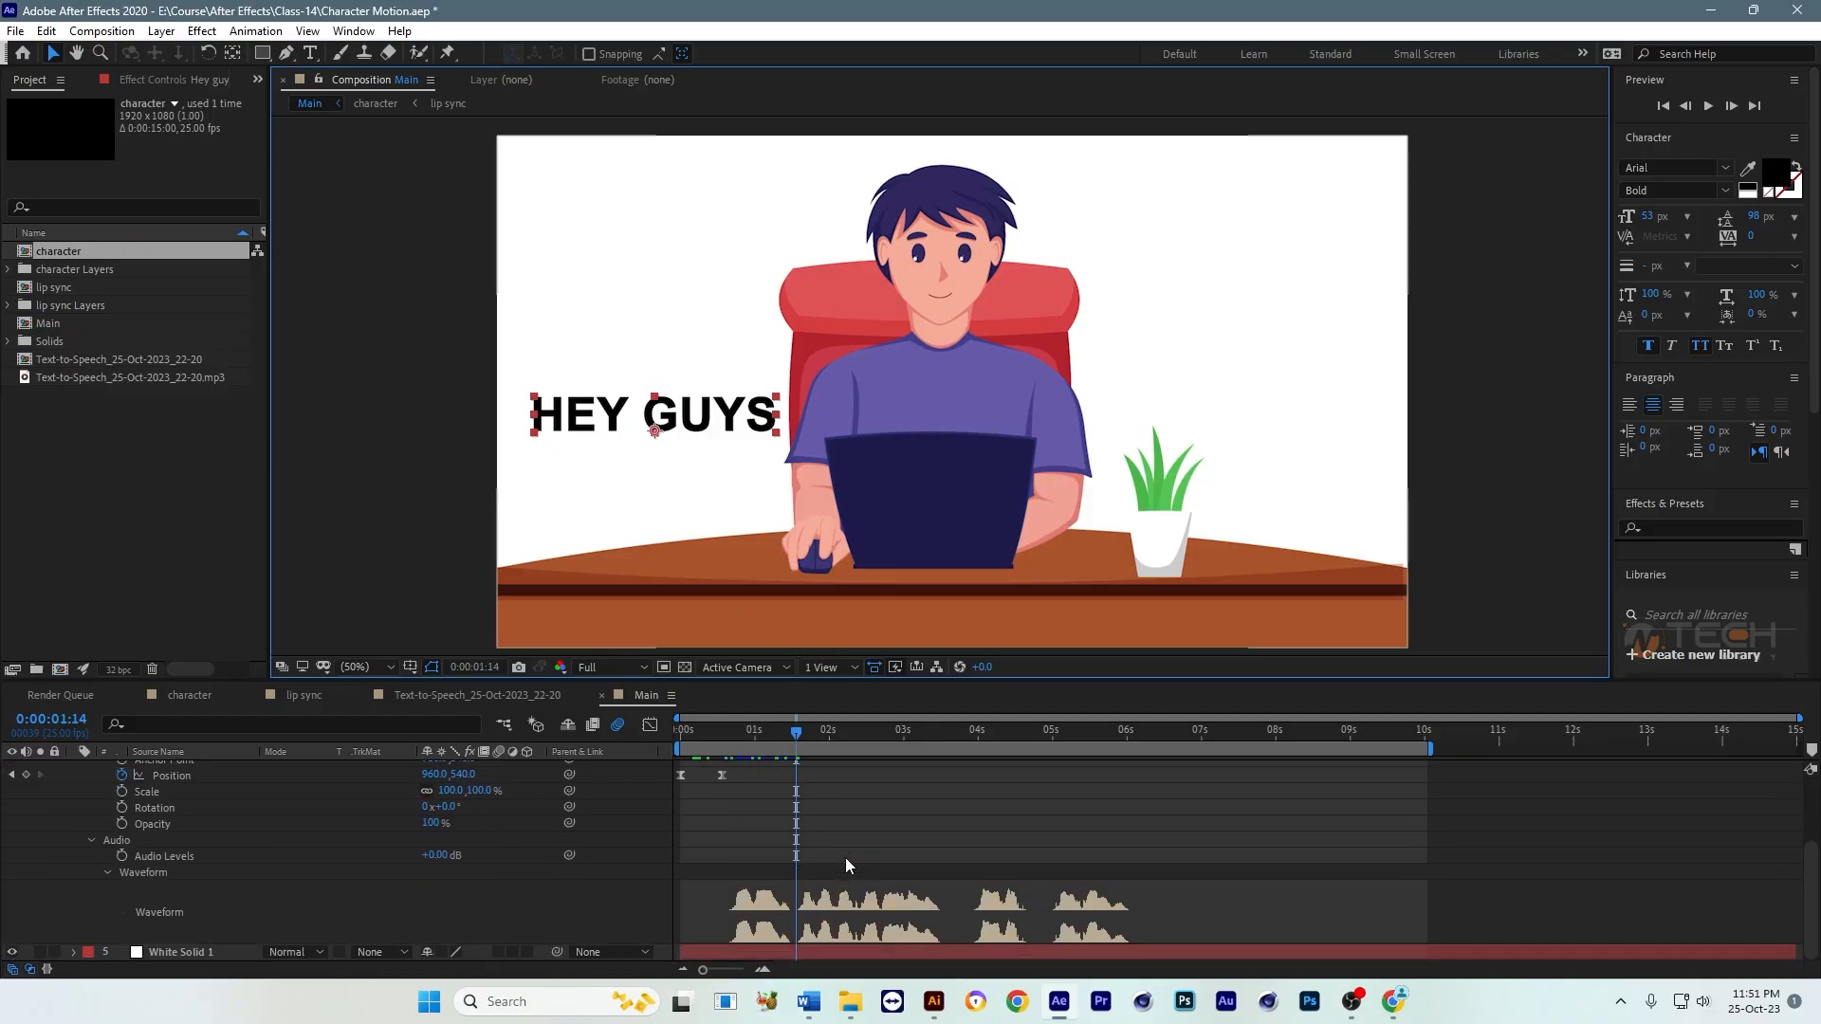
drag(755, 732, 740, 747)
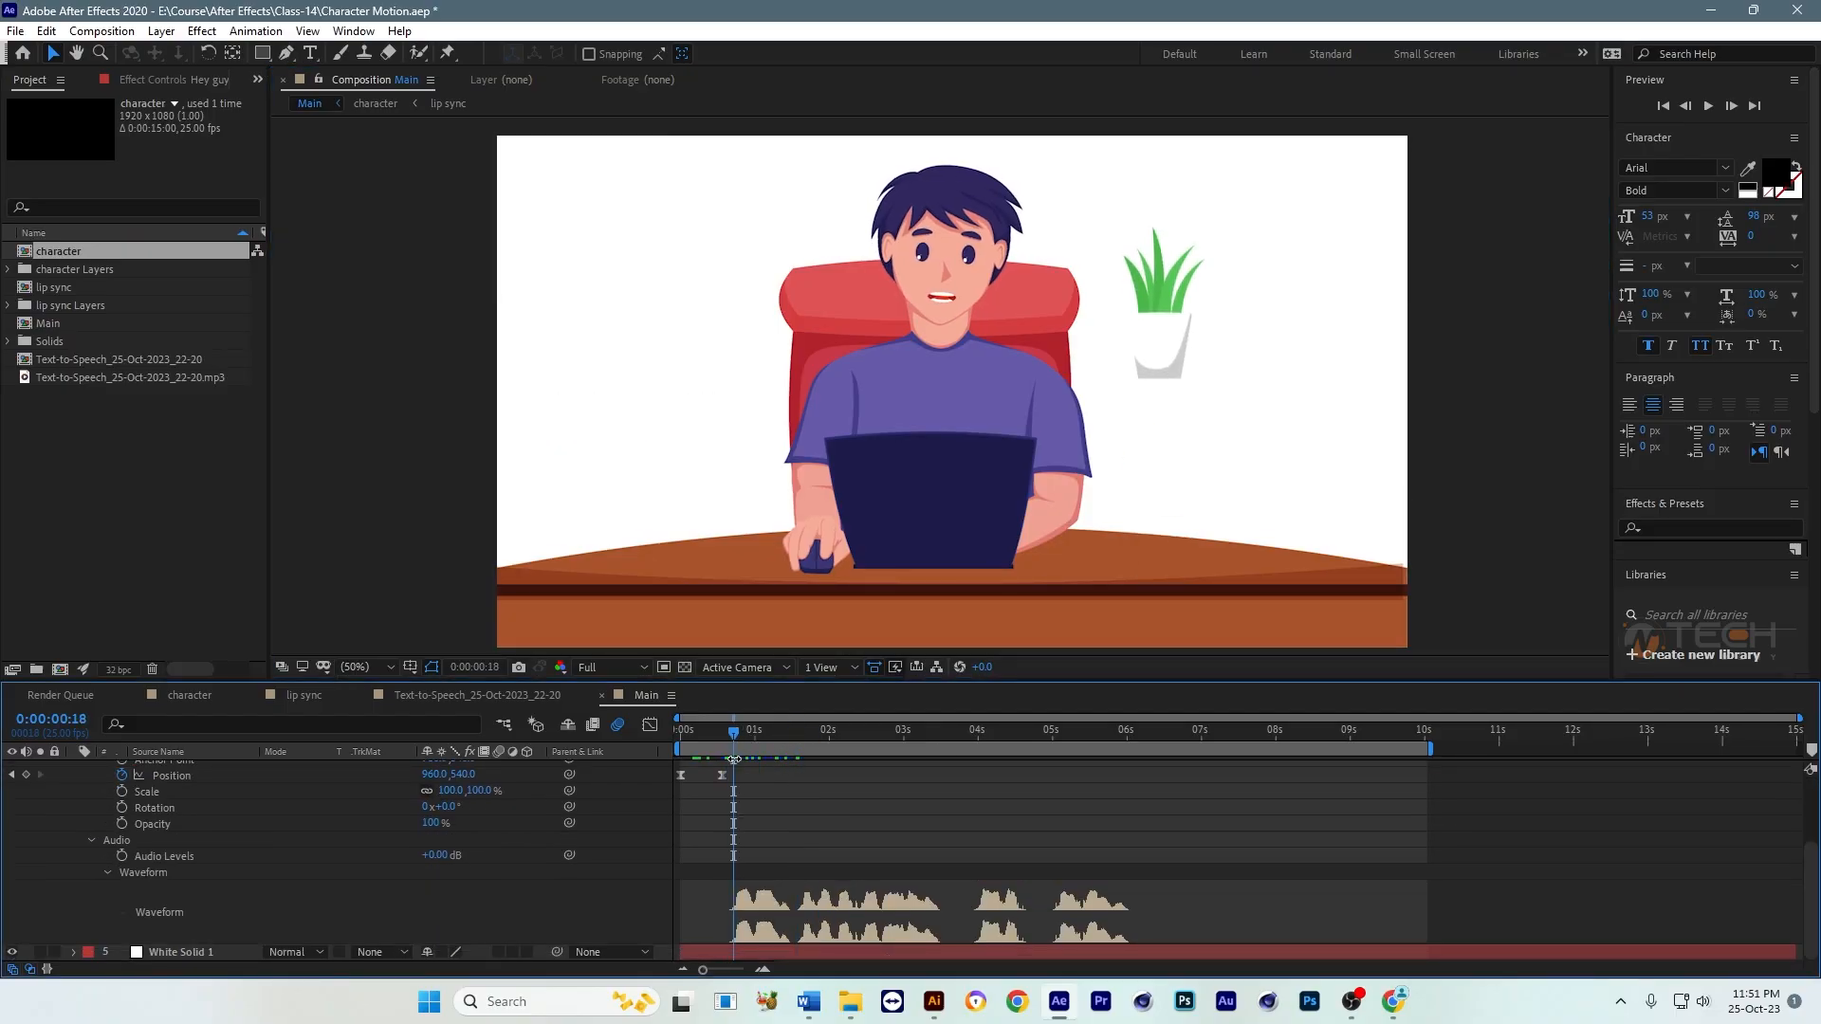
scroll(886, 840, up, 3)
key([)
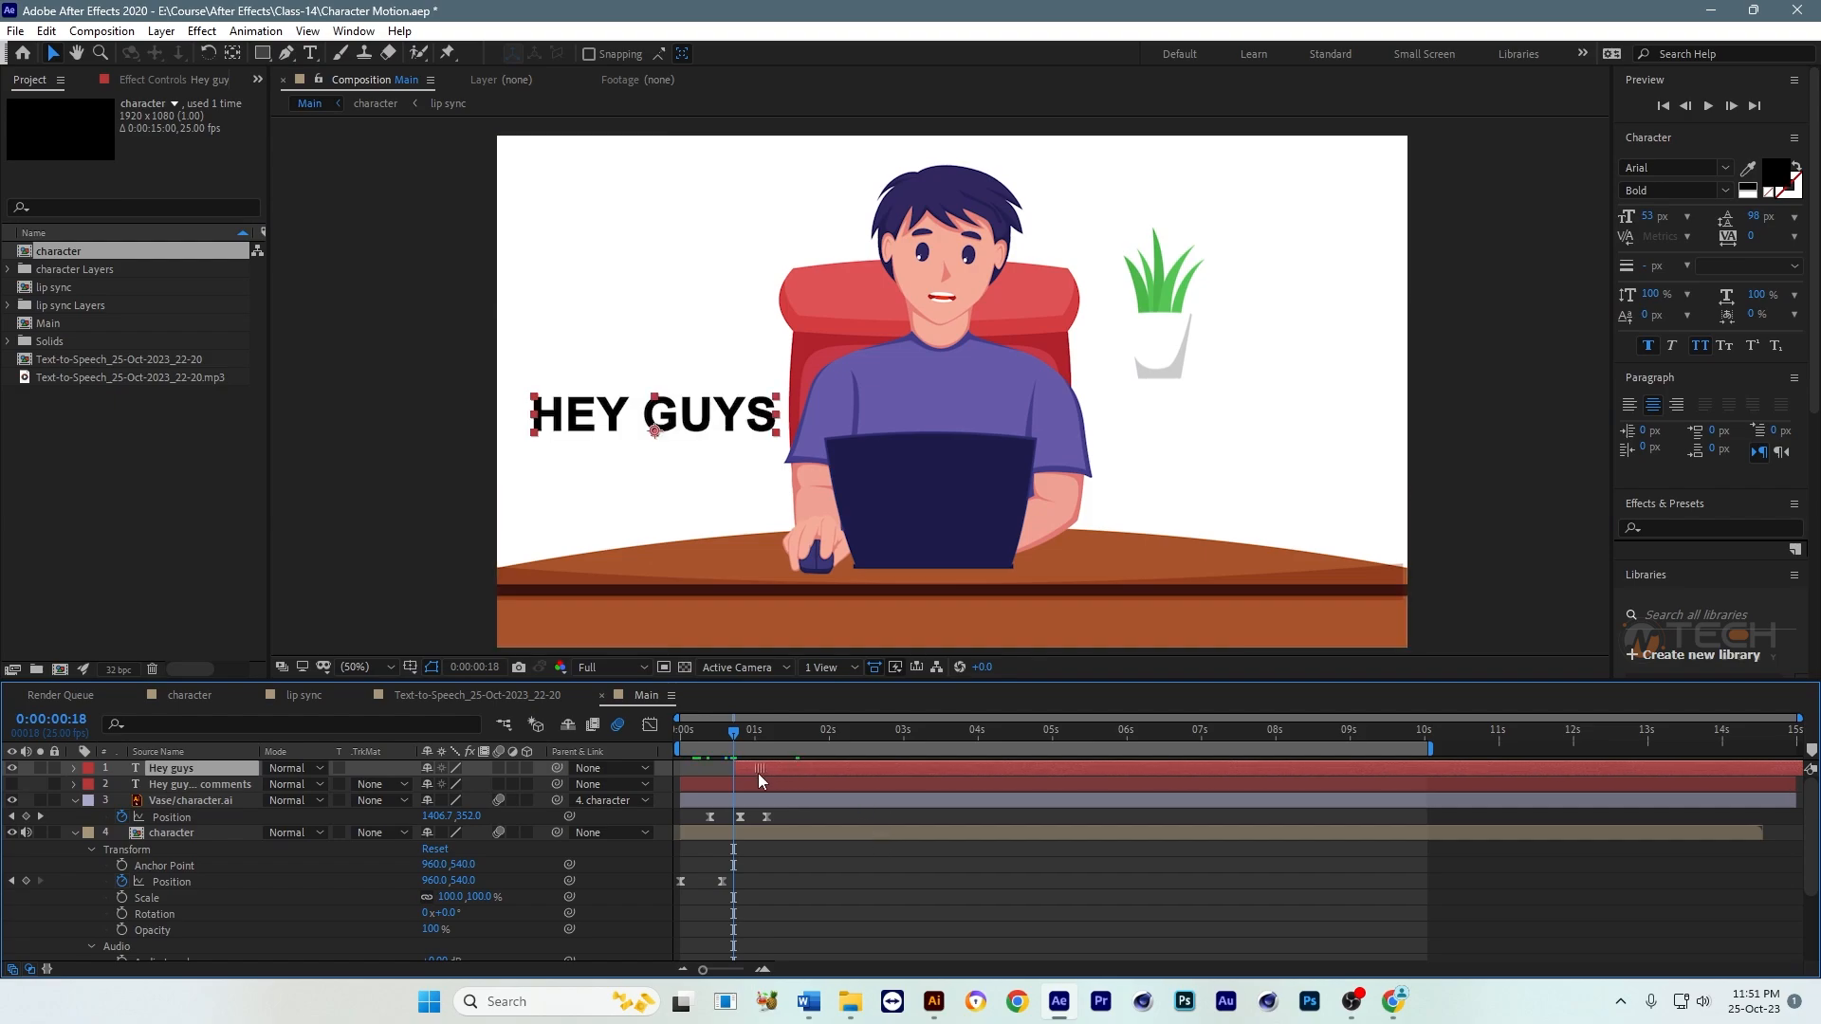
Step: Preview Main from the start and trim the "Hey guys" layer's end to 0:00:01:12, where the first phrase finishes
drag(734, 732, 660, 749)
key(space)
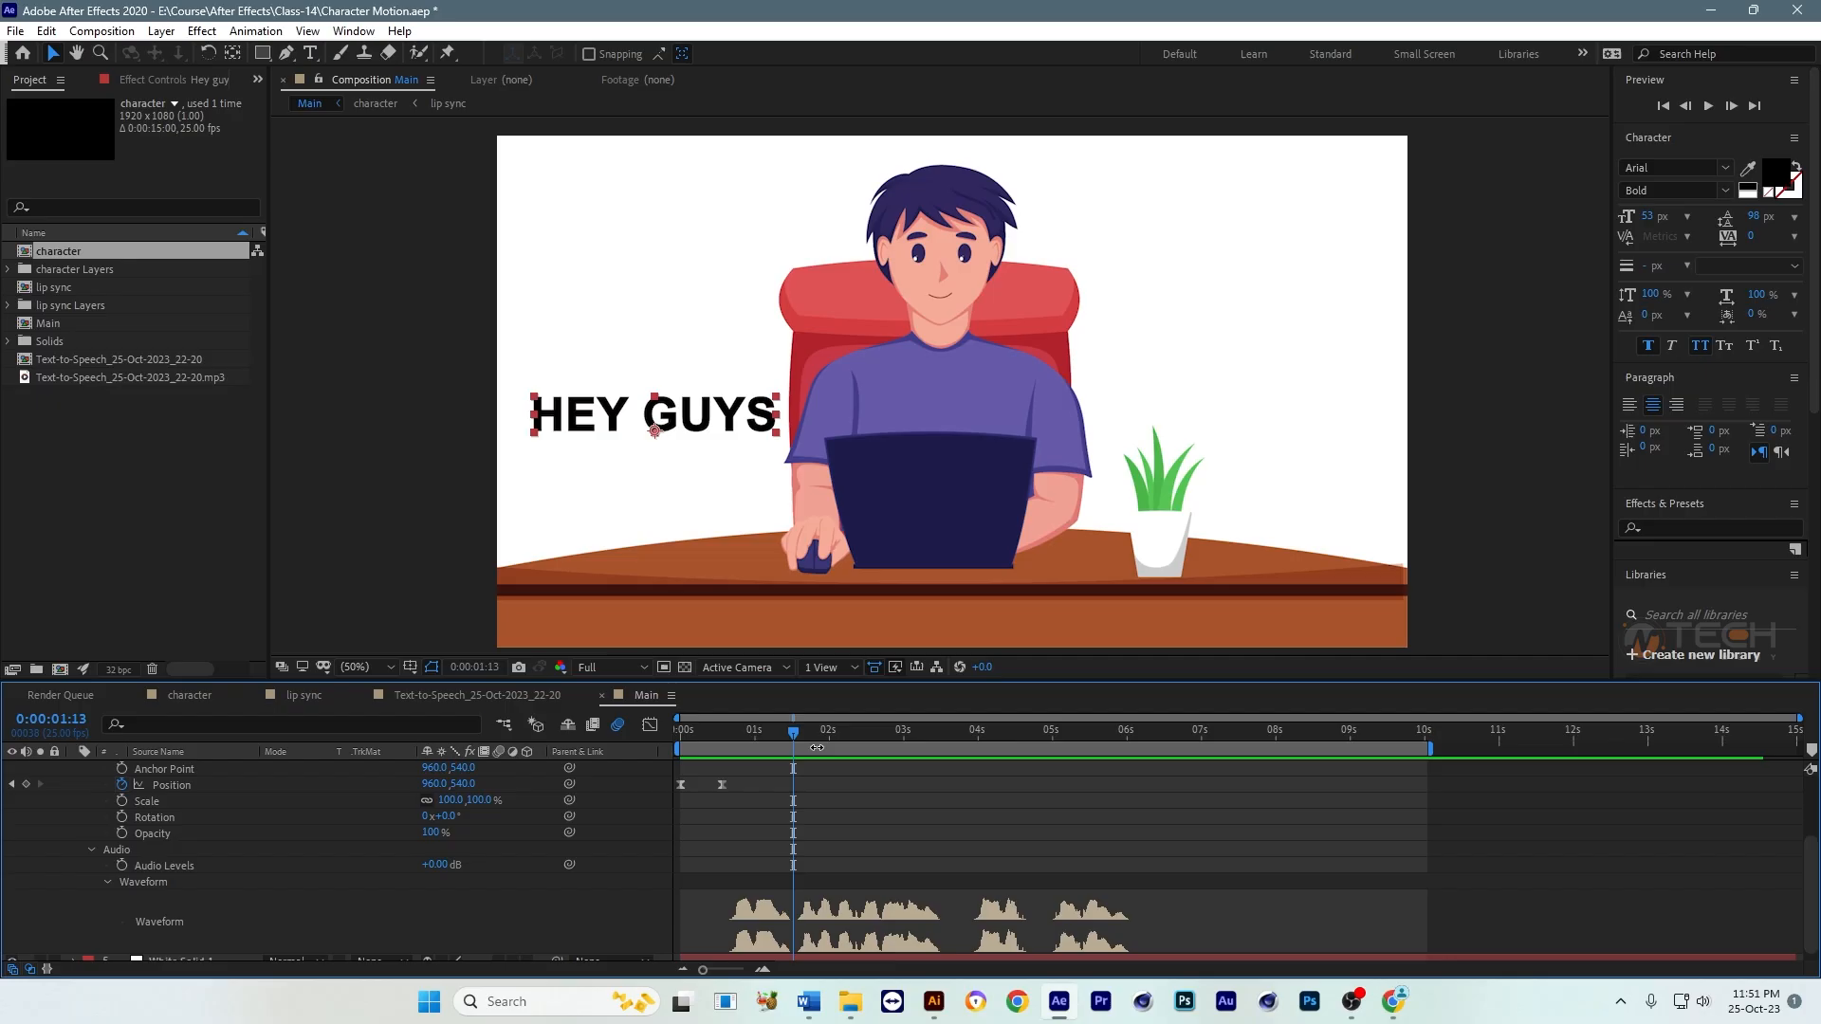
click(789, 733)
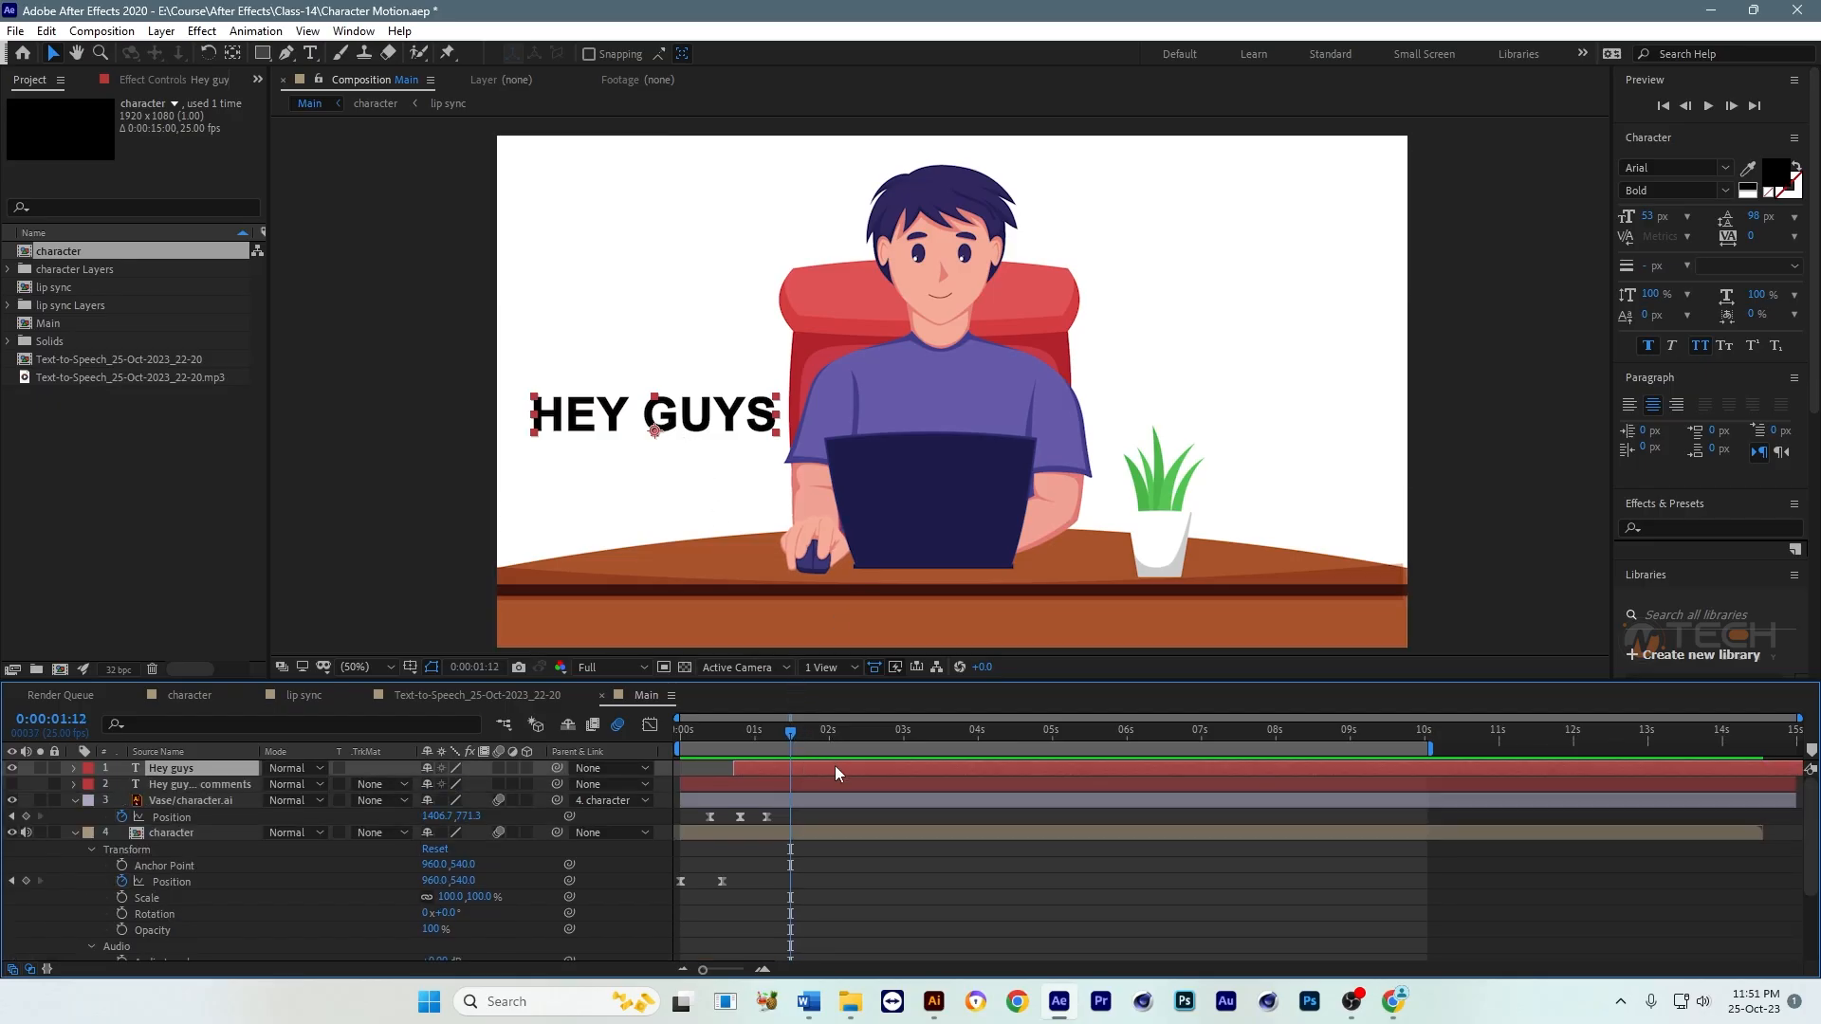
key(alt+bracketright)
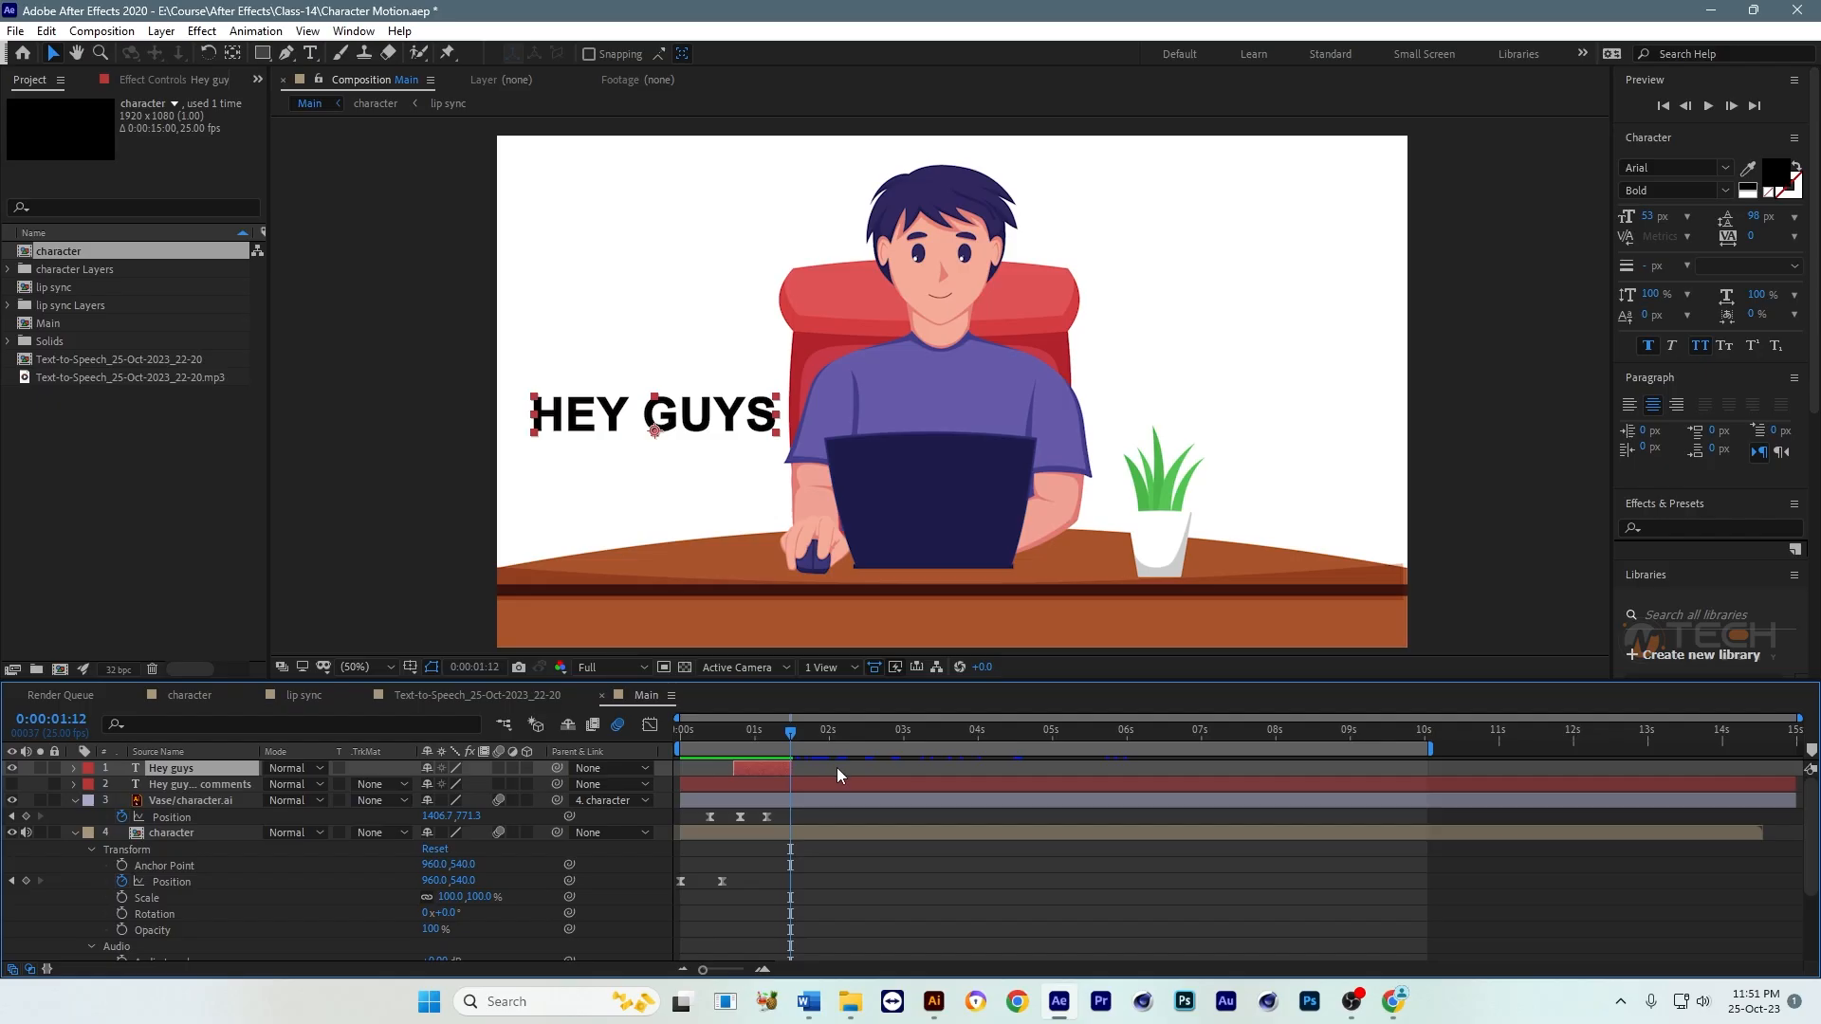
Step: Copy the phrase "this my first character animation" from the full-sentence text layer, then hide that layer again
click(208, 787)
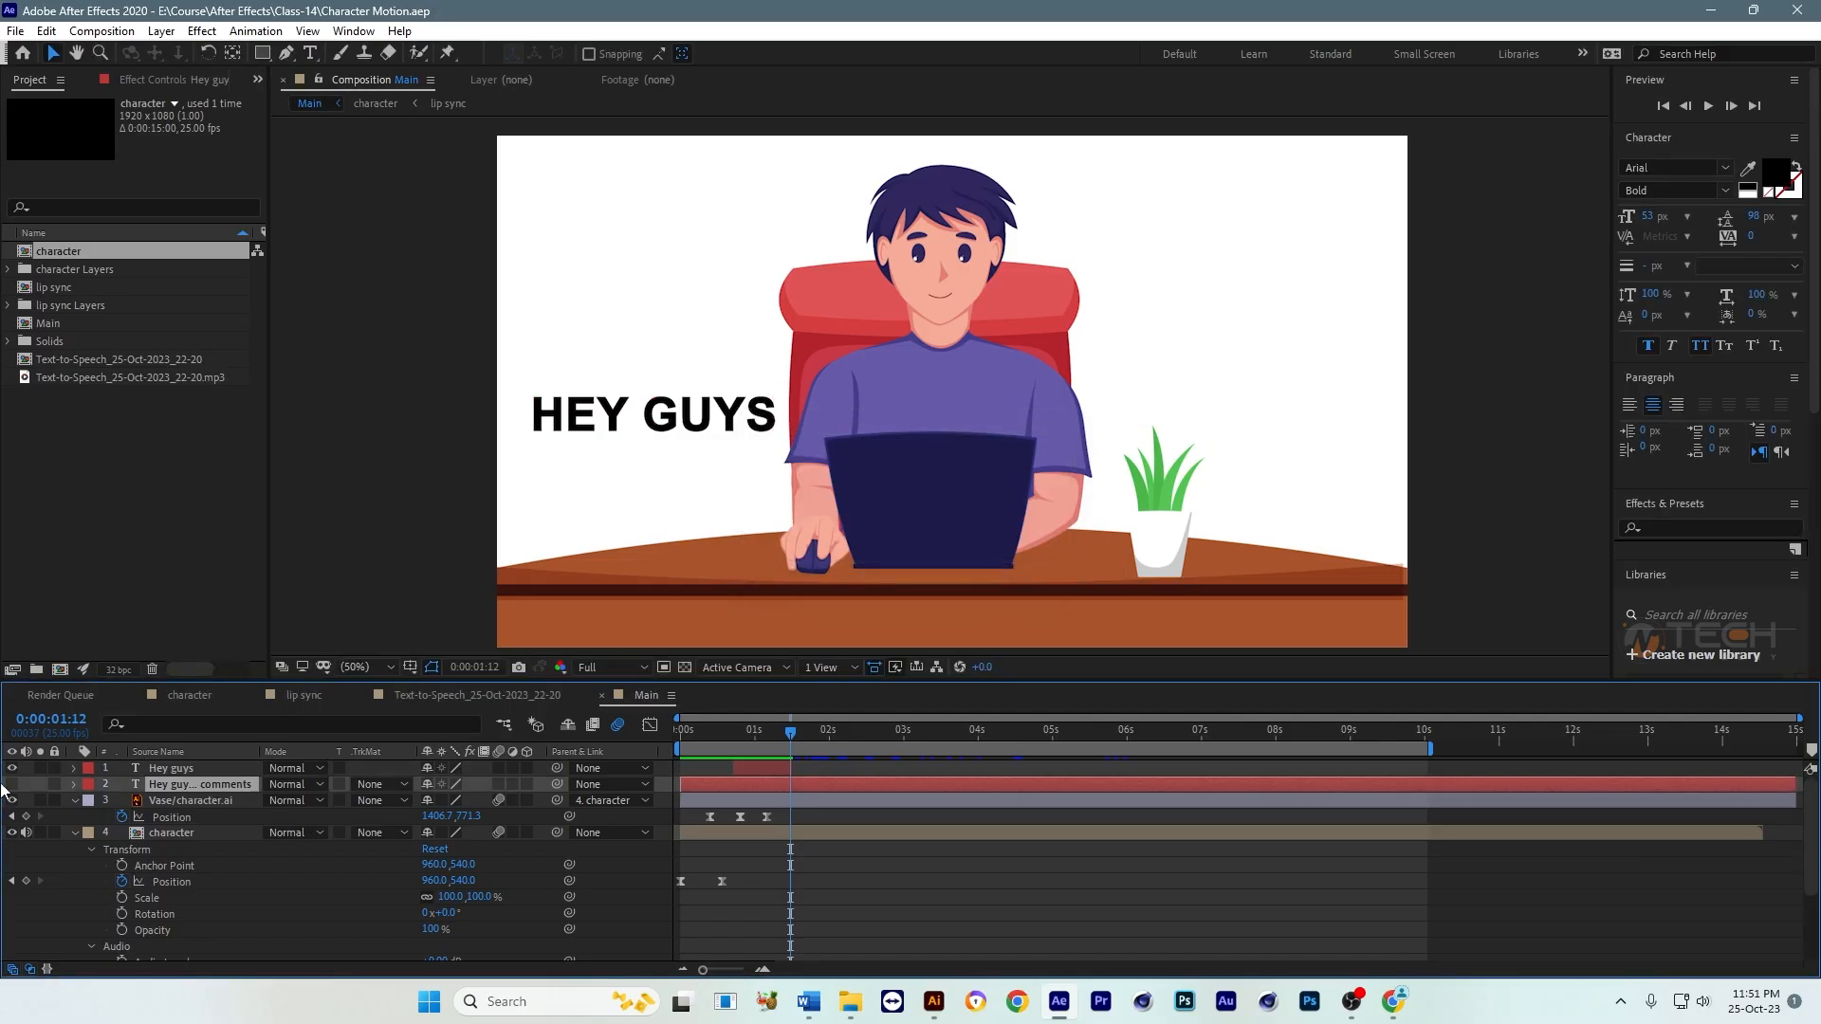
click(13, 786)
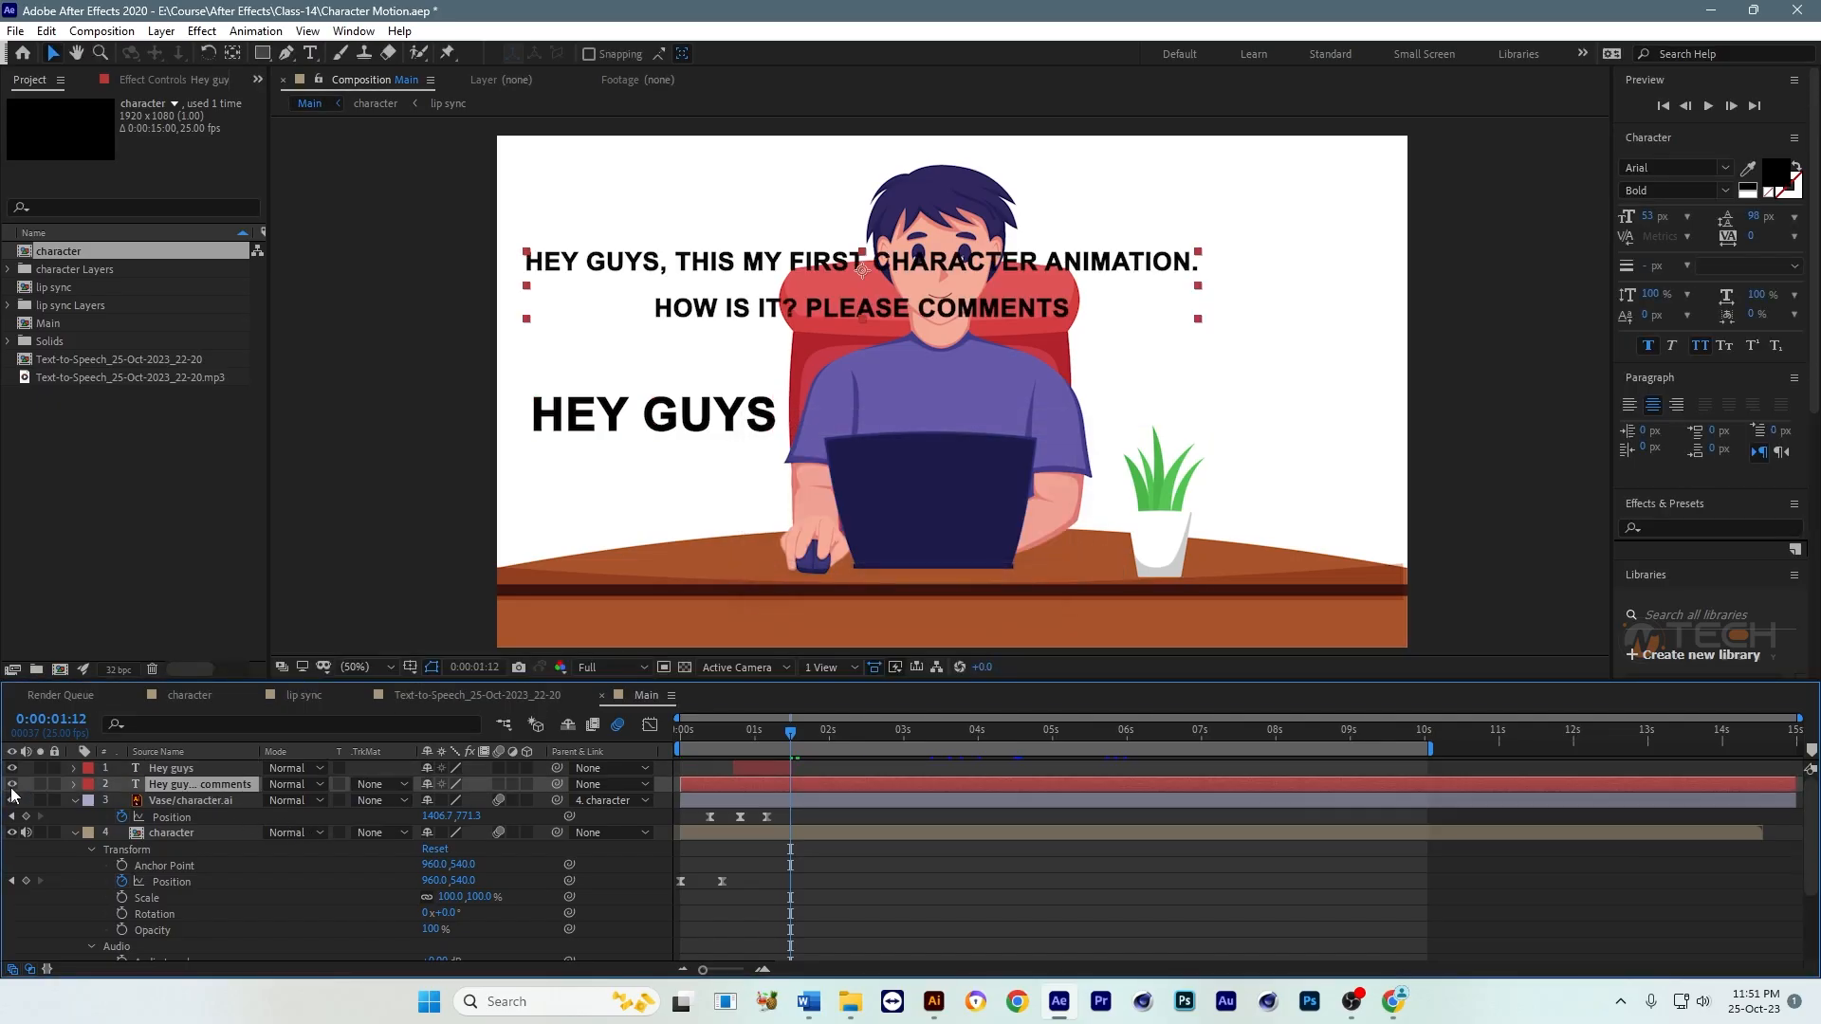
double_click(730, 268)
drag(675, 261, 1234, 259)
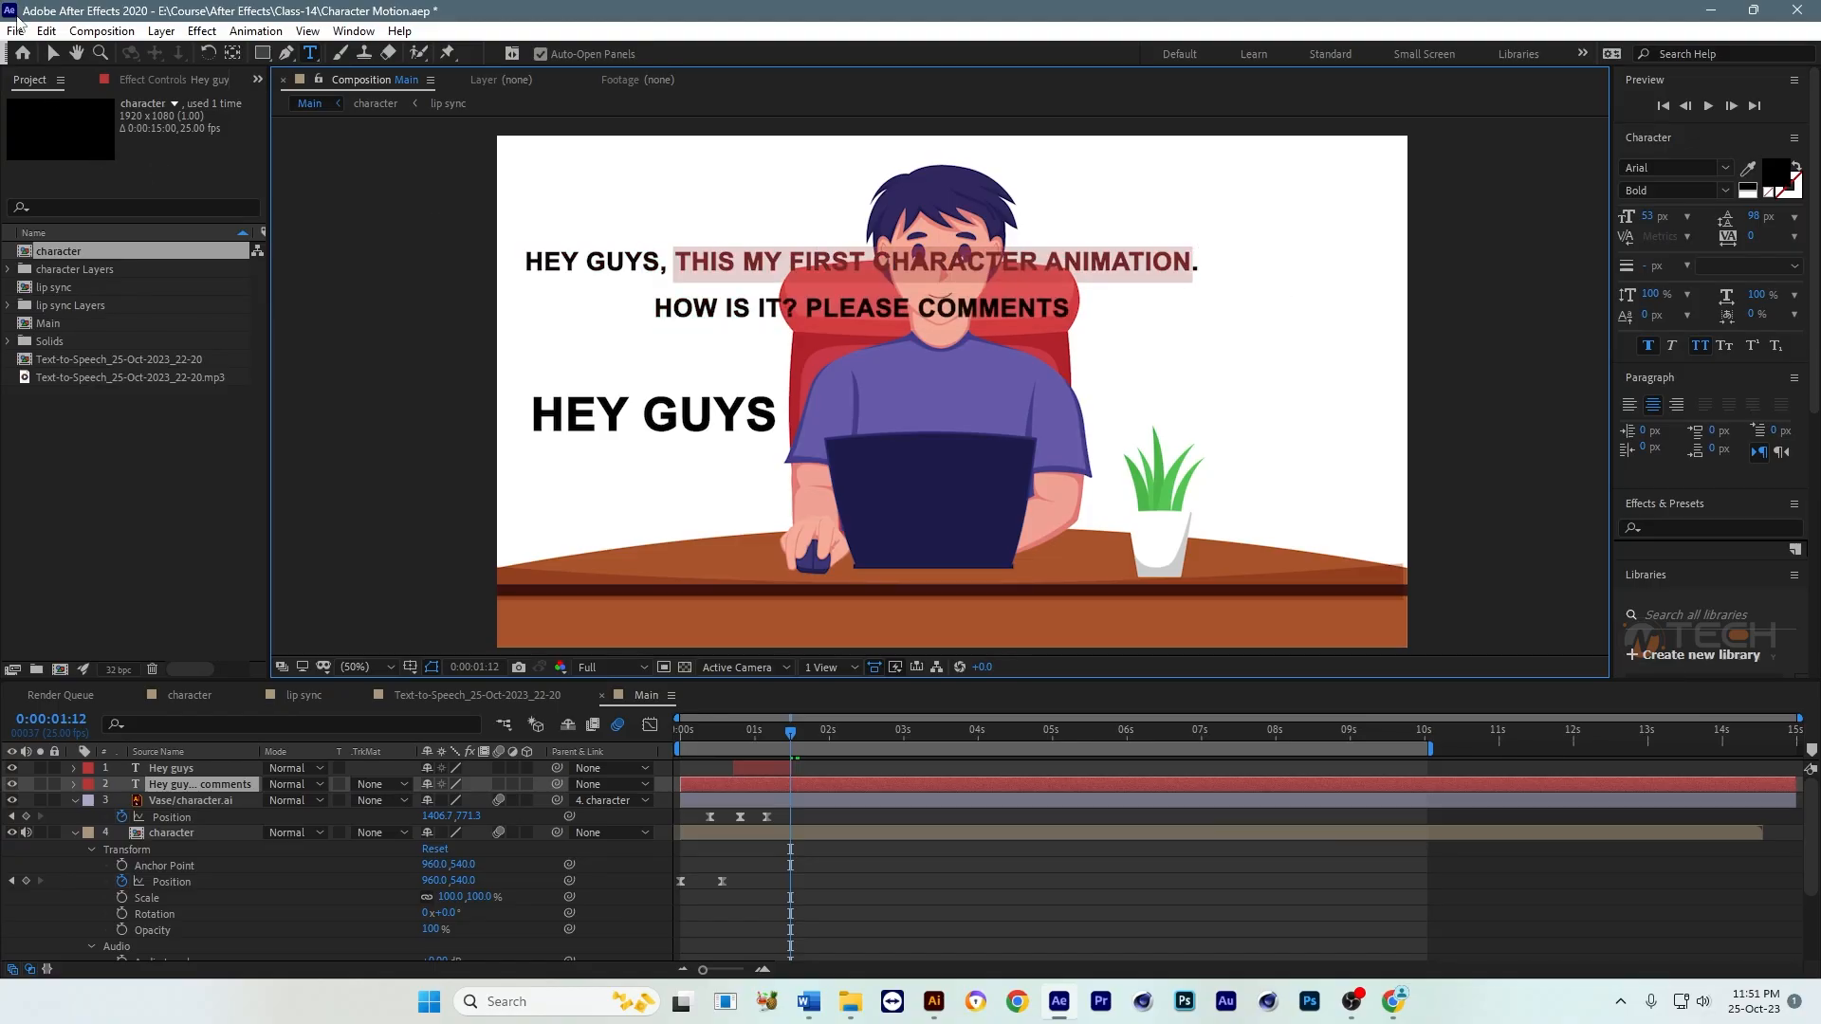
click(53, 53)
click(817, 767)
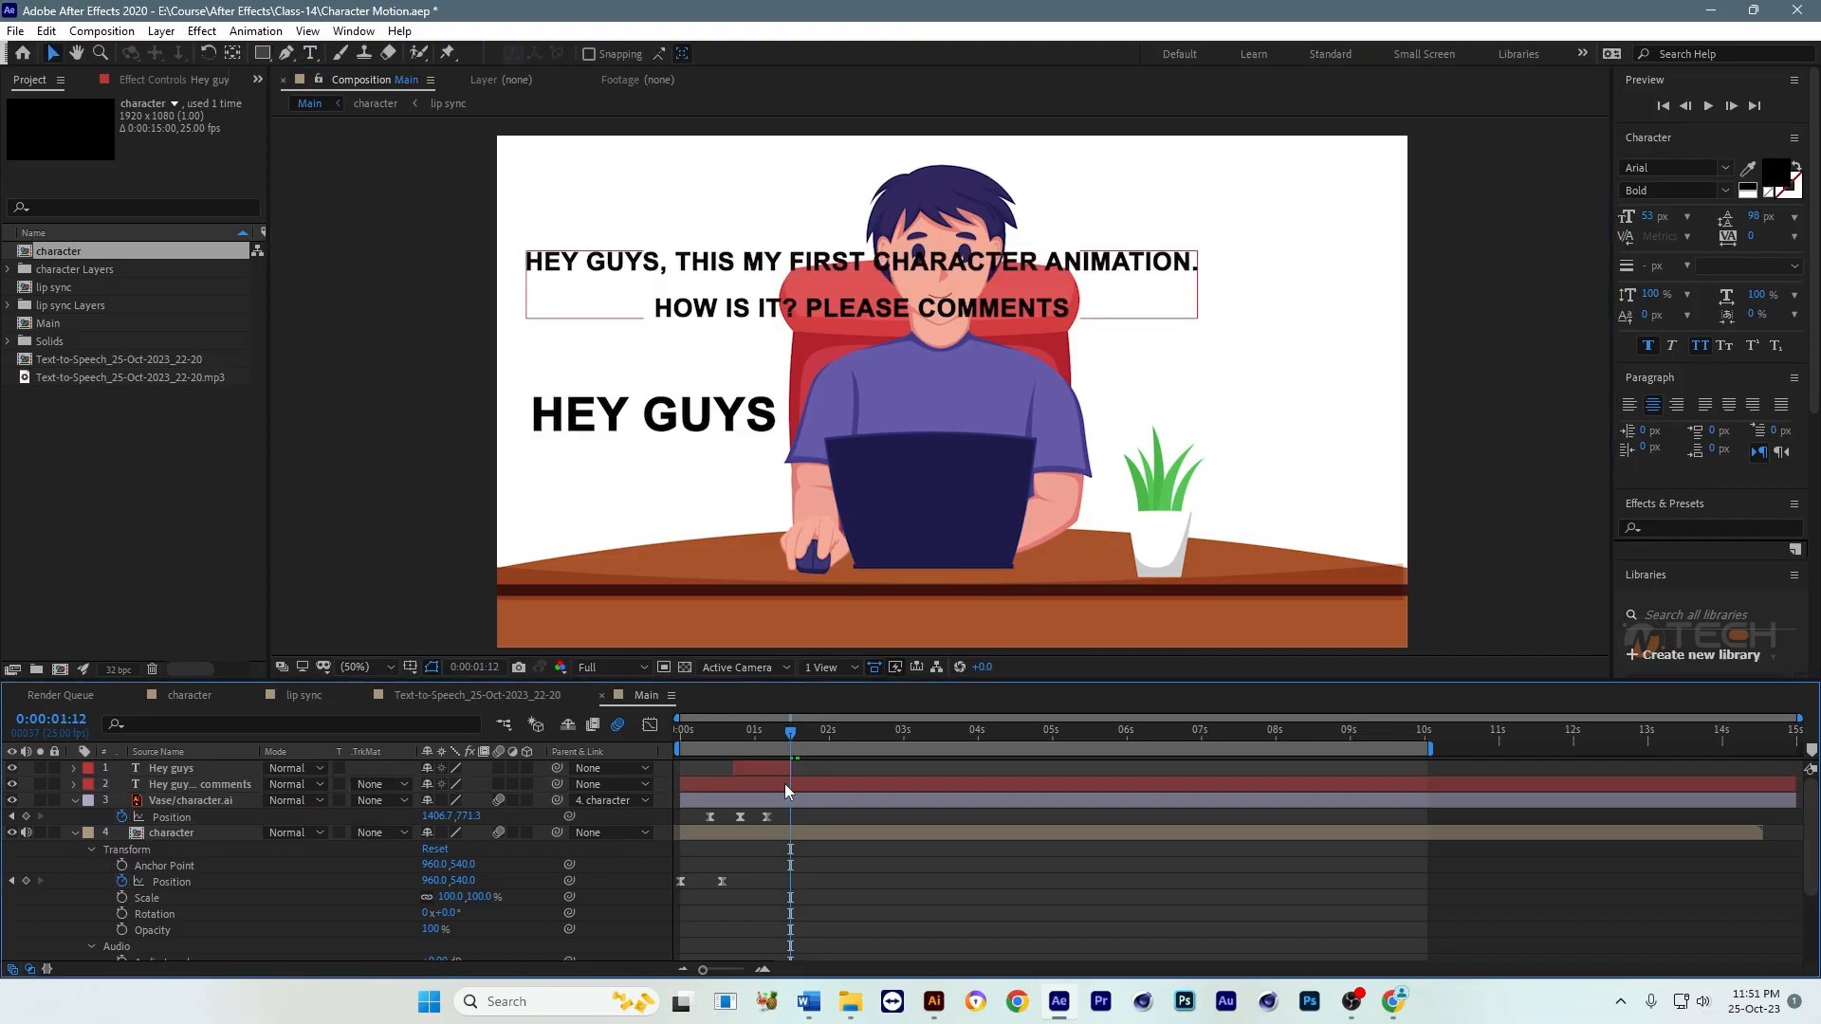
click(785, 785)
click(12, 783)
Step: Duplicate the "Hey guys" layer and shift the copy to start right where the original ends, around 0:00:01:12
click(755, 770)
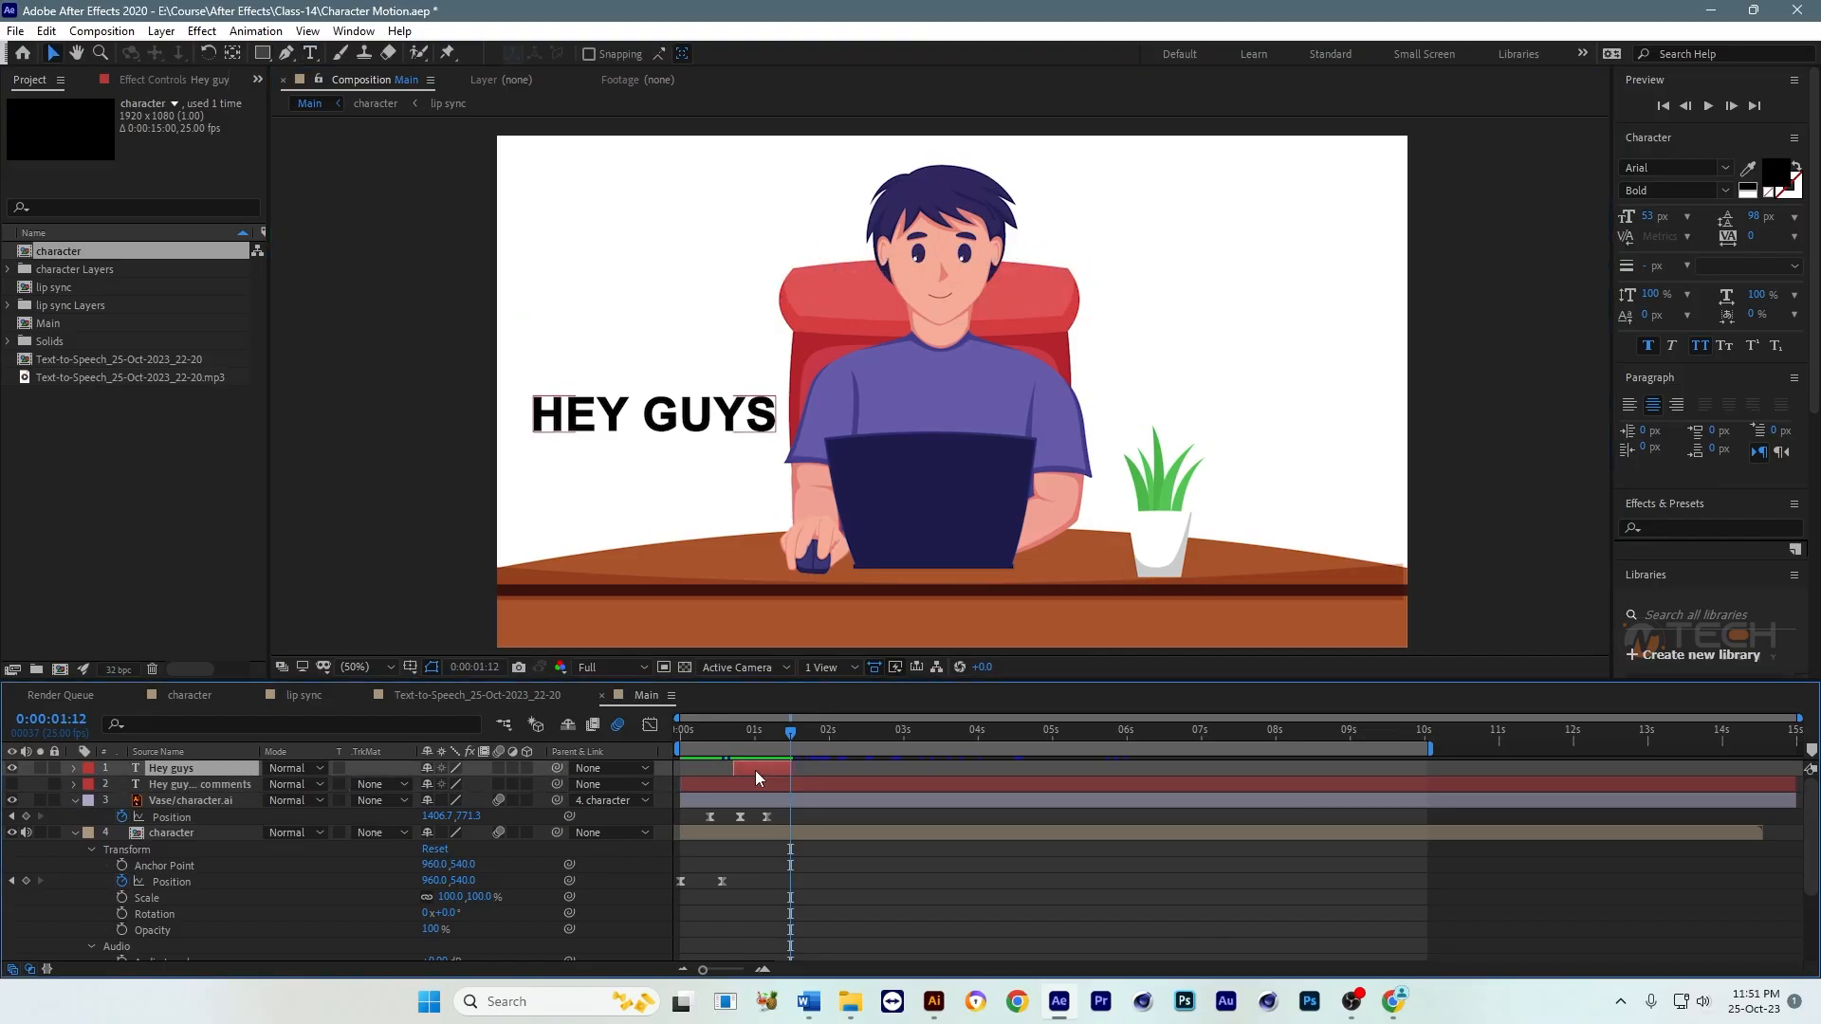
key(ctrl+d)
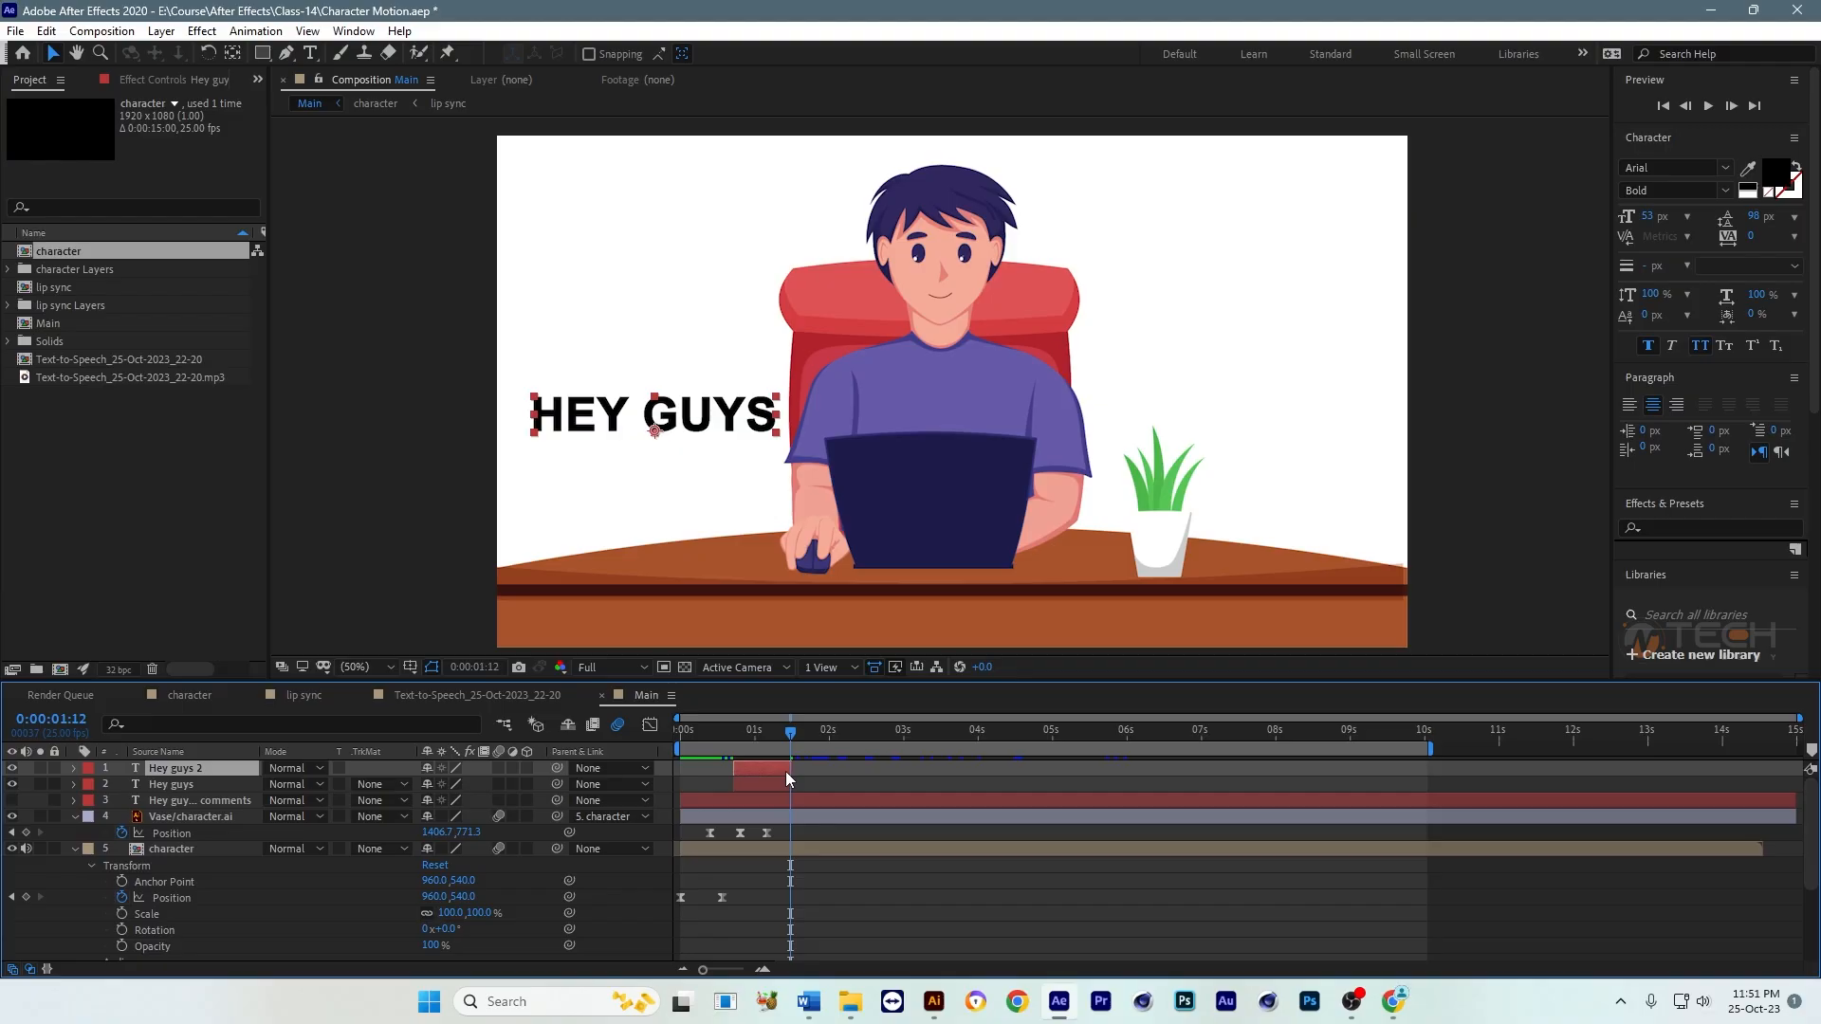
drag(782, 768, 823, 768)
Step: Replace the duplicate's text with the copied phrase "this my first character animation" and bring the line fully into reach in the frame
click(811, 732)
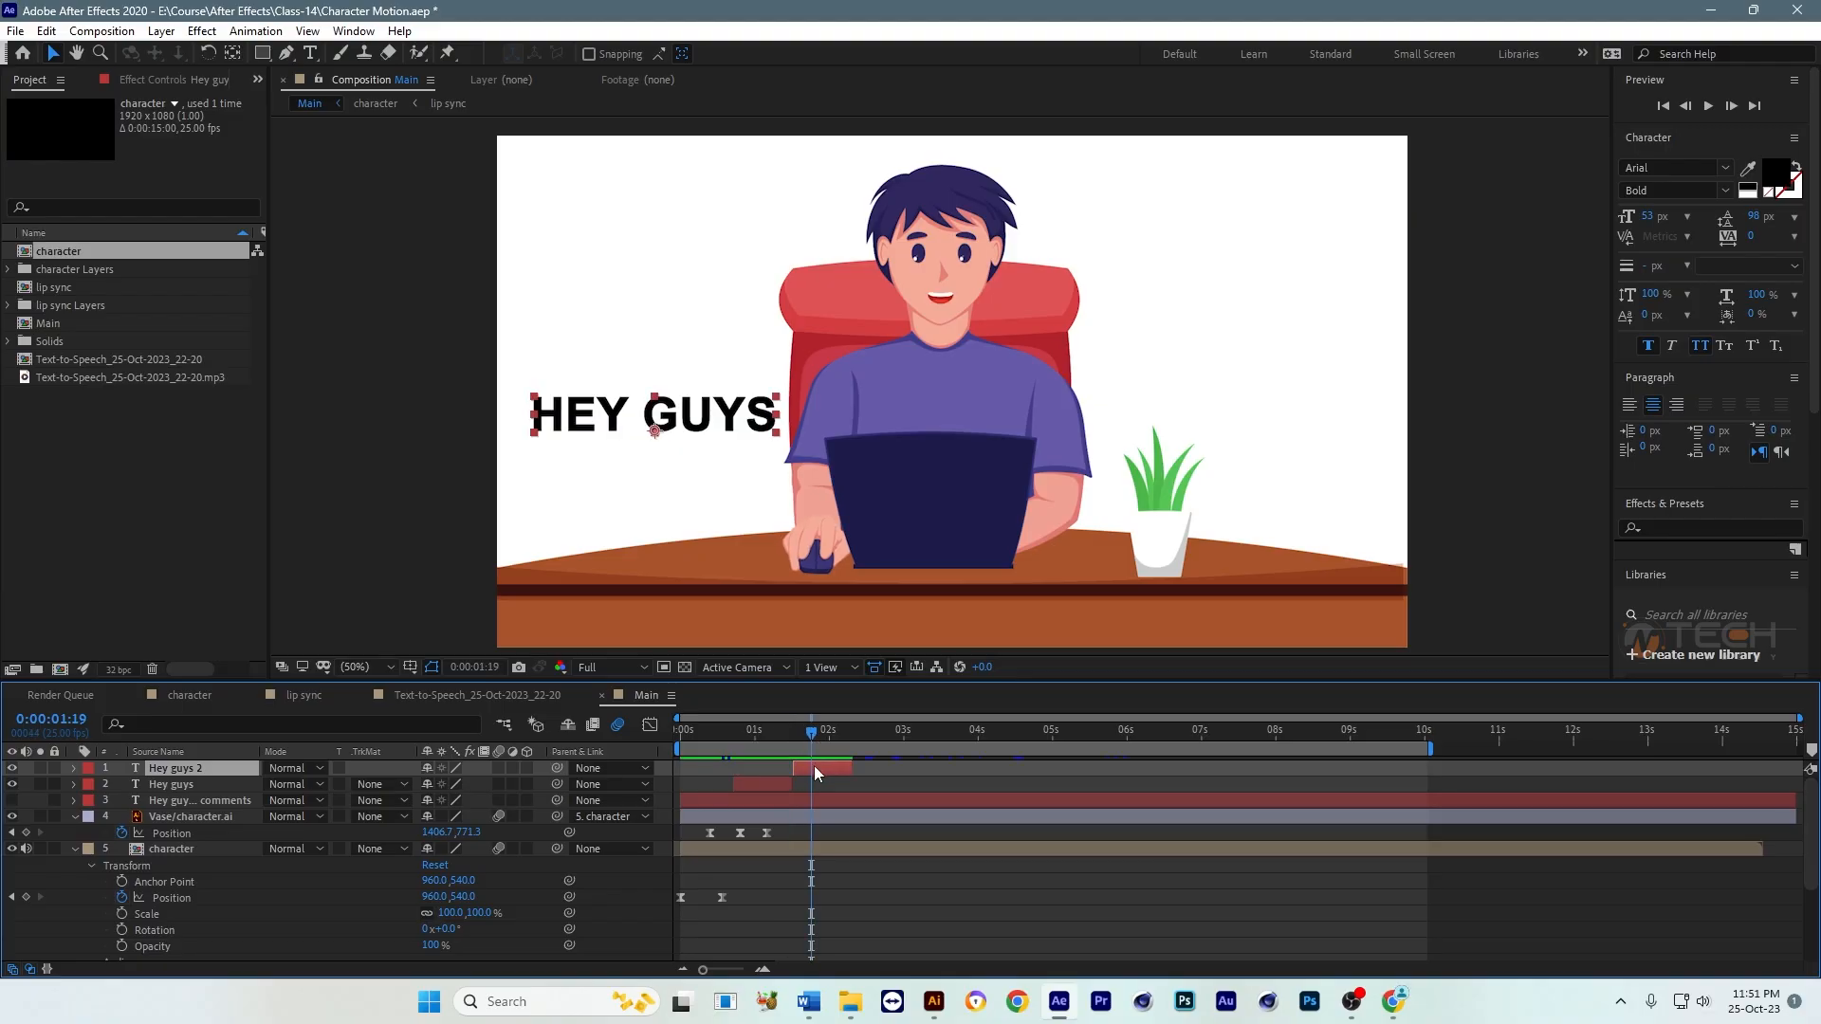
double_click(814, 765)
text(this my first character animation)
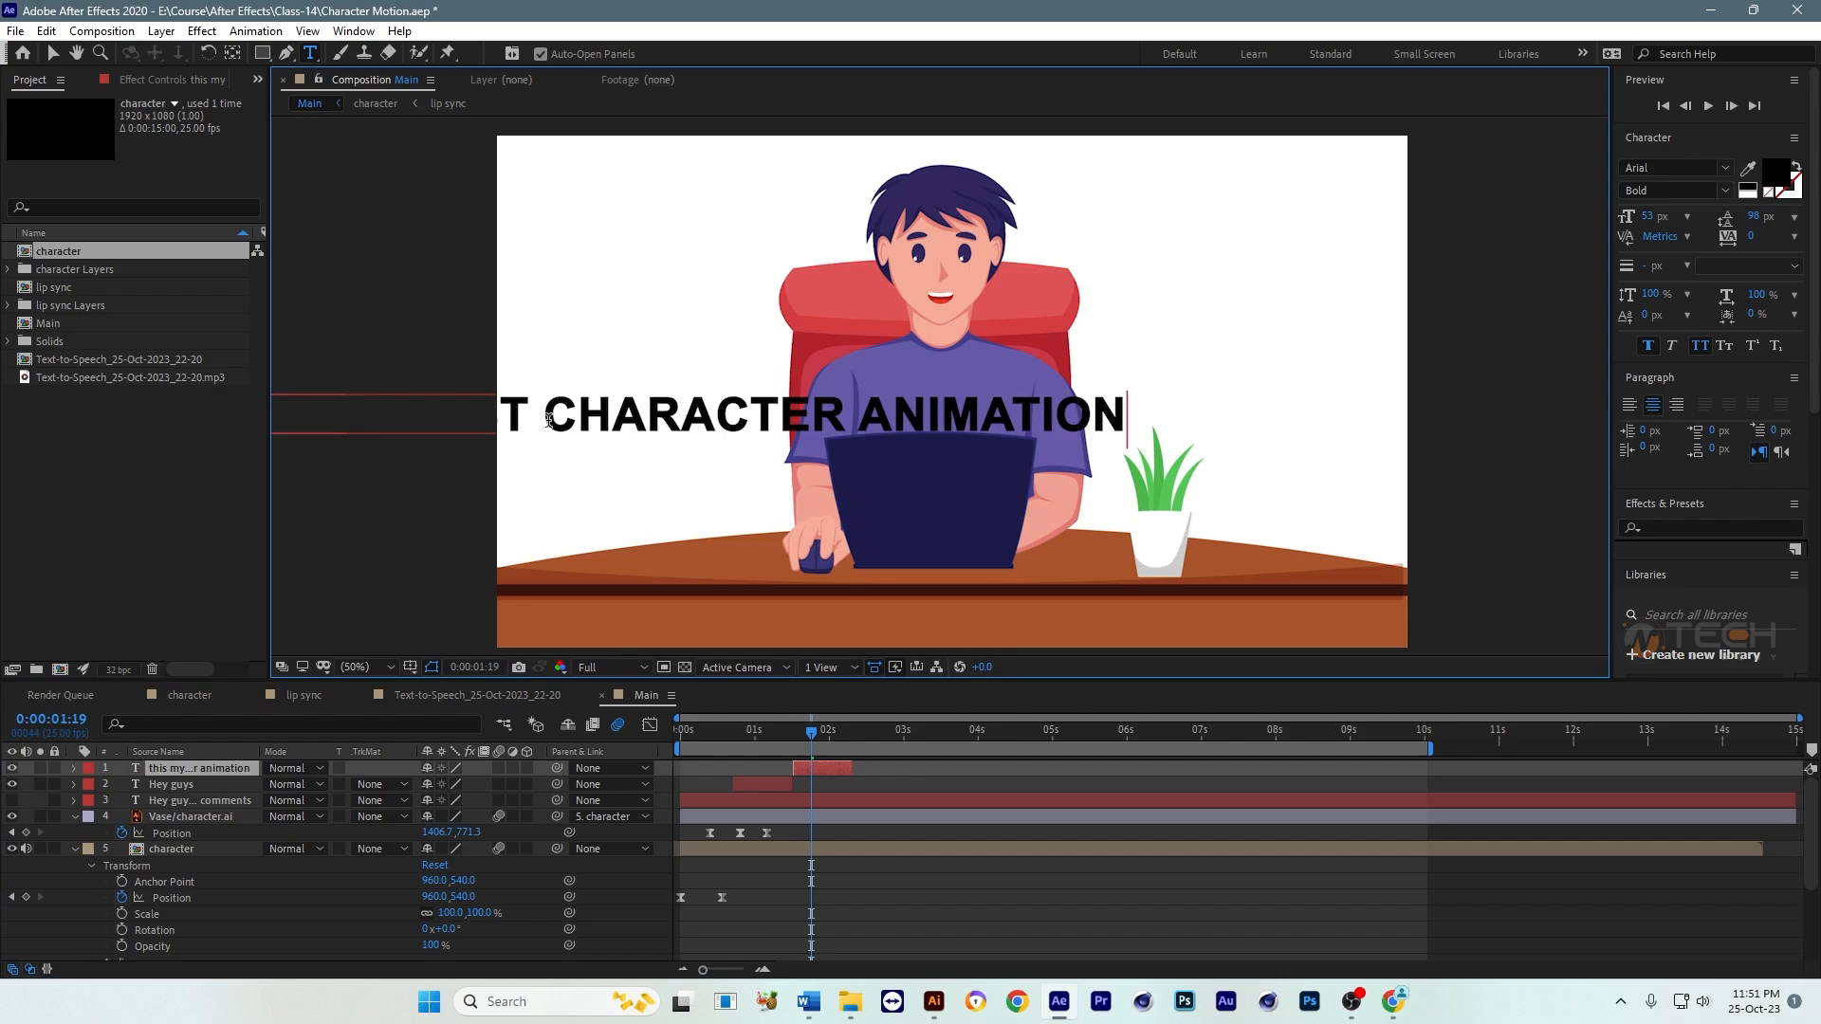
click(53, 53)
drag(718, 419, 950, 365)
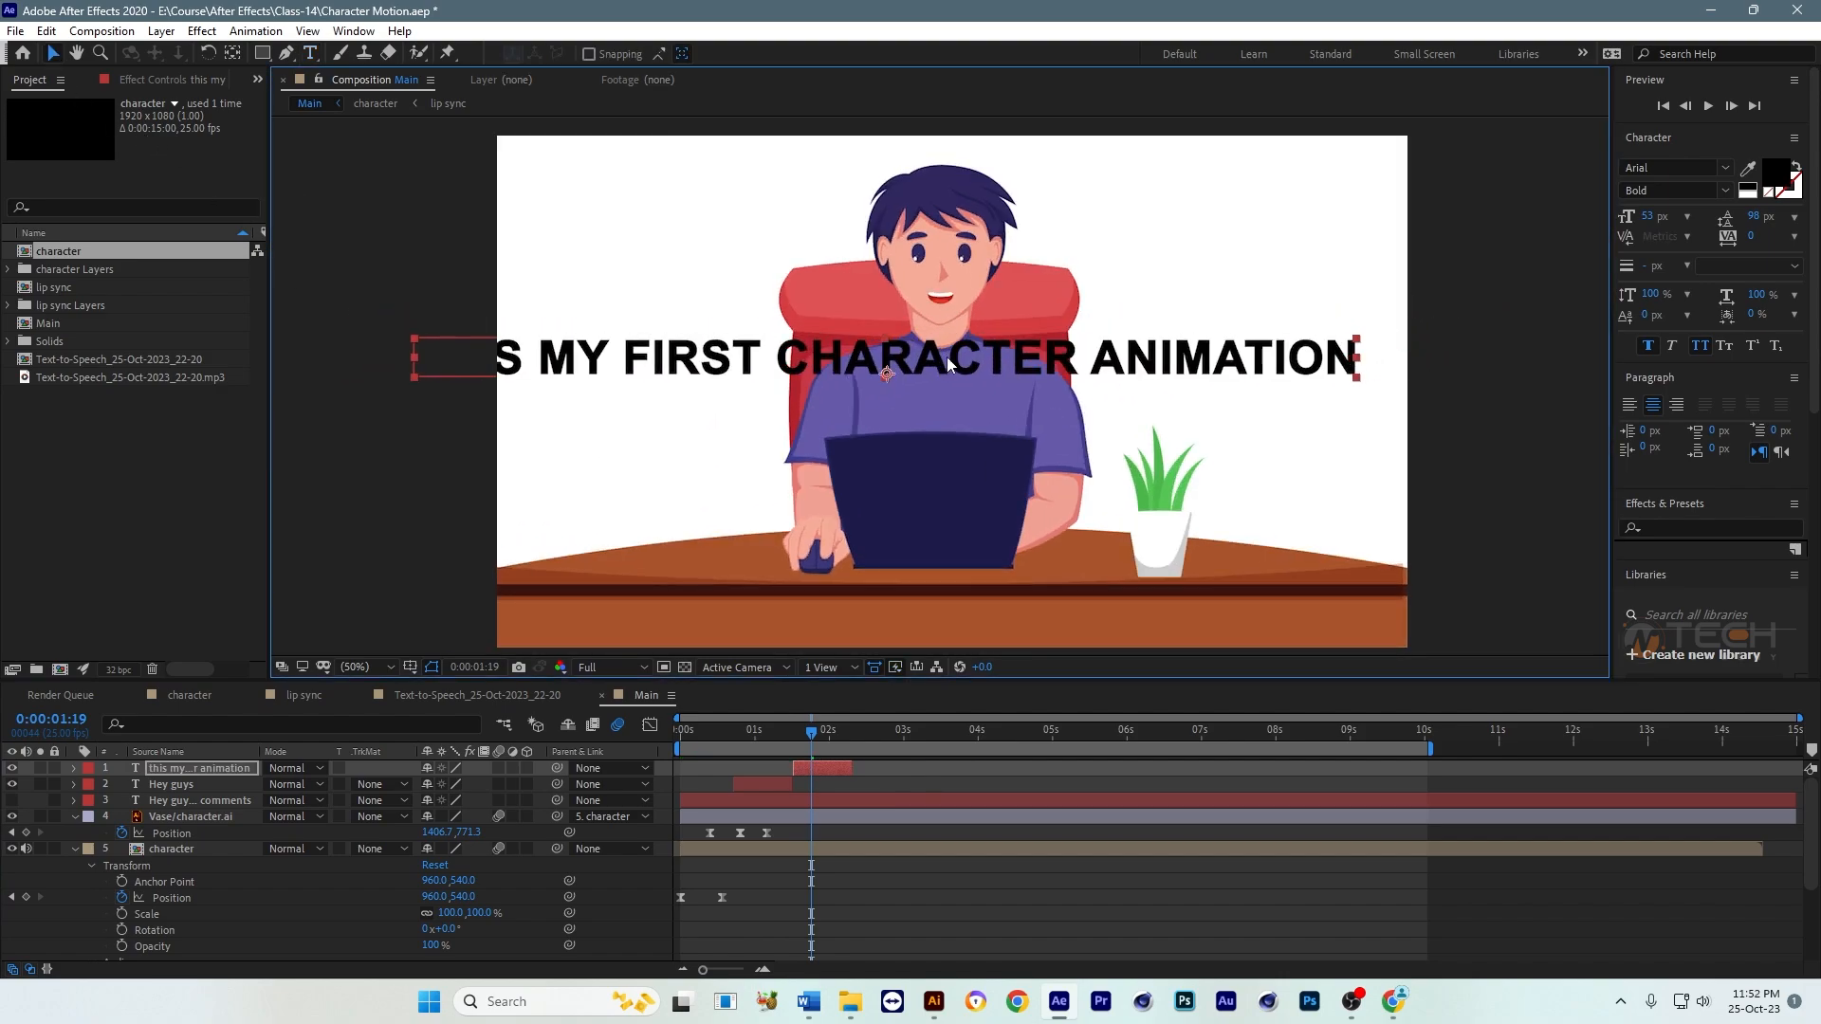
Step: Break the new caption into three lines: "This my first", "character" and "animation"
double_click(775, 360)
click(779, 355)
key(Return)
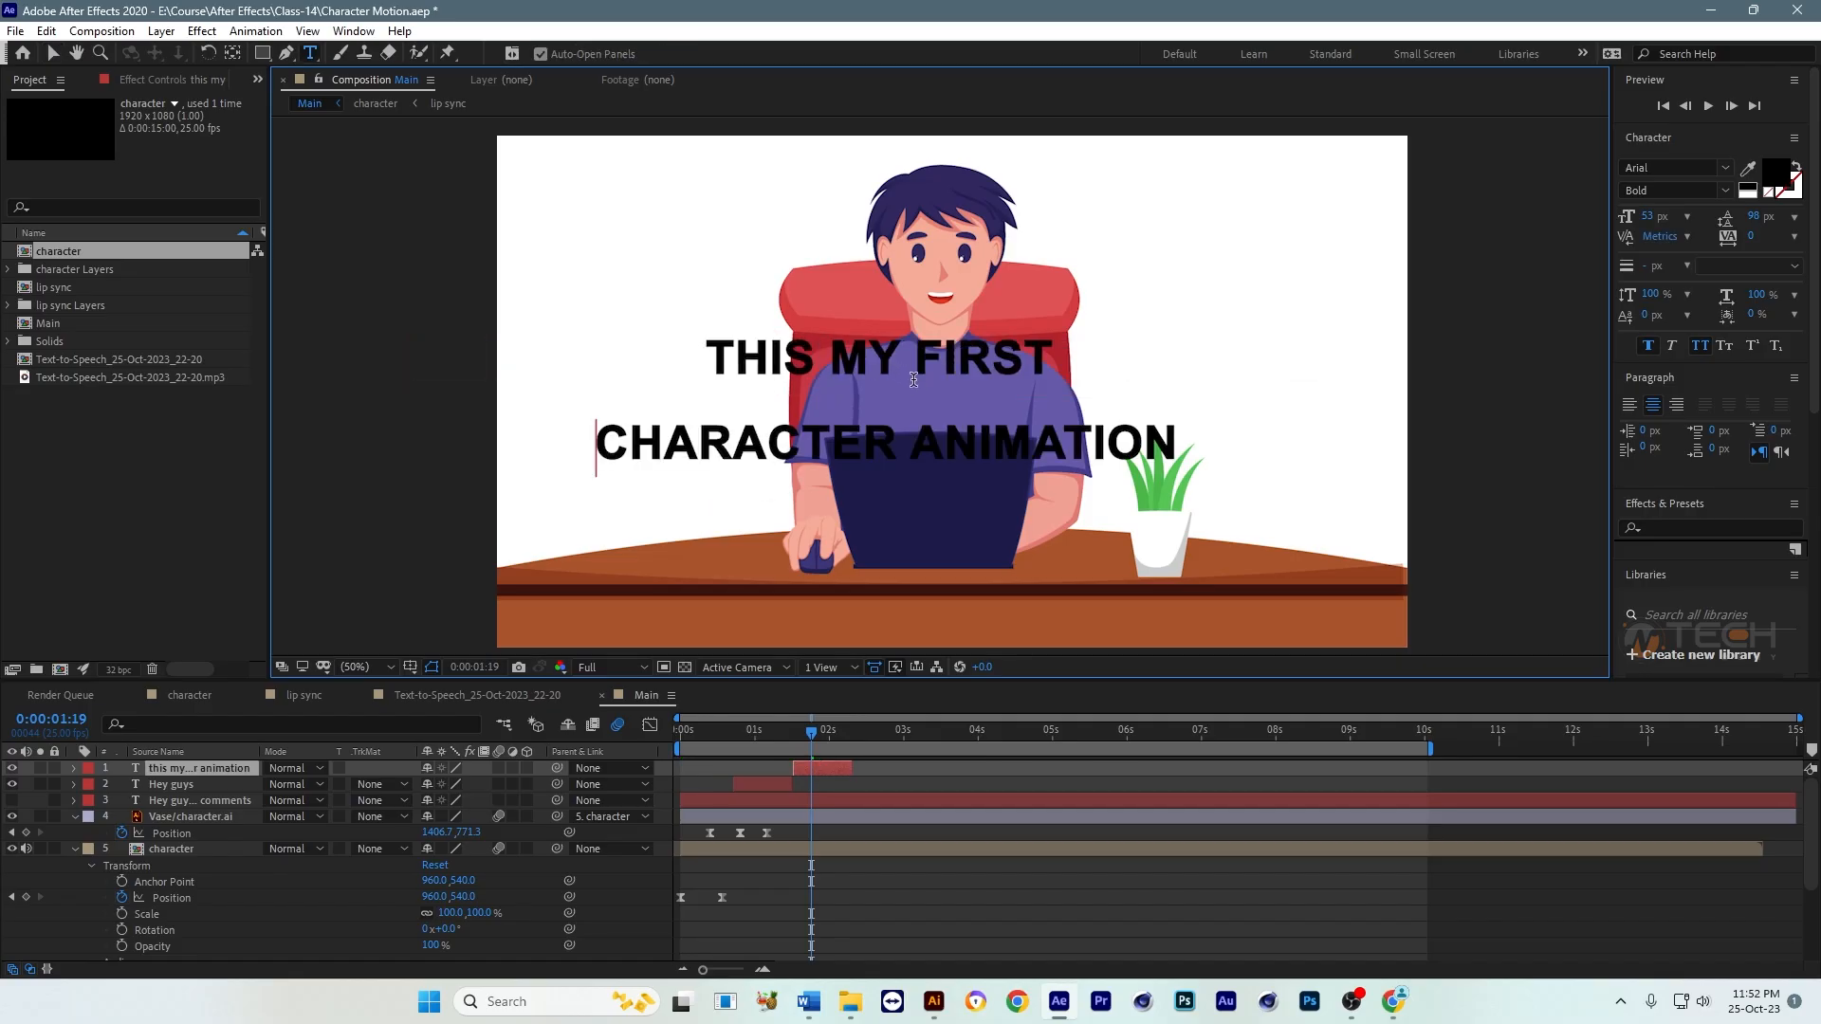
click(919, 443)
key(Return)
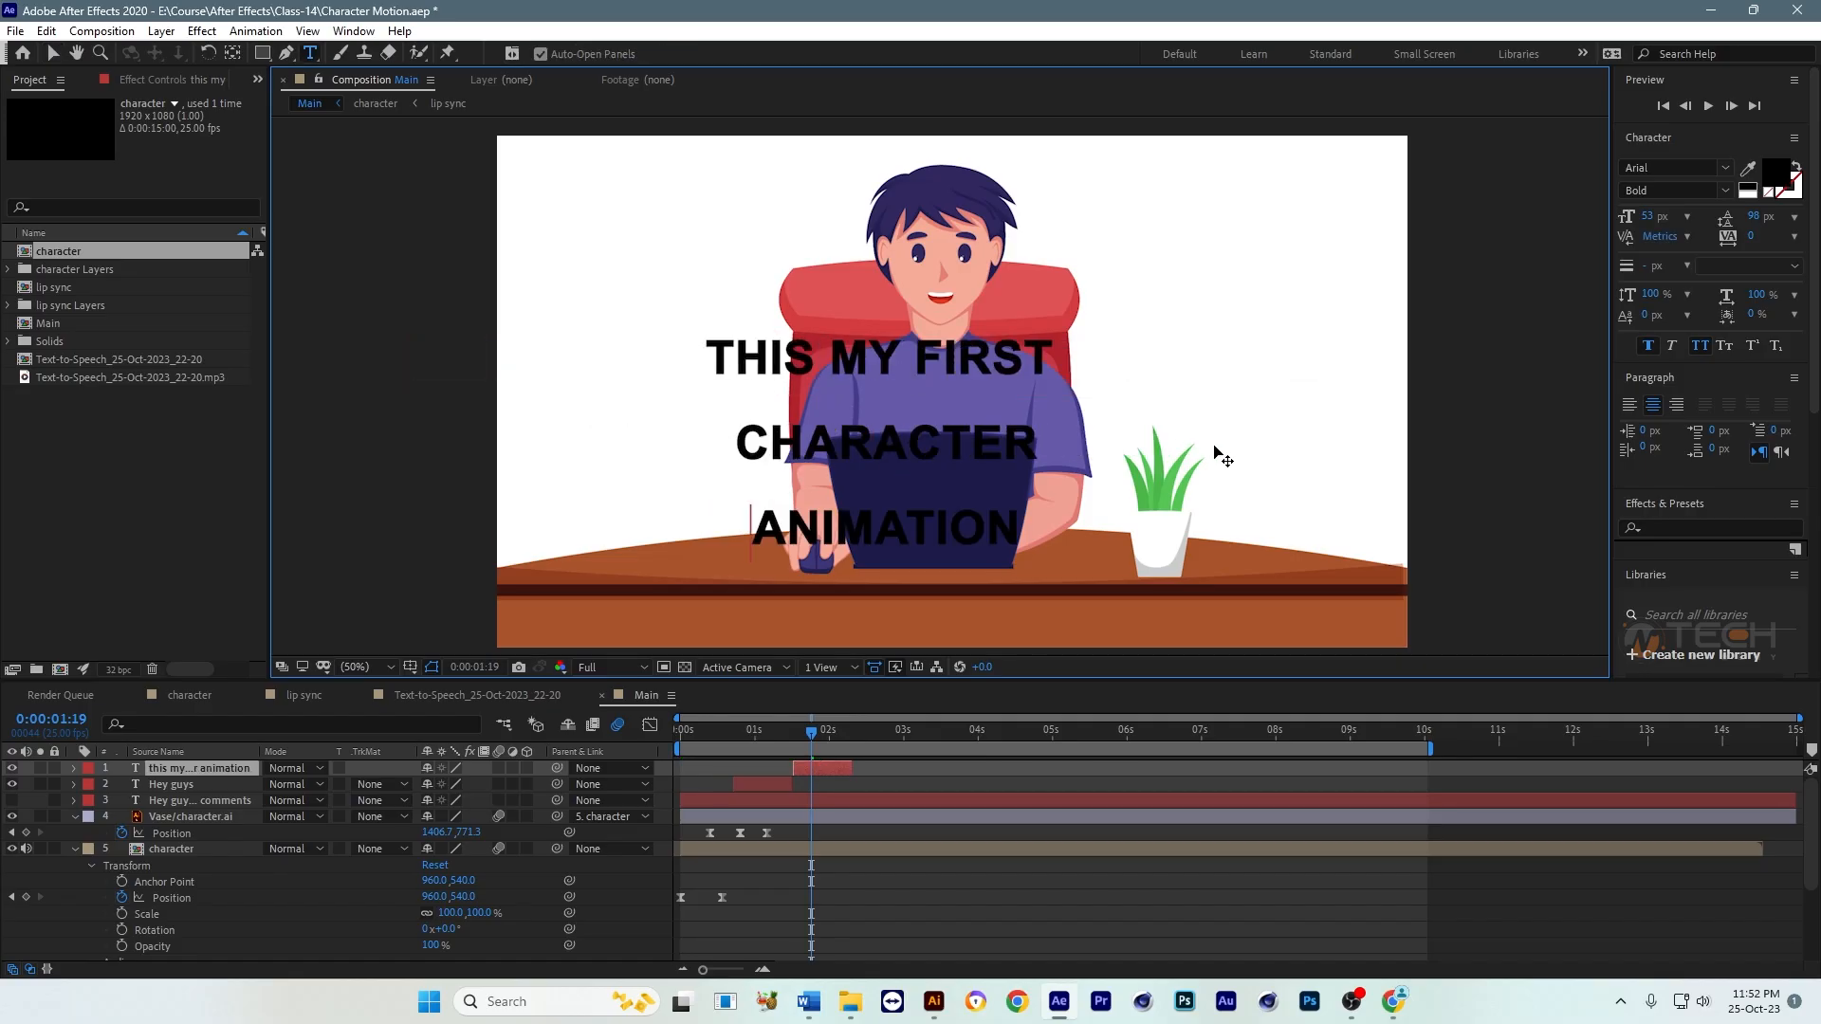
click(53, 53)
Step: Scale down the three-line caption, set its leading to 68 px and place it in the empty area above the plant
drag(1011, 481, 834, 376)
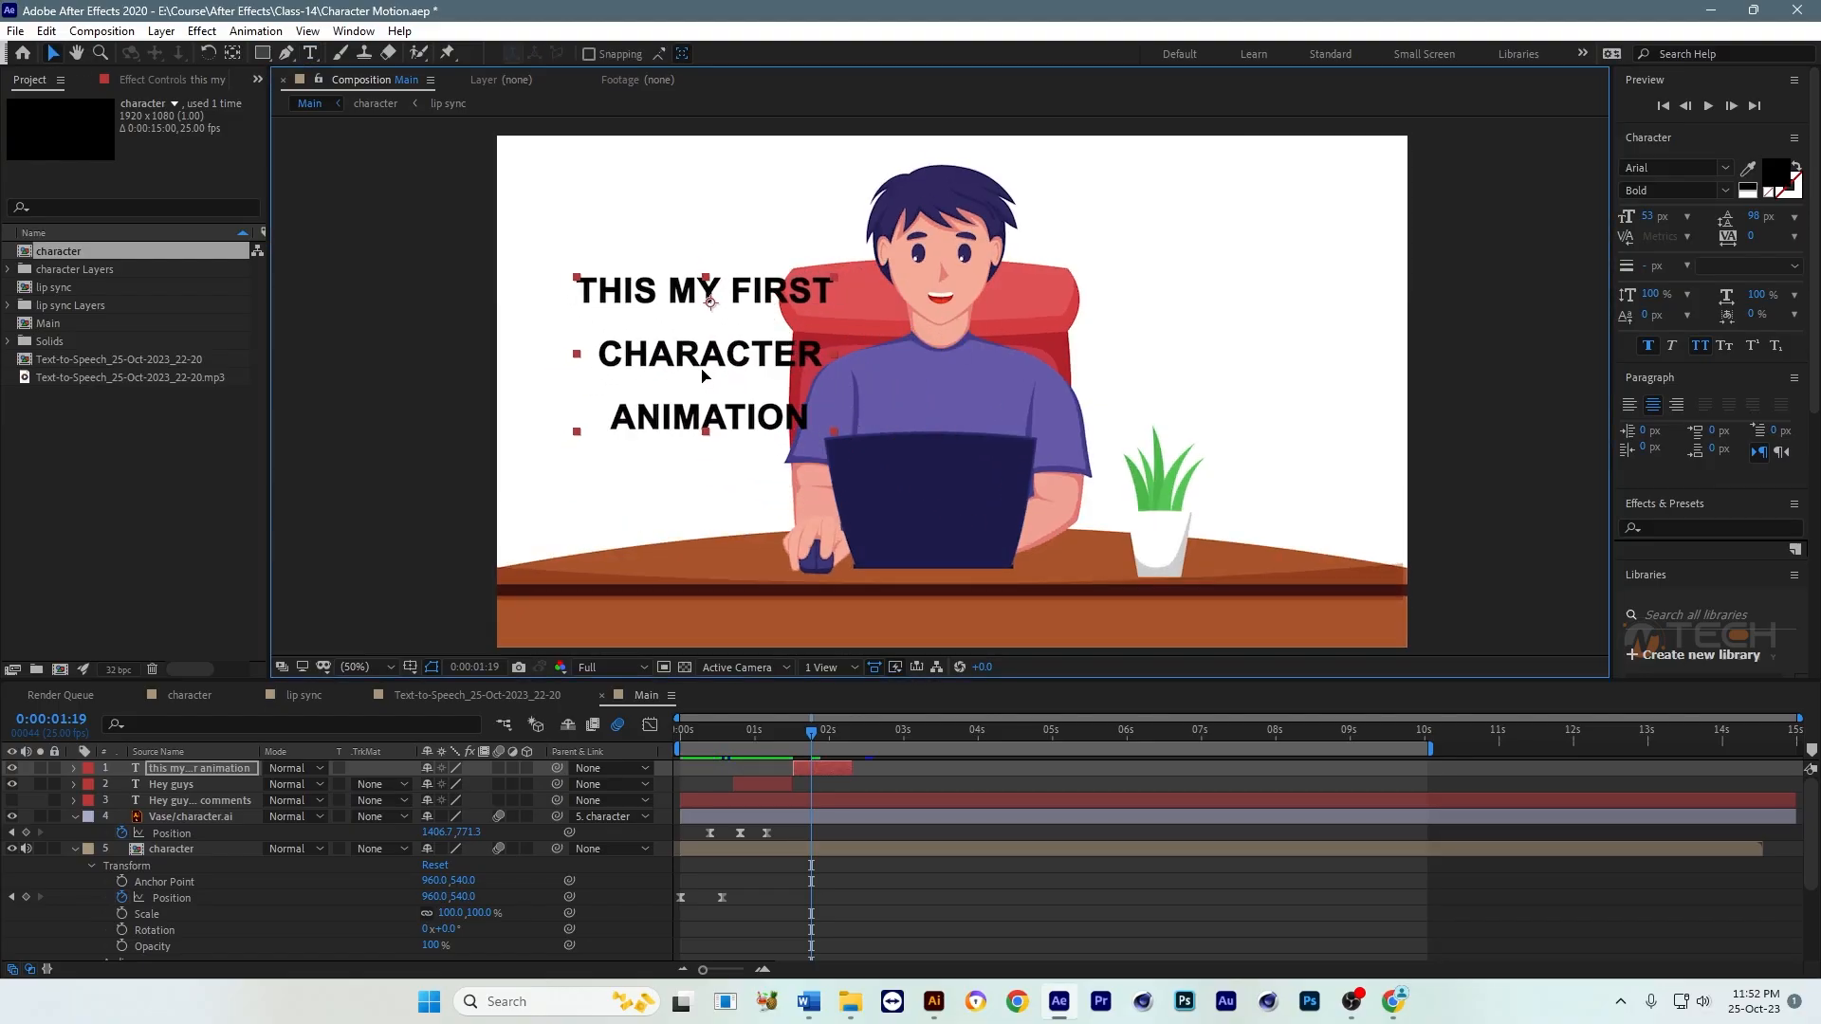
drag(705, 371, 653, 397)
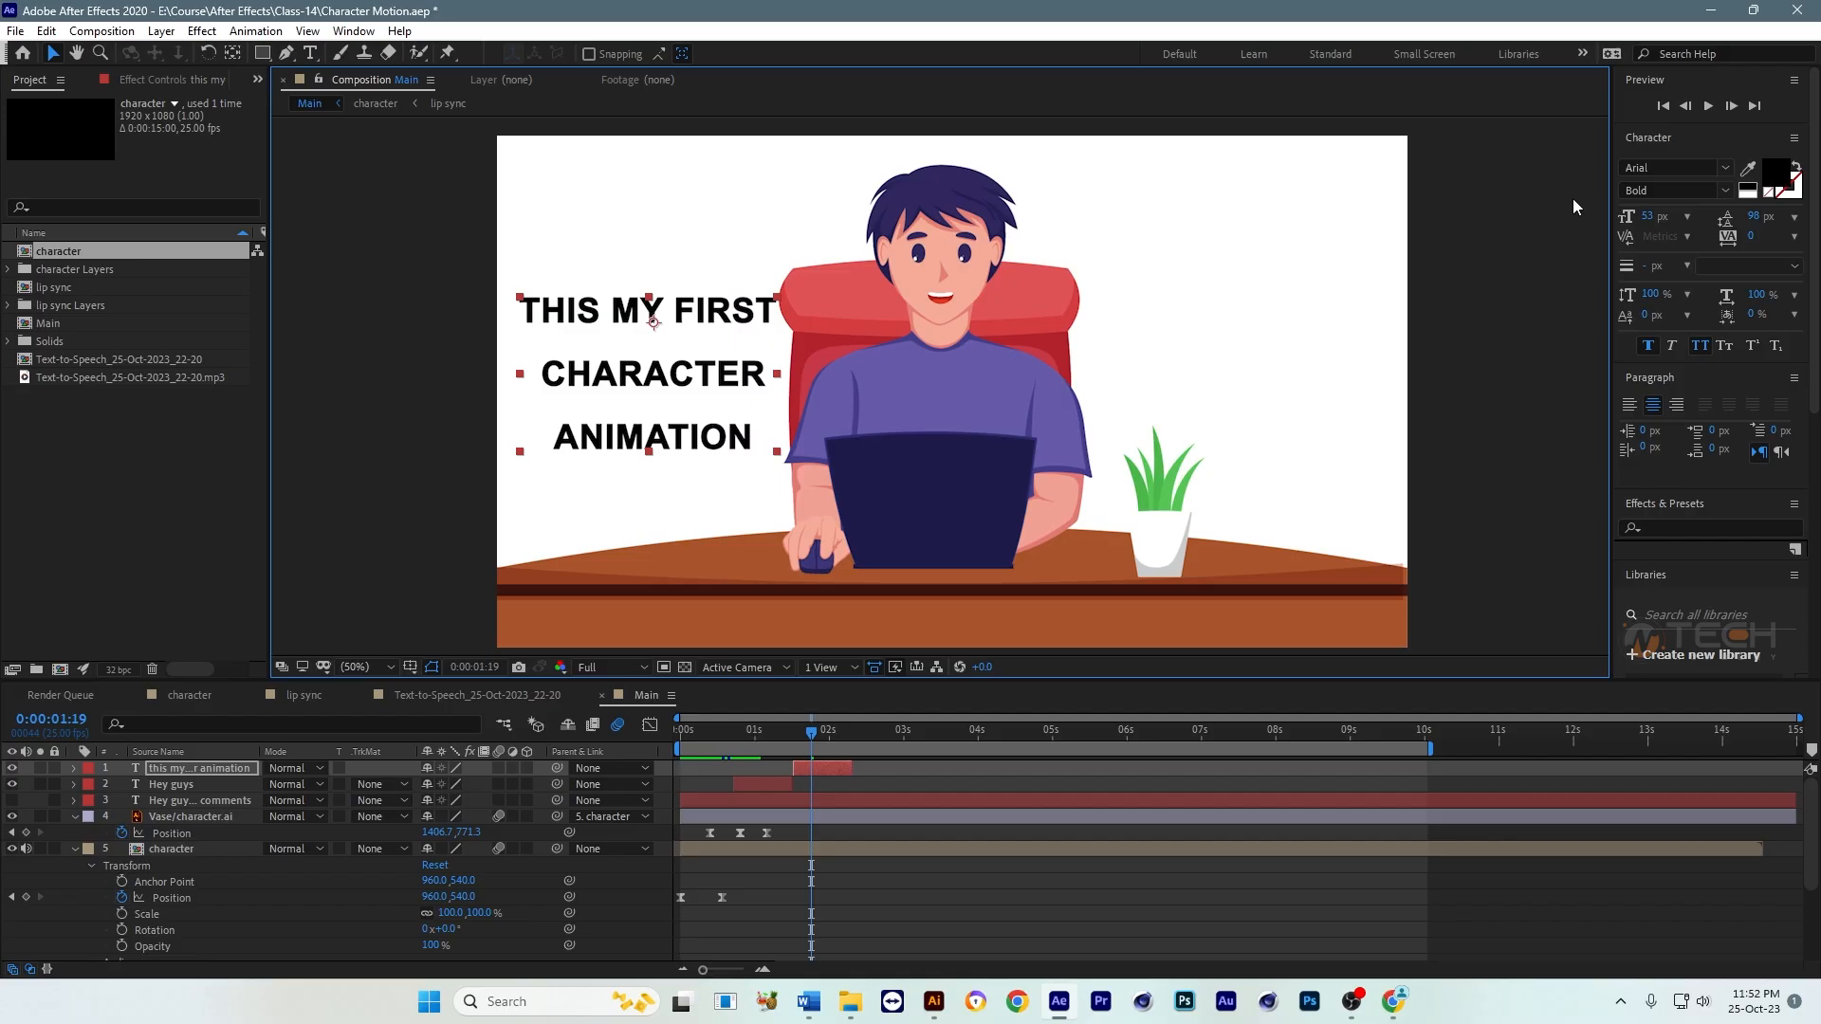
drag(1760, 220, 1733, 219)
drag(688, 368, 1264, 368)
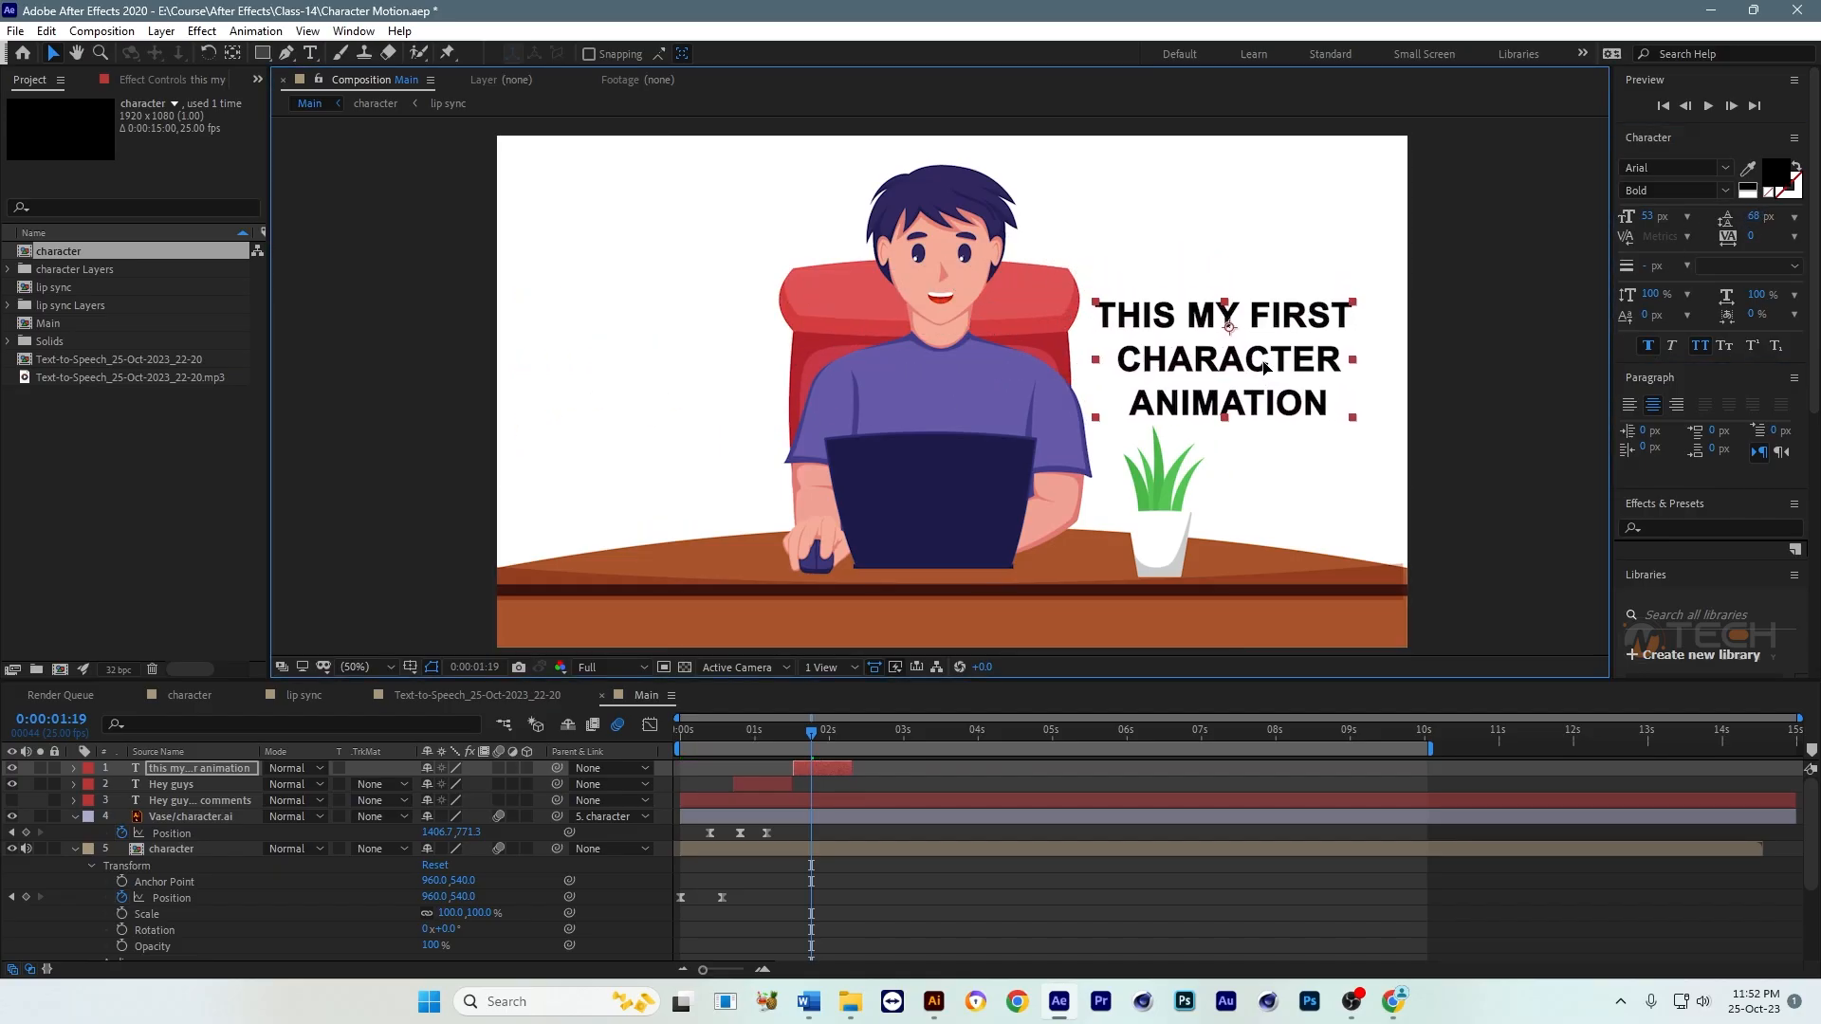
Step: Extend the three-line caption layer's end to about 4.5 seconds and preview Main with the speech from 0:00:00:12
click(716, 731)
drag(852, 767, 1021, 767)
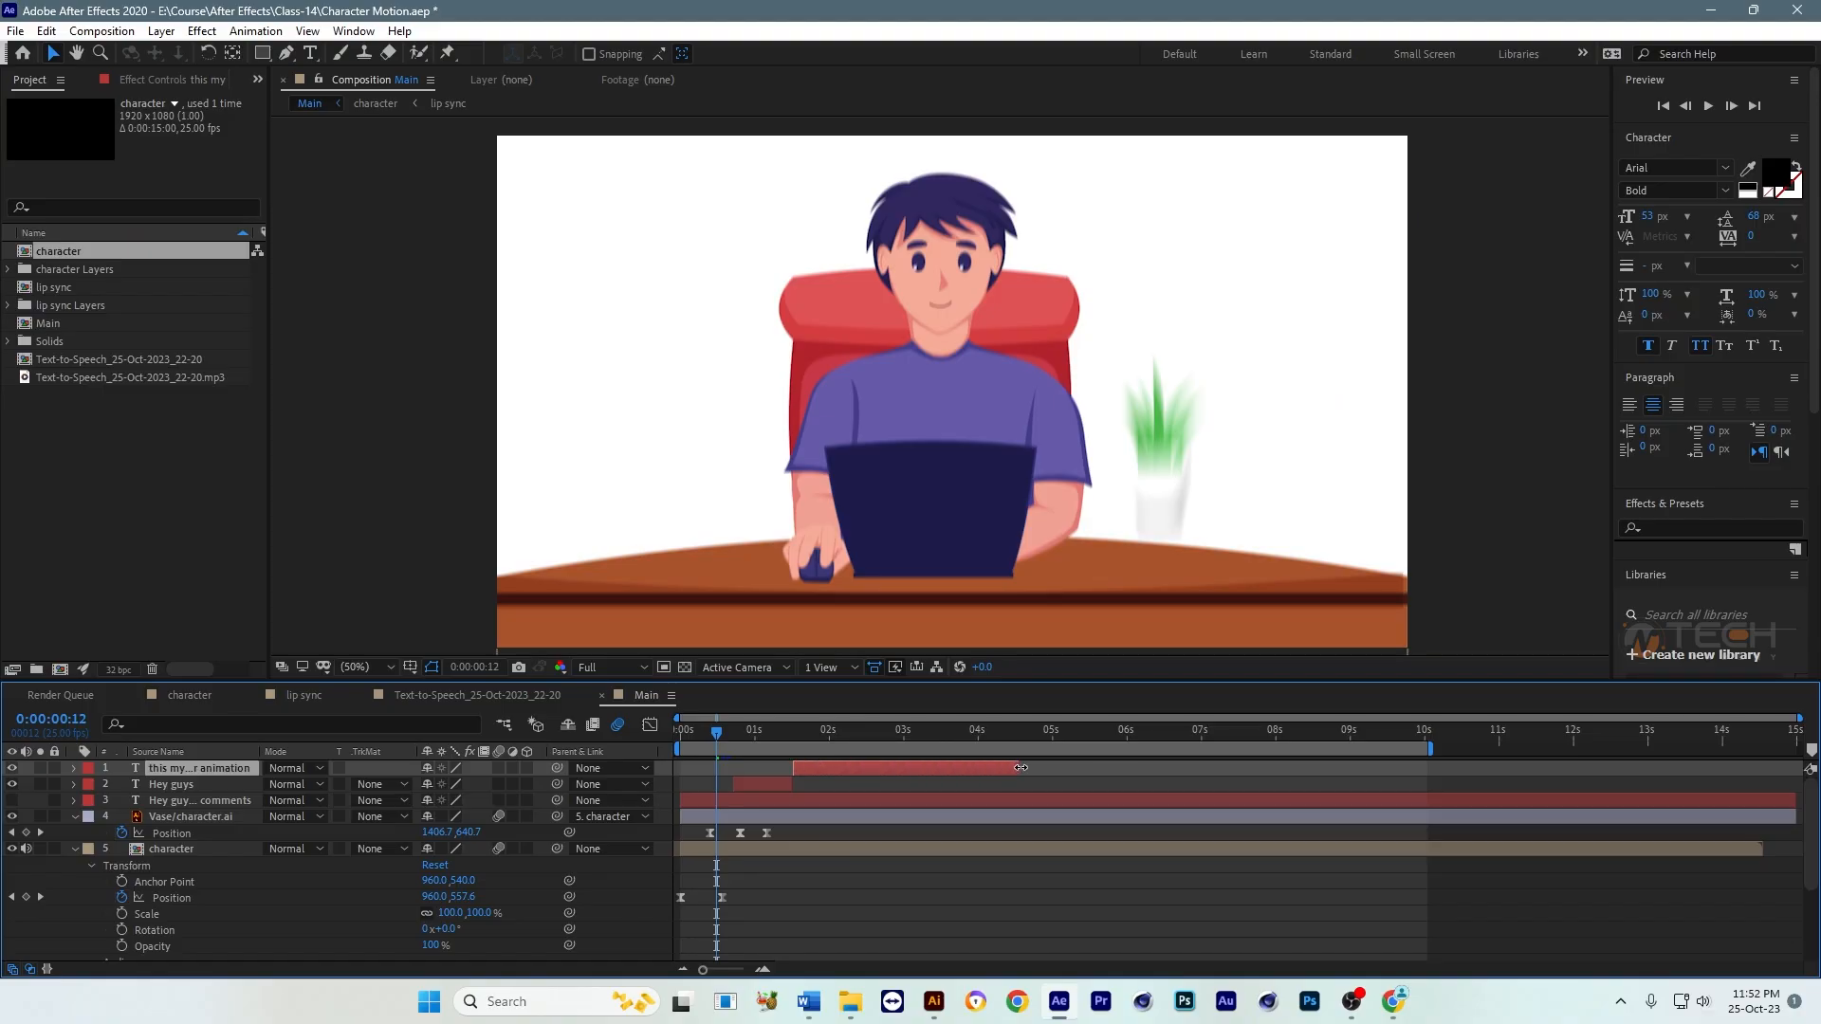
key(space)
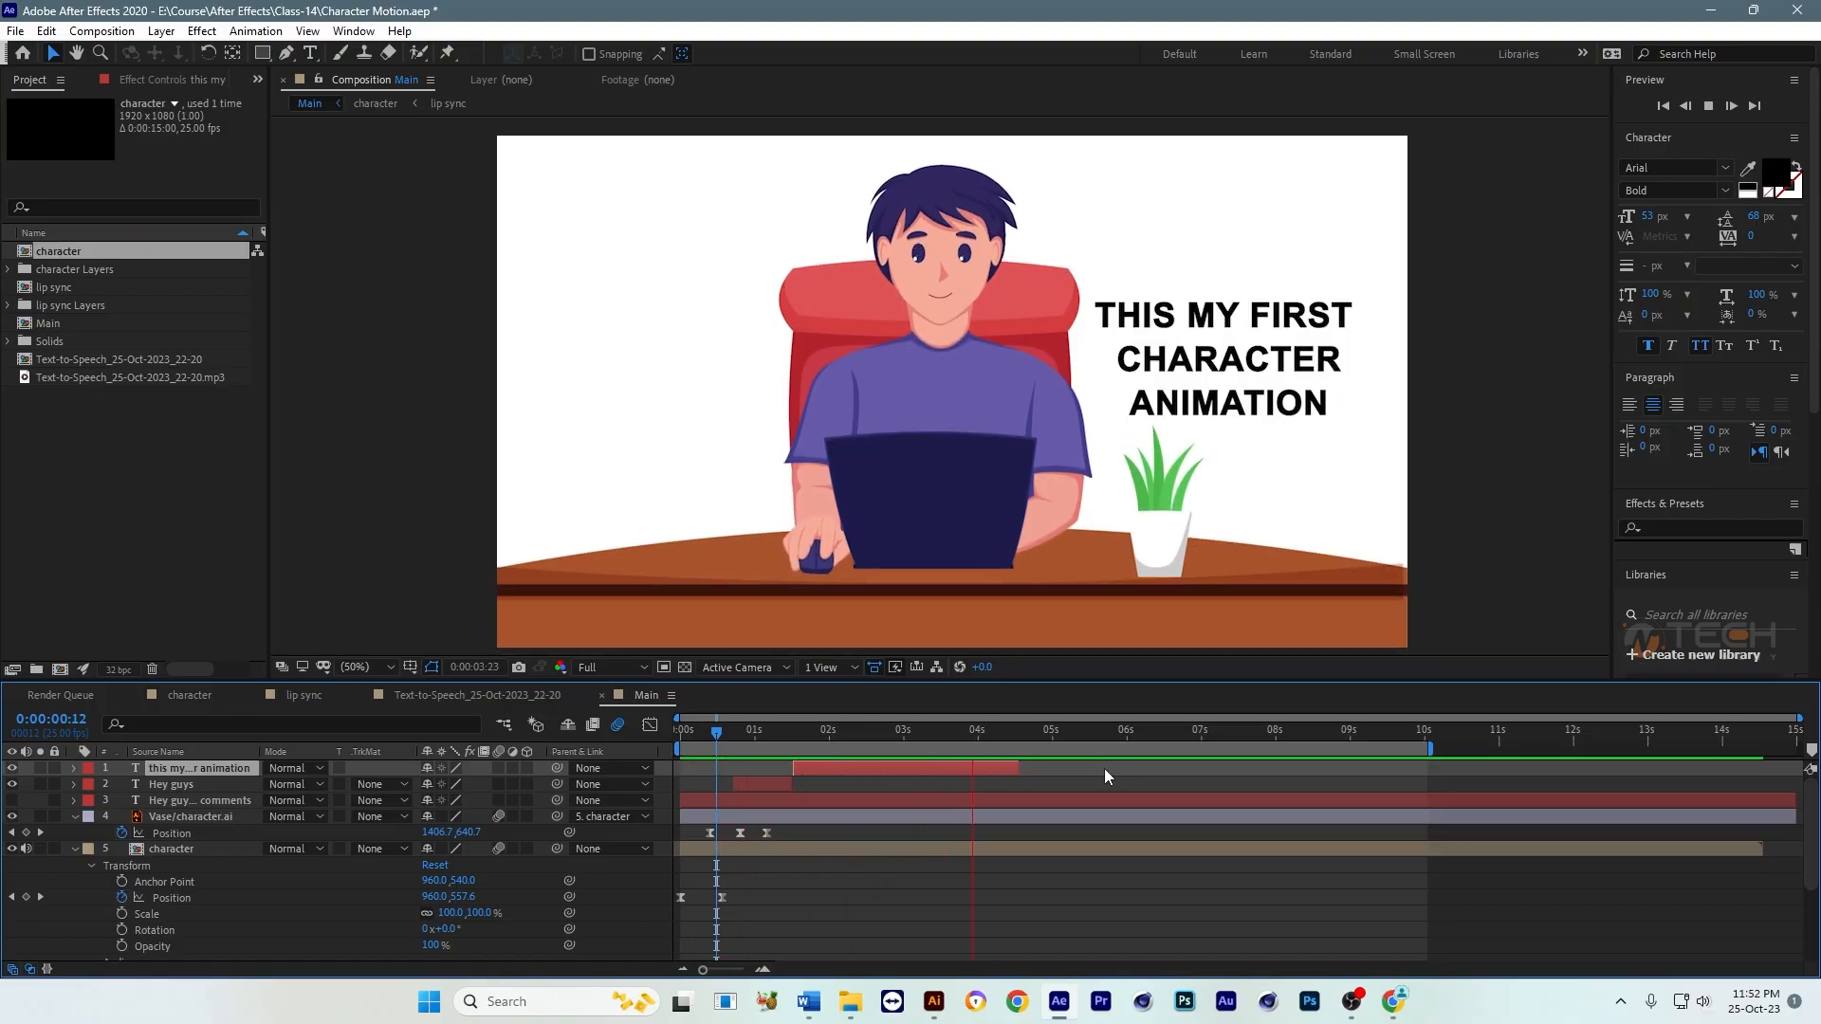
key(space)
click(717, 738)
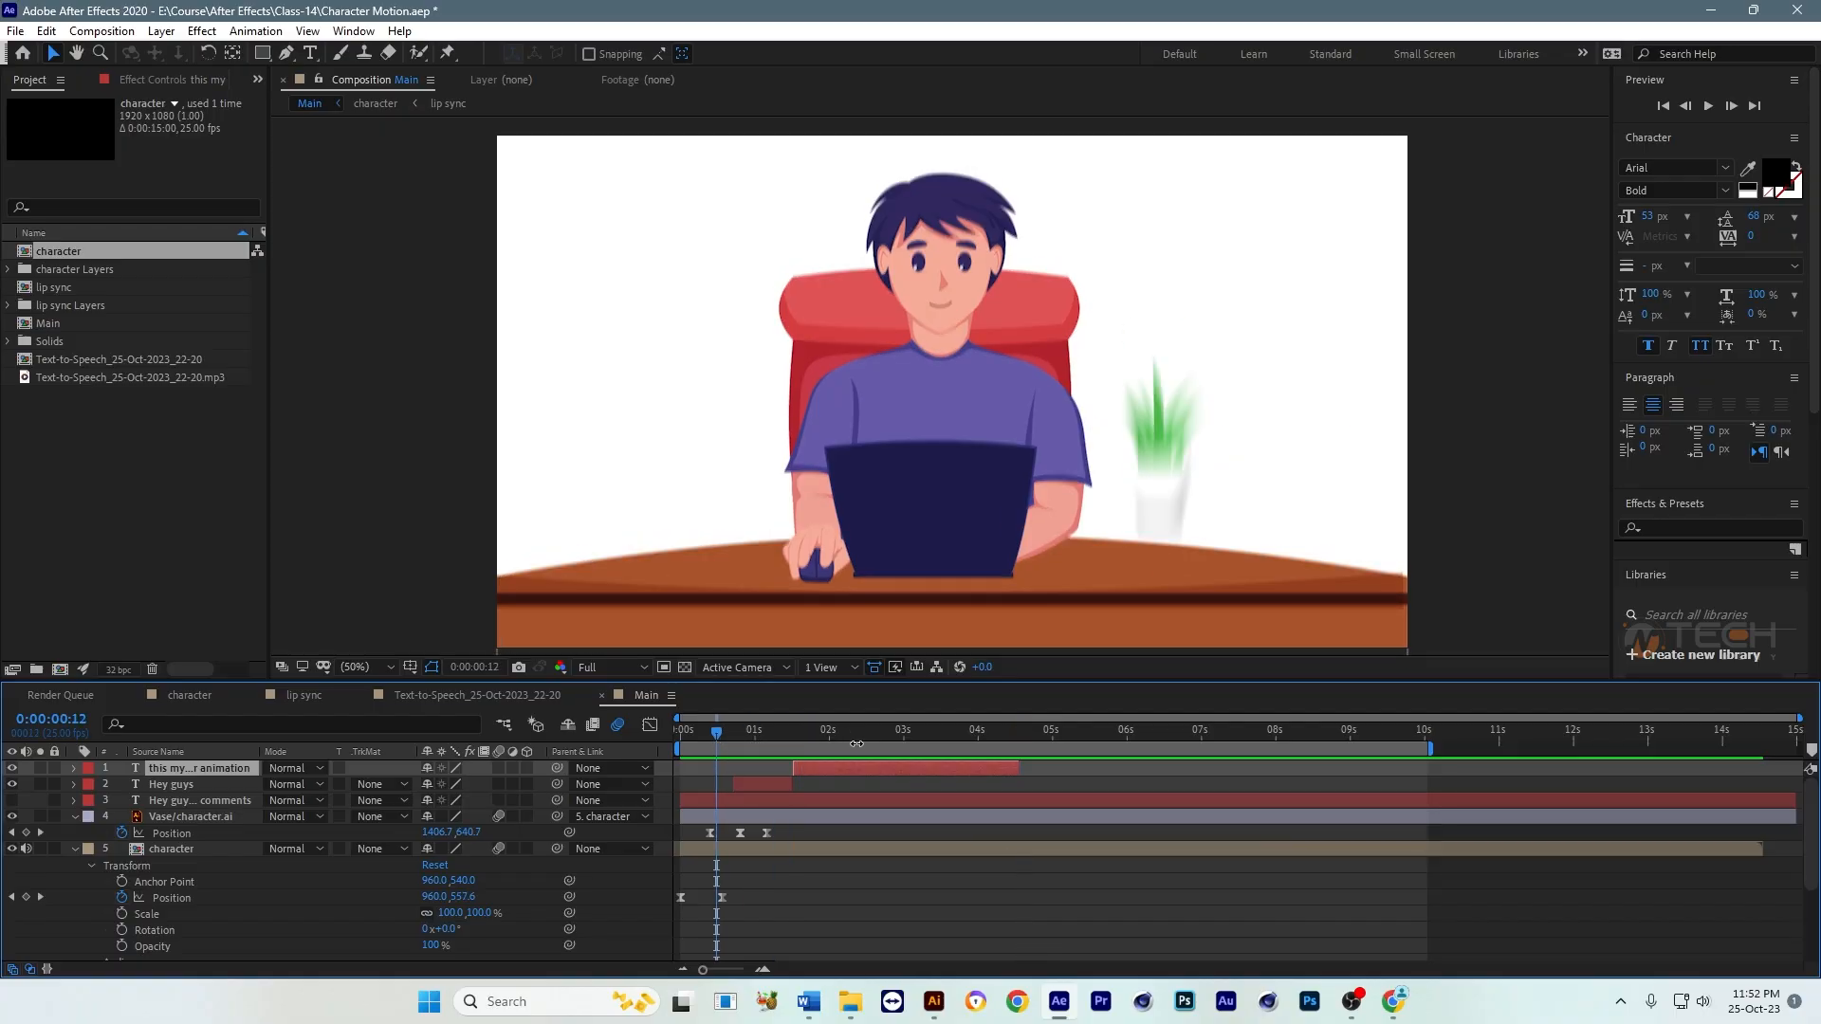
key(space)
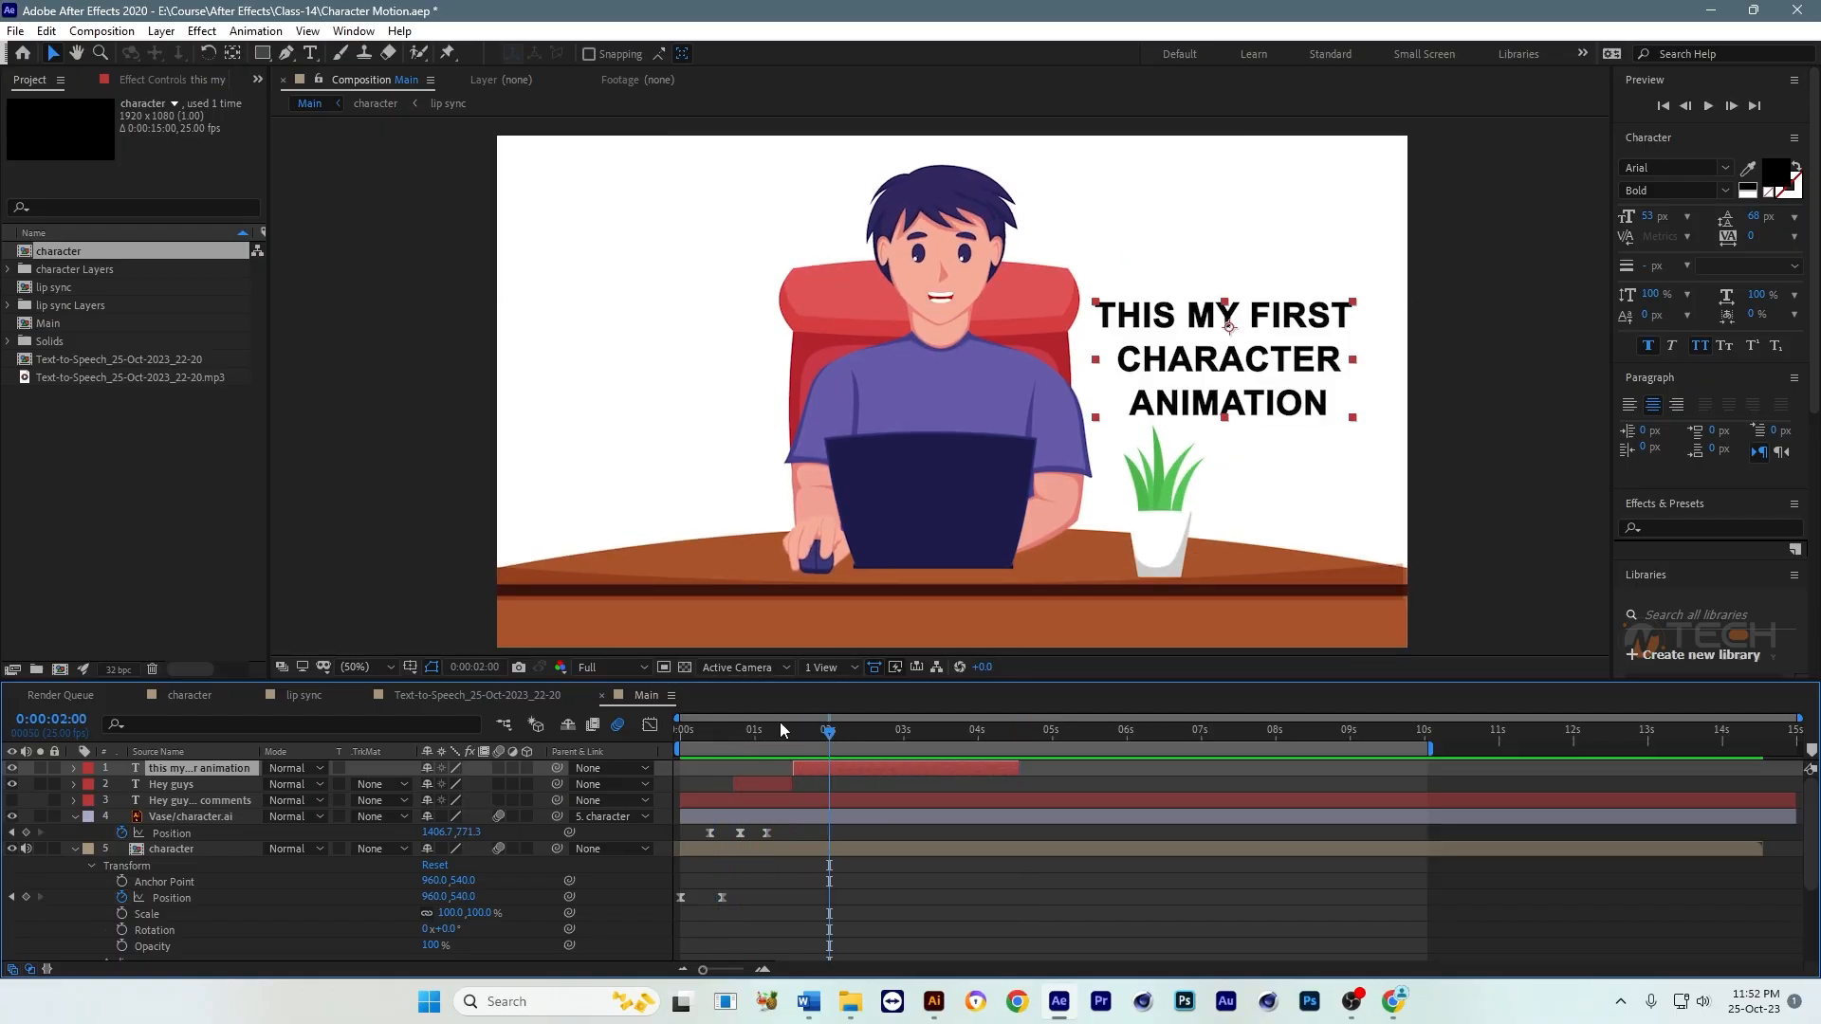
key(space)
Step: Move the three-line caption beside the mouse arm, shrink "Hey guys" slightly, and overlap both captions in time to match their widths
drag(1117, 399, 667, 389)
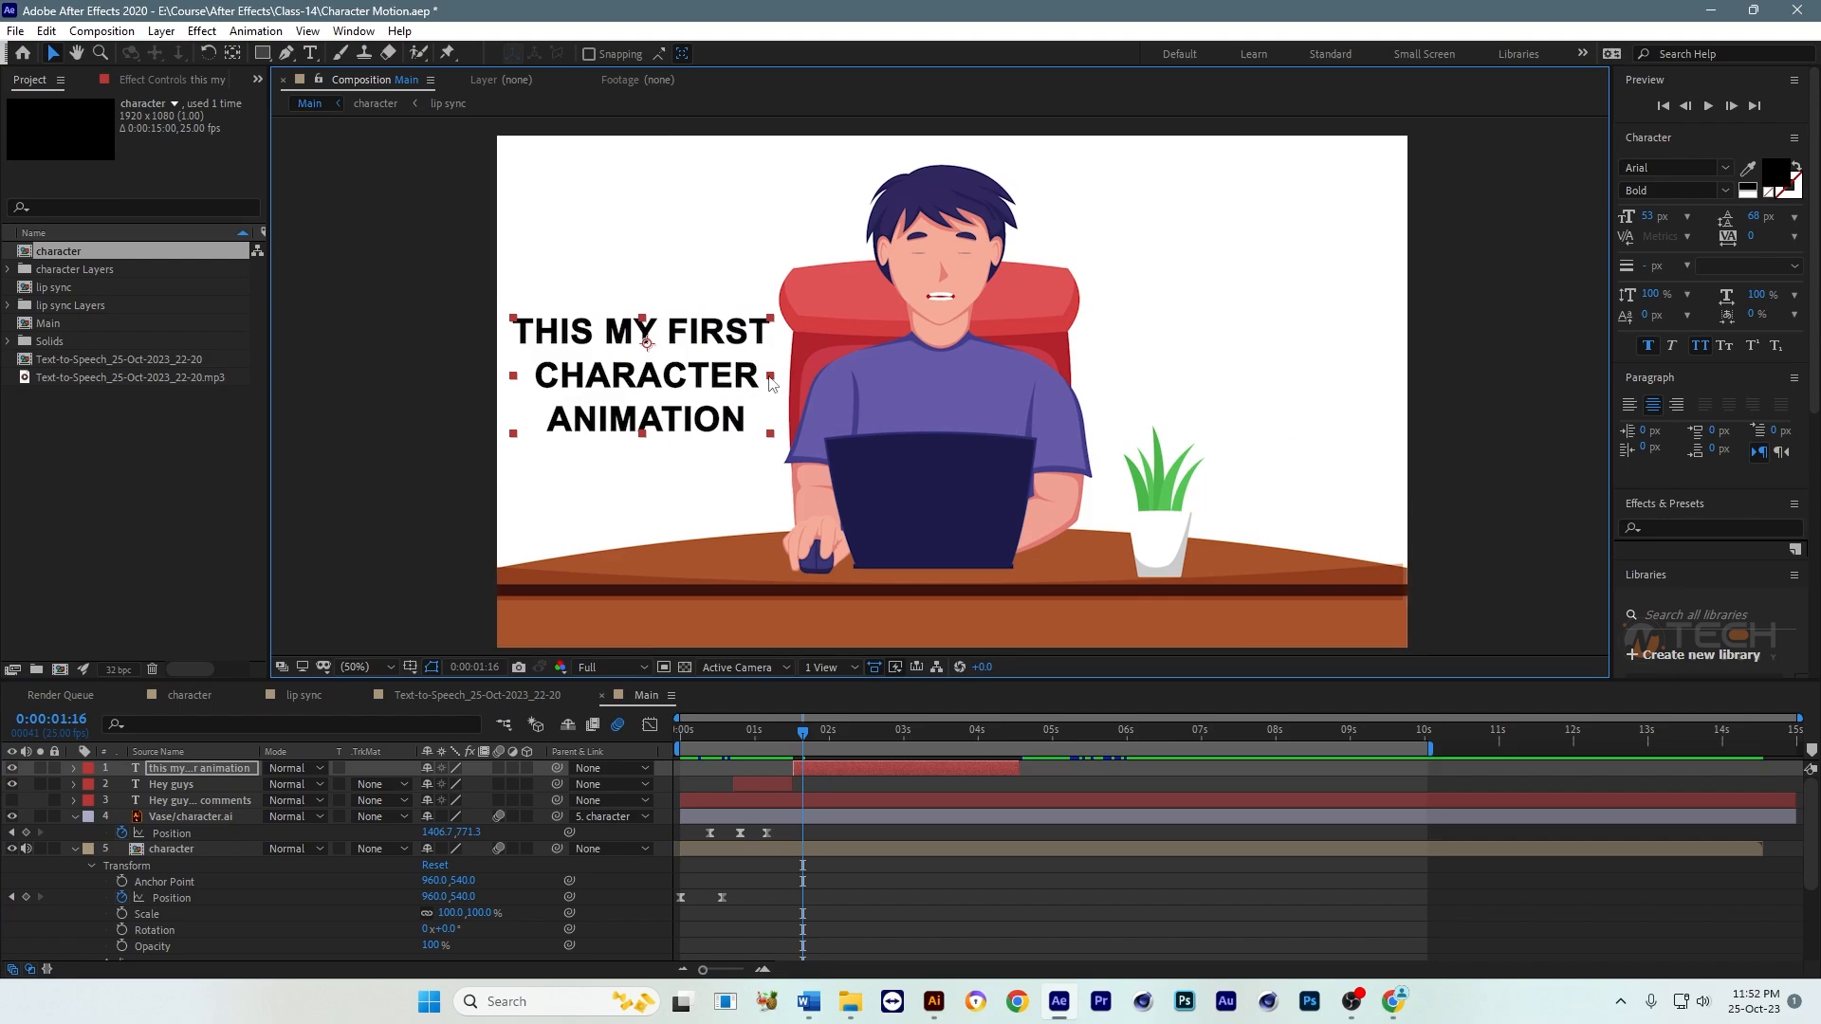
click(762, 735)
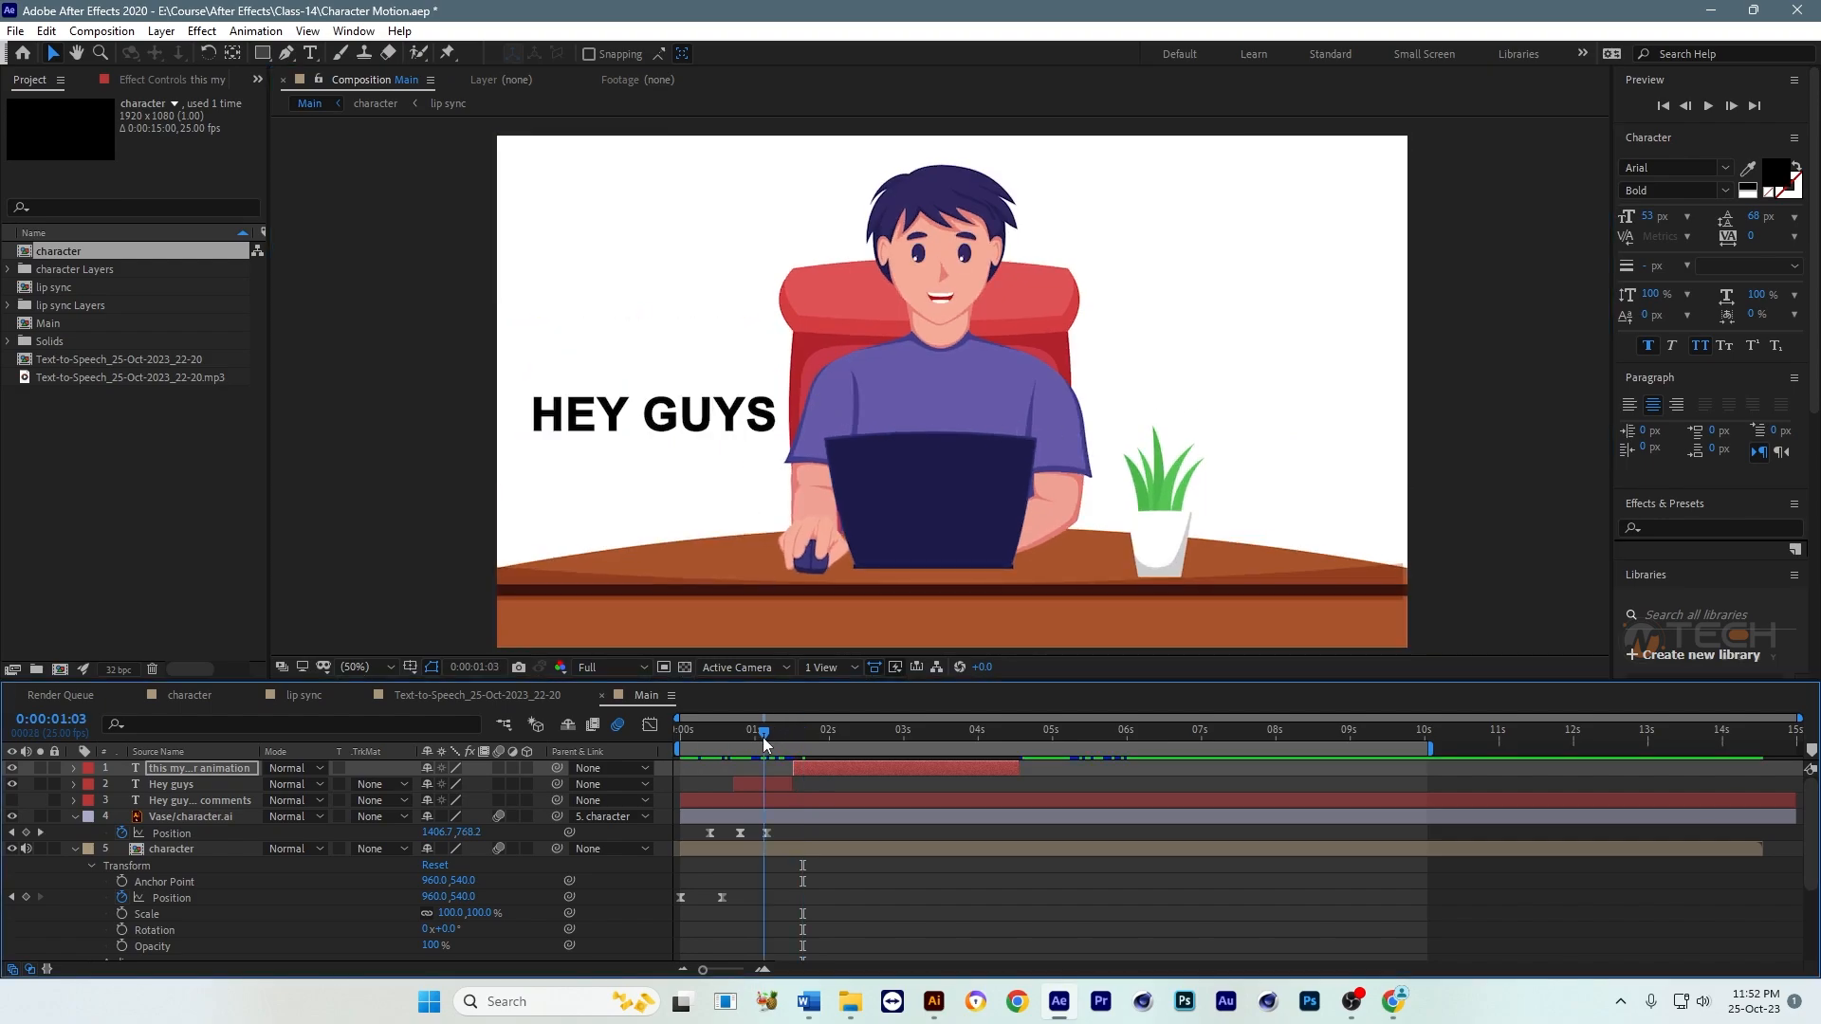
click(737, 444)
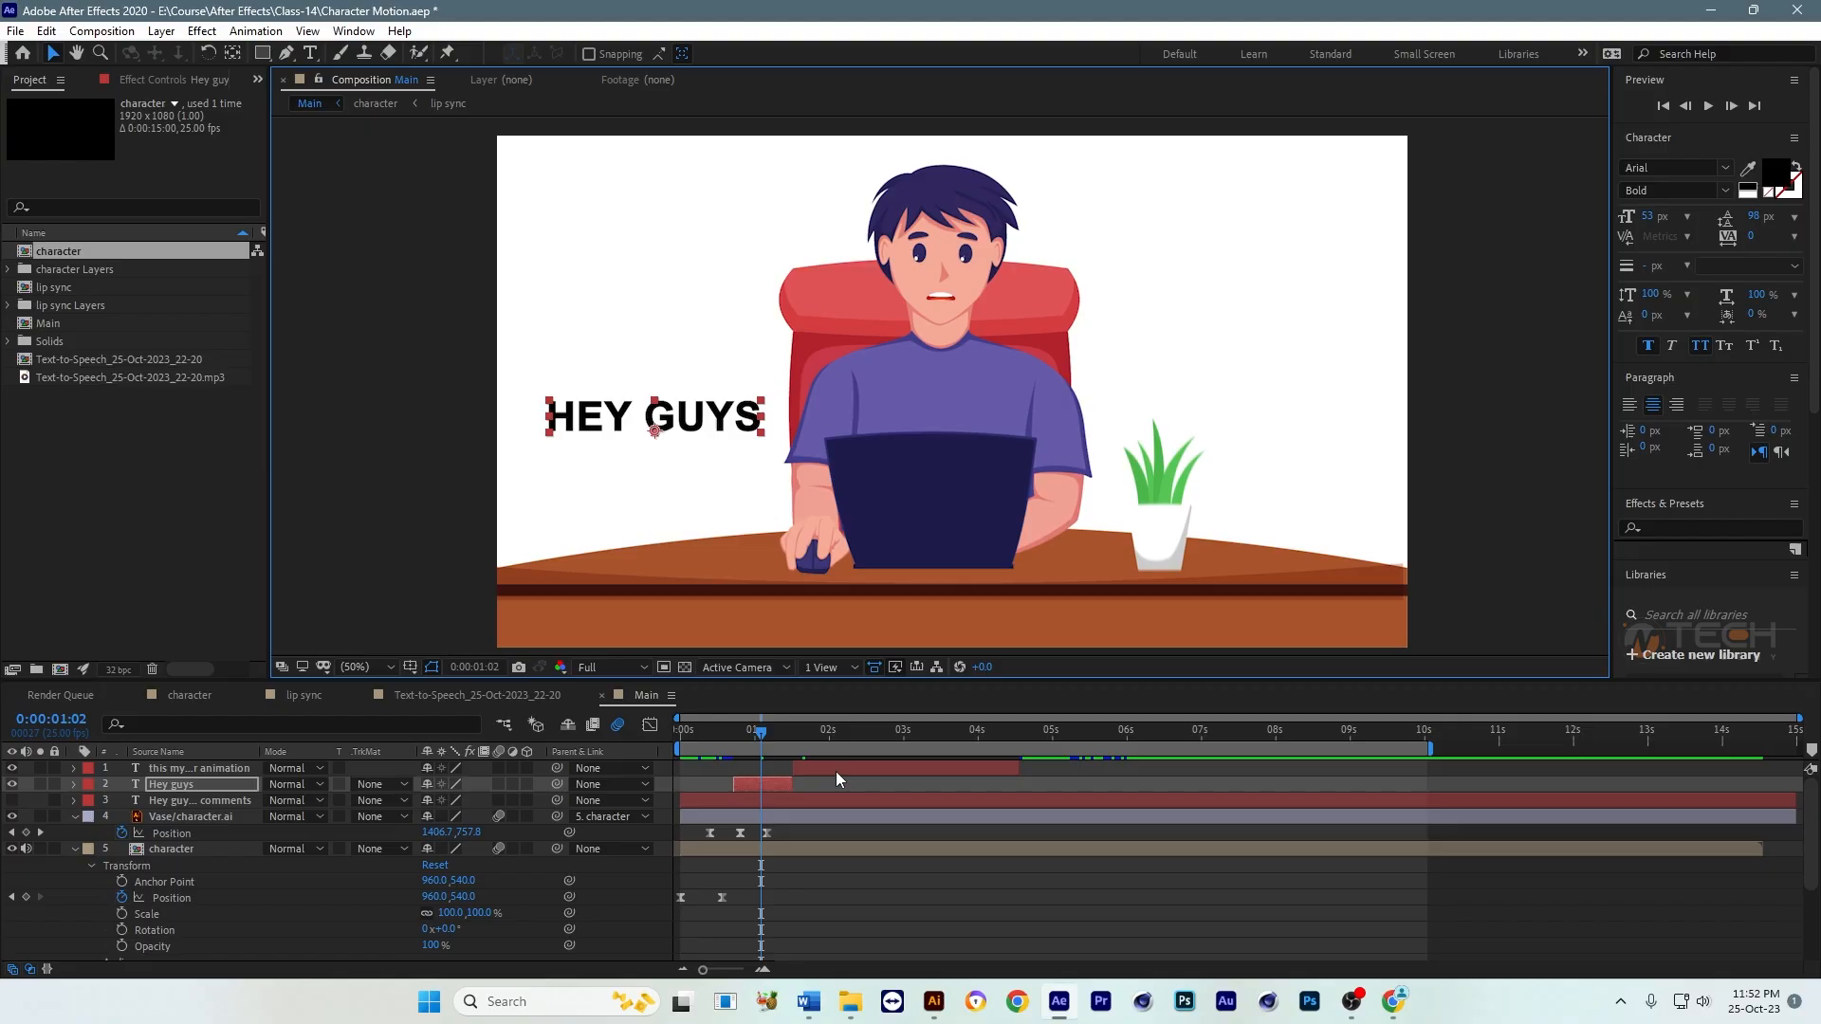
drag(835, 771, 793, 767)
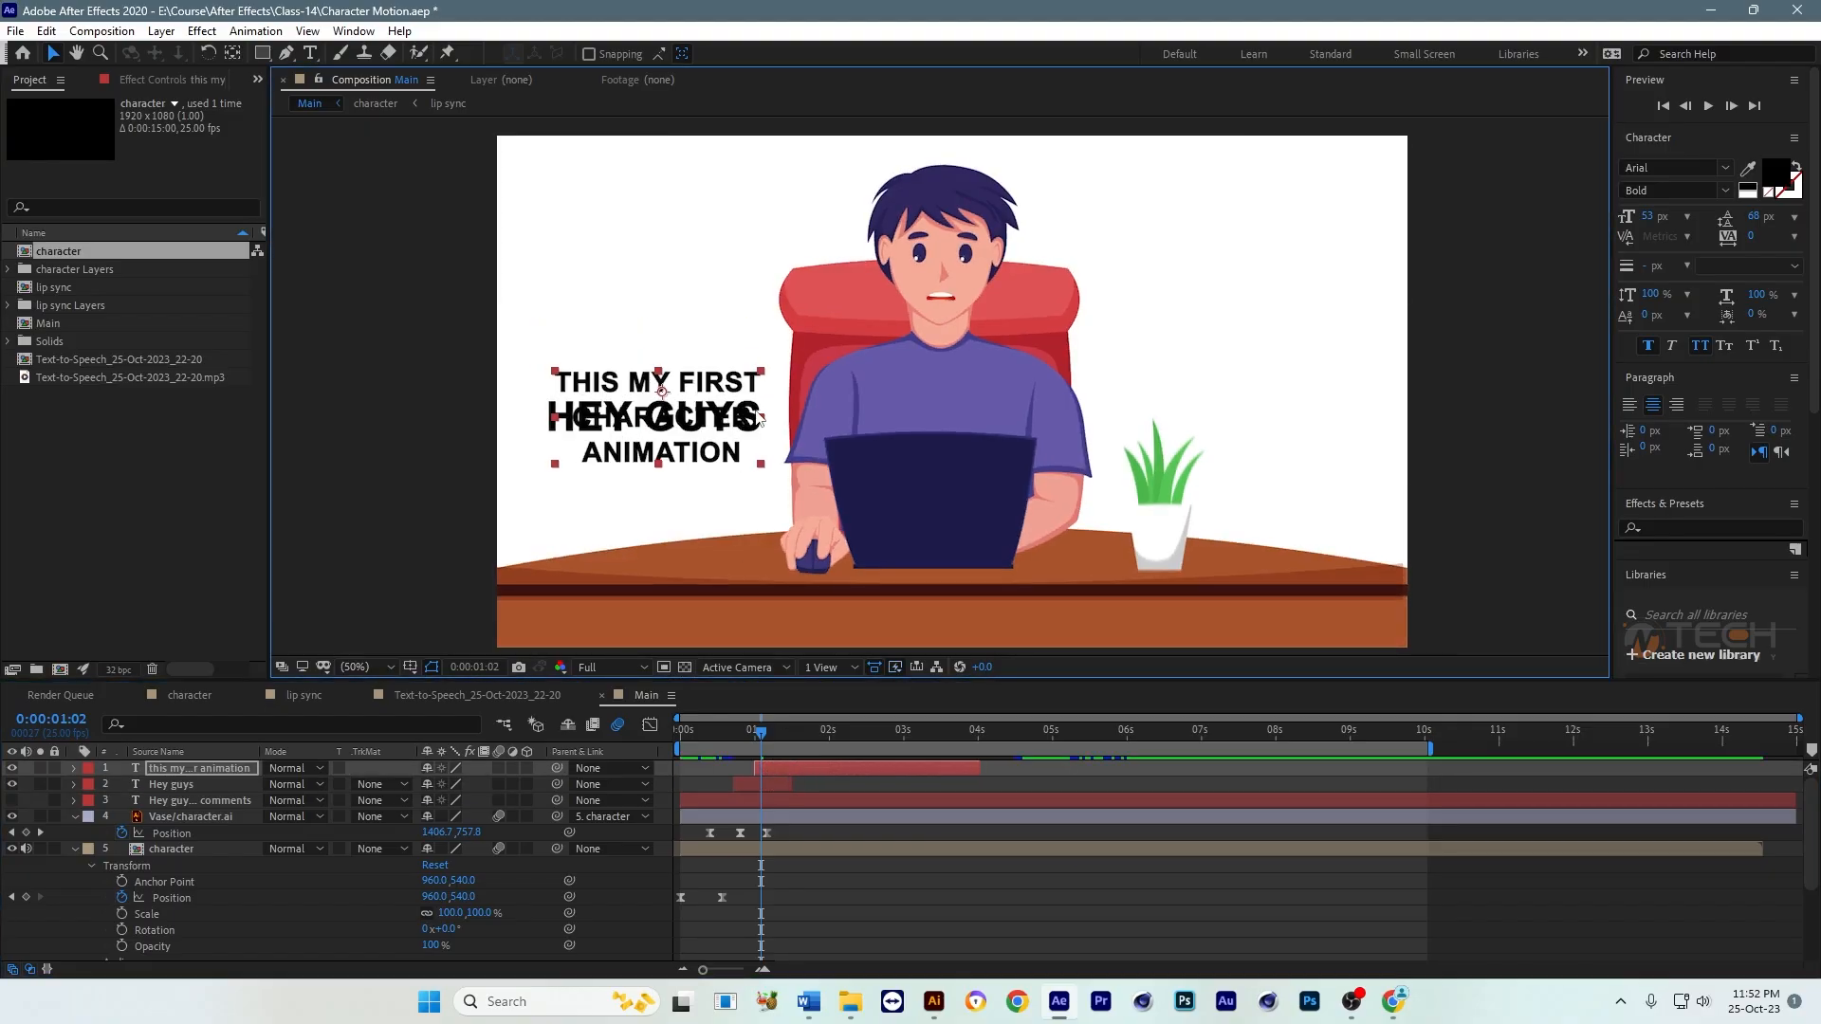
drag(760, 417, 773, 424)
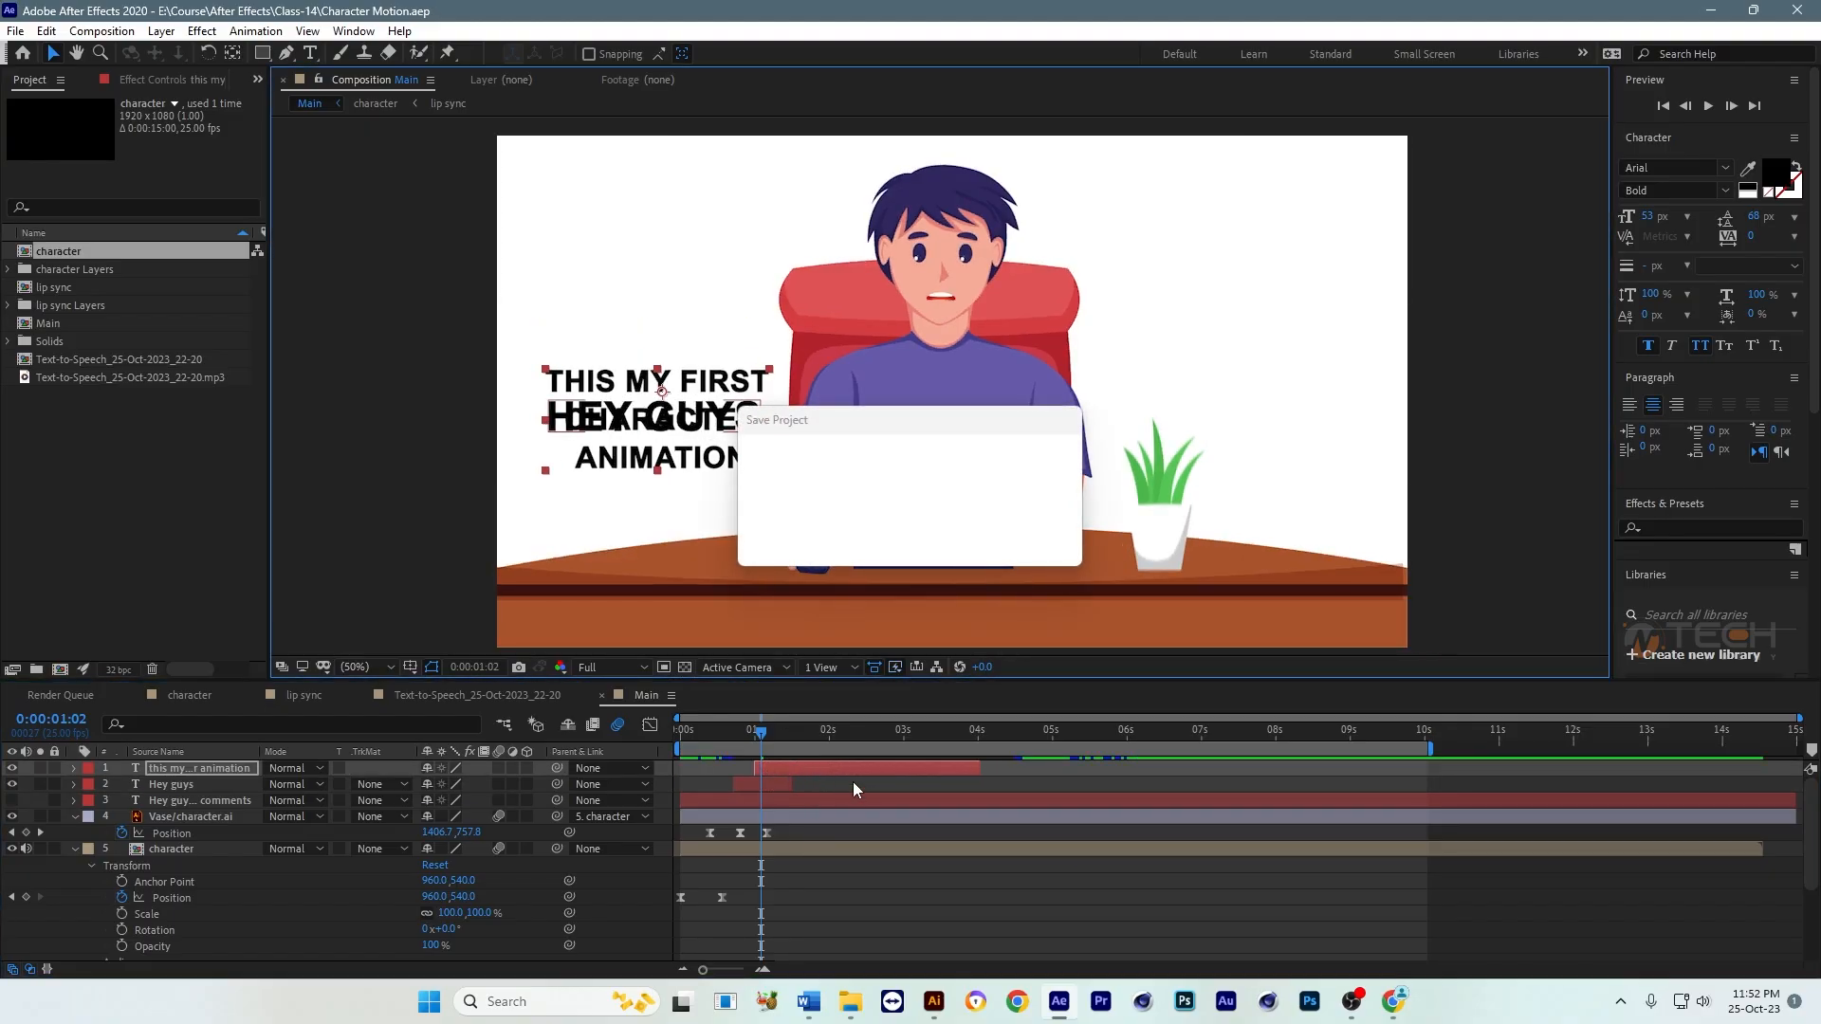
Step: Shift the three-line caption back to start after "Hey guys" and trim its end to 0:00:03:11, where the second phrase's waveform finishes
drag(805, 769, 858, 740)
key(grave)
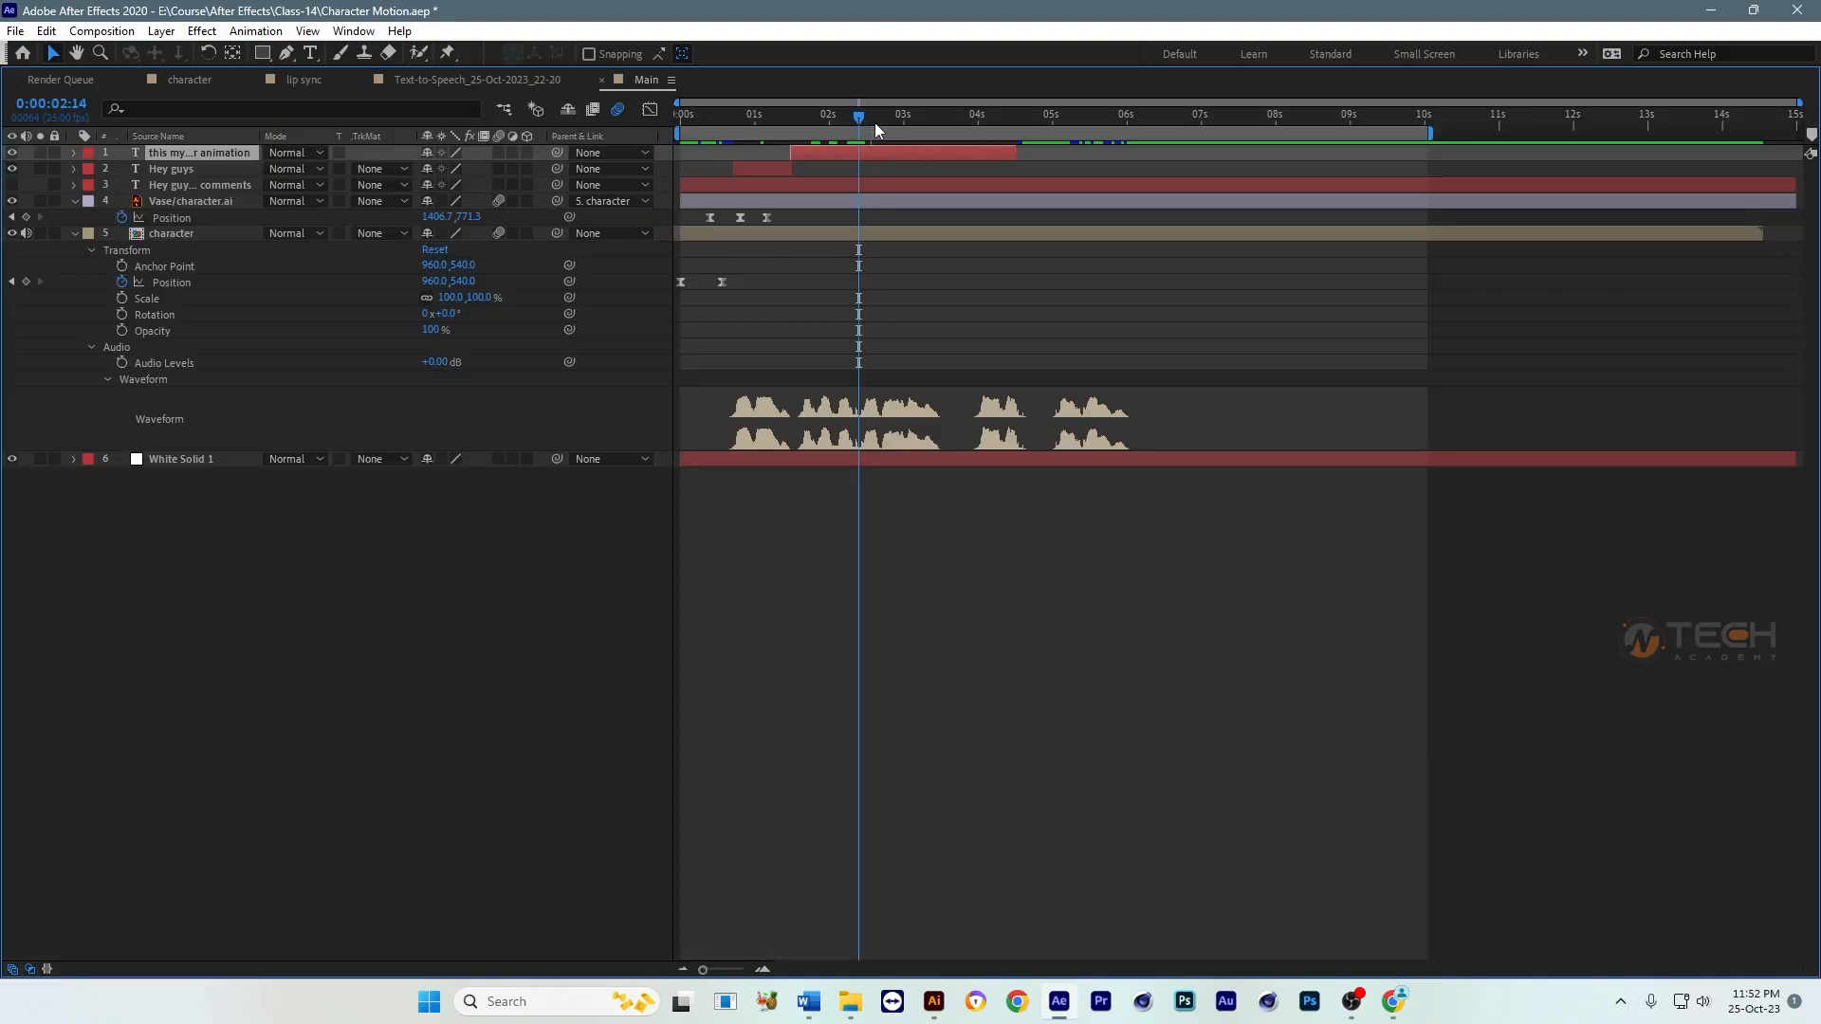
drag(875, 122, 936, 133)
key(grave)
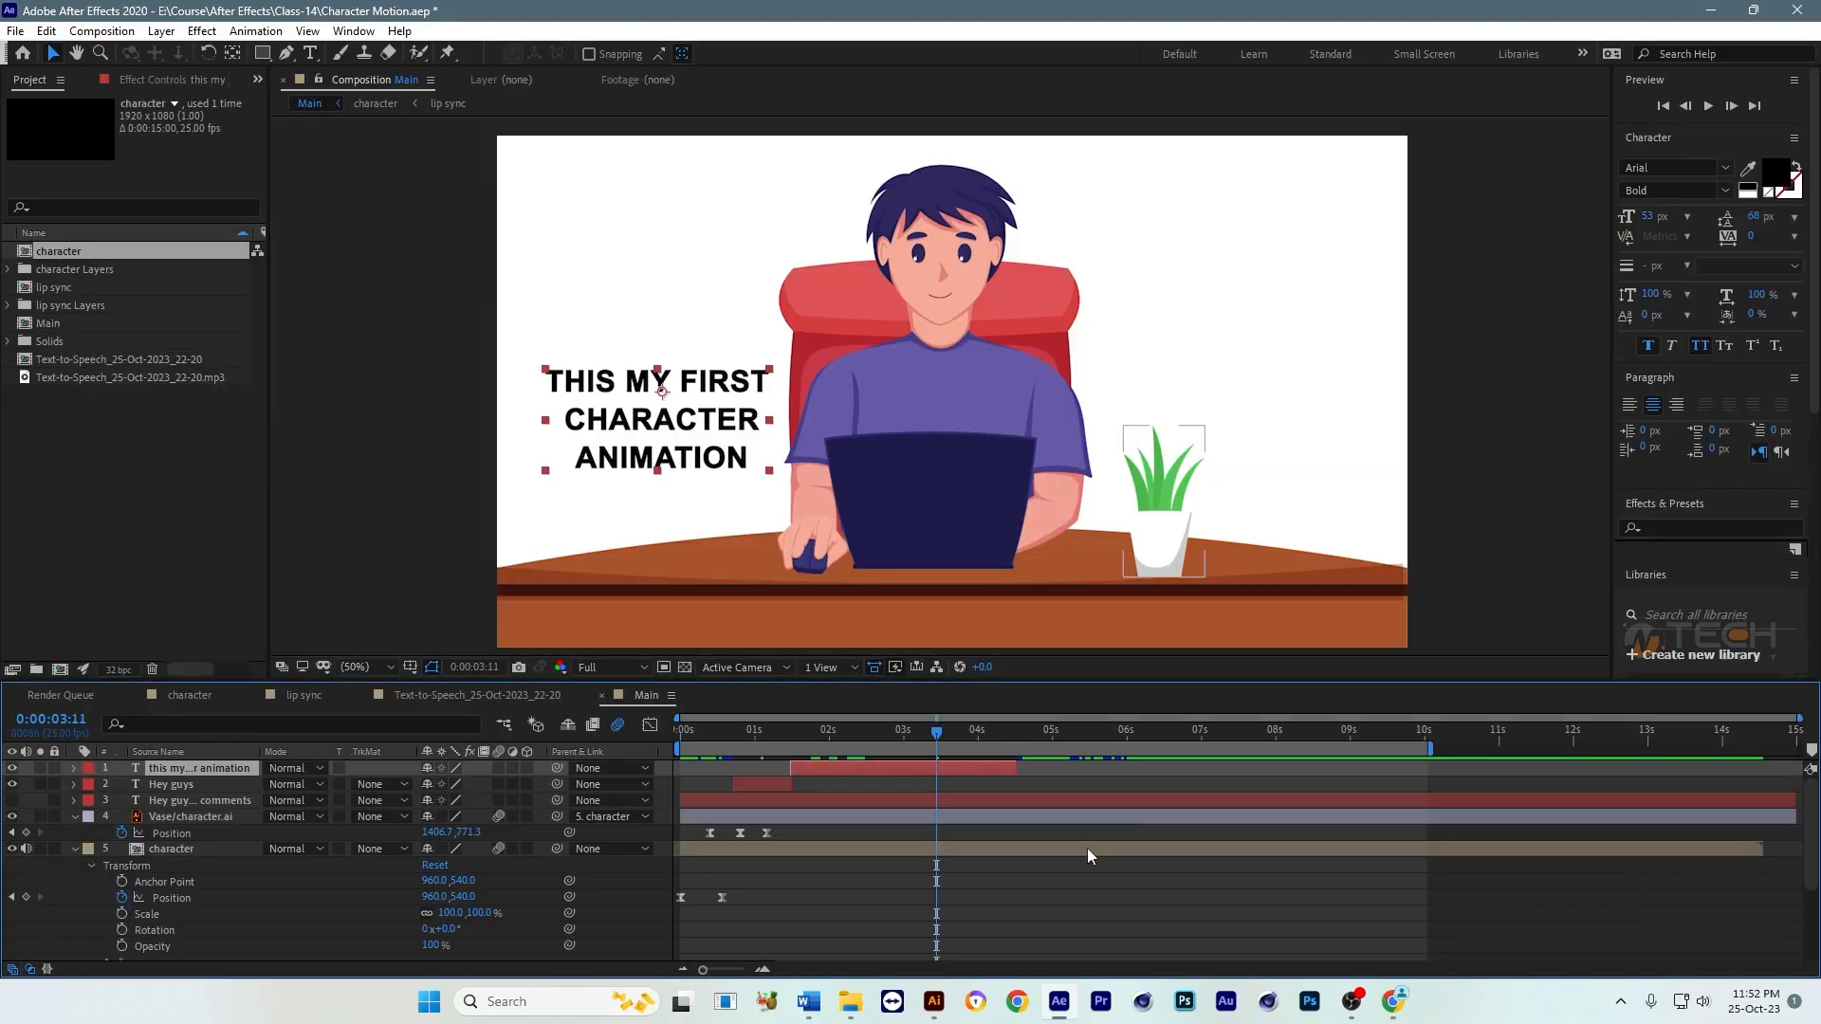
drag(1018, 765, 949, 766)
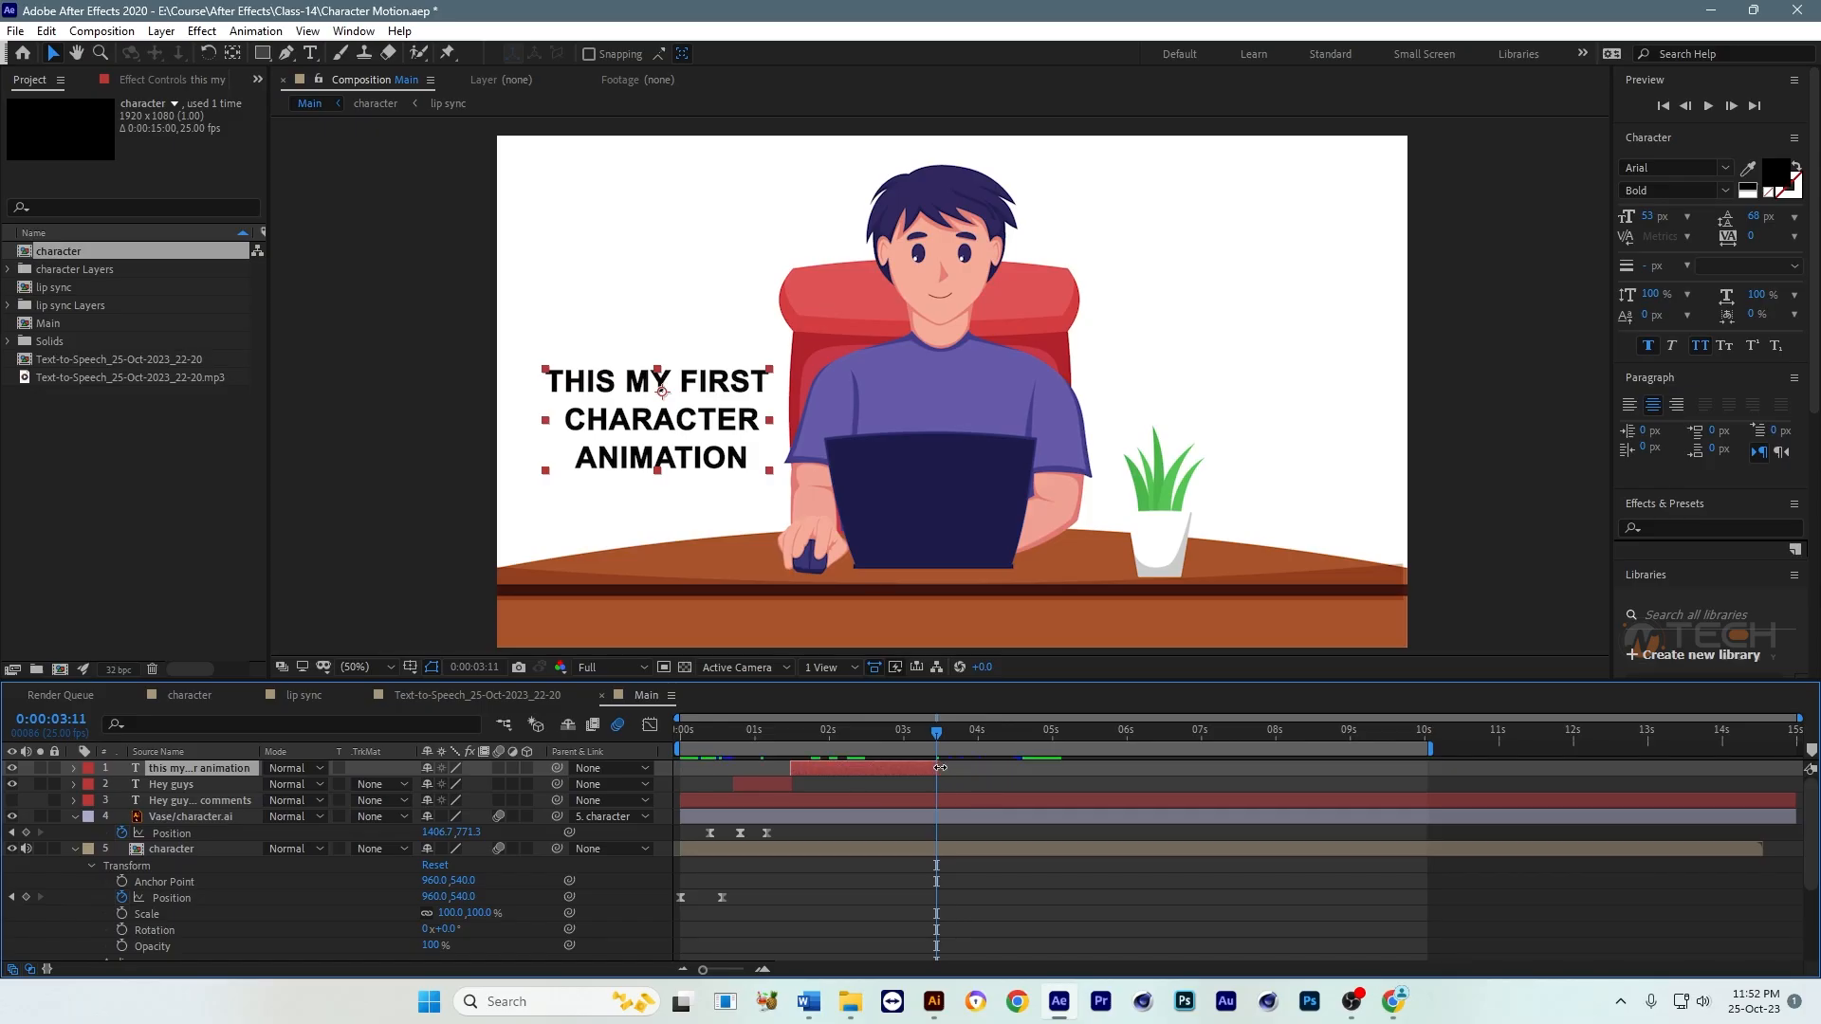
Step: Duplicate the three-line caption layer, start the copy at 0:00:03:11 and move the current time to 0:00:03:19
key(ctrl+d)
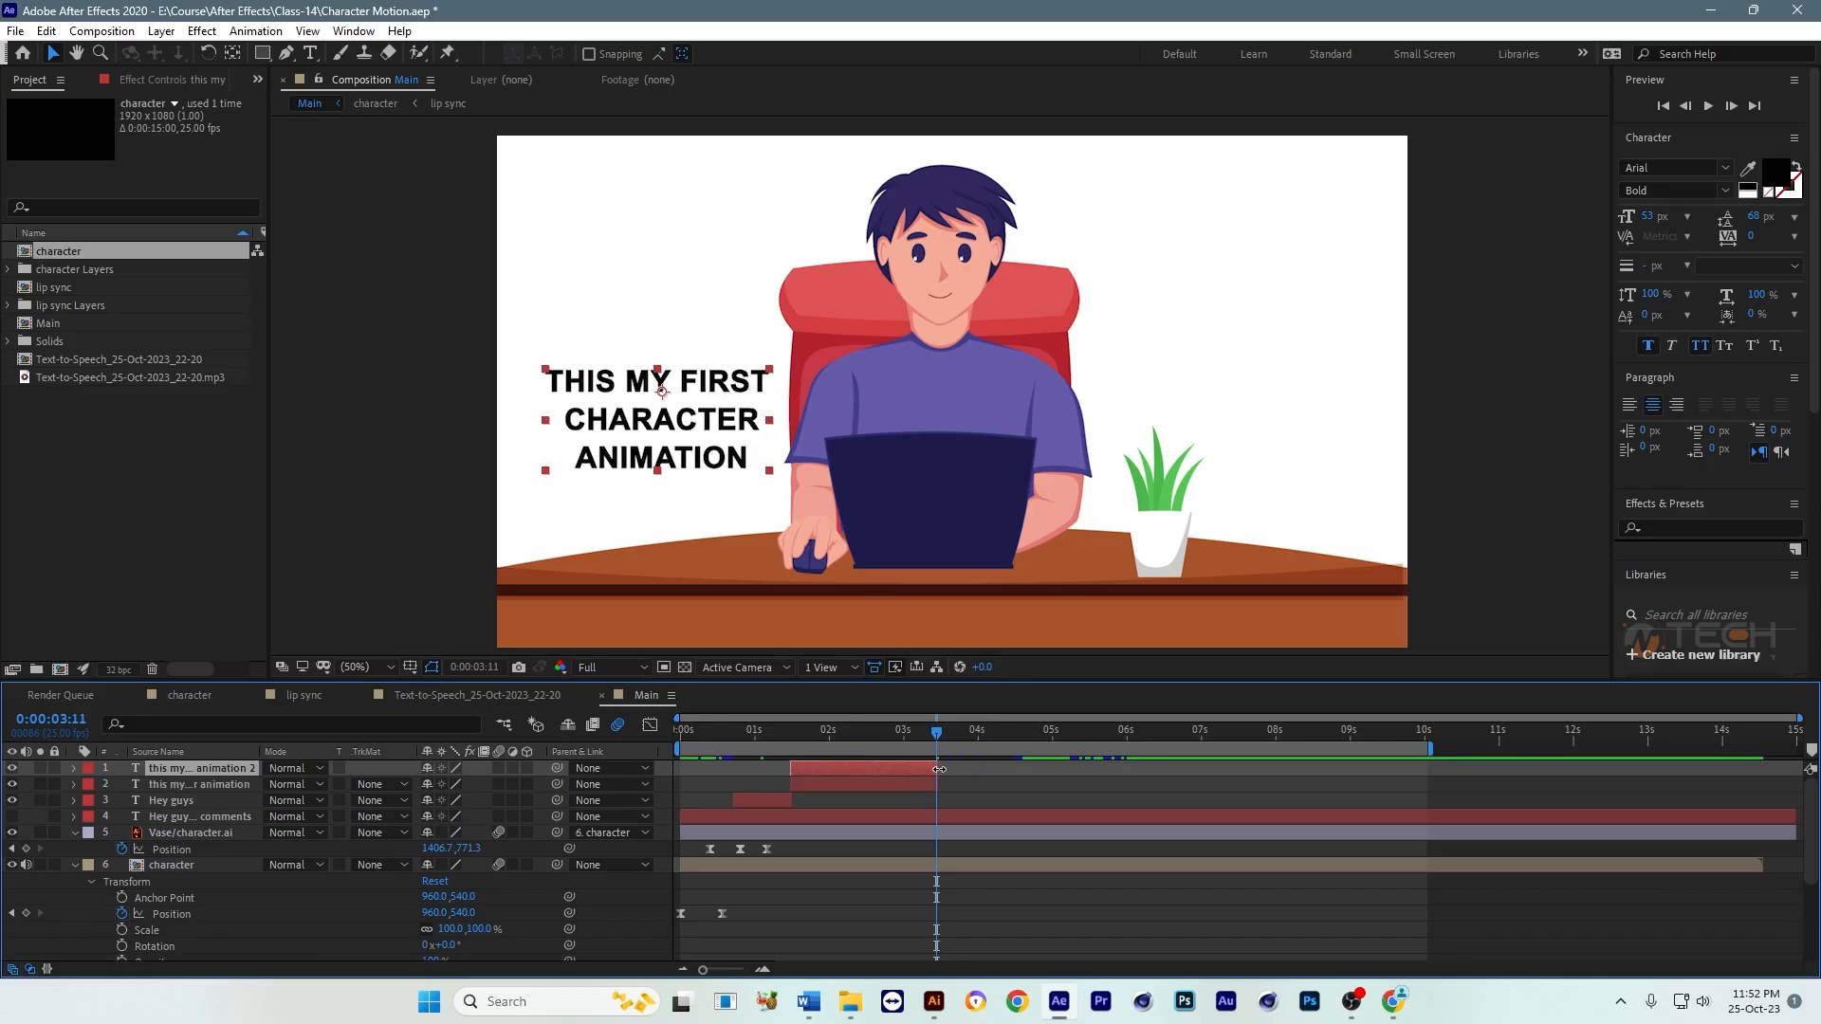
key([)
click(946, 736)
drag(947, 739, 960, 739)
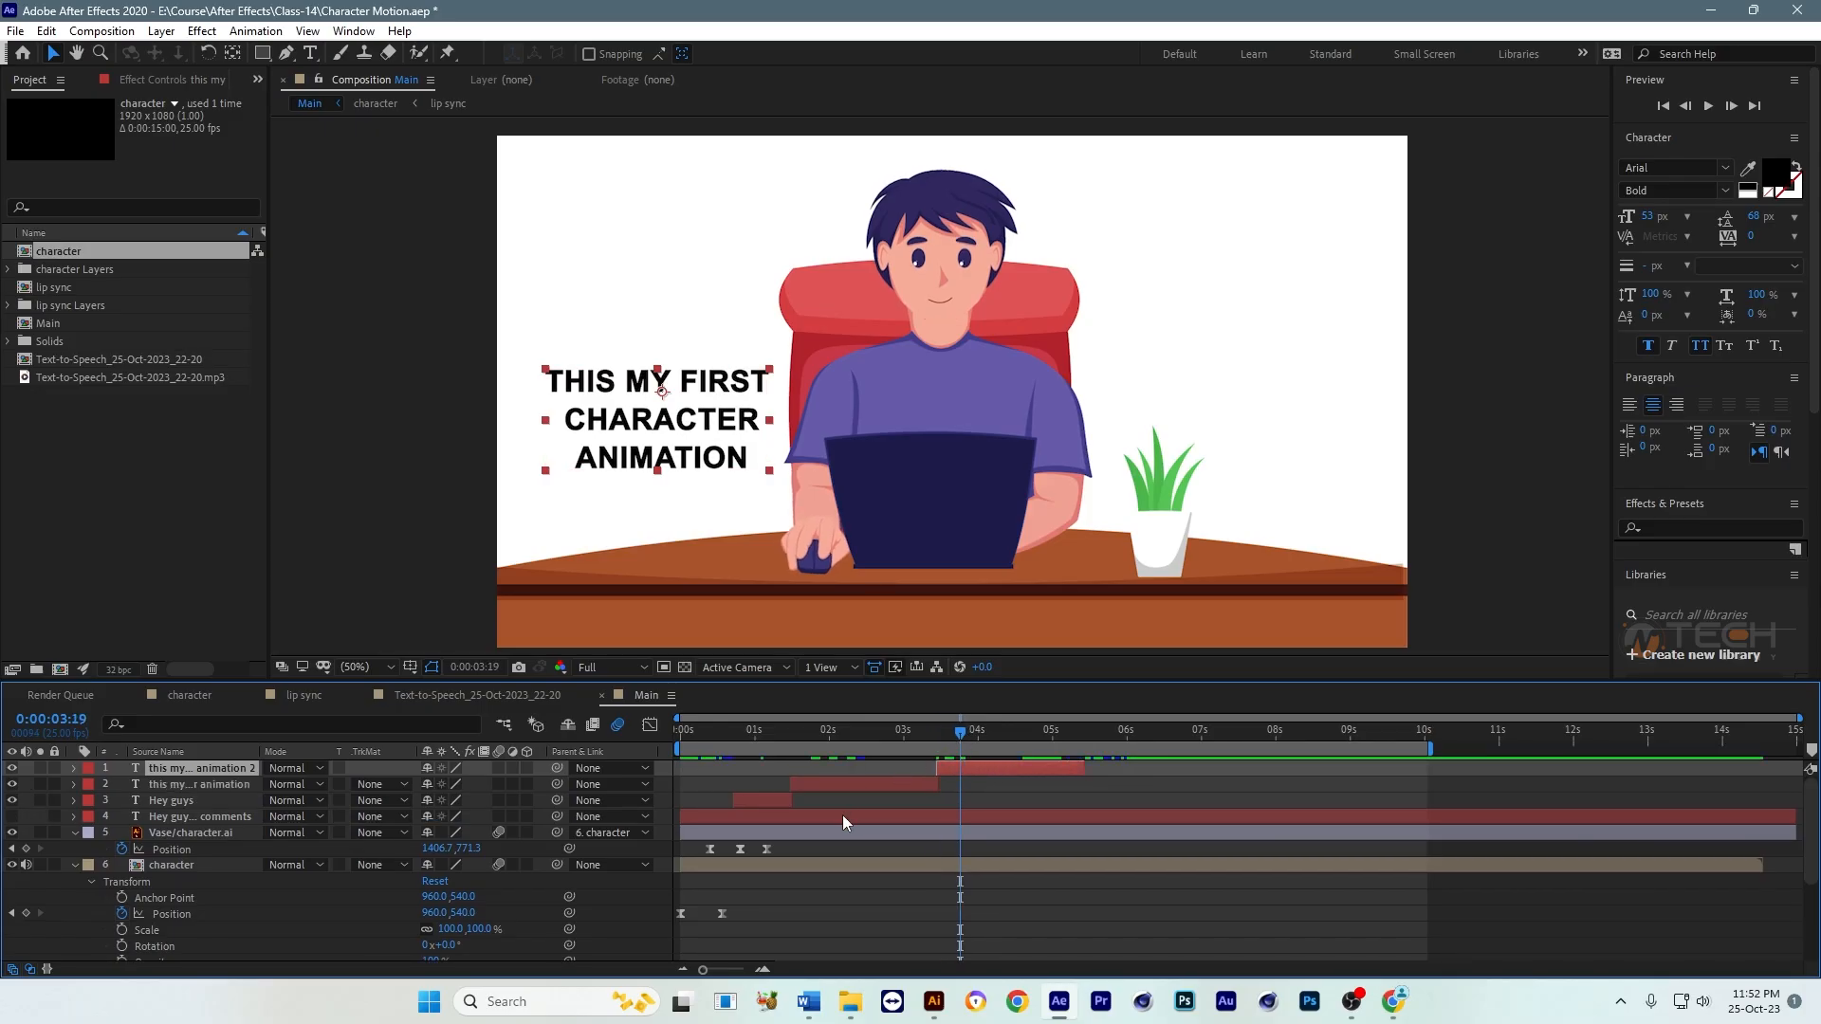
Step: Copy the phrase "How is it?" from the full-sentence text layer and hide that layer again
click(842, 816)
click(11, 817)
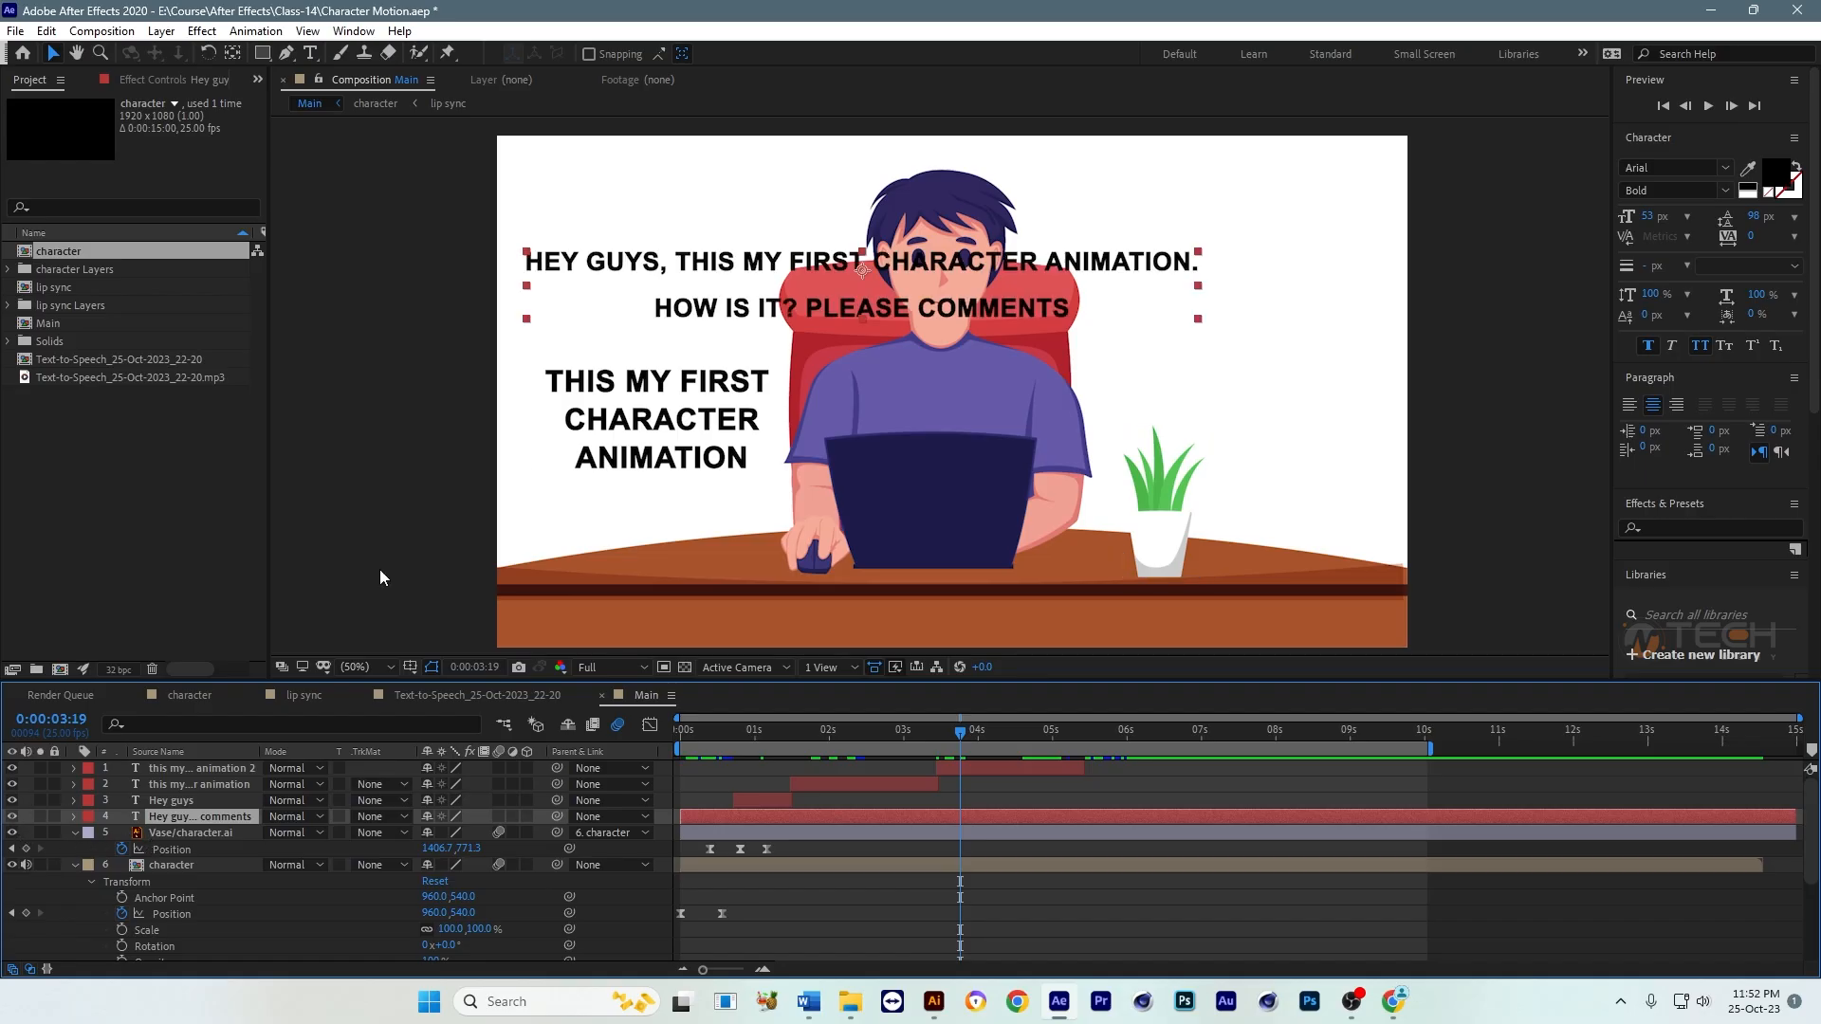
double_click(780, 304)
drag(800, 307, 653, 307)
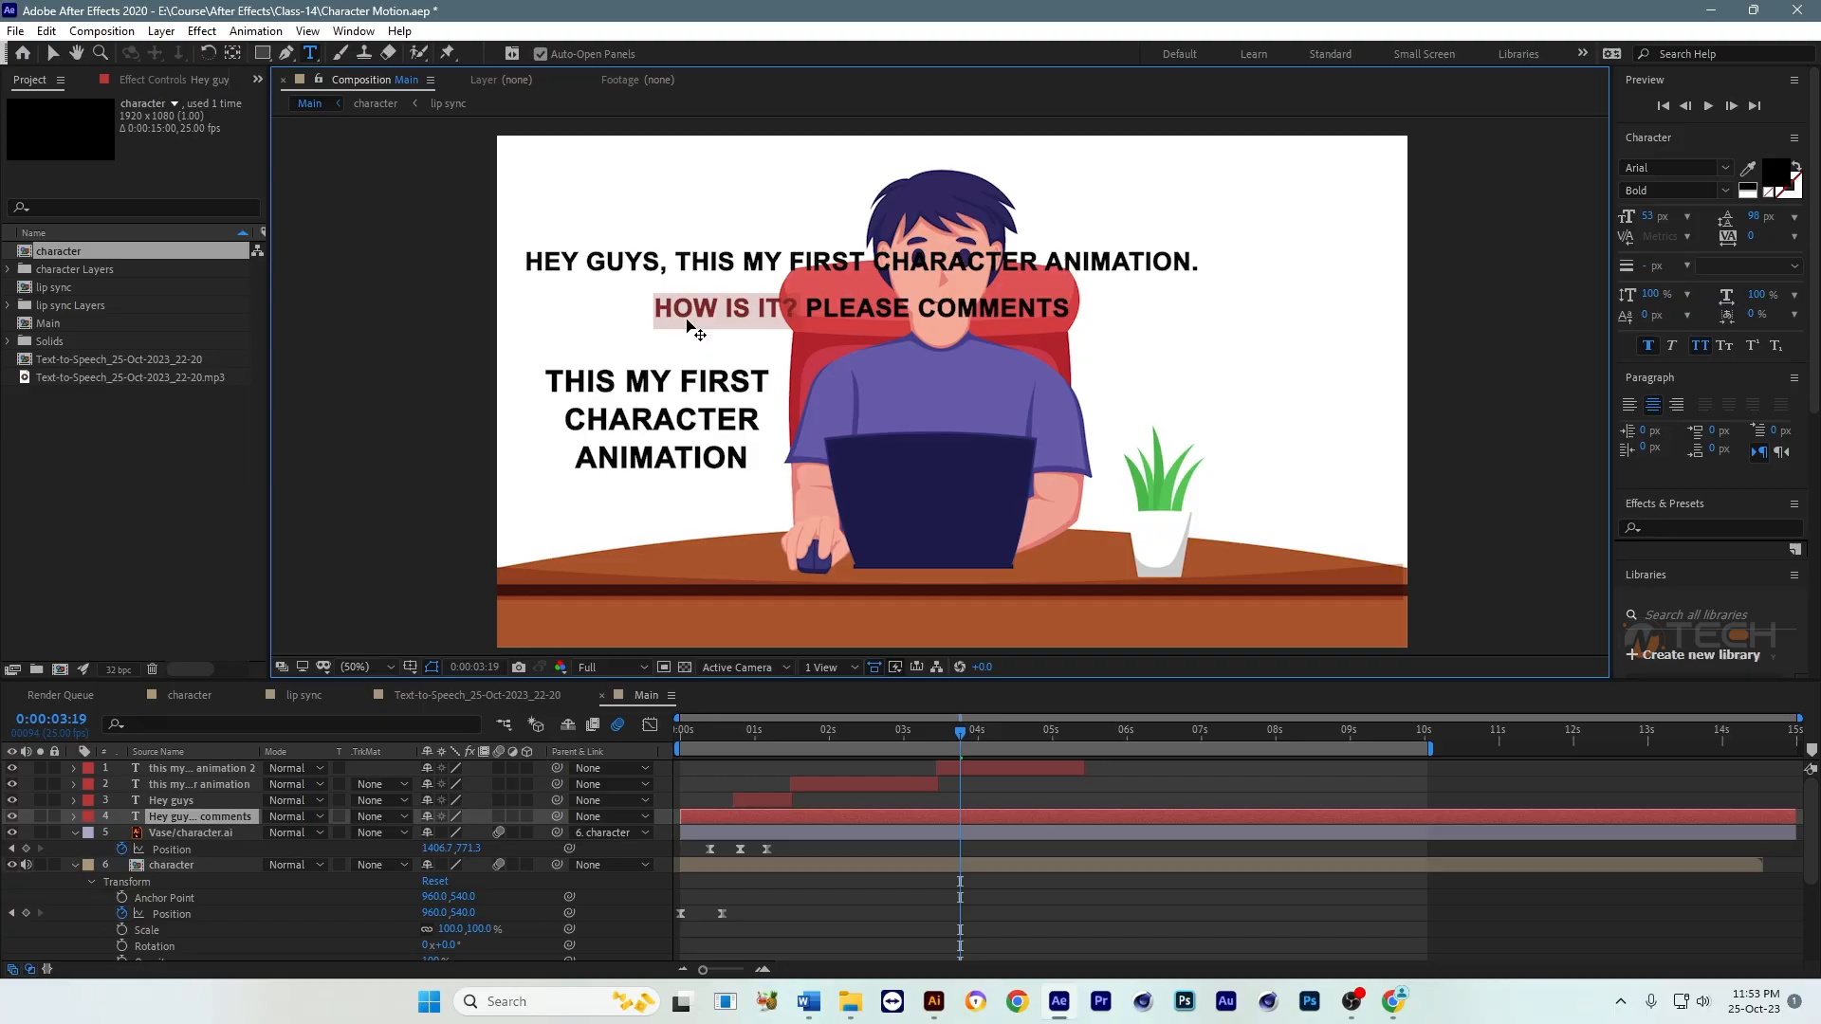
click(54, 53)
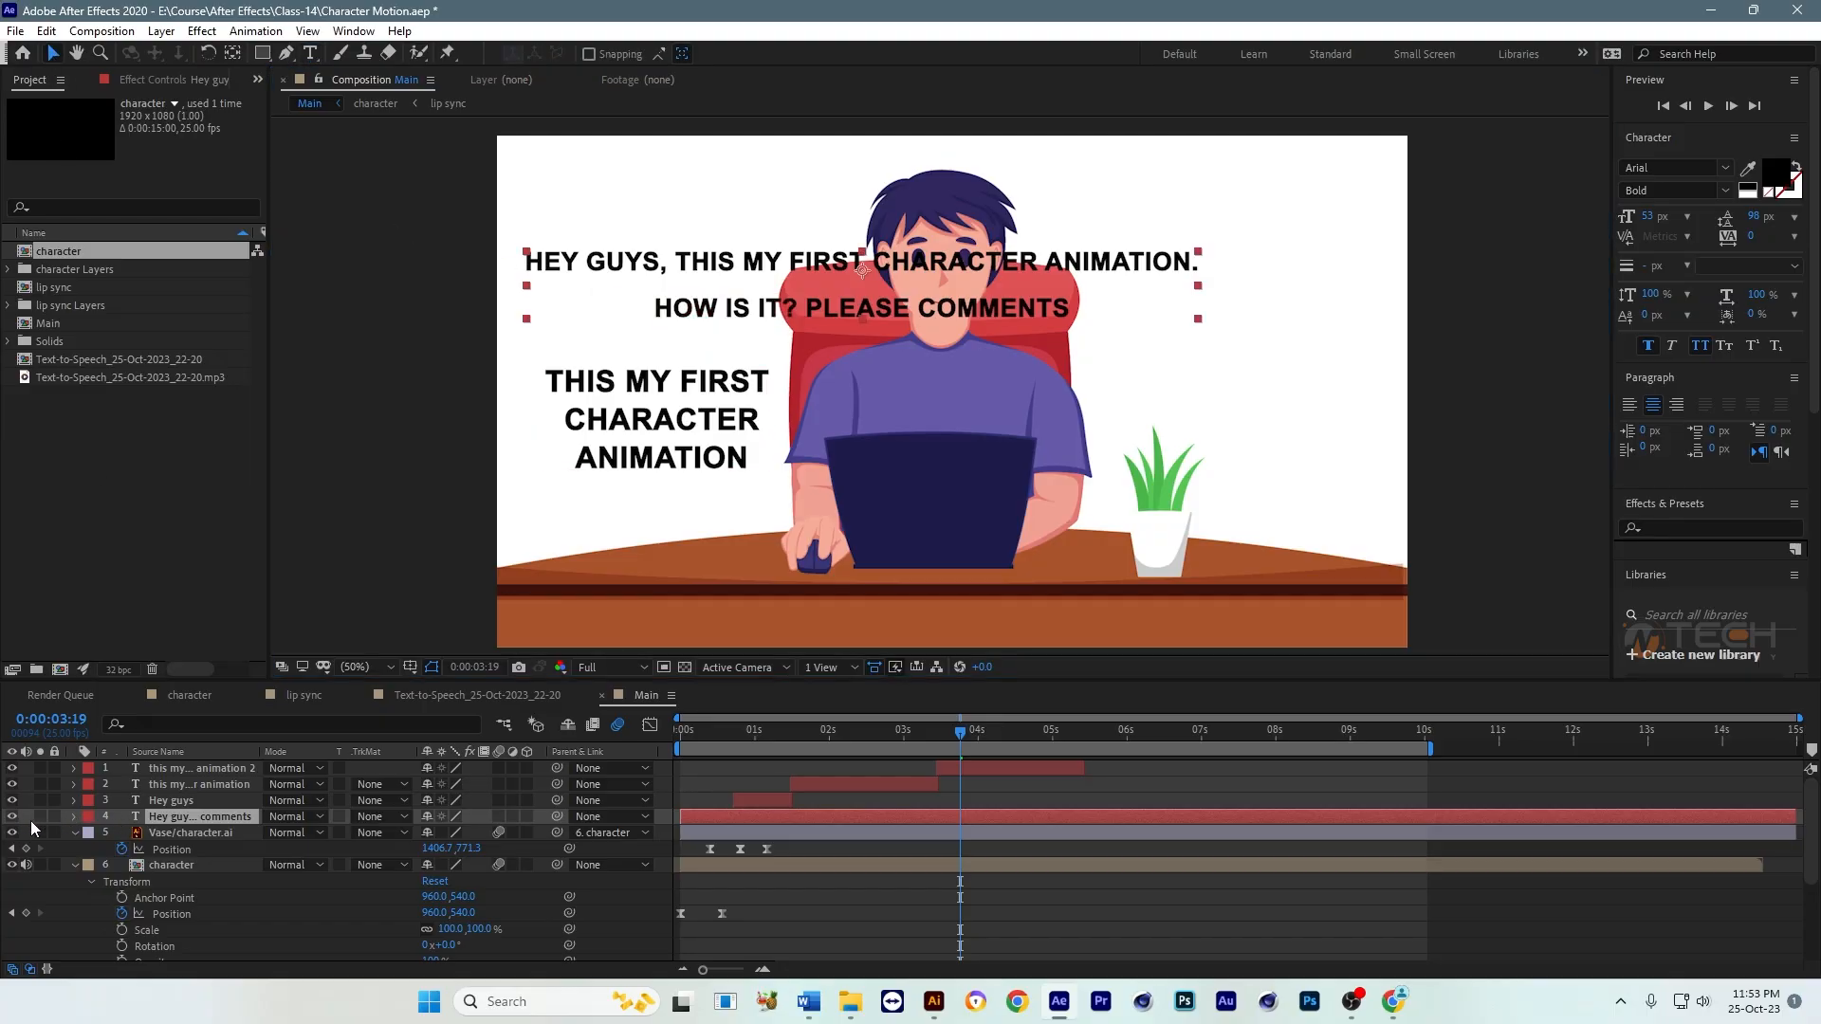
click(14, 817)
Step: Replace the newest caption's text with "How is it?", enlarge it slightly, center it beside the mouse arm, and save the project
double_click(1000, 766)
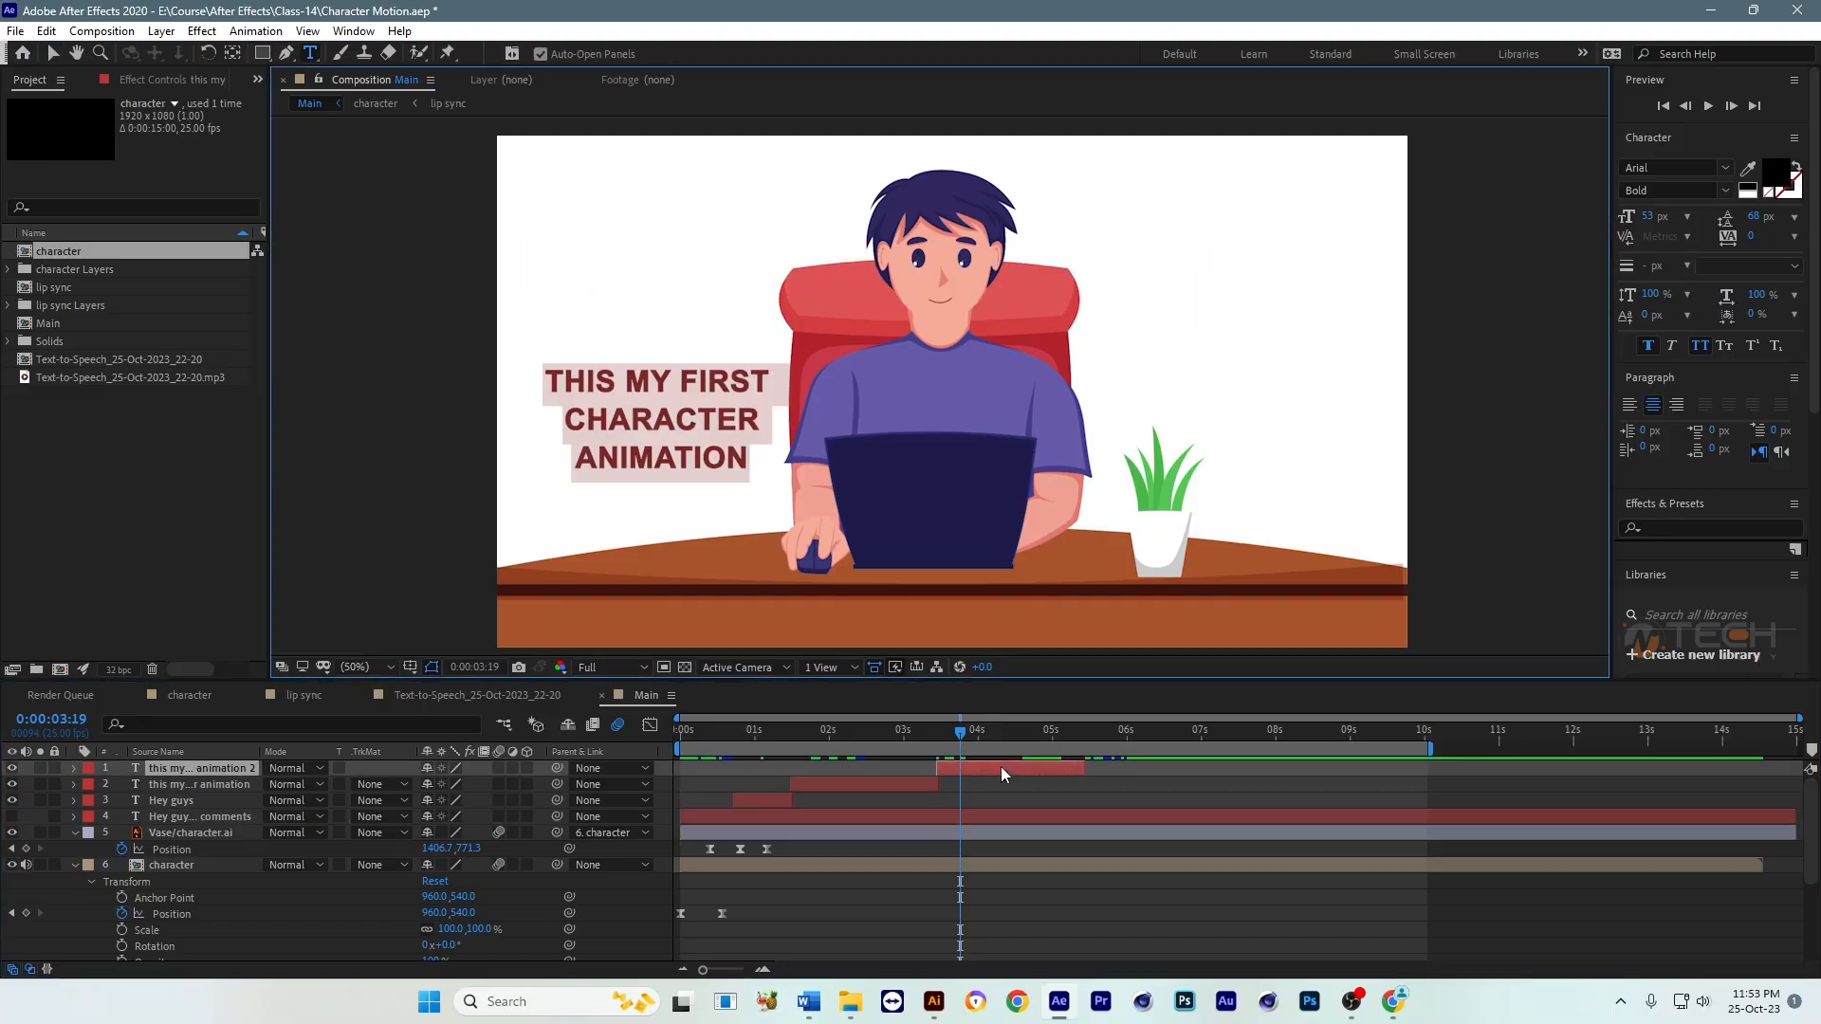
text(HOW IS IT?)
click(53, 53)
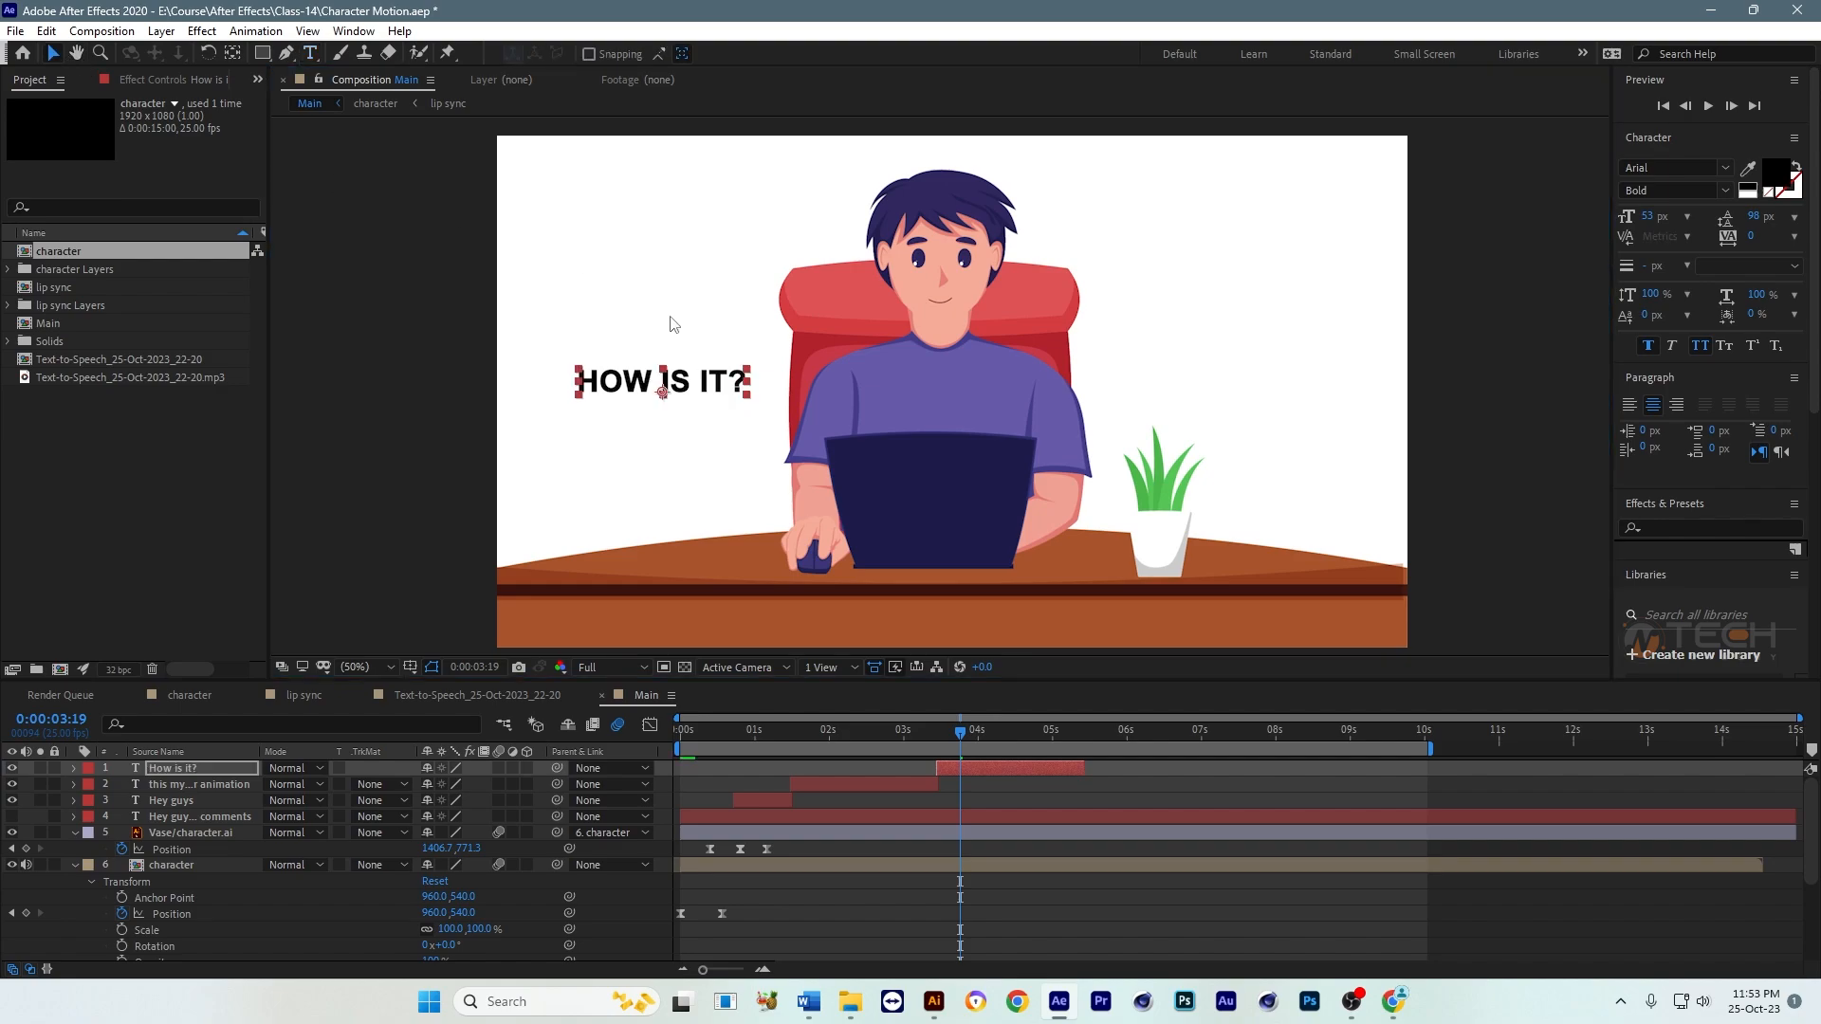
drag(733, 379, 739, 432)
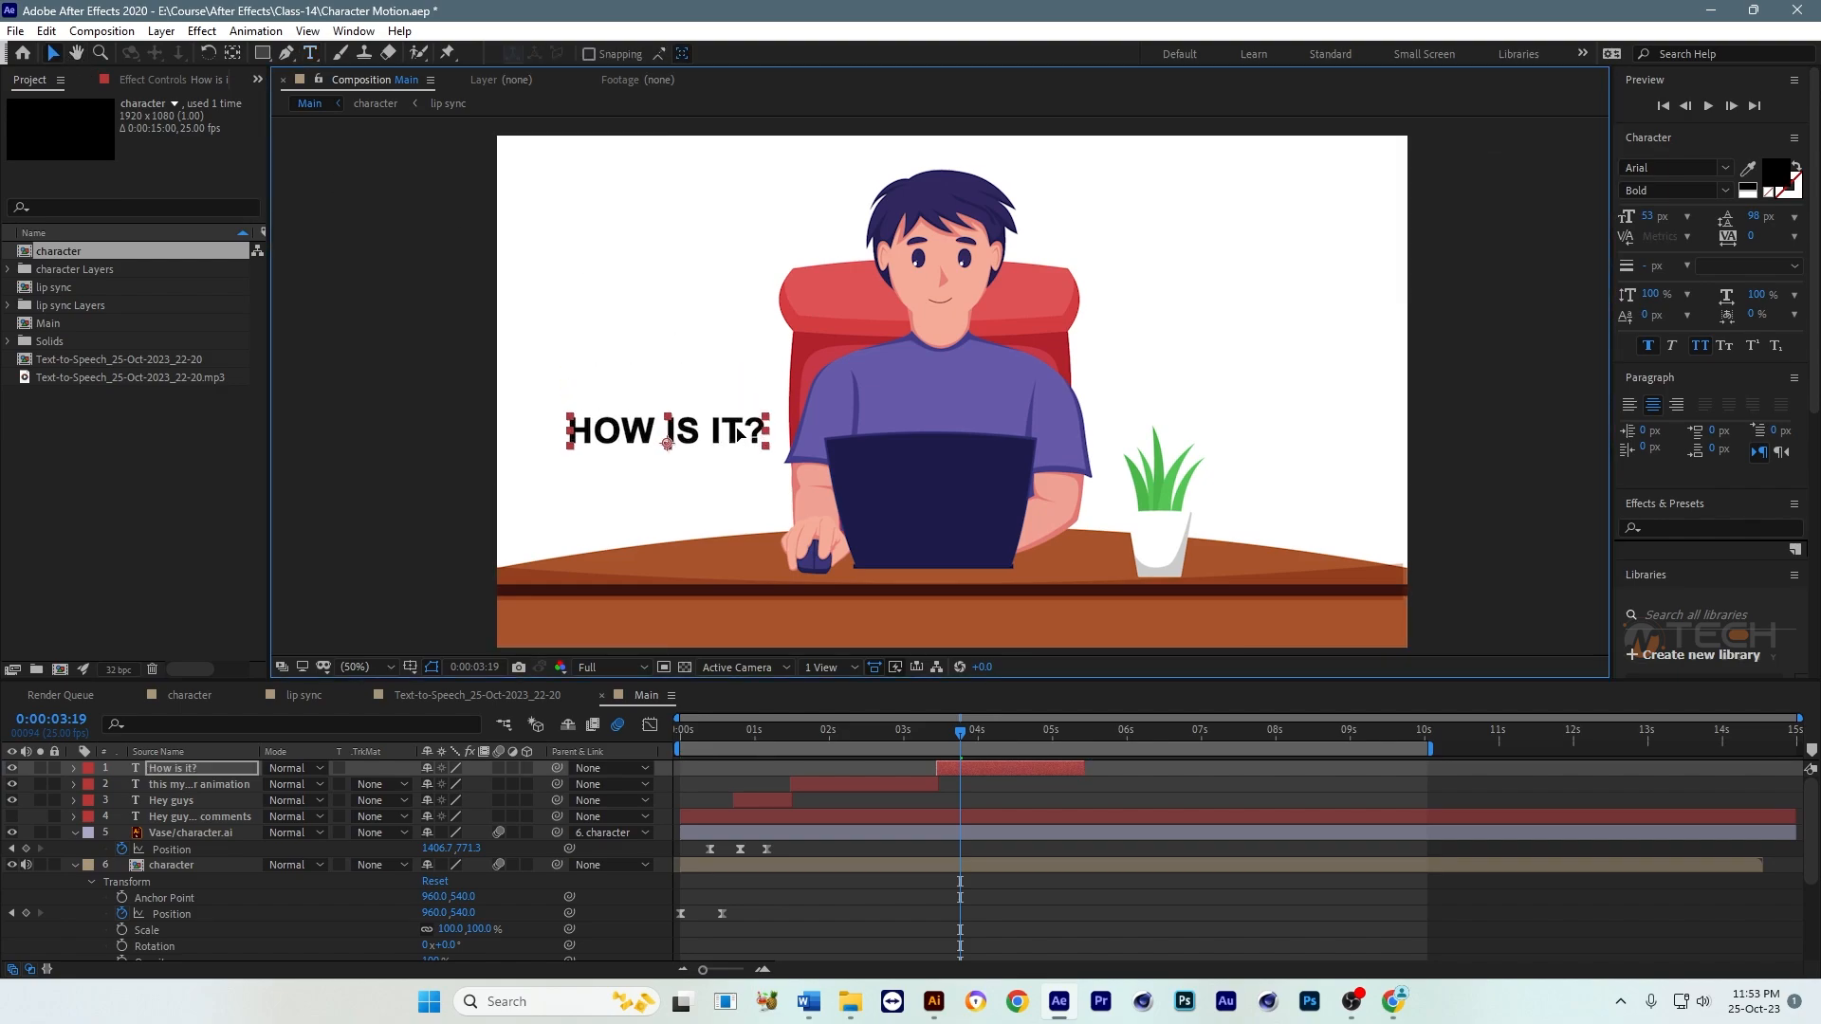
key(ctrl+s)
scroll(1066, 821, down, 3)
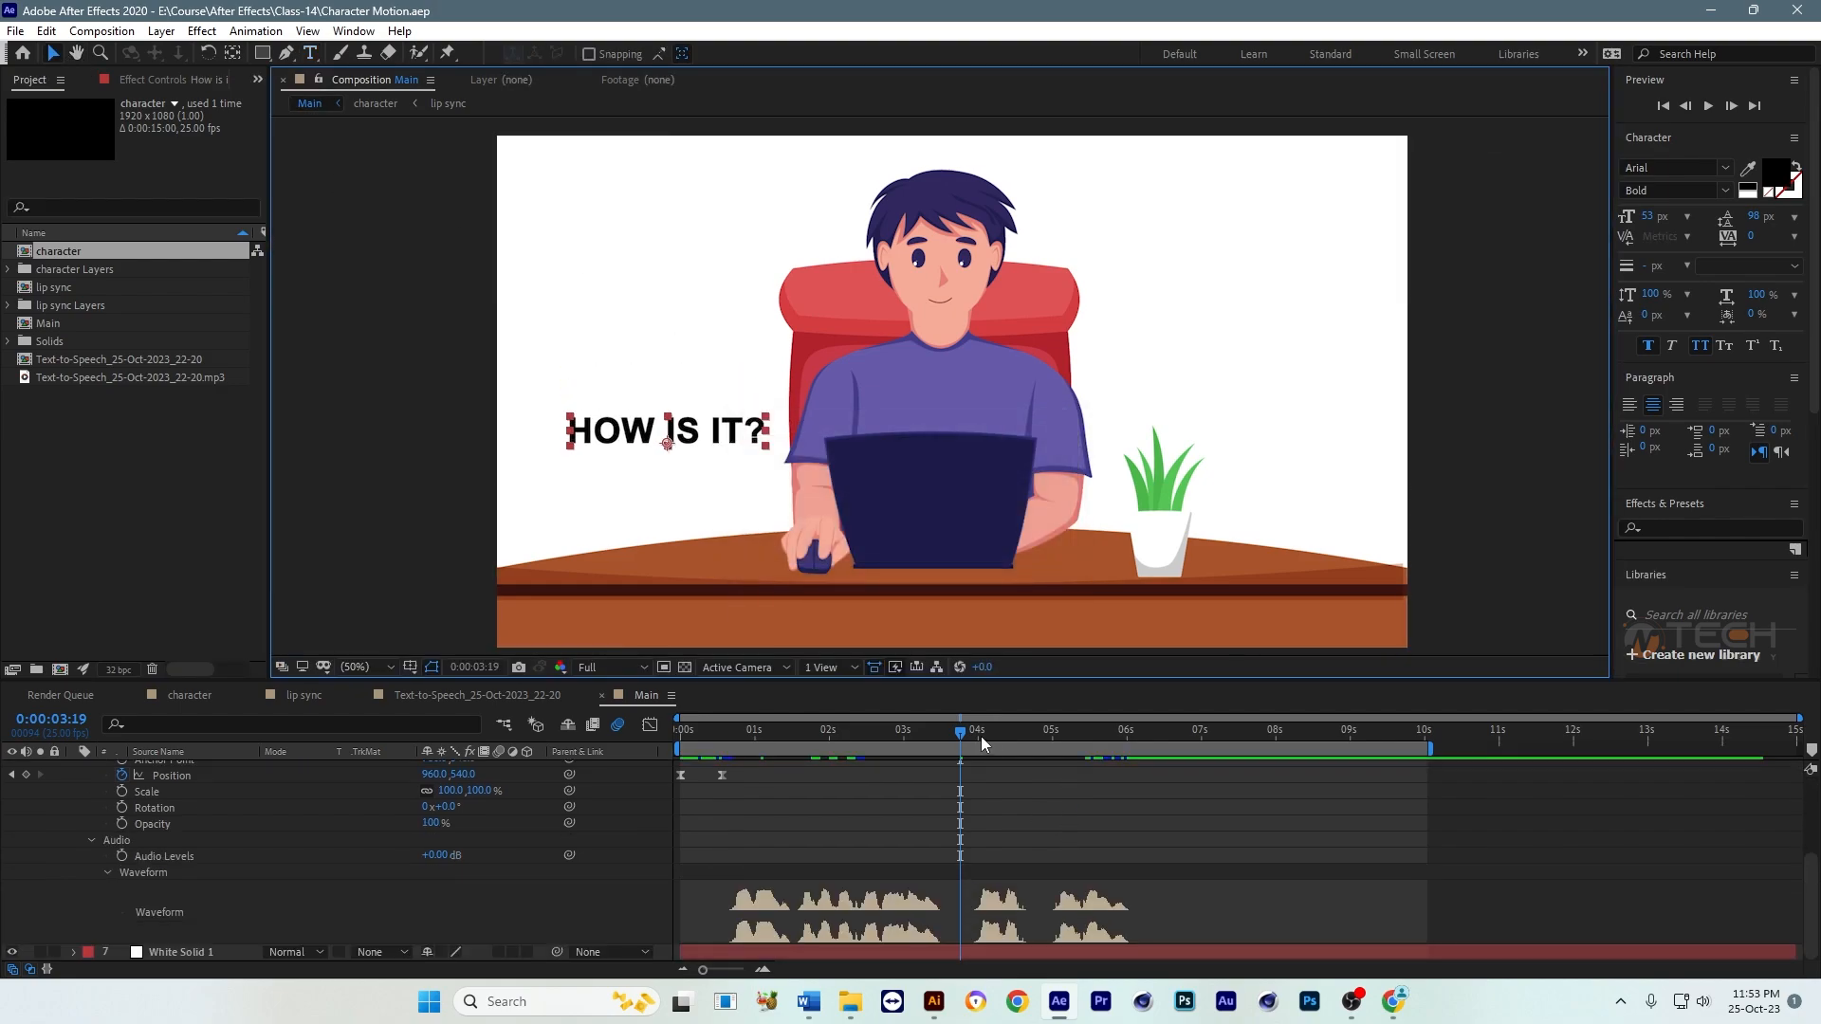
Step: Duplicate the "How is it?" caption layer, start the copy near the original's end and move the current time to 0:00:05:13
drag(966, 730, 1090, 744)
scroll(1151, 834, up, 3)
key(ctrl+d)
key(])
key([)
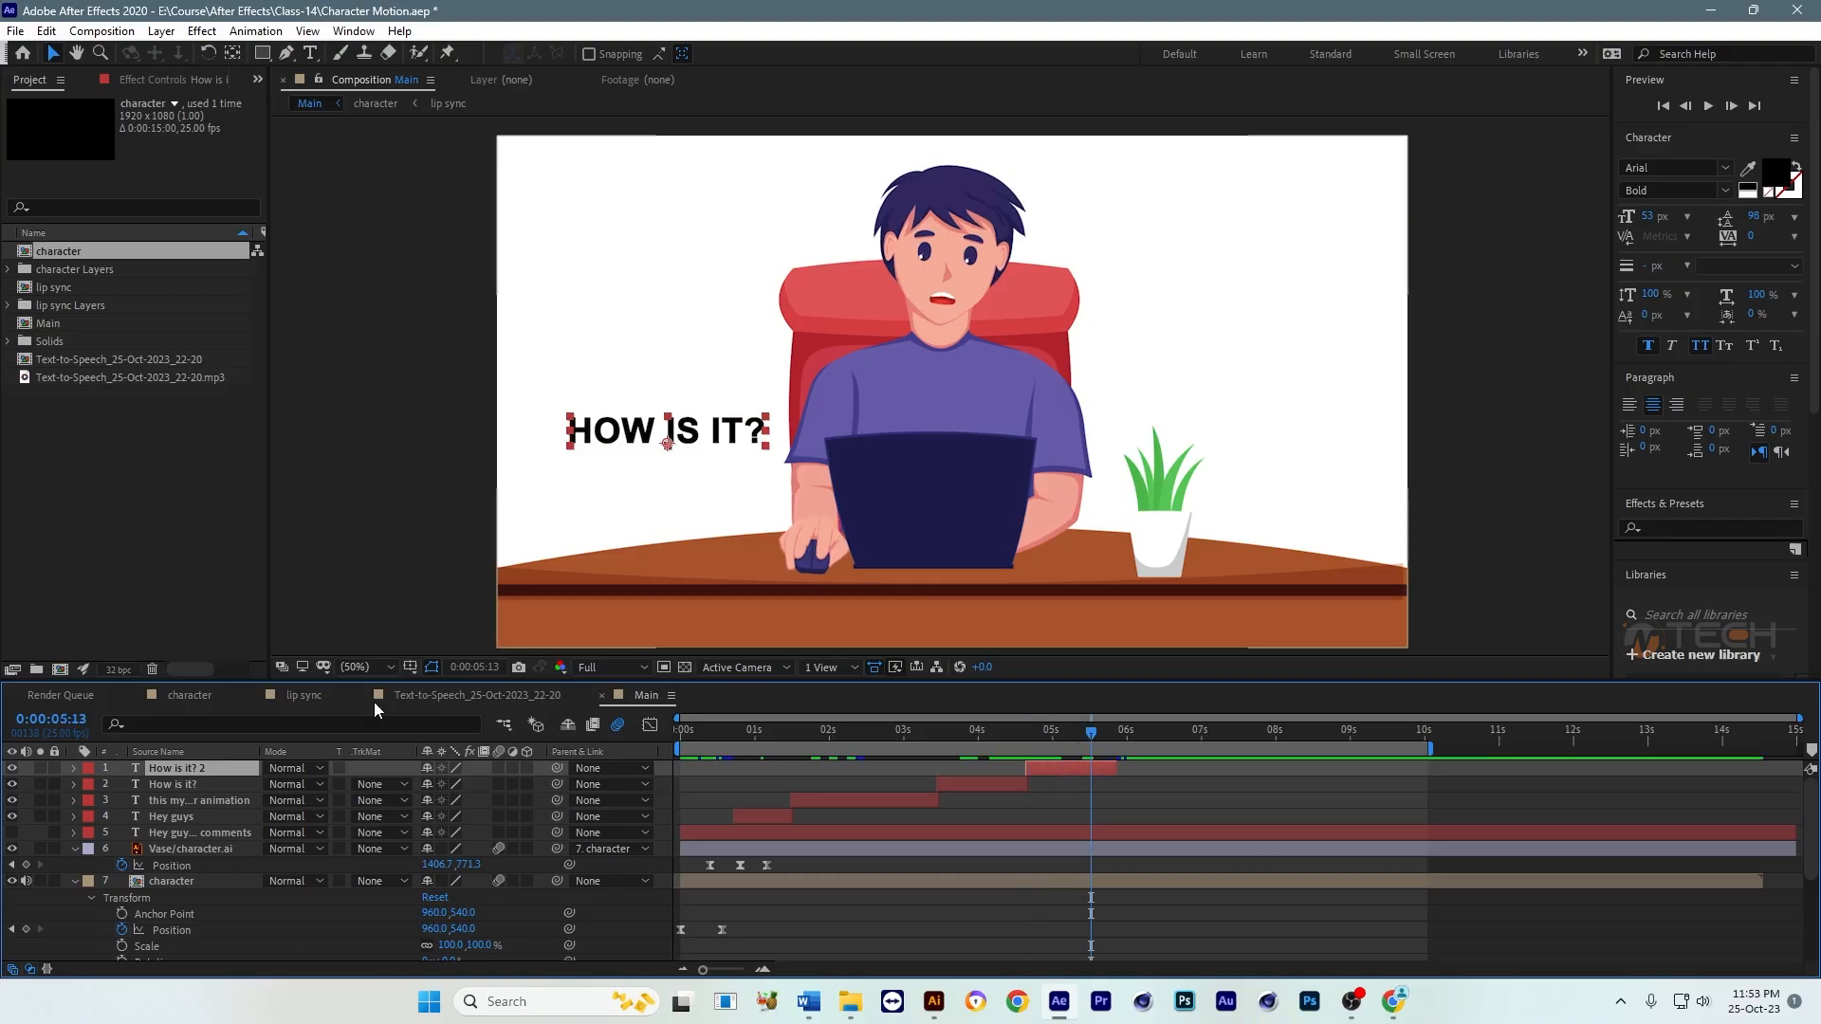
Step: Copy the phrase "Please comments" from the full-sentence text layer and hide that layer again
key(ctrl+shift+a)
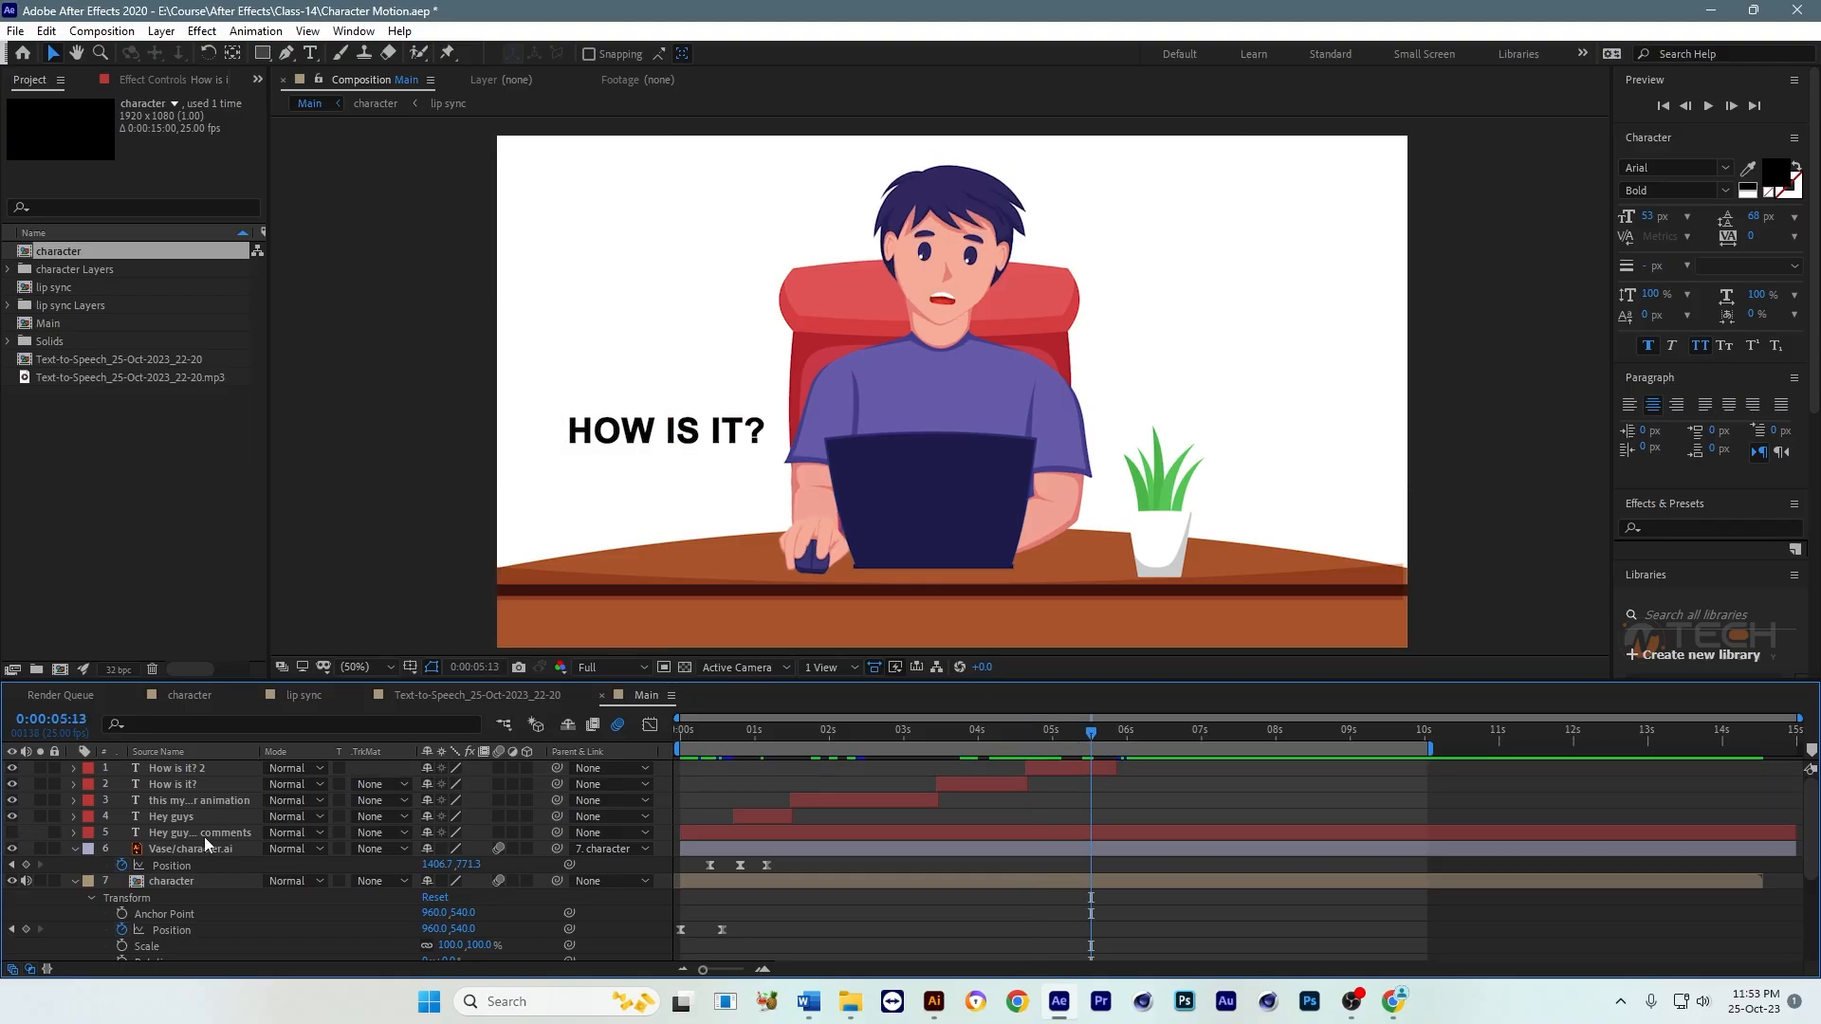
click(12, 833)
click(157, 832)
double_click(819, 311)
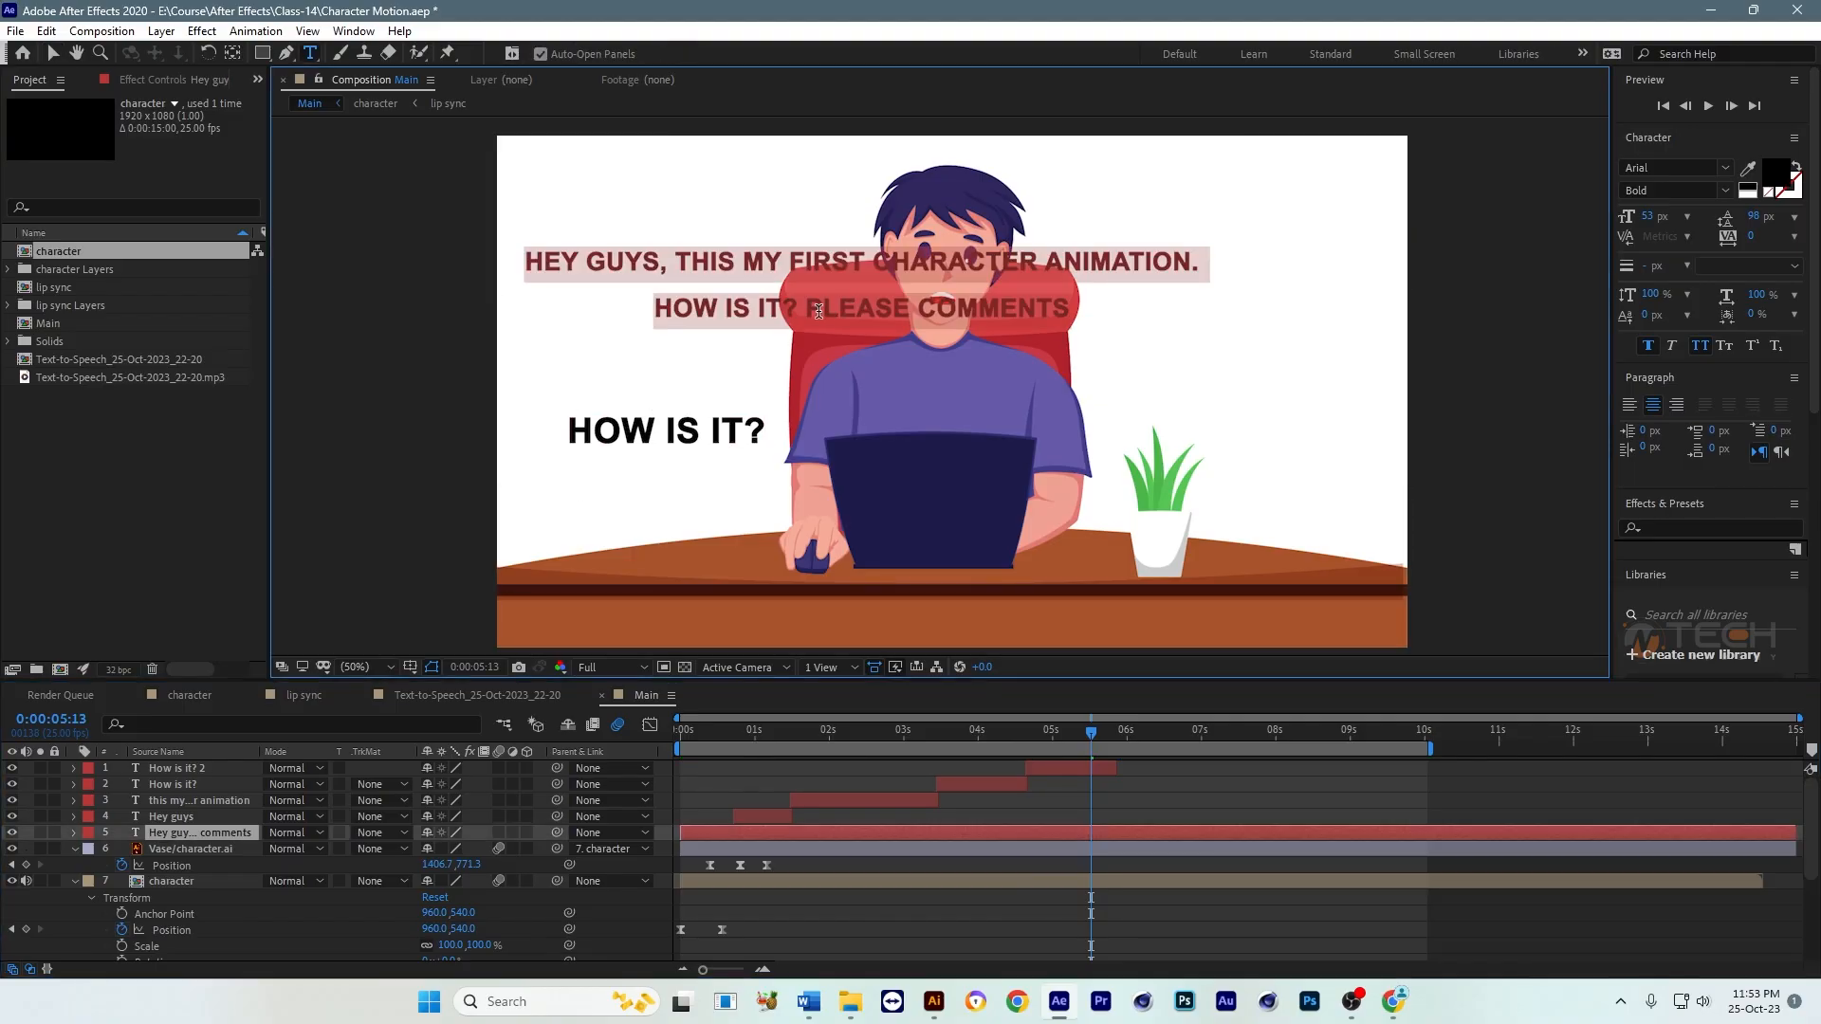
triple_click(818, 311)
drag(806, 311, 1092, 300)
key(ctrl+c)
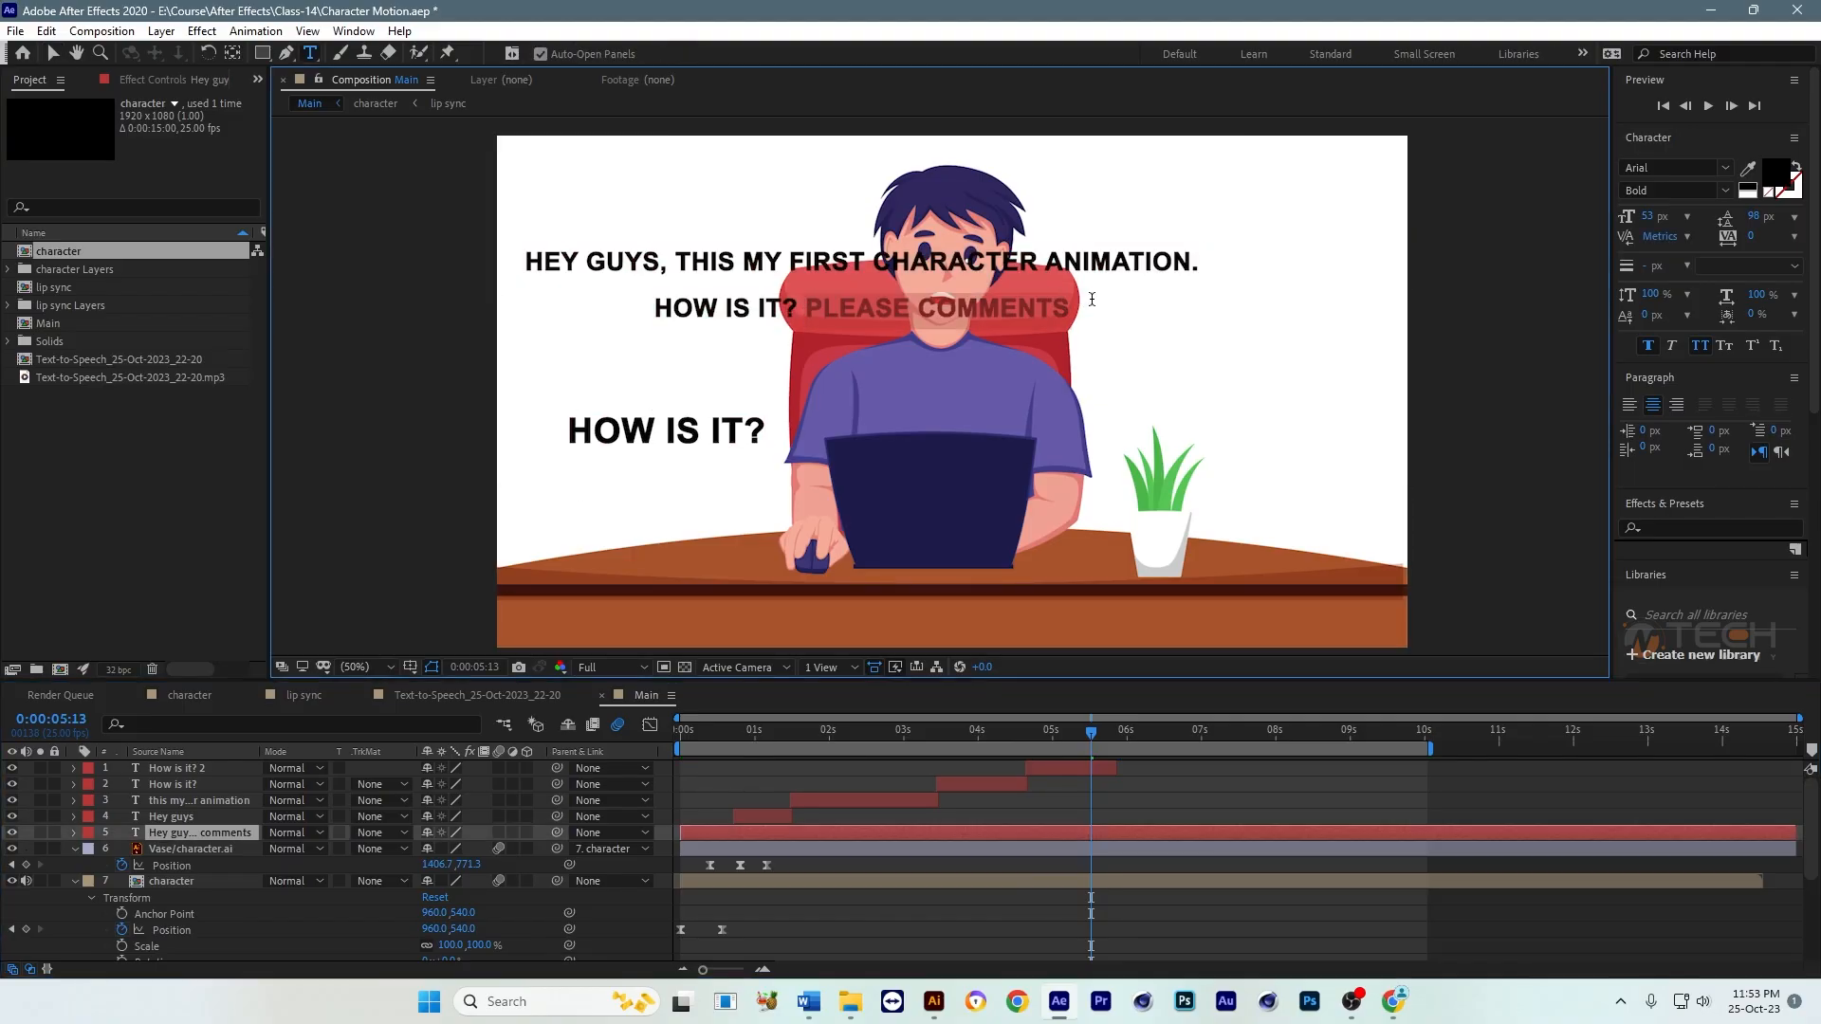
key(Escape)
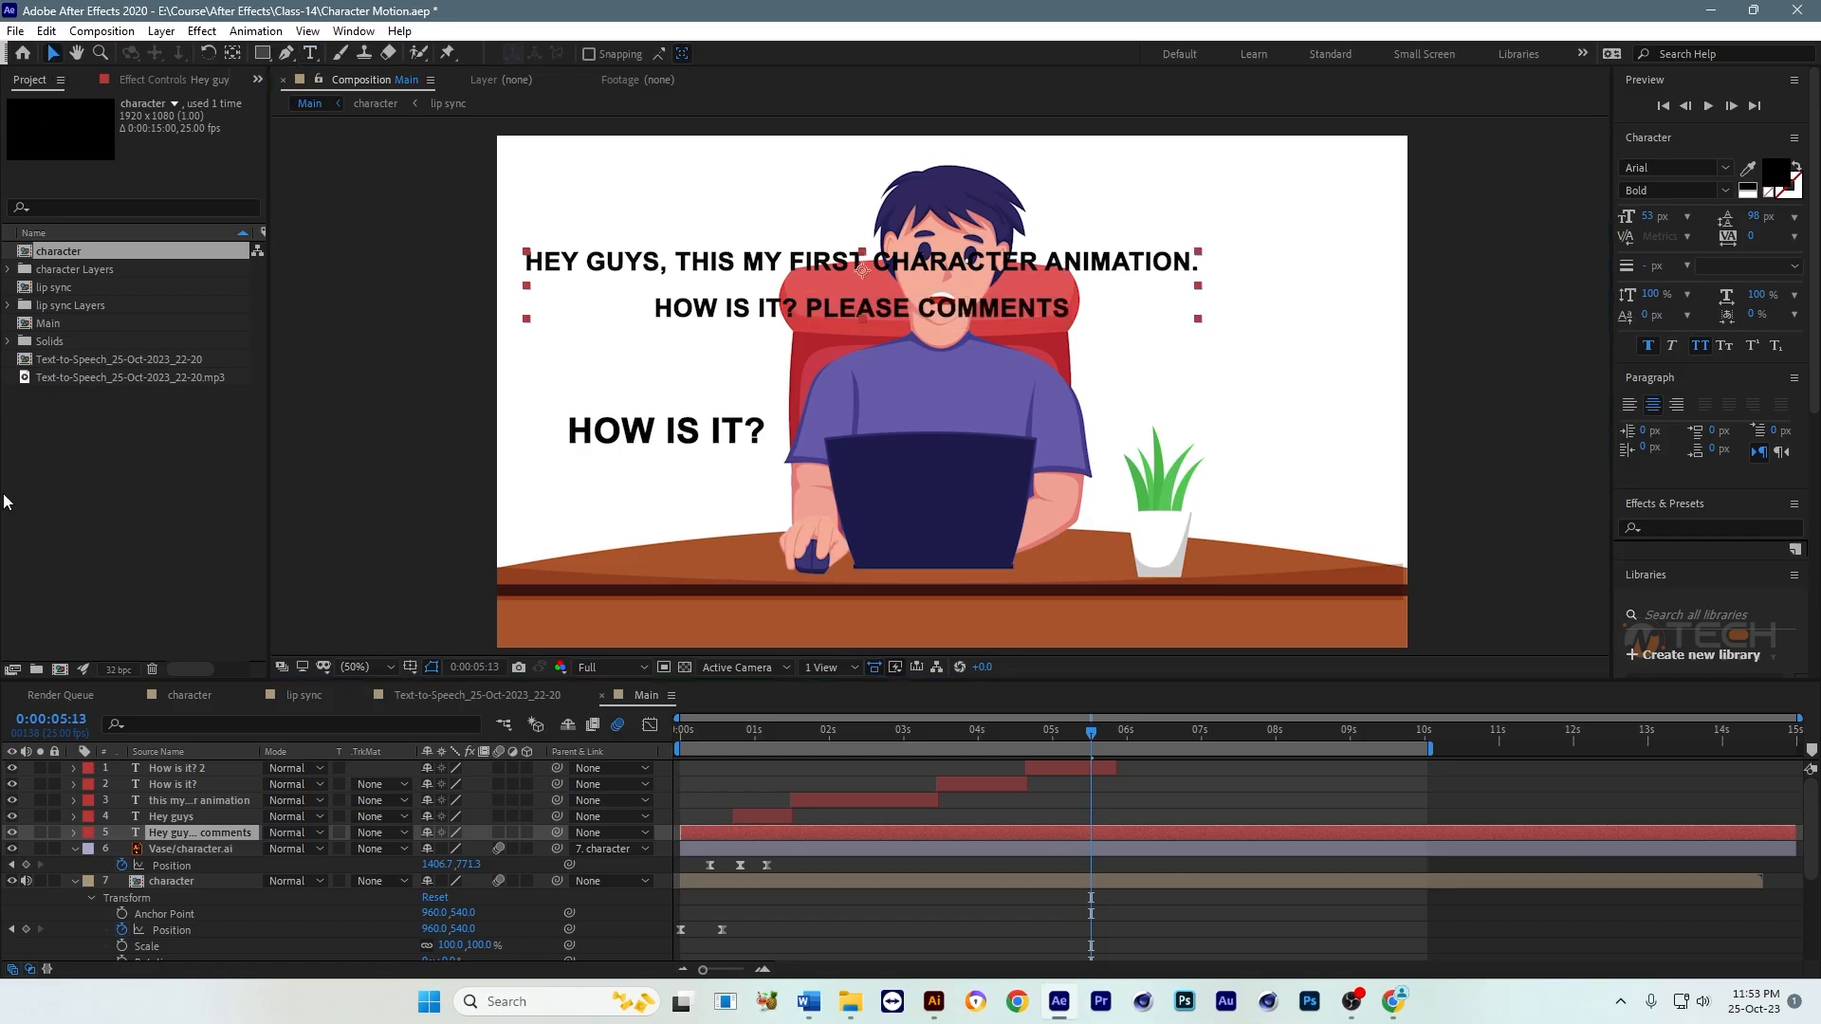
click(11, 832)
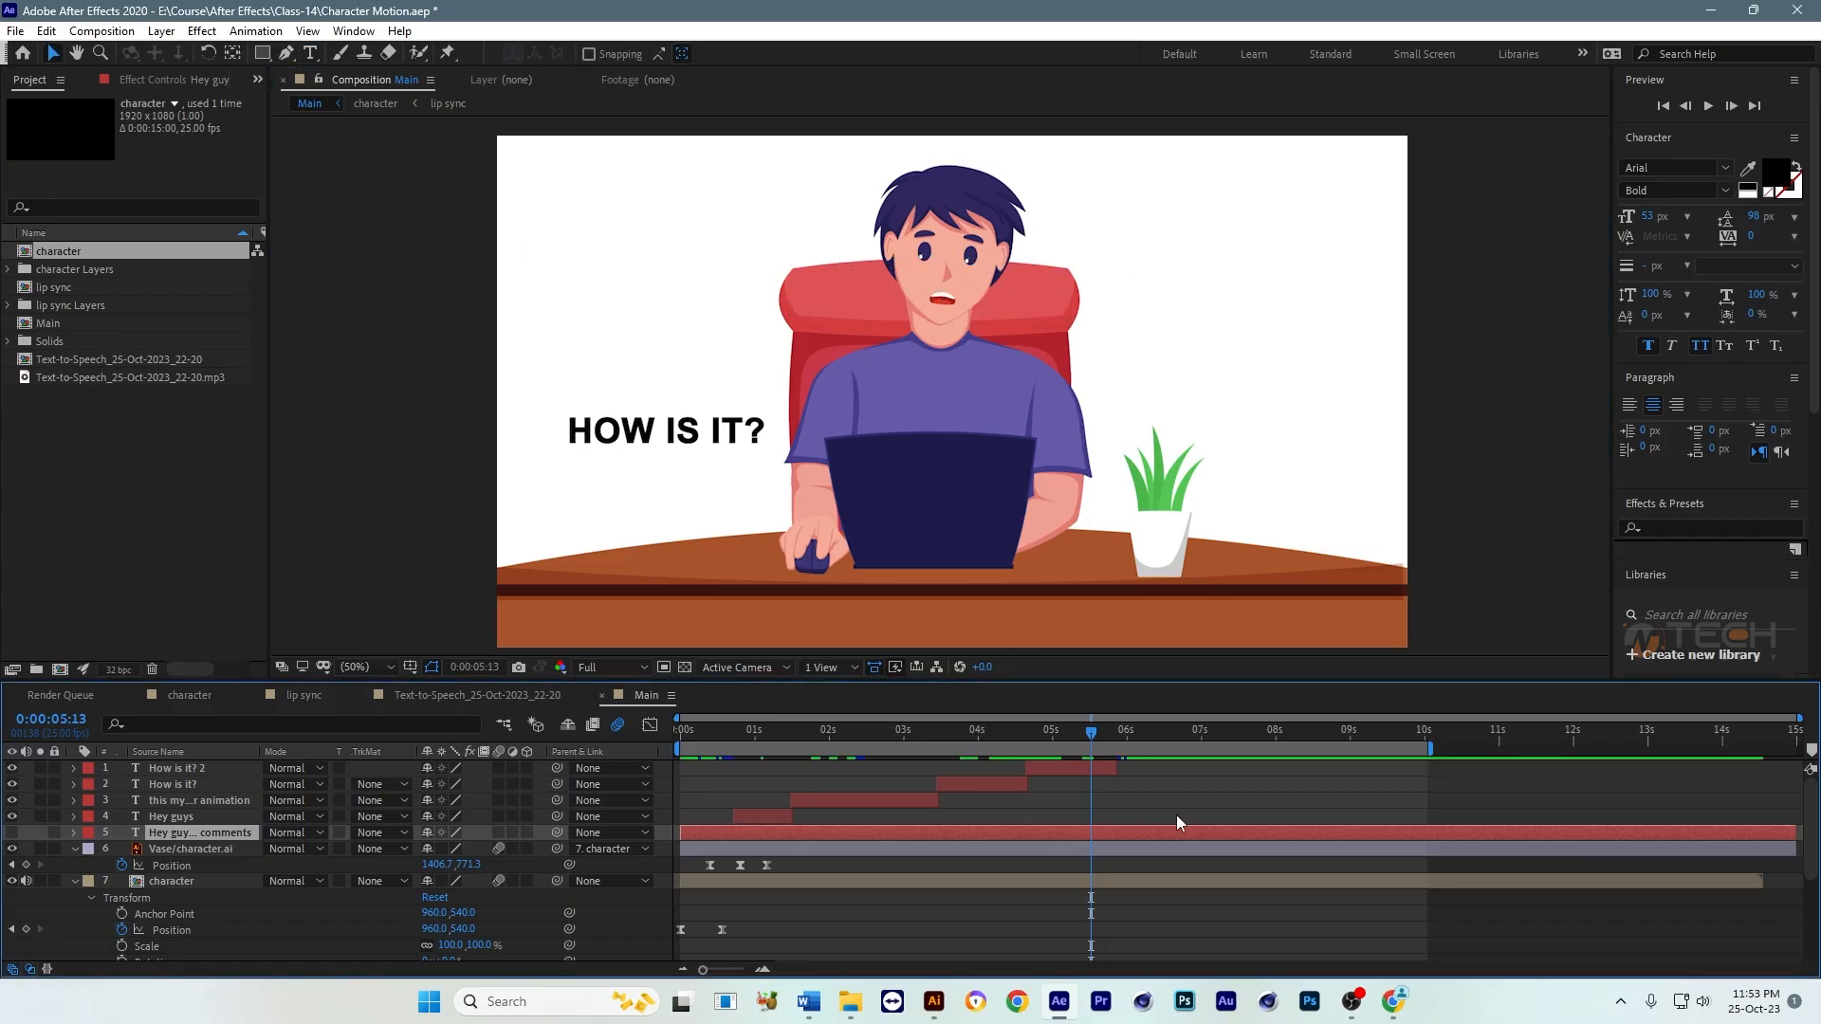
Step: Replace the newest caption's text with "Please comments" and break it into two lines, one word per line
double_click(1091, 767)
key(ctrl+v)
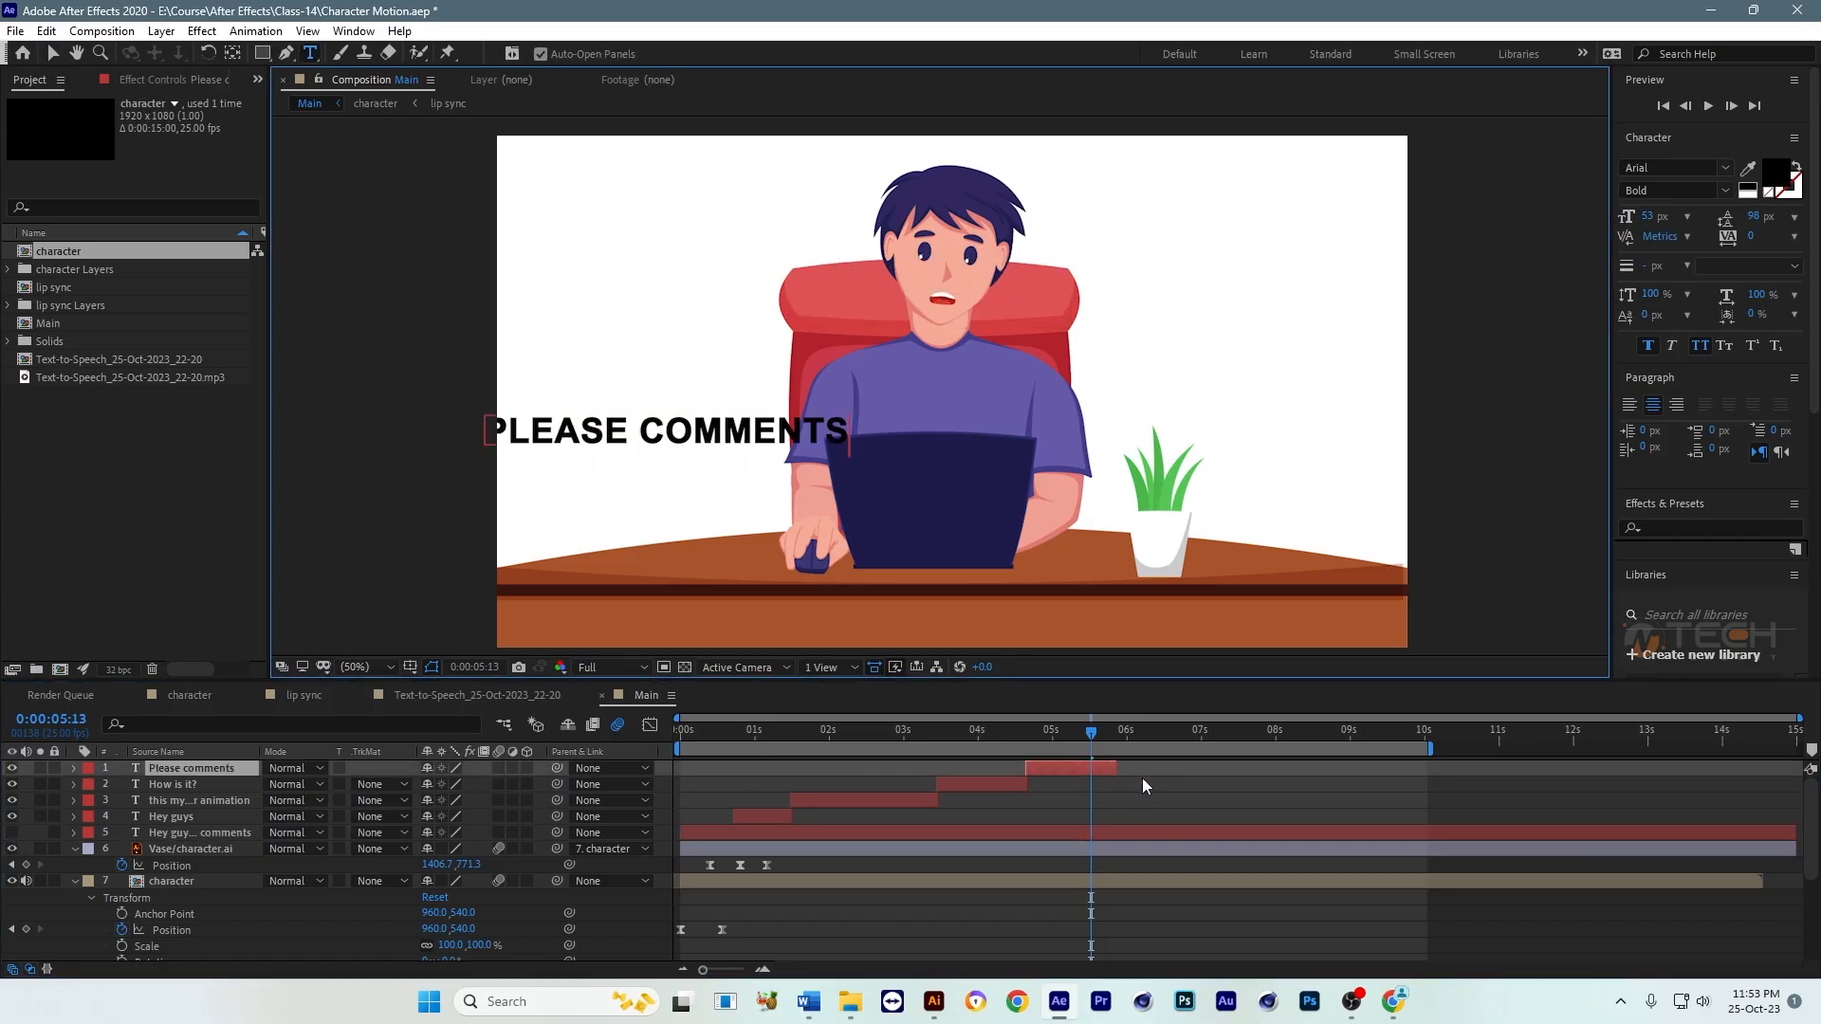
click(645, 430)
key(BackSpace)
key(Return)
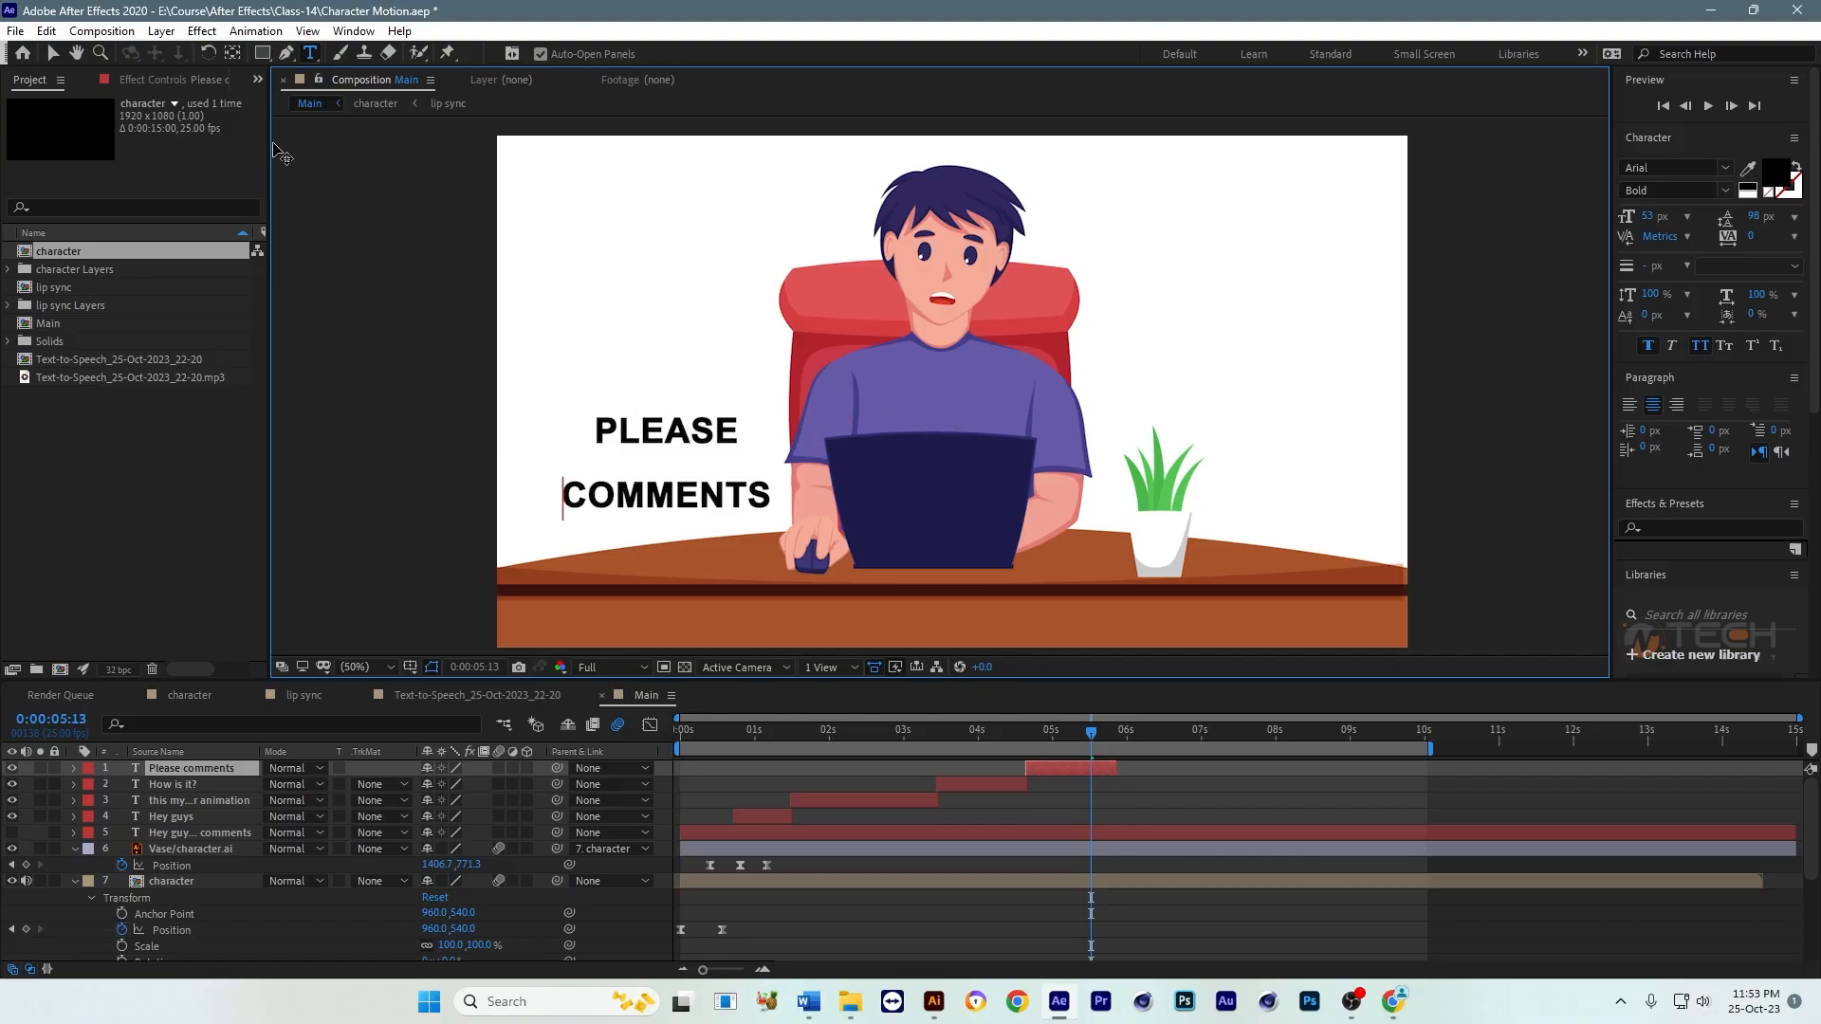
Step: Set the two-line caption's leading to 53 px, shift the caption slightly up beside the character, and save the project
click(50, 53)
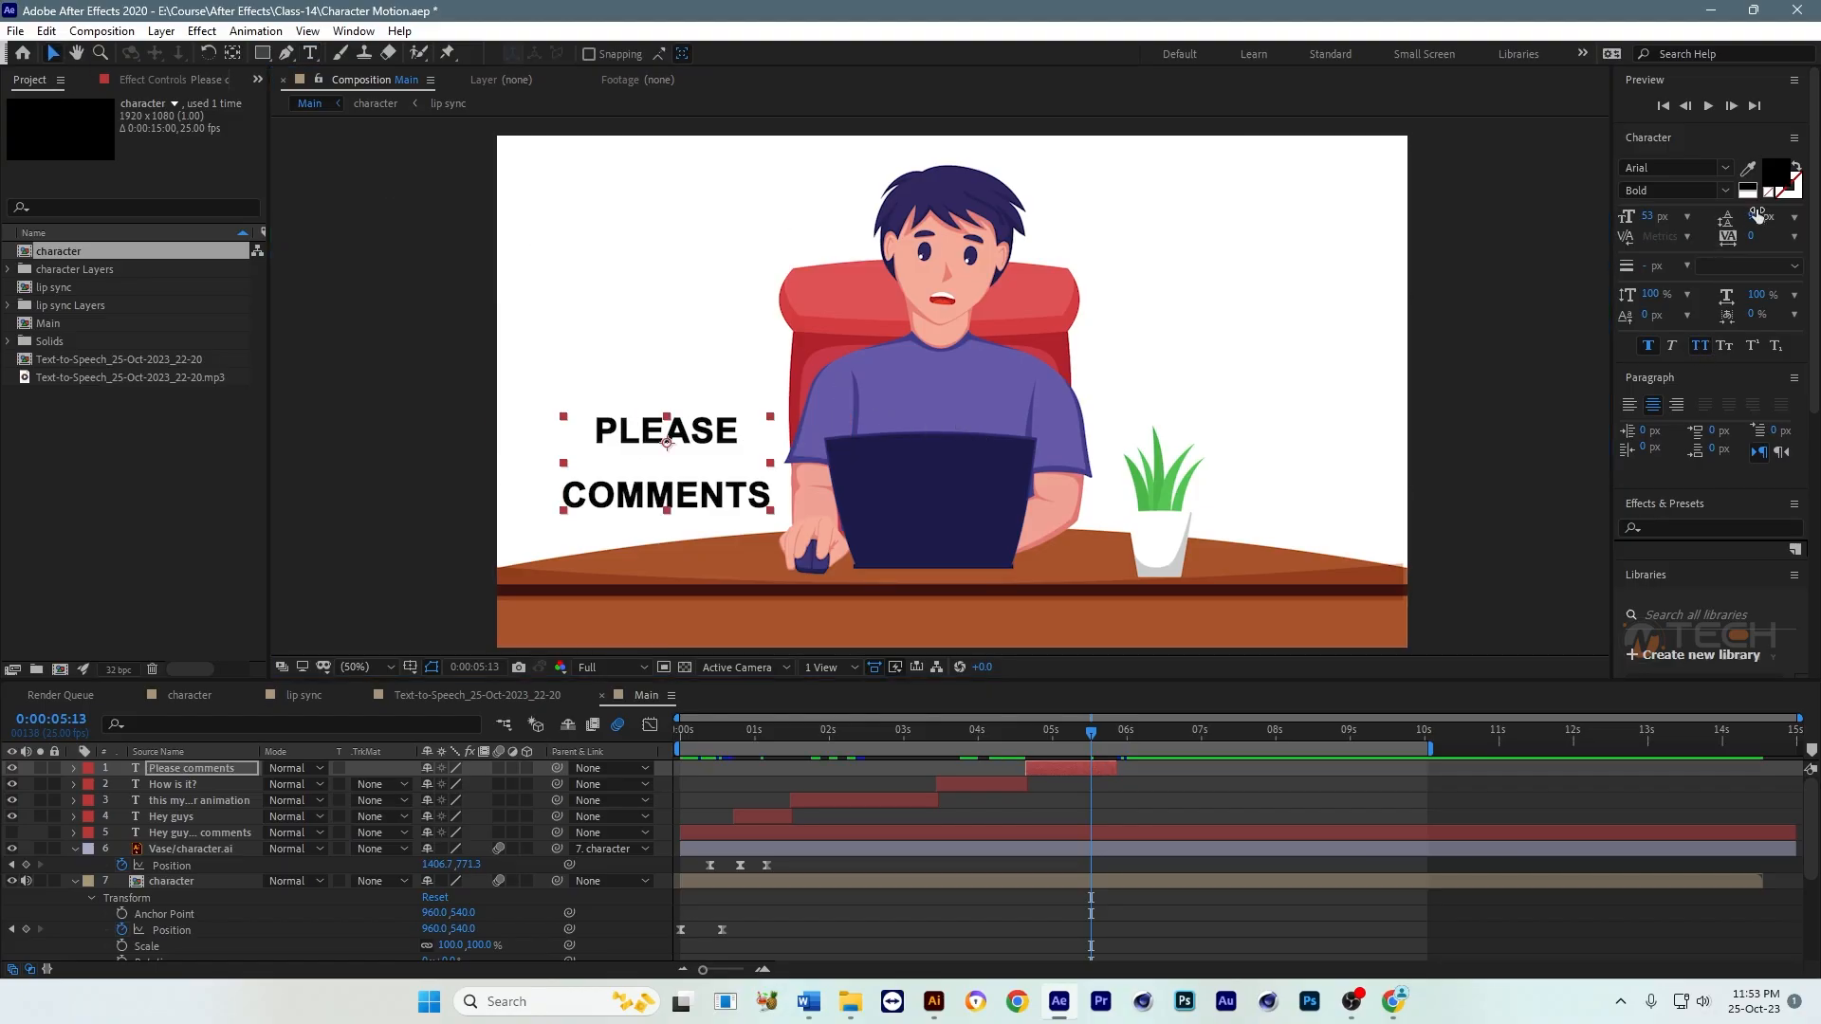
drag(1757, 215, 1717, 216)
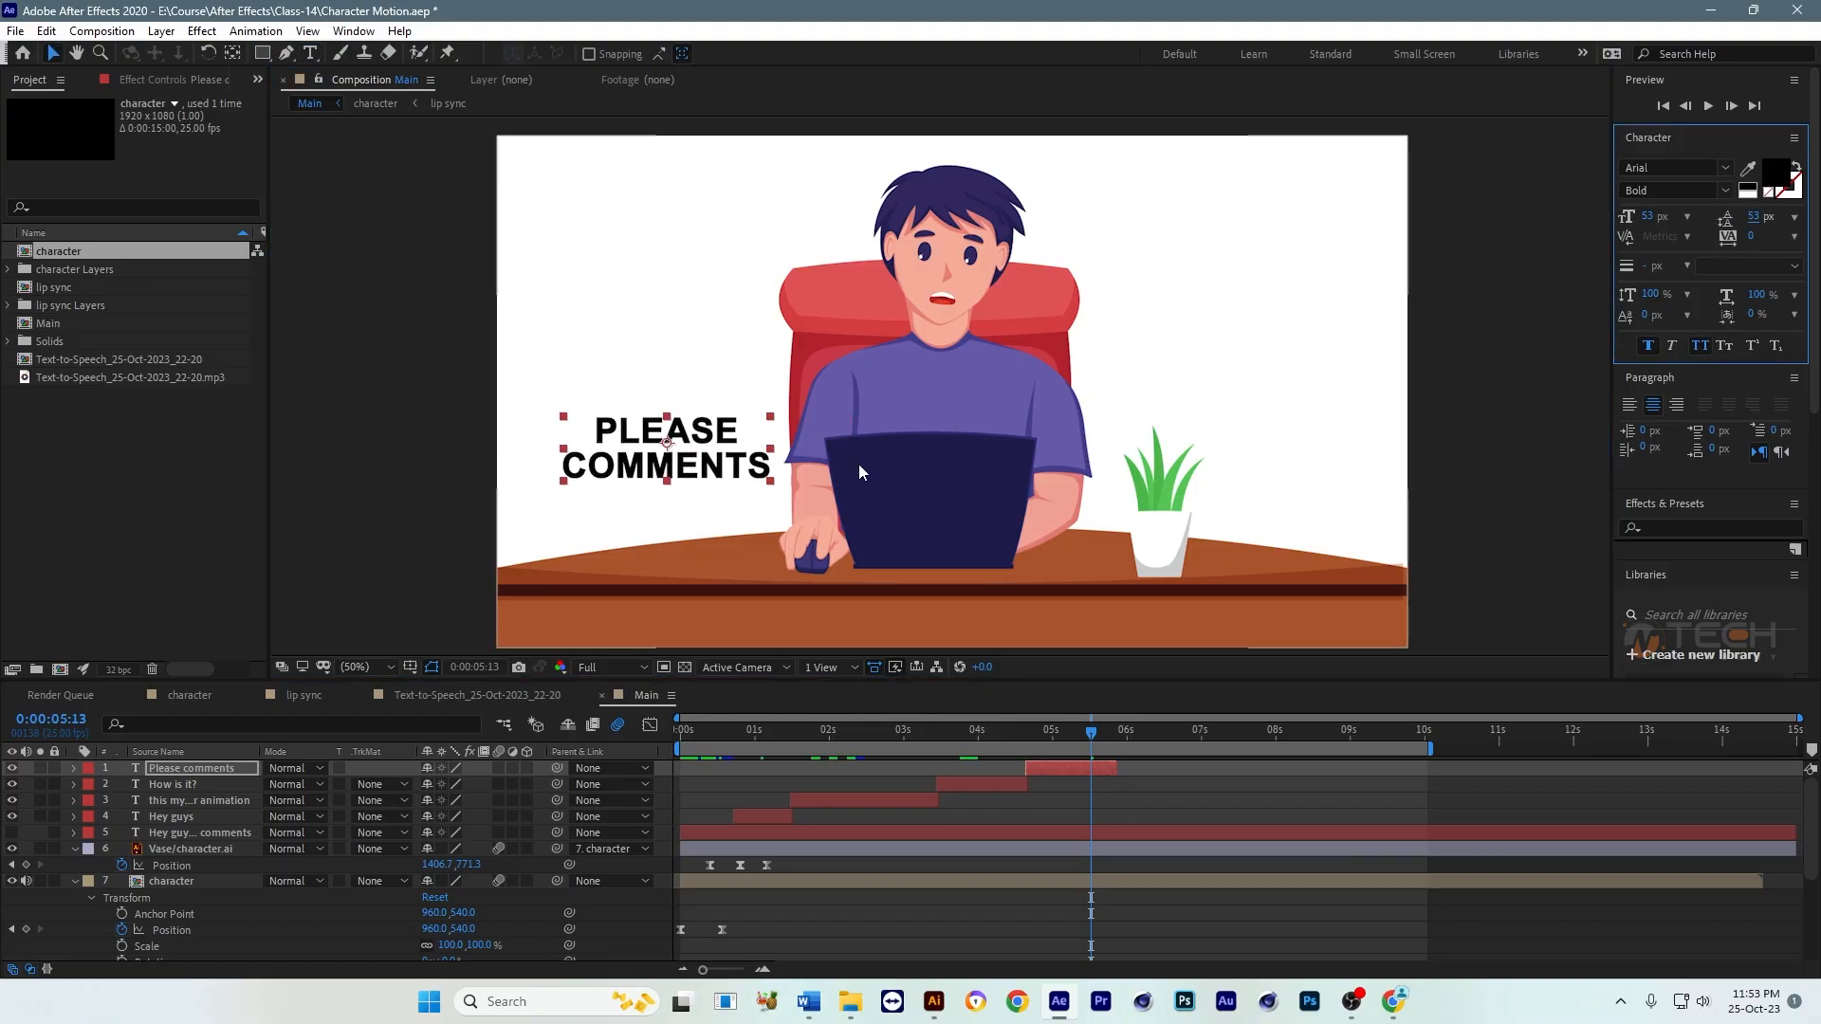
drag(699, 463, 694, 447)
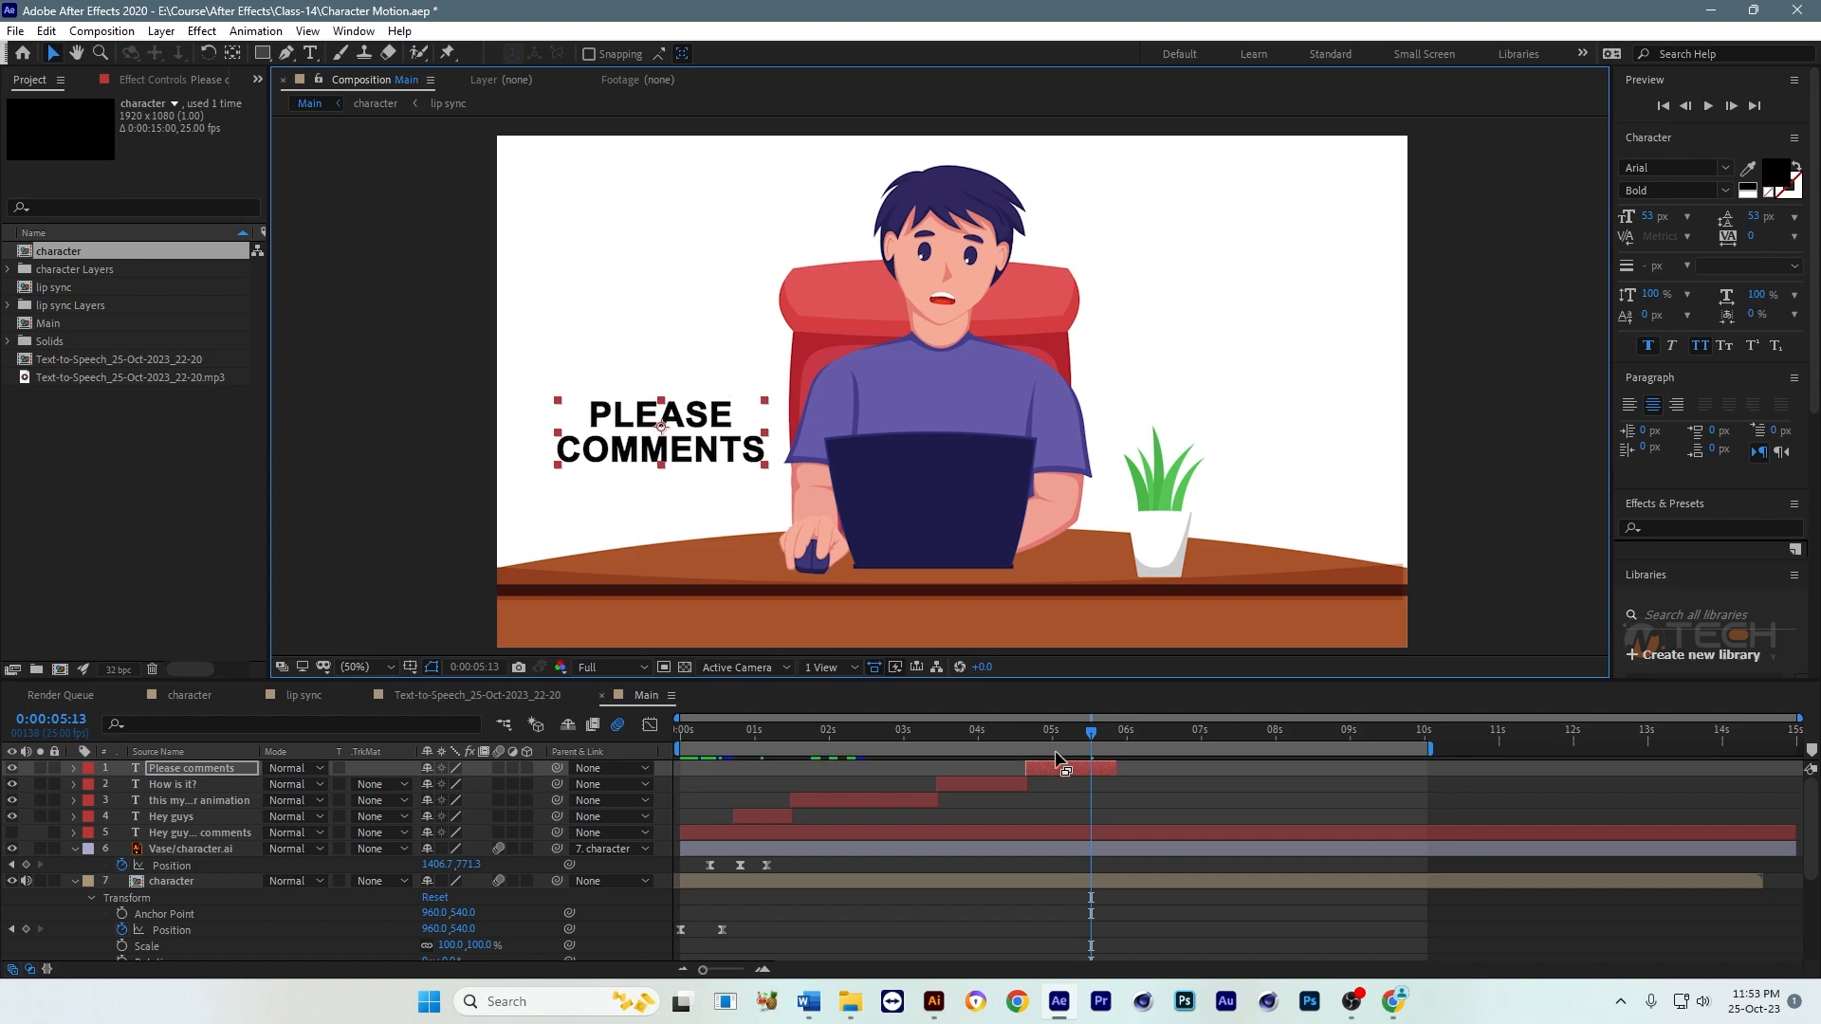
key(ctrl+s)
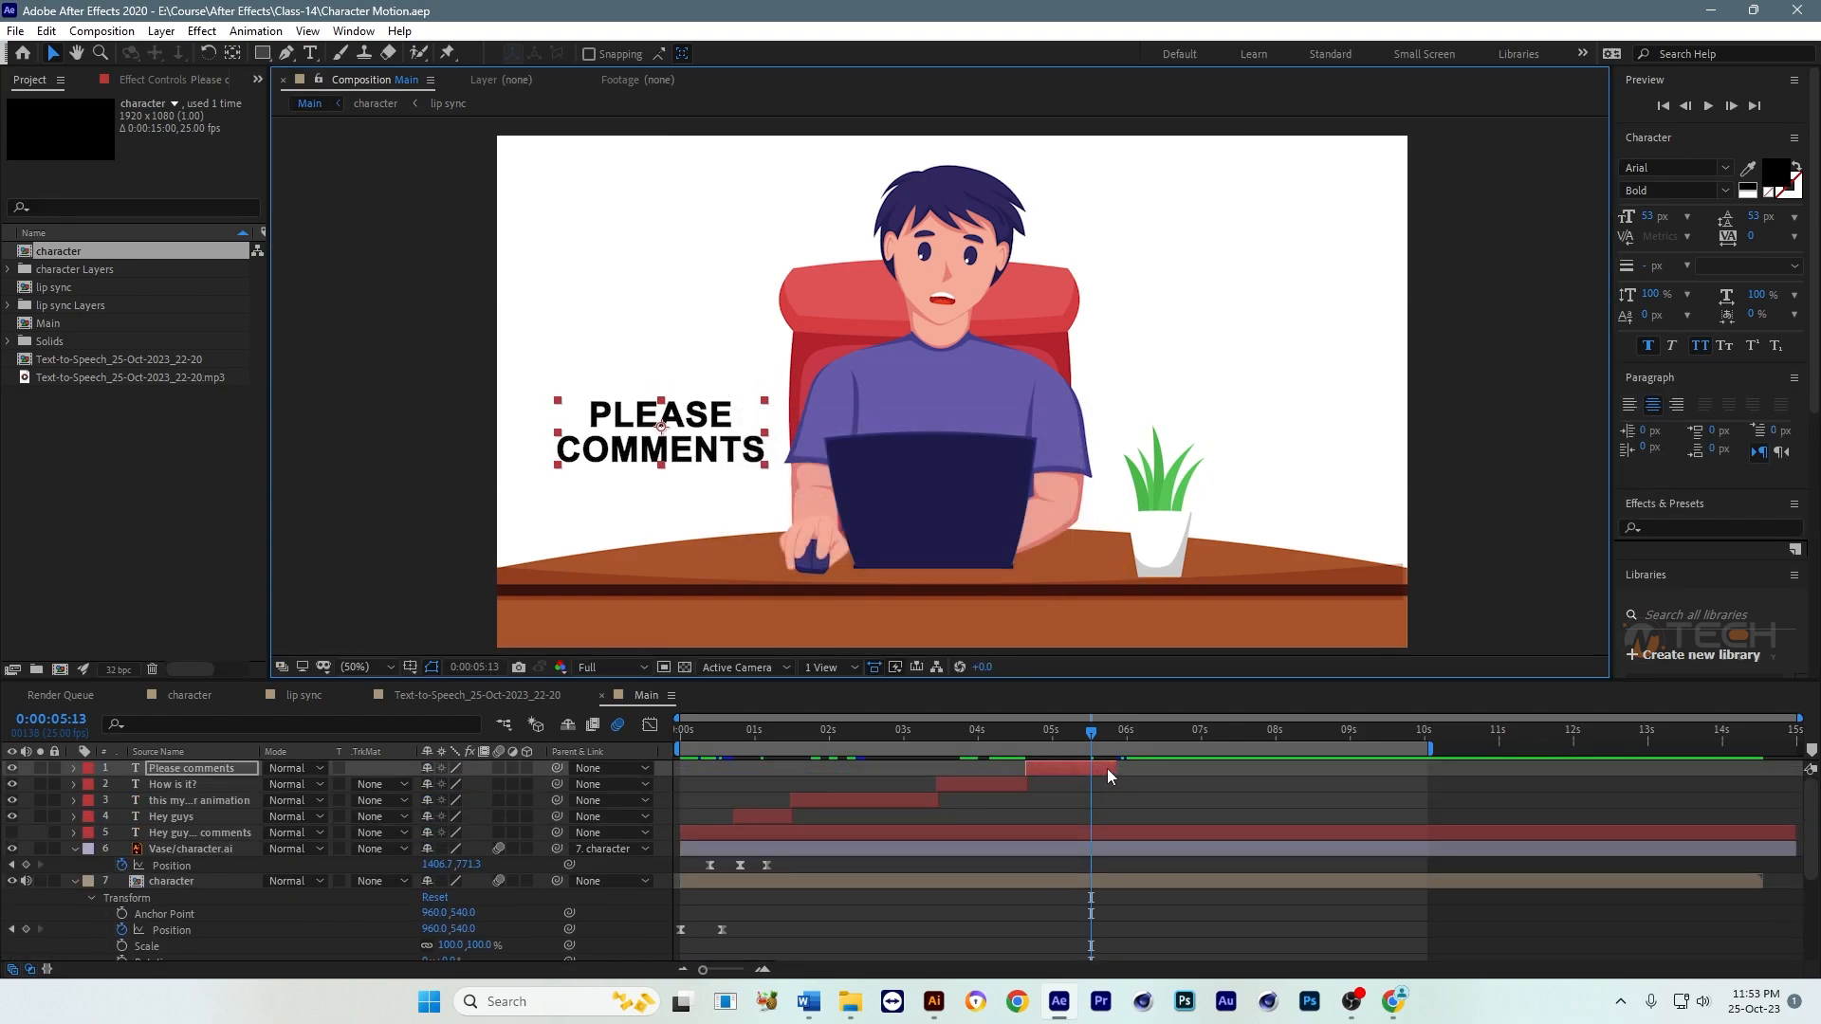
Step: Preview the captions from the start and trim the "Hey guys" layer's end to 0:00:01:12, clear of the three-line caption
click(1107, 769)
key(Home)
key(space)
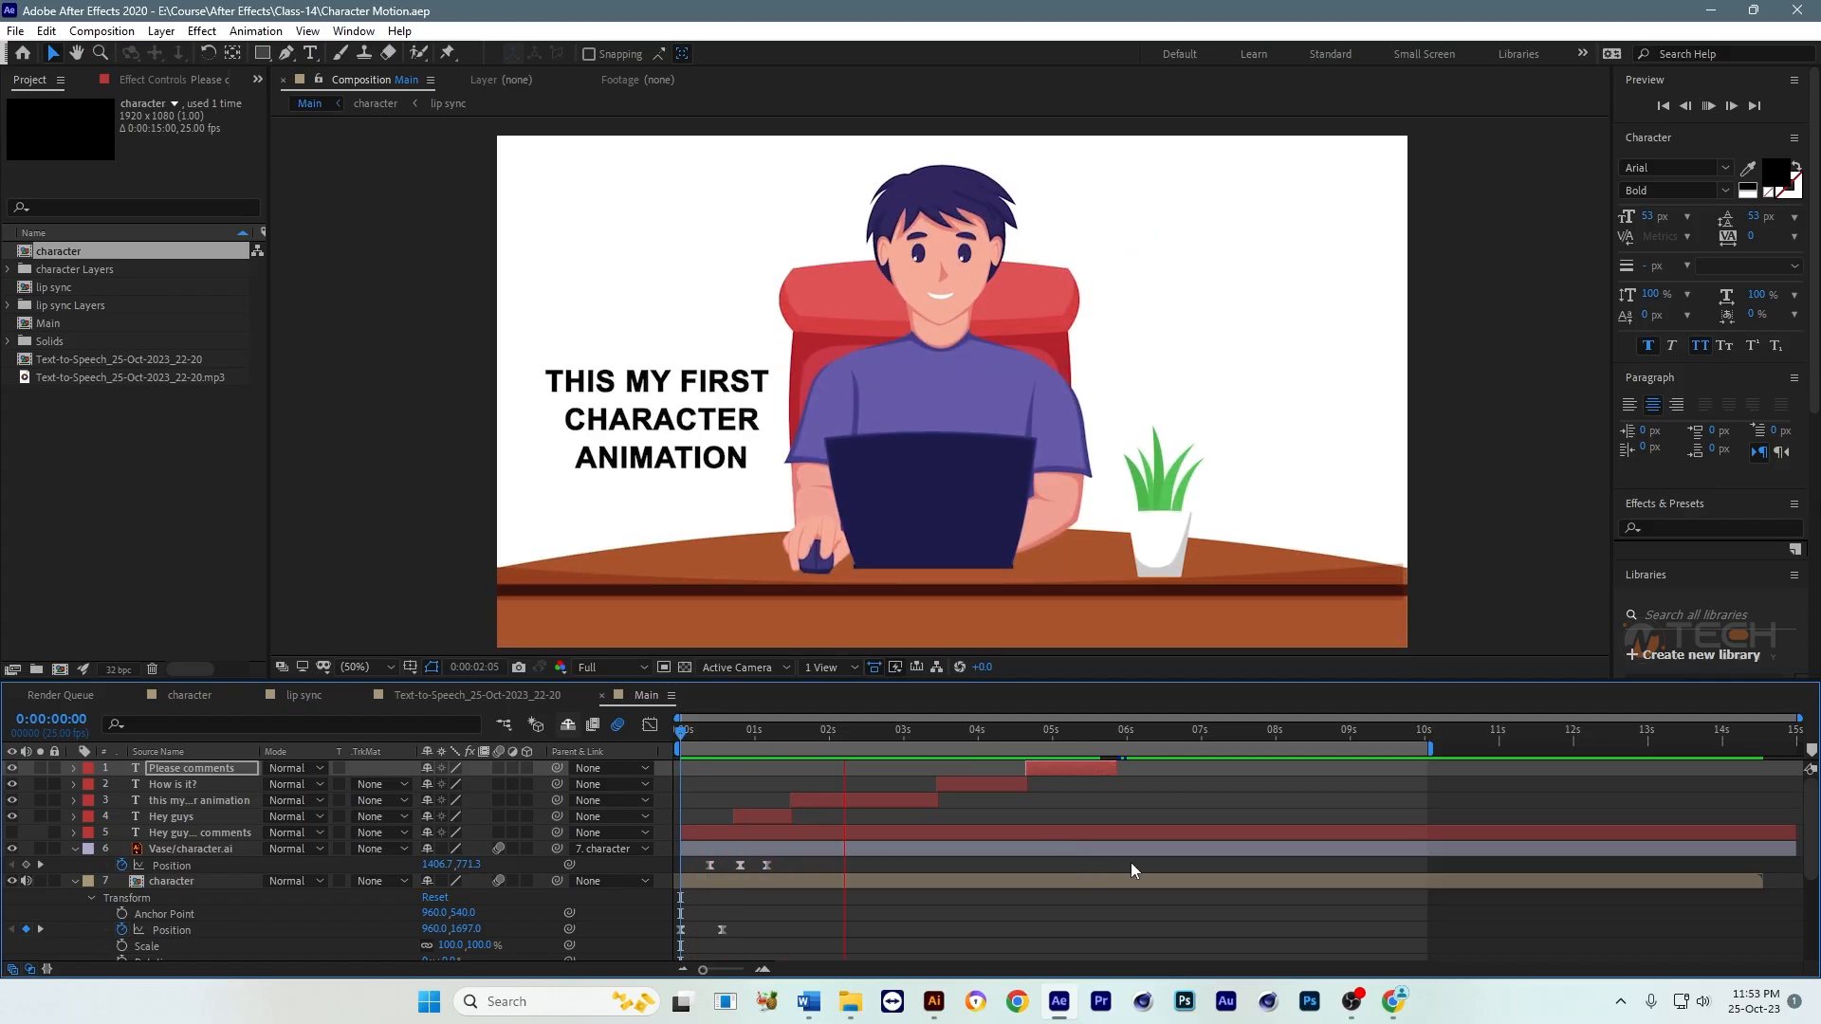
click(789, 730)
key(equal)
key(equal)
key(equal)
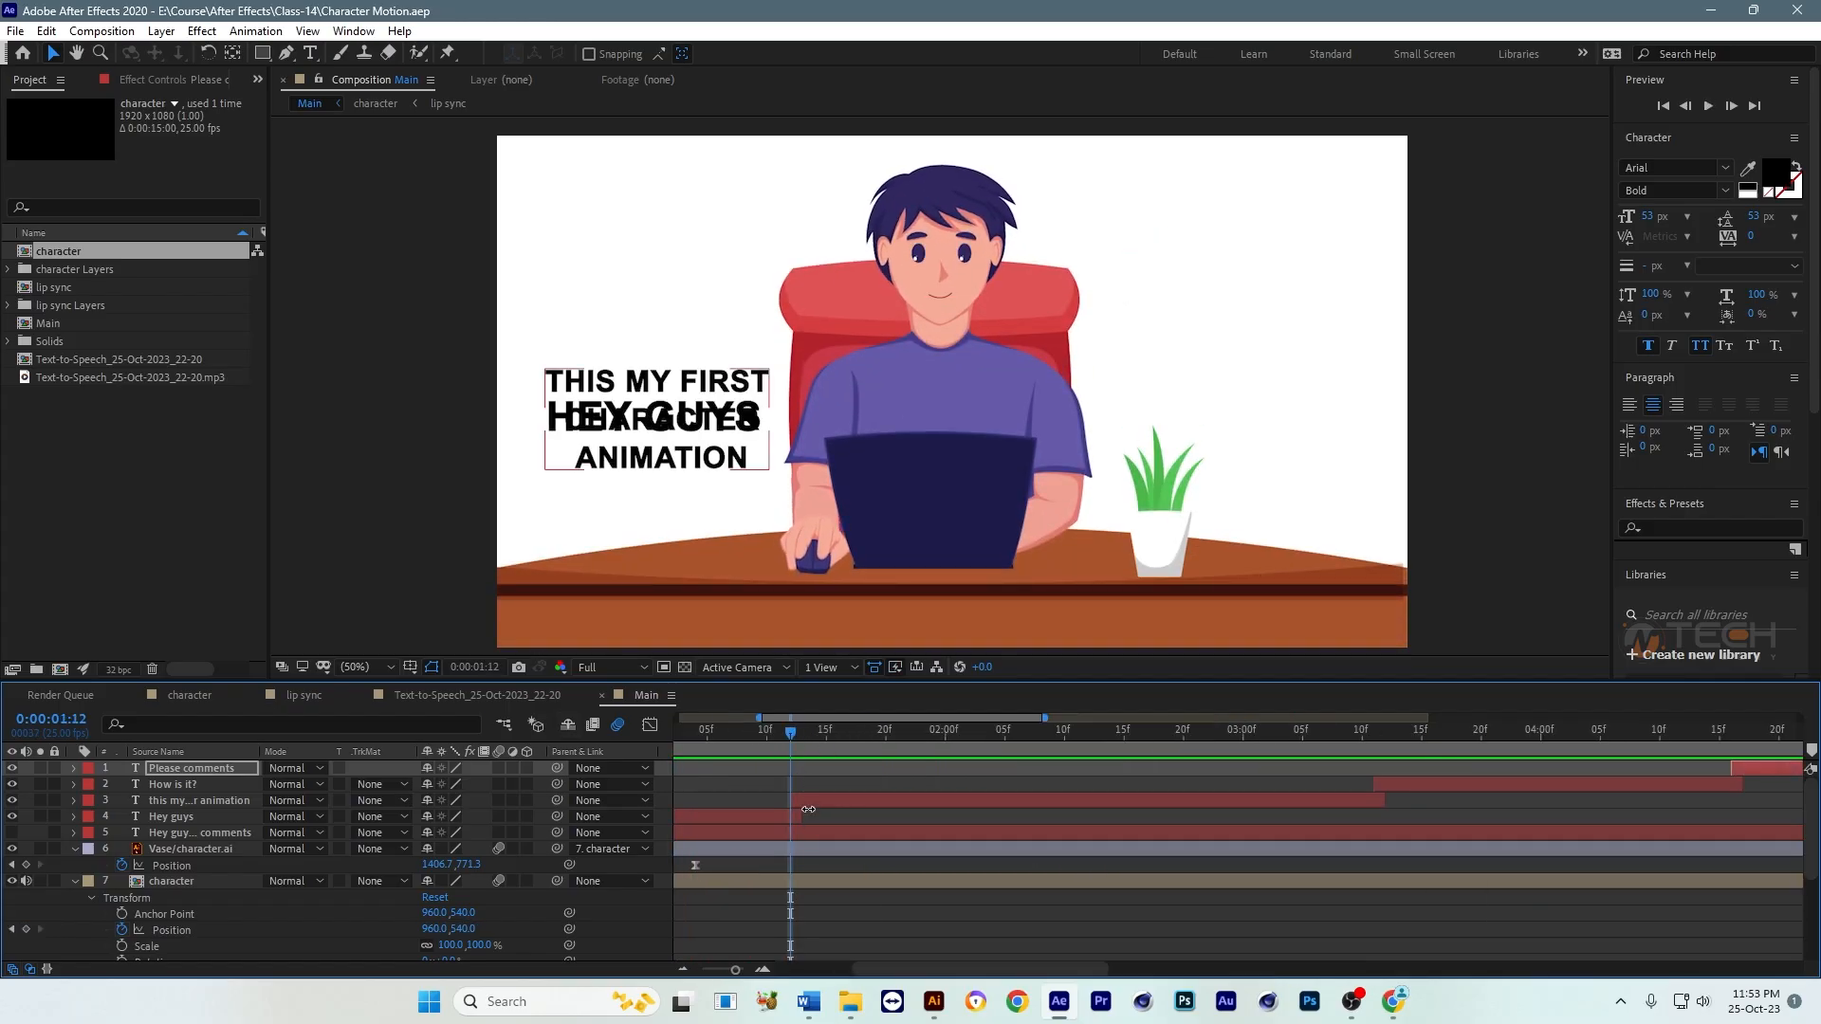
drag(815, 816, 787, 817)
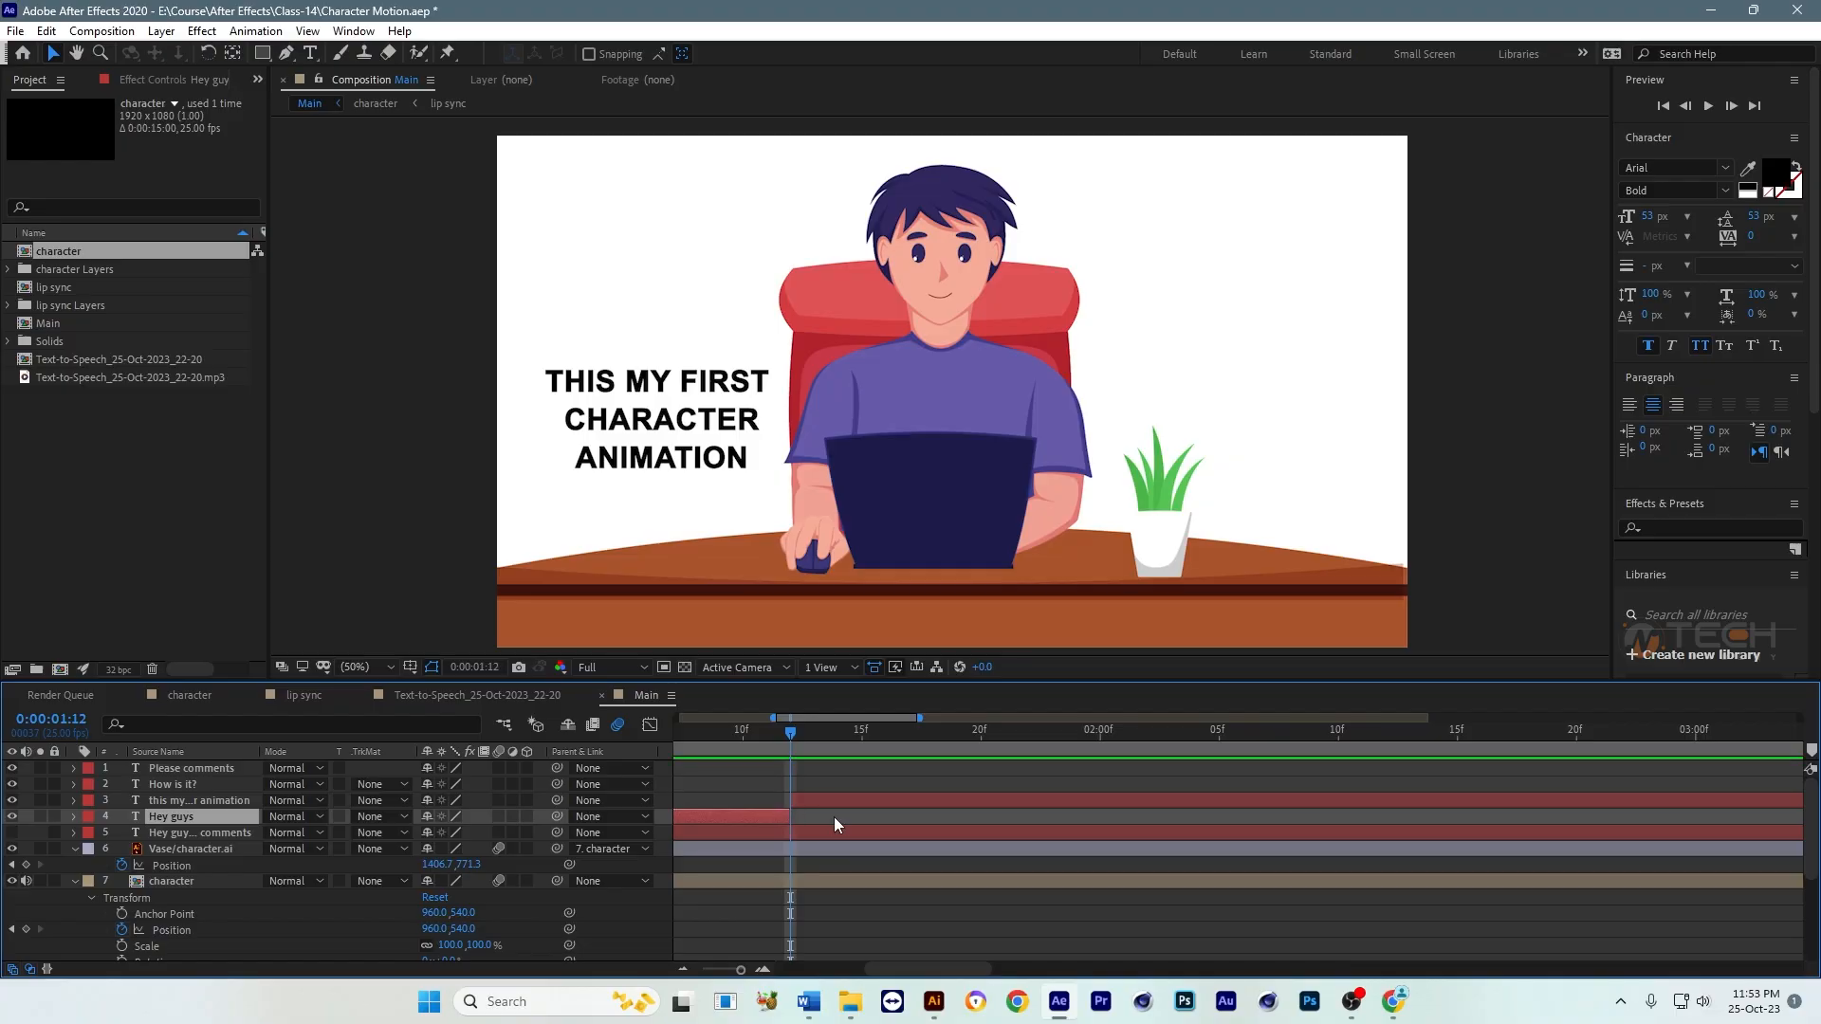
key(minus)
key(minus)
key(minus)
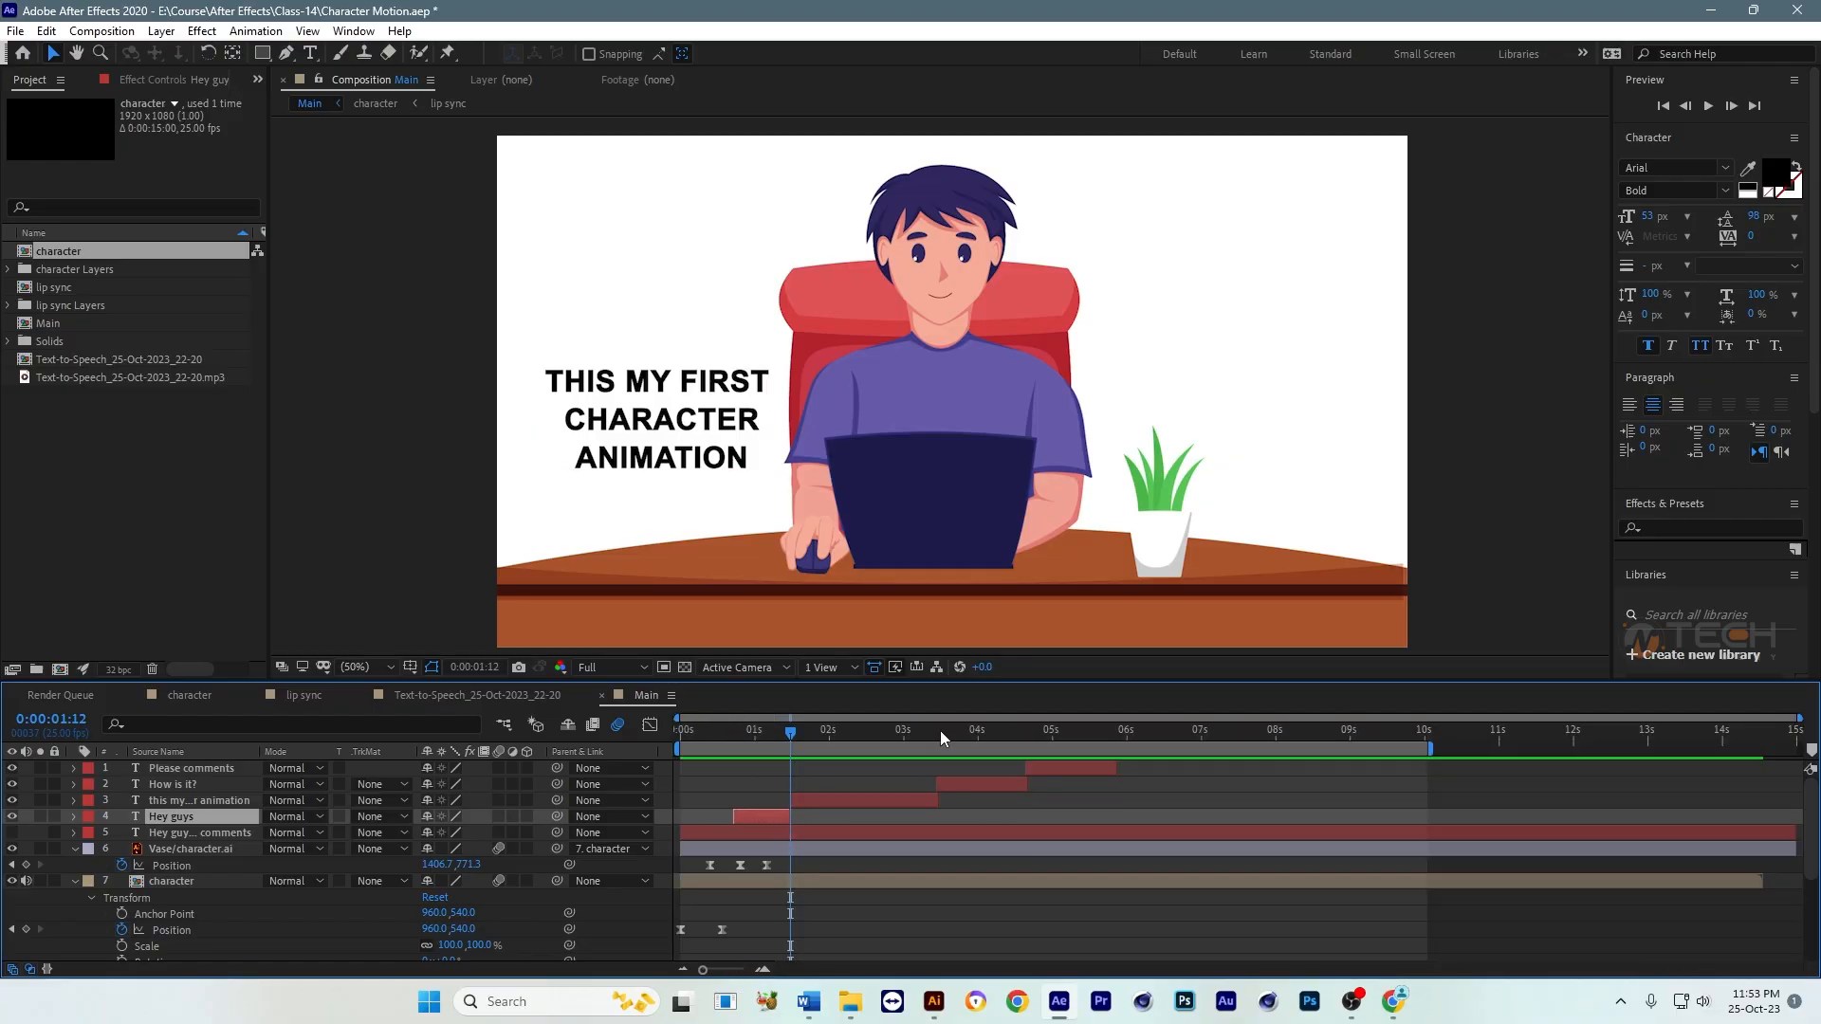
Step: Trim the end of the three-line caption layer back to the start of the "How is it?" layer to remove their overlap
click(934, 731)
key(equal)
key(equal)
key(equal)
click(978, 800)
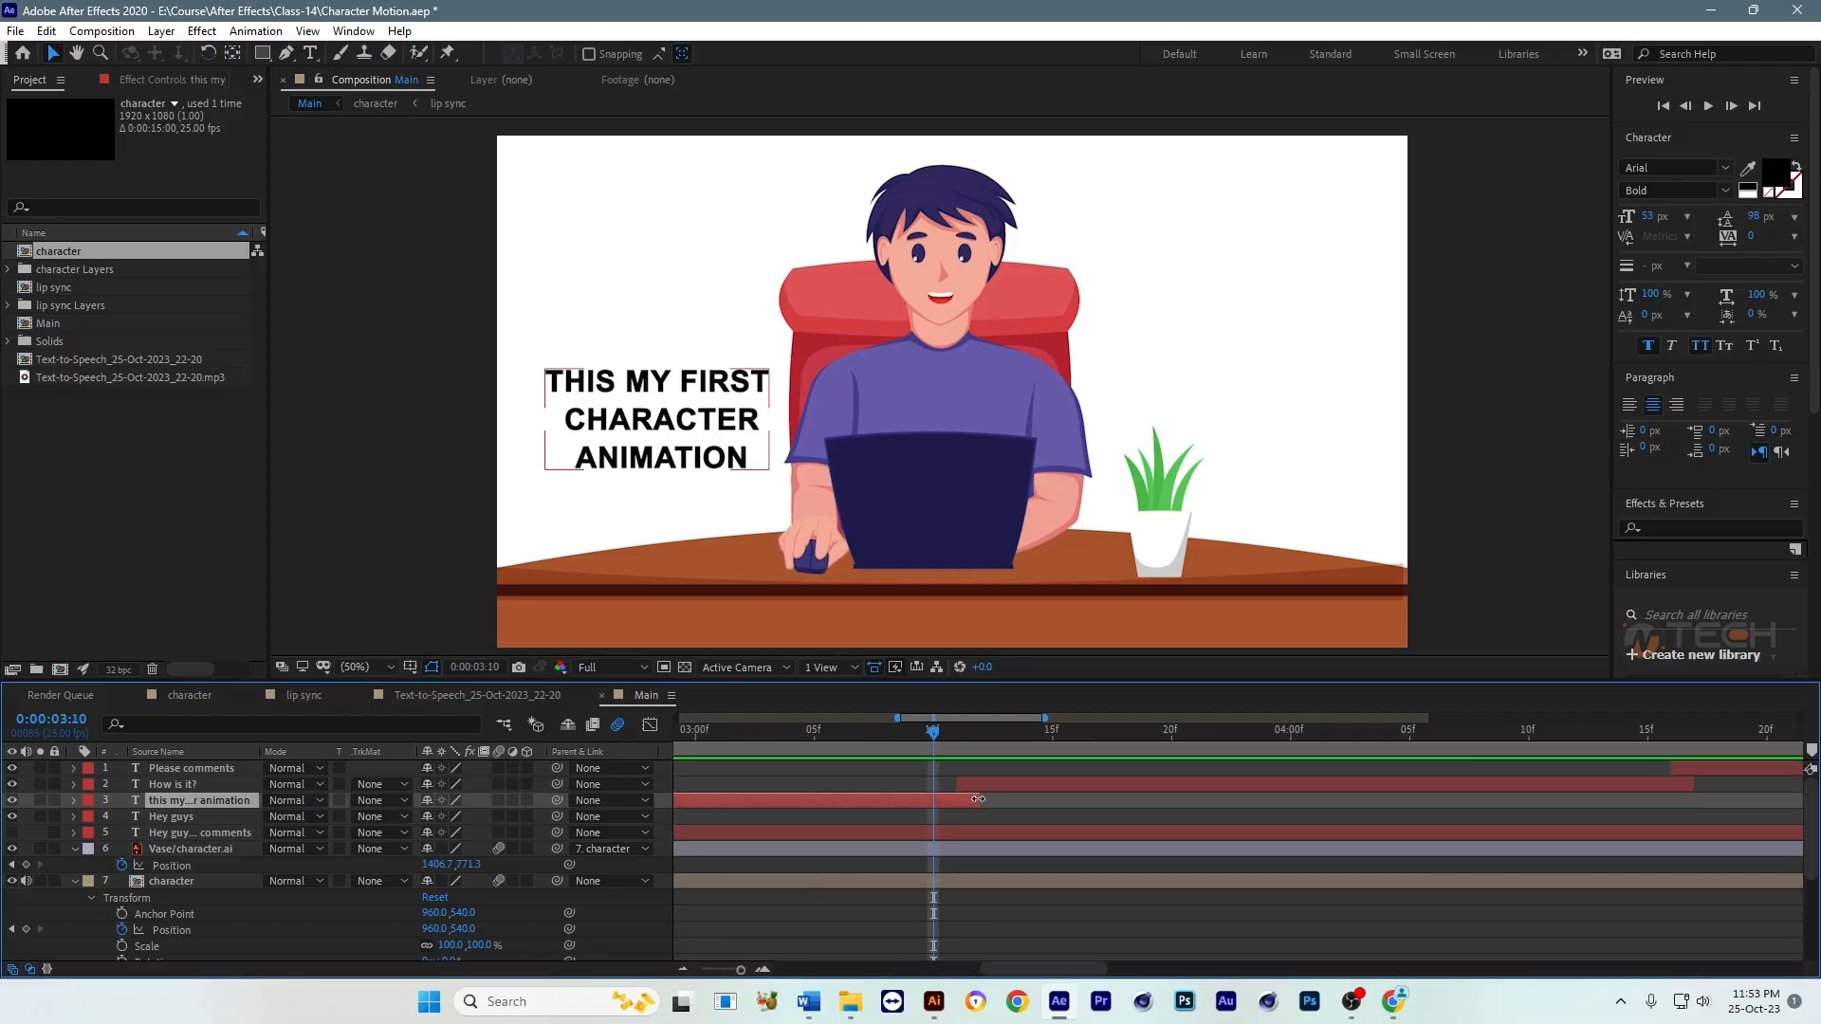
drag(978, 800, 966, 799)
key(minus)
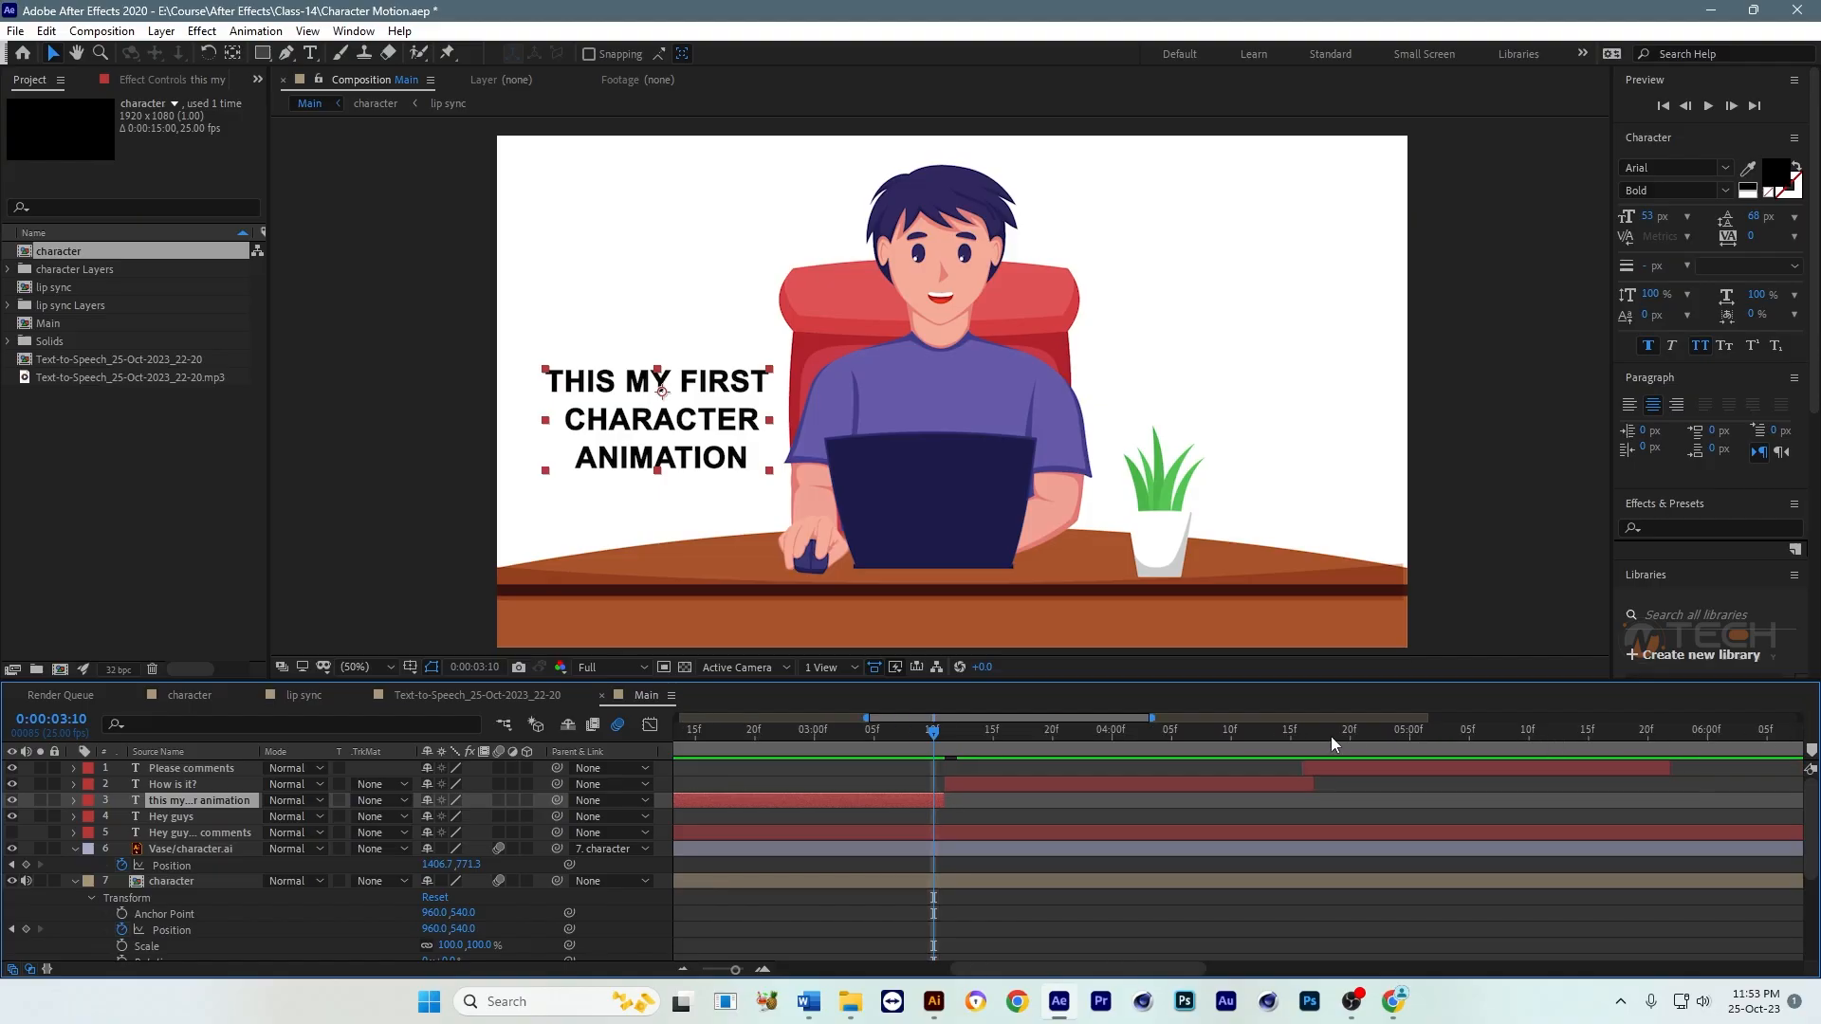
Step: Trim the end of the "How is it?" caption layer back to where the "Please comments" layer starts
click(1316, 736)
drag(1314, 783, 1302, 784)
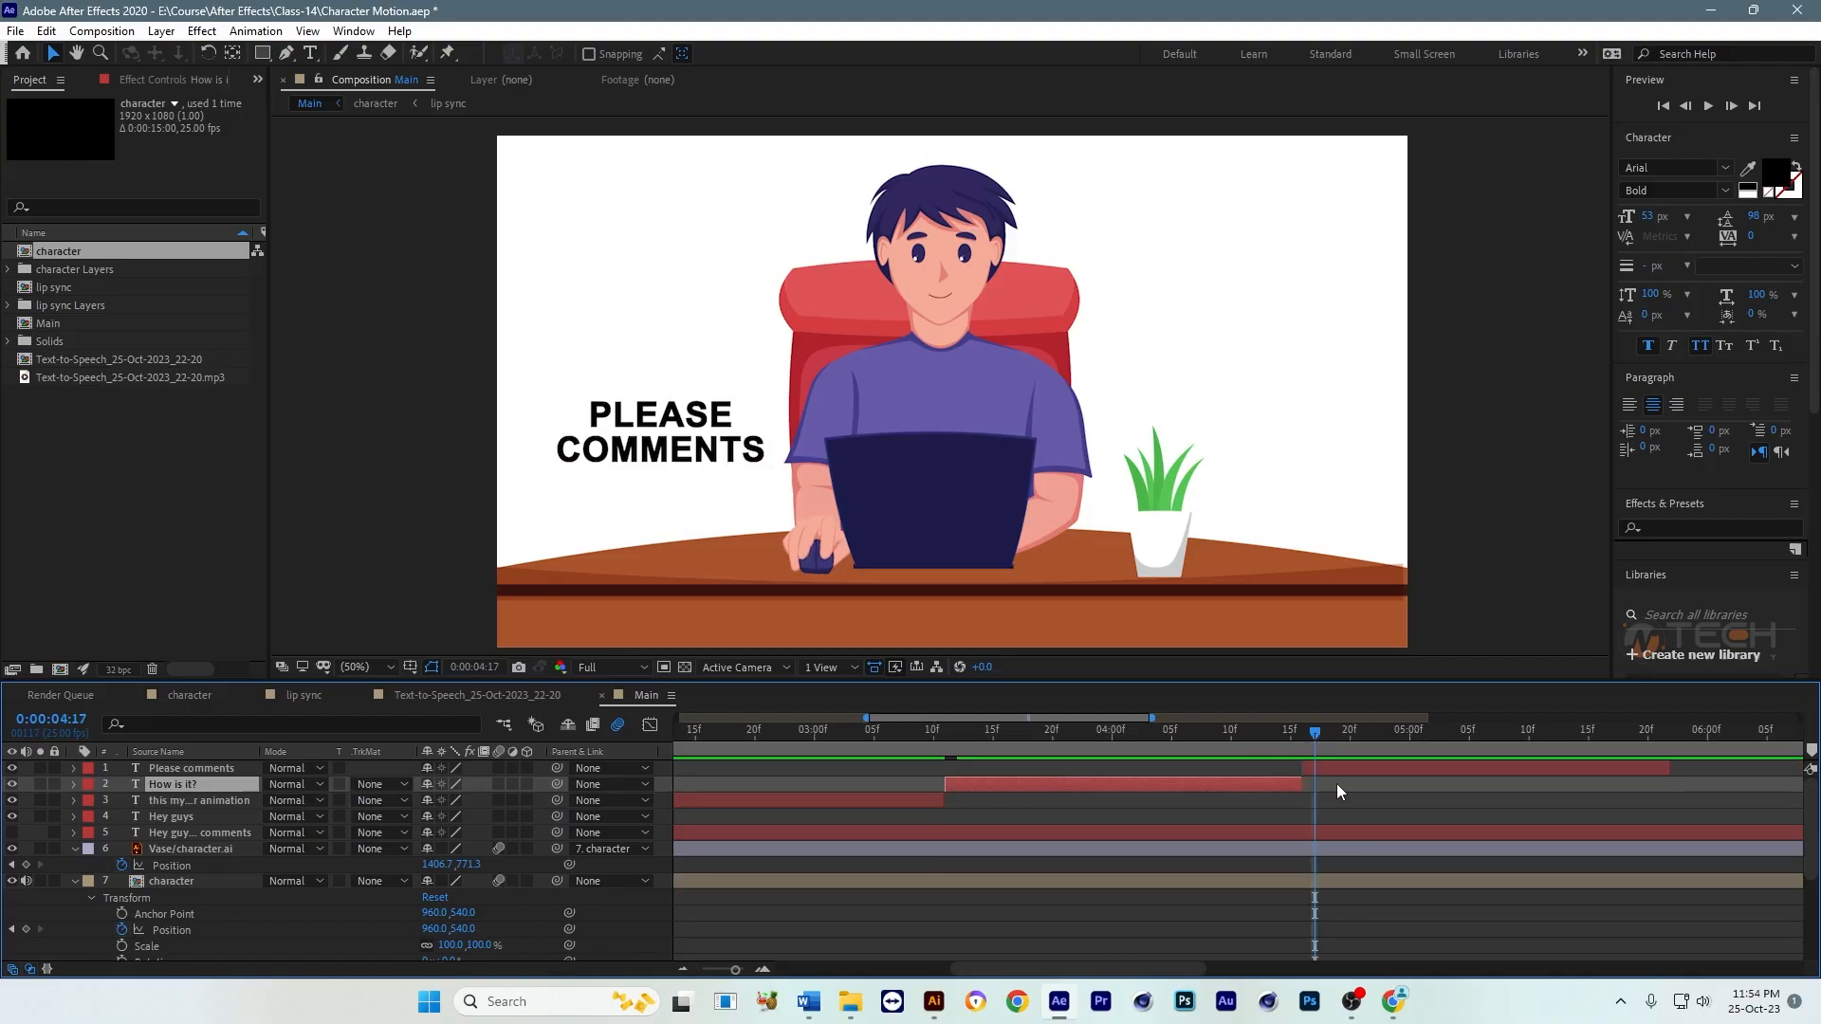
key(minus)
key(minus)
Step: Preview the animation, end the work area at 0:00:08:00, and play the shortened range from the start
drag(813, 735, 677, 758)
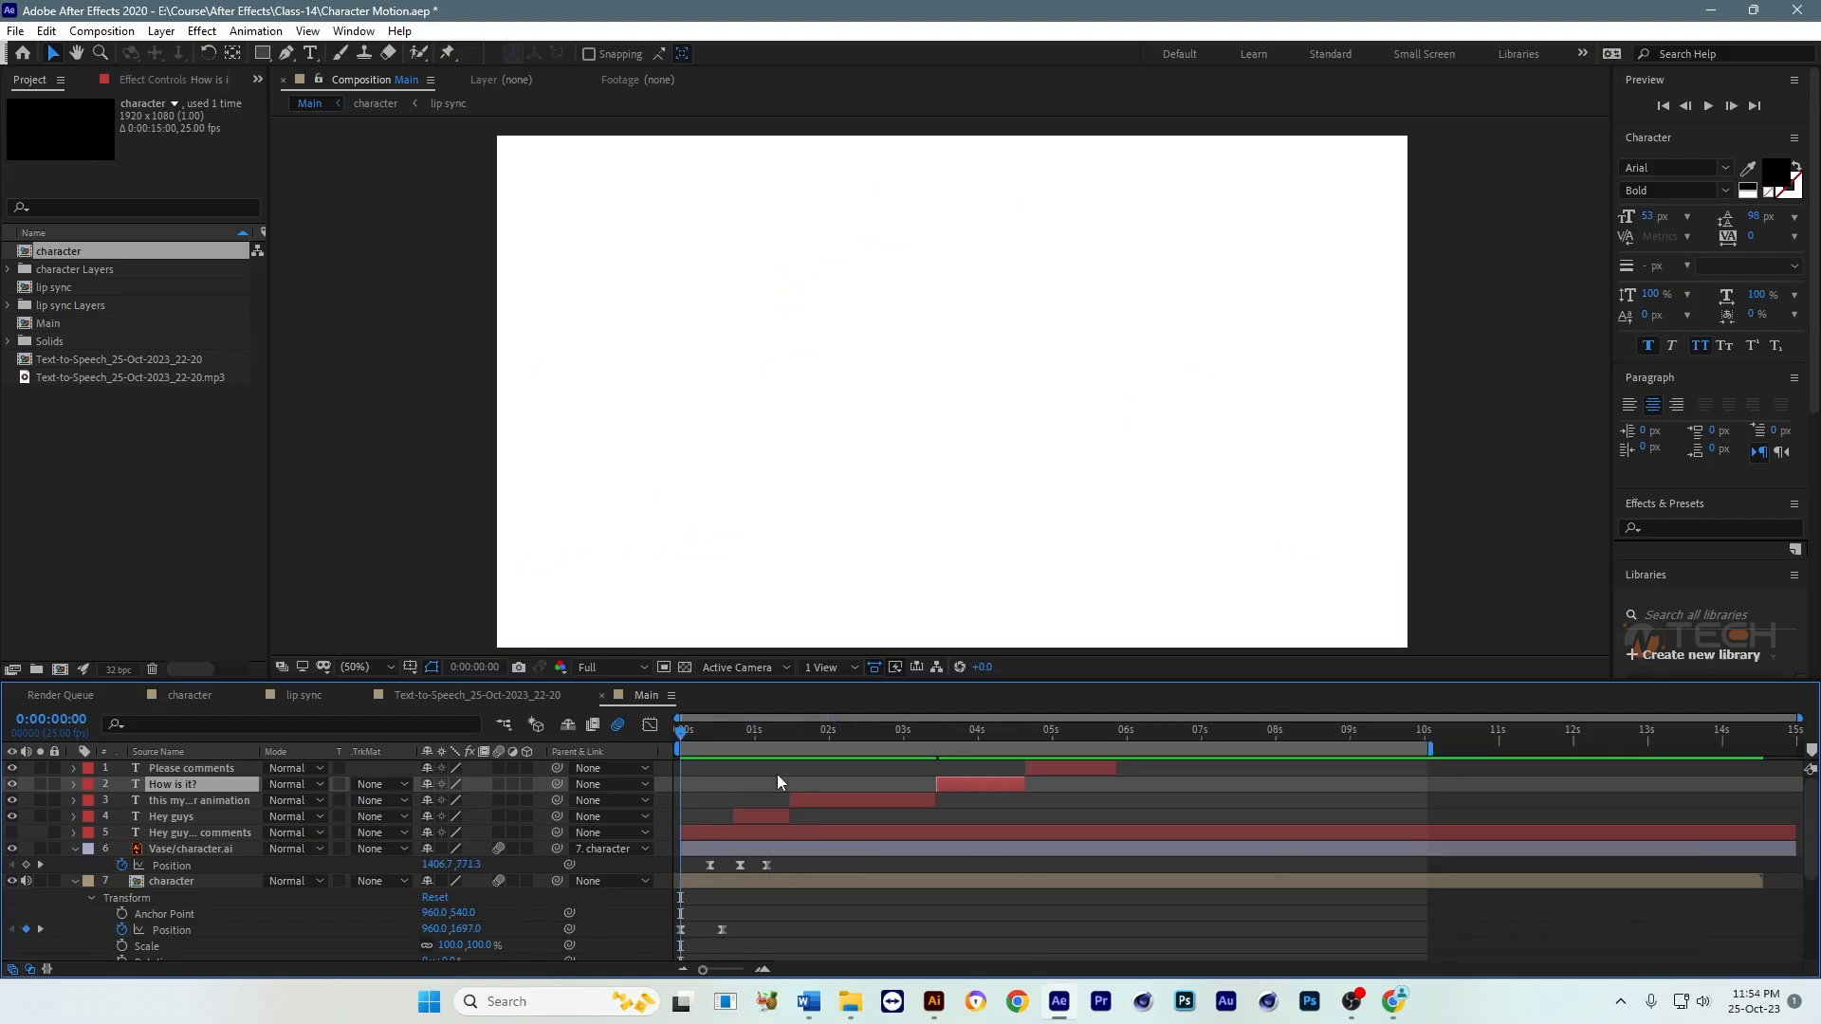
key(space)
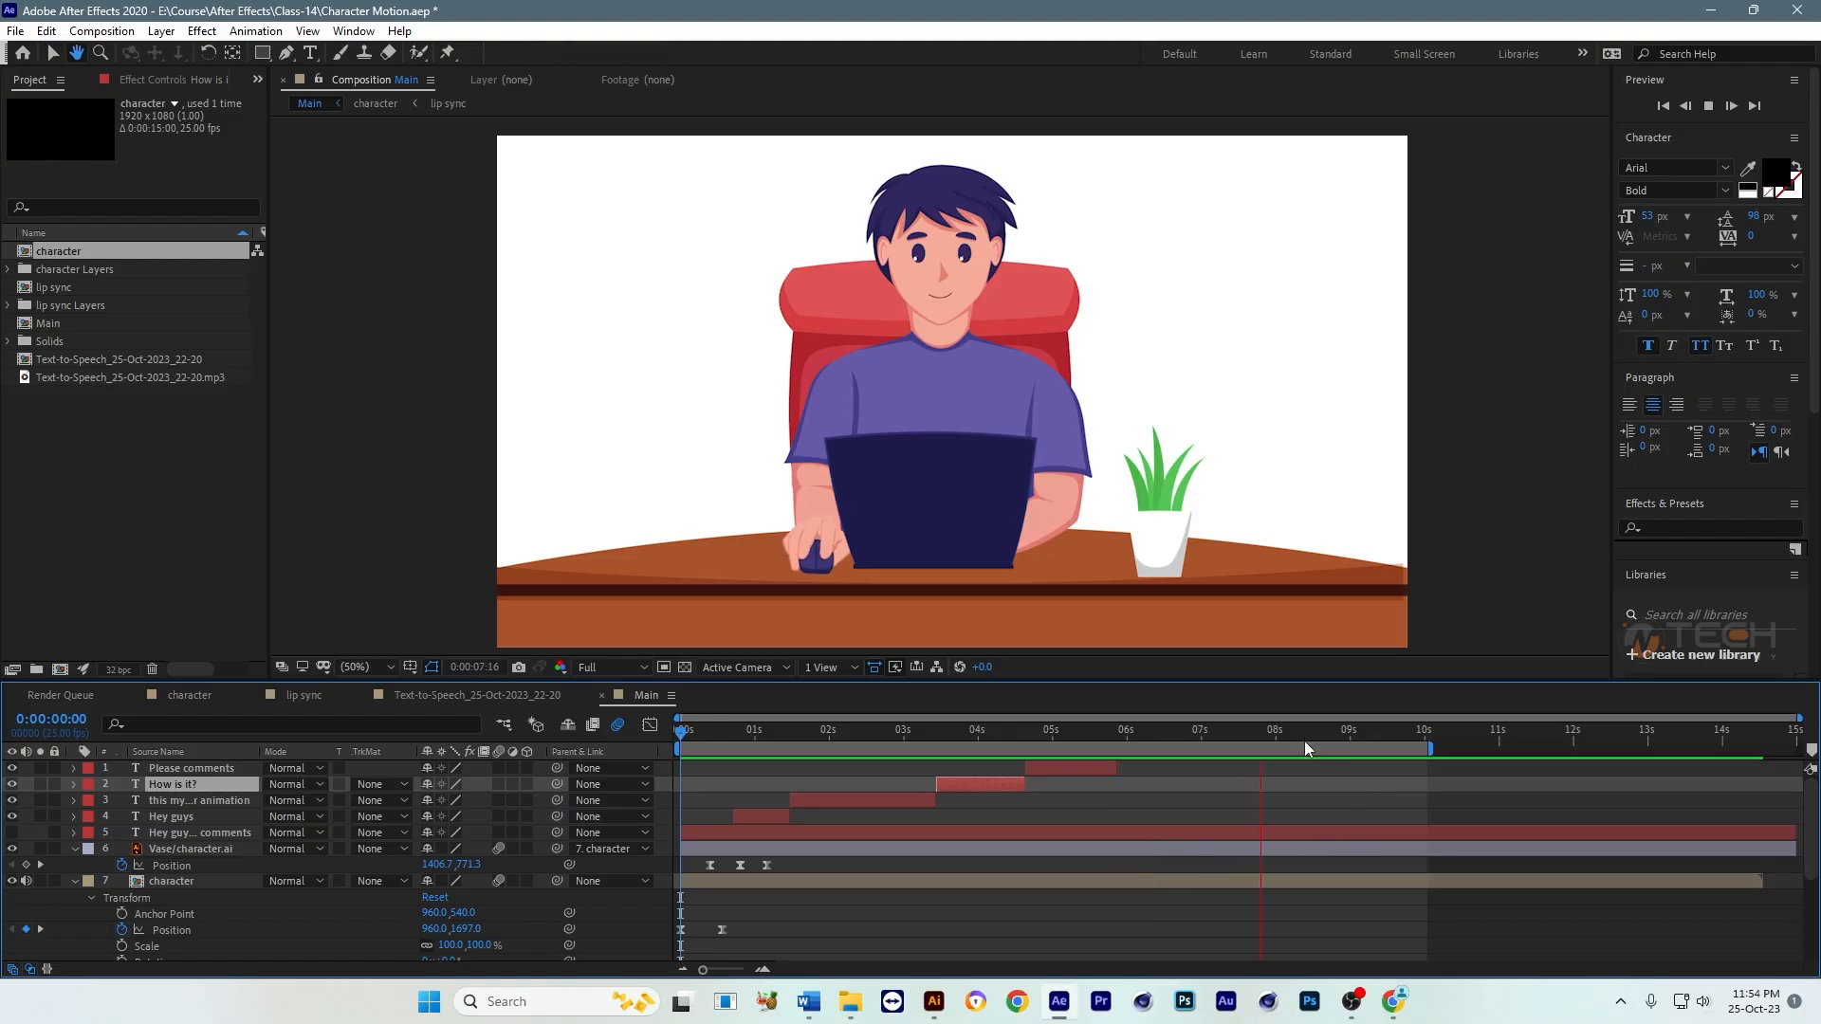
drag(1258, 736, 1277, 736)
key(n)
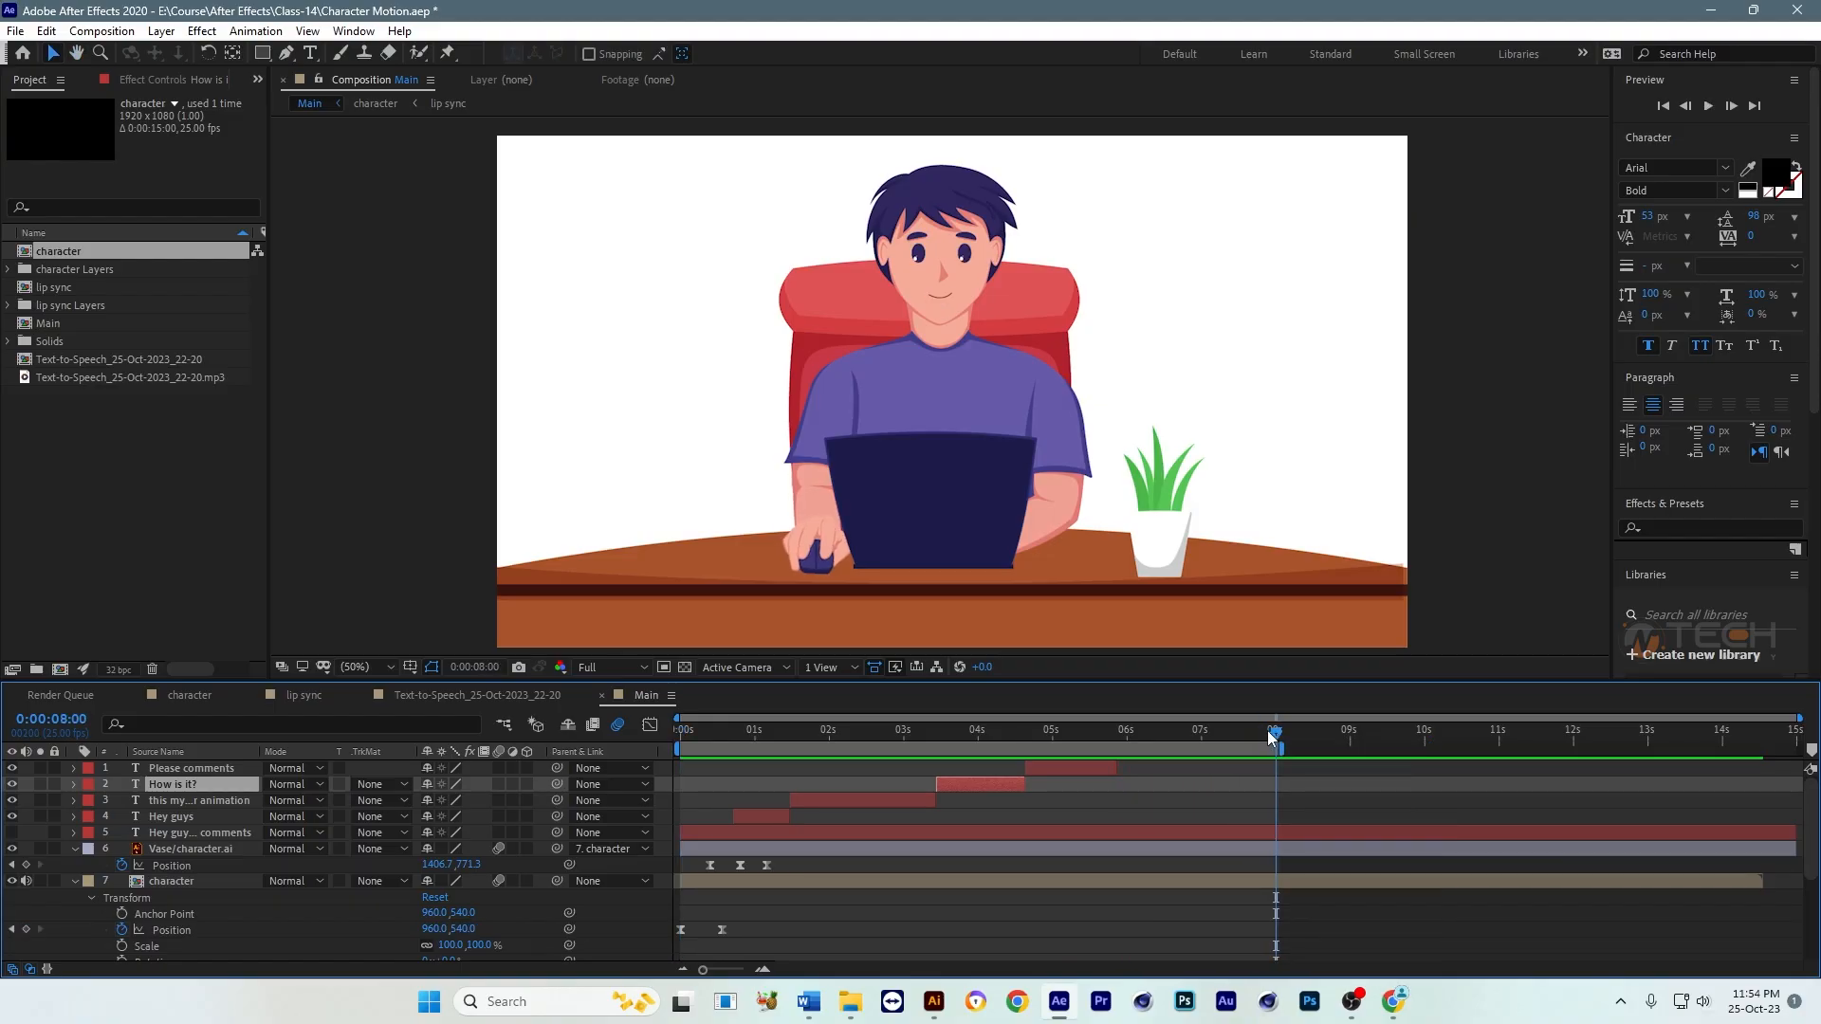
key(Home)
key(space)
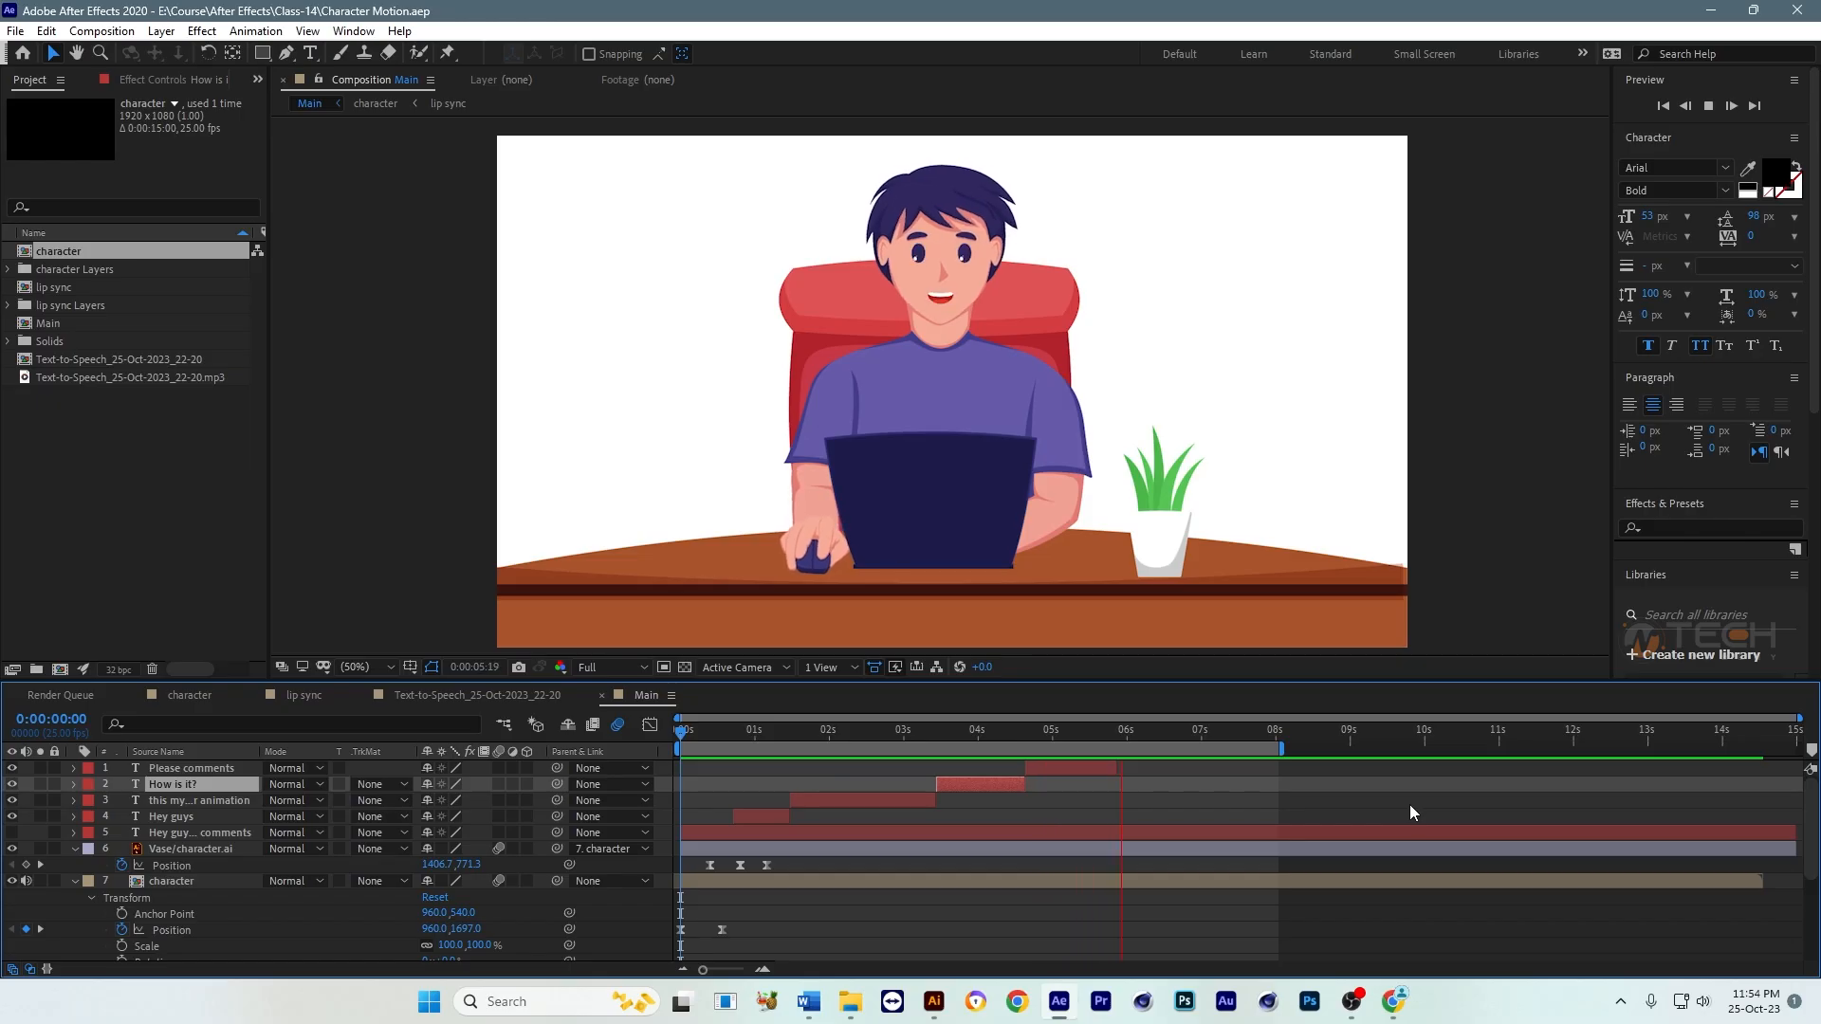
click(1210, 672)
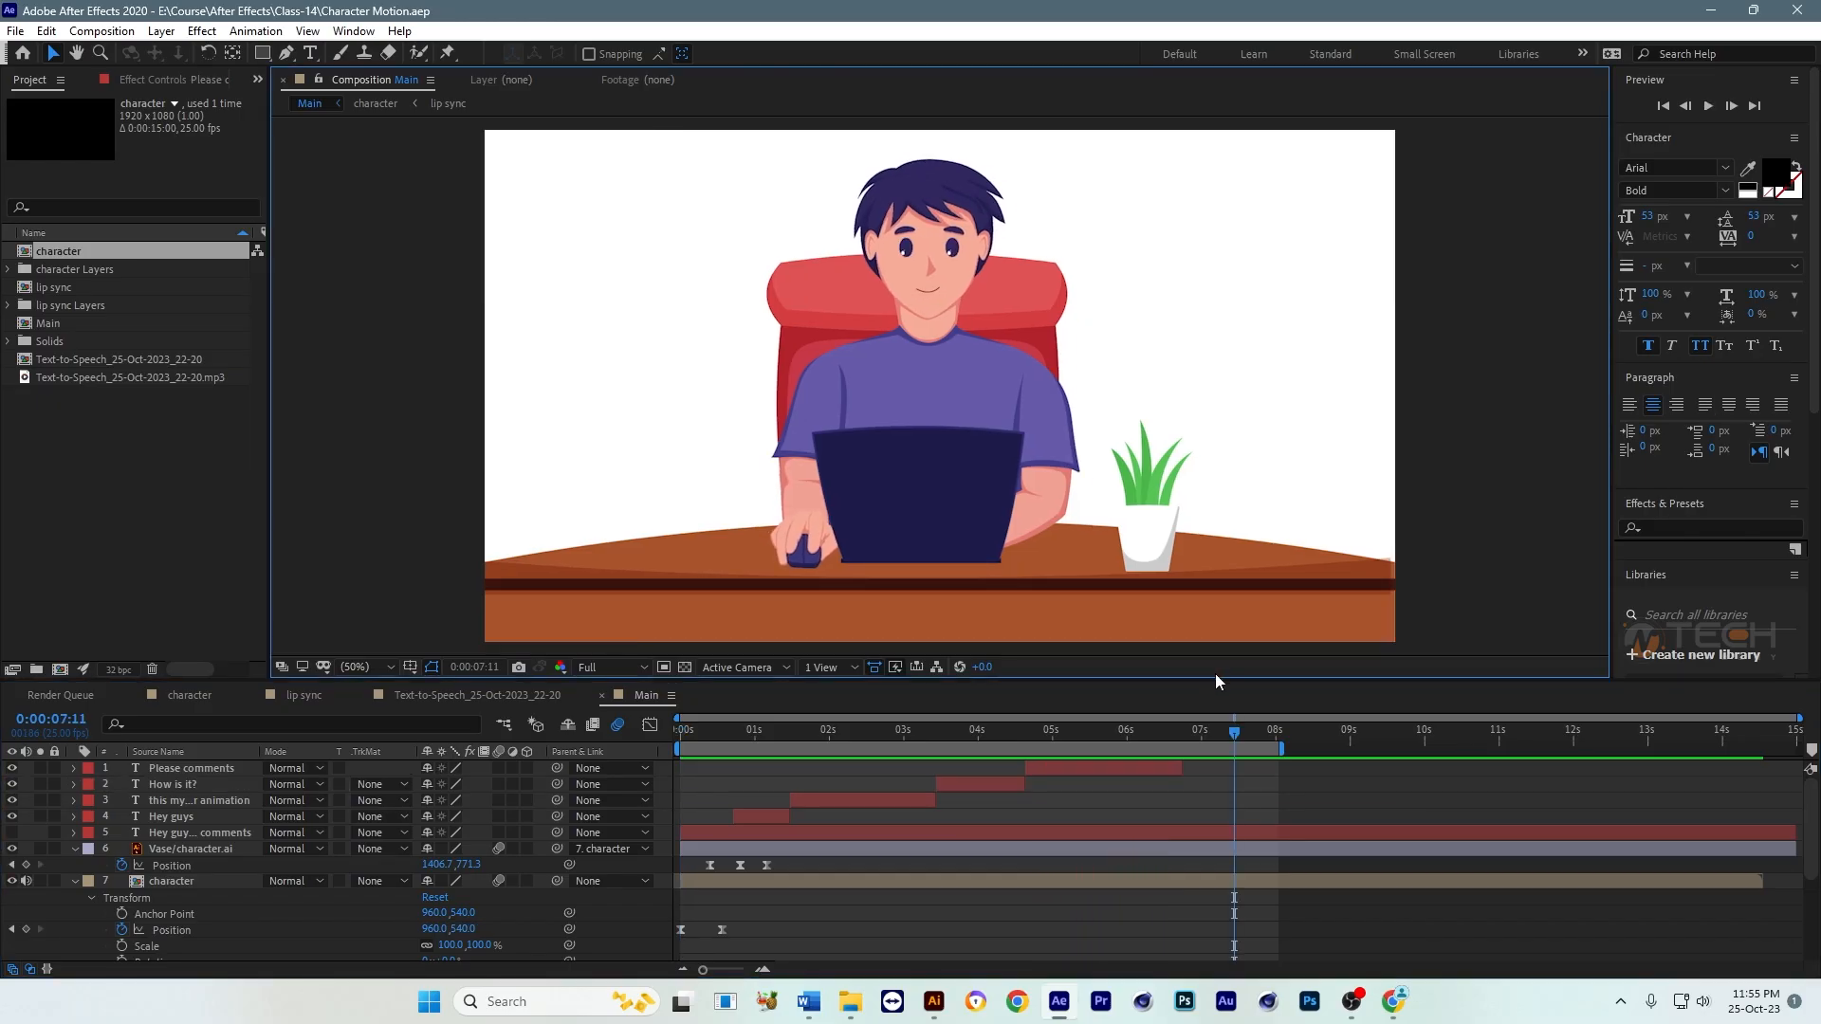